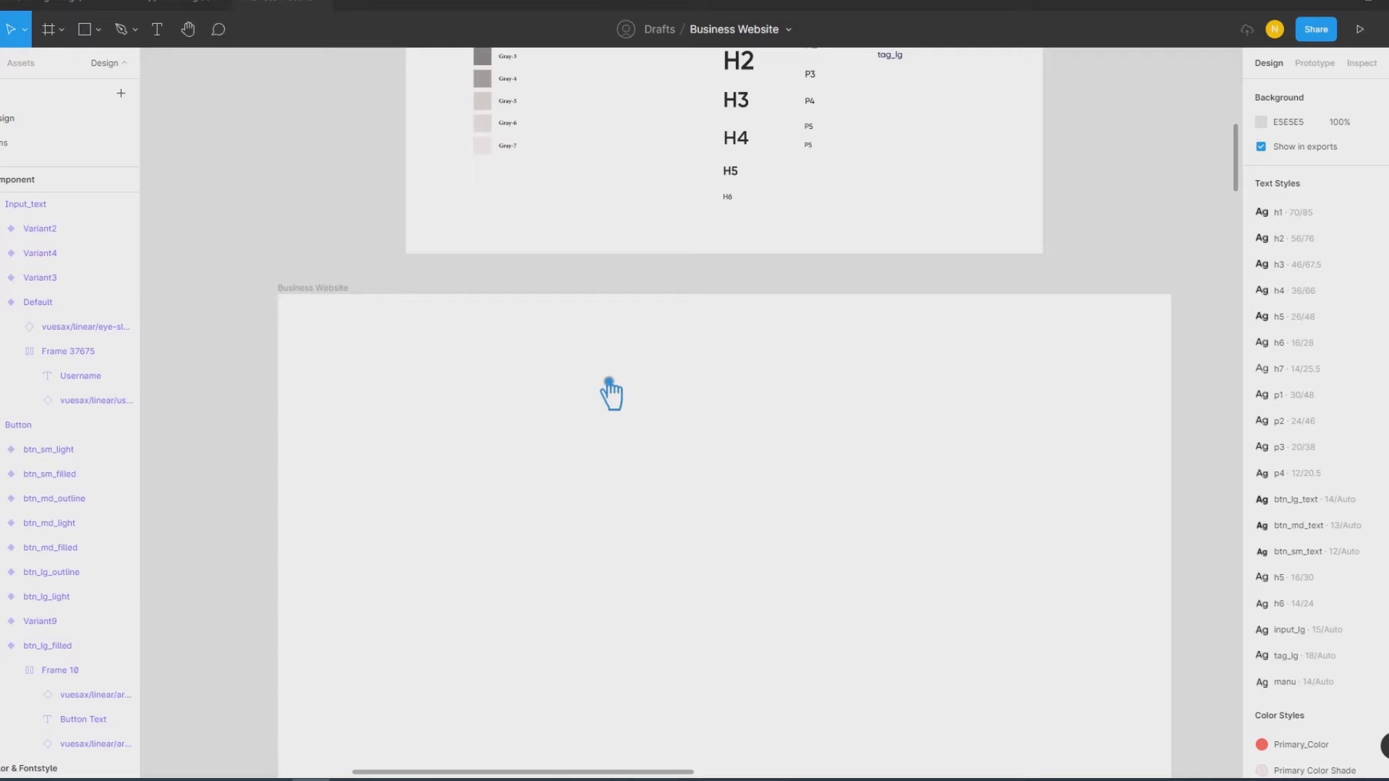
Step: Show rulers and Alt-drag a copy of the Sun Flower logo into the Business Website frame
{"action": "key", "text": "shift+r"}
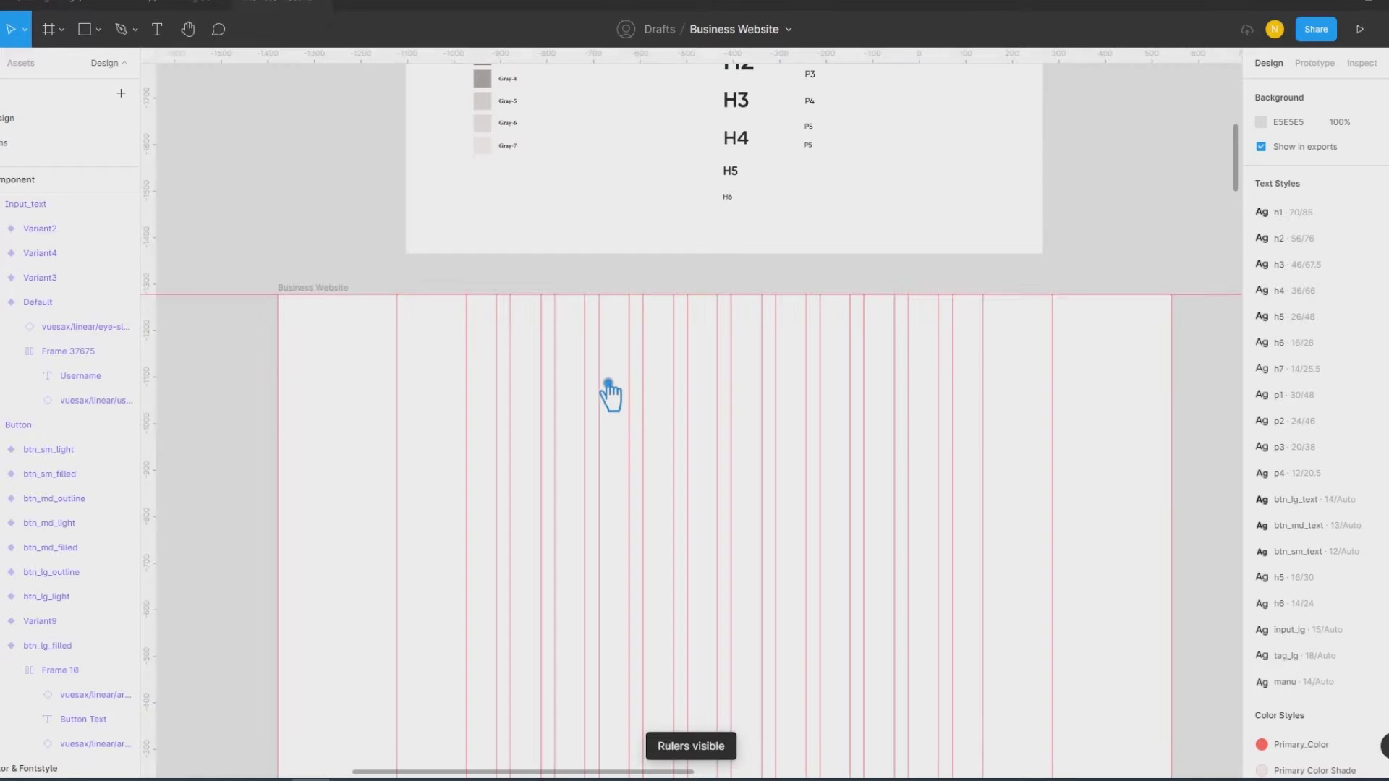
{"action": "scroll", "coordinate": [622, 390], "scroll_direction": "up", "scroll_amount": 6}
{"action": "scroll", "coordinate": [629, 384], "scroll_direction": "down", "scroll_amount": 3}
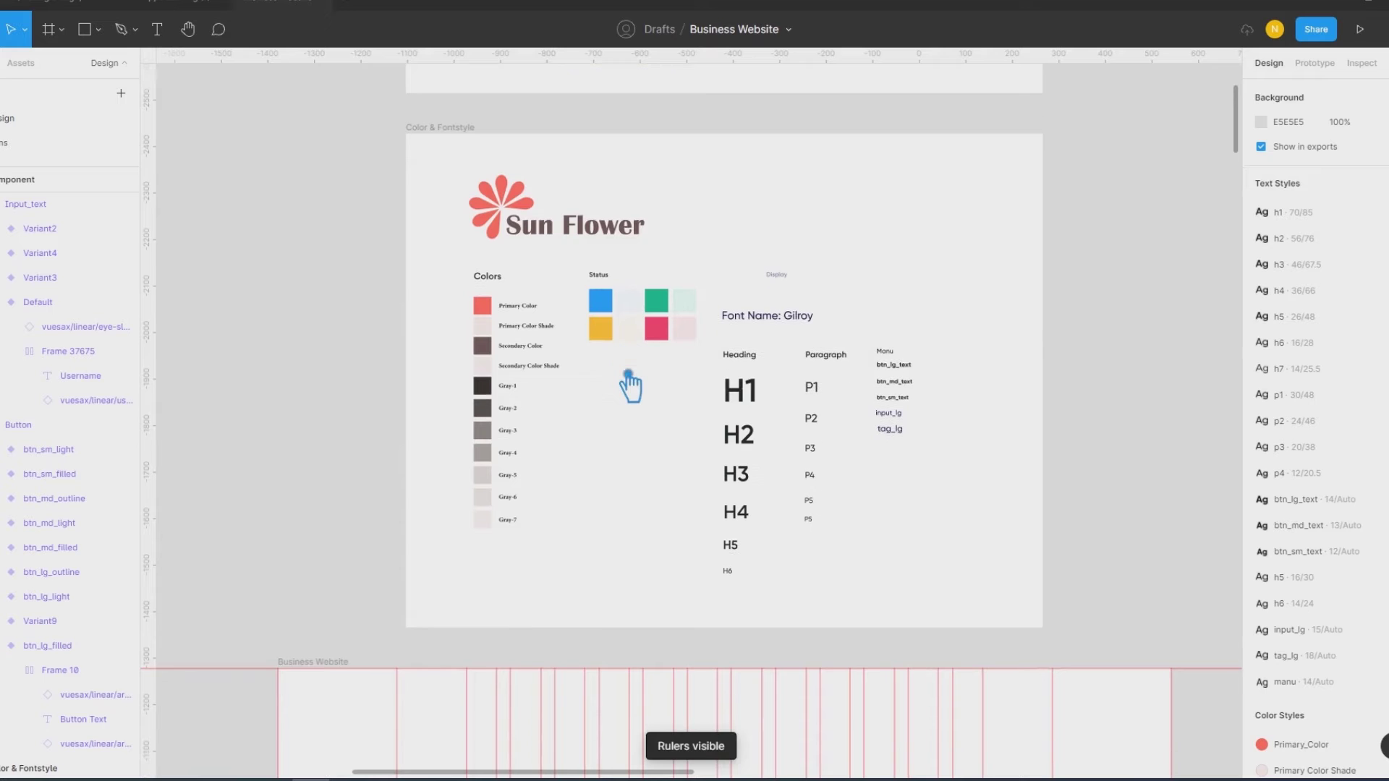
{"action": "left_click", "coordinate": [571, 231]}
{"action": "left_click_drag", "start_coordinate": [569, 224], "coordinate": [496, 743]}
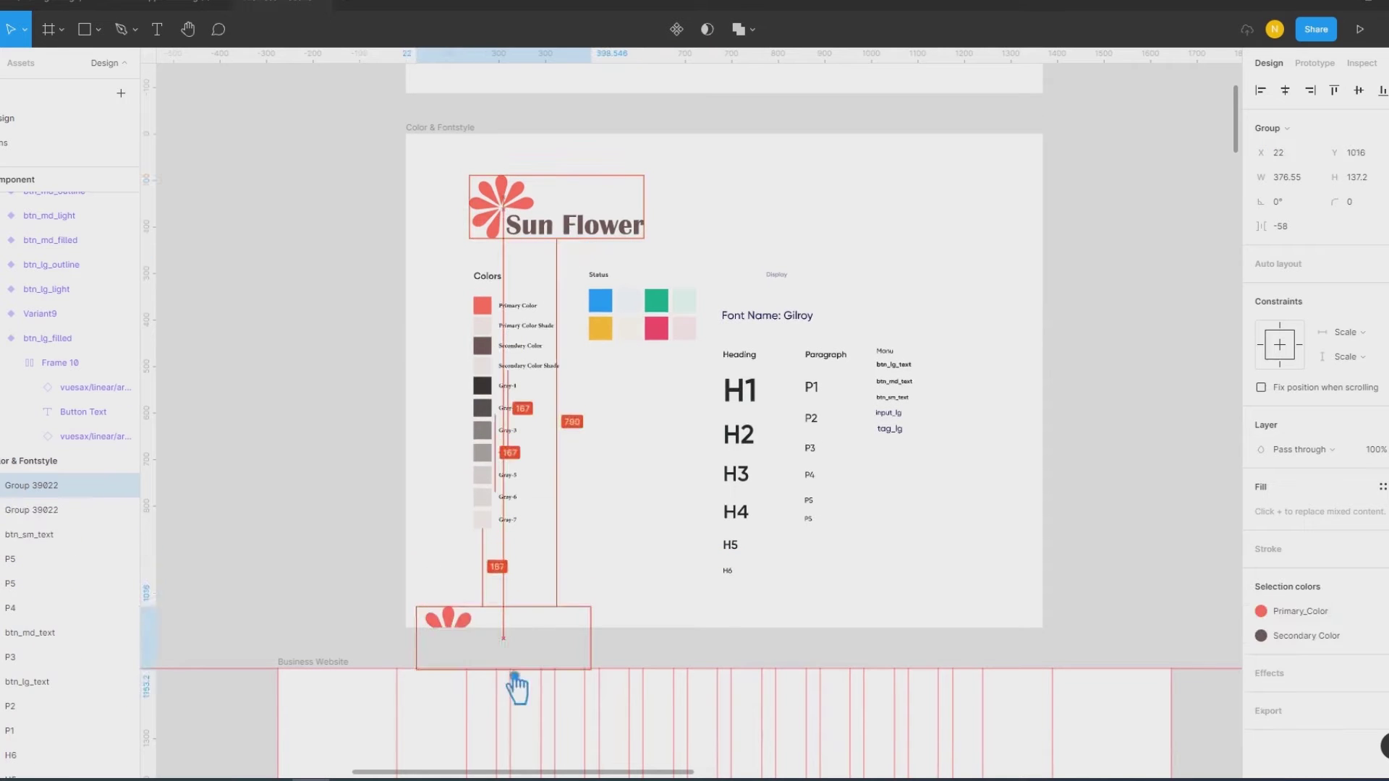
{"action": "mouse_move", "coordinate": [678, 727]}
{"action": "left_mouse_down"}
{"action": "mouse_move", "coordinate": [697, 278]}
{"action": "mouse_move", "coordinate": [496, 301]}
{"action": "mouse_move", "coordinate": [492, 329]}
{"action": "mouse_move", "coordinate": [454, 299]}
{"action": "left_mouse_up"}
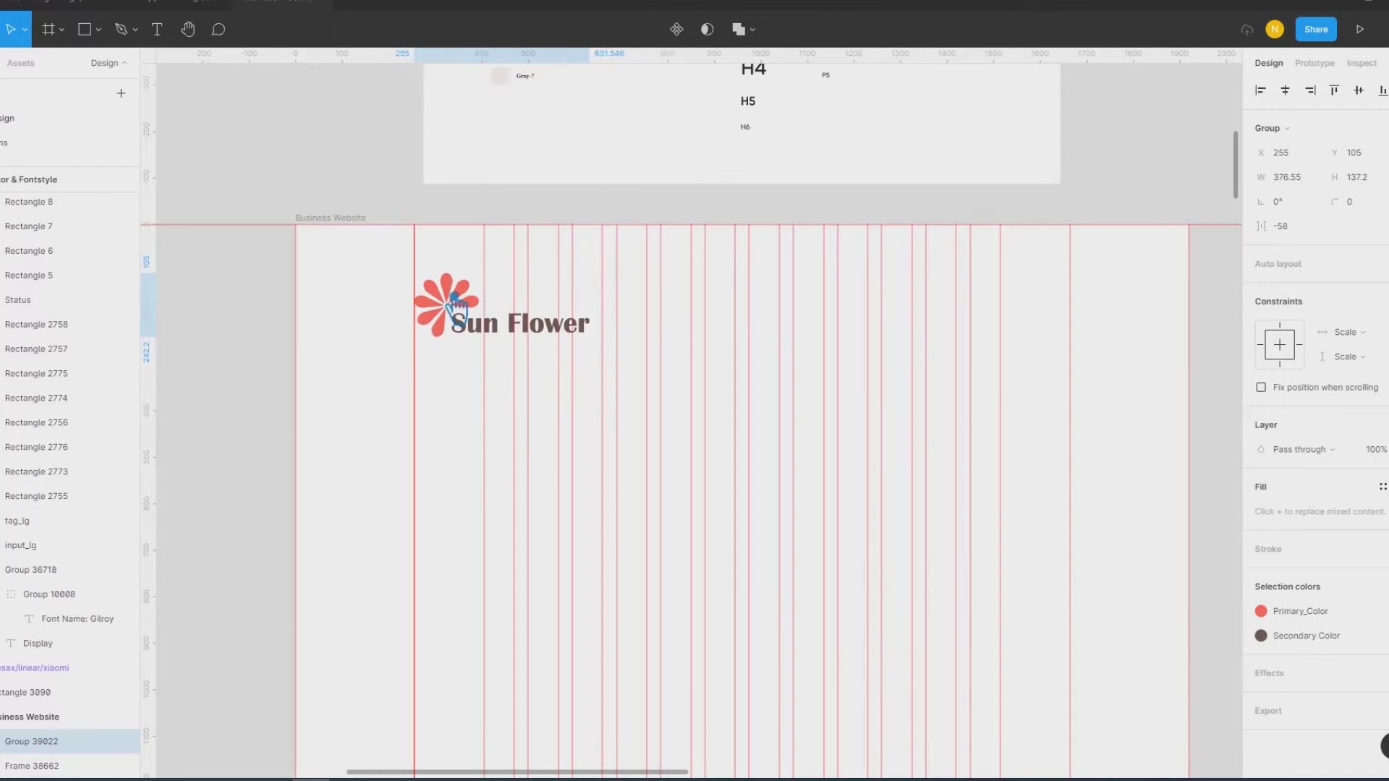
Step: Shrink the copied logo by its corner to about 215 × 78
{"action": "left_click_drag", "start_coordinate": [602, 345], "coordinate": [537, 309]}
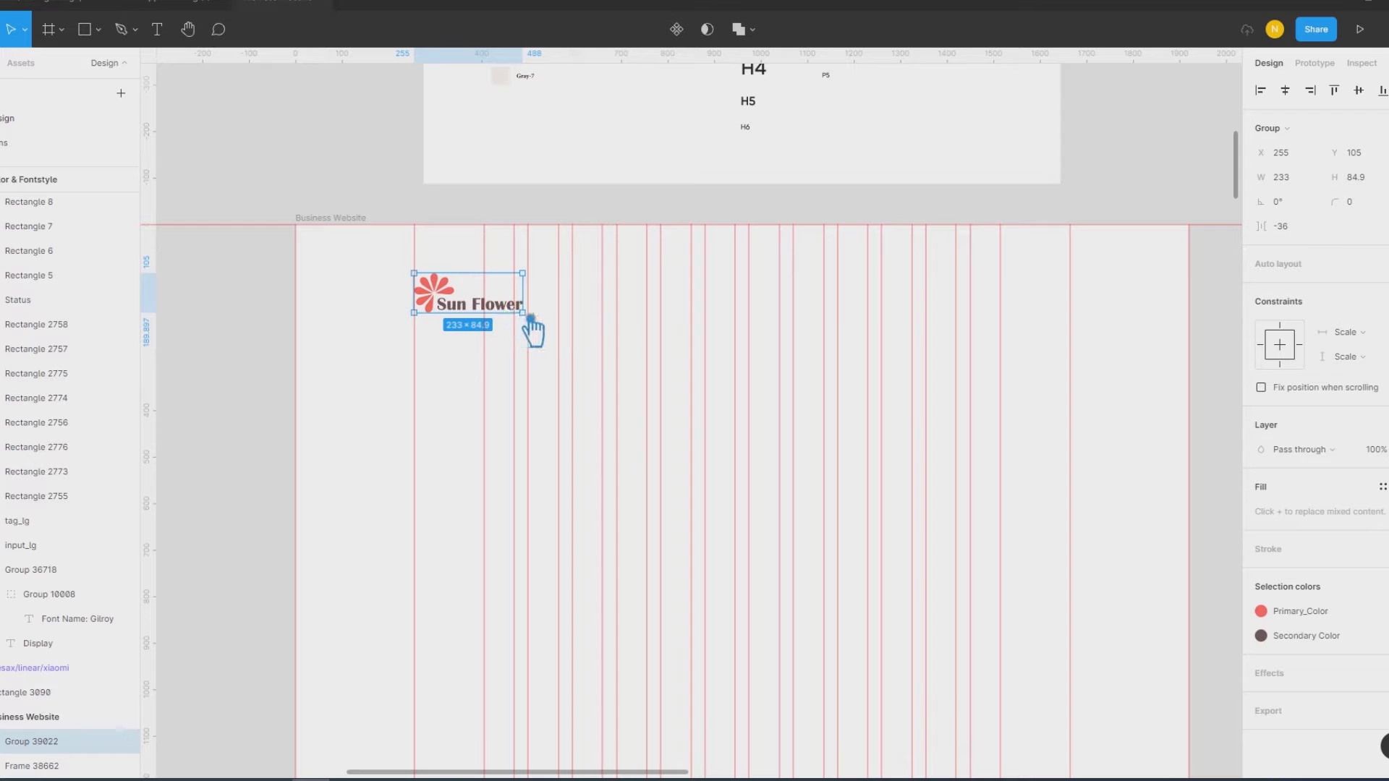
{"action": "mouse_move", "coordinate": [535, 331]}
{"action": "left_mouse_down"}
{"action": "mouse_move", "coordinate": [512, 319]}
{"action": "mouse_move", "coordinate": [536, 309]}
{"action": "left_mouse_up"}
{"action": "mouse_move", "coordinate": [536, 319]}
{"action": "left_mouse_down"}
{"action": "mouse_move", "coordinate": [485, 298]}
{"action": "mouse_move", "coordinate": [489, 272]}
{"action": "left_mouse_up"}
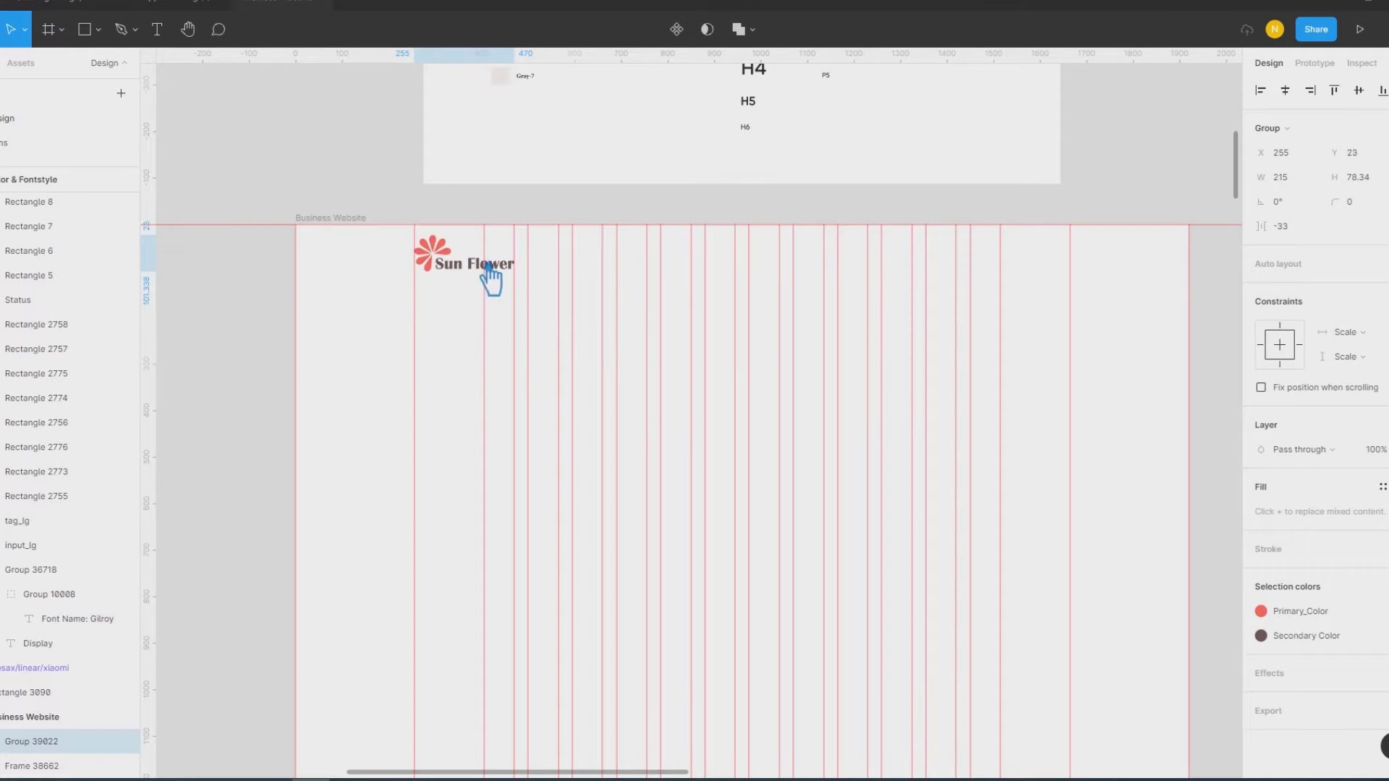
{"action": "left_click", "coordinate": [351, 211]}
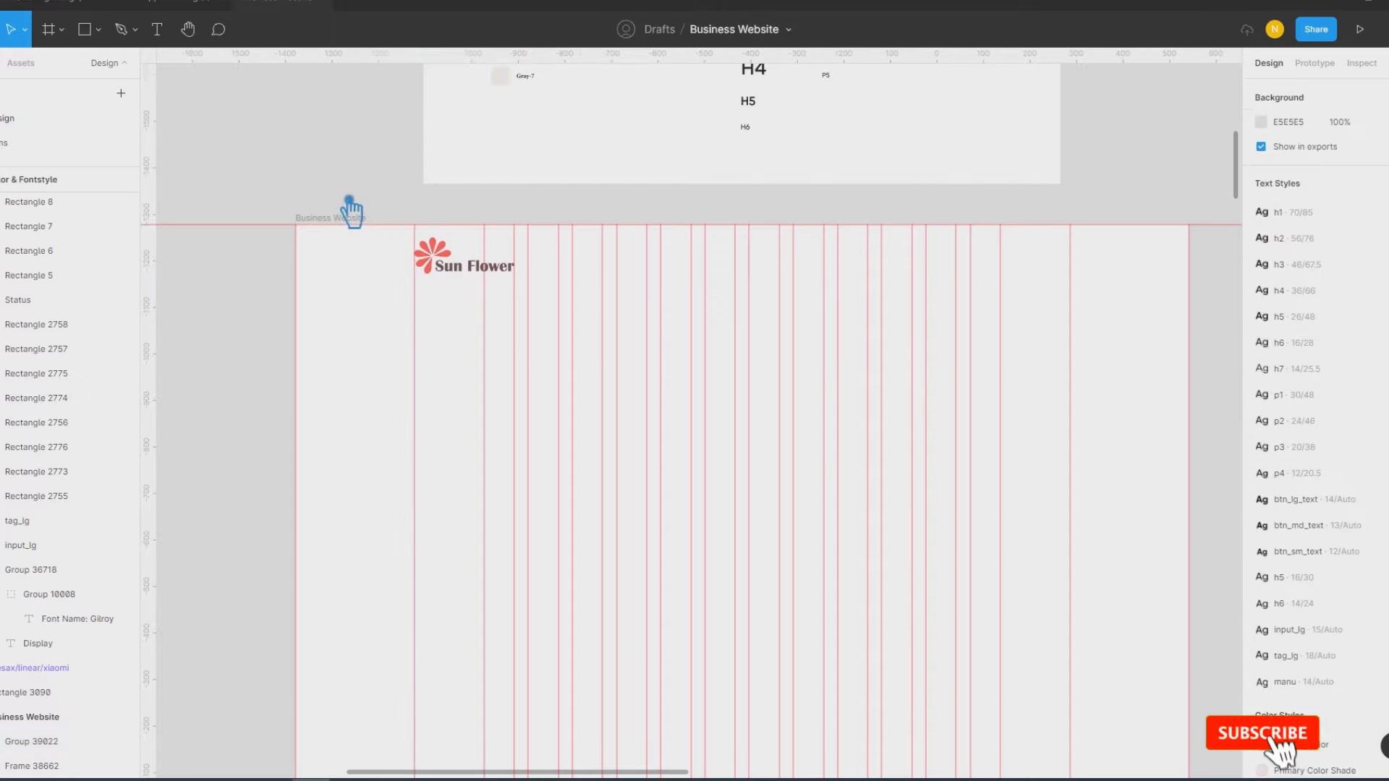
{"action": "left_click", "coordinate": [98, 29]}
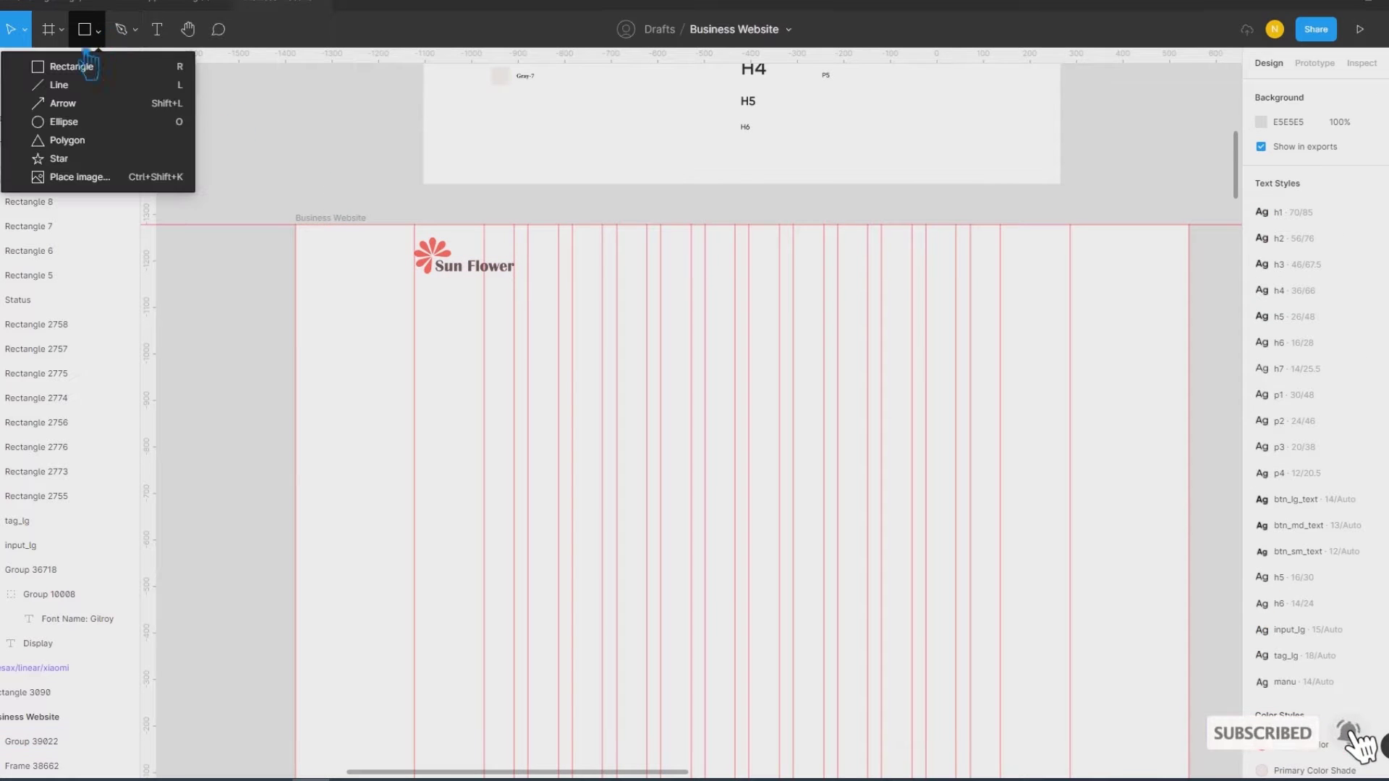
Step: Draw a 1920 px horizontal divider line across the frame beneath the logo
{"action": "left_click", "coordinate": [58, 84]}
{"action": "left_click_drag", "start_coordinate": [308, 305], "coordinate": [1205, 335]}
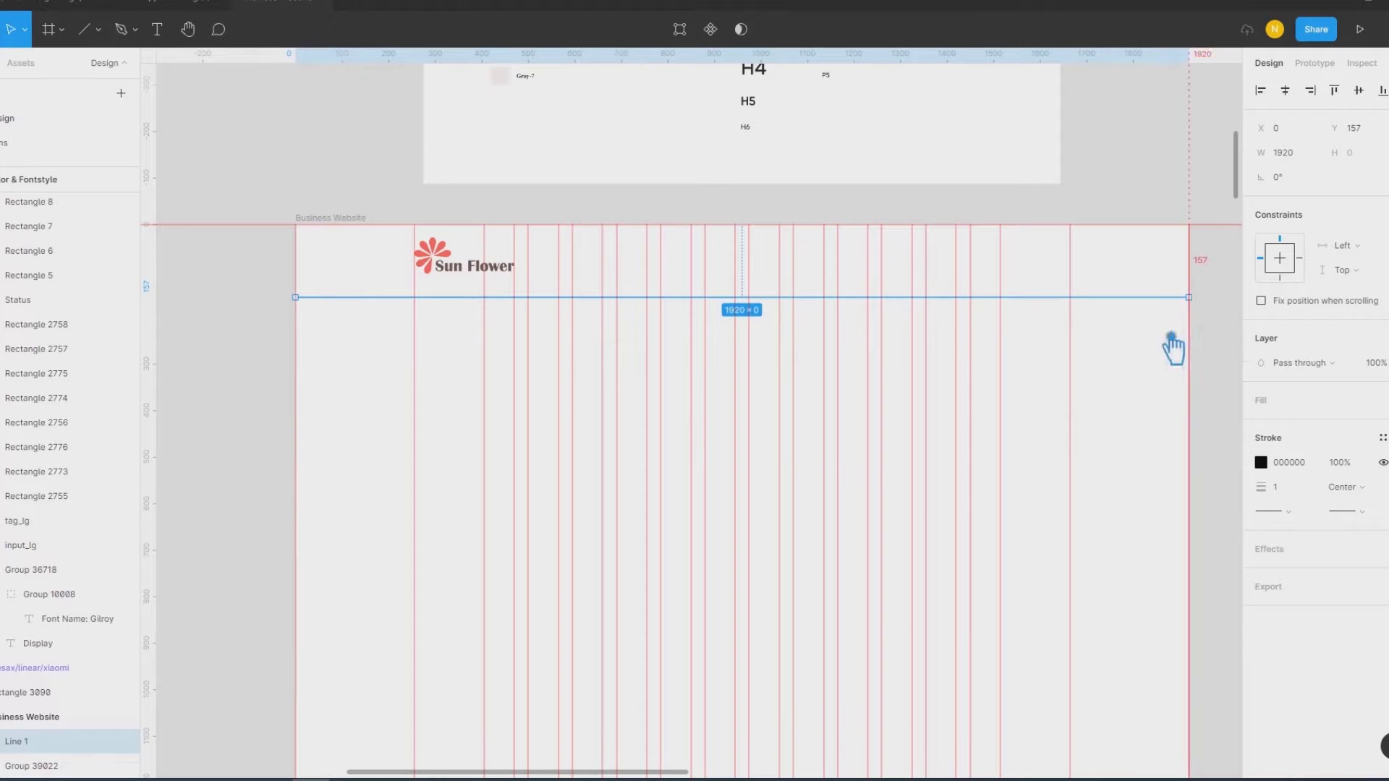
{"action": "left_click", "coordinate": [262, 100]}
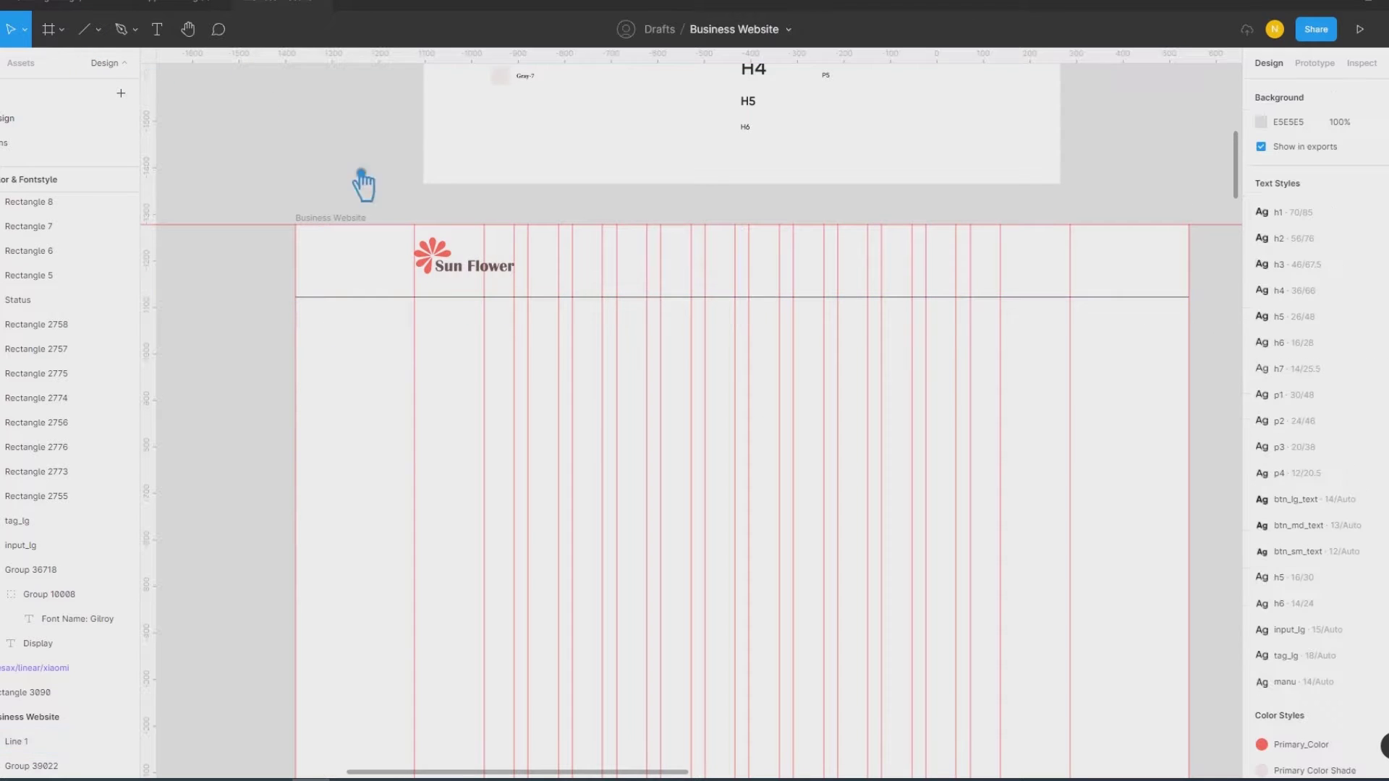
{"action": "left_click", "coordinate": [363, 301]}
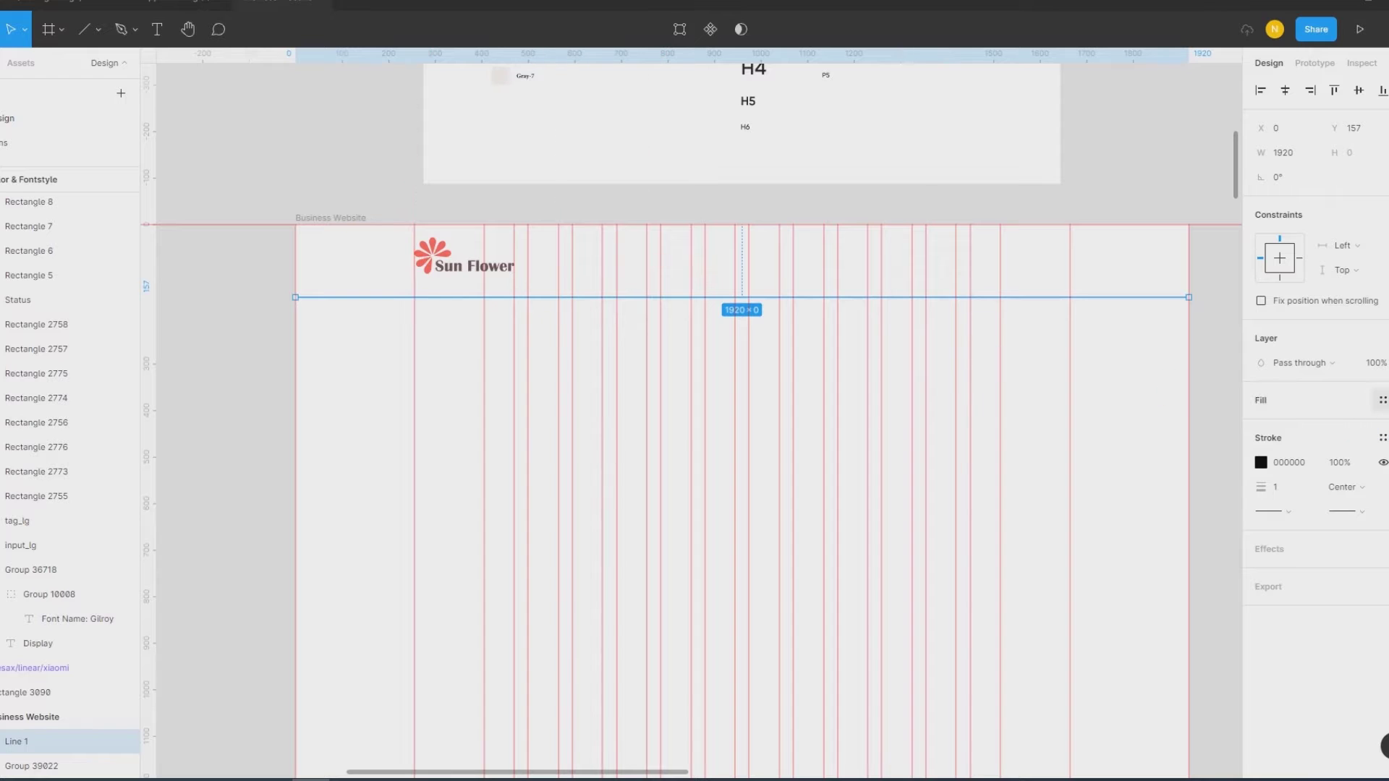
Step: Apply the Gray-7 colour style to the divider line's fill and stroke
{"action": "left_click", "coordinate": [1383, 400]}
{"action": "scroll", "coordinate": [1346, 571], "scroll_direction": "down", "scroll_amount": 2}
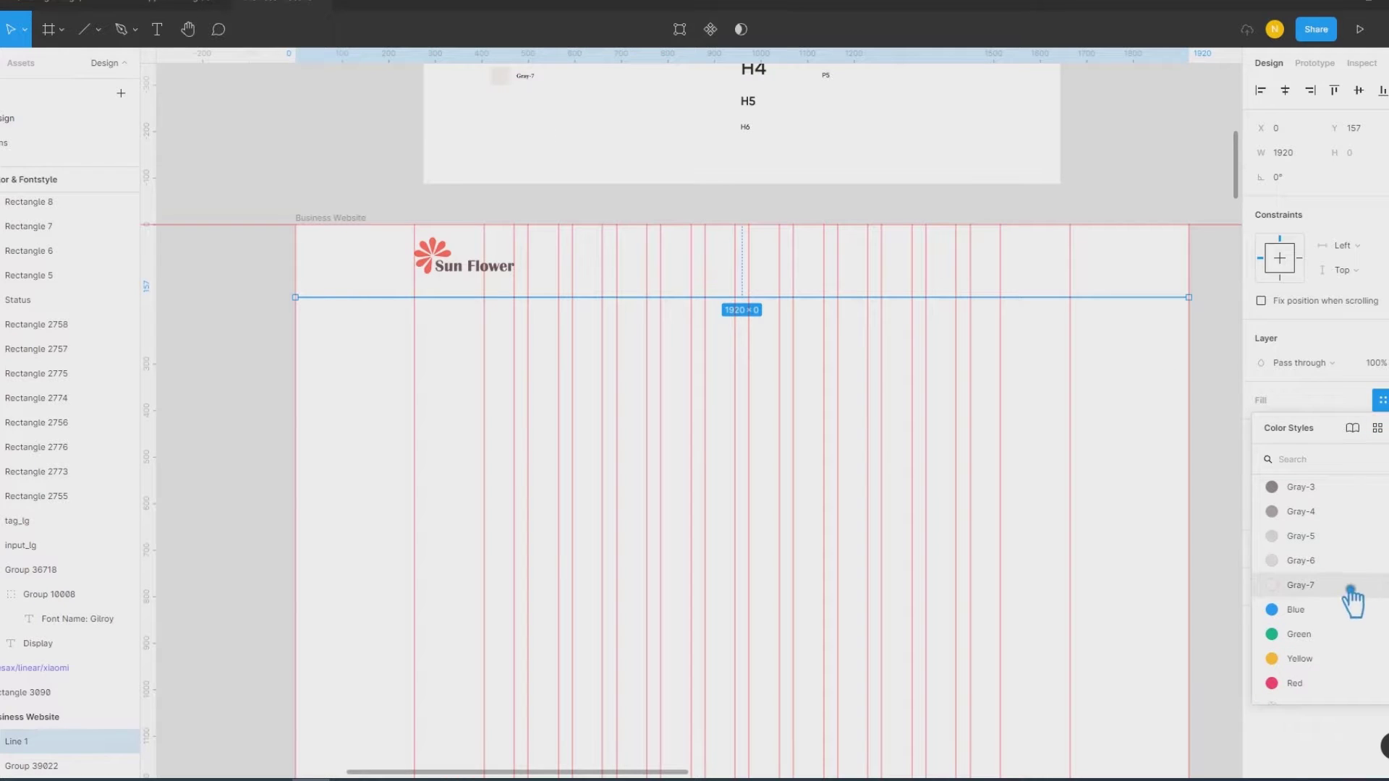
{"action": "left_click", "coordinate": [1330, 586]}
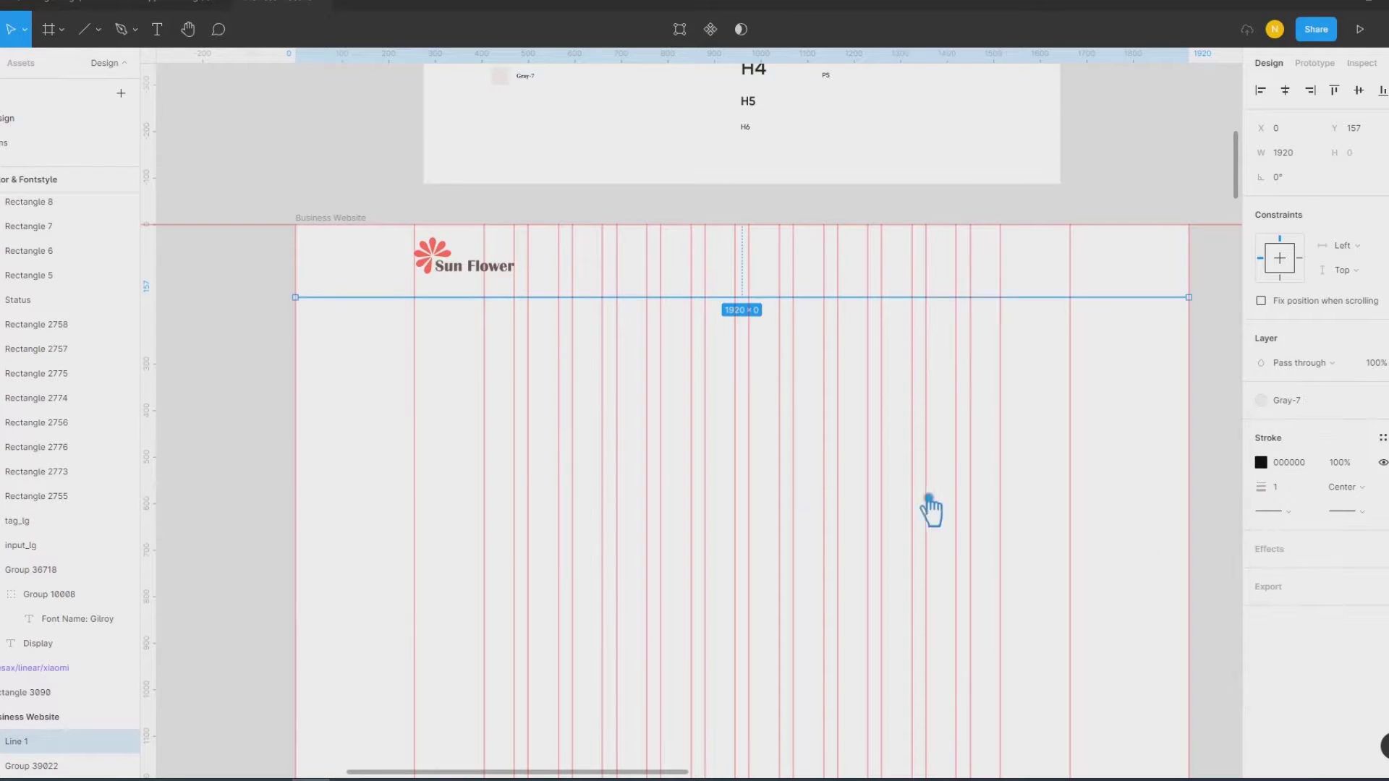
{"action": "left_click", "coordinate": [246, 394]}
{"action": "left_click", "coordinate": [395, 298]}
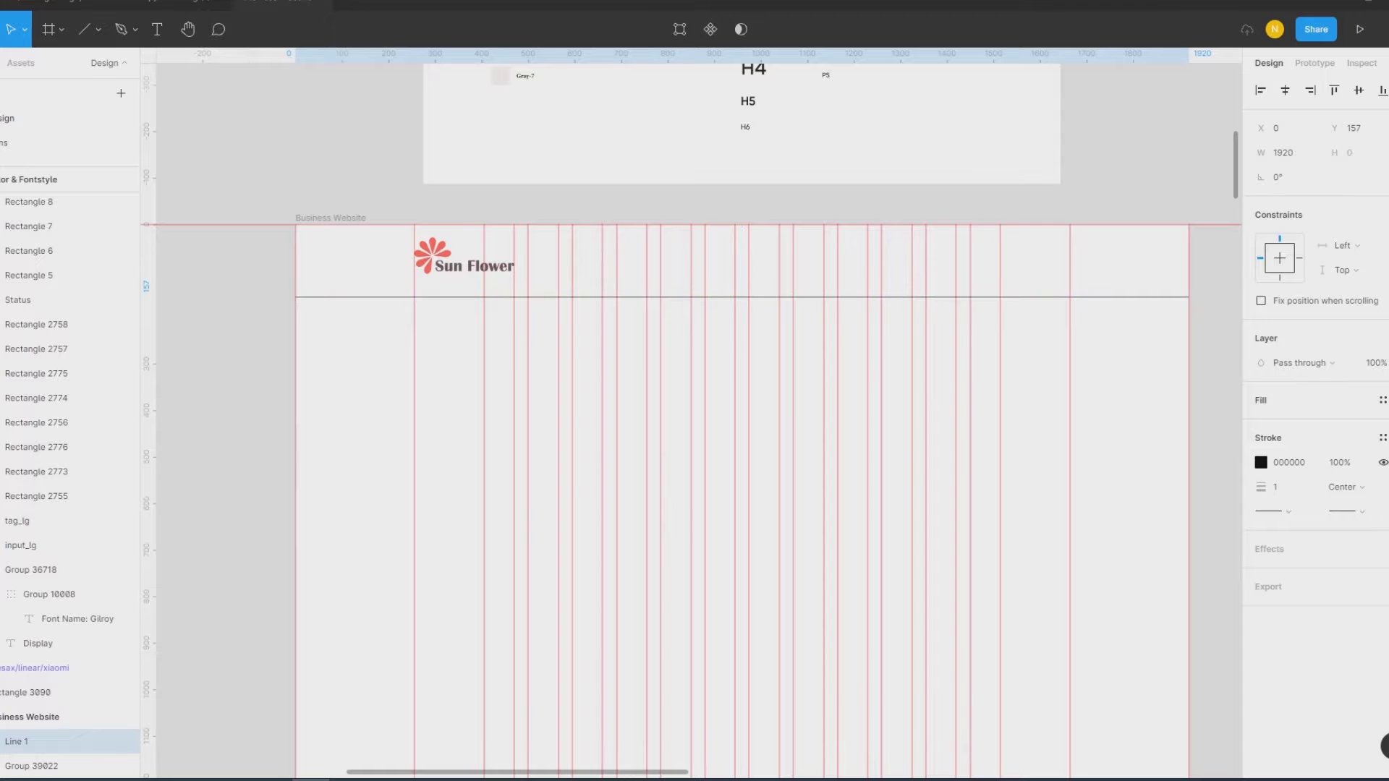
{"action": "left_click", "coordinate": [1383, 438]}
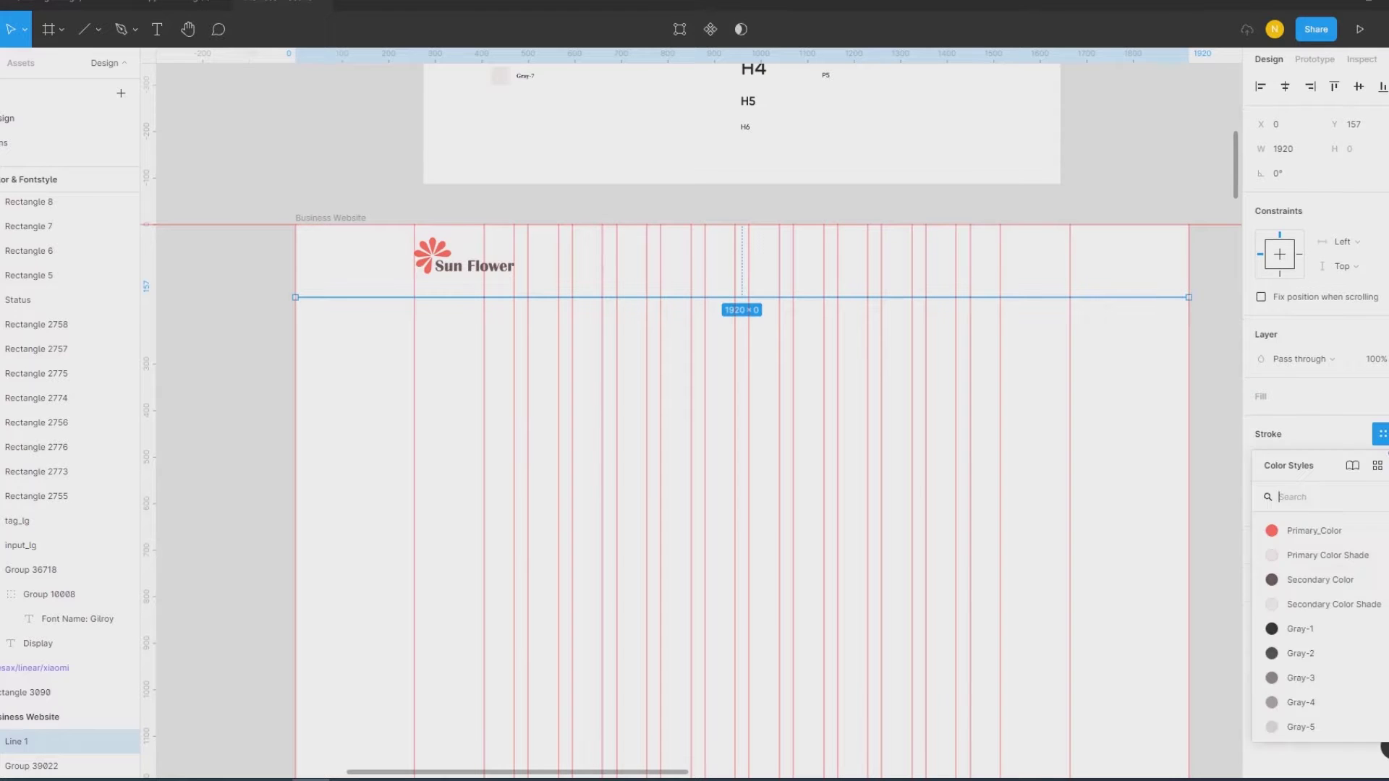
{"action": "scroll", "coordinate": [1346, 652], "scroll_direction": "down", "scroll_amount": 2}
{"action": "left_click", "coordinate": [1319, 703]}
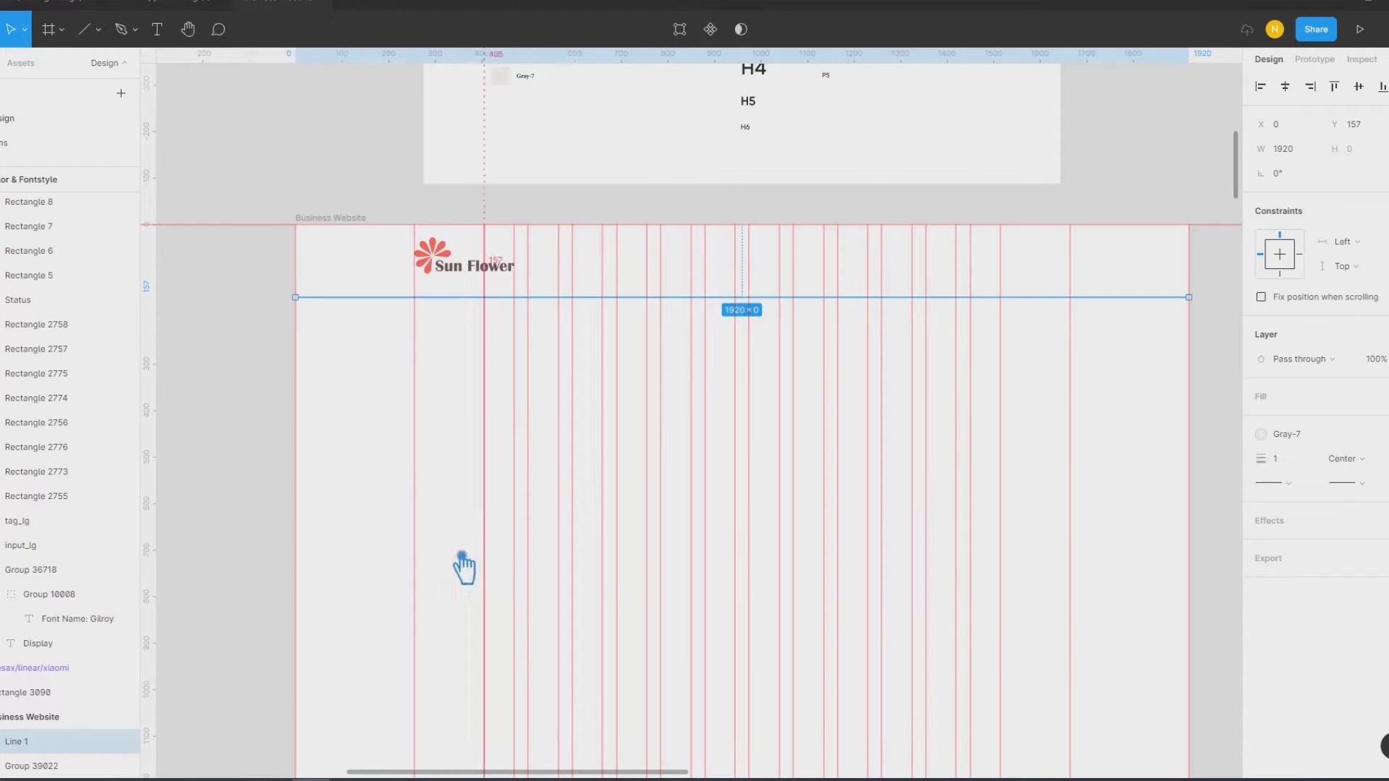
{"action": "left_click", "coordinate": [257, 445]}
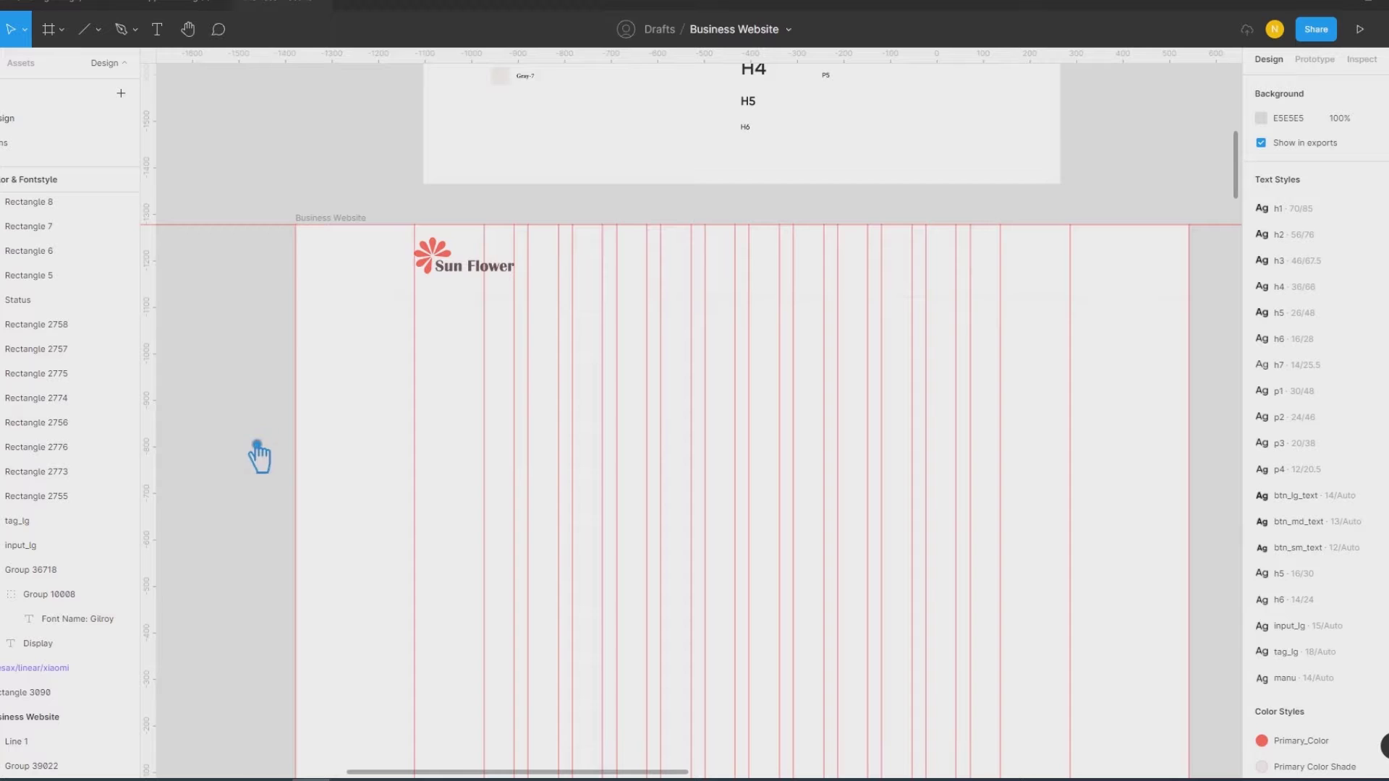
Step: Switch the divider line's colour to the Gray-6 style
{"action": "left_click", "coordinate": [396, 298]}
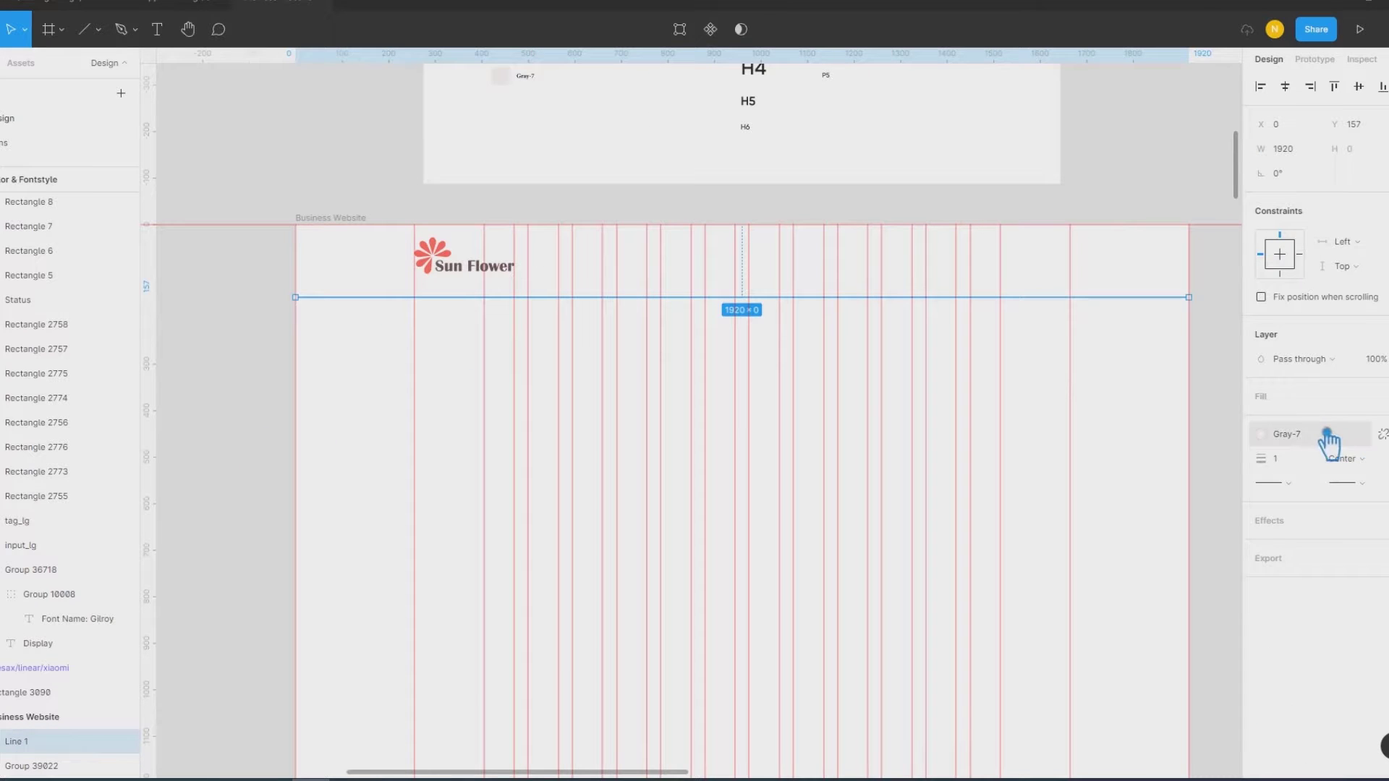
{"action": "left_click", "coordinate": [1334, 435]}
{"action": "left_click", "coordinate": [1327, 623]}
{"action": "left_click", "coordinate": [262, 405]}
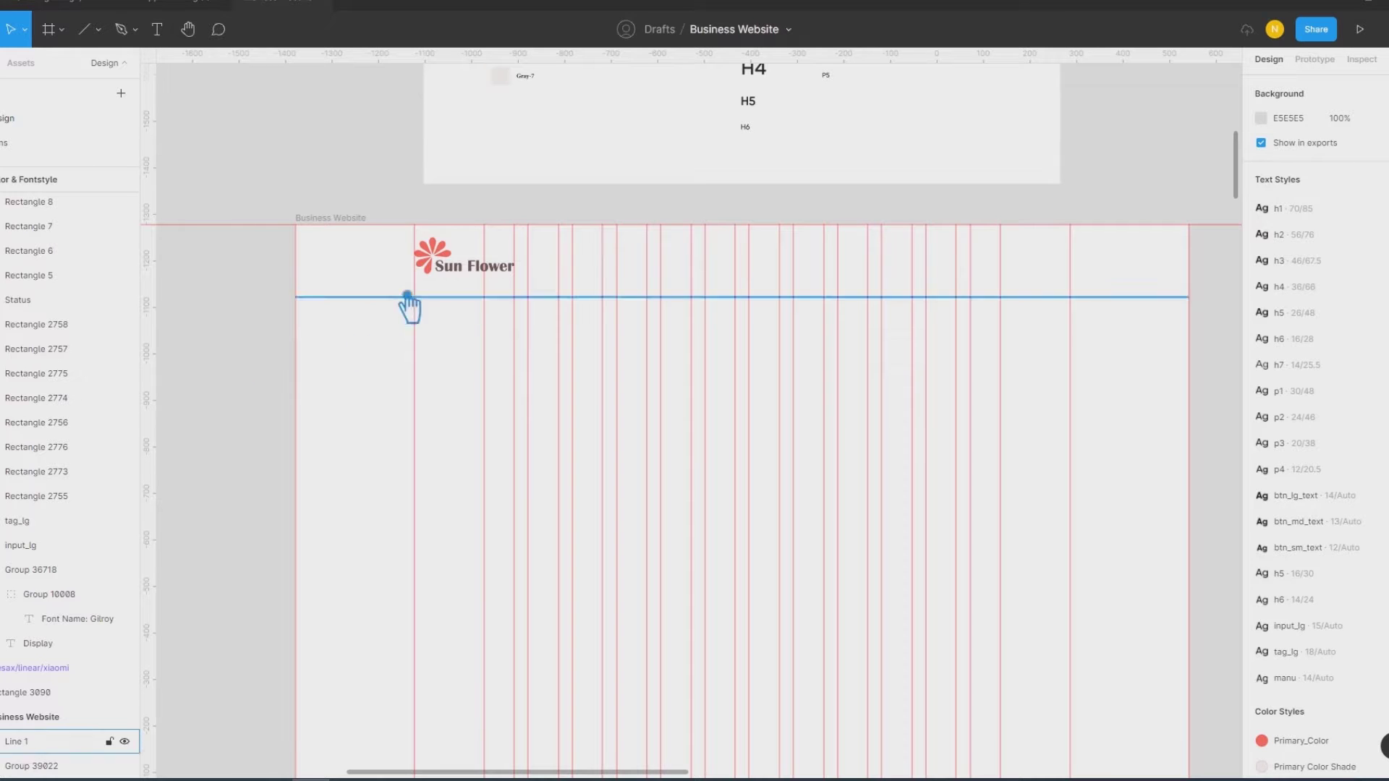
Step: Nudge the divider line down one pixel to Y 158, below the logo
{"action": "left_click", "coordinate": [449, 279]}
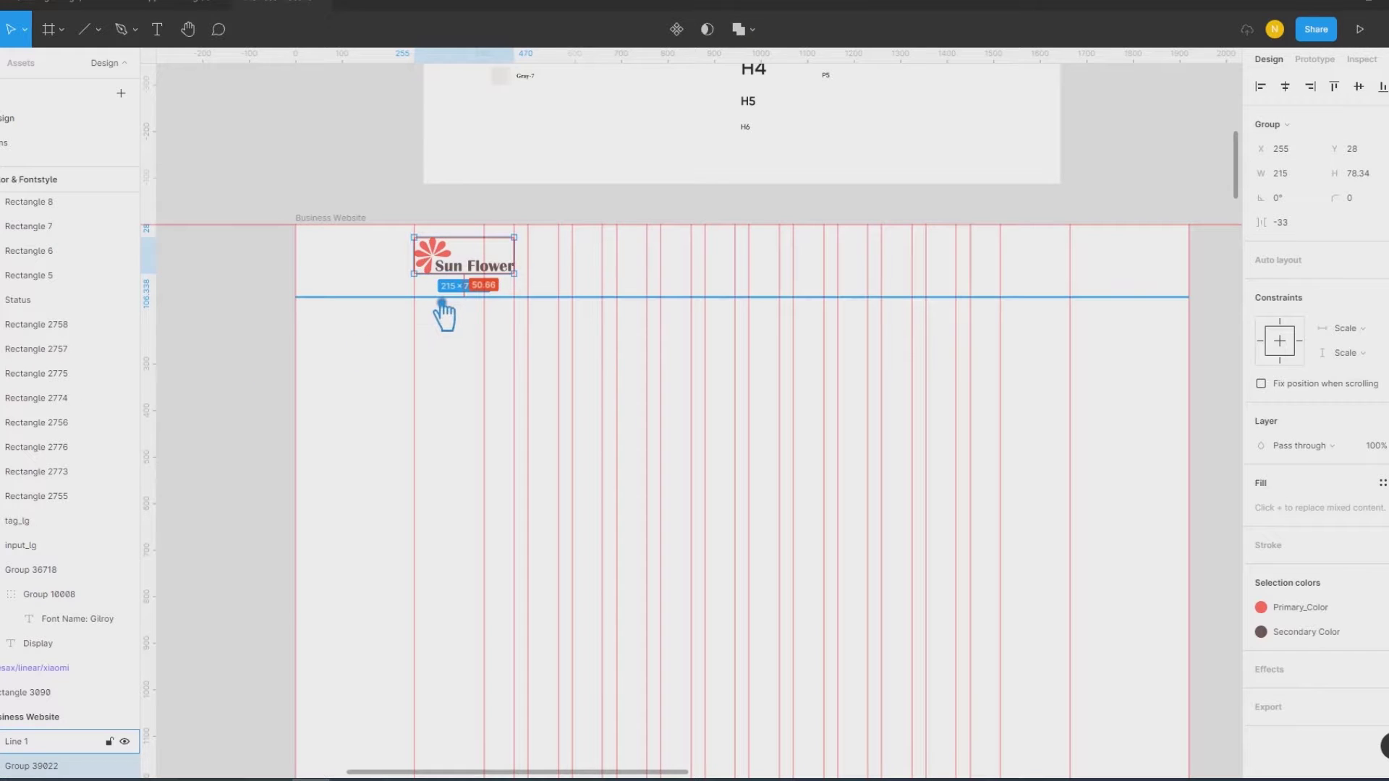
{"action": "left_click", "coordinate": [397, 273]}
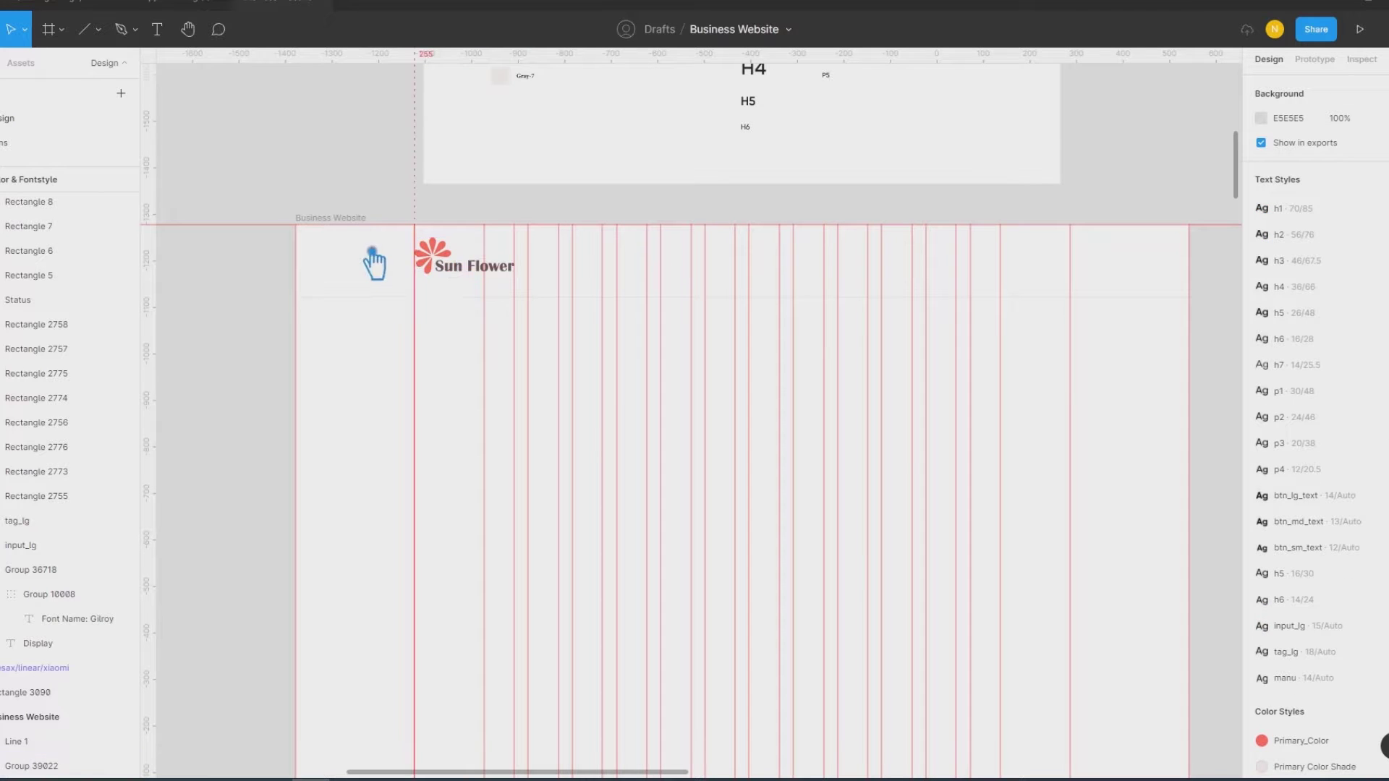
{"action": "left_click", "coordinate": [377, 298]}
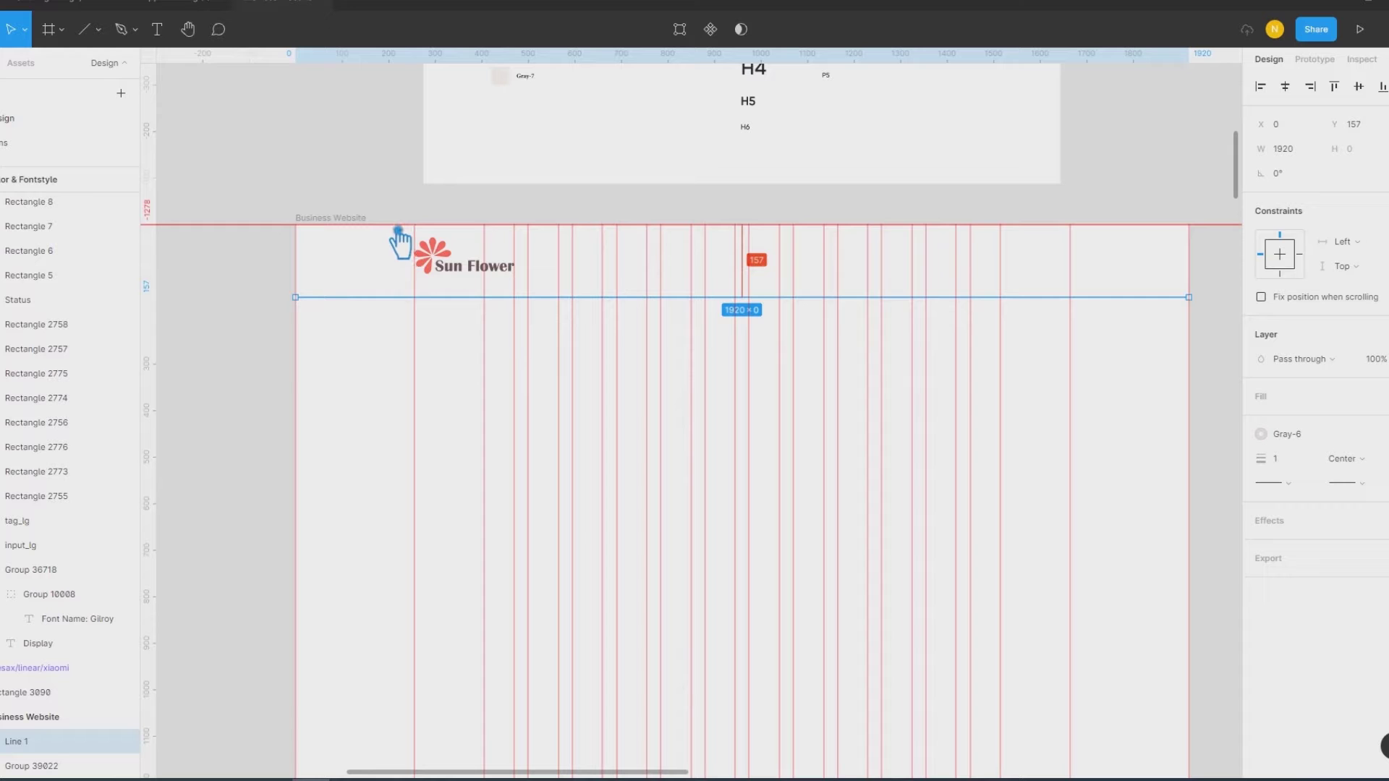
{"action": "key", "text": "Down"}
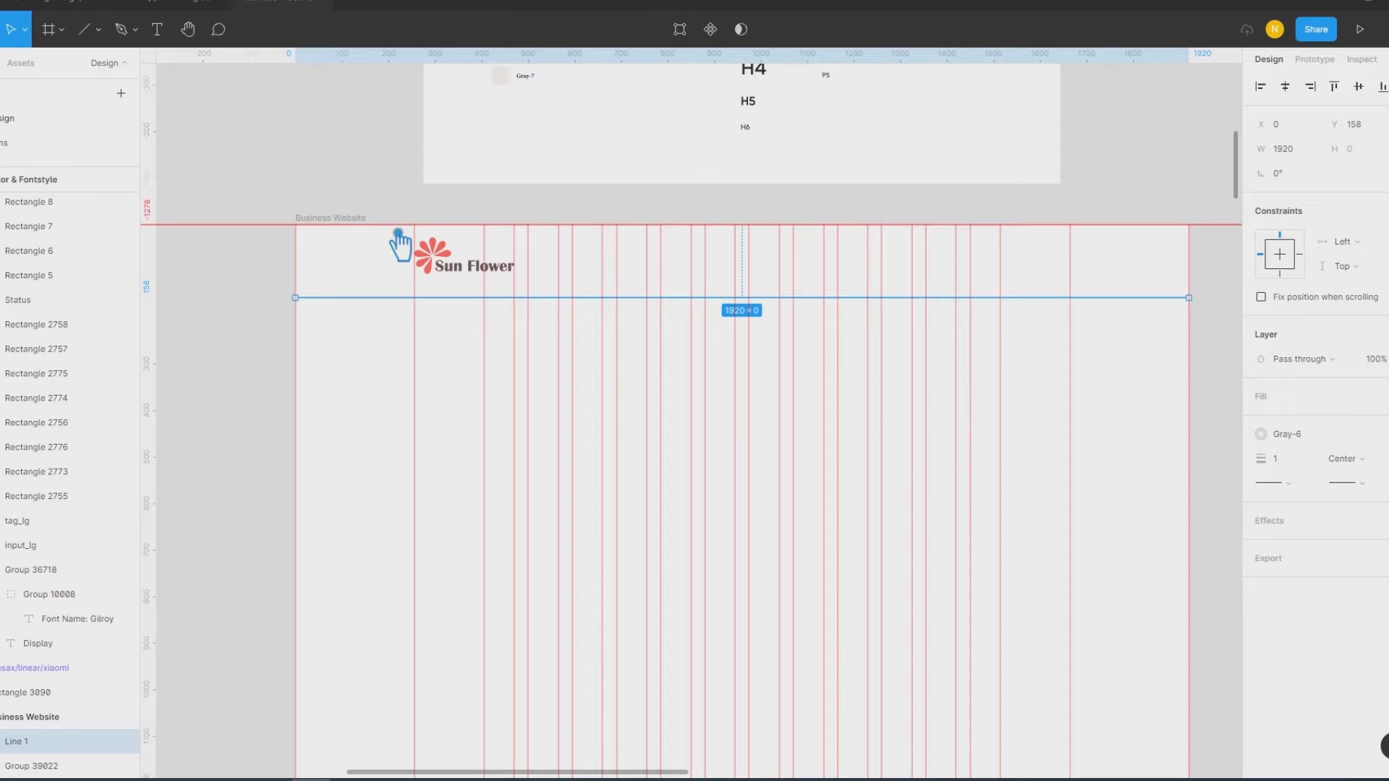
{"action": "left_click", "coordinate": [455, 275]}
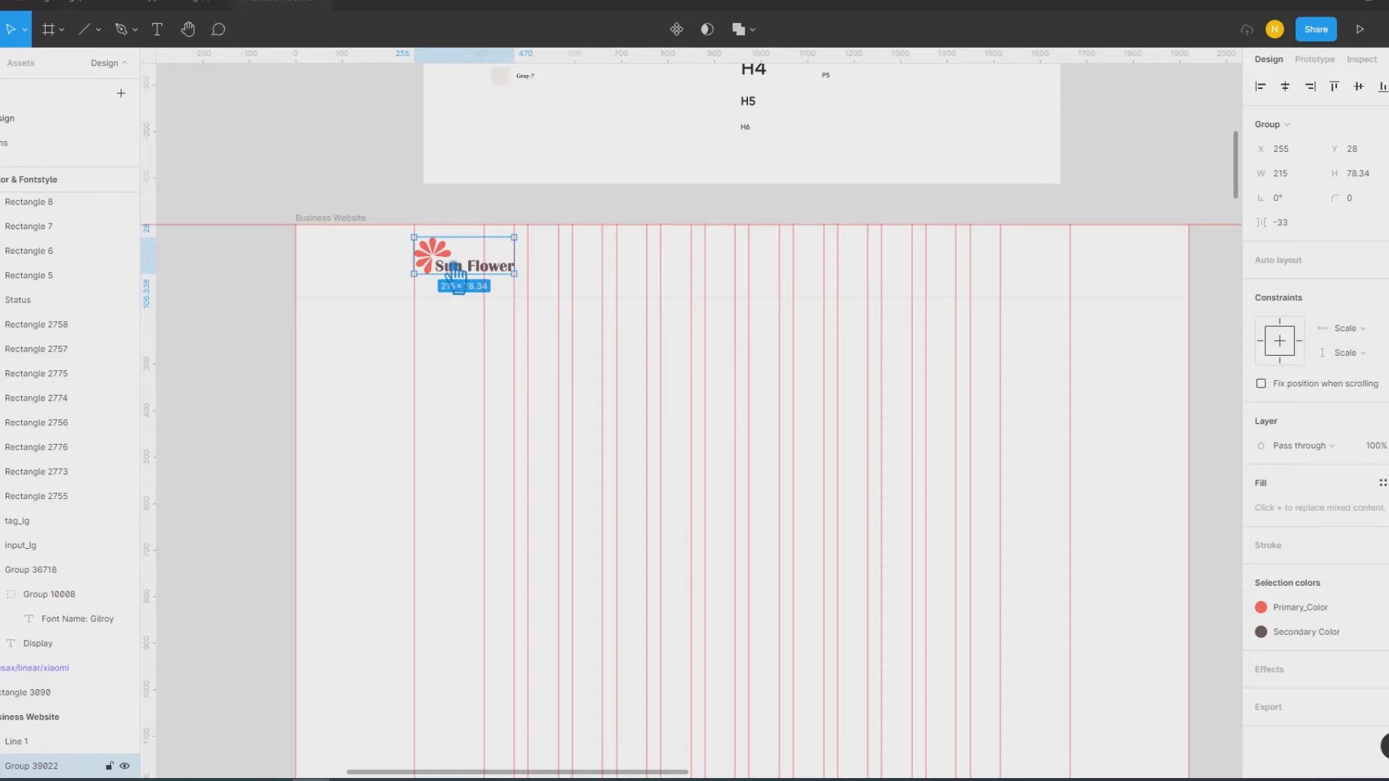
Step: Shrink the logo to 150 × 54.65 and lower it to Y 40
{"action": "left_click_drag", "start_coordinate": [532, 282], "coordinate": [498, 271]}
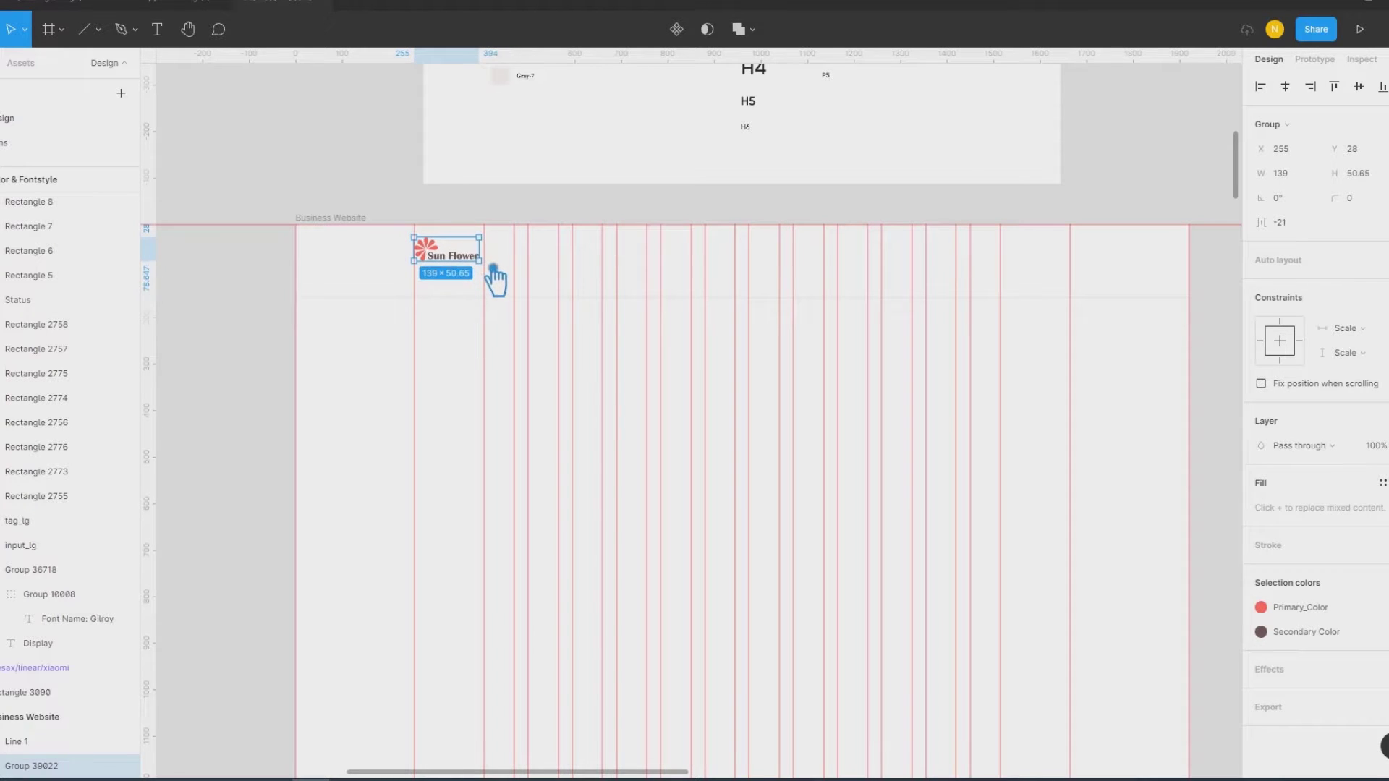
{"action": "left_click", "coordinate": [377, 287]}
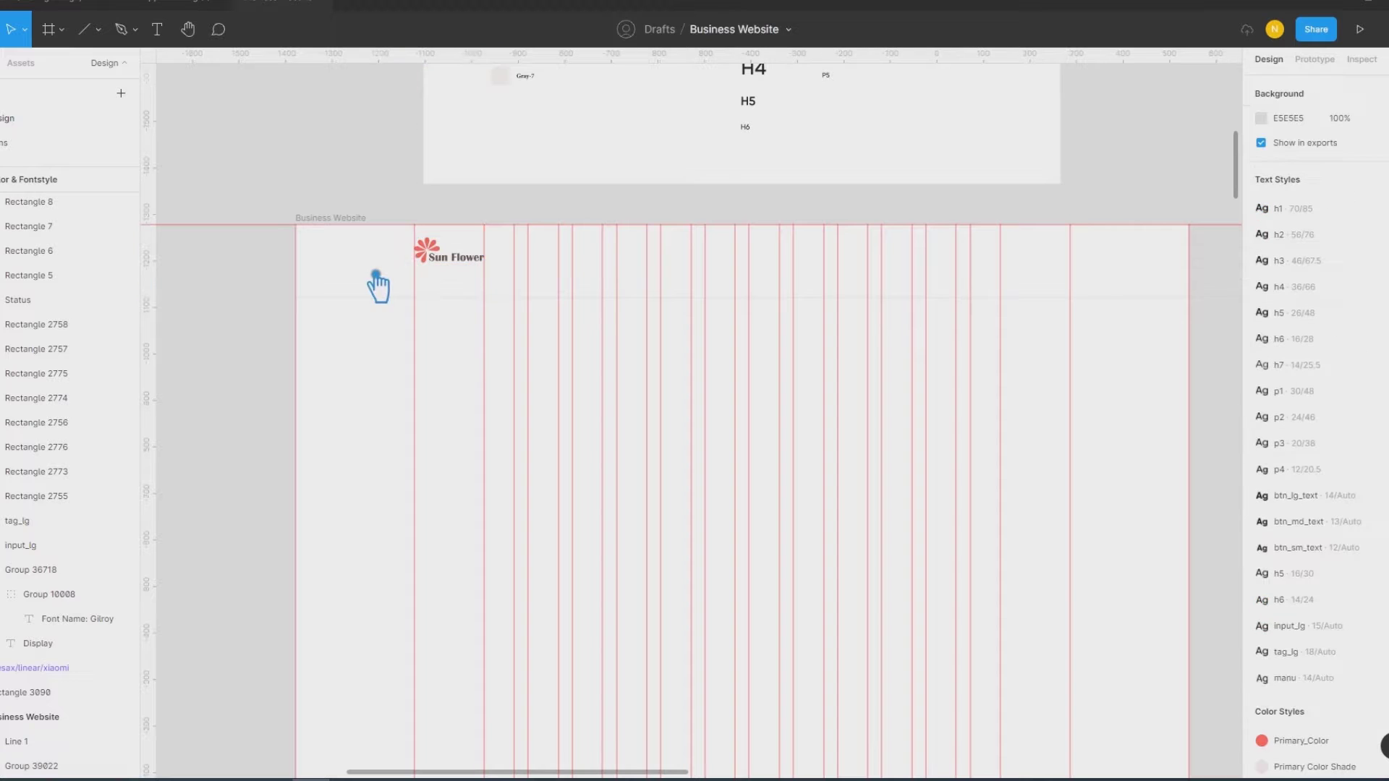
{"action": "left_click", "coordinate": [469, 264]}
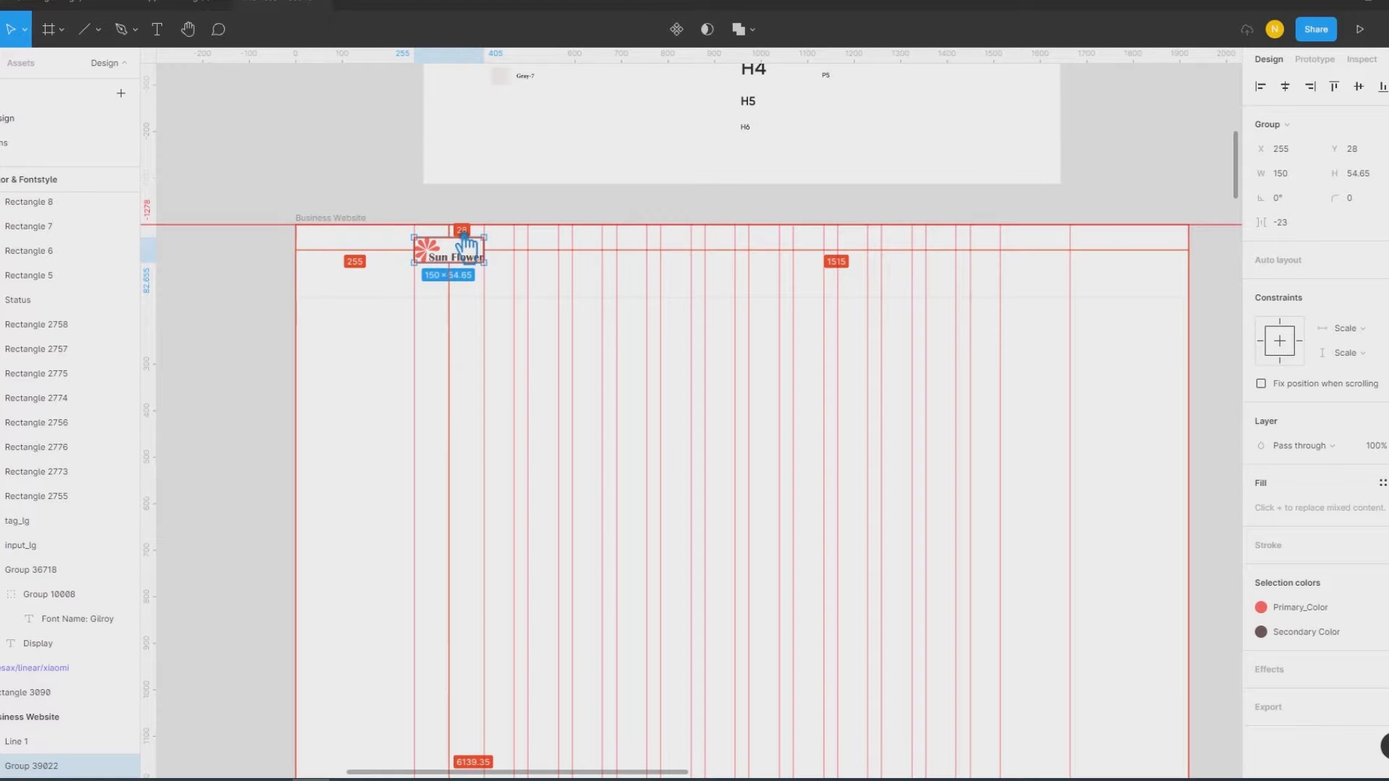
{"action": "left_click_drag", "start_coordinate": [465, 246], "coordinate": [466, 247]}
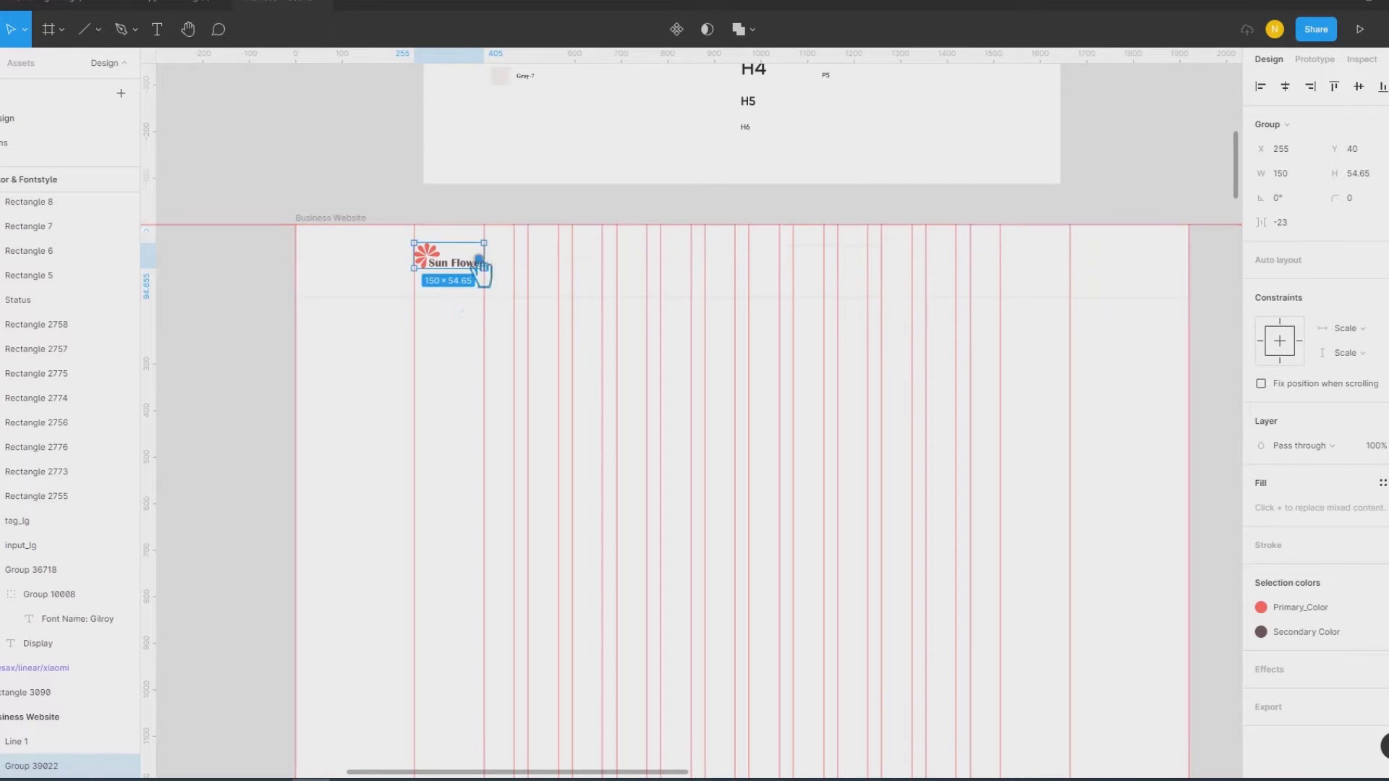
Step: Nudge the divider line up with the arrow key to Y 135
{"action": "left_click", "coordinate": [461, 307]}
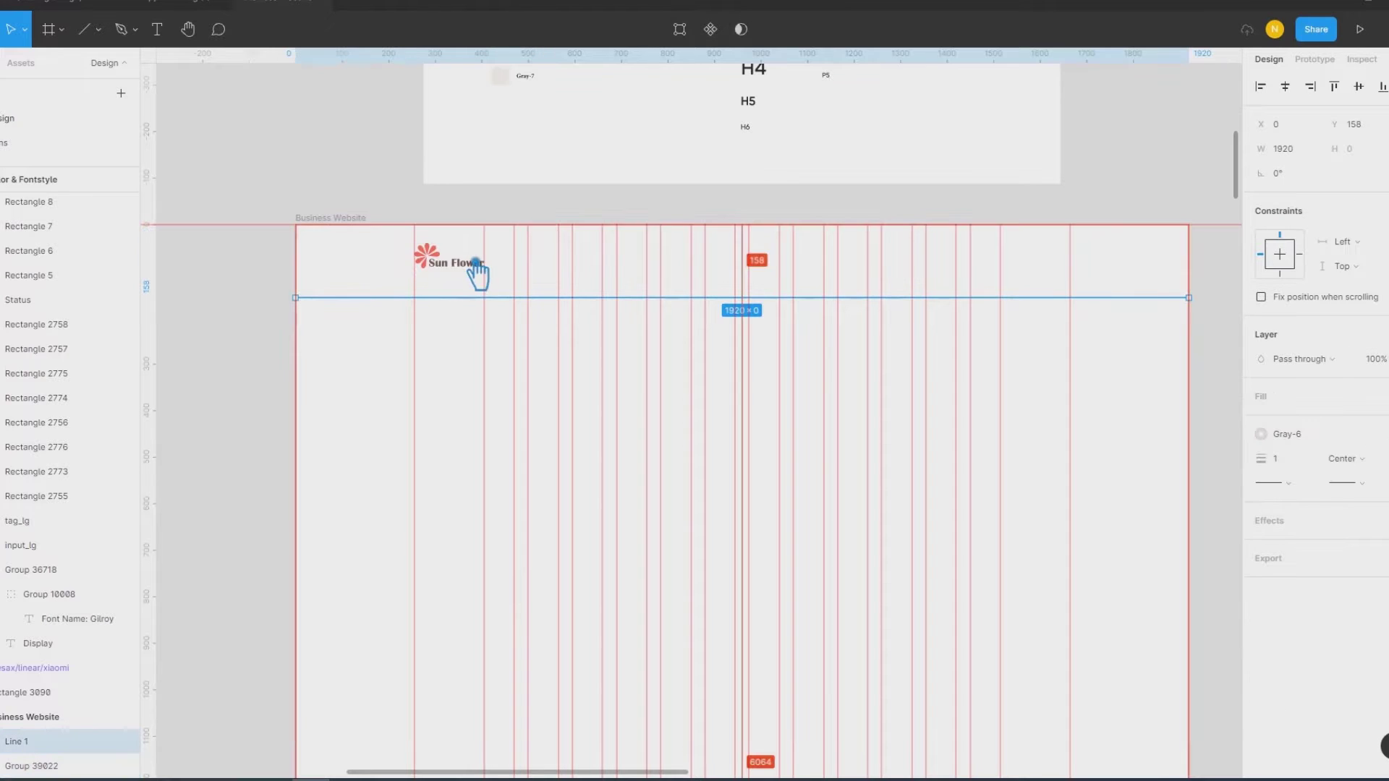
{"action": "key", "text": "Up"}
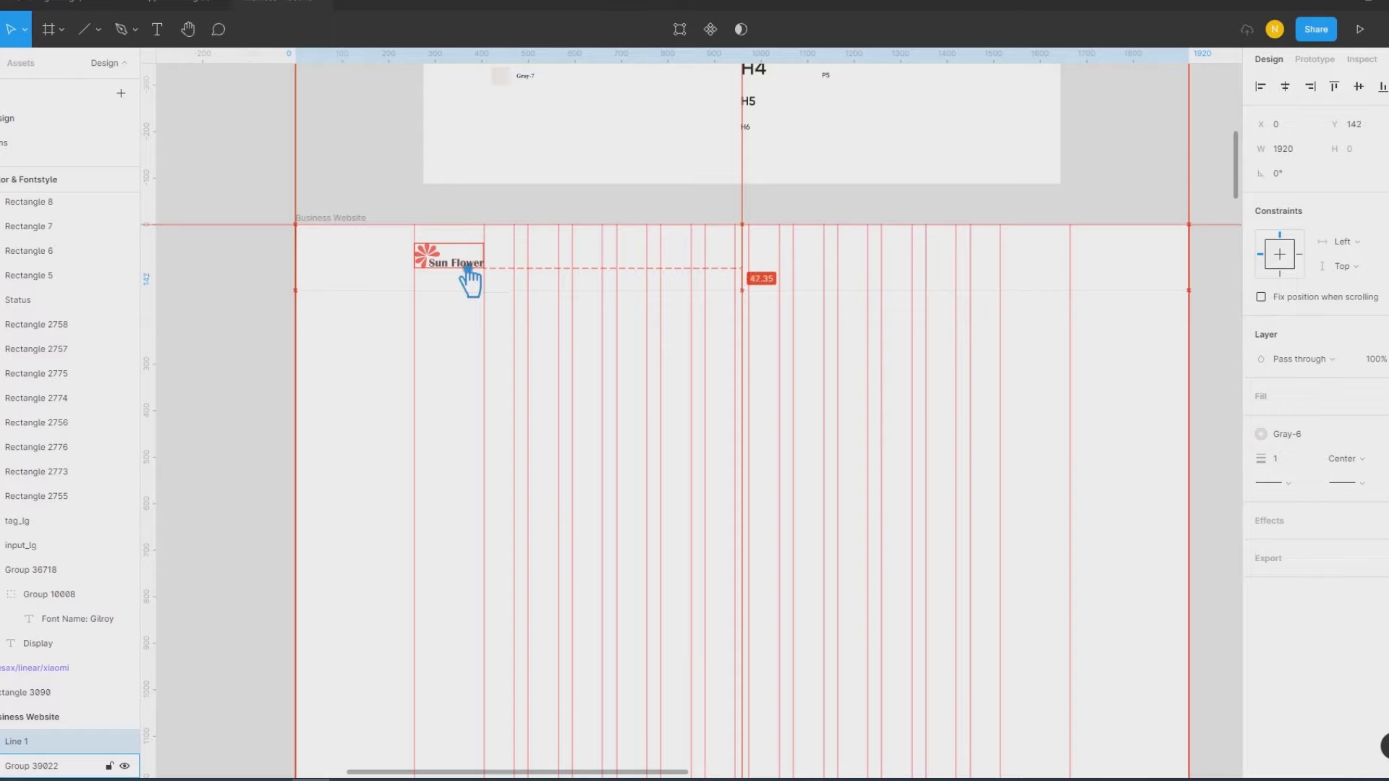
{"action": "key", "text": "Up"}
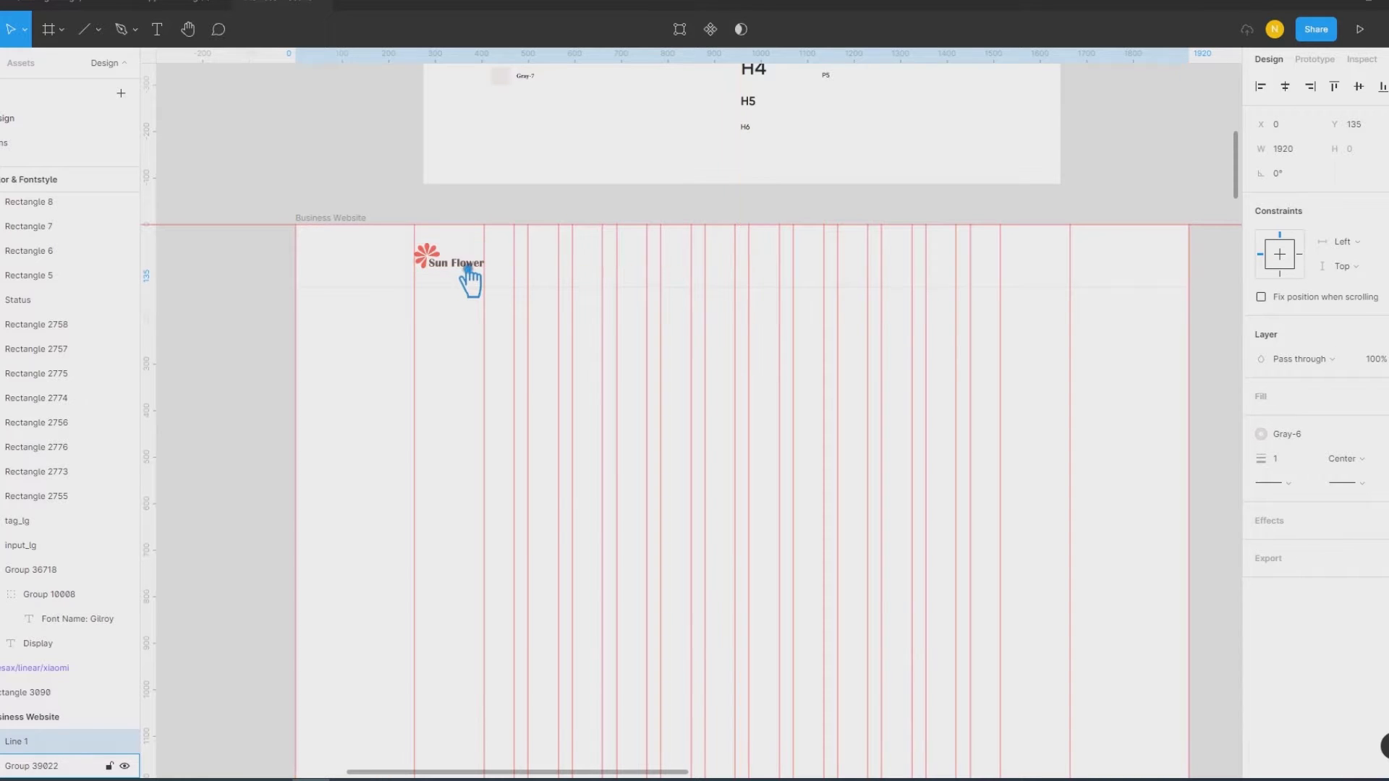
{"action": "left_click", "coordinate": [384, 411]}
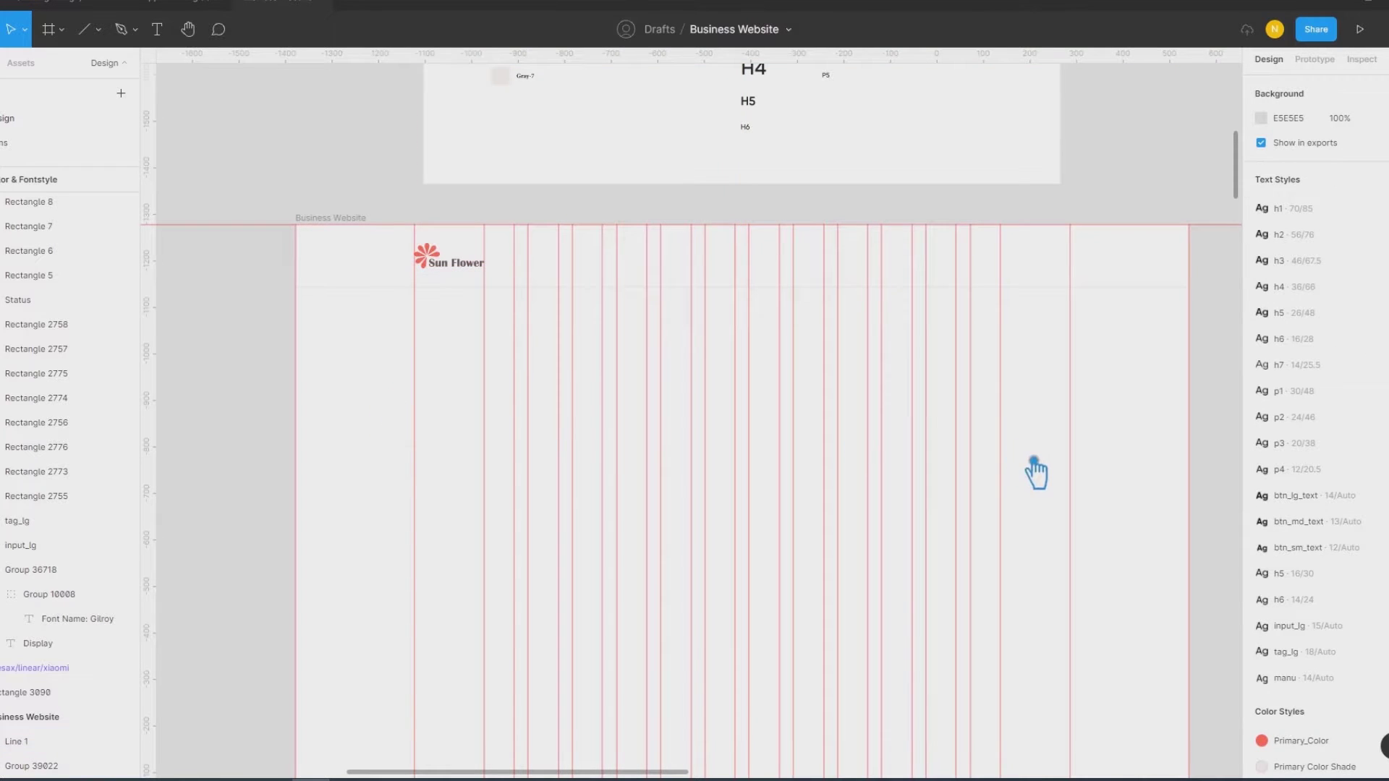
{"action": "left_click_drag", "start_coordinate": [1035, 470], "coordinate": [965, 475]}
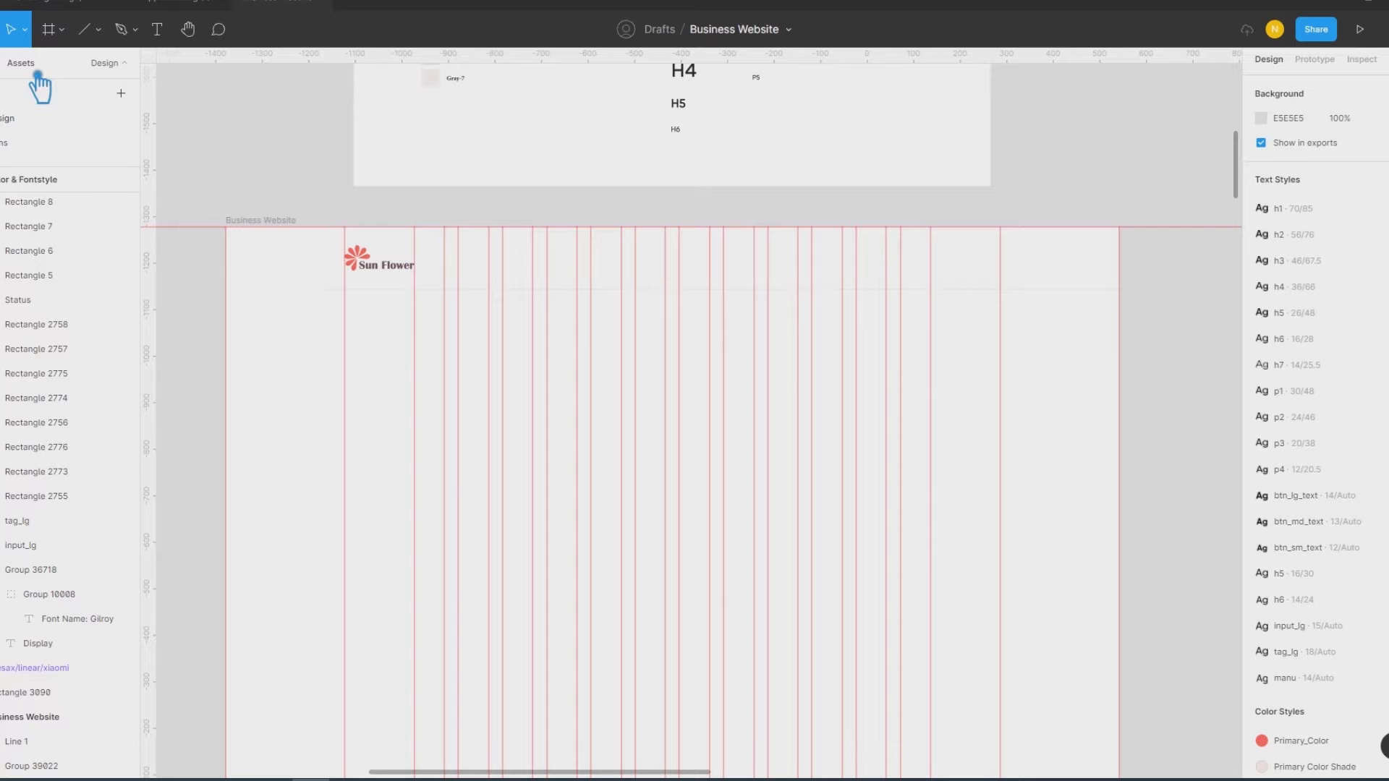
Step: Place a Button component in the header at X 1481, Y 42 as the btn_md_filled variant
{"action": "left_click", "coordinate": [37, 74]}
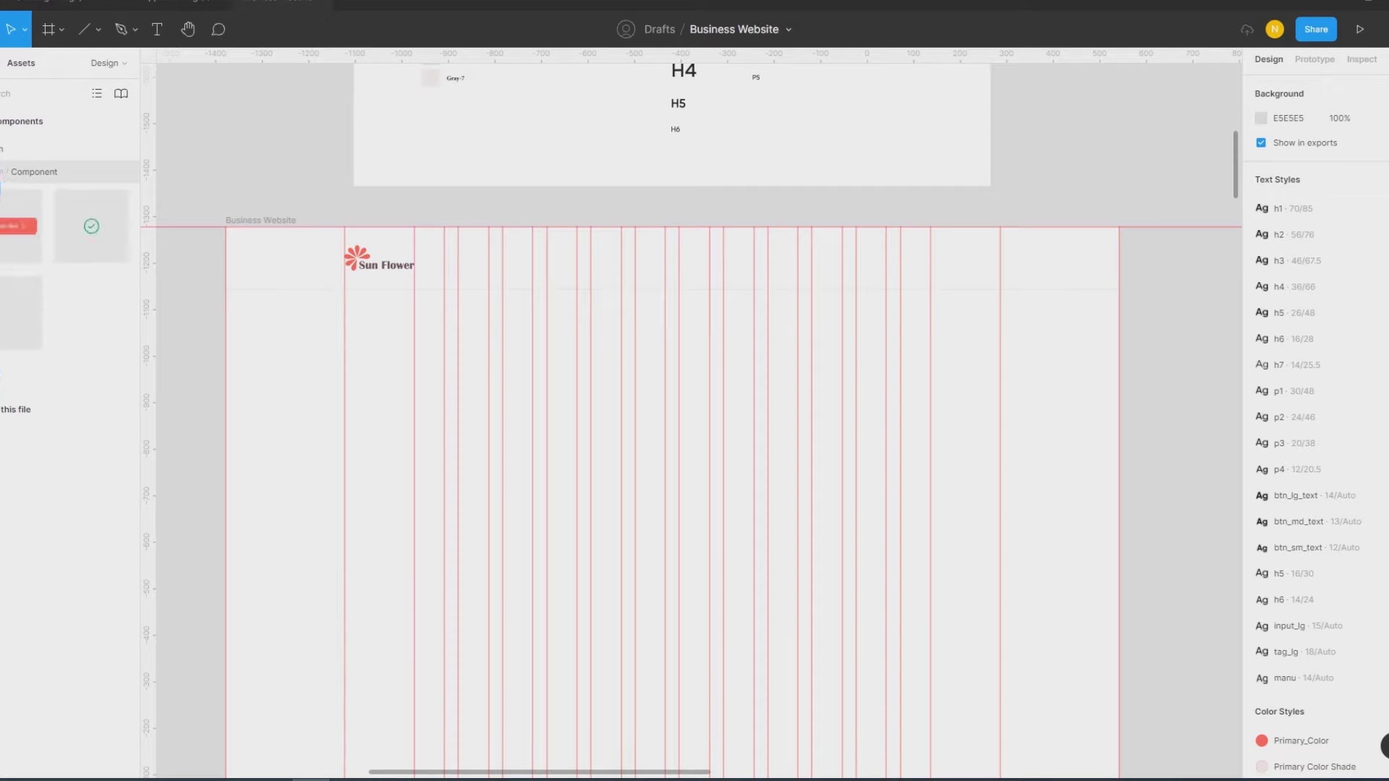
{"action": "mouse_move", "coordinate": [4, 208]}
{"action": "left_mouse_down"}
{"action": "mouse_move", "coordinate": [1080, 360]}
{"action": "mouse_move", "coordinate": [1004, 264]}
{"action": "left_mouse_up"}
{"action": "left_click", "coordinate": [1186, 358]}
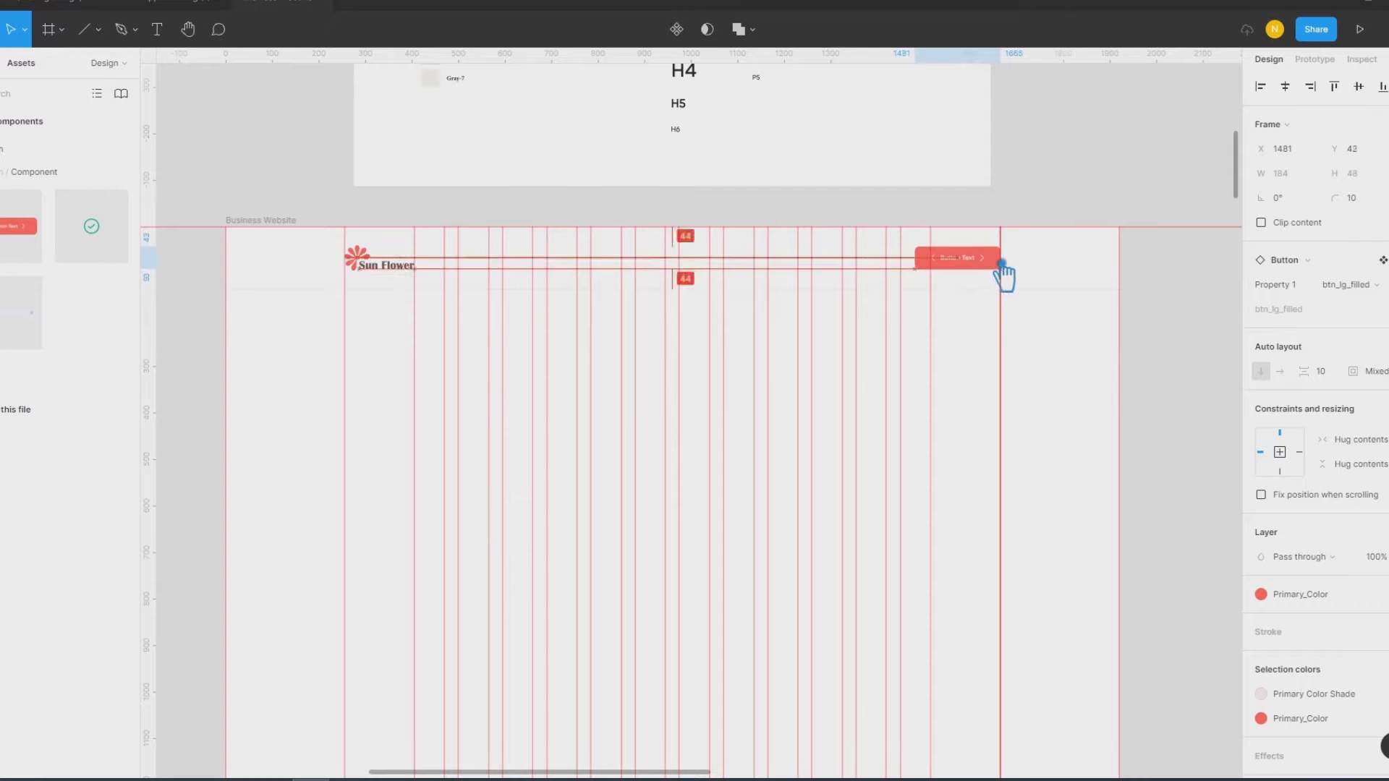
{"action": "left_click_drag", "start_coordinate": [1004, 264], "coordinate": [1010, 265]}
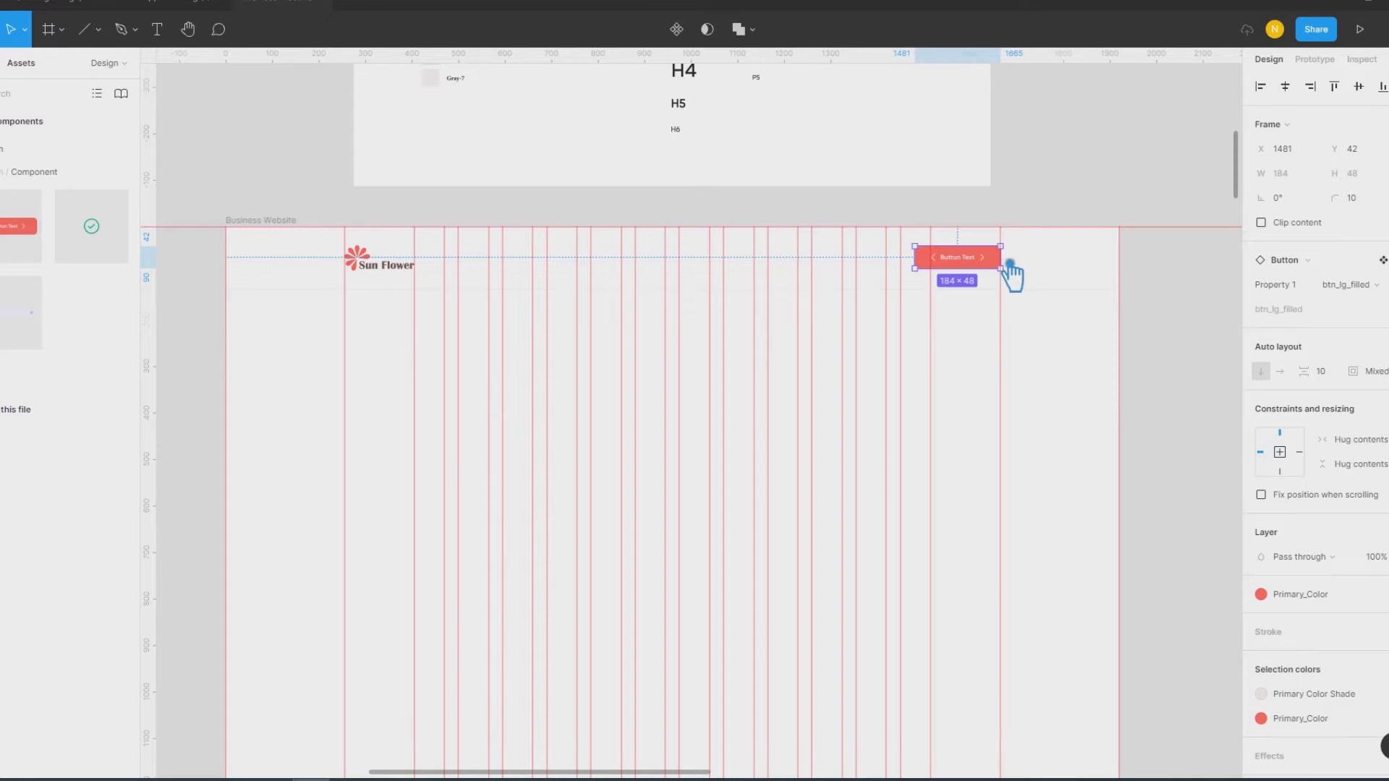
{"action": "left_click", "coordinate": [1380, 292]}
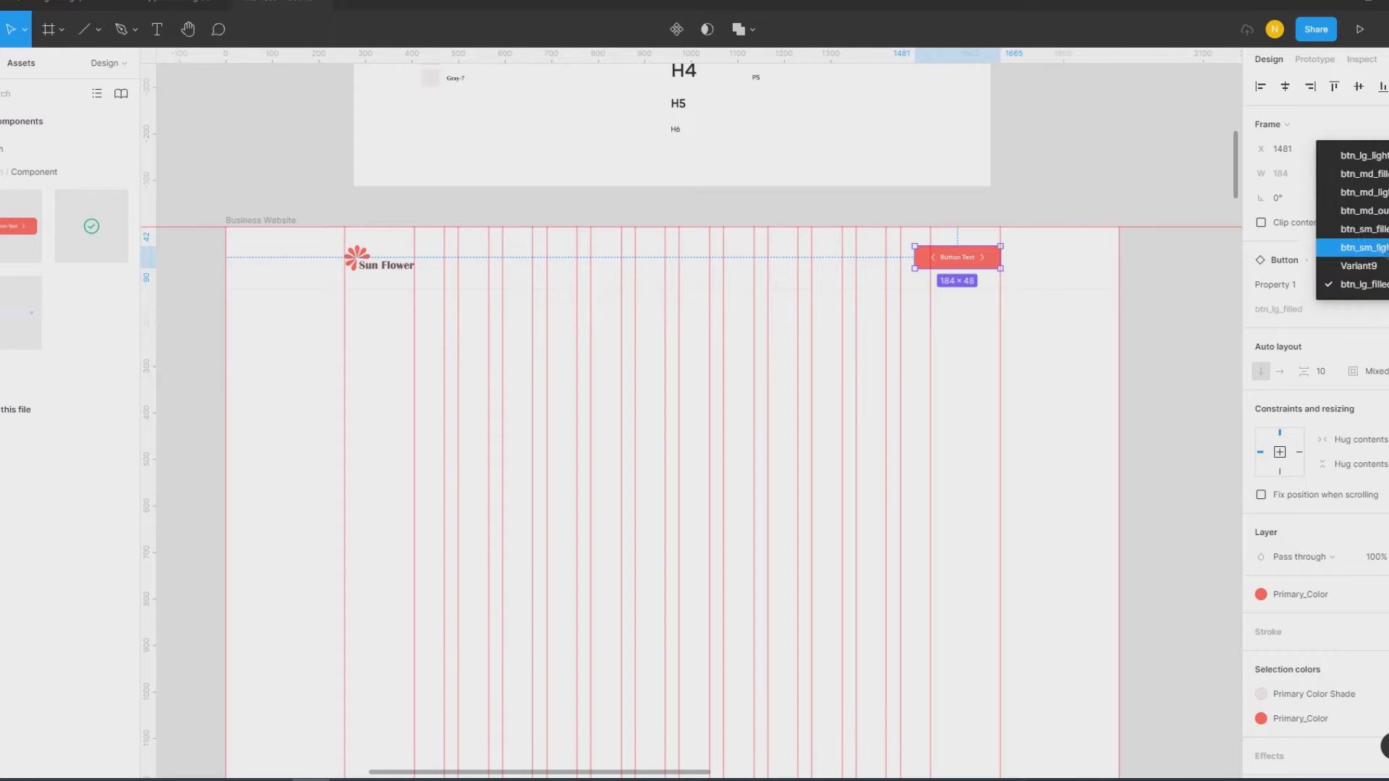
{"action": "left_click", "coordinate": [1364, 173]}
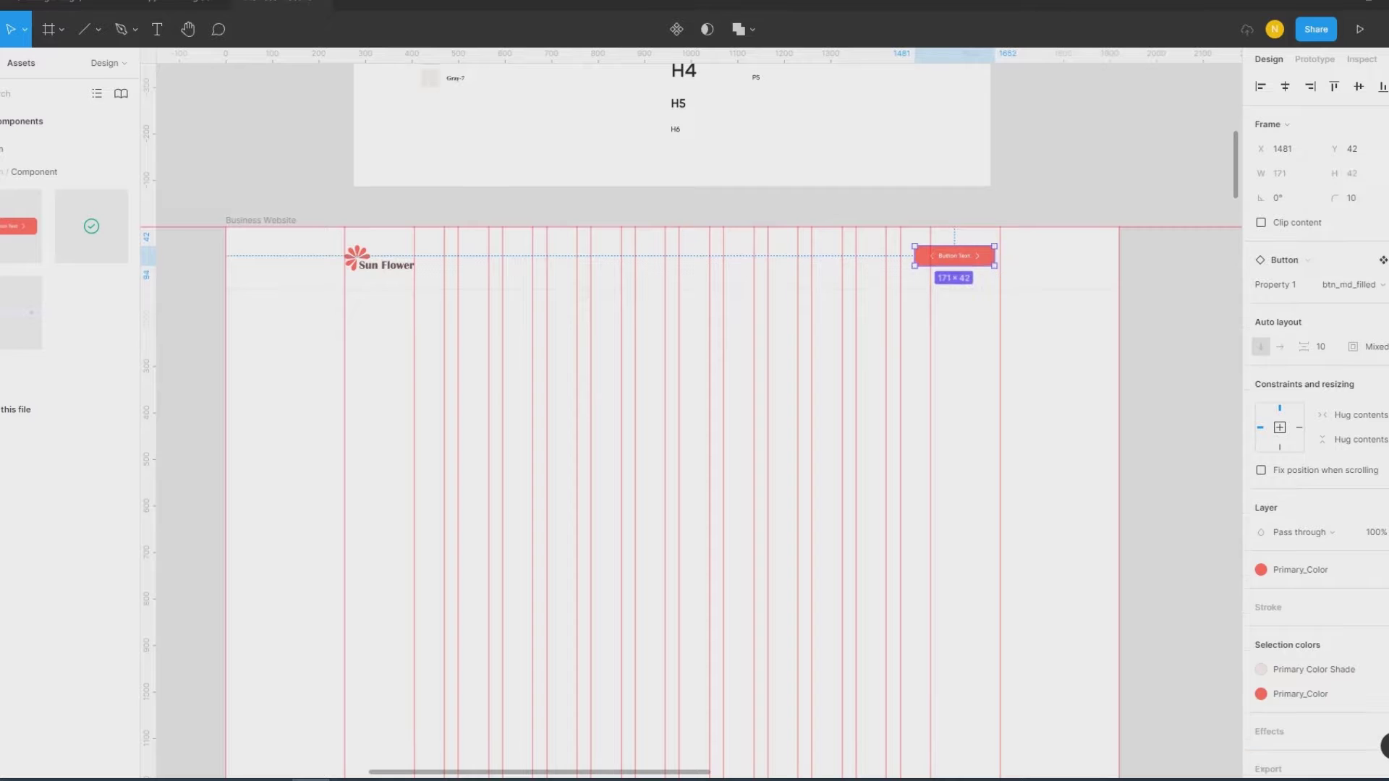
{"action": "left_click", "coordinate": [1076, 262]}
{"action": "scroll", "coordinate": [1063, 278], "scroll_direction": "up", "scroll_amount": 2}
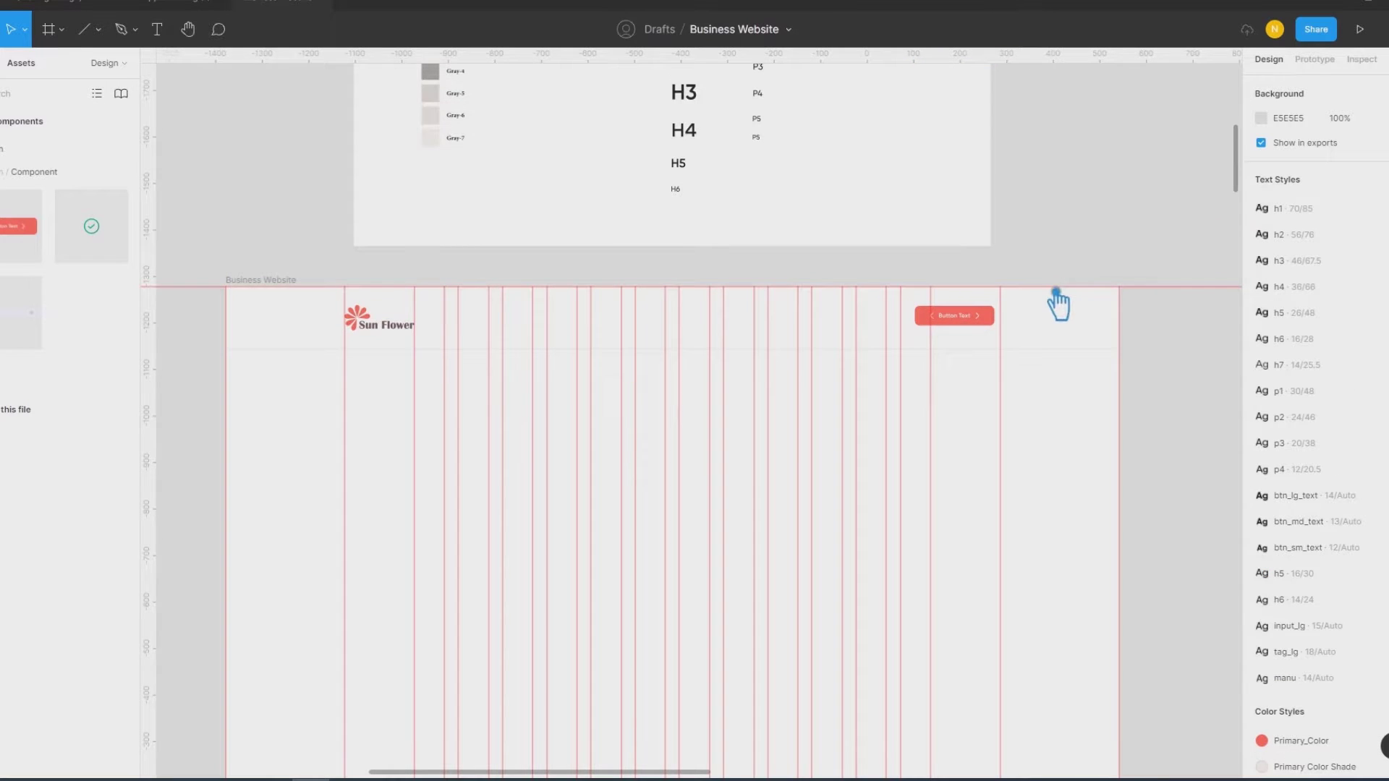
{"action": "scroll", "coordinate": [1054, 300], "scroll_direction": "up", "scroll_amount": 3}
{"action": "scroll", "coordinate": [1048, 341], "scroll_direction": "up", "scroll_amount": 3}
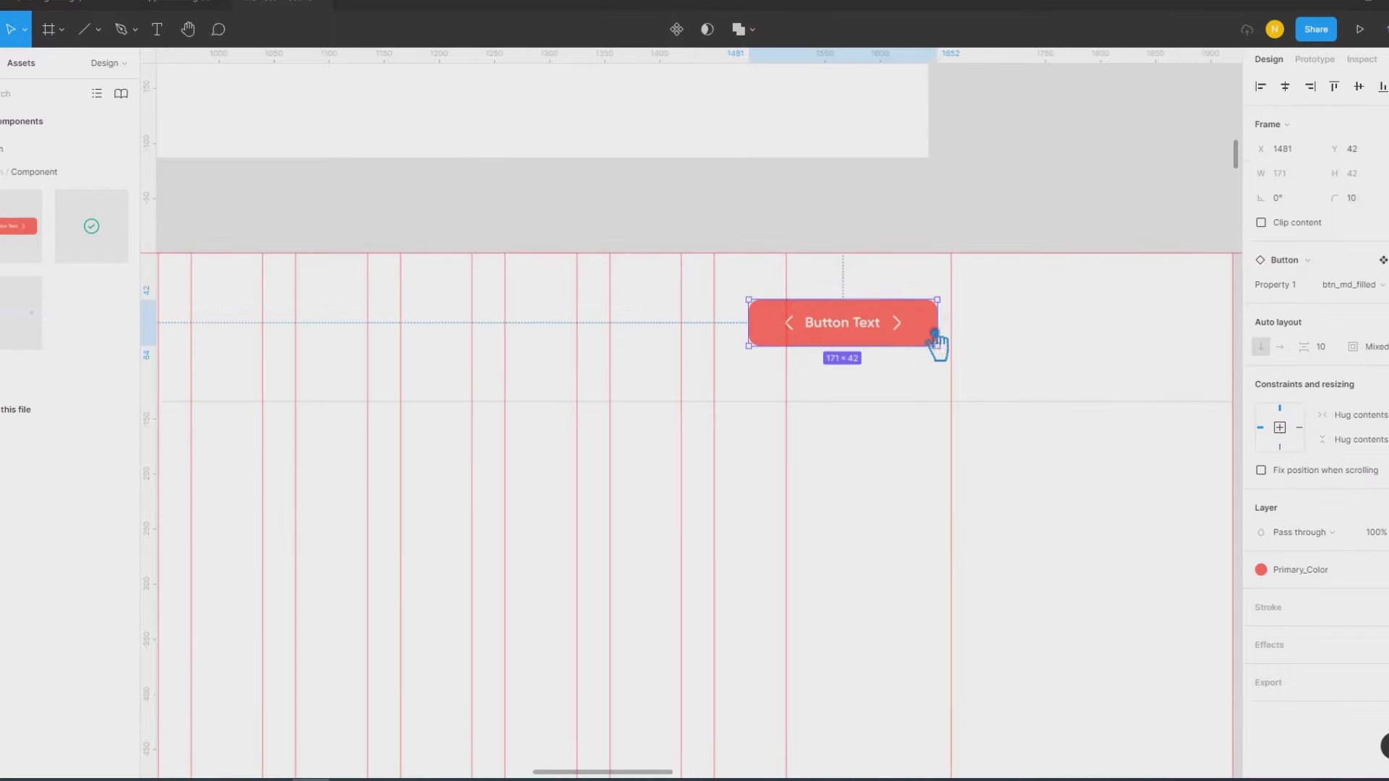
Step: Hide the button's left vuesax arrow layer, leaving the label and right arrow visible
{"action": "left_click_drag", "start_coordinate": [929, 335], "coordinate": [942, 341]}
{"action": "left_click", "coordinate": [1047, 358]}
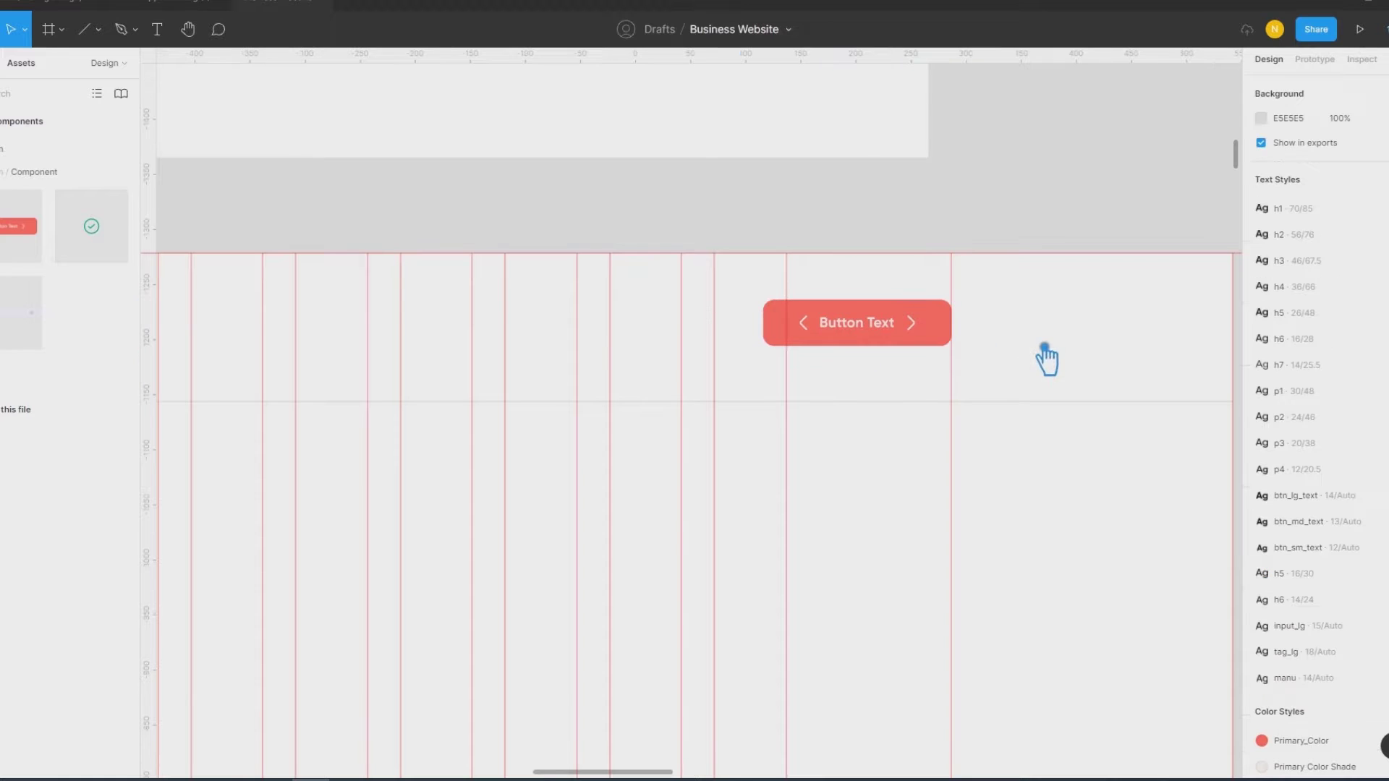
{"action": "left_click", "coordinate": [878, 348]}
{"action": "left_click", "coordinate": [815, 334]}
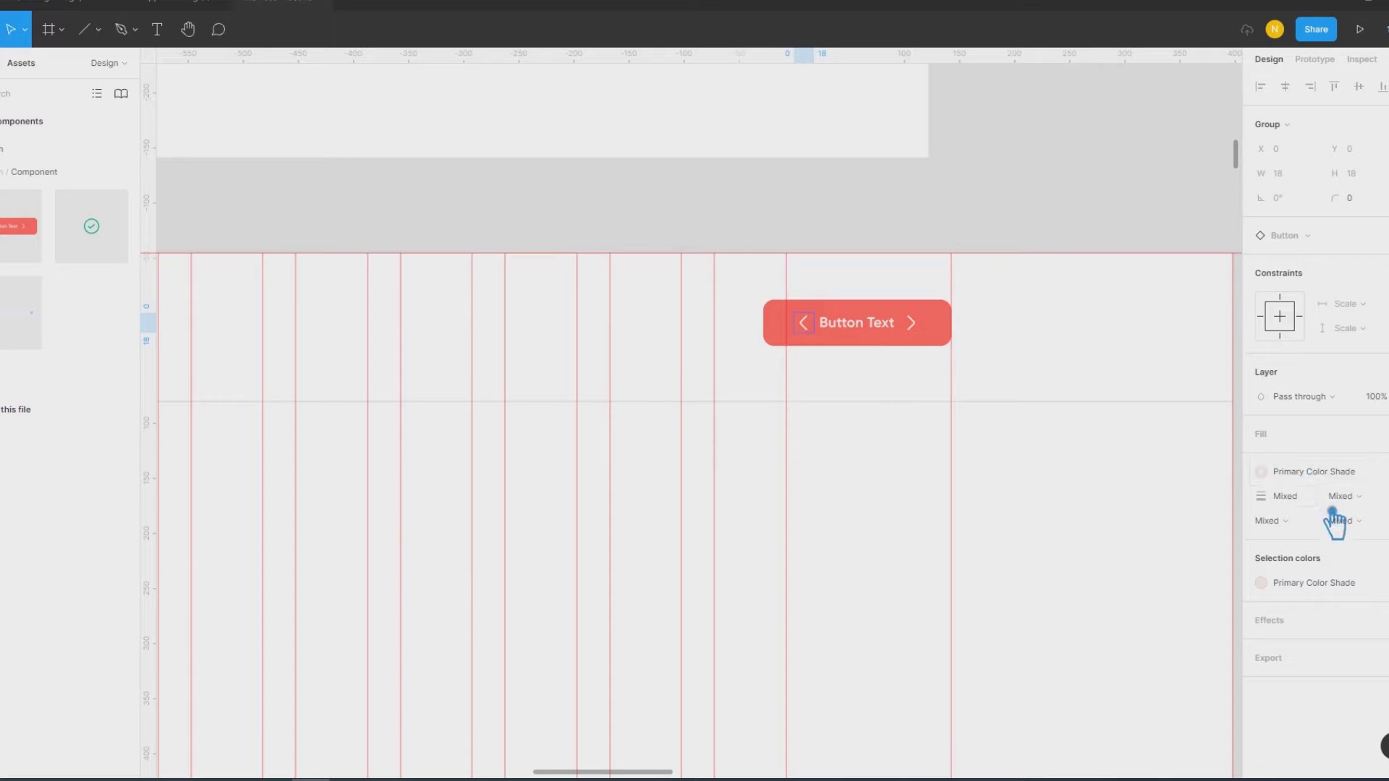
{"action": "left_click", "coordinate": [3, 63]}
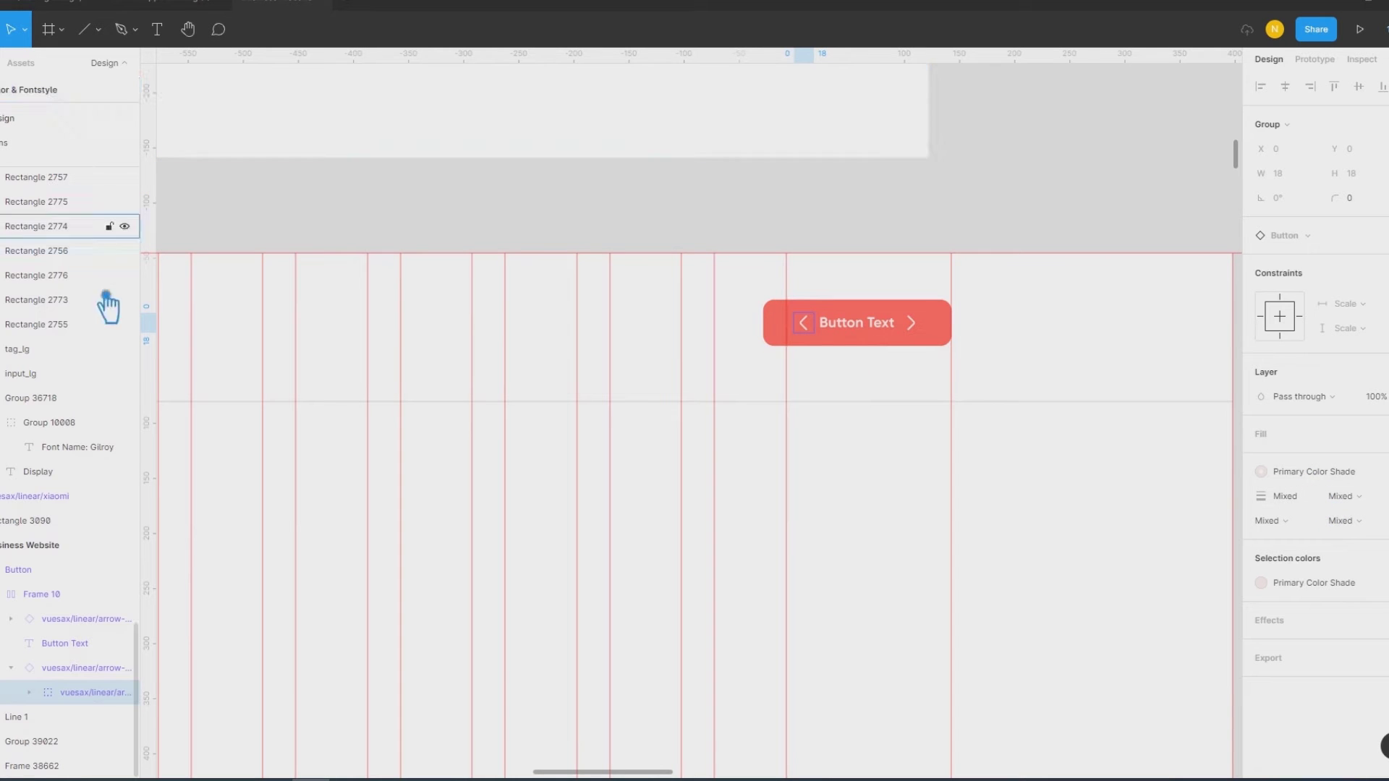
{"action": "mouse_move", "coordinate": [76, 692]}
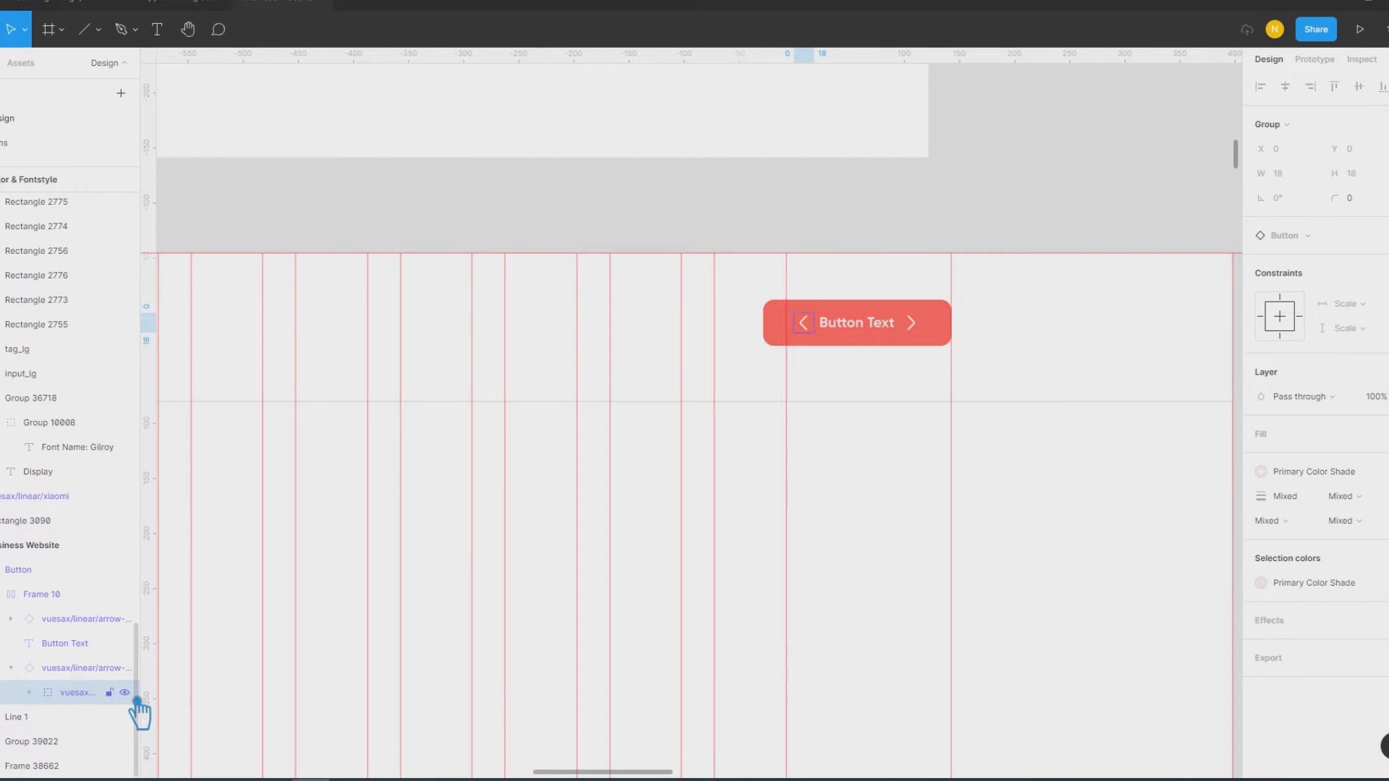
{"action": "left_click", "coordinate": [125, 669]}
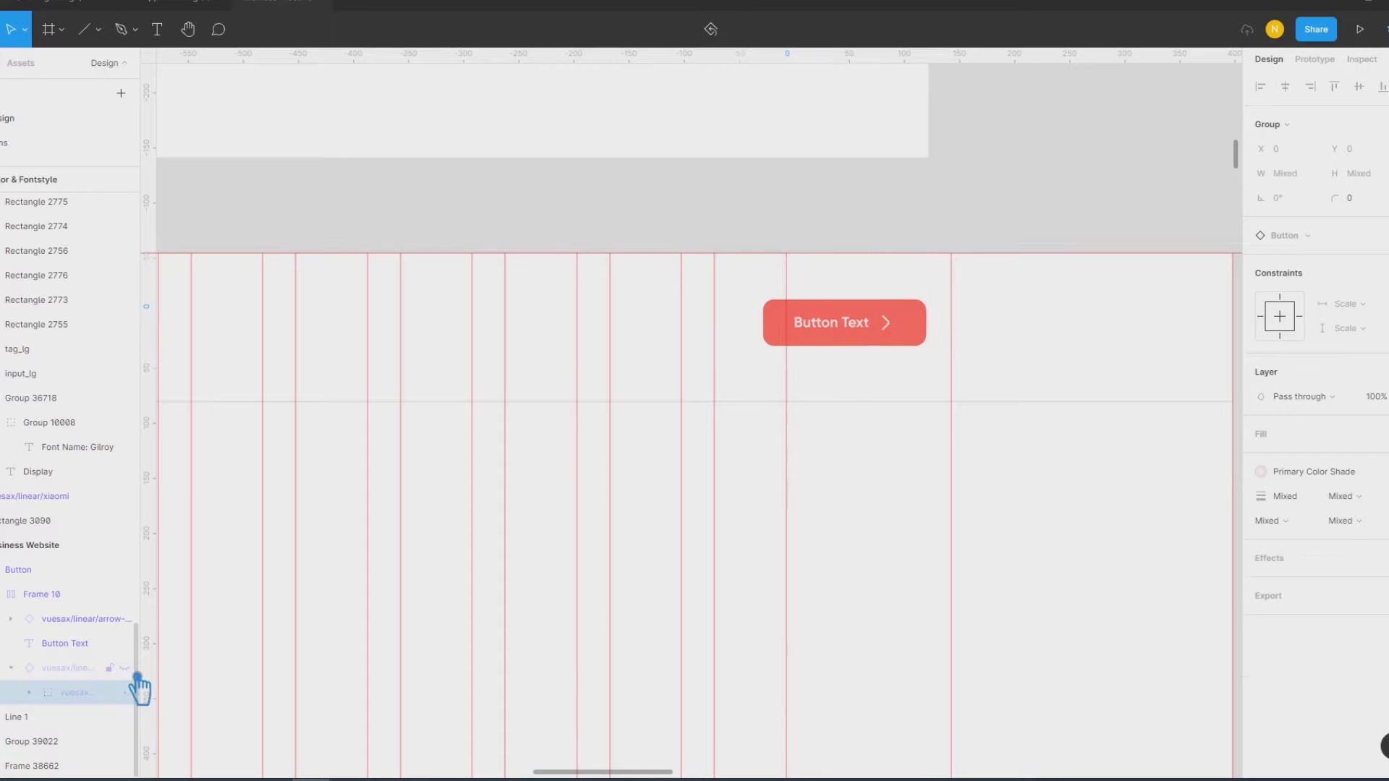
Step: Change the button label to 'Get Started' and shift the button right to X 1515
{"action": "double_click", "coordinate": [845, 332]}
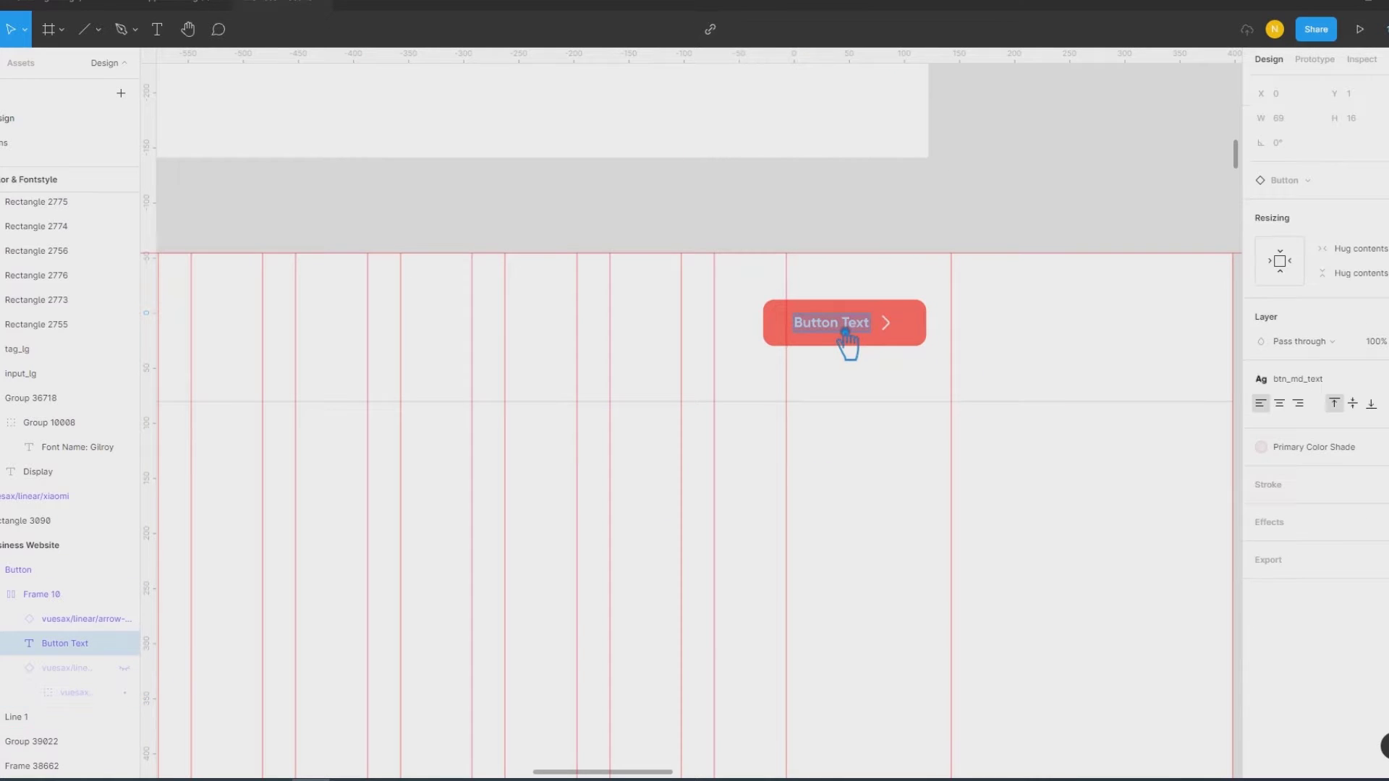
{"action": "type", "text": "Get Started"}
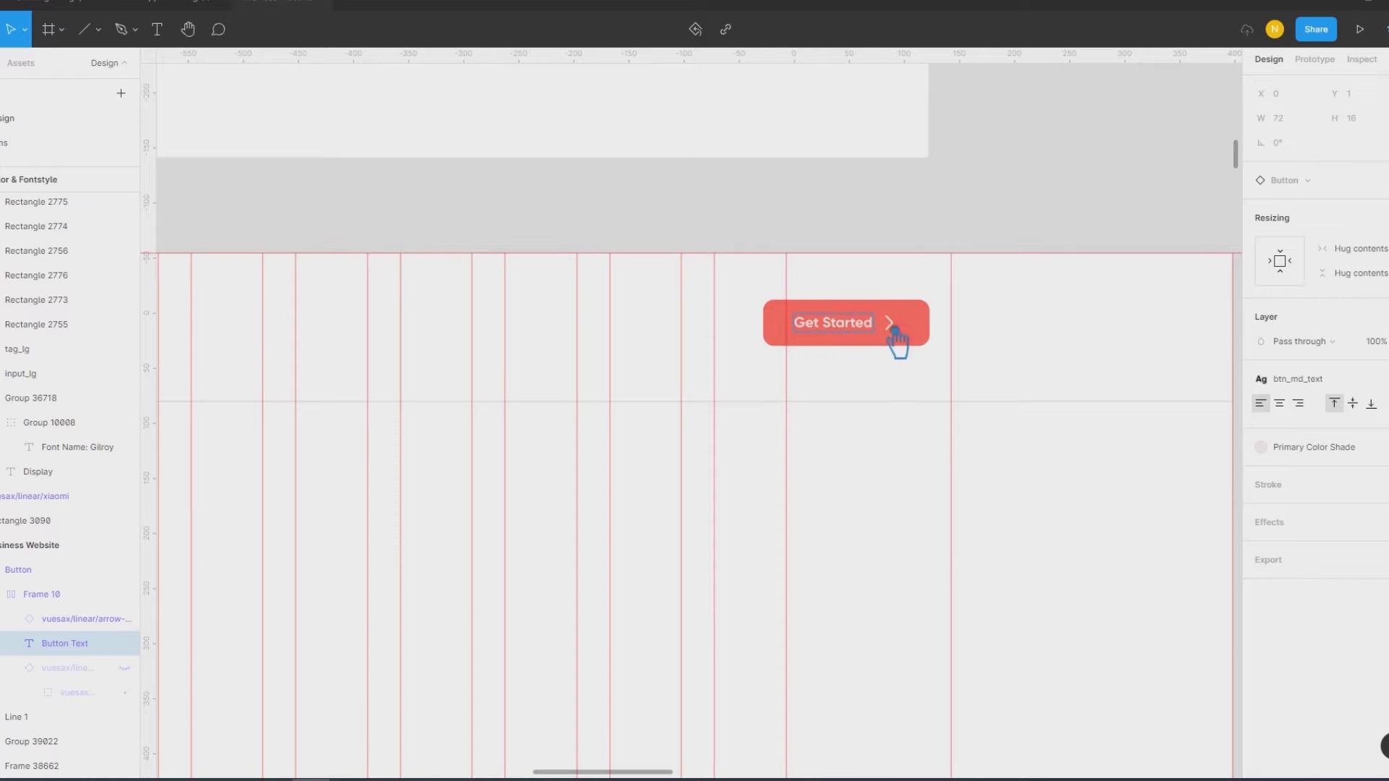
{"action": "left_click", "coordinate": [1077, 353]}
{"action": "left_click_drag", "start_coordinate": [914, 346], "coordinate": [938, 346]}
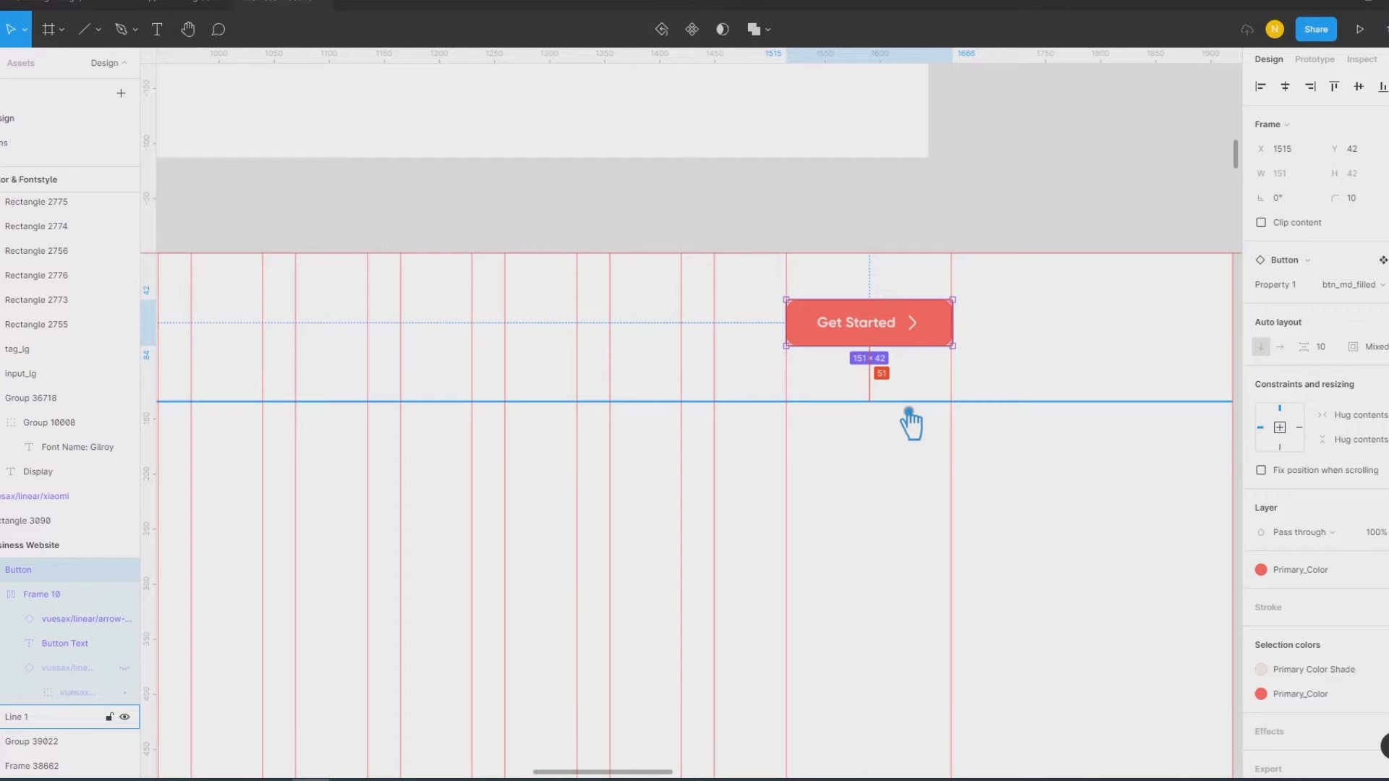
Step: Nudge the Get Started button down to Y 46 and Line 1 up one pixel to Y 134
{"action": "key", "text": "Down"}
{"action": "key", "text": "Down"}
{"action": "key", "text": "Down"}
{"action": "key", "text": "Down"}
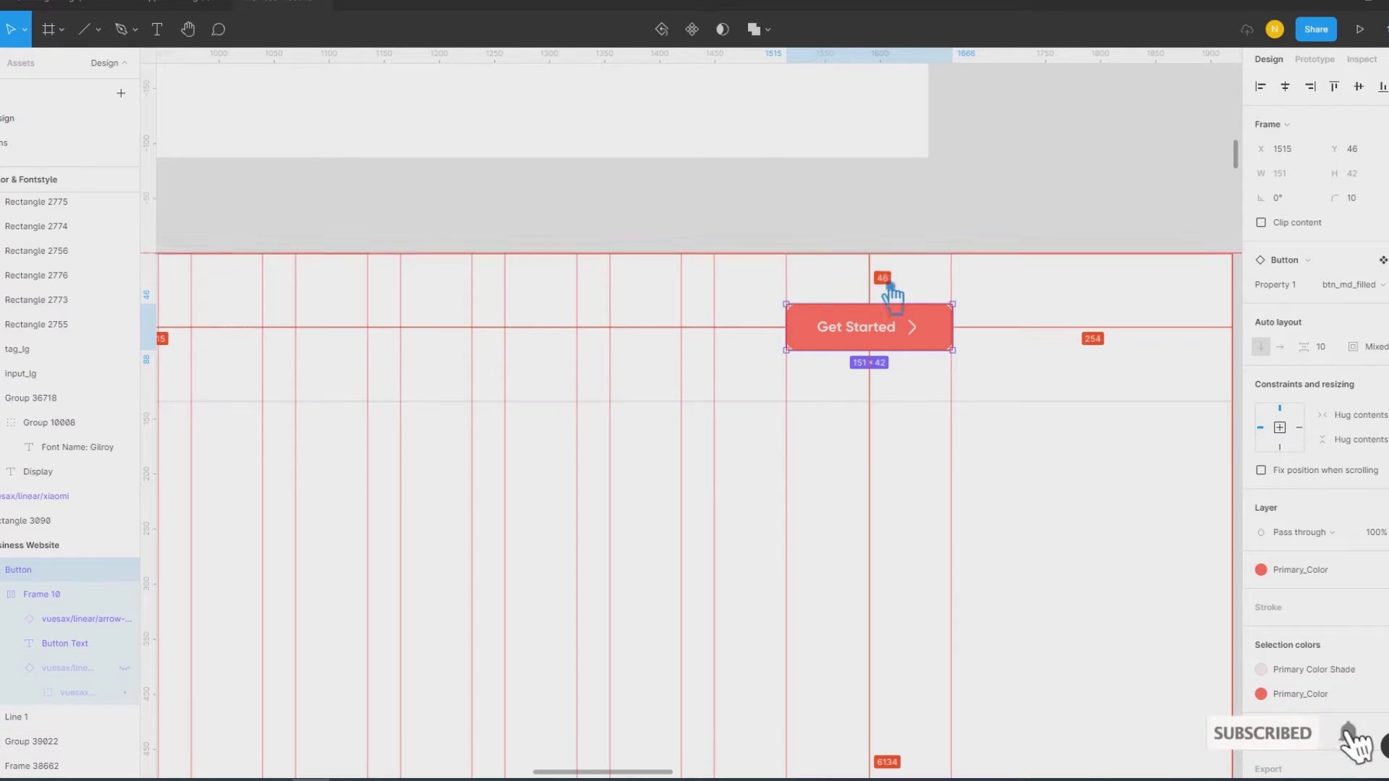
{"action": "left_click", "coordinate": [901, 405]}
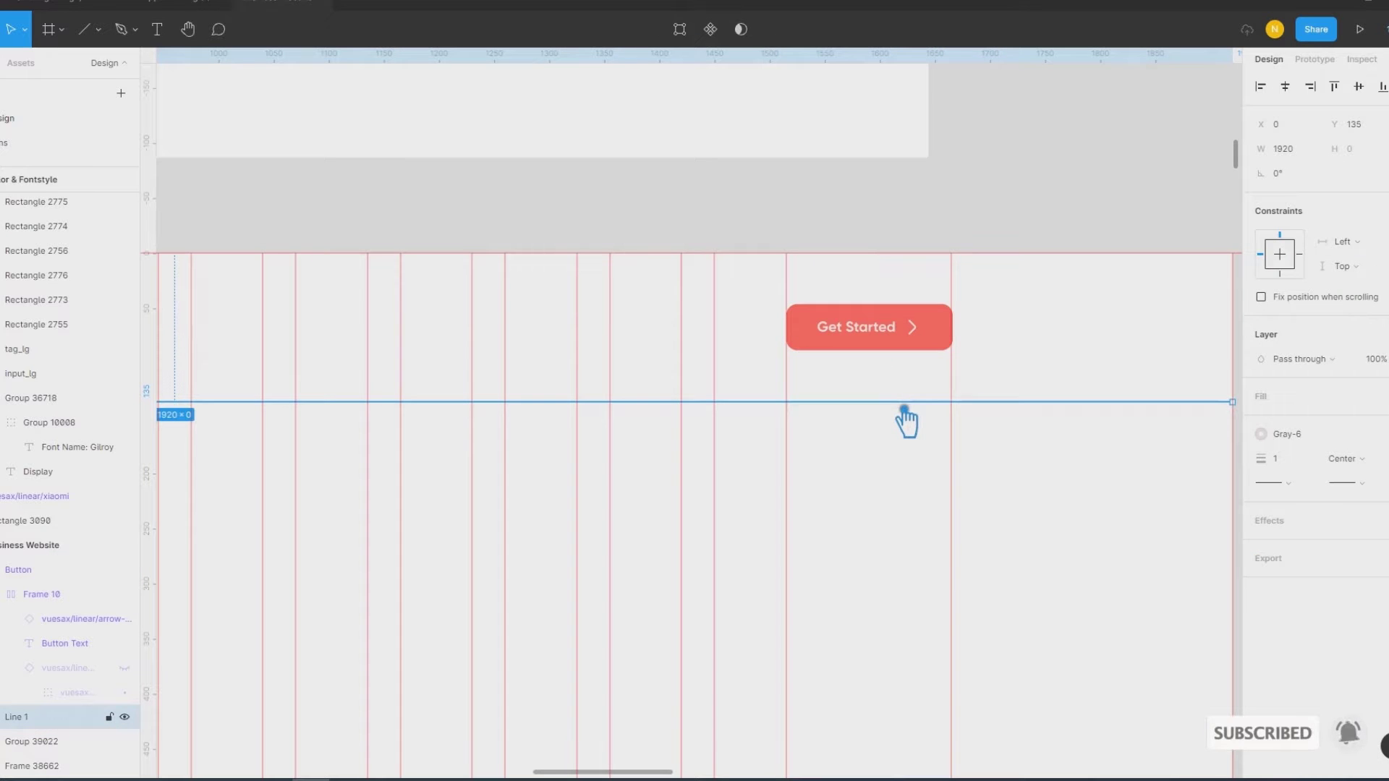
{"action": "key", "text": "Up"}
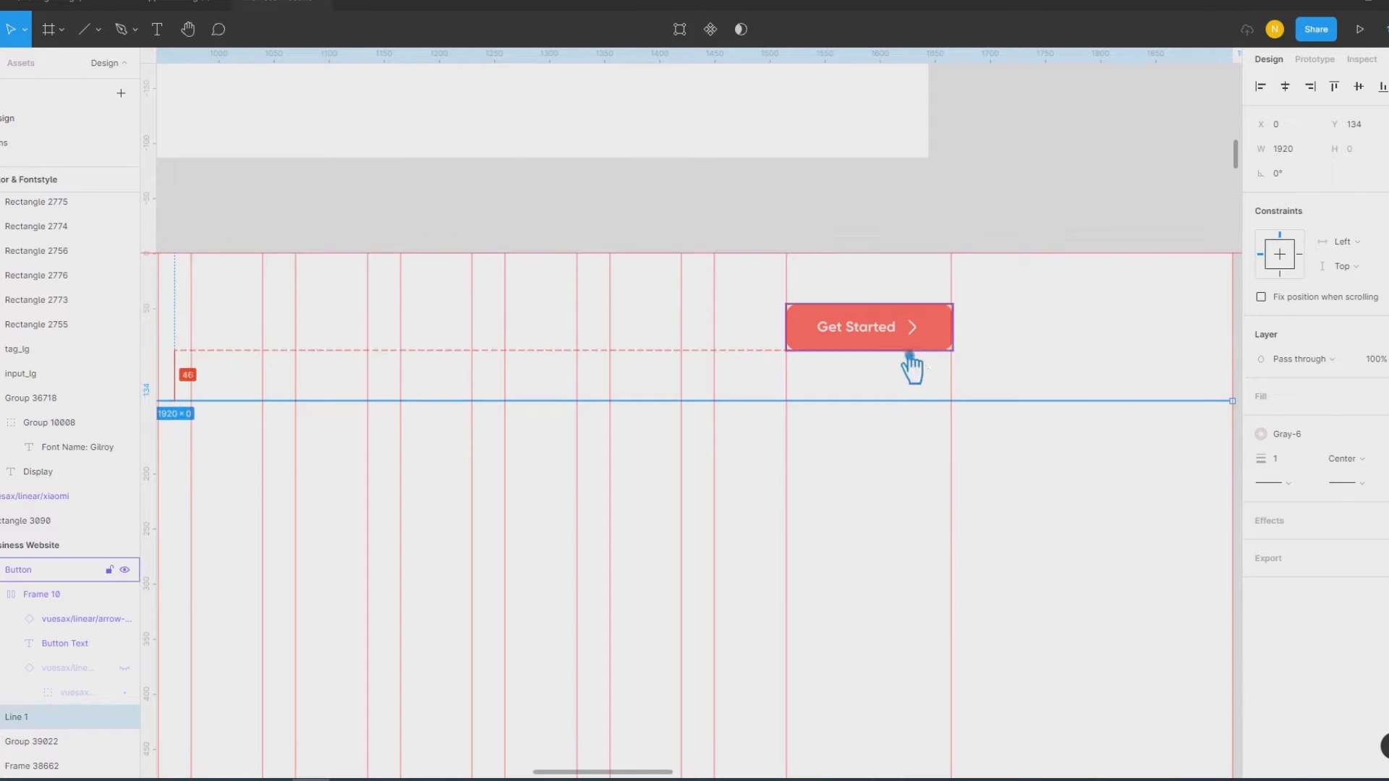
{"action": "left_click", "coordinate": [913, 358]}
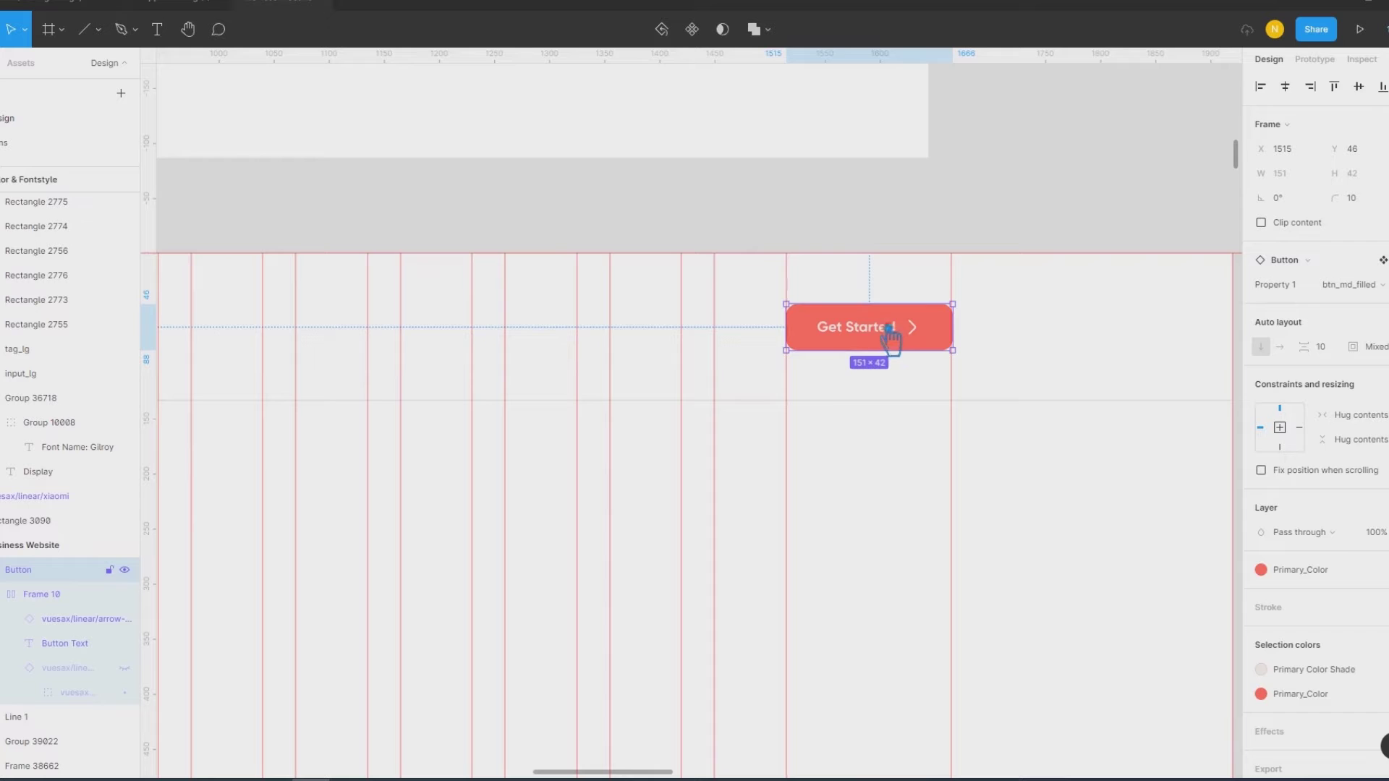
{"action": "left_click", "coordinate": [914, 515]}
{"action": "scroll", "coordinate": [1003, 528], "scroll_direction": "left", "scroll_amount": 2}
{"action": "scroll", "coordinate": [1026, 513], "scroll_direction": "left", "scroll_amount": 3}
{"action": "scroll", "coordinate": [1023, 506], "scroll_direction": "down", "scroll_amount": 1}
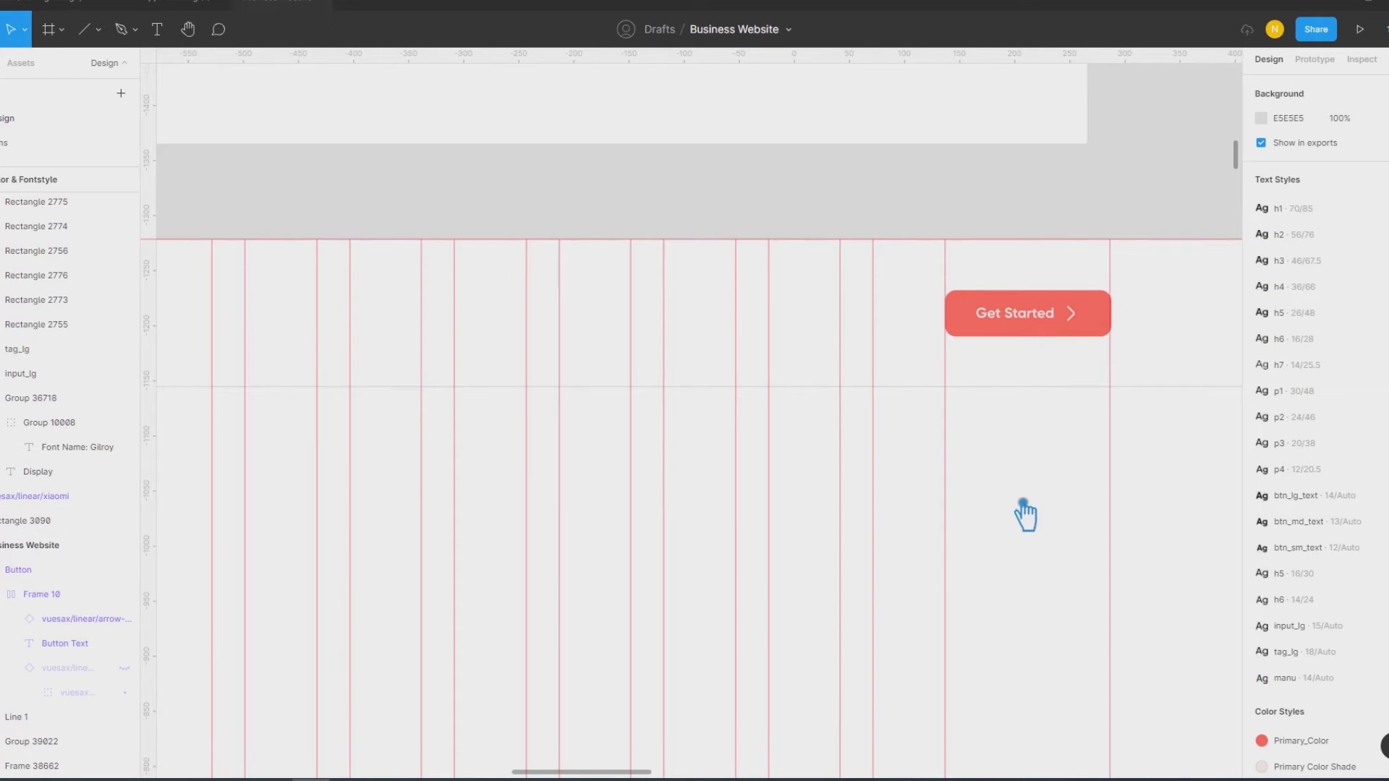
{"action": "scroll", "coordinate": [1023, 506], "scroll_direction": "down", "scroll_amount": 5}
{"action": "left_click", "coordinate": [1021, 405]}
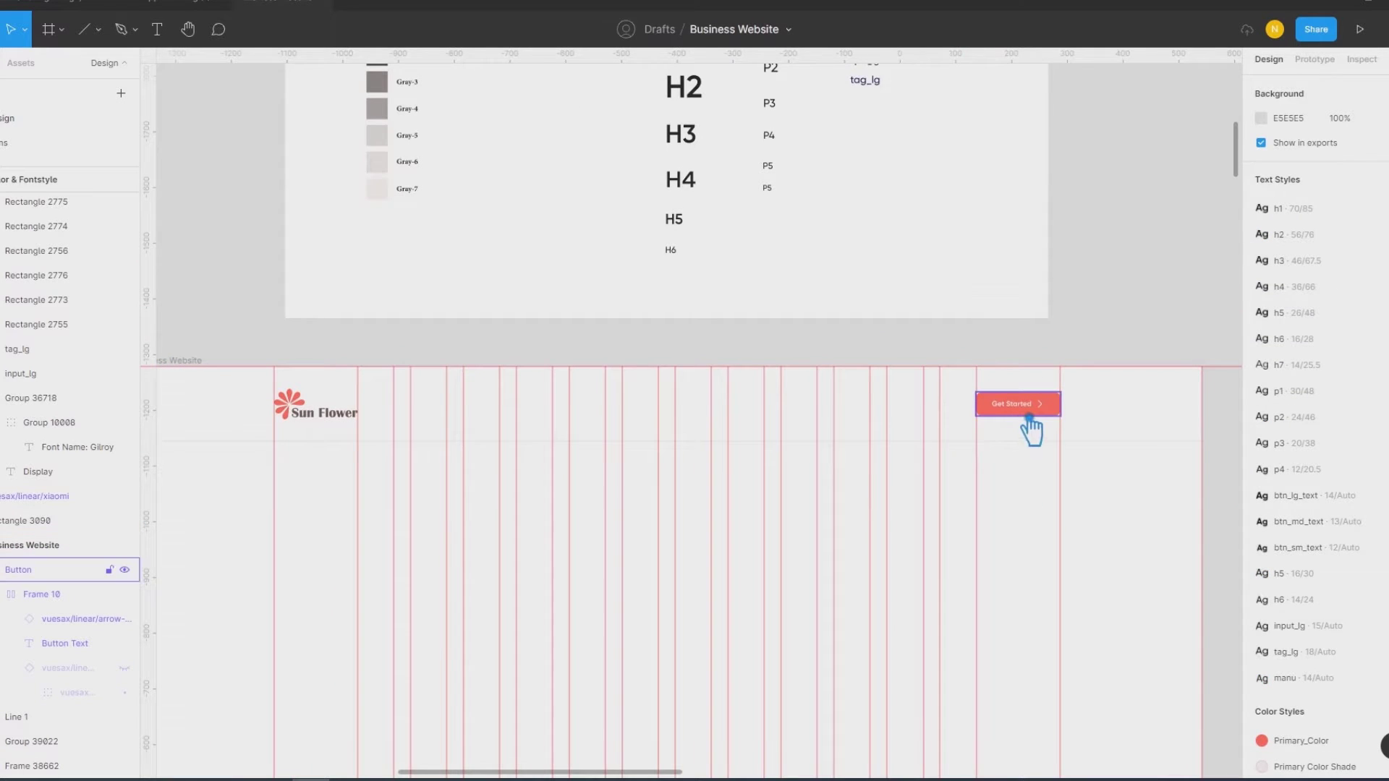
Step: Vertically centre the Get Started button with the Sun Flower logo
{"action": "left_click", "coordinate": [333, 418], "text": "shift"}
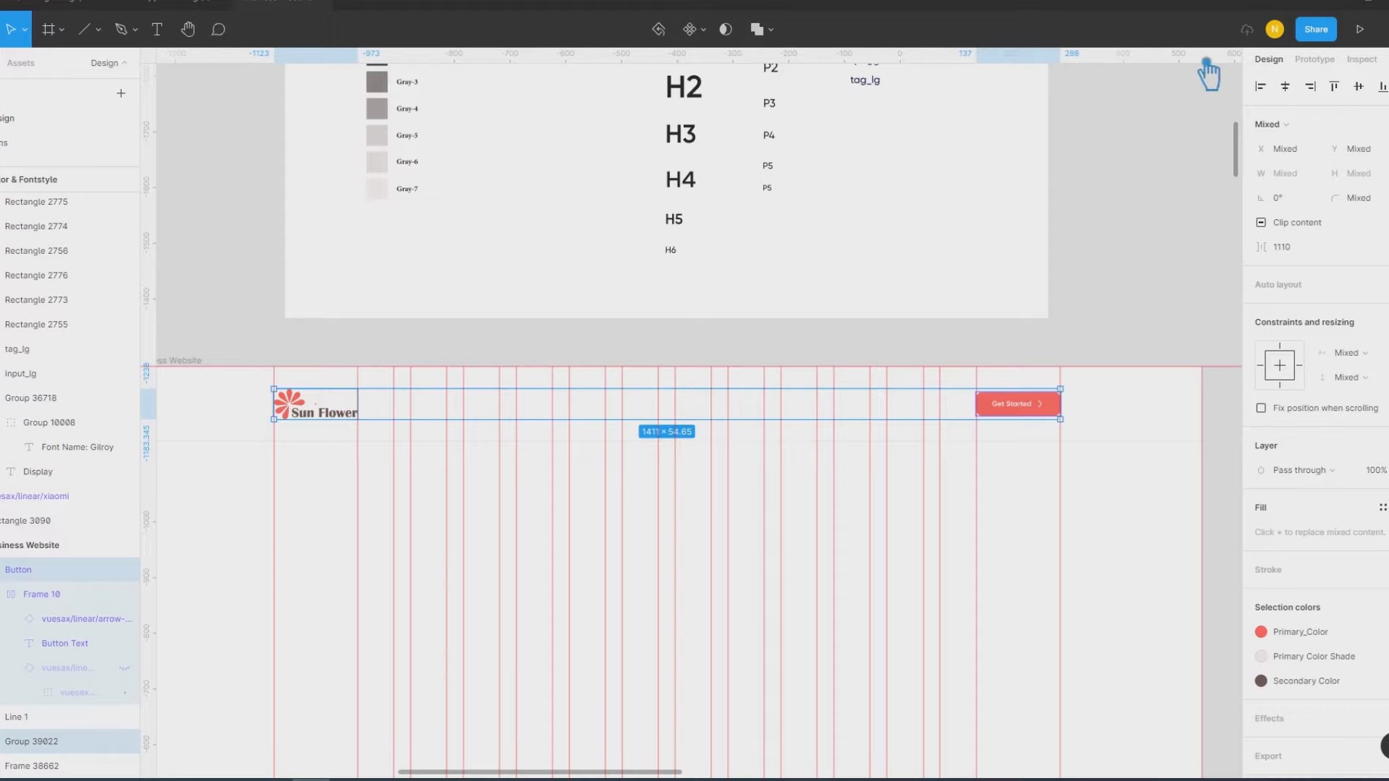
{"action": "left_click", "coordinate": [1336, 87]}
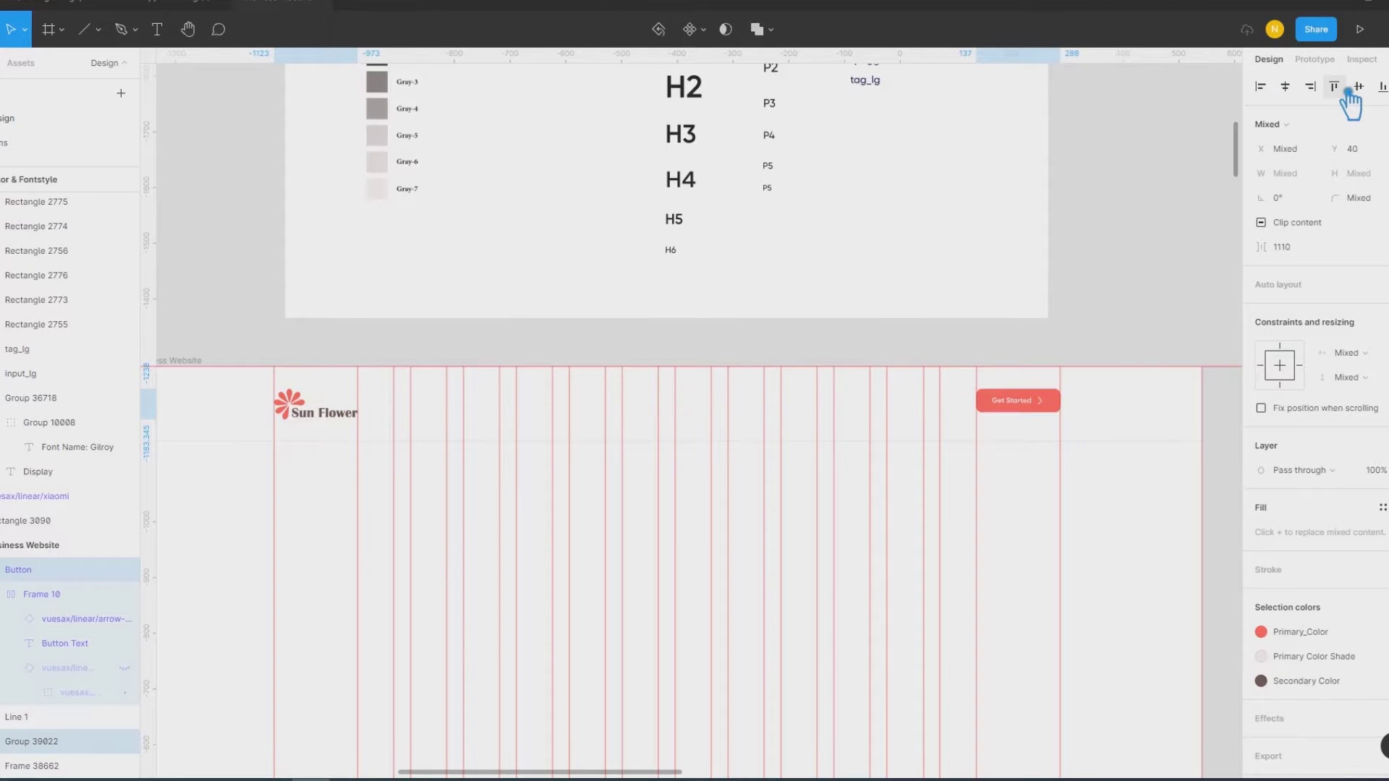
{"action": "left_click", "coordinate": [1359, 86]}
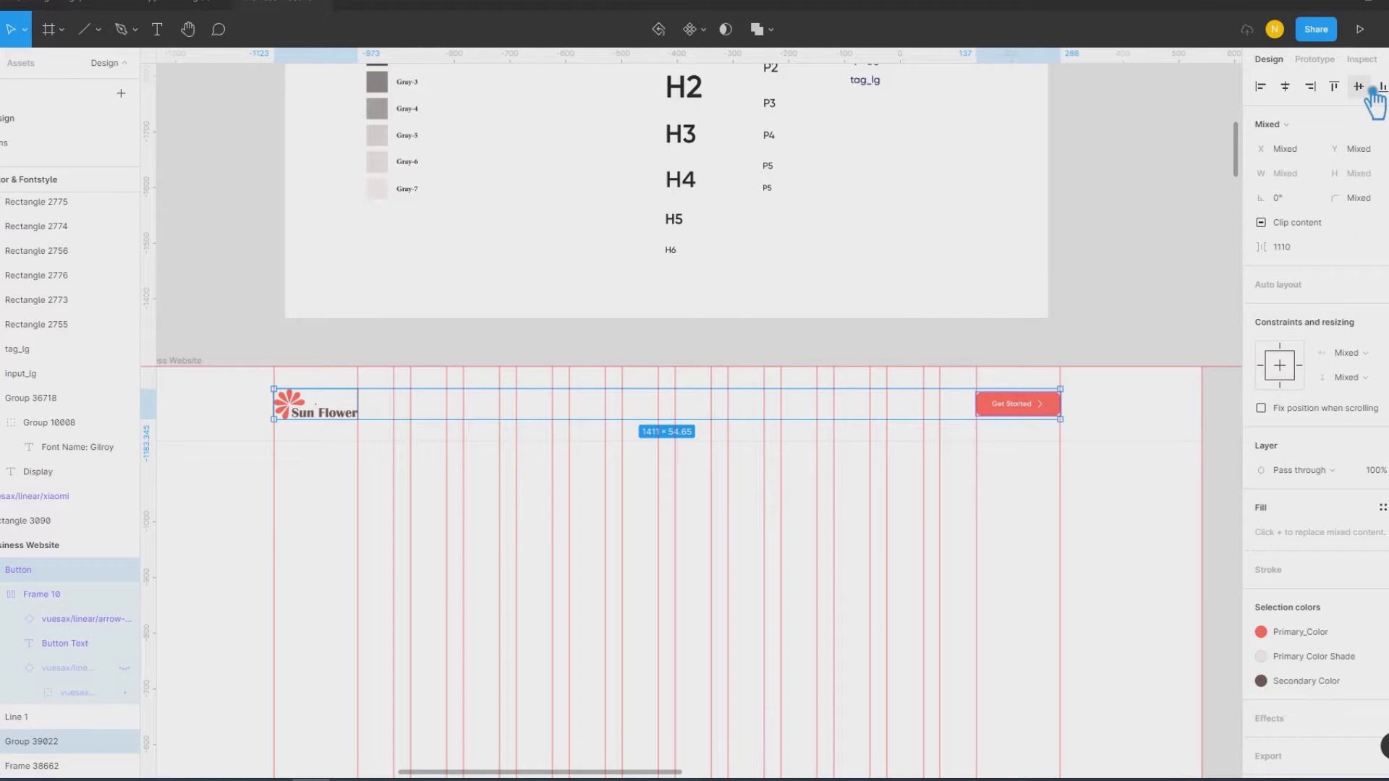
{"action": "key", "text": "alt"}
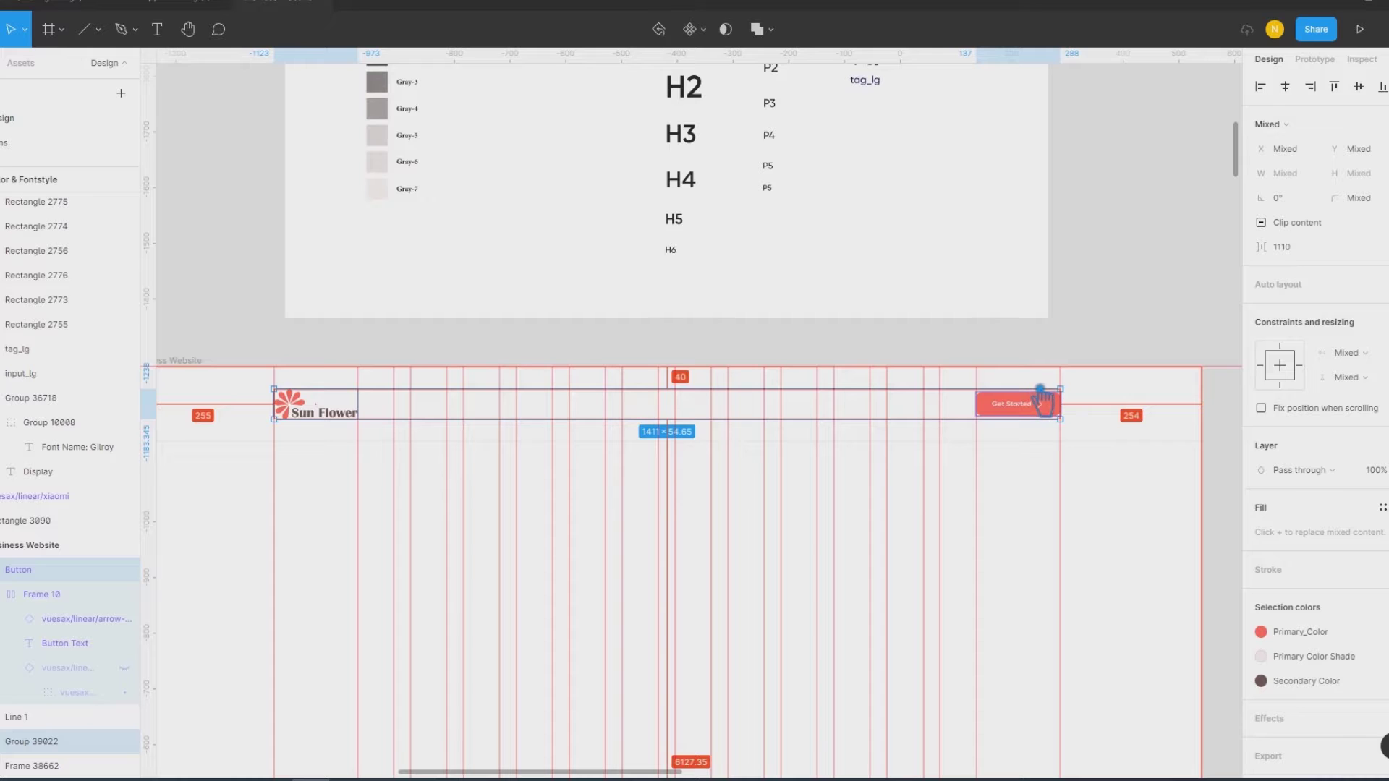
Step: Drag the divider line further down and zoom in to inspect it
{"action": "scroll", "coordinate": [1049, 400], "scroll_direction": "up", "scroll_amount": 1}
{"action": "left_click_drag", "start_coordinate": [693, 369], "coordinate": [709, 471]}
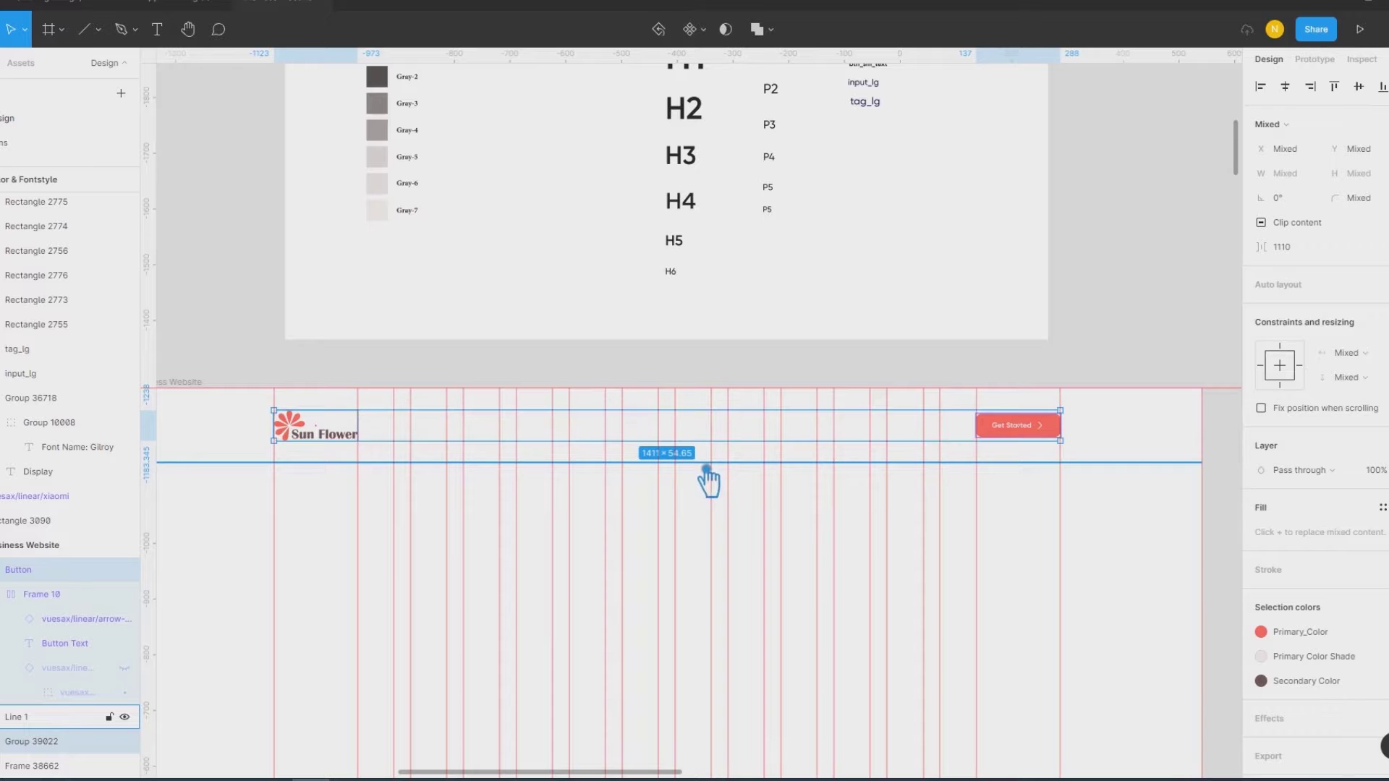
{"action": "scroll", "coordinate": [687, 482], "scroll_direction": "up", "scroll_amount": 2}
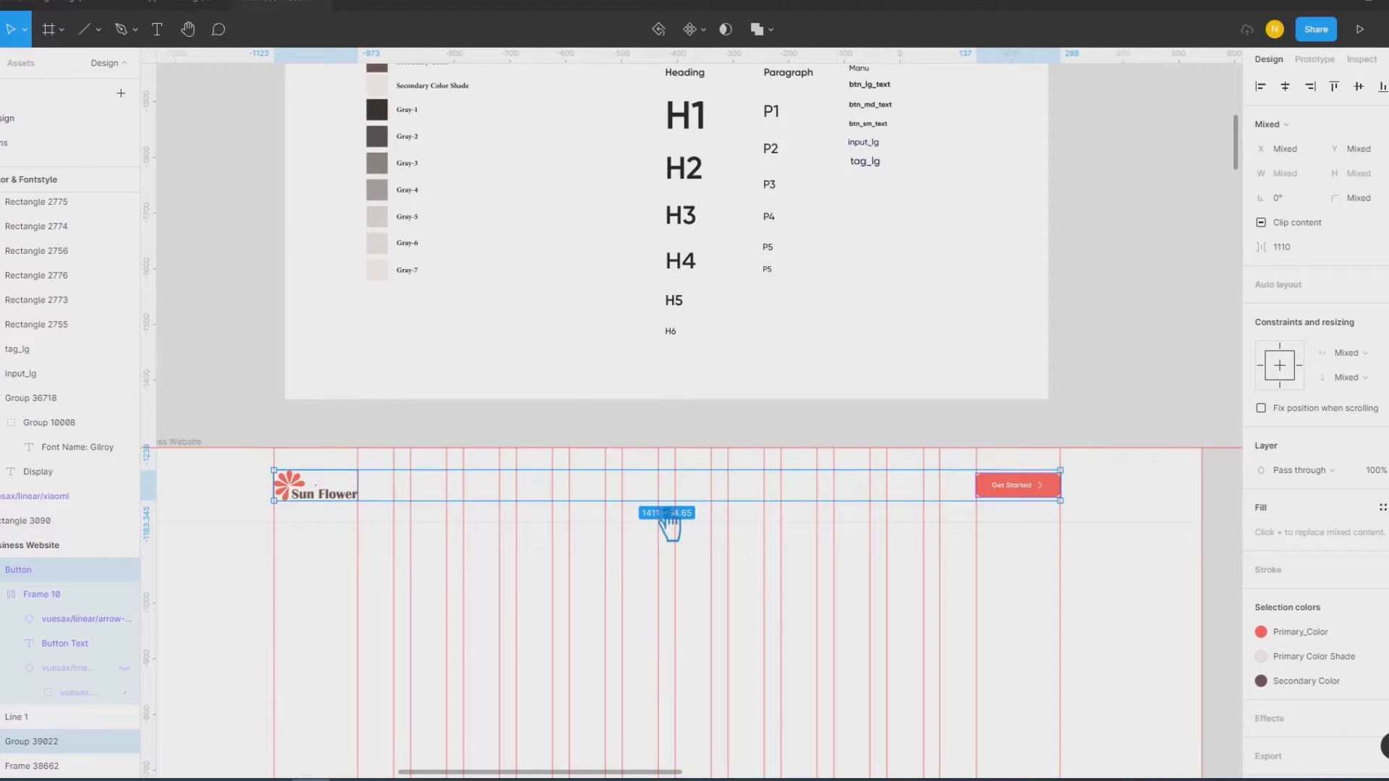
{"action": "scroll", "coordinate": [669, 528], "scroll_direction": "down", "scroll_amount": 3}
{"action": "scroll", "coordinate": [676, 496], "scroll_direction": "up", "scroll_amount": 5}
{"action": "scroll", "coordinate": [657, 596], "scroll_direction": "up", "scroll_amount": 5}
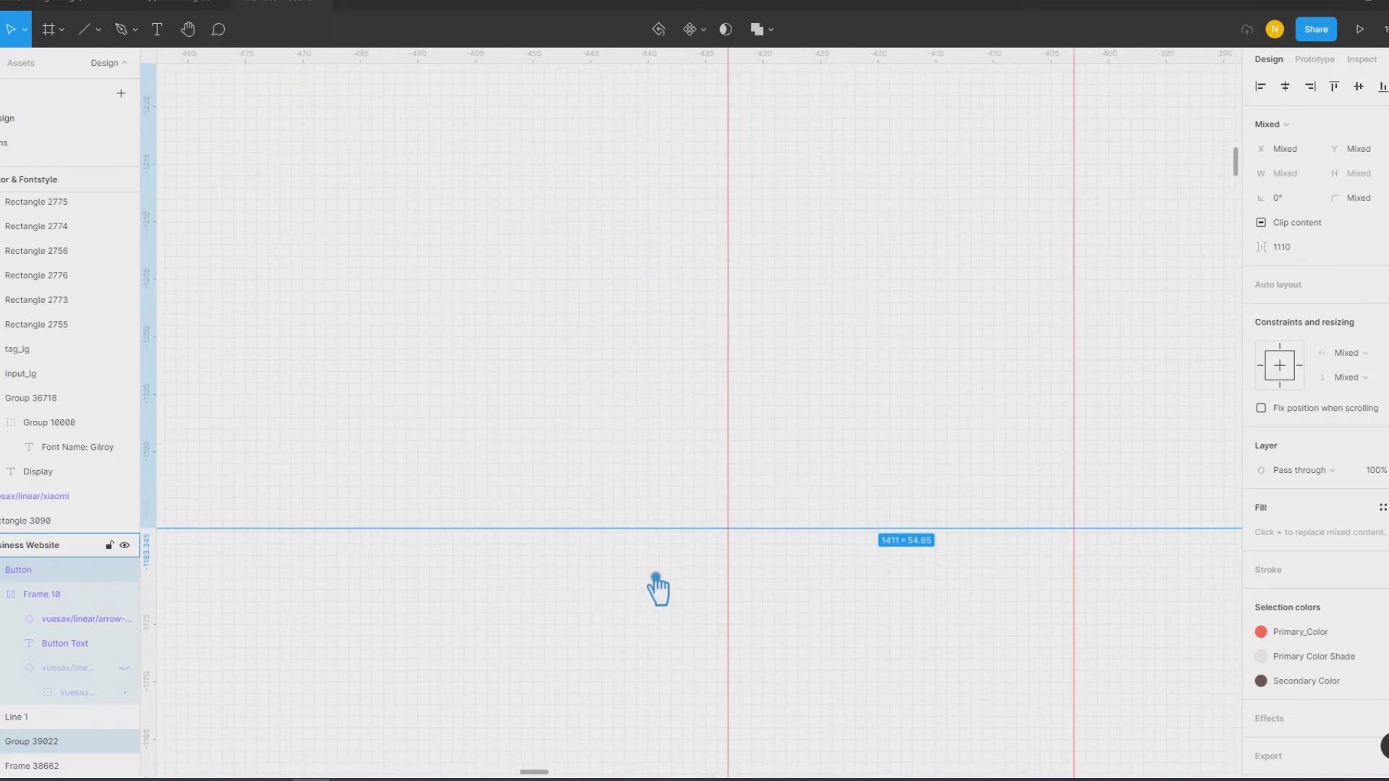
Step: Zoom in and inspect the divider line beneath the header
{"action": "scroll", "coordinate": [658, 590], "scroll_direction": "up", "scroll_amount": 2}
{"action": "scroll", "coordinate": [662, 576], "scroll_direction": "up", "scroll_amount": 2}
{"action": "scroll", "coordinate": [651, 521], "scroll_direction": "up", "scroll_amount": 2}
{"action": "left_click", "coordinate": [635, 478]}
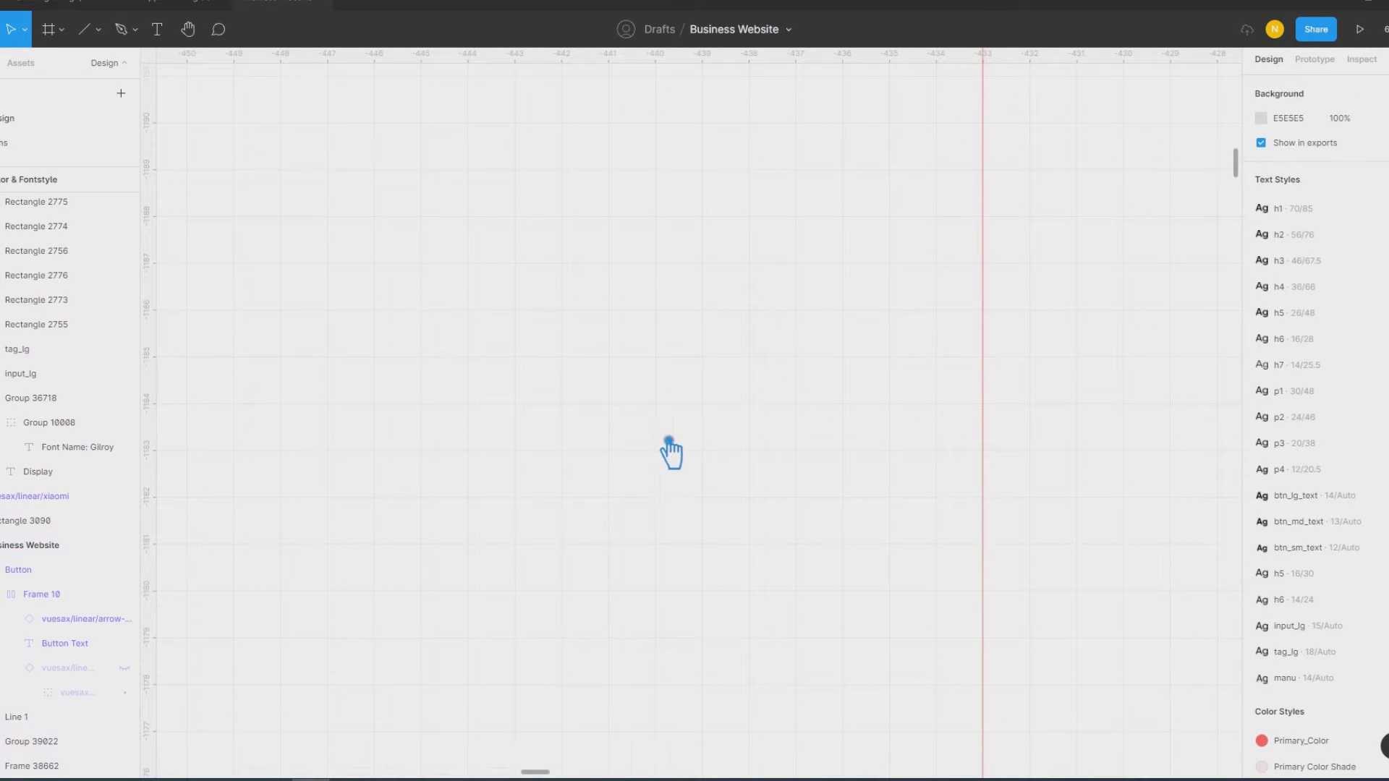
{"action": "scroll", "coordinate": [662, 443], "scroll_direction": "down", "scroll_amount": 2}
{"action": "scroll", "coordinate": [669, 443], "scroll_direction": "down", "scroll_amount": 5}
{"action": "scroll", "coordinate": [671, 442], "scroll_direction": "down", "scroll_amount": 3}
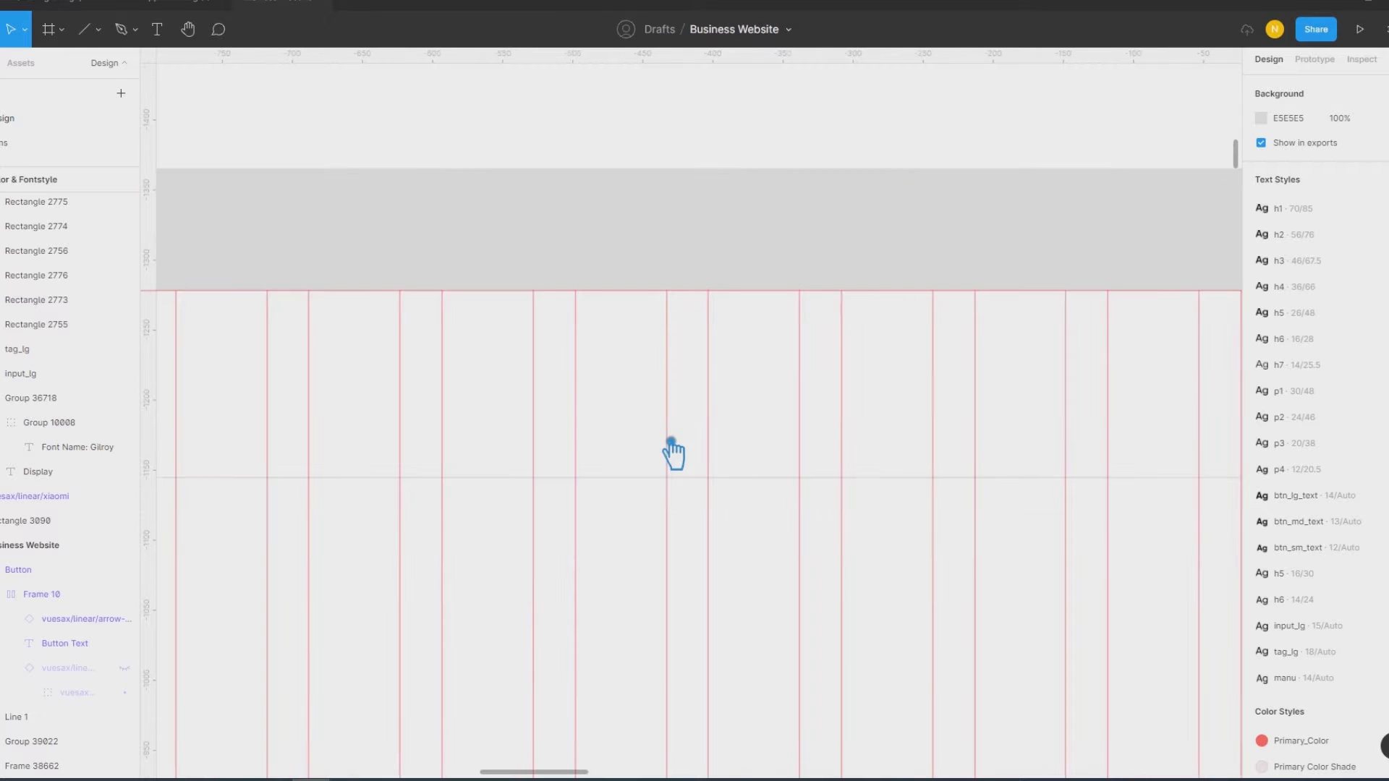
{"action": "left_click", "coordinate": [662, 479]}
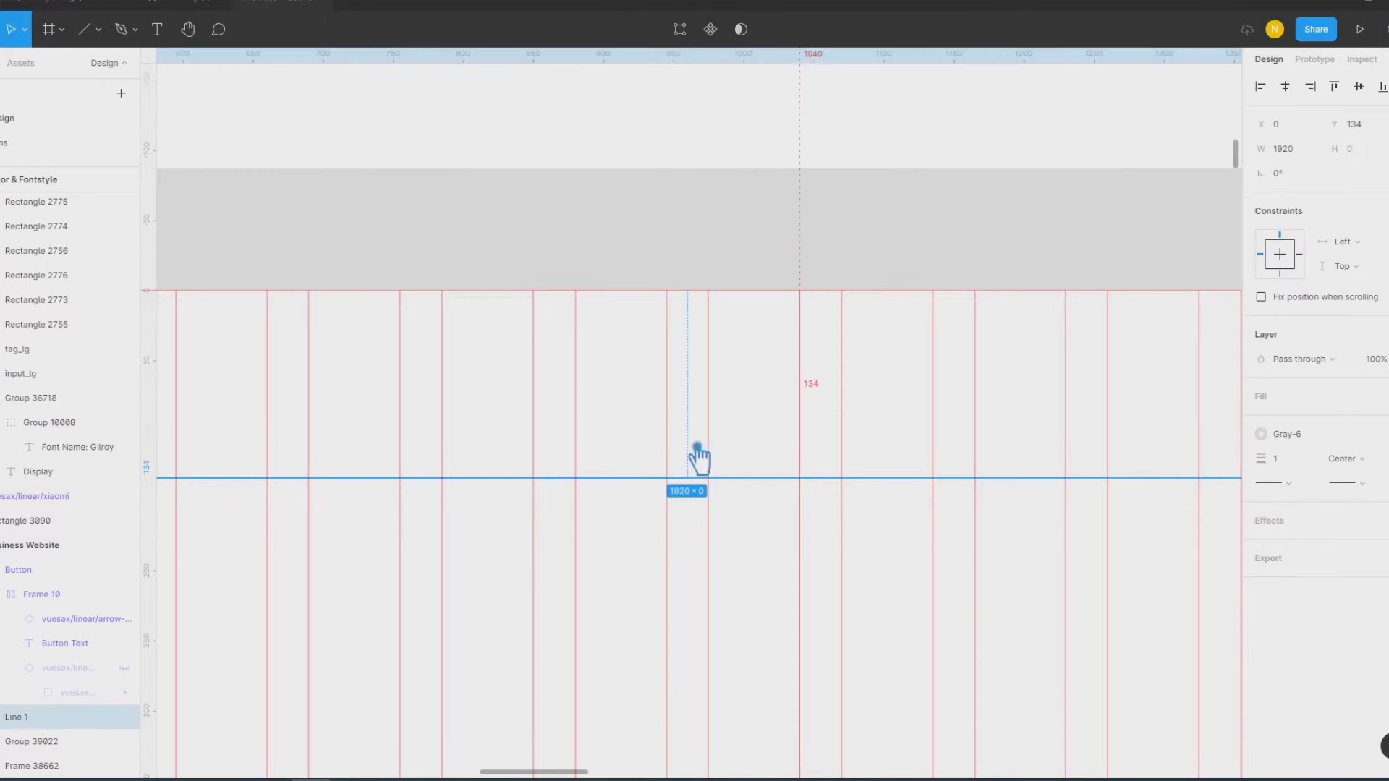
{"action": "scroll", "coordinate": [550, 427], "scroll_direction": "down", "scroll_amount": 3}
{"action": "scroll", "coordinate": [471, 429], "scroll_direction": "down", "scroll_amount": 2}
Step: Select the Sun Flower logo group and zoom in on its corner
{"action": "left_click", "coordinate": [292, 424]}
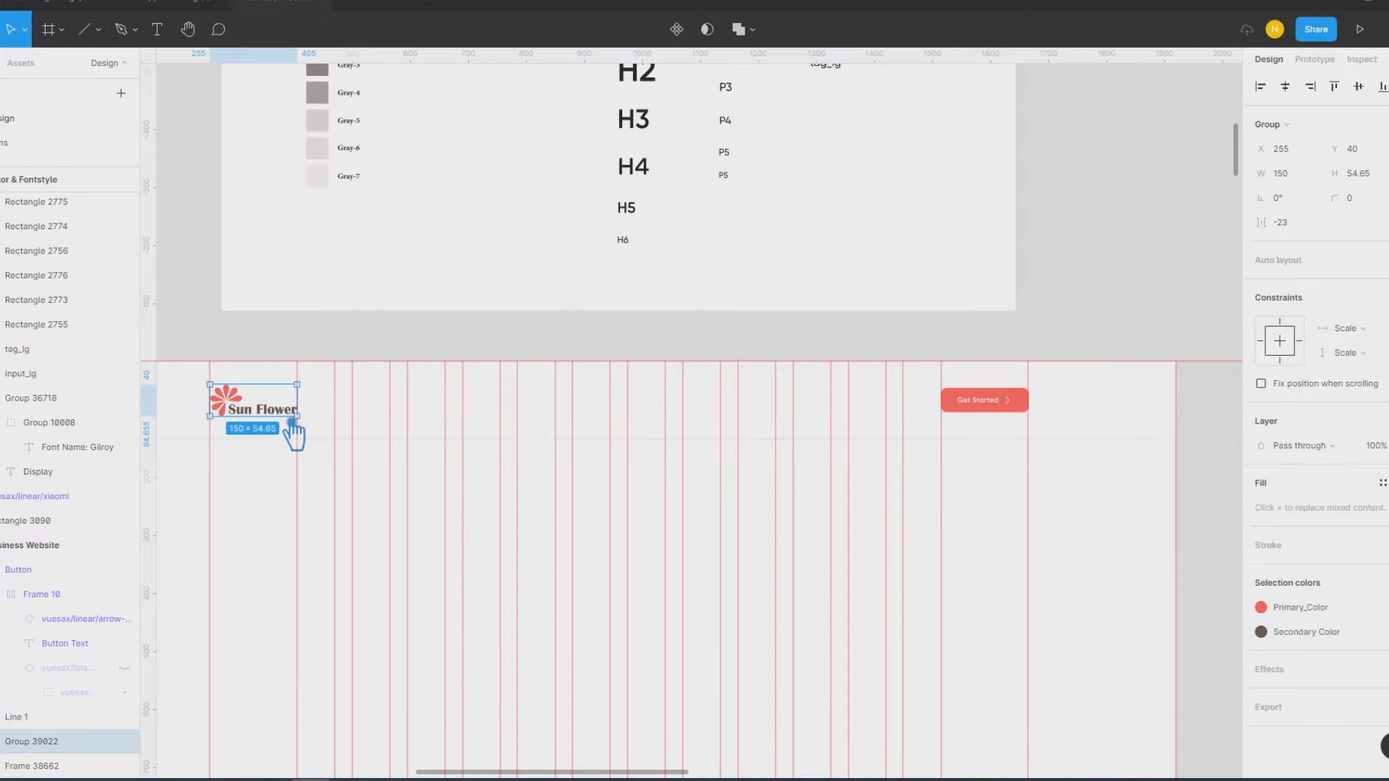
{"action": "scroll", "coordinate": [232, 434], "scroll_direction": "up", "scroll_amount": 2}
{"action": "scroll", "coordinate": [241, 434], "scroll_direction": "up", "scroll_amount": 2}
{"action": "scroll", "coordinate": [244, 427], "scroll_direction": "up", "scroll_amount": 3}
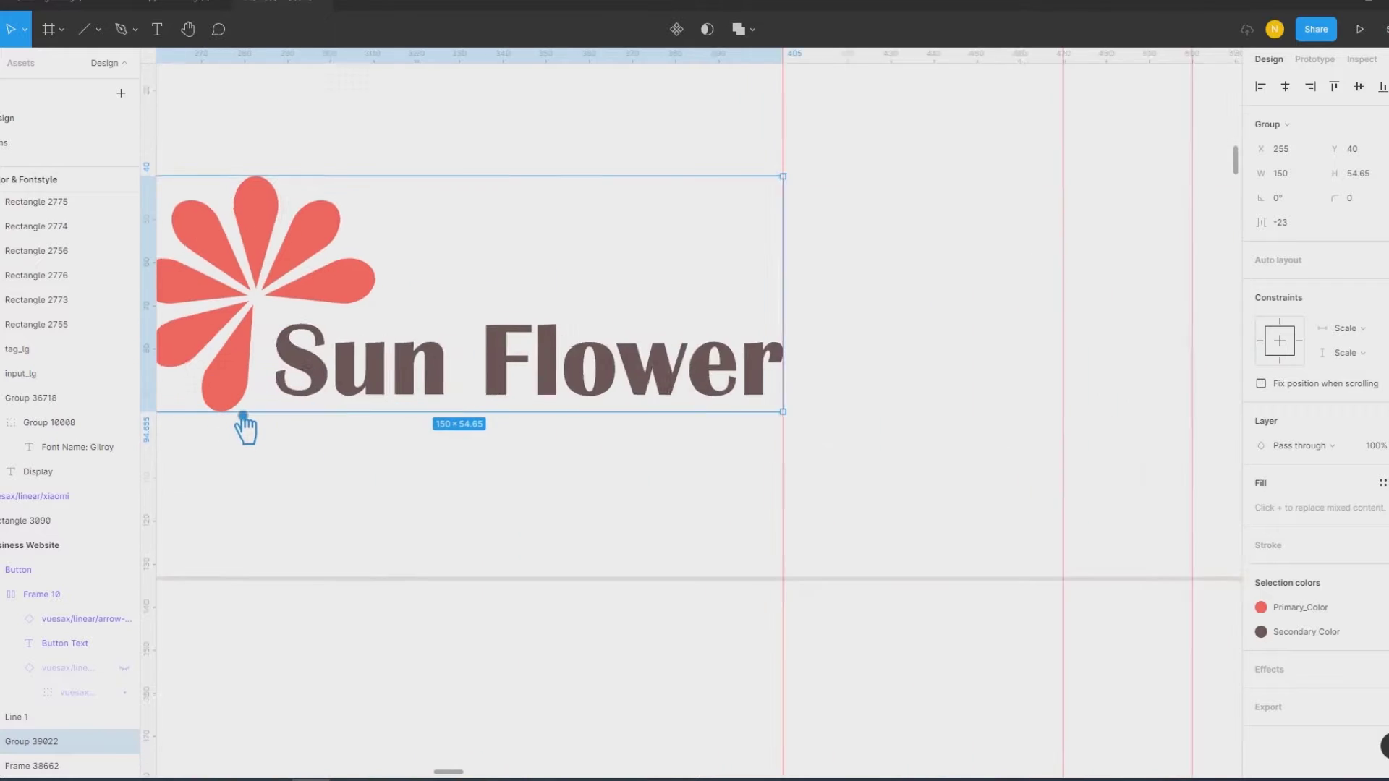
{"action": "scroll", "coordinate": [361, 438], "scroll_direction": "up", "scroll_amount": 3}
{"action": "scroll", "coordinate": [1184, 437], "scroll_direction": "up", "scroll_amount": 1}
{"action": "scroll", "coordinate": [1150, 449], "scroll_direction": "up", "scroll_amount": 2}
{"action": "scroll", "coordinate": [1136, 447], "scroll_direction": "up", "scroll_amount": 3}
{"action": "scroll", "coordinate": [1100, 418], "scroll_direction": "up", "scroll_amount": 2}
{"action": "scroll", "coordinate": [1096, 413], "scroll_direction": "up", "scroll_amount": 1}
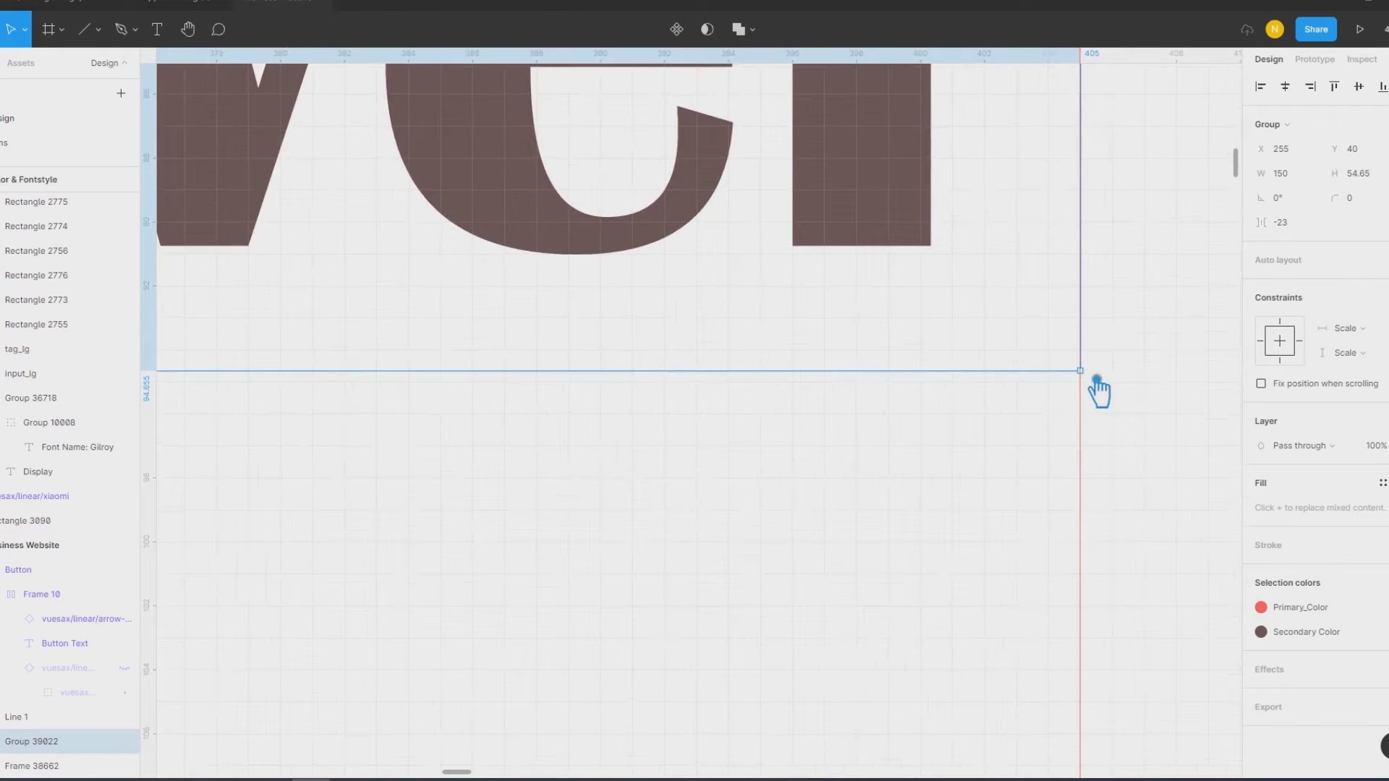
{"action": "scroll", "coordinate": [1097, 380], "scroll_direction": "up", "scroll_amount": 1}
Step: Resize the logo group to exactly 150 × 55 at X 255, Y 40
{"action": "left_click", "coordinate": [1116, 340]}
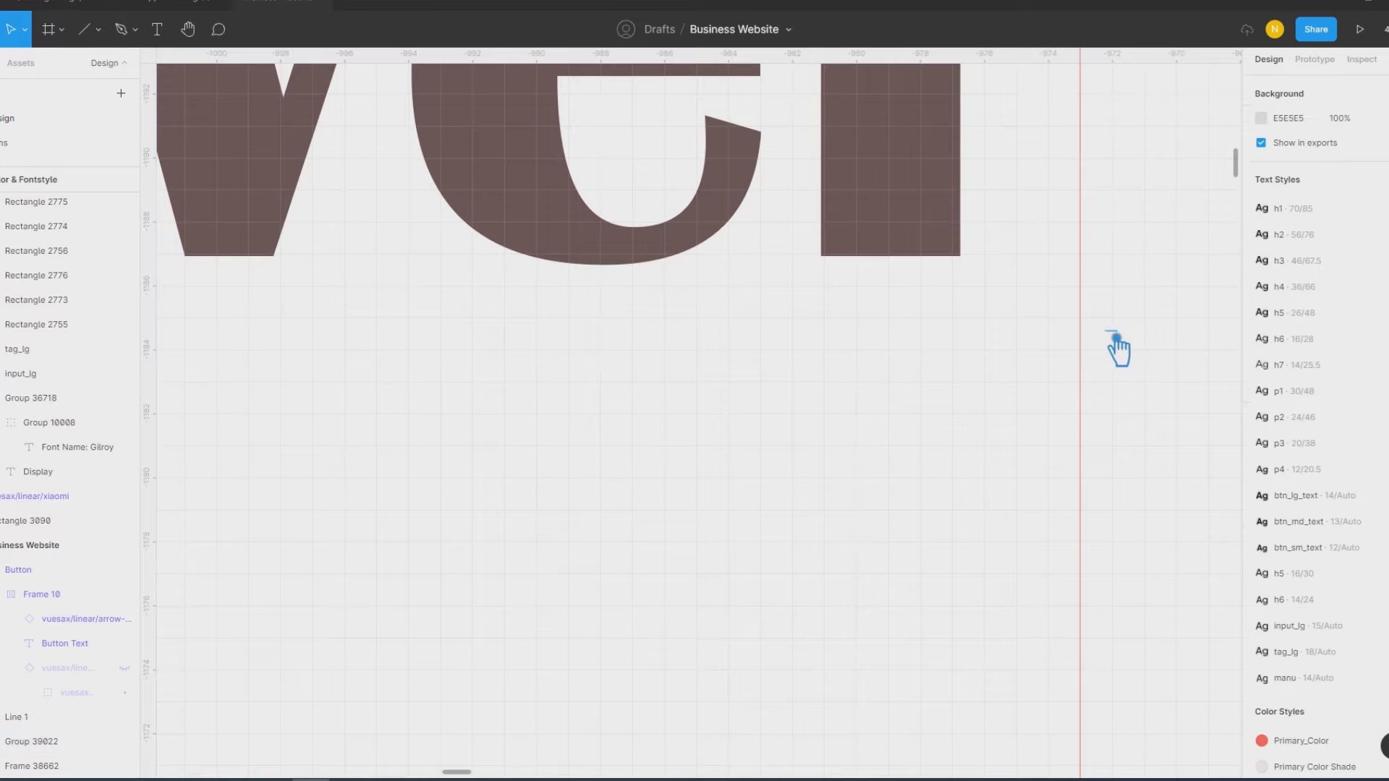
{"action": "left_click", "coordinate": [941, 250]}
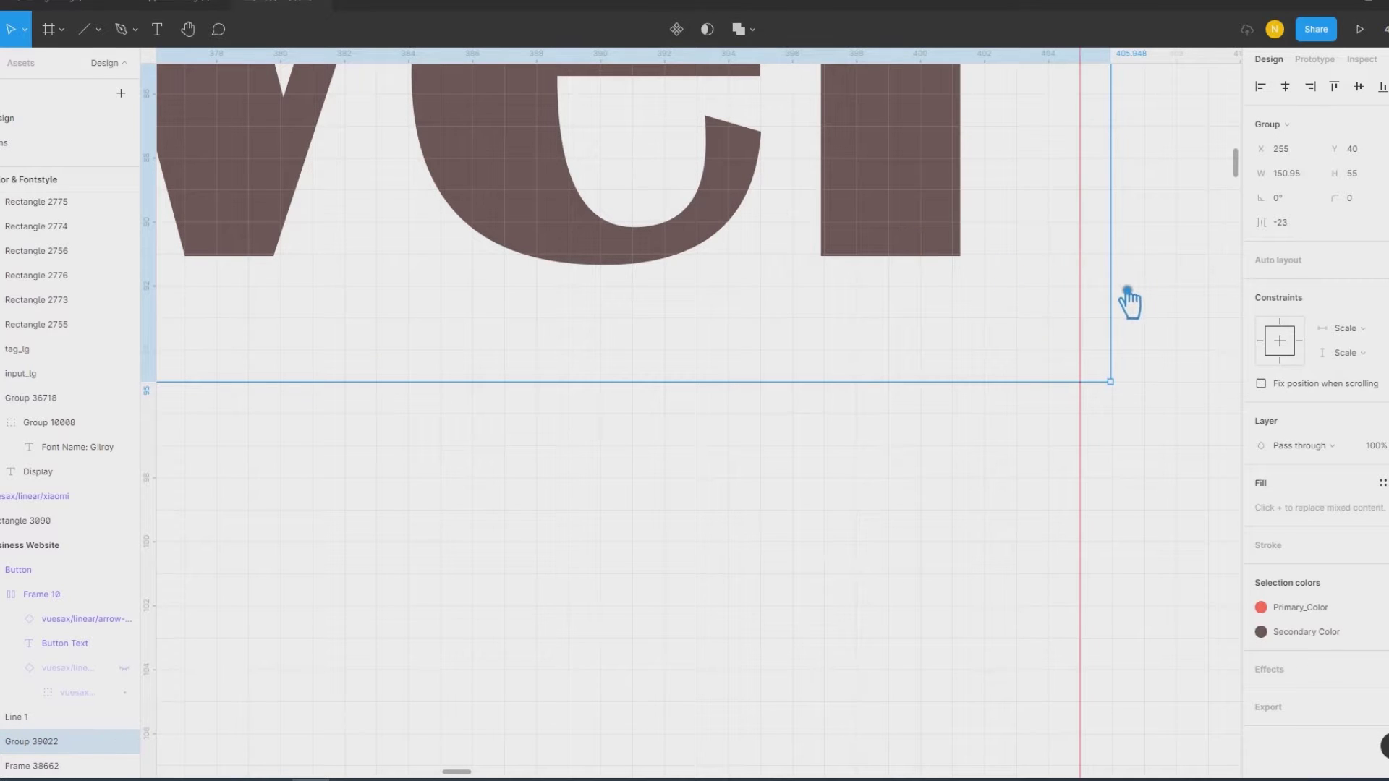
{"action": "scroll", "coordinate": [1115, 298], "scroll_direction": "right", "scroll_amount": 2}
{"action": "left_click", "coordinate": [1064, 430]}
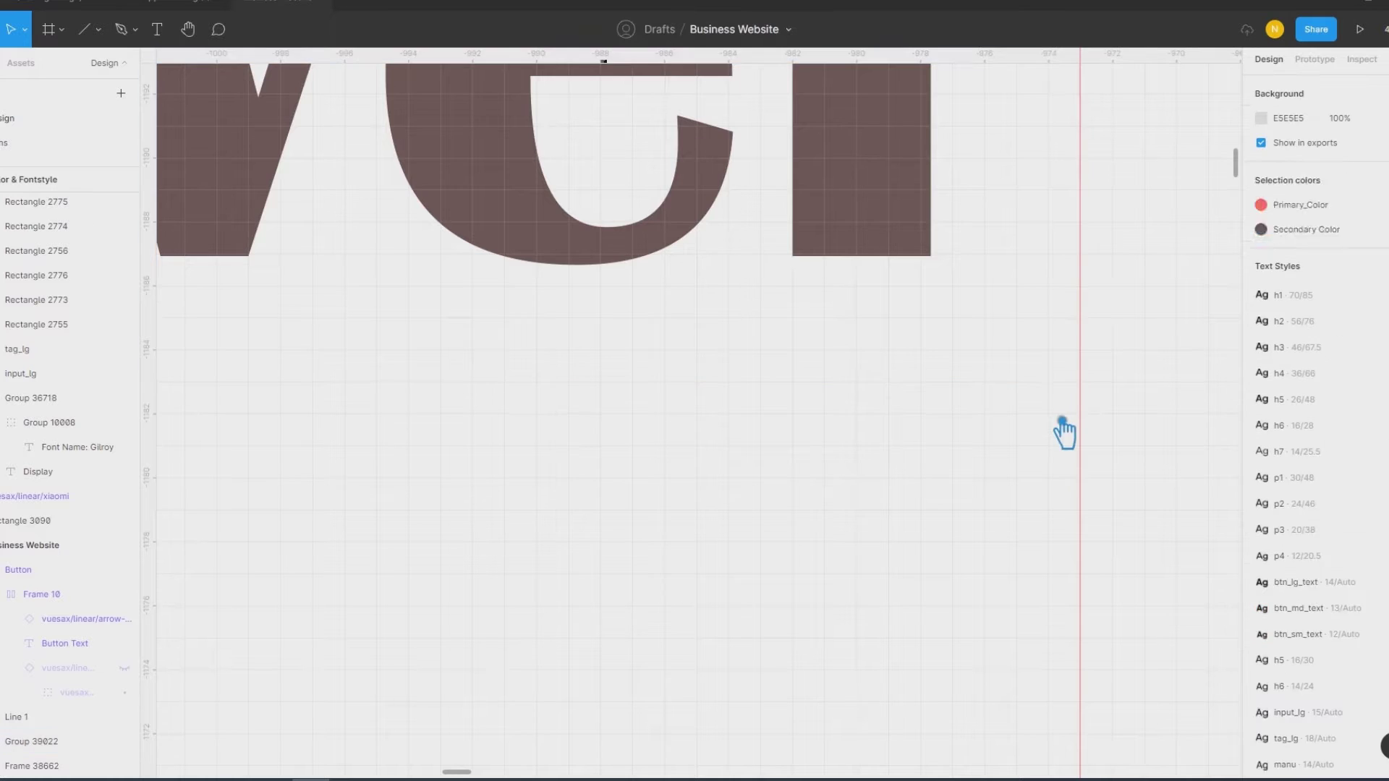
{"action": "scroll", "coordinate": [1050, 441], "scroll_direction": "down", "scroll_amount": 5}
{"action": "scroll", "coordinate": [1049, 441], "scroll_direction": "down", "scroll_amount": 4}
{"action": "scroll", "coordinate": [1086, 452], "scroll_direction": "down", "scroll_amount": 2}
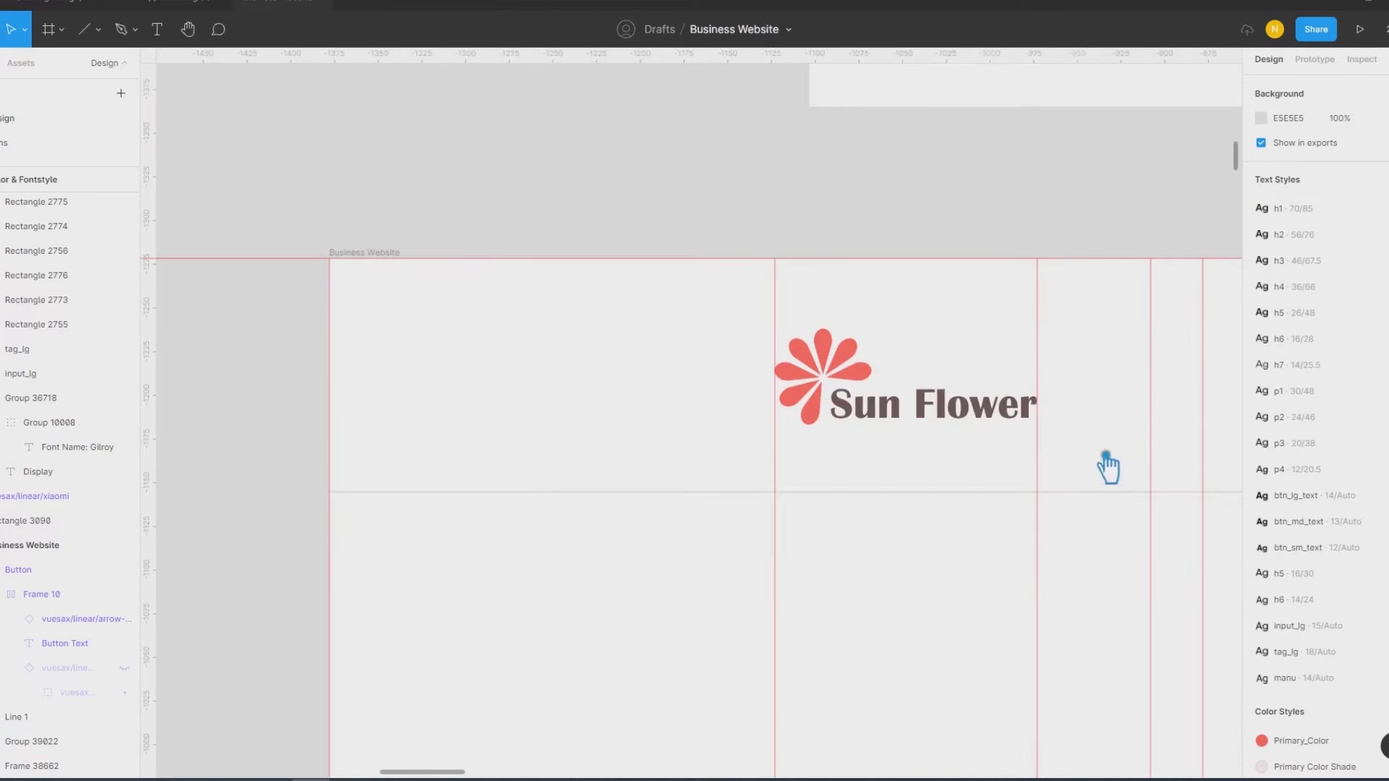
{"action": "scroll", "coordinate": [868, 427], "scroll_direction": "right", "scroll_amount": 5}
{"action": "scroll", "coordinate": [776, 388], "scroll_direction": "right", "scroll_amount": 1}
{"action": "scroll", "coordinate": [780, 383], "scroll_direction": "down", "scroll_amount": 3}
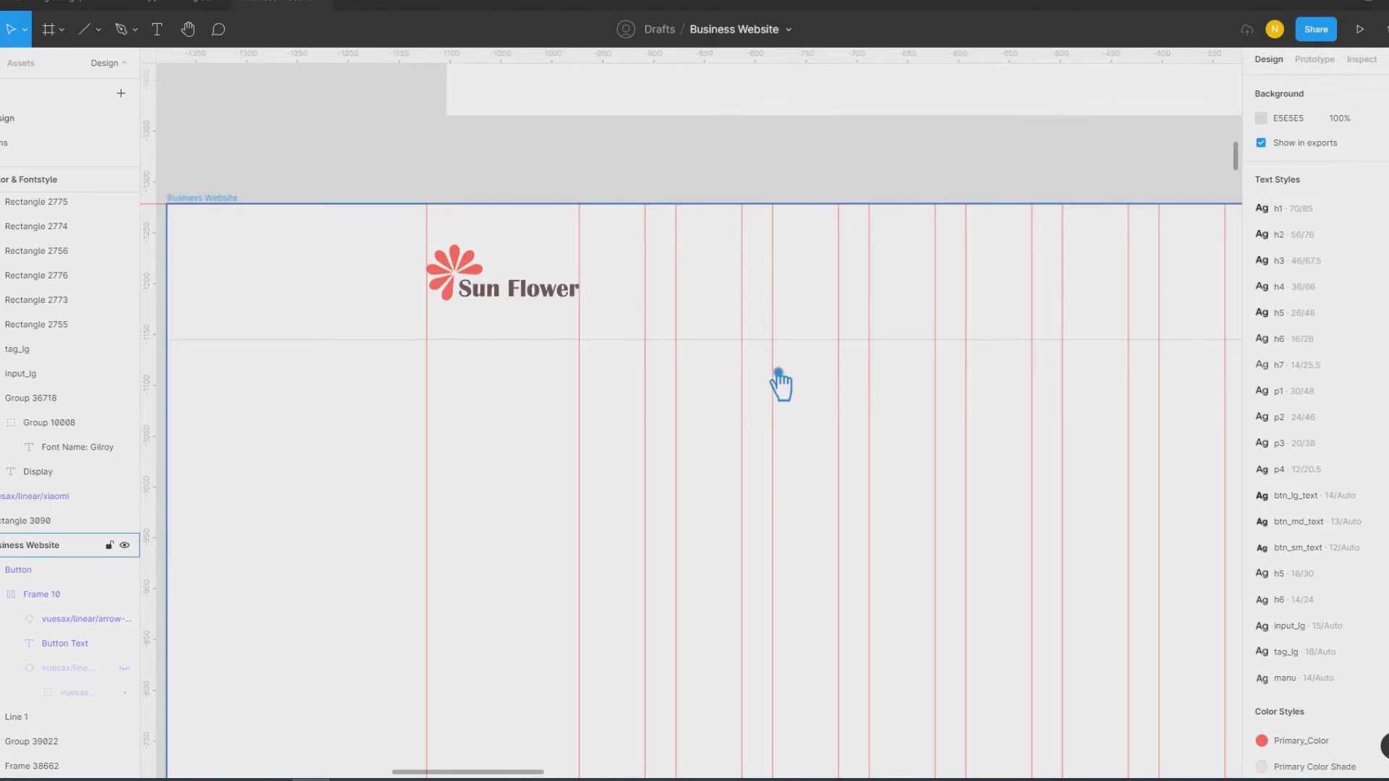
{"action": "scroll", "coordinate": [780, 383], "scroll_direction": "down", "scroll_amount": 3}
{"action": "left_click", "coordinate": [691, 339]}
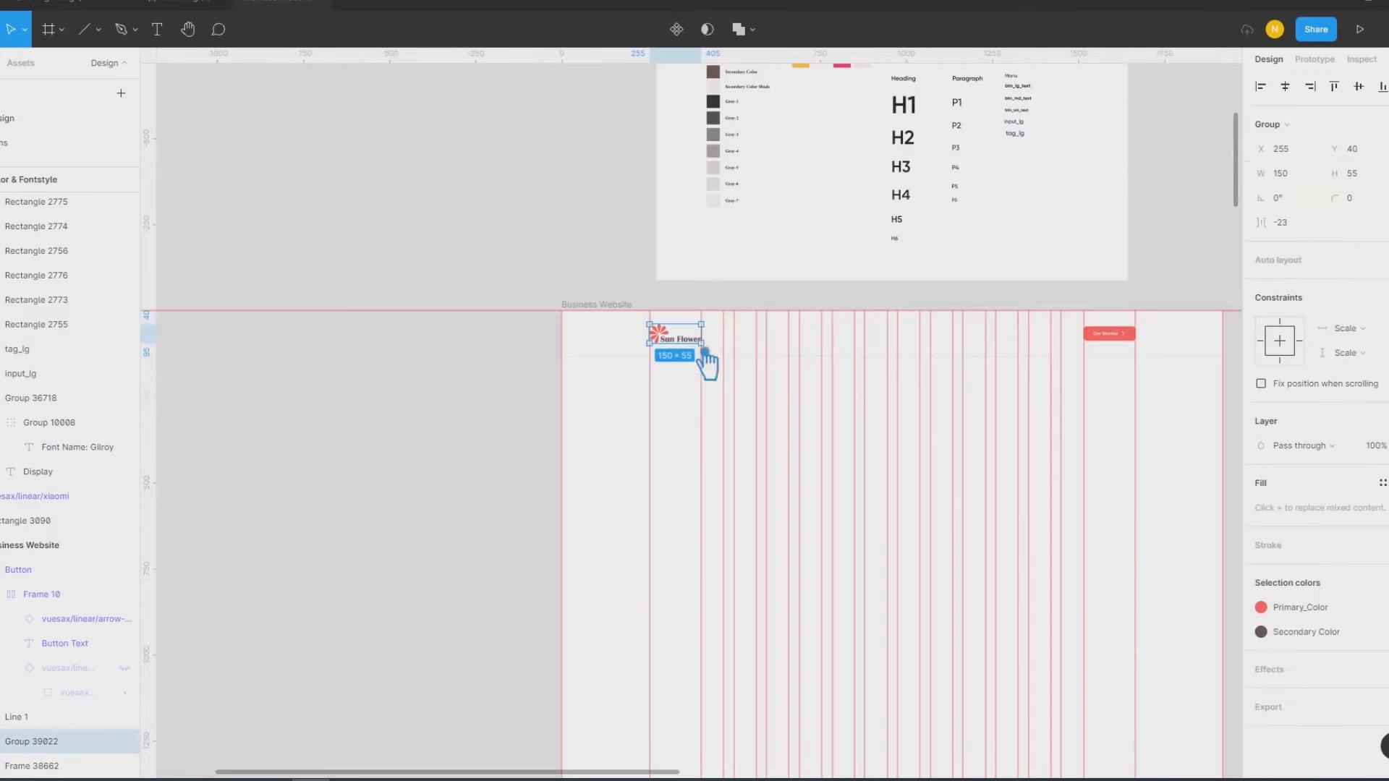
Step: Align the logo group and Get Started button on vertical centres, button at Y 46
{"action": "left_click", "coordinate": [1128, 335], "text": "shift"}
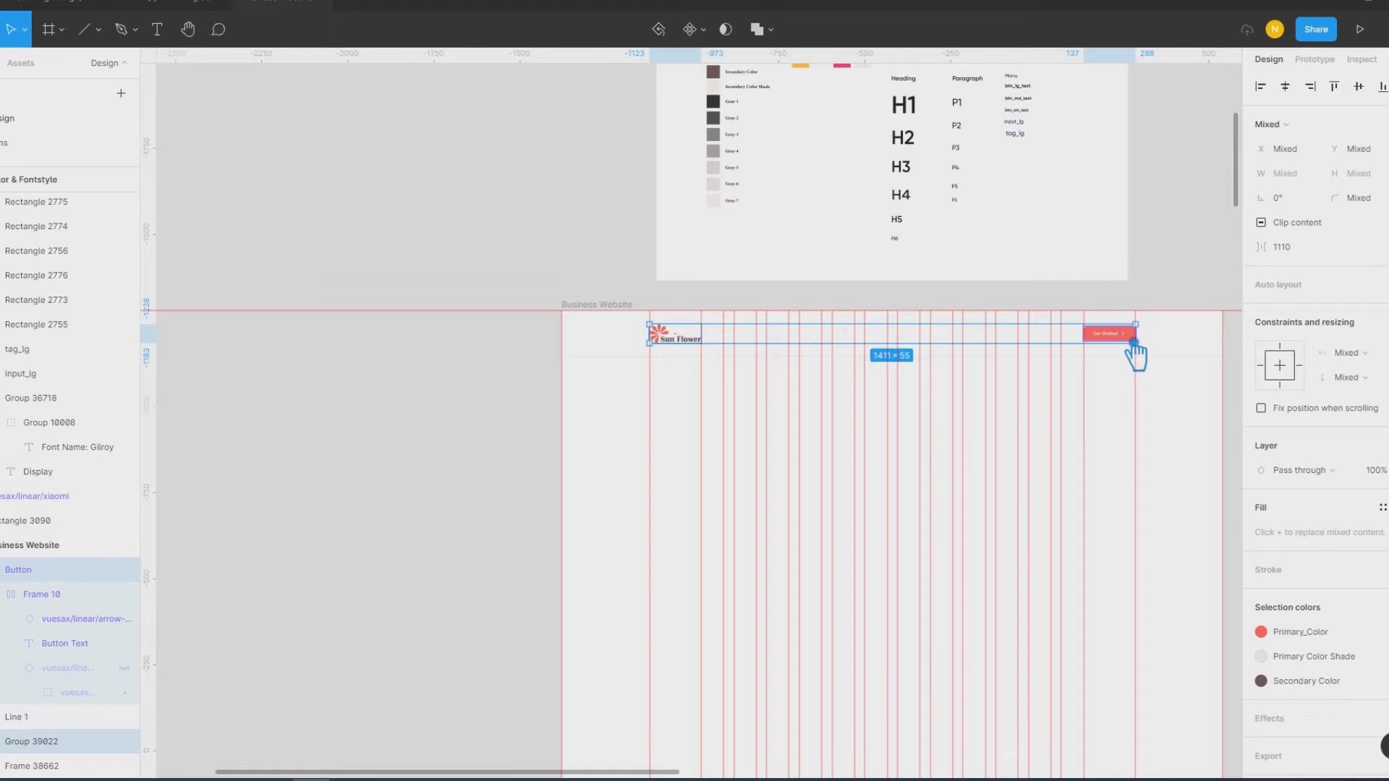
{"action": "left_click", "coordinate": [1371, 98]}
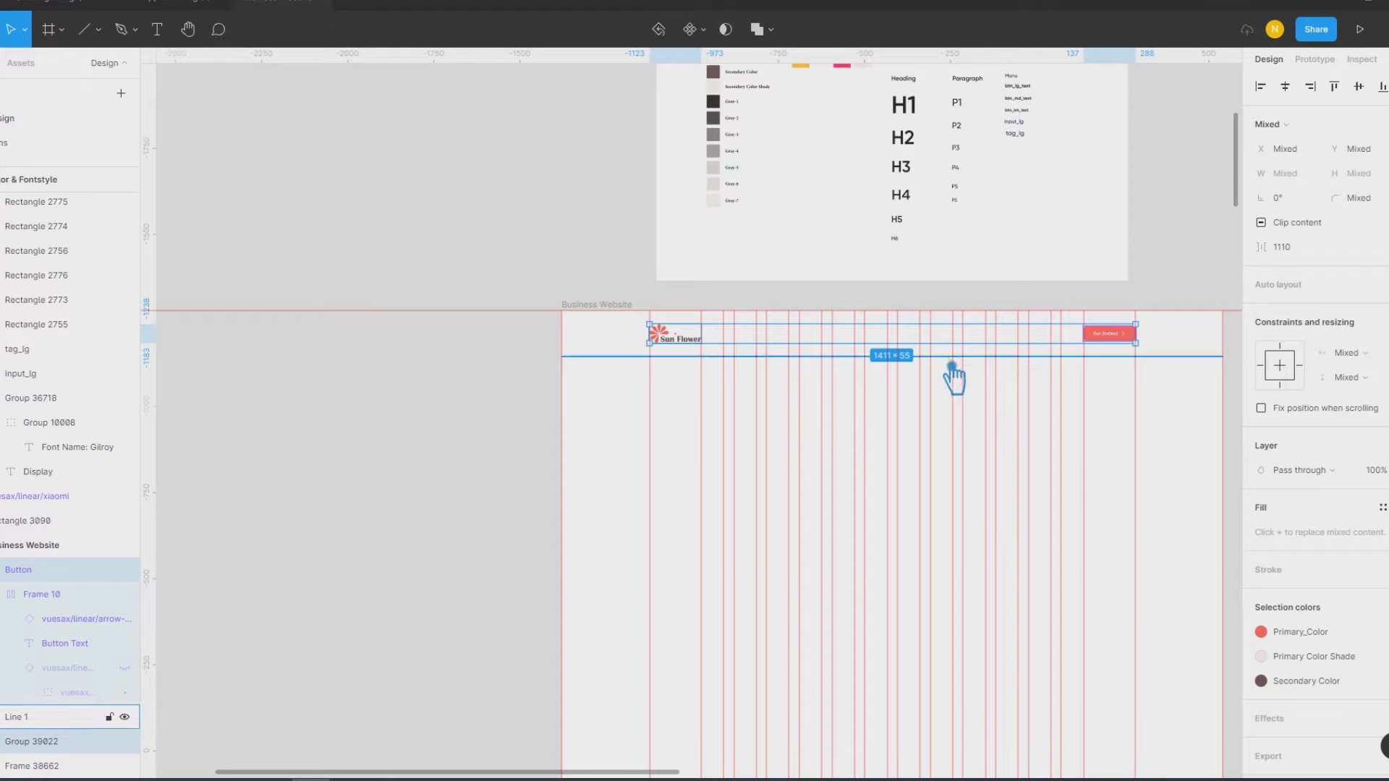
{"action": "left_click", "coordinate": [958, 360]}
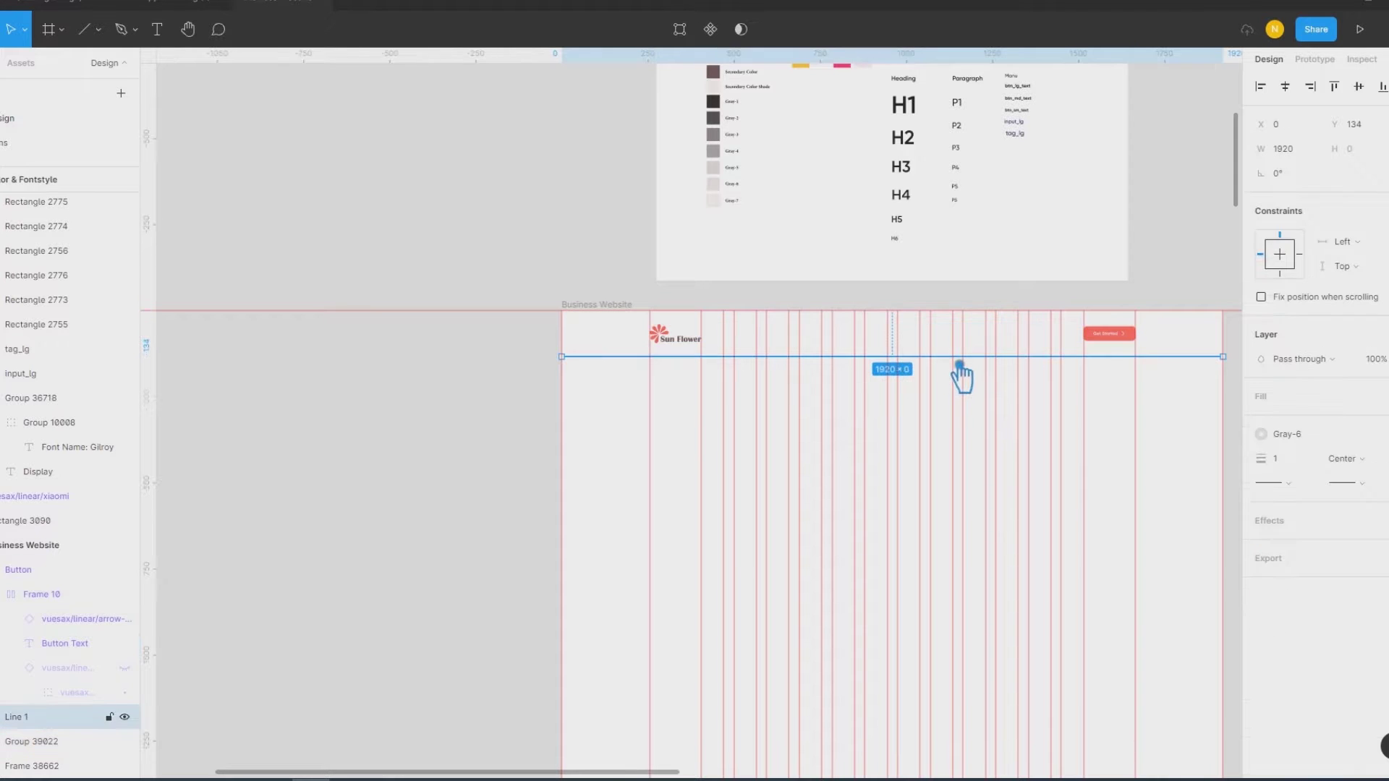
{"action": "left_click", "coordinate": [1121, 336]}
{"action": "scroll", "coordinate": [1180, 391], "scroll_direction": "up", "scroll_amount": 3}
{"action": "scroll", "coordinate": [1177, 416], "scroll_direction": "up", "scroll_amount": 3}
{"action": "scroll", "coordinate": [1177, 420], "scroll_direction": "up", "scroll_amount": 2}
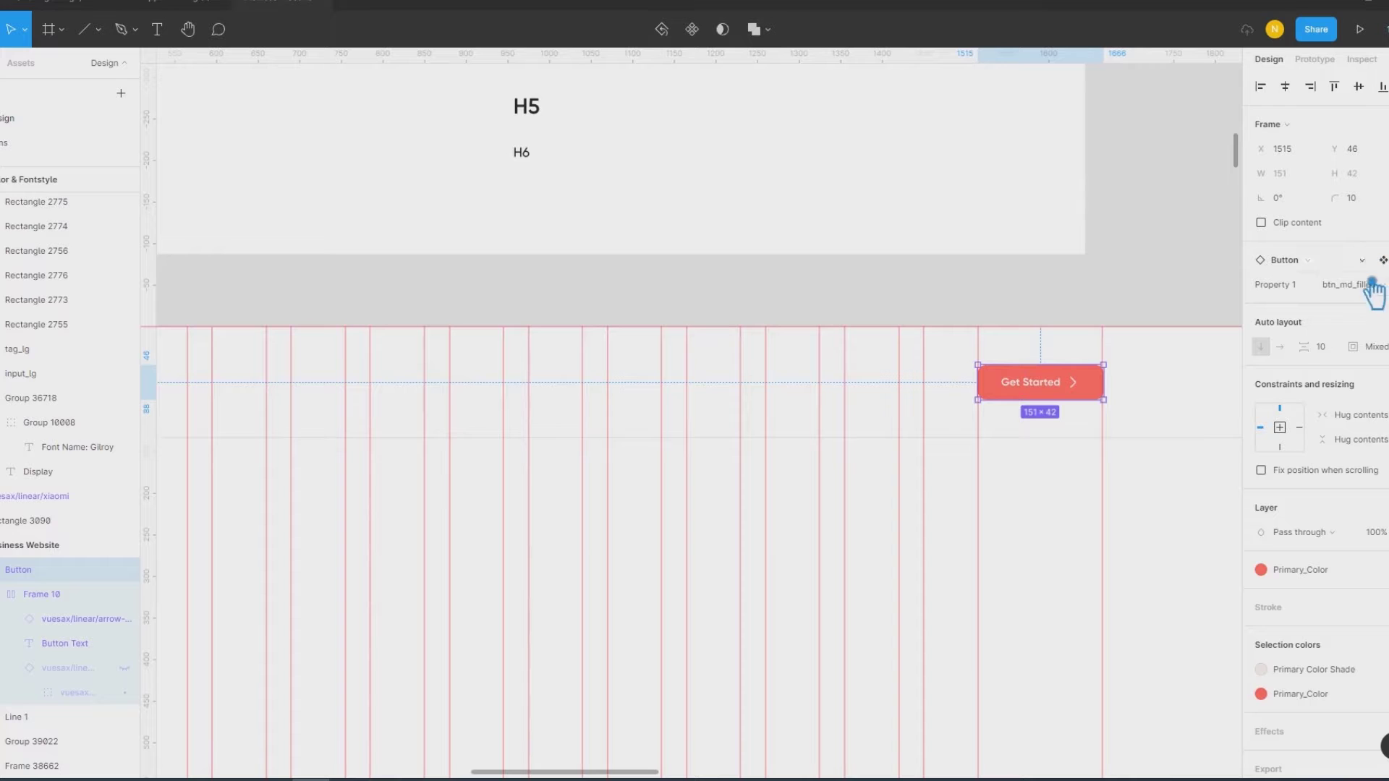
Step: Swap Get Started to btn_sm_filled and move it right so its edge meets the column line
{"action": "left_click", "coordinate": [1371, 284]}
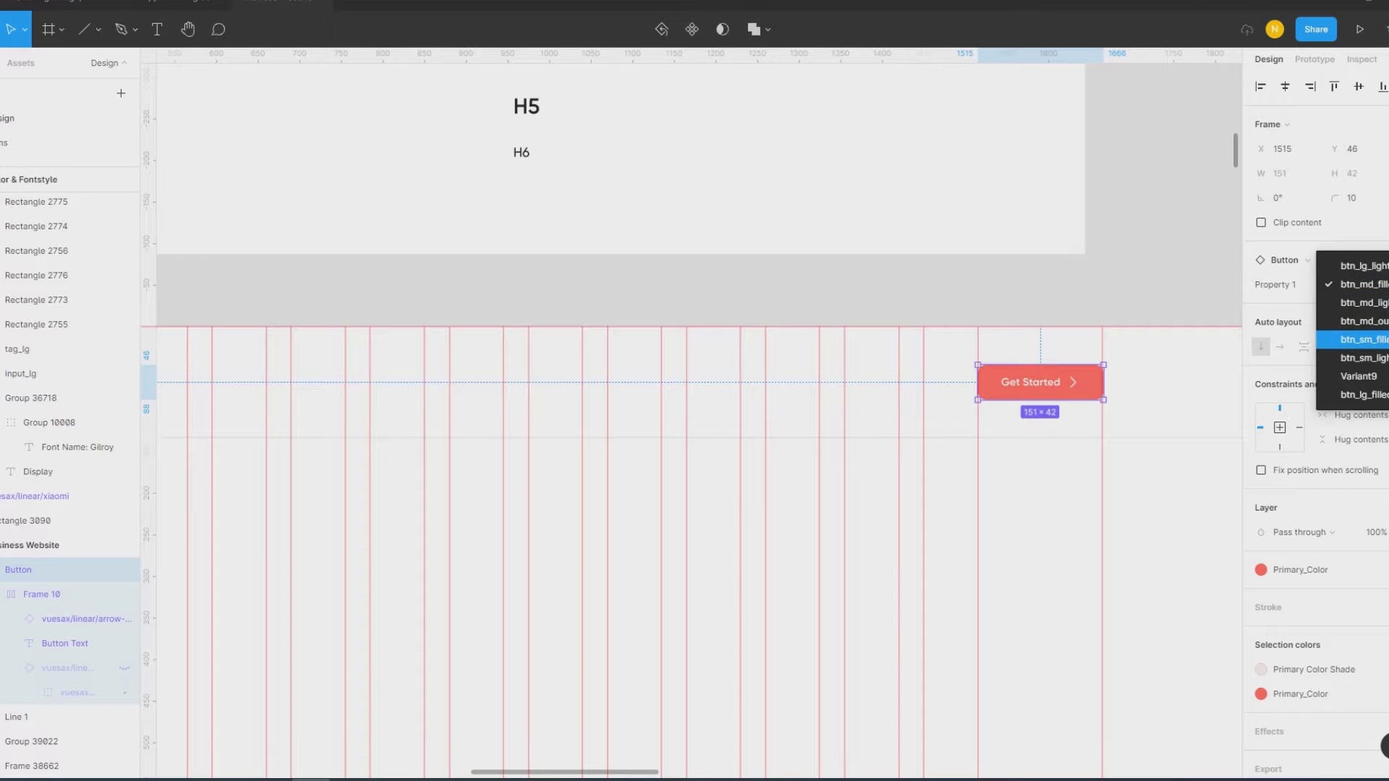
{"action": "left_click", "coordinate": [1368, 340]}
{"action": "left_click", "coordinate": [1172, 416]}
{"action": "left_click_drag", "start_coordinate": [1057, 386], "coordinate": [1077, 396]}
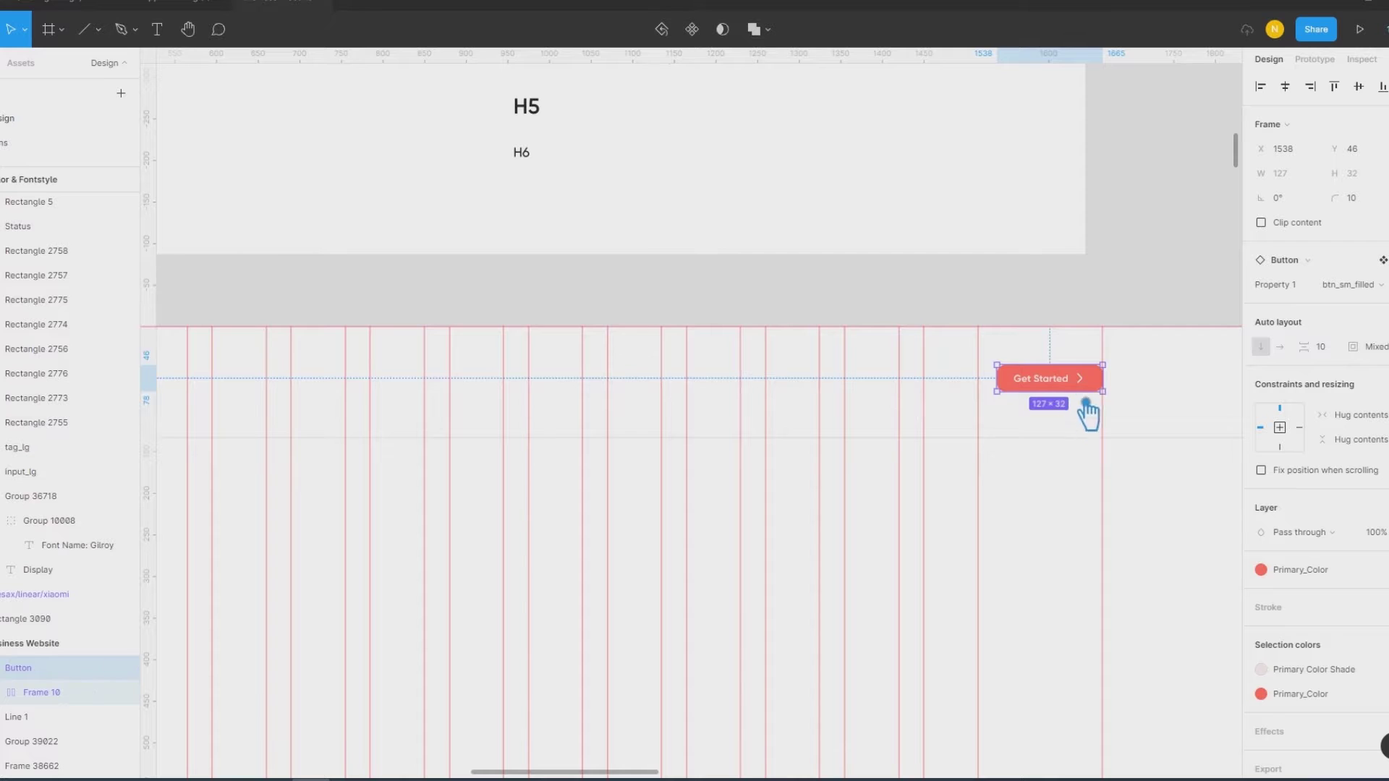
{"action": "left_click", "coordinate": [1086, 432]}
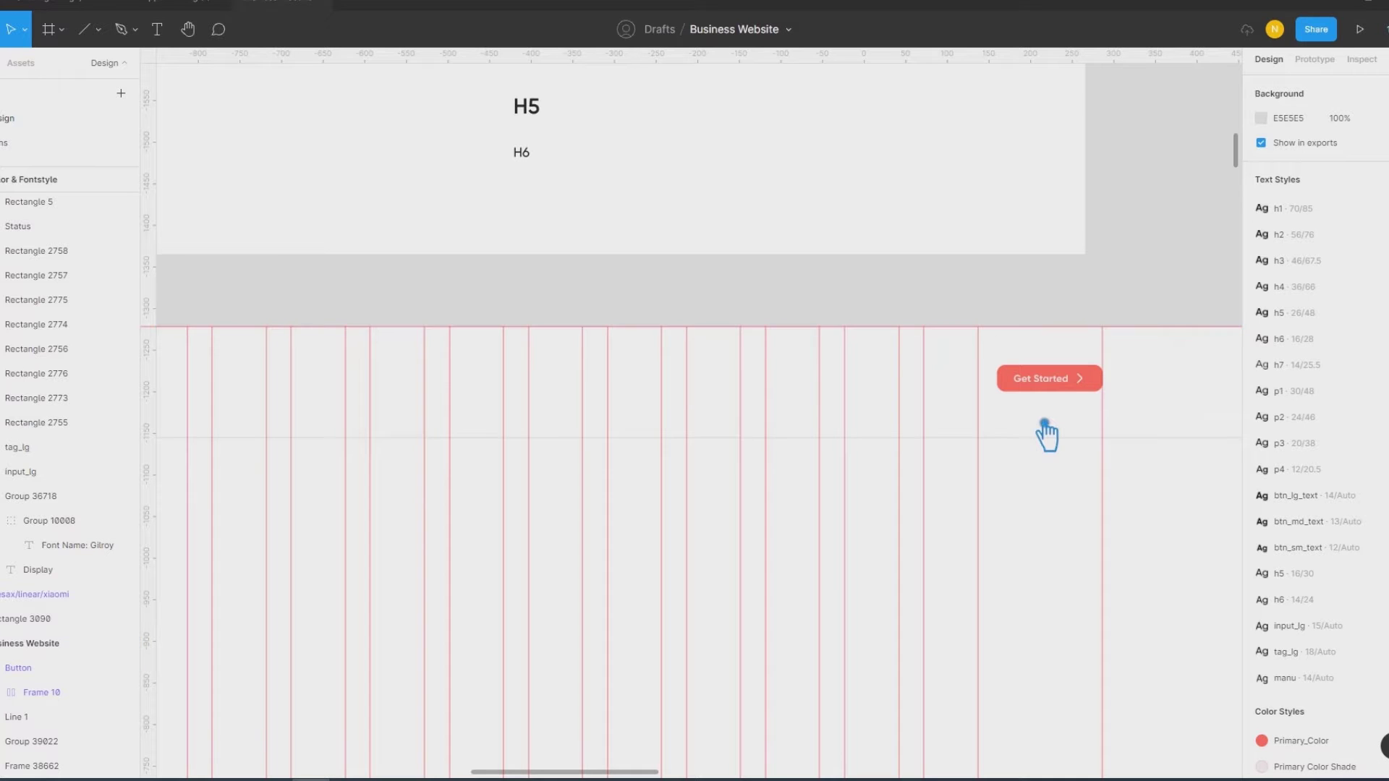
{"action": "scroll", "coordinate": [1046, 434], "scroll_direction": "down", "scroll_amount": 3, "text": "ctrl"}
{"action": "scroll", "coordinate": [1046, 434], "scroll_direction": "down", "scroll_amount": 1, "text": "ctrl"}
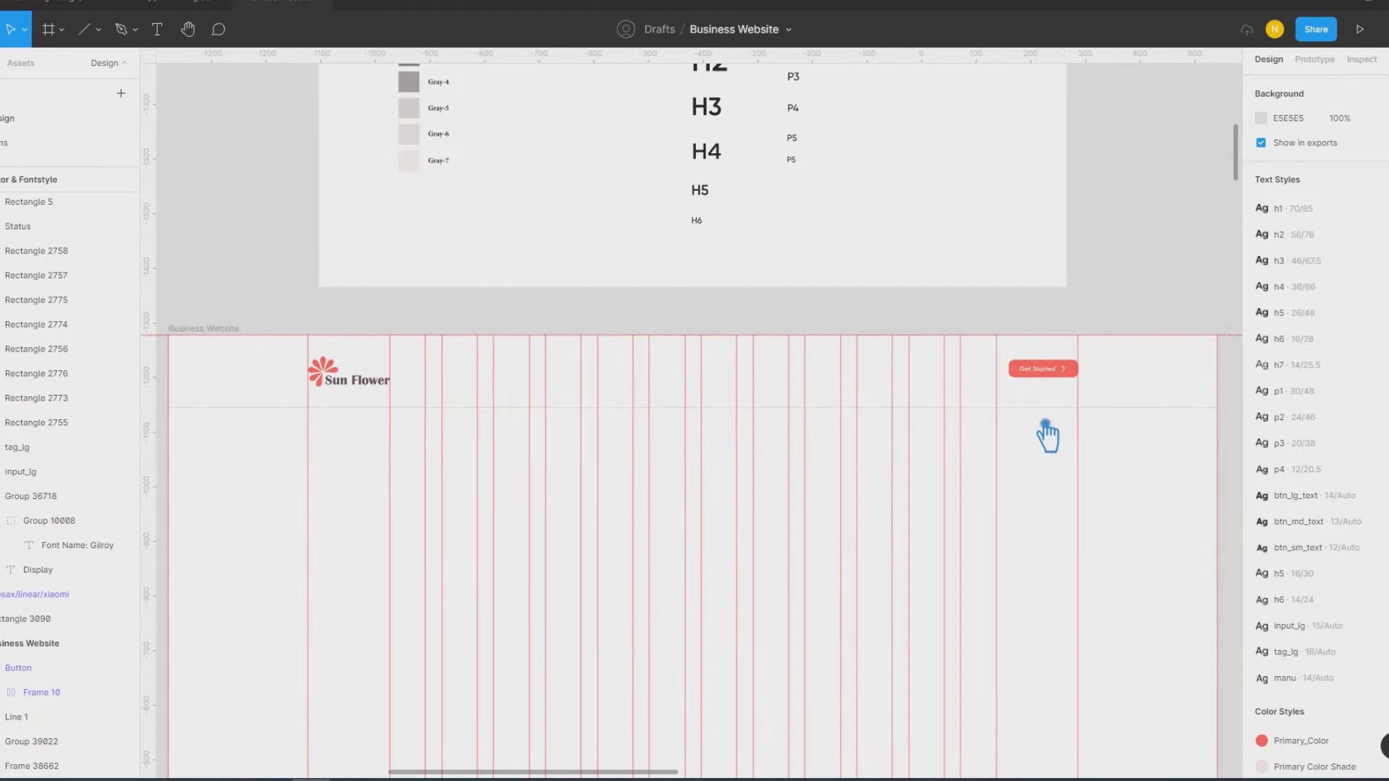
{"action": "left_click", "coordinate": [1047, 373]}
{"action": "double_click", "coordinate": [1047, 375]}
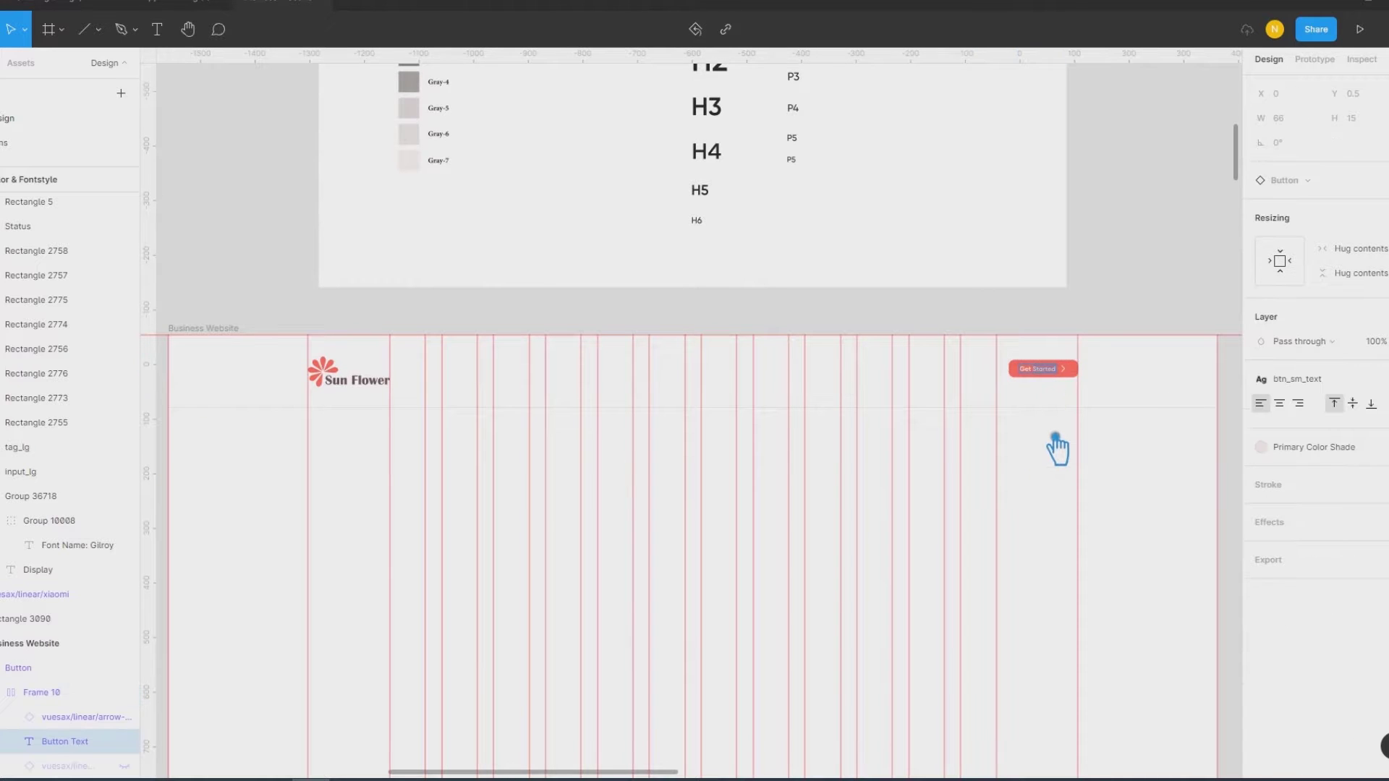
{"action": "left_click", "coordinate": [1337, 382]}
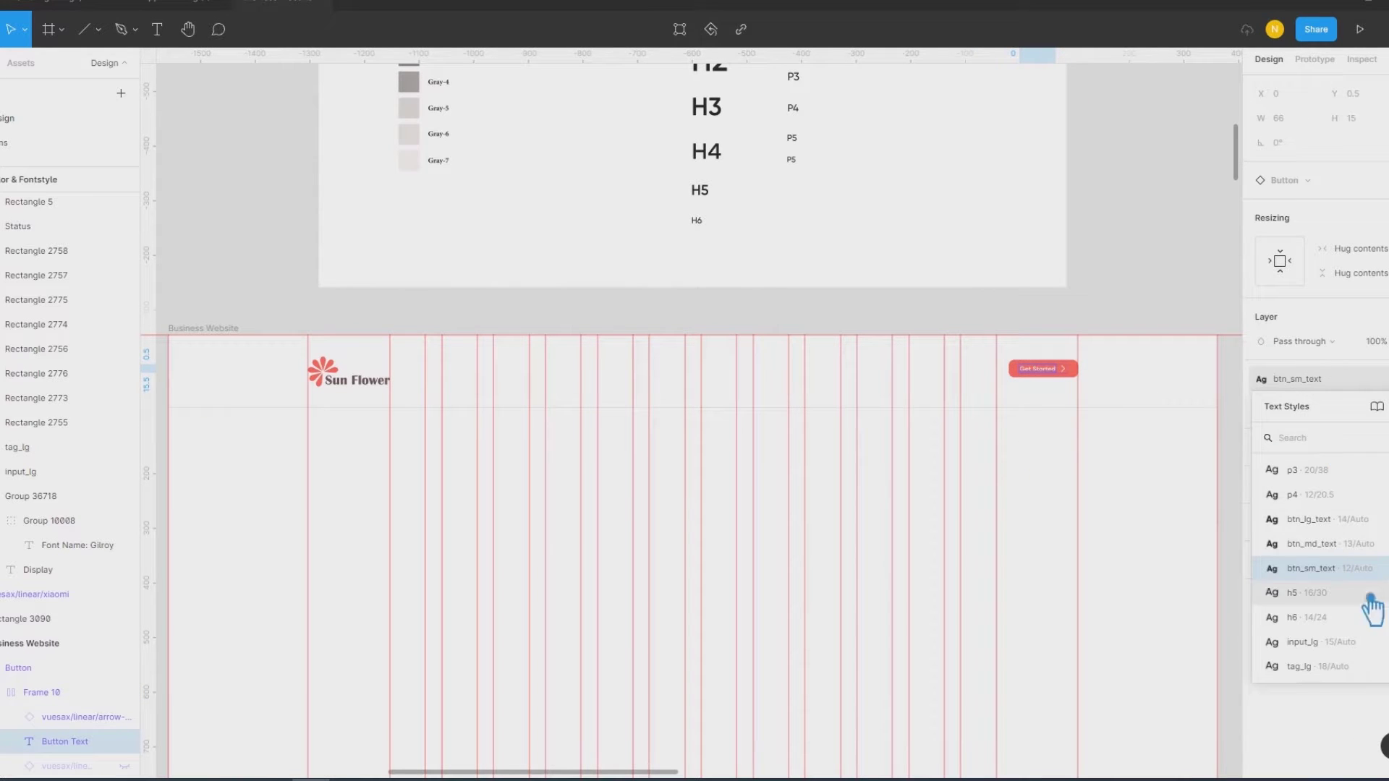
{"action": "left_click", "coordinate": [1371, 569]}
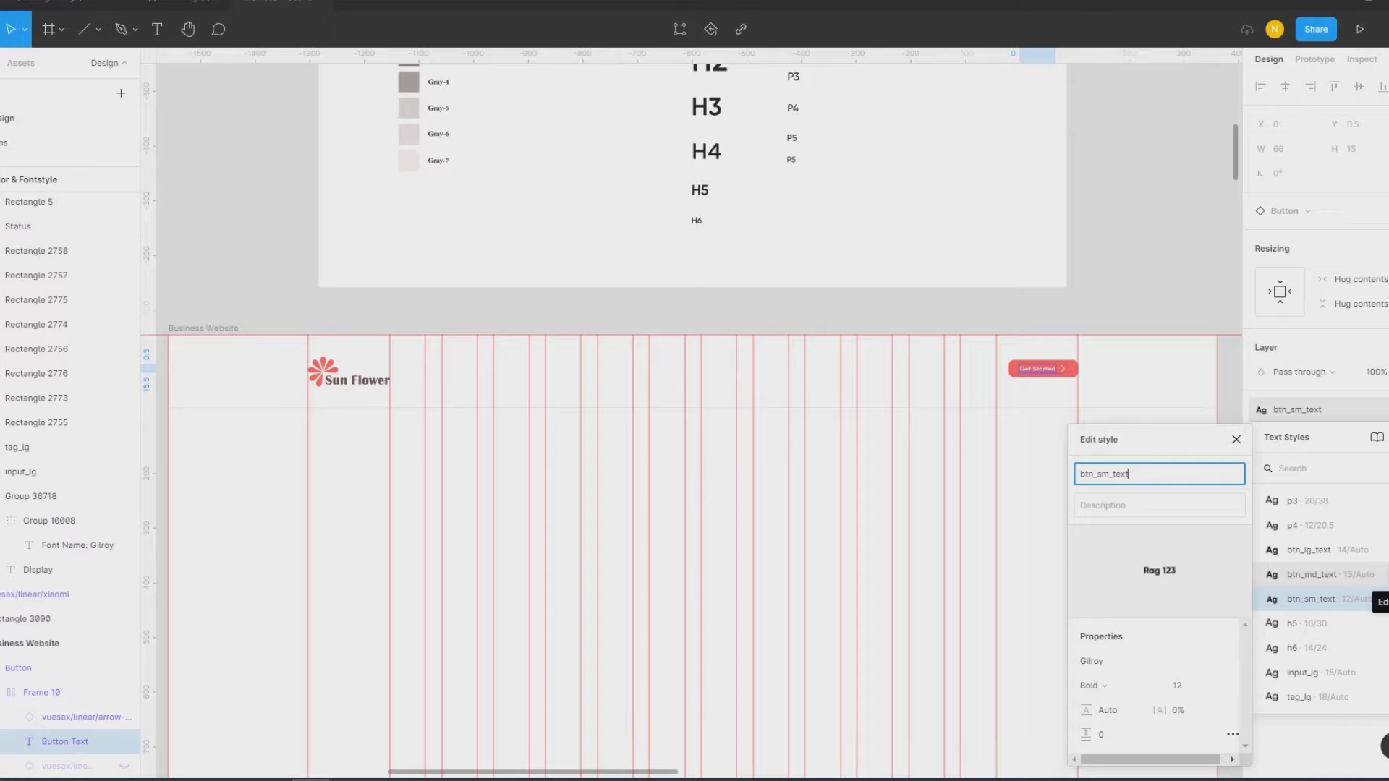
{"action": "left_click", "coordinate": [1237, 439]}
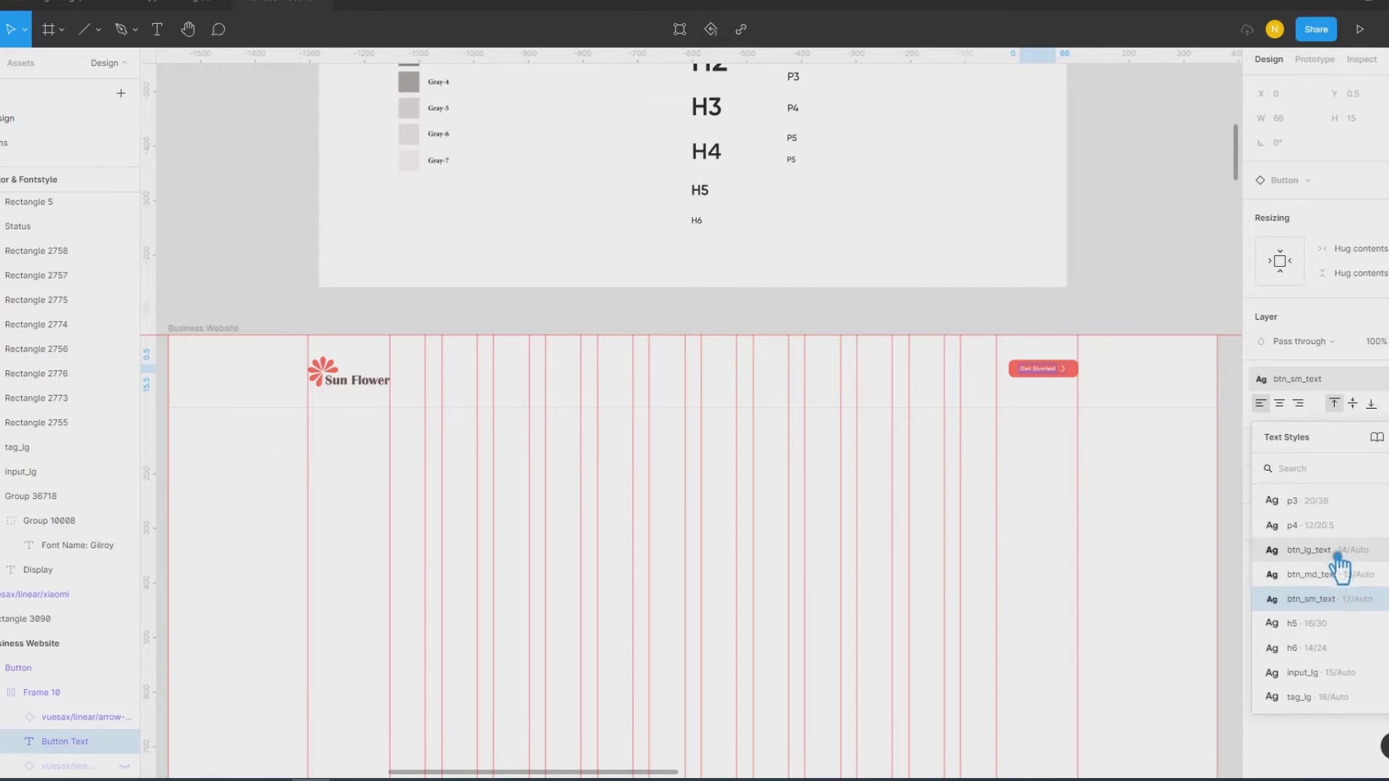
{"action": "left_click", "coordinate": [1339, 556]}
{"action": "left_click", "coordinate": [1151, 384]}
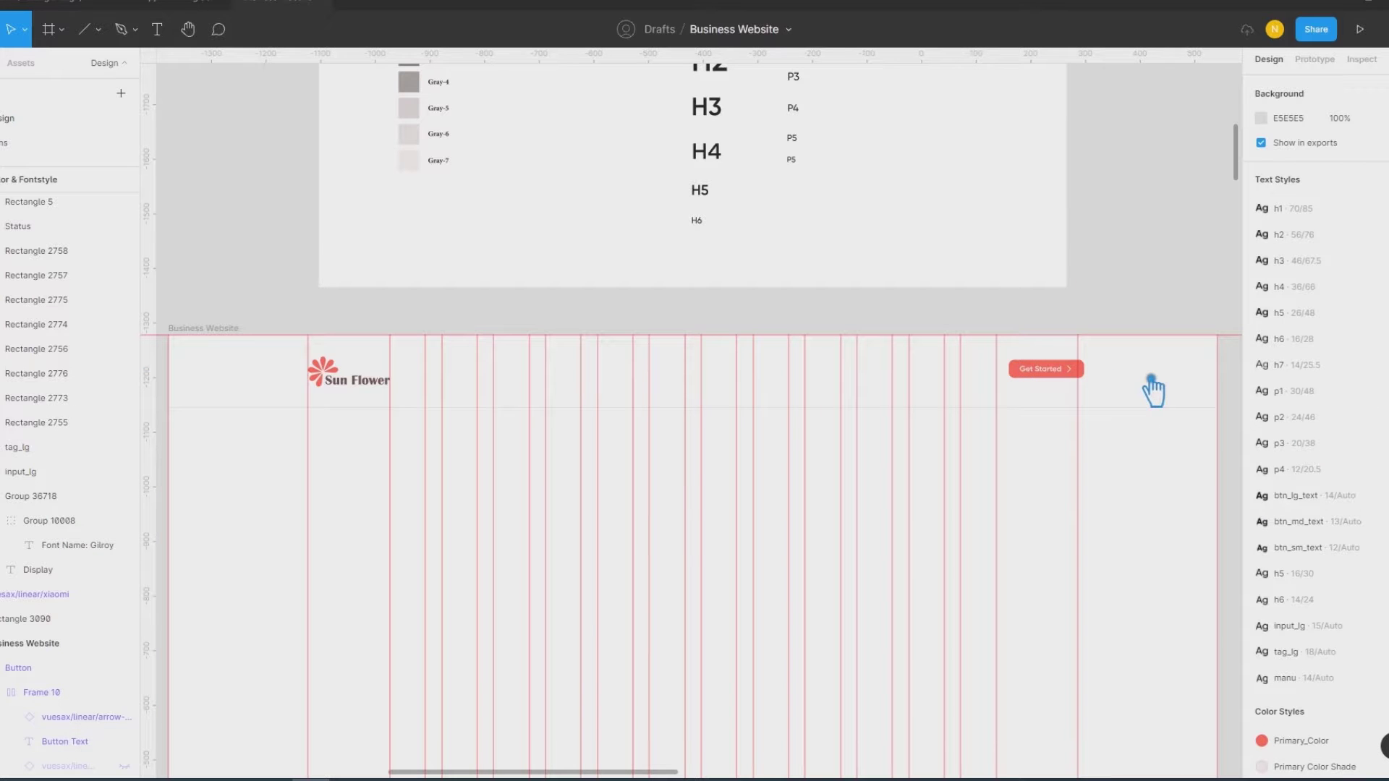
{"action": "left_click_drag", "start_coordinate": [1076, 373], "coordinate": [1055, 376]}
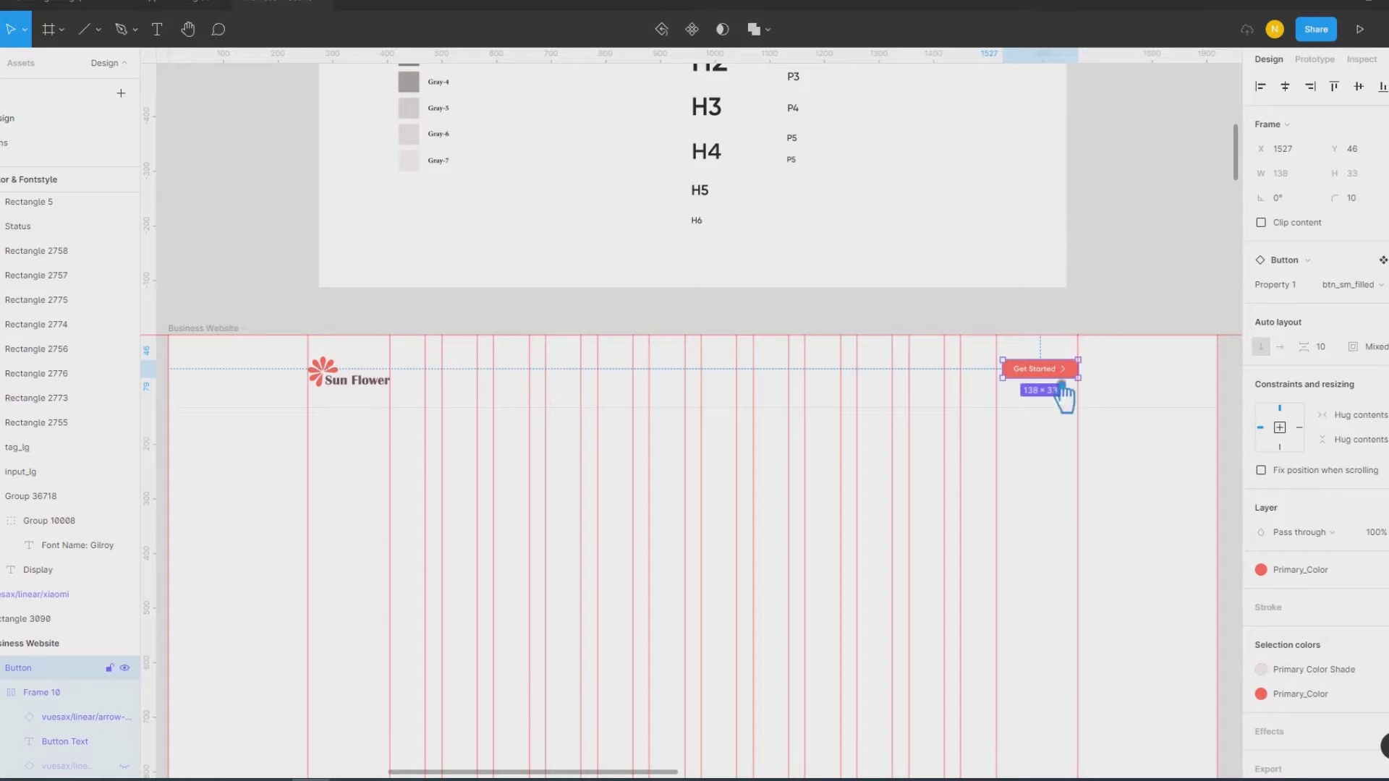
{"action": "double_click", "coordinate": [1055, 376]}
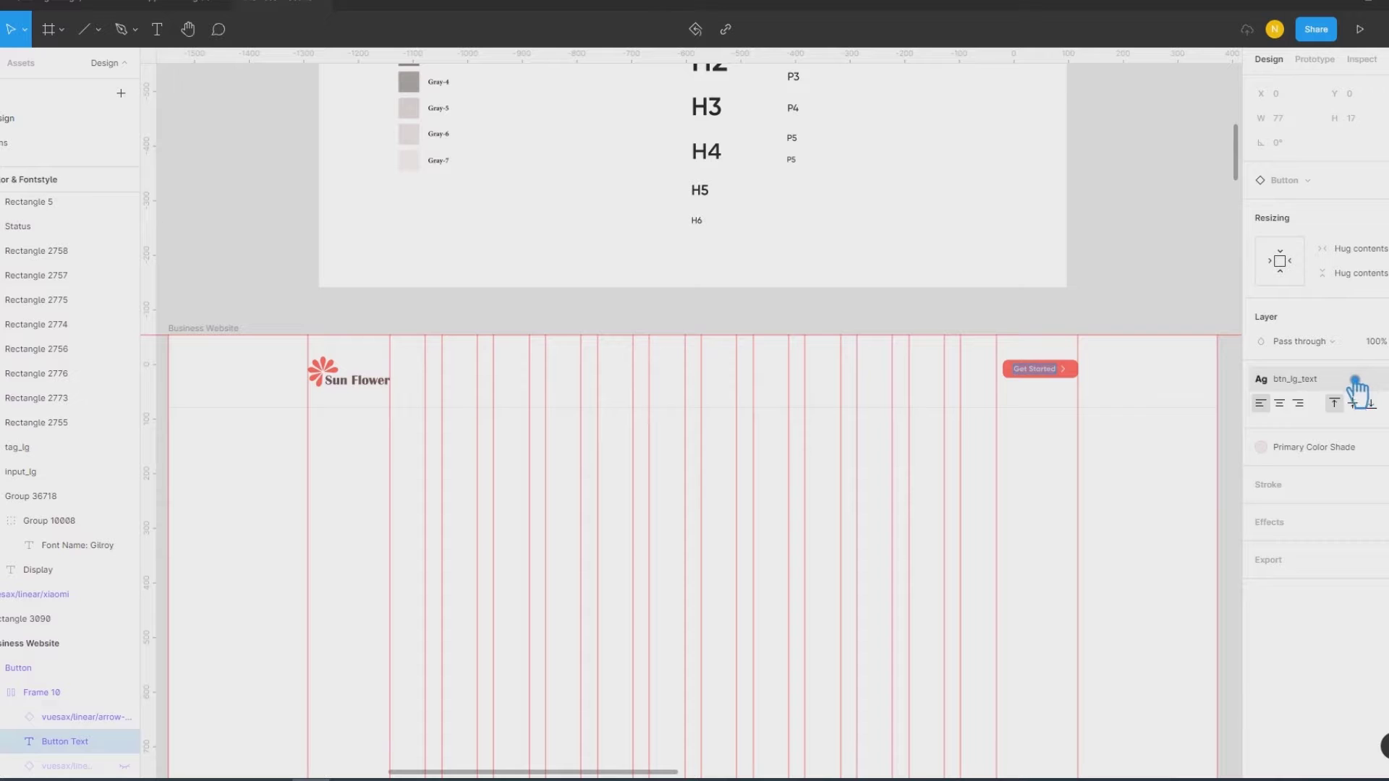
{"action": "left_click", "coordinate": [1356, 380]}
{"action": "left_click", "coordinate": [1160, 479]}
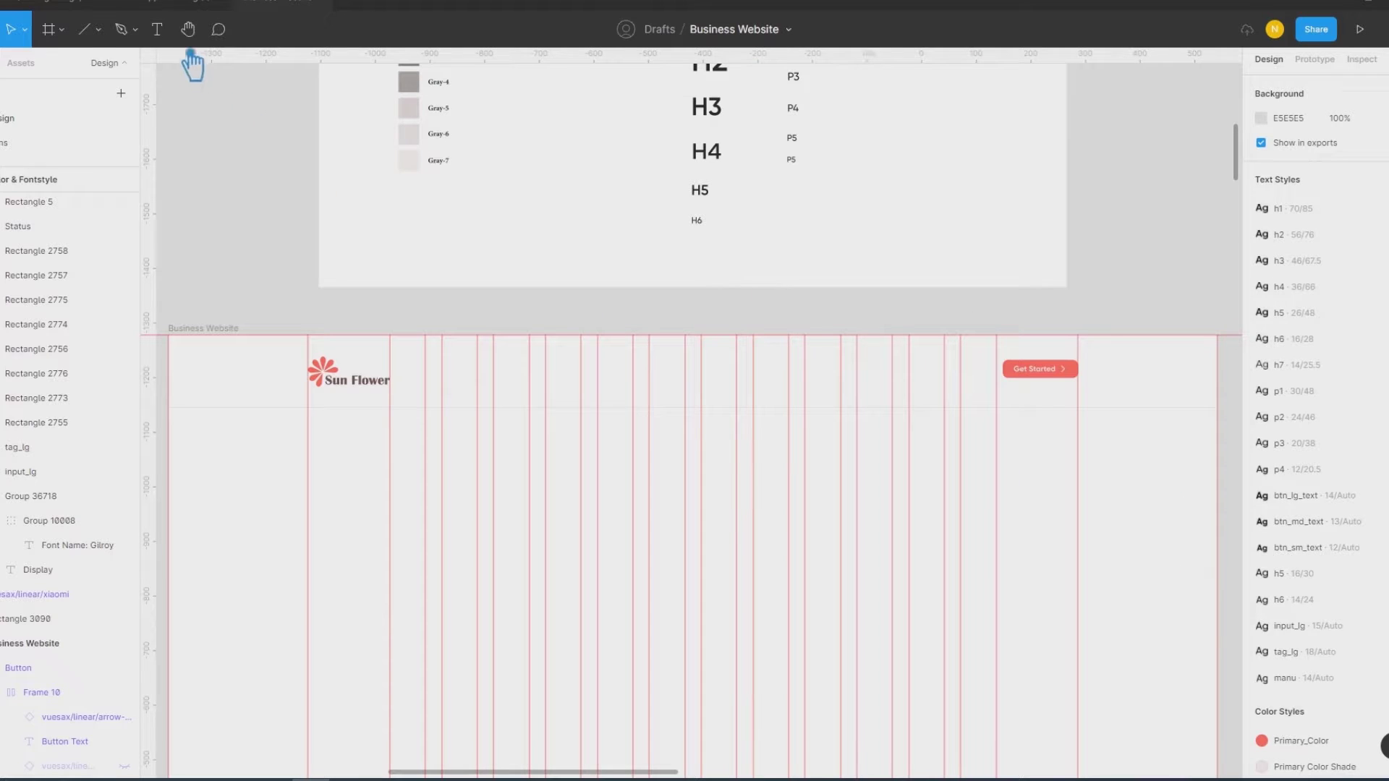
Step: Add a text layer in the header between logo and Get Started, styled with manu
{"action": "left_click", "coordinate": [171, 42]}
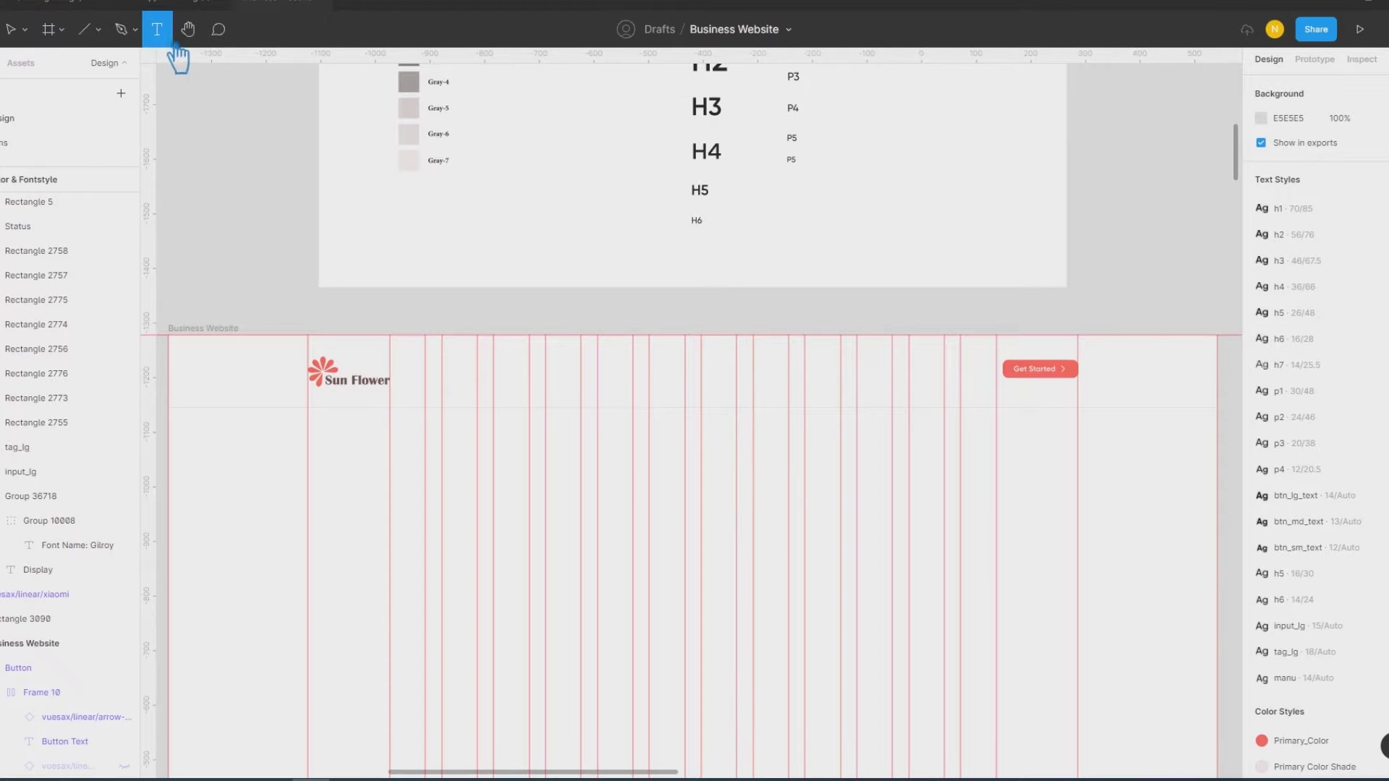
{"action": "left_click", "coordinate": [826, 375]}
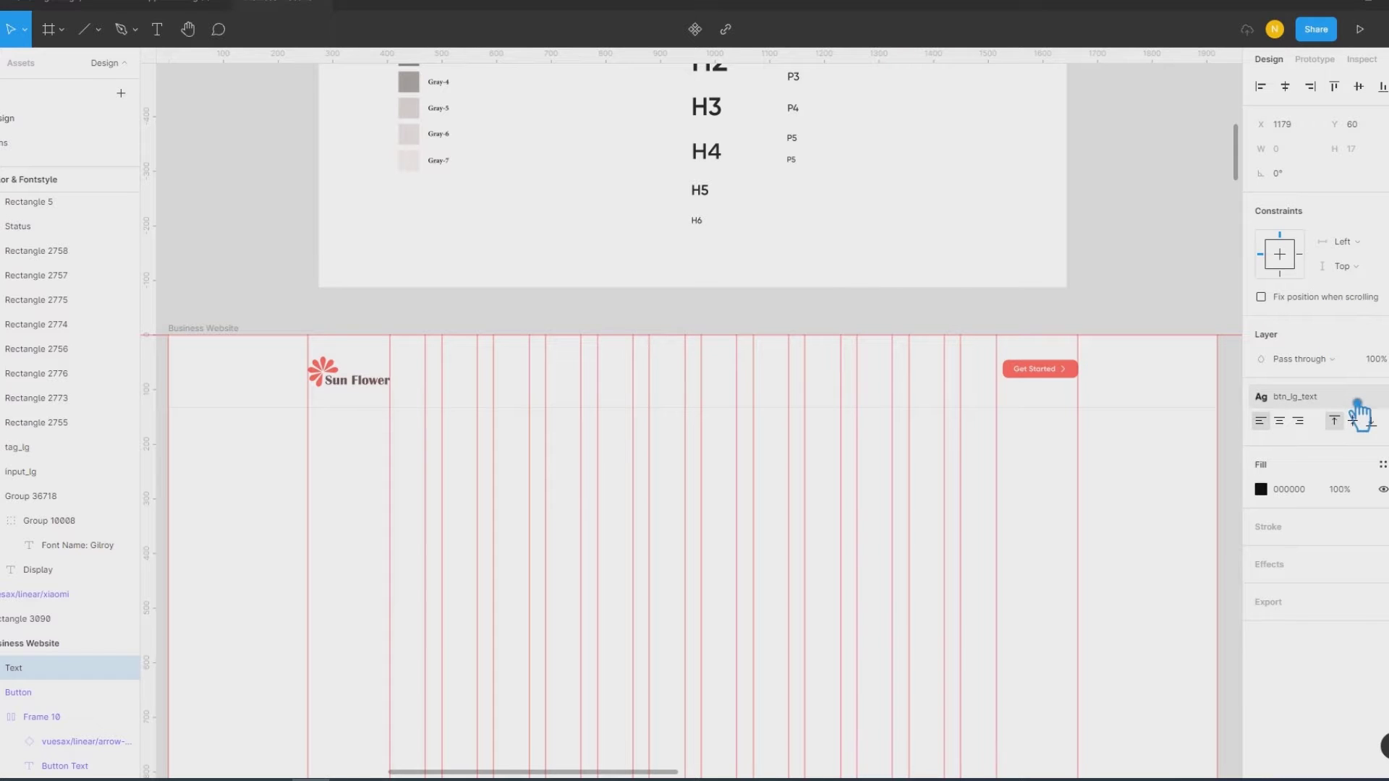
{"action": "left_click", "coordinate": [1358, 404]}
{"action": "scroll", "coordinate": [1379, 575], "scroll_direction": "down", "scroll_amount": 3}
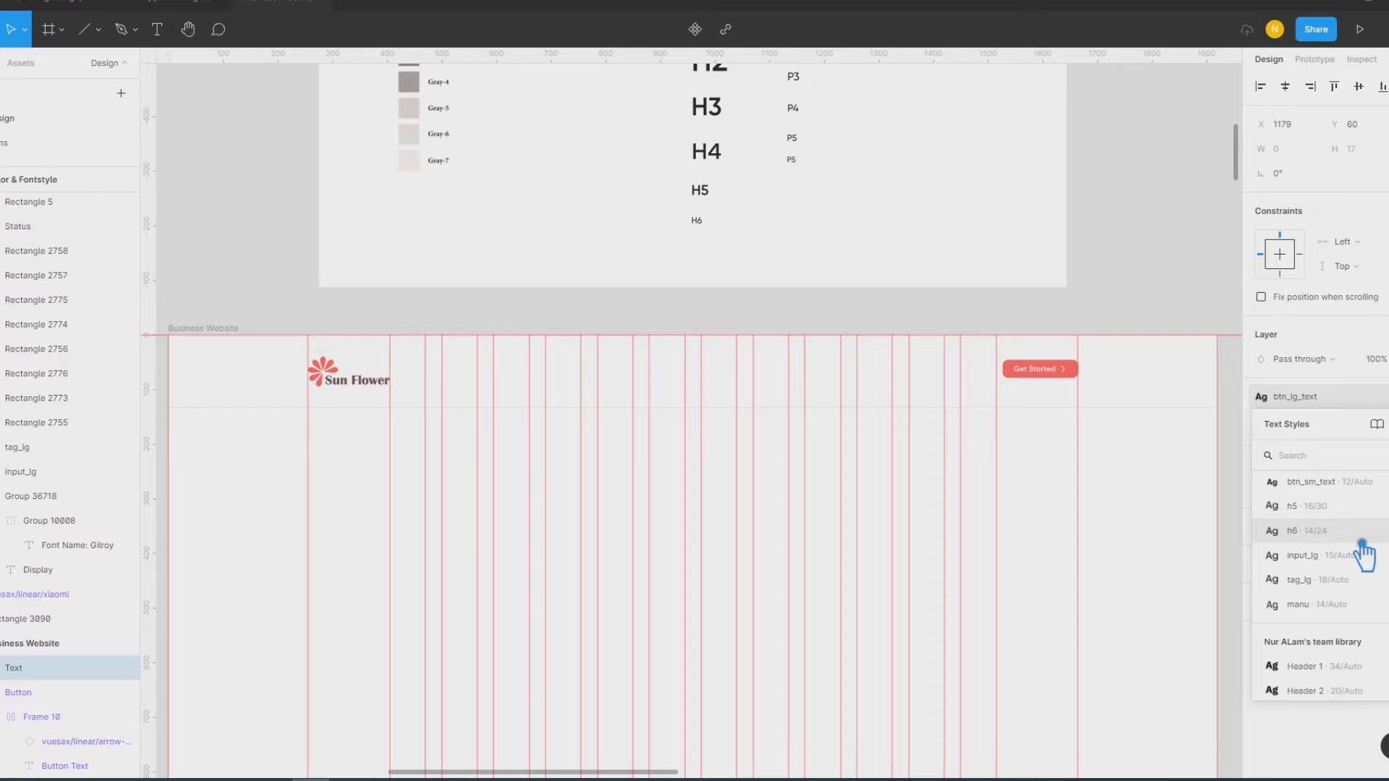
{"action": "left_click", "coordinate": [1362, 604]}
{"action": "type", "text": "Home"}
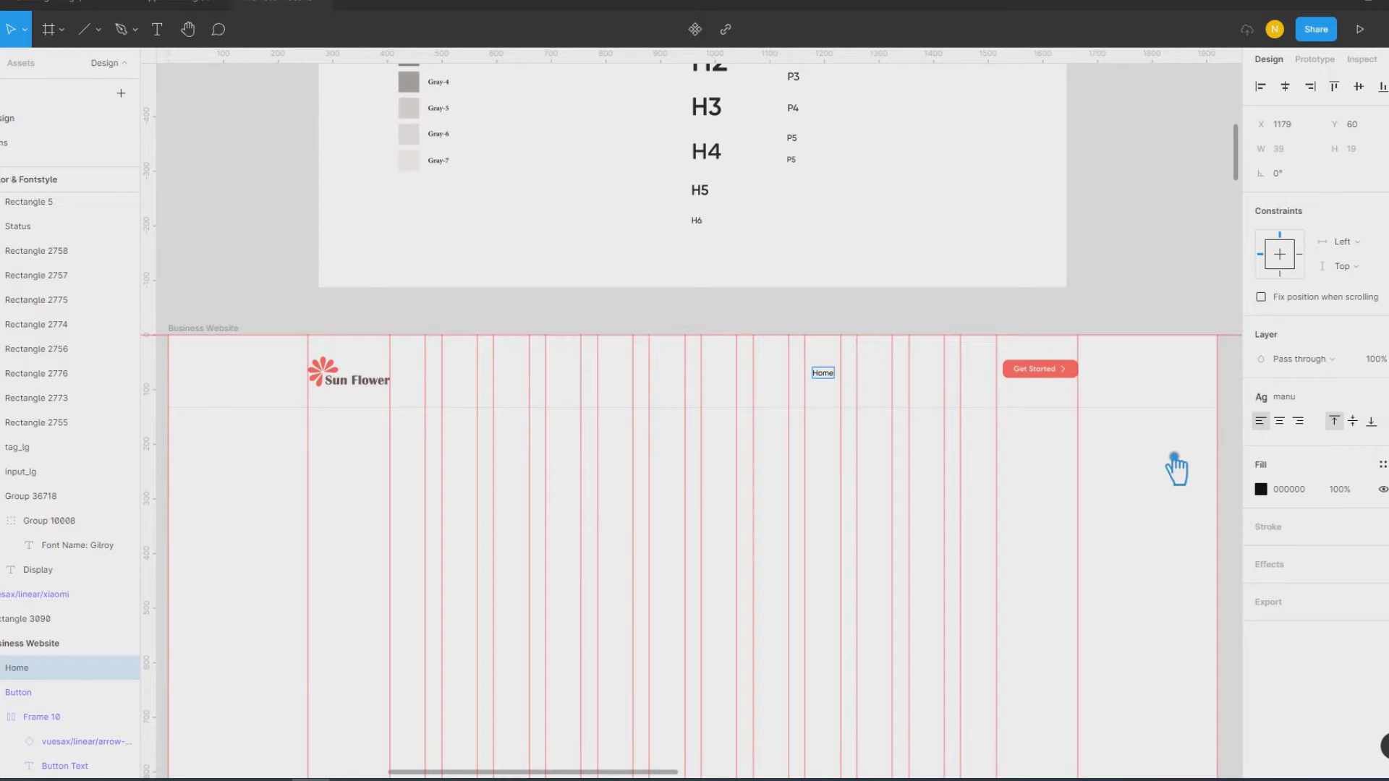
Step: Finish the Home label, nudge it left and duplicate it to the right
{"action": "key", "text": "Escape"}
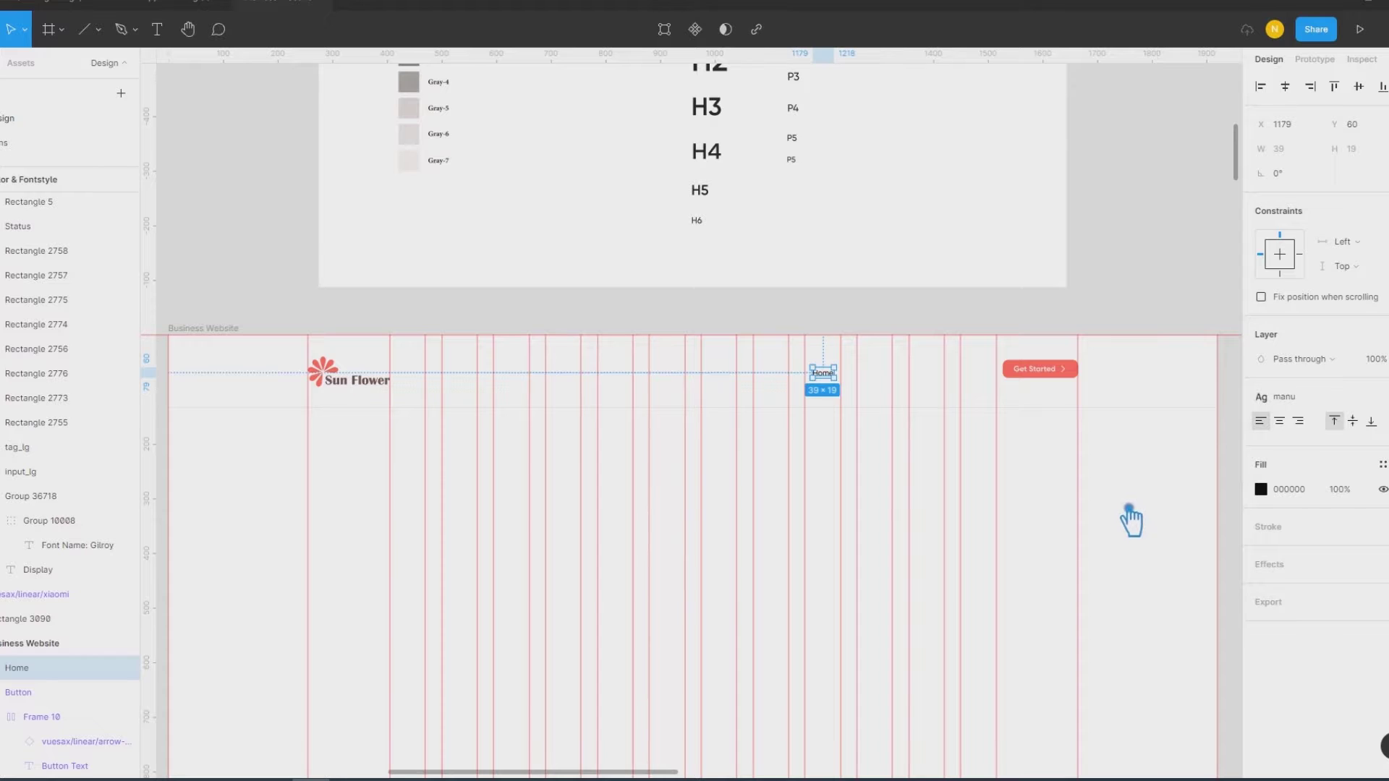
{"action": "left_click", "coordinate": [1131, 521]}
{"action": "left_click_drag", "start_coordinate": [833, 382], "coordinate": [806, 389]}
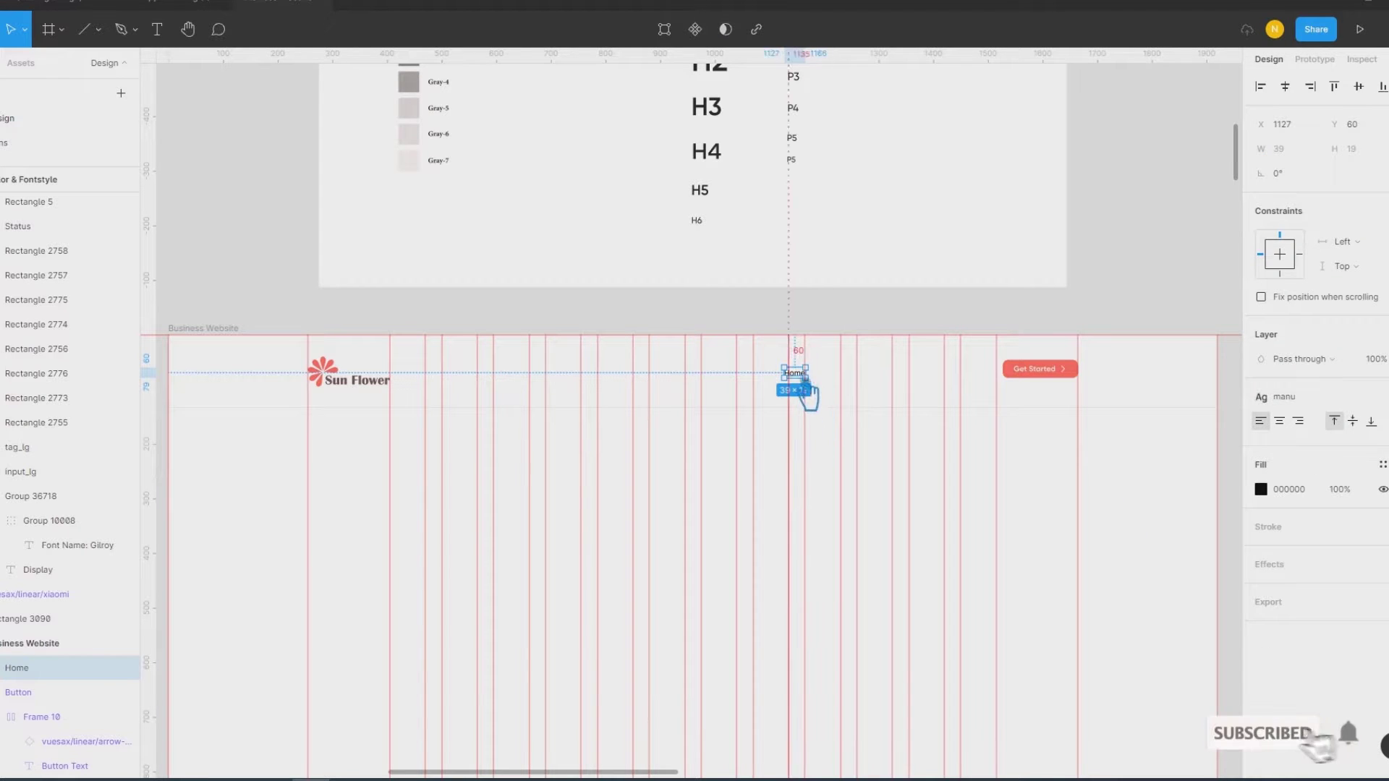
{"action": "left_click_drag", "start_coordinate": [805, 389], "coordinate": [872, 392]}
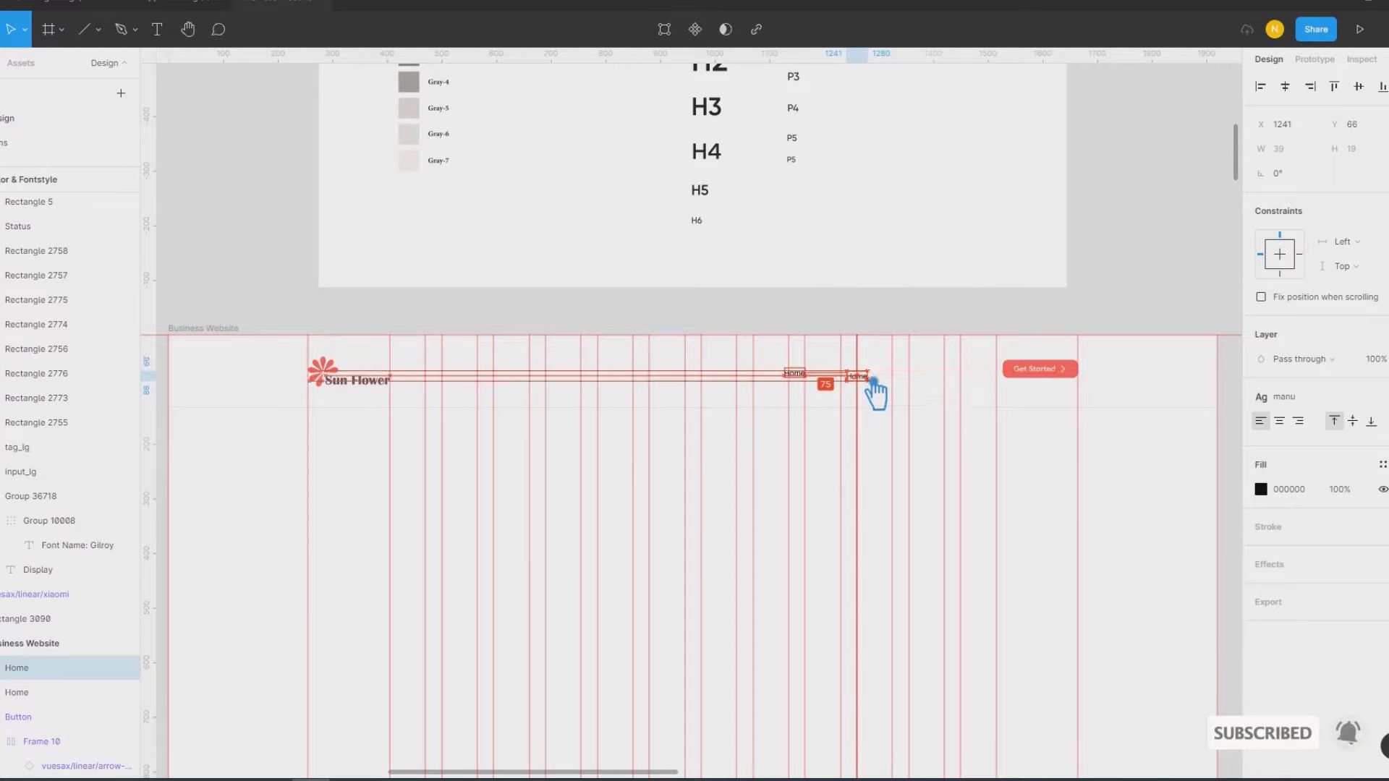
{"action": "key", "text": "Escape"}
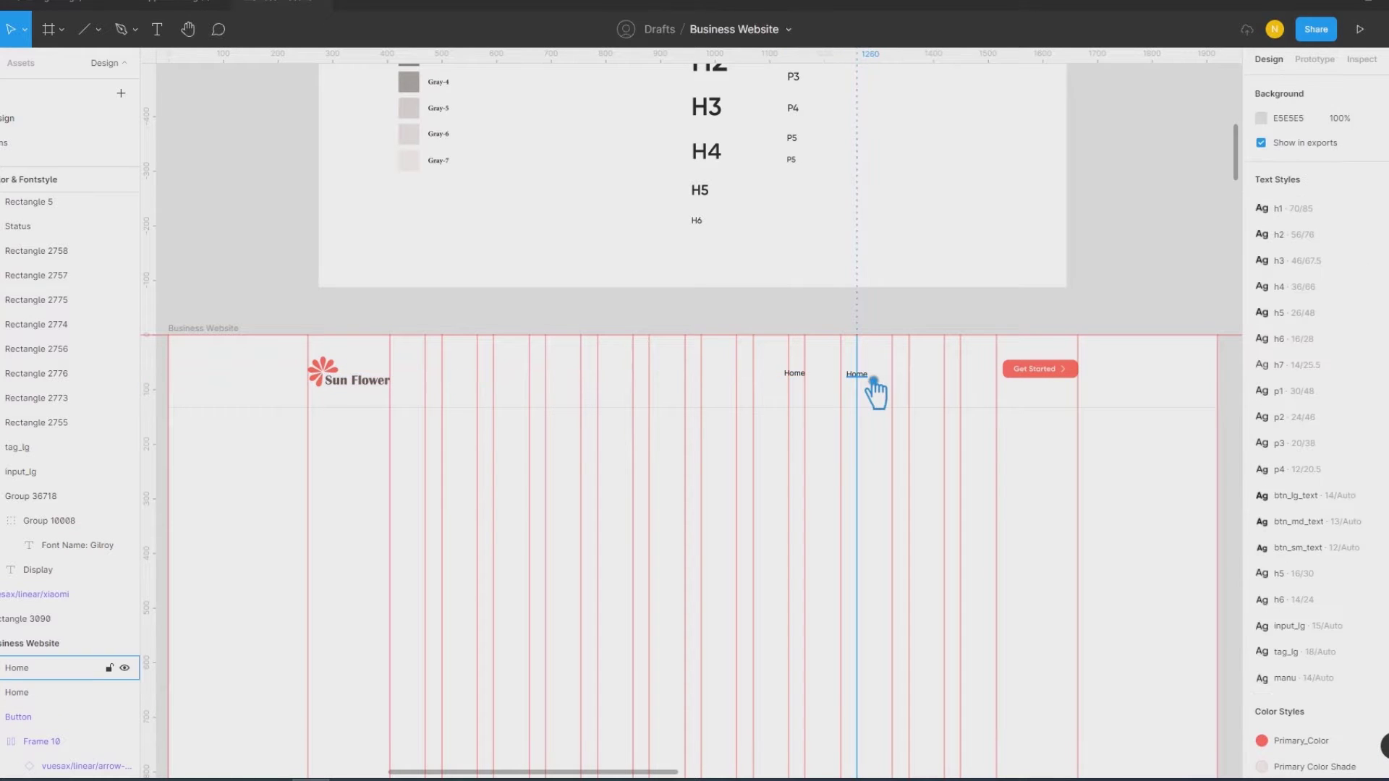
{"action": "key", "text": "shift+r"}
{"action": "key", "text": "ctrl+shift+4"}
{"action": "scroll", "coordinate": [878, 394], "scroll_direction": "up", "scroll_amount": 5}
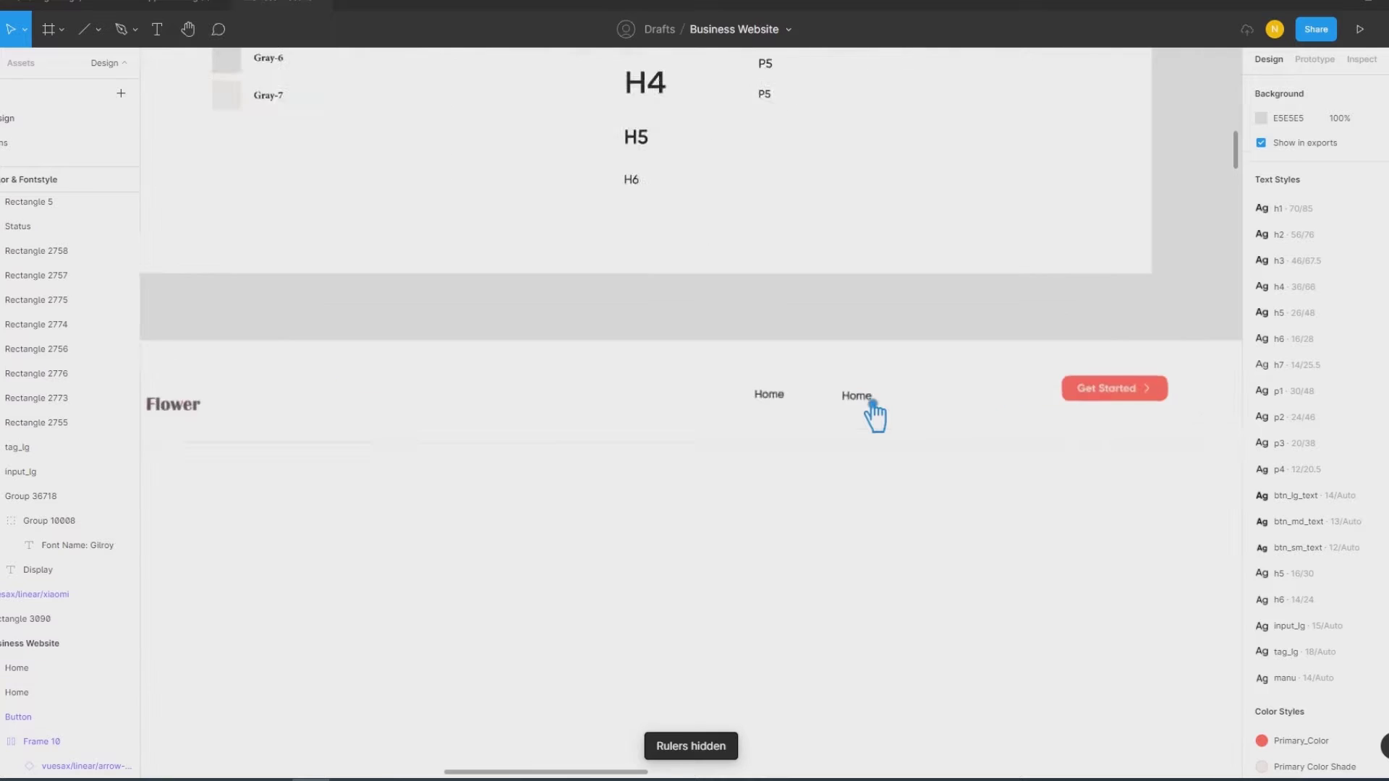
Step: Rename the copy to Blog, move it right, and add an About copy between them
{"action": "left_click", "coordinate": [874, 407]}
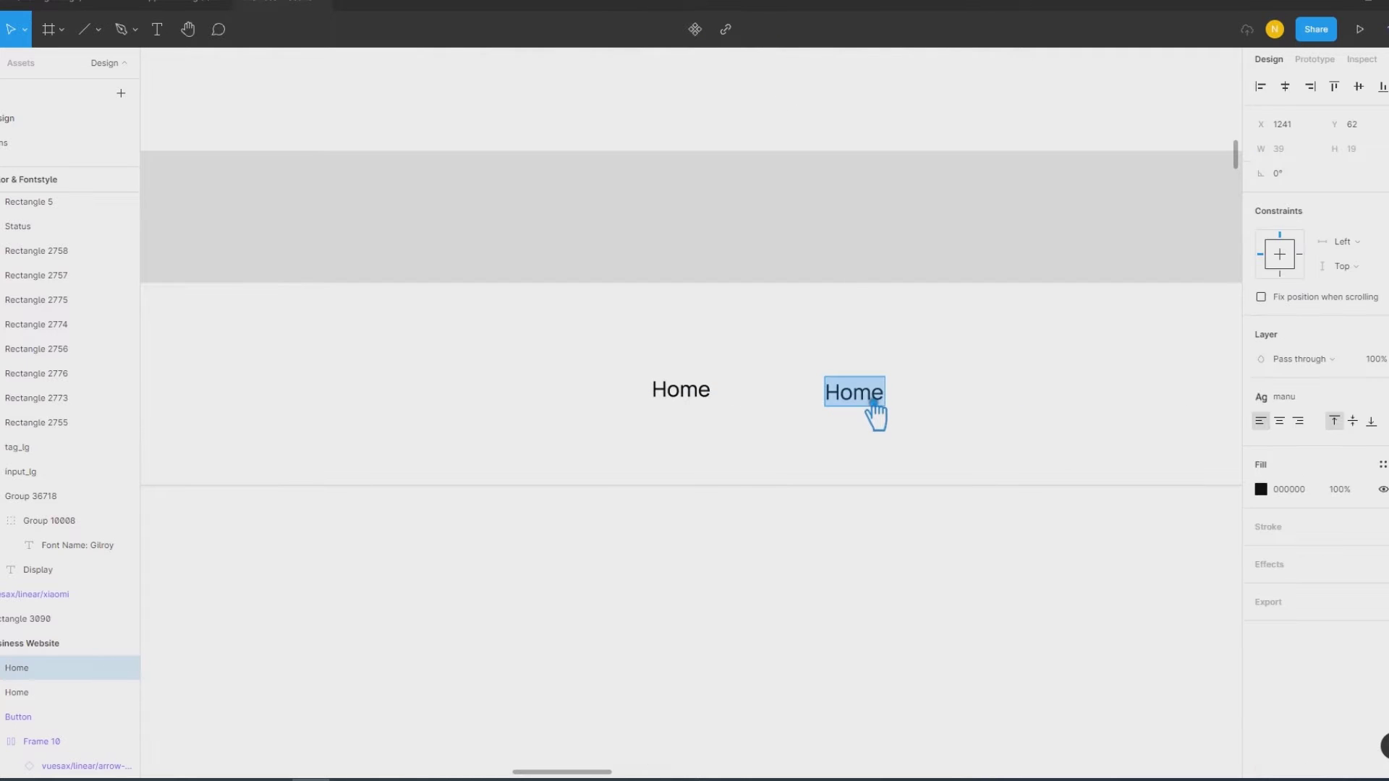
{"action": "type", "text": "Blog"}
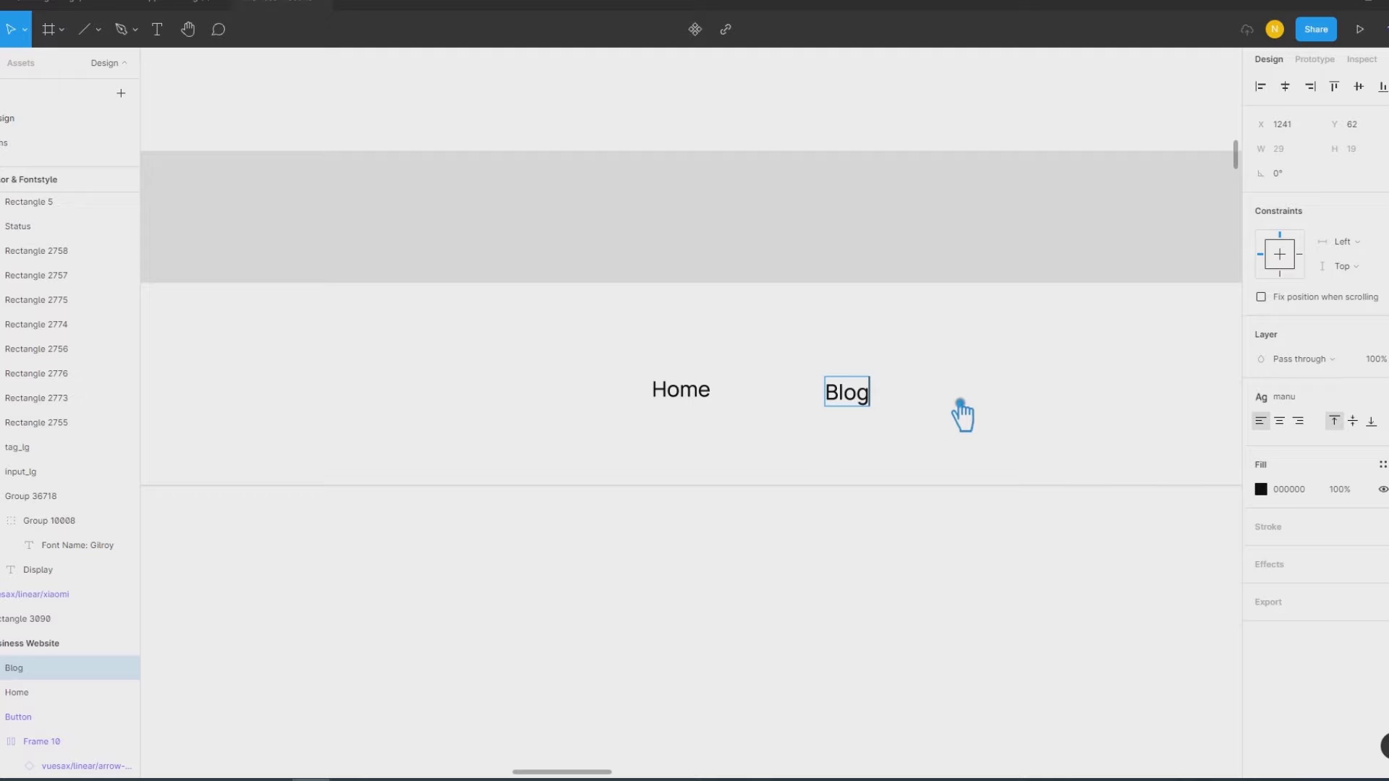
{"action": "left_click_drag", "start_coordinate": [872, 398], "coordinate": [1024, 396]}
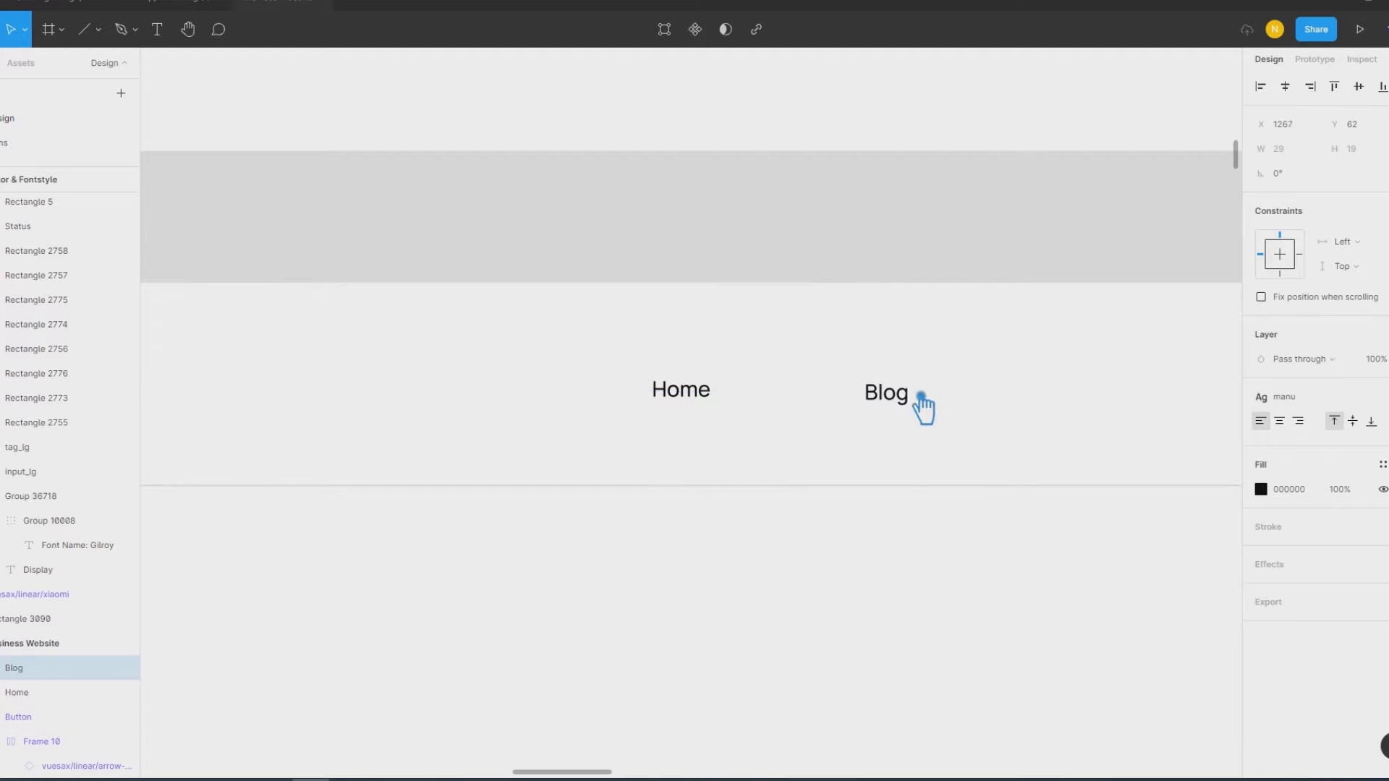
{"action": "left_click_drag", "start_coordinate": [698, 394], "coordinate": [842, 398], "text": "alt"}
{"action": "double_click", "coordinate": [842, 398]}
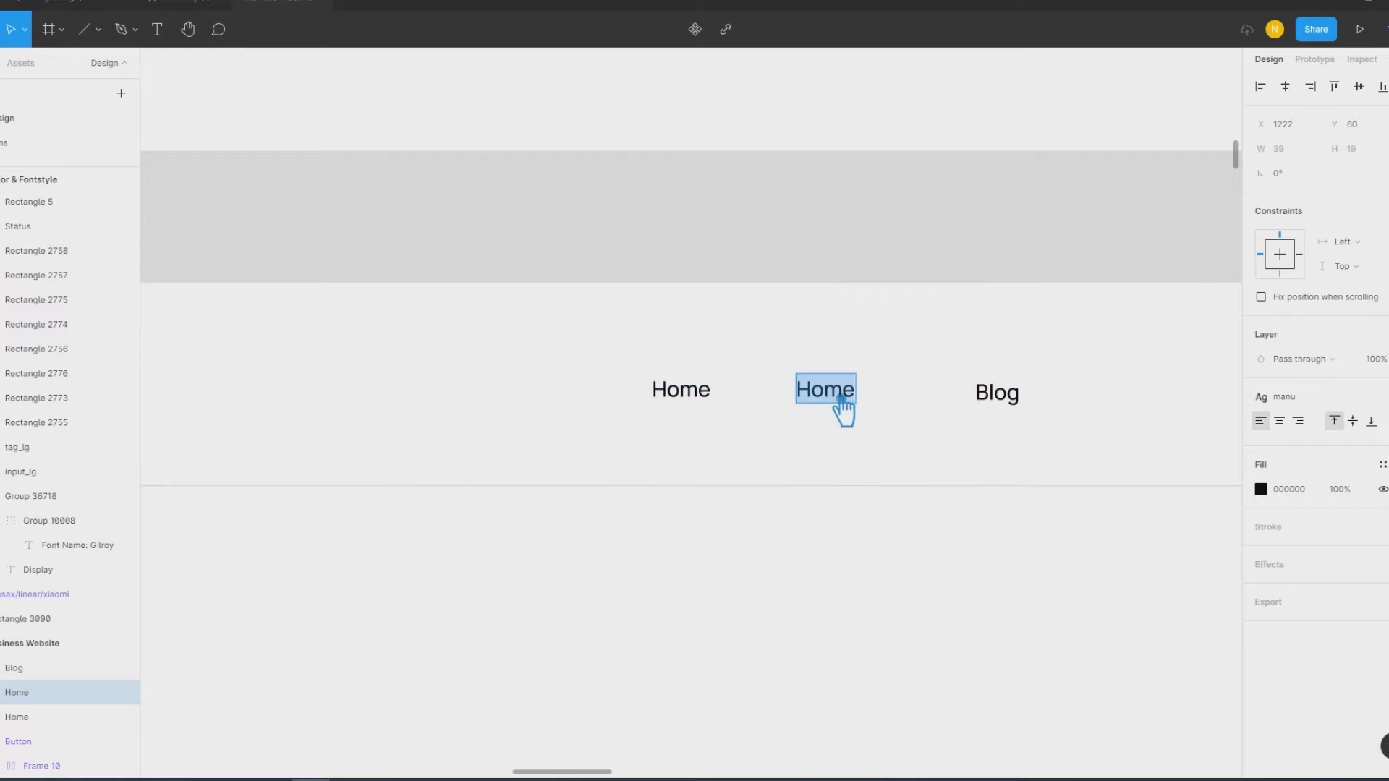
{"action": "type", "text": "About"}
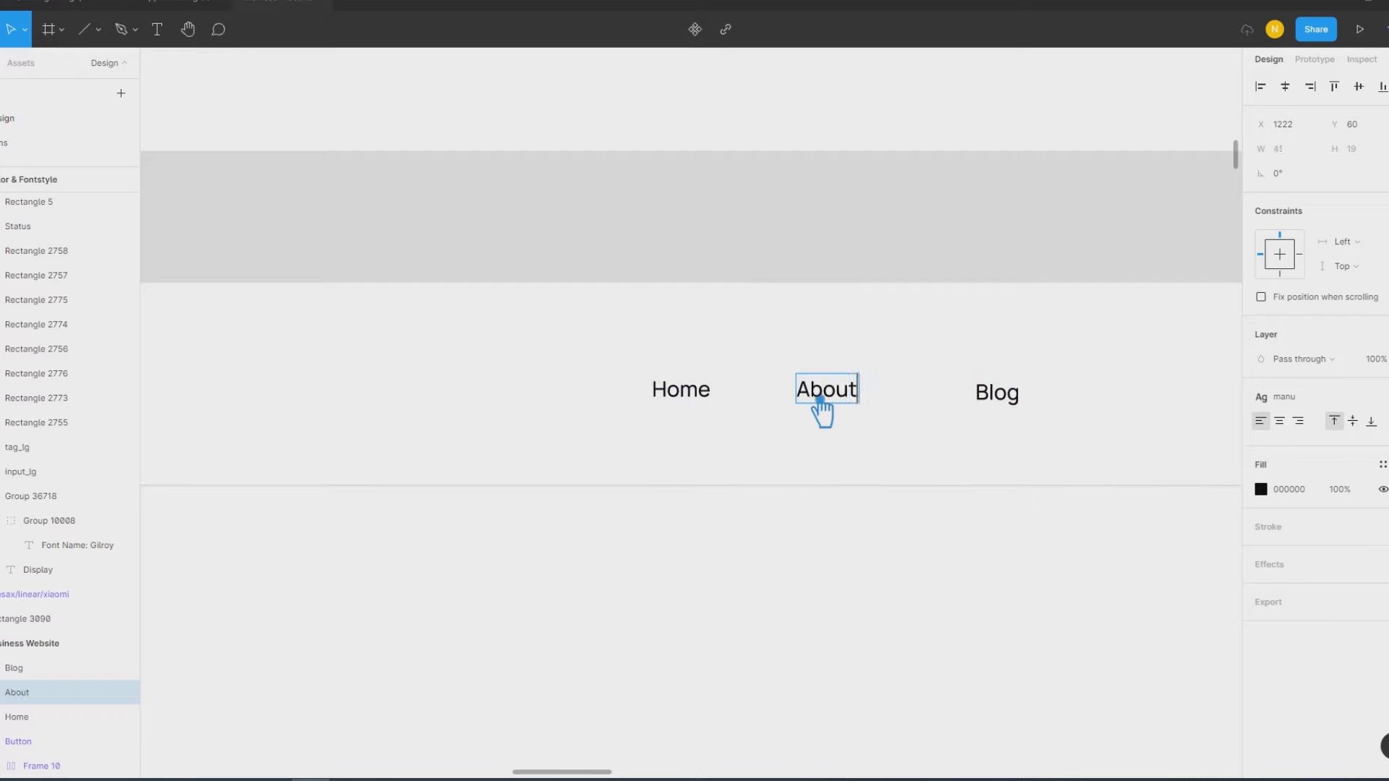
{"action": "left_click", "coordinate": [985, 460]}
Step: Space Home, About and Blog 50 apart and delete a stray extra Blog copy
{"action": "left_click_drag", "start_coordinate": [1035, 484], "coordinate": [762, 487]}
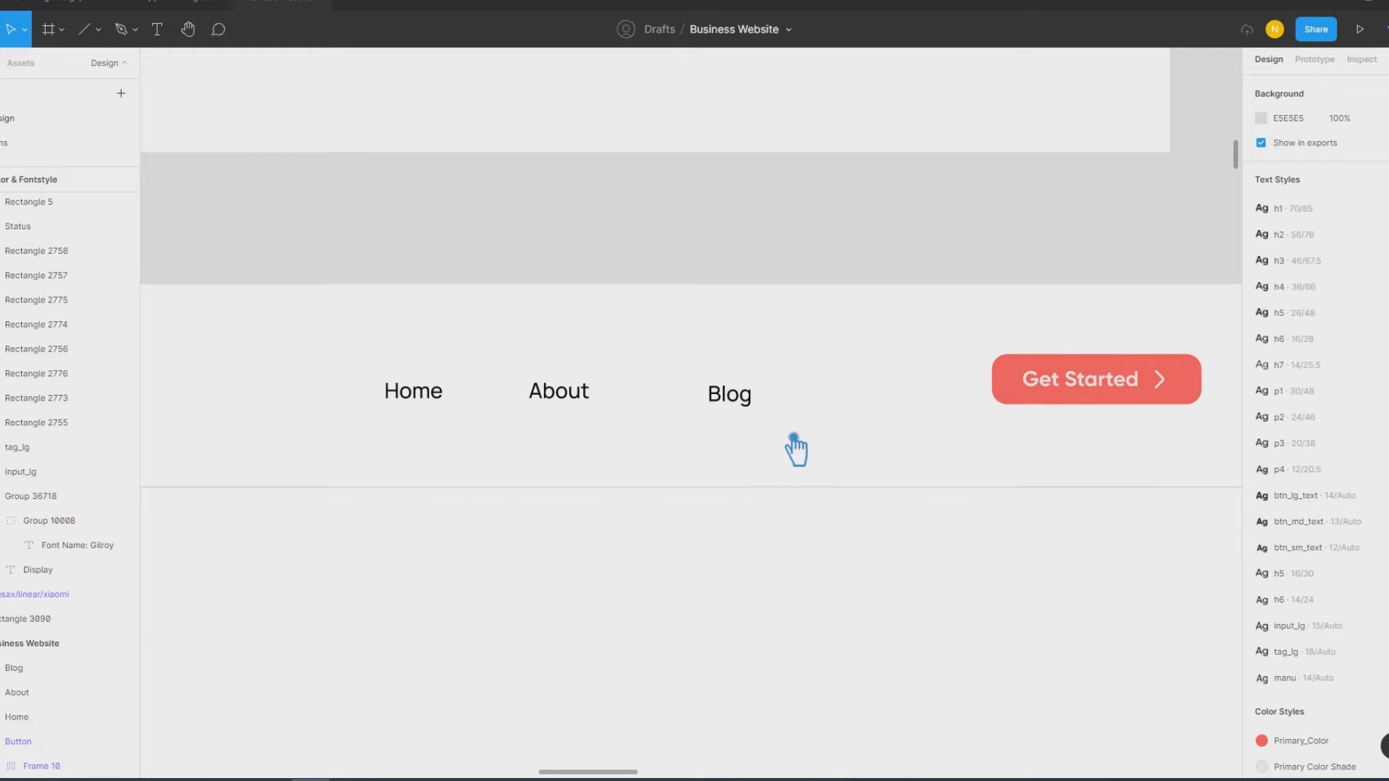
{"action": "left_click_drag", "start_coordinate": [745, 413], "coordinate": [709, 413]}
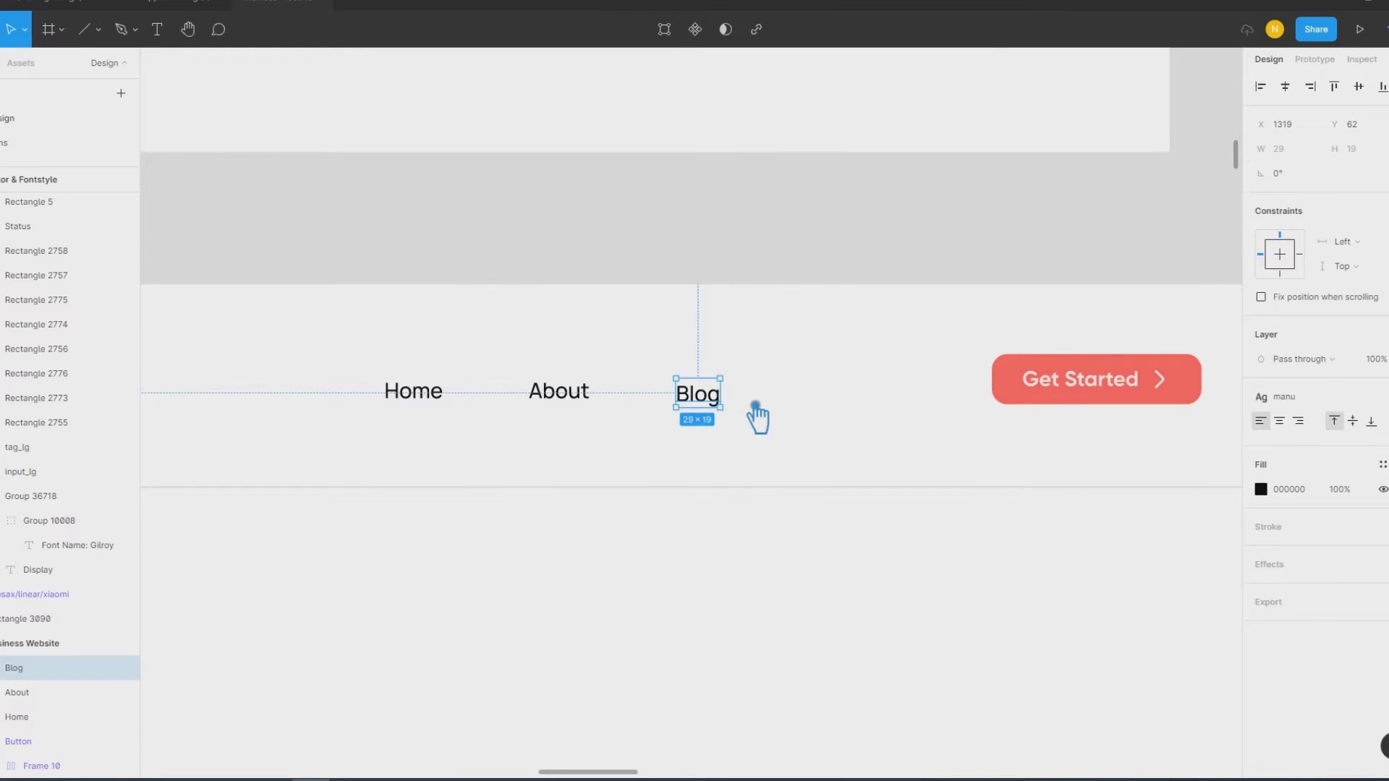
{"action": "left_click", "coordinate": [558, 390], "text": "shift"}
{"action": "left_click", "coordinate": [427, 387], "text": "shift"}
{"action": "left_click", "coordinate": [1302, 197]}
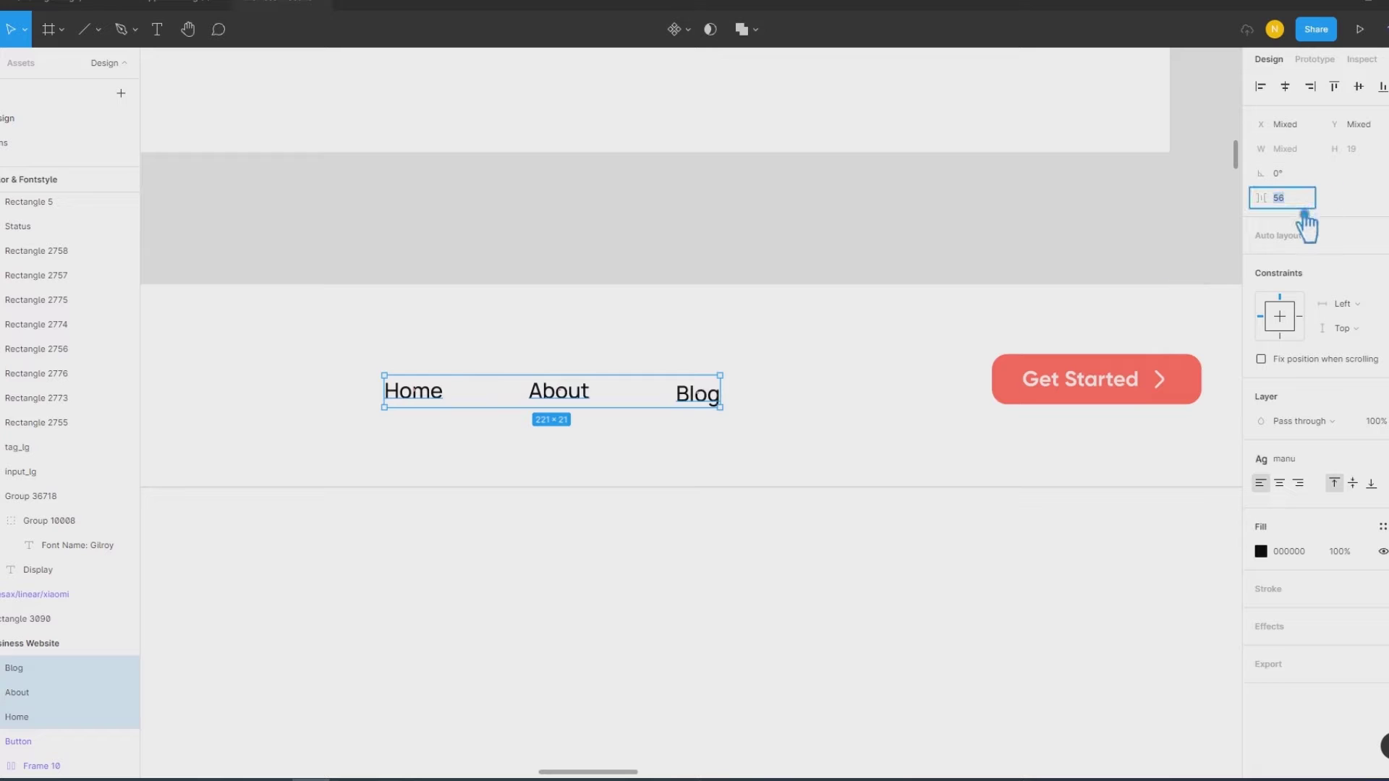
{"action": "key", "text": "Return"}
{"action": "left_click", "coordinate": [854, 460]}
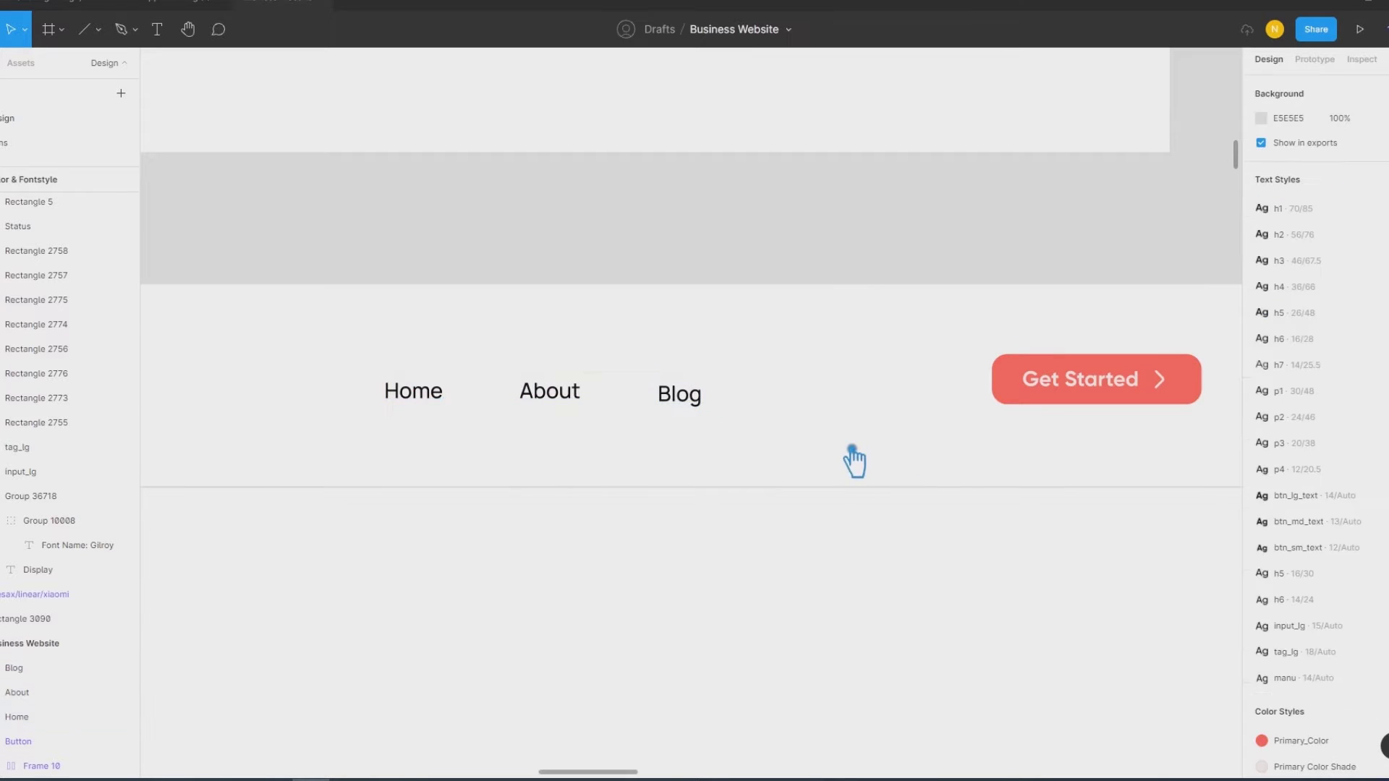
{"action": "left_click_drag", "start_coordinate": [698, 412], "coordinate": [868, 400]}
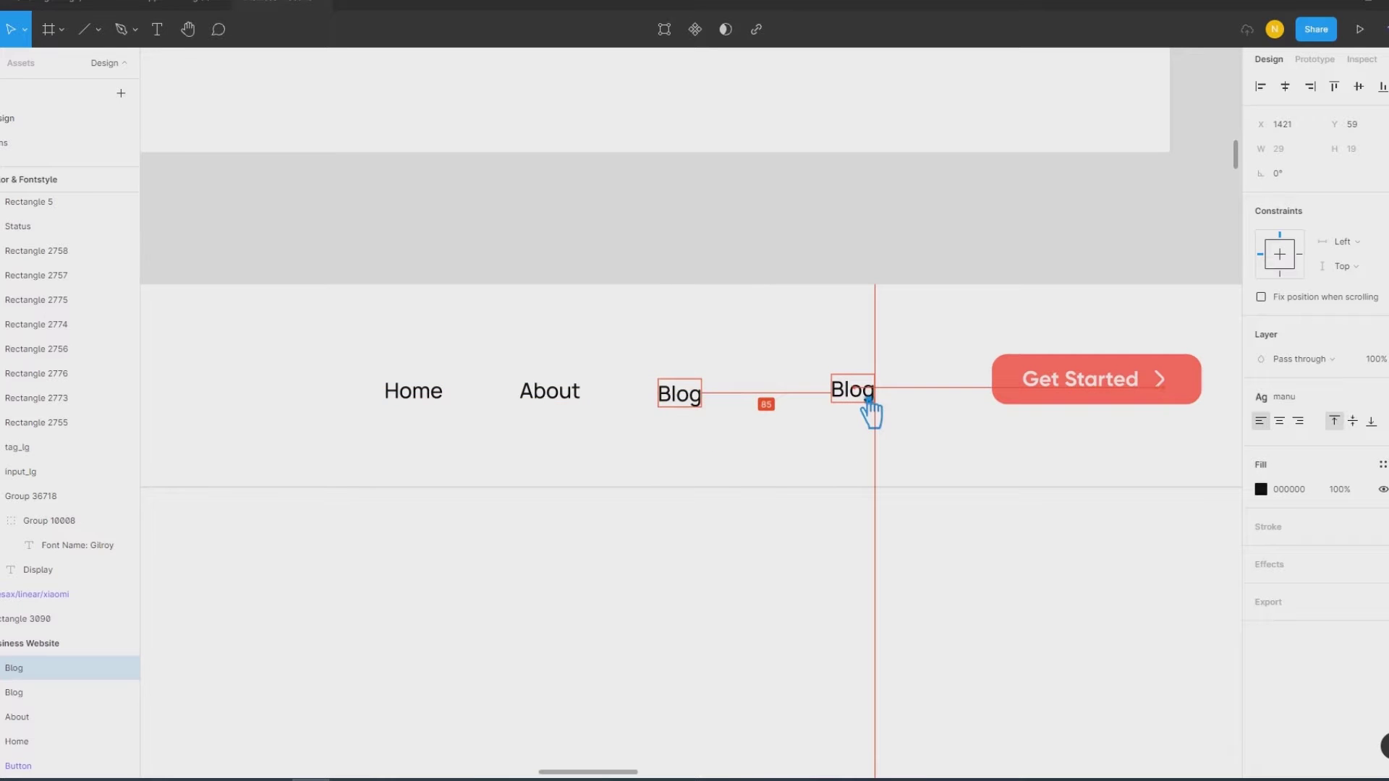
{"action": "key", "text": "Delete"}
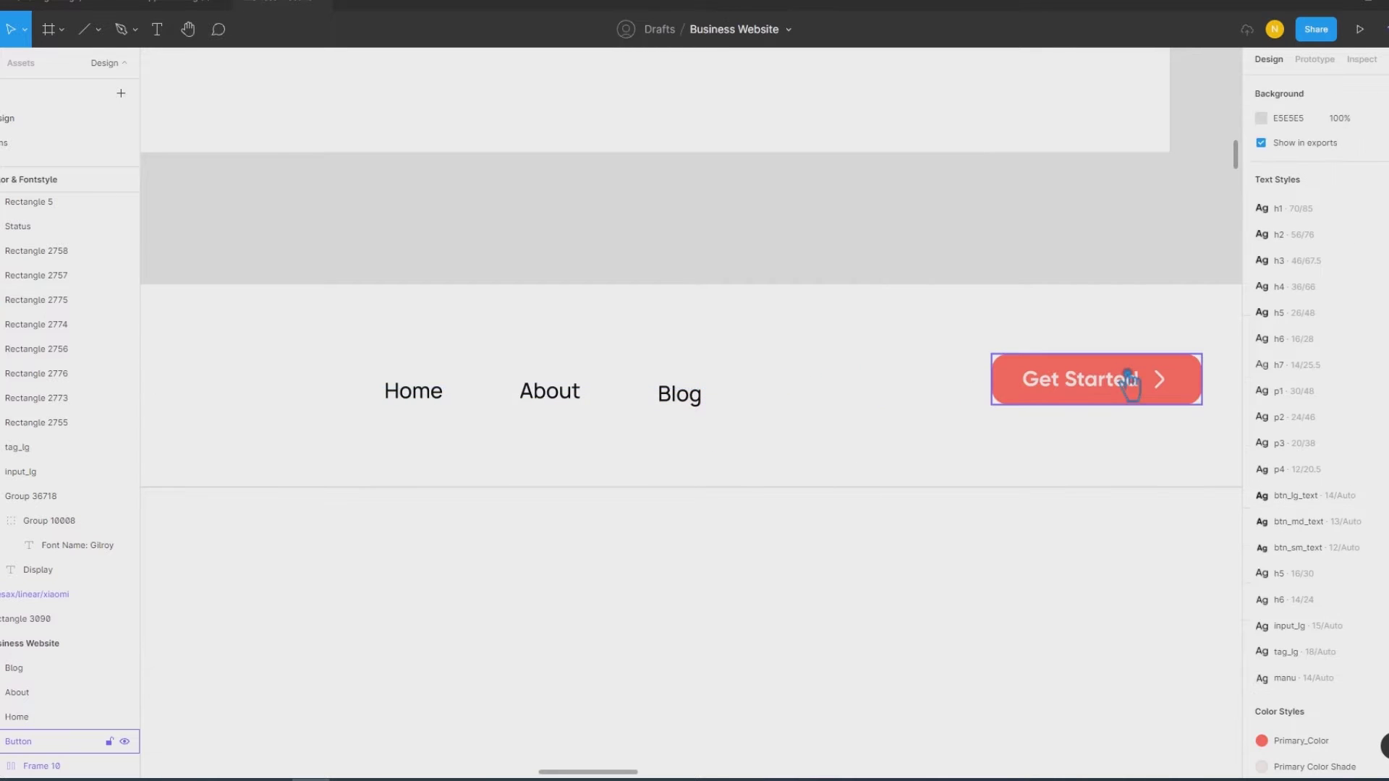
Step: Duplicate Get Started to its left and shift the nav labels slightly left and up
{"action": "left_click", "coordinate": [1129, 387]}
{"action": "left_click_drag", "start_coordinate": [1145, 394], "coordinate": [903, 396]}
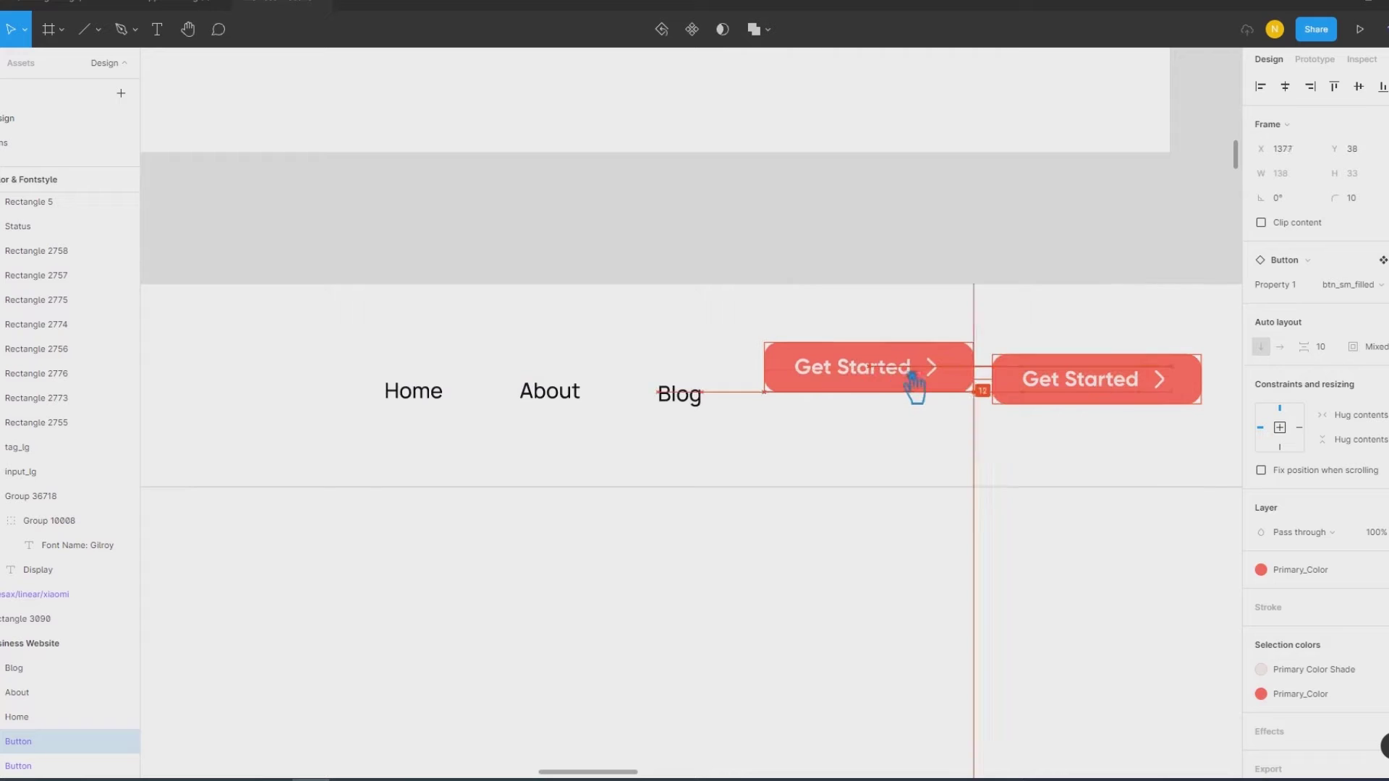
{"action": "left_click_drag", "start_coordinate": [901, 390], "coordinate": [892, 398]}
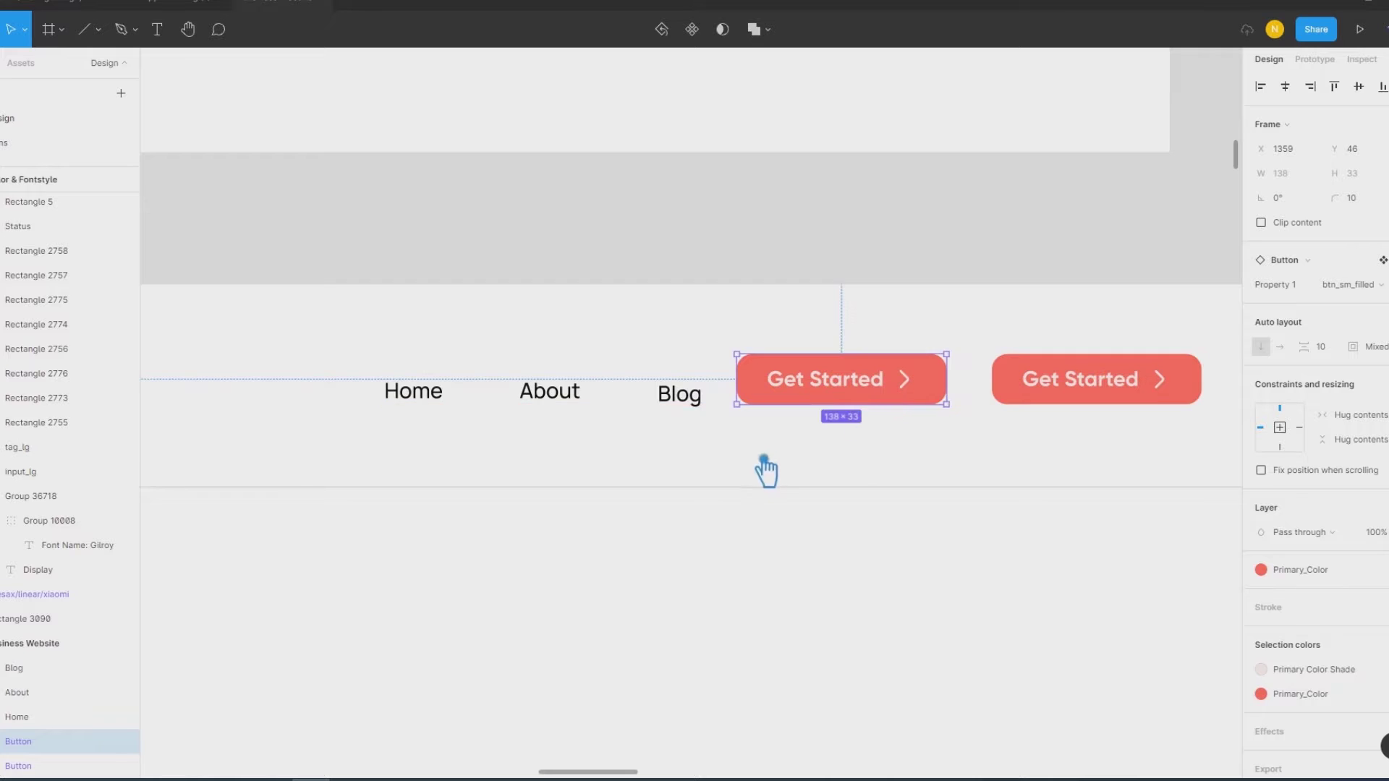
{"action": "left_click_drag", "start_coordinate": [714, 434], "coordinate": [341, 339]}
{"action": "left_click_drag", "start_coordinate": [578, 408], "coordinate": [553, 394]}
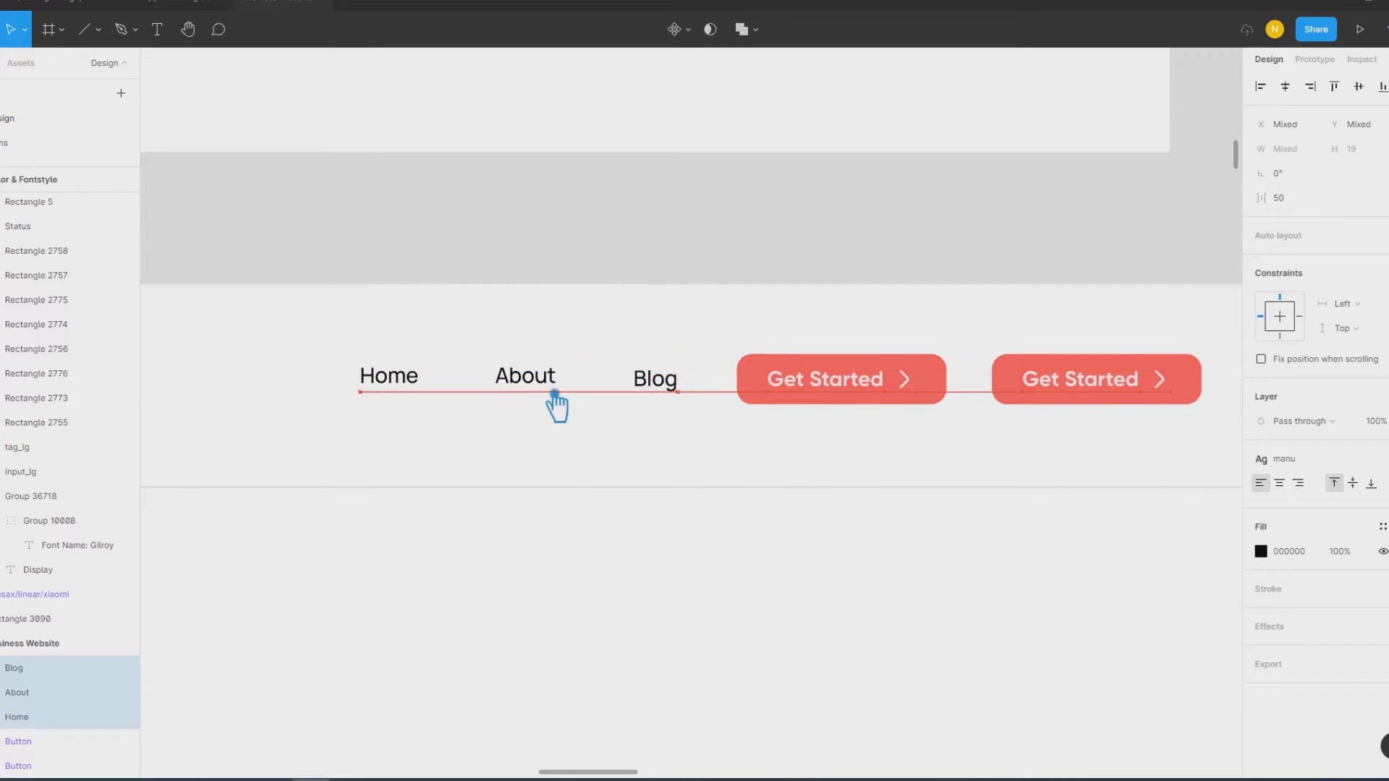
{"action": "left_click", "coordinate": [605, 427]}
Step: Switch the copied button to the btn_lg_light variant
{"action": "left_click", "coordinate": [872, 405]}
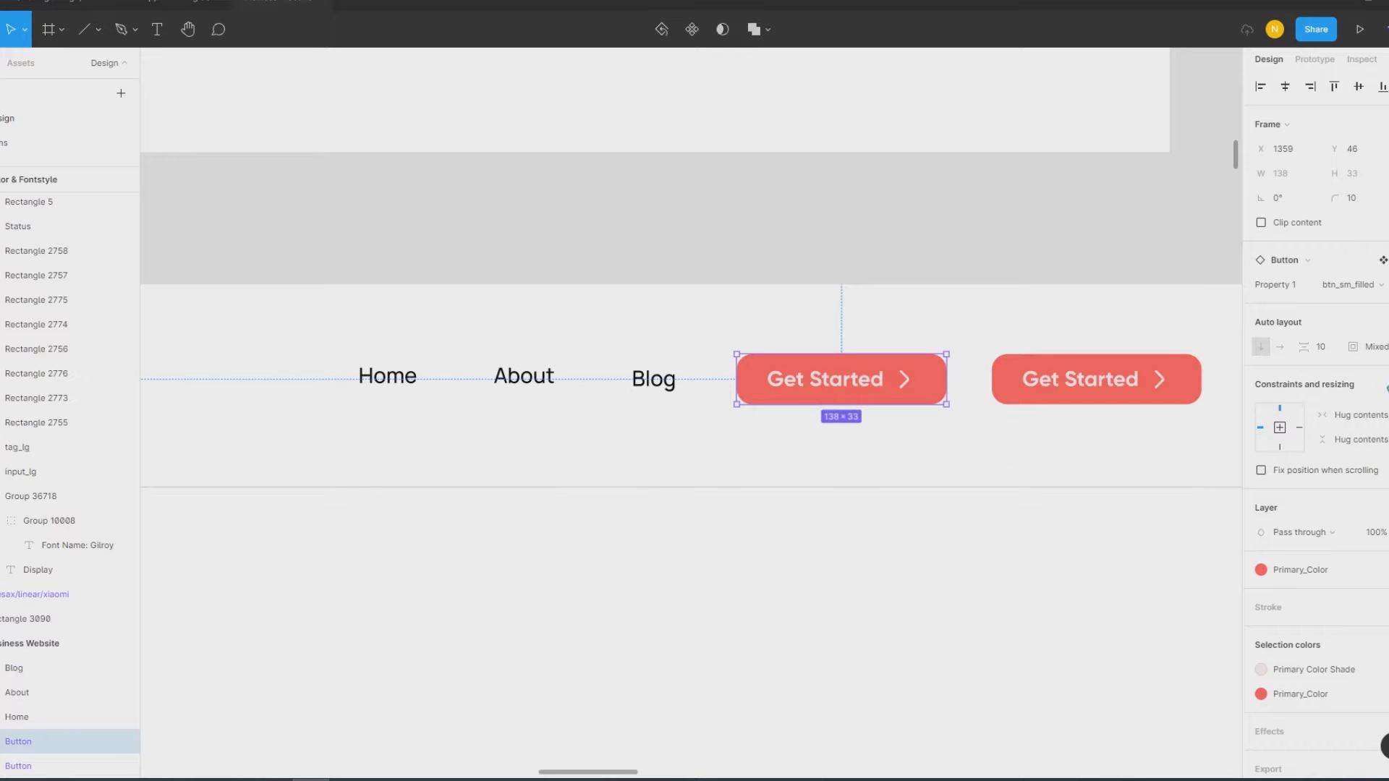
{"action": "left_click", "coordinate": [1374, 289]}
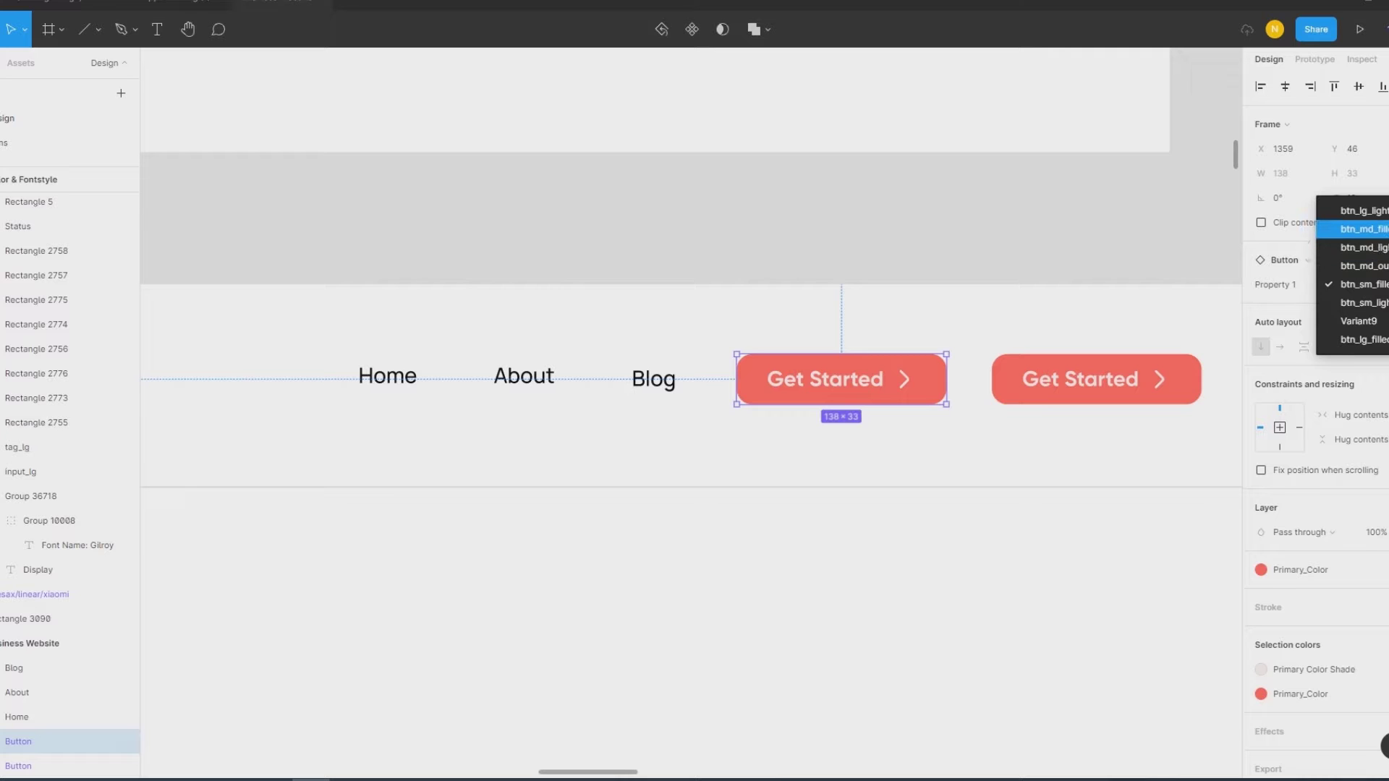
{"action": "key", "text": "Return"}
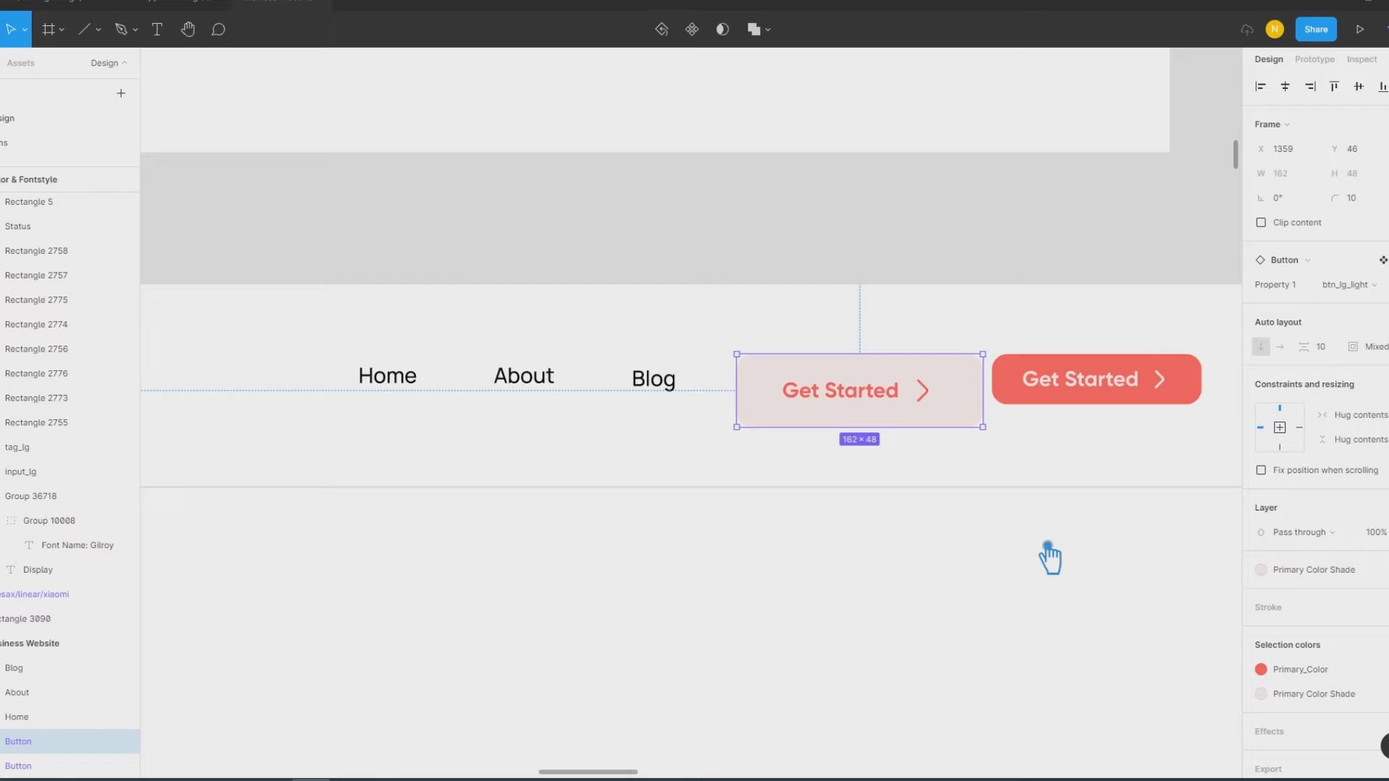
{"action": "left_click", "coordinate": [1375, 286]}
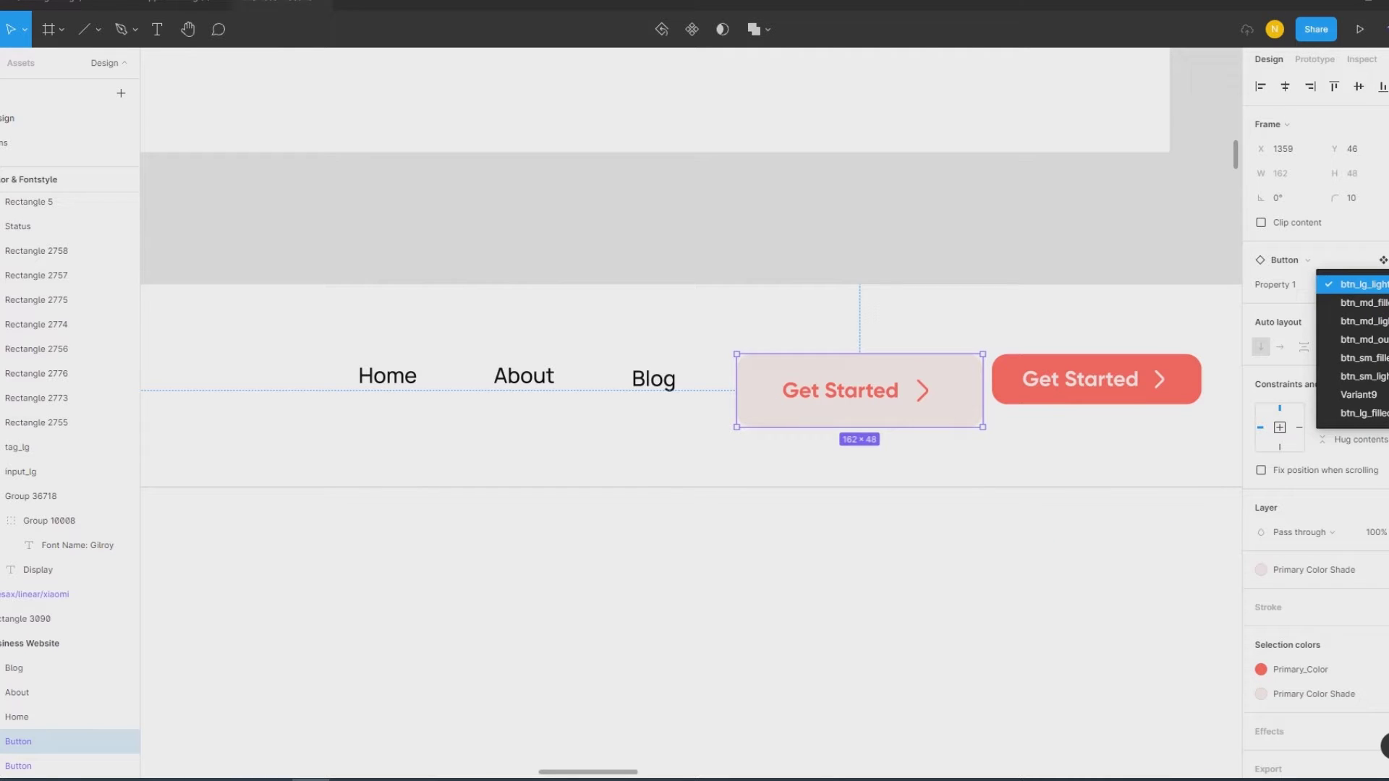
{"action": "left_click", "coordinate": [1032, 463]}
{"action": "left_click", "coordinate": [1361, 286]}
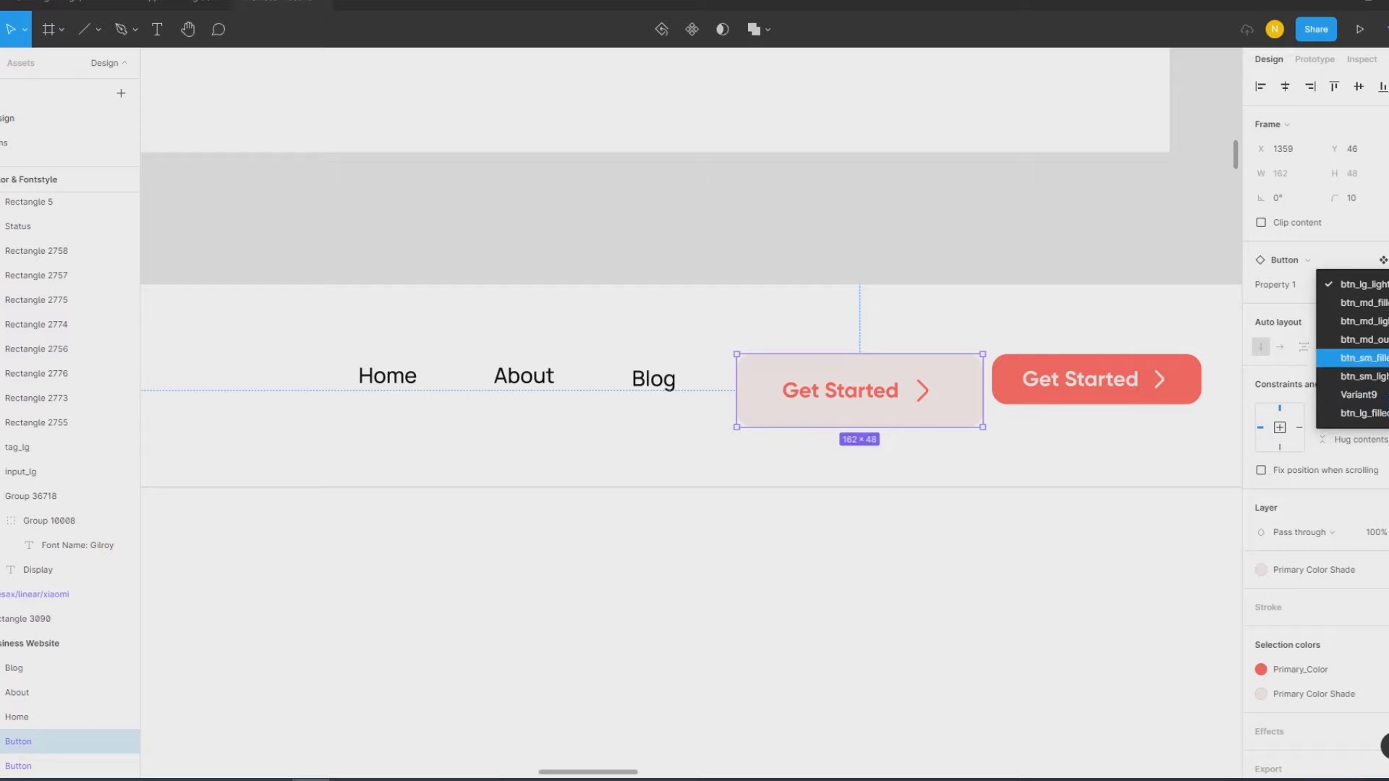
{"action": "left_click", "coordinate": [915, 571]}
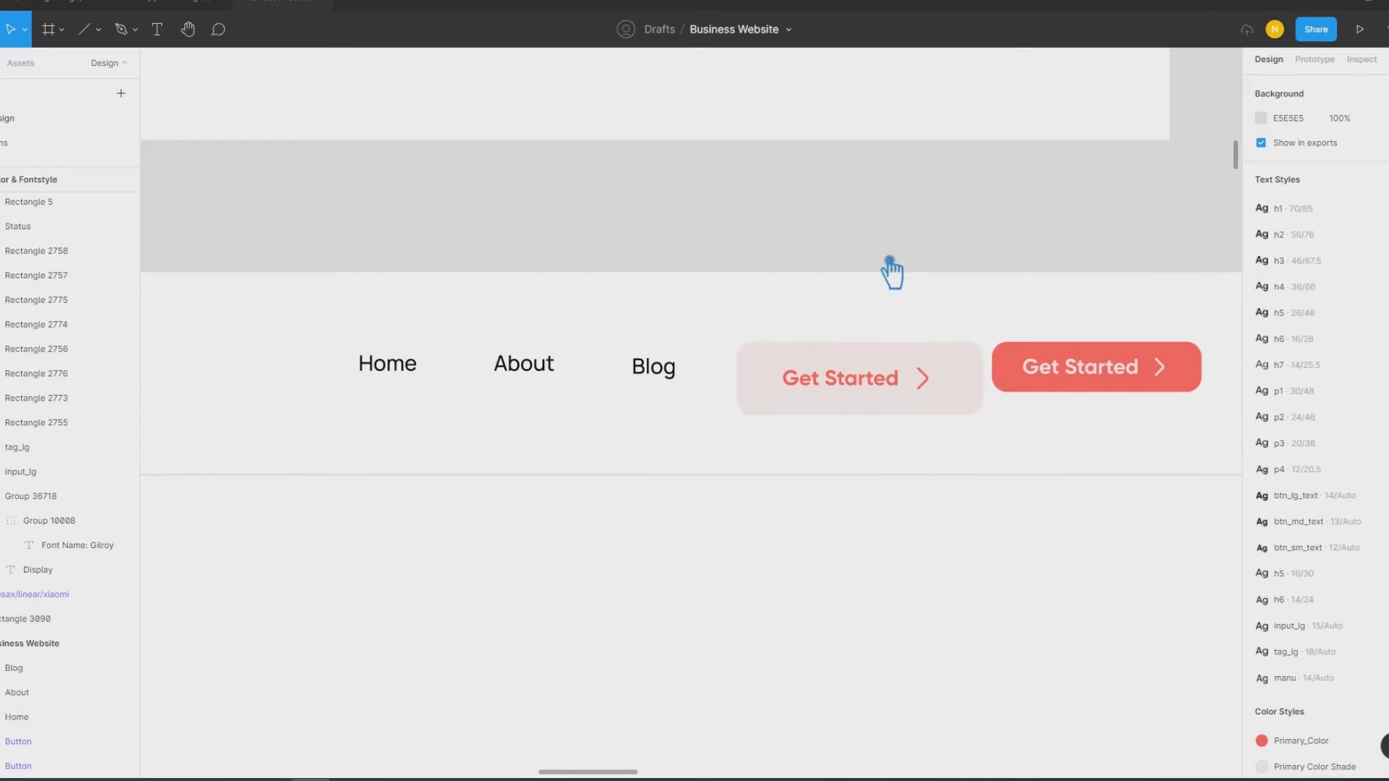
Step: Scroll up to the Button component set and inspect its large variants
{"action": "scroll", "coordinate": [891, 273], "scroll_direction": "down", "scroll_amount": 5, "text": "ctrl"}
{"action": "scroll", "coordinate": [892, 273], "scroll_direction": "up", "scroll_amount": 3}
{"action": "scroll", "coordinate": [832, 453], "scroll_direction": "up", "scroll_amount": 2}
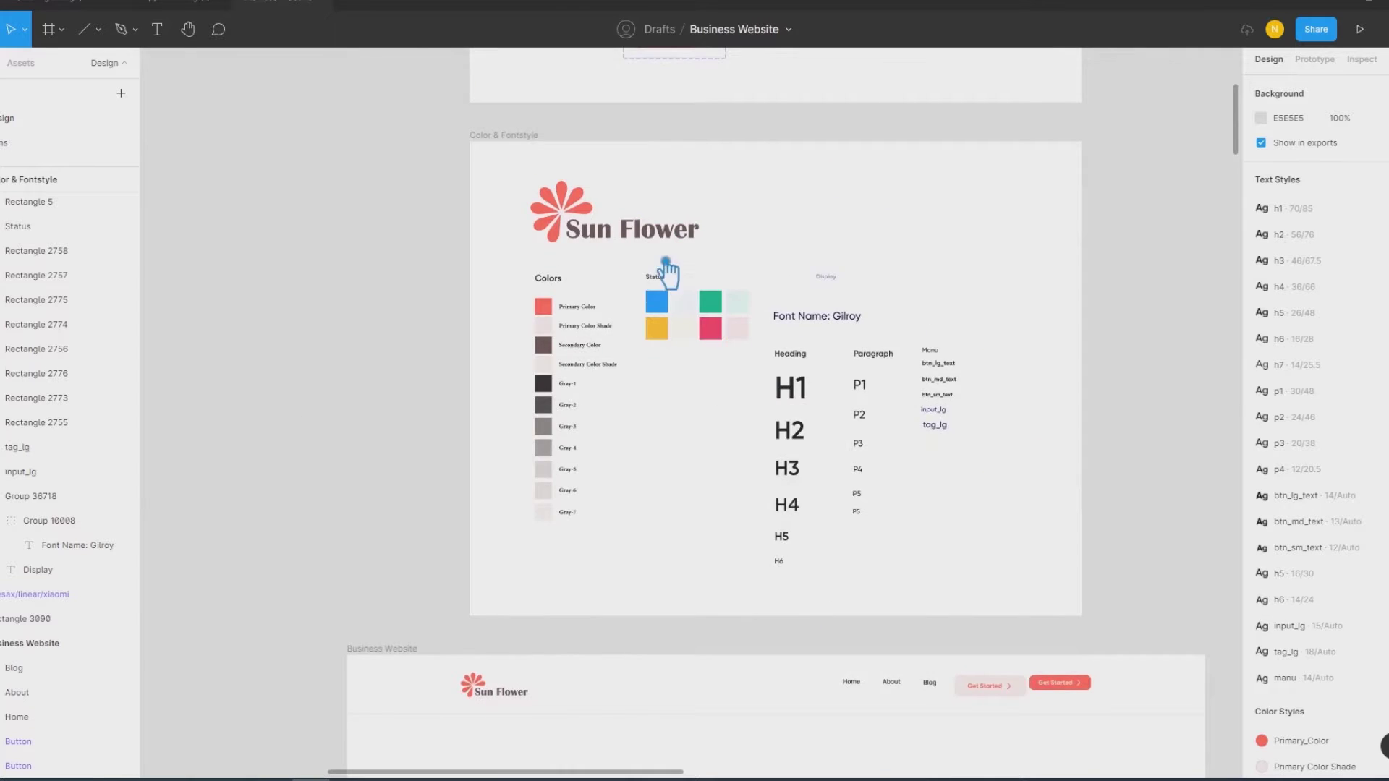
{"action": "scroll", "coordinate": [732, 342], "scroll_direction": "up", "scroll_amount": 5}
{"action": "scroll", "coordinate": [642, 465], "scroll_direction": "up", "scroll_amount": 2}
{"action": "scroll", "coordinate": [642, 315], "scroll_direction": "up", "scroll_amount": 2, "text": "ctrl"}
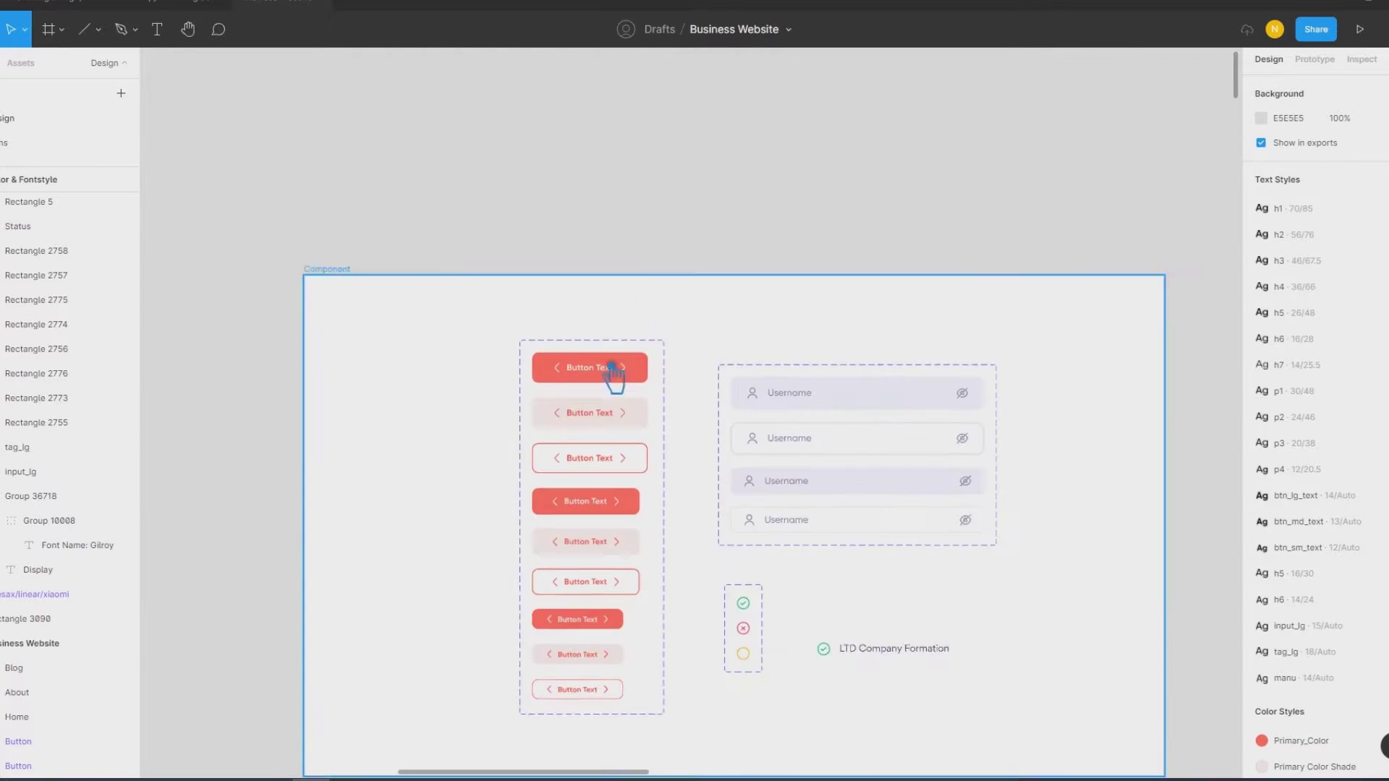
{"action": "scroll", "coordinate": [622, 376], "scroll_direction": "up", "scroll_amount": 3, "text": "ctrl"}
{"action": "left_click", "coordinate": [607, 369]}
{"action": "left_click", "coordinate": [597, 375]}
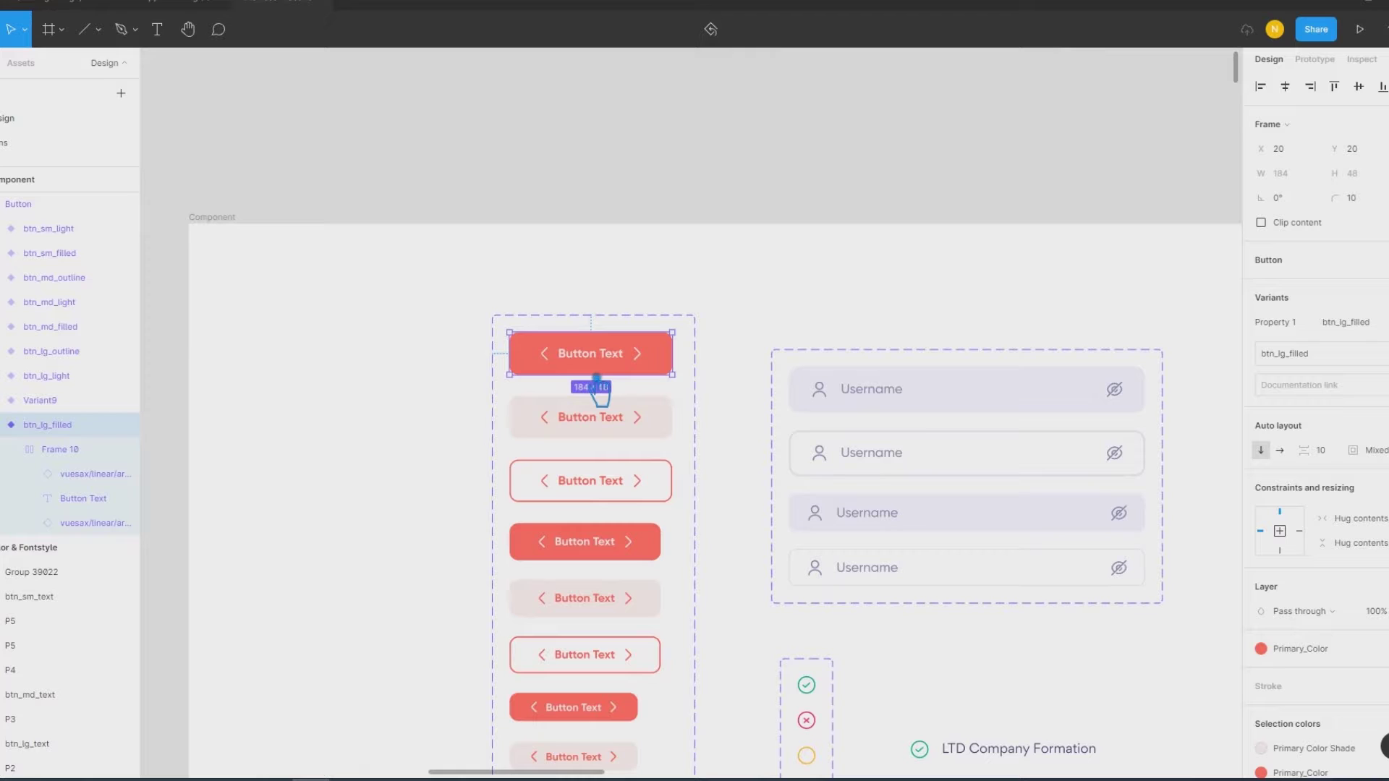
{"action": "left_click", "coordinate": [670, 429]}
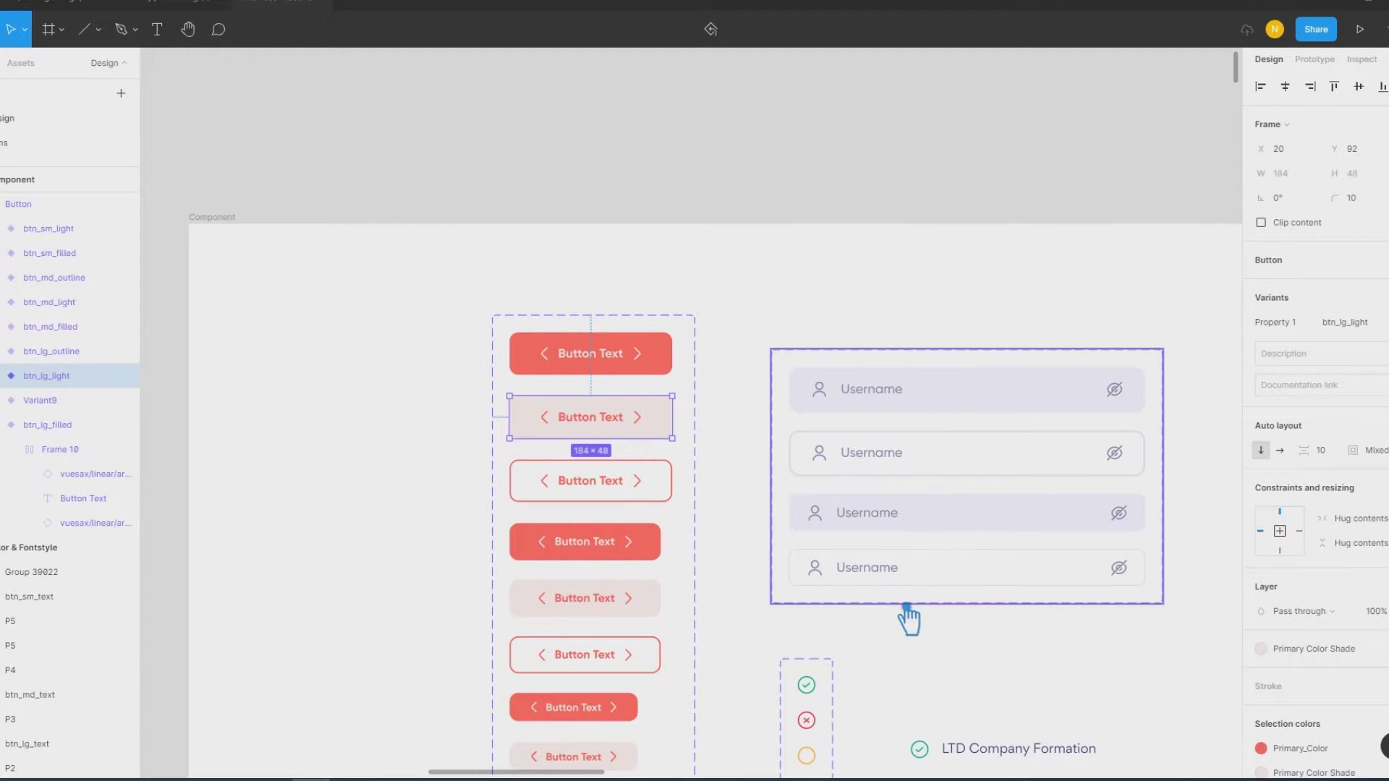
Step: Check the light header button's variant list, then return to the component set
{"action": "scroll", "coordinate": [909, 617], "scroll_direction": "down", "scroll_amount": 2}
{"action": "scroll", "coordinate": [907, 621], "scroll_direction": "down", "scroll_amount": 3}
{"action": "scroll", "coordinate": [906, 620], "scroll_direction": "down", "scroll_amount": 5}
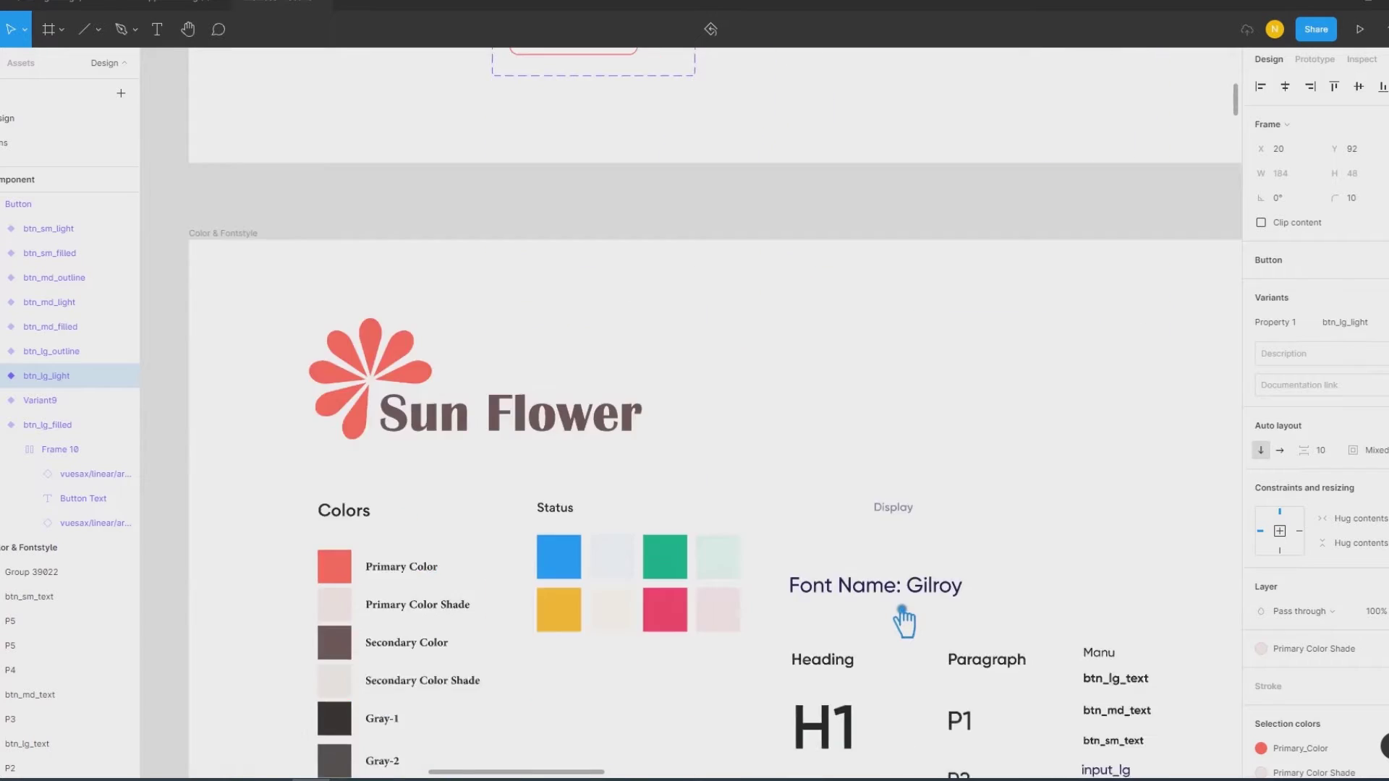
{"action": "scroll", "coordinate": [904, 618], "scroll_direction": "down", "scroll_amount": 7}
{"action": "scroll", "coordinate": [906, 618], "scroll_direction": "down", "scroll_amount": 3}
{"action": "left_click", "coordinate": [1165, 601]}
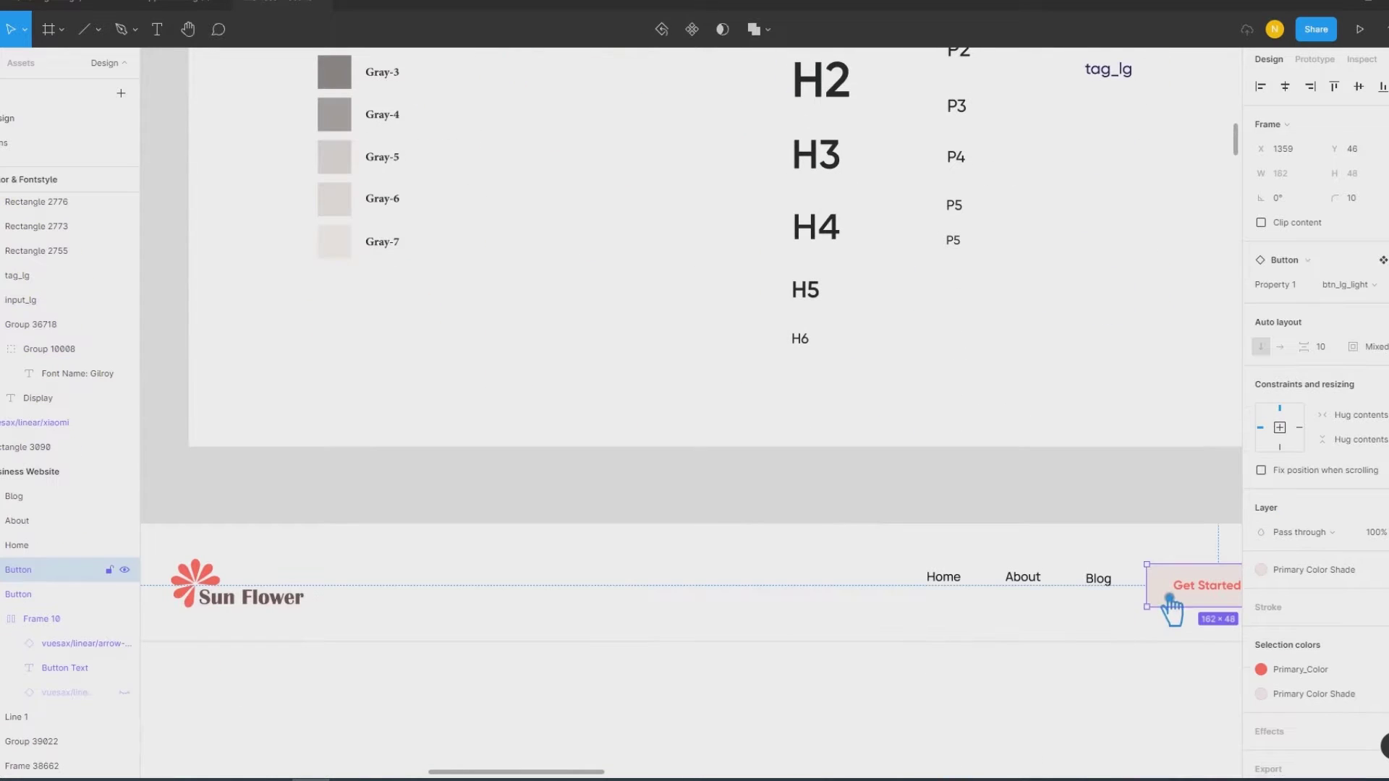
{"action": "scroll", "coordinate": [924, 676], "scroll_direction": "right", "scroll_amount": 2}
{"action": "scroll", "coordinate": [844, 676], "scroll_direction": "right", "scroll_amount": 3}
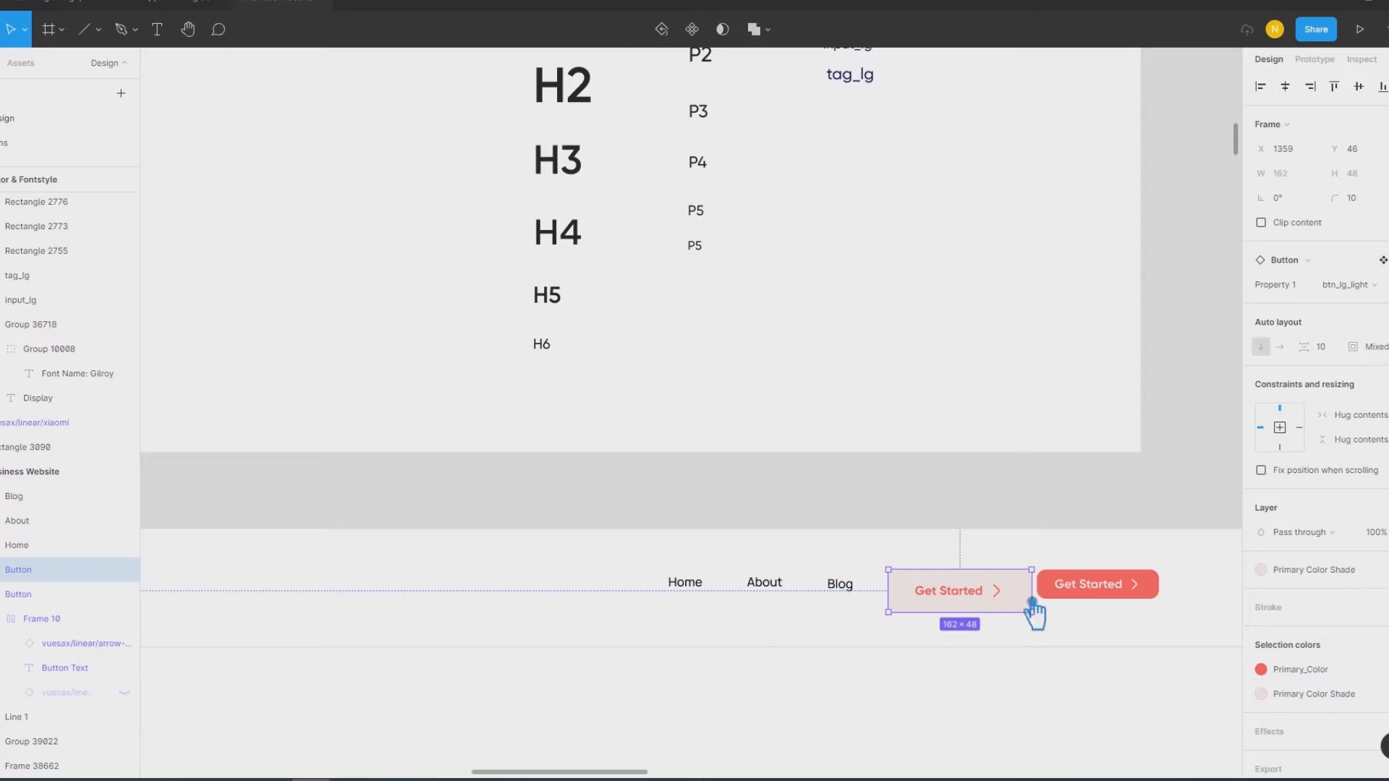
{"action": "left_click", "coordinate": [1364, 288]}
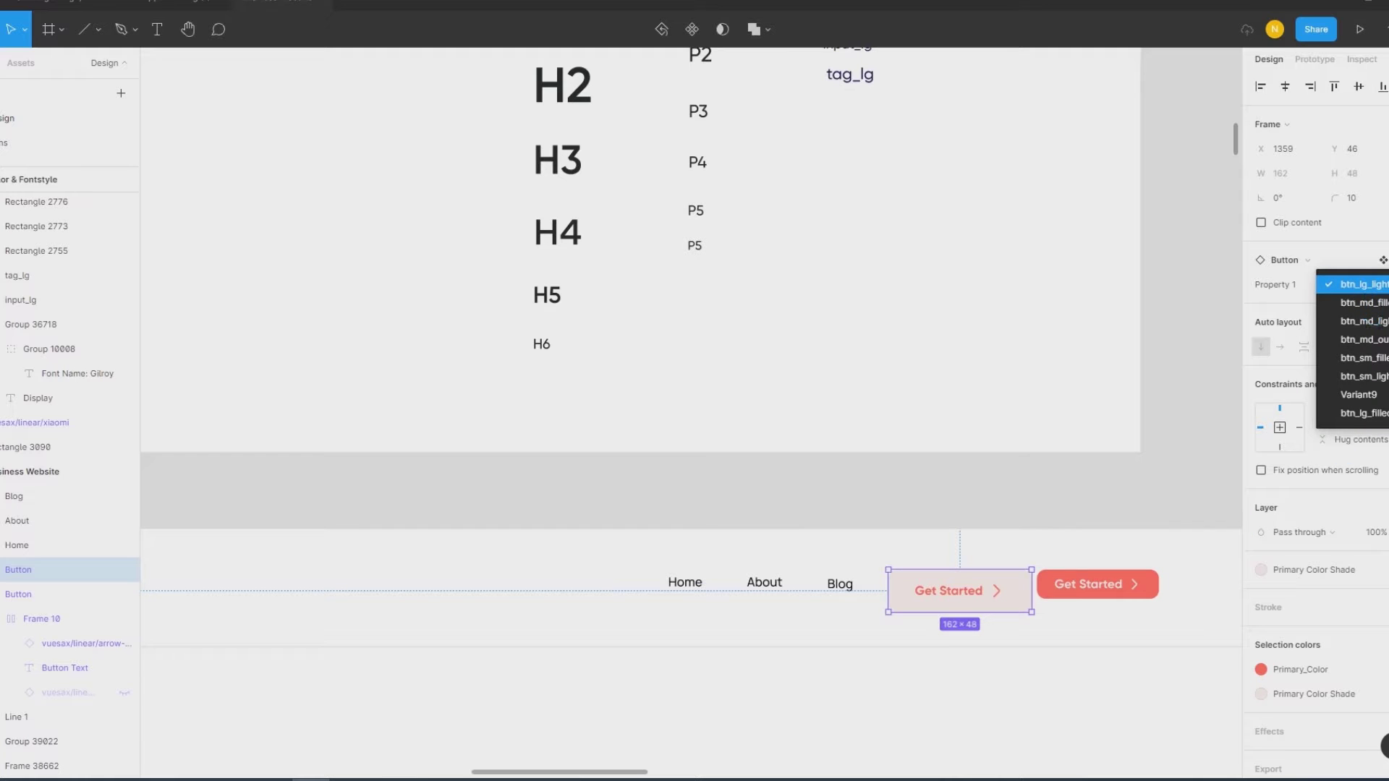
{"action": "left_click", "coordinate": [589, 443]}
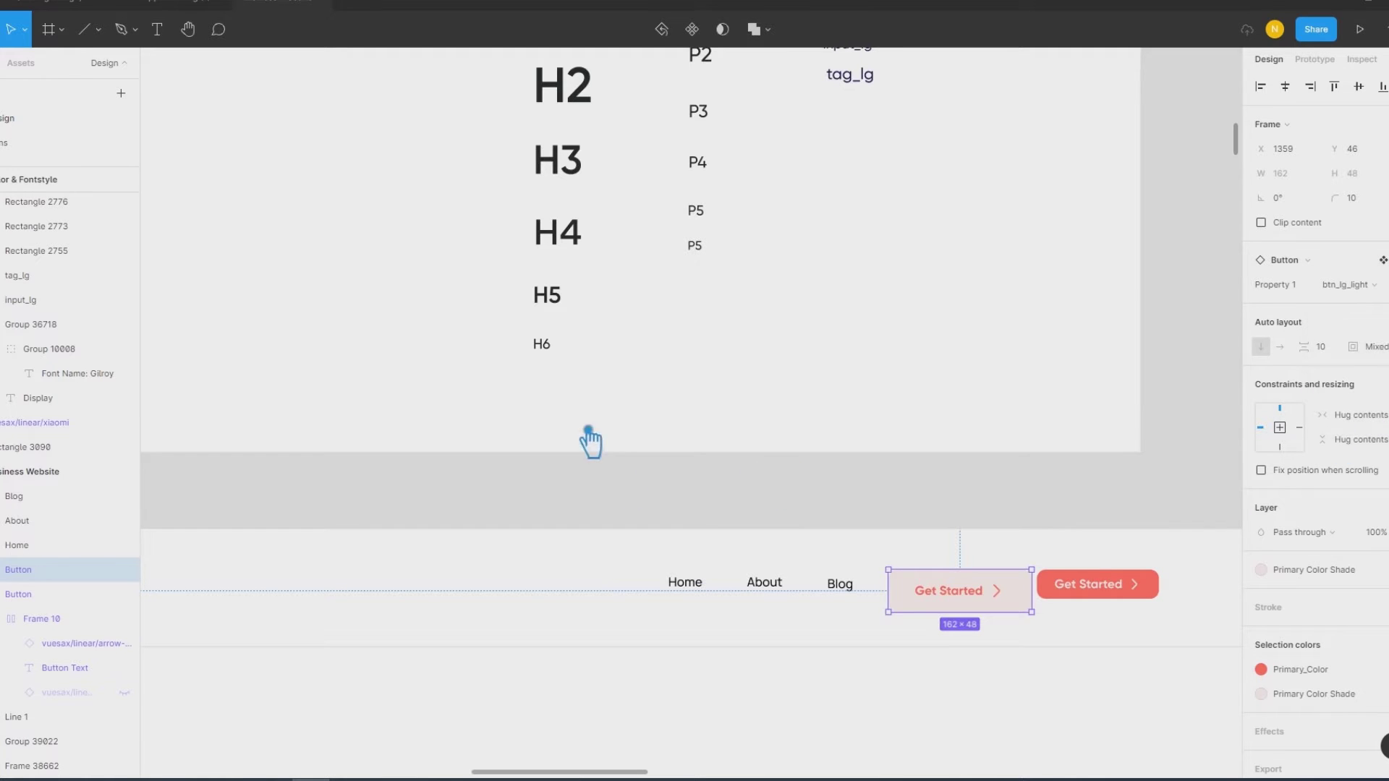
{"action": "scroll", "coordinate": [589, 442], "scroll_direction": "up", "scroll_amount": 5}
{"action": "scroll", "coordinate": [806, 558], "scroll_direction": "left", "scroll_amount": 5}
{"action": "scroll", "coordinate": [832, 593], "scroll_direction": "up", "scroll_amount": 4}
{"action": "scroll", "coordinate": [859, 630], "scroll_direction": "up", "scroll_amount": 3}
{"action": "scroll", "coordinate": [832, 579], "scroll_direction": "up", "scroll_amount": 5}
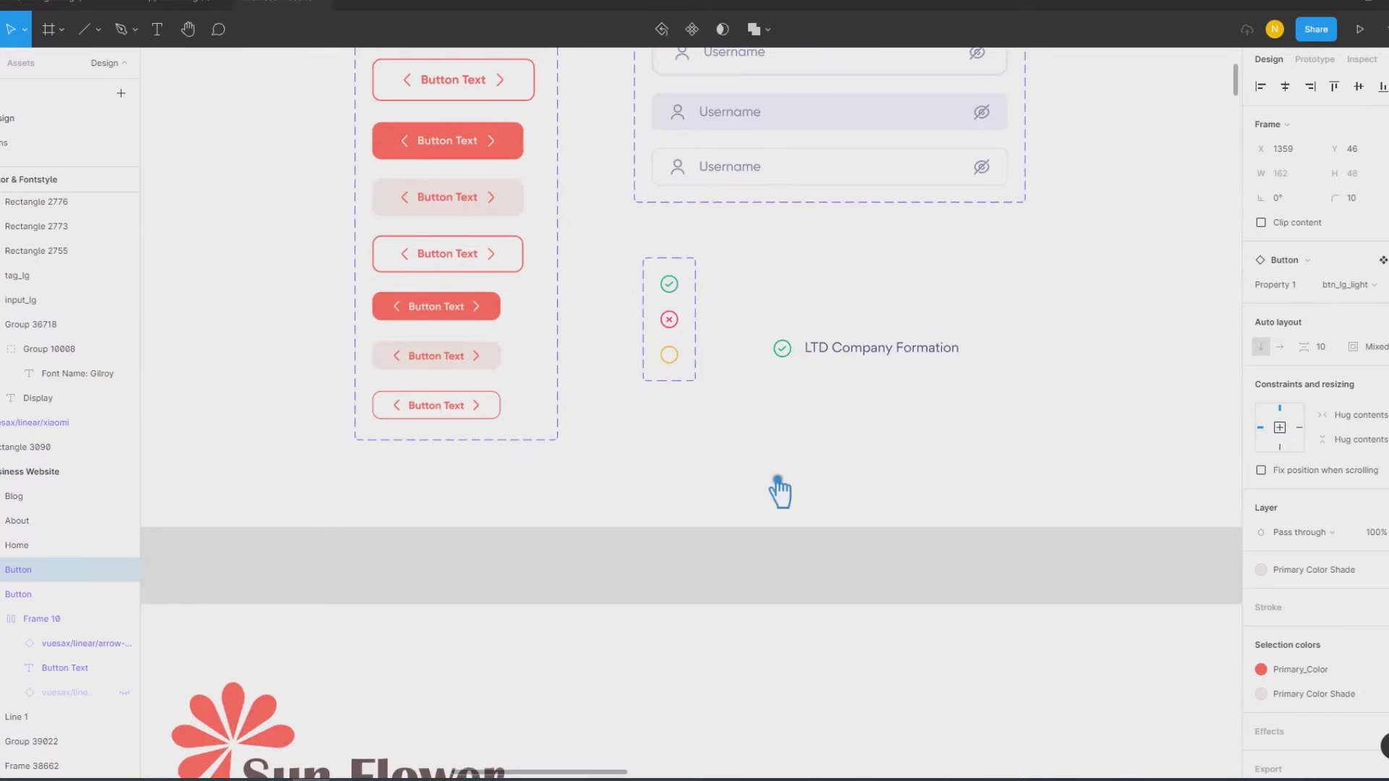
{"action": "scroll", "coordinate": [816, 547], "scroll_direction": "up", "scroll_amount": 4}
{"action": "scroll", "coordinate": [796, 550], "scroll_direction": "left", "scroll_amount": 2}
Step: Set the large outline variant's Property 1 to btn_lg_outline and review the medium and small variants
{"action": "left_click", "coordinate": [590, 375]}
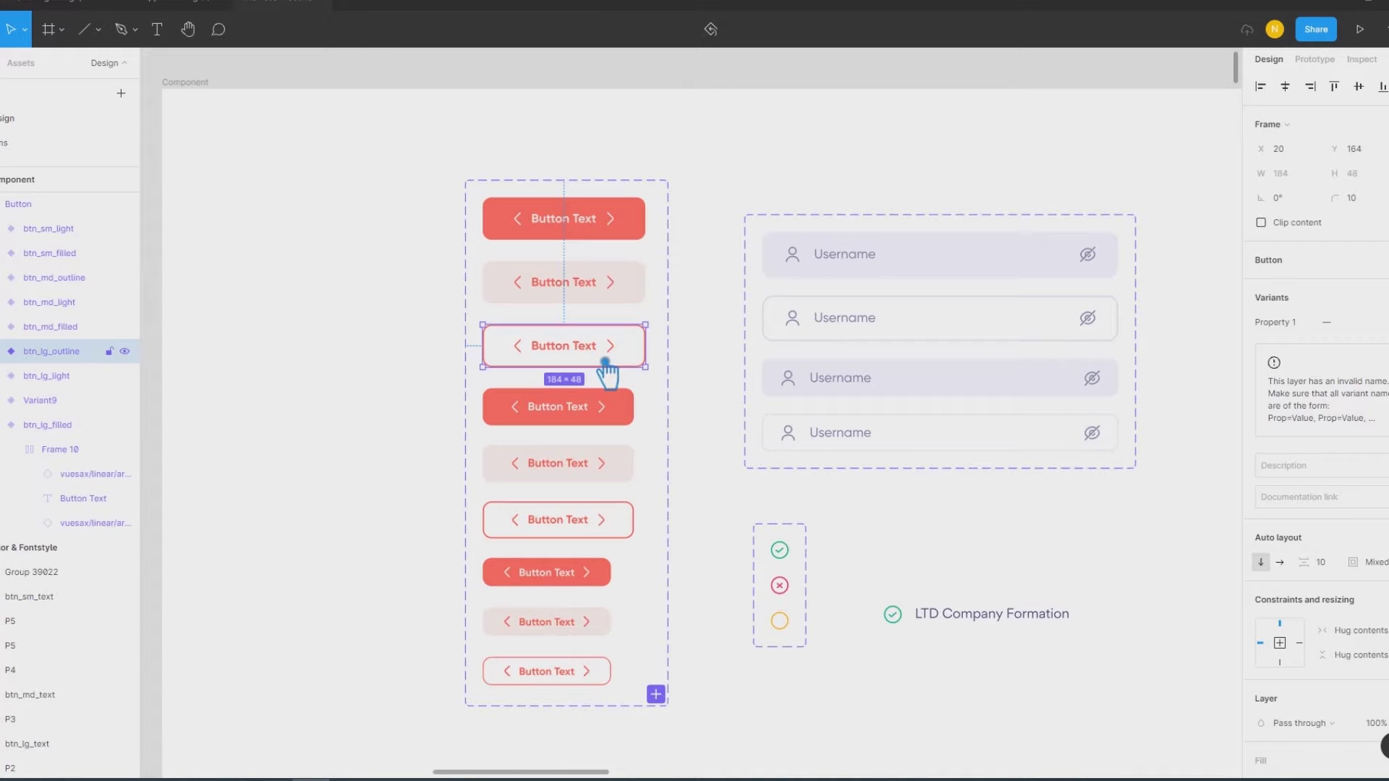
{"action": "double_click", "coordinate": [72, 352]}
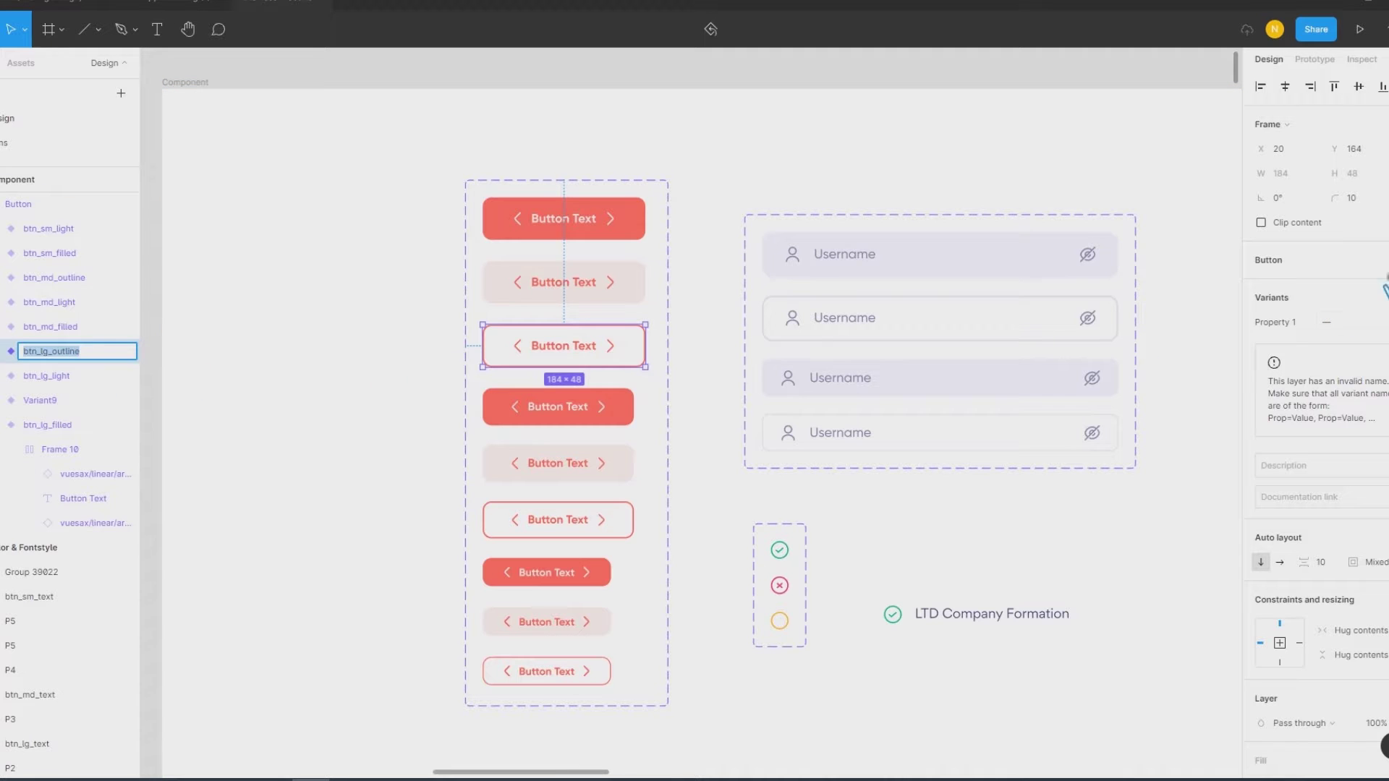
{"action": "left_click", "coordinate": [1354, 327]}
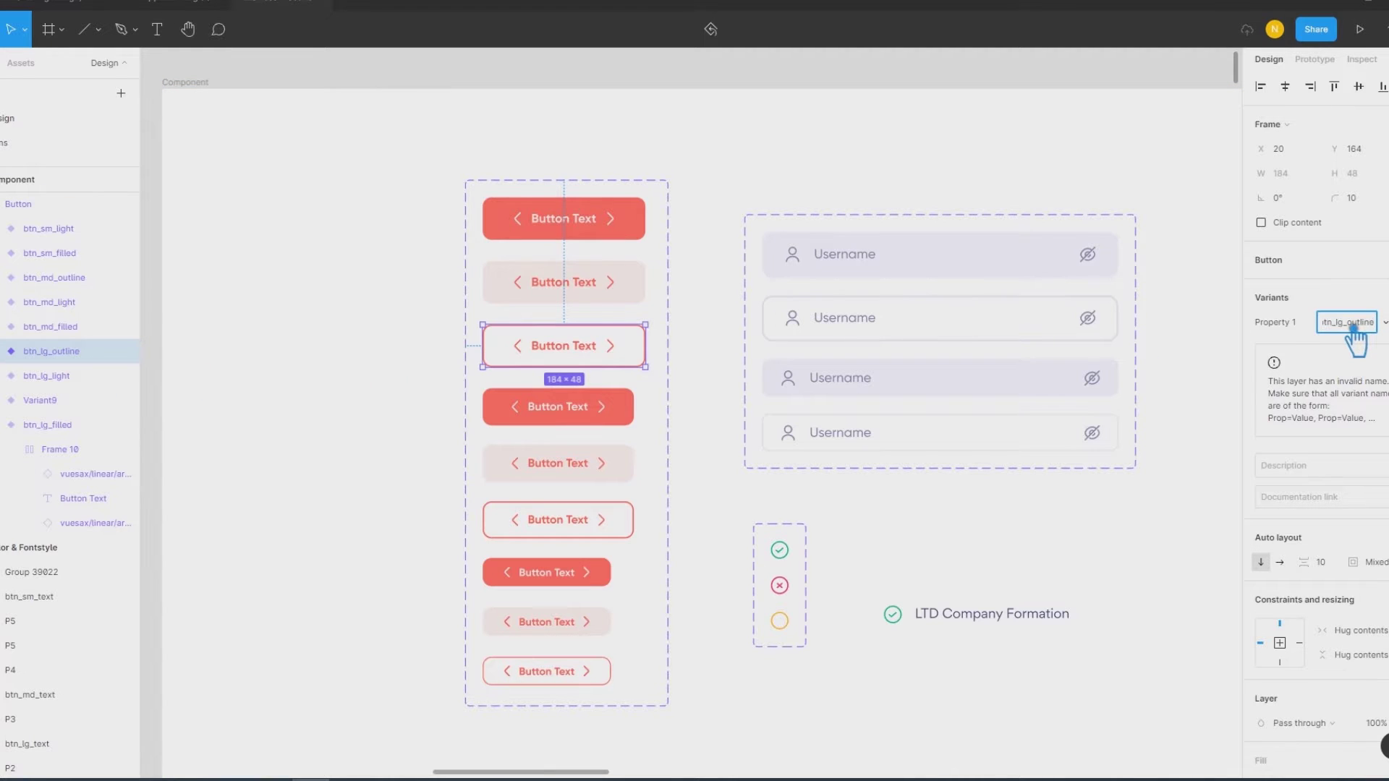
{"action": "left_click", "coordinate": [615, 424]}
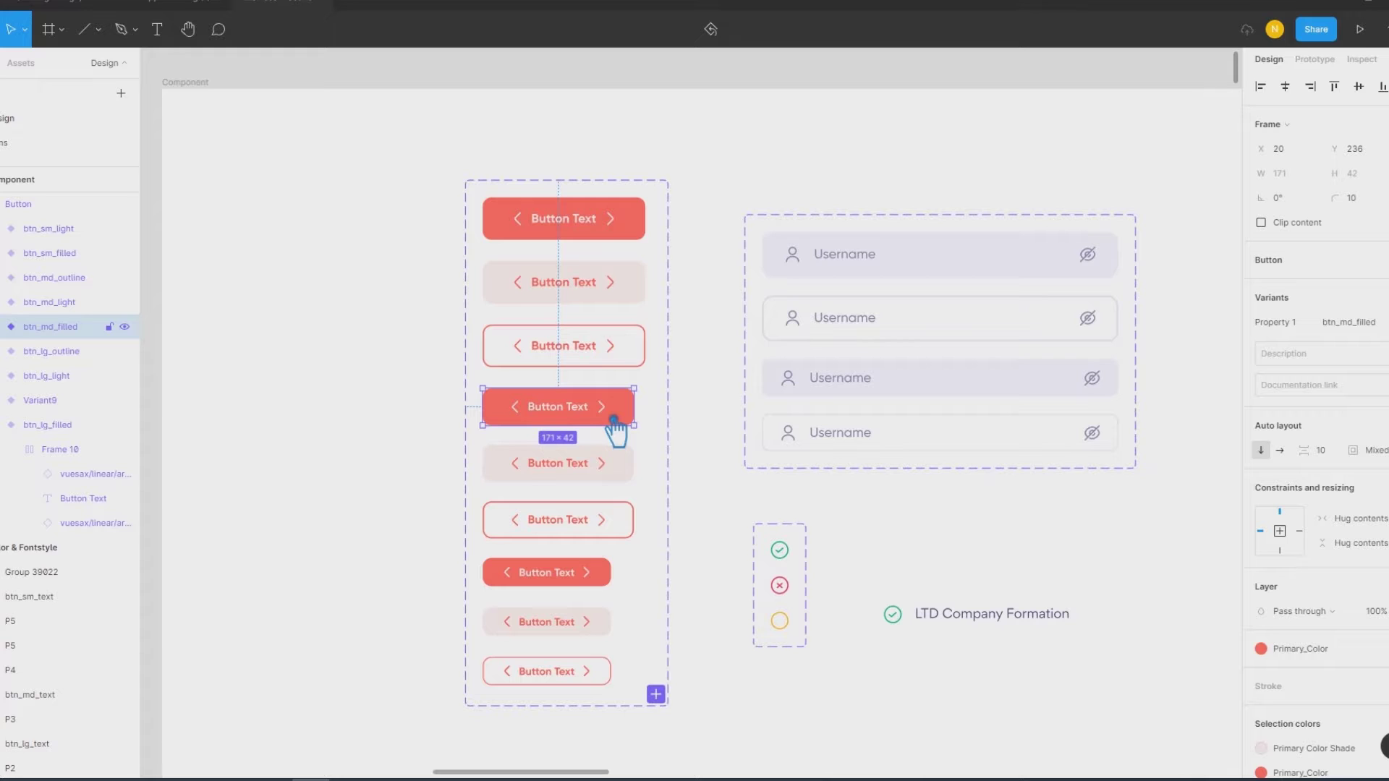
{"action": "left_click", "coordinate": [615, 478]}
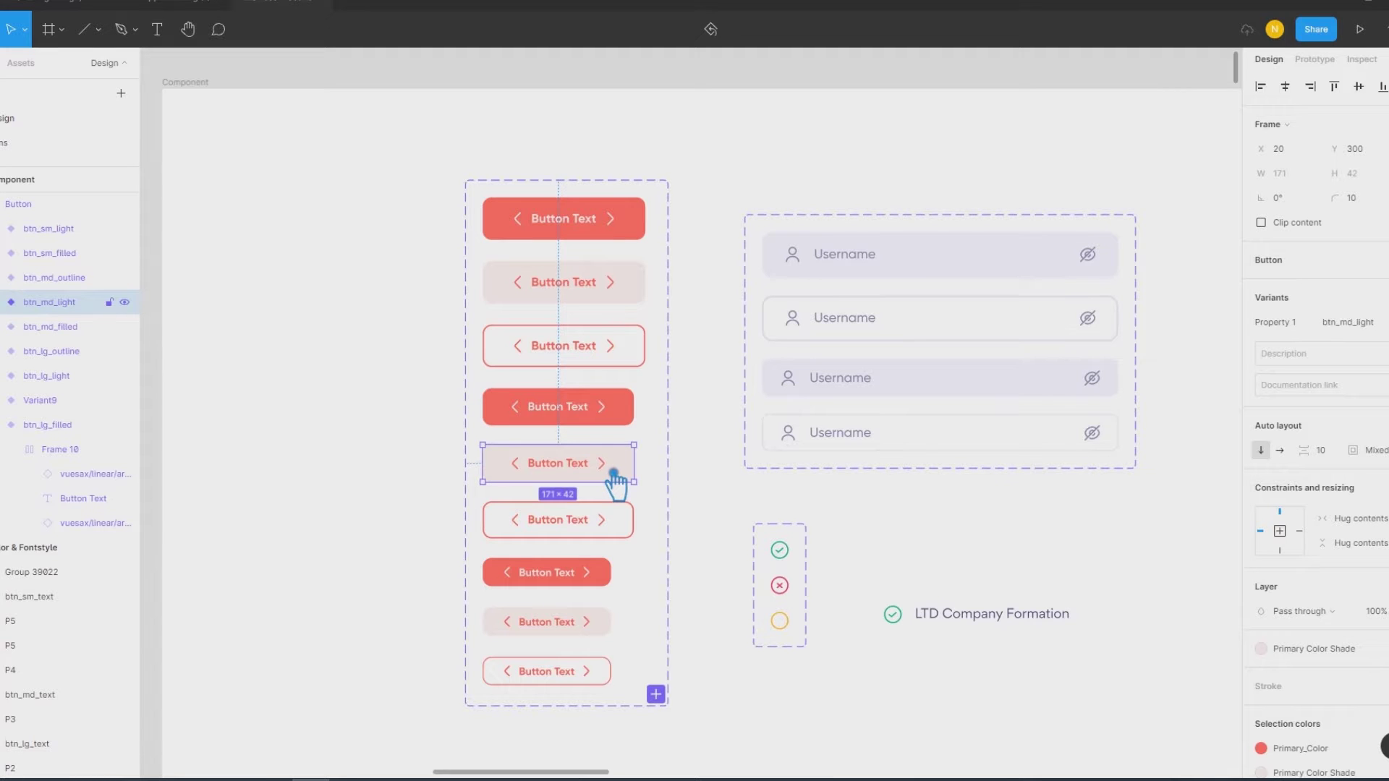
{"action": "left_click", "coordinate": [615, 409]}
{"action": "left_click", "coordinate": [615, 463]}
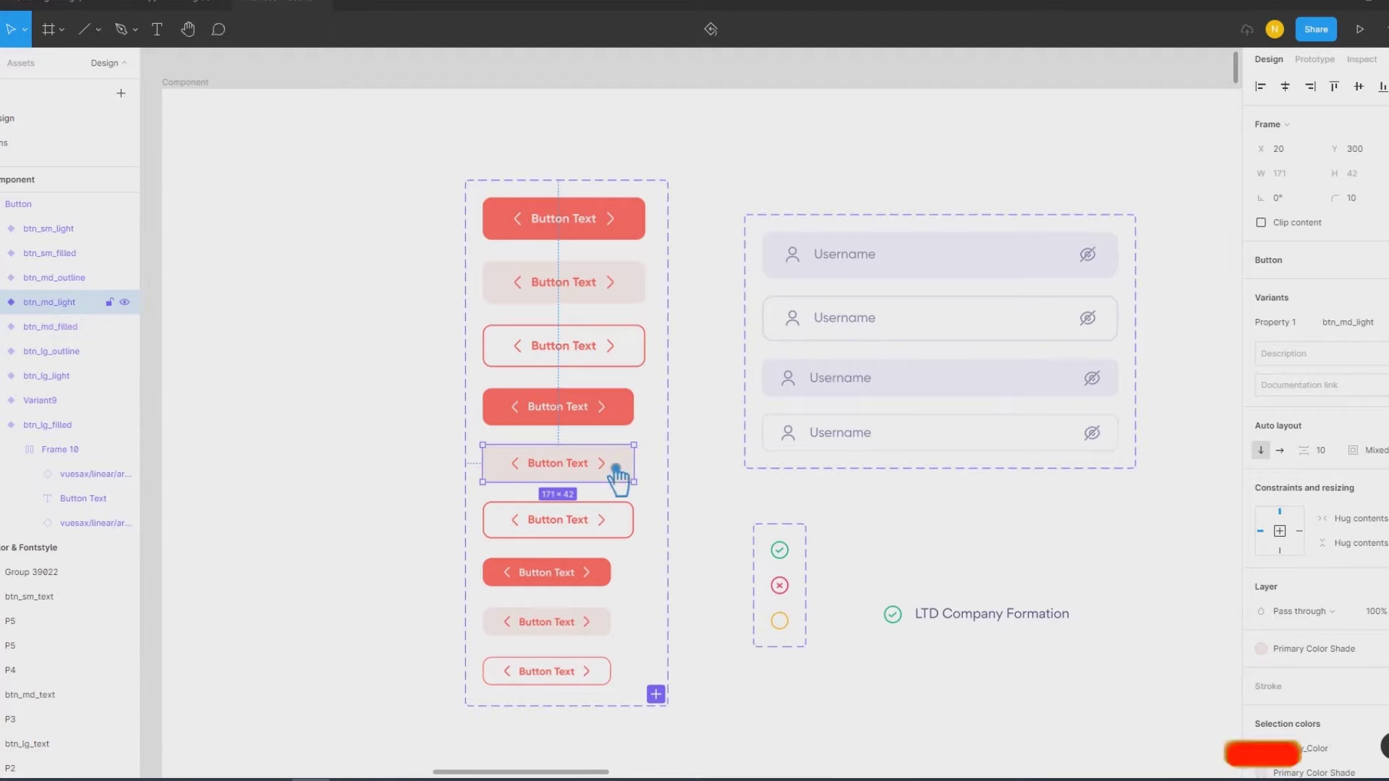
{"action": "left_click", "coordinate": [616, 532]}
{"action": "left_click", "coordinate": [607, 579]}
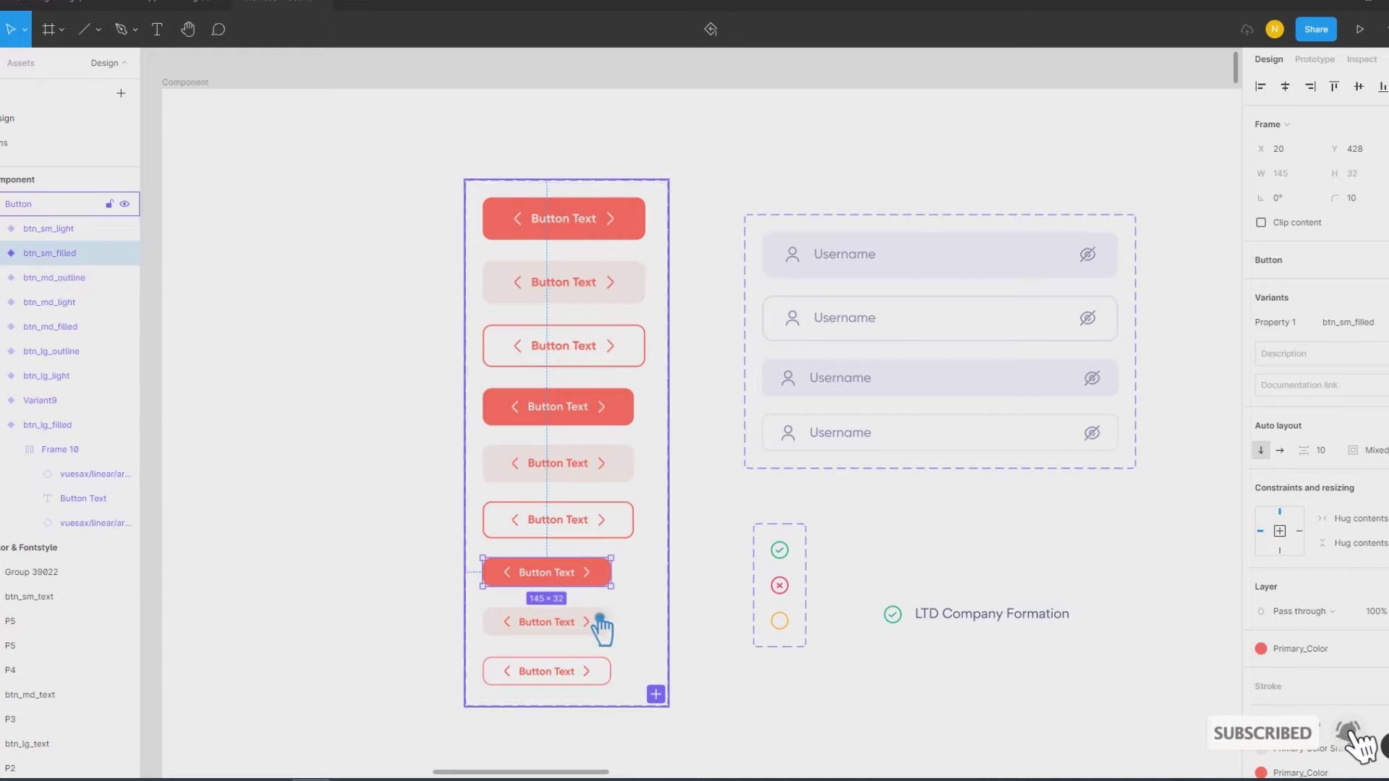
{"action": "left_click", "coordinate": [601, 623]}
Step: Rename Variant9's Property 1 to btn_sm_outline
{"action": "left_click", "coordinate": [595, 675]}
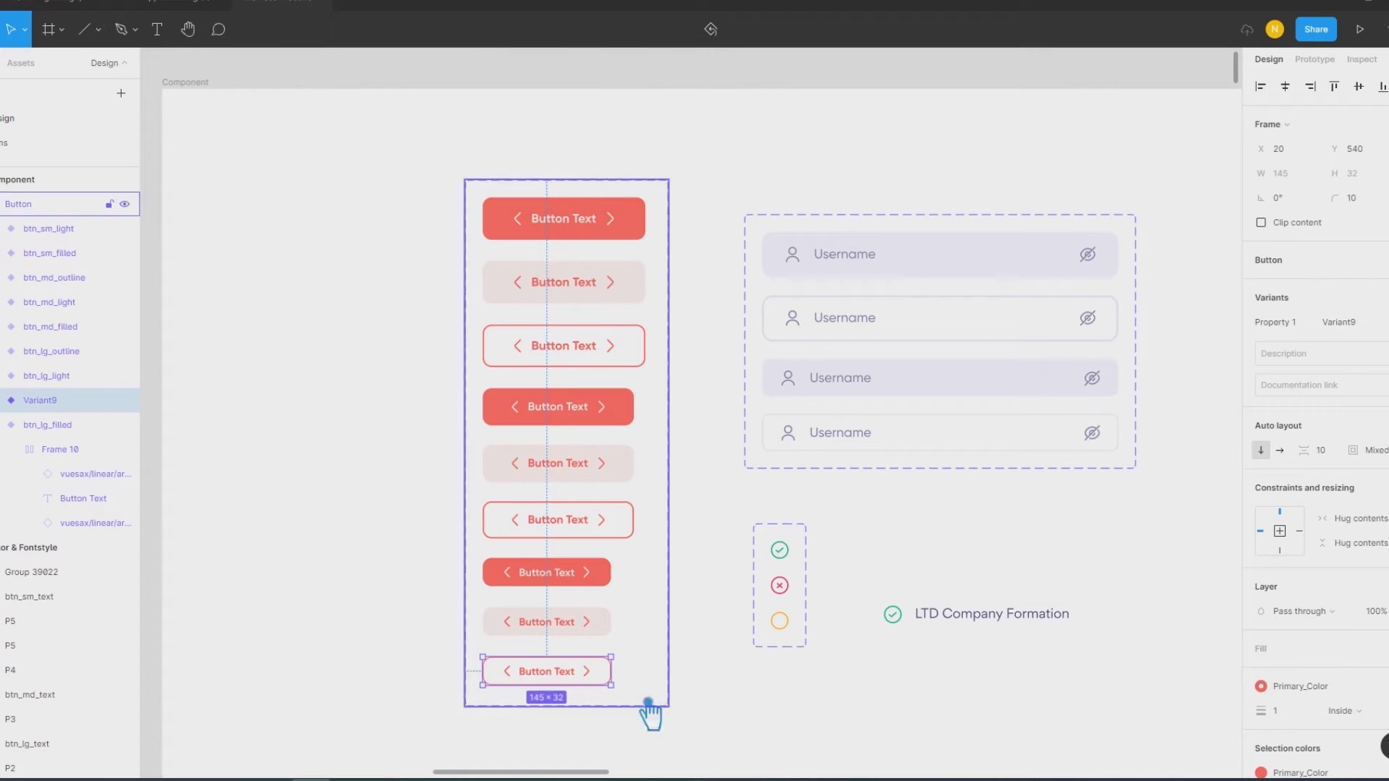
{"action": "left_click", "coordinate": [1366, 323]}
{"action": "type", "text": "sm_outline"}
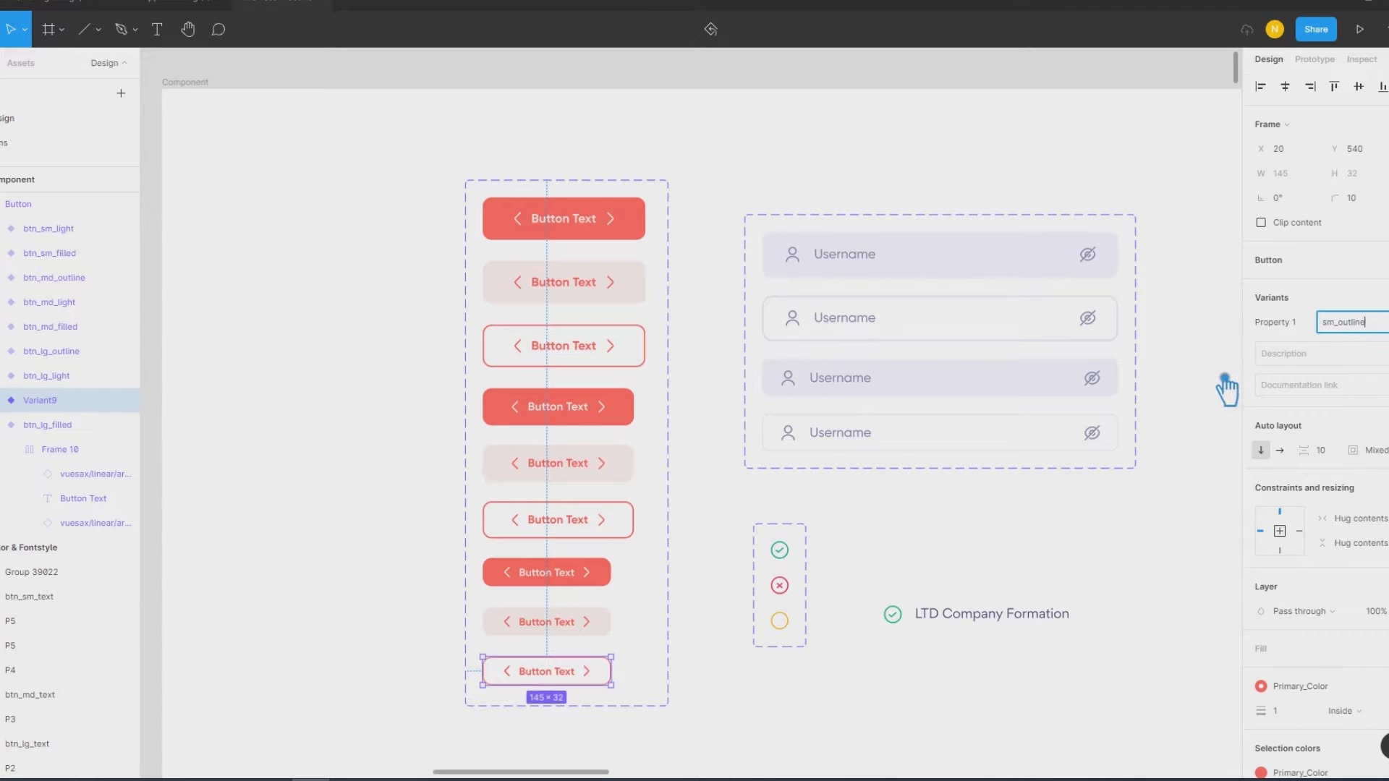
{"action": "left_click", "coordinate": [1227, 389]}
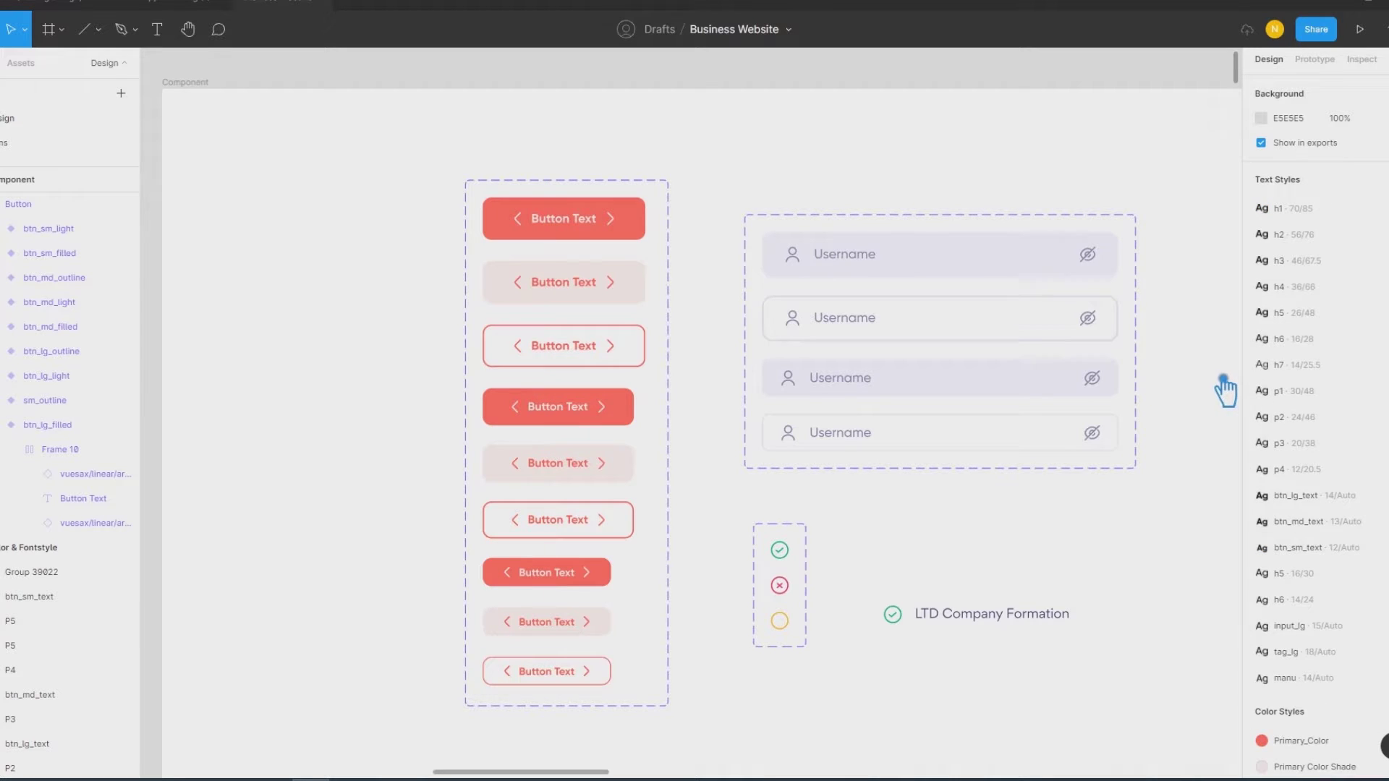
{"action": "left_click", "coordinate": [575, 680]}
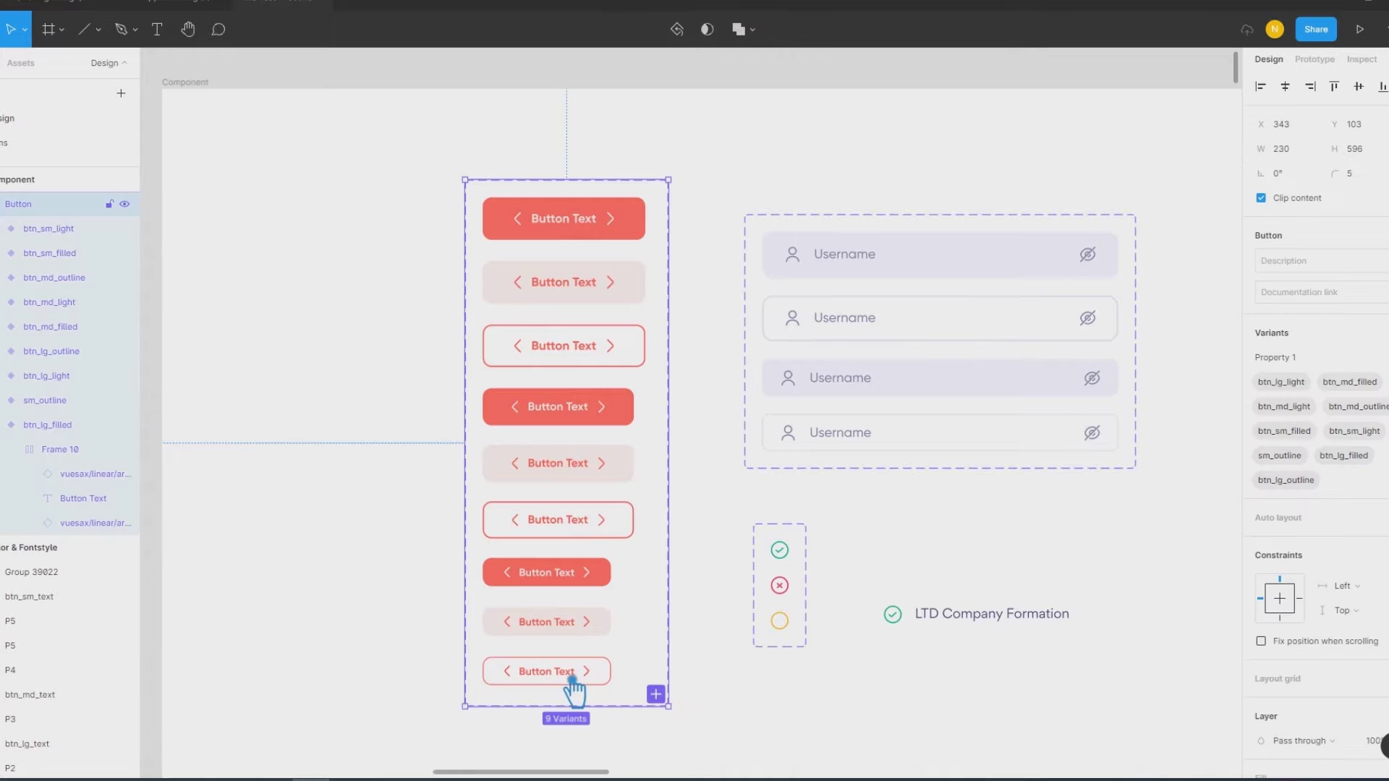
{"action": "left_click", "coordinate": [1343, 326]}
{"action": "left_click", "coordinate": [1338, 326]}
{"action": "type", "text": "btn_sm_outline"}
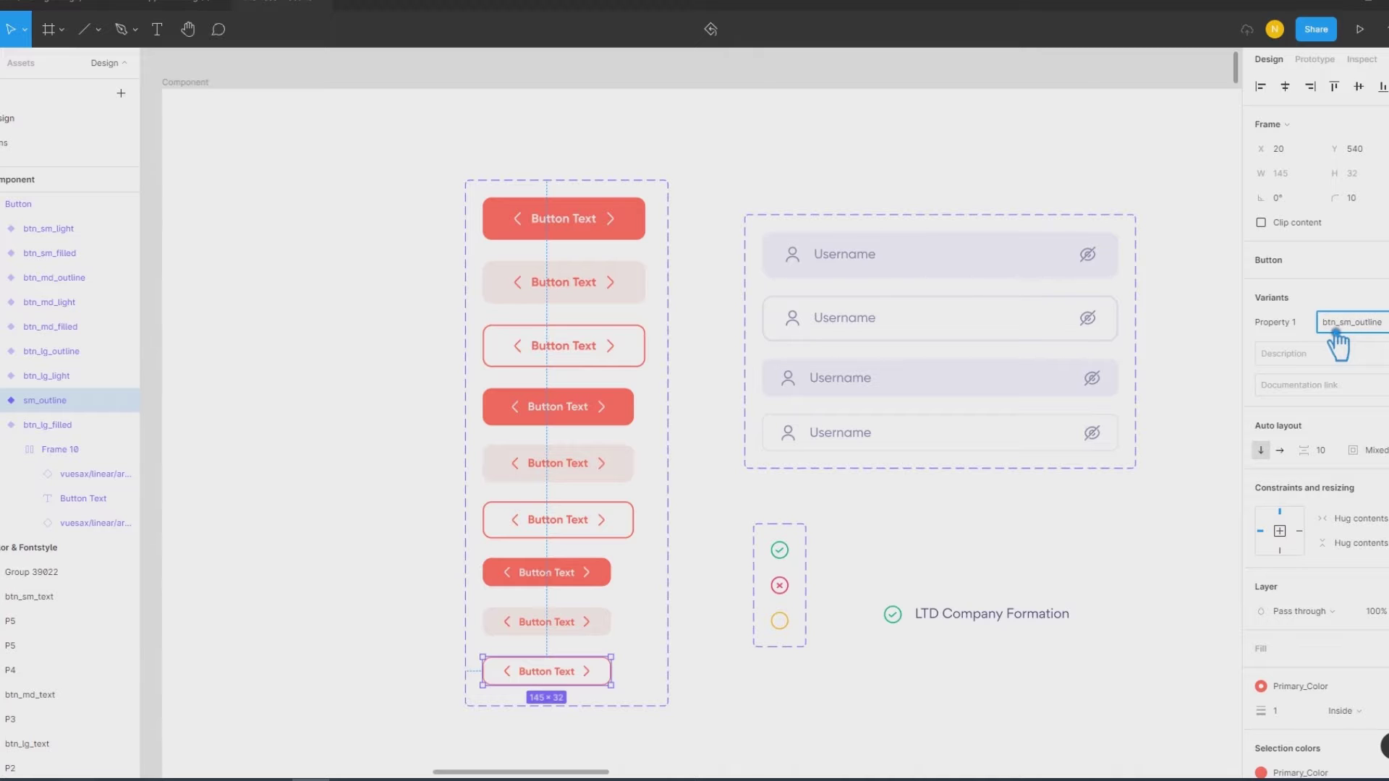
{"action": "key", "text": "Return"}
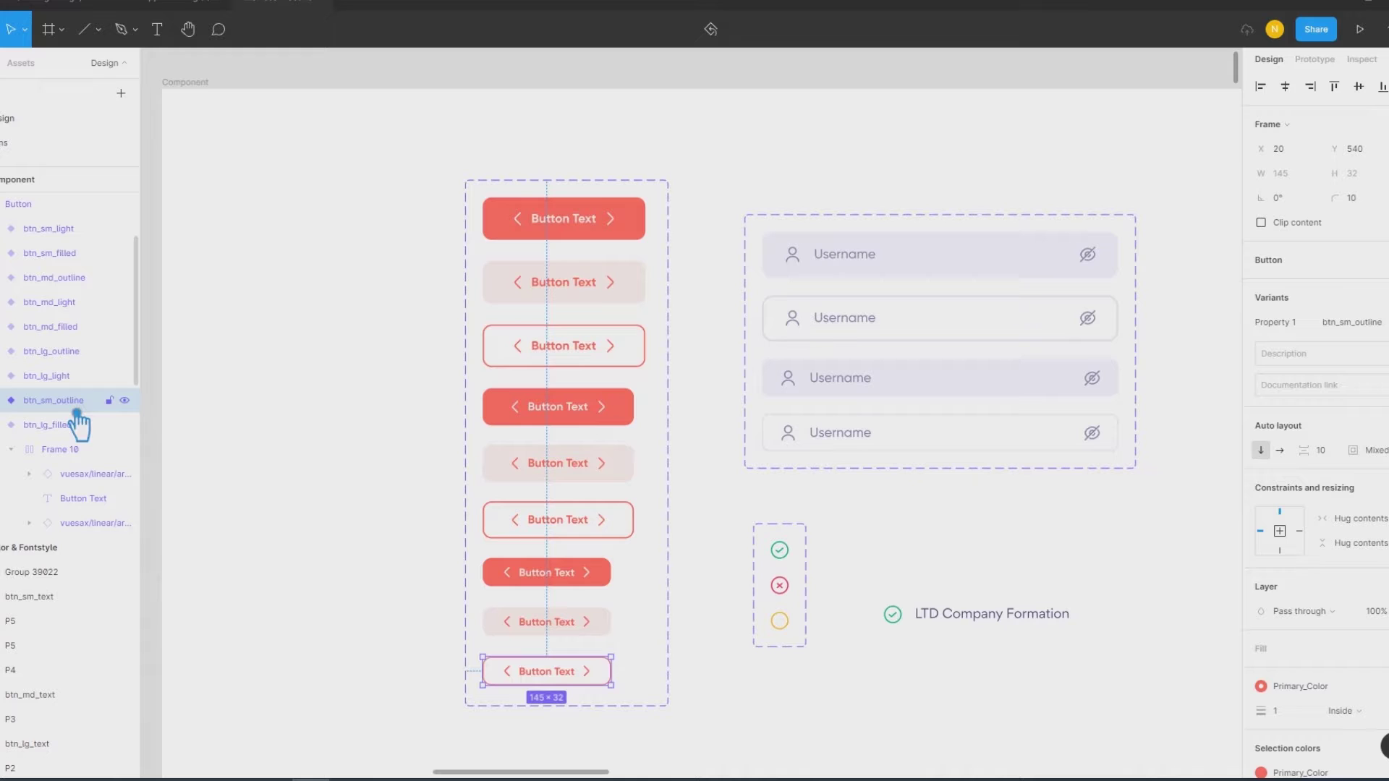
{"action": "left_click", "coordinate": [294, 459]}
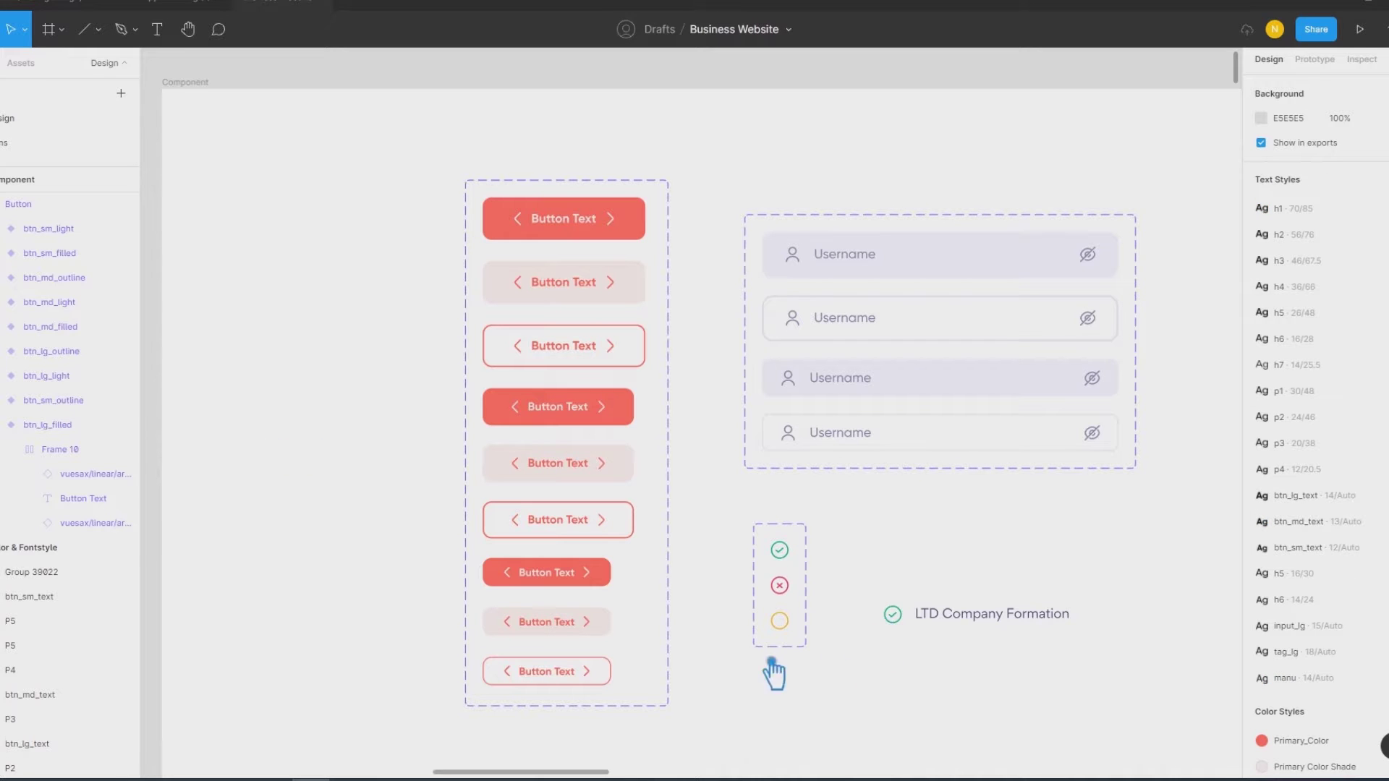
{"action": "left_click_drag", "start_coordinate": [944, 702], "coordinate": [887, 394]}
Step: Set the right Get Started button to the btn_md_filled variant
{"action": "scroll", "coordinate": [887, 394], "scroll_direction": "down", "scroll_amount": 3}
{"action": "scroll", "coordinate": [950, 534], "scroll_direction": "down", "scroll_amount": 2}
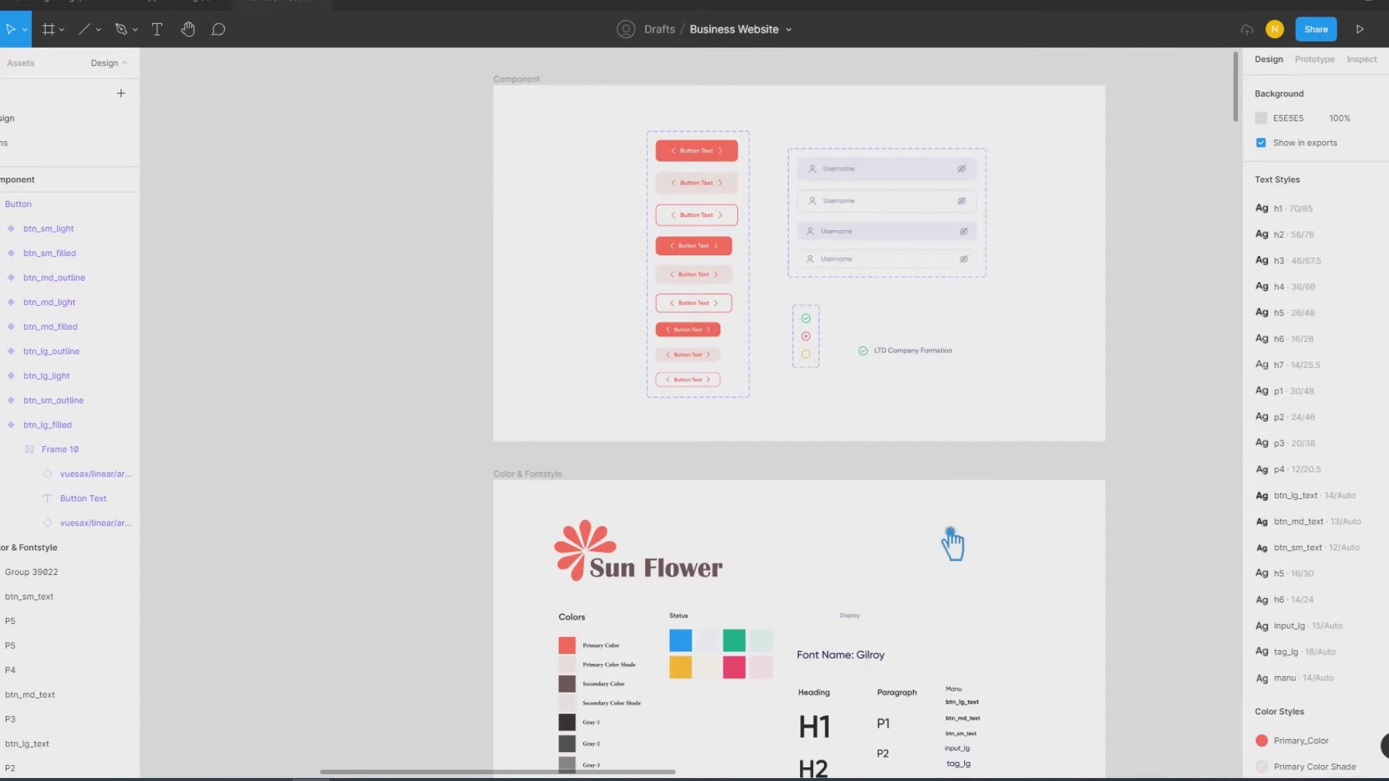
{"action": "scroll", "coordinate": [962, 578], "scroll_direction": "down", "scroll_amount": 3}
{"action": "scroll", "coordinate": [957, 518], "scroll_direction": "down", "scroll_amount": 2}
{"action": "scroll", "coordinate": [919, 434], "scroll_direction": "down", "scroll_amount": 3}
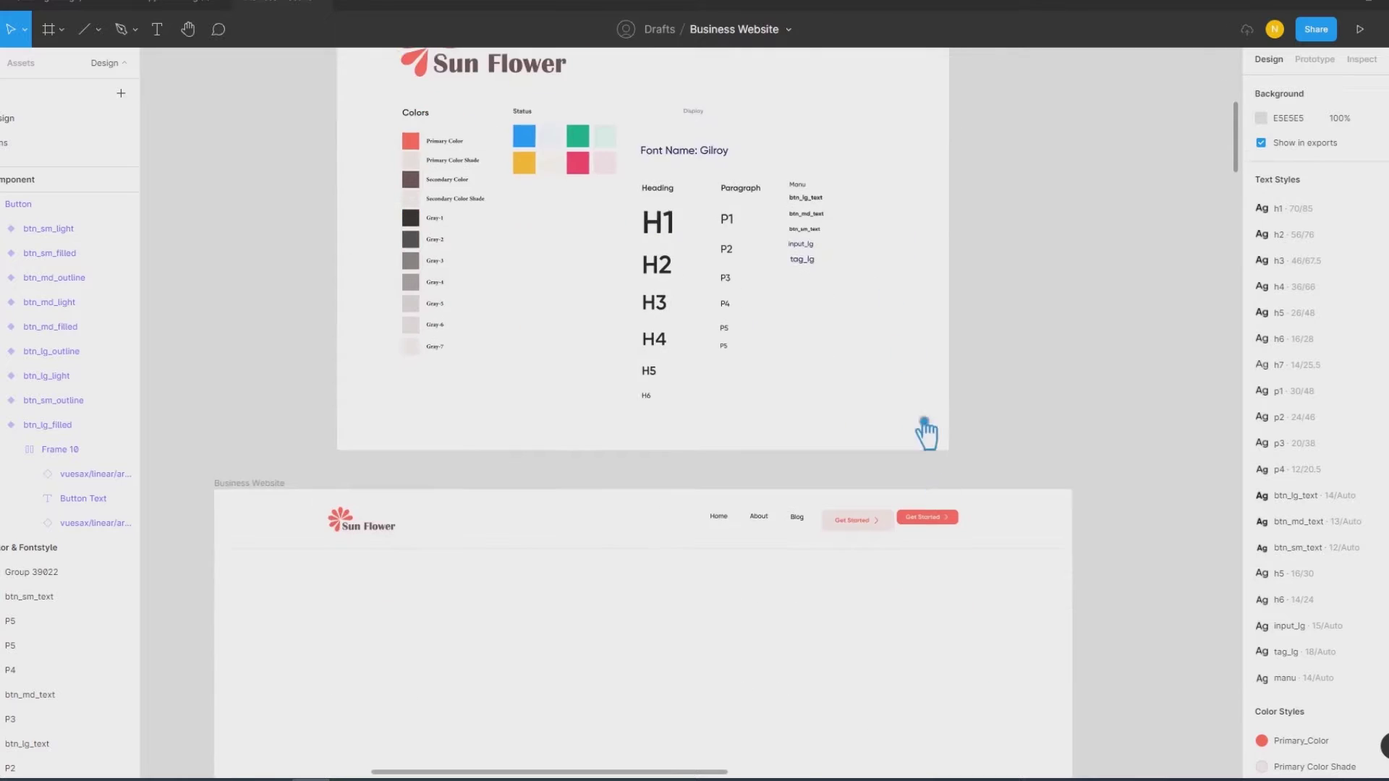
{"action": "scroll", "coordinate": [924, 431], "scroll_direction": "down", "scroll_amount": 2}
{"action": "scroll", "coordinate": [931, 469], "scroll_direction": "up", "scroll_amount": 3}
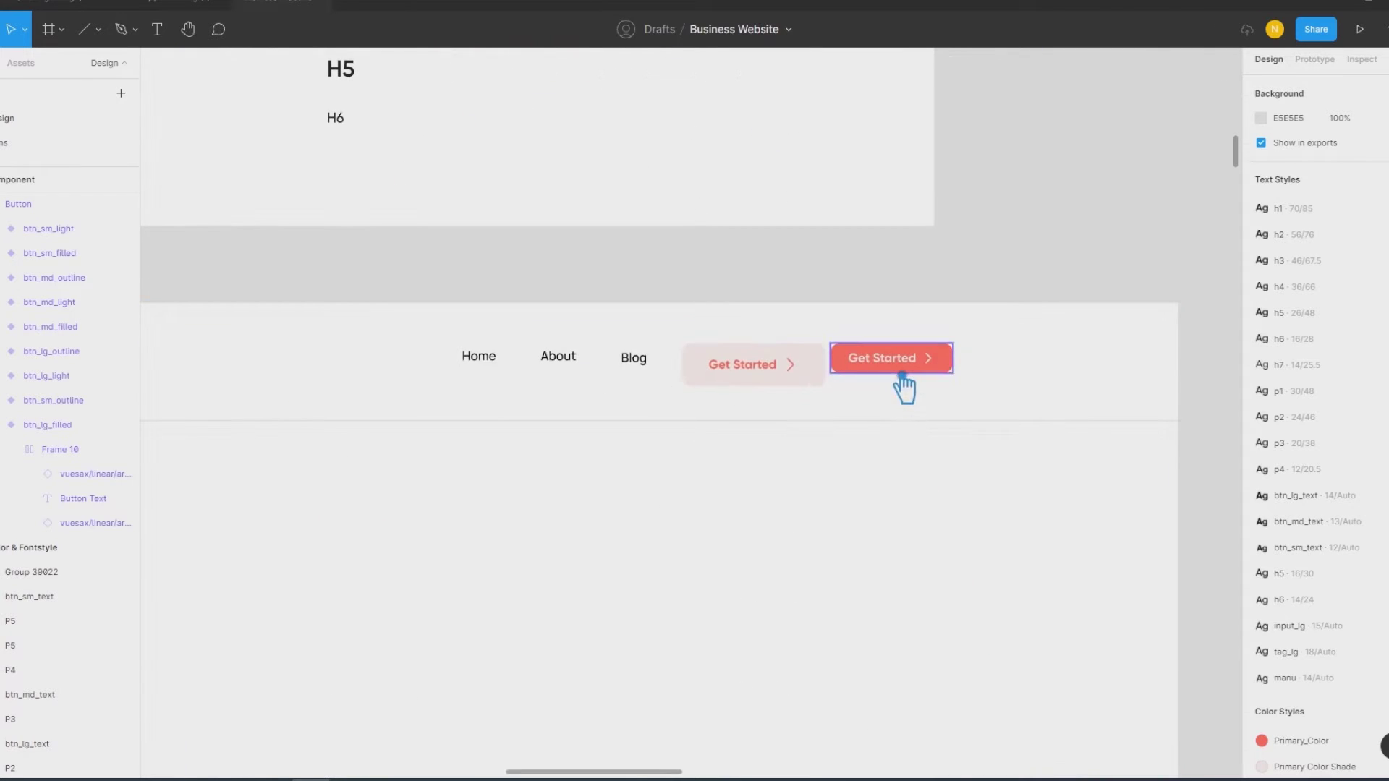
{"action": "left_click", "coordinate": [802, 376]}
{"action": "left_click", "coordinate": [1342, 286]}
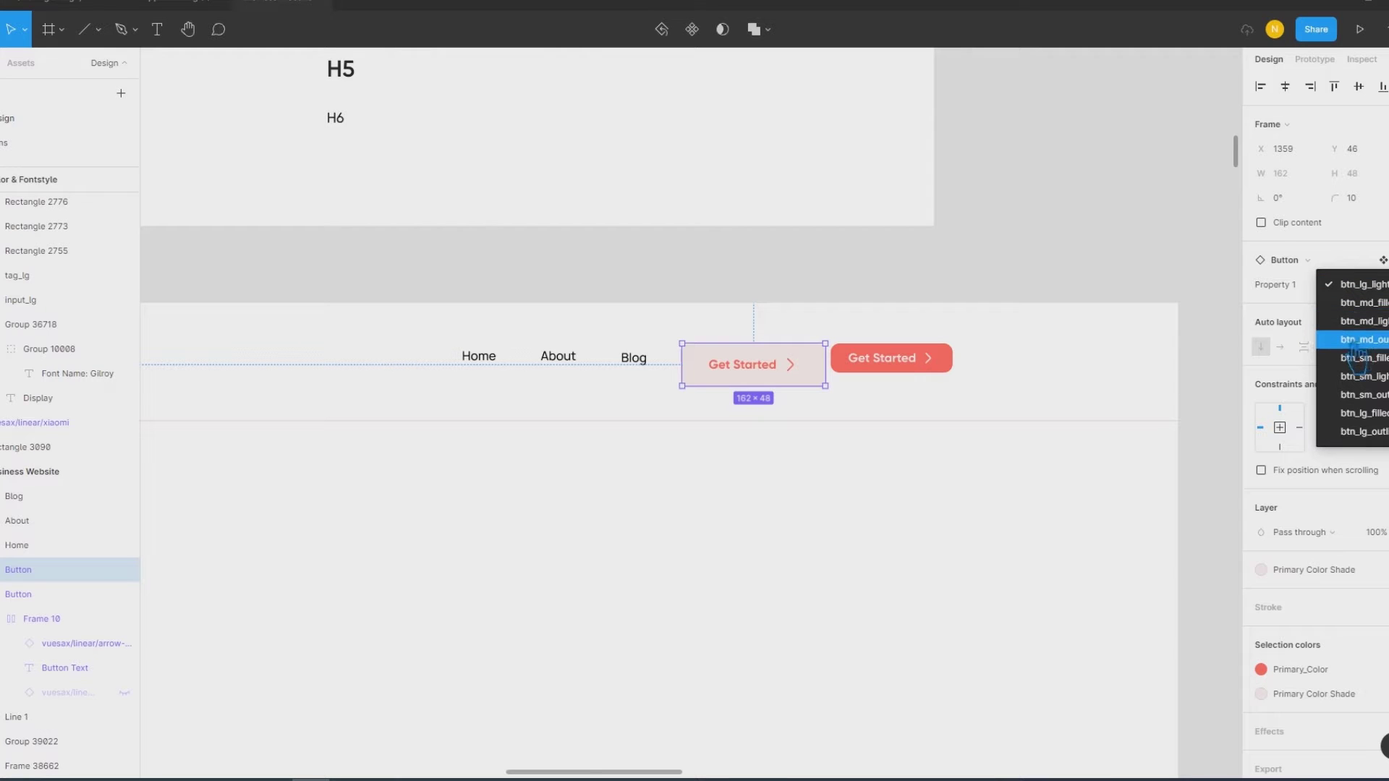
{"action": "left_click", "coordinate": [909, 389]}
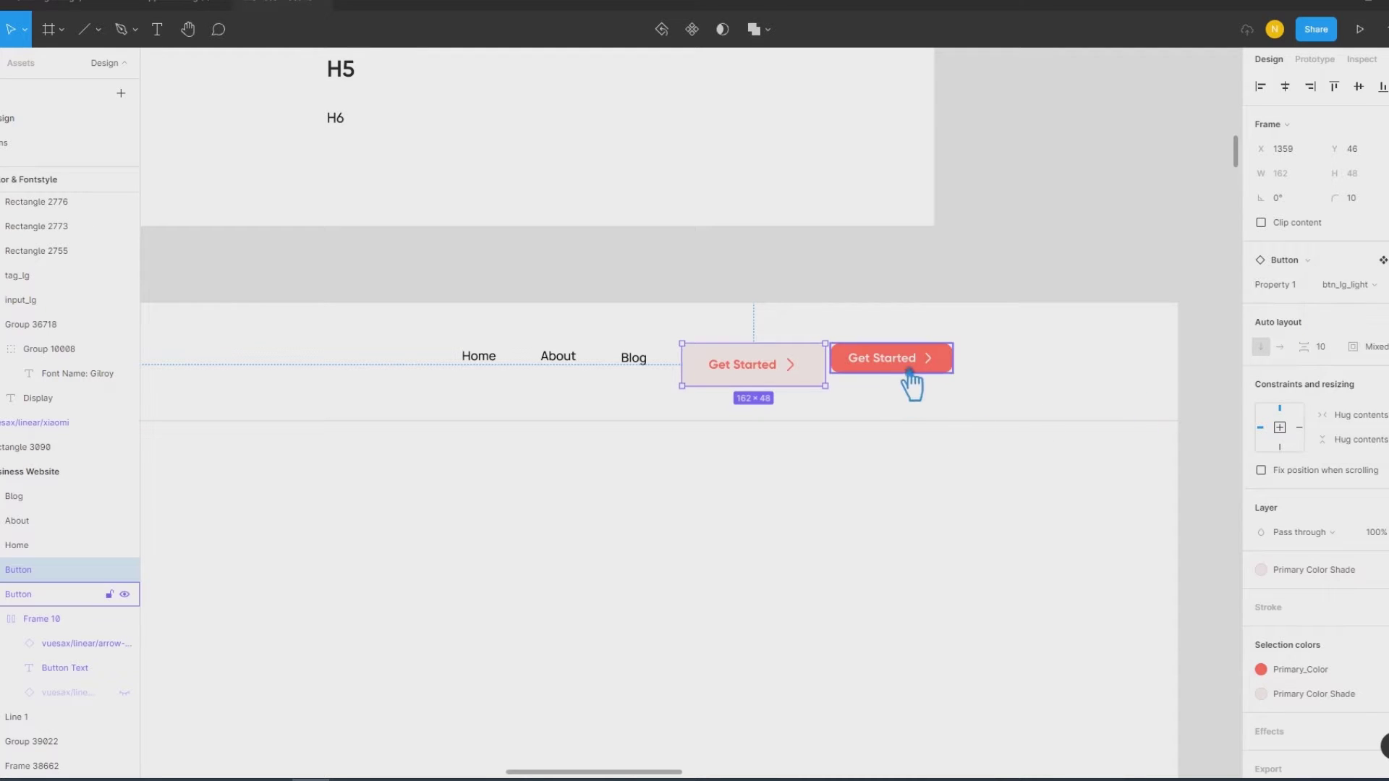
{"action": "left_click", "coordinate": [1379, 286]}
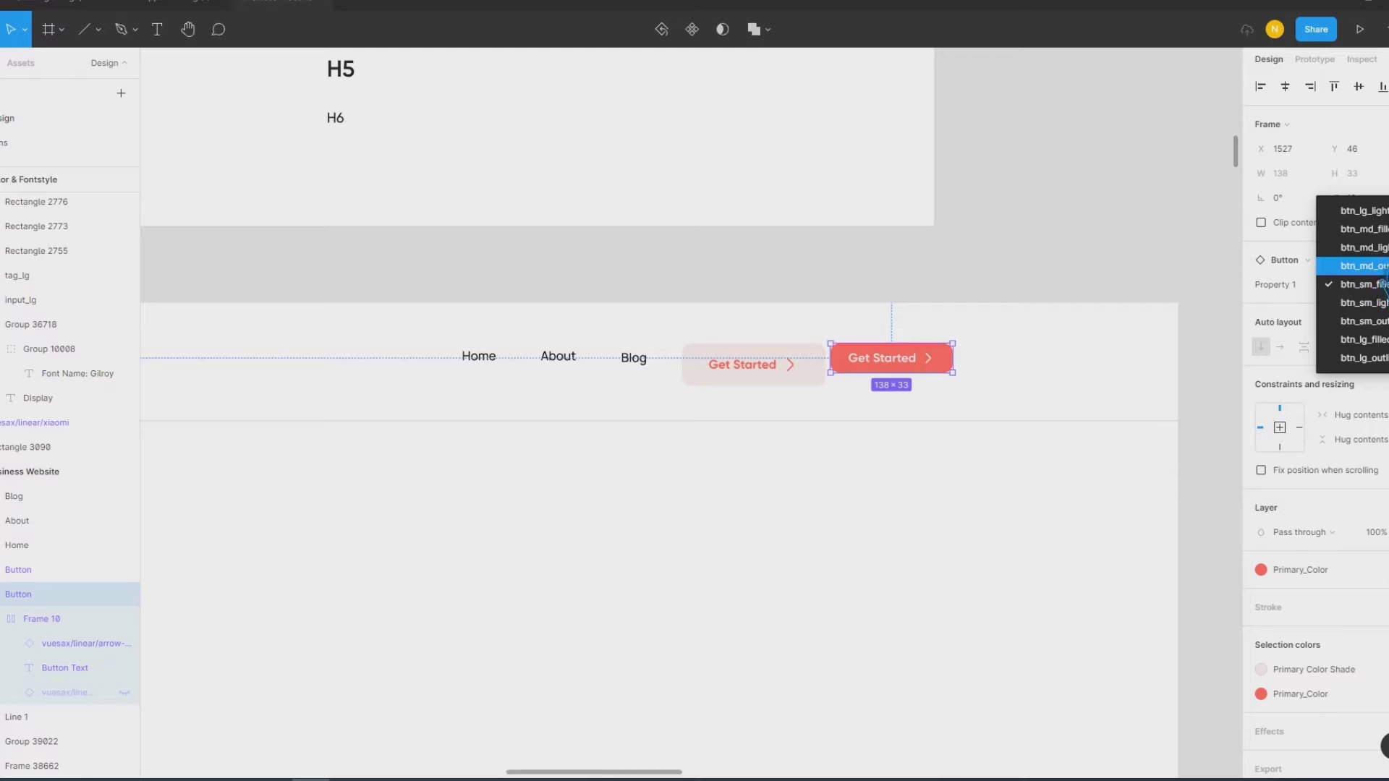
{"action": "left_click", "coordinate": [1364, 228]}
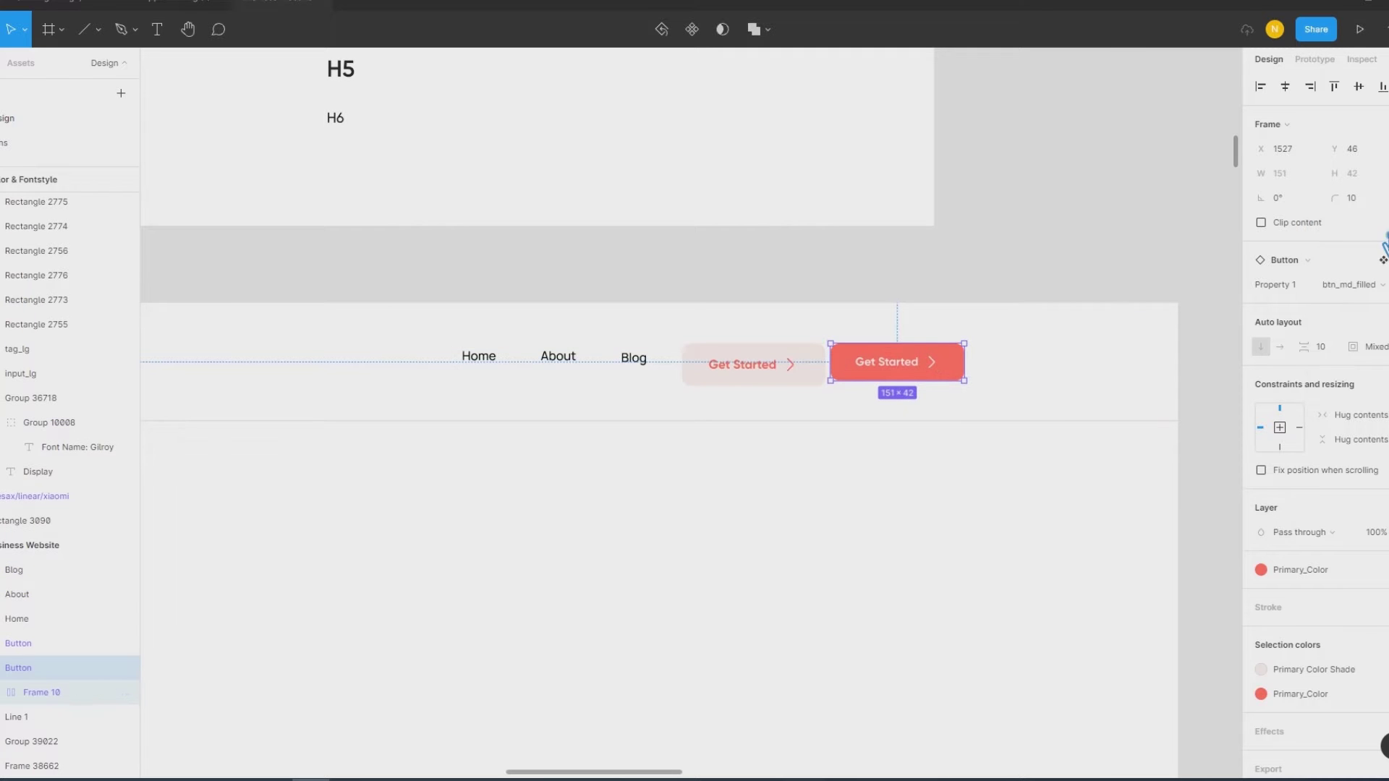
Step: Change the left Get Started button to the medium outline variant
{"action": "left_click", "coordinate": [809, 382]}
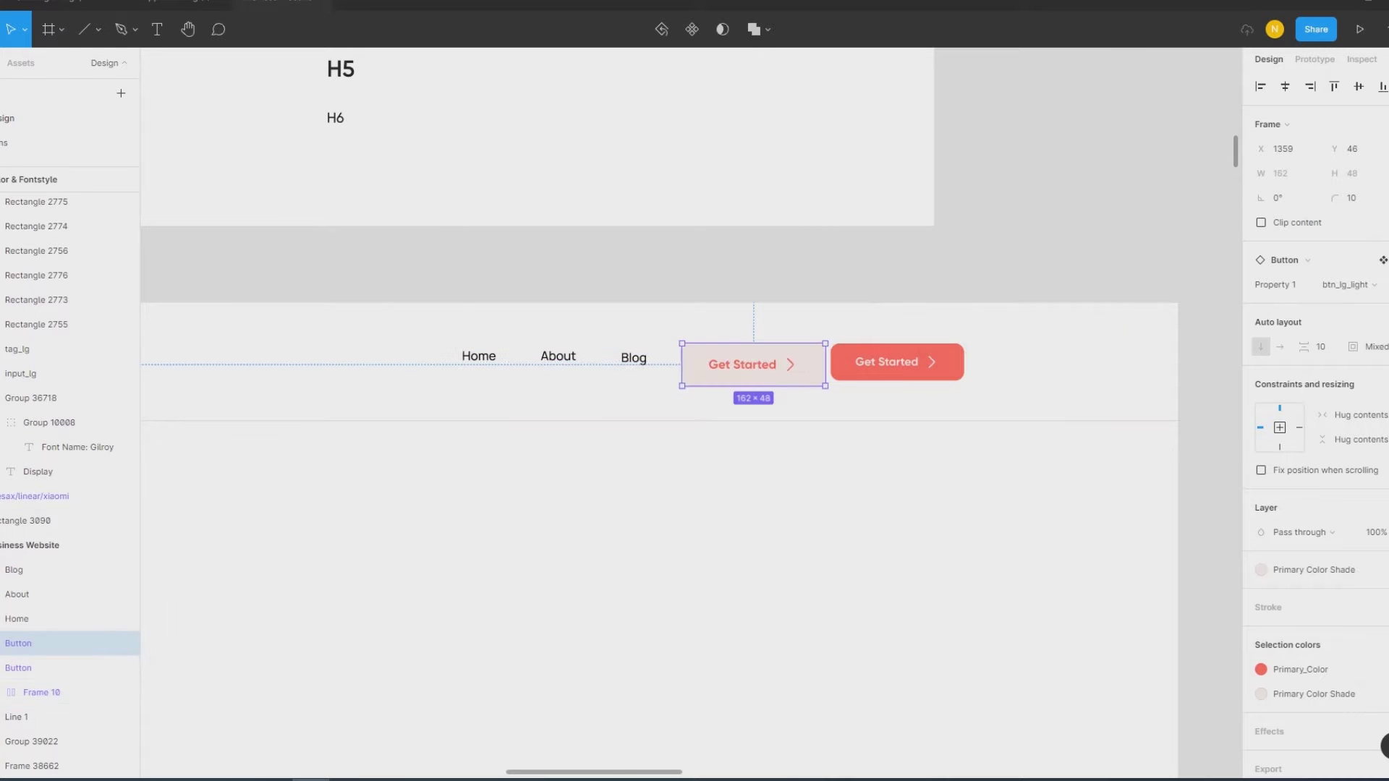
{"action": "left_click", "coordinate": [1365, 285]}
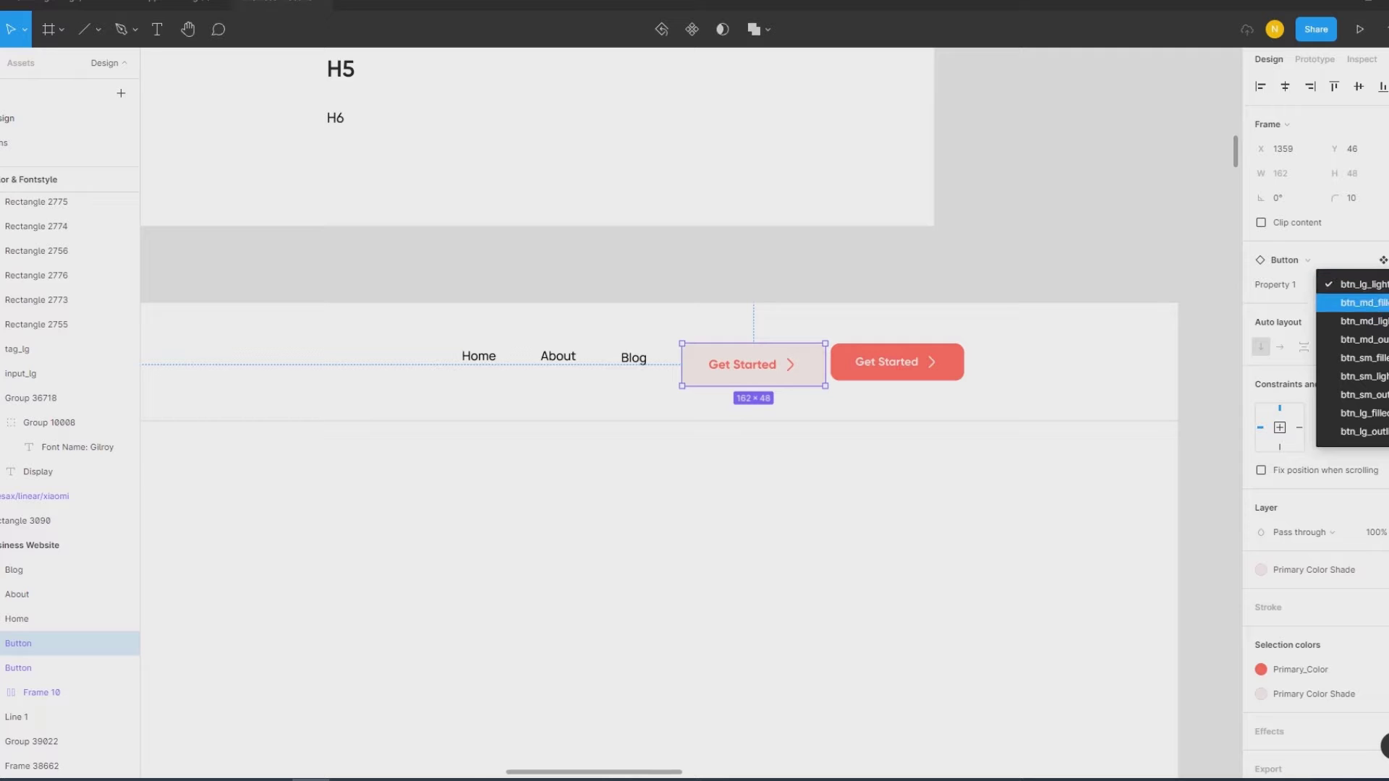
{"action": "left_click", "coordinate": [1364, 321]}
{"action": "left_click", "coordinate": [1117, 402]}
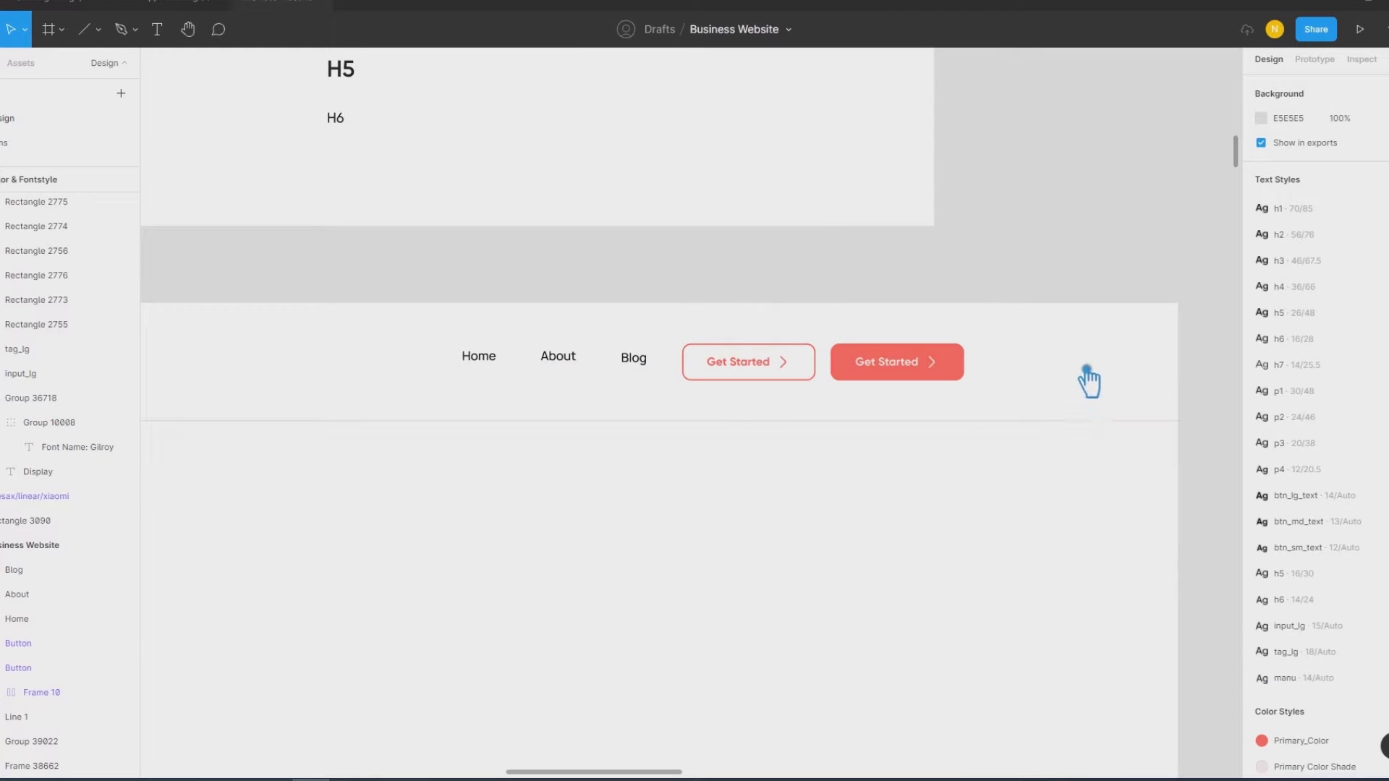
Step: Hide the outline button's arrow icon and change its label to 'Login'
{"action": "double_click", "coordinate": [756, 370]}
{"action": "double_click", "coordinate": [758, 371]}
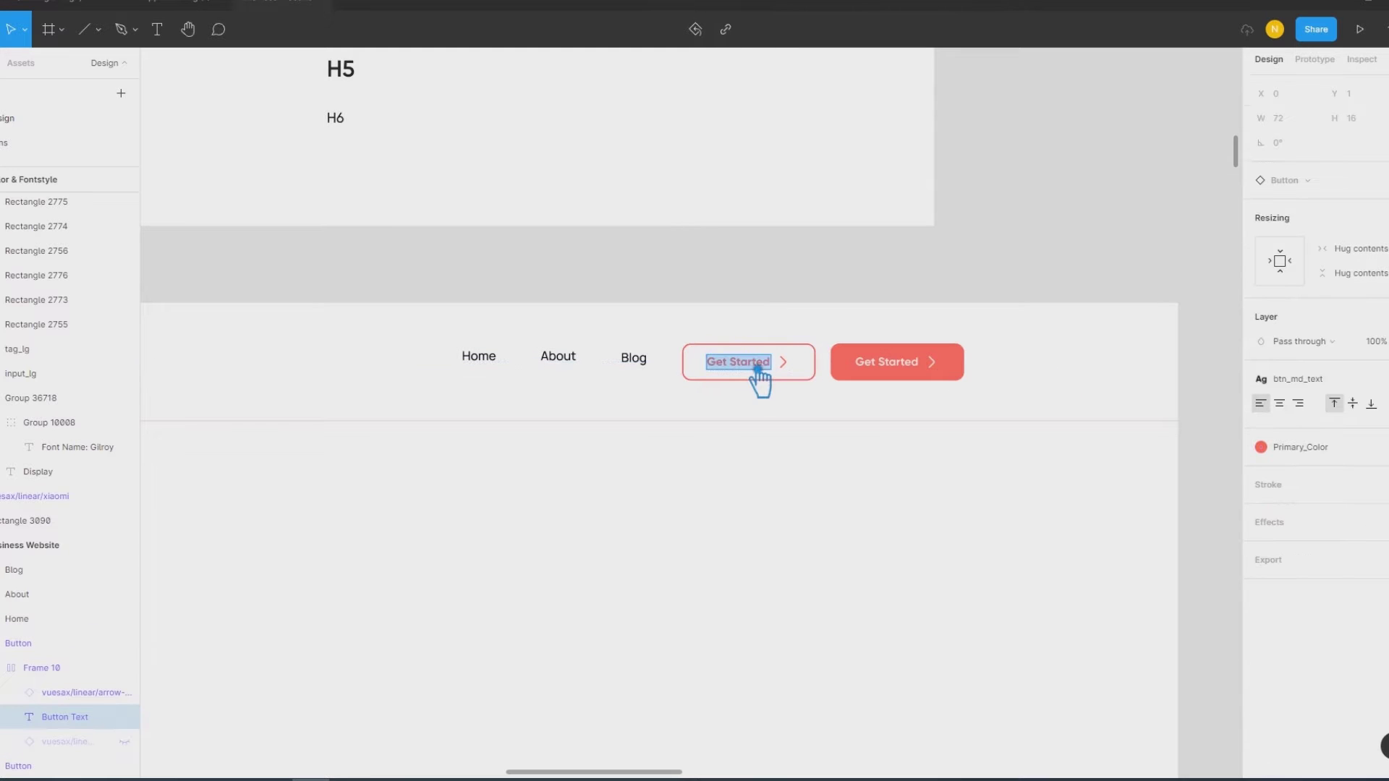
{"action": "key", "text": "Escape"}
{"action": "left_click", "coordinate": [789, 365]}
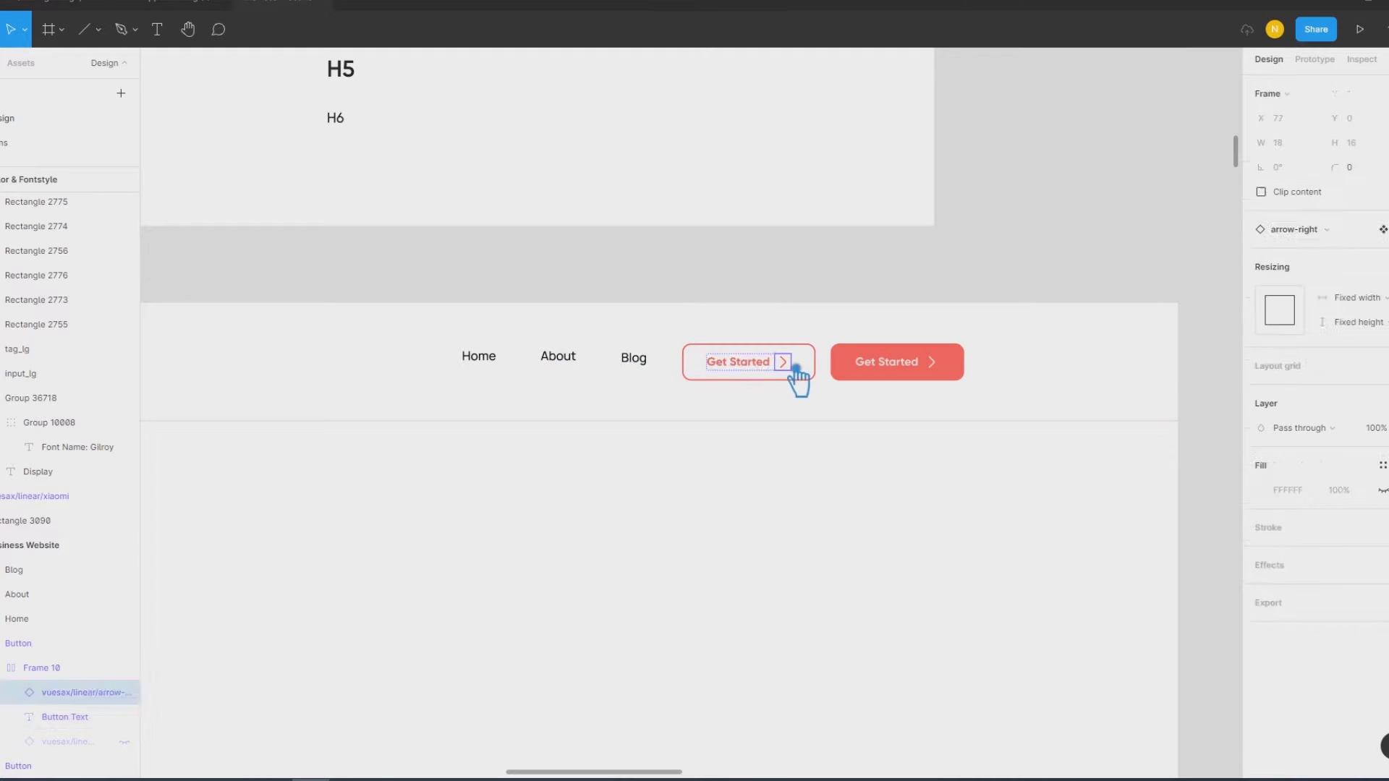
{"action": "left_click", "coordinate": [125, 693]}
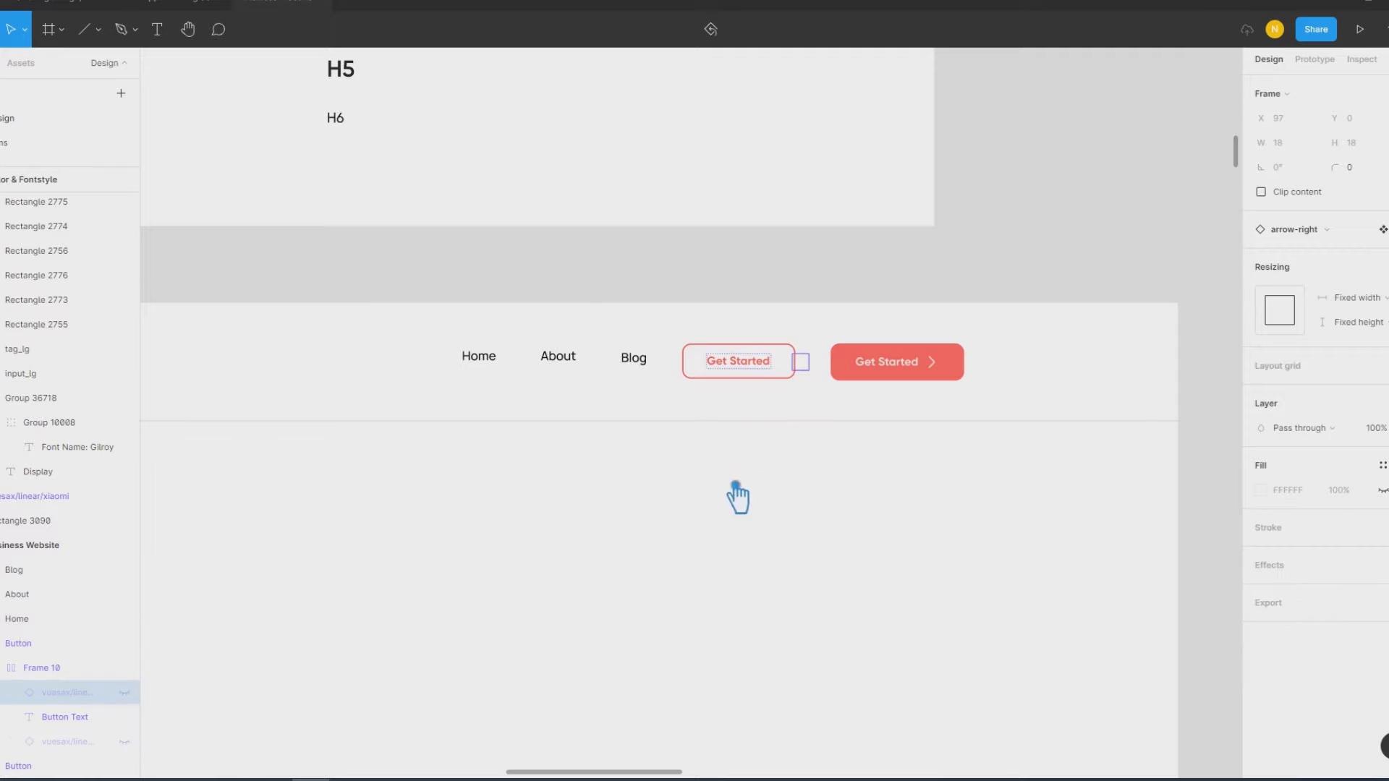
{"action": "left_click", "coordinate": [750, 370]}
{"action": "double_click", "coordinate": [748, 370]}
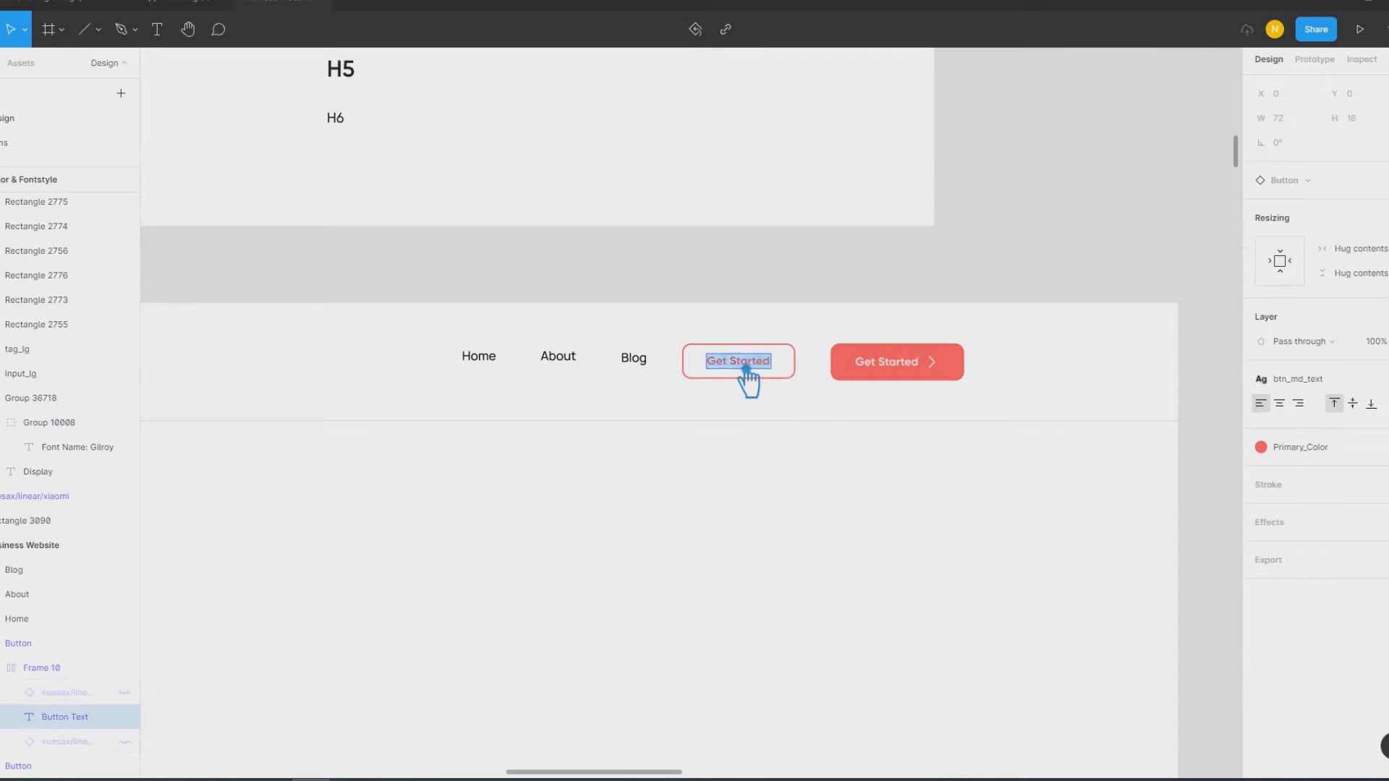
{"action": "type", "text": "Log"}
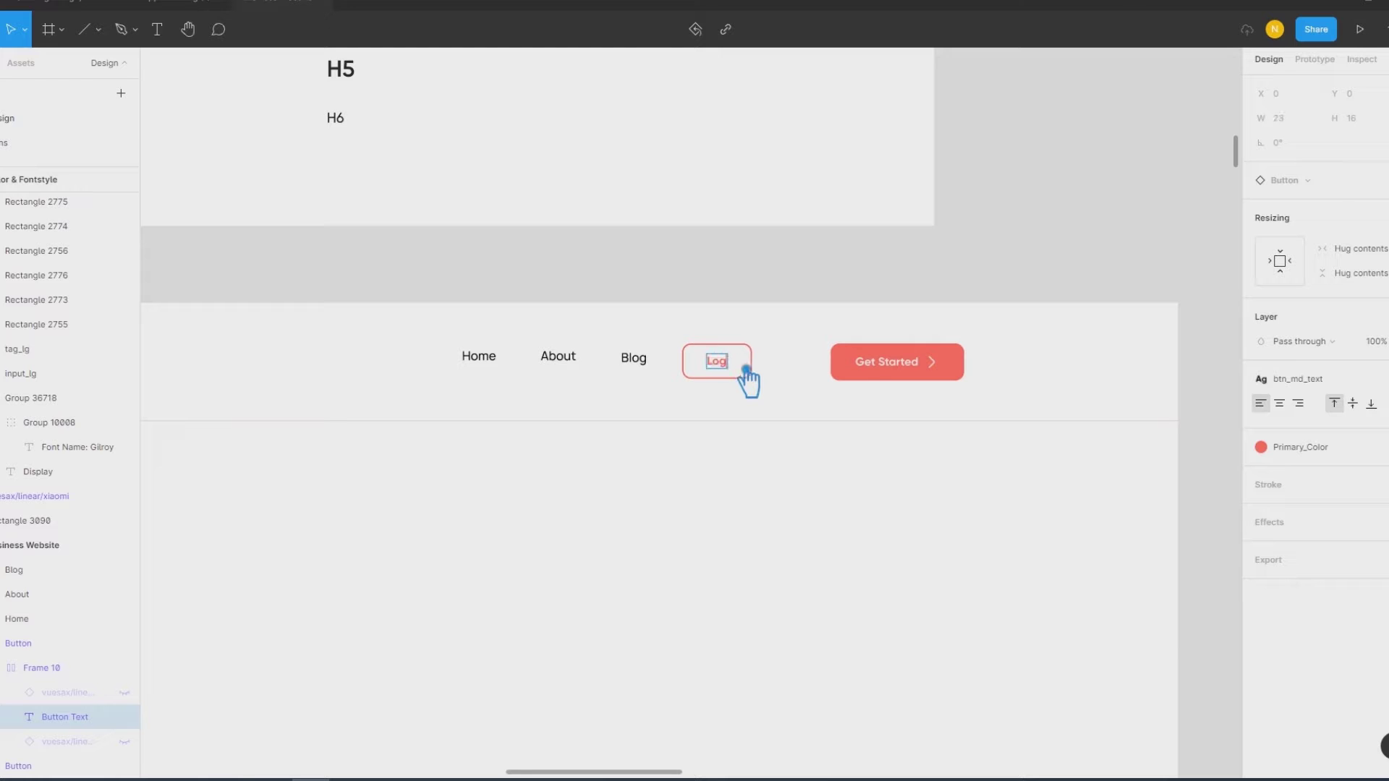
{"action": "type", "text": "in"}
{"action": "left_click", "coordinate": [1067, 404]}
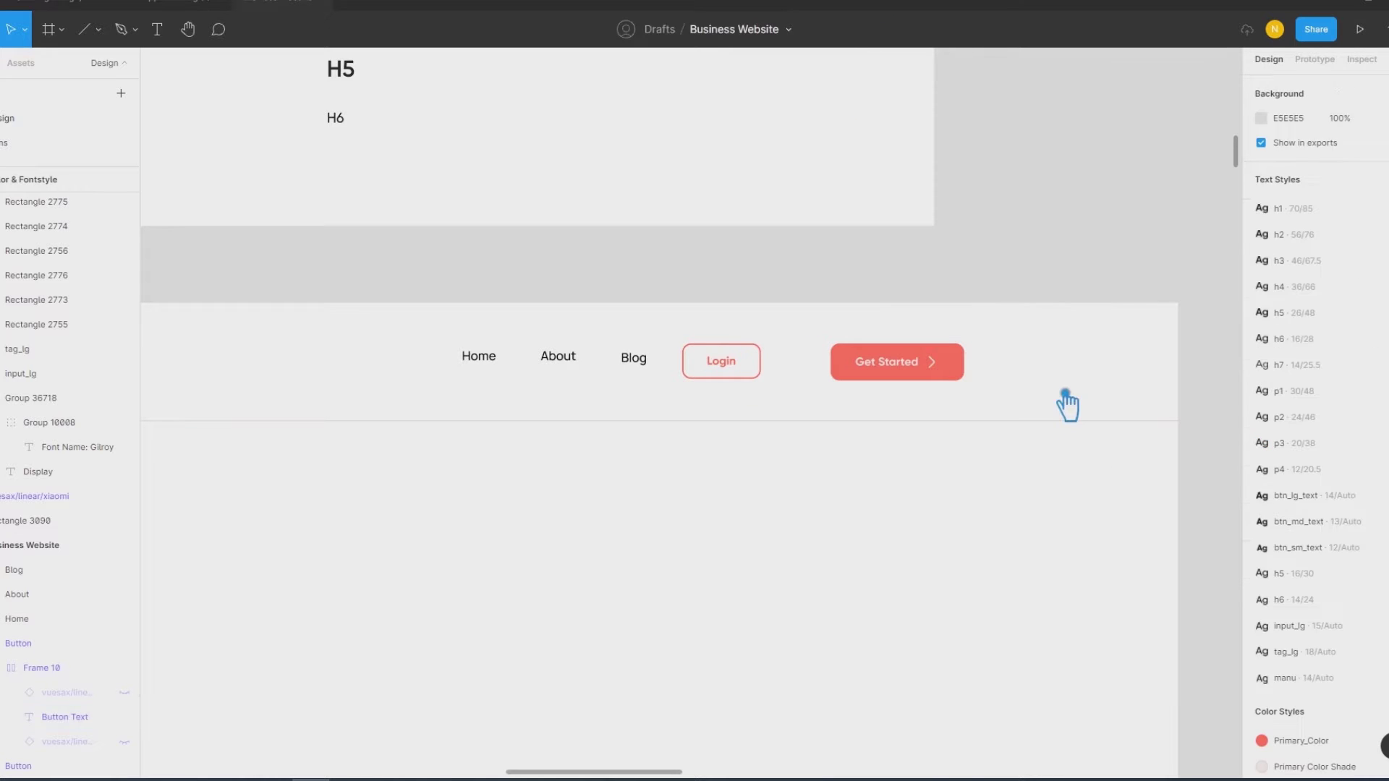
{"action": "left_click_drag", "start_coordinate": [733, 375], "coordinate": [756, 376]}
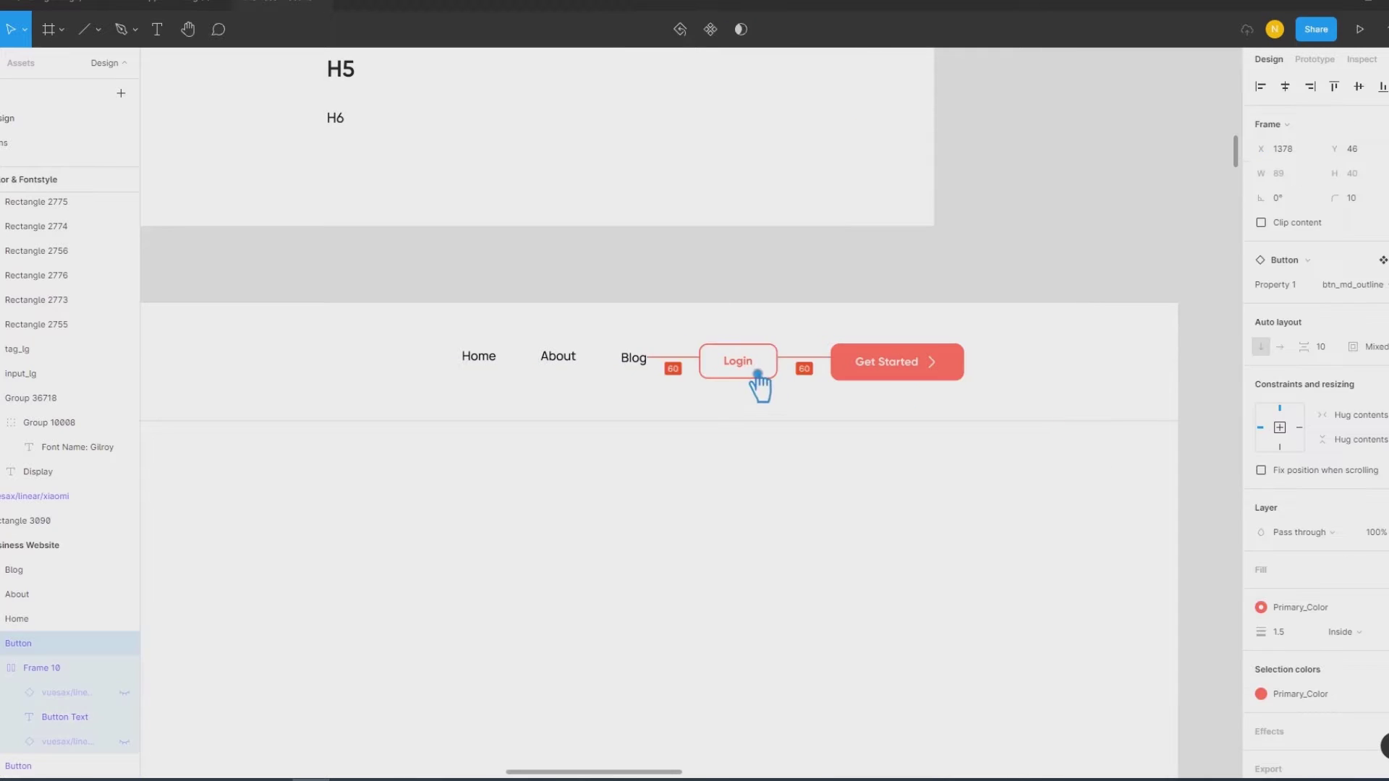
Step: Space Login and Get Started 30 px apart, show rulers, and align both to the column edge
{"action": "left_click_drag", "start_coordinate": [756, 375], "coordinate": [783, 376]}
{"action": "left_click", "coordinate": [899, 377], "text": "shift"}
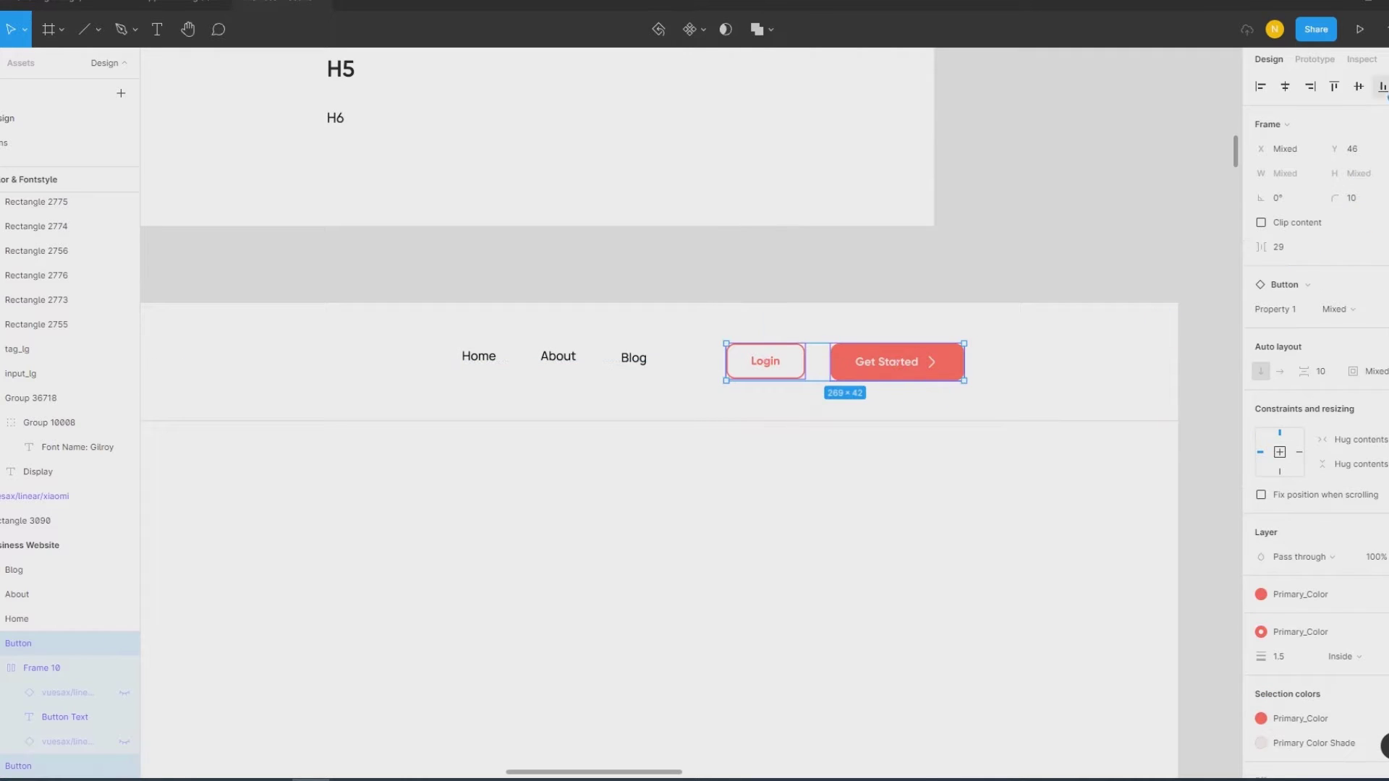
{"action": "key", "text": "ctrl+z"}
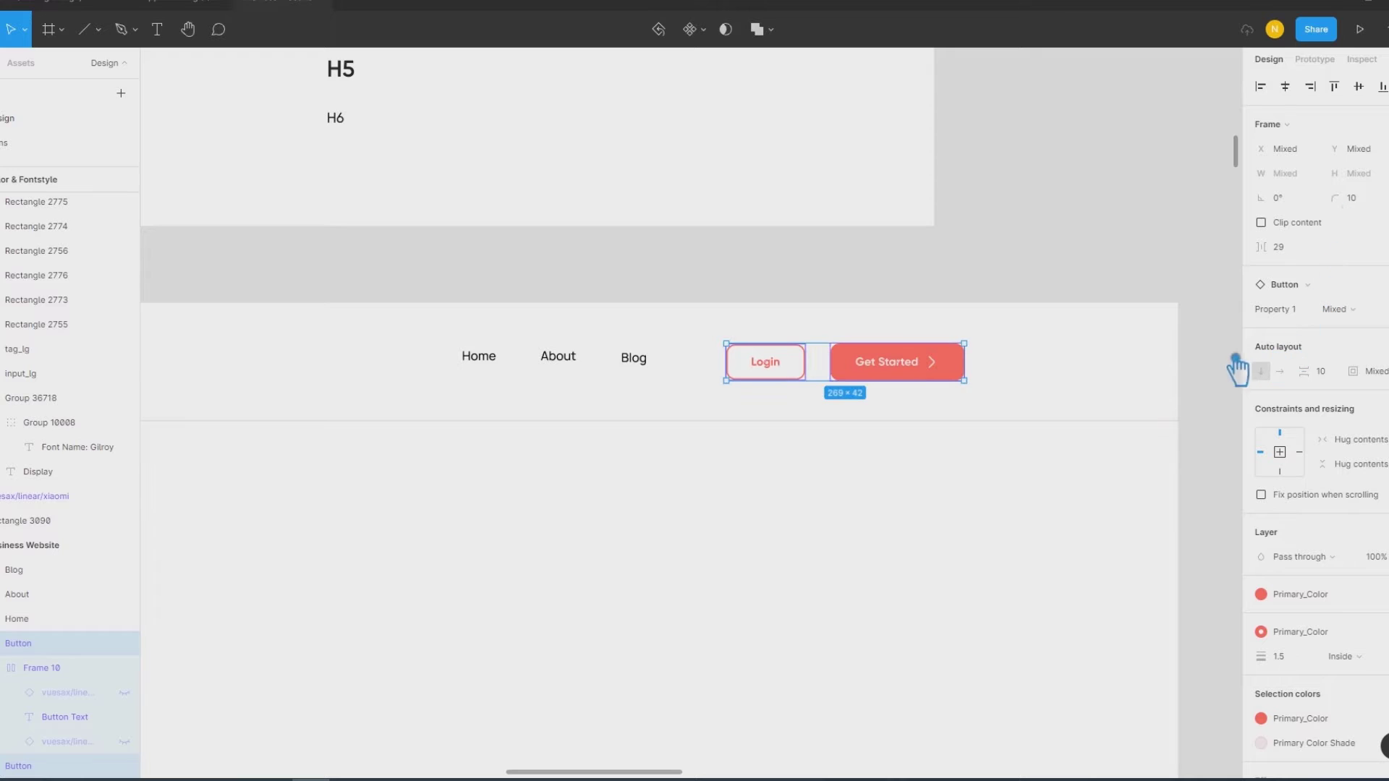
{"action": "type", "text": "0"}
{"action": "key", "text": "Return"}
{"action": "key", "text": "shift+r"}
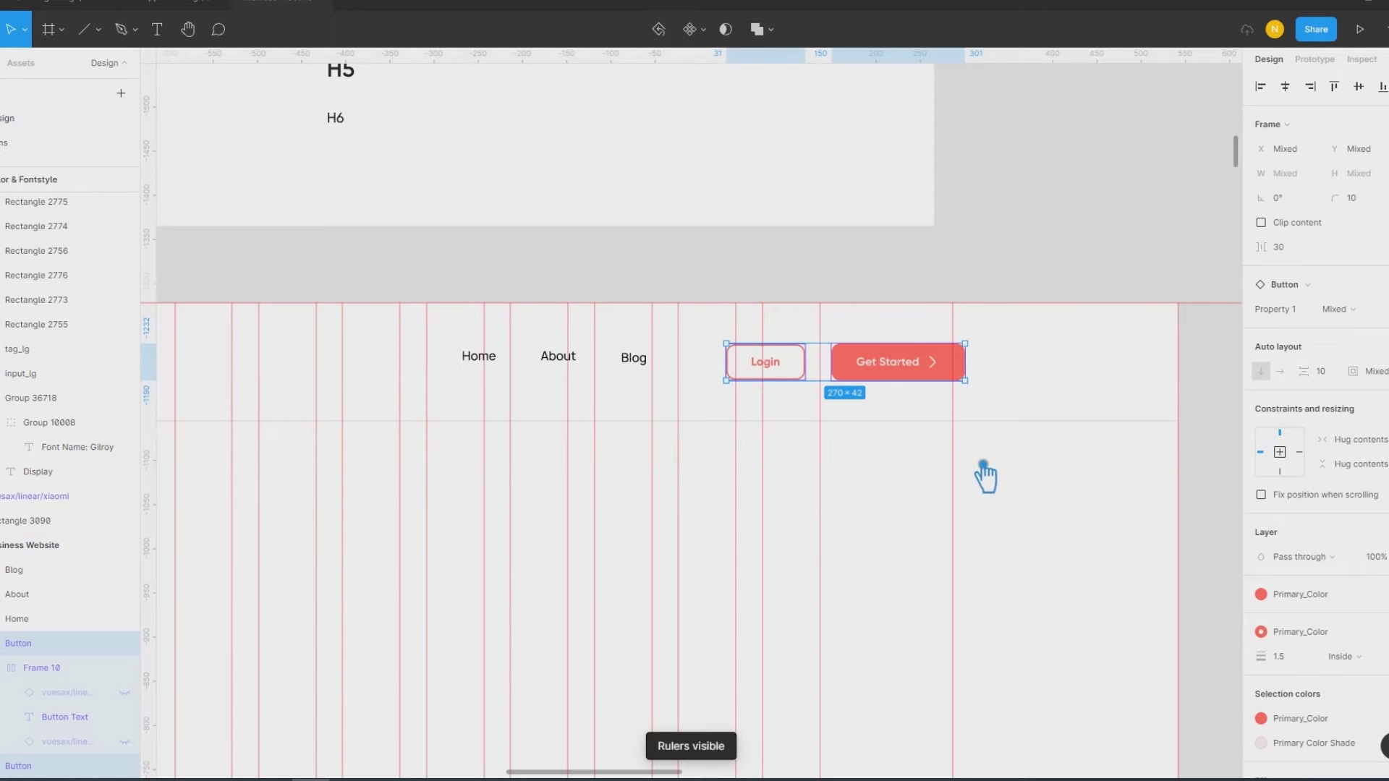
{"action": "left_click_drag", "start_coordinate": [982, 467], "coordinate": [968, 470]}
{"action": "left_click", "coordinate": [1058, 500]}
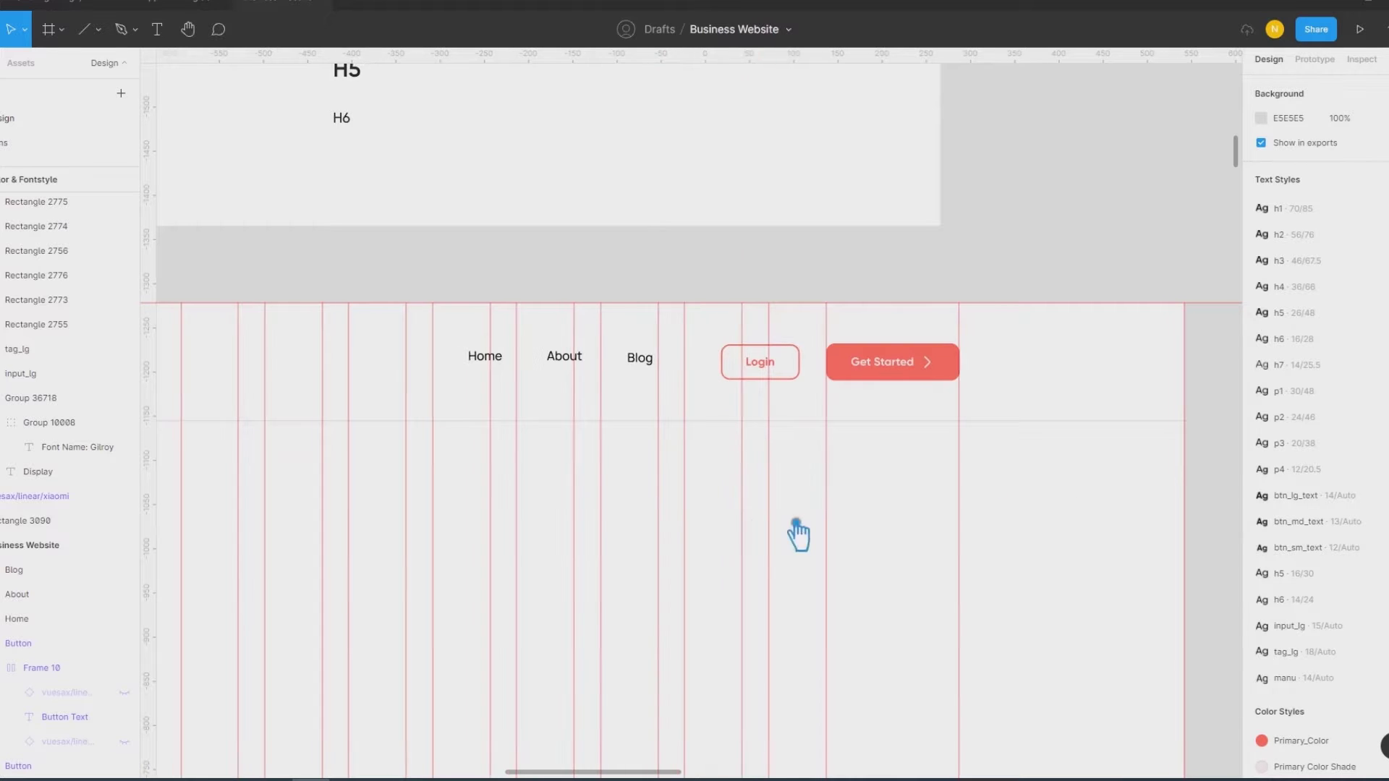
{"action": "left_click_drag", "start_coordinate": [751, 534], "coordinate": [946, 506]}
{"action": "scroll", "coordinate": [944, 504], "scroll_direction": "down", "scroll_amount": 3}
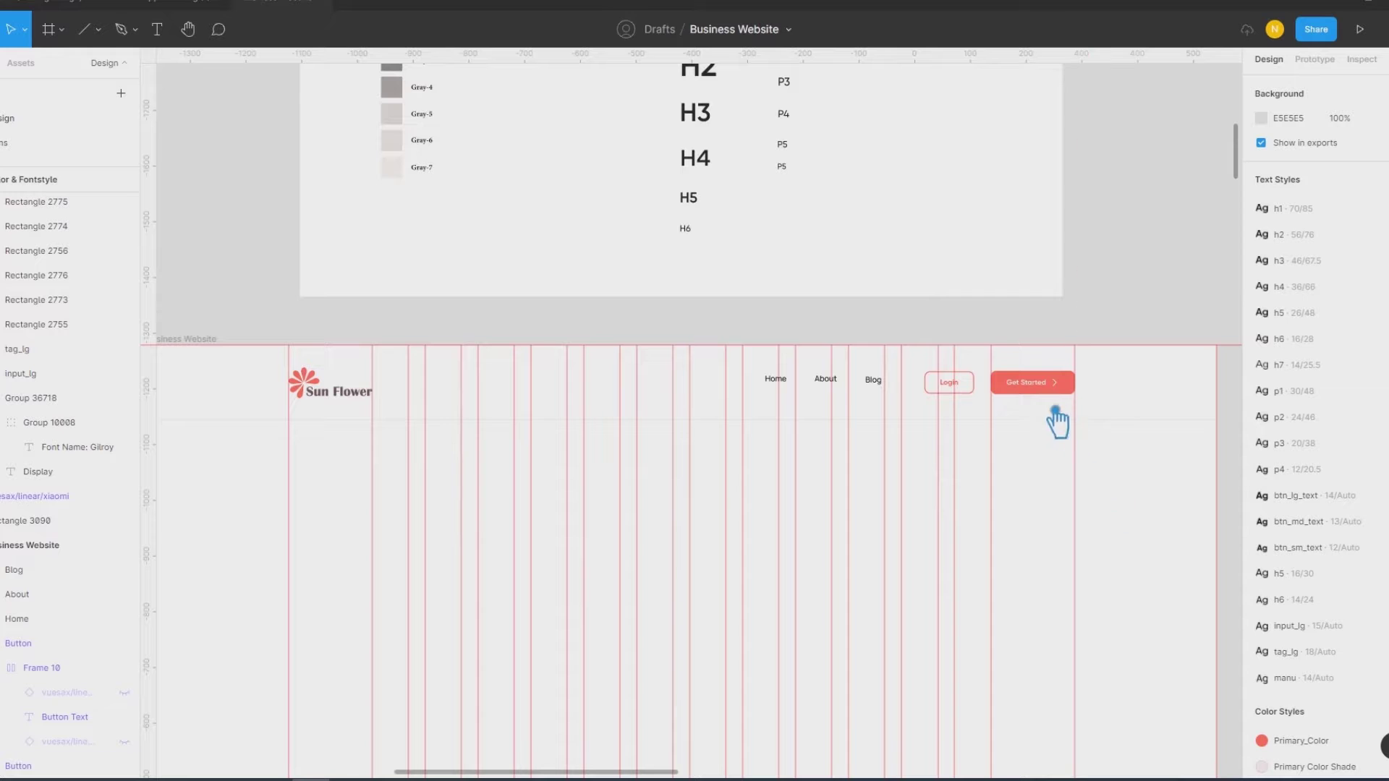
Step: Set a 40 px gap between the Login and Get Started buttons
{"action": "left_click", "coordinate": [1036, 387]}
{"action": "left_click", "coordinate": [980, 384], "text": "shift"}
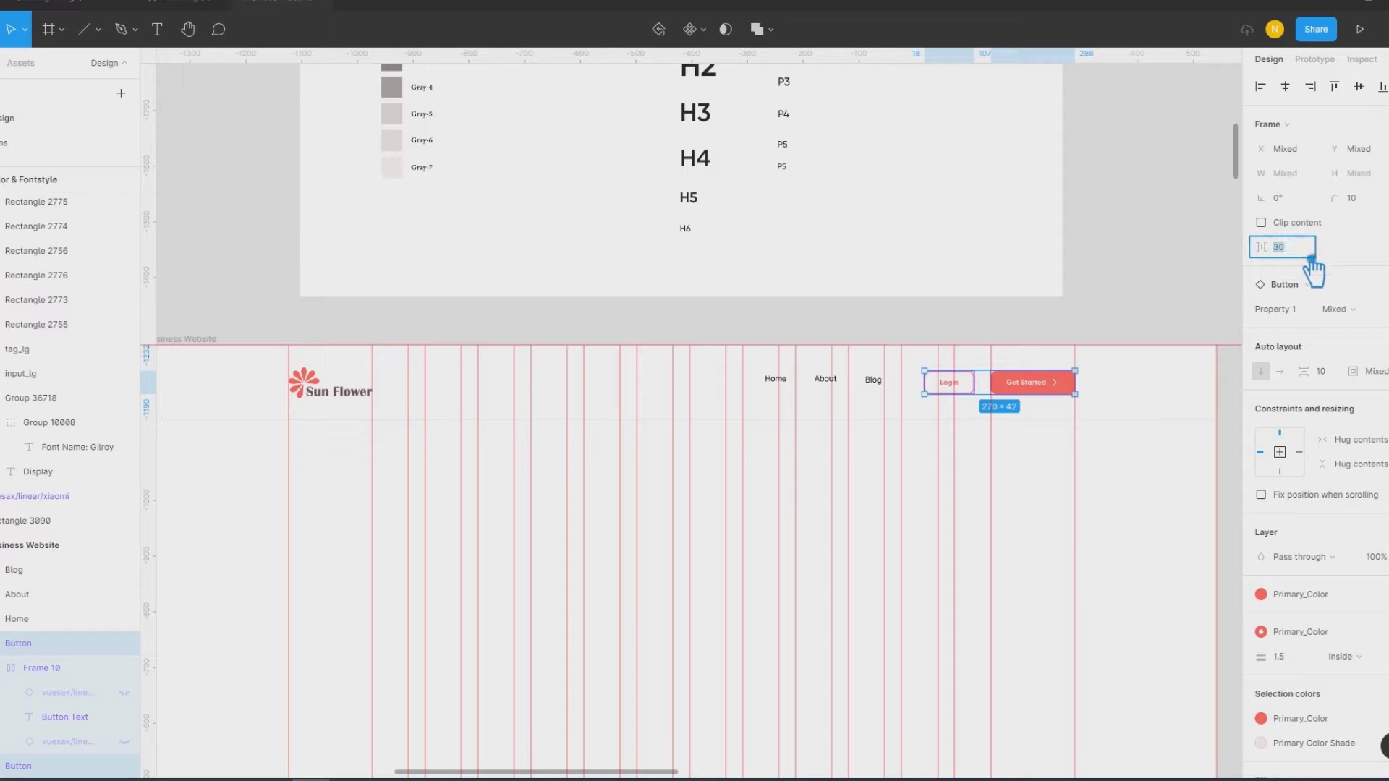
{"action": "type", "text": "0"}
{"action": "key", "text": "Return"}
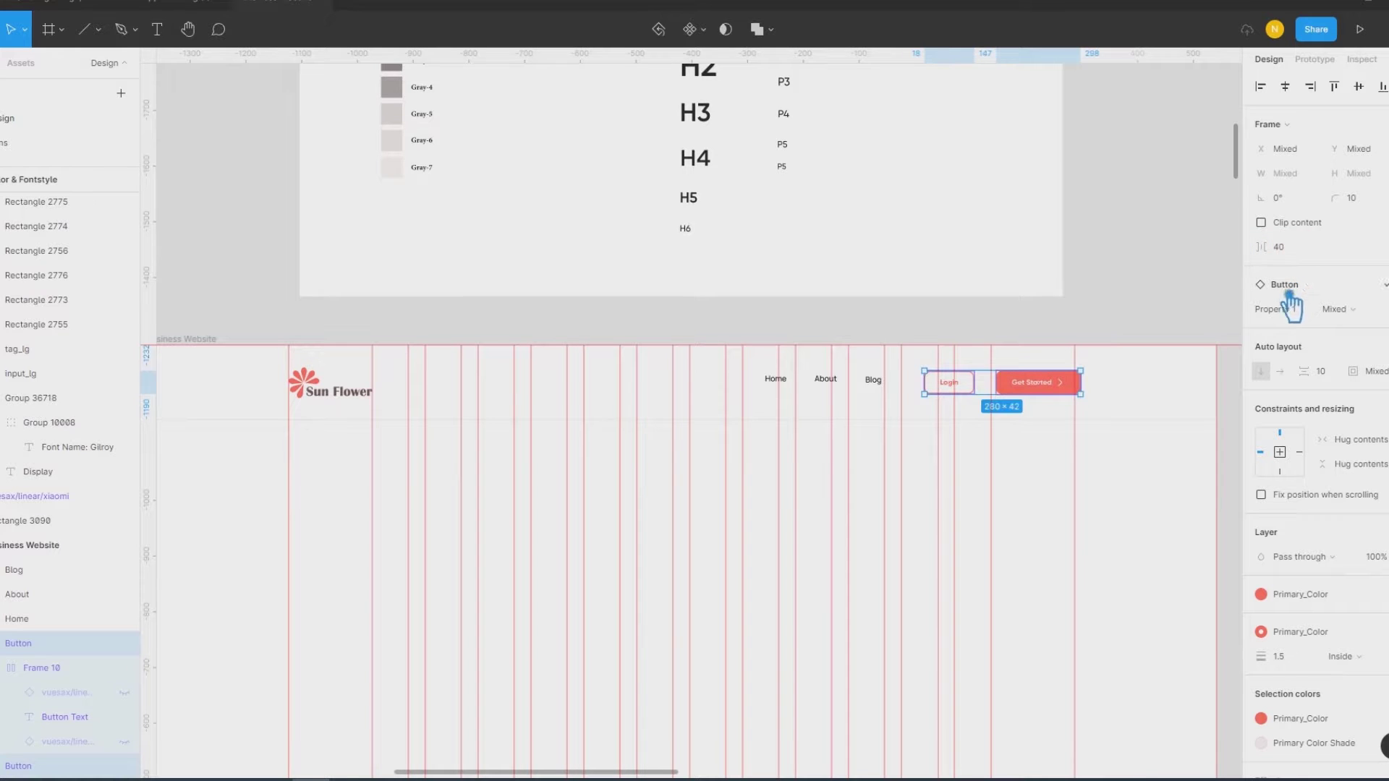
{"action": "key", "text": "ctrl+d"}
Step: Adjust the Get Started button's horizontal position in the header
{"action": "left_click", "coordinate": [1233, 434]}
{"action": "left_click", "coordinate": [1058, 403]}
{"action": "left_click", "coordinate": [1147, 425]}
{"action": "left_click_drag", "start_coordinate": [1054, 395], "coordinate": [1061, 397]}
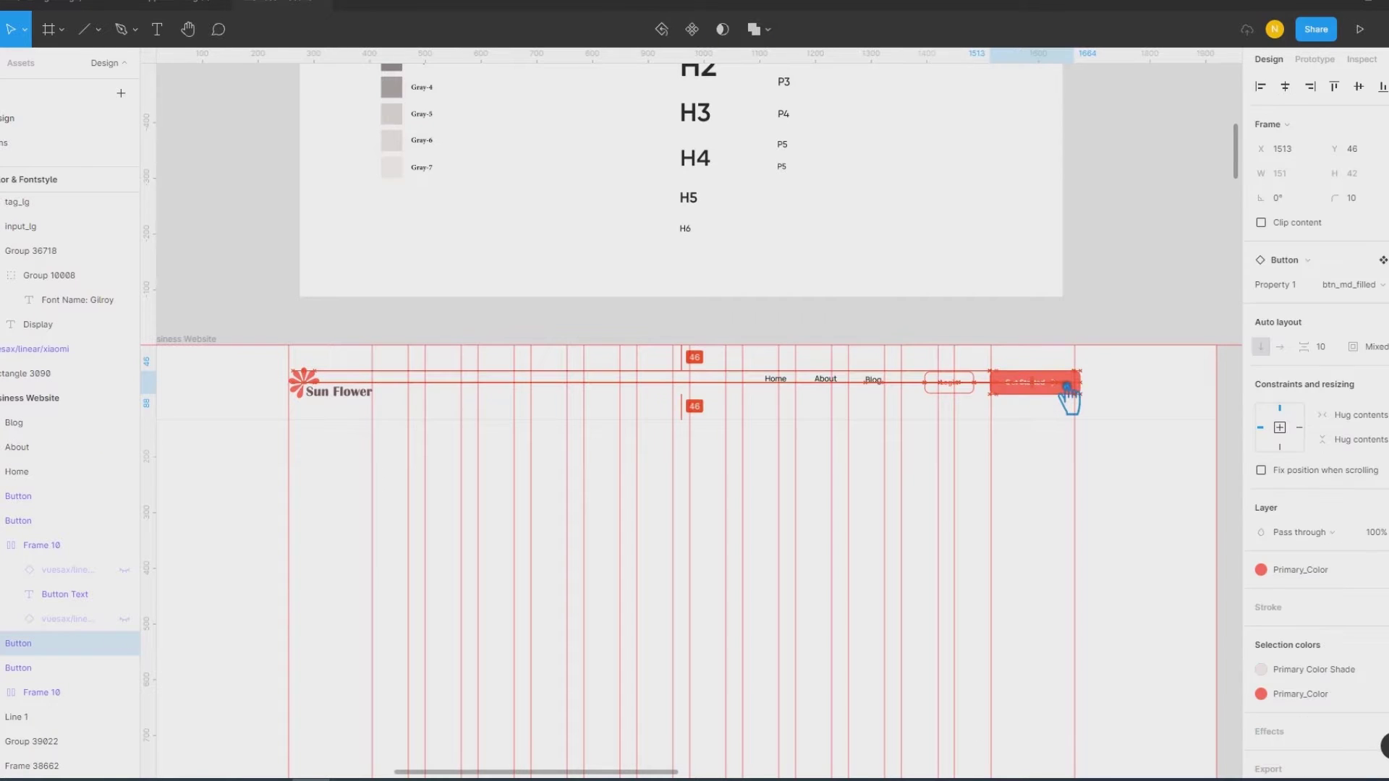
{"action": "left_click", "coordinate": [1145, 406]}
{"action": "left_click", "coordinate": [1058, 396]}
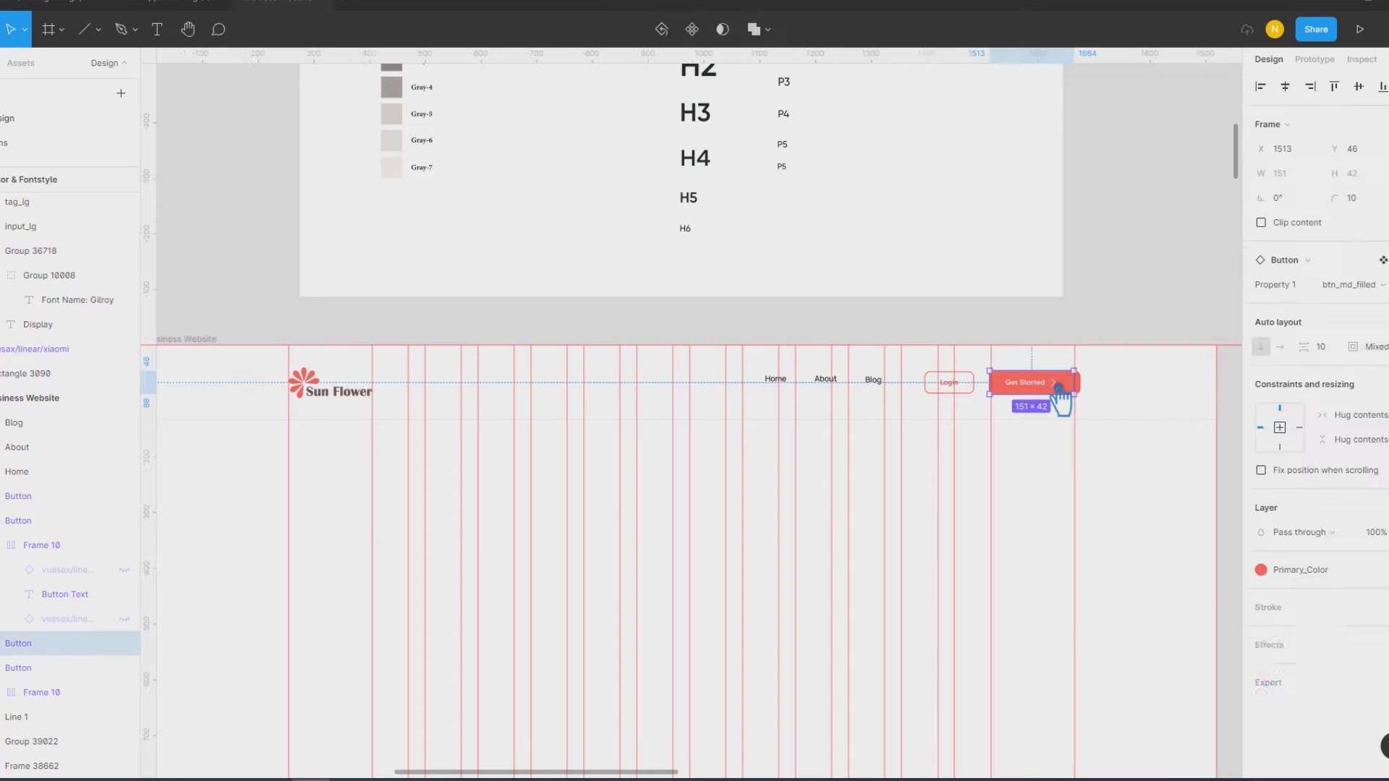
{"action": "key", "text": "Escape"}
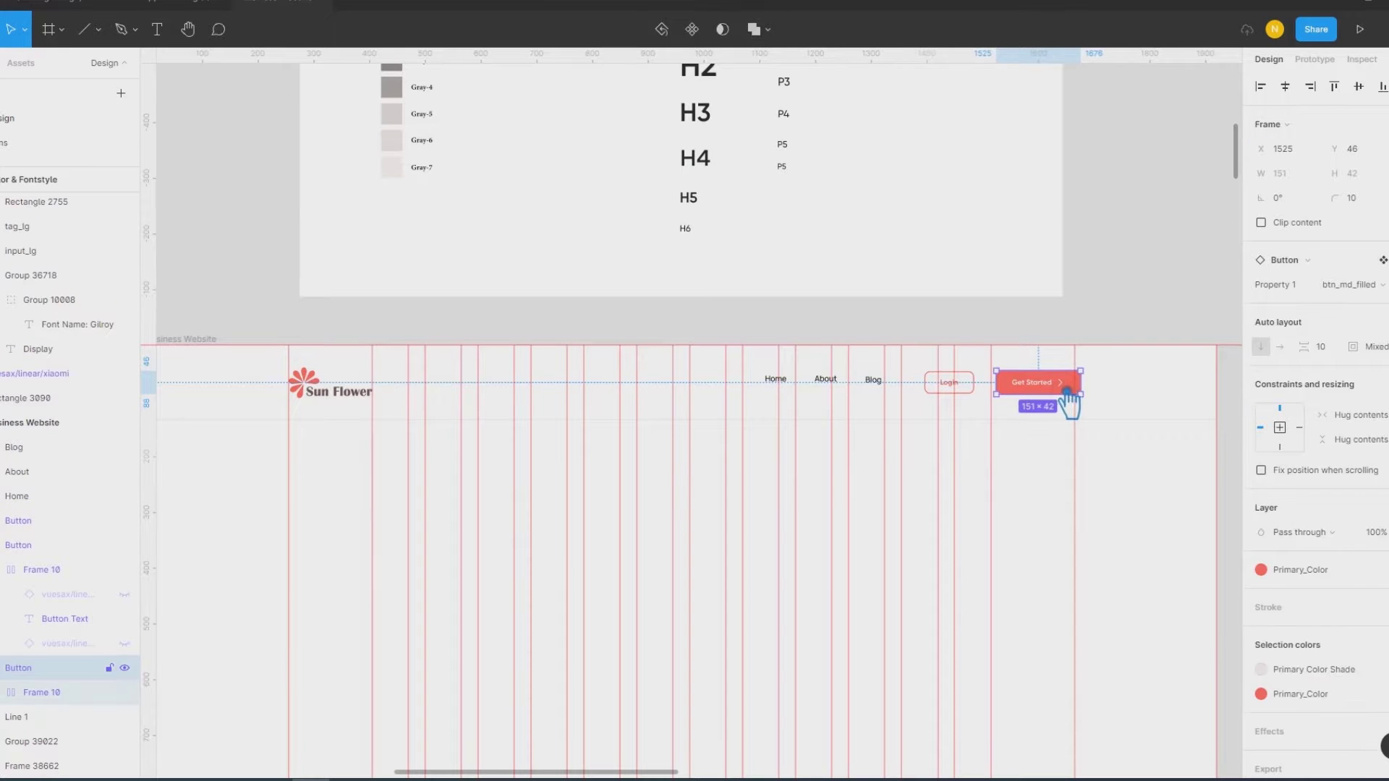
{"action": "left_click_drag", "start_coordinate": [1073, 395], "coordinate": [1061, 394]}
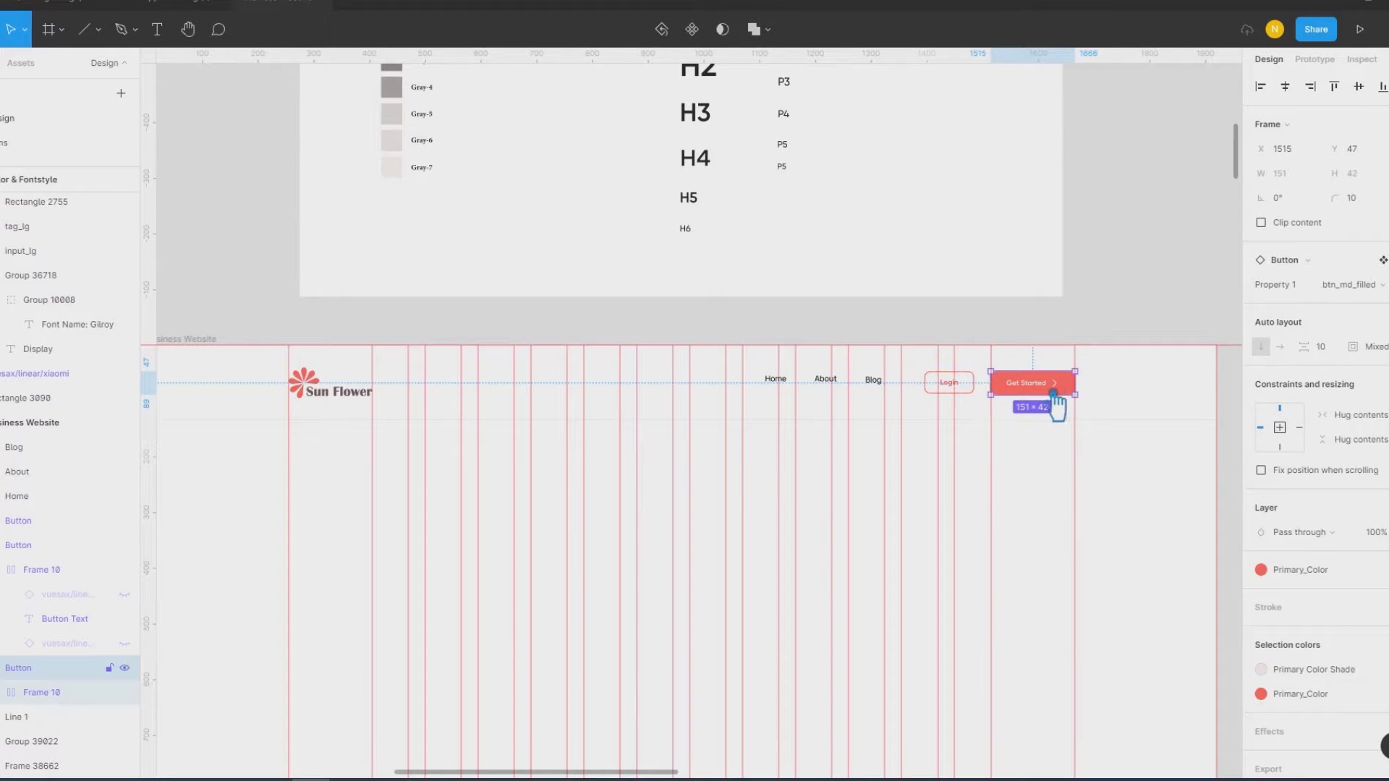
Step: Move the Login button left, beside Get Started
{"action": "left_click", "coordinate": [948, 384], "text": "shift"}
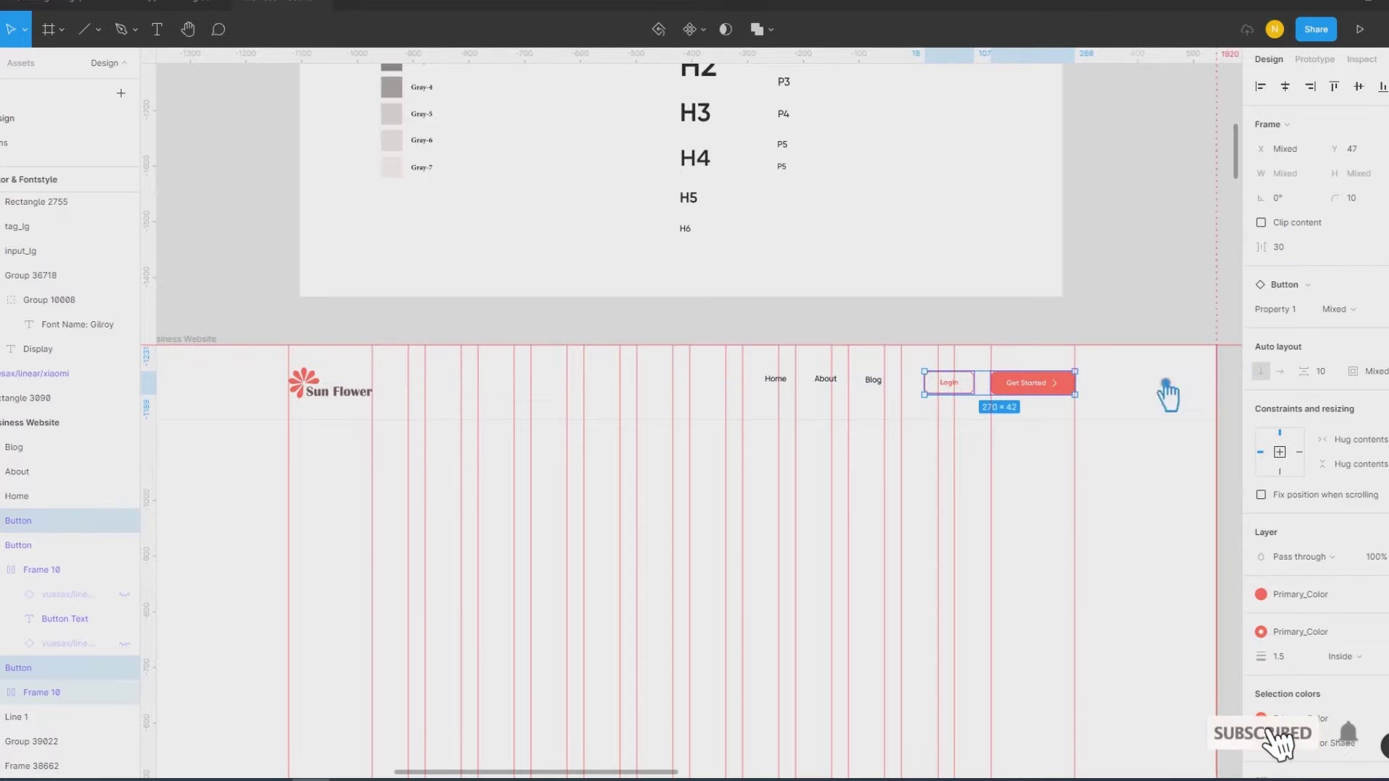
{"action": "left_click", "coordinate": [1024, 421]}
{"action": "key", "text": "Escape"}
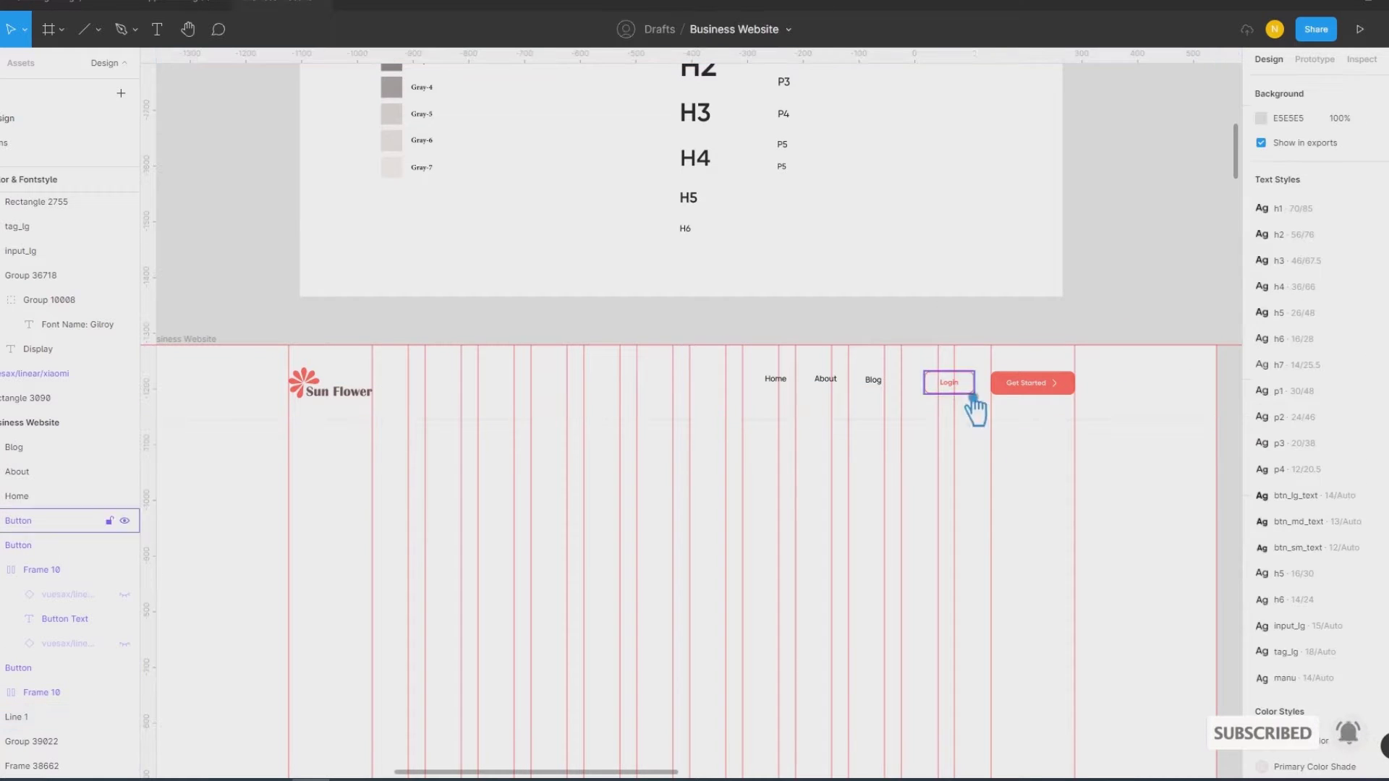
{"action": "left_click_drag", "start_coordinate": [964, 391], "coordinate": [947, 394]}
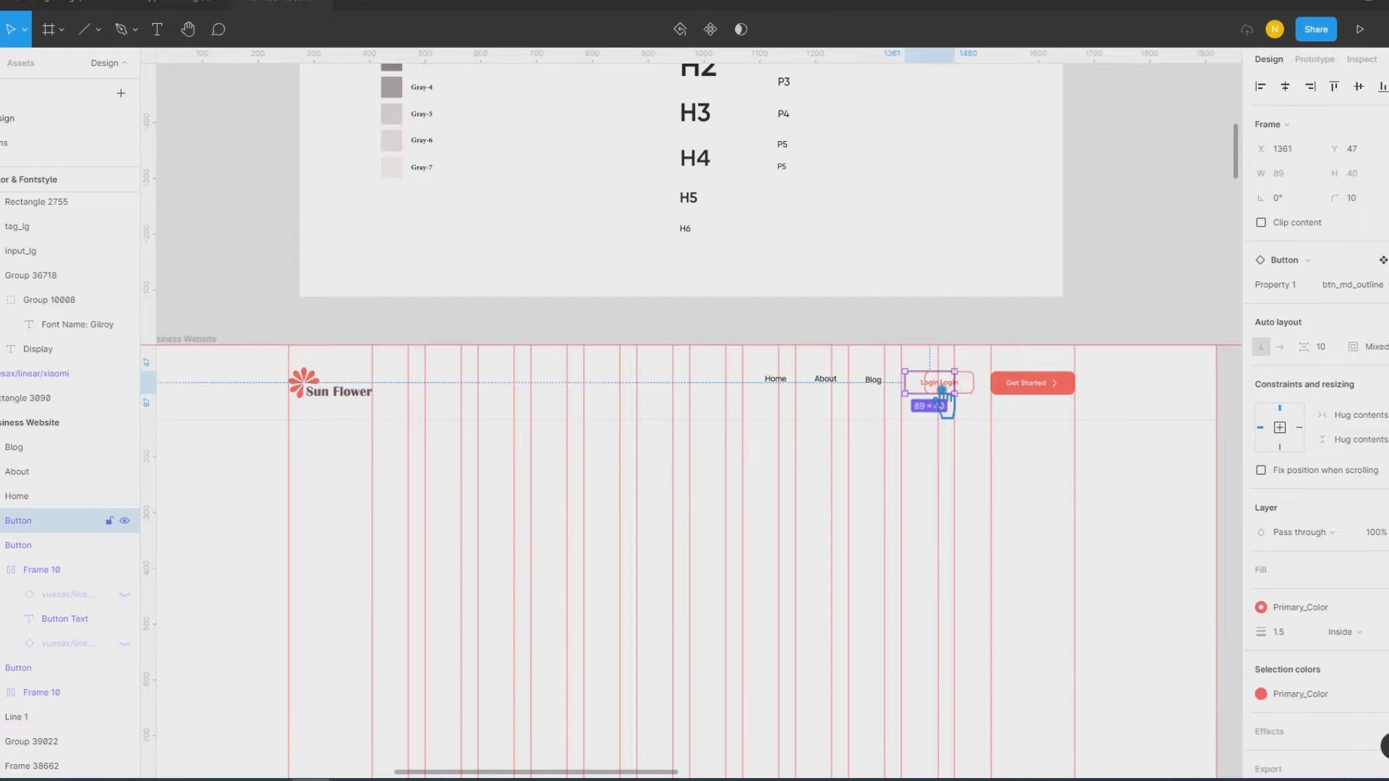
{"action": "key", "text": "Escape"}
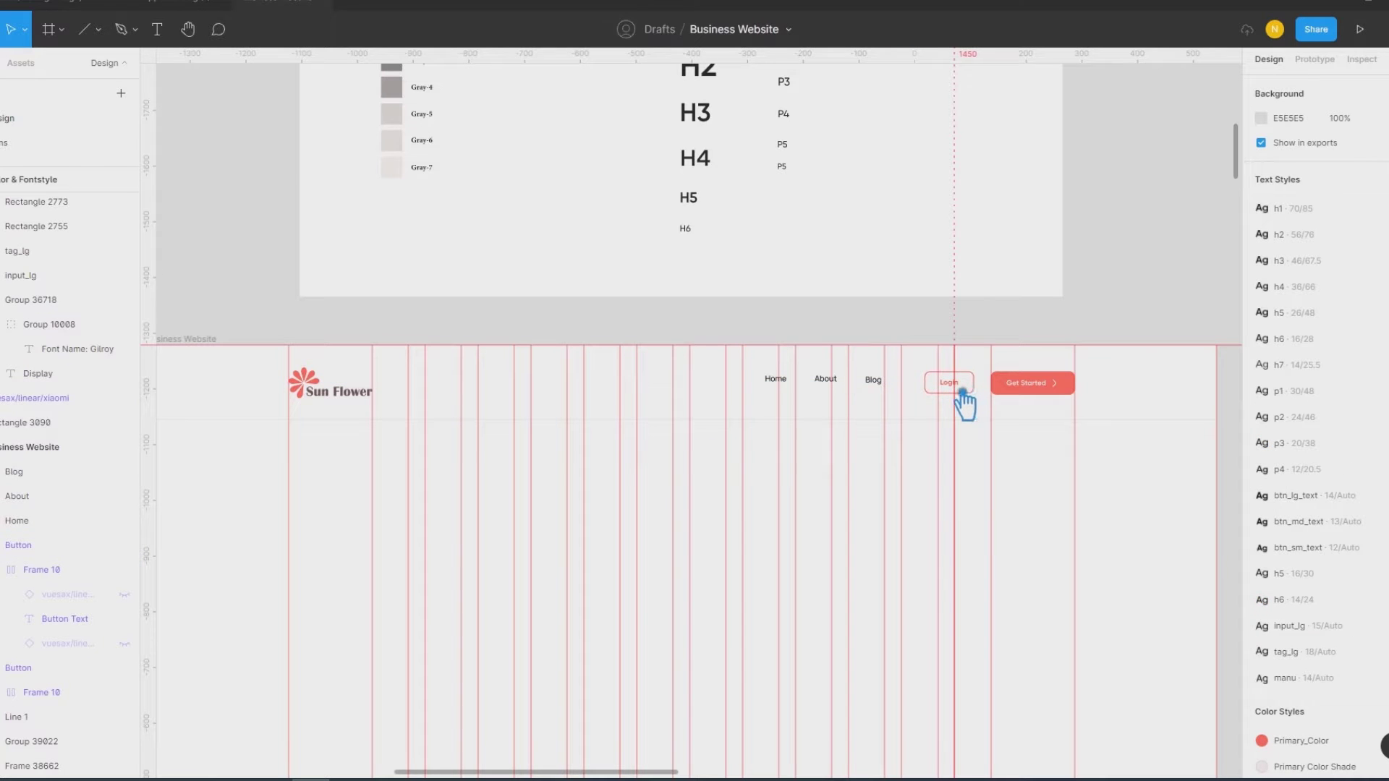
{"action": "left_click_drag", "start_coordinate": [964, 391], "coordinate": [951, 396]}
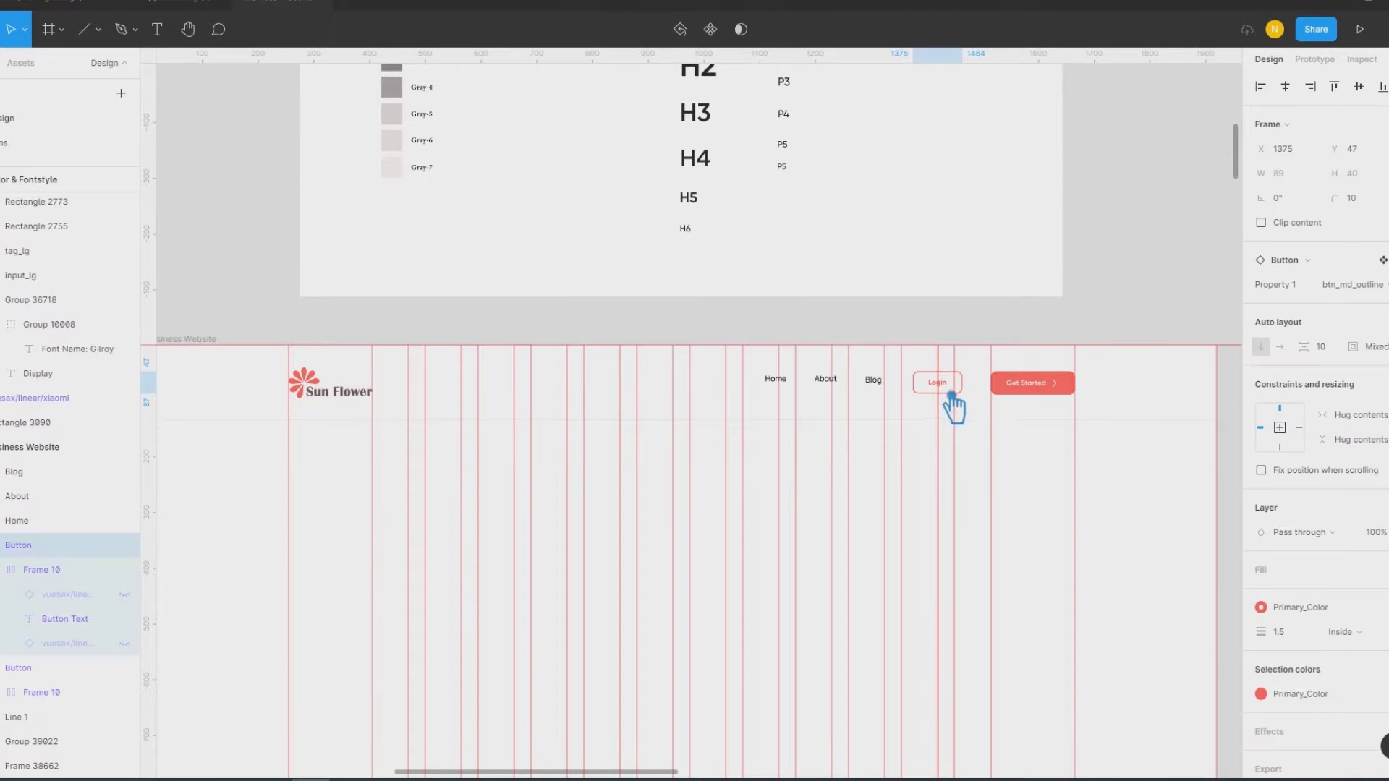
Step: Group the two buttons with a 40 gap and snap the group to the column edge
{"action": "left_click", "coordinate": [1049, 387], "text": "shift"}
{"action": "left_click", "coordinate": [1309, 255]}
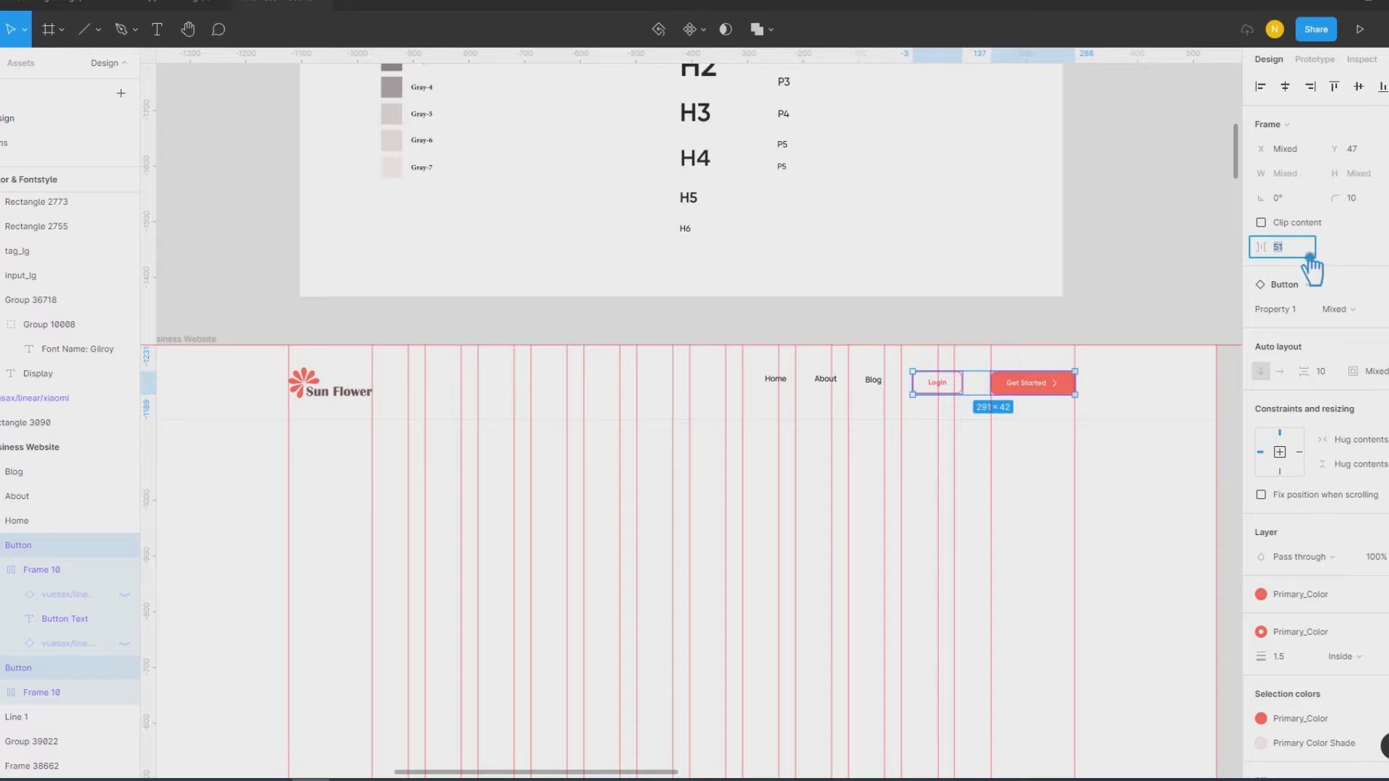
{"action": "type", "text": "0"}
{"action": "key", "text": "Return"}
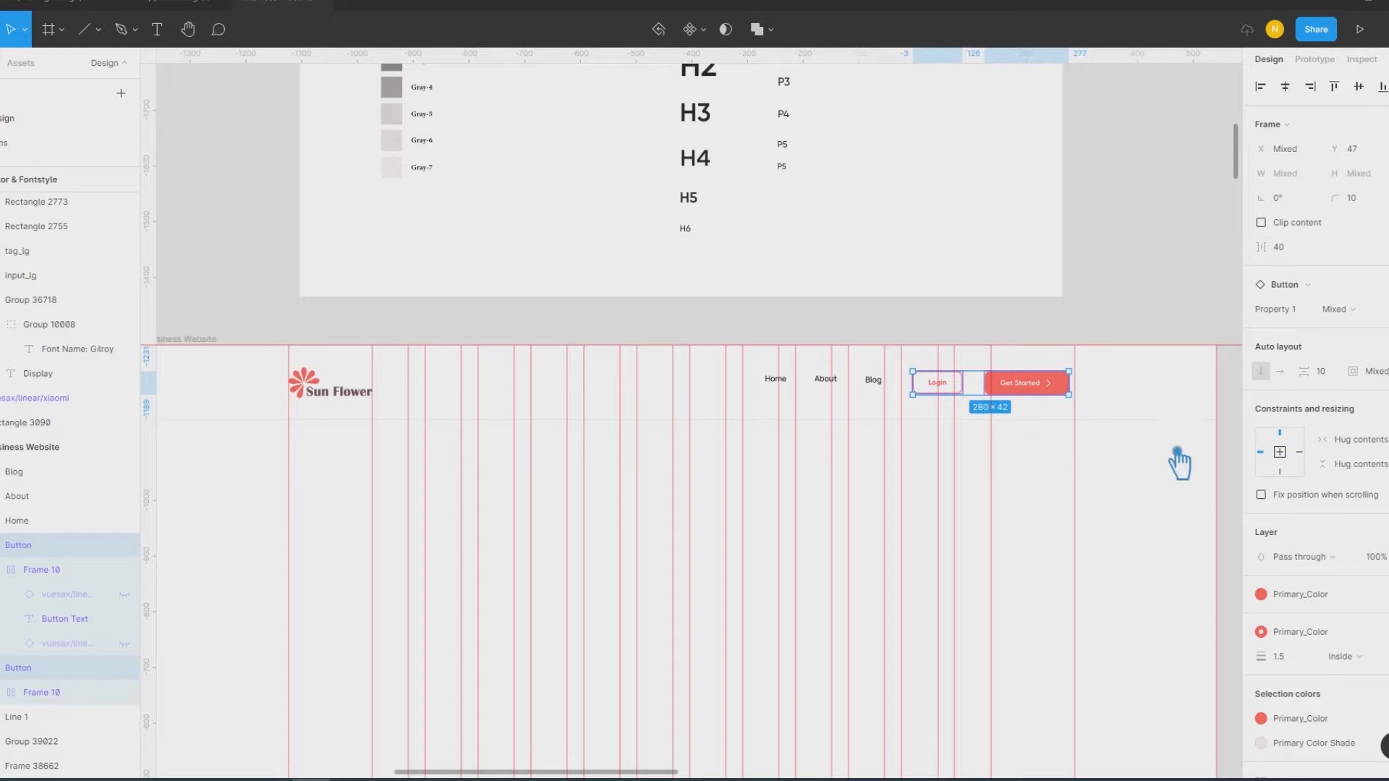
{"action": "key", "text": "ctrl+g"}
{"action": "left_click", "coordinate": [1136, 424]}
{"action": "left_click", "coordinate": [1039, 400]}
{"action": "left_click_drag", "start_coordinate": [1039, 400], "coordinate": [1044, 398]}
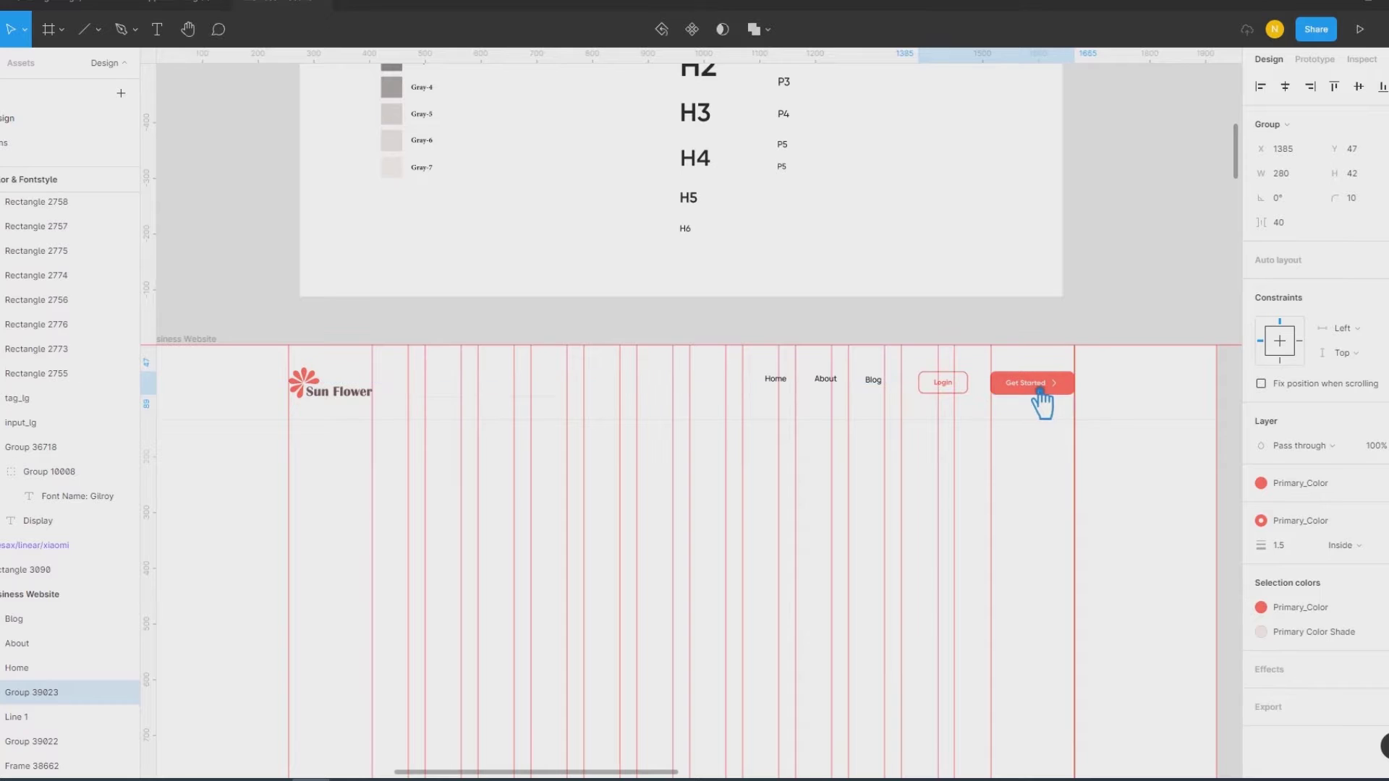
{"action": "left_click", "coordinate": [1147, 505]}
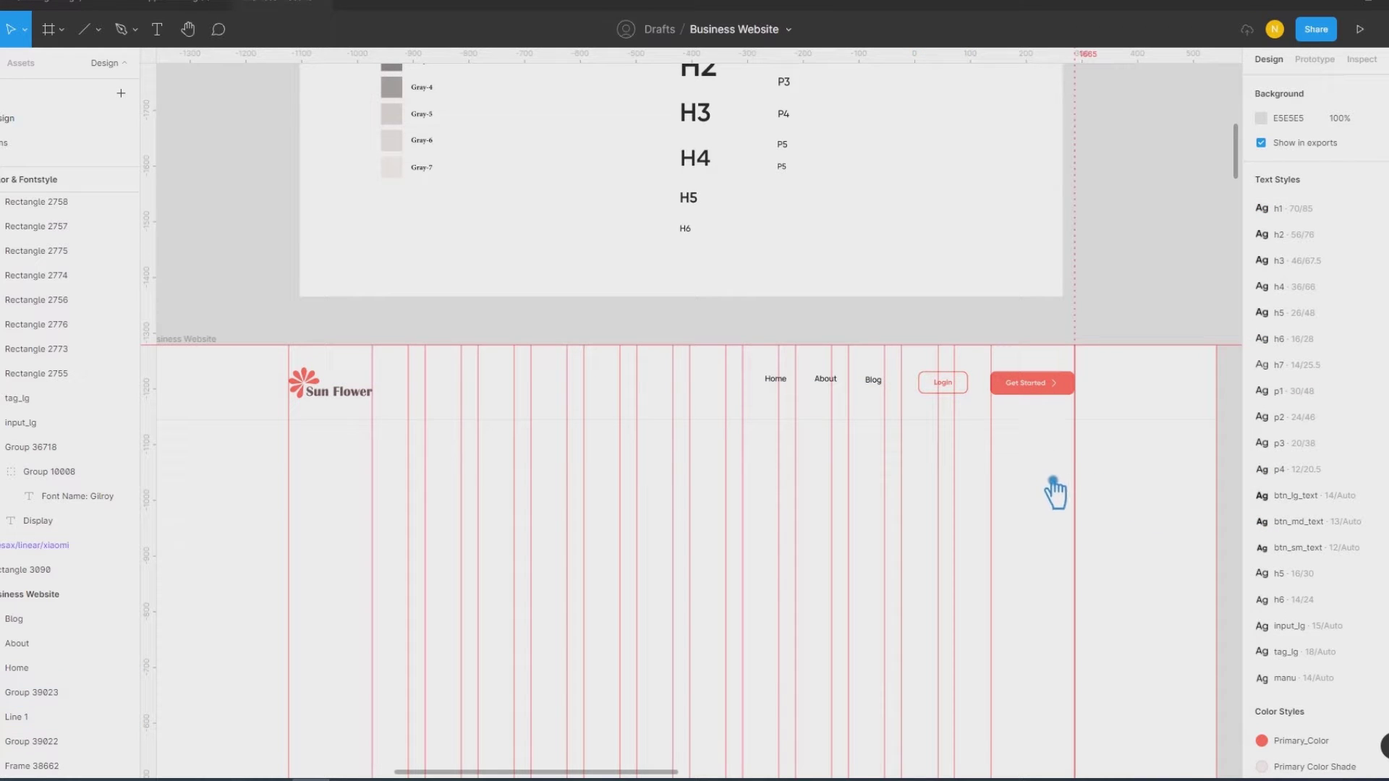
Step: Vertically centre the Sun Flower logo, Home, About, Blog and the button group
{"action": "left_click", "coordinate": [359, 395]}
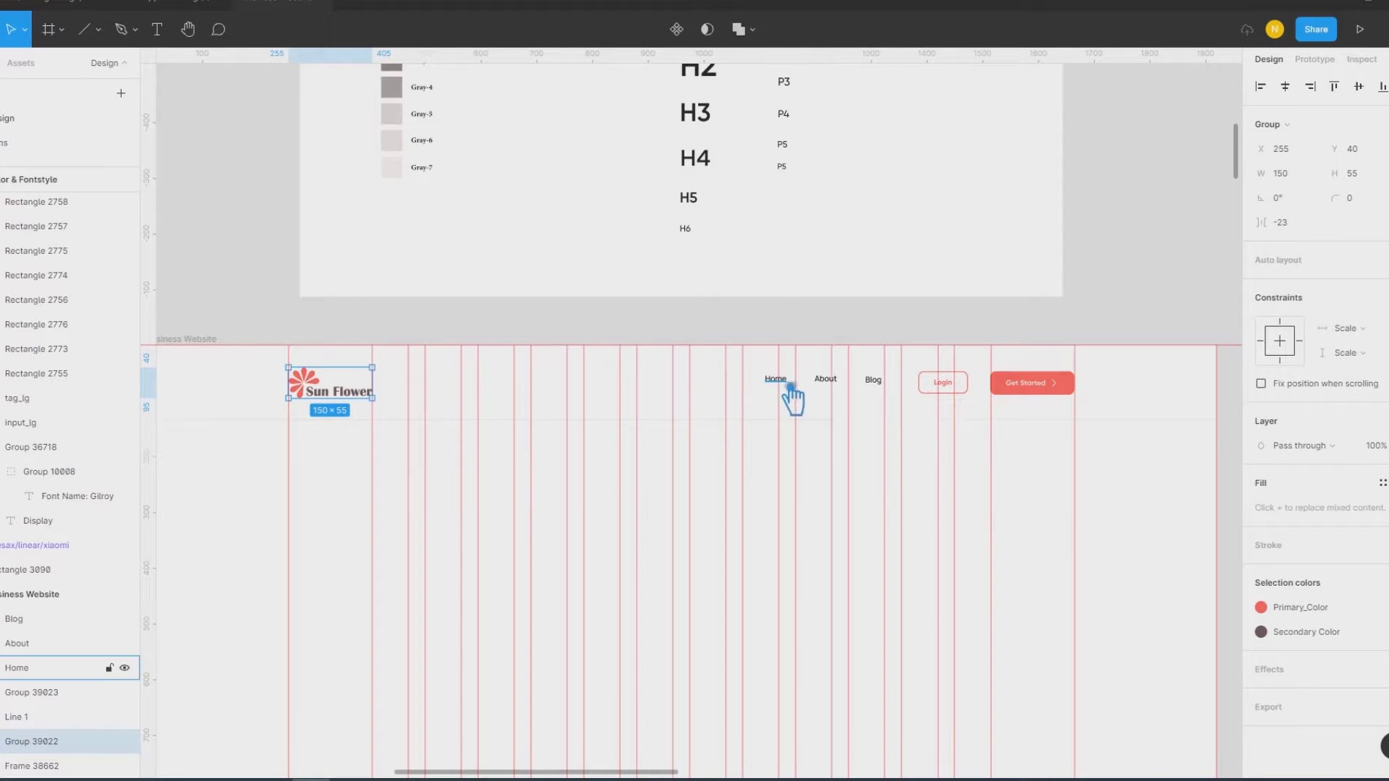
{"action": "key", "text": "shift+r"}
{"action": "left_click", "coordinate": [779, 381], "text": "shift"}
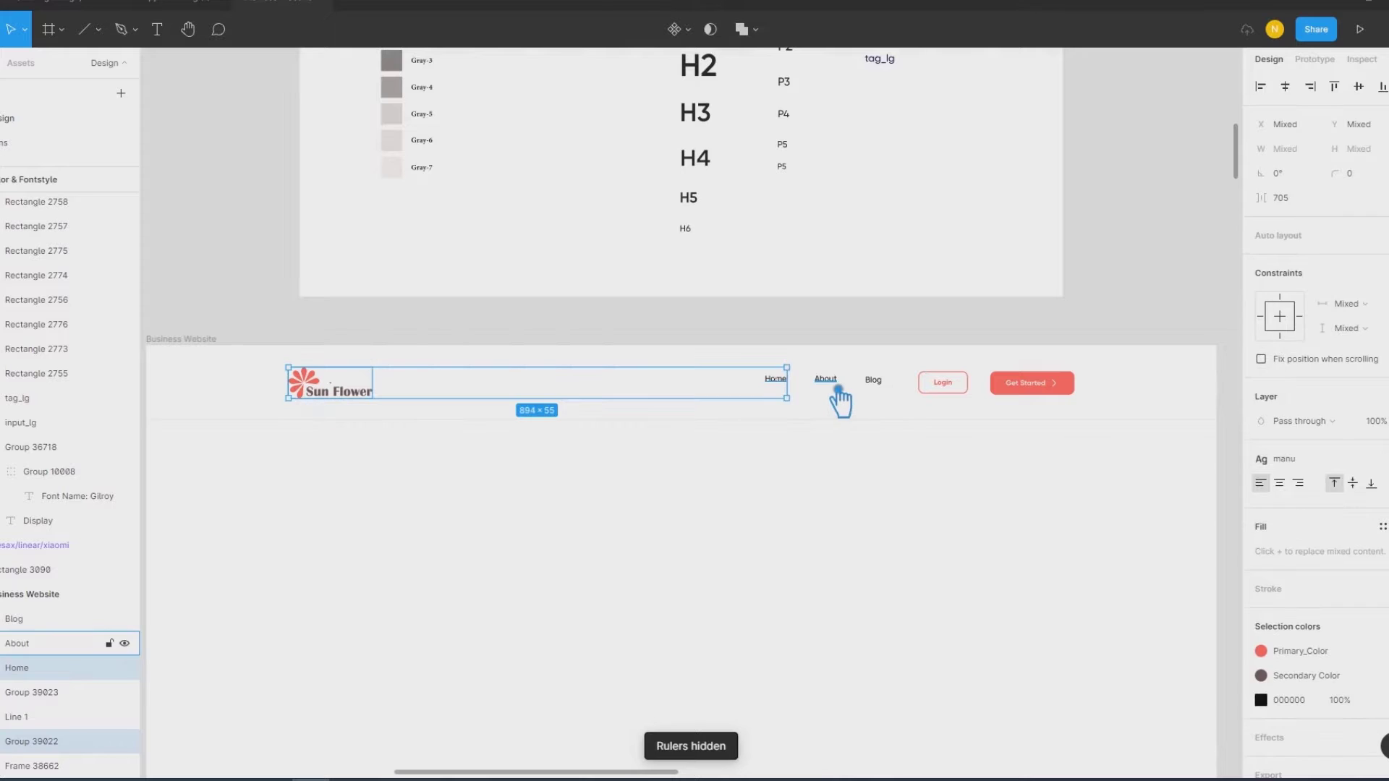
{"action": "left_click", "coordinate": [827, 381], "text": "shift"}
{"action": "left_click", "coordinate": [893, 389], "text": "shift"}
{"action": "left_click", "coordinate": [955, 390], "text": "shift"}
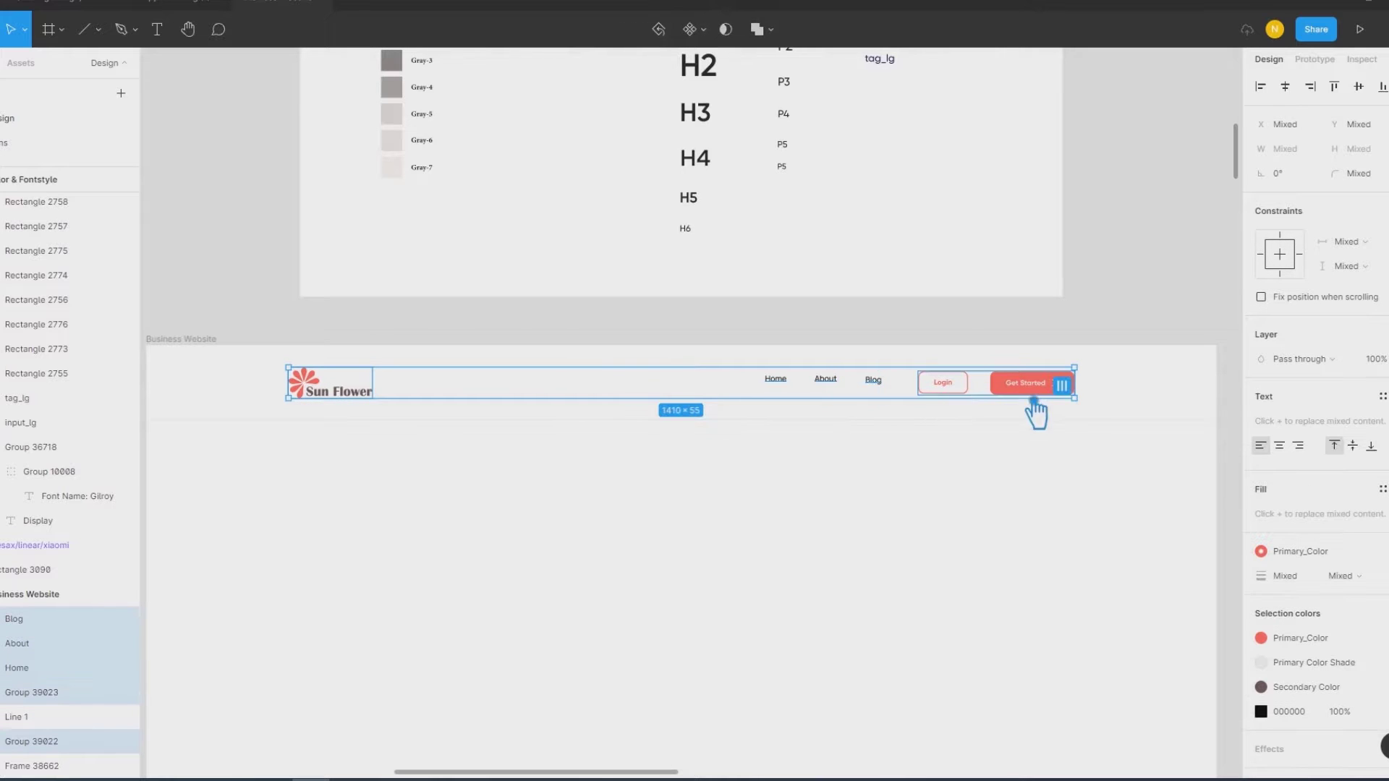
{"action": "left_click", "coordinate": [1359, 86]}
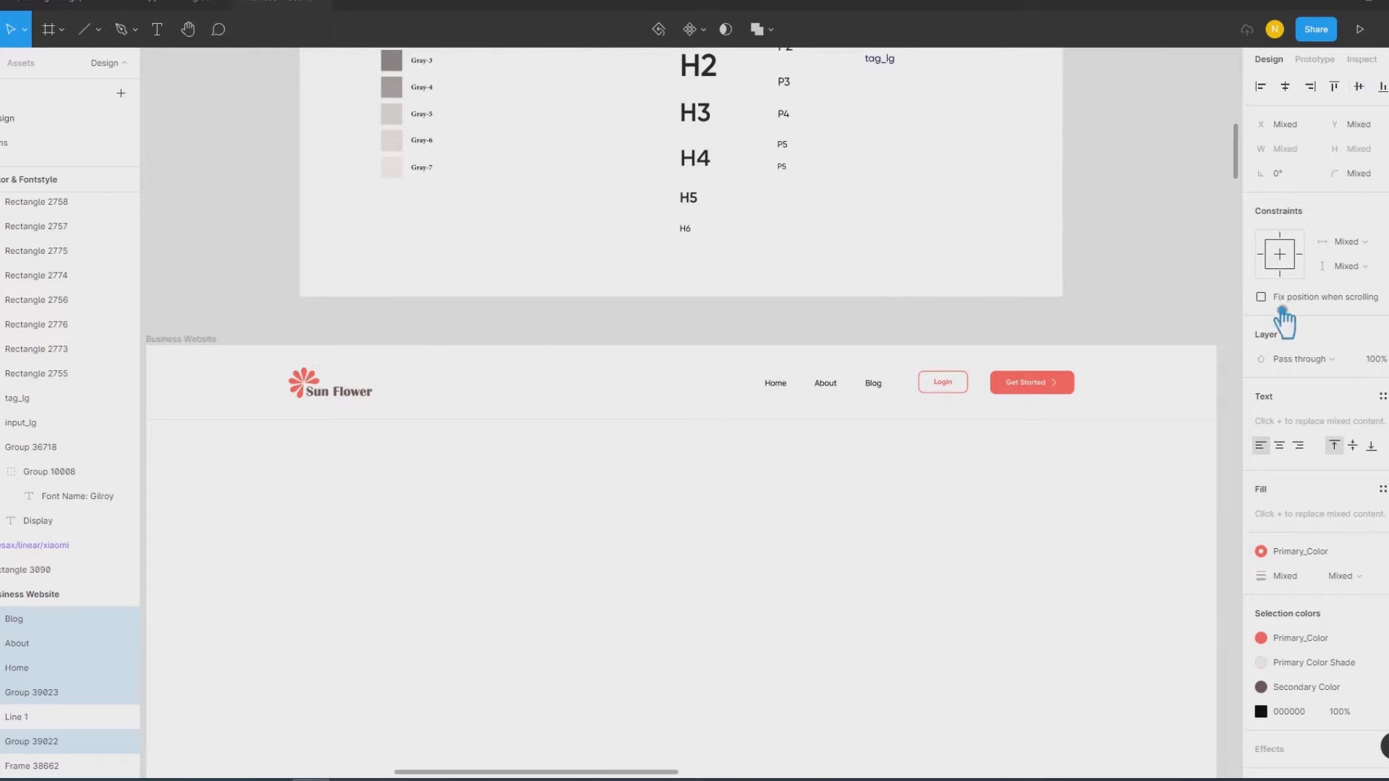
{"action": "left_click", "coordinate": [1100, 463]}
Step: Distribute the nav links and buttons horizontally with 50 spacing
{"action": "left_click_drag", "start_coordinate": [1131, 382], "coordinate": [791, 370]}
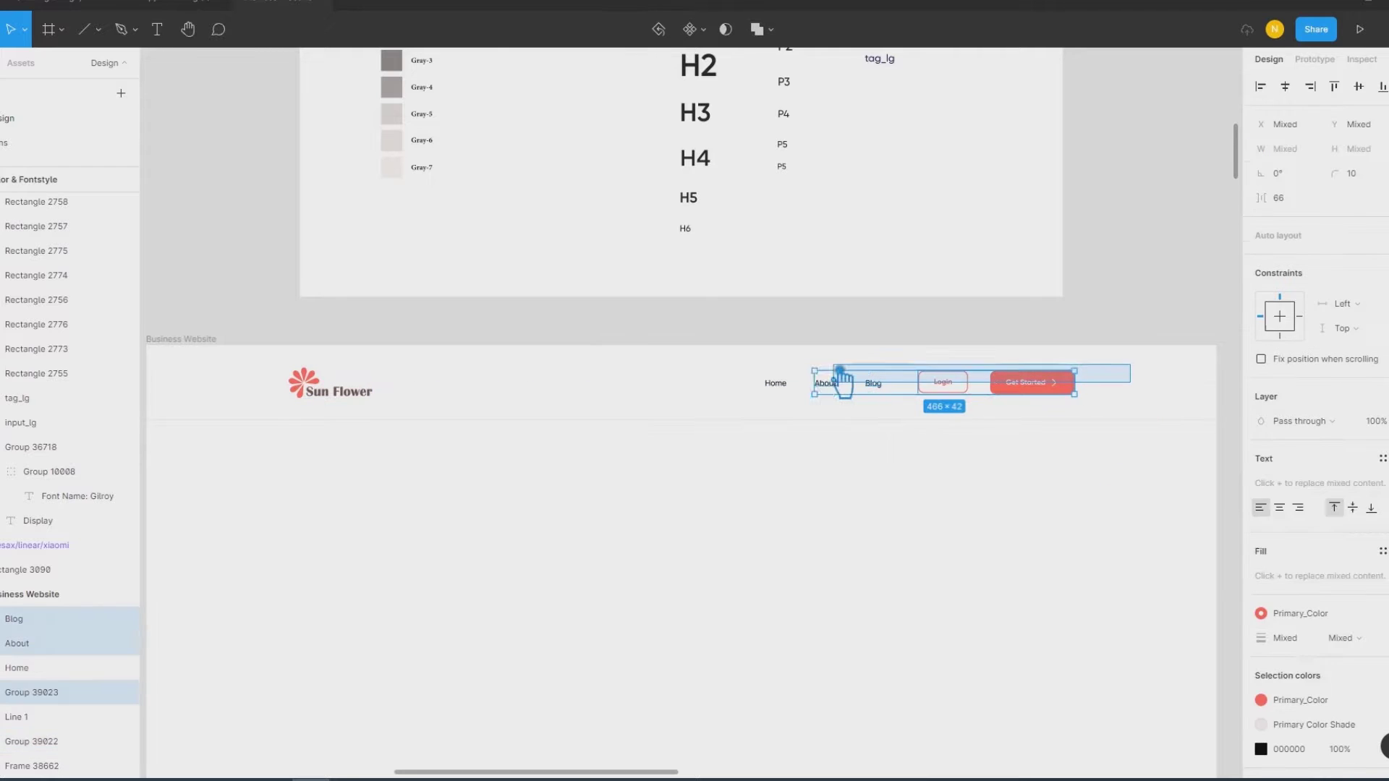
{"action": "left_click", "coordinate": [1382, 87]}
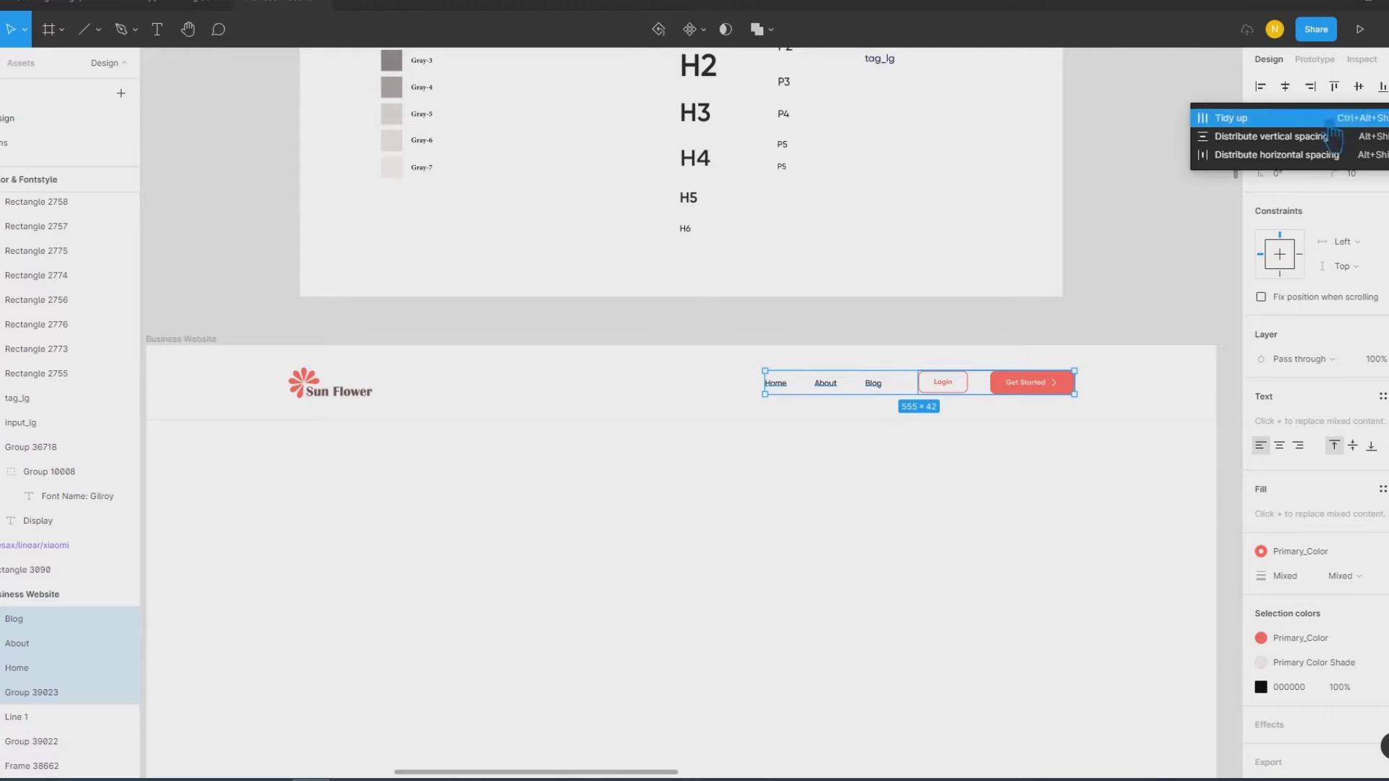
{"action": "left_click", "coordinate": [1277, 154]}
{"action": "left_click", "coordinate": [1279, 197]}
{"action": "type", "text": "55"}
{"action": "key", "text": "Return"}
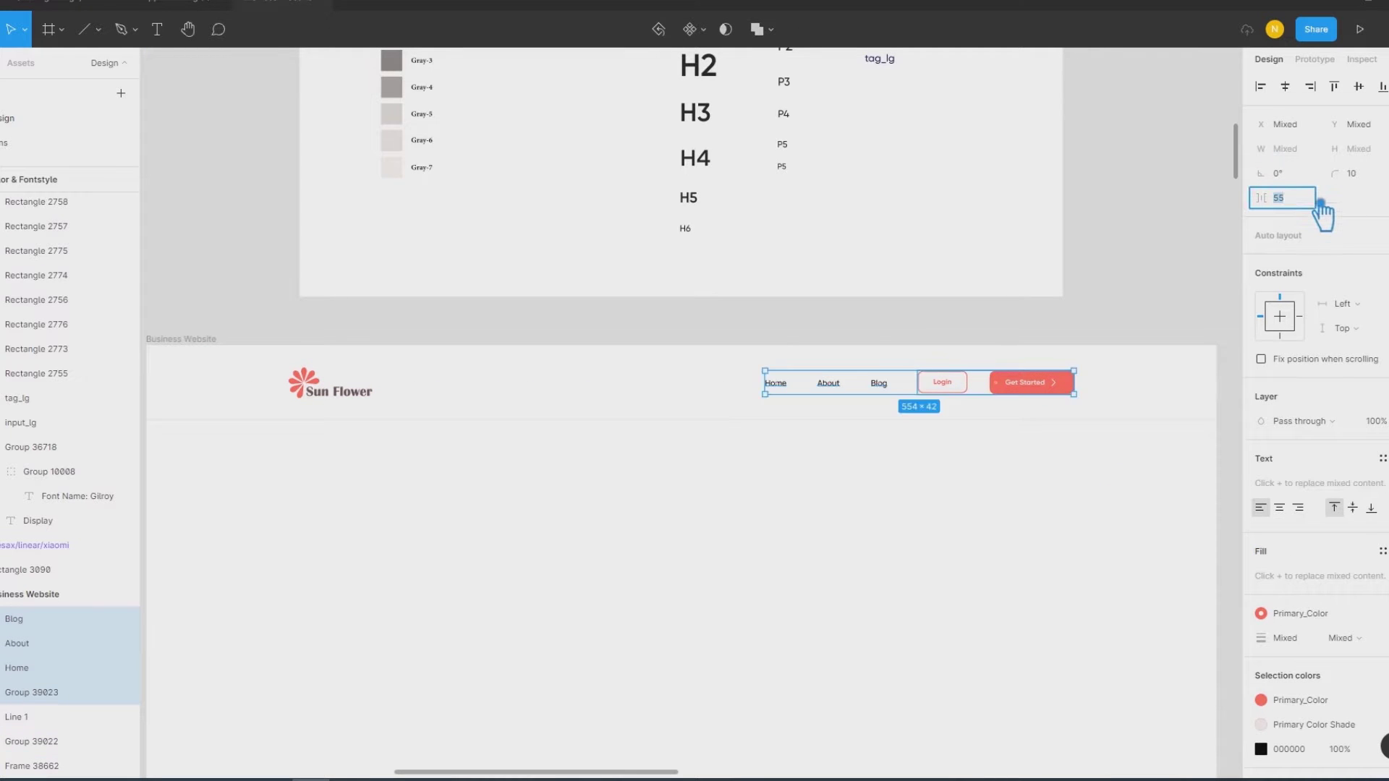
{"action": "type", "text": "50"}
{"action": "key", "text": "Return"}
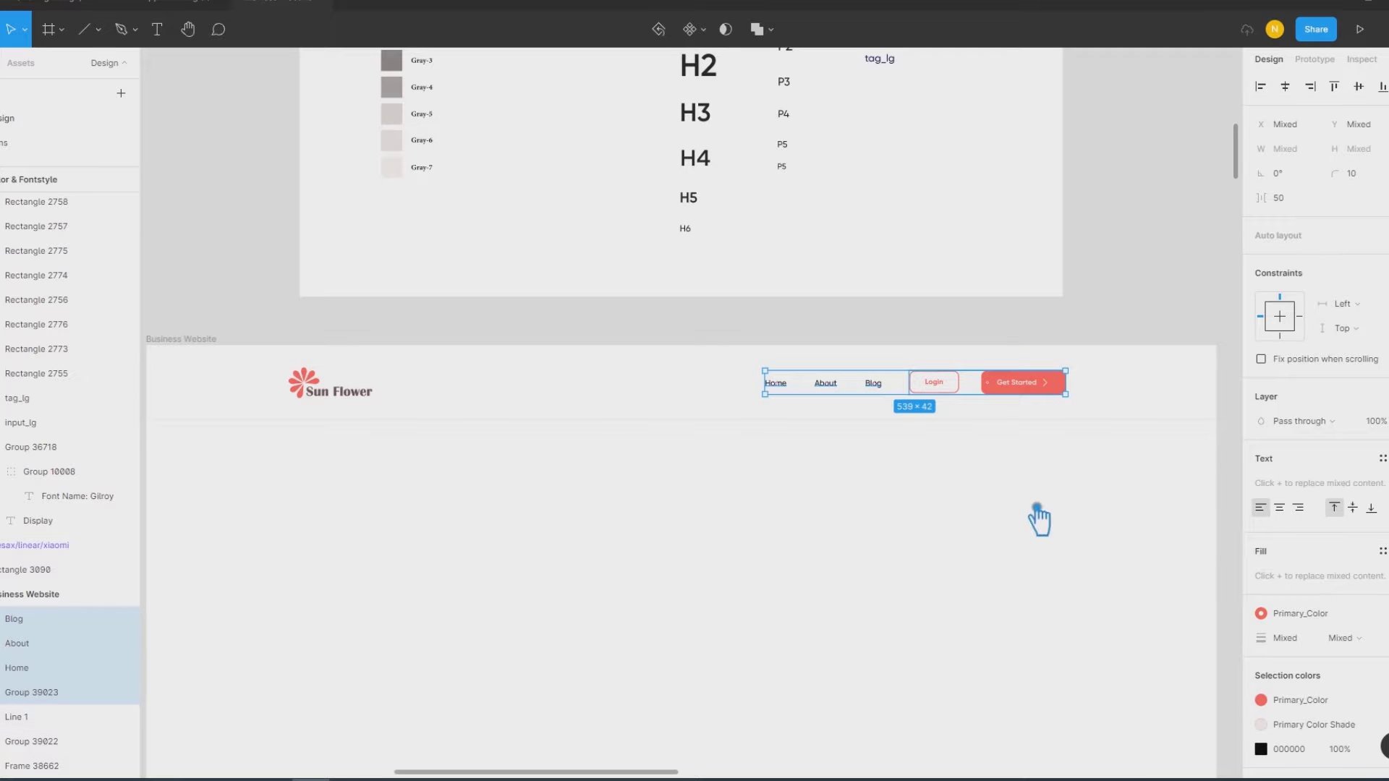
Step: Show the rulers and layout grid, then nudge the nav group onto the grid column
{"action": "key", "text": "Escape"}
{"action": "key", "text": "Escape"}
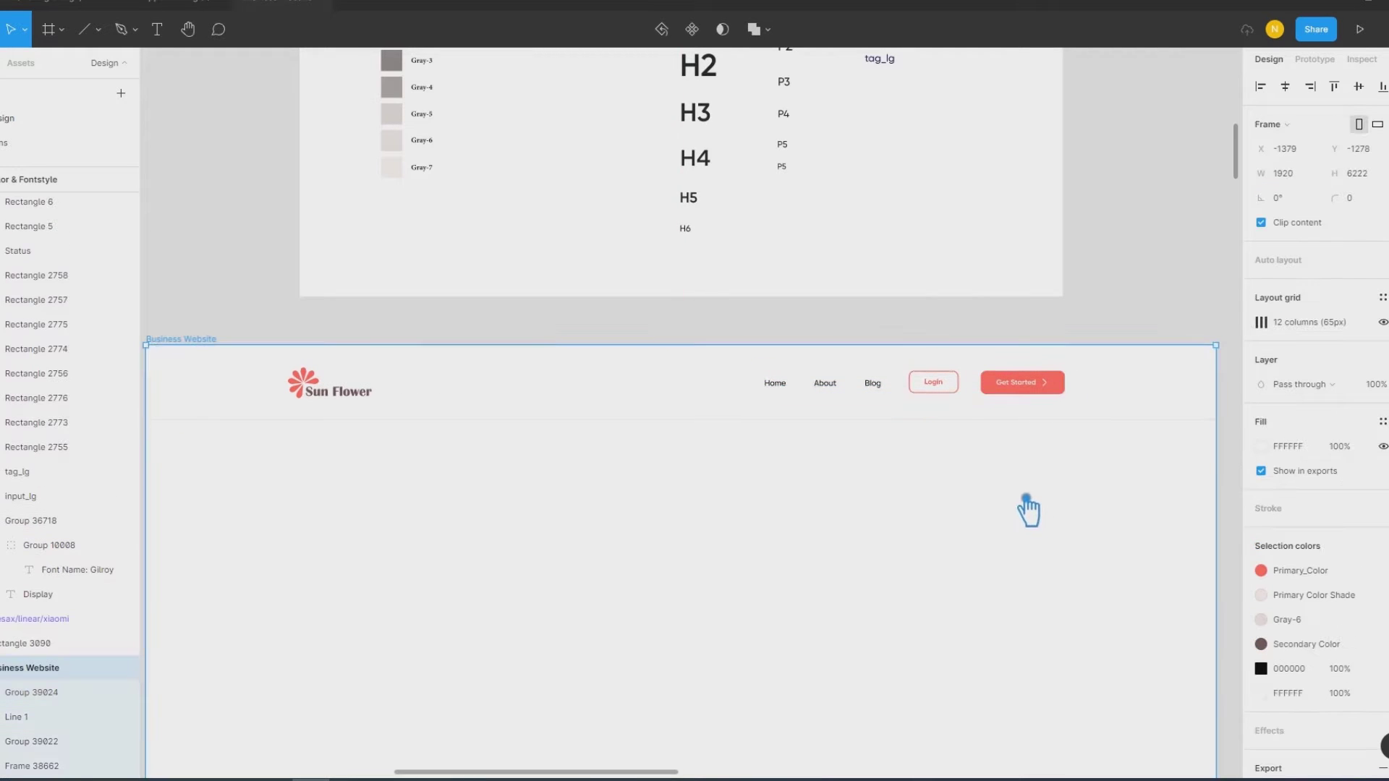
{"action": "key", "text": "ctrl+g"}
{"action": "key", "text": "shift+r"}
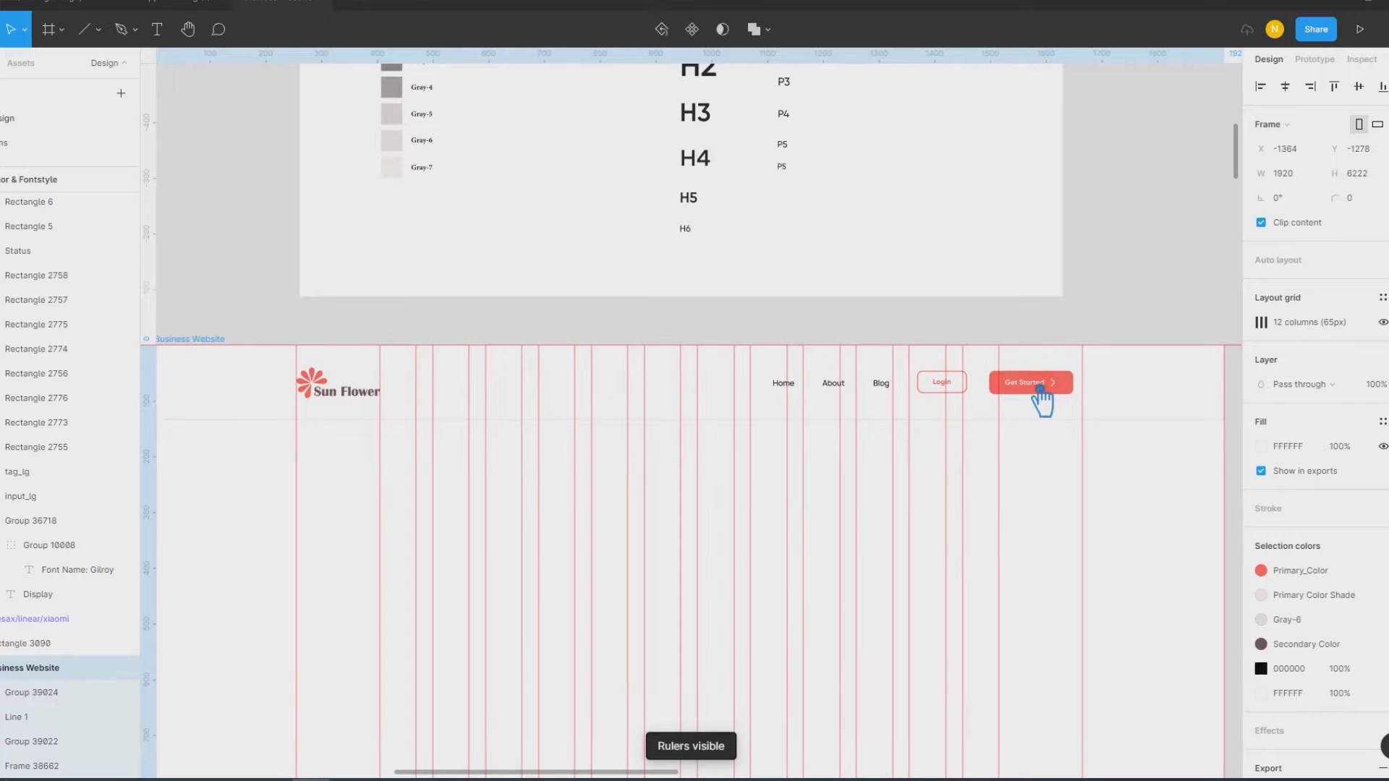
{"action": "left_click", "coordinate": [1083, 340]}
{"action": "left_click_drag", "start_coordinate": [1030, 398], "coordinate": [1041, 397]}
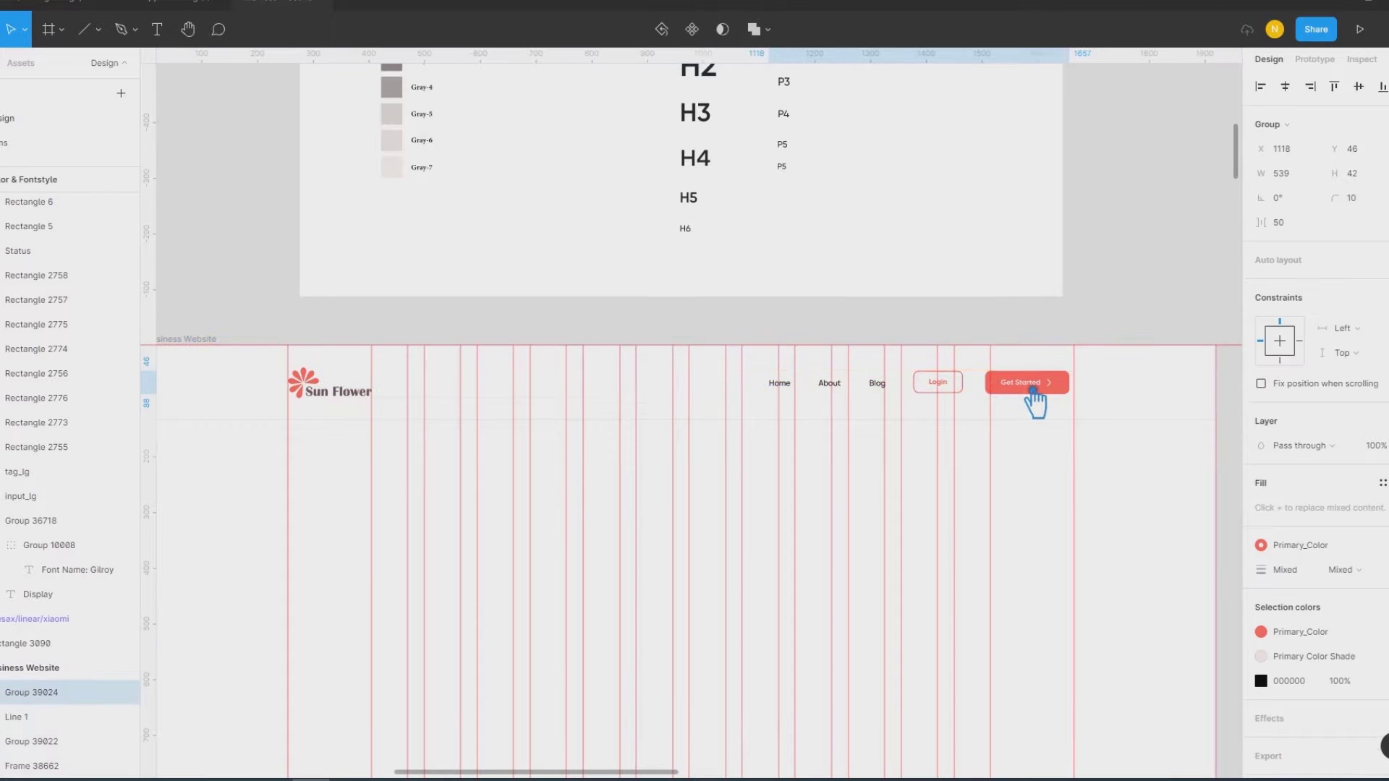
{"action": "left_click", "coordinate": [1141, 321]}
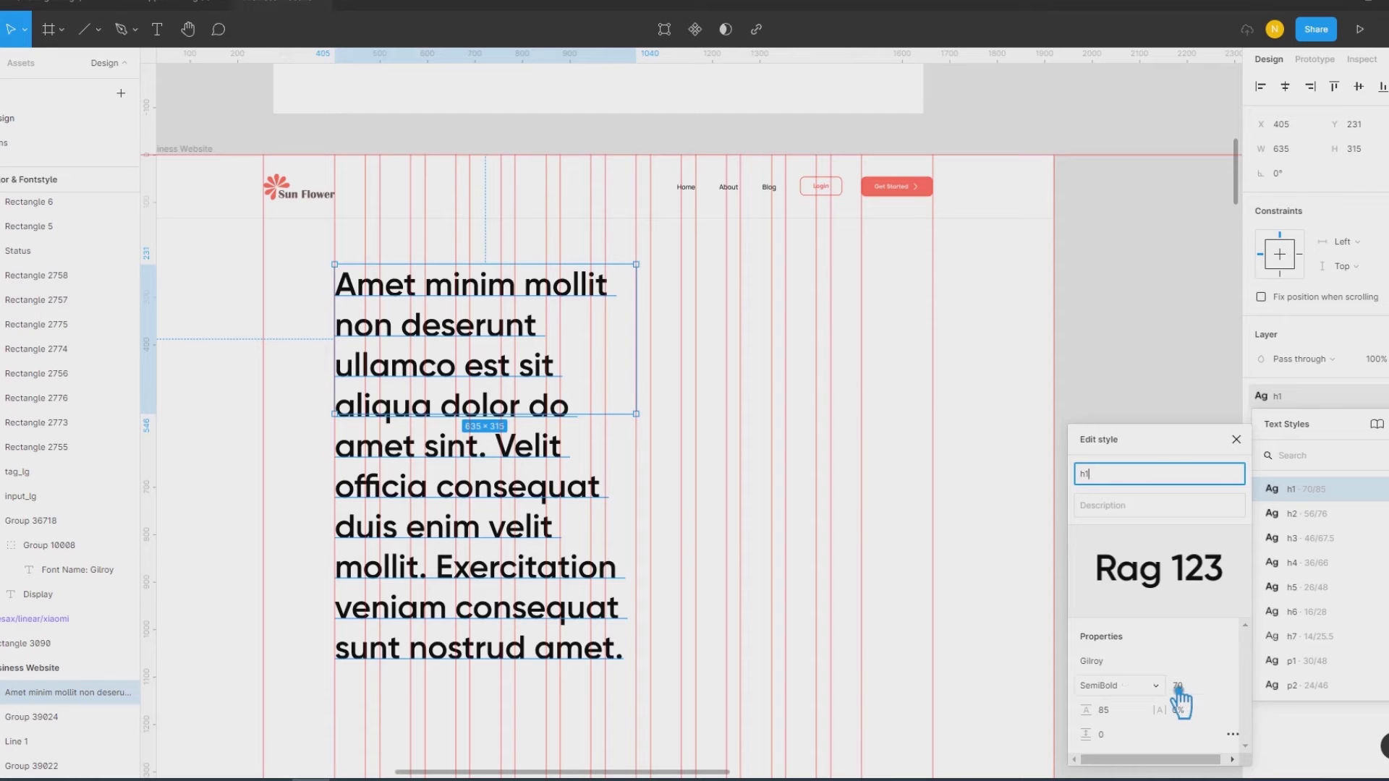
Step: Make the h1 text style Bold, starting from a font size of 53
{"action": "left_click", "coordinate": [1180, 686]}
{"action": "type", "text": "53"}
{"action": "key", "text": "Return"}
{"action": "left_click_drag", "start_coordinate": [1142, 688], "coordinate": [1137, 692]}
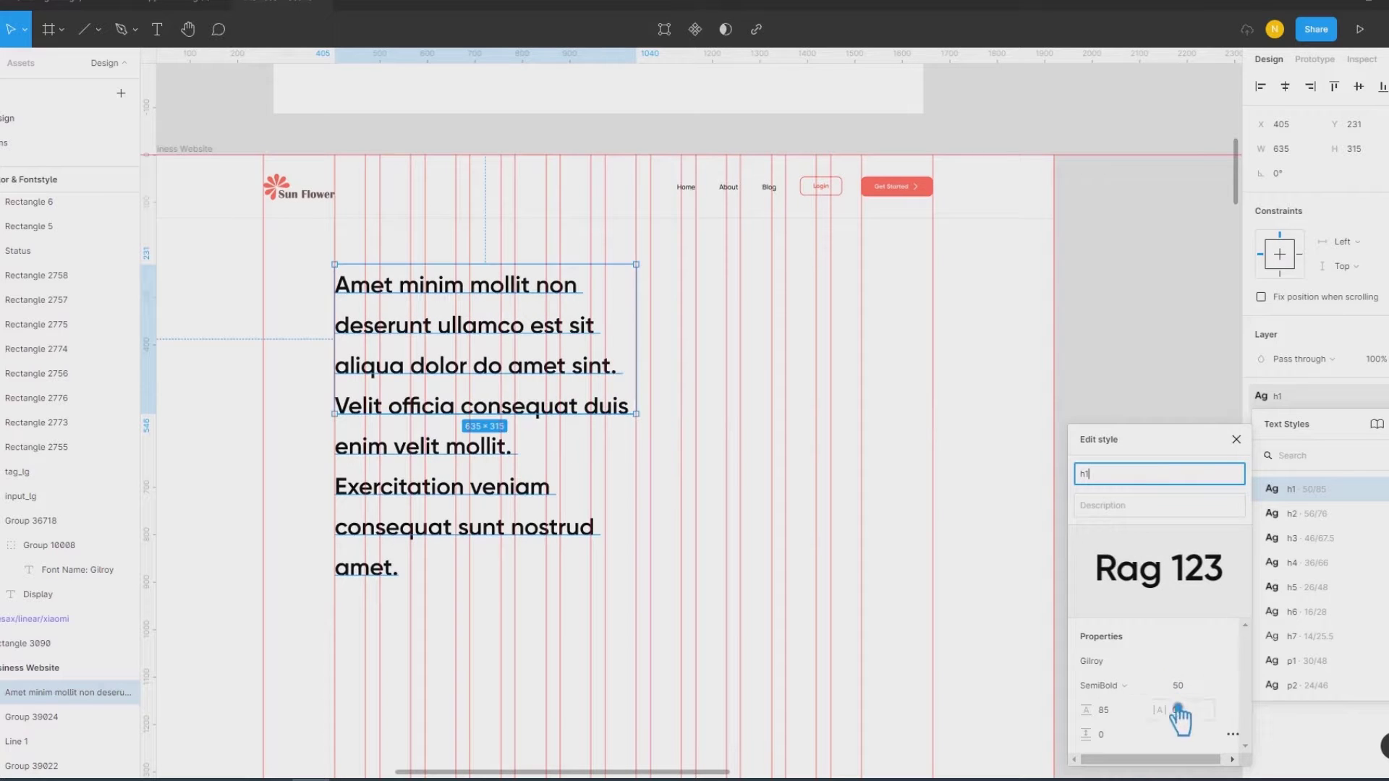
{"action": "left_click", "coordinate": [1129, 686]}
{"action": "left_click", "coordinate": [1142, 706]}
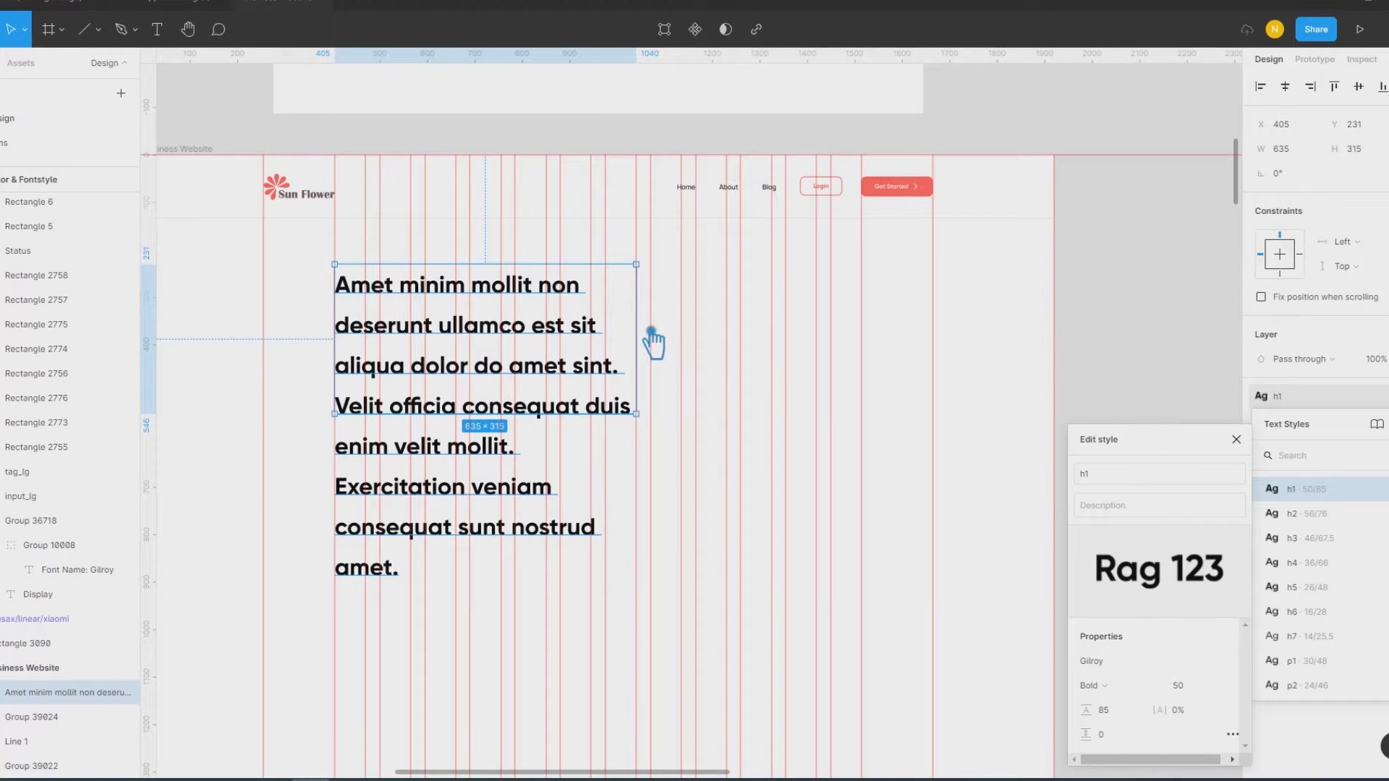
Step: Widen the headline text box to 730 and set the h1 font size to 60
{"action": "left_click_drag", "start_coordinate": [654, 334], "coordinate": [662, 335]}
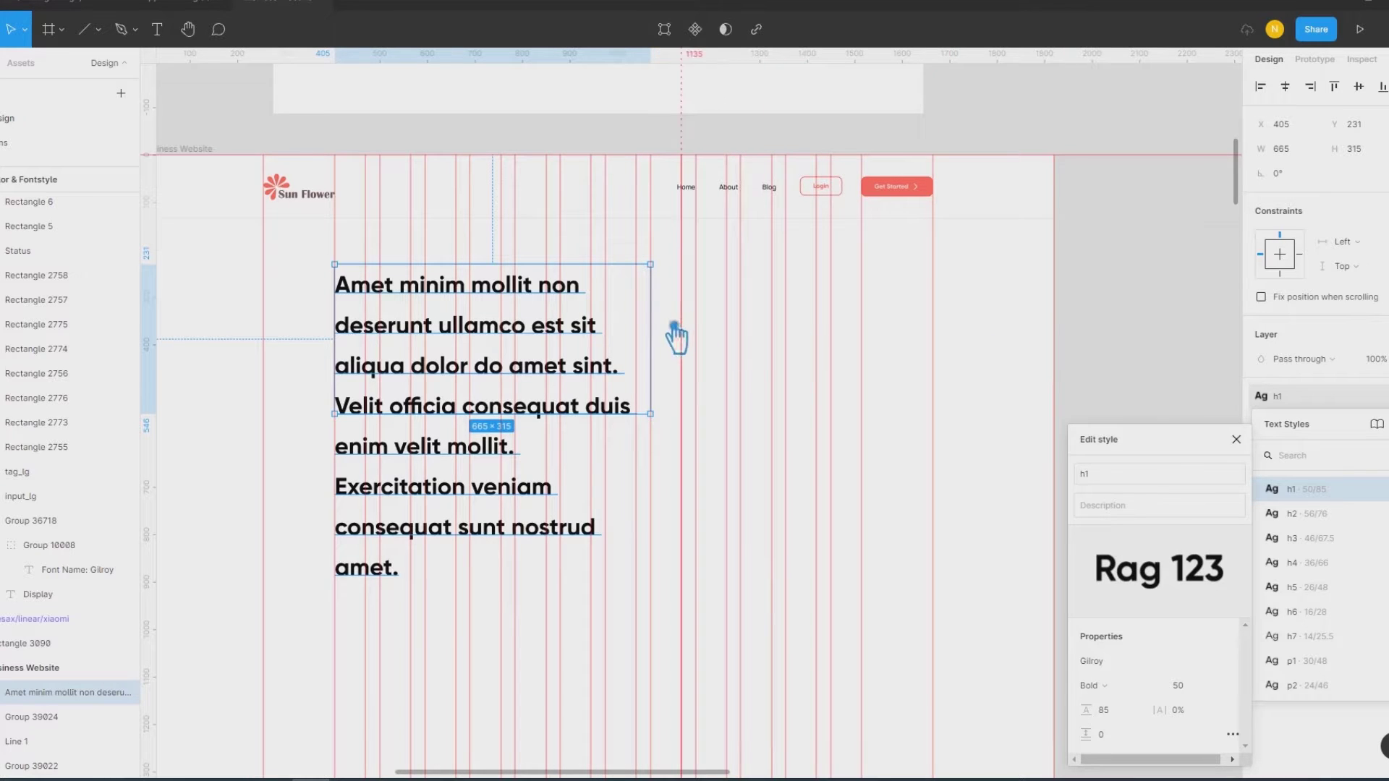
{"action": "left_click_drag", "start_coordinate": [663, 334], "coordinate": [701, 334]}
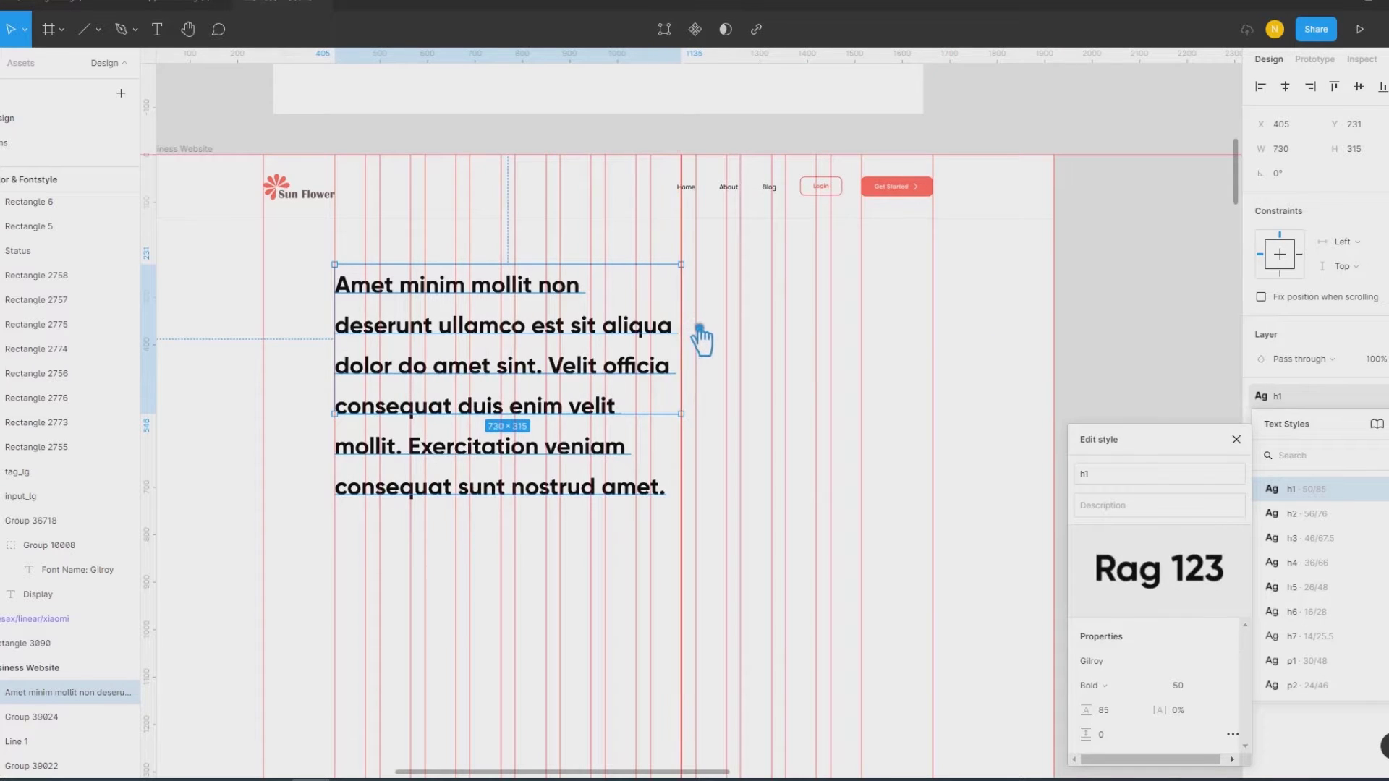
{"action": "left_click_drag", "start_coordinate": [700, 334], "coordinate": [696, 335]}
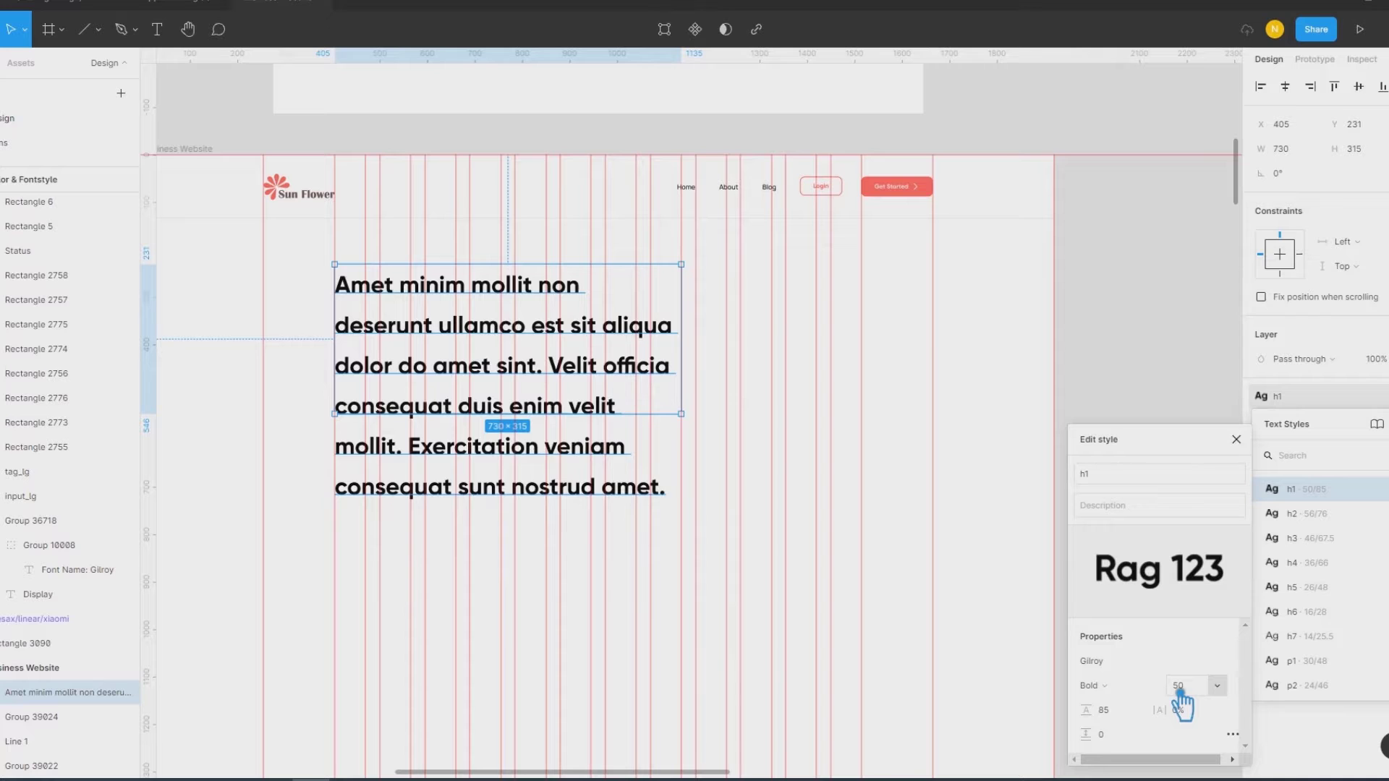
{"action": "left_click", "coordinate": [1203, 691]}
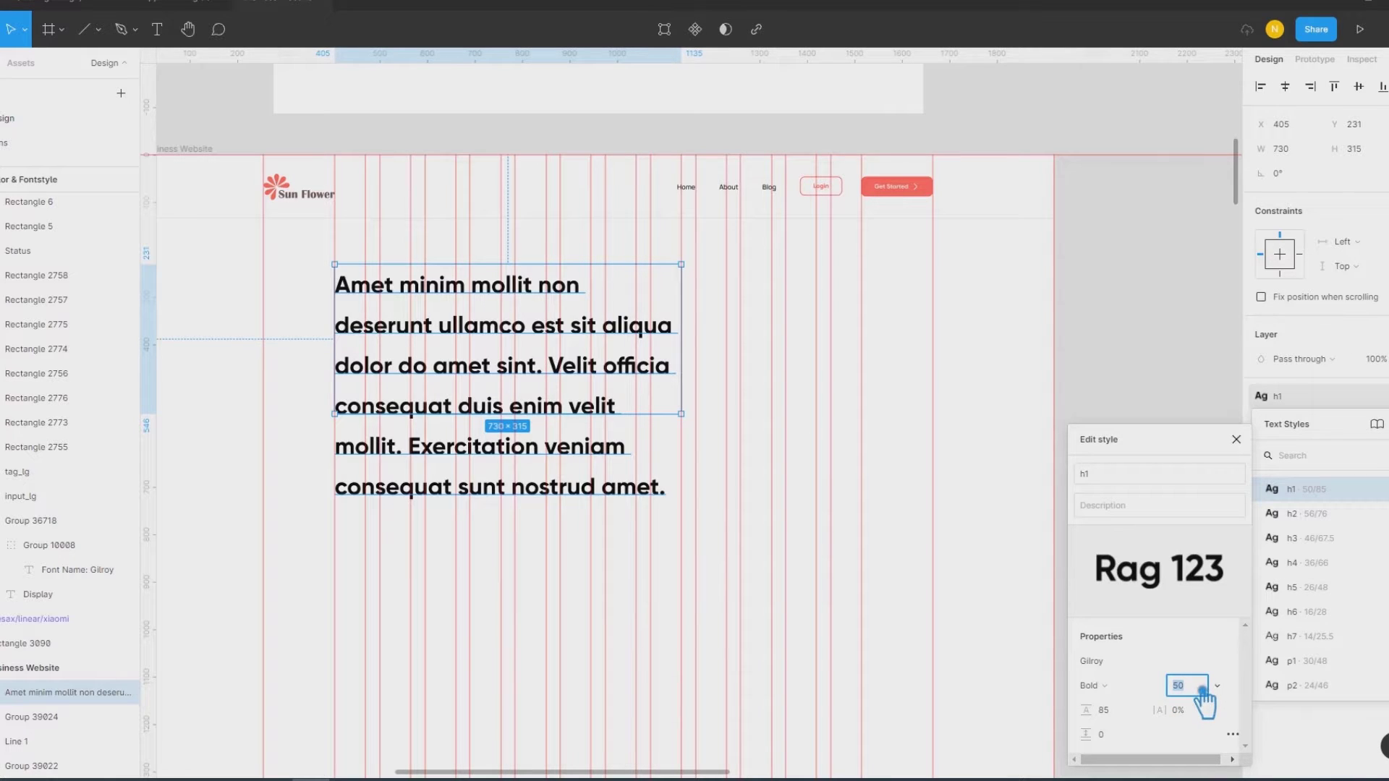
{"action": "type", "text": "60"}
{"action": "key", "text": "Return"}
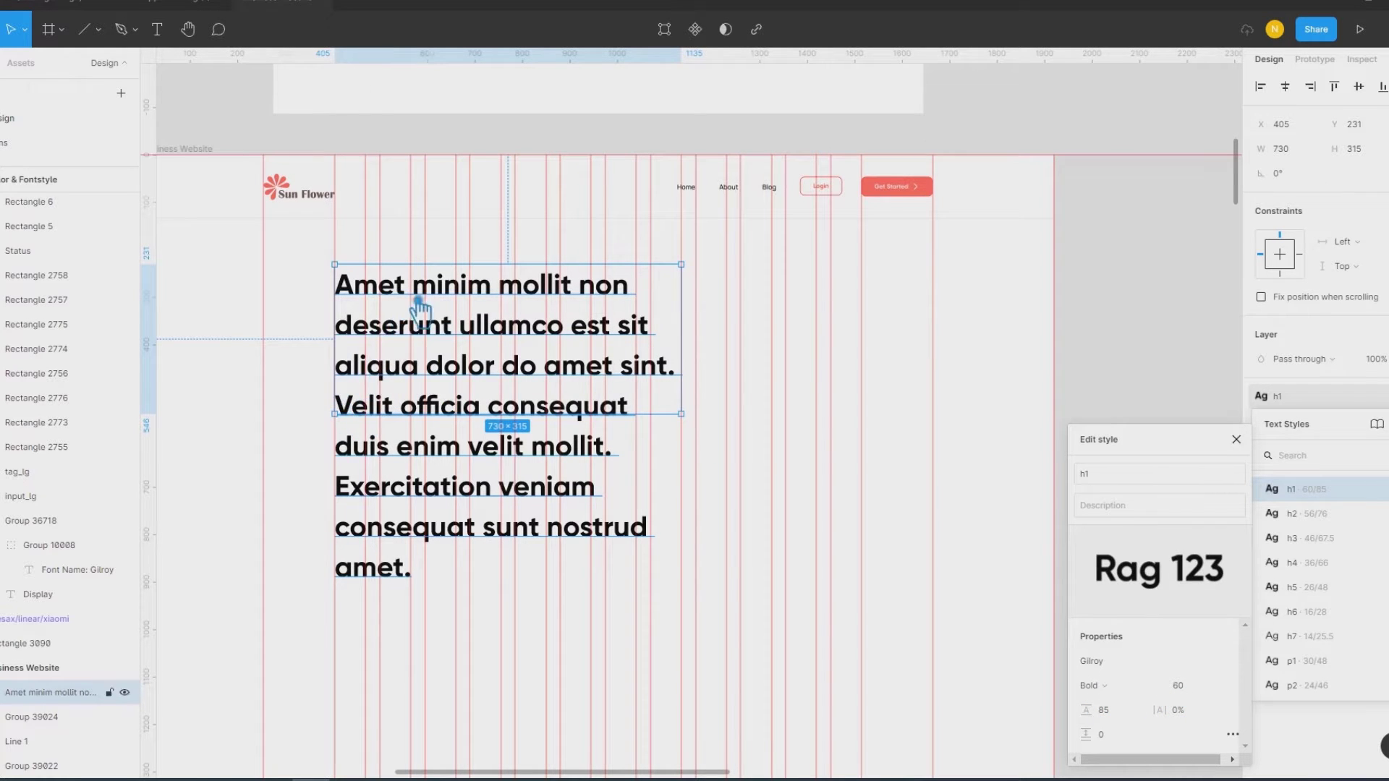
{"action": "left_click", "coordinate": [458, 297]}
{"action": "key", "text": "shift+r"}
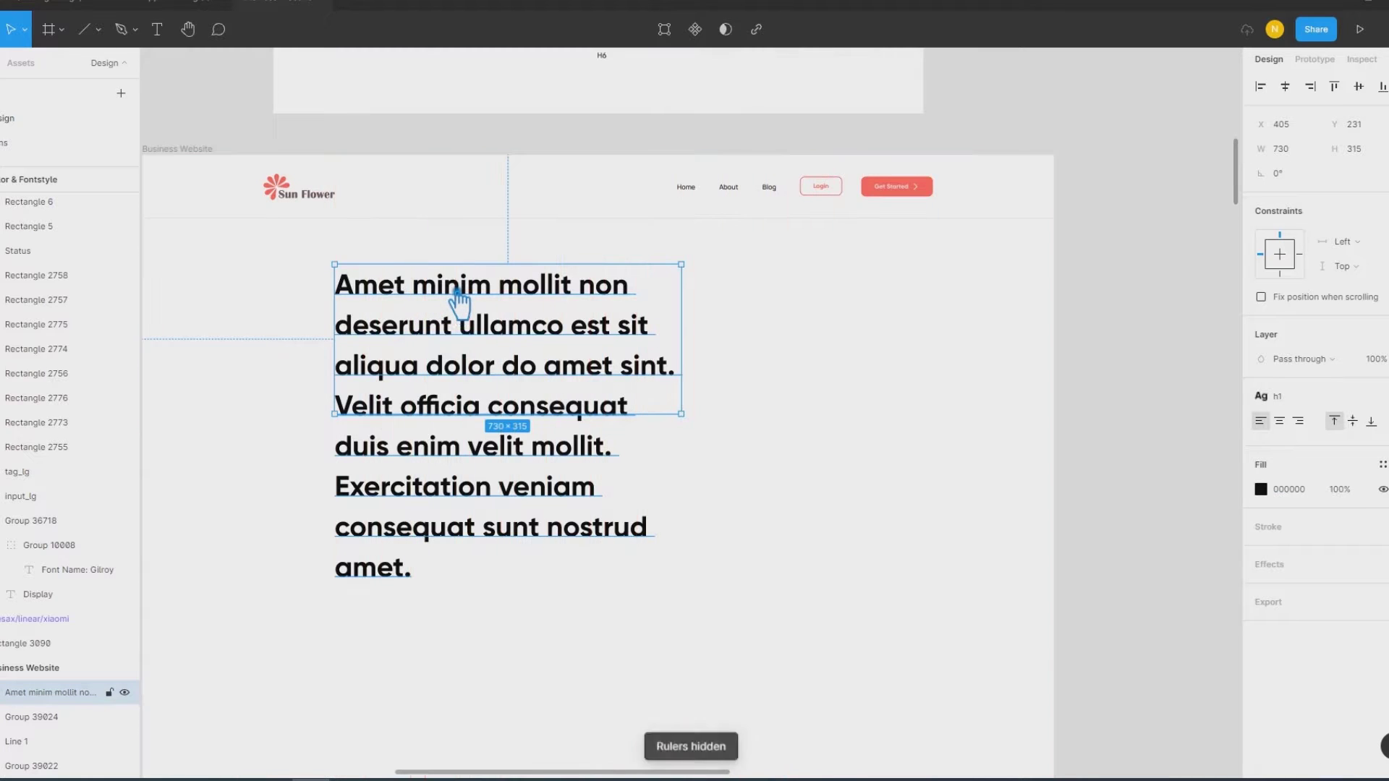
Step: Replace the headline's opening 'Amet m' with a capital 'M'
{"action": "double_click", "coordinate": [454, 290]}
{"action": "left_click", "coordinate": [448, 288]}
{"action": "left_click_drag", "start_coordinate": [448, 289], "coordinate": [301, 297]}
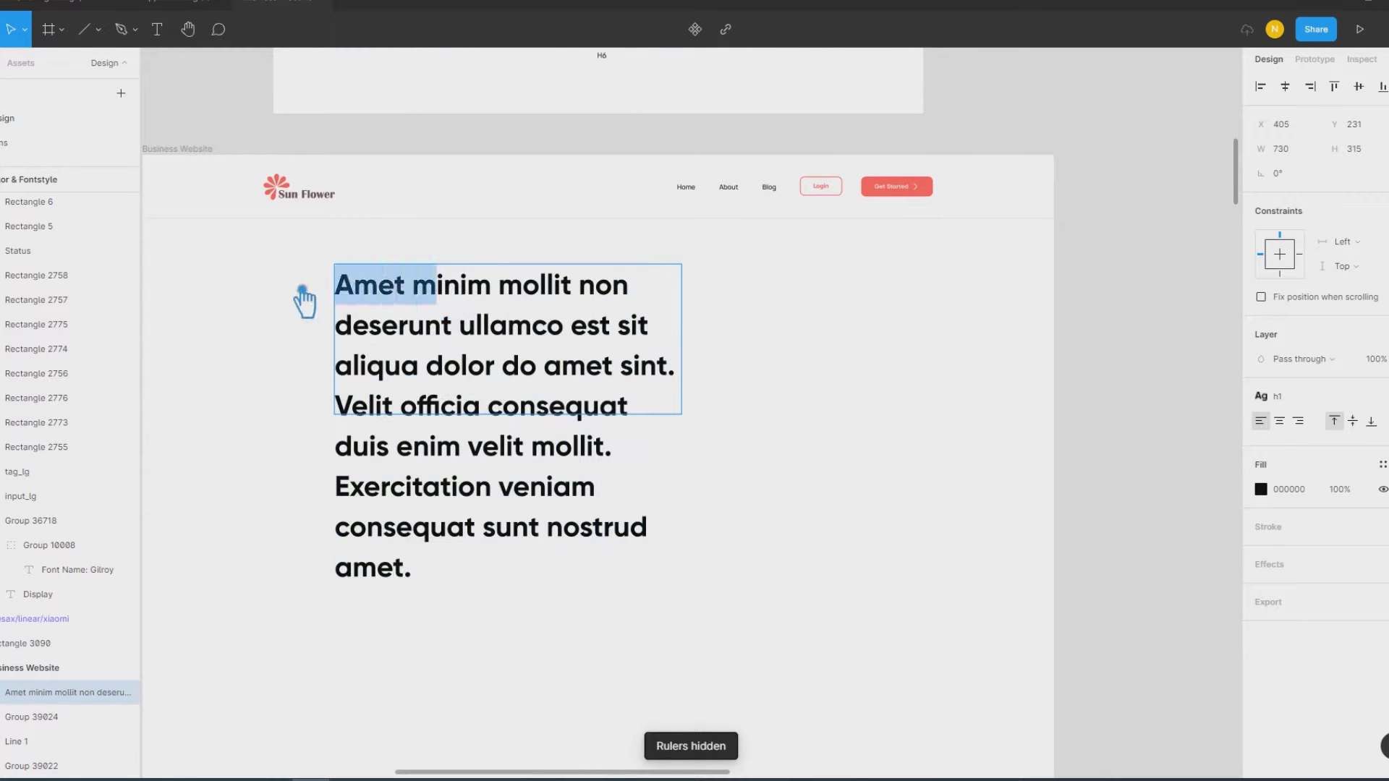
{"action": "type", "text": "M"}
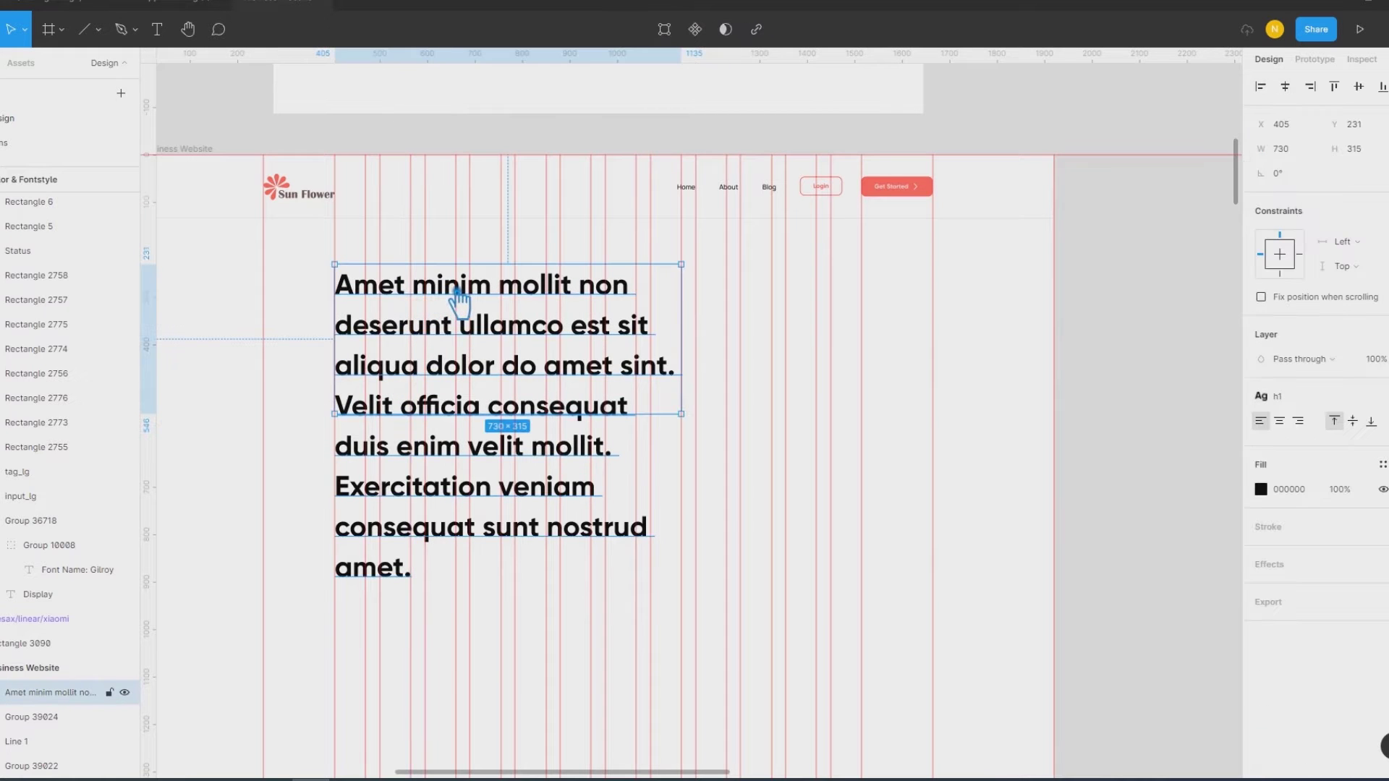
{"action": "key", "text": "shift+r"}
{"action": "double_click", "coordinate": [447, 291]}
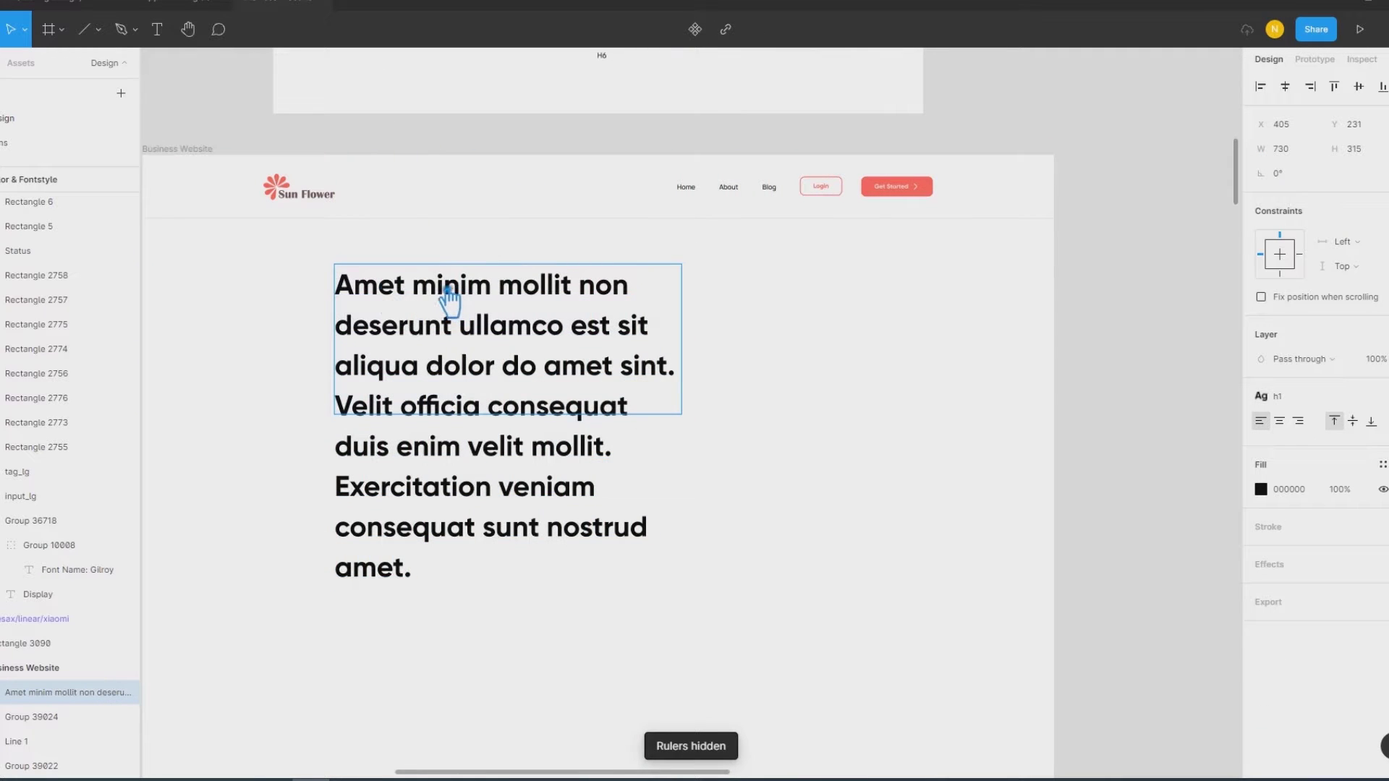
{"action": "left_click_drag", "start_coordinate": [446, 291], "coordinate": [307, 299]}
{"action": "type", "text": "M"}
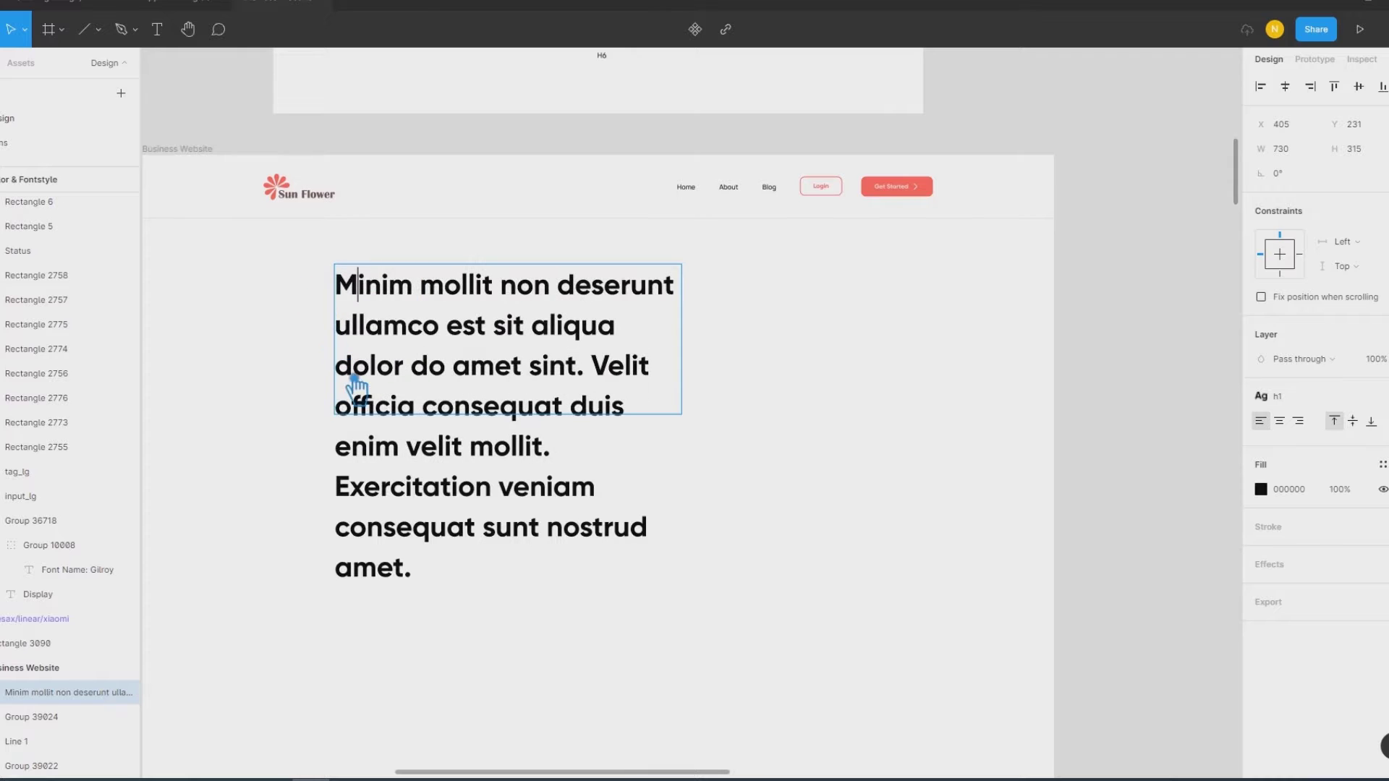
Step: Delete the headline's extra sentences so it ends 'dolor do amet sint.', then show the grid
{"action": "left_click_drag", "start_coordinate": [589, 366], "coordinate": [745, 621]}
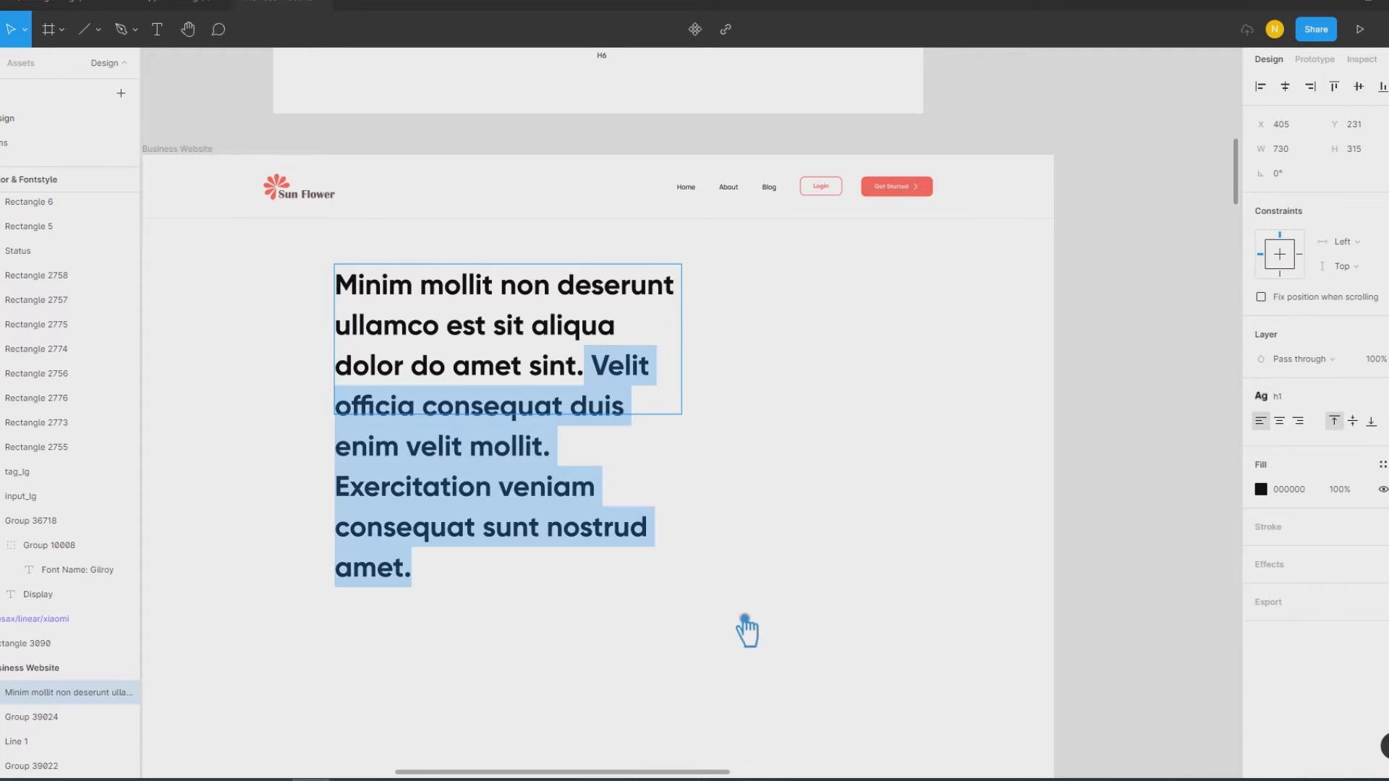
{"action": "key", "text": "BackSpace"}
{"action": "key", "text": "Escape"}
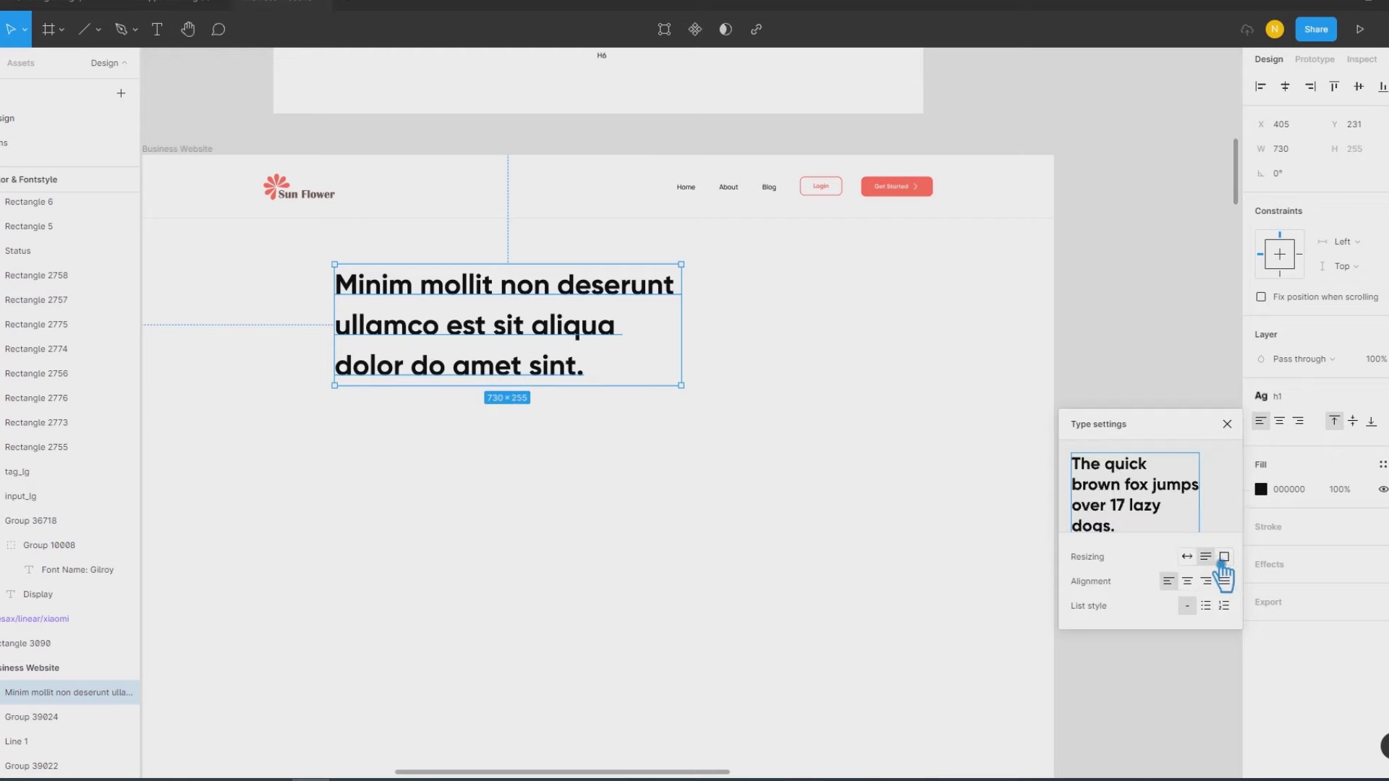
{"action": "left_click", "coordinate": [1186, 353]}
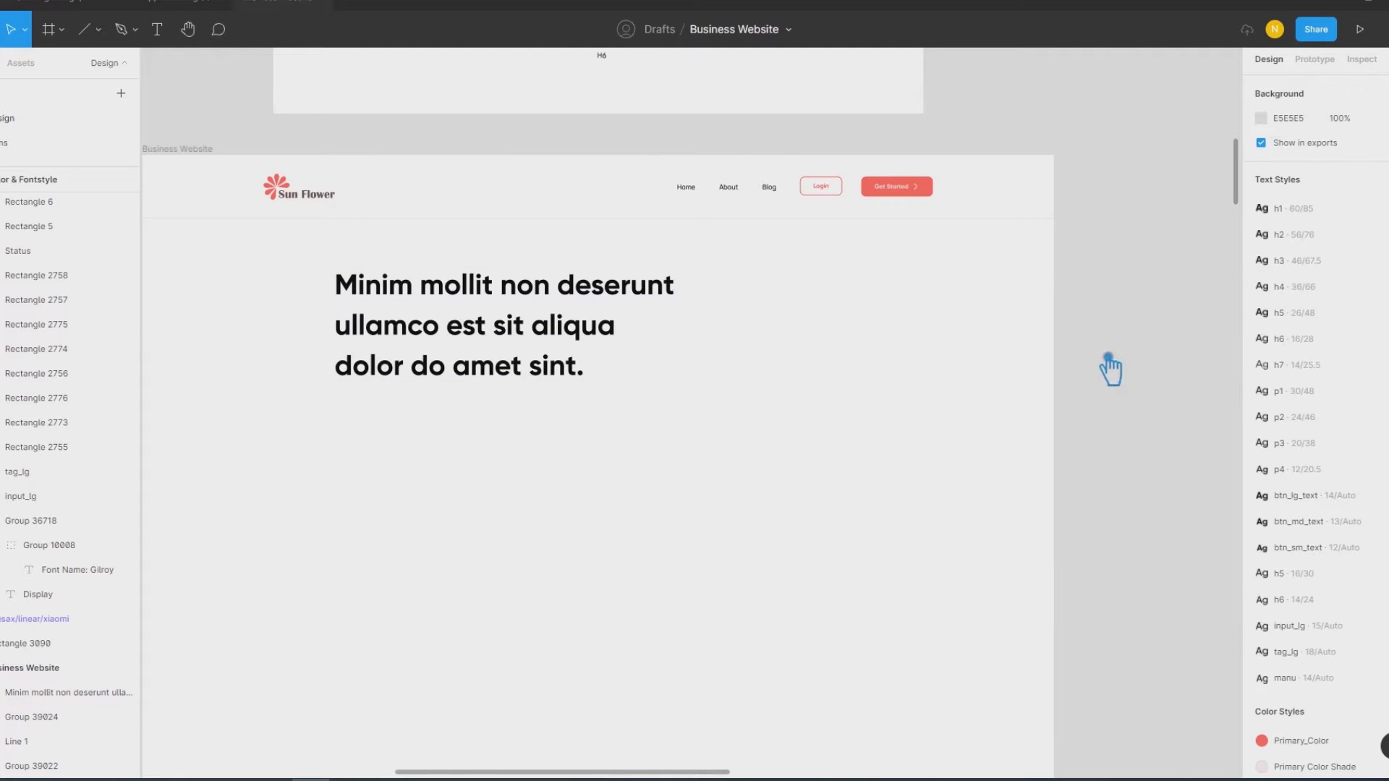
{"action": "key", "text": "shift+r"}
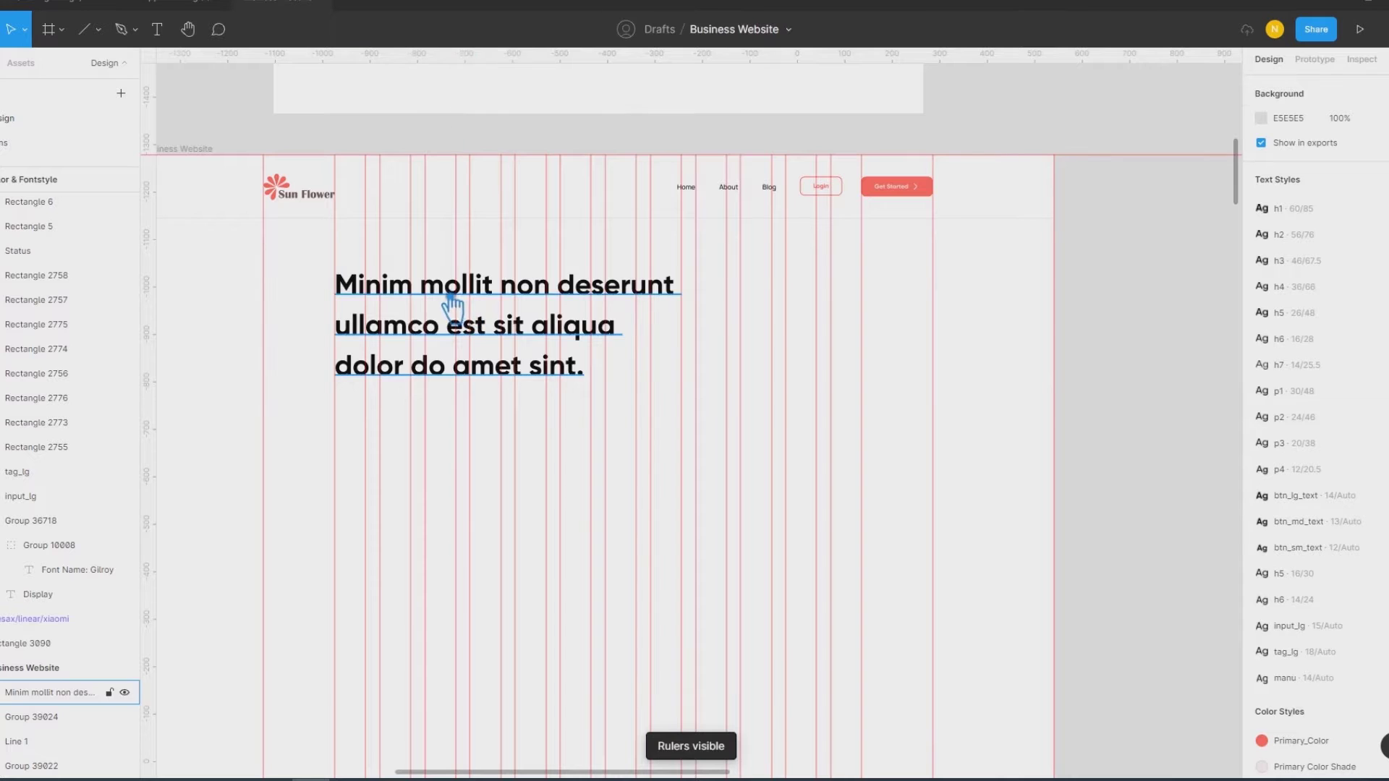
Step: Move the headline left onto the first grid column and nudge it down below the header
{"action": "left_click_drag", "start_coordinate": [450, 296], "coordinate": [377, 304]}
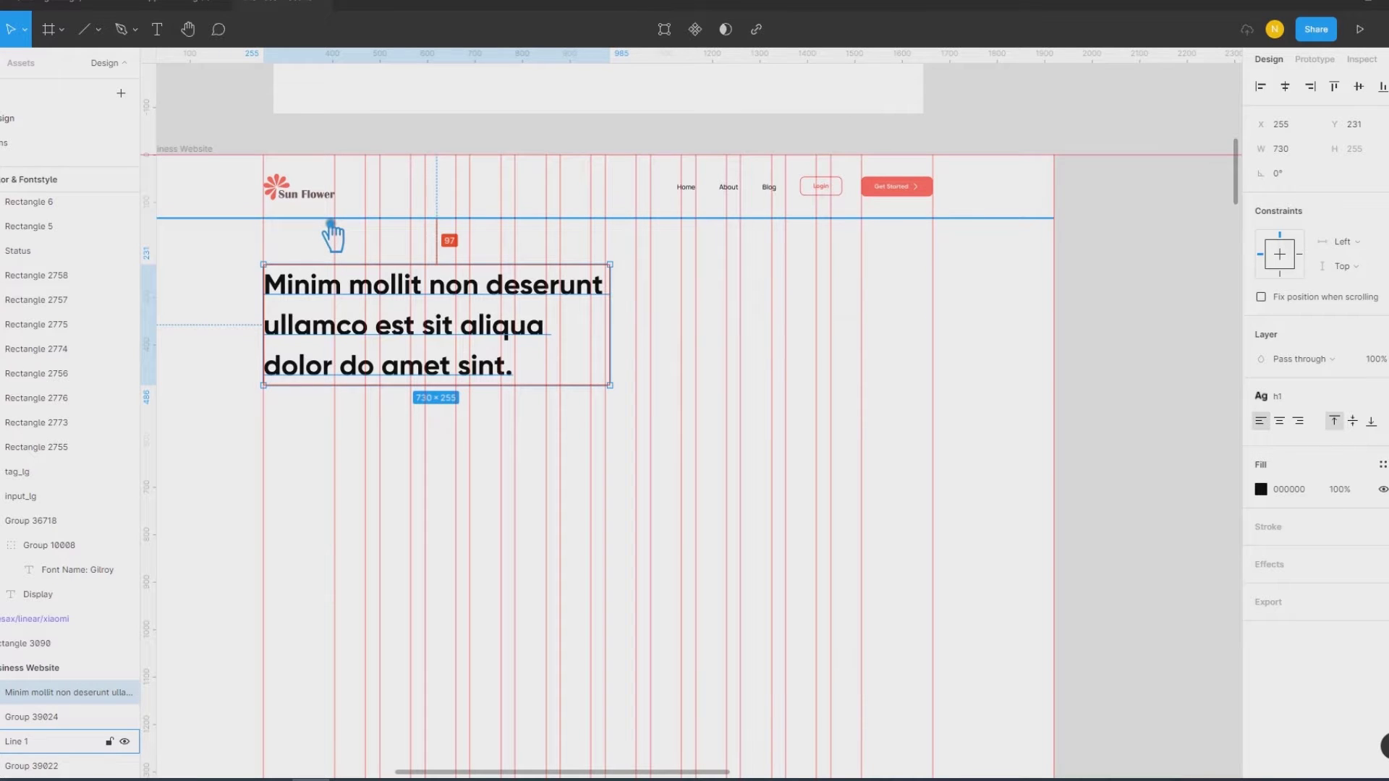
{"action": "key", "text": "Down"}
{"action": "key", "text": "Down"}
{"action": "key", "text": "Down"}
{"action": "key", "text": "Down"}
{"action": "key", "text": "Down"}
{"action": "key", "text": "Down"}
{"action": "key", "text": "Down"}
{"action": "key", "text": "Down"}
{"action": "key", "text": "Down"}
{"action": "key", "text": "Down"}
{"action": "key", "text": "Down"}
{"action": "key", "text": "Down"}
{"action": "key", "text": "Down"}
{"action": "key", "text": "Down"}
{"action": "key", "text": "Down"}
{"action": "key", "text": "Down"}
{"action": "key", "text": "Down"}
{"action": "key", "text": "Down"}
{"action": "key", "text": "Down"}
{"action": "key", "text": "Down"}
{"action": "key", "text": "Down"}
{"action": "key", "text": "Down"}
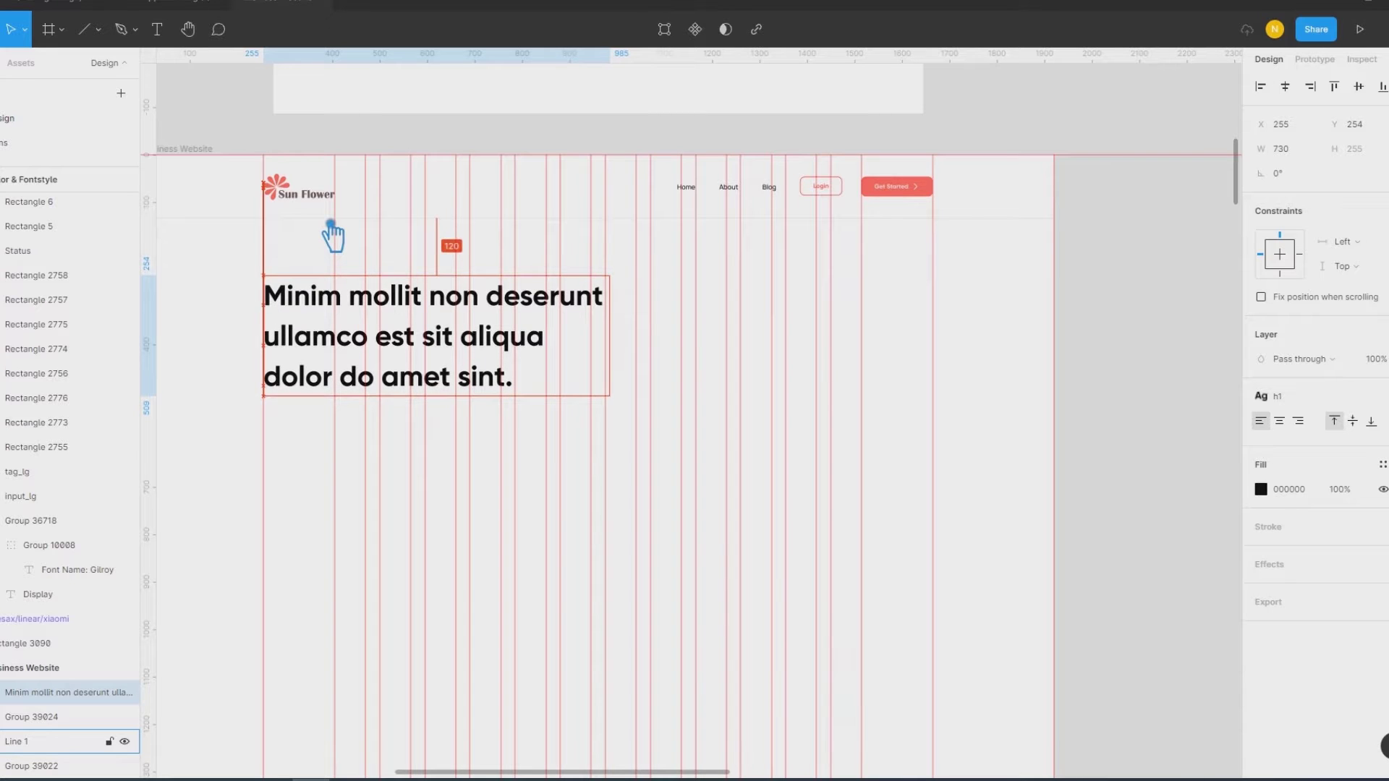
{"action": "left_click", "coordinate": [1101, 391]}
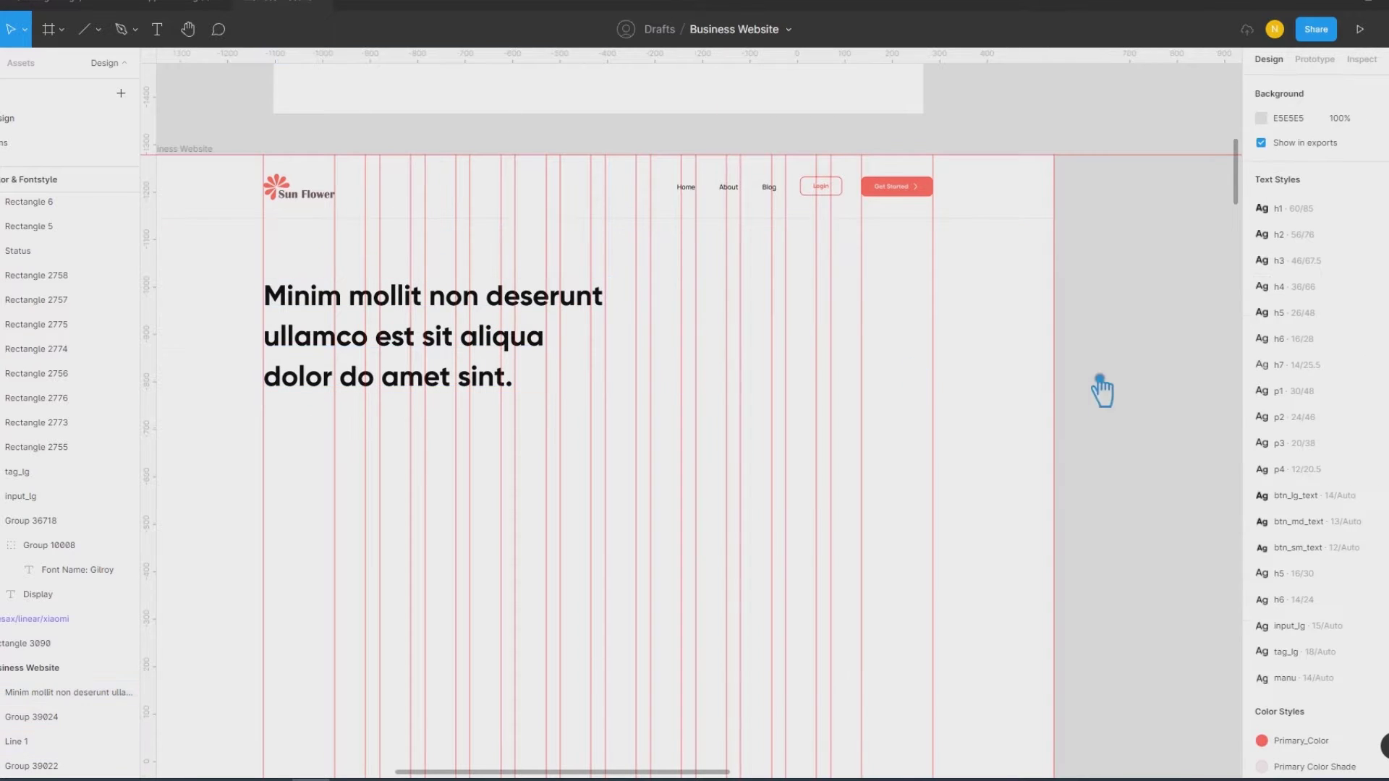
{"action": "scroll", "coordinate": [1071, 392], "scroll_direction": "left", "scroll_amount": 2}
{"action": "scroll", "coordinate": [1064, 391], "scroll_direction": "left", "scroll_amount": 3}
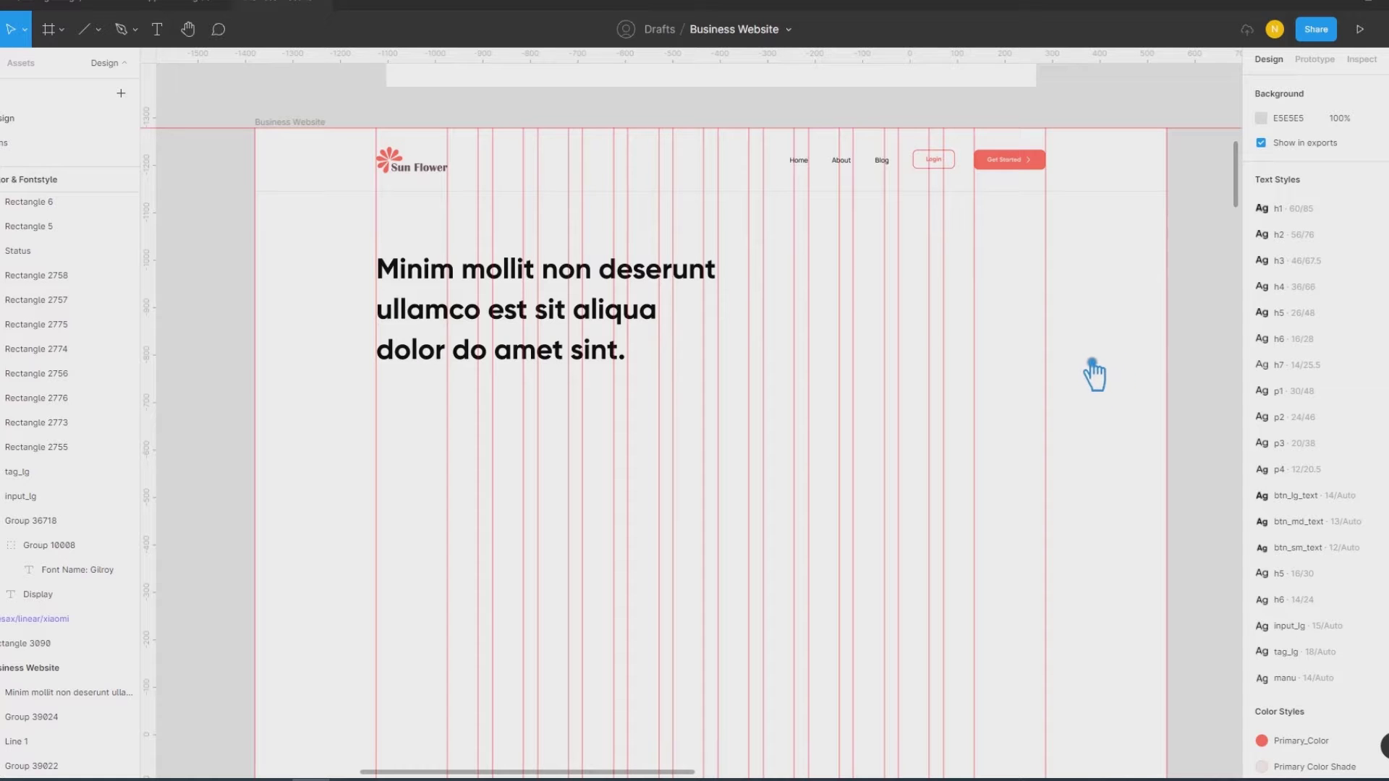
{"action": "scroll", "coordinate": [1112, 364], "scroll_direction": "down", "scroll_amount": 1}
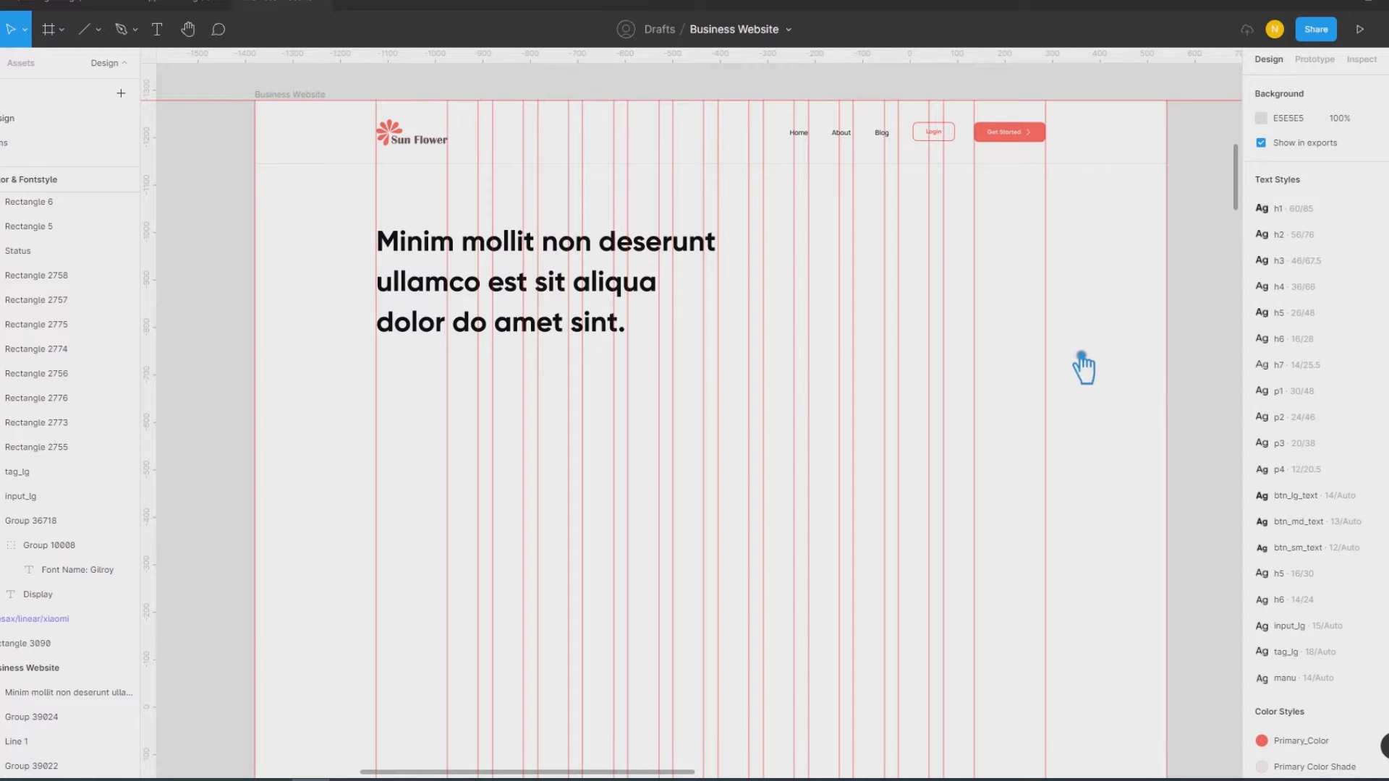
{"action": "left_click", "coordinate": [157, 29]}
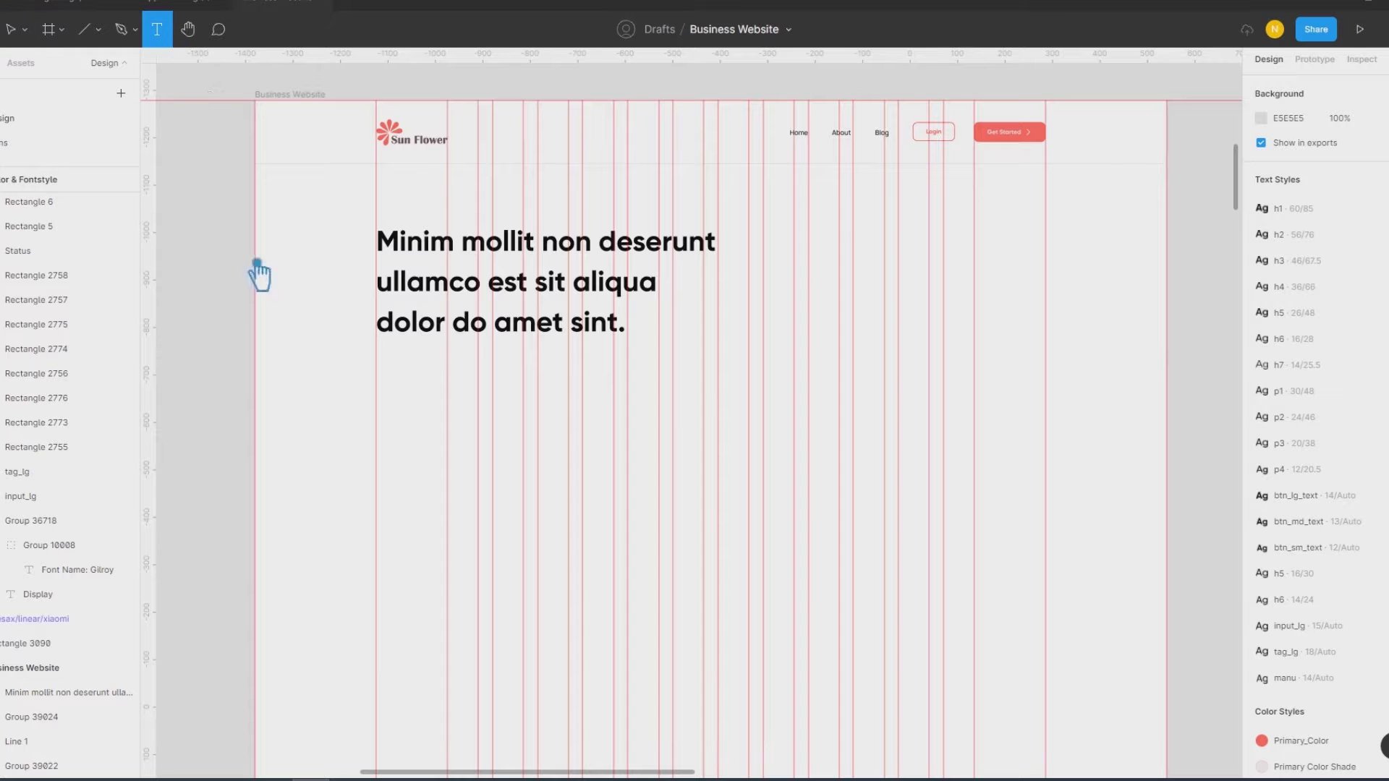
Step: Draw a 720×148 text box under the headline and give it the p1 style
{"action": "left_click_drag", "start_coordinate": [393, 380], "coordinate": [729, 435]}
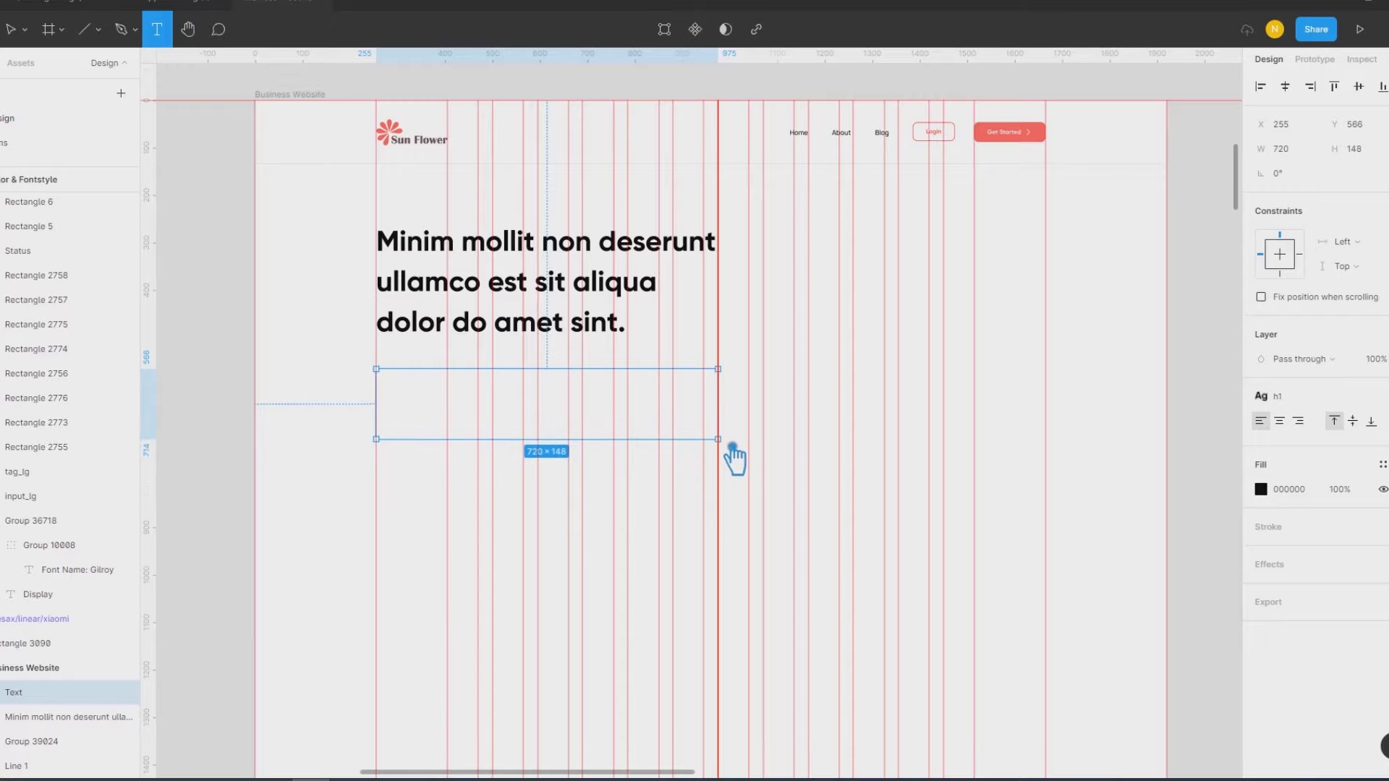
{"action": "left_click_drag", "start_coordinate": [732, 435], "coordinate": [732, 452]}
{"action": "left_click", "coordinate": [1346, 398]}
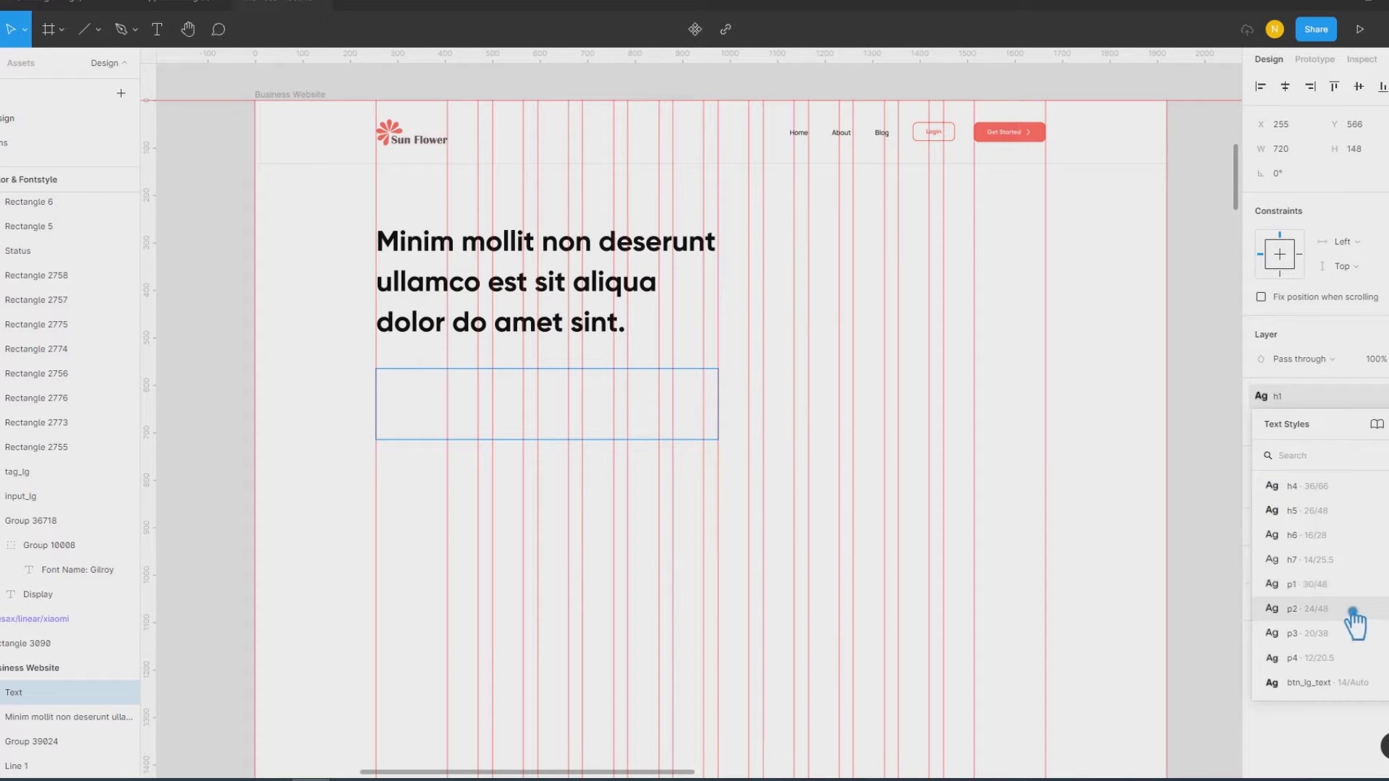
{"action": "left_click", "coordinate": [1351, 641]}
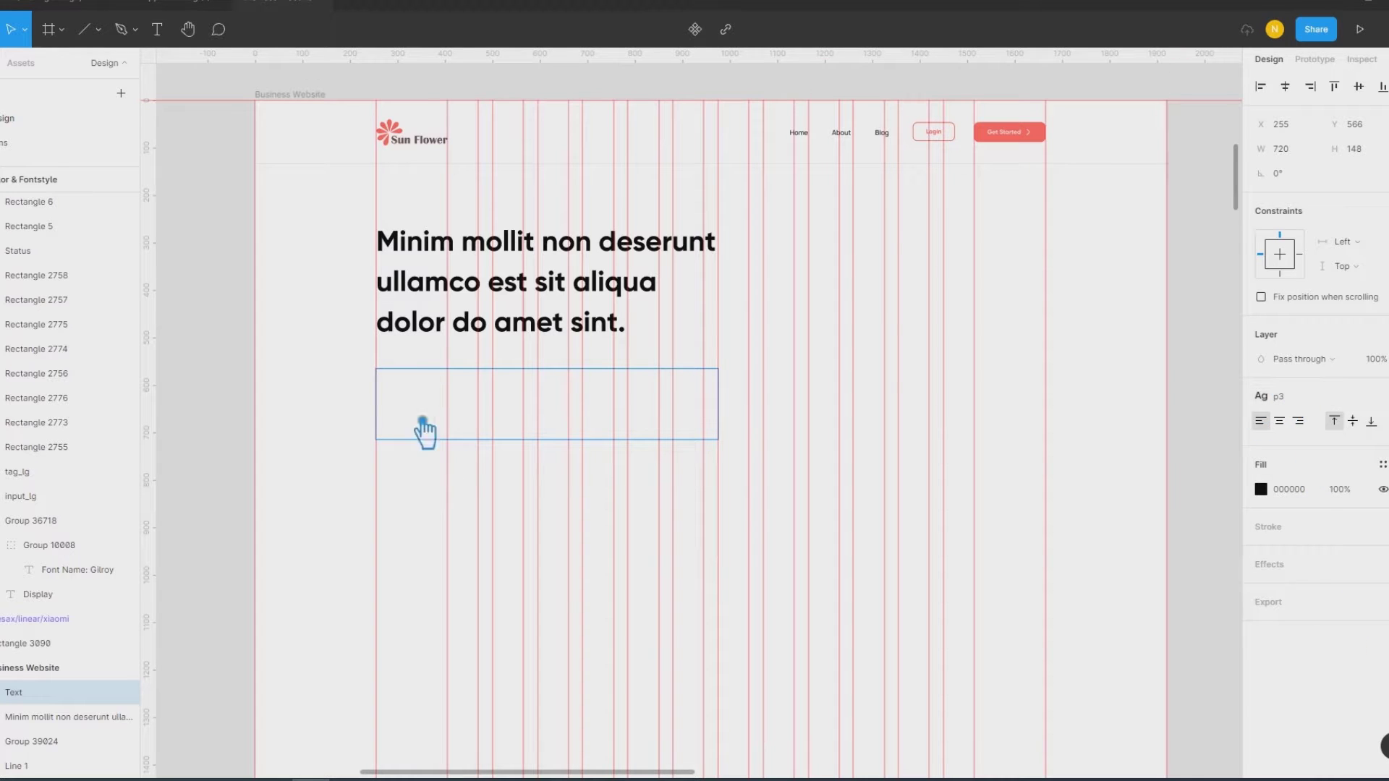
{"action": "right_click", "coordinate": [382, 376]}
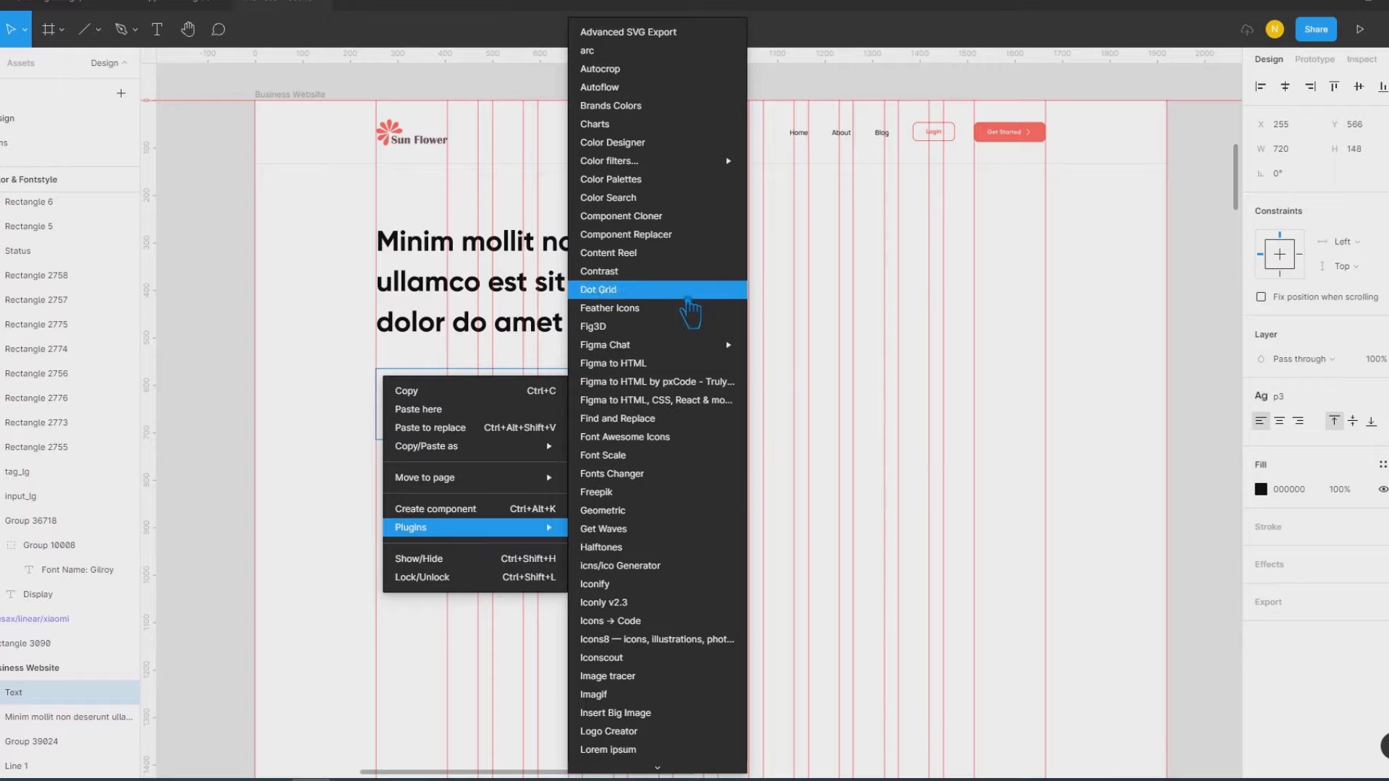
{"action": "left_click", "coordinate": [655, 271]}
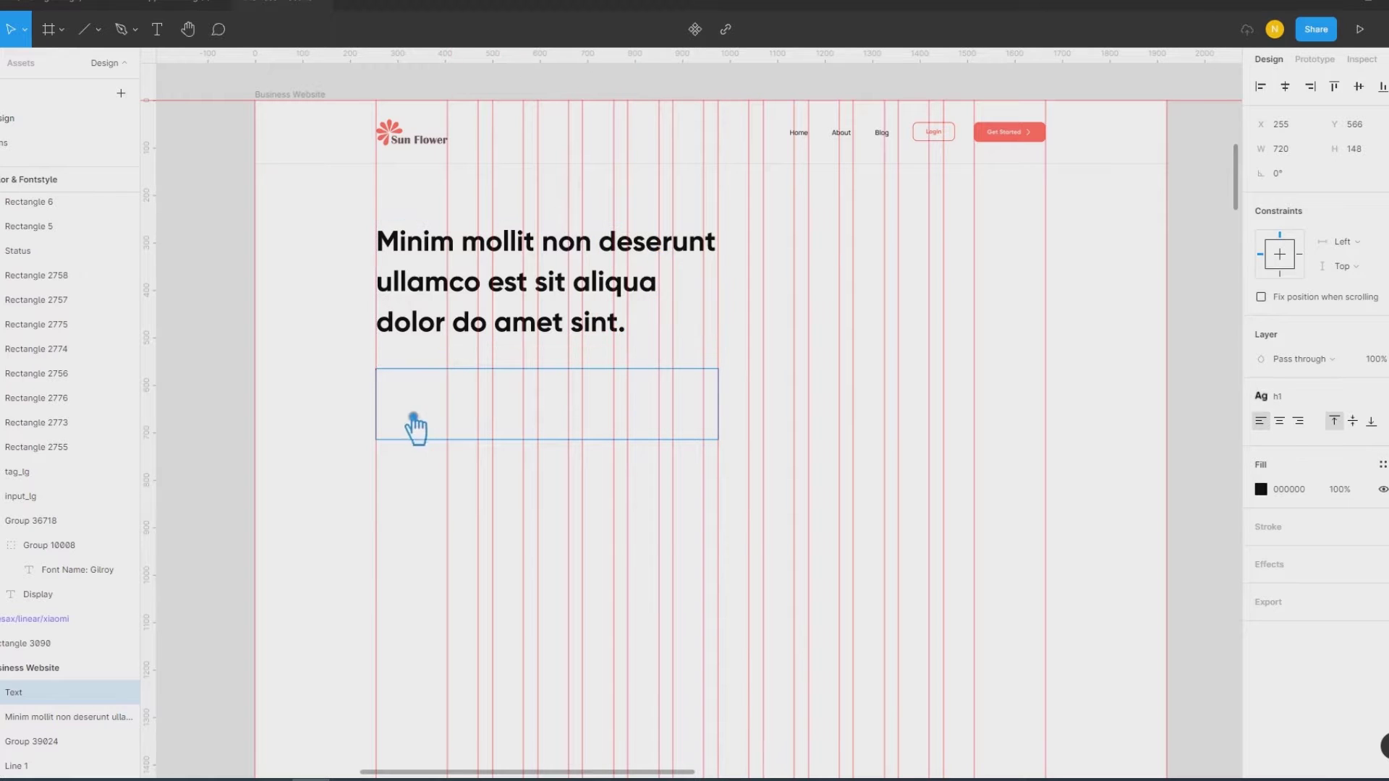
{"action": "left_click", "coordinate": [771, 295]}
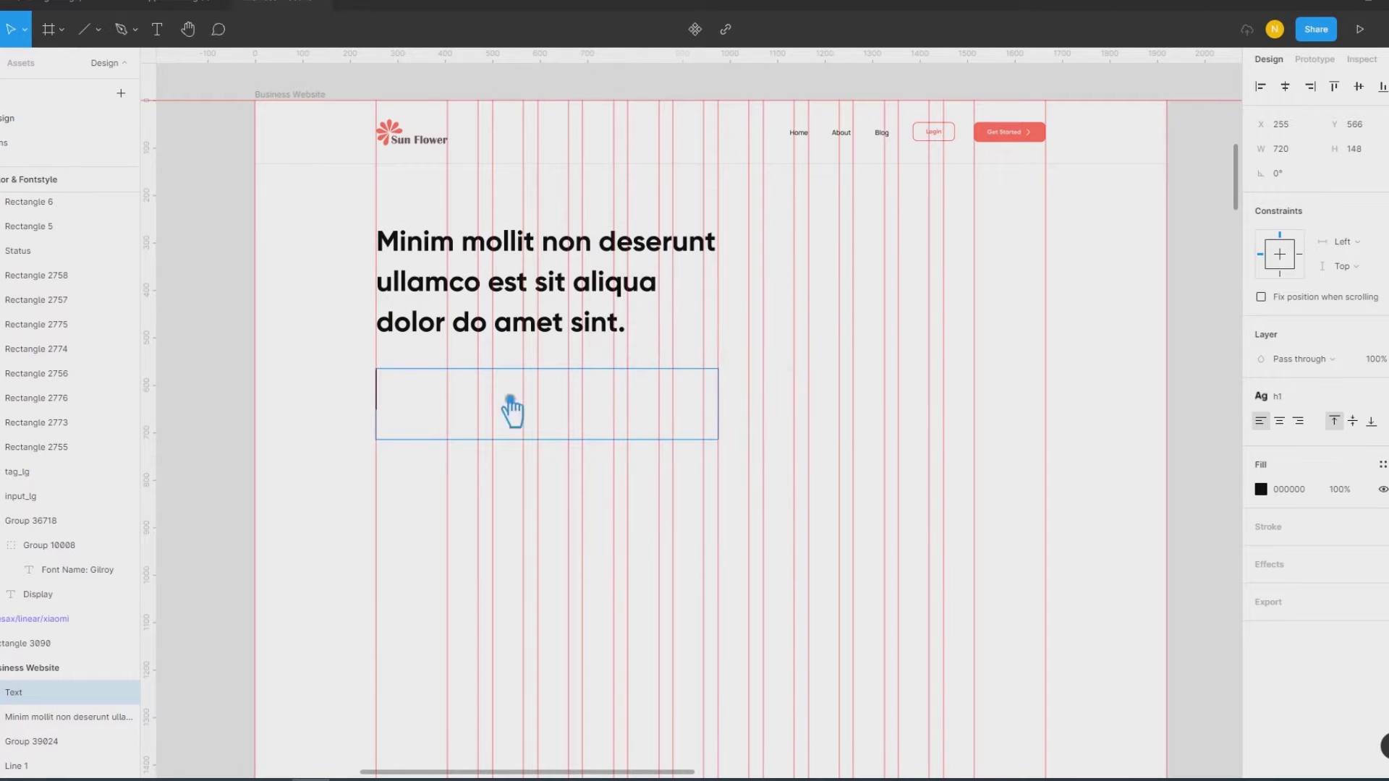
{"action": "right_click", "coordinate": [415, 400]}
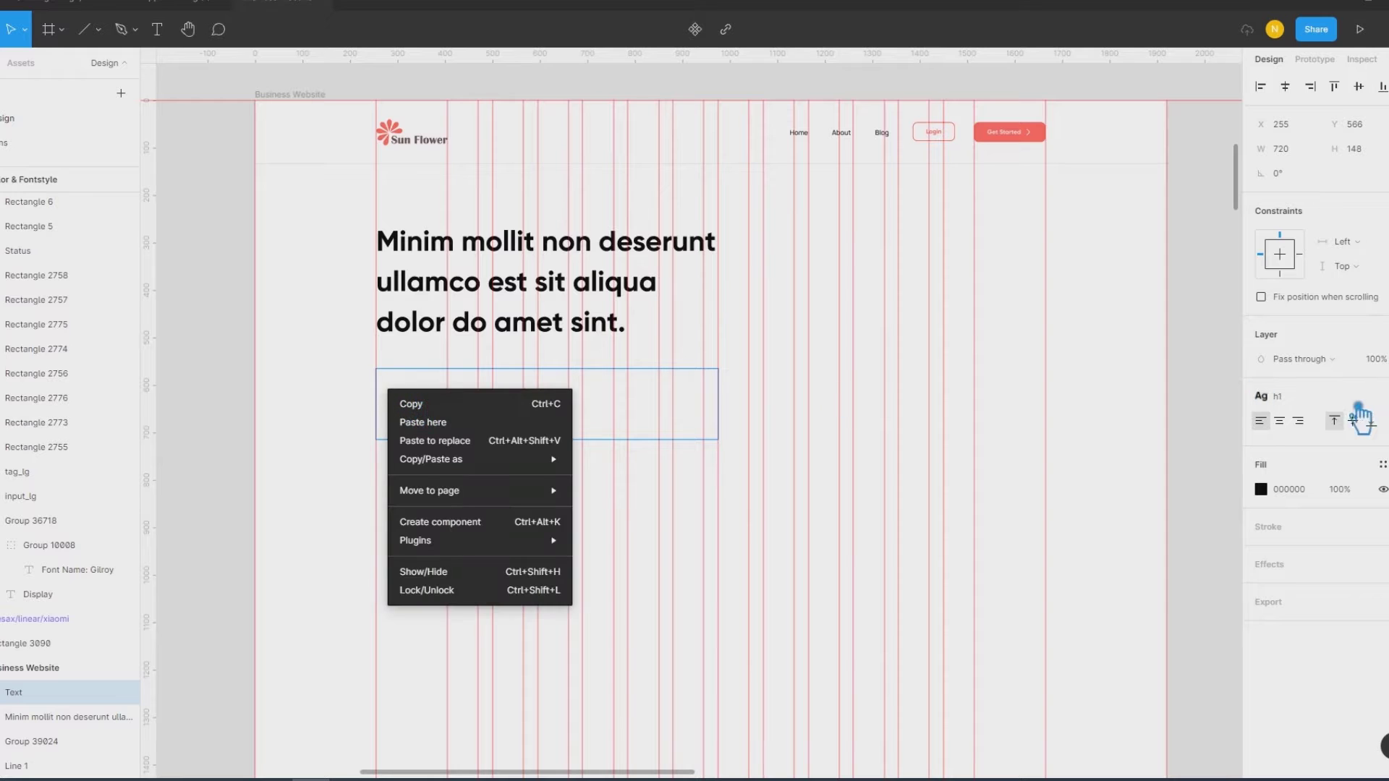
{"action": "left_click", "coordinate": [1352, 412]}
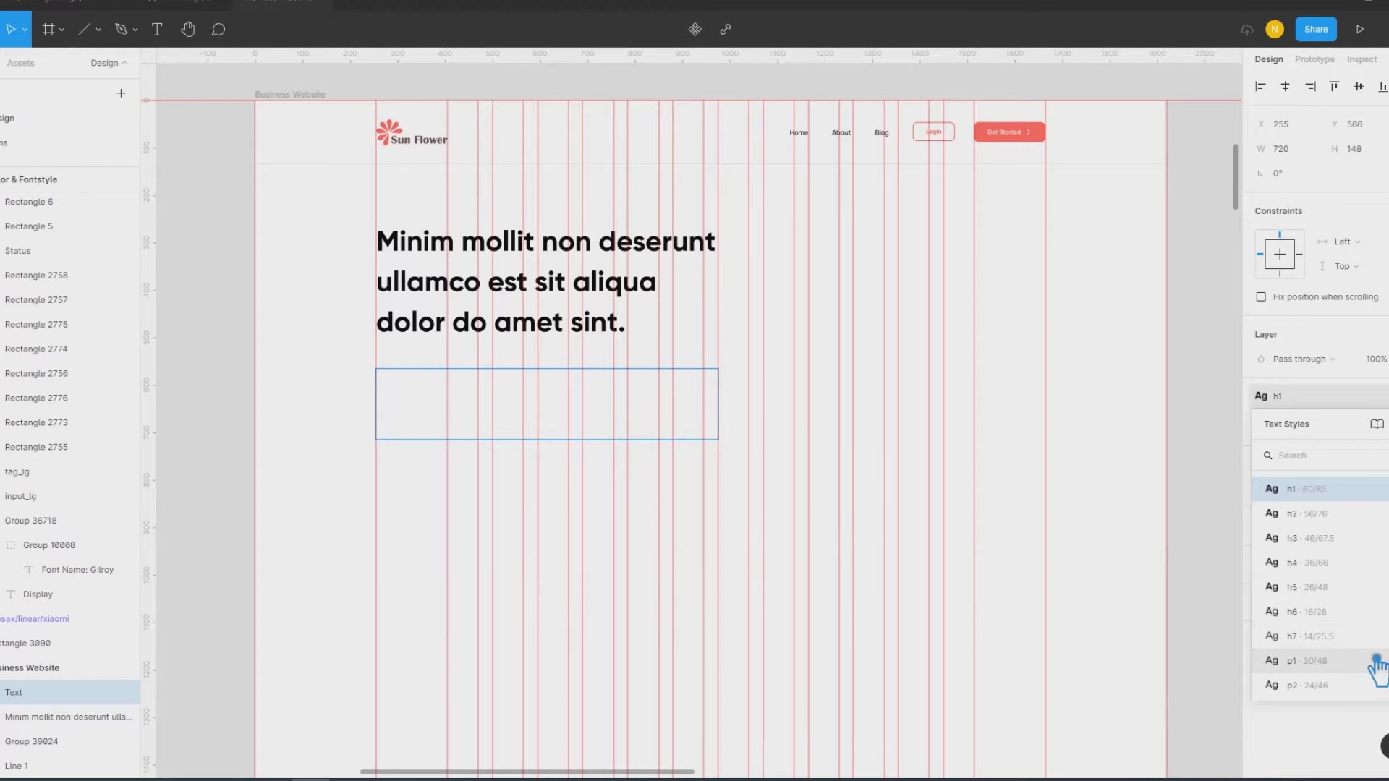
{"action": "left_click", "coordinate": [1366, 661]}
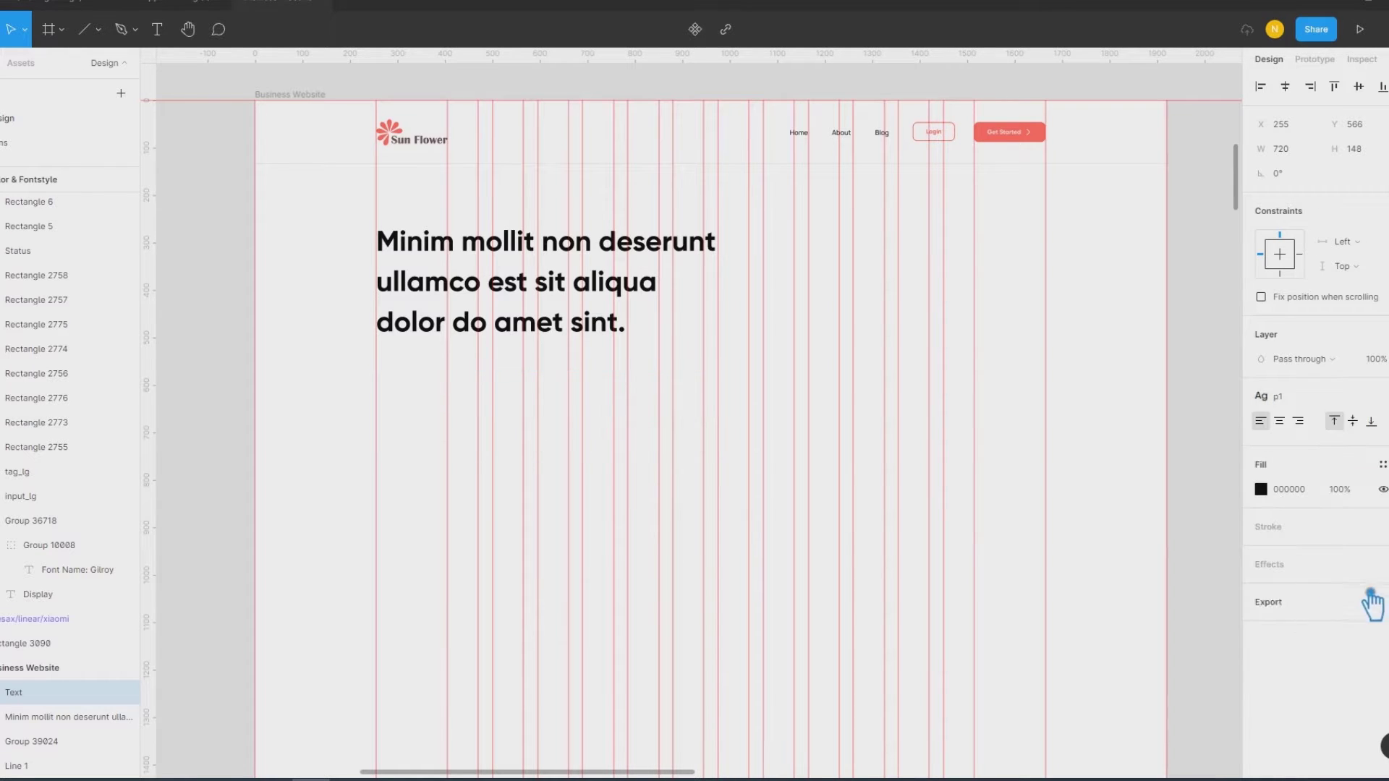
Step: Fill the box with 2 sentences from the Lorem ipsum plugin
{"action": "right_click", "coordinate": [388, 375]}
{"action": "mouse_move", "coordinate": [476, 526]}
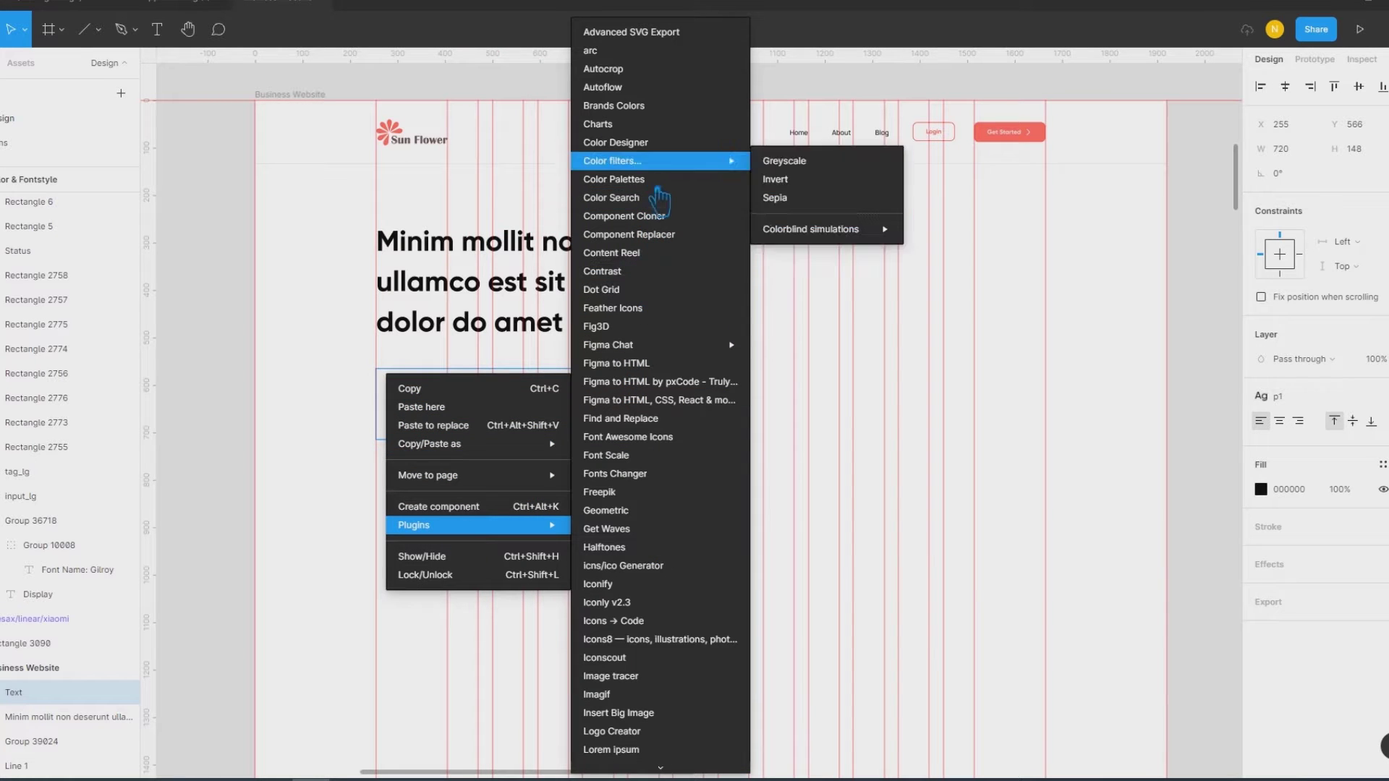
{"action": "scroll", "coordinate": [724, 521], "scroll_direction": "down", "scroll_amount": 2}
{"action": "scroll", "coordinate": [730, 532], "scroll_direction": "down", "scroll_amount": 3}
{"action": "left_click", "coordinate": [696, 522]}
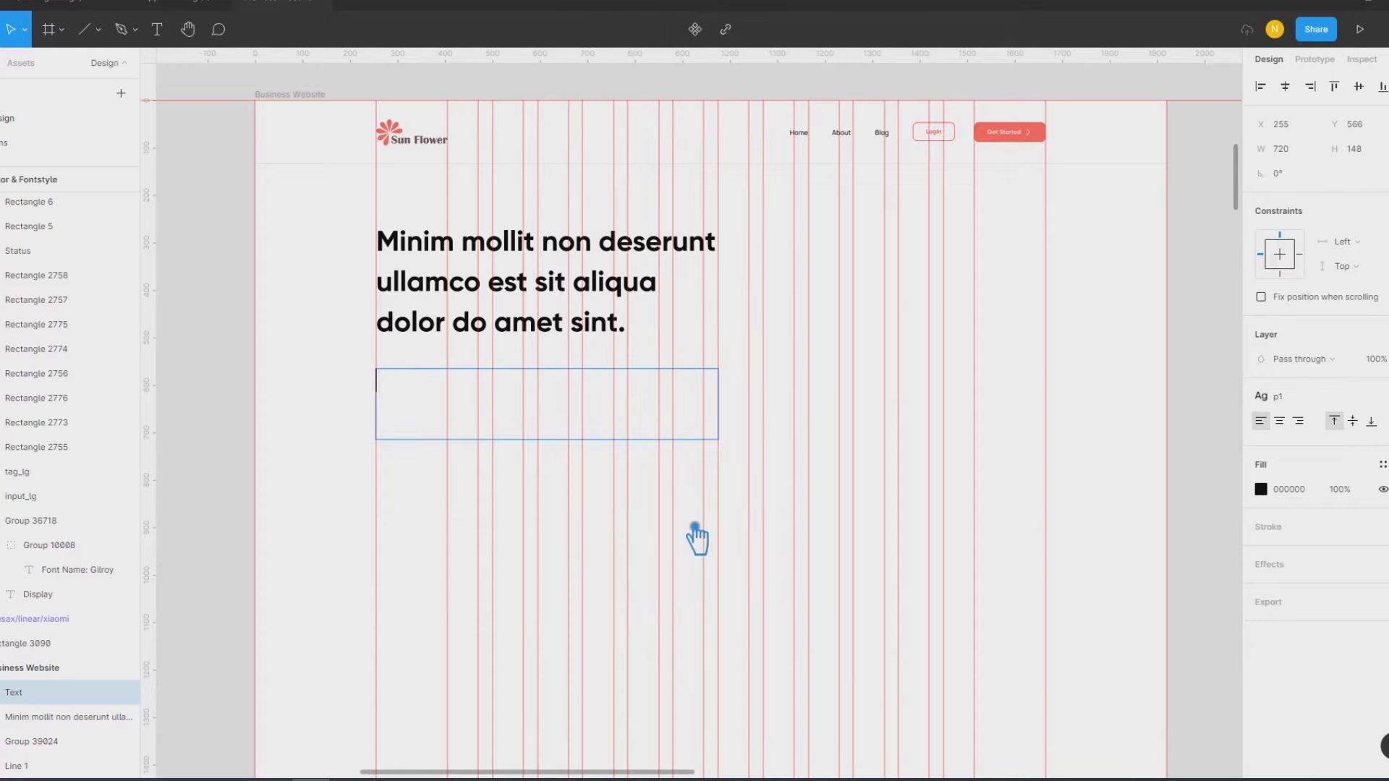
{"action": "left_click", "coordinate": [598, 440]}
{"action": "type", "text": "2"}
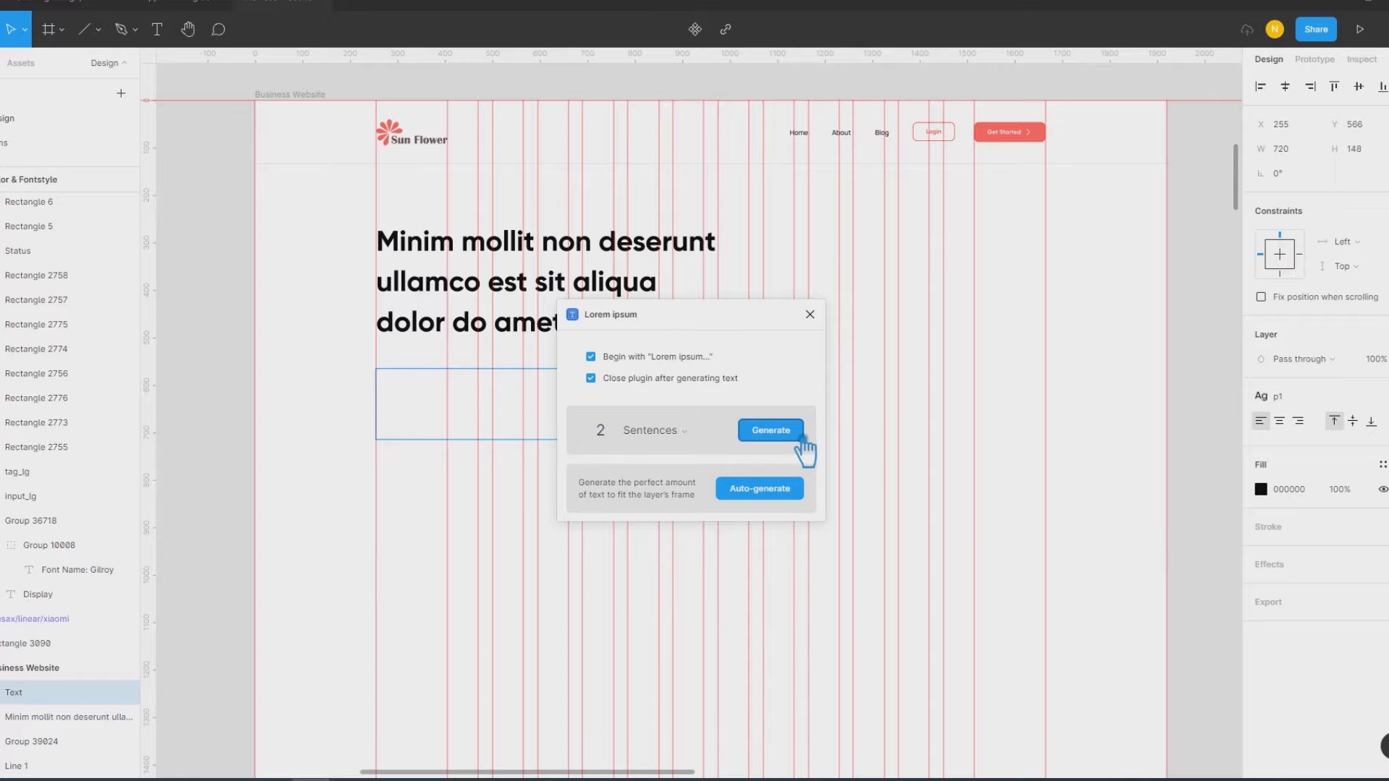
{"action": "left_click", "coordinate": [796, 437]}
{"action": "left_click", "coordinate": [1209, 443]}
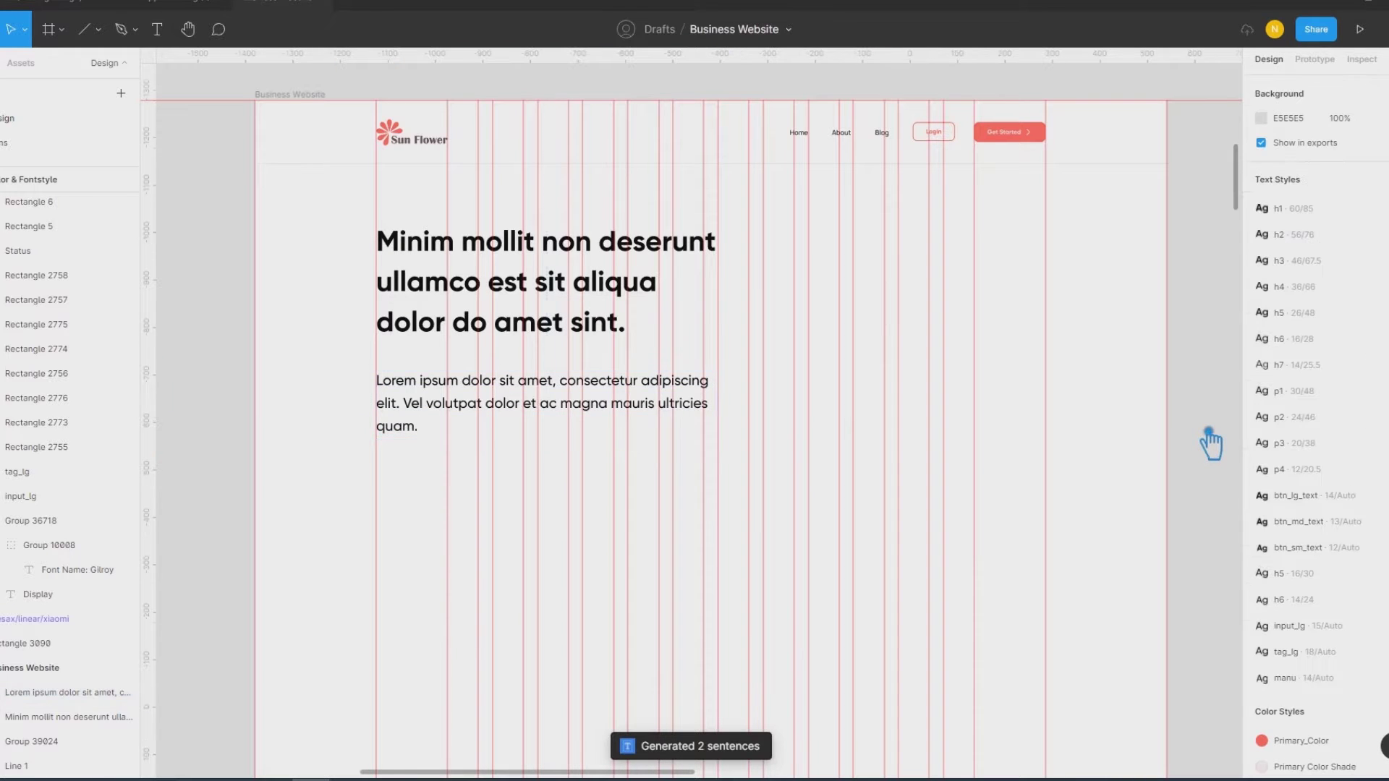
Step: Put 60 px between the headline and Lorem ipsum paragraph, then group them
{"action": "left_click", "coordinate": [427, 400]}
{"action": "left_click", "coordinate": [430, 338], "text": "shift"}
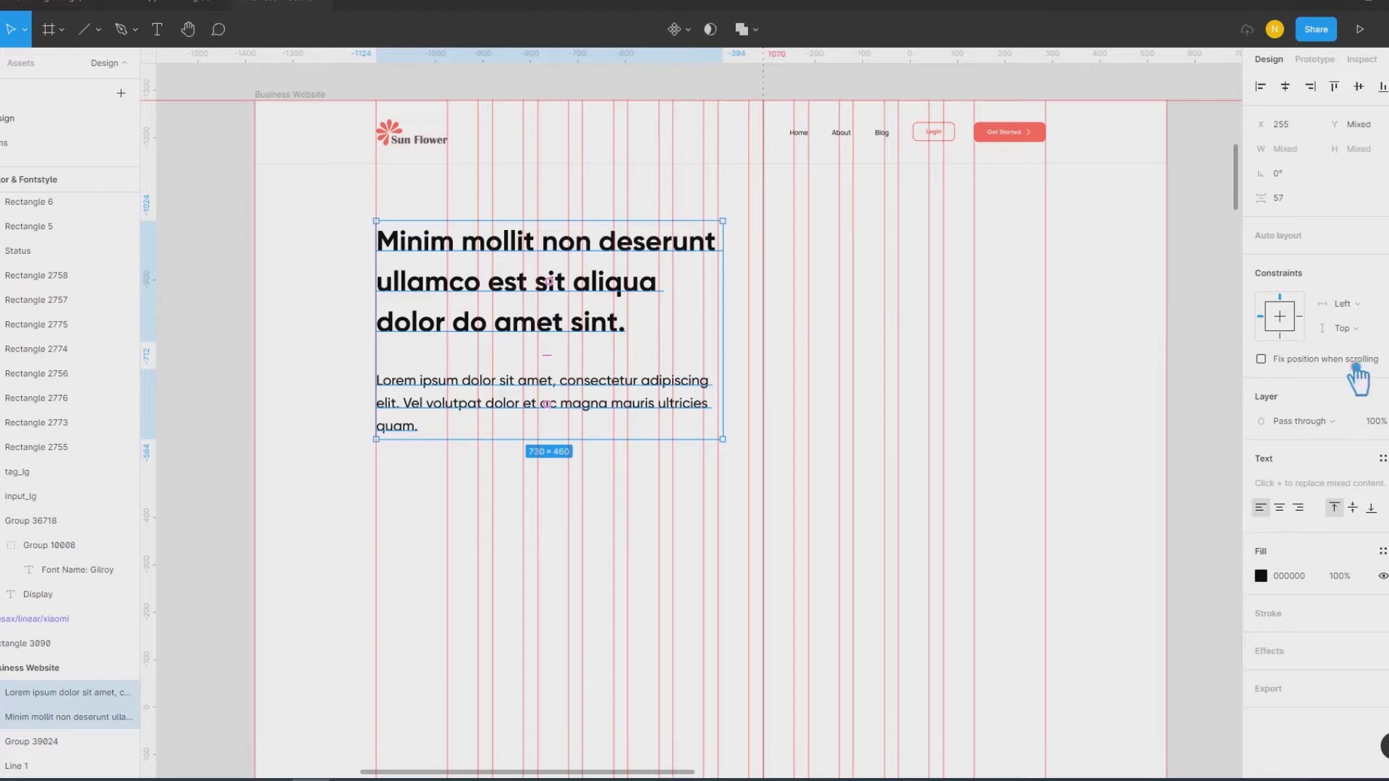
{"action": "left_click", "coordinate": [1311, 205]}
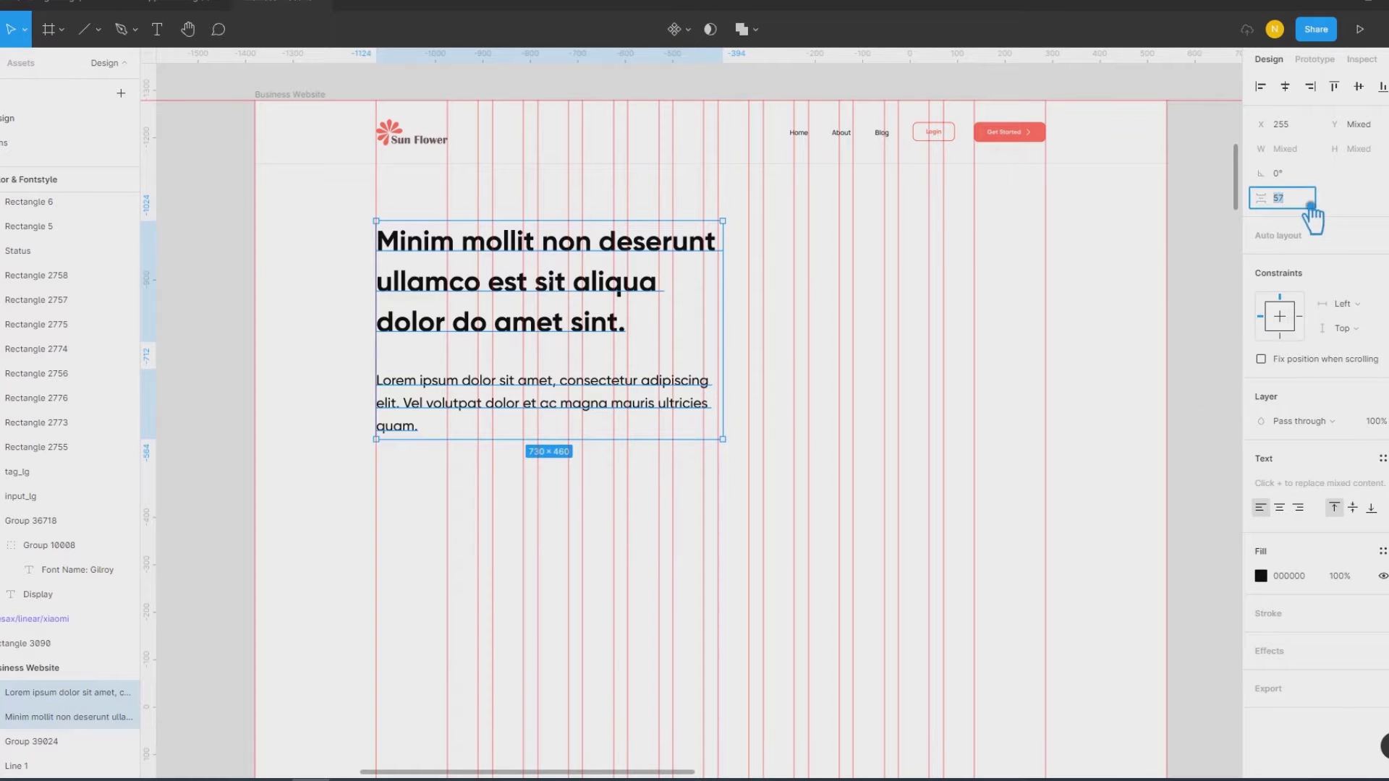
{"action": "type", "text": "60"}
{"action": "key", "text": "Return"}
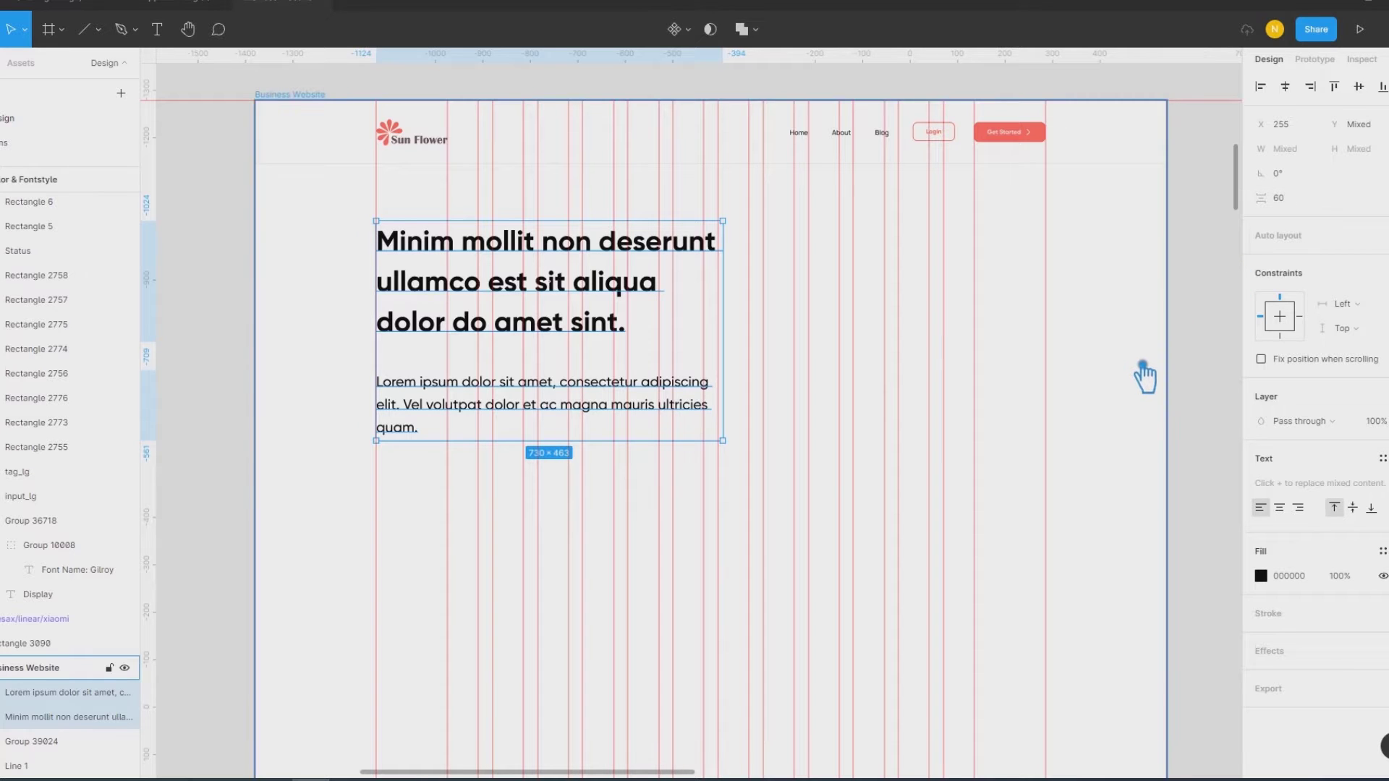
{"action": "key", "text": "ctrl+g"}
{"action": "left_click", "coordinate": [1218, 332]}
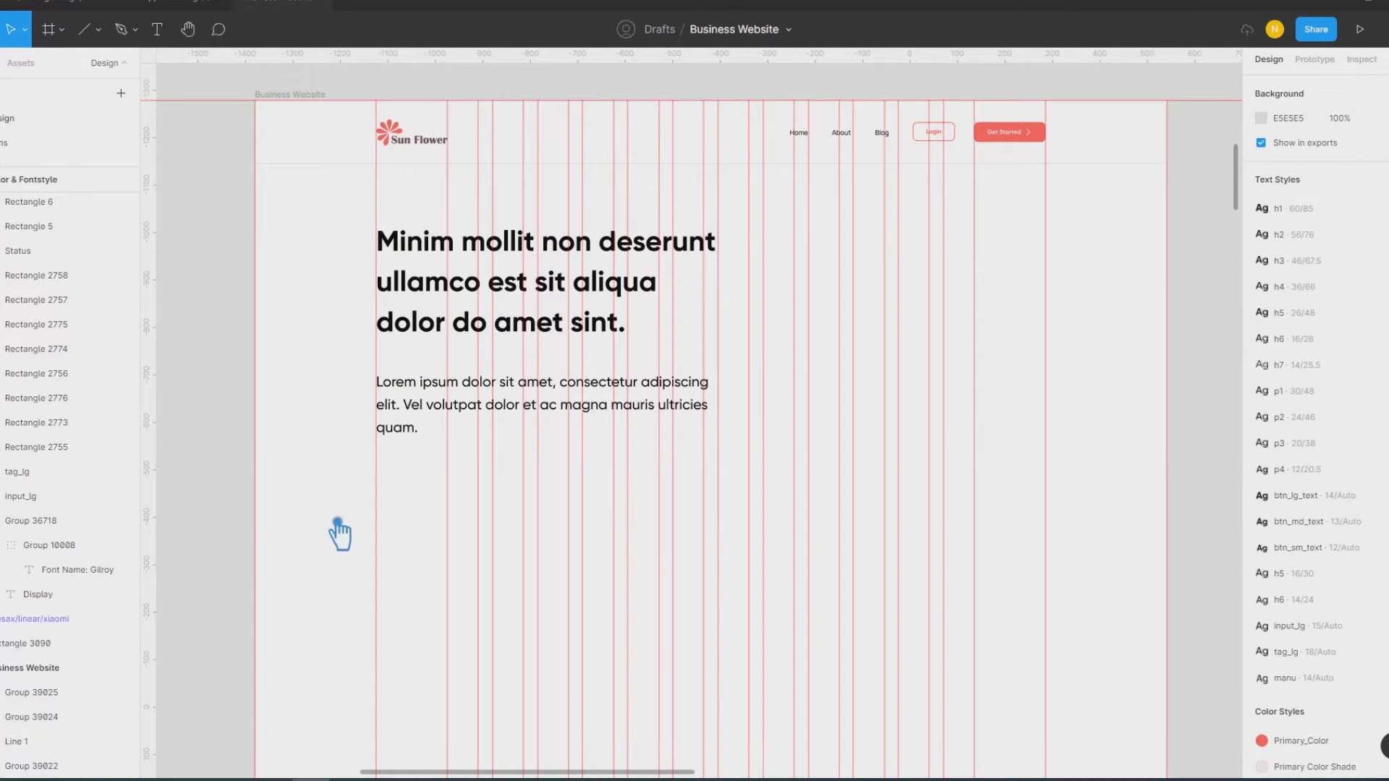
Step: Place a btn_lg_filled button component below the paragraph
{"action": "left_click_drag", "start_coordinate": [489, 453], "coordinate": [399, 525]}
{"action": "left_click", "coordinate": [21, 63]}
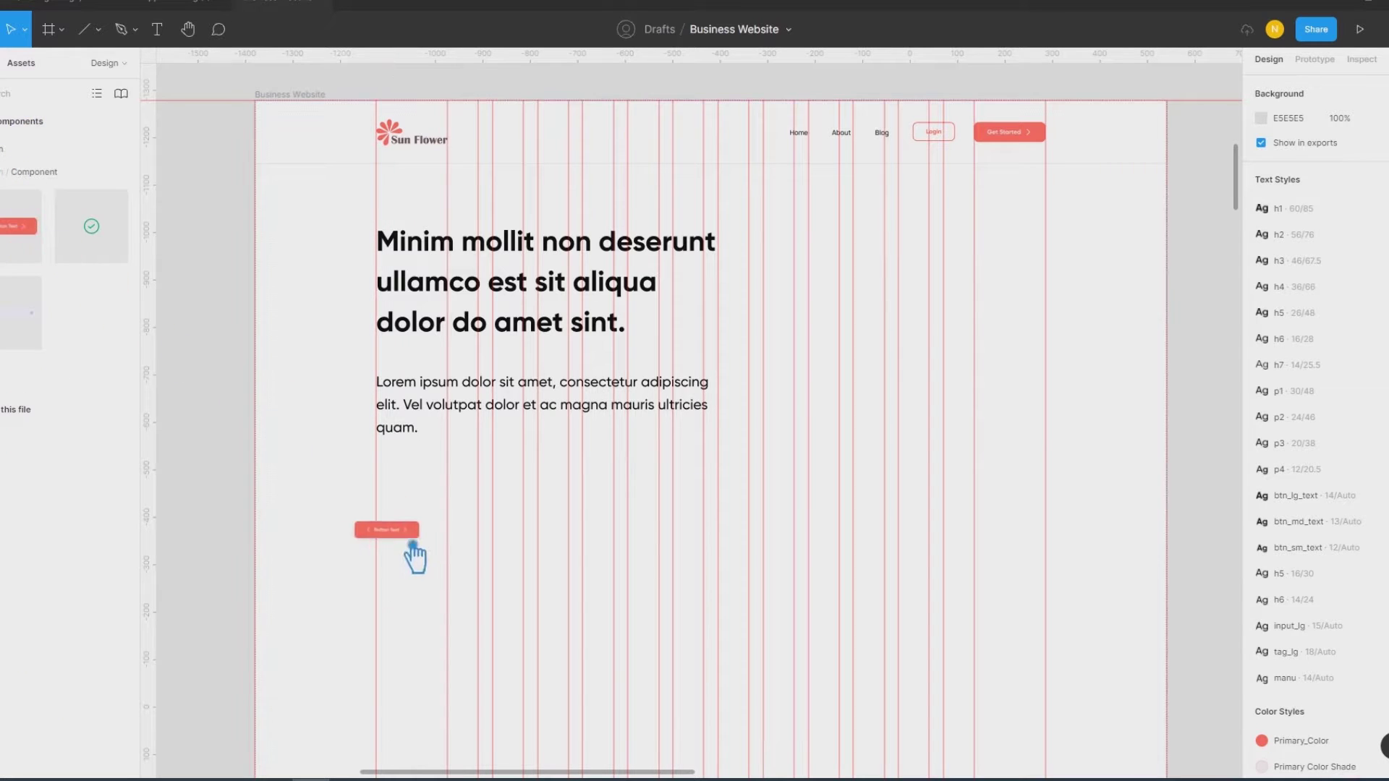
{"action": "mouse_move", "coordinate": [29, 227]}
{"action": "left_mouse_down"}
{"action": "mouse_move", "coordinate": [425, 555]}
{"action": "mouse_move", "coordinate": [411, 557]}
{"action": "left_mouse_up"}
{"action": "key", "text": "alt+1"}
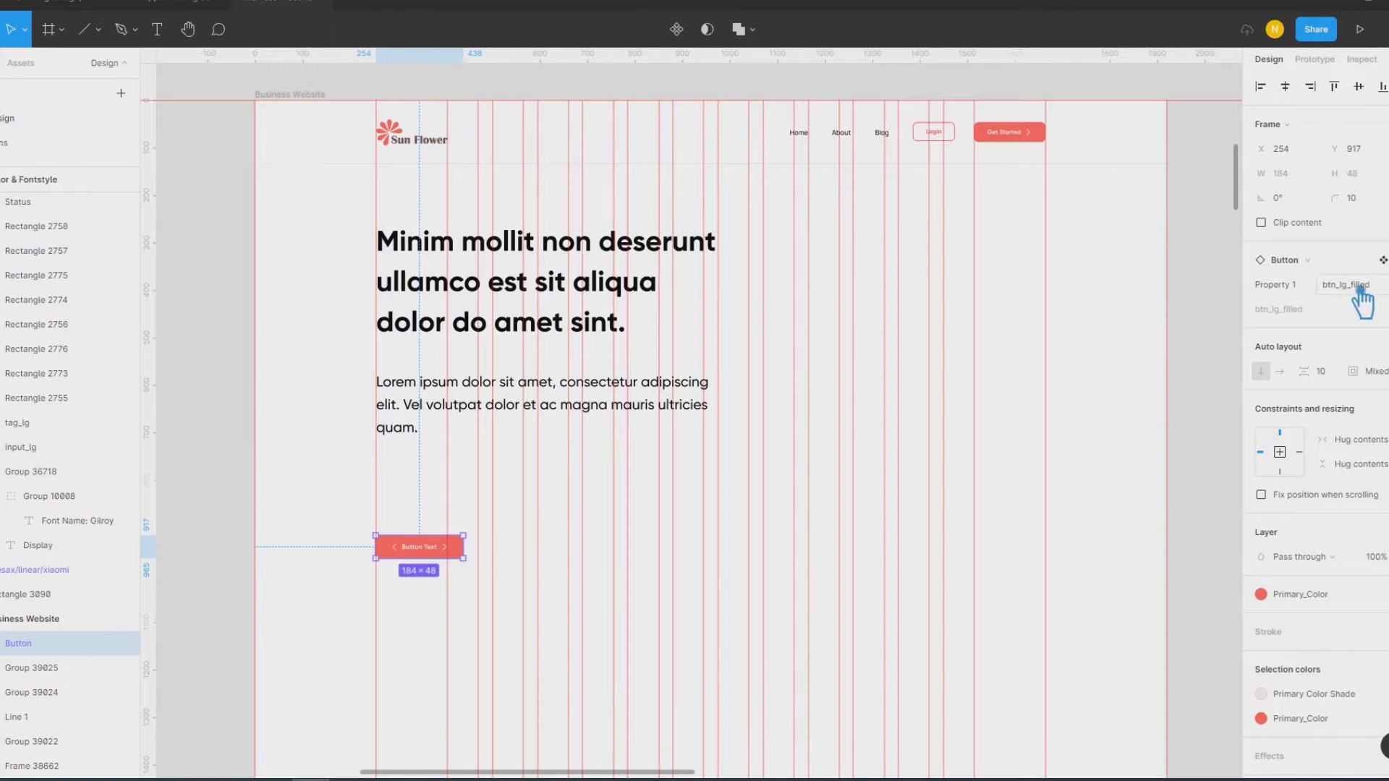
{"action": "left_click", "coordinate": [1348, 290]}
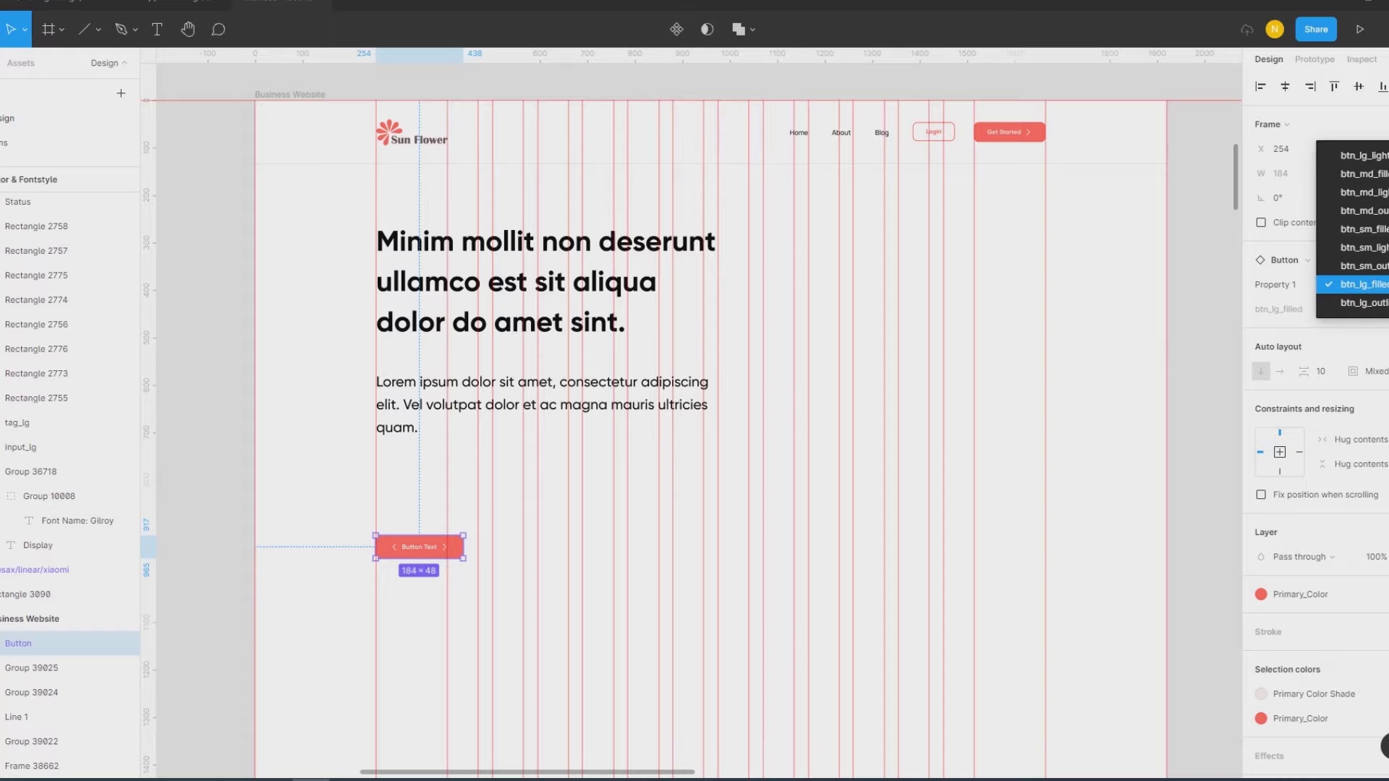
{"action": "left_click", "coordinate": [1360, 284]}
{"action": "left_click", "coordinate": [1154, 326]}
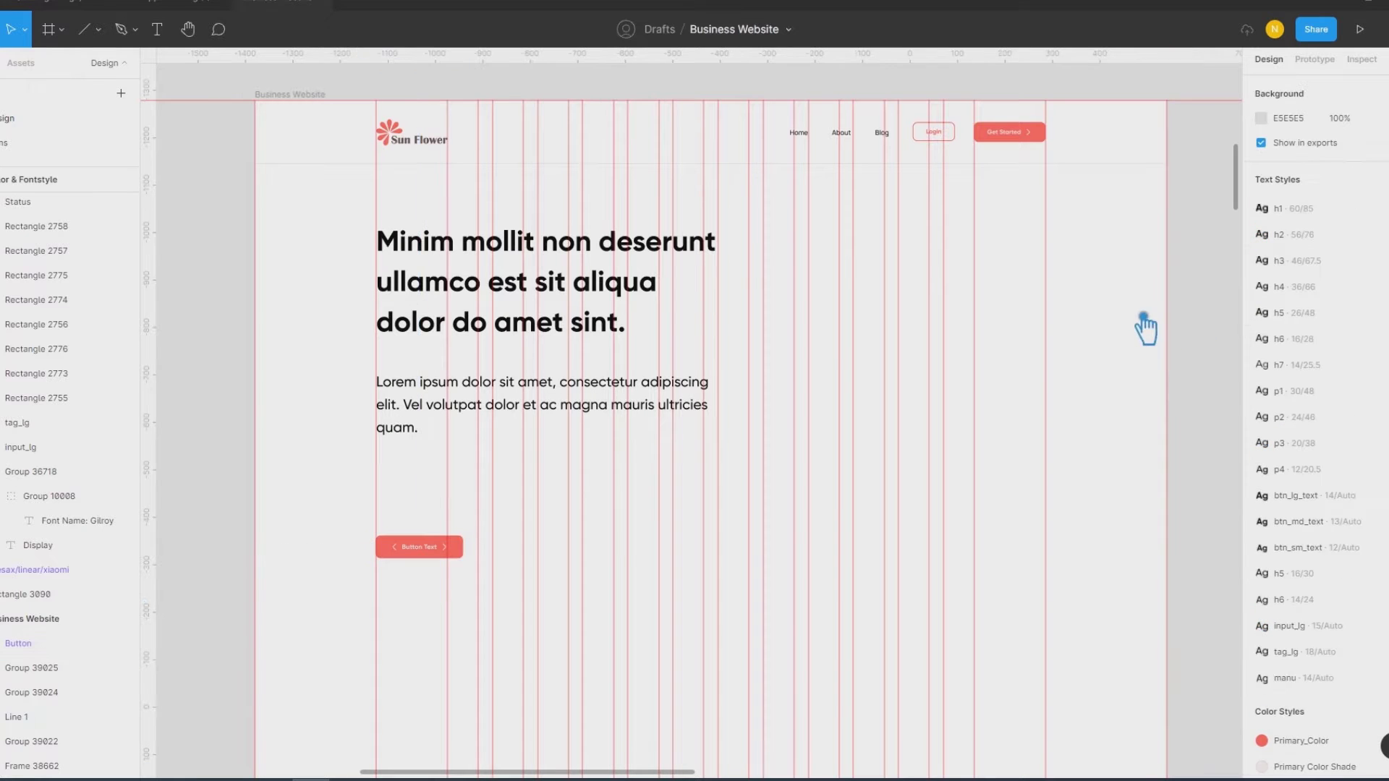
Step: Move the red button up and space it 60 px below the text group
{"action": "left_click", "coordinate": [435, 552]}
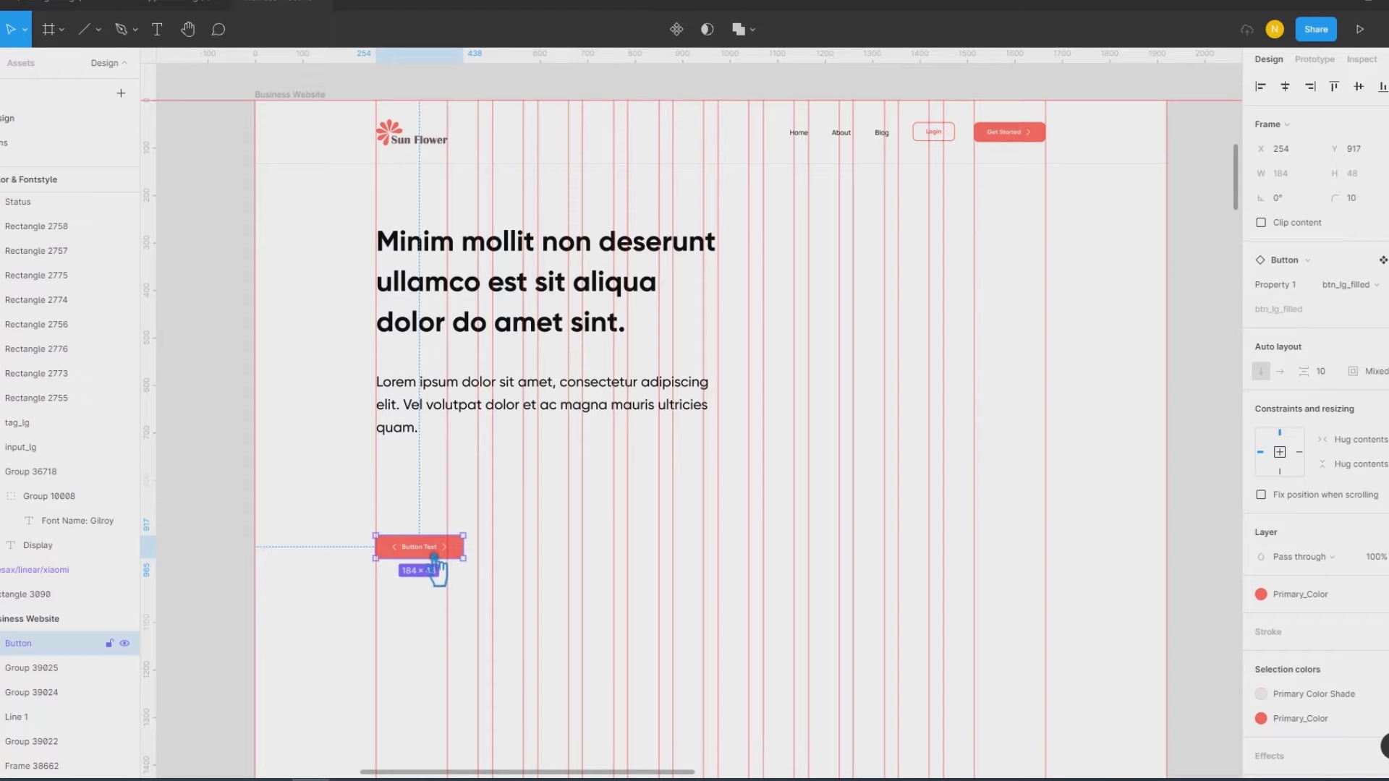
{"action": "left_click_drag", "start_coordinate": [435, 555], "coordinate": [439, 483]}
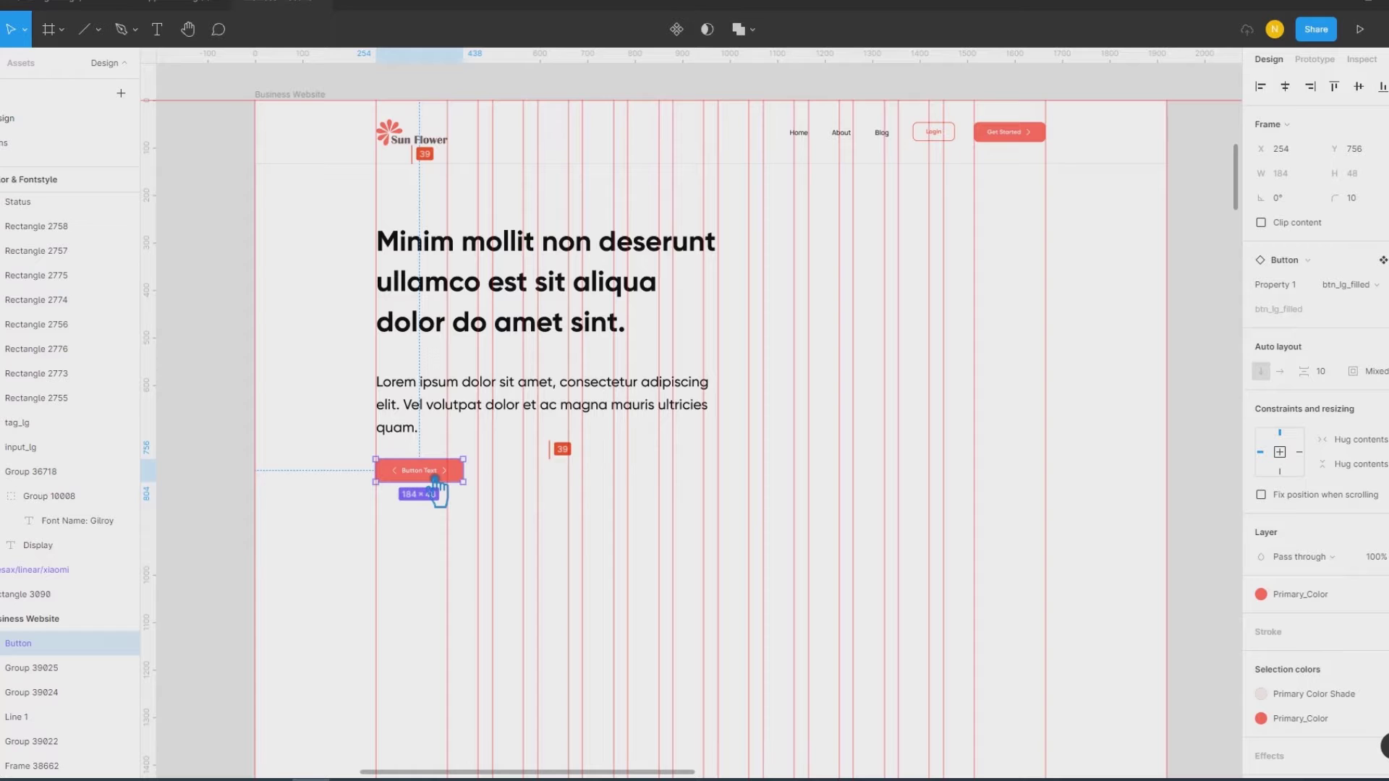
{"action": "left_click", "coordinate": [411, 436], "text": "shift"}
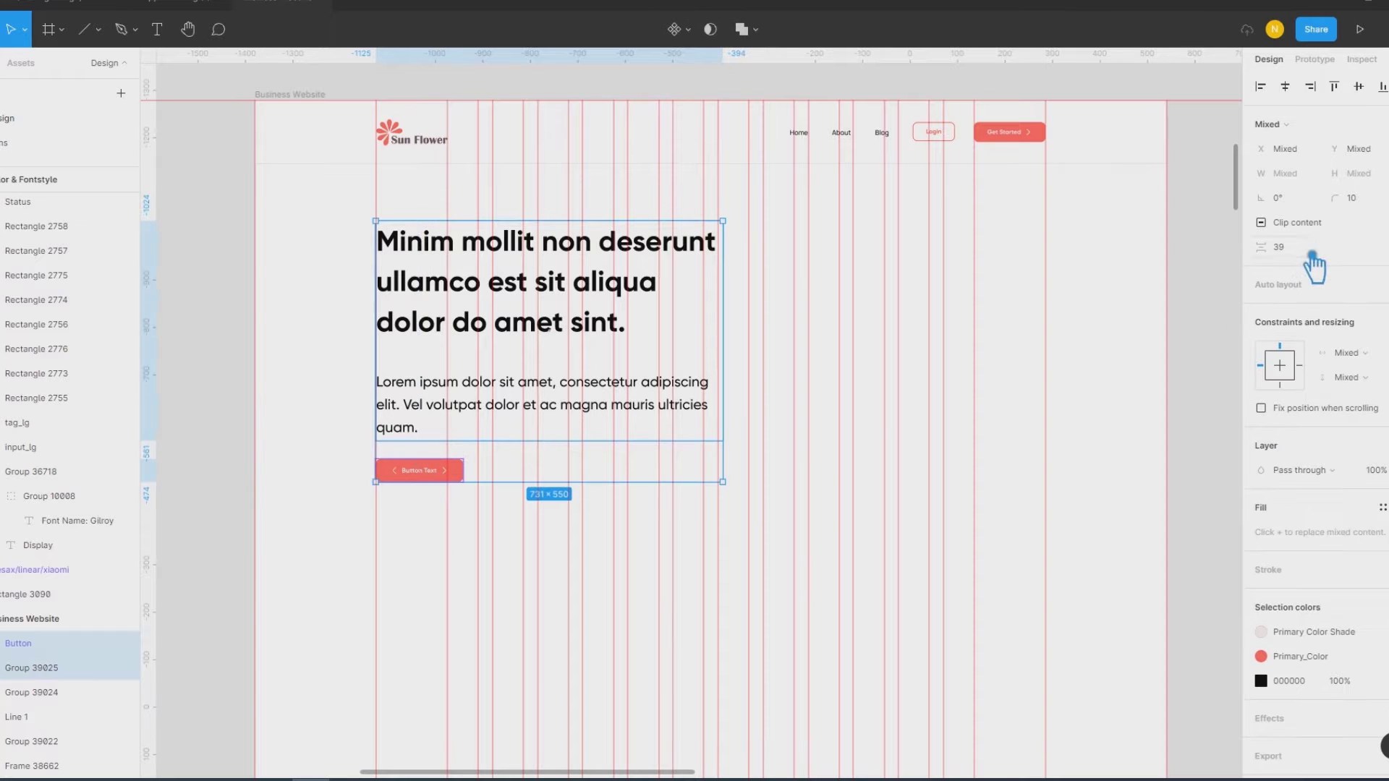
{"action": "type", "text": "60"}
{"action": "key", "text": "Return"}
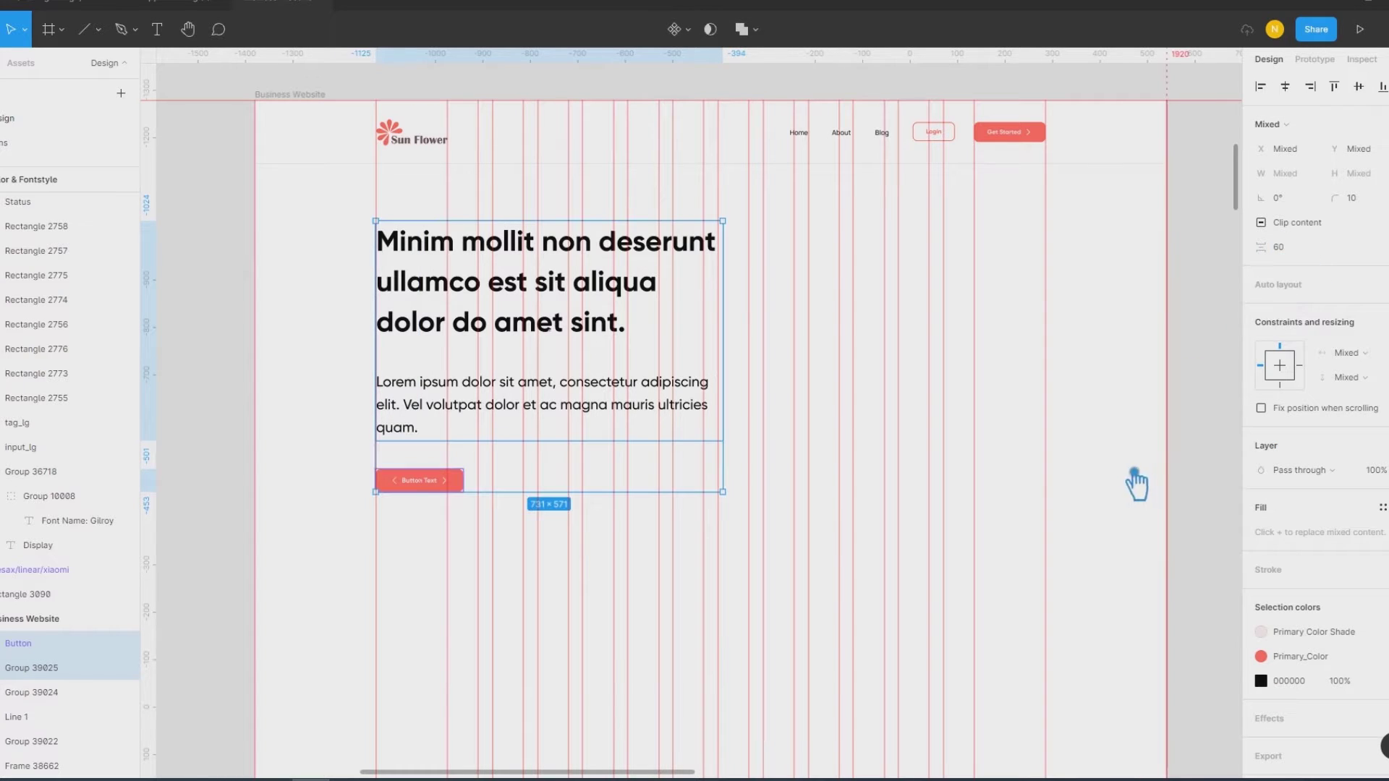
{"action": "left_click", "coordinate": [1209, 447]}
Step: Hide the red button's left arrow icon, leaving only the right-pointing arrow
{"action": "left_click", "coordinate": [429, 483]}
{"action": "double_click", "coordinate": [432, 485]}
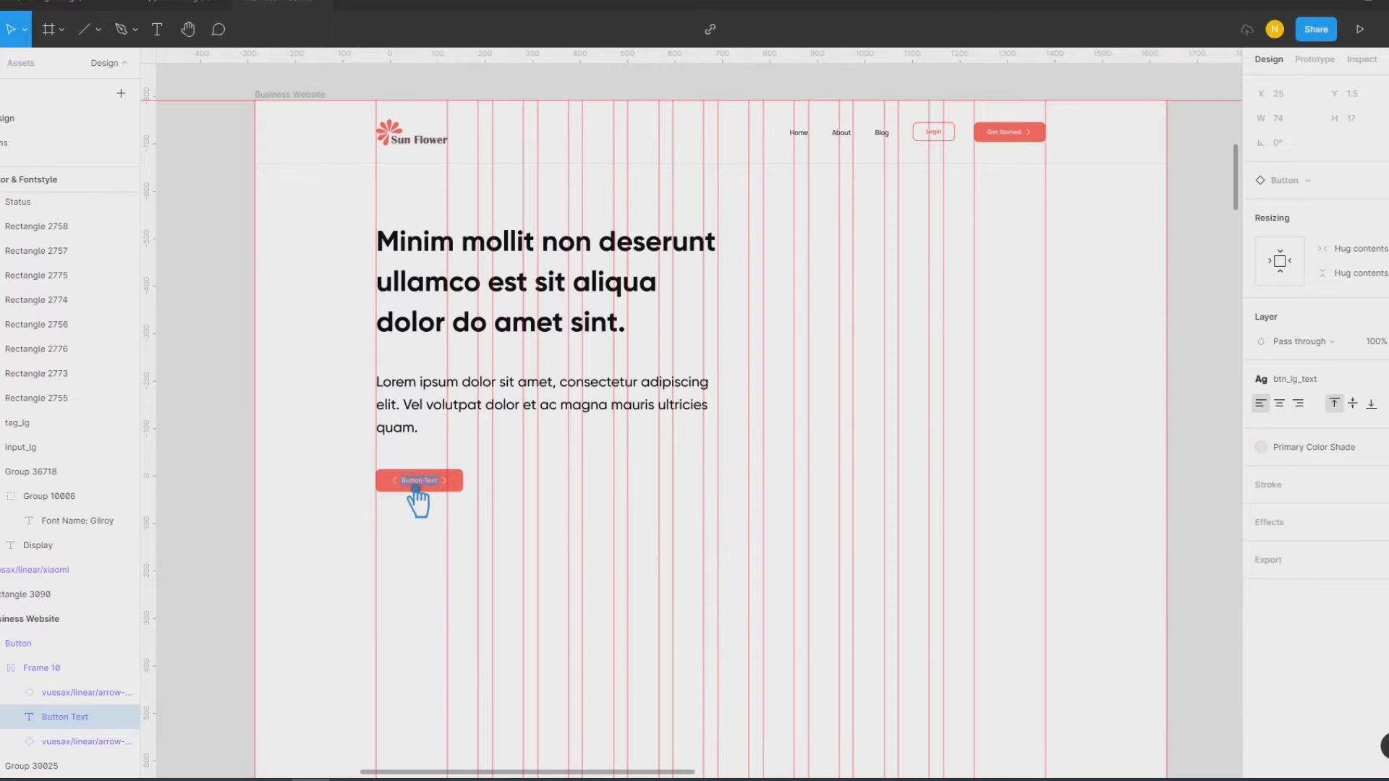
{"action": "mouse_move", "coordinate": [65, 718]}
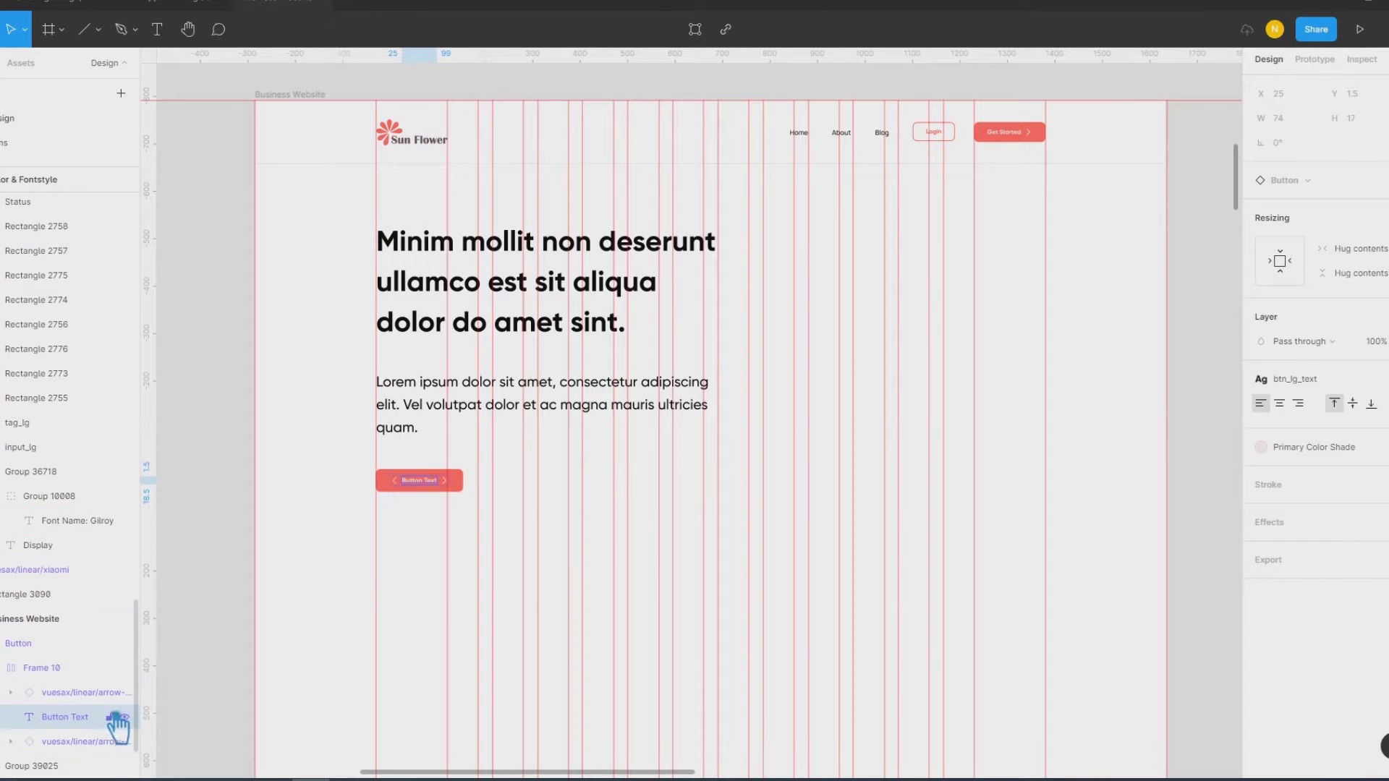
{"action": "left_click", "coordinate": [125, 692]}
{"action": "left_click", "coordinate": [217, 508]}
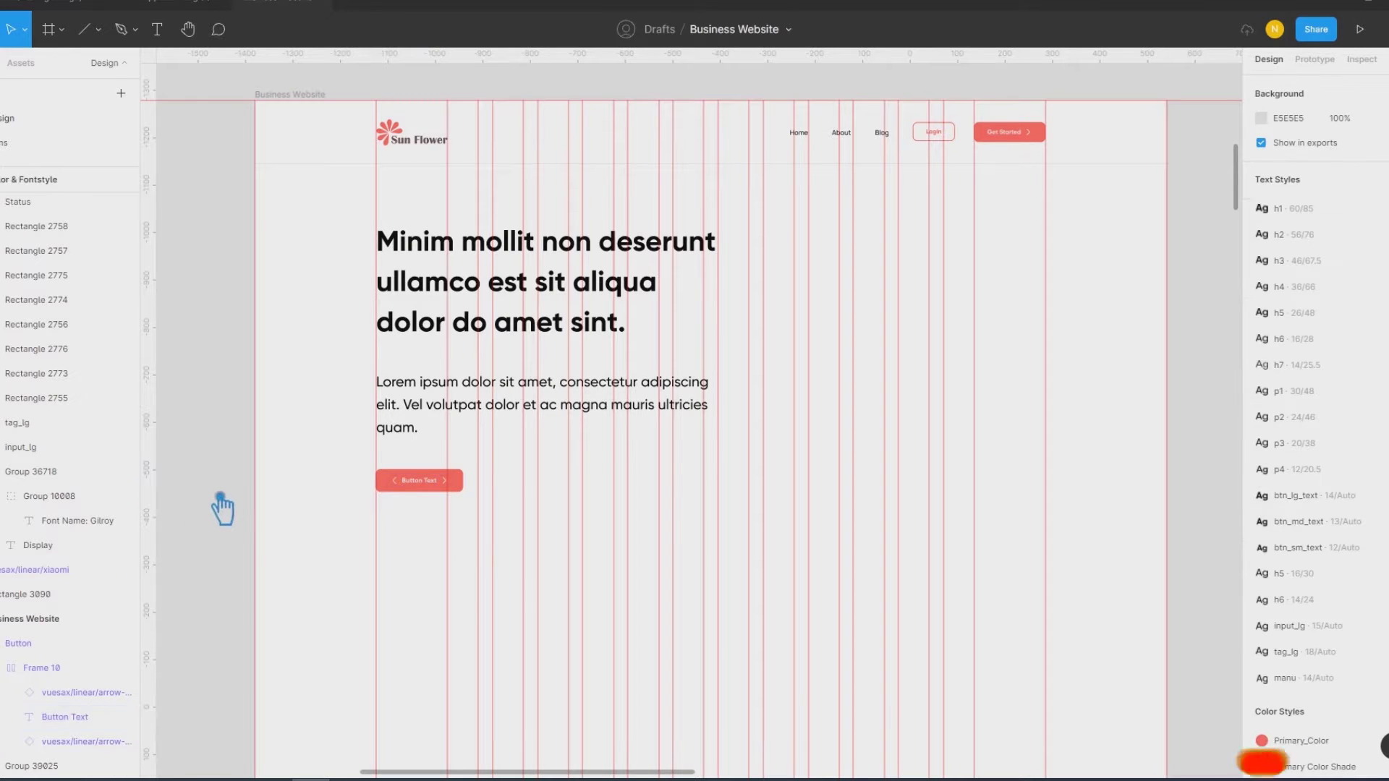
{"action": "left_click", "coordinate": [409, 486]}
{"action": "left_click", "coordinate": [65, 742]}
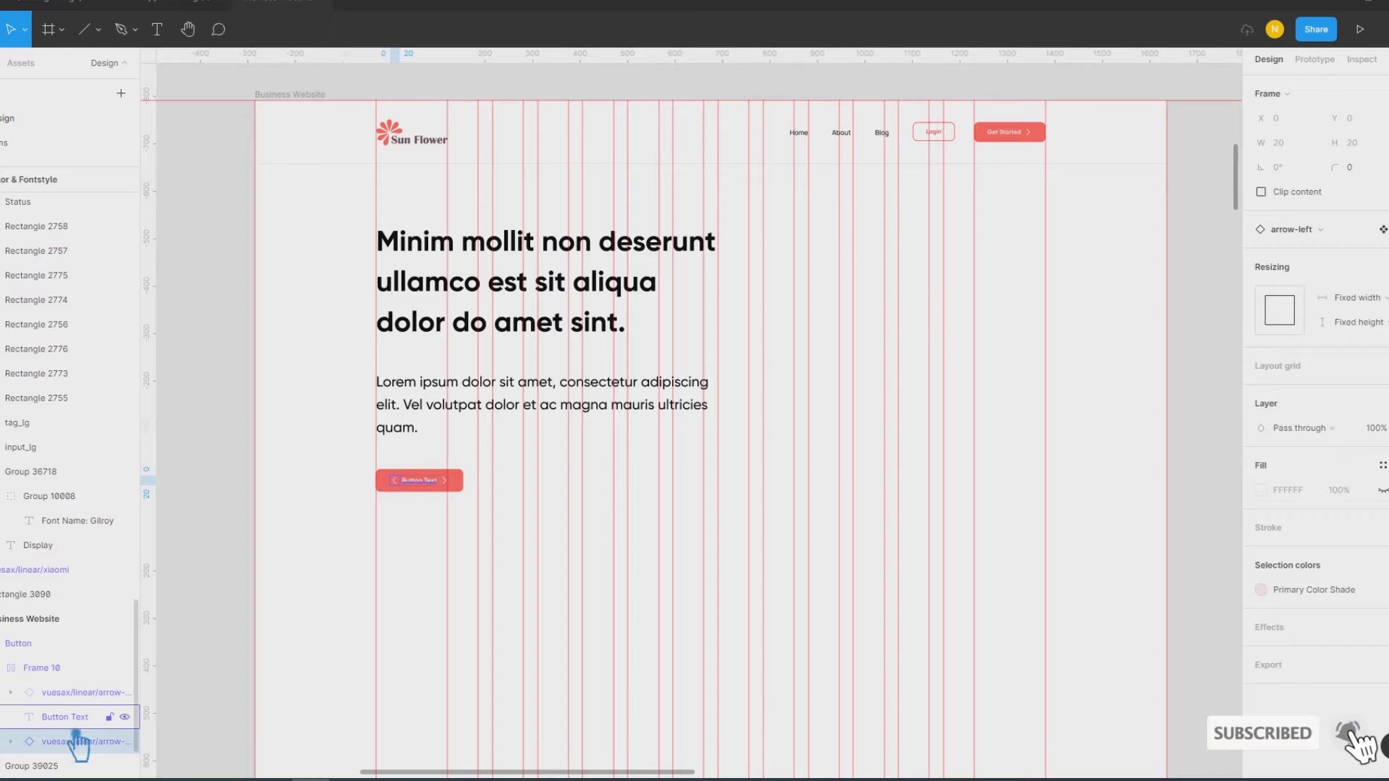
{"action": "left_click", "coordinate": [126, 743]}
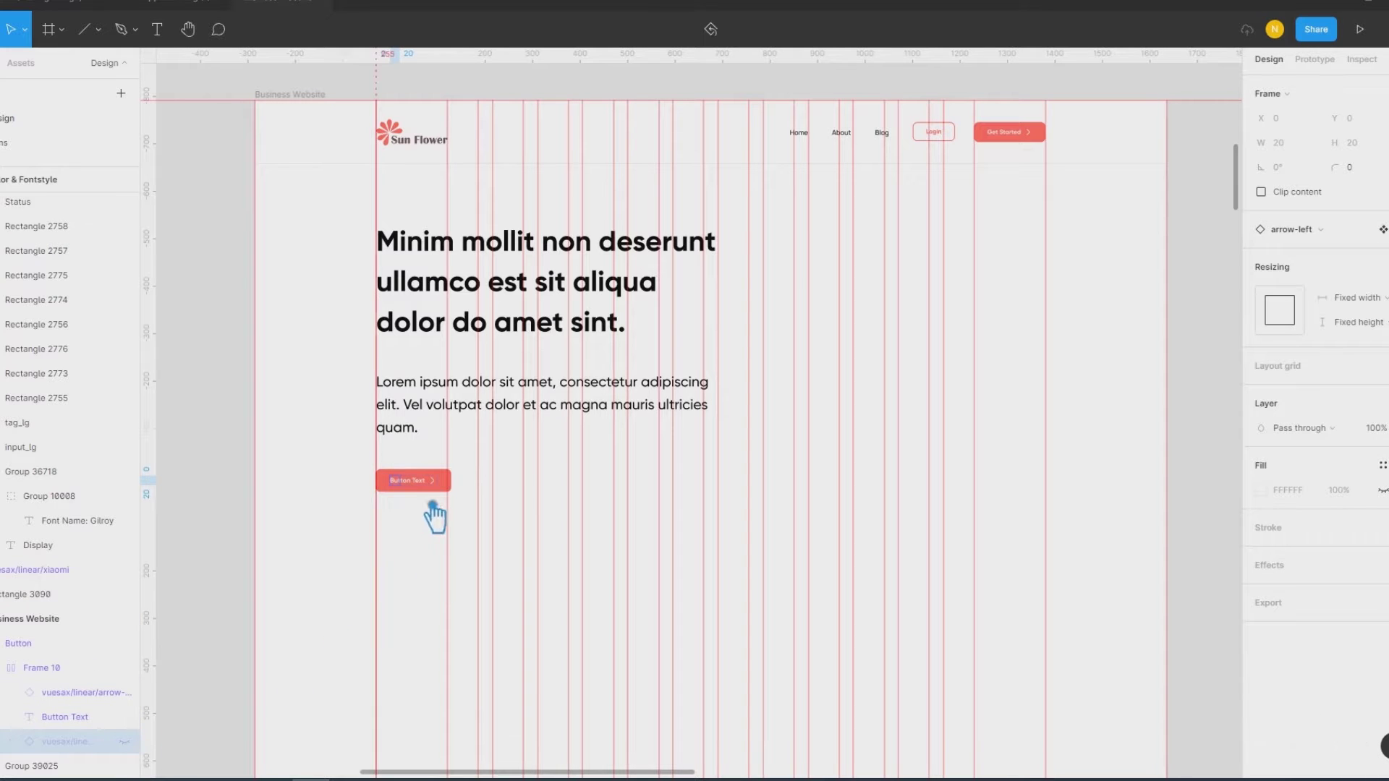
{"action": "left_click", "coordinate": [124, 741]}
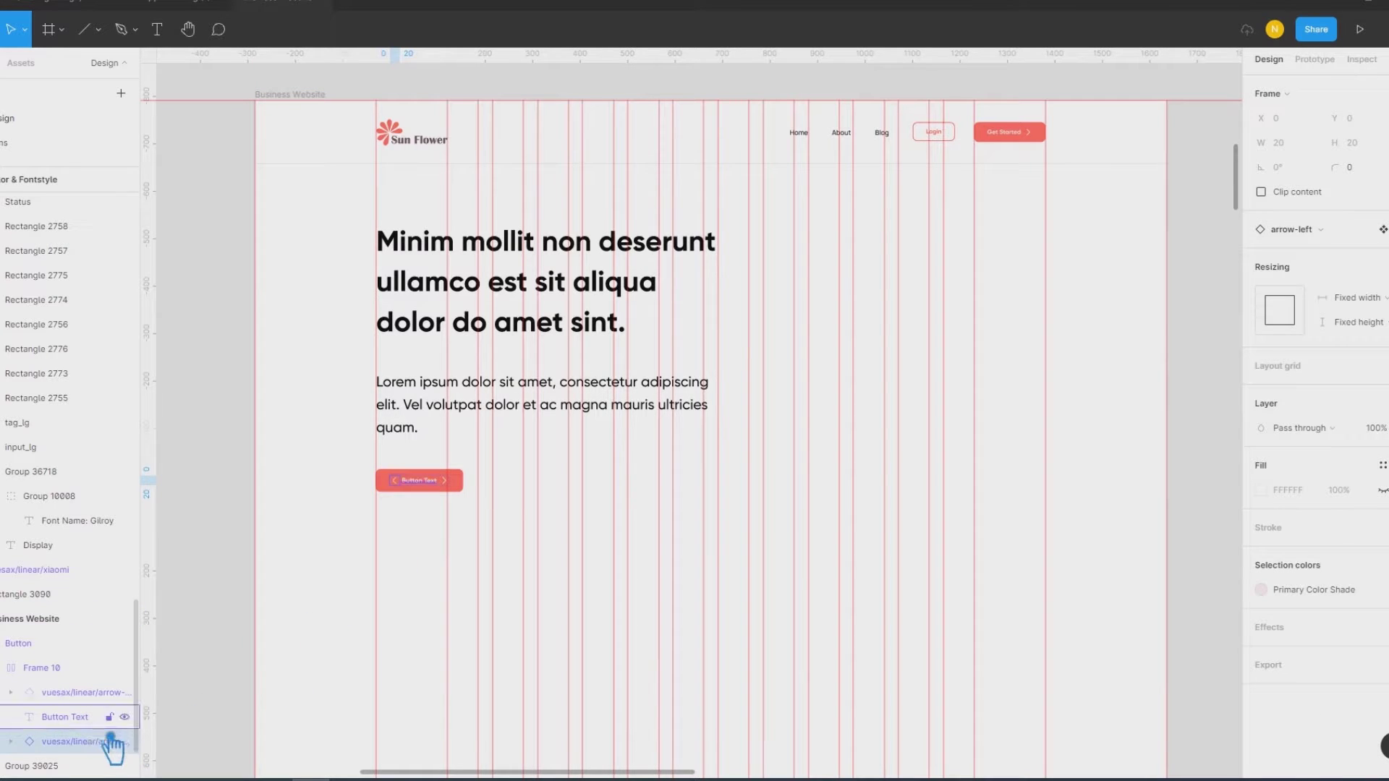
{"action": "scroll", "coordinate": [112, 745], "scroll_direction": "down", "scroll_amount": 2}
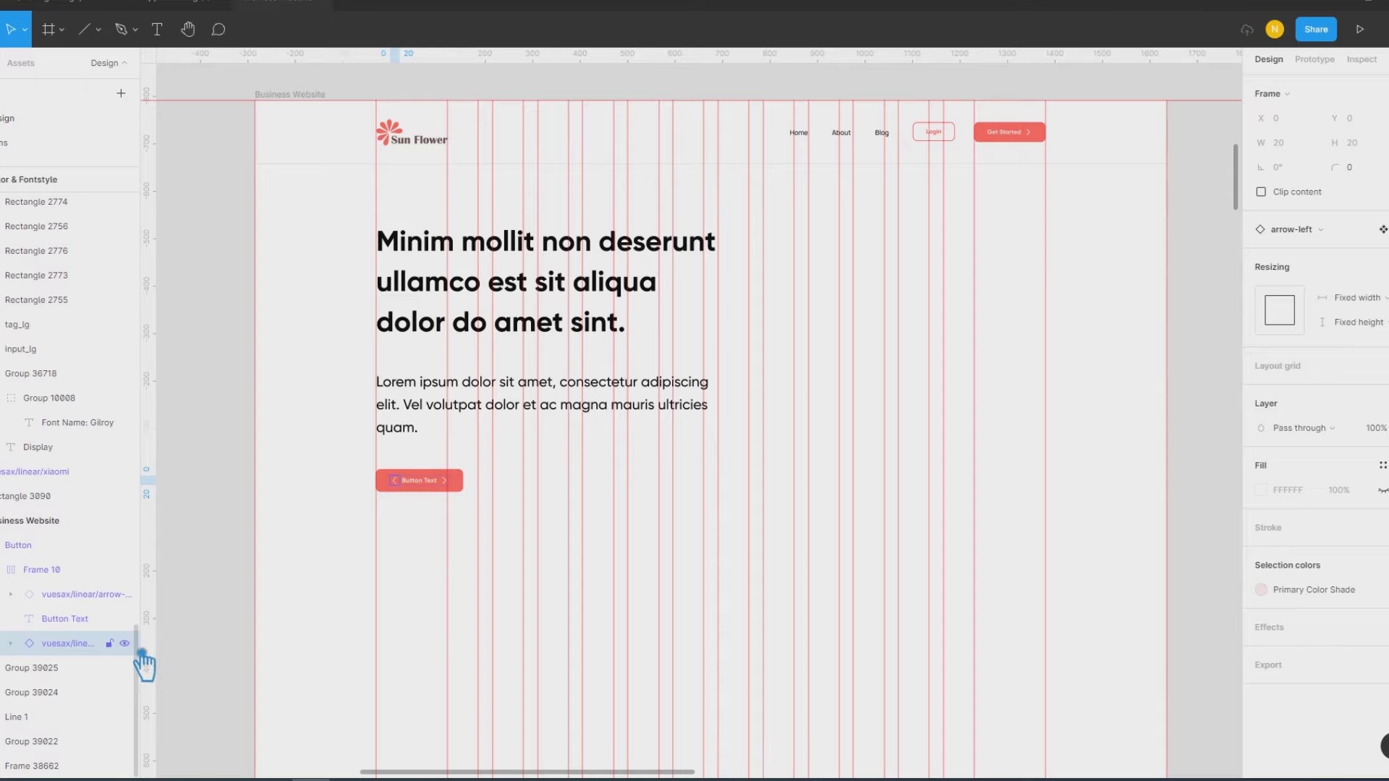
{"action": "left_click_drag", "start_coordinate": [143, 654], "coordinate": [144, 607]}
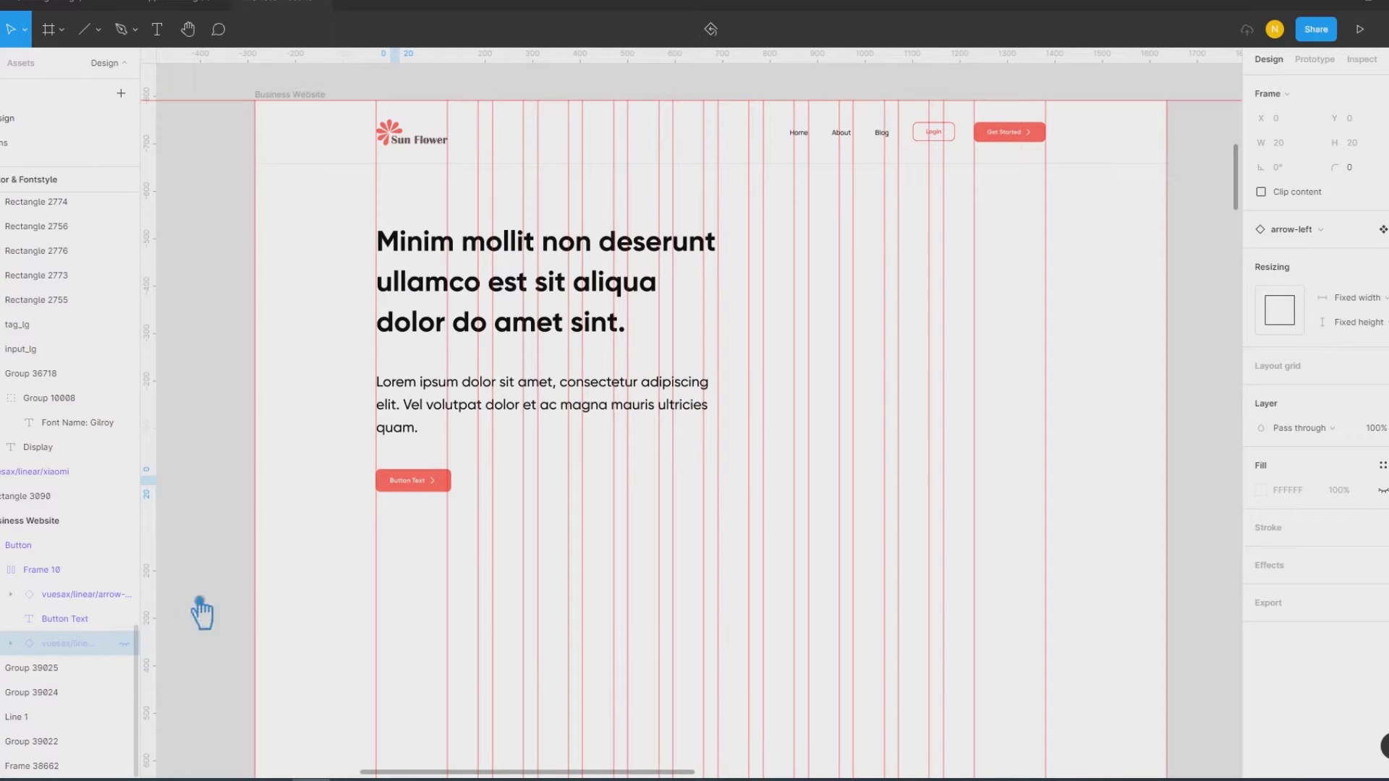
{"action": "left_click", "coordinate": [238, 527]}
Step: Change the btn_lg_text text style's font size to 16
{"action": "scroll", "coordinate": [438, 548], "scroll_direction": "up", "scroll_amount": 1}
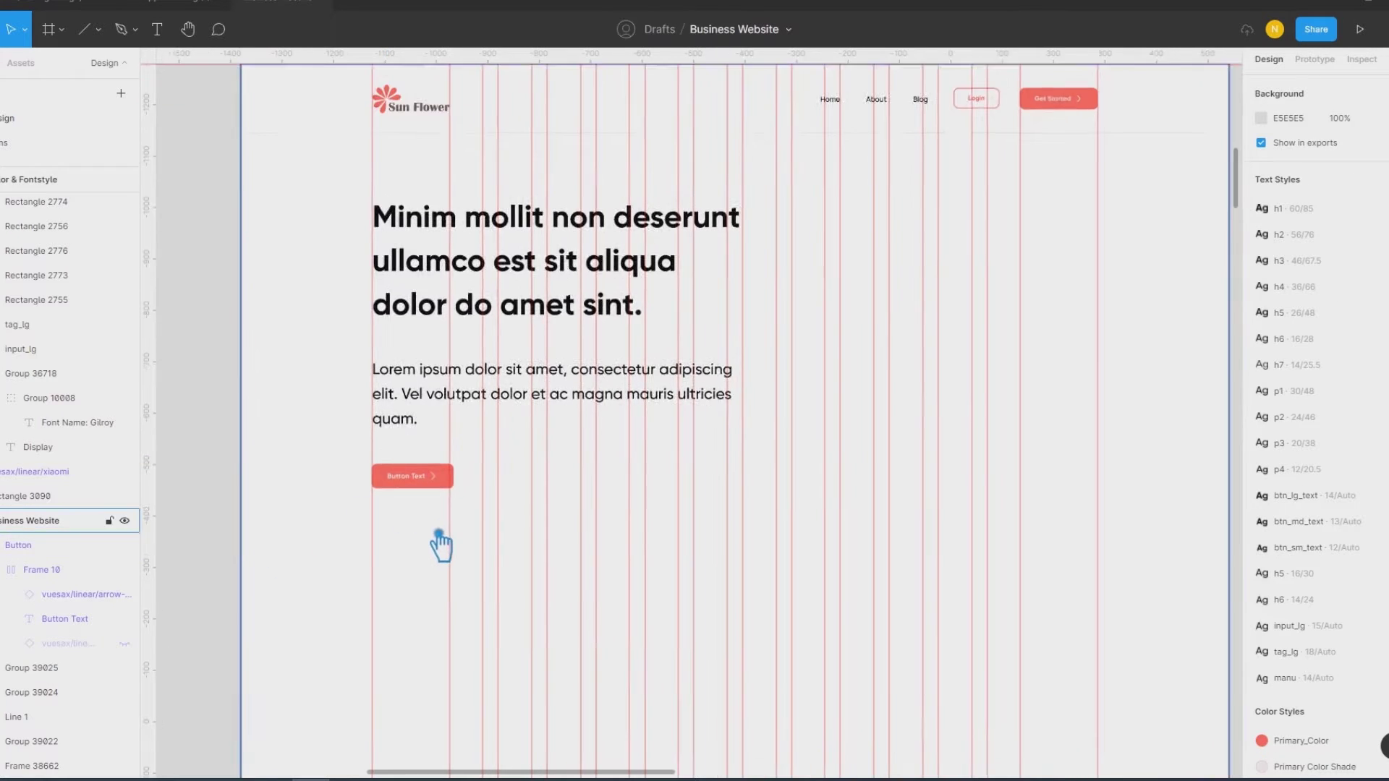
{"action": "scroll", "coordinate": [438, 548], "scroll_direction": "up", "scroll_amount": 3}
{"action": "double_click", "coordinate": [395, 440]}
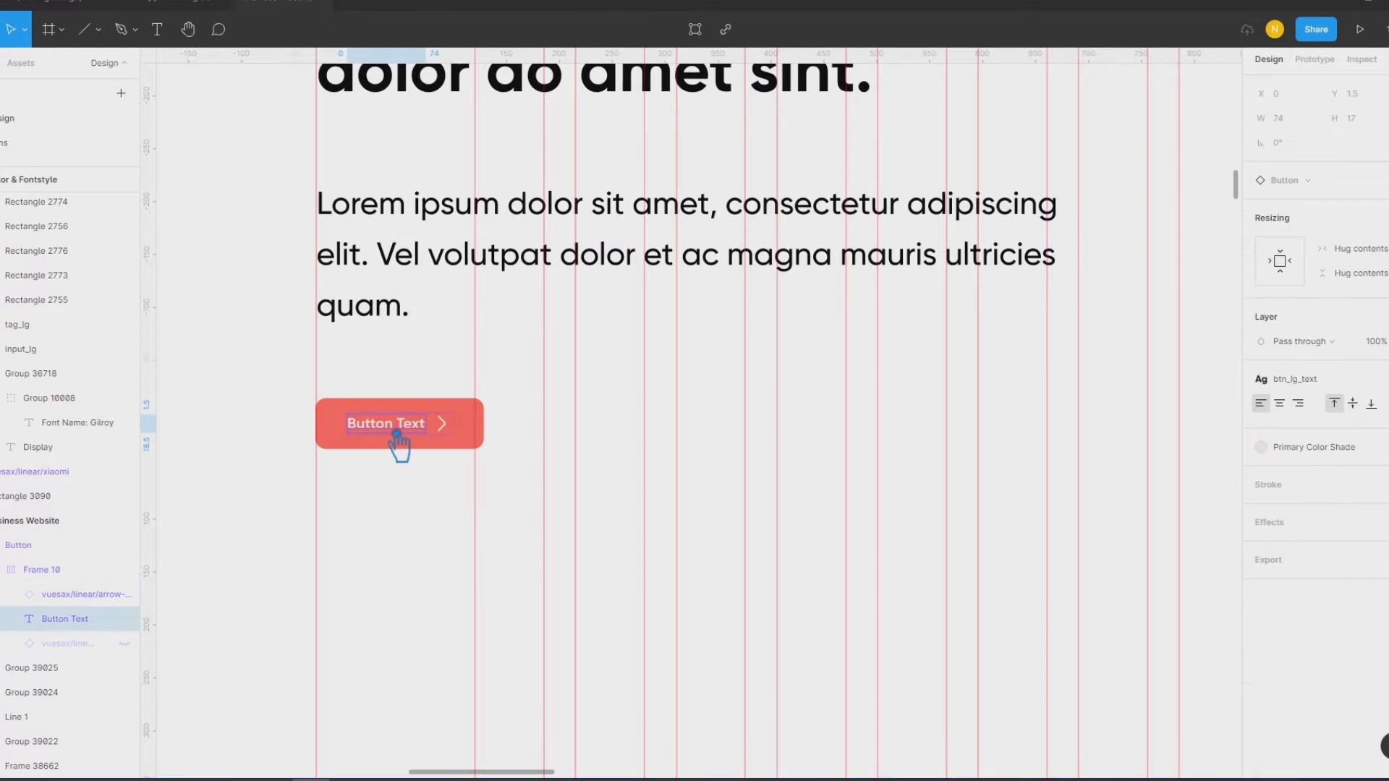
{"action": "left_click", "coordinate": [1340, 385]}
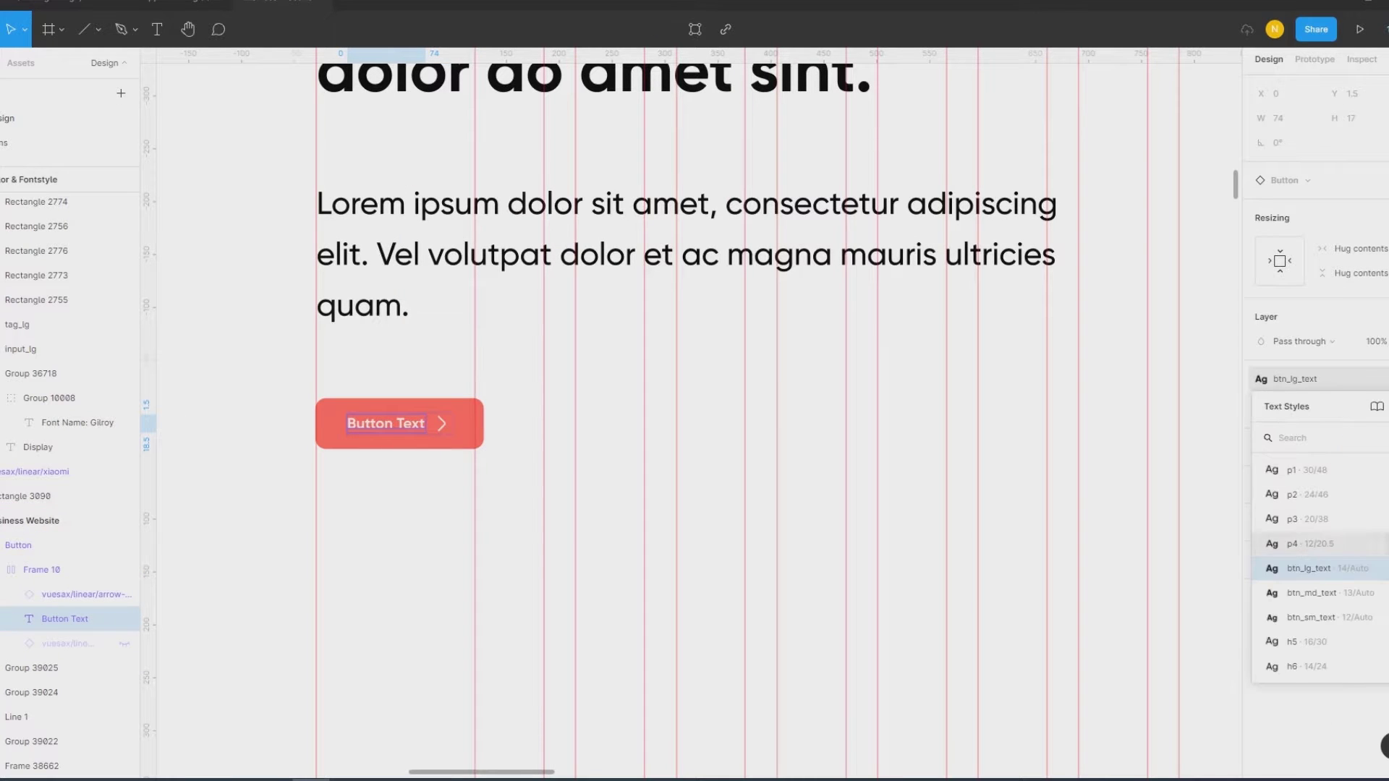
{"action": "left_click", "coordinate": [1375, 569]}
{"action": "left_click", "coordinate": [1206, 693]}
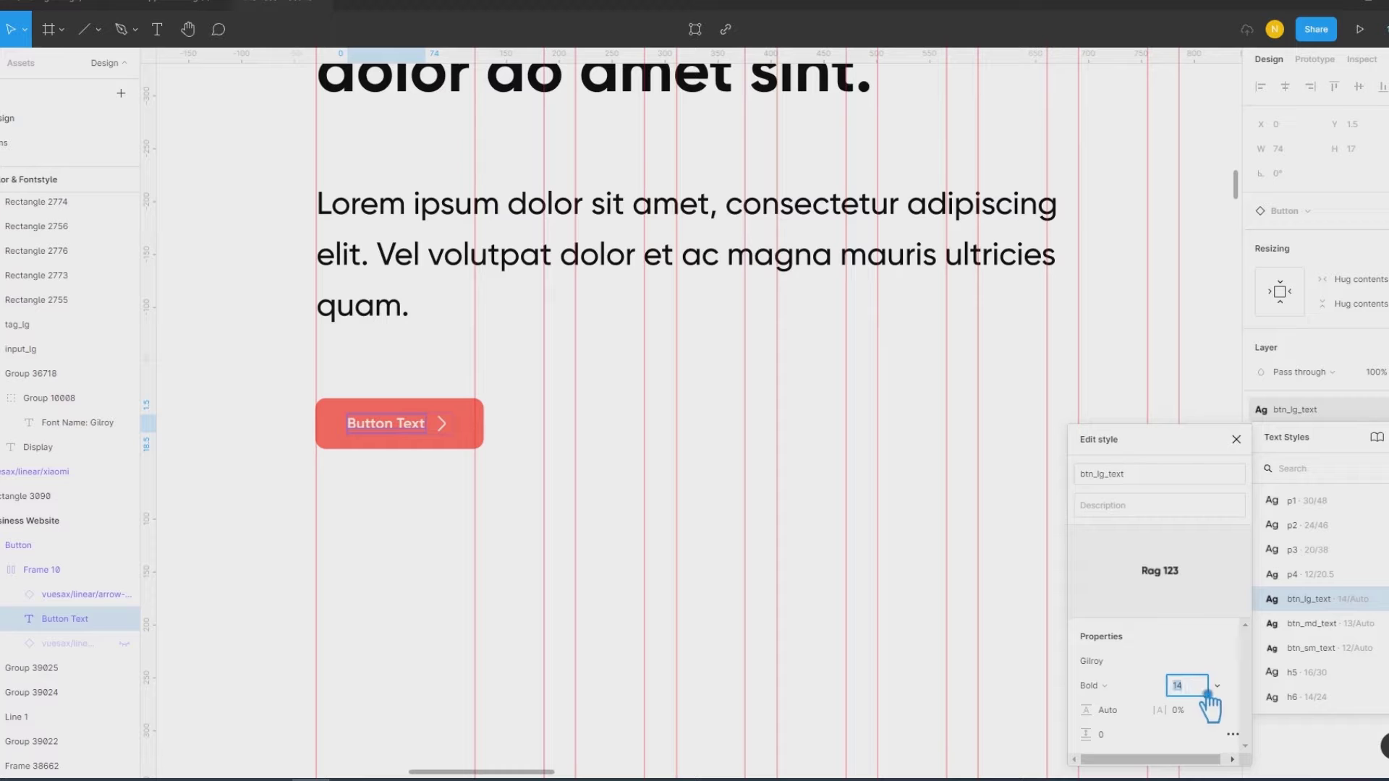
{"action": "type", "text": "16"}
{"action": "key", "text": "Return"}
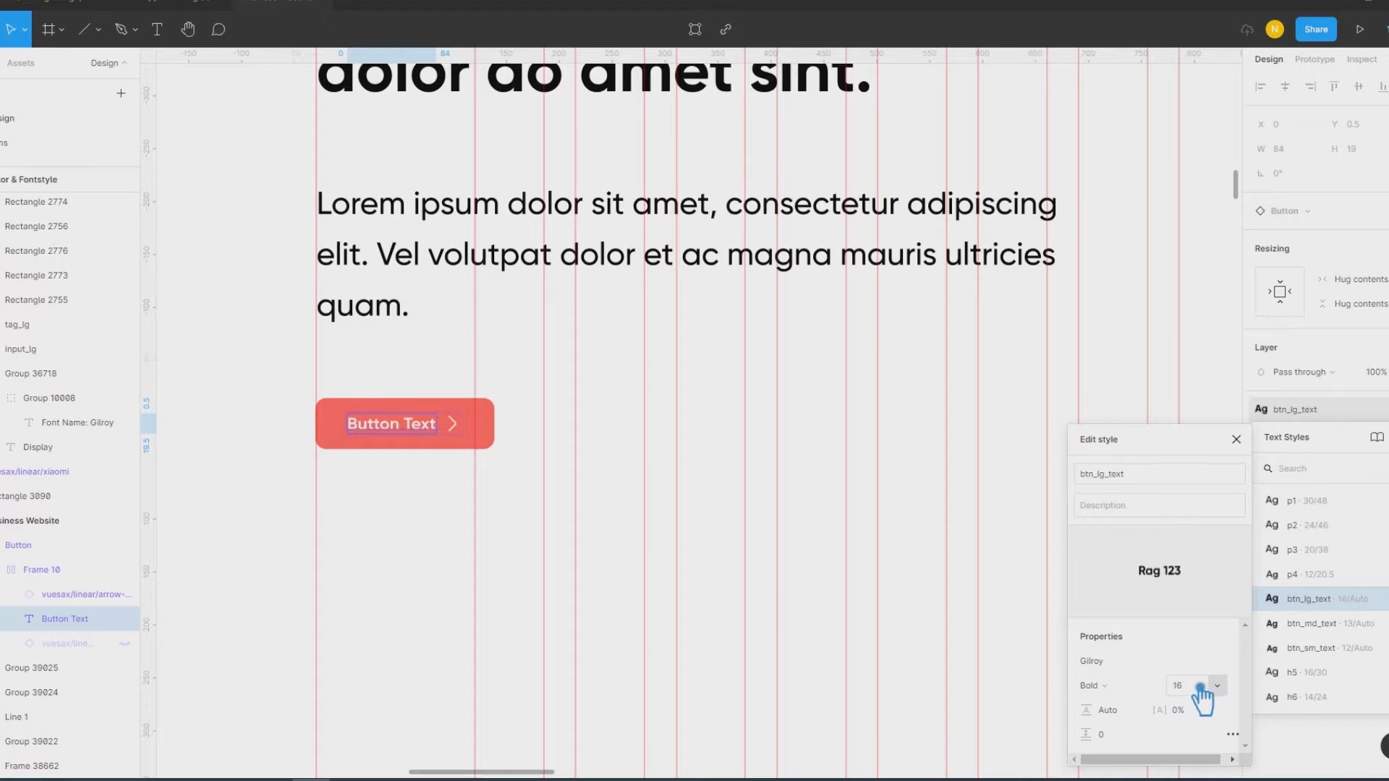
{"action": "left_click", "coordinate": [440, 604]}
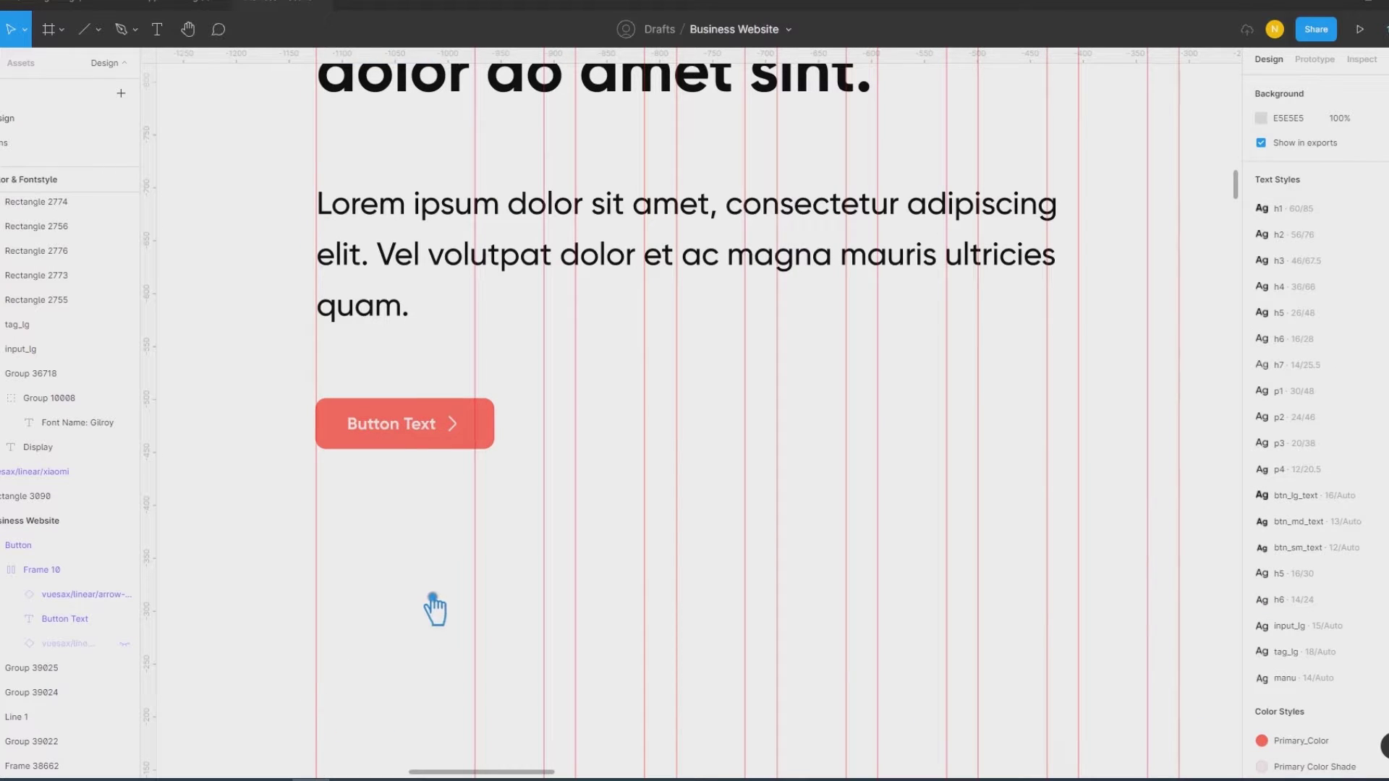
Step: Change the button label to read 'Get Started'
{"action": "scroll", "coordinate": [434, 619], "scroll_direction": "down", "scroll_amount": 1}
{"action": "scroll", "coordinate": [435, 619], "scroll_direction": "down", "scroll_amount": 2}
{"action": "scroll", "coordinate": [441, 622], "scroll_direction": "down", "scroll_amount": 2}
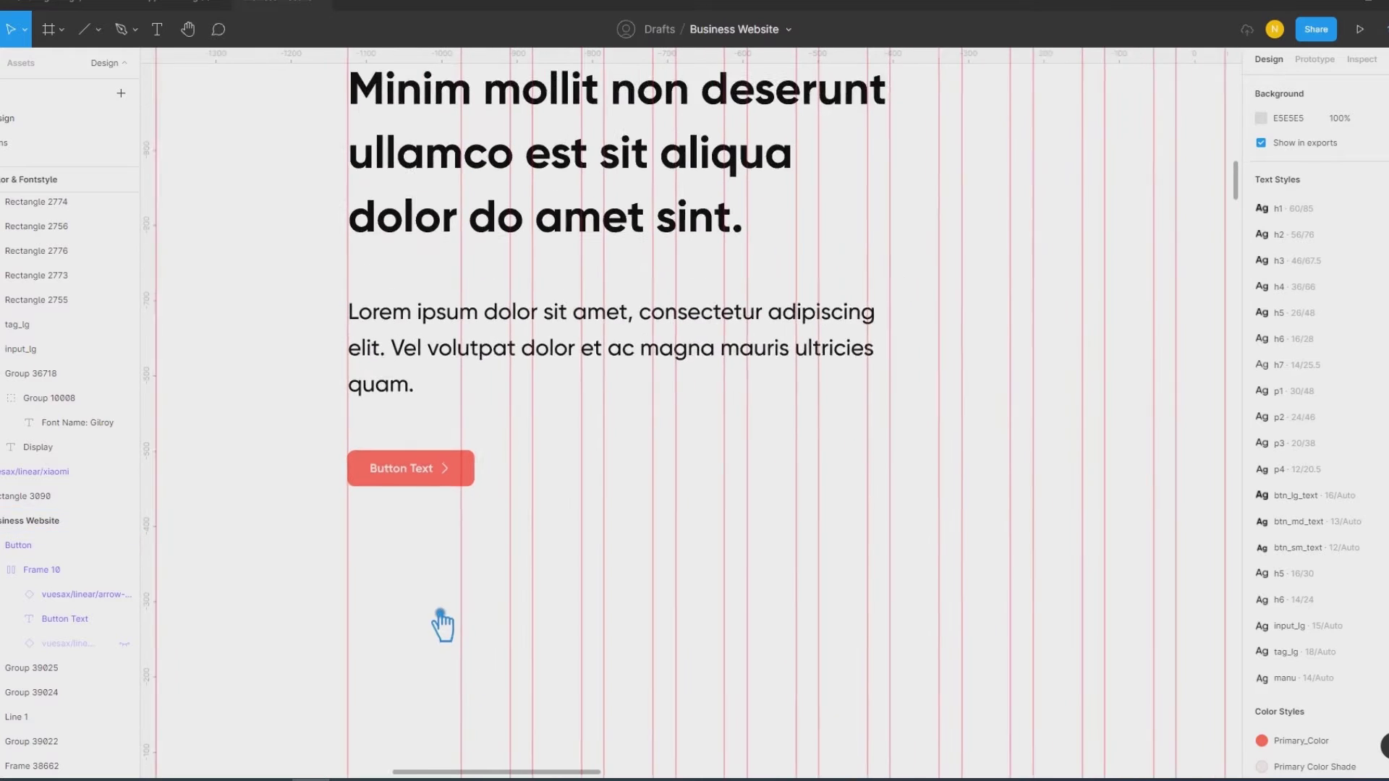
{"action": "scroll", "coordinate": [445, 579], "scroll_direction": "down", "scroll_amount": 2}
{"action": "double_click", "coordinate": [423, 483]}
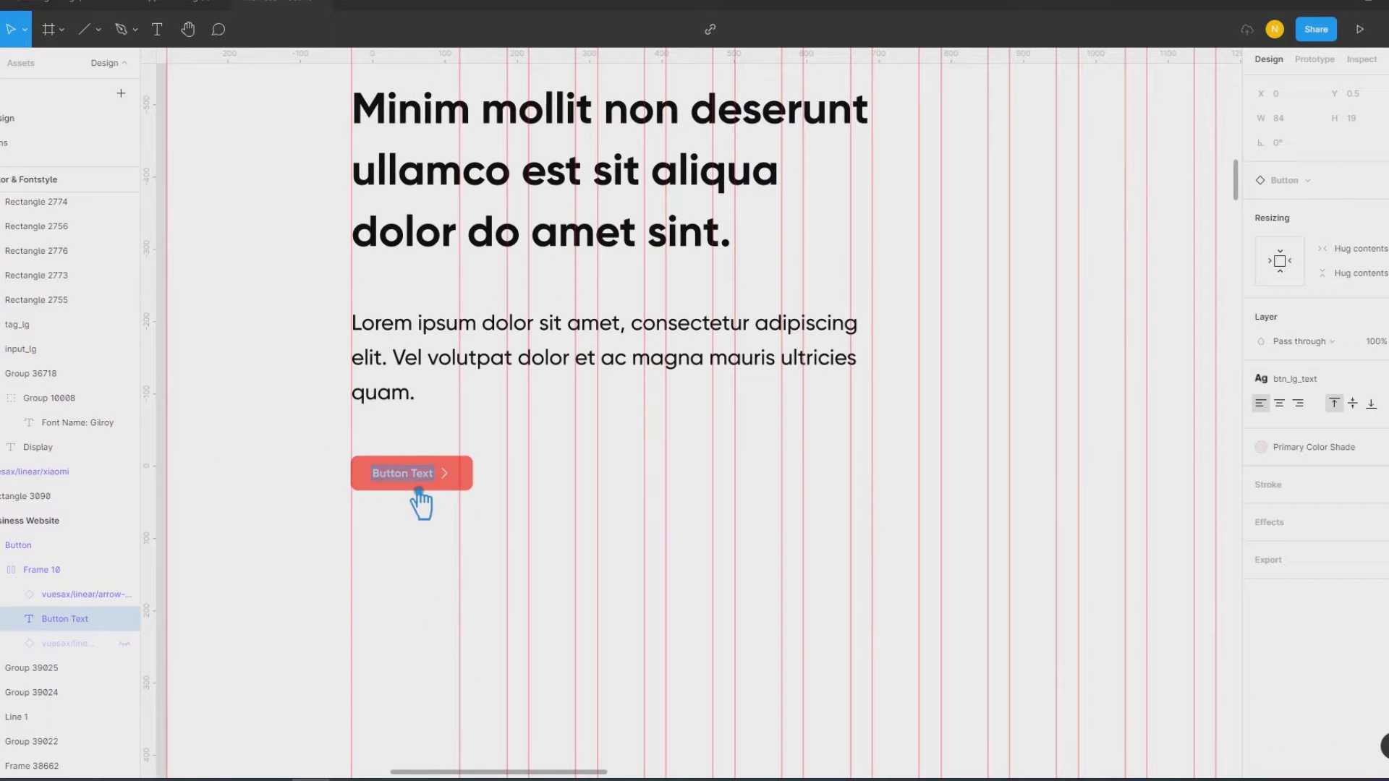
{"action": "type", "text": "Get Started"}
{"action": "key", "text": "Escape"}
{"action": "left_click", "coordinate": [262, 522]}
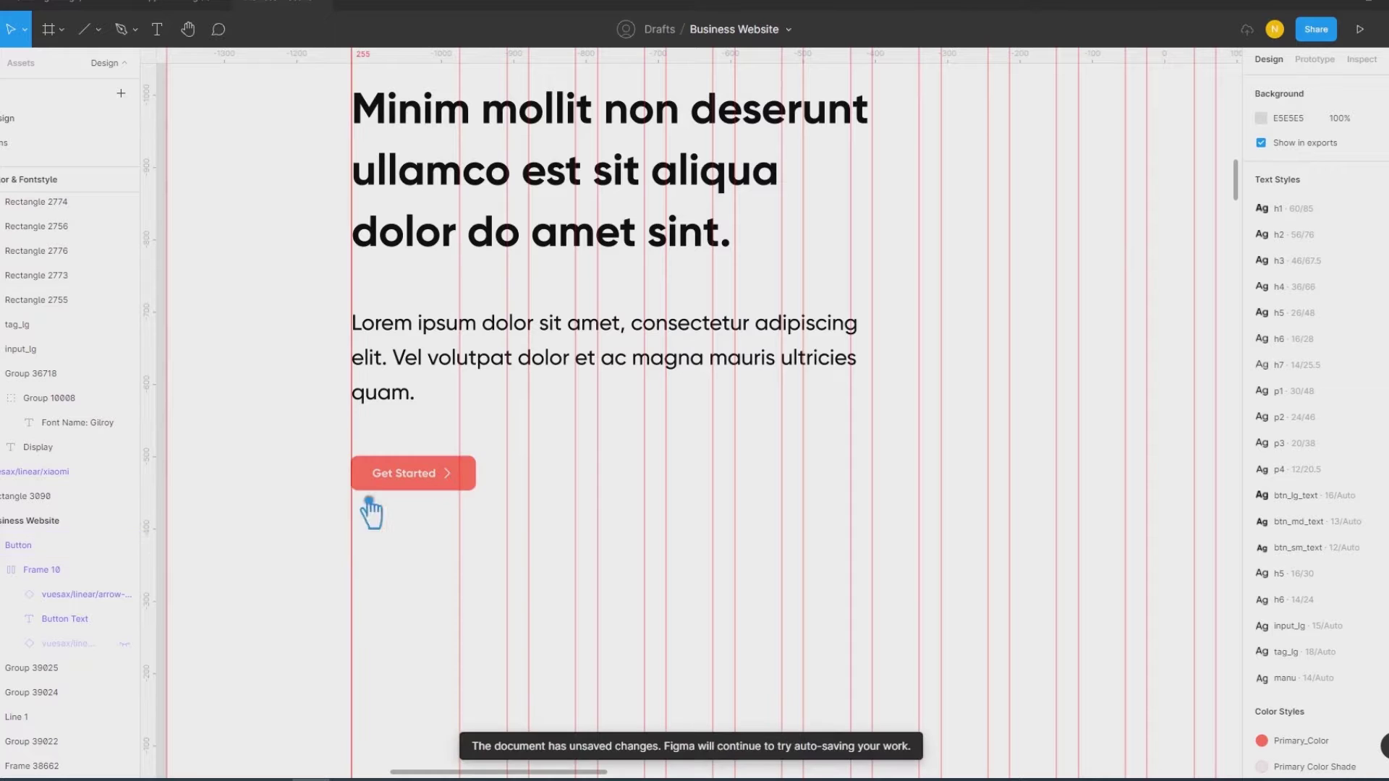
Step: Set the heading-to-paragraph spacing in the text group to 40
{"action": "scroll", "coordinate": [642, 568], "scroll_direction": "down", "scroll_amount": 1}
{"action": "scroll", "coordinate": [642, 568], "scroll_direction": "down", "scroll_amount": 1}
{"action": "scroll", "coordinate": [641, 568], "scroll_direction": "down", "scroll_amount": 1}
{"action": "scroll", "coordinate": [643, 568], "scroll_direction": "down", "scroll_amount": 2, "text": "ctrl"}
{"action": "scroll", "coordinate": [645, 568], "scroll_direction": "down", "scroll_amount": 2, "text": "ctrl"}
{"action": "left_click", "coordinate": [523, 362]}
{"action": "left_click", "coordinate": [1311, 228]}
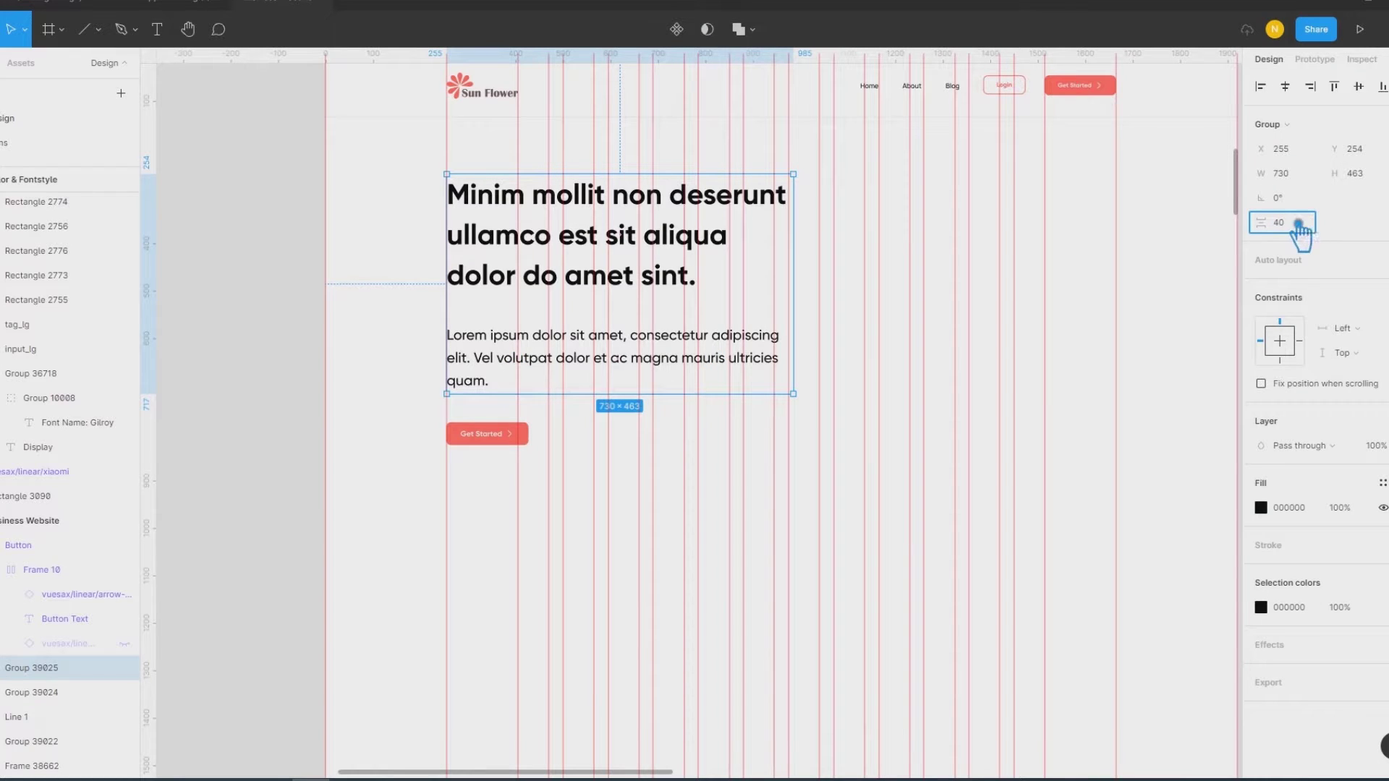
{"action": "key", "text": "Return"}
Step: Set the spacing between the text group and the Get Started button to 60
{"action": "left_click", "coordinate": [492, 434]}
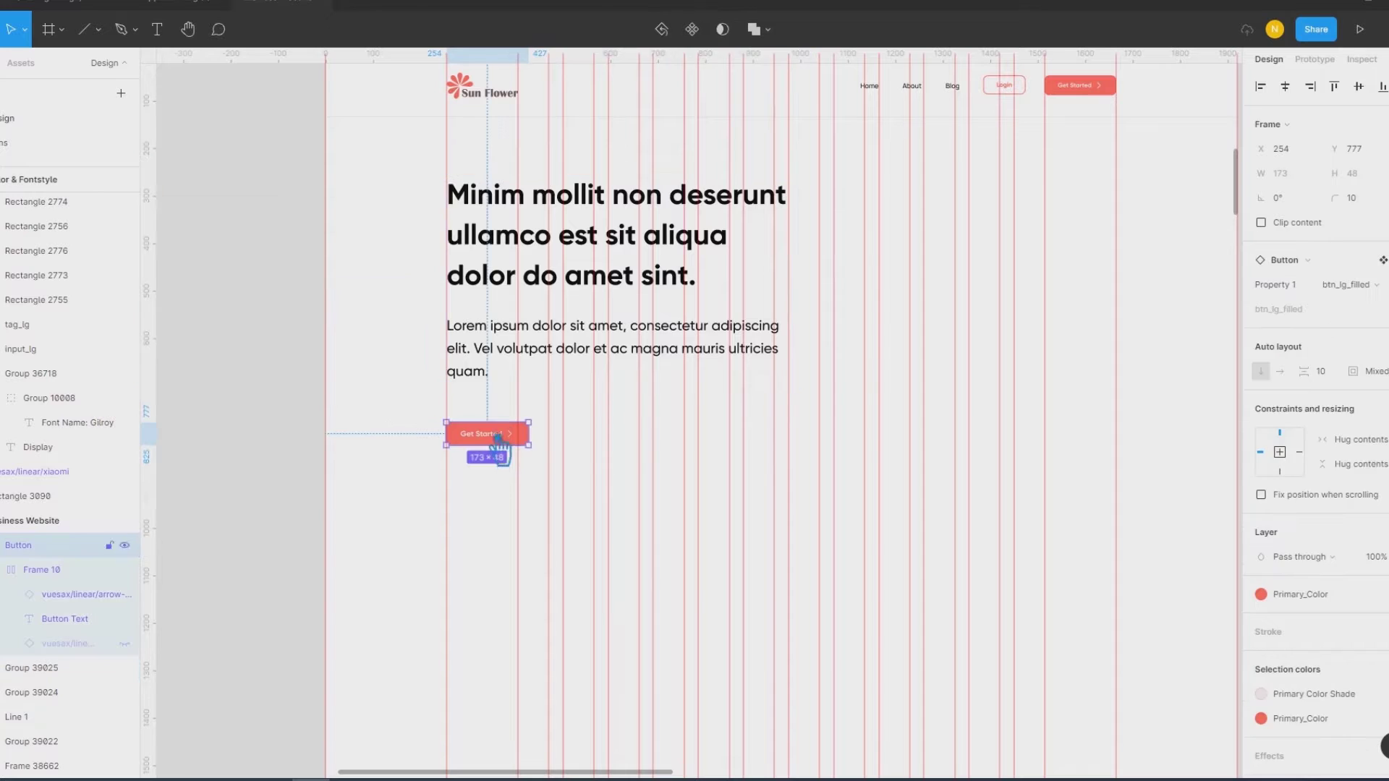
{"action": "left_click", "coordinate": [484, 376], "text": "shift"}
{"action": "left_click", "coordinate": [1295, 250]}
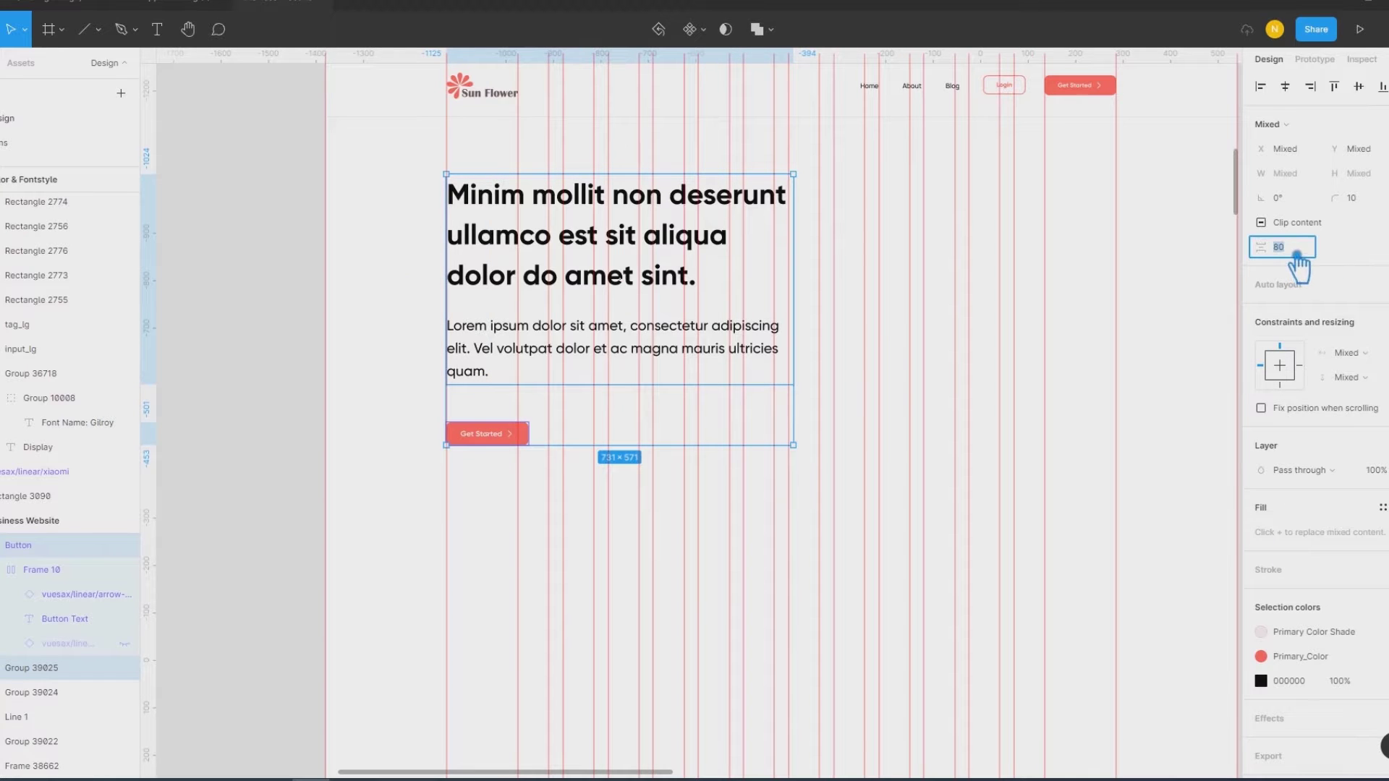
{"action": "type", "text": "60"}
{"action": "key", "text": "Return"}
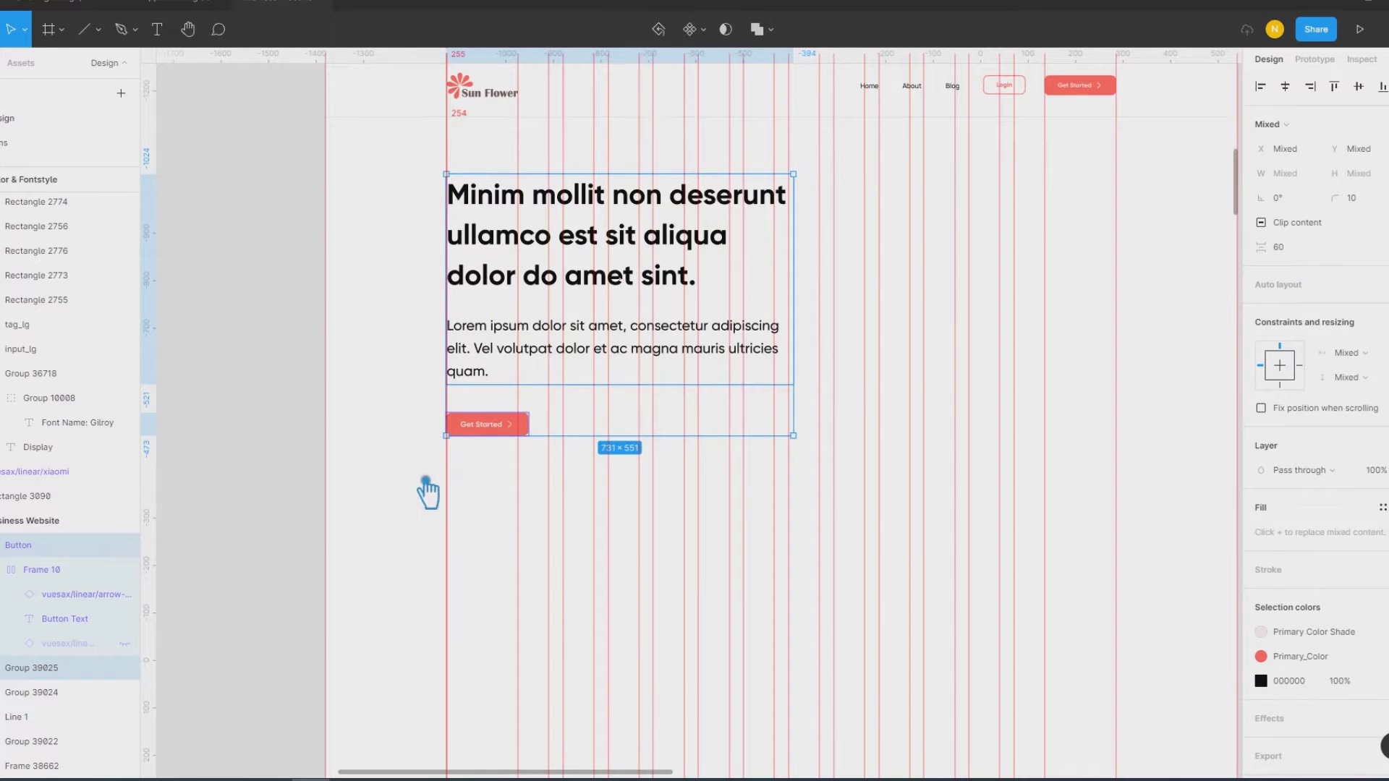
{"action": "left_click", "coordinate": [425, 490]}
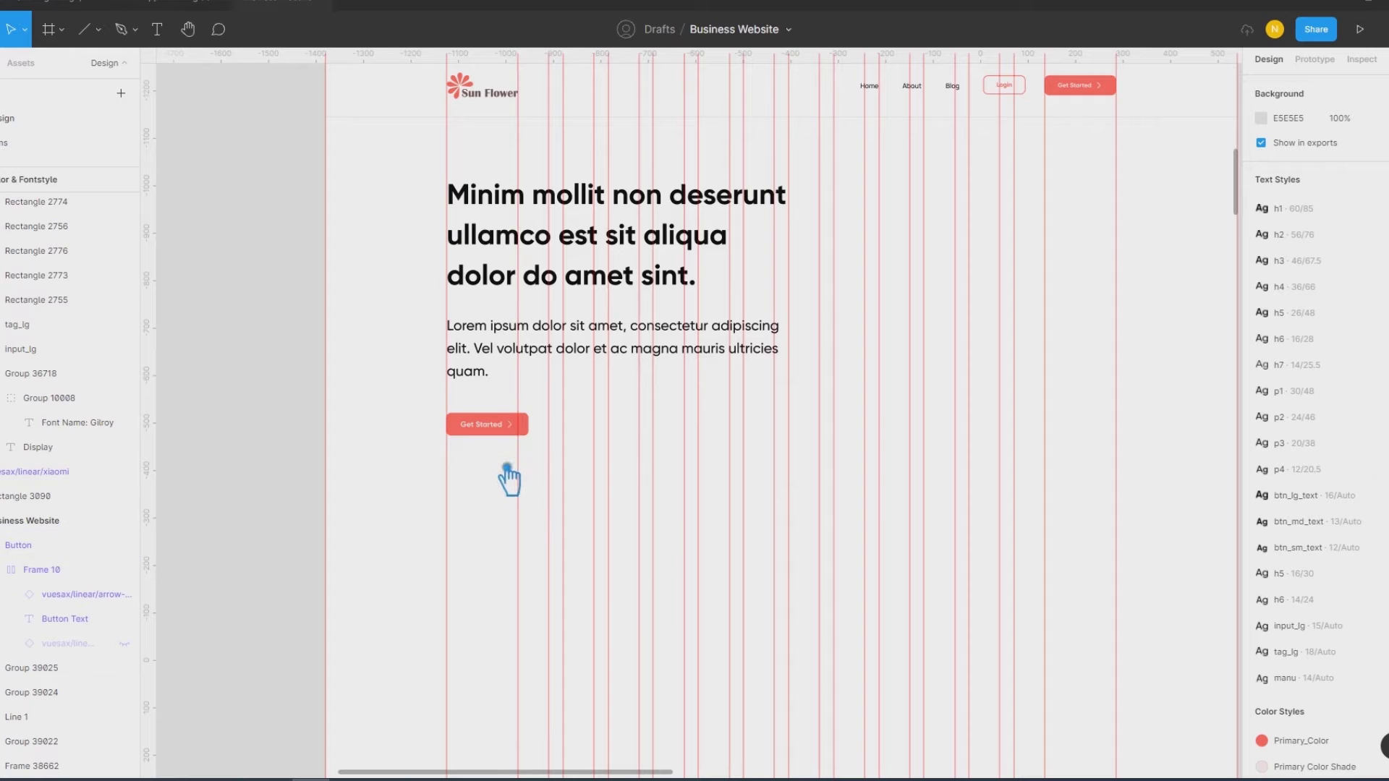
Step: Group the text block and Get Started button into one hero block
{"action": "left_click", "coordinate": [487, 424]}
{"action": "left_click", "coordinate": [492, 238], "text": "shift"}
{"action": "key", "text": "ctrl+g"}
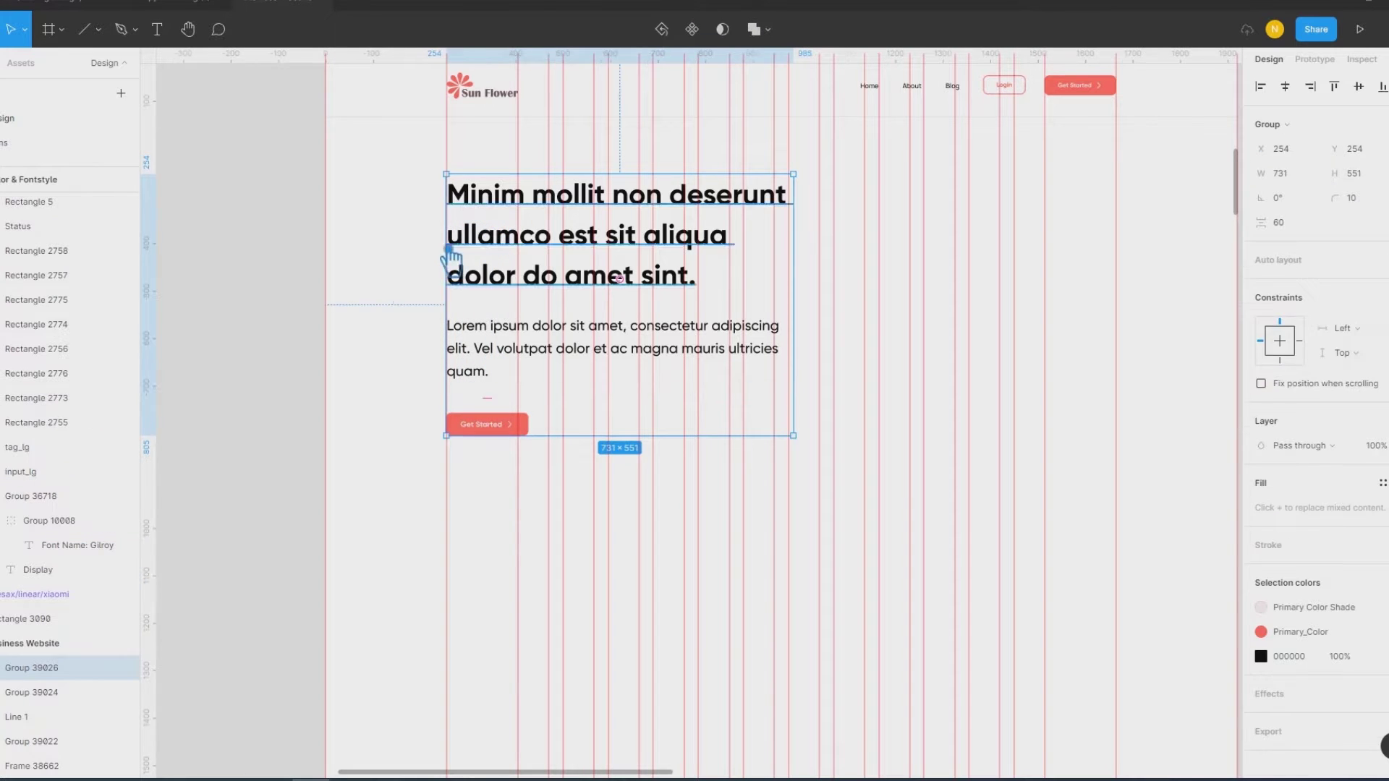
{"action": "left_click", "coordinate": [397, 288]}
{"action": "scroll", "coordinate": [444, 320], "scroll_direction": "down", "scroll_amount": 1}
{"action": "mouse_move", "coordinate": [521, 299]}
{"action": "left_mouse_down"}
{"action": "mouse_move", "coordinate": [416, 474]}
{"action": "mouse_move", "coordinate": [410, 456]}
{"action": "left_mouse_up"}
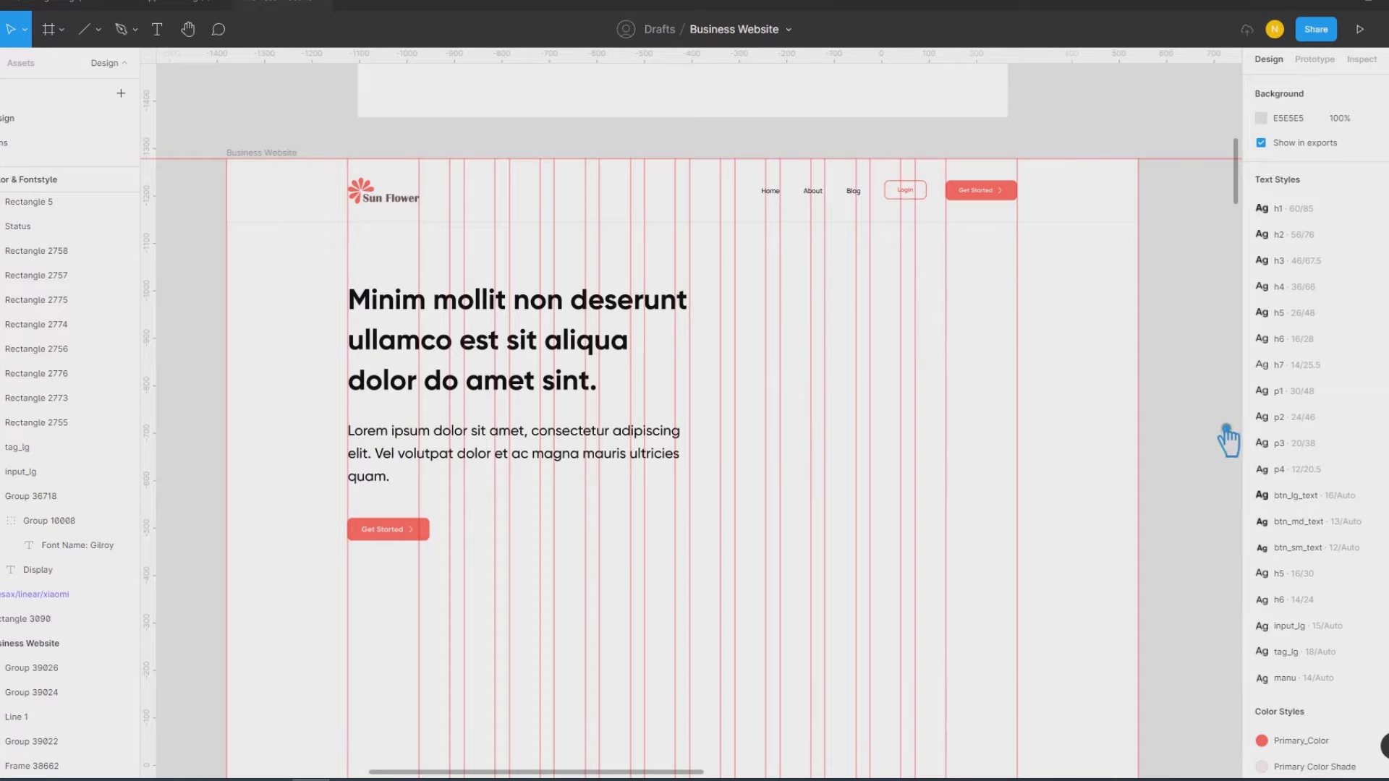
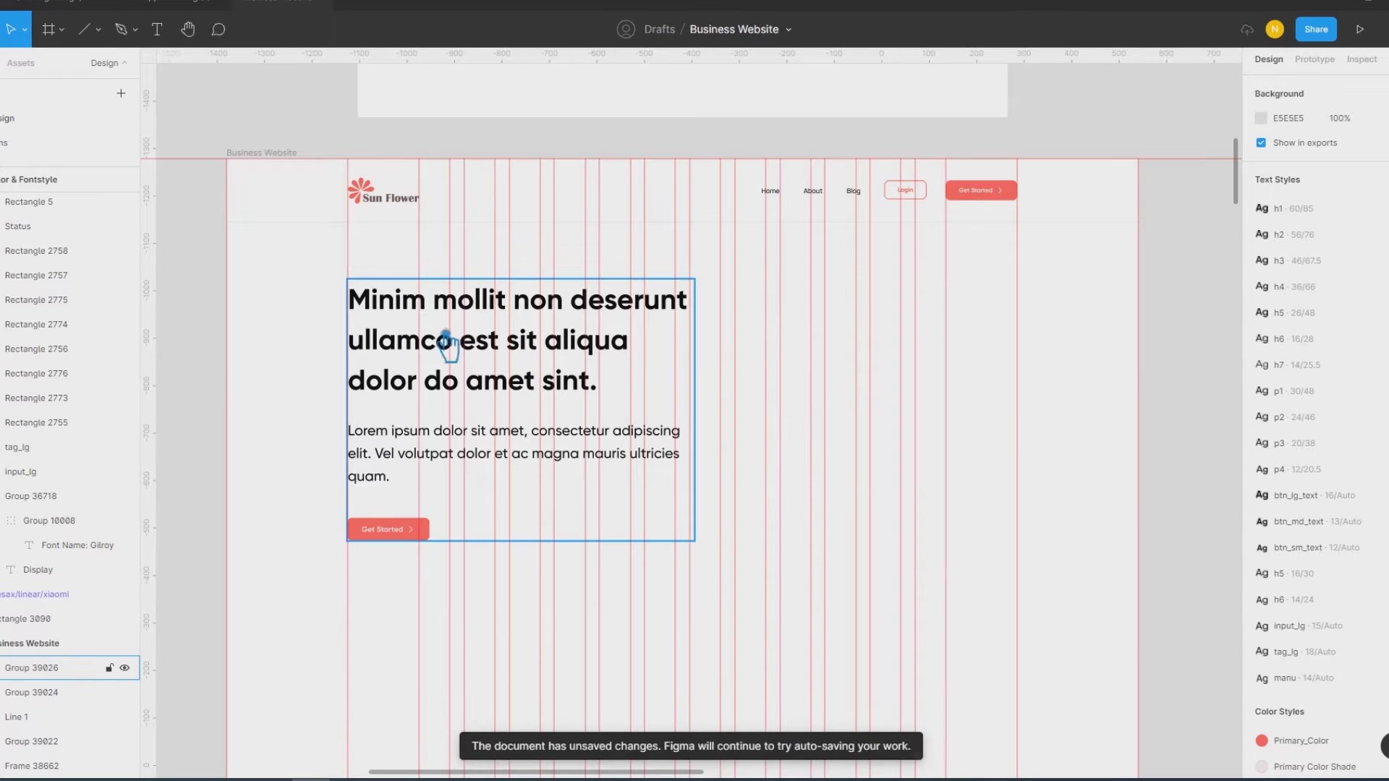
Step: Set the h1 text style's line height to 78
{"action": "double_click", "coordinate": [455, 351]}
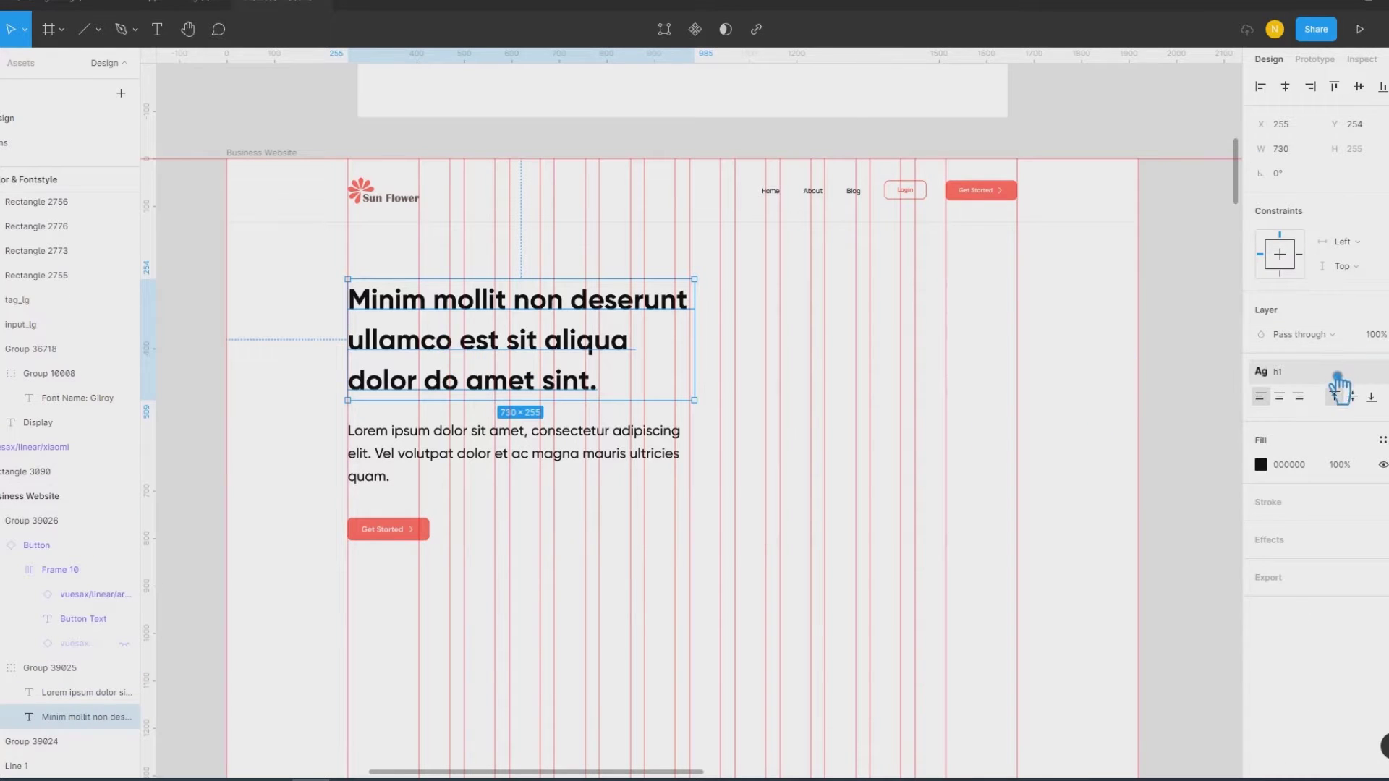
{"action": "left_click", "coordinate": [1337, 372]}
{"action": "left_click", "coordinate": [1374, 465]}
{"action": "left_click_drag", "start_coordinate": [1086, 712], "coordinate": [697, 415]}
{"action": "left_click_drag", "start_coordinate": [1074, 715], "coordinate": [1075, 715]}
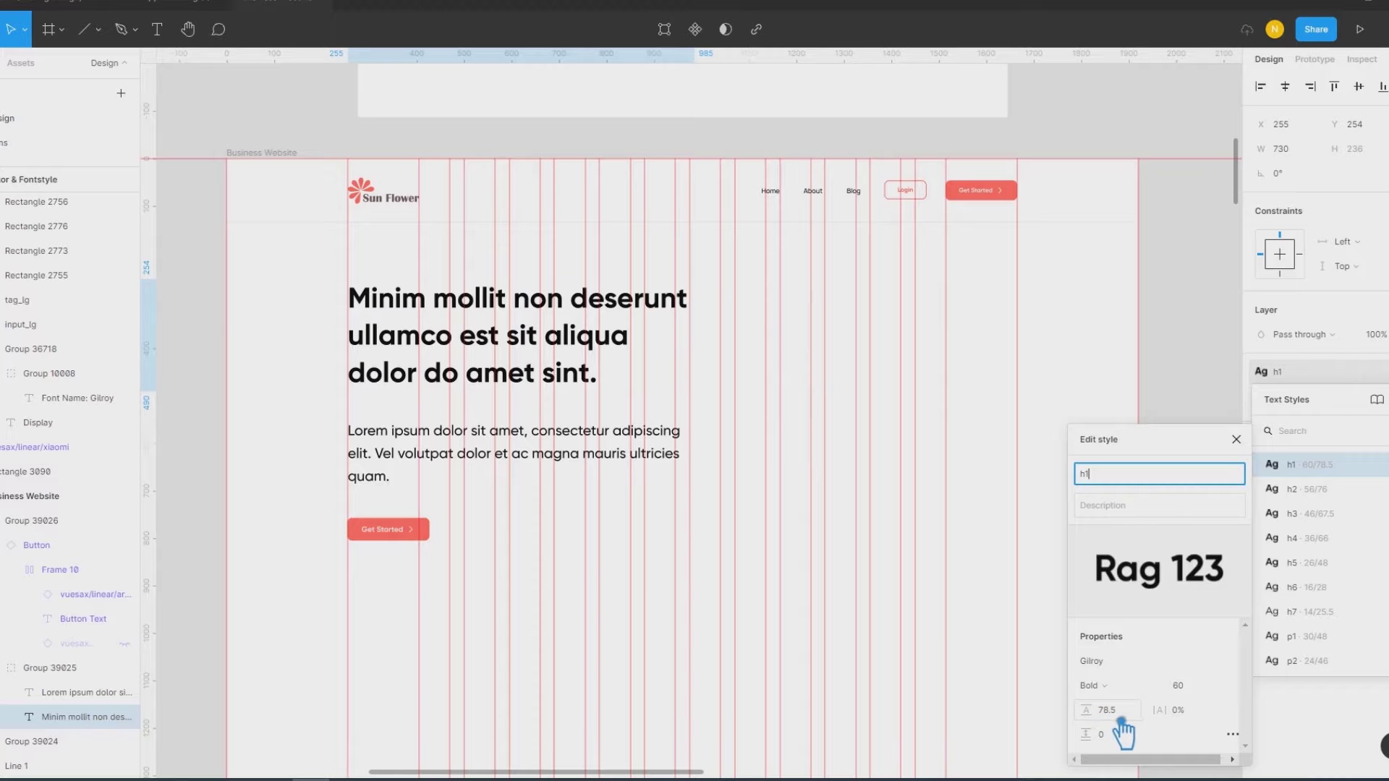
{"action": "left_click", "coordinate": [1122, 720]}
{"action": "type", "text": "78"}
{"action": "key", "text": "Return"}
Step: Set 40 auto-layout spacing between the hero heading and paragraph
{"action": "left_click", "coordinate": [381, 471]}
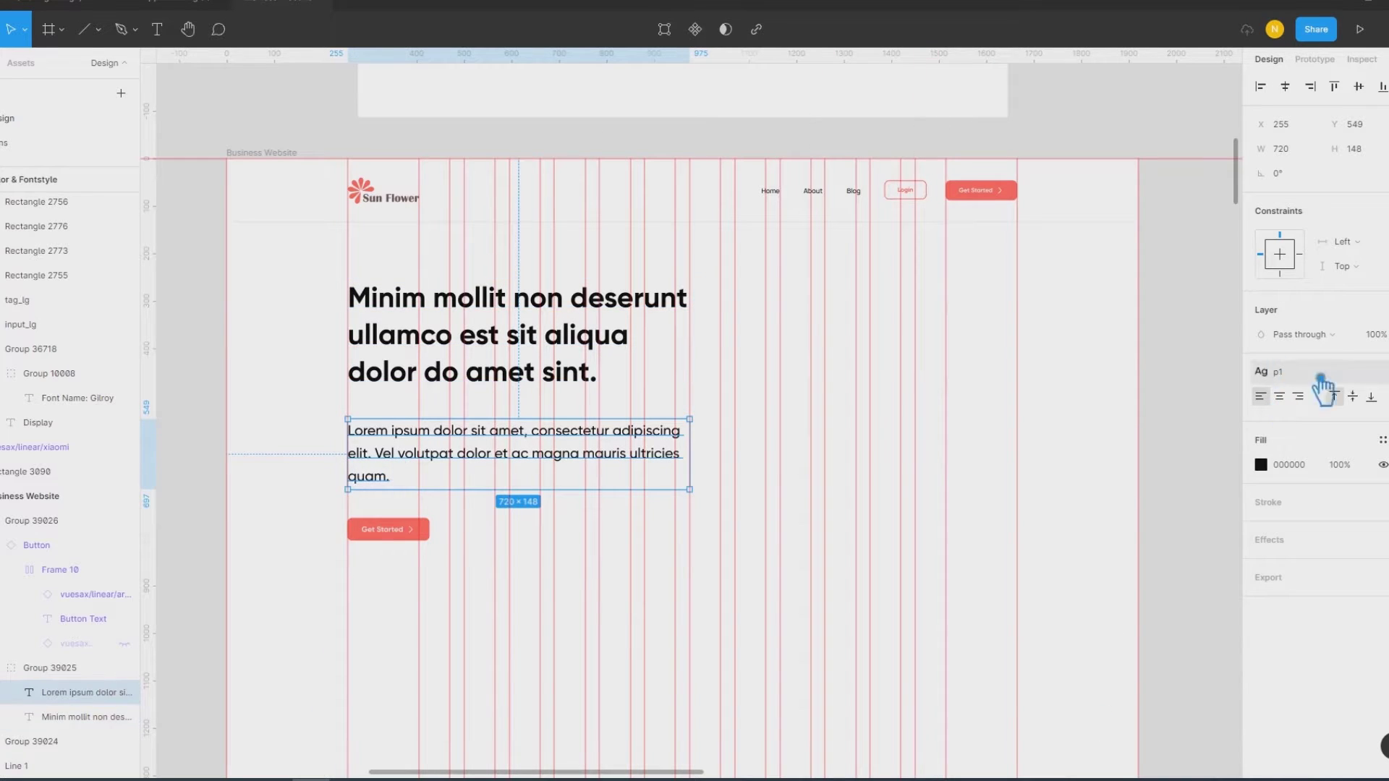
{"action": "left_click", "coordinate": [436, 376], "text": "shift"}
{"action": "left_click", "coordinate": [1303, 206]}
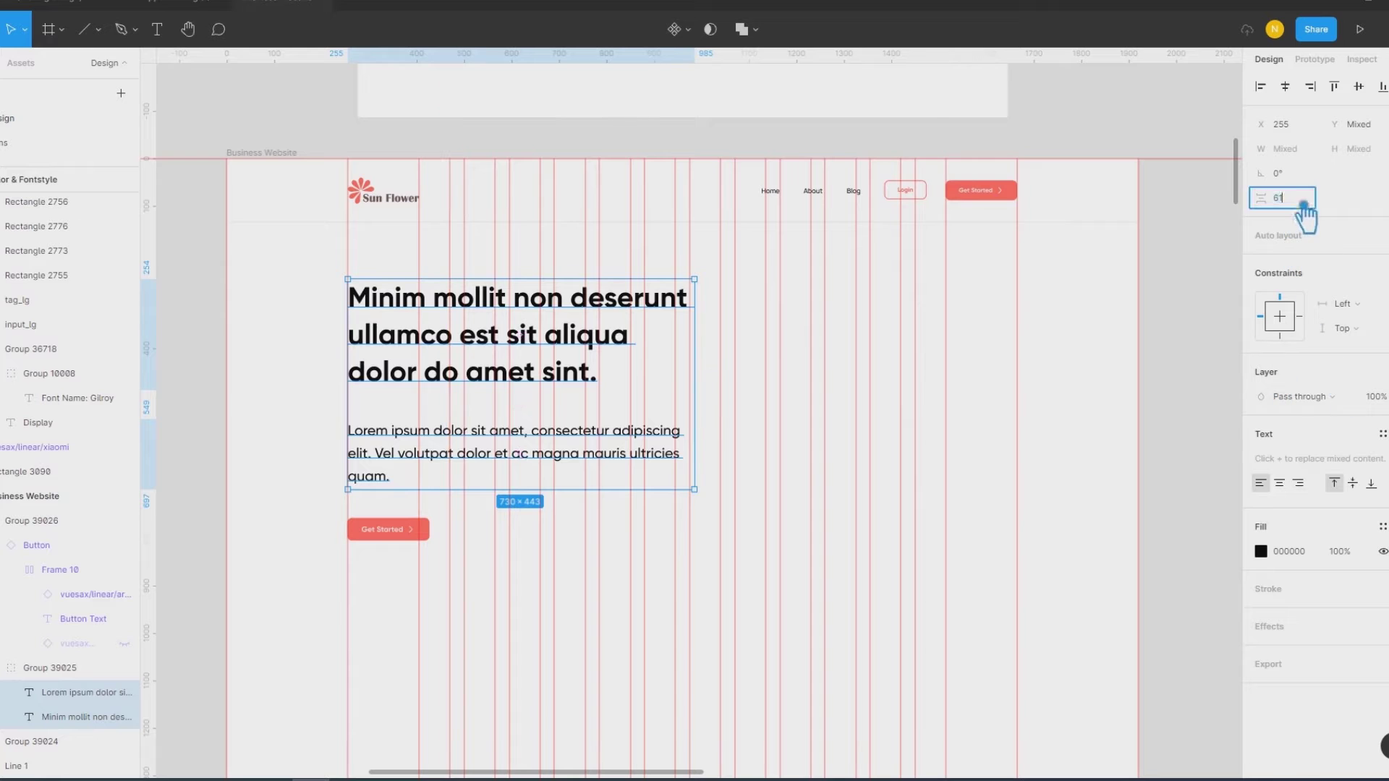
{"action": "key", "text": "Return"}
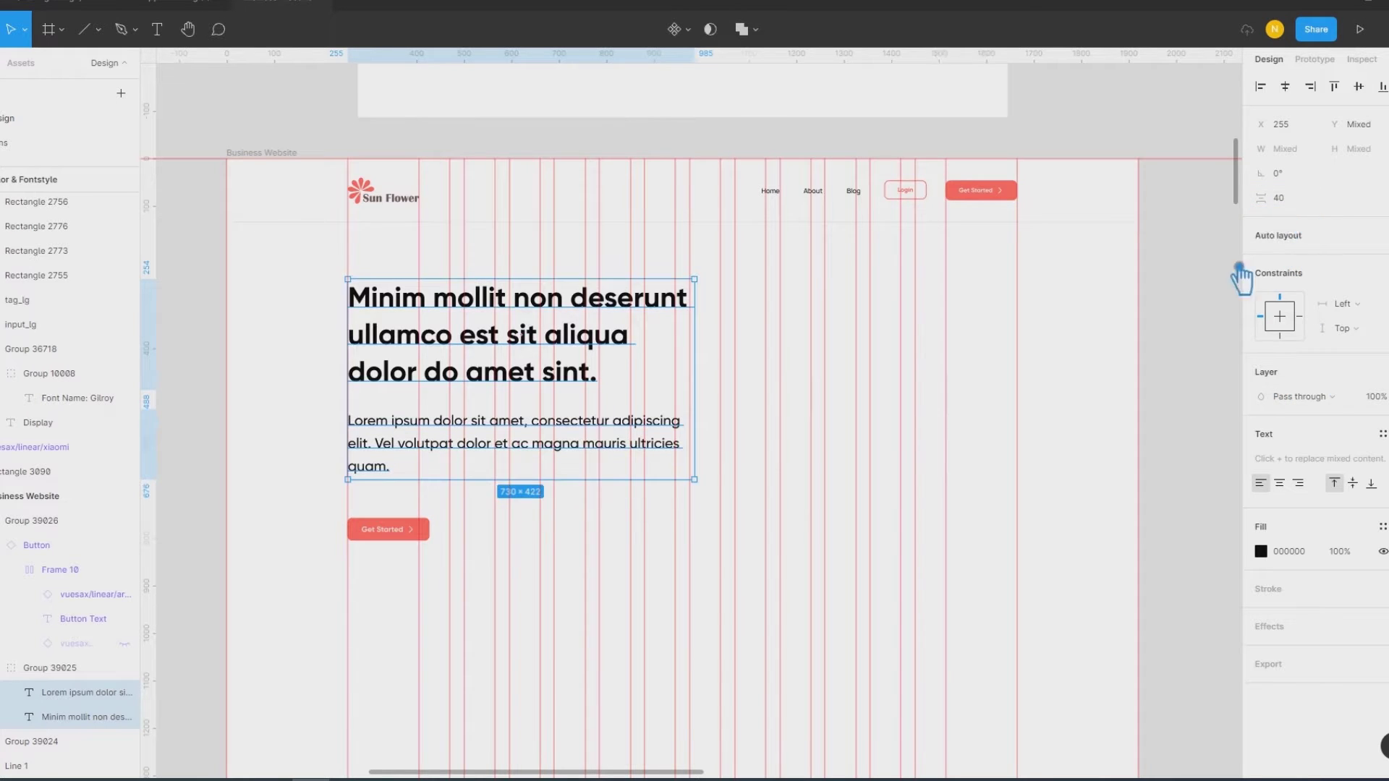
Step: Set 60 spacing above the Get Started button and shift the layout guide to another column
{"action": "left_click", "coordinate": [423, 533]}
{"action": "left_click", "coordinate": [376, 472], "text": "shift"}
{"action": "left_click", "coordinate": [1311, 251]}
{"action": "type", "text": "60"}
{"action": "key", "text": "Return"}
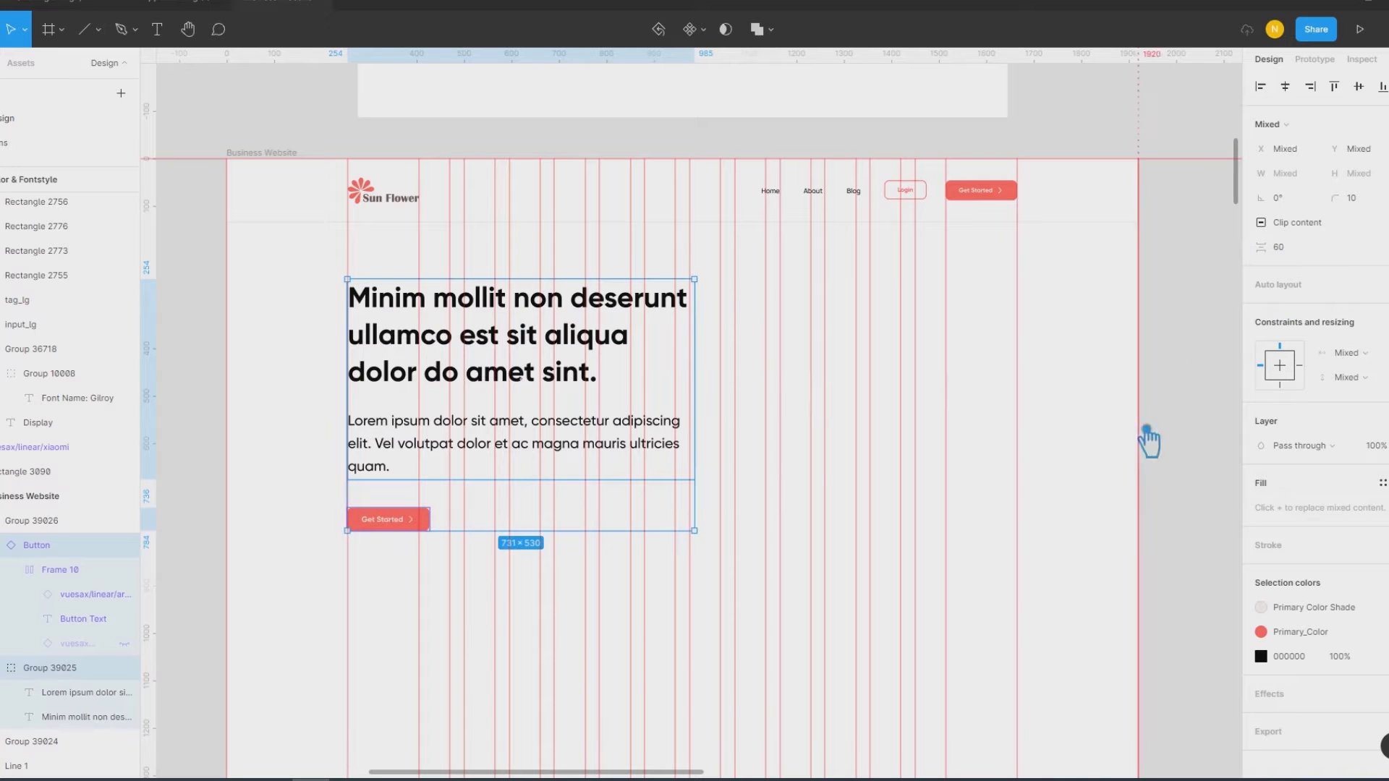
{"action": "left_click", "coordinate": [1181, 440]}
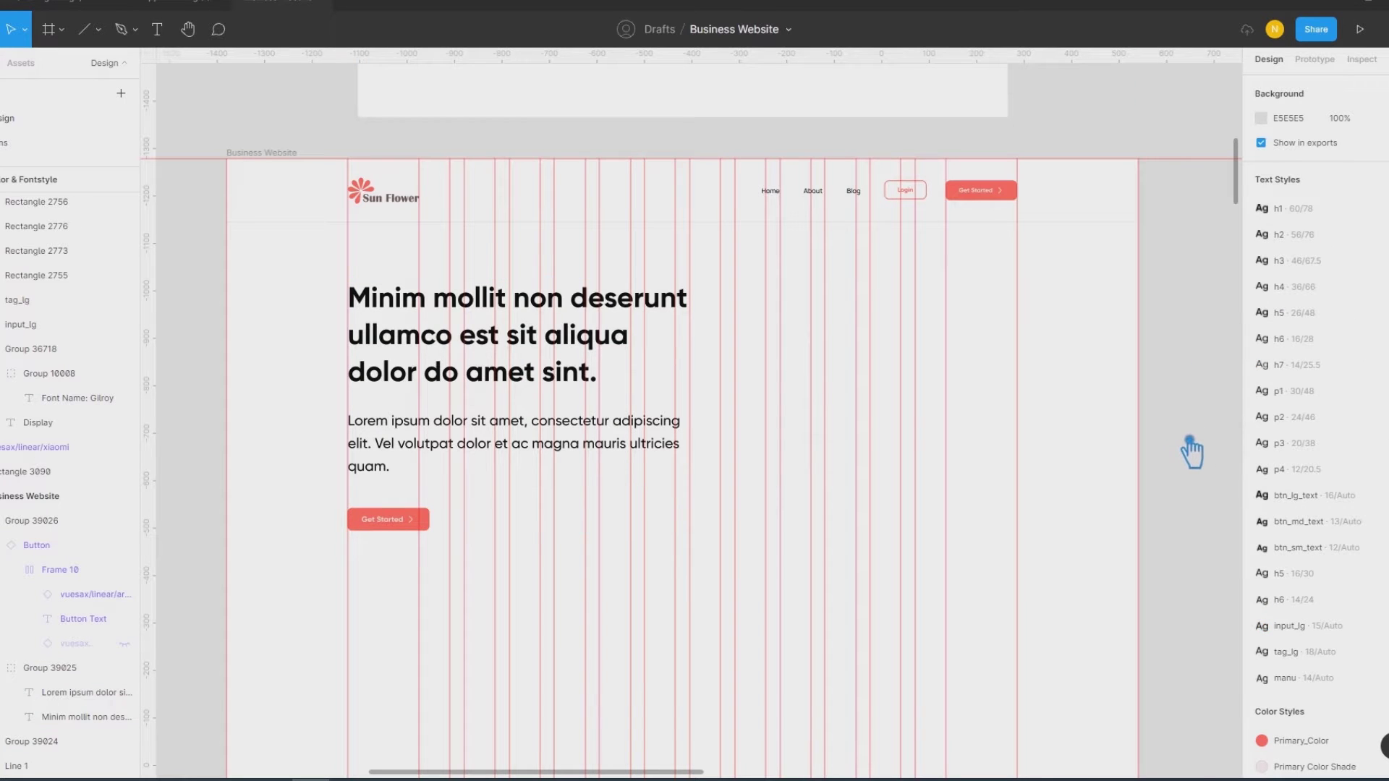
{"action": "left_click_drag", "start_coordinate": [964, 446], "coordinate": [1042, 439]}
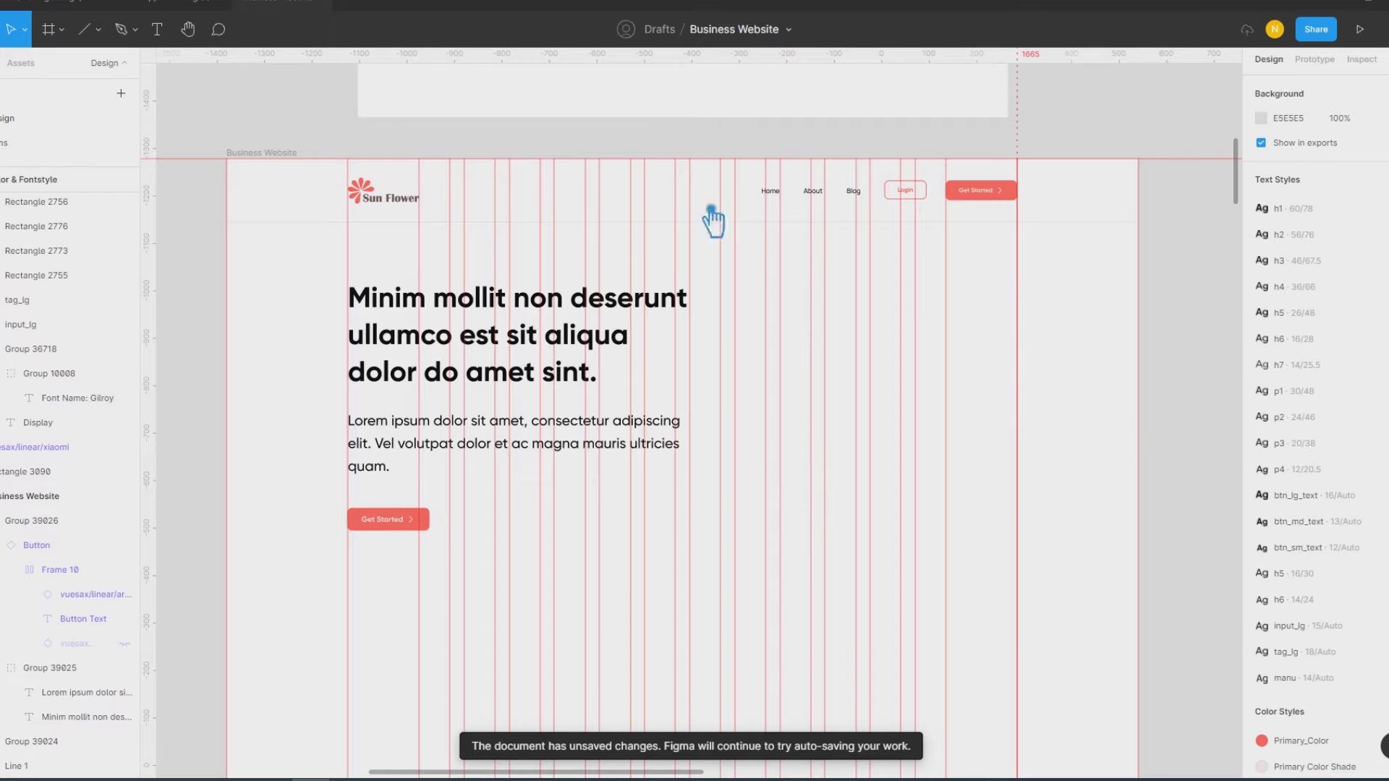
Step: Draw a circle right of the hero text and duplicate it, enlarged to 422
{"action": "left_click", "coordinate": [99, 30]}
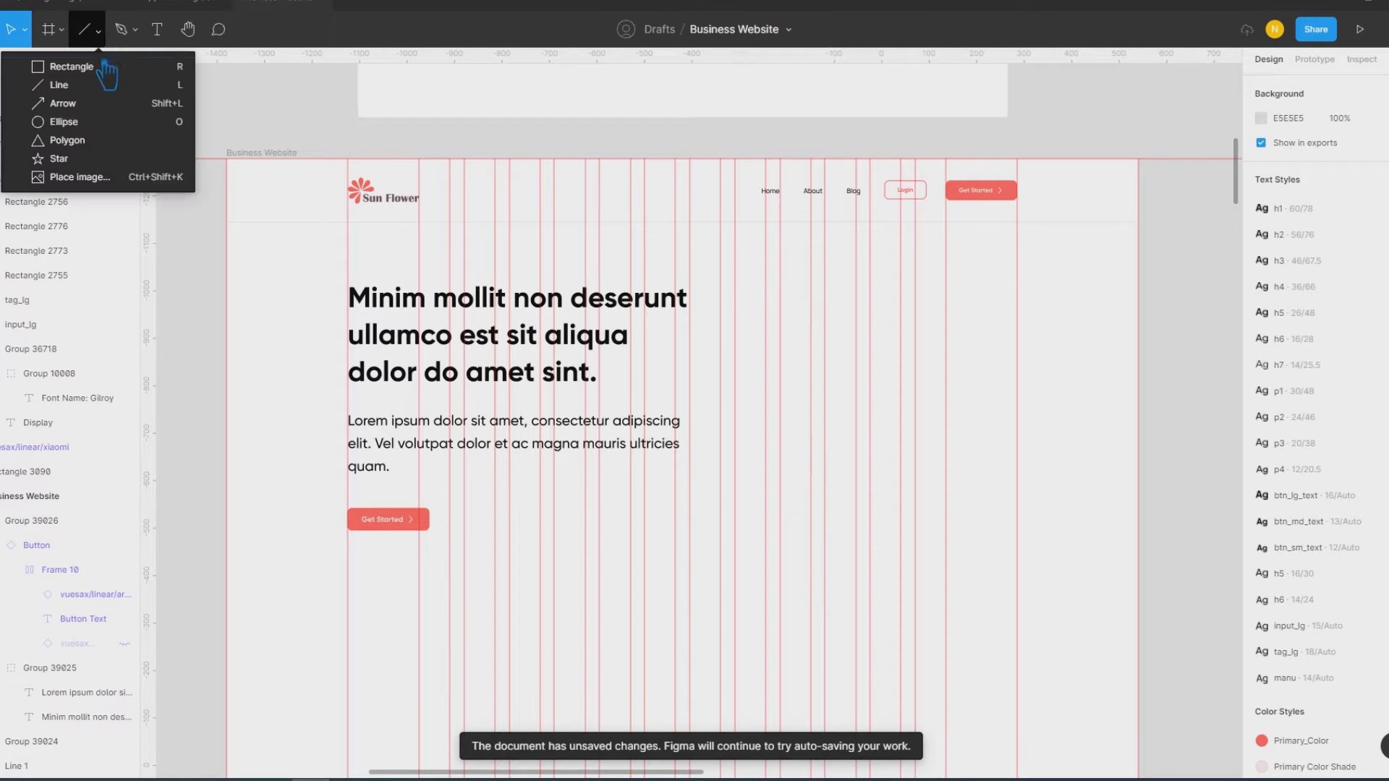
{"action": "left_click", "coordinate": [86, 122]}
{"action": "left_click_drag", "start_coordinate": [862, 403], "coordinate": [949, 477]}
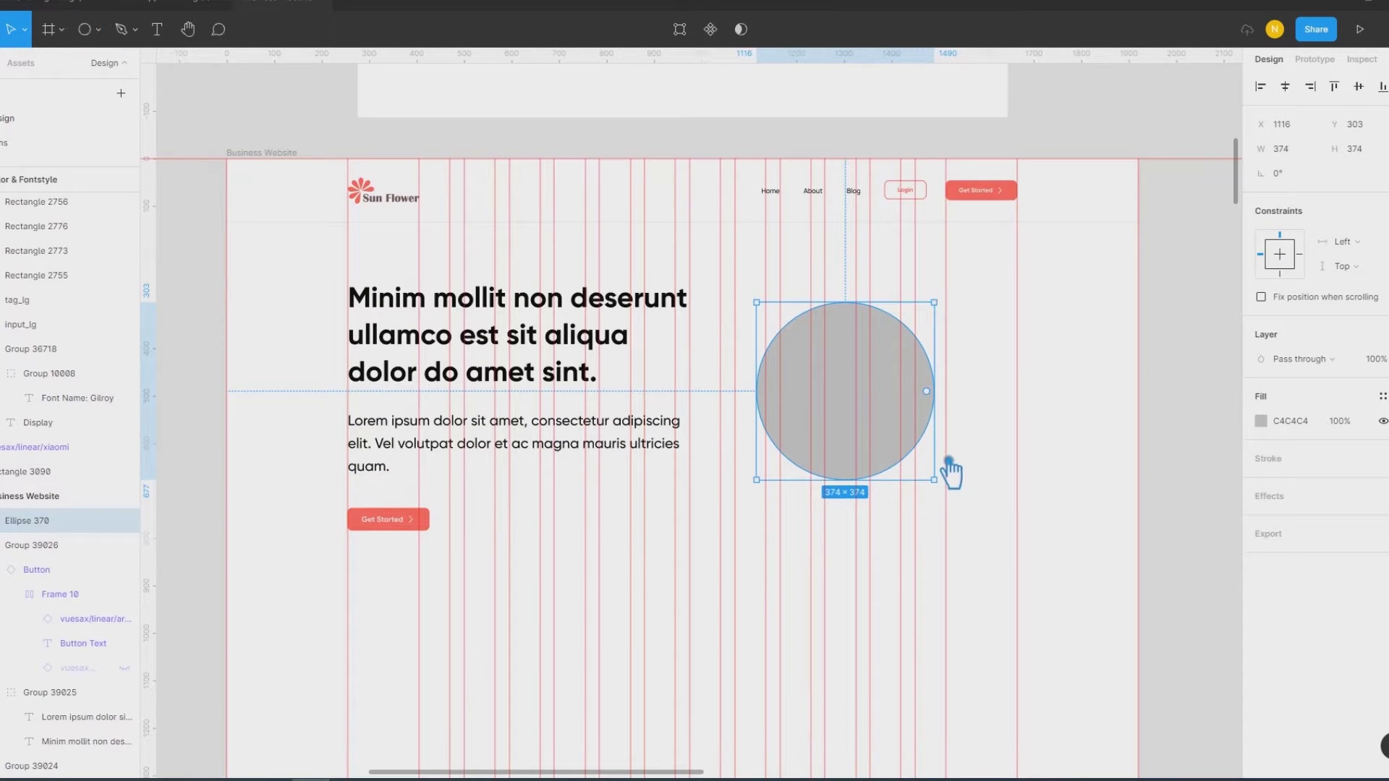
{"action": "key", "text": "ctrl+d"}
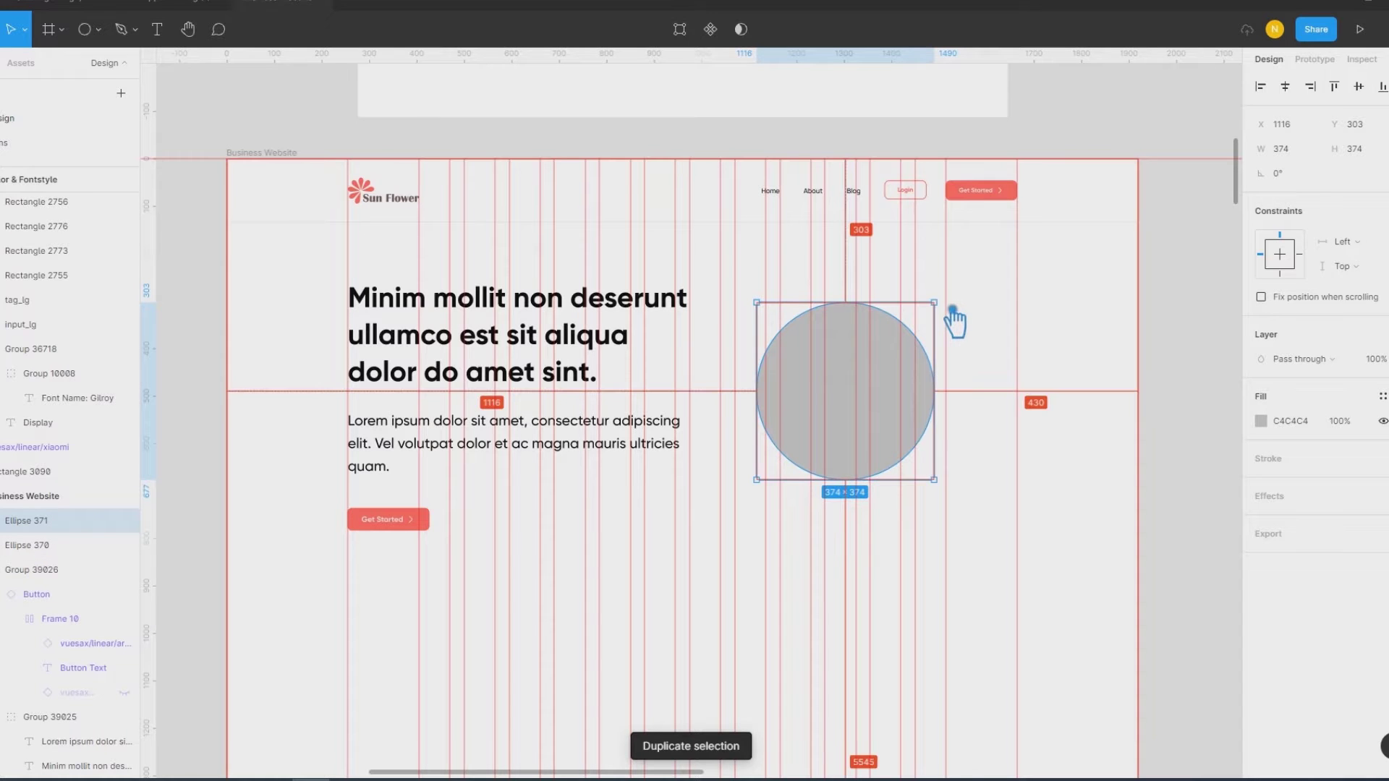
{"action": "left_click_drag", "start_coordinate": [953, 310], "coordinate": [949, 311]}
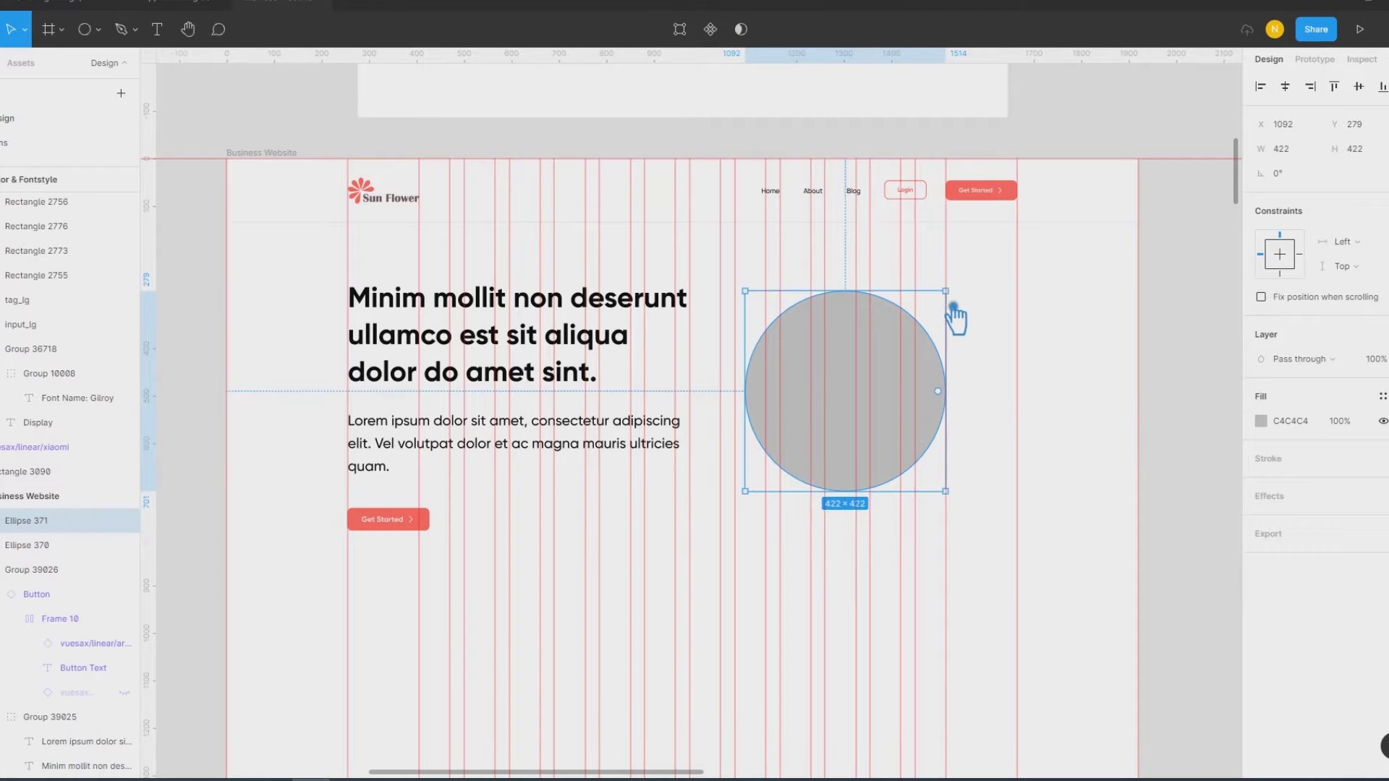
Step: Add an in-place 478 circle copy and fill it with the Gray-7 style
{"action": "key", "text": "ctrl+d"}
{"action": "key", "text": "ctrl+z"}
{"action": "key", "text": "ctrl+d"}
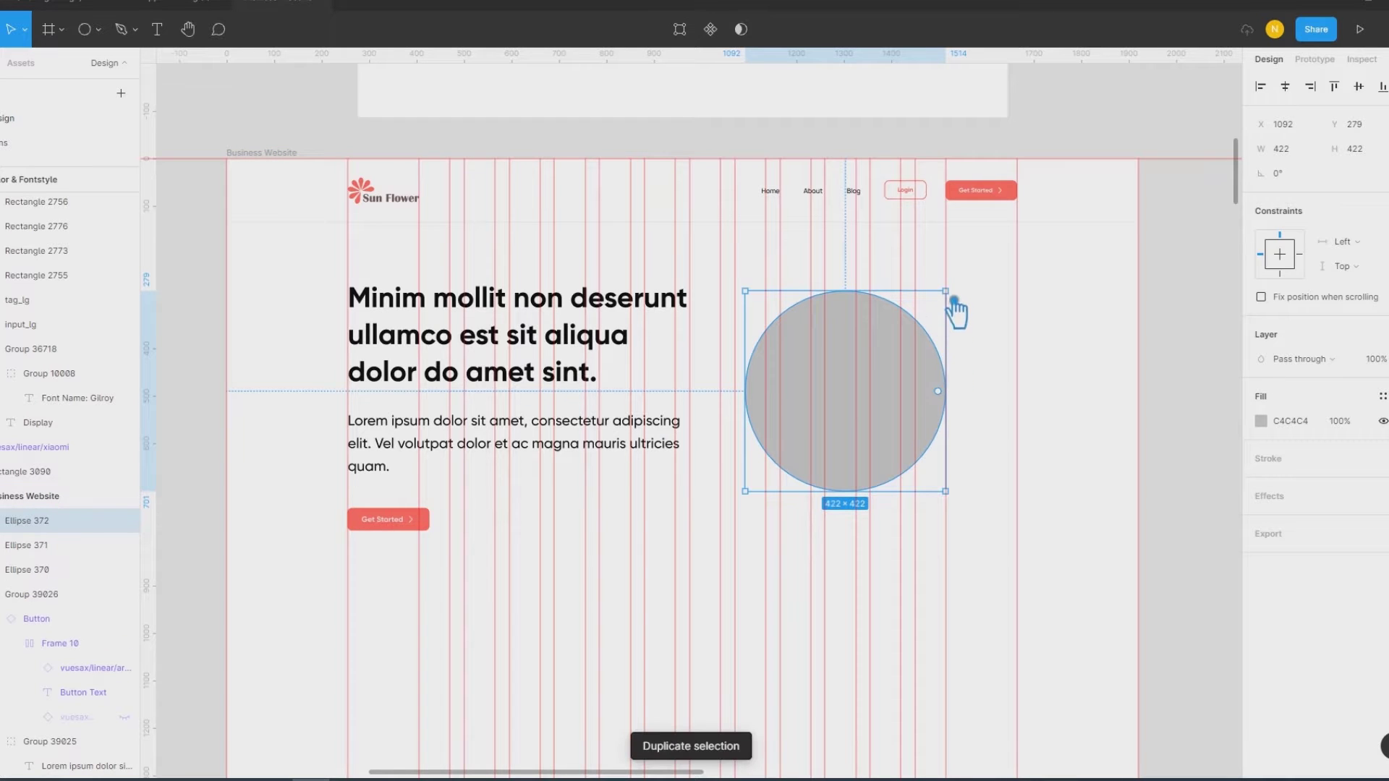
{"action": "left_click_drag", "start_coordinate": [967, 307], "coordinate": [970, 290]}
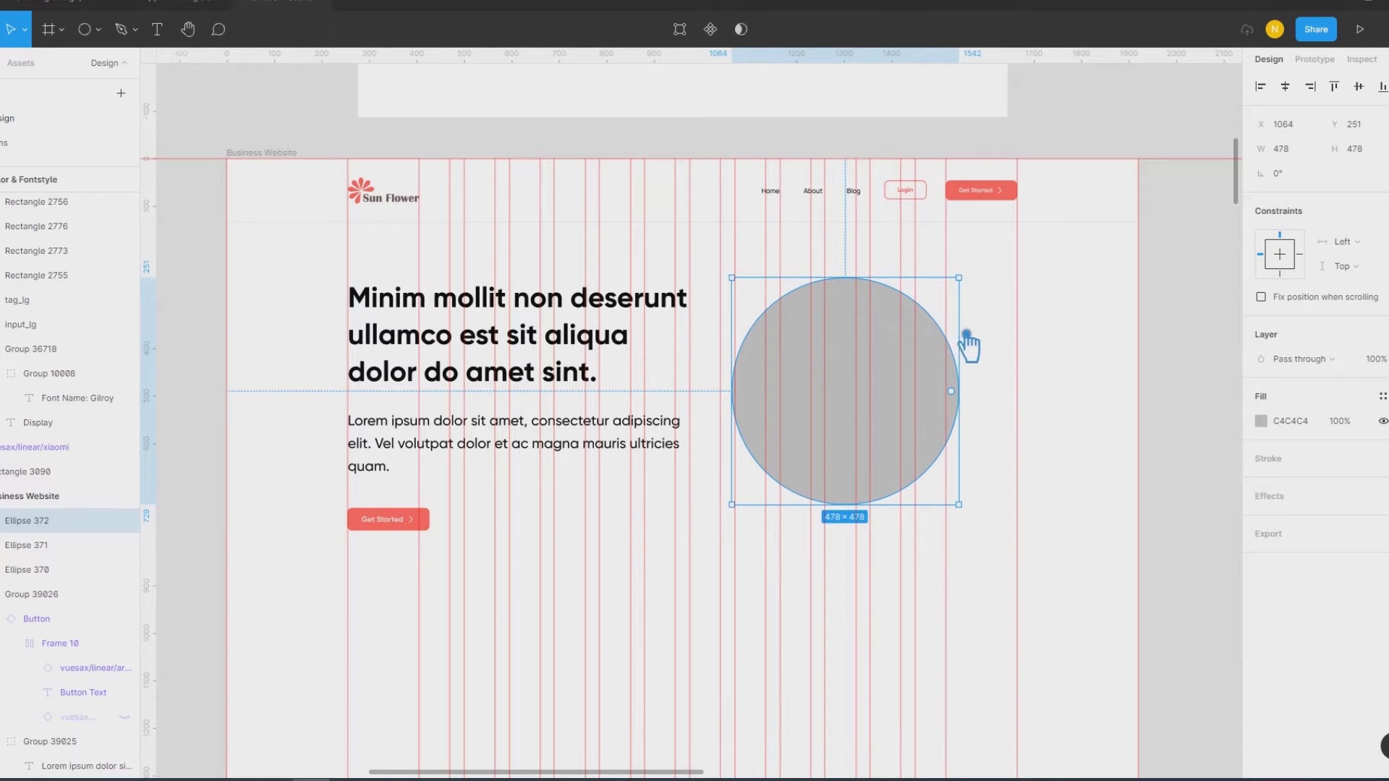
{"action": "left_click", "coordinate": [1382, 397]}
{"action": "scroll", "coordinate": [1363, 564], "scroll_direction": "down", "scroll_amount": 3}
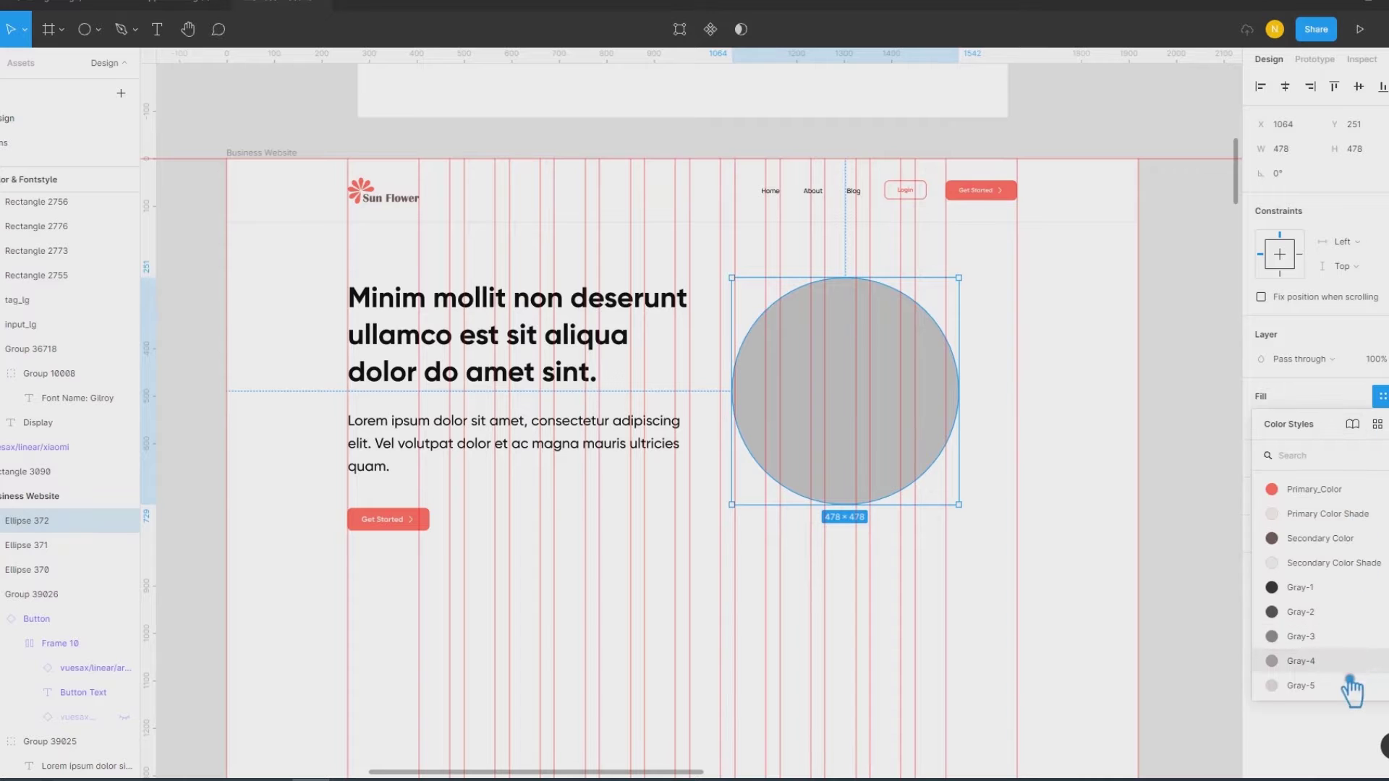
{"action": "scroll", "coordinate": [1354, 673], "scroll_direction": "down", "scroll_amount": 3}
{"action": "left_click", "coordinate": [1324, 594]}
Step: Fill the 422 middle circle with the Gray-6 colour style
{"action": "left_click", "coordinate": [1191, 542]}
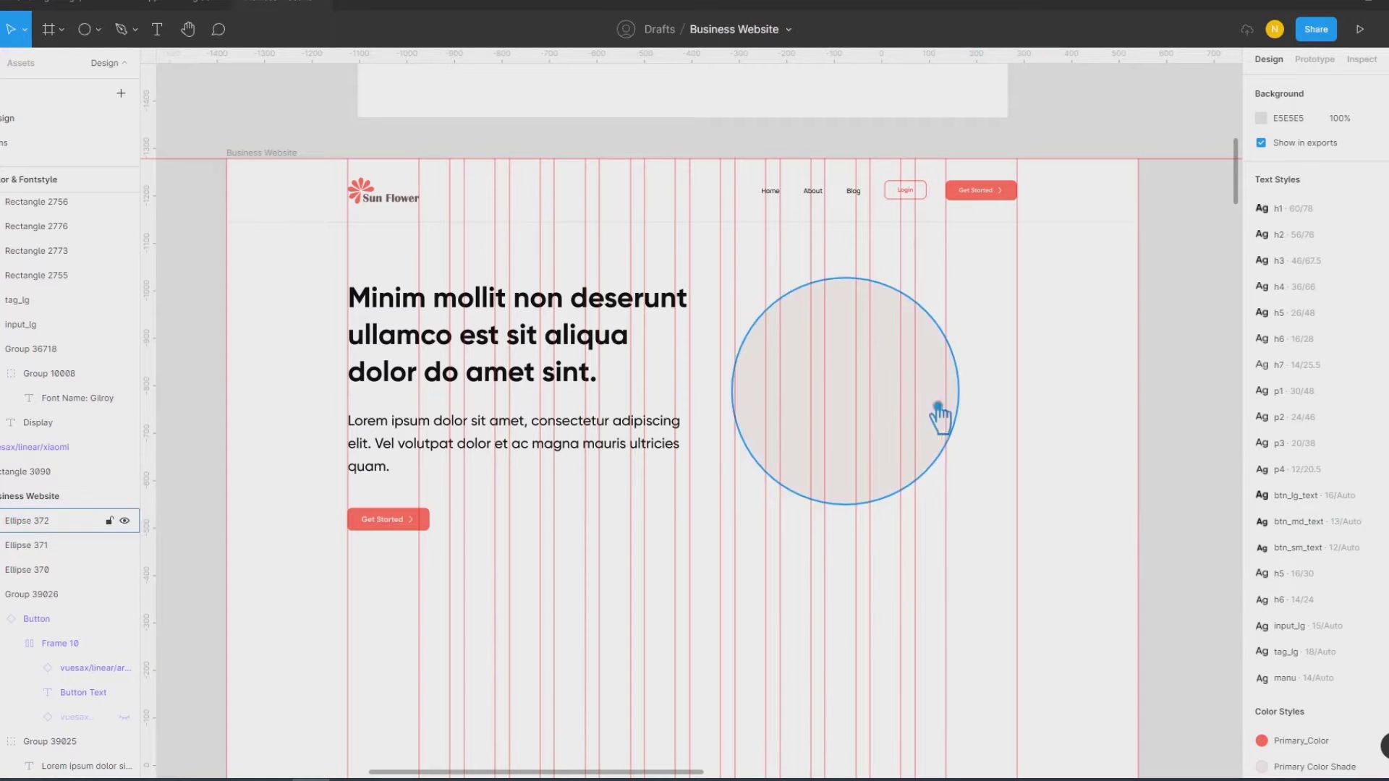
{"action": "left_click", "coordinate": [903, 397]}
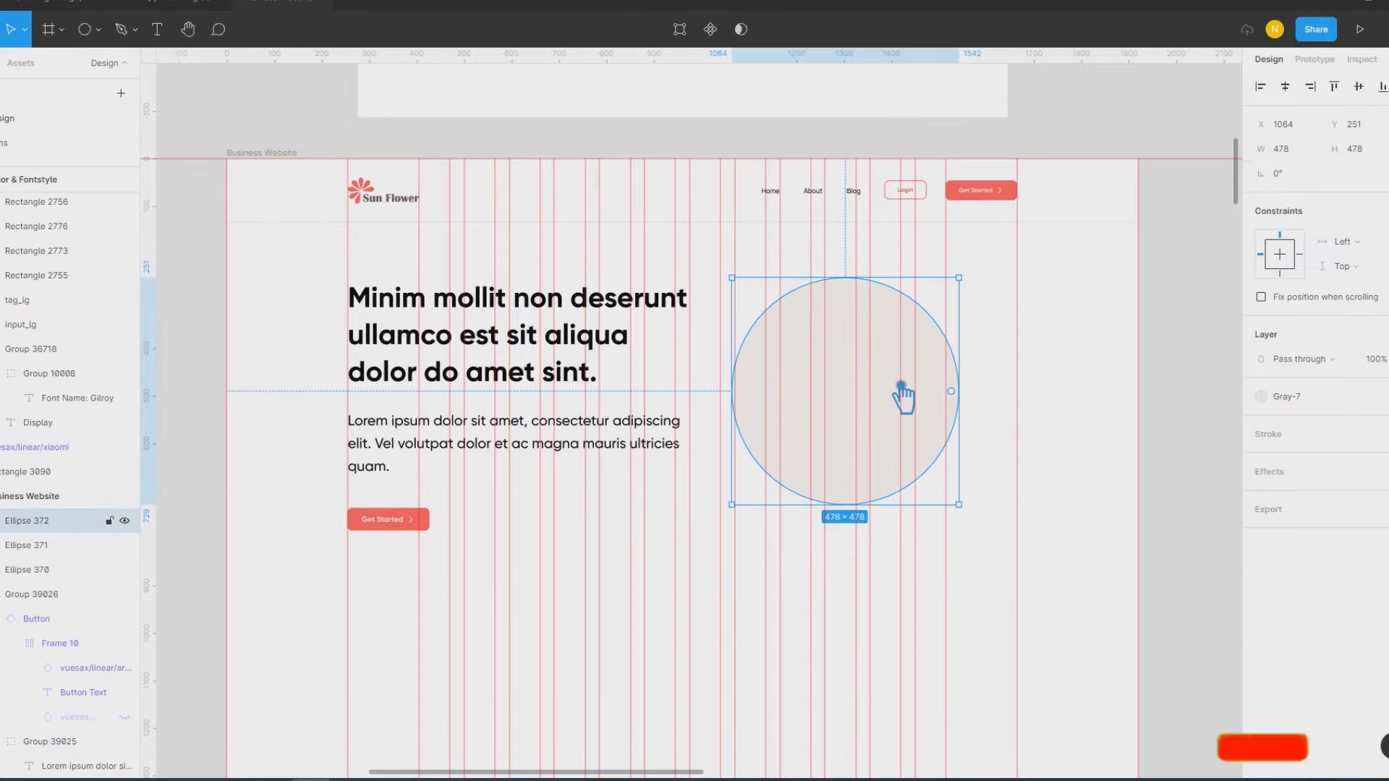
{"action": "left_click", "coordinate": [1074, 368]}
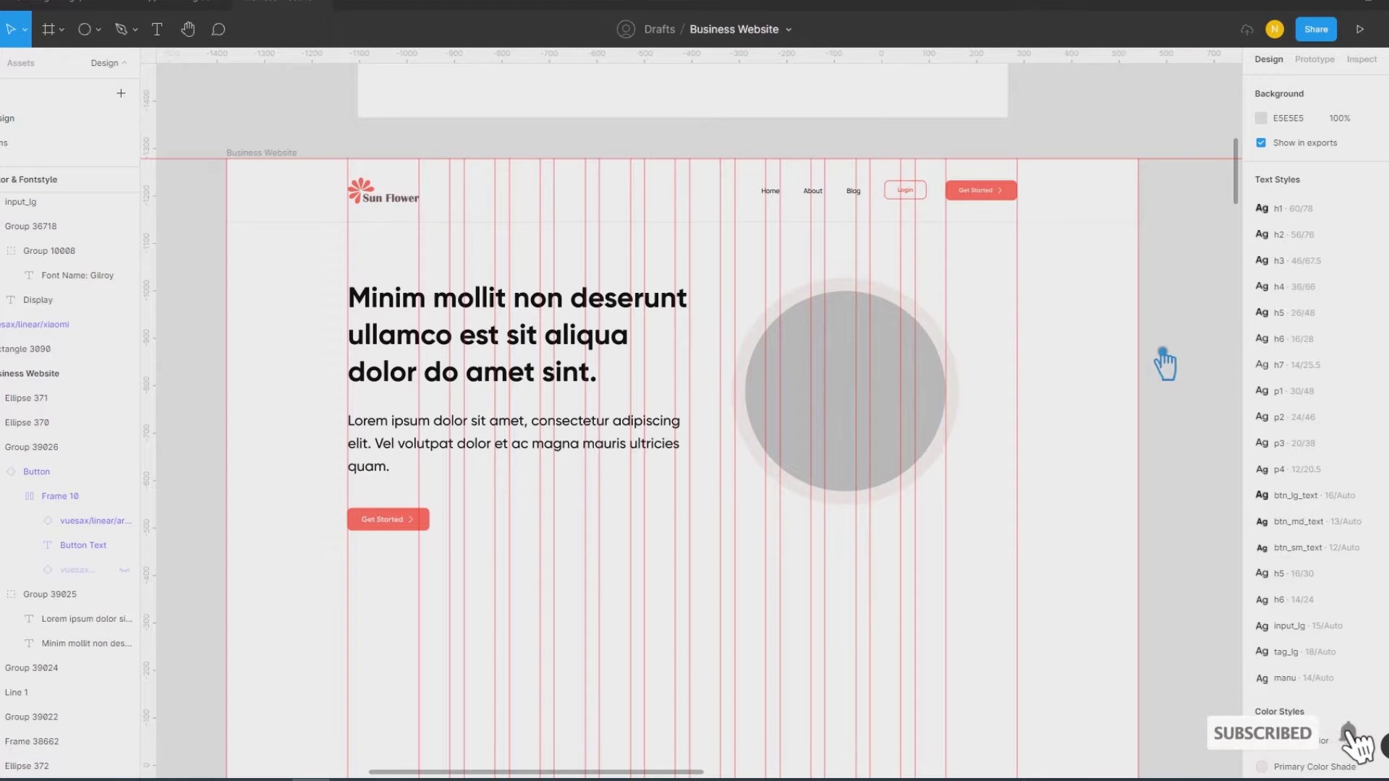
{"action": "left_click", "coordinate": [904, 397]}
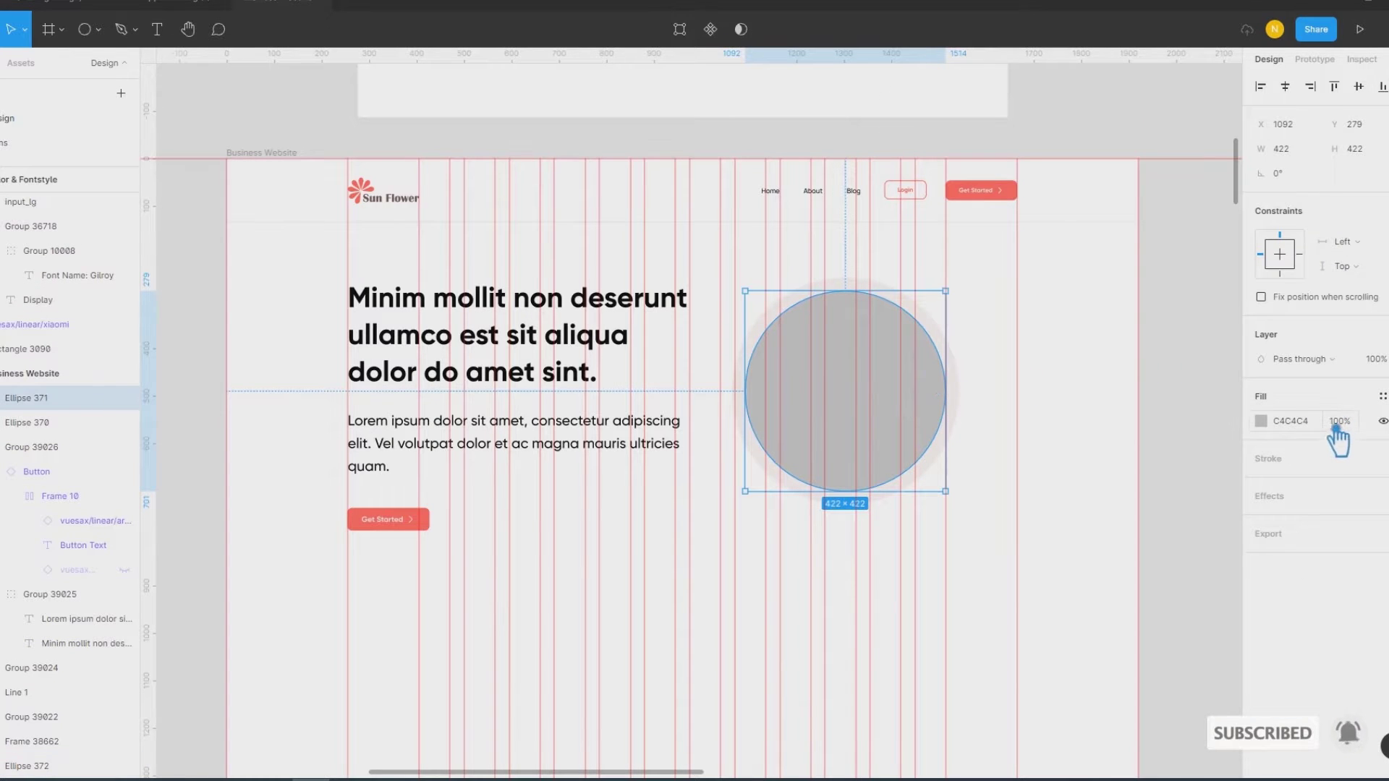
{"action": "left_click", "coordinate": [1382, 397]}
{"action": "scroll", "coordinate": [1353, 652], "scroll_direction": "down", "scroll_amount": 3}
{"action": "scroll", "coordinate": [1346, 637], "scroll_direction": "down", "scroll_amount": 2}
{"action": "left_click", "coordinate": [1302, 581]}
Step: Enlarge the middle circle to 450 and send the light rings behind the grey circle
{"action": "left_click", "coordinate": [1139, 456]}
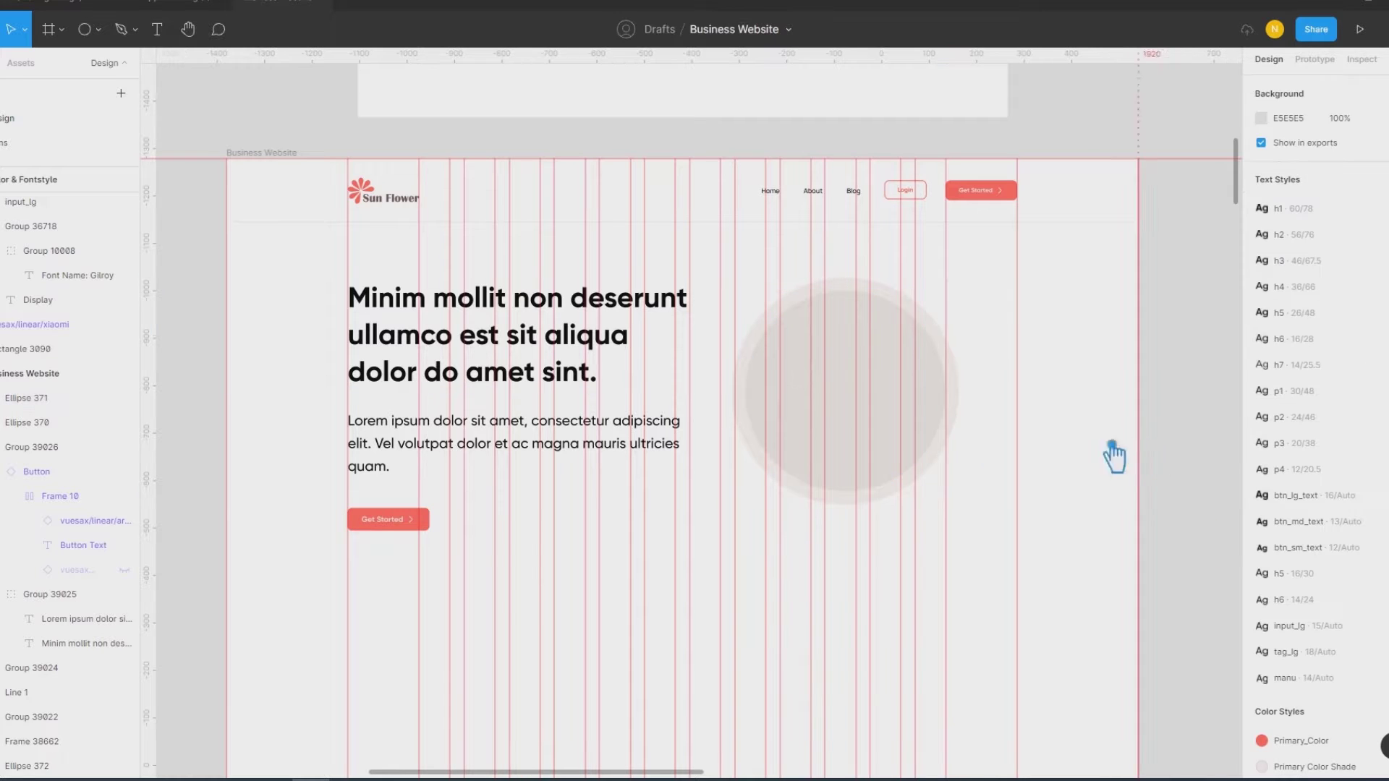
{"action": "left_click", "coordinate": [943, 416]}
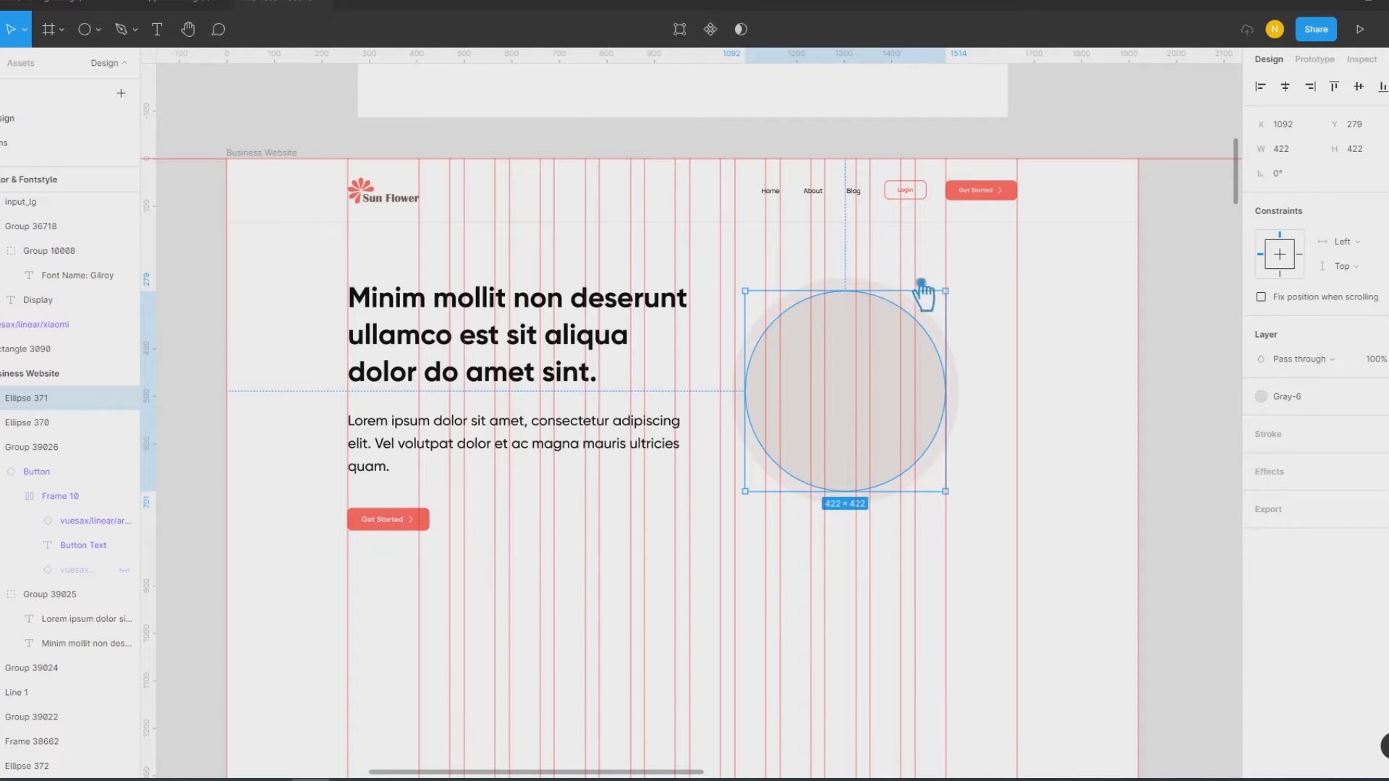
{"action": "left_click_drag", "start_coordinate": [958, 295], "coordinate": [958, 299]}
{"action": "left_click", "coordinate": [1032, 319]}
{"action": "left_click", "coordinate": [938, 394]}
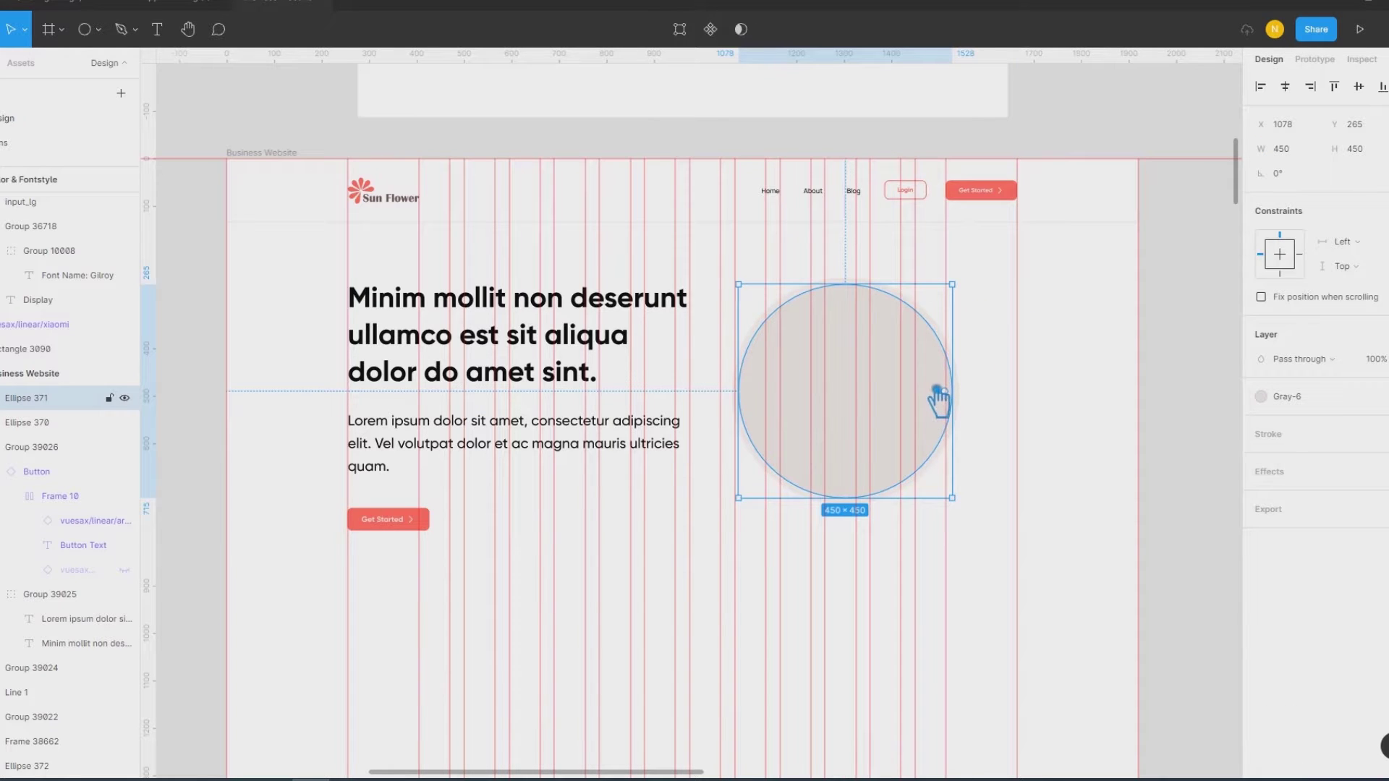
{"action": "left_click", "coordinate": [943, 327], "text": "shift"}
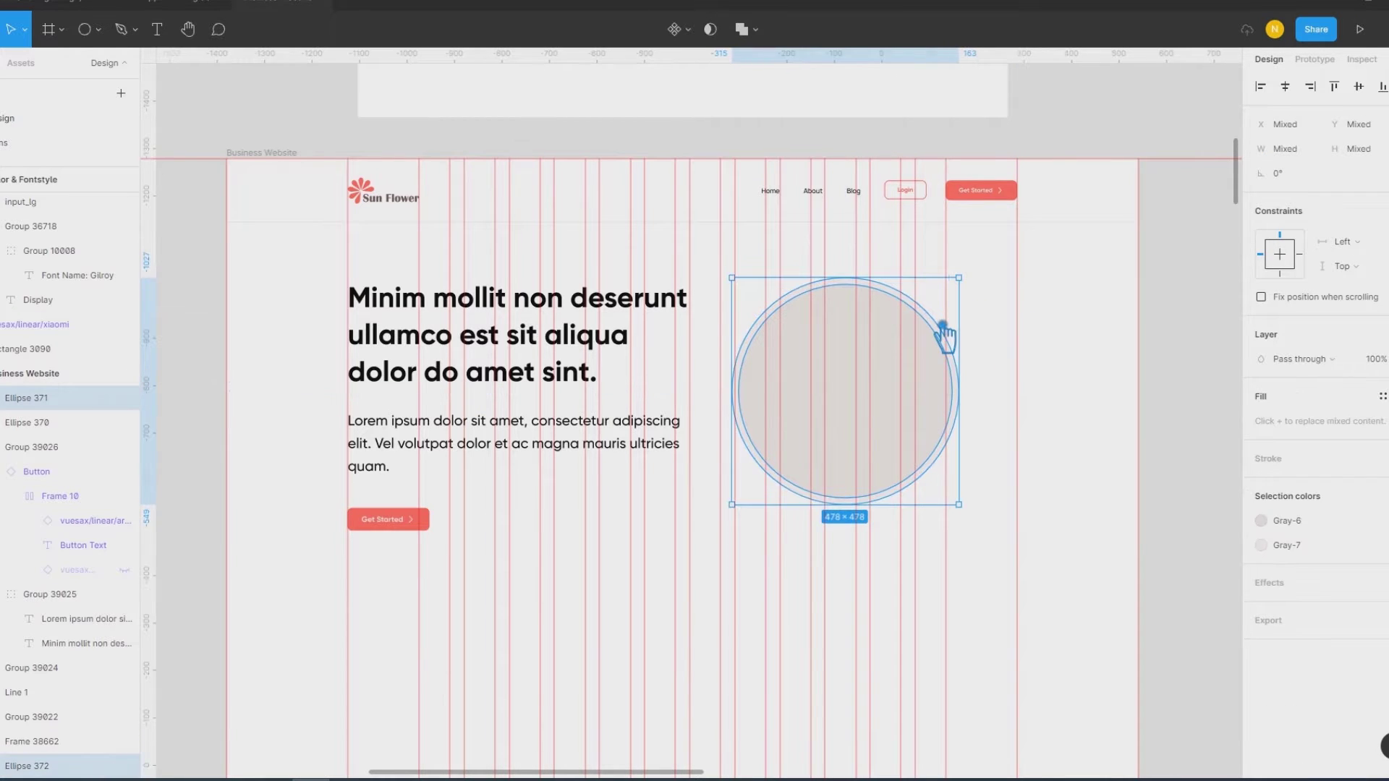
{"action": "key", "text": "ctrl+shift+bracketleft"}
{"action": "left_click", "coordinate": [1085, 351]}
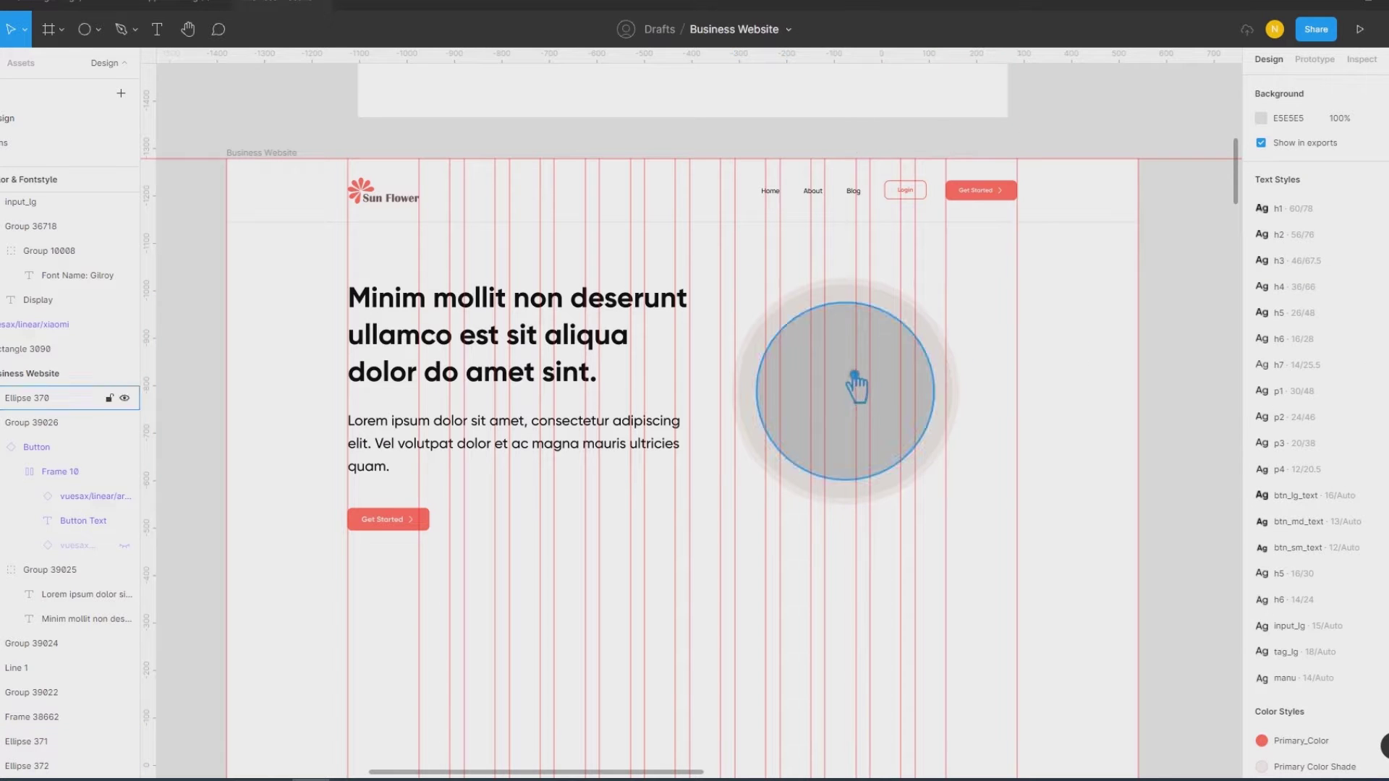
Step: Delete the original grey circle and add a 424 copy of the middle circle
{"action": "left_click", "coordinate": [897, 369]}
{"action": "key", "text": "Delete"}
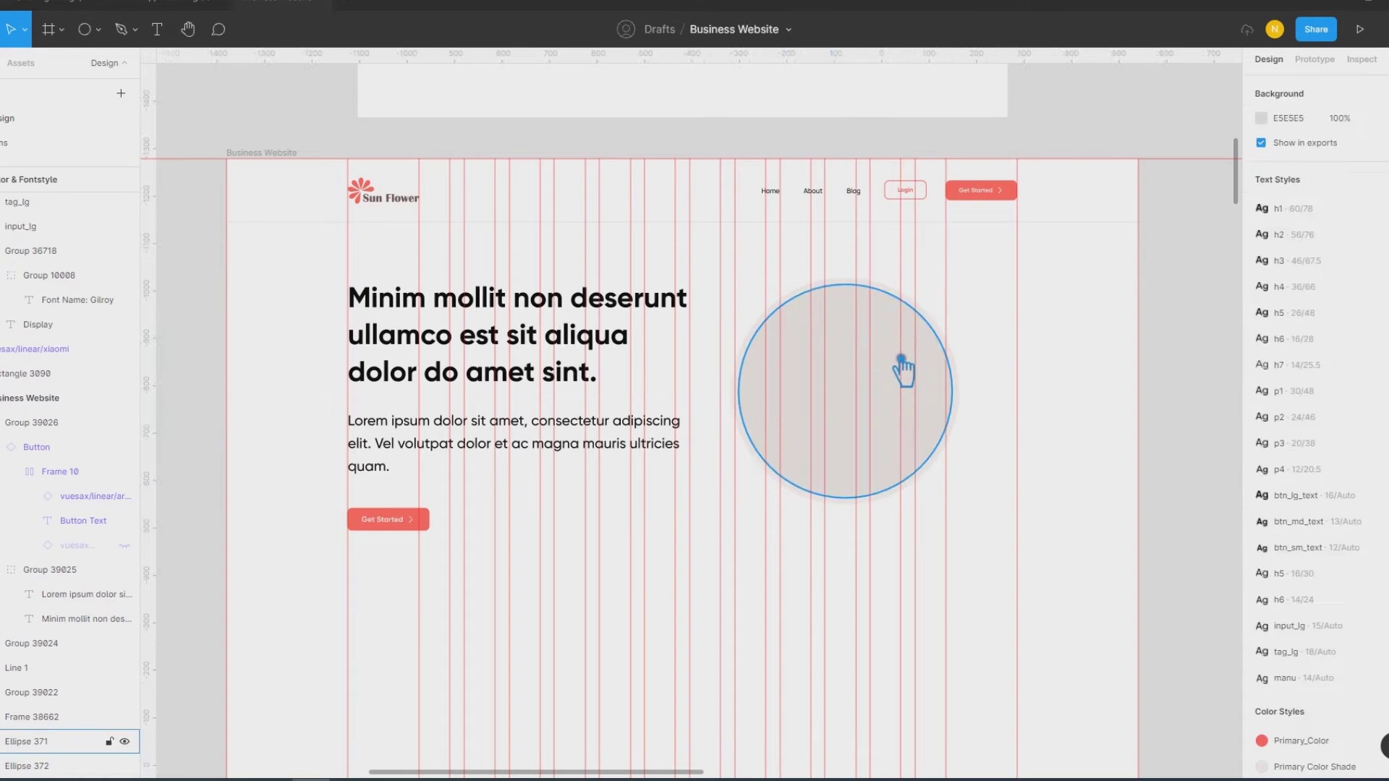
{"action": "left_click", "coordinate": [902, 368]}
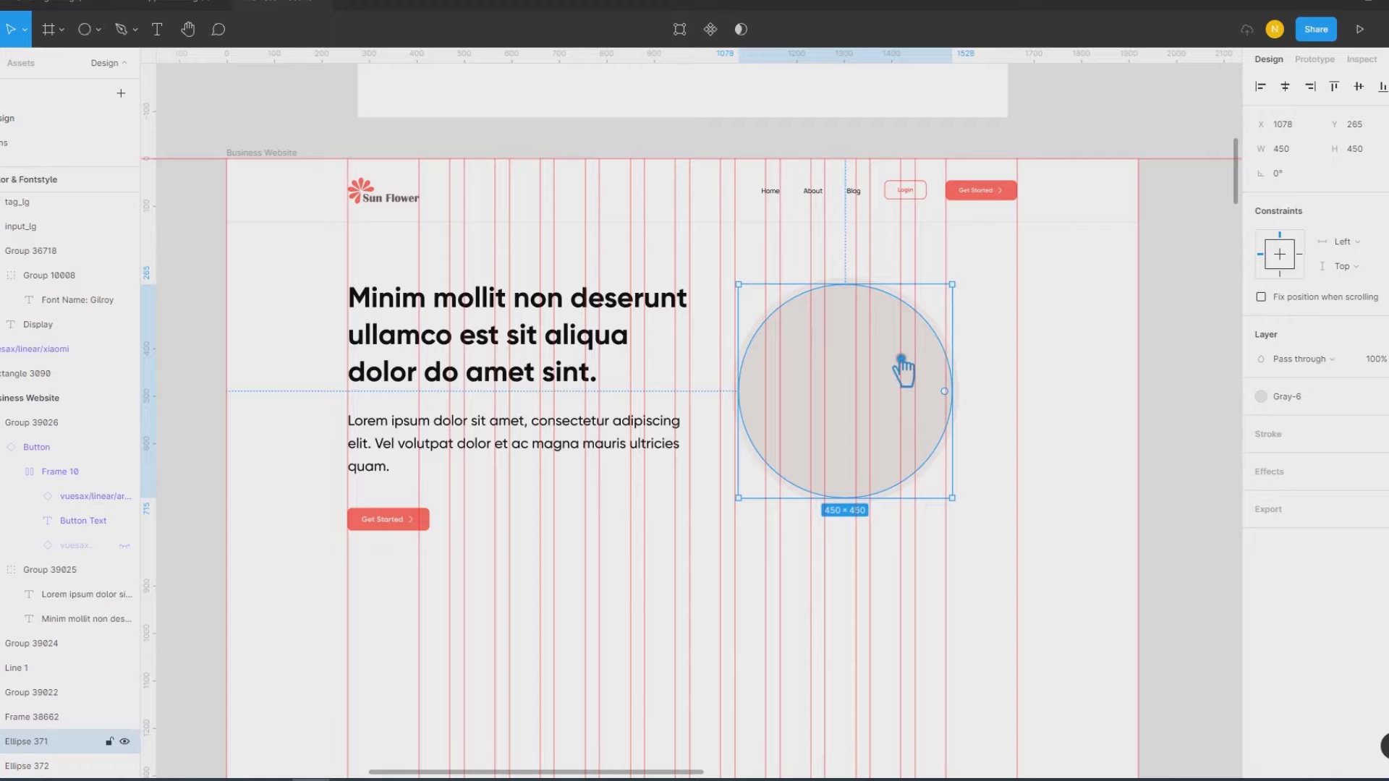
{"action": "key", "text": "ctrl+d"}
{"action": "left_click_drag", "start_coordinate": [952, 284], "coordinate": [963, 303]}
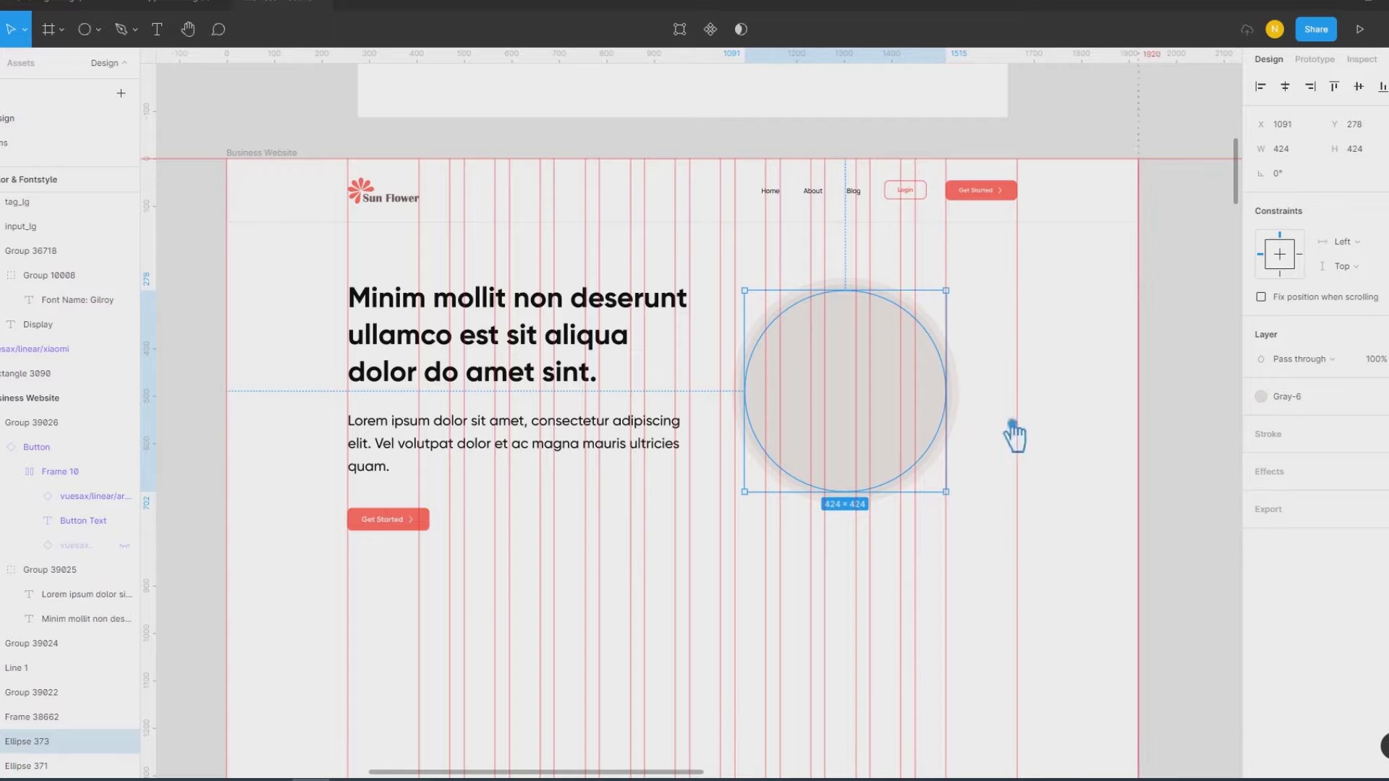
{"action": "right_click", "coordinate": [916, 376]}
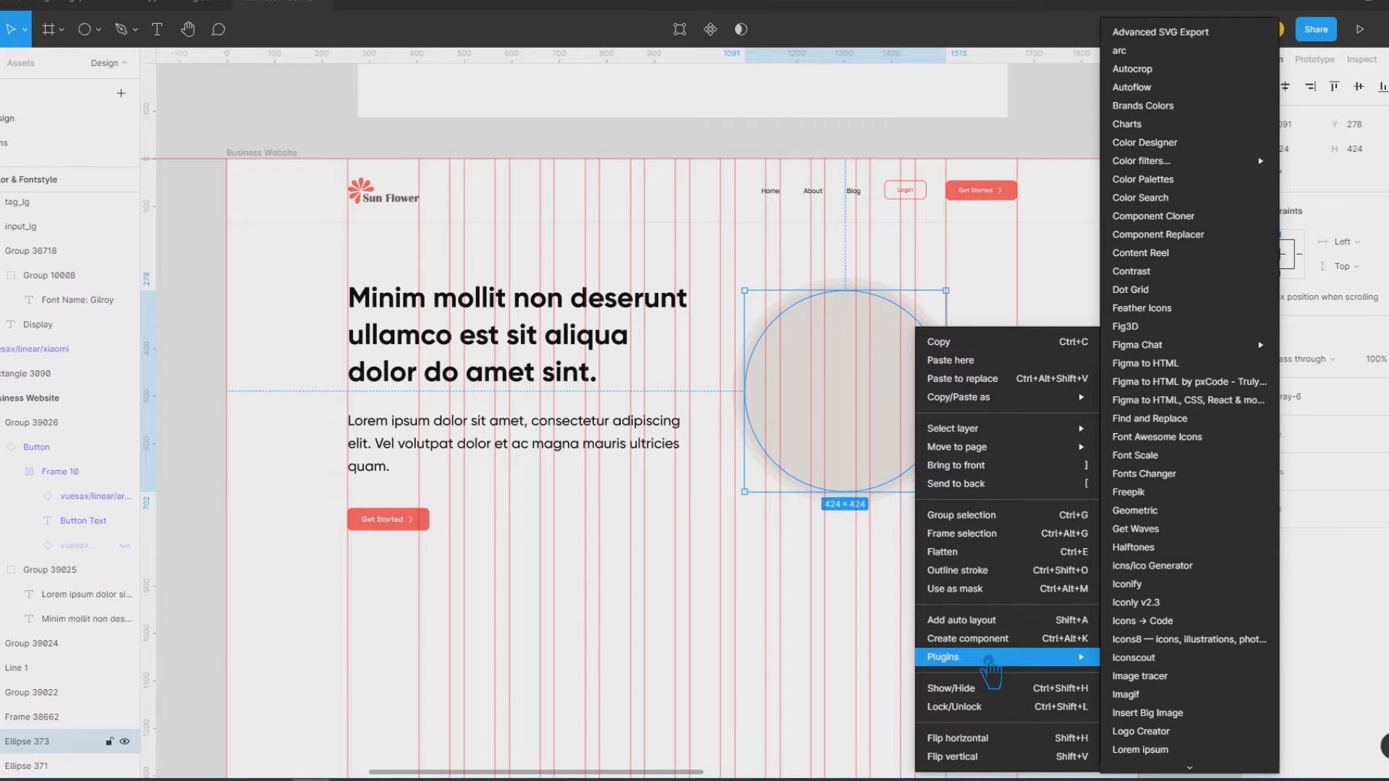
Step: Launch Content Reel and browse its avatar image collections
{"action": "mouse_move", "coordinate": [1005, 657]}
{"action": "left_click", "coordinate": [1188, 253]}
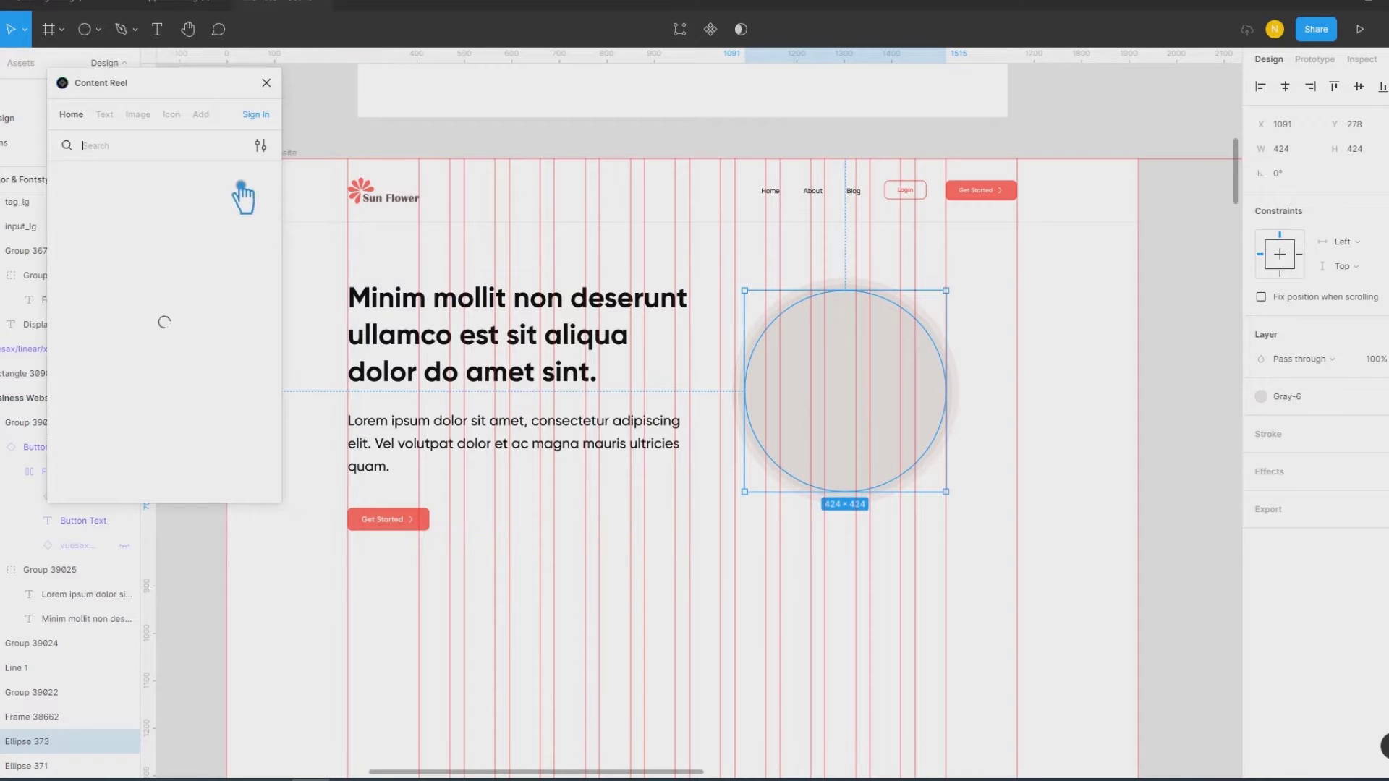
{"action": "left_click", "coordinate": [150, 120]}
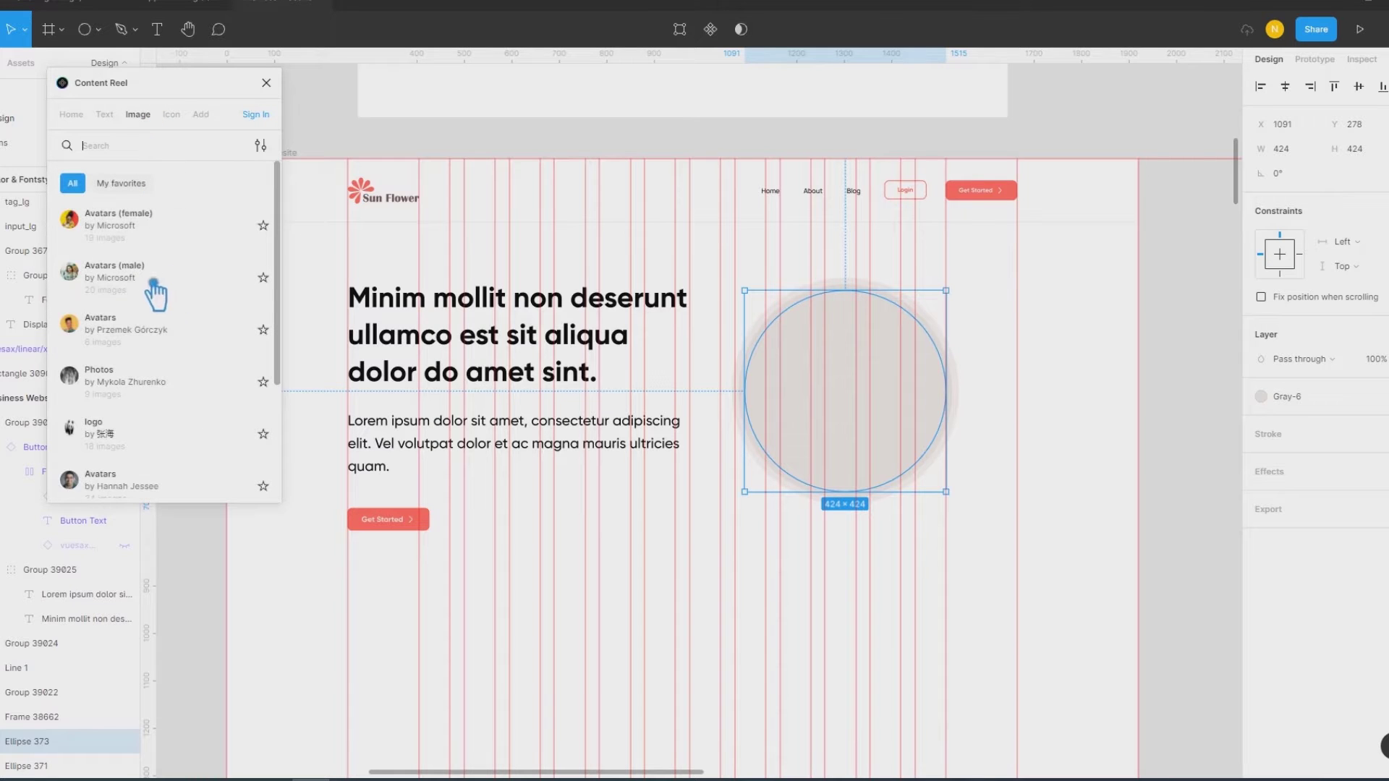
{"action": "left_click", "coordinate": [120, 280]}
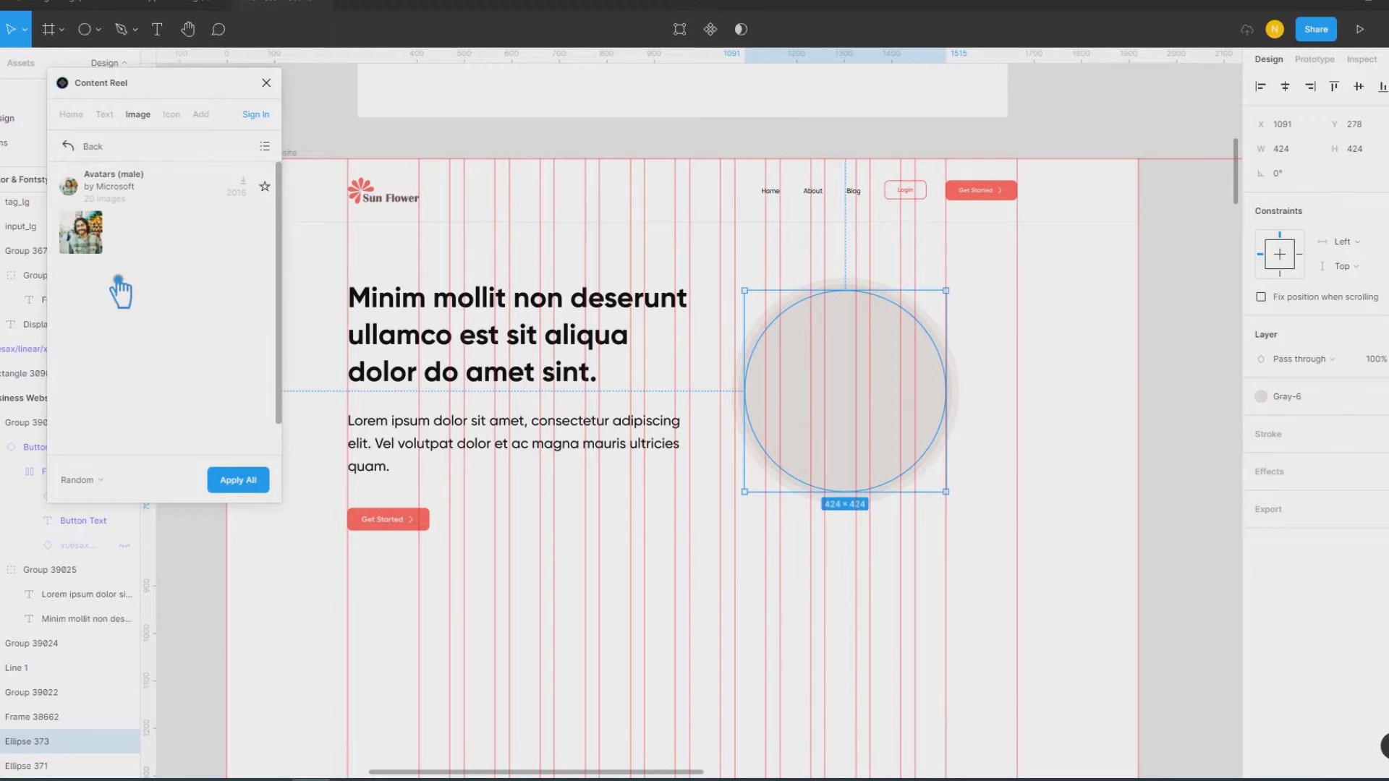
{"action": "left_click", "coordinate": [73, 146]}
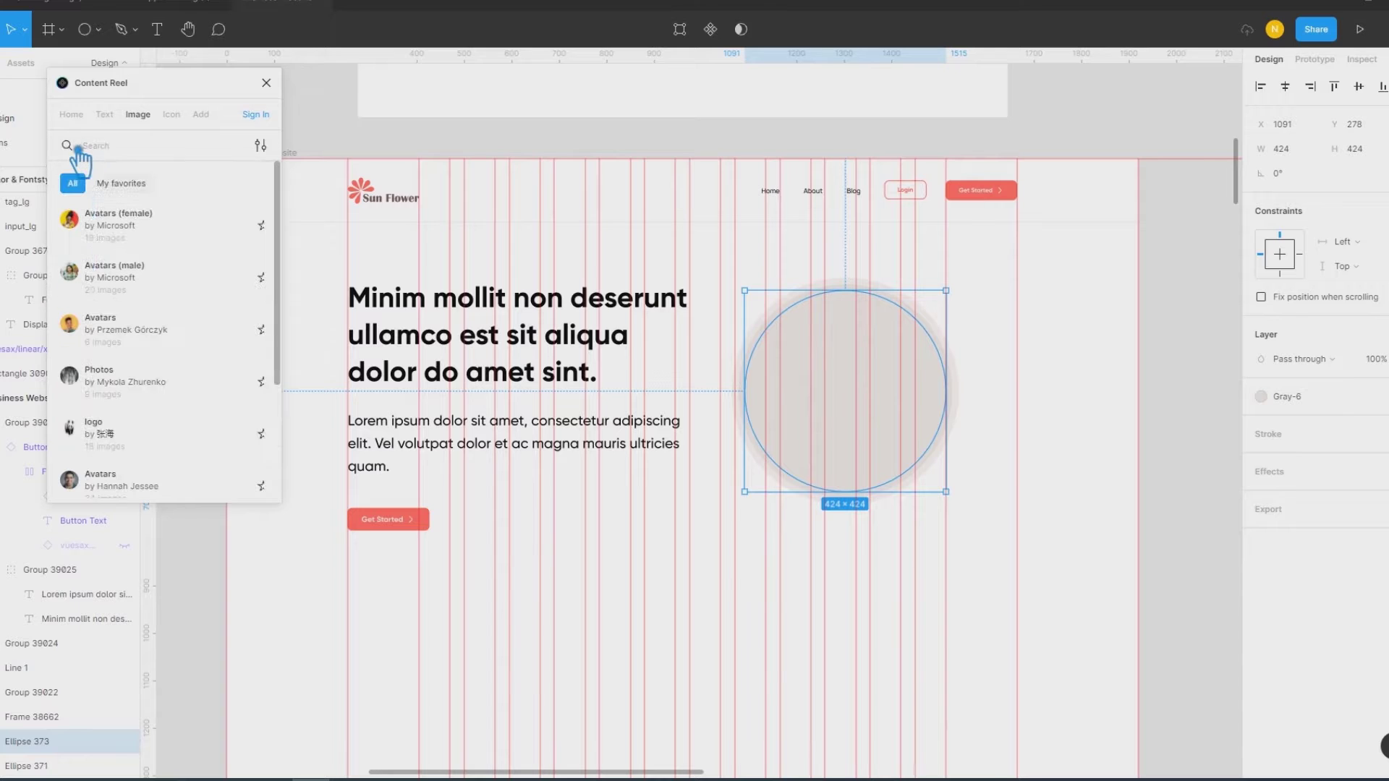
{"action": "left_click", "coordinate": [141, 335]}
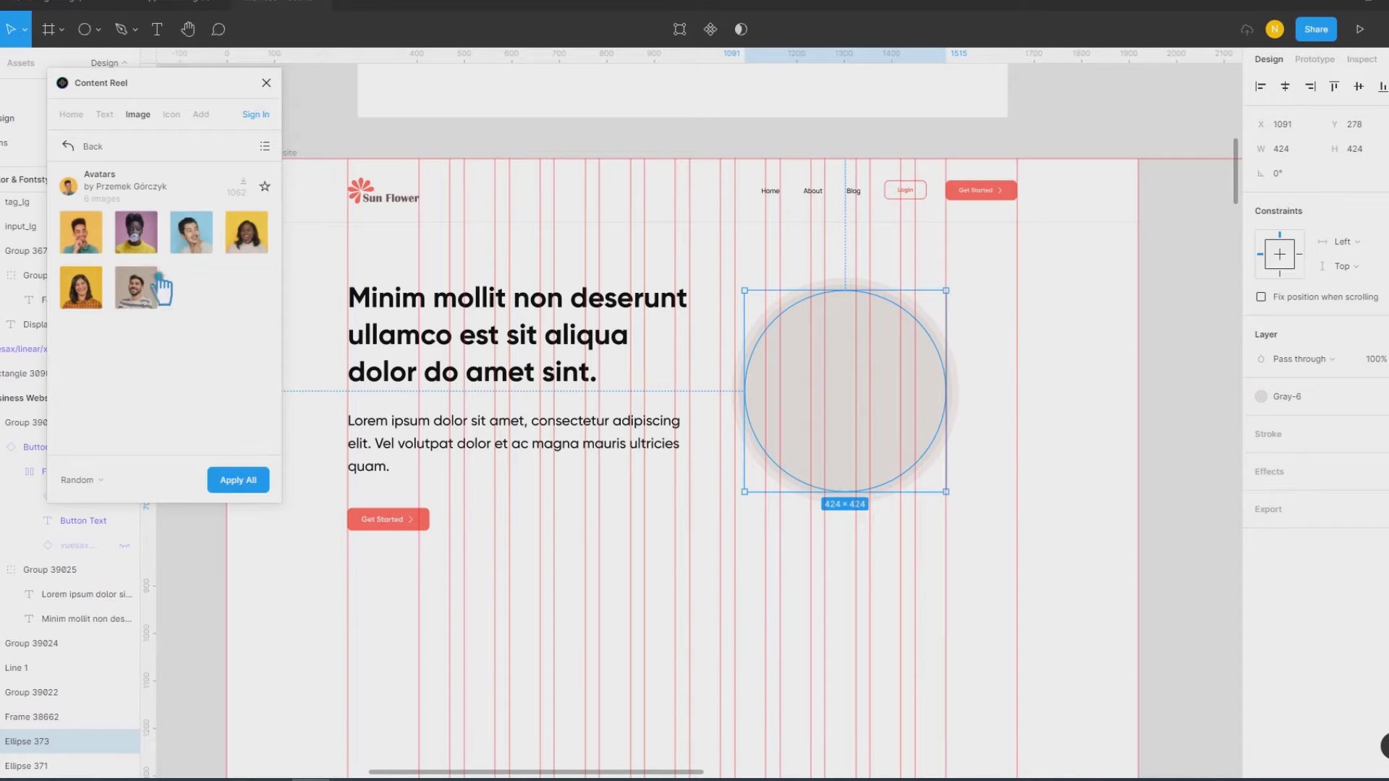
{"action": "left_click", "coordinate": [85, 149]}
Step: Fill the 424 circle with the headscarf portrait, then hide rulers and layout grid
{"action": "scroll", "coordinate": [155, 332], "scroll_direction": "down", "scroll_amount": 5}
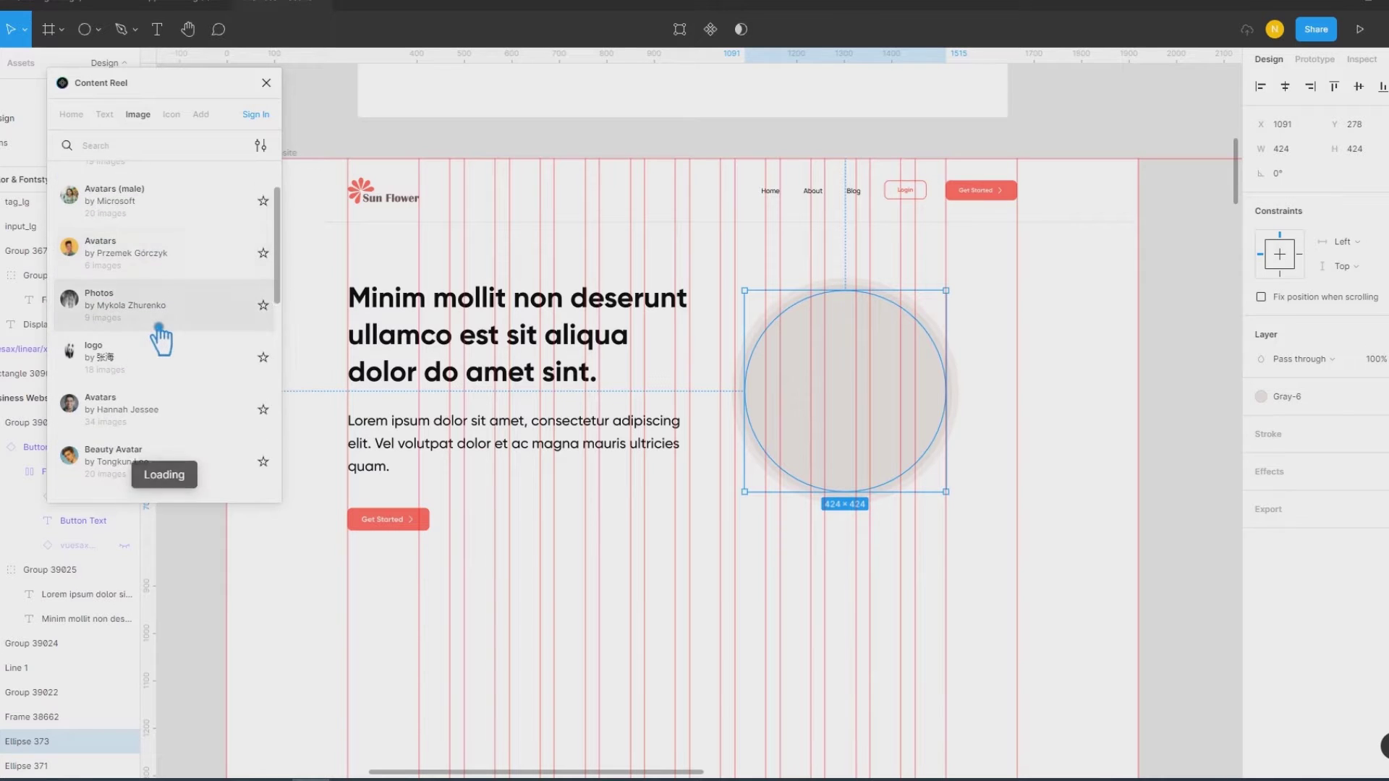
{"action": "scroll", "coordinate": [154, 311], "scroll_direction": "up", "scroll_amount": 5}
{"action": "left_click", "coordinate": [136, 266]}
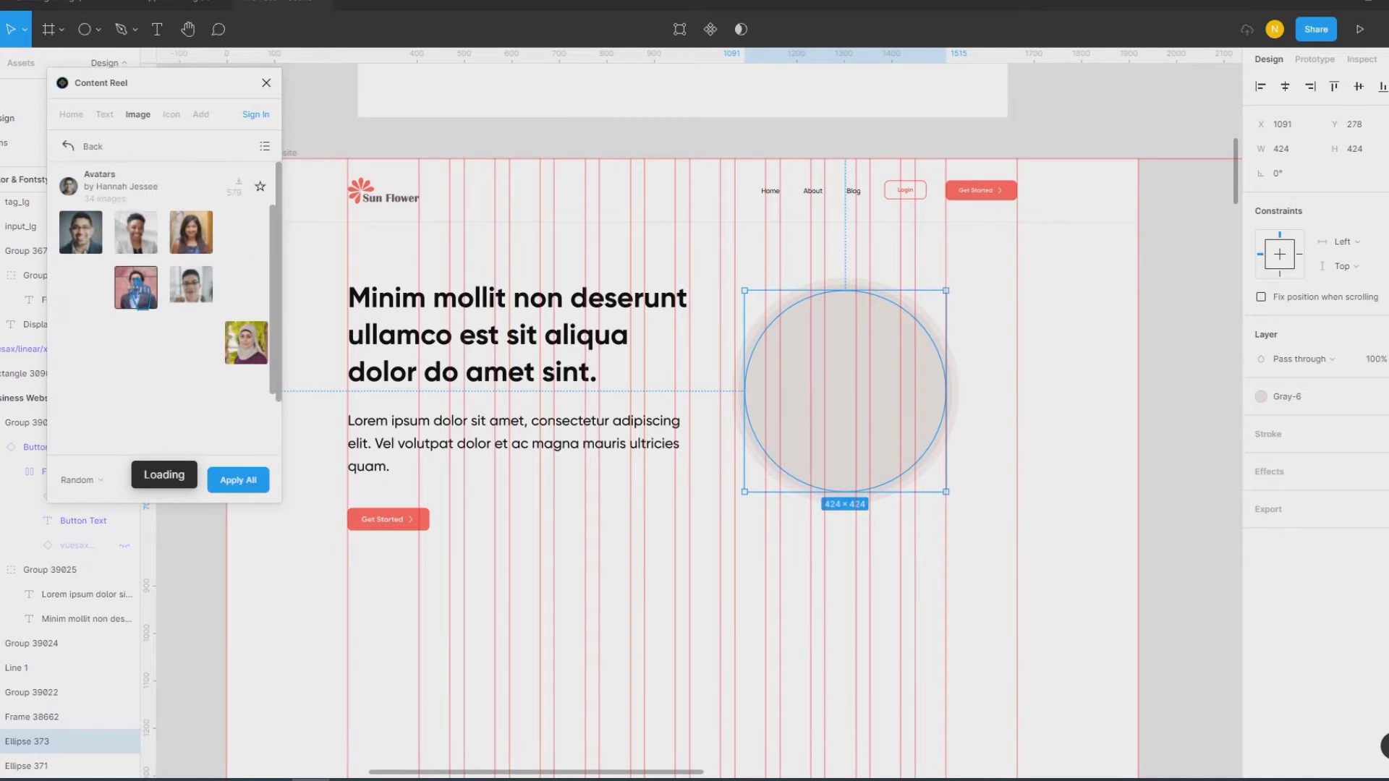
{"action": "left_click", "coordinate": [259, 350]}
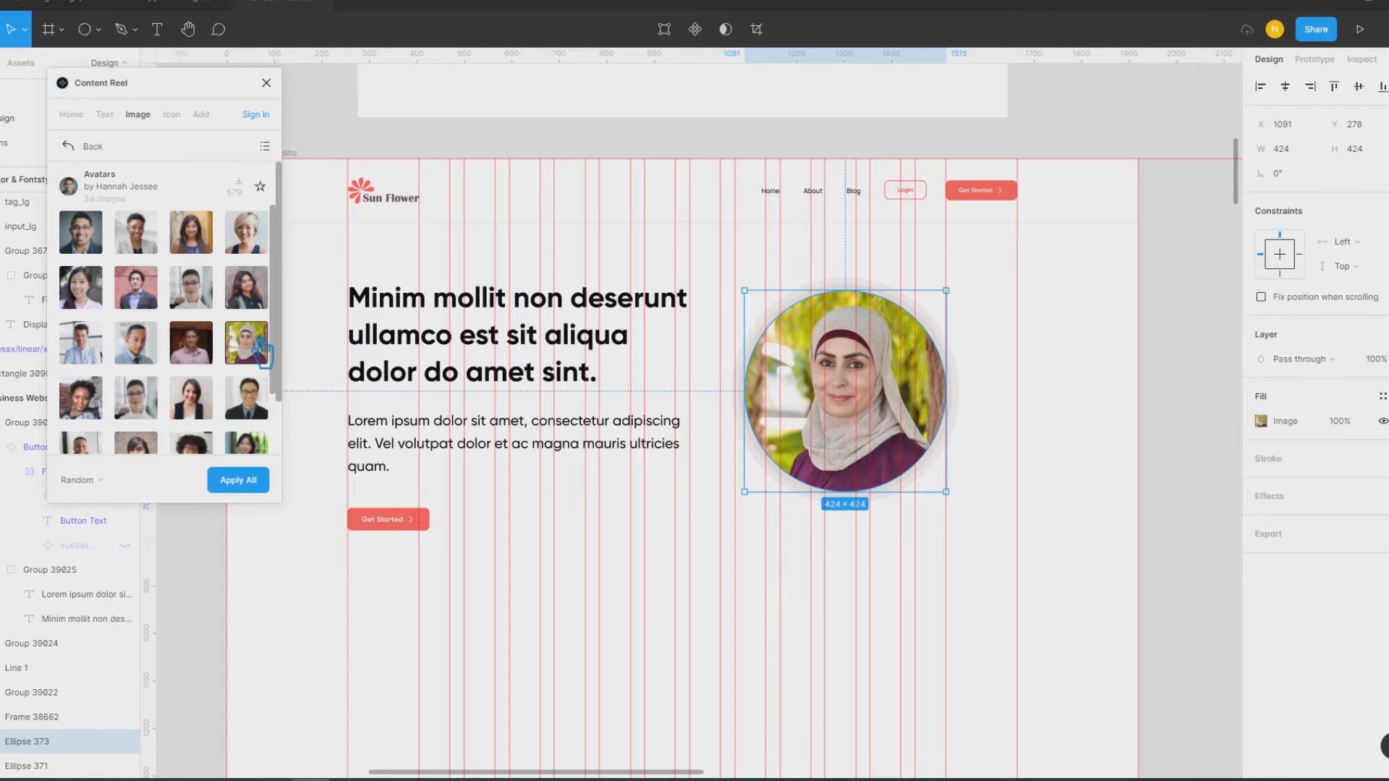
{"action": "left_click", "coordinate": [266, 82]}
{"action": "left_click", "coordinate": [1008, 420]}
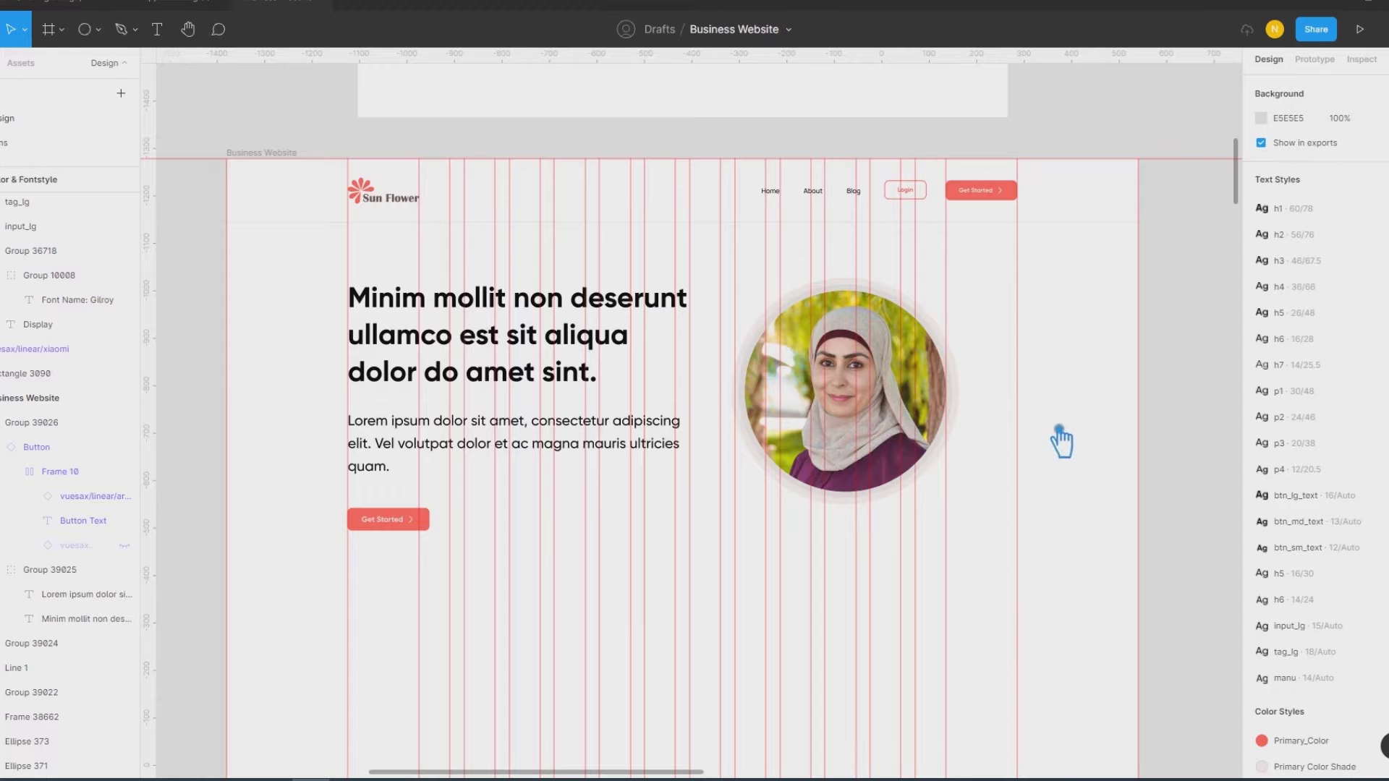
{"action": "key", "text": "ctrl+shift+4"}
{"action": "key", "text": "shift+r"}
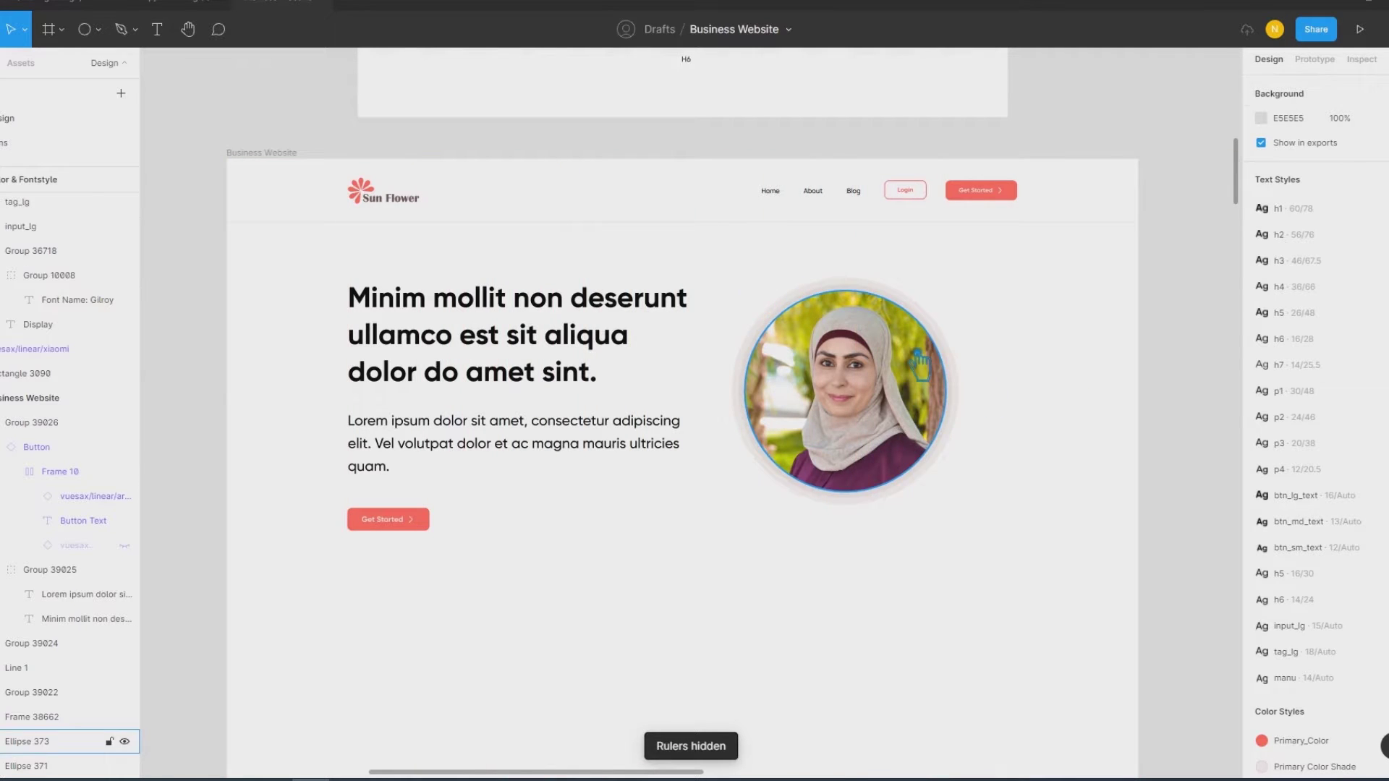
Step: Try enlarging the portrait circle, then undo the resize
{"action": "left_click", "coordinate": [920, 364]}
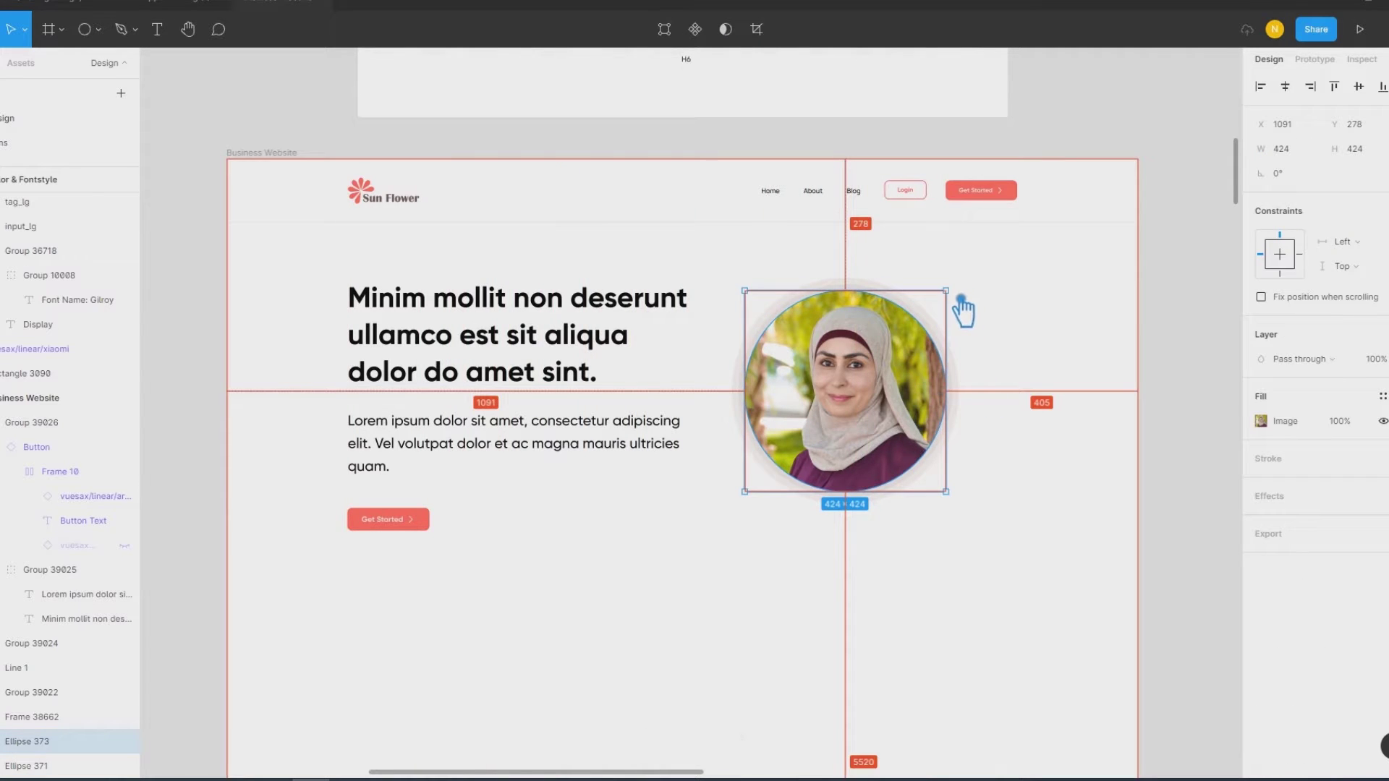
{"action": "left_click_drag", "start_coordinate": [961, 299], "coordinate": [965, 298]}
{"action": "key", "text": "ctrl+z"}
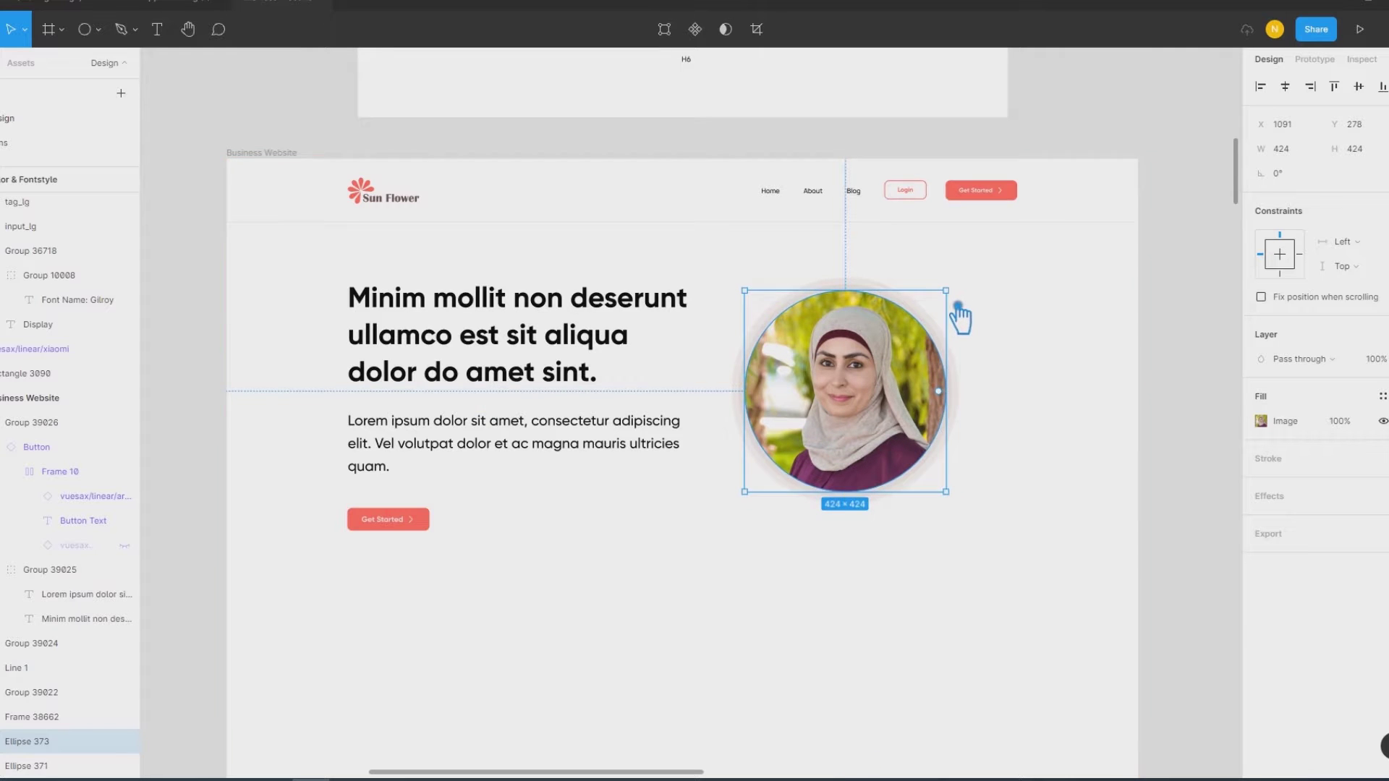
{"action": "scroll", "coordinate": [941, 347], "scroll_direction": "up", "scroll_amount": 1}
{"action": "scroll", "coordinate": [930, 383], "scroll_direction": "up", "scroll_amount": 3}
{"action": "scroll", "coordinate": [934, 390], "scroll_direction": "up", "scroll_amount": 2}
{"action": "scroll", "coordinate": [940, 362], "scroll_direction": "up", "scroll_amount": 1}
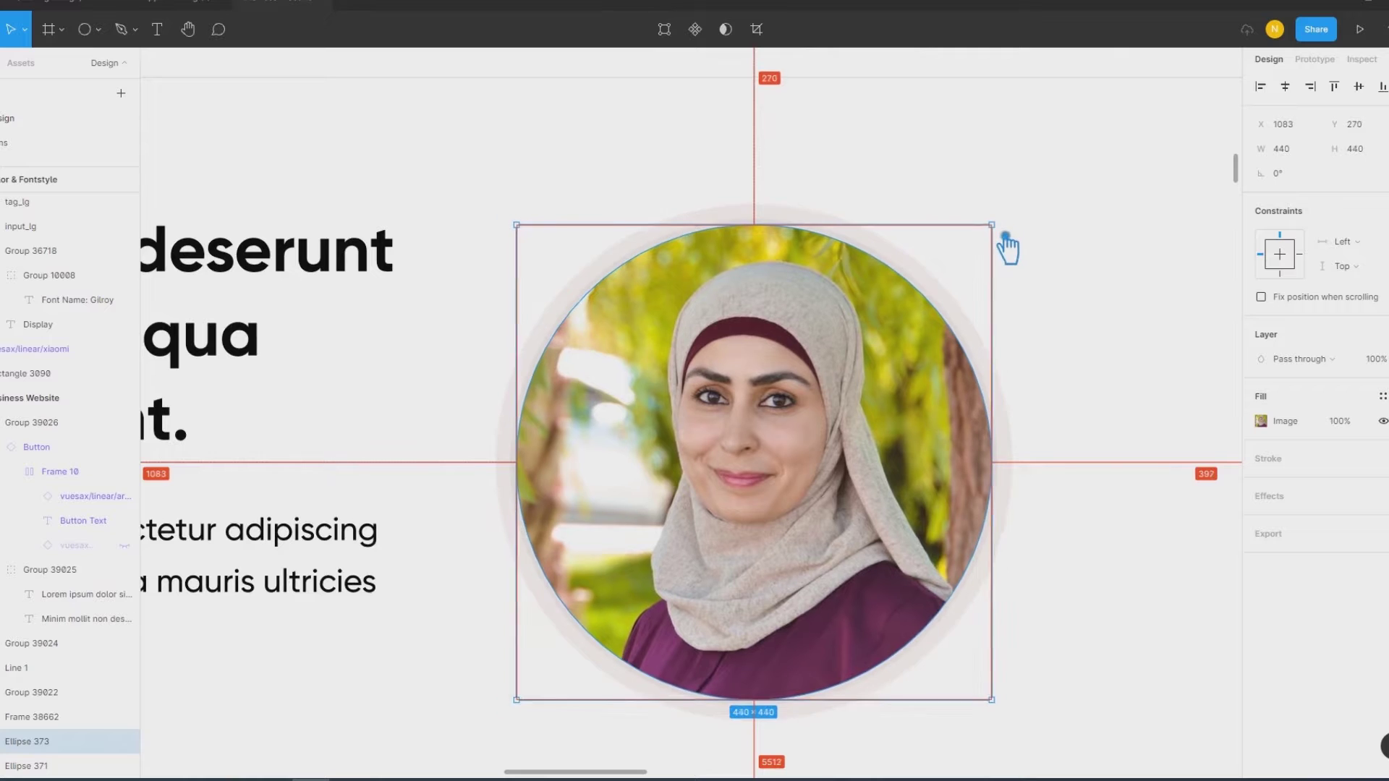
{"action": "left_click", "coordinate": [1105, 304]}
{"action": "scroll", "coordinate": [1080, 371], "scroll_direction": "down", "scroll_amount": 1}
{"action": "scroll", "coordinate": [1080, 371], "scroll_direction": "down", "scroll_amount": 1}
Step: Duplicate the outer ring, enlarge it around the portrait and fade it to 30% opacity
{"action": "left_click", "coordinate": [989, 325]}
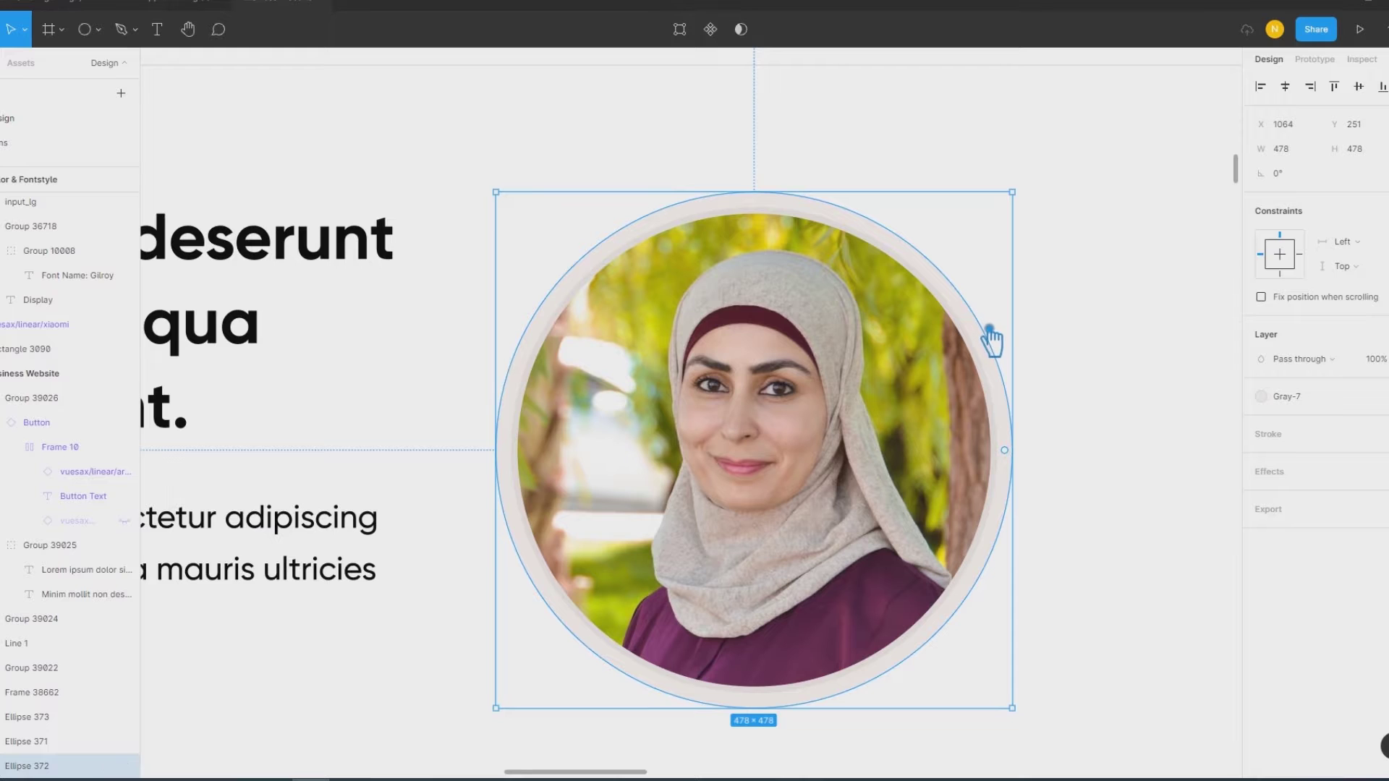
{"action": "key", "text": "ctrl+d"}
{"action": "left_click_drag", "start_coordinate": [1013, 193], "coordinate": [1042, 186]}
{"action": "type", "text": "50"}
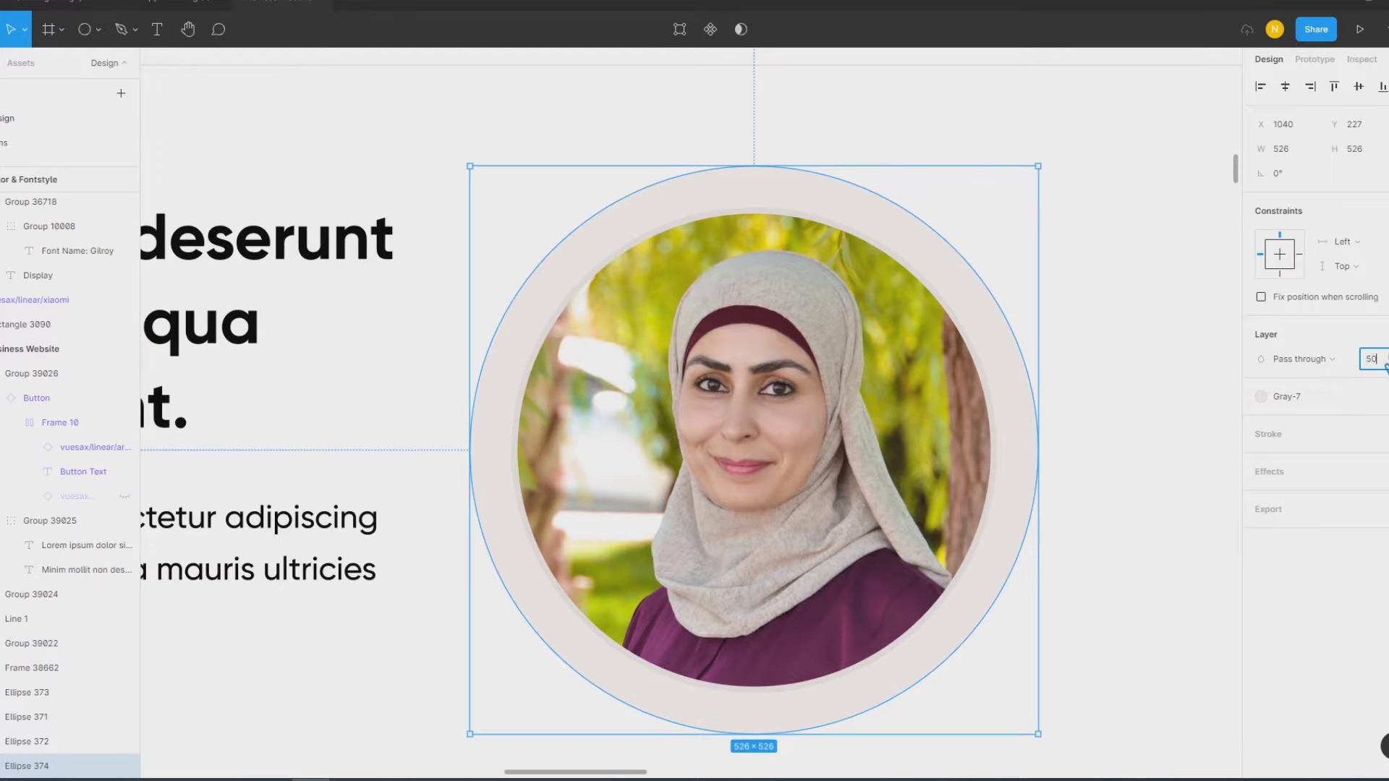
{"action": "left_click", "coordinate": [1229, 455]}
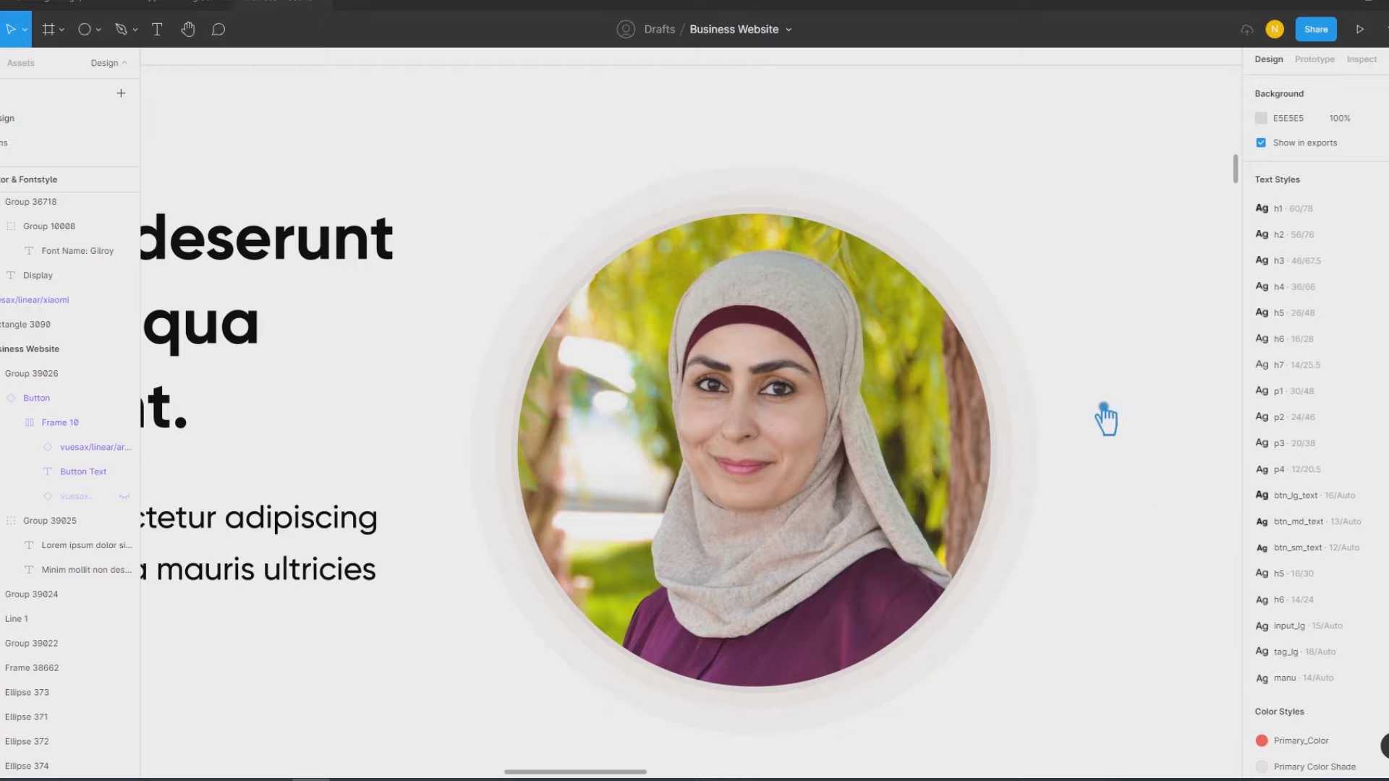
{"action": "left_click", "coordinate": [998, 310]}
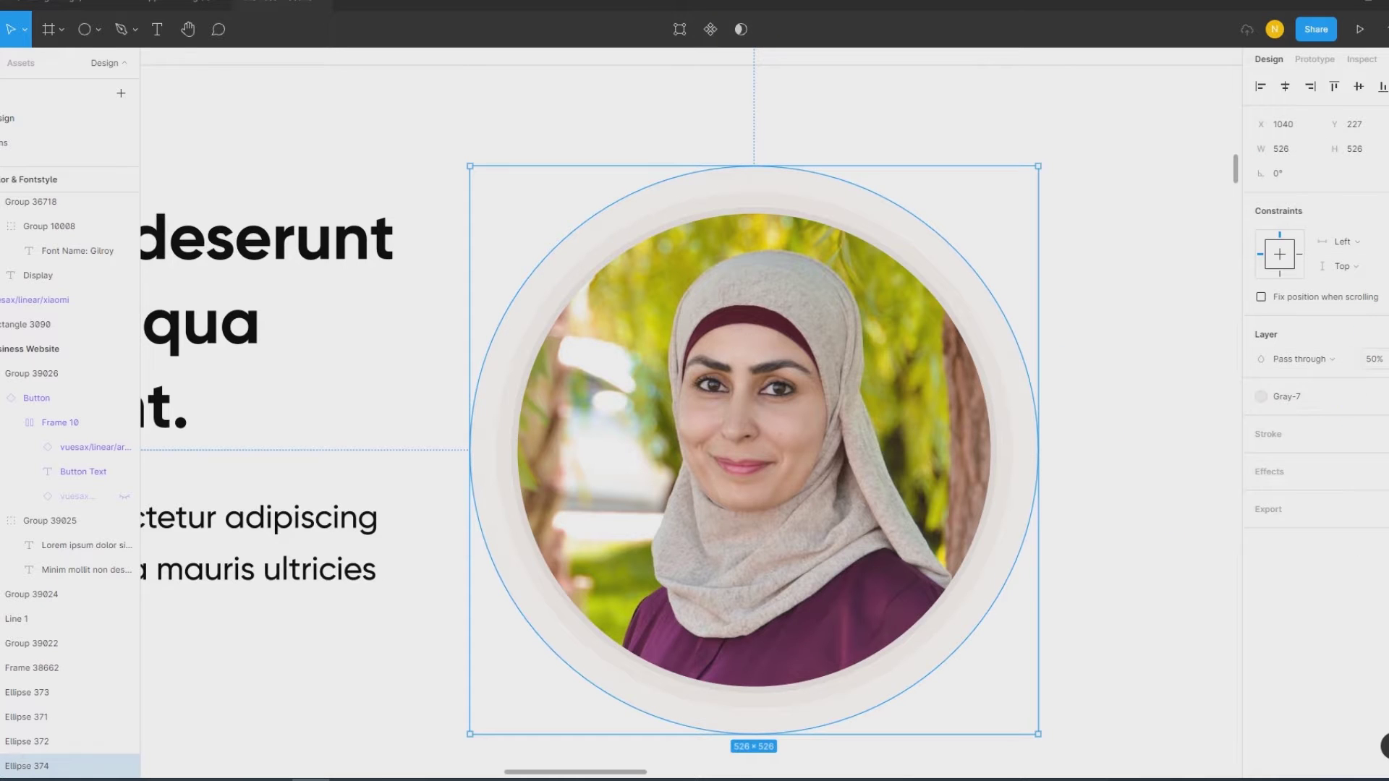
{"action": "type", "text": "30"}
{"action": "key", "text": "Return"}
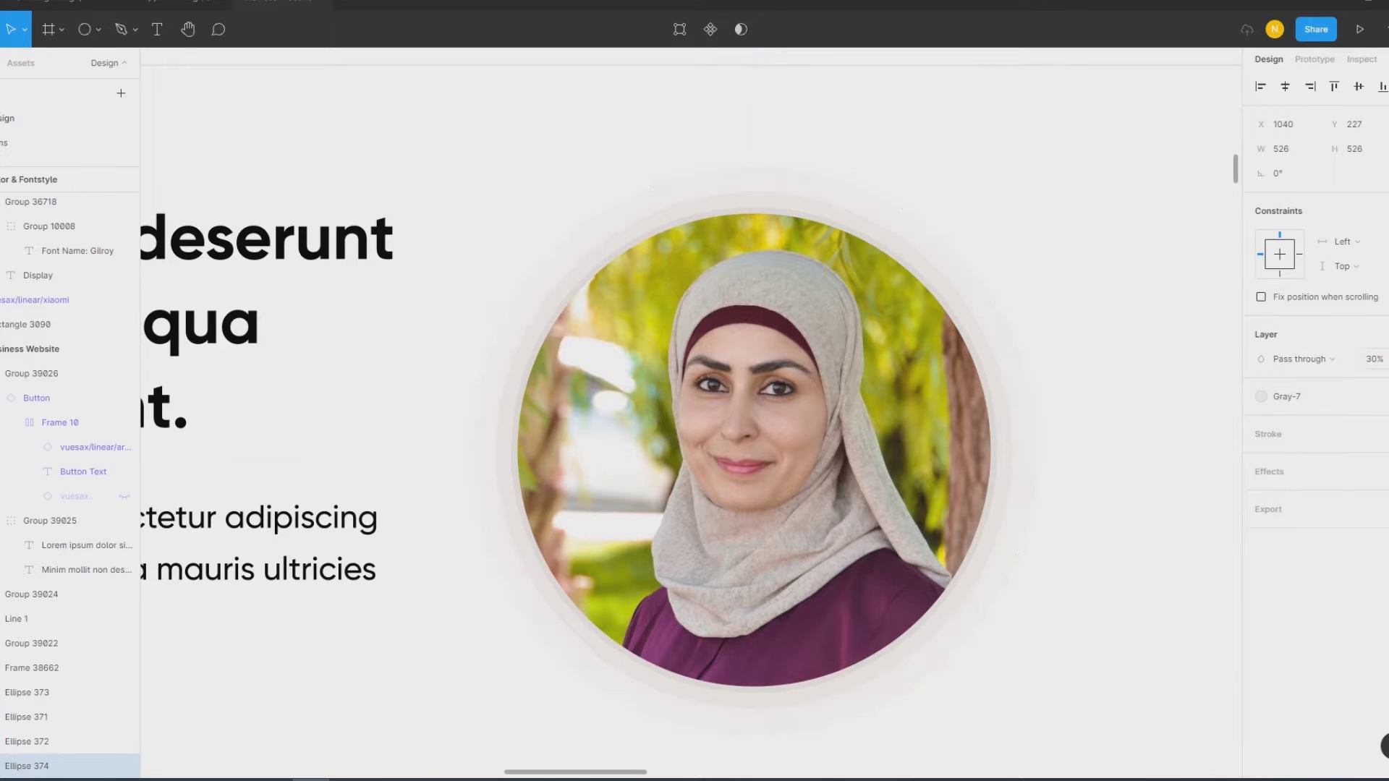
{"action": "left_click", "coordinate": [1158, 431]}
Step: Shrink the faded outermost ring to 512 × 512 and check the full circle set
{"action": "left_click_drag", "start_coordinate": [1118, 677], "coordinate": [887, 488]}
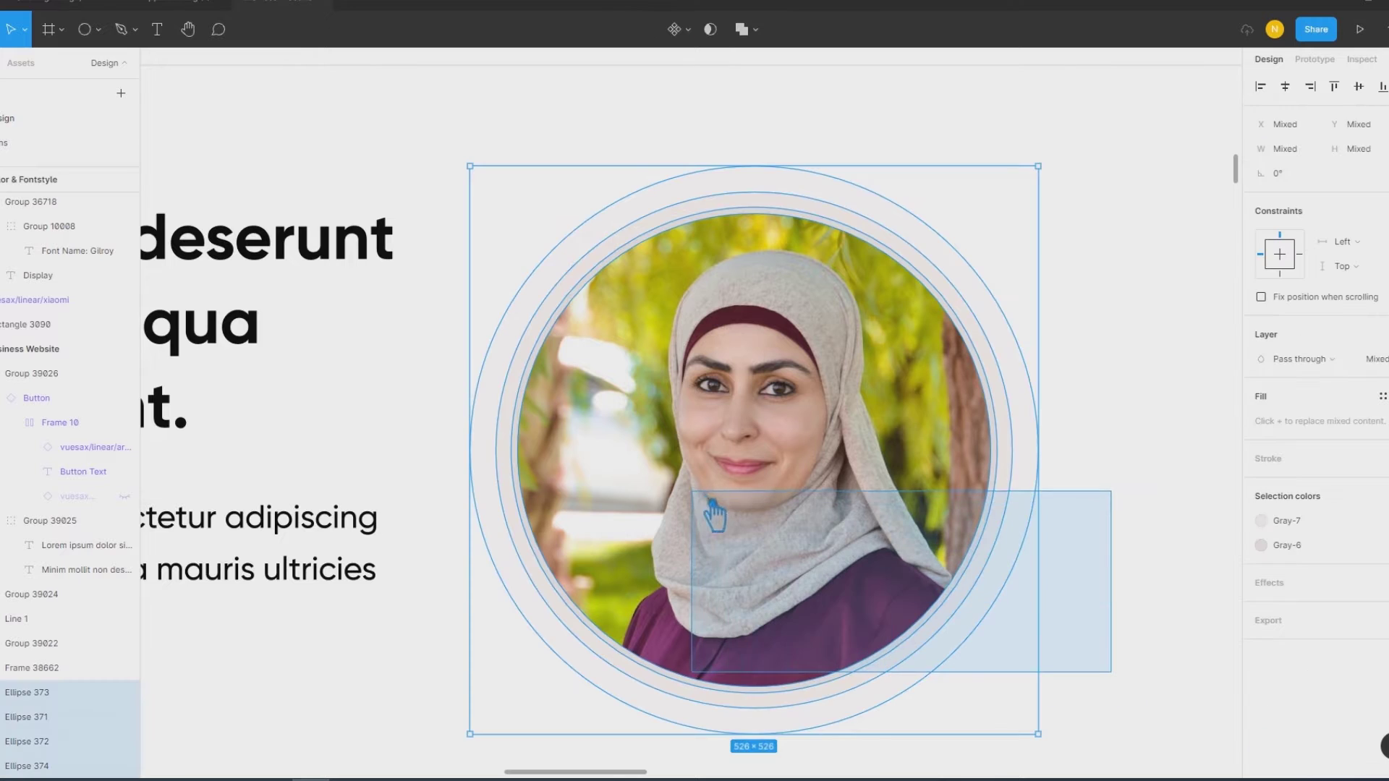
{"action": "left_click", "coordinate": [1033, 307]}
{"action": "left_click", "coordinate": [1013, 285]}
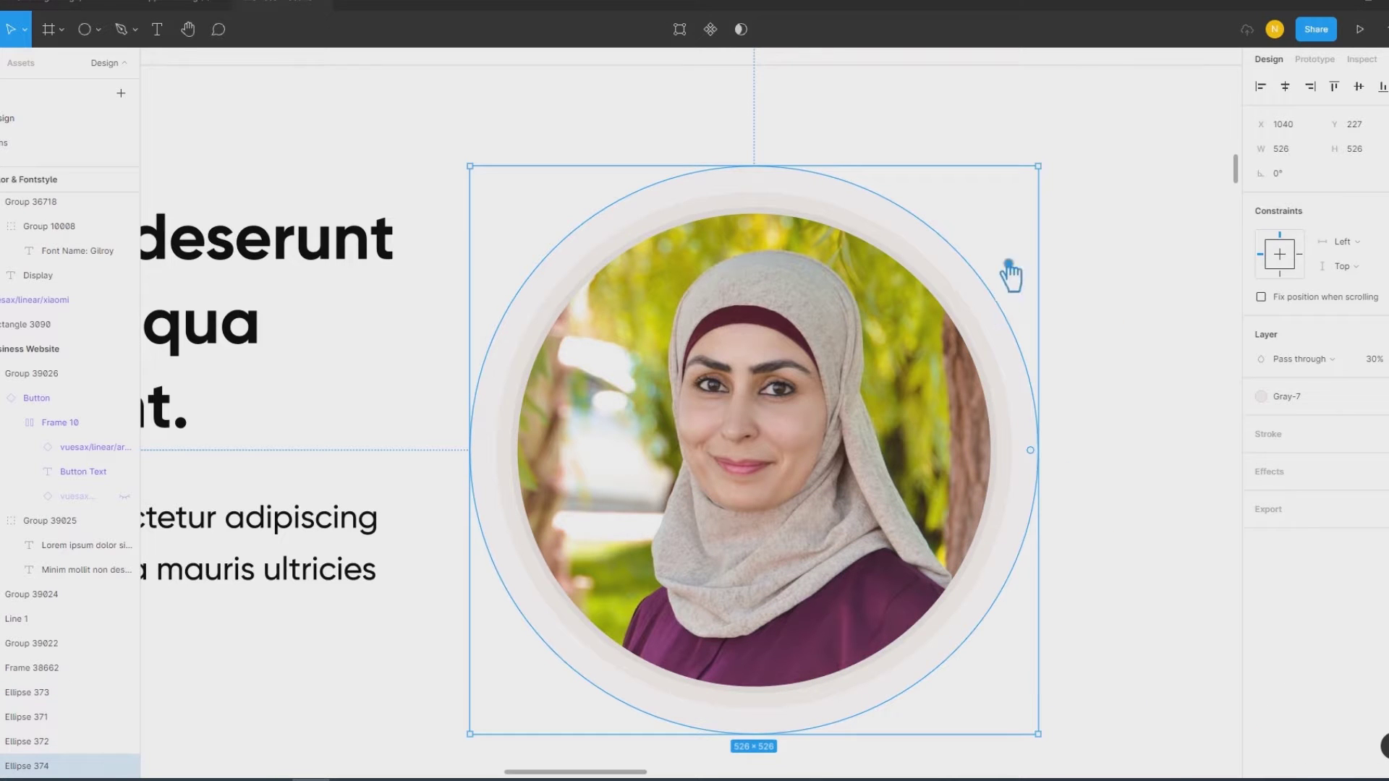
{"action": "left_click_drag", "start_coordinate": [1060, 181], "coordinate": [1042, 206]}
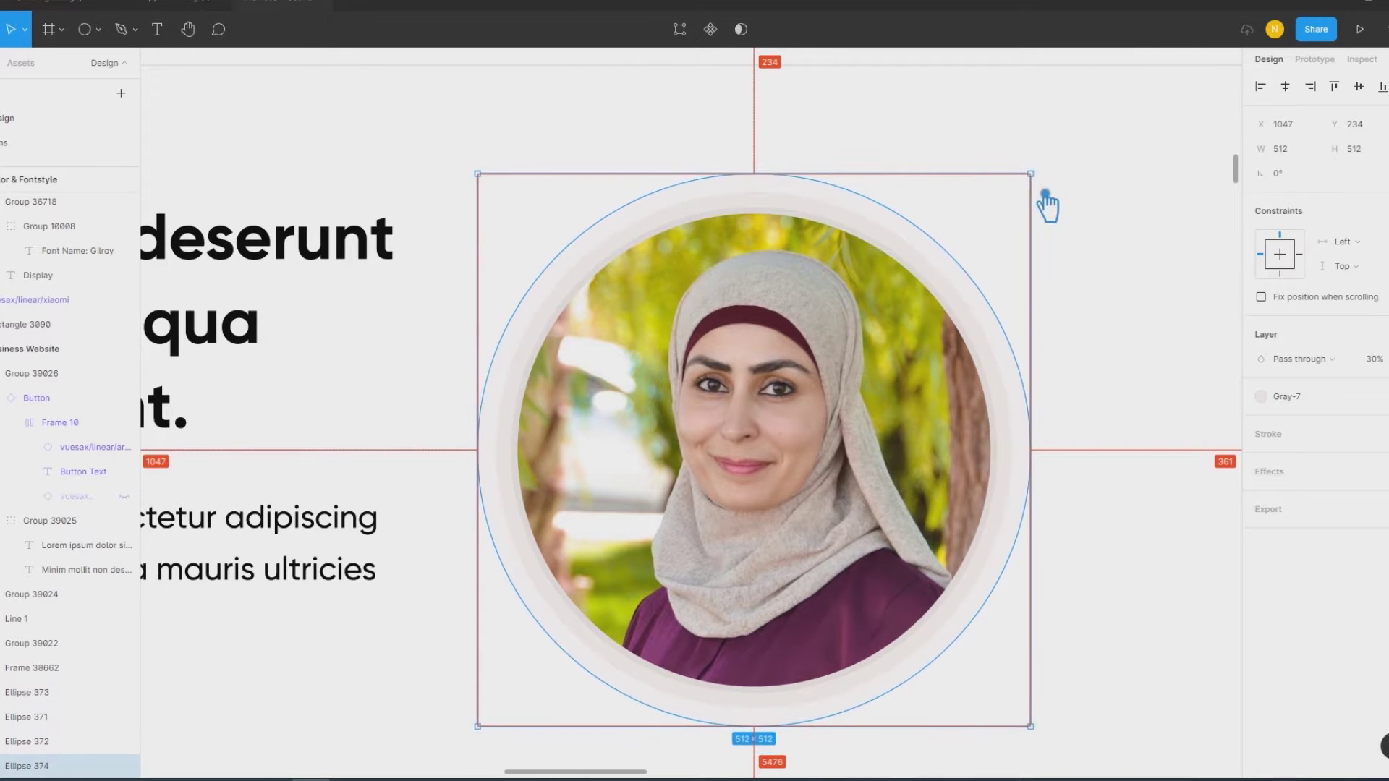
{"action": "left_click", "coordinate": [1132, 589]}
{"action": "mouse_move", "coordinate": [1062, 680]}
{"action": "left_mouse_down"}
{"action": "mouse_move", "coordinate": [494, 235]}
{"action": "mouse_move", "coordinate": [467, 159]}
{"action": "left_mouse_up"}
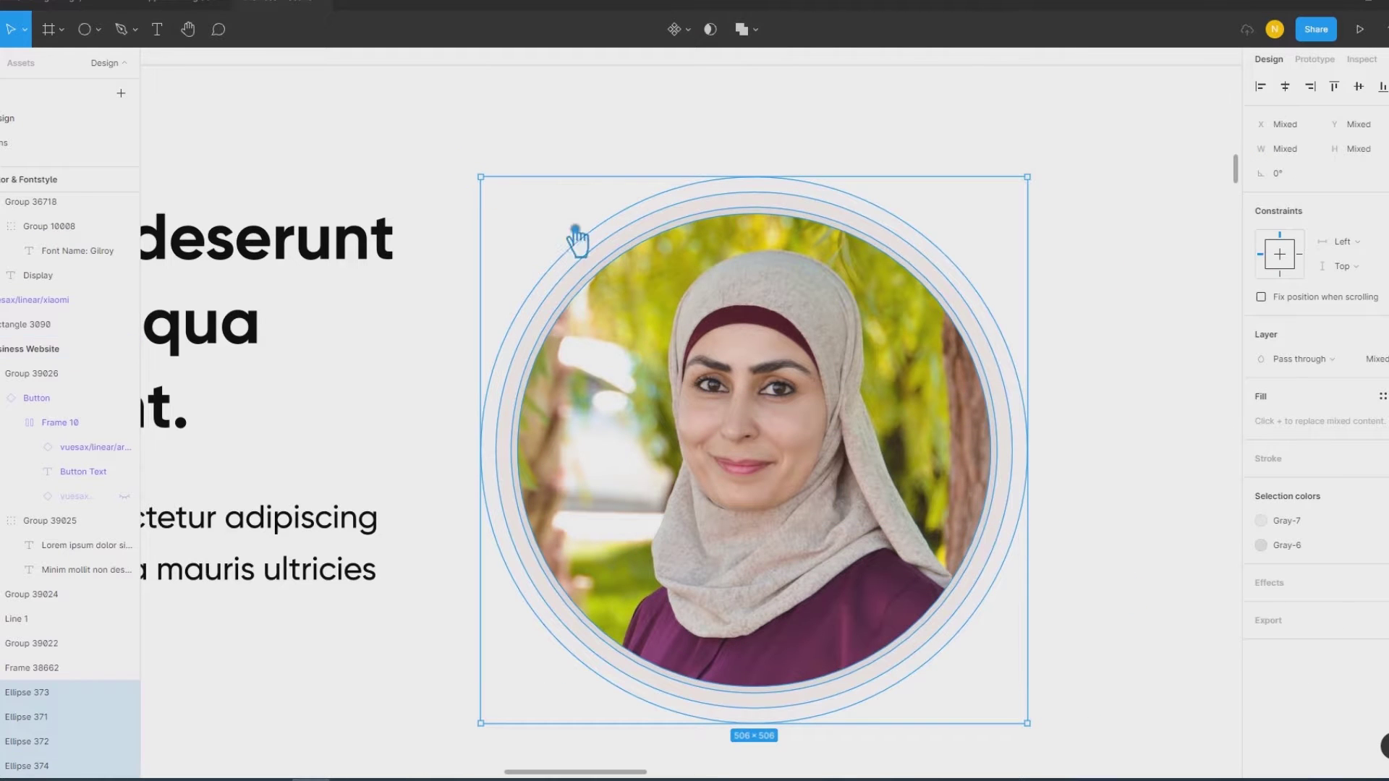
{"action": "left_click", "coordinate": [1132, 417]}
{"action": "scroll", "coordinate": [1132, 418], "scroll_direction": "down", "scroll_amount": 3}
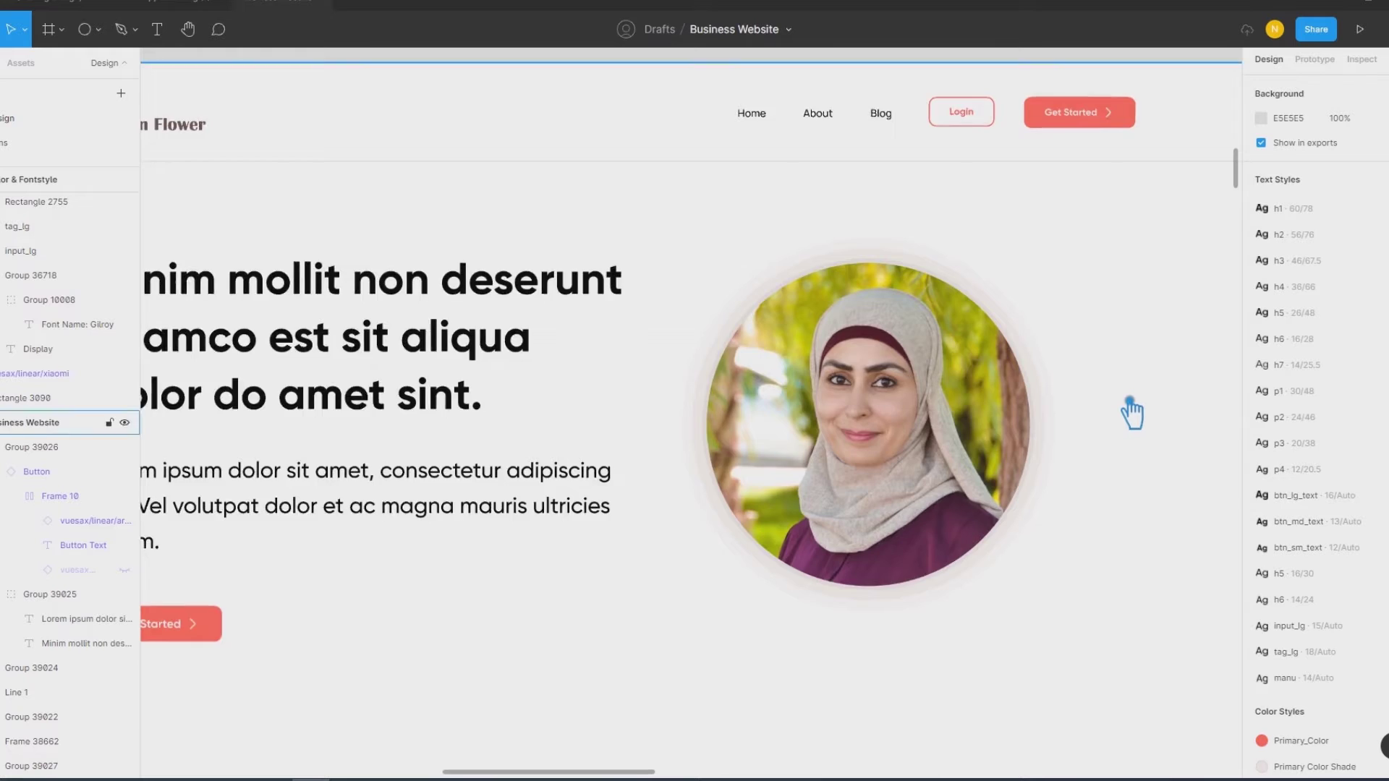
Step: Show the grid and rulers again, then move and enlarge the portrait group to 625 × 625
{"action": "scroll", "coordinate": [1133, 420], "scroll_direction": "down", "scroll_amount": 1}
{"action": "scroll", "coordinate": [1133, 435], "scroll_direction": "down", "scroll_amount": 2}
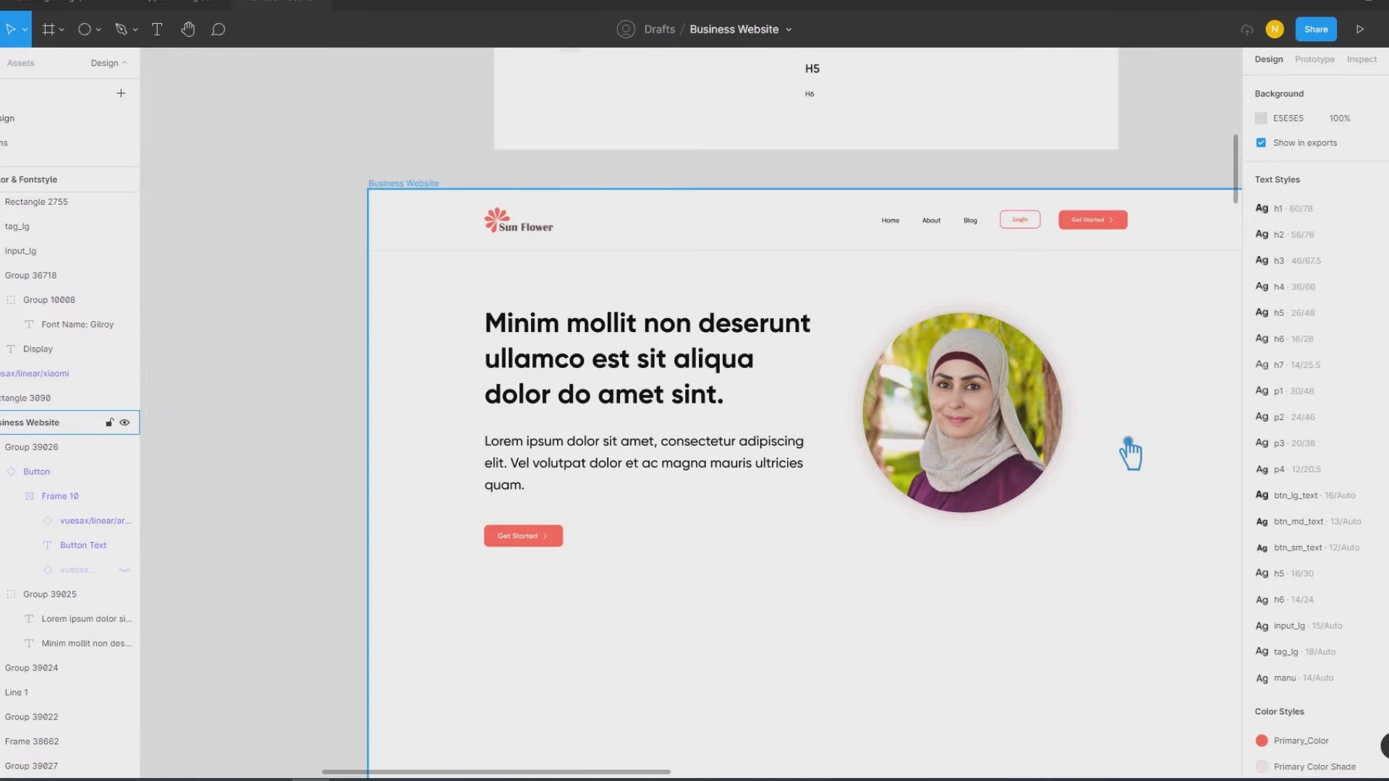
{"action": "key", "text": "ctrl+shift+4"}
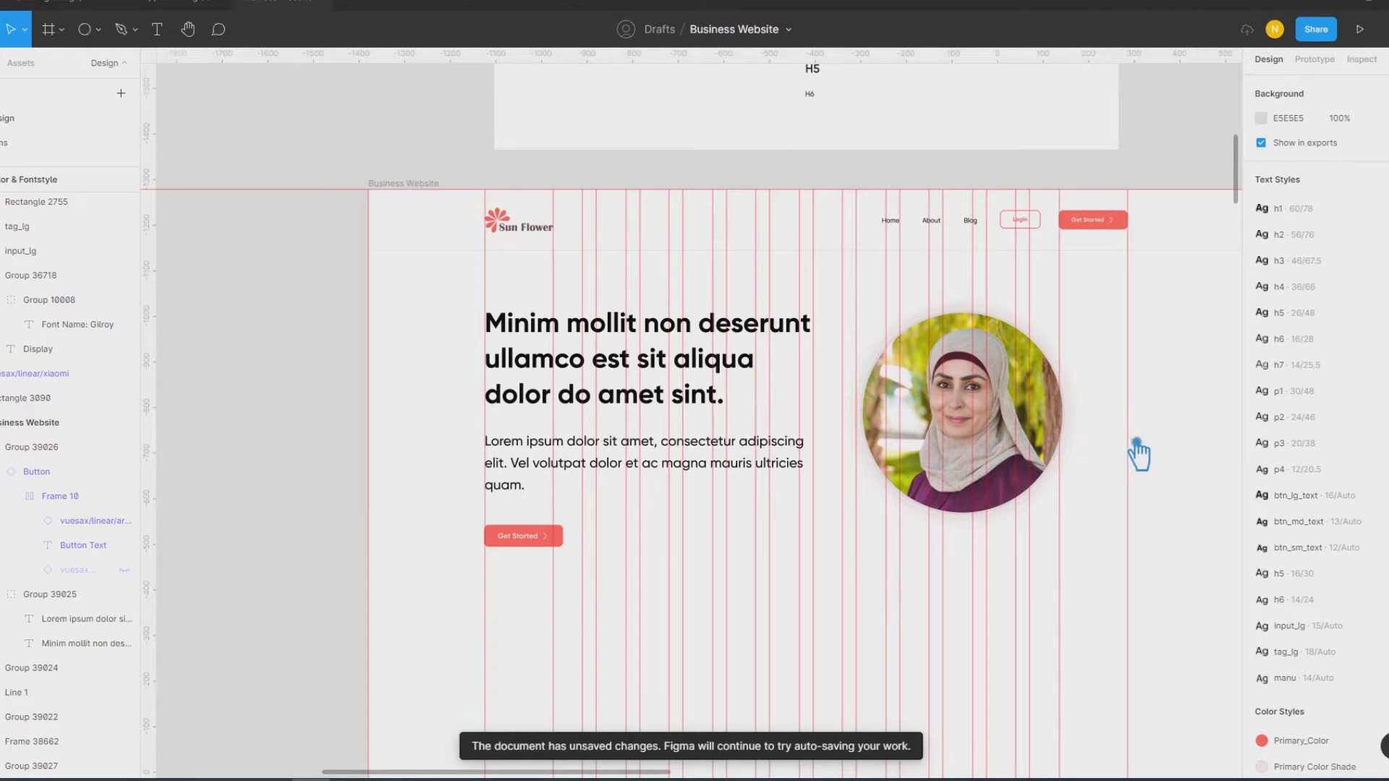
{"action": "scroll", "coordinate": [1138, 481], "scroll_direction": "right", "scroll_amount": 4}
{"action": "key", "text": "shift+r"}
{"action": "left_click_drag", "start_coordinate": [917, 359], "coordinate": [967, 358]}
{"action": "left_click_drag", "start_coordinate": [760, 490], "coordinate": [710, 522]}
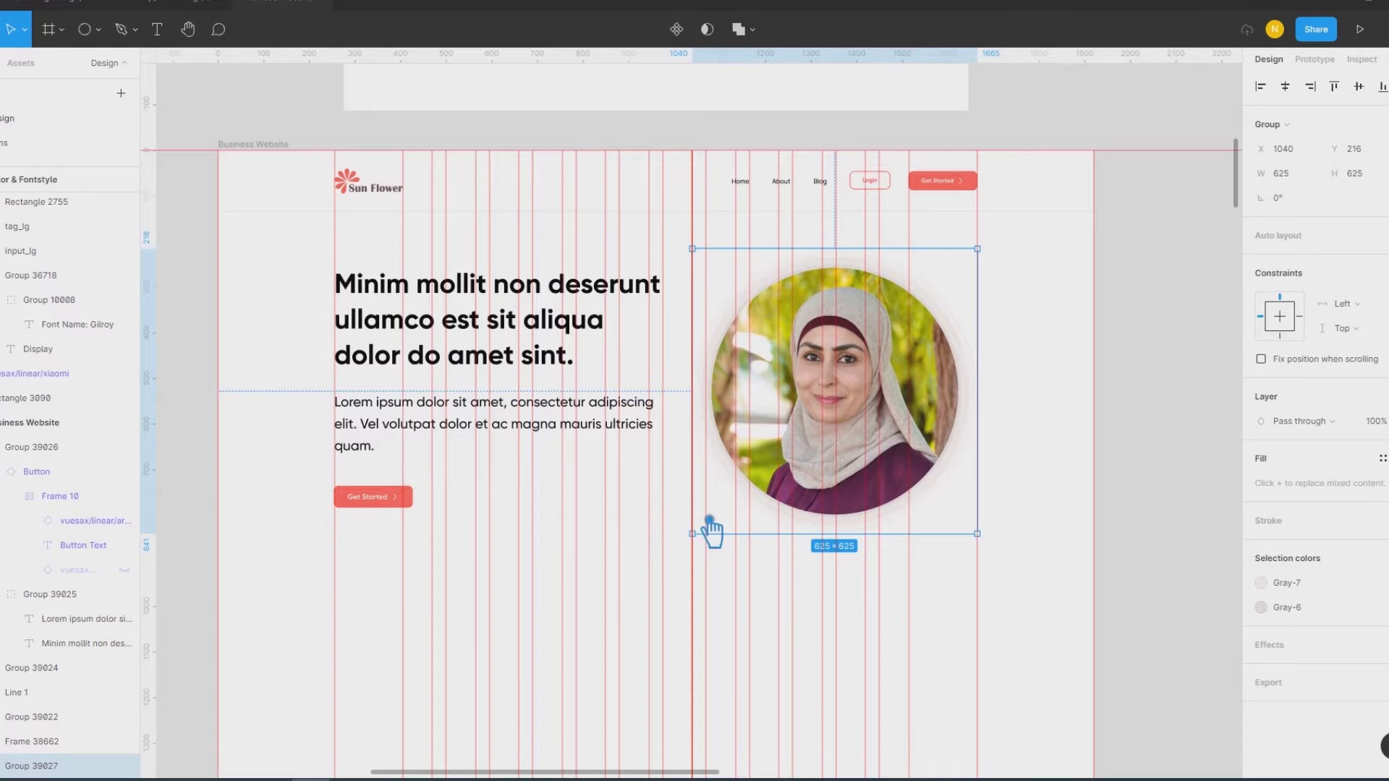
Step: Vertically centre the hero text with the portrait and nudge the section down
{"action": "left_click", "coordinate": [543, 332], "text": "shift"}
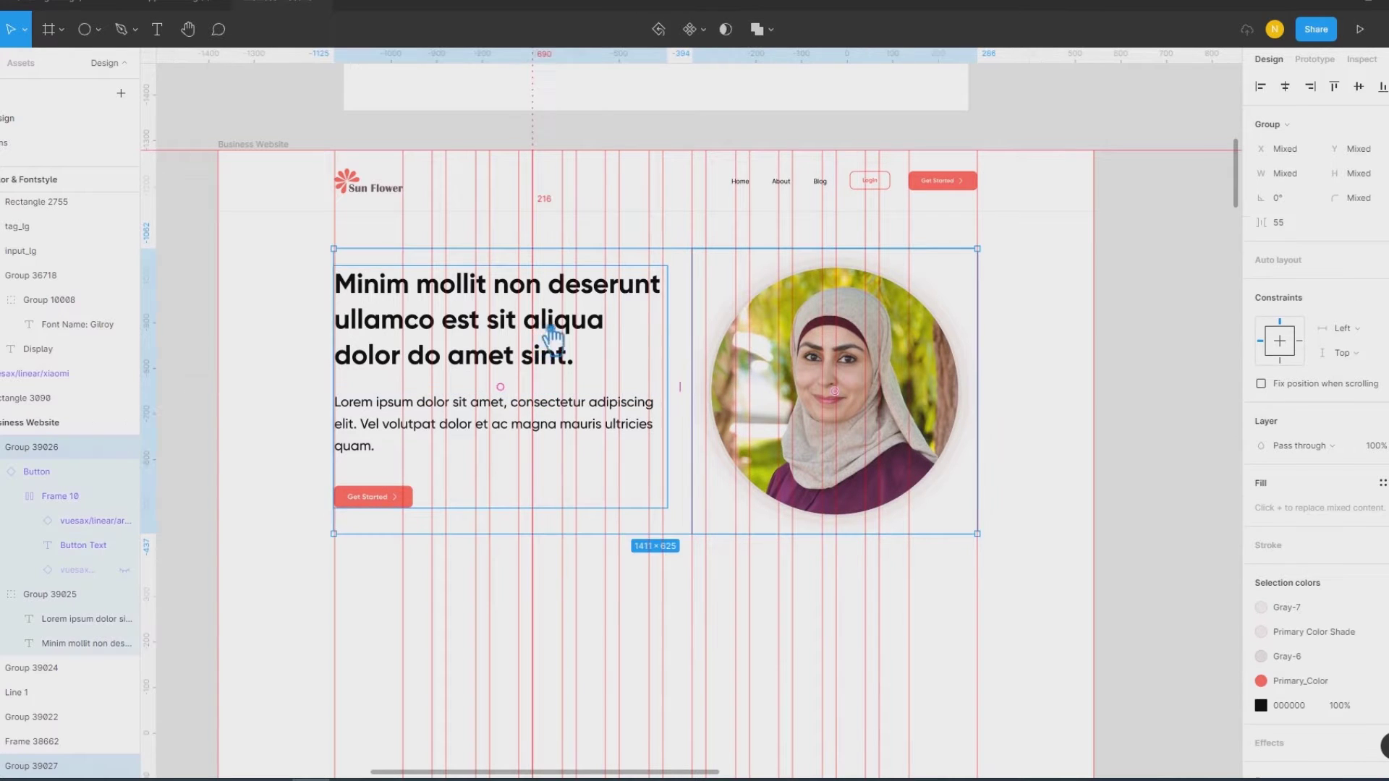
{"action": "left_click", "coordinate": [1359, 87]}
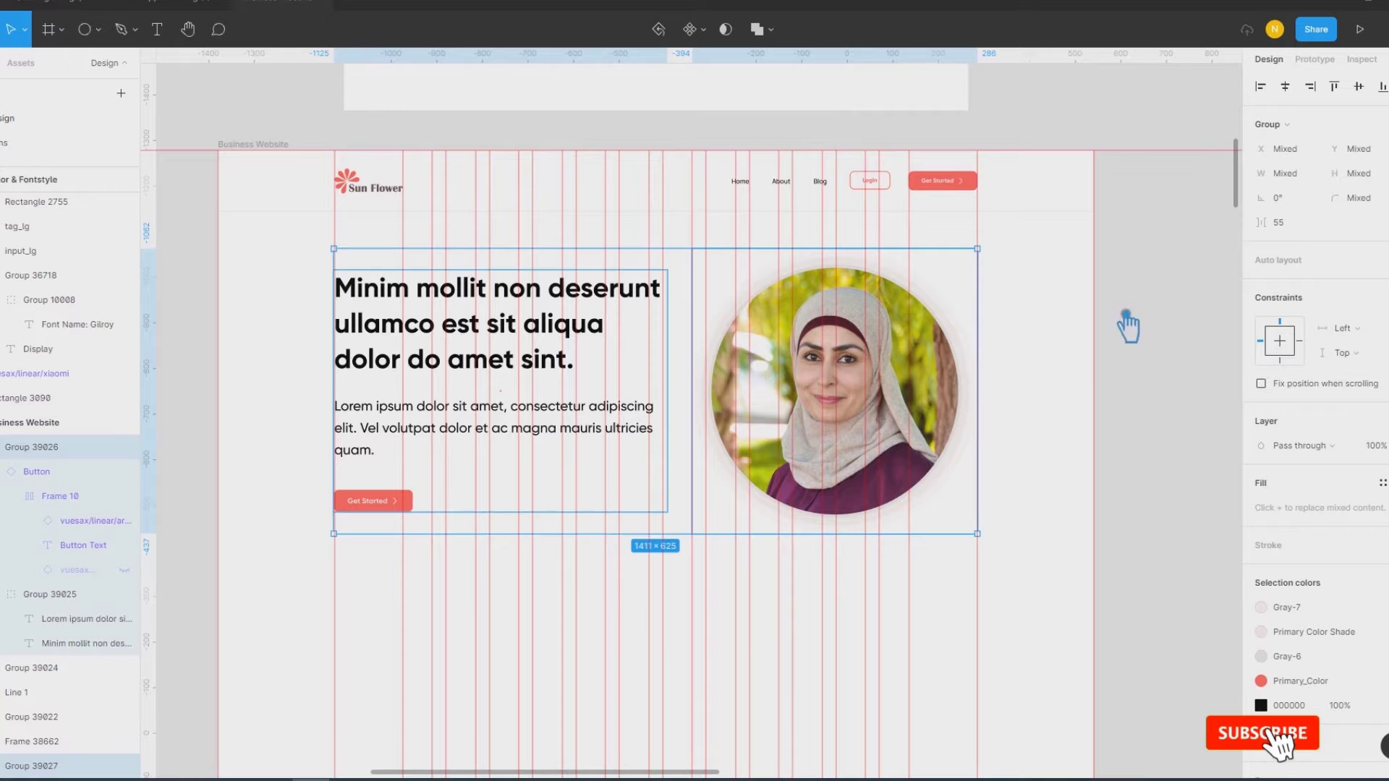
{"action": "key", "text": "alt"}
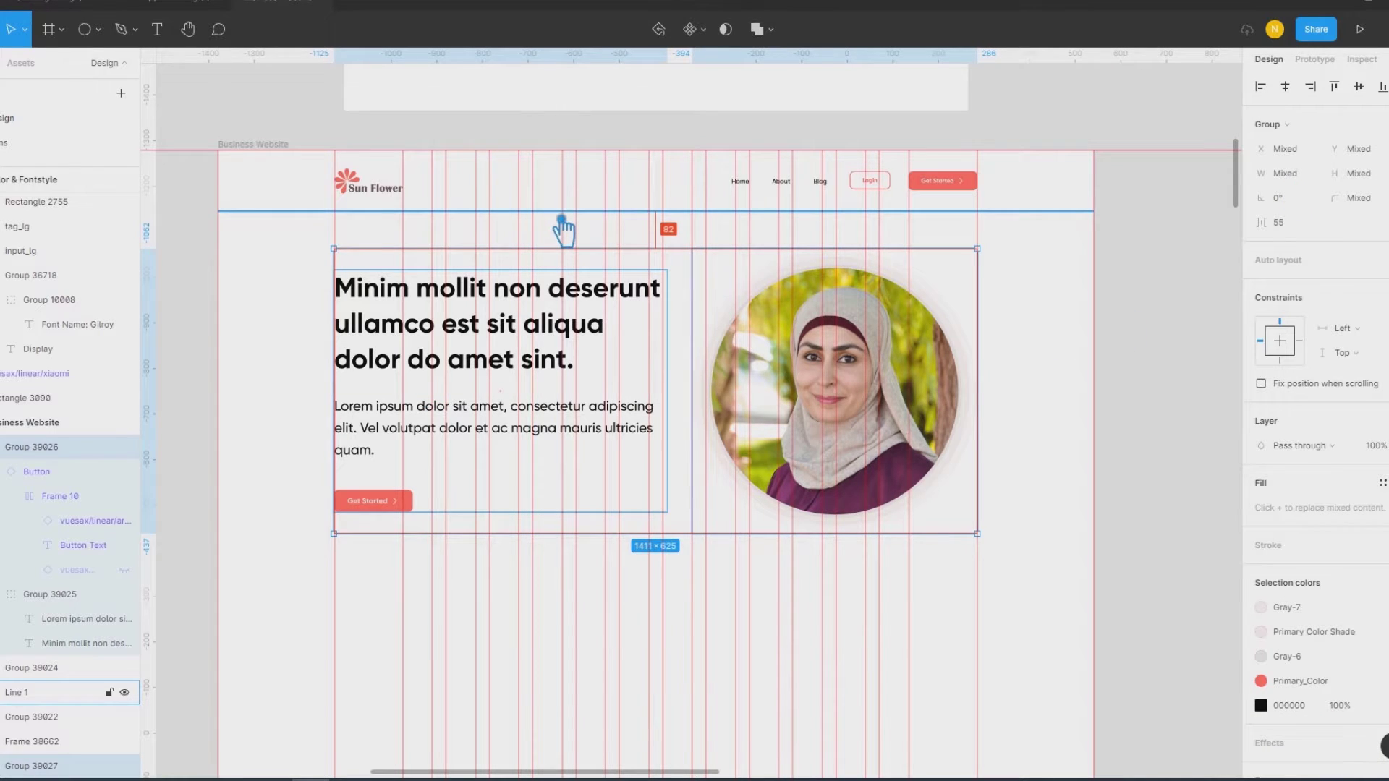
{"action": "key", "text": "Down"}
{"action": "key", "text": "Down"}
{"action": "key", "text": "Down"}
{"action": "key", "text": "Down"}
{"action": "key", "text": "Down"}
{"action": "key", "text": "Down"}
{"action": "key", "text": "Down"}
{"action": "key", "text": "Down"}
{"action": "key", "text": "Down"}
{"action": "key", "text": "Down"}
{"action": "key", "text": "Down"}
{"action": "key", "text": "Down"}
{"action": "key", "text": "Down"}
{"action": "key", "text": "Down"}
{"action": "key", "text": "Down"}
{"action": "key", "text": "Down"}
{"action": "key", "text": "Down"}
{"action": "key", "text": "Down"}
{"action": "key", "text": "Down"}
{"action": "key", "text": "Down"}
{"action": "key", "text": "Down"}
{"action": "key", "text": "Down"}
{"action": "key", "text": "Down"}
{"action": "key", "text": "Down"}
{"action": "key", "text": "Down"}
{"action": "key", "text": "Down"}
{"action": "key", "text": "Down"}
{"action": "key", "text": "Down"}
{"action": "key", "text": "Down"}
{"action": "key", "text": "Down"}
{"action": "key", "text": "Down"}
{"action": "key", "text": "Down"}
{"action": "key", "text": "Down"}
{"action": "key", "text": "Down"}
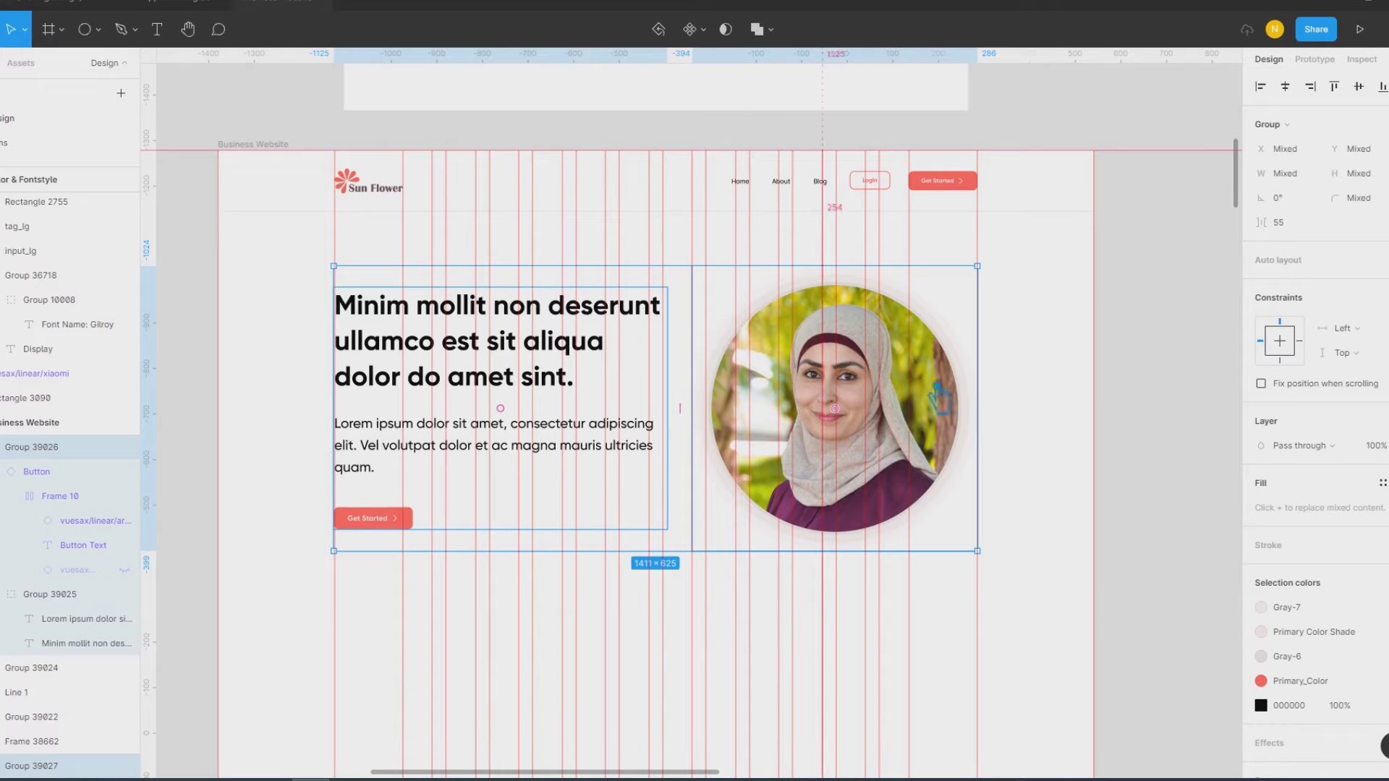
Step: Check the portrait group at X 1040, Y 254 and scroll the whole hero into view
{"action": "left_click", "coordinate": [1160, 360]}
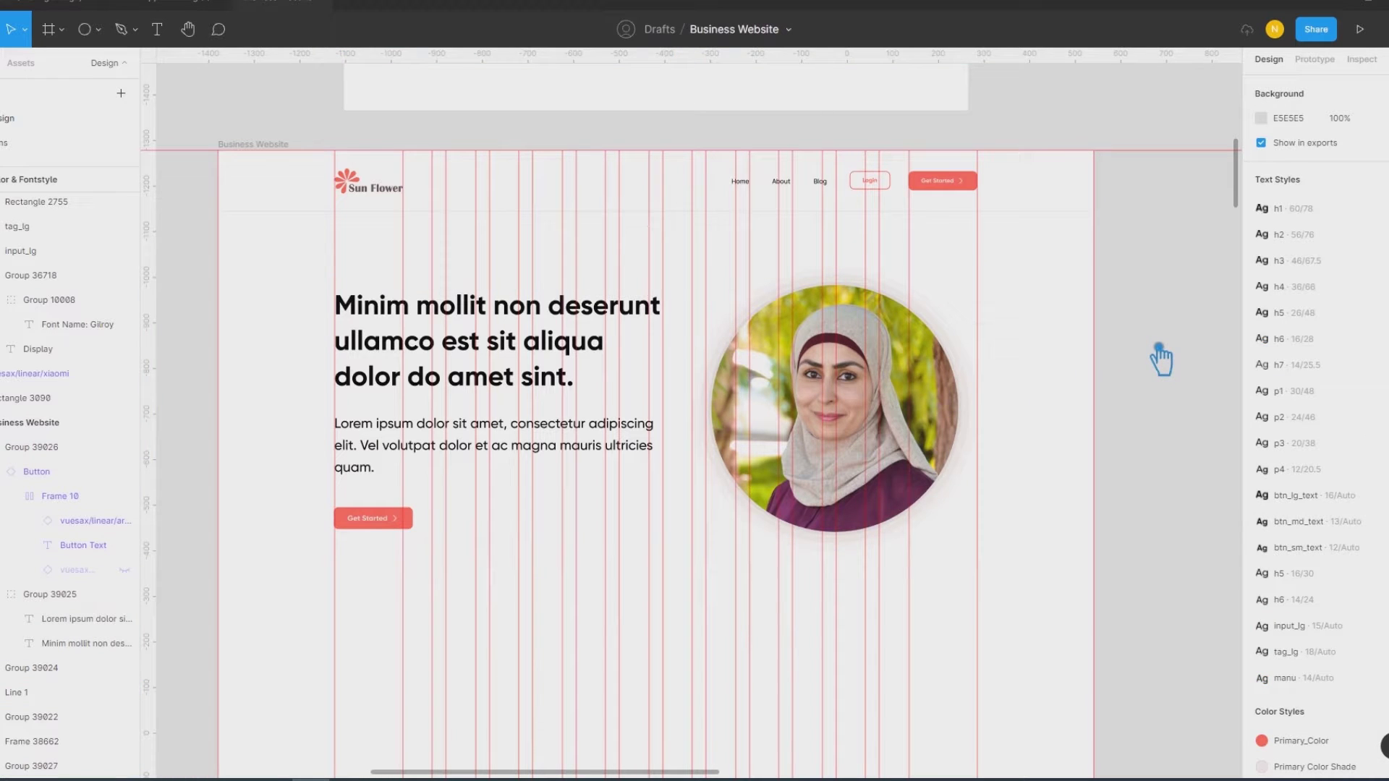
{"action": "left_click", "coordinate": [817, 325]}
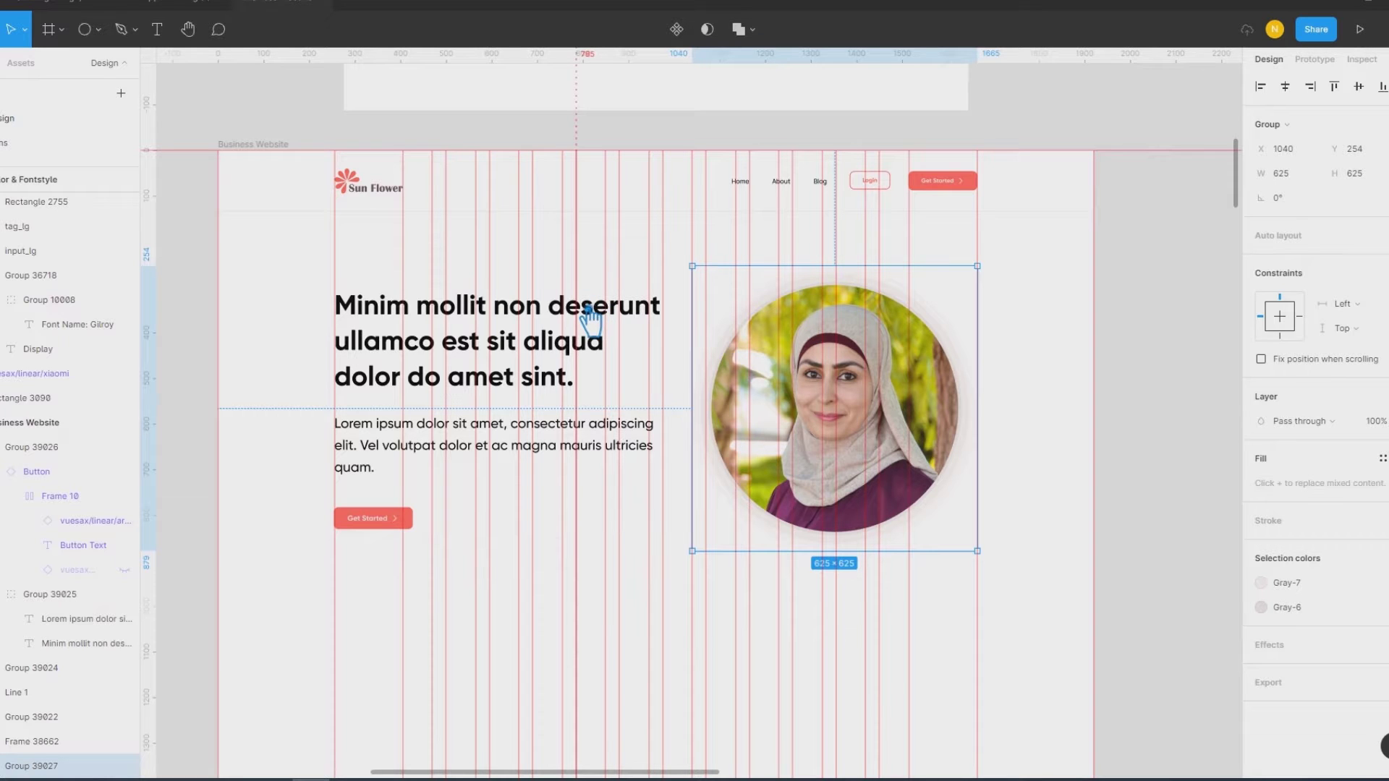
{"action": "left_click", "coordinate": [1141, 313]}
{"action": "scroll", "coordinate": [1129, 331], "scroll_direction": "down", "scroll_amount": 5}
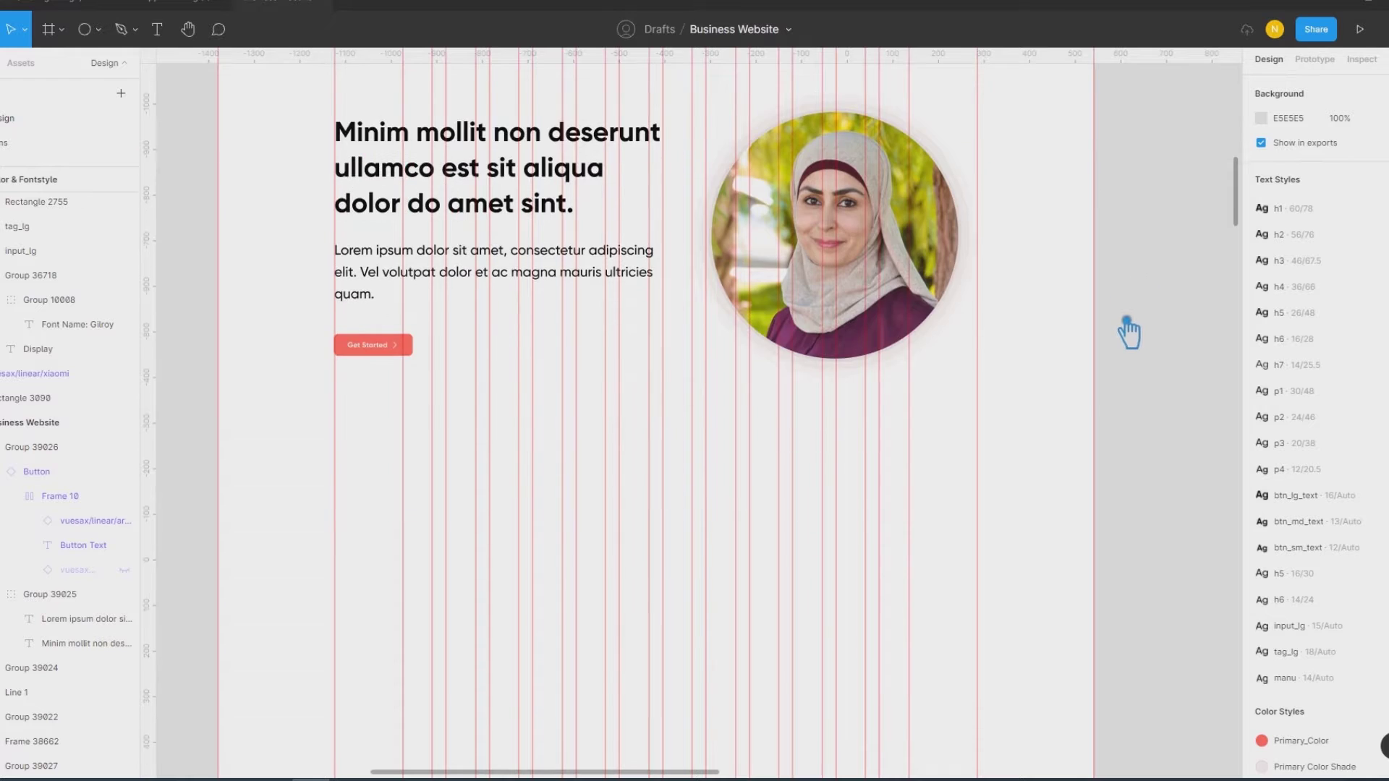
{"action": "scroll", "coordinate": [1129, 331], "scroll_direction": "up", "scroll_amount": 3}
{"action": "scroll", "coordinate": [1129, 332], "scroll_direction": "up", "scroll_amount": 1}
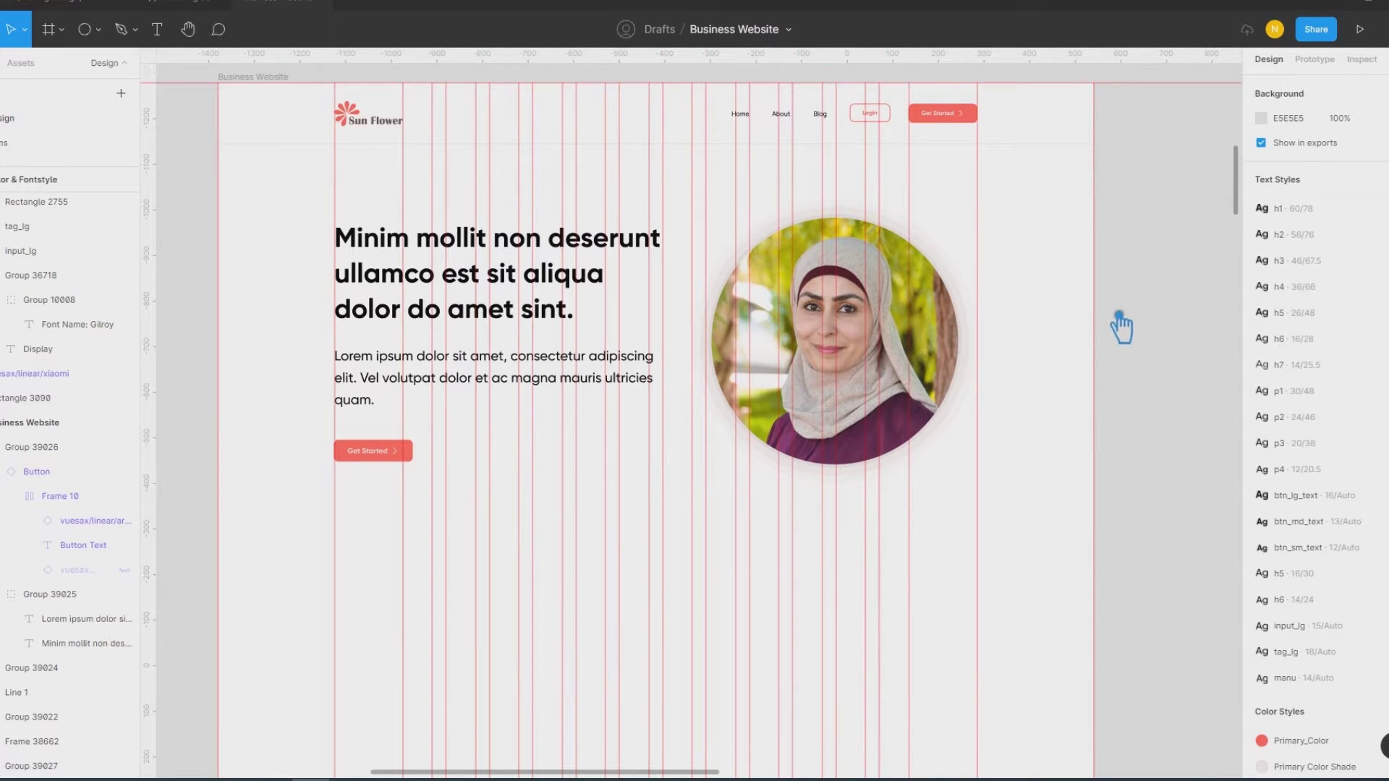
Step: Give the header divider line the Gray-7 stroke style and hide the rulers
{"action": "left_click", "coordinate": [1042, 144]}
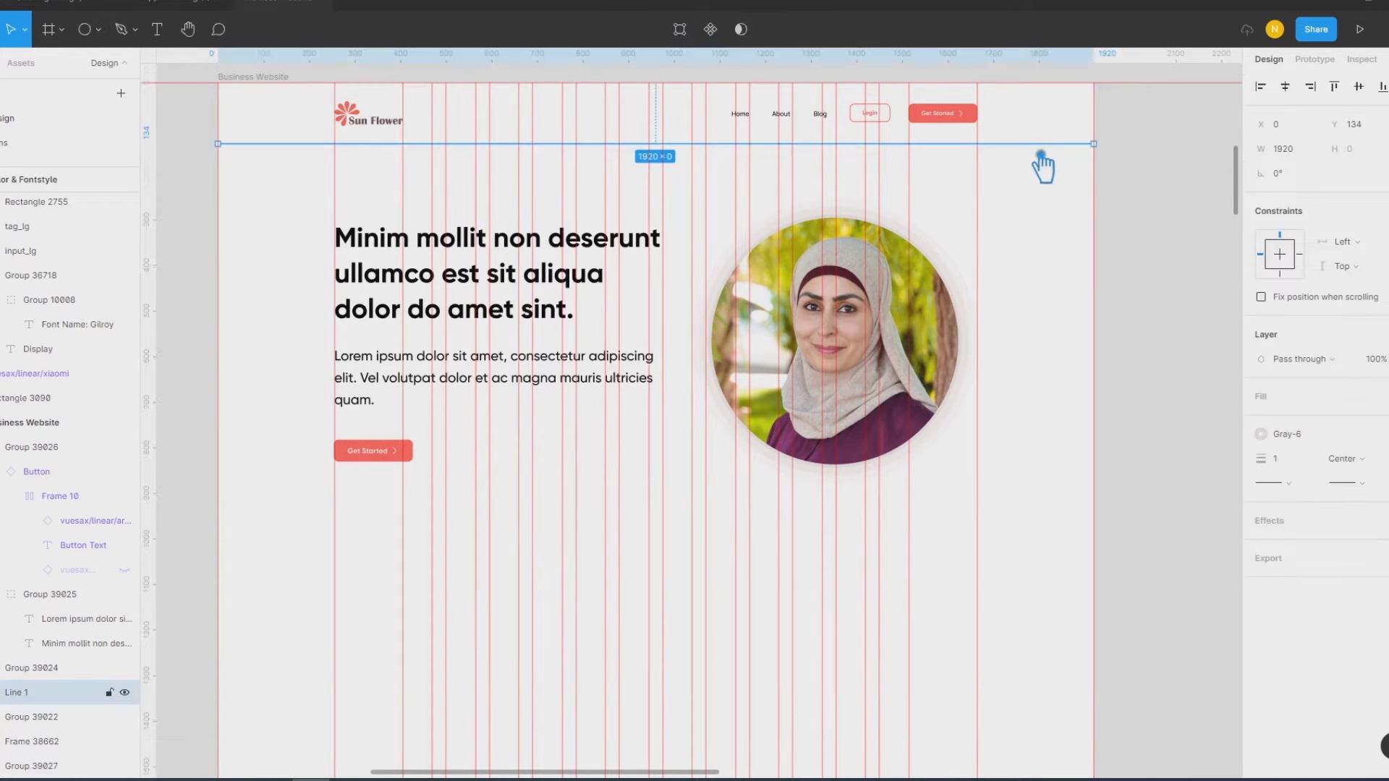
{"action": "left_click", "coordinate": [1362, 448]}
{"action": "left_click", "coordinate": [1332, 655]}
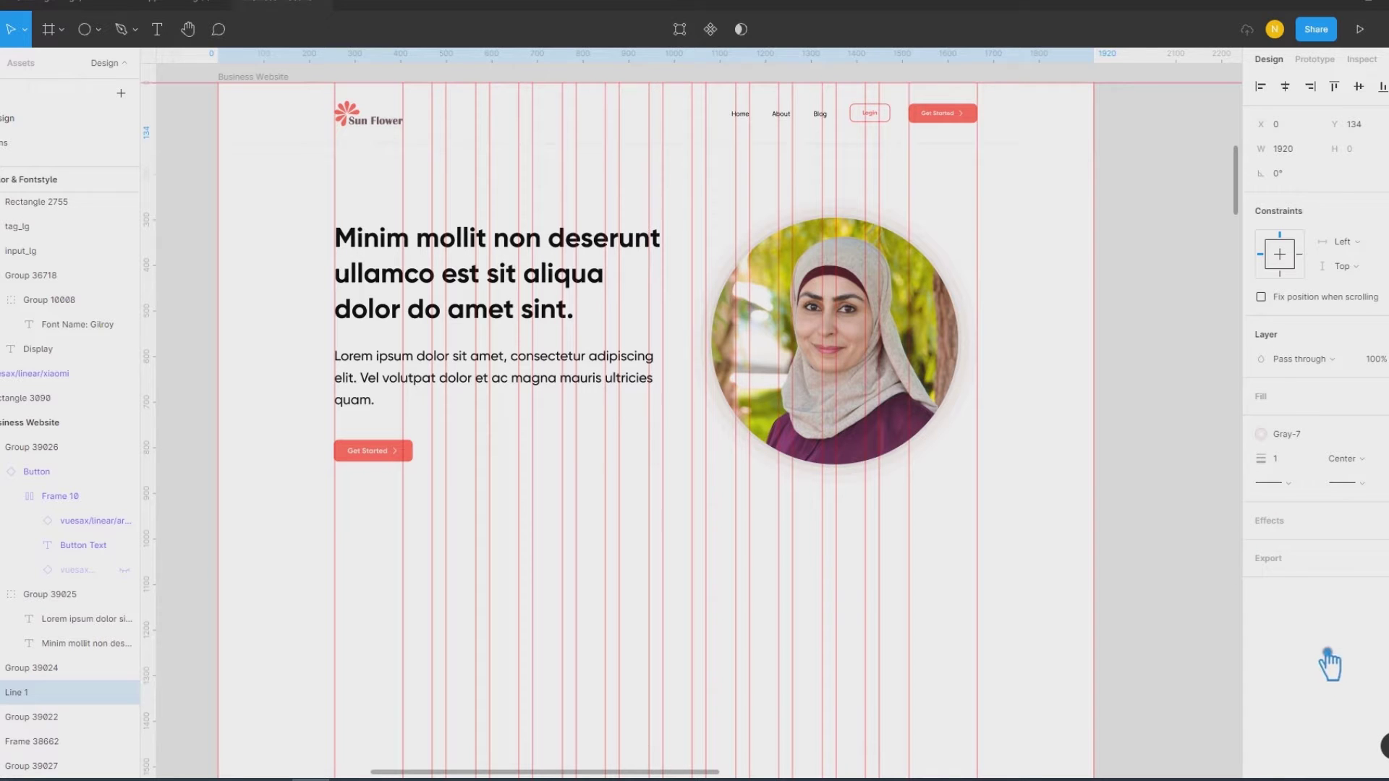
{"action": "left_click", "coordinate": [1187, 334]}
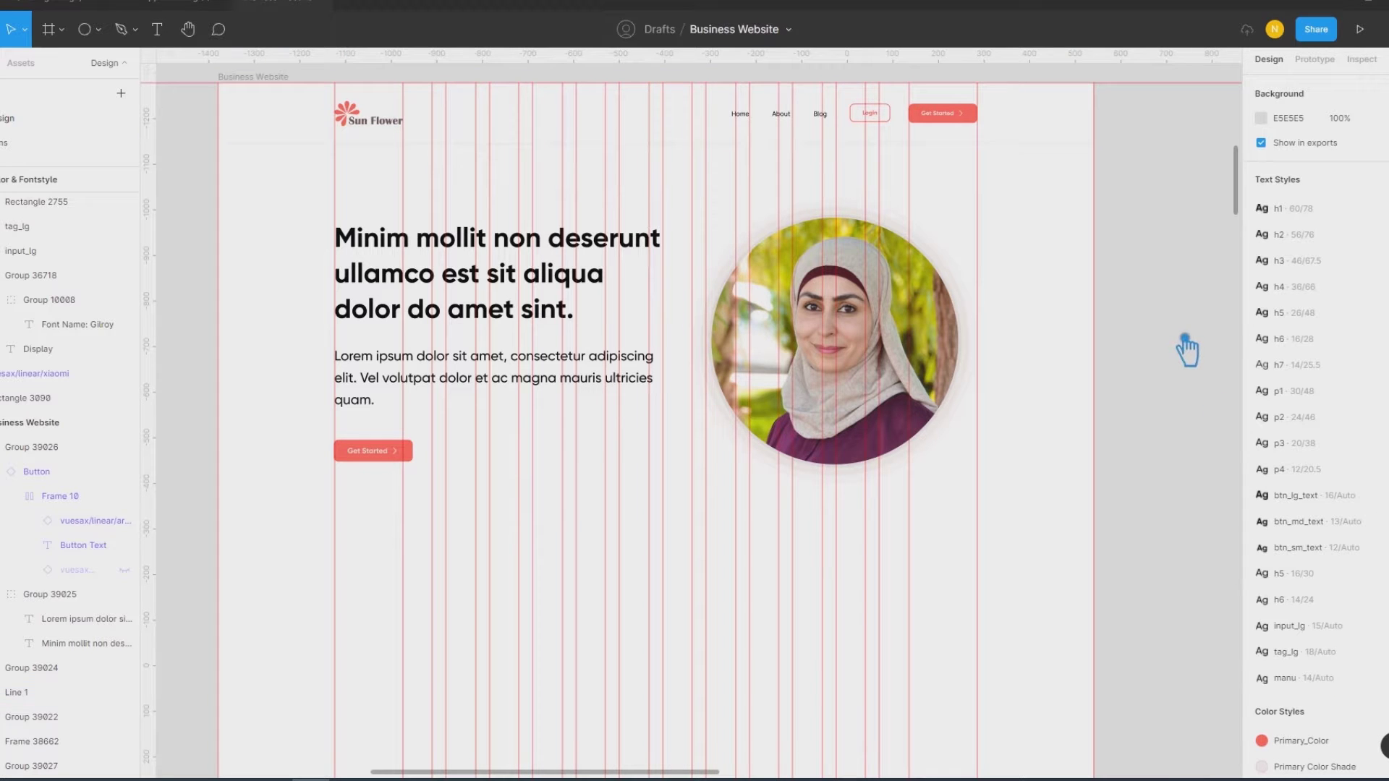
{"action": "key", "text": "shift+r"}
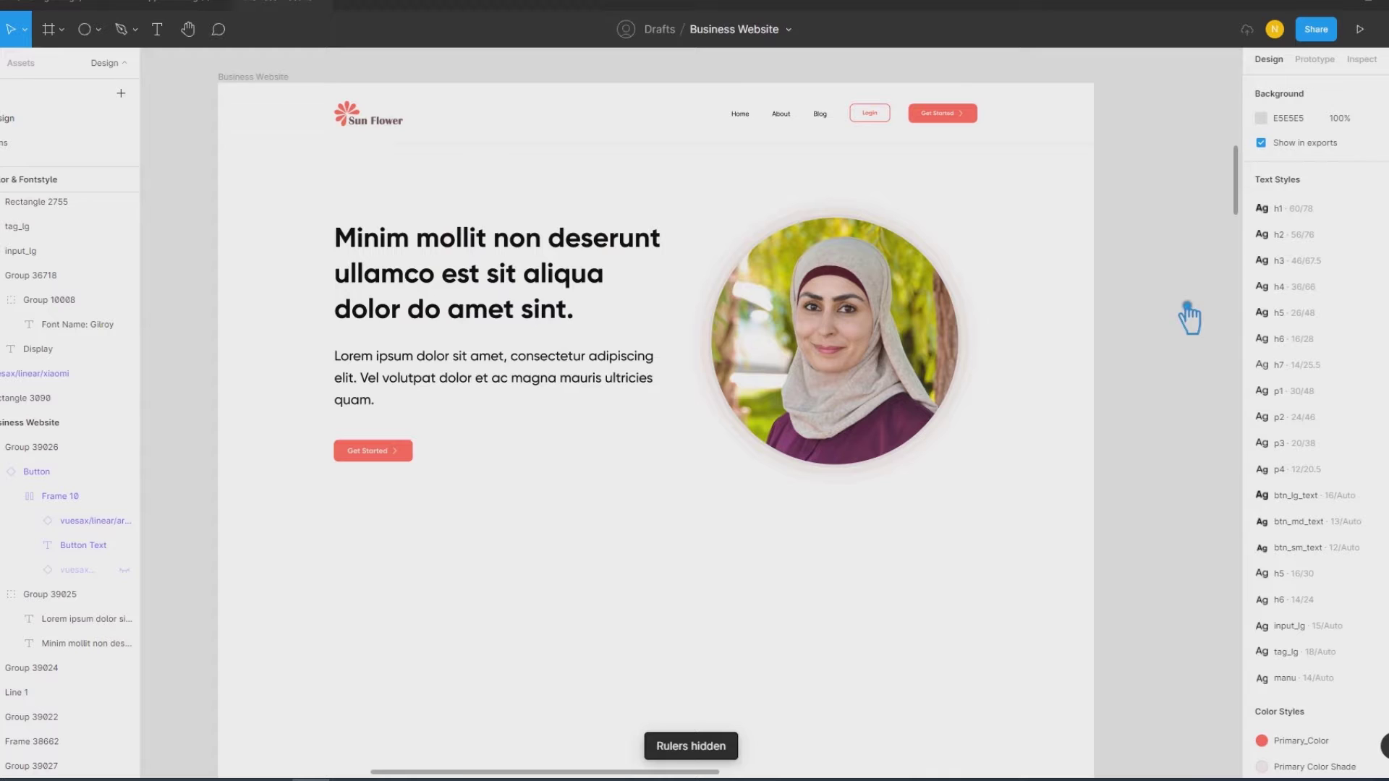
Step: Edit the Gray-7 colour style to the light grey F3F3F3
{"action": "left_click", "coordinate": [1044, 152]}
{"action": "left_click", "coordinate": [1319, 434]}
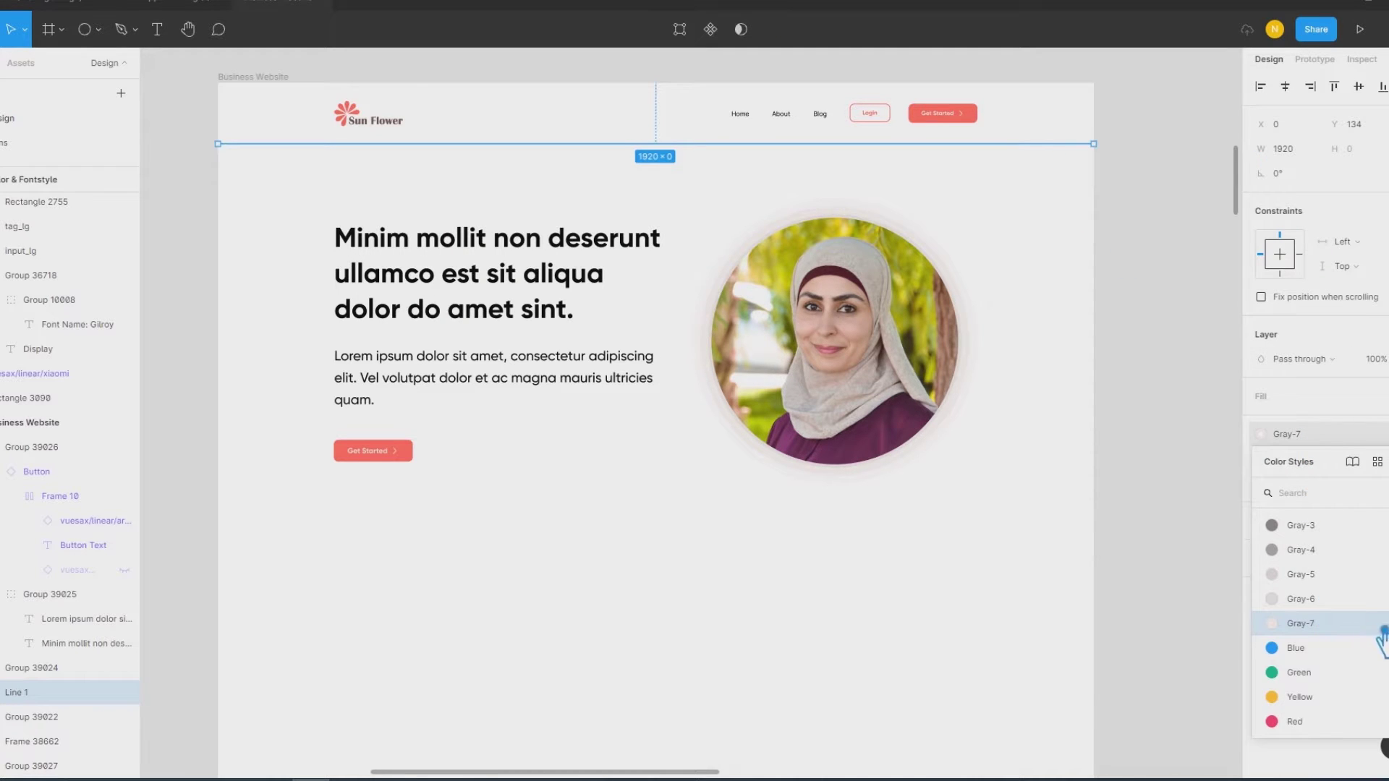
{"action": "left_click", "coordinate": [1310, 623]}
{"action": "left_click", "coordinate": [1089, 734]}
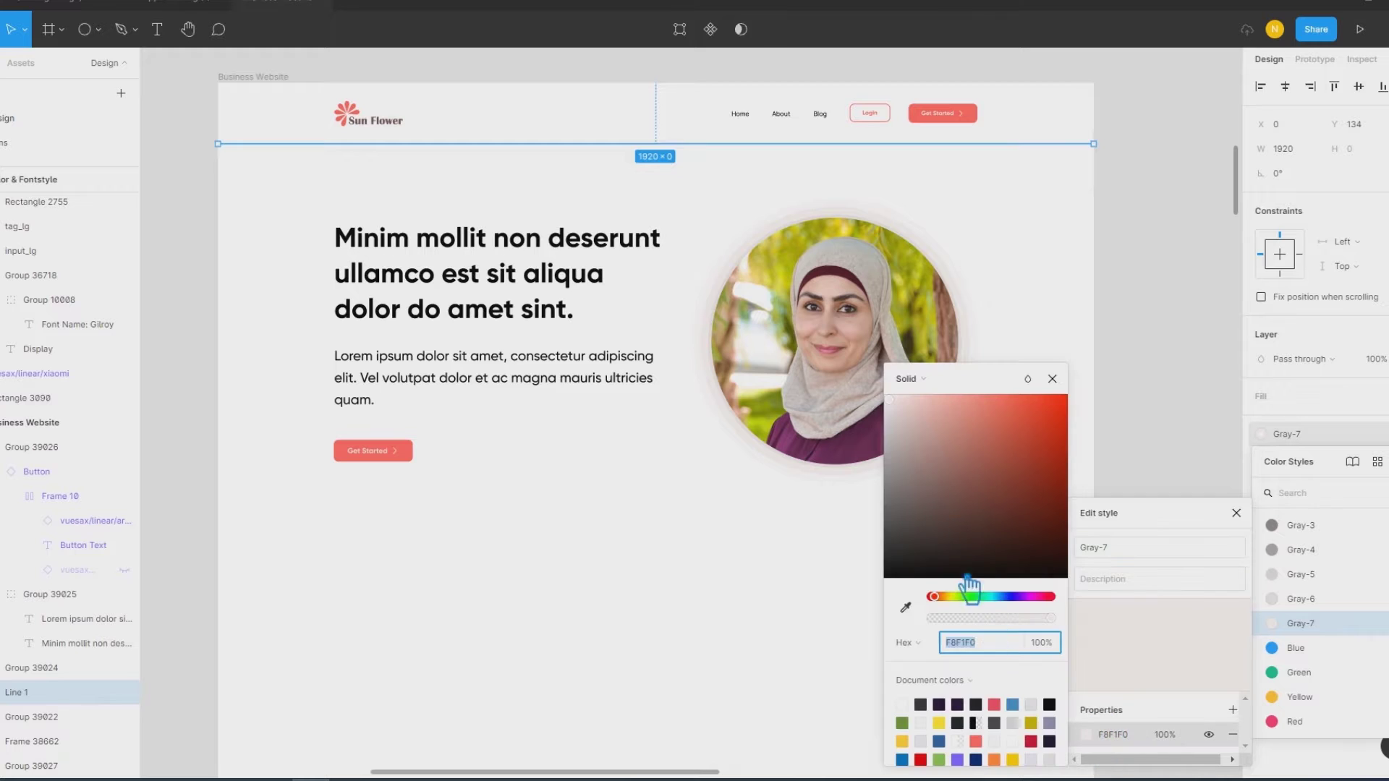
{"action": "left_click_drag", "start_coordinate": [902, 406], "coordinate": [892, 412]}
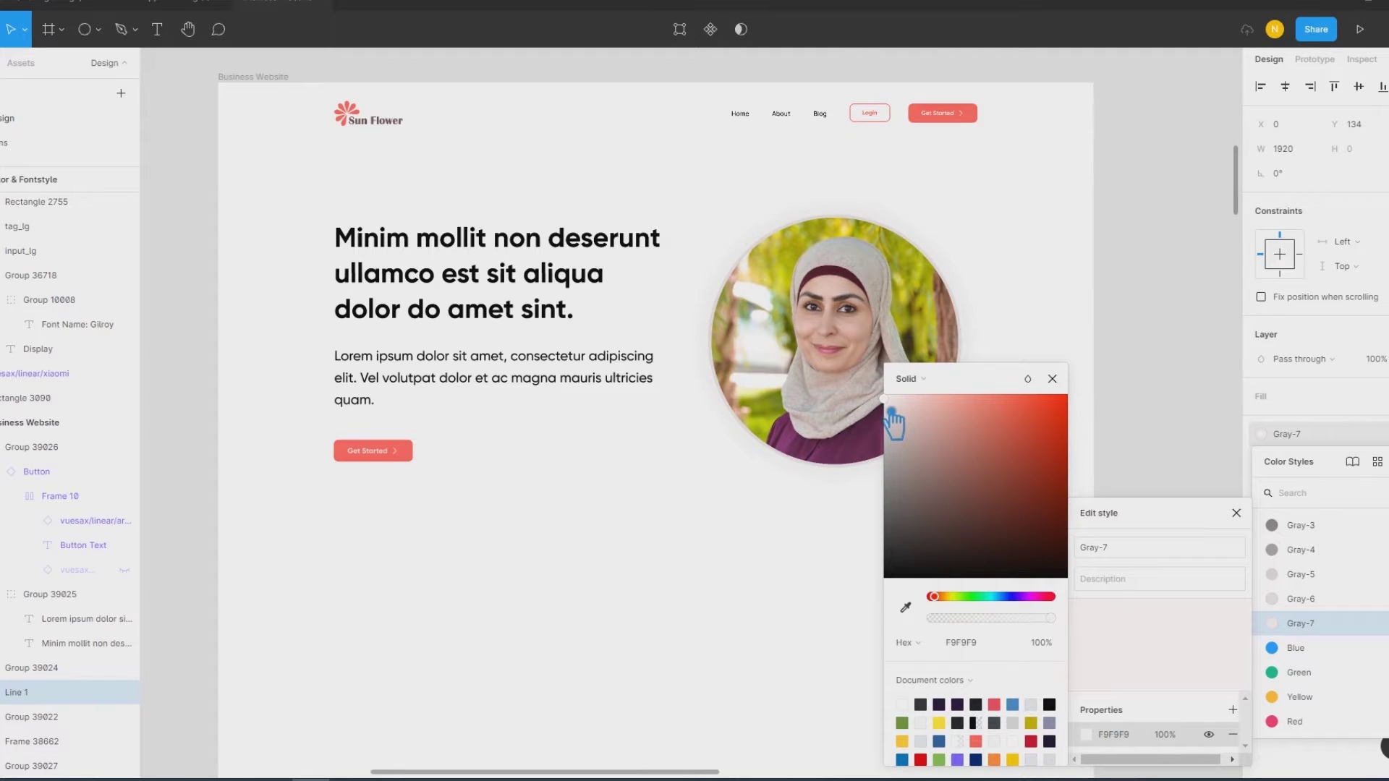
{"action": "mouse_move", "coordinate": [888, 410]}
{"action": "left_mouse_down"}
{"action": "mouse_move", "coordinate": [898, 416]}
{"action": "mouse_move", "coordinate": [884, 403]}
{"action": "left_mouse_up"}
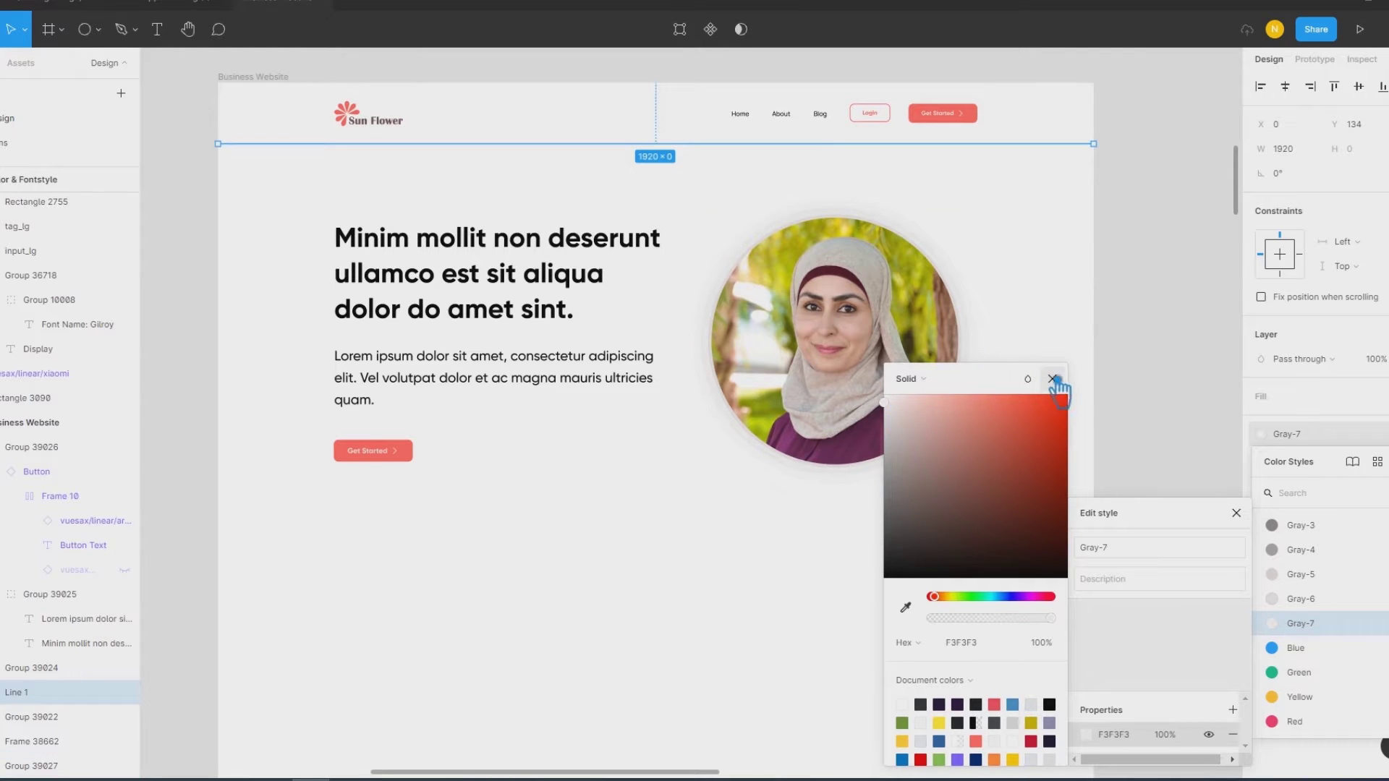
{"action": "left_click", "coordinate": [1176, 350]}
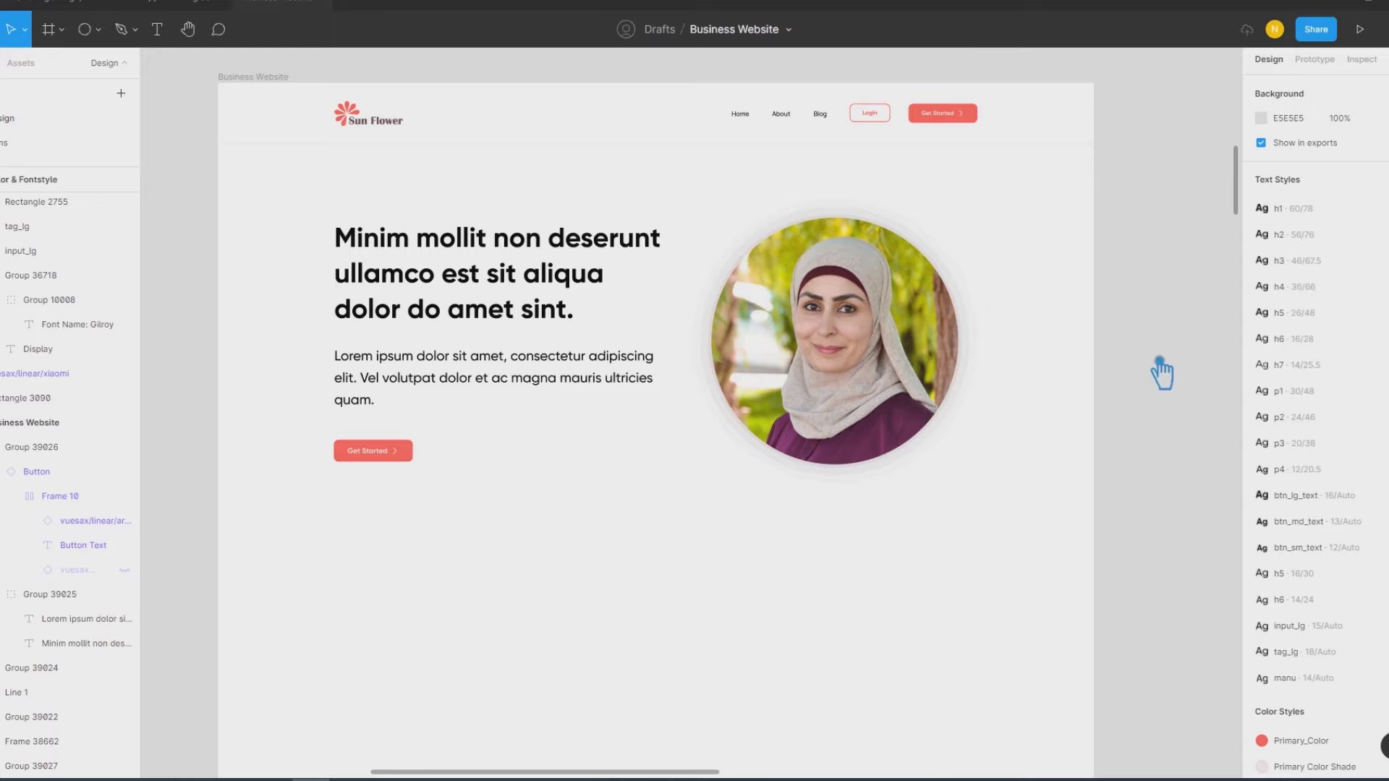
{"action": "scroll", "coordinate": [1160, 373], "scroll_direction": "up", "scroll_amount": 2}
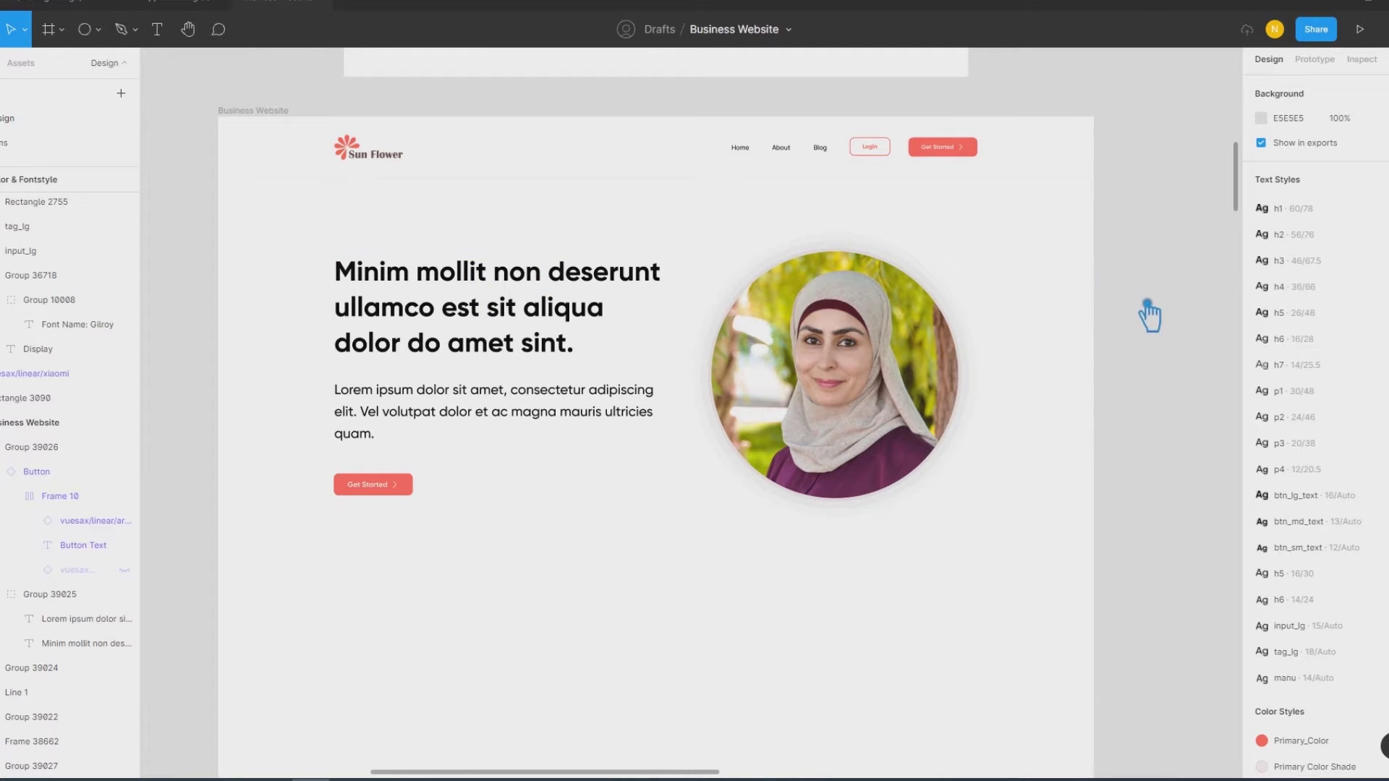
Step: Show rulers and group the hero text and portrait into one 1411 × 625 group
{"action": "key", "text": "shift+r"}
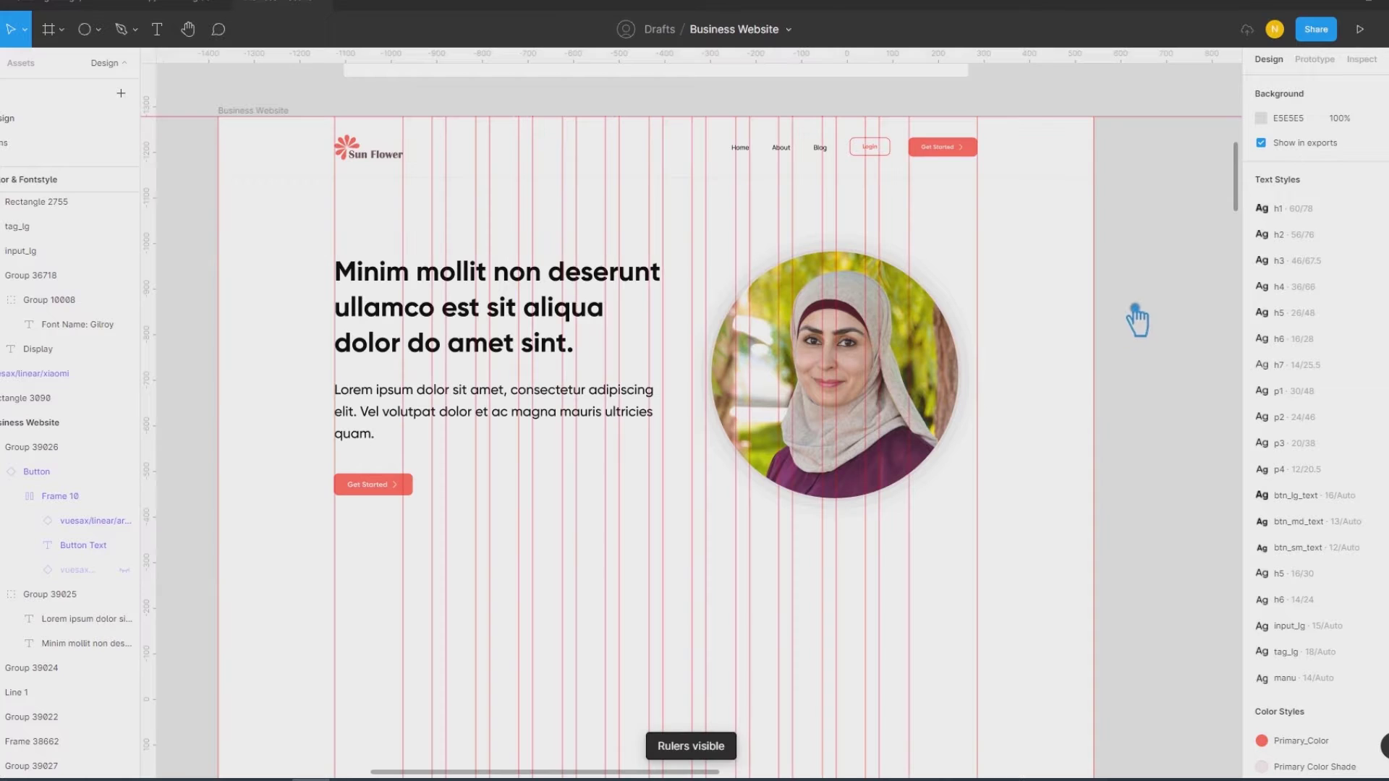
{"action": "scroll", "coordinate": [1150, 355], "scroll_direction": "down", "scroll_amount": 1}
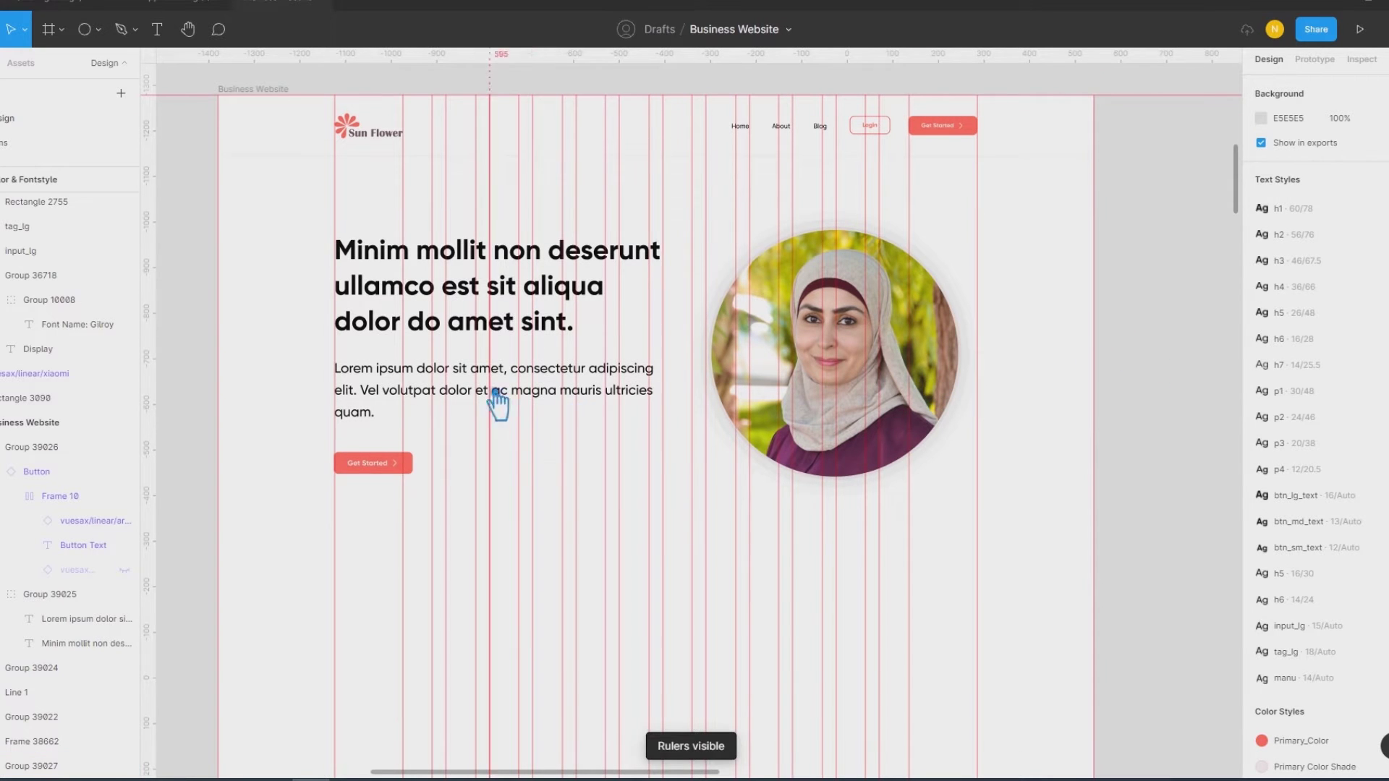
{"action": "left_click", "coordinate": [567, 409]}
{"action": "left_click", "coordinate": [800, 401], "text": "shift"}
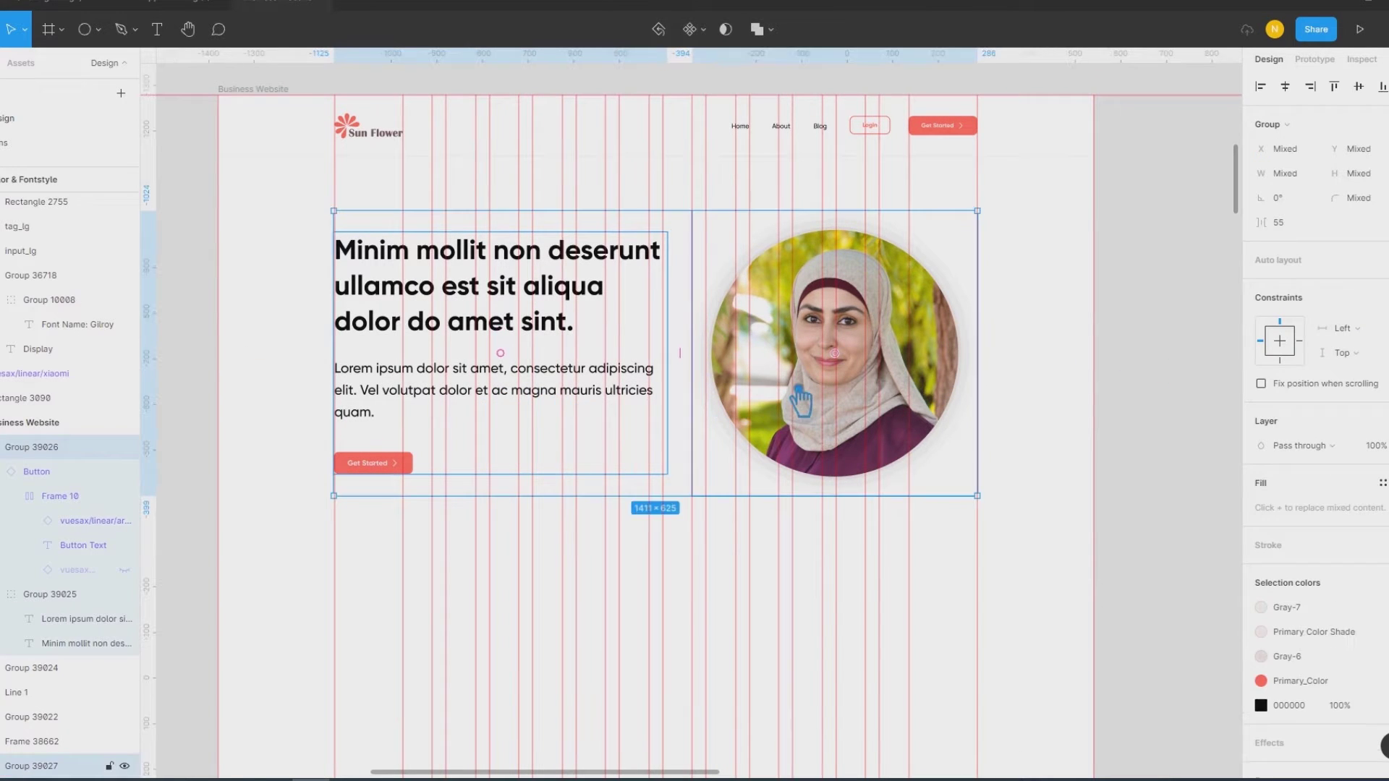
{"action": "key", "text": "ctrl+g"}
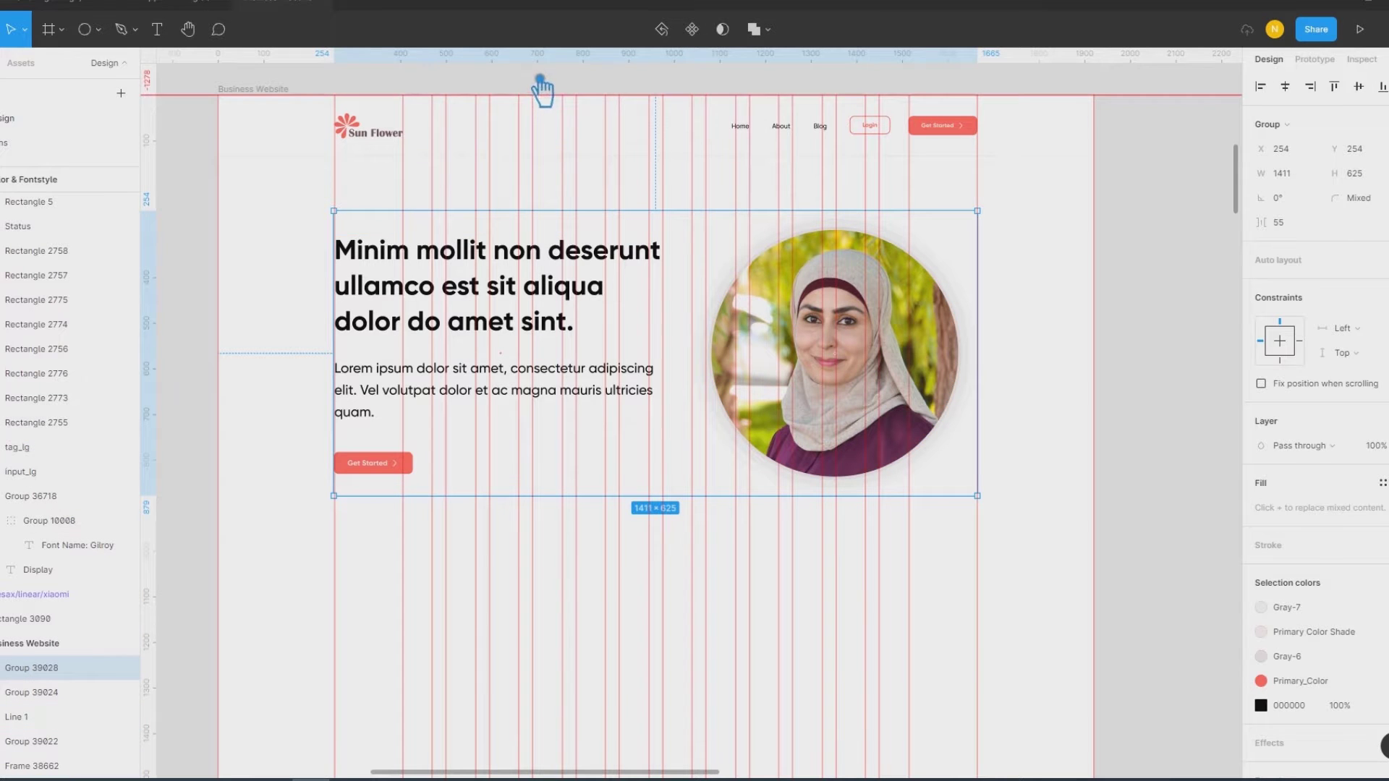
Step: Place a guide along the hero group's bottom edge and pick the Rectangle tool
{"action": "left_click_drag", "start_coordinate": [556, 65], "coordinate": [828, 507]}
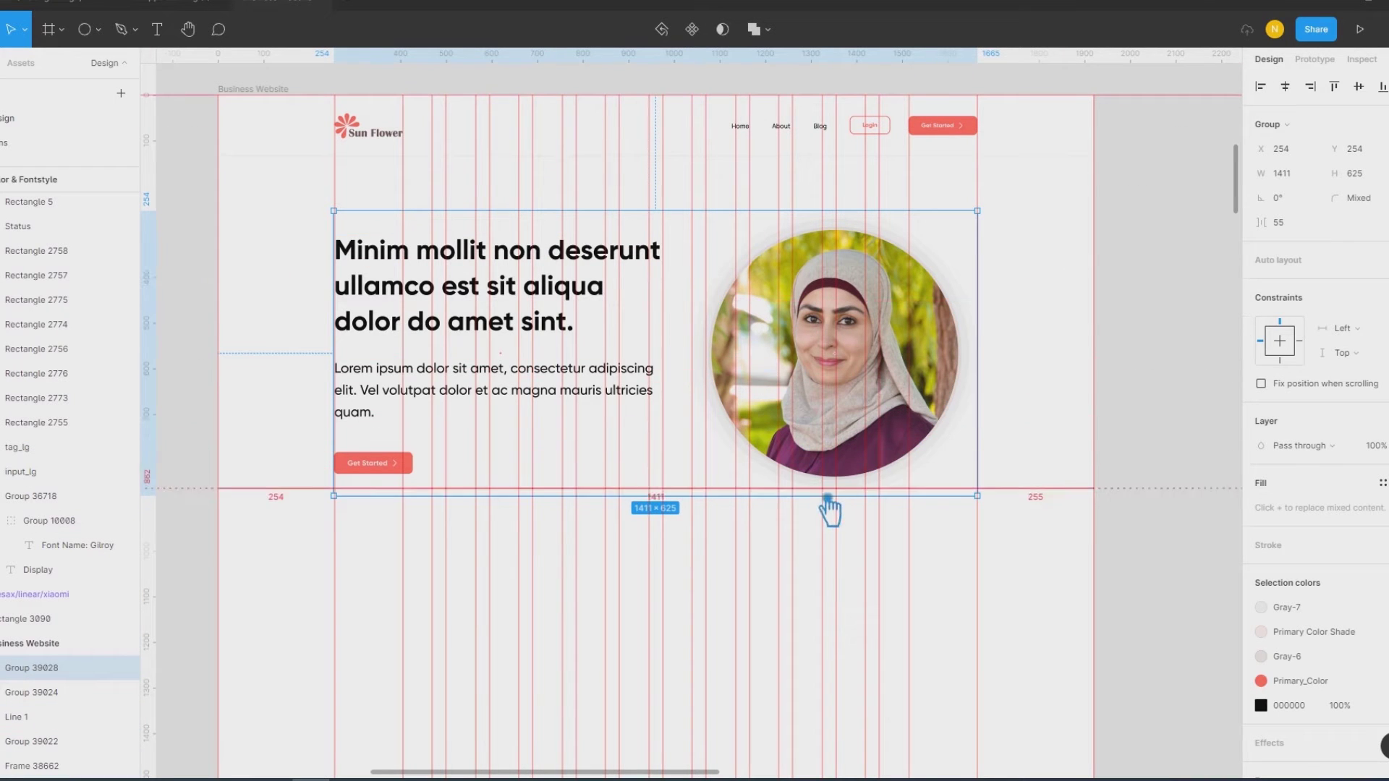
{"action": "scroll", "coordinate": [1067, 557], "scroll_direction": "down", "scroll_amount": 3}
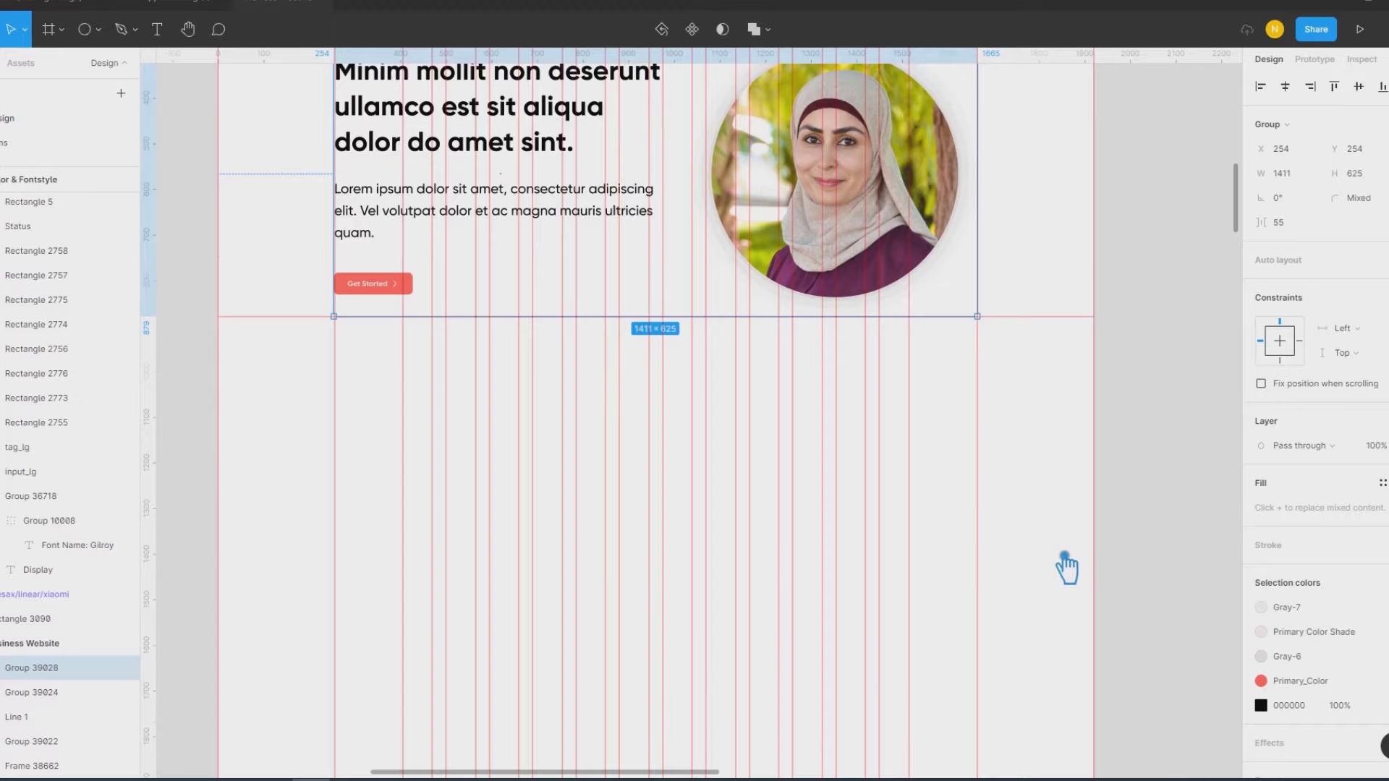
{"action": "left_click", "coordinate": [1111, 478]}
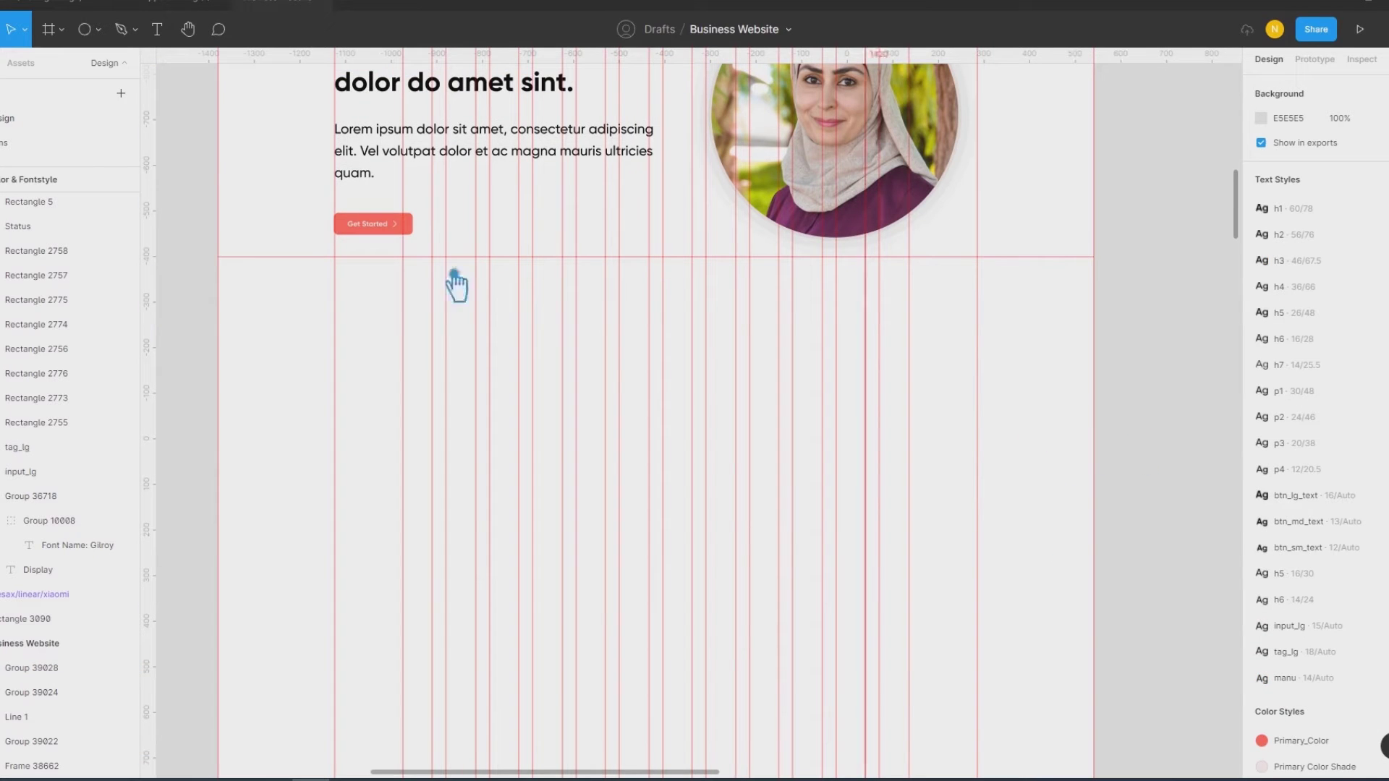
{"action": "left_click", "coordinate": [98, 31]}
{"action": "left_click", "coordinate": [66, 64]}
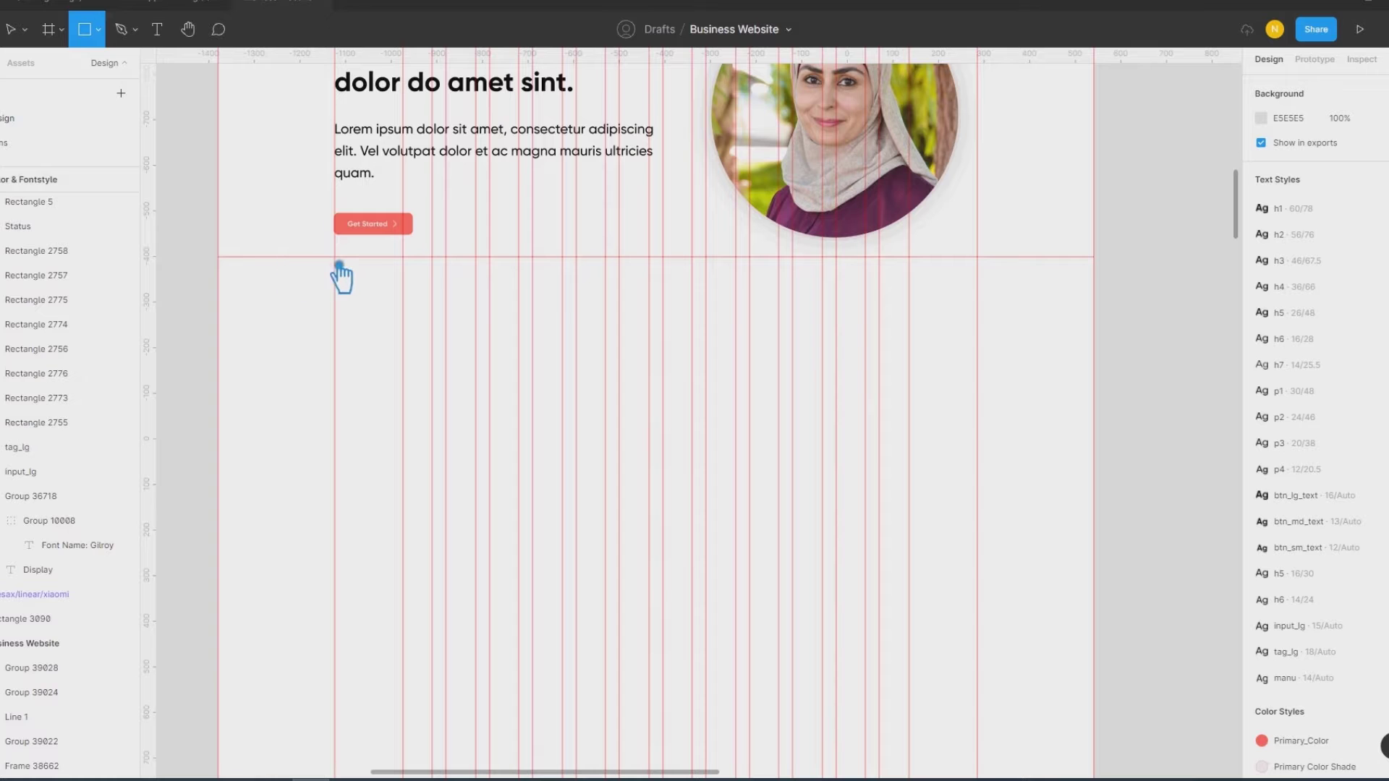
Step: Draw an 85×120 grey spacer rectangle below the Get Started button
{"action": "left_click_drag", "start_coordinate": [335, 257], "coordinate": [398, 368]}
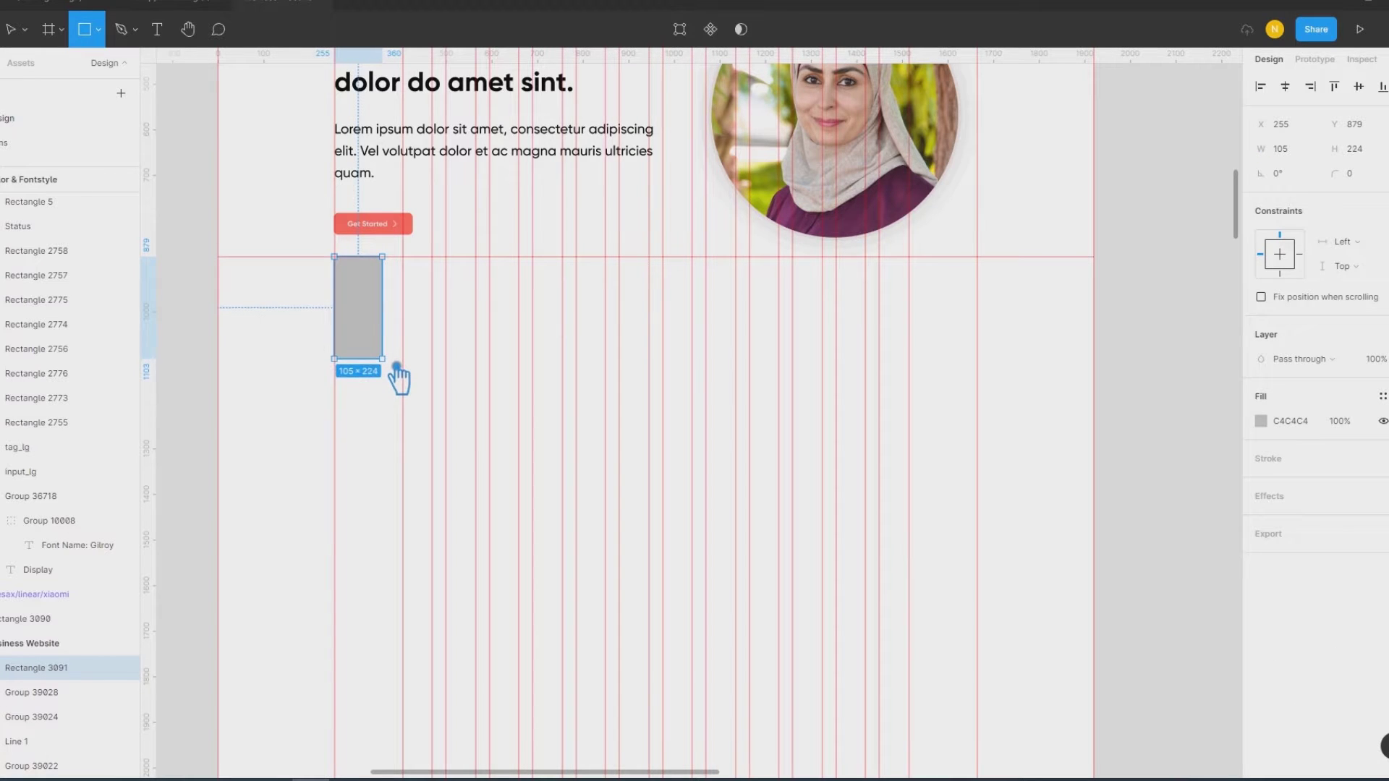
{"action": "left_click_drag", "start_coordinate": [397, 367], "coordinate": [387, 338]}
{"action": "left_click", "coordinate": [1364, 152]}
{"action": "type", "text": "0"}
{"action": "key", "text": "Return"}
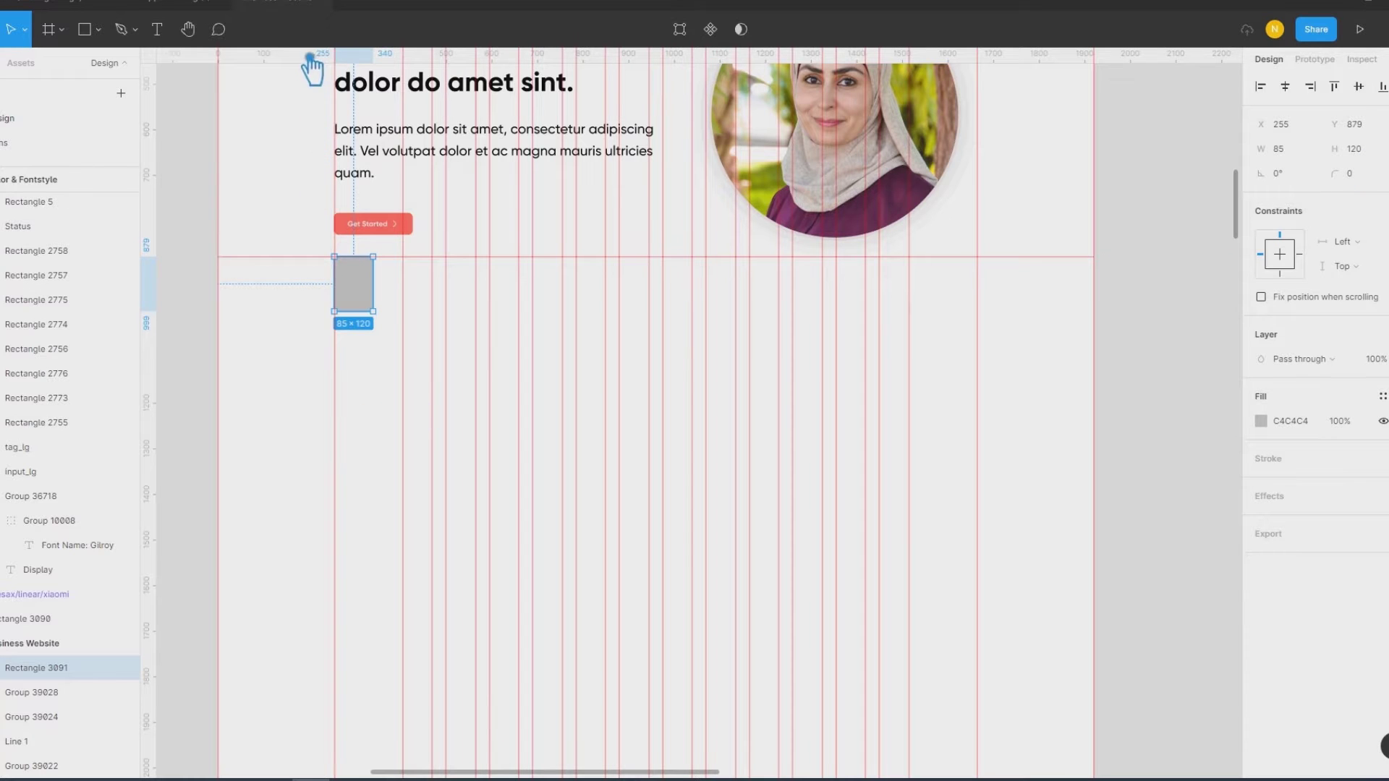
Step: Drag ruler guides to the spacer's edges, then park the rectangle left of the page frame
{"action": "mouse_move", "coordinate": [303, 73]}
{"action": "left_mouse_down"}
{"action": "mouse_move", "coordinate": [383, 311]}
{"action": "mouse_move", "coordinate": [355, 362]}
{"action": "left_mouse_up"}
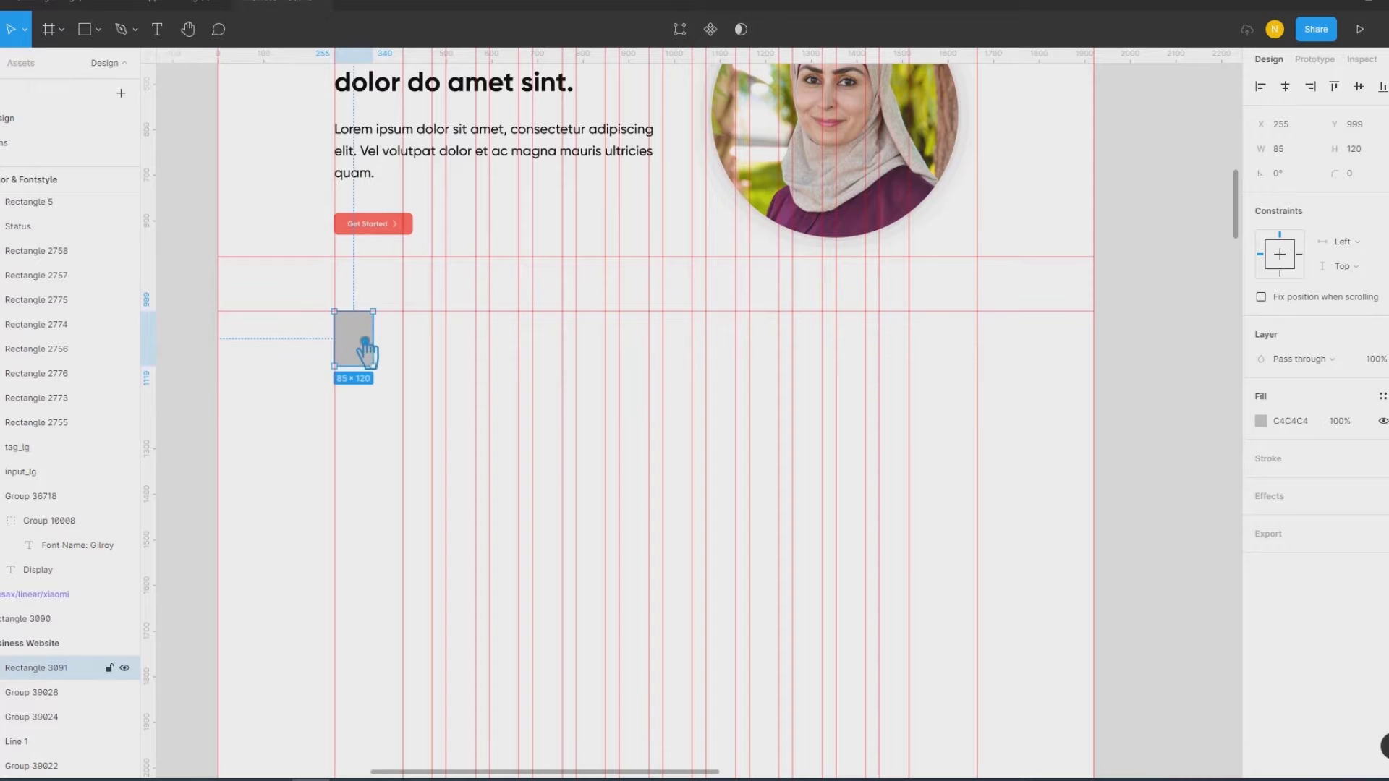
{"action": "mouse_move", "coordinate": [307, 54]}
{"action": "left_mouse_down"}
{"action": "mouse_move", "coordinate": [343, 366]}
{"action": "mouse_move", "coordinate": [195, 360]}
{"action": "left_mouse_up"}
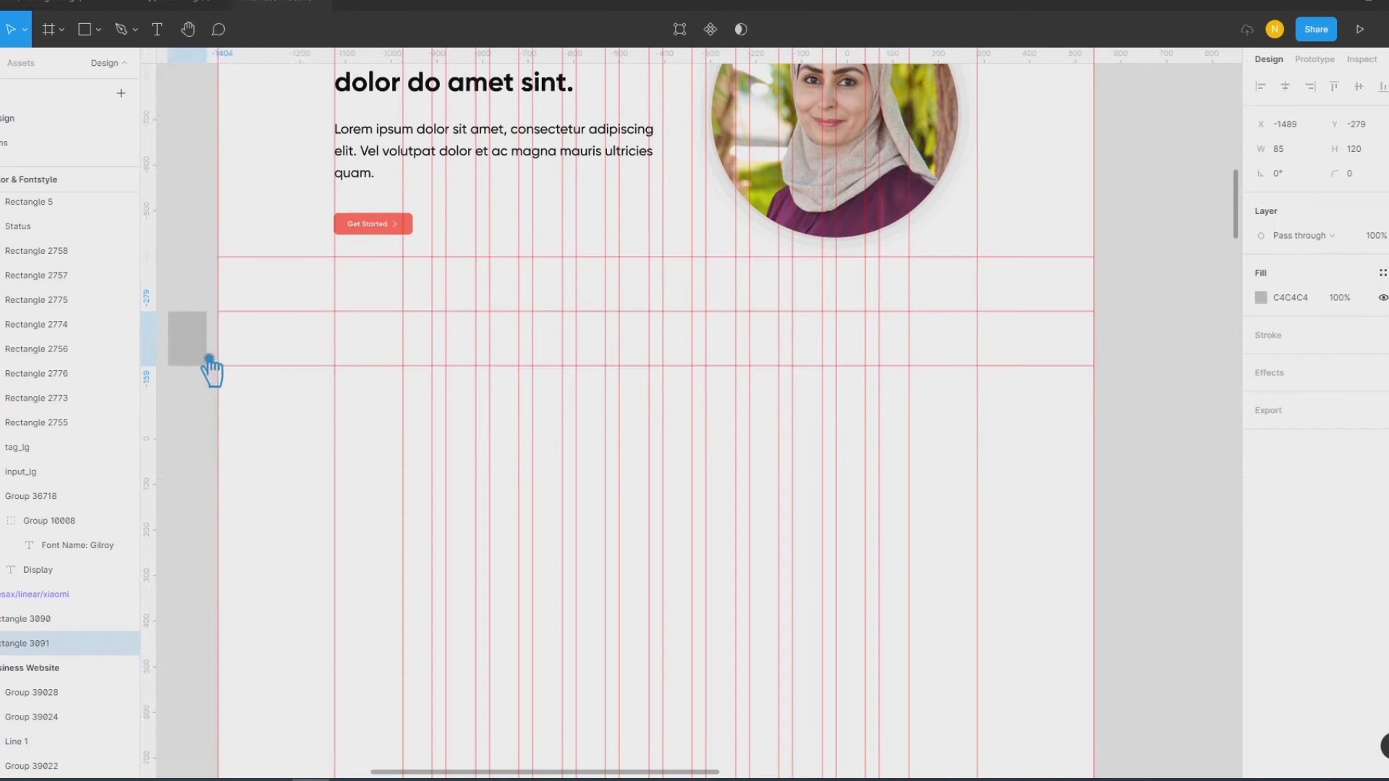
{"action": "left_click", "coordinate": [1147, 391]}
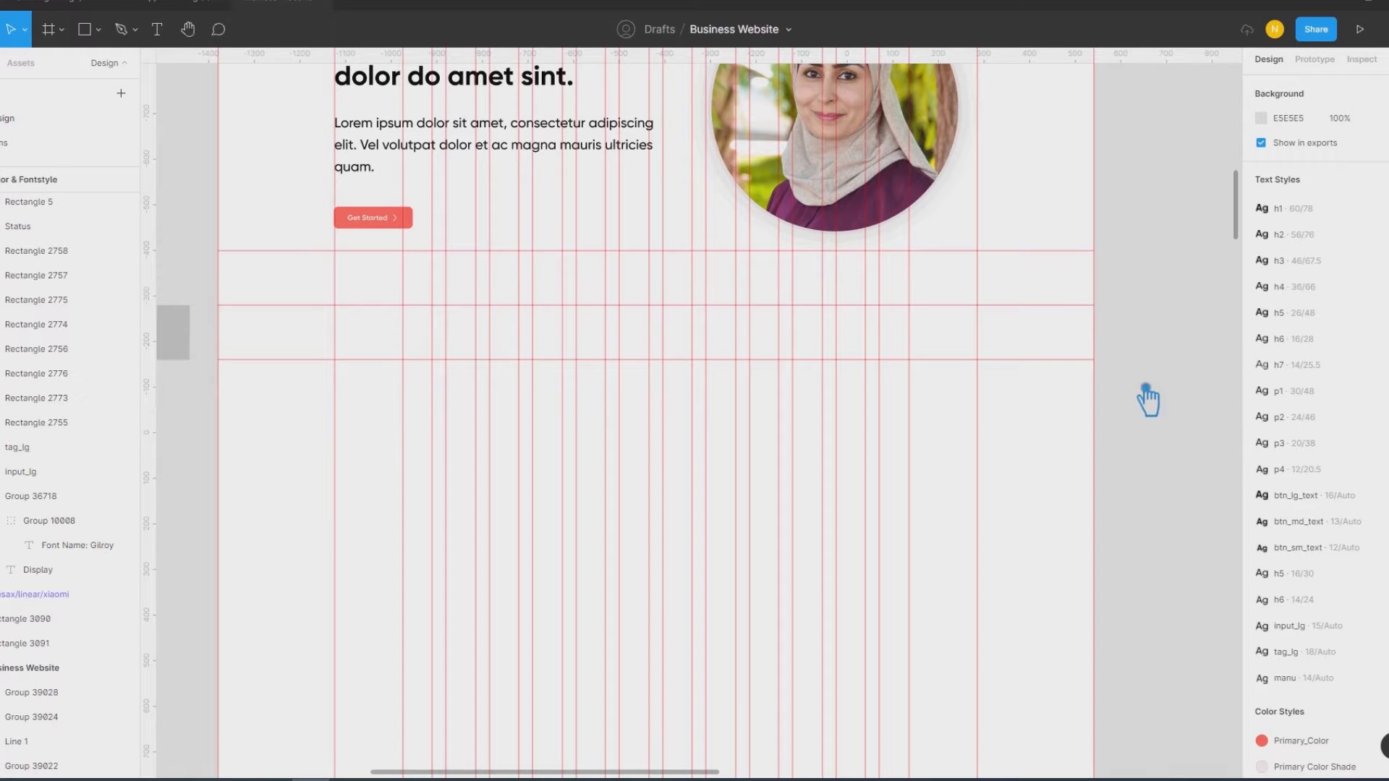
{"action": "scroll", "coordinate": [1145, 397], "scroll_direction": "down", "scroll_amount": 1}
{"action": "scroll", "coordinate": [1146, 397], "scroll_direction": "up", "scroll_amount": 1}
{"action": "left_click_drag", "start_coordinate": [296, 342], "coordinate": [248, 249]}
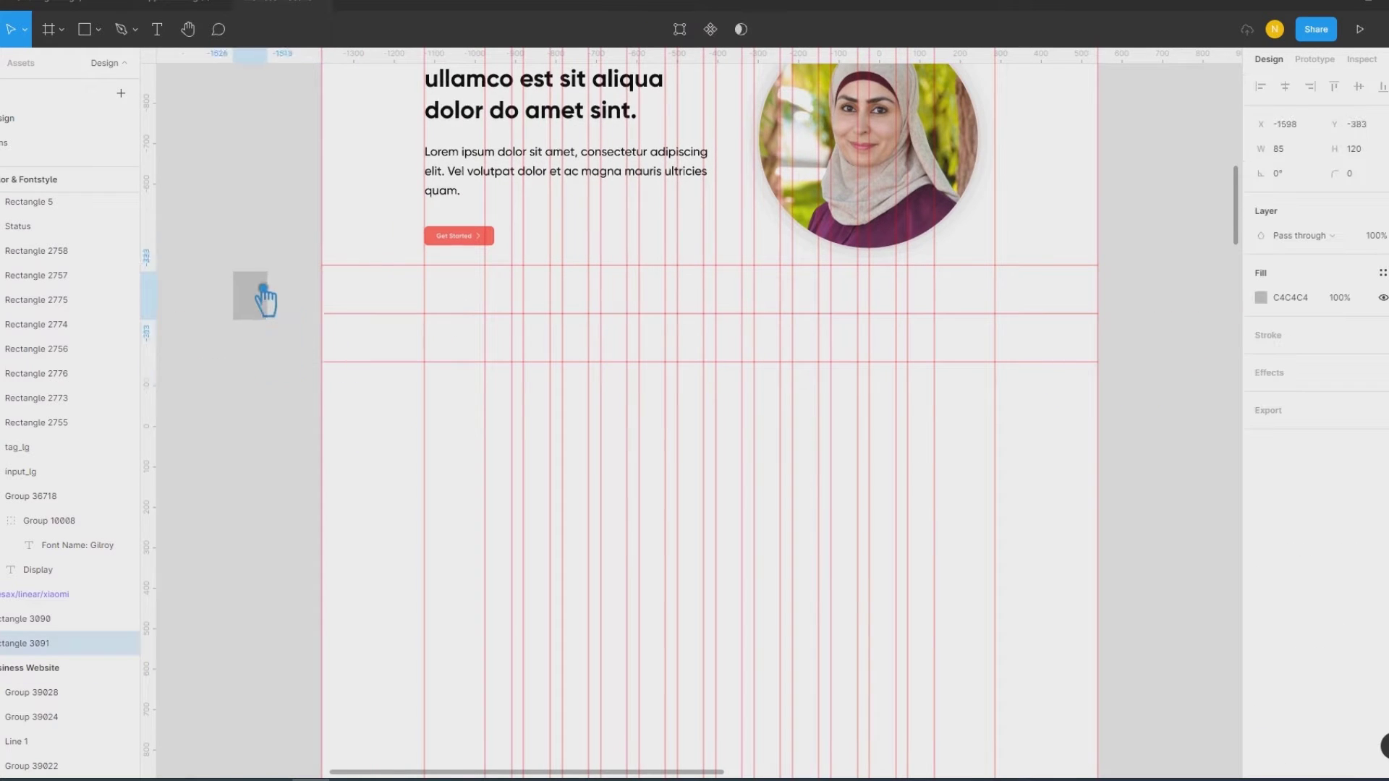
{"action": "left_click", "coordinate": [1161, 311]}
{"action": "scroll", "coordinate": [1166, 384], "scroll_direction": "up", "scroll_amount": 3}
{"action": "left_click_drag", "start_coordinate": [1165, 454], "coordinate": [1173, 469]}
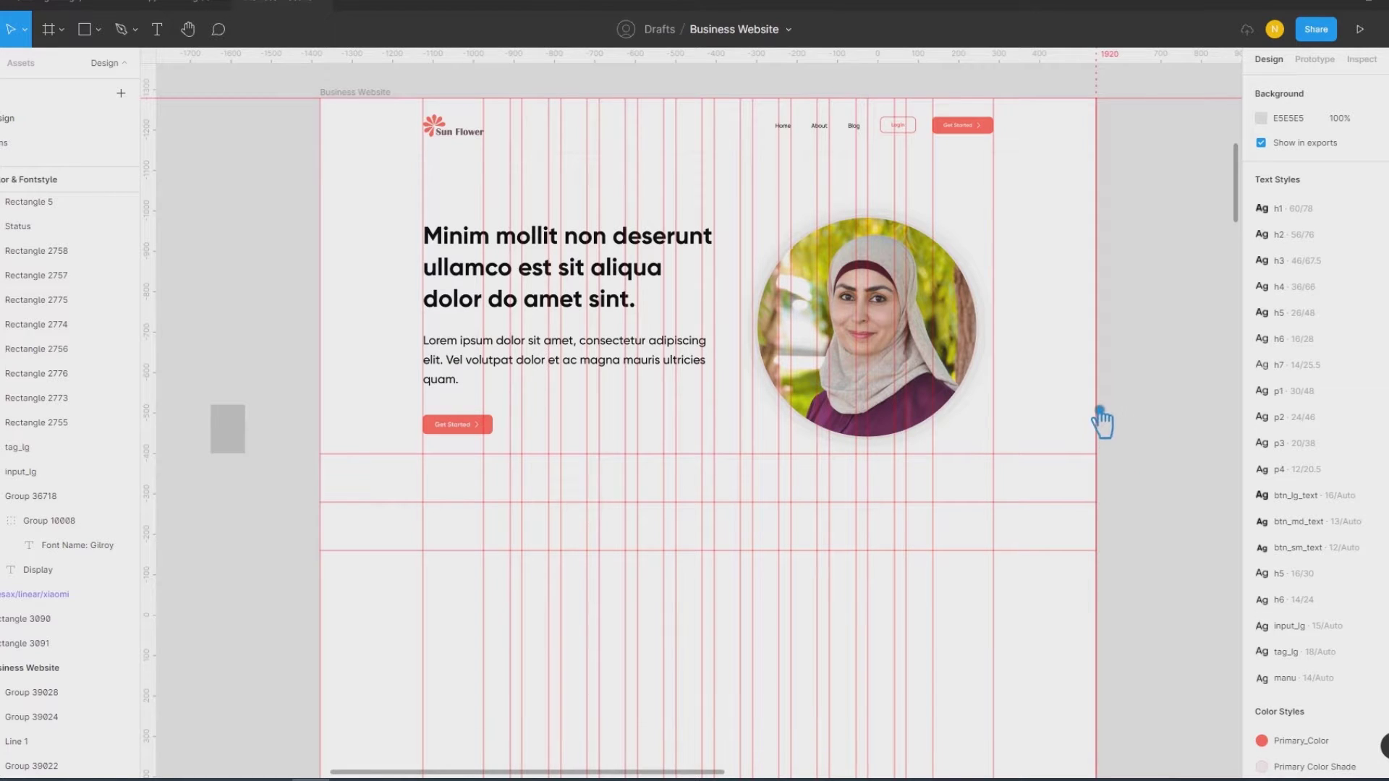
Step: Move the dotted pattern to the frame's top-left, ungroup it and resize it to the hero's edge
{"action": "key", "text": "shift+r"}
{"action": "key", "text": "shift+r"}
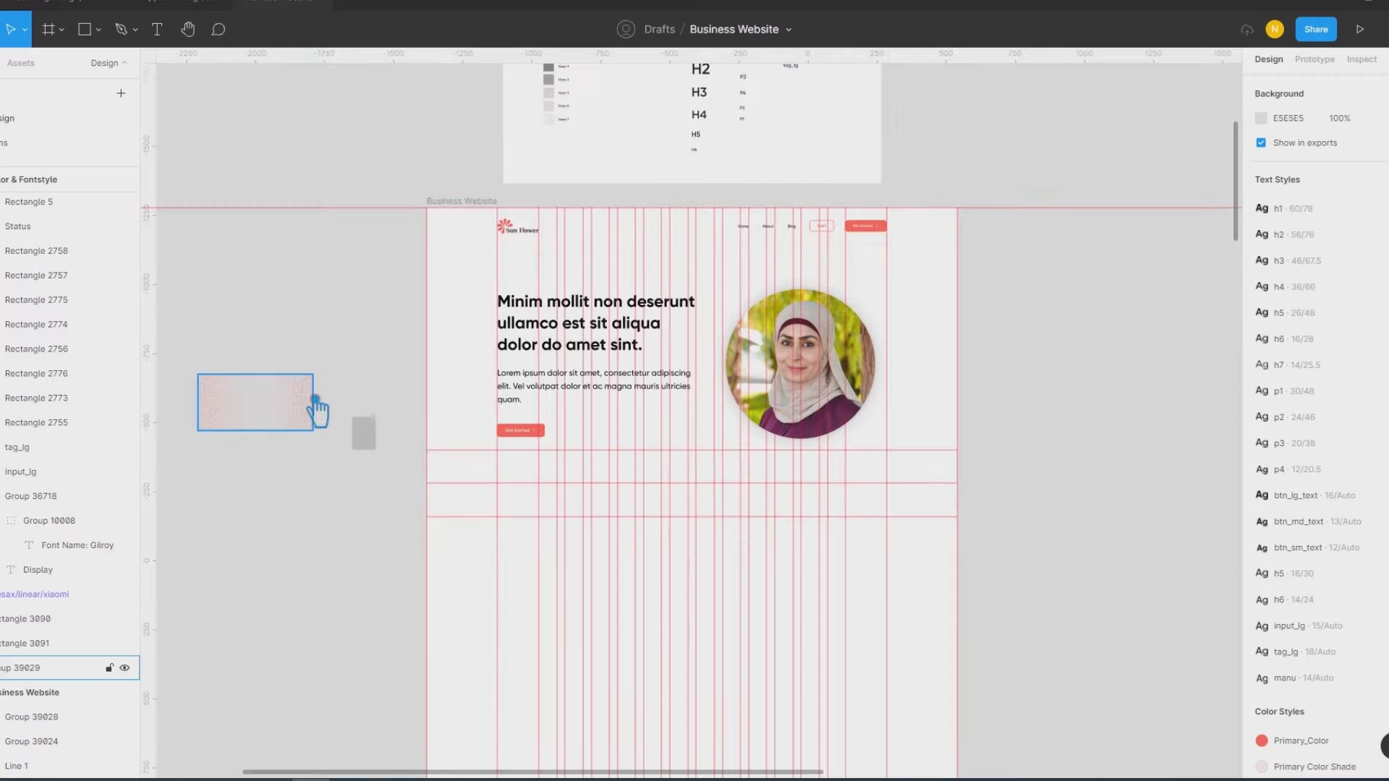
{"action": "mouse_move", "coordinate": [308, 402]}
{"action": "left_mouse_down"}
{"action": "mouse_move", "coordinate": [536, 286]}
{"action": "mouse_move", "coordinate": [365, 291]}
{"action": "mouse_move", "coordinate": [463, 290]}
{"action": "left_mouse_up"}
{"action": "right_click", "coordinate": [333, 274]}
{"action": "left_click", "coordinate": [364, 499]}
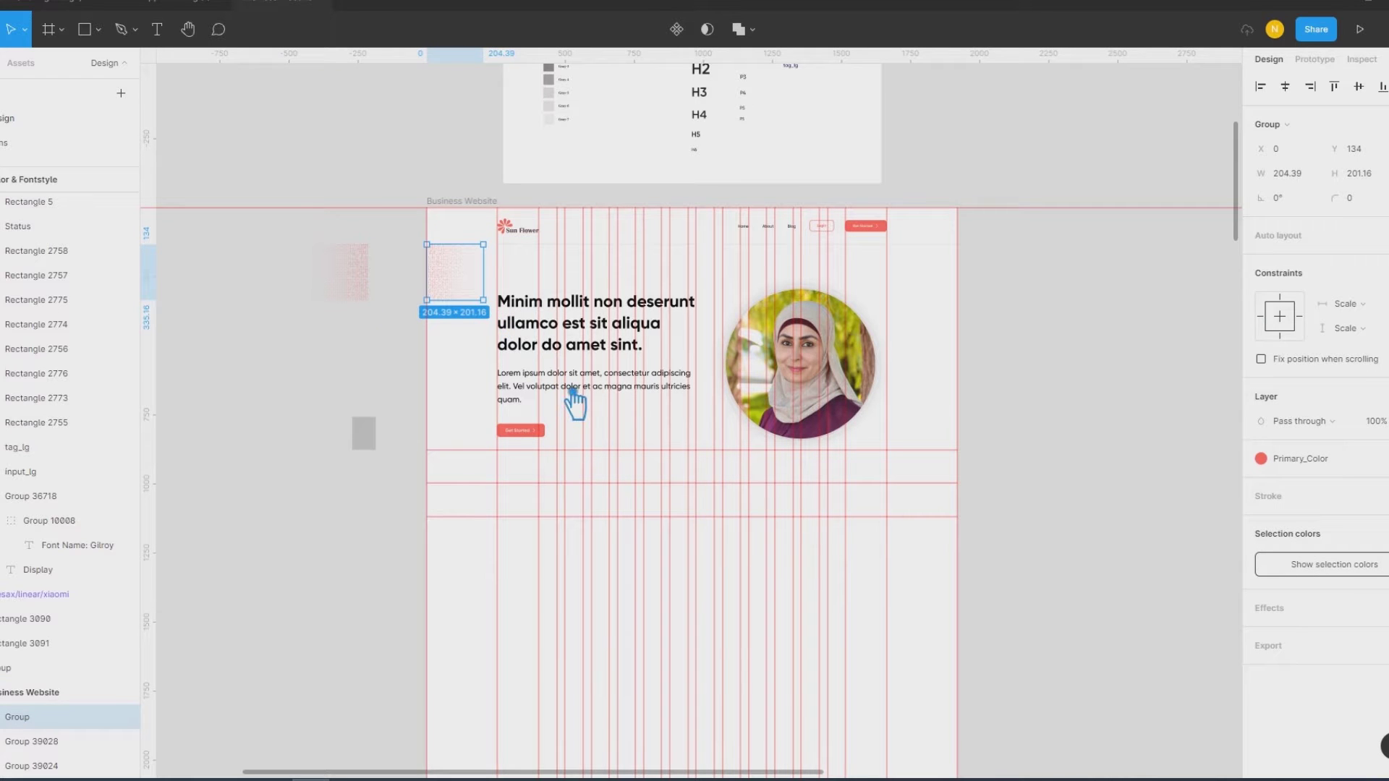
{"action": "left_click_drag", "start_coordinate": [573, 393], "coordinate": [646, 456]}
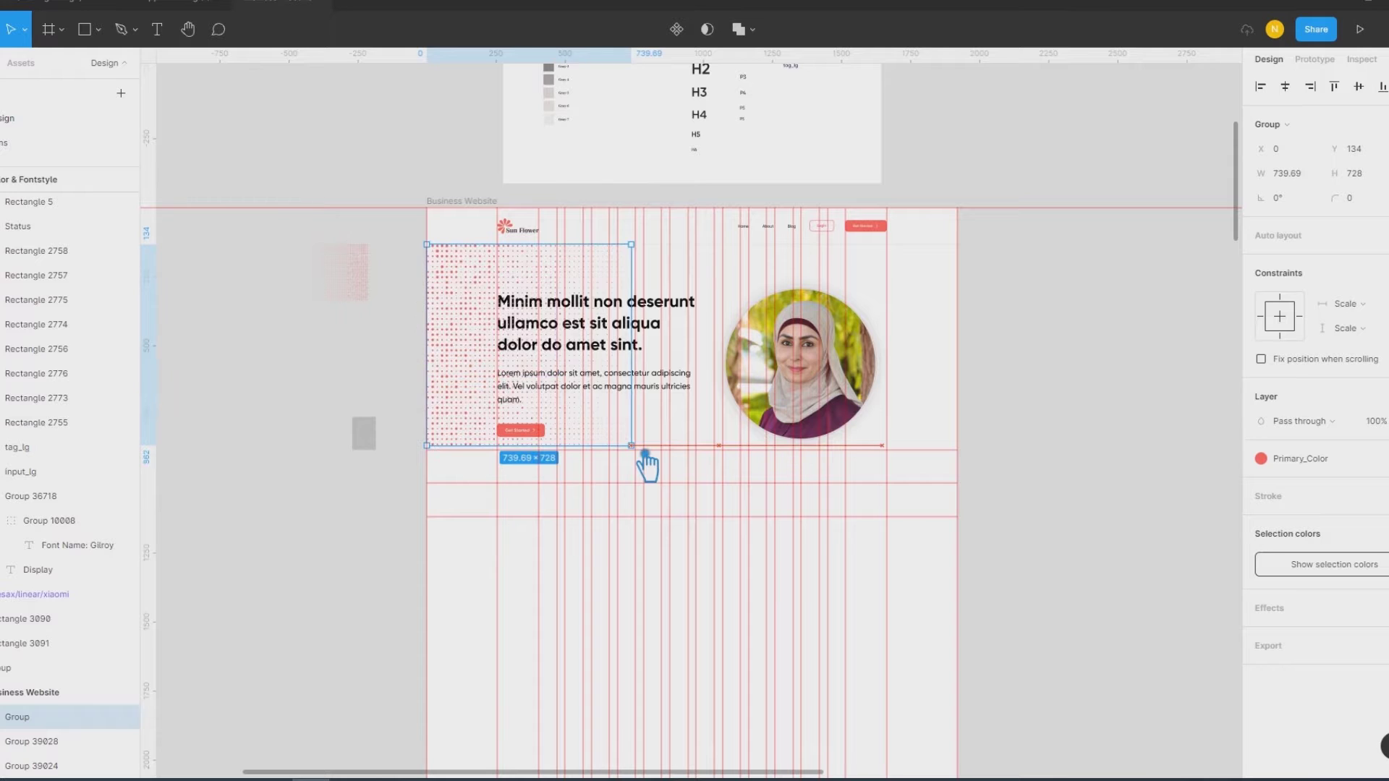
{"action": "left_click_drag", "start_coordinate": [657, 470], "coordinate": [652, 465]}
{"action": "left_click", "coordinate": [318, 384]}
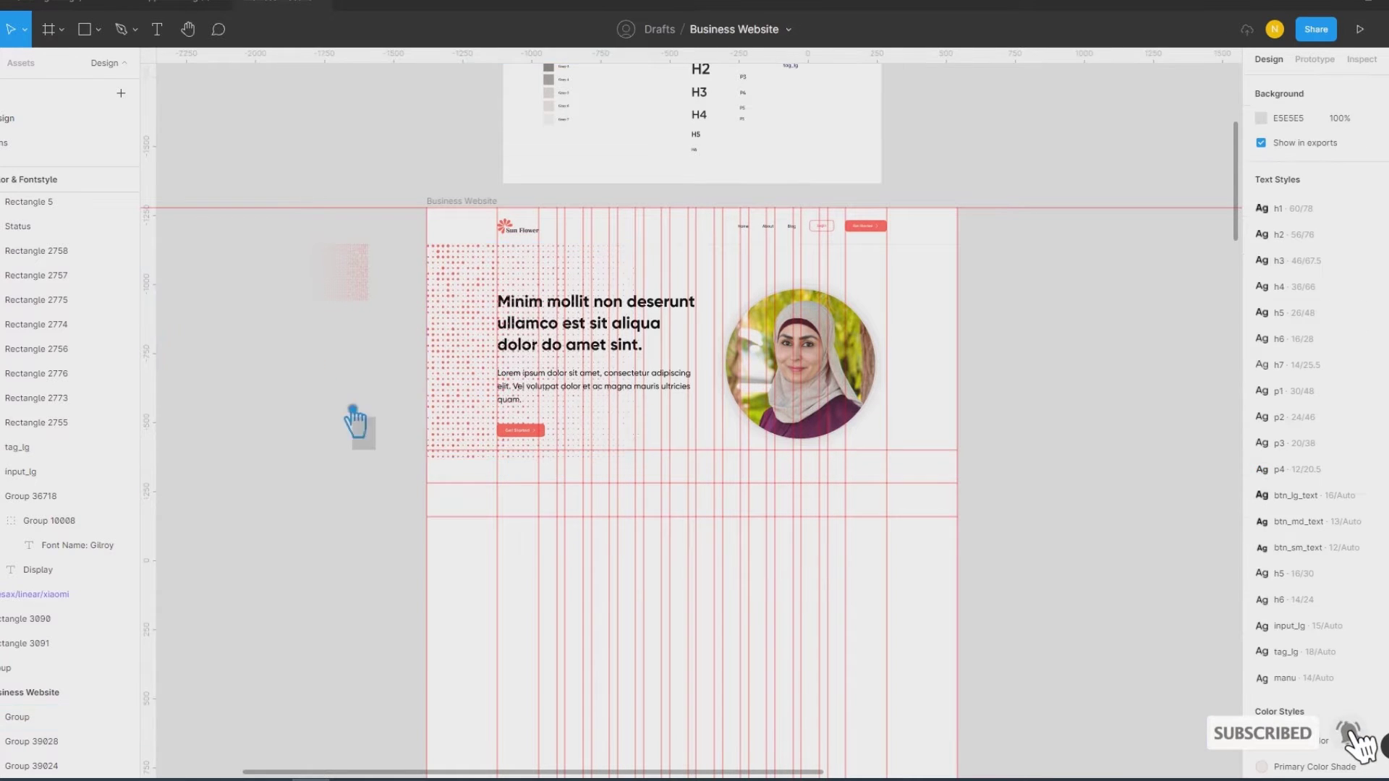
{"action": "scroll", "coordinate": [525, 474], "scroll_direction": "up", "scroll_amount": 5}
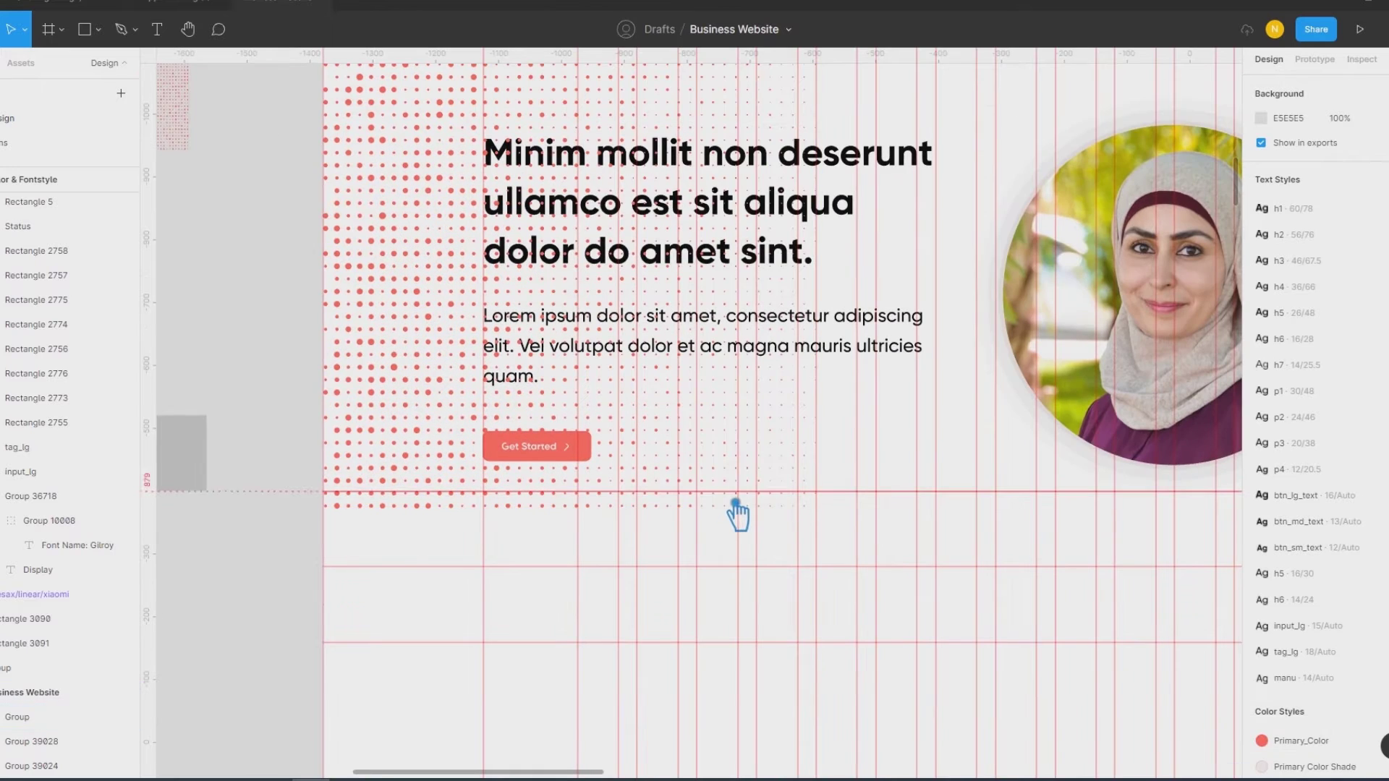
{"action": "left_click", "coordinate": [735, 499]}
{"action": "left_click_drag", "start_coordinate": [822, 510], "coordinate": [777, 493]}
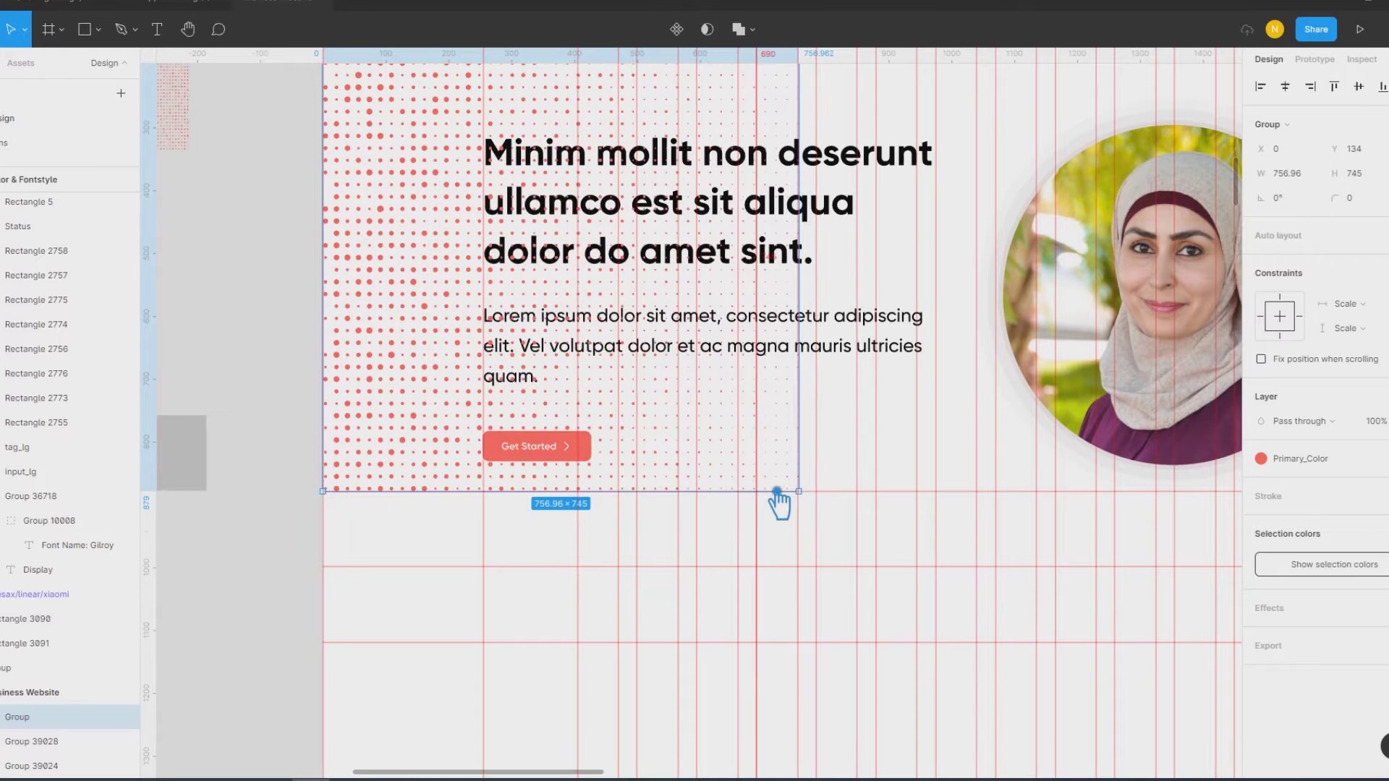
Step: Set the dotted pattern's layer opacity to 20%
{"action": "right_click", "coordinate": [362, 362]}
{"action": "left_click", "coordinate": [246, 380]}
{"action": "left_click", "coordinate": [18, 717]}
{"action": "left_click", "coordinate": [1375, 421]}
{"action": "type", "text": "0"}
{"action": "key", "text": "Return"}
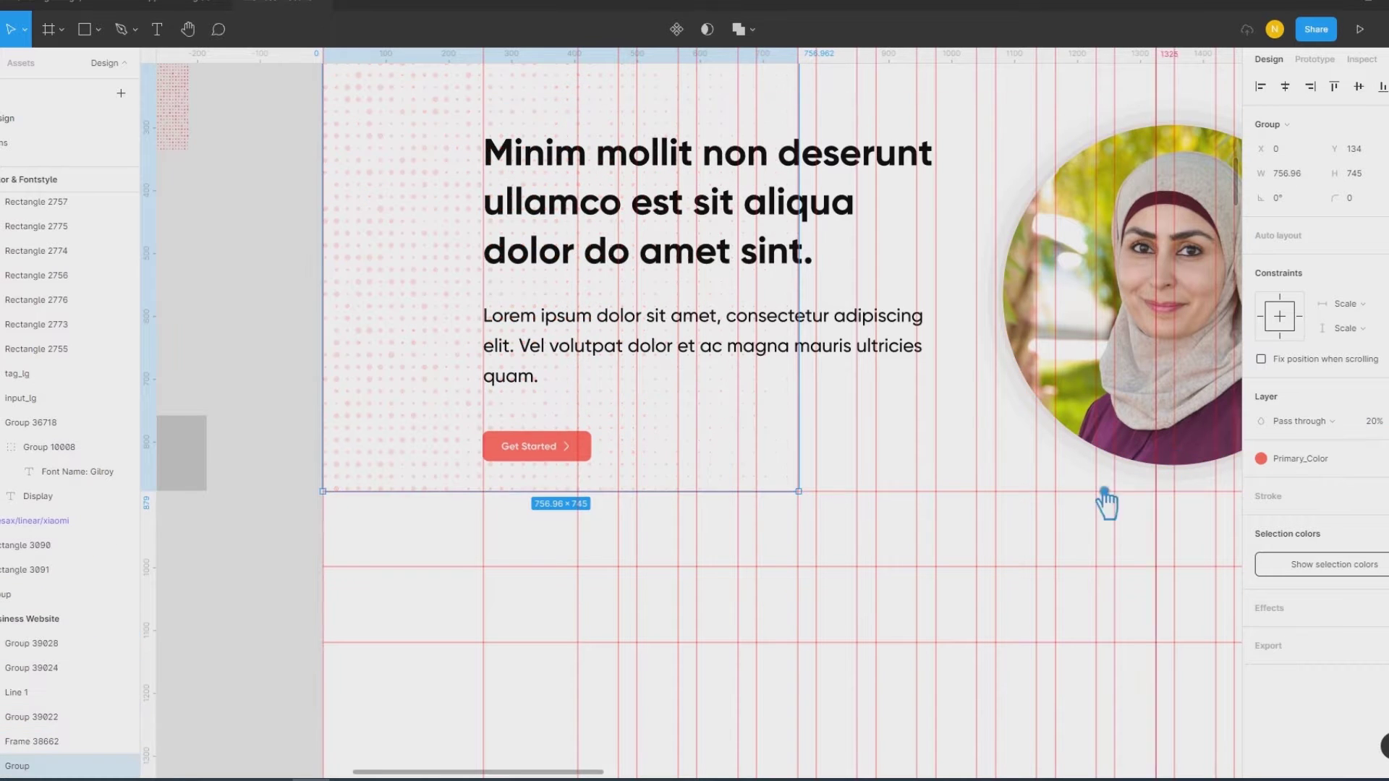
{"action": "left_click", "coordinate": [239, 372]}
{"action": "scroll", "coordinate": [333, 427], "scroll_direction": "down", "scroll_amount": 2}
{"action": "scroll", "coordinate": [333, 427], "scroll_direction": "down", "scroll_amount": 2}
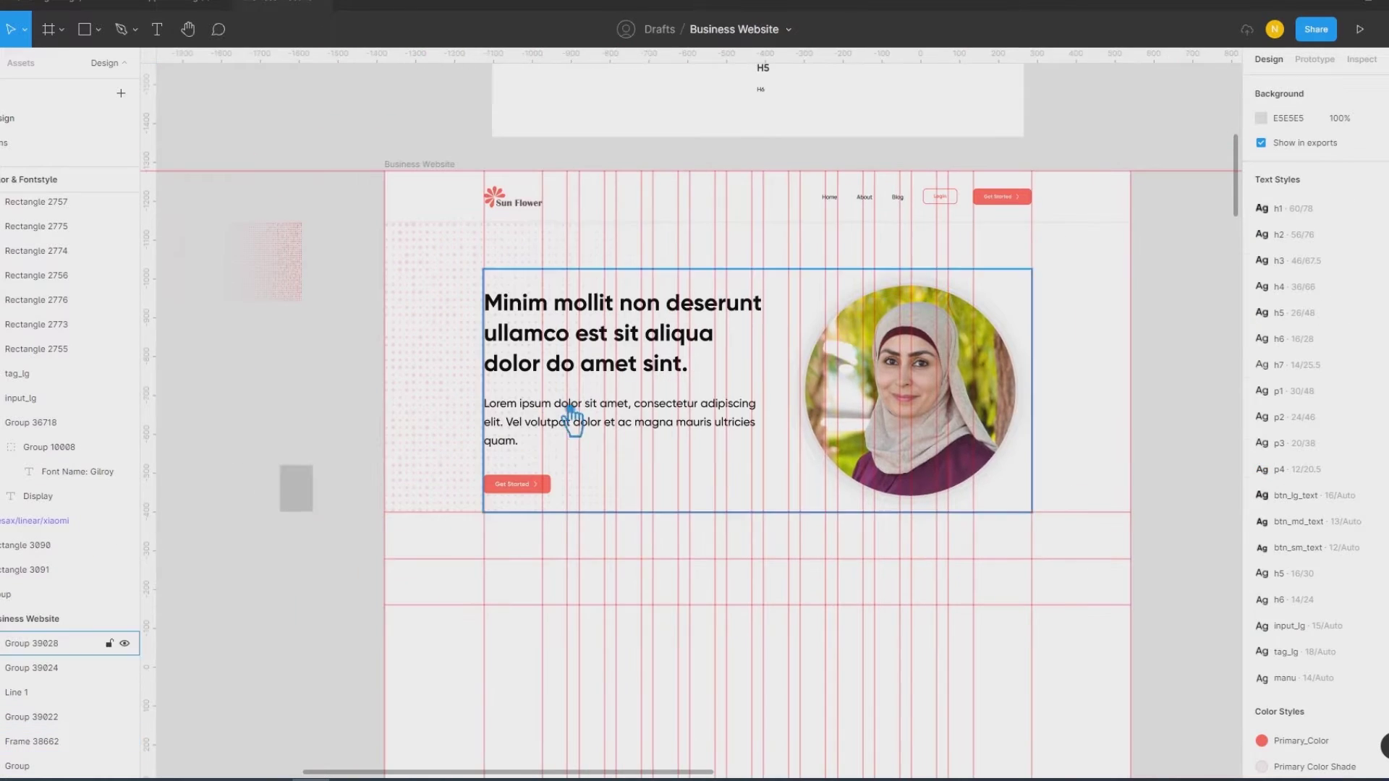
Step: Flip the dotted pattern horizontally and move it behind the portrait on the right
{"action": "left_click", "coordinate": [456, 368]}
{"action": "right_click", "coordinate": [431, 311]}
{"action": "left_click", "coordinate": [470, 738]}
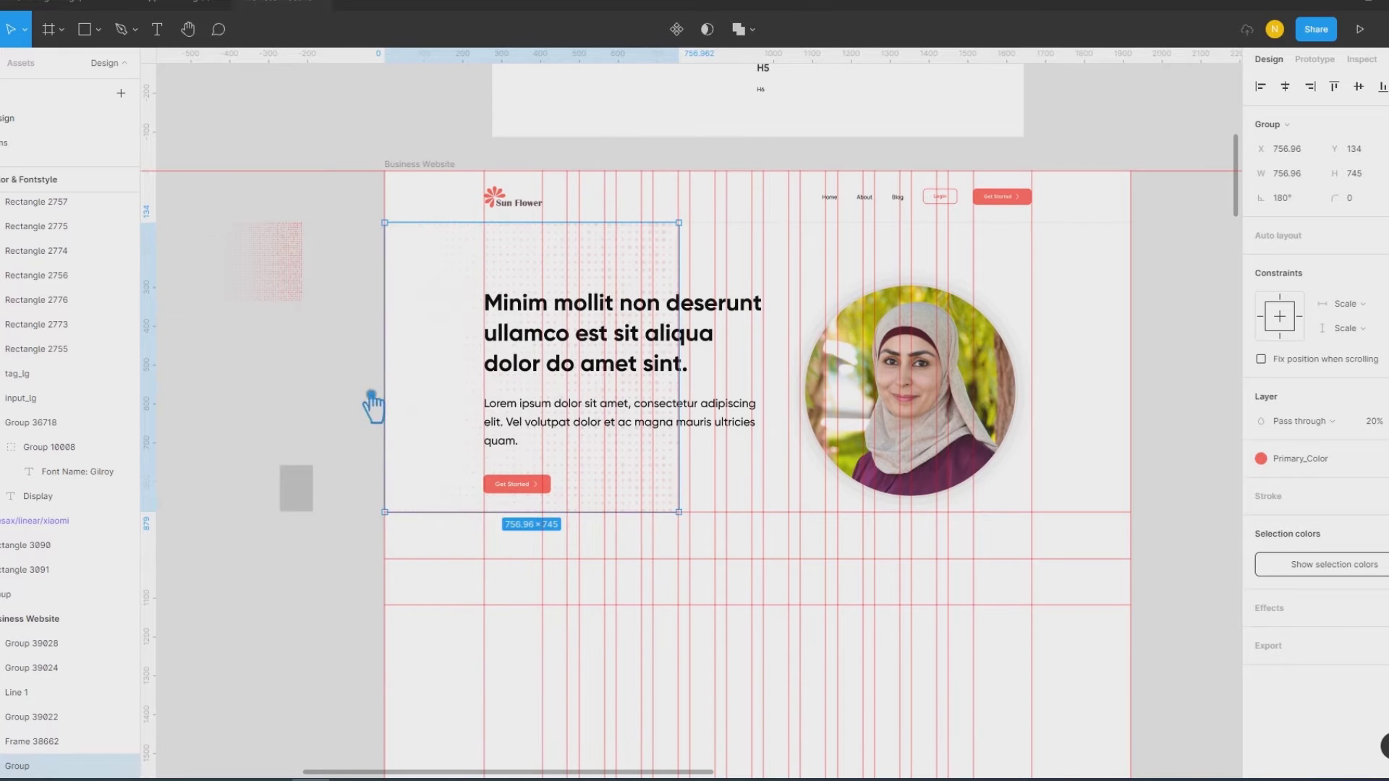
{"action": "left_click_drag", "start_coordinate": [521, 274], "coordinate": [874, 275]}
{"action": "left_click", "coordinate": [1186, 318]}
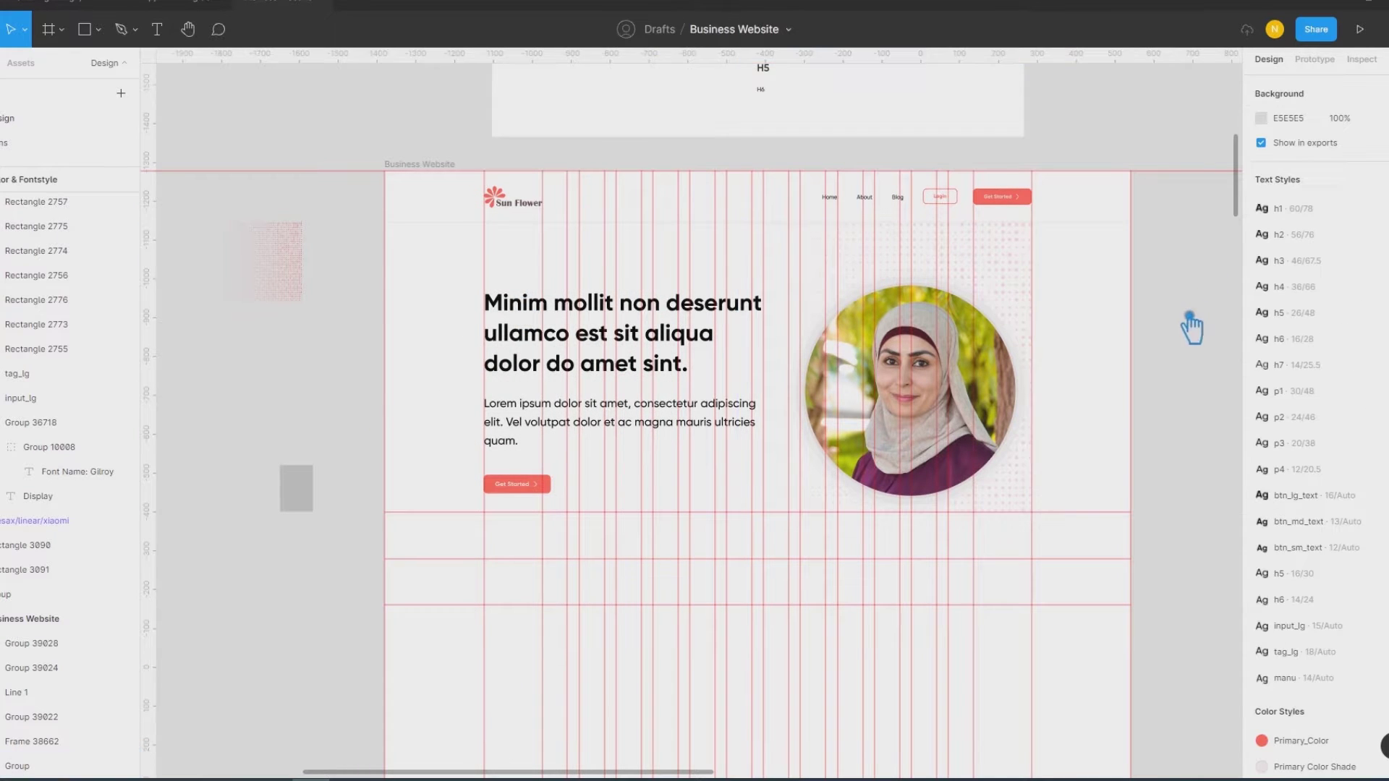
{"action": "key", "text": "ctrl+shift+4"}
{"action": "scroll", "coordinate": [1190, 391], "scroll_direction": "down", "scroll_amount": 1}
{"action": "key", "text": "shift+r"}
{"action": "key", "text": "shift+r"}
{"action": "key", "text": "shift+r"}
{"action": "scroll", "coordinate": [1188, 397], "scroll_direction": "down", "scroll_amount": 3}
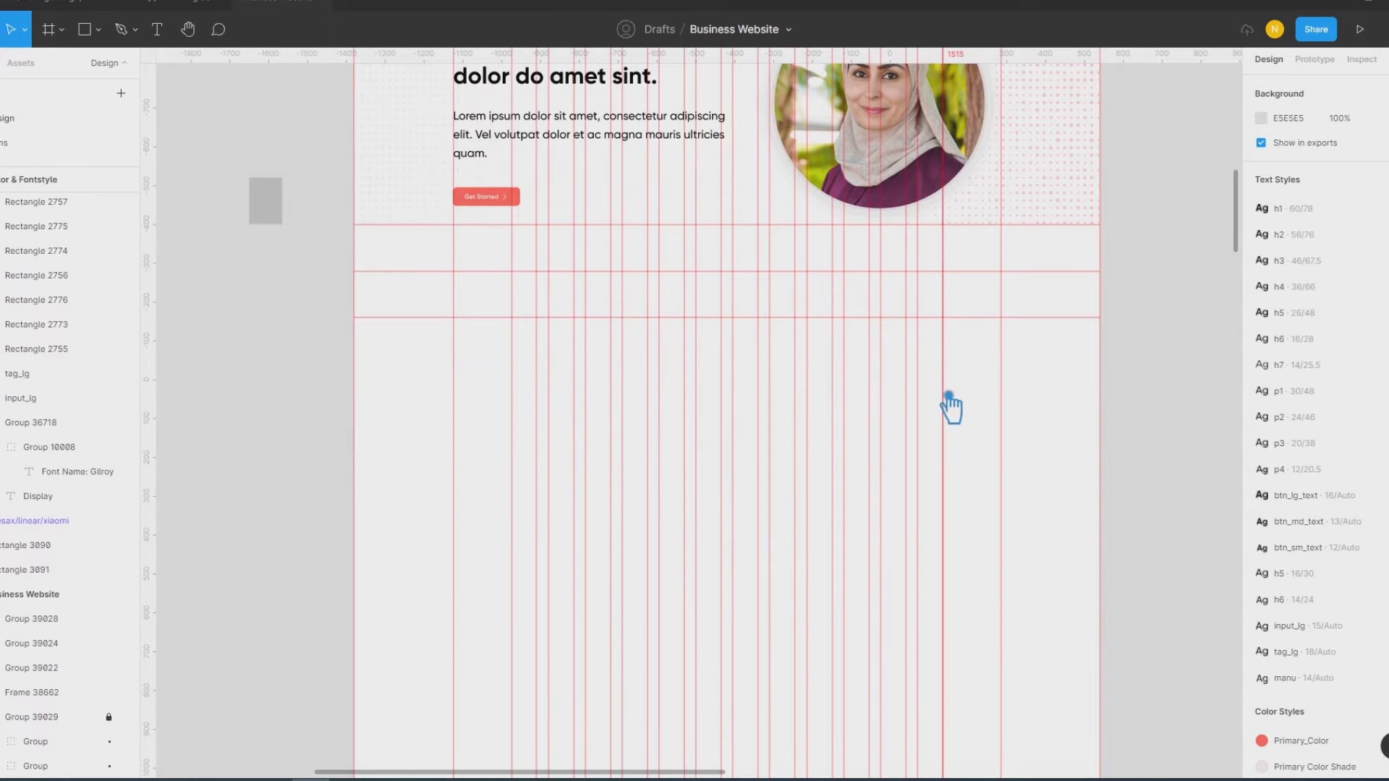
Step: Draw a 1920×316 band below the hero and give it the Gray-7 fill style
{"action": "left_click", "coordinate": [98, 29]}
{"action": "left_click", "coordinate": [58, 62]}
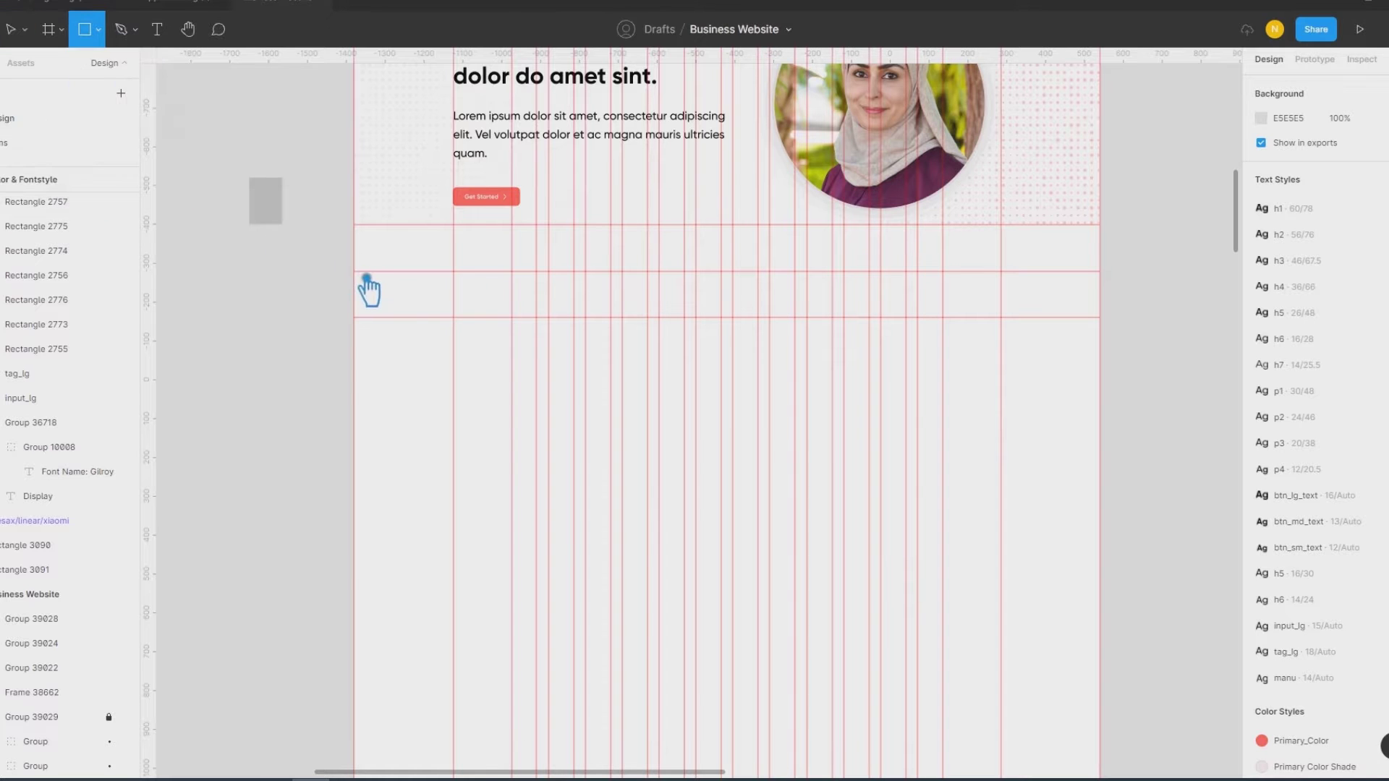
{"action": "left_click_drag", "start_coordinate": [354, 272], "coordinate": [1099, 397]}
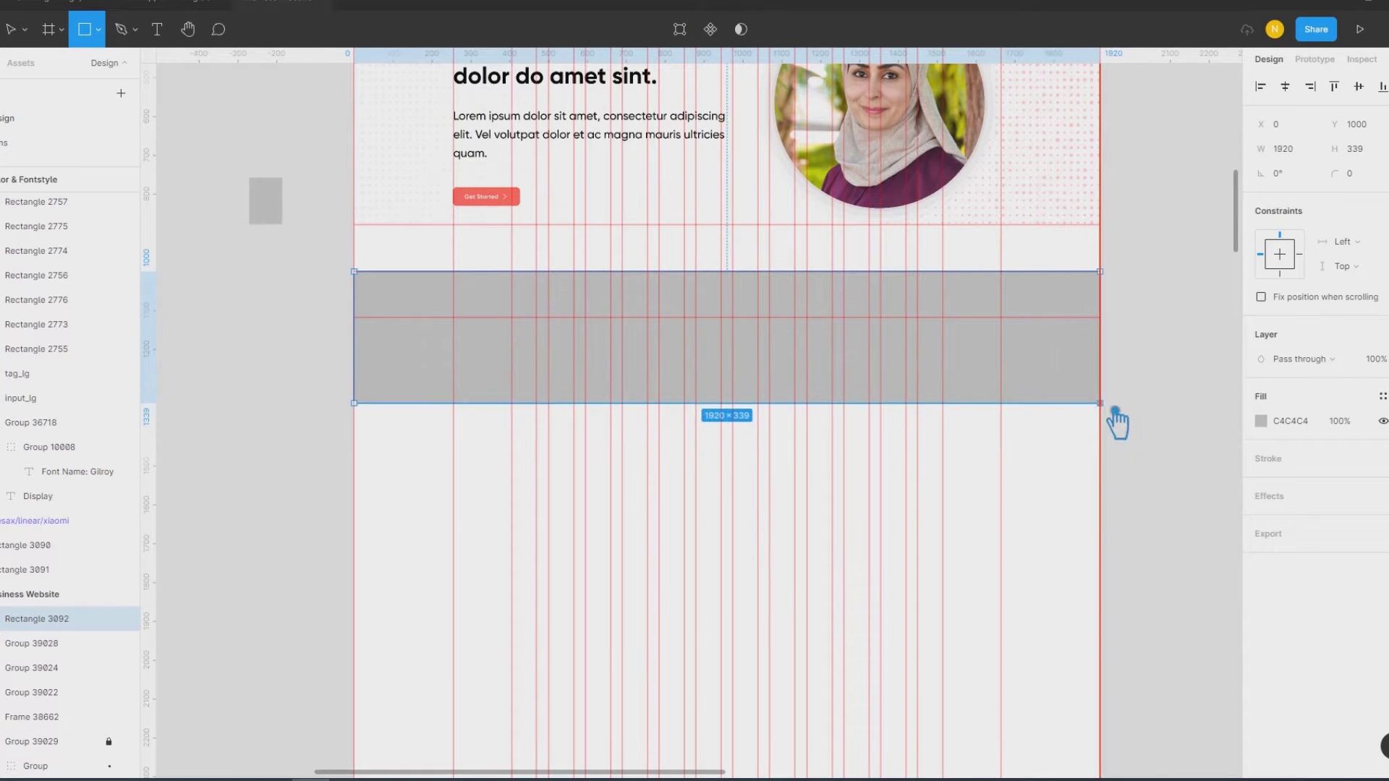
{"action": "left_click_drag", "start_coordinate": [1113, 403], "coordinate": [1108, 410]}
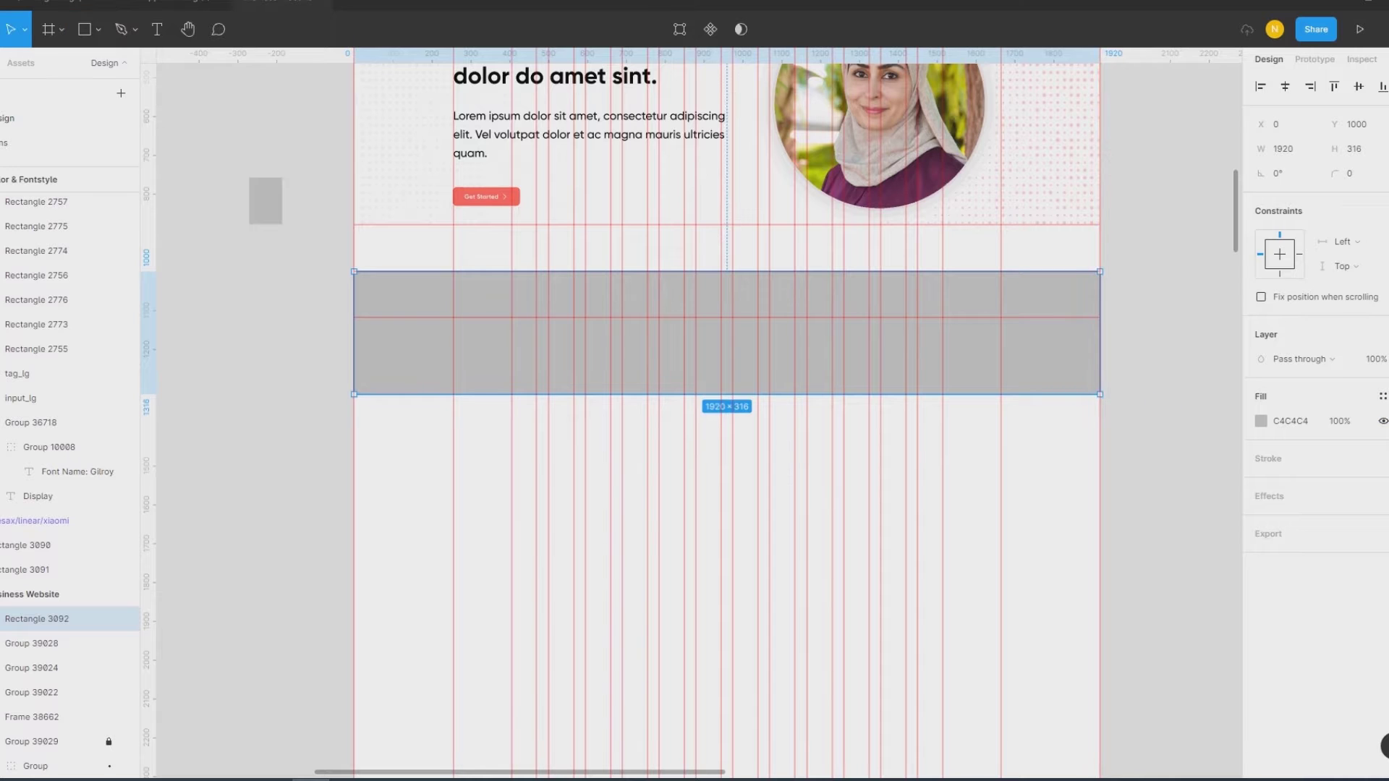
{"action": "left_click", "coordinate": [1383, 396]}
{"action": "scroll", "coordinate": [1354, 571], "scroll_direction": "down", "scroll_amount": 3}
{"action": "left_click", "coordinate": [1296, 520]}
{"action": "left_click", "coordinate": [1166, 438]}
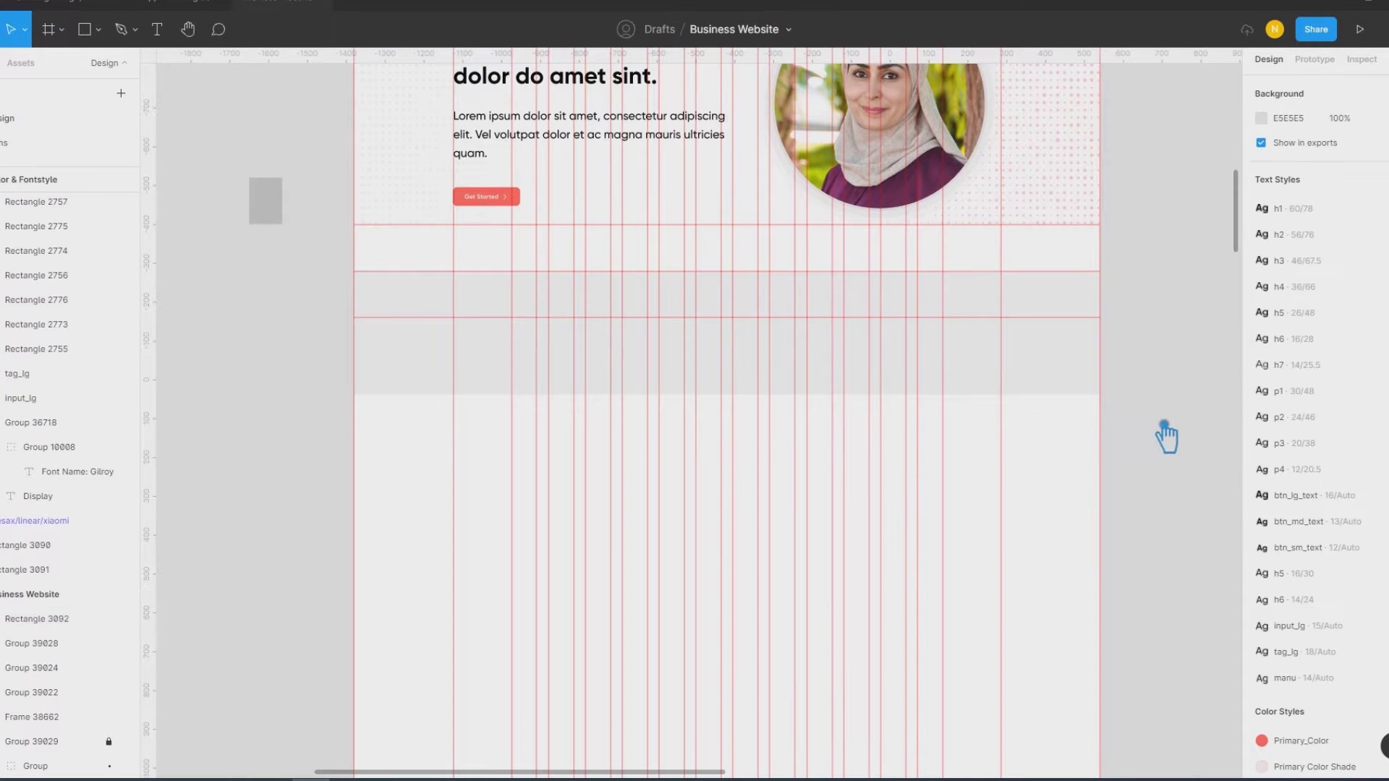
{"action": "left_click", "coordinate": [1069, 387]}
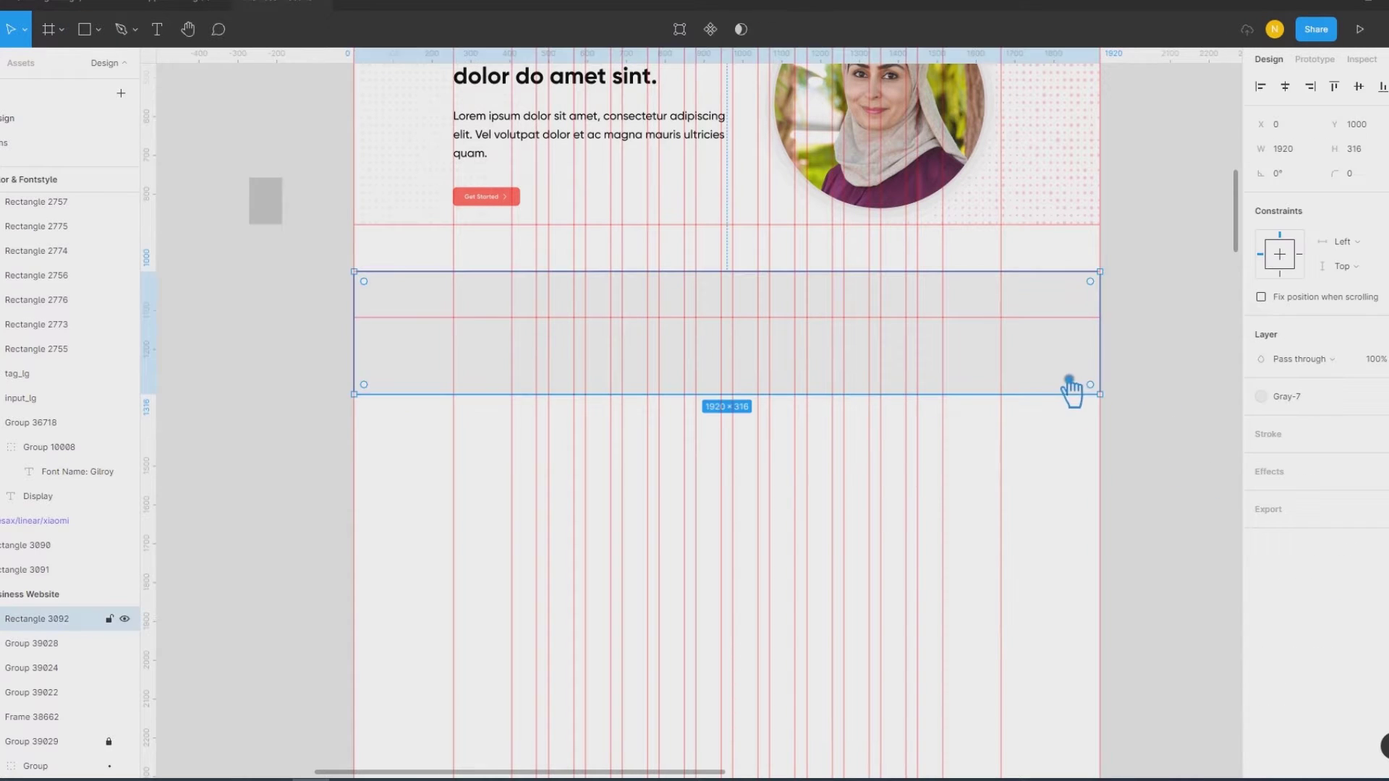
Step: Edit the Gray-7 colour style to pale pink FCF6F6
{"action": "left_click", "coordinate": [1324, 399]}
{"action": "left_click", "coordinate": [1092, 738]}
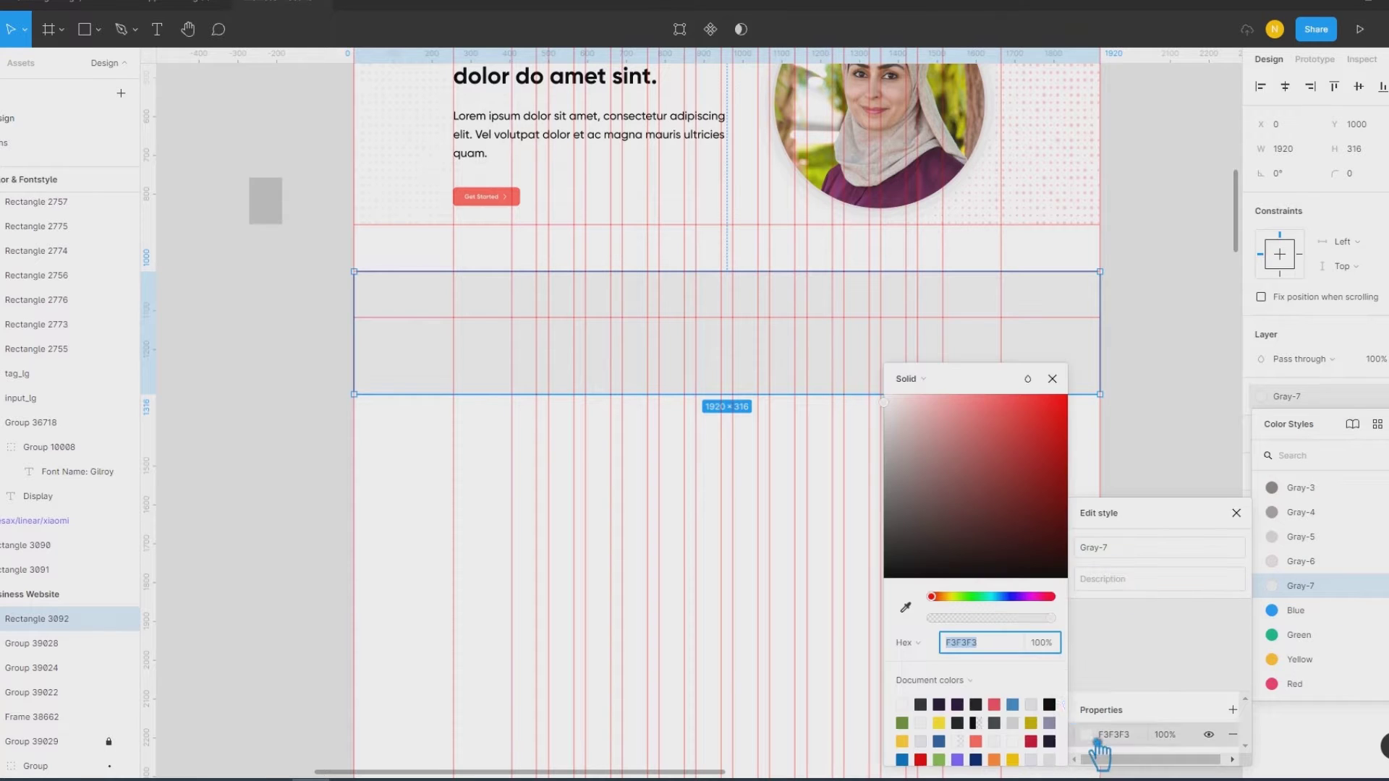
{"action": "left_click_drag", "start_coordinate": [901, 409], "coordinate": [890, 397]}
{"action": "left_click", "coordinate": [1116, 403]}
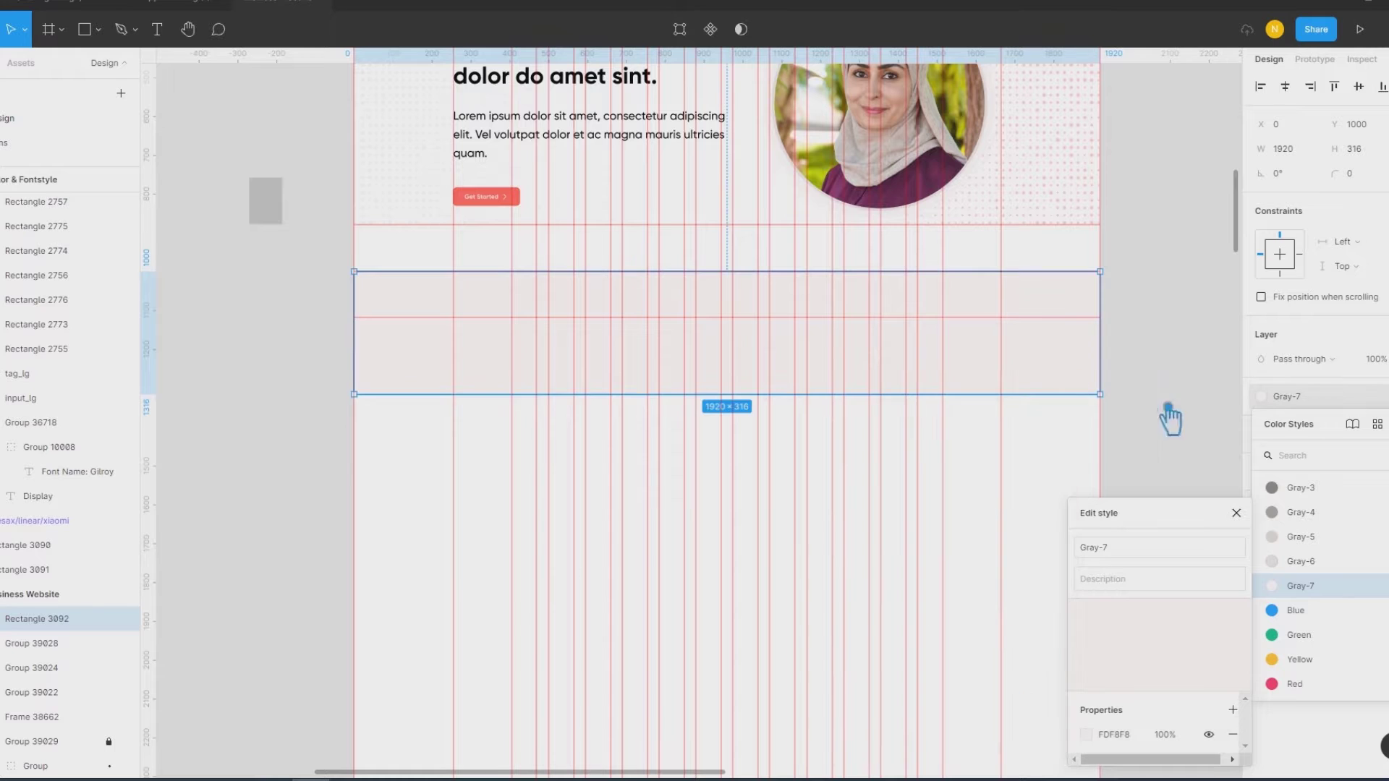
{"action": "left_click", "coordinate": [1216, 507]}
{"action": "left_click", "coordinate": [1056, 396]}
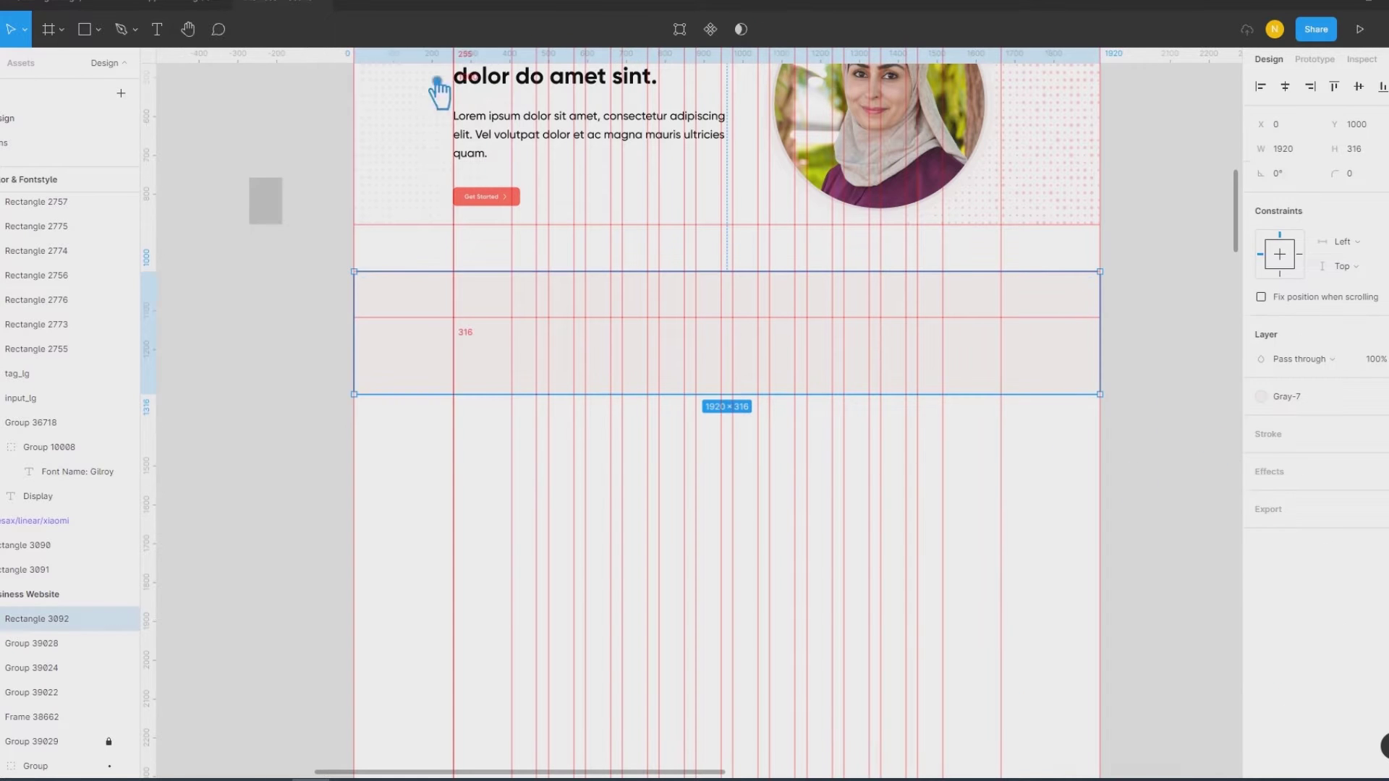
{"action": "left_click", "coordinate": [1185, 313]}
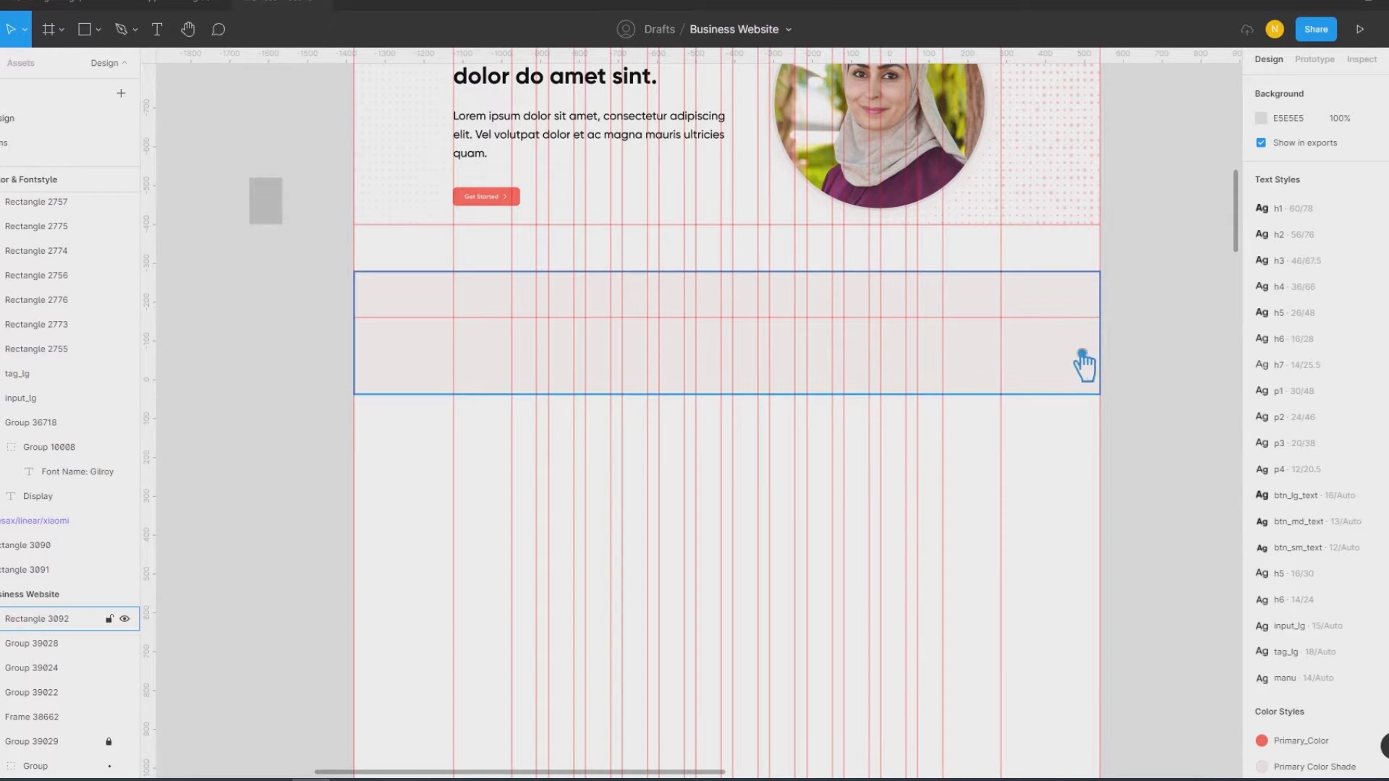
{"action": "left_click", "coordinate": [158, 30]}
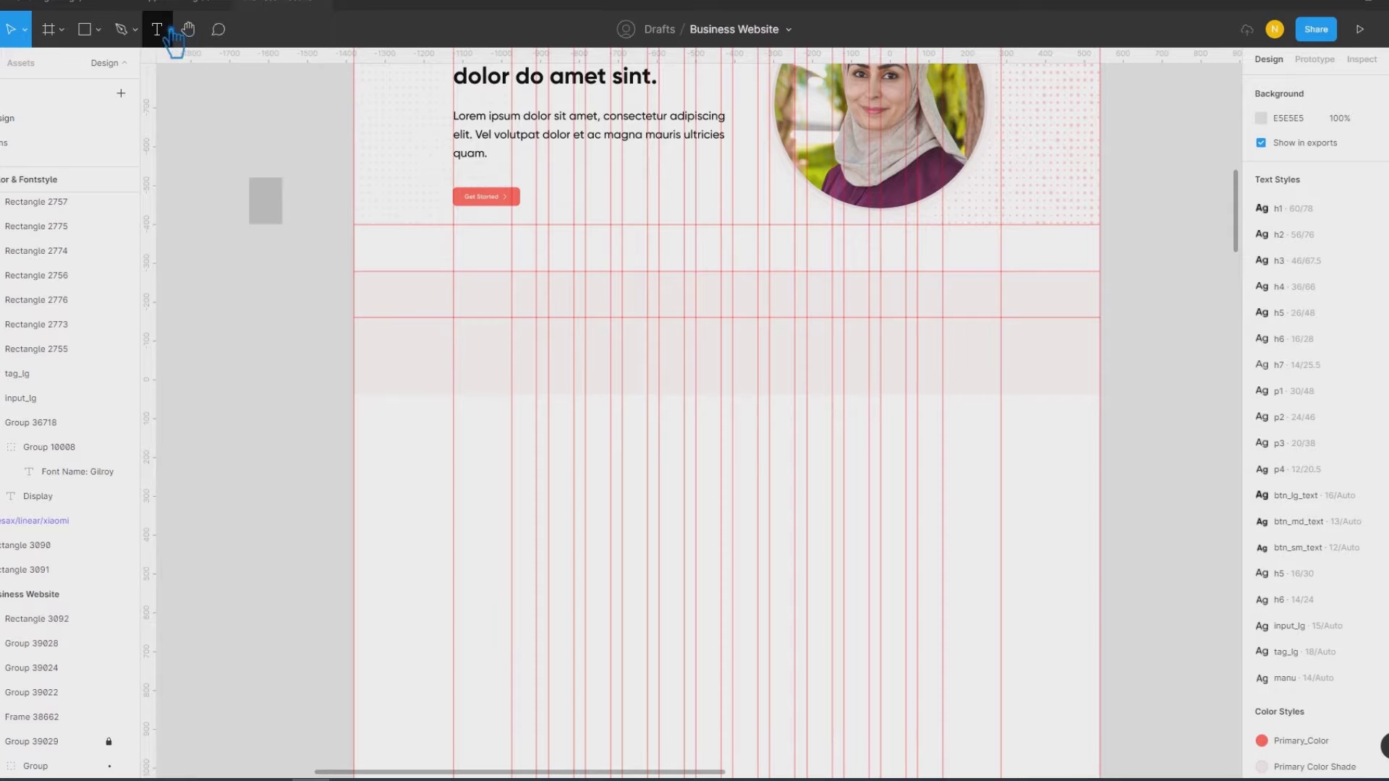
Step: Add a "Featured Company" heading in the band, styled h3 and centred horizontally
{"action": "left_click", "coordinate": [686, 341]}
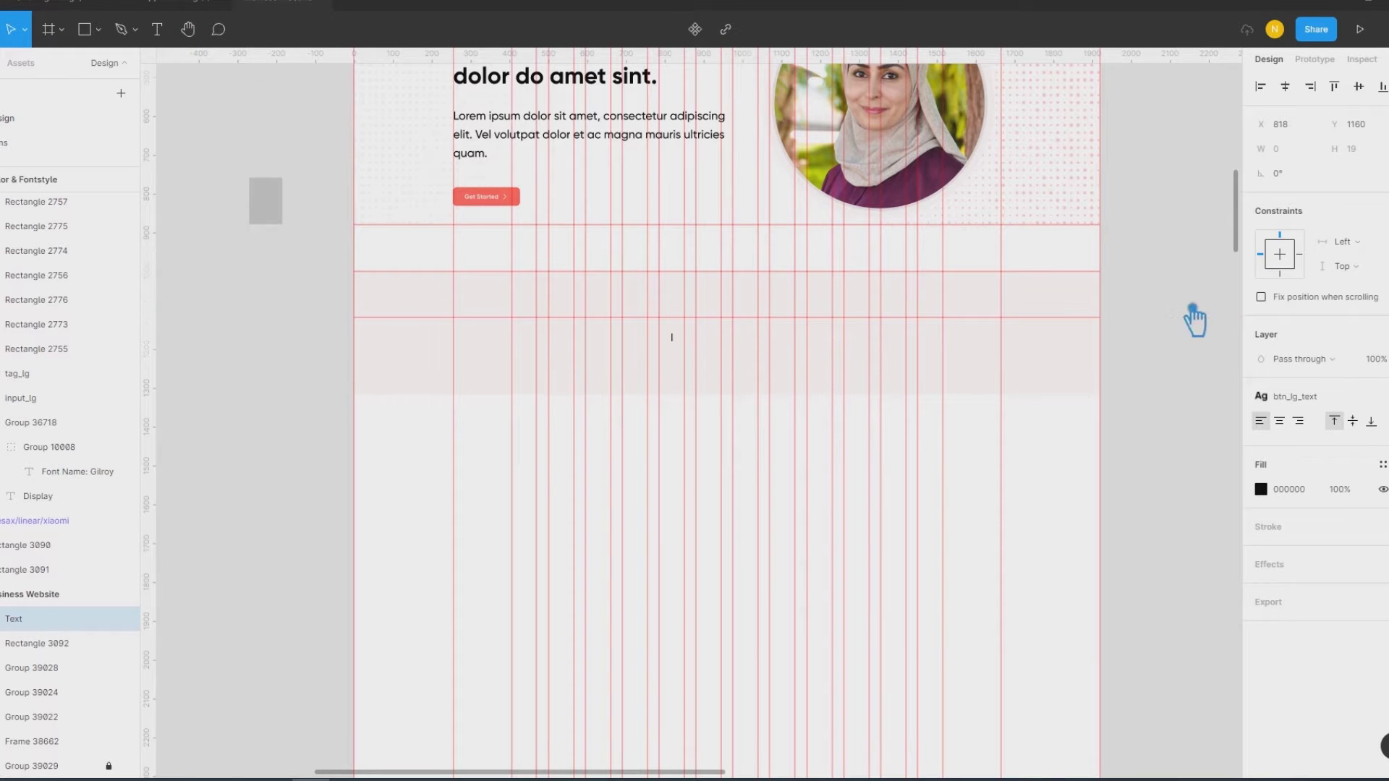
{"action": "left_click", "coordinate": [1337, 402]}
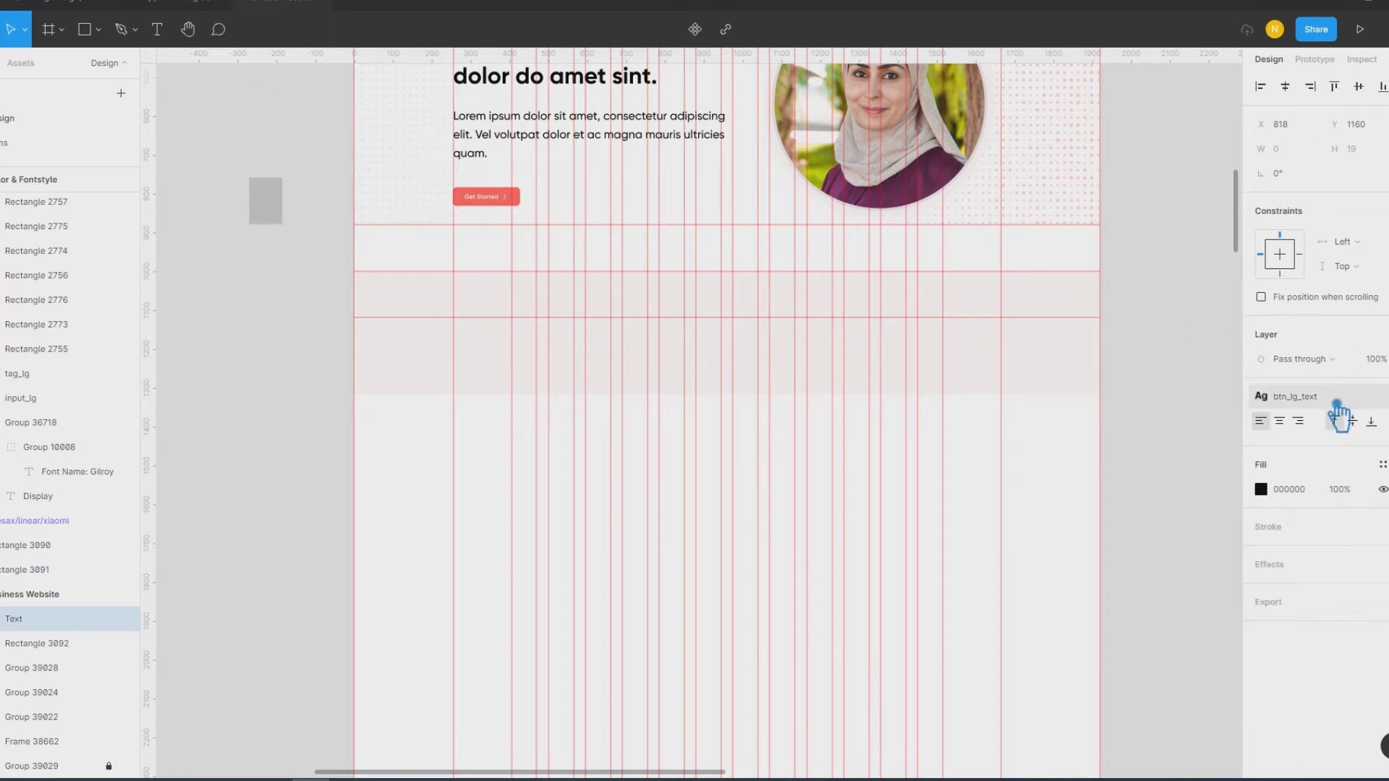
{"action": "left_click", "coordinate": [1364, 407]}
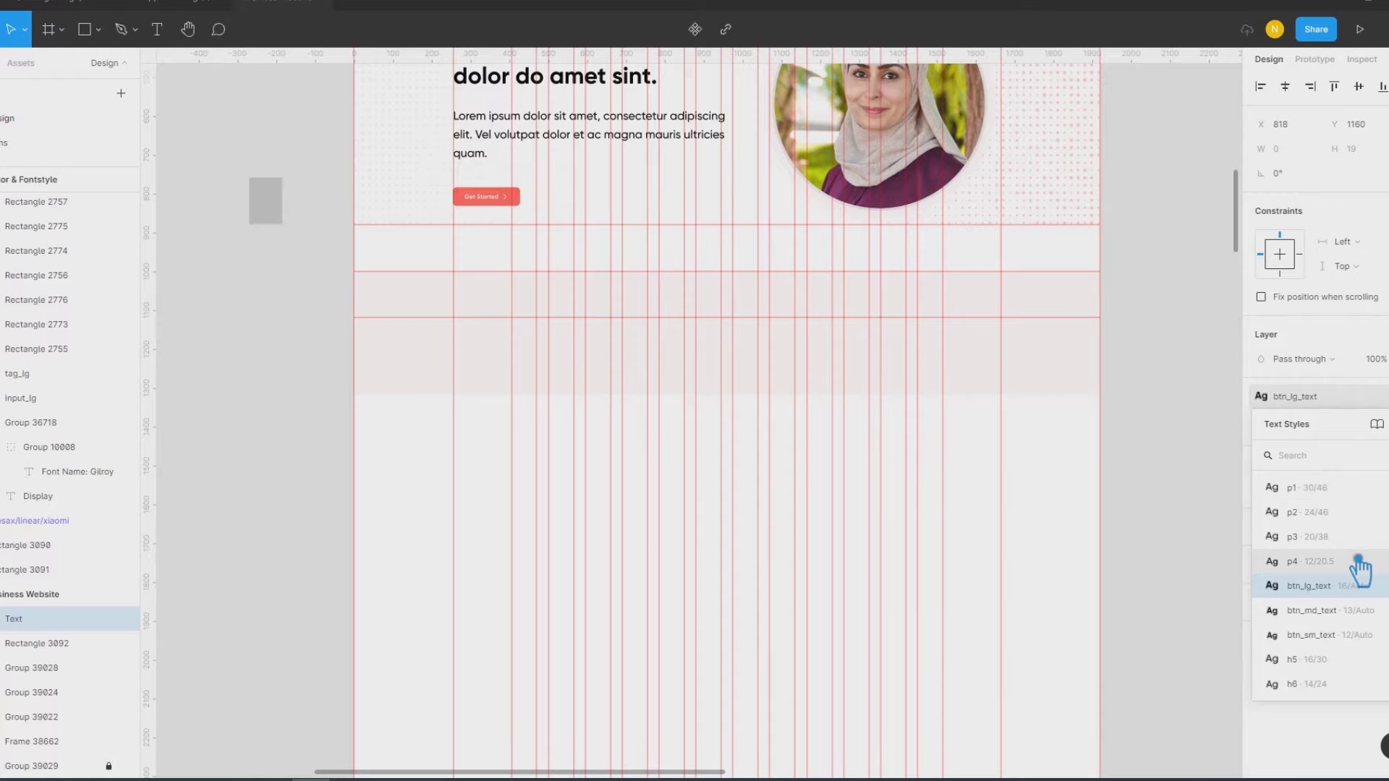
{"action": "scroll", "coordinate": [1360, 557], "scroll_direction": "up", "scroll_amount": 3}
{"action": "left_click", "coordinate": [1339, 521]}
{"action": "type", "text": "Featured Company"}
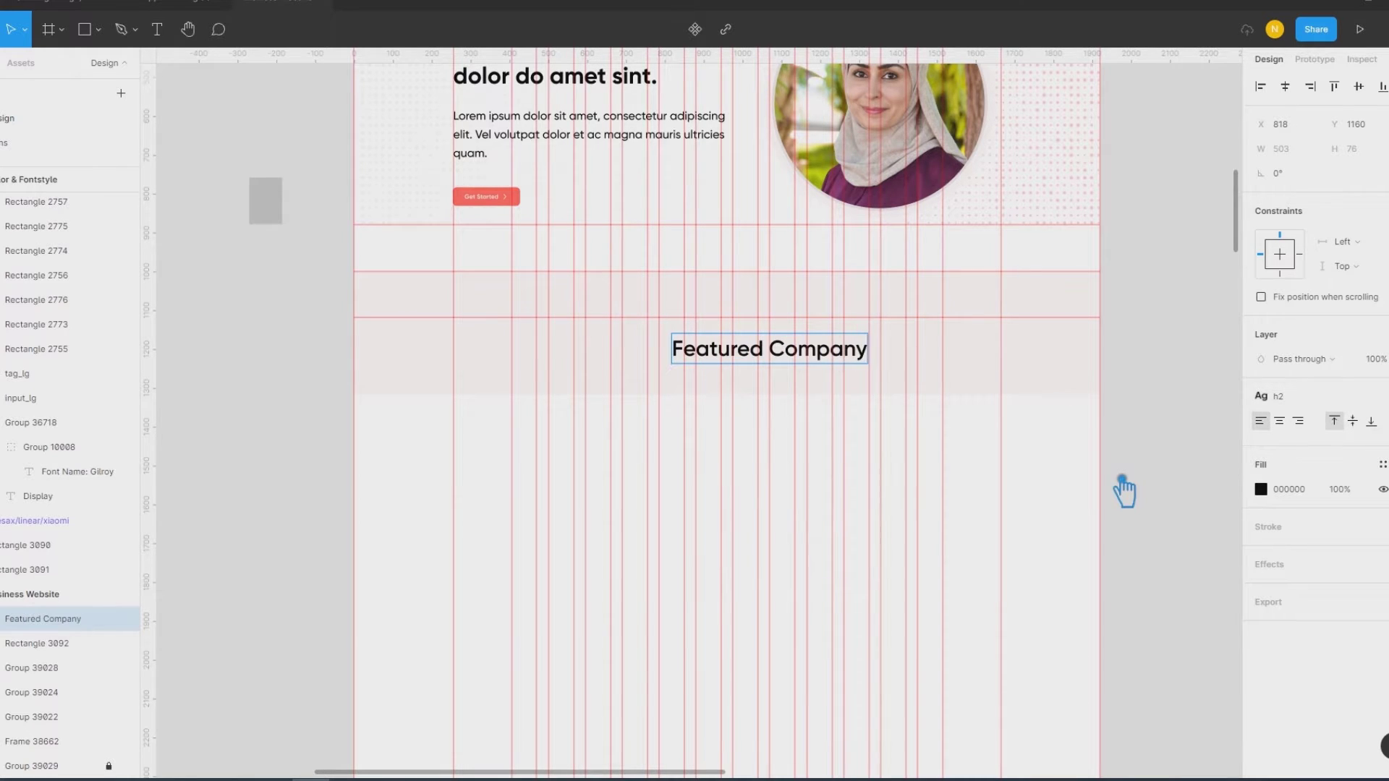
{"action": "key", "text": "Escape"}
{"action": "scroll", "coordinate": [1188, 419], "scroll_direction": "up", "scroll_amount": 1}
{"action": "scroll", "coordinate": [1189, 420], "scroll_direction": "up", "scroll_amount": 3}
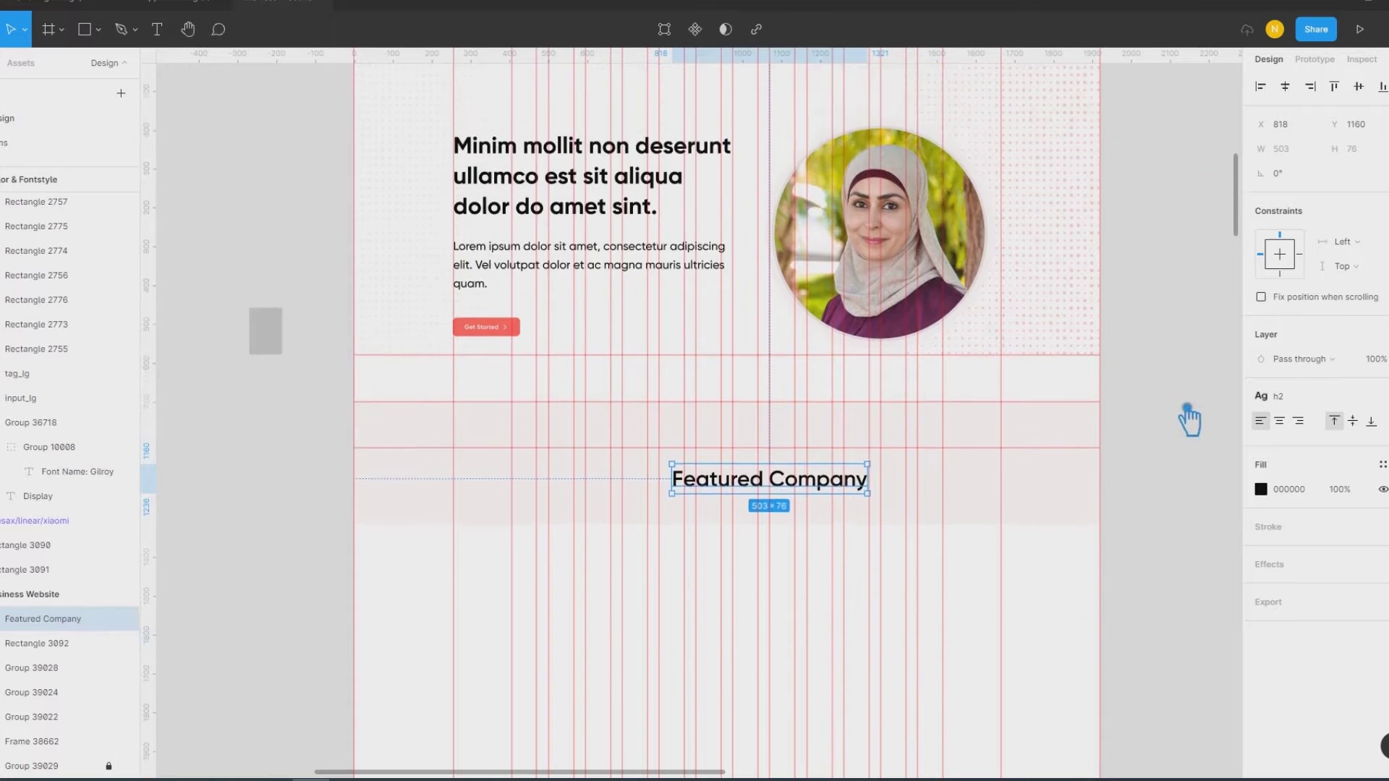
{"action": "scroll", "coordinate": [1190, 421], "scroll_direction": "up", "scroll_amount": 2}
{"action": "left_click", "coordinate": [1324, 408]}
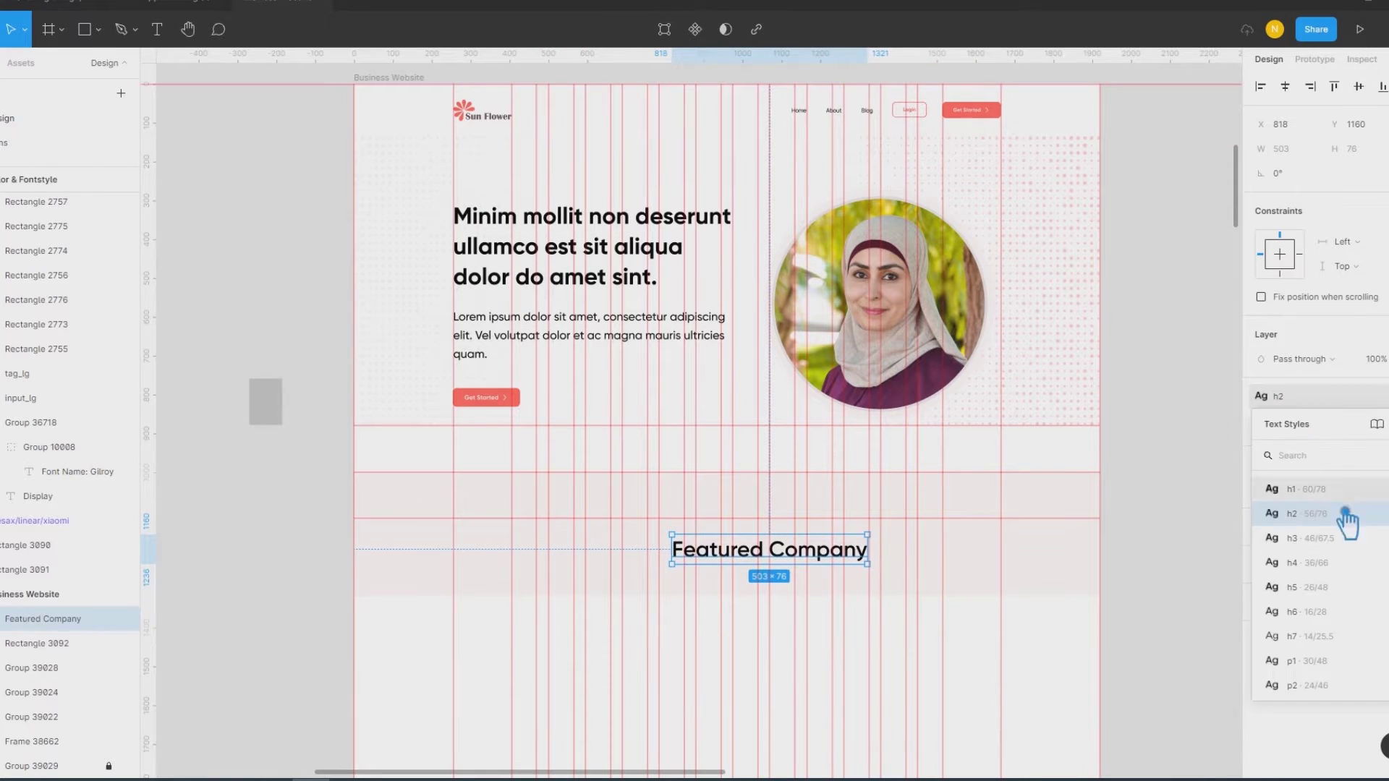
{"action": "left_click", "coordinate": [1288, 550]}
{"action": "left_click", "coordinate": [1285, 86]}
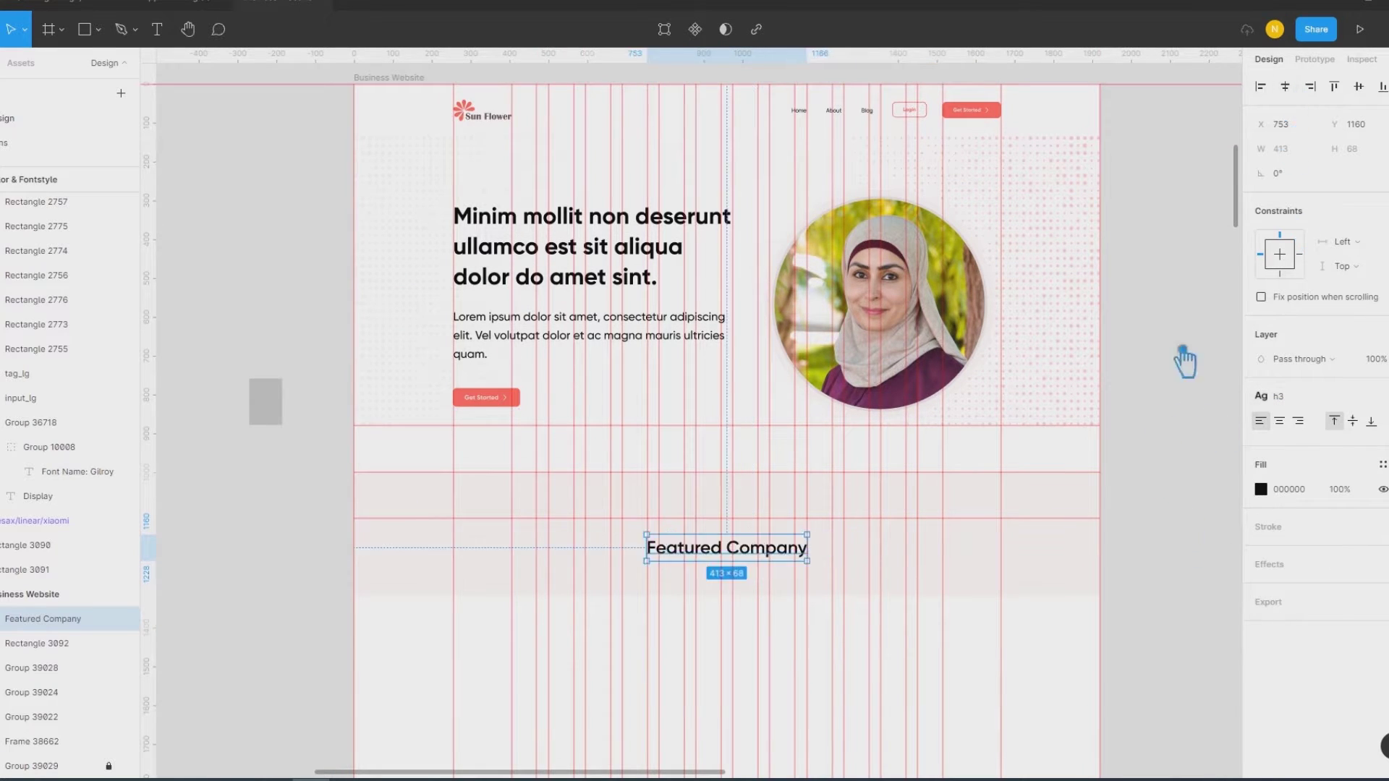
{"action": "left_click", "coordinate": [1033, 519]}
Step: Nudge the heading up and make the band behind it 404 px tall
{"action": "left_click_drag", "start_coordinate": [752, 572], "coordinate": [750, 555]}
{"action": "left_click", "coordinate": [1012, 552]}
{"action": "left_click", "coordinate": [1152, 542]}
{"action": "scroll", "coordinate": [1152, 543], "scroll_direction": "down", "scroll_amount": 3}
{"action": "scroll", "coordinate": [1064, 514], "scroll_direction": "right", "scroll_amount": 2}
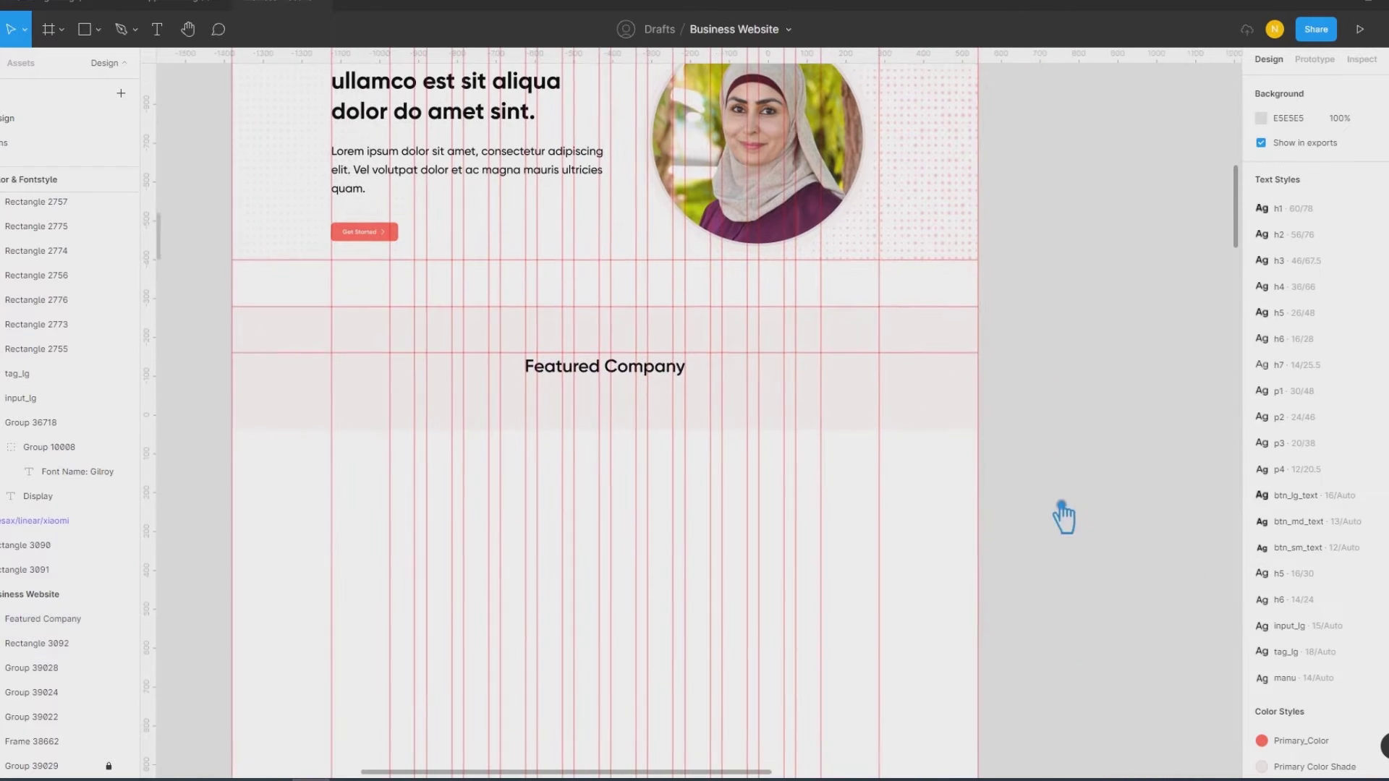
{"action": "left_click", "coordinate": [909, 424]}
{"action": "left_click_drag", "start_coordinate": [608, 431], "coordinate": [608, 467]}
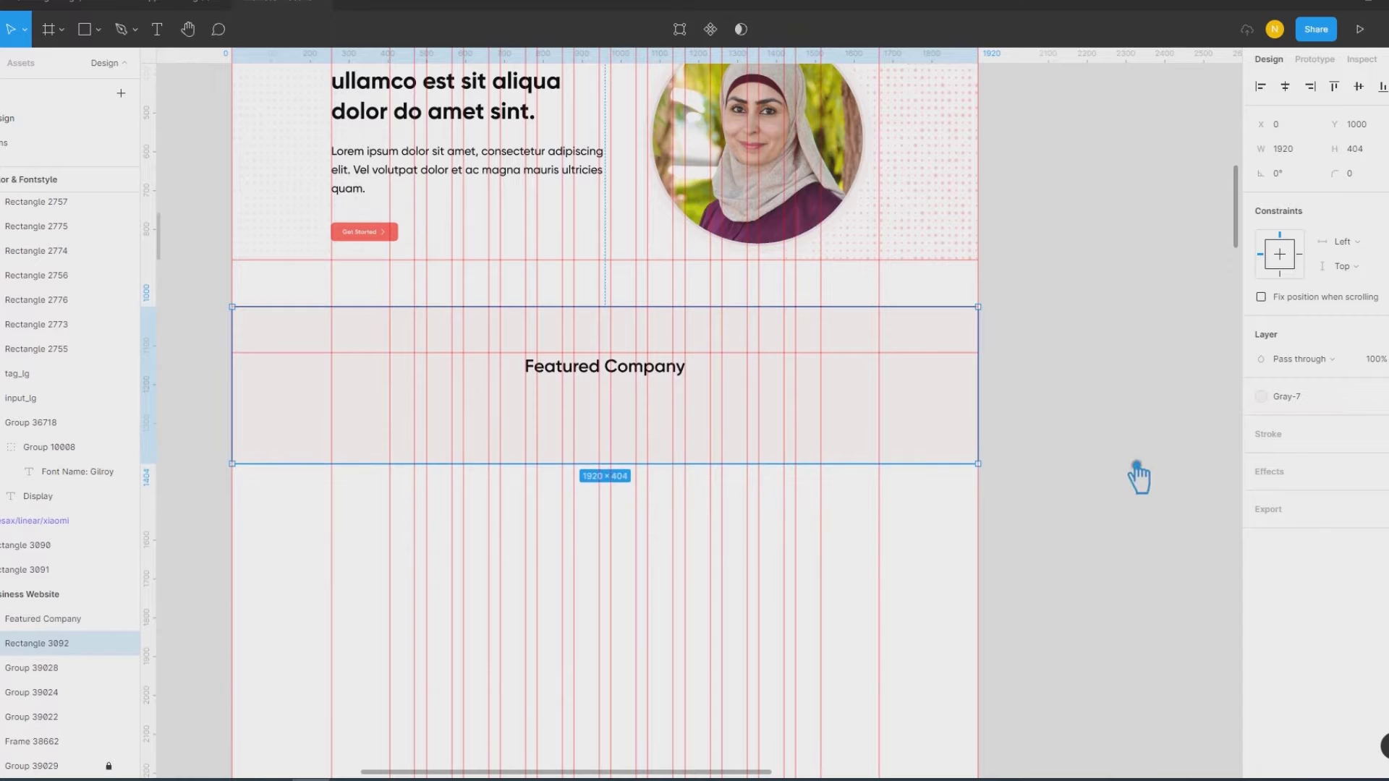
{"action": "left_click", "coordinate": [1136, 470]}
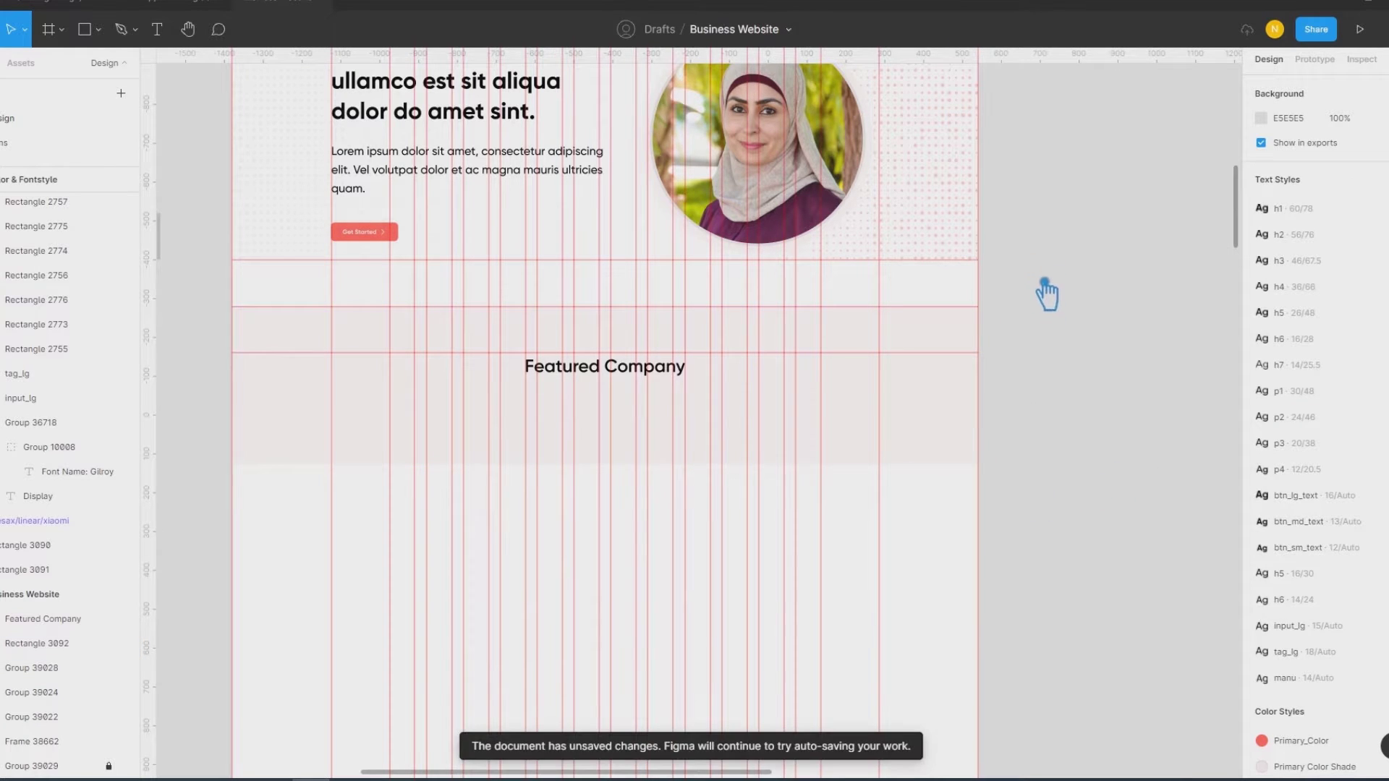
Step: Inspect the hero content group, then scroll down to the Featured Company section
{"action": "scroll", "coordinate": [1054, 339], "scroll_direction": "up", "scroll_amount": 1}
{"action": "scroll", "coordinate": [1054, 352], "scroll_direction": "up", "scroll_amount": 3}
{"action": "scroll", "coordinate": [1055, 352], "scroll_direction": "up", "scroll_amount": 1}
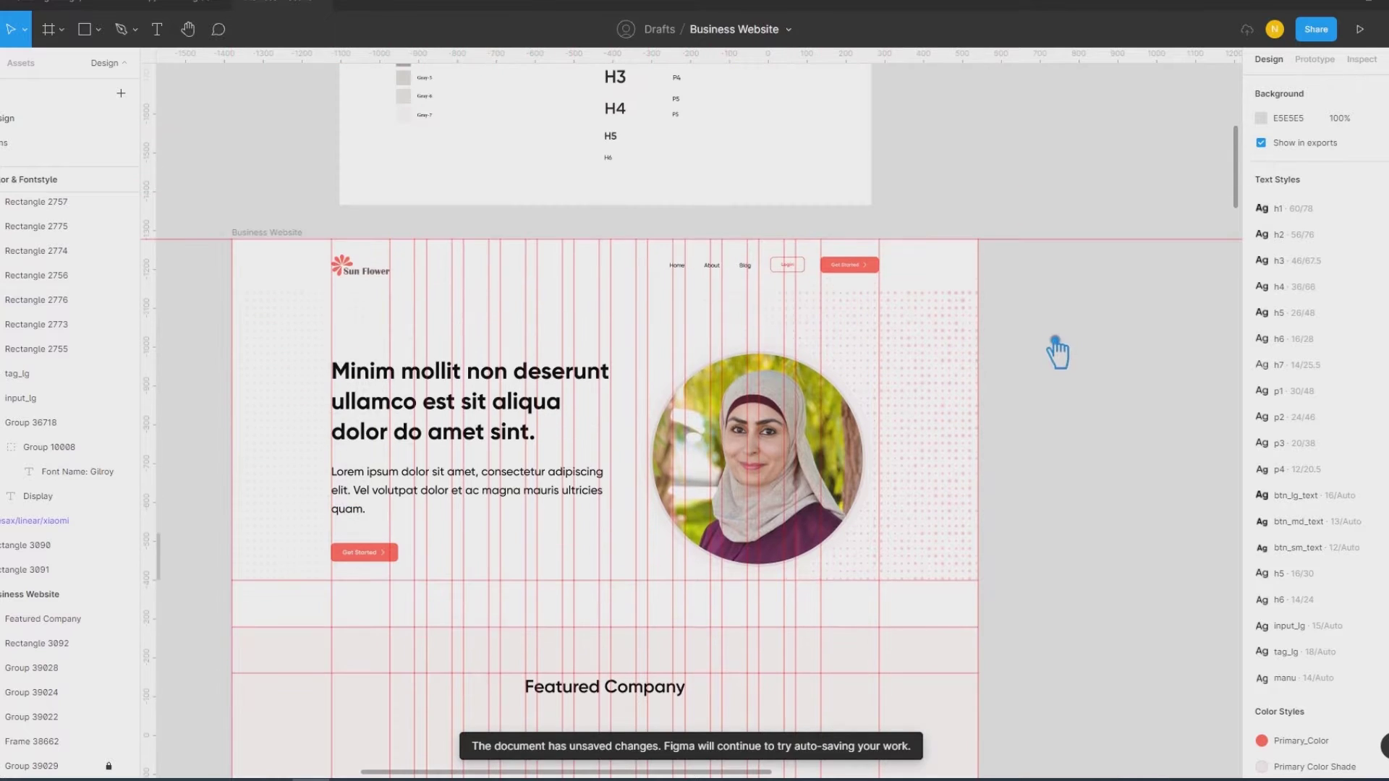
{"action": "scroll", "coordinate": [1054, 355], "scroll_direction": "down", "scroll_amount": 1}
{"action": "scroll", "coordinate": [1053, 356], "scroll_direction": "down", "scroll_amount": 1}
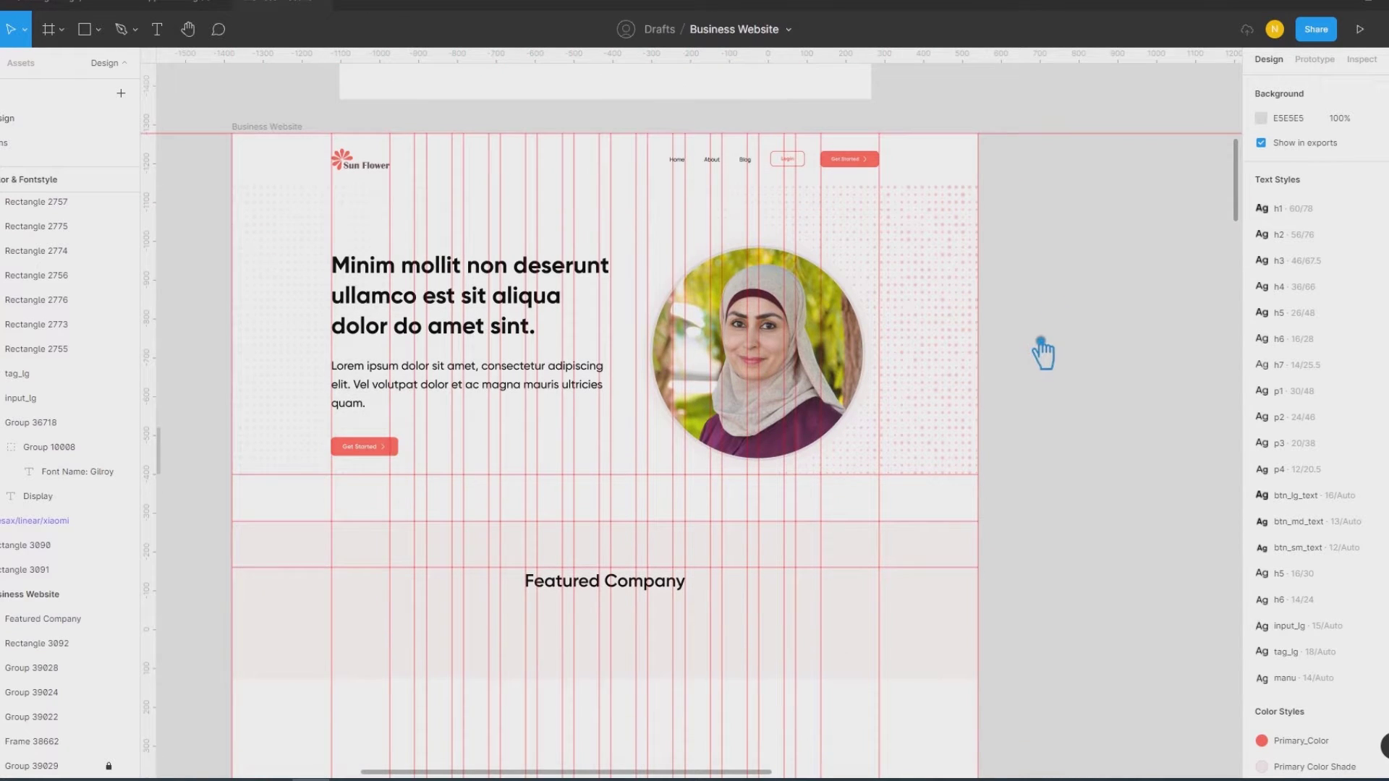
{"action": "left_click", "coordinate": [383, 301]}
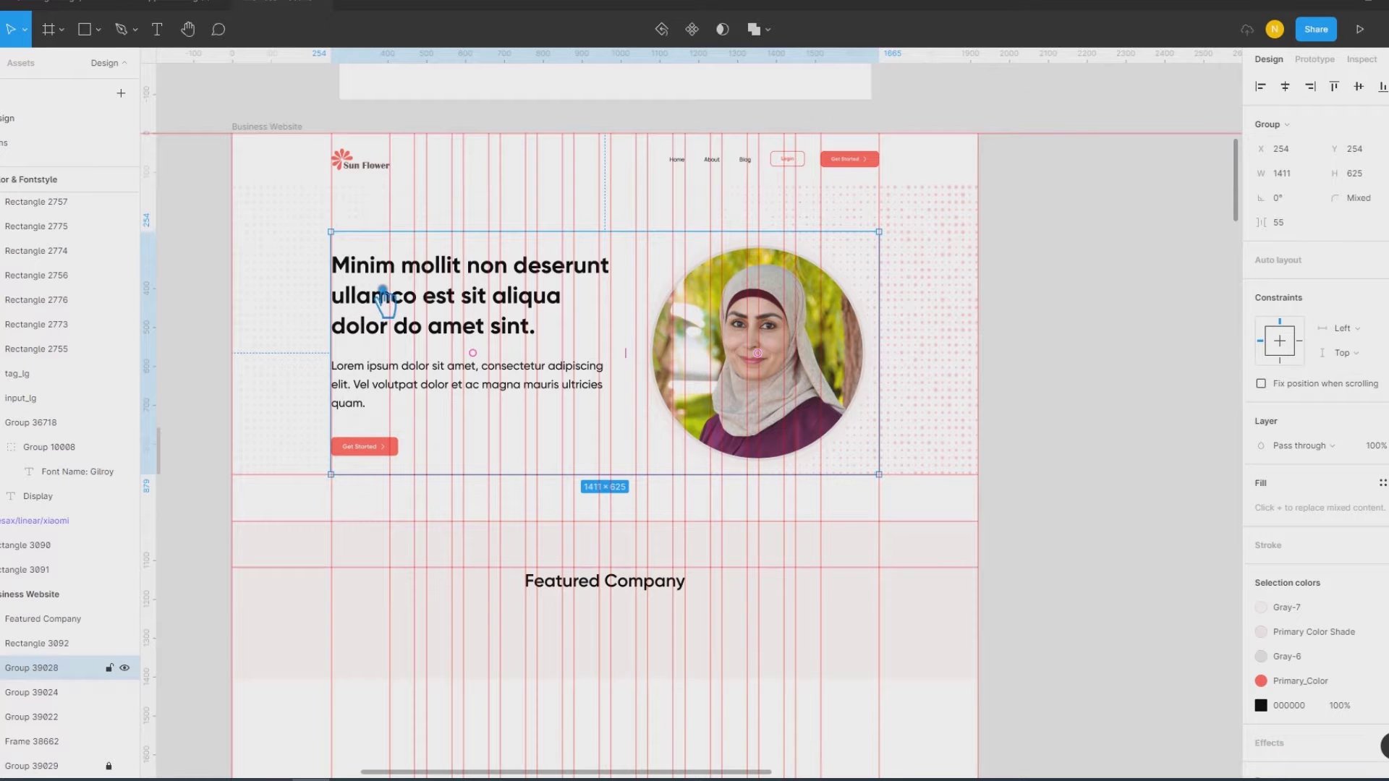
{"action": "left_click", "coordinate": [1047, 420]}
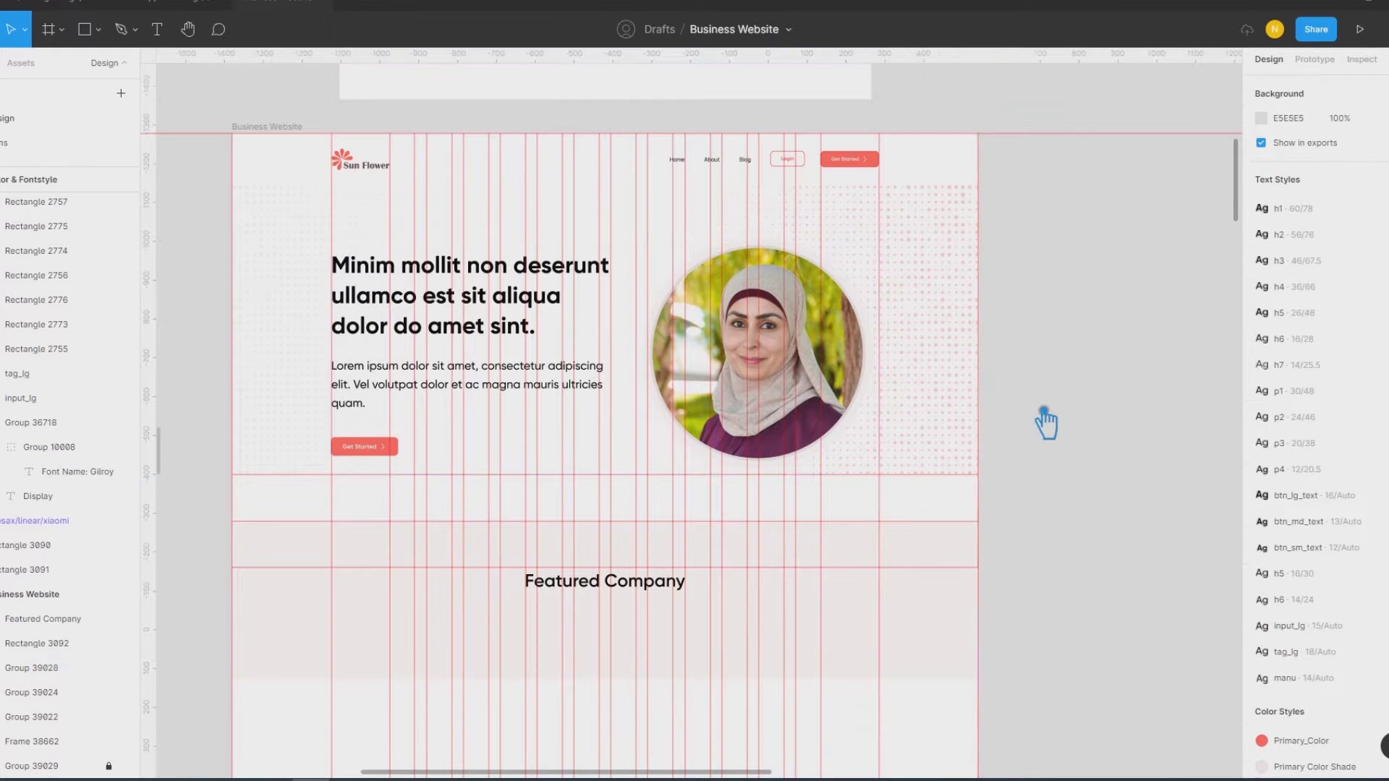
{"action": "left_click", "coordinate": [747, 312]}
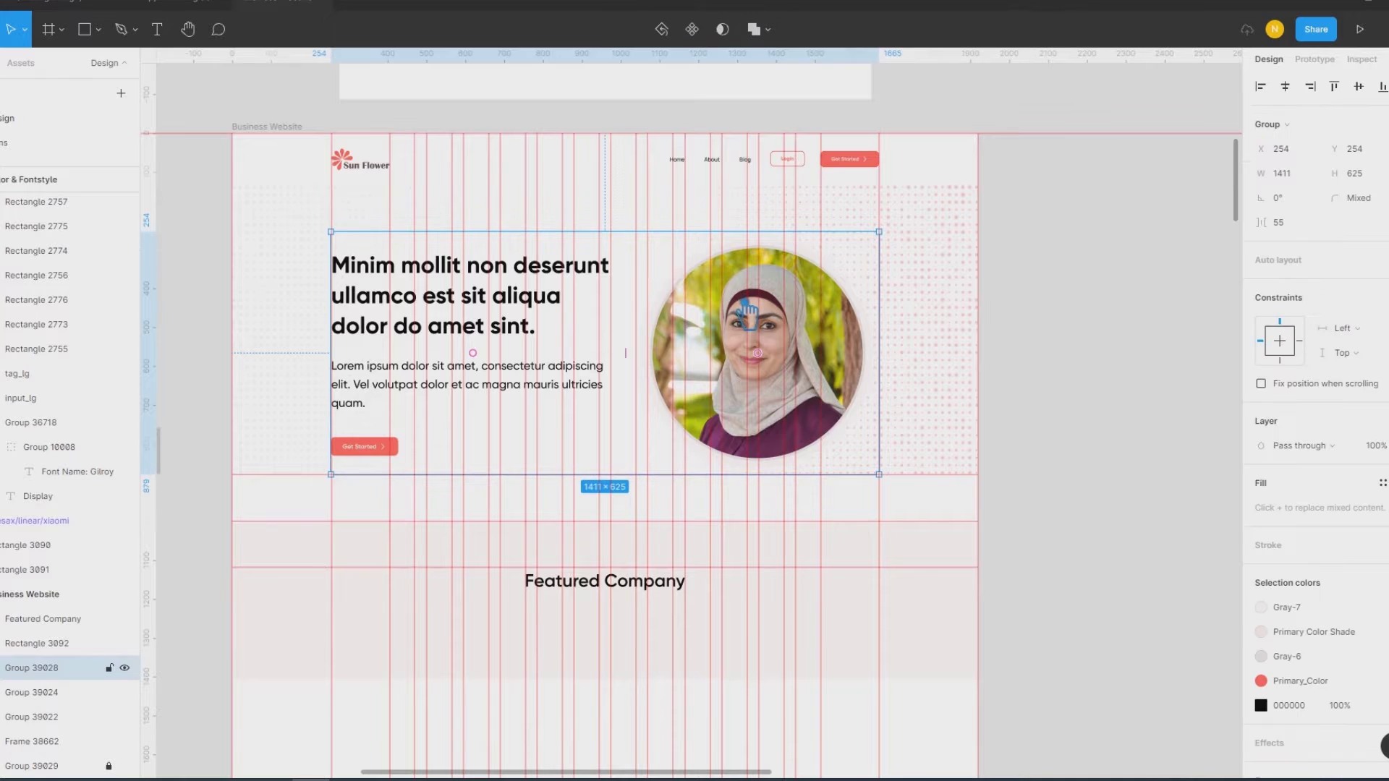
{"action": "left_click", "coordinate": [958, 399]}
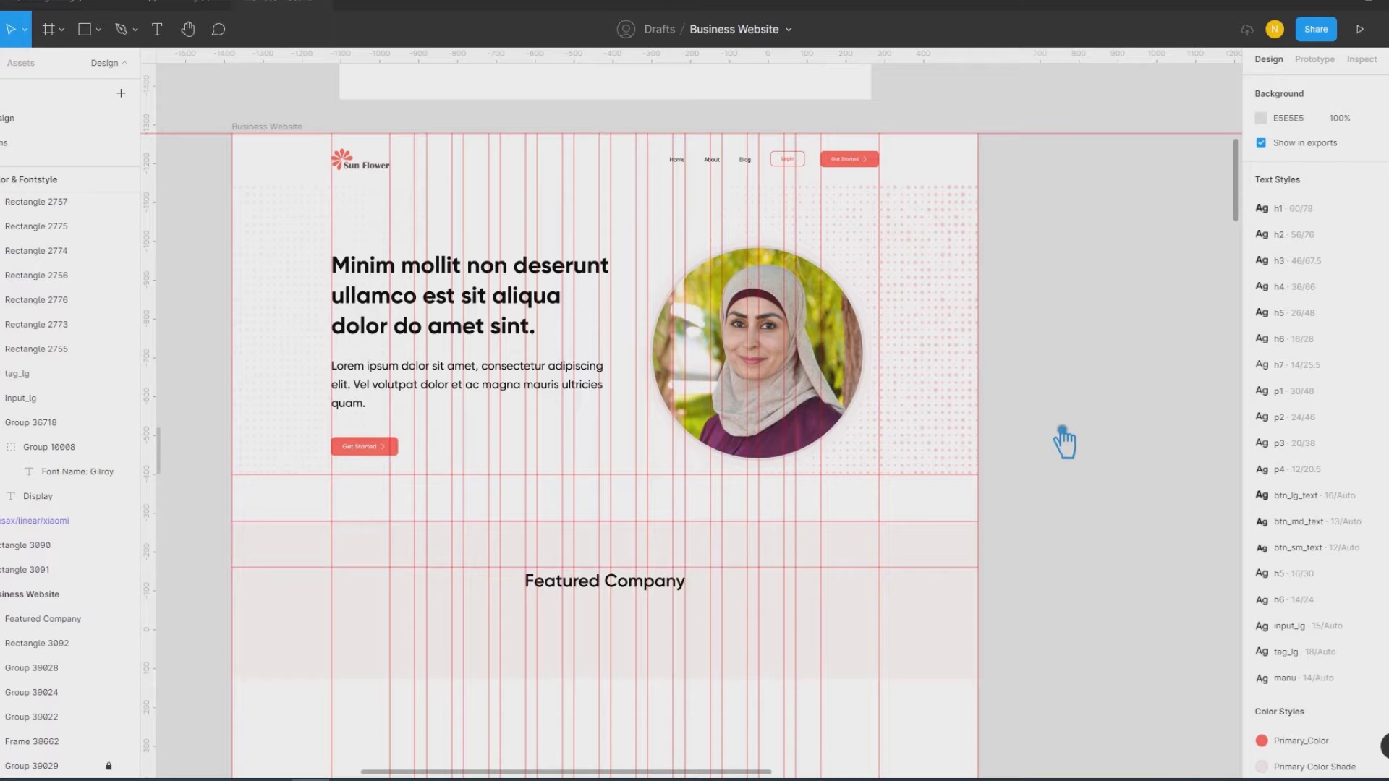
{"action": "scroll", "coordinate": [1068, 440], "scroll_direction": "down", "scroll_amount": 3}
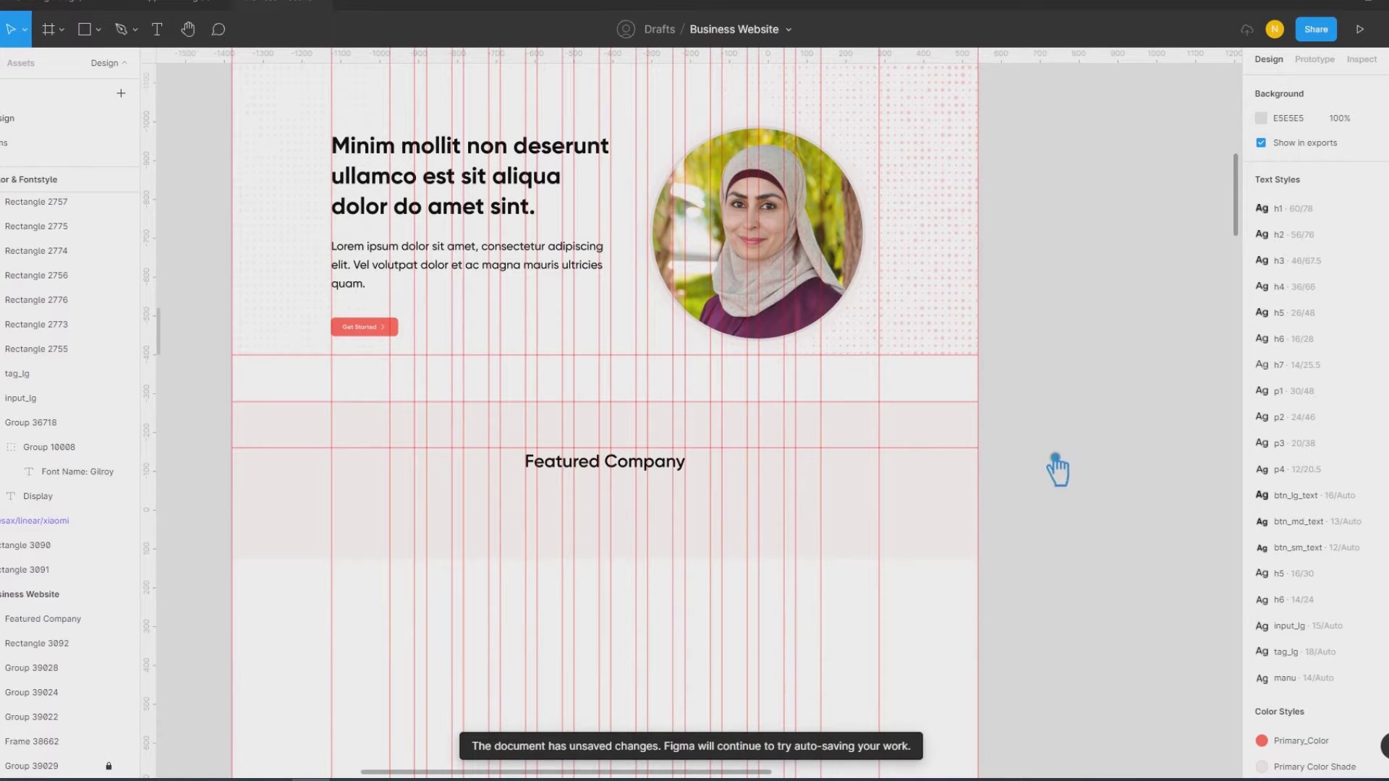
{"action": "left_click", "coordinate": [98, 29]}
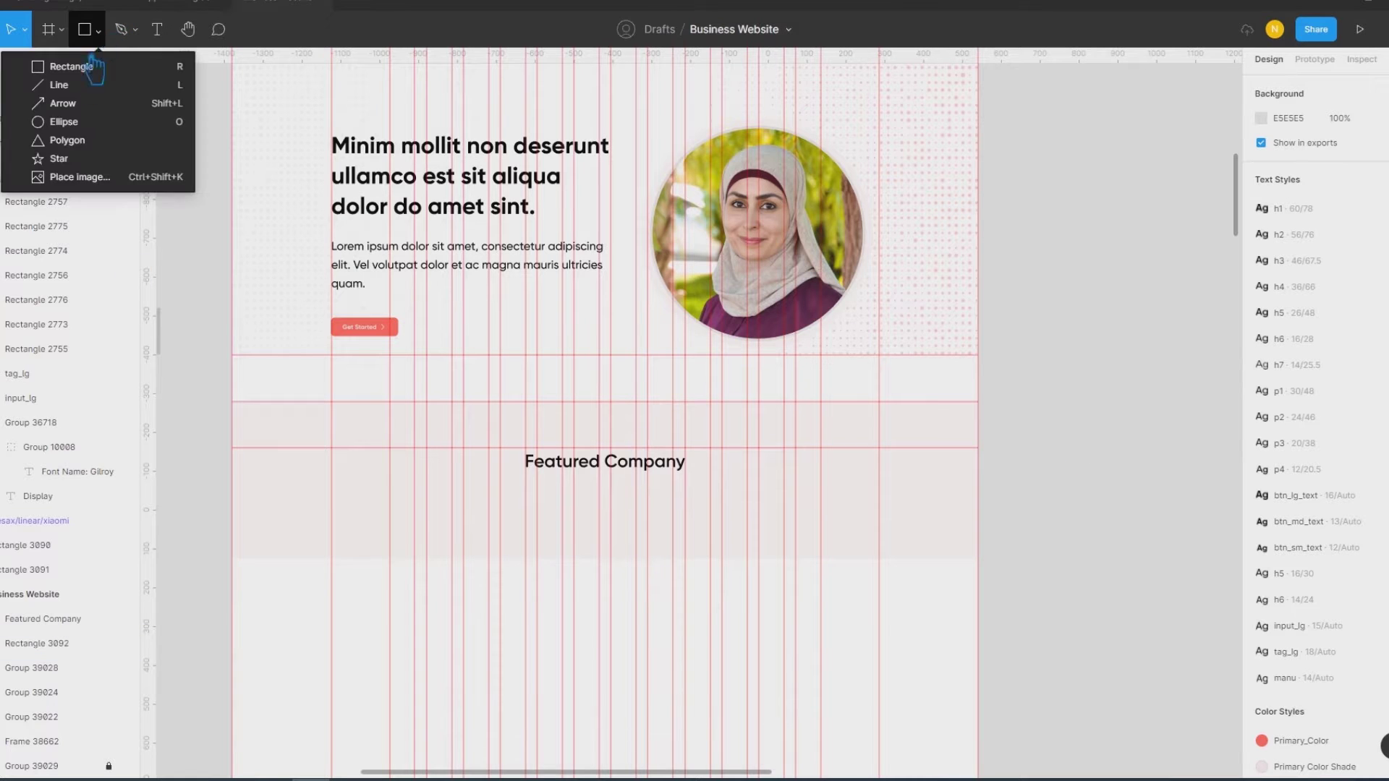
Step: Draw a 148×83 card under Featured Company with corner radius 10
{"action": "left_click", "coordinate": [72, 63]}
{"action": "left_click_drag", "start_coordinate": [345, 485], "coordinate": [403, 518]}
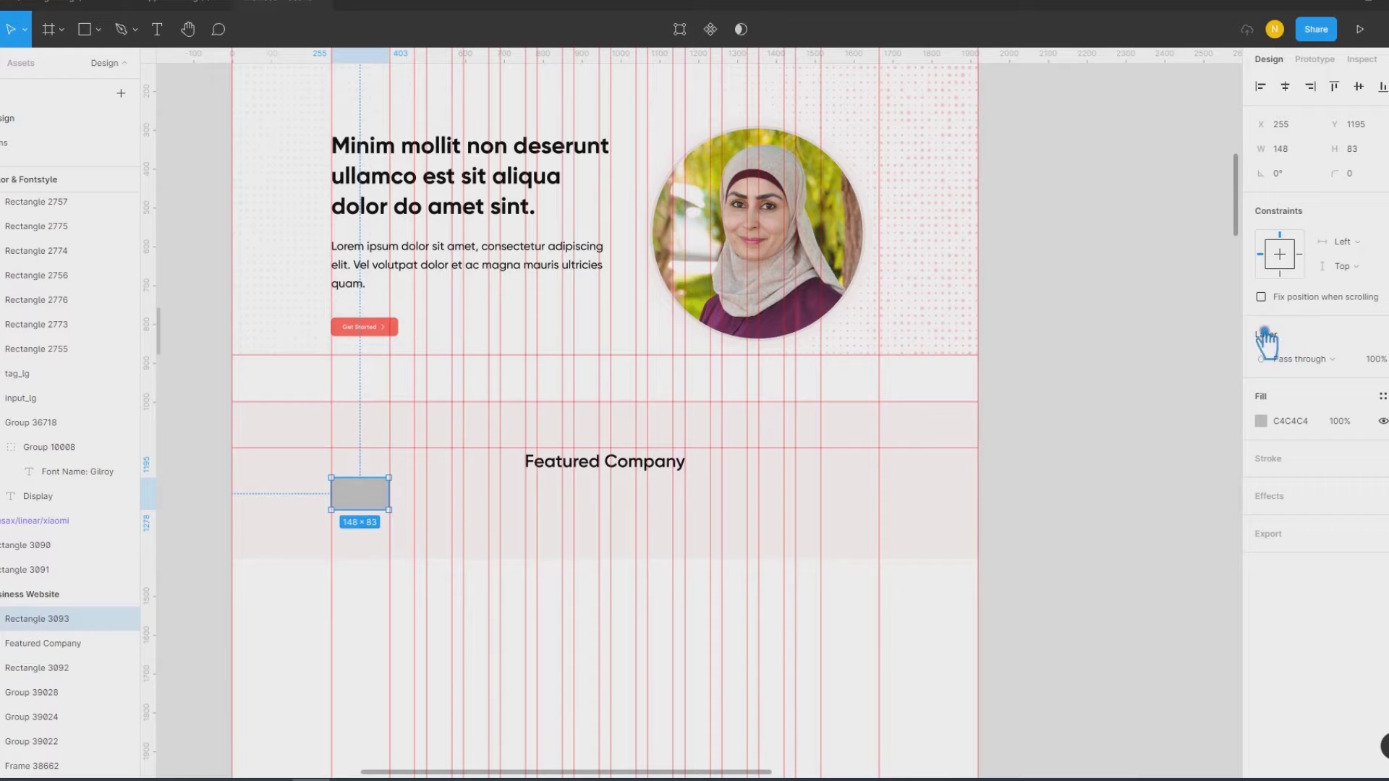
{"action": "type", "text": "10"}
{"action": "key", "text": "Return"}
{"action": "key", "text": "Escape"}
{"action": "left_click", "coordinate": [382, 510]}
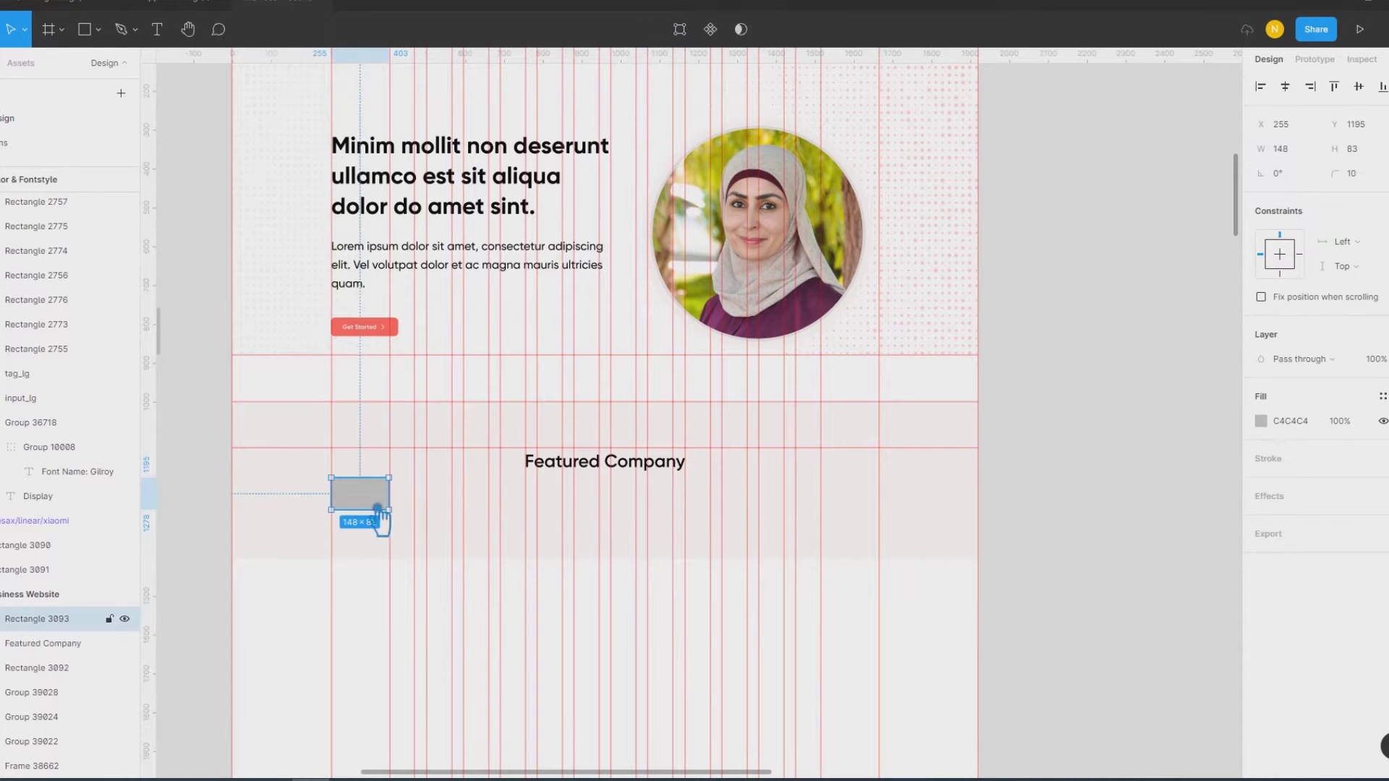
Step: Detach the card's fill from colour styles and make it pure white FFFFFF
{"action": "left_click", "coordinate": [1371, 421]}
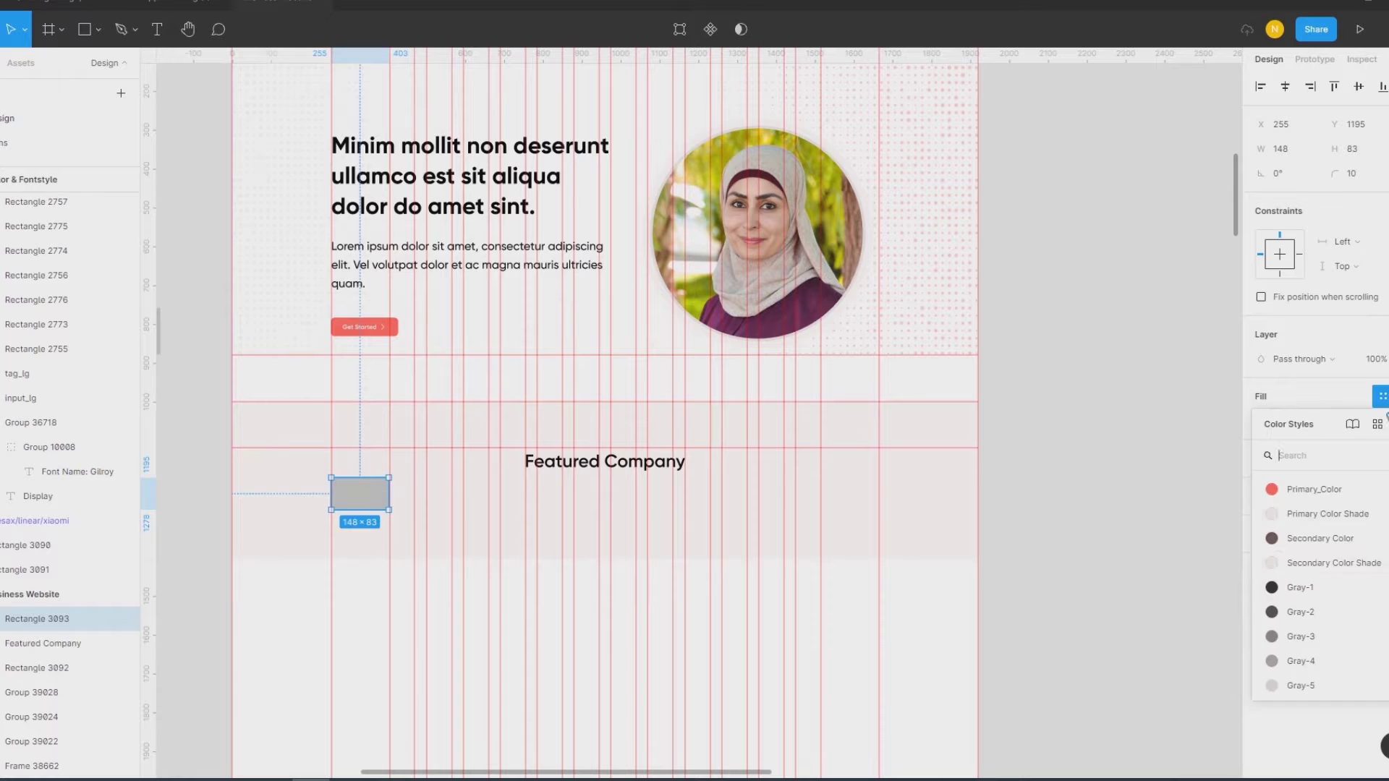
{"action": "left_click", "coordinate": [1328, 641]}
{"action": "left_click", "coordinate": [1326, 399]}
{"action": "scroll", "coordinate": [1346, 557], "scroll_direction": "down", "scroll_amount": 3}
{"action": "scroll", "coordinate": [1327, 561], "scroll_direction": "up", "scroll_amount": 2}
{"action": "left_click", "coordinate": [1327, 559]}
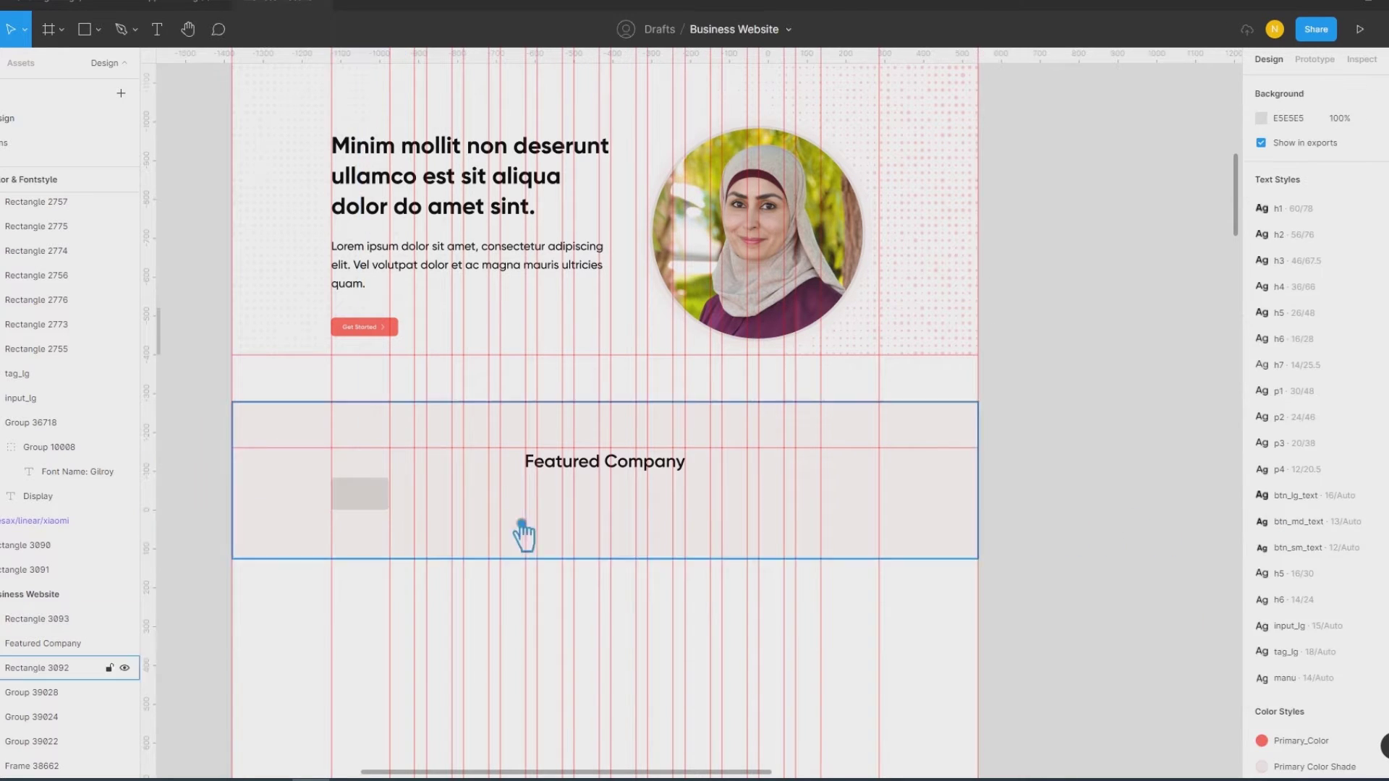
{"action": "left_click", "coordinate": [1360, 397]}
{"action": "left_click", "coordinate": [1261, 421]}
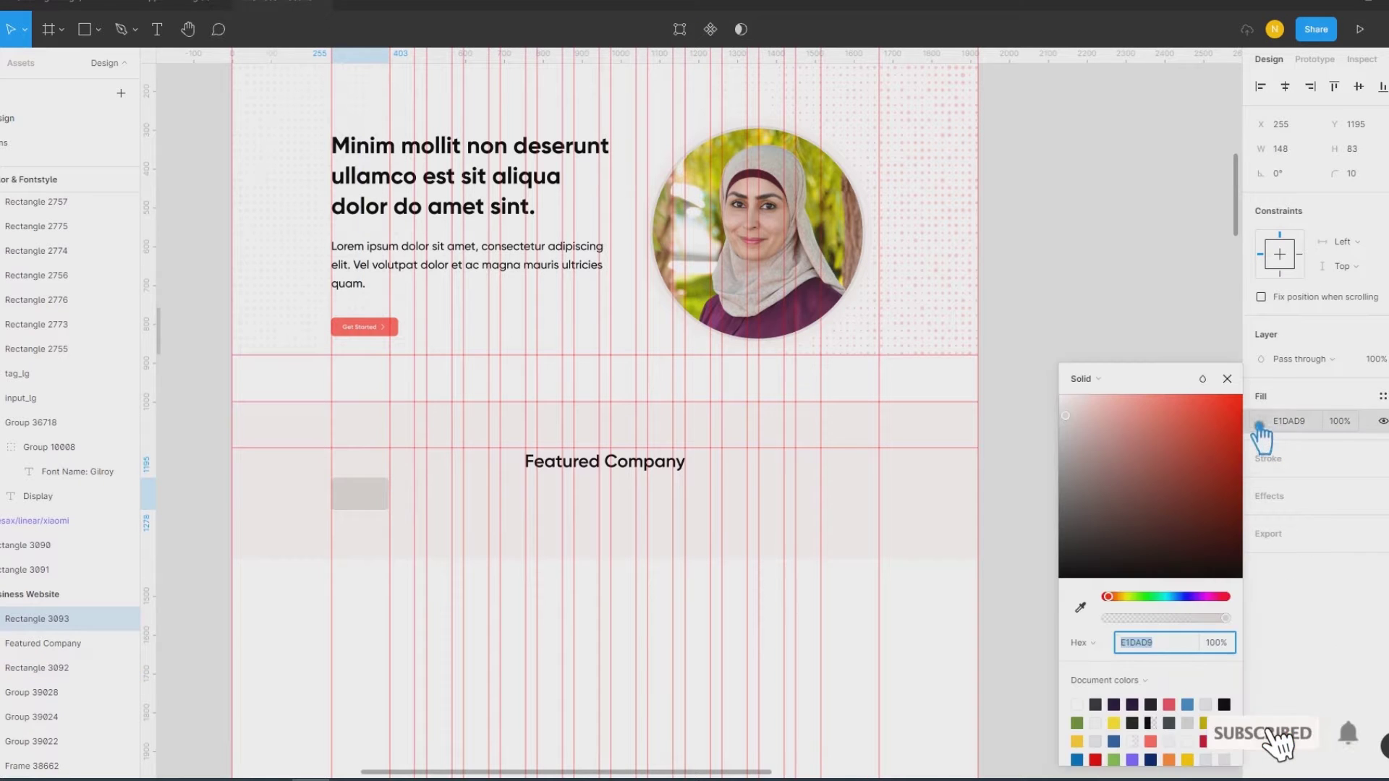
{"action": "left_click_drag", "start_coordinate": [1085, 420], "coordinate": [1028, 369]}
{"action": "left_click", "coordinate": [1227, 379]}
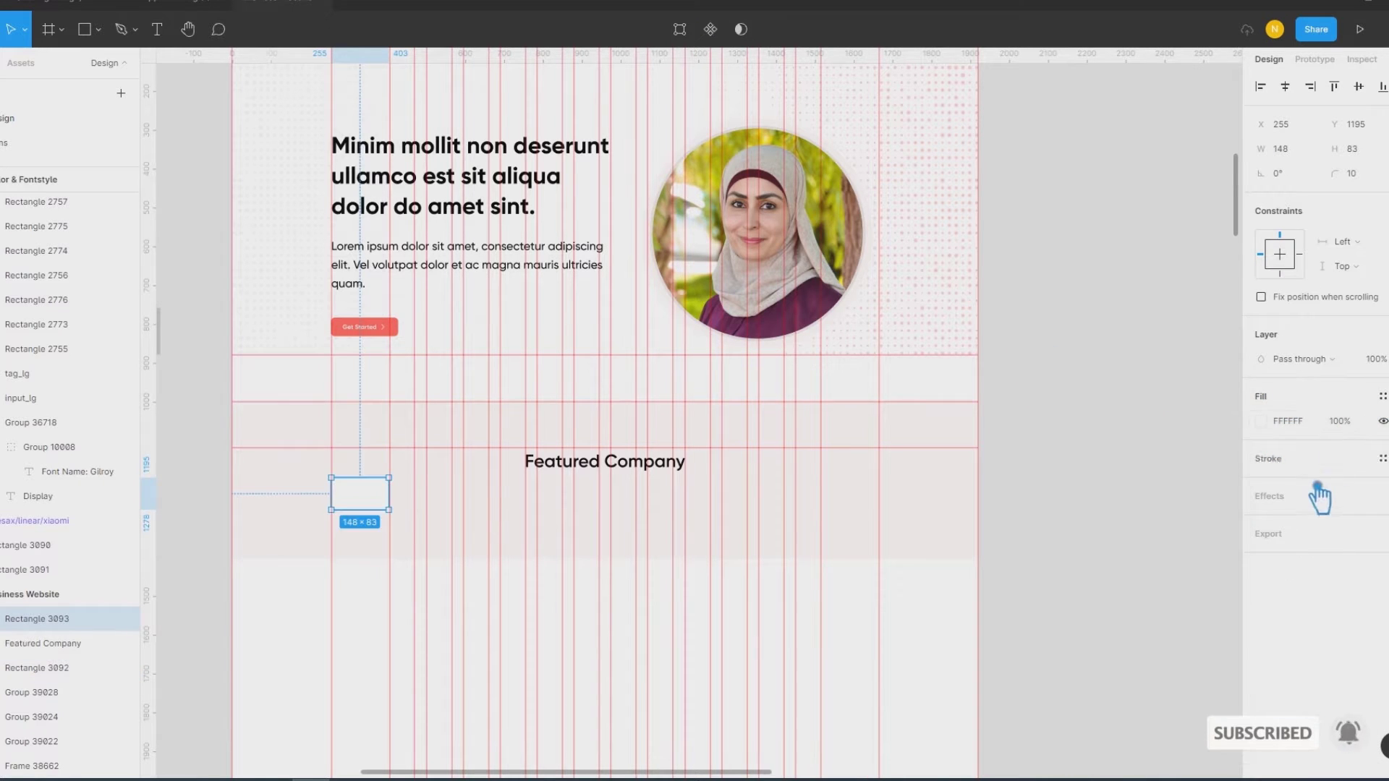
Step: Add a drop shadow (blur 30, Y 16, 5%) and copy the card 30 px right
{"action": "left_click", "coordinate": [1278, 506]}
{"action": "left_click", "coordinate": [1201, 558]}
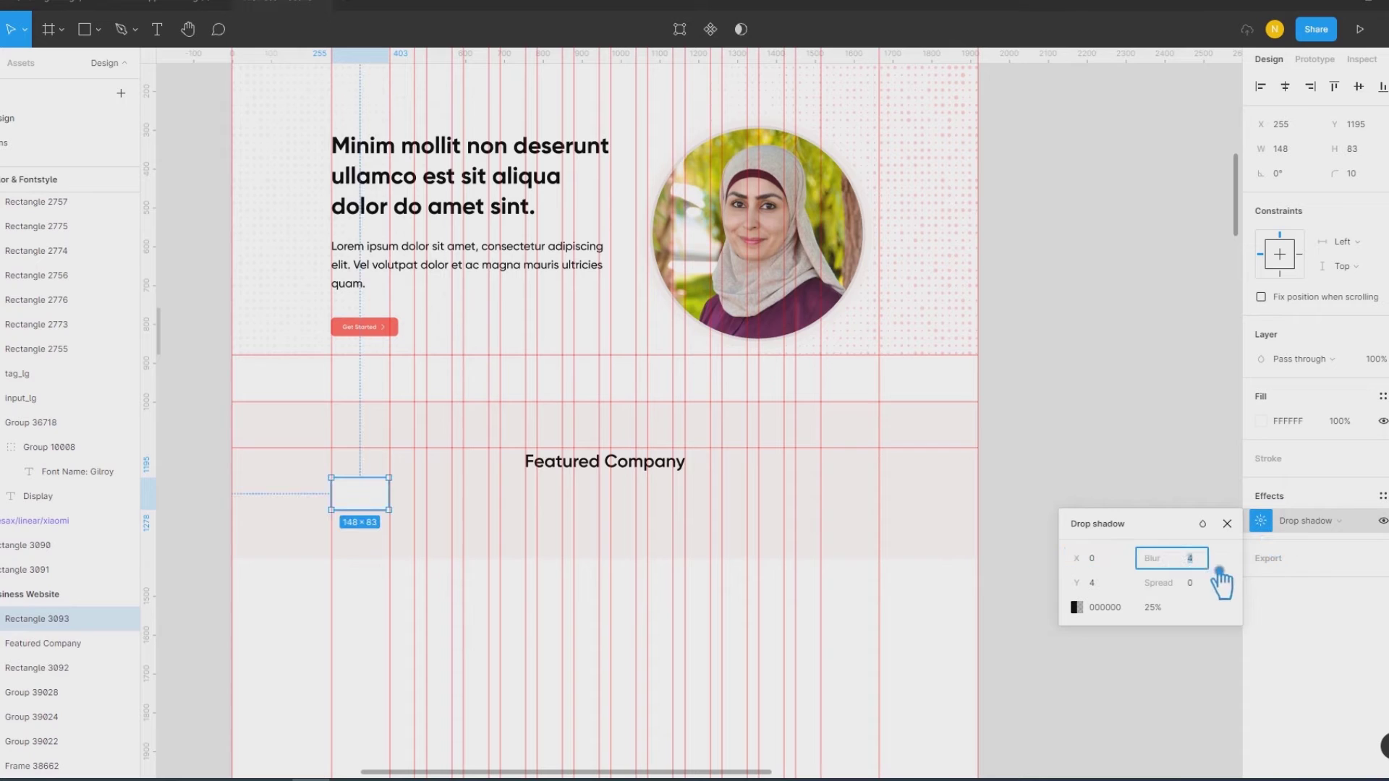
{"action": "type", "text": "30"}
{"action": "key", "text": "Return"}
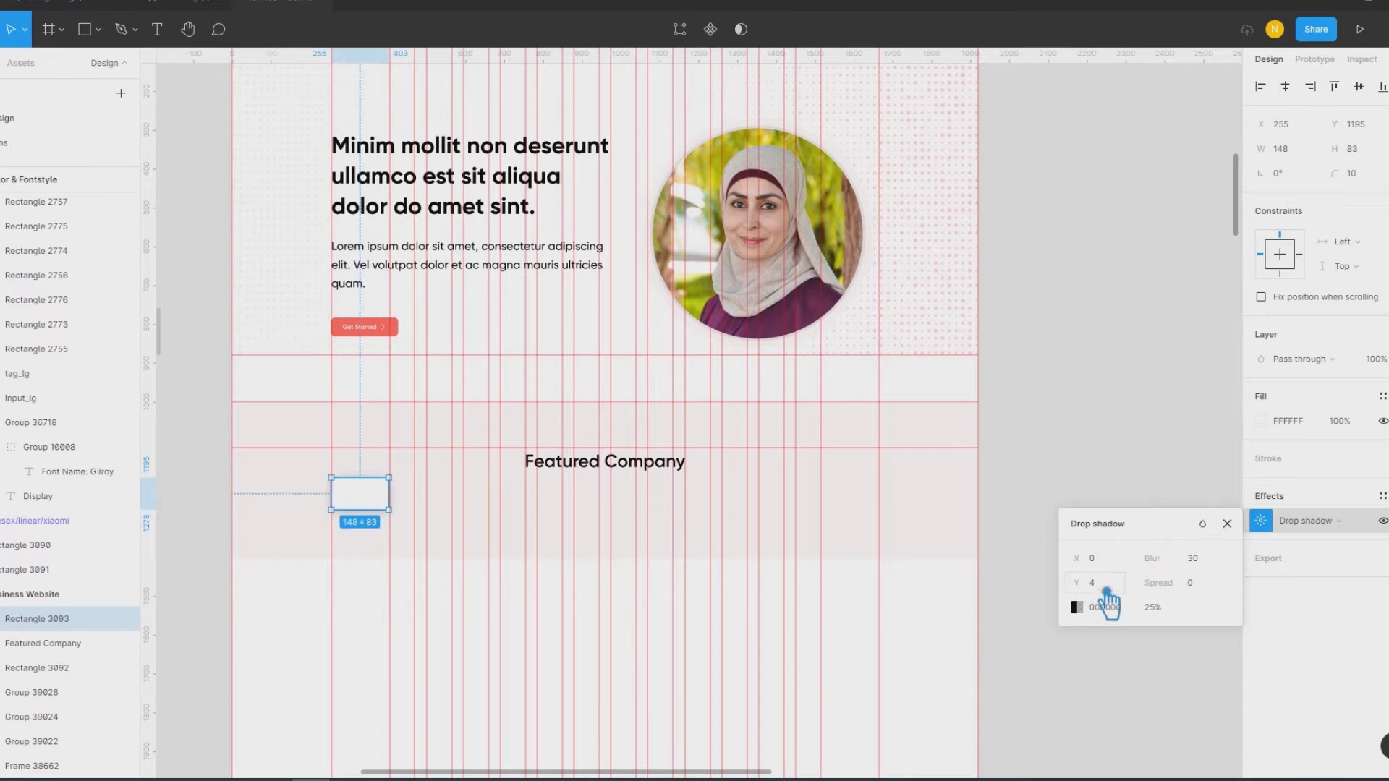
{"action": "type", "text": "16"}
{"action": "key", "text": "Return"}
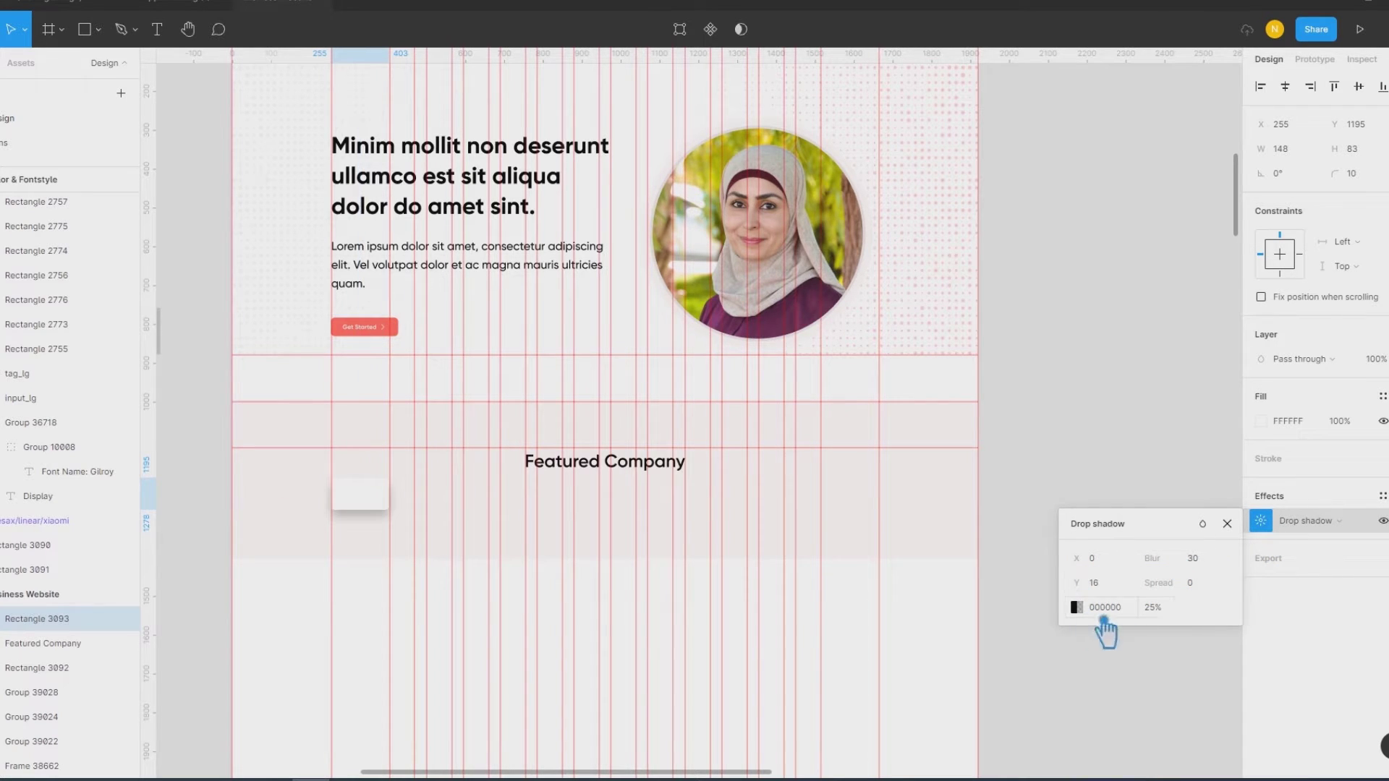
{"action": "left_click", "coordinate": [1170, 617]}
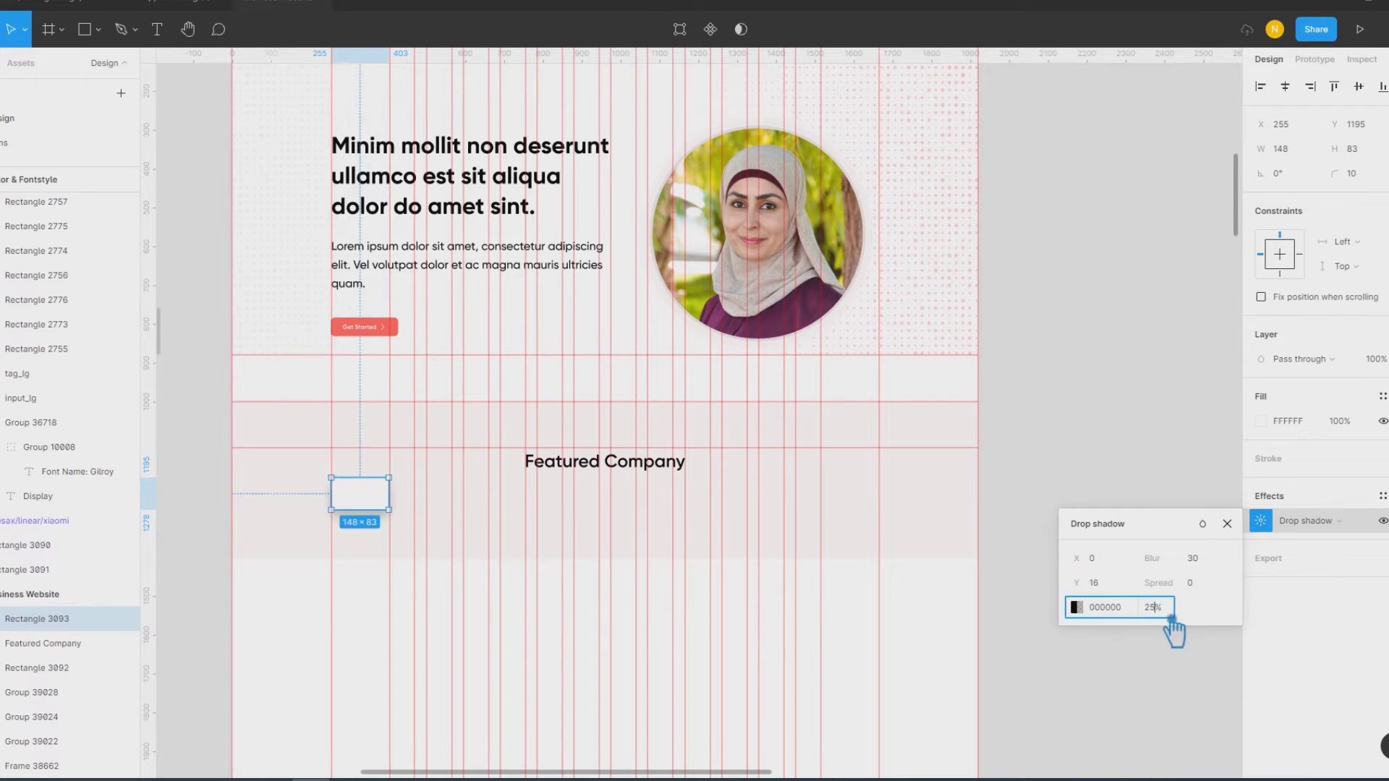
{"action": "left_click", "coordinate": [1084, 684]}
{"action": "left_click", "coordinate": [388, 506]}
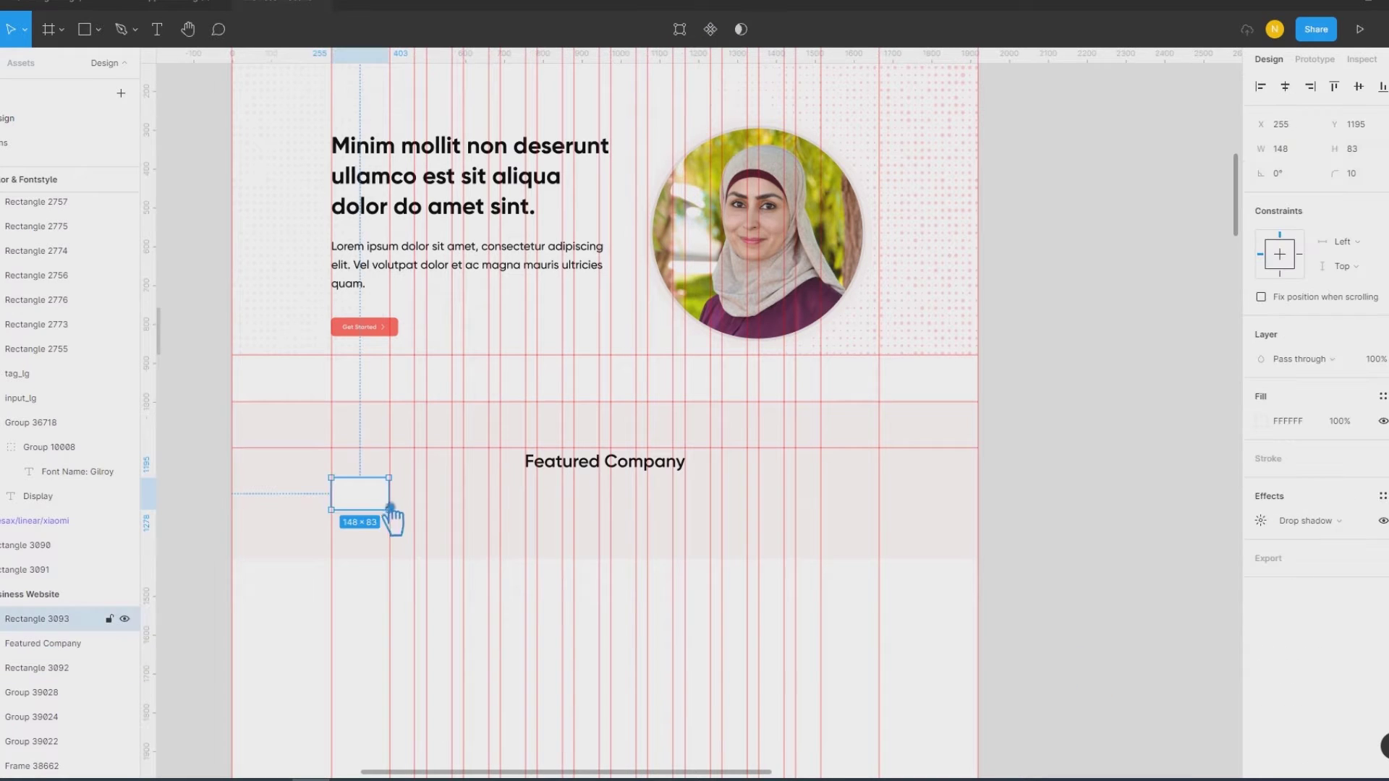
{"action": "left_click_drag", "start_coordinate": [410, 509], "coordinate": [449, 517]}
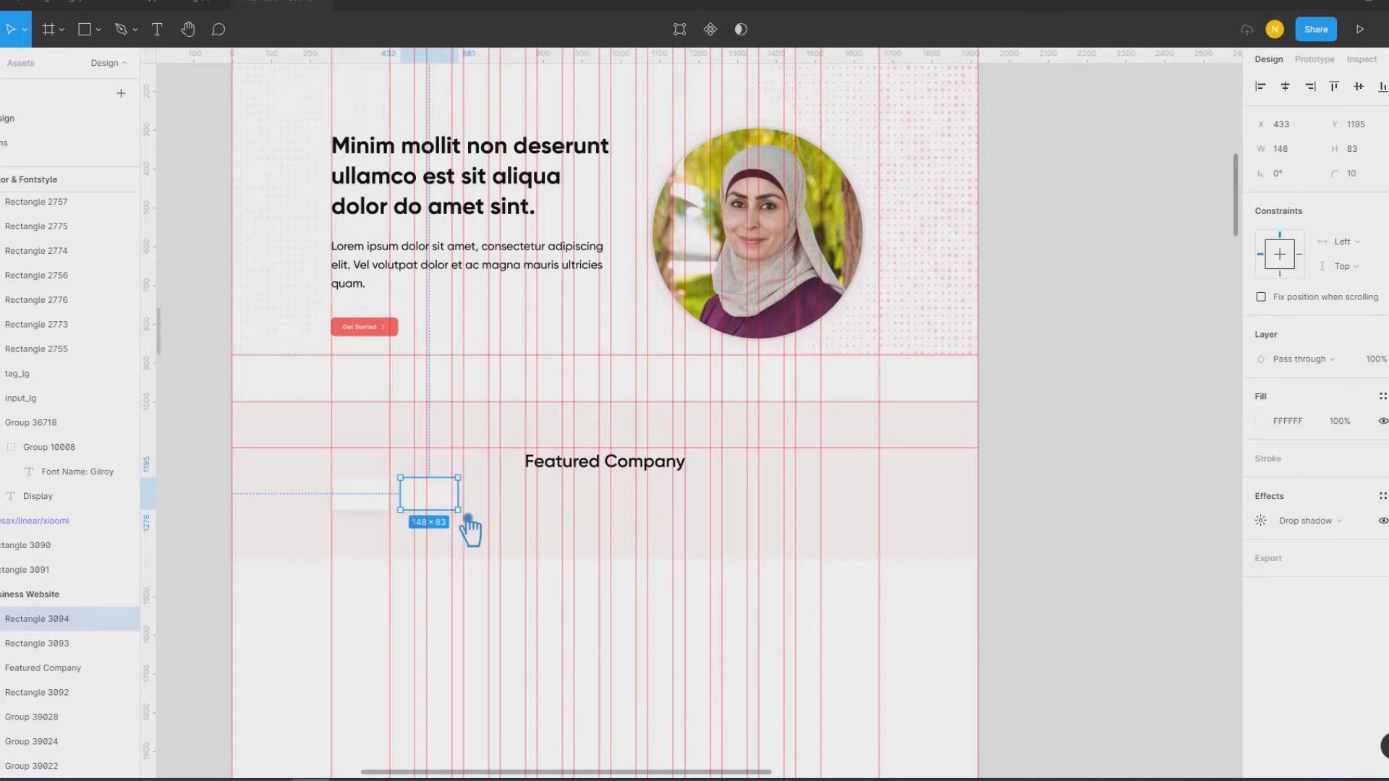
Step: Duplicate to eight cards, resize them to 150×107, group them and nudge the row to a 30 gap
{"action": "key", "text": "ctrl+d"}
{"action": "key", "text": "ctrl+d"}
{"action": "key", "text": "ctrl+d"}
{"action": "key", "text": "ctrl+d"}
{"action": "key", "text": "ctrl+d"}
{"action": "key", "text": "ctrl+d"}
{"action": "left_click_drag", "start_coordinate": [1042, 556], "coordinate": [381, 518]}
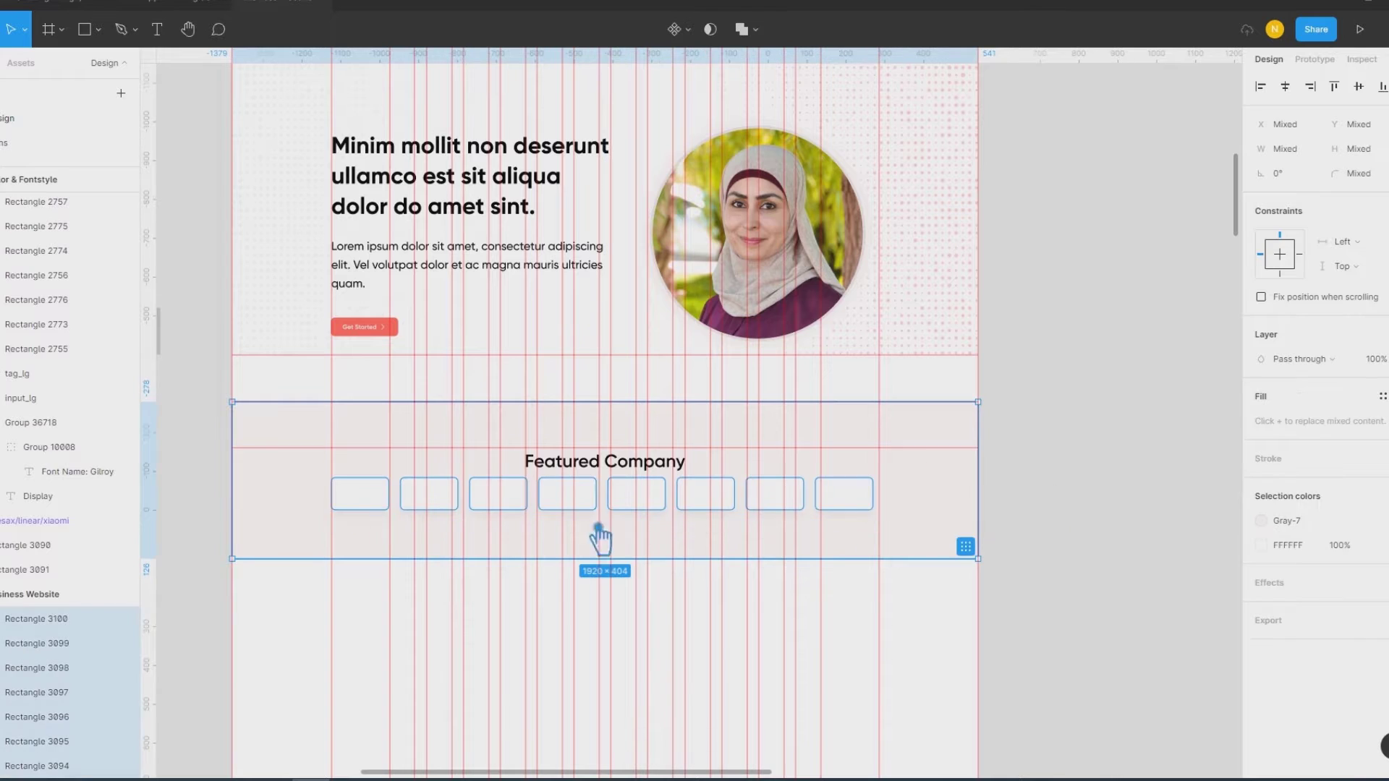
{"action": "left_click_drag", "start_coordinate": [890, 509], "coordinate": [893, 510]}
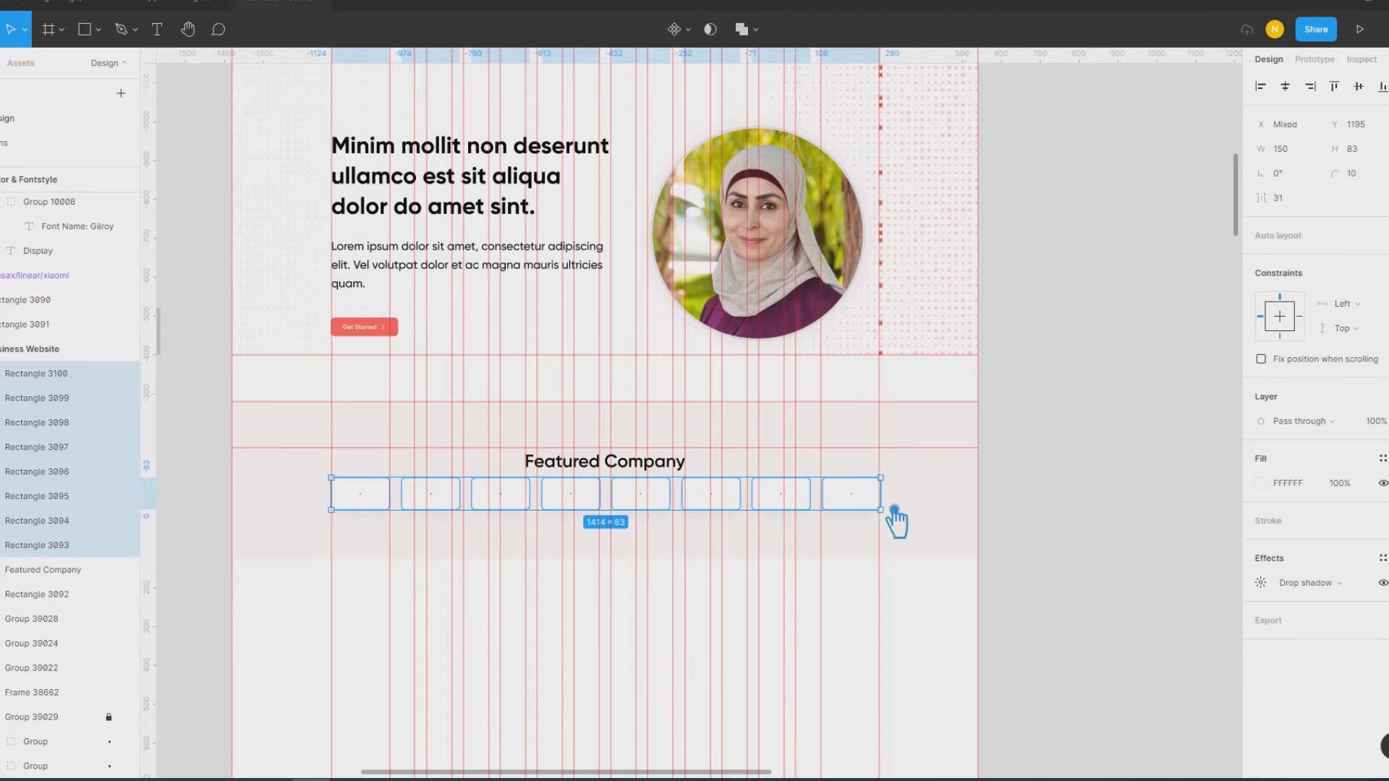
{"action": "left_click_drag", "start_coordinate": [571, 510], "coordinate": [577, 518]}
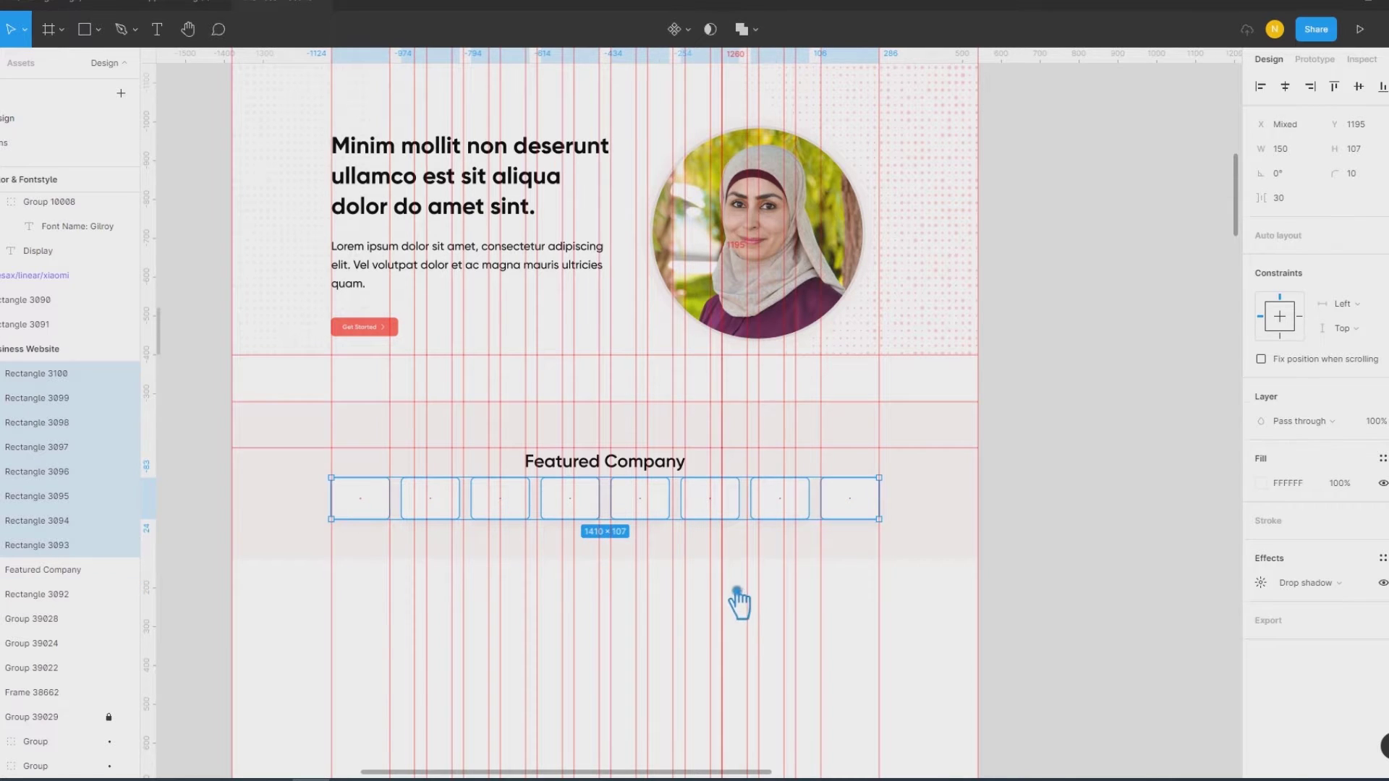
{"action": "key", "text": "ctrl+g"}
{"action": "key", "text": "alt"}
{"action": "key", "text": "Down"}
{"action": "key", "text": "Down"}
{"action": "key", "text": "Down"}
{"action": "key", "text": "Down"}
{"action": "key", "text": "Down"}
{"action": "key", "text": "Down"}
{"action": "key", "text": "Down"}
{"action": "key", "text": "Down"}
{"action": "key", "text": "Down"}
{"action": "key", "text": "Down"}
{"action": "key", "text": "Down"}
{"action": "key", "text": "Down"}
{"action": "key", "text": "Down"}
{"action": "key", "text": "Down"}
{"action": "key", "text": "Down"}
{"action": "key", "text": "Down"}
{"action": "key", "text": "Down"}
{"action": "key", "text": "Down"}
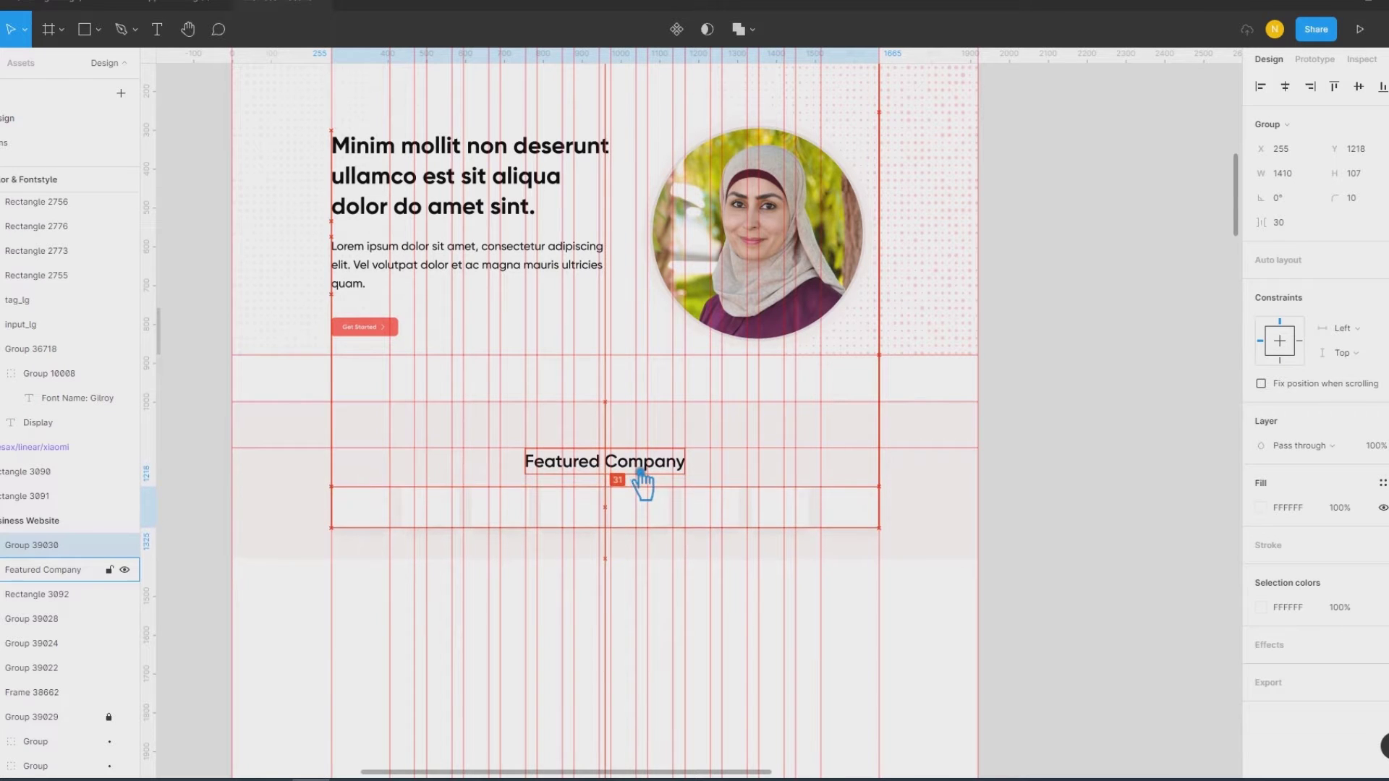
{"action": "key", "text": "Up"}
{"action": "key", "text": "Down"}
{"action": "key", "text": "Down"}
{"action": "key", "text": "Down"}
{"action": "key", "text": "Down"}
{"action": "key", "text": "Down"}
{"action": "key", "text": "Down"}
{"action": "key", "text": "Down"}
{"action": "key", "text": "Down"}
{"action": "key", "text": "Down"}
{"action": "key", "text": "Down"}
{"action": "key", "text": "Down"}
{"action": "key", "text": "Down"}
{"action": "key", "text": "Down"}
{"action": "key", "text": "Down"}
{"action": "key", "text": "Down"}
{"action": "key", "text": "Down"}
{"action": "key", "text": "Down"}
{"action": "key", "text": "Down"}
{"action": "key", "text": "Down"}
{"action": "key", "text": "Down"}
{"action": "key", "text": "Down"}
{"action": "key", "text": "Down"}
{"action": "key", "text": "Down"}
{"action": "key", "text": "Down"}
{"action": "key", "text": "Down"}
{"action": "key", "text": "Down"}
{"action": "key", "text": "Down"}
{"action": "key", "text": "Down"}
{"action": "key", "text": "Down"}
{"action": "key", "text": "Down"}
{"action": "key", "text": "Down"}
{"action": "key", "text": "Down"}
{"action": "key", "text": "Down"}
{"action": "key", "text": "Down"}
{"action": "key", "text": "Down"}
{"action": "key", "text": "Down"}
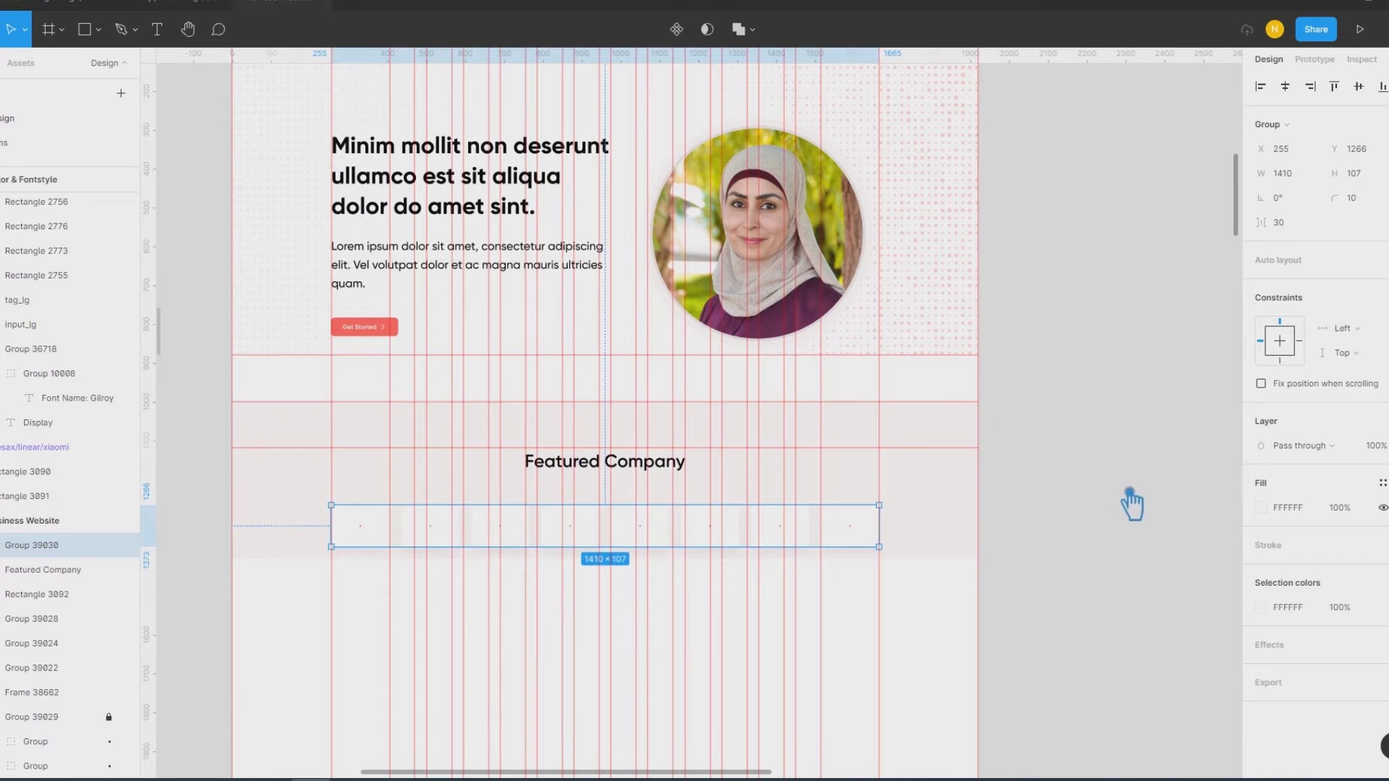
Step: Stretch the section background to 756 tall and move the card row lower
{"action": "left_click", "coordinate": [640, 554]}
{"action": "left_click_drag", "start_coordinate": [598, 559], "coordinate": [598, 696]}
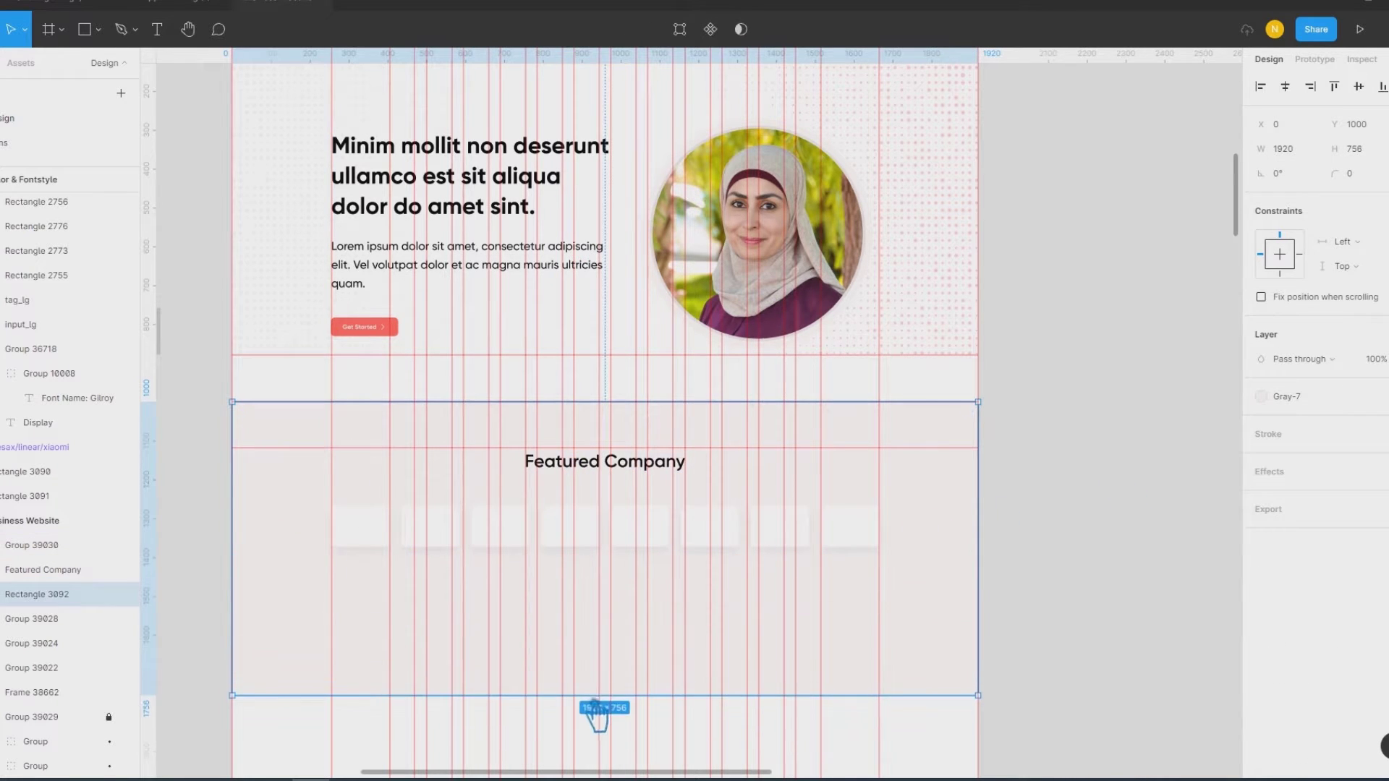
{"action": "left_click", "coordinate": [1129, 546]}
{"action": "left_click_drag", "start_coordinate": [644, 539], "coordinate": [646, 601]}
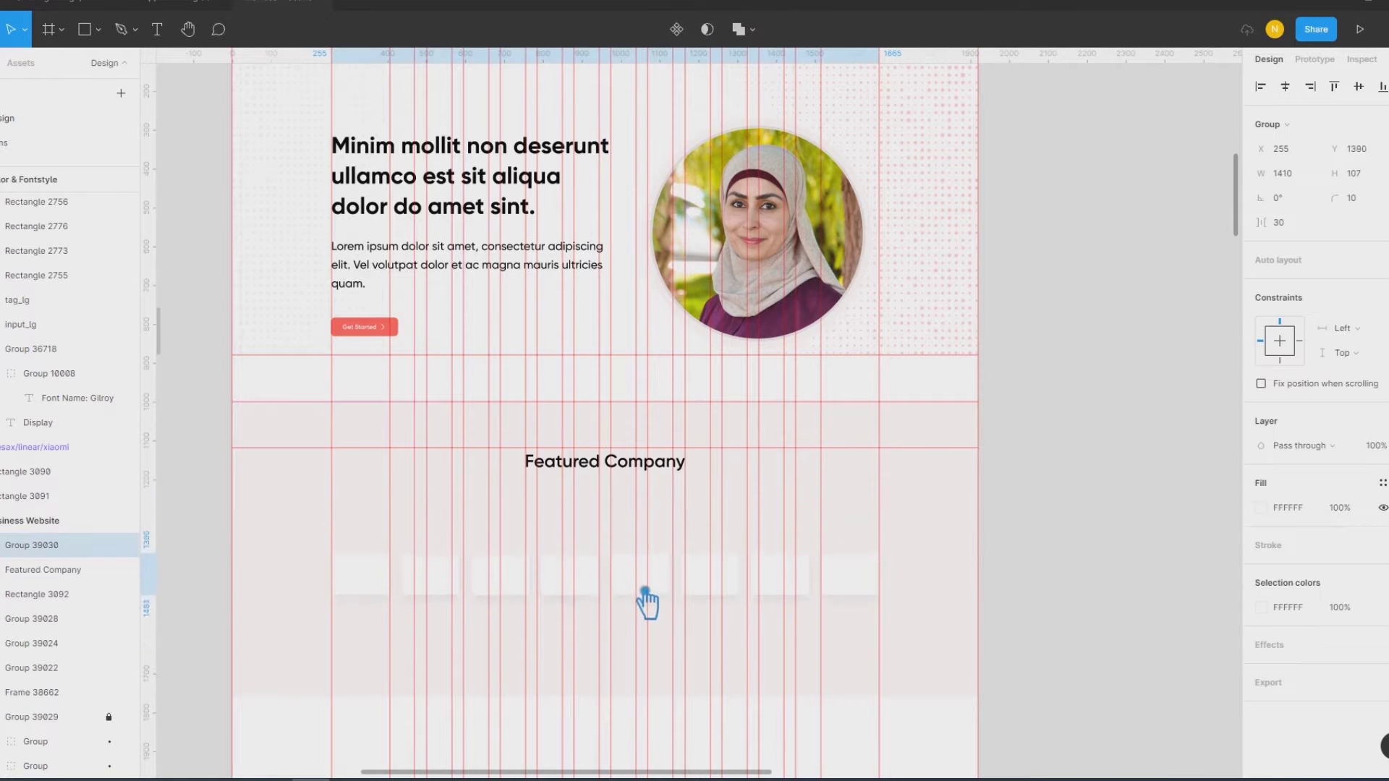
{"action": "left_click", "coordinate": [1129, 544]}
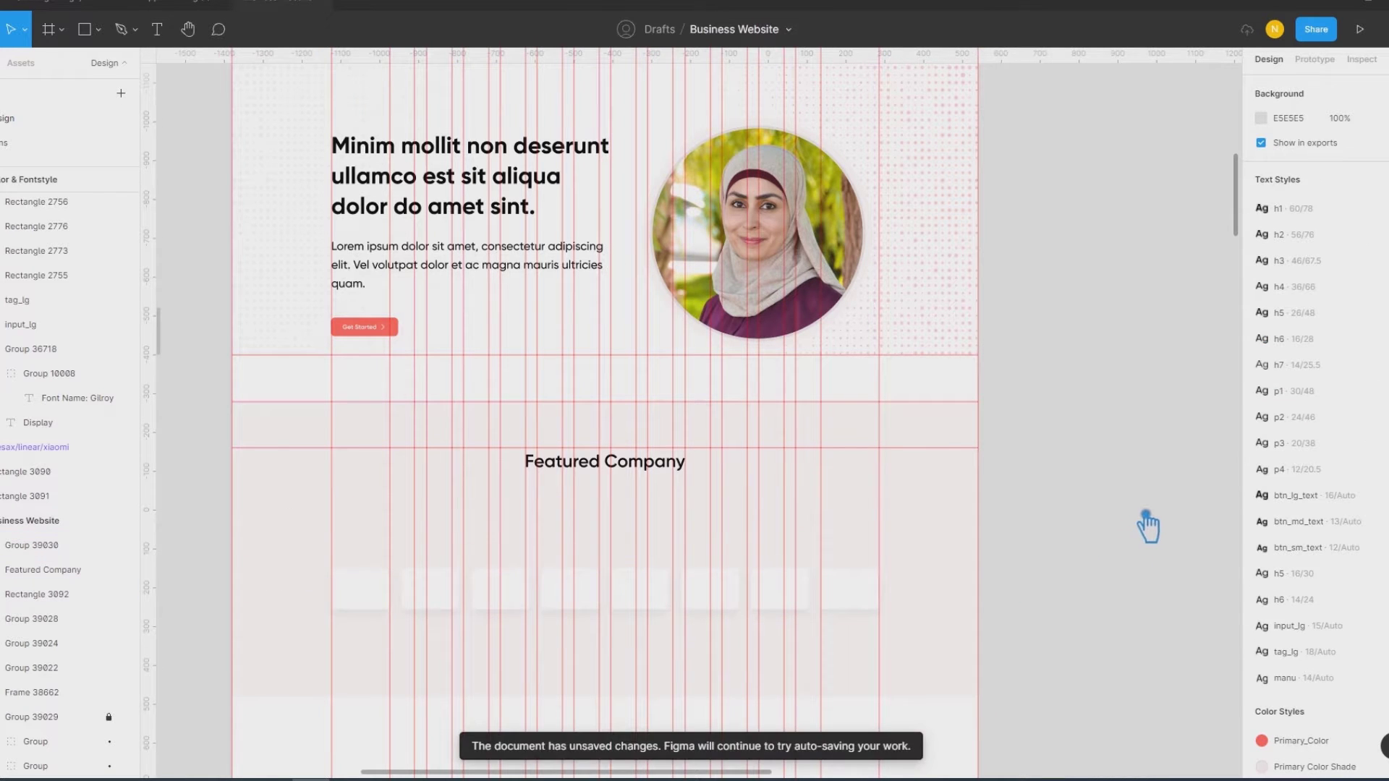
Step: Draw a 1110×102 text box under the Featured Company heading and give it the p3 style
{"action": "left_click", "coordinate": [168, 38]}
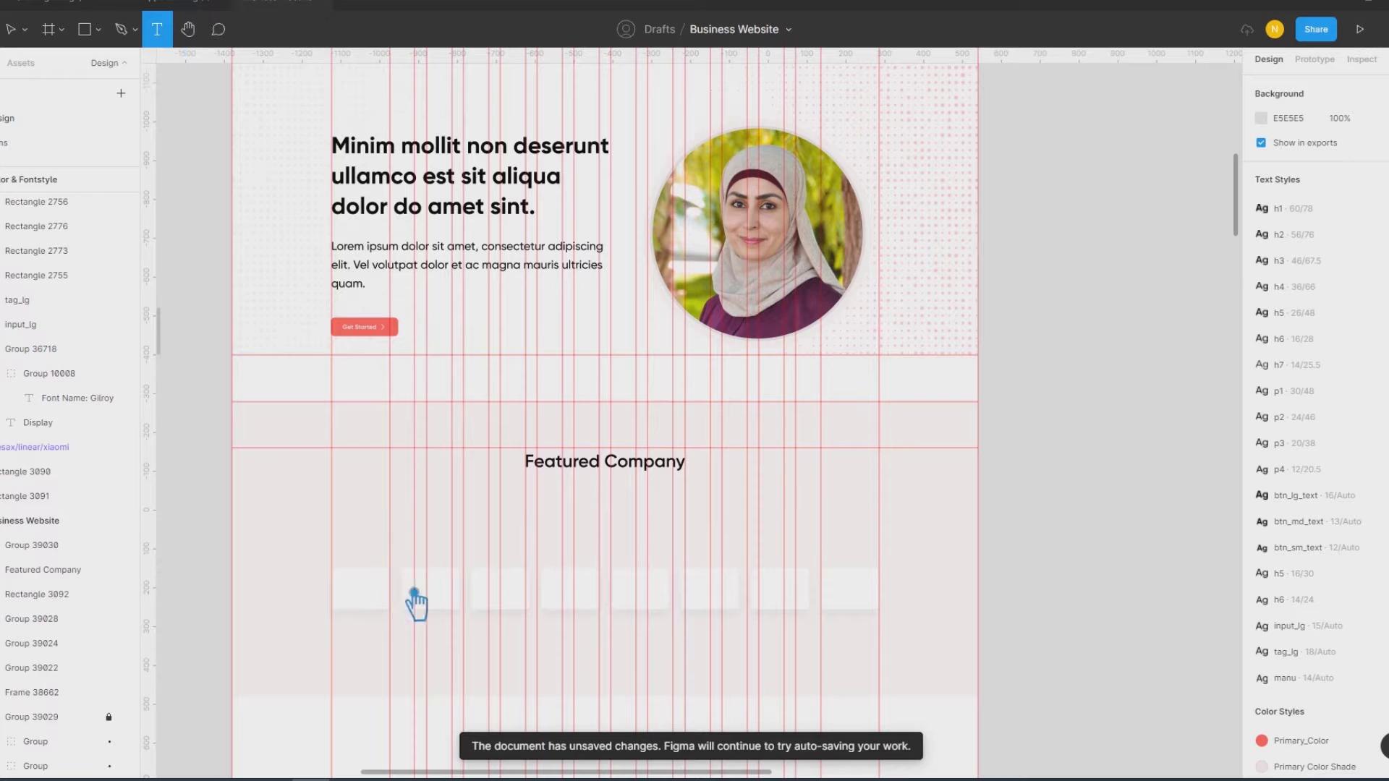
{"action": "left_click_drag", "start_coordinate": [389, 490], "coordinate": [836, 544]}
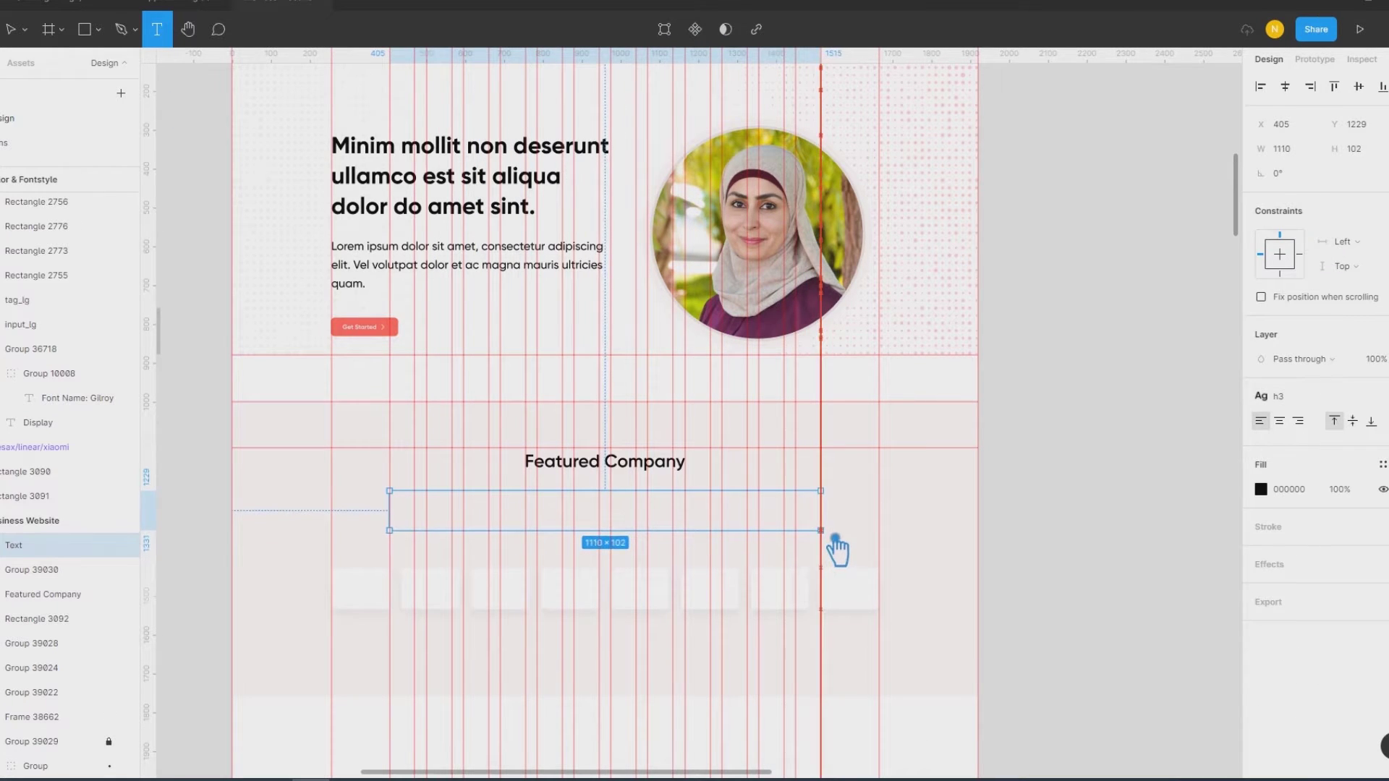
{"action": "left_click_drag", "start_coordinate": [836, 544], "coordinate": [832, 539]}
{"action": "left_click", "coordinate": [1325, 396]}
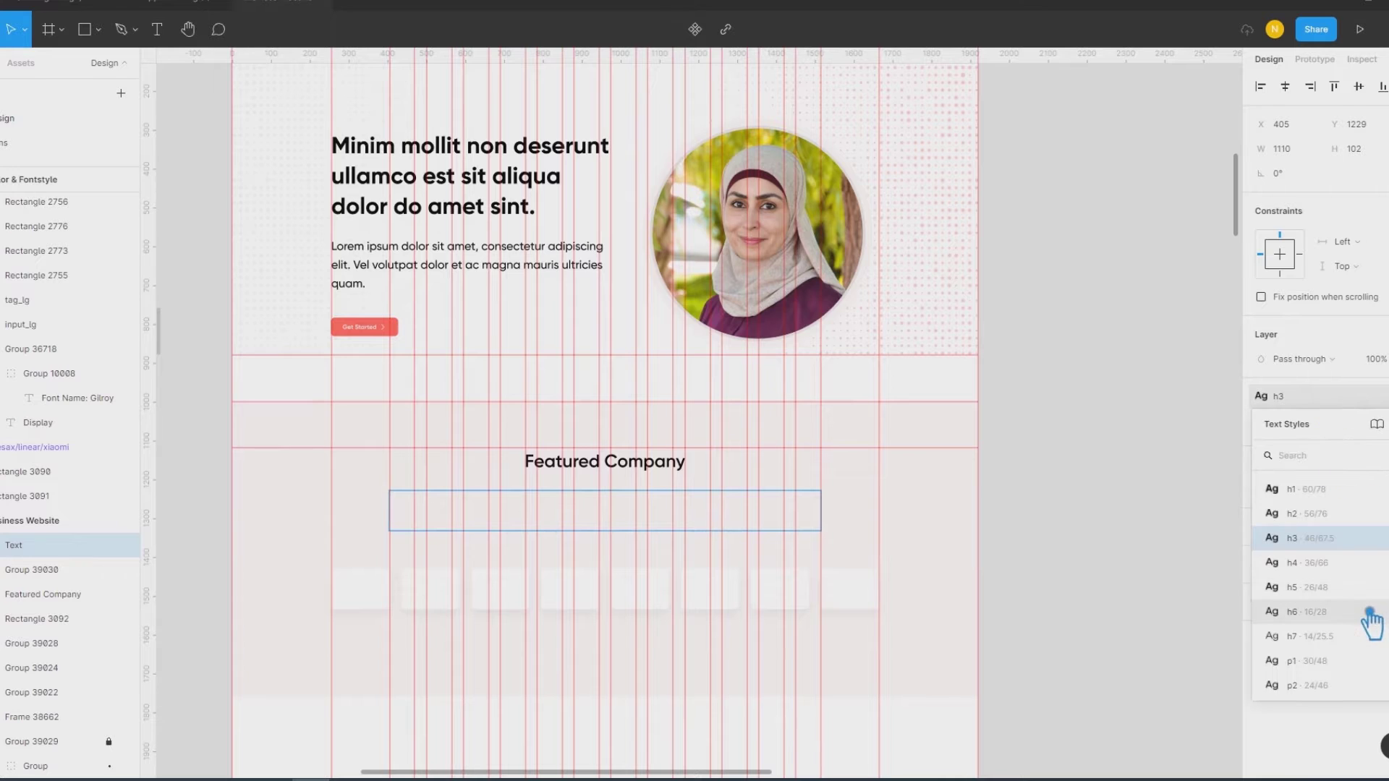
{"action": "scroll", "coordinate": [1368, 614], "scroll_direction": "down", "scroll_amount": 1}
{"action": "scroll", "coordinate": [1368, 613], "scroll_direction": "down", "scroll_amount": 2}
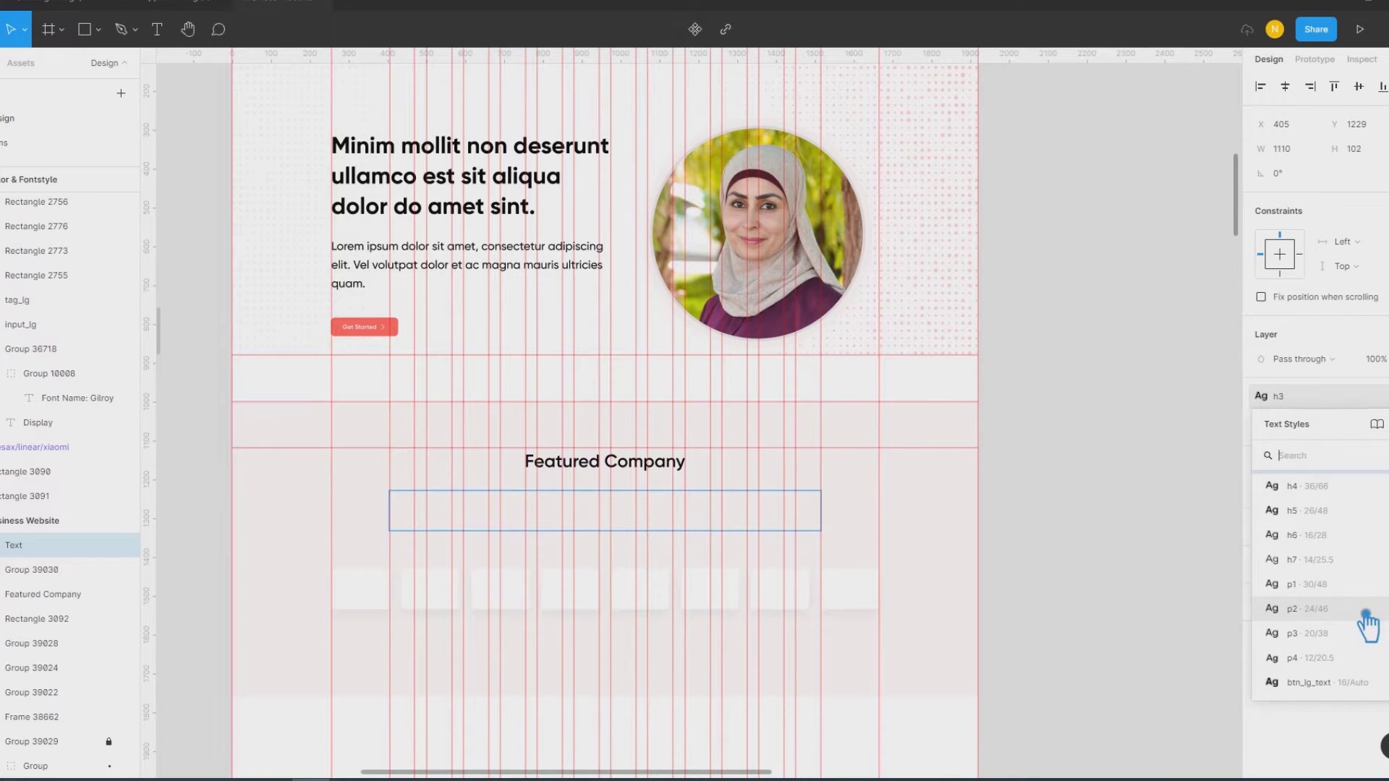
{"action": "left_click", "coordinate": [1358, 635]}
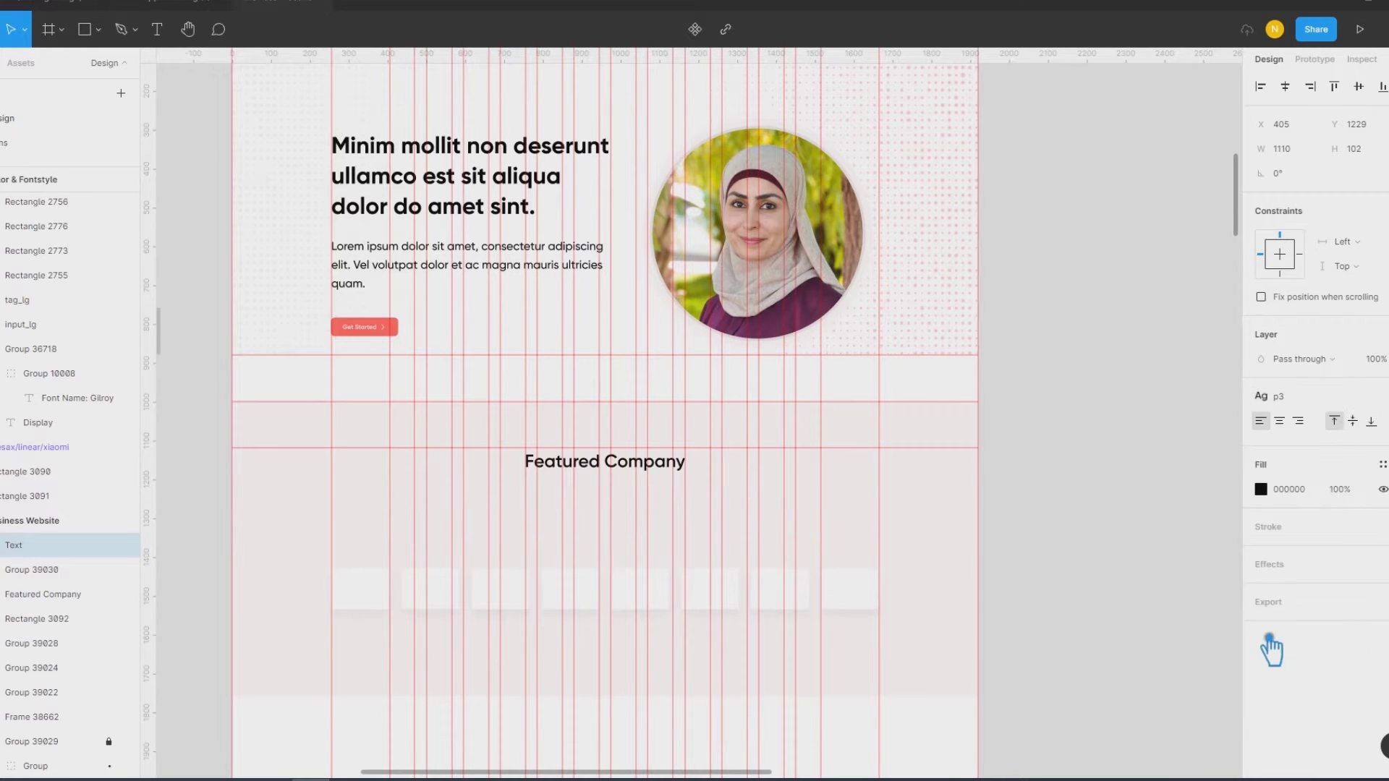
Step: Try two Lorem ipsum sentences, undo them, and switch the text box to the p2 style
{"action": "right_click", "coordinate": [419, 520]}
{"action": "mouse_move", "coordinate": [415, 671]}
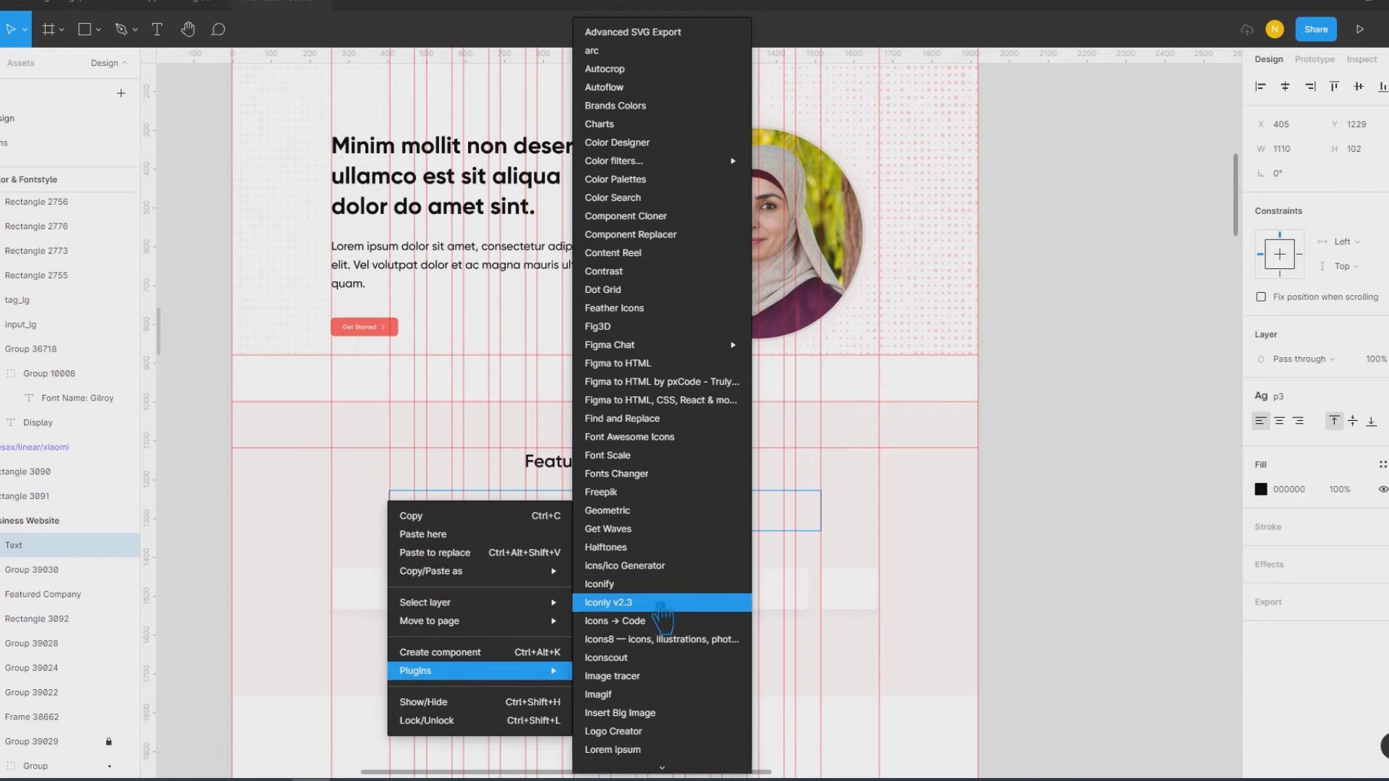
{"action": "scroll", "coordinate": [660, 655], "scroll_direction": "down", "scroll_amount": 1}
{"action": "left_click", "coordinate": [655, 673]}
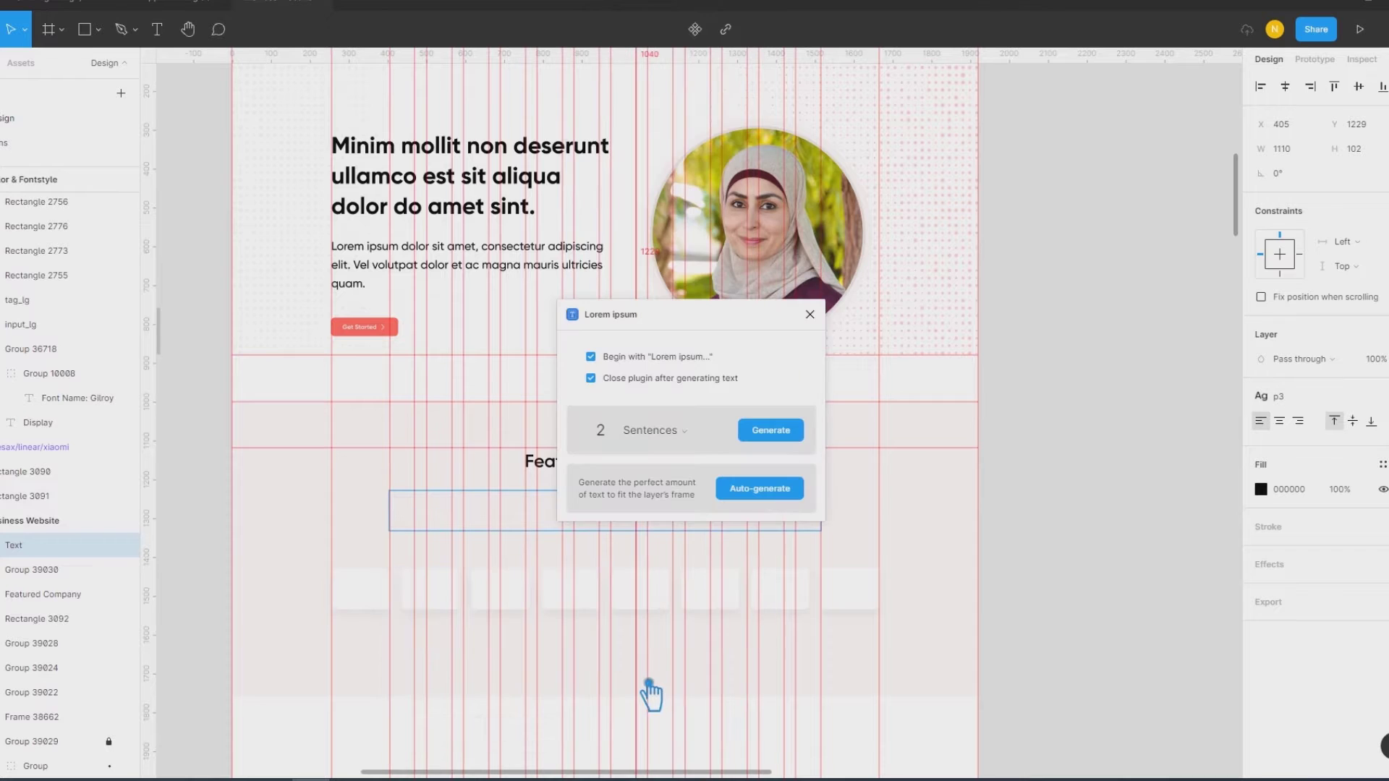
{"action": "left_click", "coordinate": [790, 440]}
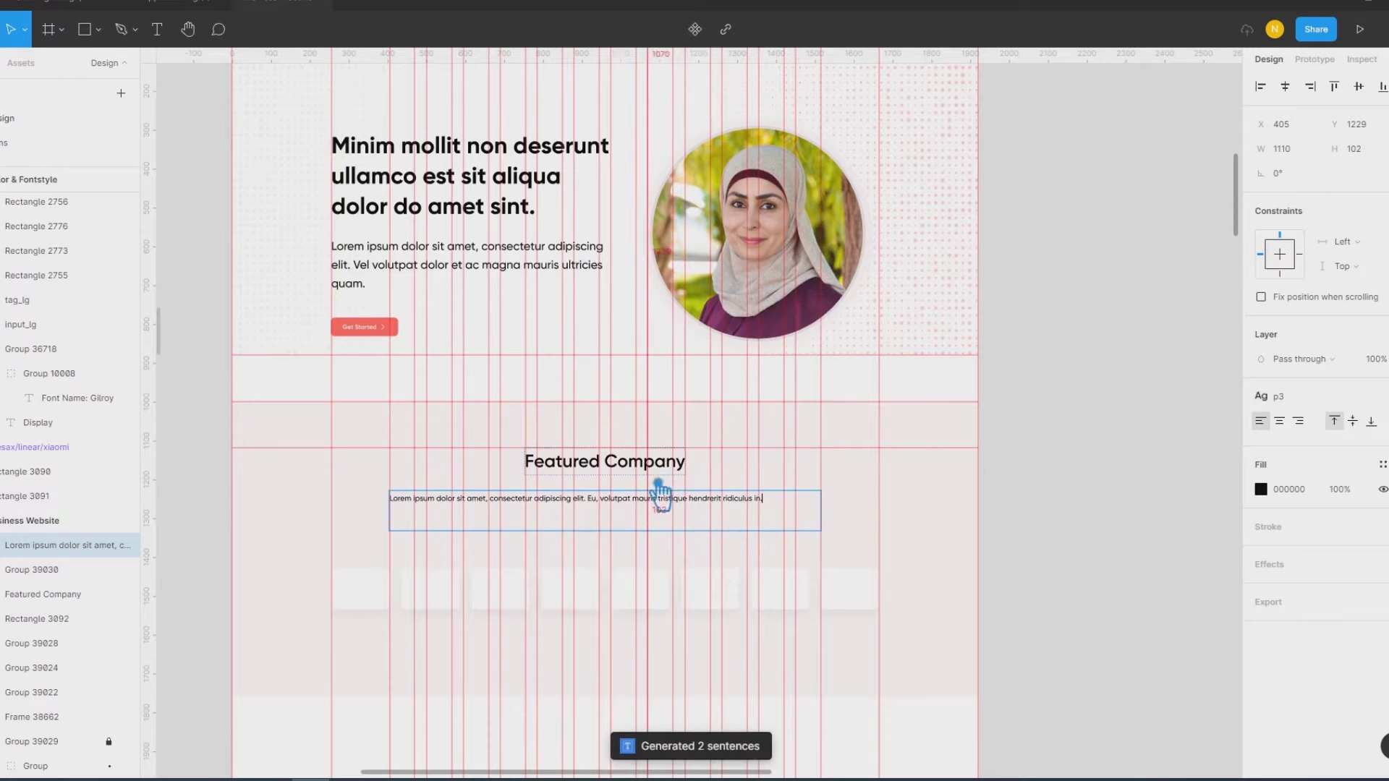
{"action": "key", "text": "ctrl+z"}
{"action": "right_click", "coordinate": [417, 508]}
{"action": "mouse_move", "coordinate": [419, 666]}
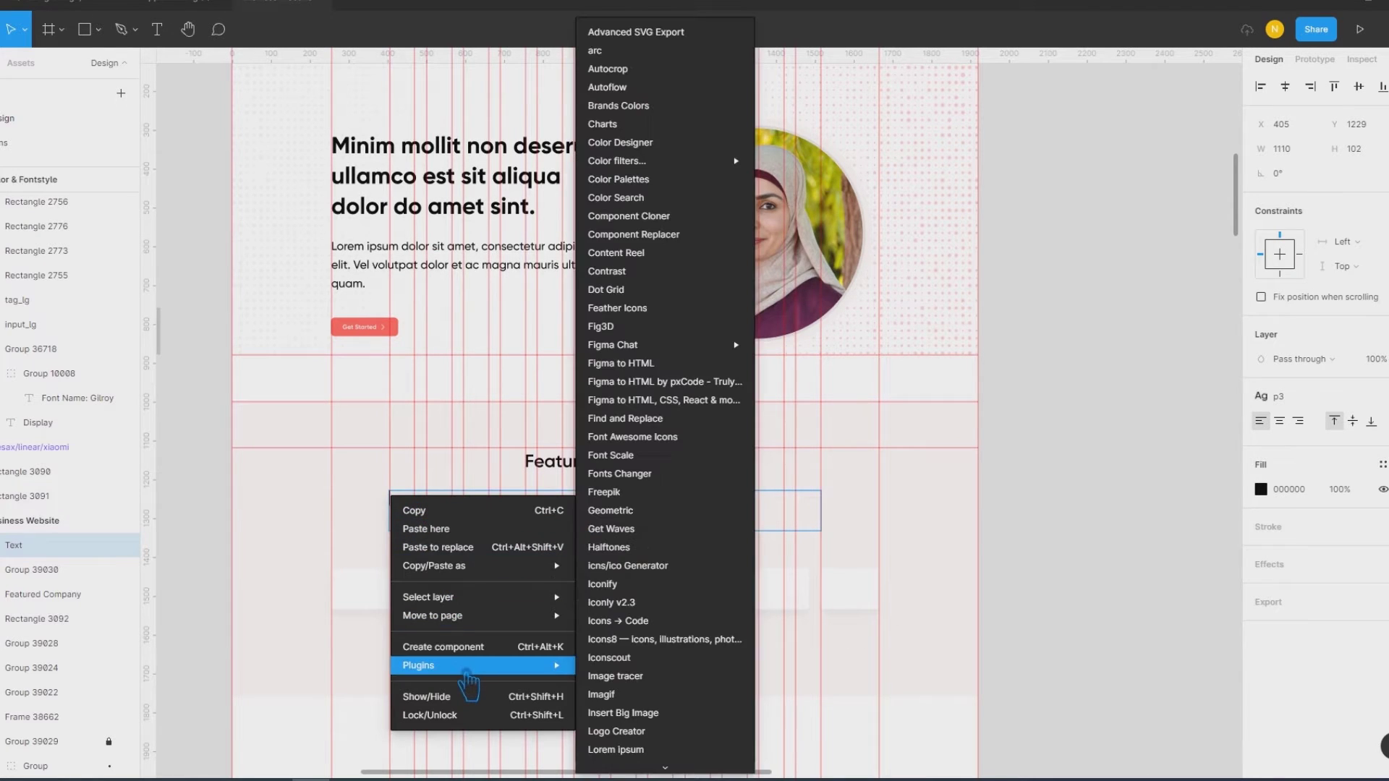
{"action": "left_click", "coordinate": [1344, 416]}
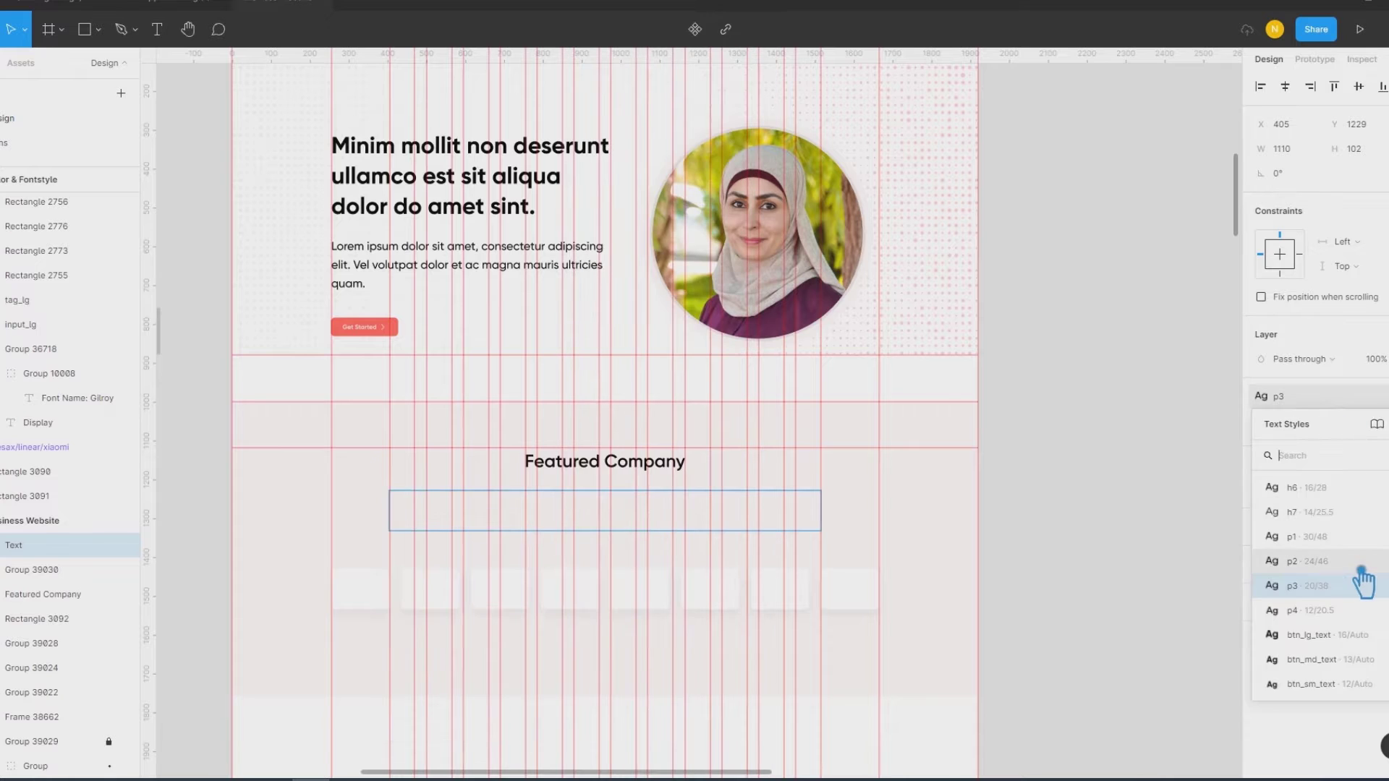
{"action": "left_click", "coordinate": [1357, 574]}
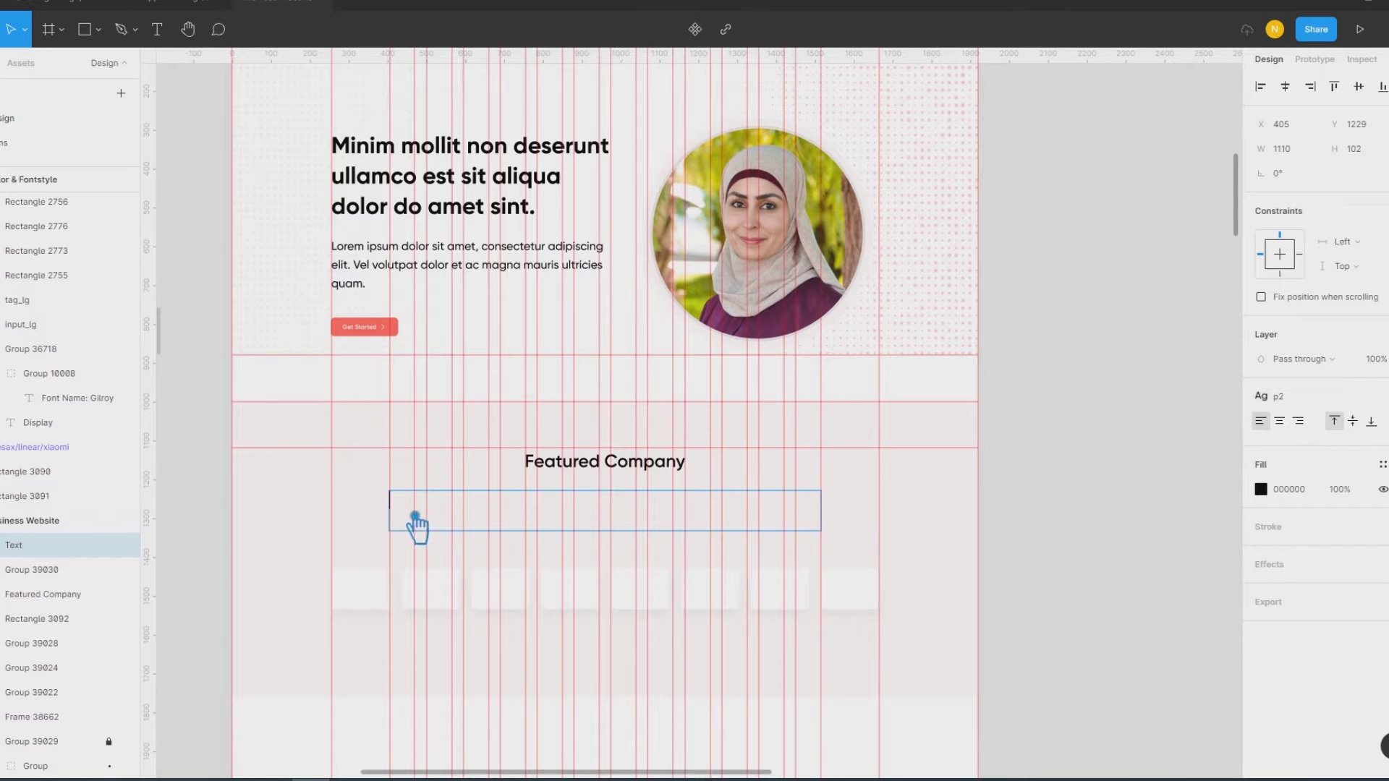
Step: Generate 8 Lorem ipsum sentences and delete the trailing ones, leaving a two-line paragraph
{"action": "right_click", "coordinate": [416, 516]}
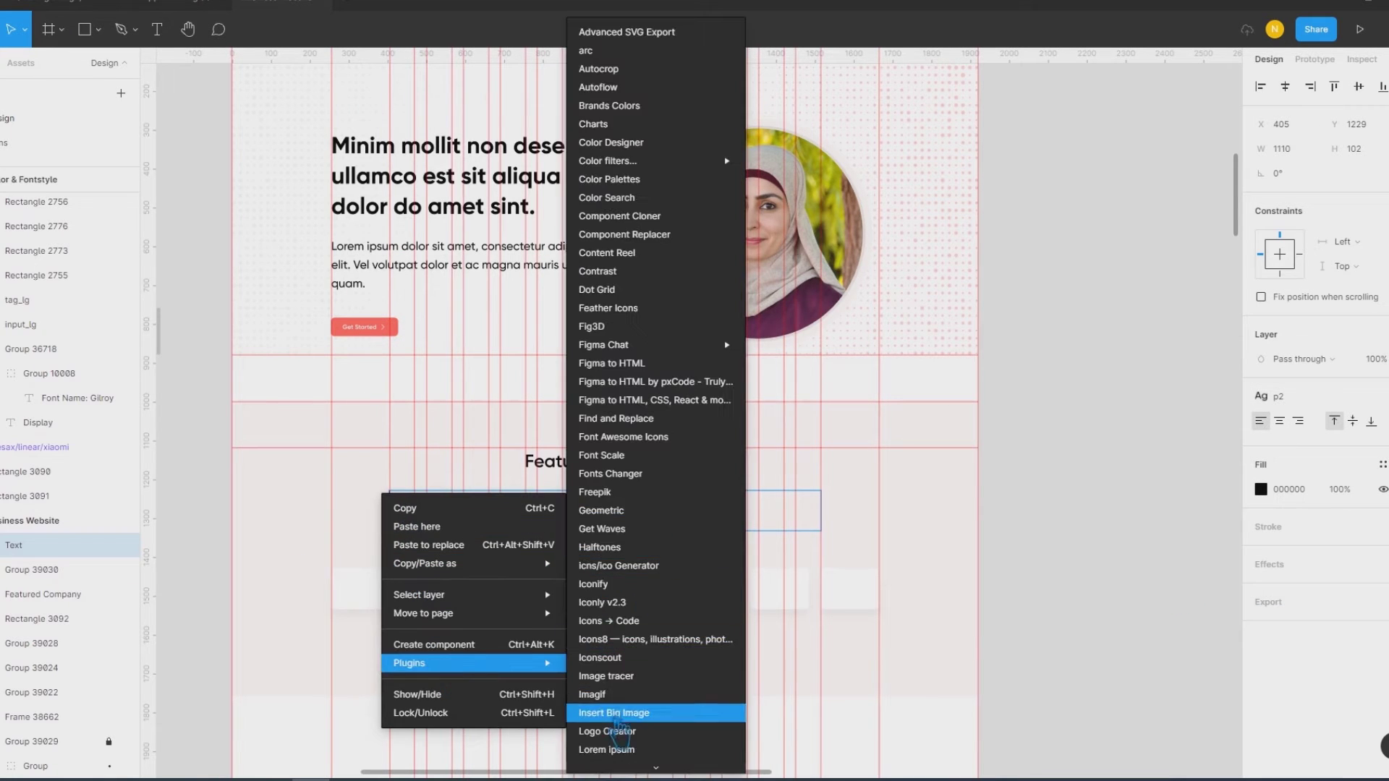
{"action": "left_click", "coordinate": [612, 749]}
{"action": "left_click", "coordinate": [600, 434]}
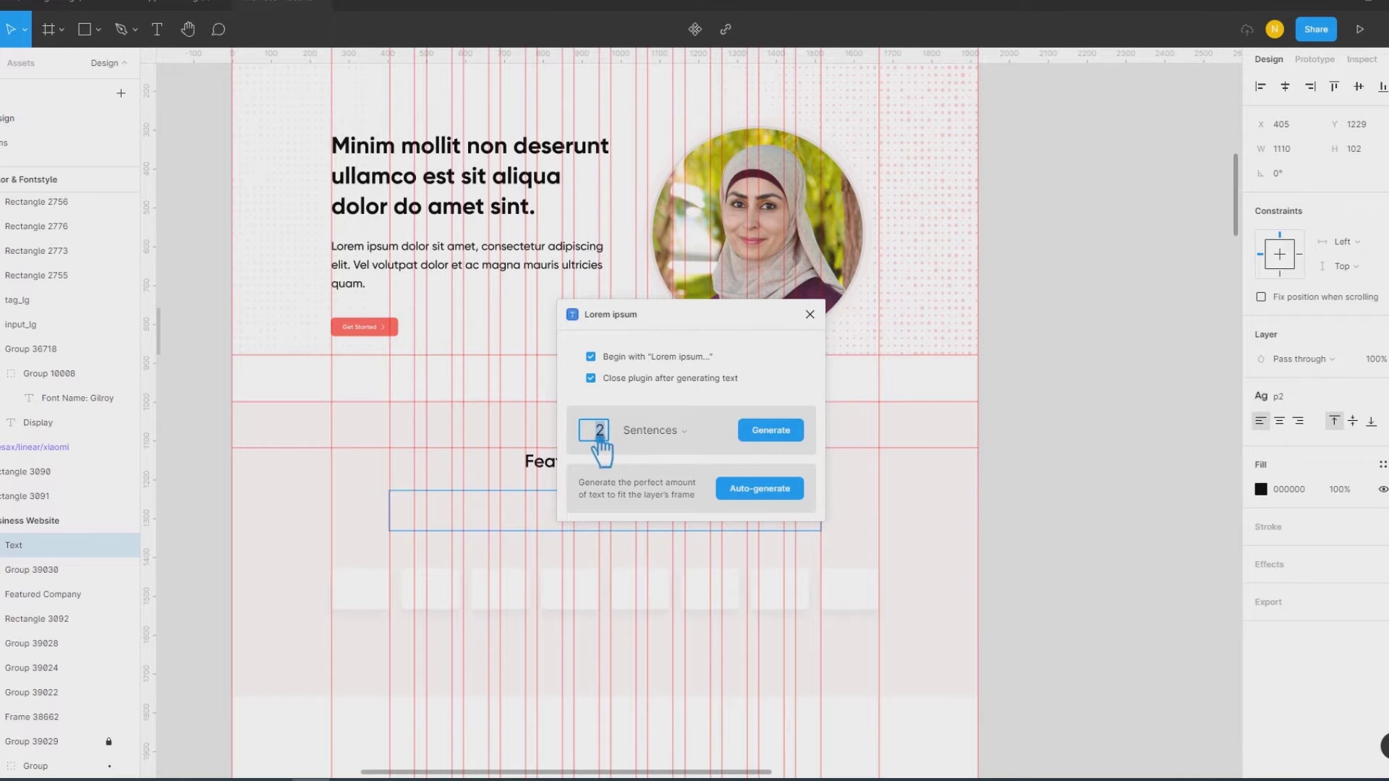
{"action": "type", "text": "8"}
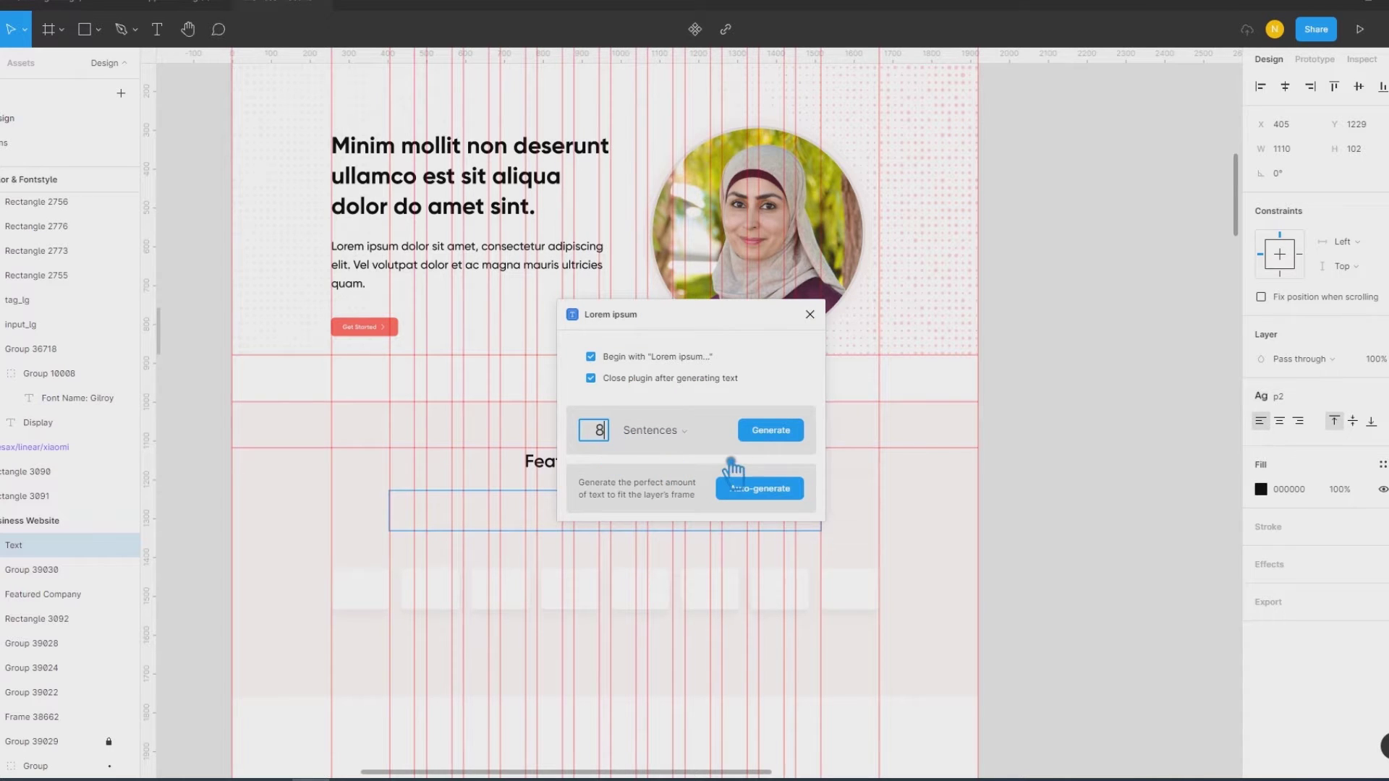
{"action": "left_click", "coordinate": [777, 437]}
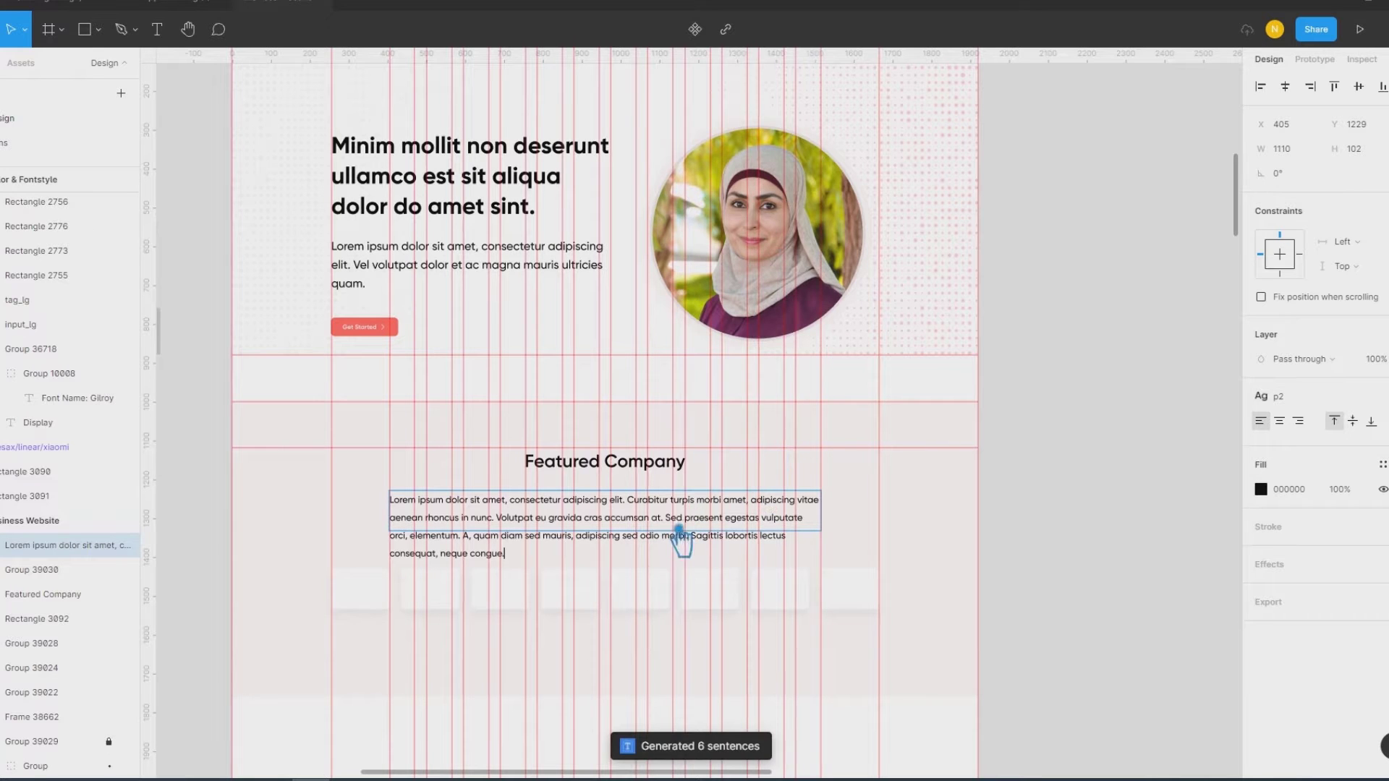
{"action": "left_click_drag", "start_coordinate": [665, 518], "coordinate": [705, 577]}
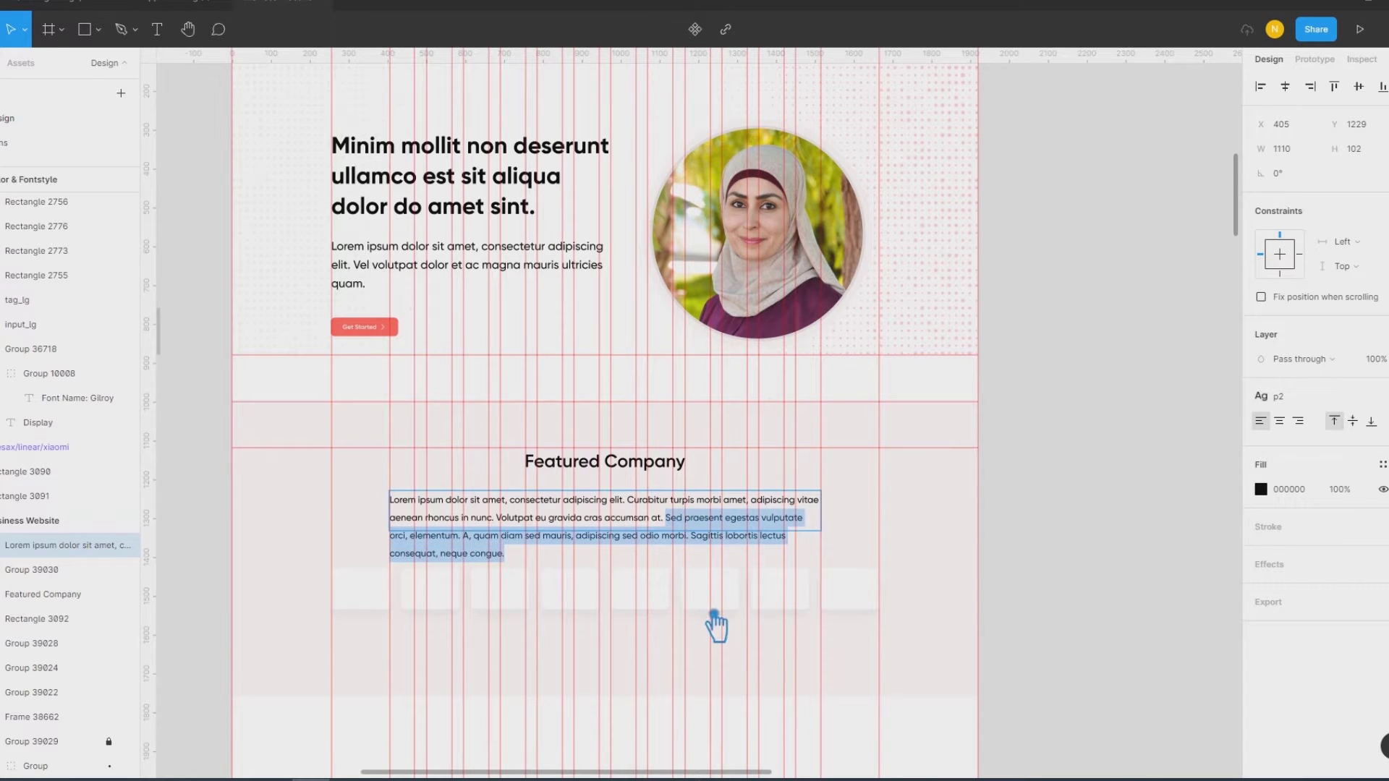
{"action": "key", "text": "BackSpace"}
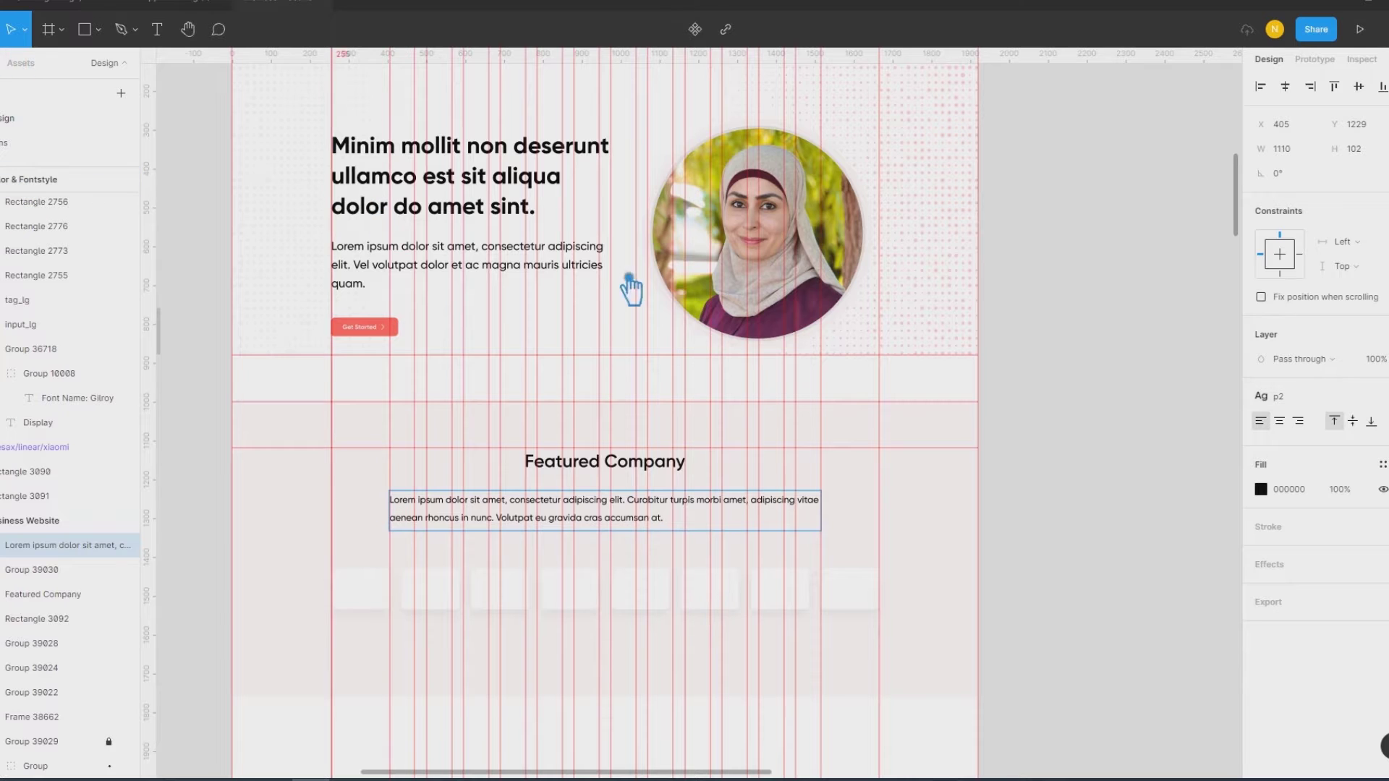
{"action": "left_click", "coordinate": [1080, 397]}
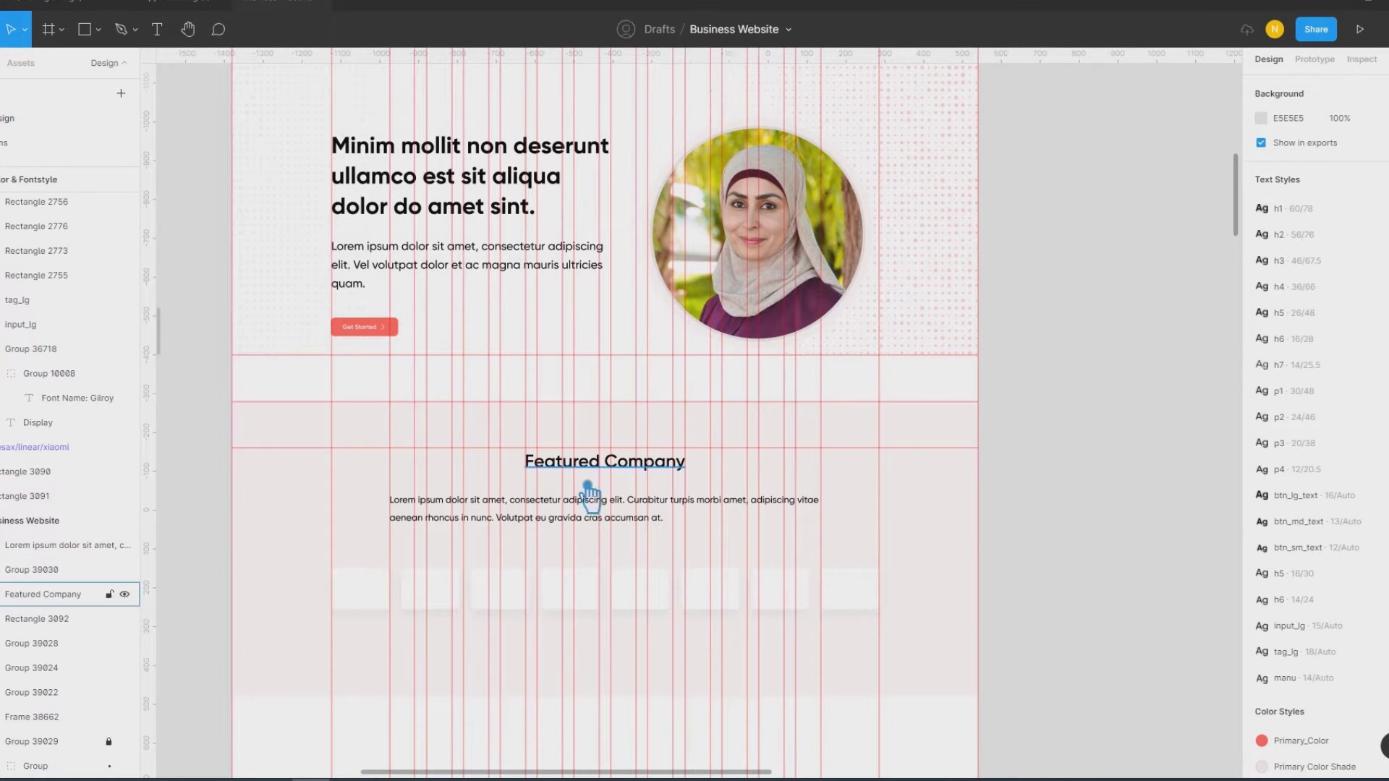
Step: Centre-align the filler paragraph text
{"action": "left_click", "coordinate": [520, 515]}
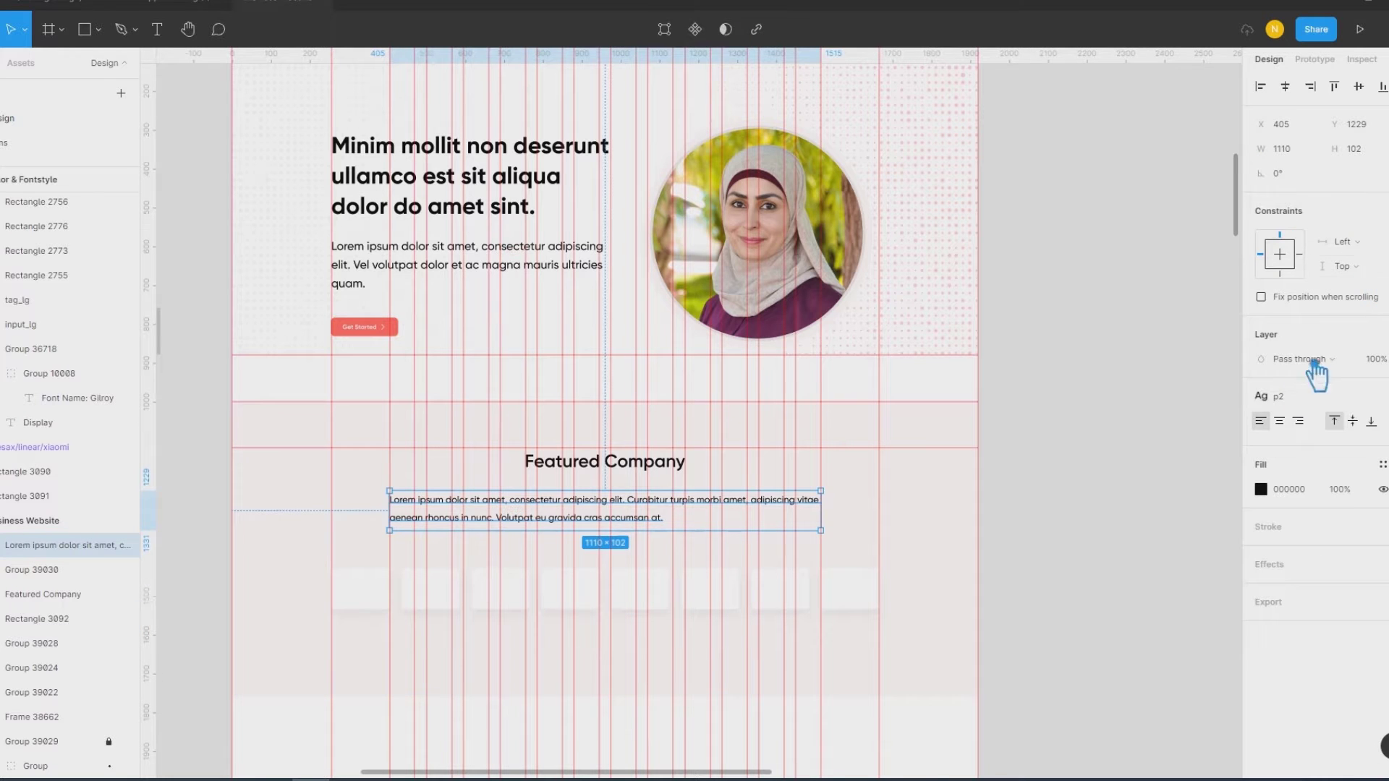
{"action": "left_click", "coordinate": [1280, 421]}
{"action": "left_click", "coordinate": [1101, 490]}
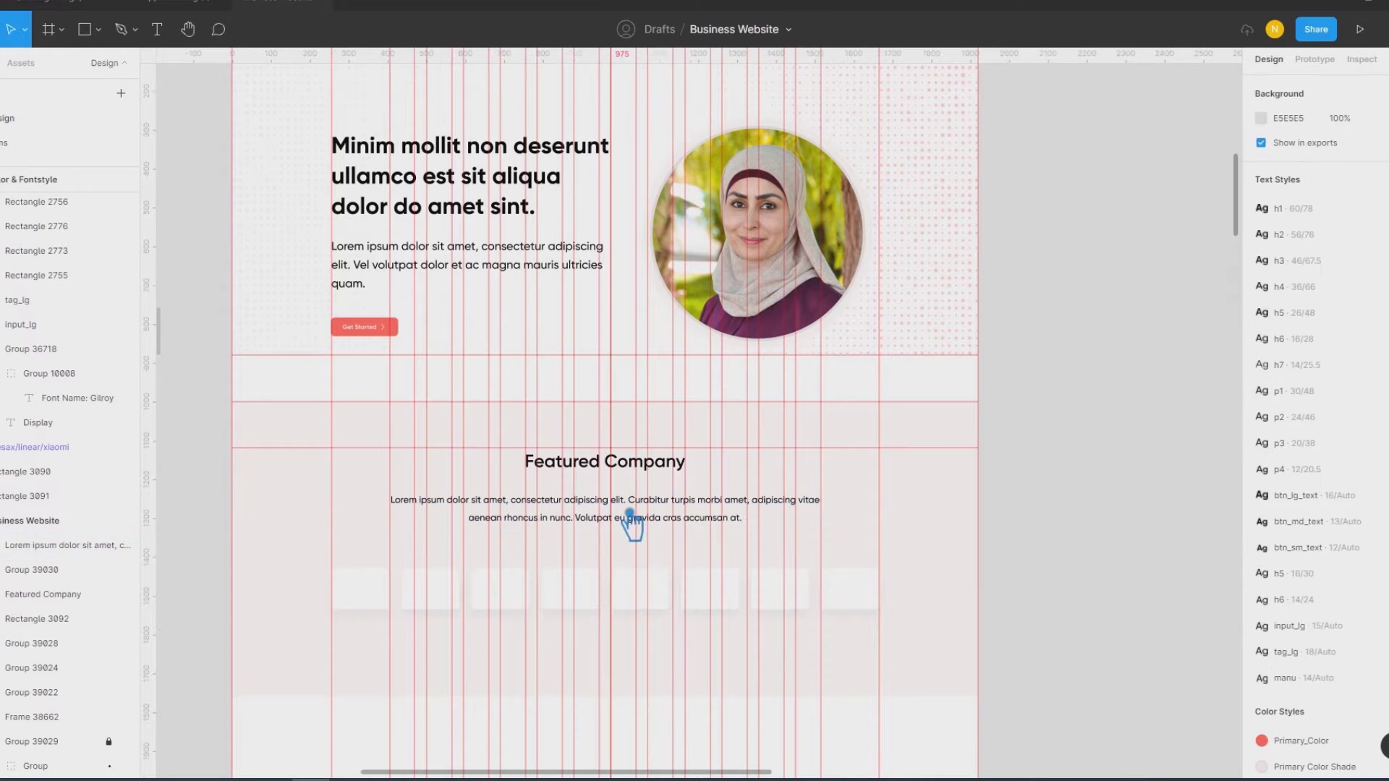
Step: Set the spacing between the Featured Company heading and paragraph to 30
{"action": "left_click", "coordinate": [646, 504]}
{"action": "left_click", "coordinate": [646, 463], "text": "shift"}
{"action": "left_click", "coordinate": [1303, 202]}
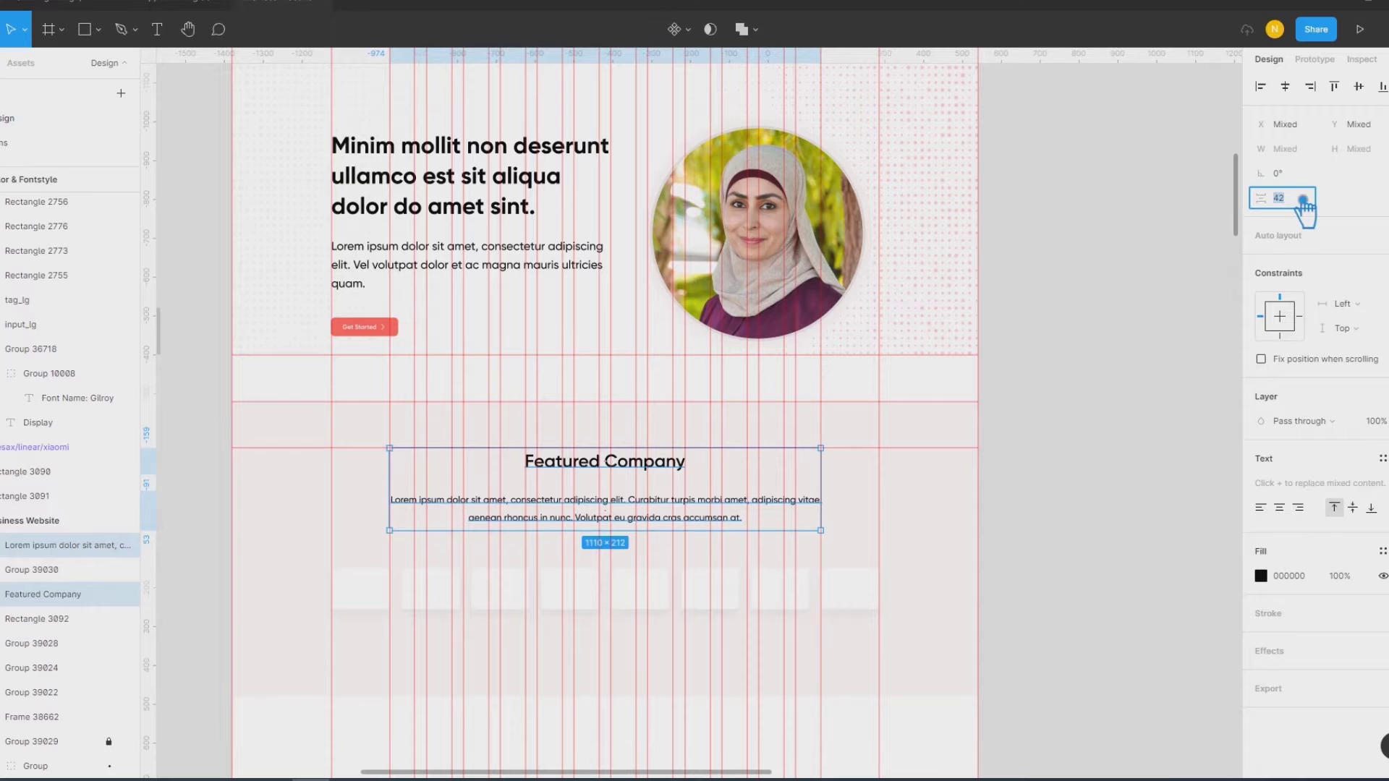
{"action": "type", "text": "0"}
{"action": "key", "text": "Return"}
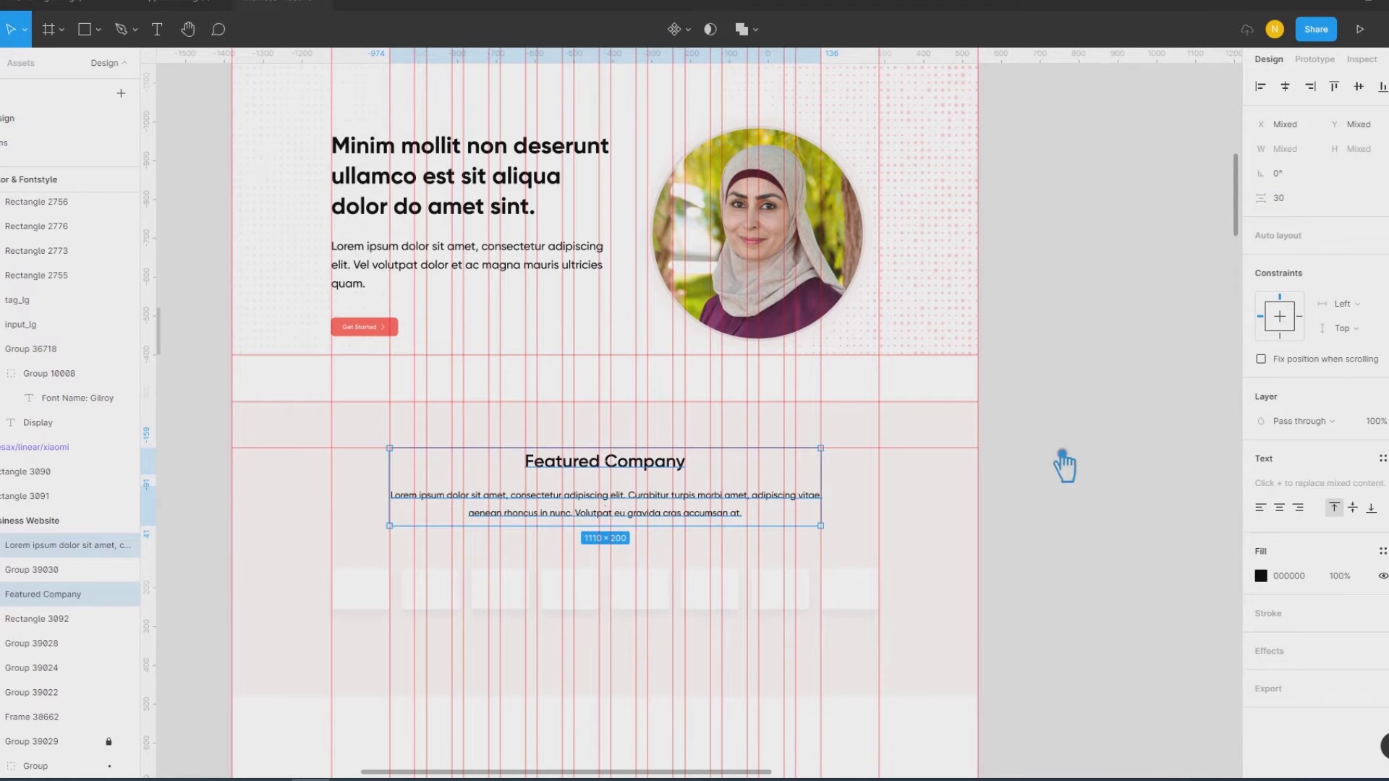
{"action": "left_click", "coordinate": [1023, 479]}
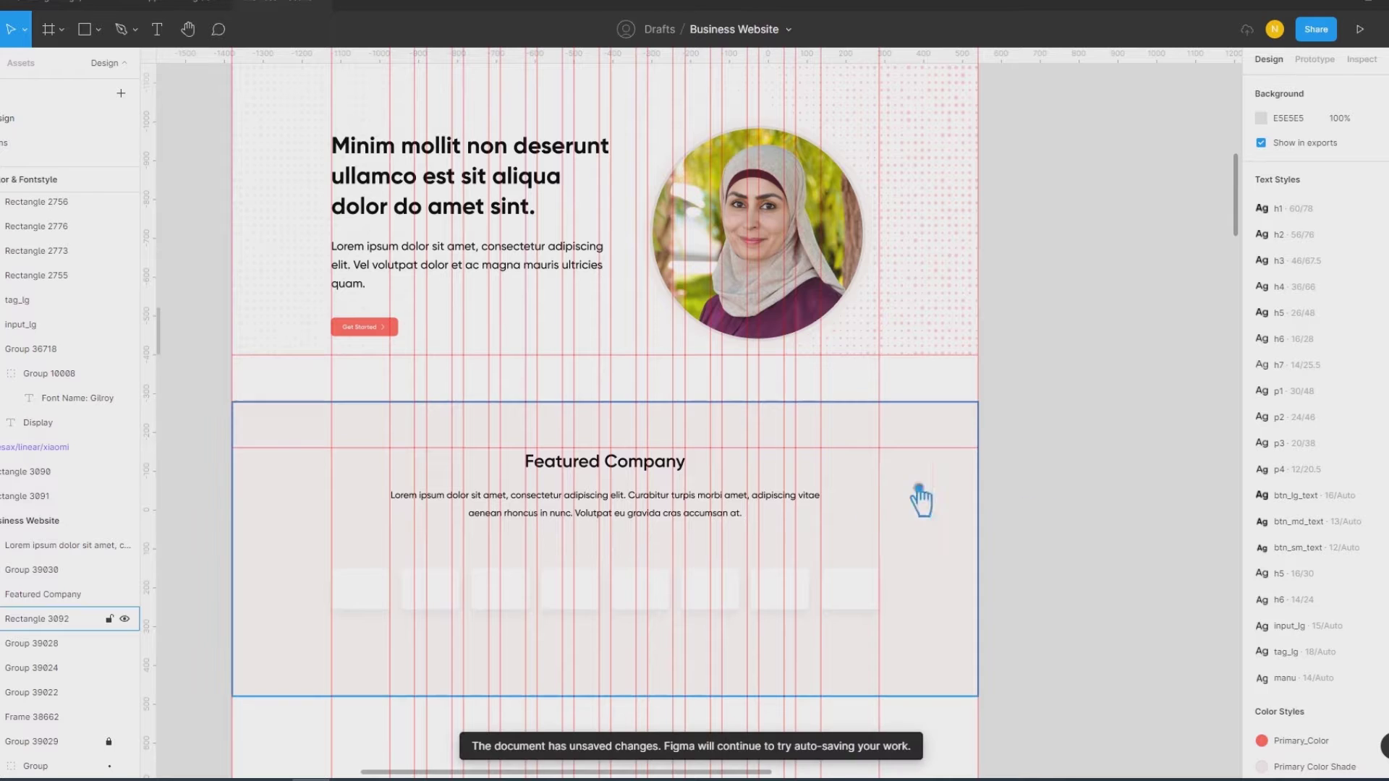
Step: Toggle the rulers and layout grid off and back on, then reselect the paragraph
{"action": "key", "text": "ctrl+shift+4"}
{"action": "key", "text": "shift+r"}
{"action": "key", "text": "shift+r"}
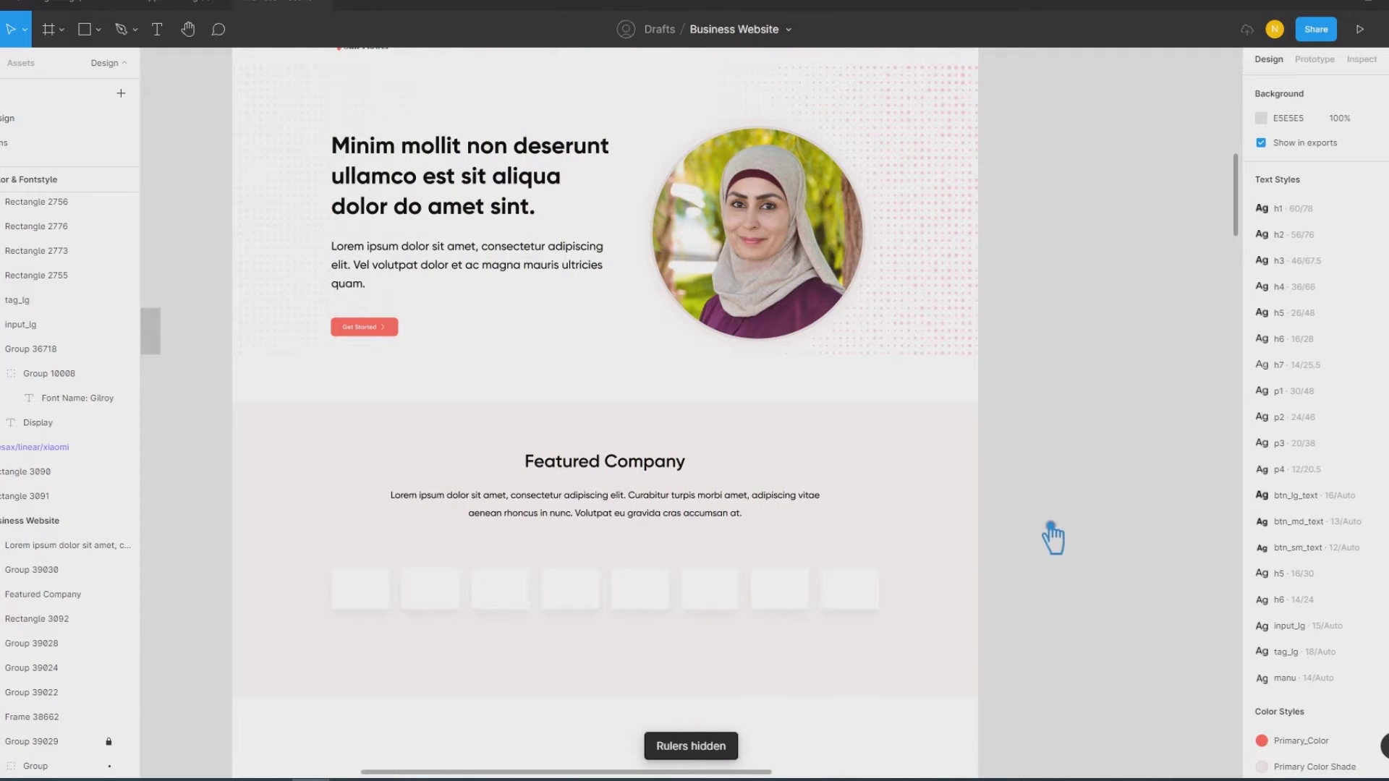
{"action": "key", "text": "ctrl+shift+4"}
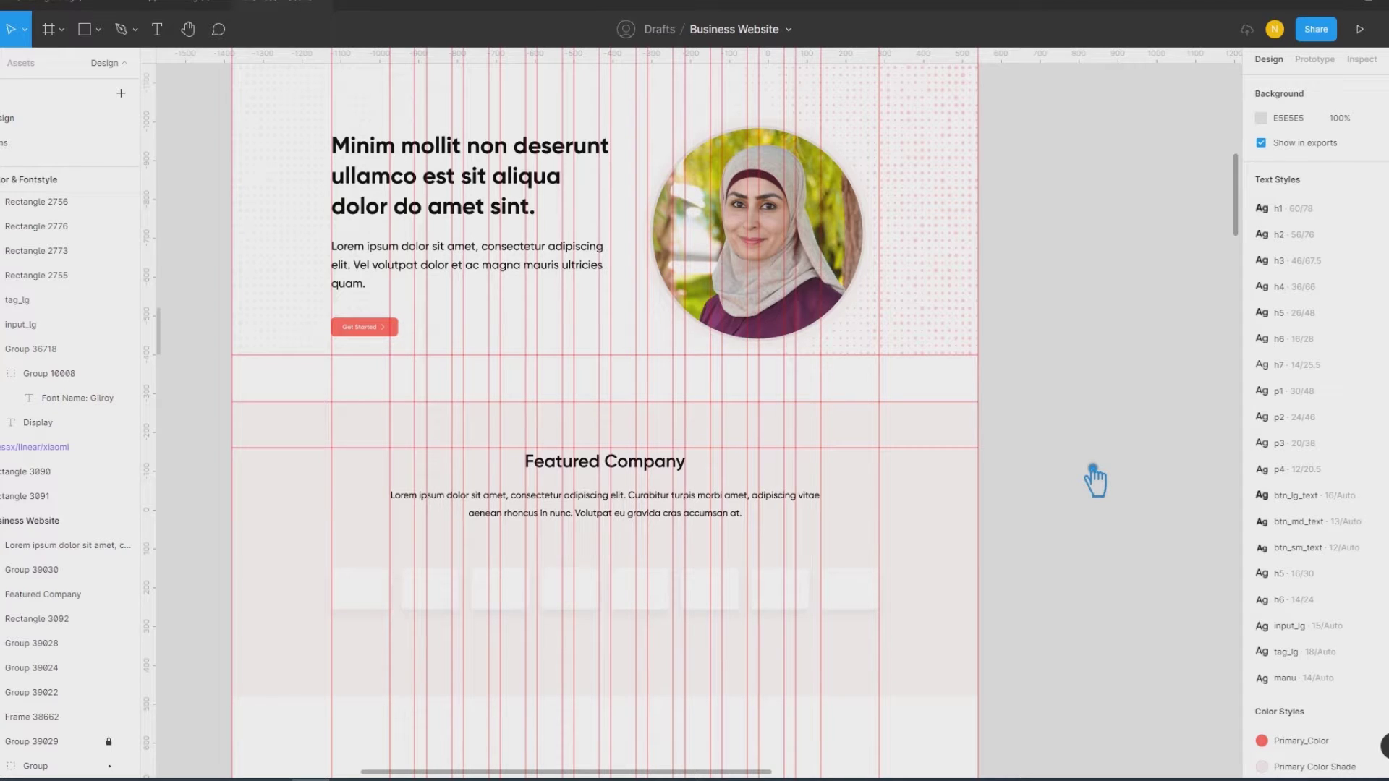
{"action": "left_click", "coordinate": [569, 515]}
Step: Move the logo row up to sit 60 below the paragraph
{"action": "left_click", "coordinate": [564, 472], "text": "shift"}
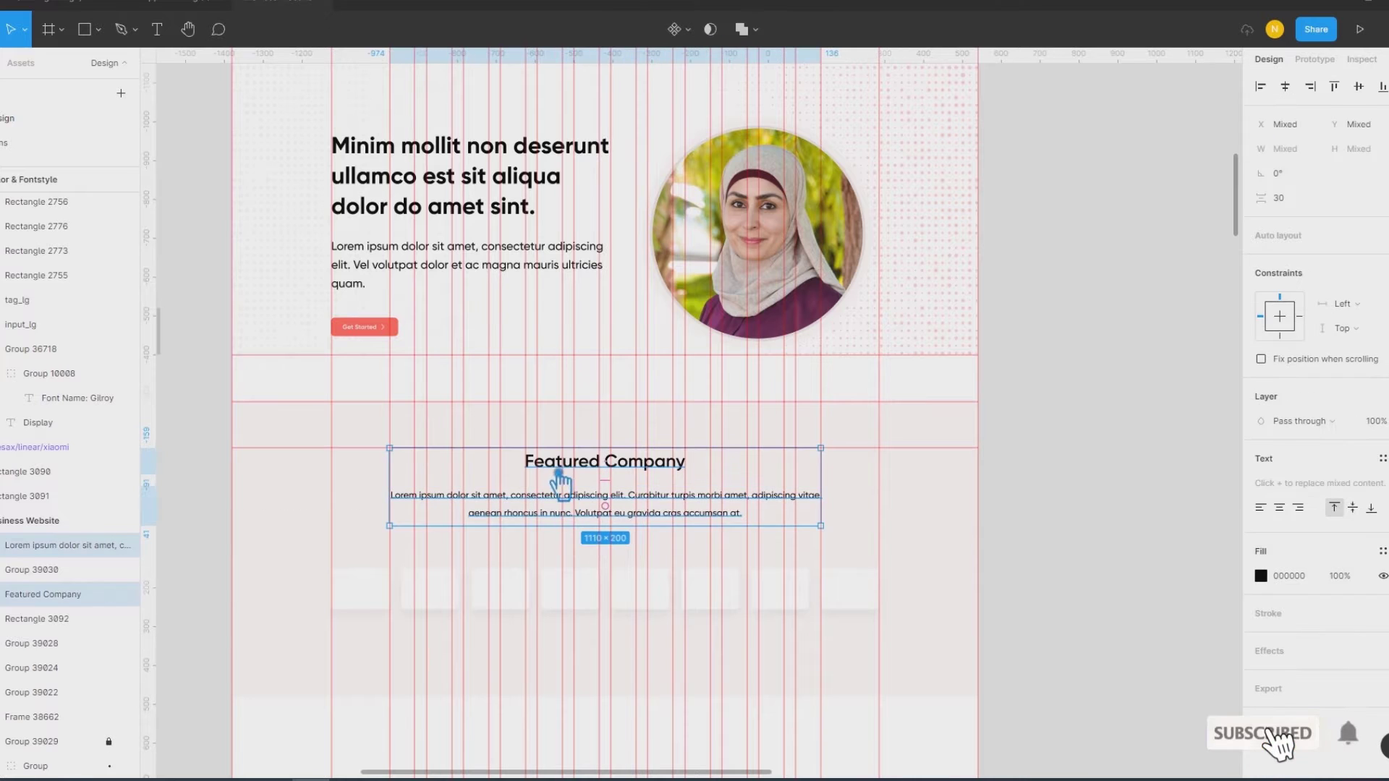
{"action": "left_click", "coordinate": [1107, 567]}
{"action": "scroll", "coordinate": [1055, 583], "scroll_direction": "down", "scroll_amount": 3}
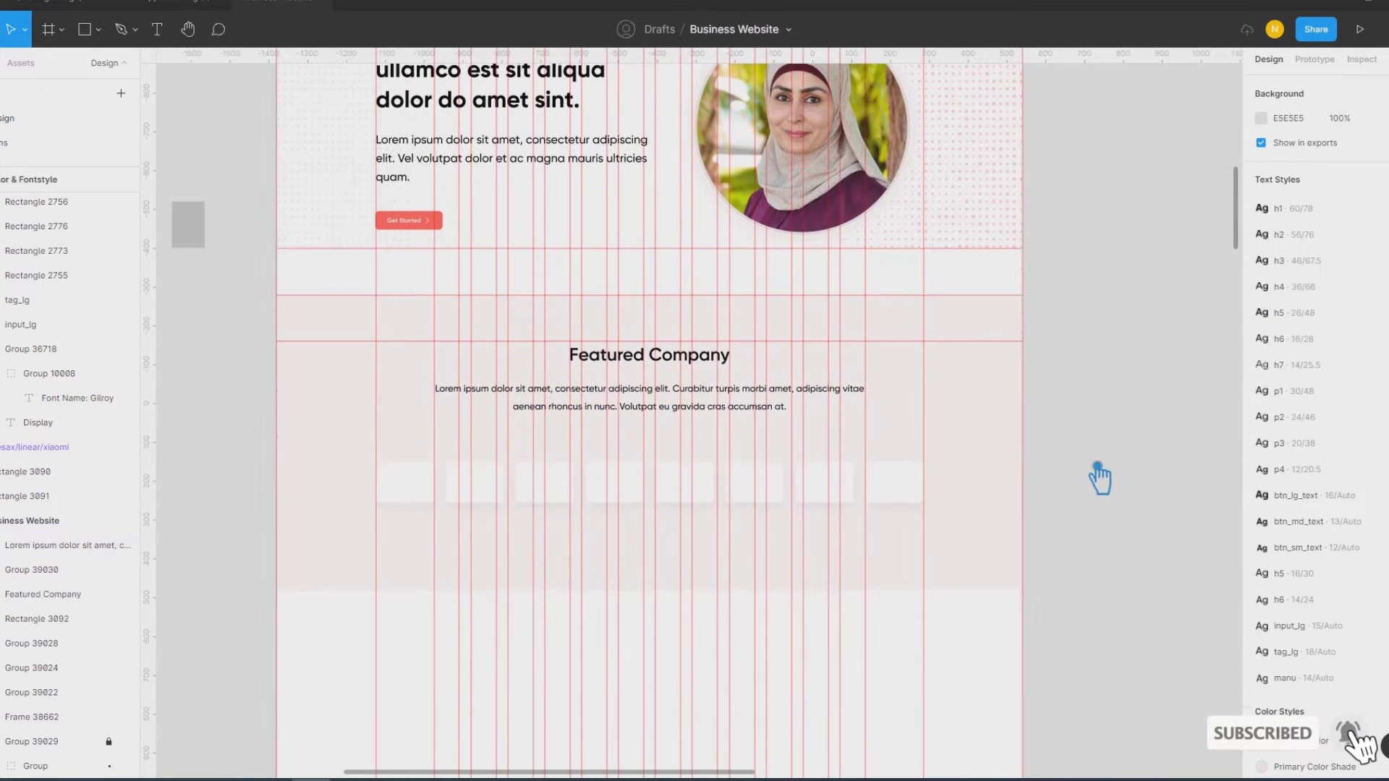
{"action": "left_click", "coordinate": [618, 486]}
{"action": "left_click", "coordinate": [612, 404], "text": "shift"}
{"action": "left_click", "coordinate": [1325, 208]}
{"action": "key", "text": "Return"}
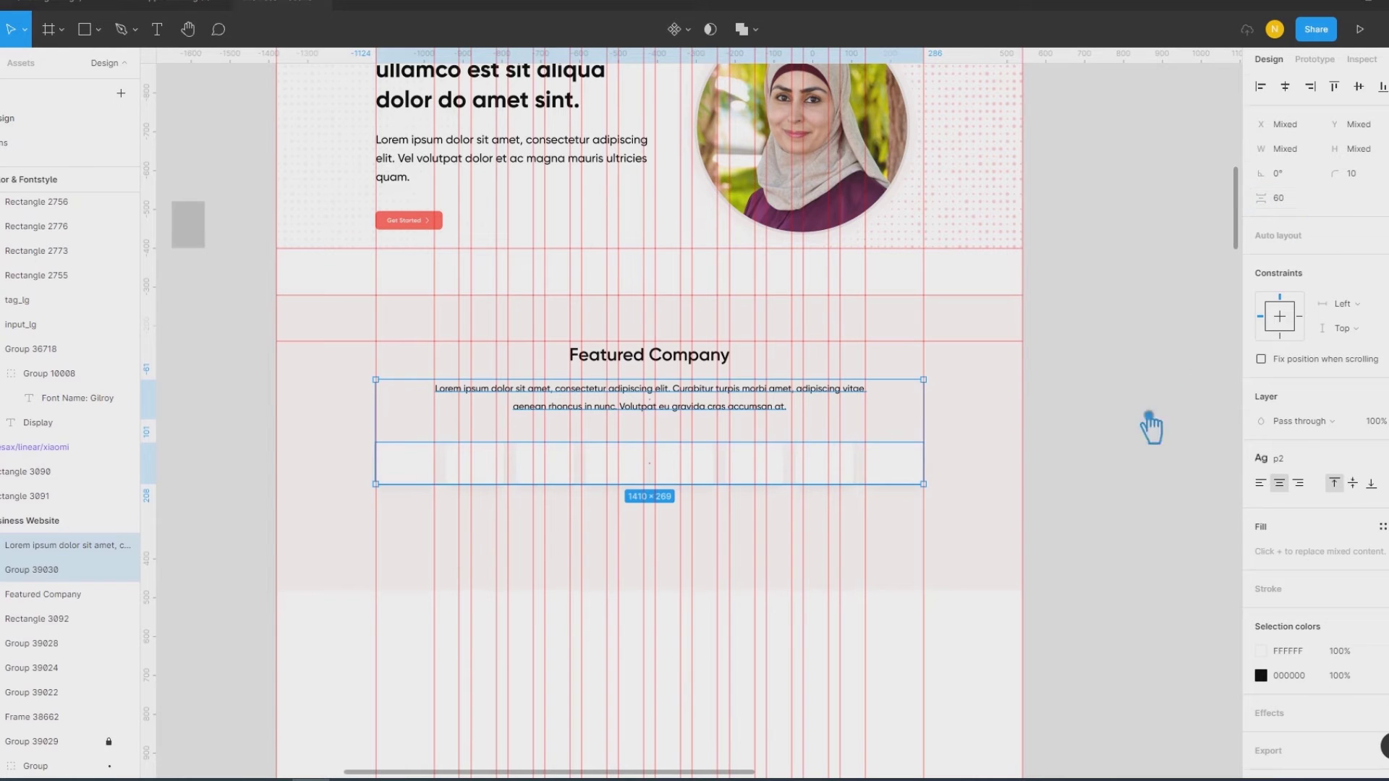
{"action": "left_click", "coordinate": [1133, 506]}
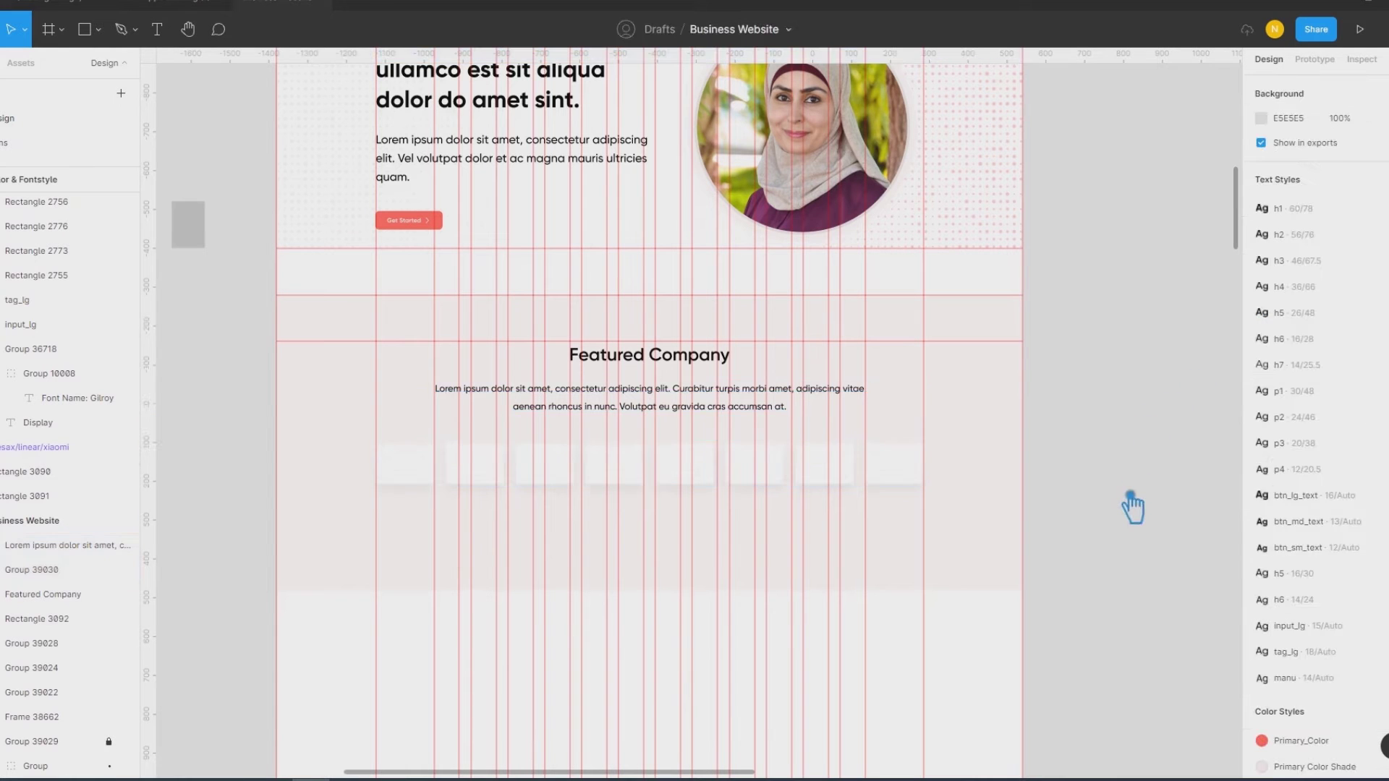
Step: Lighten the section background's Gray-7 colour style from FDF8F8 toward near-white FBFBFB
{"action": "left_click", "coordinate": [615, 481]}
{"action": "left_click", "coordinate": [1093, 484]}
{"action": "key", "text": "ctrl+shift+4"}
{"action": "key", "text": "shift+r"}
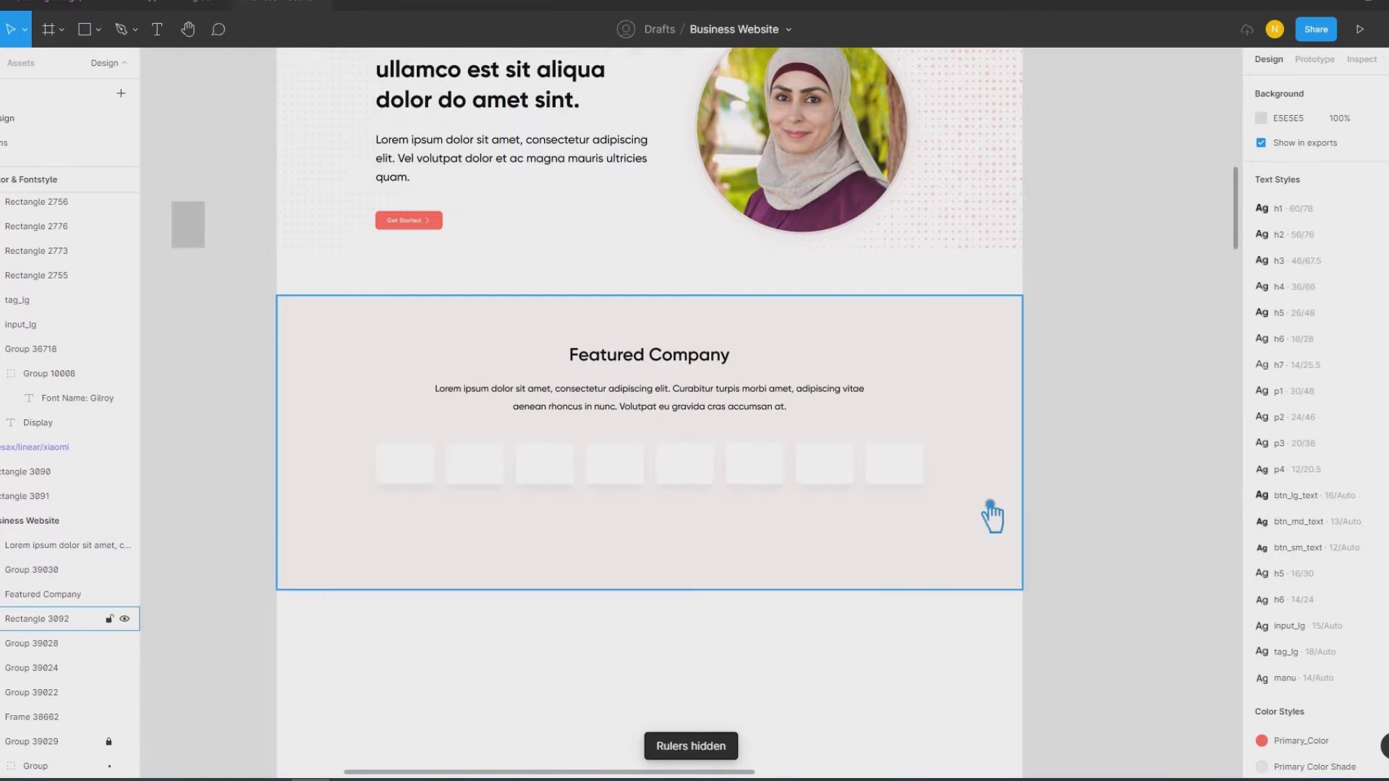
{"action": "left_click", "coordinate": [992, 512]}
{"action": "left_click", "coordinate": [1368, 397]}
{"action": "left_click", "coordinate": [1375, 586]}
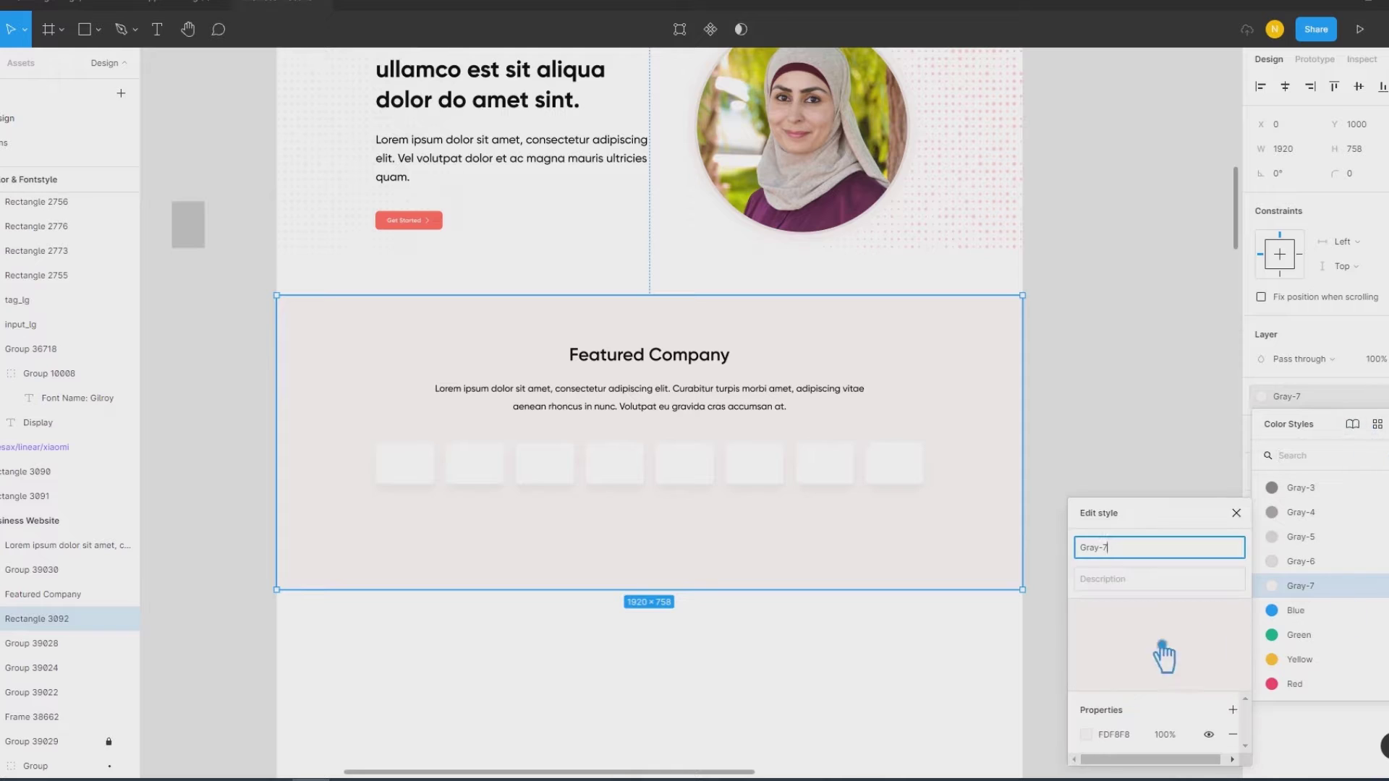
{"action": "left_click", "coordinate": [1087, 734]}
{"action": "left_click_drag", "start_coordinate": [903, 413], "coordinate": [895, 420]}
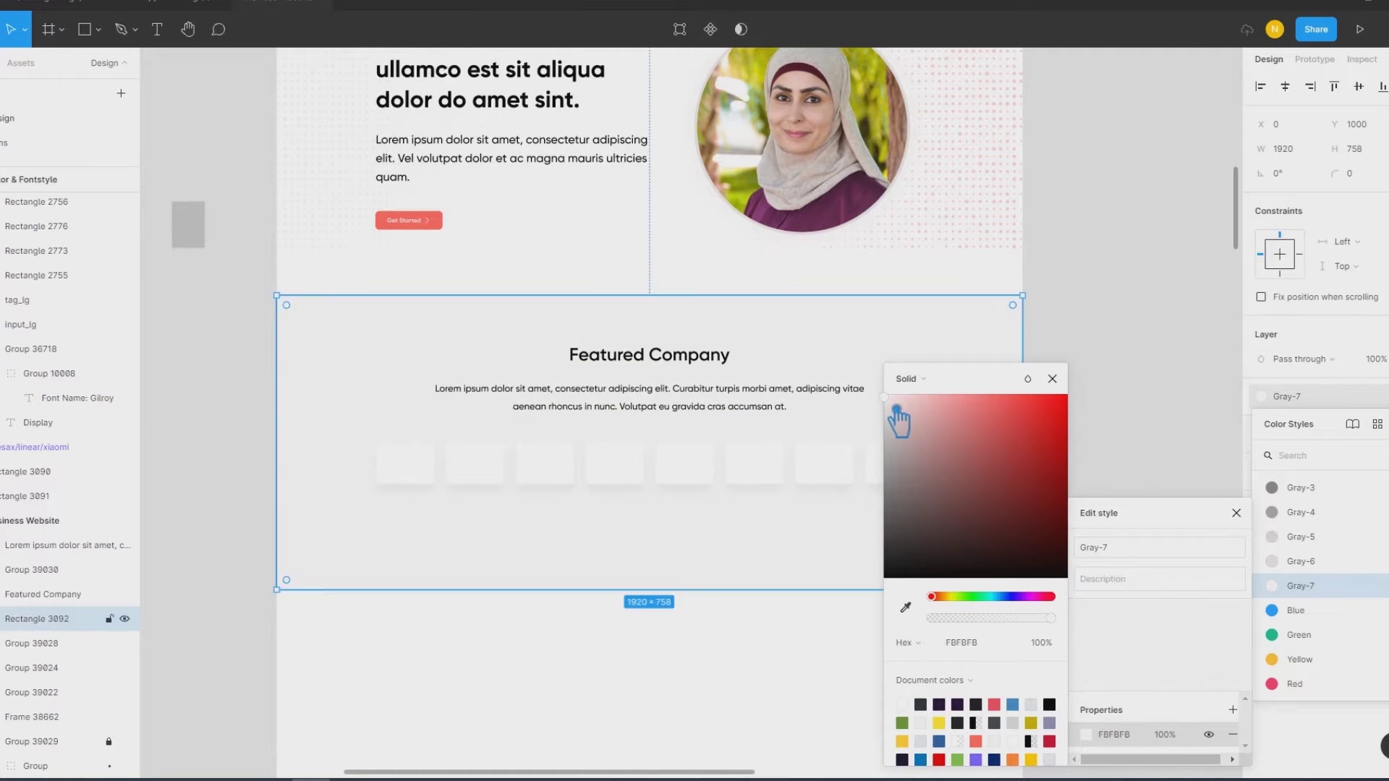
{"action": "left_click", "coordinate": [1141, 361]}
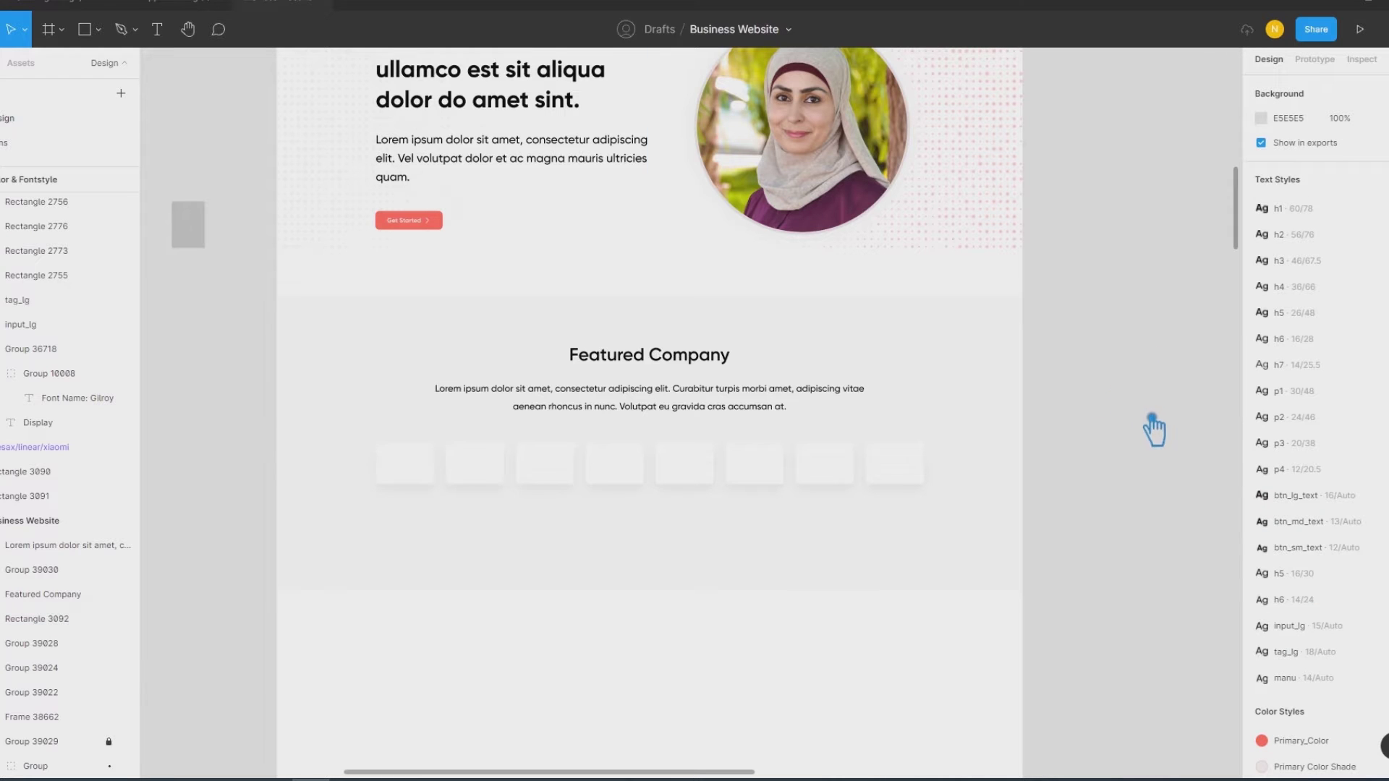
Step: Ungroup the row of placeholder cards into separate rectangles
{"action": "scroll", "coordinate": [1098, 445], "scroll_direction": "up", "scroll_amount": 4}
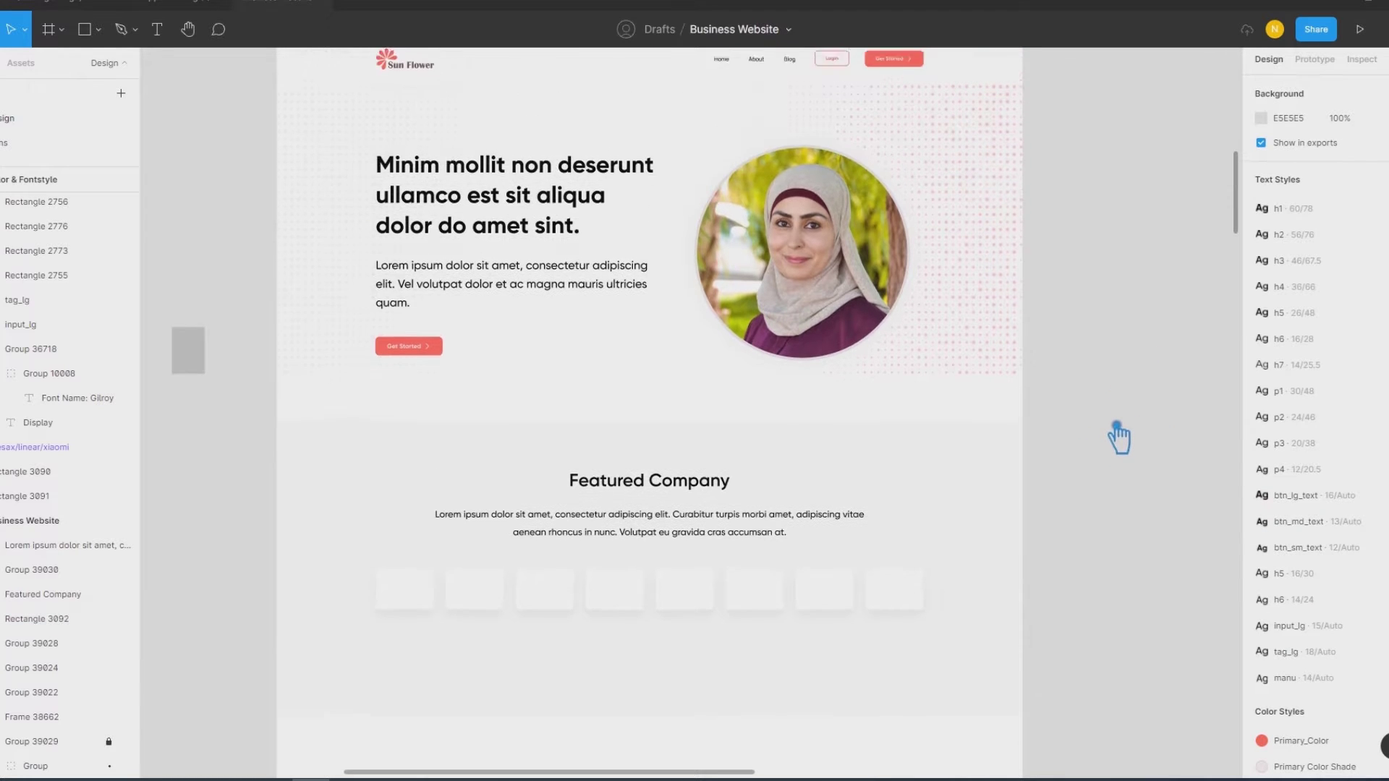
{"action": "scroll", "coordinate": [1114, 438], "scroll_direction": "up", "scroll_amount": 1}
{"action": "scroll", "coordinate": [1120, 435], "scroll_direction": "down", "scroll_amount": 2}
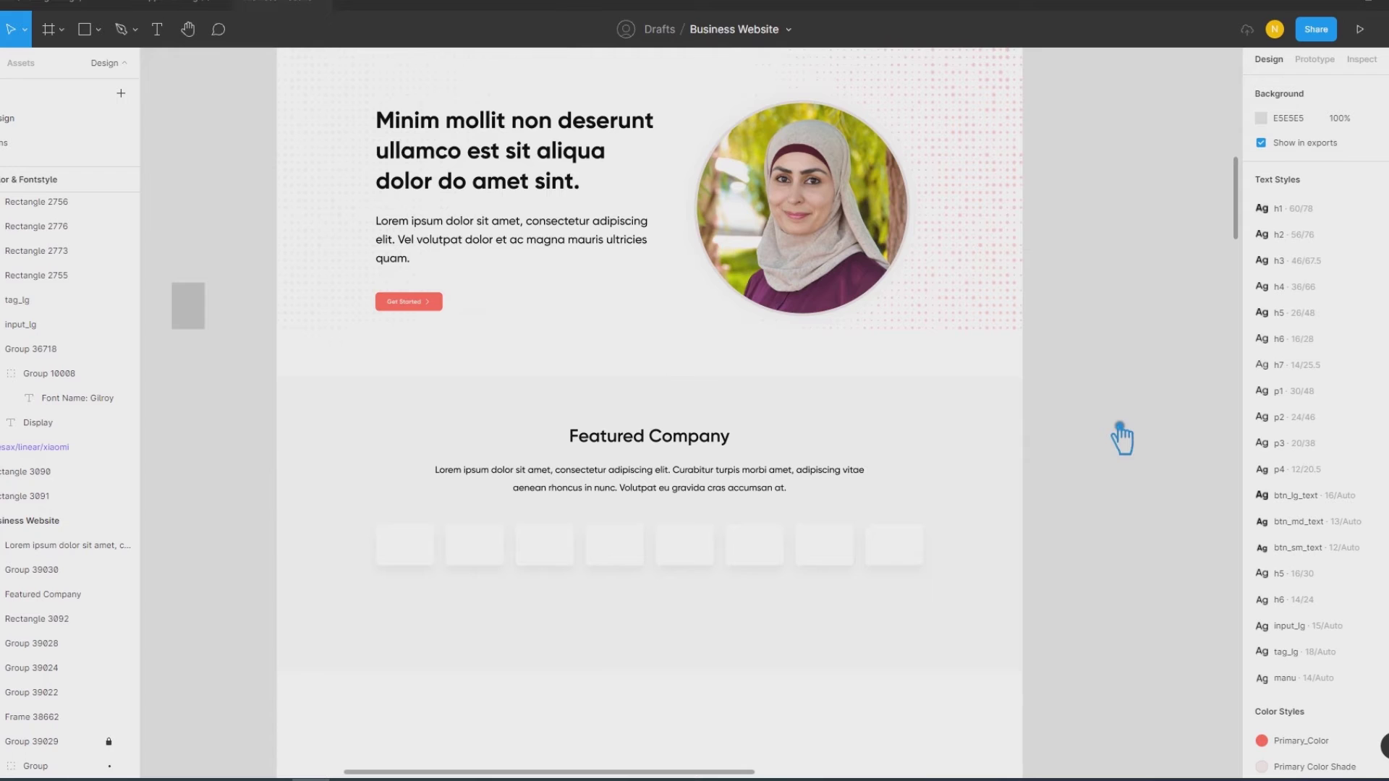
{"action": "left_click", "coordinate": [542, 544]}
{"action": "key", "text": "shift+2"}
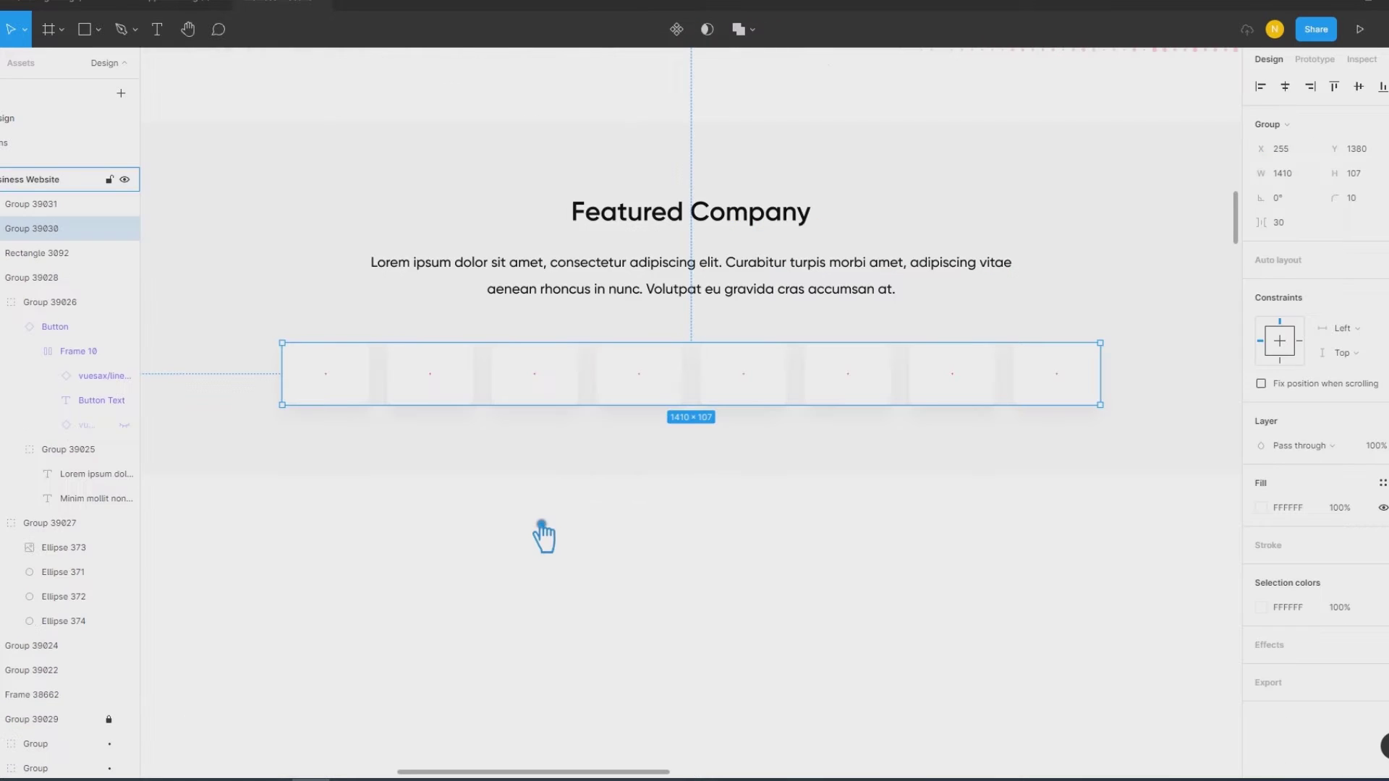
{"action": "key", "text": "ctrl+d"}
{"action": "right_click", "coordinate": [553, 385]}
{"action": "left_click", "coordinate": [566, 533]}
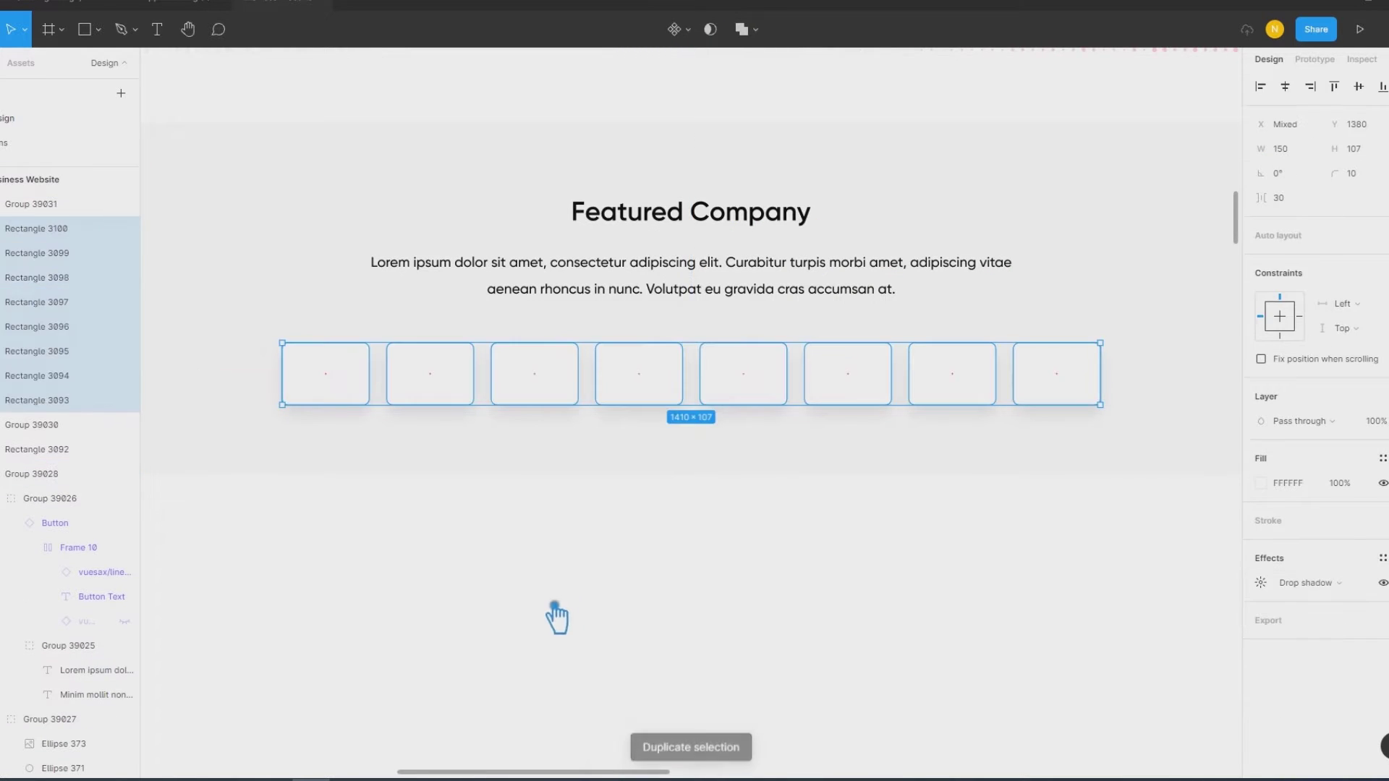
Step: Select all eight card rectangles together
{"action": "left_click", "coordinate": [400, 453]}
{"action": "left_click", "coordinate": [326, 373]}
{"action": "left_click", "coordinate": [430, 373], "text": "shift"}
{"action": "left_click", "coordinate": [534, 373], "text": "shift"}
{"action": "left_click", "coordinate": [638, 380], "text": "shift"}
{"action": "left_click", "coordinate": [743, 380], "text": "shift"}
{"action": "left_click", "coordinate": [848, 380], "text": "shift"}
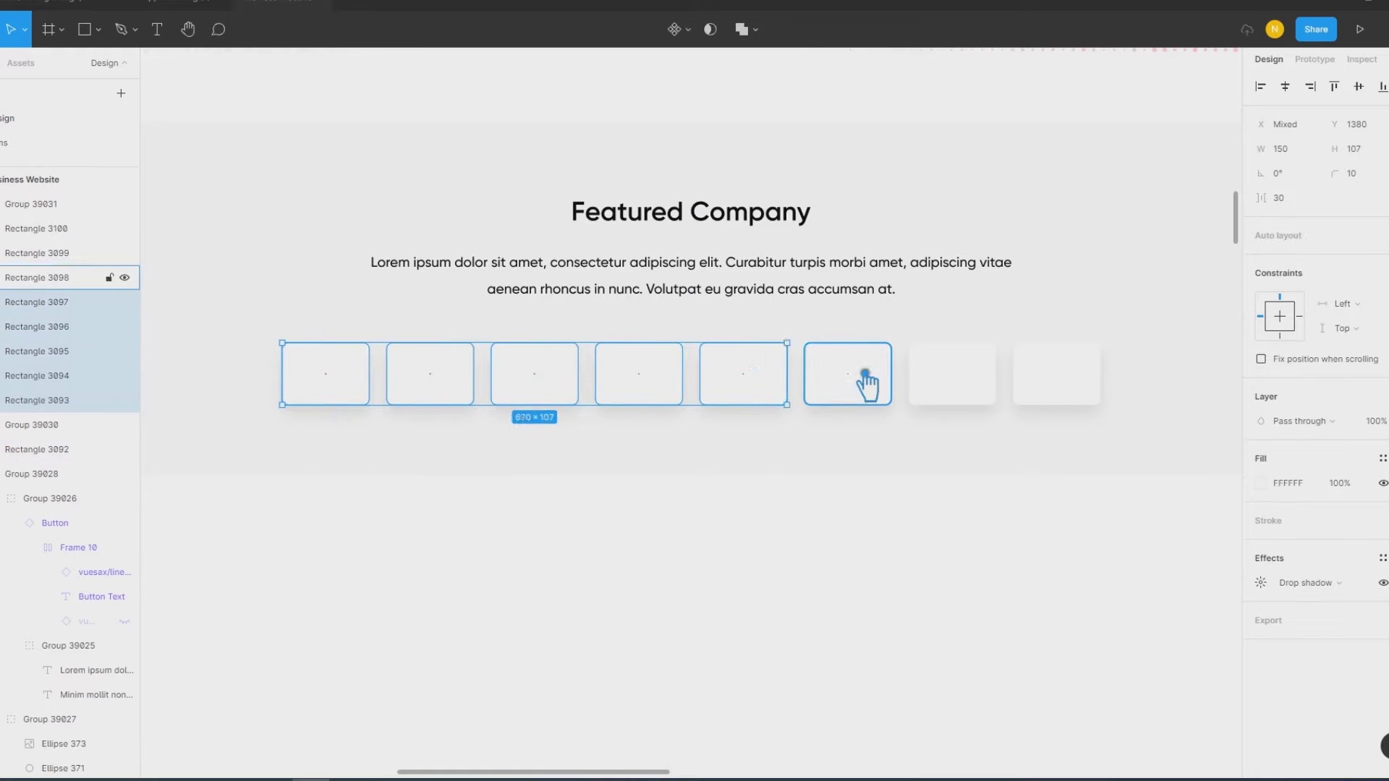
{"action": "left_click", "coordinate": [952, 380], "text": "shift"}
{"action": "left_click", "coordinate": [1056, 380], "text": "shift"}
Step: Fill all eight cards with brand logos from Content Reel's logo image collection
{"action": "right_click", "coordinate": [882, 391]}
{"action": "mouse_move", "coordinate": [946, 657]}
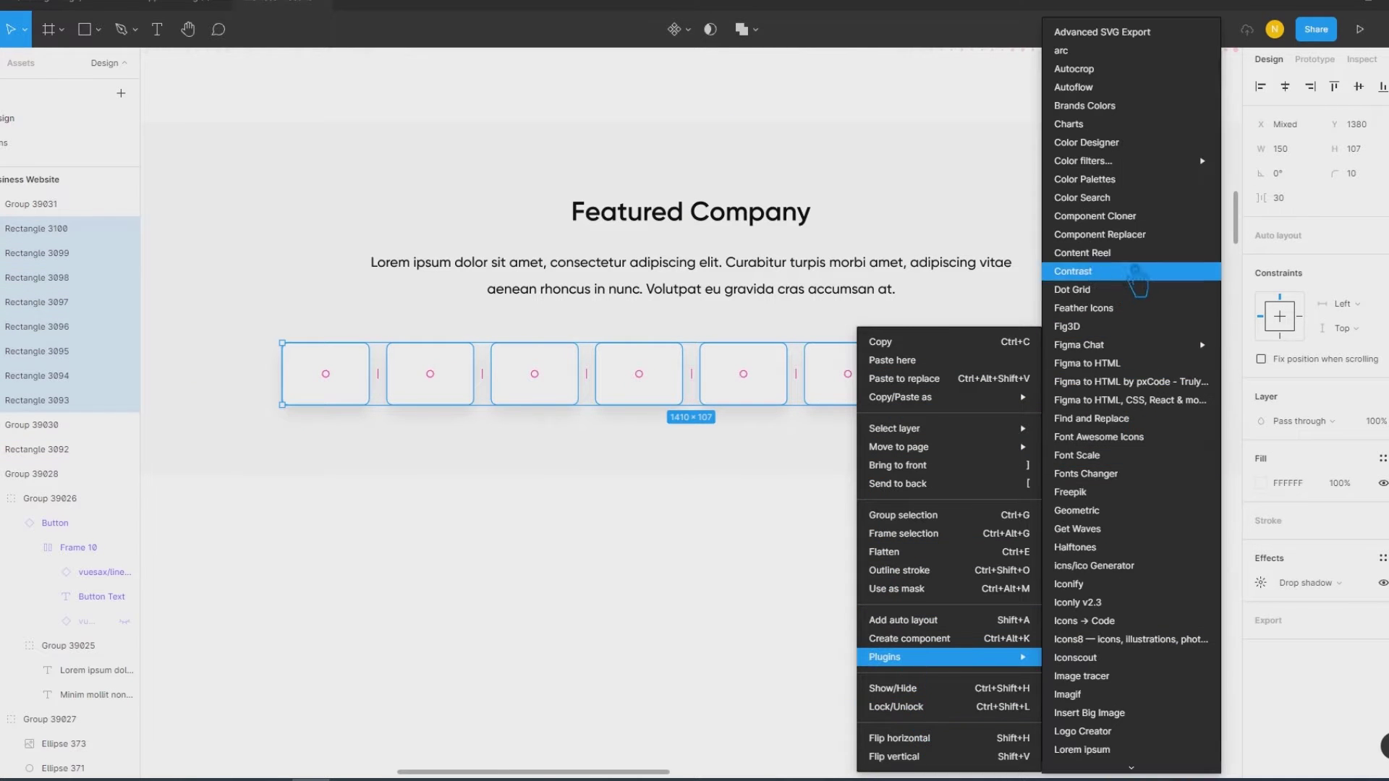
{"action": "left_click", "coordinate": [1122, 254]}
{"action": "left_click", "coordinate": [138, 114]}
{"action": "scroll", "coordinate": [156, 361], "scroll_direction": "down", "scroll_amount": 3}
{"action": "left_click", "coordinate": [160, 379]}
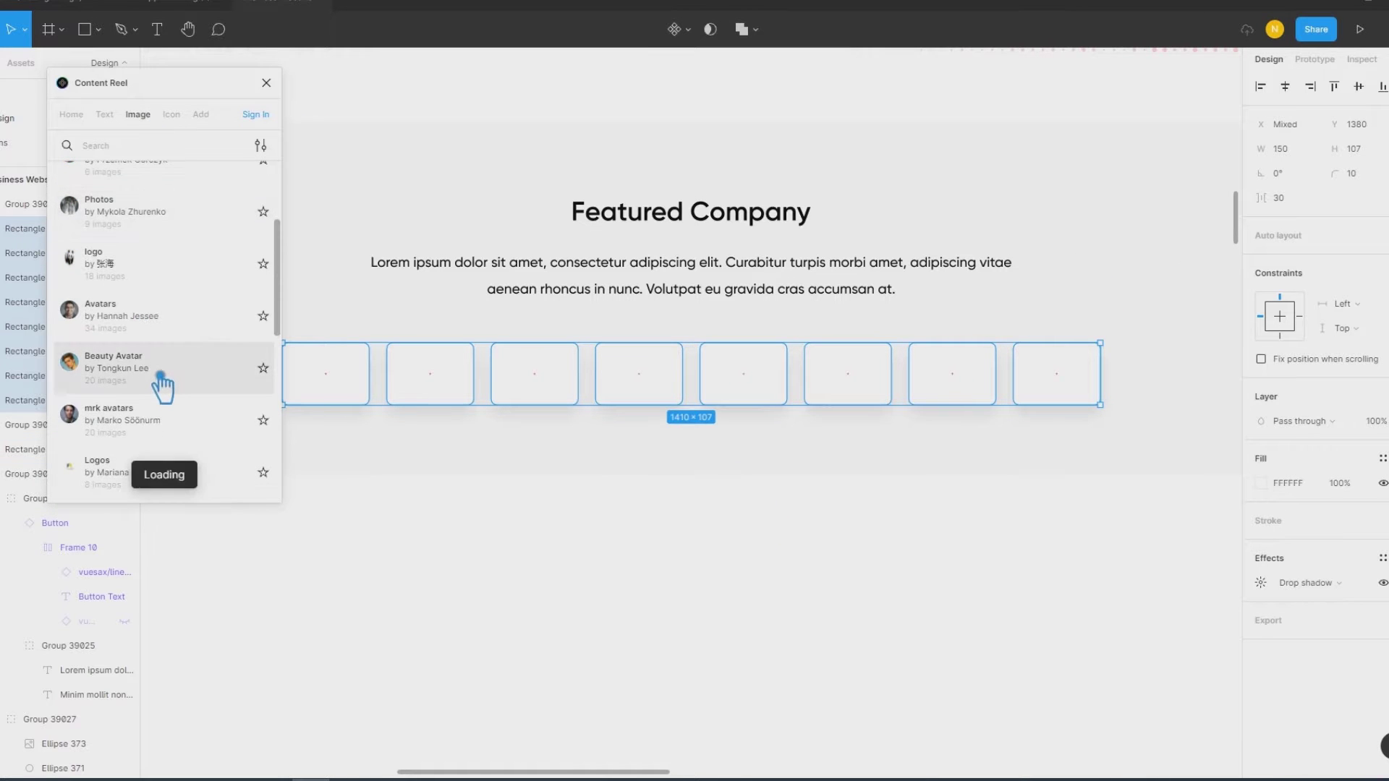
{"action": "scroll", "coordinate": [185, 434], "scroll_direction": "down", "scroll_amount": 1}
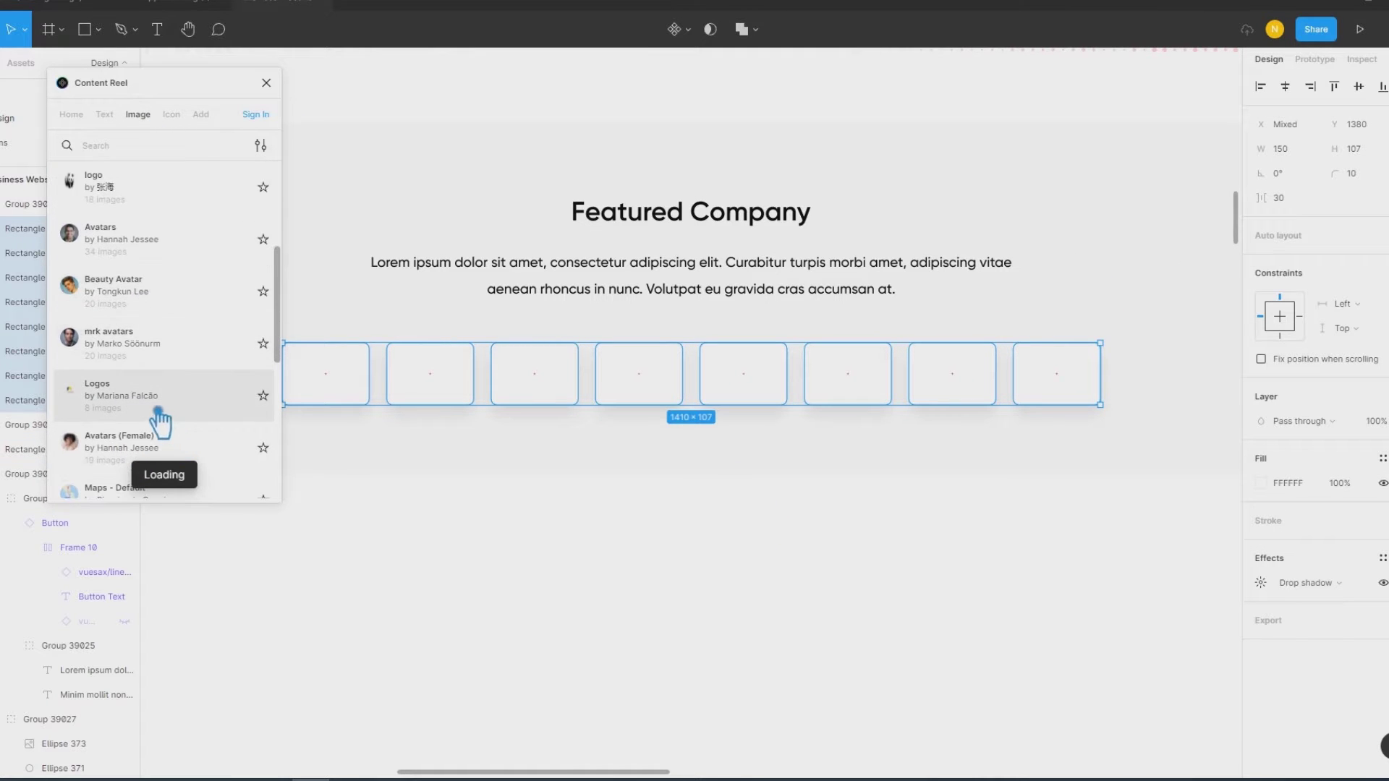
{"action": "left_click", "coordinate": [124, 395]}
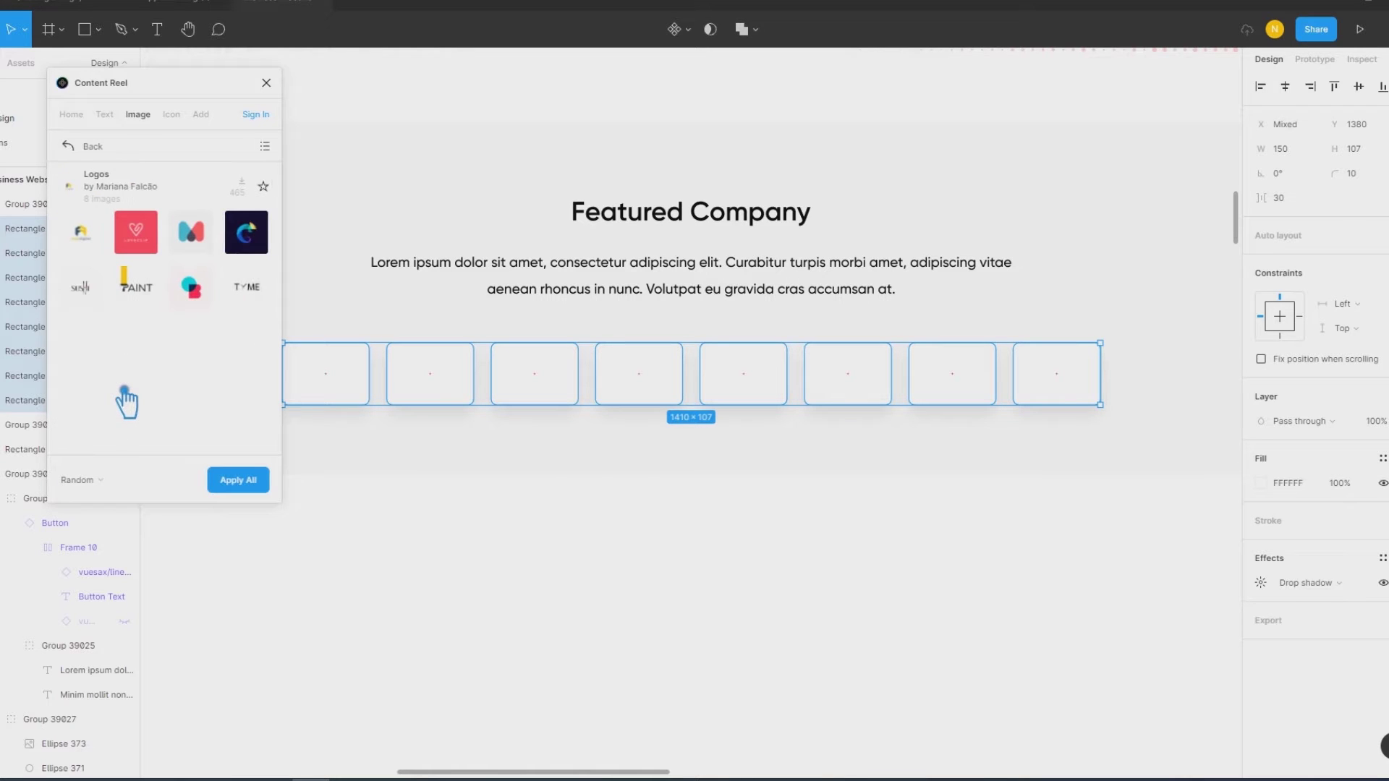
{"action": "left_click", "coordinate": [81, 148]}
{"action": "left_click", "coordinate": [147, 196]}
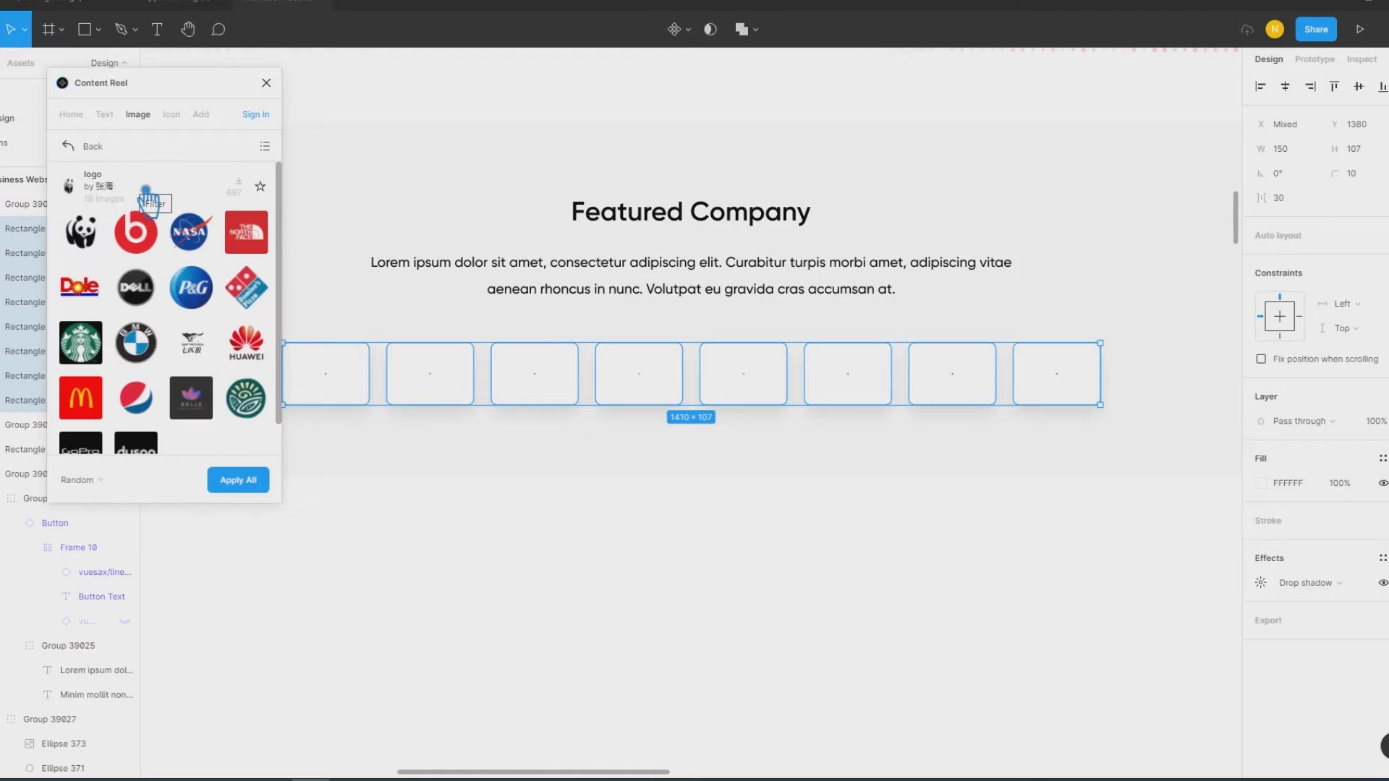
{"action": "left_click", "coordinate": [248, 481]}
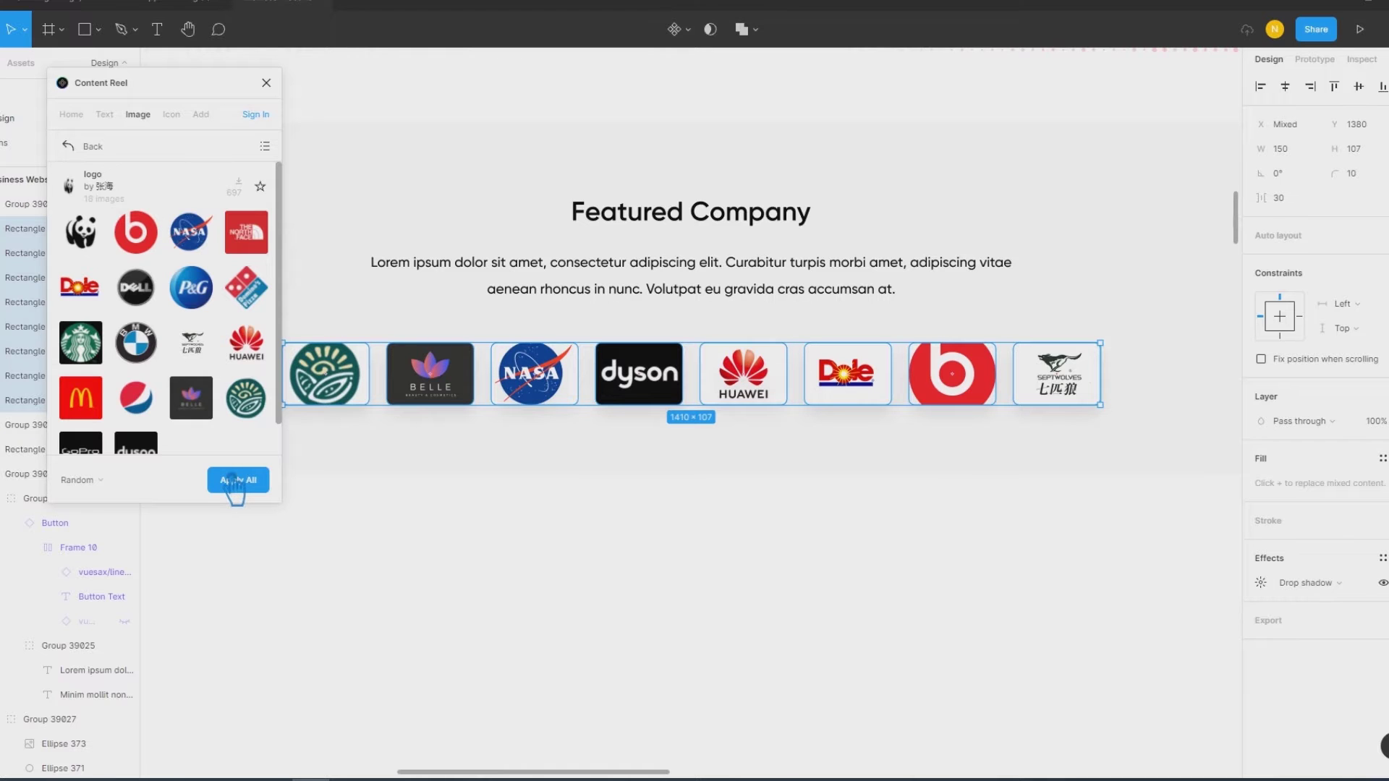
{"action": "left_click", "coordinate": [312, 498]}
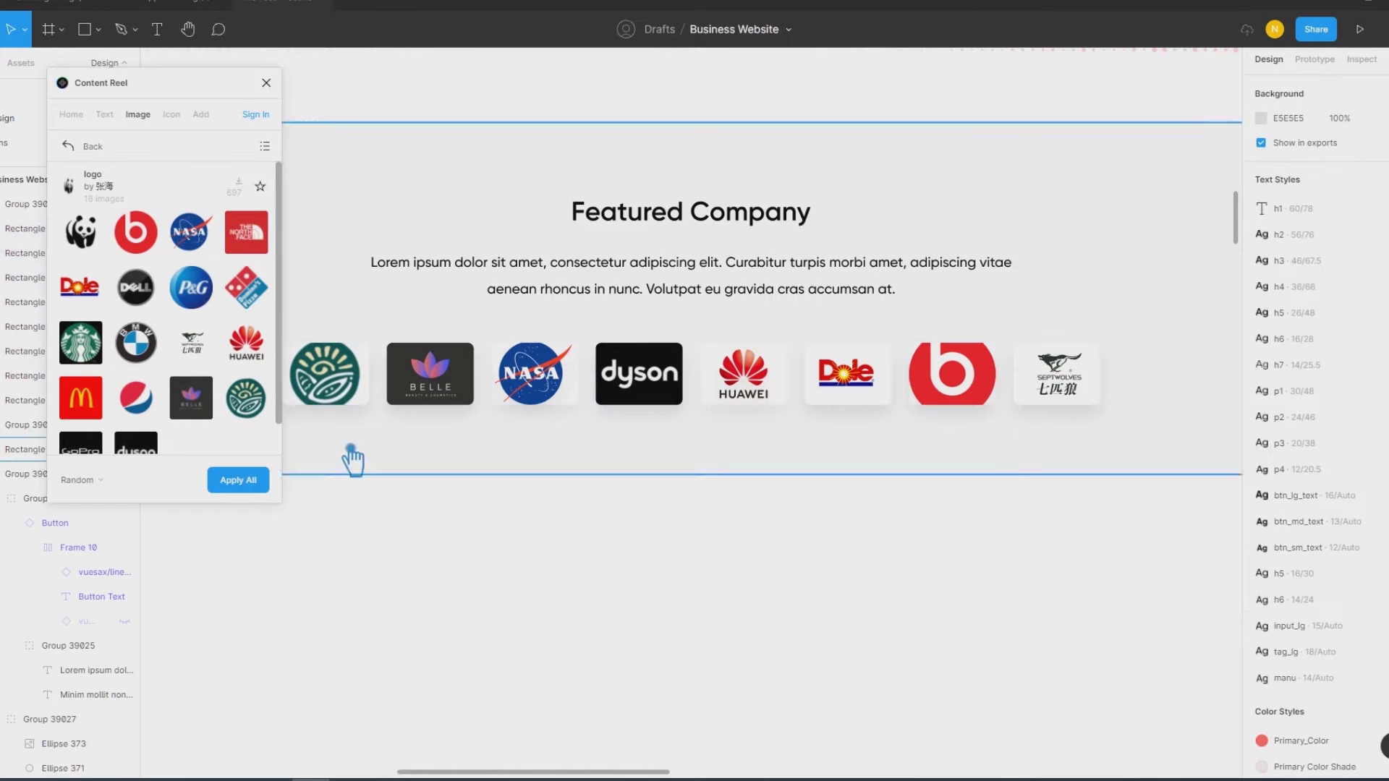
Step: Close Content Reel and resize the first card's green logo to fit inside its card
{"action": "left_click", "coordinate": [346, 395]}
{"action": "key", "text": "ctrl+a"}
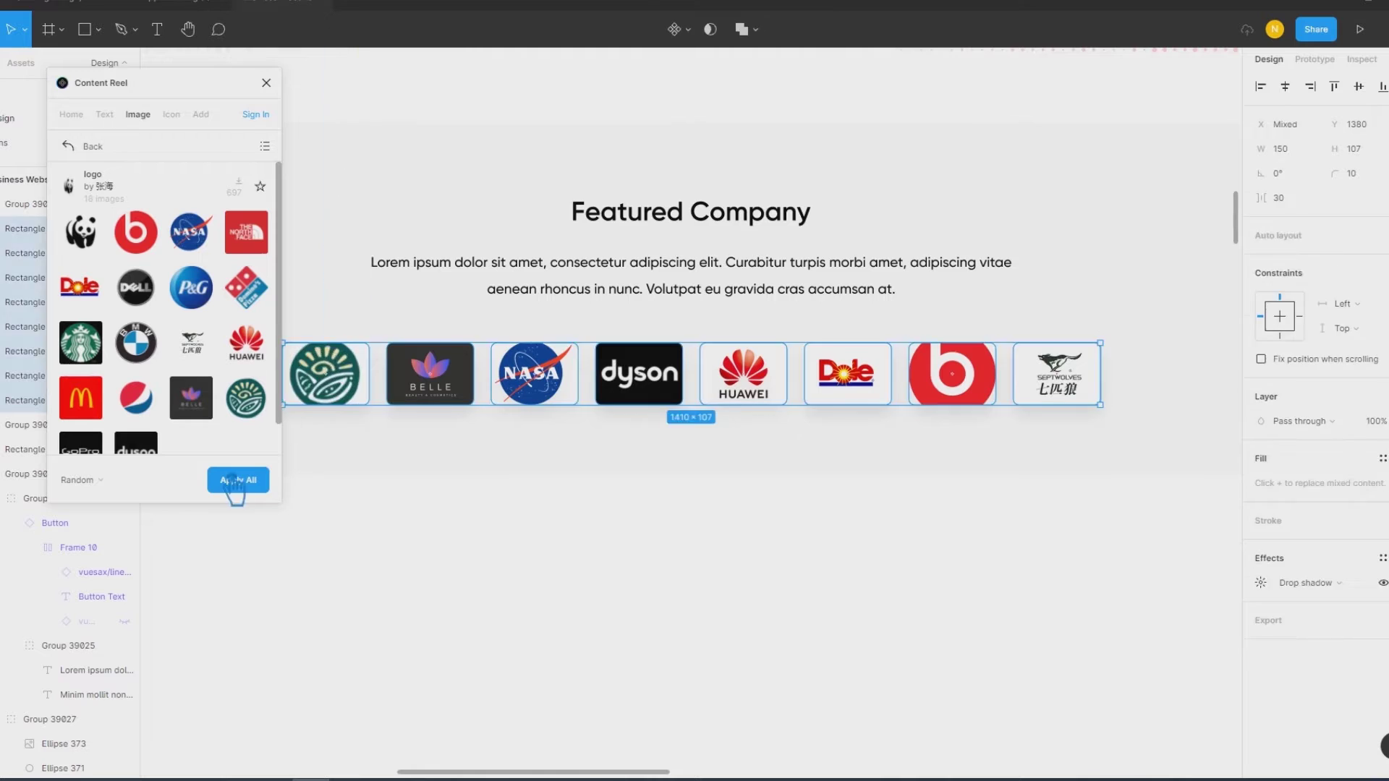
{"action": "left_click", "coordinate": [337, 505]}
{"action": "left_click", "coordinate": [345, 394]}
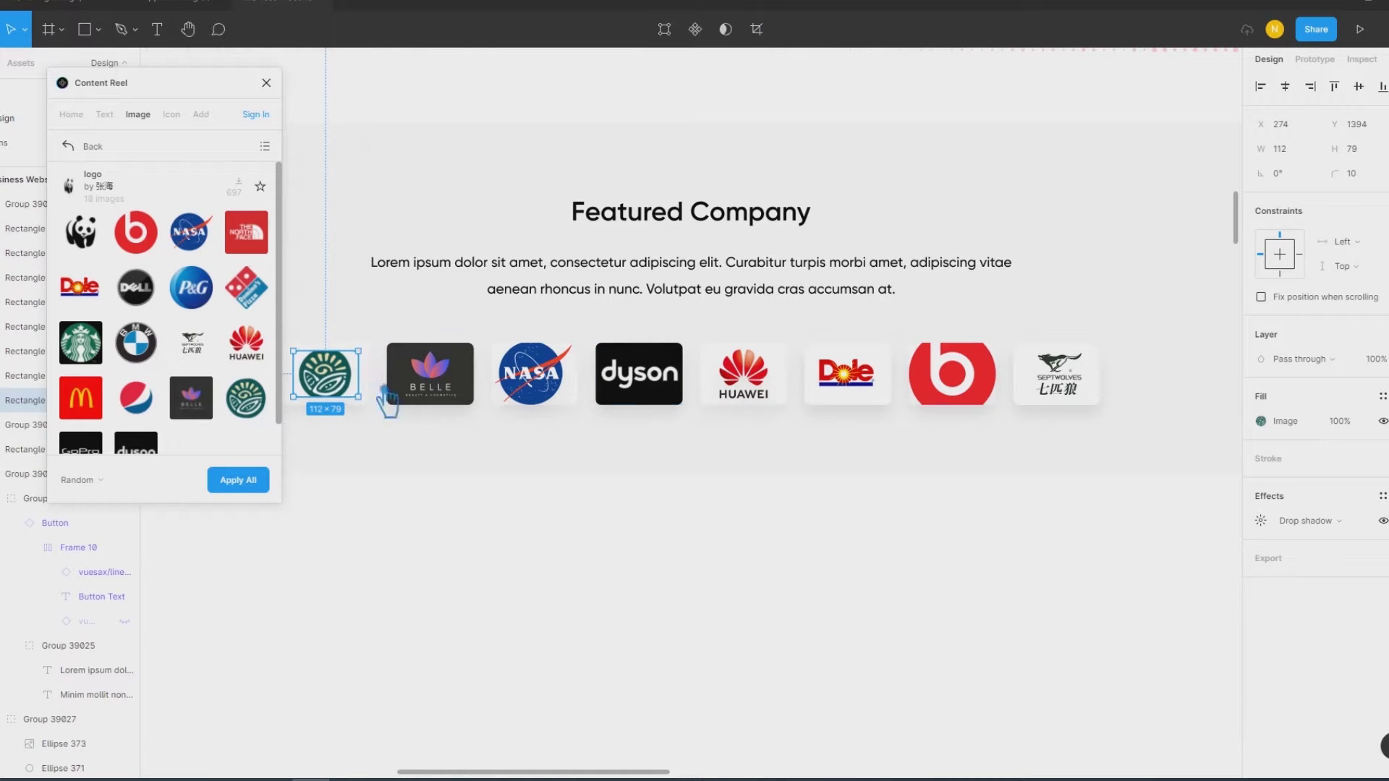
{"action": "left_click", "coordinate": [399, 532]}
{"action": "left_click", "coordinate": [335, 387]}
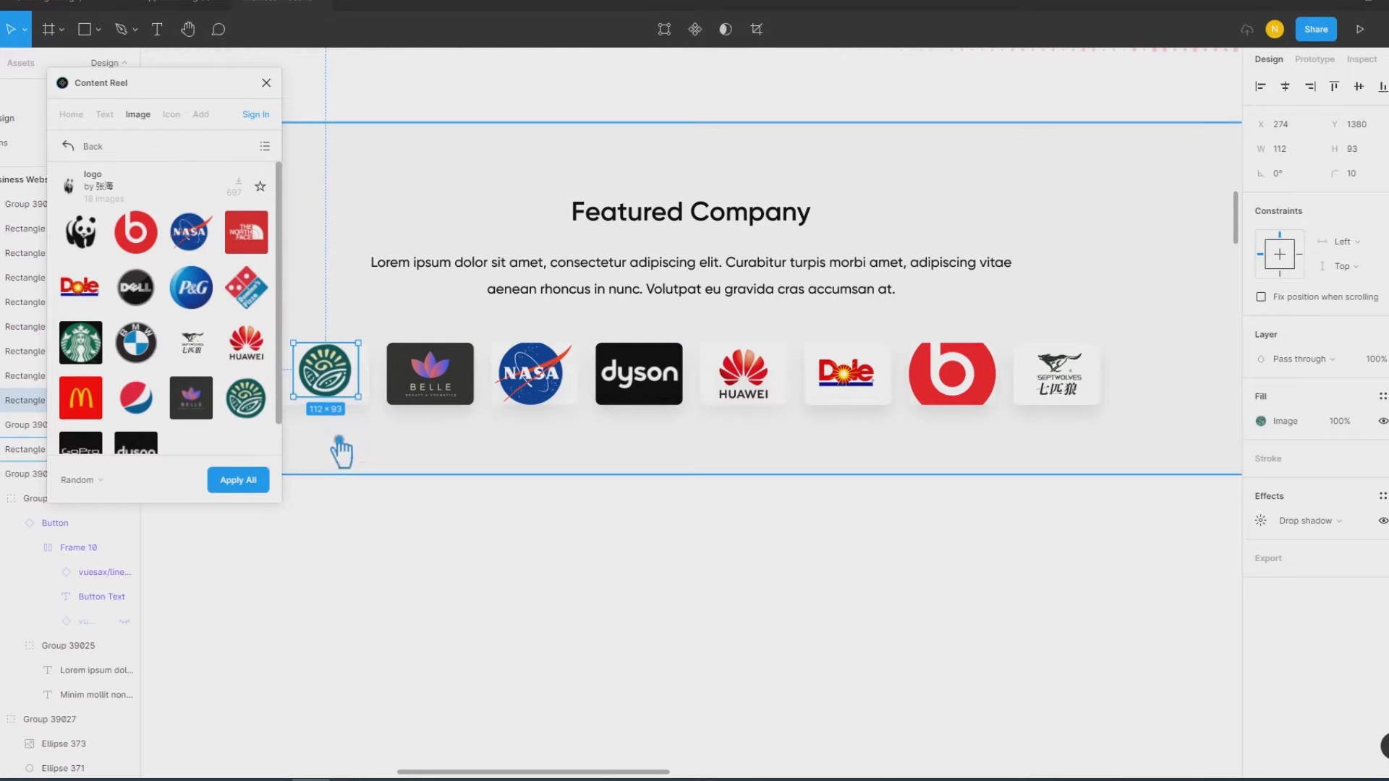
{"action": "left_click", "coordinate": [267, 84]}
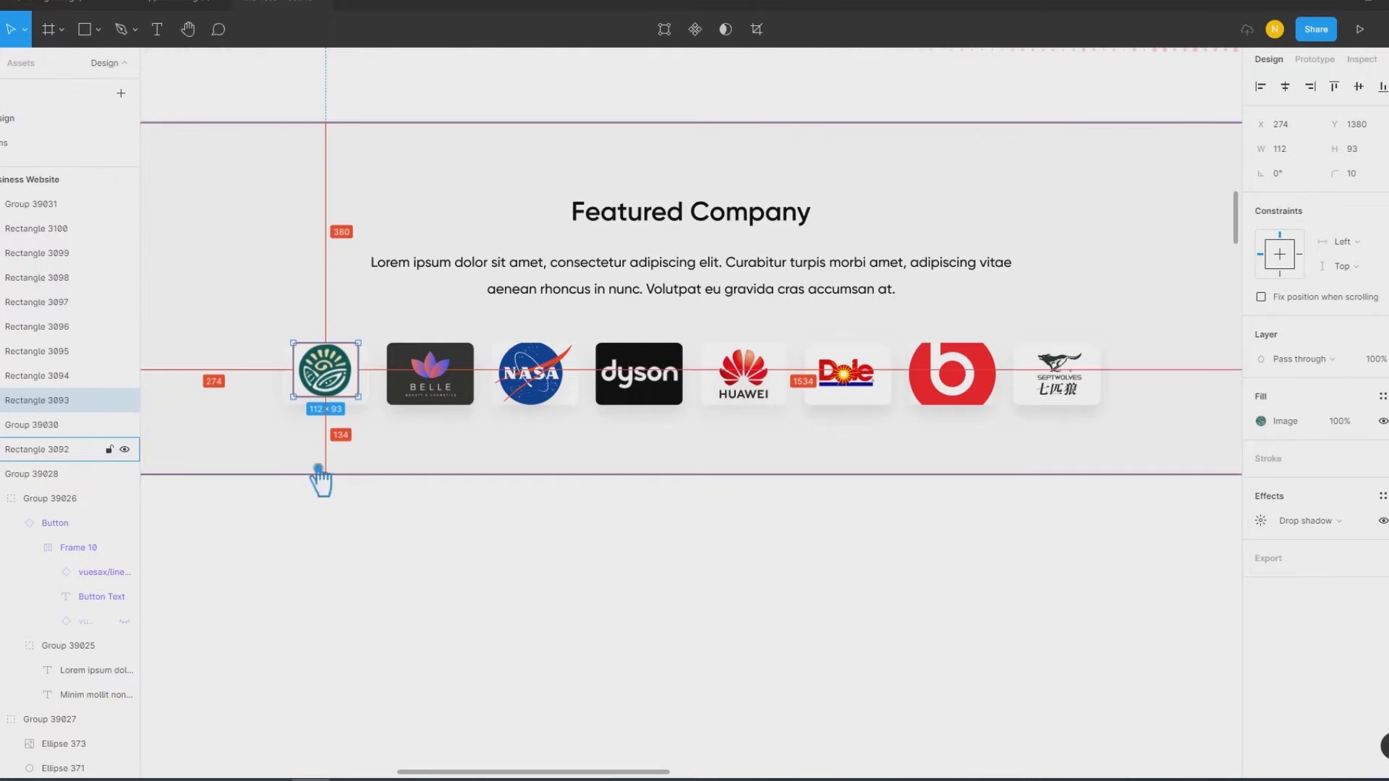
{"action": "scroll", "coordinate": [323, 471], "scroll_direction": "up", "scroll_amount": 2}
{"action": "scroll", "coordinate": [319, 474], "scroll_direction": "up", "scroll_amount": 5, "text": "ctrl"}
{"action": "scroll", "coordinate": [316, 457], "scroll_direction": "up", "scroll_amount": 2, "text": "ctrl"}
{"action": "left_click_drag", "start_coordinate": [403, 457], "coordinate": [408, 497]}
{"action": "left_click_drag", "start_coordinate": [406, 279], "coordinate": [418, 279]}
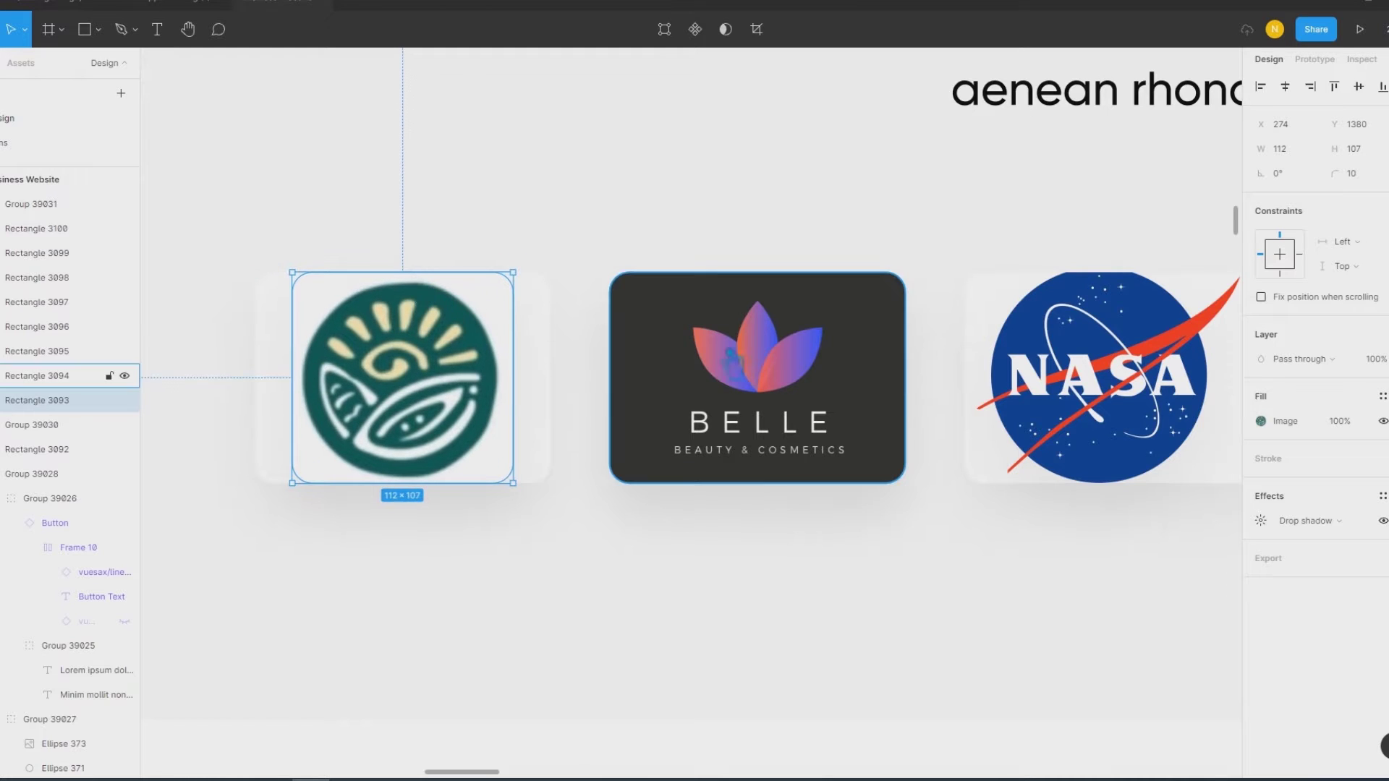
Step: Inspect the Belle card's image fill settings, then pan to the NASA card
{"action": "left_click", "coordinate": [796, 433]}
{"action": "left_click", "coordinate": [1261, 421]}
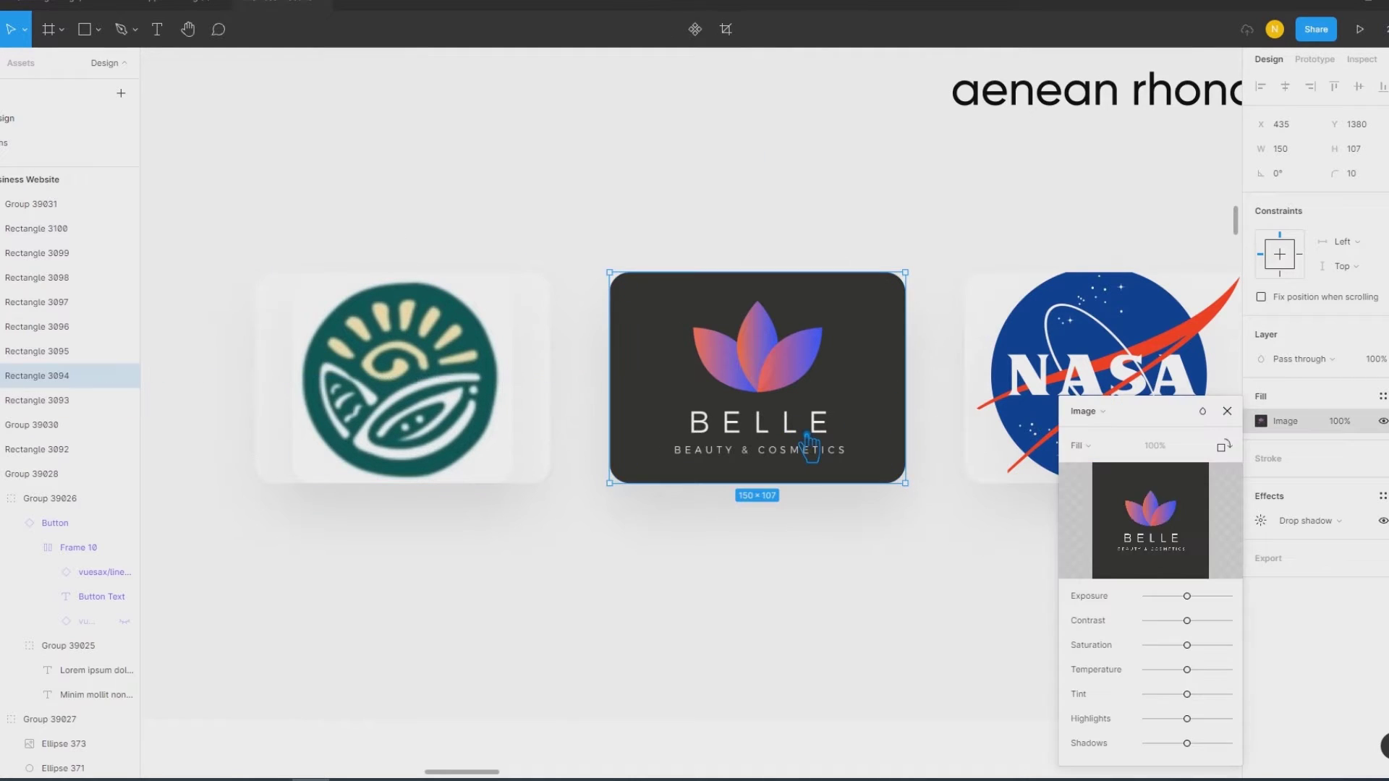
{"action": "left_click", "coordinate": [1260, 422]}
{"action": "left_click", "coordinate": [1091, 614]}
{"action": "left_click_drag", "start_coordinate": [1092, 614], "coordinate": [702, 620]}
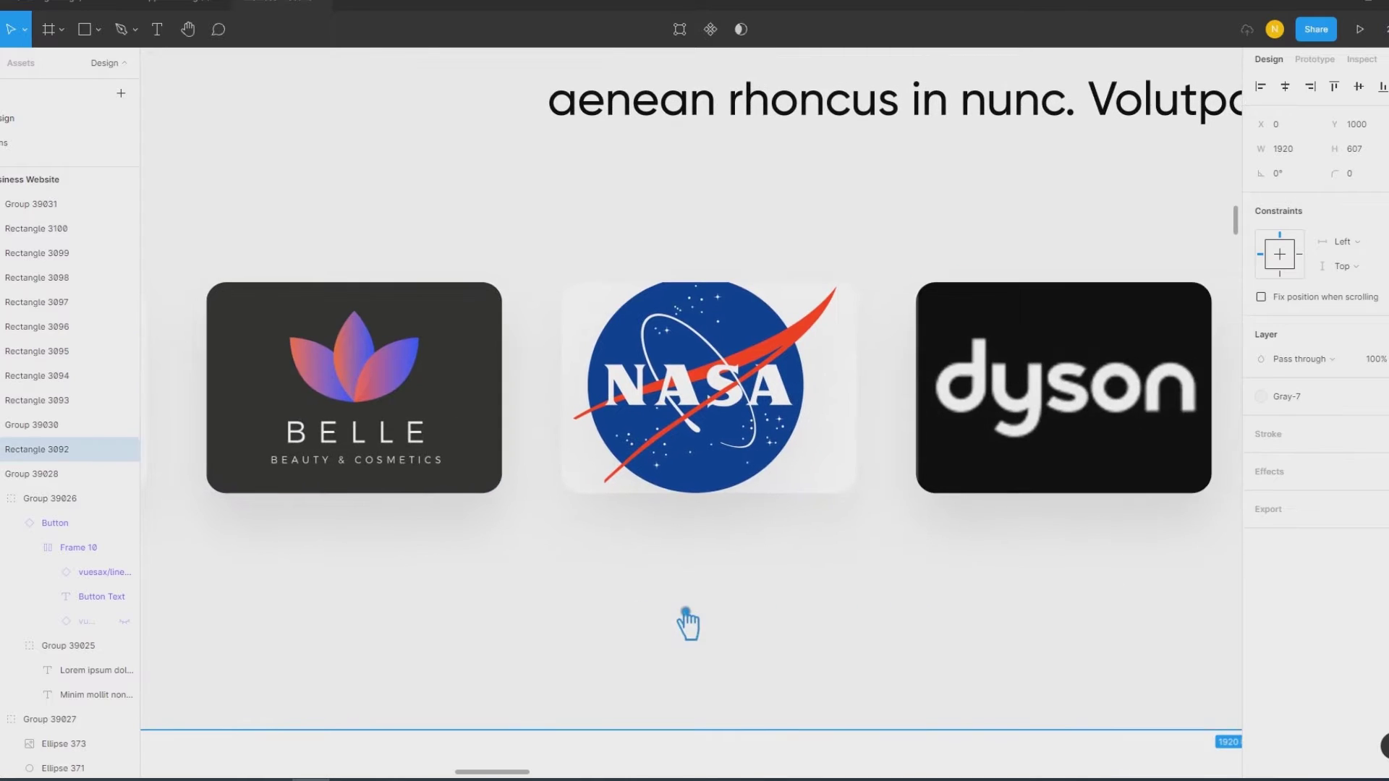
Step: Resize the NASA logo image inside its card to 127.57 × 107
{"action": "double_click", "coordinate": [744, 418]}
{"action": "left_click_drag", "start_coordinate": [870, 293], "coordinate": [848, 310]}
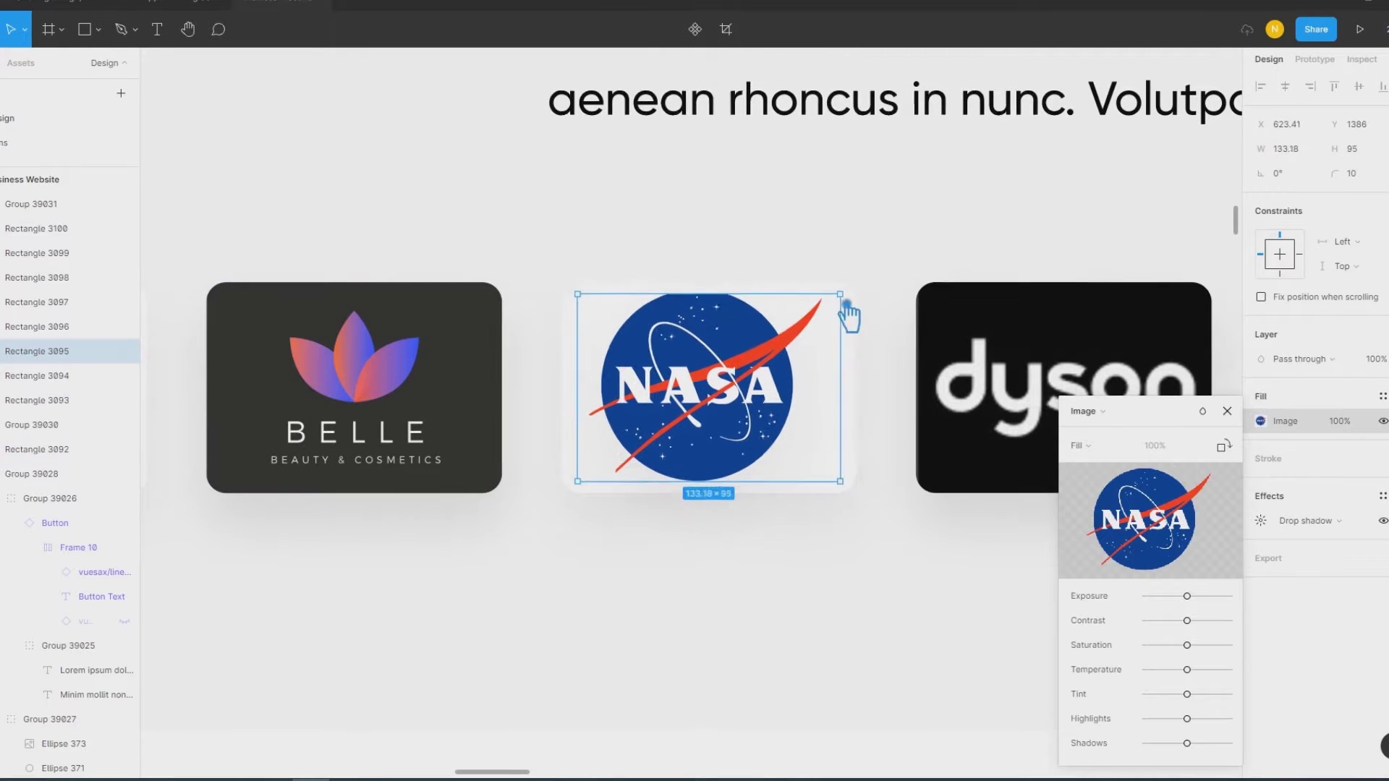
{"action": "left_click_drag", "start_coordinate": [717, 297], "coordinate": [717, 292]}
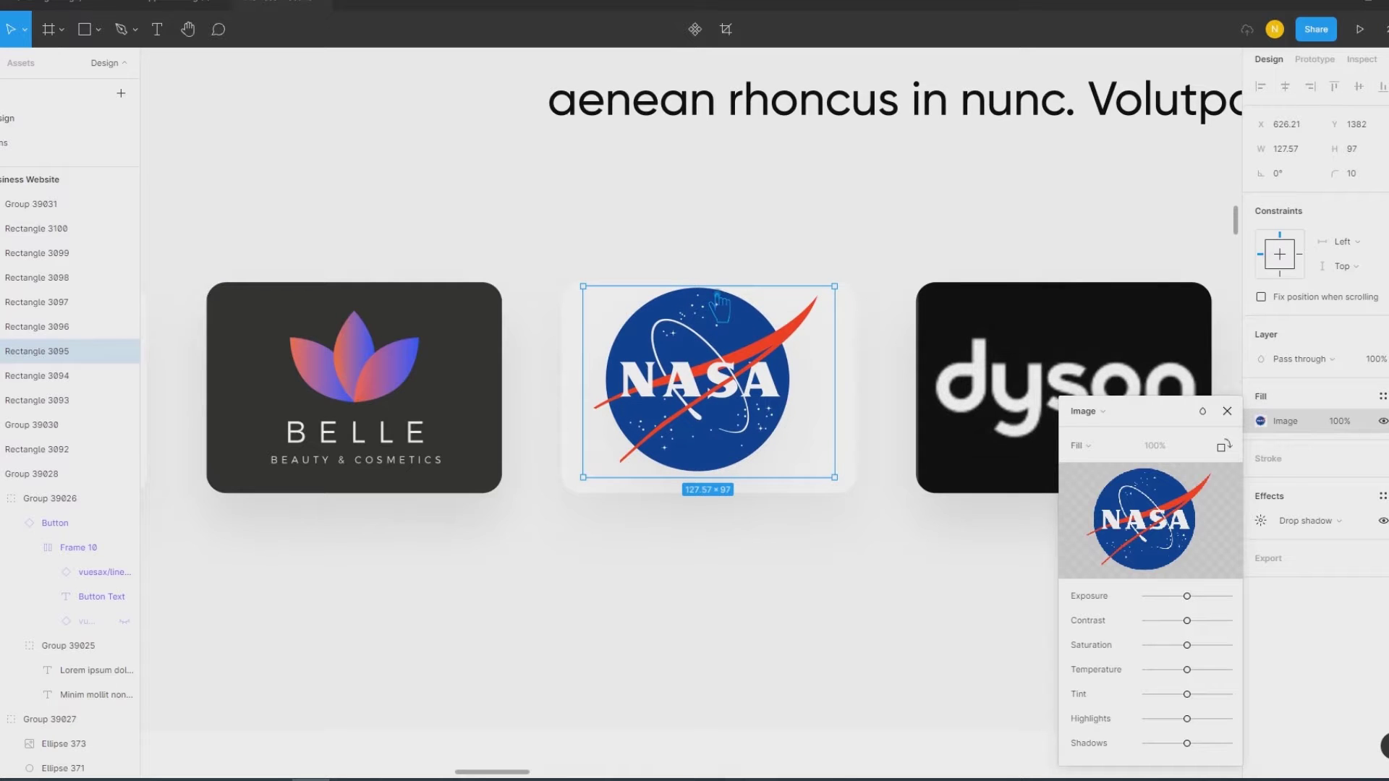
{"action": "left_click_drag", "start_coordinate": [729, 481], "coordinate": [726, 510]}
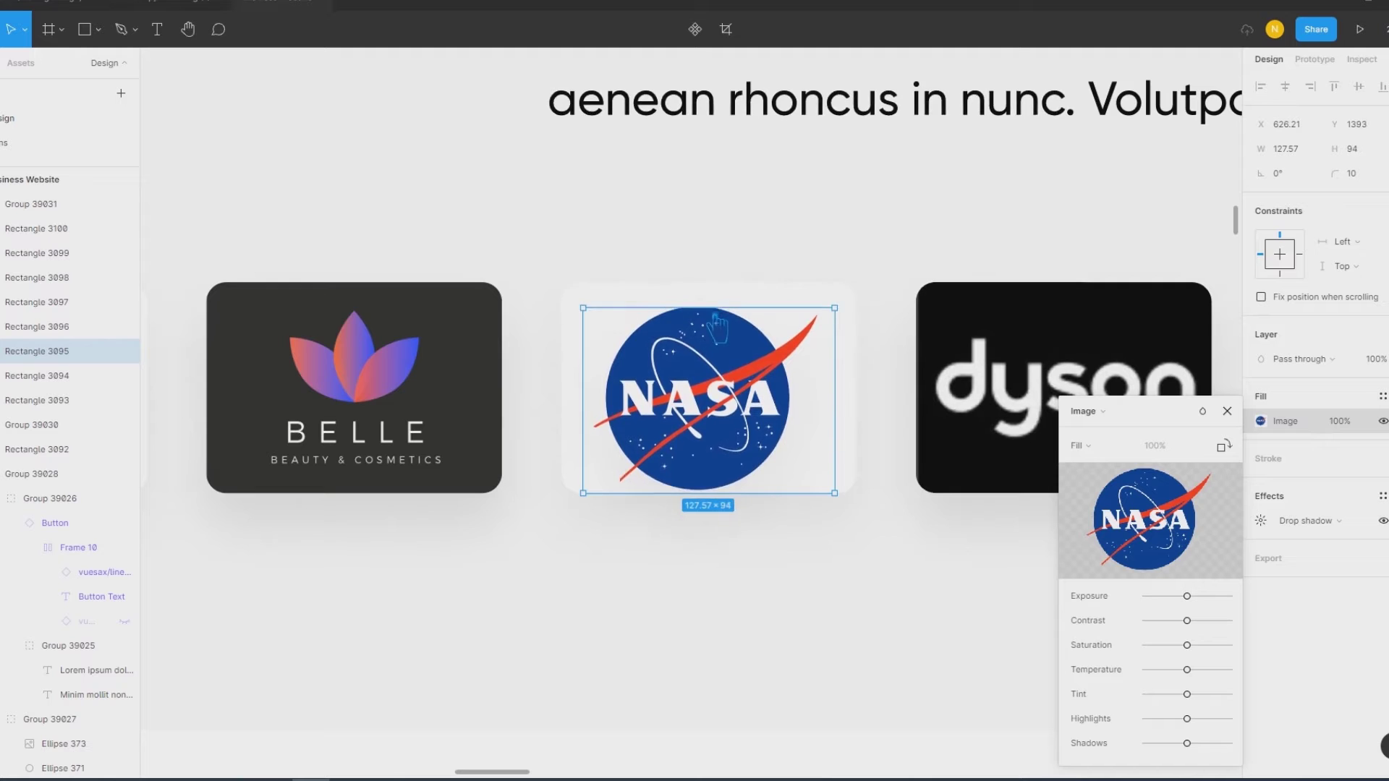
{"action": "left_click_drag", "start_coordinate": [717, 292], "coordinate": [721, 293]}
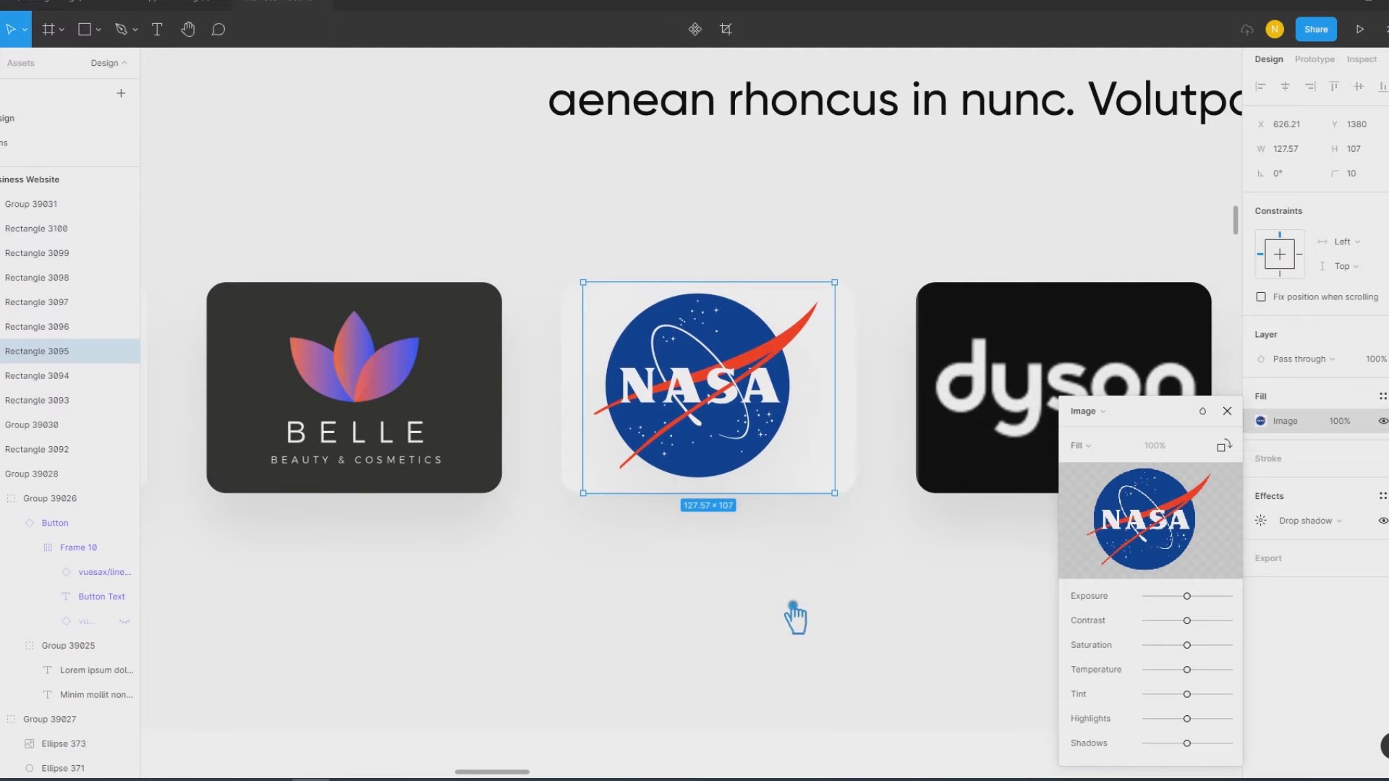
{"action": "left_click", "coordinate": [1218, 459]}
{"action": "scroll", "coordinate": [945, 599], "scroll_direction": "right", "scroll_amount": 10}
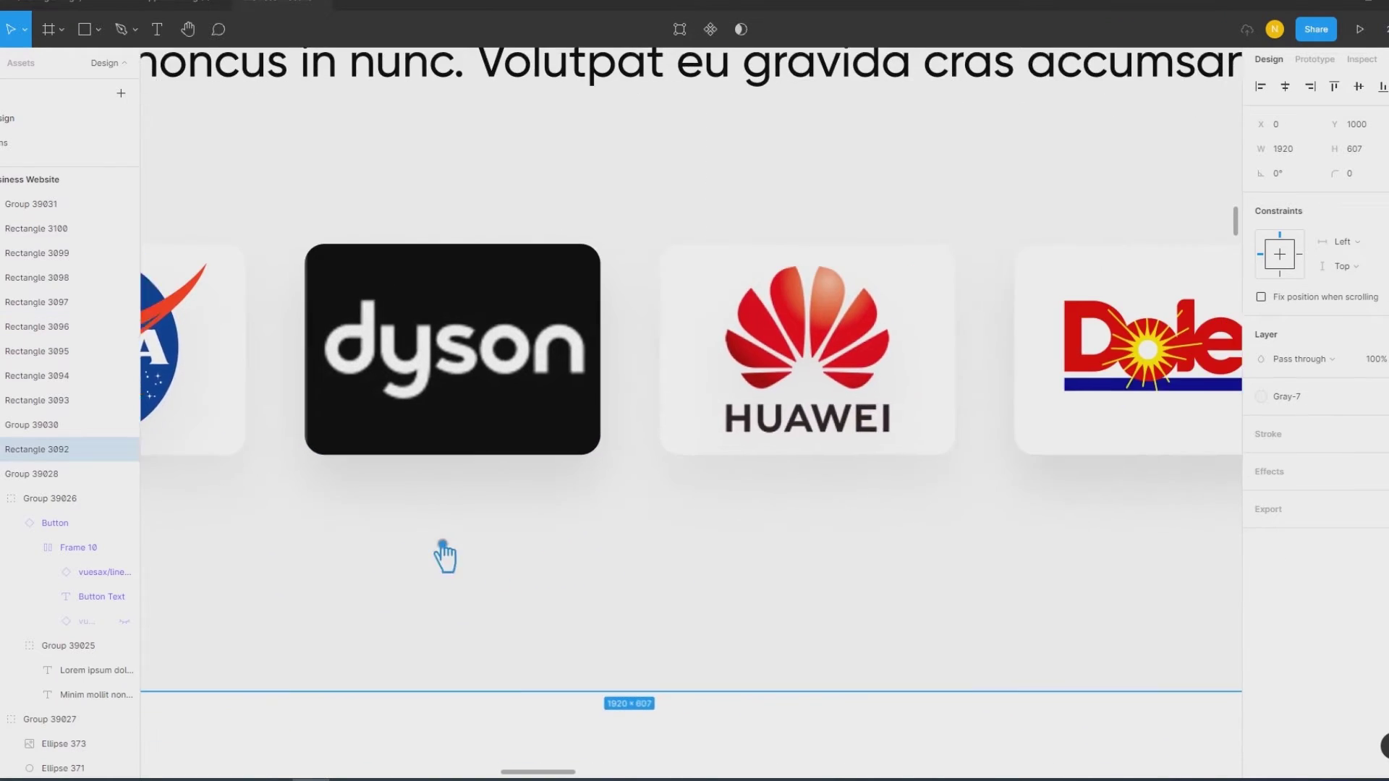
Step: Group the eight logo cards into one logo row
{"action": "key", "text": "Escape"}
{"action": "scroll", "coordinate": [1194, 558], "scroll_direction": "down", "scroll_amount": 5}
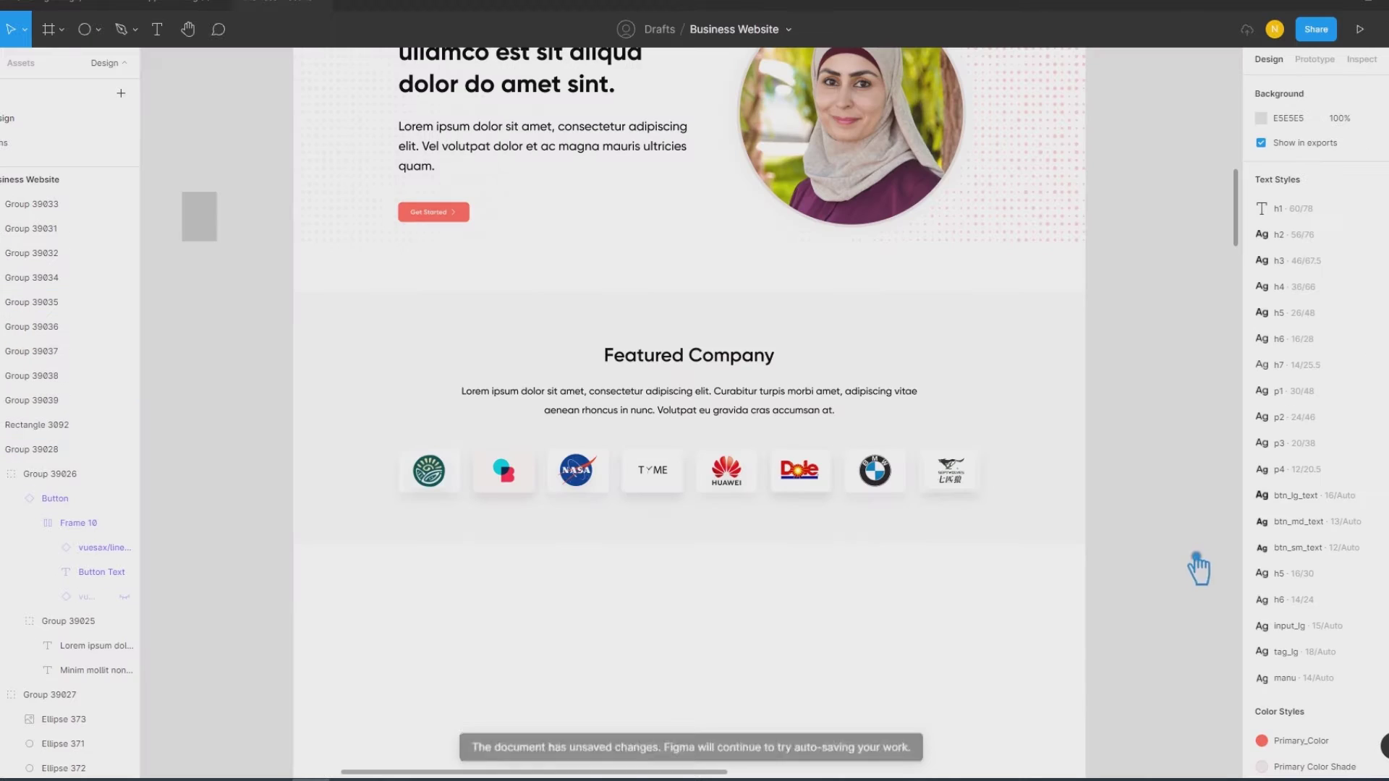
{"action": "left_click_drag", "start_coordinate": [1176, 552], "coordinate": [400, 450]}
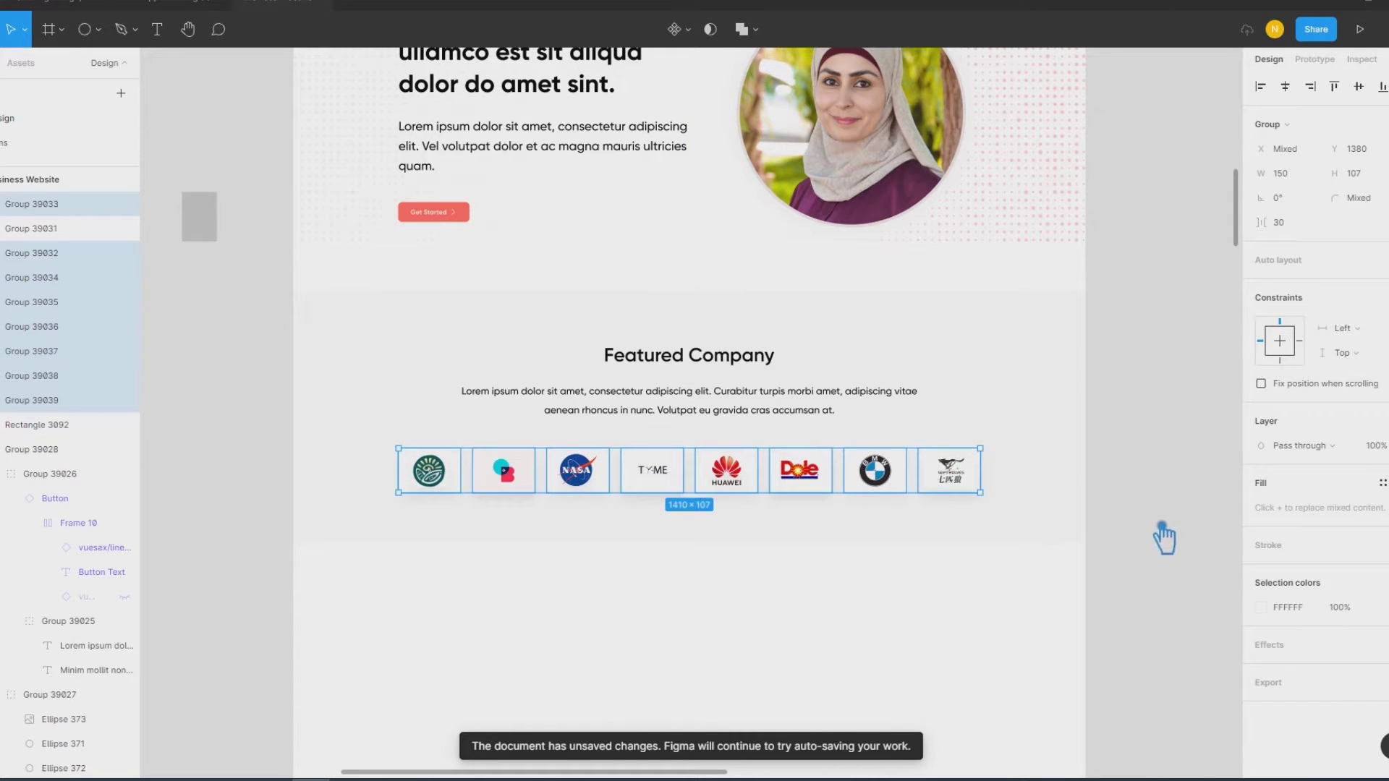
{"action": "key", "text": "ctrl+g"}
{"action": "key", "text": "Escape"}
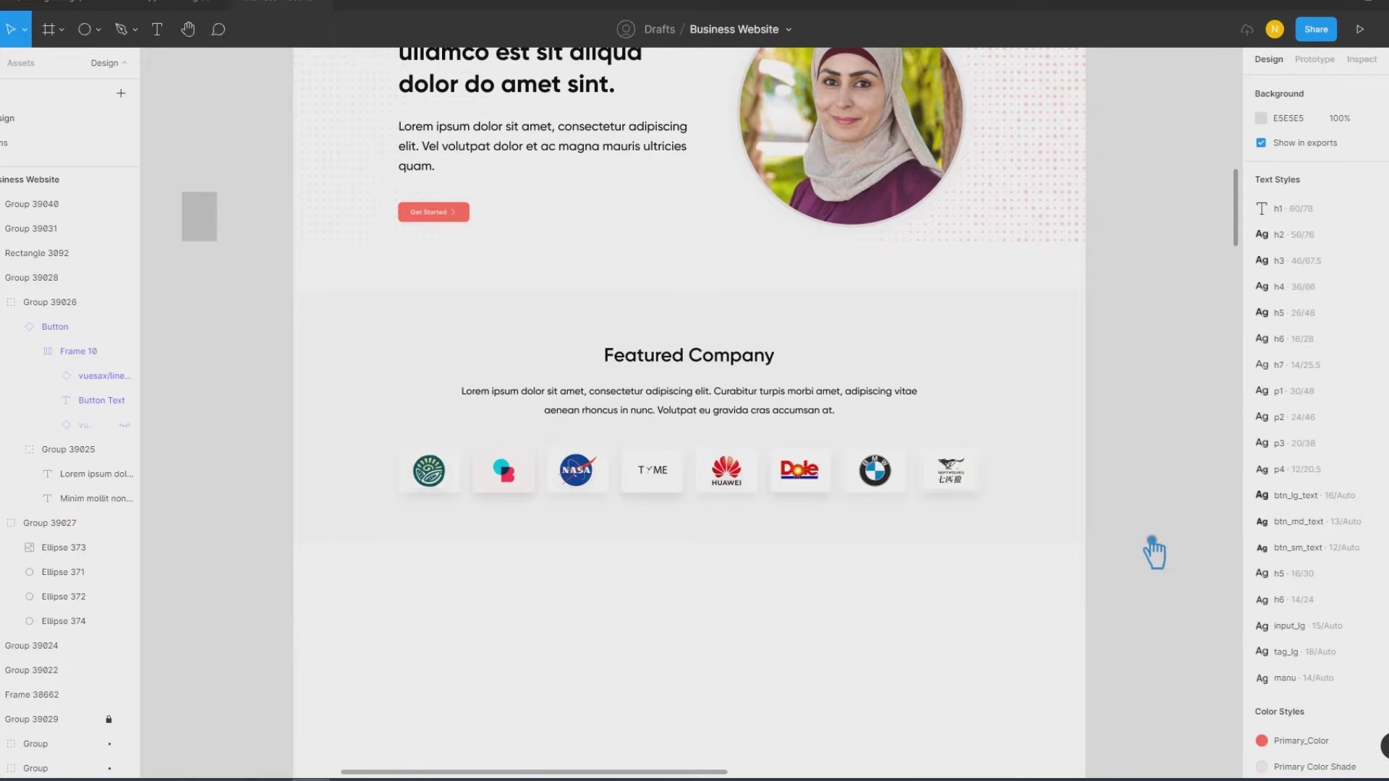
Step: Group the Featured Company heading-and-paragraph block with the logo row
{"action": "left_click", "coordinate": [760, 492]}
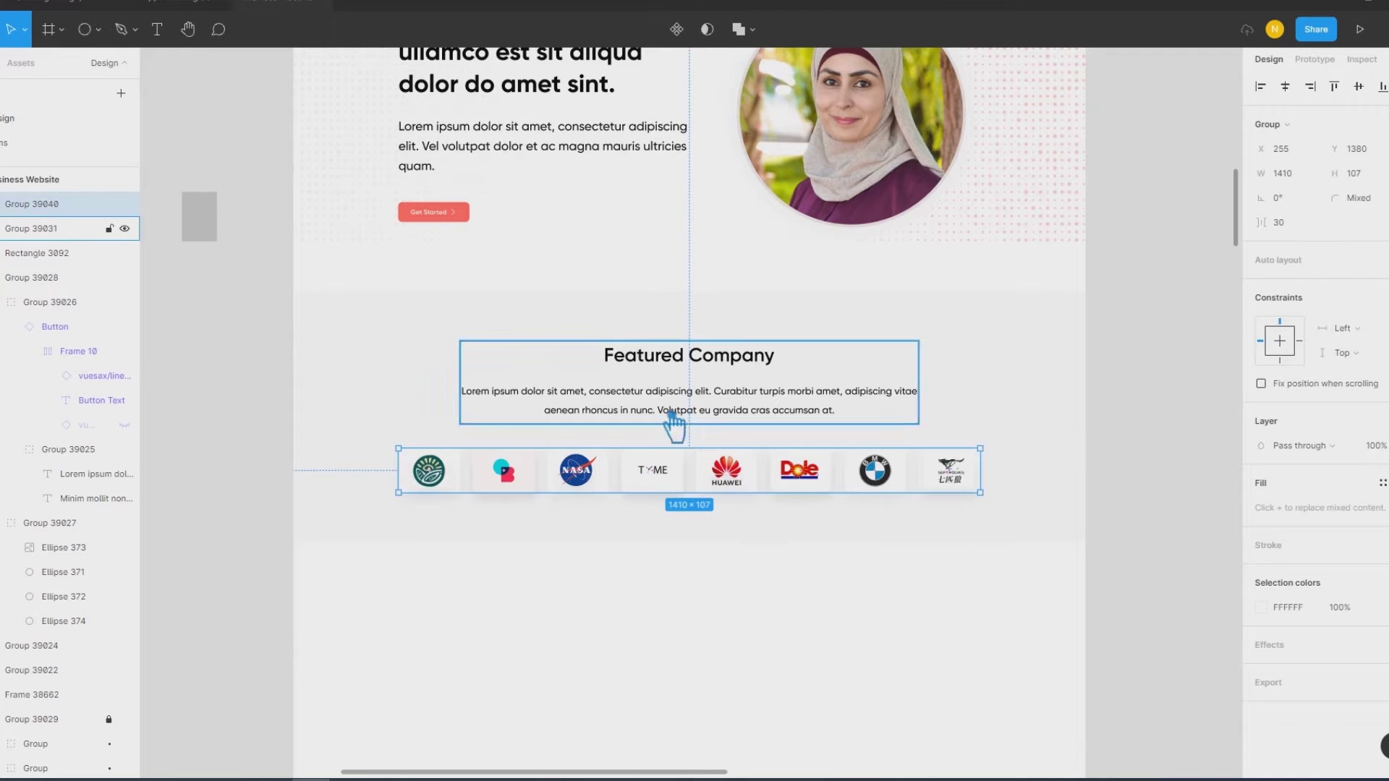
{"action": "left_click", "coordinate": [732, 366]}
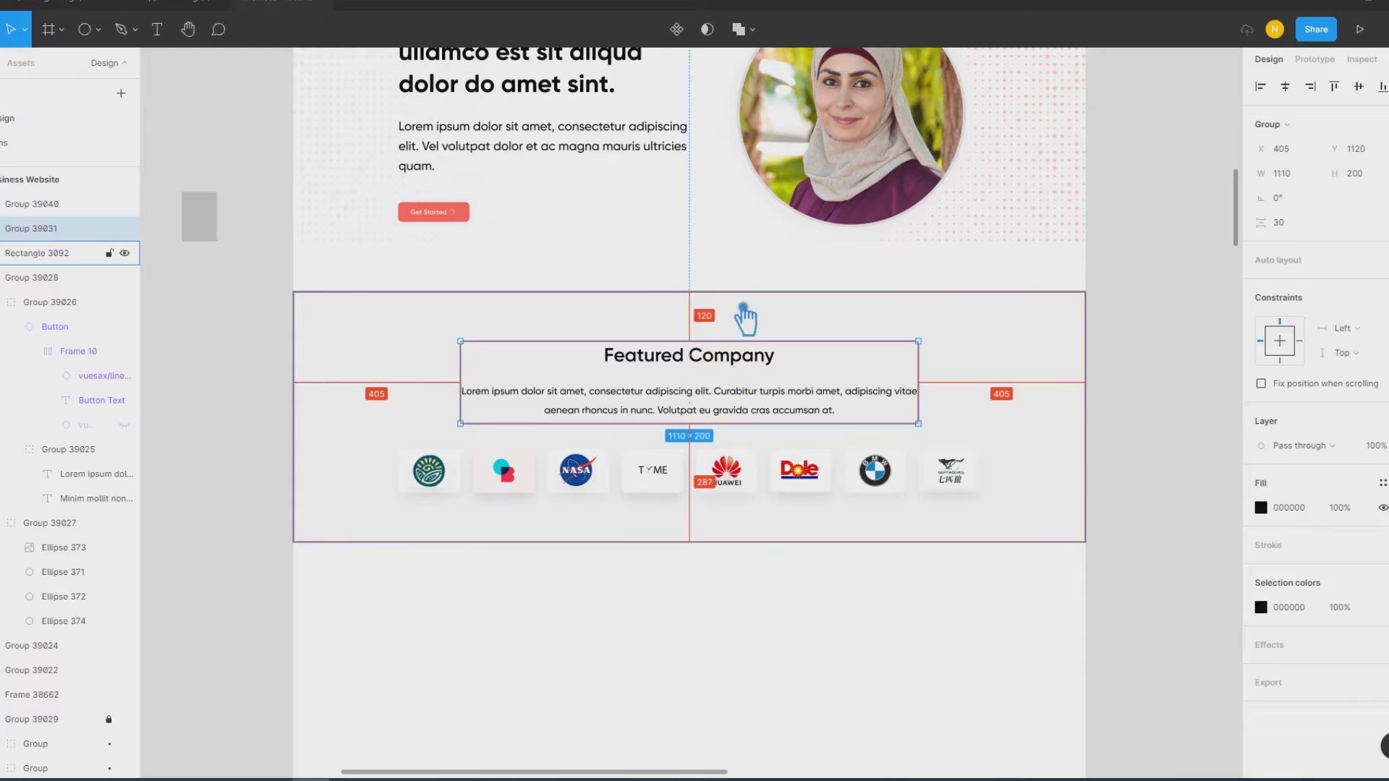
{"action": "left_click_drag", "start_coordinate": [1069, 588], "coordinate": [425, 406]}
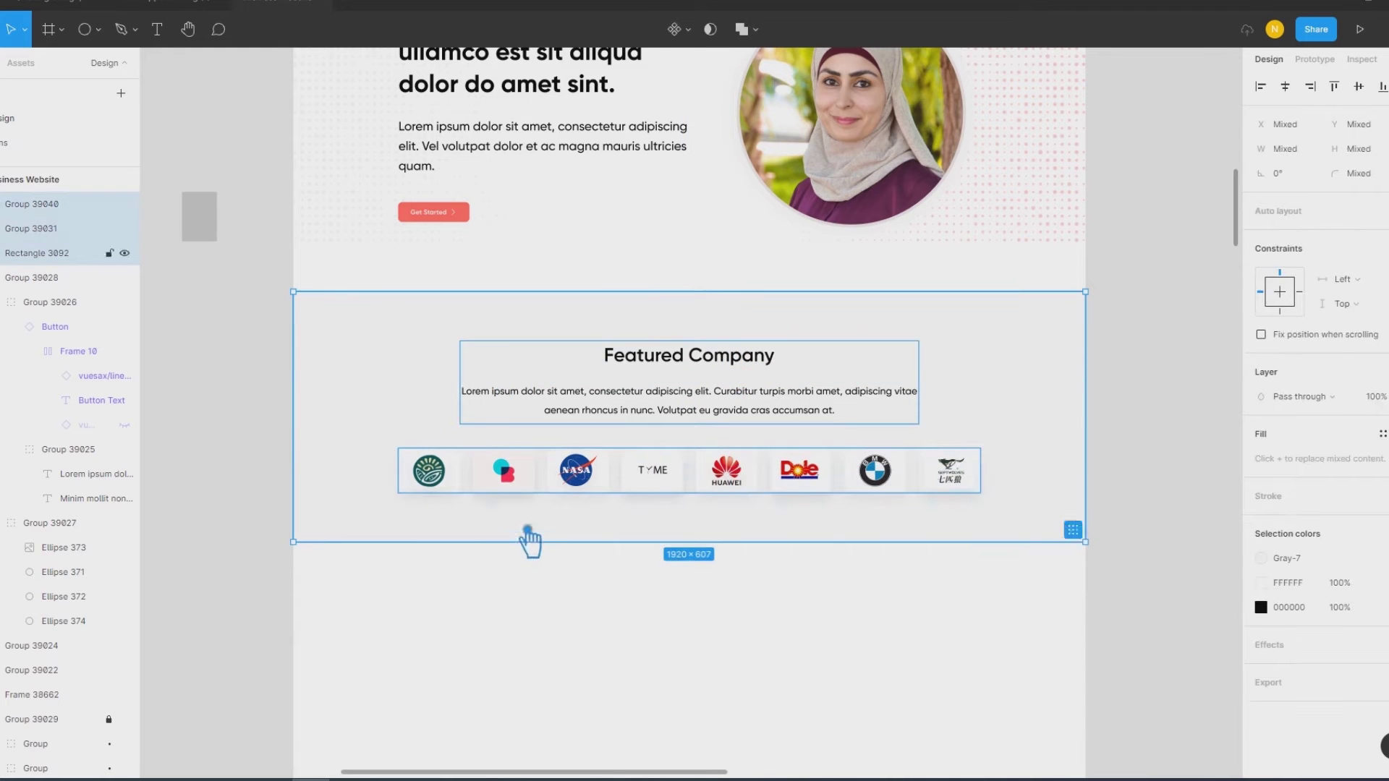
{"action": "key", "text": "ctrl+g"}
{"action": "left_click", "coordinate": [1152, 554]}
{"action": "left_click", "coordinate": [760, 539]}
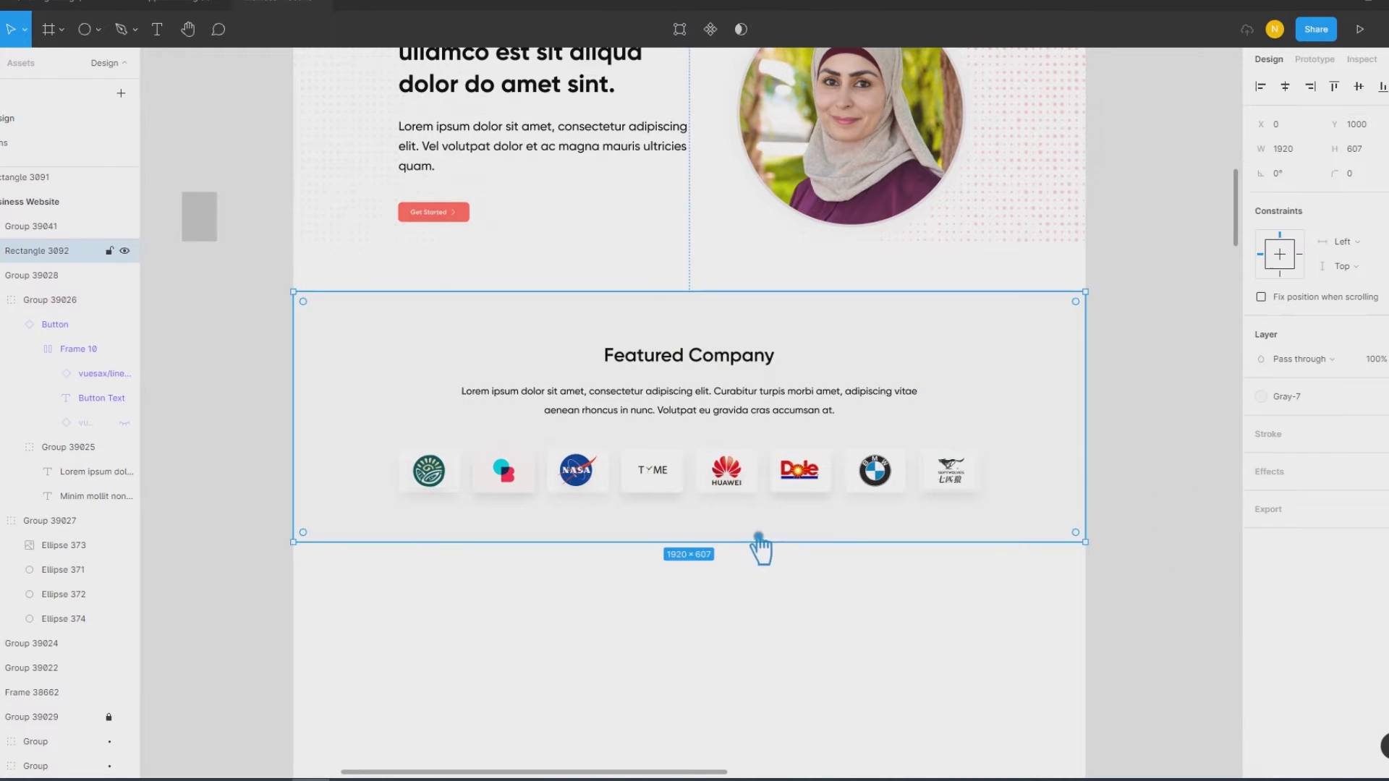
Step: Show the layout grid and test the grey placeholder rectangle in the section's bottom-left, then move it back
{"action": "key", "text": "shift+r"}
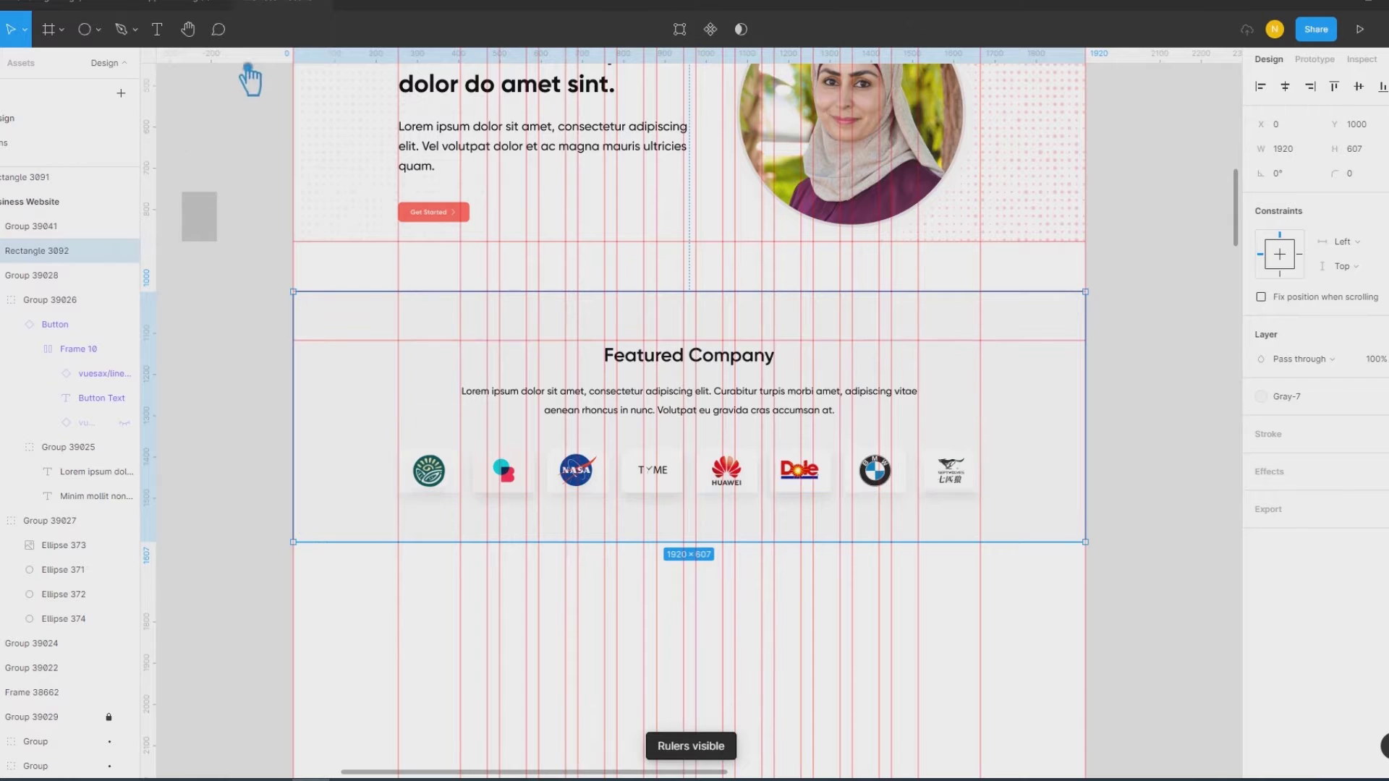
{"action": "left_click", "coordinate": [258, 297]}
{"action": "left_click_drag", "start_coordinate": [214, 235], "coordinate": [362, 601]}
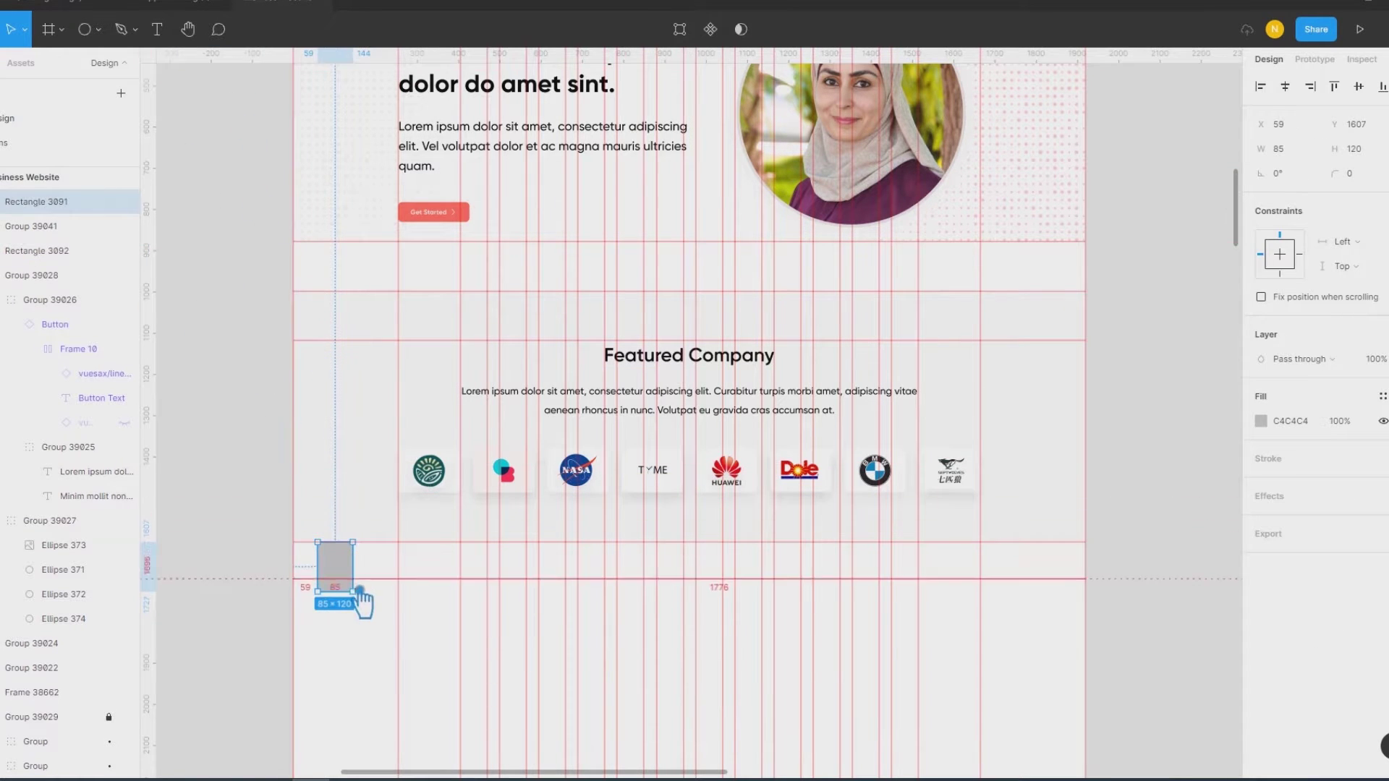
{"action": "scroll", "coordinate": [288, 474], "scroll_direction": "down", "scroll_amount": 3}
{"action": "left_click", "coordinate": [269, 470]}
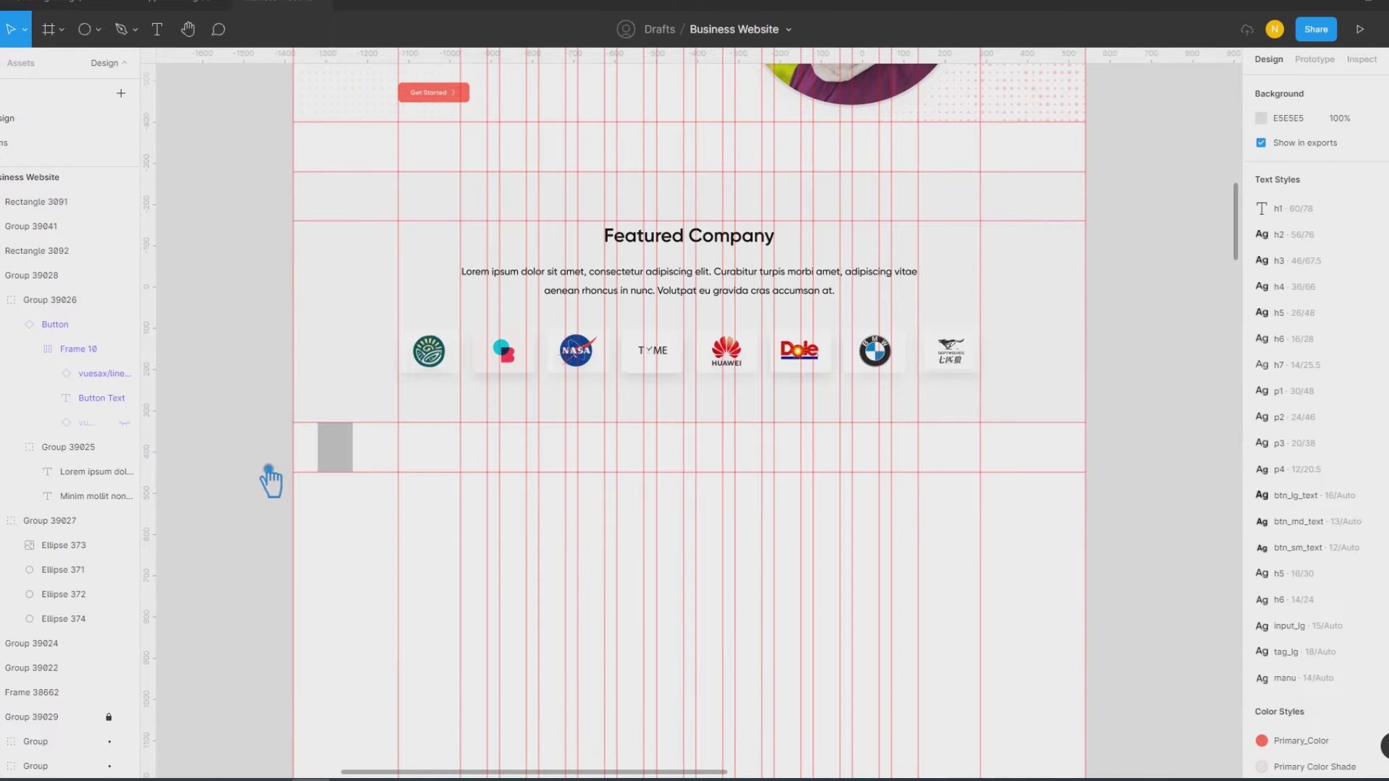
{"action": "mouse_move", "coordinate": [350, 475]}
{"action": "left_mouse_down"}
{"action": "mouse_move", "coordinate": [295, 456]}
{"action": "mouse_move", "coordinate": [255, 419]}
{"action": "left_mouse_up"}
{"action": "left_click", "coordinate": [608, 456]}
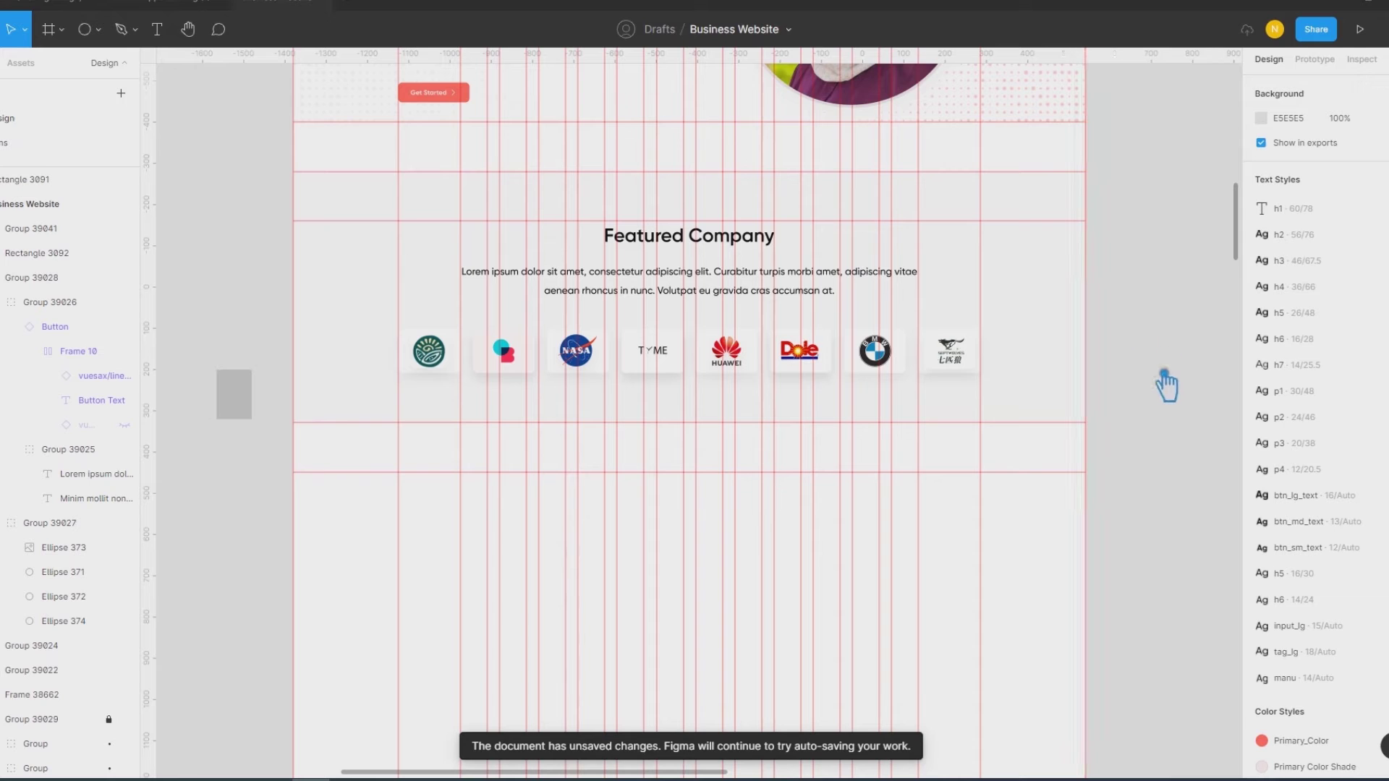
Step: Hide the rulers and grid, then select the 541.01 × 541.01 hero portrait circle
{"action": "scroll", "coordinate": [1172, 470], "scroll_direction": "up", "scroll_amount": 2}
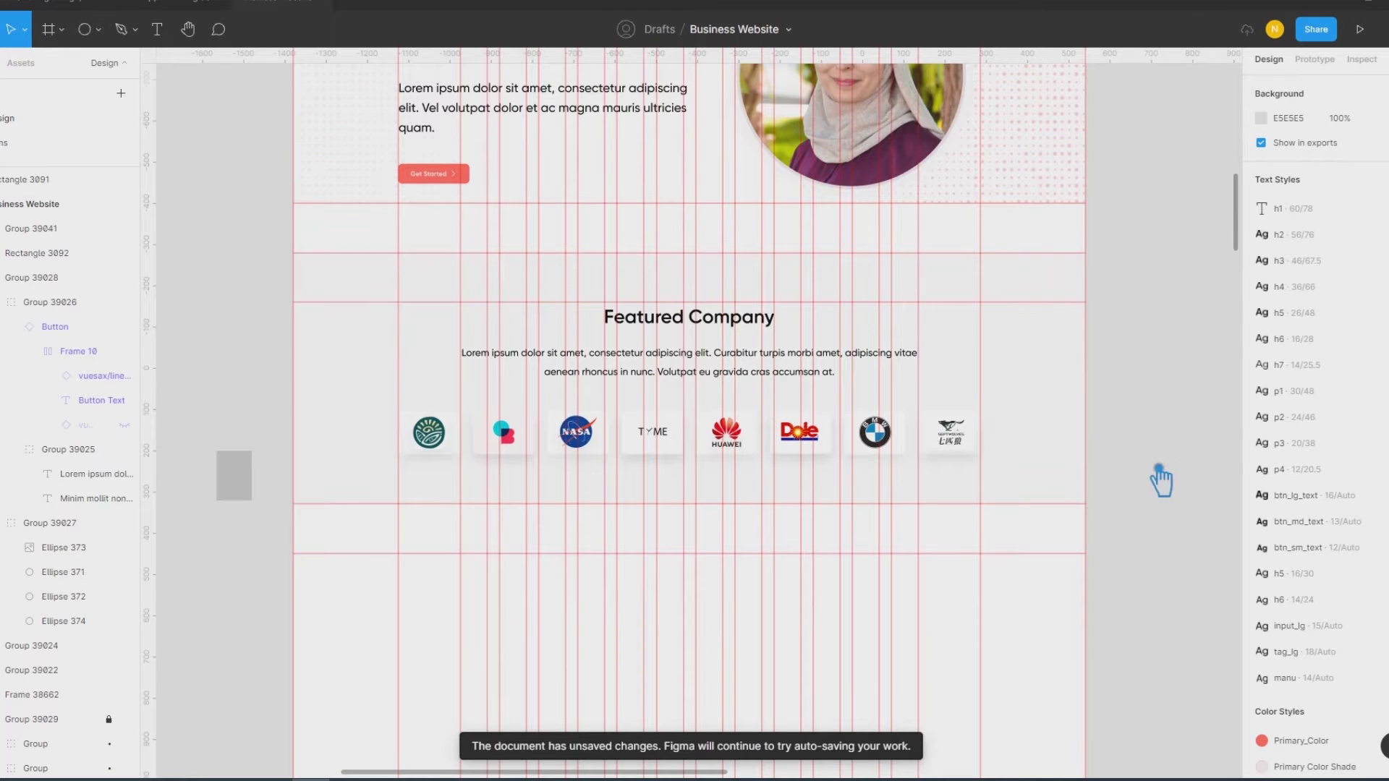
{"action": "scroll", "coordinate": [1129, 512], "scroll_direction": "up", "scroll_amount": 1}
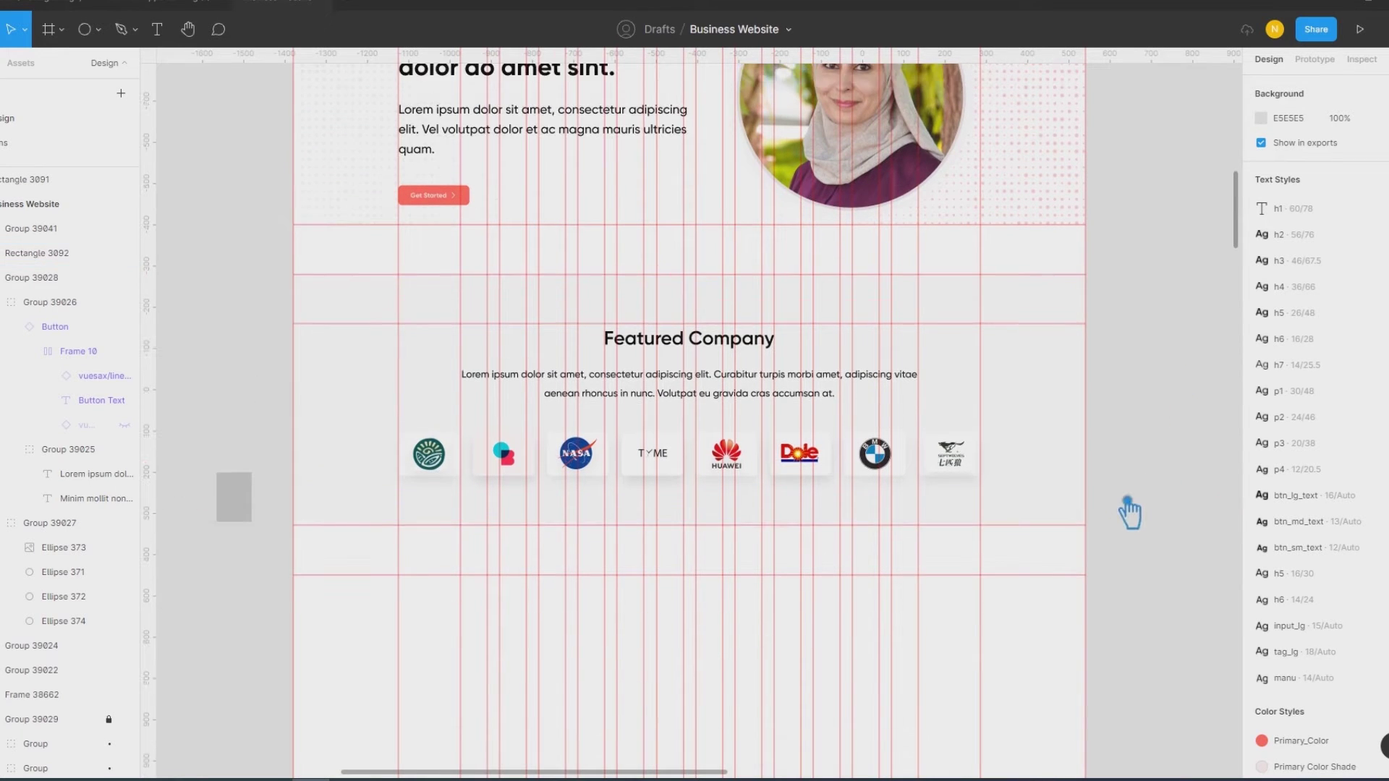
{"action": "key", "text": "shift+r"}
{"action": "scroll", "coordinate": [1128, 512], "scroll_direction": "up", "scroll_amount": 5}
{"action": "scroll", "coordinate": [1158, 514], "scroll_direction": "down", "scroll_amount": 3}
{"action": "scroll", "coordinate": [1161, 503], "scroll_direction": "down", "scroll_amount": 3}
{"action": "scroll", "coordinate": [1163, 504], "scroll_direction": "up", "scroll_amount": 4}
{"action": "scroll", "coordinate": [1165, 504], "scroll_direction": "down", "scroll_amount": 4}
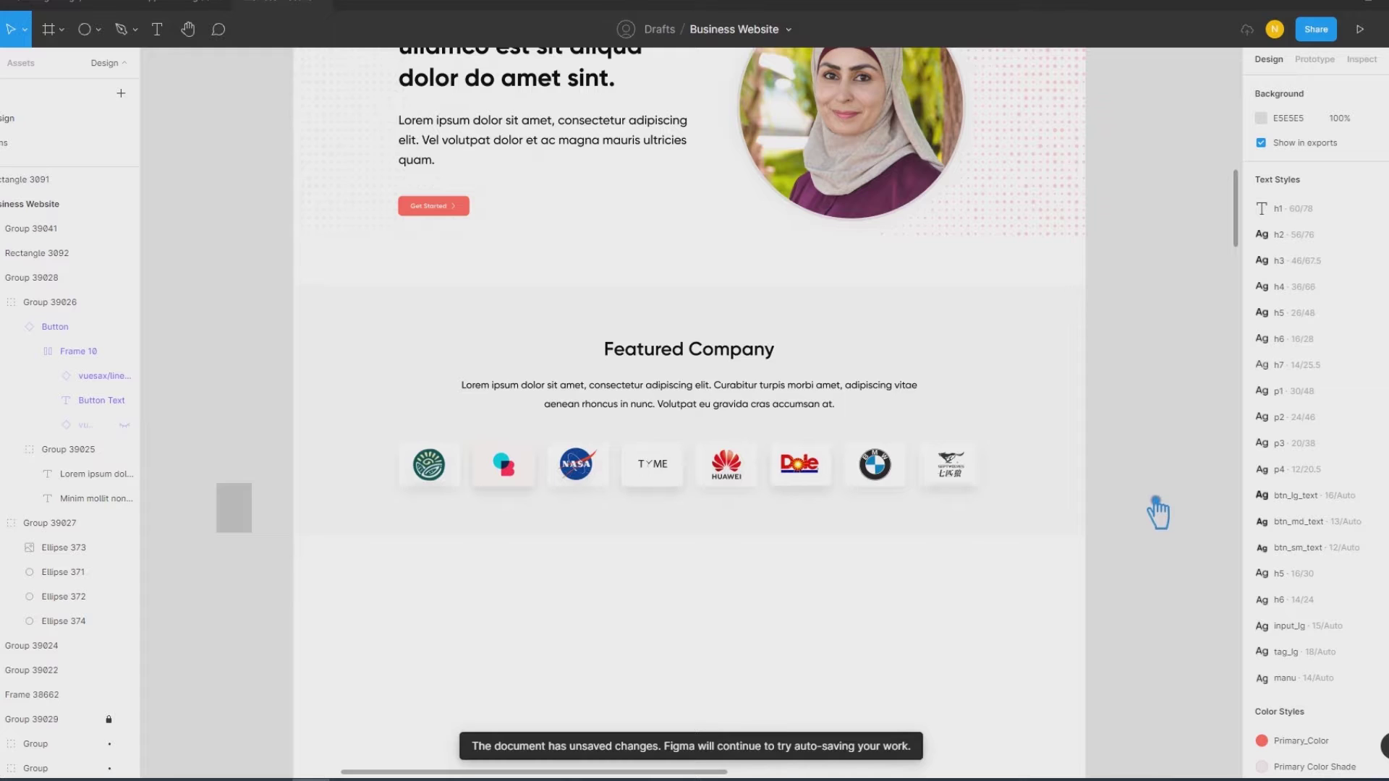
{"action": "scroll", "coordinate": [1157, 511], "scroll_direction": "up", "scroll_amount": 3}
{"action": "double_click", "coordinate": [876, 246]}
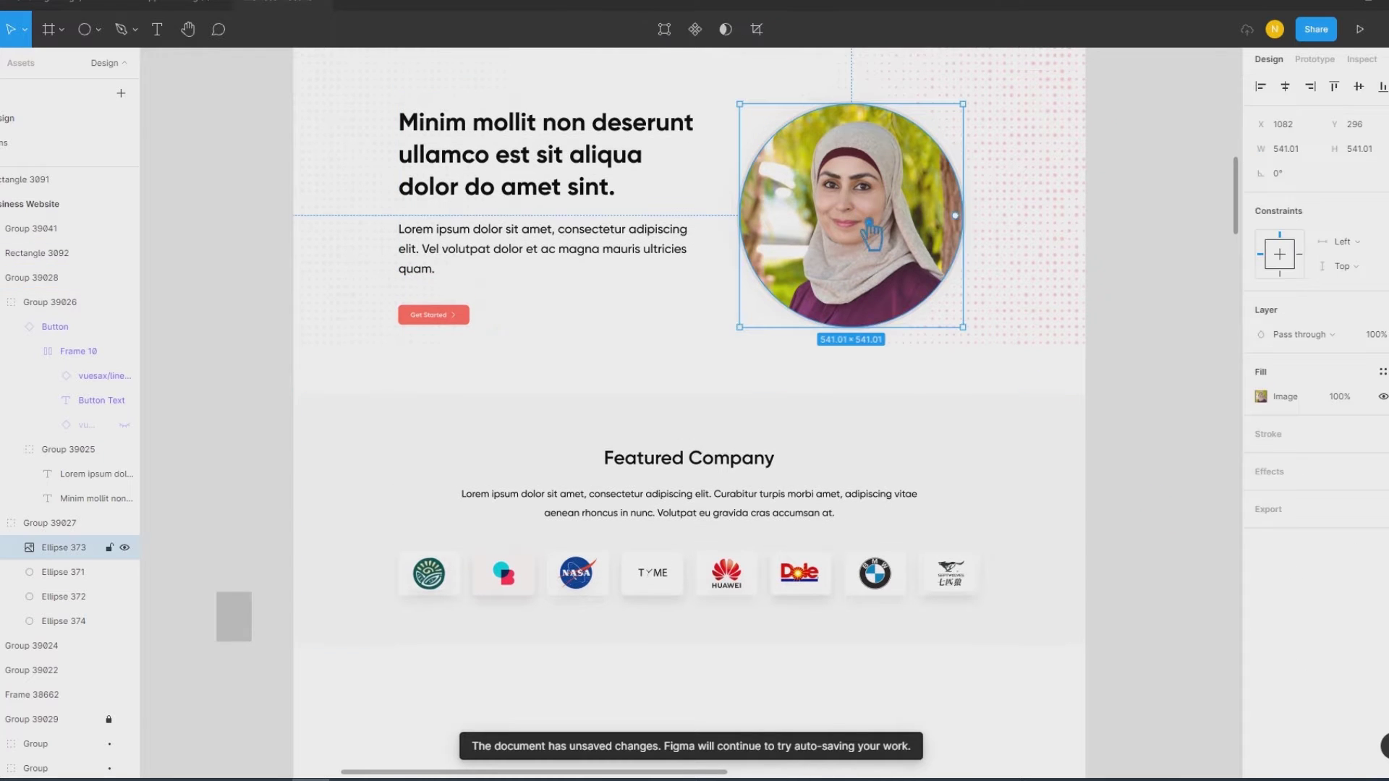
Step: Fill the hero portrait circle with a new Content Reel photo of a woman
{"action": "right_click", "coordinate": [844, 214]}
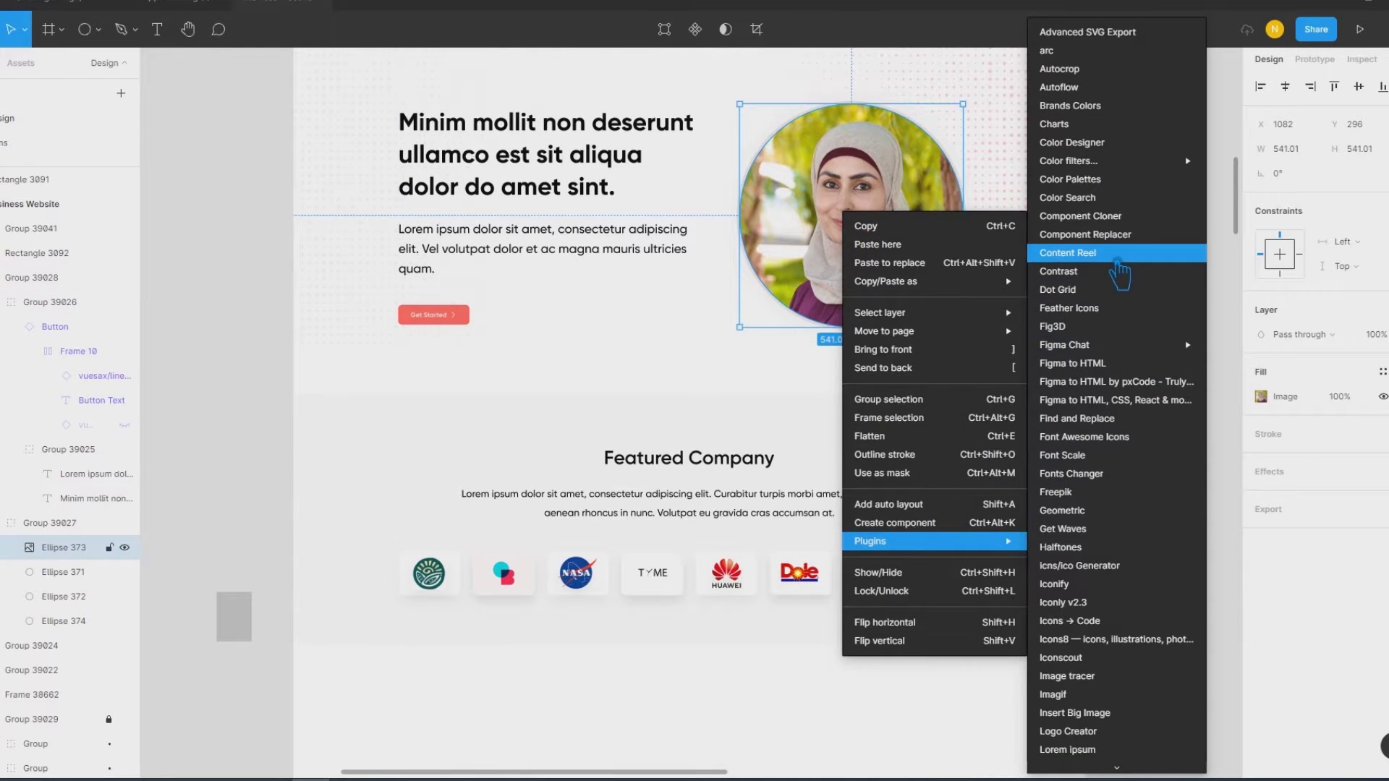
{"action": "left_click", "coordinate": [1118, 265]}
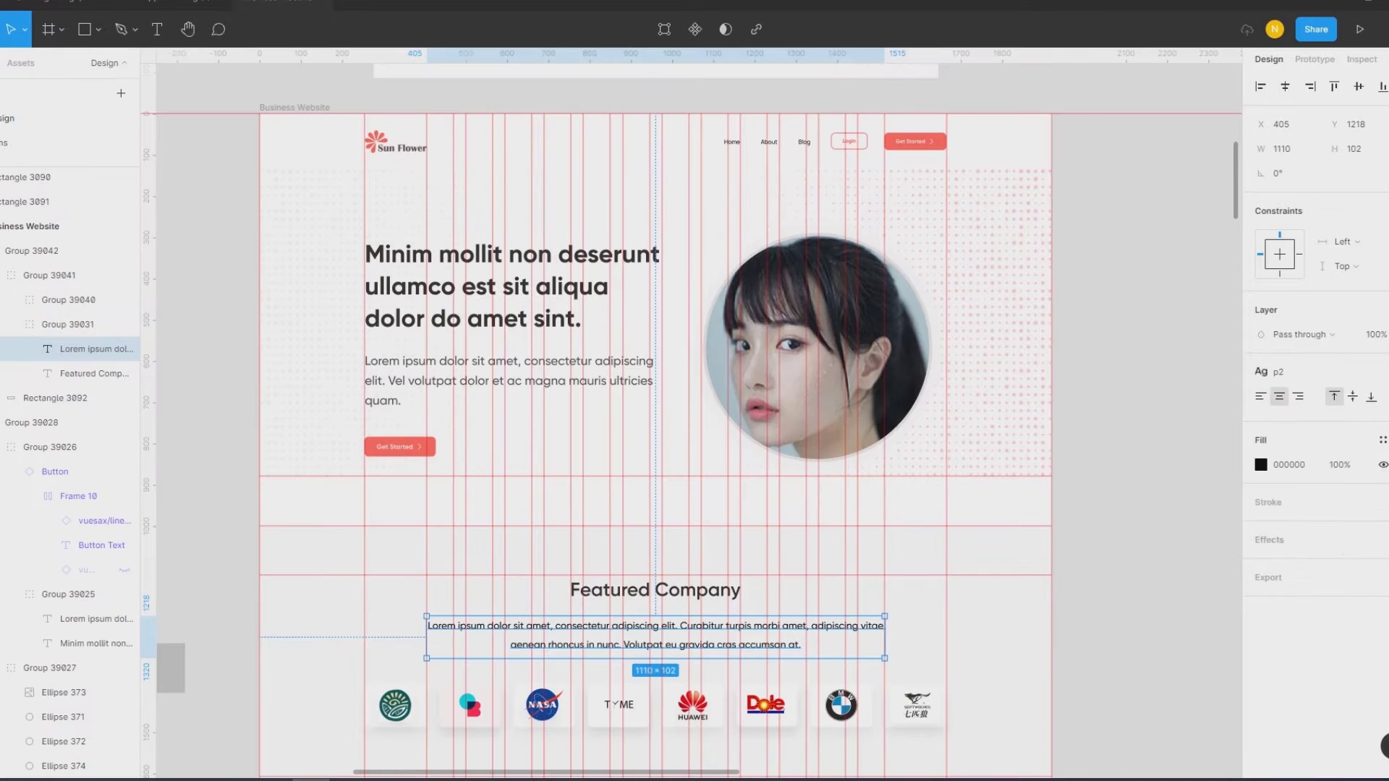
{"action": "left_click", "coordinate": [1142, 626]}
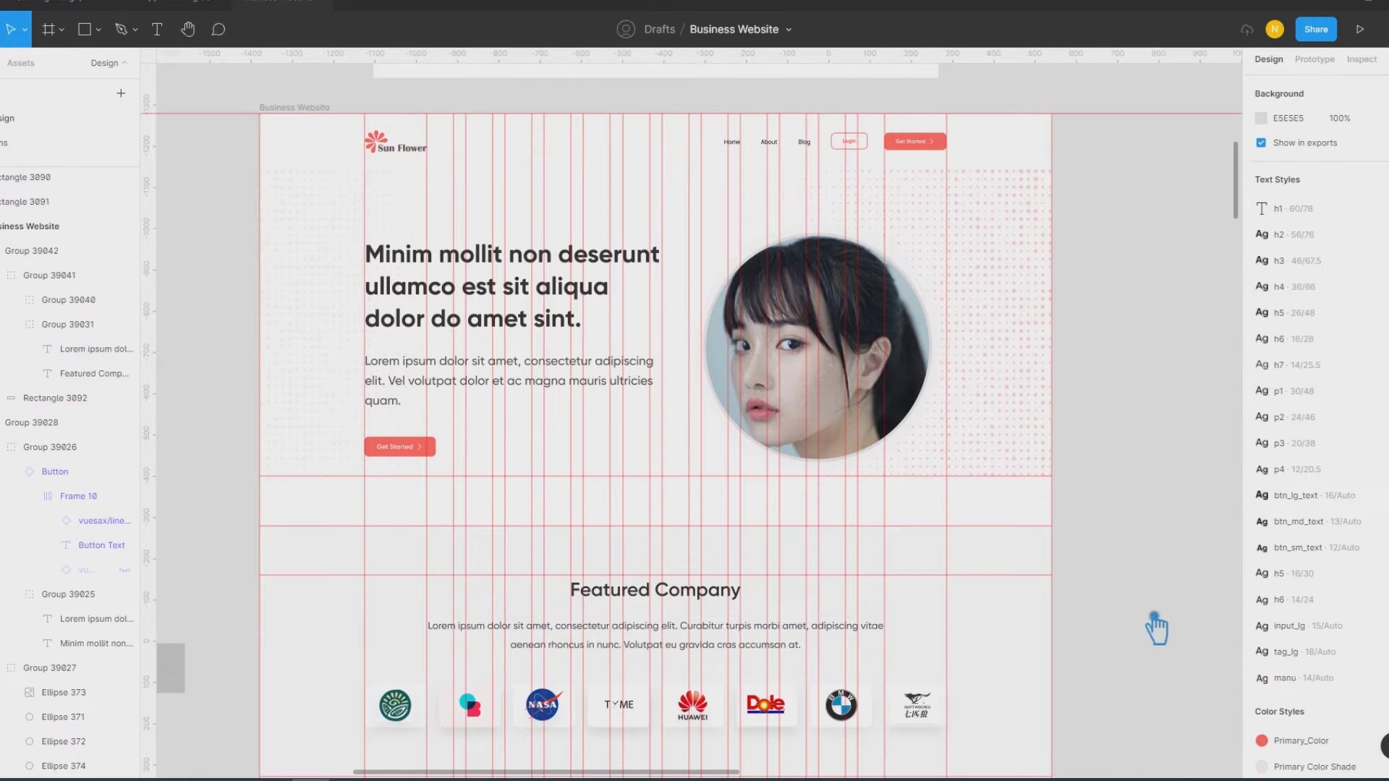
Step: Check the navigation links group's colour styles without changing them, then scroll down the page
{"action": "left_click", "coordinate": [772, 144]}
{"action": "left_click", "coordinate": [1280, 613]}
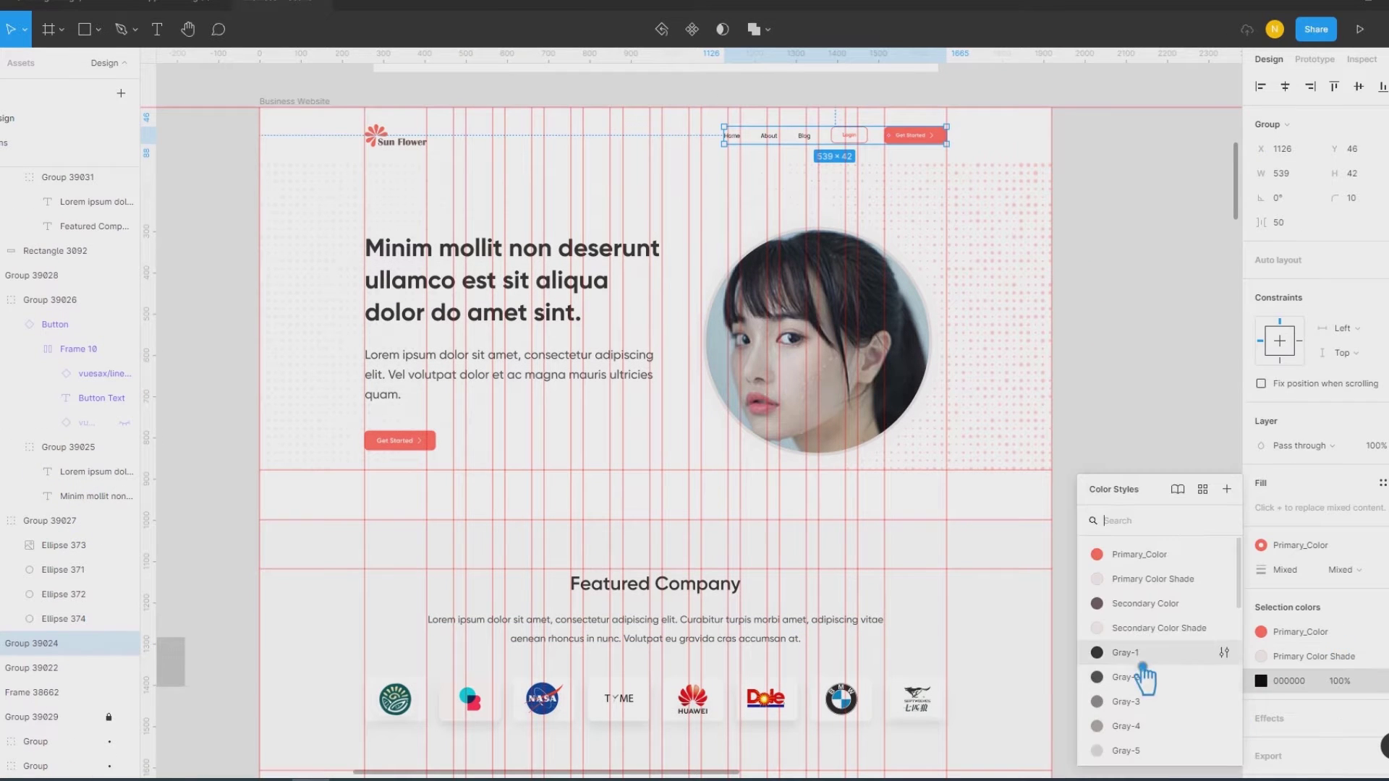
{"action": "left_click", "coordinate": [1138, 362]}
{"action": "scroll", "coordinate": [1129, 480], "scroll_direction": "down", "scroll_amount": 5}
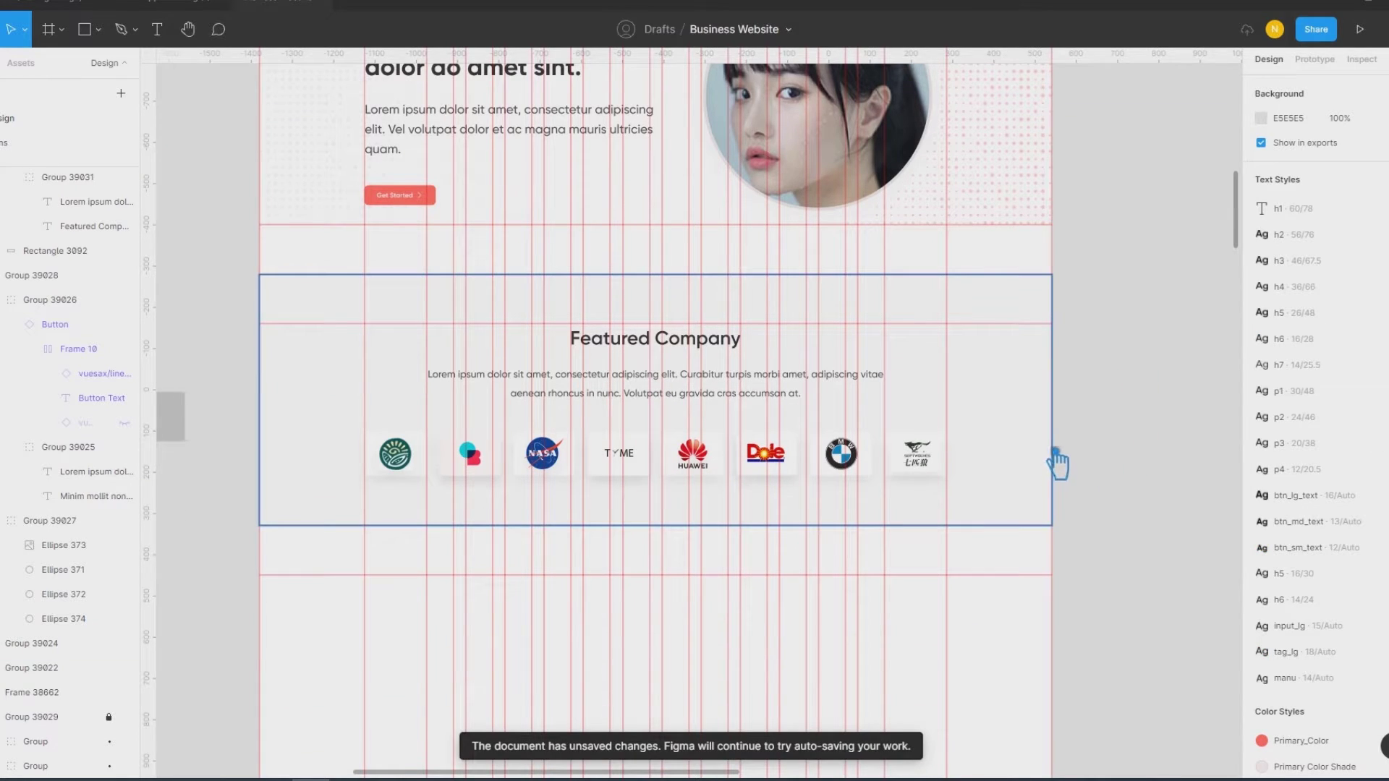
{"action": "scroll", "coordinate": [1118, 453], "scroll_direction": "down", "scroll_amount": 1}
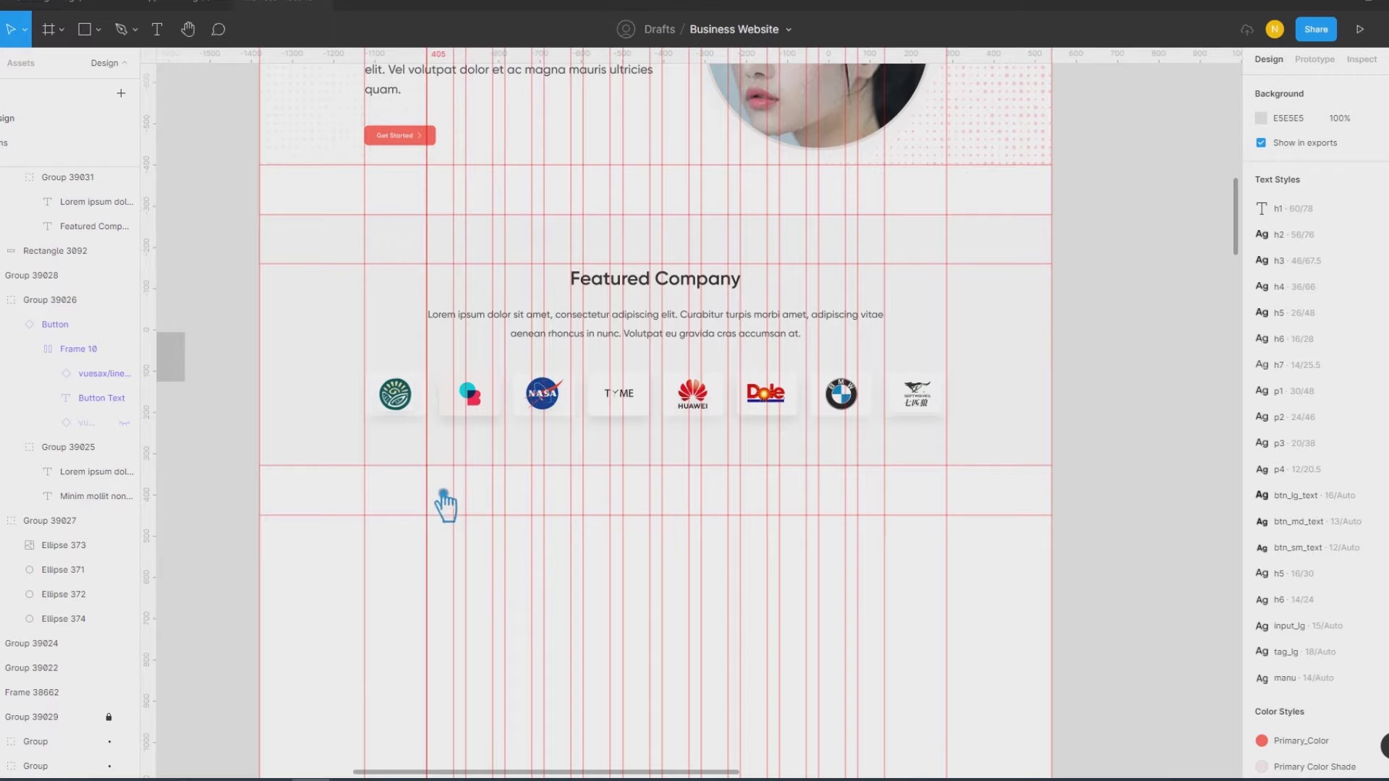
Step: Add a text layer reading 'How to Apply and Grow?' below Featured Company
{"action": "left_click", "coordinate": [156, 29]}
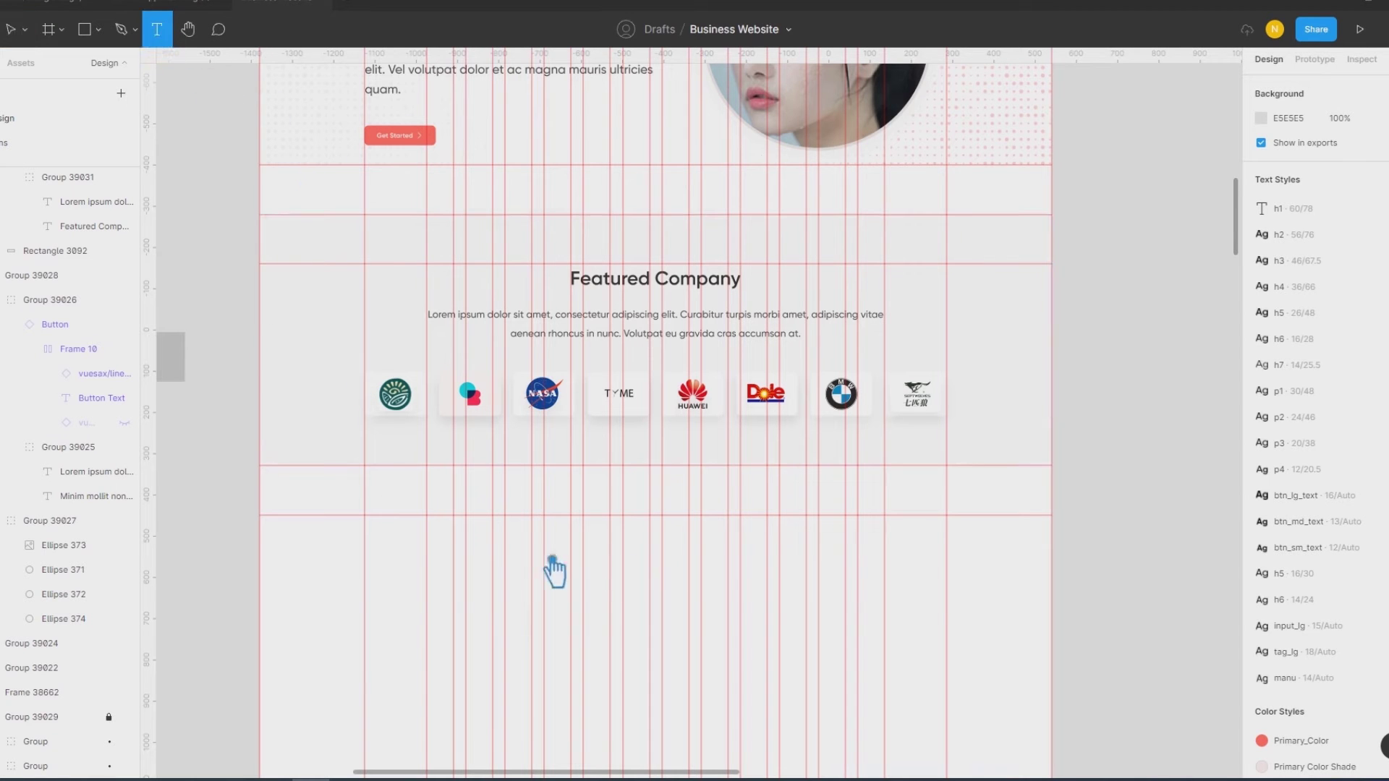
{"action": "left_click", "coordinate": [525, 551]}
{"action": "type", "text": "How t"}
{"action": "type", "text": "o Apply and Grow?"}
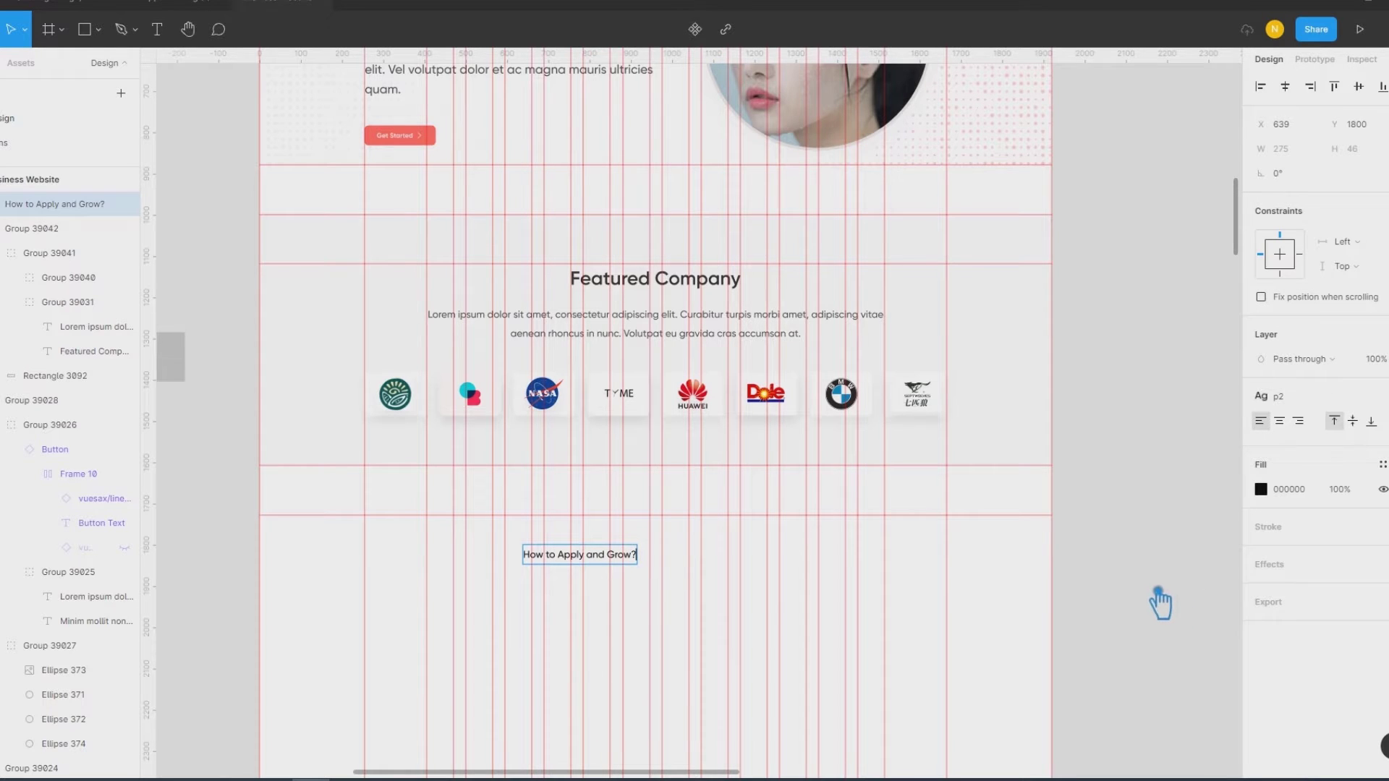
{"action": "key", "text": "Escape"}
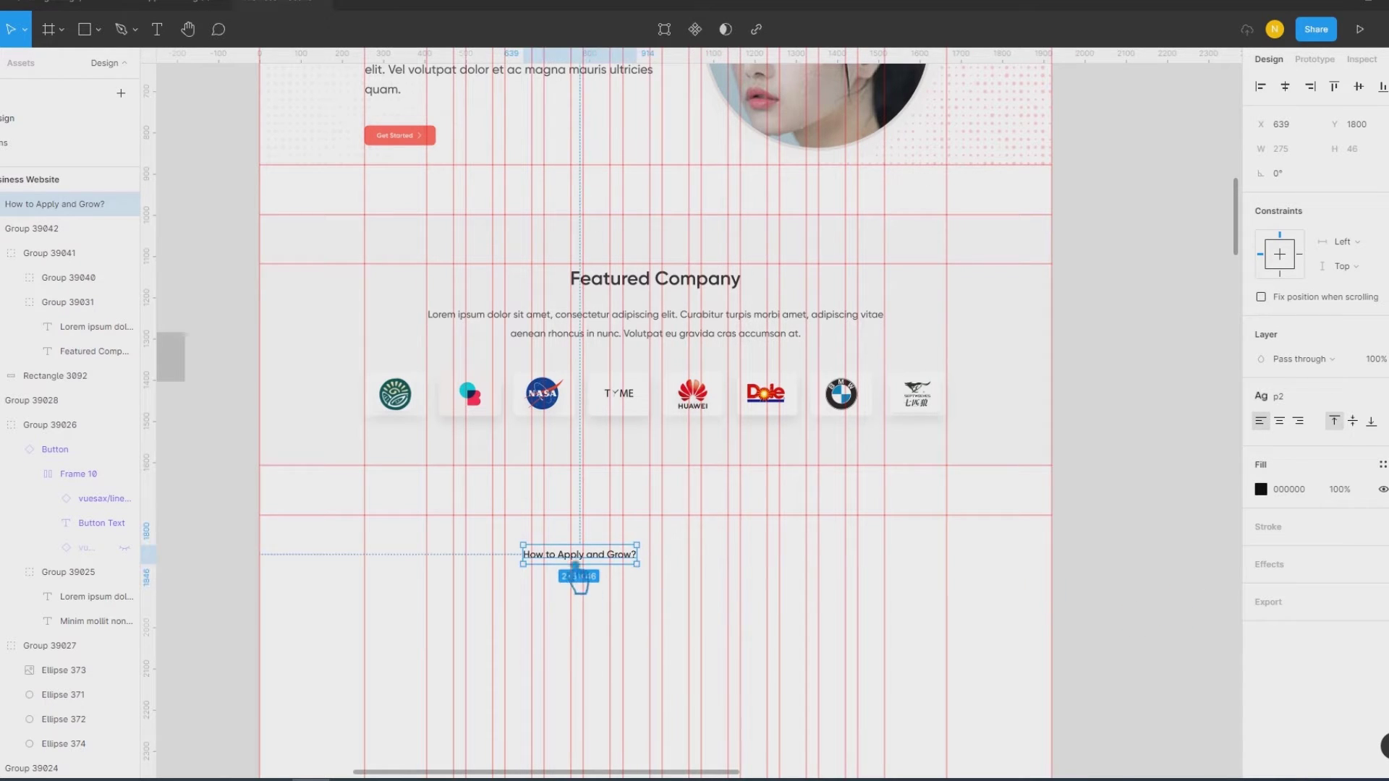
{"action": "double_click", "coordinate": [579, 559]}
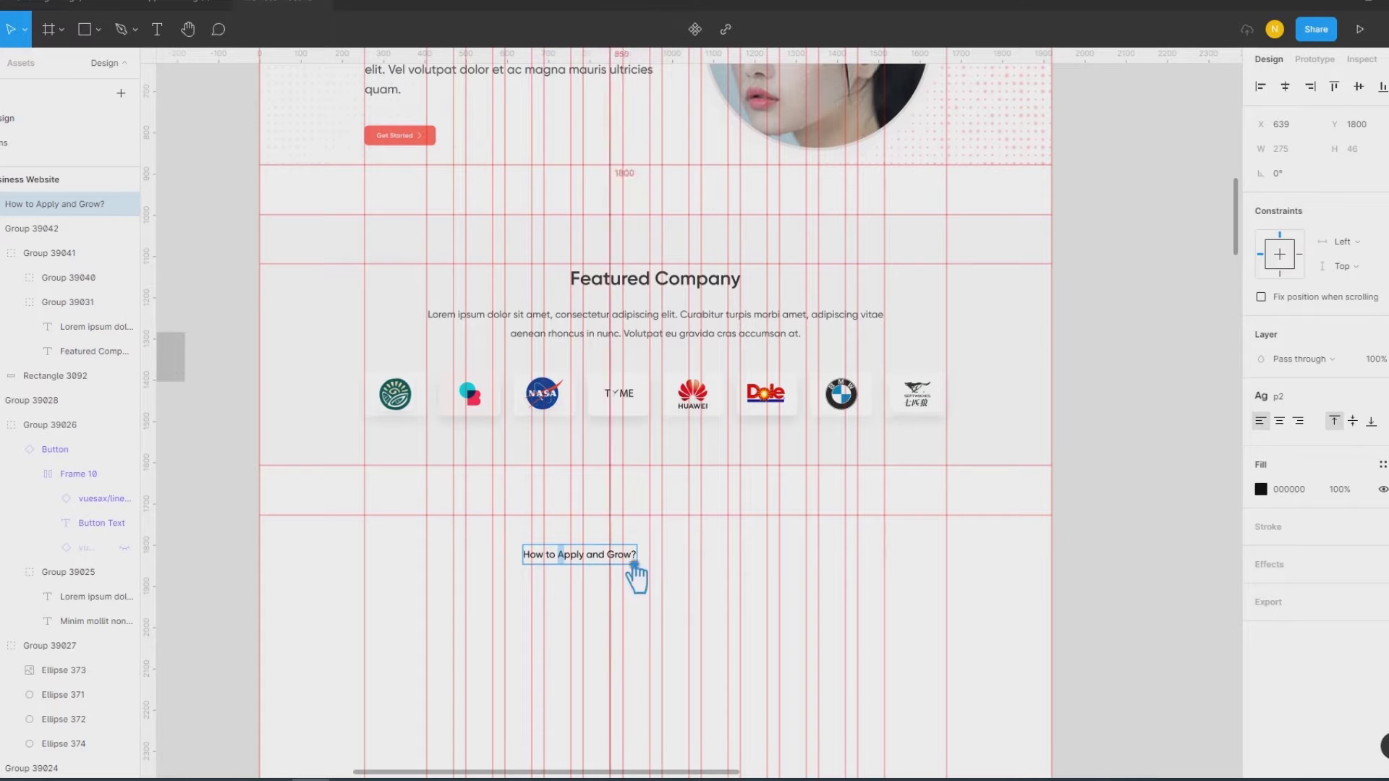
{"action": "key", "text": "Escape"}
Step: Give the heading the h4 text style and the Gray-2 colour style
{"action": "left_click", "coordinate": [1384, 411]}
{"action": "left_click", "coordinate": [1353, 539]}
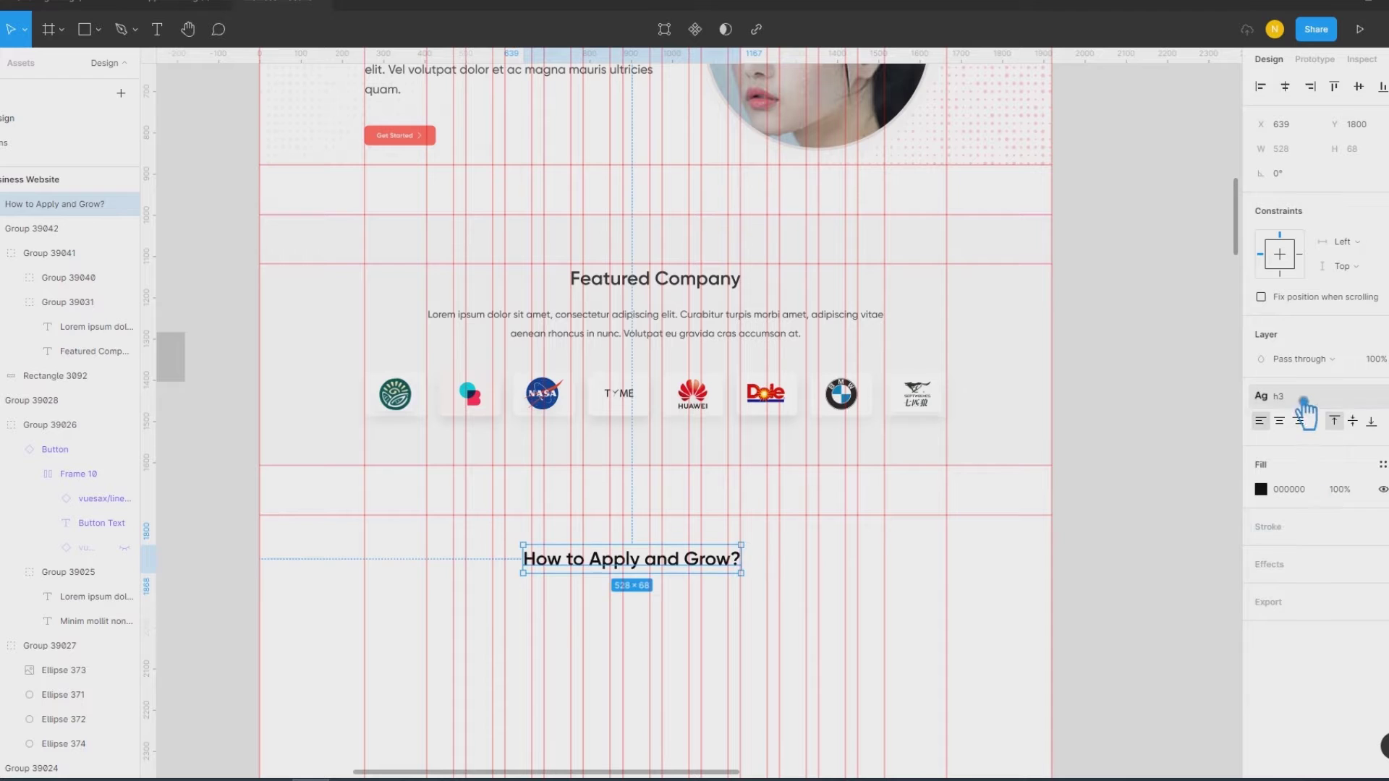
{"action": "left_click", "coordinate": [1305, 403]}
{"action": "left_click", "coordinate": [1355, 575]}
{"action": "left_click", "coordinate": [1382, 465]}
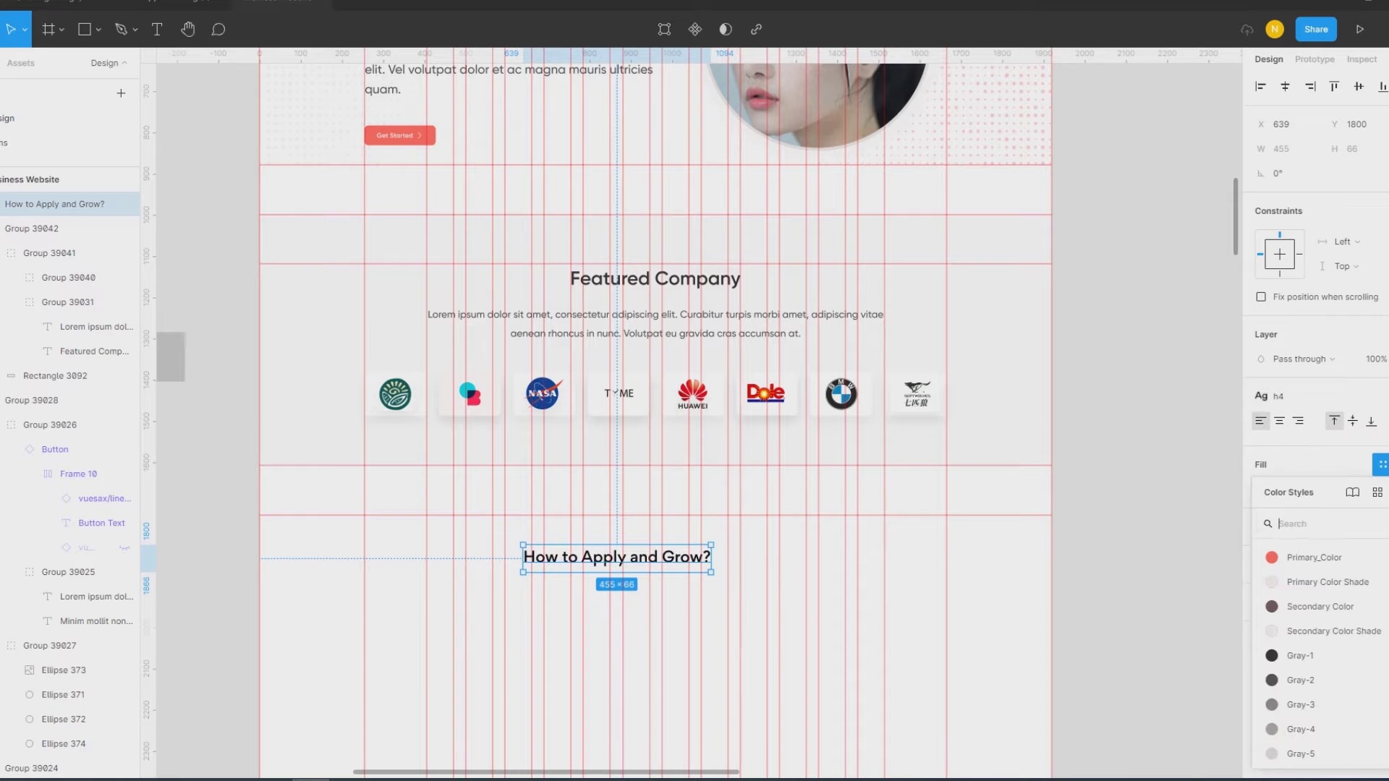
{"action": "left_click", "coordinate": [1328, 705]}
{"action": "left_click", "coordinate": [1165, 622]}
Step: Move the heading left so its edge aligns with the first logo
{"action": "scroll", "coordinate": [1111, 434], "scroll_direction": "down", "scroll_amount": 3}
{"action": "scroll", "coordinate": [1100, 463], "scroll_direction": "down", "scroll_amount": 1}
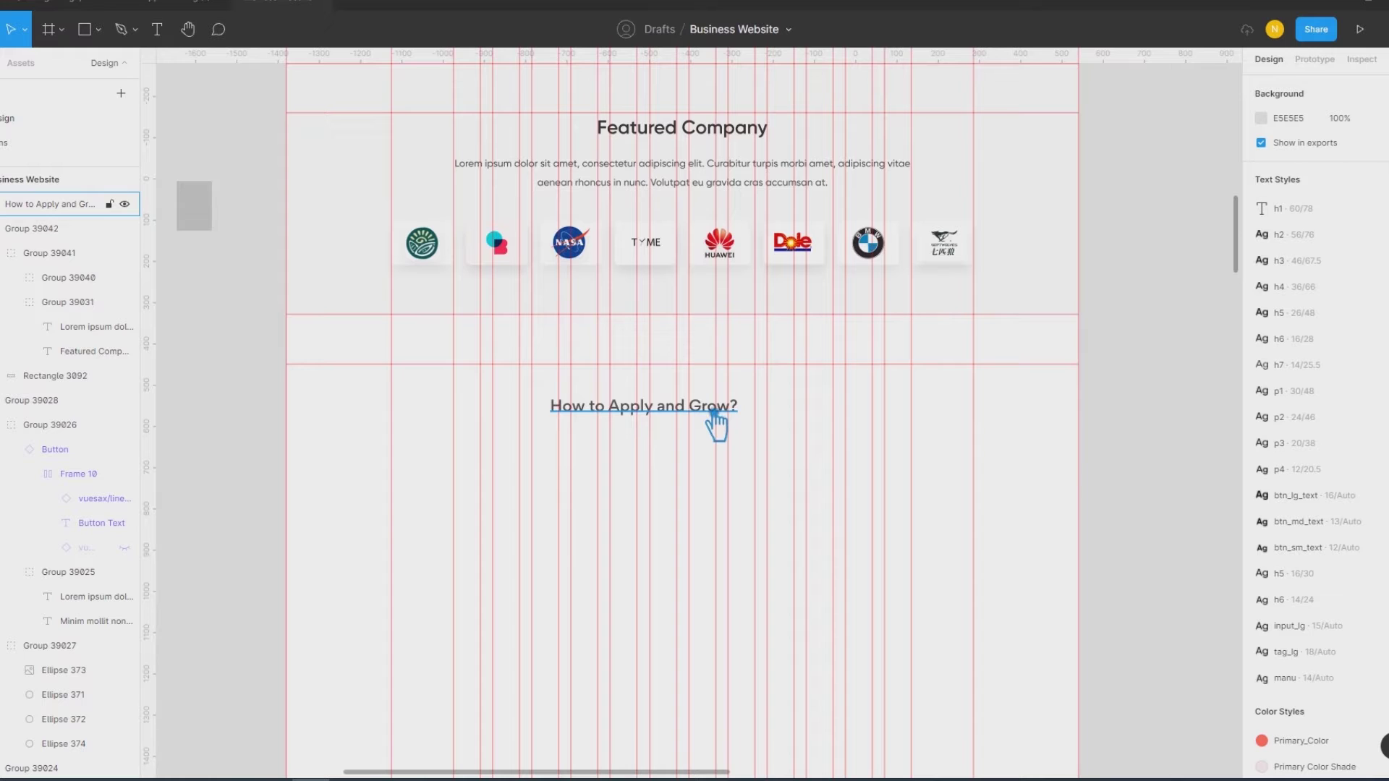
{"action": "left_click_drag", "start_coordinate": [717, 427], "coordinate": [581, 449]}
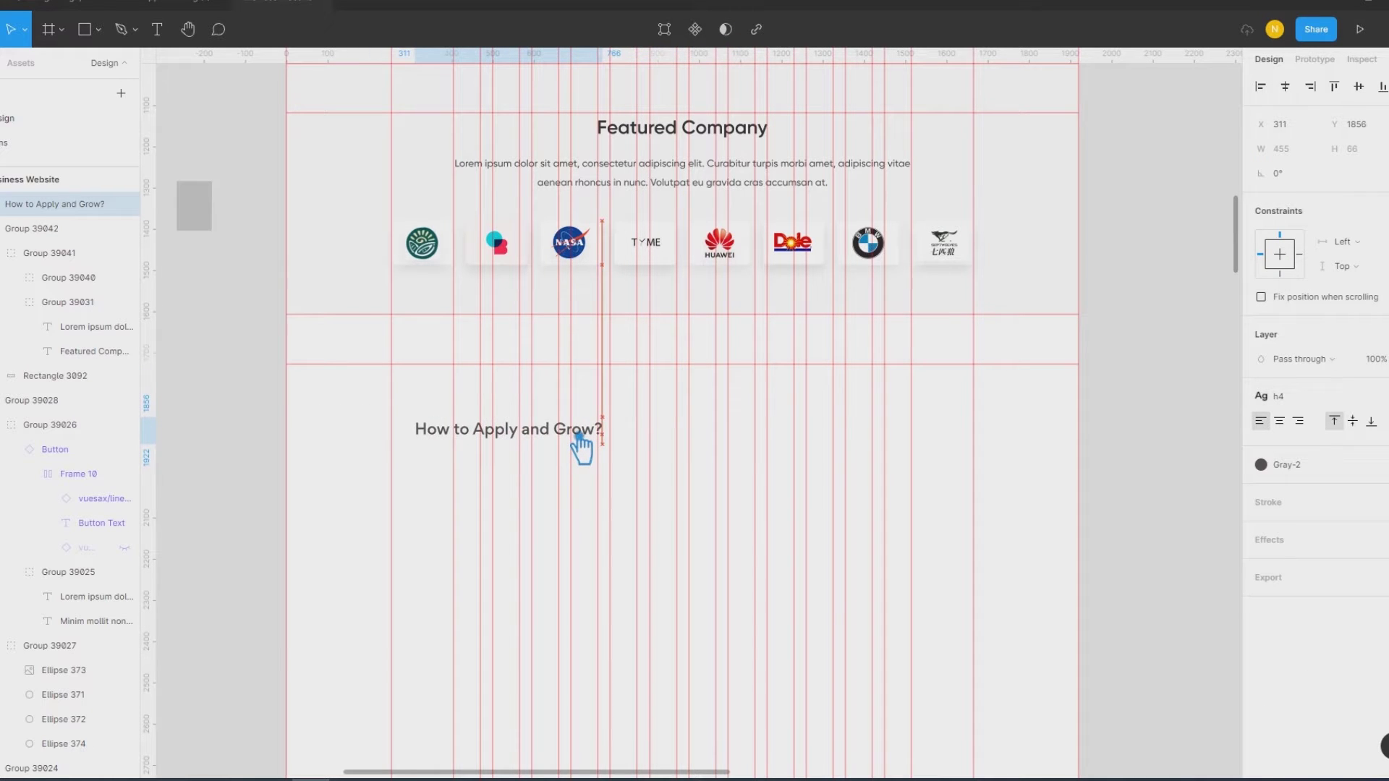
{"action": "left_click_drag", "start_coordinate": [581, 449], "coordinate": [557, 394]}
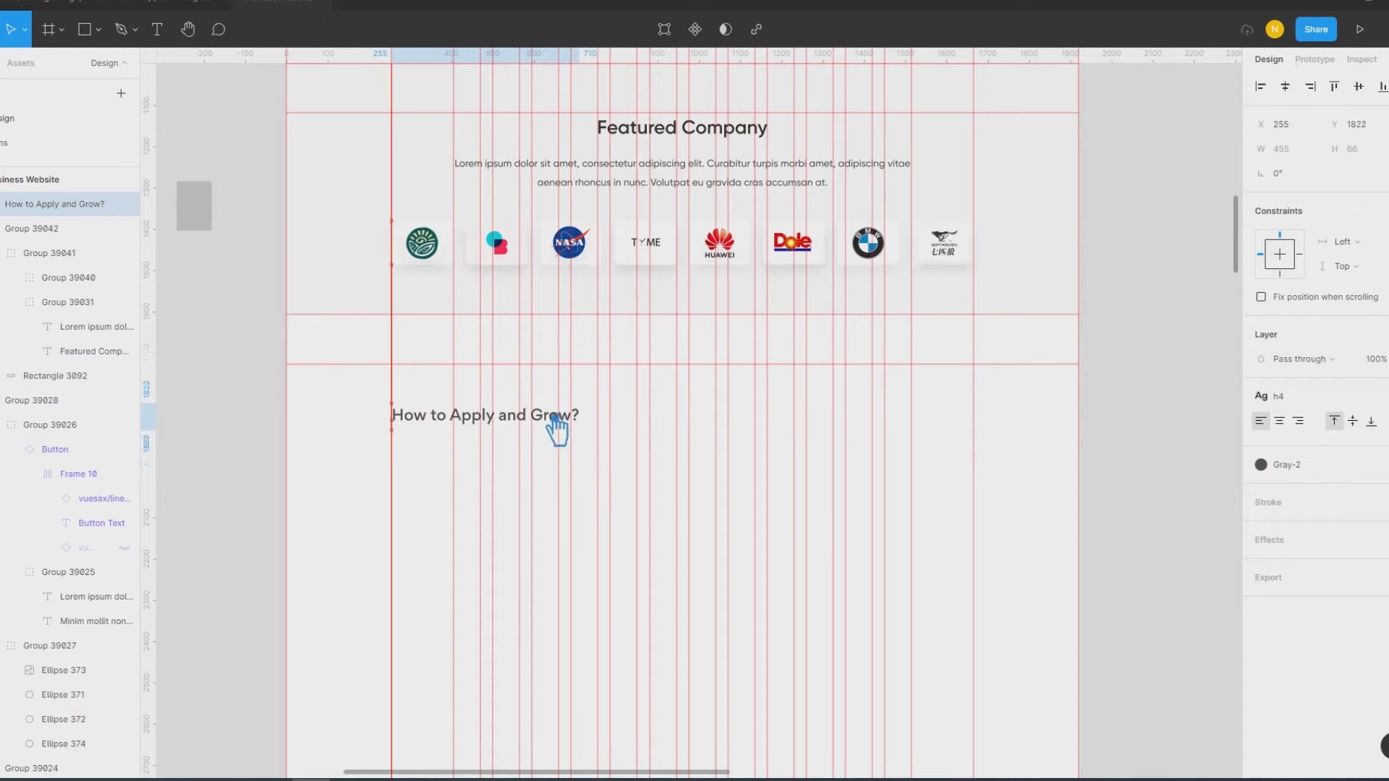
{"action": "left_click", "coordinate": [1140, 489]}
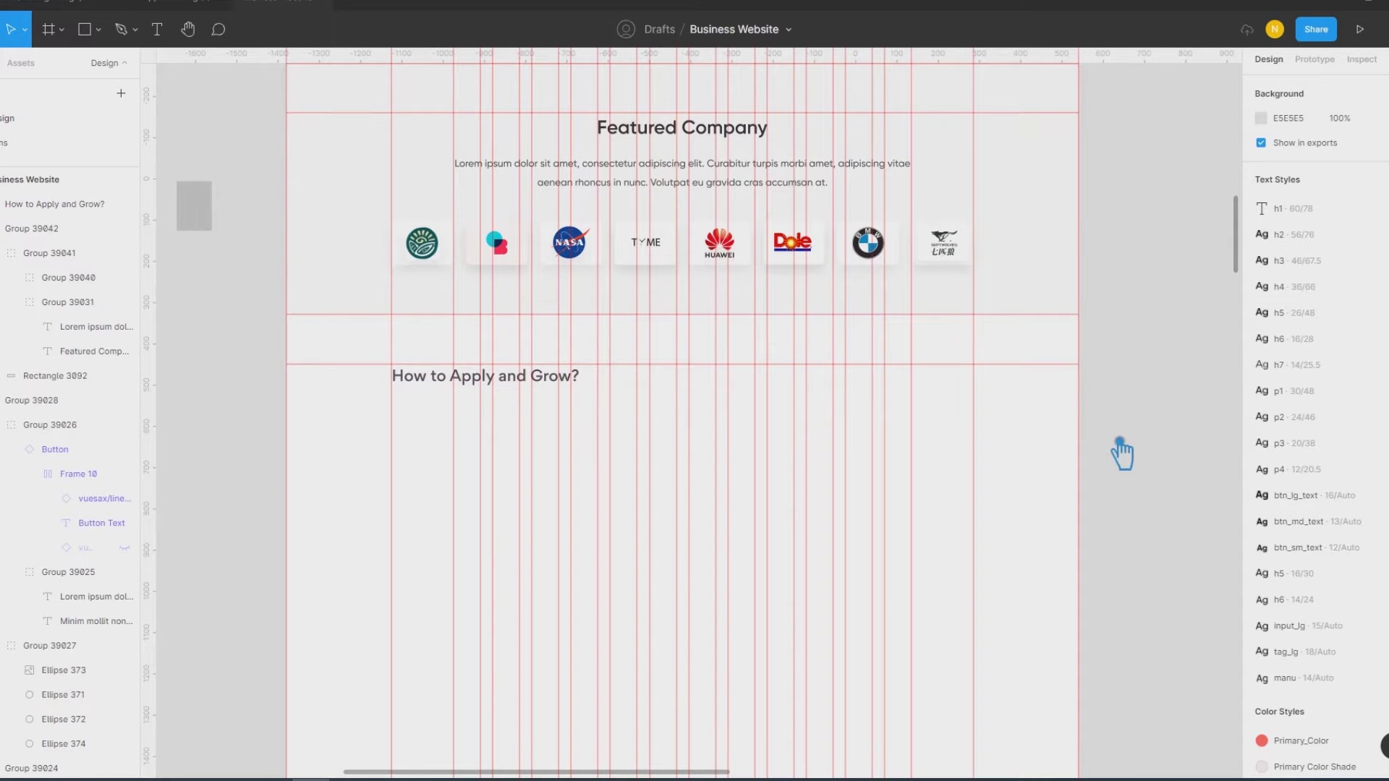
Step: Draw a 1110 × 201 text box under the heading and apply the p3 text style
{"action": "left_click", "coordinate": [169, 29]}
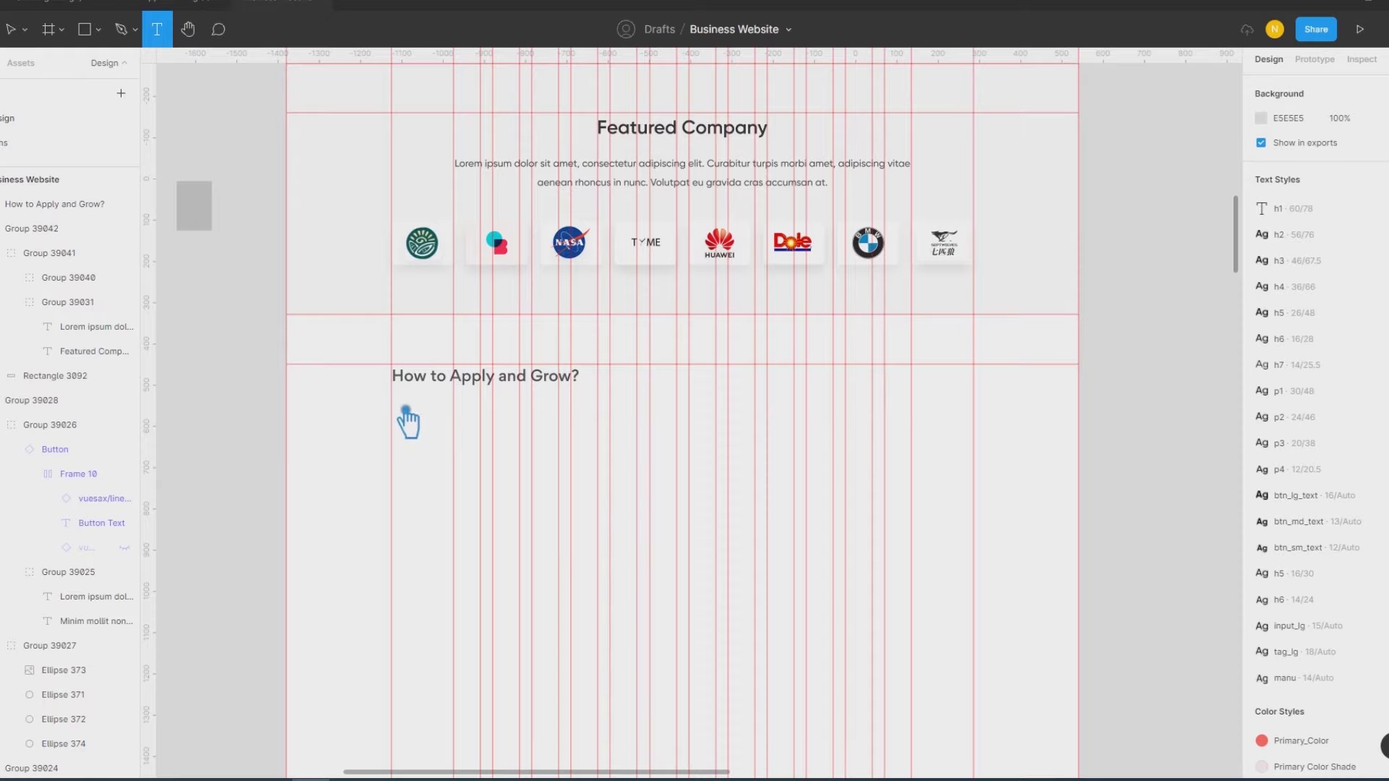
{"action": "left_click_drag", "start_coordinate": [404, 419], "coordinate": [900, 495]}
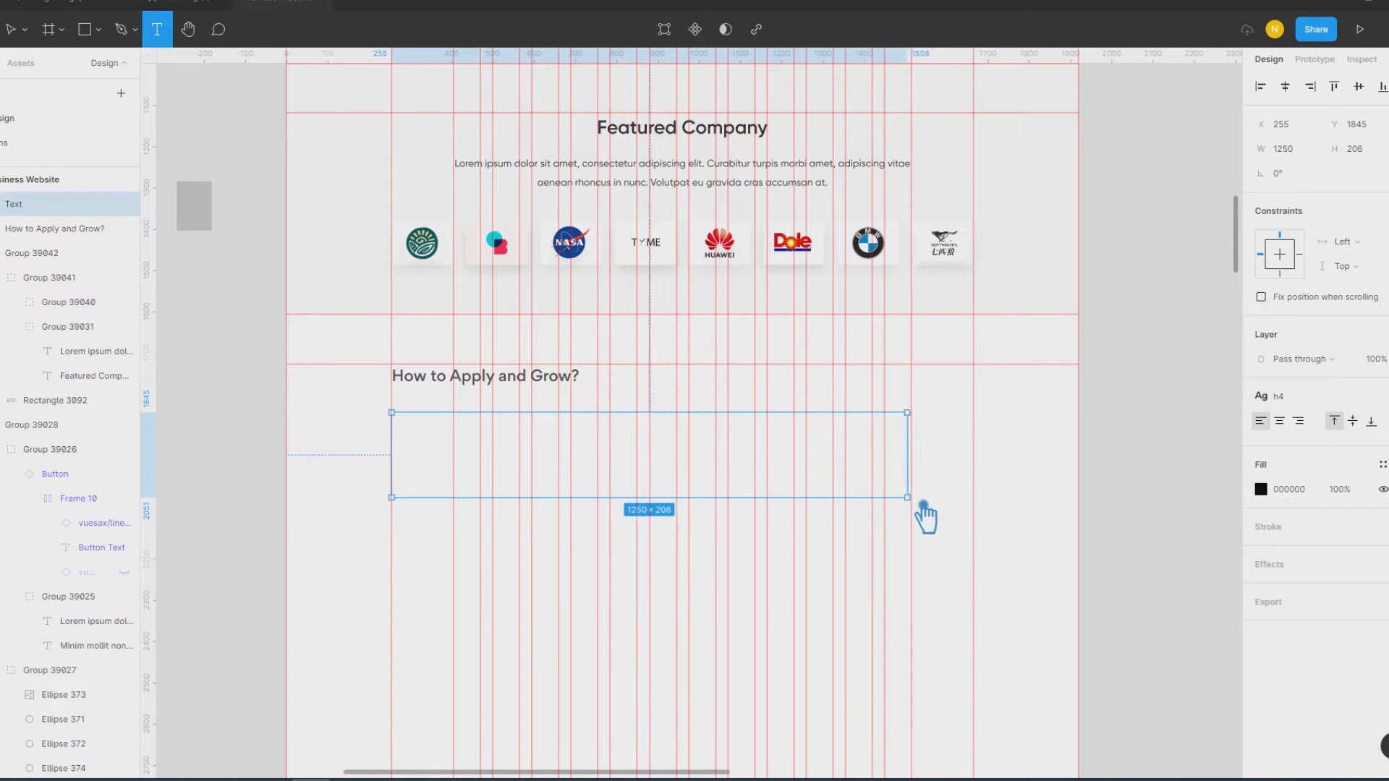
{"action": "left_click", "coordinate": [434, 528]}
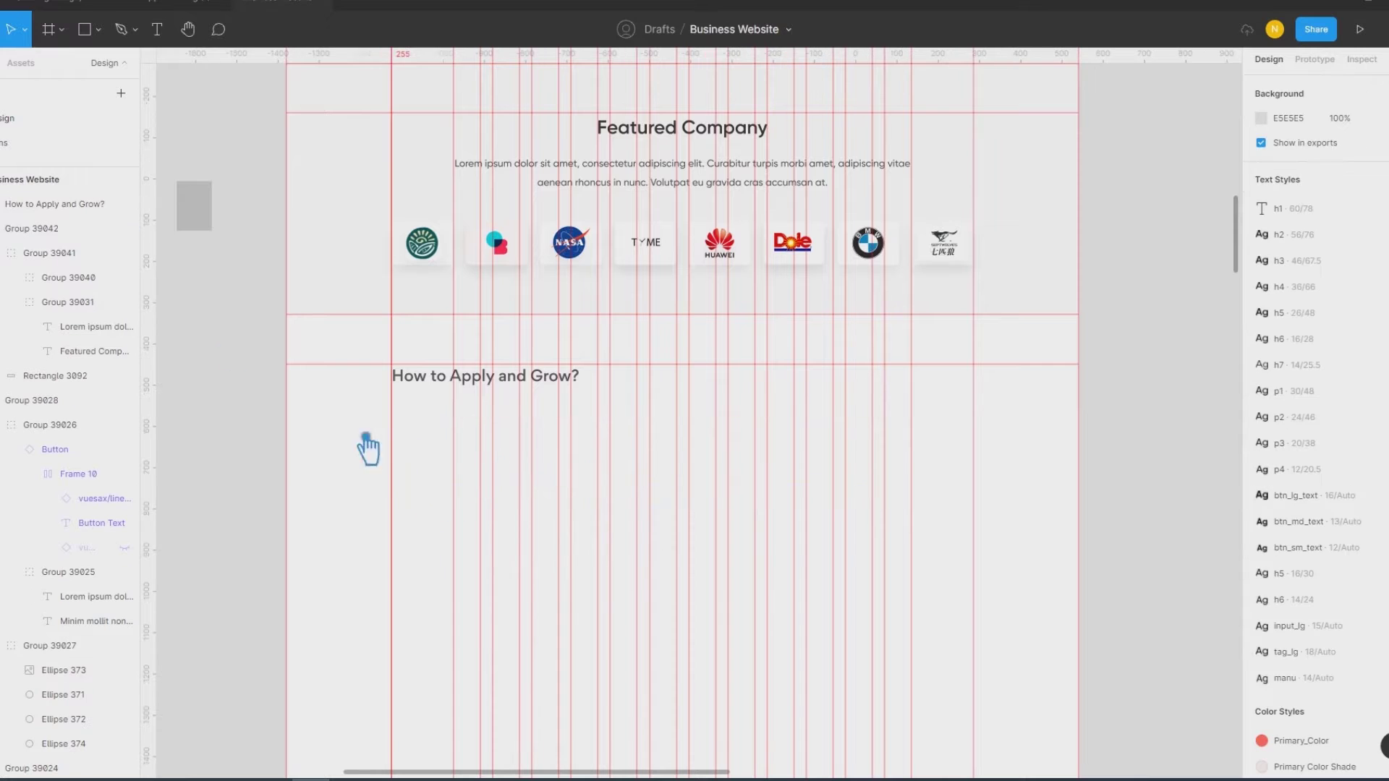
{"action": "left_click", "coordinate": [508, 389]}
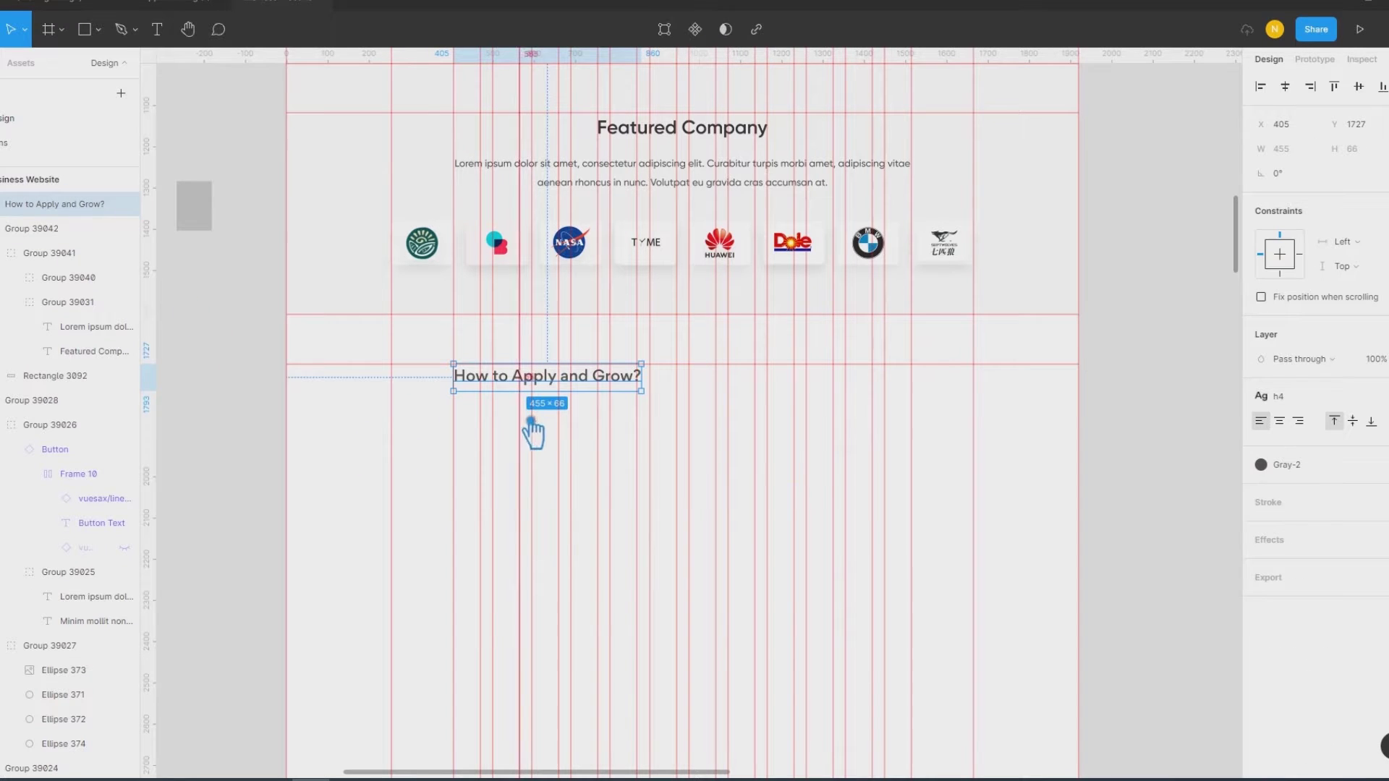
{"action": "left_click", "coordinate": [157, 29]}
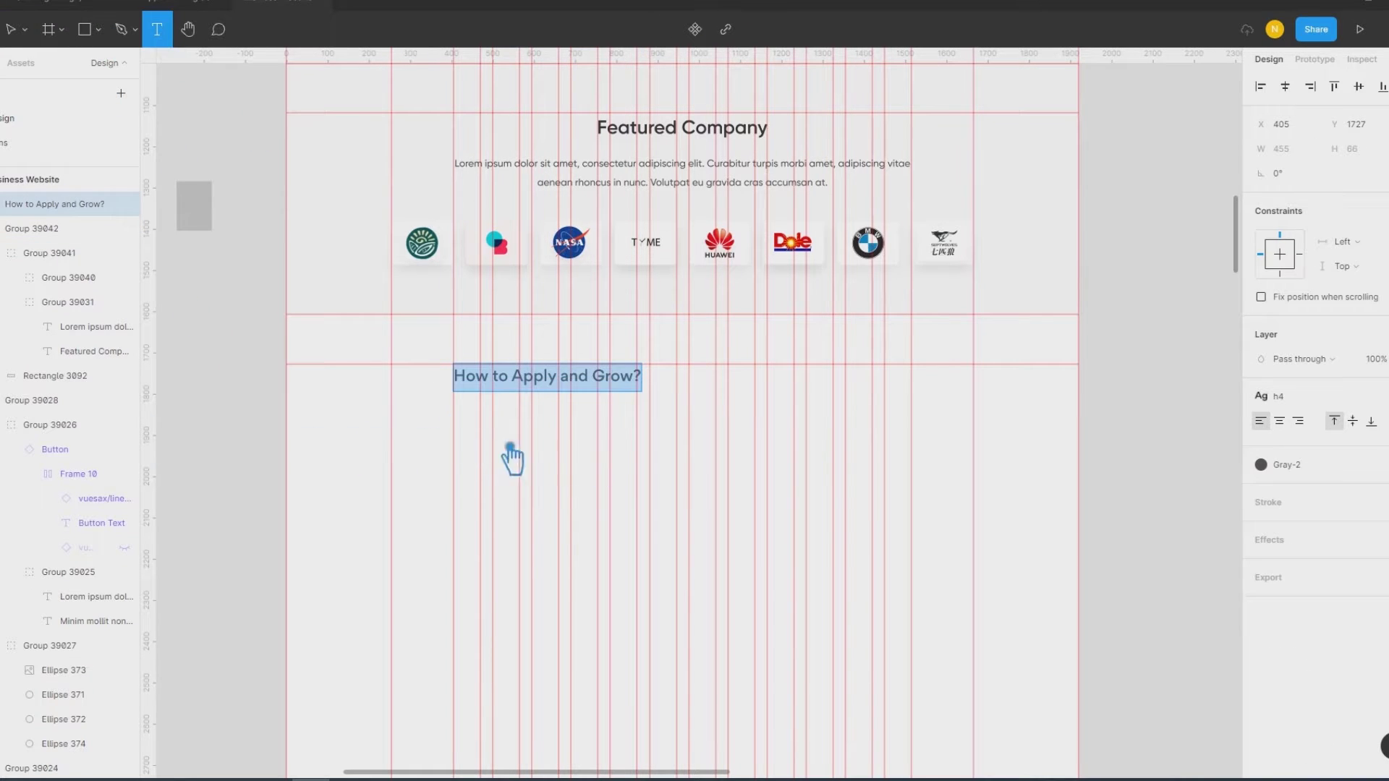
{"action": "left_click_drag", "start_coordinate": [468, 428], "coordinate": [927, 511]}
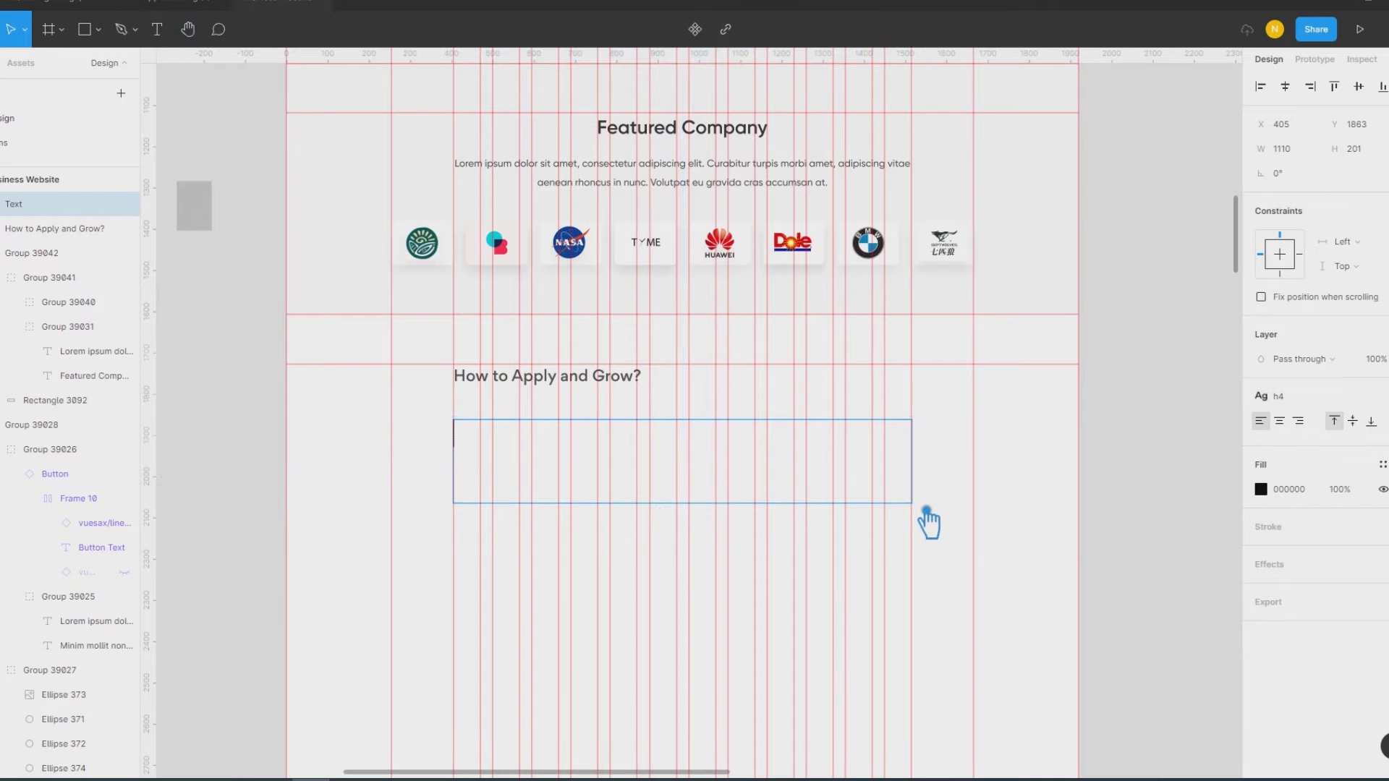
{"action": "left_click", "coordinate": [1305, 398]}
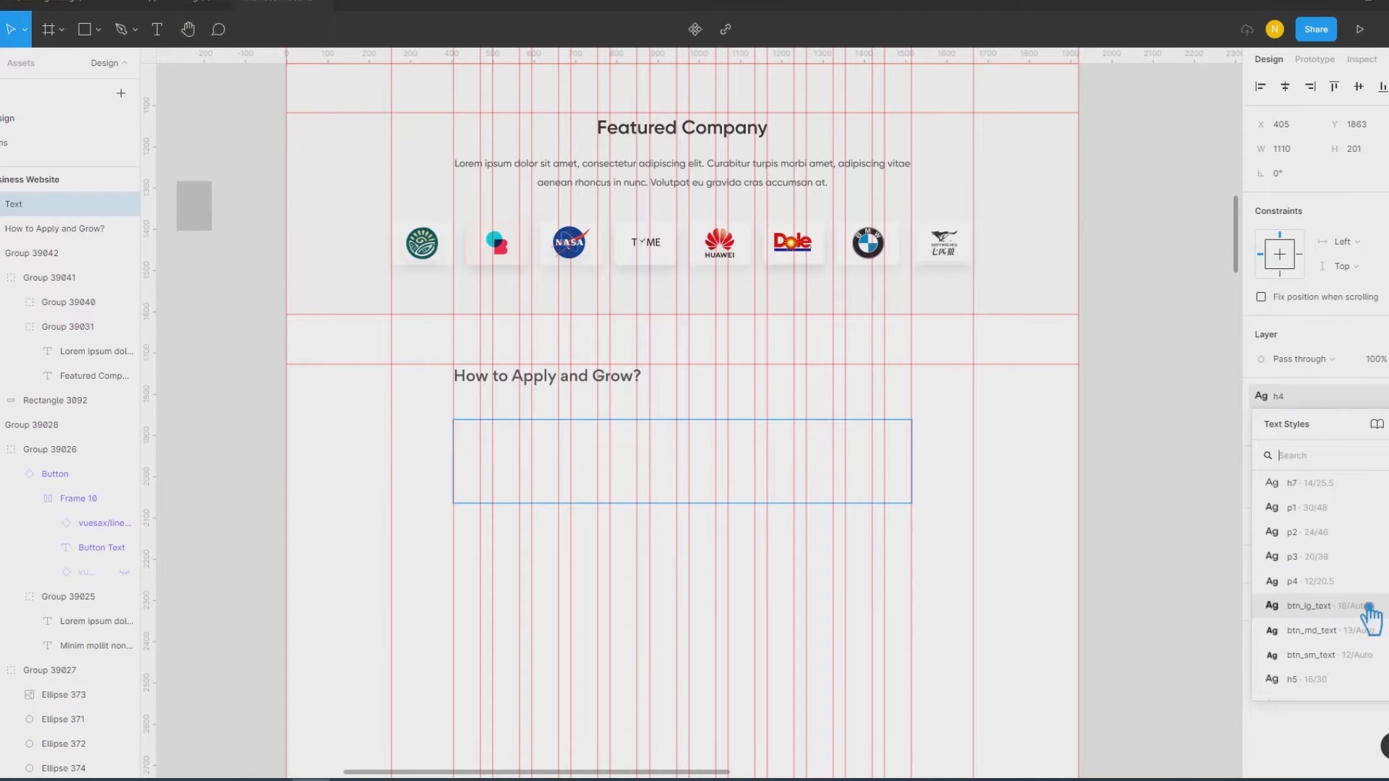
{"action": "left_click", "coordinate": [1342, 557]}
{"action": "right_click", "coordinate": [478, 438]}
{"action": "mouse_move", "coordinate": [485, 583]}
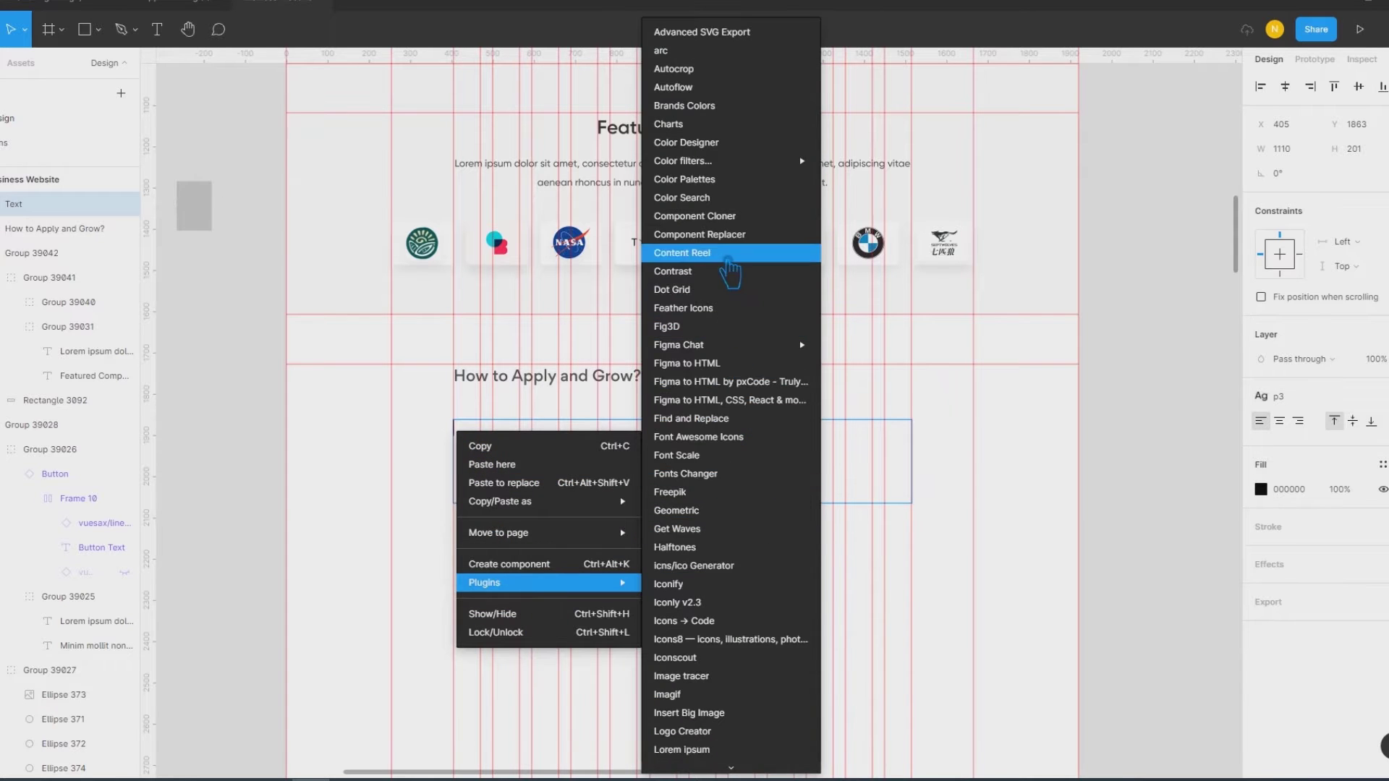
Step: Try Content Reel's lorem ipsum fillers in the box, then undo them
{"action": "left_click", "coordinate": [724, 253]}
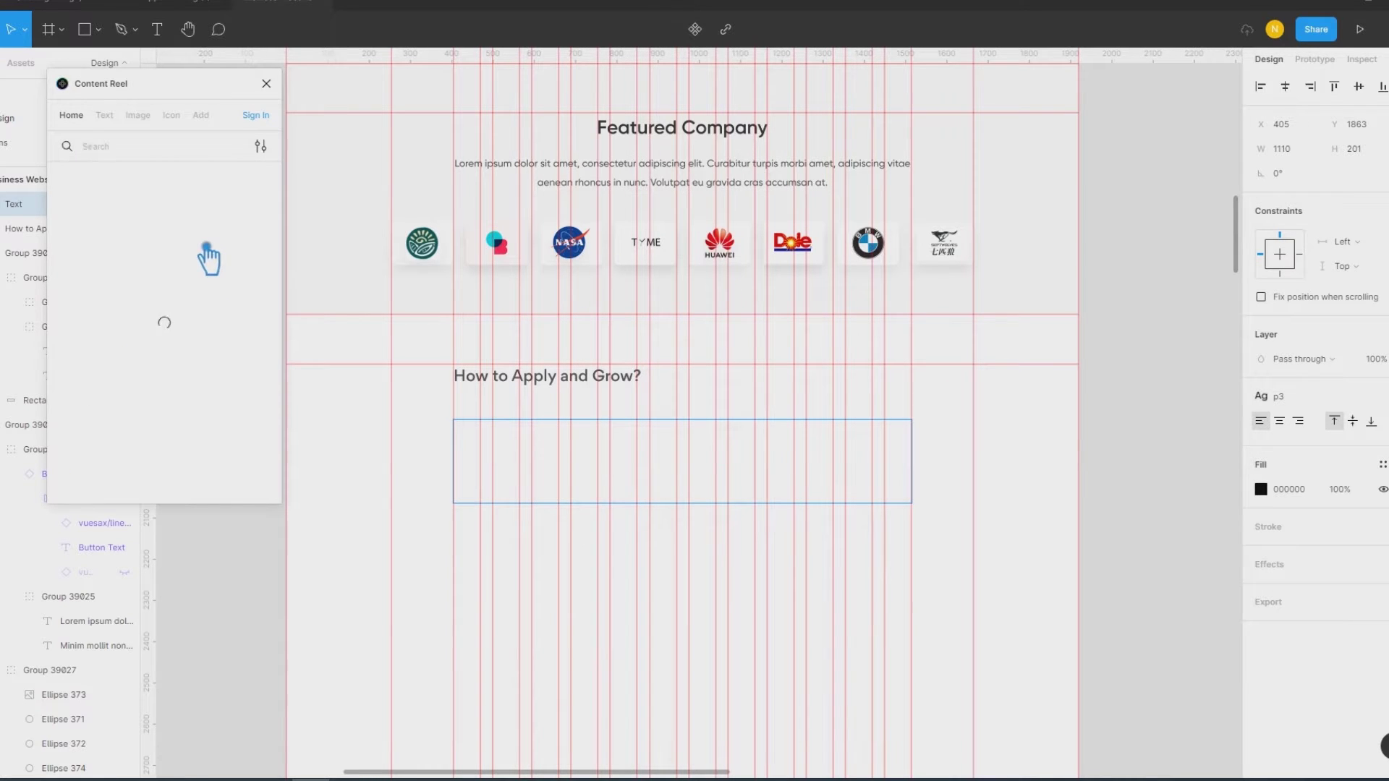
{"action": "left_click", "coordinate": [170, 294]}
{"action": "left_click", "coordinate": [257, 494]}
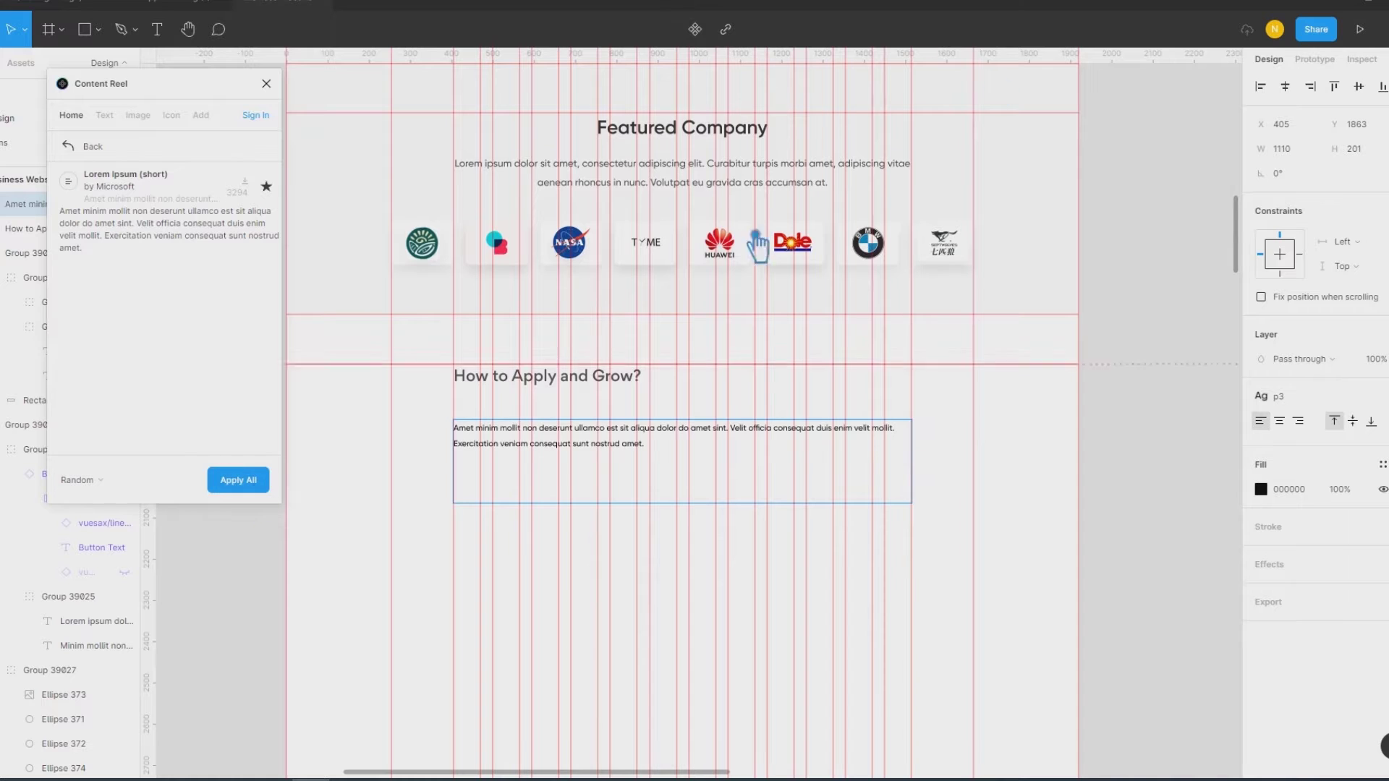
{"action": "left_click", "coordinate": [73, 147]}
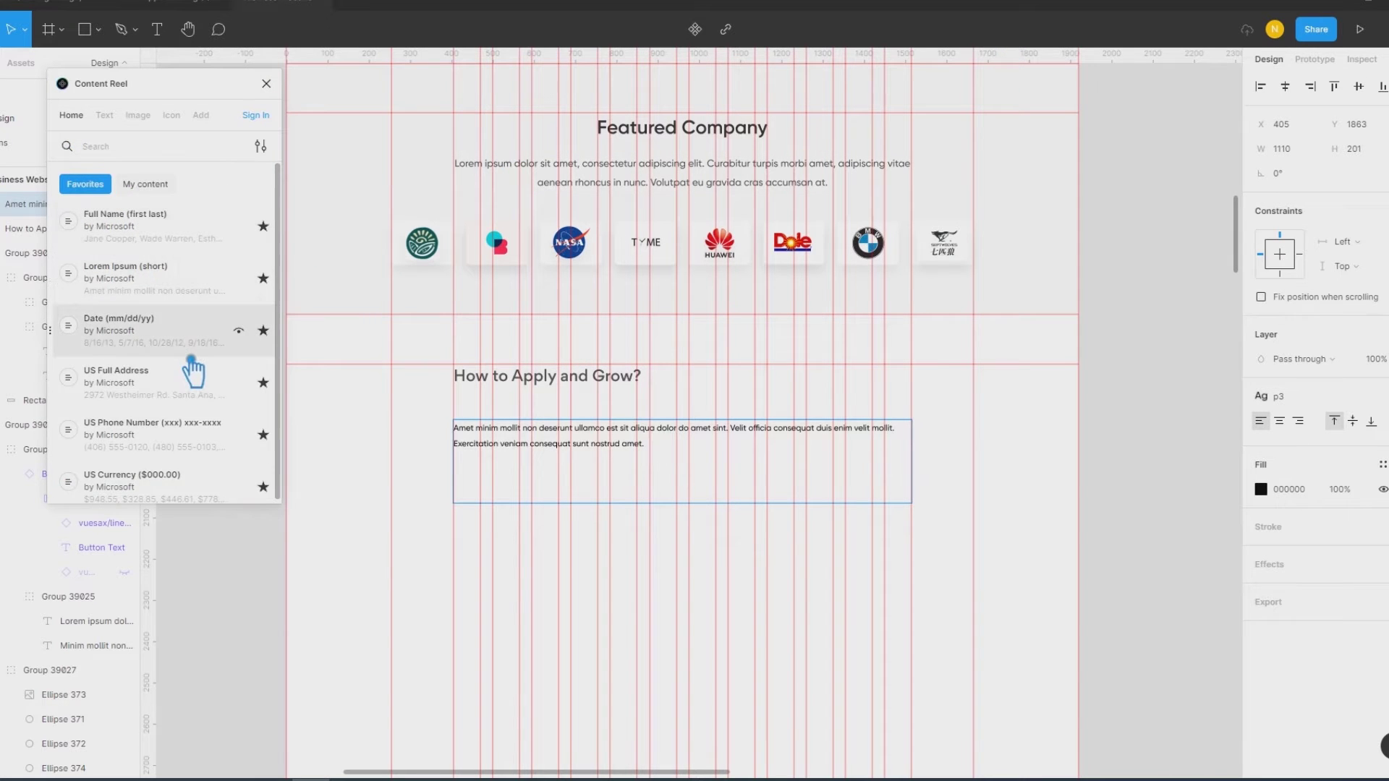
{"action": "left_click", "coordinate": [104, 115]}
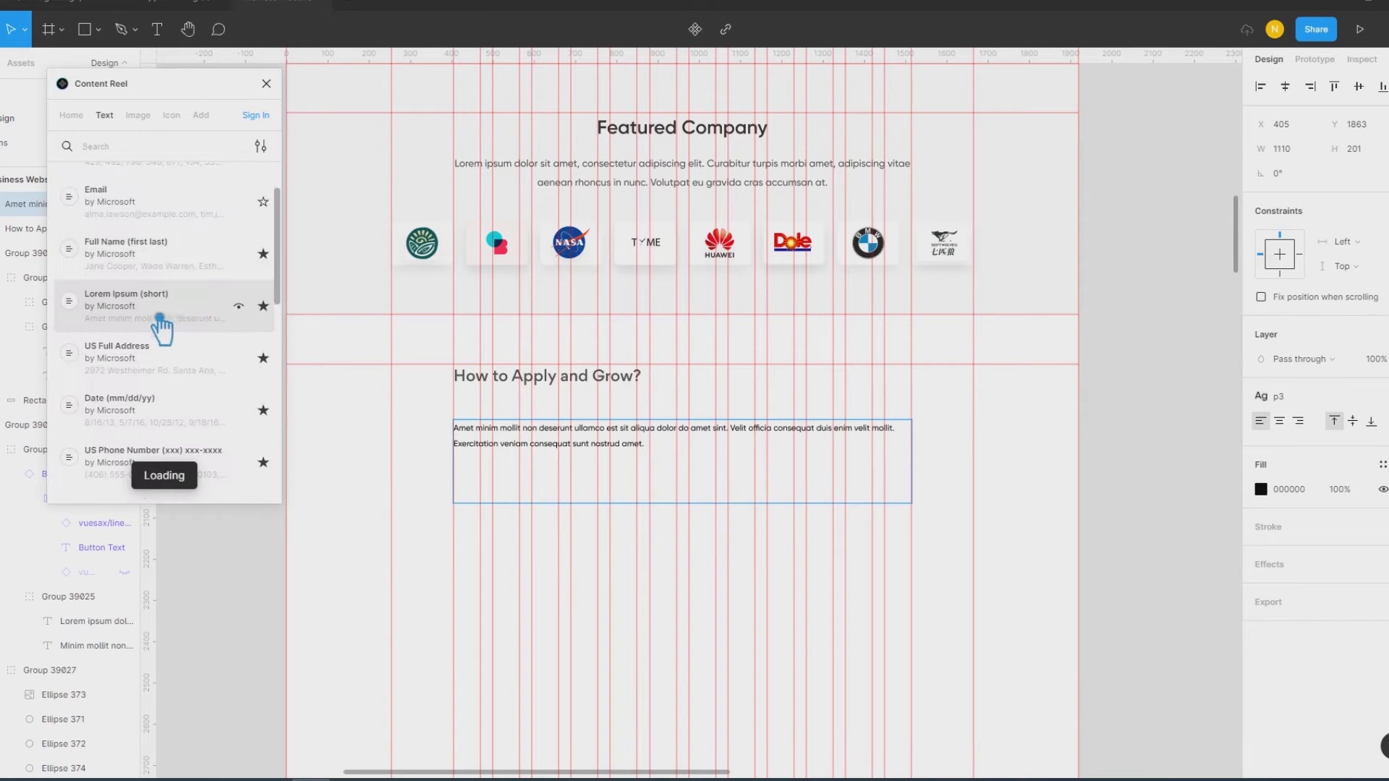
{"action": "scroll", "coordinate": [159, 322], "scroll_direction": "down", "scroll_amount": 3}
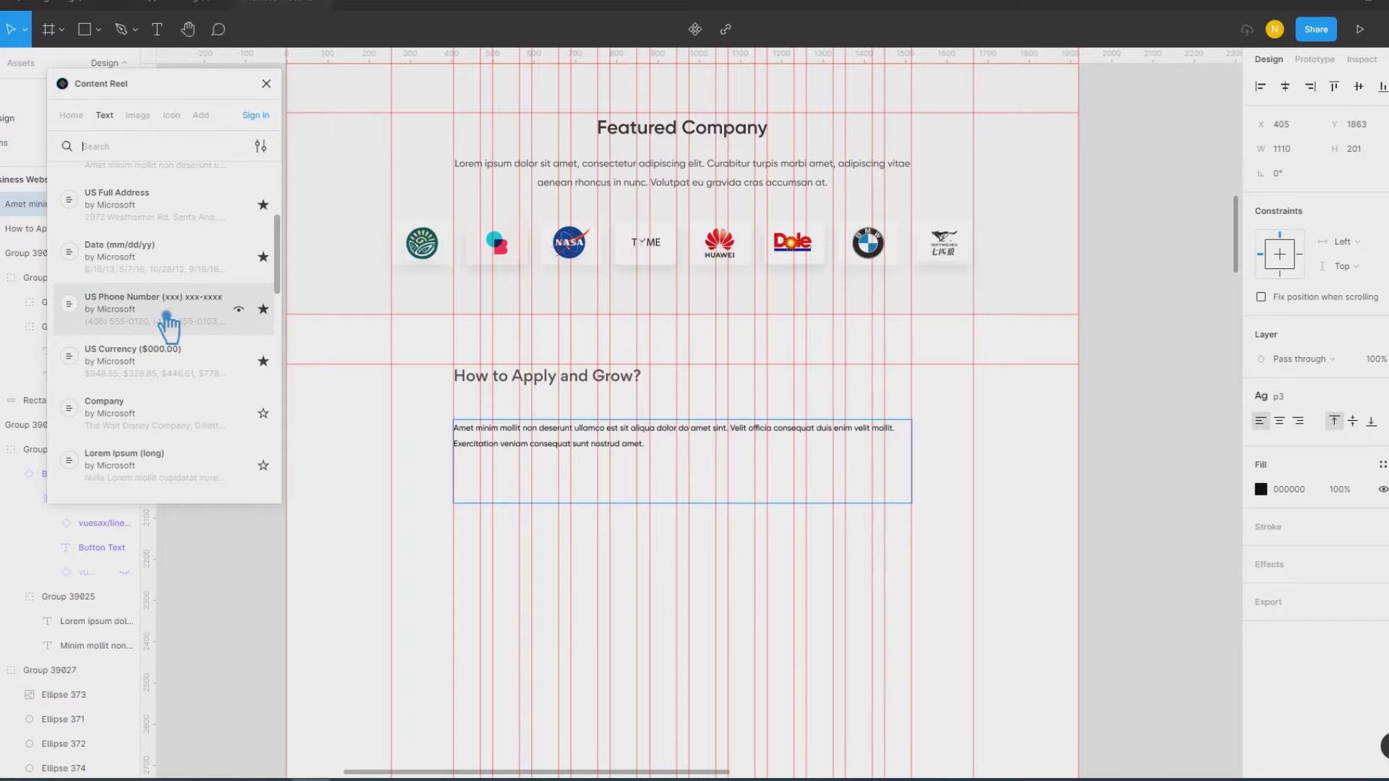
{"action": "scroll", "coordinate": [168, 323], "scroll_direction": "down", "scroll_amount": 2}
{"action": "left_click", "coordinate": [159, 385]}
{"action": "scroll", "coordinate": [150, 380], "scroll_direction": "down", "scroll_amount": 2}
{"action": "scroll", "coordinate": [160, 362], "scroll_direction": "down", "scroll_amount": 2}
{"action": "scroll", "coordinate": [167, 348], "scroll_direction": "down", "scroll_amount": 2}
{"action": "left_click", "coordinate": [71, 115]}
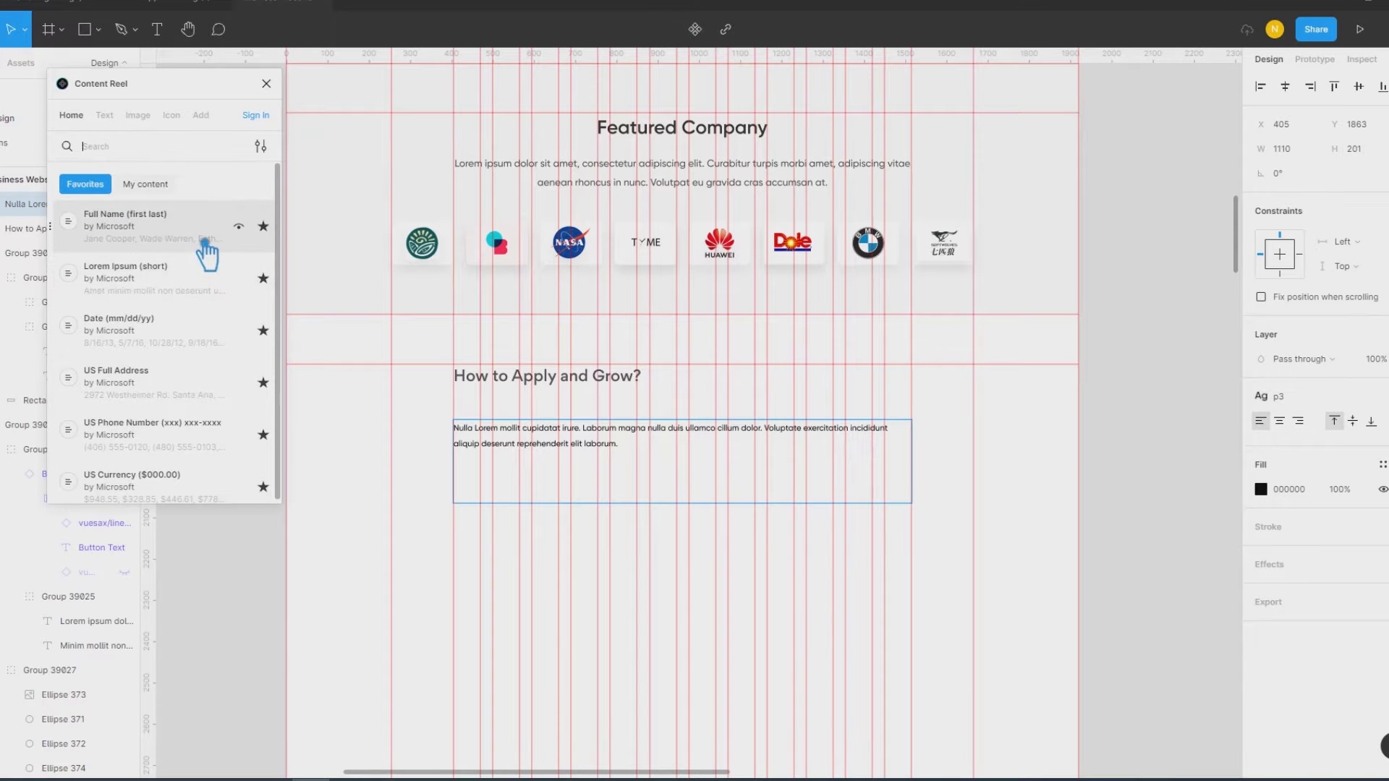
{"action": "left_click", "coordinate": [266, 83]}
{"action": "key", "text": "ctrl+z"}
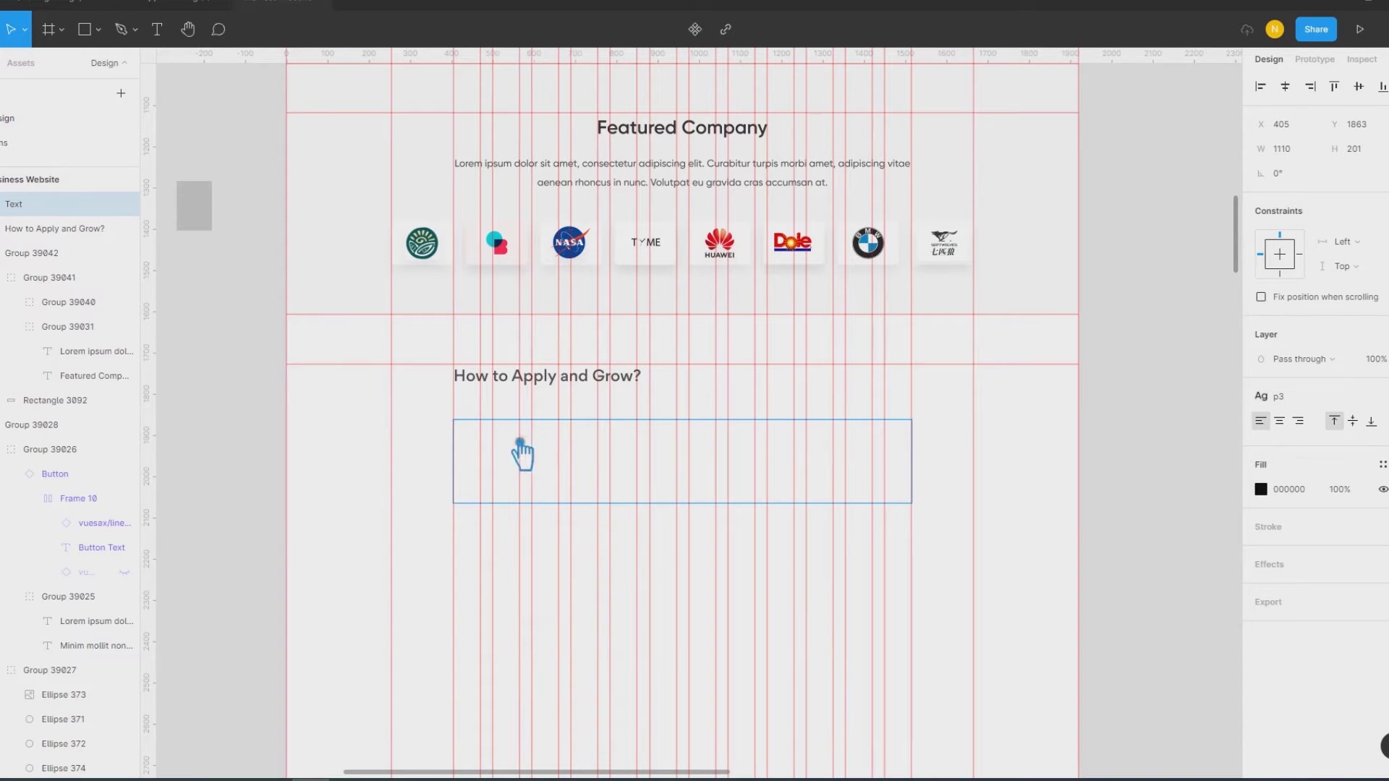
Step: Generate Lorem ipsum sentences into the box and delete everything after 'placerat.'
{"action": "right_click", "coordinate": [521, 454]}
{"action": "left_click", "coordinate": [760, 749]}
{"action": "left_click", "coordinate": [605, 432]}
{"action": "left_click", "coordinate": [784, 434]}
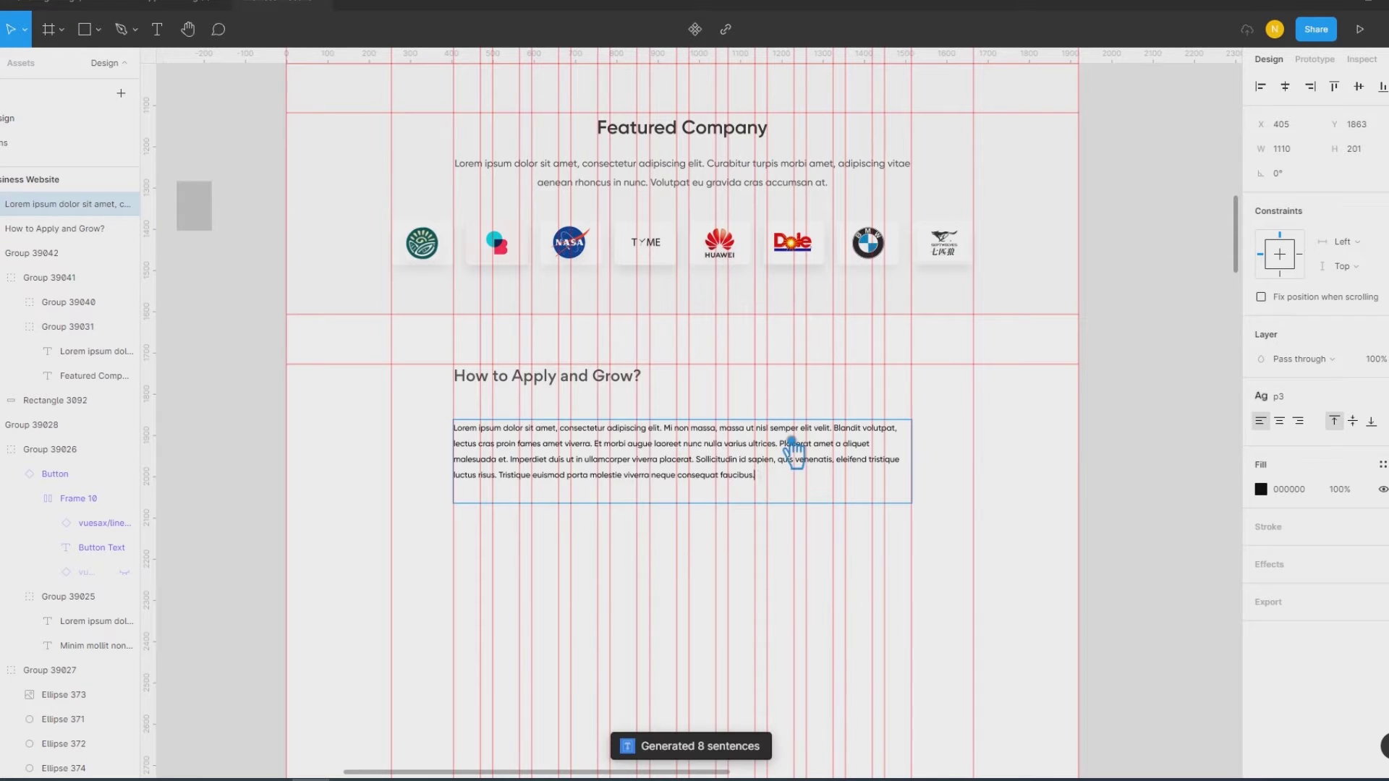
{"action": "double_click", "coordinate": [756, 470]}
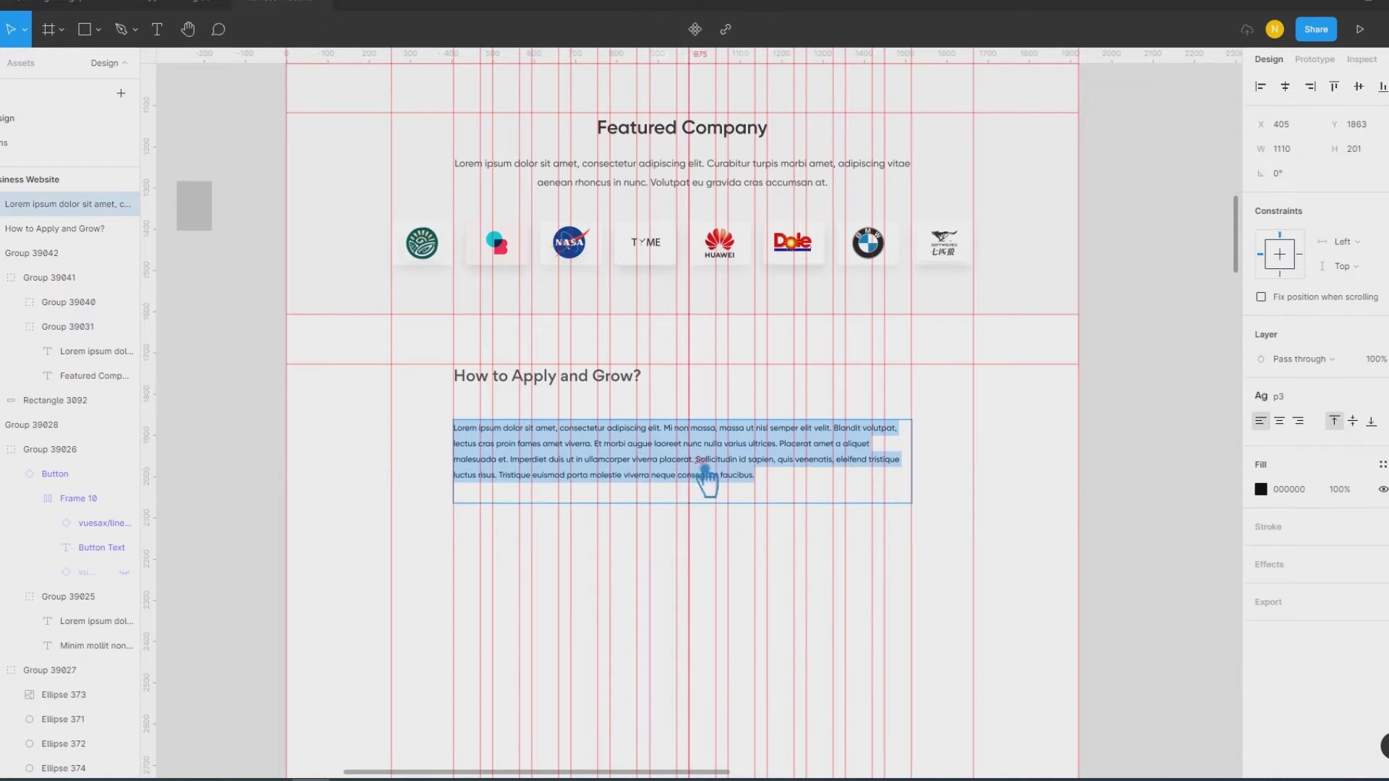
{"action": "left_click_drag", "start_coordinate": [696, 463], "coordinate": [831, 544]}
{"action": "key", "text": "BackSpace"}
{"action": "key", "text": "Escape"}
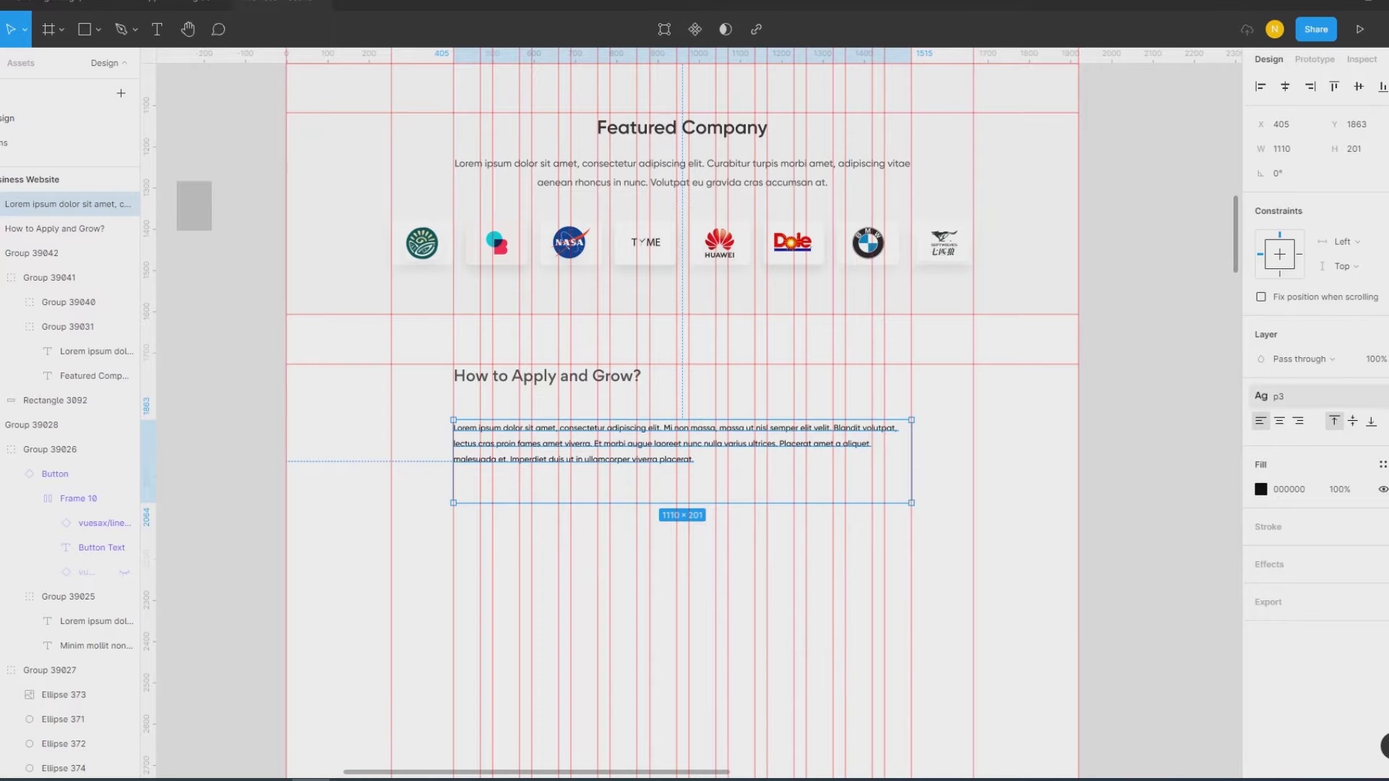
Step: Set the paragraph box to Auto height and move it up under the heading
{"action": "left_click", "coordinate": [1382, 421]}
{"action": "left_click", "coordinate": [1223, 562]}
{"action": "left_click", "coordinate": [1213, 359]}
{"action": "left_click", "coordinate": [525, 463]}
{"action": "left_click_drag", "start_coordinate": [567, 437], "coordinate": [553, 412]}
{"action": "left_click", "coordinate": [550, 376], "text": "shift"}
Step: Select the heading and paragraph together and set 15 spacing between them
{"action": "type", "text": "5"}
{"action": "key", "text": "Return"}
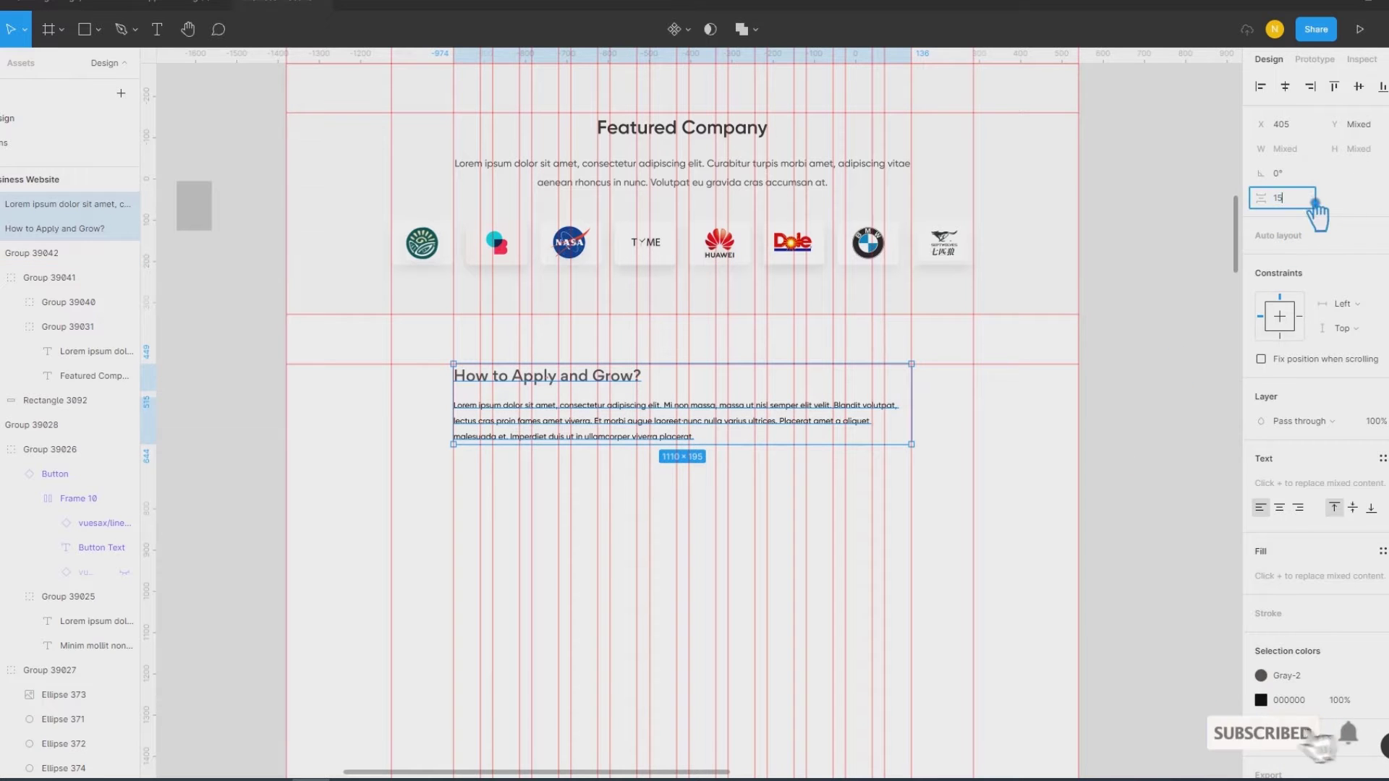
{"action": "left_click", "coordinate": [1201, 309]}
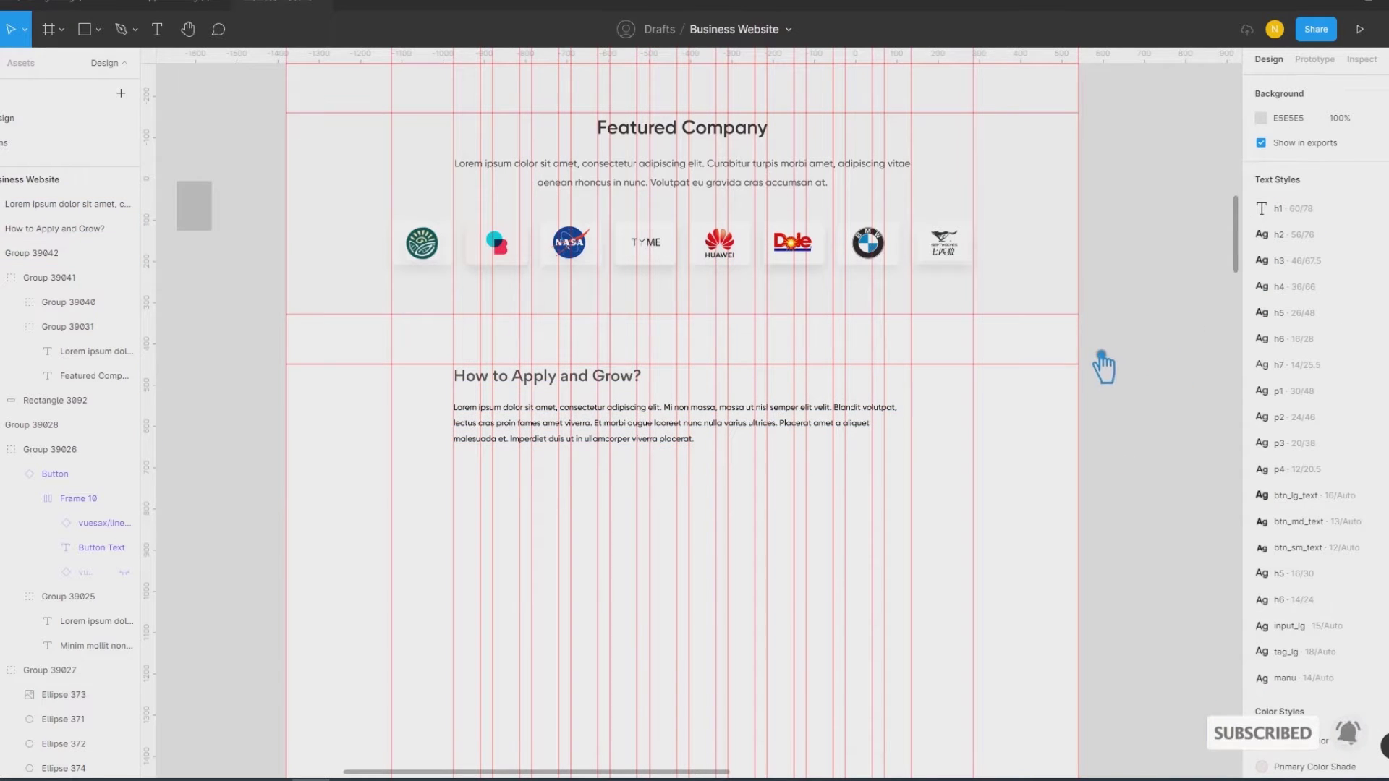
{"action": "left_click", "coordinate": [715, 174]}
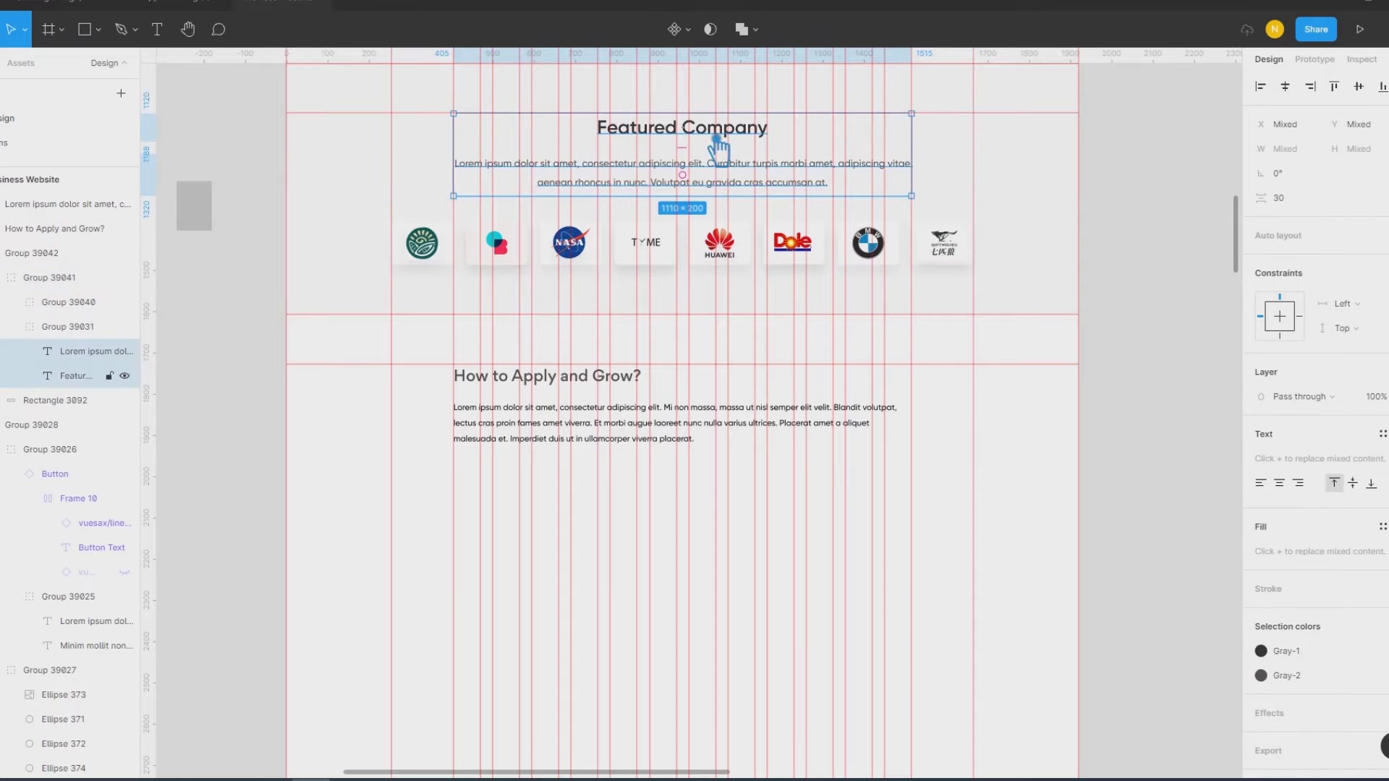
{"action": "left_click", "coordinate": [1111, 311]}
{"action": "left_click", "coordinate": [570, 427]}
{"action": "left_click", "coordinate": [568, 380], "text": "shift"}
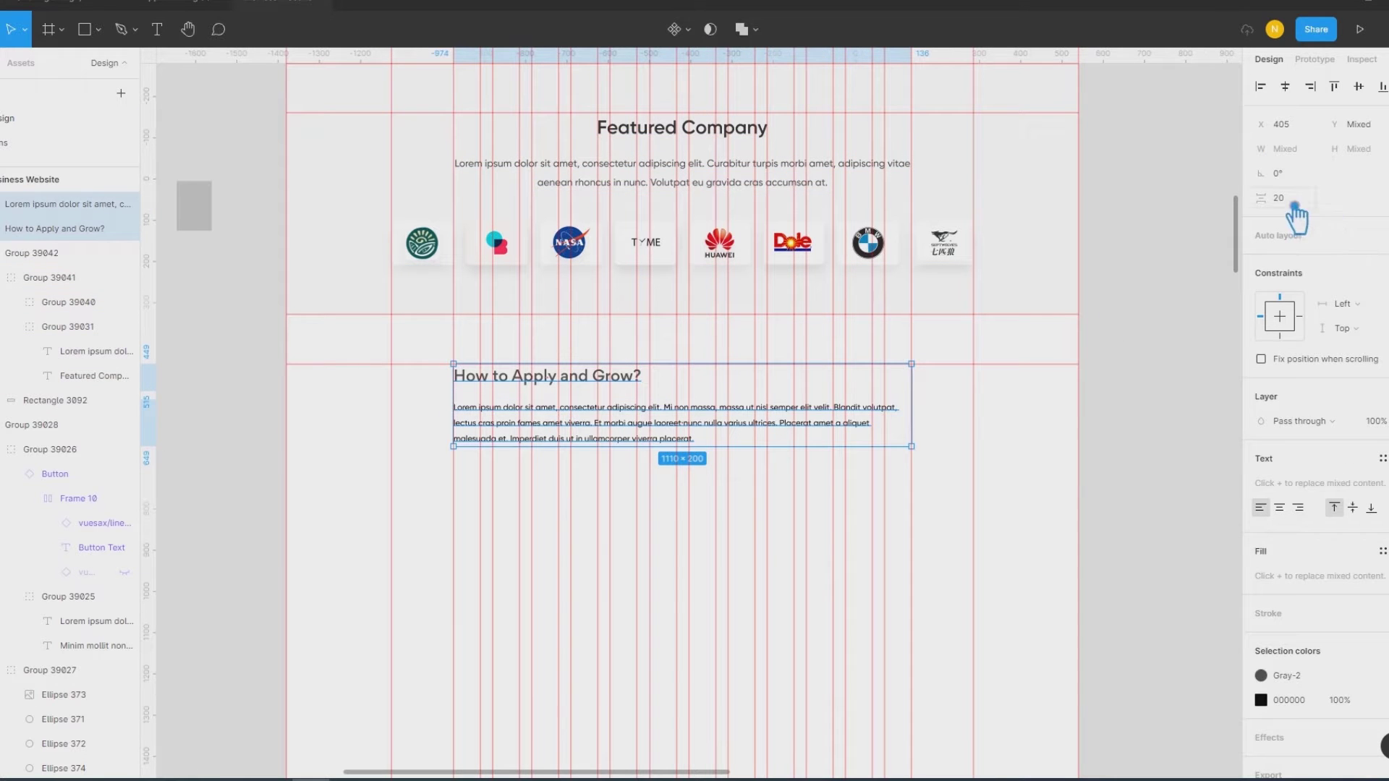
{"action": "type", "text": "15"}
{"action": "key", "text": "Return"}
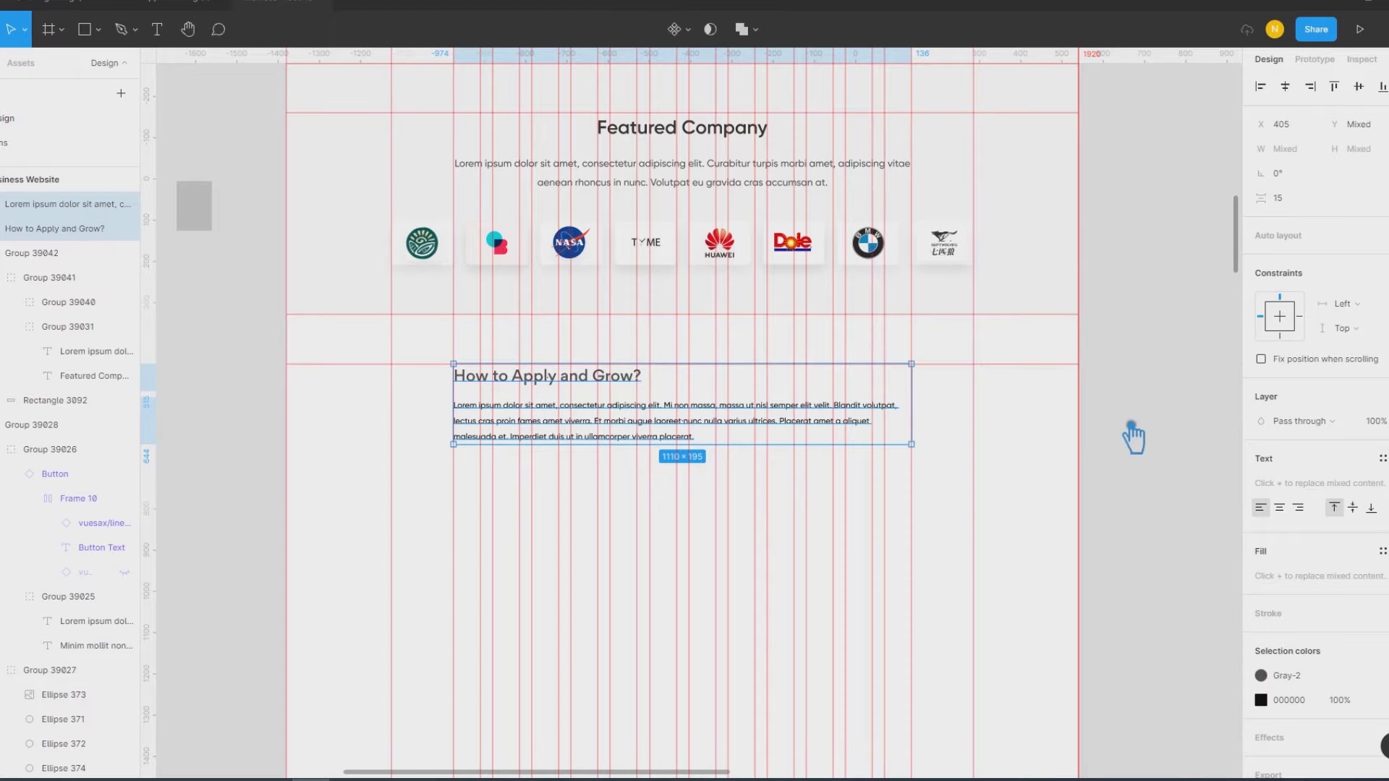
Step: Review the paragraph's and heading's colour styles without changing them
{"action": "left_click", "coordinate": [1121, 461]}
{"action": "left_click", "coordinate": [719, 437]}
{"action": "left_click", "coordinate": [1383, 440]}
{"action": "left_click", "coordinate": [1344, 583]}
{"action": "left_click", "coordinate": [713, 449]}
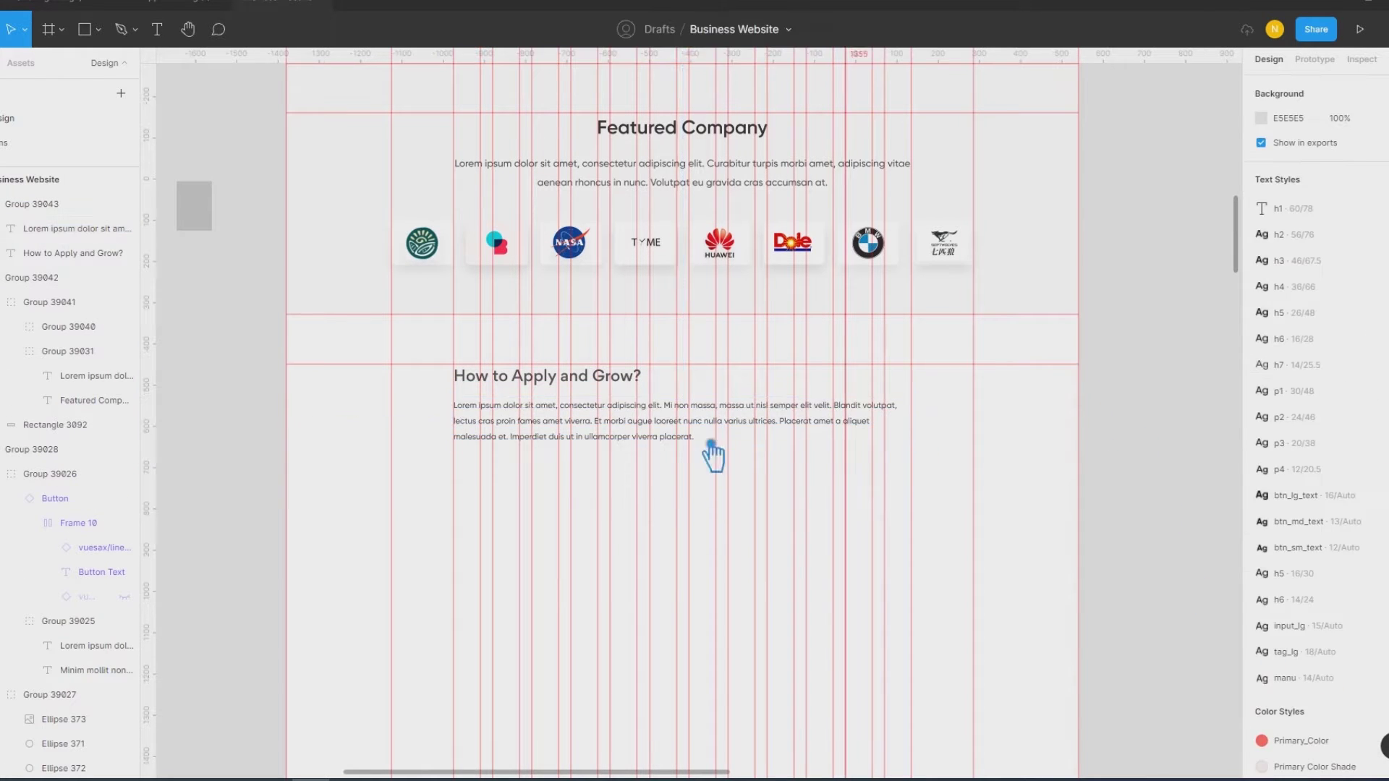
{"action": "left_click", "coordinate": [596, 389]}
{"action": "left_click", "coordinate": [1320, 440]}
{"action": "left_click", "coordinate": [1203, 546]}
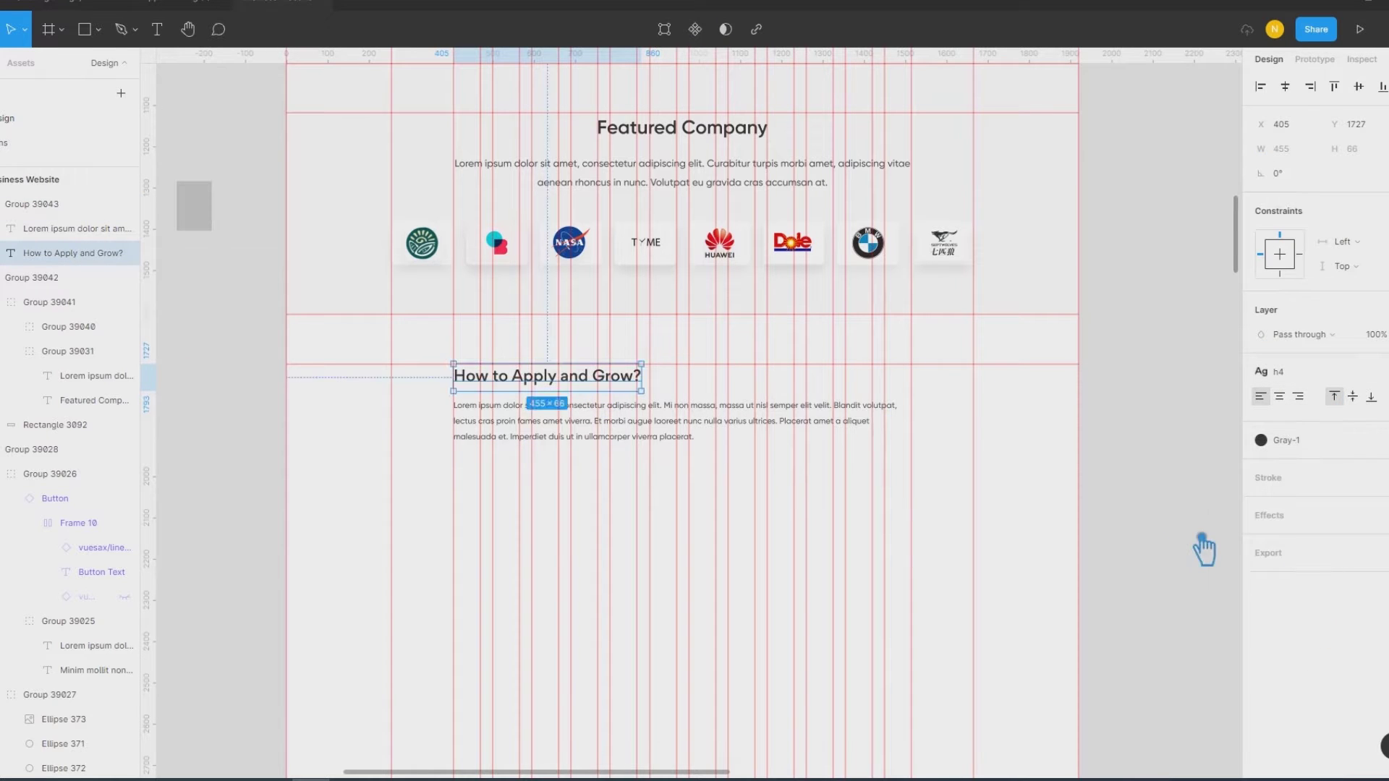
{"action": "left_click", "coordinate": [1151, 510]}
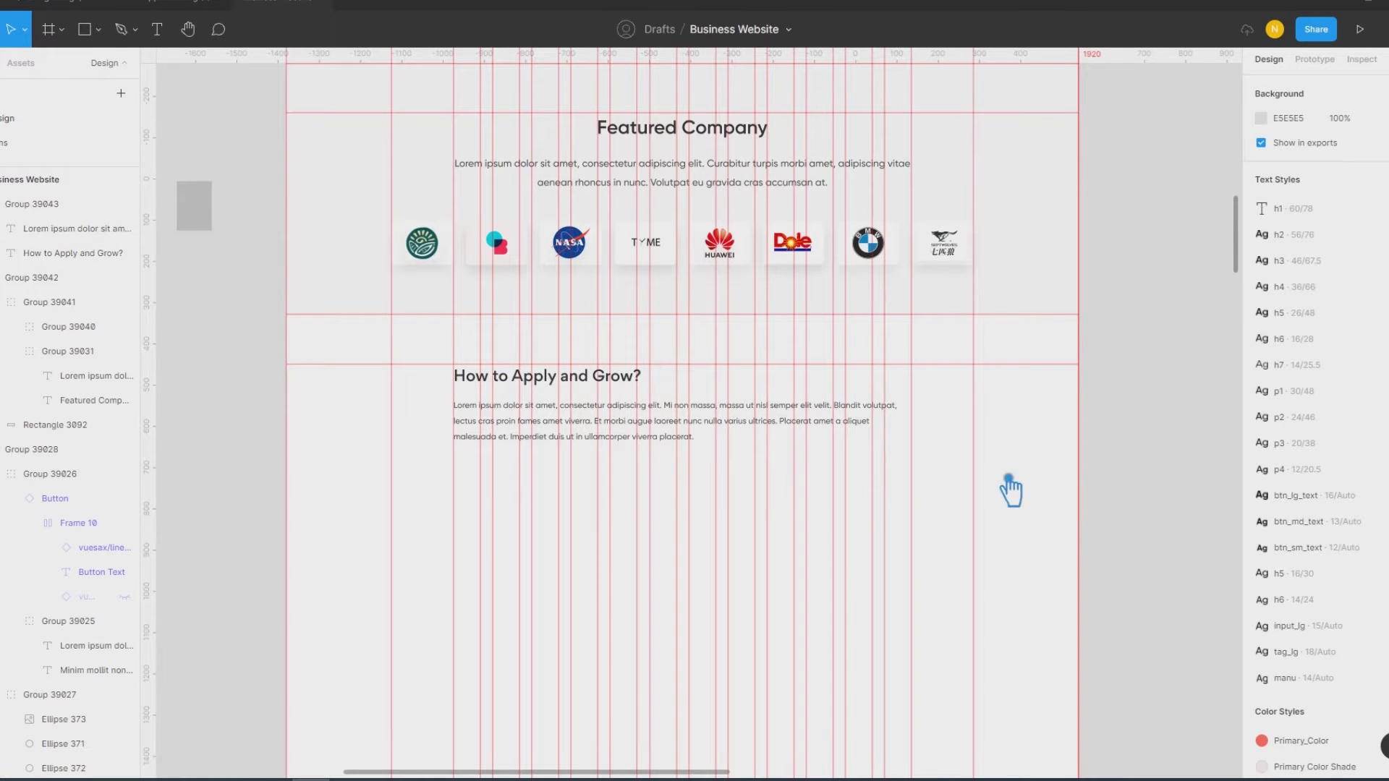
{"action": "scroll", "coordinate": [1010, 489], "scroll_direction": "down", "scroll_amount": 2}
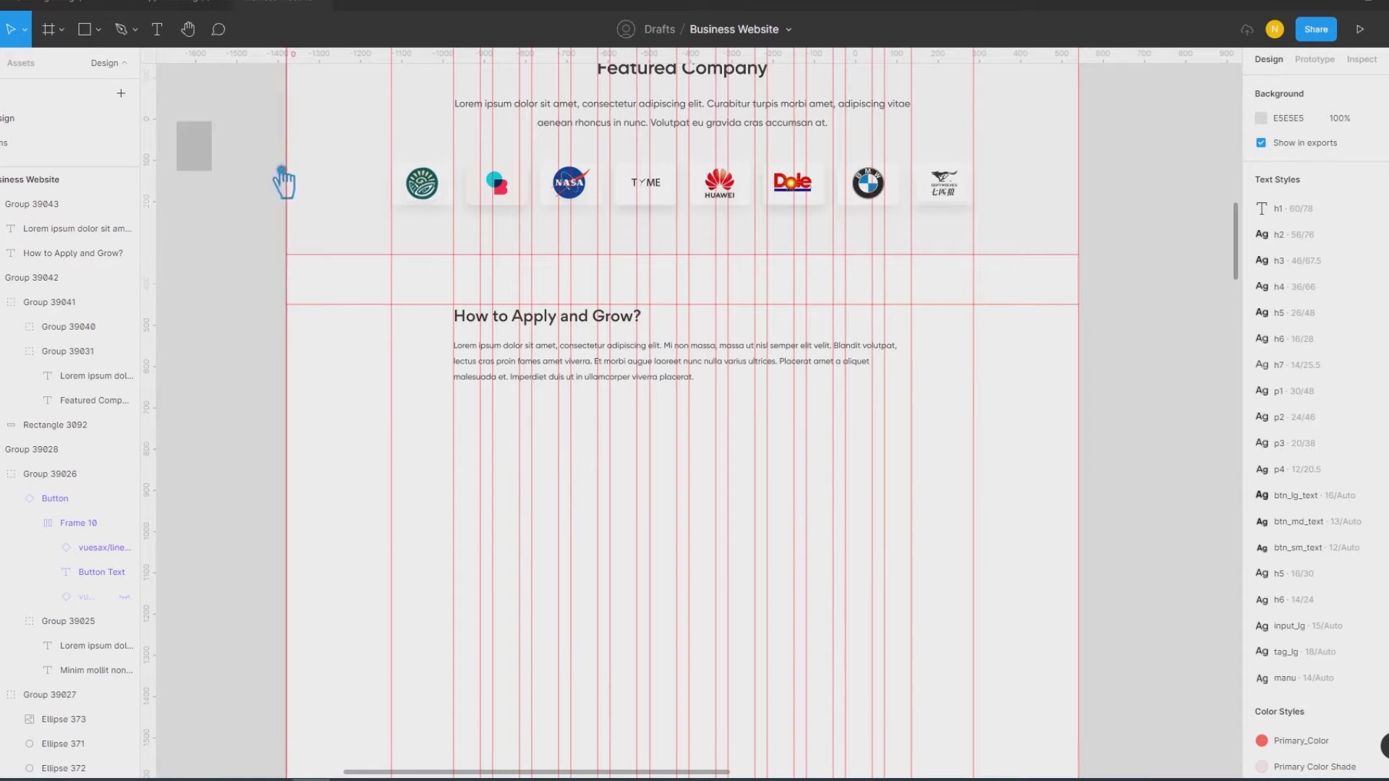
Step: Draw a 160 × 160 ellipse at X 405 under the paragraph
{"action": "left_click", "coordinate": [98, 29]}
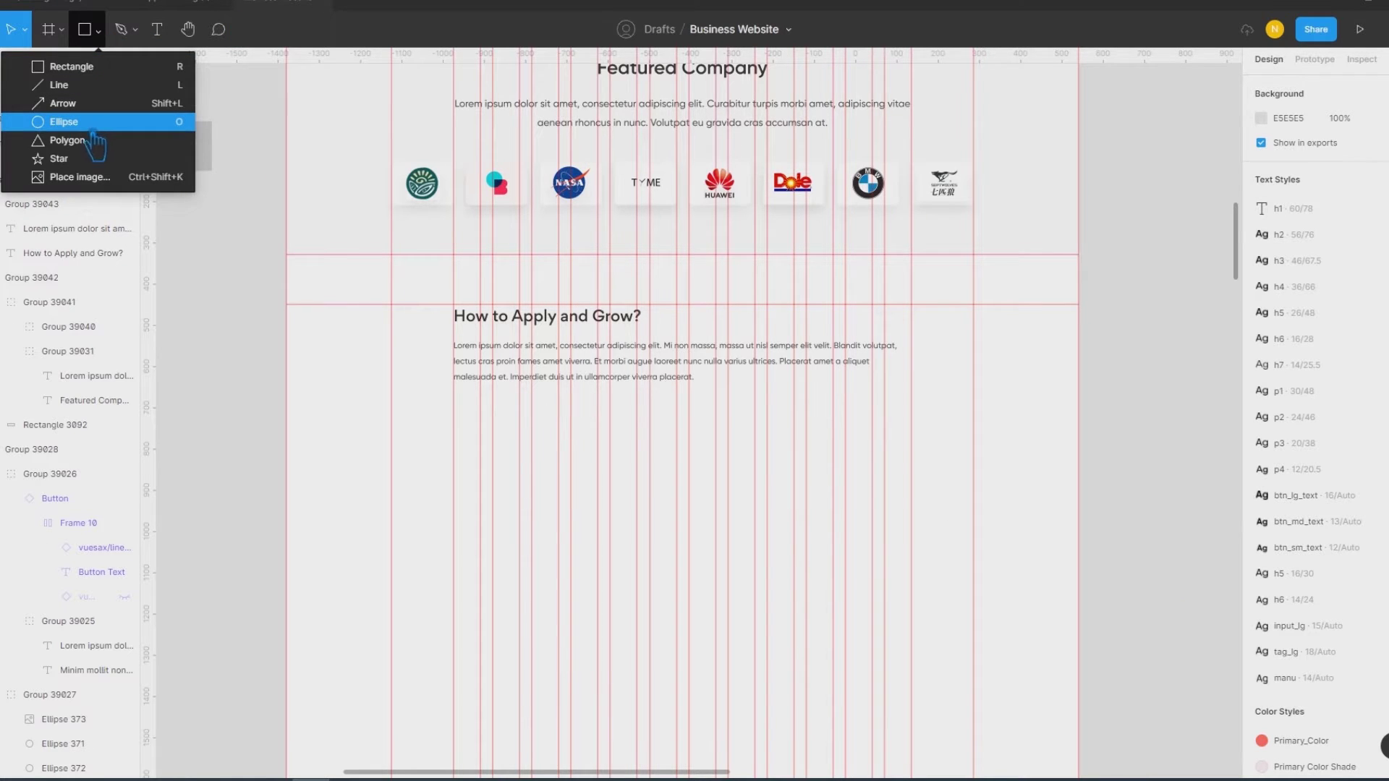
{"action": "left_click", "coordinate": [201, 289]}
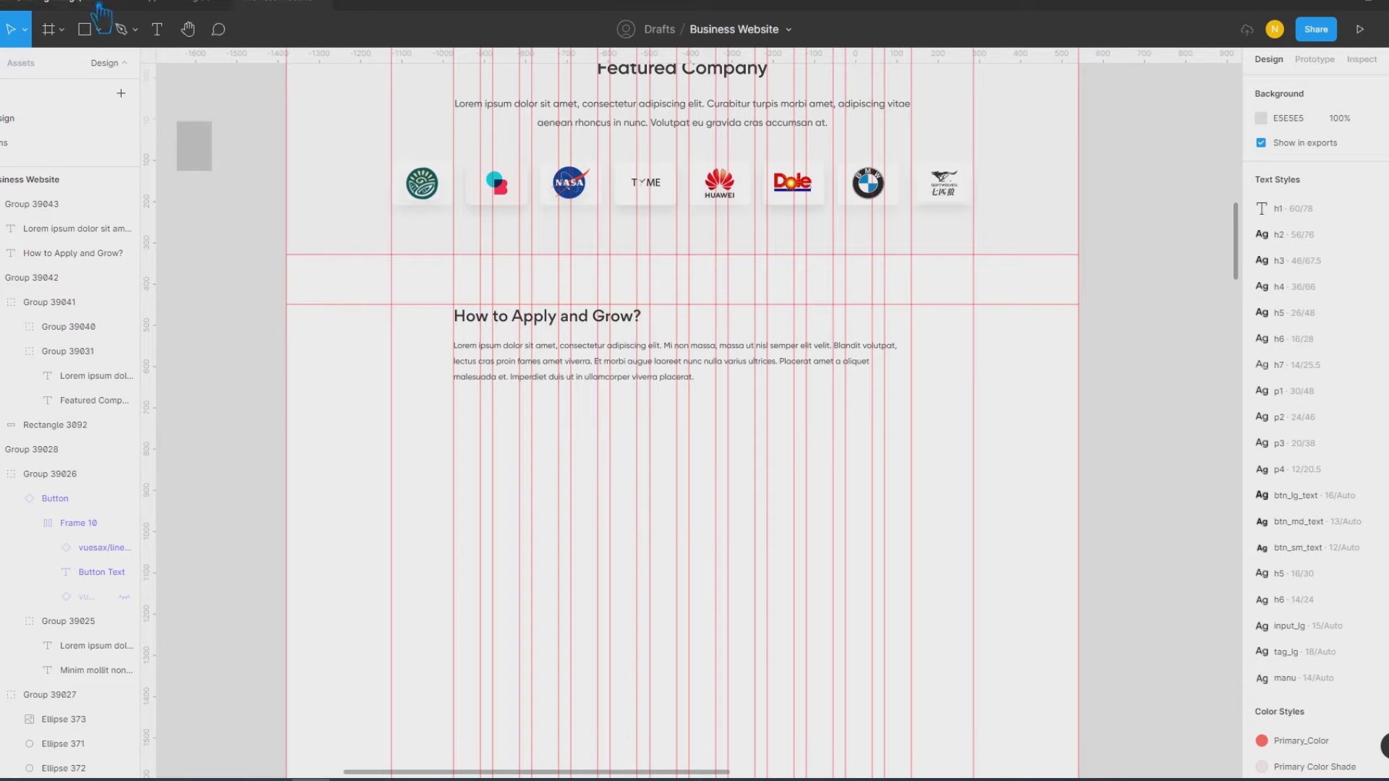
{"action": "left_click", "coordinate": [98, 29]}
{"action": "left_click", "coordinate": [87, 117]}
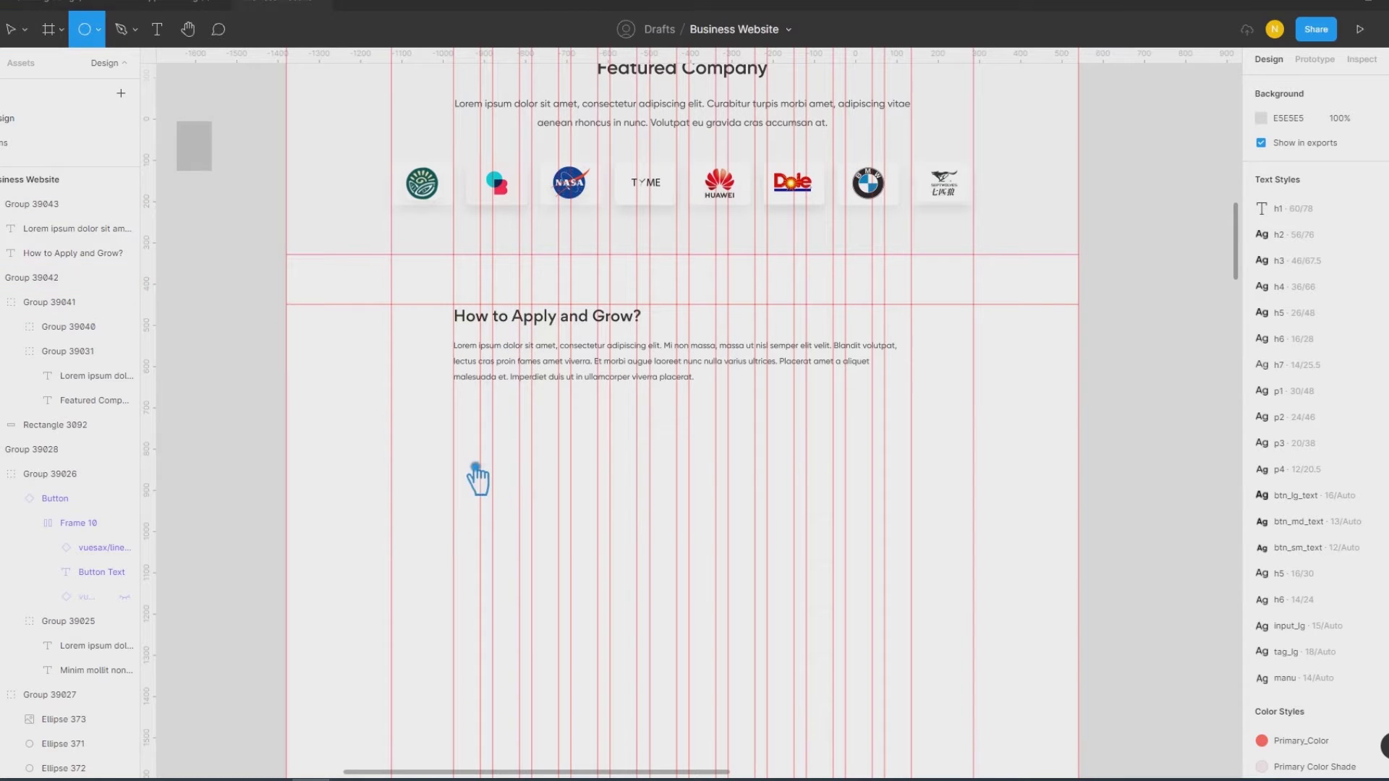
{"action": "left_click_drag", "start_coordinate": [468, 432], "coordinate": [535, 483]}
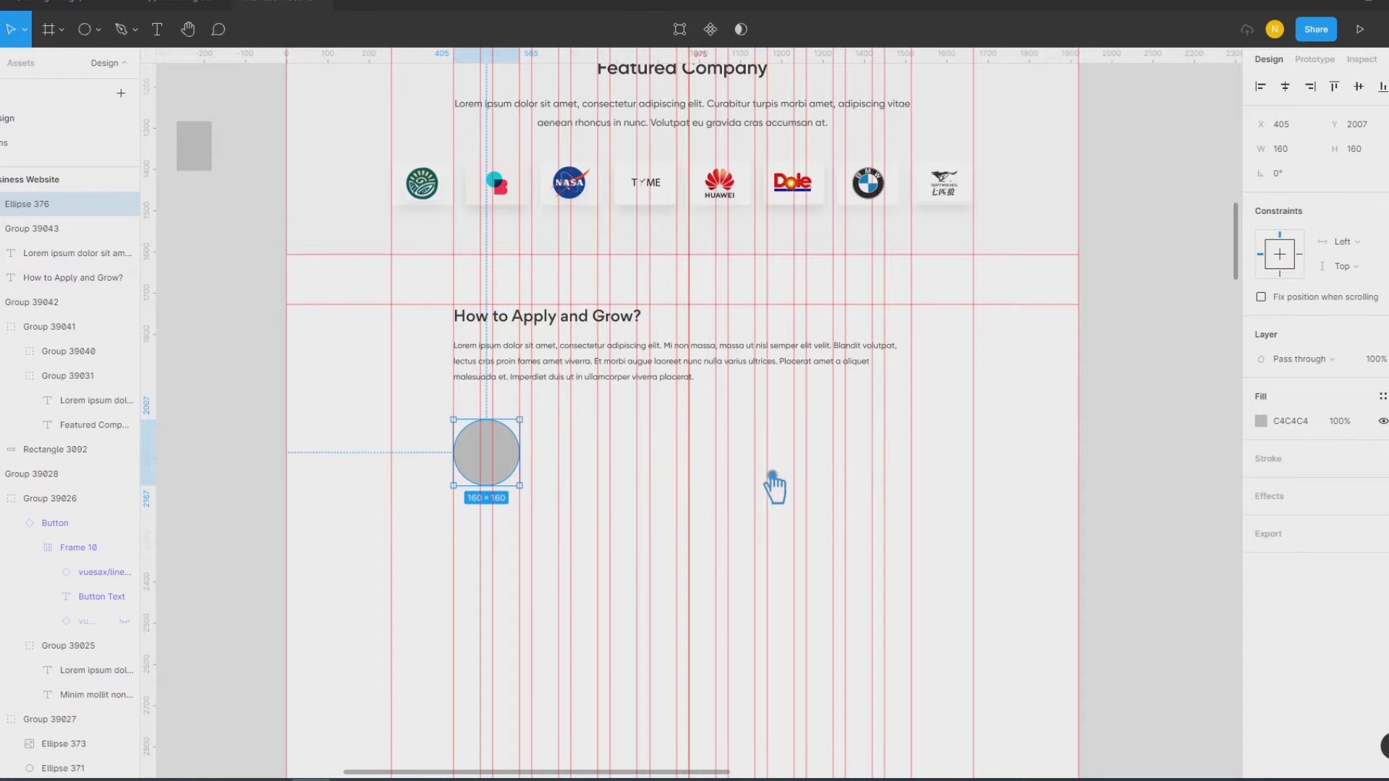
{"action": "left_click", "coordinate": [1144, 481]}
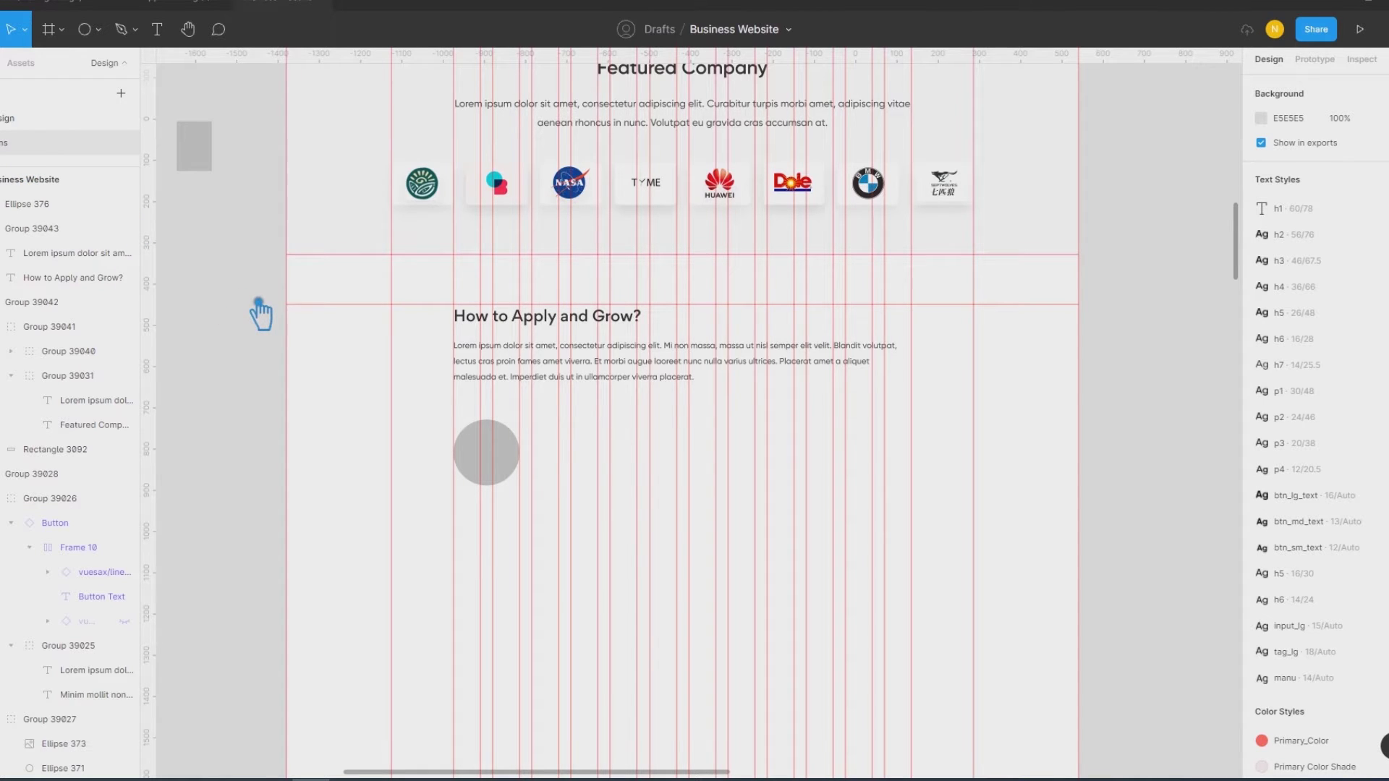
Step: Go to the Icons page and scroll to the Emails, Messages icon set
{"action": "left_click", "coordinate": [36, 149]}
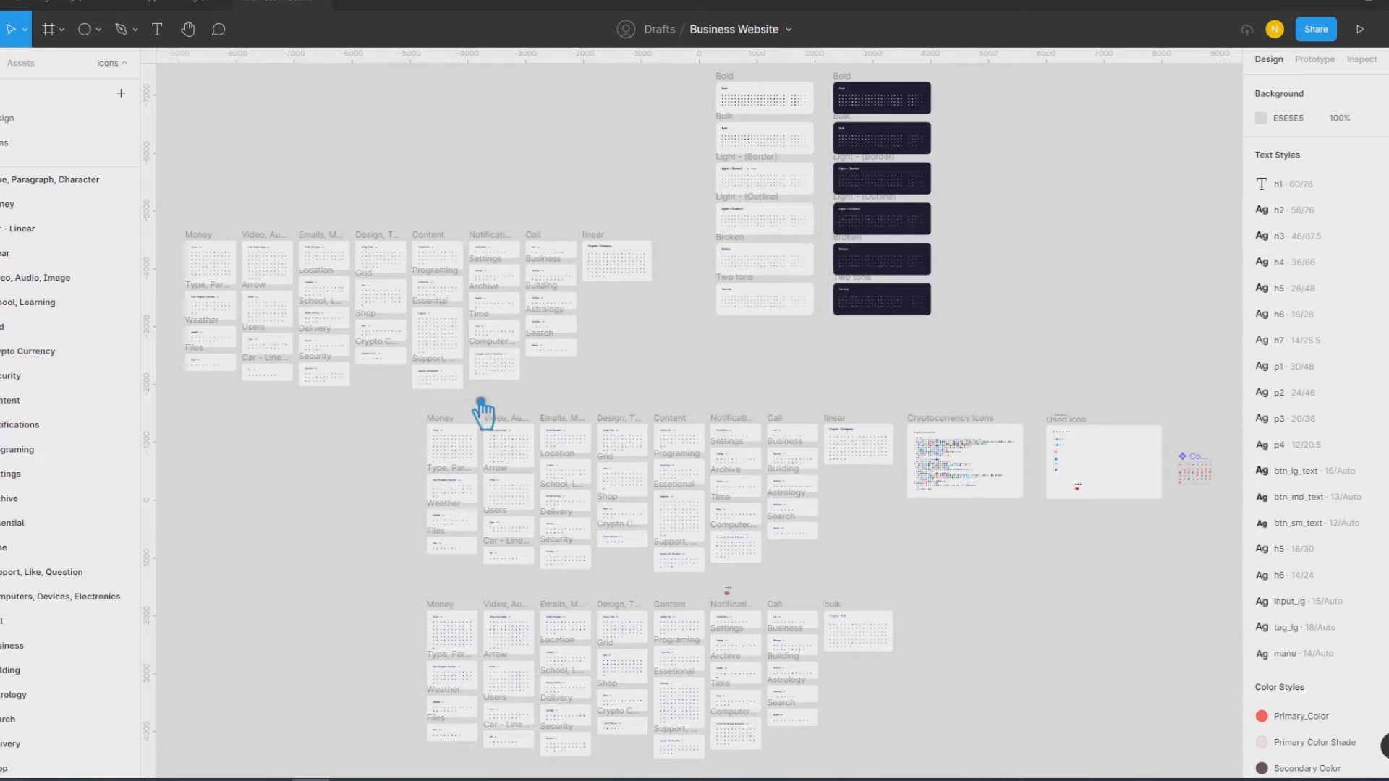
{"action": "scroll", "coordinate": [188, 296], "scroll_direction": "up", "scroll_amount": 2}
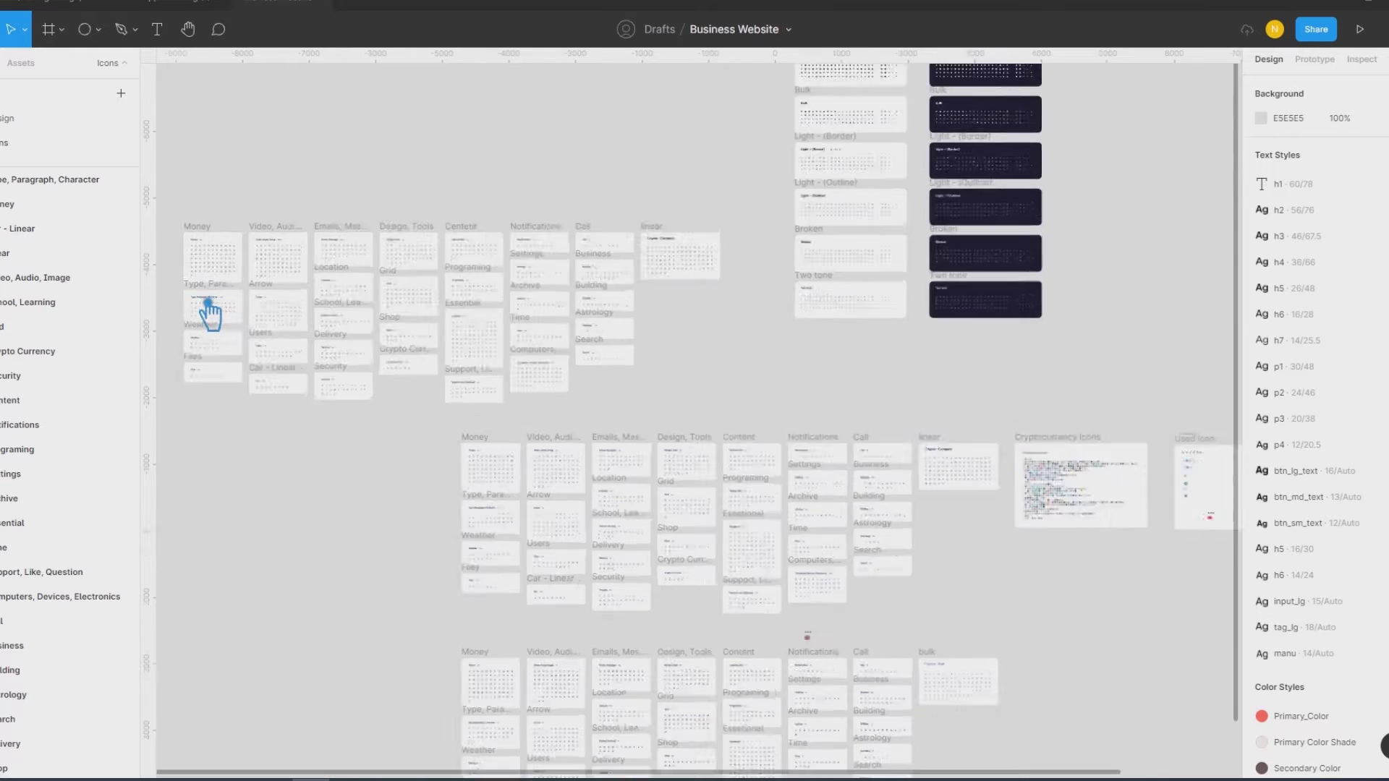
{"action": "scroll", "coordinate": [196, 307], "scroll_direction": "up", "scroll_amount": 6}
{"action": "scroll", "coordinate": [192, 310], "scroll_direction": "up", "scroll_amount": 1}
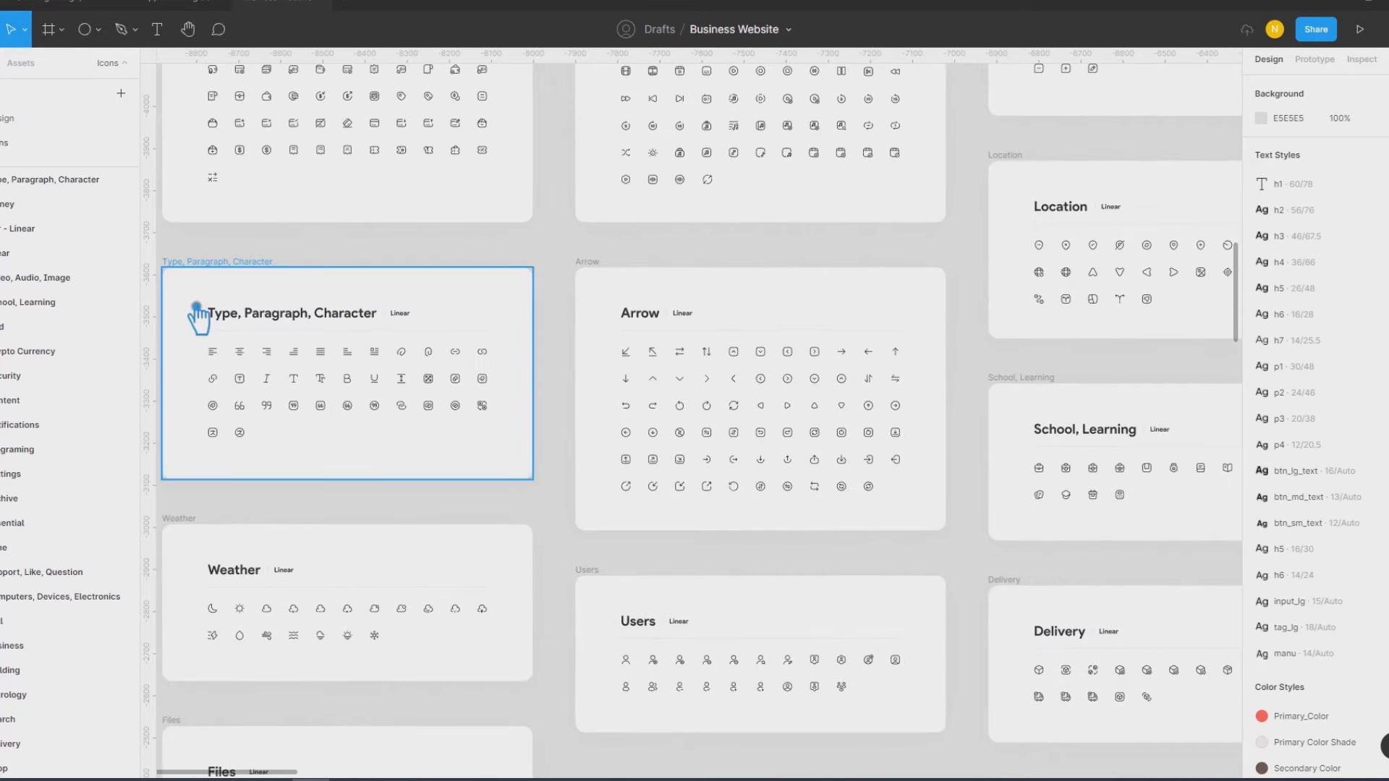
{"action": "scroll", "coordinate": [192, 313], "scroll_direction": "down", "scroll_amount": 1}
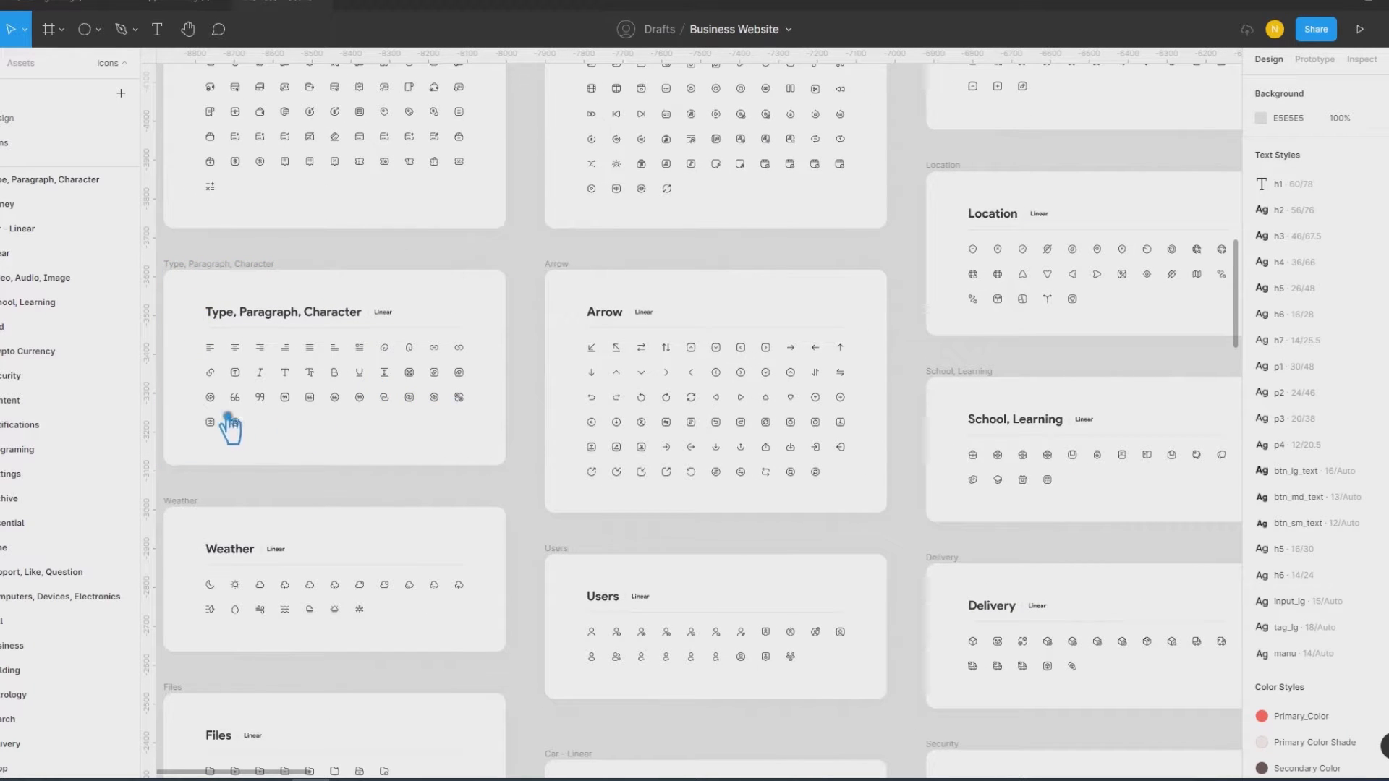
{"action": "scroll", "coordinate": [506, 304], "scroll_direction": "up", "scroll_amount": 2}
{"action": "scroll", "coordinate": [651, 506], "scroll_direction": "up", "scroll_amount": 1}
{"action": "scroll", "coordinate": [694, 550], "scroll_direction": "up", "scroll_amount": 1}
{"action": "scroll", "coordinate": [691, 539], "scroll_direction": "up", "scroll_amount": 1}
{"action": "scroll", "coordinate": [684, 532], "scroll_direction": "up", "scroll_amount": 4}
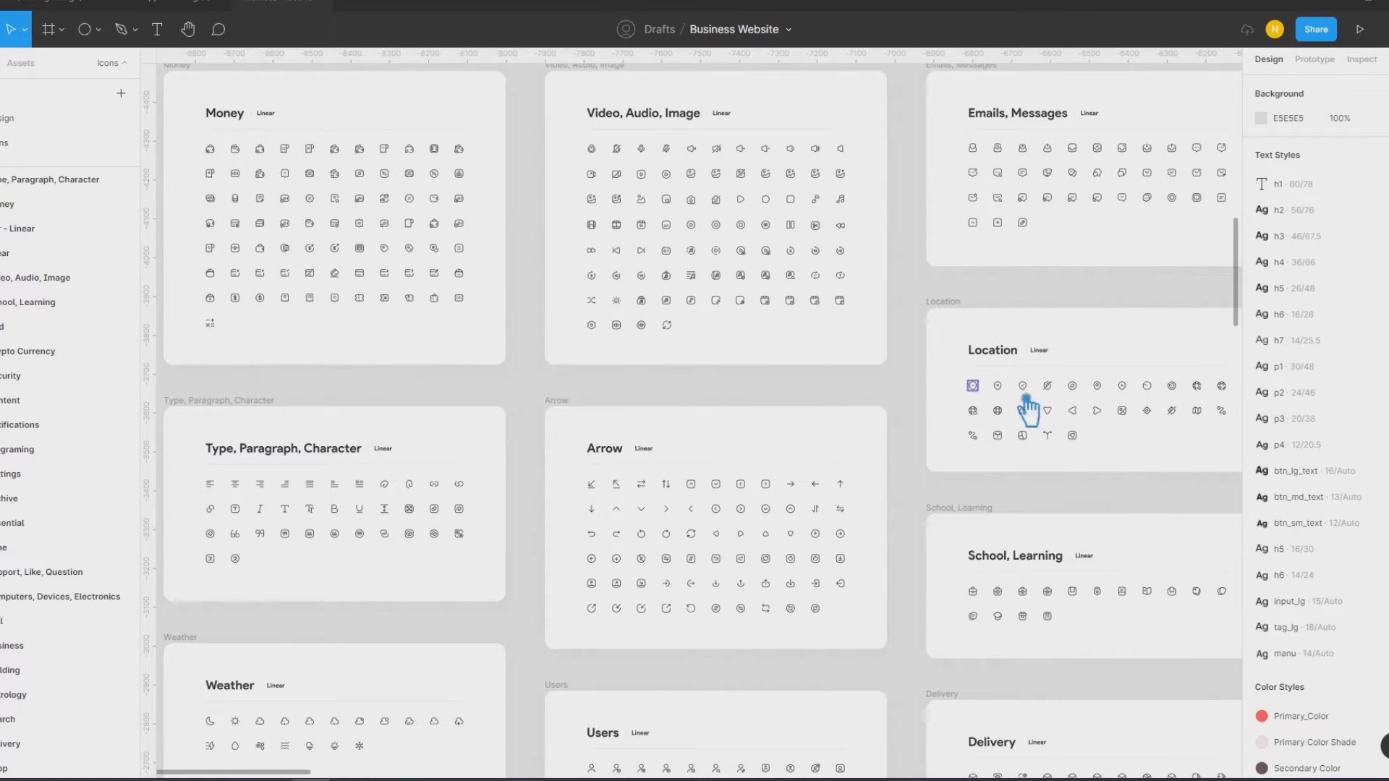
{"action": "scroll", "coordinate": [1028, 409], "scroll_direction": "right", "scroll_amount": 8}
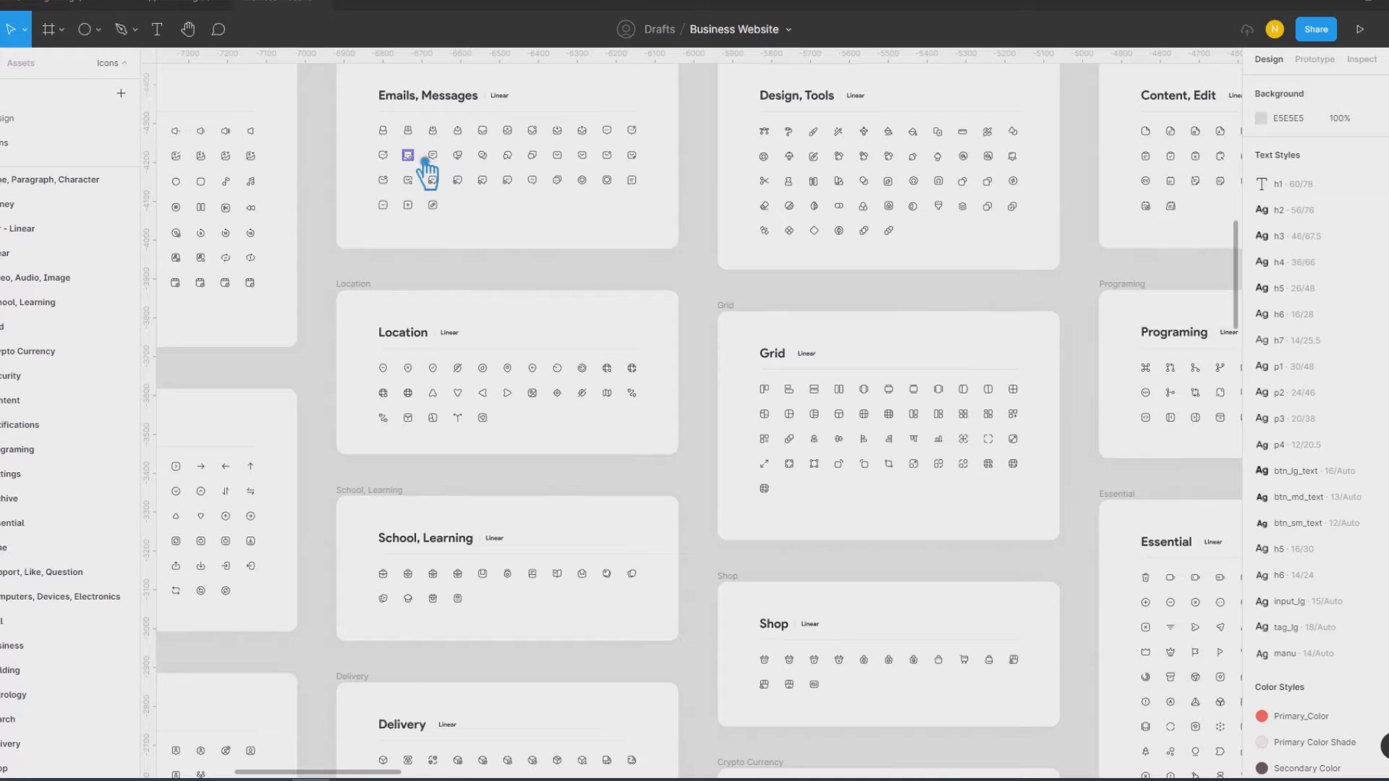
Step: Copy the sms-tracking envelope icon and paste it into the Business Website design page
{"action": "left_click", "coordinate": [581, 158]}
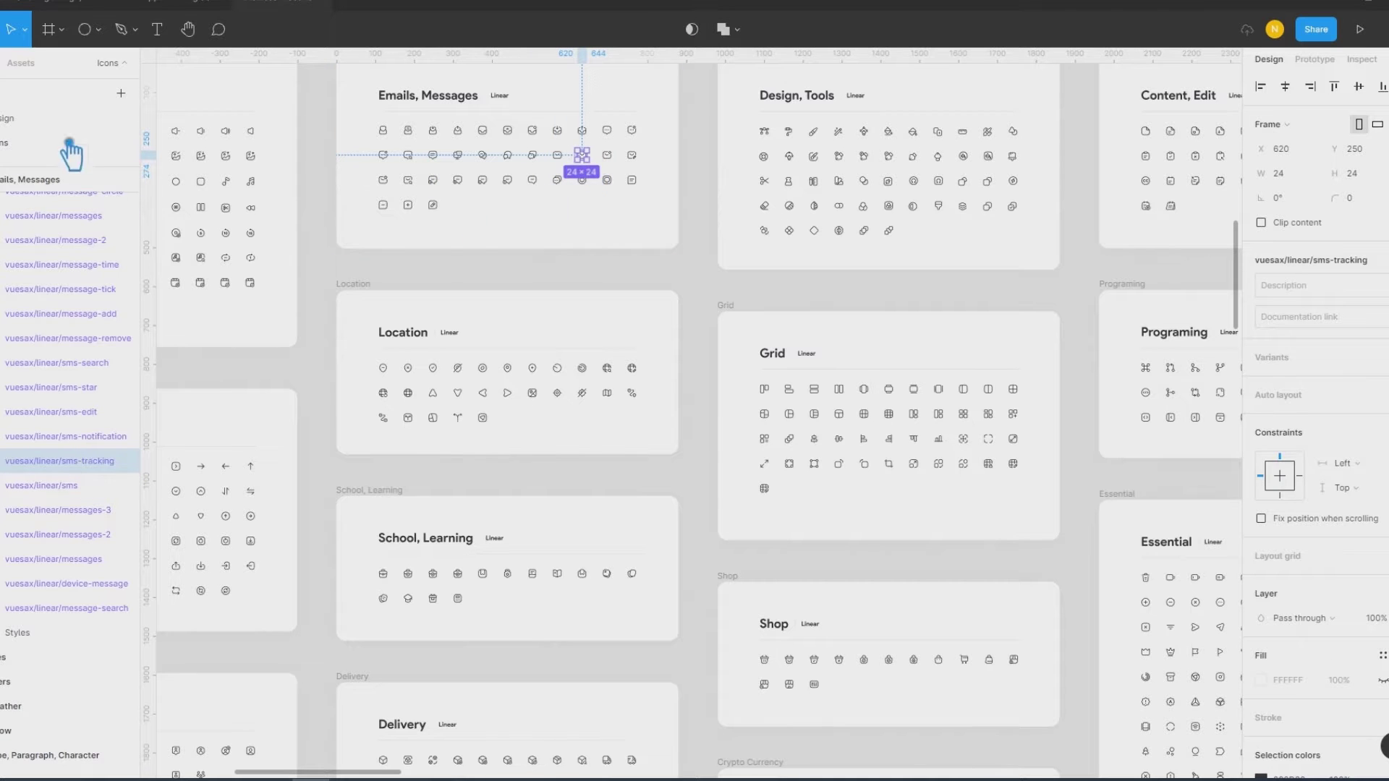
{"action": "left_click", "coordinate": [32, 119]}
{"action": "key", "text": "ctrl+v"}
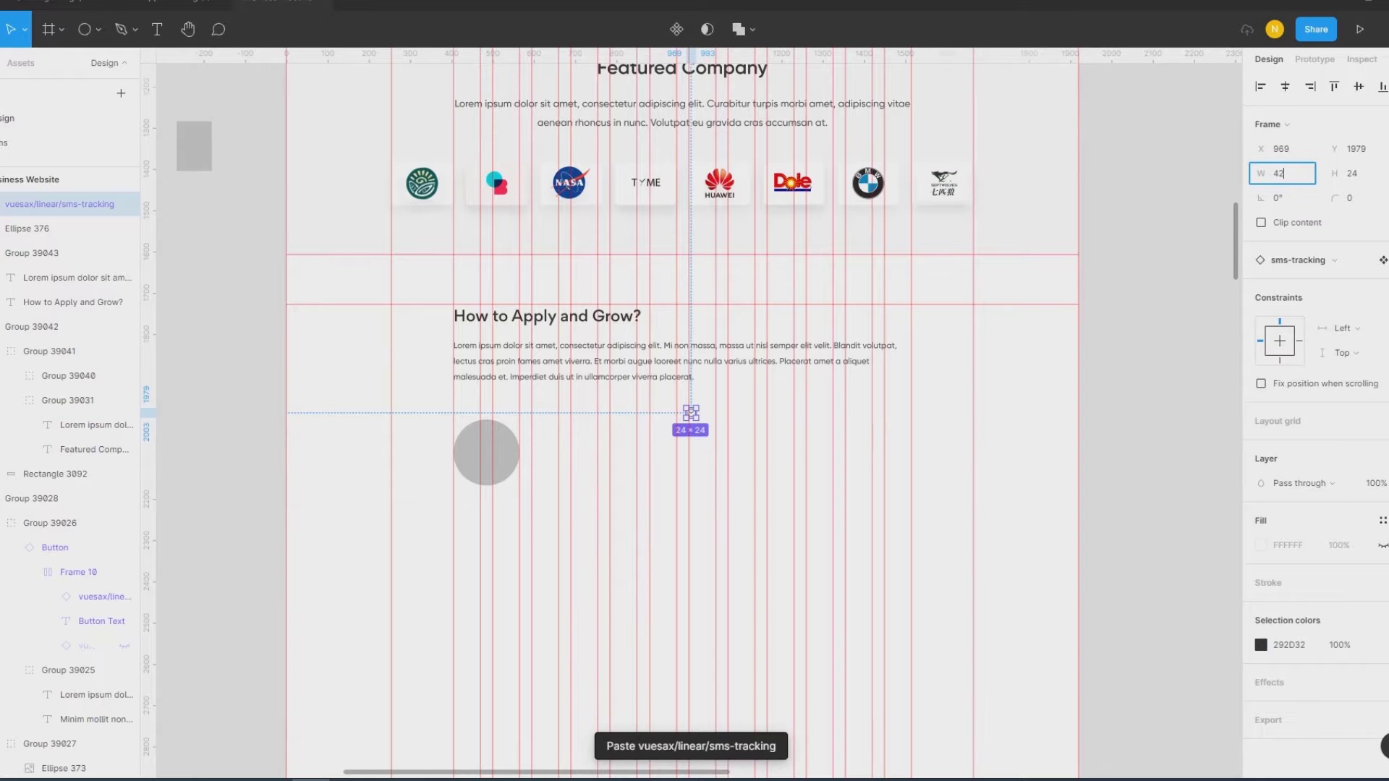
Step: Resize the envelope icon to 60 wide and centre it on the grey circle
{"action": "left_click", "coordinate": [713, 475]}
{"action": "left_click_drag", "start_coordinate": [695, 416], "coordinate": [506, 462]}
{"action": "left_click", "coordinate": [1279, 172]}
{"action": "type", "text": "60"}
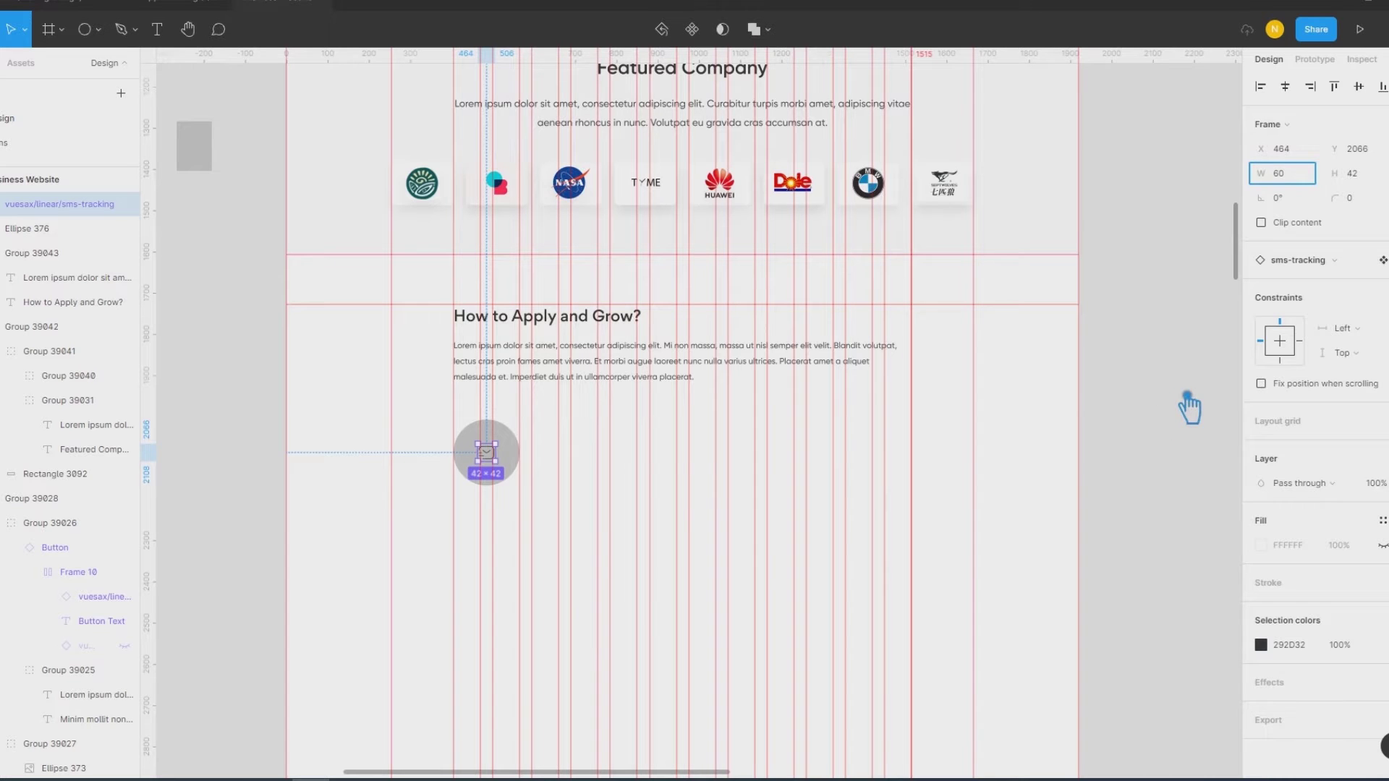
{"action": "left_click", "coordinate": [521, 440], "text": "shift"}
{"action": "left_click", "coordinate": [1299, 87]}
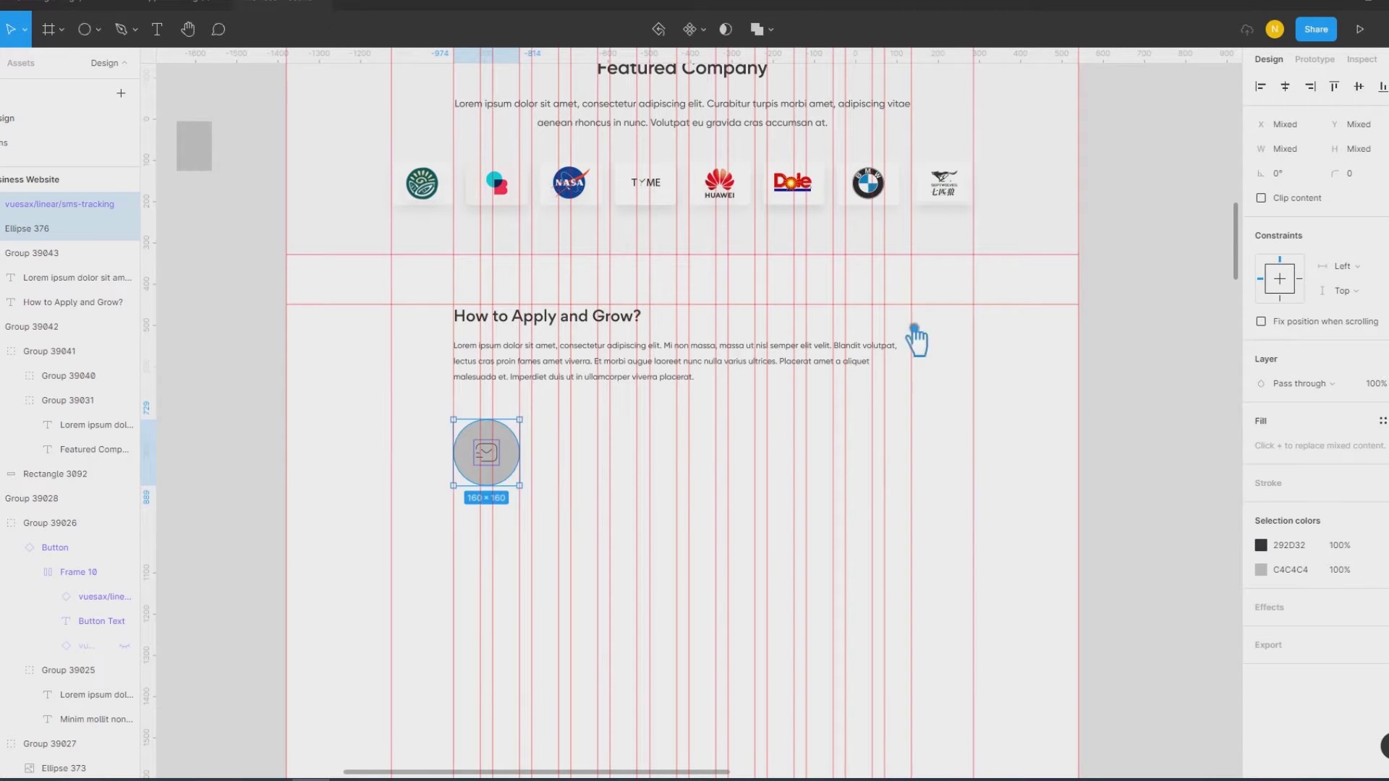
{"action": "left_click", "coordinate": [461, 523]}
{"action": "scroll", "coordinate": [478, 523], "scroll_direction": "up", "scroll_amount": 5}
{"action": "scroll", "coordinate": [506, 470], "scroll_direction": "up", "scroll_amount": 3}
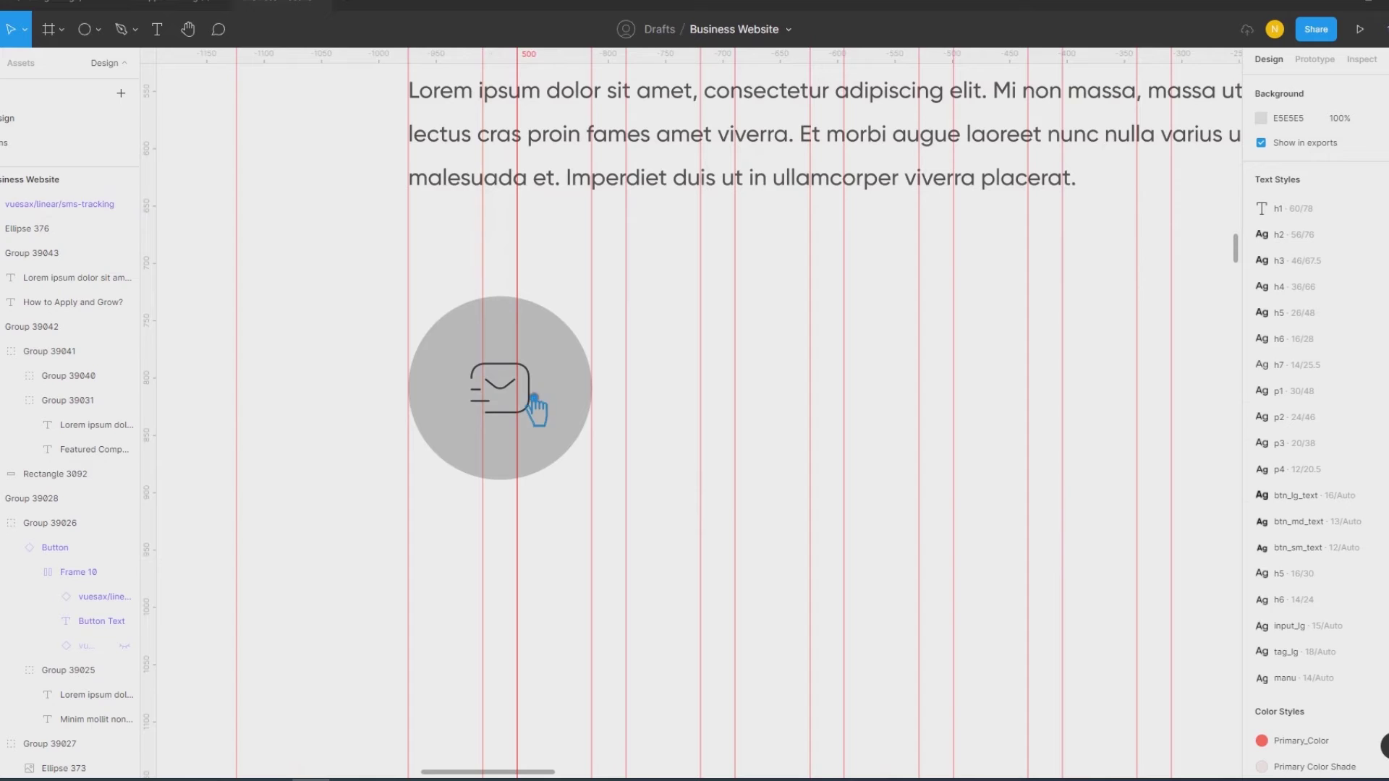
Step: Colour the envelope icon with the Gray-2 style instead of Gray-3
{"action": "left_click", "coordinate": [533, 402]}
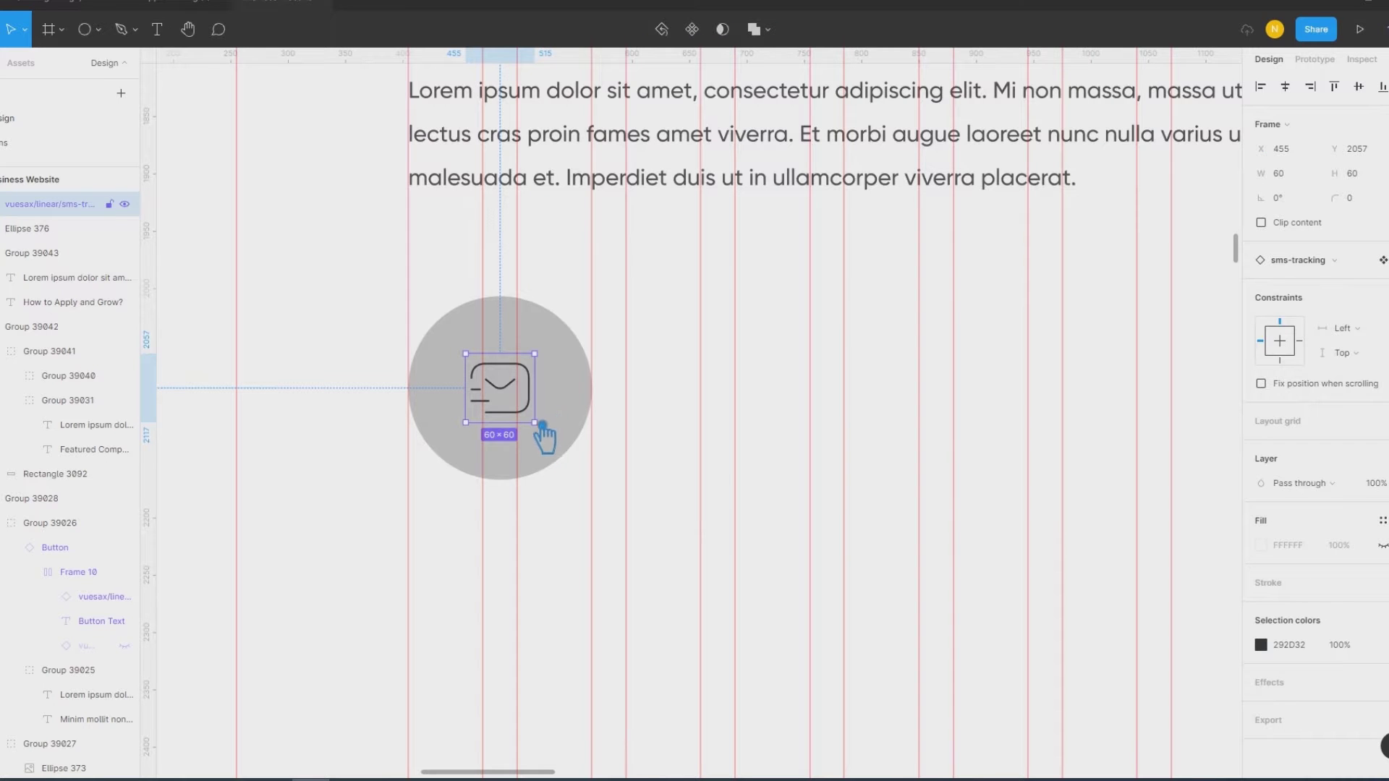
{"action": "left_click", "coordinate": [1382, 645]}
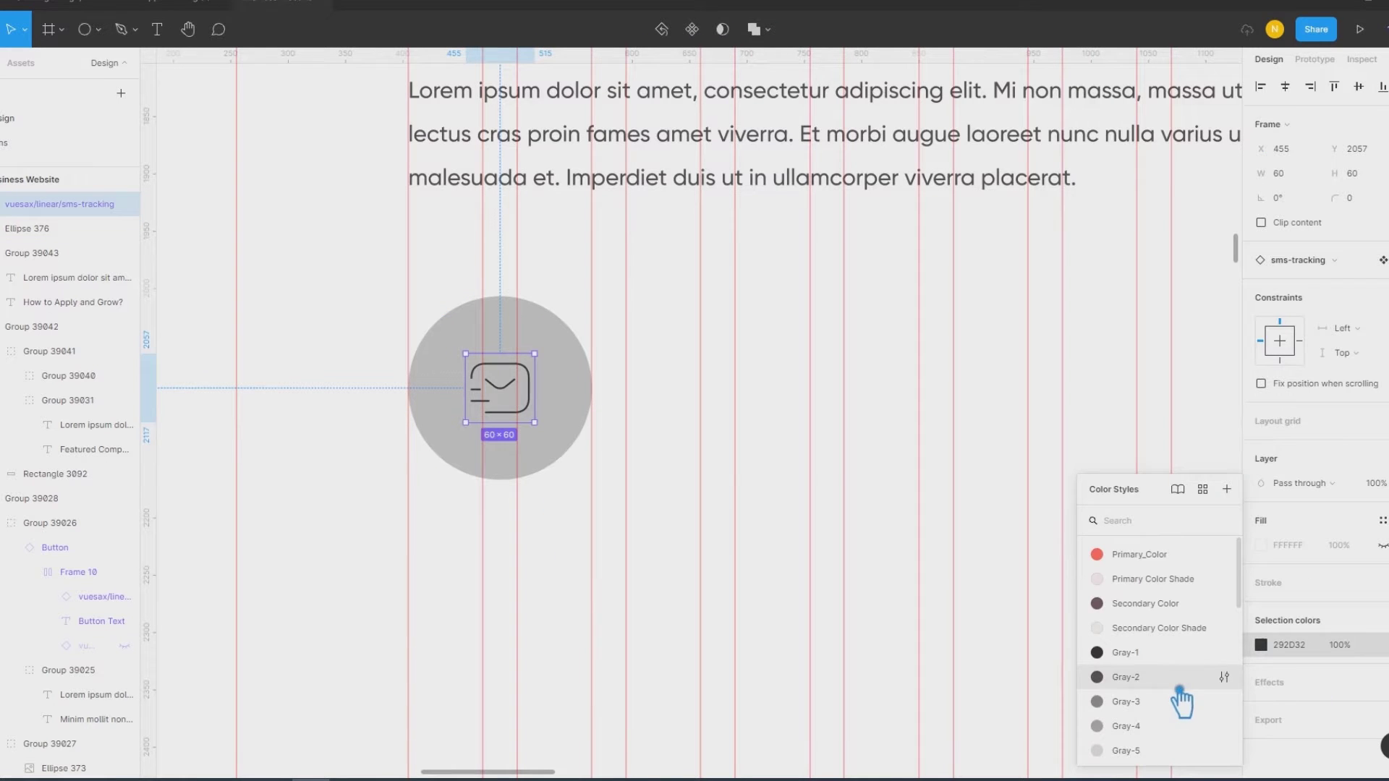
{"action": "left_click", "coordinate": [1161, 701]}
{"action": "left_click", "coordinate": [1262, 645]}
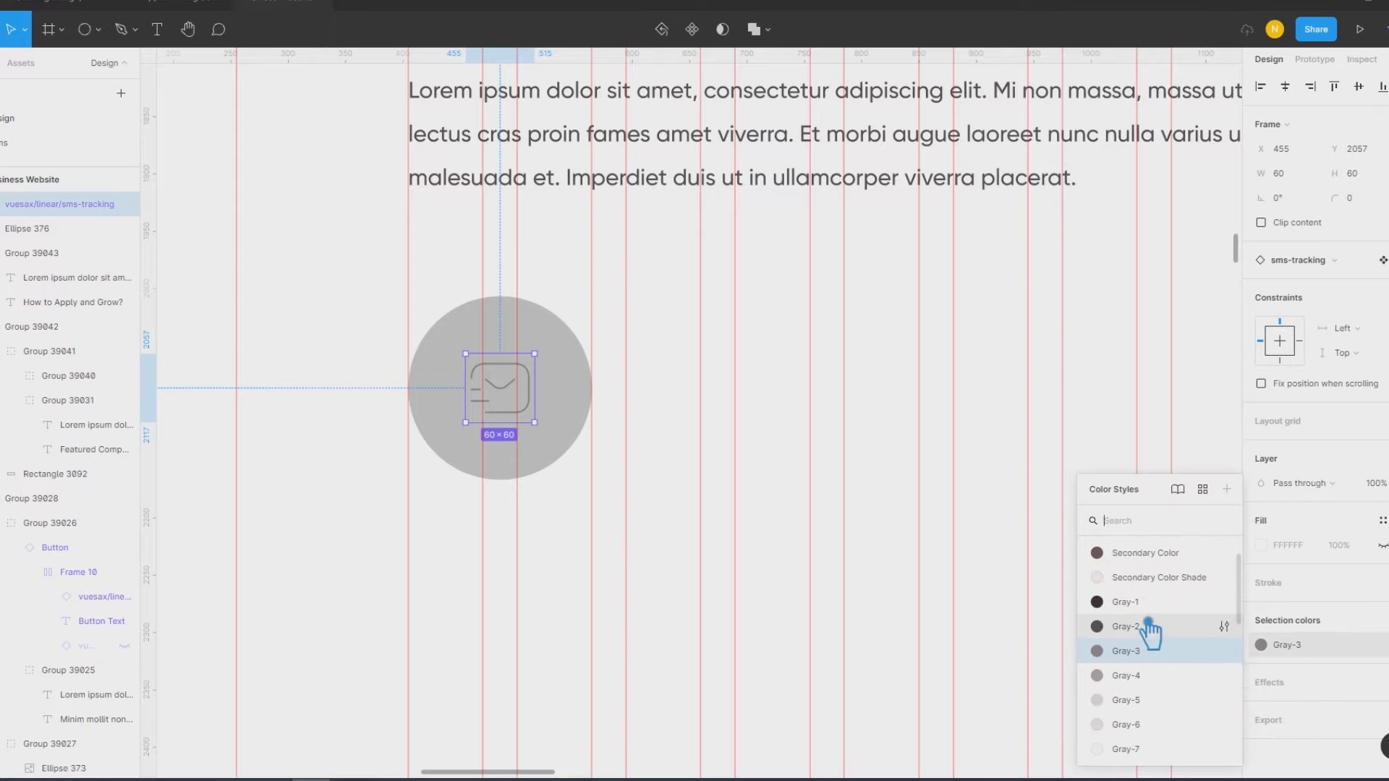
{"action": "left_click", "coordinate": [1150, 676]}
{"action": "left_click", "coordinate": [1284, 645]}
{"action": "left_click", "coordinate": [1149, 651]}
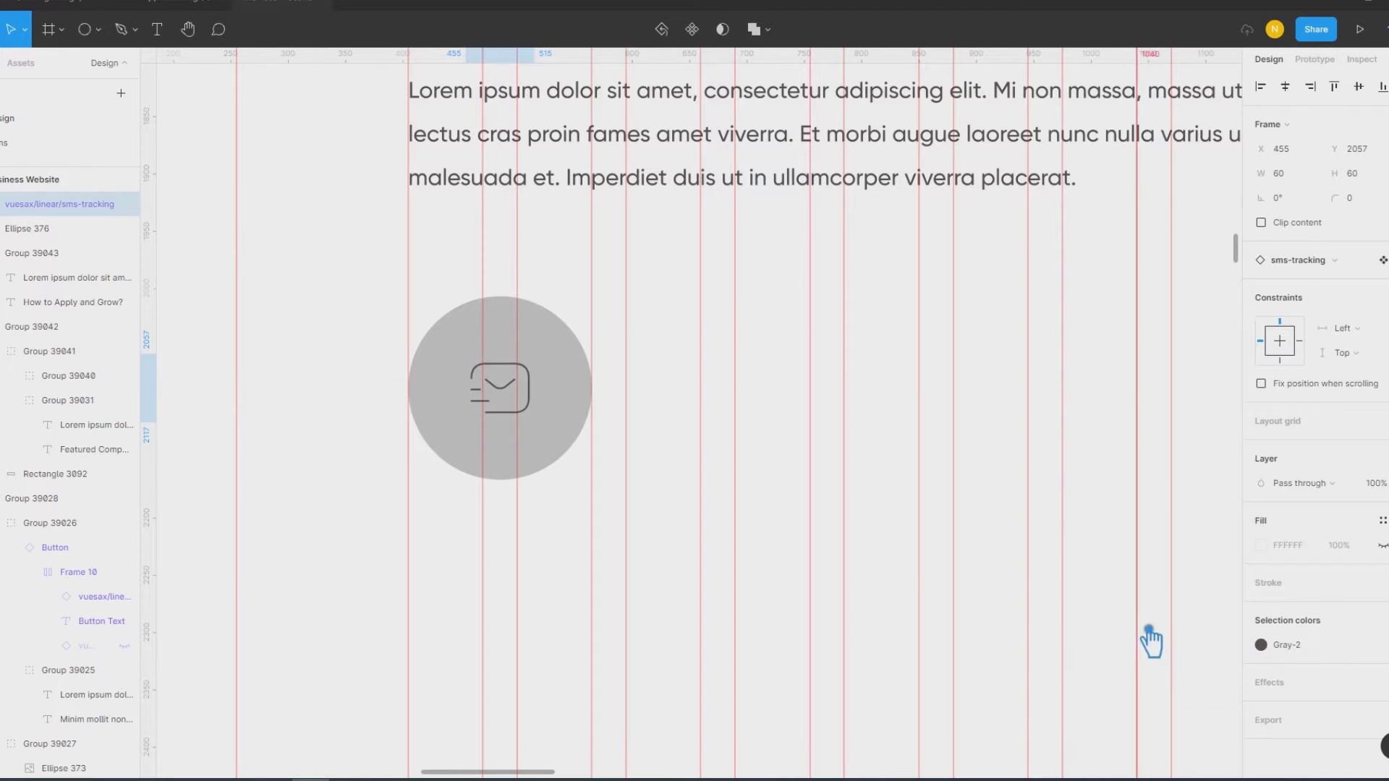
{"action": "left_click", "coordinate": [777, 489]}
{"action": "left_click", "coordinate": [541, 412]}
{"action": "left_click", "coordinate": [661, 508]}
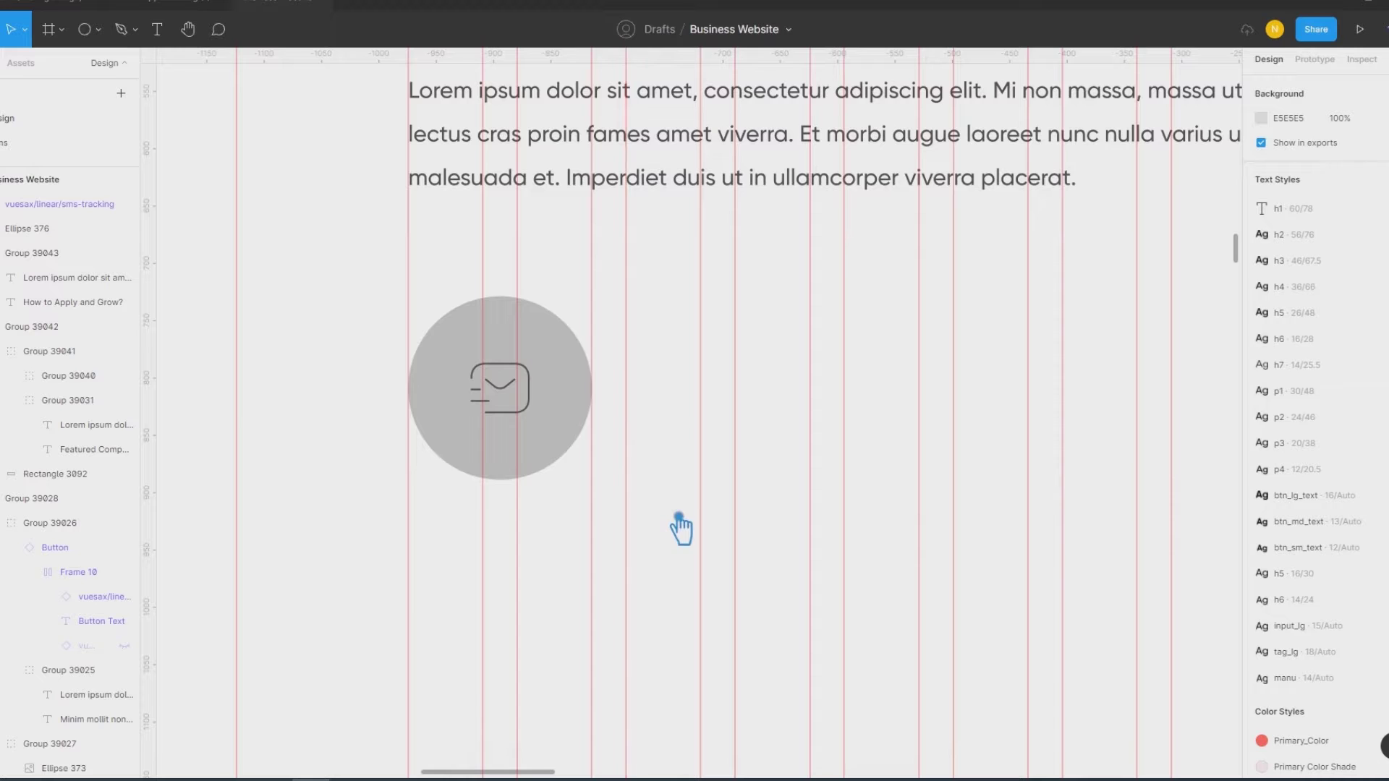
{"action": "left_click", "coordinate": [542, 406]}
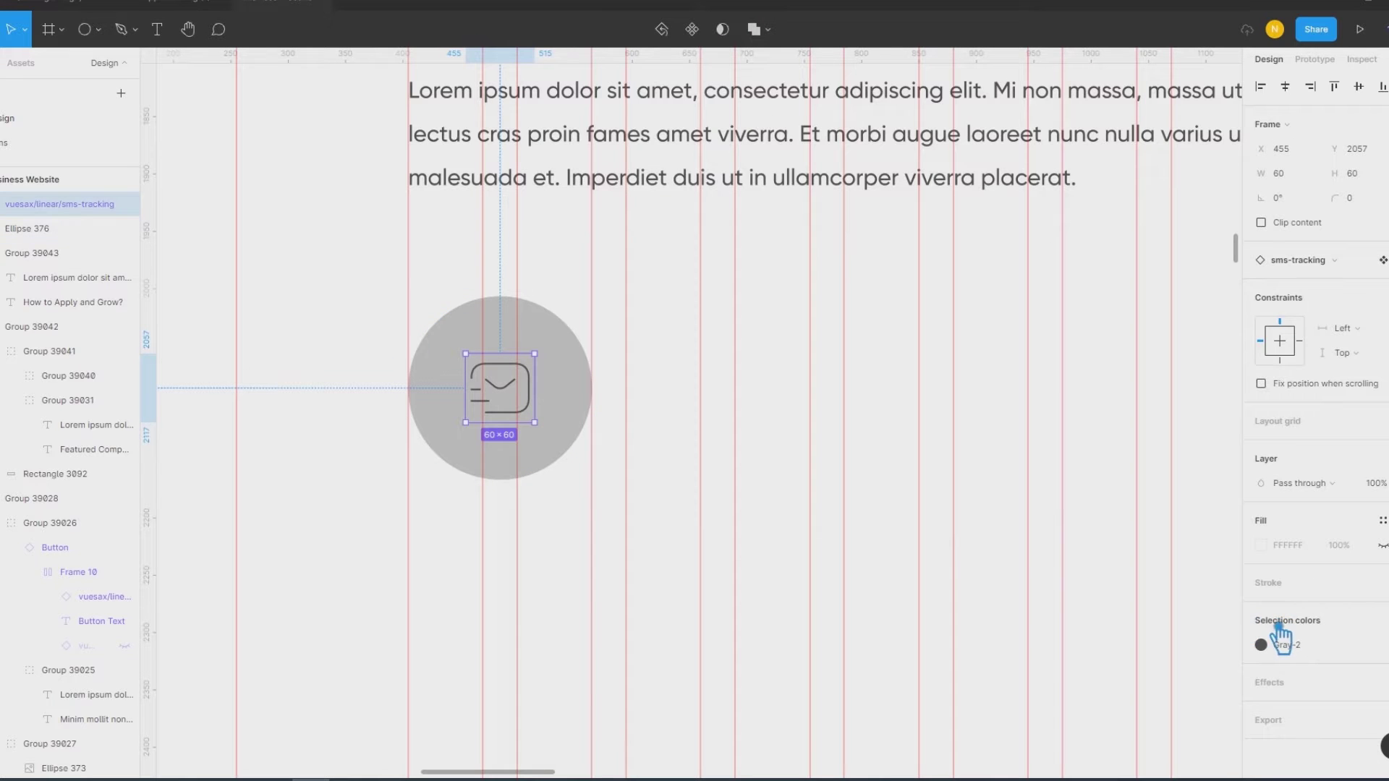
Step: Colour the icon red with Primary_Color and fill the circle with Secondary Color
{"action": "left_click", "coordinate": [1261, 644]}
{"action": "left_click", "coordinate": [1134, 564]}
{"action": "left_click", "coordinate": [568, 433]}
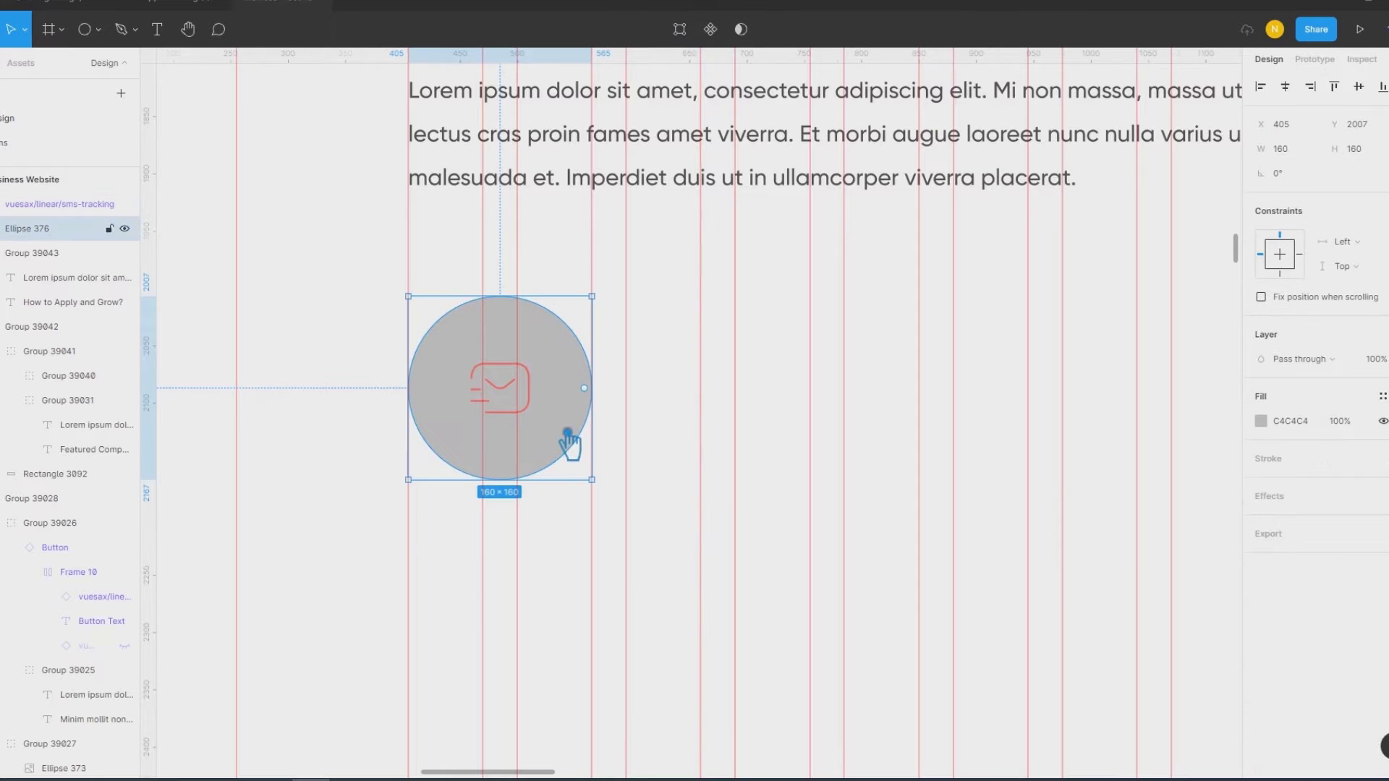
{"action": "left_click", "coordinate": [1261, 421]}
{"action": "left_click", "coordinate": [1303, 538]}
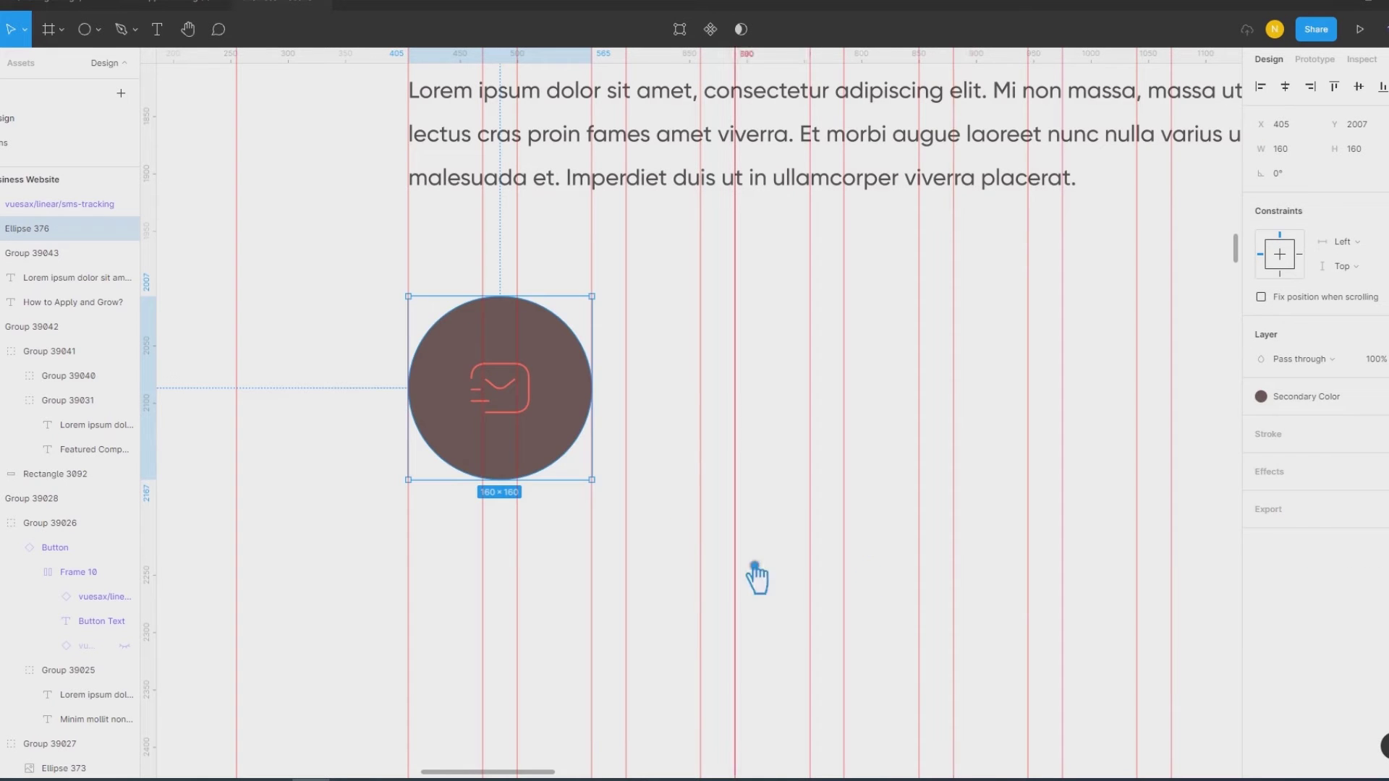
{"action": "left_click", "coordinate": [672, 536]}
Step: Shrink the circle to 104×104, set the icon width to 50, and recentre it
{"action": "left_click", "coordinate": [571, 361]}
{"action": "left_click_drag", "start_coordinate": [605, 310], "coordinate": [561, 330]}
{"action": "key", "text": "shift+Tab"}
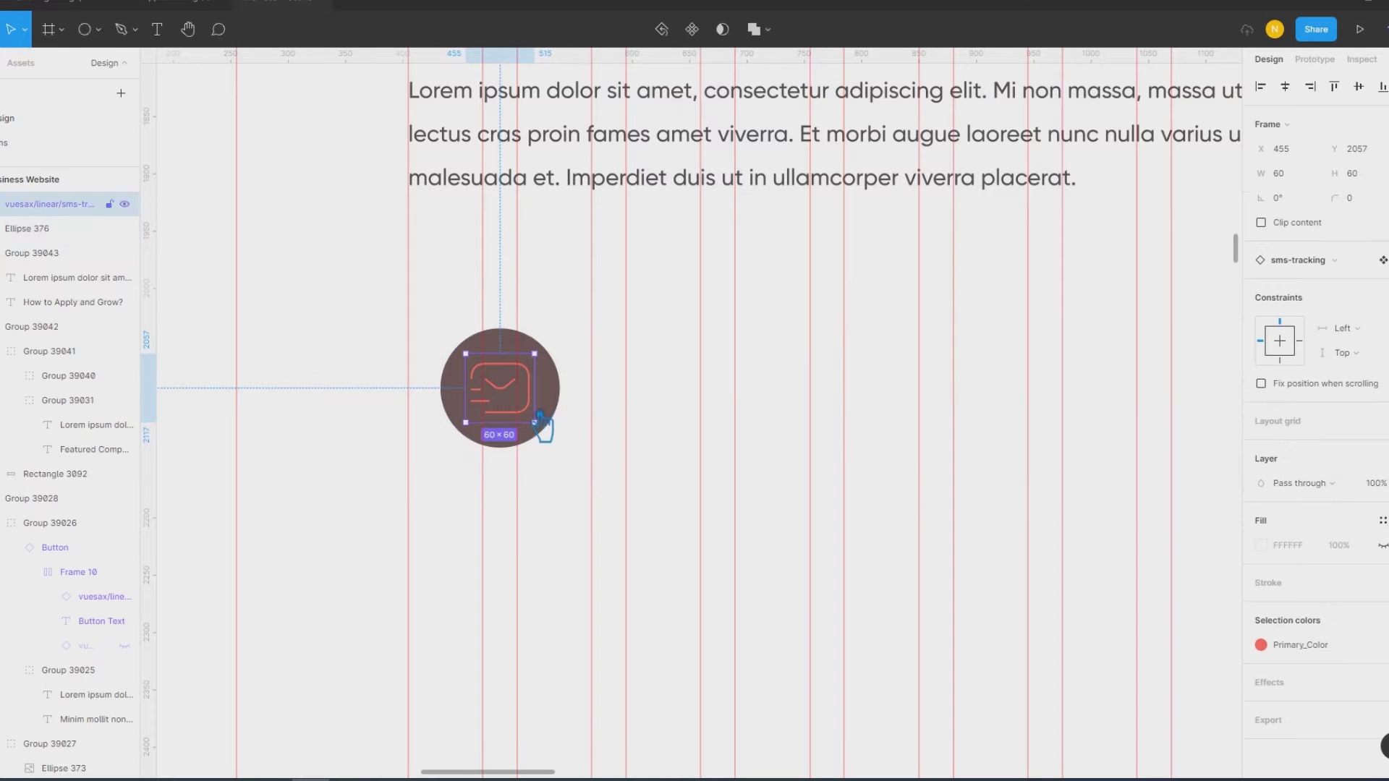
{"action": "key", "text": "Return"}
{"action": "left_click", "coordinate": [557, 405], "text": "shift"}
{"action": "left_click", "coordinate": [1286, 86]}
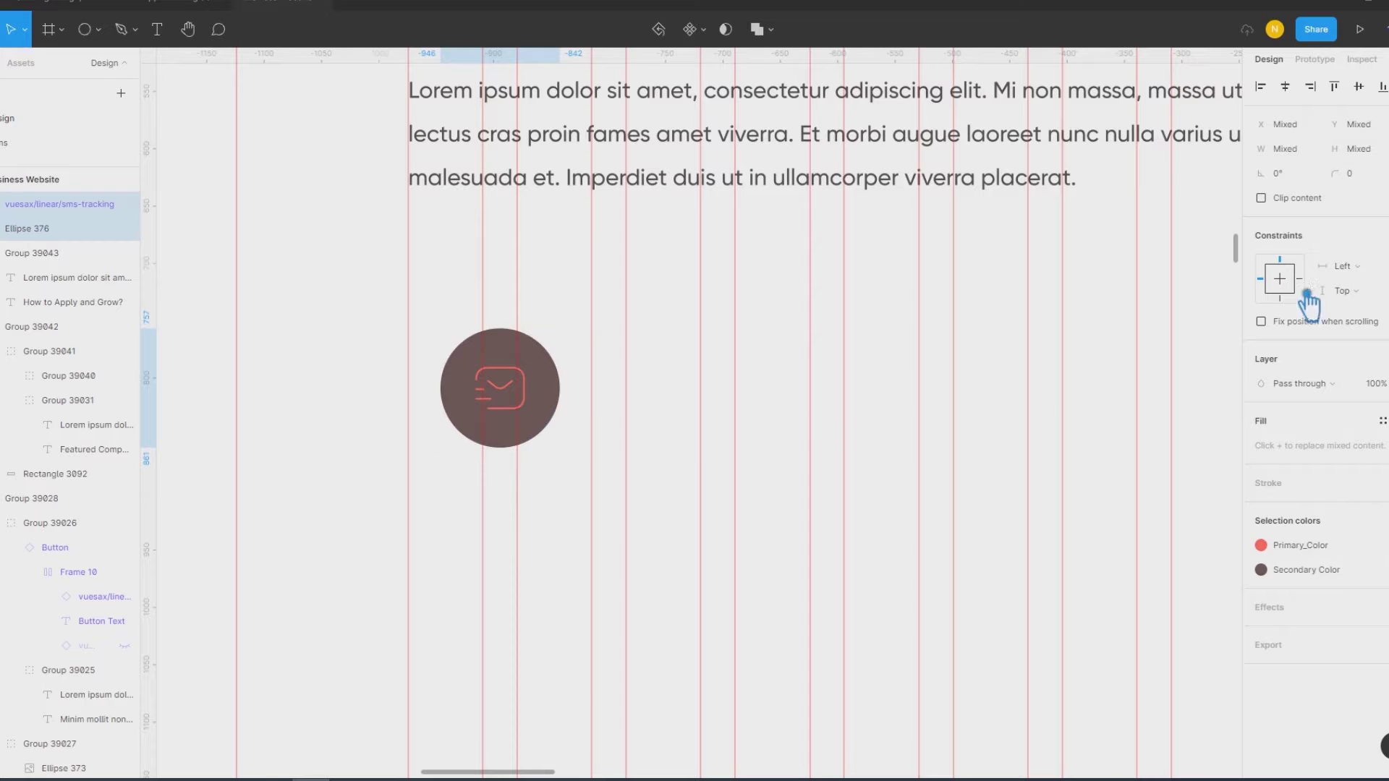
{"action": "left_click", "coordinate": [676, 468]}
{"action": "left_click", "coordinate": [535, 405]}
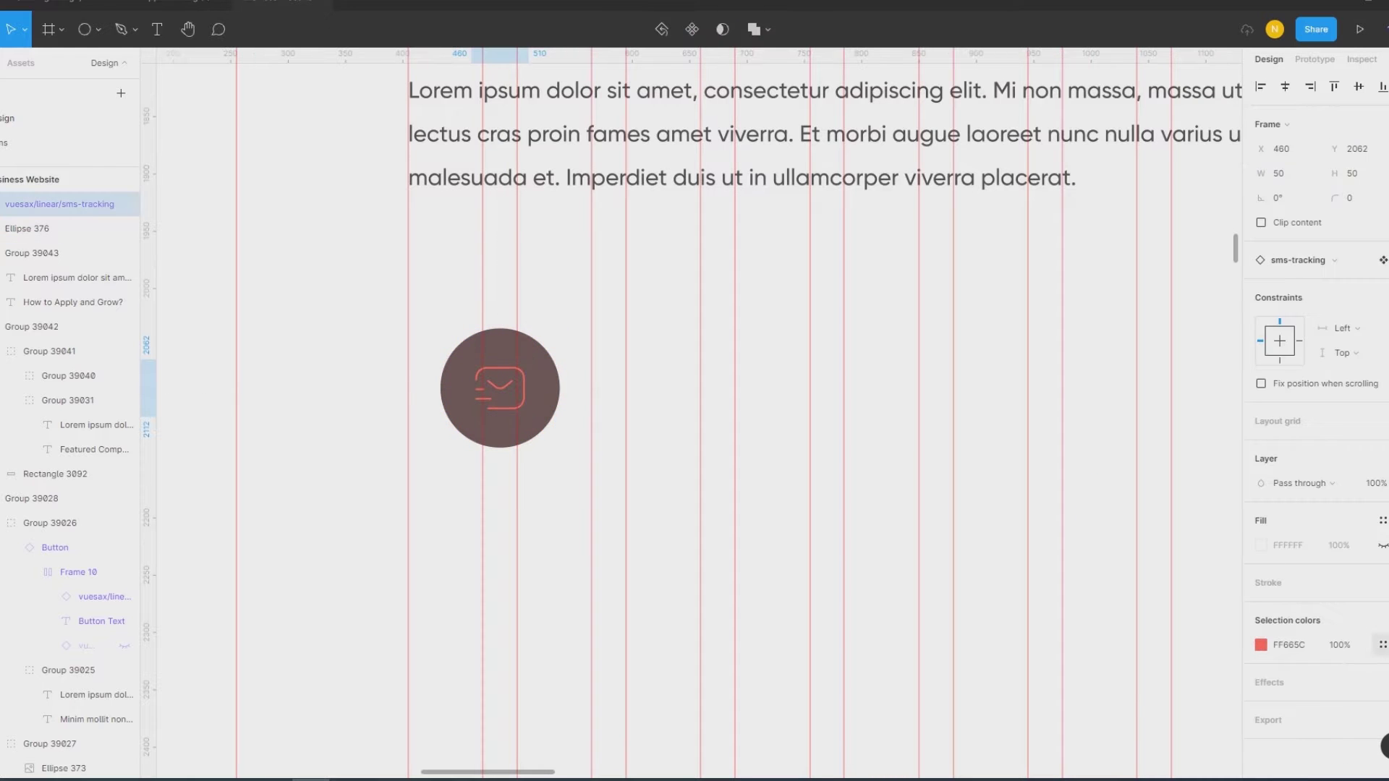
Step: Make the icon white (FFFFFF) and fill the circle with Secondary Color Shade
{"action": "left_click", "coordinate": [1262, 645]}
{"action": "type", "text": "FFFFFF"}
{"action": "key", "text": "Return"}
{"action": "key", "text": "Escape"}
{"action": "left_click", "coordinate": [688, 496]}
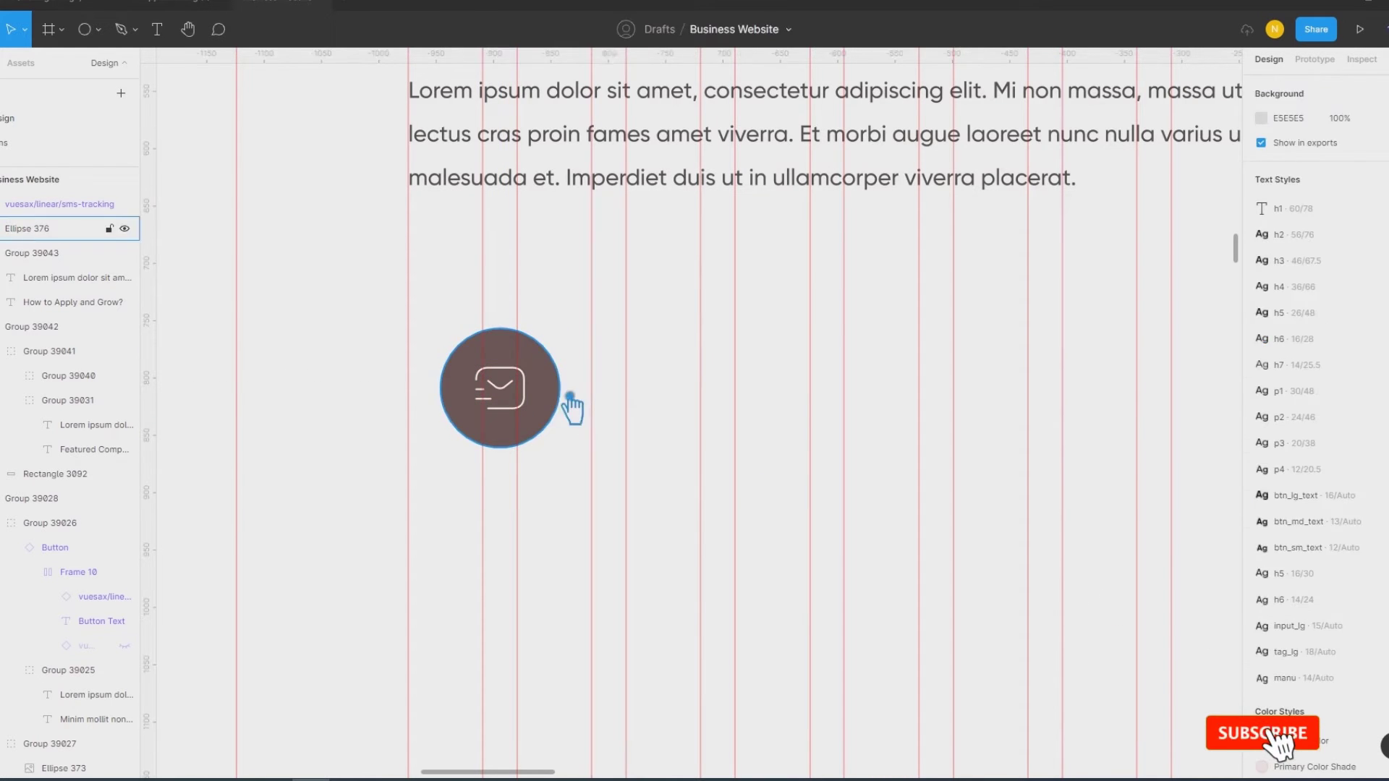
{"action": "left_click", "coordinate": [569, 399]}
{"action": "left_click", "coordinate": [1334, 400]}
{"action": "left_click", "coordinate": [1318, 662]}
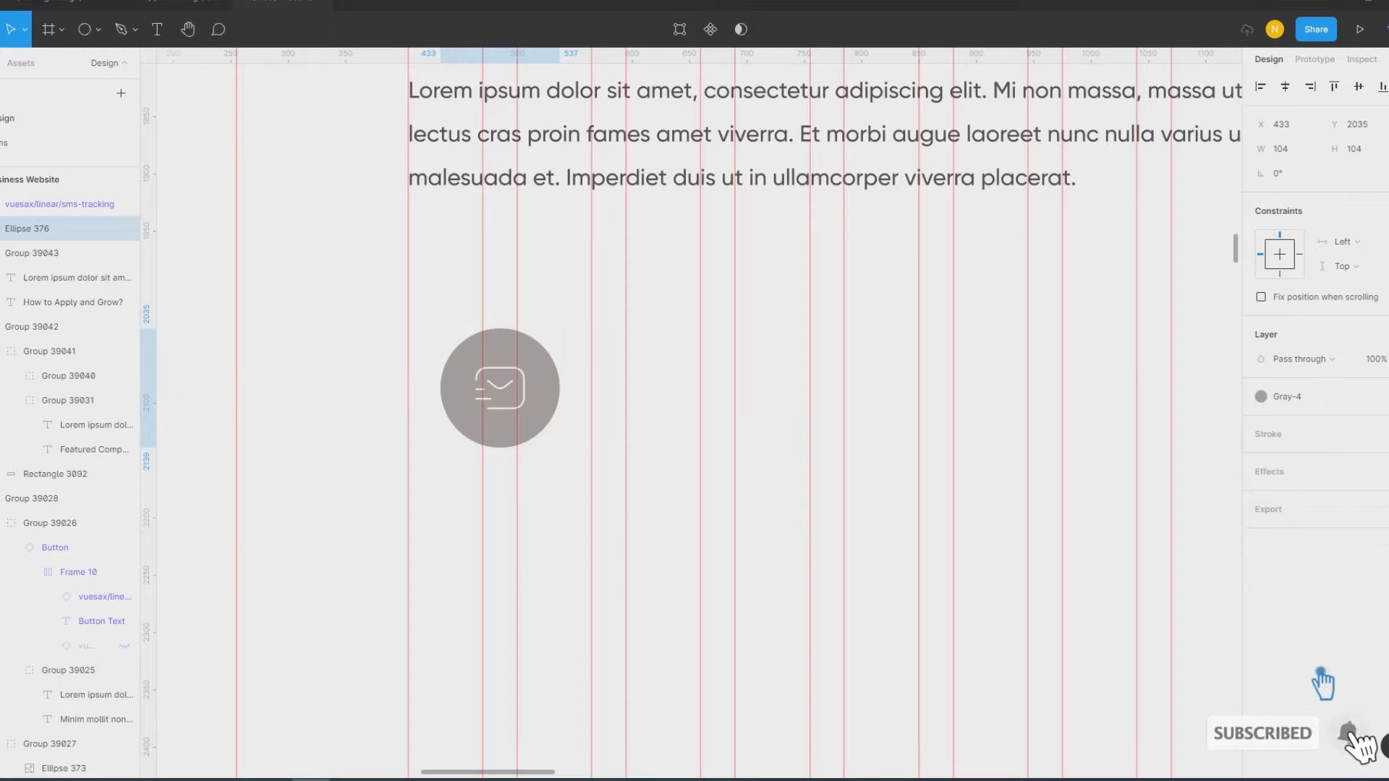
{"action": "left_click", "coordinate": [1302, 405]}
{"action": "left_click", "coordinate": [1338, 564]}
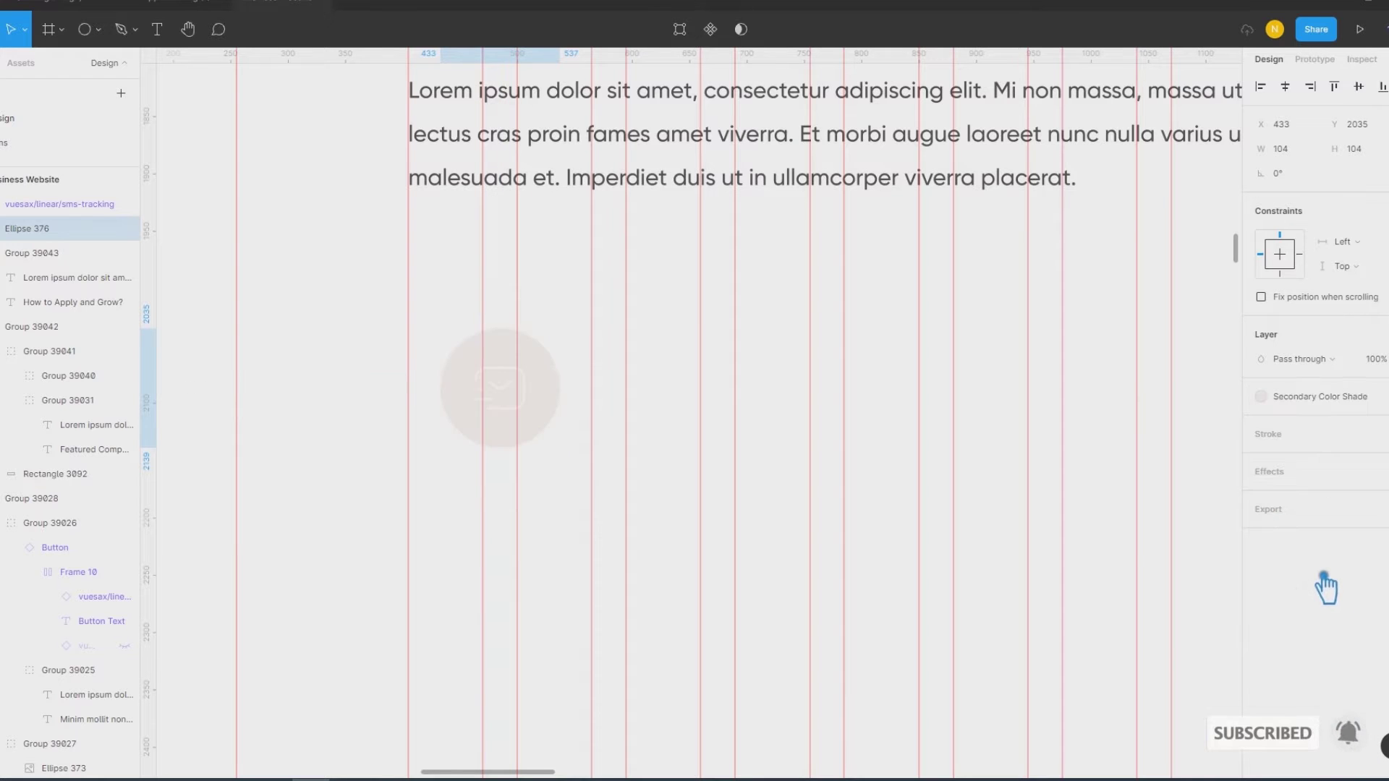
Step: Colour the icon's inner line strokes red with Primary_Color
{"action": "left_click", "coordinate": [518, 414]}
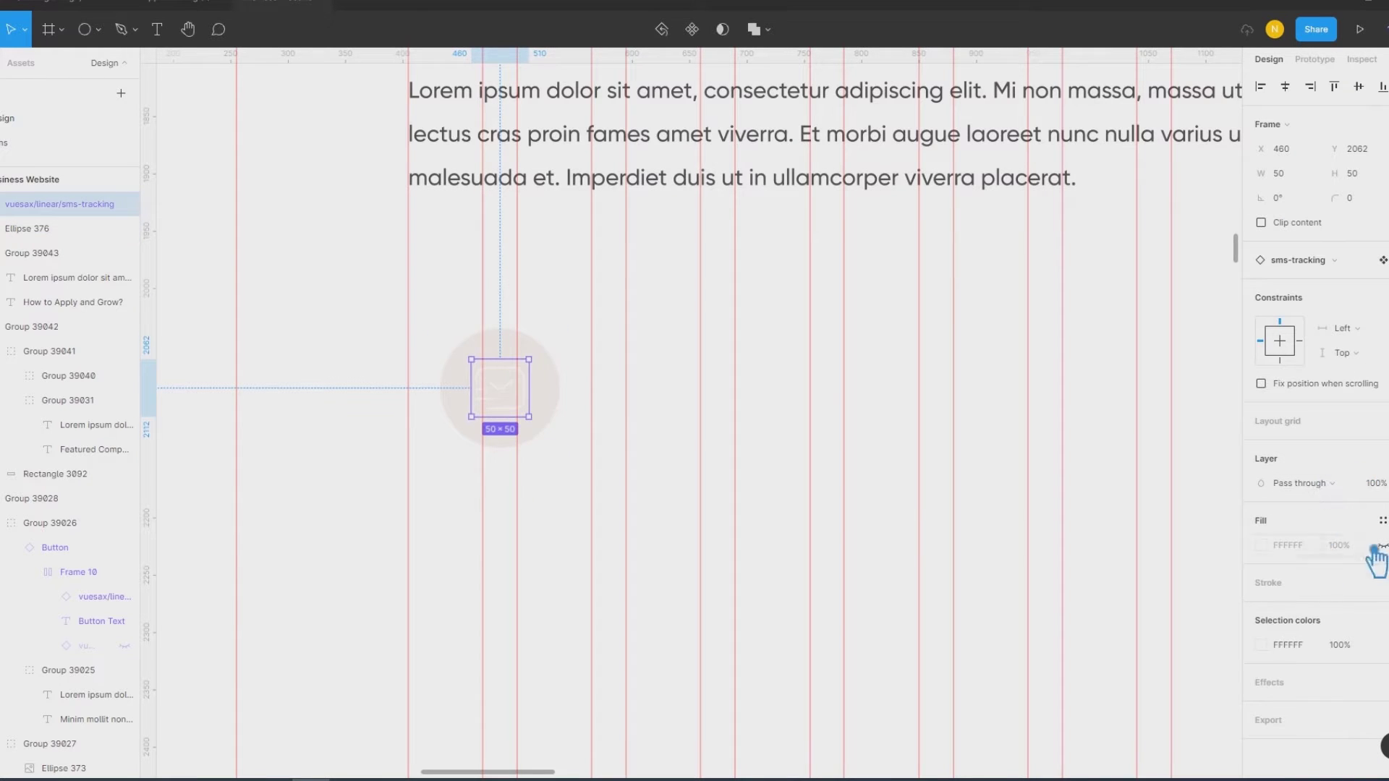
{"action": "double_click", "coordinate": [505, 415]}
{"action": "left_click", "coordinate": [1383, 471]}
{"action": "left_click", "coordinate": [1338, 563]}
{"action": "left_click", "coordinate": [664, 443]}
{"action": "left_click", "coordinate": [540, 391]}
{"action": "left_click", "coordinate": [1383, 400]}
{"action": "left_click", "coordinate": [1257, 525]}
{"action": "left_click", "coordinate": [665, 404]}
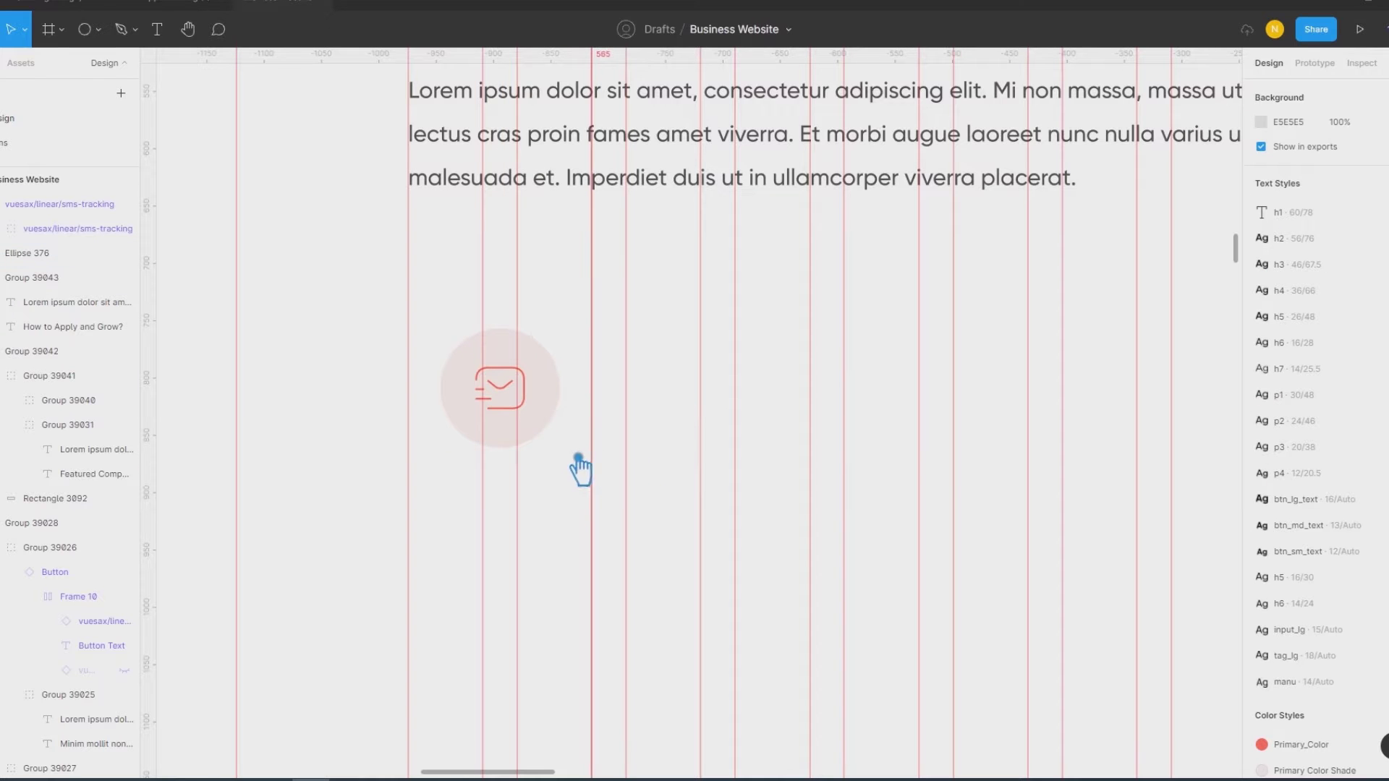
Step: Fill the circle with Blue_shade and recolour the icon dark with Secondary Color
{"action": "left_click", "coordinate": [547, 413]}
{"action": "left_click", "coordinate": [1338, 402]}
{"action": "scroll", "coordinate": [1353, 614], "scroll_direction": "down", "scroll_amount": 3}
{"action": "scroll", "coordinate": [1349, 618], "scroll_direction": "down", "scroll_amount": 3}
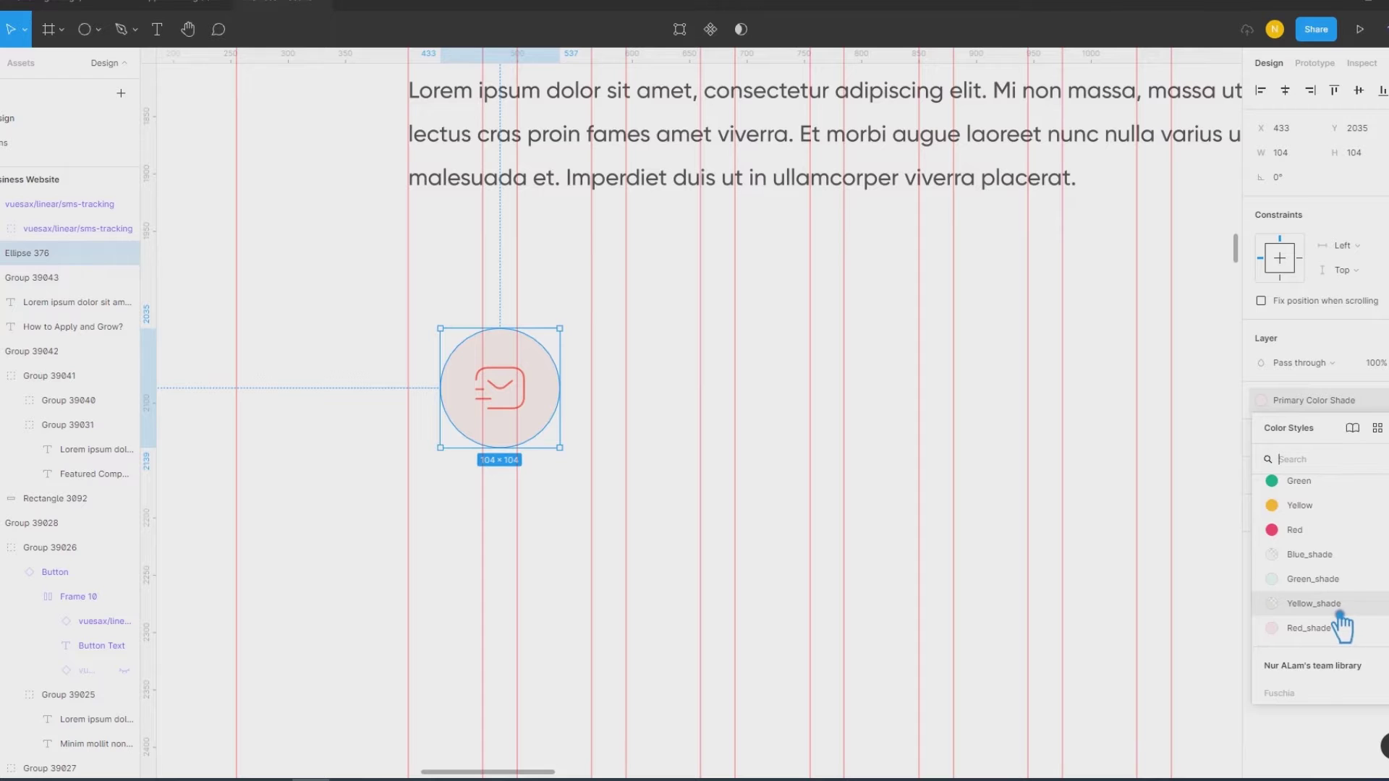
{"action": "left_click", "coordinate": [1340, 574]}
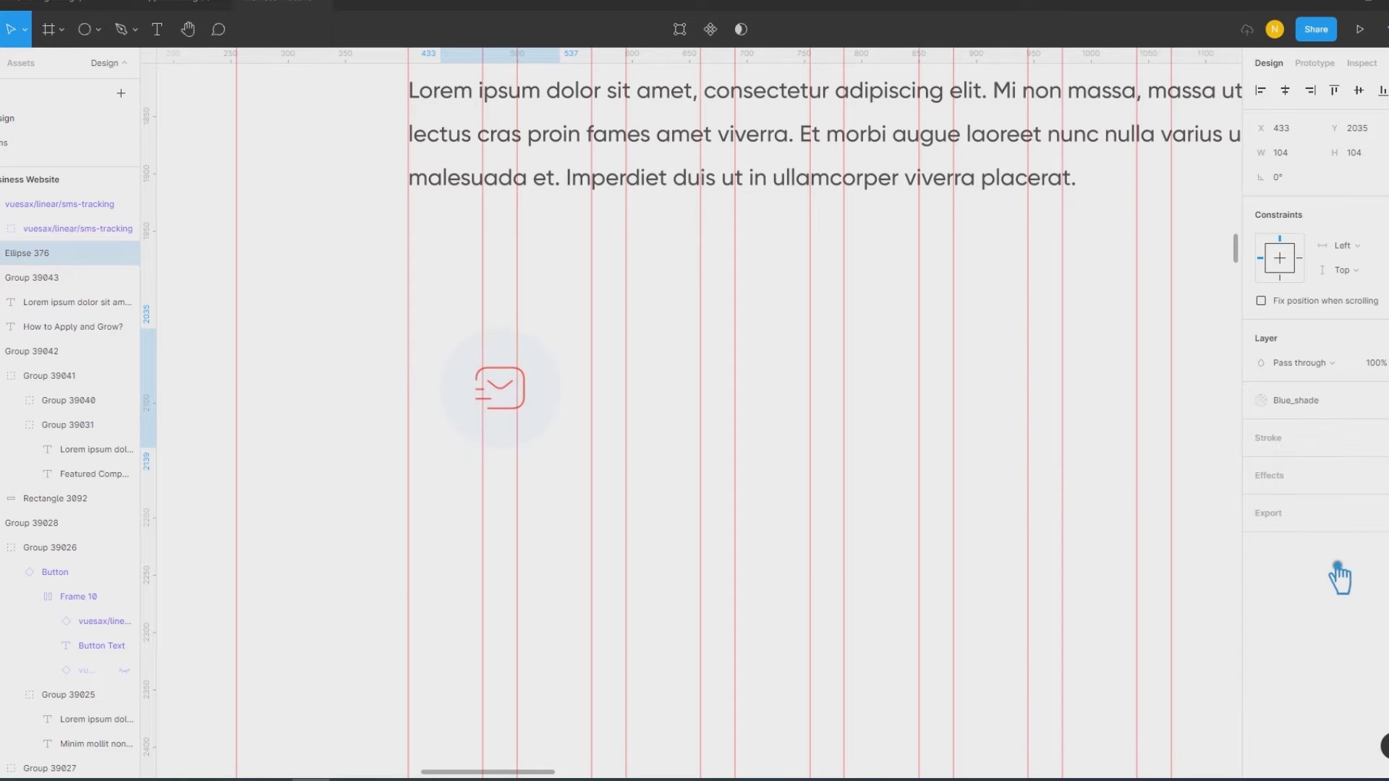
{"action": "left_click", "coordinate": [519, 409]}
{"action": "left_click", "coordinate": [1273, 648]}
{"action": "left_click", "coordinate": [1125, 632]}
{"action": "left_click", "coordinate": [581, 491]}
Step: Group the circle and icon into one badge and shift it slightly left
{"action": "left_click_drag", "start_coordinate": [579, 491], "coordinate": [446, 354]}
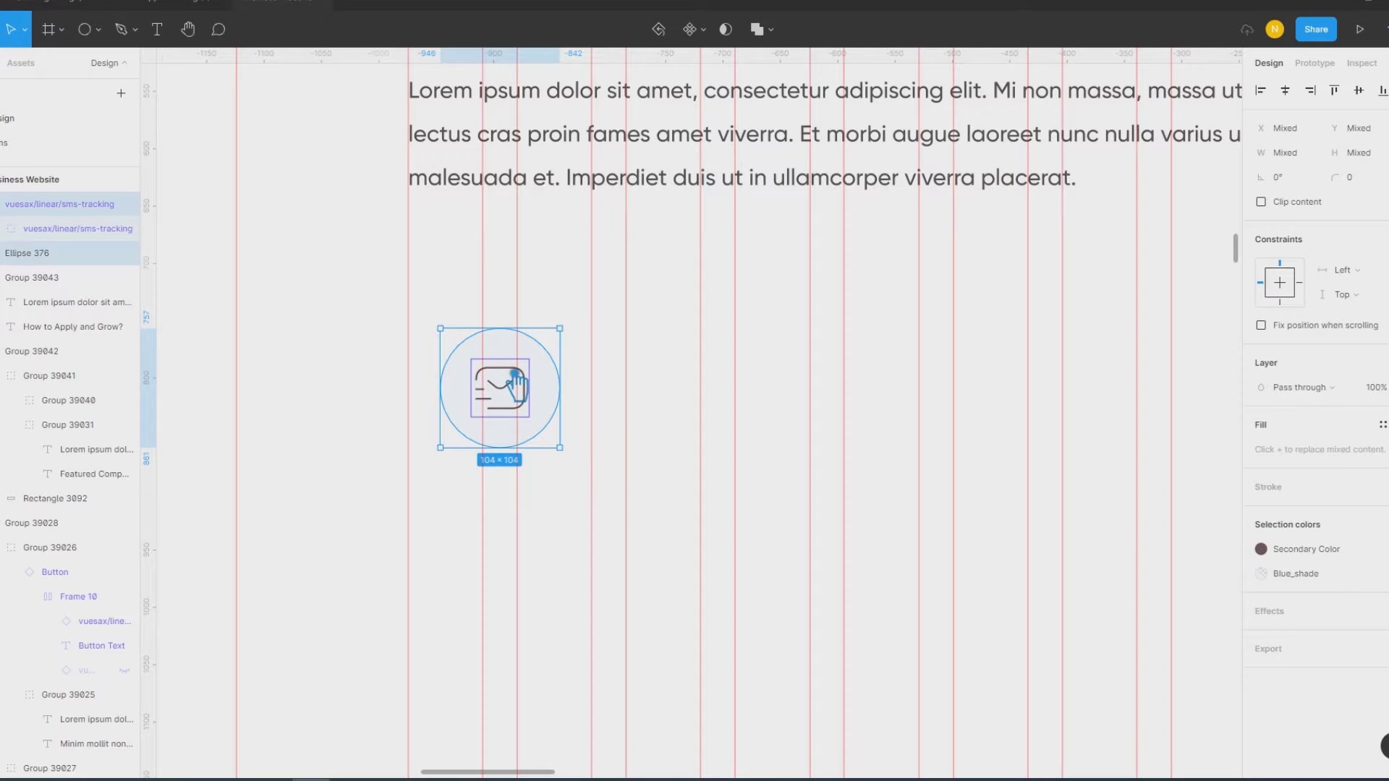
{"action": "key", "text": "ctrl+g"}
{"action": "mouse_move", "coordinate": [558, 419]}
{"action": "left_mouse_down"}
{"action": "mouse_move", "coordinate": [530, 412]}
{"action": "mouse_move", "coordinate": [770, 409]}
{"action": "left_mouse_up"}
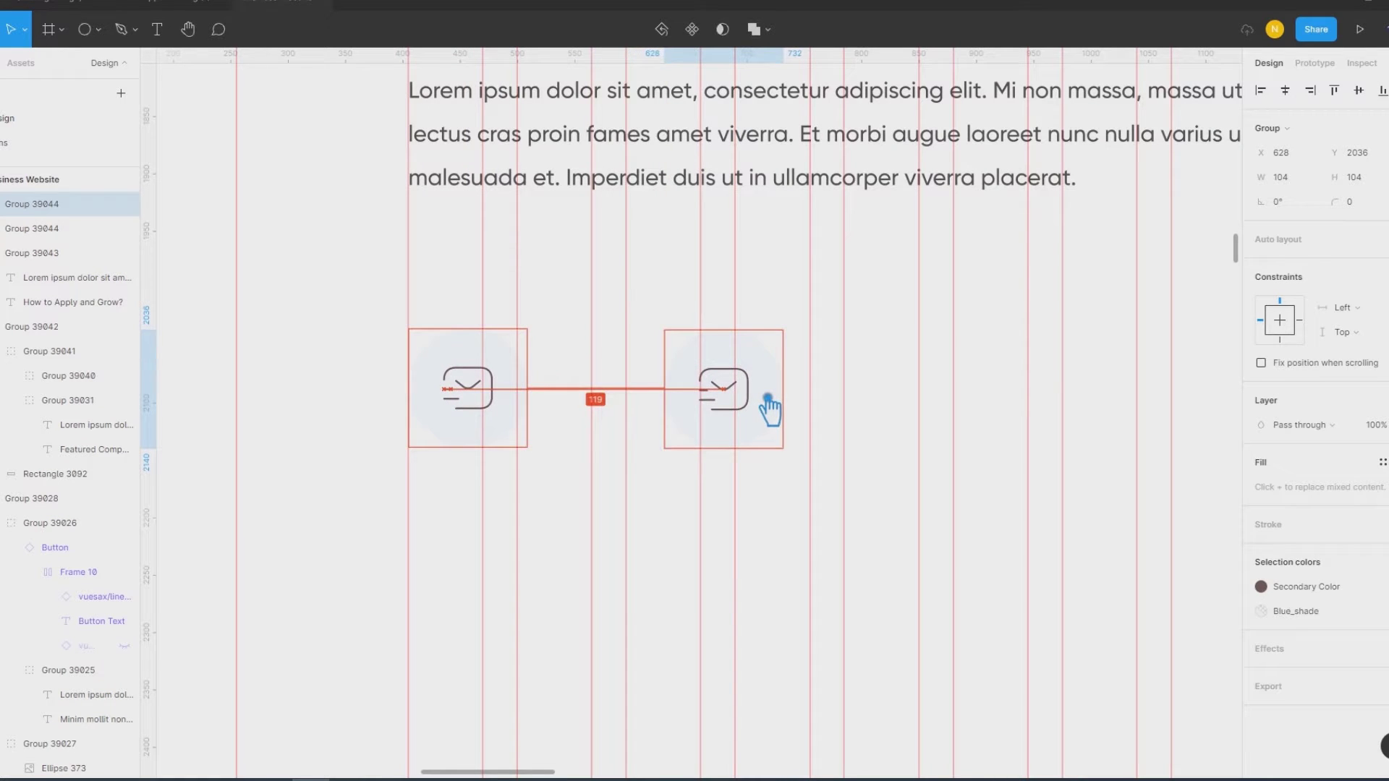
Step: Duplicate the icon badge to the right and recolour the copy's circle Green_shade
{"action": "left_click_drag", "start_coordinate": [770, 410], "coordinate": [765, 409]}
{"action": "left_click", "coordinate": [449, 416], "text": "shift"}
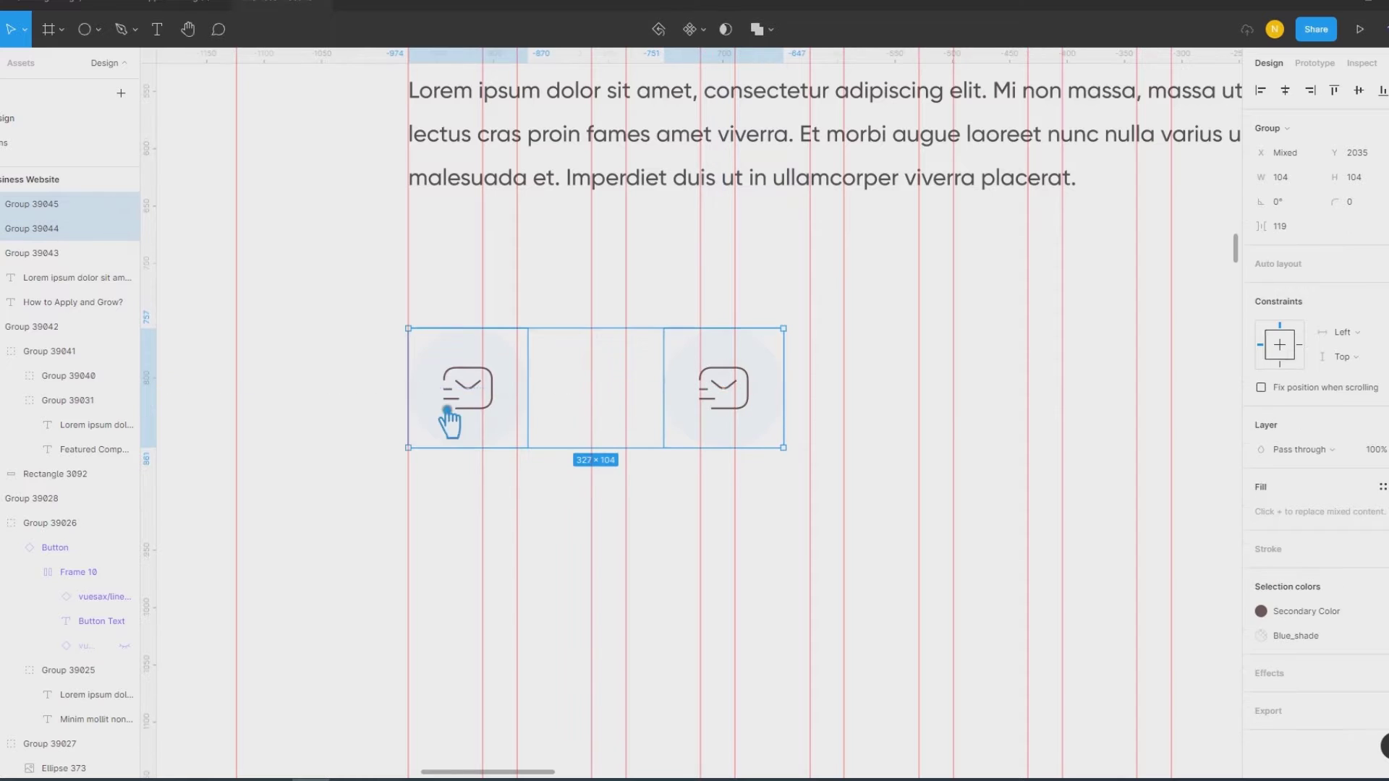
{"action": "left_click", "coordinate": [822, 528]}
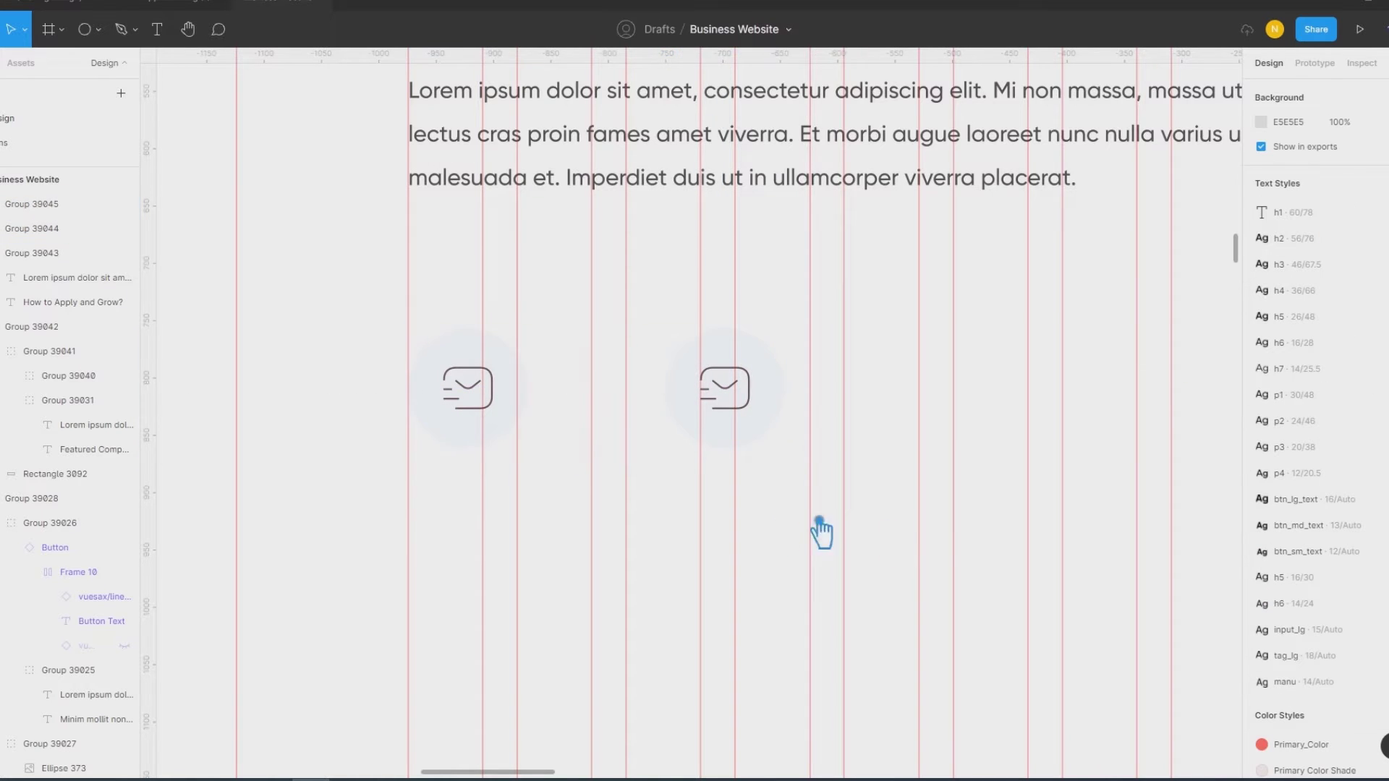
{"action": "scroll", "coordinate": [657, 561], "scroll_direction": "right", "scroll_amount": 5}
{"action": "scroll", "coordinate": [698, 527], "scroll_direction": "up", "scroll_amount": 2}
{"action": "left_click", "coordinate": [524, 461]}
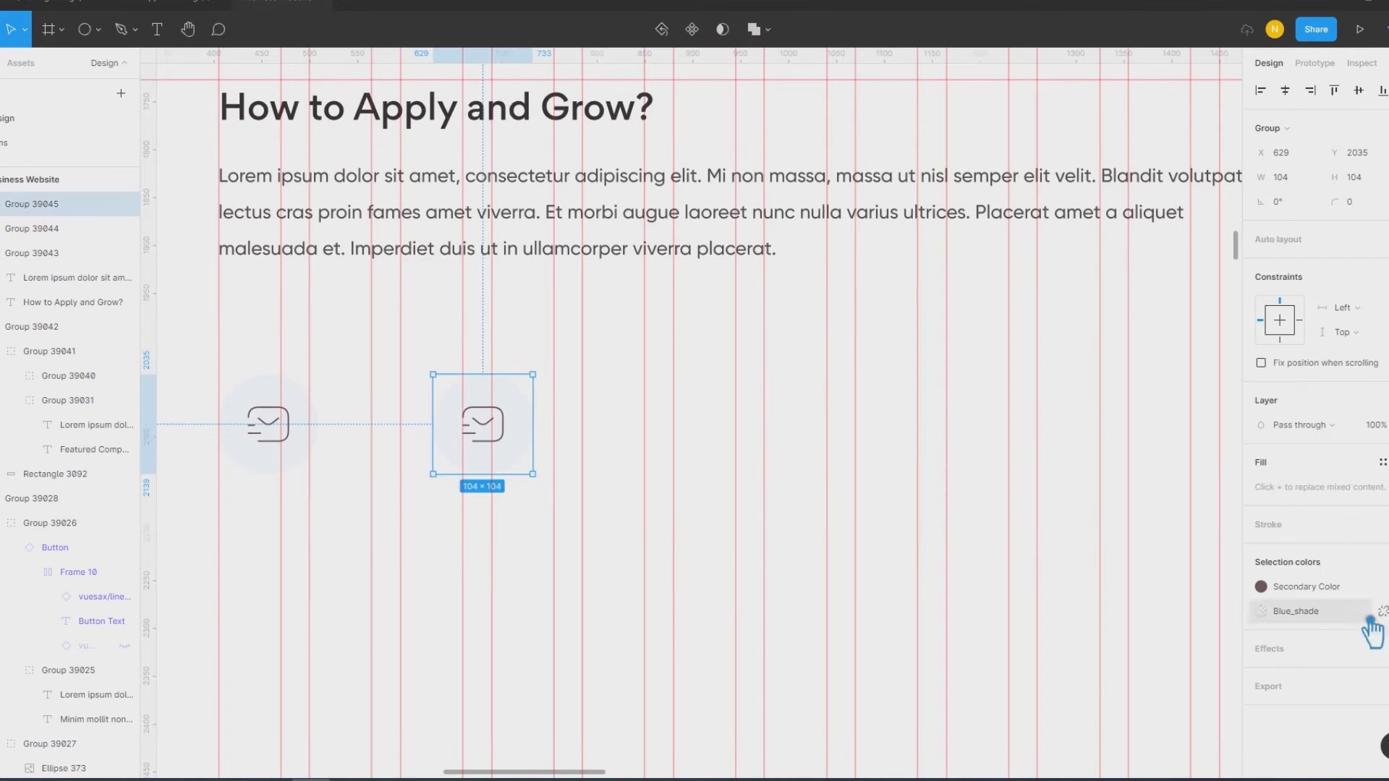
{"action": "left_click", "coordinate": [1340, 612]}
{"action": "left_click", "coordinate": [1158, 675]}
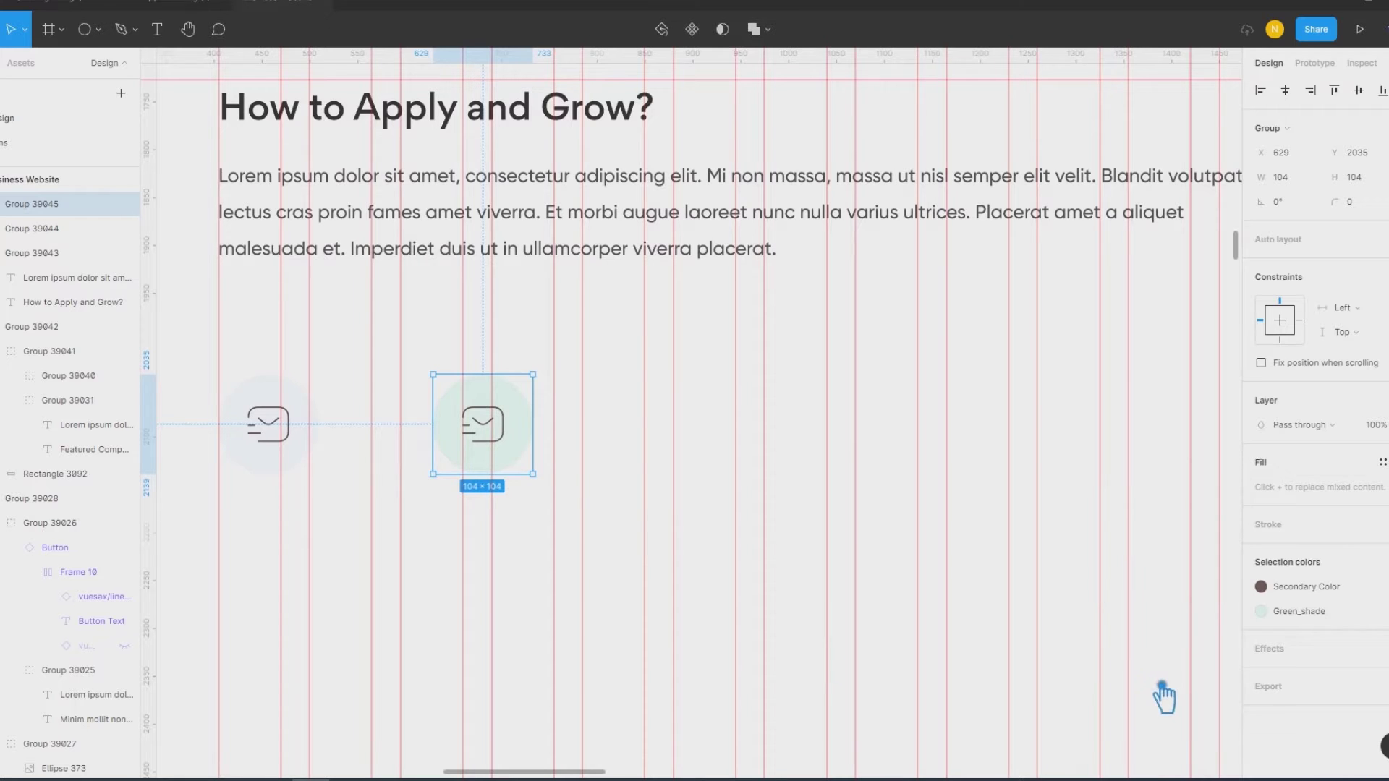
{"action": "double_click", "coordinate": [515, 443]}
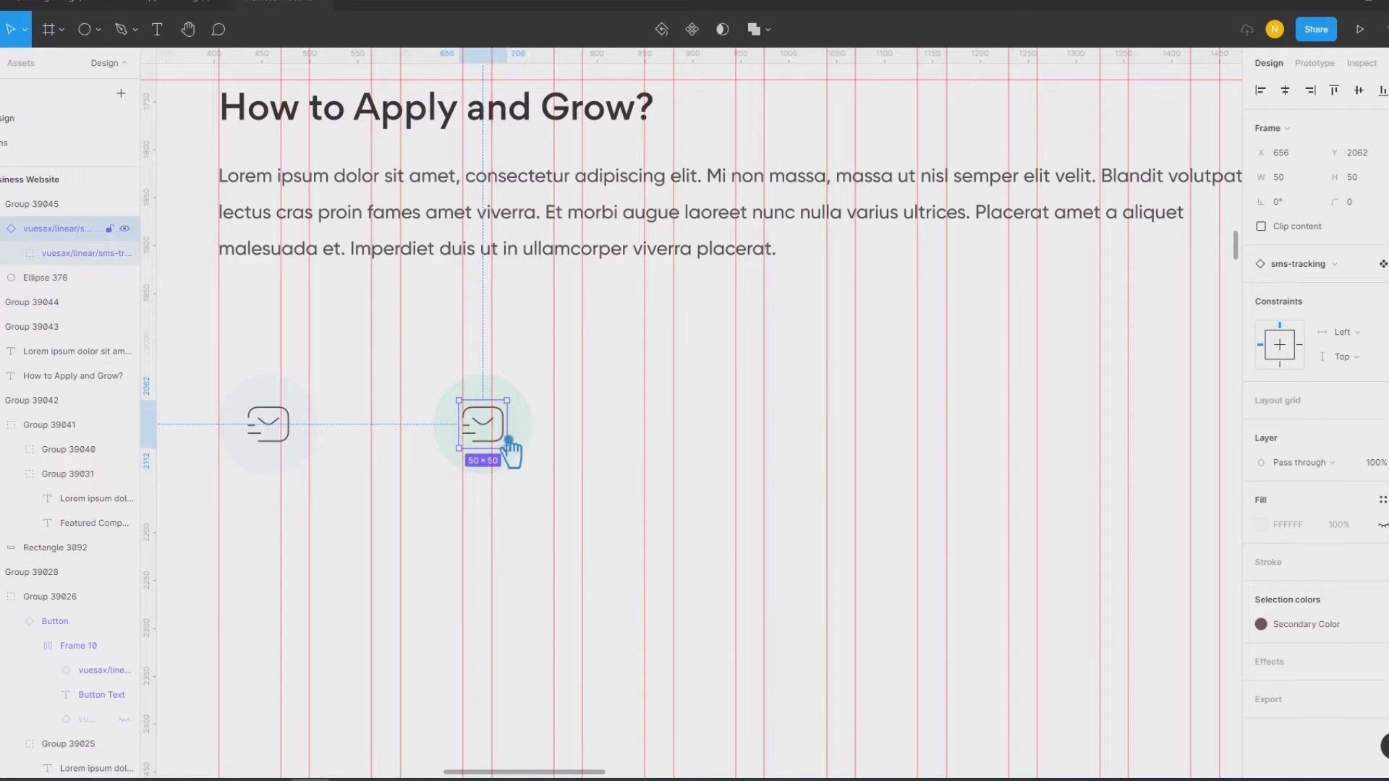
{"action": "left_click", "coordinate": [385, 521]}
{"action": "left_click_drag", "start_coordinate": [385, 521], "coordinate": [670, 478]}
{"action": "left_click", "coordinate": [173, 35]}
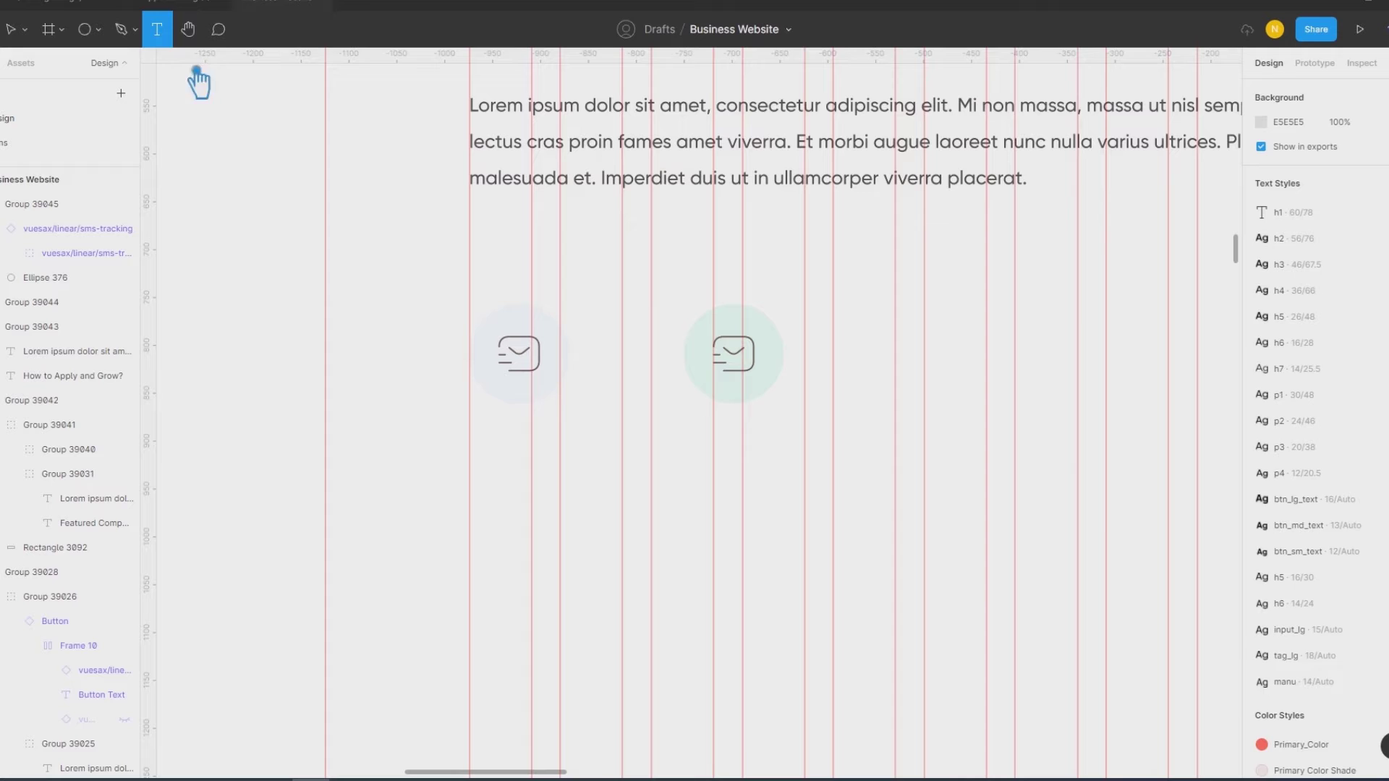
Step: Add a 'Go to message' caption below the blue badge in h5 style and Gray-2
{"action": "left_click", "coordinate": [500, 434]}
{"action": "type", "text": "Go to message"}
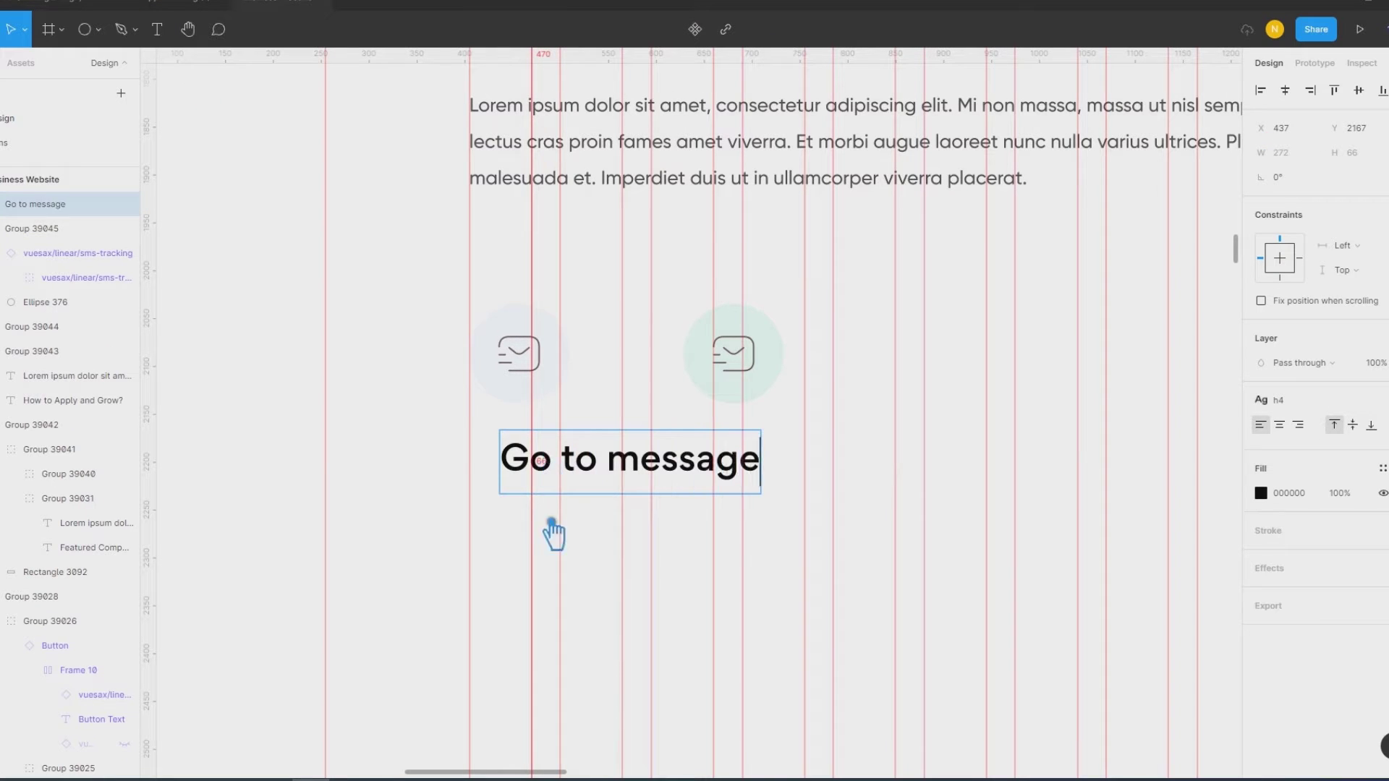
{"action": "key", "text": "Escape"}
{"action": "left_click", "coordinate": [1303, 399]}
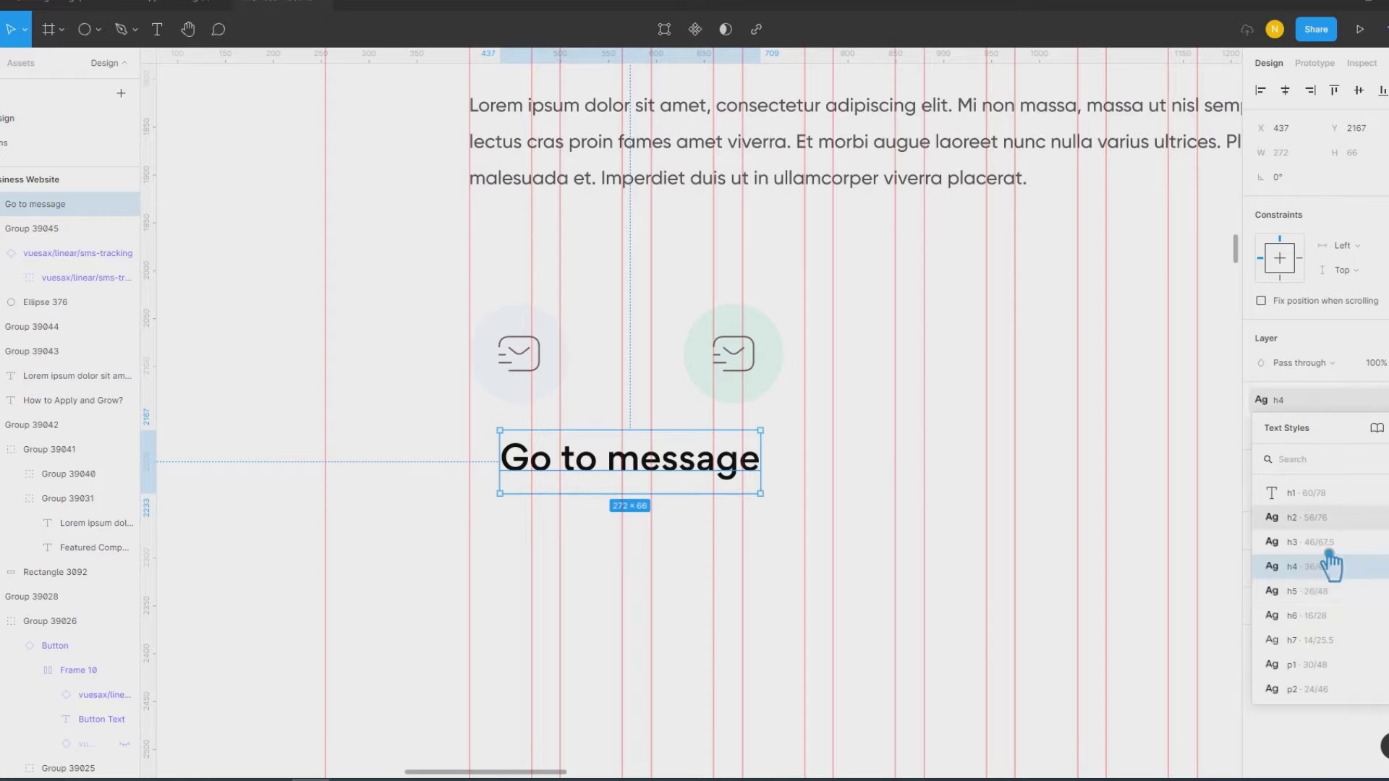
{"action": "left_click", "coordinate": [1347, 619]}
{"action": "left_click", "coordinate": [528, 394]}
{"action": "left_click", "coordinate": [631, 472], "text": "shift"}
{"action": "left_click", "coordinate": [1383, 468]}
{"action": "left_click", "coordinate": [1307, 709]}
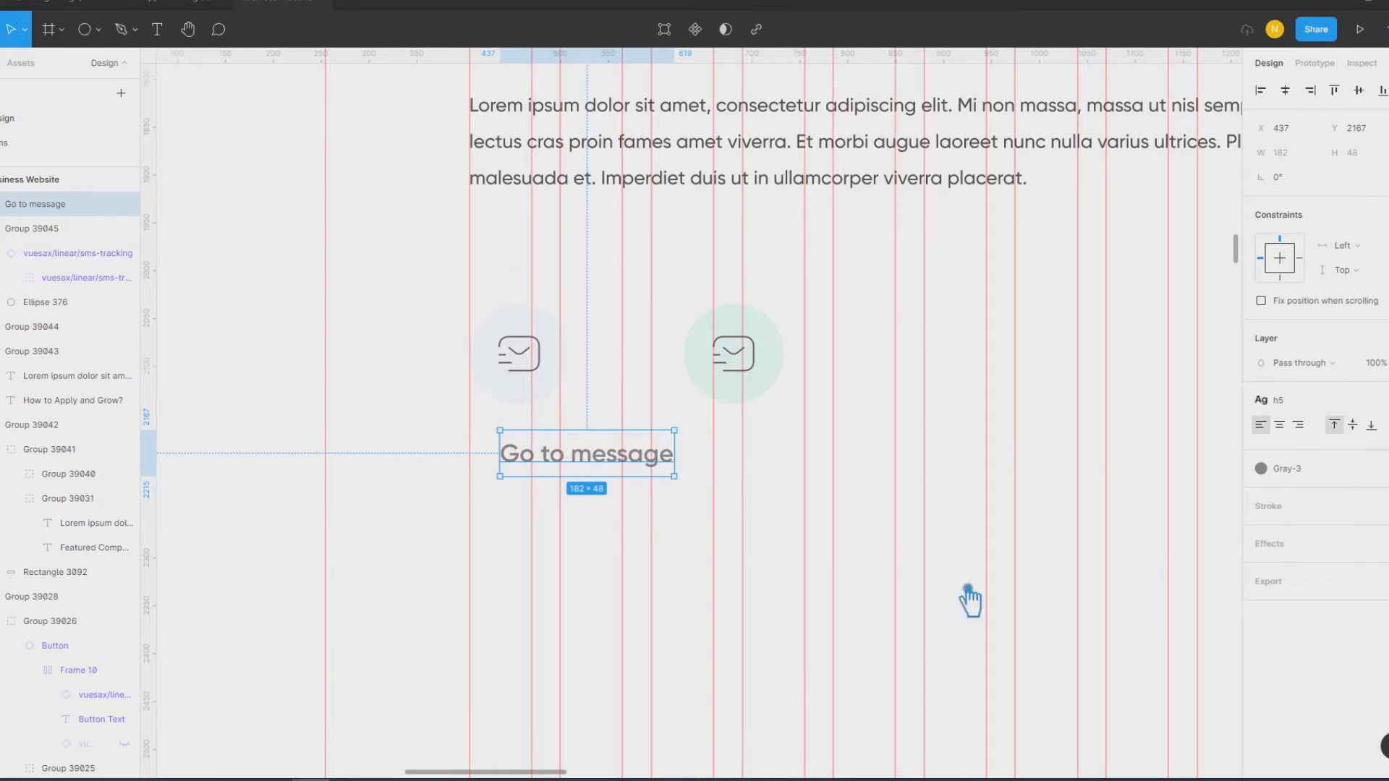
Step: Centre the caption under the blue badge with a 15 gap, and delete the green badge
{"action": "left_click", "coordinate": [521, 393], "text": "shift"}
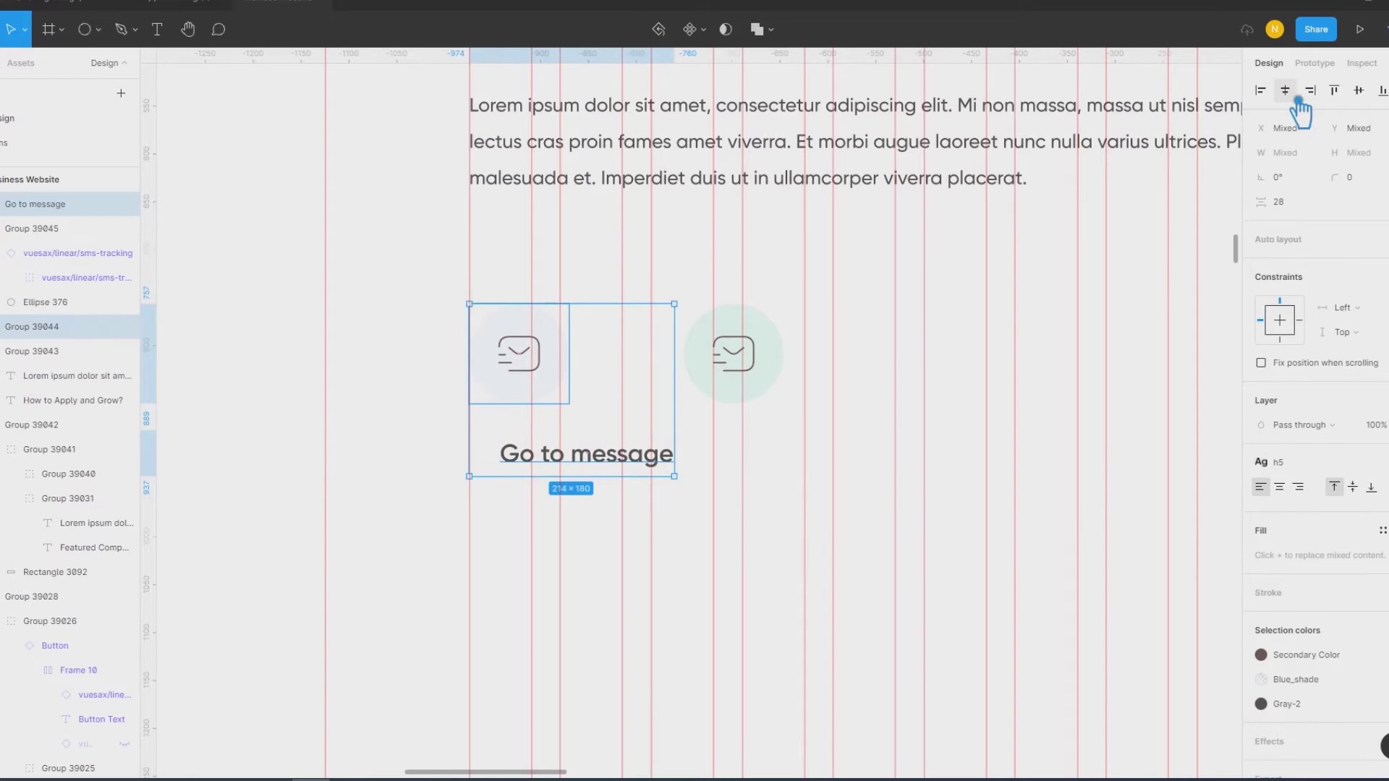
{"action": "left_click", "coordinate": [1285, 90]}
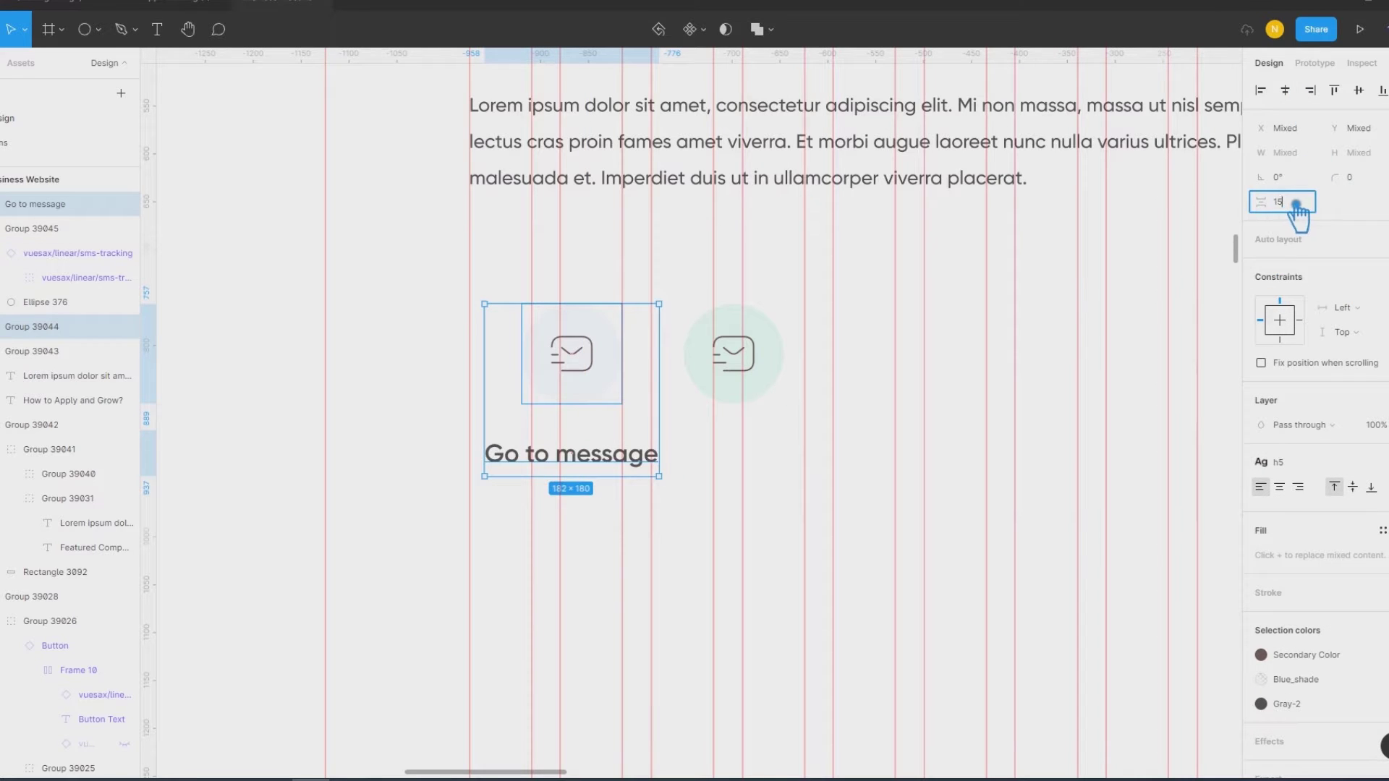
{"action": "key", "text": "Return"}
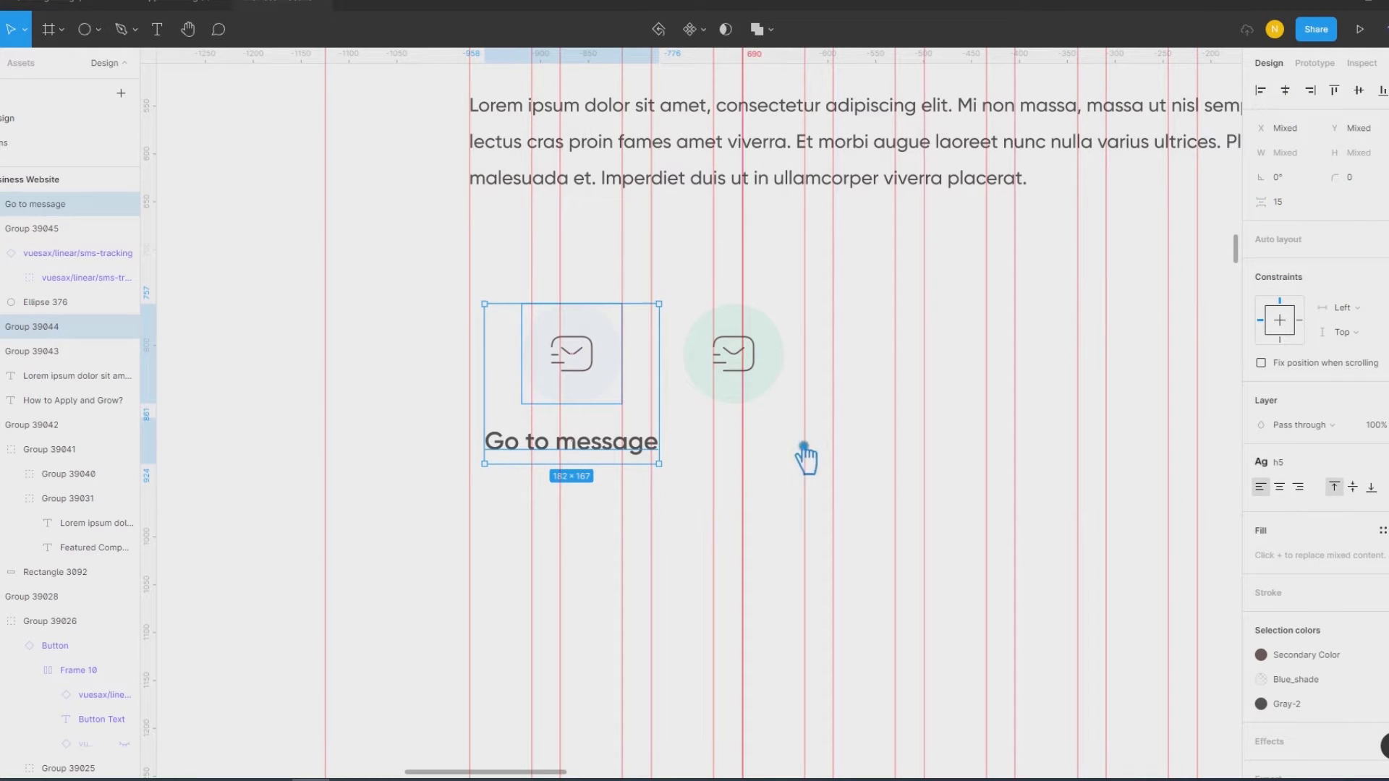
{"action": "left_click", "coordinate": [777, 383]}
{"action": "key", "text": "Delete"}
Step: Group the badge with its caption and duplicate the card into four across
{"action": "scroll", "coordinate": [672, 485], "scroll_direction": "down", "scroll_amount": 3}
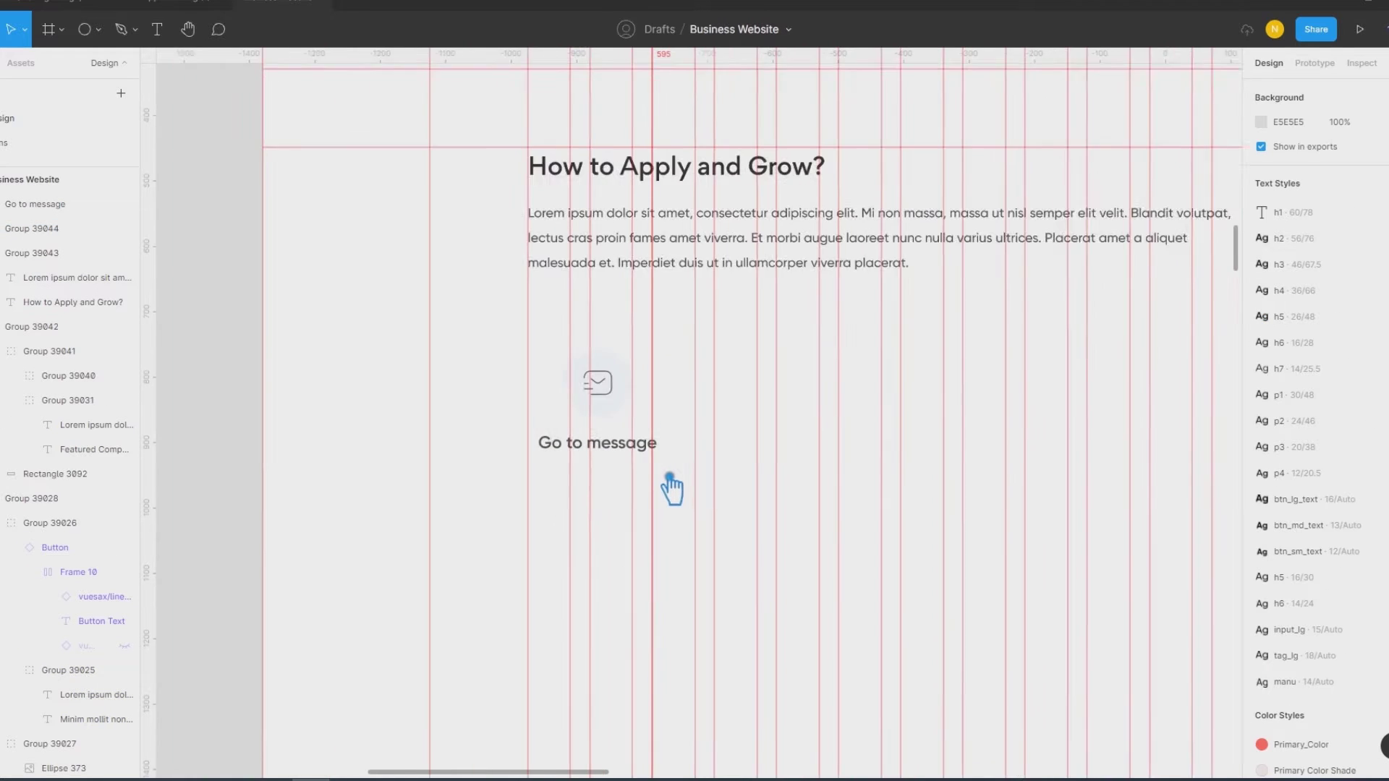
{"action": "scroll", "coordinate": [672, 484], "scroll_direction": "down", "scroll_amount": 1}
{"action": "left_click_drag", "start_coordinate": [633, 481], "coordinate": [621, 404]}
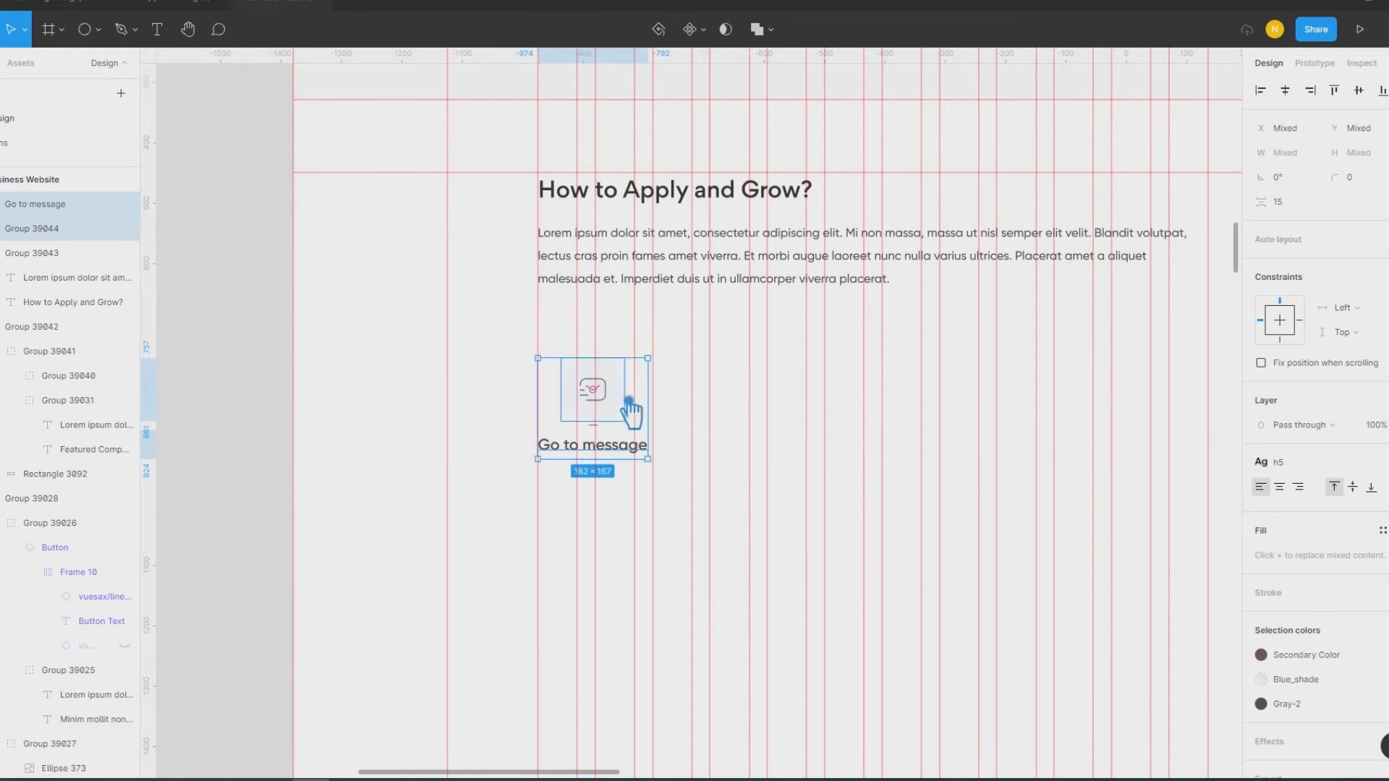
{"action": "key", "text": "ctrl+g"}
{"action": "left_click_drag", "start_coordinate": [631, 413], "coordinate": [750, 411]}
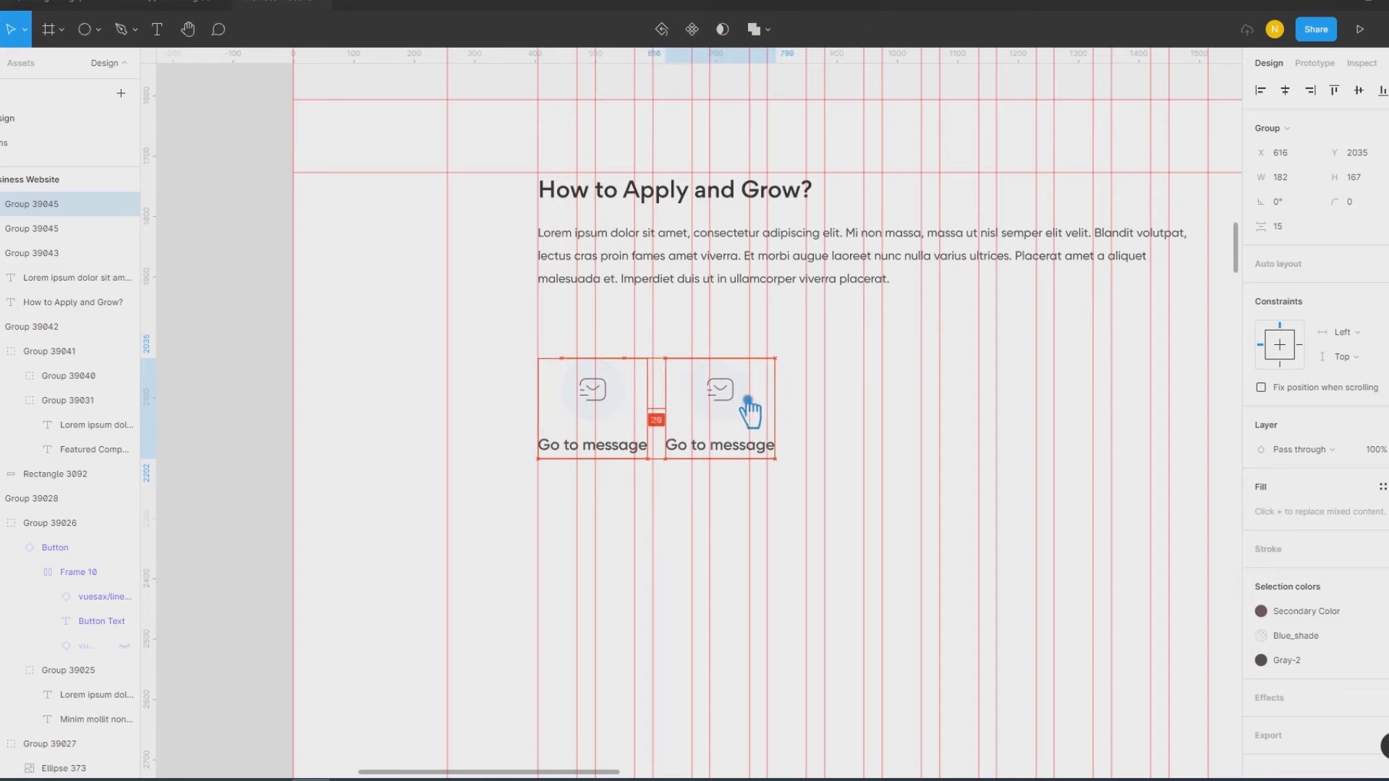
{"action": "key", "text": "ctrl+d"}
{"action": "key", "text": "ctrl+d"}
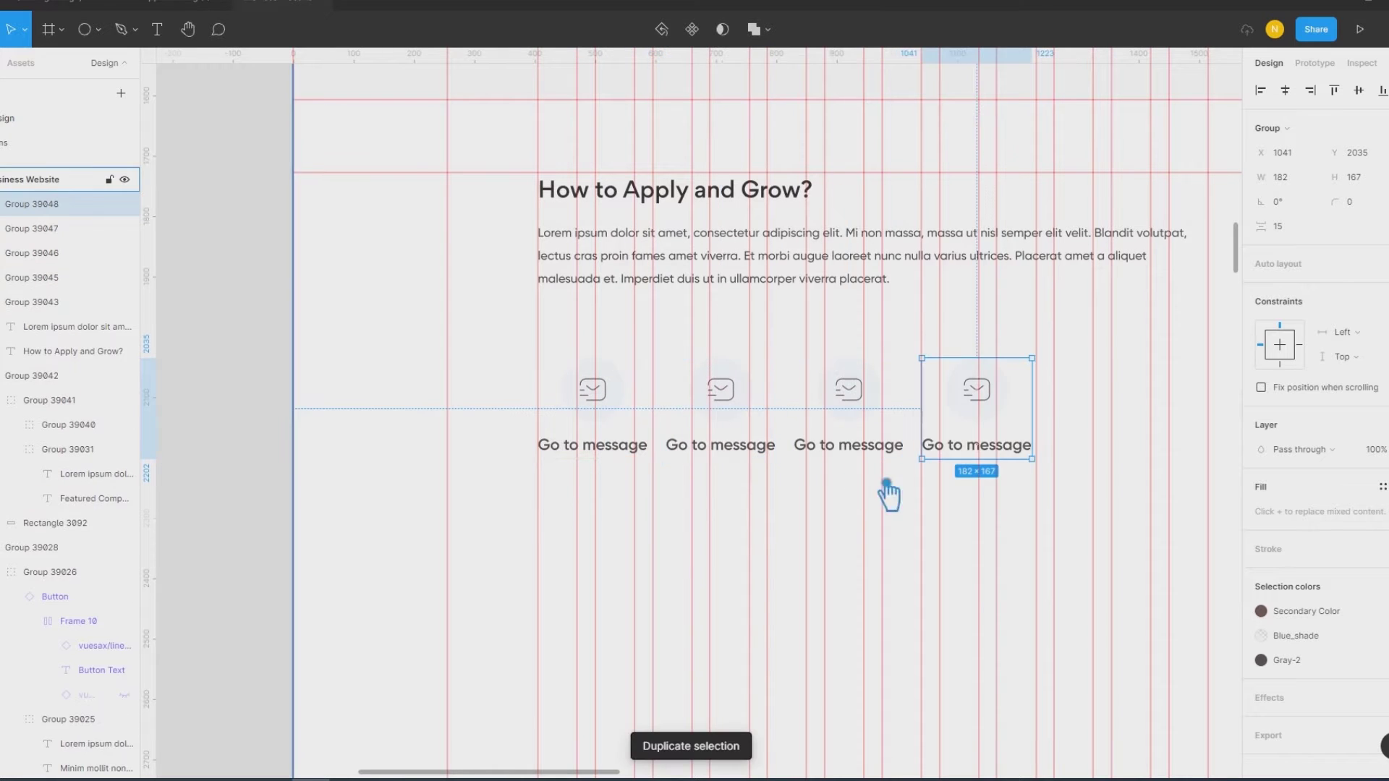
Step: Move the fourth card to the far right and distribute all four cards with even horizontal spacing
{"action": "scroll", "coordinate": [890, 490], "scroll_direction": "right", "scroll_amount": 3}
{"action": "scroll", "coordinate": [905, 579], "scroll_direction": "right", "scroll_amount": 2}
{"action": "left_click", "coordinate": [661, 388], "text": "shift"}
{"action": "left_click", "coordinate": [542, 387], "text": "shift"}
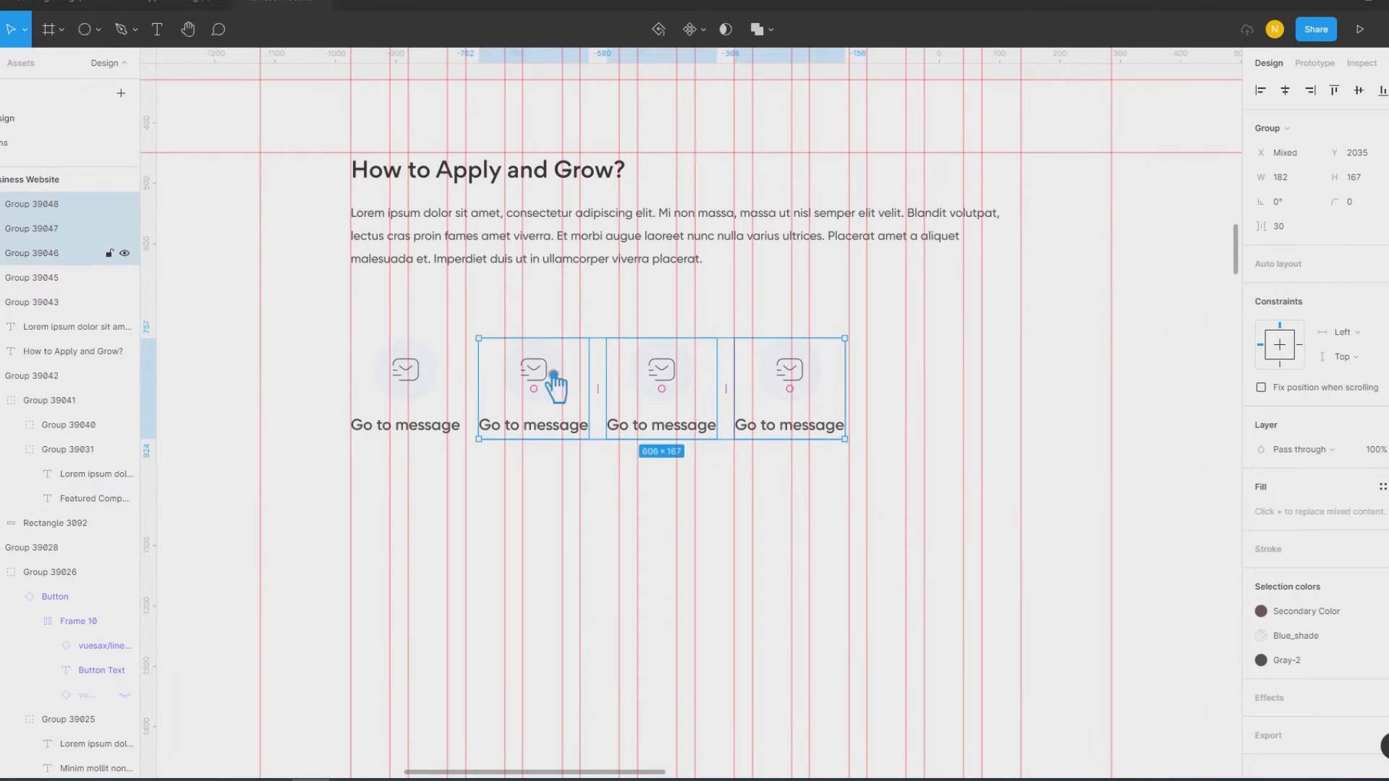
{"action": "left_click", "coordinate": [437, 384], "text": "shift"}
{"action": "left_click", "coordinate": [906, 414]}
{"action": "mouse_move", "coordinate": [788, 379]}
{"action": "left_mouse_down"}
{"action": "mouse_move", "coordinate": [1035, 398]}
{"action": "mouse_move", "coordinate": [964, 396]}
{"action": "left_mouse_up"}
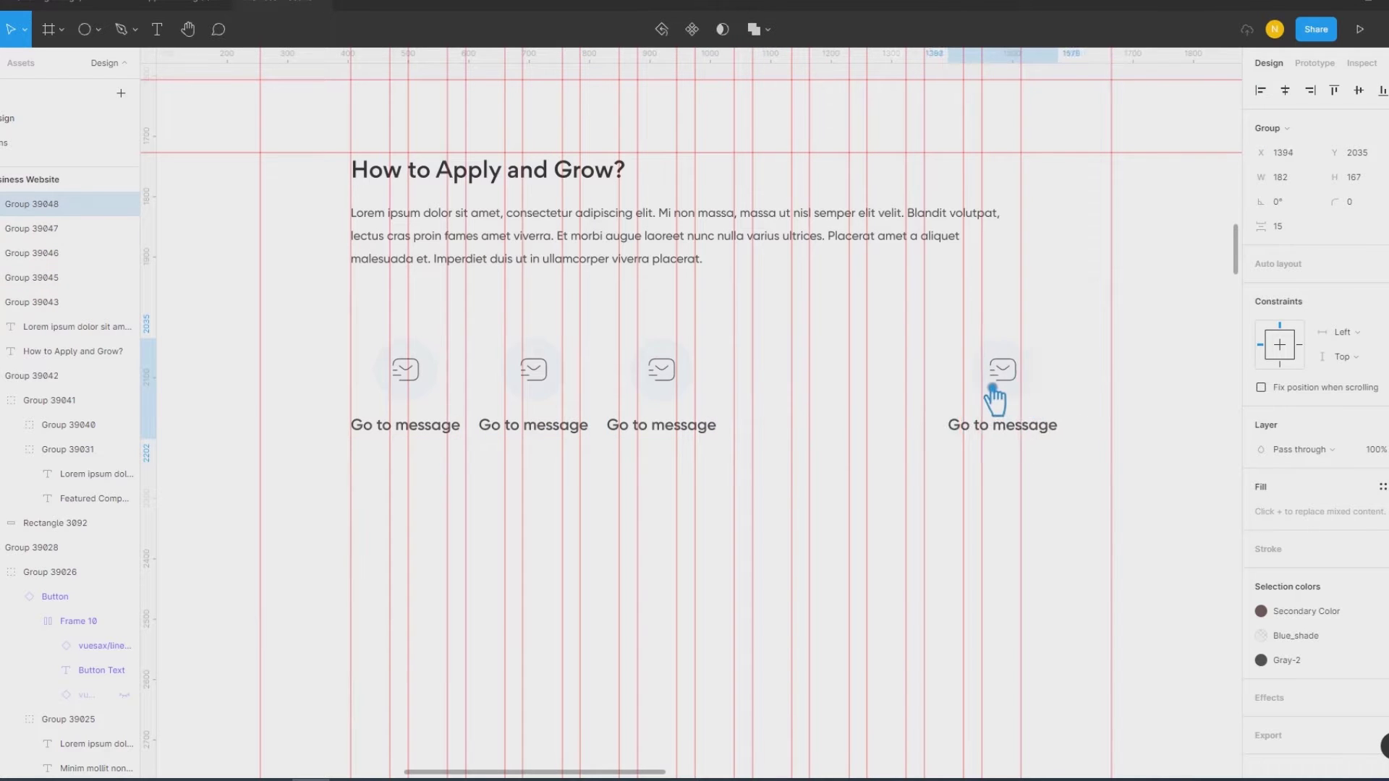
{"action": "left_click", "coordinate": [661, 383], "text": "shift"}
{"action": "left_click", "coordinate": [536, 383], "text": "shift"}
{"action": "left_click", "coordinate": [448, 384], "text": "shift"}
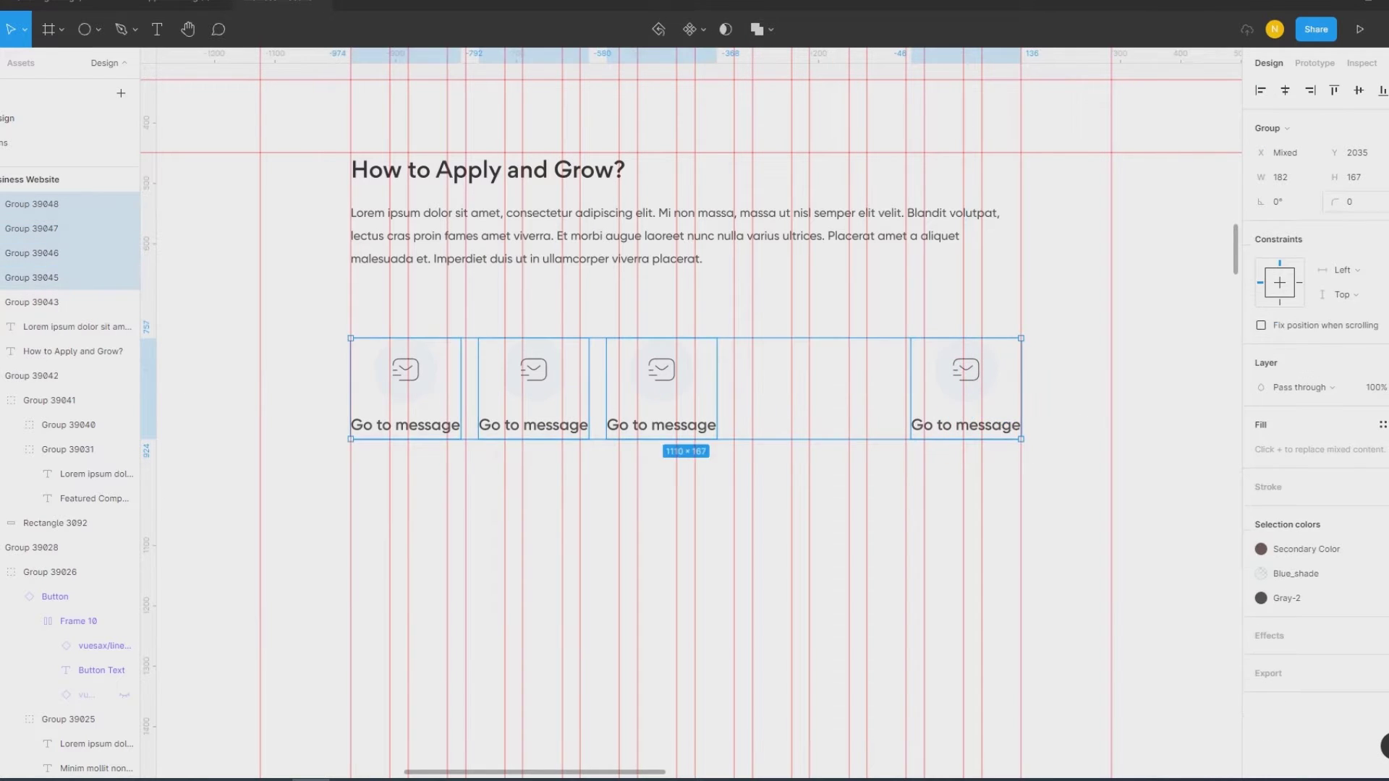
{"action": "left_click", "coordinate": [1383, 90]}
{"action": "left_click", "coordinate": [1274, 155]}
{"action": "left_click", "coordinate": [1155, 450]}
Step: Try a smaller text style on the first card's caption, undo it, and reopen the style list
{"action": "double_click", "coordinate": [441, 432]}
{"action": "left_click", "coordinate": [1283, 391]}
{"action": "left_click", "coordinate": [1339, 613]}
{"action": "key", "text": "ctrl+z"}
{"action": "left_click", "coordinate": [1309, 383]}
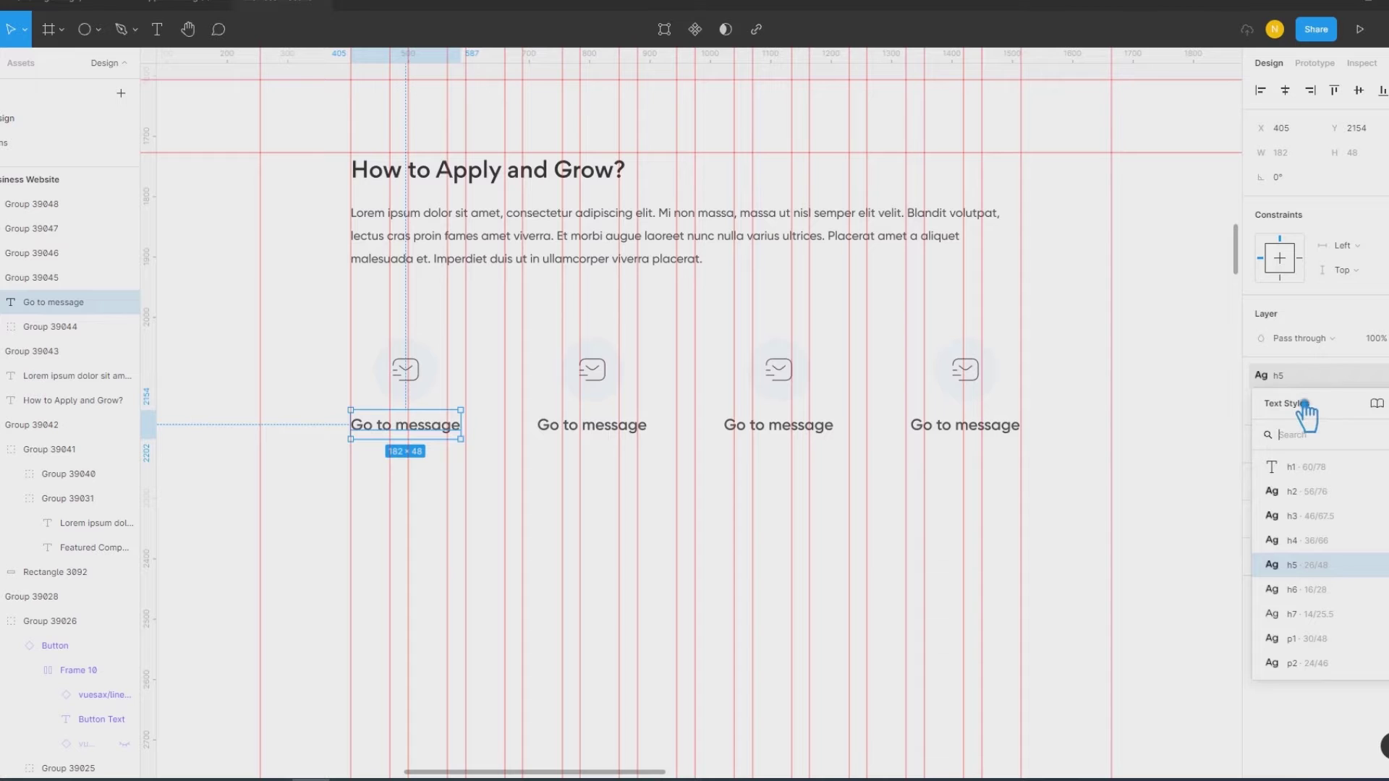
Step: Rename the second card's caption to 'Fund' and align it with its badge
{"action": "left_click", "coordinate": [615, 505]}
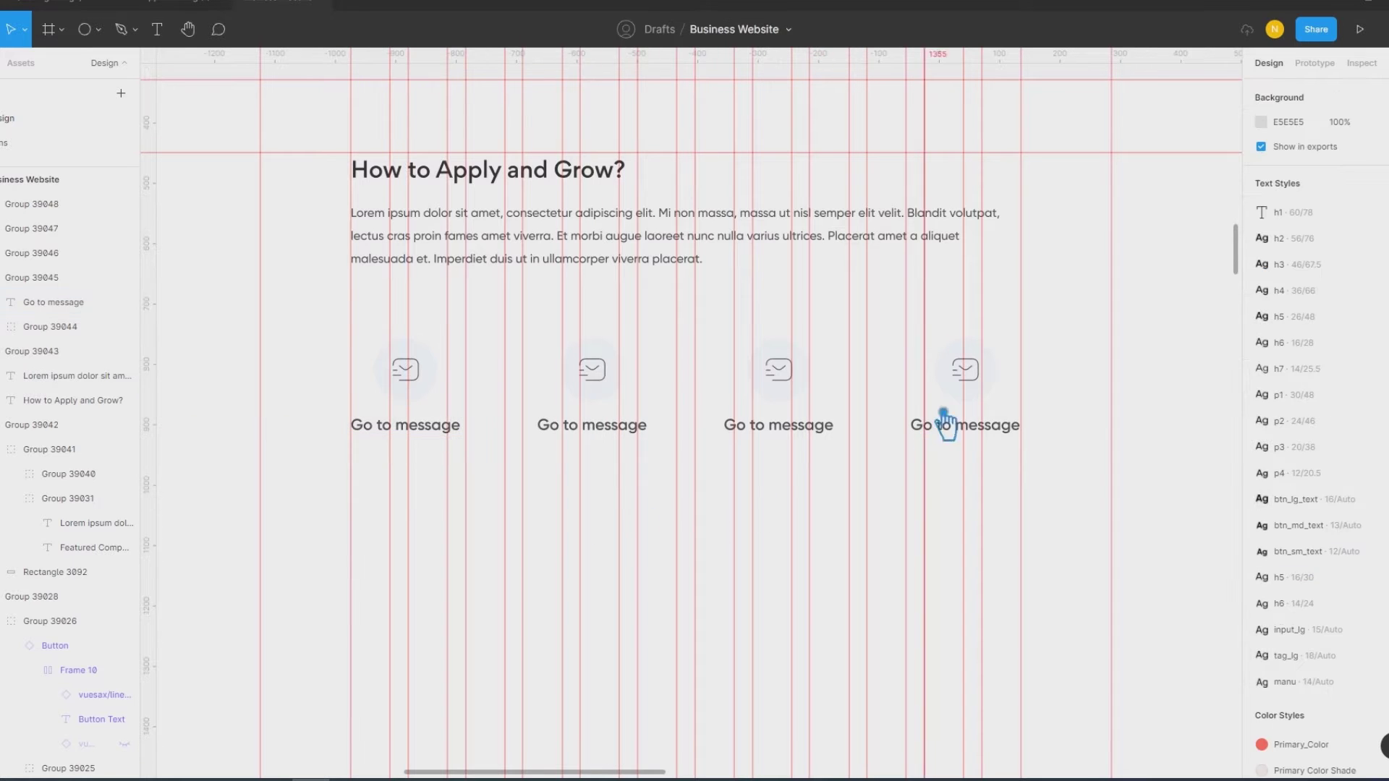
{"action": "double_click", "coordinate": [621, 437]}
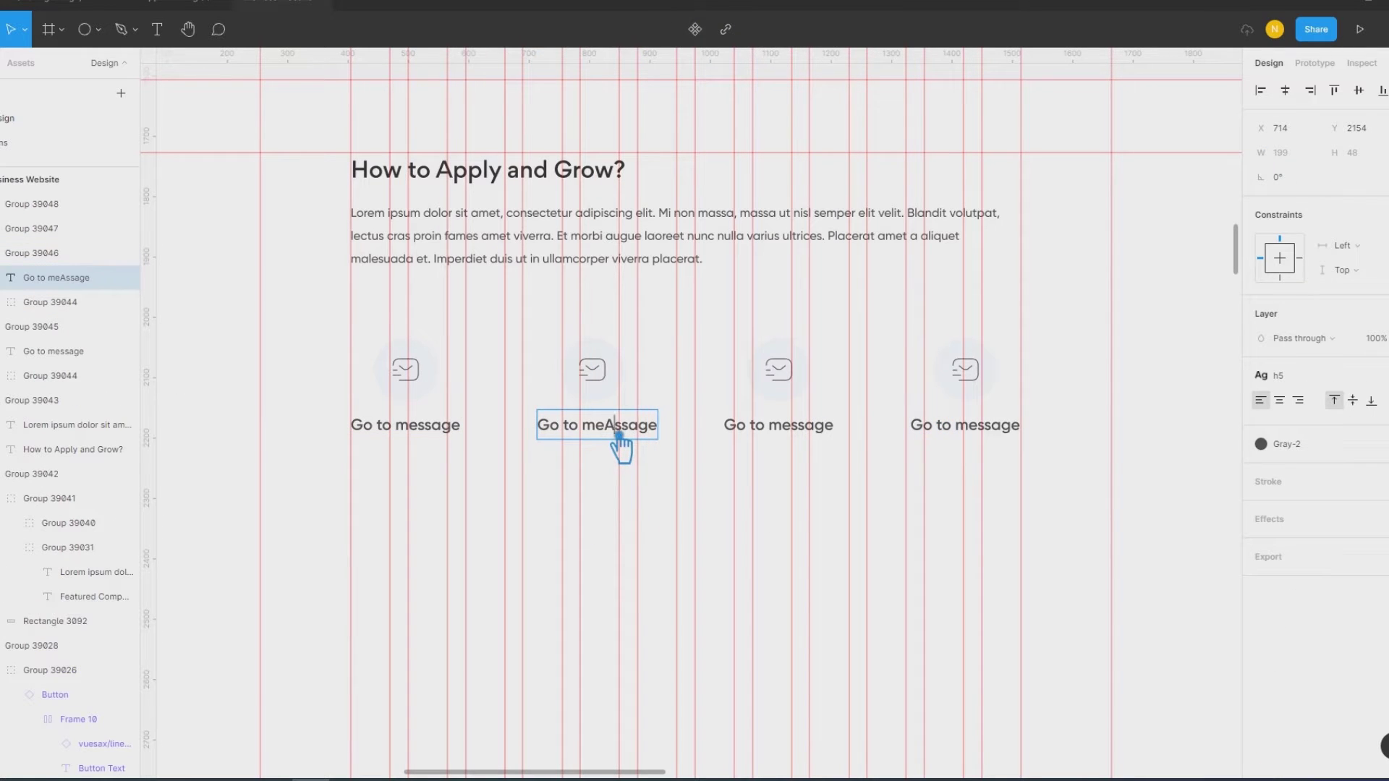
{"action": "key", "text": "ctrl+a"}
{"action": "type", "text": "F"}
{"action": "key", "text": "Escape"}
{"action": "left_click", "coordinate": [611, 386], "text": "shift"}
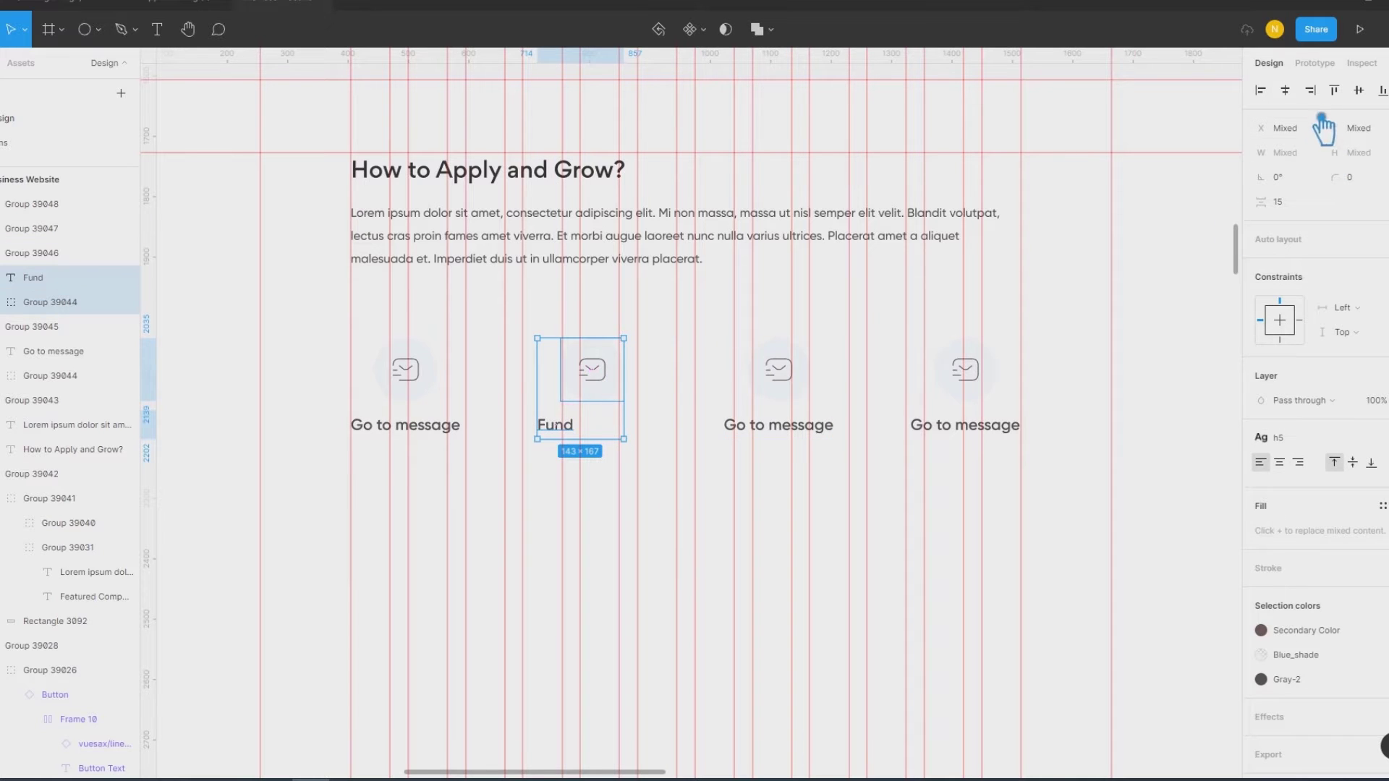
{"action": "left_click", "coordinate": [1311, 89]}
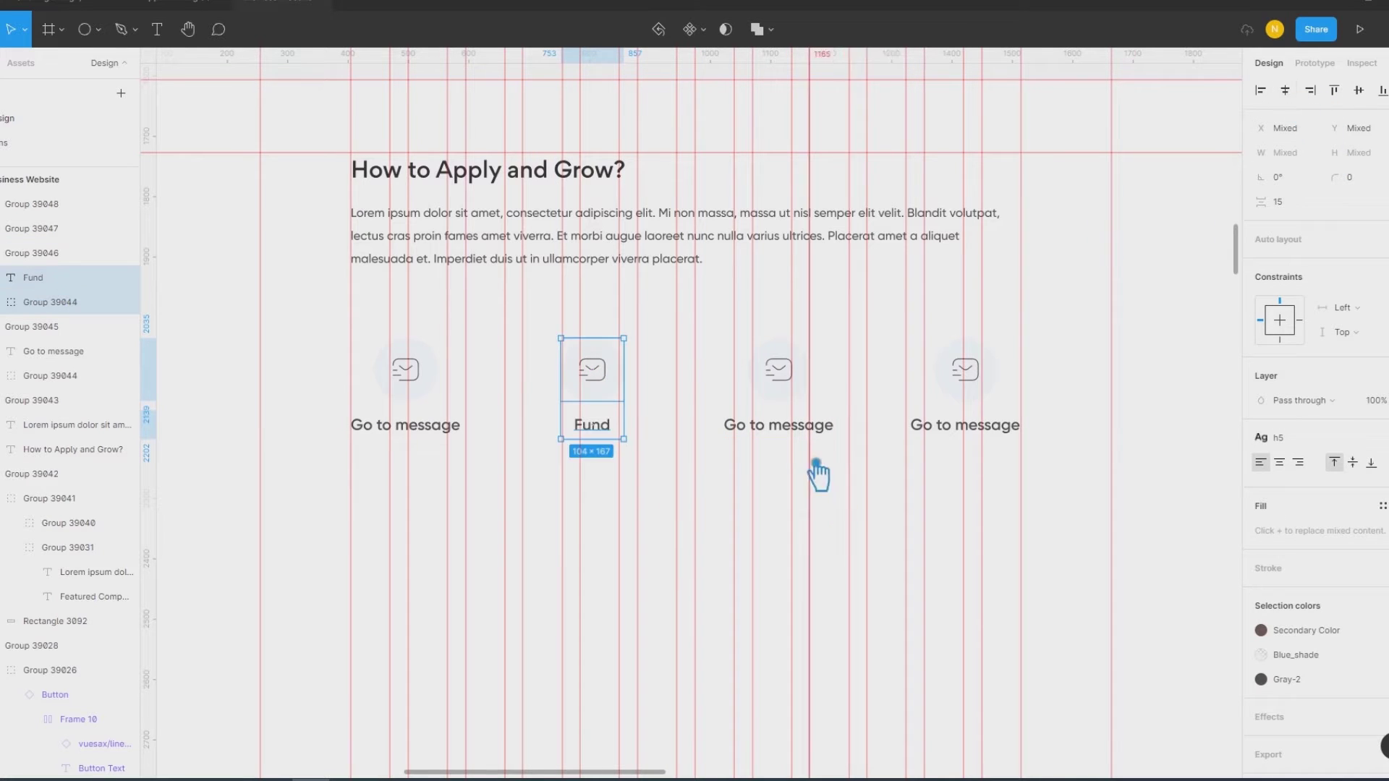
Step: Rename the third and fourth card captions to 'Payment' and 'Grow'
{"action": "left_click", "coordinate": [815, 436]}
{"action": "double_click", "coordinate": [815, 437]}
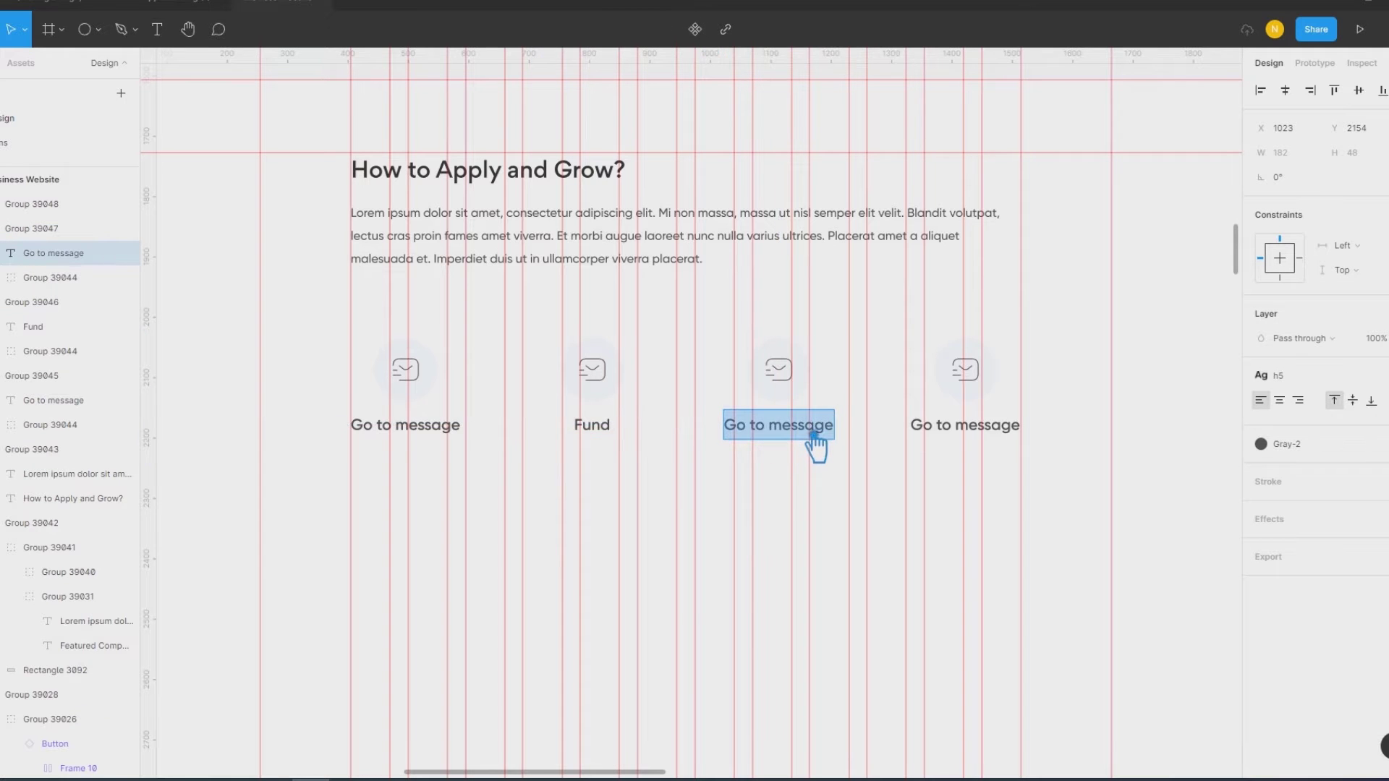
{"action": "type", "text": "Payment"}
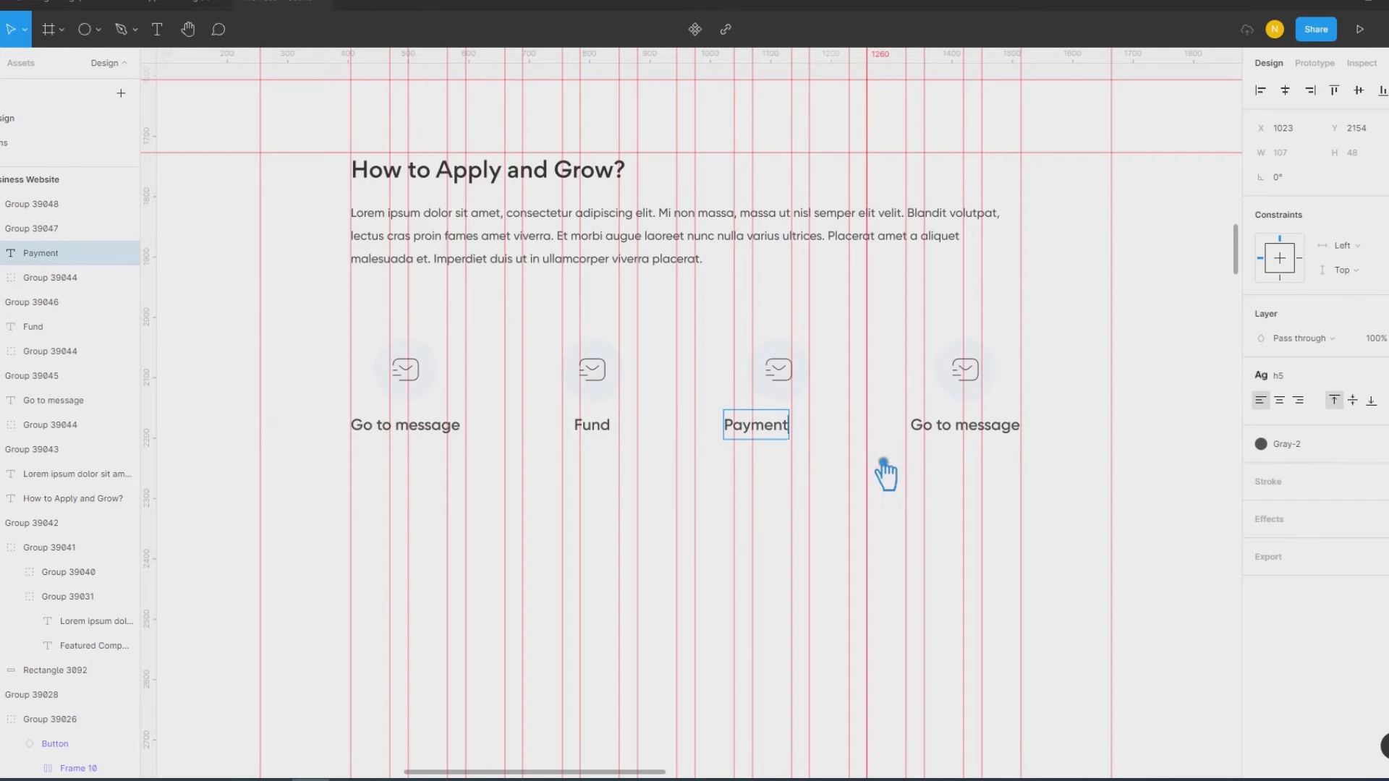
{"action": "double_click", "coordinate": [971, 437]}
{"action": "double_click", "coordinate": [970, 438]}
{"action": "type", "text": "Grow"}
{"action": "left_click", "coordinate": [970, 442]}
Step: Ungroup the Grow, Payment and Fund steps, centring the Grow and Payment labels under their icons
{"action": "right_click", "coordinate": [941, 443]}
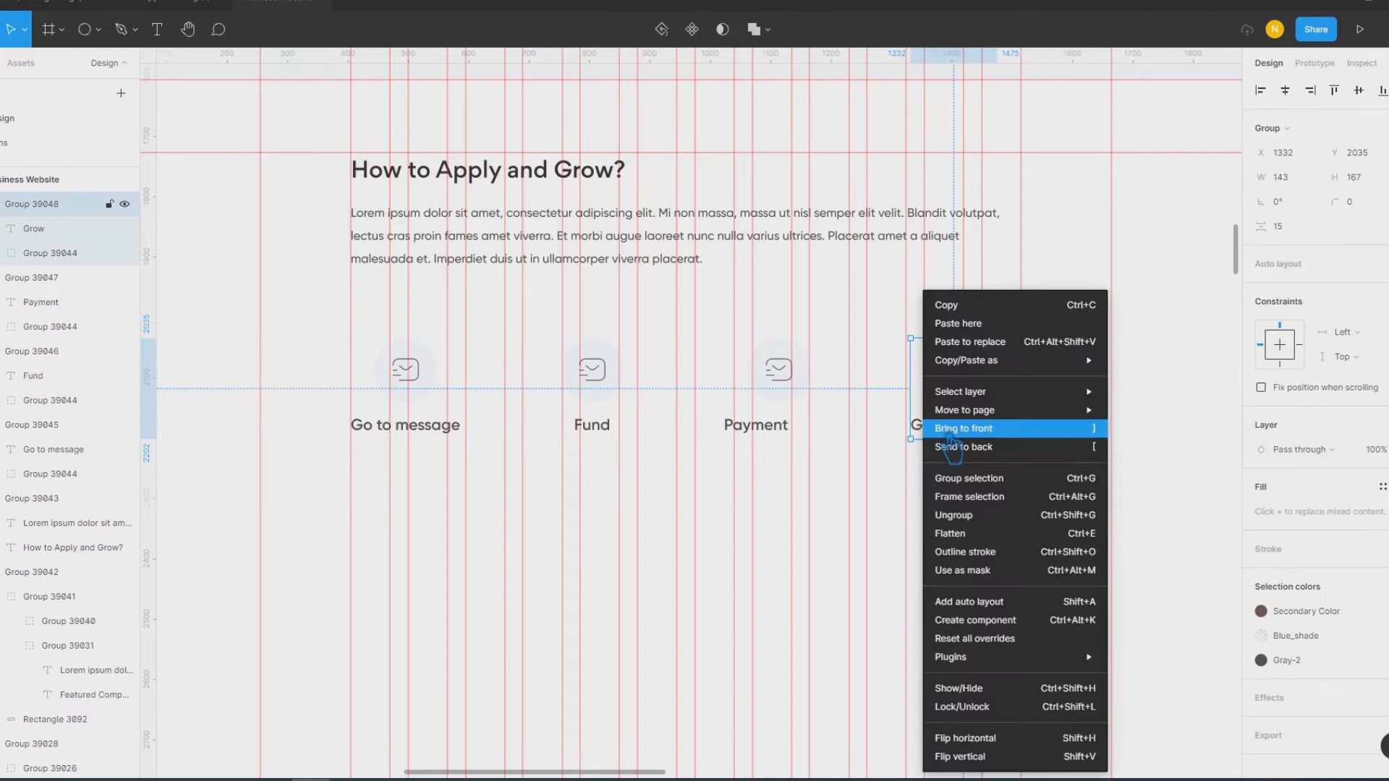
{"action": "left_click", "coordinate": [966, 515]}
{"action": "left_click", "coordinate": [1285, 90]}
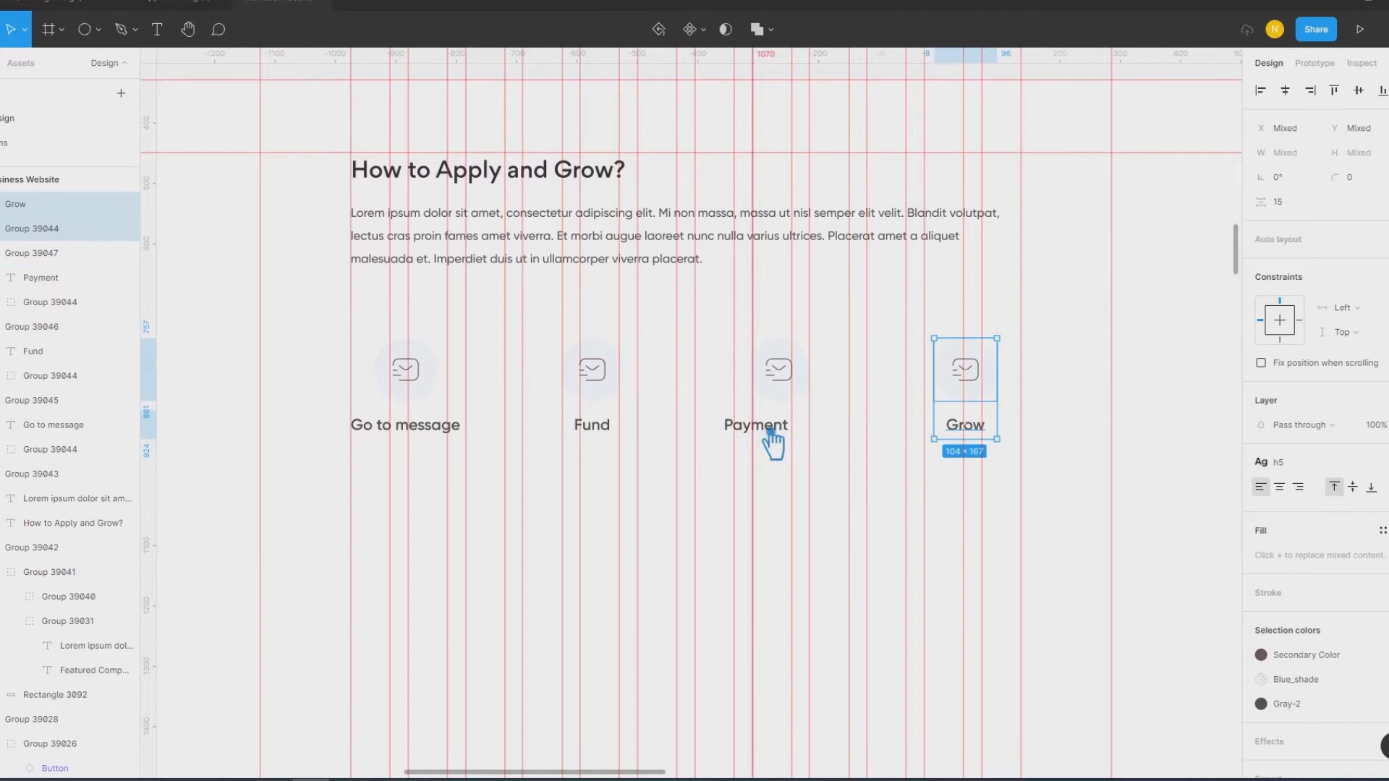
{"action": "left_click", "coordinate": [771, 434]}
{"action": "right_click", "coordinate": [740, 430]}
{"action": "left_click", "coordinate": [774, 515]}
{"action": "left_click", "coordinate": [1285, 90]}
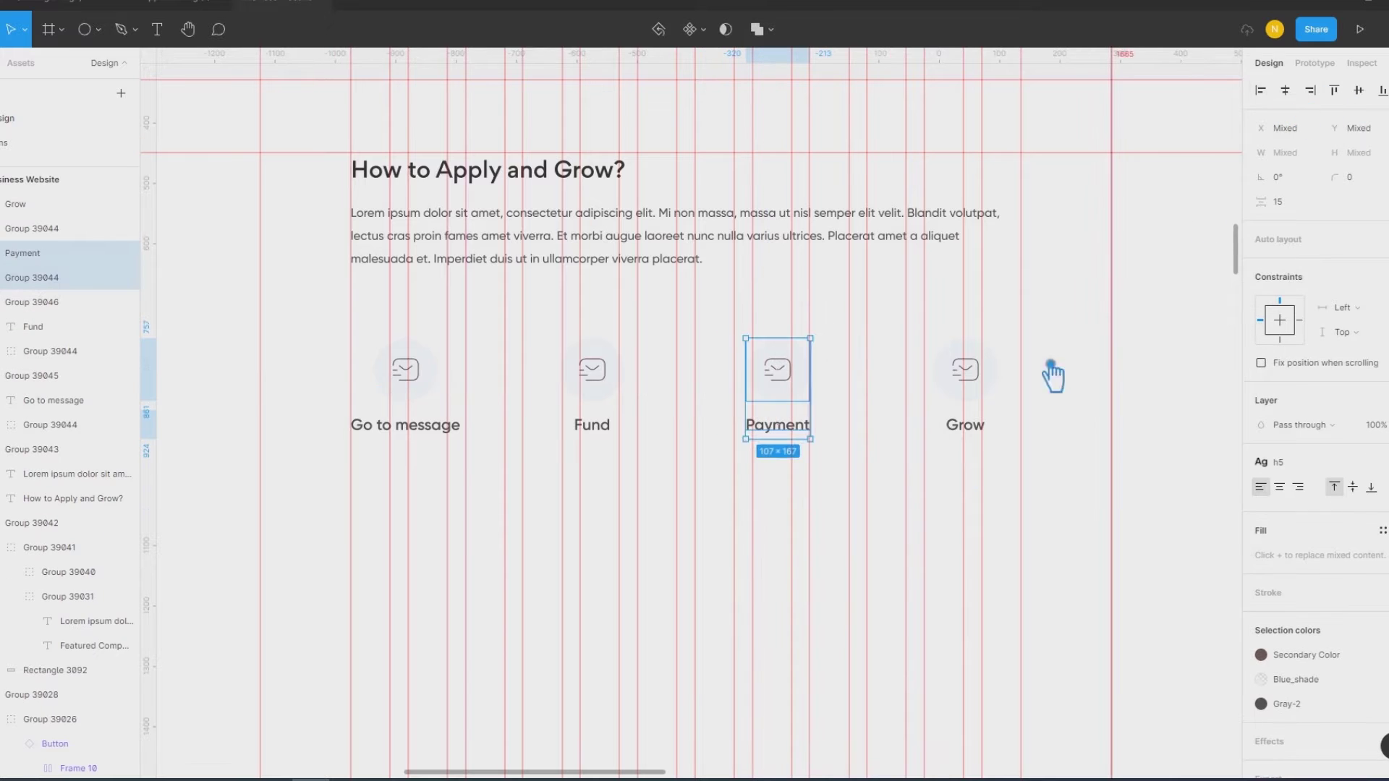
{"action": "left_click", "coordinate": [607, 407]}
{"action": "right_click", "coordinate": [605, 402]}
{"action": "left_click", "coordinate": [608, 515]}
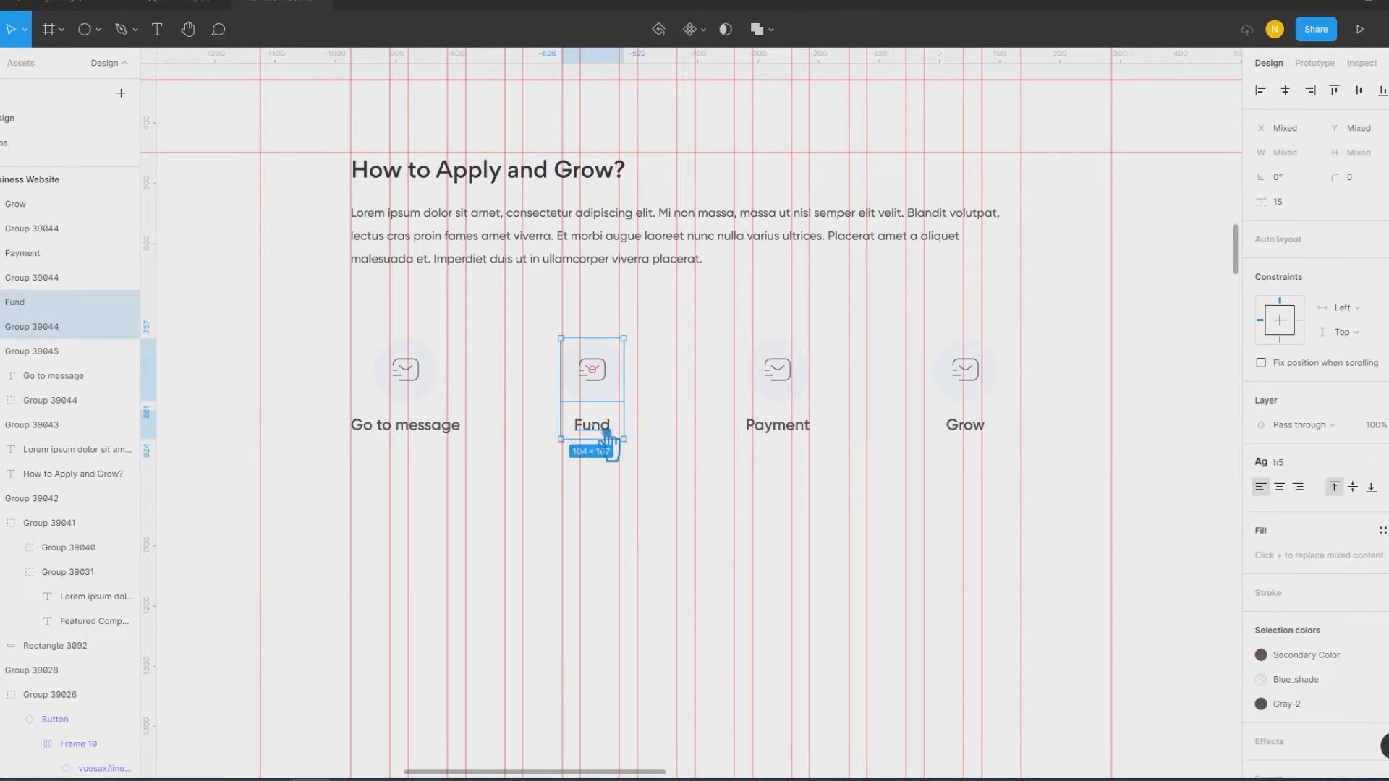
{"action": "left_click", "coordinate": [1085, 490]}
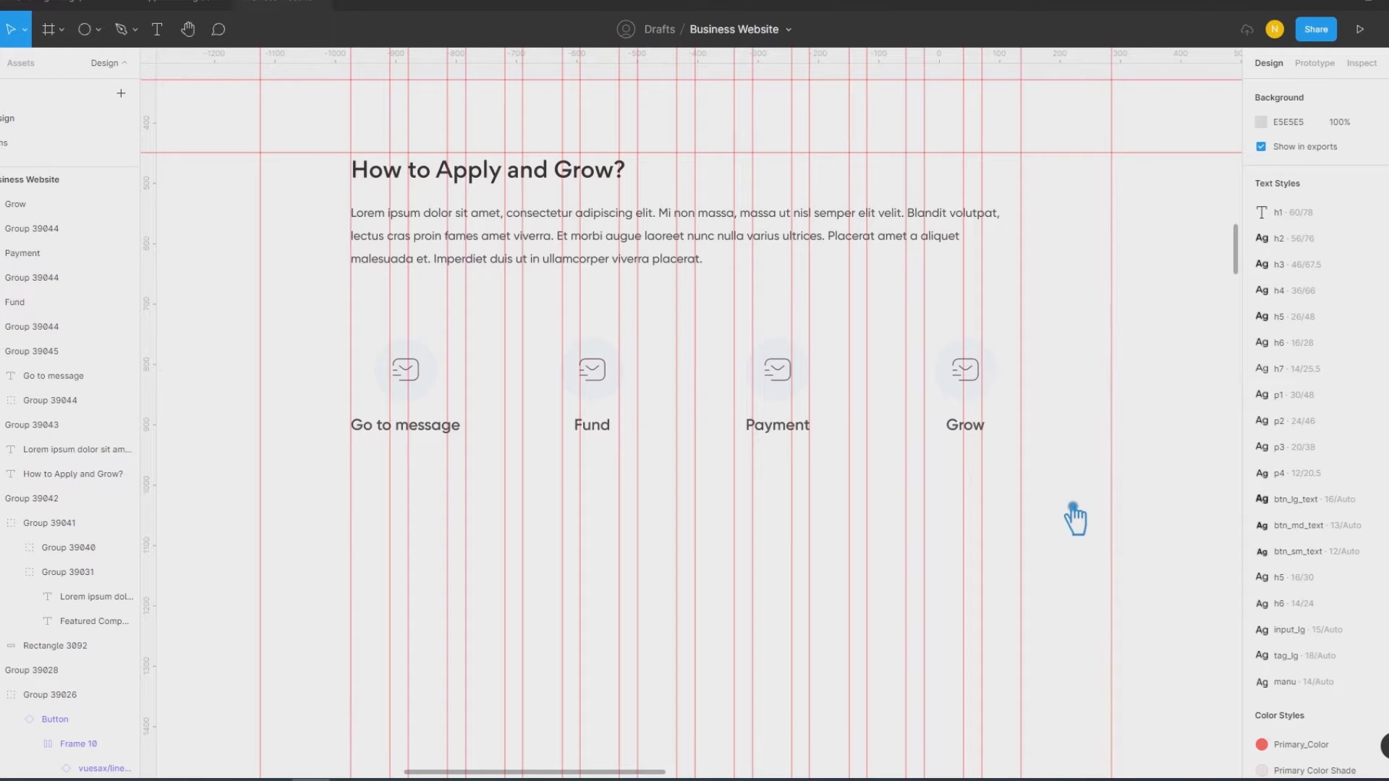
Step: Swap the Fund step's icon for a dollar-circle icon found by searching 'dollar'
{"action": "left_click", "coordinate": [612, 378]}
{"action": "left_click", "coordinate": [1303, 264]}
{"action": "type", "text": "dollar"}
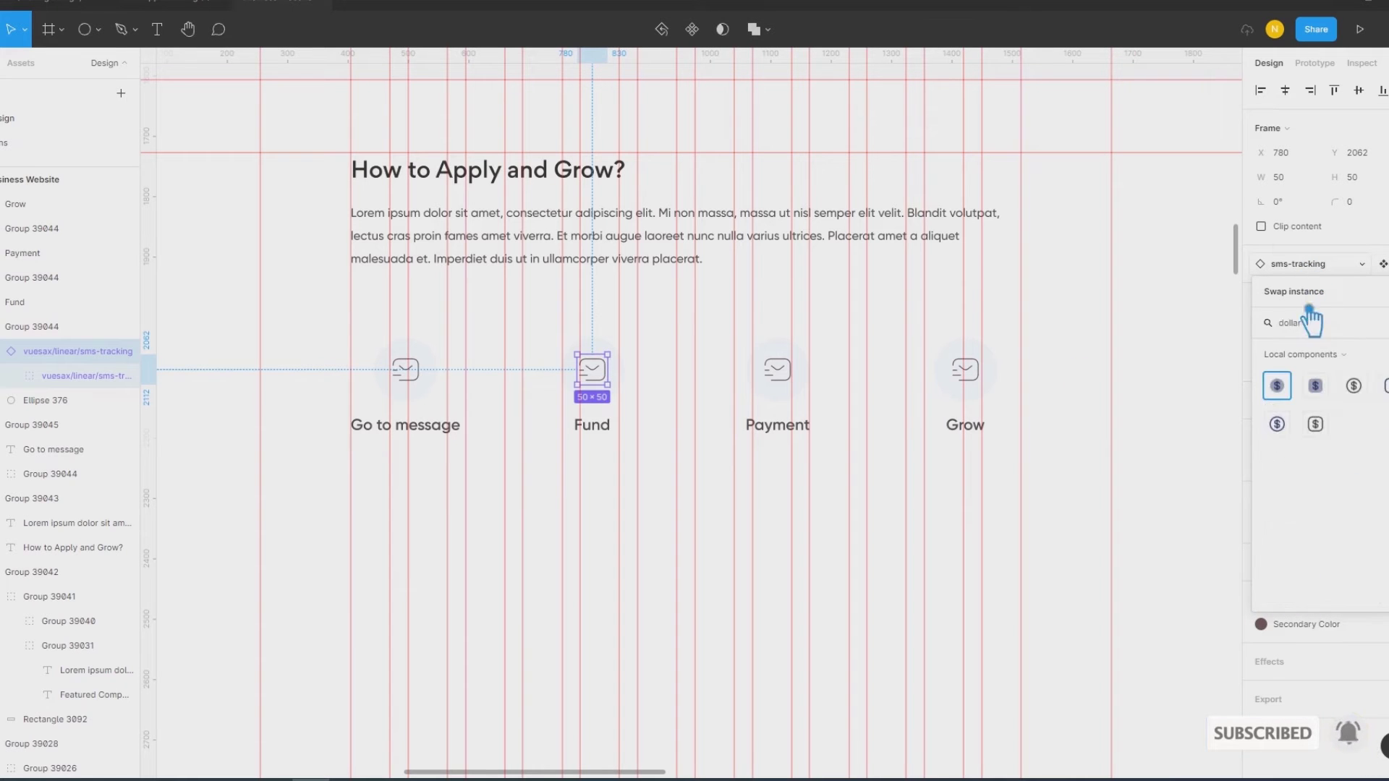
{"action": "left_click", "coordinate": [1291, 434]}
Step: Swap the Payment step's icon for the PayPal logo found by searching 'pa'
{"action": "left_click", "coordinate": [790, 383]}
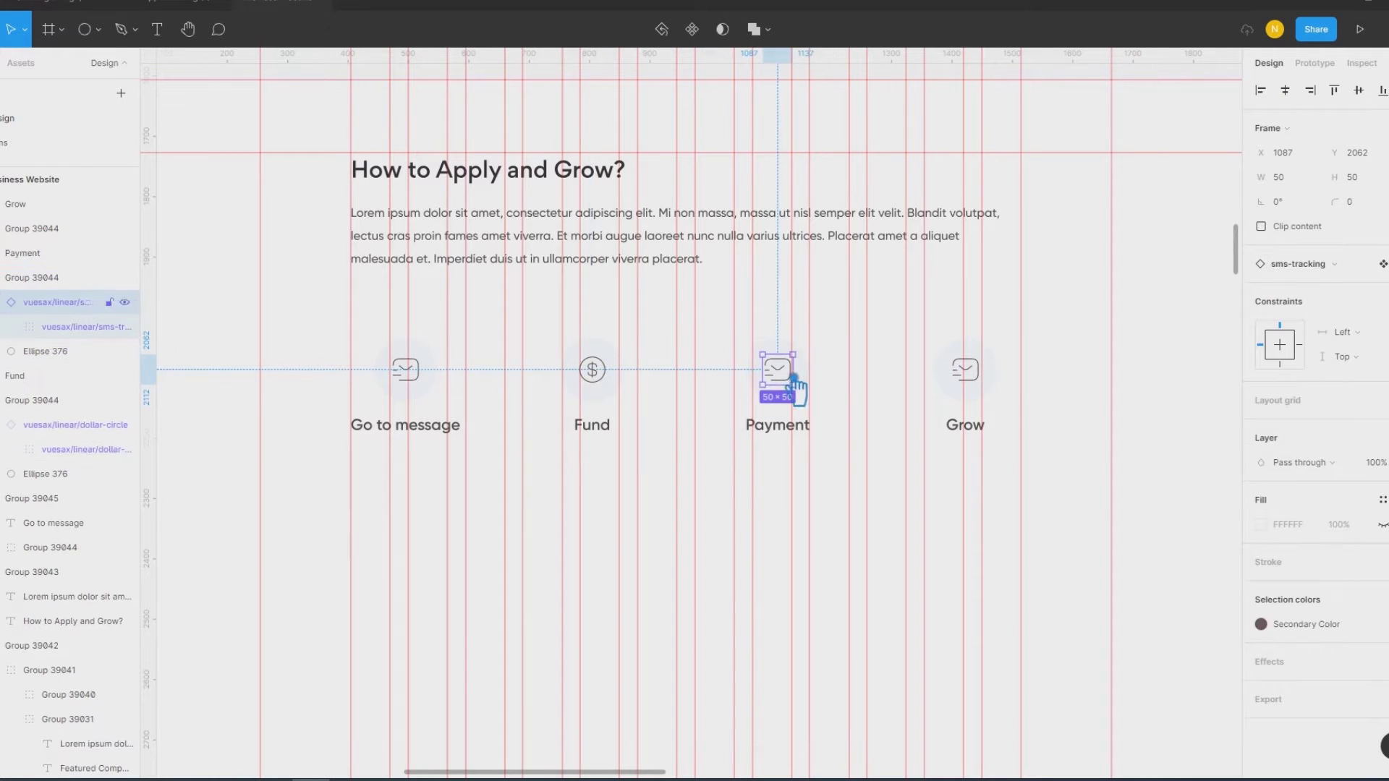
{"action": "left_click", "coordinate": [1321, 268]}
{"action": "type", "text": "pay"}
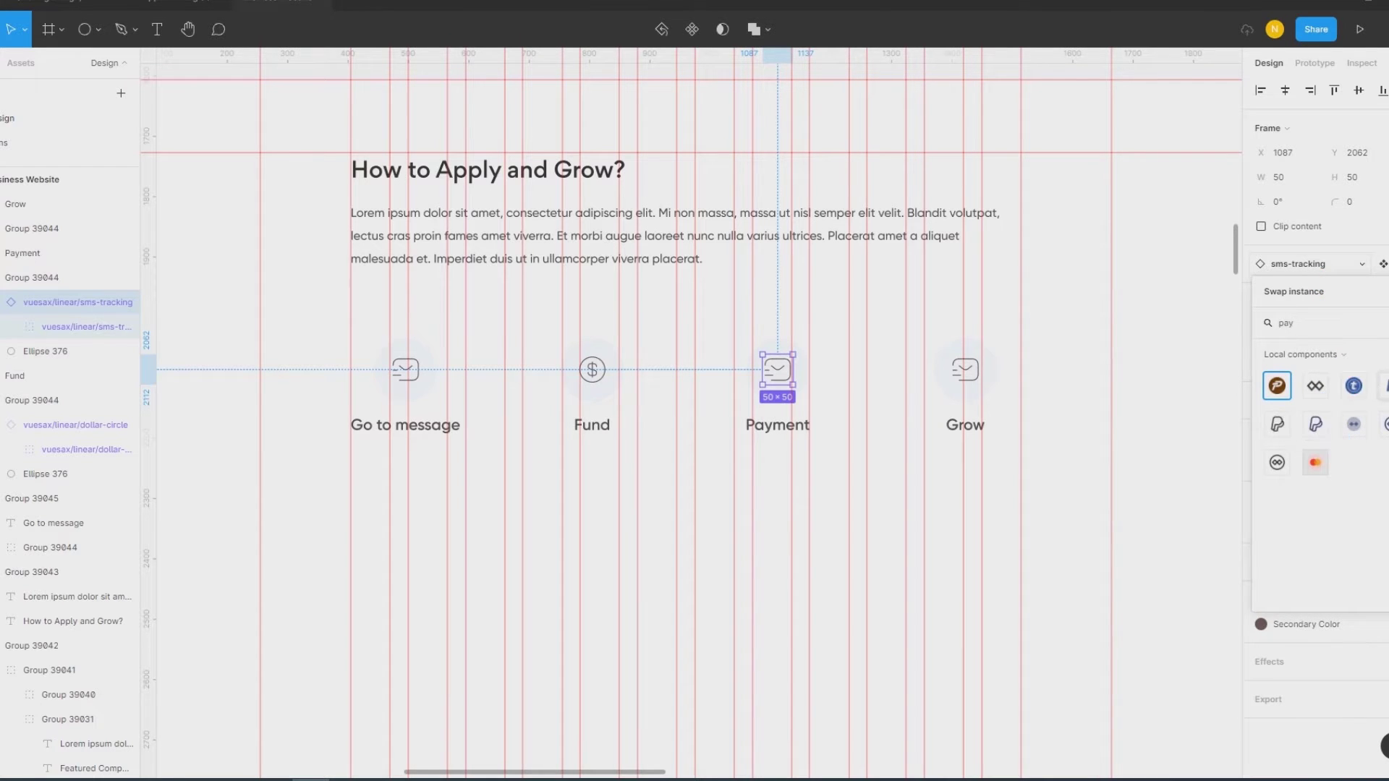
{"action": "left_click", "coordinate": [1330, 427]}
{"action": "key", "text": "ctrl+z"}
{"action": "left_click", "coordinate": [1322, 266]}
{"action": "left_click", "coordinate": [1292, 432]}
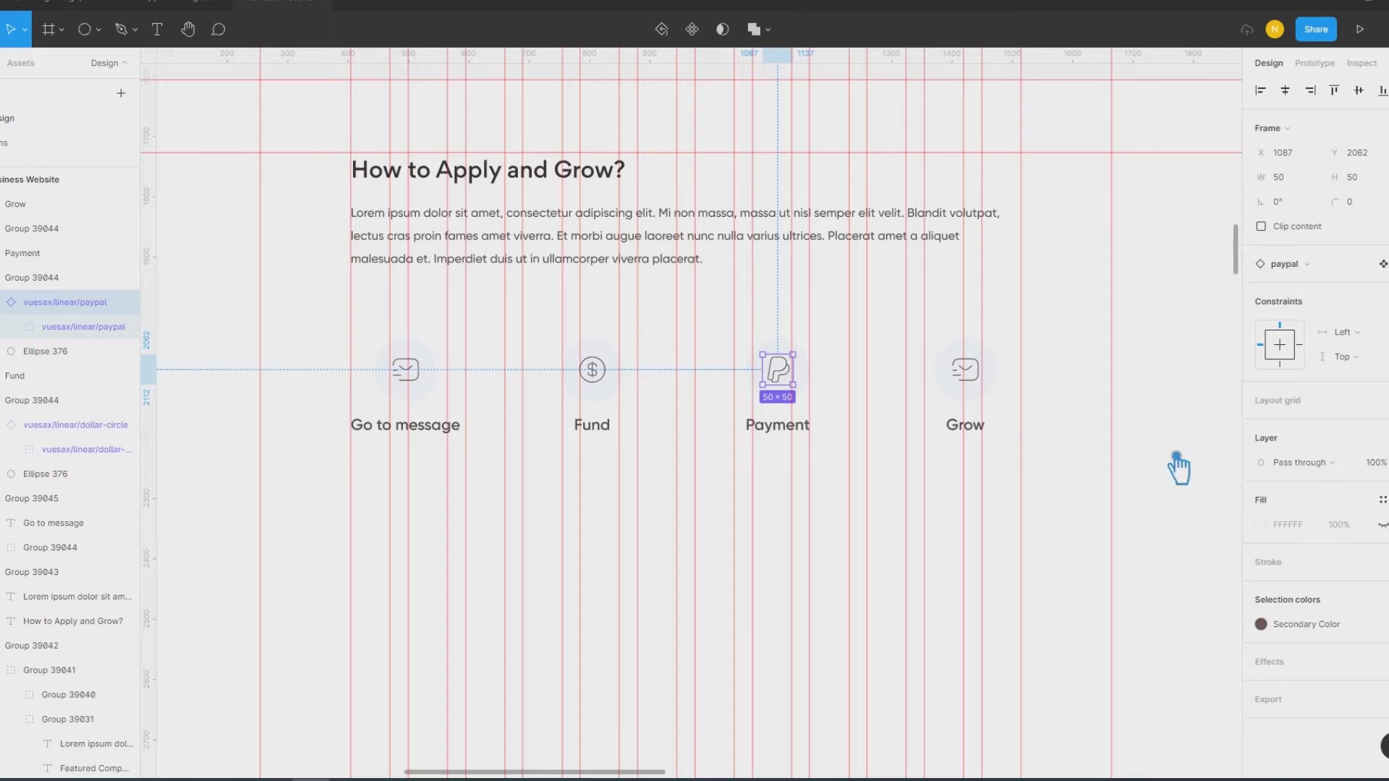
{"action": "left_click", "coordinate": [977, 380]}
{"action": "left_click", "coordinate": [1328, 264]}
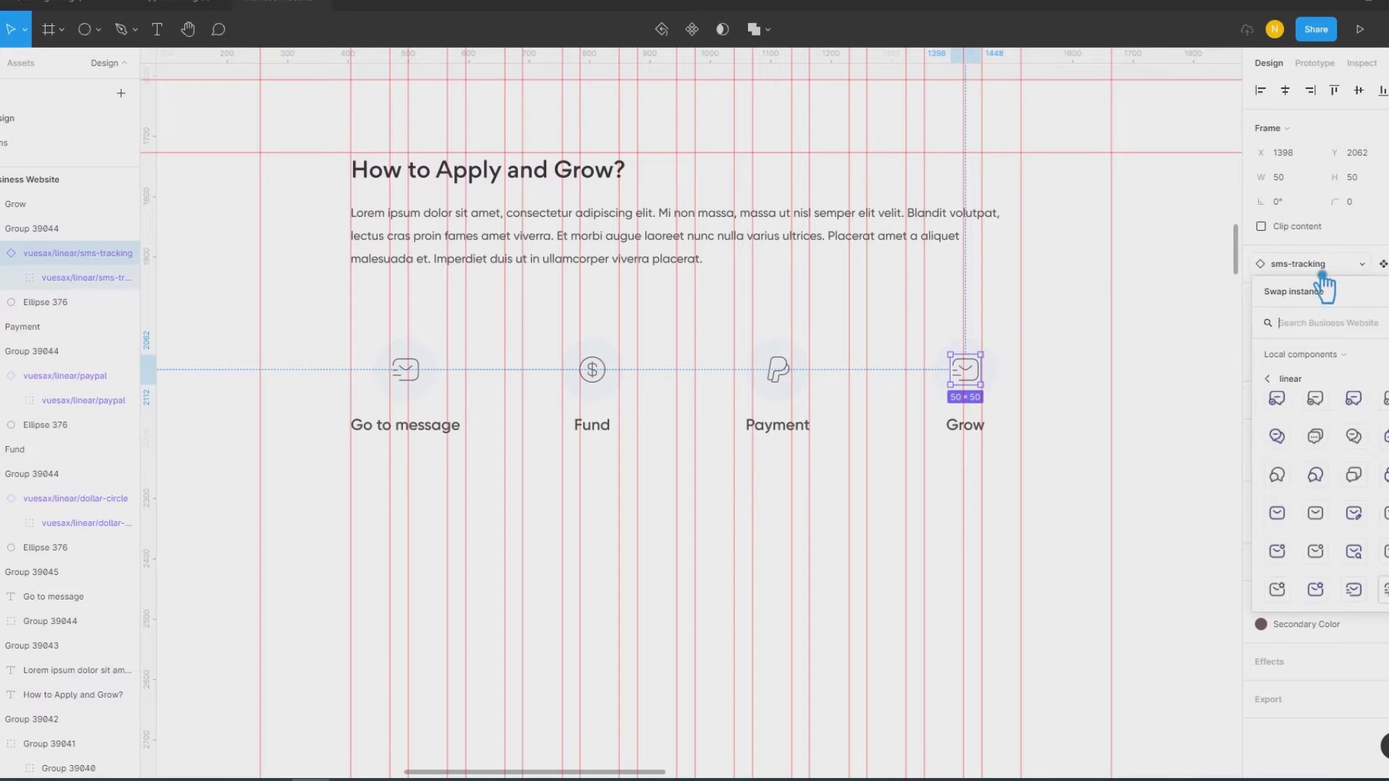
Step: Search the icon library for 'chart' and swap the Grow icon for a bar chart
{"action": "type", "text": "grow"}
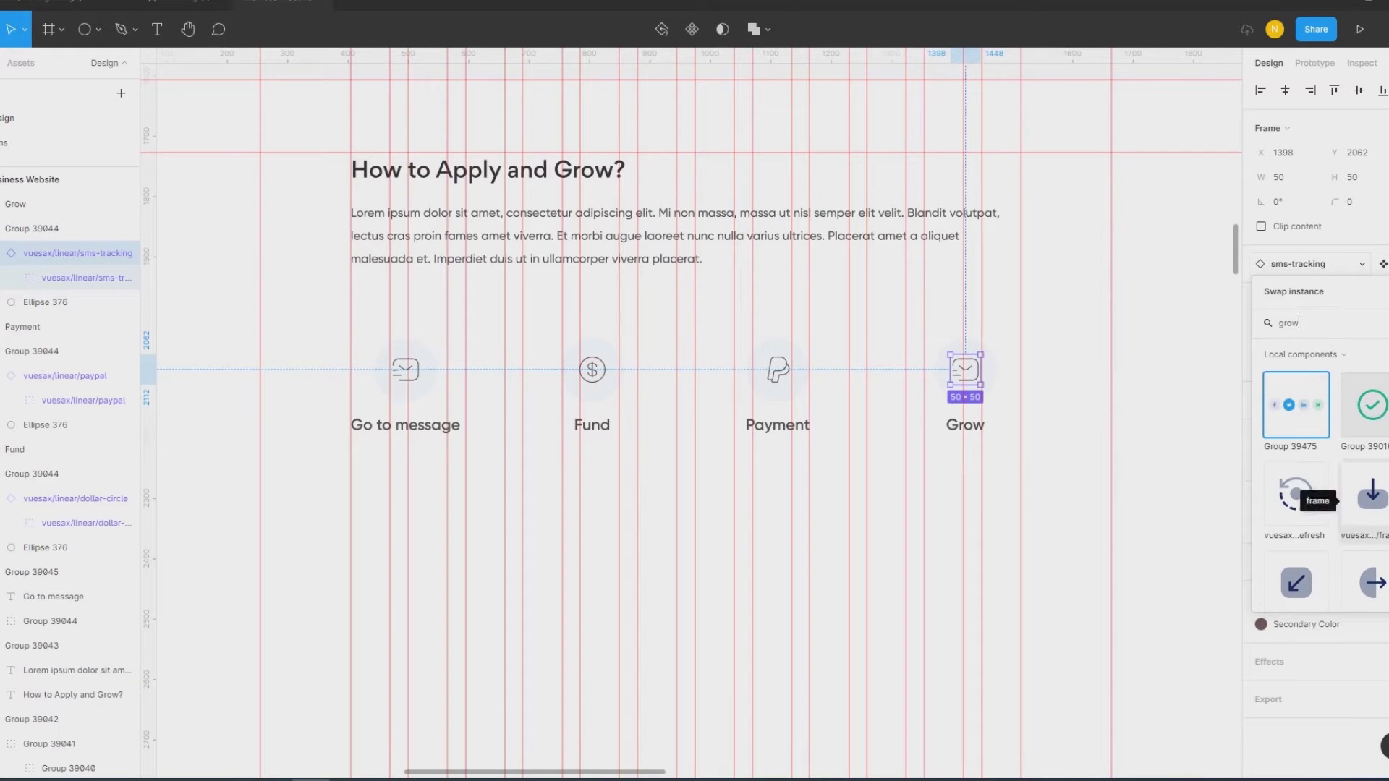
{"action": "scroll", "coordinate": [1321, 492], "scroll_direction": "down", "scroll_amount": 2}
{"action": "scroll", "coordinate": [1320, 492], "scroll_direction": "down", "scroll_amount": 2}
{"action": "scroll", "coordinate": [1321, 492], "scroll_direction": "down", "scroll_amount": 2}
{"action": "scroll", "coordinate": [1321, 492], "scroll_direction": "down", "scroll_amount": 2}
{"action": "scroll", "coordinate": [1320, 492], "scroll_direction": "down", "scroll_amount": 2}
{"action": "scroll", "coordinate": [1320, 492], "scroll_direction": "down", "scroll_amount": 2}
{"action": "scroll", "coordinate": [1321, 492], "scroll_direction": "down", "scroll_amount": 2}
{"action": "scroll", "coordinate": [1321, 492], "scroll_direction": "down", "scroll_amount": 2}
{"action": "scroll", "coordinate": [1320, 492], "scroll_direction": "down", "scroll_amount": 2}
{"action": "scroll", "coordinate": [1320, 492], "scroll_direction": "down", "scroll_amount": 2}
{"action": "scroll", "coordinate": [1321, 492], "scroll_direction": "down", "scroll_amount": 2}
{"action": "scroll", "coordinate": [1320, 492], "scroll_direction": "down", "scroll_amount": 2}
{"action": "scroll", "coordinate": [1321, 492], "scroll_direction": "down", "scroll_amount": 2}
{"action": "scroll", "coordinate": [1321, 493], "scroll_direction": "down", "scroll_amount": 2}
{"action": "scroll", "coordinate": [1321, 492], "scroll_direction": "down", "scroll_amount": 2}
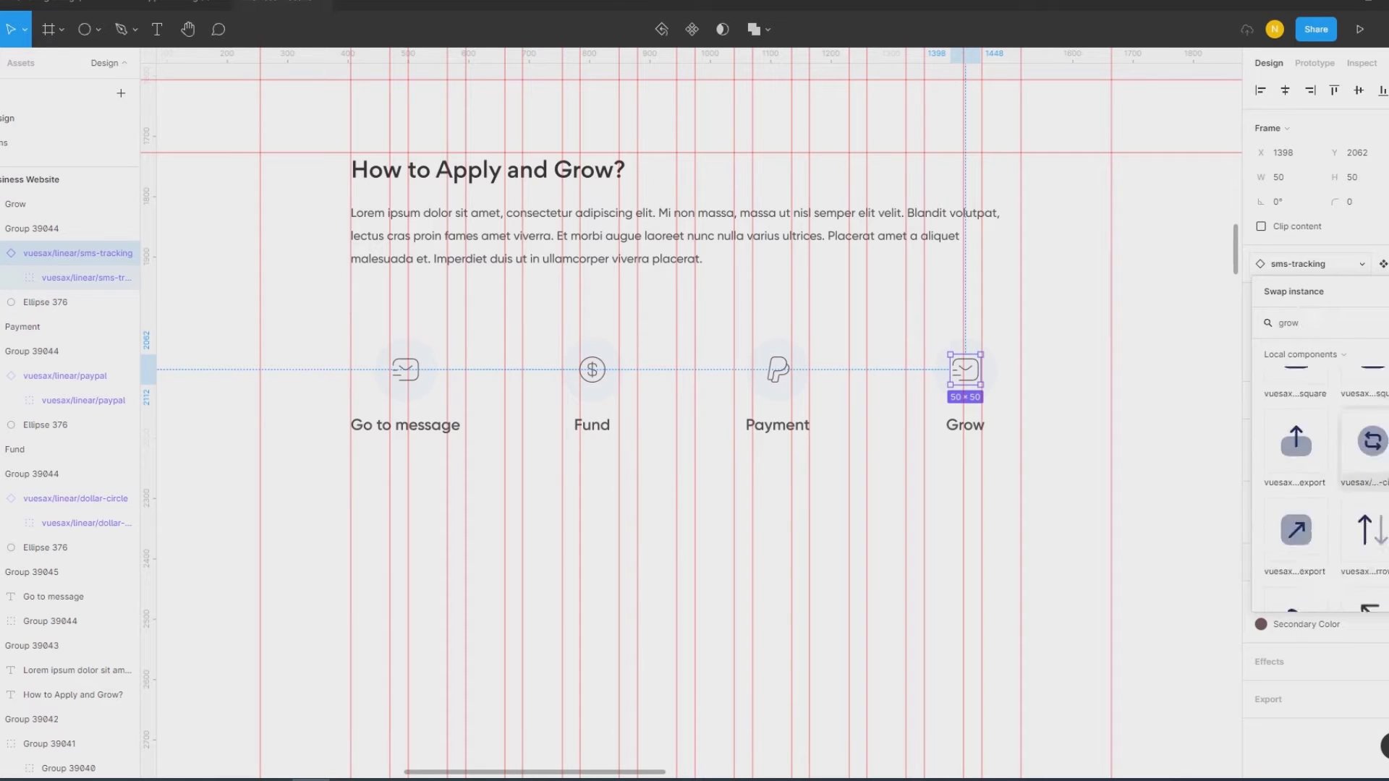
{"action": "scroll", "coordinate": [1320, 493], "scroll_direction": "down", "scroll_amount": 2}
{"action": "scroll", "coordinate": [1321, 492], "scroll_direction": "down", "scroll_amount": 2}
{"action": "scroll", "coordinate": [1320, 492], "scroll_direction": "down", "scroll_amount": 2}
{"action": "scroll", "coordinate": [1320, 492], "scroll_direction": "down", "scroll_amount": 2}
{"action": "scroll", "coordinate": [1321, 492], "scroll_direction": "down", "scroll_amount": 2}
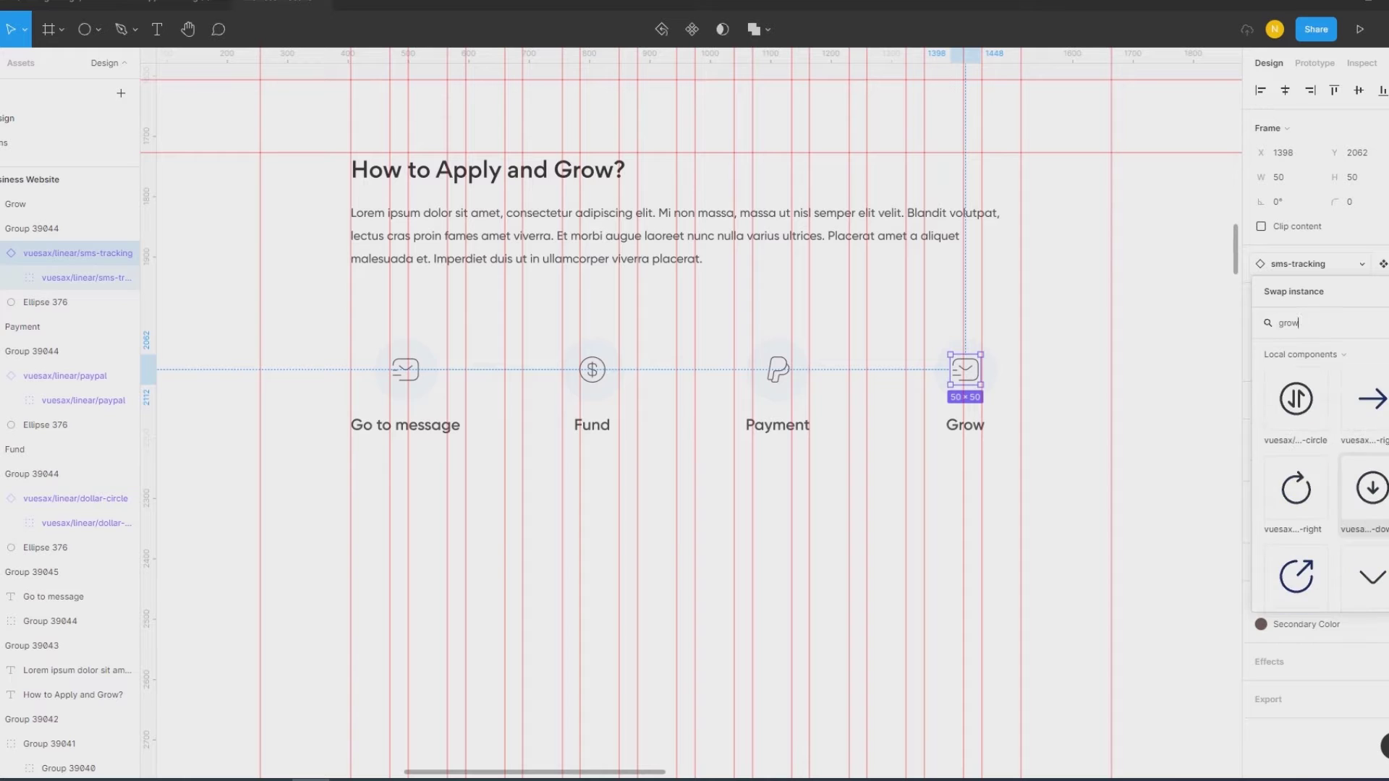
{"action": "scroll", "coordinate": [1364, 489], "scroll_direction": "down", "scroll_amount": 2}
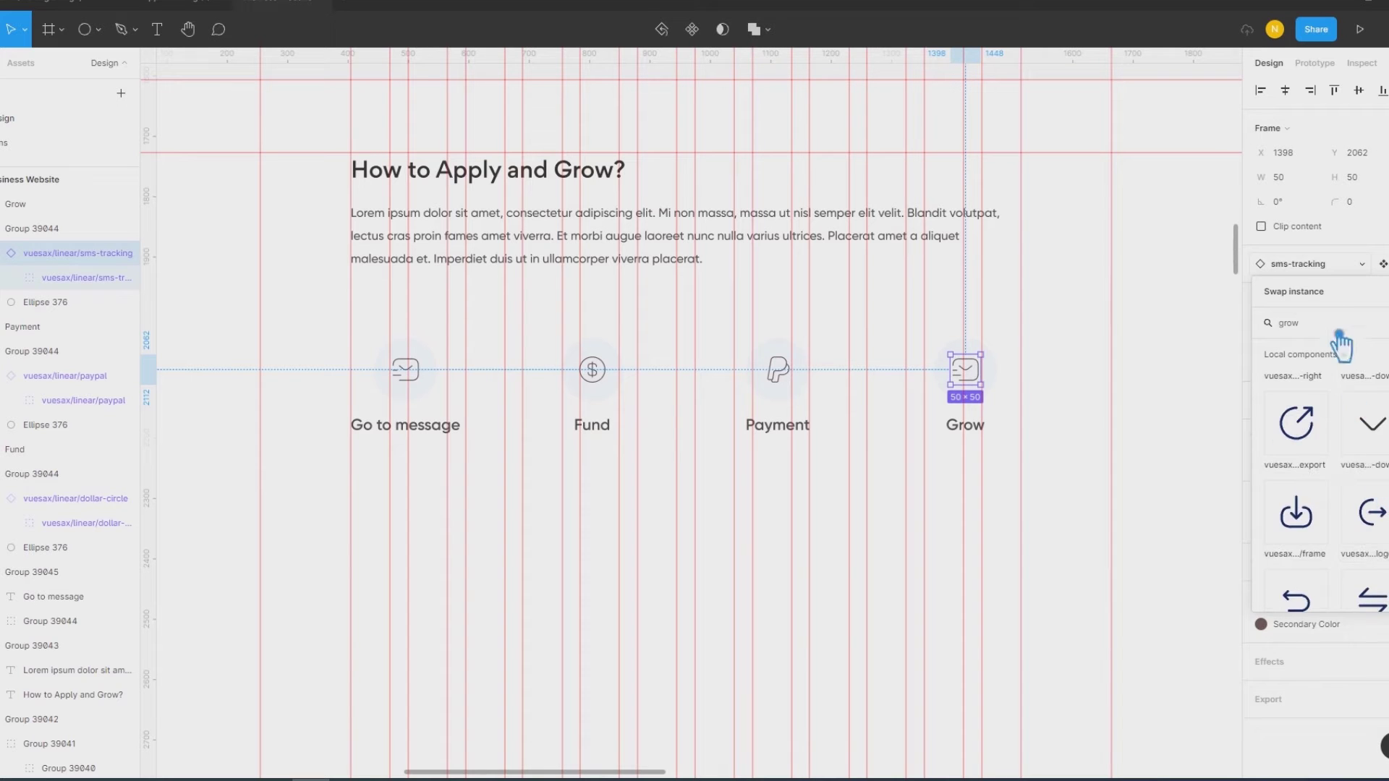
{"action": "type", "text": "chart"}
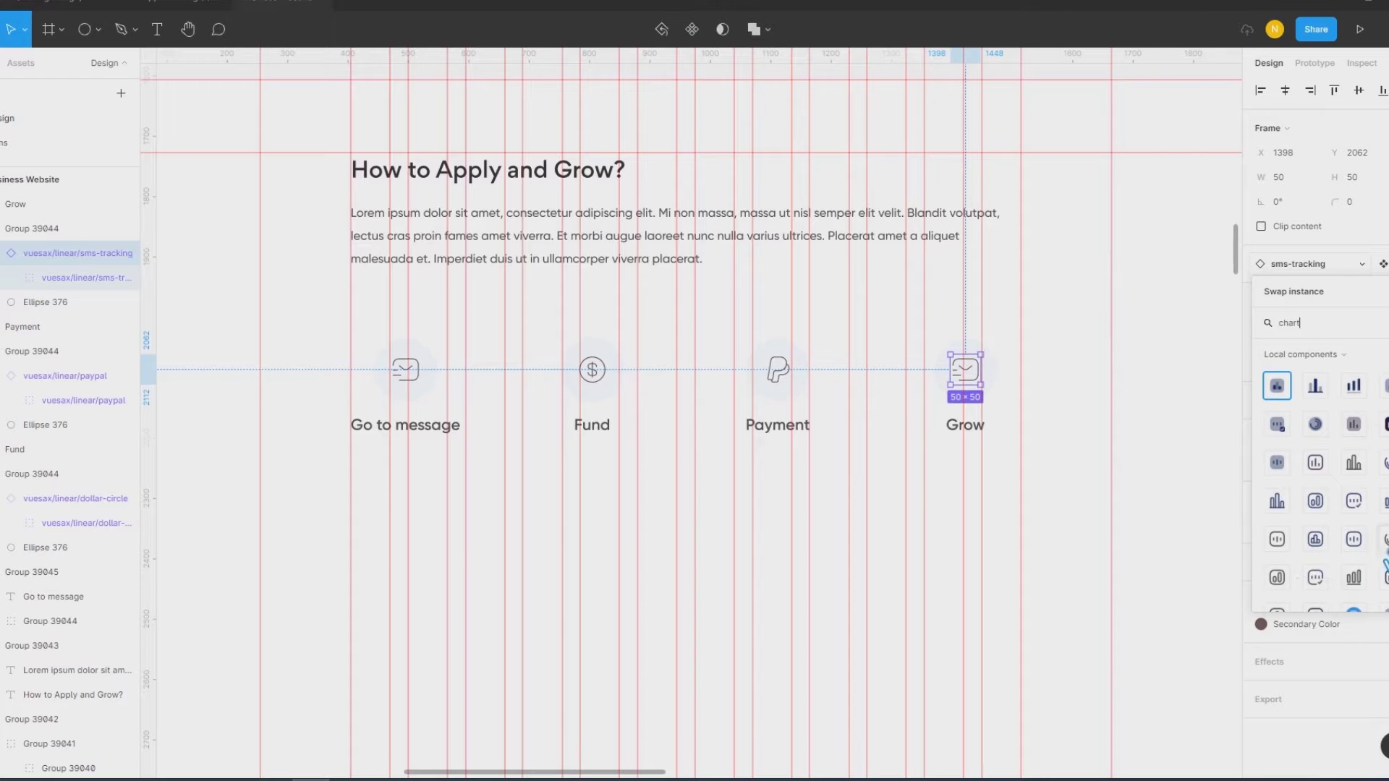
{"action": "scroll", "coordinate": [1375, 536], "scroll_direction": "down", "scroll_amount": 1}
{"action": "scroll", "coordinate": [1374, 521], "scroll_direction": "down", "scroll_amount": 2}
{"action": "scroll", "coordinate": [1374, 506], "scroll_direction": "down", "scroll_amount": 1}
{"action": "scroll", "coordinate": [1382, 521], "scroll_direction": "up", "scroll_amount": 2}
{"action": "scroll", "coordinate": [1385, 531], "scroll_direction": "up", "scroll_amount": 2}
{"action": "left_click", "coordinate": [1355, 387]}
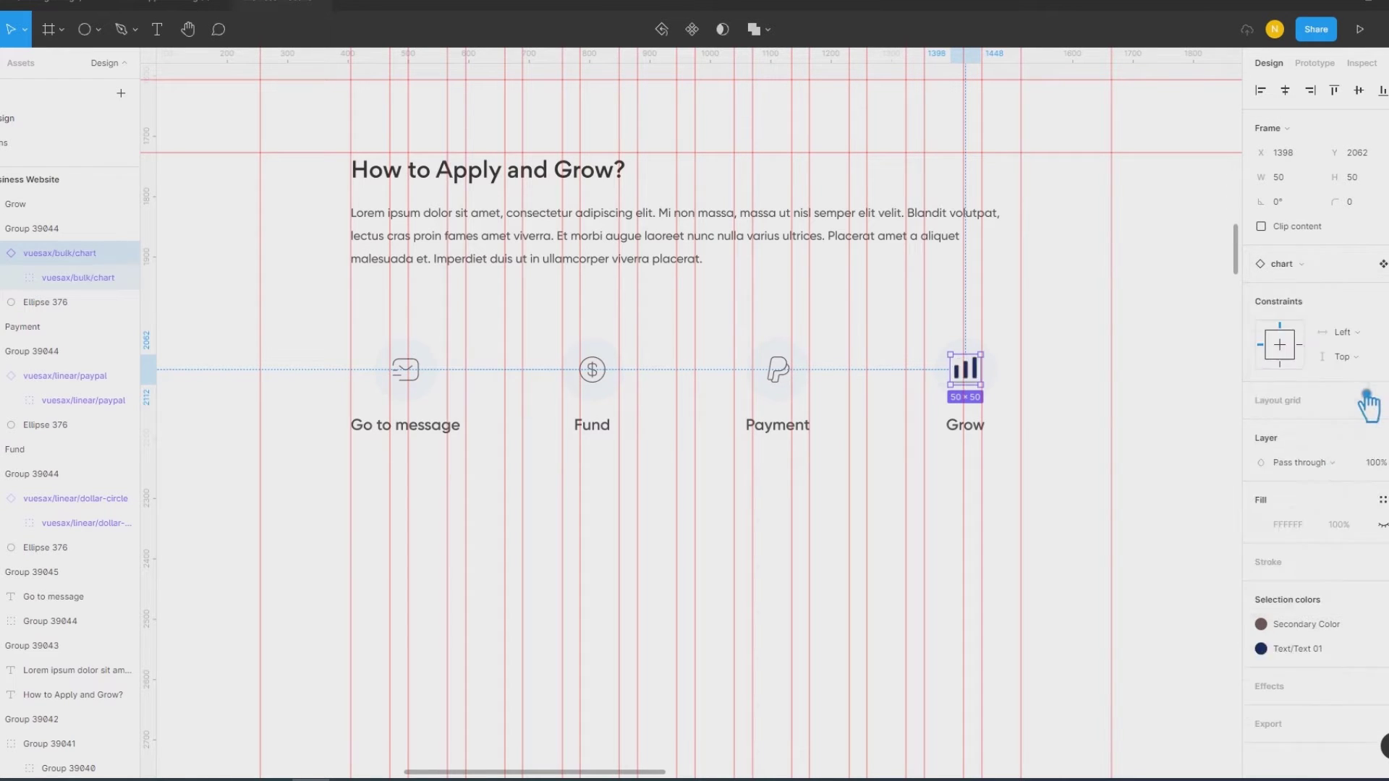
Step: Recolour both colours of the chart icon with the Gray-2 style
{"action": "left_click", "coordinate": [1334, 624]}
{"action": "left_click", "coordinate": [1150, 684]}
{"action": "left_click", "coordinate": [1321, 649]}
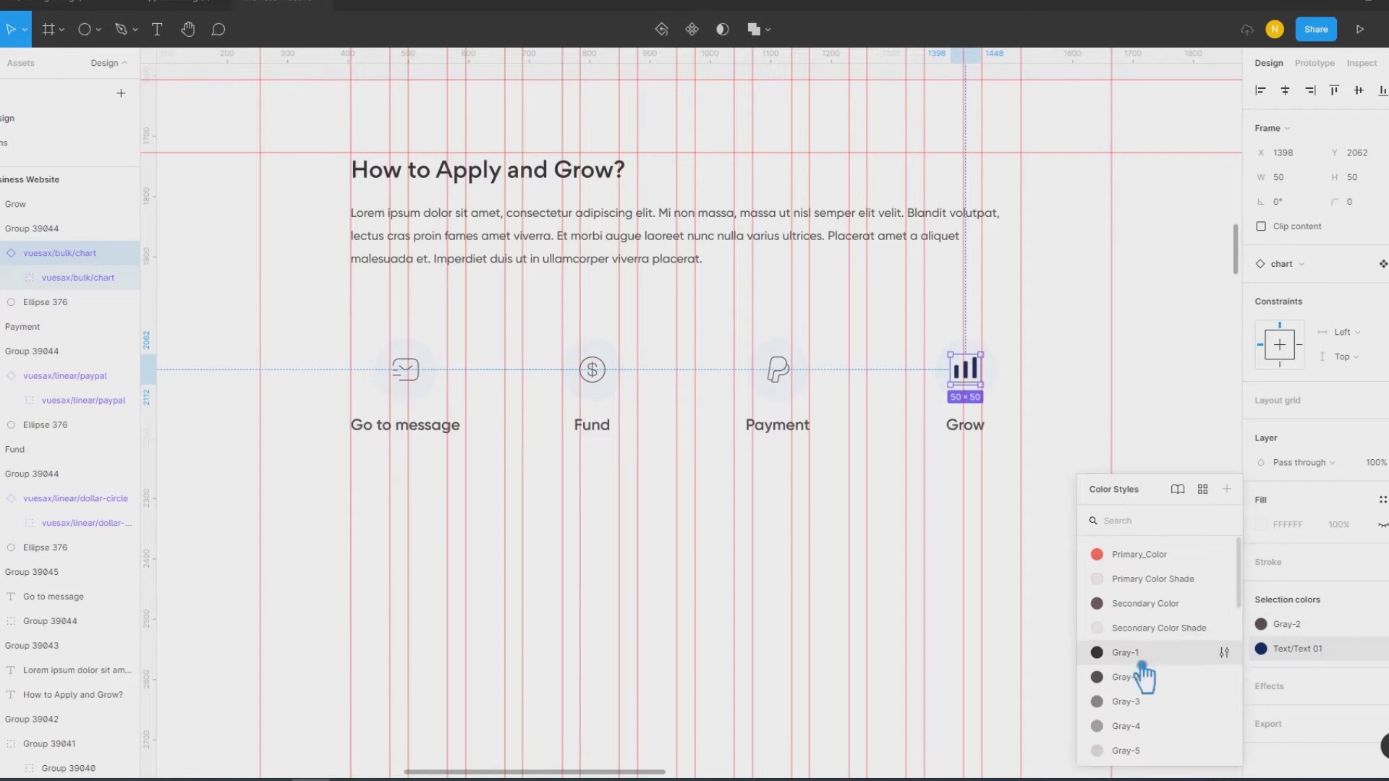
{"action": "left_click", "coordinate": [1149, 678]}
{"action": "left_click", "coordinate": [1202, 529]}
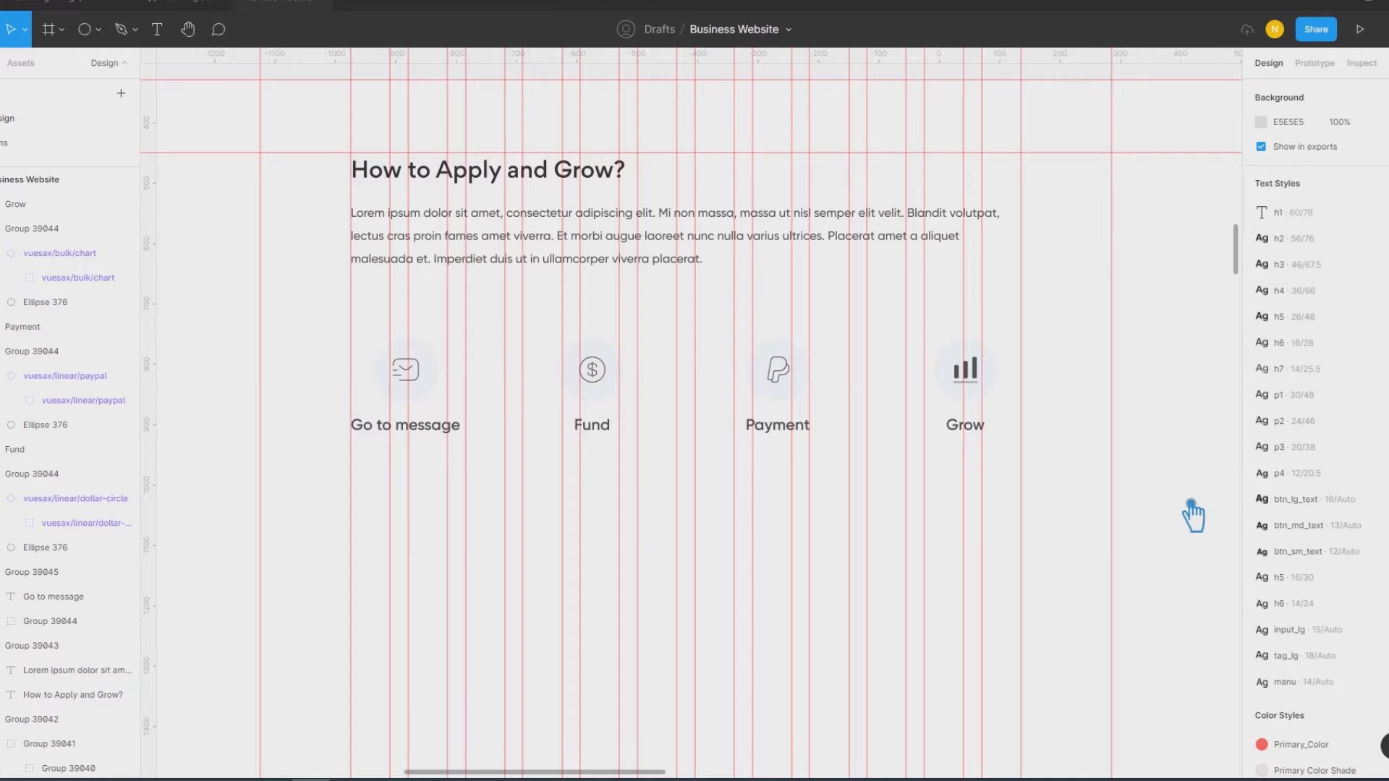
Step: Try swapping the Grow icon to the outline-style chart, then the light Chart icon
{"action": "double_click", "coordinate": [979, 377]}
{"action": "left_click", "coordinate": [1340, 266]}
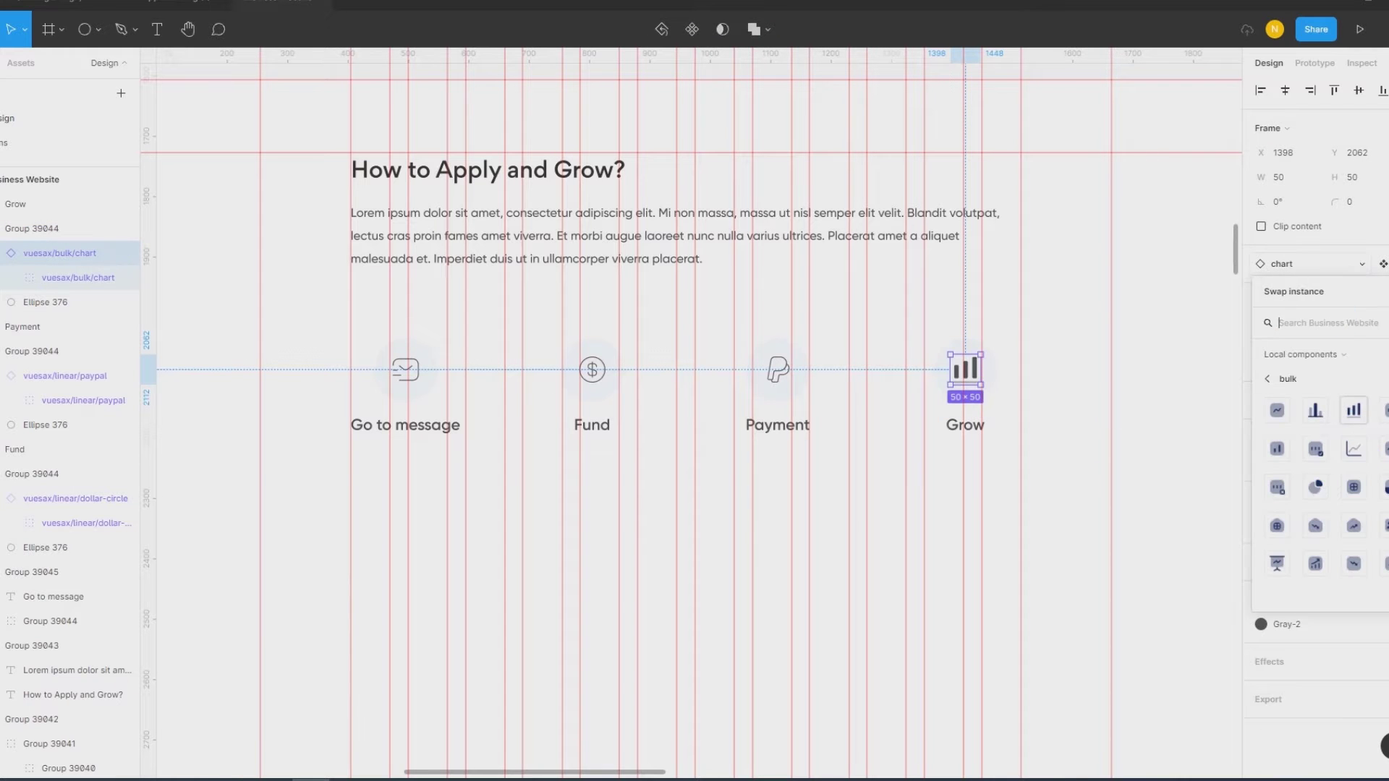
{"action": "type", "text": "ch"}
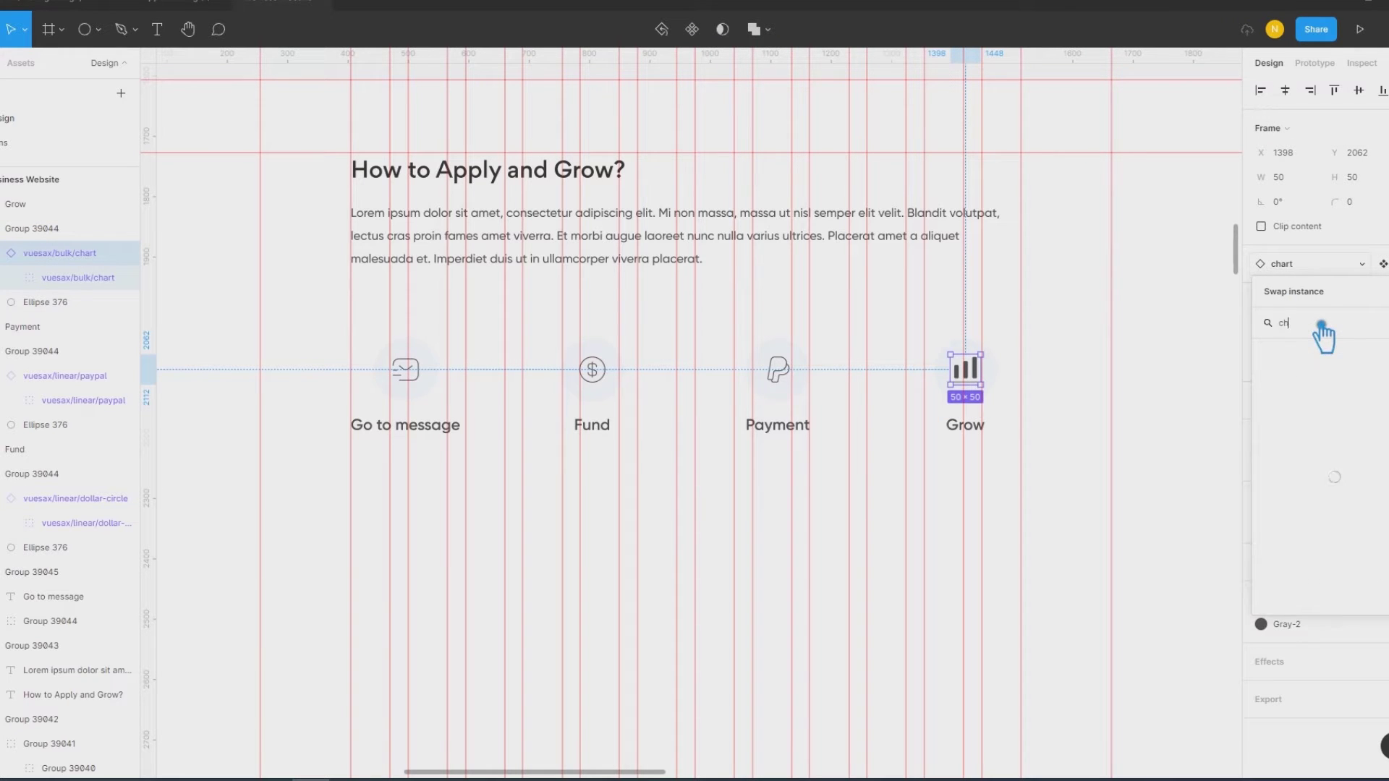
{"action": "type", "text": "art"}
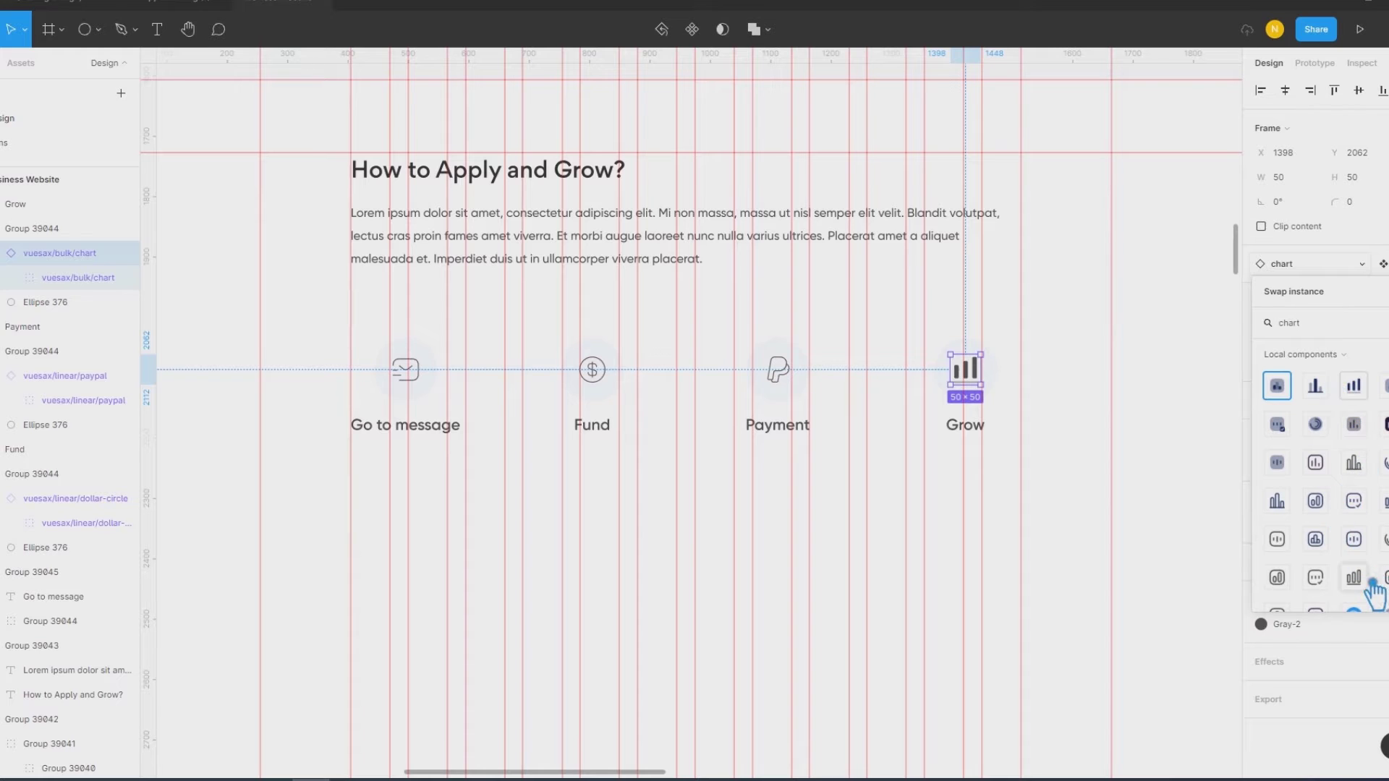
{"action": "left_click", "coordinate": [1370, 581]}
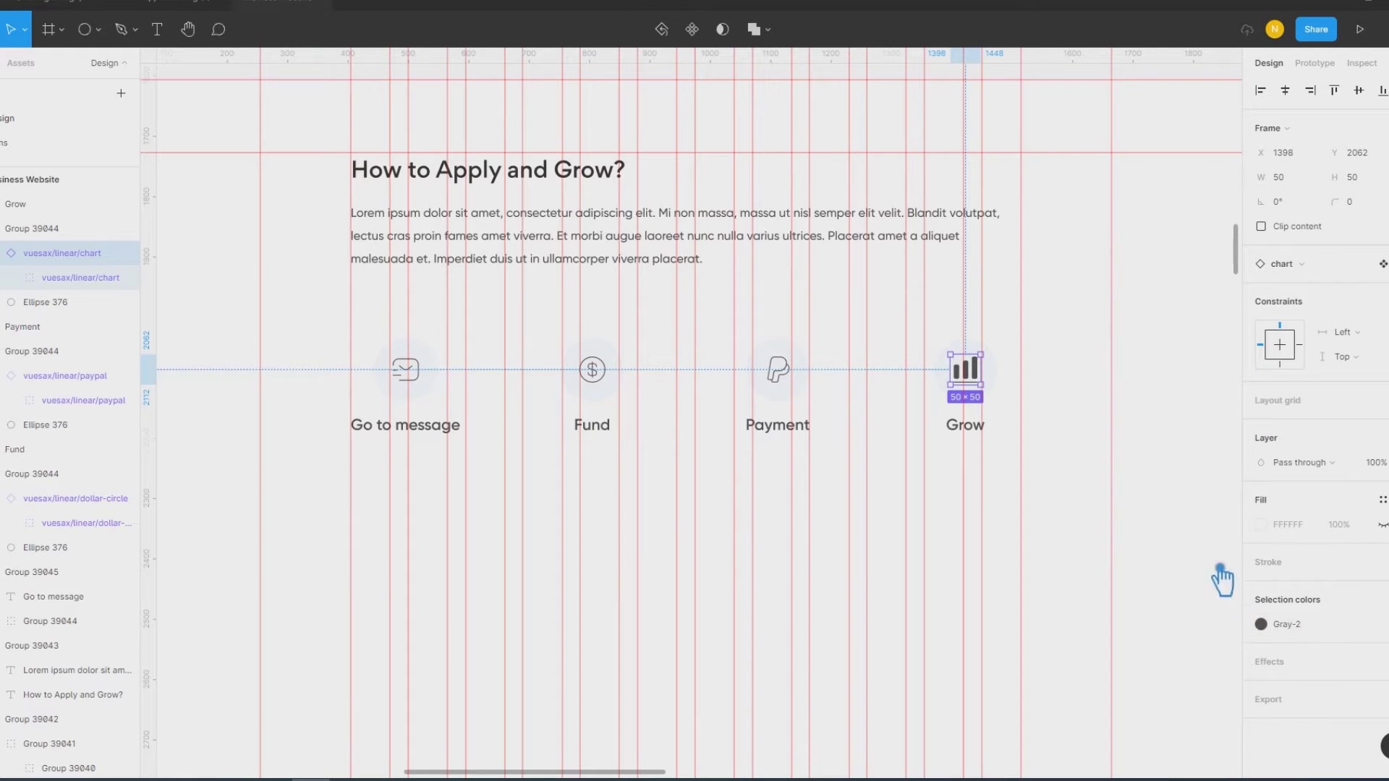
{"action": "key", "text": "Escape"}
{"action": "double_click", "coordinate": [987, 379]}
{"action": "left_click", "coordinate": [1307, 265]}
{"action": "left_click", "coordinate": [1366, 427]}
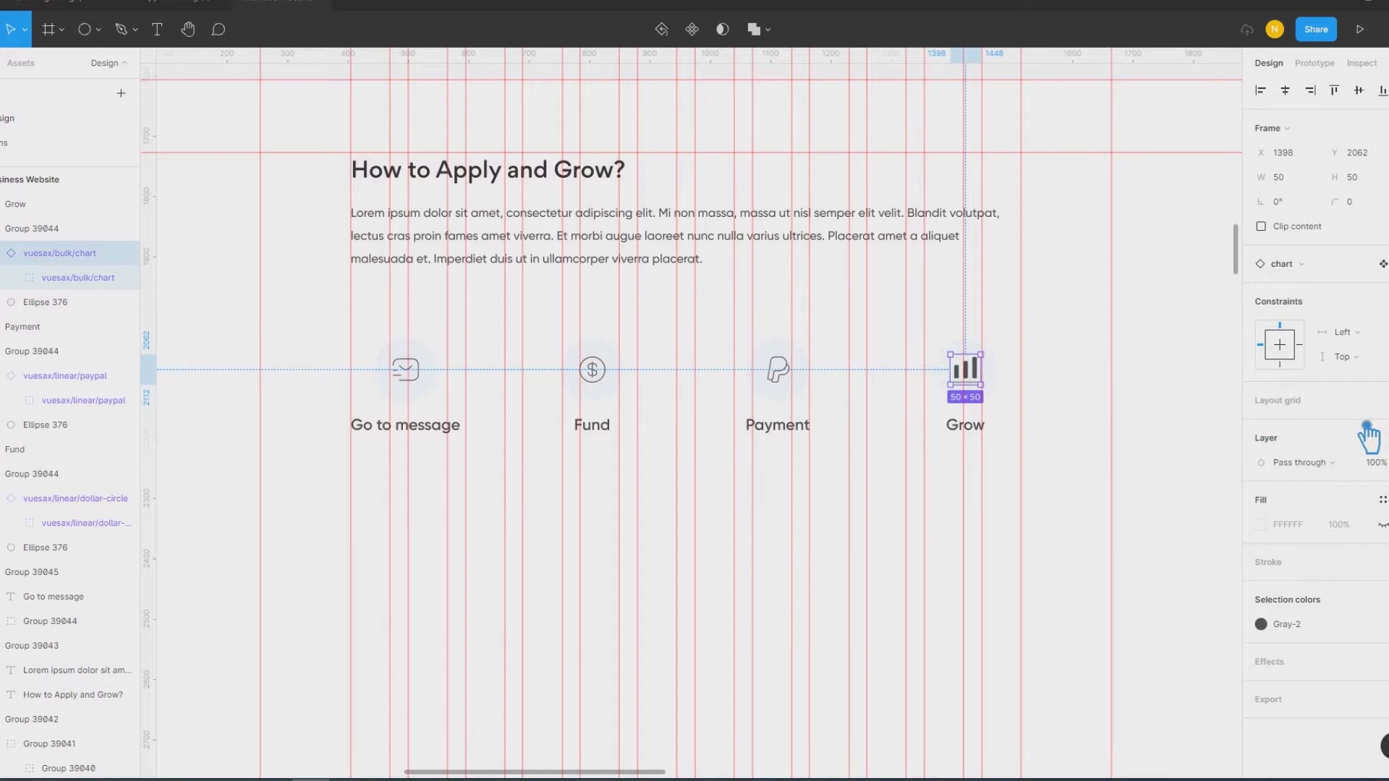
{"action": "left_click", "coordinate": [1311, 268]}
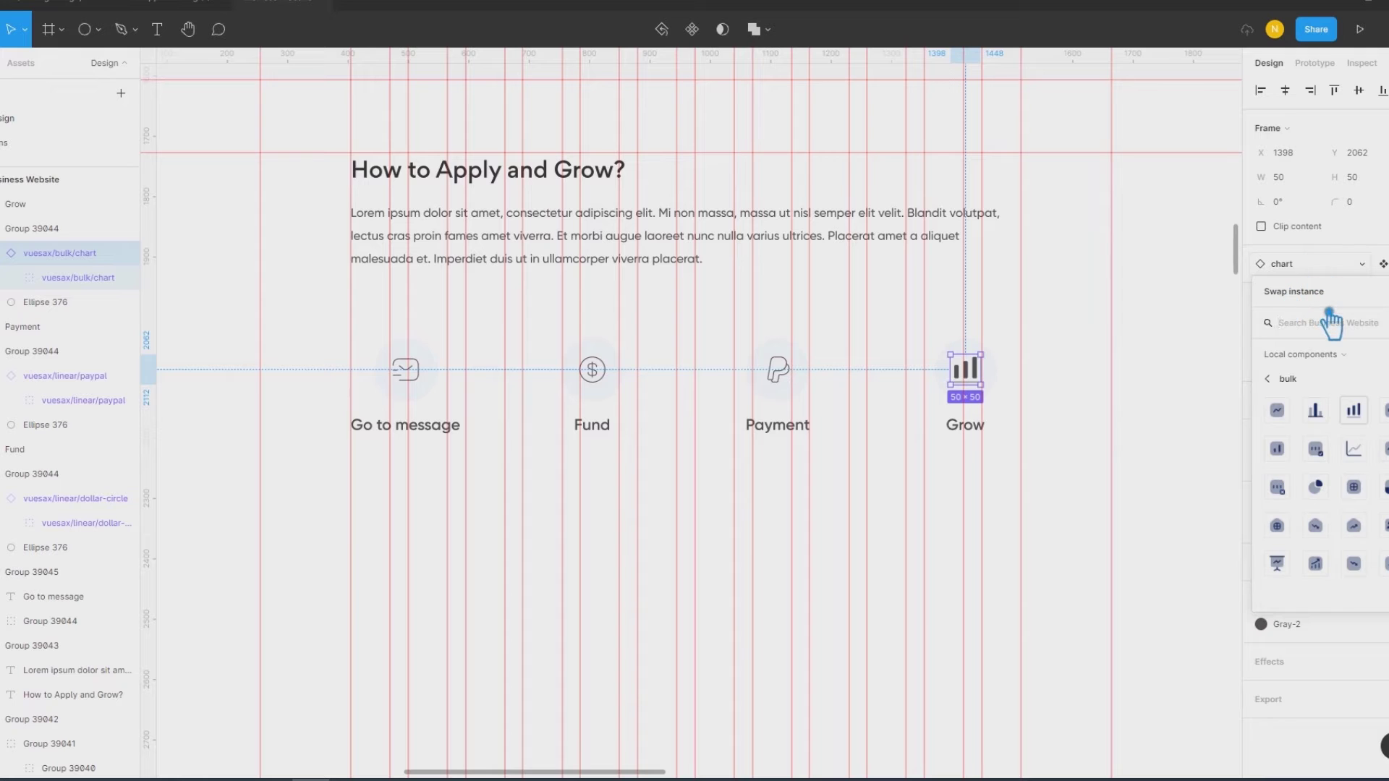
{"action": "type", "text": "chart"}
{"action": "left_click", "coordinate": [1331, 484]}
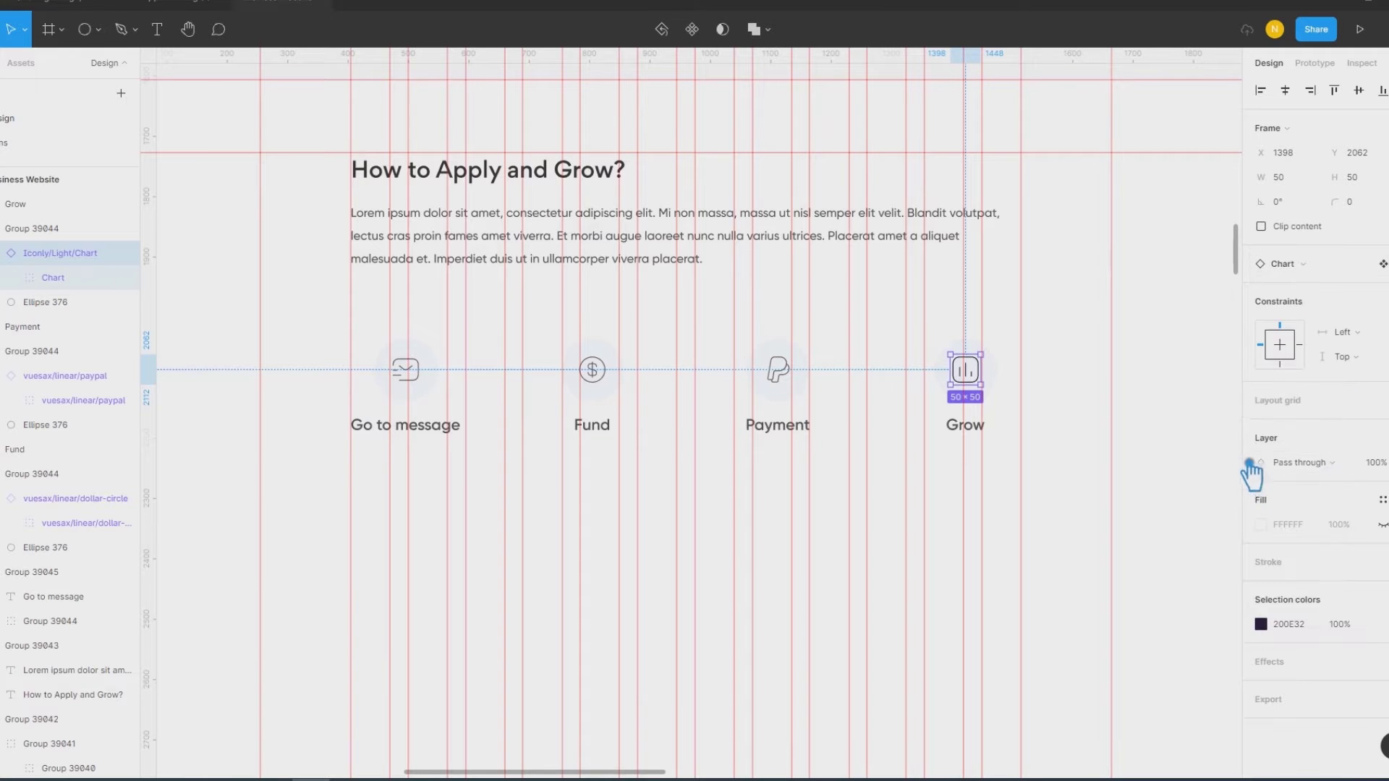
Step: Swap the Grow icon for the chart-square icon
{"action": "left_click", "coordinate": [1312, 265]}
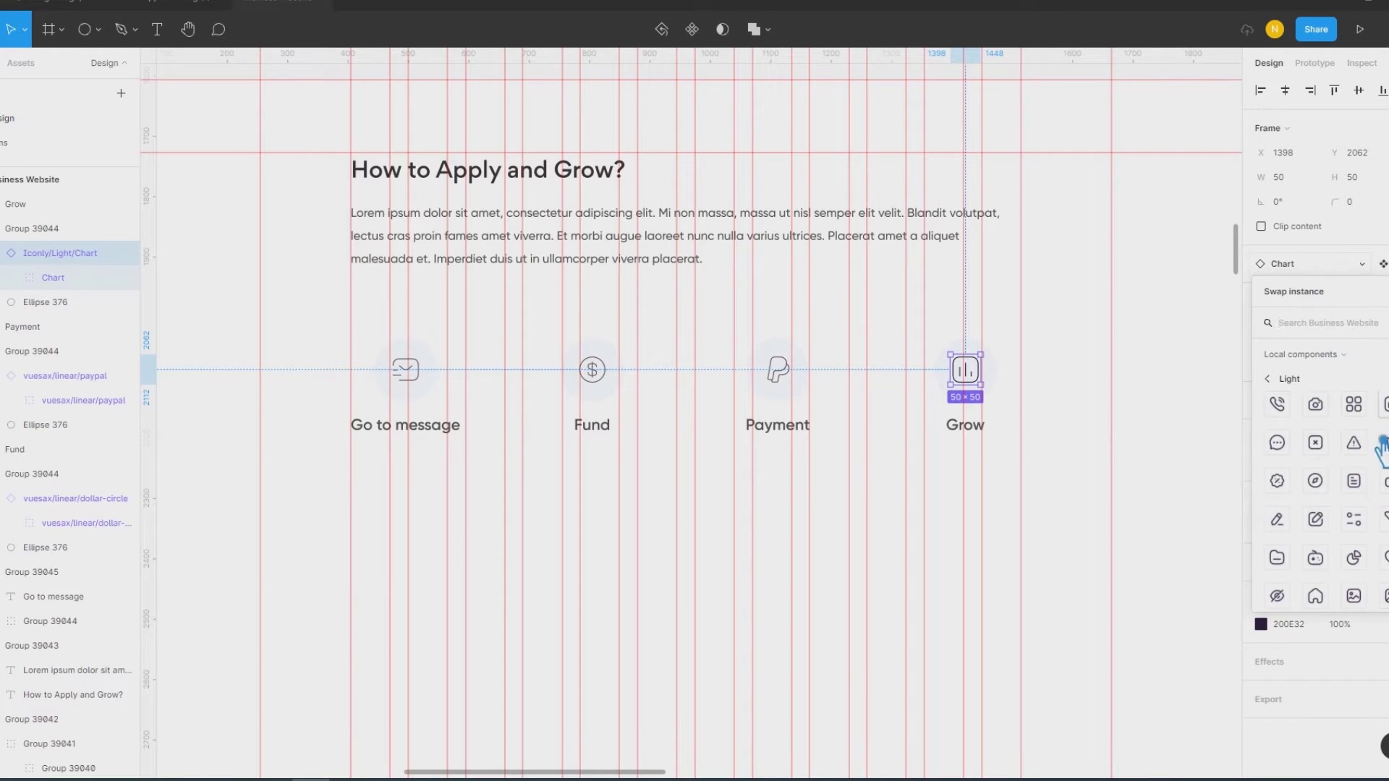
{"action": "key", "text": "Escape"}
{"action": "left_click", "coordinate": [1310, 264]}
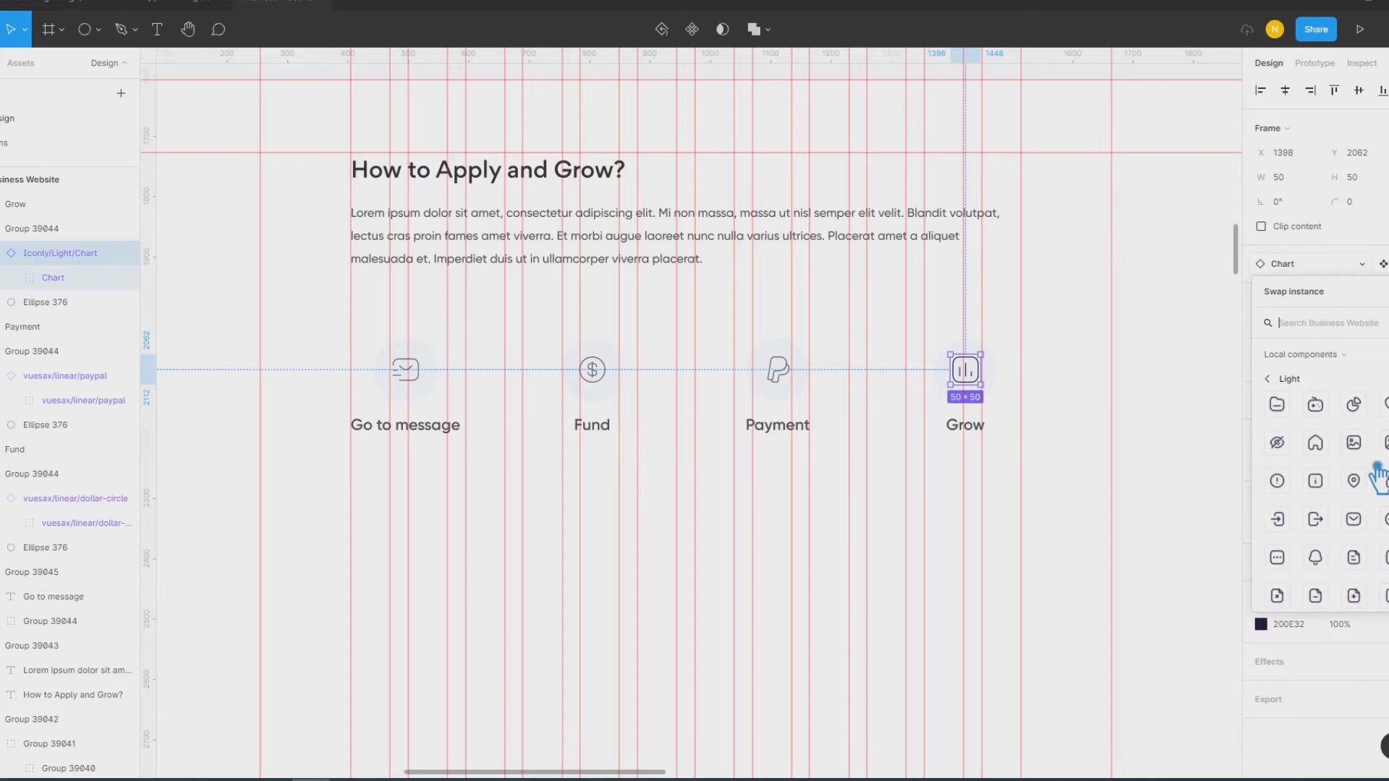
{"action": "type", "text": "chart-square"}
{"action": "left_click", "coordinate": [1295, 323]}
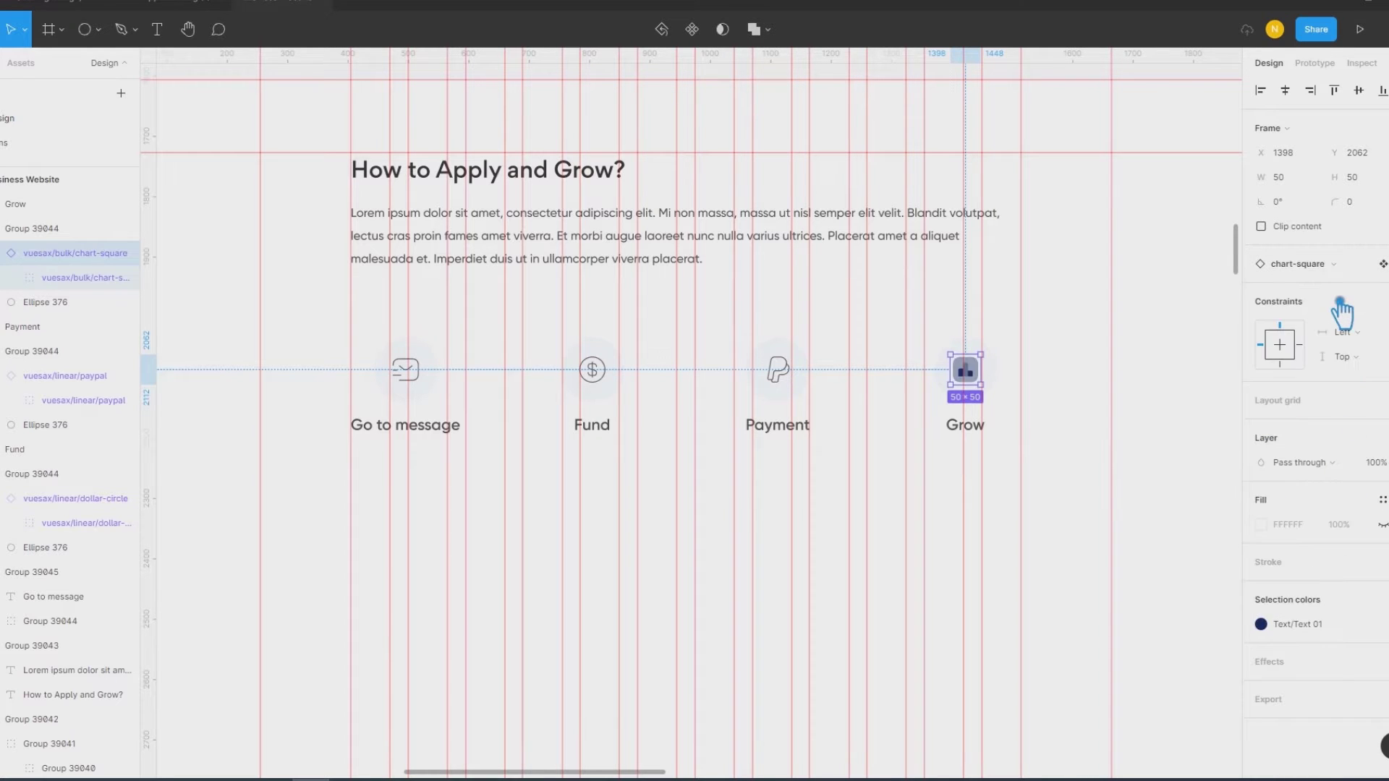
Step: Settle on the outlined linear chart icon for the Grow step
{"action": "left_click", "coordinate": [1322, 268]}
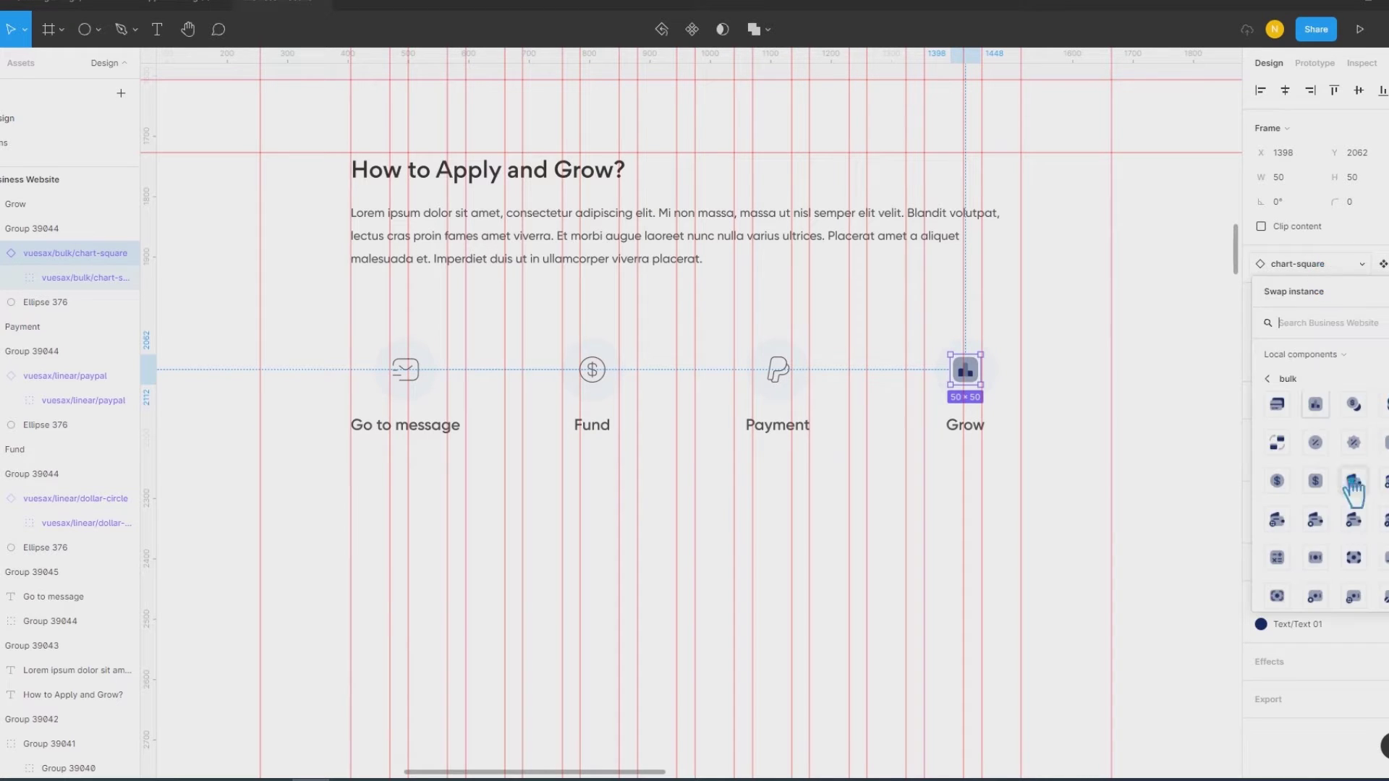
{"action": "scroll", "coordinate": [1379, 492], "scroll_direction": "up", "scroll_amount": 3}
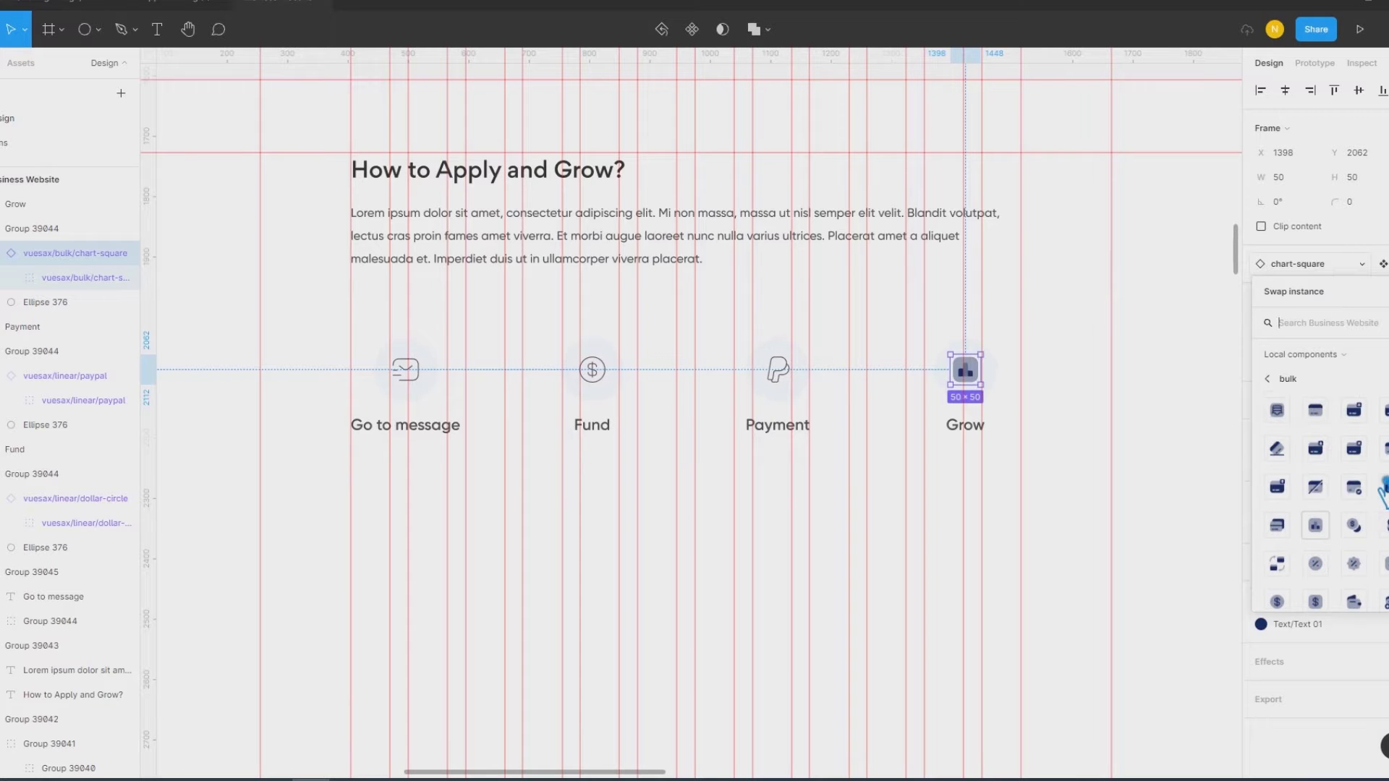
{"action": "scroll", "coordinate": [1383, 492], "scroll_direction": "down", "scroll_amount": 5}
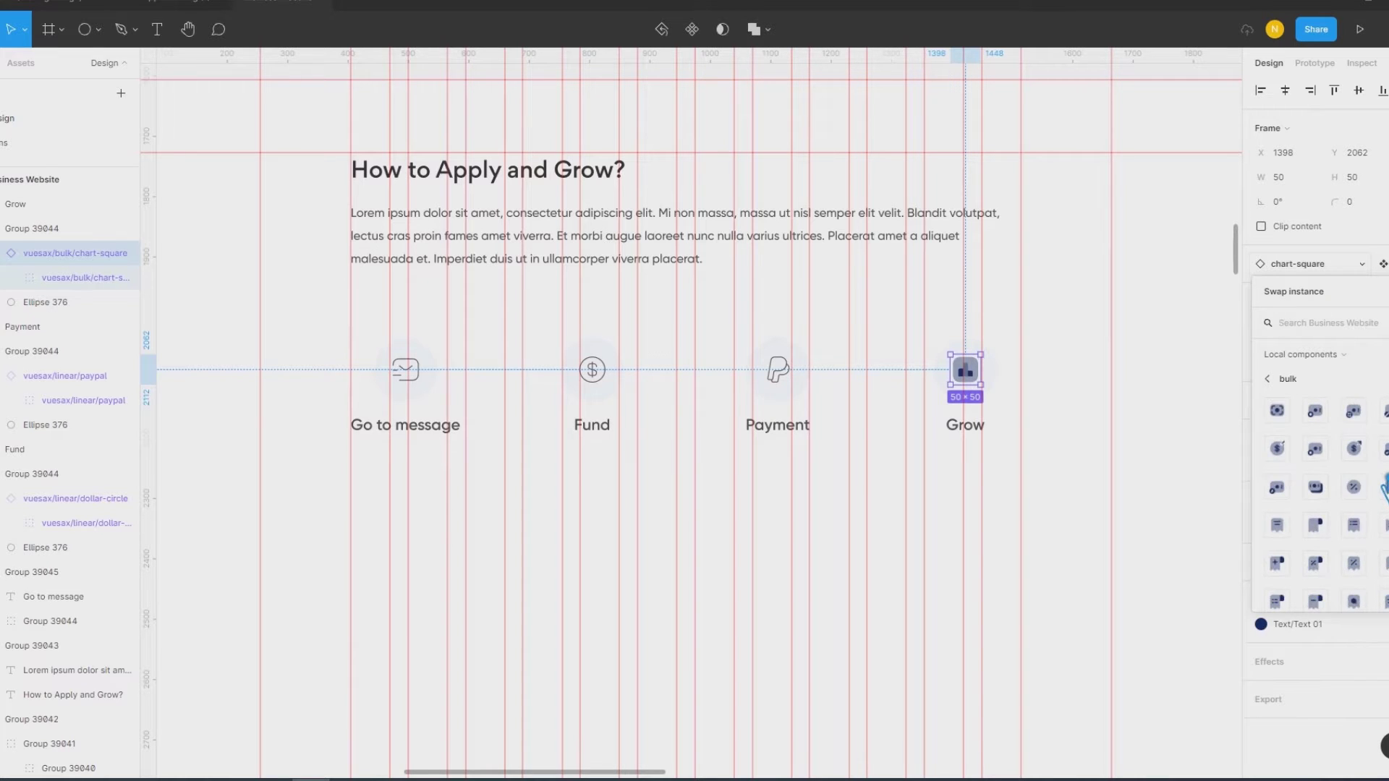
{"action": "scroll", "coordinate": [1386, 486], "scroll_direction": "up", "scroll_amount": 5}
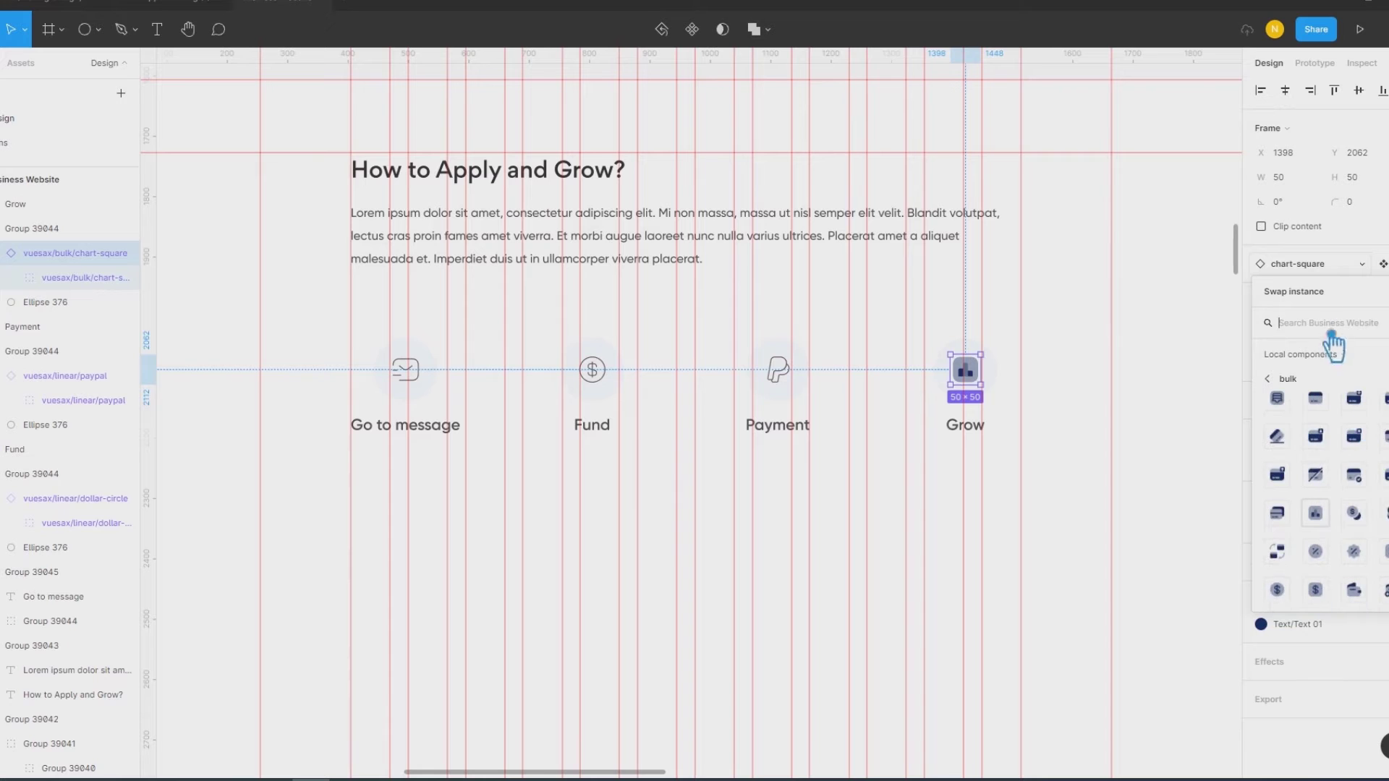
{"action": "type", "text": "chart"}
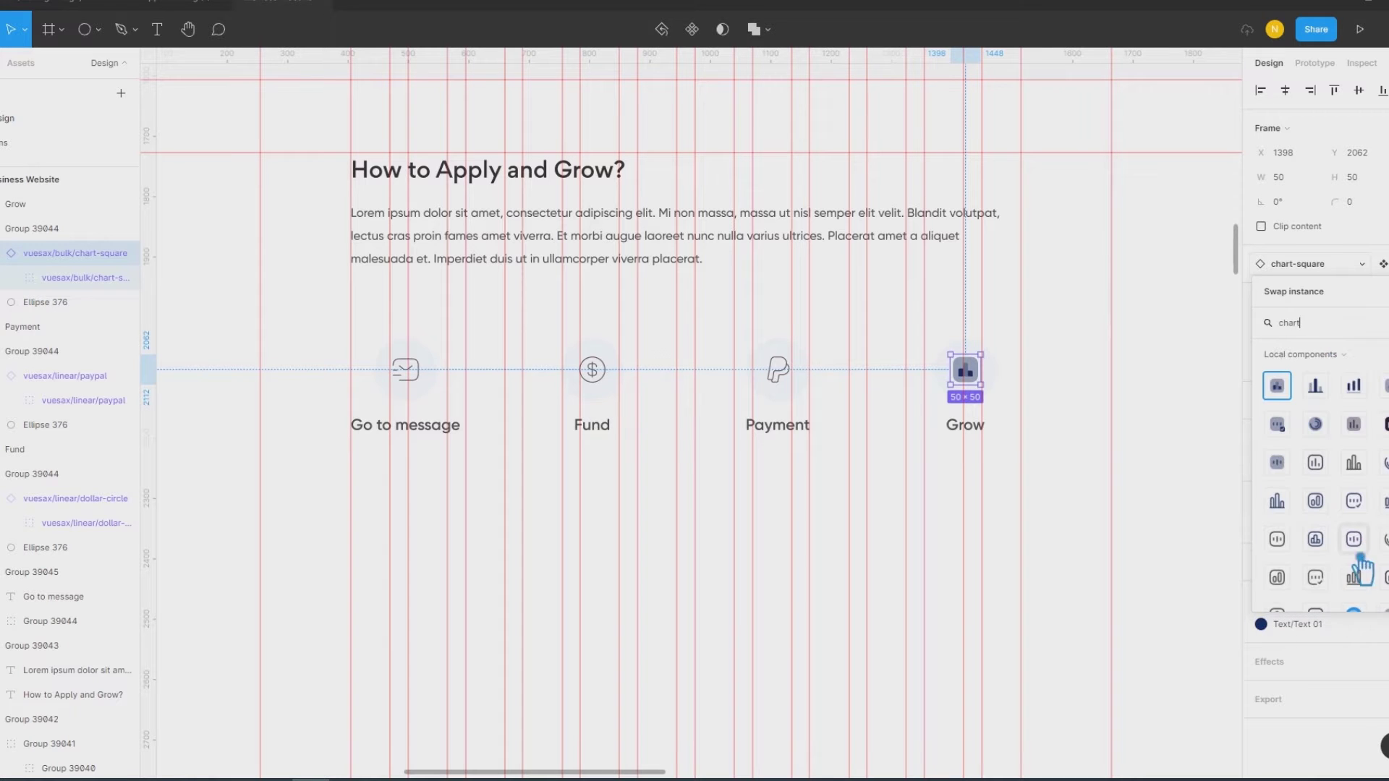
{"action": "left_click", "coordinate": [1353, 578]}
{"action": "left_click", "coordinate": [1383, 624]}
{"action": "left_click", "coordinate": [1109, 532]}
{"action": "left_click", "coordinate": [1191, 496]}
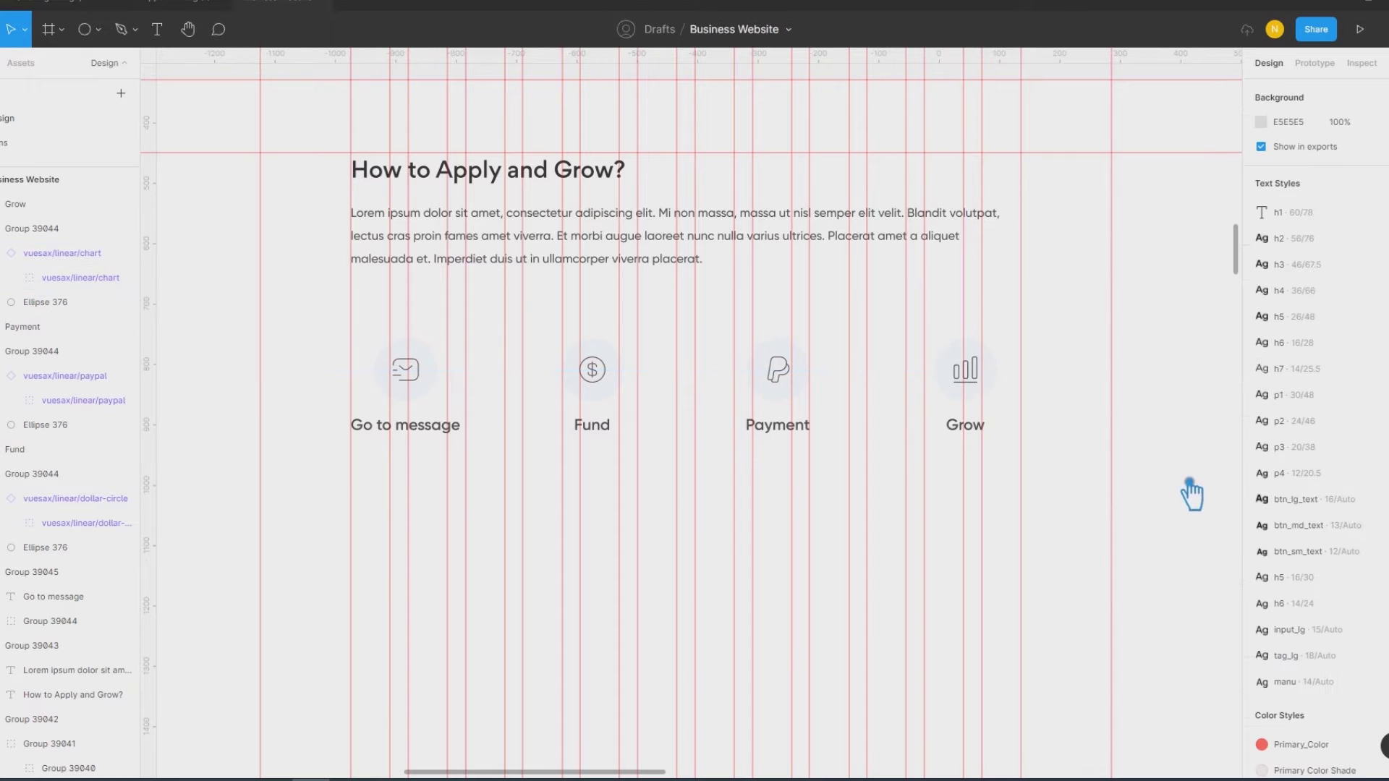
{"action": "left_click", "coordinate": [607, 405]}
Step: Fill the Fund, Payment and Grow badge circles with Green_shade, Yellow_shade and Red_shade
{"action": "left_click", "coordinate": [1299, 613]}
{"action": "left_click", "coordinate": [1151, 702]}
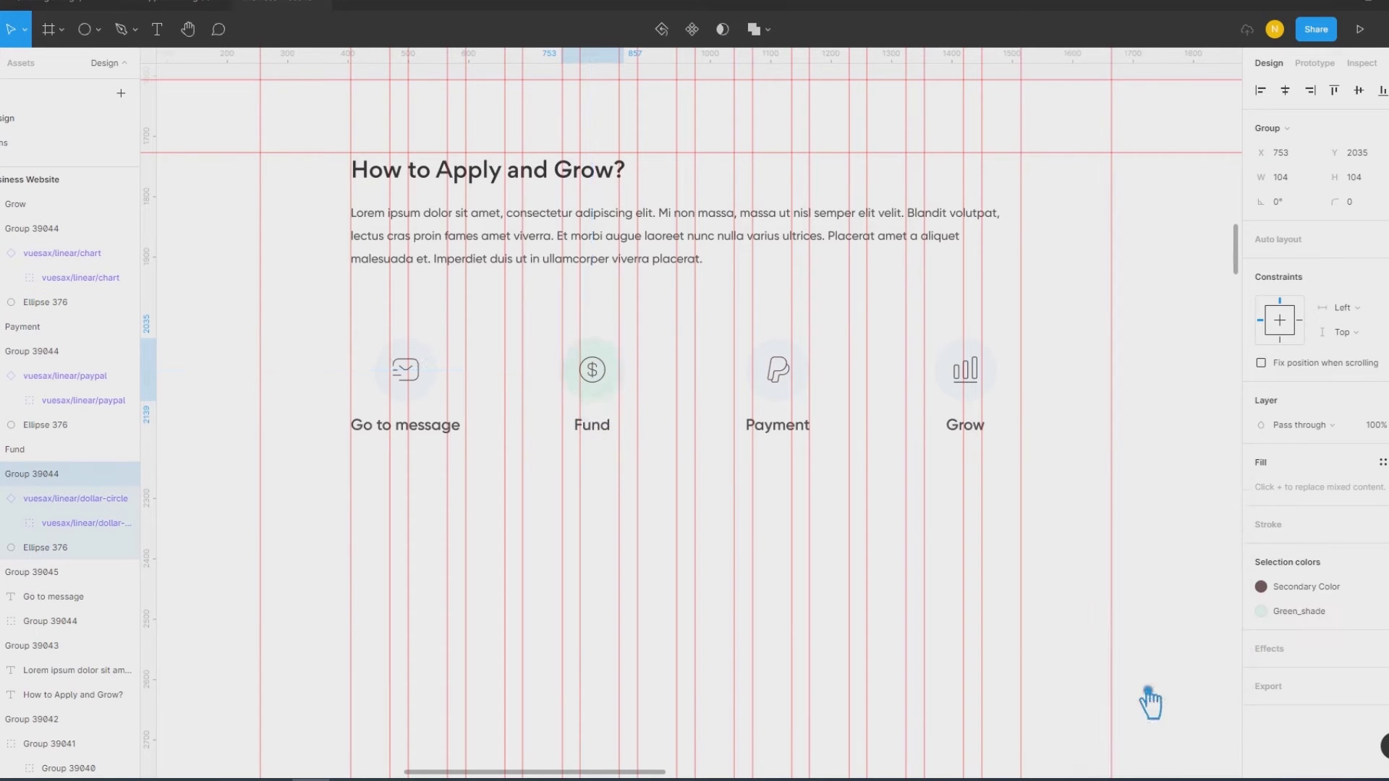
{"action": "left_click", "coordinate": [818, 390]}
{"action": "left_click", "coordinate": [1342, 613]}
{"action": "left_click", "coordinate": [1158, 700]}
{"action": "left_click", "coordinate": [968, 380]}
{"action": "left_click", "coordinate": [1338, 612]}
{"action": "left_click", "coordinate": [1158, 724]}
{"action": "left_click", "coordinate": [1155, 485]}
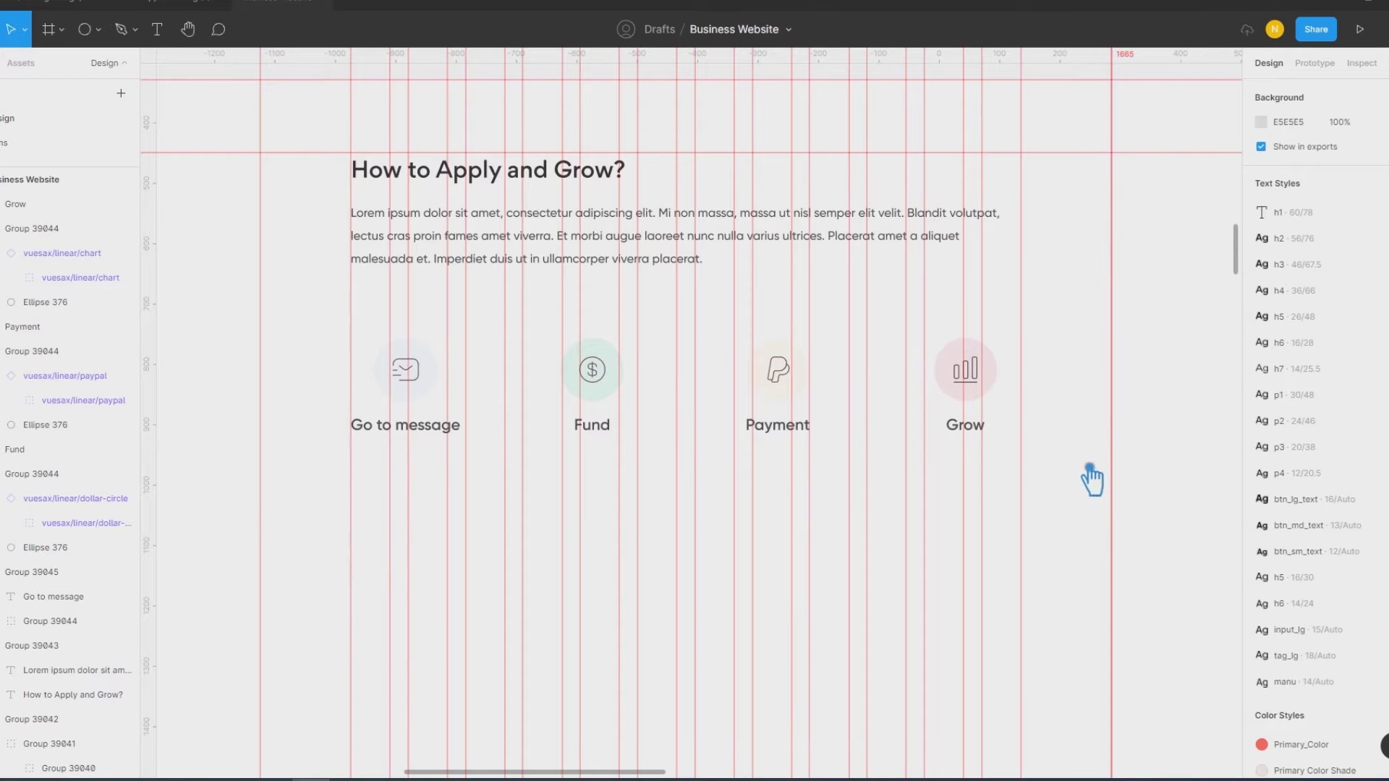
{"action": "left_click_drag", "start_coordinate": [1085, 464], "coordinate": [930, 338]}
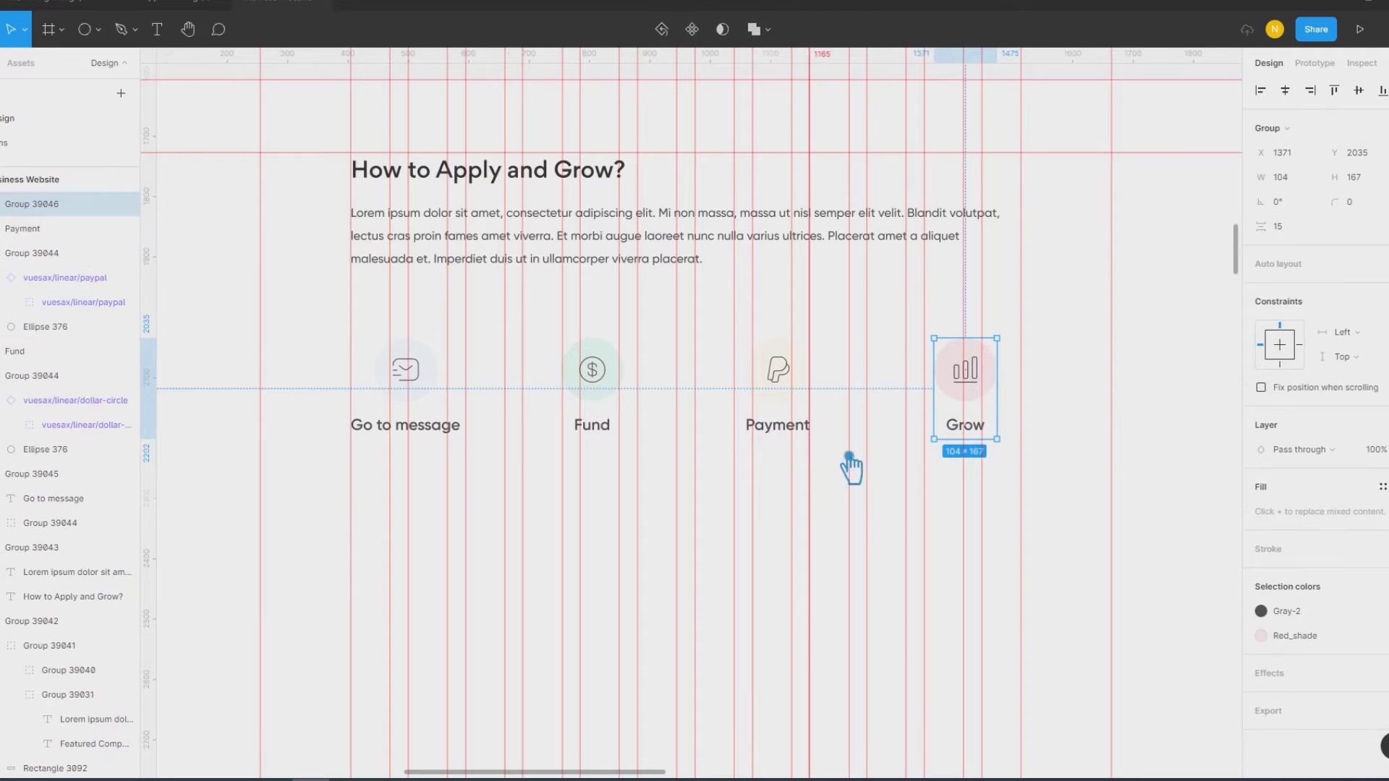
{"action": "left_click_drag", "start_coordinate": [843, 471], "coordinate": [746, 338]}
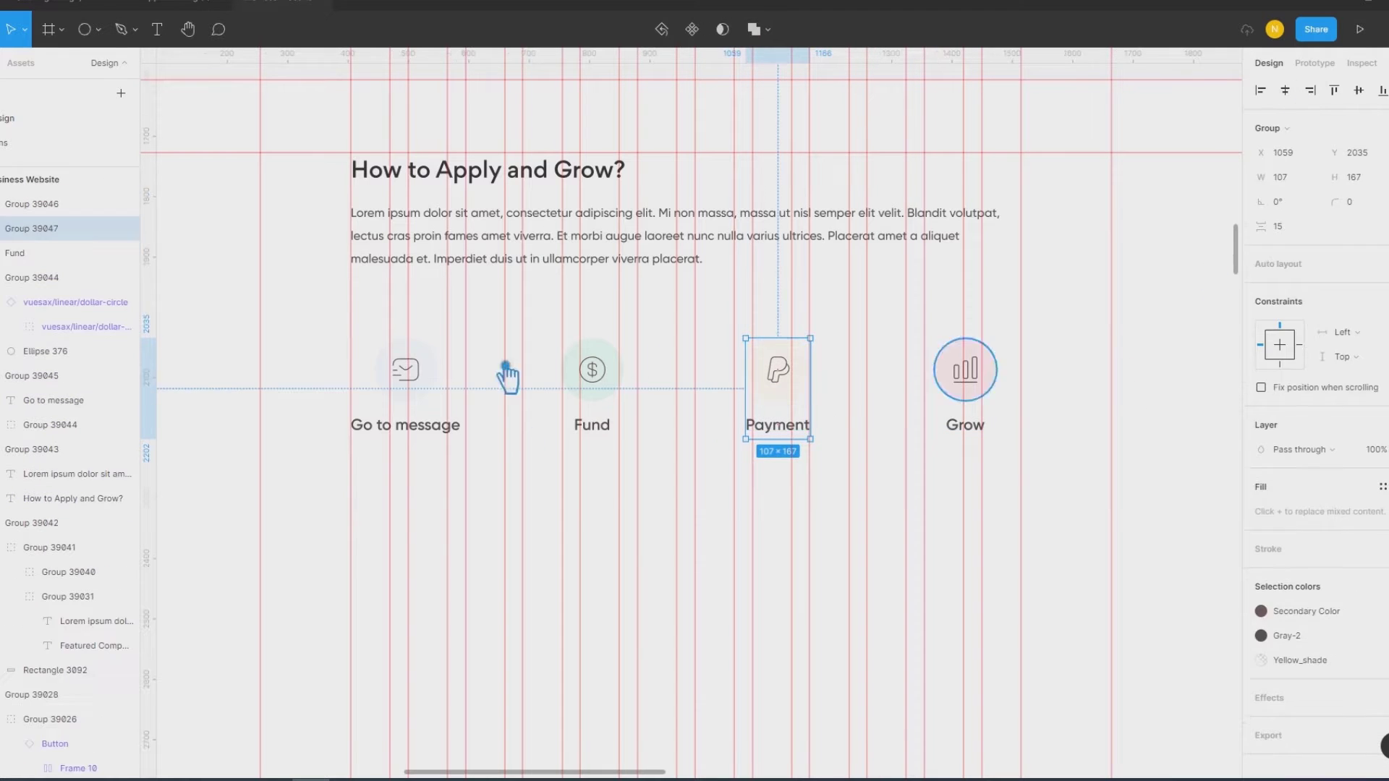
Step: Move Grow onto the right grid column and space all four steps evenly apart
{"action": "left_click_drag", "start_coordinate": [647, 463], "coordinate": [563, 337]}
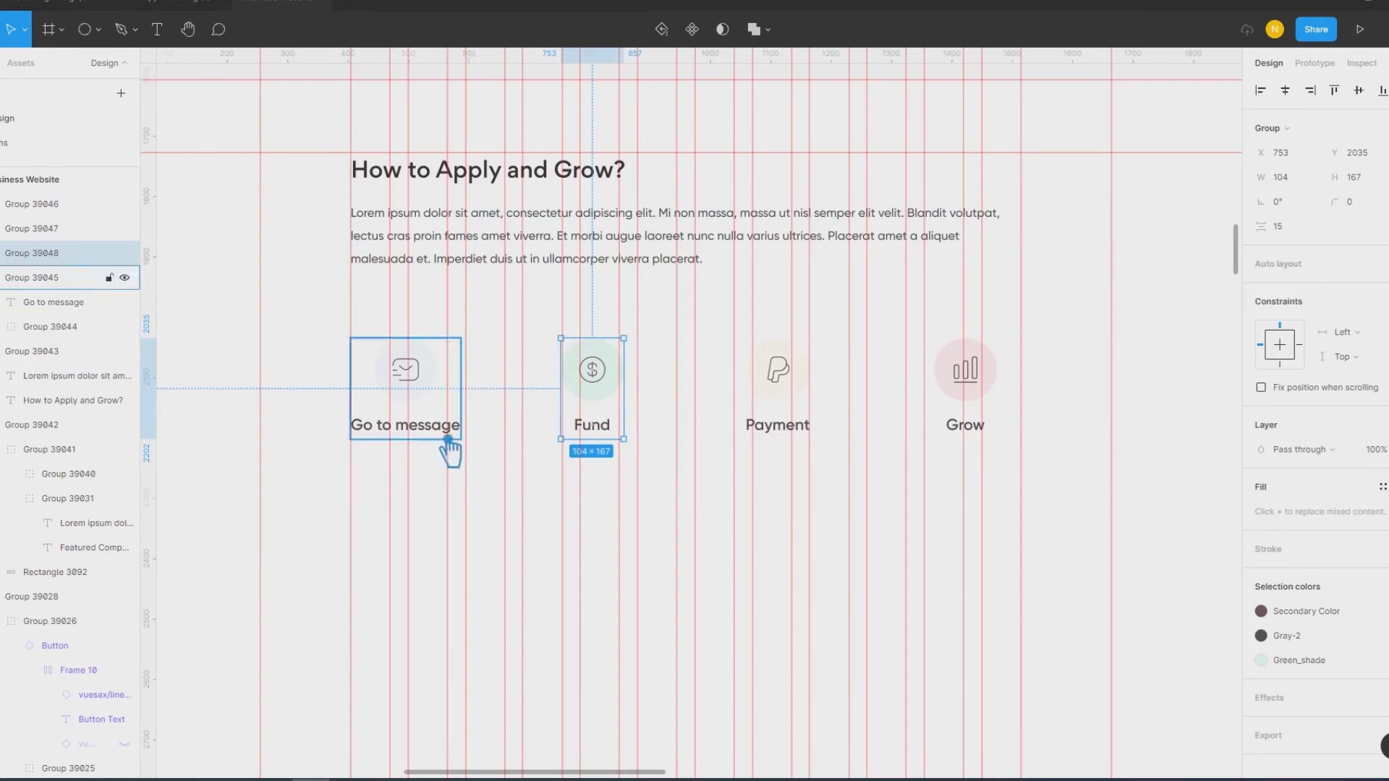
{"action": "left_click_drag", "start_coordinate": [450, 450], "coordinate": [997, 379]}
{"action": "left_click", "coordinate": [1019, 391]}
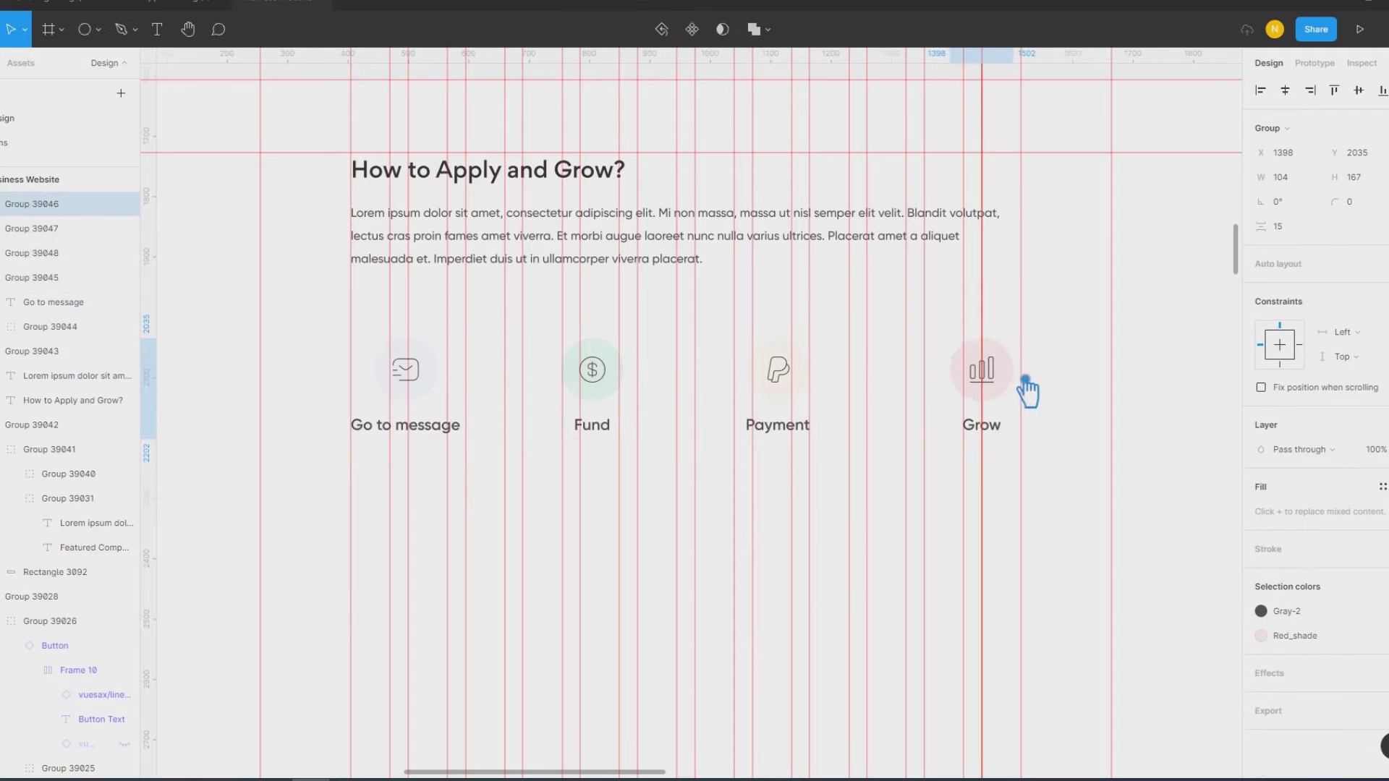
{"action": "left_click", "coordinate": [778, 391], "text": "shift"}
{"action": "left_click", "coordinate": [614, 391], "text": "shift"}
{"action": "left_click", "coordinate": [405, 391], "text": "shift"}
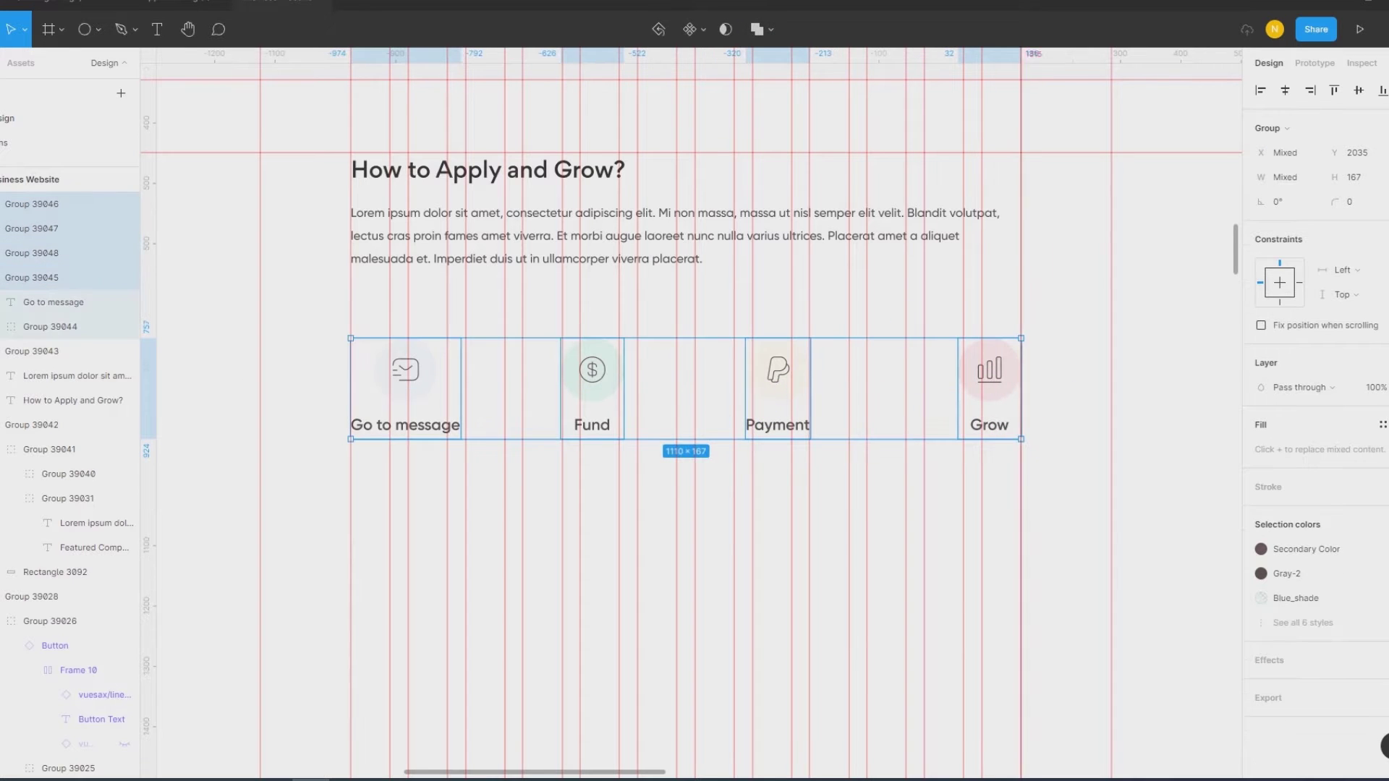
{"action": "left_click", "coordinate": [1382, 94]}
{"action": "left_click", "coordinate": [1230, 118]}
{"action": "left_click", "coordinate": [1179, 391]}
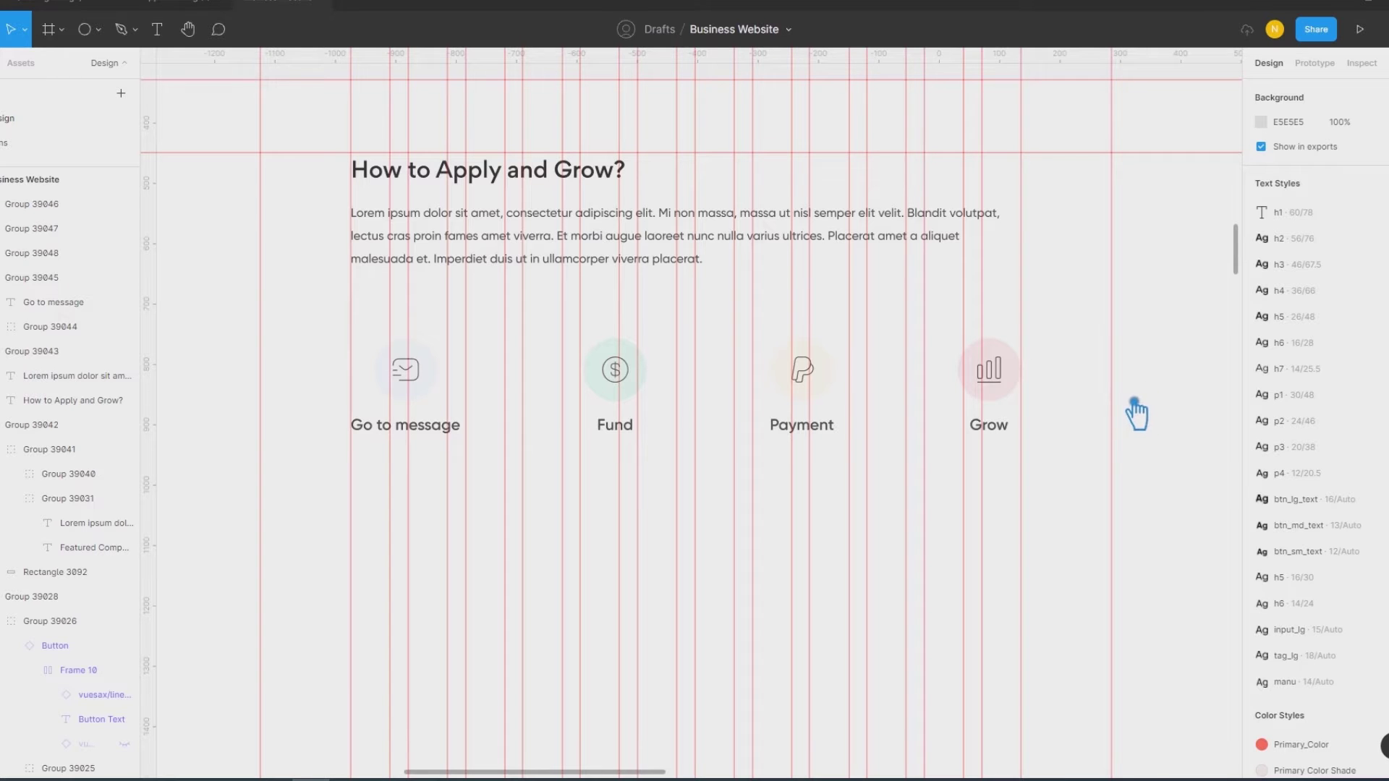
{"action": "scroll", "coordinate": [1134, 404], "scroll_direction": "down", "scroll_amount": 1}
{"action": "scroll", "coordinate": [1122, 435], "scroll_direction": "down", "scroll_amount": 1}
{"action": "scroll", "coordinate": [1092, 444], "scroll_direction": "down", "scroll_amount": 1}
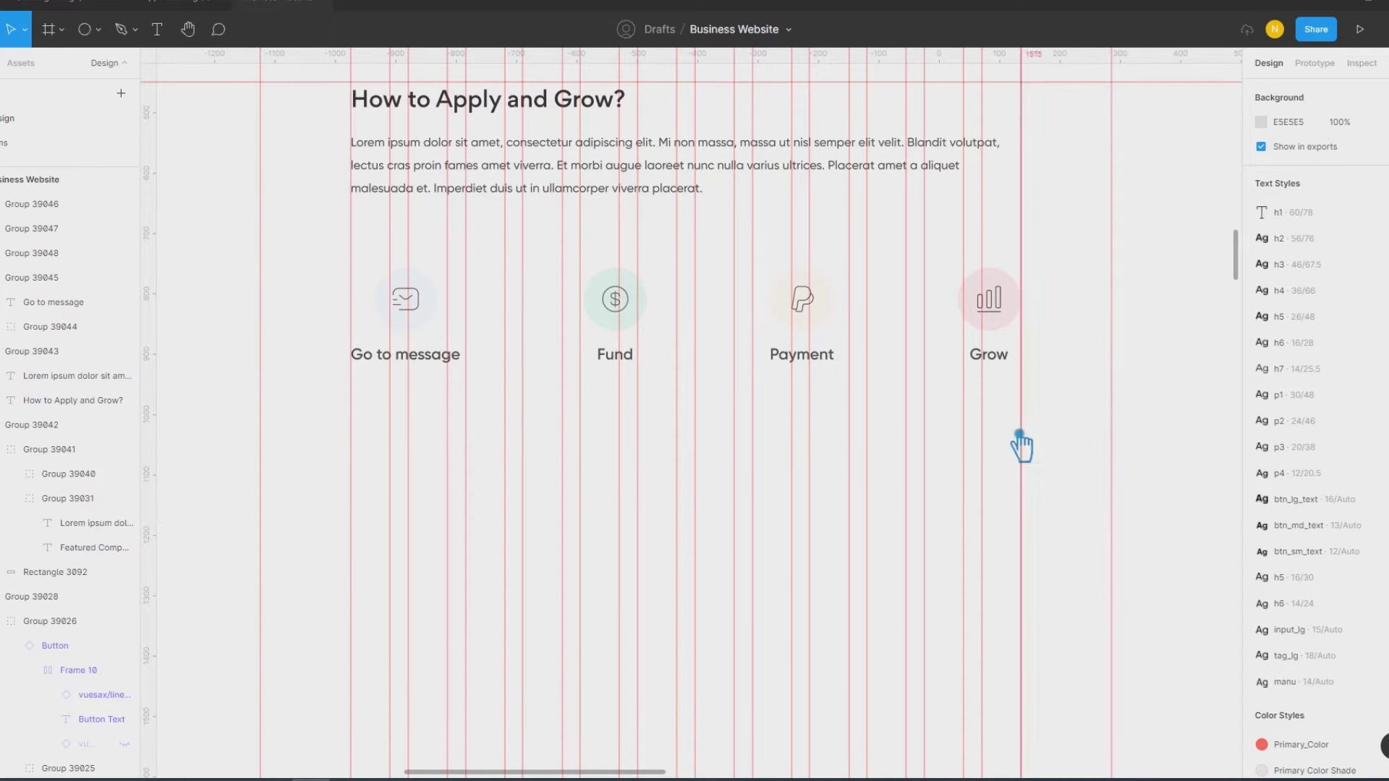
{"action": "left_click", "coordinate": [170, 40]}
Step: Draw a p3 text box below 'Go to message' and fill it with Lorem ipsum text
{"action": "left_click_drag", "start_coordinate": [362, 391], "coordinate": [510, 492]}
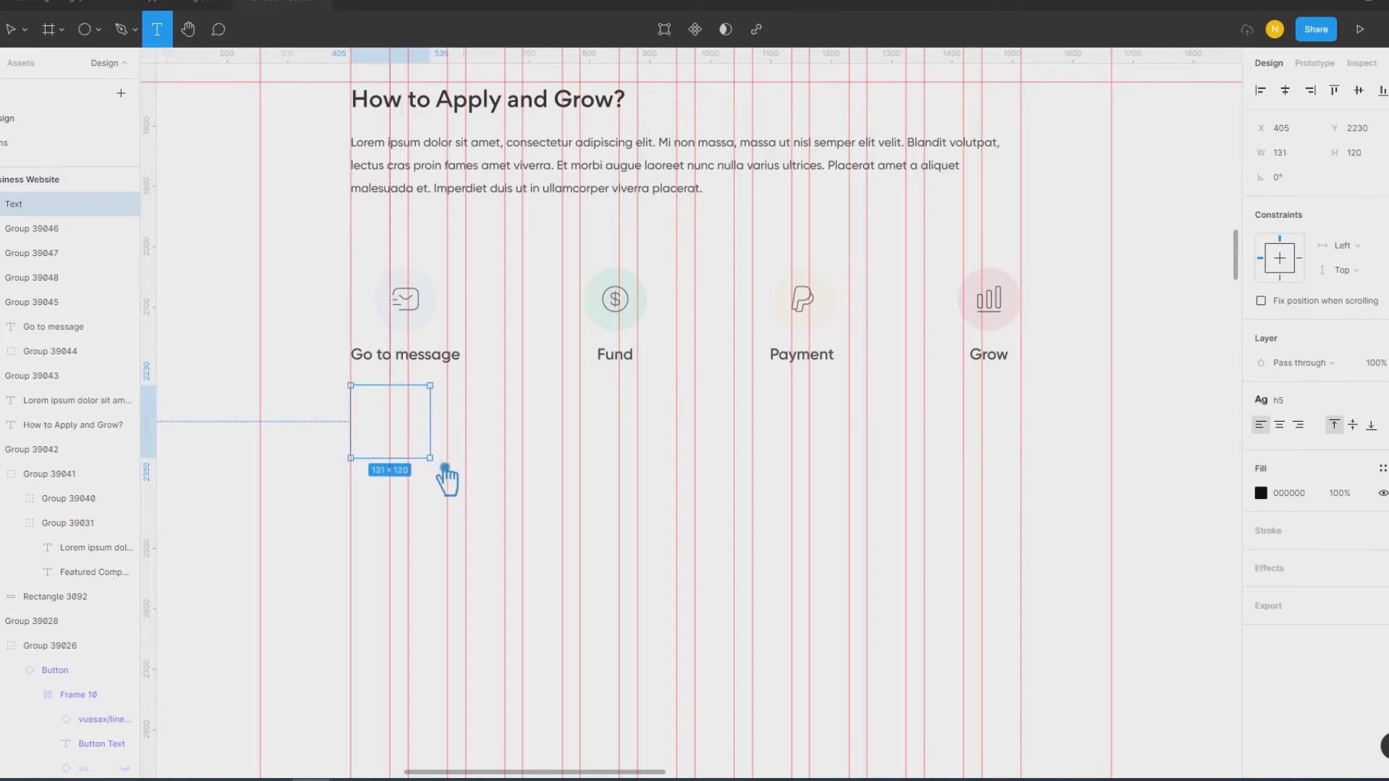
{"action": "left_click", "coordinate": [1272, 402]}
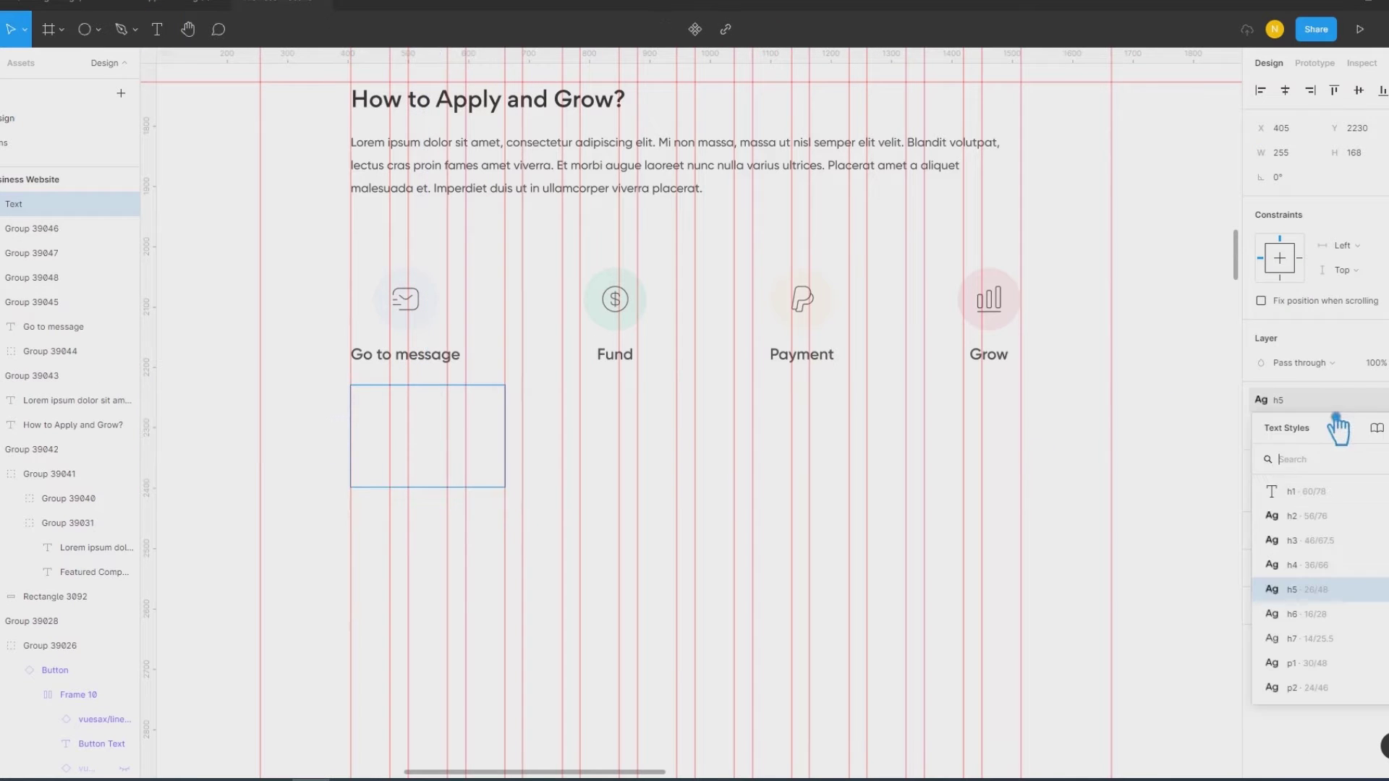
{"action": "left_click", "coordinate": [1345, 634]}
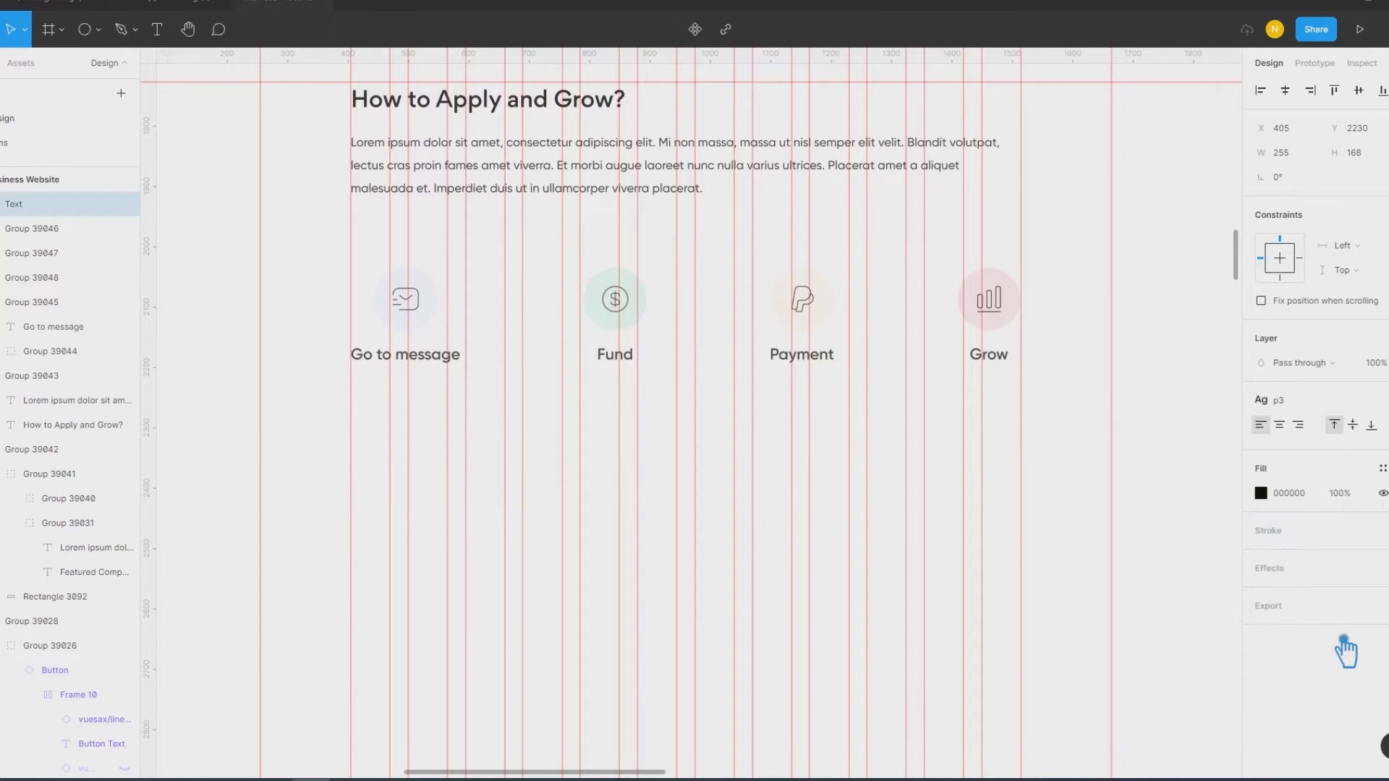
{"action": "right_click", "coordinate": [366, 407]}
{"action": "mouse_move", "coordinate": [432, 546]}
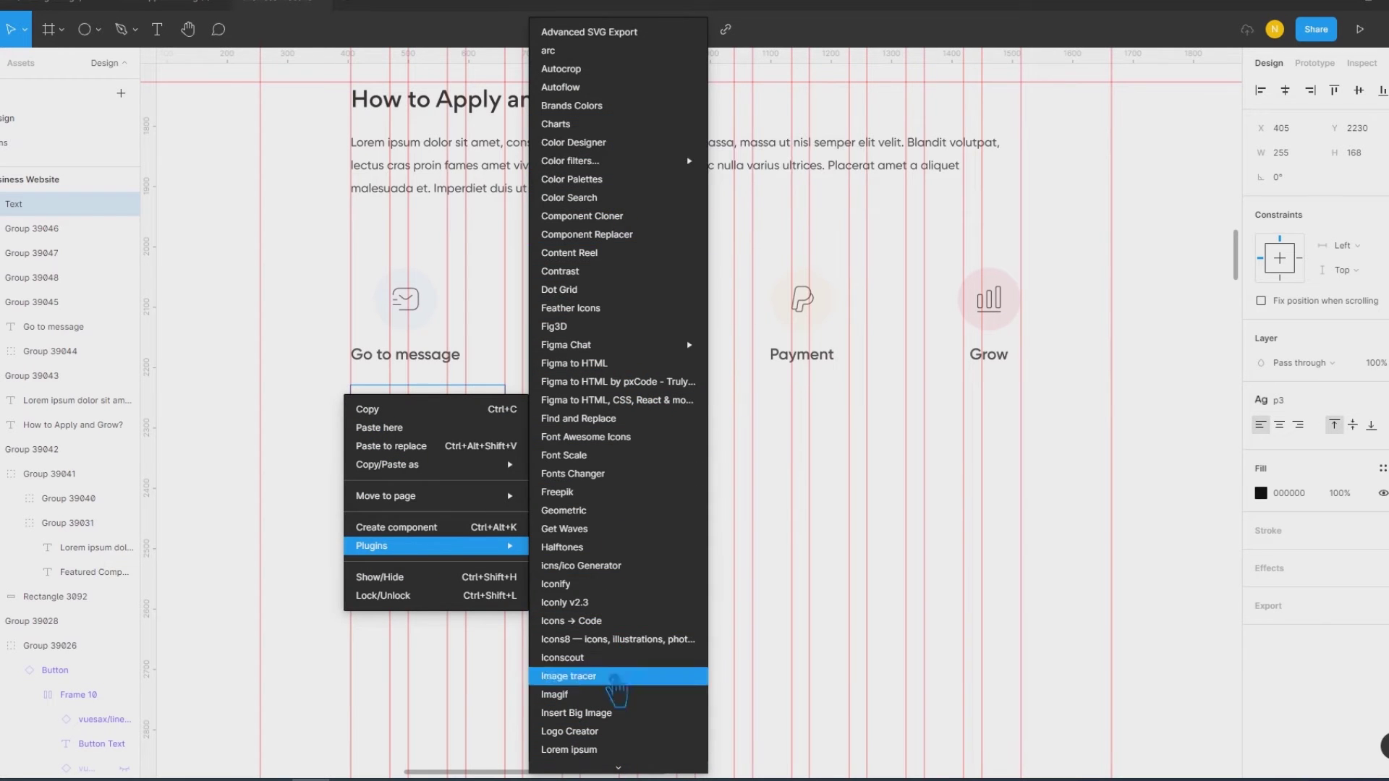
{"action": "left_click", "coordinate": [611, 750]}
{"action": "left_click", "coordinate": [789, 434]}
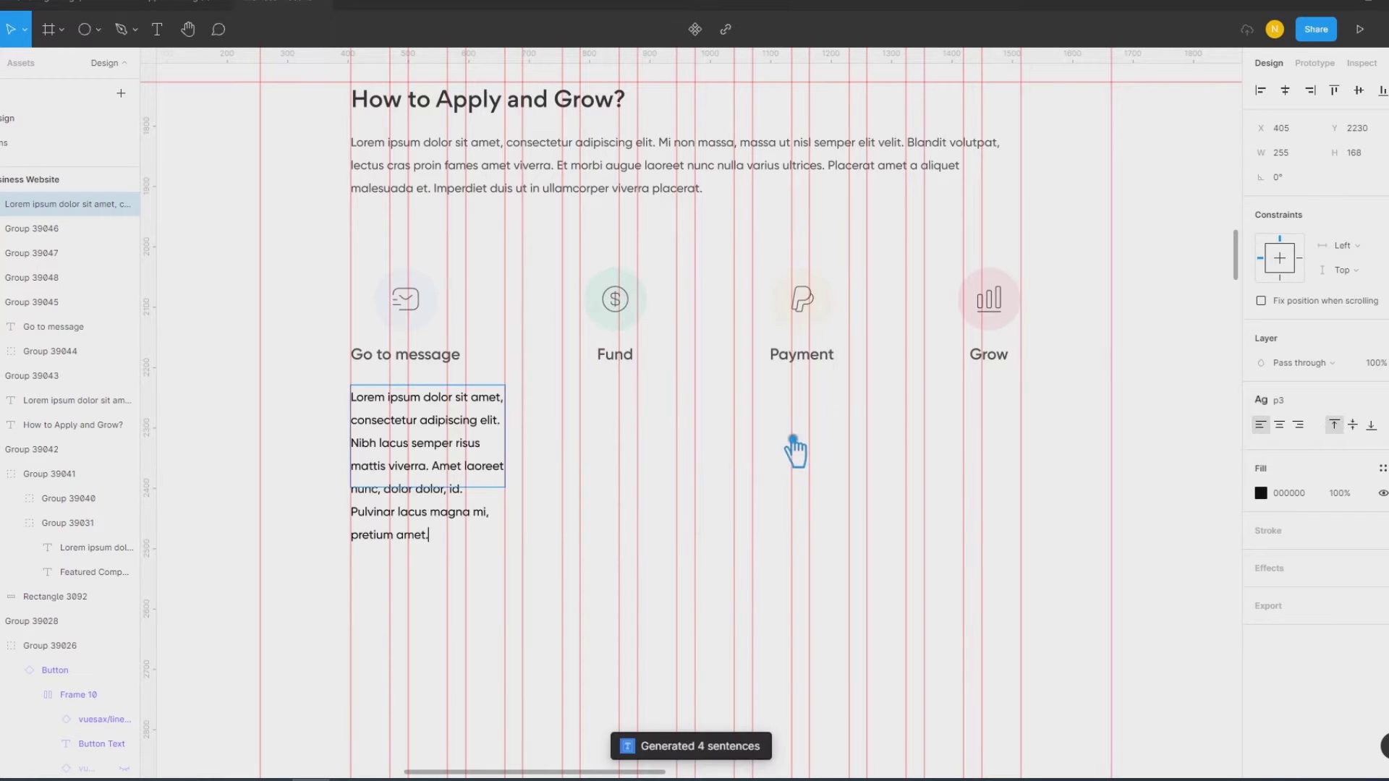
Step: Delete the overflowing sentences so only two placeholder sentences remain
{"action": "left_click", "coordinate": [441, 469]}
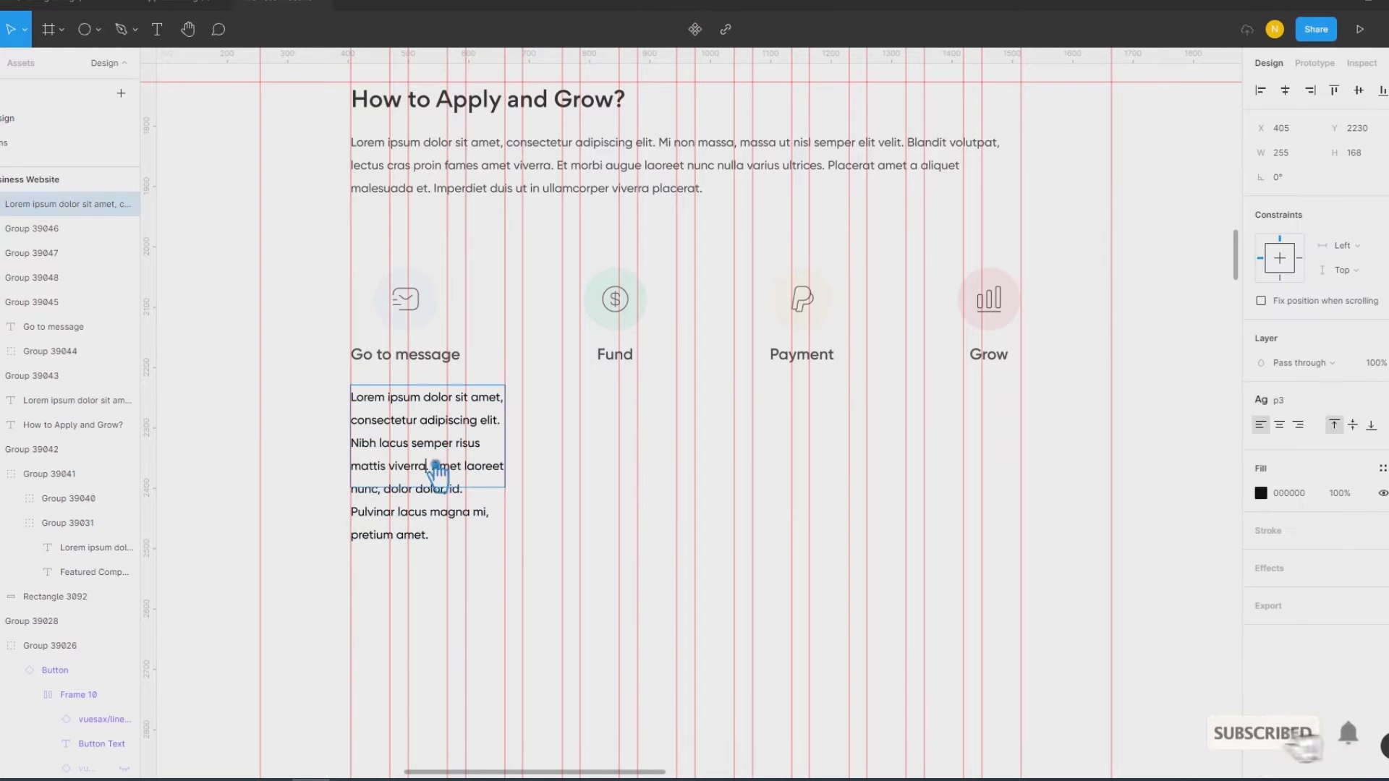
{"action": "left_click_drag", "start_coordinate": [453, 474], "coordinate": [514, 558]}
{"action": "key", "text": "BackSpace"}
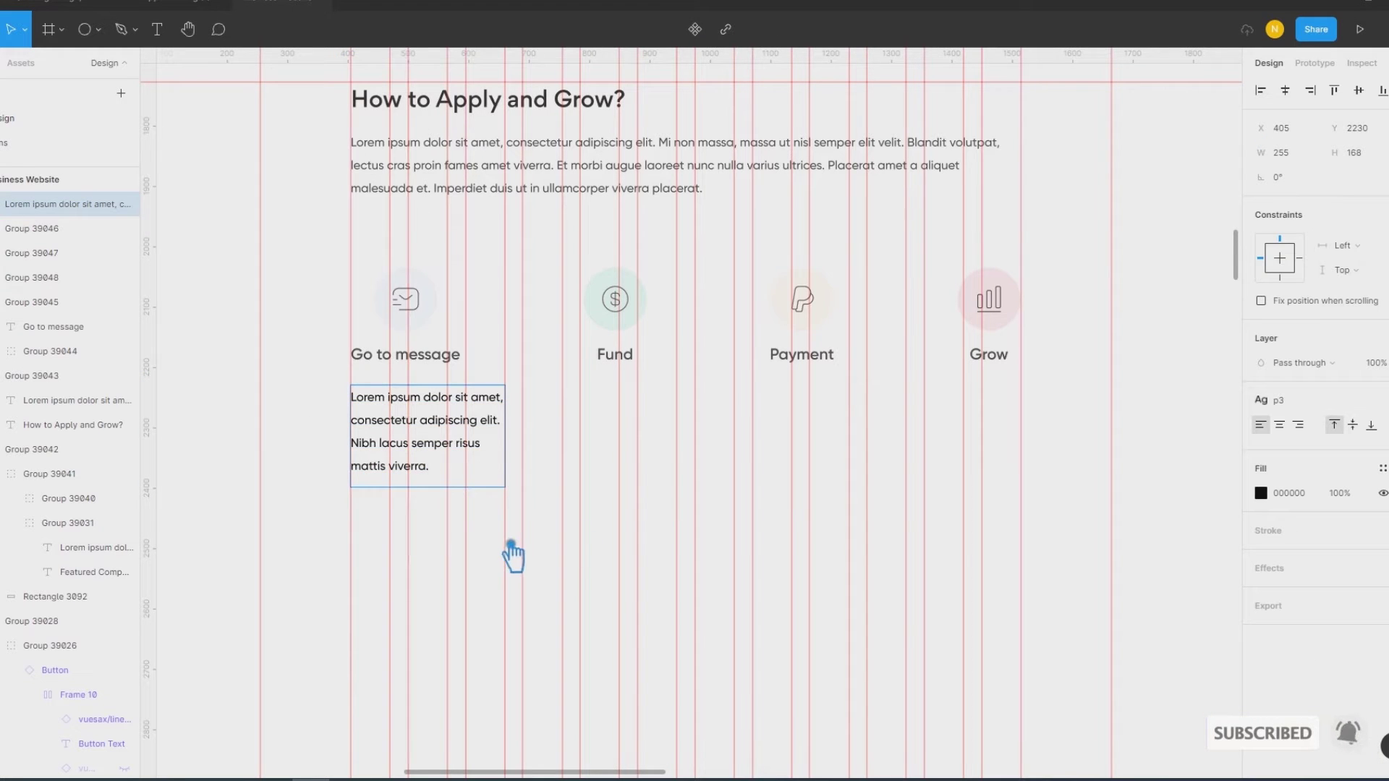
{"action": "key", "text": "Escape"}
{"action": "left_click", "coordinate": [1262, 500]}
{"action": "left_click", "coordinate": [449, 441]}
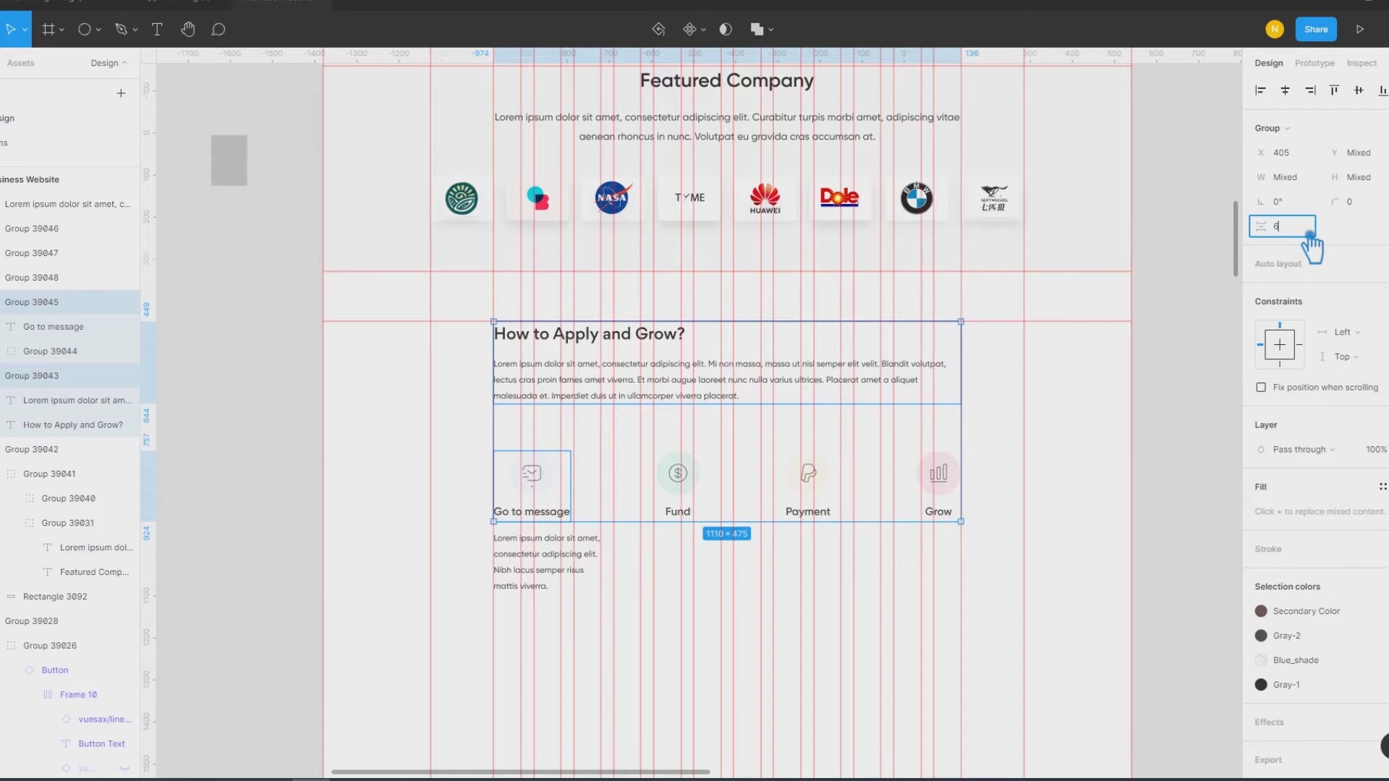
Step: Tighten the gap between the Go to message label and its description to 30
{"action": "key", "text": "Return"}
{"action": "left_click", "coordinate": [1165, 367]}
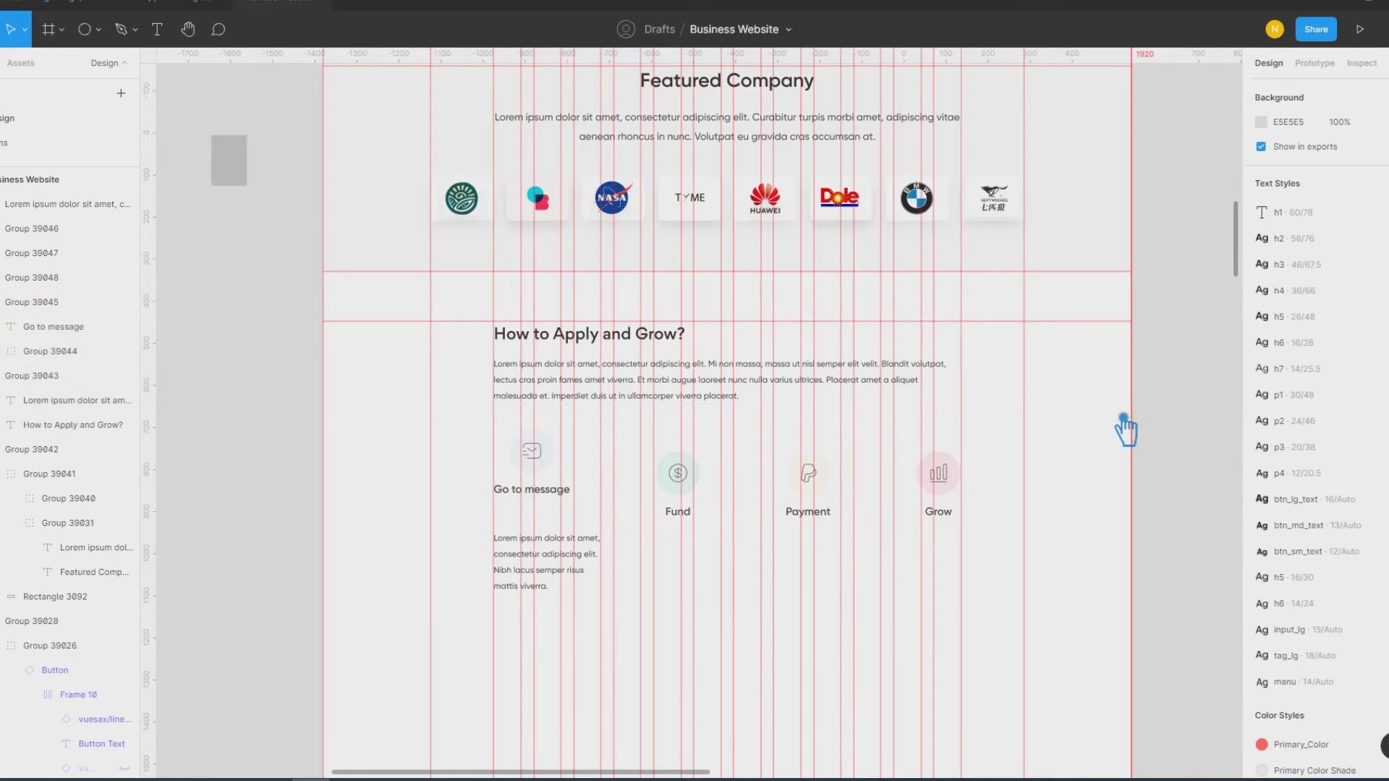
{"action": "left_click", "coordinate": [557, 560]}
{"action": "left_click", "coordinate": [566, 492], "text": "shift"}
{"action": "left_click", "coordinate": [605, 527]}
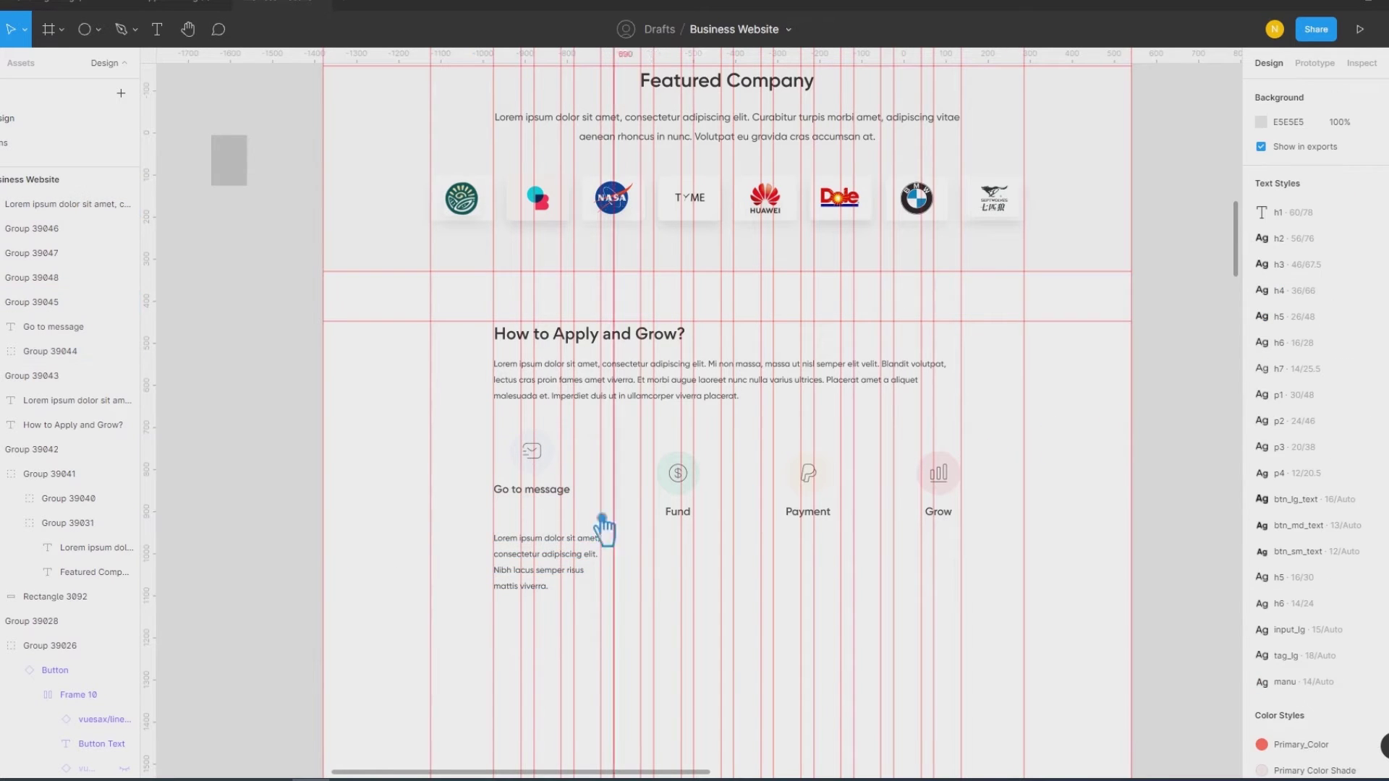
{"action": "left_click", "coordinate": [569, 557]}
{"action": "left_click", "coordinate": [566, 498], "text": "shift"}
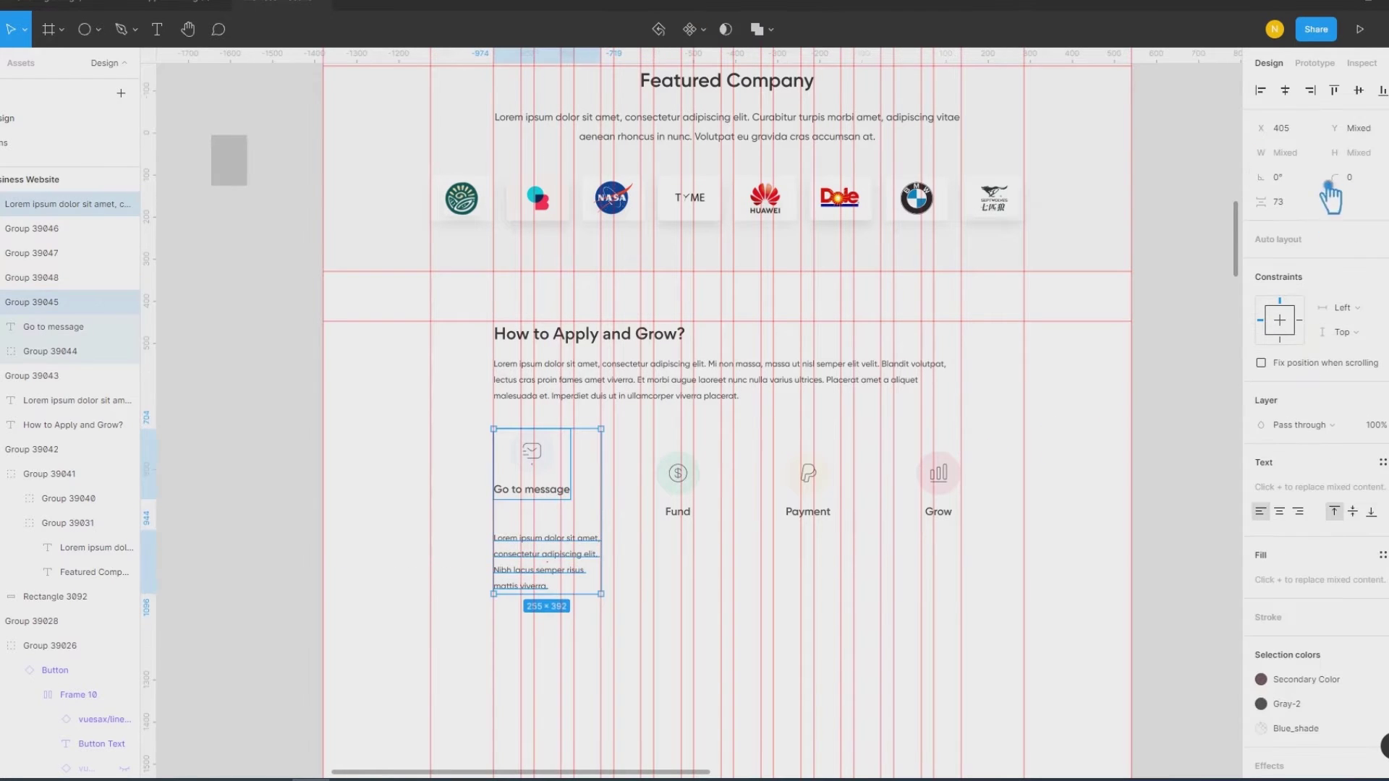
{"action": "type", "text": "3"}
{"action": "type", "text": "30"}
{"action": "key", "text": "Return"}
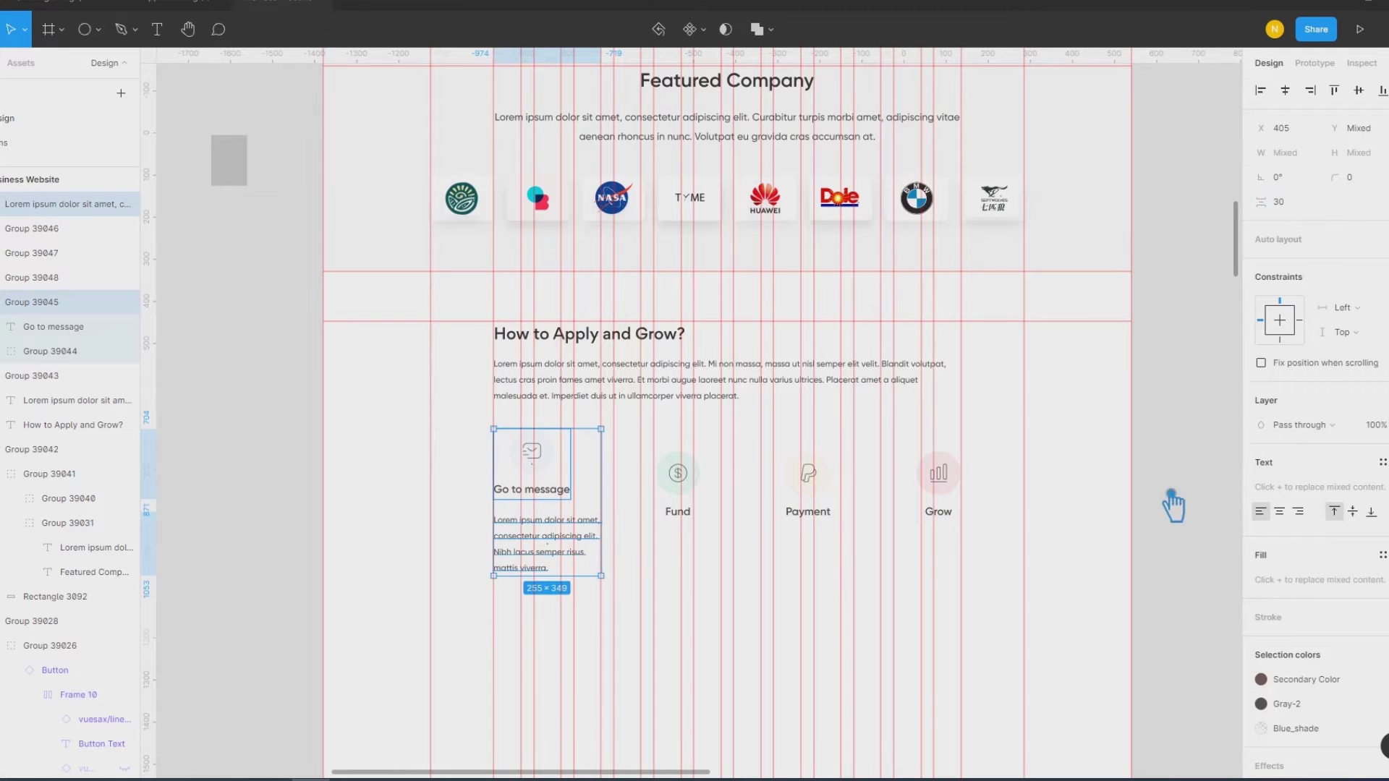
{"action": "left_click", "coordinate": [1147, 526]}
Step: Toggle the rulers and try another alignment on the description, keeping it left-aligned
{"action": "key", "text": "shift+r"}
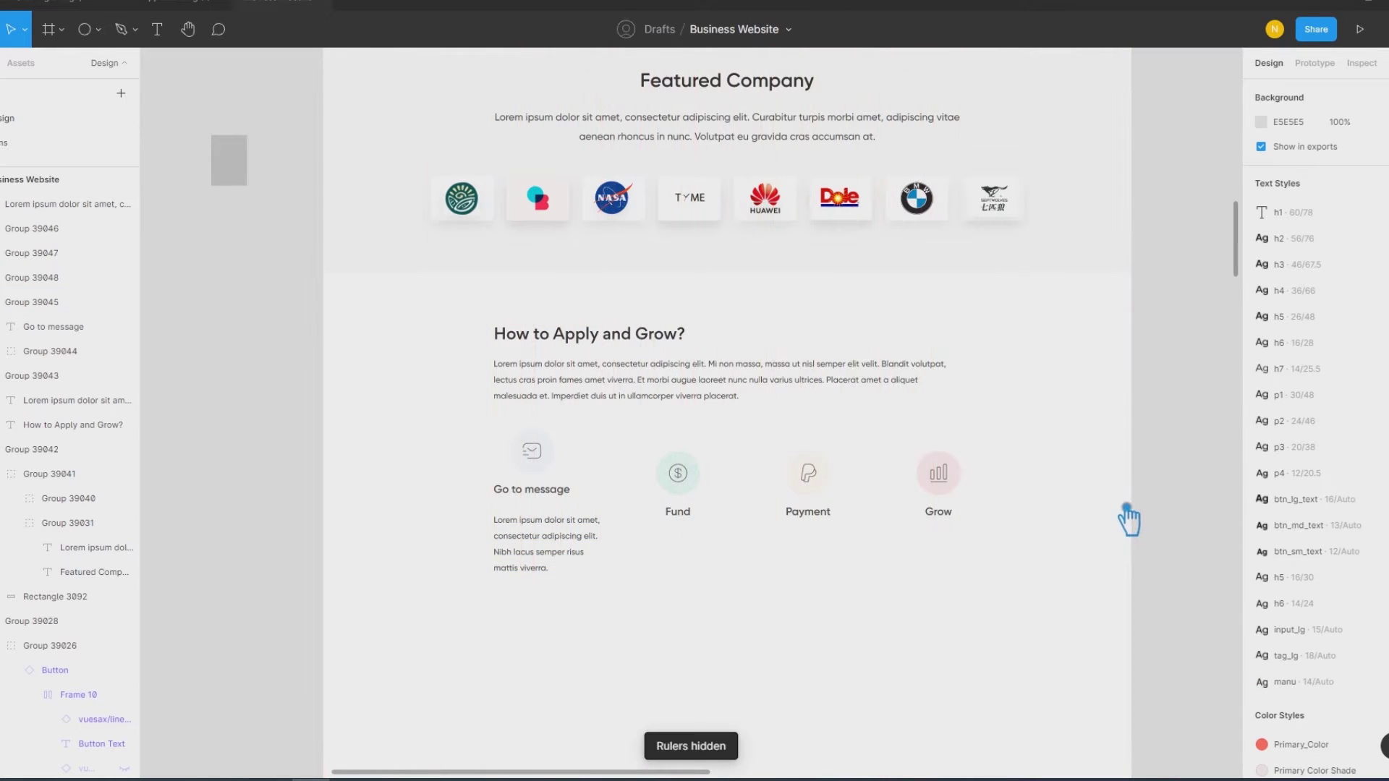
{"action": "key", "text": "shift+r"}
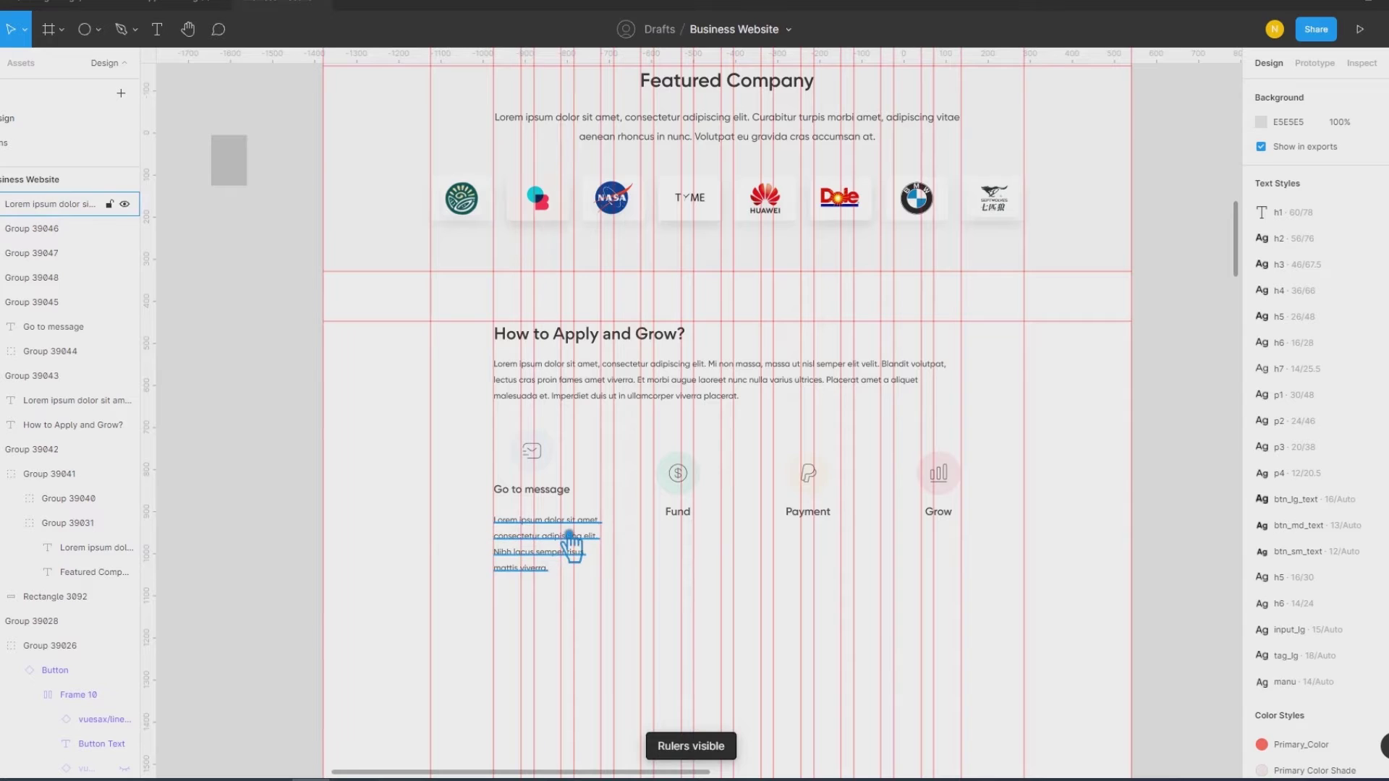
{"action": "left_click", "coordinate": [570, 539]}
{"action": "left_click", "coordinate": [1296, 427]}
{"action": "left_click", "coordinate": [1261, 427]}
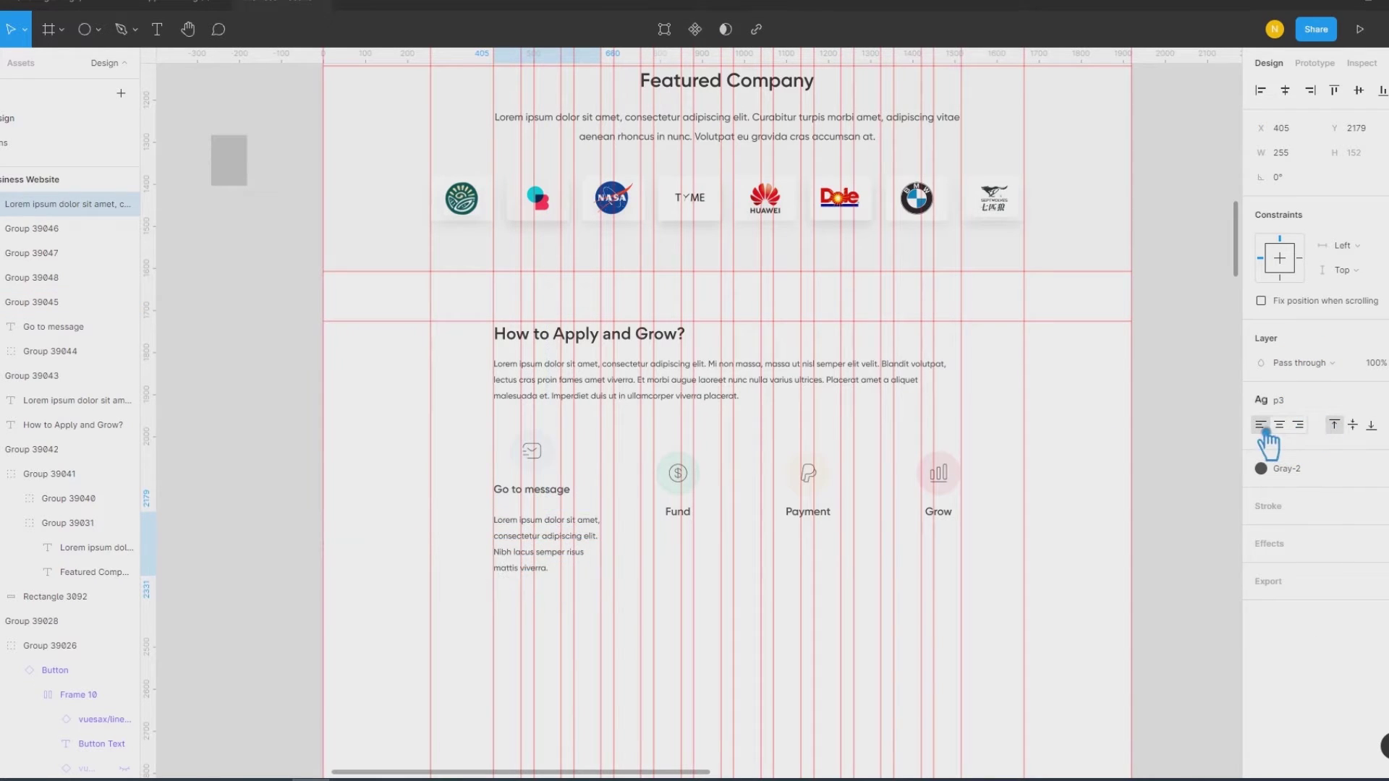
{"action": "left_click", "coordinate": [561, 500], "text": "shift"}
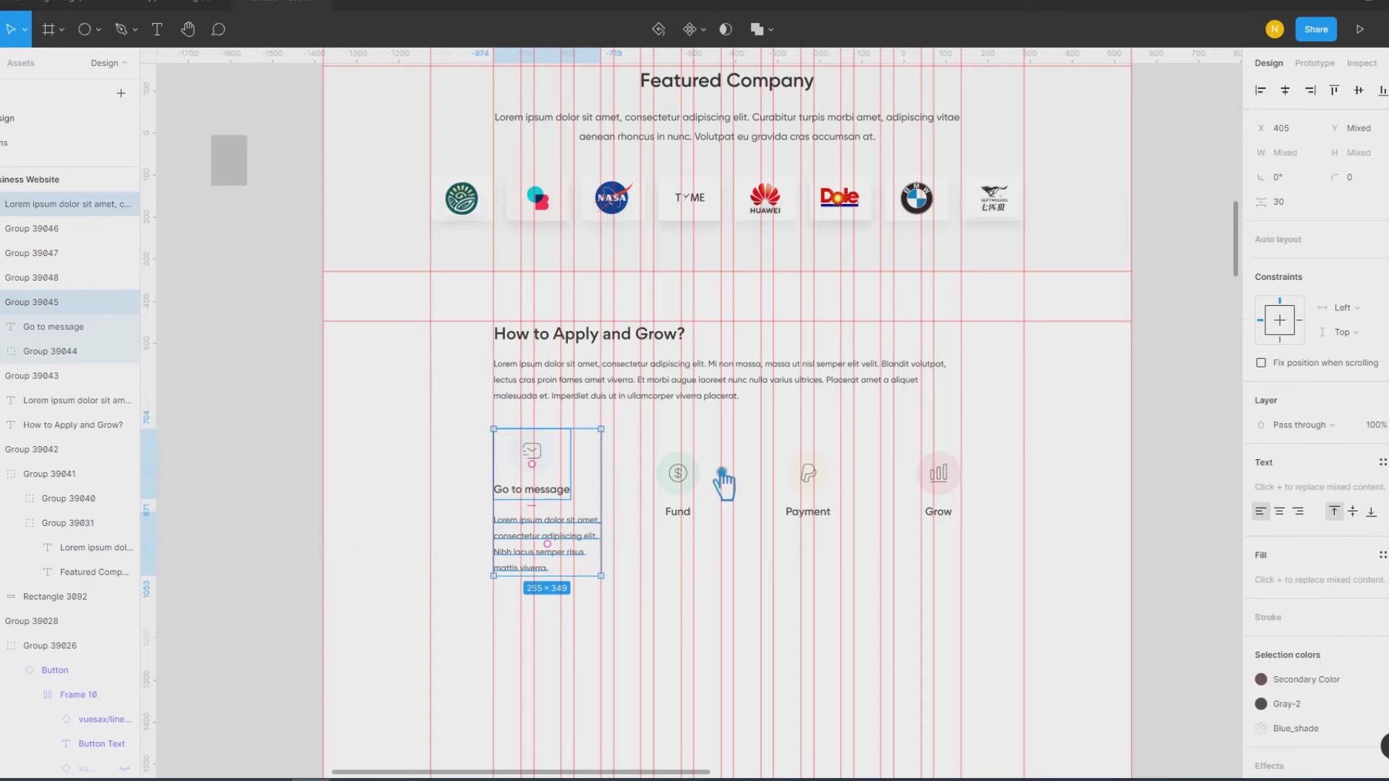
{"action": "left_click", "coordinate": [676, 575]}
Step: Copy the description under Fund and top-align the Fund group with Go to message
{"action": "left_click_drag", "start_coordinate": [562, 564], "coordinate": [708, 575]}
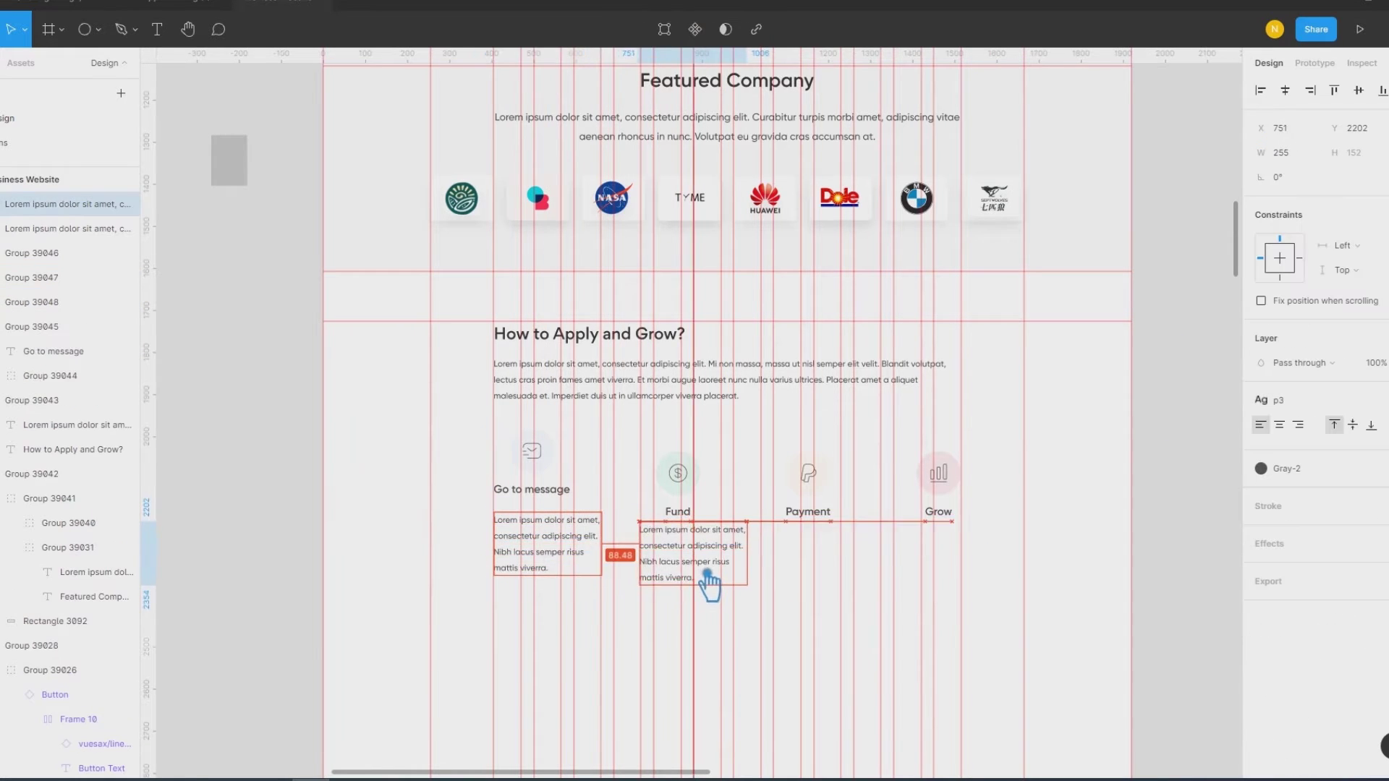
{"action": "left_click", "coordinate": [677, 479], "text": "shift"}
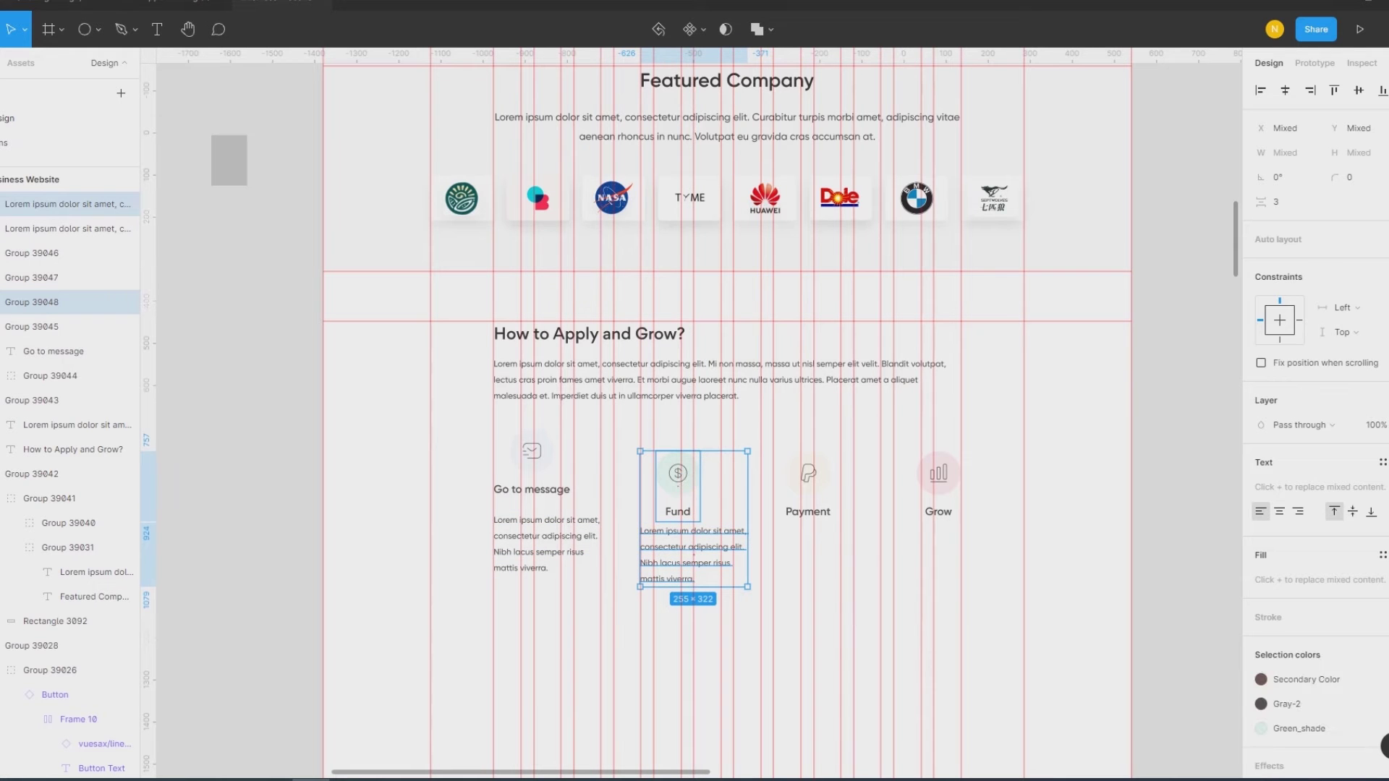
{"action": "left_click", "coordinate": [1262, 91]}
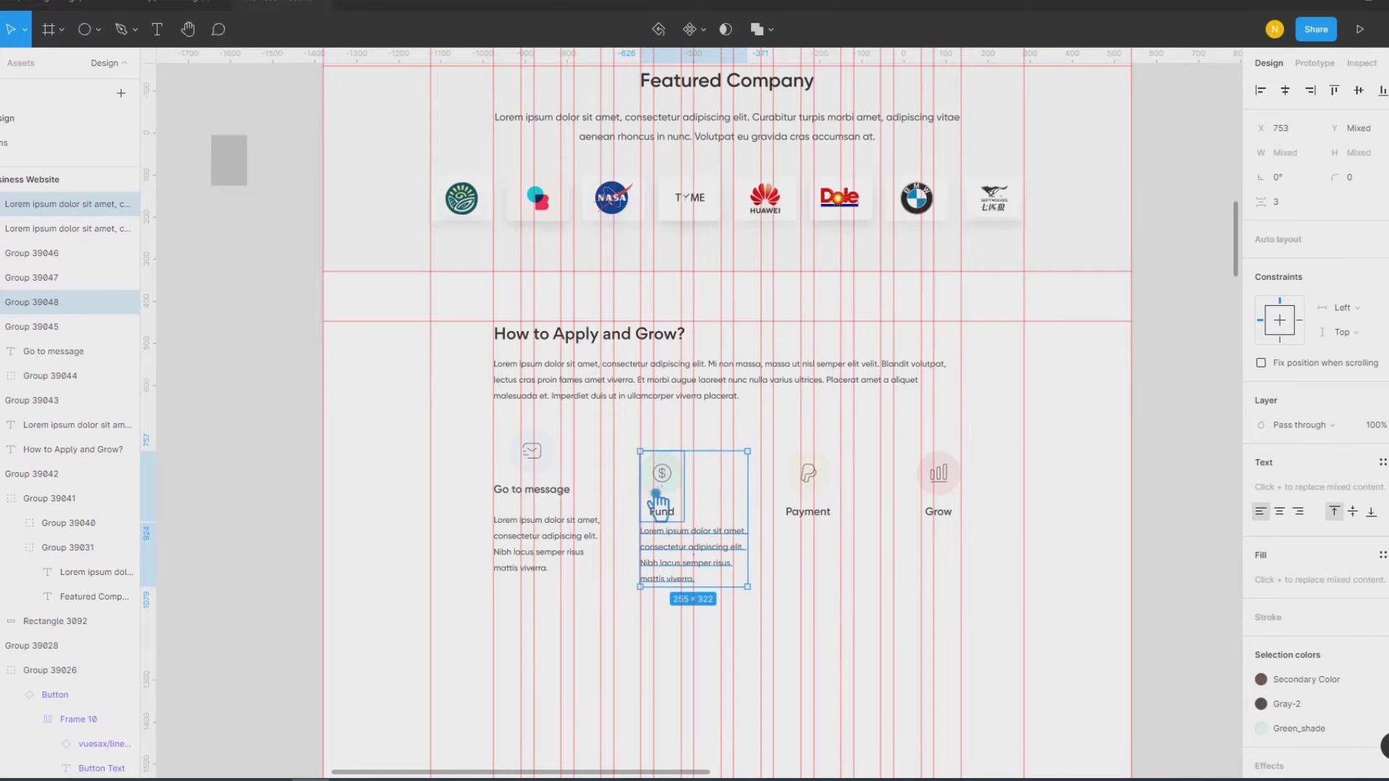
{"action": "left_click", "coordinate": [558, 460]}
{"action": "left_click", "coordinate": [673, 481], "text": "shift"}
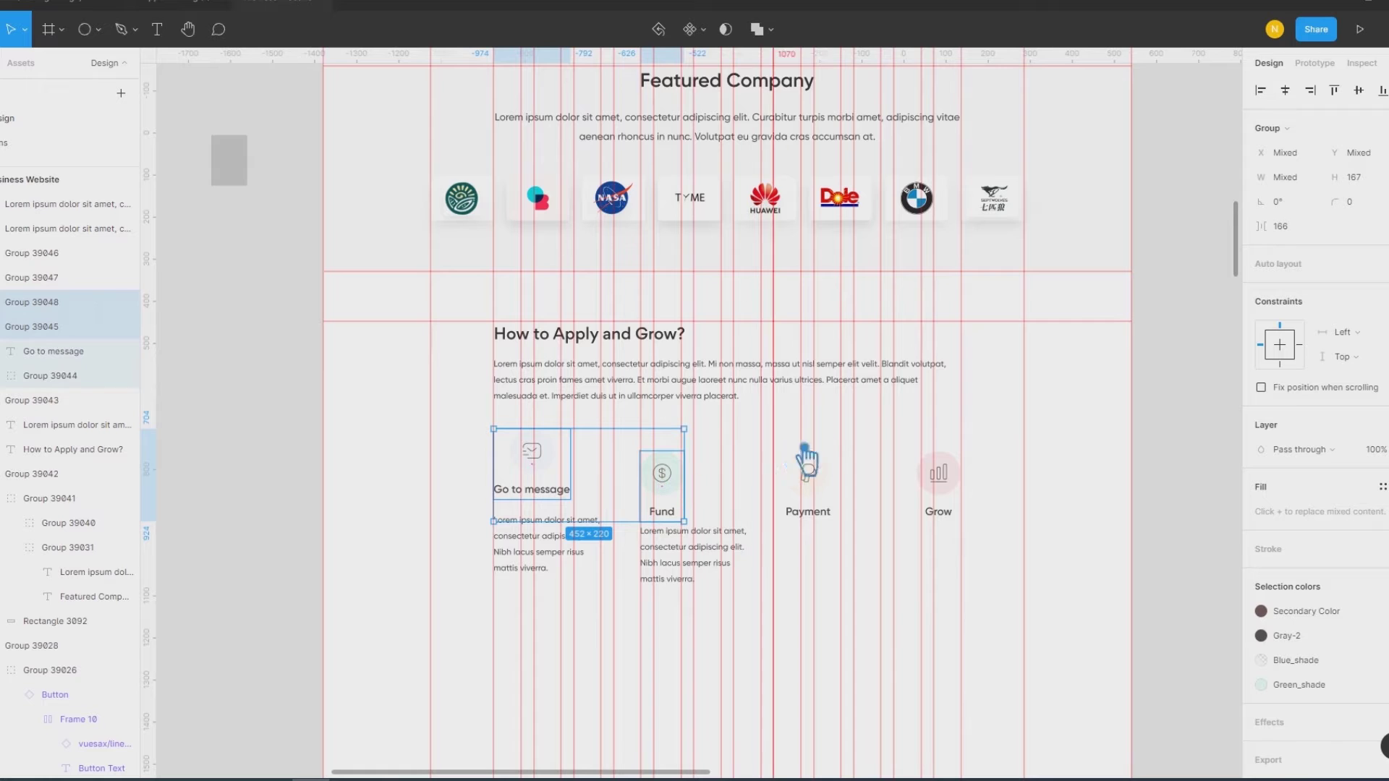
{"action": "left_click", "coordinate": [1334, 90]}
{"action": "left_click", "coordinate": [714, 528]}
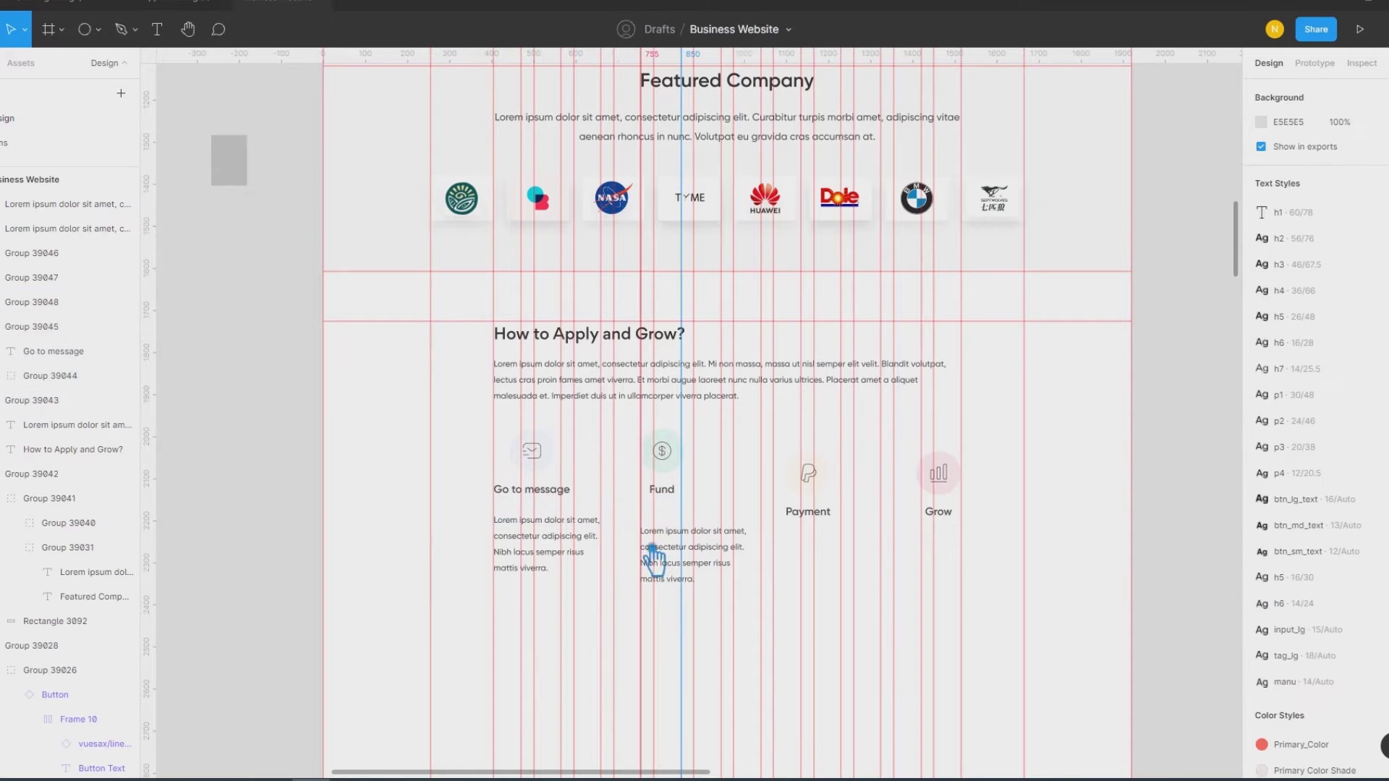
Step: Top-align the Fund description with the Go to message description
{"action": "left_click", "coordinate": [651, 559]}
{"action": "left_click", "coordinate": [557, 535], "text": "shift"}
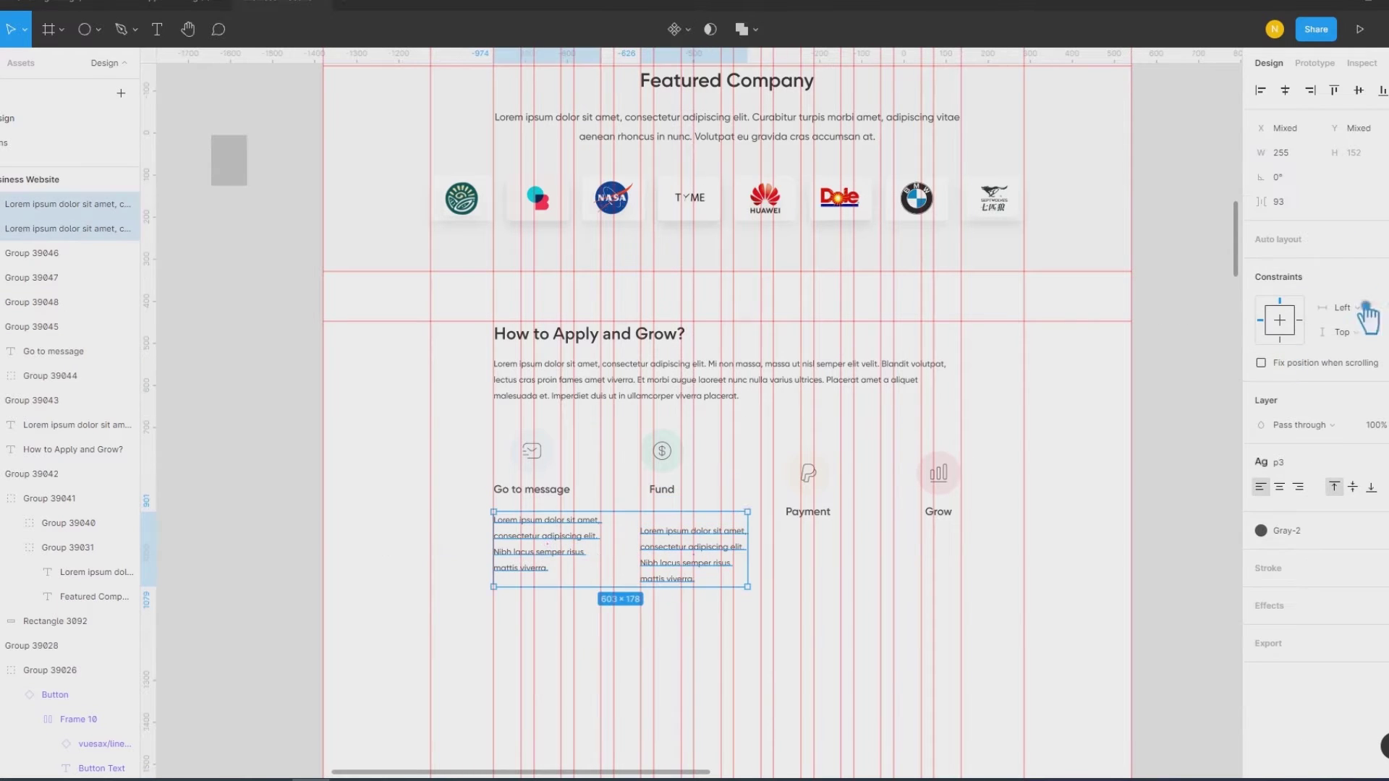
{"action": "left_click", "coordinate": [1336, 89]}
{"action": "left_click", "coordinate": [1166, 627]}
{"action": "left_click", "coordinate": [686, 561]}
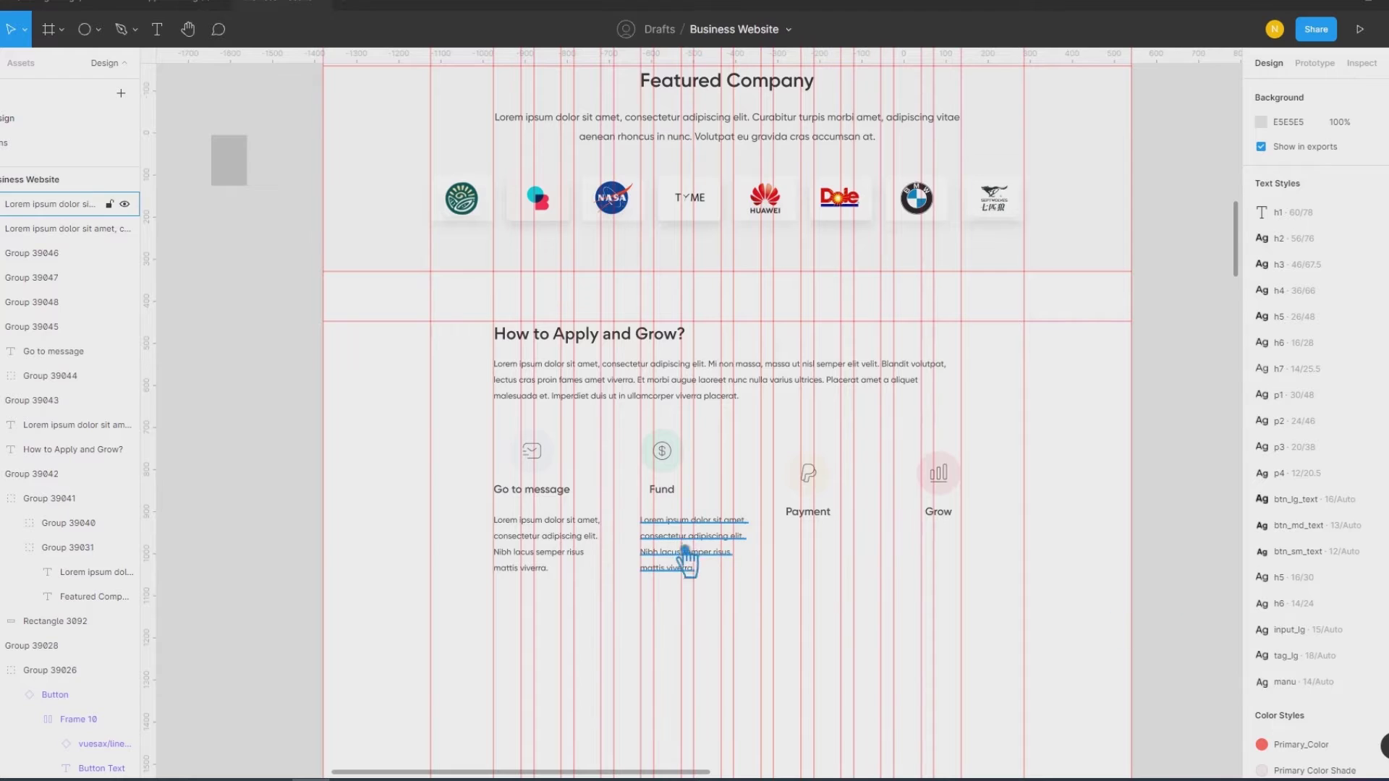
{"action": "left_click", "coordinate": [683, 490], "text": "shift"}
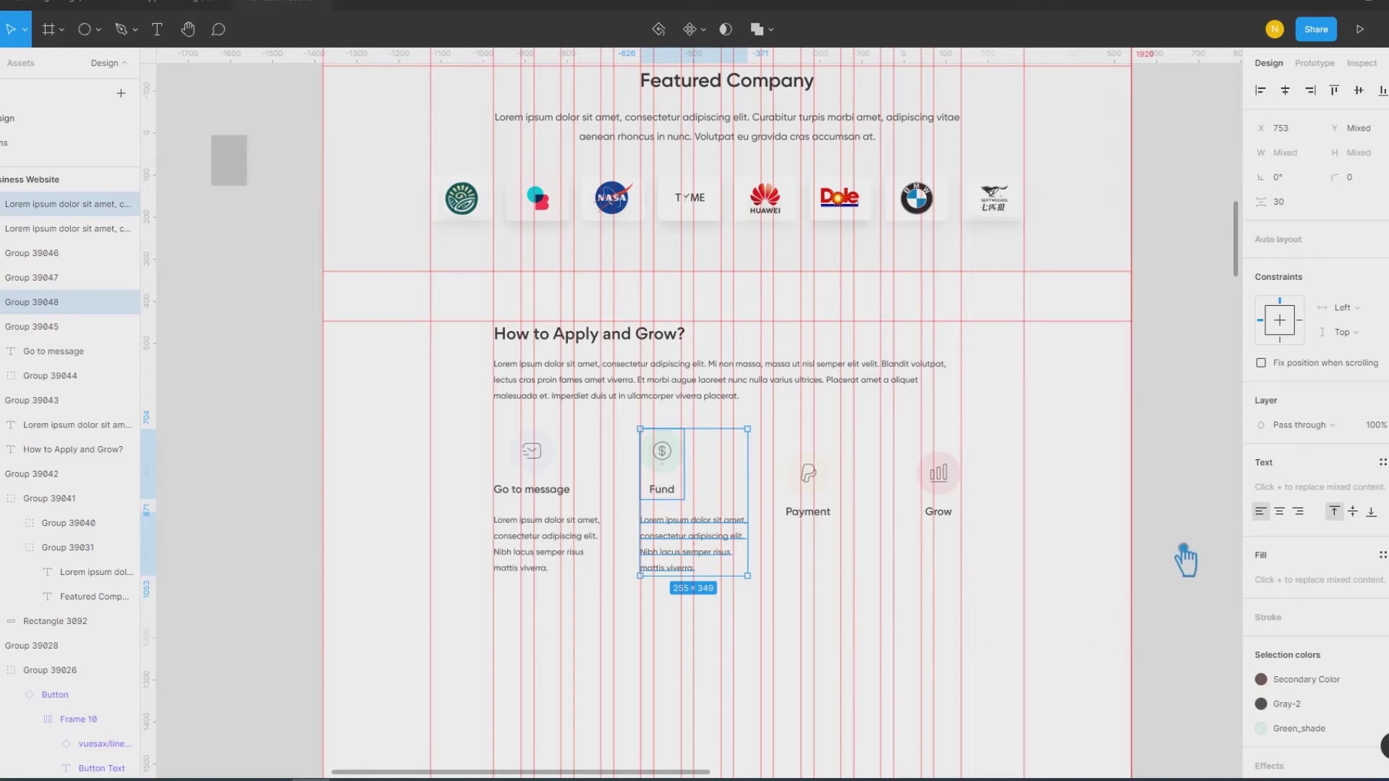
{"action": "left_click", "coordinate": [1179, 557]}
Step: Top-align the Payment and Grow groups with Fund and copy the description under Payment
{"action": "left_click", "coordinate": [836, 496]}
{"action": "left_click", "coordinate": [672, 463], "text": "shift"}
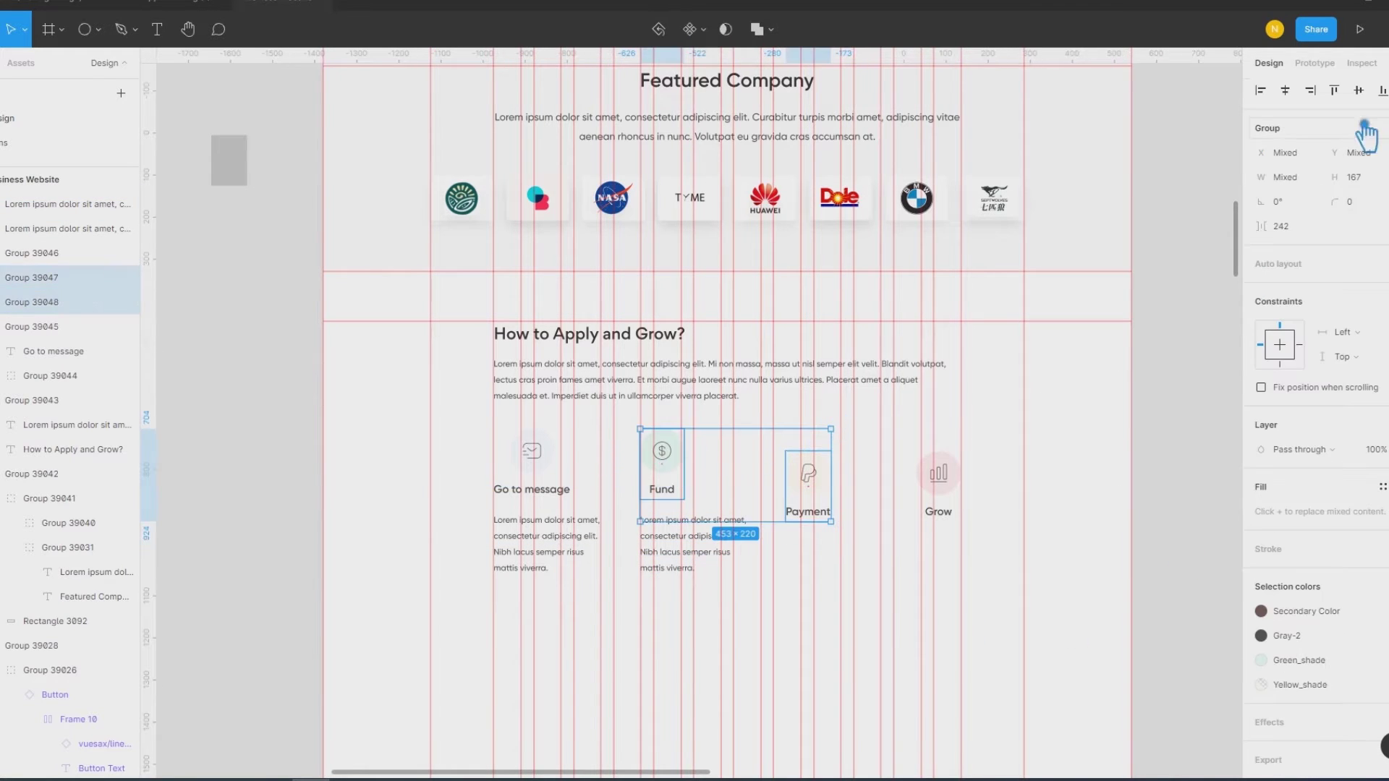
{"action": "left_click", "coordinate": [1334, 89]}
{"action": "left_click", "coordinate": [1194, 503]}
{"action": "left_click", "coordinate": [946, 485]}
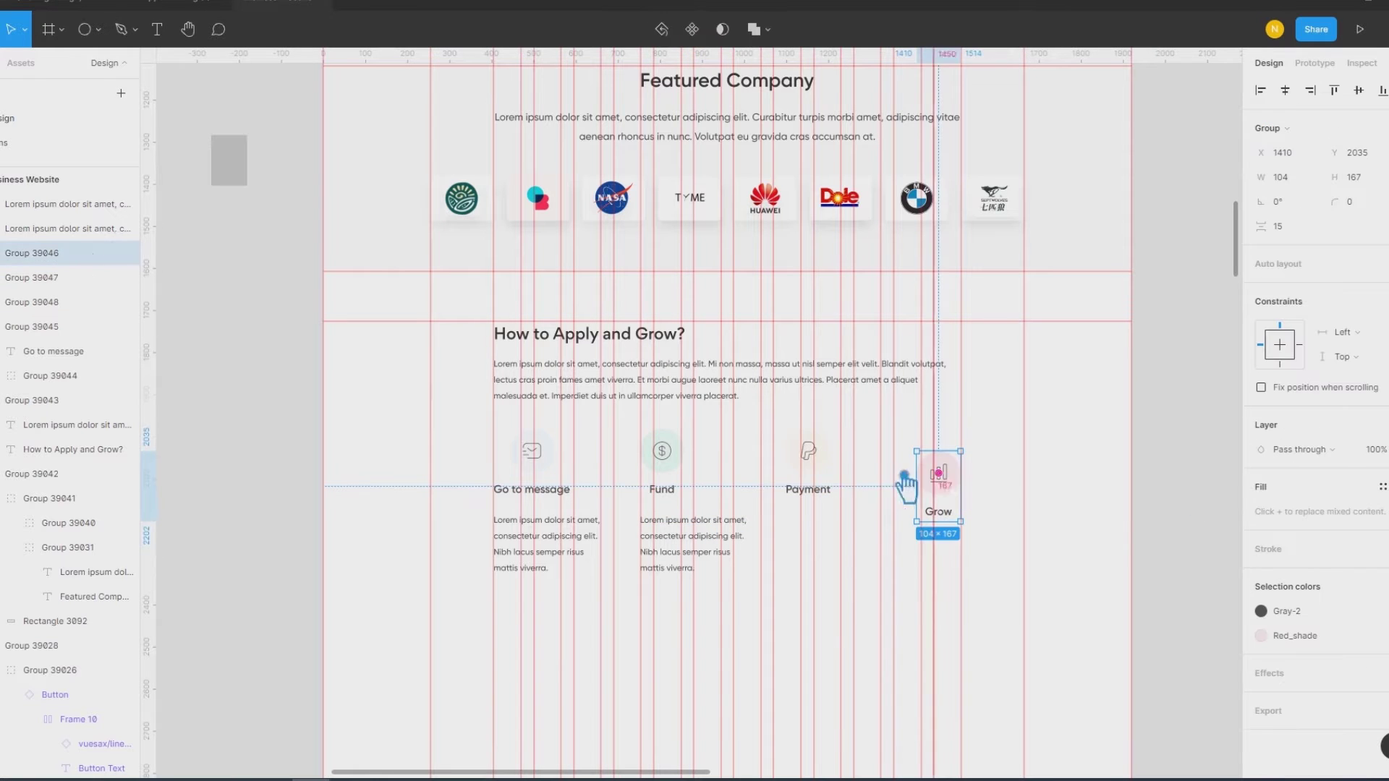
{"action": "left_click", "coordinate": [828, 474], "text": "shift"}
{"action": "left_click", "coordinate": [1334, 90]}
{"action": "left_click", "coordinate": [1189, 510]}
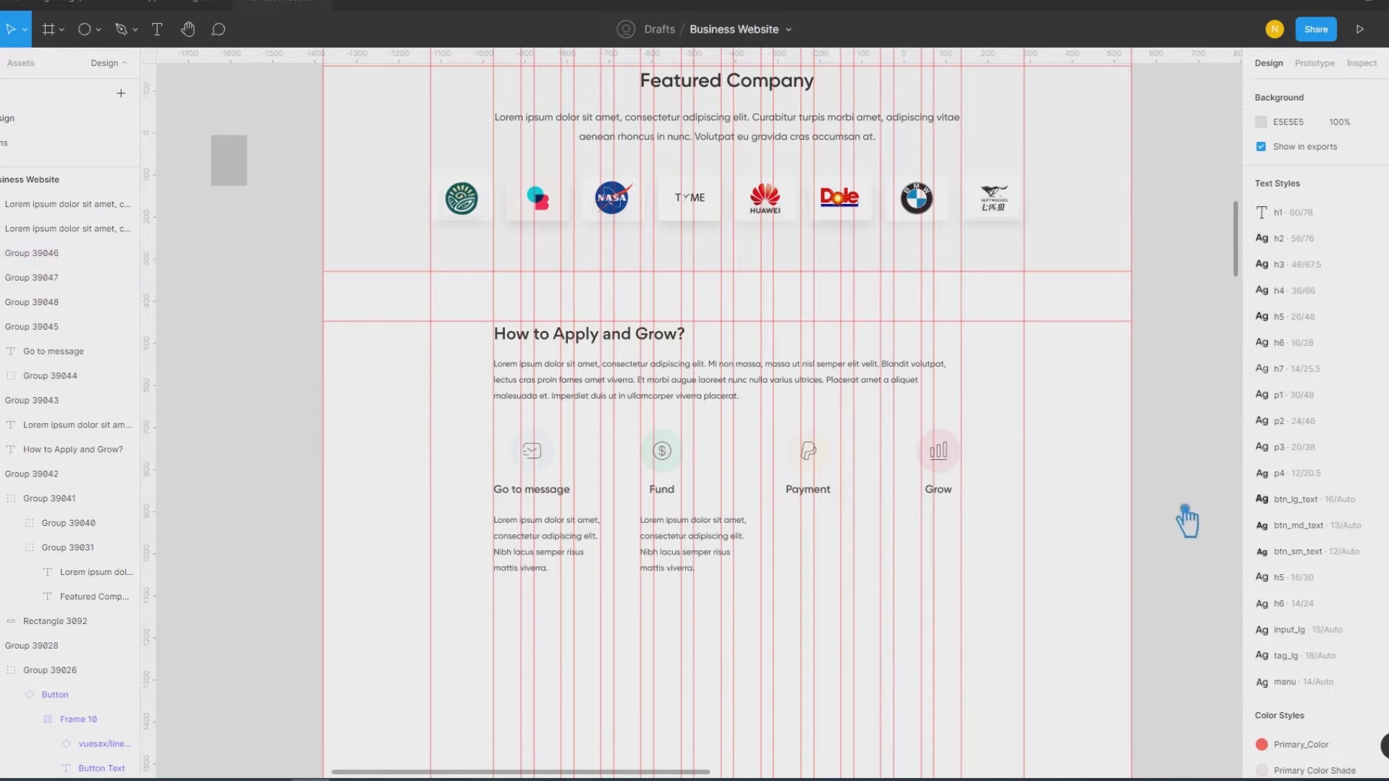
{"action": "left_click_drag", "start_coordinate": [679, 558], "coordinate": [828, 557]}
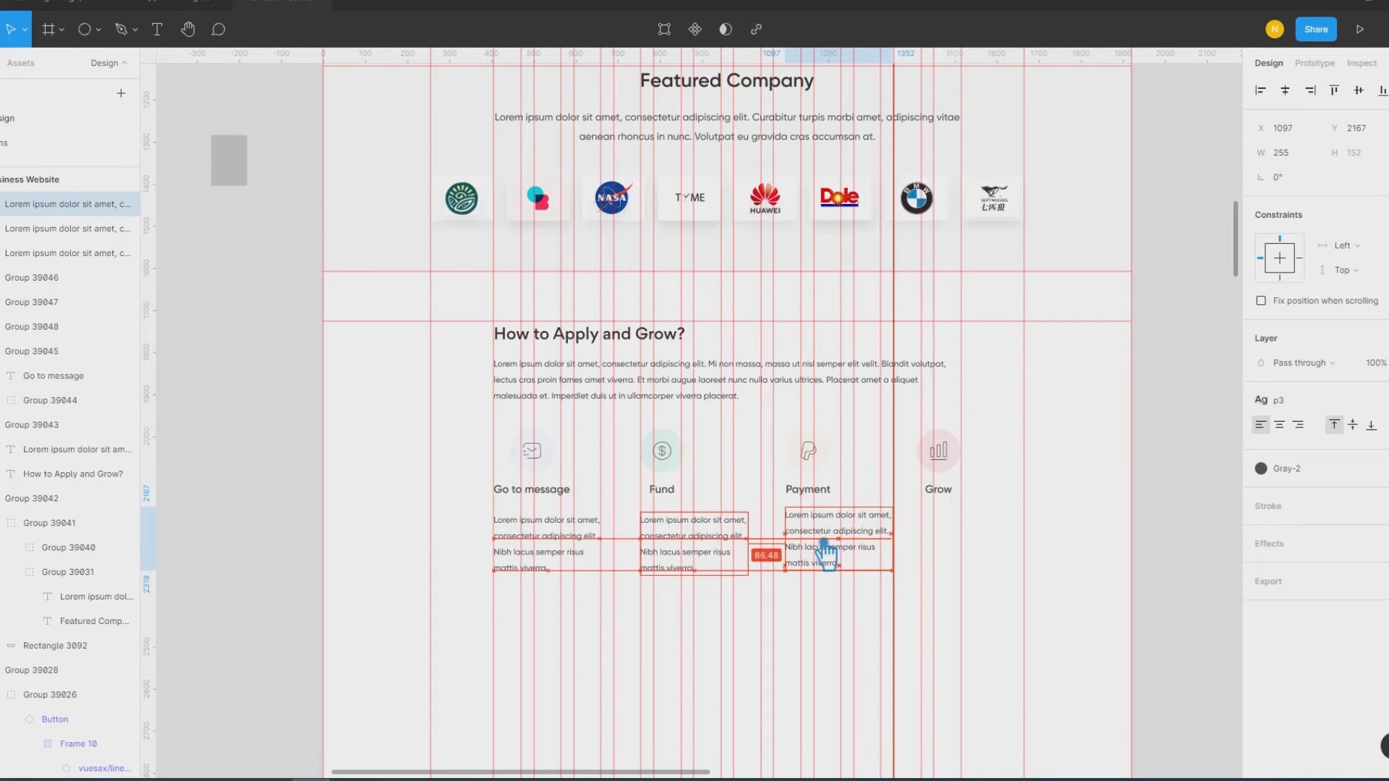
Step: Copy the Payment description into the Grow column
{"action": "left_click", "coordinate": [808, 485], "text": "shift"}
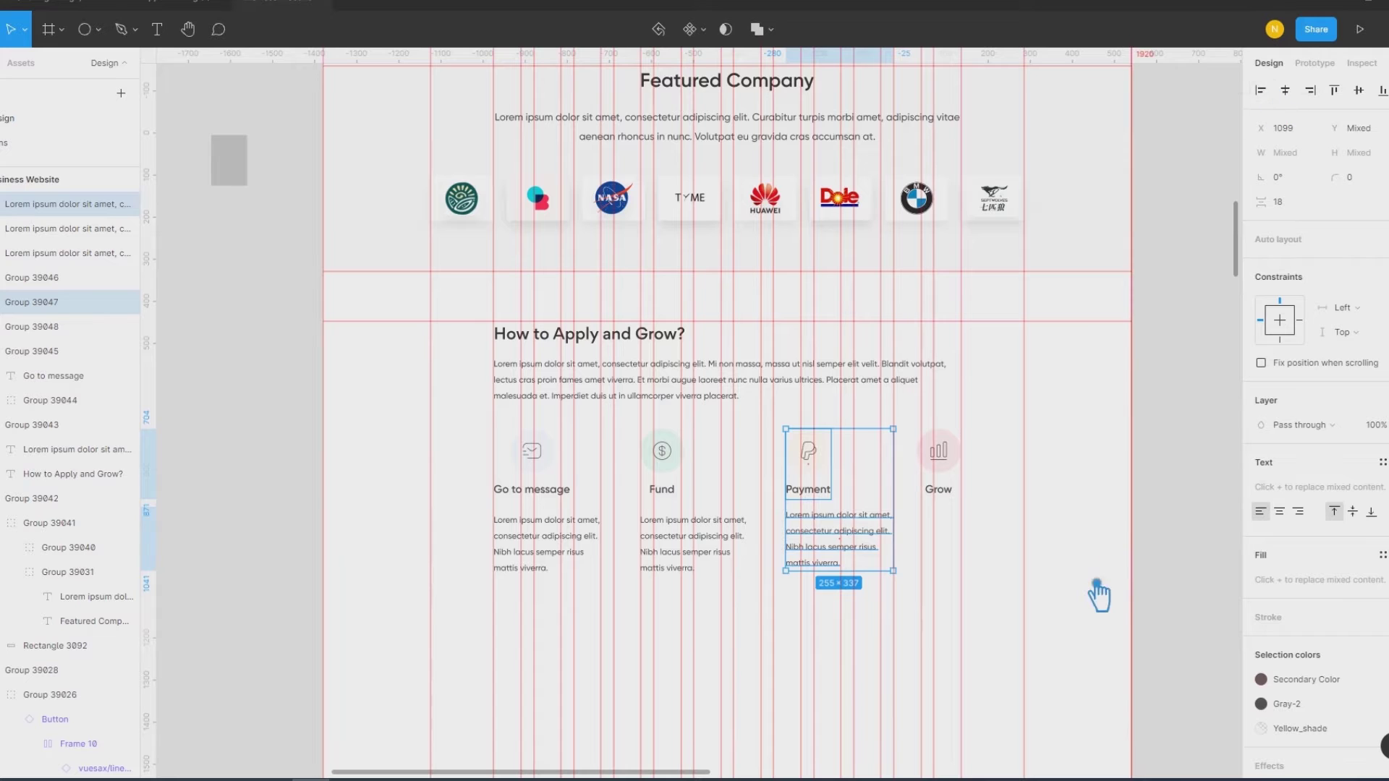
{"action": "left_click", "coordinate": [837, 552]}
{"action": "left_click_drag", "start_coordinate": [837, 552], "coordinate": [976, 551]}
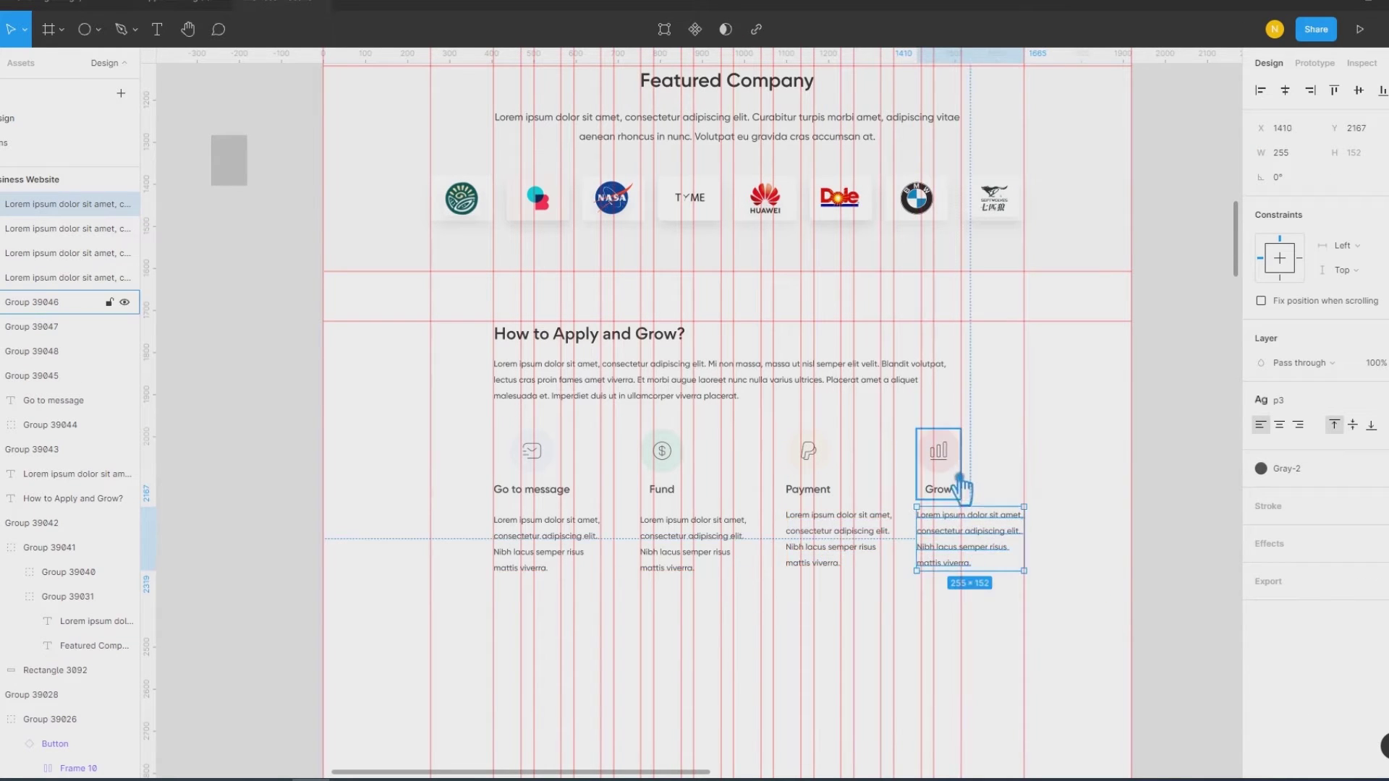
{"action": "left_click", "coordinate": [964, 464], "text": "shift"}
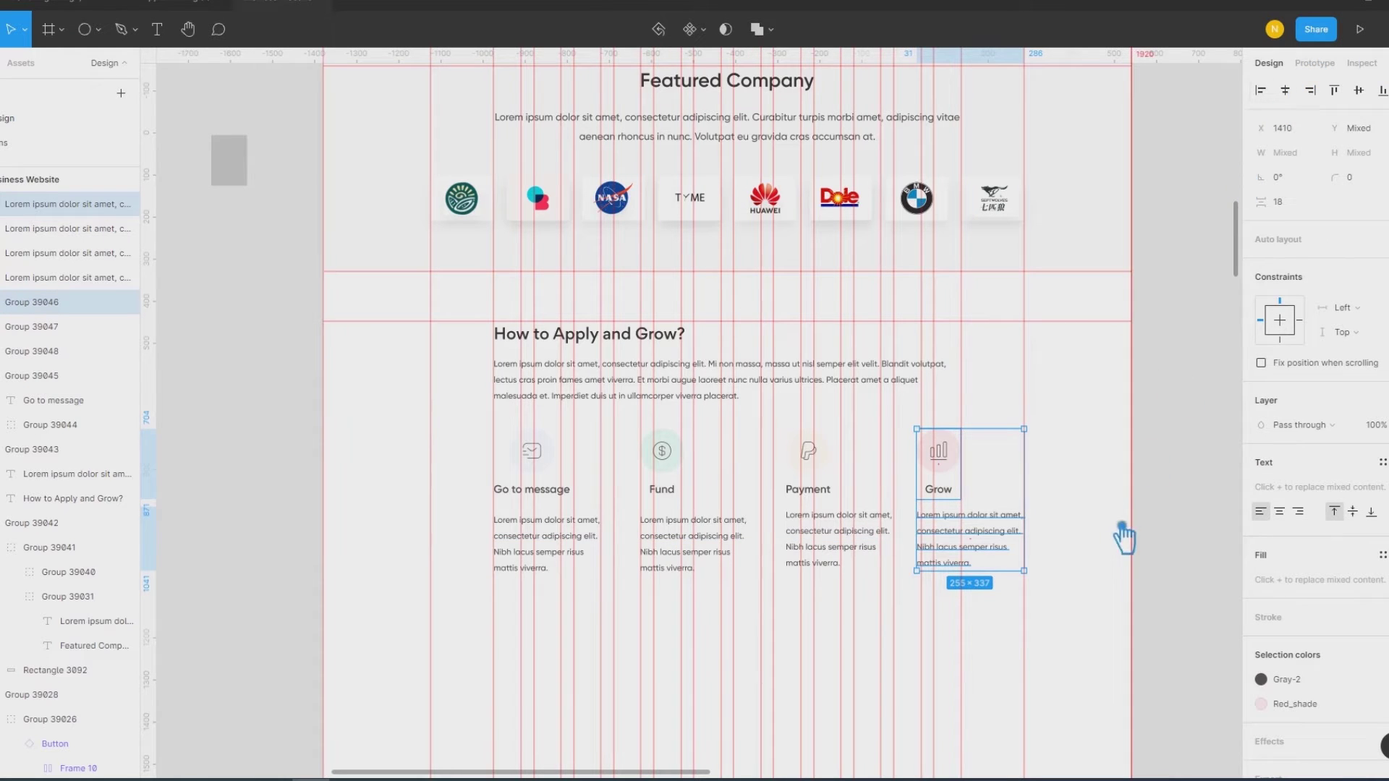
{"action": "left_click", "coordinate": [839, 554]}
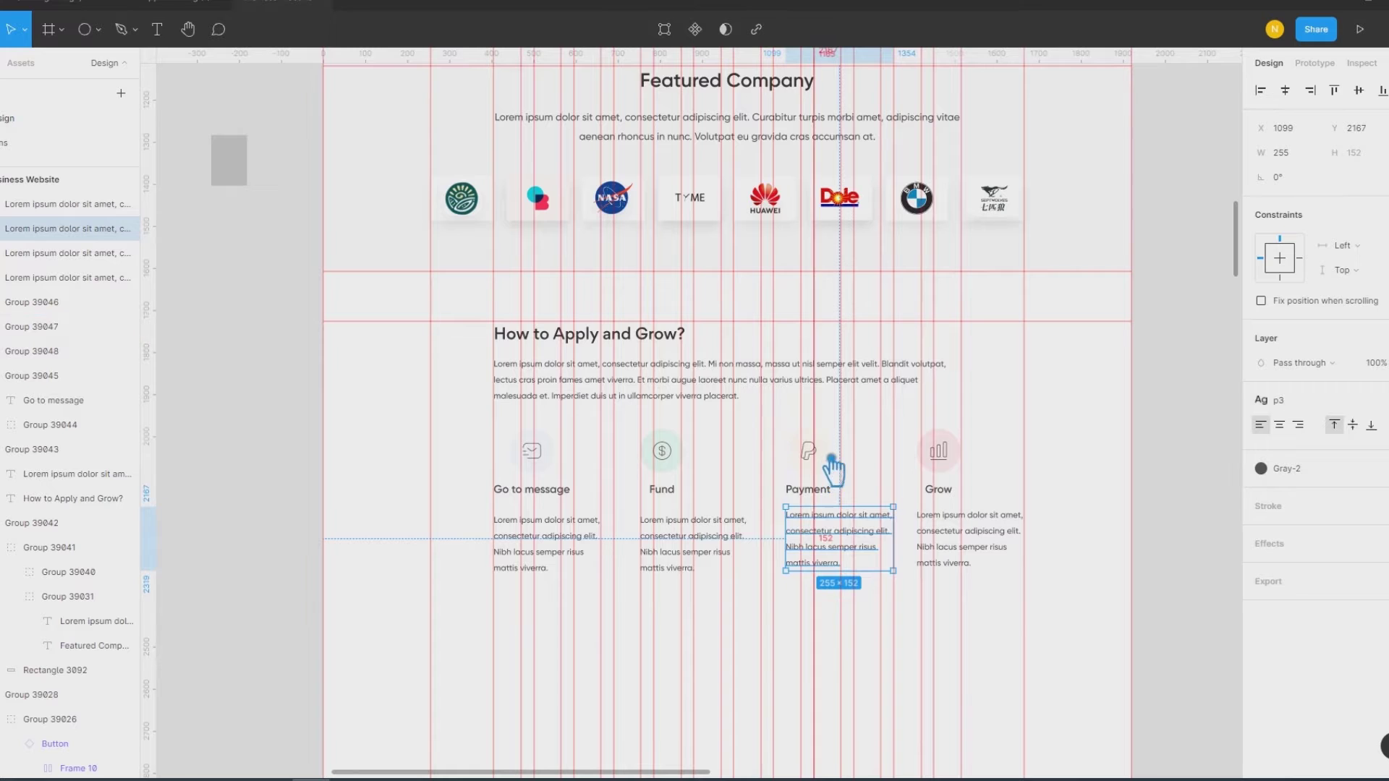
Step: Bottom-align all four description paragraphs in one row and hide the rulers
{"action": "left_click", "coordinate": [951, 465]}
{"action": "left_click", "coordinate": [829, 463], "text": "shift"}
{"action": "left_click", "coordinate": [681, 463], "text": "shift"}
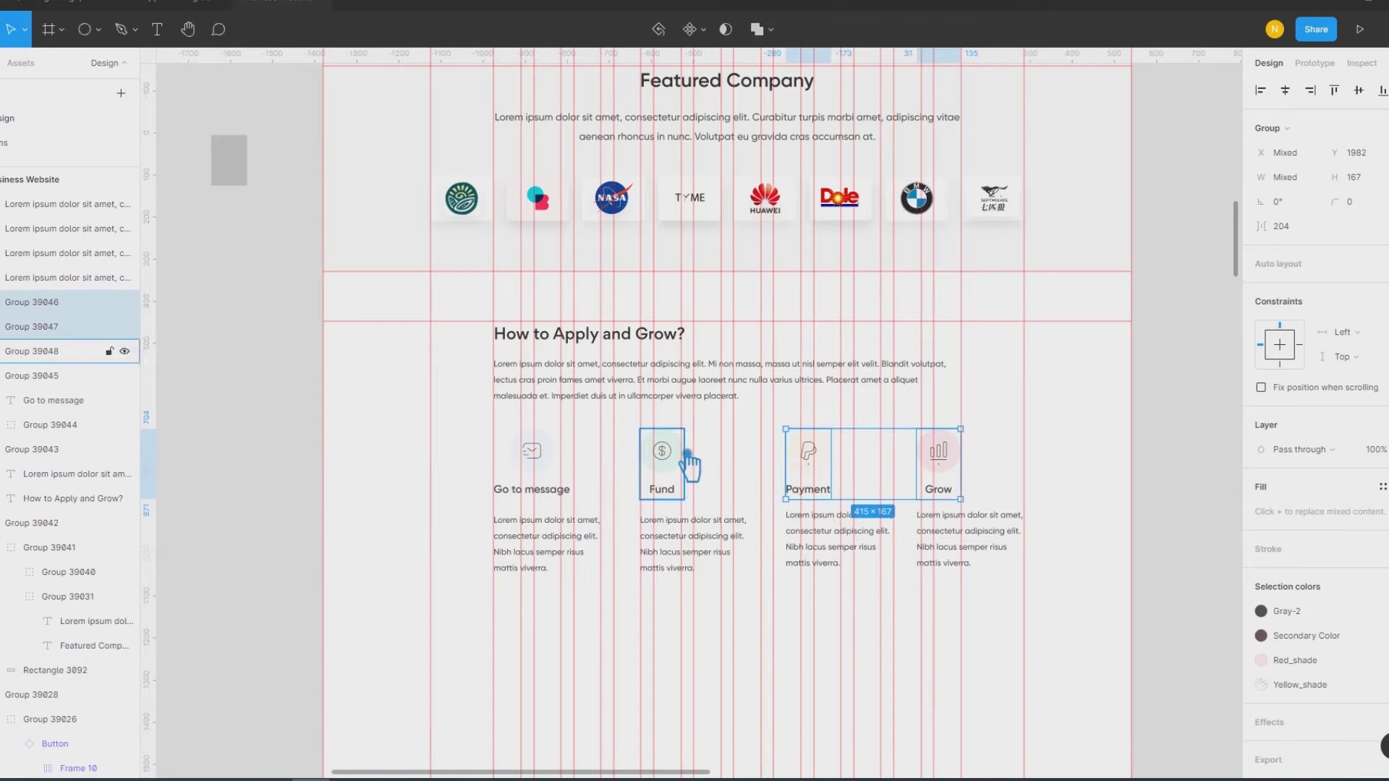
{"action": "left_click", "coordinate": [553, 463], "text": "shift"}
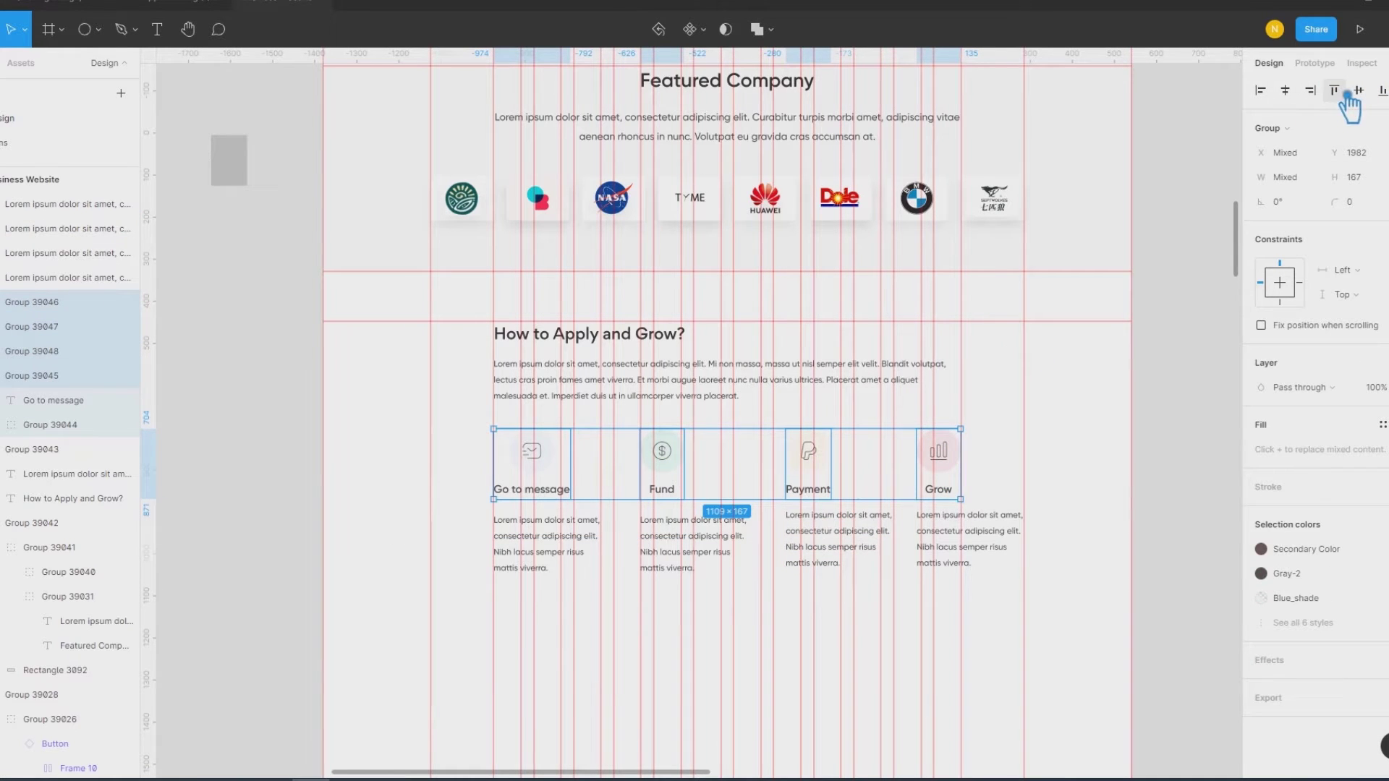
{"action": "left_click", "coordinate": [997, 561]}
{"action": "left_click", "coordinate": [853, 558], "text": "shift"}
{"action": "left_click", "coordinate": [698, 558], "text": "shift"}
{"action": "left_click", "coordinate": [561, 559], "text": "shift"}
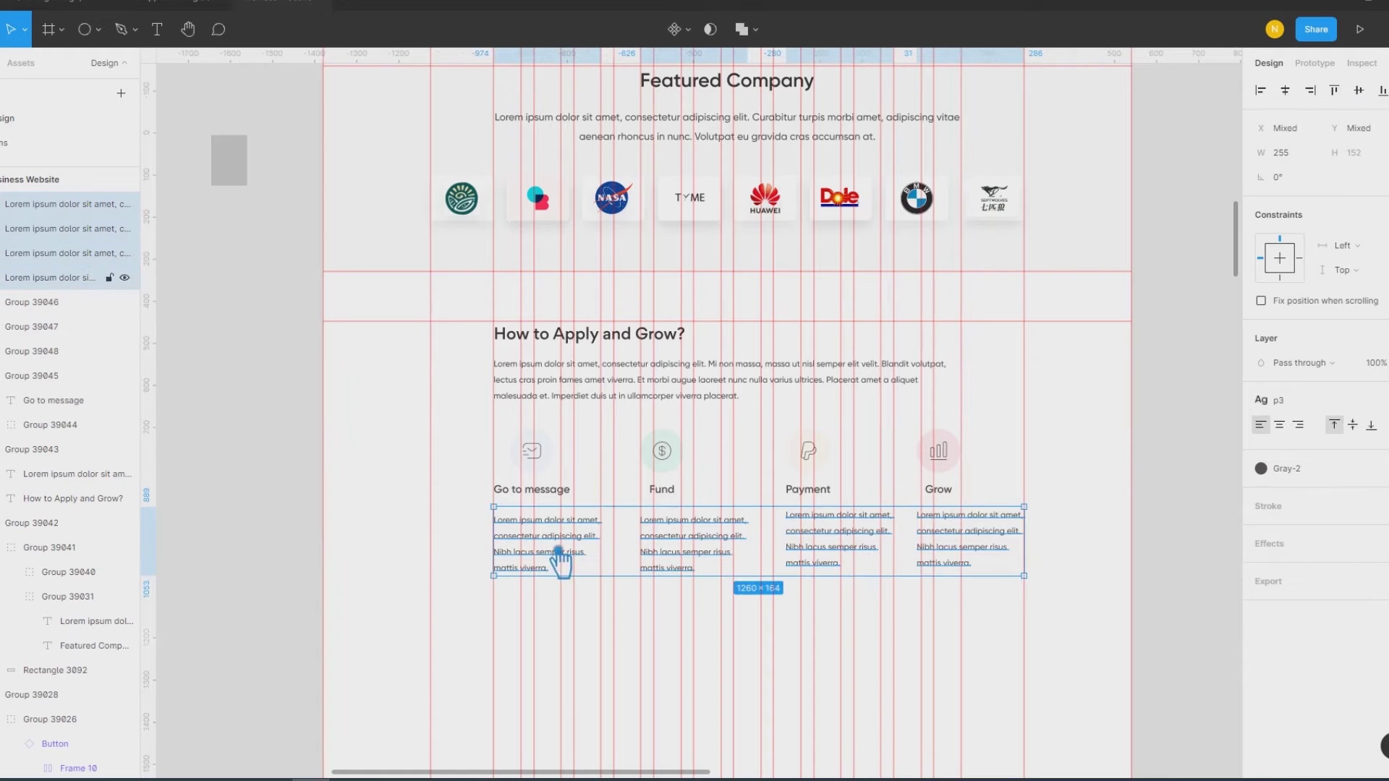
{"action": "left_click", "coordinate": [1380, 90]}
{"action": "left_click", "coordinate": [1161, 500]}
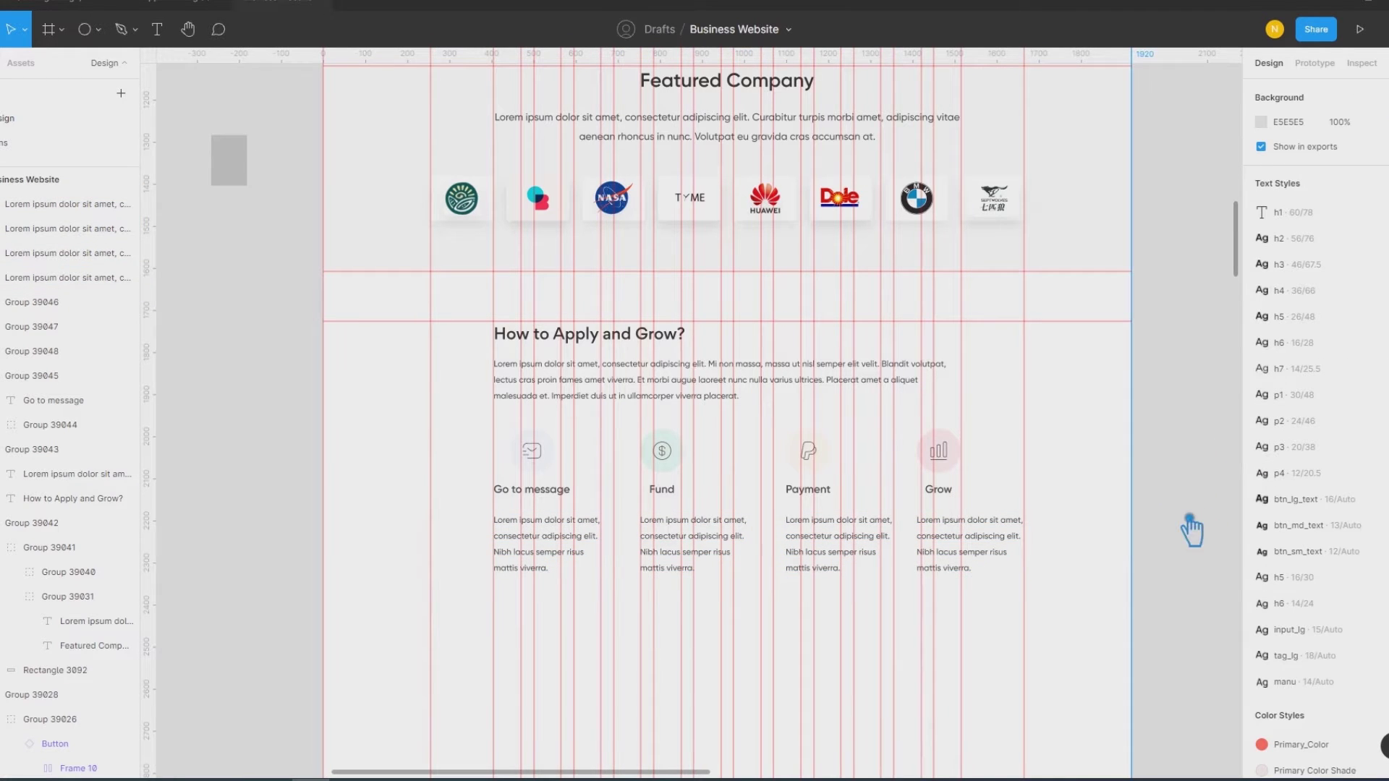
{"action": "key", "text": "shift+r"}
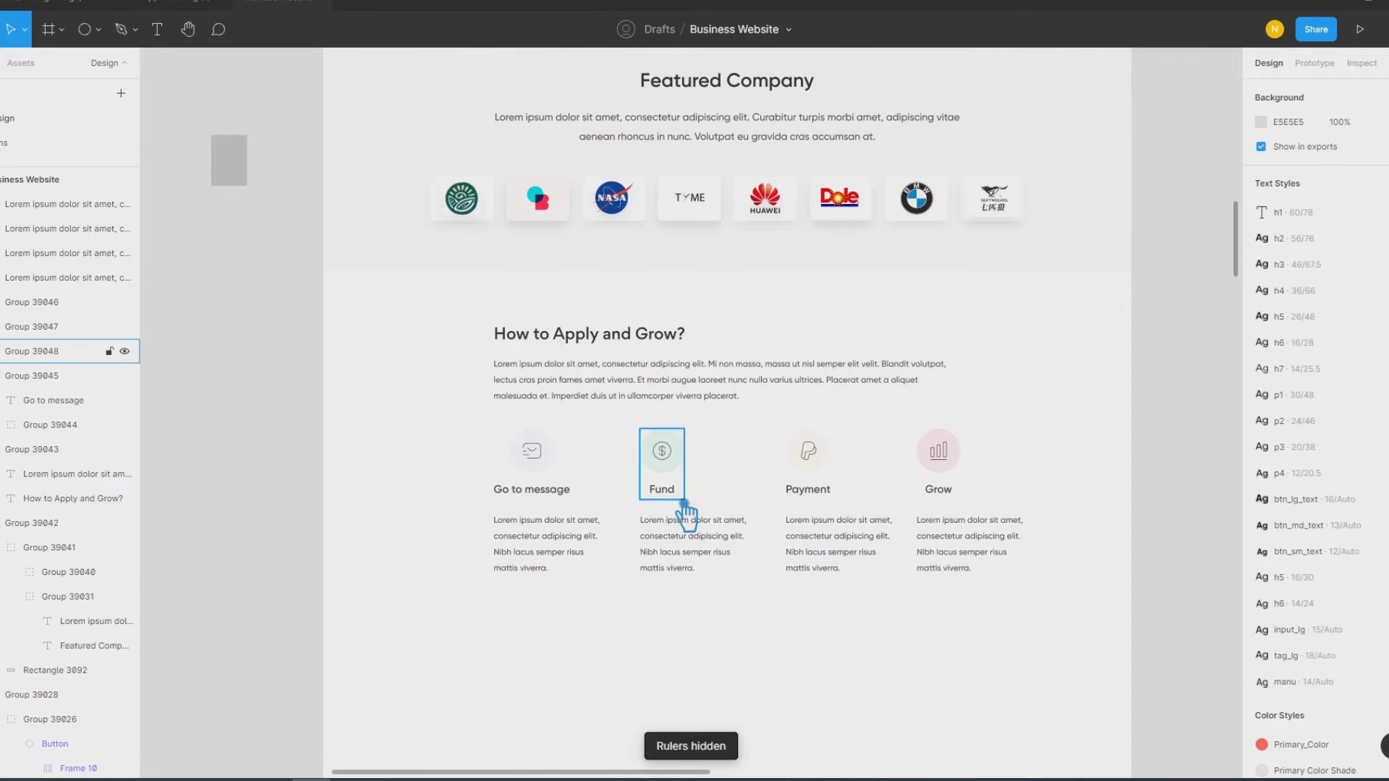
Step: Ungroup the Fund and Go to message groups and left-align each icon with its label
{"action": "left_click", "coordinate": [684, 505]}
{"action": "right_click", "coordinate": [684, 505]}
{"action": "left_click", "coordinate": [695, 509]}
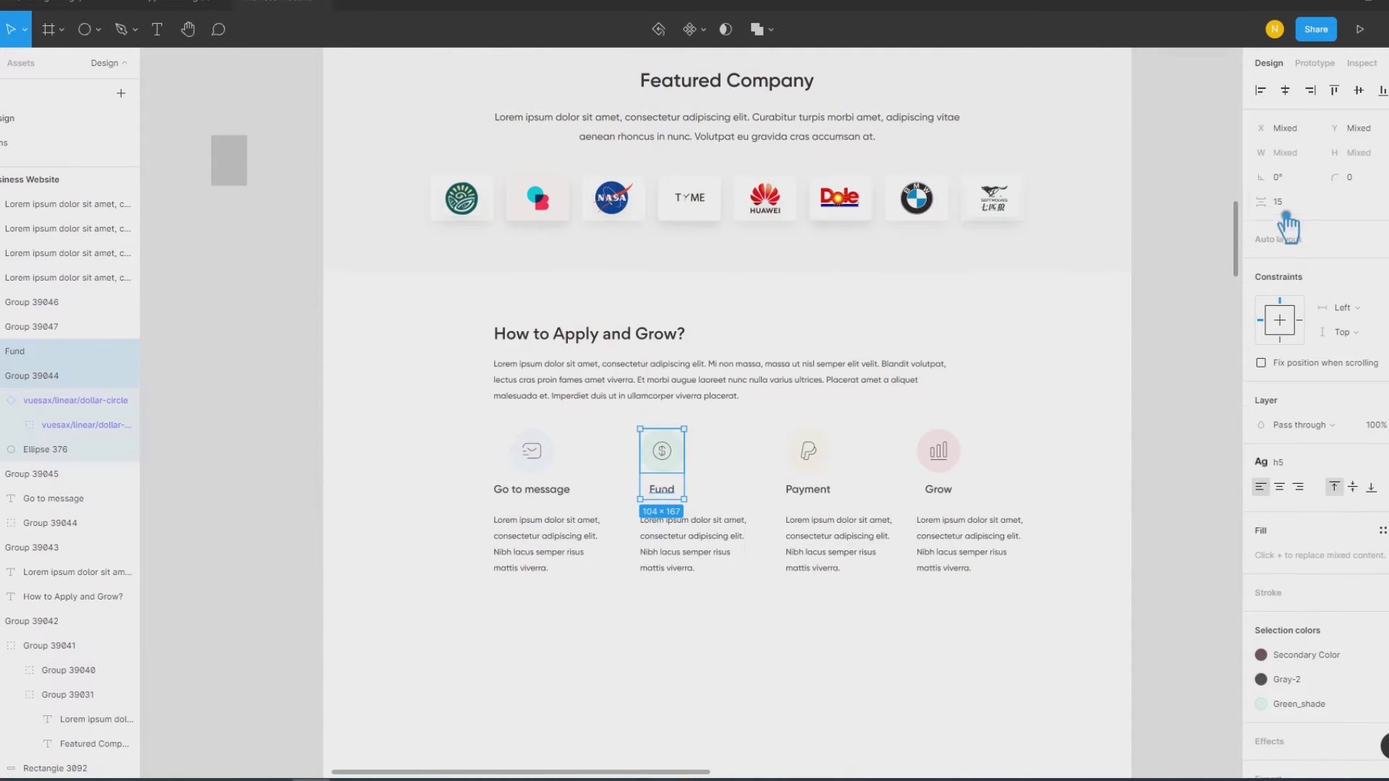
{"action": "left_click", "coordinate": [1273, 93]}
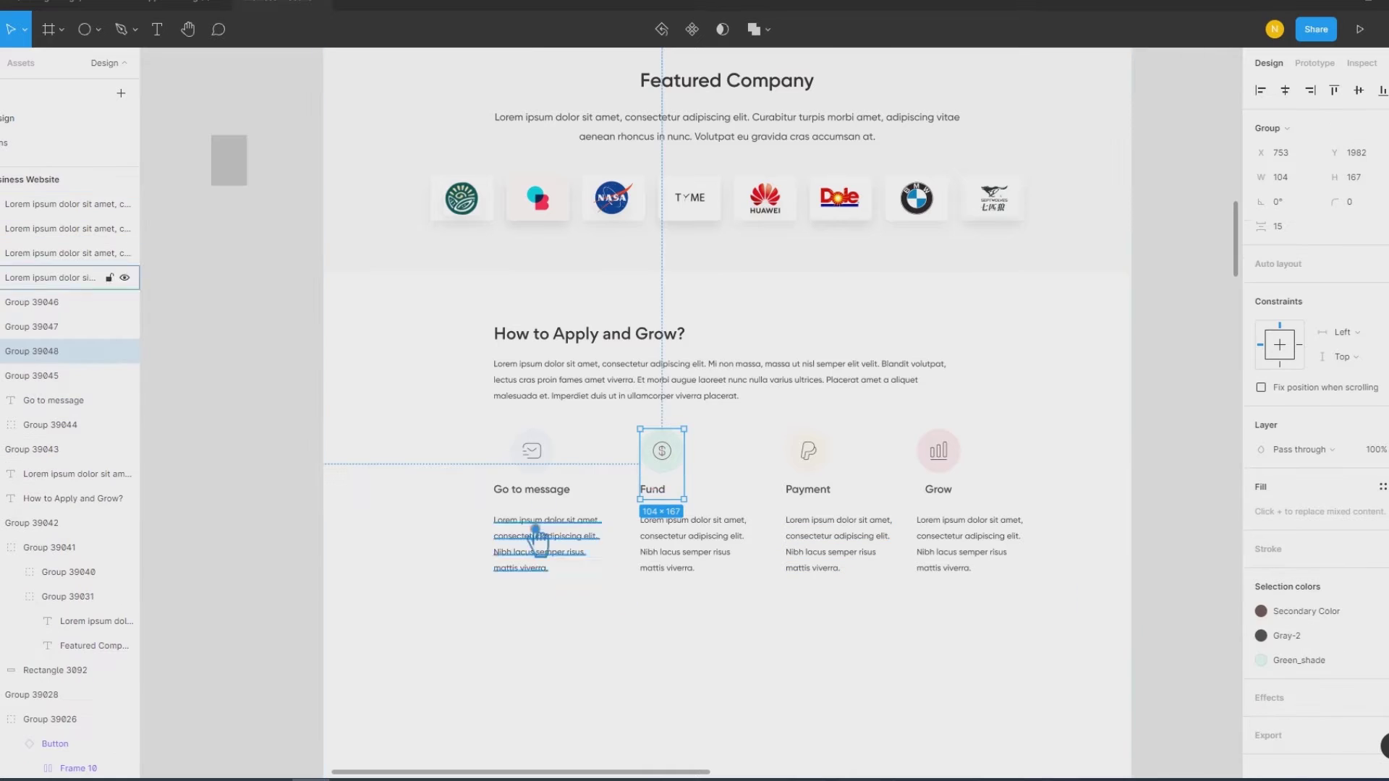
{"action": "left_click", "coordinate": [548, 489]}
{"action": "right_click", "coordinate": [548, 489]}
{"action": "left_click", "coordinate": [557, 513]}
{"action": "left_click", "coordinate": [1274, 92]}
Step: Ungroup and regroup the Payment icon and label, then ungroup the Grow group
{"action": "left_click", "coordinate": [831, 468]}
{"action": "right_click", "coordinate": [831, 470]}
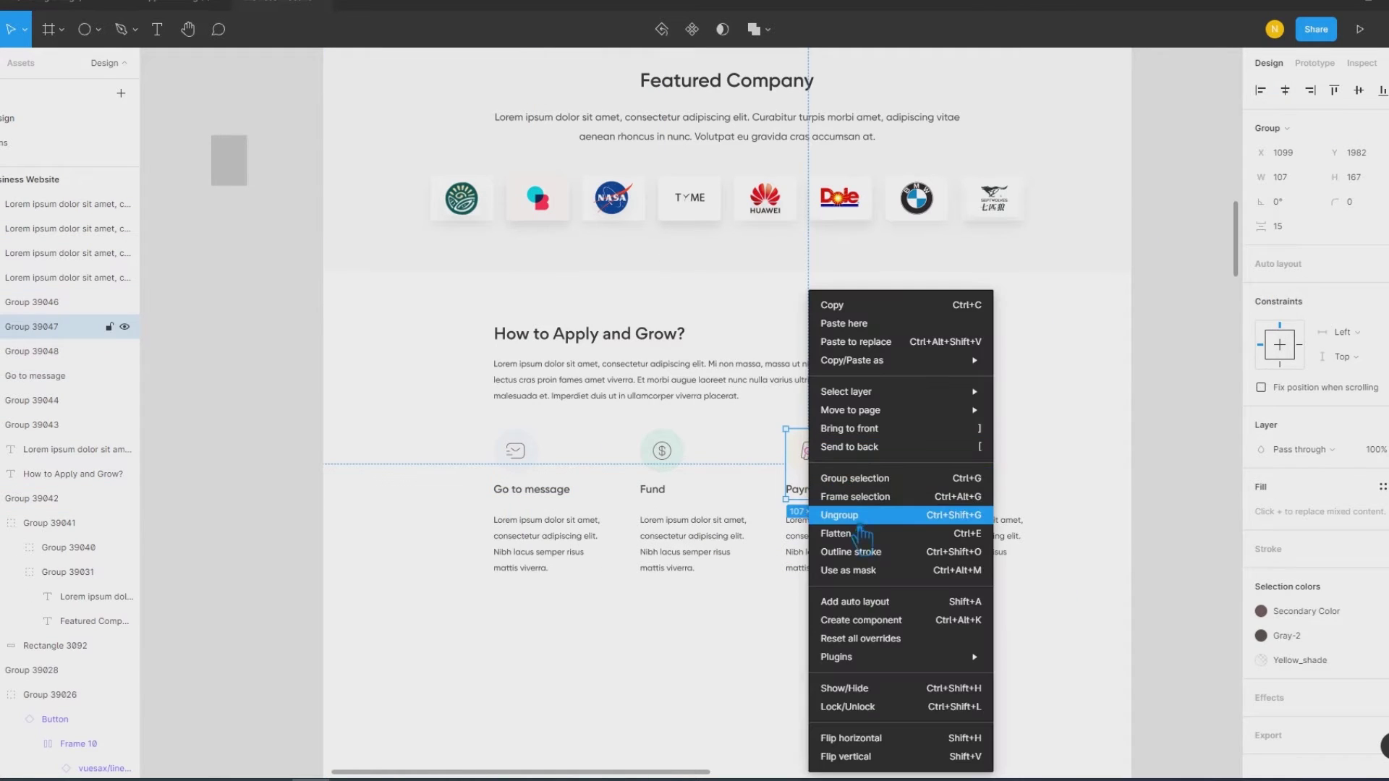
{"action": "left_click", "coordinate": [832, 502]}
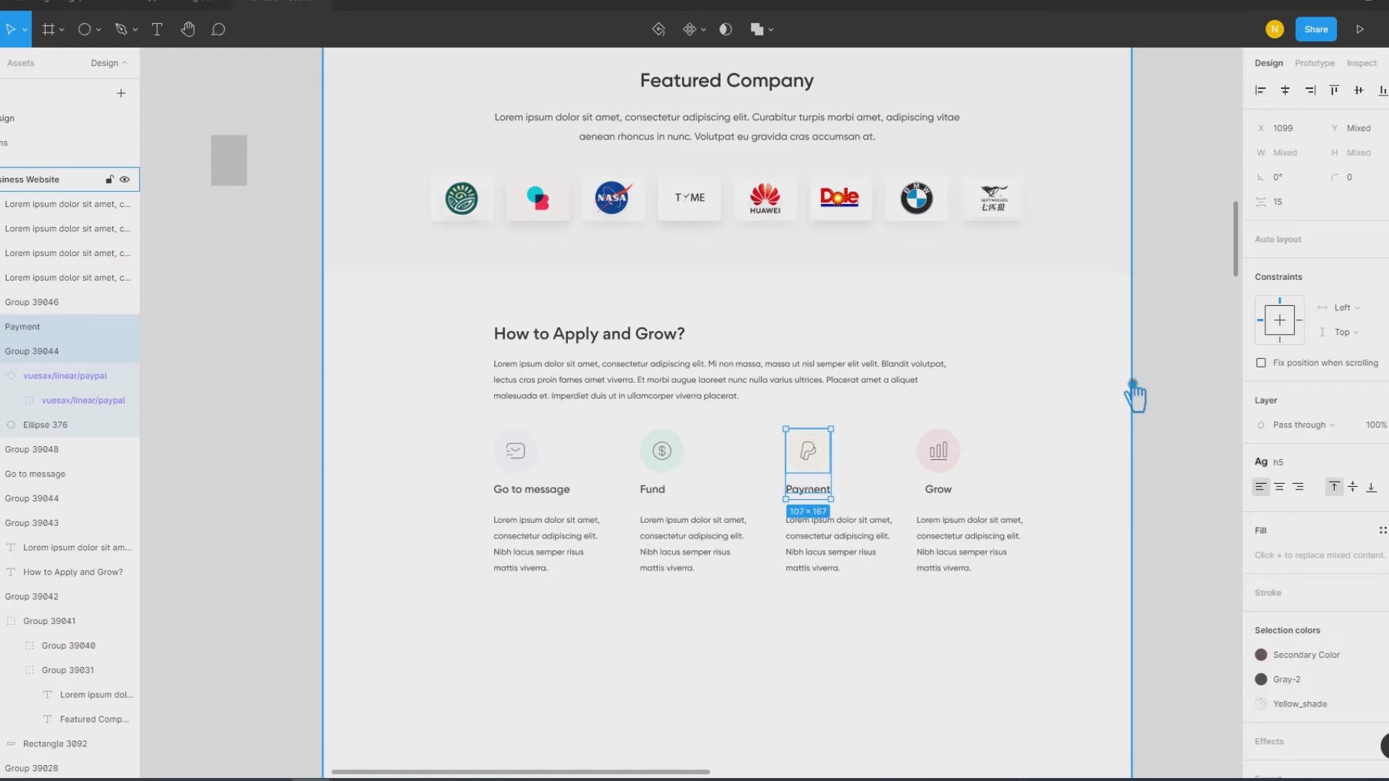
{"action": "key", "text": "ctrl+g"}
{"action": "left_click", "coordinate": [913, 453]}
{"action": "right_click", "coordinate": [909, 463]}
{"action": "left_click", "coordinate": [945, 518]}
Step: Left-align the Grow icon, then group the Grow and Payment steps with their descriptions
{"action": "left_click", "coordinate": [1260, 90]}
{"action": "key", "text": "ctrl+g"}
{"action": "left_click", "coordinate": [971, 554], "text": "shift"}
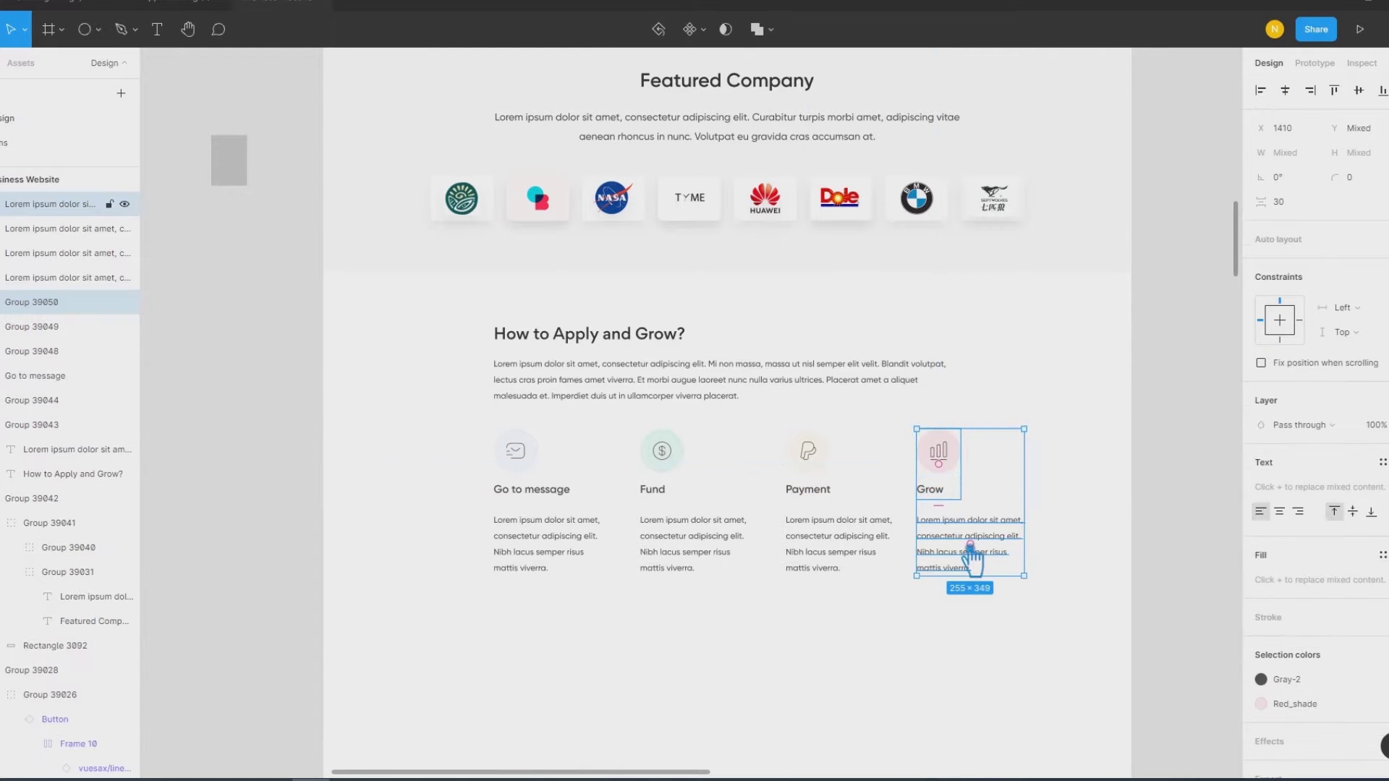
{"action": "key", "text": "ctrl+g"}
{"action": "left_click", "coordinate": [821, 552]}
{"action": "left_click", "coordinate": [830, 483], "text": "shift"}
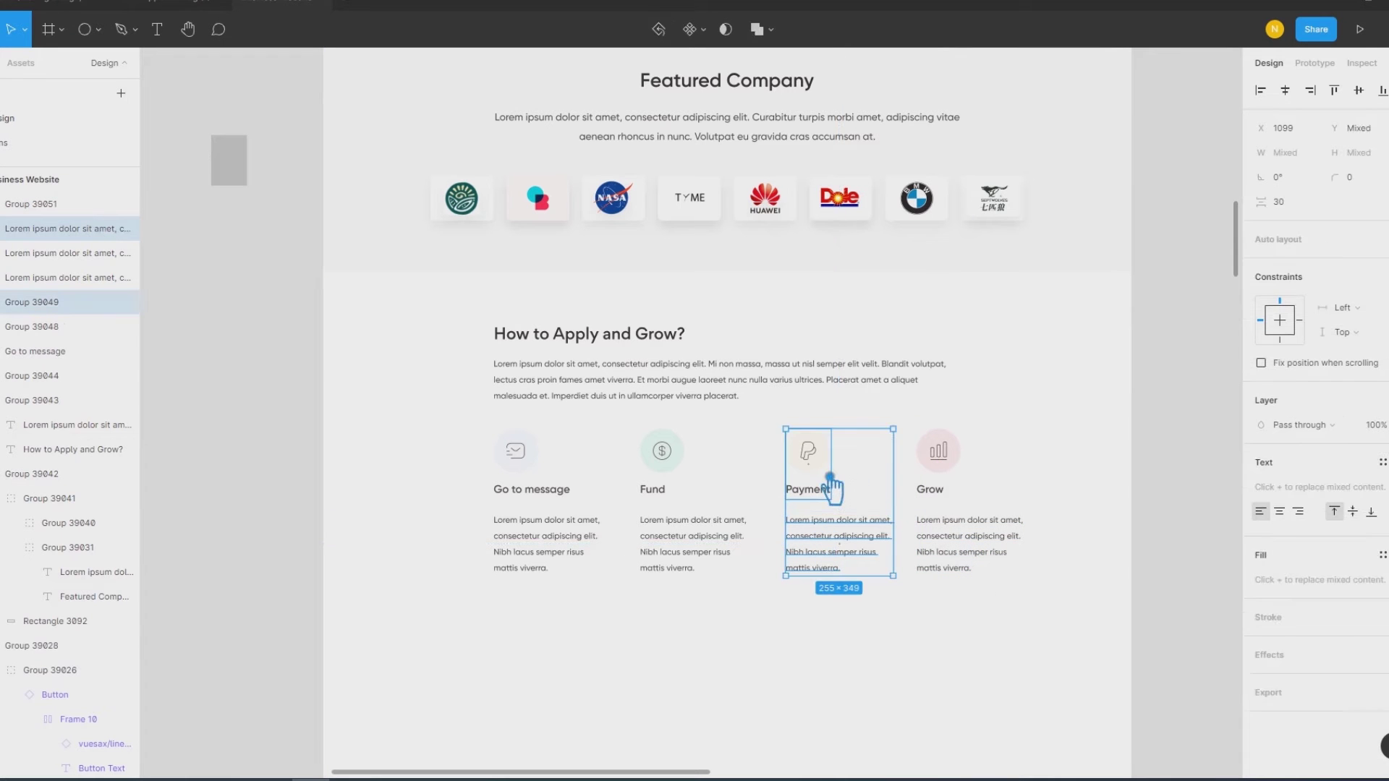
{"action": "key", "text": "ctrl+g"}
Step: Group the Fund and Go to message steps with their descriptions into column cards
{"action": "left_click", "coordinate": [716, 539]}
{"action": "left_click", "coordinate": [694, 463], "text": "shift"}
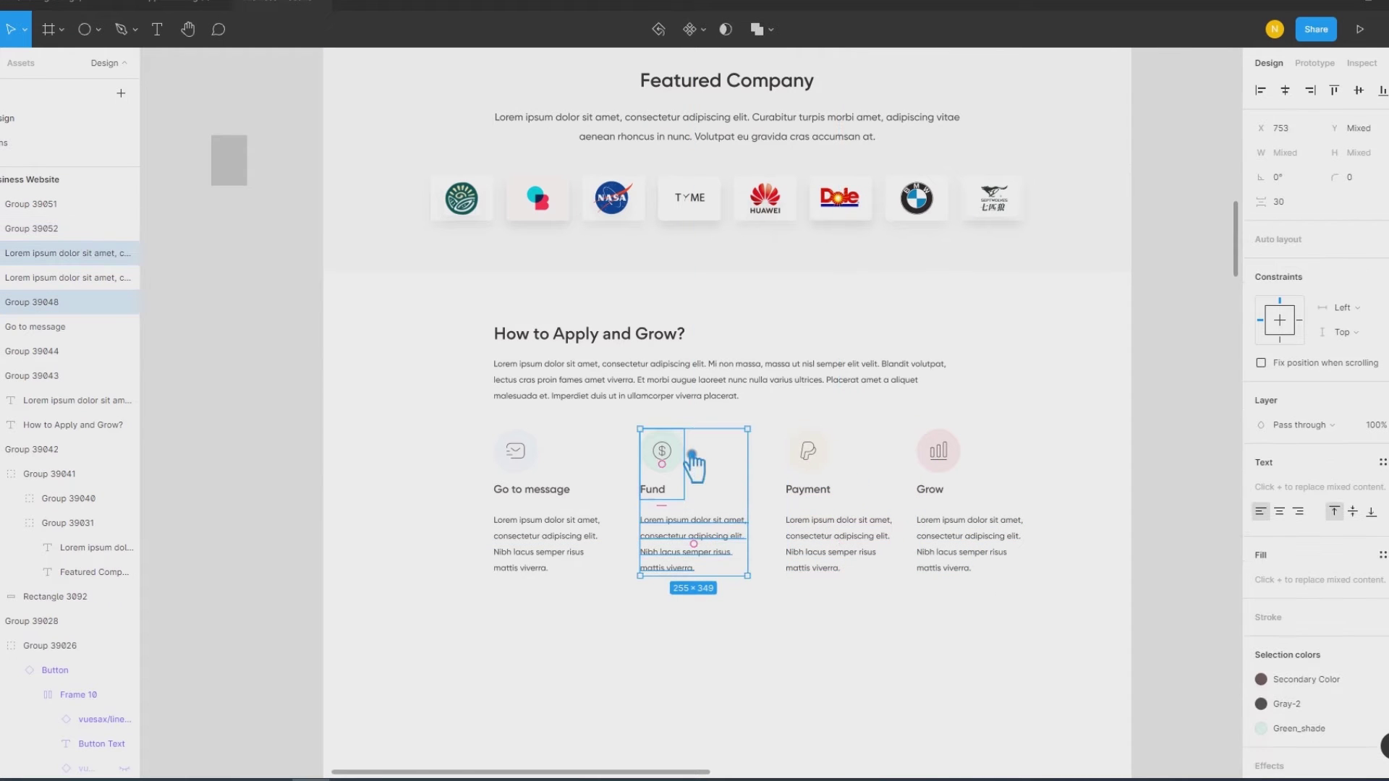
{"action": "key", "text": "ctrl+g"}
{"action": "left_click", "coordinate": [535, 470]}
{"action": "left_click", "coordinate": [552, 496], "text": "shift"}
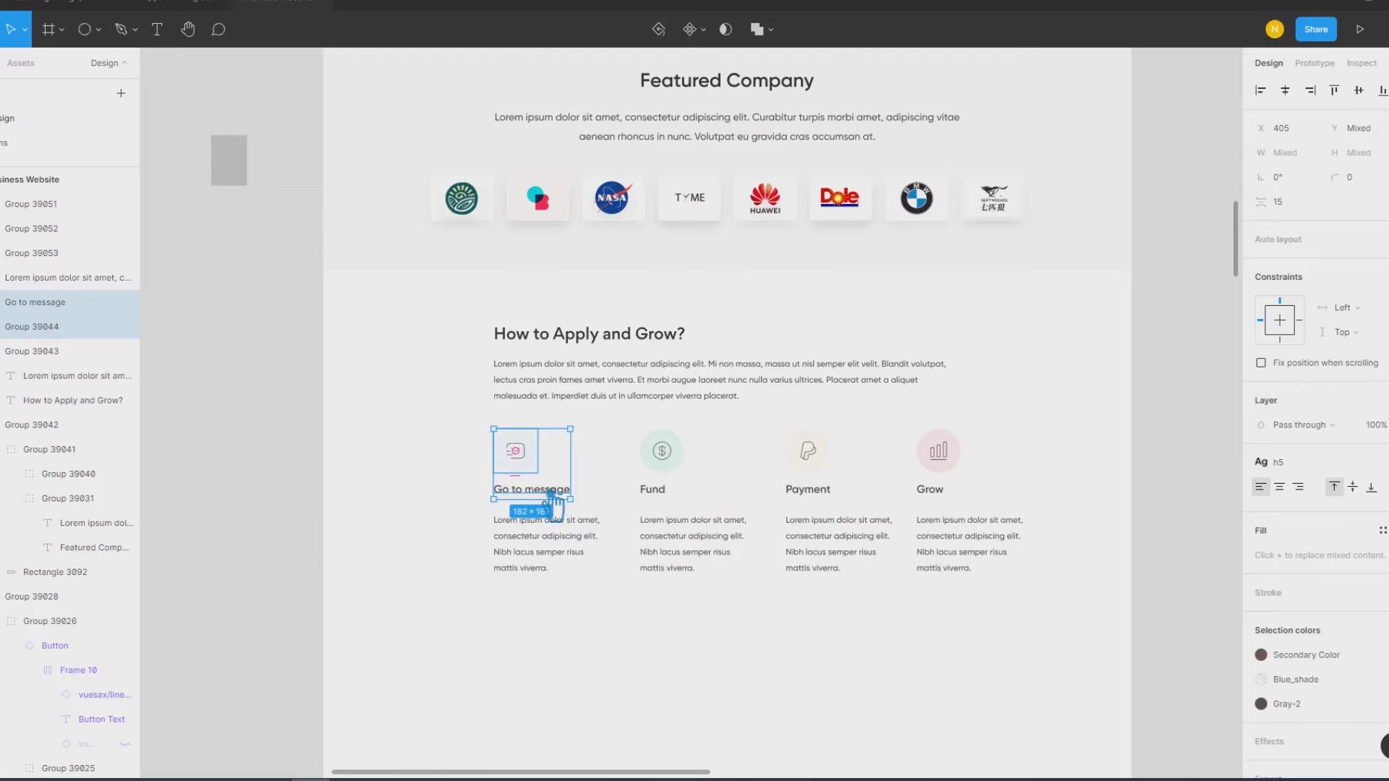
{"action": "key", "text": "ctrl+g"}
{"action": "left_click", "coordinate": [563, 554], "text": "shift"}
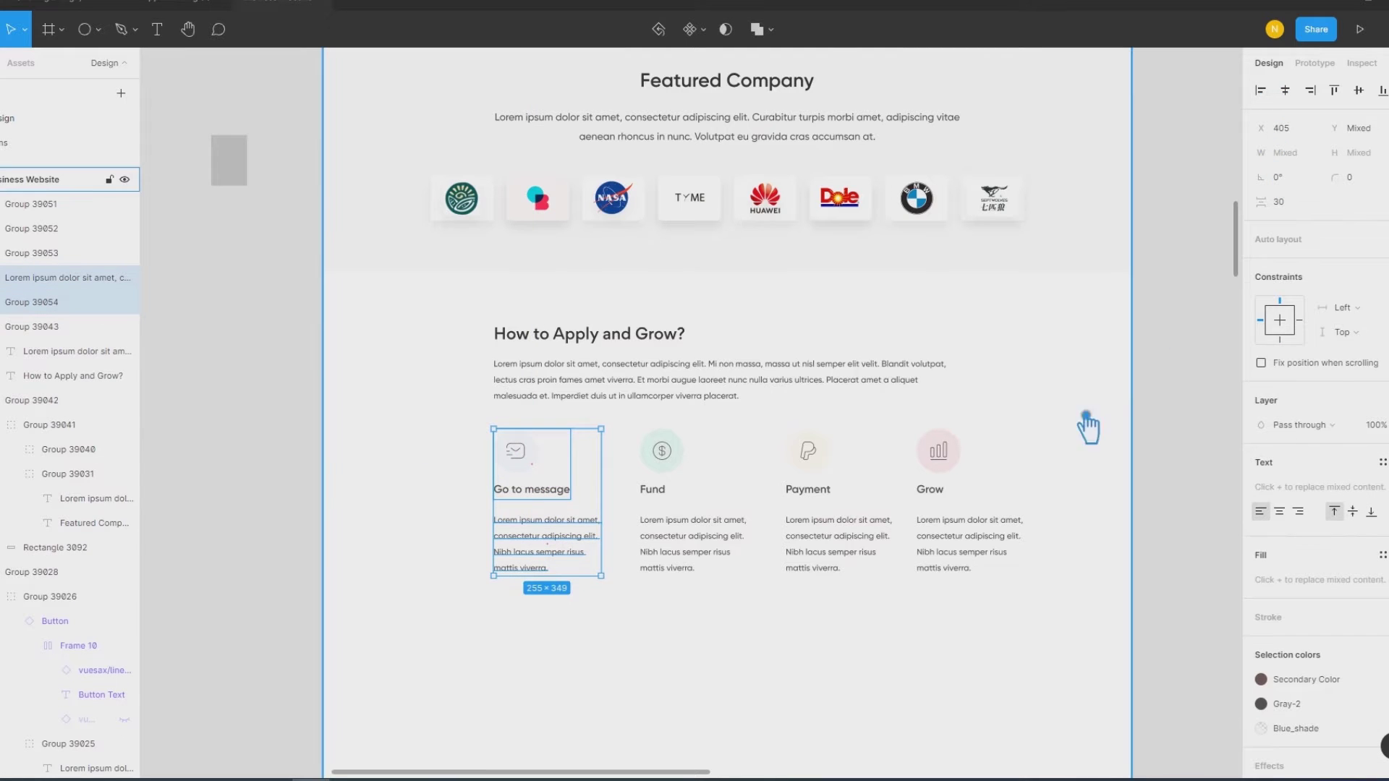
{"action": "key", "text": "ctrl+g"}
{"action": "left_click", "coordinate": [1065, 568]}
Step: Scroll down the page and show the rulers and layout grid
{"action": "scroll", "coordinate": [1169, 474], "scroll_direction": "down", "scroll_amount": 1}
{"action": "scroll", "coordinate": [1167, 484], "scroll_direction": "down", "scroll_amount": 1}
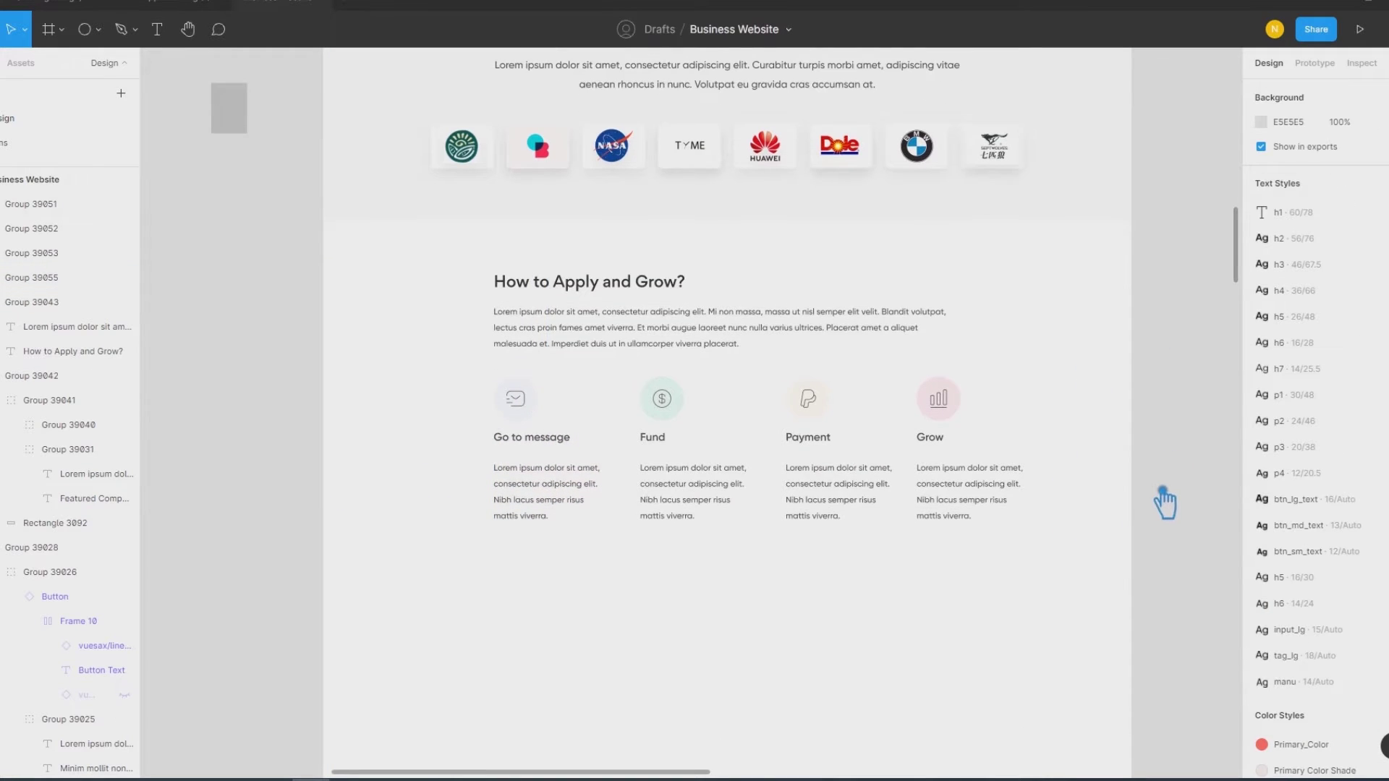
{"action": "scroll", "coordinate": [1163, 498], "scroll_direction": "down", "scroll_amount": 1}
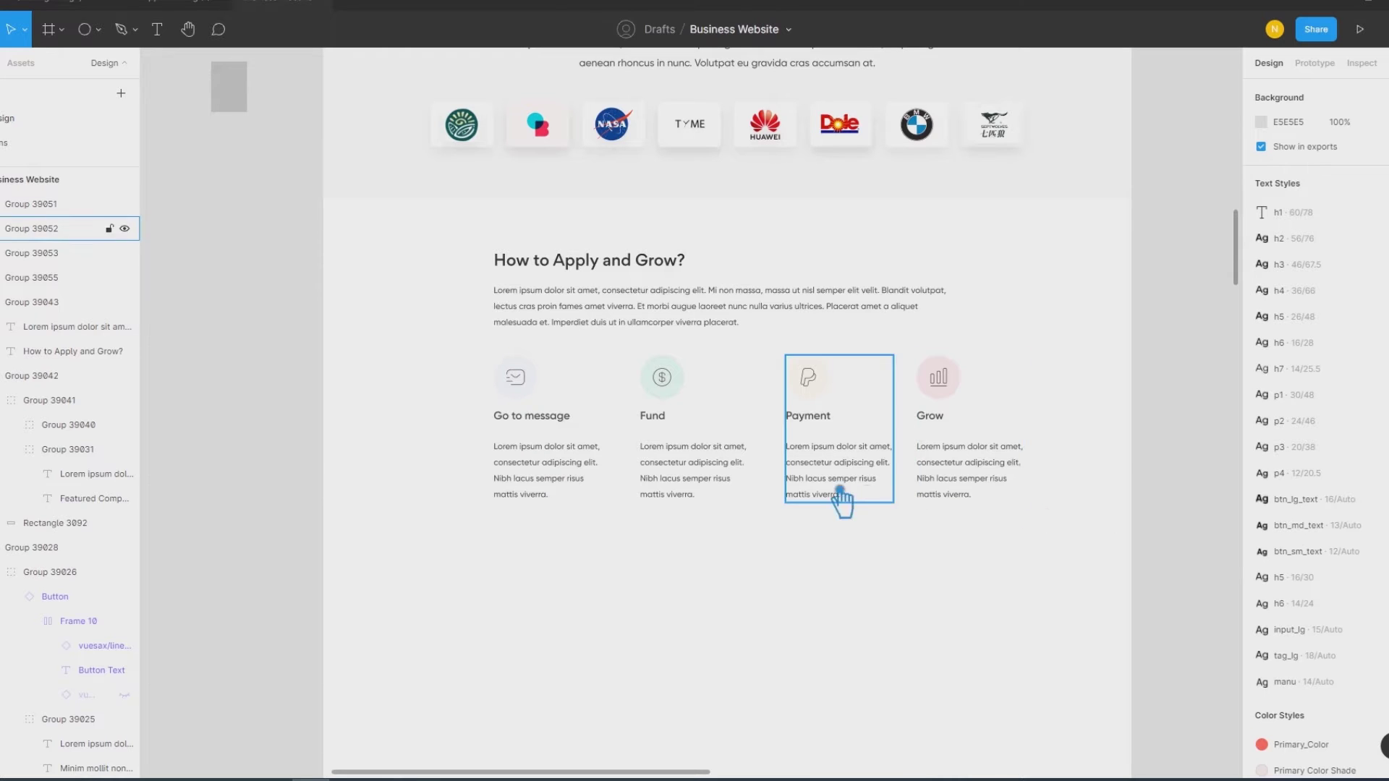
{"action": "key", "text": "shift+r"}
Step: Group the How to Apply heading, paragraph and four step columns
{"action": "left_click", "coordinate": [688, 503]}
{"action": "left_click_drag", "start_coordinate": [1112, 529], "coordinate": [437, 243]}
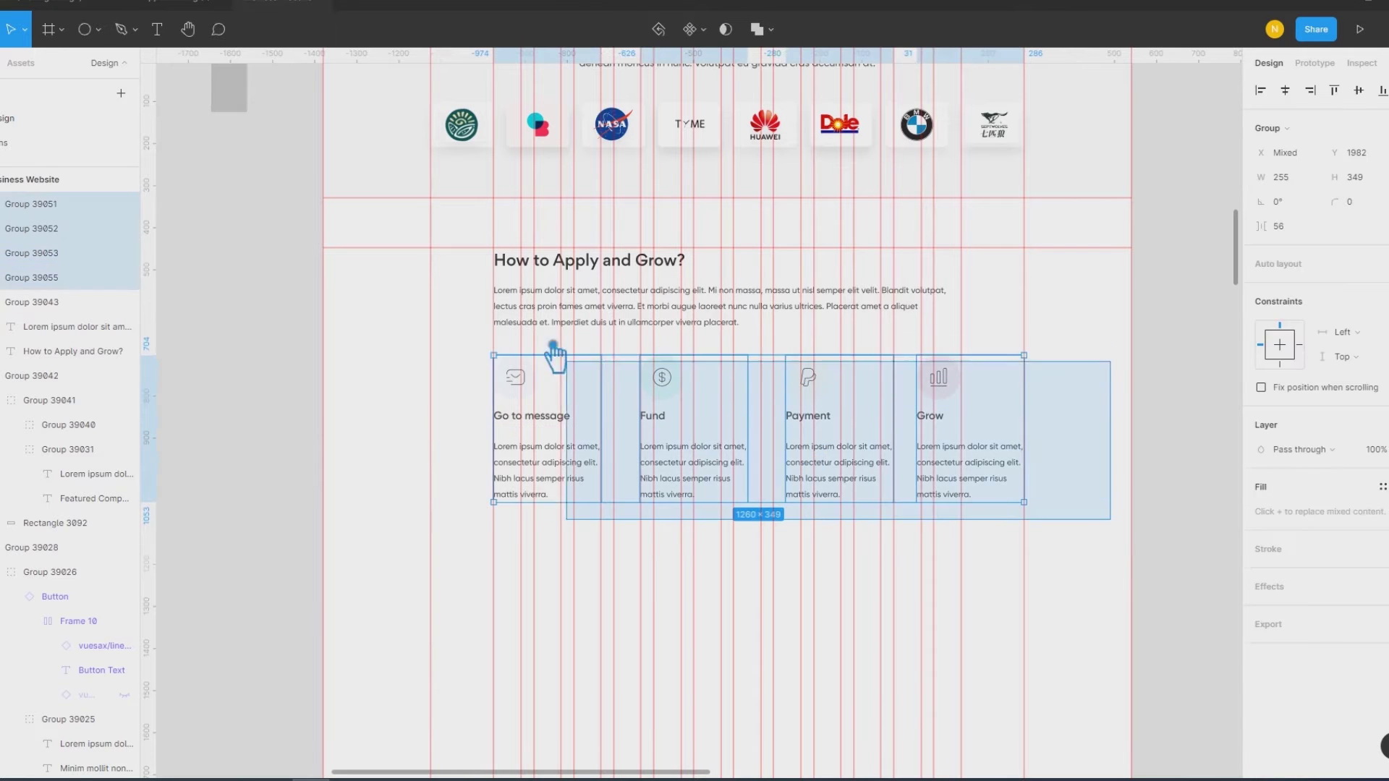
{"action": "key", "text": "ctrl+g"}
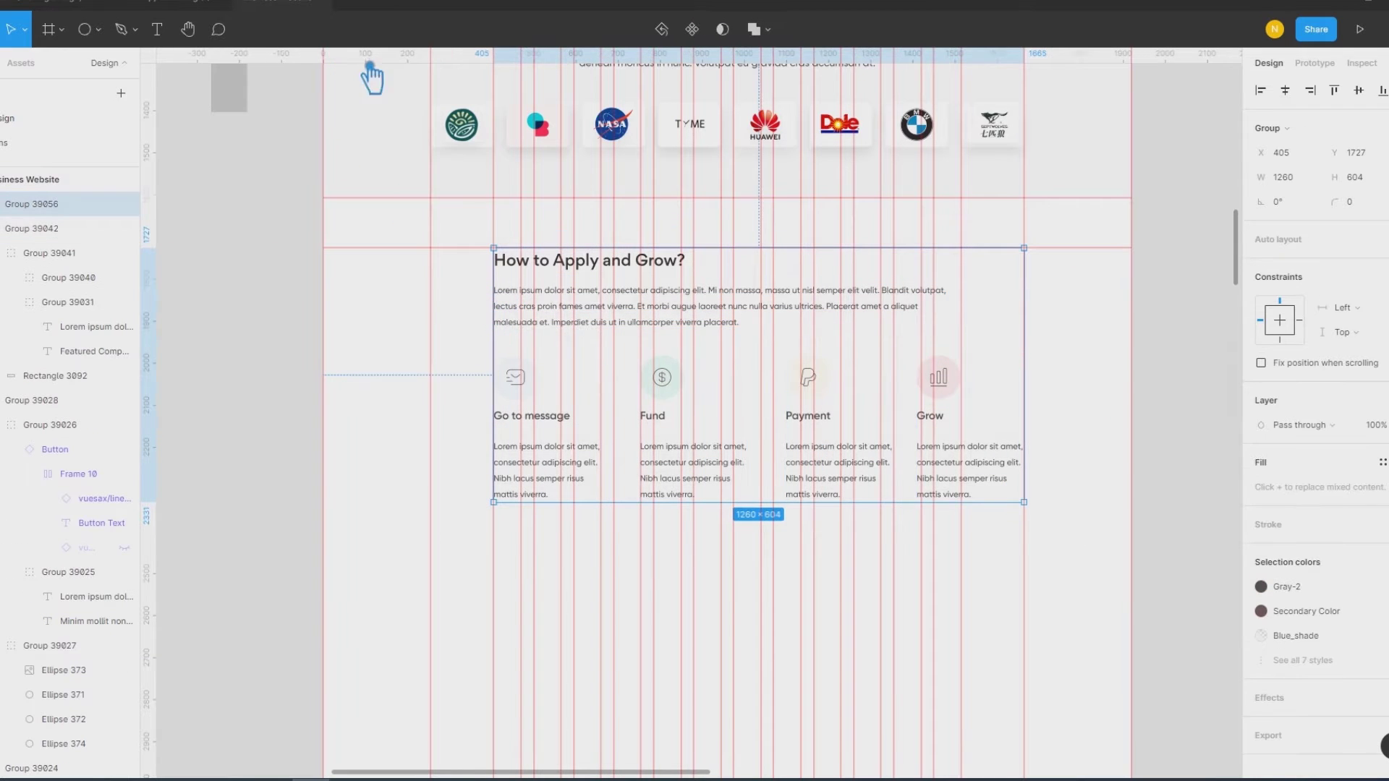
Step: Move the grey placeholder rectangle to the left, outside the frame
{"action": "left_click", "coordinate": [242, 364]}
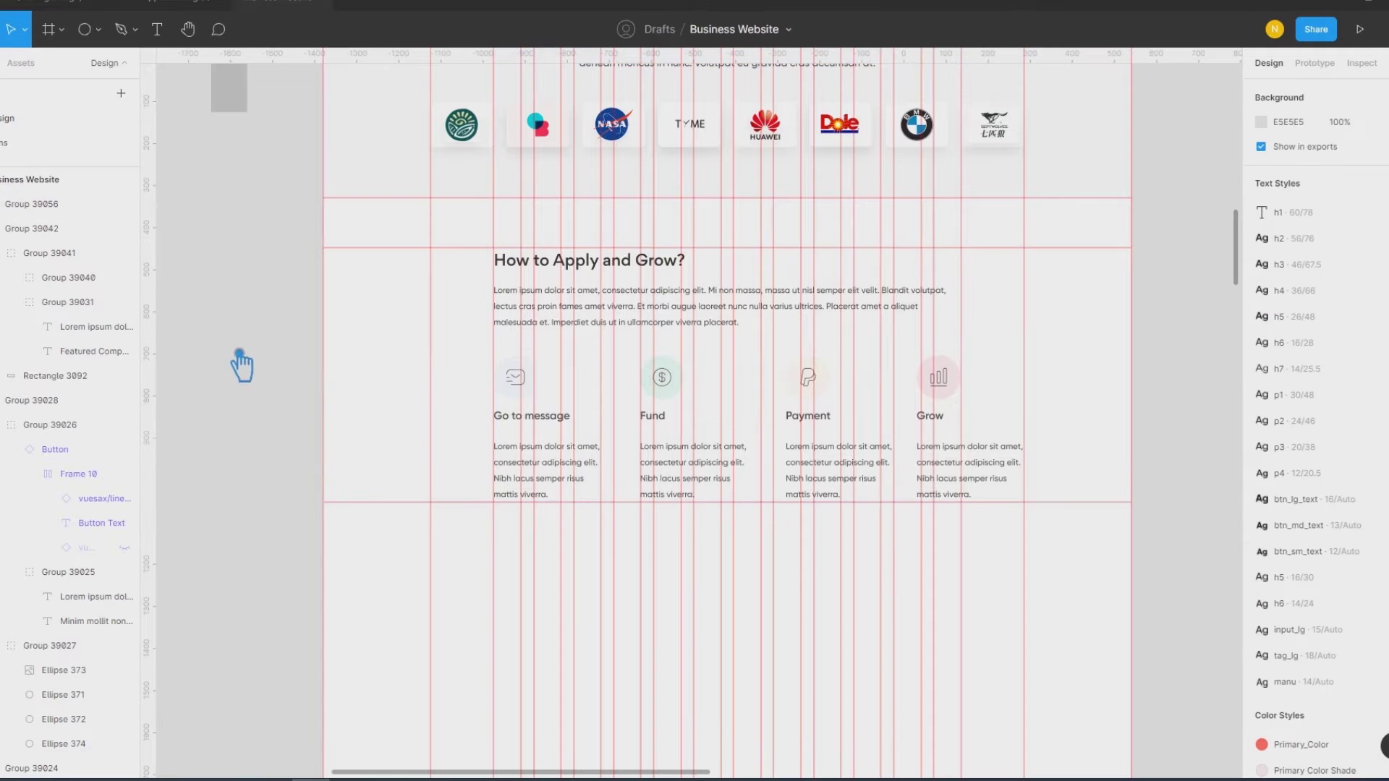
{"action": "left_click_drag", "start_coordinate": [236, 110], "coordinate": [372, 551]}
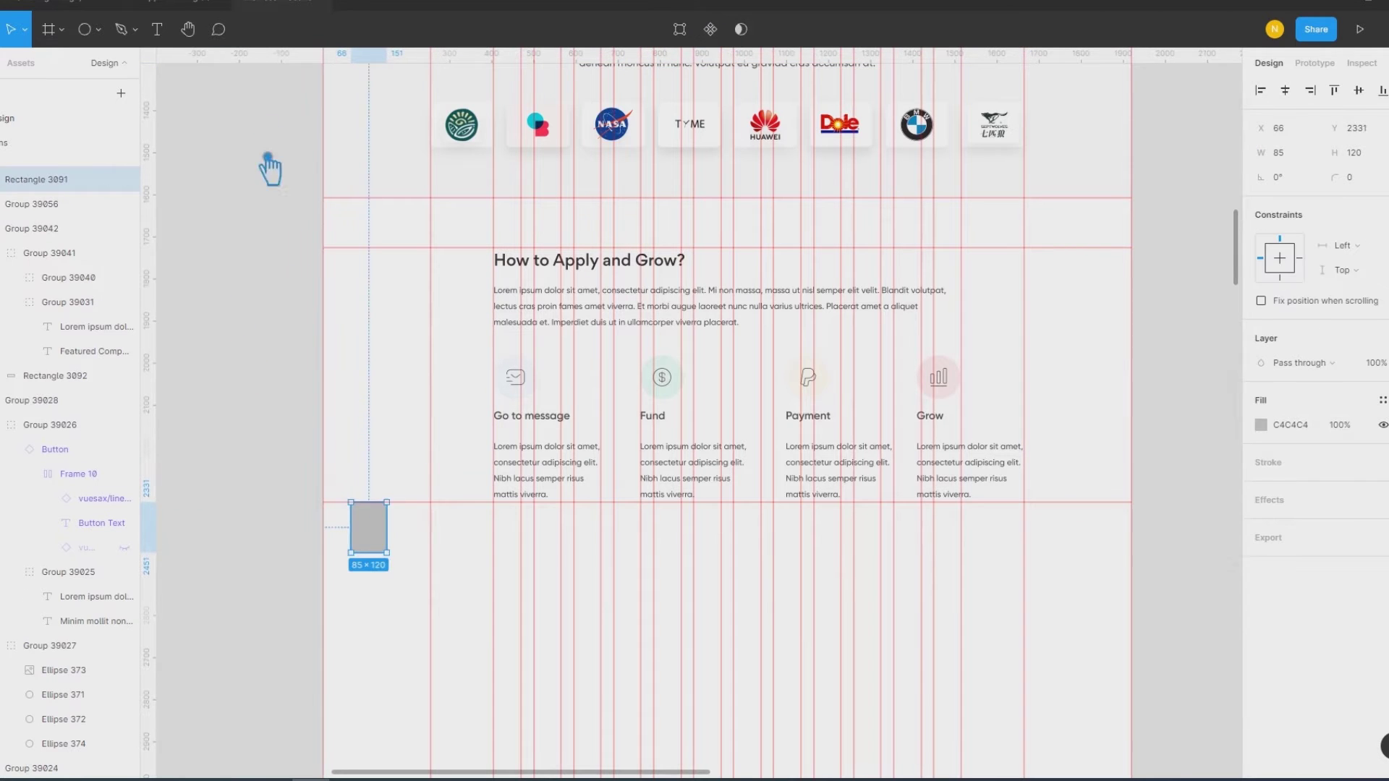
{"action": "left_click", "coordinate": [285, 432]}
{"action": "scroll", "coordinate": [285, 431], "scroll_direction": "down", "scroll_amount": 2}
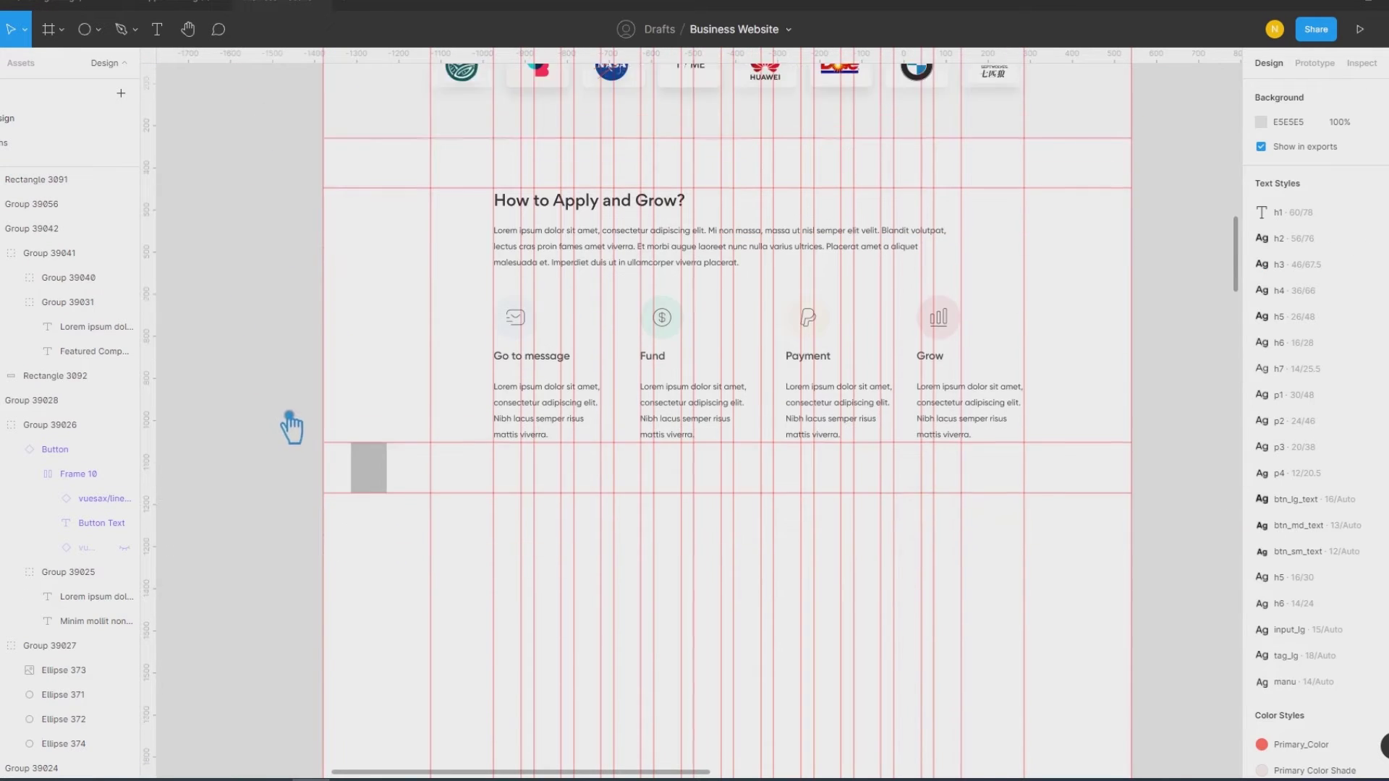
{"action": "scroll", "coordinate": [292, 429], "scroll_direction": "down", "scroll_amount": 3}
{"action": "left_click_drag", "start_coordinate": [400, 365], "coordinate": [381, 414]}
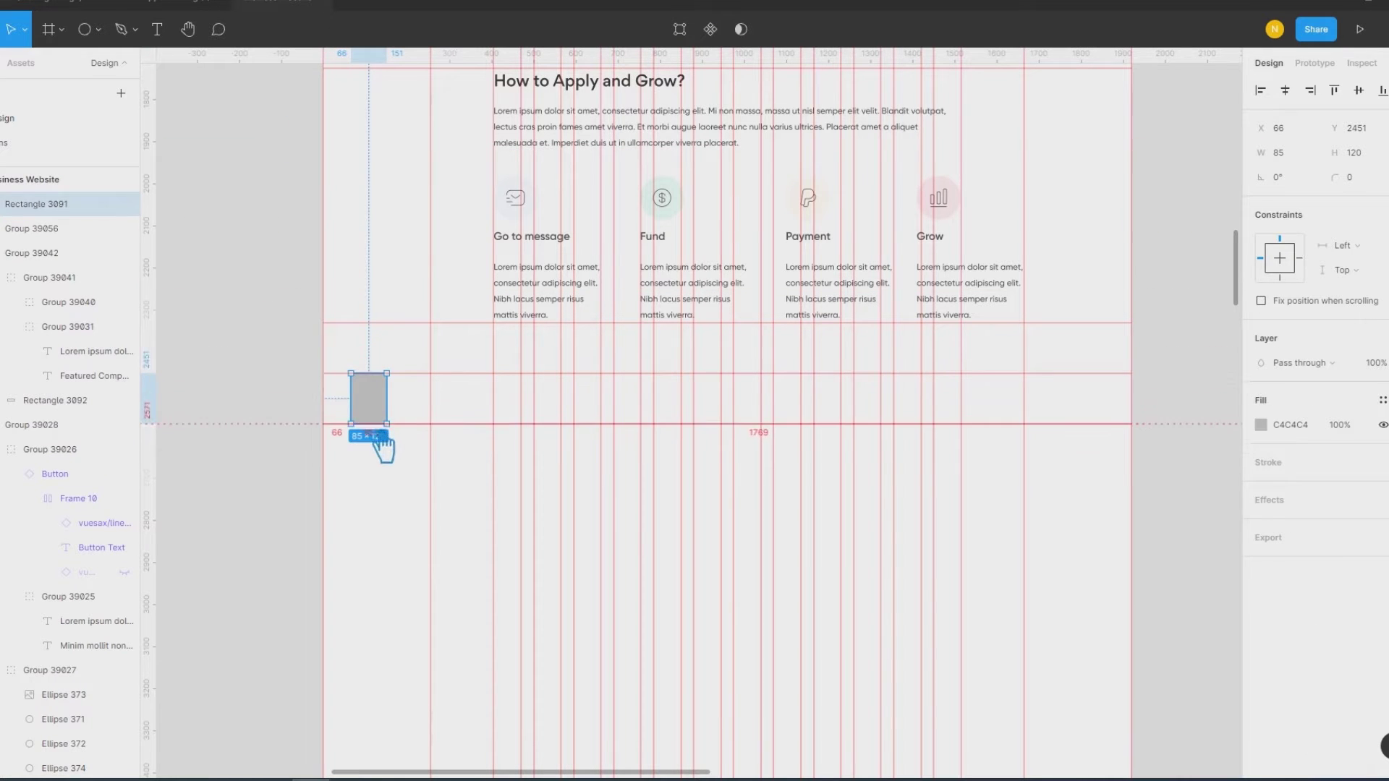
{"action": "left_click_drag", "start_coordinate": [366, 413], "coordinate": [194, 400]}
{"action": "left_click", "coordinate": [1181, 427]}
Step: Zoom out to check the frame and hide the rulers and layout grid
{"action": "scroll", "coordinate": [1181, 427], "scroll_direction": "up", "scroll_amount": 2}
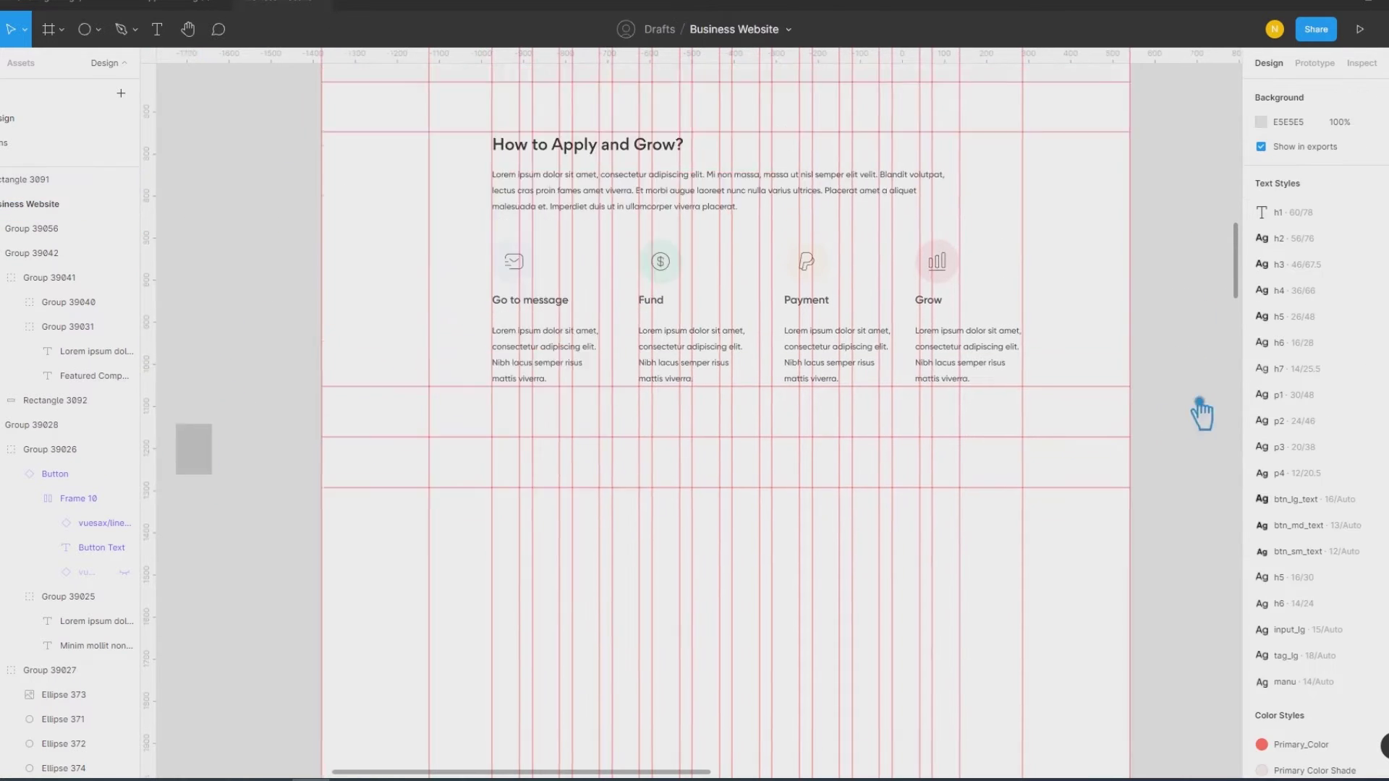
{"action": "scroll", "coordinate": [1167, 553], "scroll_direction": "up", "scroll_amount": 5}
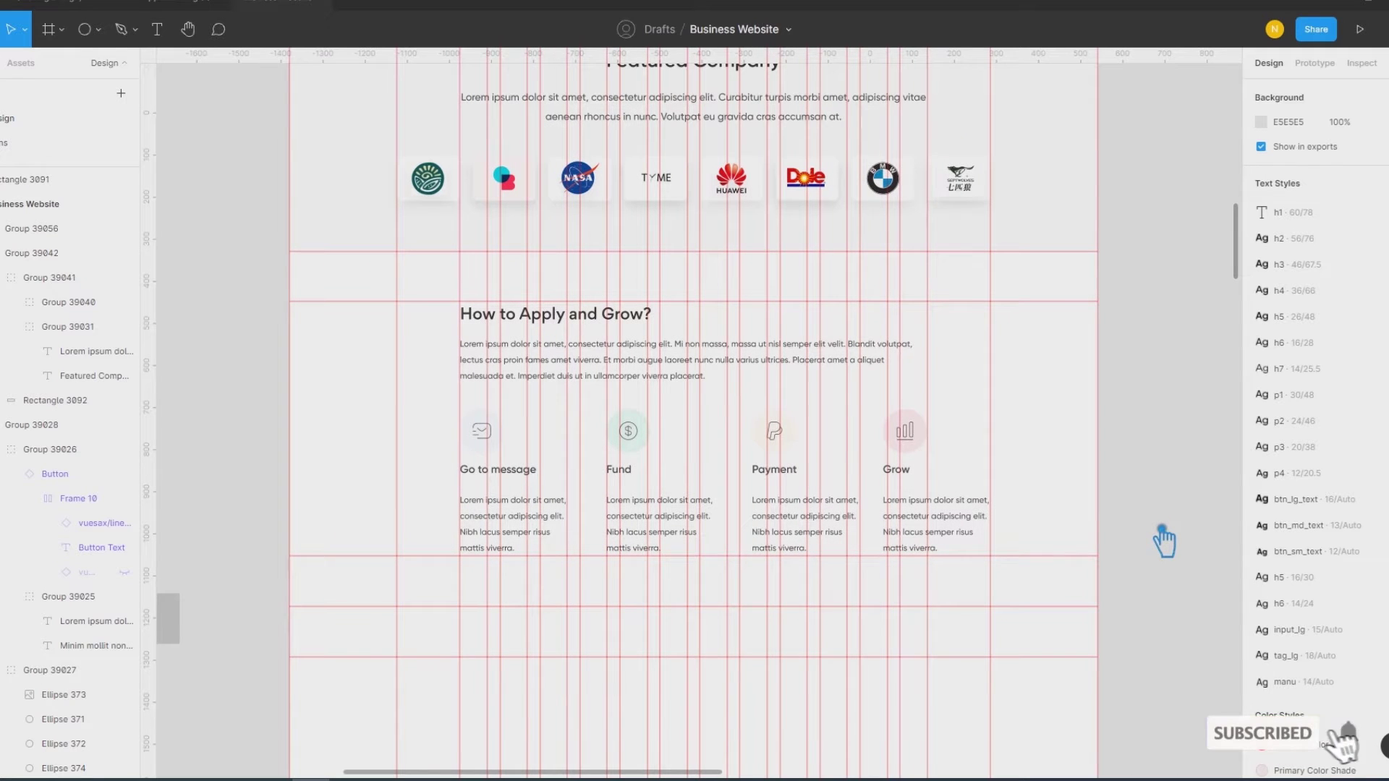
{"action": "key", "text": "minus"}
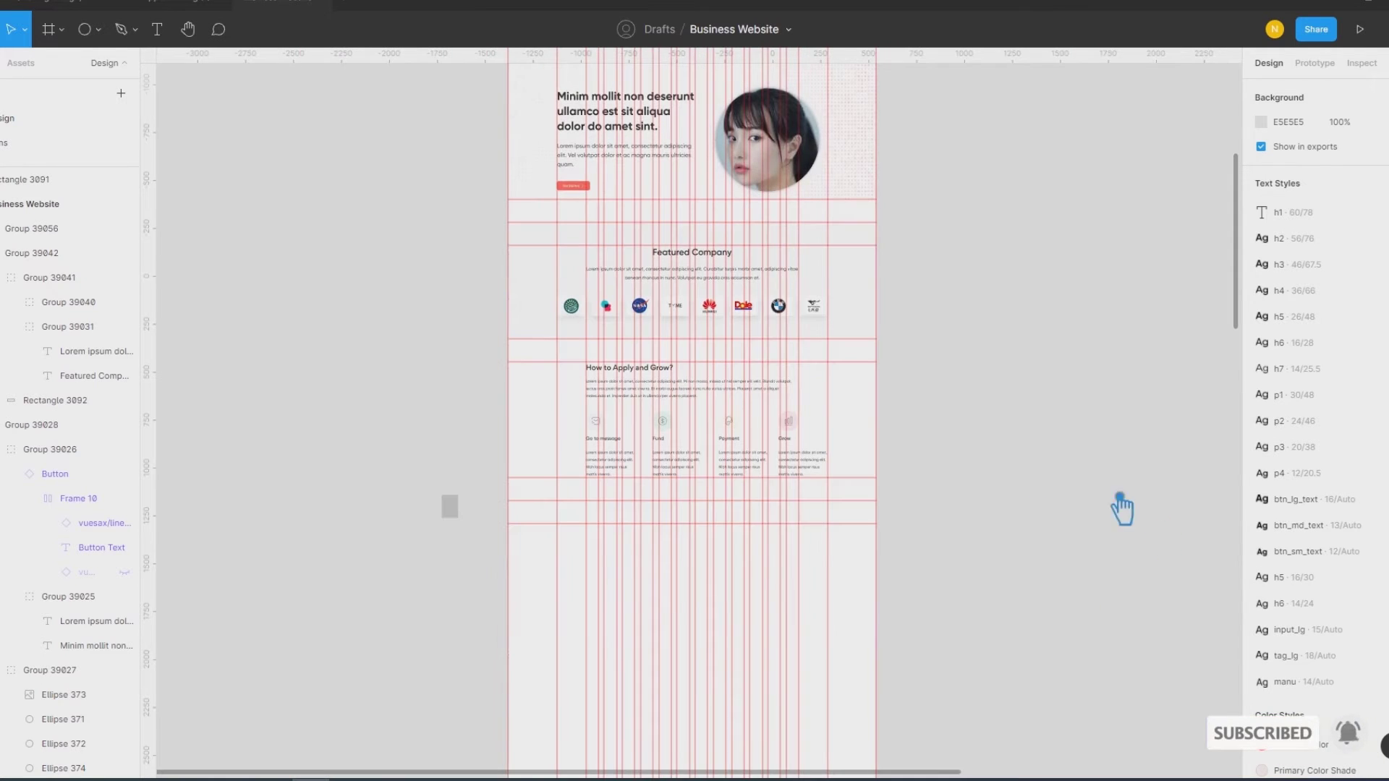
{"action": "scroll", "coordinate": [993, 420], "scroll_direction": "up", "scroll_amount": 2}
{"action": "key", "text": "shift+r"}
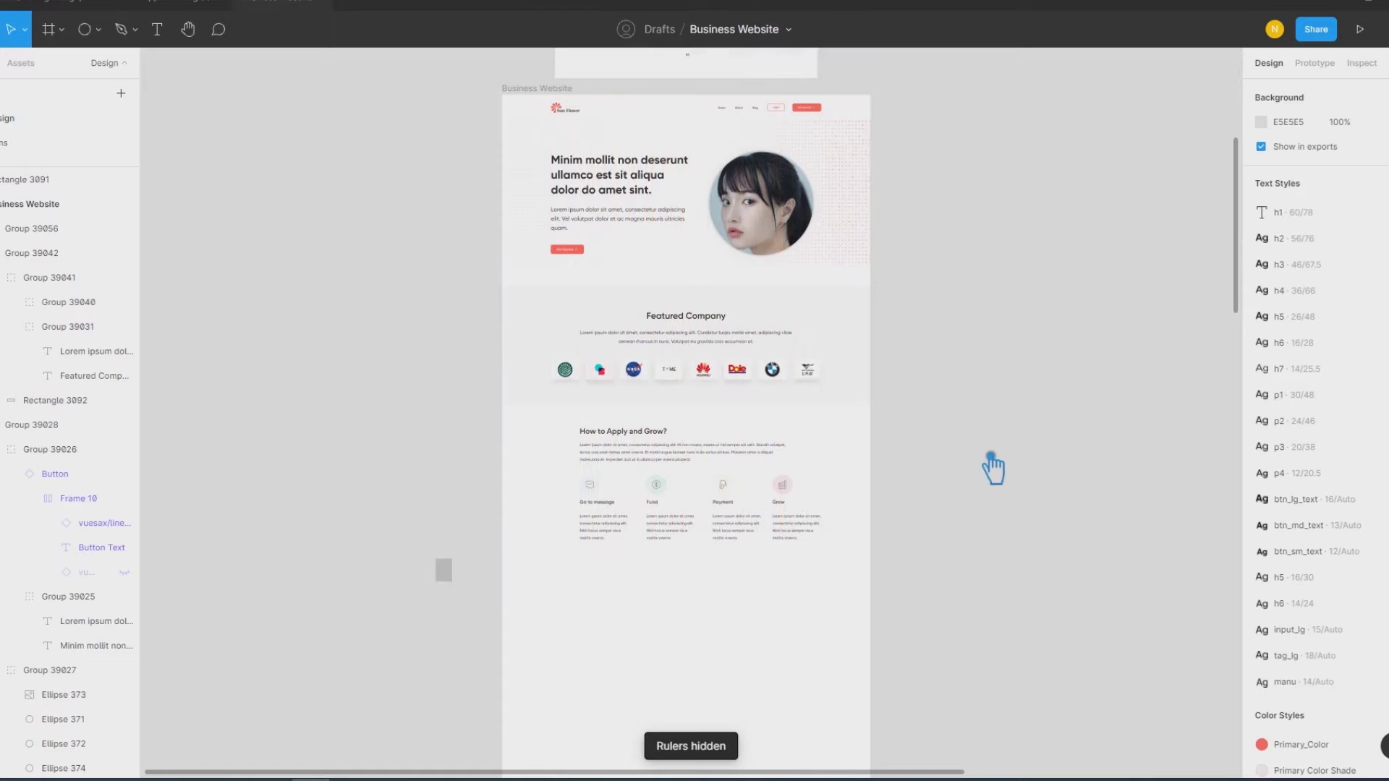
{"action": "key", "text": "plus"}
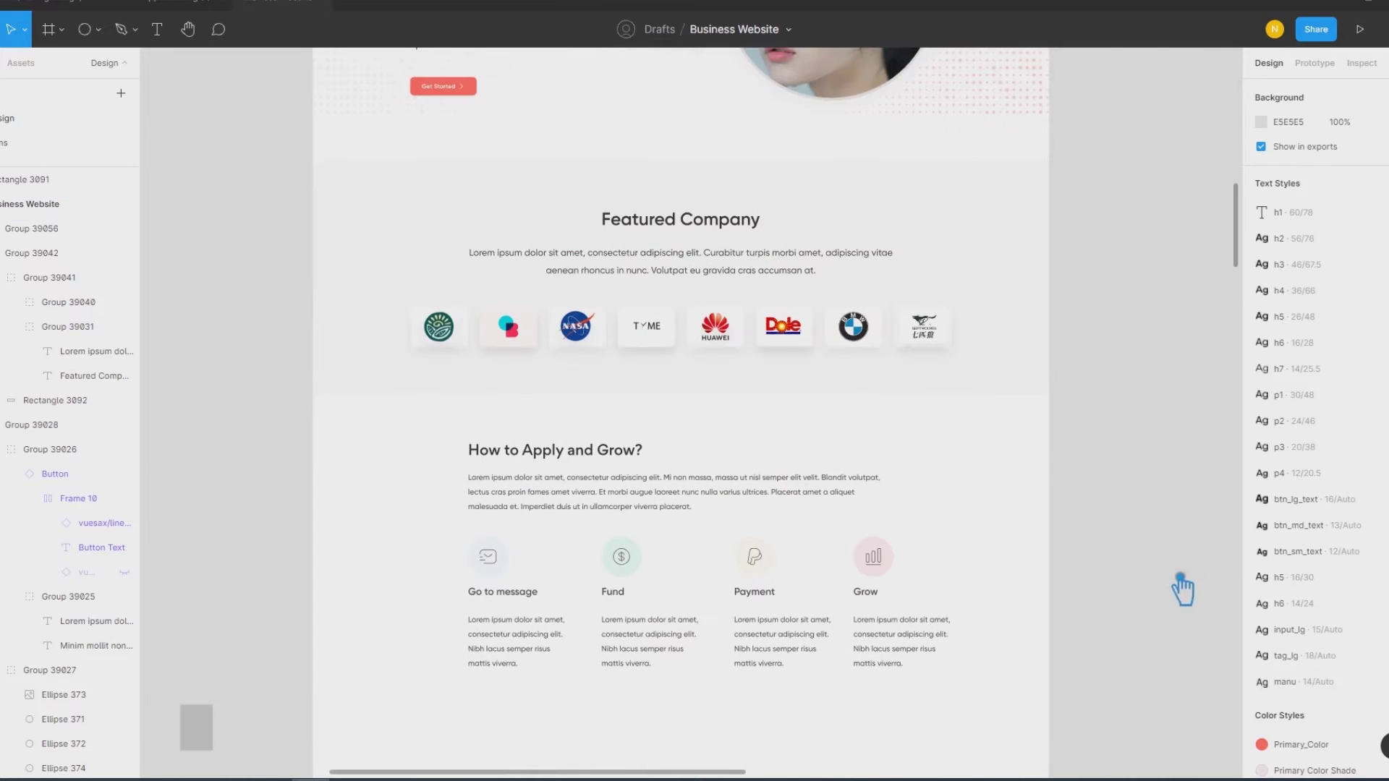
{"action": "scroll", "coordinate": [1182, 589], "scroll_direction": "down", "scroll_amount": 3}
{"action": "scroll", "coordinate": [1136, 465], "scroll_direction": "down", "scroll_amount": 1}
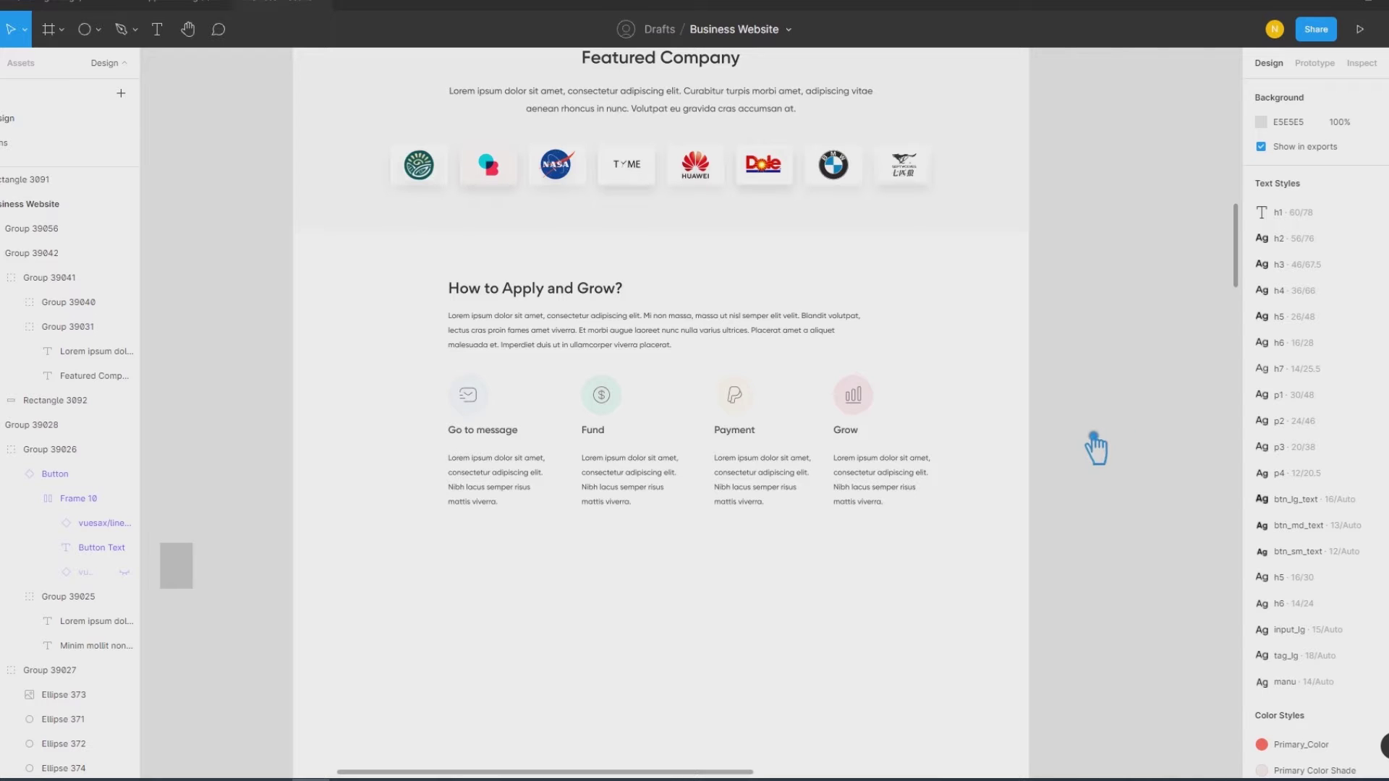
{"action": "mouse_move", "coordinate": [130, 55]}
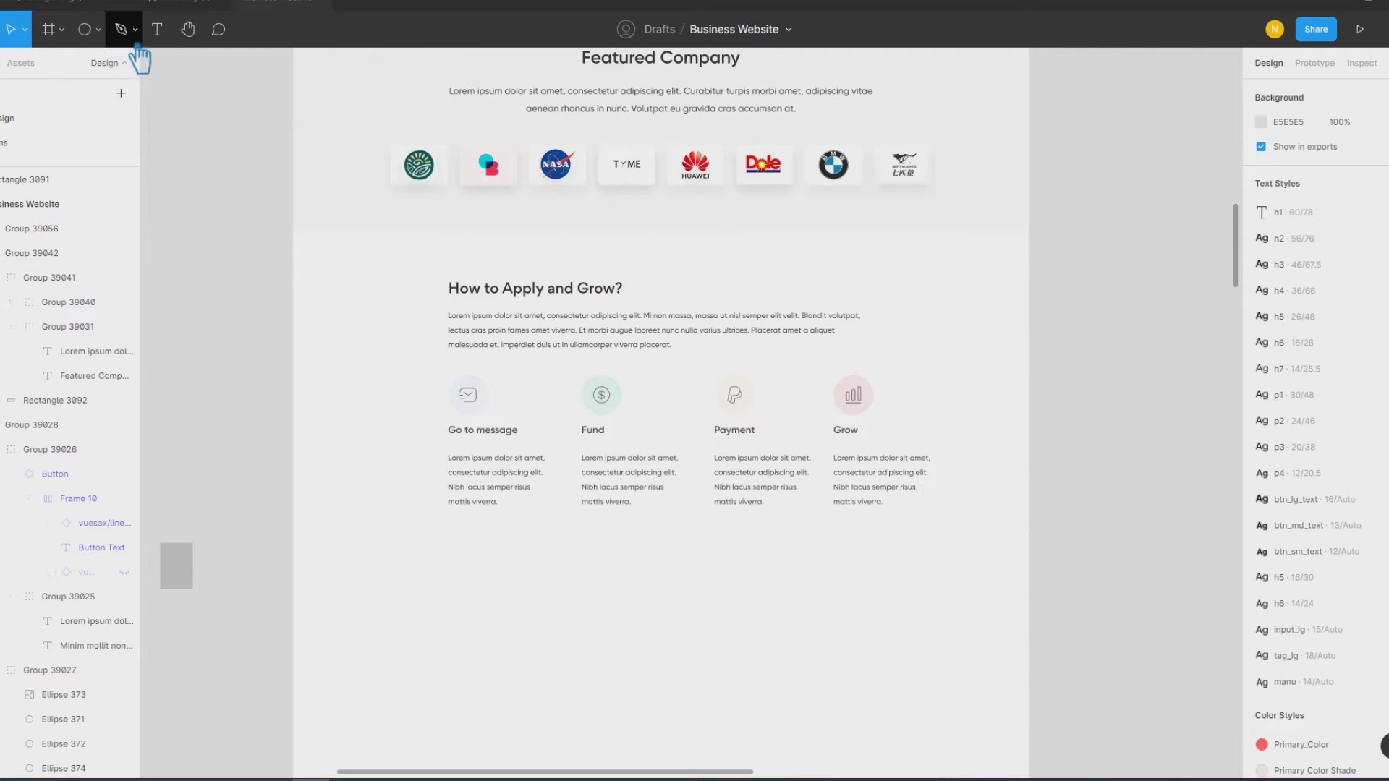
Step: Draw an arrow from the Go to message icon toward the Fund icon
{"action": "left_click", "coordinate": [91, 29]}
{"action": "left_click", "coordinate": [64, 102]}
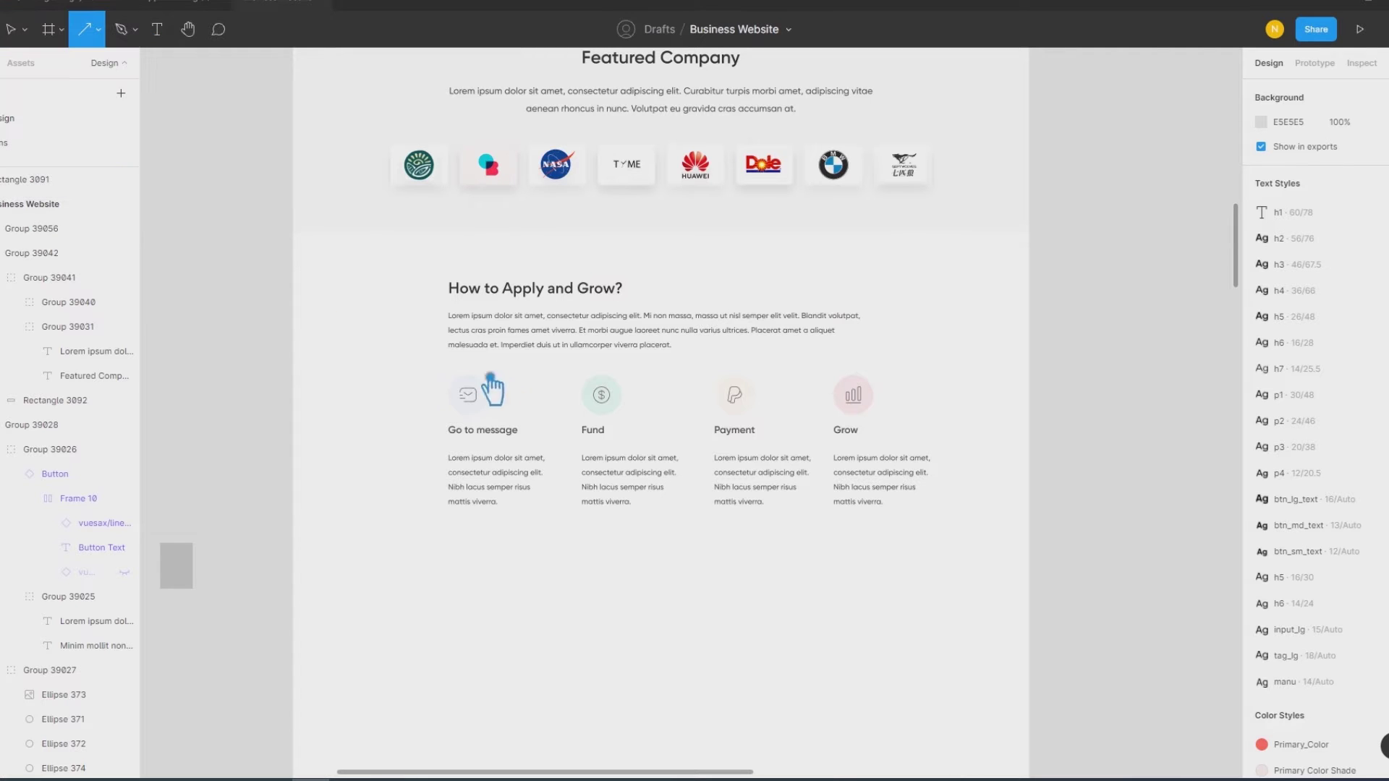
{"action": "mouse_move", "coordinate": [503, 397]}
{"action": "left_mouse_down"}
{"action": "mouse_move", "coordinate": [562, 397]}
{"action": "mouse_move", "coordinate": [579, 418]}
{"action": "left_mouse_up"}
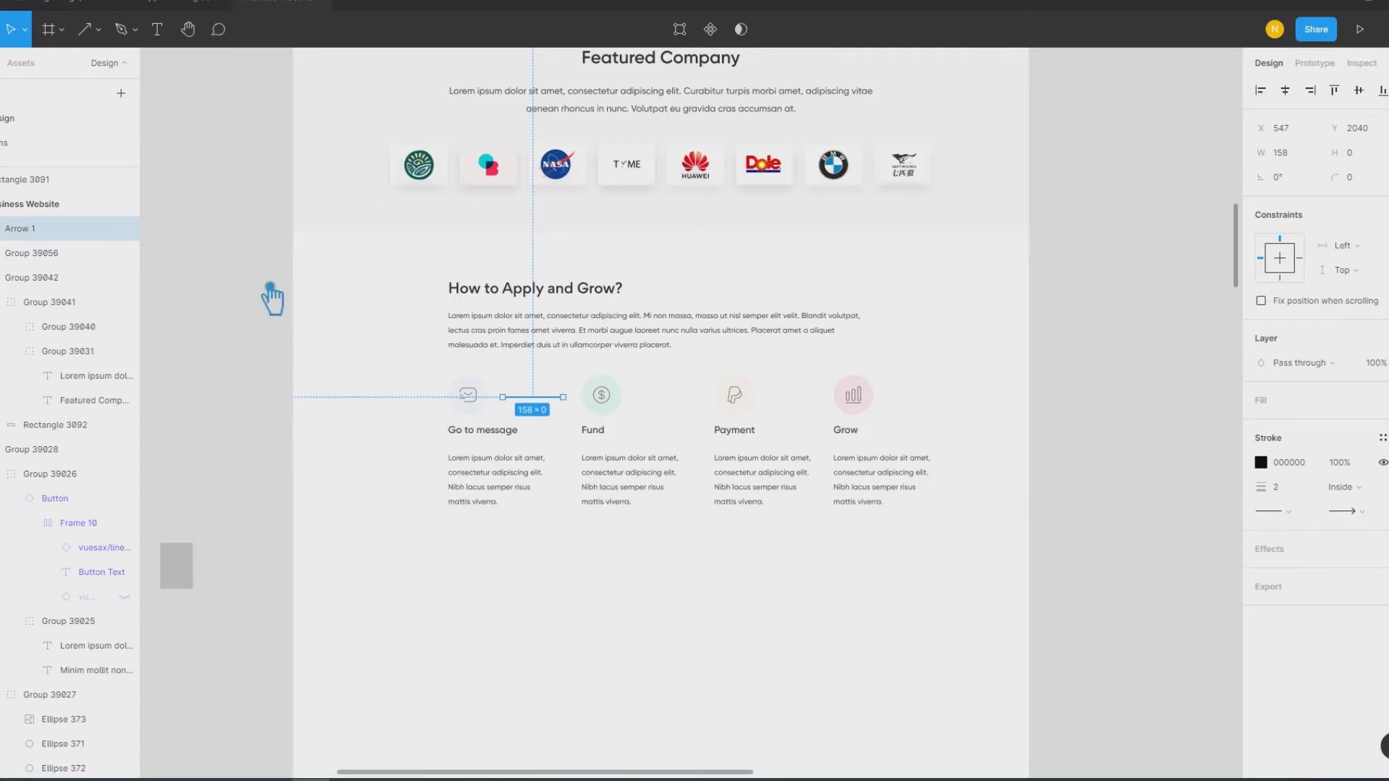
{"action": "left_click", "coordinate": [236, 265]}
{"action": "scroll", "coordinate": [552, 450], "scroll_direction": "up", "scroll_amount": 2, "text": "ctrl"}
{"action": "scroll", "coordinate": [555, 453], "scroll_direction": "up", "scroll_amount": 3, "text": "ctrl"}
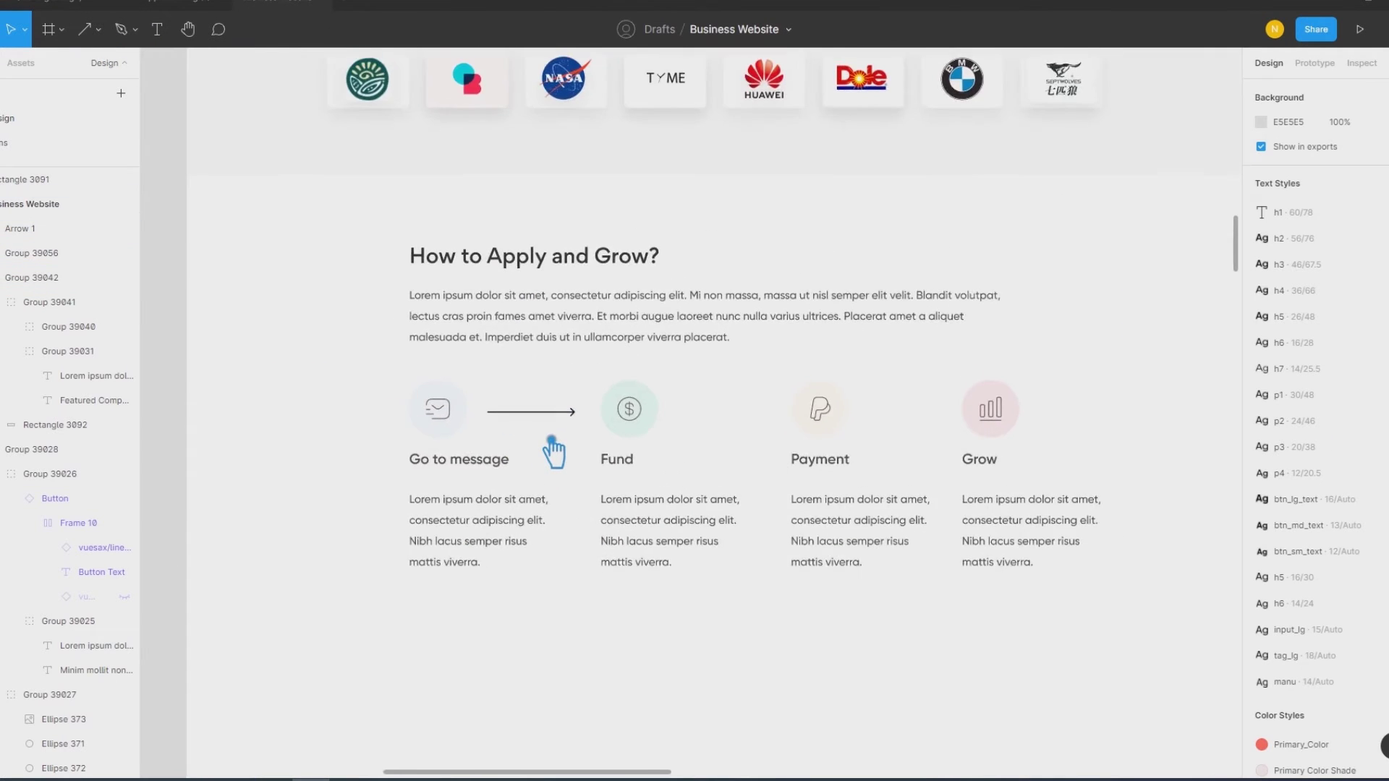
{"action": "scroll", "coordinate": [554, 452], "scroll_direction": "up", "scroll_amount": 2, "text": "ctrl"}
Step: Ungroup the How to Apply section and shorten the arrow from its left end
{"action": "left_click", "coordinate": [459, 405]}
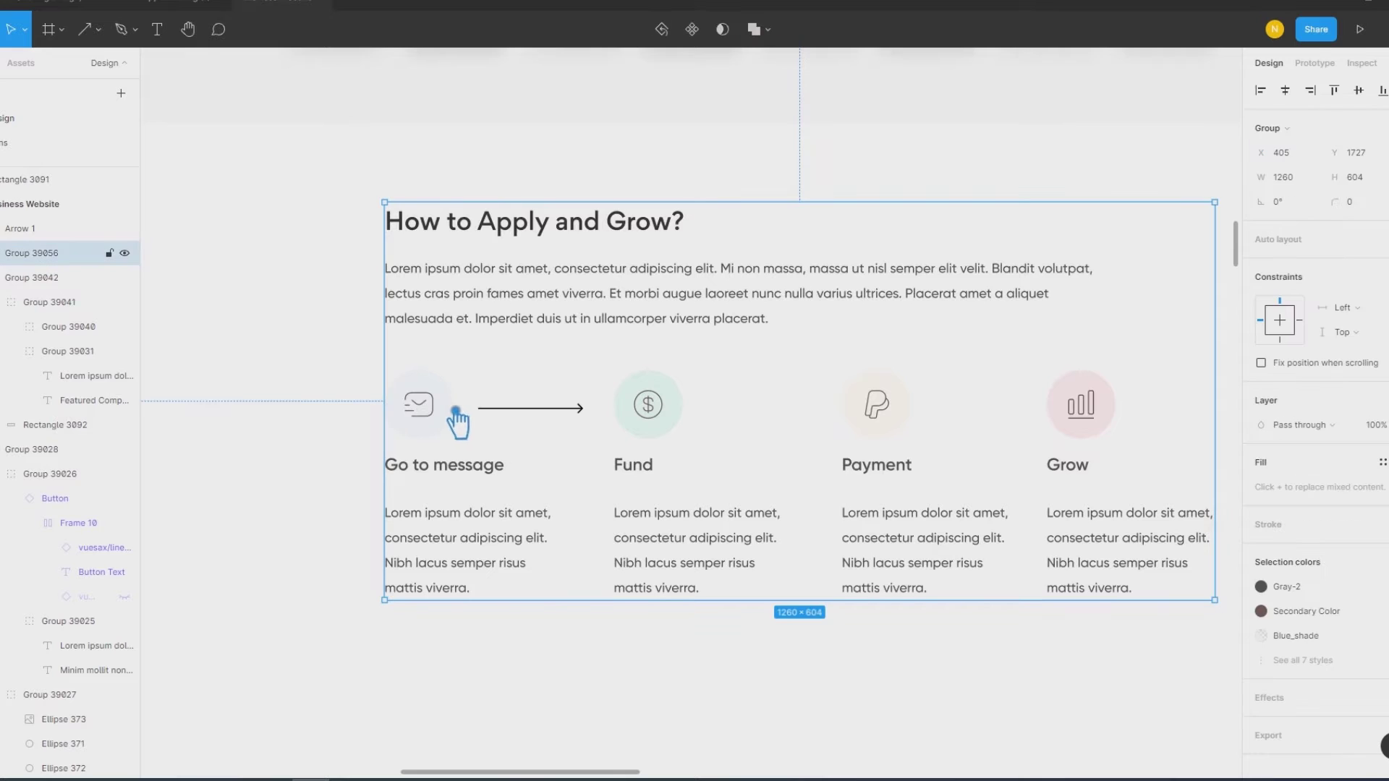
{"action": "right_click", "coordinate": [457, 411]}
{"action": "left_click", "coordinate": [465, 515]}
{"action": "left_click", "coordinate": [489, 416]}
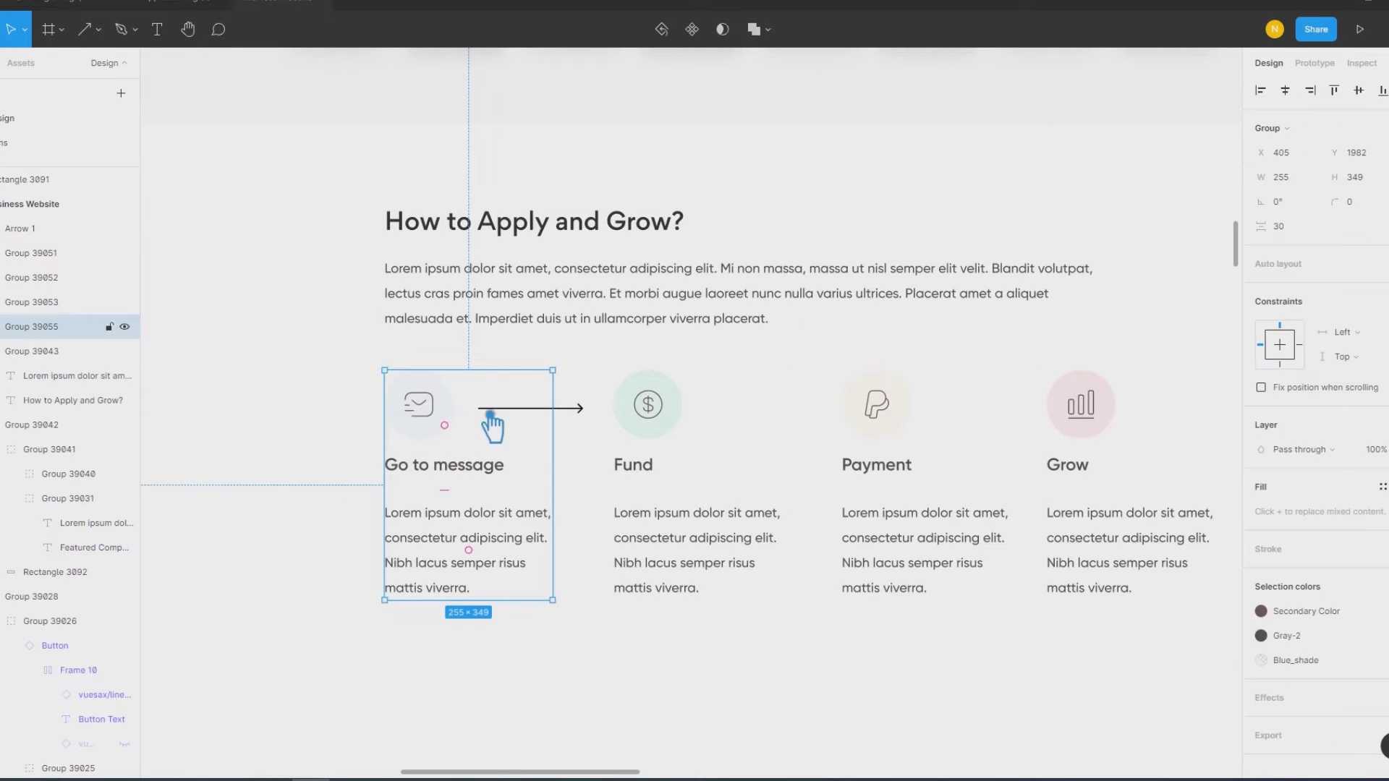
{"action": "left_click", "coordinate": [694, 423]}
{"action": "left_click", "coordinate": [550, 409]}
{"action": "left_click", "coordinate": [428, 413], "text": "shift"}
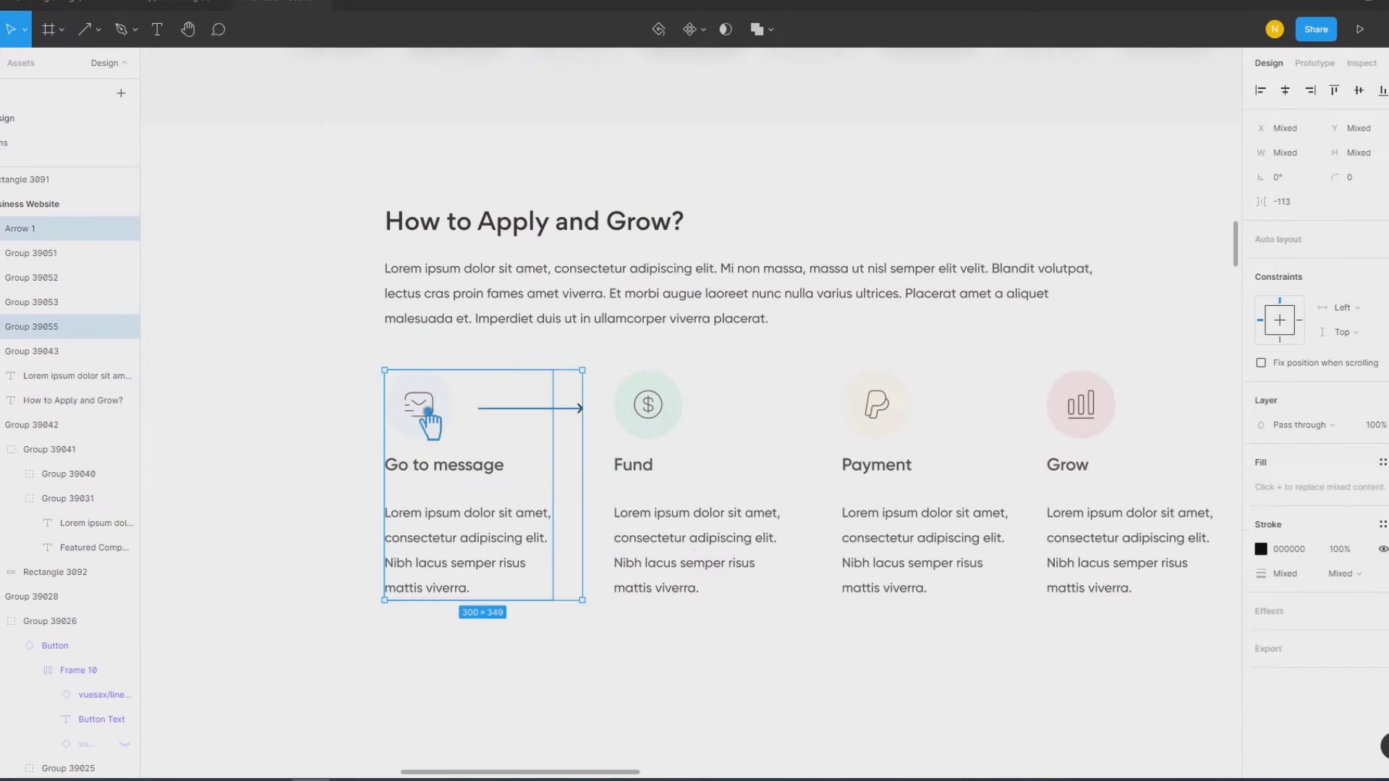
{"action": "left_click", "coordinate": [348, 370]}
{"action": "left_click", "coordinate": [485, 413]}
{"action": "mouse_move", "coordinate": [494, 417]}
{"action": "left_mouse_down"}
{"action": "mouse_move", "coordinate": [516, 419]}
{"action": "mouse_move", "coordinate": [507, 414]}
{"action": "left_mouse_up"}
Step: Distribute horizontal spacing evenly for the arrow and the Go to message and Fund columns
{"action": "left_click", "coordinate": [664, 413], "text": "shift"}
{"action": "left_click", "coordinate": [465, 426], "text": "shift"}
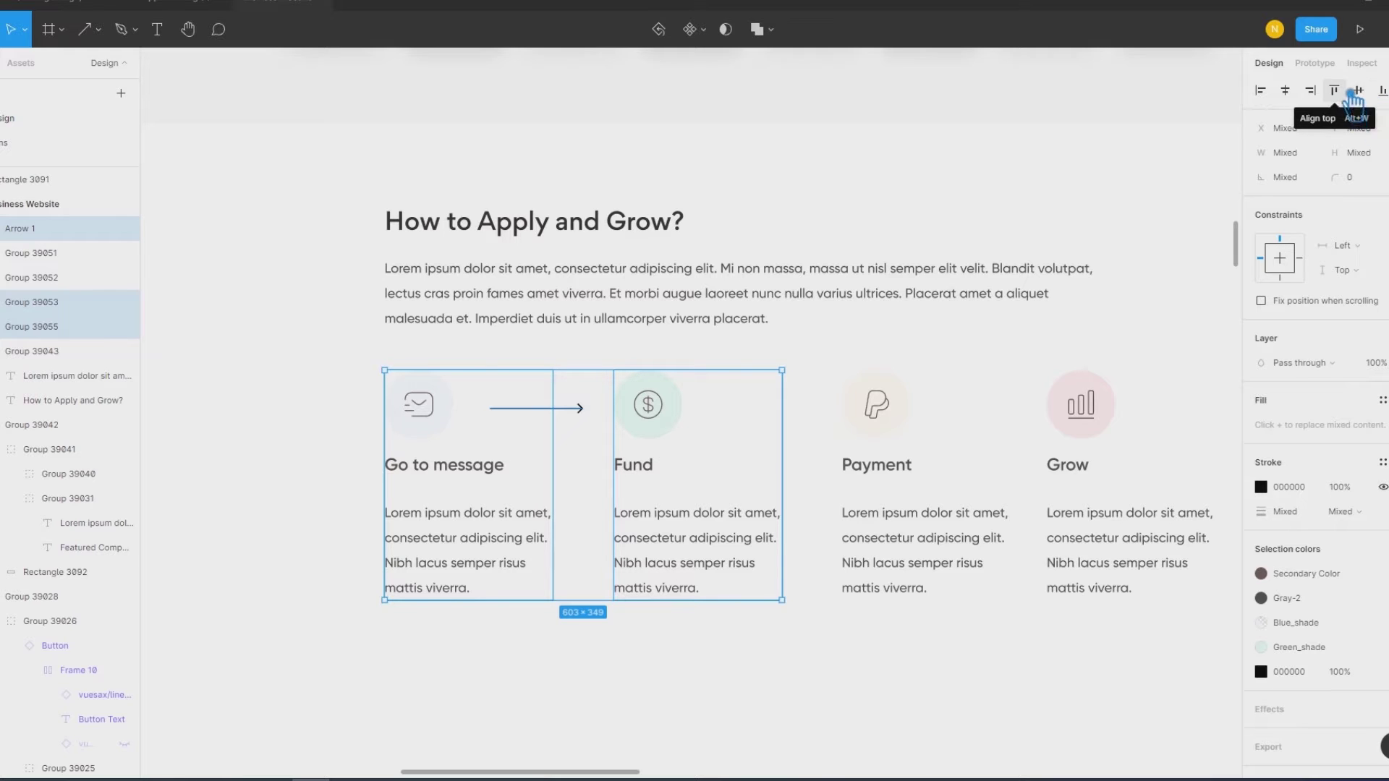
{"action": "left_click", "coordinate": [1350, 96]}
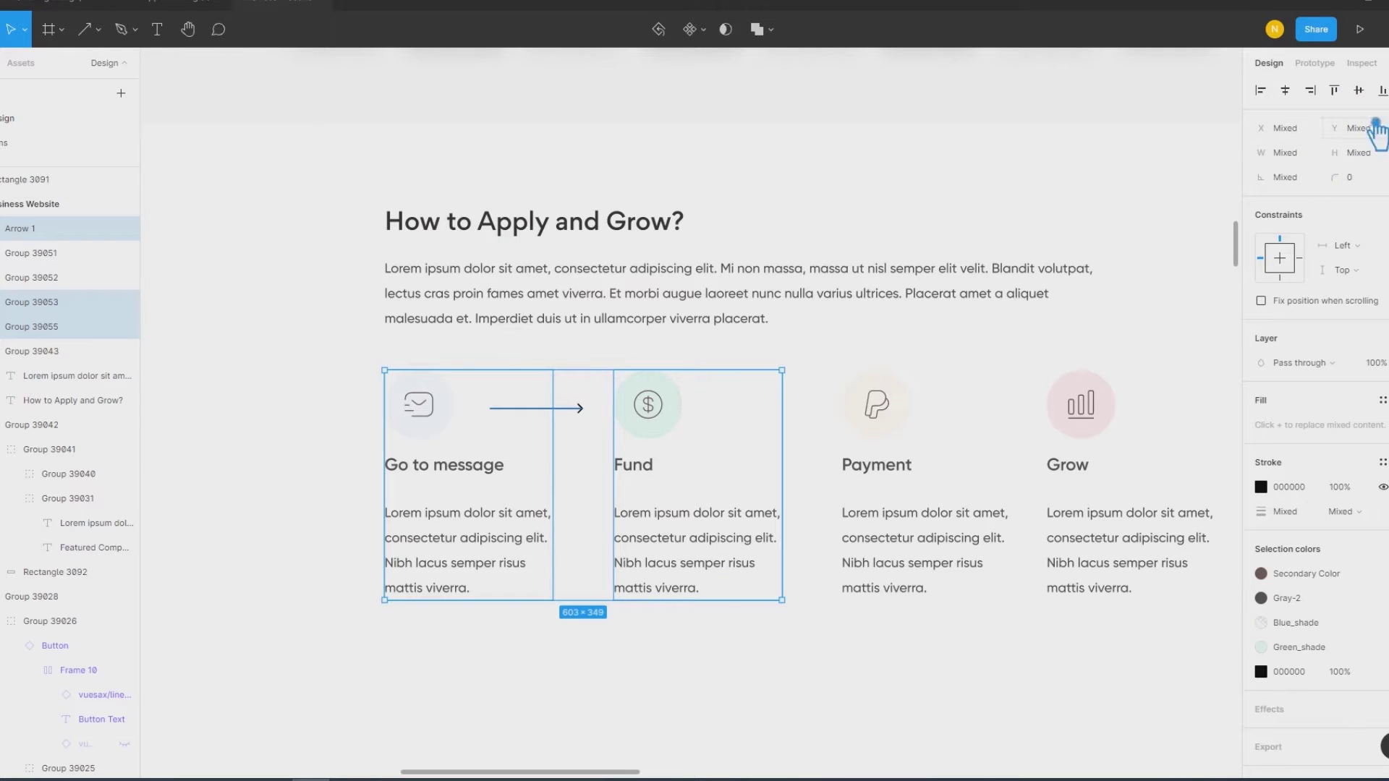
{"action": "left_click", "coordinate": [1375, 123]}
{"action": "left_click_drag", "start_coordinate": [1262, 177], "coordinate": [823, 474]}
{"action": "left_click", "coordinate": [812, 464]}
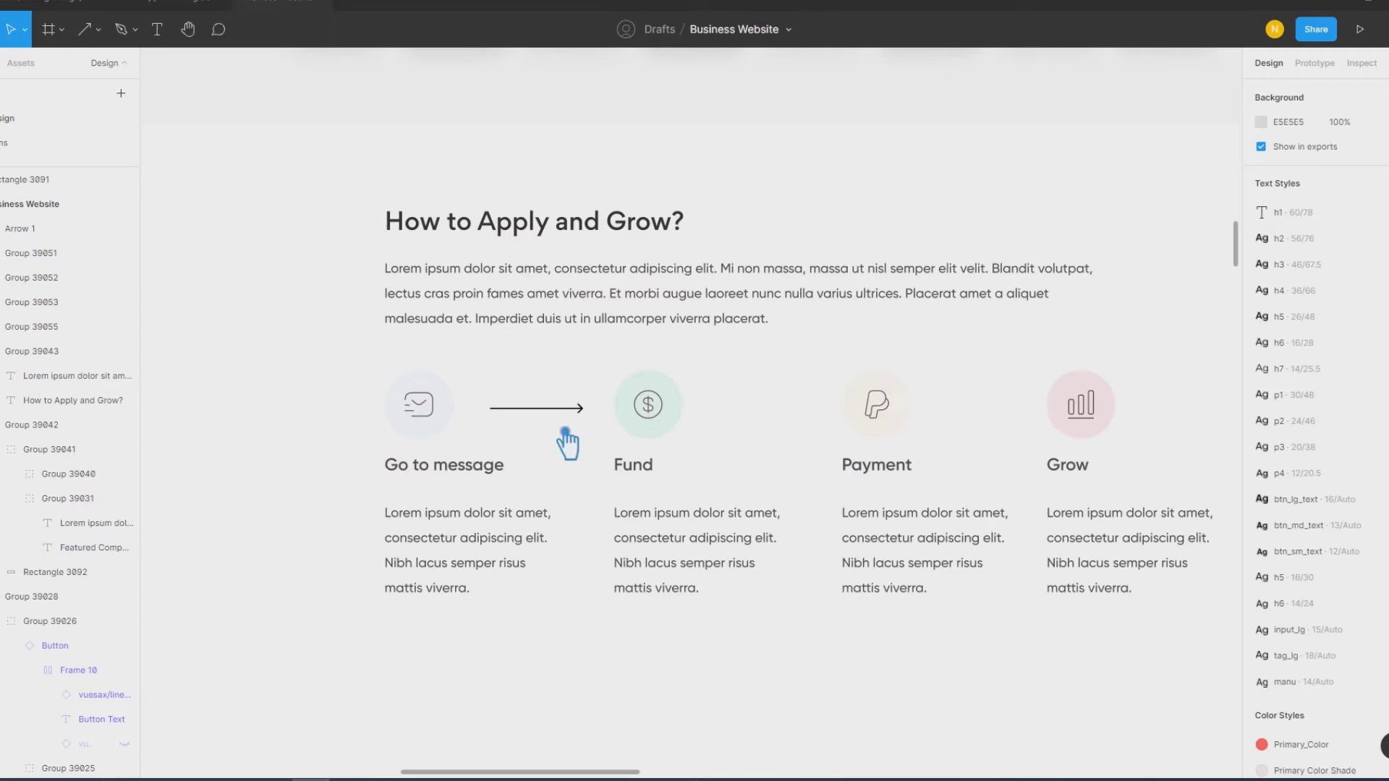
{"action": "left_click", "coordinate": [566, 410]}
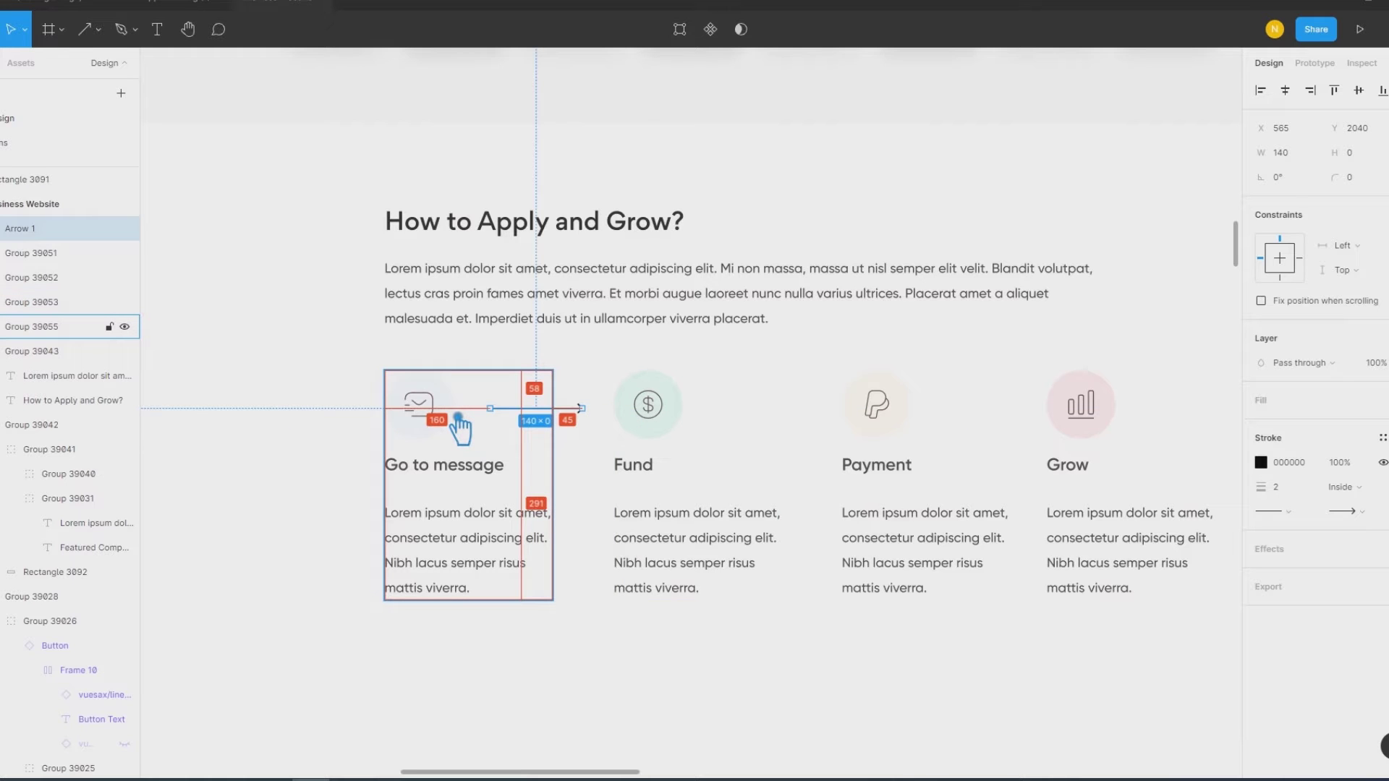
Step: Nudge the connector arrow onto the alignment guide and reselect it
{"action": "scroll", "coordinate": [551, 424], "scroll_direction": "up", "scroll_amount": 1}
{"action": "scroll", "coordinate": [526, 416], "scroll_direction": "up", "scroll_amount": 2}
{"action": "scroll", "coordinate": [524, 414], "scroll_direction": "up", "scroll_amount": 3}
{"action": "scroll", "coordinate": [536, 409], "scroll_direction": "up", "scroll_amount": 2}
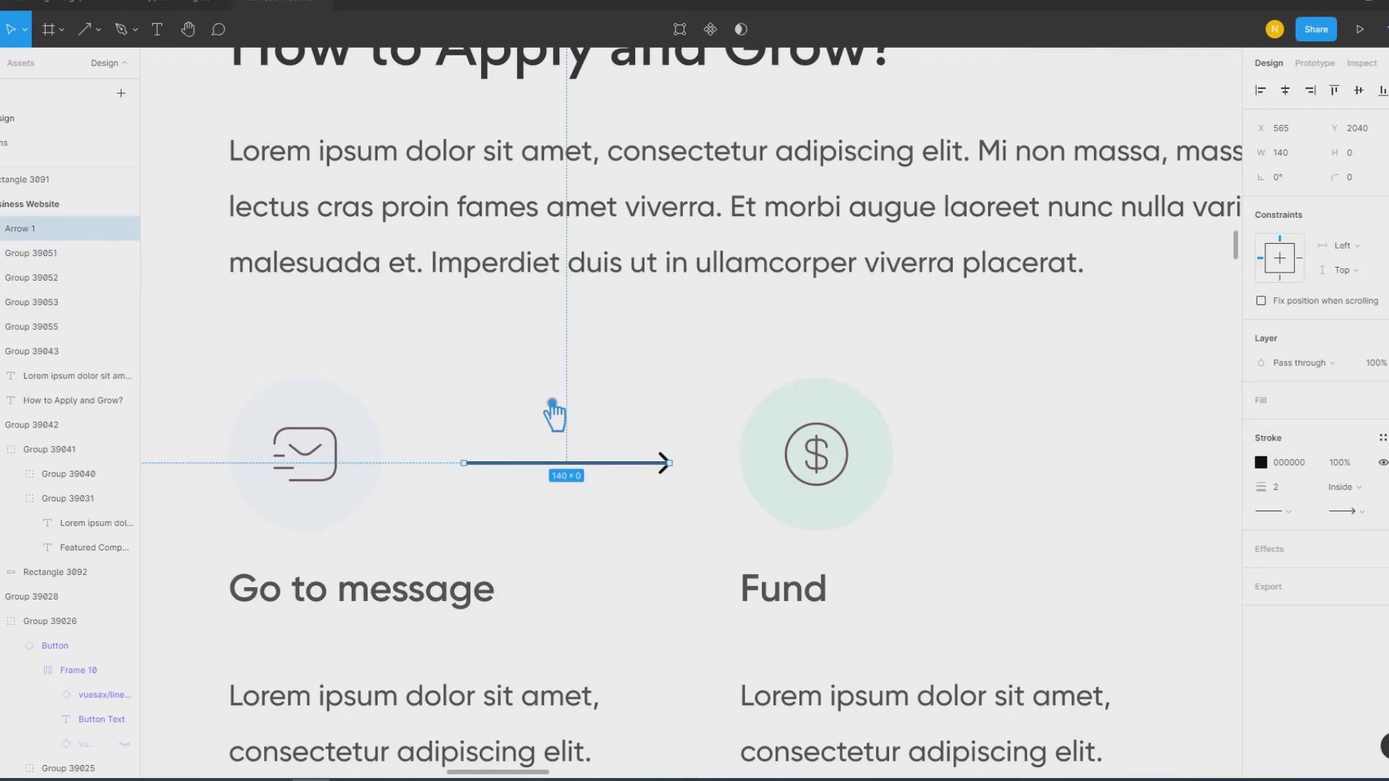
{"action": "left_click_drag", "start_coordinate": [552, 403], "coordinate": [557, 415]}
{"action": "left_click", "coordinate": [839, 483]}
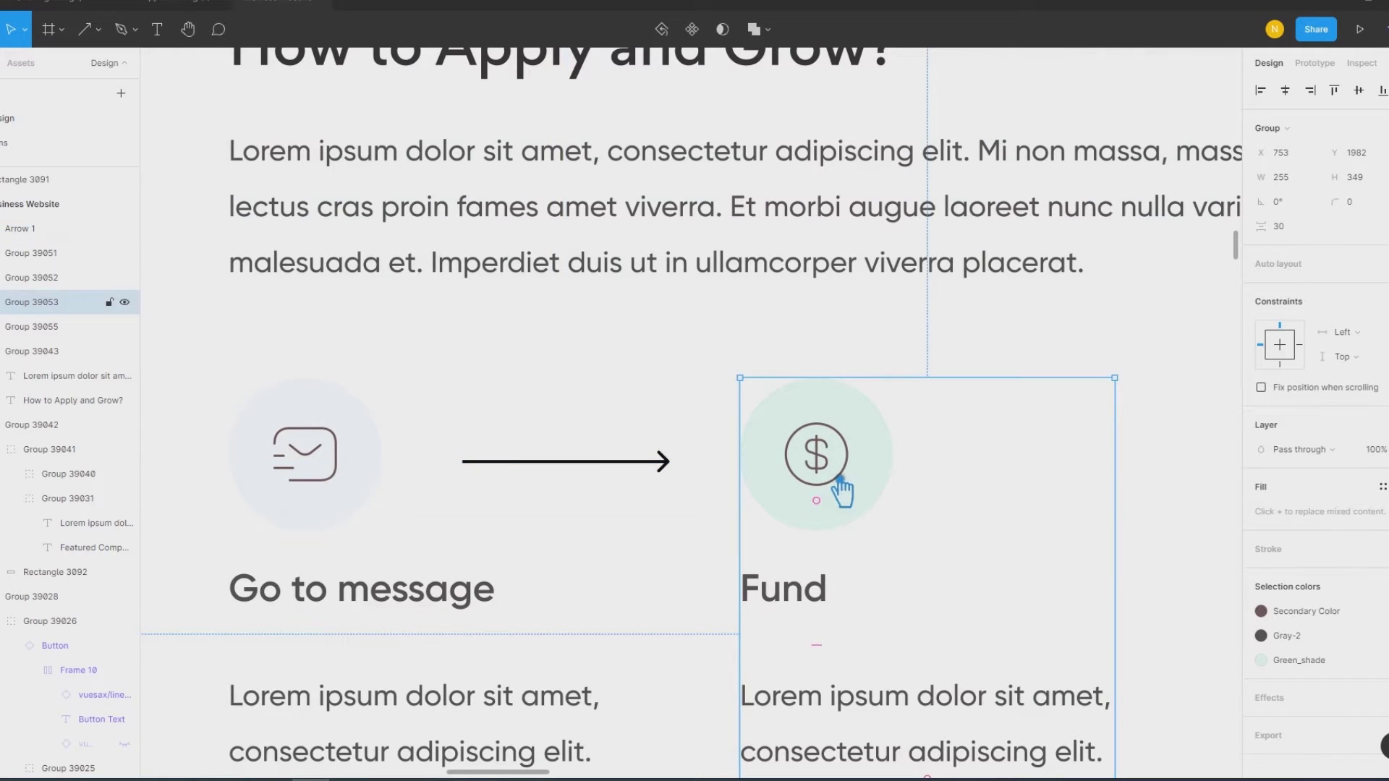
{"action": "left_click", "coordinate": [628, 476]}
Step: Change the arrow's stroke colour style through Gray-3 and Gray-4, settling on Gray-5
{"action": "left_click", "coordinate": [1383, 438]}
{"action": "left_click", "coordinate": [1271, 660]}
{"action": "left_click", "coordinate": [1308, 448]}
{"action": "left_click", "coordinate": [1301, 624]}
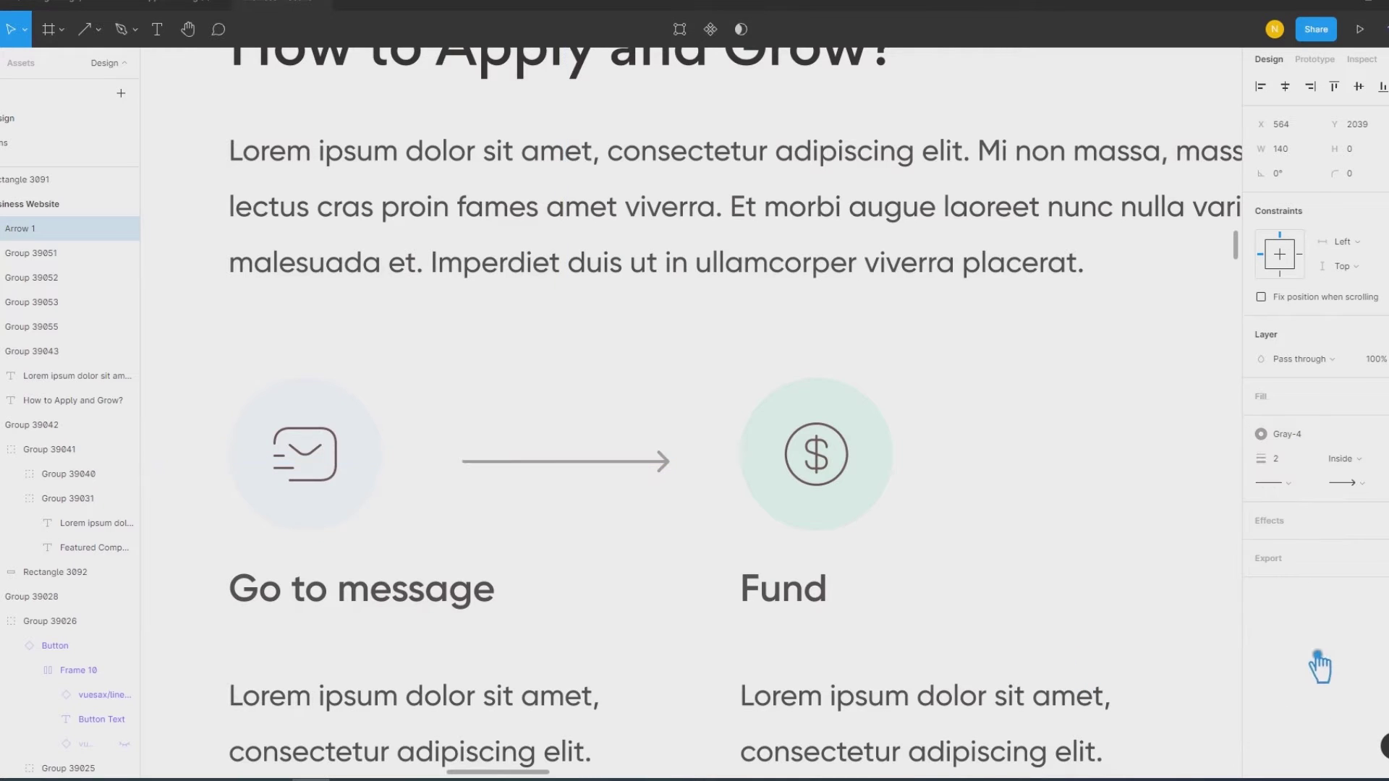
{"action": "left_click", "coordinate": [1309, 448]}
{"action": "left_click", "coordinate": [1301, 649]}
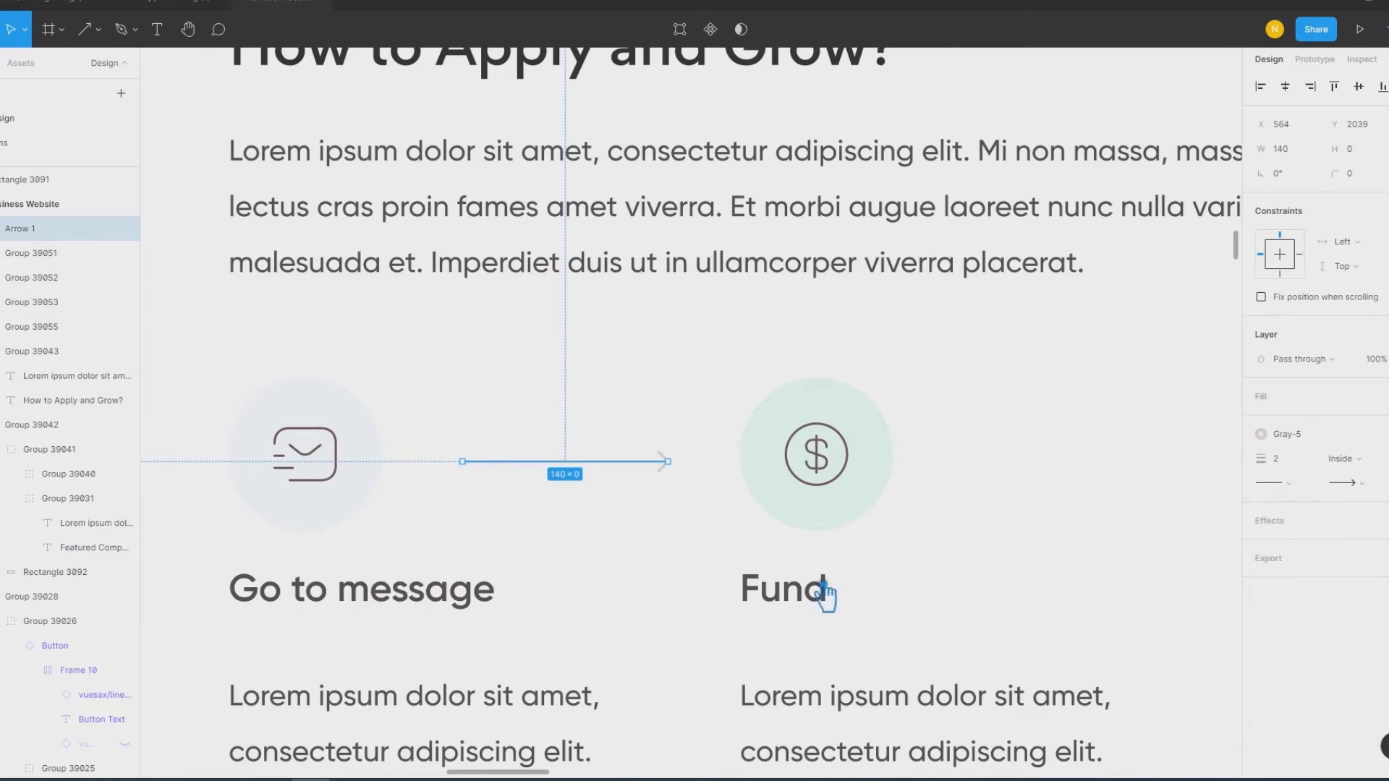
{"action": "left_click", "coordinate": [688, 568]}
Step: Alt-drag a copy of the Go to message–Fund arrow into the gap after Fund
{"action": "scroll", "coordinate": [727, 550], "scroll_direction": "down", "scroll_amount": 2}
{"action": "scroll", "coordinate": [729, 547], "scroll_direction": "down", "scroll_amount": 3}
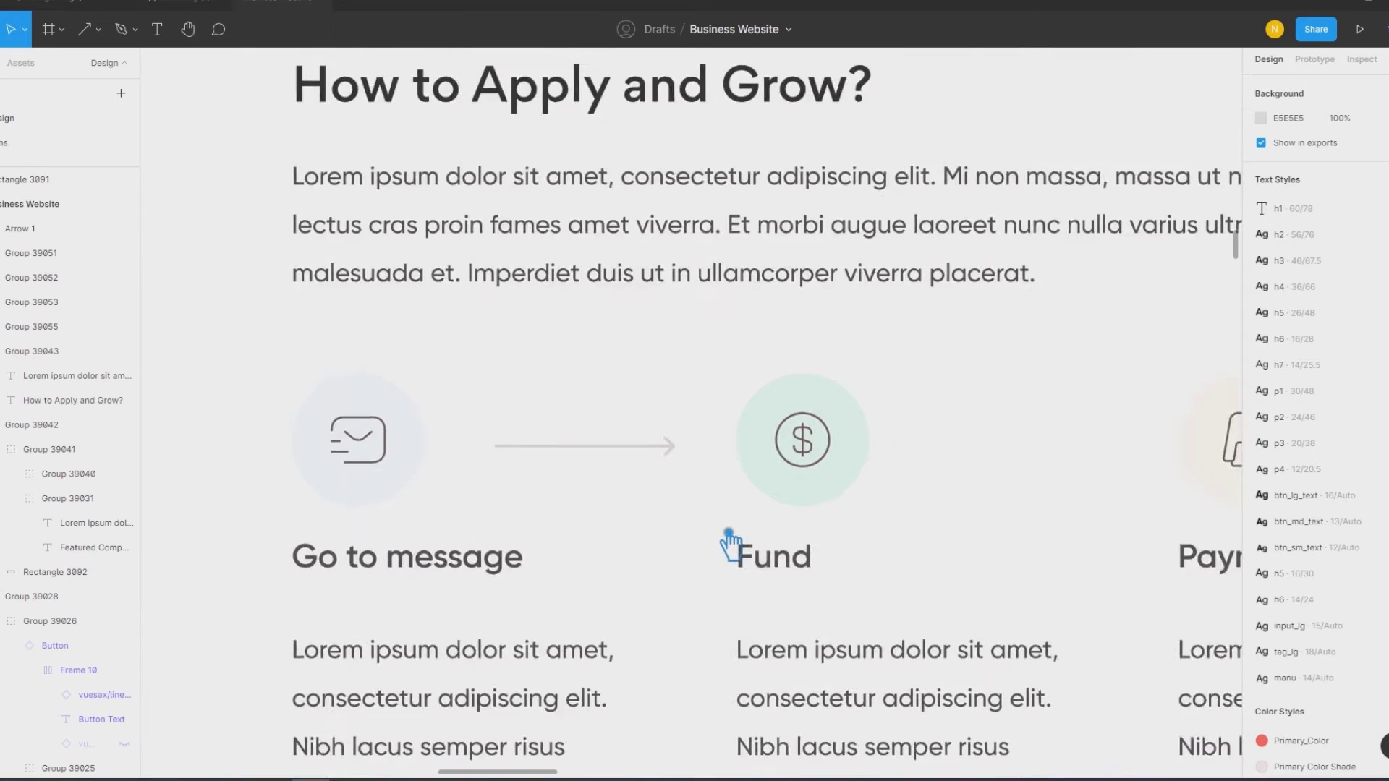
{"action": "scroll", "coordinate": [729, 546], "scroll_direction": "down", "scroll_amount": 5}
{"action": "left_click", "coordinate": [675, 481]}
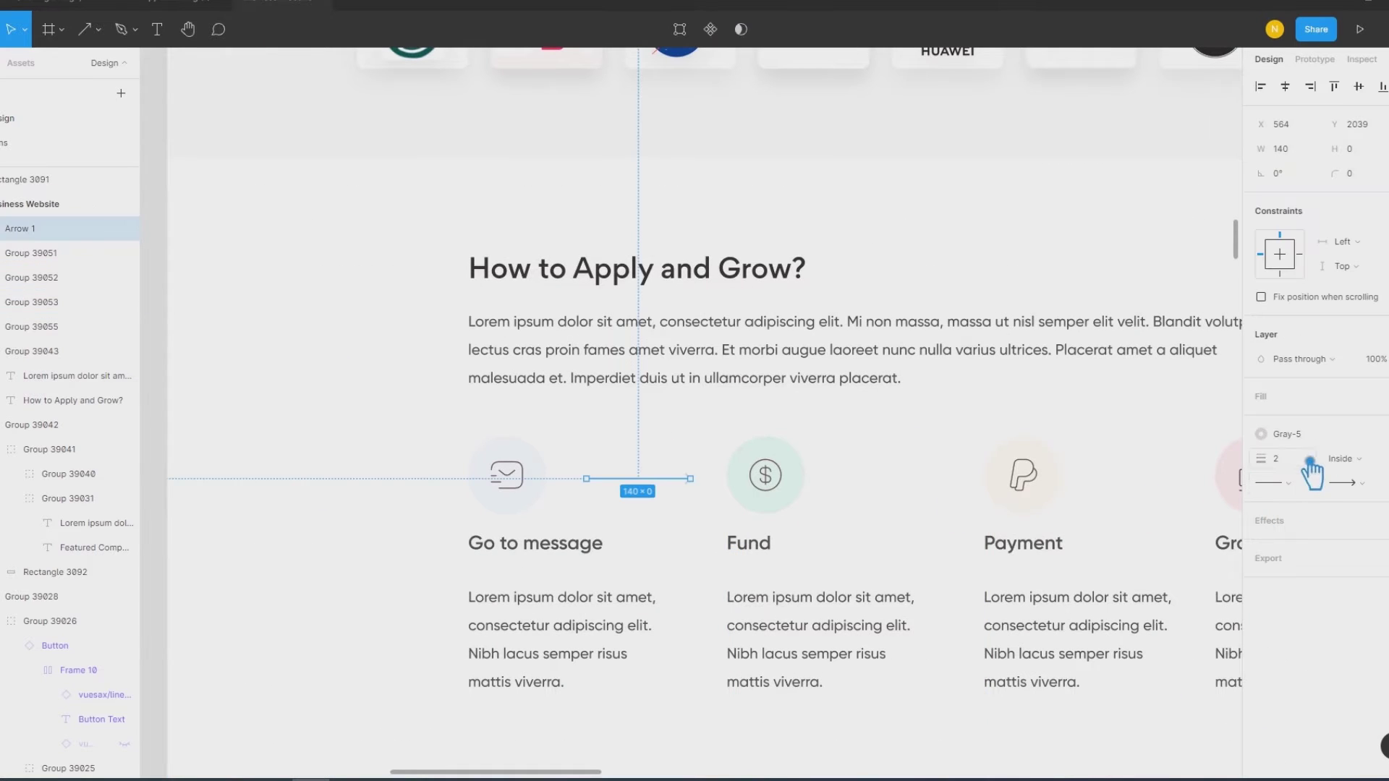
{"action": "left_click", "coordinate": [309, 534]}
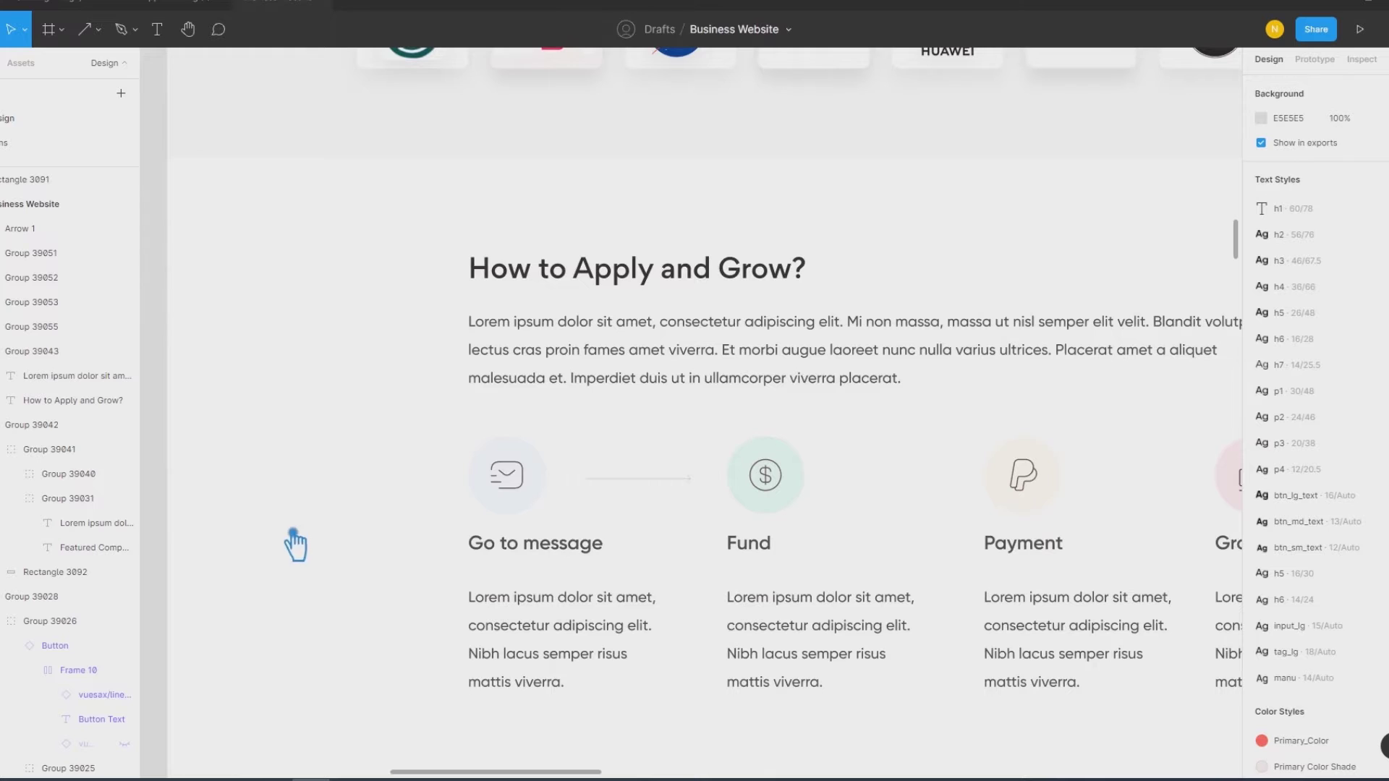
{"action": "left_click_drag", "start_coordinate": [664, 482], "coordinate": [929, 484]}
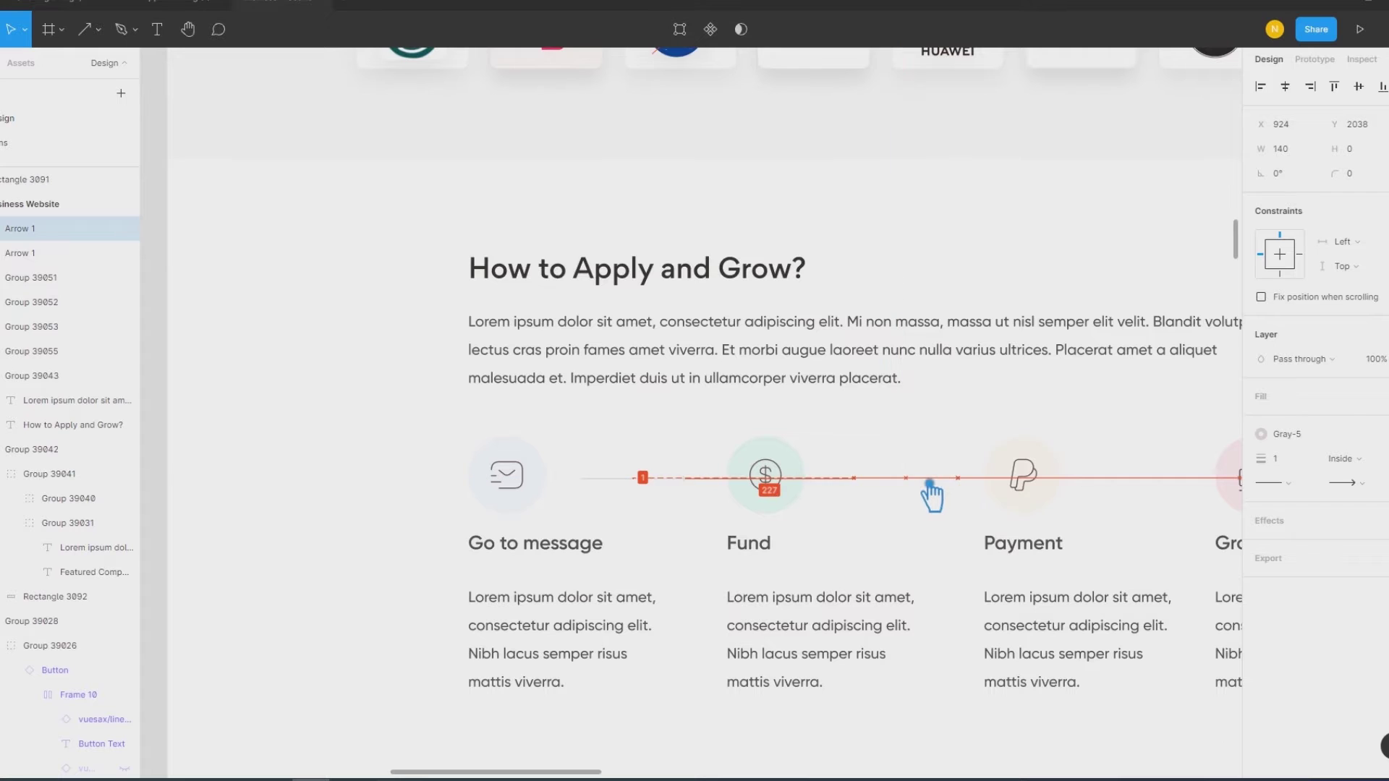
Step: Duplicate the arrow with Ctrl+D and place the copy between Payment and Grow
{"action": "scroll", "coordinate": [1023, 510], "scroll_direction": "down", "scroll_amount": 2, "text": "ctrl"}
{"action": "scroll", "coordinate": [1023, 510], "scroll_direction": "down", "scroll_amount": 2, "text": "ctrl"}
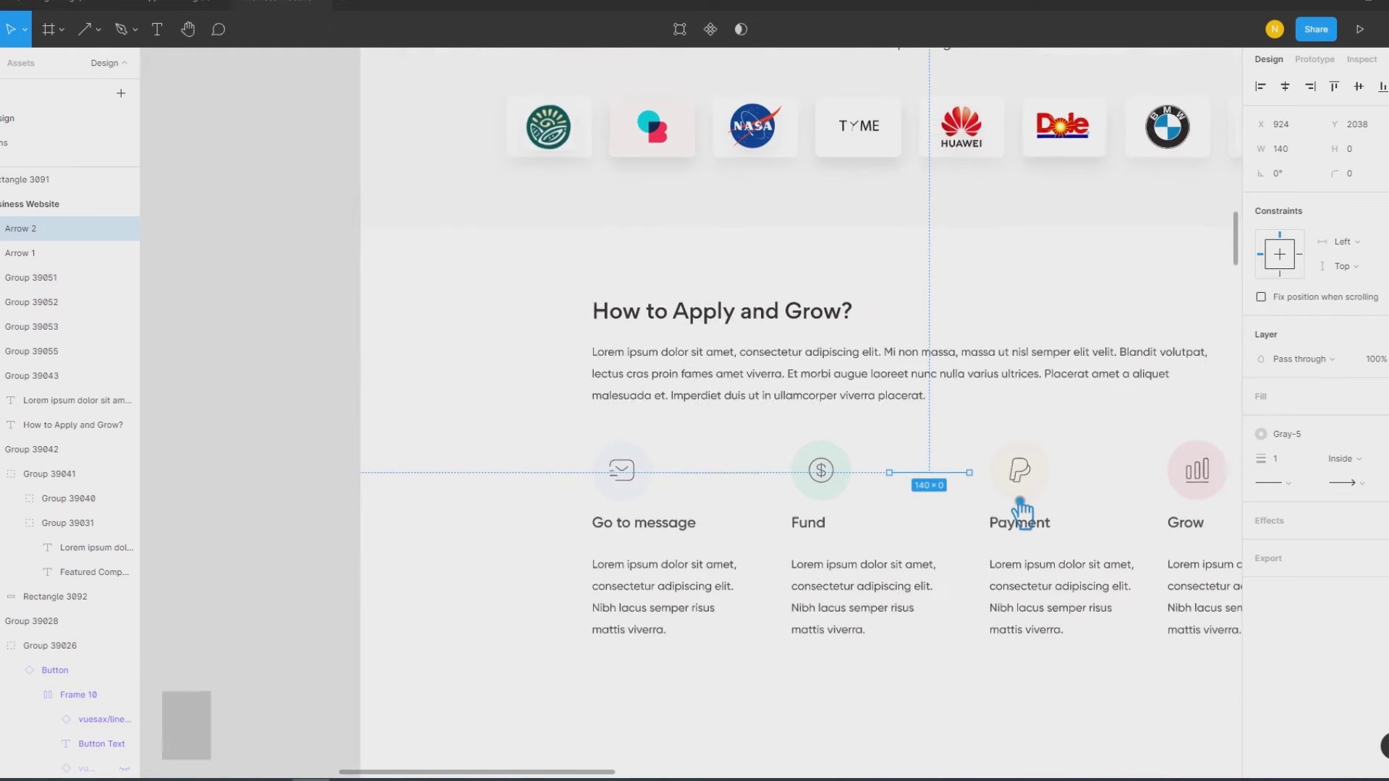
{"action": "key", "text": "ctrl+d"}
{"action": "left_click", "coordinate": [1140, 655]}
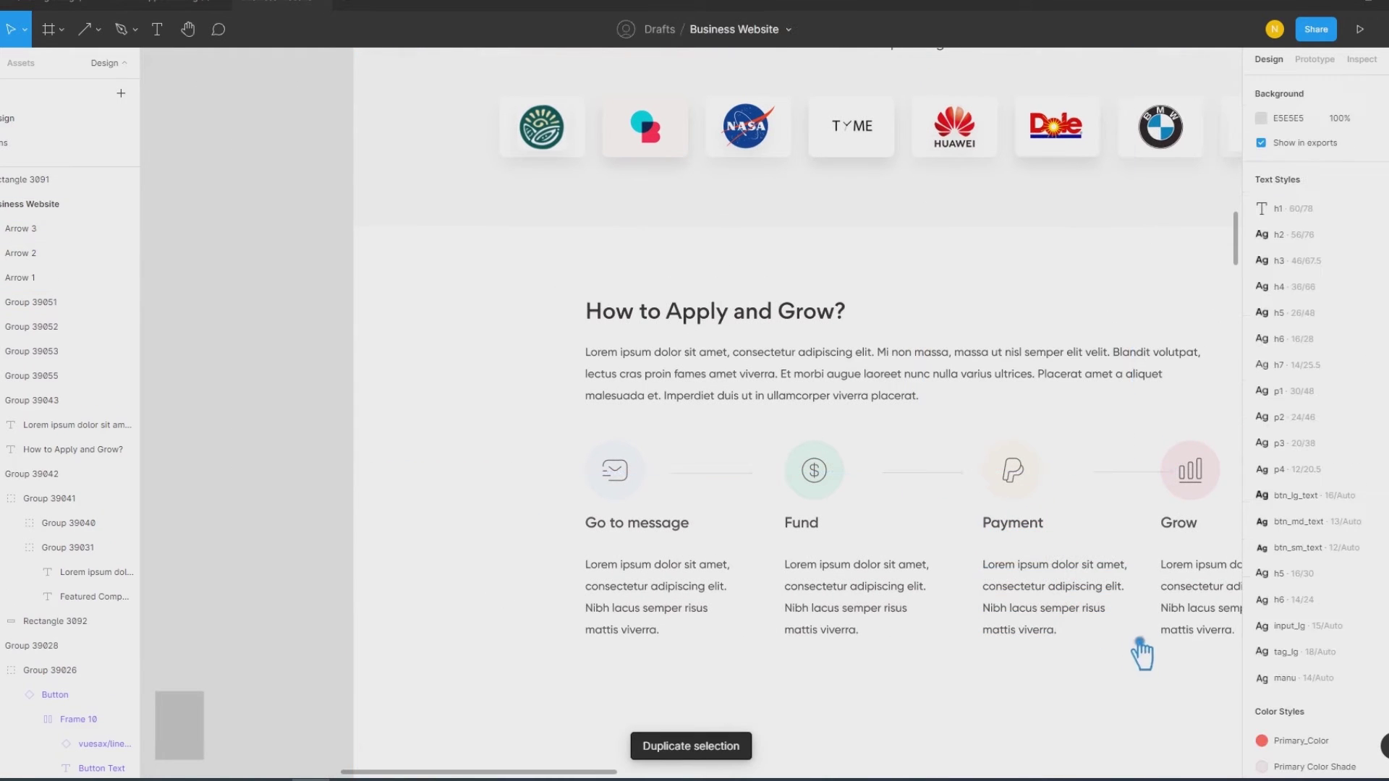
{"action": "left_click", "coordinate": [1144, 480]}
{"action": "left_click_drag", "start_coordinate": [1144, 484], "coordinate": [1113, 486]}
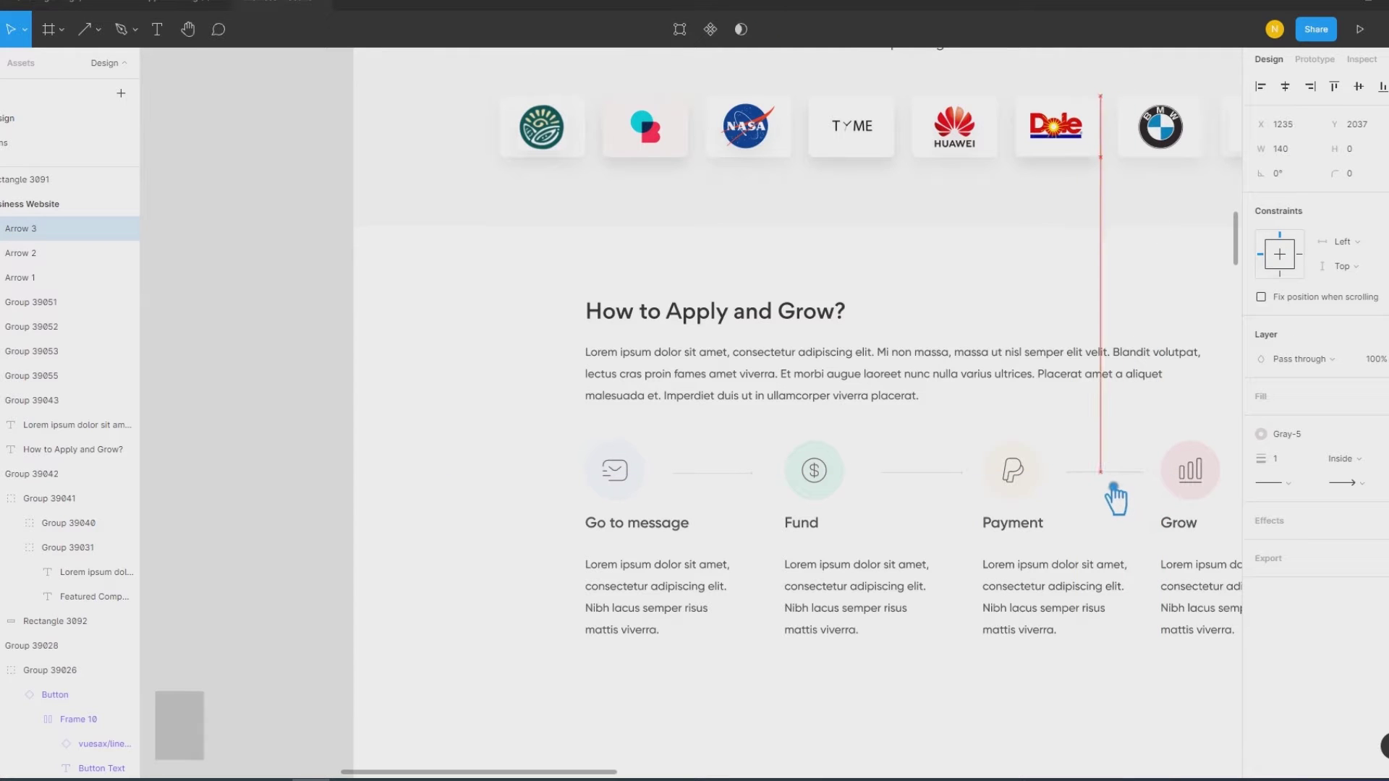
{"action": "left_click_drag", "start_coordinate": [1115, 497], "coordinate": [1111, 497]}
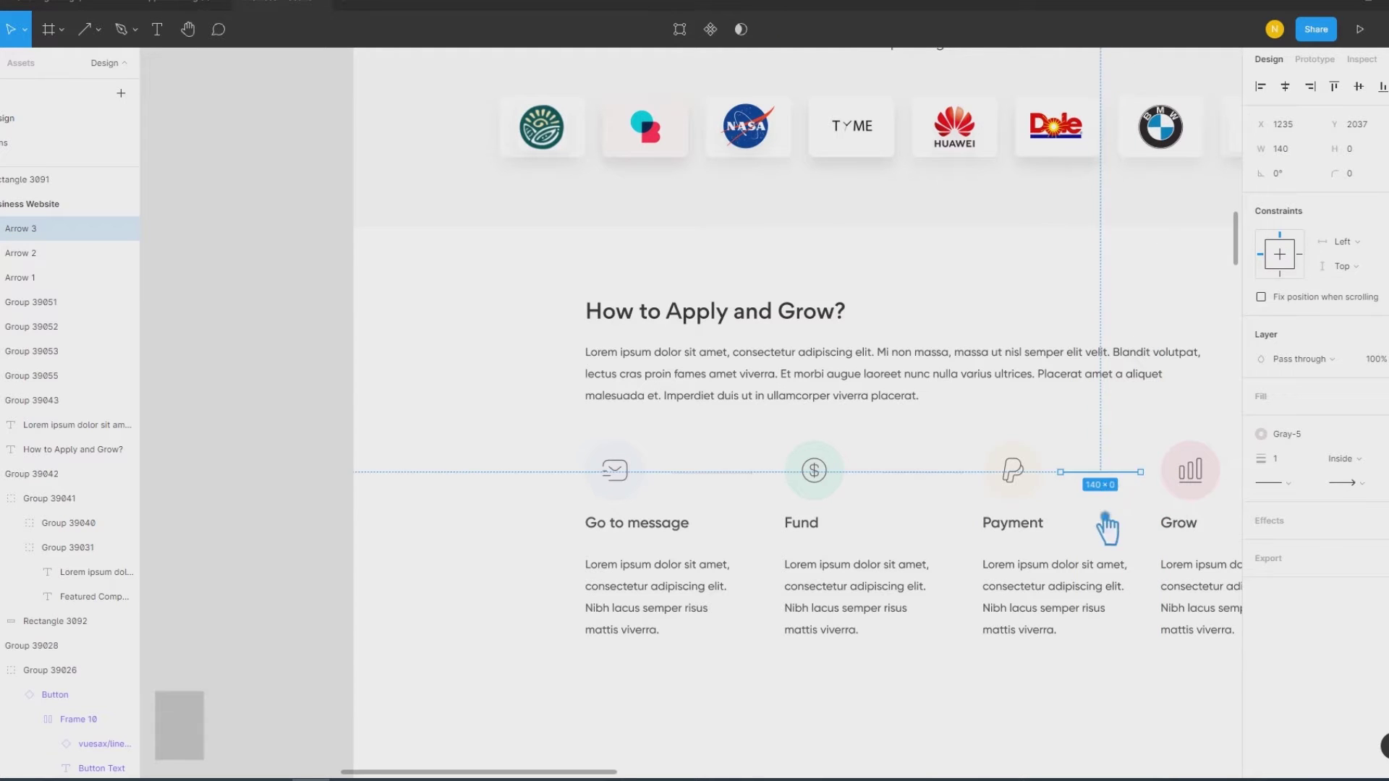
Step: Tidy up the four step cards to even 80 spacing, then shift the Payment–Grow arrow slightly left
{"action": "left_click", "coordinate": [1049, 578]}
{"action": "left_click", "coordinate": [924, 577], "text": "shift"}
{"action": "left_click", "coordinate": [1187, 579], "text": "shift"}
{"action": "left_click", "coordinate": [697, 589], "text": "shift"}
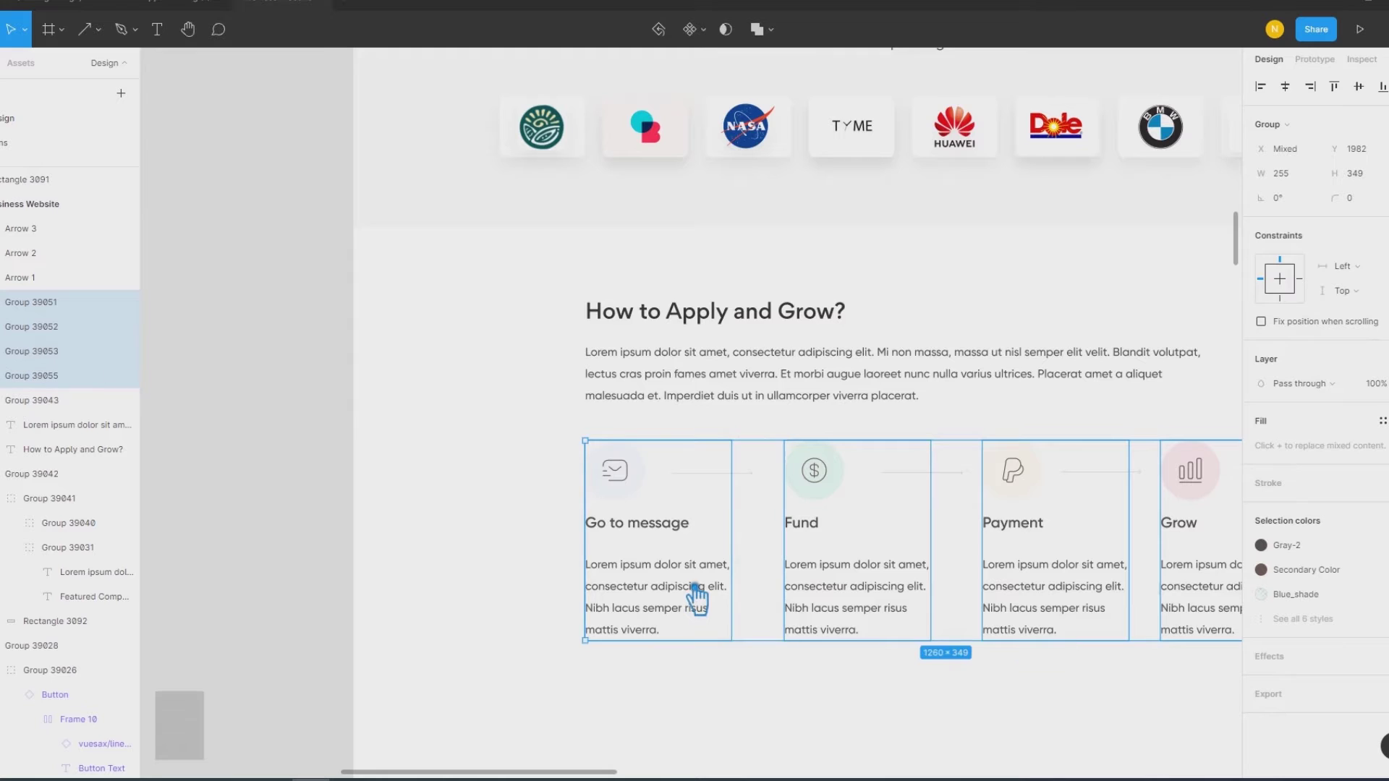
{"action": "scroll", "coordinate": [921, 667], "scroll_direction": "right", "scroll_amount": 5}
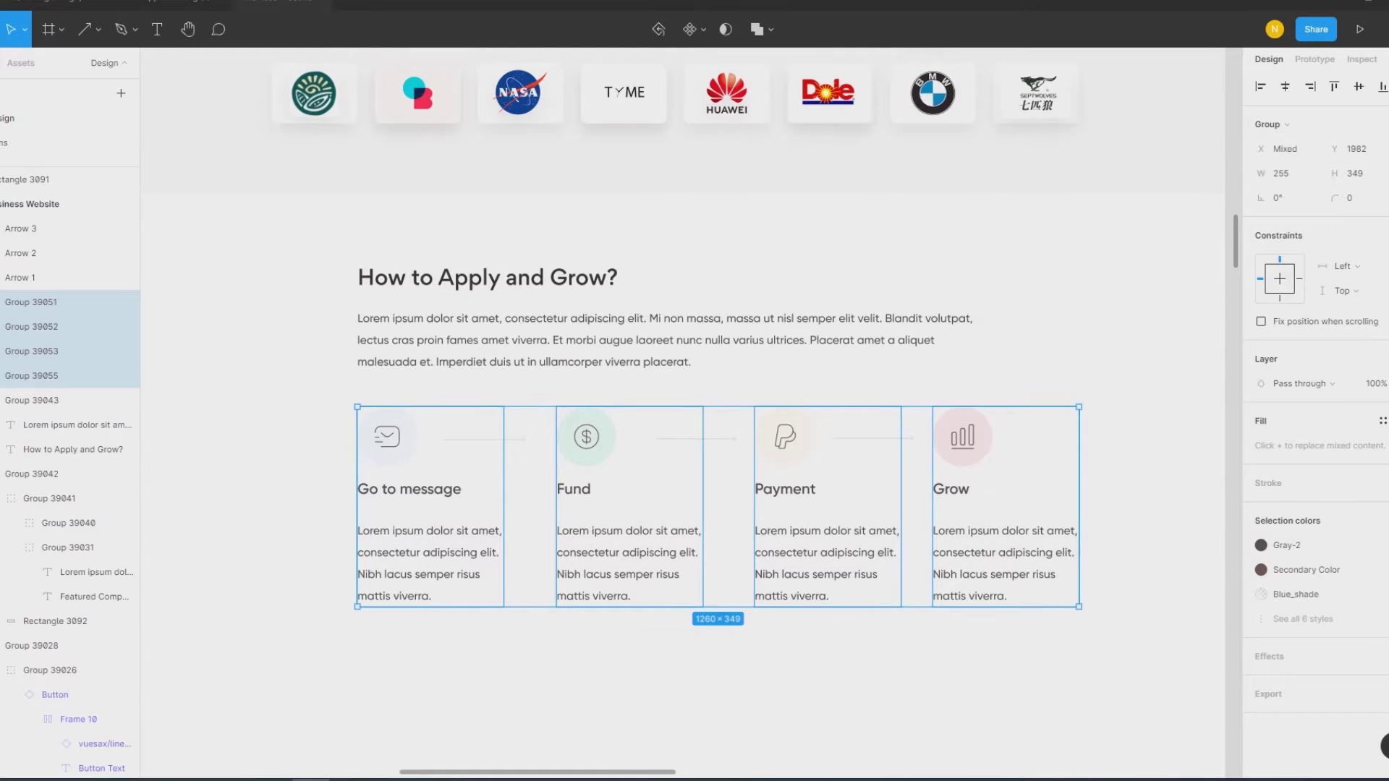
{"action": "key", "text": "ctrl+alt+t"}
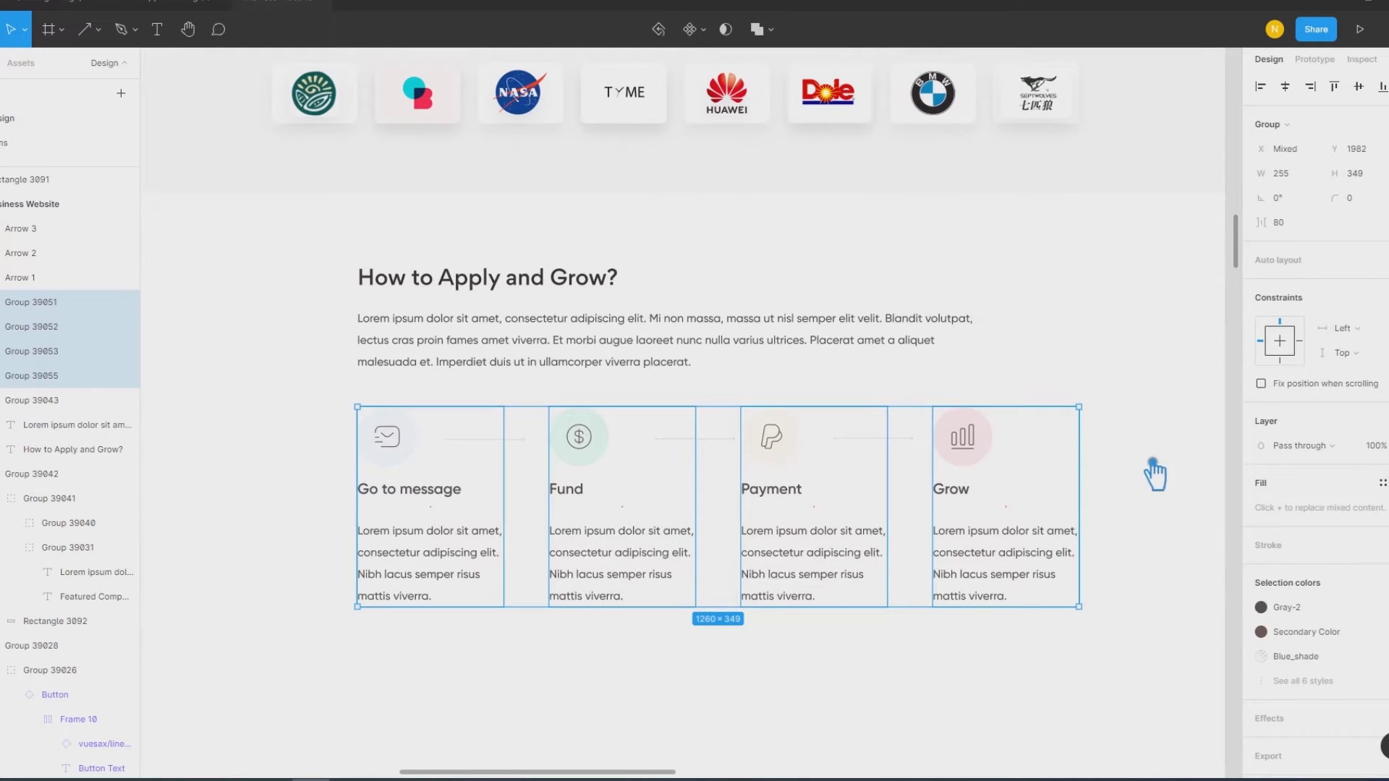
{"action": "left_click", "coordinate": [1157, 459]}
{"action": "left_click_drag", "start_coordinate": [886, 440], "coordinate": [877, 439]}
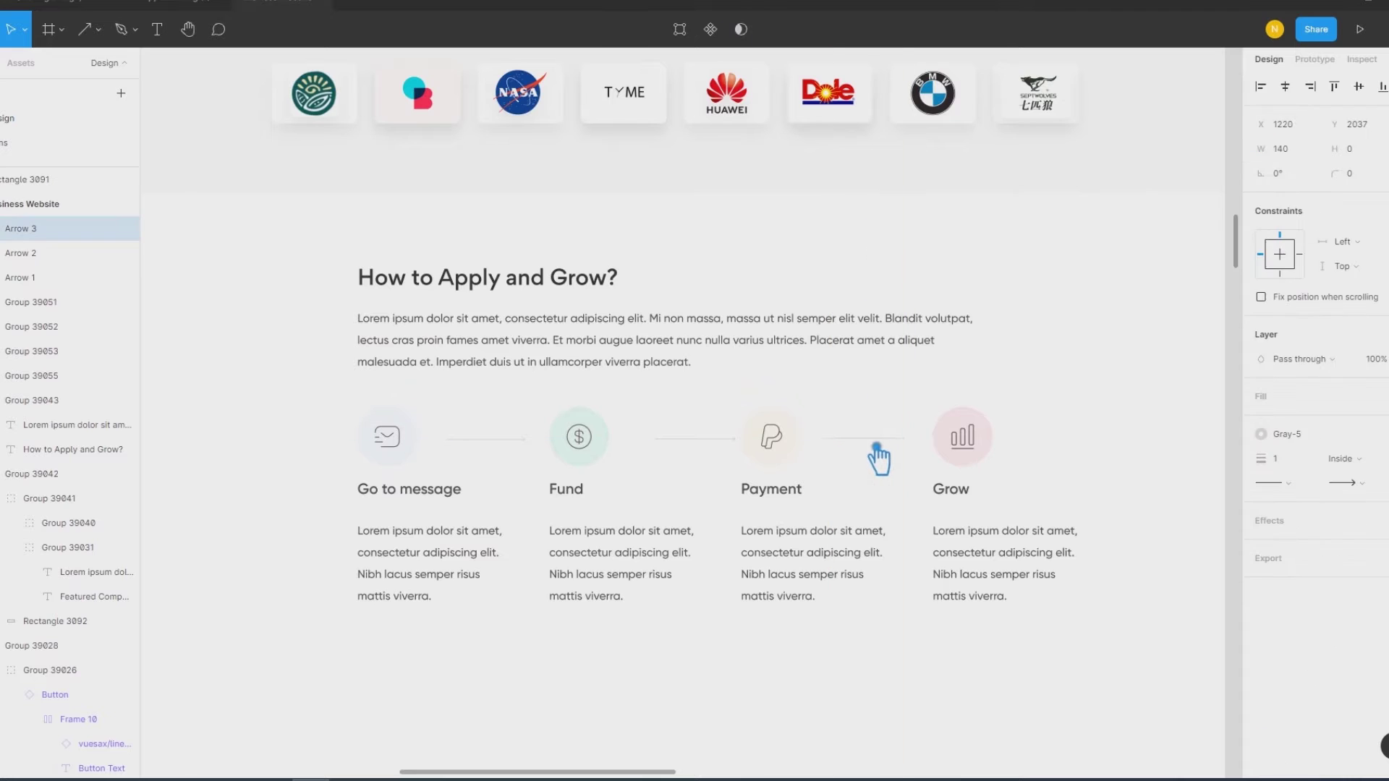
Step: Select all four step cards and ungroup them
{"action": "scroll", "coordinate": [876, 464], "scroll_direction": "up", "scroll_amount": 1}
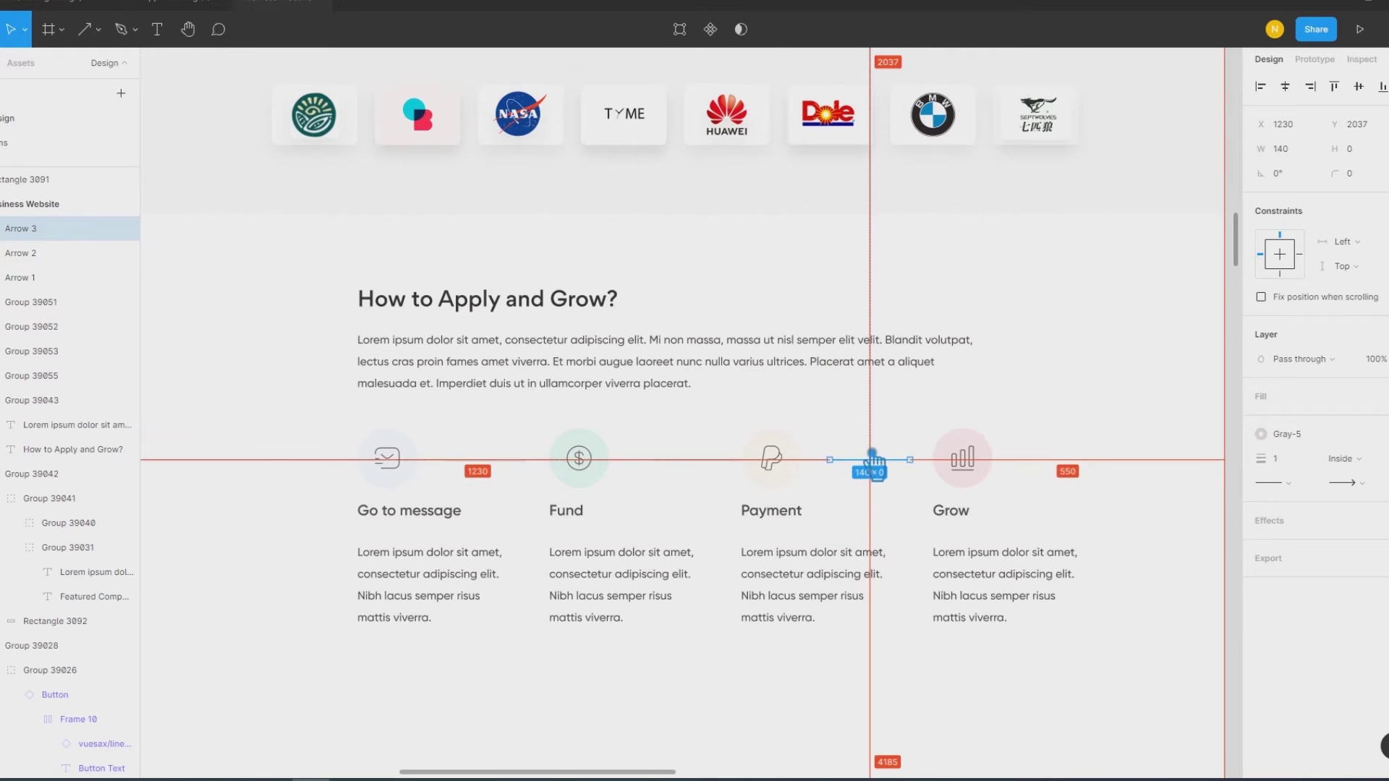
{"action": "scroll", "coordinate": [872, 481], "scroll_direction": "up", "scroll_amount": 5, "text": "ctrl"}
{"action": "right_click", "coordinate": [866, 485]}
{"action": "left_click", "coordinate": [754, 496]}
{"action": "left_click", "coordinate": [1064, 463]}
{"action": "left_click", "coordinate": [339, 467], "text": "shift"}
{"action": "scroll", "coordinate": [412, 542], "scroll_direction": "left", "scroll_amount": 5}
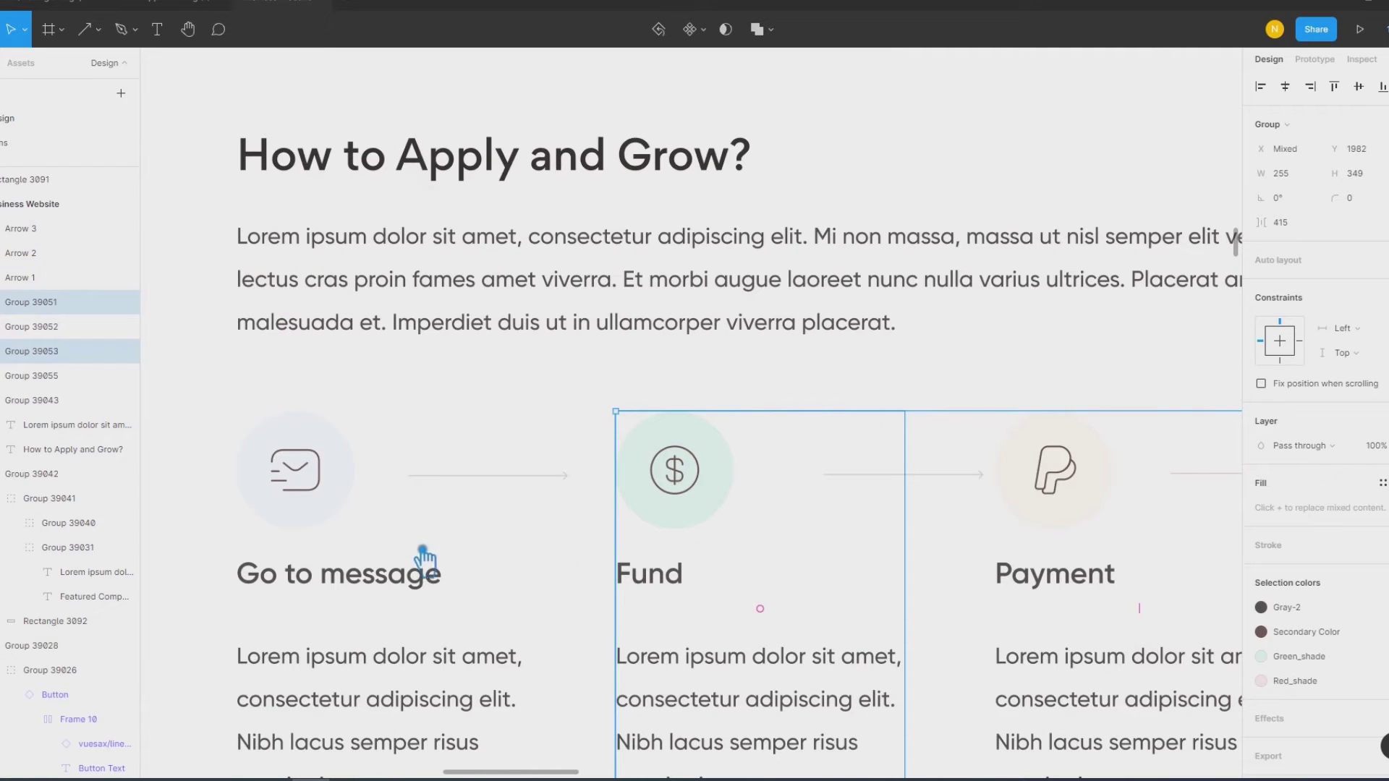
{"action": "left_click", "coordinate": [335, 506], "text": "shift"}
{"action": "right_click", "coordinate": [340, 510]}
{"action": "left_click", "coordinate": [354, 515]}
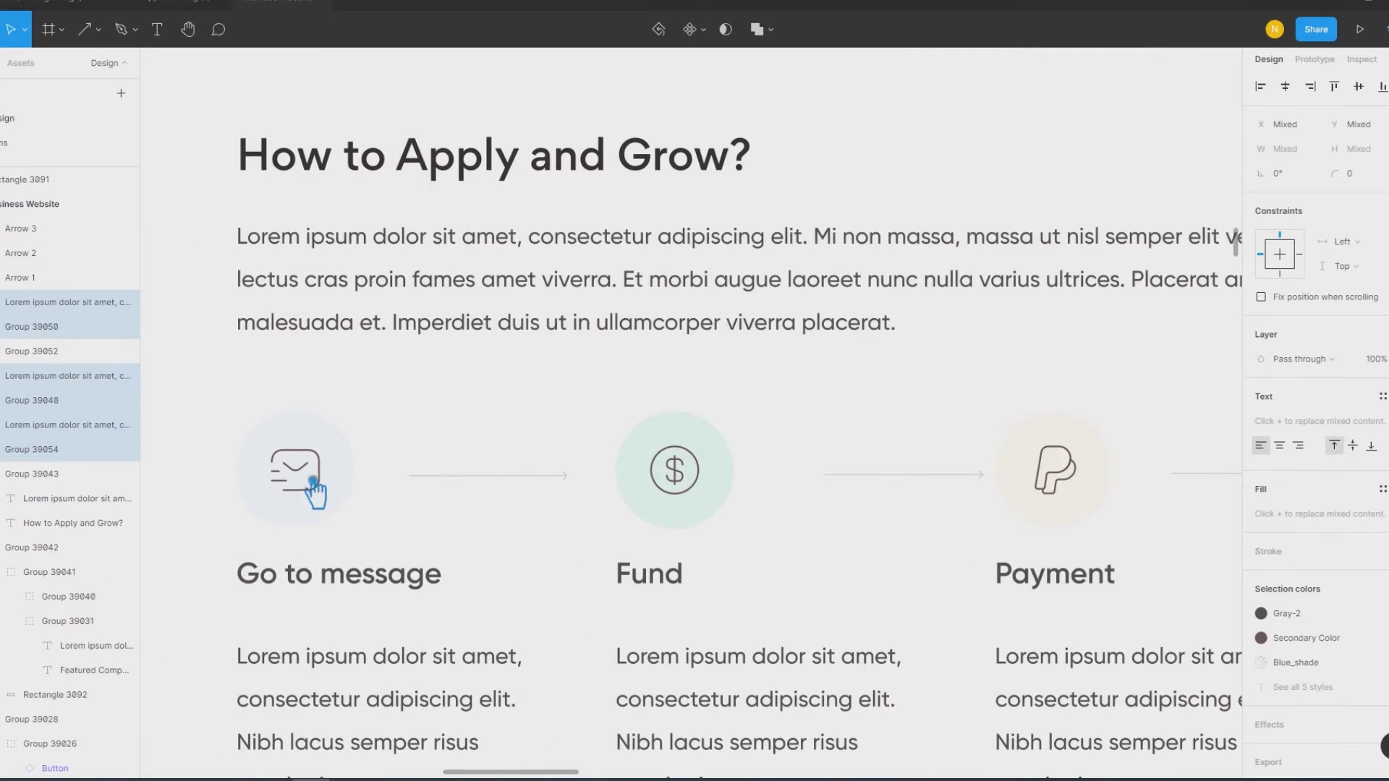
Step: Ungroup the cards' inner groups, nudge Arrow 1 left 1 px and extend its left end 1 px
{"action": "right_click", "coordinate": [338, 510]}
{"action": "left_click", "coordinate": [341, 516]}
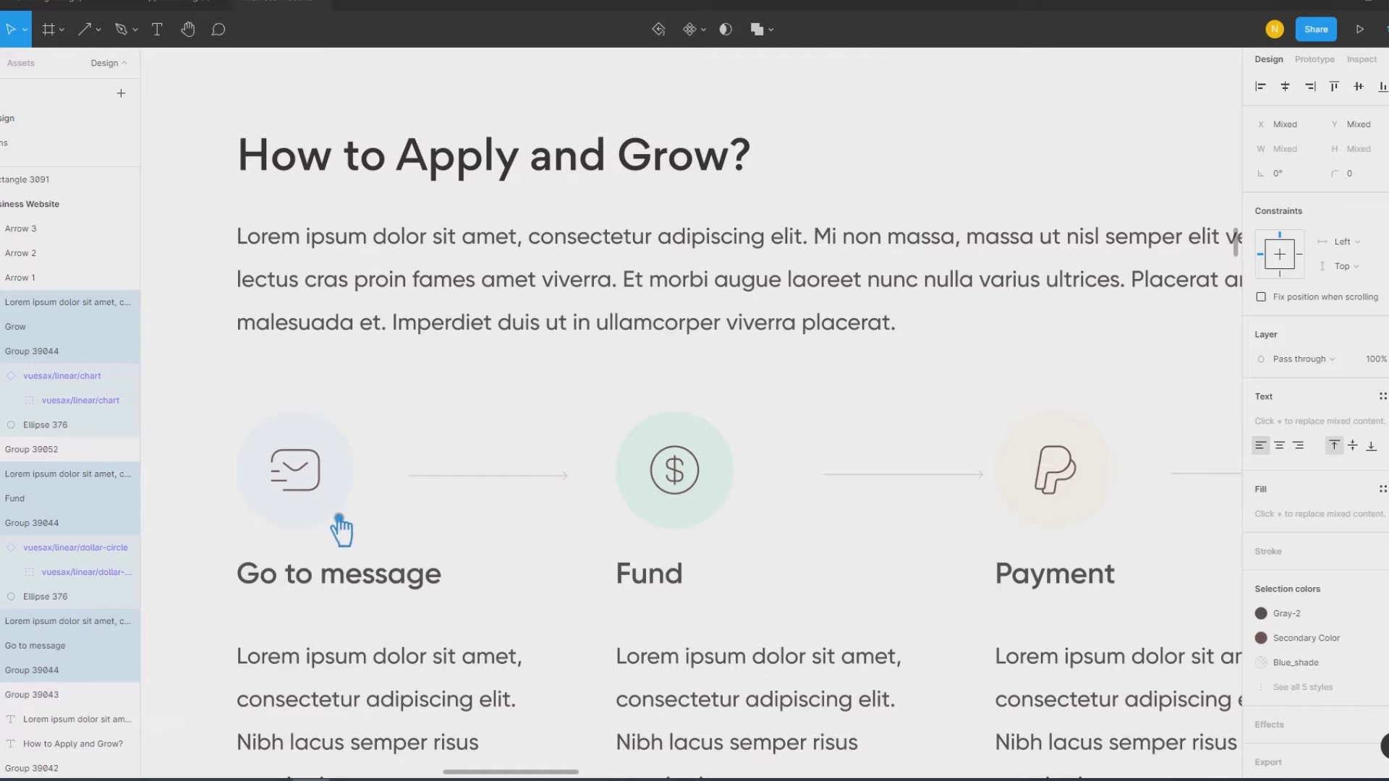
{"action": "left_click", "coordinate": [848, 571]}
{"action": "left_click", "coordinate": [466, 476]}
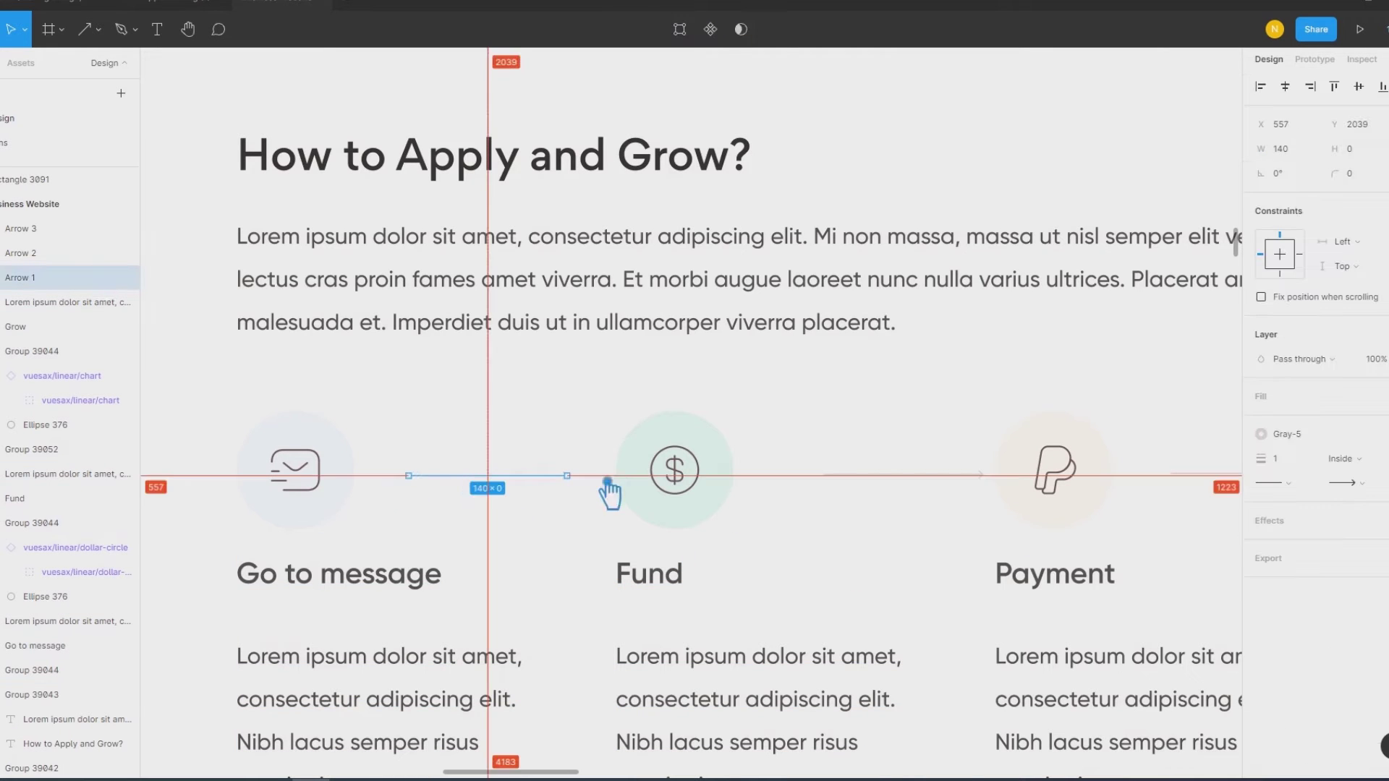
{"action": "key", "text": "Left"}
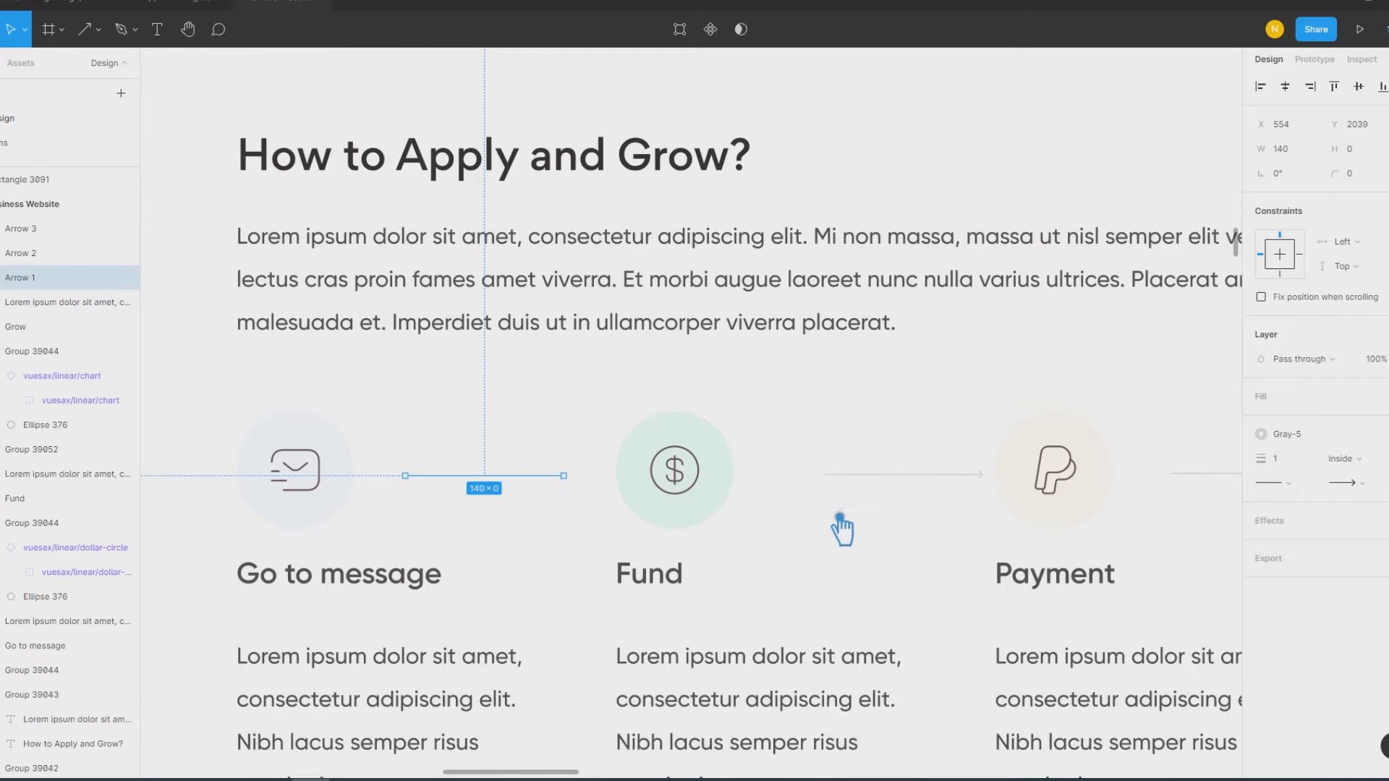
{"action": "scroll", "coordinate": [406, 515], "scroll_direction": "up", "scroll_amount": 1}
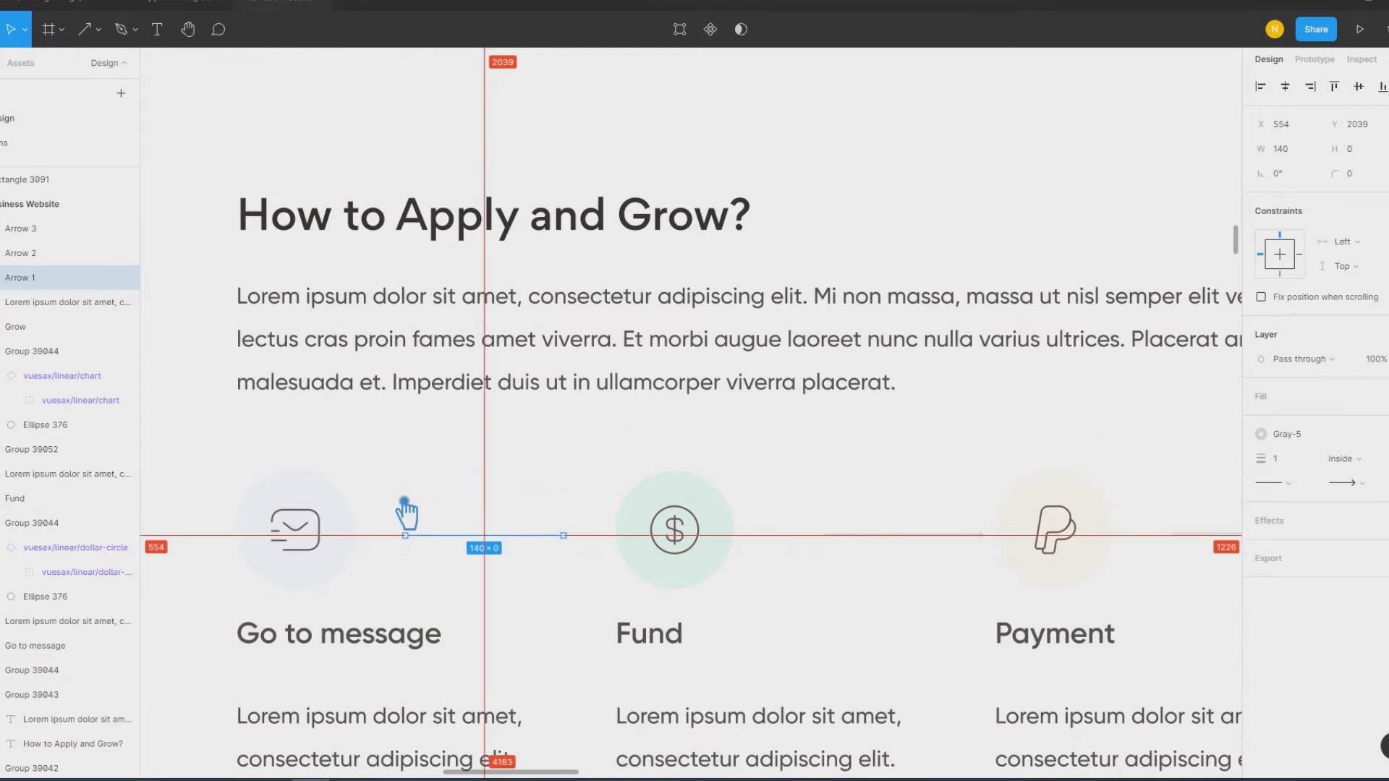
{"action": "scroll", "coordinate": [411, 560], "scroll_direction": "up", "scroll_amount": 3, "text": "ctrl"}
{"action": "scroll", "coordinate": [412, 568], "scroll_direction": "up", "scroll_amount": 5, "text": "ctrl"}
{"action": "scroll", "coordinate": [419, 559], "scroll_direction": "up", "scroll_amount": 1, "text": "ctrl"}
{"action": "left_click_drag", "start_coordinate": [449, 516], "coordinate": [443, 516]}
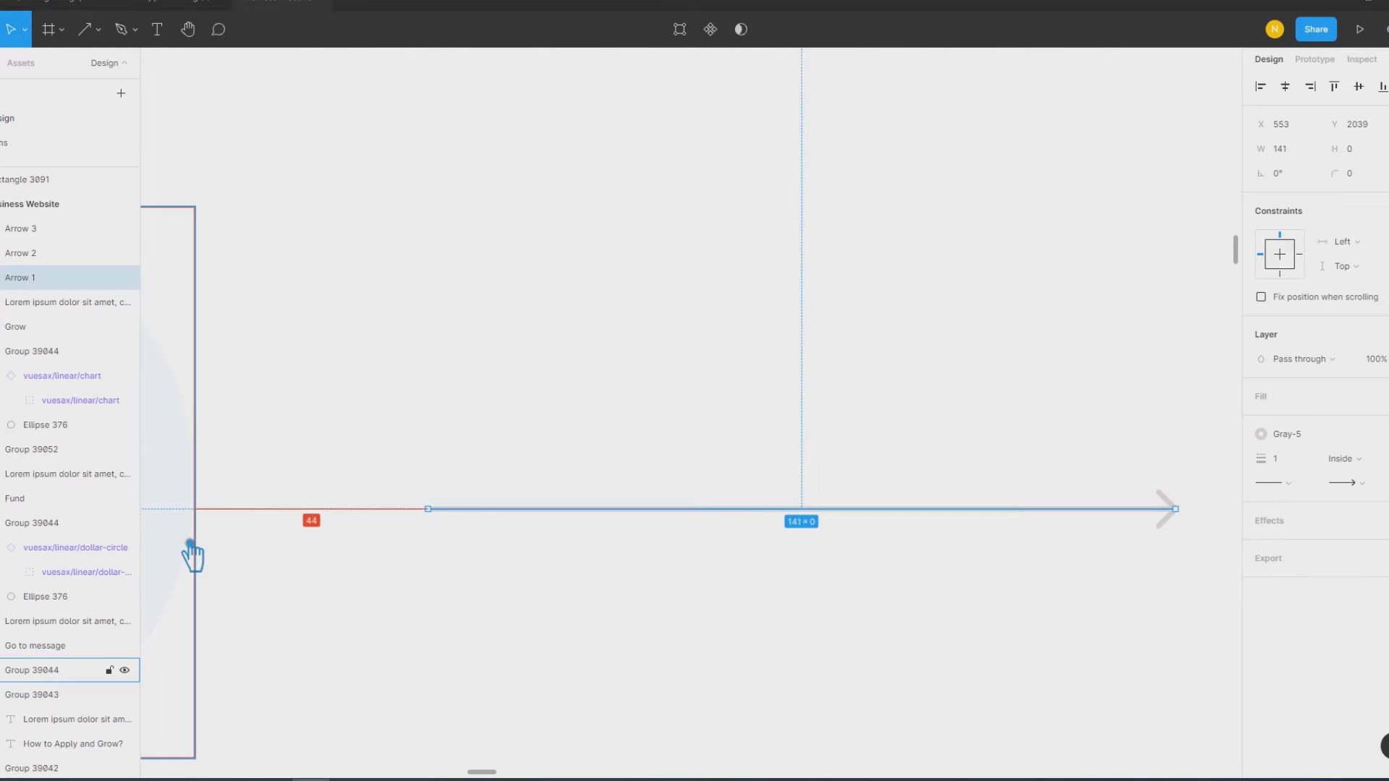
Step: Nudge Arrow 1 back 1 px to the right
{"action": "scroll", "coordinate": [655, 633], "scroll_direction": "right", "scroll_amount": 4}
{"action": "scroll", "coordinate": [1178, 534], "scroll_direction": "right", "scroll_amount": 2}
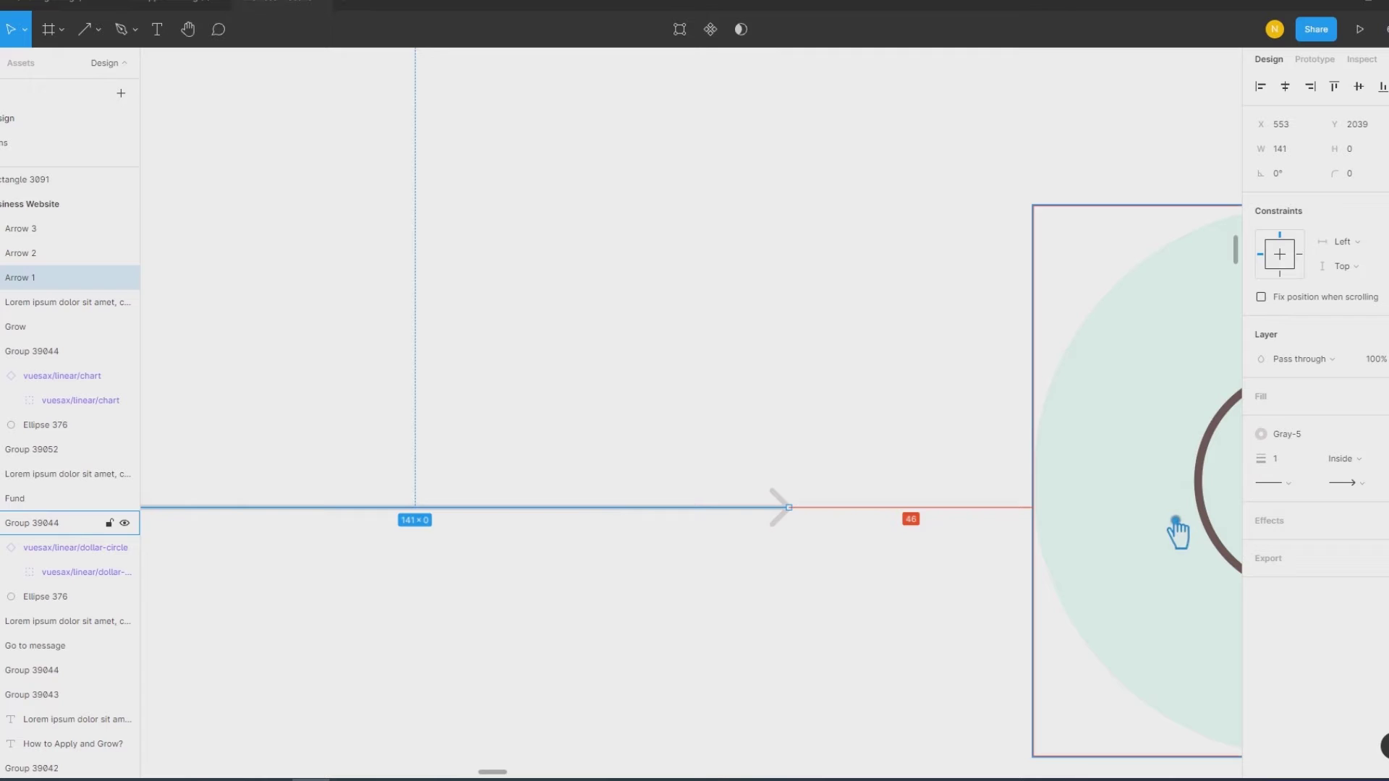
{"action": "key", "text": "Right"}
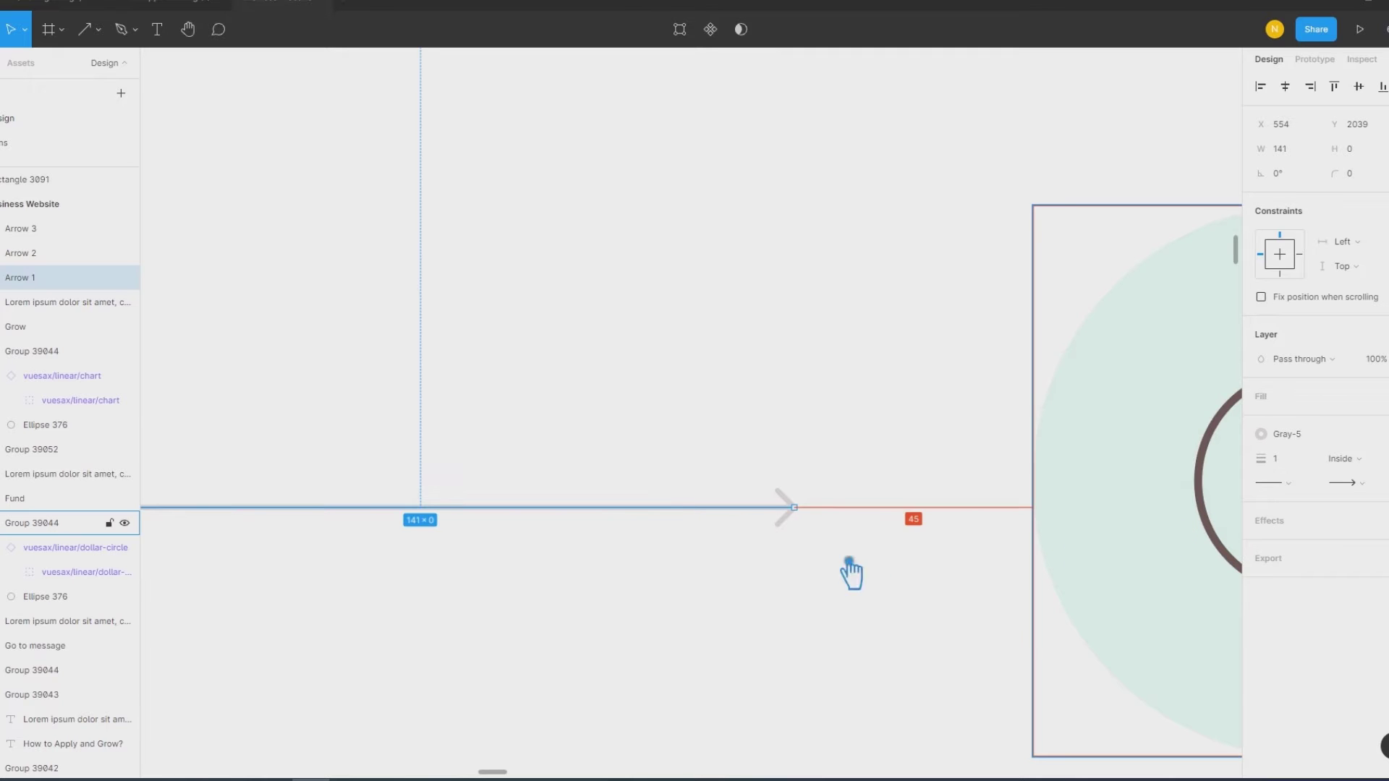
{"action": "scroll", "coordinate": [518, 599], "scroll_direction": "down", "scroll_amount": 2}
{"action": "scroll", "coordinate": [528, 602], "scroll_direction": "down", "scroll_amount": 2}
{"action": "scroll", "coordinate": [541, 606], "scroll_direction": "left", "scroll_amount": 4}
{"action": "scroll", "coordinate": [799, 626], "scroll_direction": "left", "scroll_amount": 1}
{"action": "left_click", "coordinate": [906, 599]}
{"action": "scroll", "coordinate": [905, 598], "scroll_direction": "down", "scroll_amount": 1}
{"action": "scroll", "coordinate": [905, 598], "scroll_direction": "down", "scroll_amount": 3}
{"action": "scroll", "coordinate": [907, 598], "scroll_direction": "down", "scroll_amount": 1}
{"action": "scroll", "coordinate": [904, 615], "scroll_direction": "right", "scroll_amount": 5}
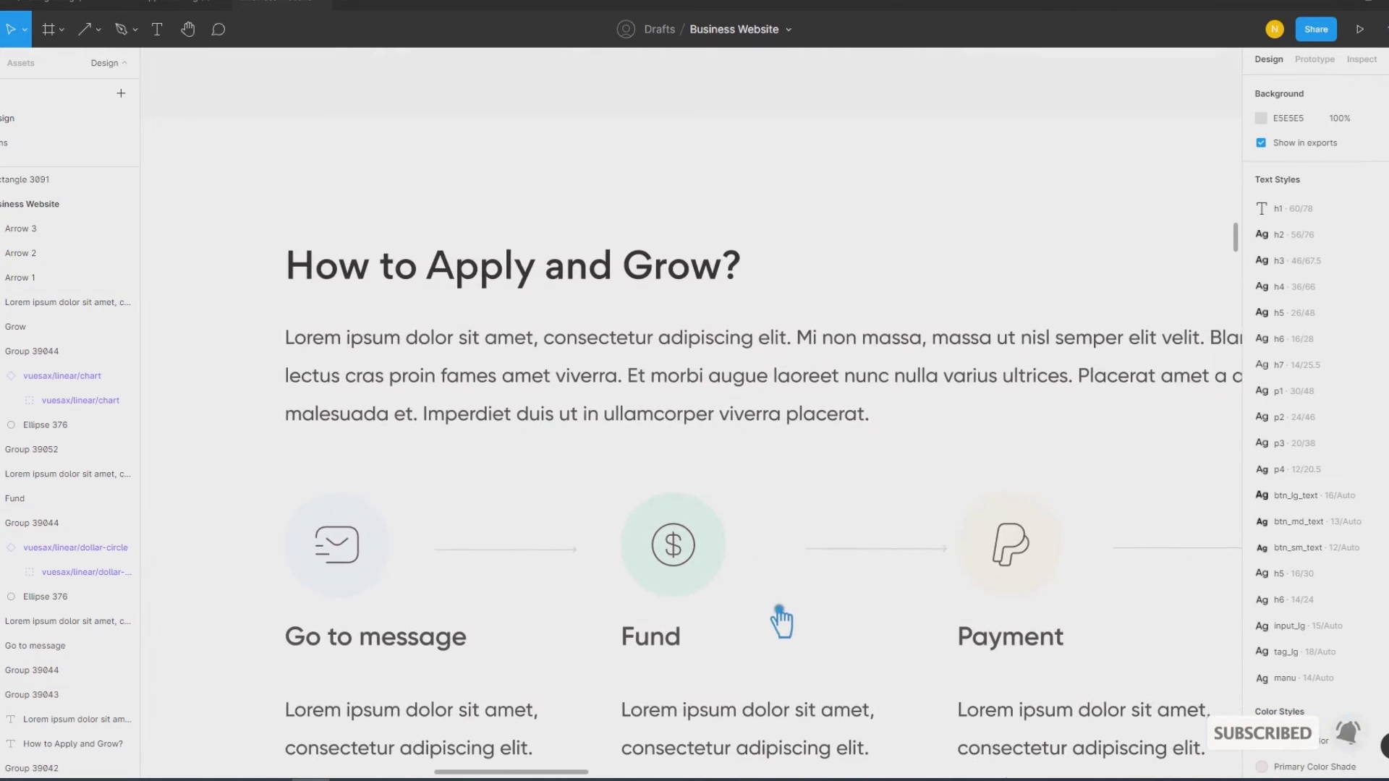
Step: Nudge the Fund–Payment arrow about 7 px to the left
{"action": "left_click", "coordinate": [895, 561]}
{"action": "key", "text": "Left"}
{"action": "key", "text": "Left"}
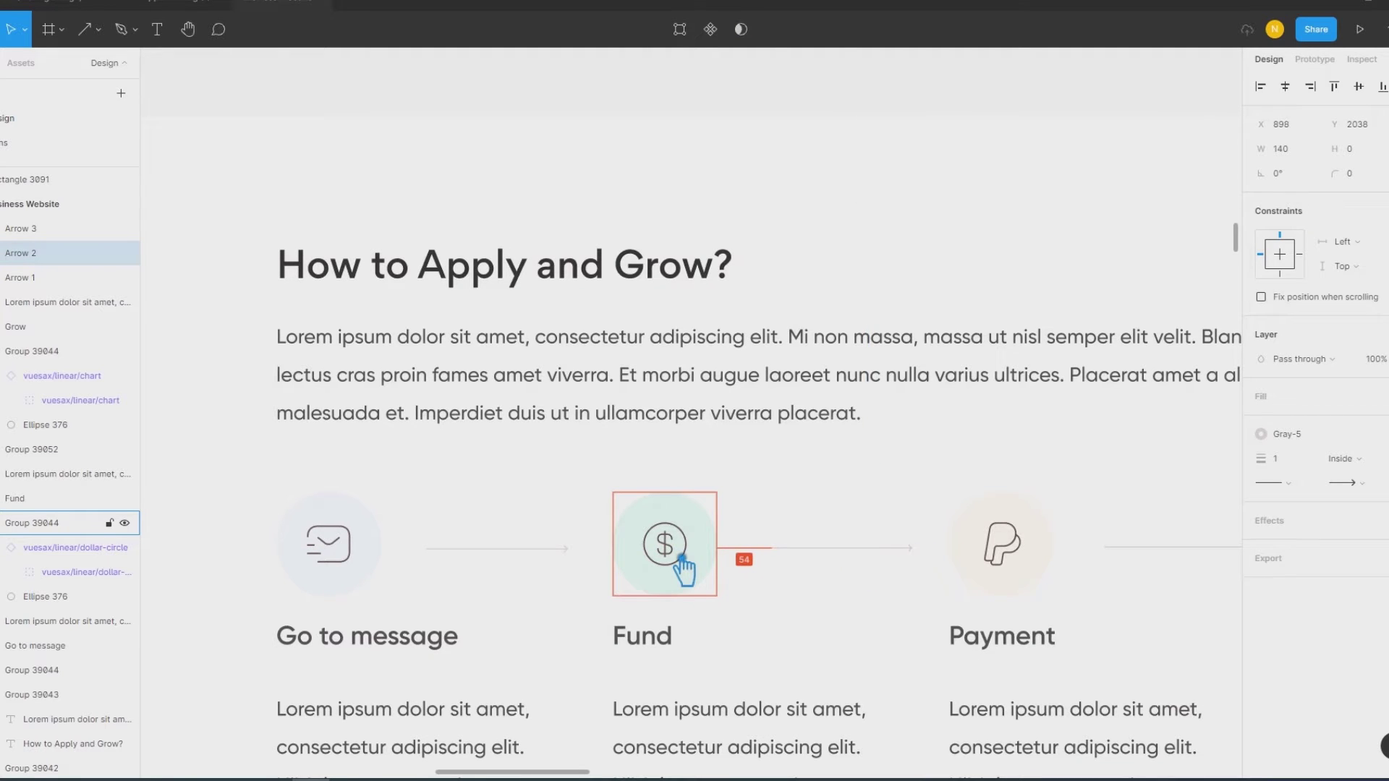
{"action": "key", "text": "Left"}
{"action": "key", "text": "Left"}
{"action": "key", "text": "Left"}
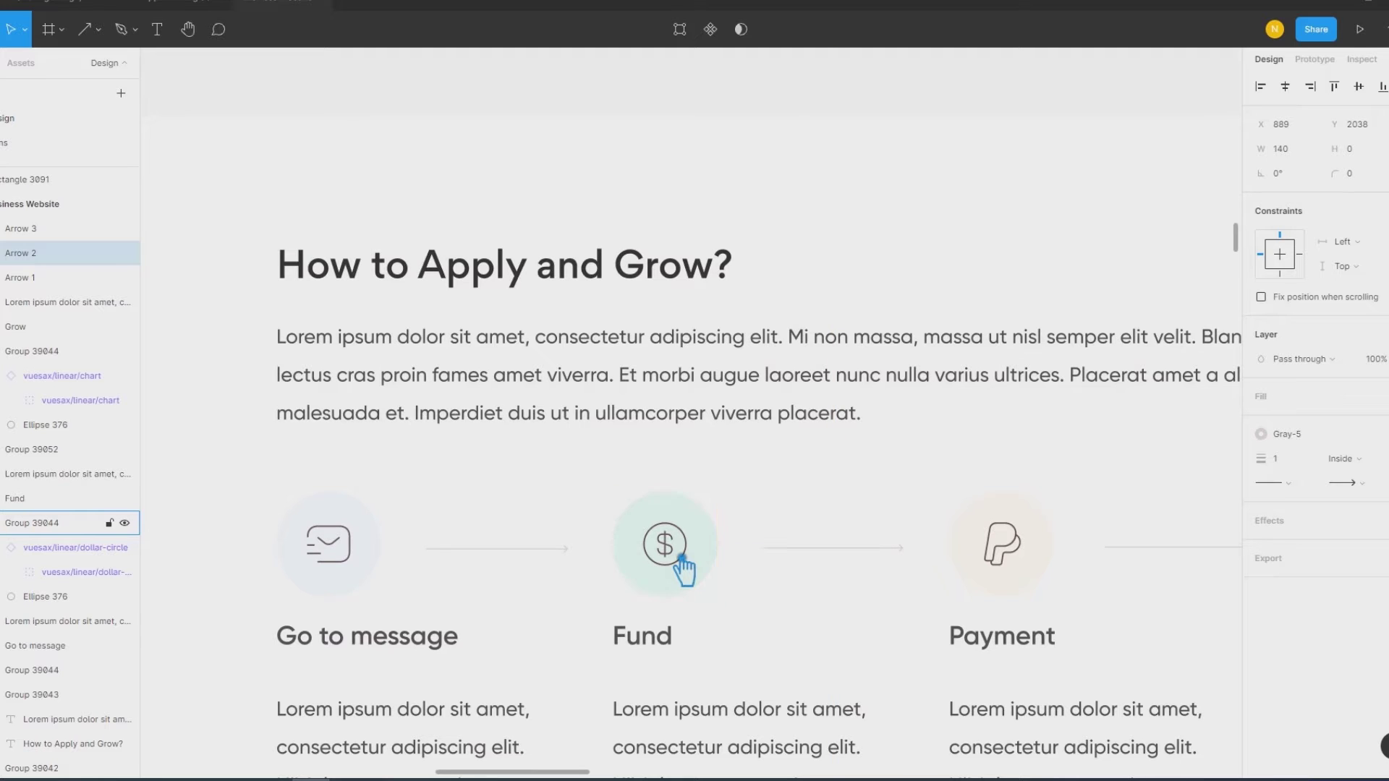
{"action": "left_click", "coordinate": [883, 611]}
{"action": "left_click", "coordinate": [865, 549]}
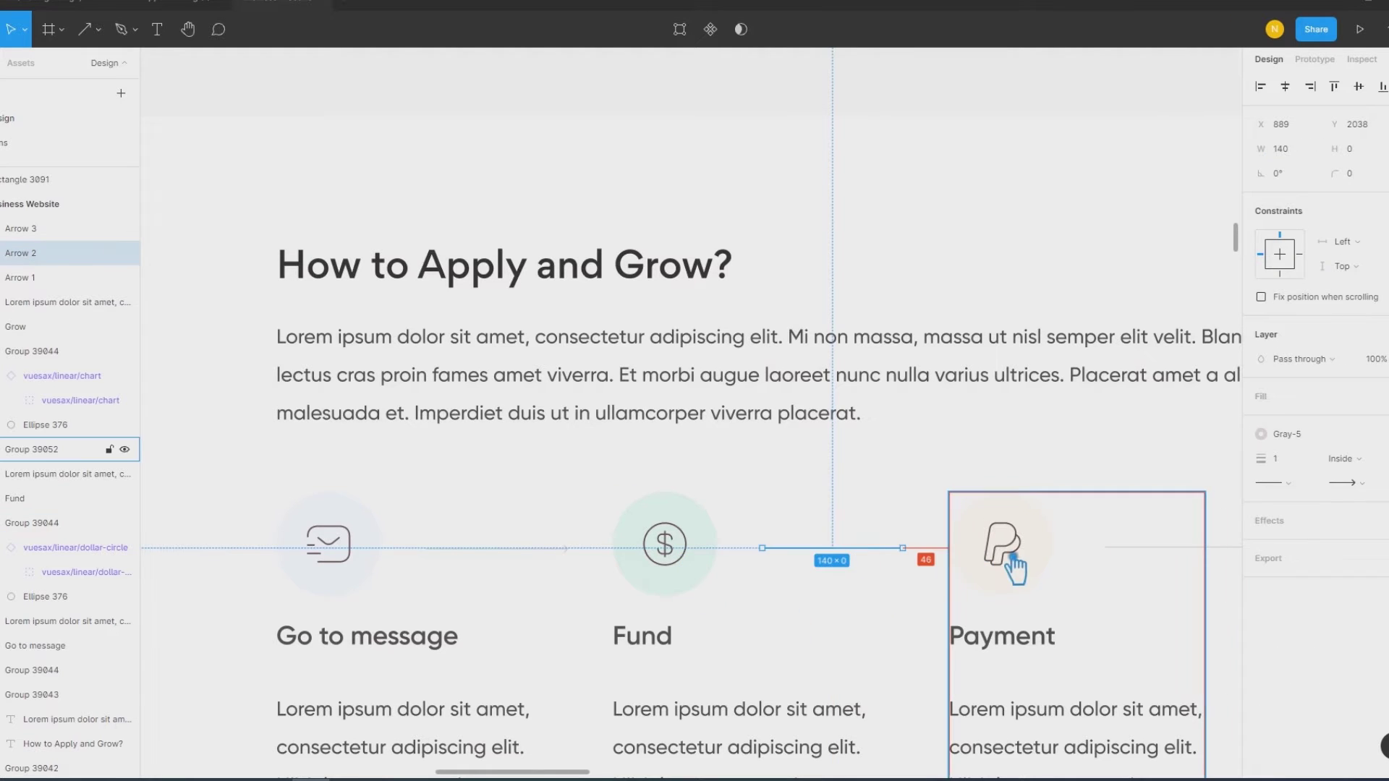
{"action": "left_click", "coordinate": [348, 568]}
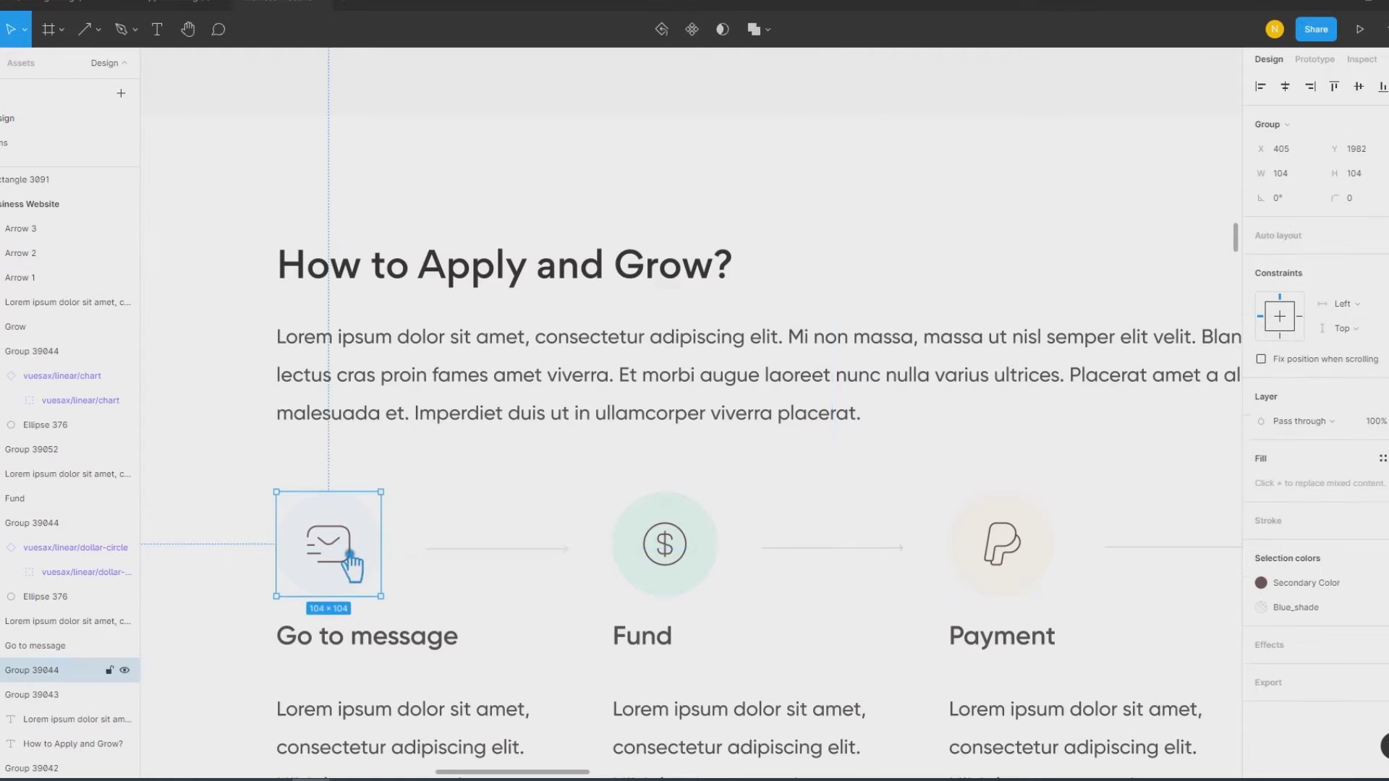
Step: Delete Arrows 2 and 3, Alt-drag a copy of Arrow 1 after Fund, and hide rulers
{"action": "left_click", "coordinate": [832, 550]}
{"action": "key", "text": "Delete"}
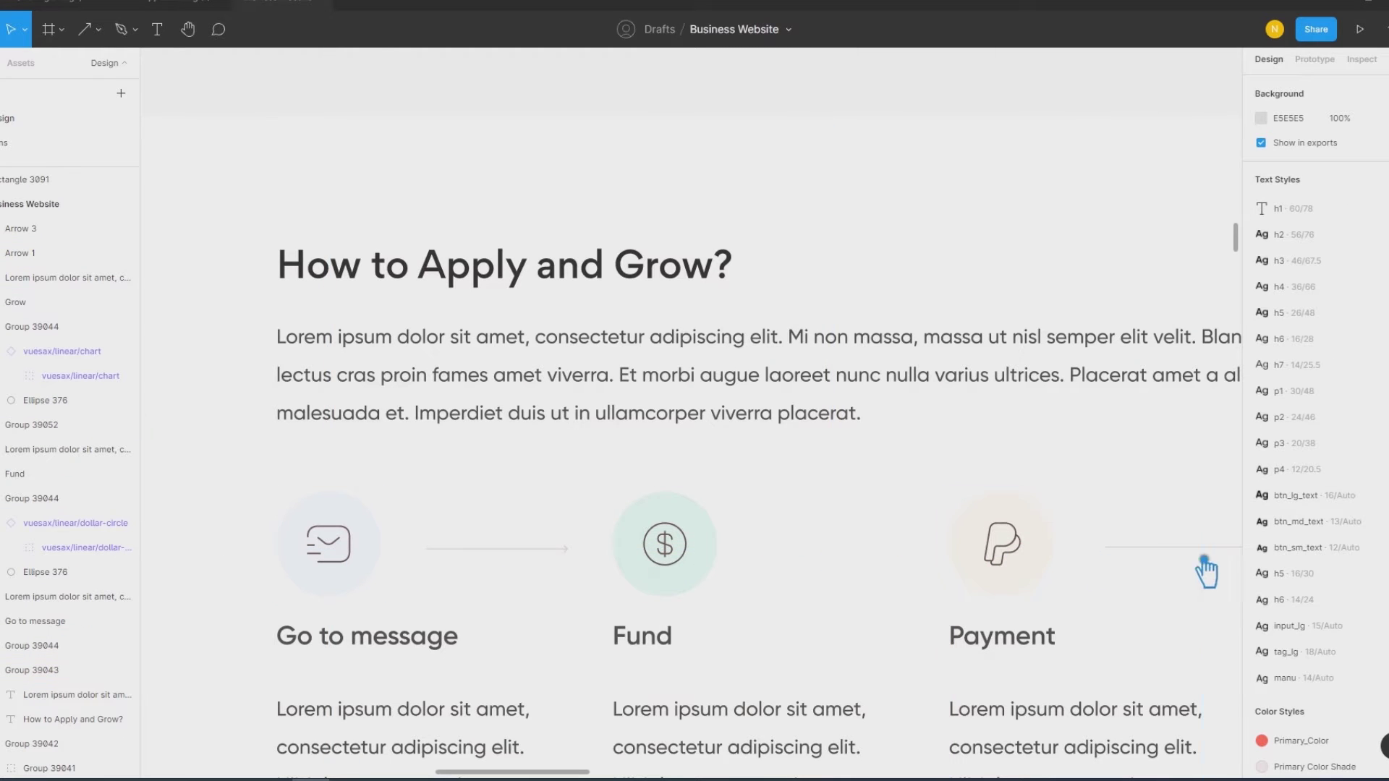
{"action": "left_click", "coordinate": [1187, 550]}
{"action": "key", "text": "Delete"}
{"action": "left_click", "coordinate": [465, 550]}
{"action": "left_click_drag", "start_coordinate": [465, 550], "coordinate": [810, 555]}
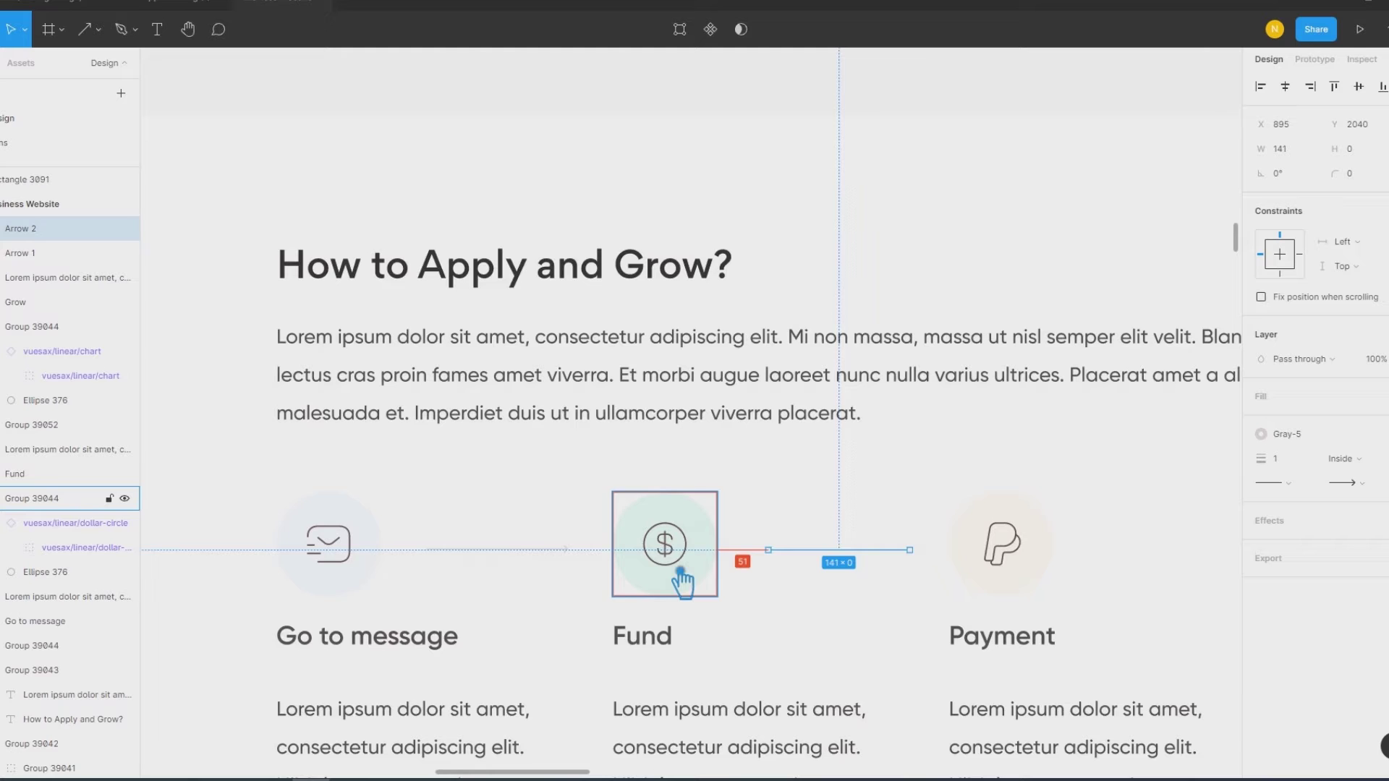
{"action": "key", "text": "shift+r"}
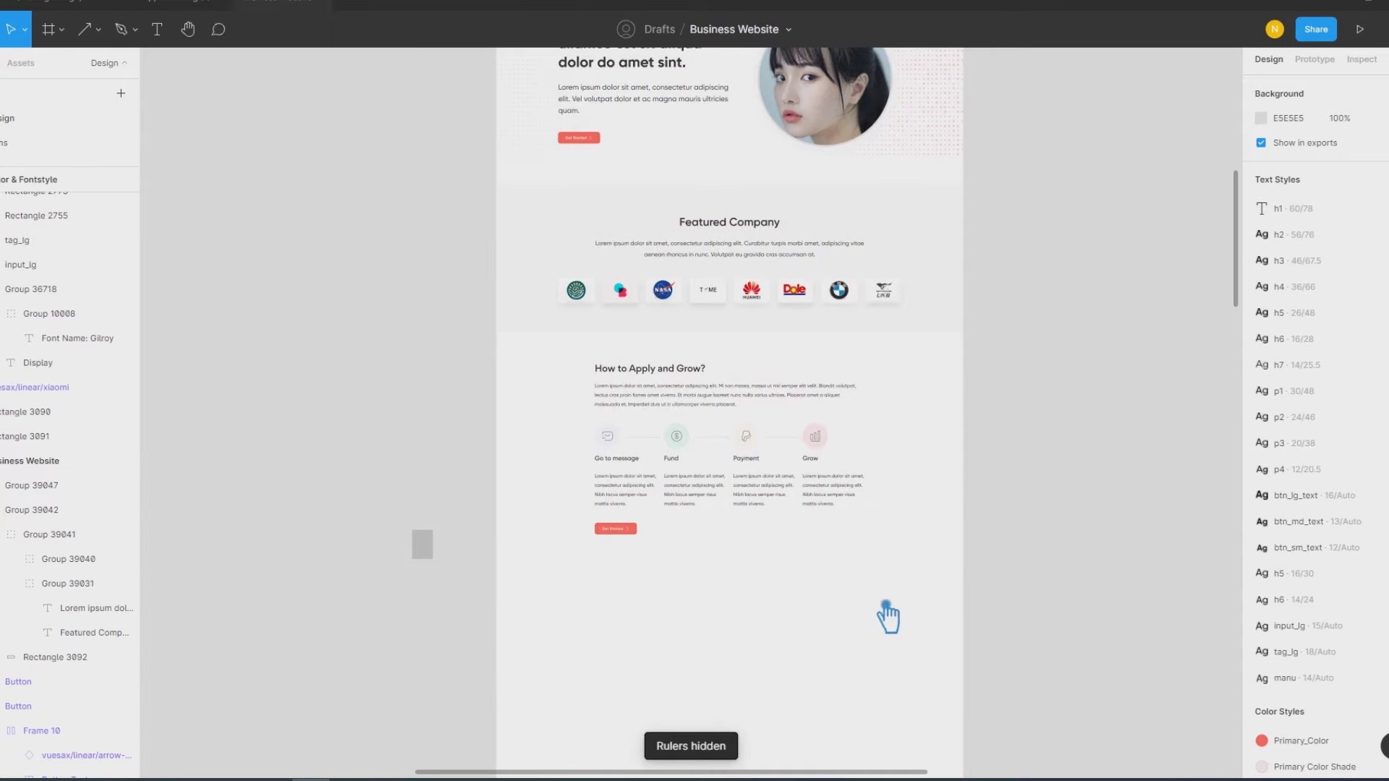
Step: Group all How to Apply and Grow? section layers and show the rulers and guides
{"action": "left_click_drag", "start_coordinate": [872, 599], "coordinate": [587, 359]}
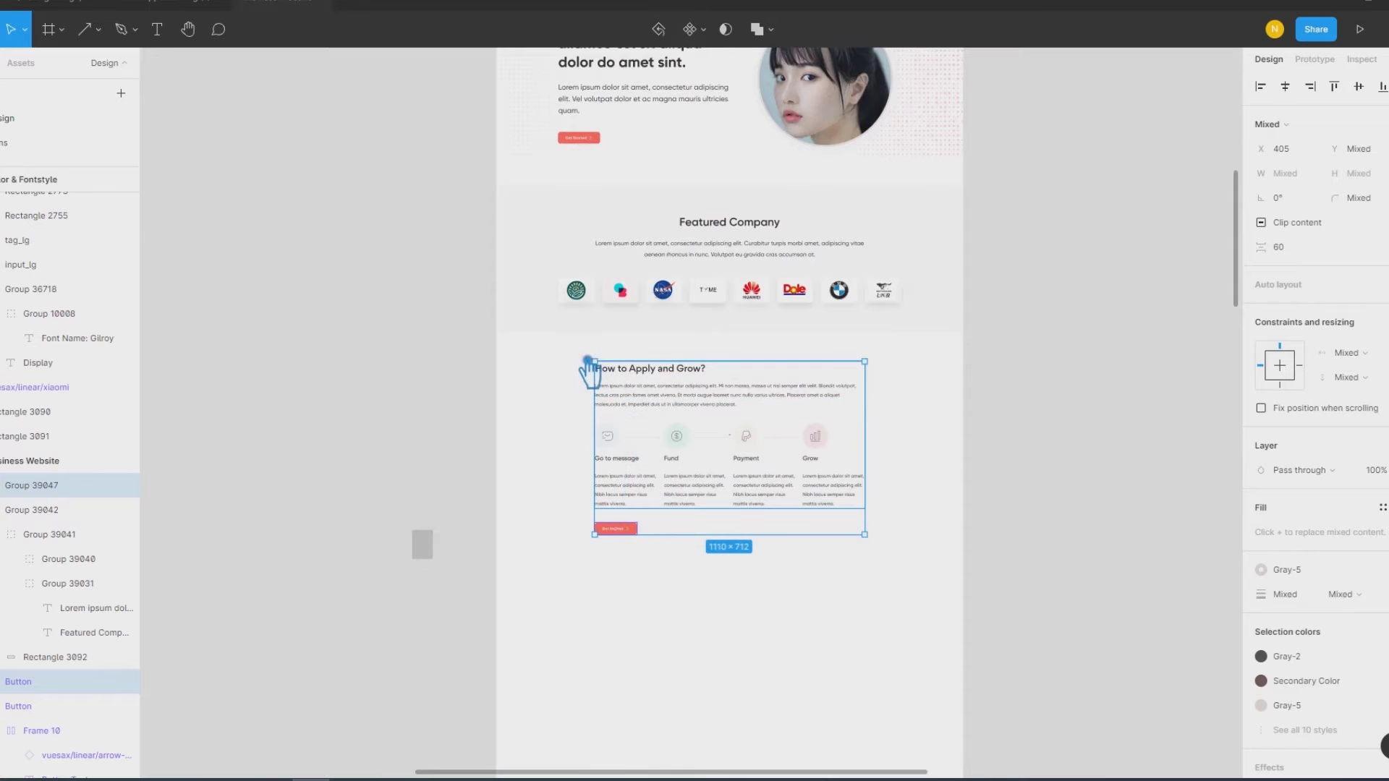
{"action": "key", "text": "ctrl+g"}
{"action": "key", "text": "shift+r"}
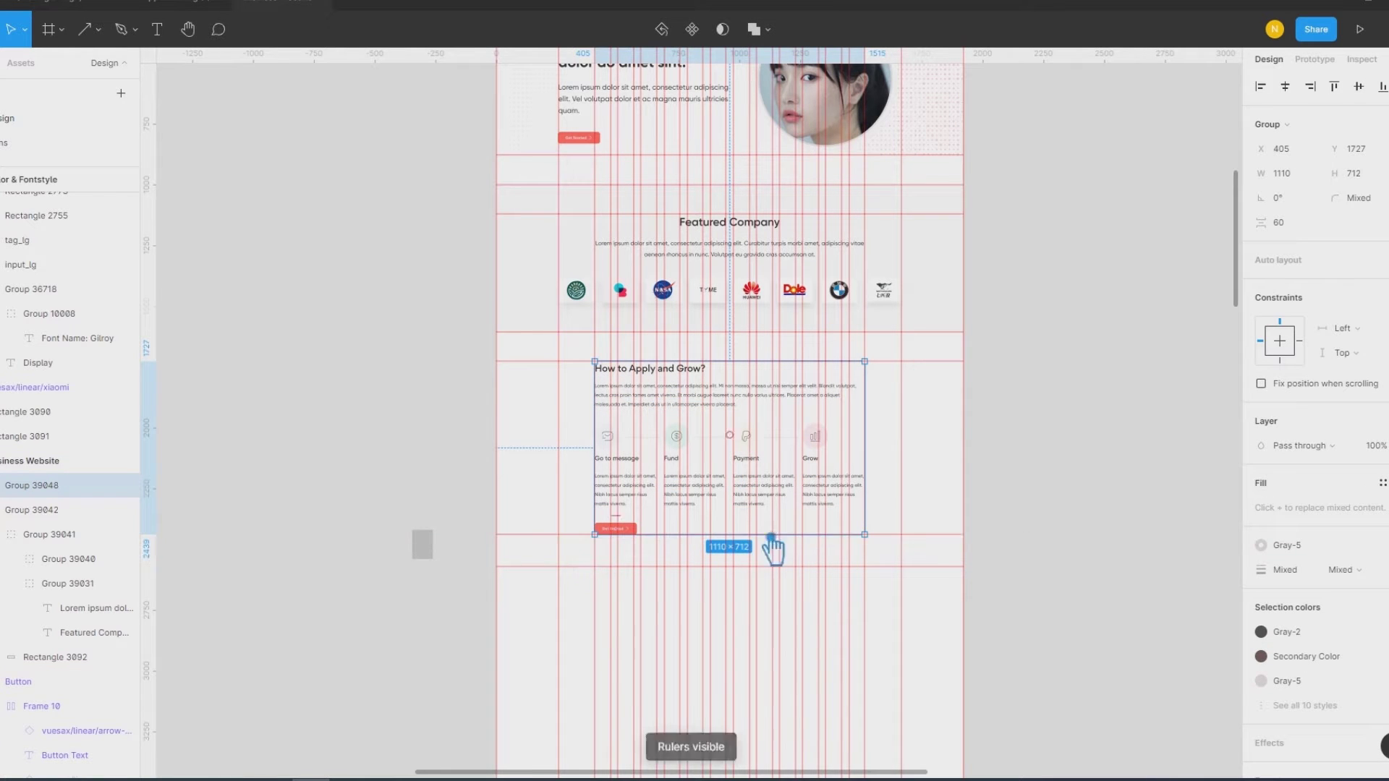
{"action": "left_click", "coordinate": [1057, 586]}
Step: Reposition the grey 85×120 spacer block relative to the section
{"action": "scroll", "coordinate": [592, 629], "scroll_direction": "up", "scroll_amount": 2}
{"action": "scroll", "coordinate": [592, 630], "scroll_direction": "up", "scroll_amount": 3}
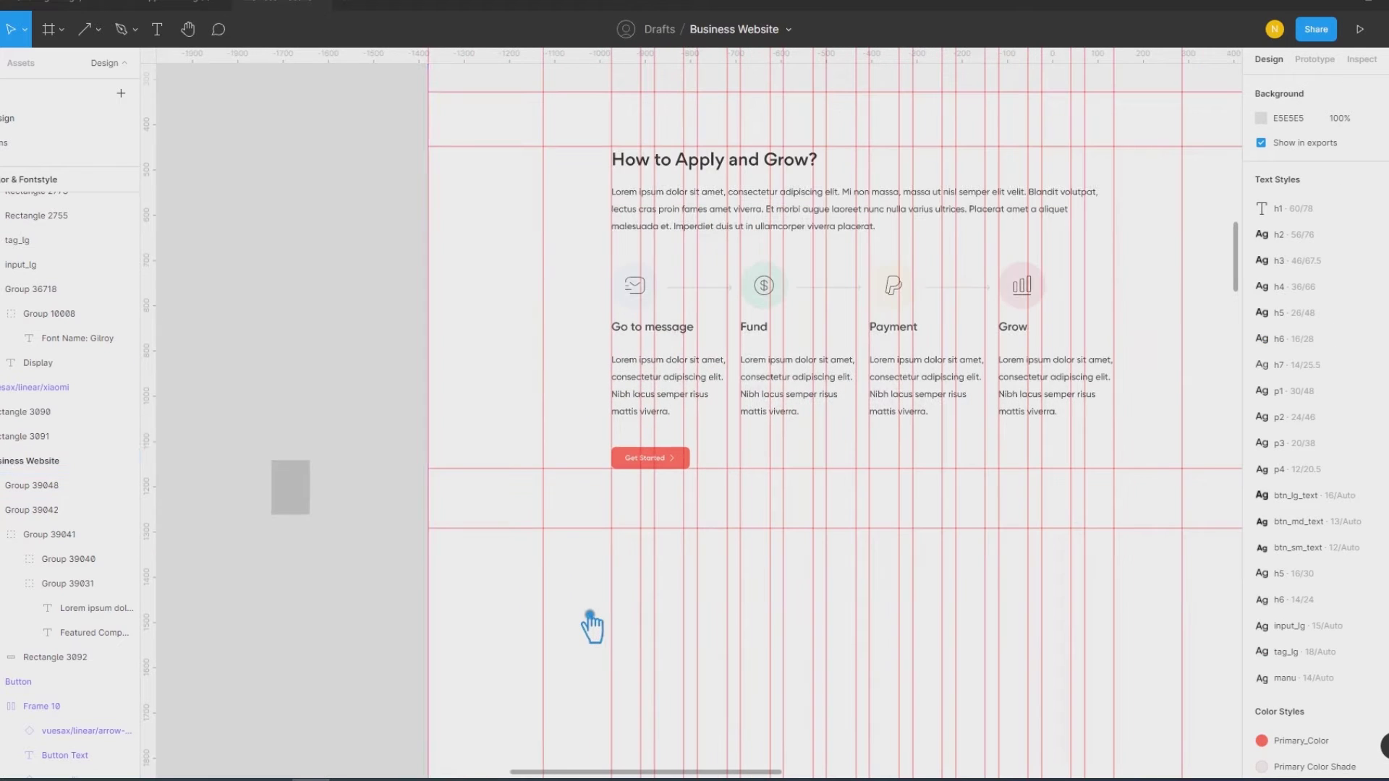
{"action": "left_click_drag", "start_coordinate": [296, 510], "coordinate": [569, 518]}
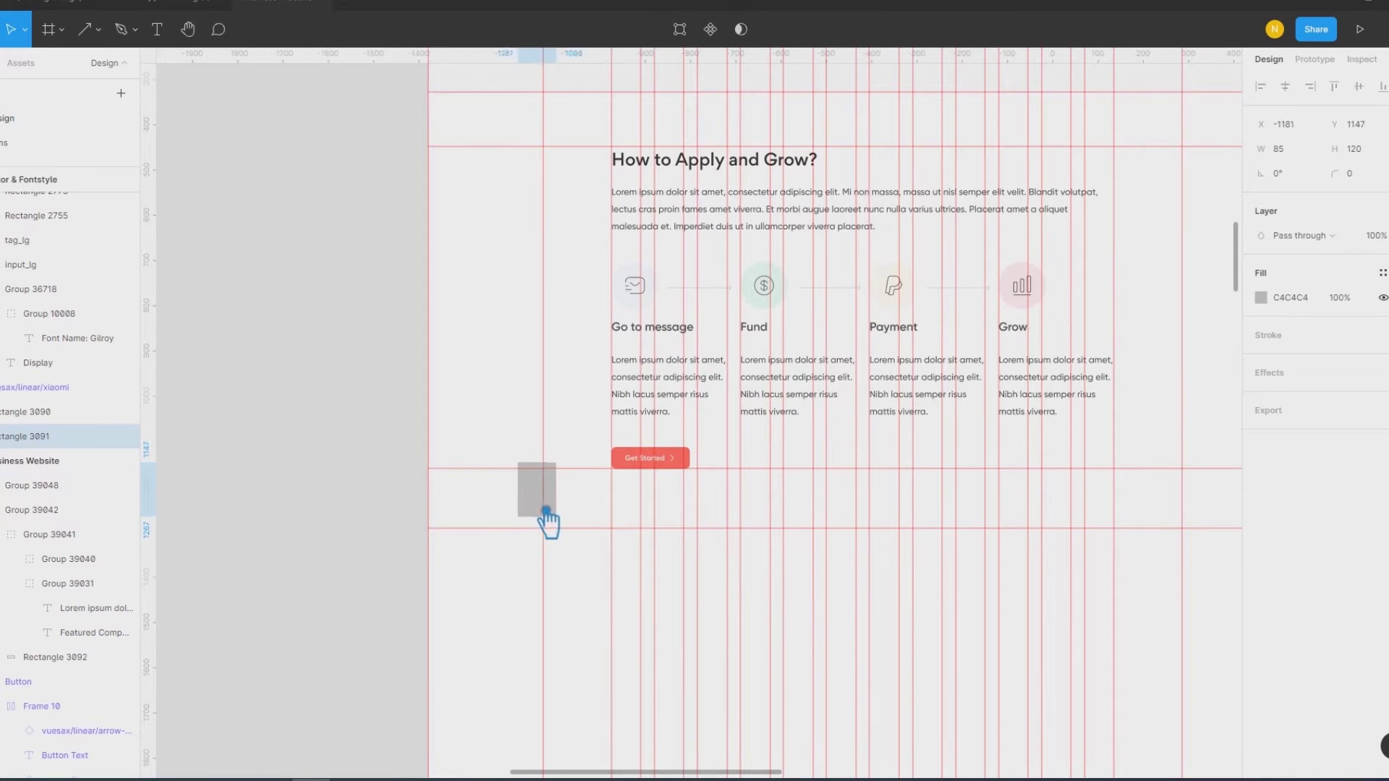
{"action": "left_click_drag", "start_coordinate": [569, 519], "coordinate": [569, 565]}
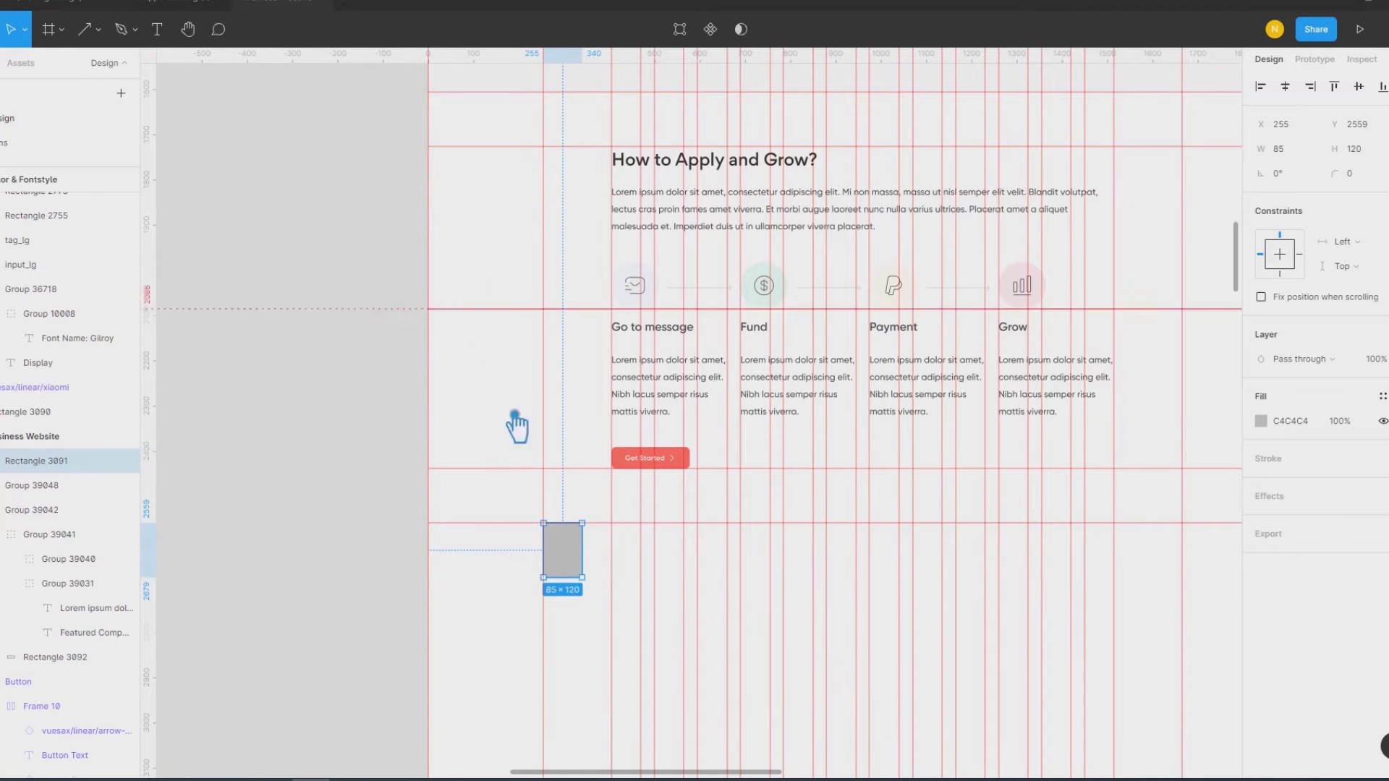
{"action": "left_click", "coordinate": [360, 486]}
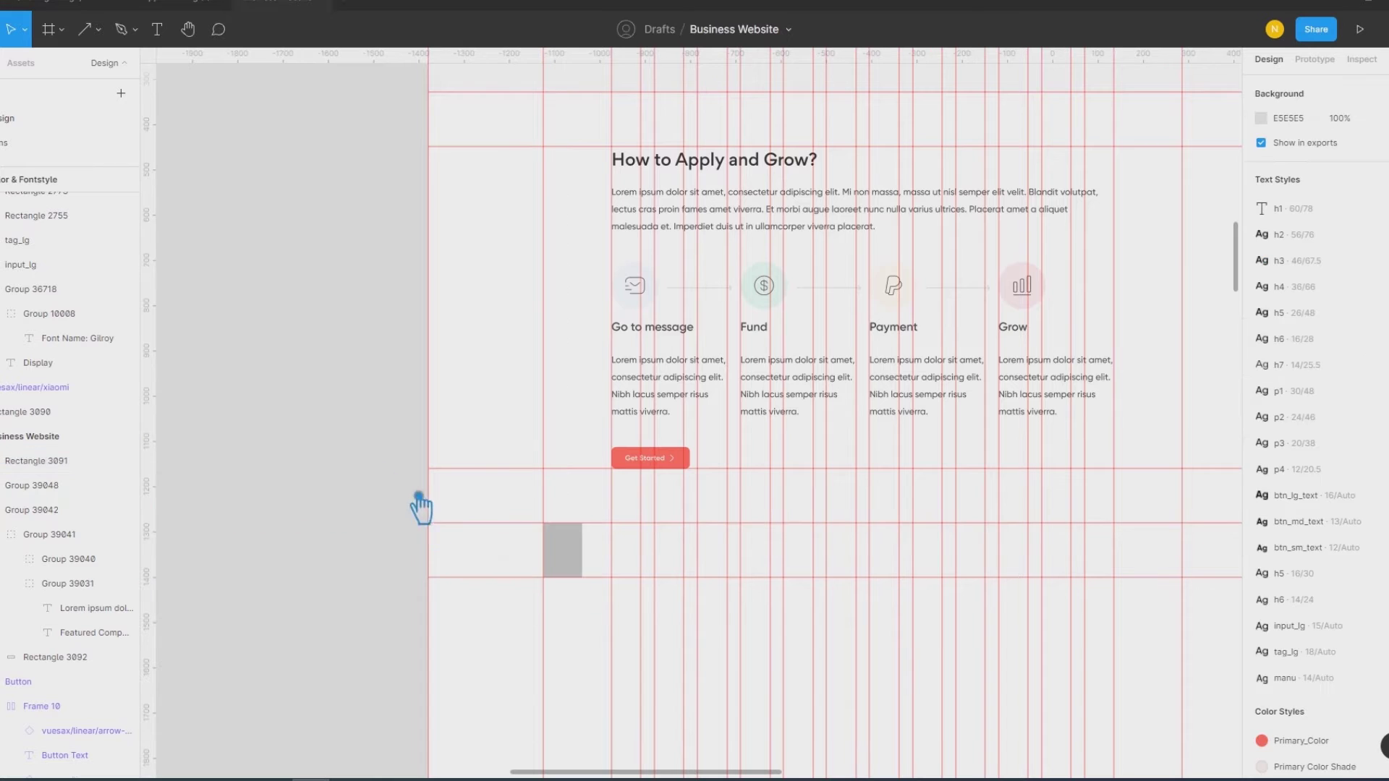
{"action": "left_click_drag", "start_coordinate": [576, 568], "coordinate": [316, 534]}
{"action": "left_click", "coordinate": [555, 657]}
Step: Bring the empty area below the How to Apply and Grow? section into view
{"action": "scroll", "coordinate": [528, 459], "scroll_direction": "down", "scroll_amount": 5}
{"action": "scroll", "coordinate": [528, 459], "scroll_direction": "right", "scroll_amount": 4}
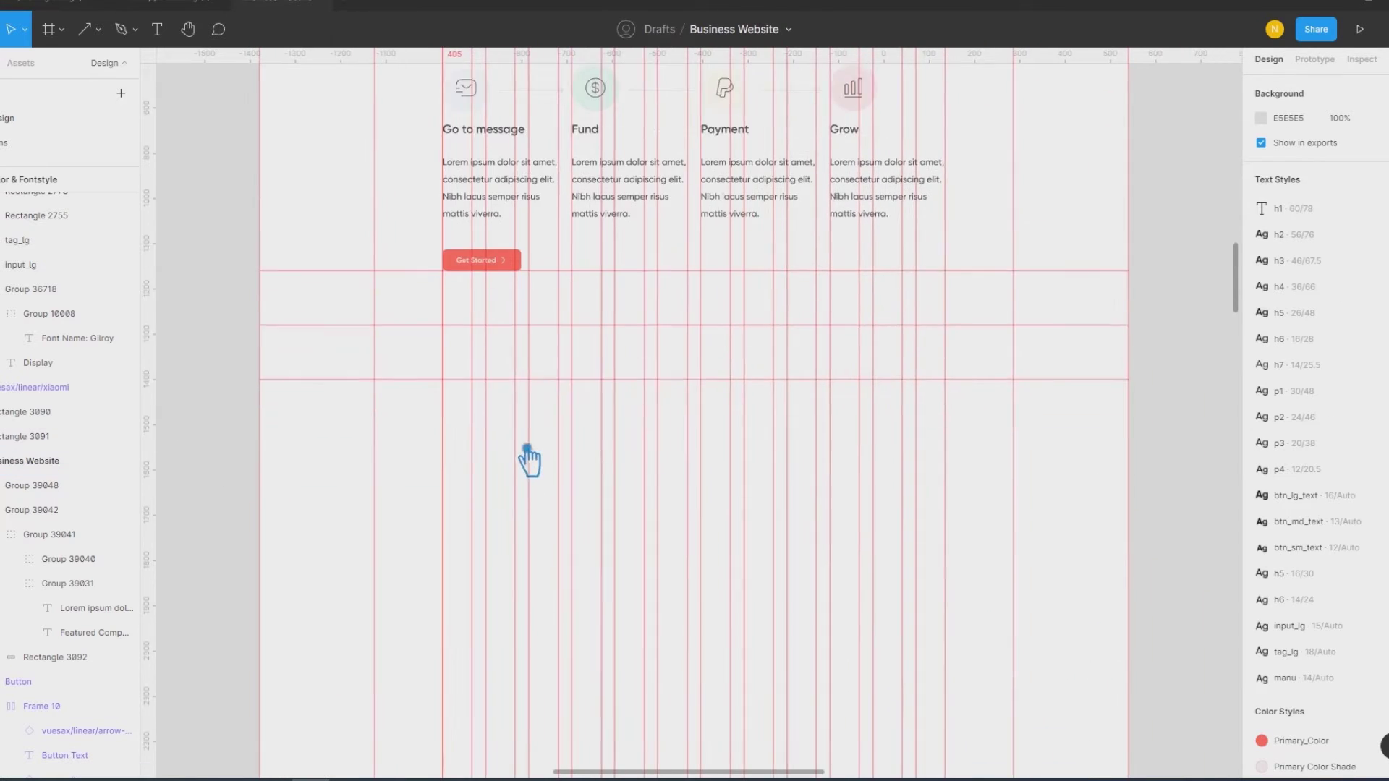
{"action": "left_click_drag", "start_coordinate": [527, 448], "coordinate": [524, 386]}
{"action": "scroll", "coordinate": [527, 389], "scroll_direction": "down", "scroll_amount": 1}
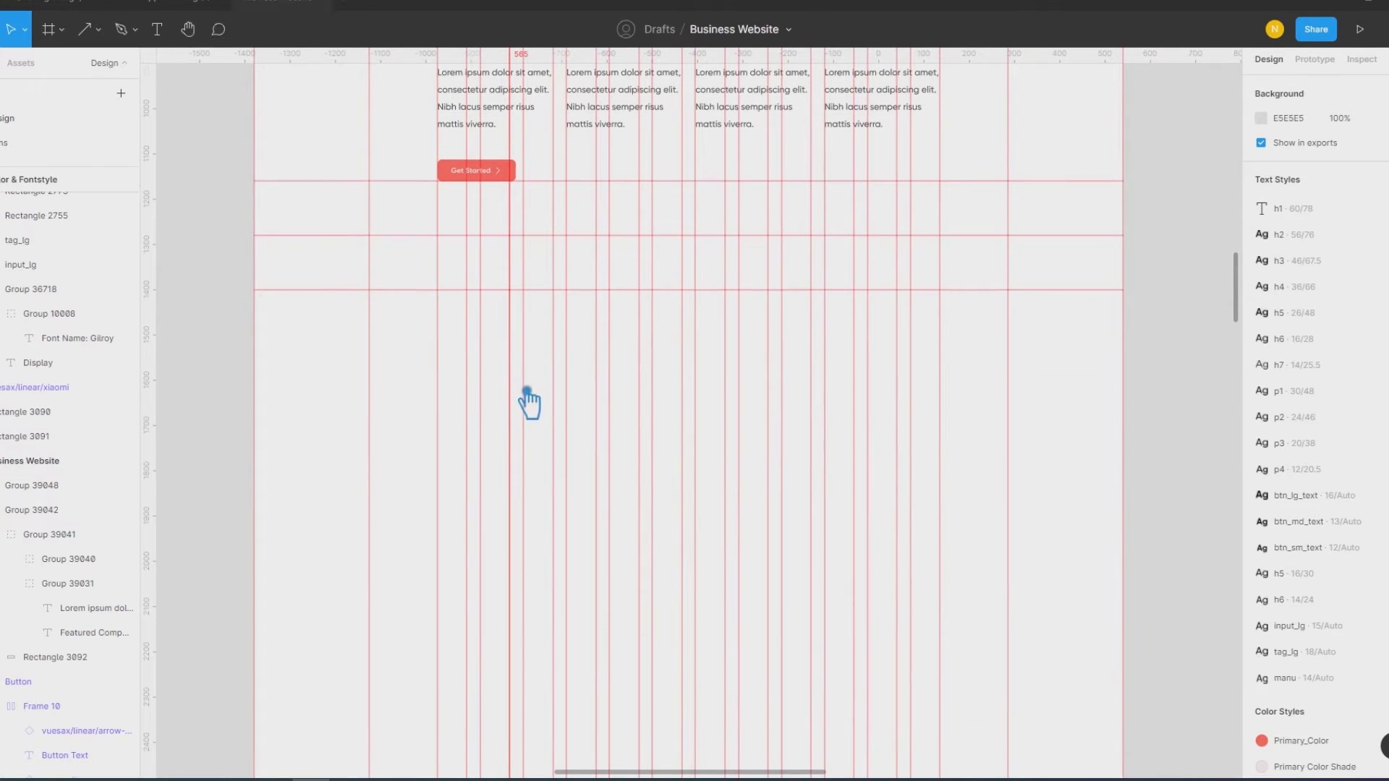
{"action": "scroll", "coordinate": [527, 403], "scroll_direction": "down", "scroll_amount": 3}
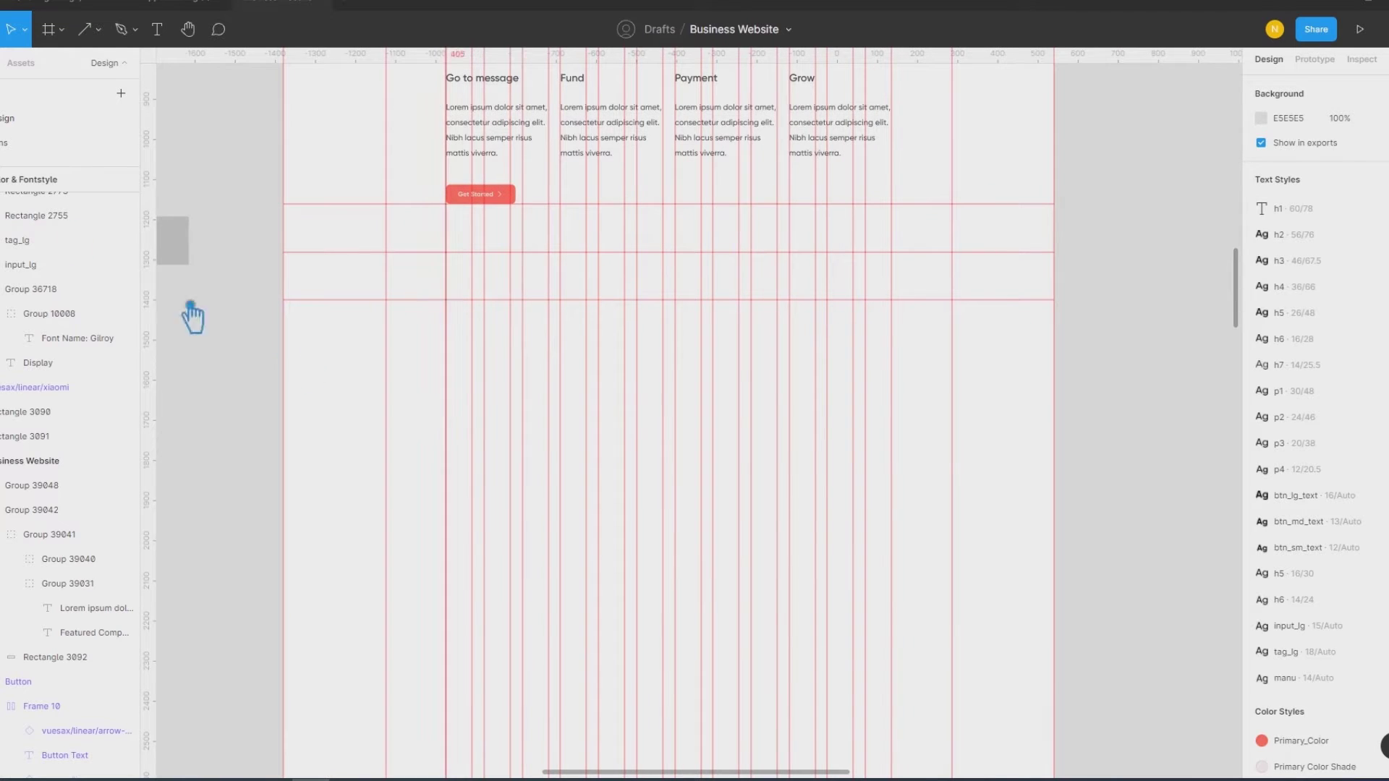
{"action": "left_click", "coordinate": [98, 29]}
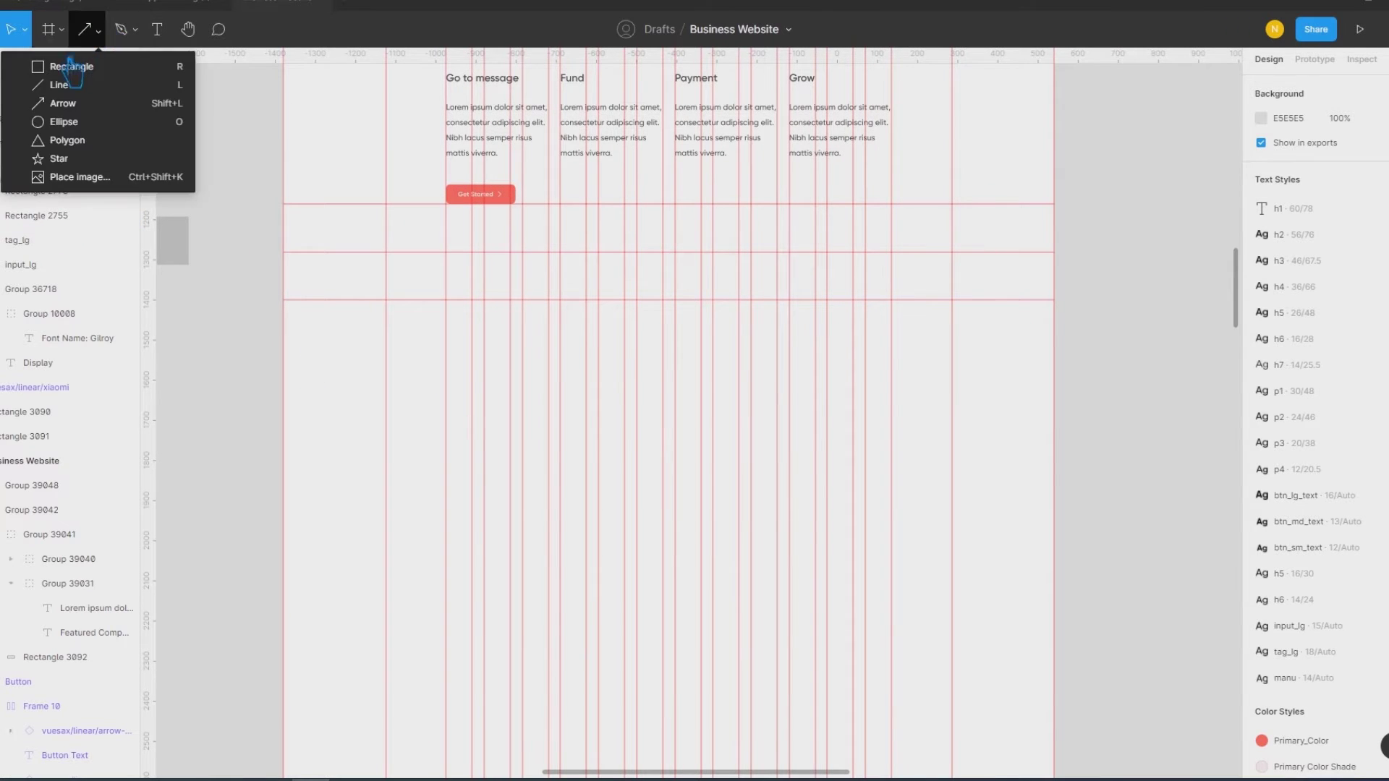
Step: Draw a 1920-wide rectangle below the section, fill it Gray-7, and stretch it to 1152 tall
{"action": "left_click", "coordinate": [75, 64]}
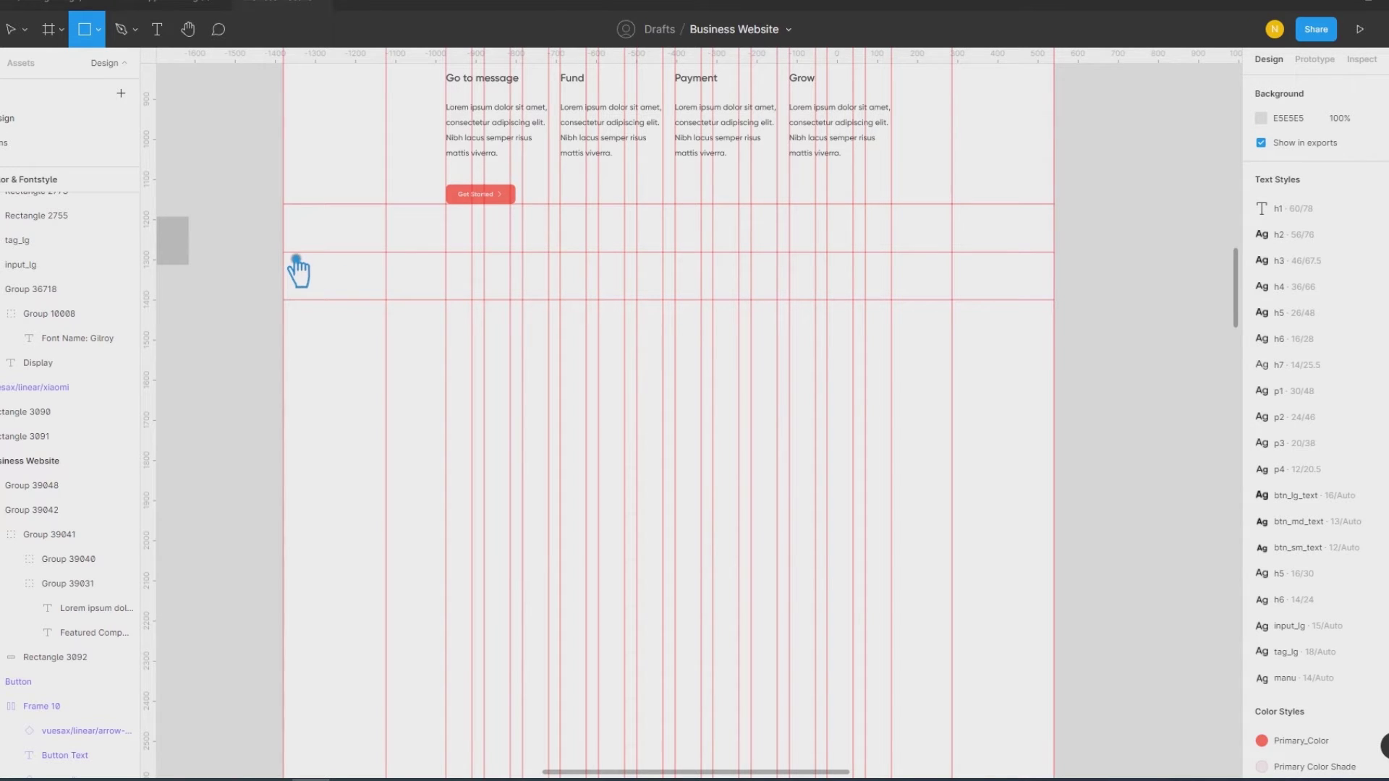
{"action": "left_click_drag", "start_coordinate": [307, 273], "coordinate": [1068, 634]}
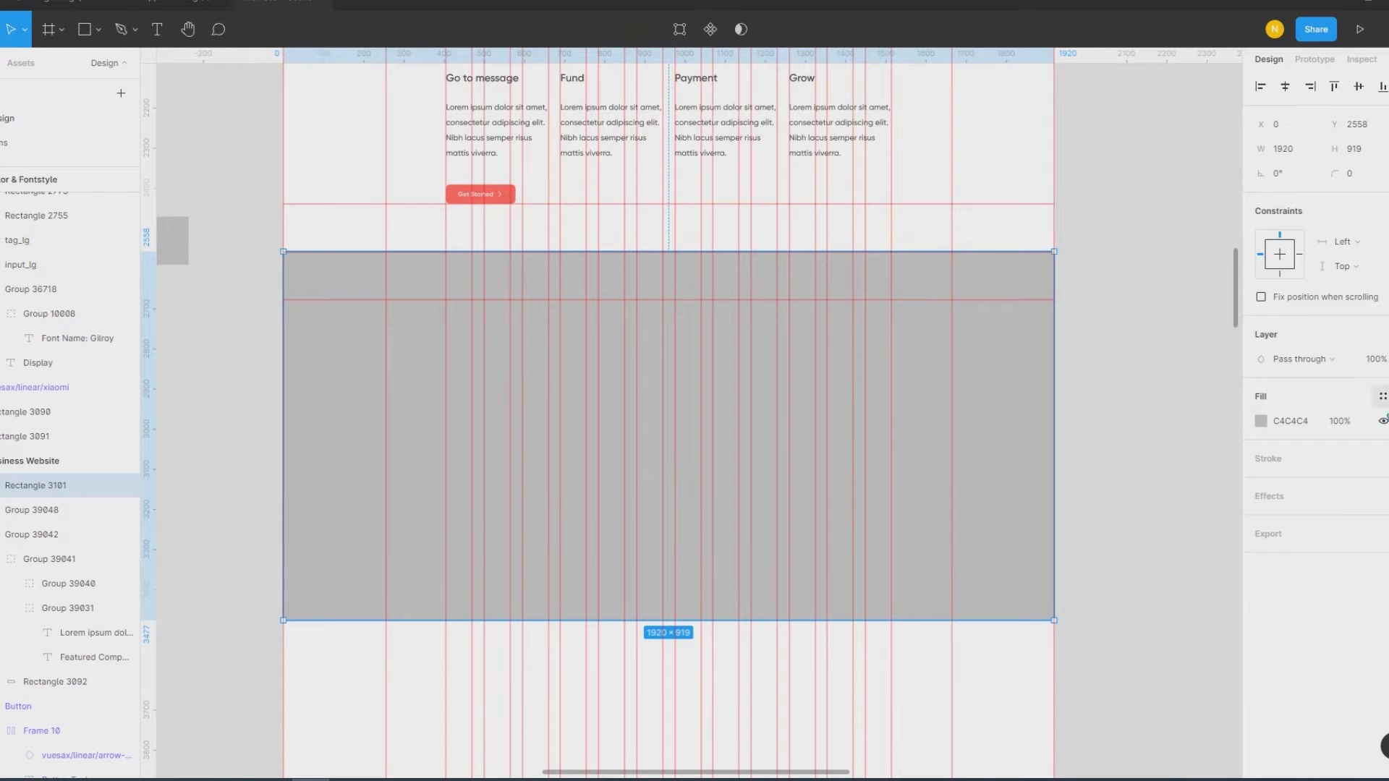
{"action": "left_click", "coordinate": [1383, 397]}
{"action": "scroll", "coordinate": [1366, 652], "scroll_direction": "down", "scroll_amount": 2}
{"action": "scroll", "coordinate": [1342, 660], "scroll_direction": "down", "scroll_amount": 2}
{"action": "left_click", "coordinate": [1335, 660]}
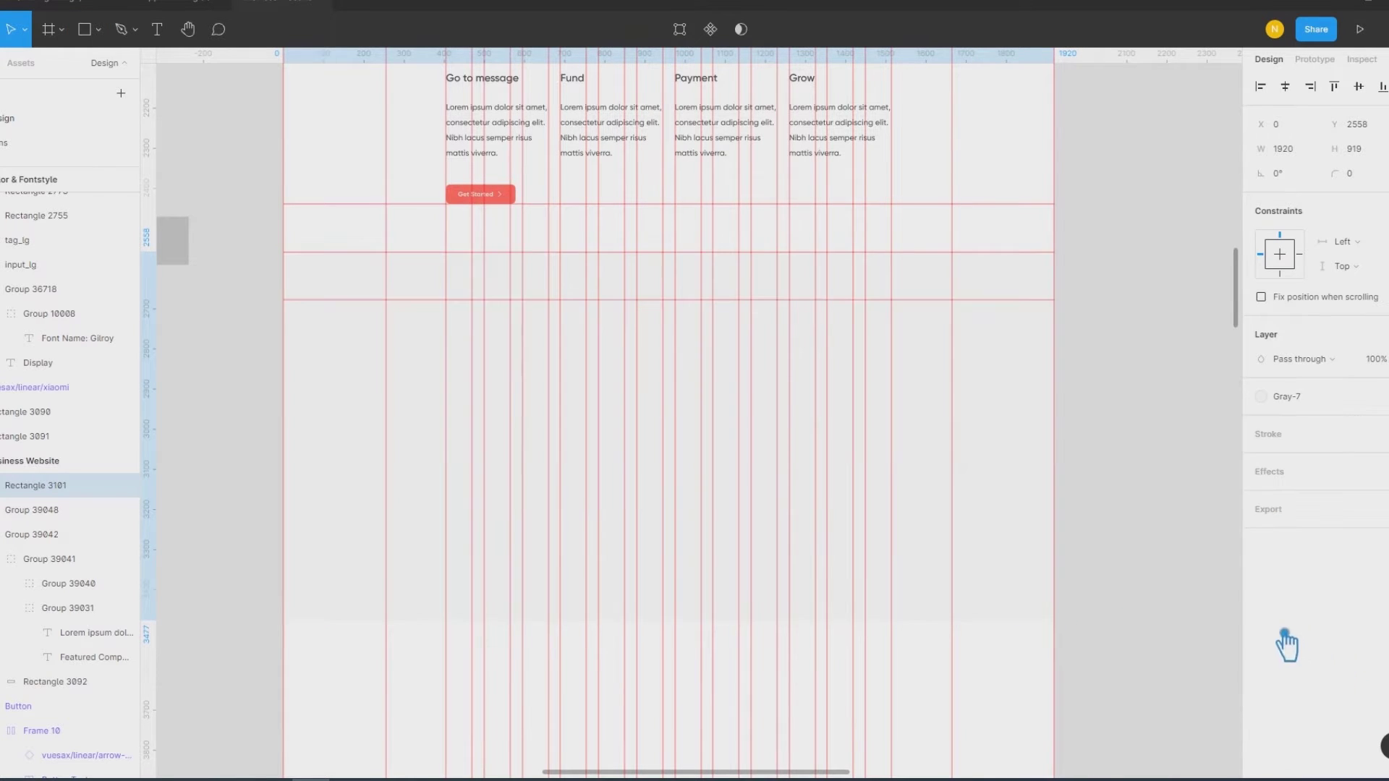
{"action": "left_click", "coordinate": [1127, 542]}
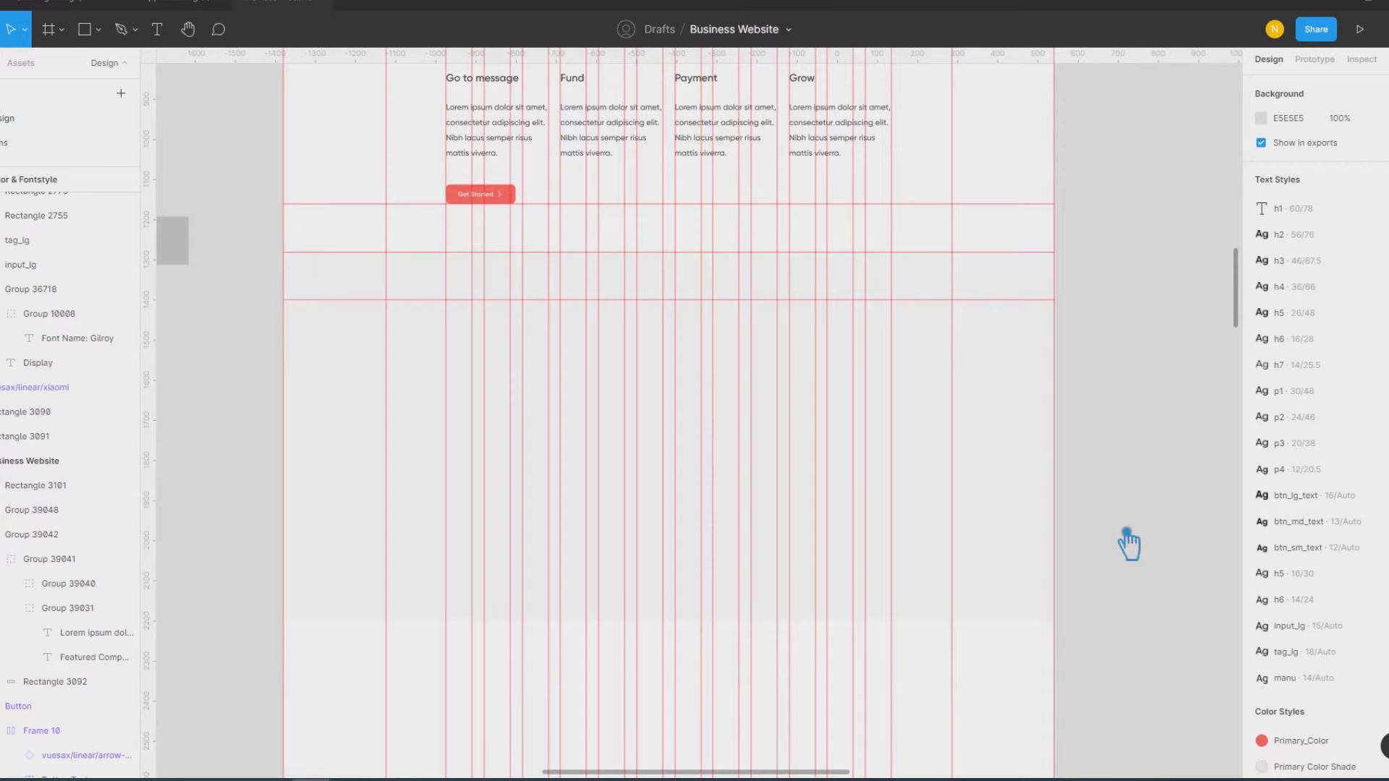
{"action": "left_click", "coordinate": [1027, 571]}
{"action": "left_click_drag", "start_coordinate": [658, 642], "coordinate": [663, 734]}
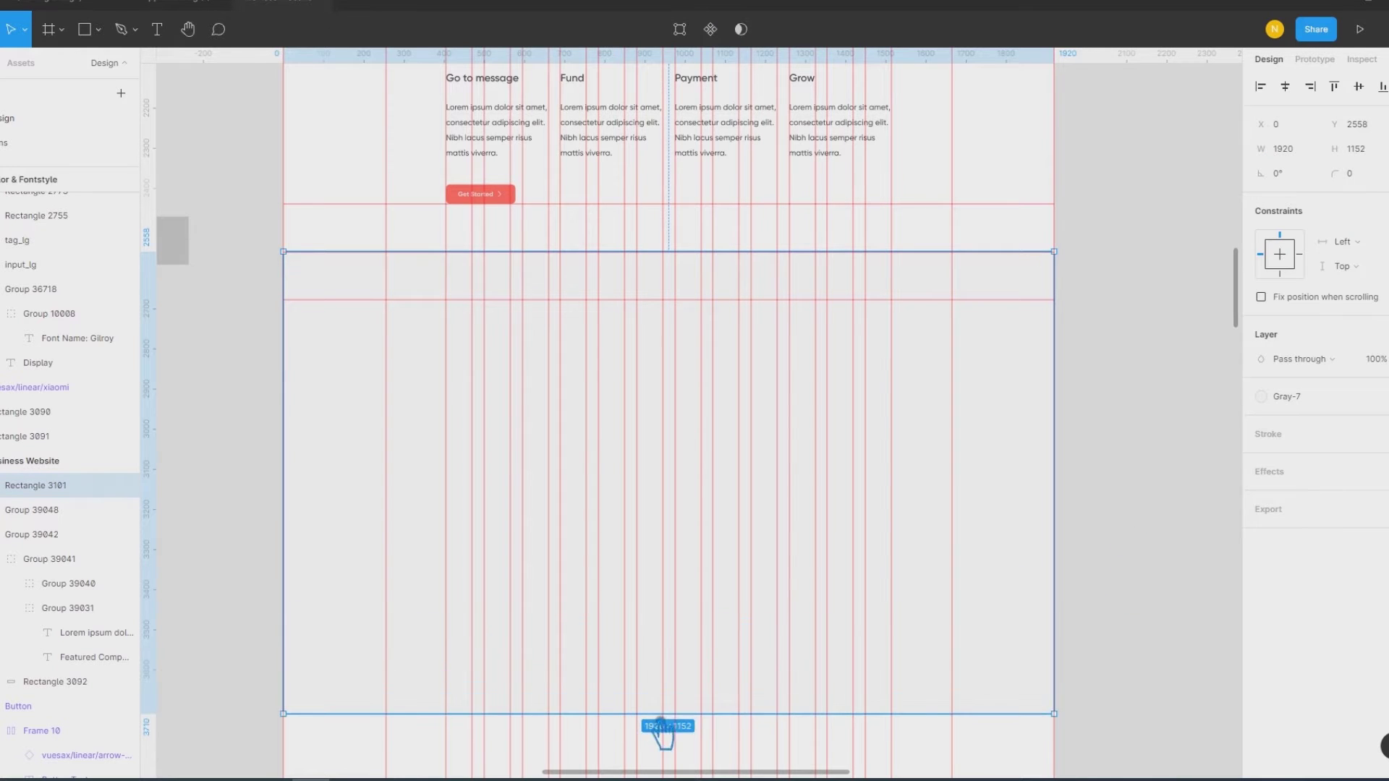
{"action": "left_click", "coordinate": [1107, 474]}
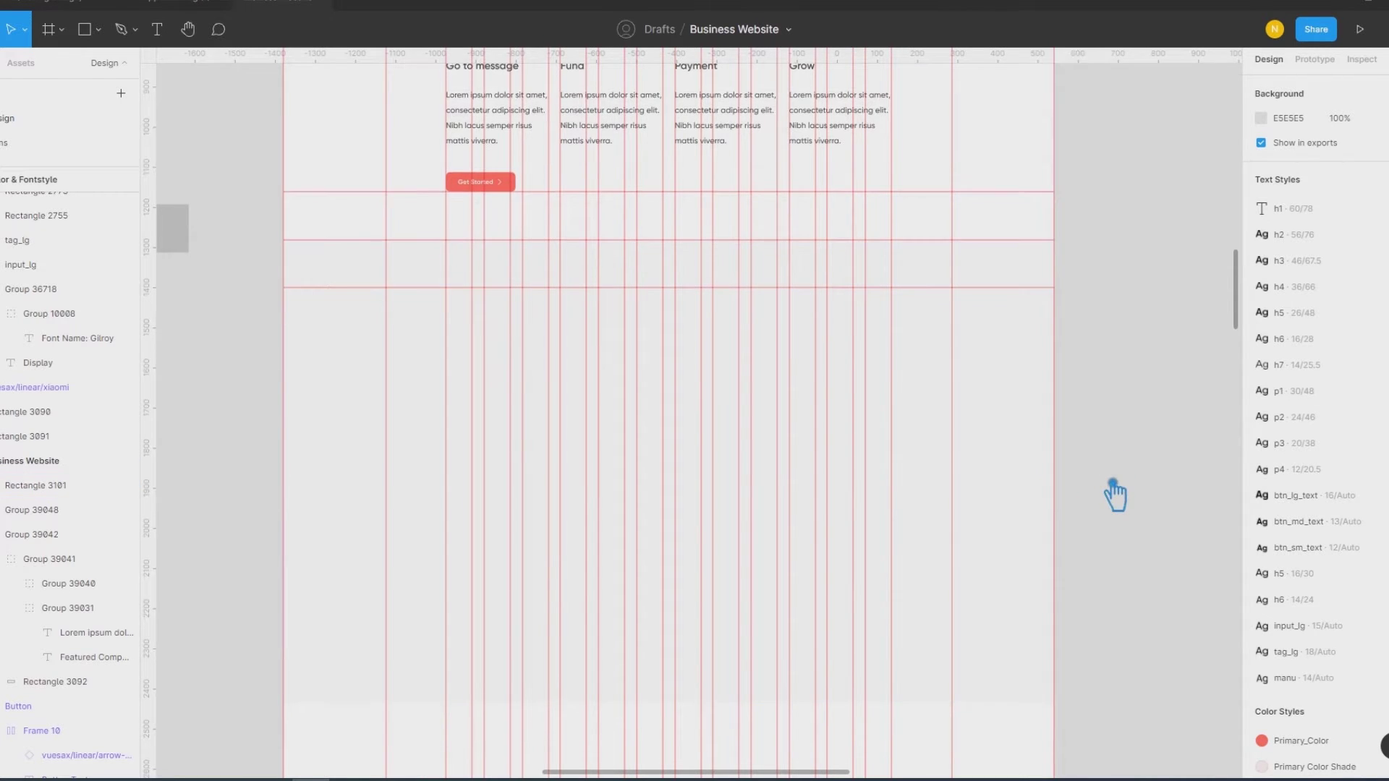
Step: Move the wireframe hand illustration into the new section, shrink it to 586×792.55, and position it
{"action": "scroll", "coordinate": [1118, 478], "scroll_direction": "down", "scroll_amount": 2}
{"action": "scroll", "coordinate": [1115, 495], "scroll_direction": "down", "scroll_amount": 2}
{"action": "scroll", "coordinate": [1110, 495], "scroll_direction": "down", "scroll_amount": 2}
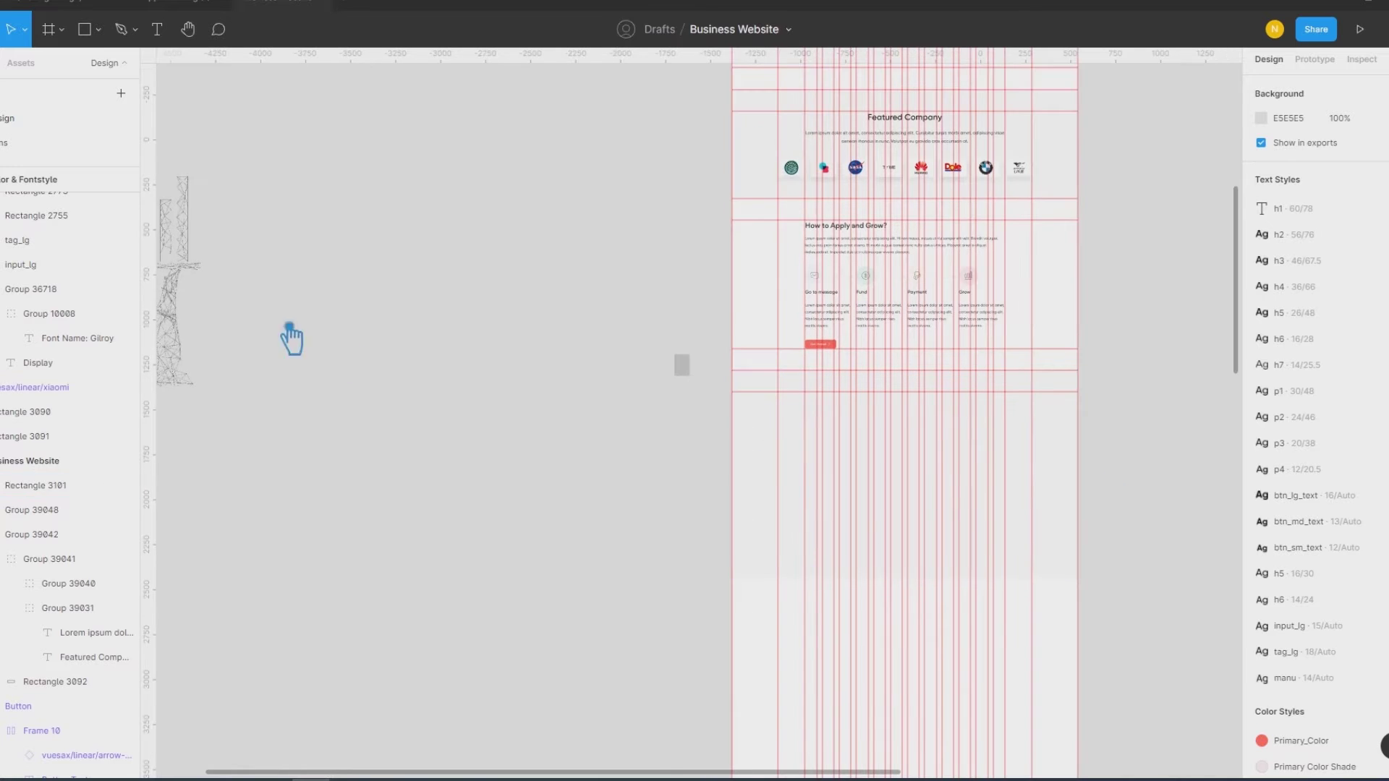
{"action": "left_click", "coordinate": [186, 377]}
{"action": "mouse_move", "coordinate": [187, 376]}
{"action": "left_mouse_down"}
{"action": "mouse_move", "coordinate": [679, 531]}
{"action": "mouse_move", "coordinate": [912, 579]}
{"action": "left_mouse_up"}
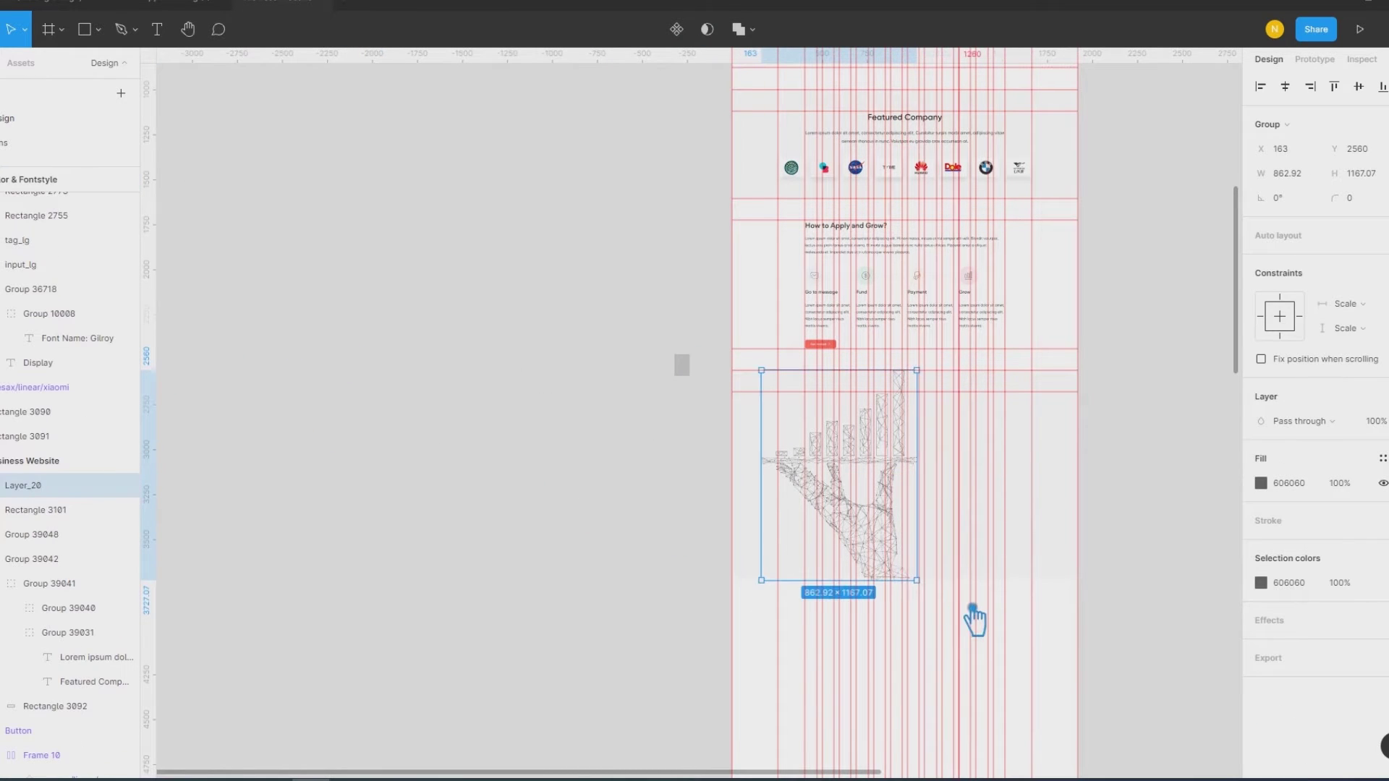
{"action": "scroll", "coordinate": [962, 595], "scroll_direction": "up", "scroll_amount": 2}
{"action": "left_click_drag", "start_coordinate": [899, 573], "coordinate": [836, 487]}
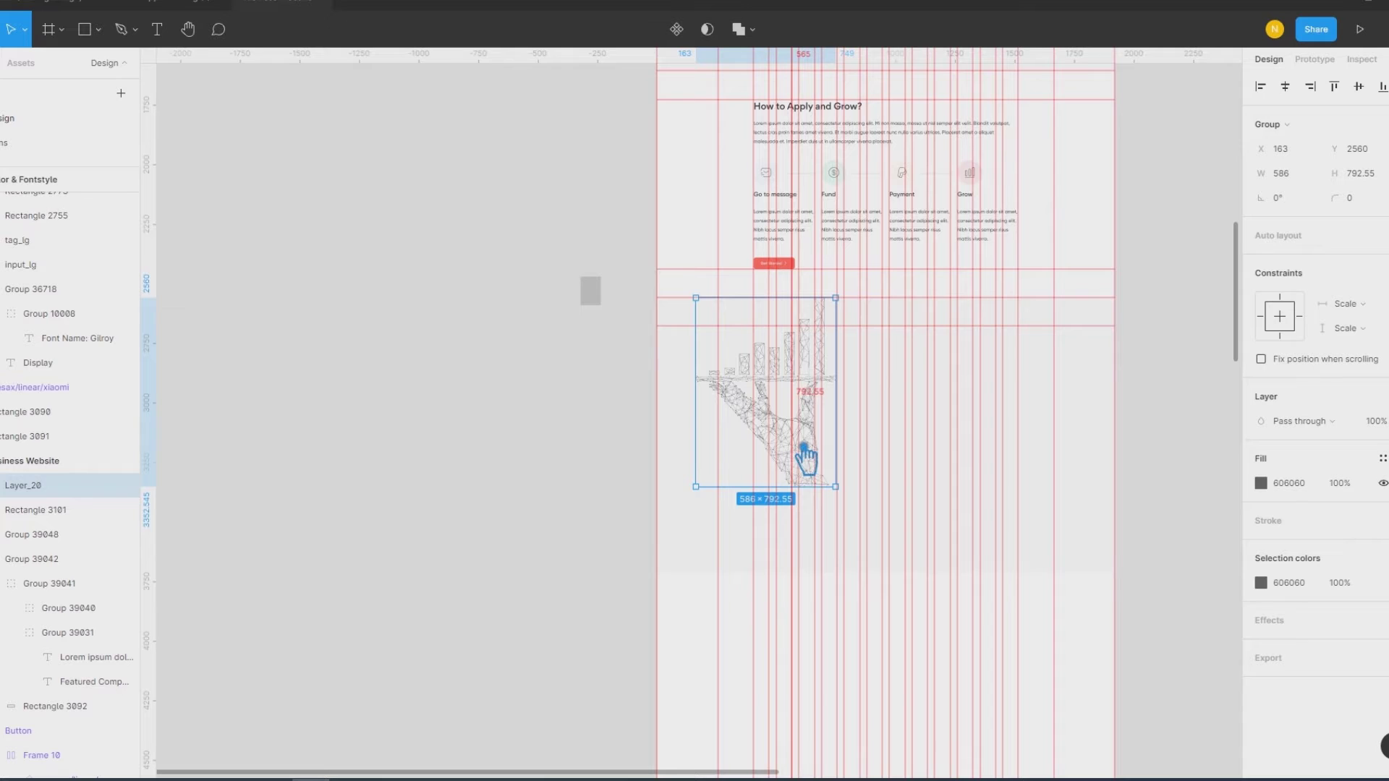
{"action": "key", "text": "shift+r"}
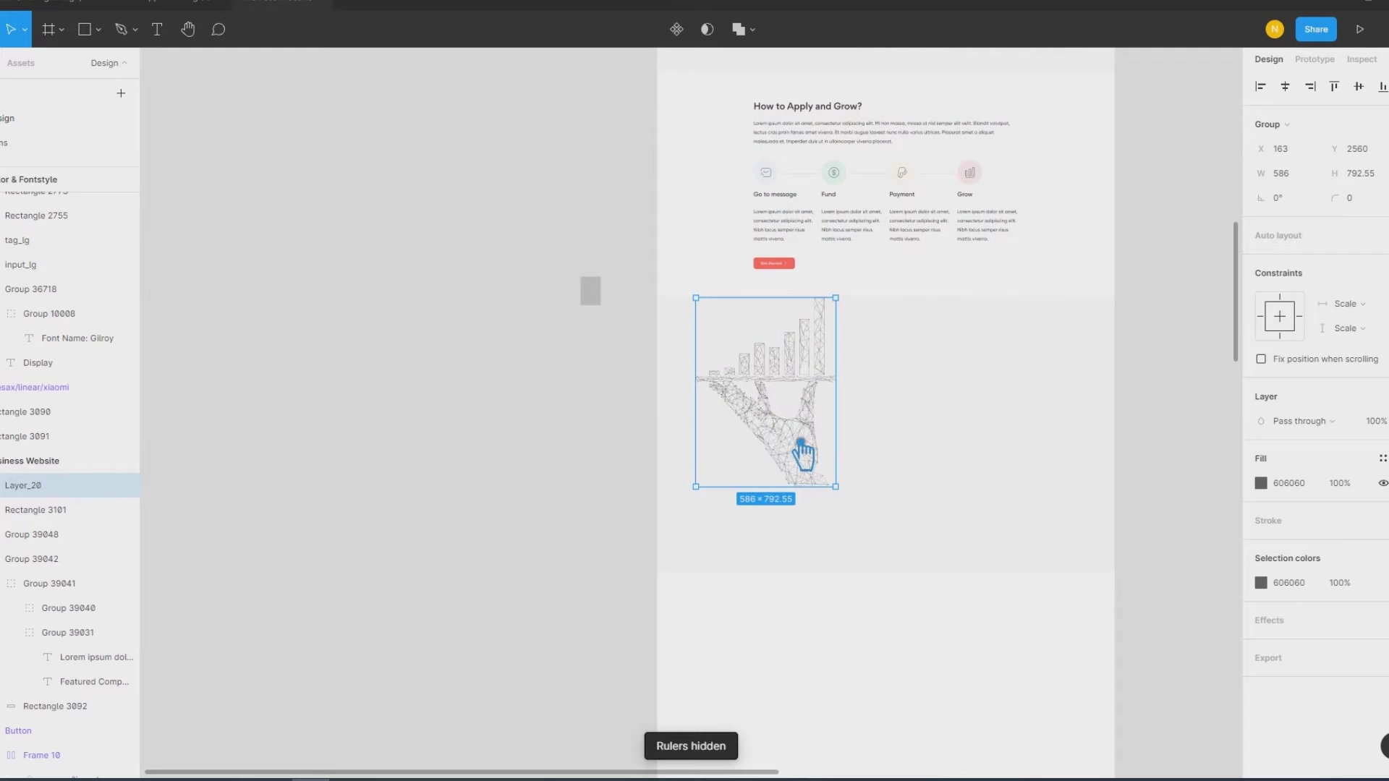
{"action": "left_click_drag", "start_coordinate": [801, 443], "coordinate": [800, 465]}
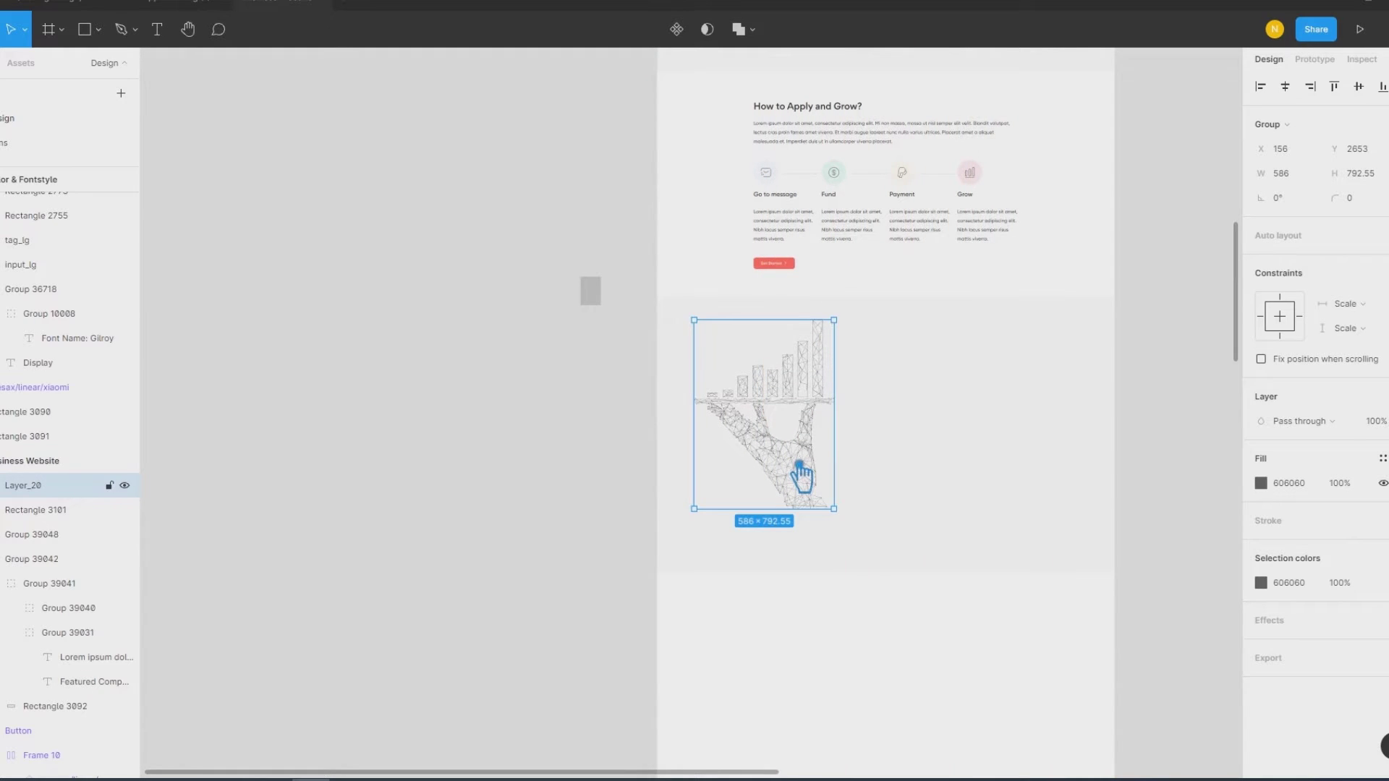
{"action": "key", "text": "shift+r"}
{"action": "left_click_drag", "start_coordinate": [801, 474], "coordinate": [755, 454]}
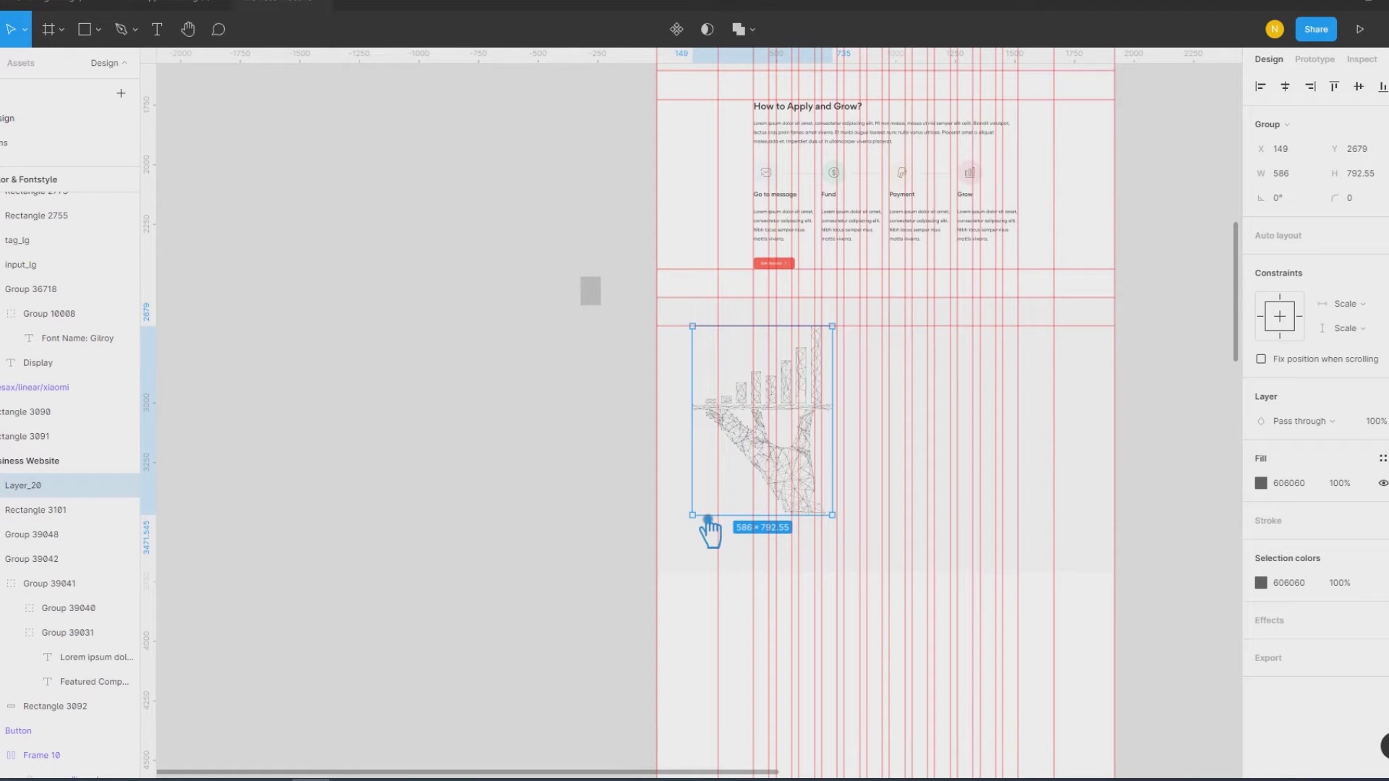
Step: Scale the hand illustration to 476.91×645 and apply the Primary_Color red fill
{"action": "left_click_drag", "start_coordinate": [709, 520], "coordinate": [736, 487]}
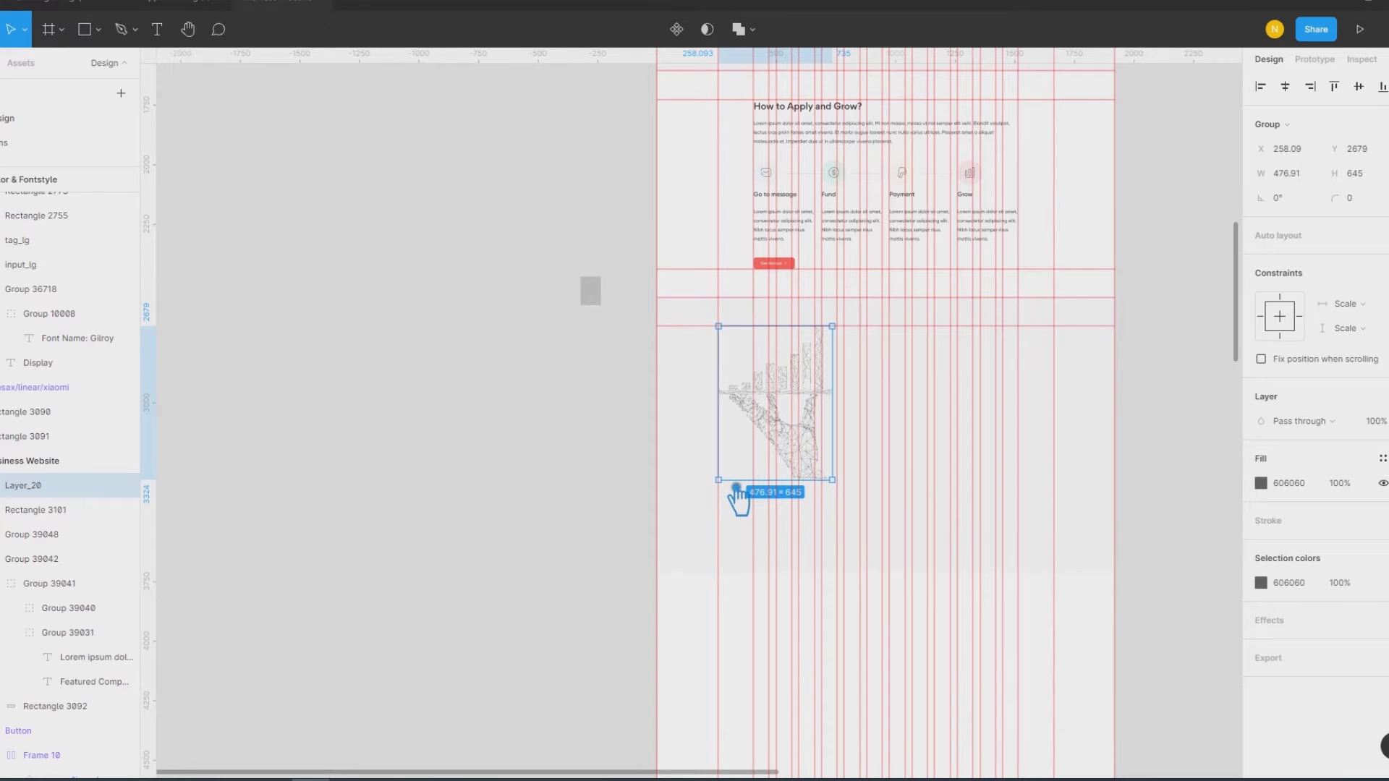
{"action": "left_click", "coordinate": [1383, 459]}
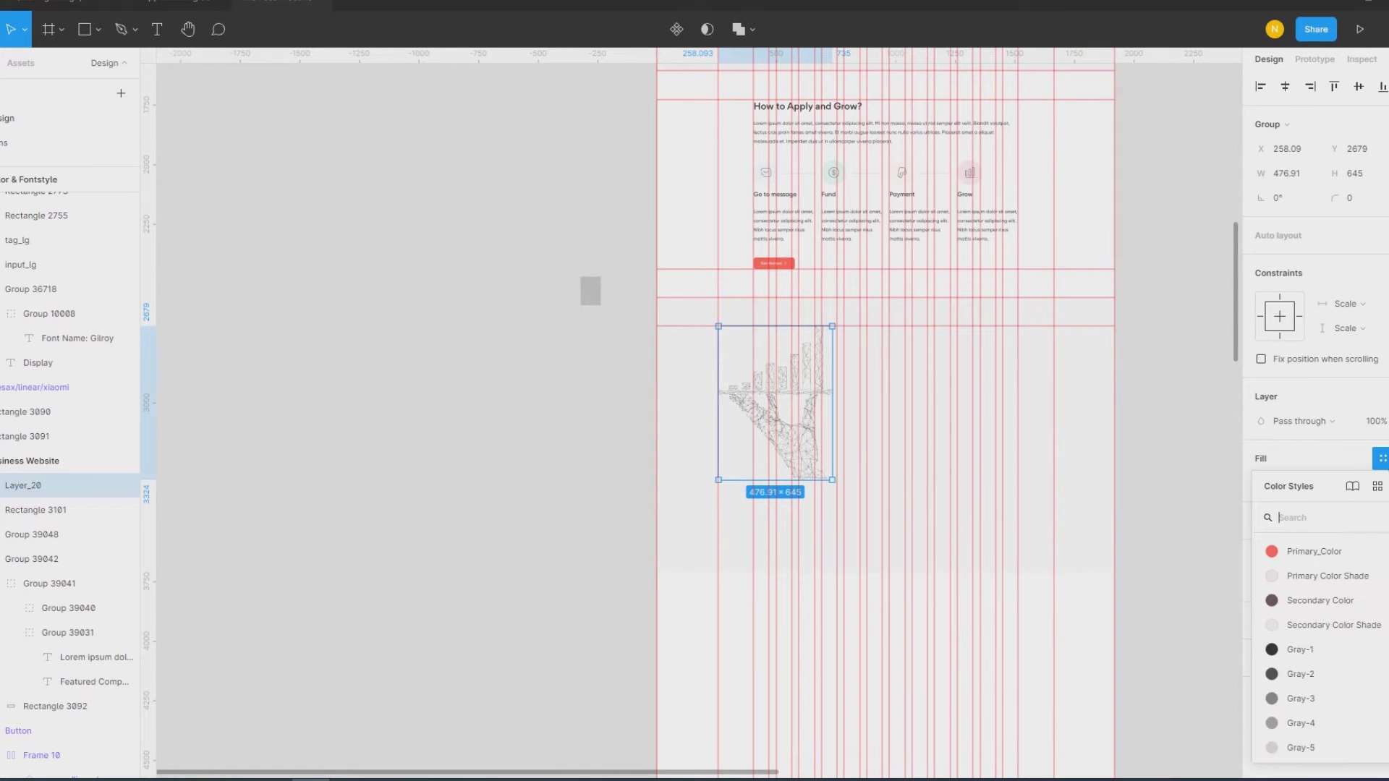
{"action": "left_click", "coordinate": [1347, 548]}
{"action": "left_click", "coordinate": [1175, 470]}
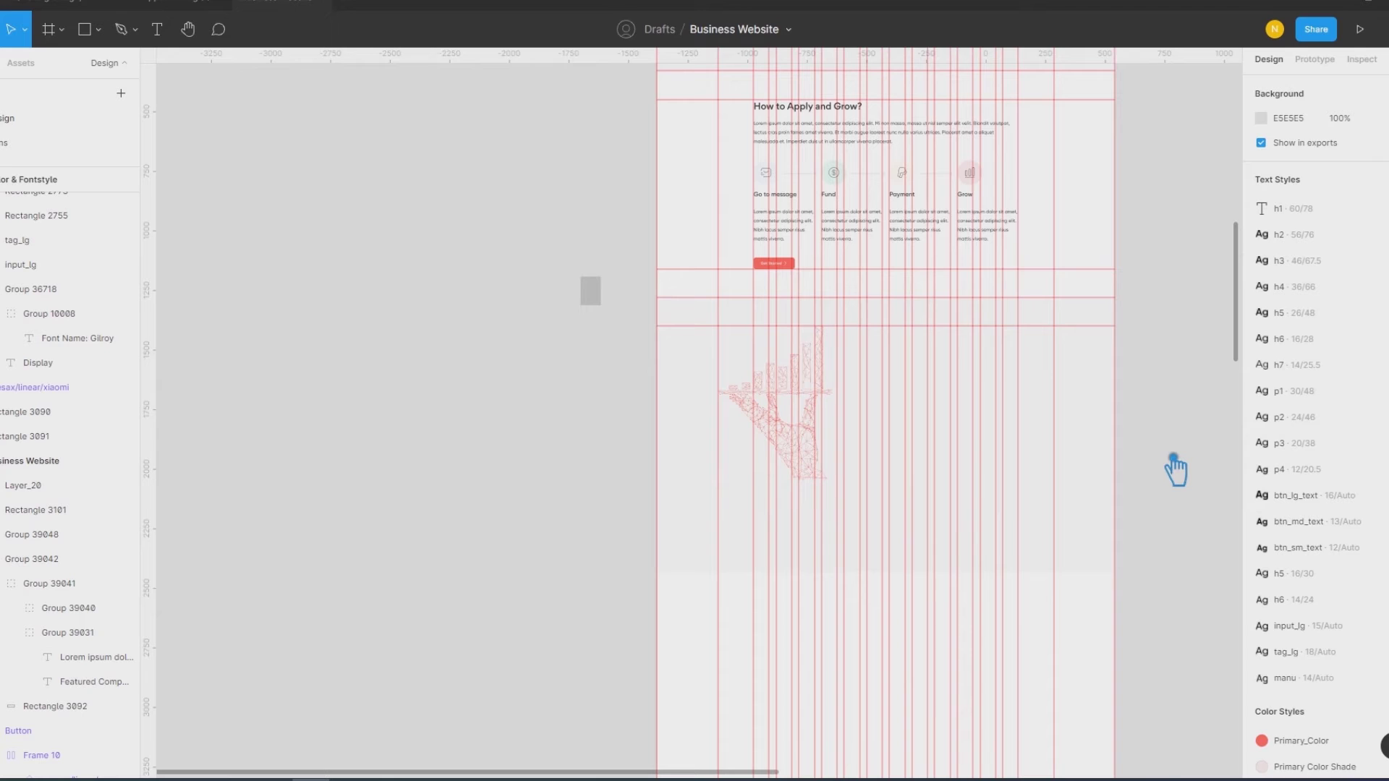
{"action": "key", "text": "shift+r"}
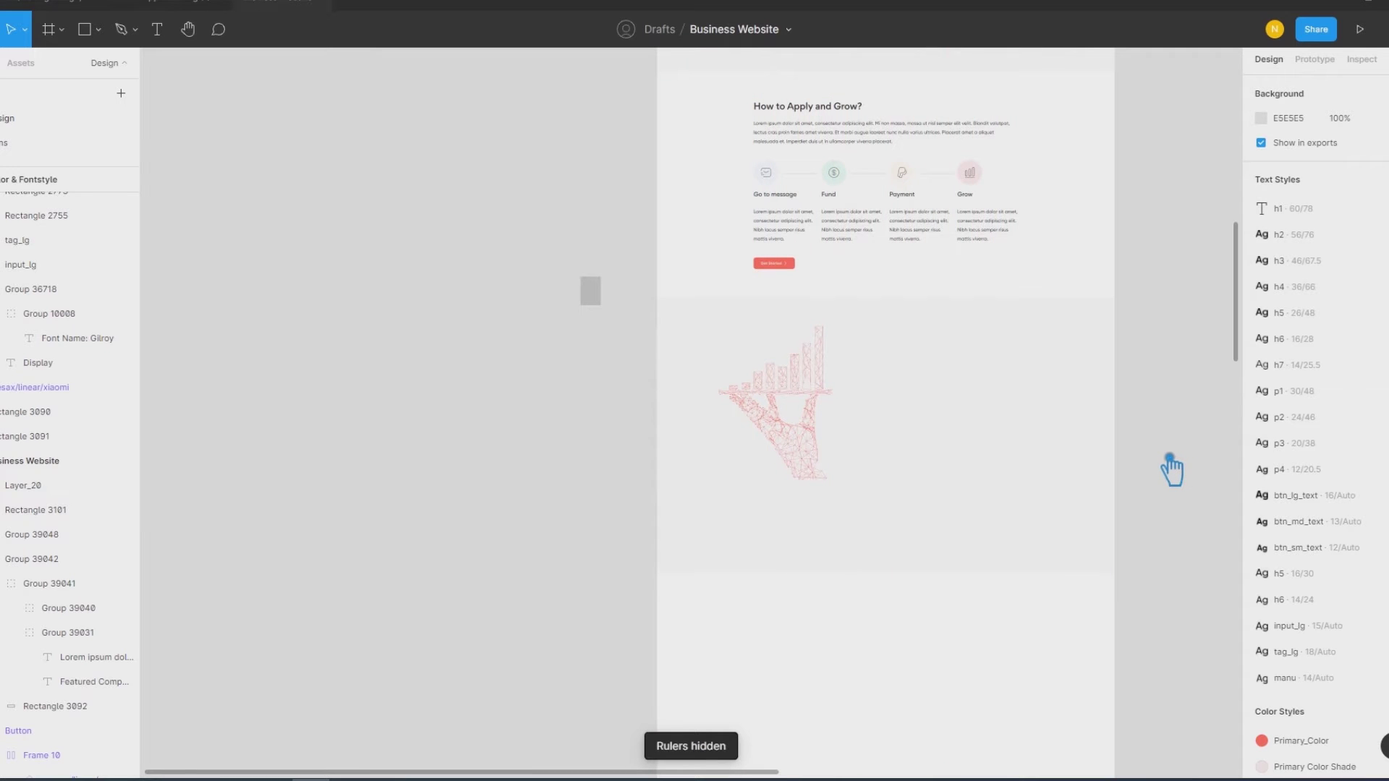
{"action": "key", "text": "shift+r"}
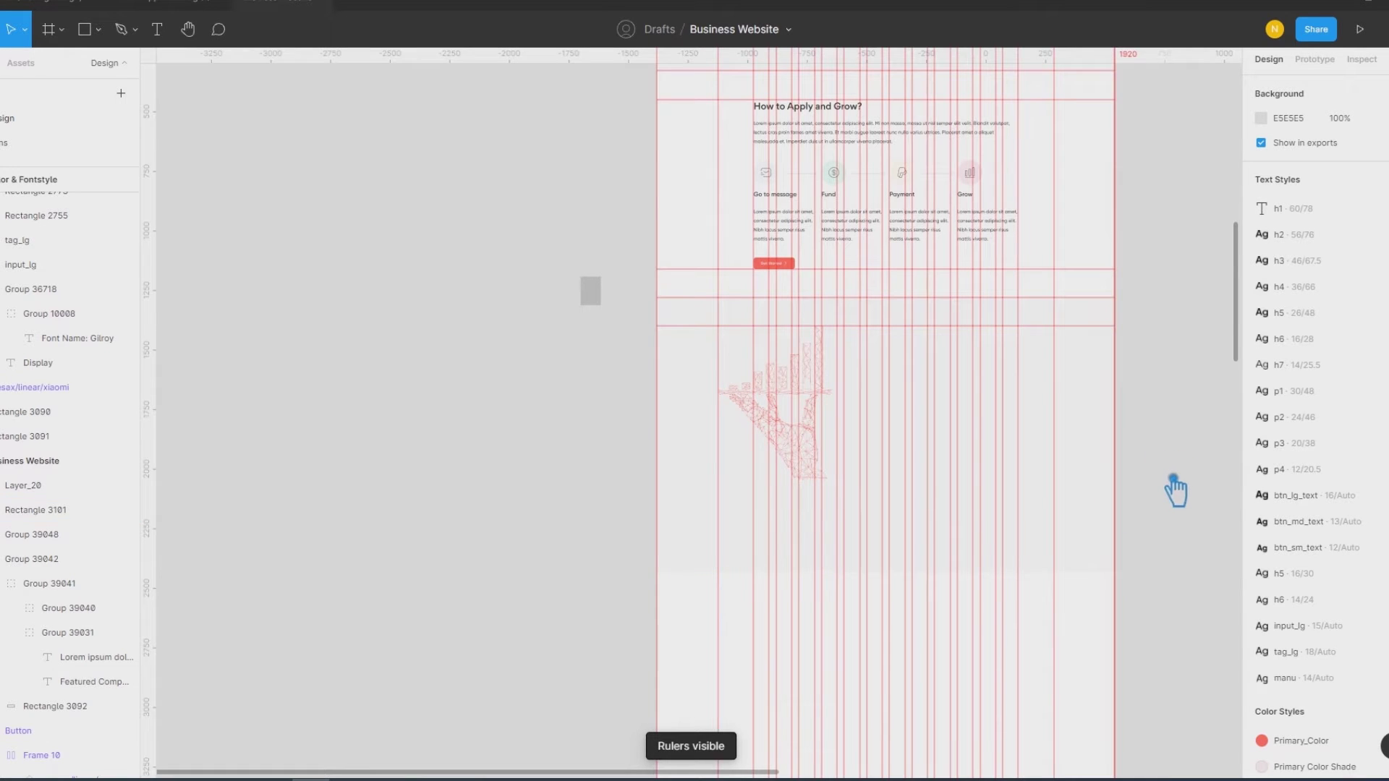
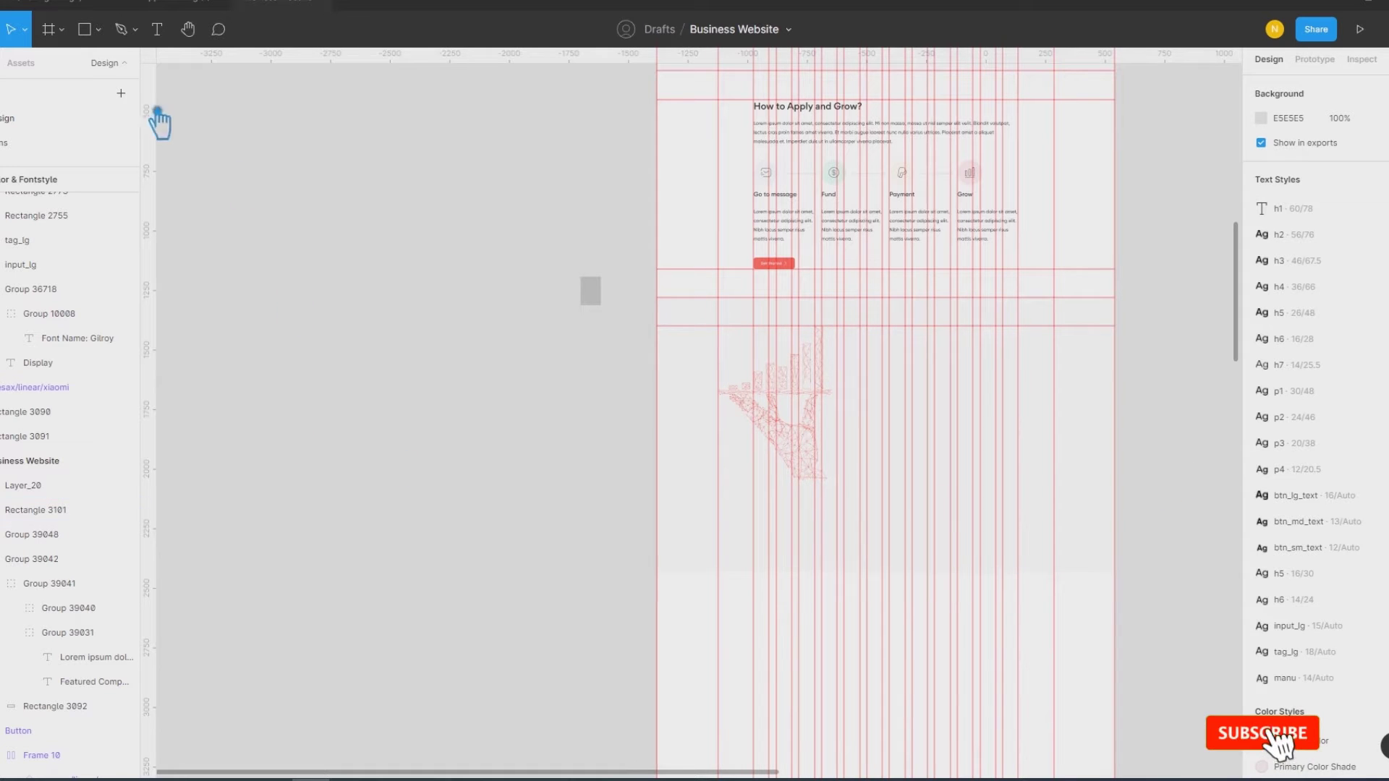
Step: Draw a large circle over the hand illustration with the Ellipse tool
{"action": "left_click", "coordinate": [107, 30]}
{"action": "left_click", "coordinate": [109, 121]}
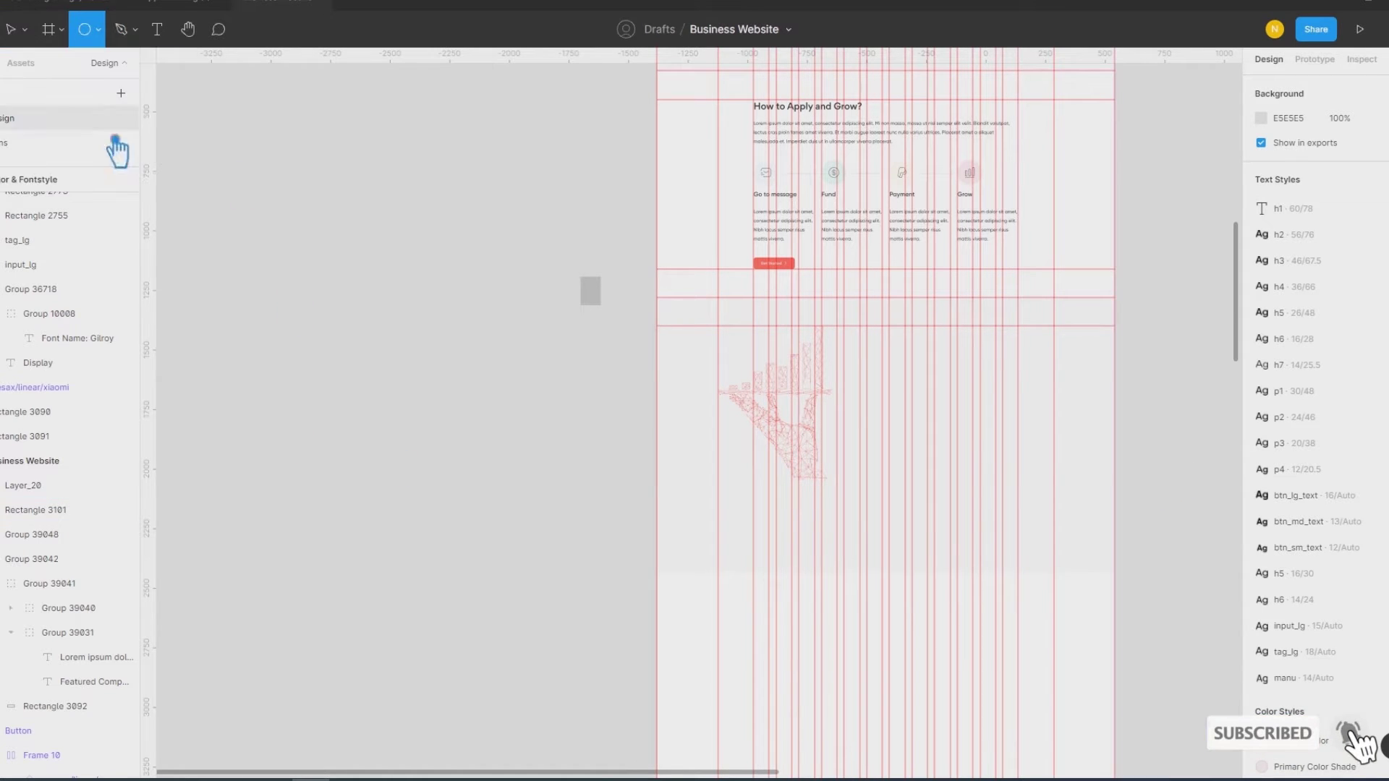
{"action": "left_click_drag", "start_coordinate": [678, 318], "coordinate": [874, 513]}
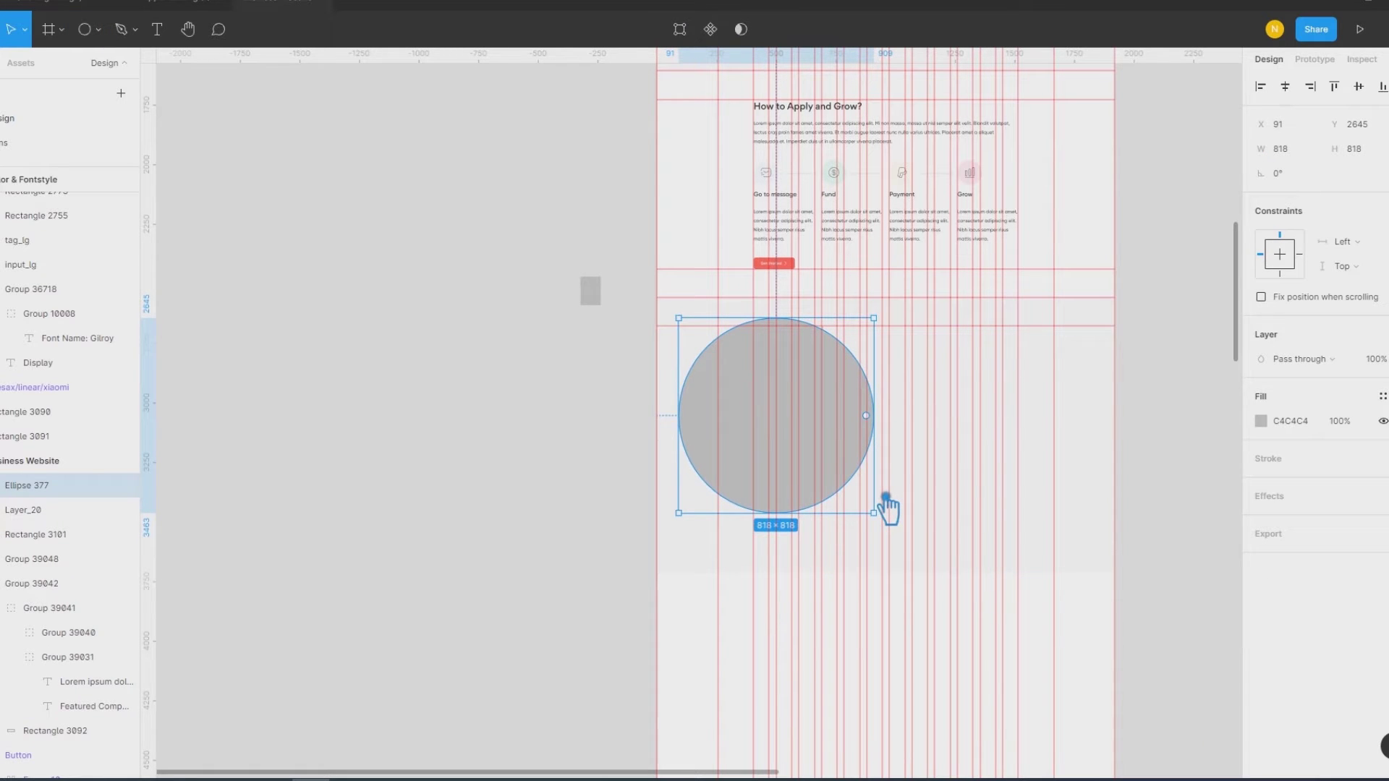
{"action": "key", "text": "ctrl+shift+h"}
{"action": "key", "text": "Escape"}
{"action": "left_click", "coordinate": [704, 563]}
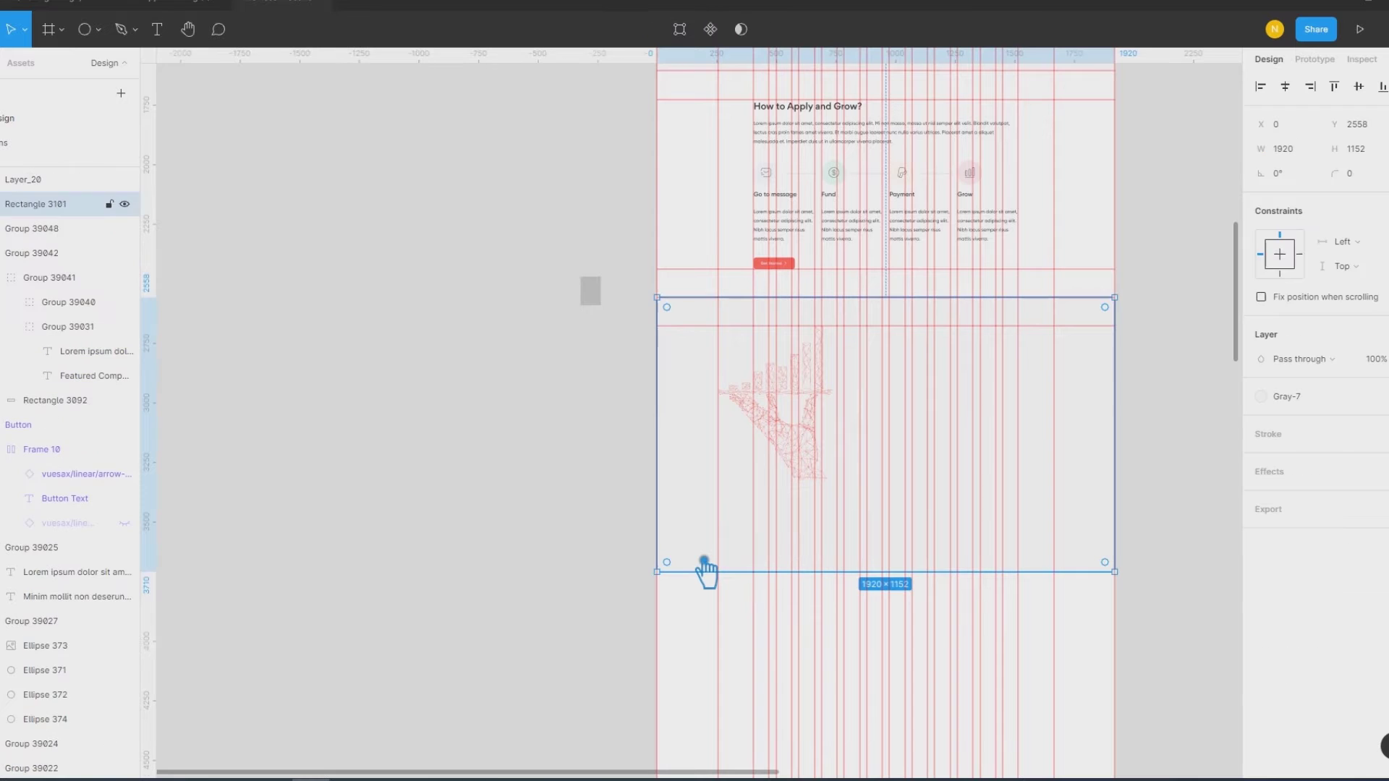
{"action": "key", "text": "ctrl+z"}
{"action": "left_click", "coordinate": [649, 561]}
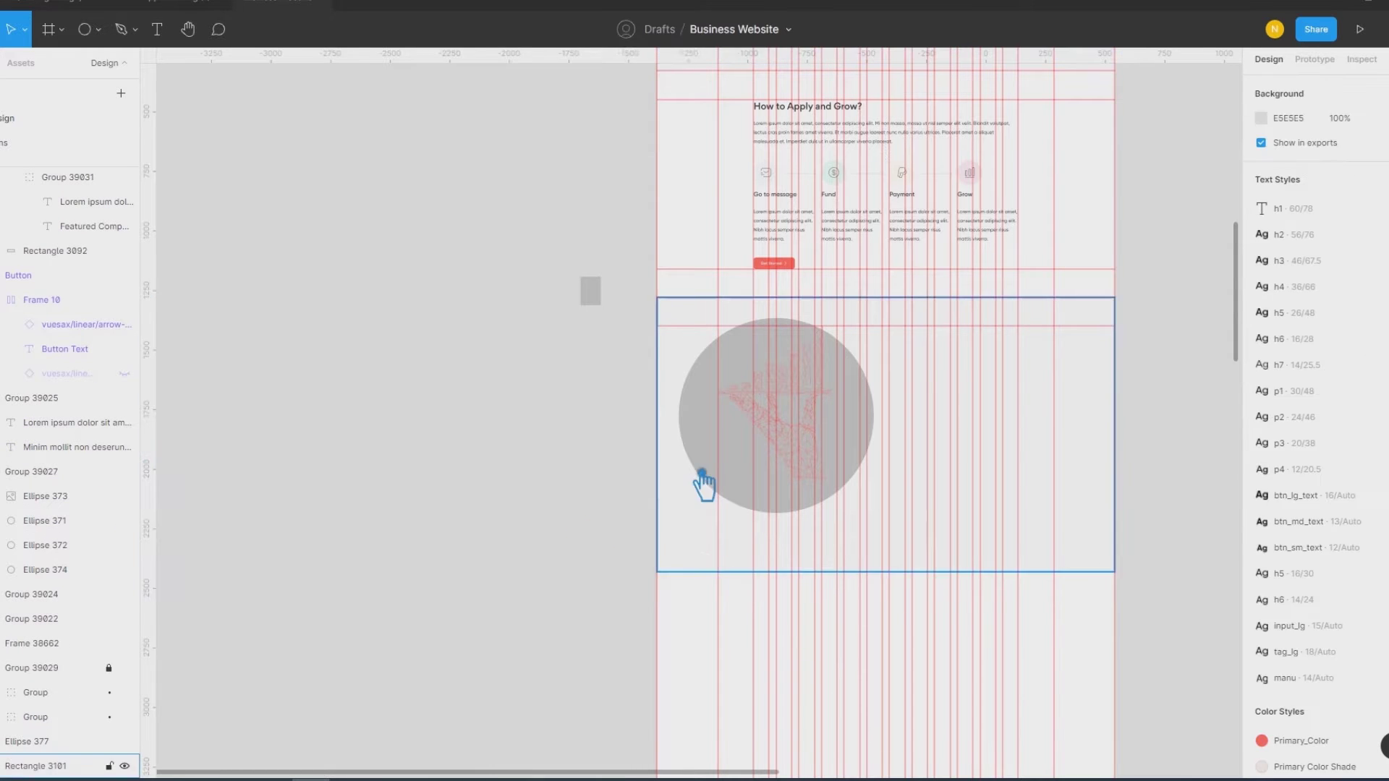
{"action": "left_click", "coordinate": [721, 467]}
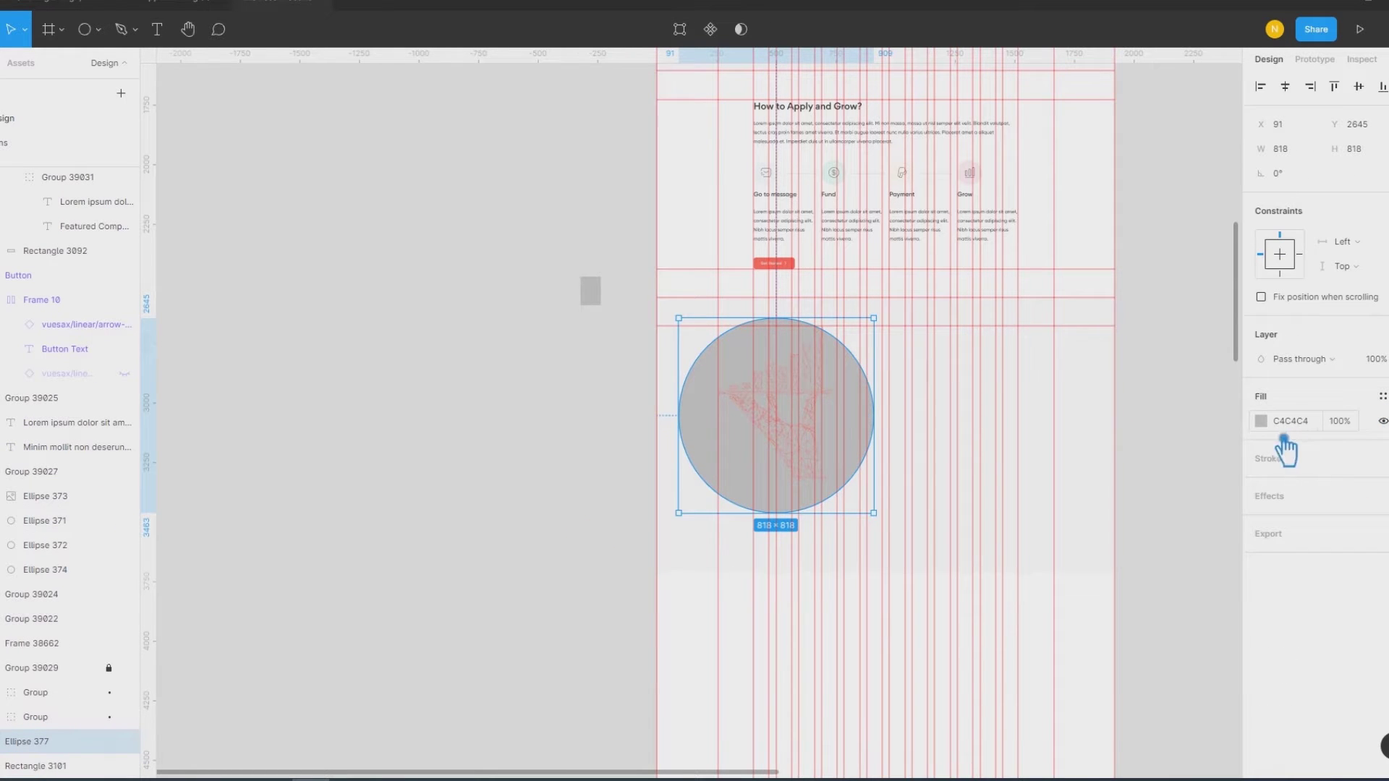
Step: Fill the circle white (FFFFFF) and resize it to 715×715
{"action": "left_click", "coordinate": [1261, 421]}
{"action": "left_click_drag", "start_coordinate": [1238, 427], "coordinate": [1059, 395]}
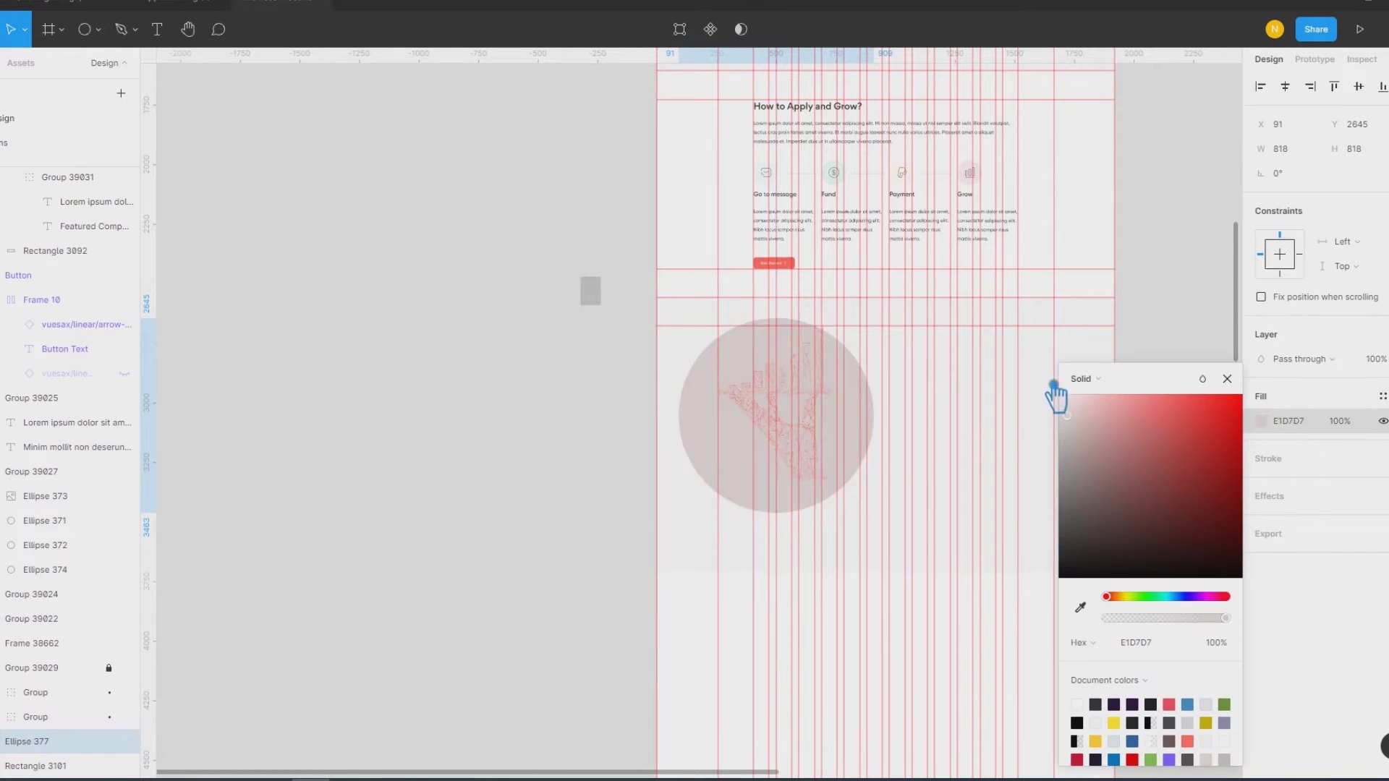
{"action": "left_click", "coordinate": [1227, 379]}
{"action": "left_click", "coordinate": [411, 387]}
{"action": "left_click", "coordinate": [720, 471]}
{"action": "left_click_drag", "start_coordinate": [698, 518], "coordinate": [752, 508]}
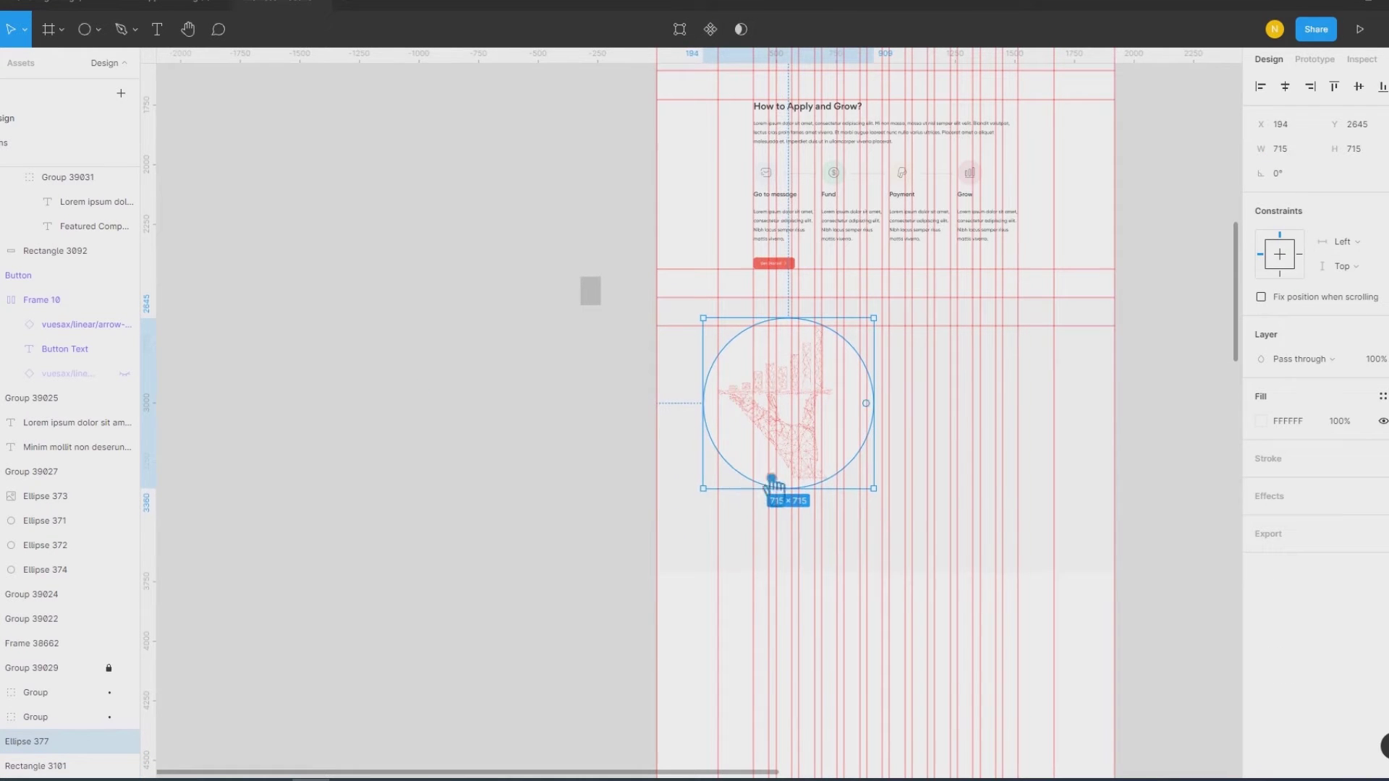
{"action": "left_click", "coordinate": [802, 444]}
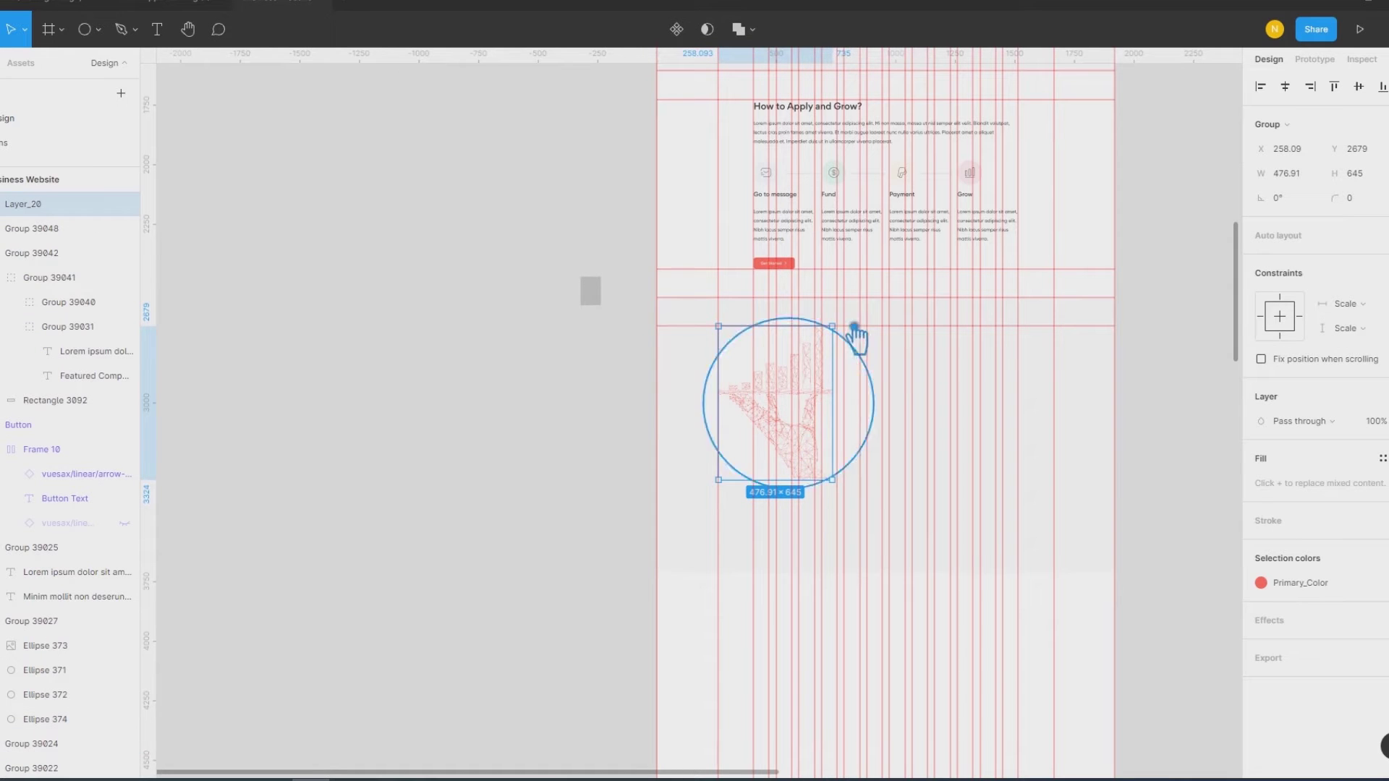
Step: Shrink the hand illustration and centre it horizontally within the white circle
{"action": "mouse_move", "coordinate": [845, 334]}
{"action": "left_mouse_down"}
{"action": "mouse_move", "coordinate": [854, 467]}
{"action": "mouse_move", "coordinate": [806, 452]}
{"action": "left_mouse_up"}
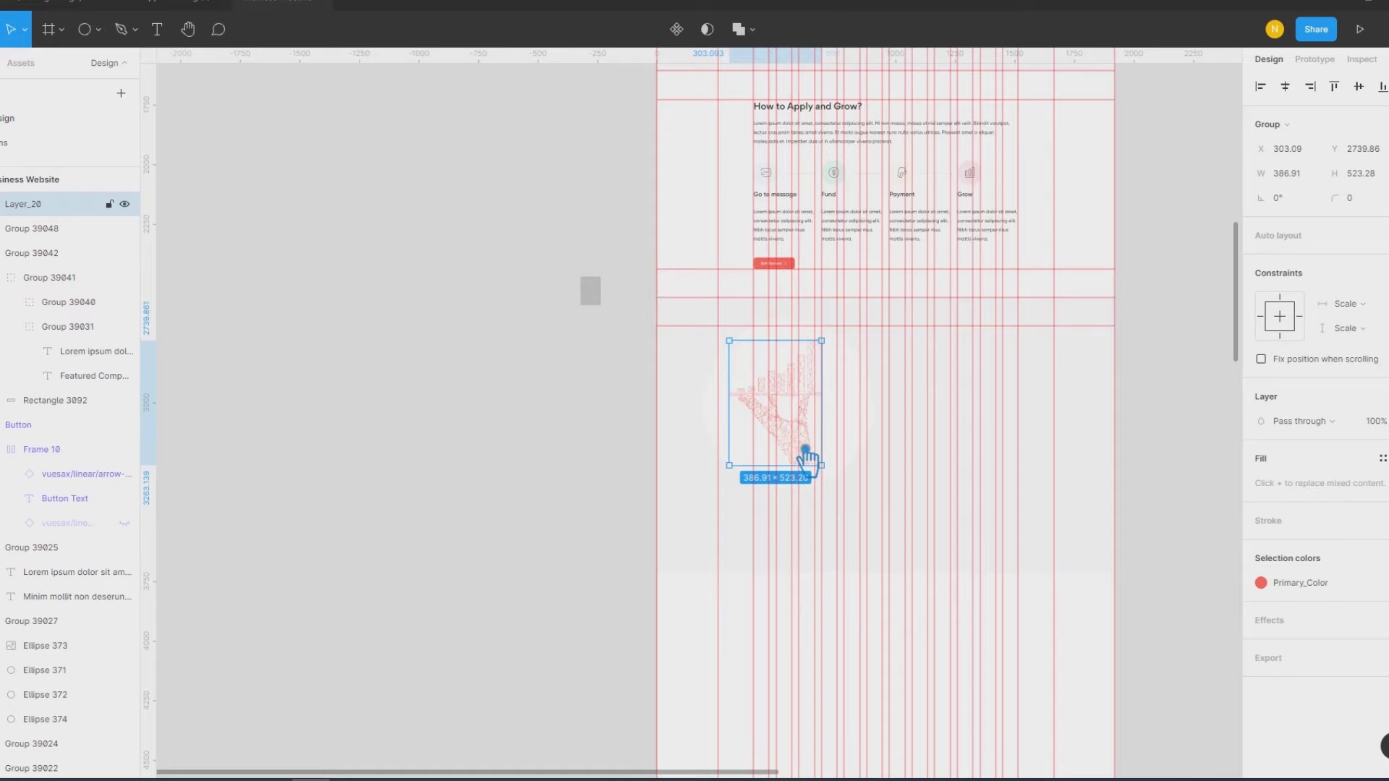
{"action": "key", "text": "shift+r"}
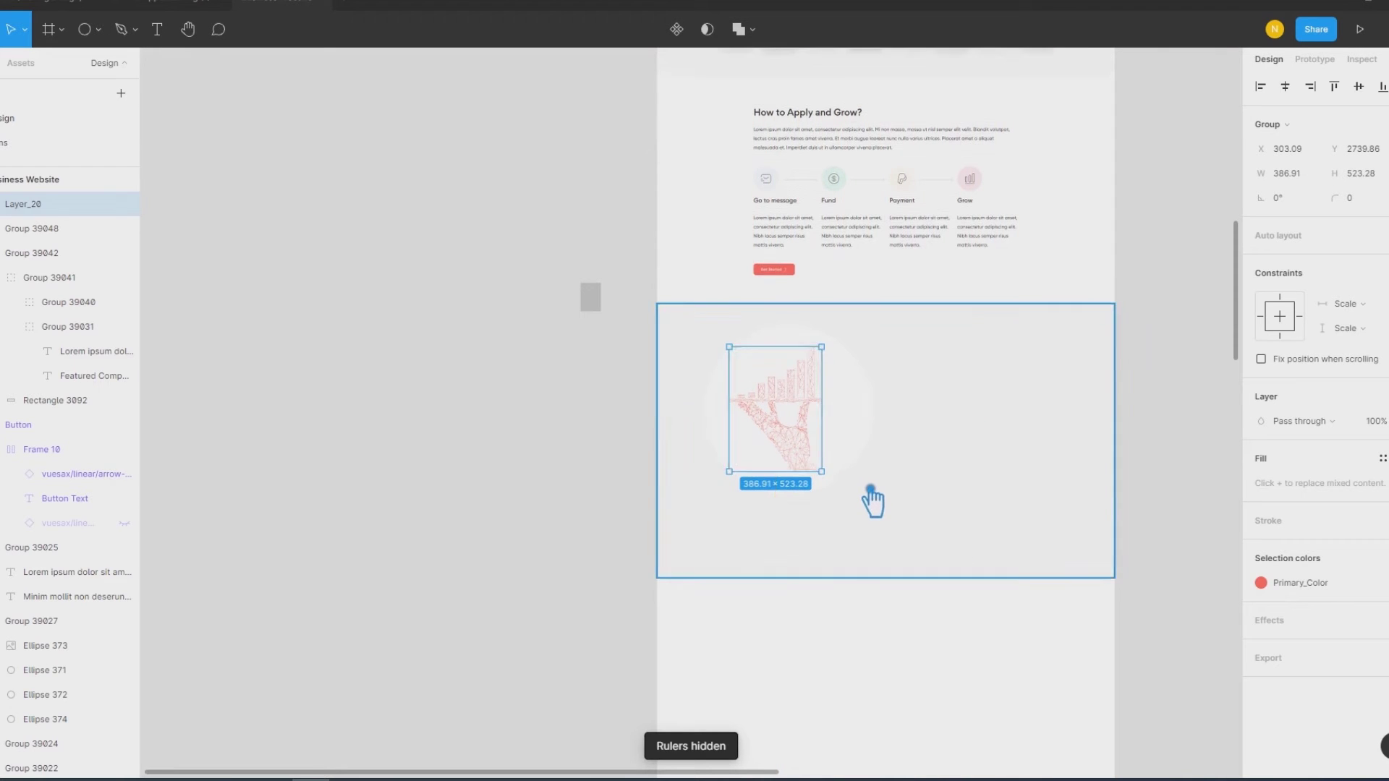
{"action": "scroll", "coordinate": [872, 499], "scroll_direction": "up", "scroll_amount": 2}
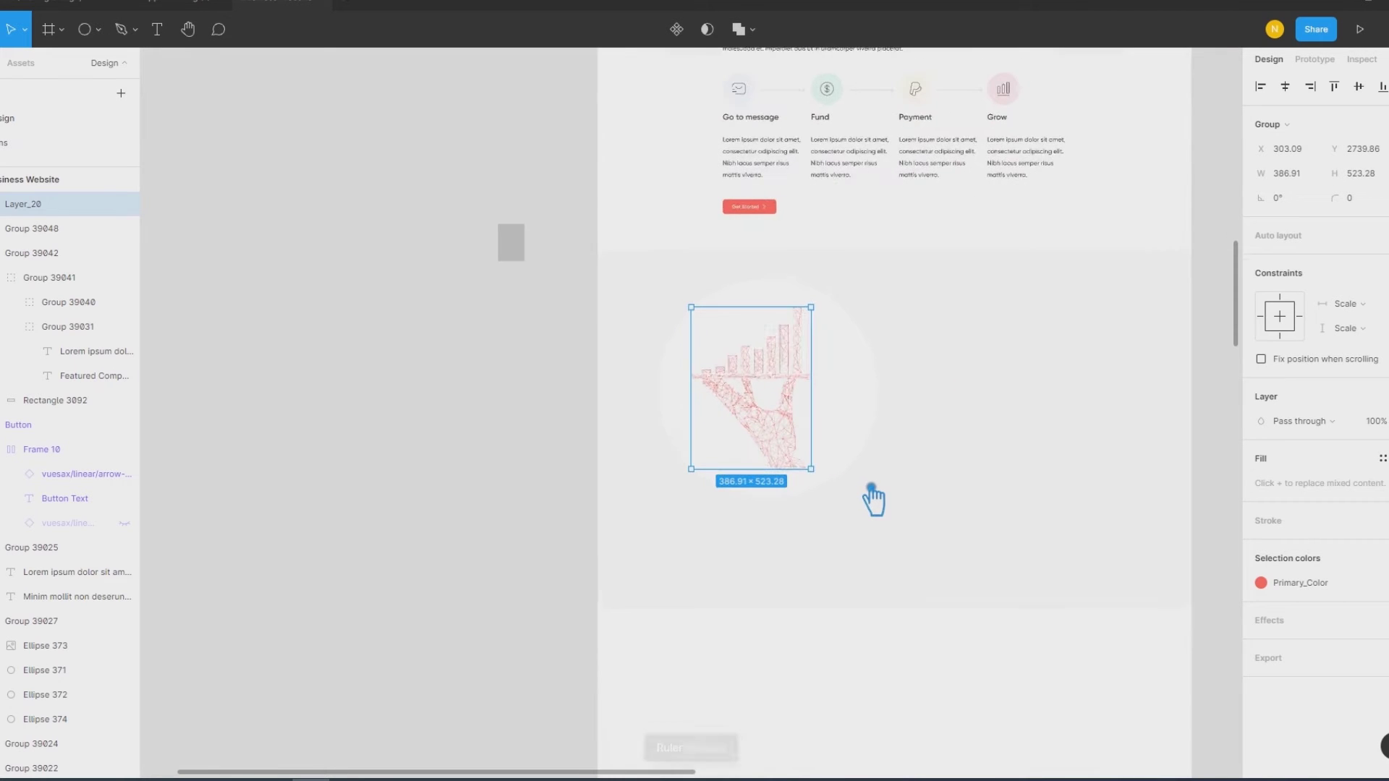
{"action": "left_click", "coordinate": [845, 438], "text": "shift"}
{"action": "left_click", "coordinate": [1286, 86]}
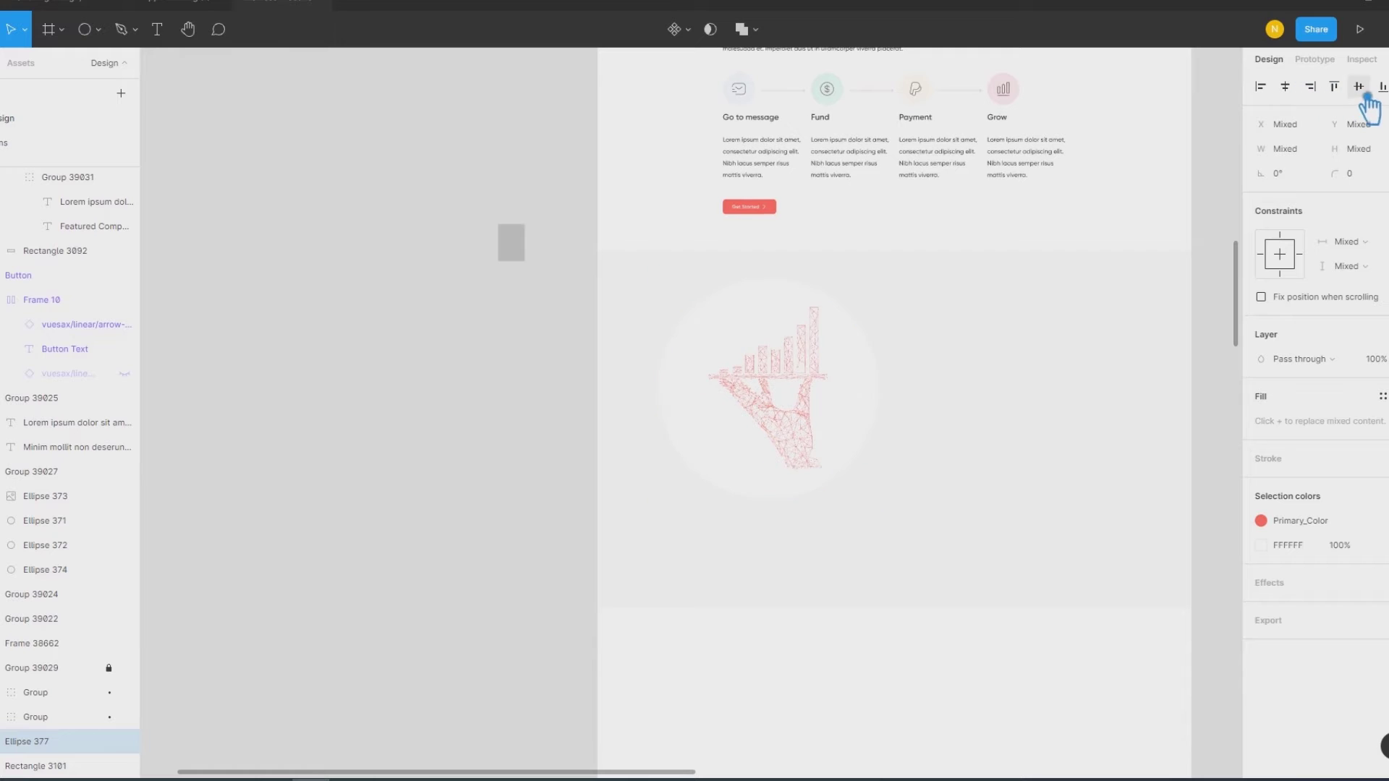
Step: Scale the circle and hand together down to 654×654
{"action": "left_click", "coordinate": [412, 561]}
{"action": "left_click", "coordinate": [794, 450]}
{"action": "left_click", "coordinate": [773, 499], "text": "shift"}
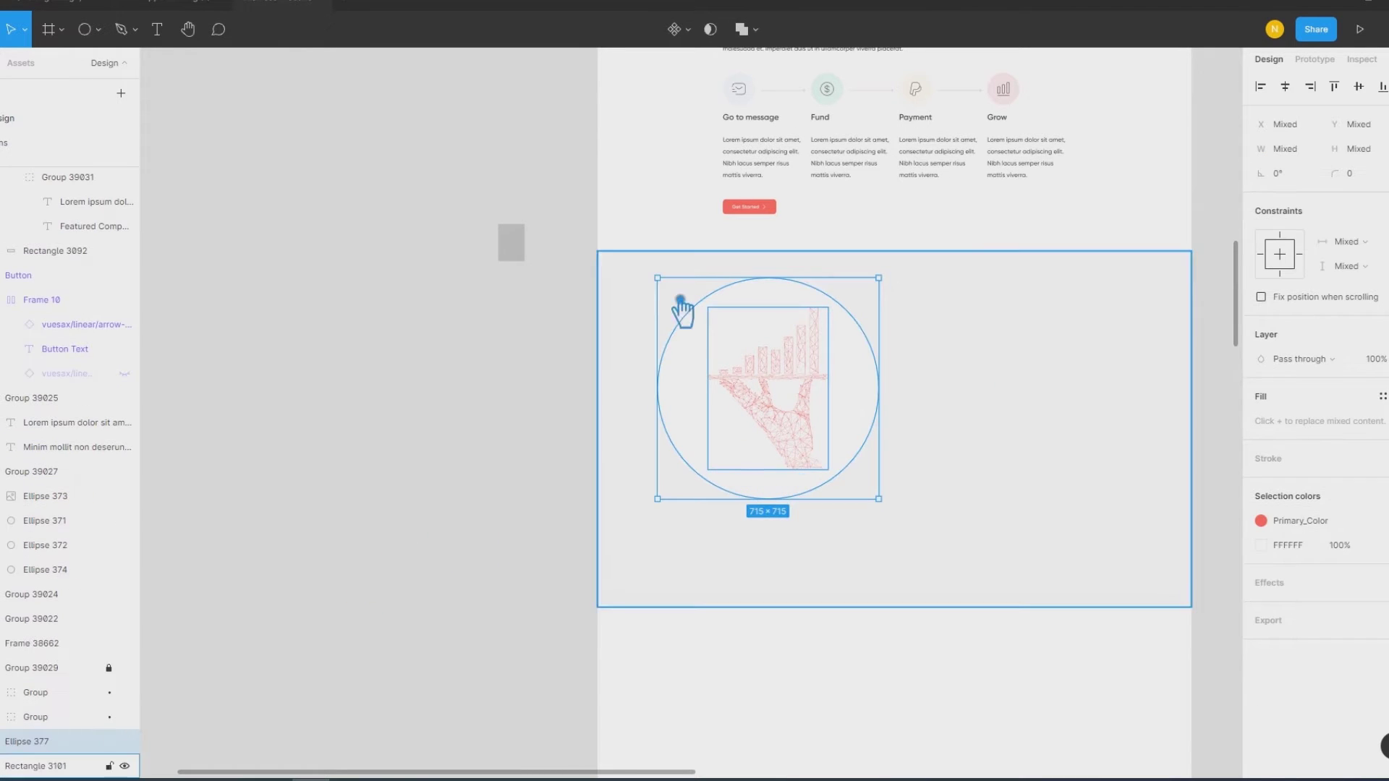
{"action": "left_click_drag", "start_coordinate": [671, 286], "coordinate": [738, 342]}
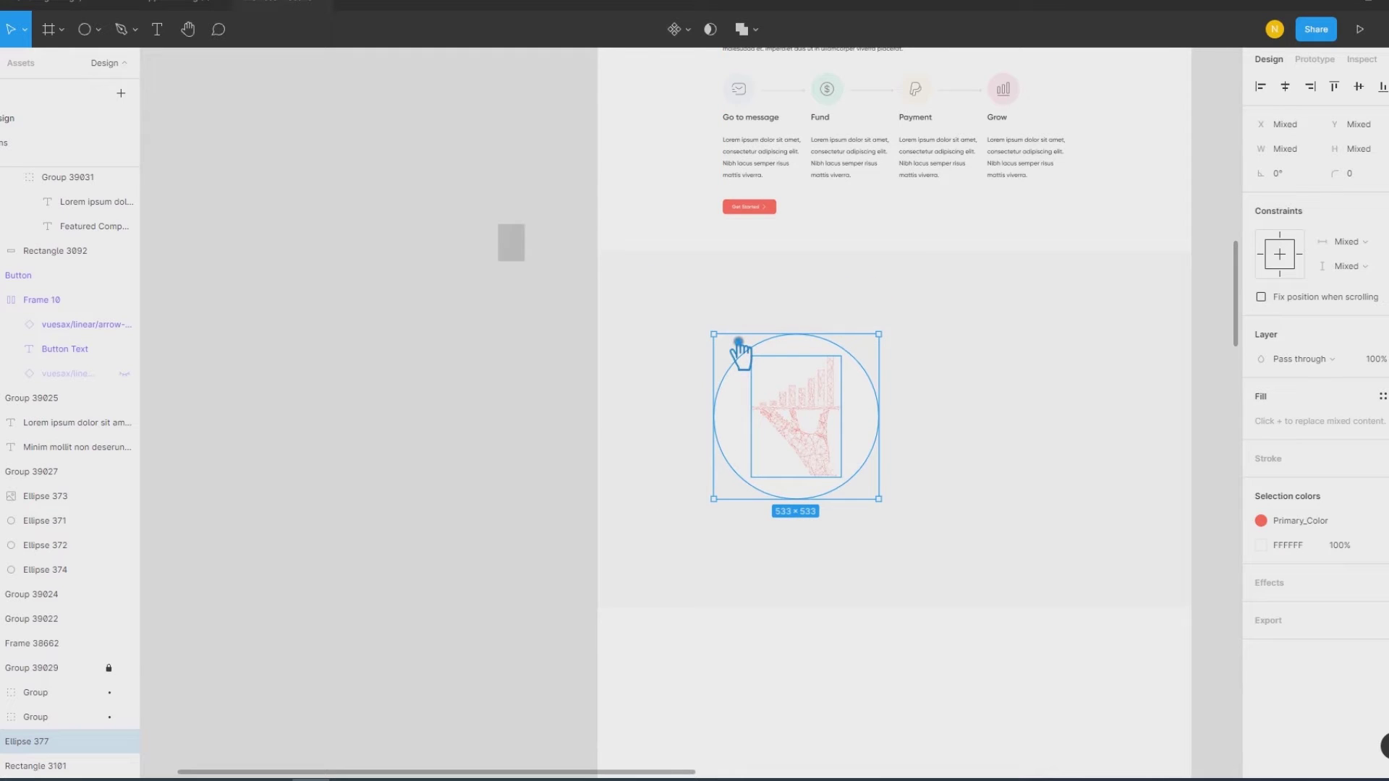
{"action": "key", "text": "shift+r"}
{"action": "mouse_move", "coordinate": [728, 348]}
{"action": "left_mouse_down"}
{"action": "mouse_move", "coordinate": [748, 352]}
{"action": "mouse_move", "coordinate": [693, 309]}
{"action": "left_mouse_up"}
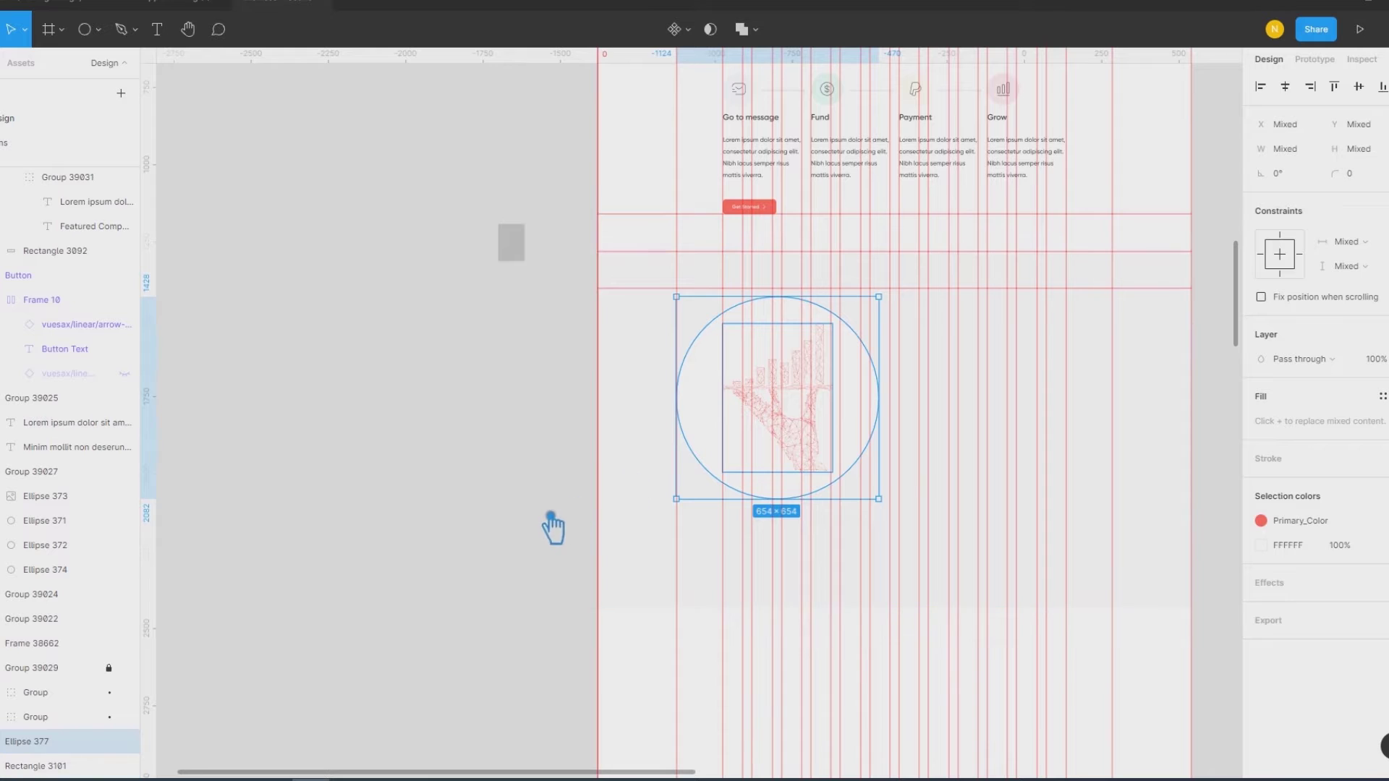
{"action": "left_click", "coordinate": [439, 515]}
{"action": "left_click", "coordinate": [719, 423]}
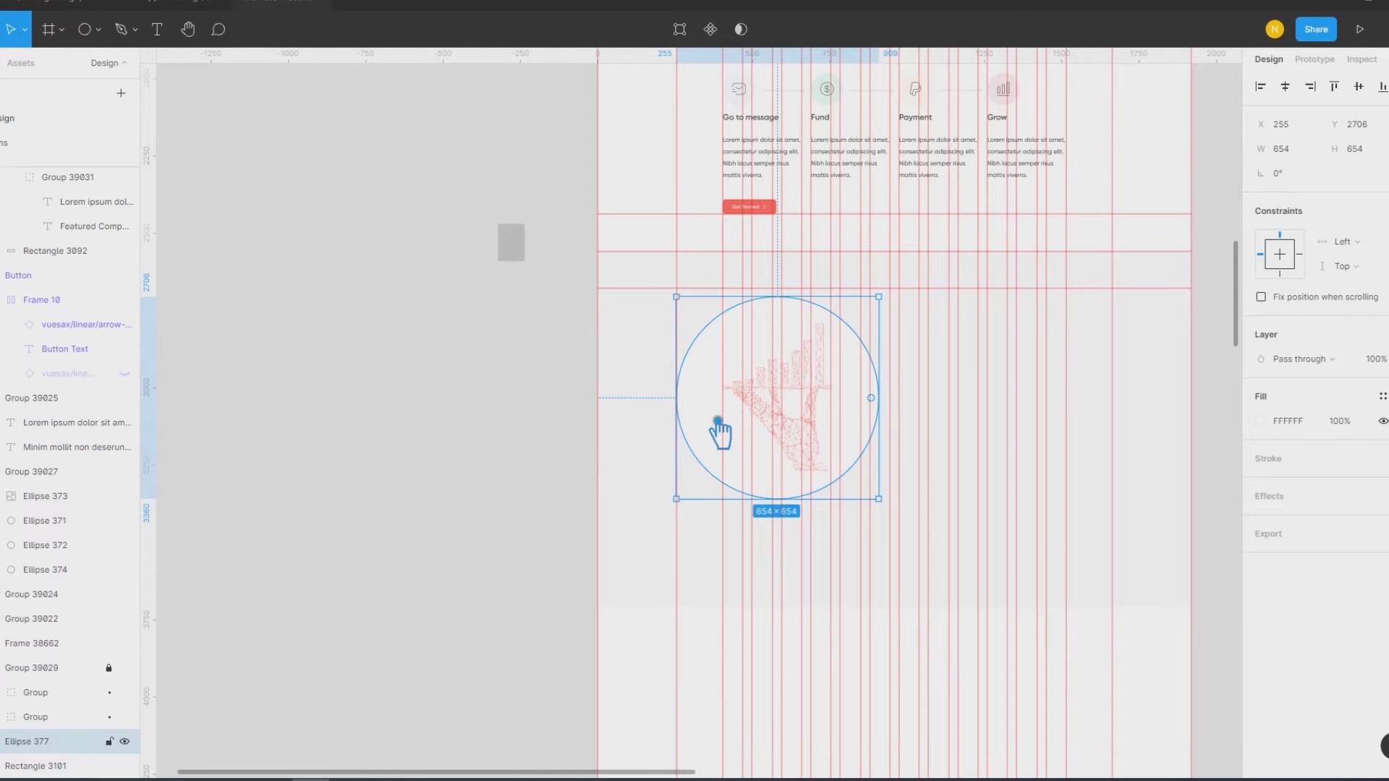
Step: Duplicate the circle, shrink the copy slightly, and try a grey colour style
{"action": "key", "text": "ctrl+d"}
{"action": "left_click_drag", "start_coordinate": [893, 312], "coordinate": [886, 312]}
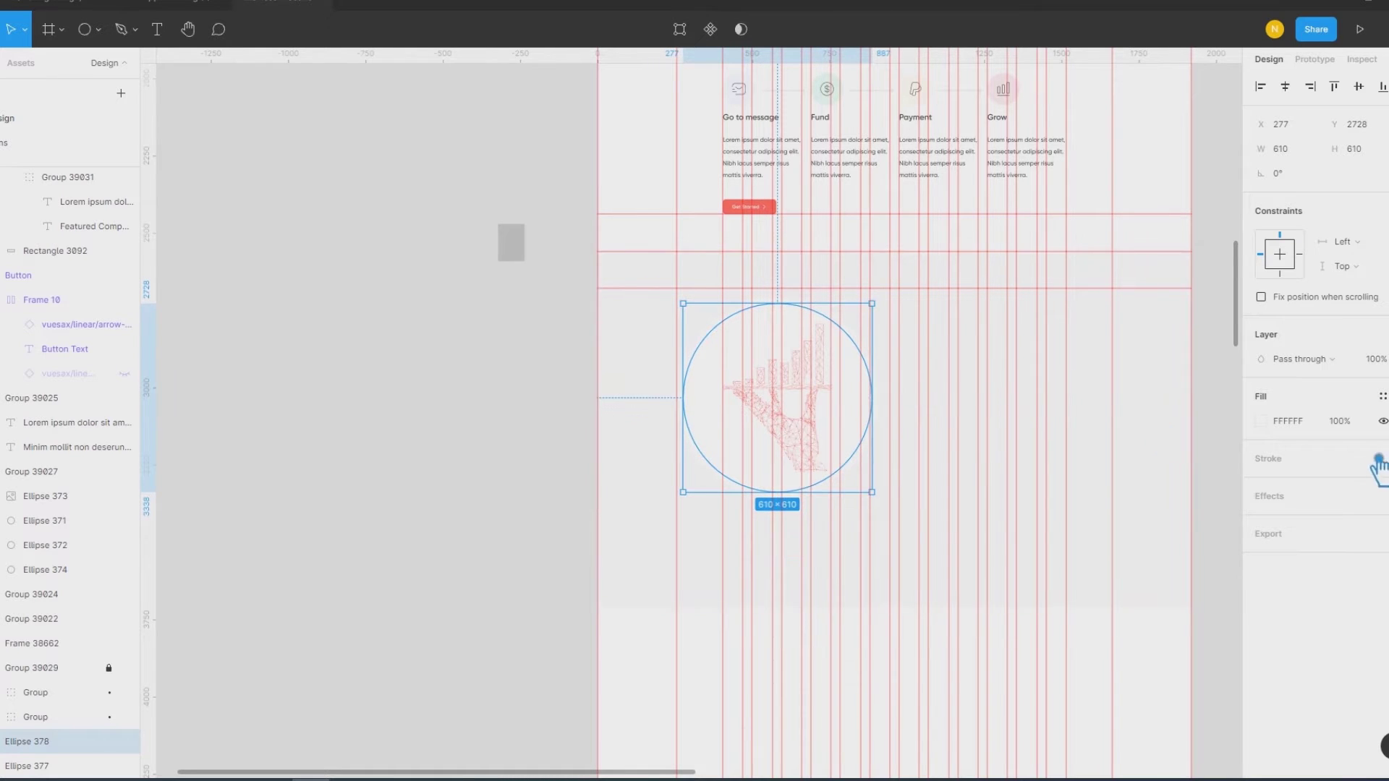
{"action": "left_click", "coordinate": [1382, 396]}
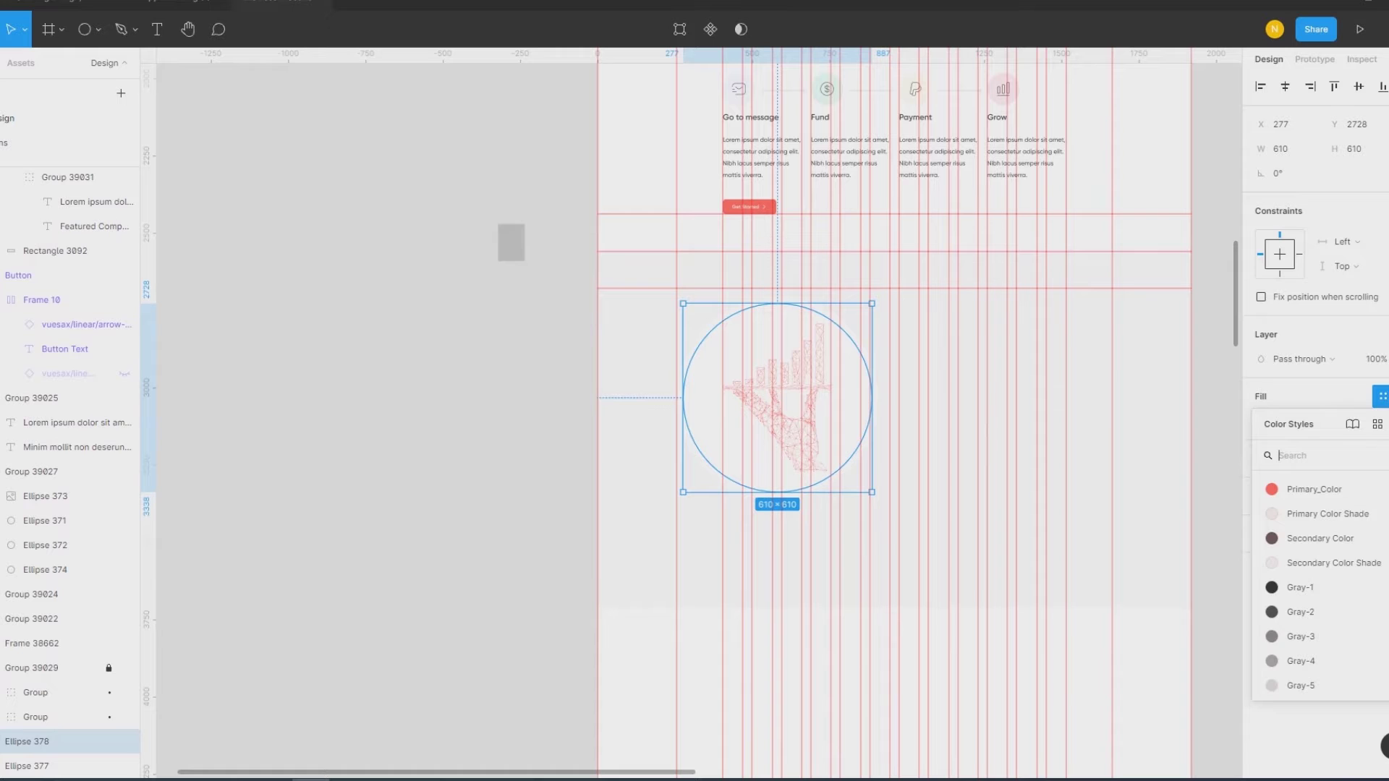
{"action": "scroll", "coordinate": [1333, 579], "scroll_direction": "down", "scroll_amount": 3}
{"action": "left_click", "coordinate": [1332, 569]}
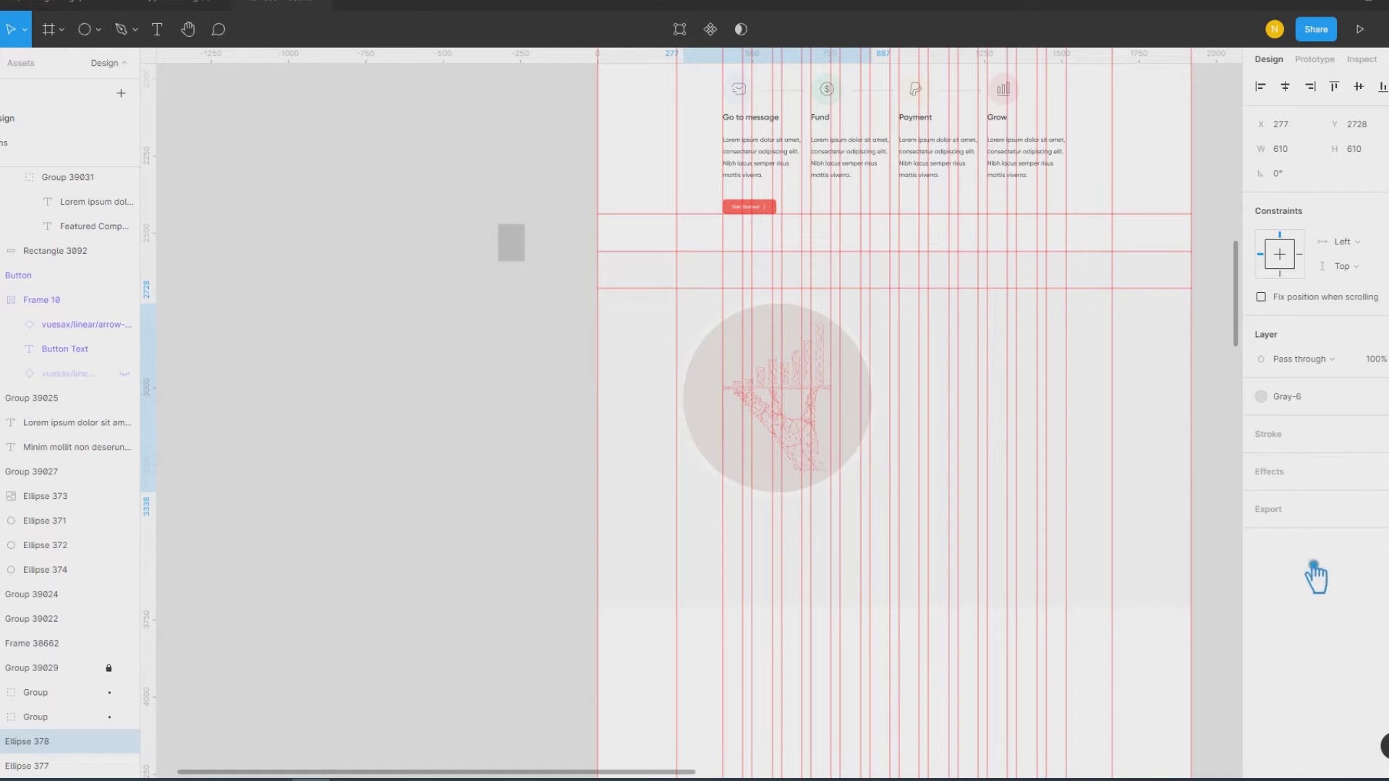
{"action": "left_click", "coordinate": [499, 579]}
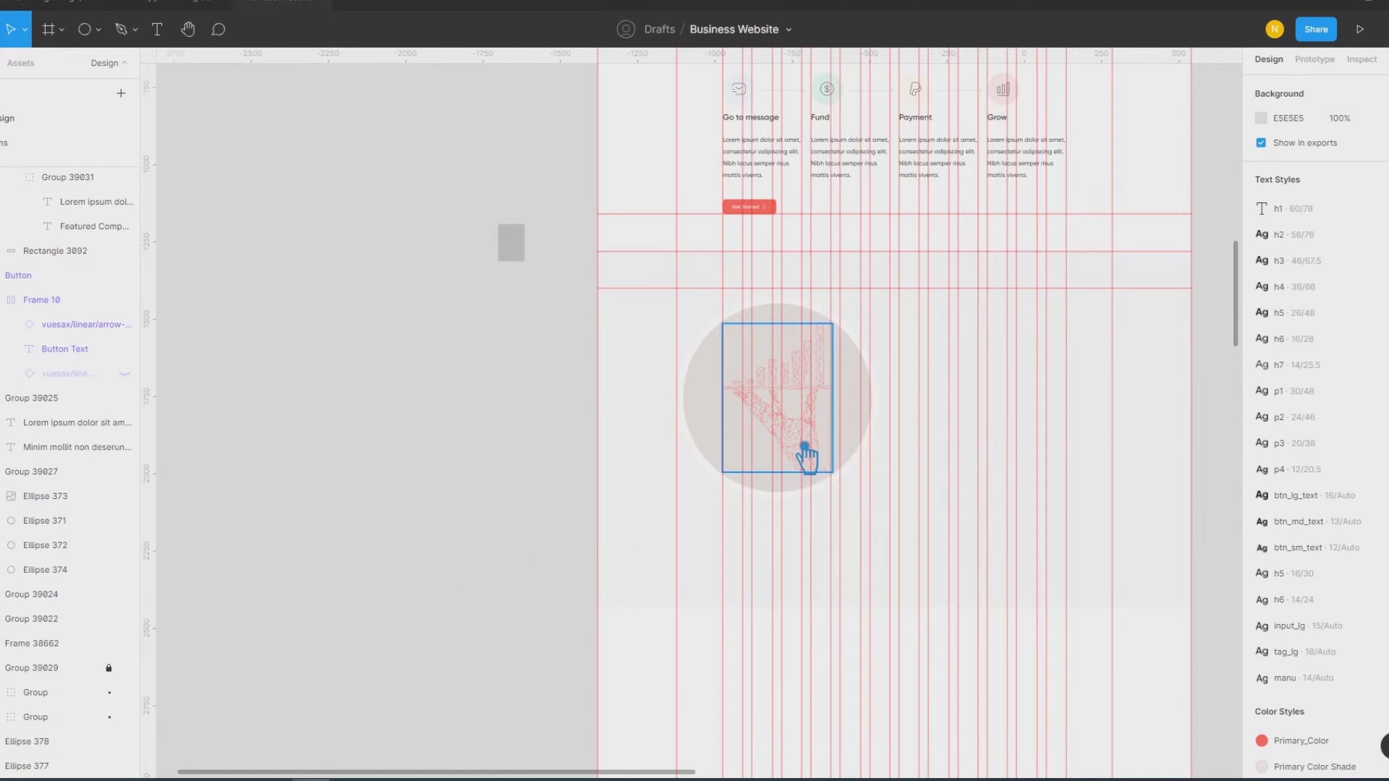
Step: Apply the Gray-6 colour style to the outer circle
{"action": "left_click", "coordinate": [781, 463]}
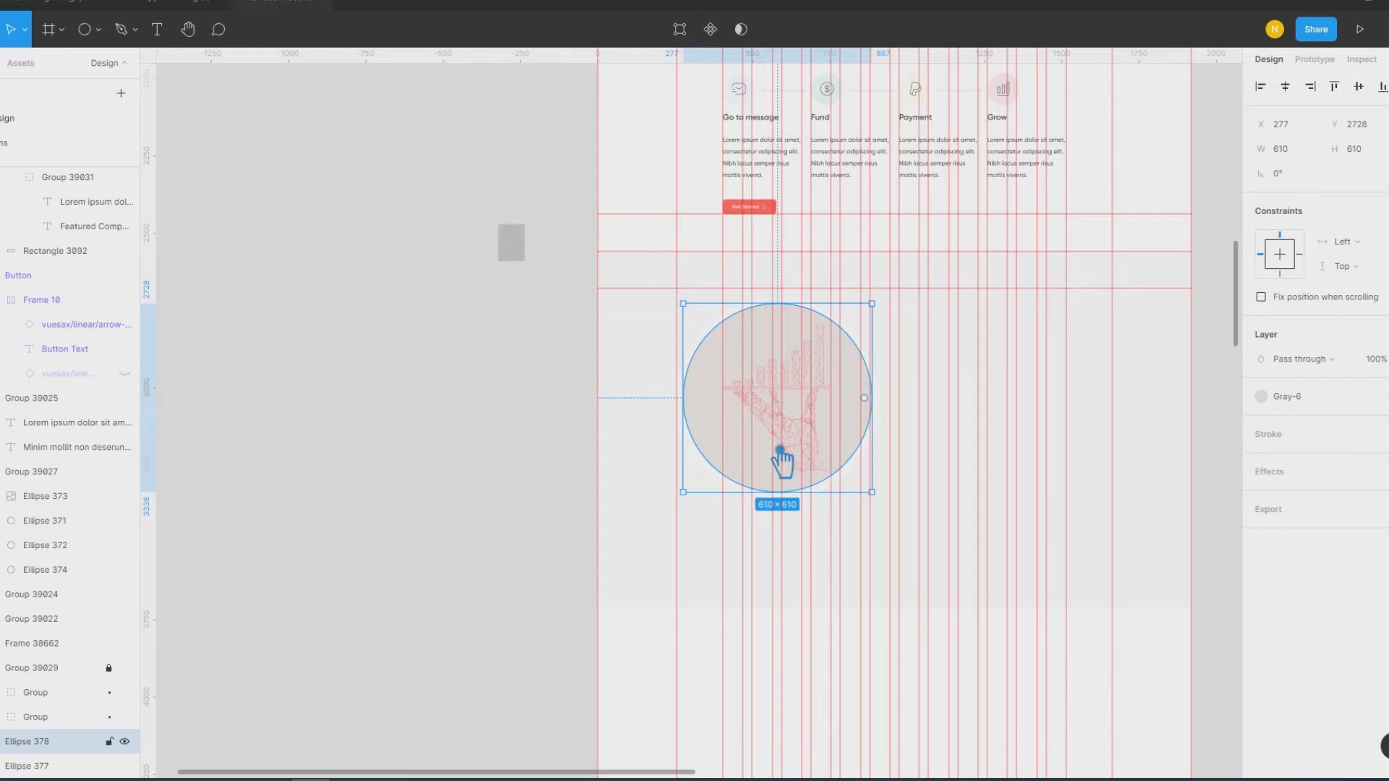
{"action": "left_click", "coordinate": [727, 488]}
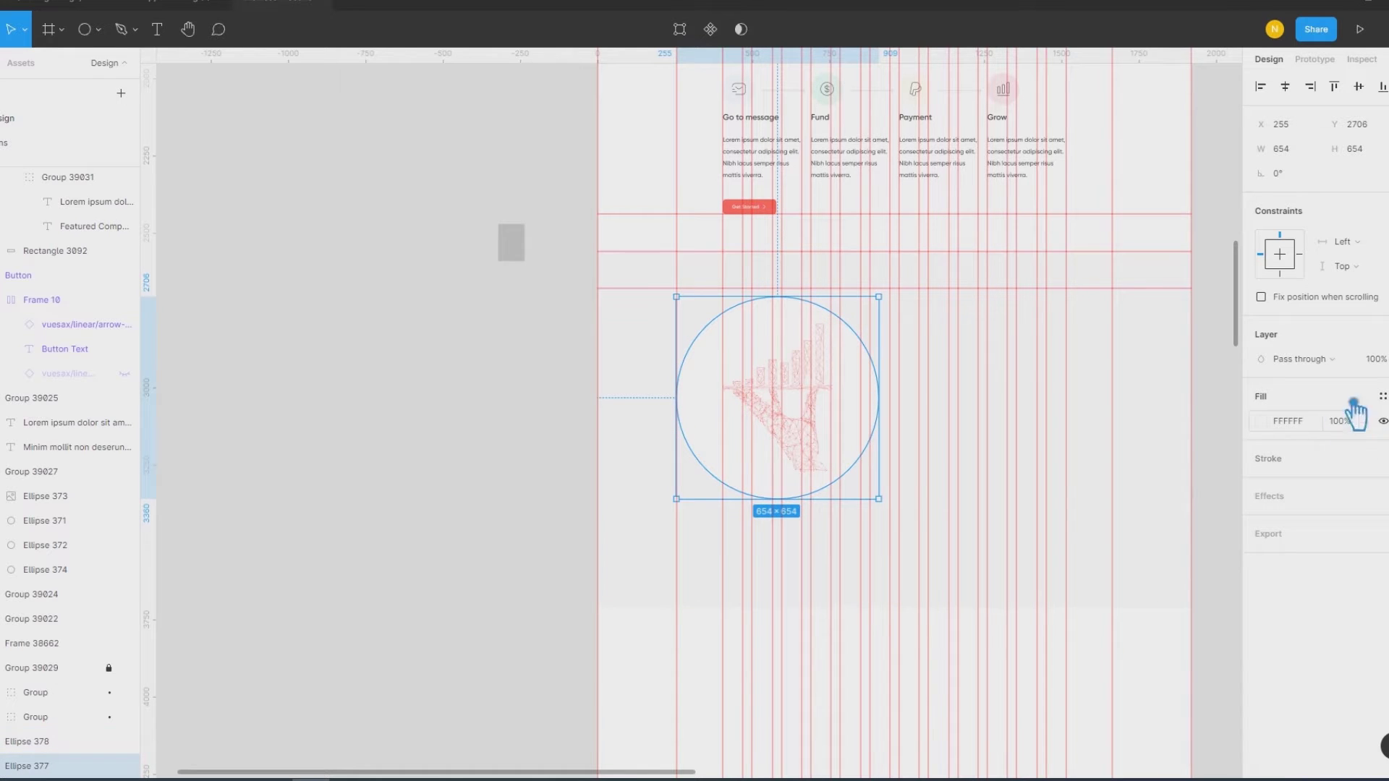
{"action": "left_click", "coordinate": [1383, 397]}
{"action": "scroll", "coordinate": [1321, 680], "scroll_direction": "down", "scroll_amount": 2}
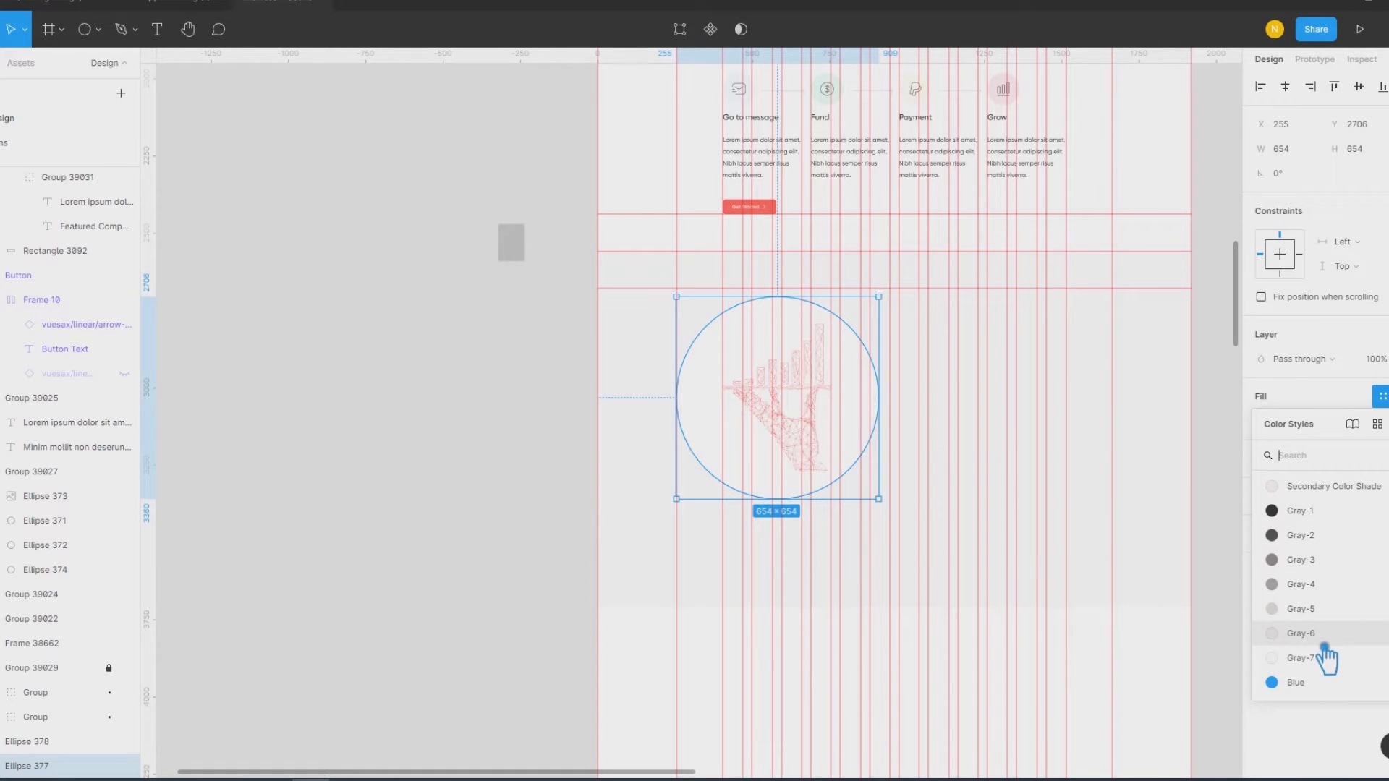
{"action": "left_click", "coordinate": [1327, 660]}
{"action": "left_click", "coordinate": [439, 557]}
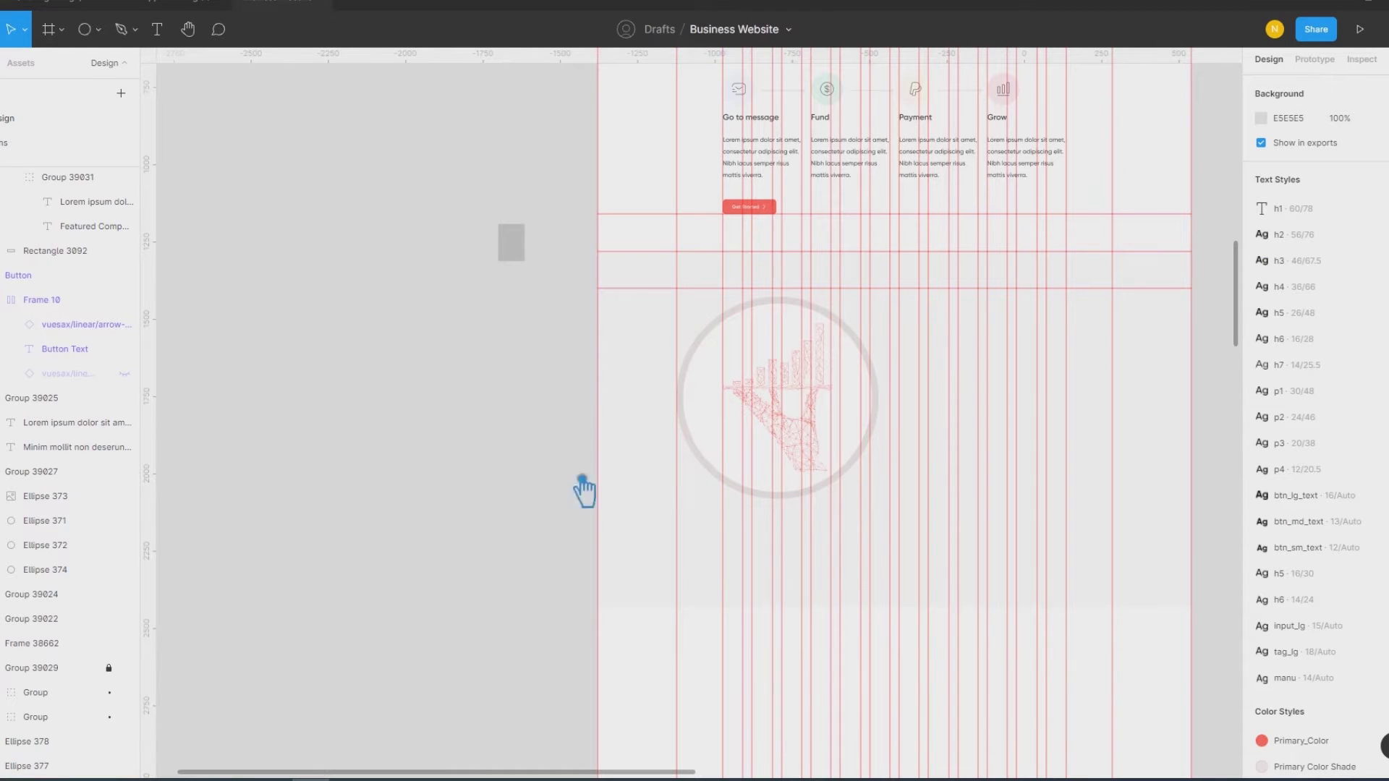
Step: Resize the inner white circle to 632×632, centred on the outer circle
{"action": "left_click", "coordinate": [723, 384]}
{"action": "key", "text": "alt"}
{"action": "left_click_drag", "start_coordinate": [888, 308], "coordinate": [893, 306]}
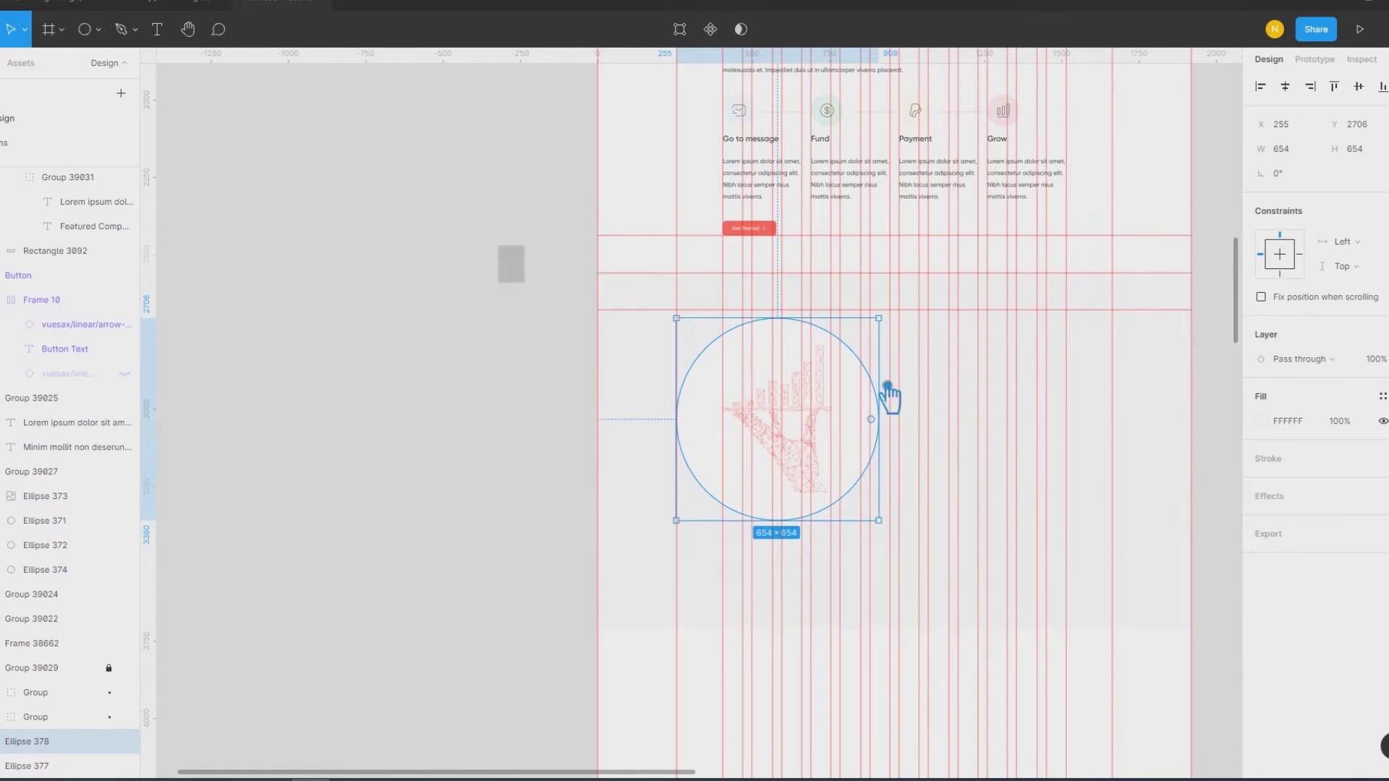
{"action": "scroll", "coordinate": [887, 394], "scroll_direction": "up", "scroll_amount": 3, "text": "ctrl"}
{"action": "scroll", "coordinate": [885, 379], "scroll_direction": "up", "scroll_amount": 1, "text": "ctrl"}
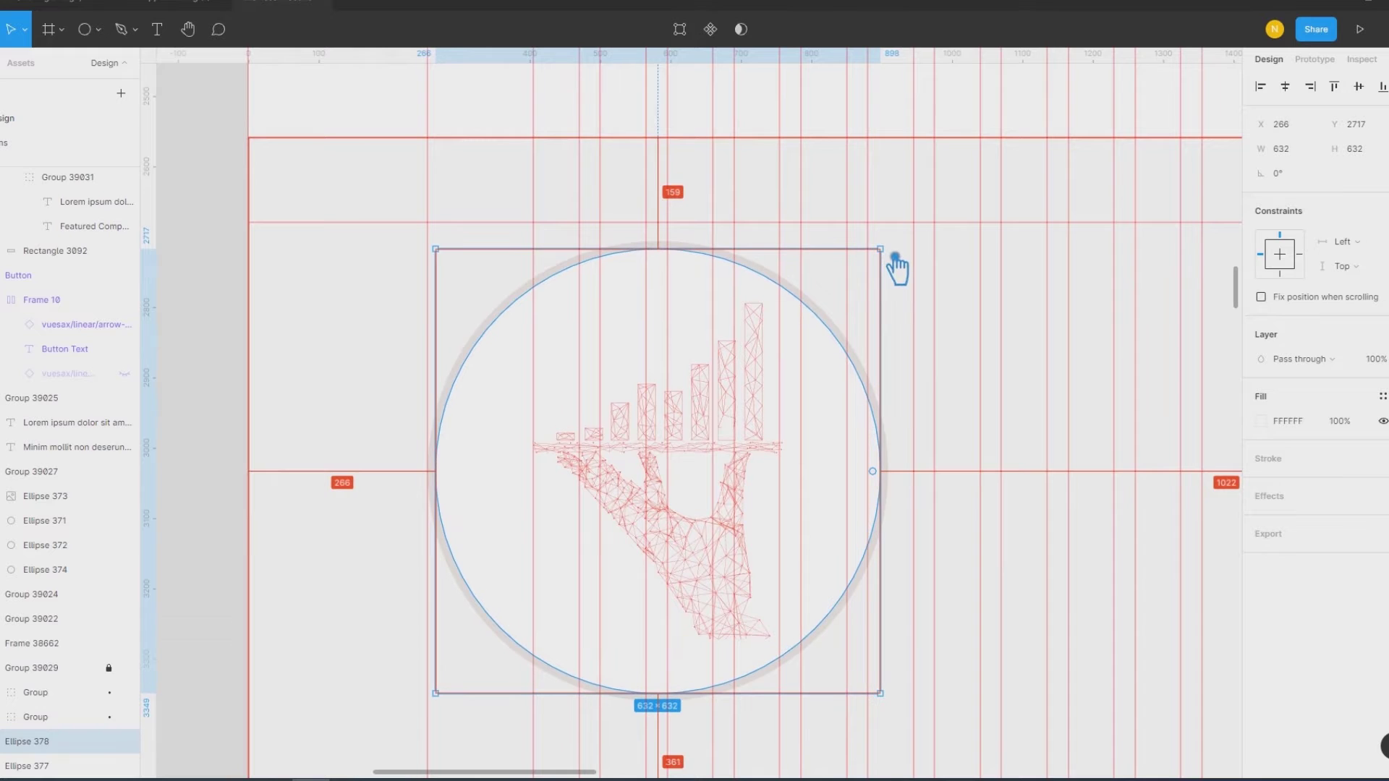
{"action": "left_click_drag", "start_coordinate": [895, 252], "coordinate": [887, 260]}
{"action": "left_click", "coordinate": [210, 400]}
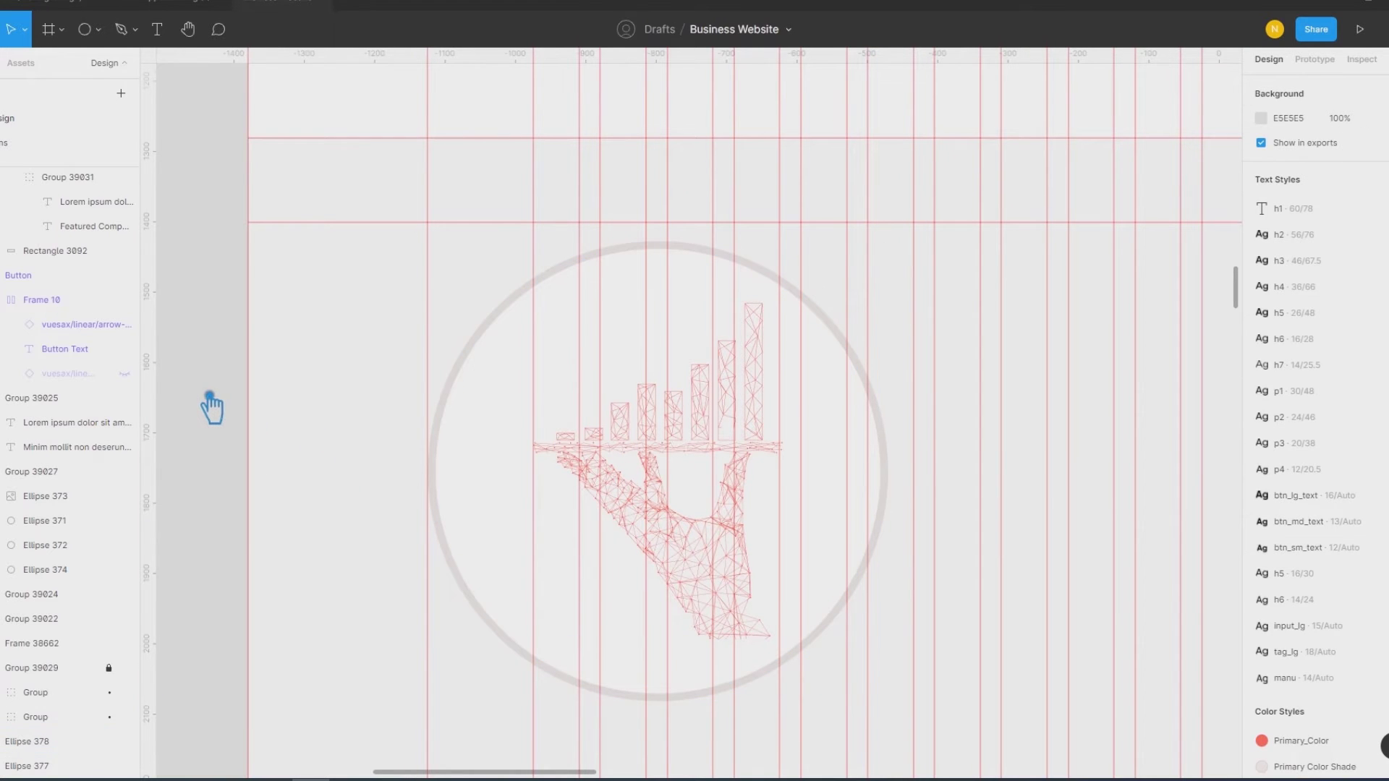
Step: Change the outer circle's fill to the Gray-7 colour style
{"action": "left_click", "coordinate": [506, 335]}
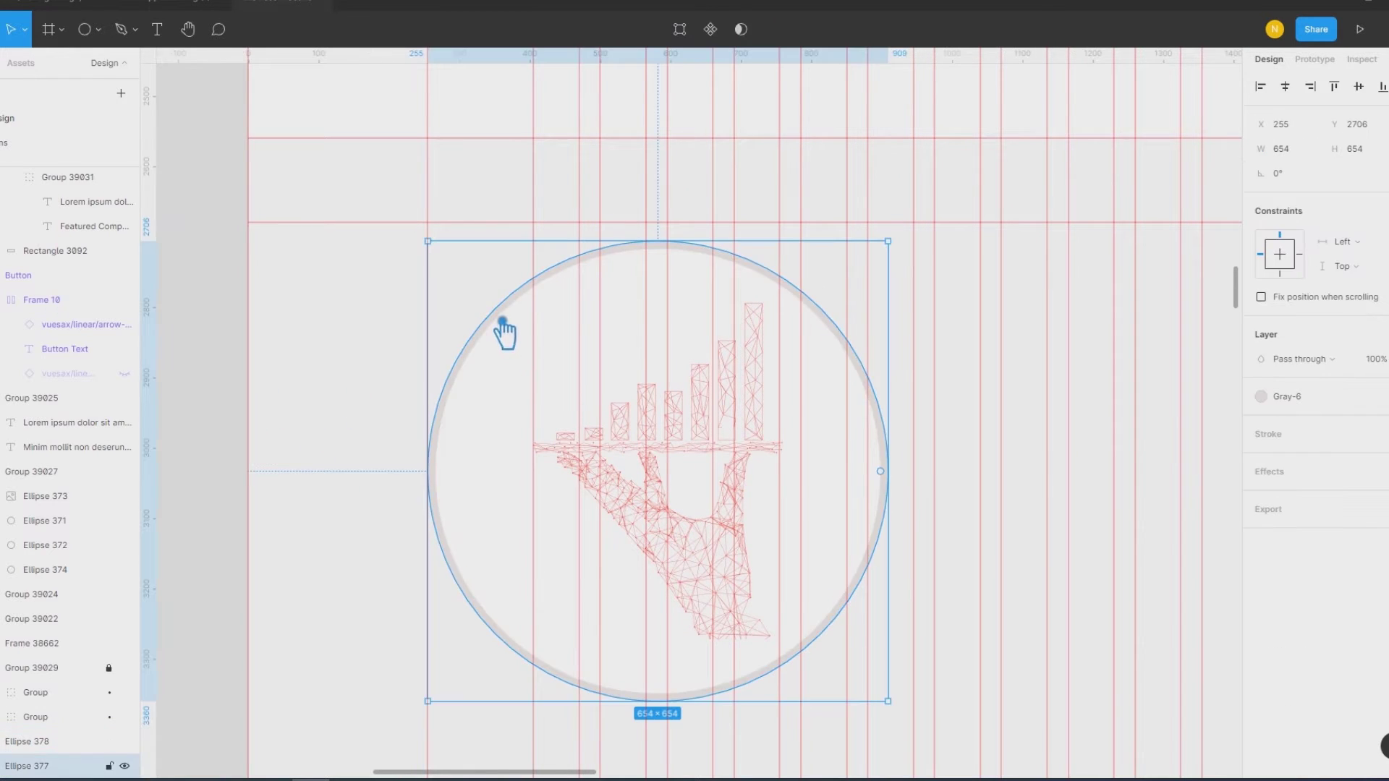
{"action": "left_click", "coordinate": [1269, 382]}
{"action": "left_click", "coordinate": [1324, 602]}
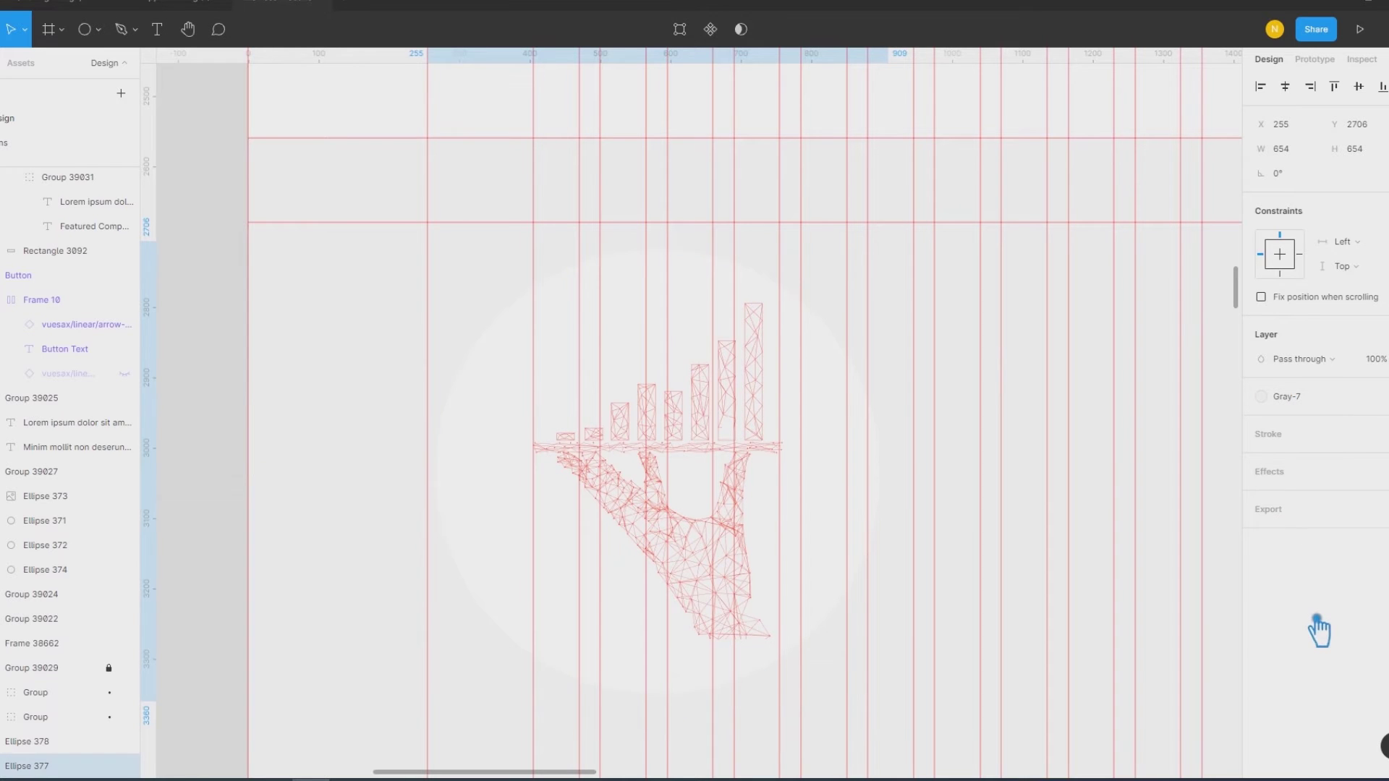
{"action": "left_click", "coordinate": [547, 488], "text": "shift"}
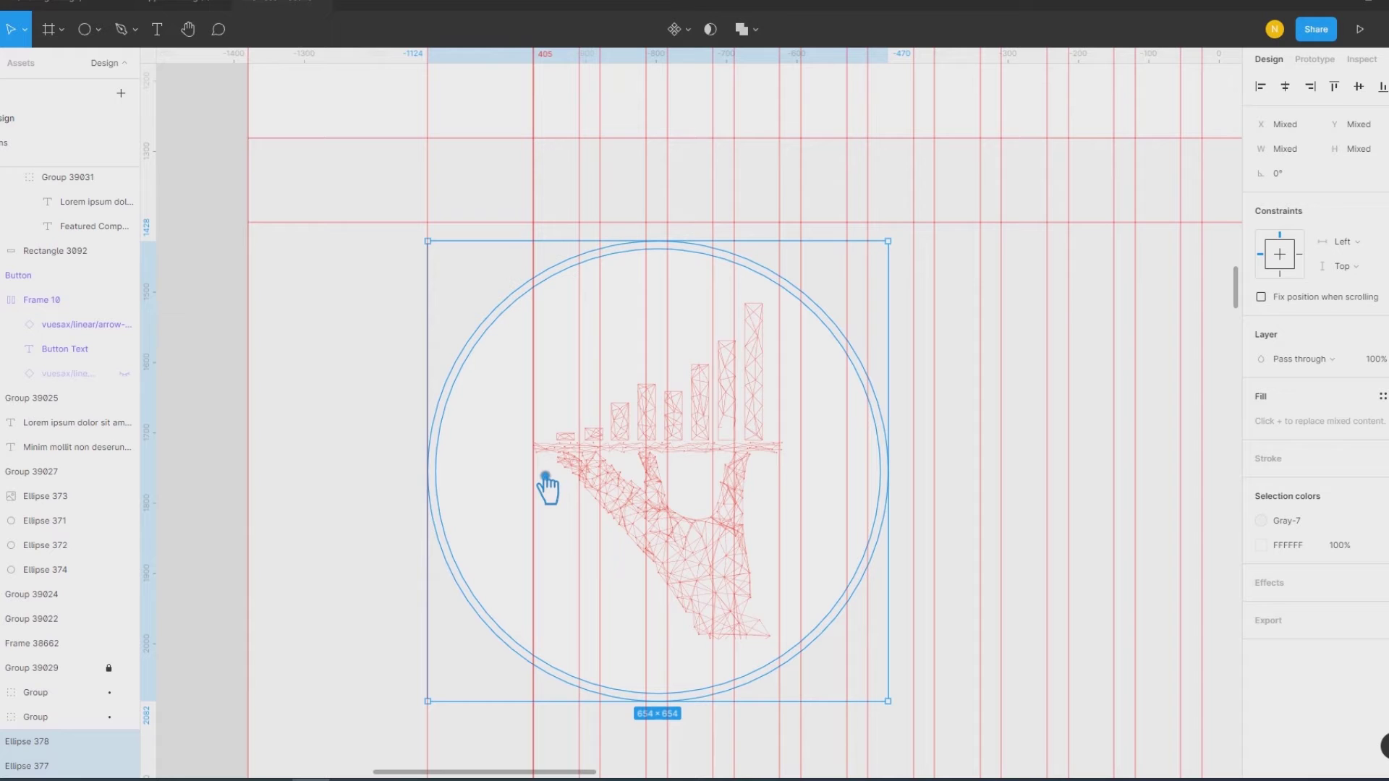
{"action": "key", "text": "Escape"}
Step: Shrink the hand illustration slightly and group it with the outer circle
{"action": "left_click", "coordinate": [590, 487]}
{"action": "double_click", "coordinate": [655, 521]}
{"action": "left_click_drag", "start_coordinate": [782, 303], "coordinate": [777, 337]}
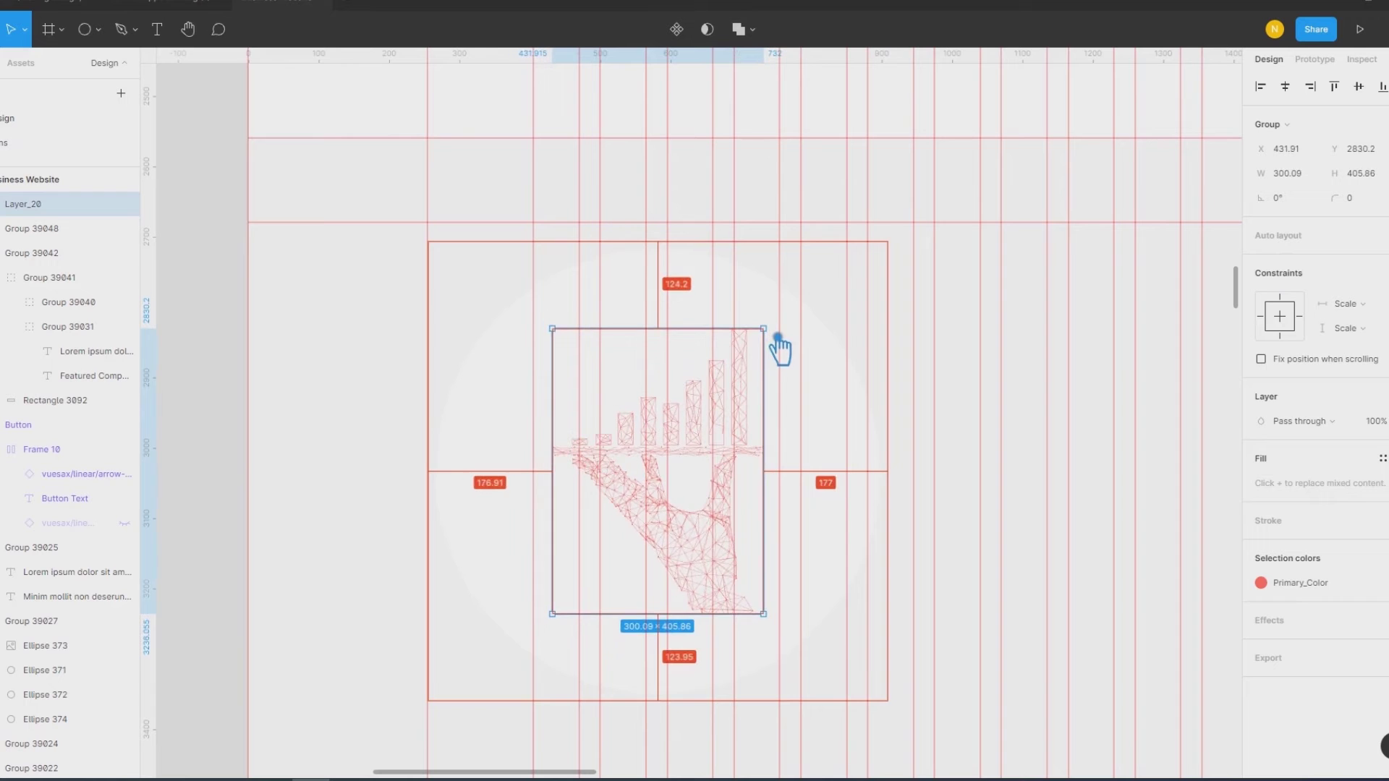
{"action": "left_click", "coordinate": [630, 575], "text": "shift"}
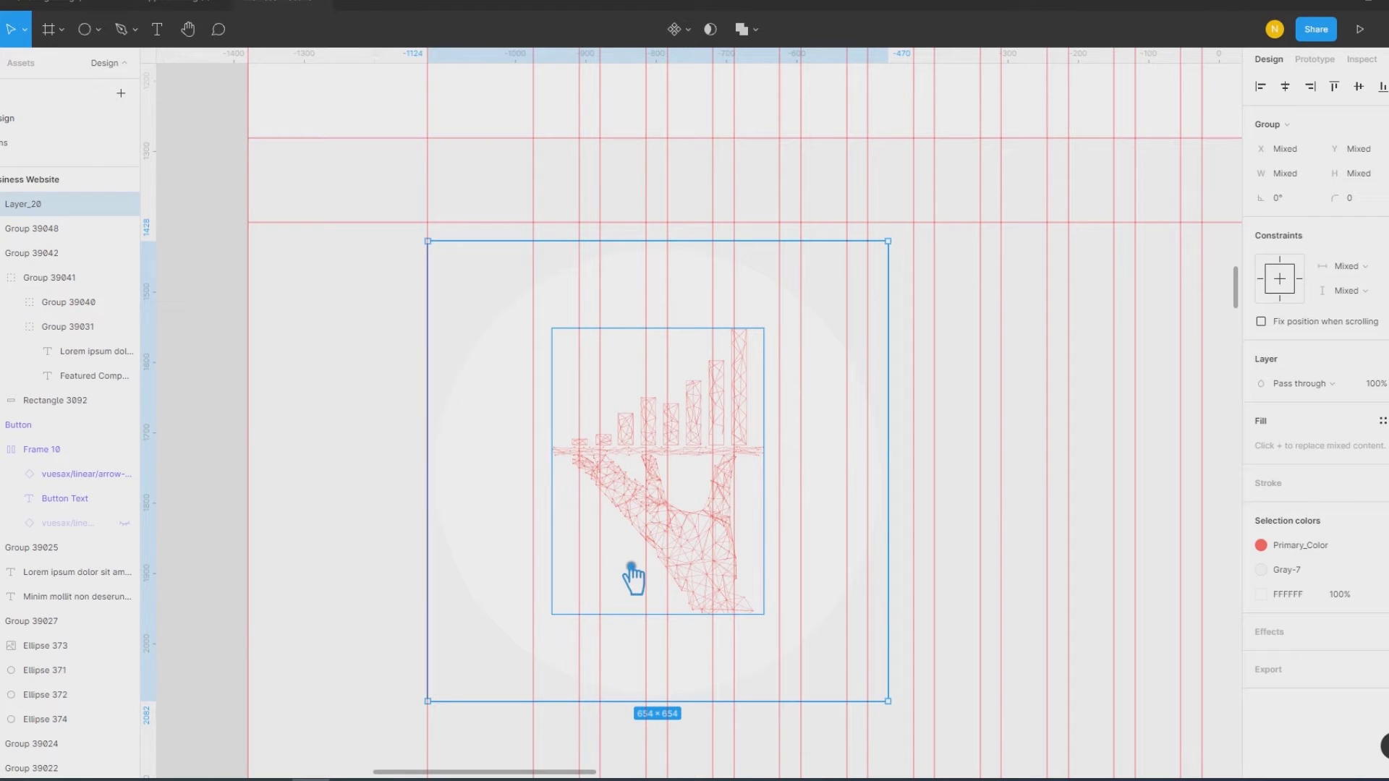
{"action": "key", "text": "ctrl+g"}
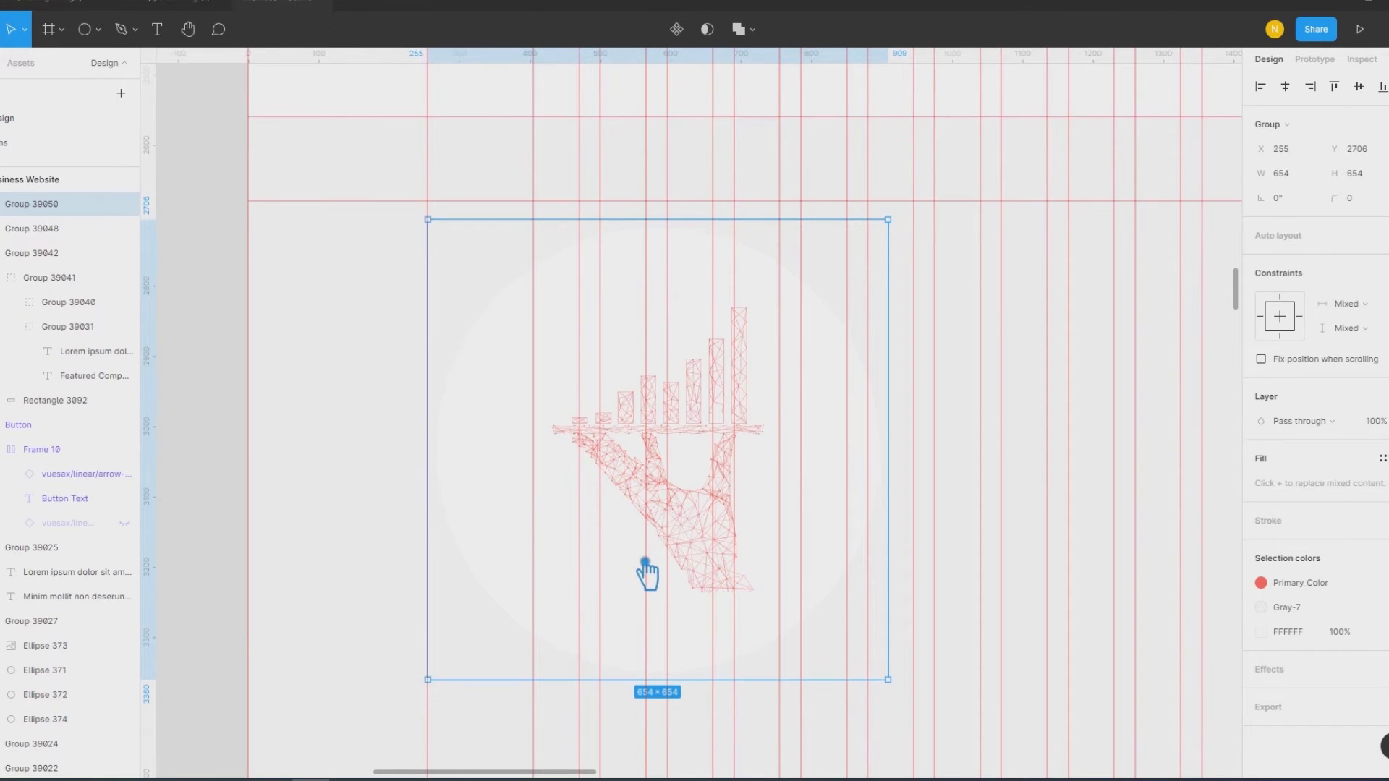
Step: Add a drop shadow to the group with initial blur, offset and 10% opacity
{"action": "scroll", "coordinate": [646, 572], "scroll_direction": "down", "scroll_amount": 3}
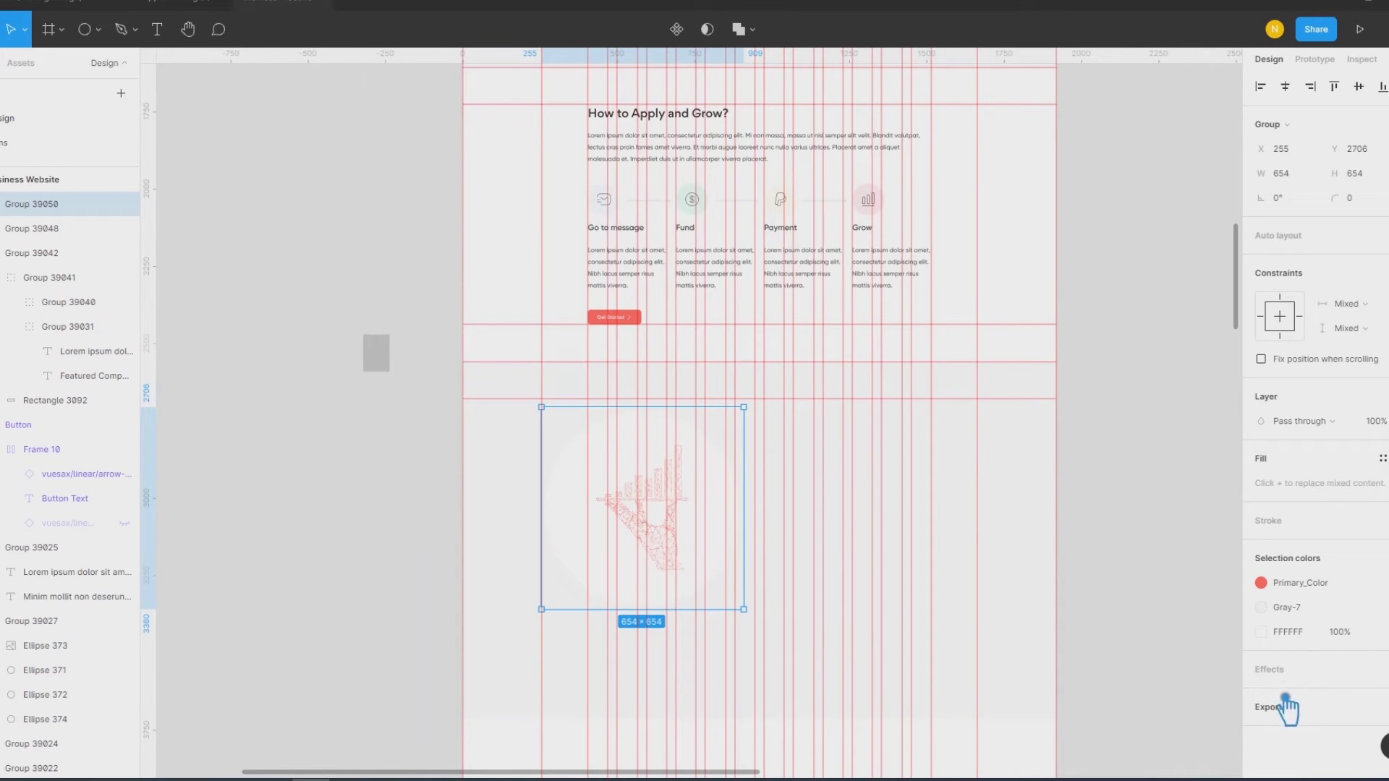
{"action": "left_click", "coordinate": [1273, 671]}
{"action": "left_click", "coordinate": [1261, 694]}
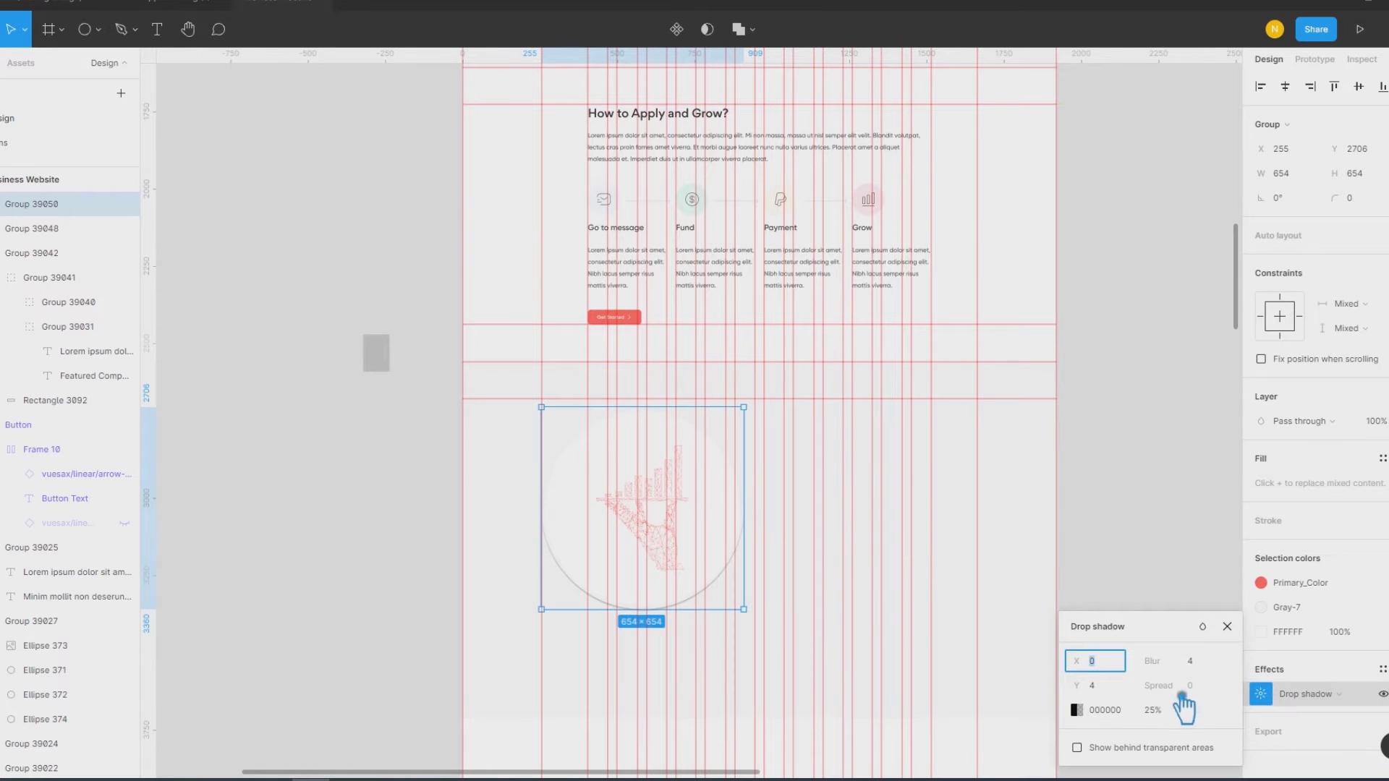
{"action": "type", "text": "0"}
{"action": "key", "text": "Return"}
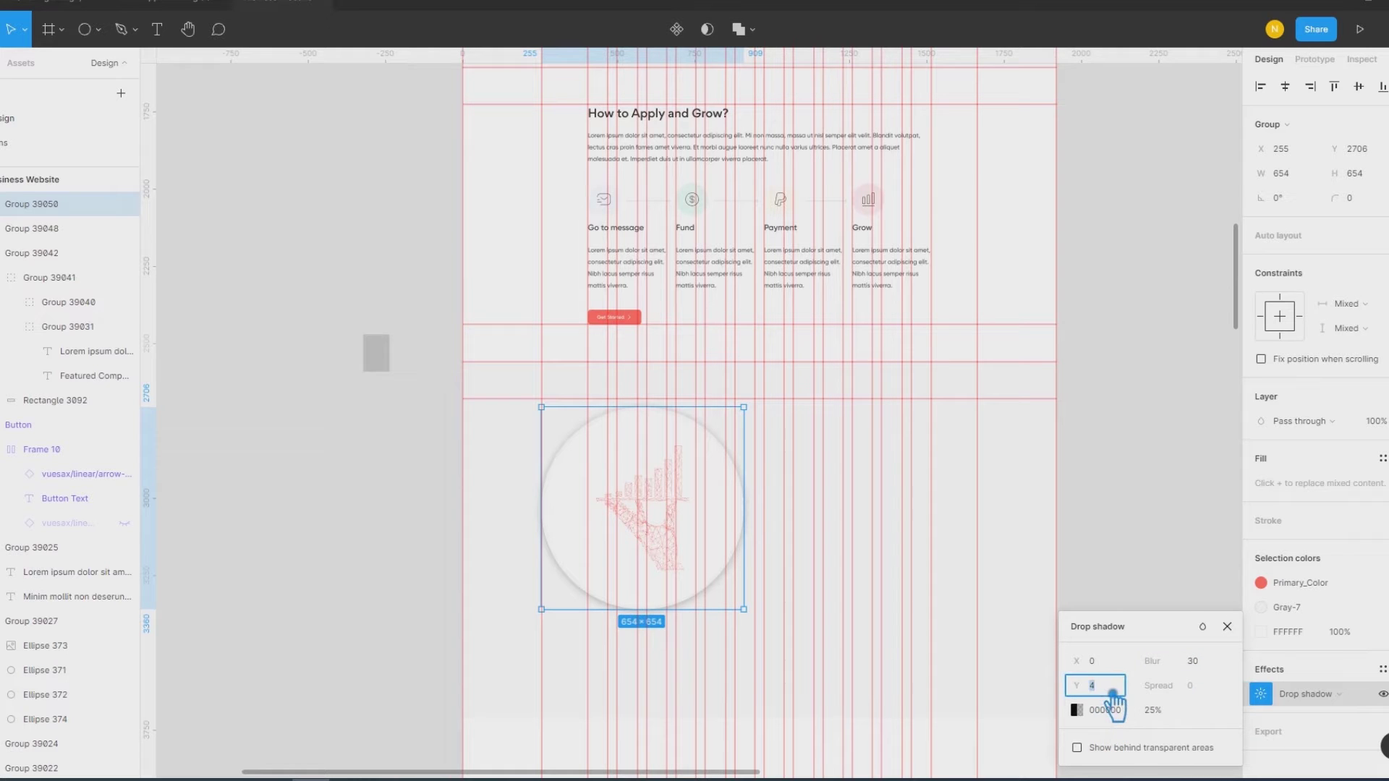
{"action": "type", "text": "16"}
{"action": "type", "text": "28"}
{"action": "key", "text": "Return"}
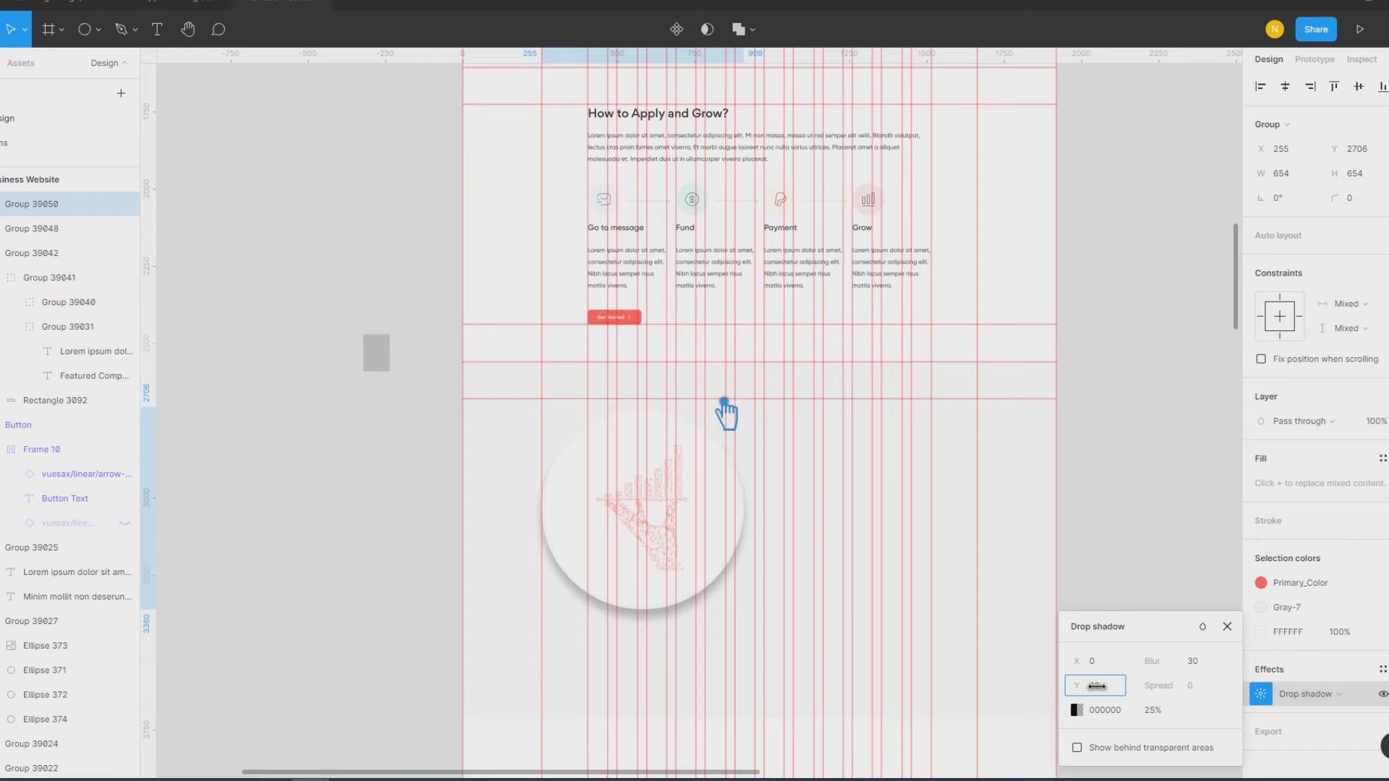
{"action": "left_click", "coordinate": [1167, 712]}
{"action": "type", "text": "10"}
{"action": "key", "text": "Return"}
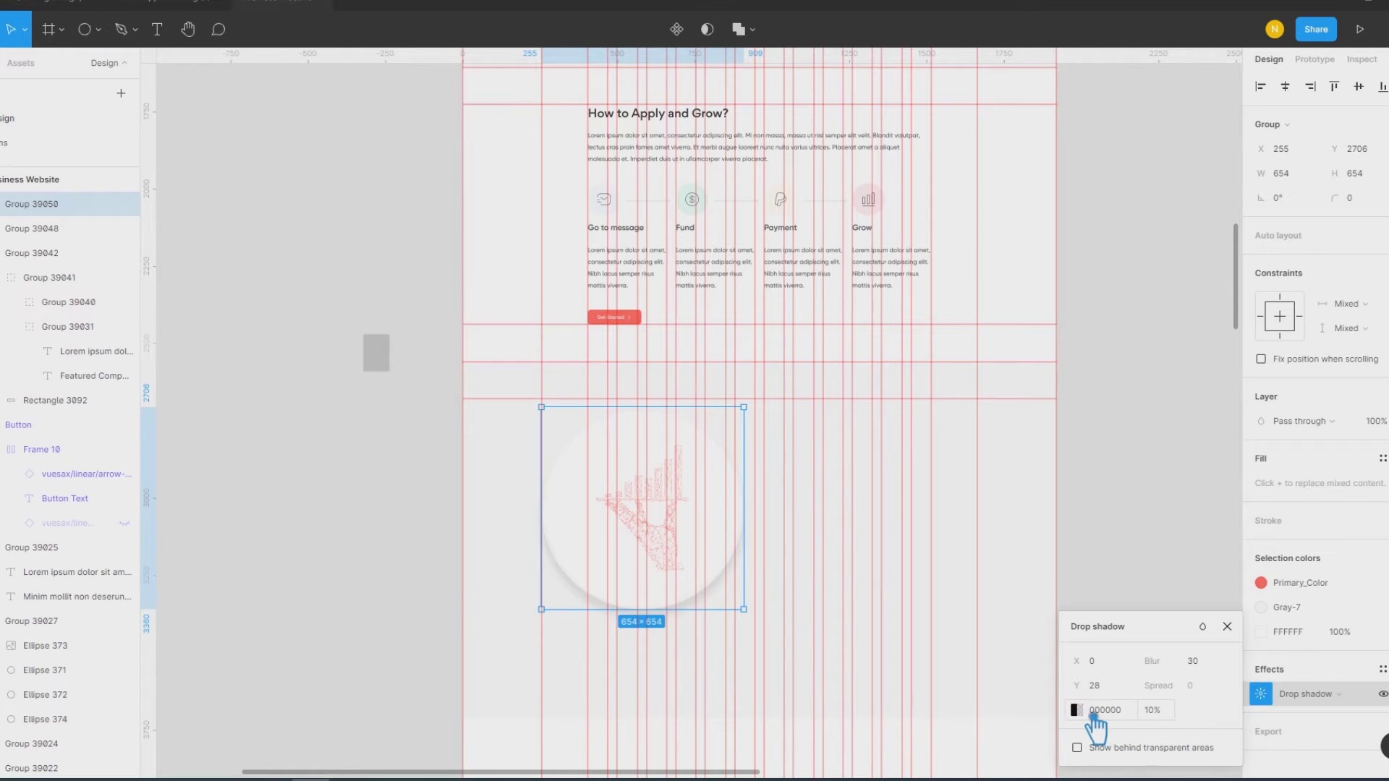
Step: Try different shadow colours, including white and red Primary_Color at 5% opacity
{"action": "left_click", "coordinate": [1094, 715]}
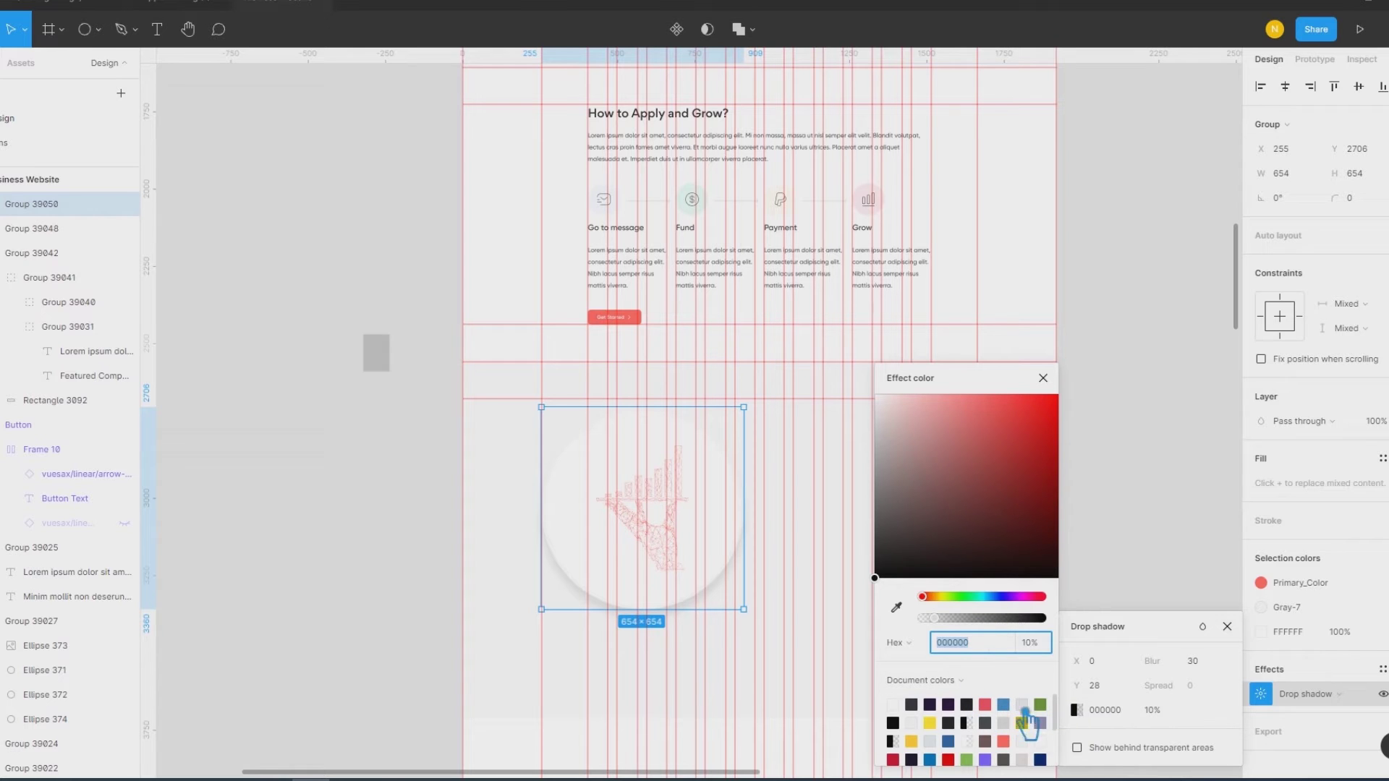
{"action": "mouse_move", "coordinate": [1308, 583]}
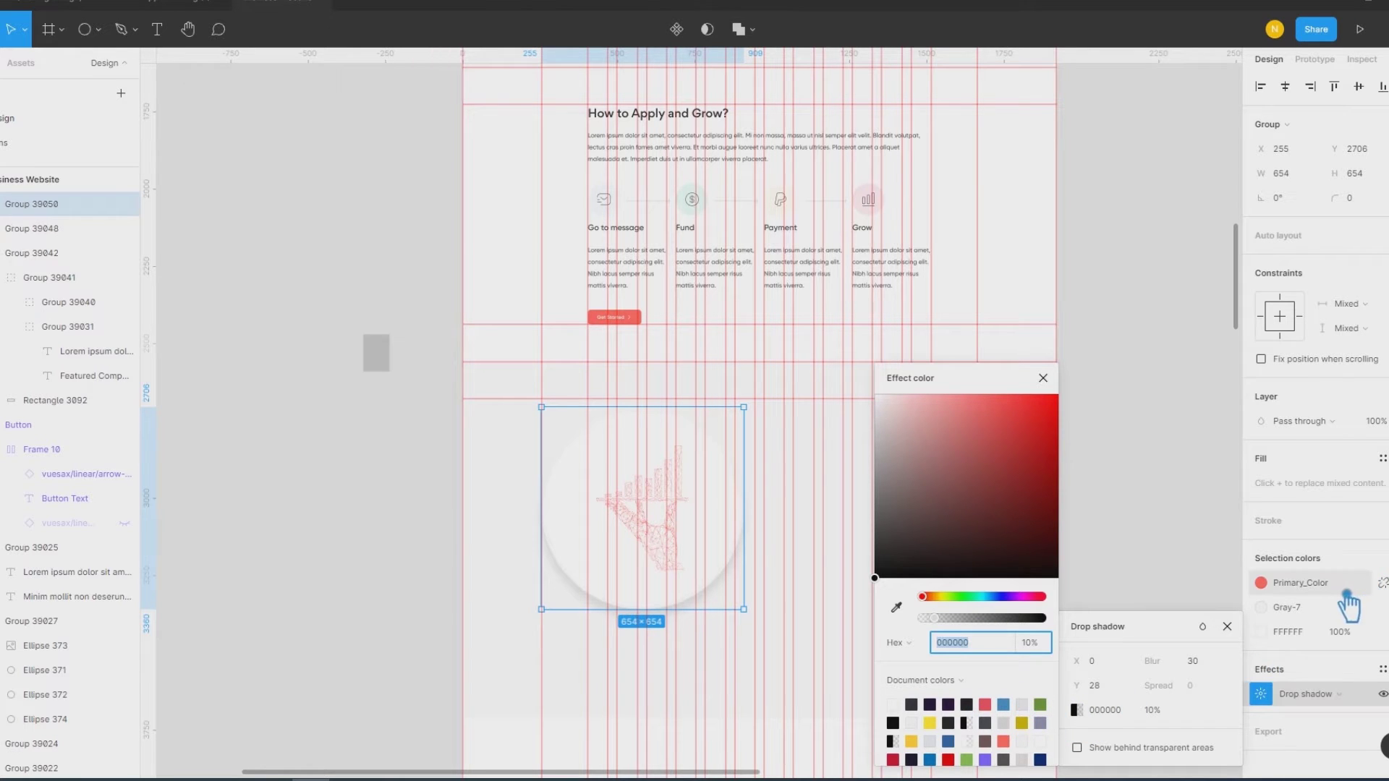
{"action": "left_click", "coordinate": [1180, 637]}
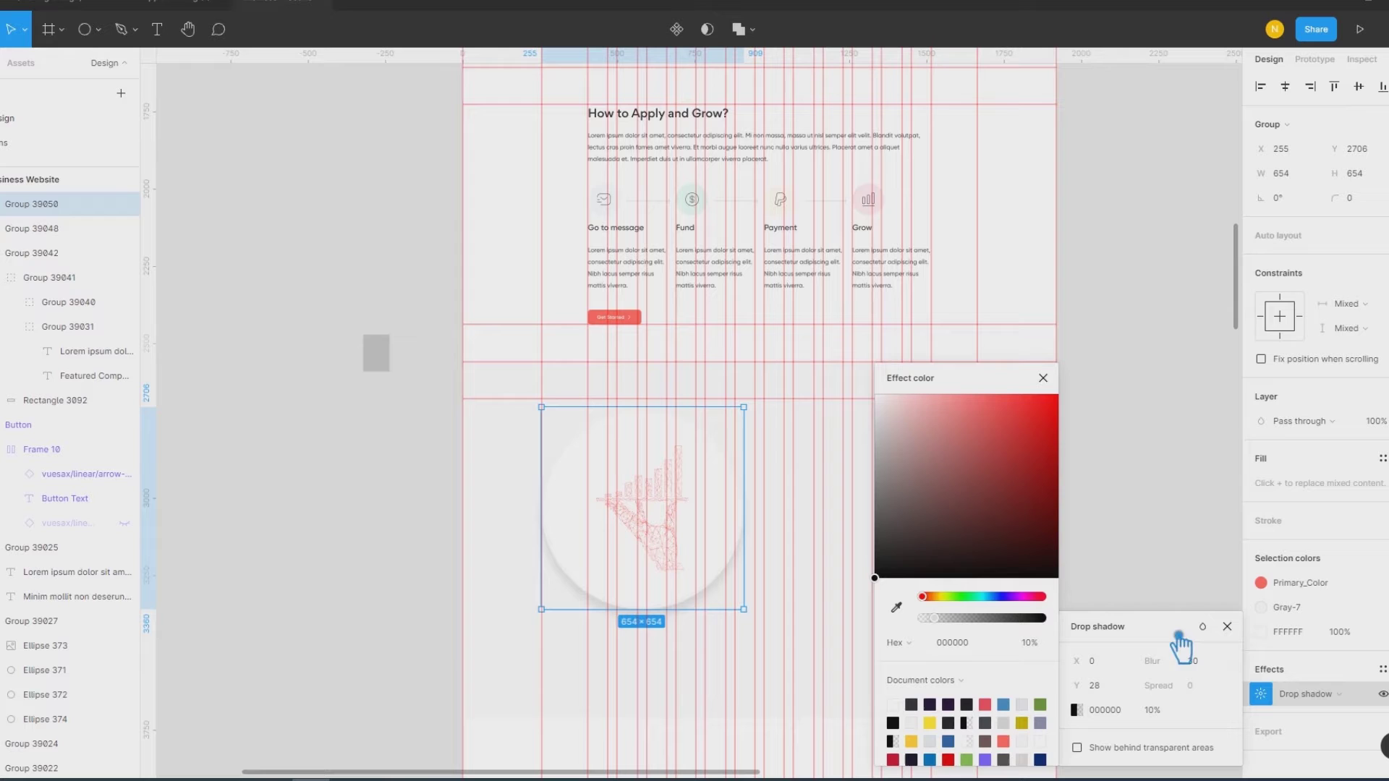
{"action": "left_click", "coordinate": [1043, 377]}
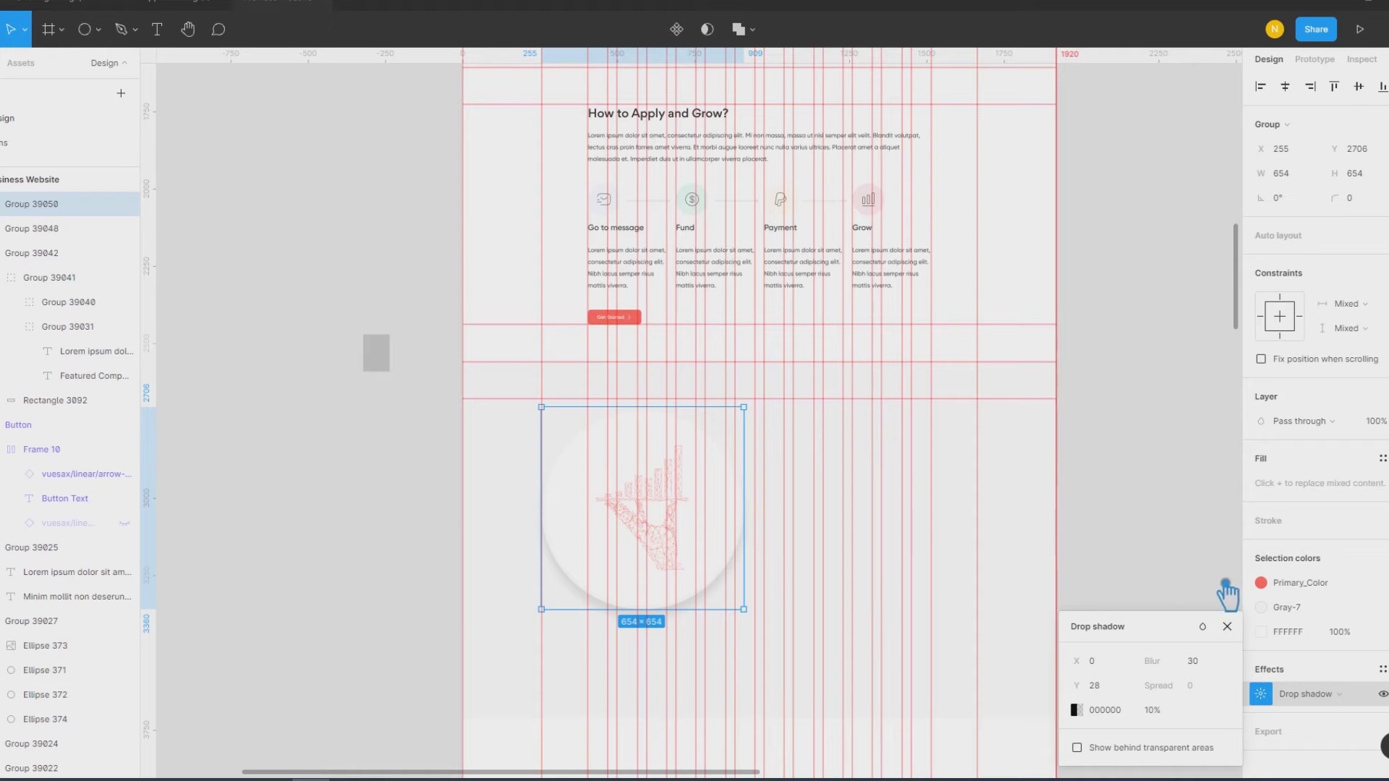
{"action": "left_click", "coordinate": [1228, 627]}
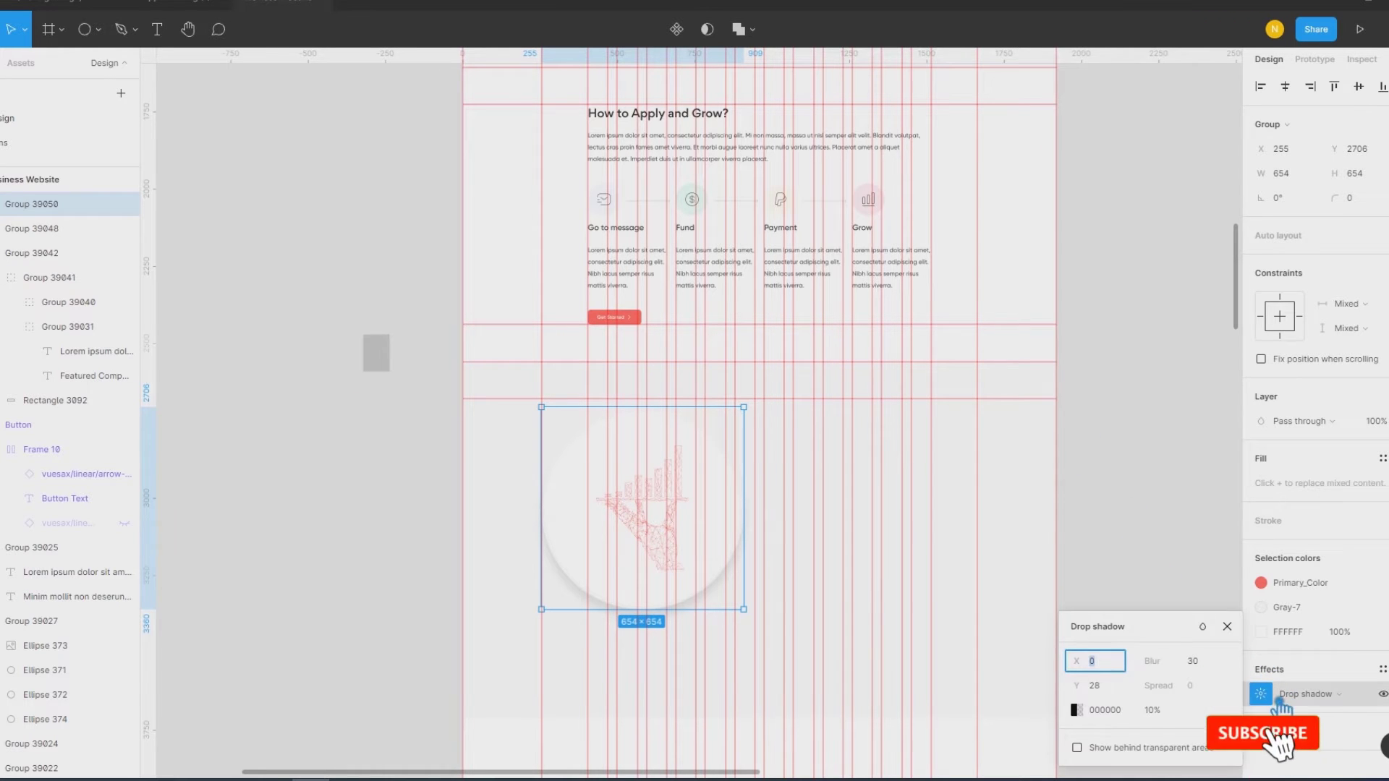
{"action": "left_click", "coordinate": [1260, 694]}
{"action": "left_click", "coordinate": [1077, 710]}
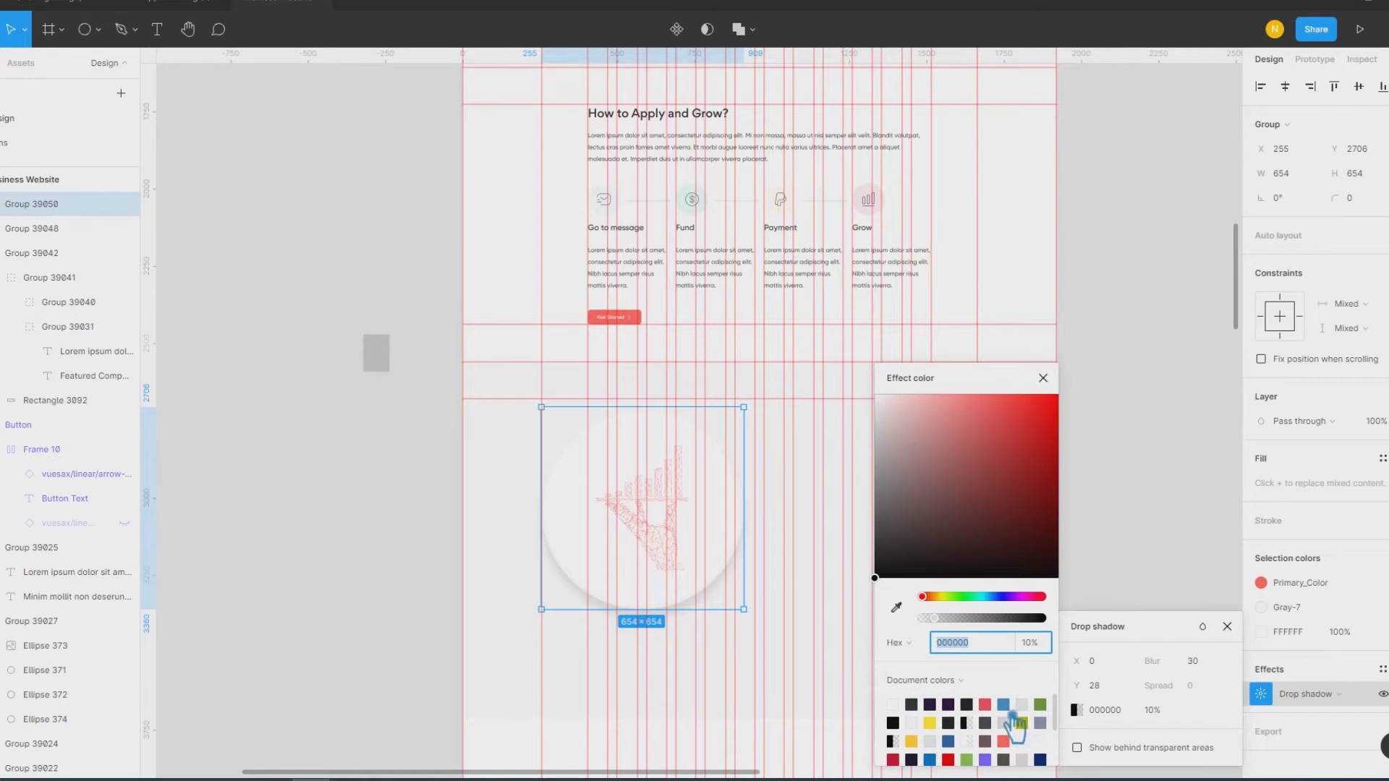
{"action": "left_click", "coordinate": [910, 718]}
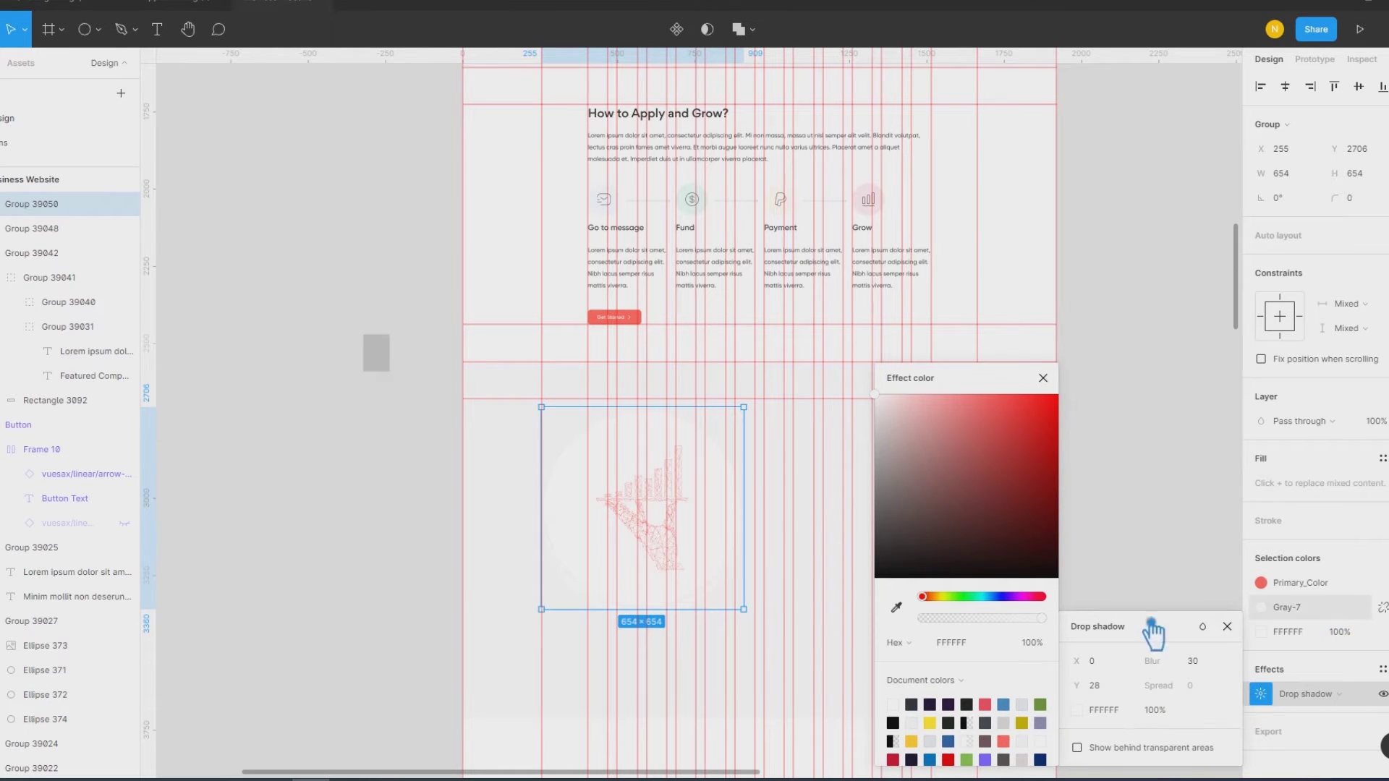
{"action": "left_click", "coordinate": [1002, 717]}
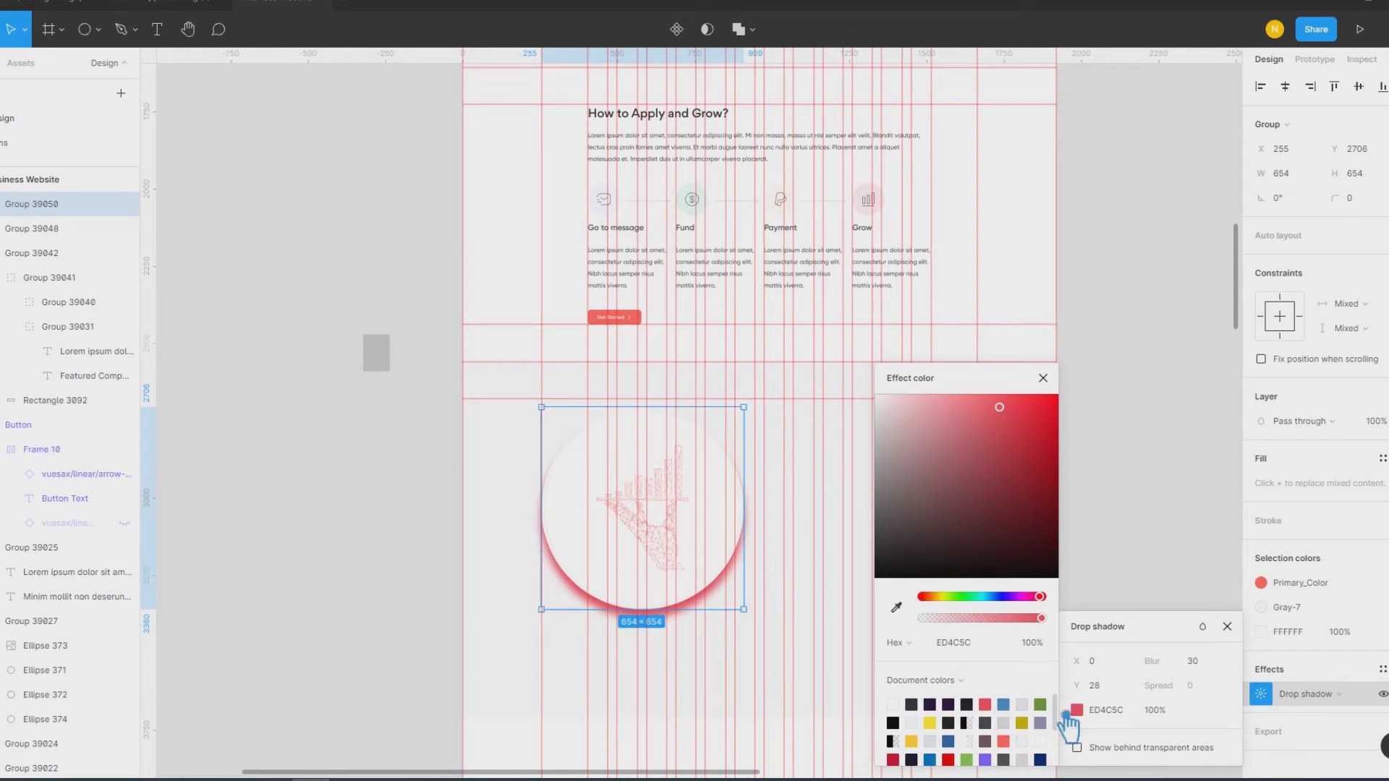
{"action": "left_click", "coordinate": [1178, 714]}
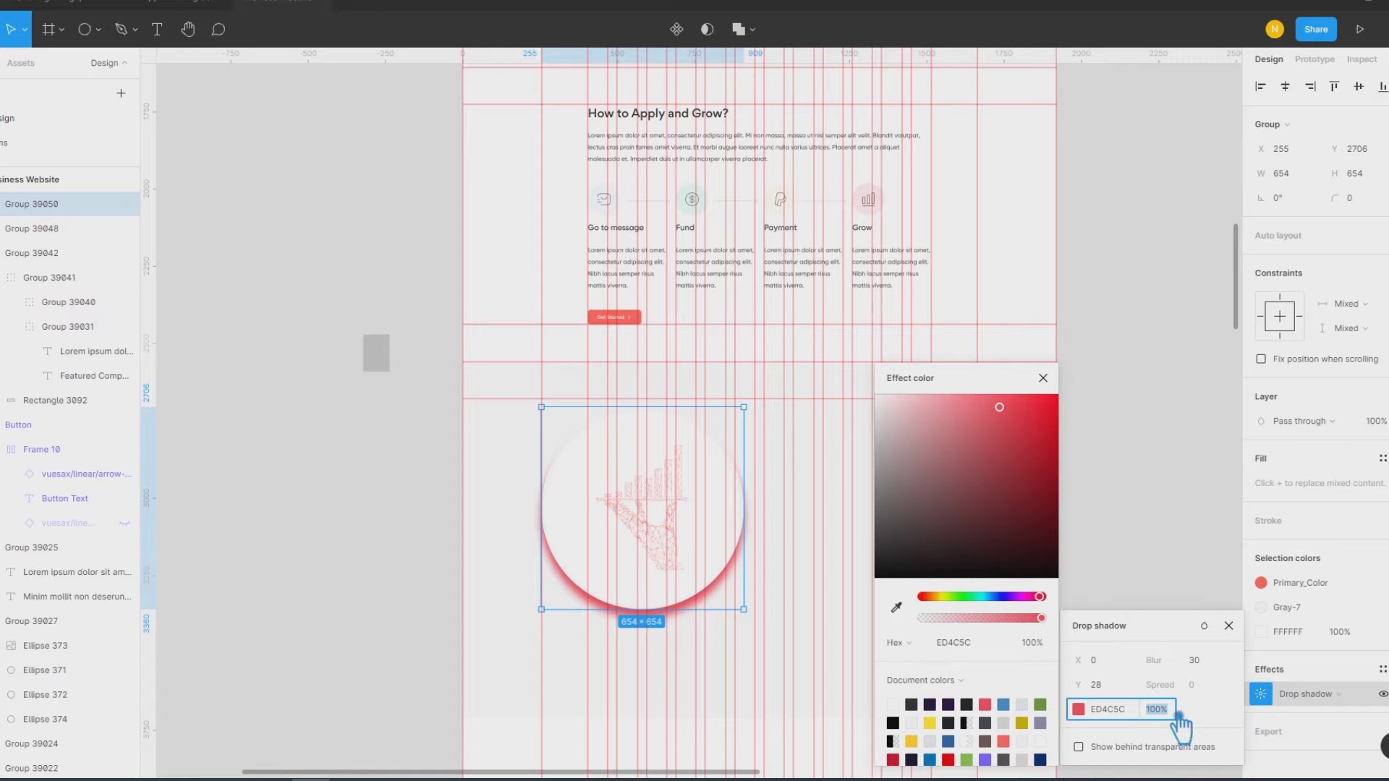
{"action": "type", "text": "5"}
{"action": "key", "text": "Return"}
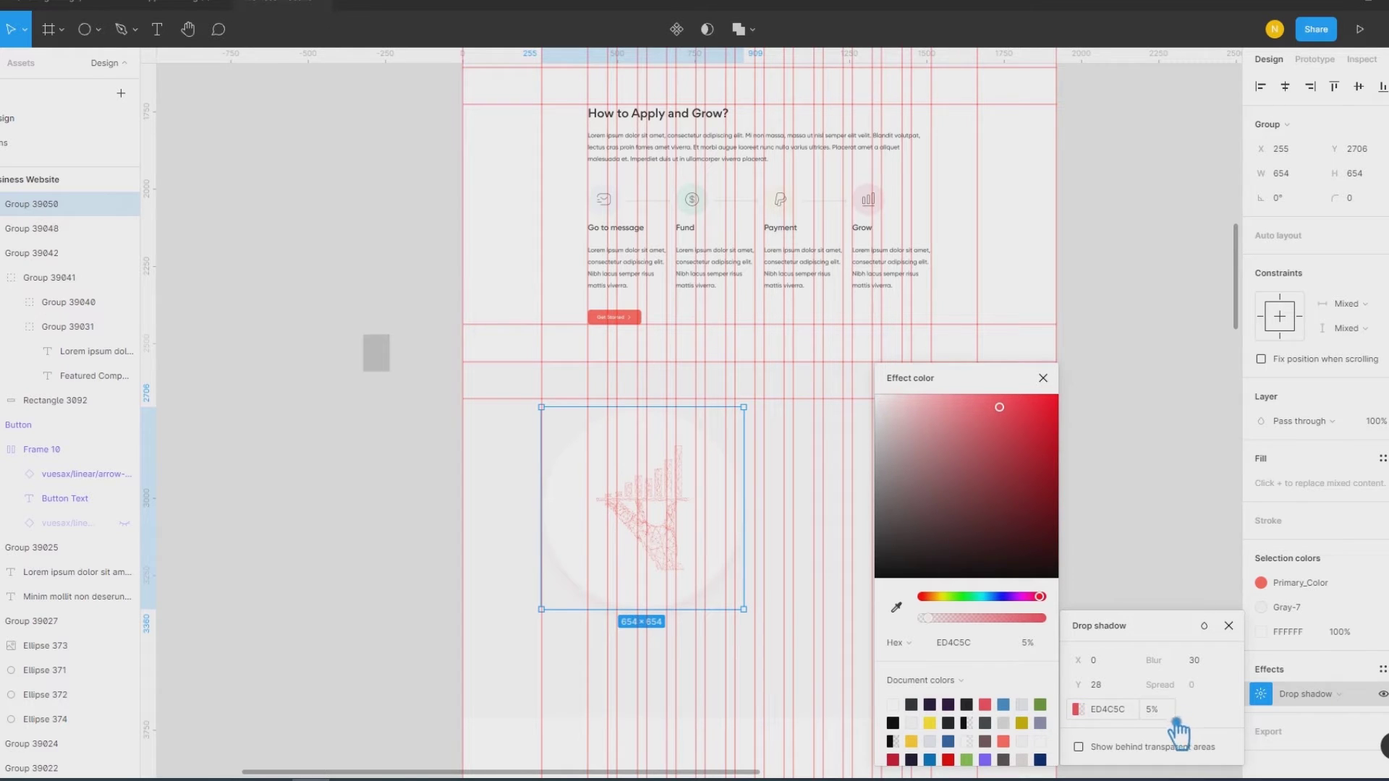
Step: Make the shadow light grey E6EAEE with Y offset 9 and blur 100
{"action": "left_click", "coordinate": [930, 706]}
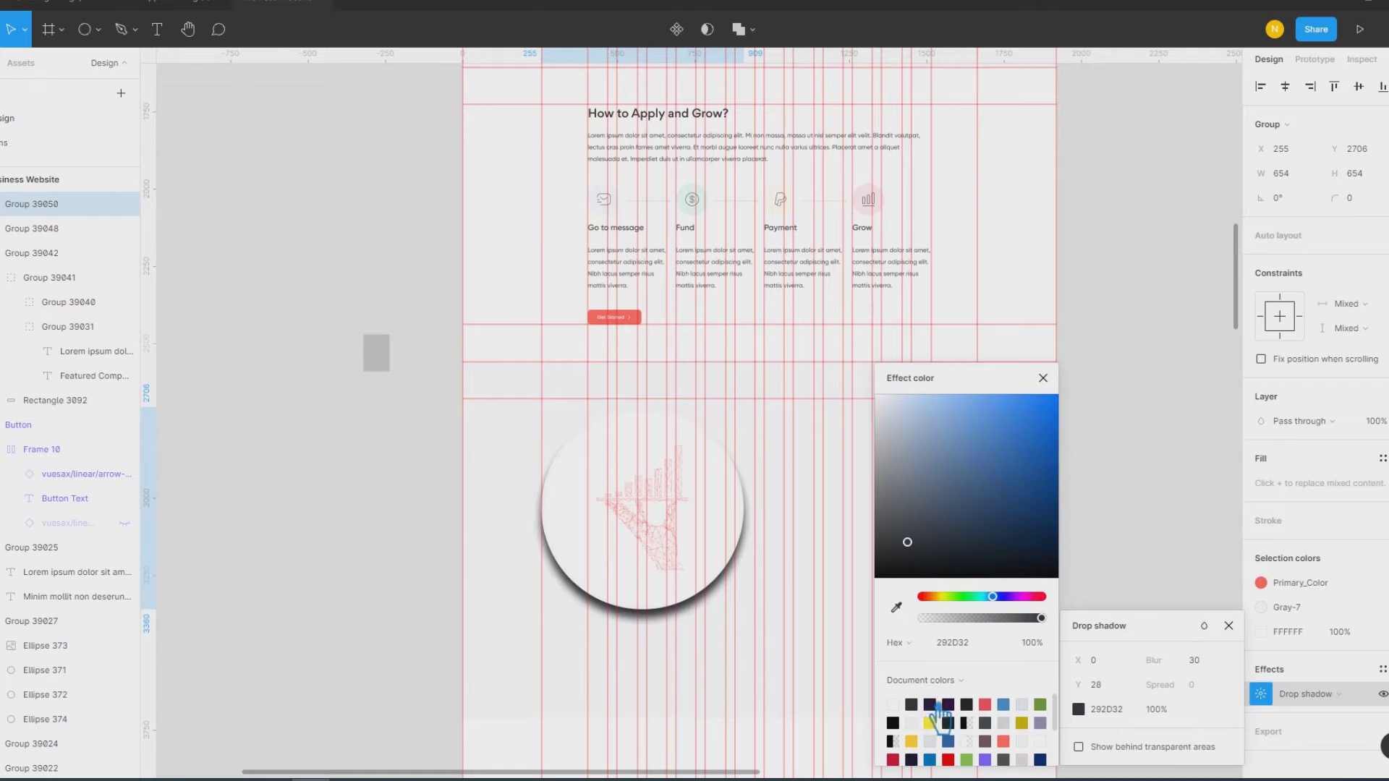
{"action": "left_click", "coordinate": [982, 720]}
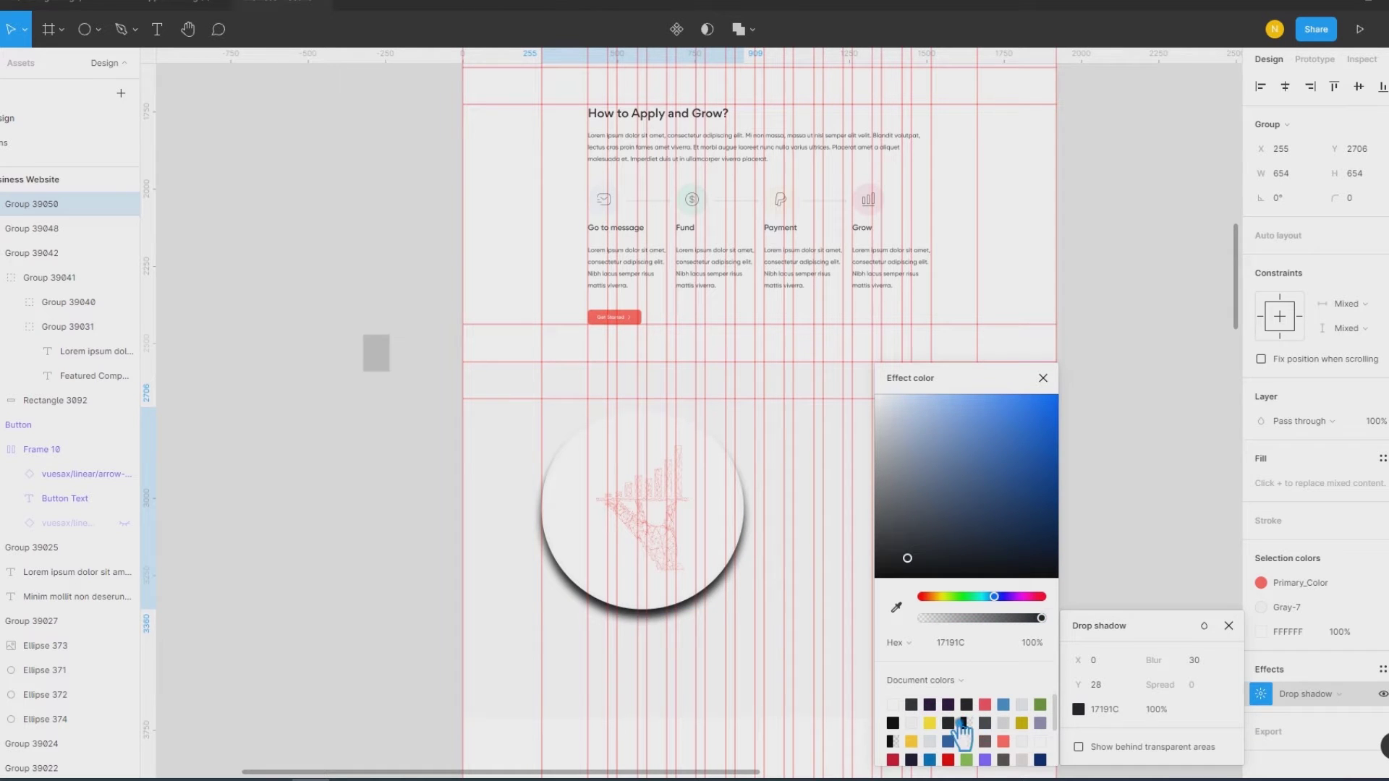
{"action": "left_click", "coordinate": [1038, 718]}
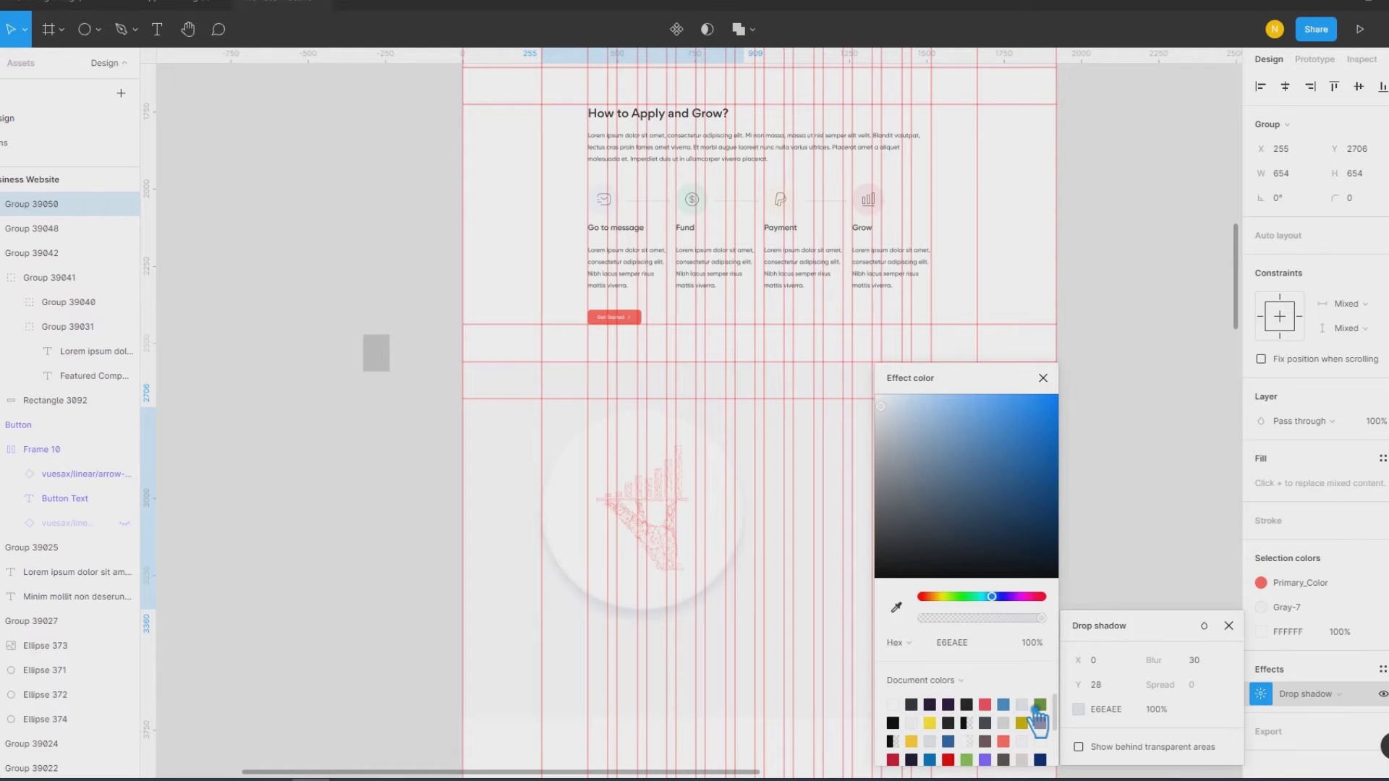
{"action": "left_click_drag", "start_coordinate": [1078, 685], "coordinate": [677, 402]}
{"action": "left_click_drag", "start_coordinate": [1154, 660], "coordinate": [1233, 661]}
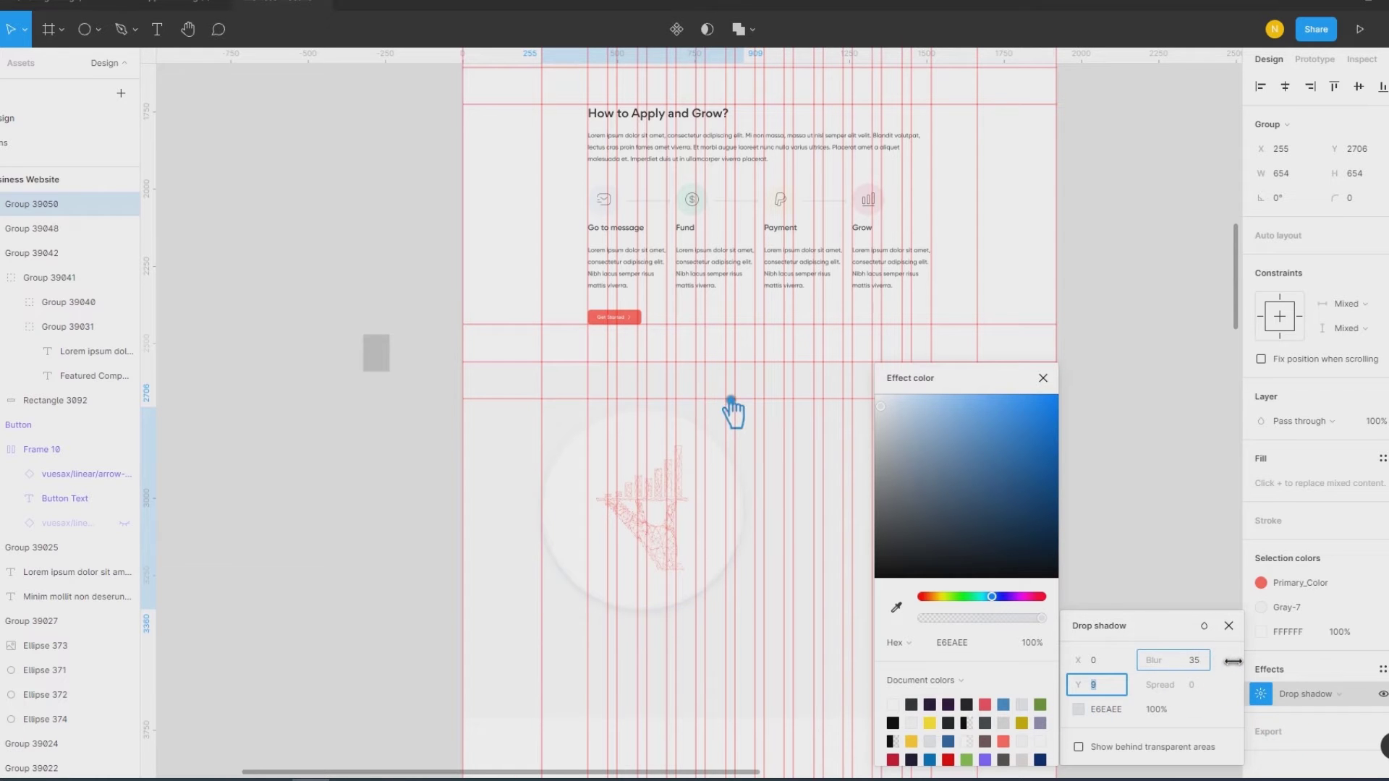
{"action": "left_click_drag", "start_coordinate": [1233, 662], "coordinate": [760, 648]}
Step: Set the shadow opacity to 50% and hide the rulers and guides
{"action": "left_click", "coordinate": [1166, 712]}
{"action": "type", "text": "0"}
{"action": "key", "text": "Return"}
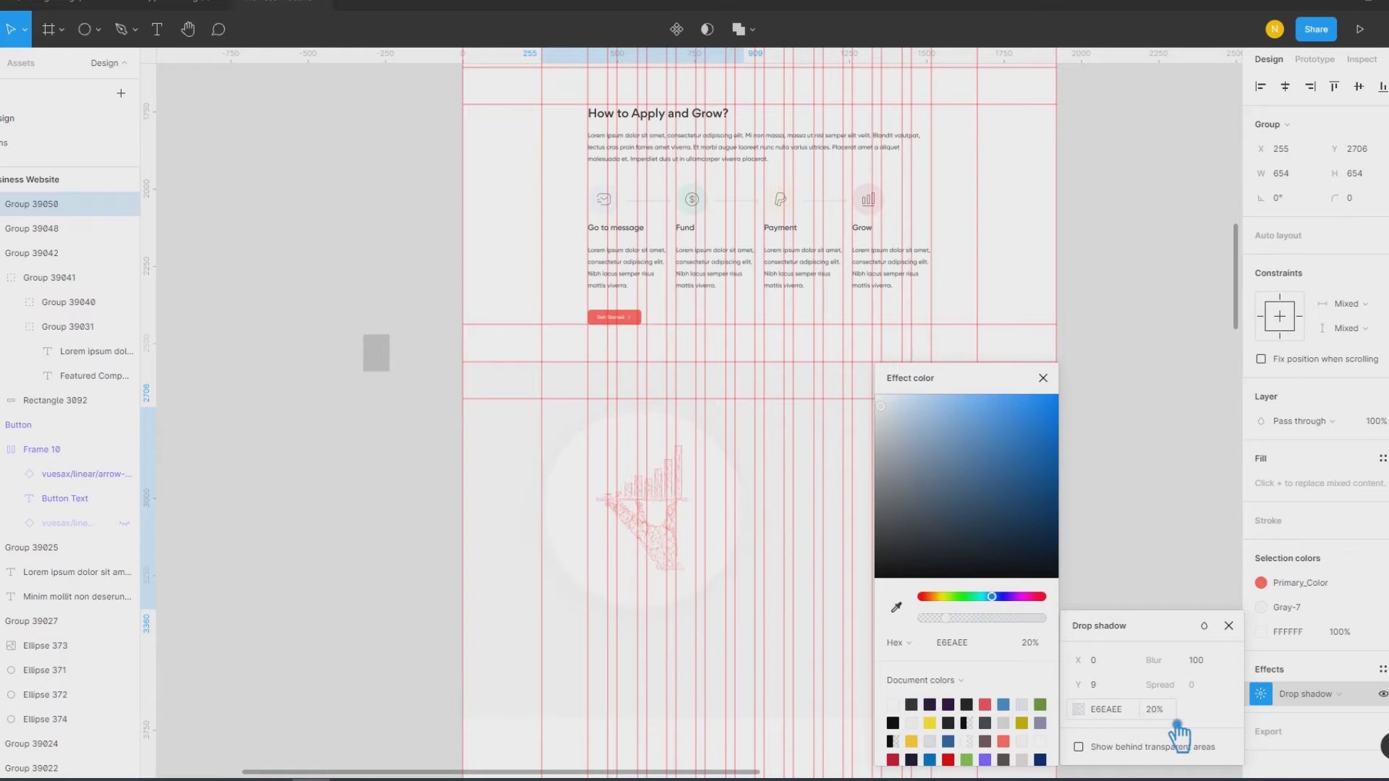
{"action": "left_click", "coordinate": [1166, 713]}
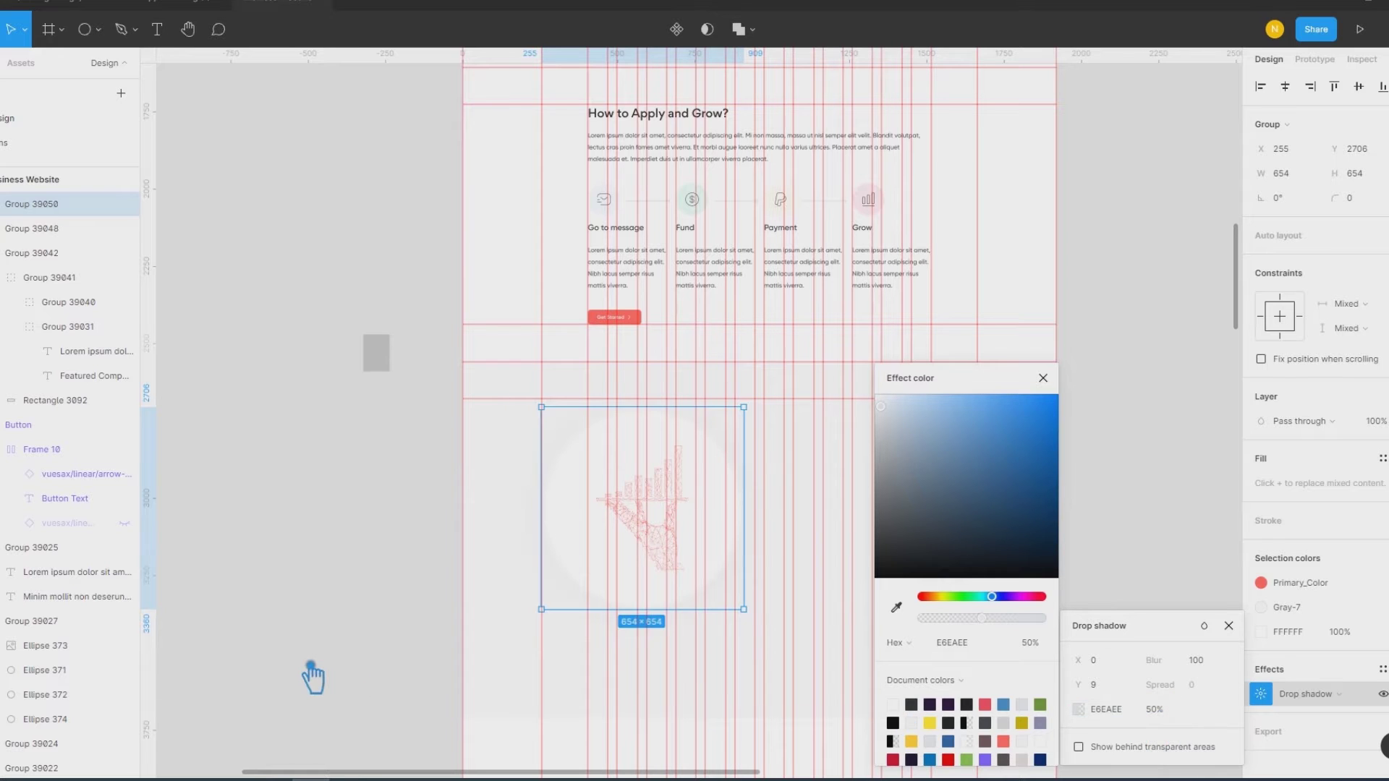
{"action": "left_click", "coordinate": [309, 664]}
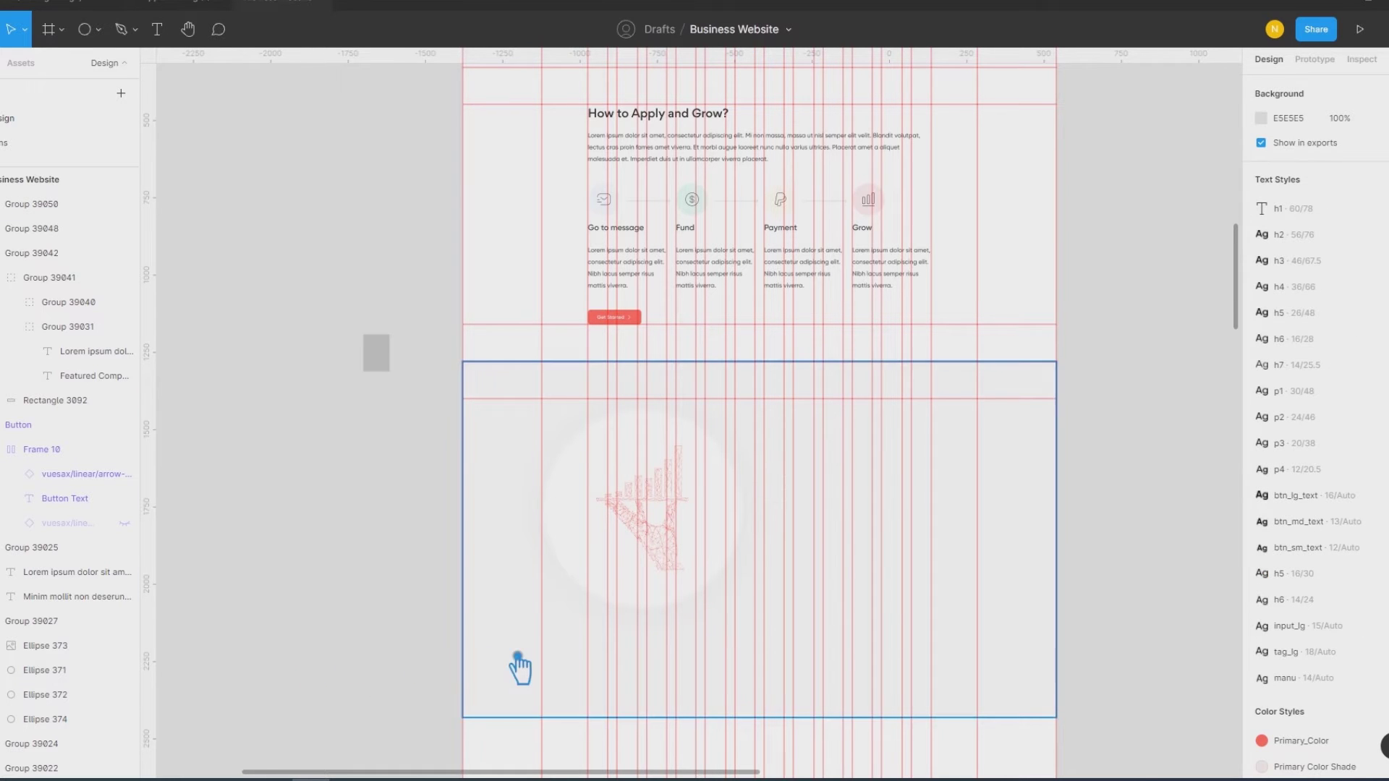
{"action": "key", "text": "shift+r"}
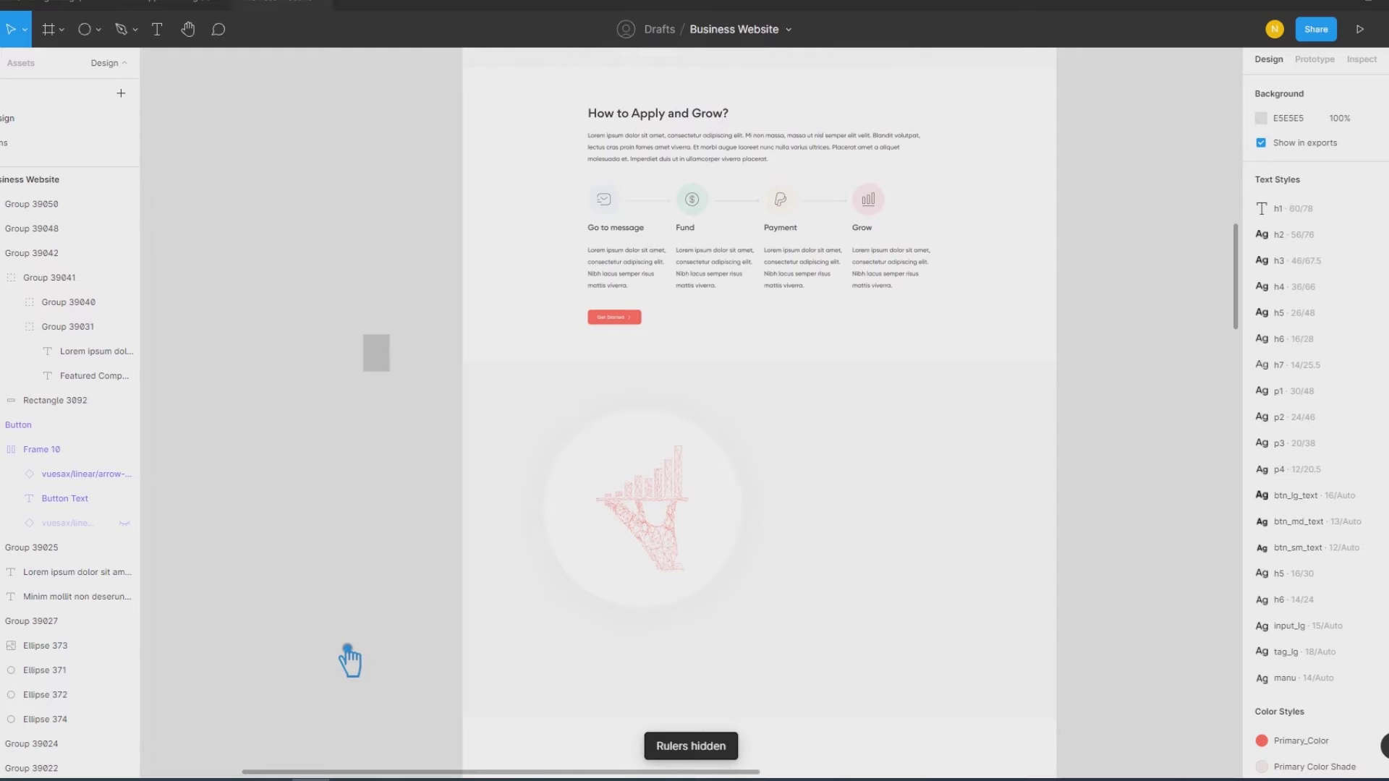
Step: Enlarge the hand illustration inside the circle to about 406×549, nudged slightly left
{"action": "left_click", "coordinate": [677, 560]}
{"action": "double_click", "coordinate": [675, 562]}
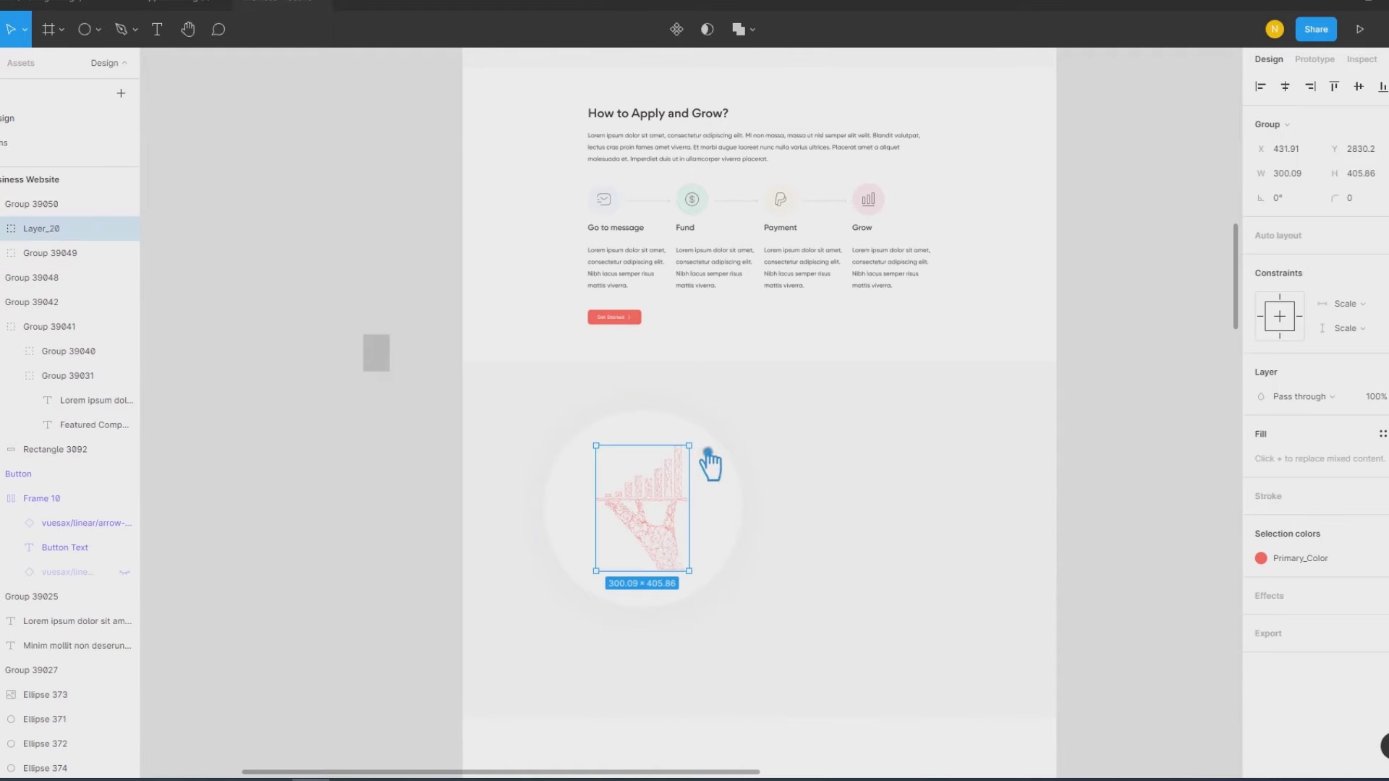
{"action": "left_click_drag", "start_coordinate": [707, 452], "coordinate": [728, 453]}
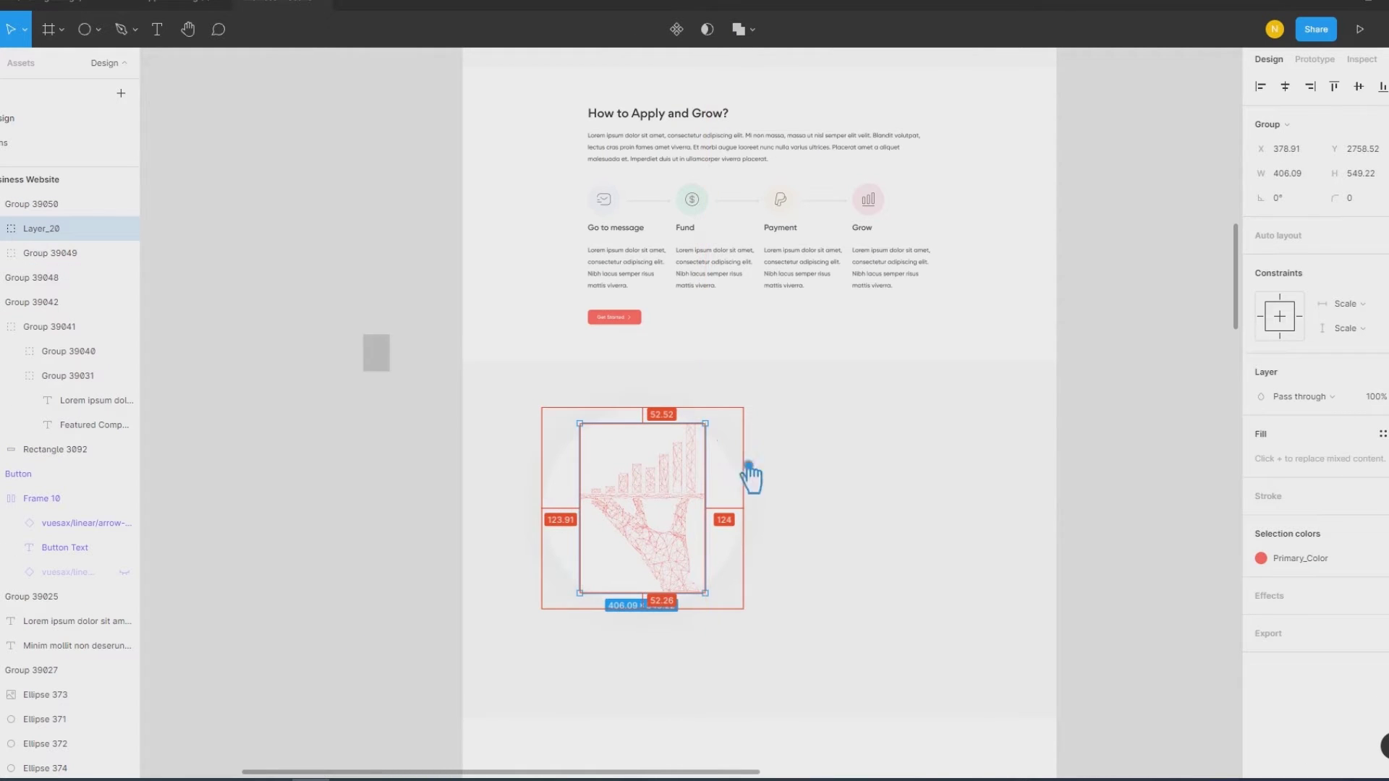
{"action": "left_click", "coordinate": [177, 577]}
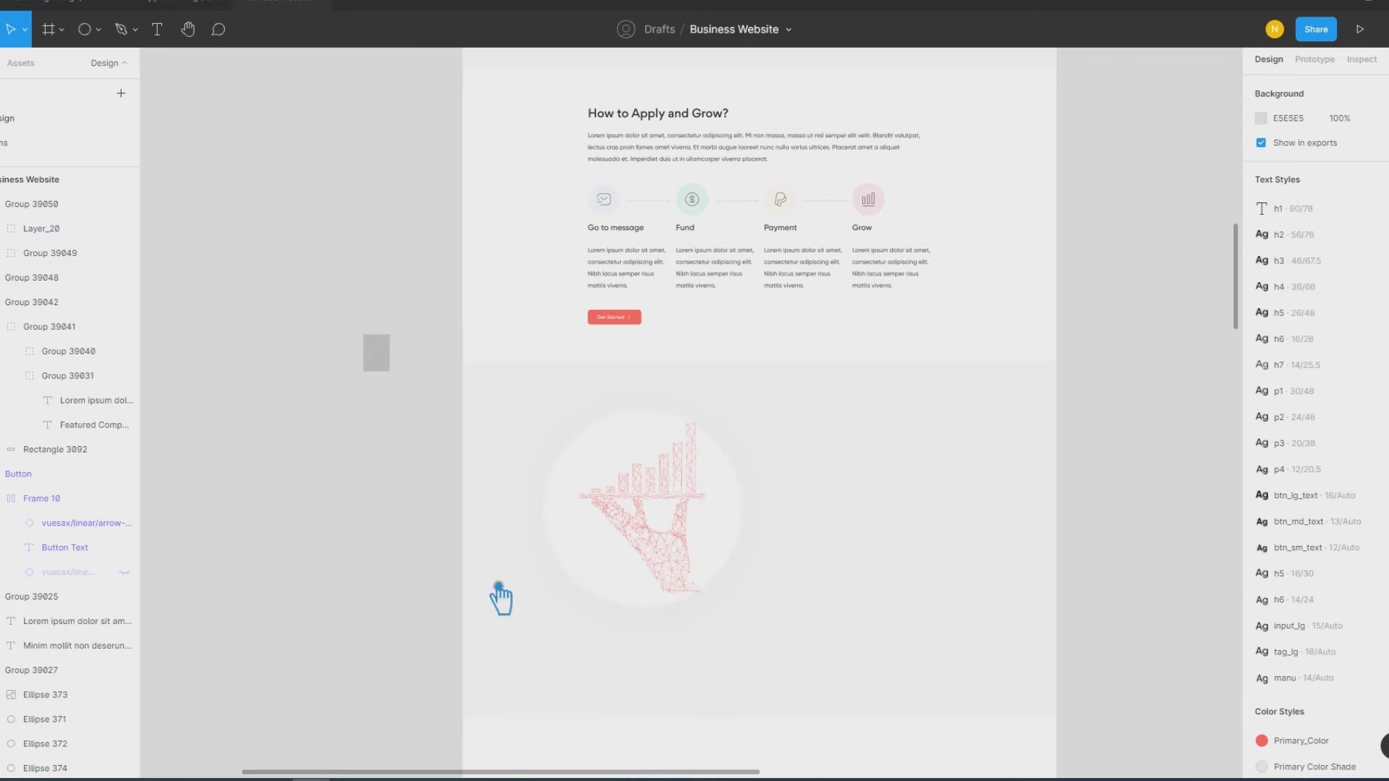
{"action": "double_click", "coordinate": [675, 578]}
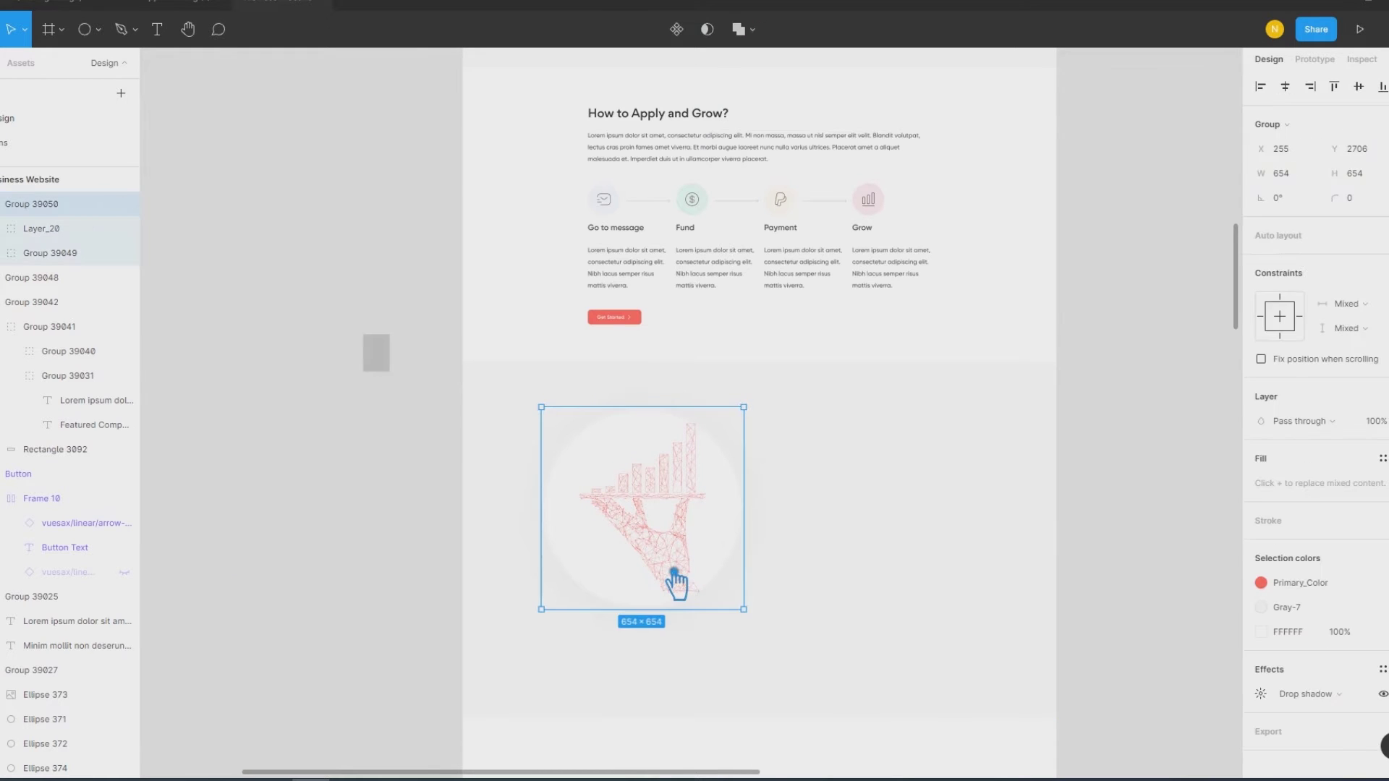
{"action": "left_click_drag", "start_coordinate": [674, 574], "coordinate": [675, 580]}
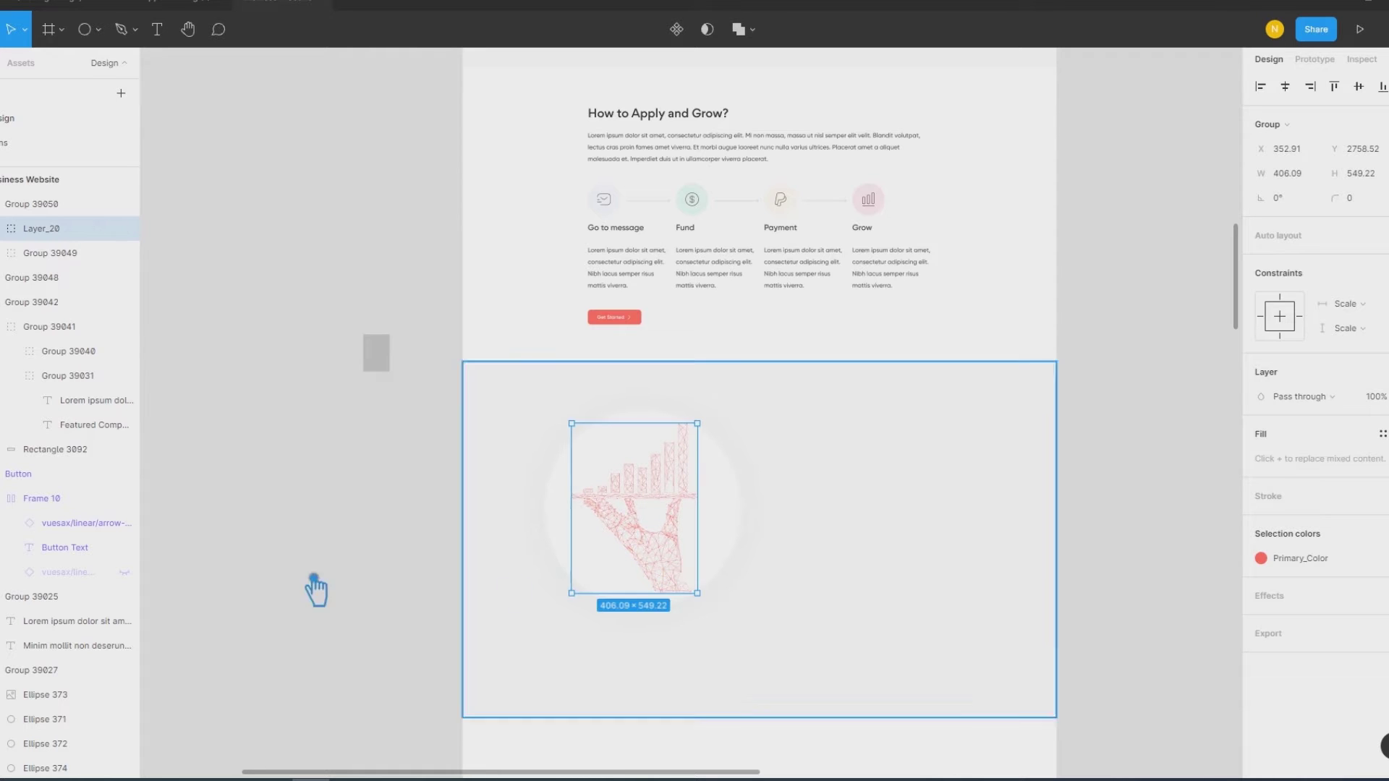
{"action": "left_click", "coordinate": [283, 589]}
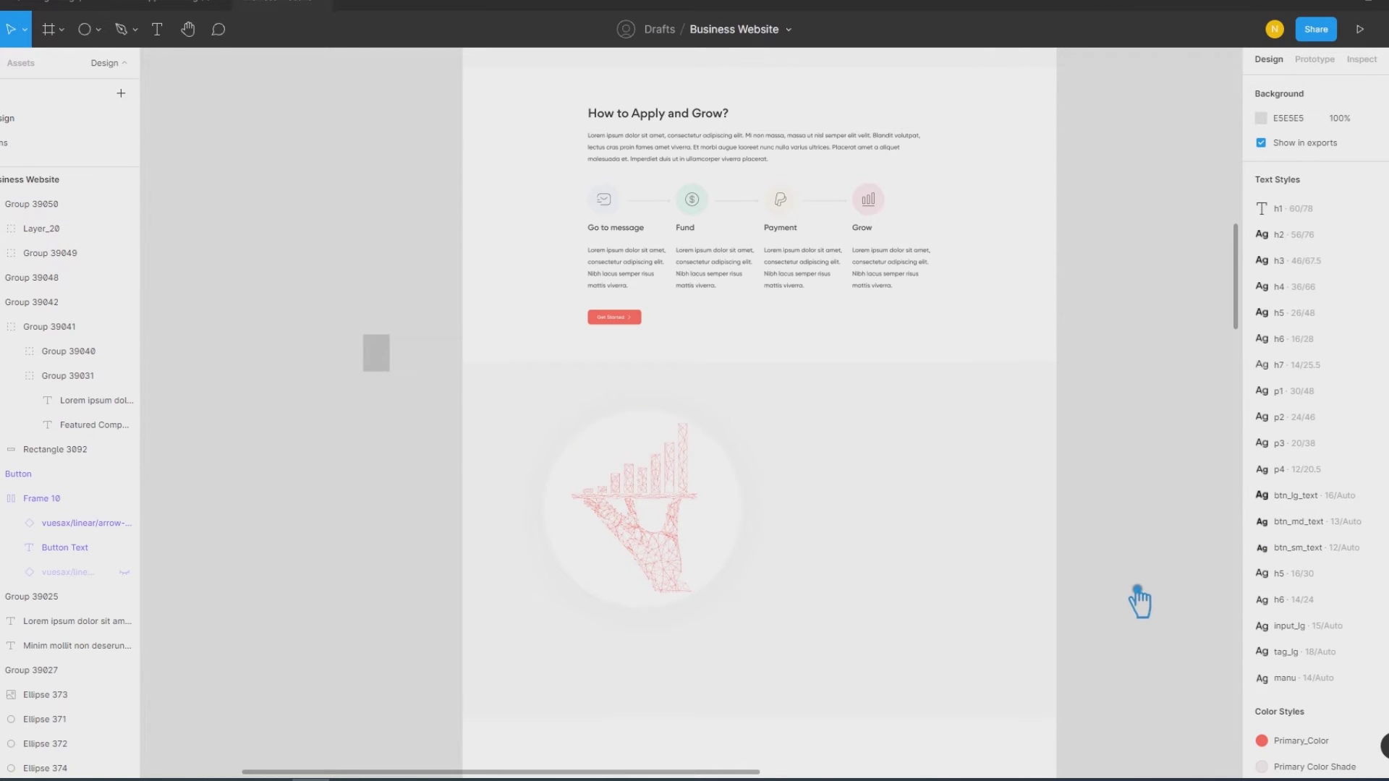
{"action": "left_click", "coordinate": [720, 535]}
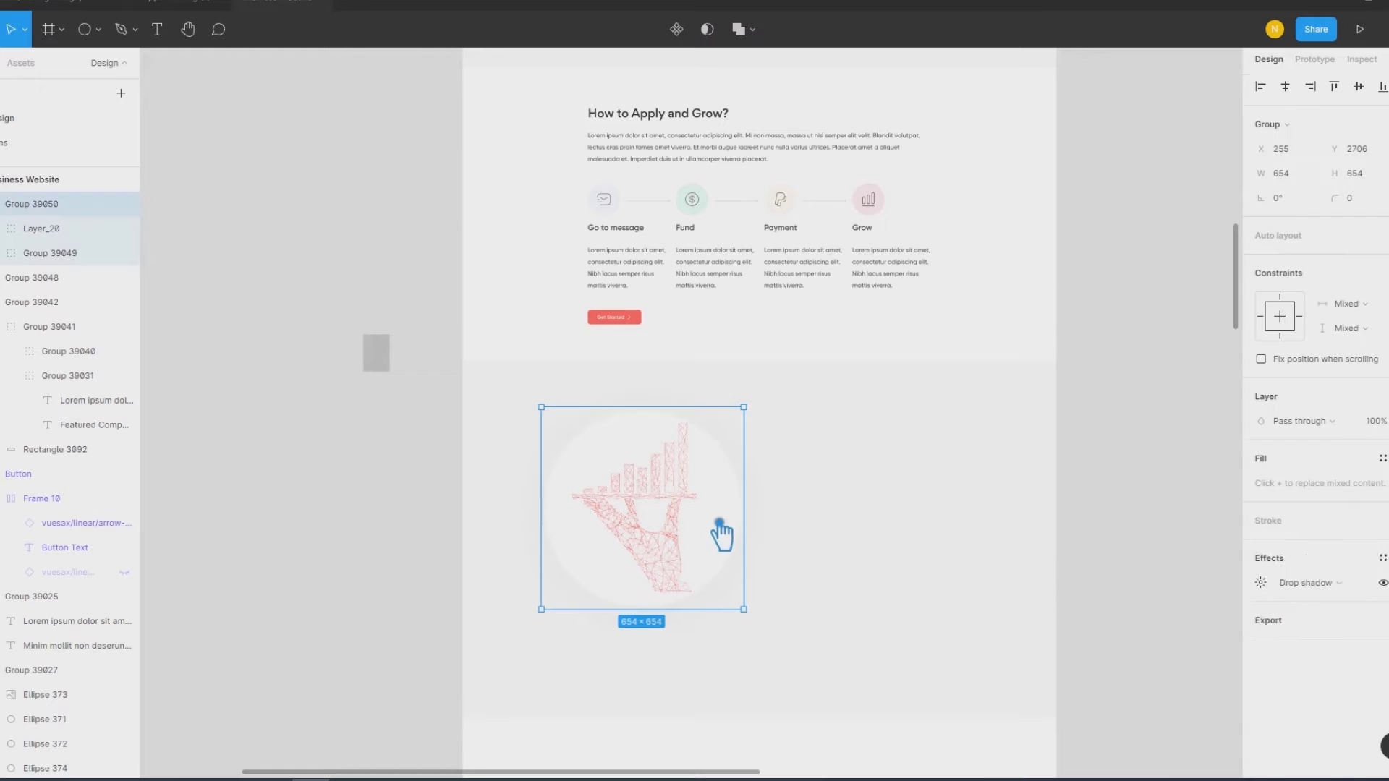
Step: Set the group's drop shadow to Y offset 45, blur 98 and 37% opacity
{"action": "left_click", "coordinate": [1262, 695]}
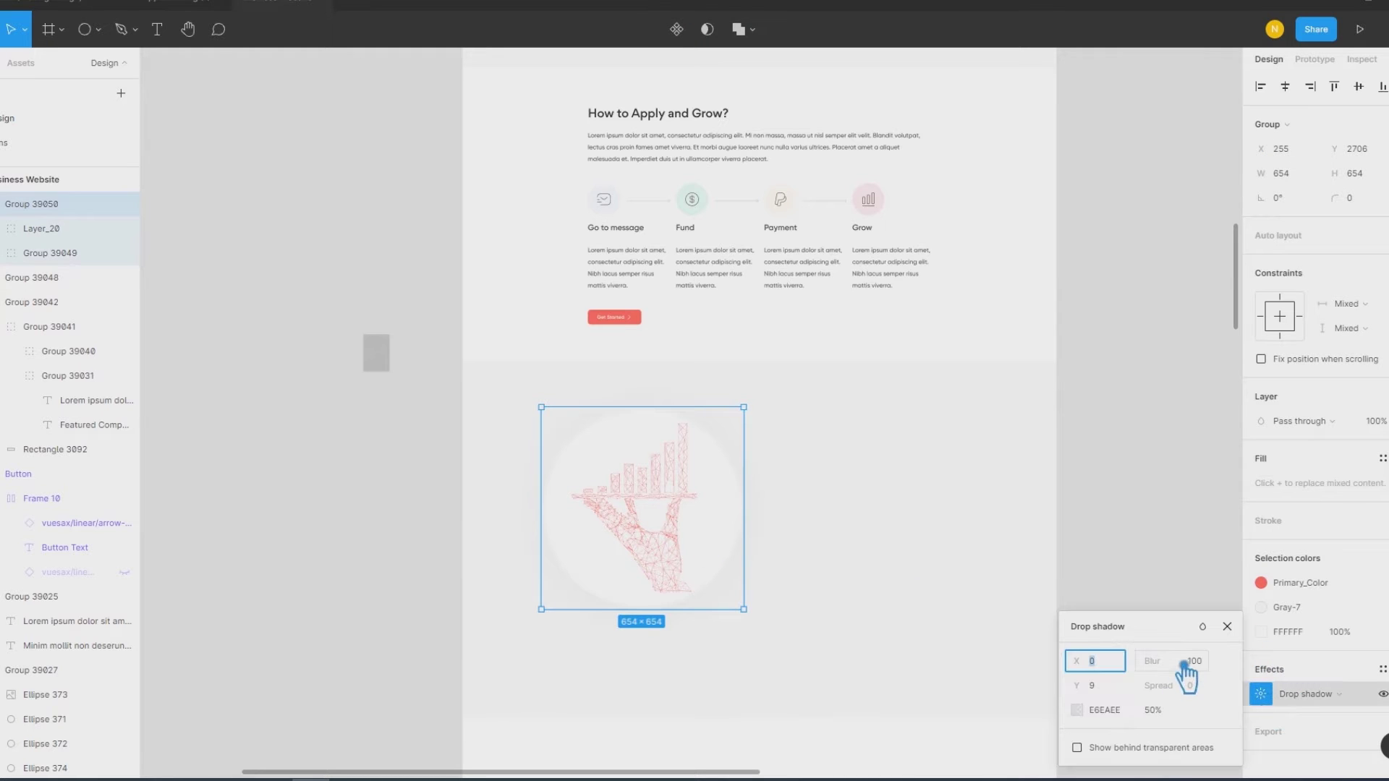
{"action": "left_click_drag", "start_coordinate": [1174, 684], "coordinate": [801, 405]}
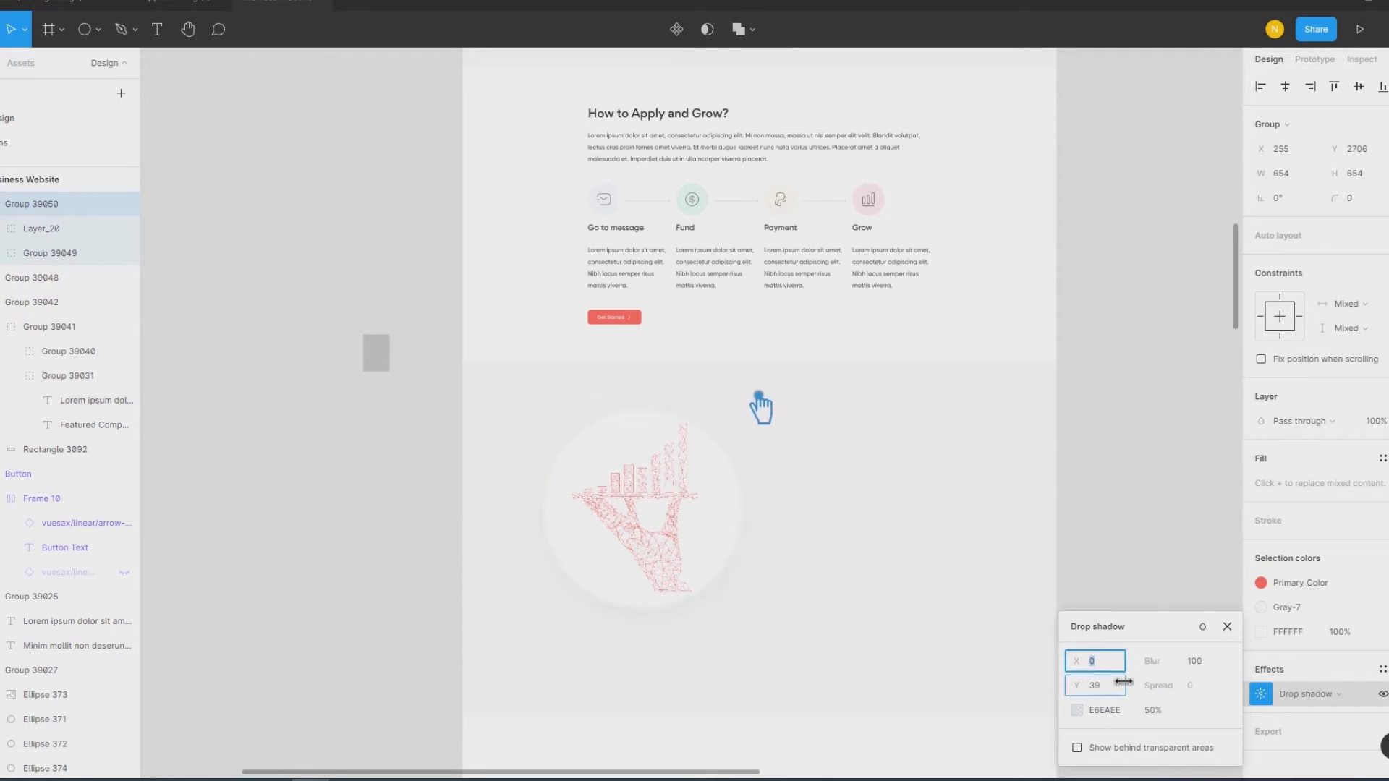
{"action": "mouse_move", "coordinate": [1170, 678]}
{"action": "left_mouse_down"}
{"action": "mouse_move", "coordinate": [1008, 668]}
{"action": "mouse_move", "coordinate": [1086, 689]}
{"action": "left_mouse_up"}
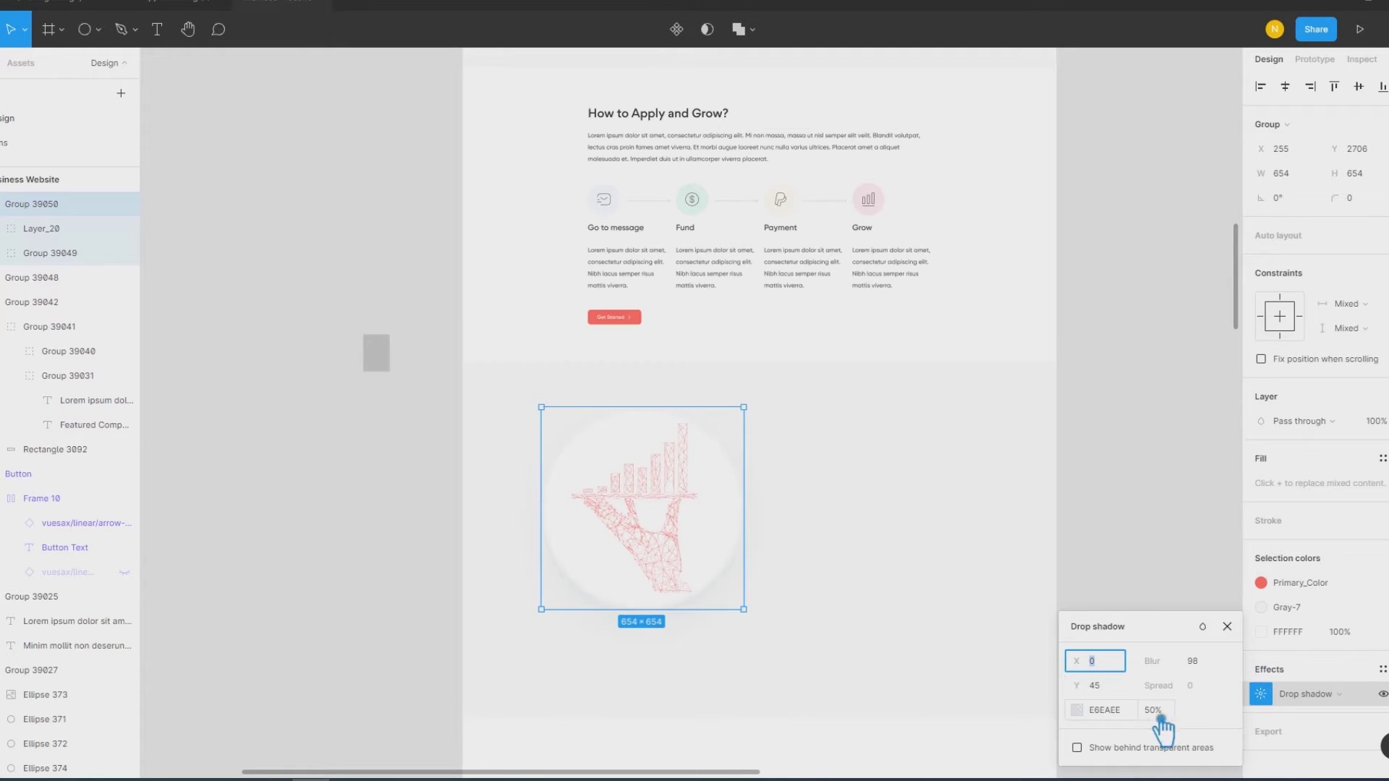
{"action": "left_click_drag", "start_coordinate": [1154, 717], "coordinate": [1107, 710]}
{"action": "left_click_drag", "start_coordinate": [1105, 710], "coordinate": [1113, 710]}
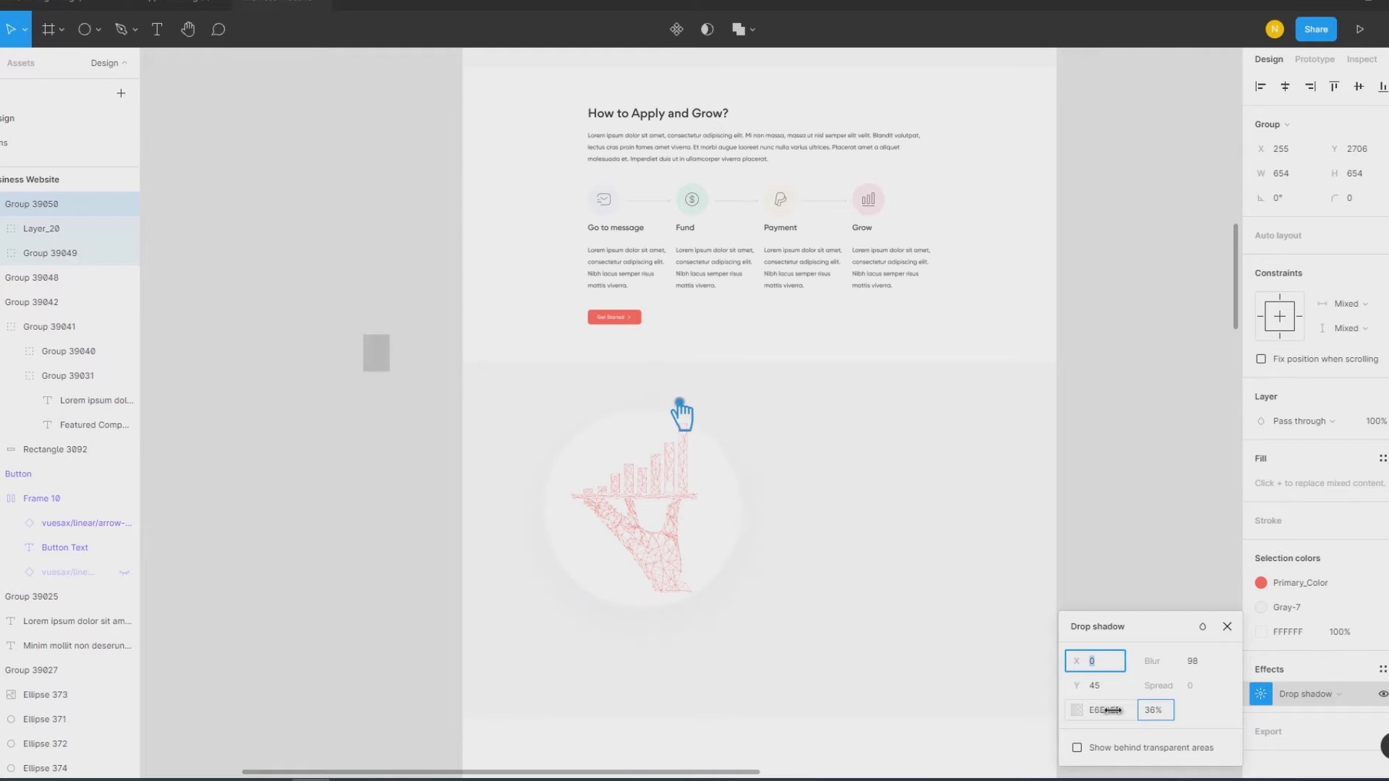
{"action": "left_click", "coordinate": [1227, 626]}
{"action": "left_click", "coordinate": [1297, 584]}
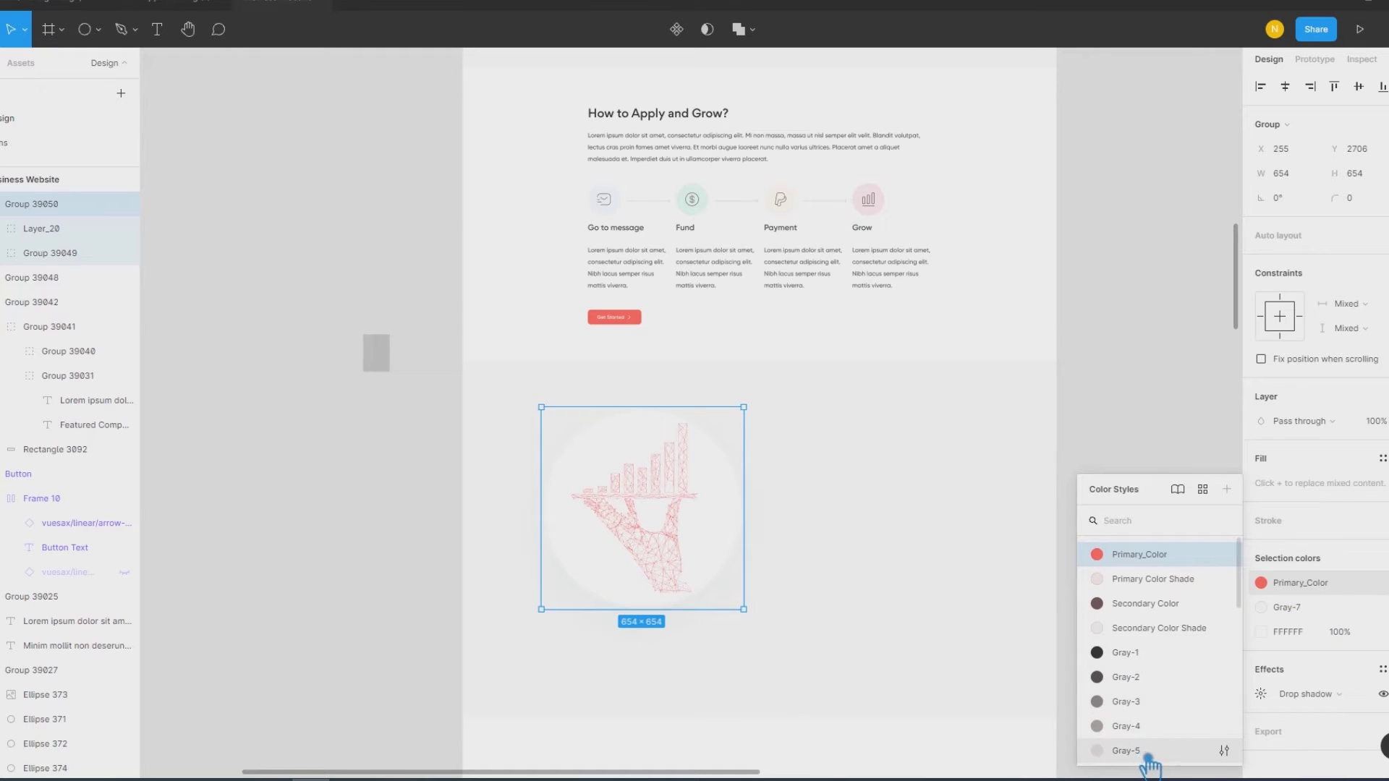
{"action": "left_click", "coordinate": [1148, 756]}
{"action": "left_click", "coordinate": [1297, 584]}
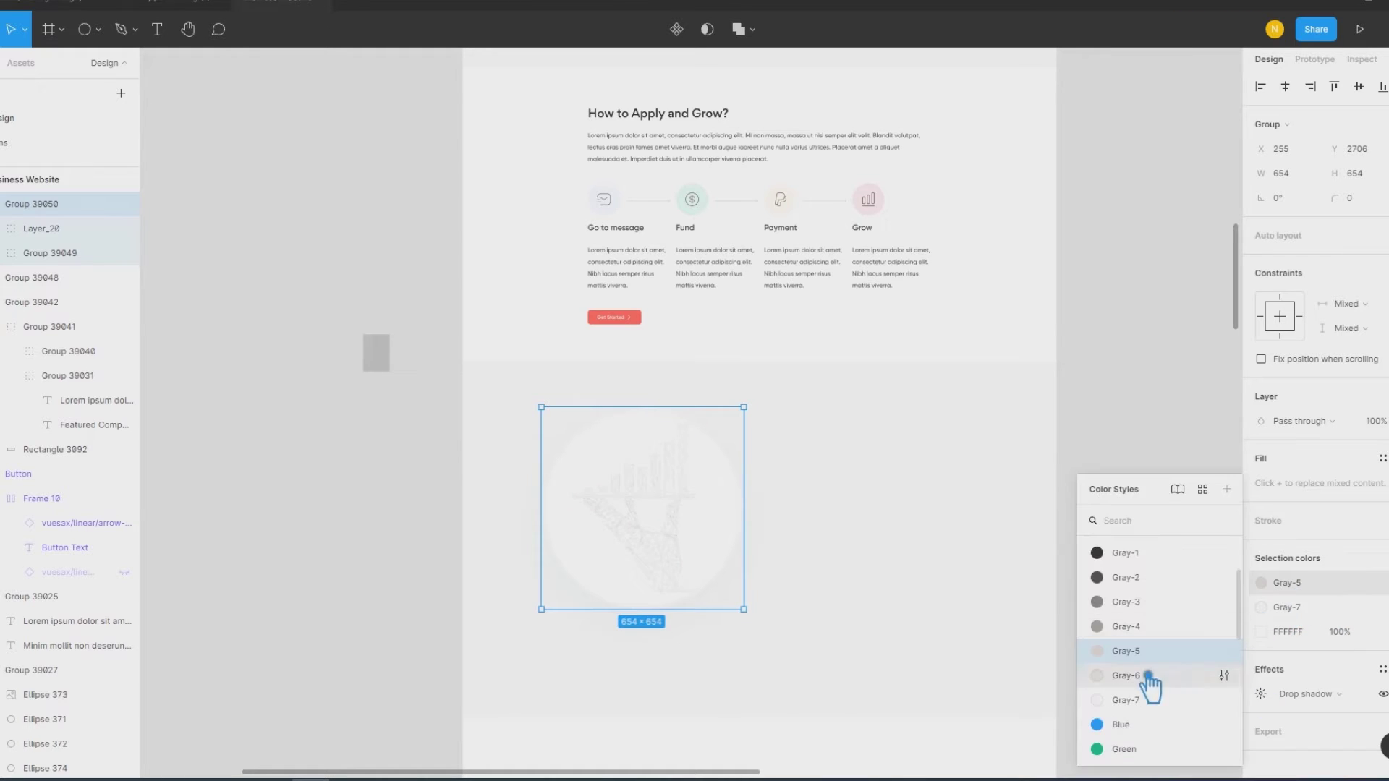
{"action": "left_click", "coordinate": [1140, 646]}
{"action": "left_click", "coordinate": [1297, 584]}
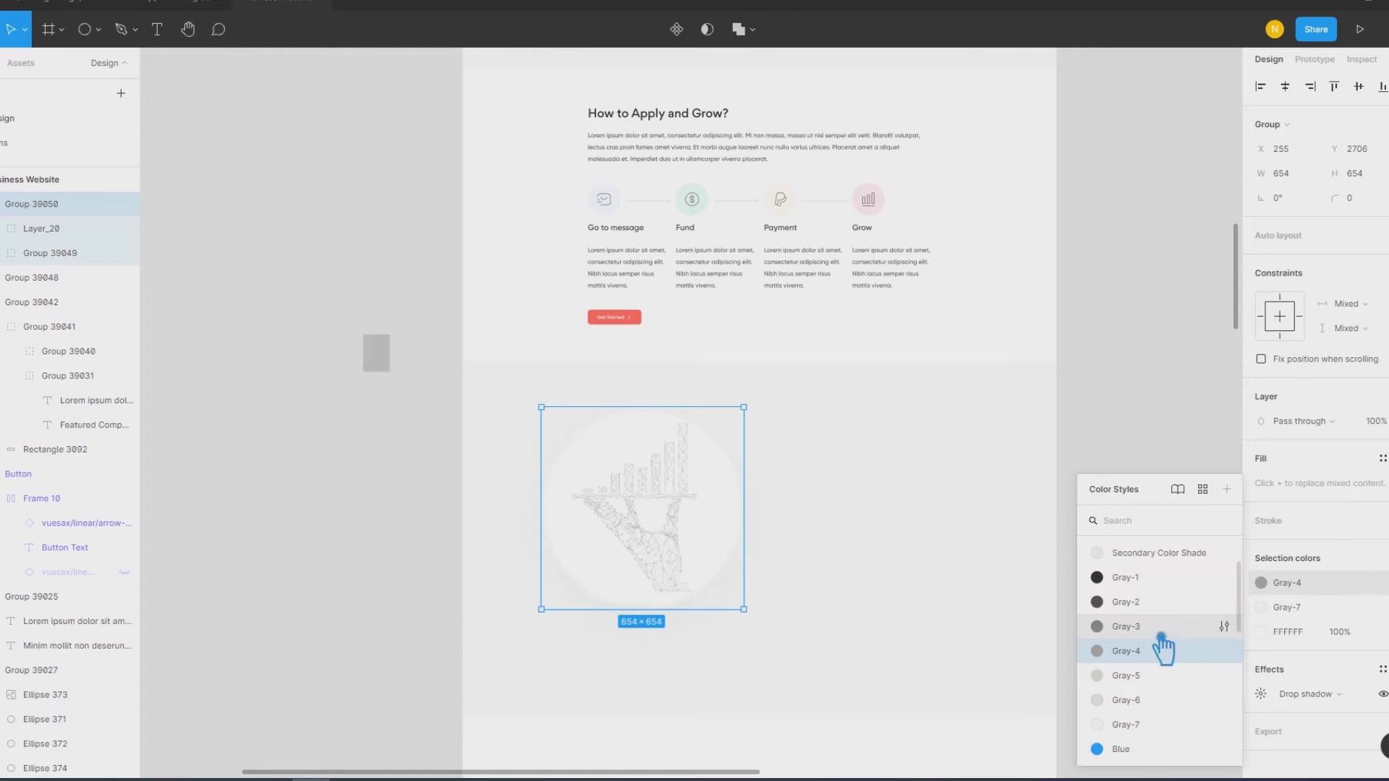
{"action": "left_click", "coordinate": [1156, 628]}
{"action": "left_click", "coordinate": [1299, 584]}
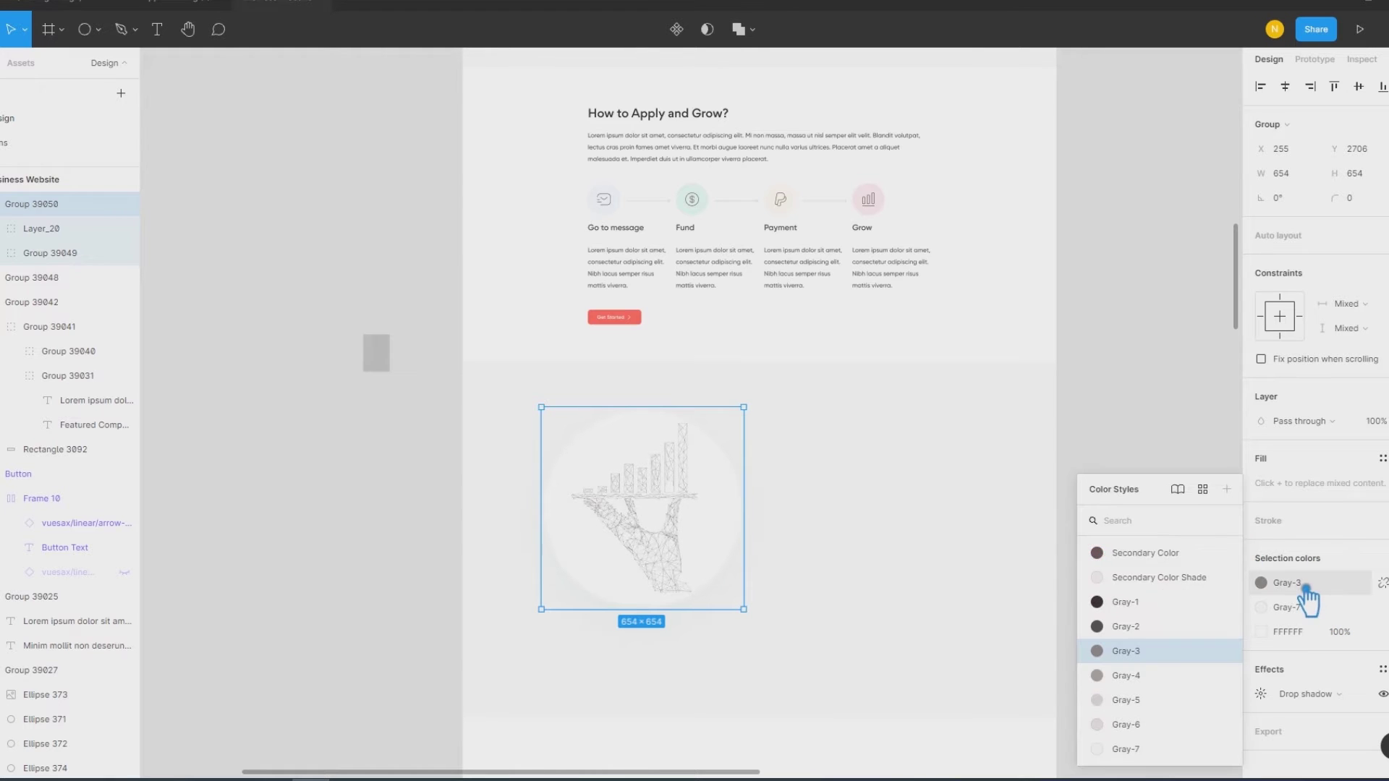
{"action": "left_click", "coordinate": [1142, 554]}
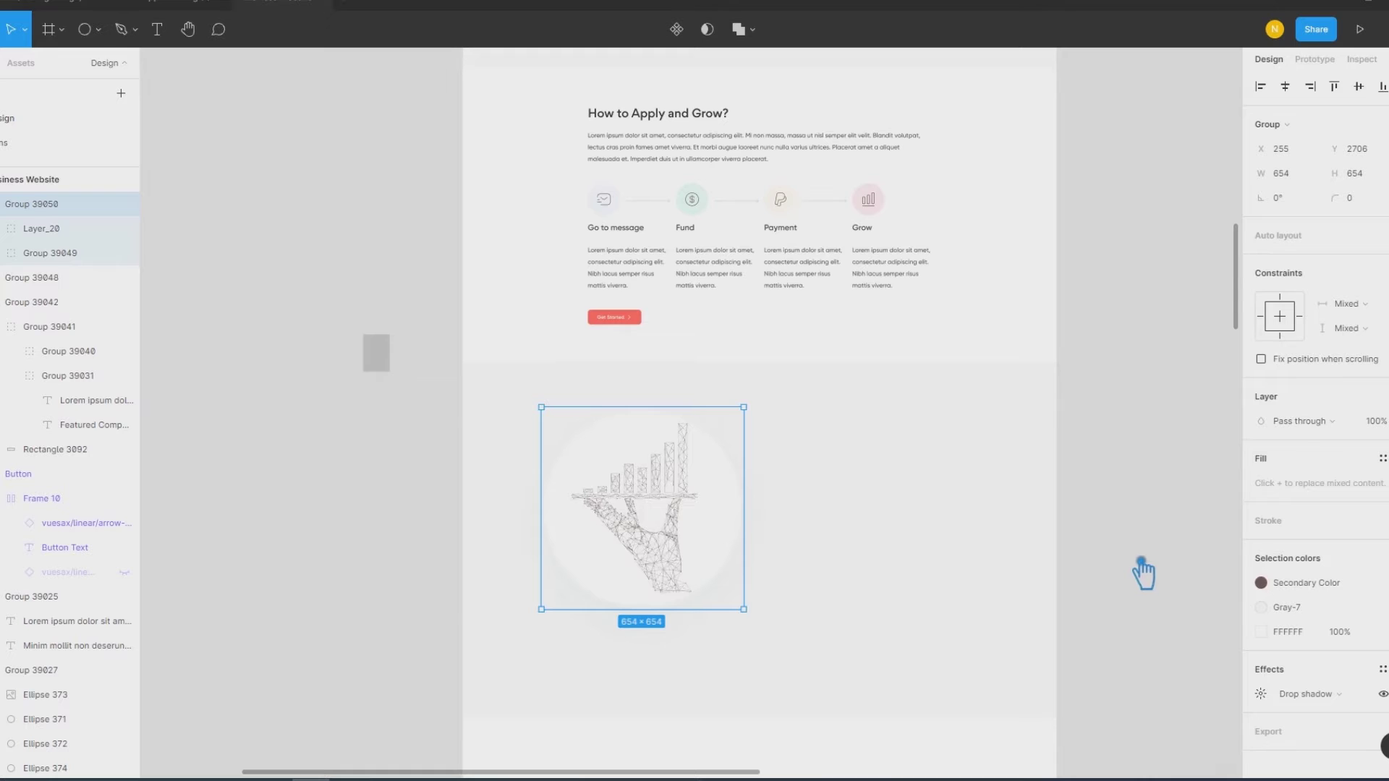
{"action": "left_click", "coordinate": [1141, 500]}
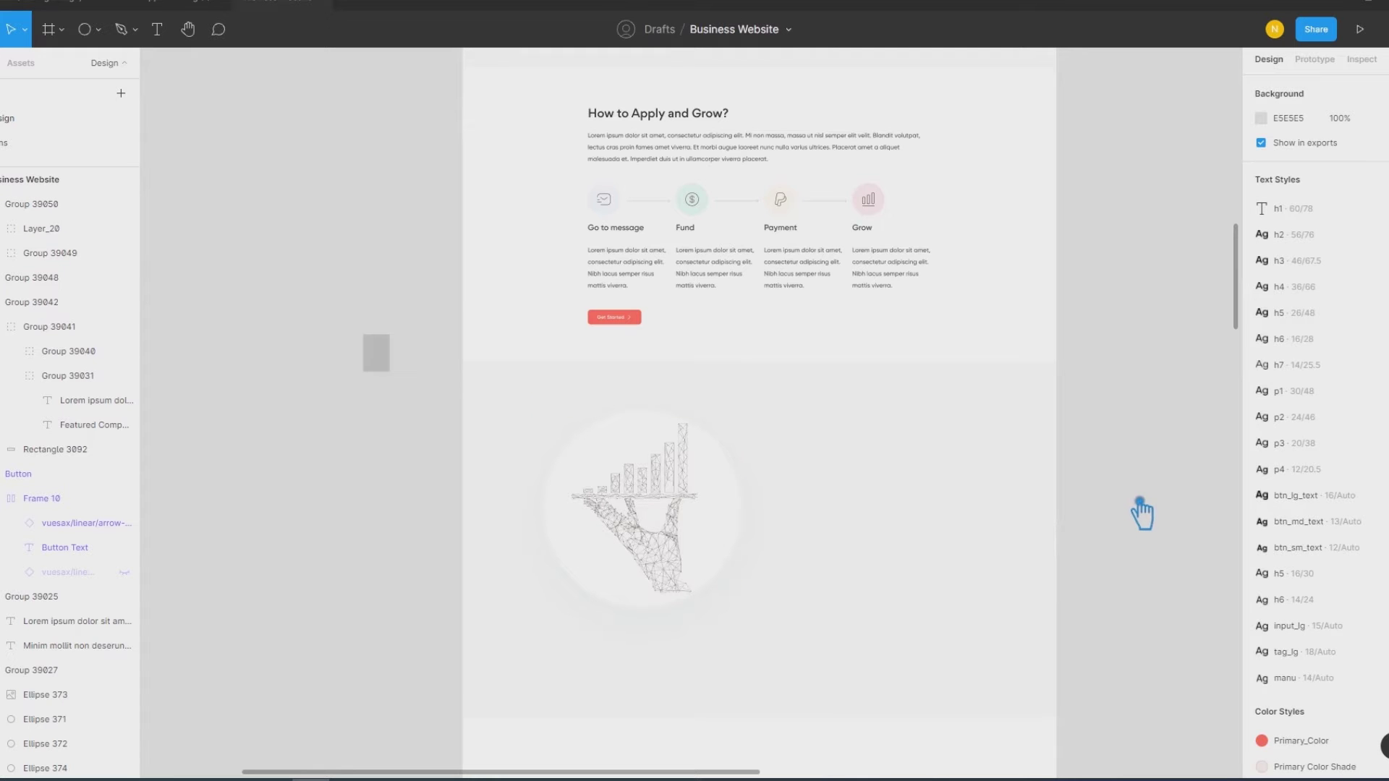
{"action": "left_click", "coordinate": [670, 579]}
{"action": "left_click", "coordinate": [1261, 582]}
{"action": "left_click", "coordinate": [1127, 569]}
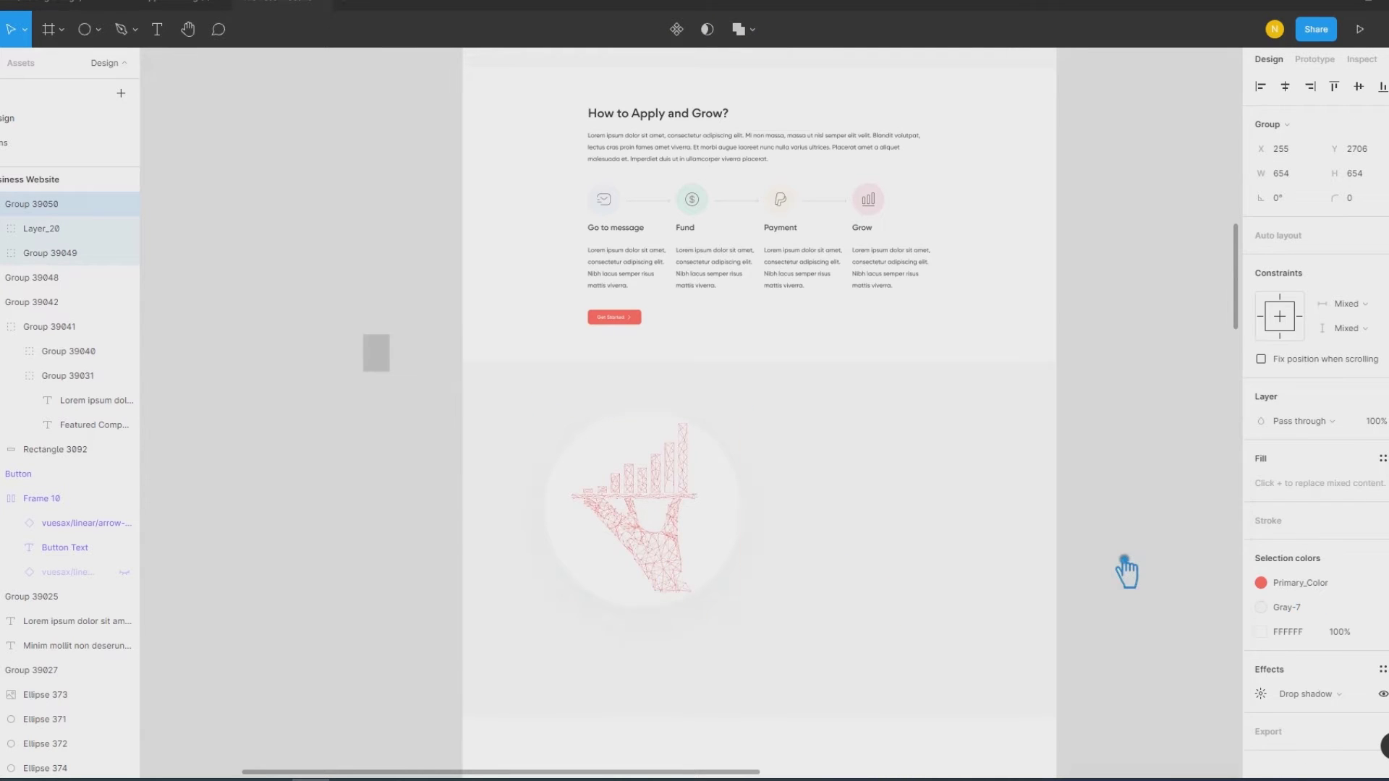
{"action": "left_click", "coordinate": [1173, 506]}
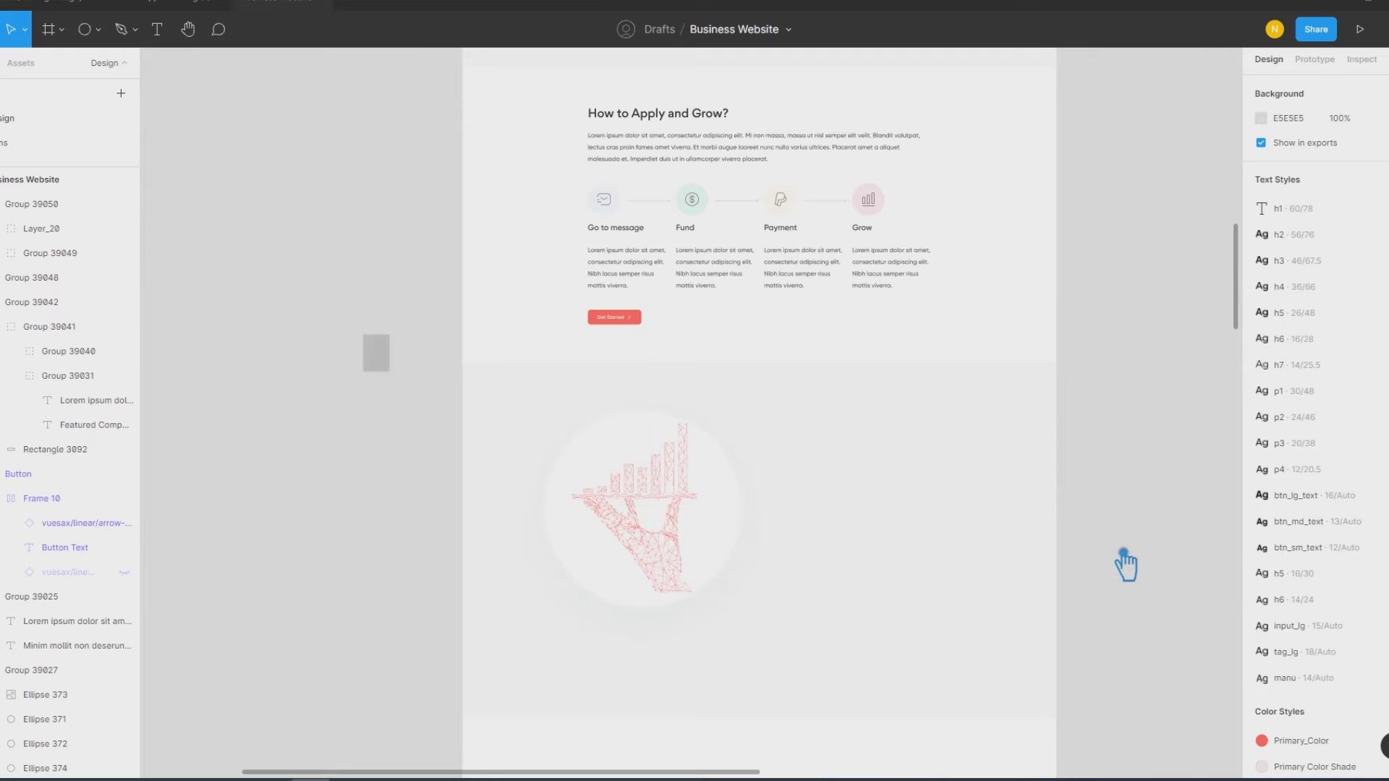
{"action": "key", "text": "shift+r"}
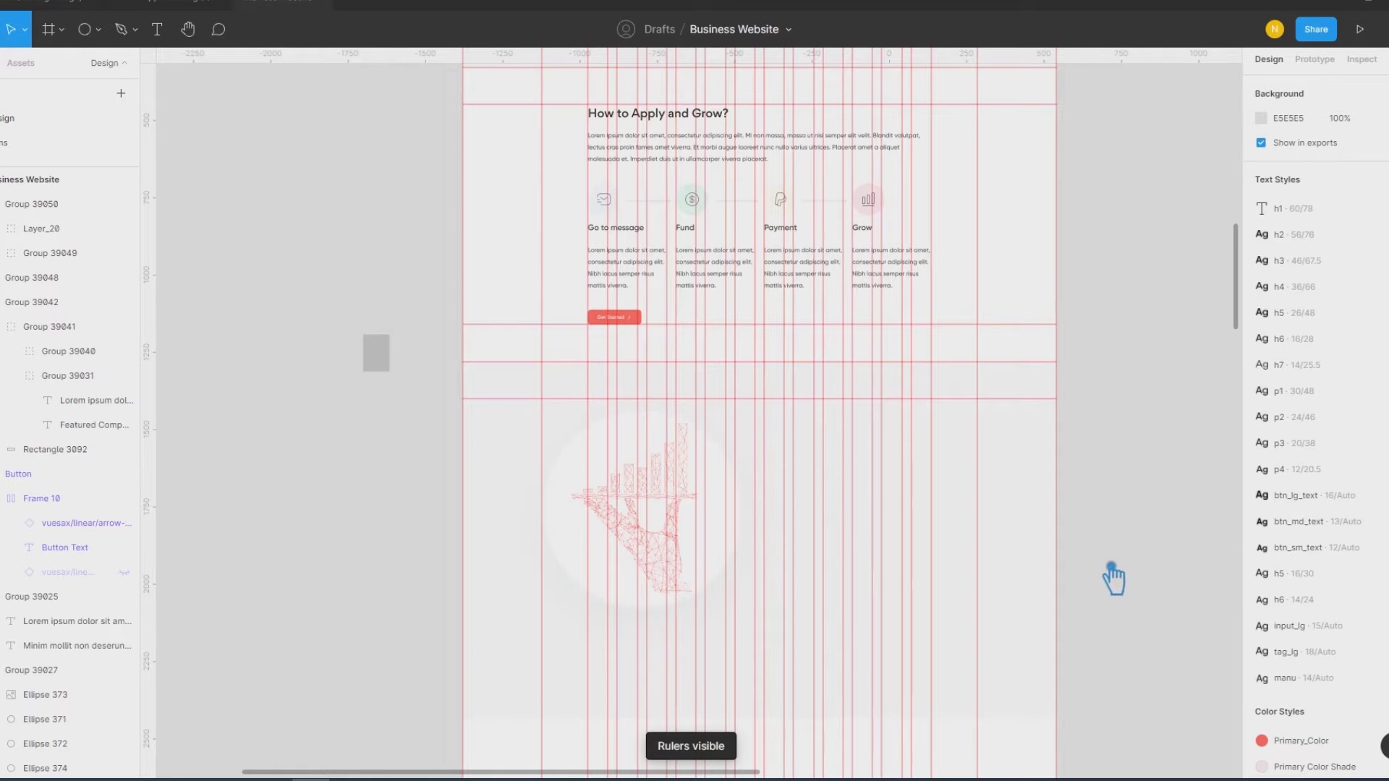
Step: Scale the circle-and-hand group to 530×530 and move it up to Y 2679
{"action": "left_click", "coordinate": [709, 571]}
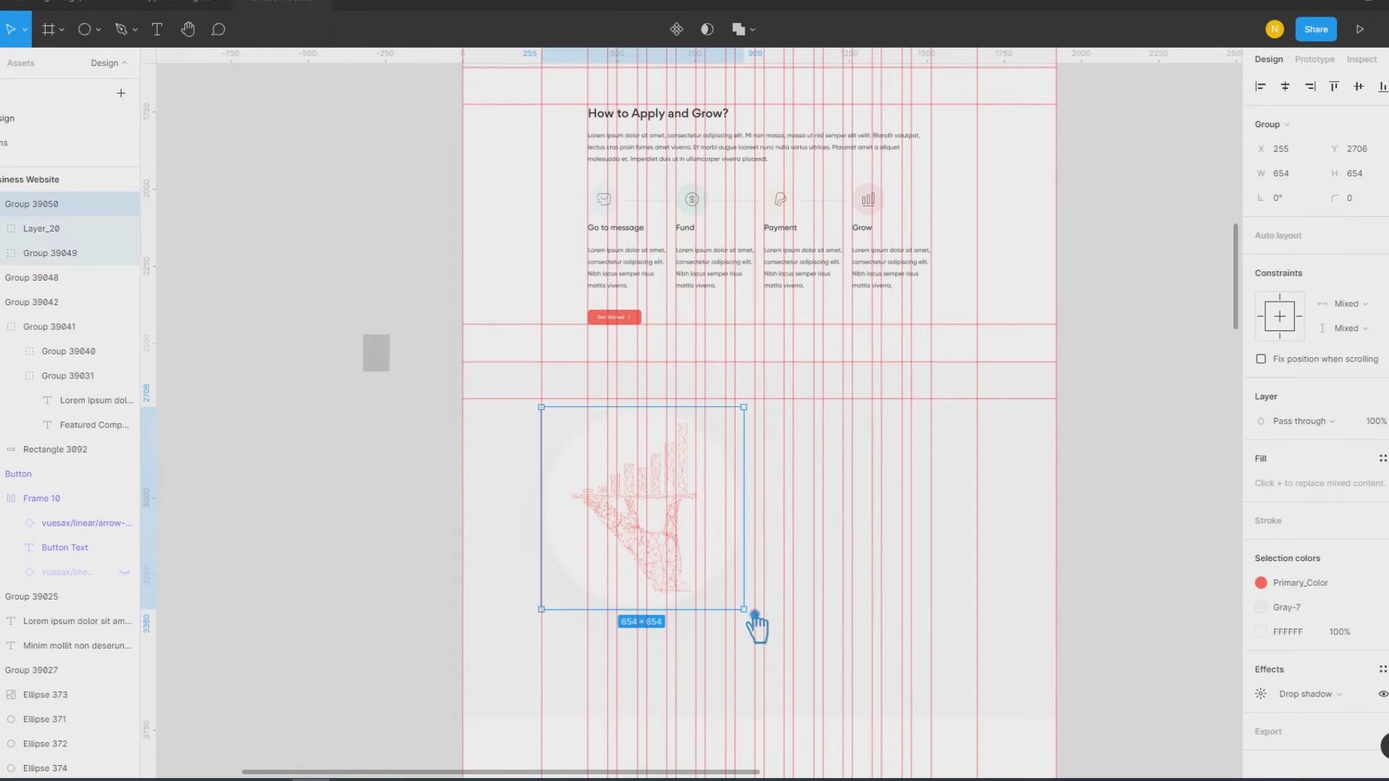
{"action": "left_click_drag", "start_coordinate": [755, 615], "coordinate": [720, 572]}
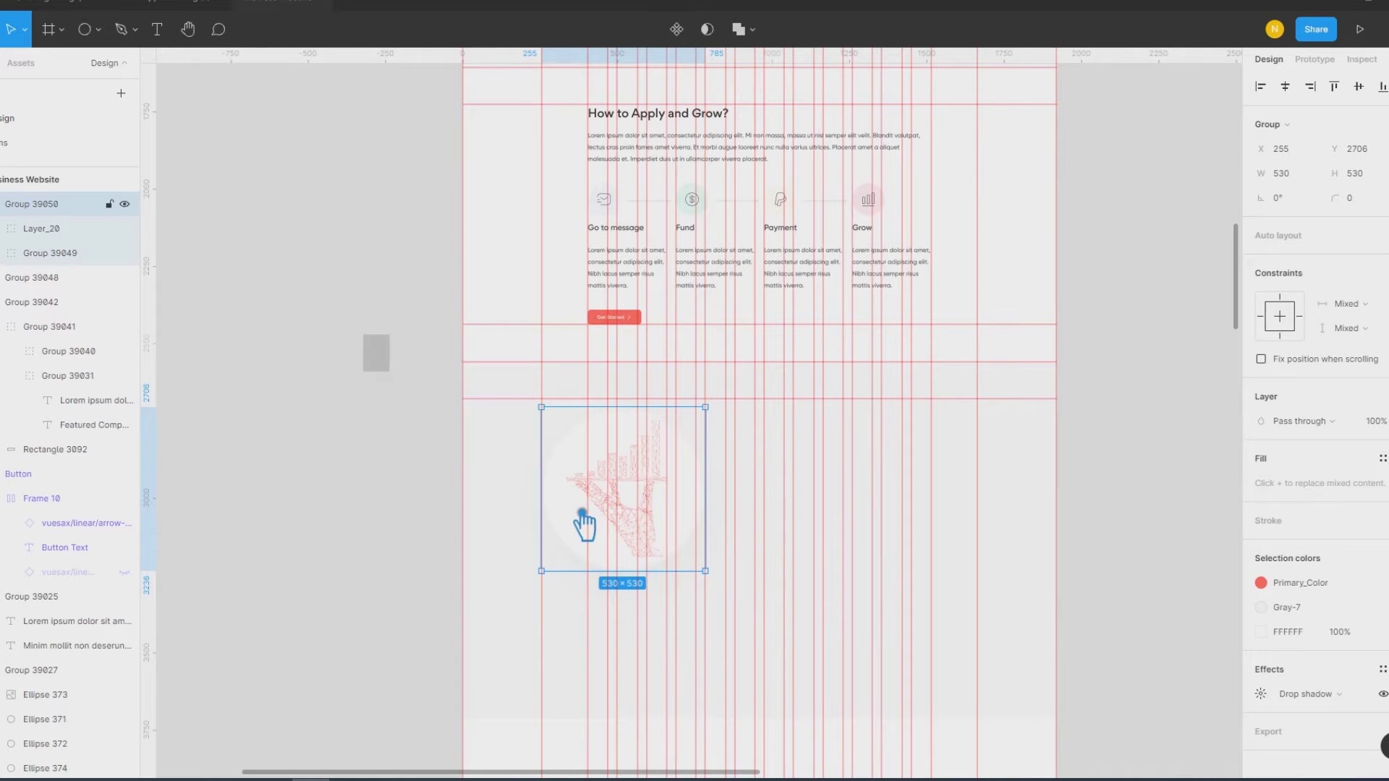
{"action": "left_click_drag", "start_coordinate": [583, 517], "coordinate": [581, 509]}
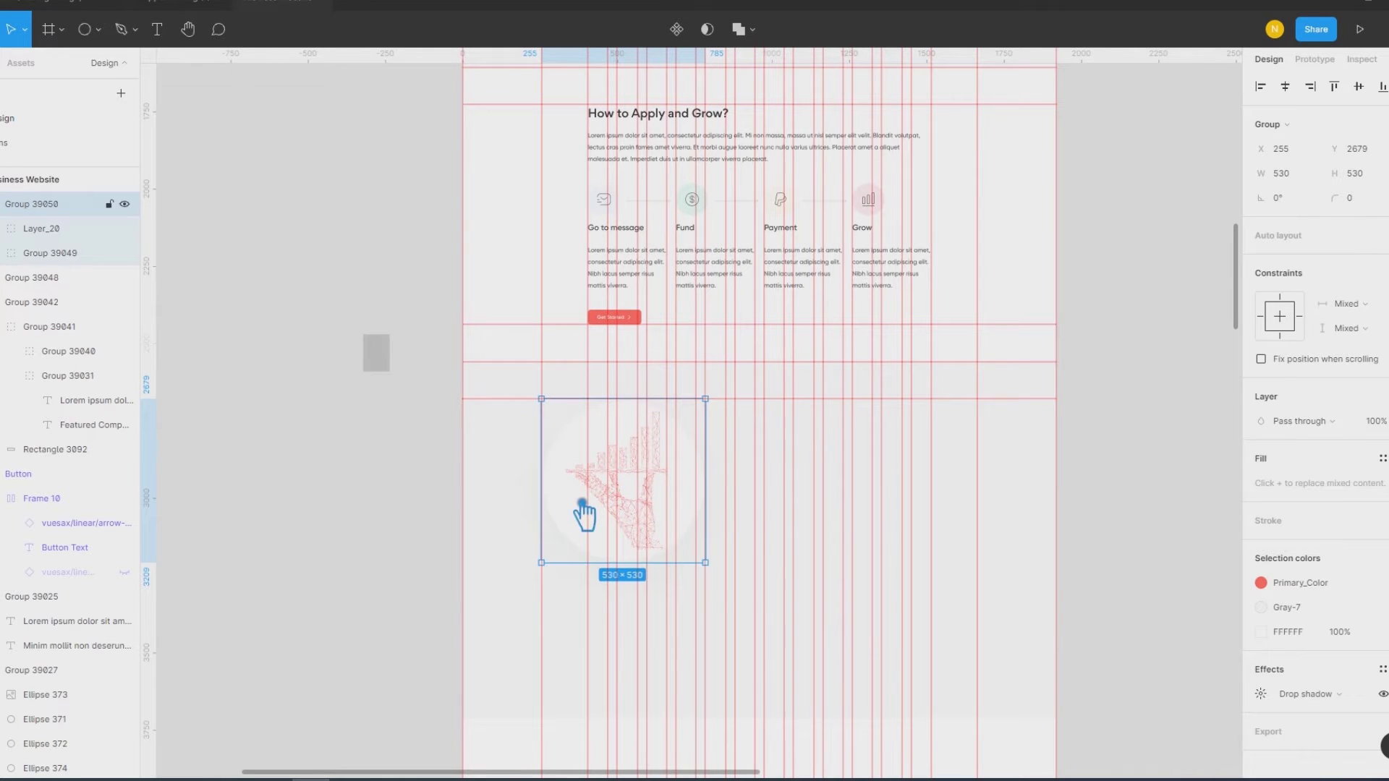
{"action": "left_click", "coordinate": [435, 544]}
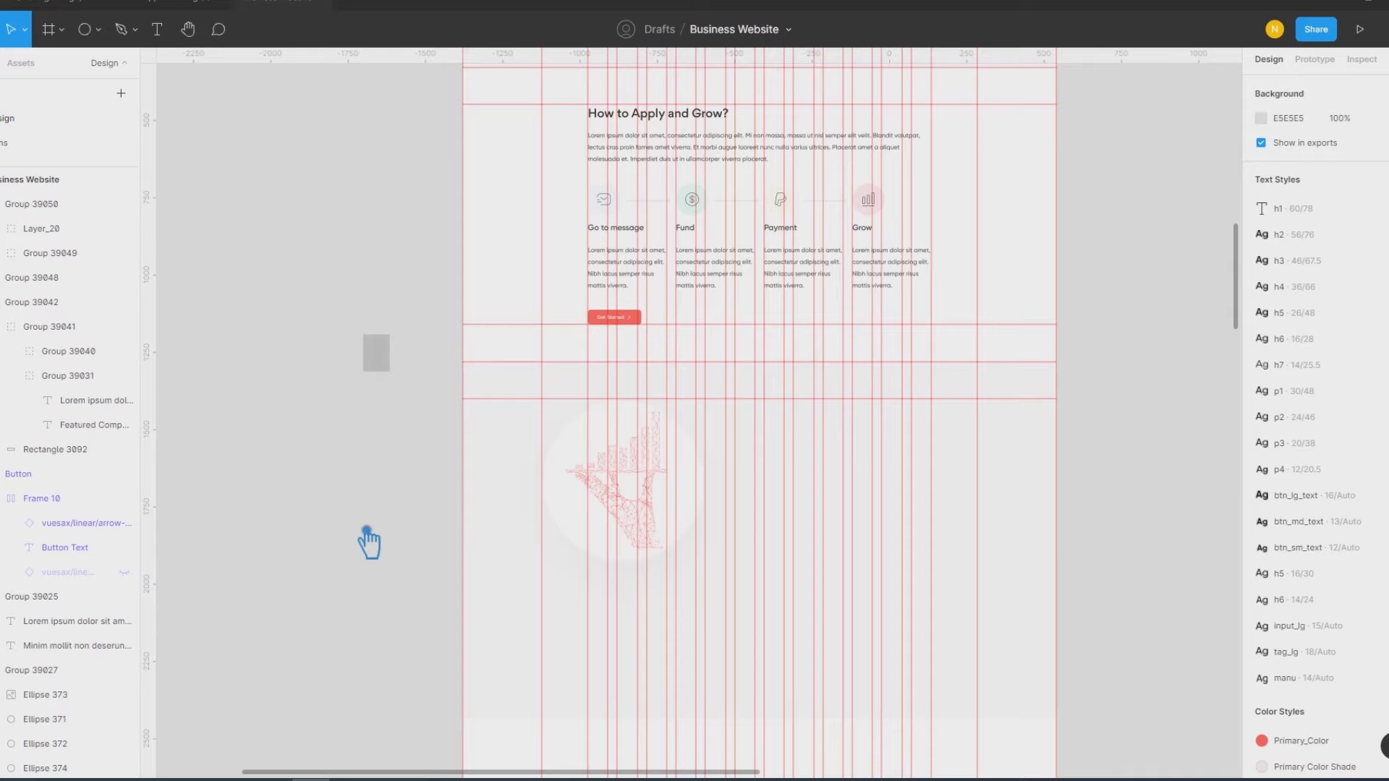
{"action": "left_click", "coordinate": [171, 37]}
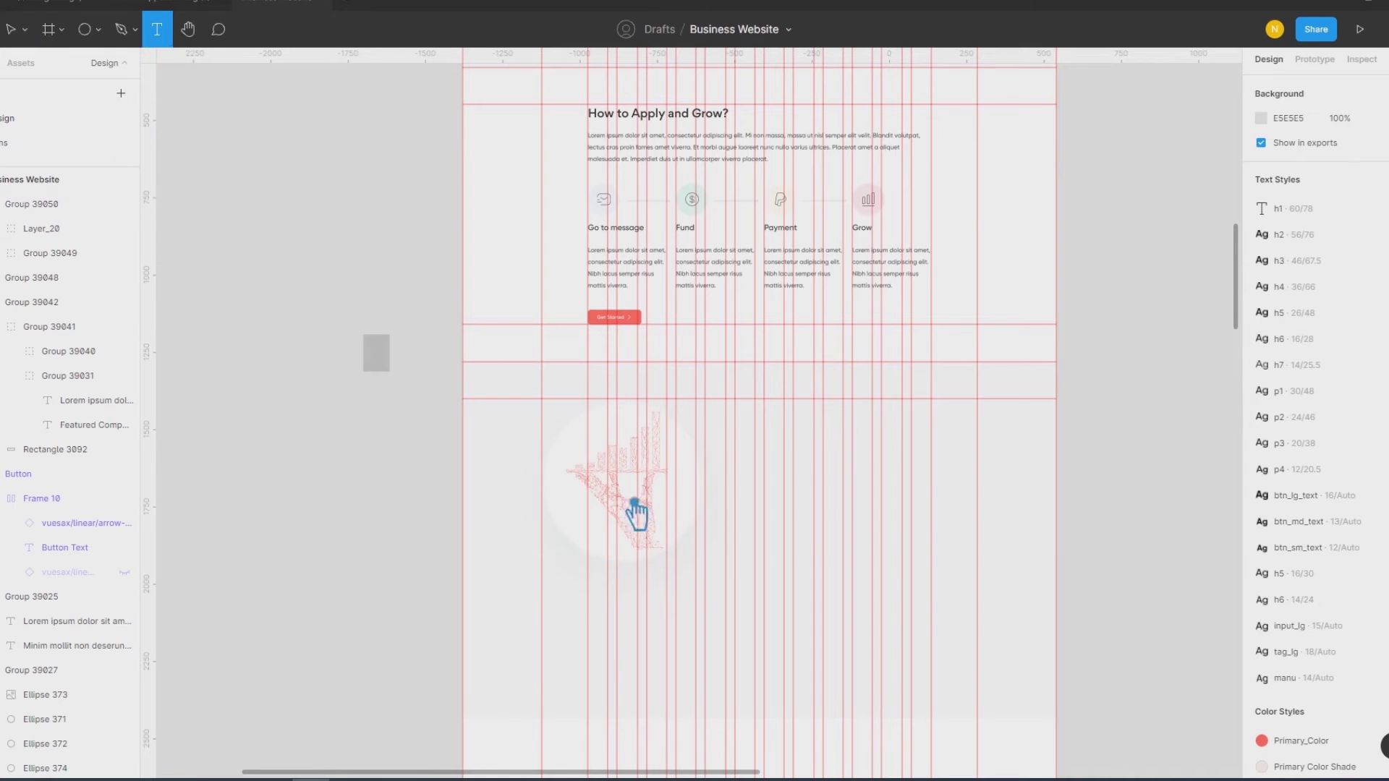
Step: Draw a 690×179 text box below the illustration and apply the p3 text style
{"action": "left_click_drag", "start_coordinate": [542, 592], "coordinate": [769, 657]}
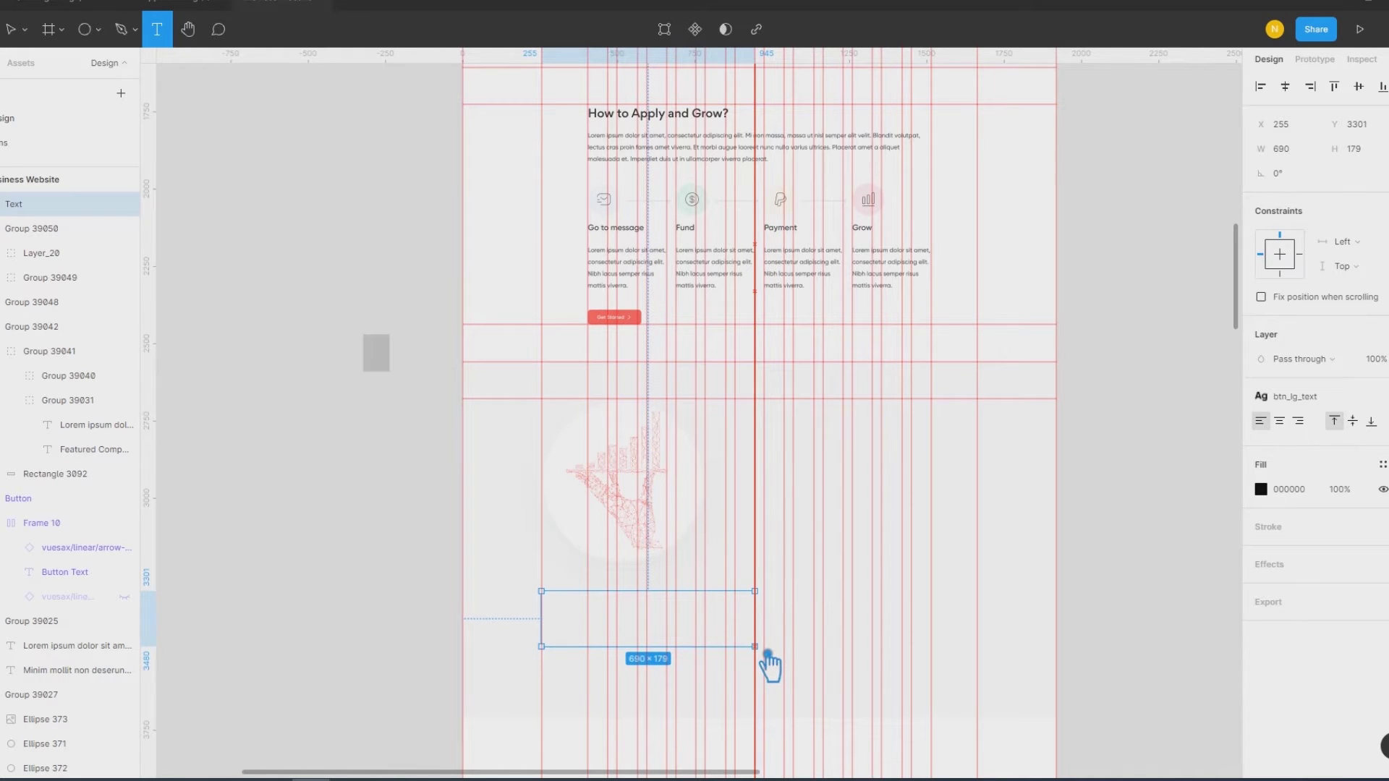
{"action": "left_click_drag", "start_coordinate": [769, 655], "coordinate": [769, 655]}
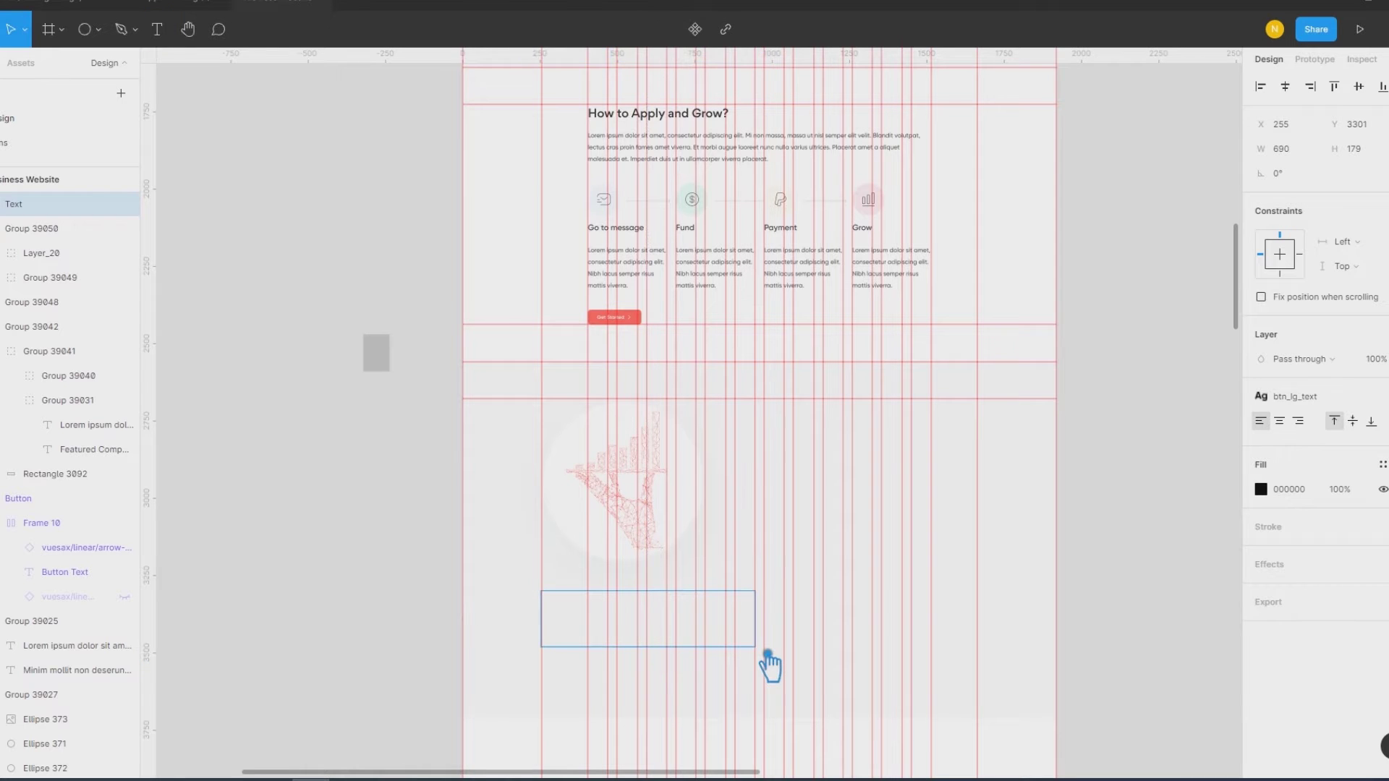
{"action": "left_click", "coordinate": [1346, 397]}
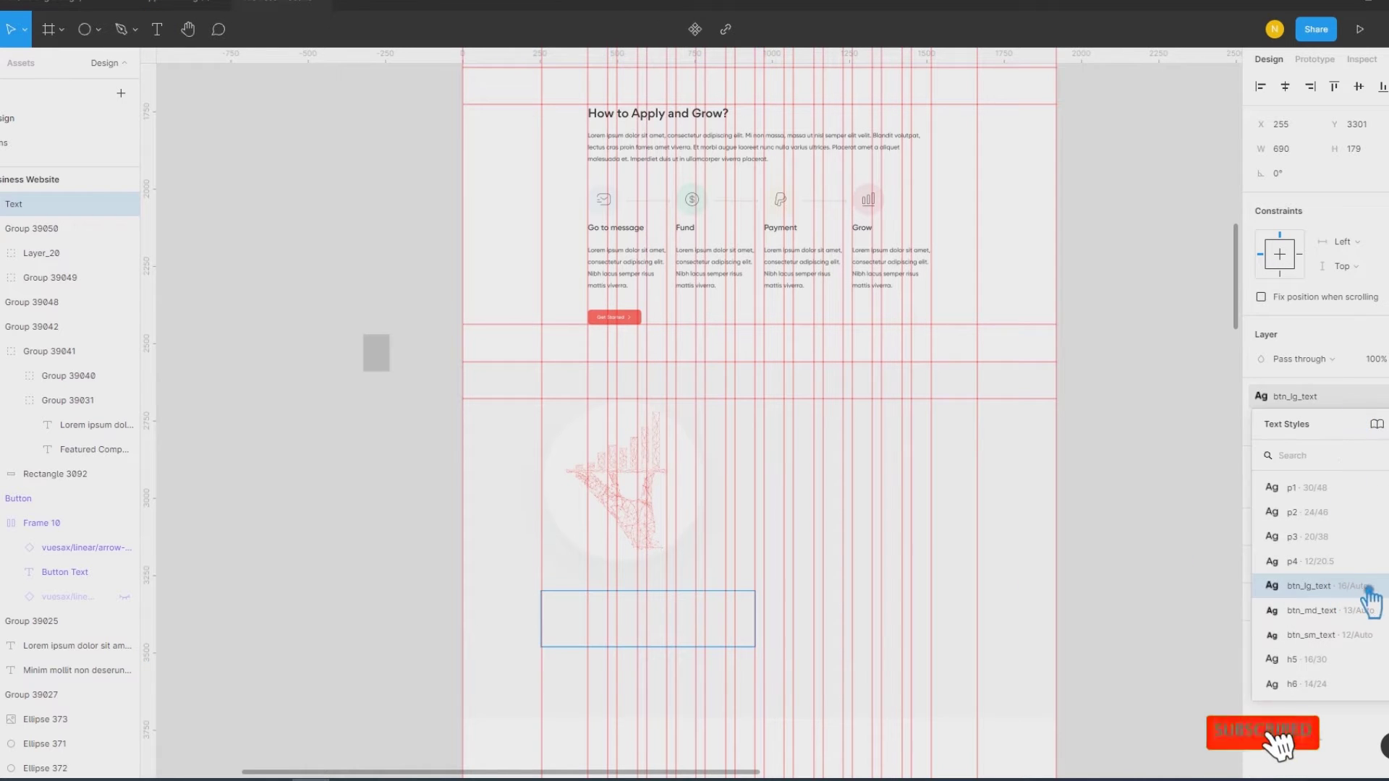
{"action": "left_click", "coordinate": [1321, 539]}
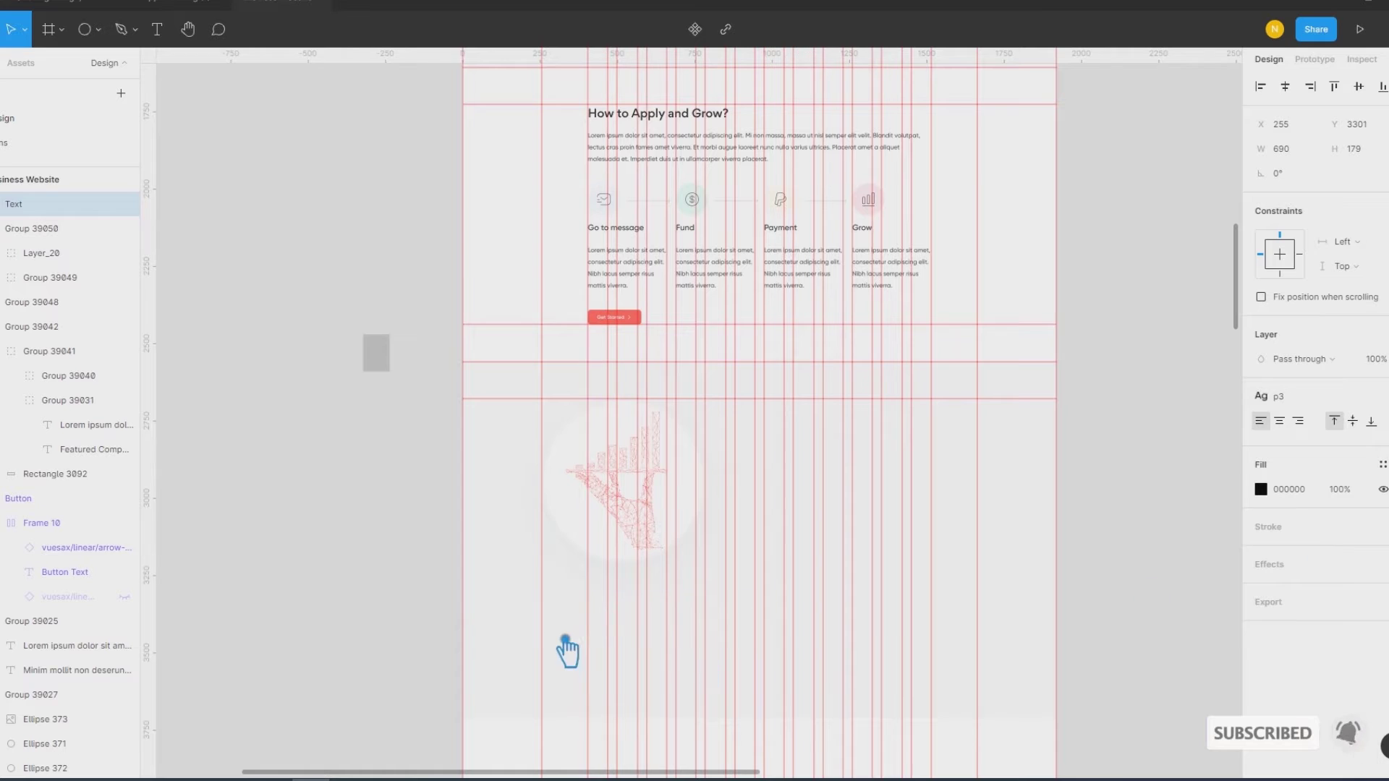
Step: Fill the text box with six sentences of Lorem ipsum using the plugin
{"action": "right_click", "coordinate": [572, 611]}
{"action": "mouse_move", "coordinate": [586, 657]}
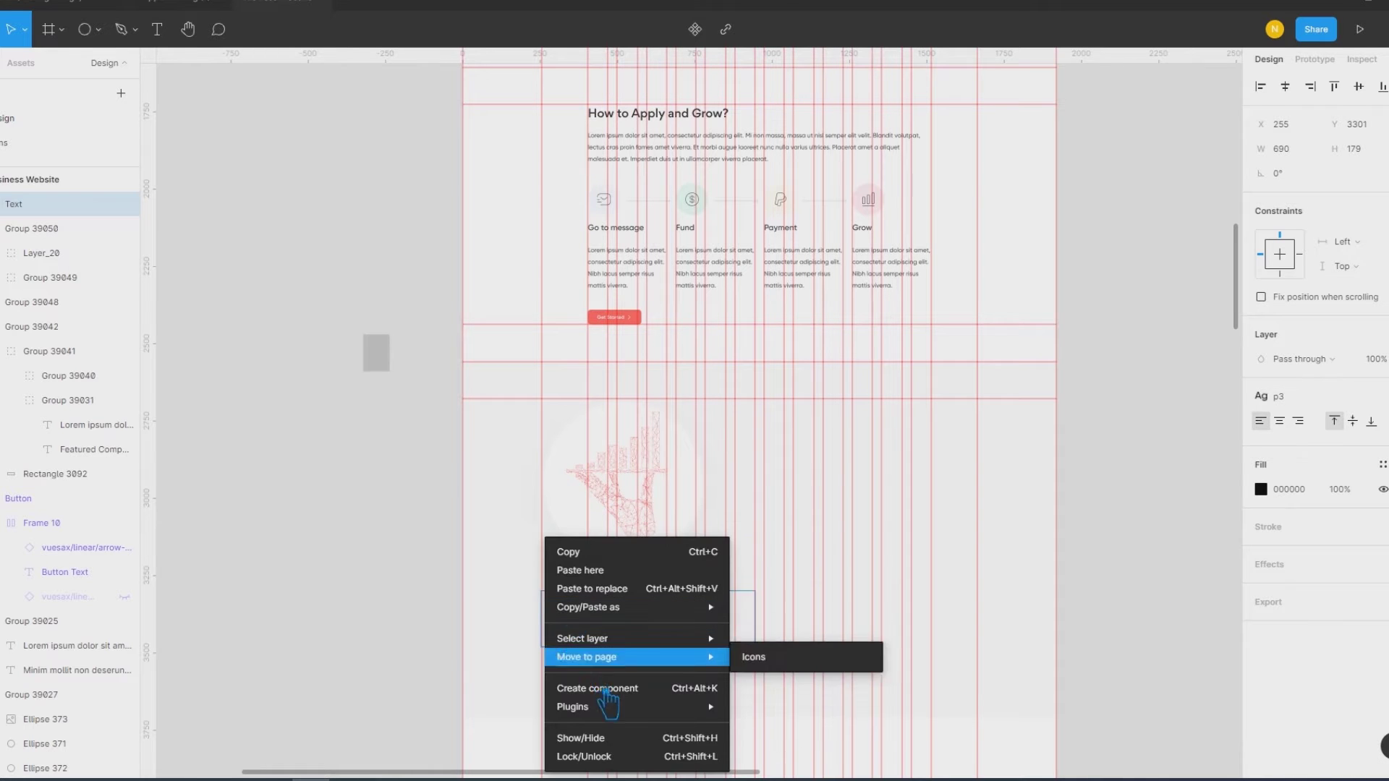
{"action": "left_click", "coordinate": [769, 750]}
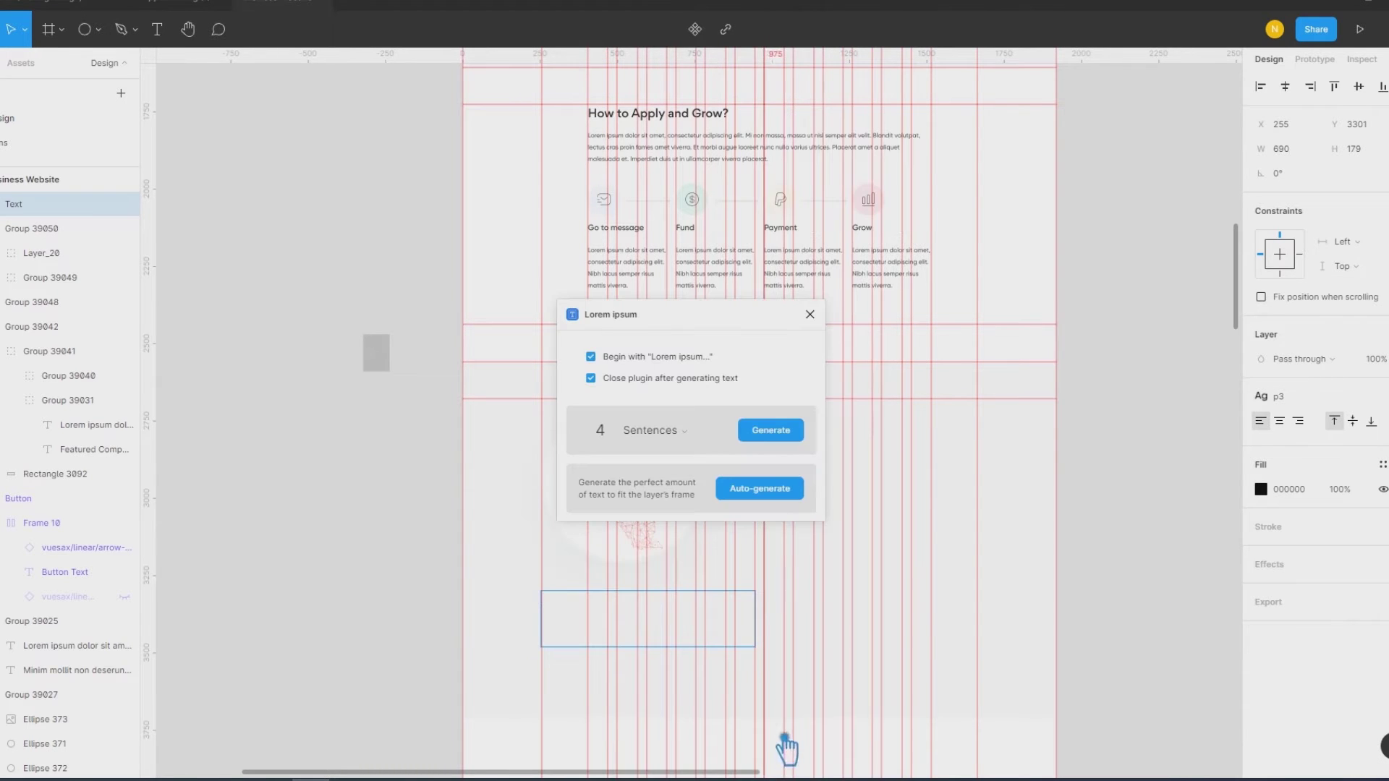
{"action": "type", "text": "6"}
{"action": "left_click", "coordinate": [779, 433]}
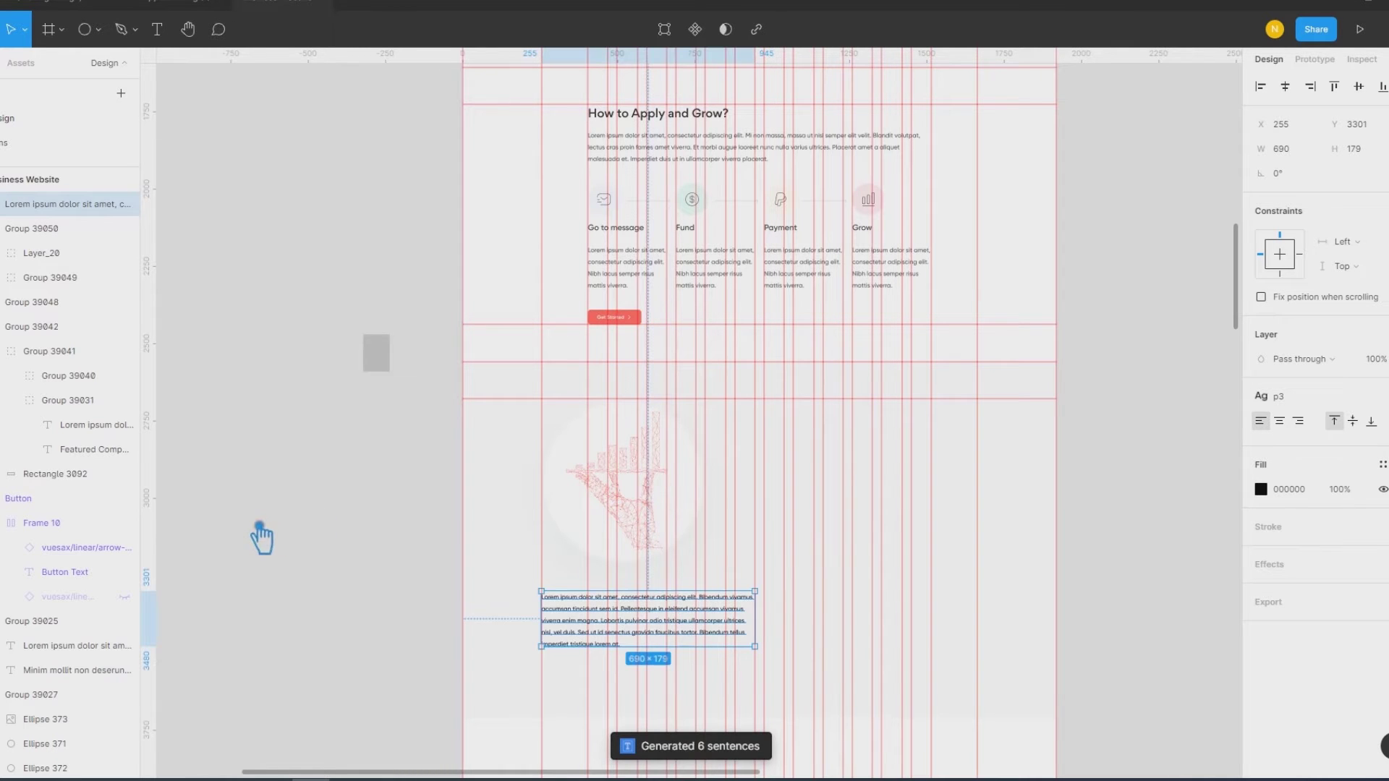
{"action": "scroll", "coordinate": [631, 705], "scroll_direction": "up", "scroll_amount": 2, "text": "ctrl"}
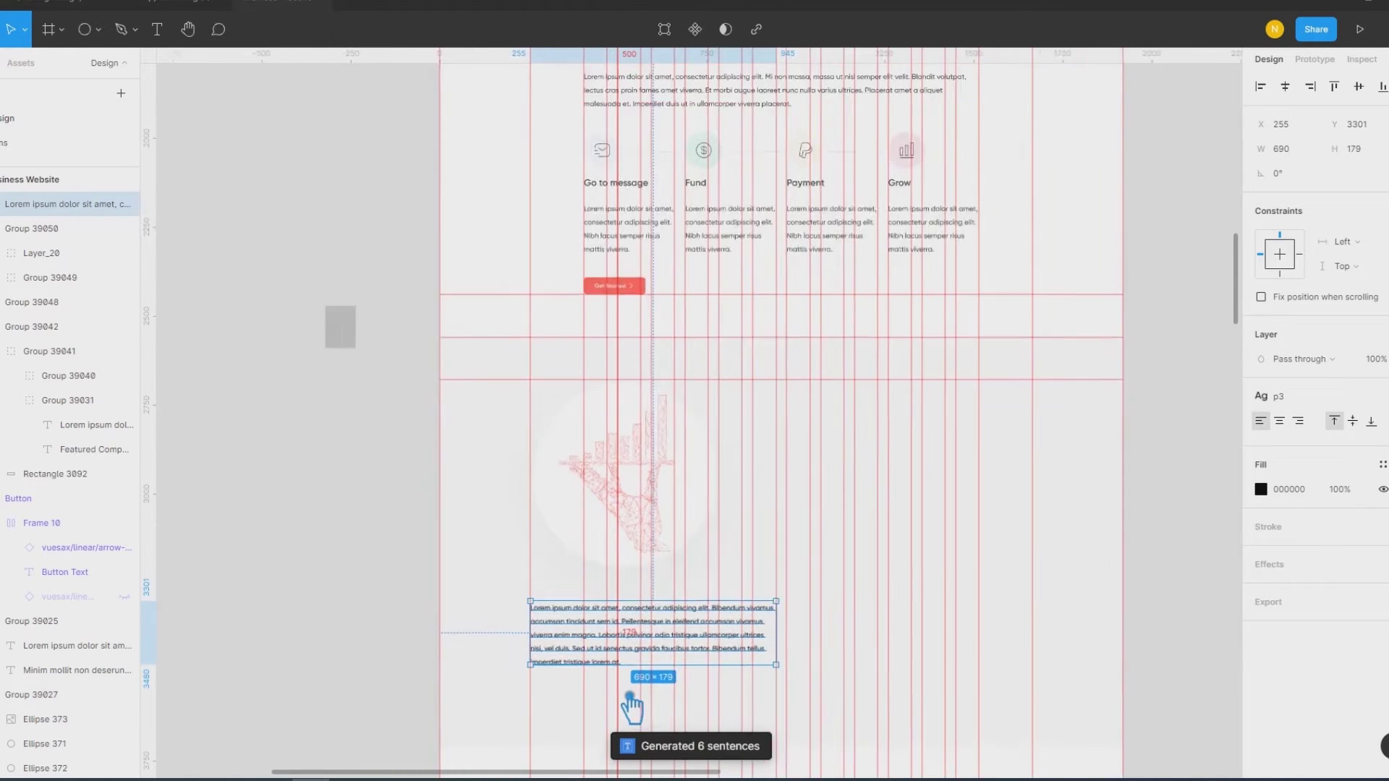
{"action": "scroll", "coordinate": [631, 706], "scroll_direction": "up", "scroll_amount": 3, "text": "ctrl"}
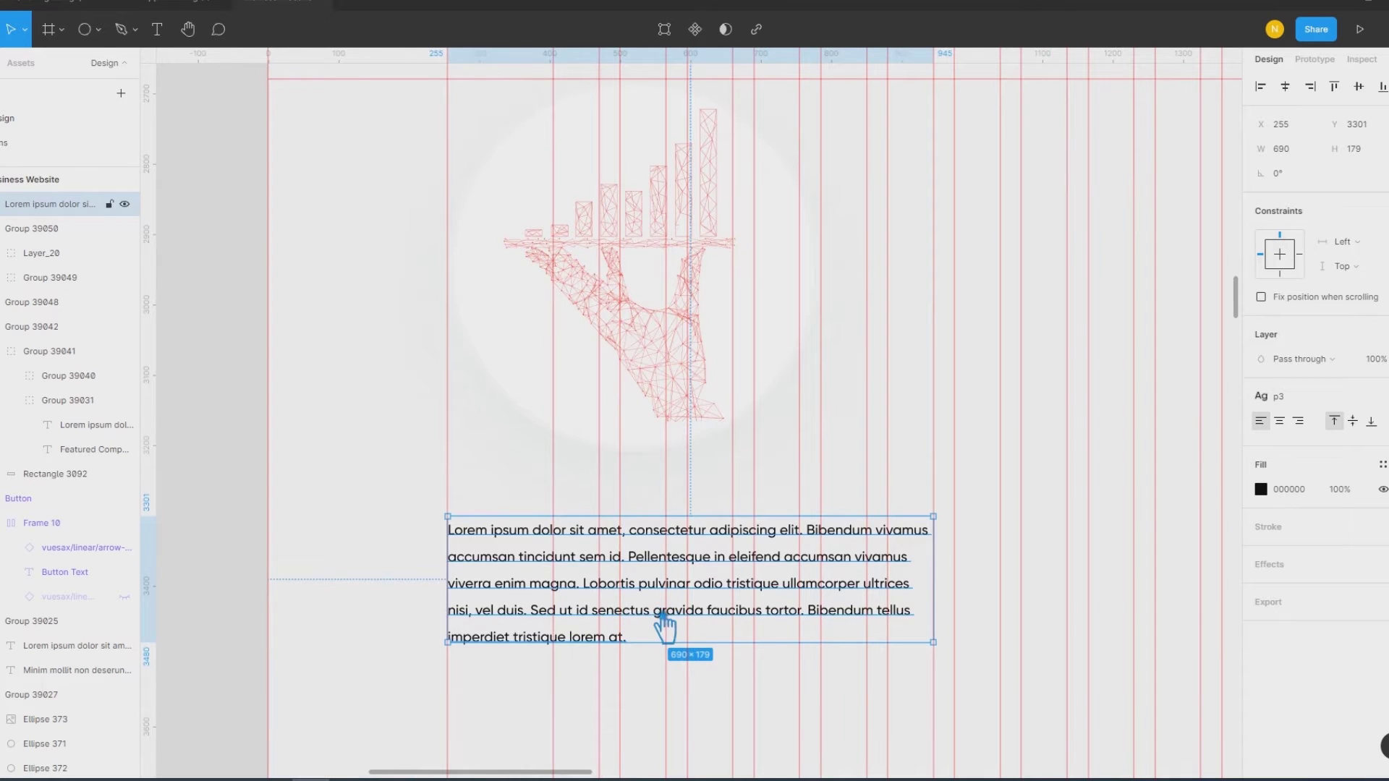
Step: Trim the paragraph so it ends with 'eleifend accumsan.'
{"action": "double_click", "coordinate": [662, 613]}
{"action": "left_click", "coordinate": [658, 612]}
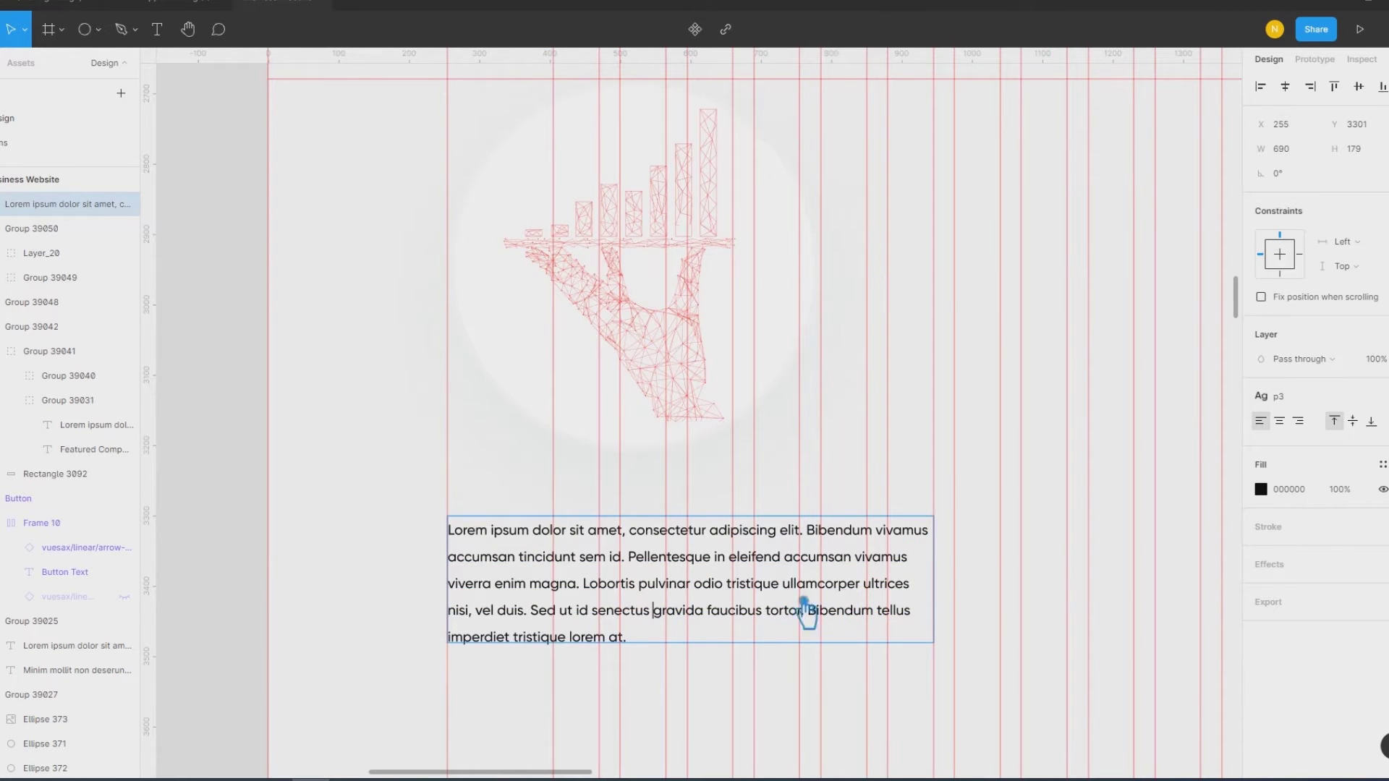
{"action": "left_click_drag", "start_coordinate": [543, 617], "coordinate": [661, 665]}
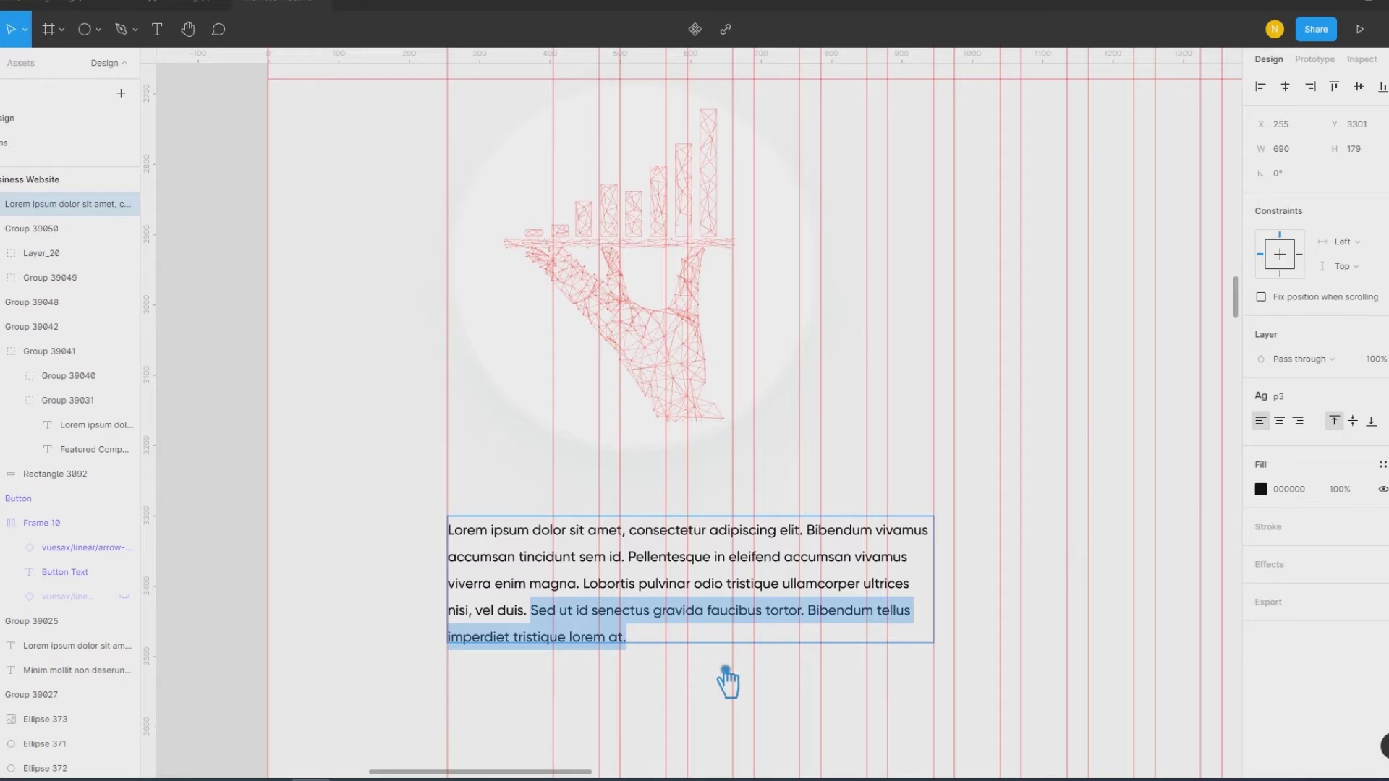
{"action": "key", "text": "BackSpace"}
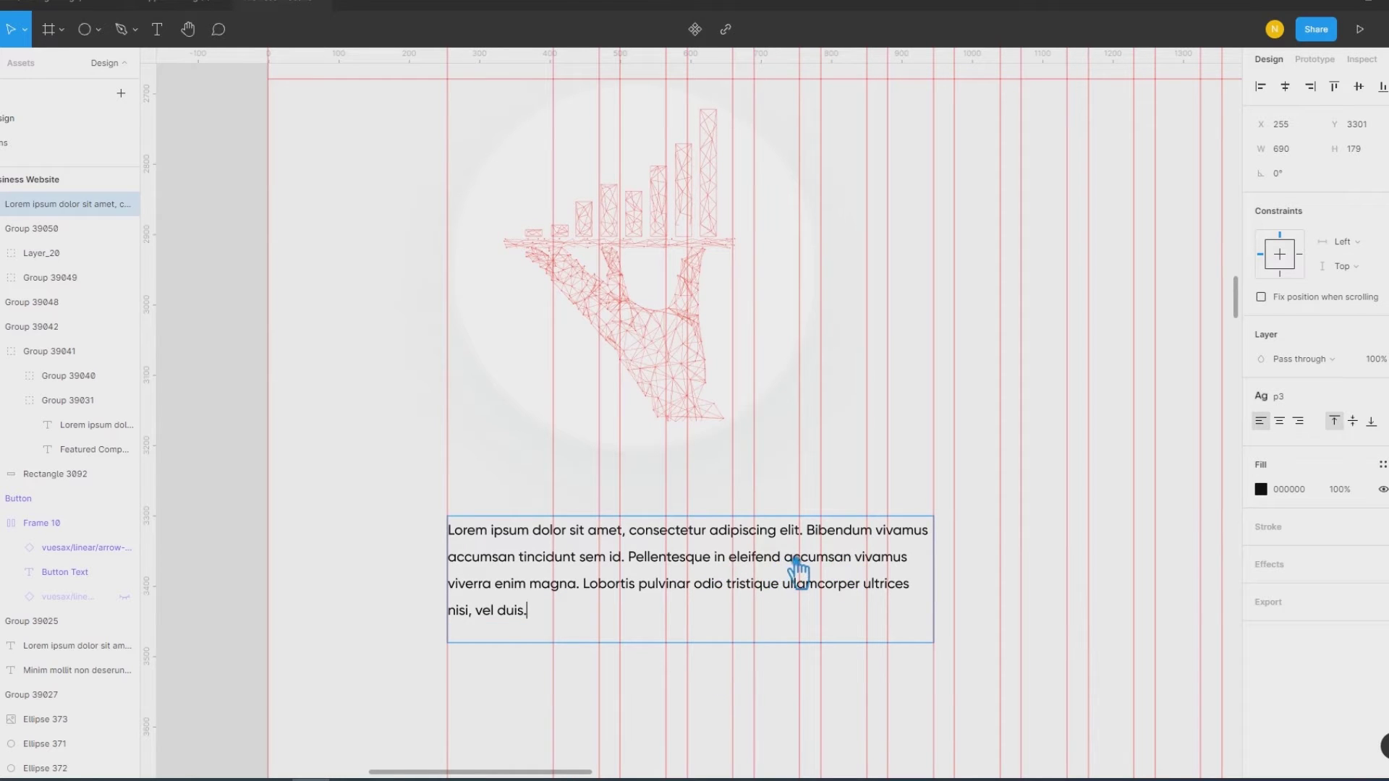
{"action": "left_click_drag", "start_coordinate": [874, 577], "coordinate": [911, 650]}
{"action": "key", "text": "BackSpace"}
{"action": "type", "text": "."}
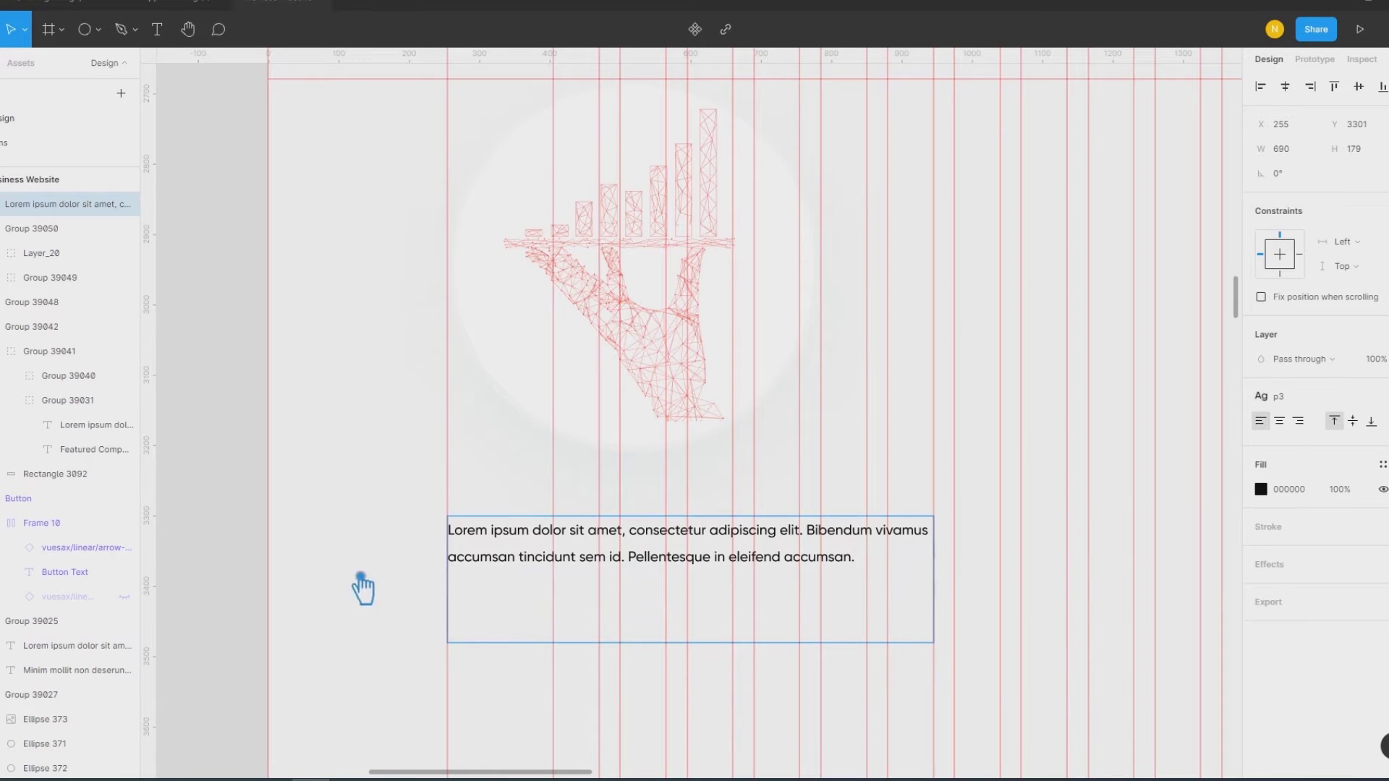
{"action": "key", "text": "Escape"}
Step: Set the text box to auto height so it fits the text at 690×76
{"action": "left_click", "coordinate": [1371, 422]}
{"action": "left_click", "coordinate": [1223, 559]}
{"action": "left_click", "coordinate": [1227, 424]}
{"action": "left_click", "coordinate": [347, 480]}
{"action": "double_click", "coordinate": [360, 490]}
{"action": "key", "text": "Escape"}
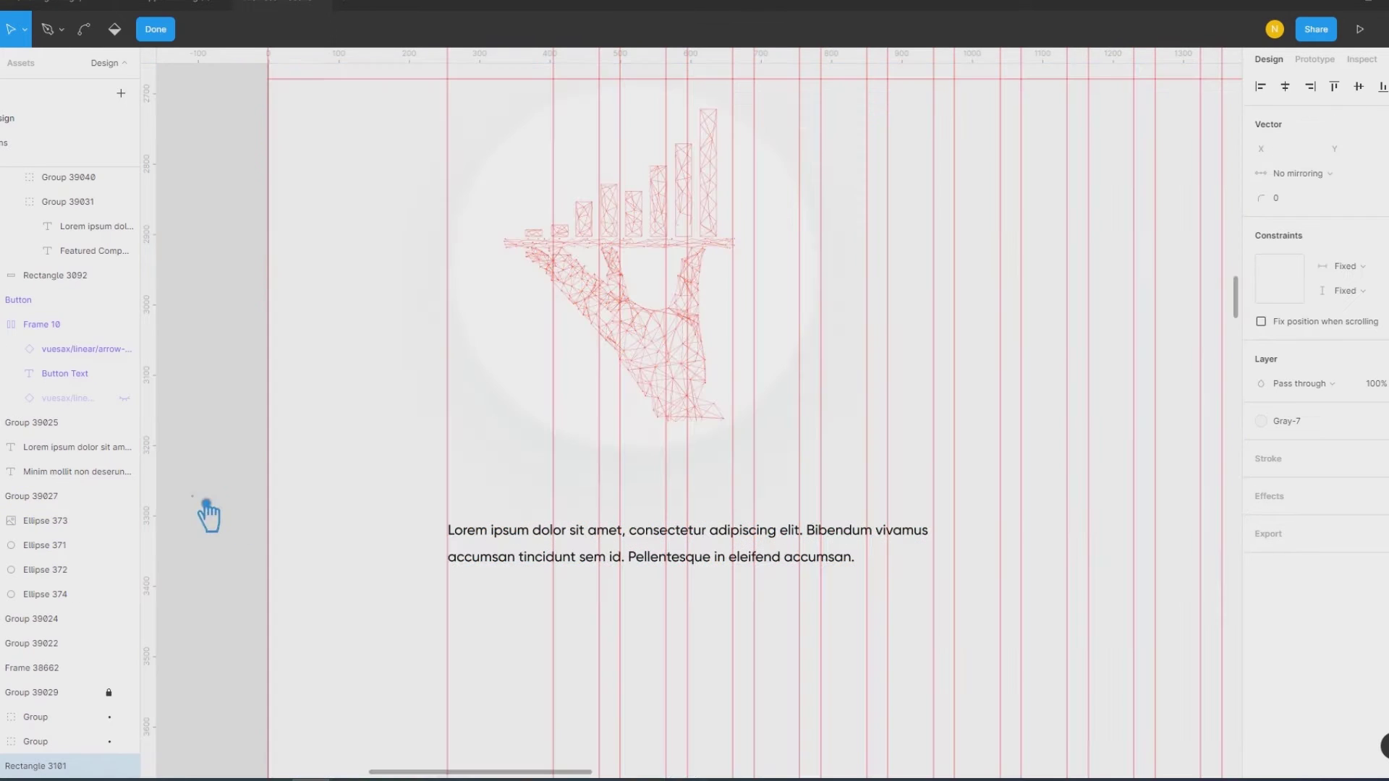
{"action": "key", "text": "Escape"}
{"action": "left_click", "coordinate": [522, 539]}
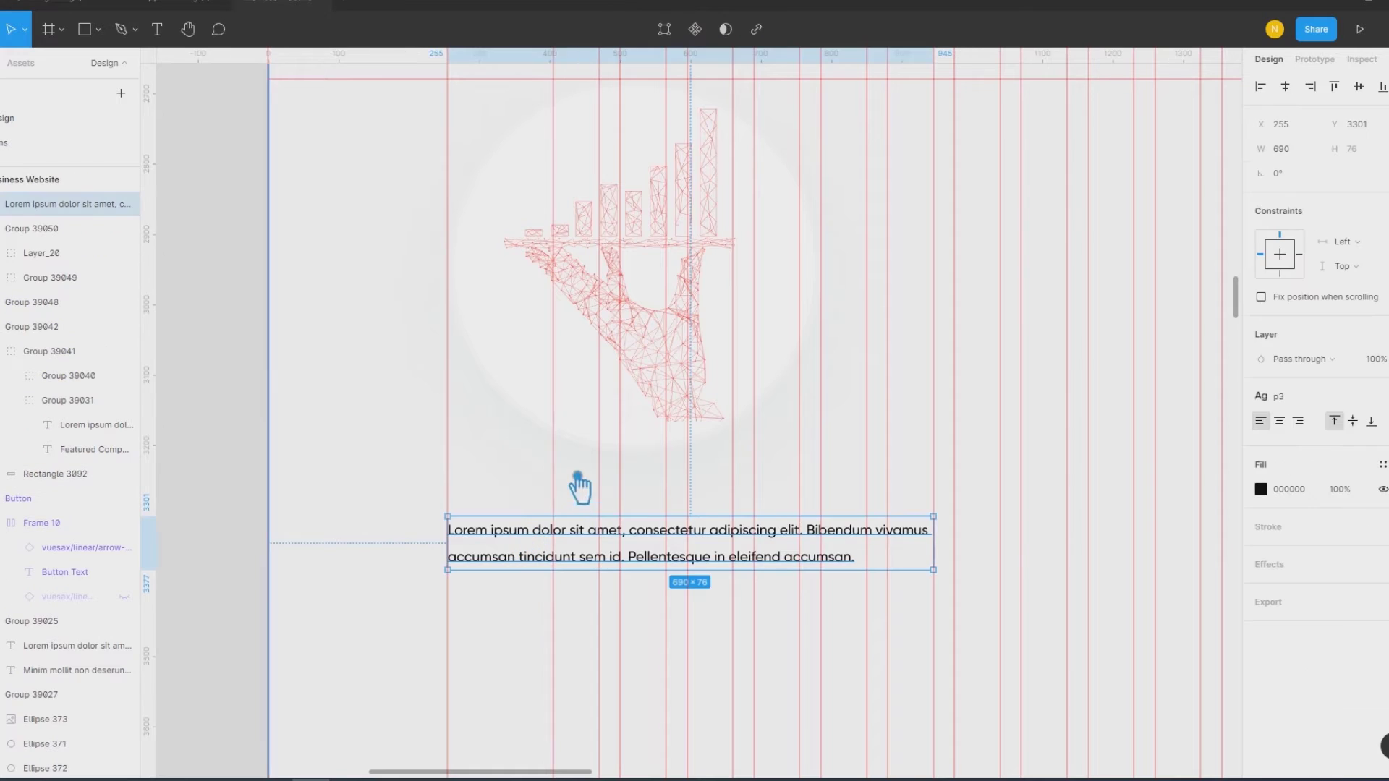
Step: Cut the gap between the illustration and the paragraph from 92 to 40
{"action": "left_click", "coordinate": [617, 450], "text": "shift"}
{"action": "left_click", "coordinate": [1322, 210]}
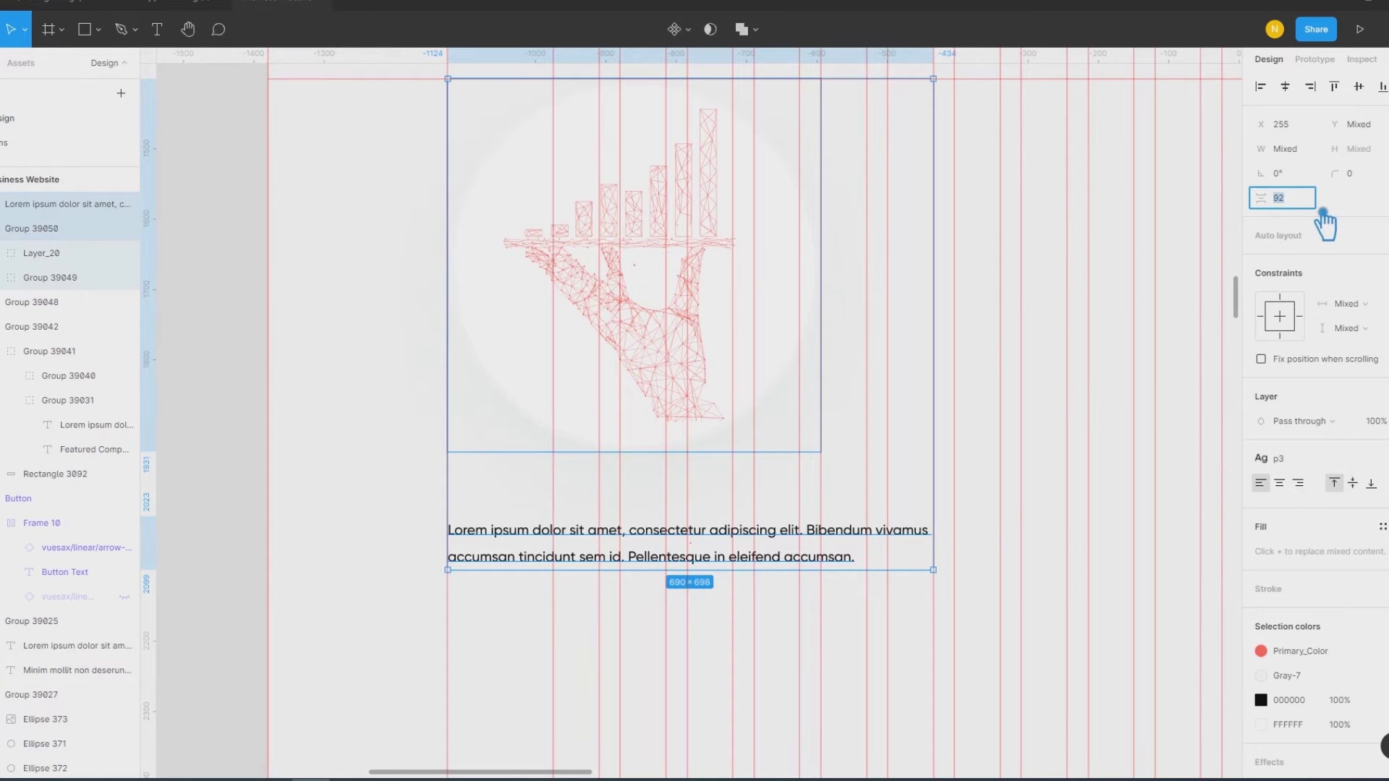
{"action": "type", "text": "40"}
{"action": "key", "text": "Return"}
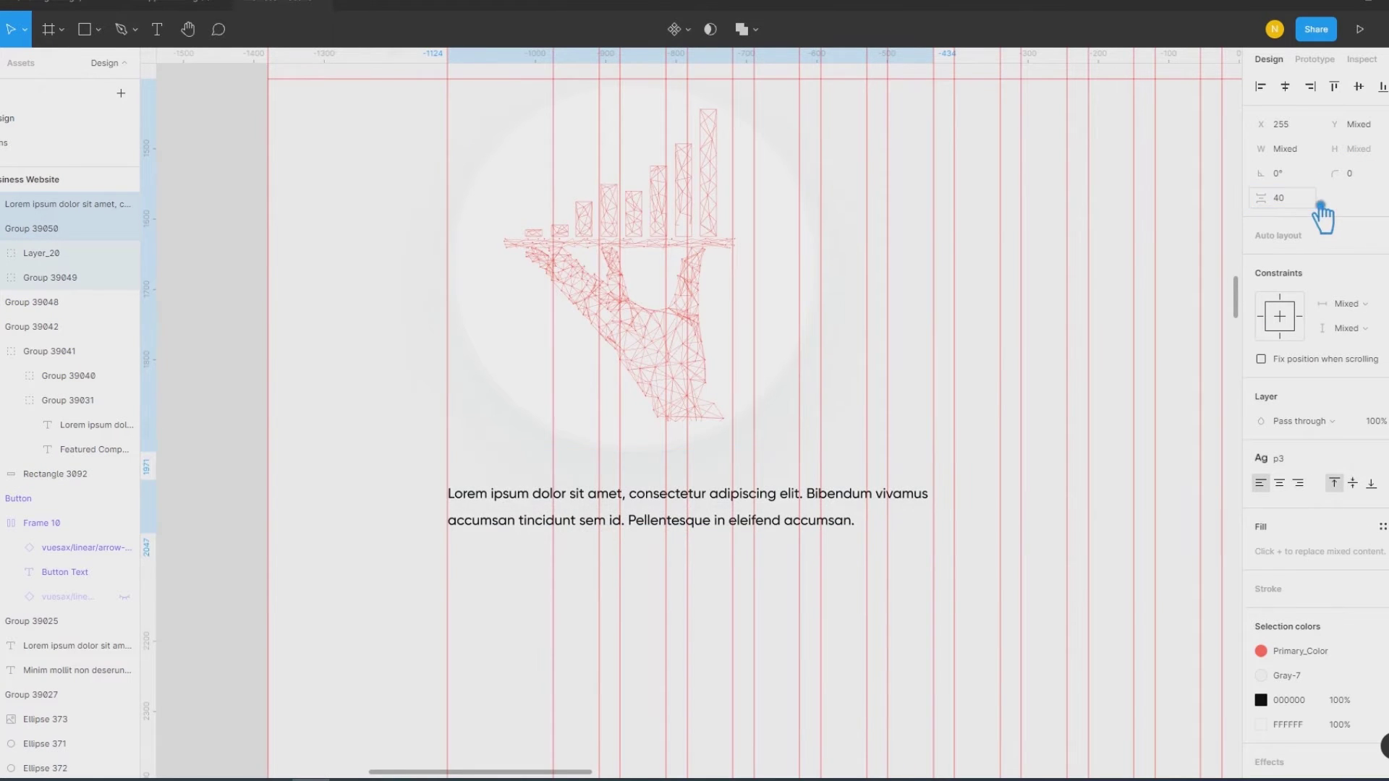
{"action": "left_click", "coordinate": [225, 492]}
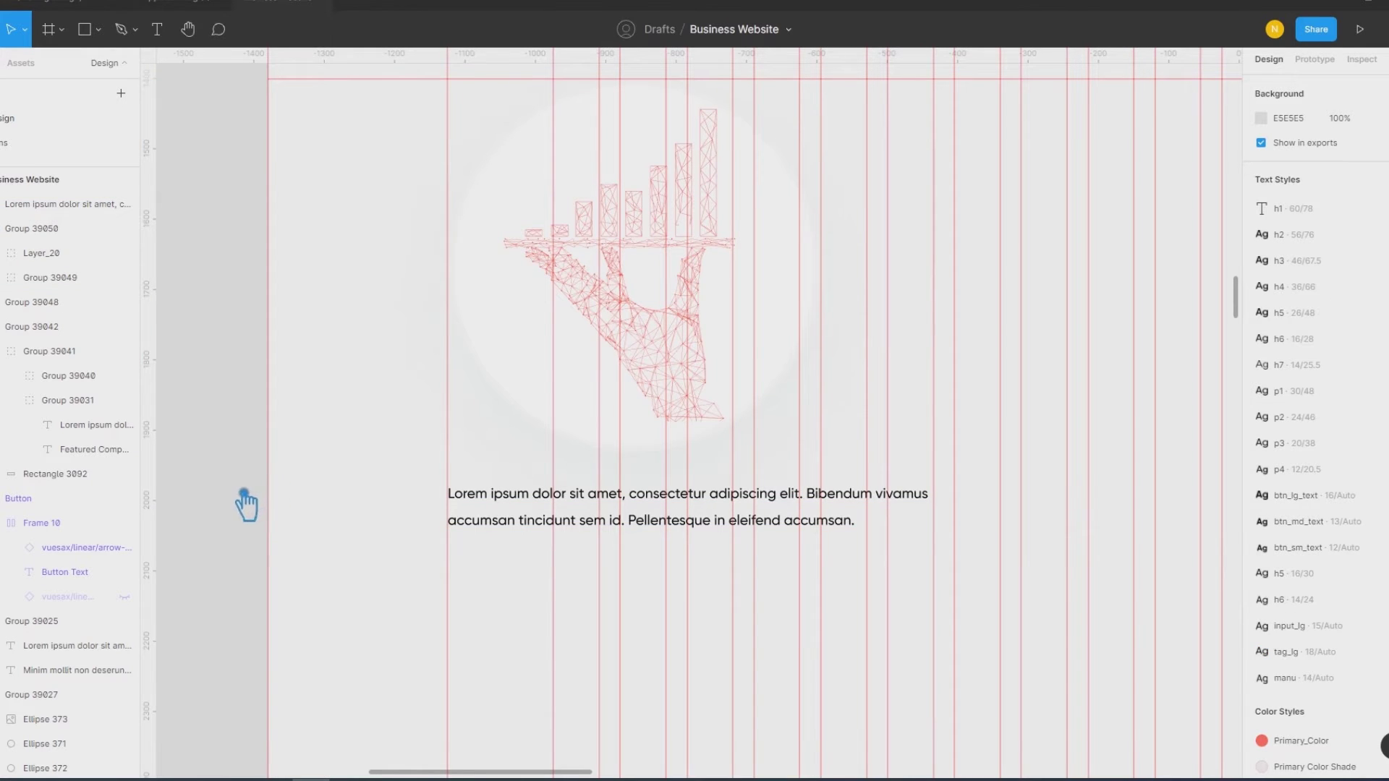
{"action": "scroll", "coordinate": [244, 505], "scroll_direction": "down", "scroll_amount": 1}
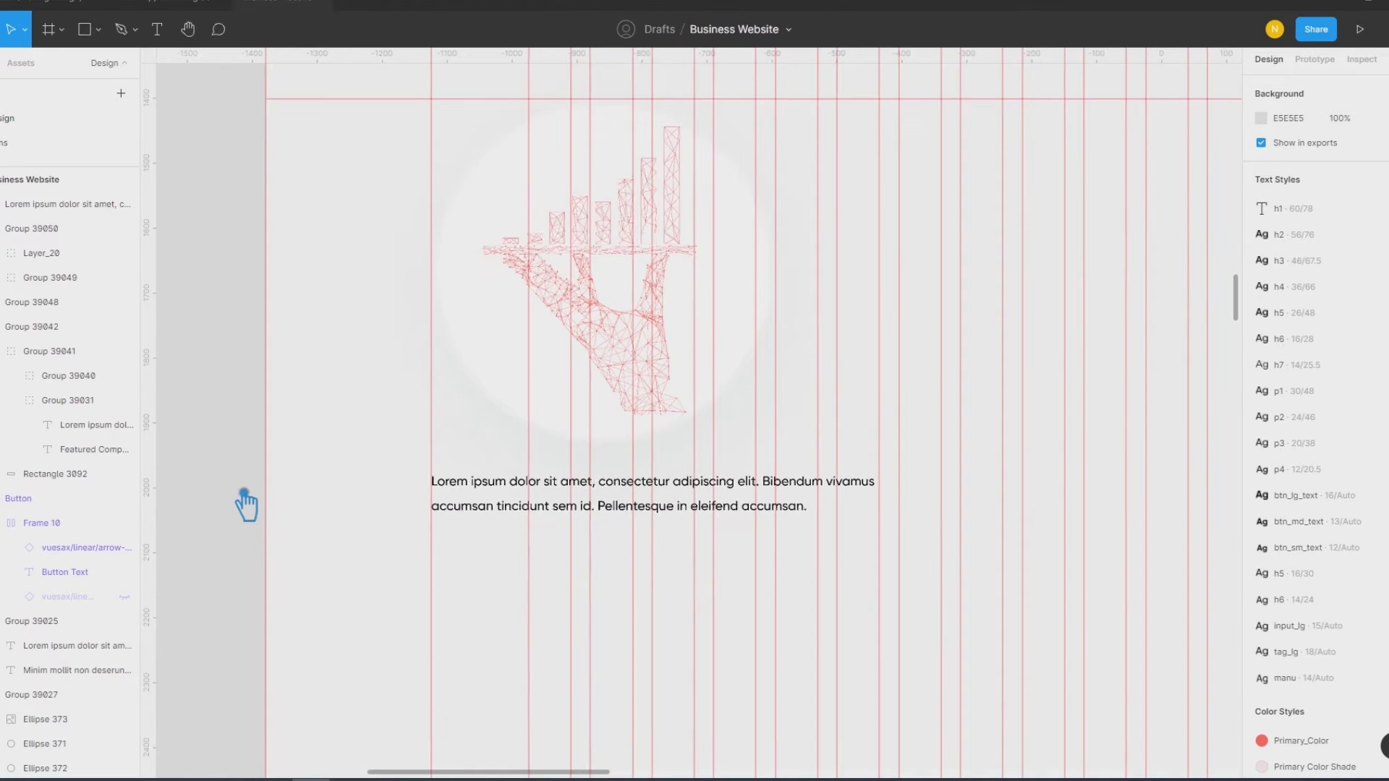
{"action": "scroll", "coordinate": [244, 504], "scroll_direction": "down", "scroll_amount": 1}
{"action": "left_click_drag", "start_coordinate": [248, 504], "coordinate": [410, 565]}
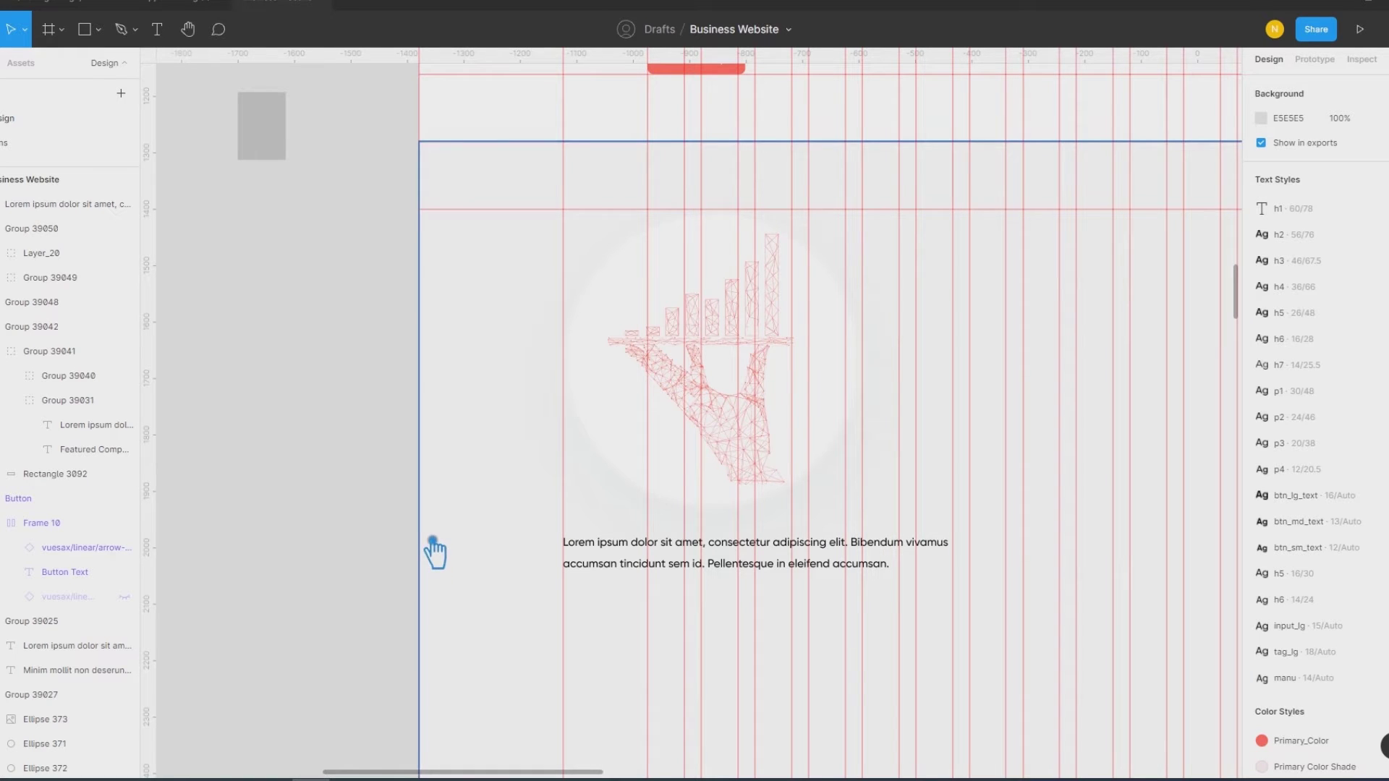
{"action": "left_click", "coordinate": [732, 434]}
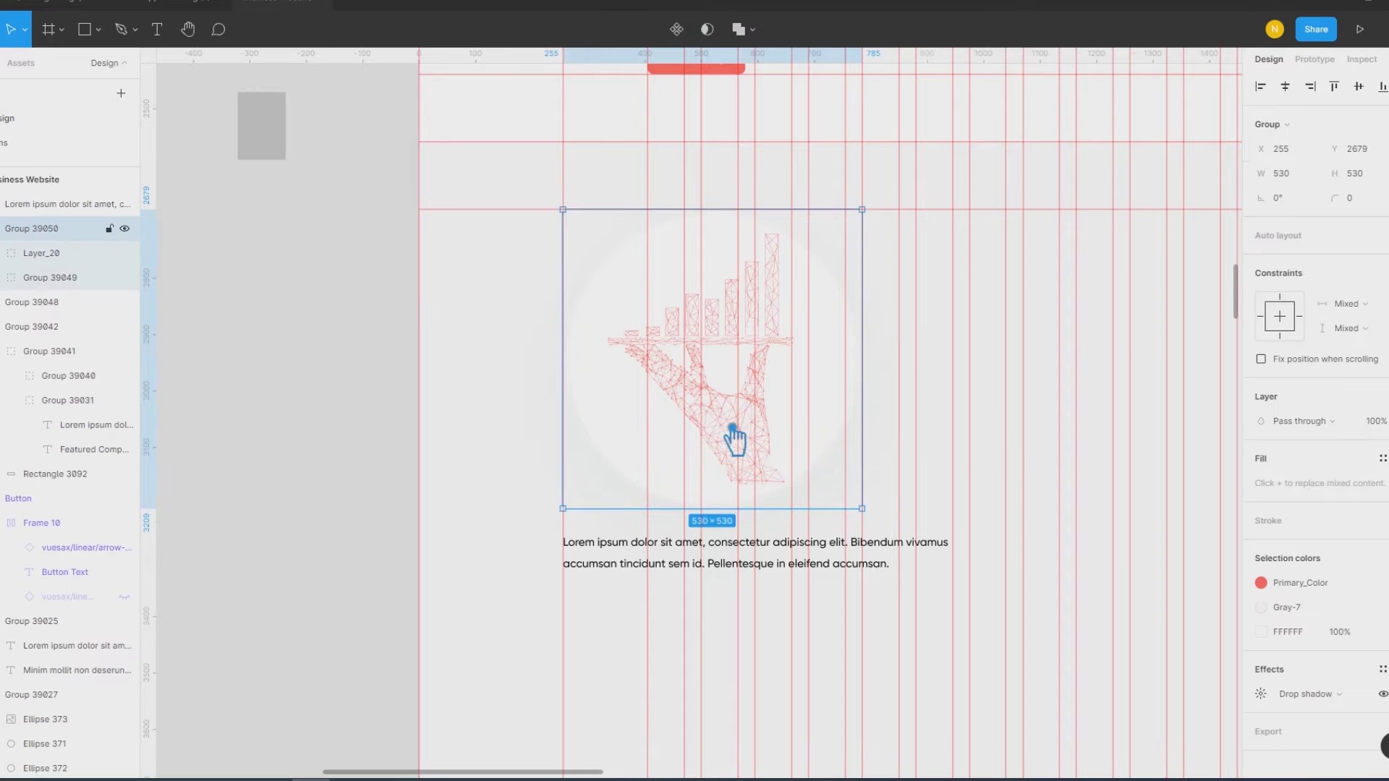
Step: Ungroup the illustration down to separate hand and chart-bar vectors
{"action": "right_click", "coordinate": [733, 434]}
{"action": "left_click", "coordinate": [752, 529]}
{"action": "left_click", "coordinate": [738, 350]}
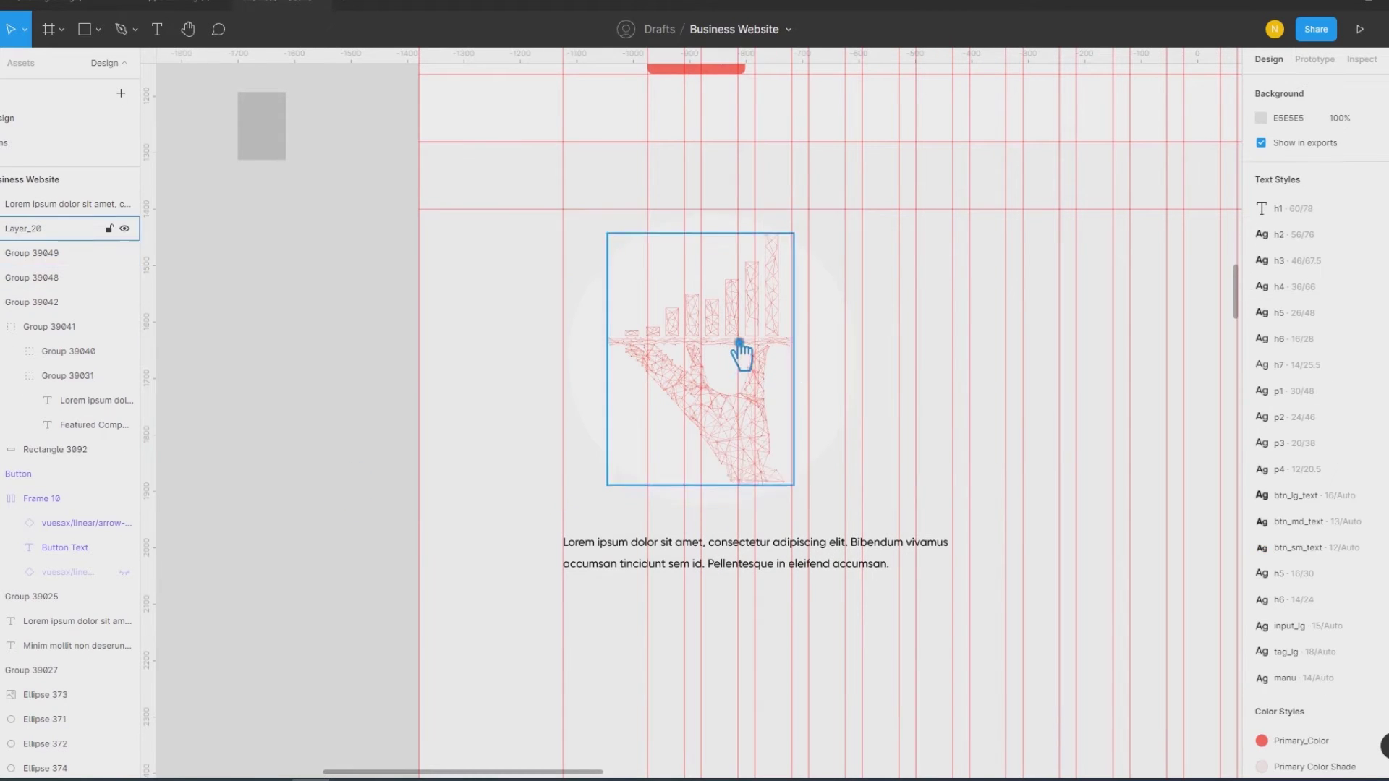
{"action": "right_click", "coordinate": [711, 350]}
{"action": "left_click", "coordinate": [731, 535]}
{"action": "left_click", "coordinate": [735, 425]}
{"action": "right_click", "coordinate": [707, 309]}
{"action": "left_click", "coordinate": [755, 541]}
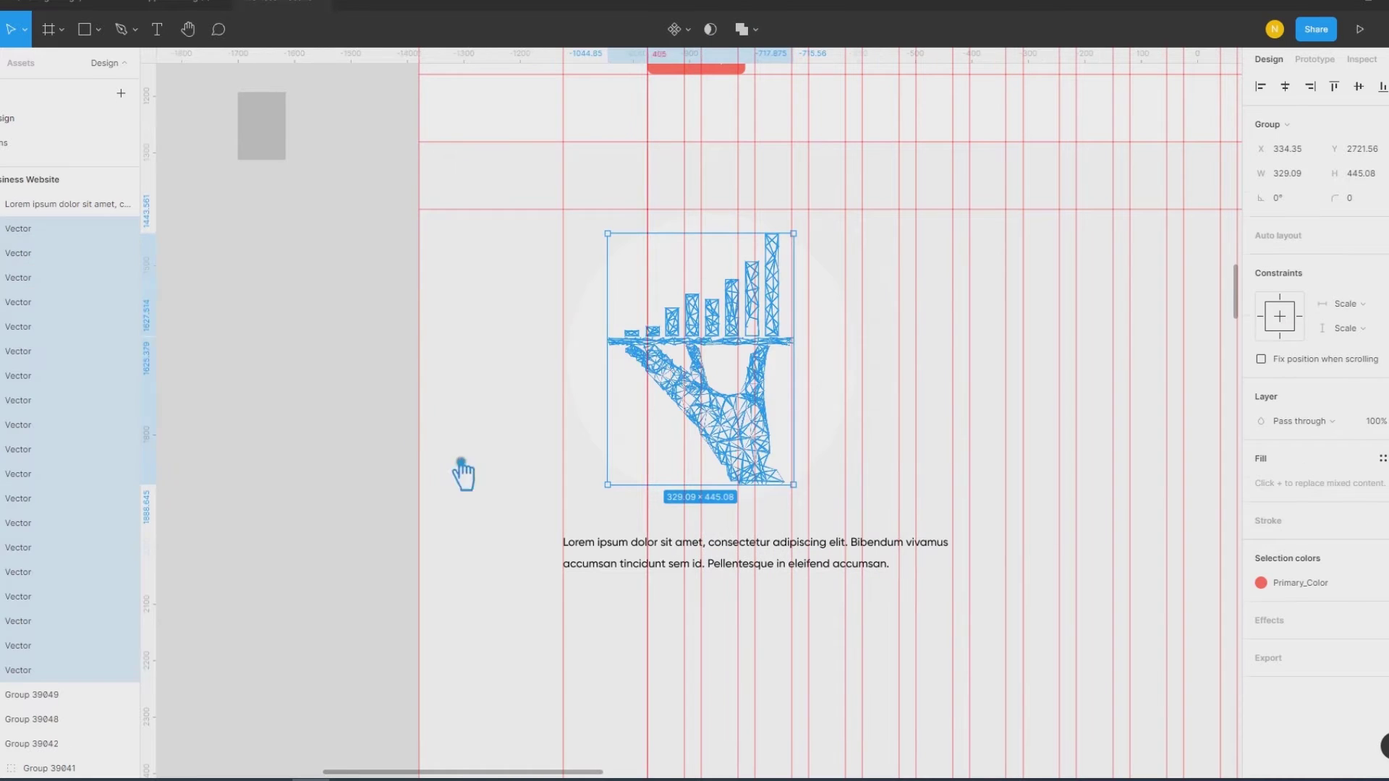
{"action": "left_click", "coordinate": [496, 418]}
{"action": "left_click", "coordinate": [736, 416]}
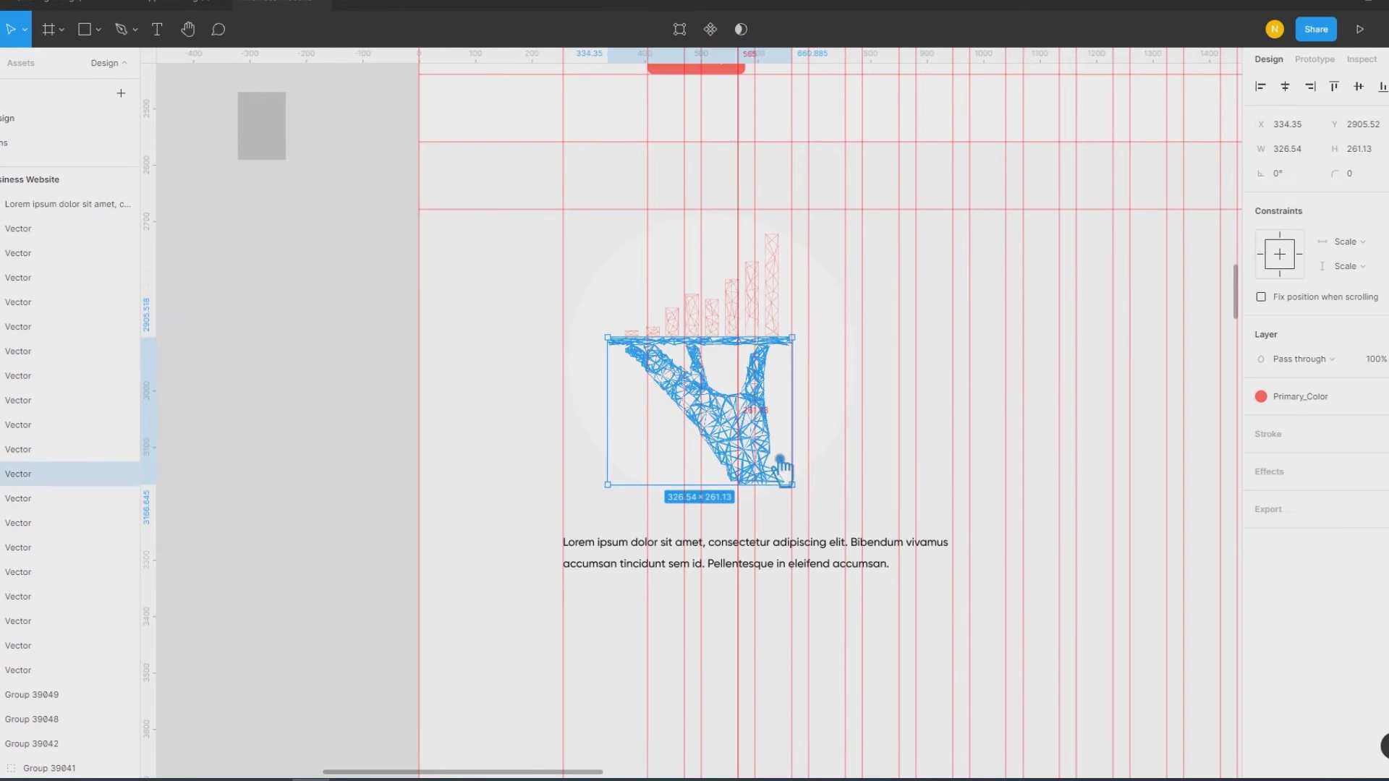
Step: Group the chart bars, fill them with the Secondary Color style, and hide the rulers
{"action": "left_click", "coordinate": [773, 334]}
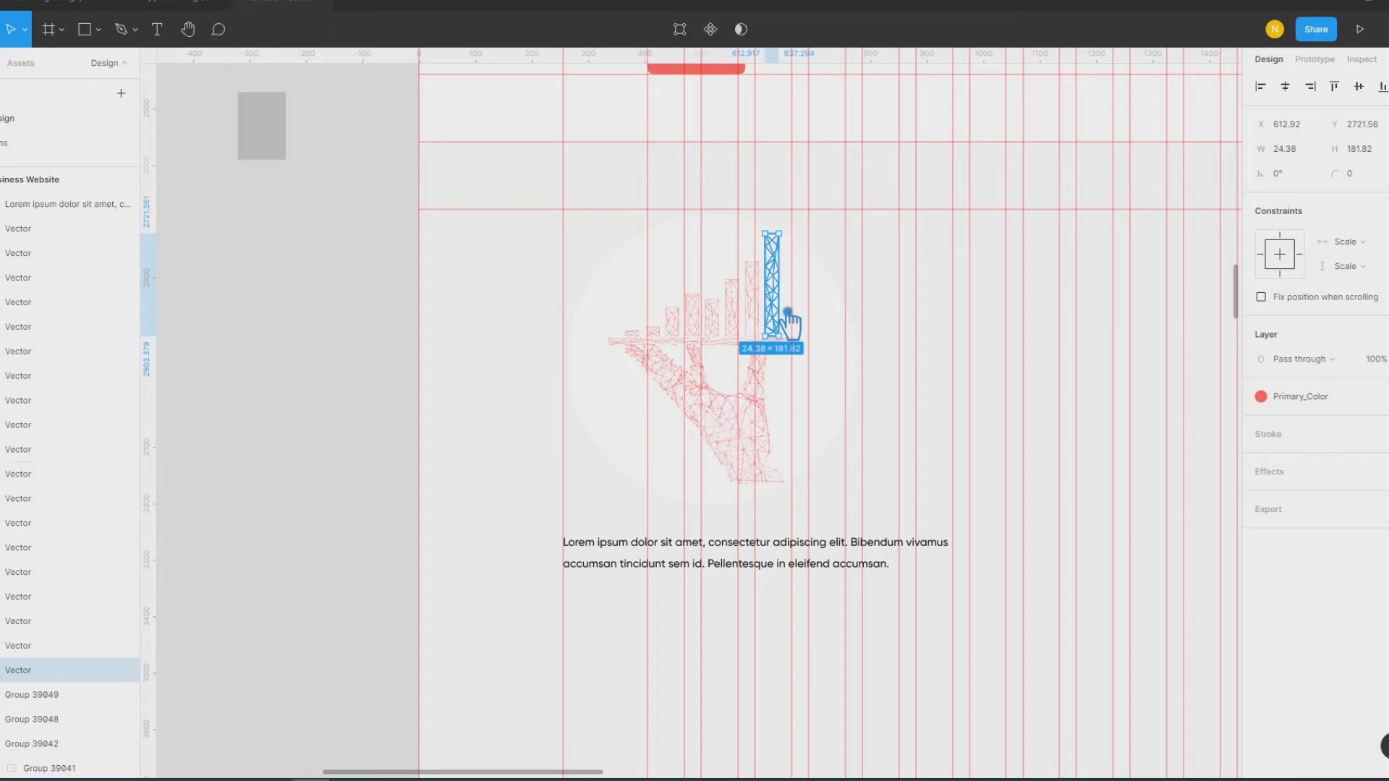
{"action": "left_click", "coordinate": [760, 317], "text": "shift"}
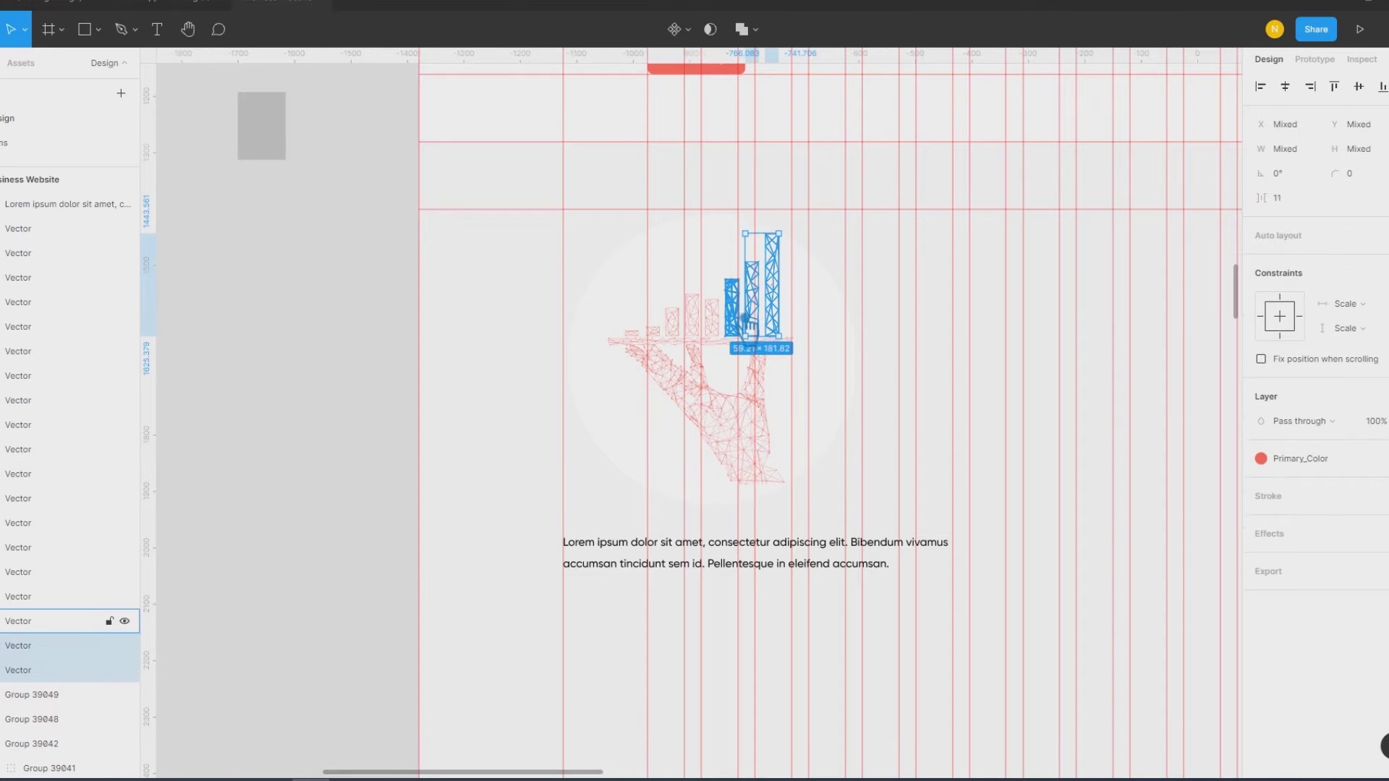
{"action": "left_click", "coordinate": [712, 320], "text": "shift"}
{"action": "left_click", "coordinate": [675, 324], "text": "shift"}
{"action": "left_click", "coordinate": [632, 333], "text": "shift"}
{"action": "key", "text": "ctrl+g"}
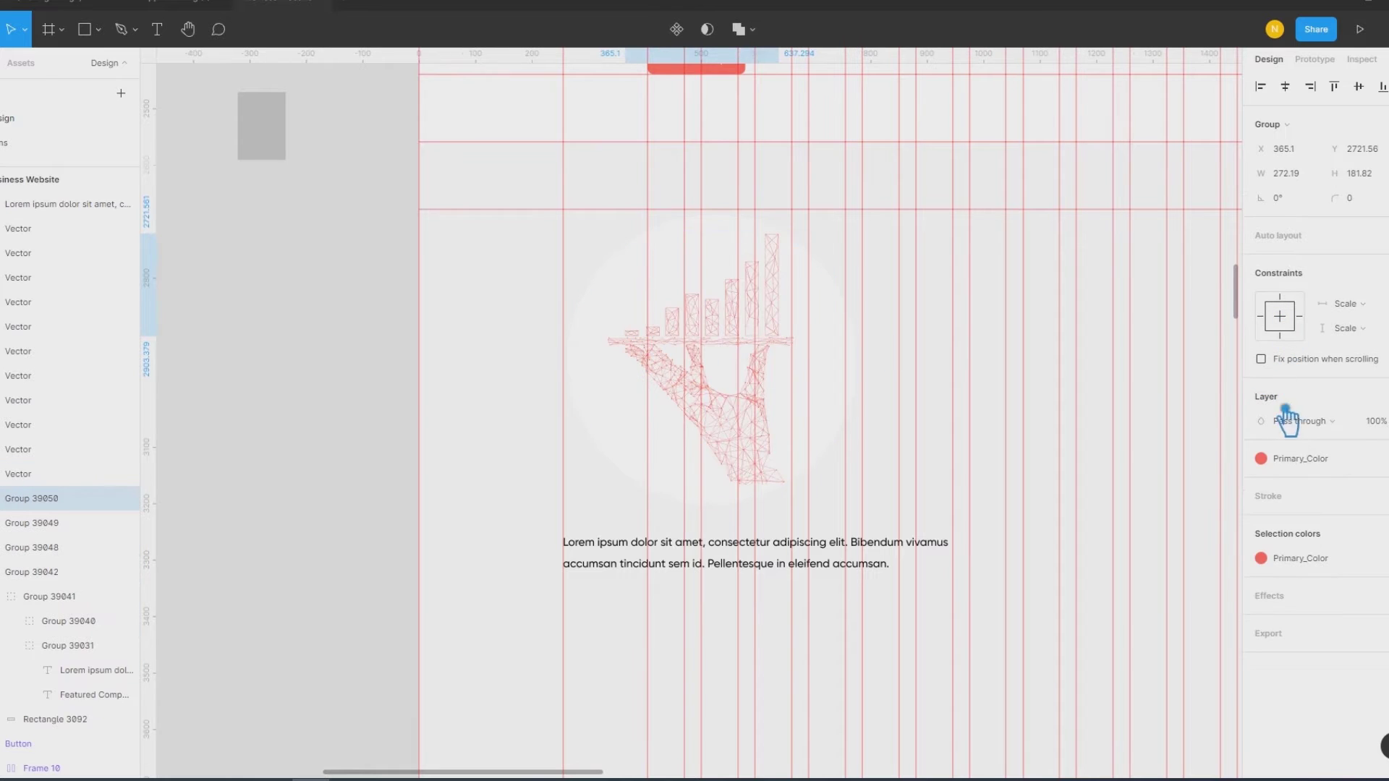
{"action": "left_click", "coordinate": [1318, 458]}
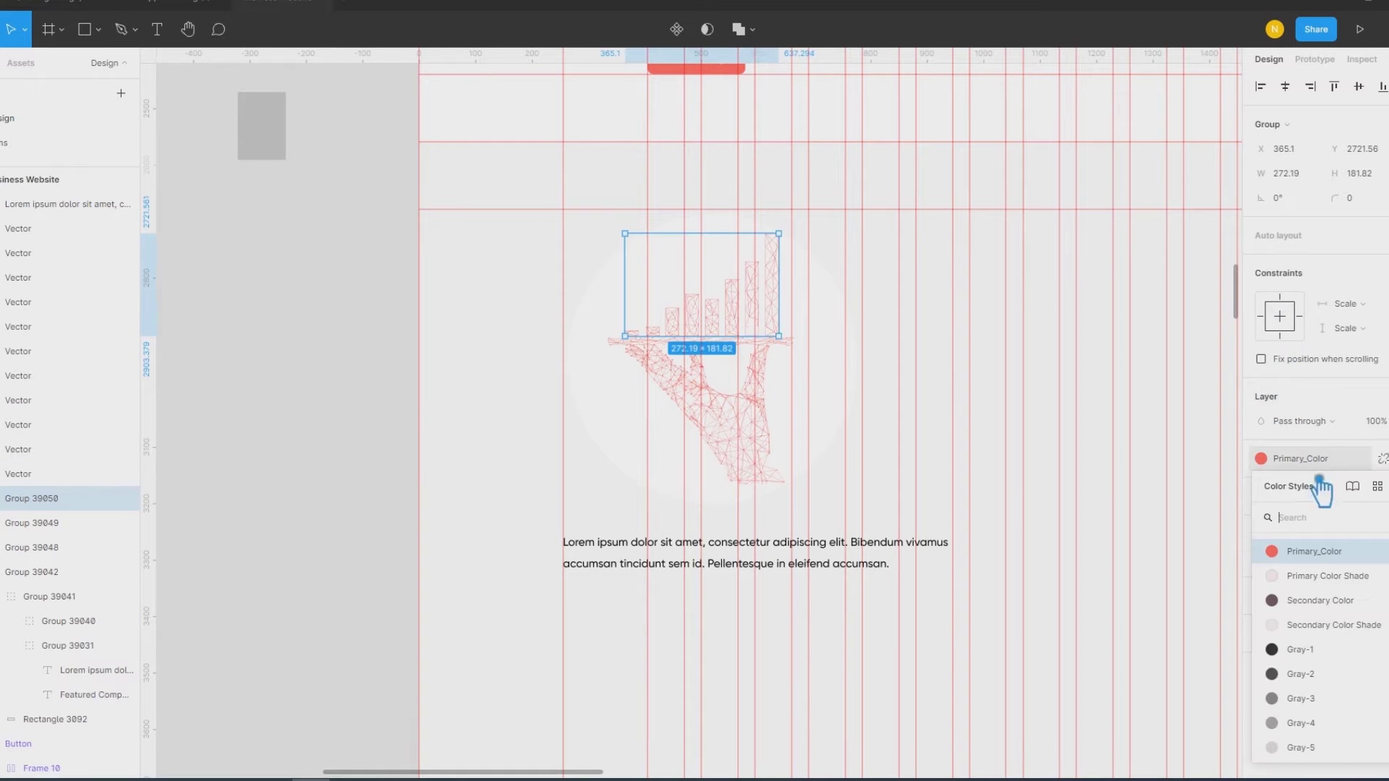
{"action": "left_click", "coordinate": [1329, 602]}
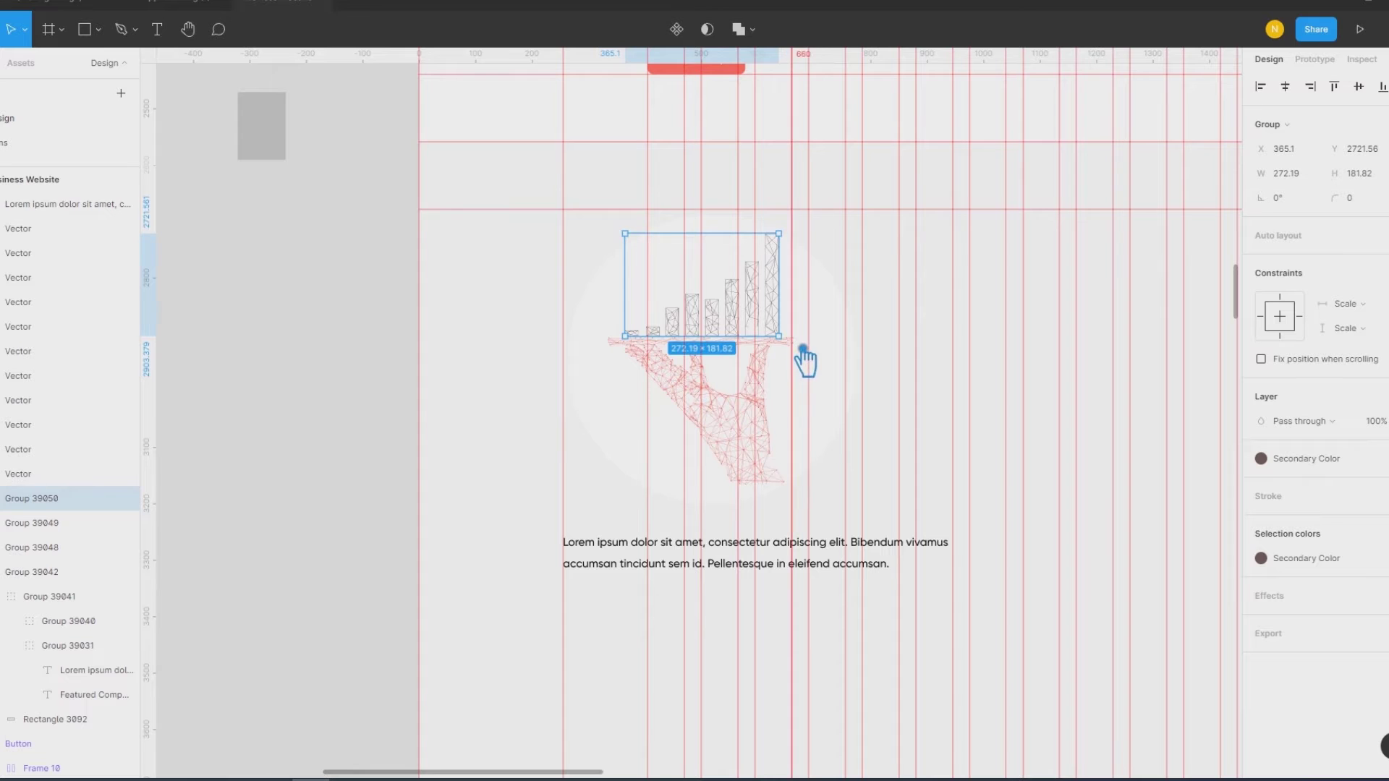
{"action": "key", "text": "shift+r"}
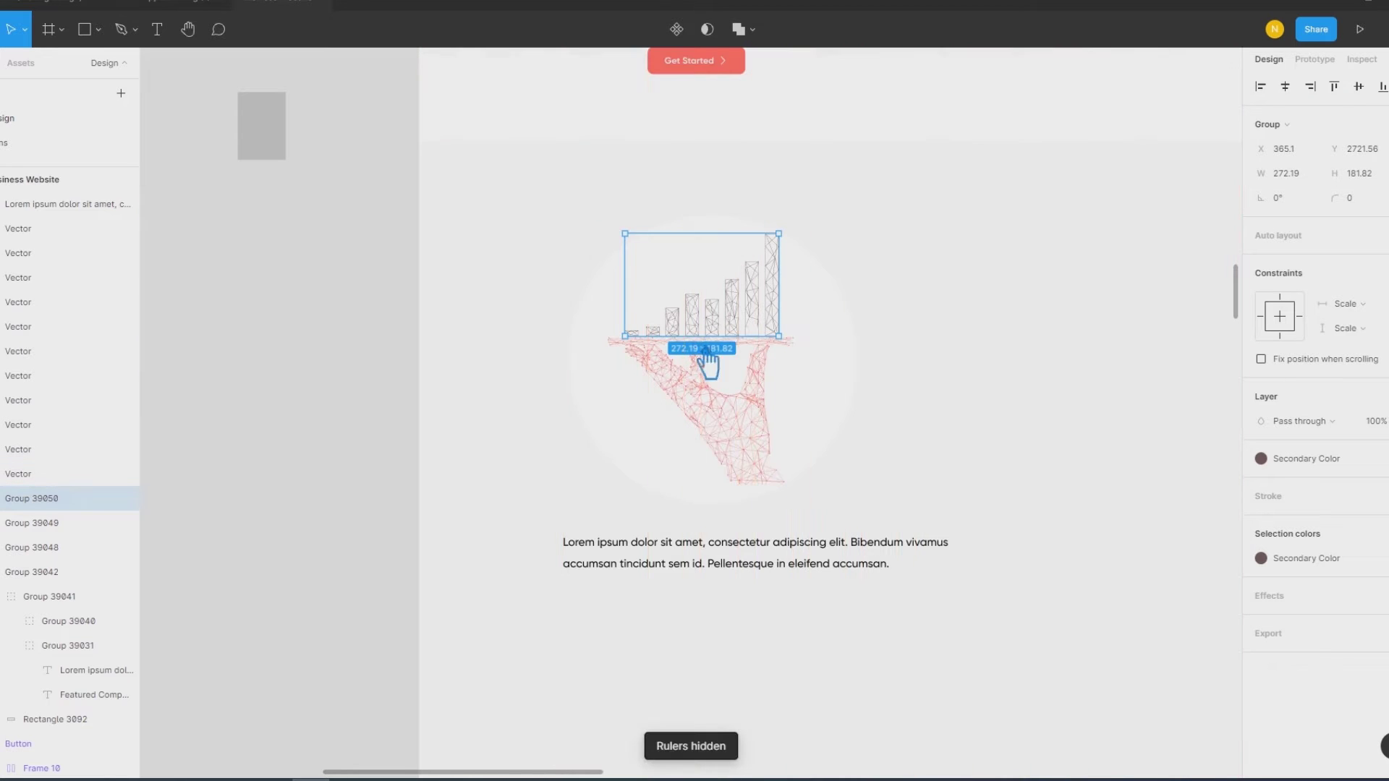
Step: Group the hand vector together with the bar chart group
{"action": "left_click", "coordinate": [340, 369]}
{"action": "double_click", "coordinate": [640, 348]}
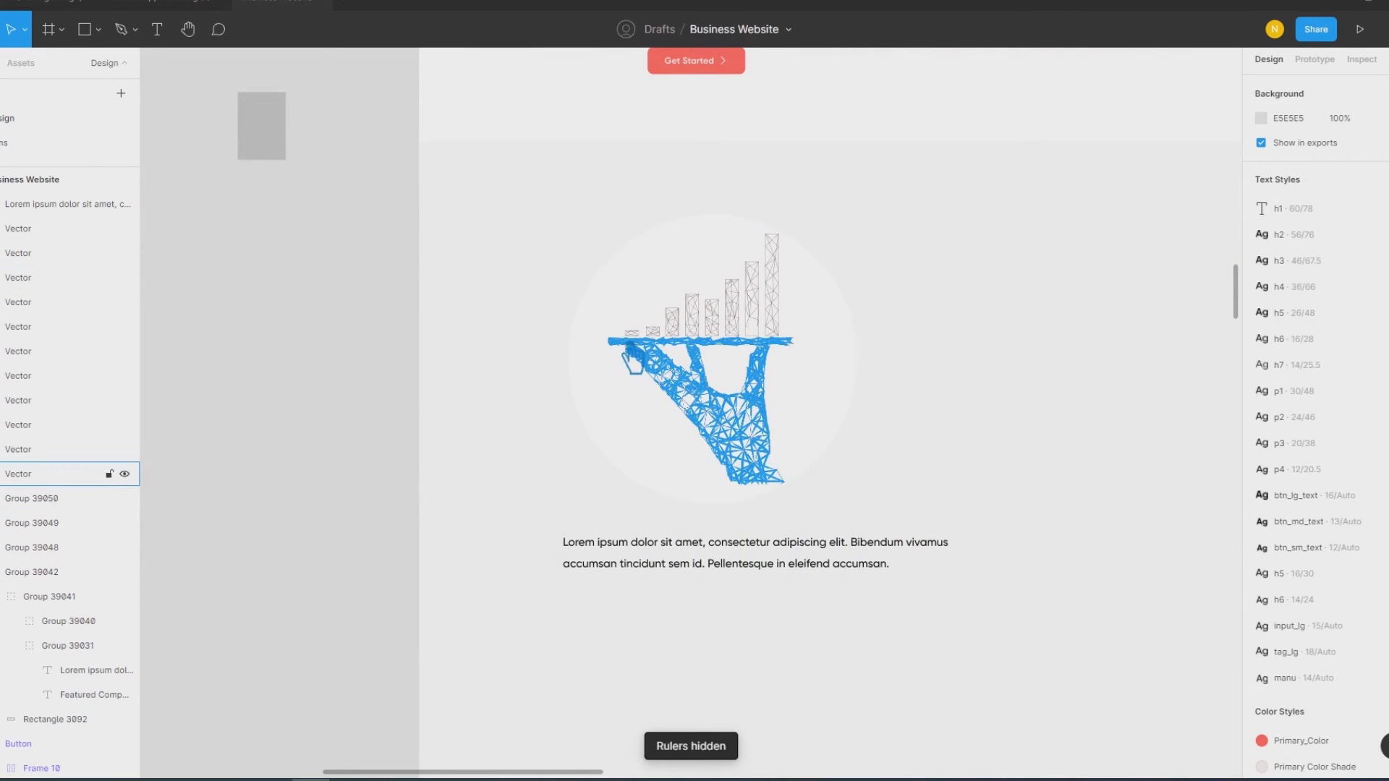
{"action": "key", "text": "Escape"}
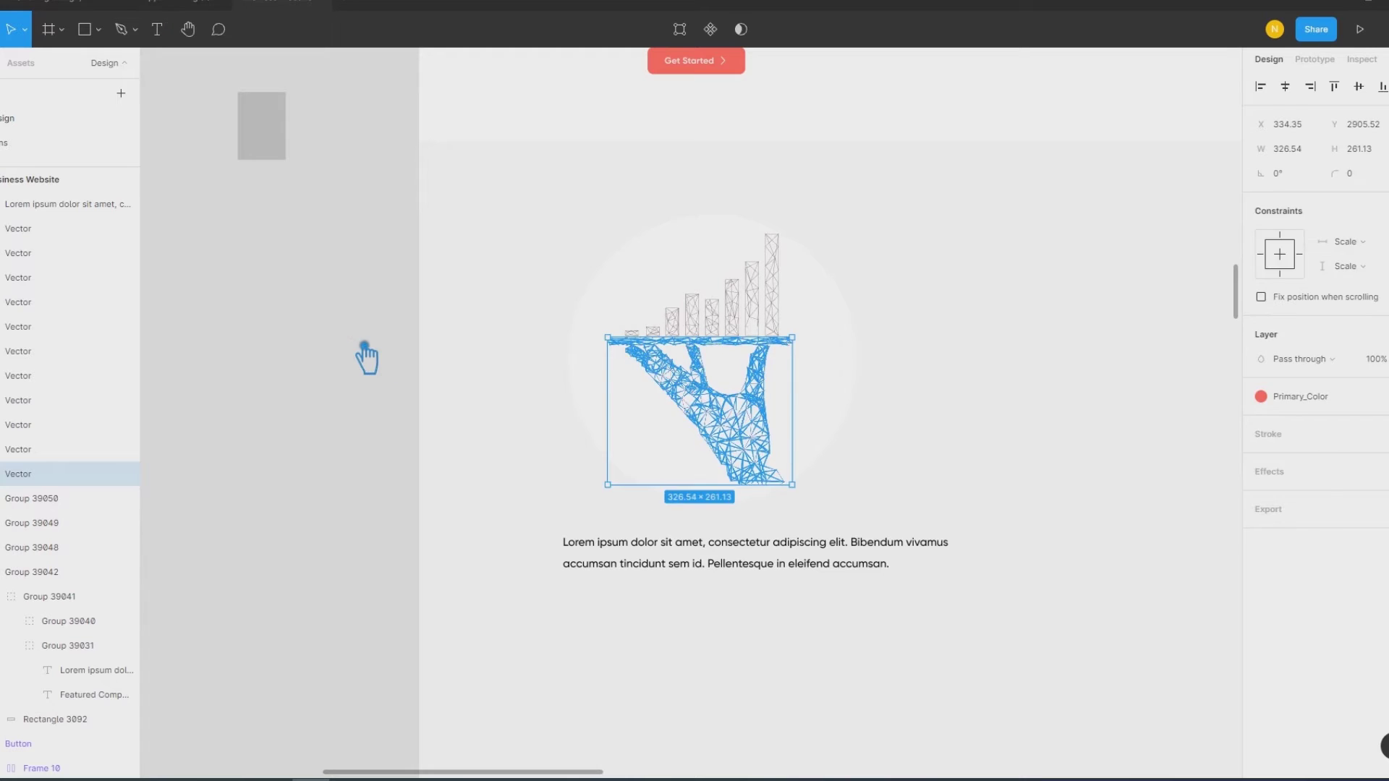
{"action": "key", "text": "Escape"}
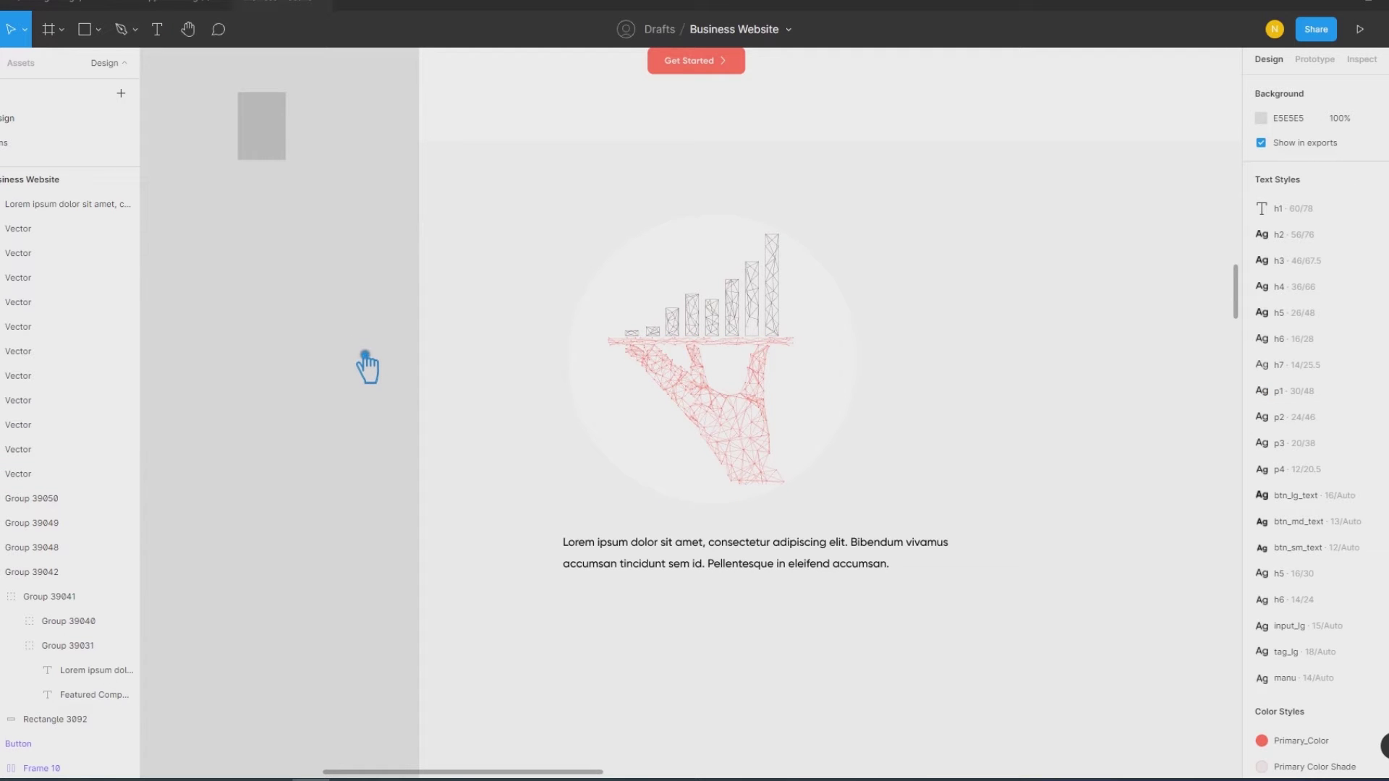
{"action": "left_click", "coordinate": [751, 418]}
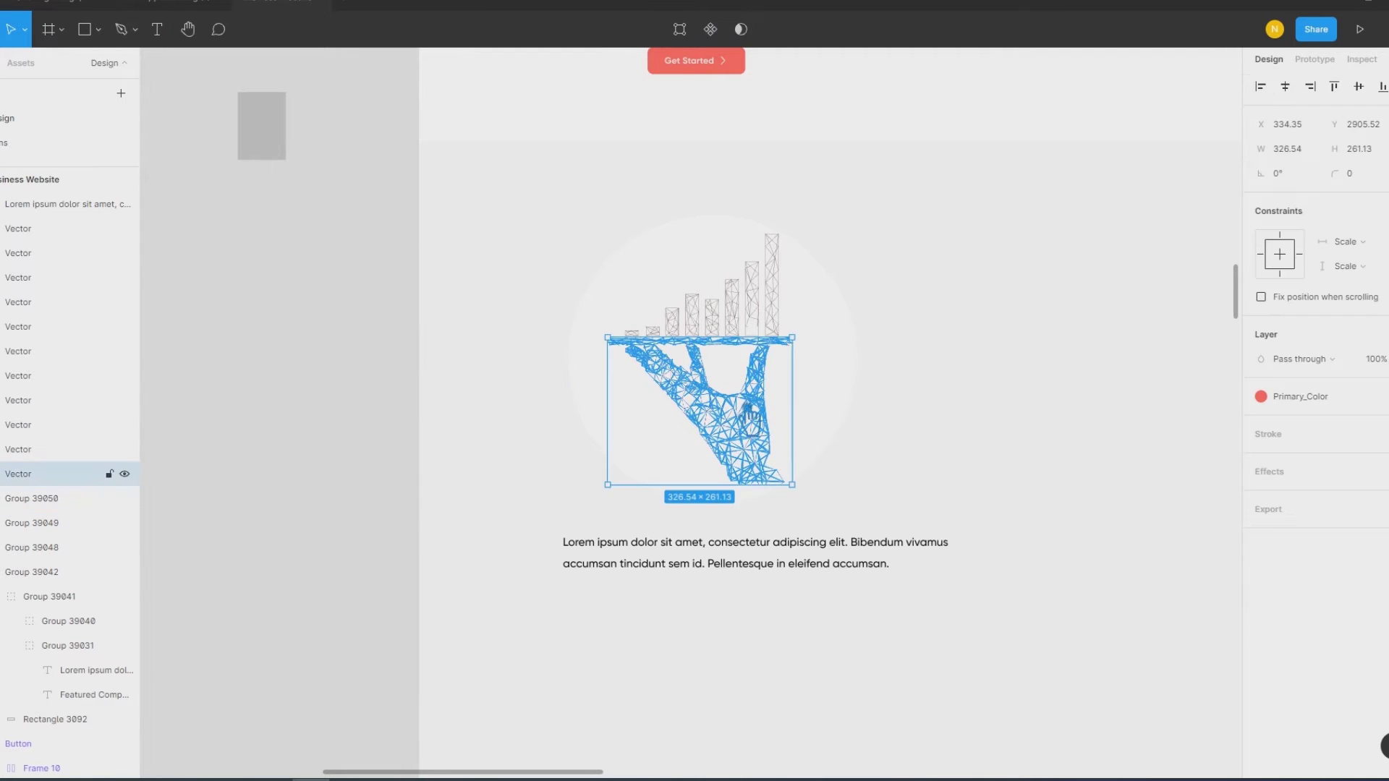
{"action": "left_click", "coordinate": [752, 333], "text": "shift"}
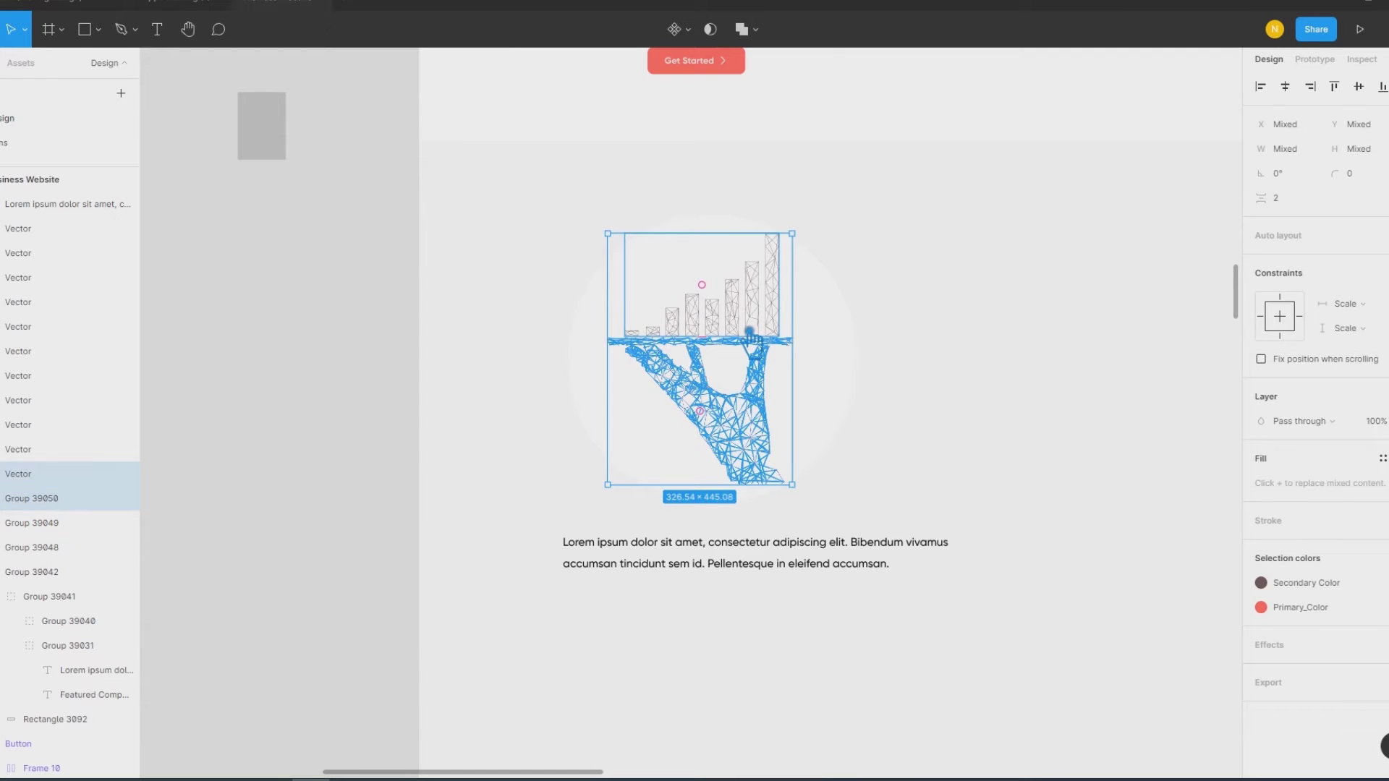
{"action": "key", "text": "ctrl+g"}
Step: Group the hand-and-chart with the background circle into one 530×530 group
{"action": "left_click_drag", "start_coordinate": [767, 334], "coordinate": [765, 335]}
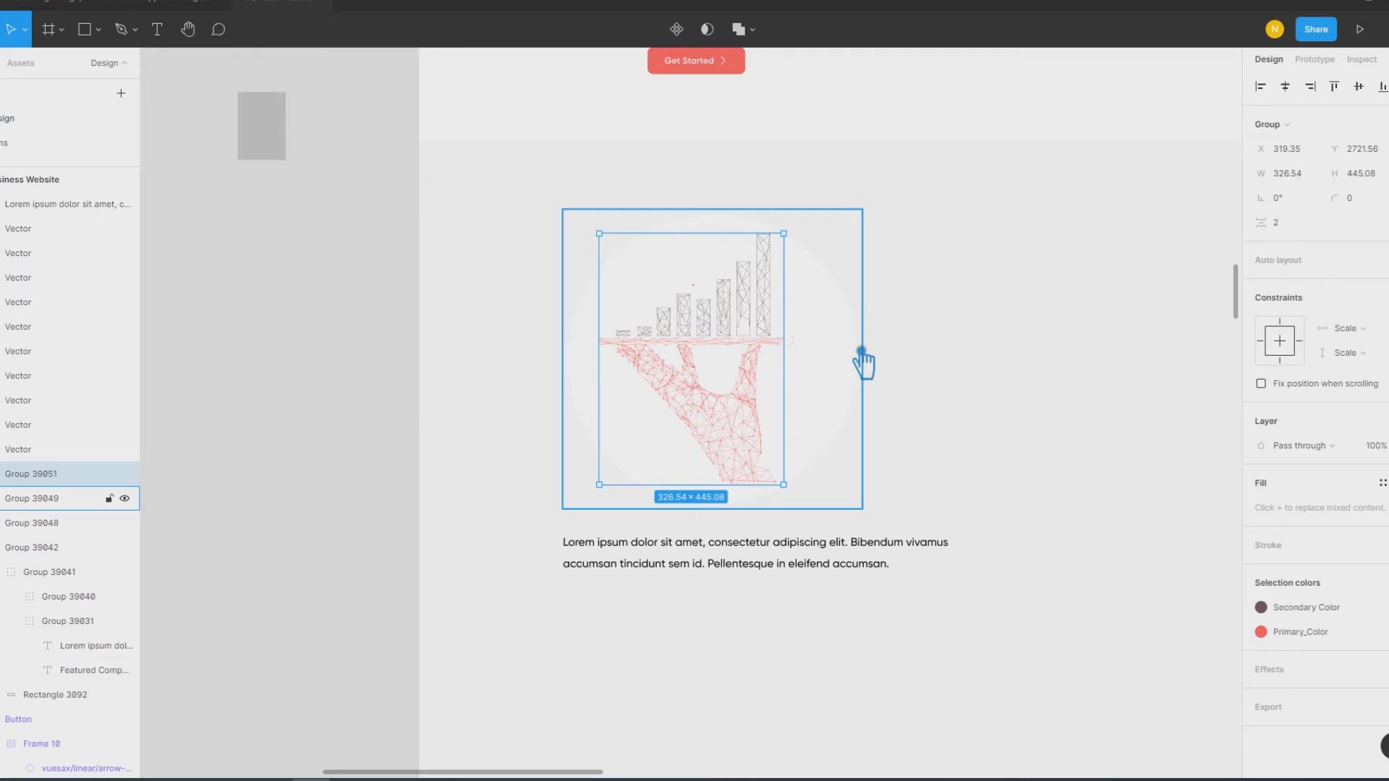
{"action": "left_click", "coordinate": [862, 353], "text": "shift"}
{"action": "key", "text": "ctrl+g"}
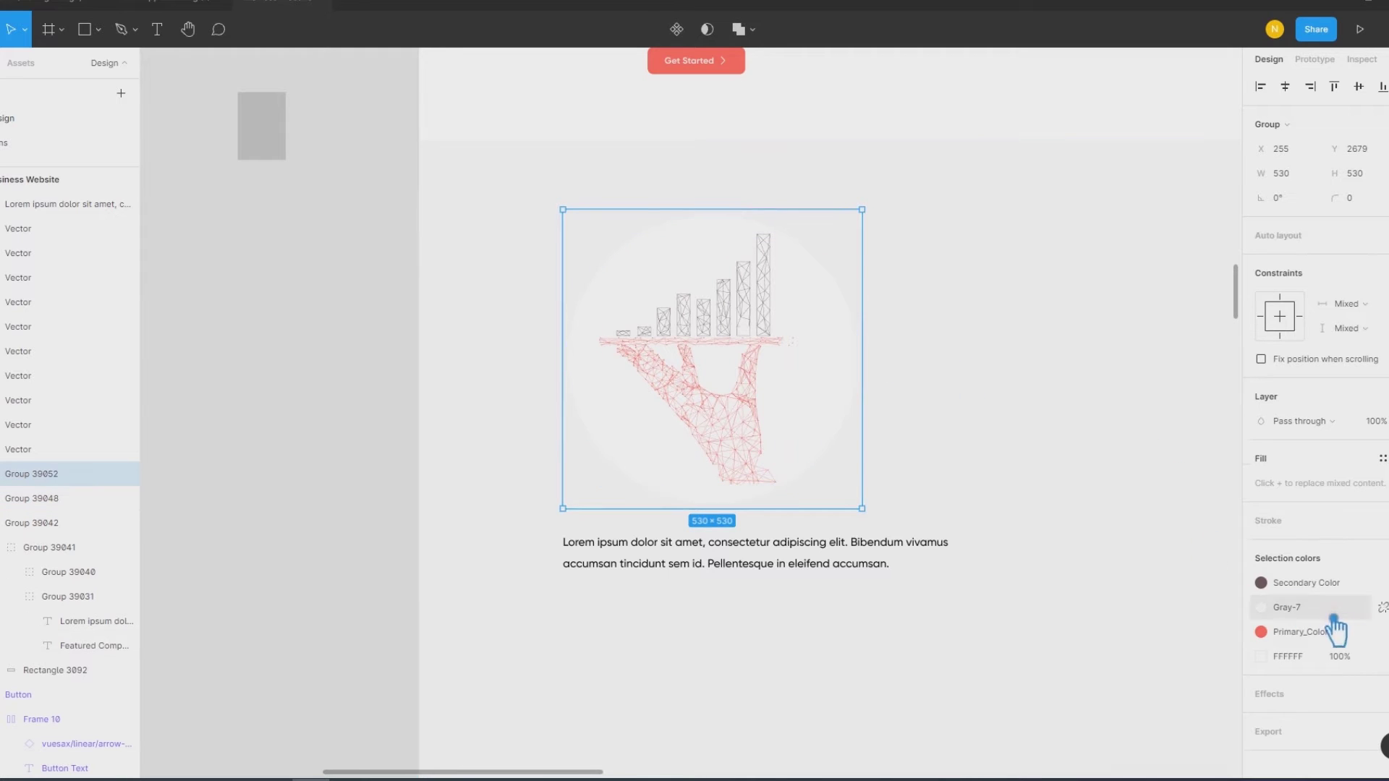
{"action": "scroll", "coordinate": [1275, 723], "scroll_direction": "down", "scroll_amount": 1}
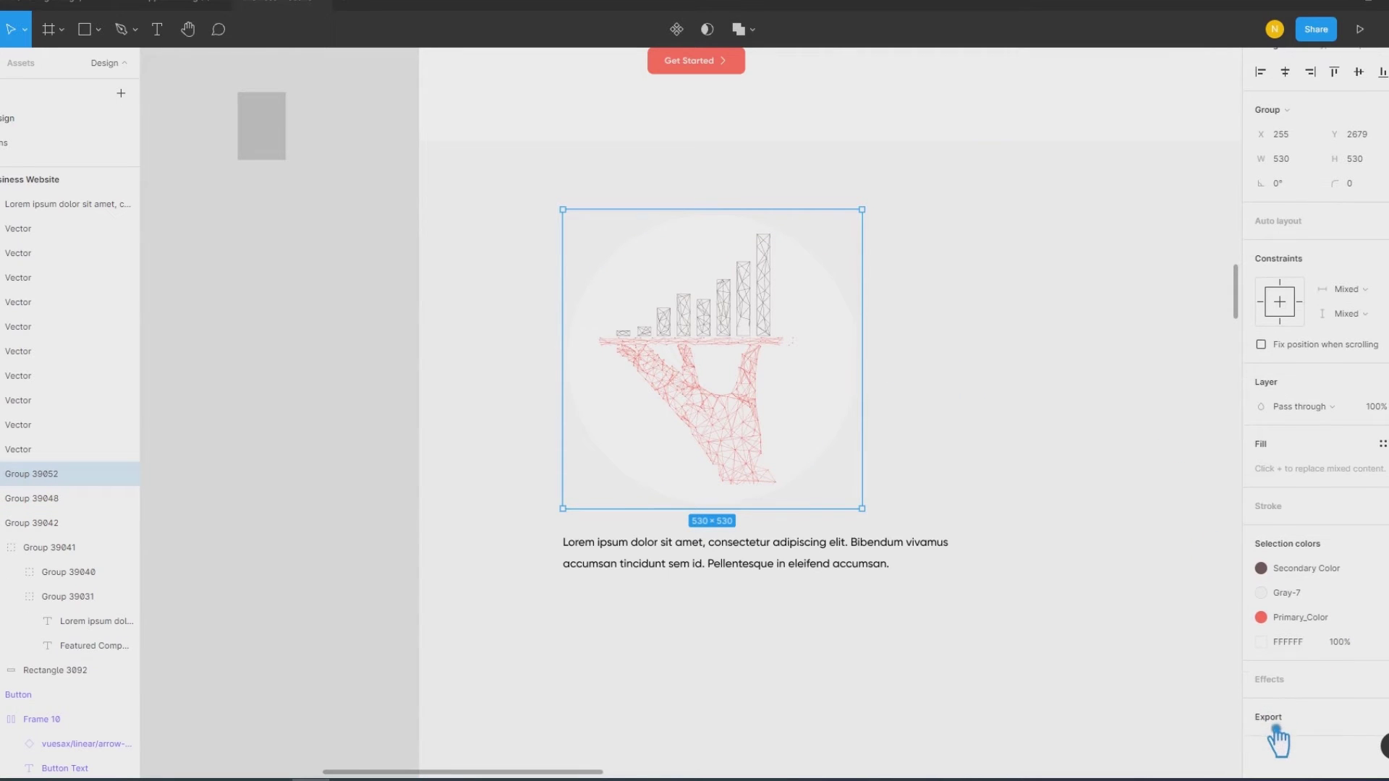
Step: Give the 530×530 illustration group a drop shadow with blur 50, Y 30, 5% opacity; show rulers
{"action": "left_click", "coordinate": [1272, 684]}
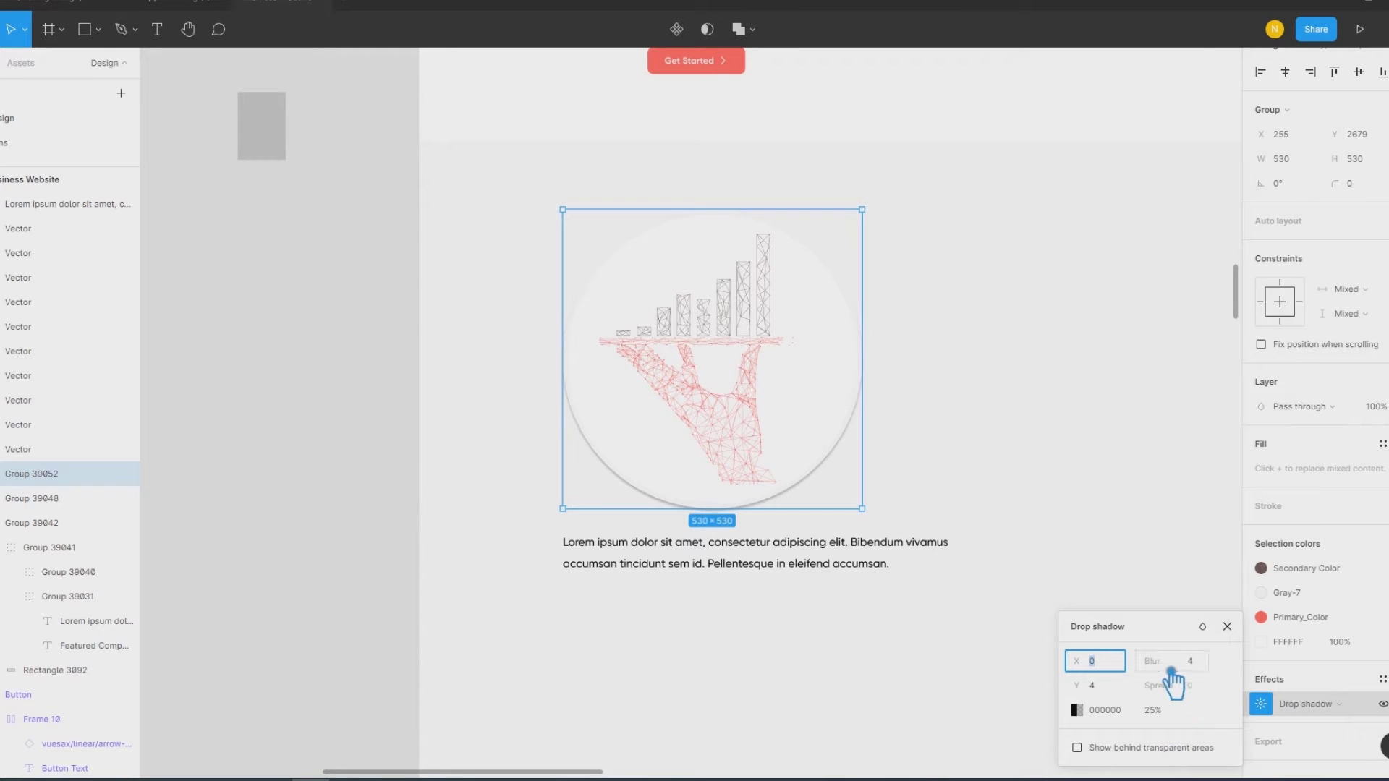
{"action": "left_click_drag", "start_coordinate": [1171, 671], "coordinate": [1161, 660]}
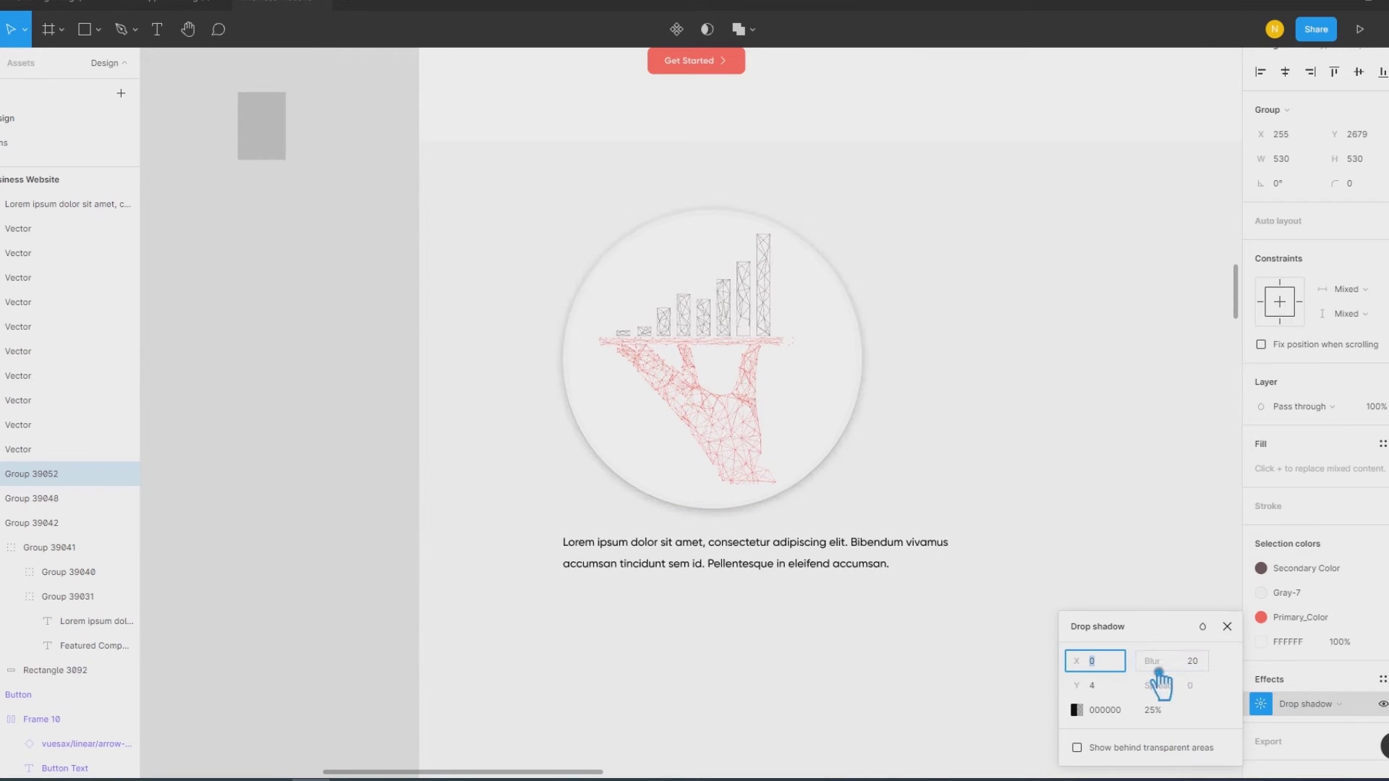
{"action": "left_click_drag", "start_coordinate": [1160, 665], "coordinate": [1132, 432]}
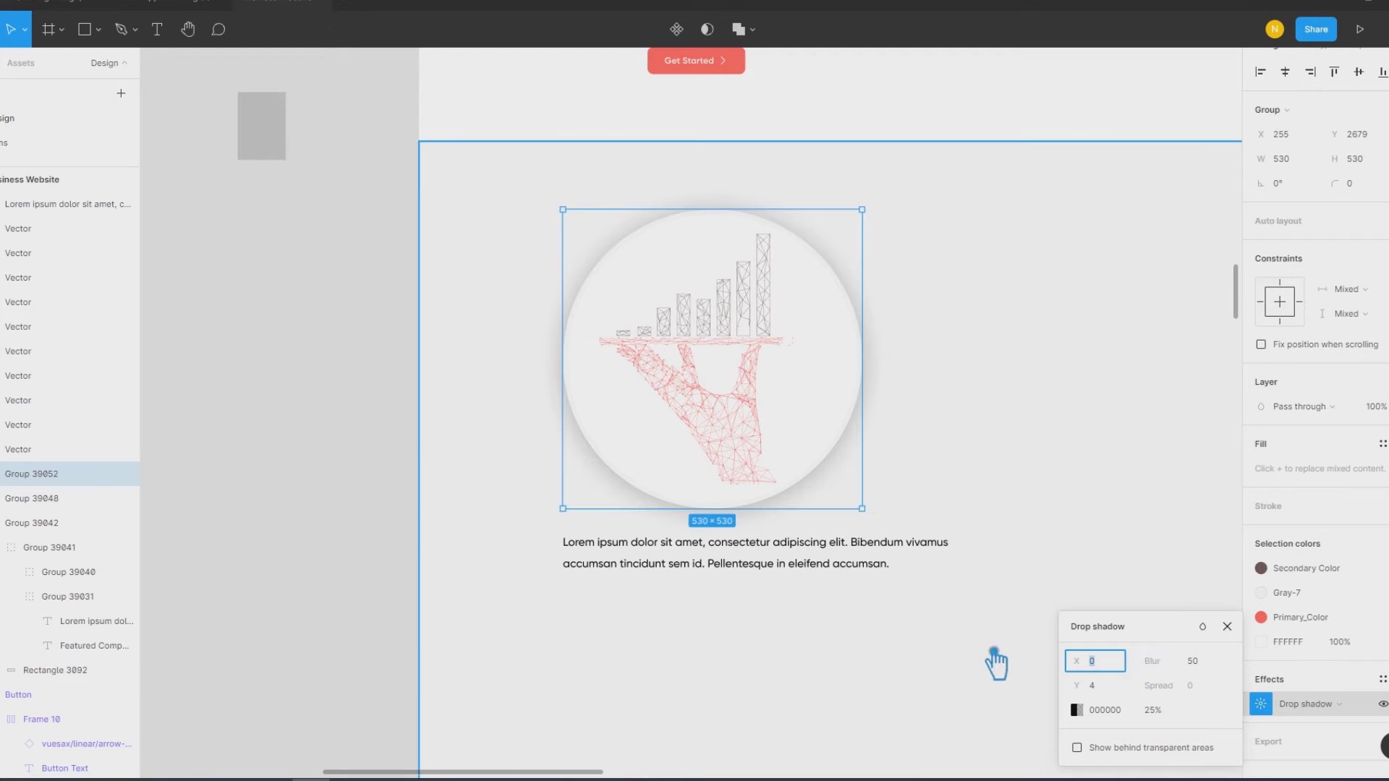
{"action": "left_click_drag", "start_coordinate": [1084, 696], "coordinate": [743, 398]}
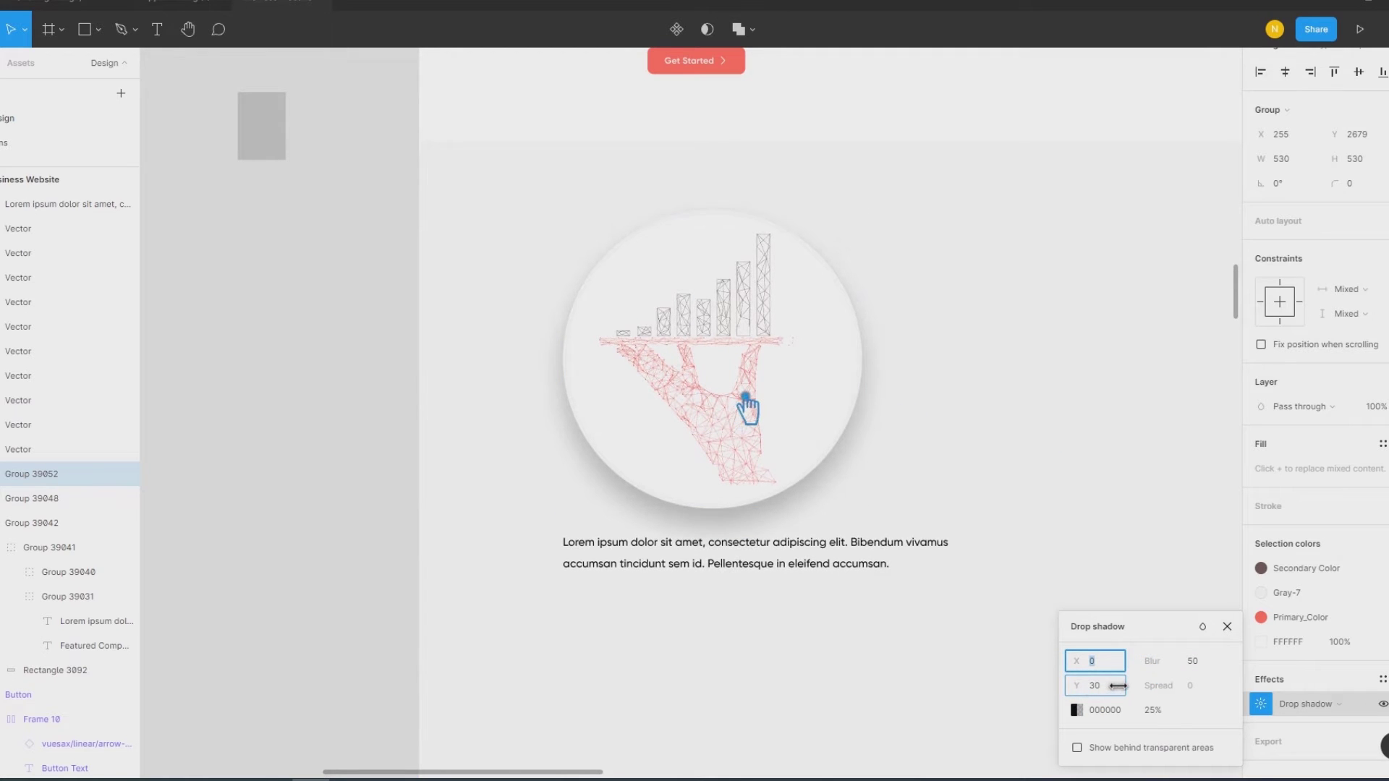
{"action": "left_click", "coordinate": [1172, 716]}
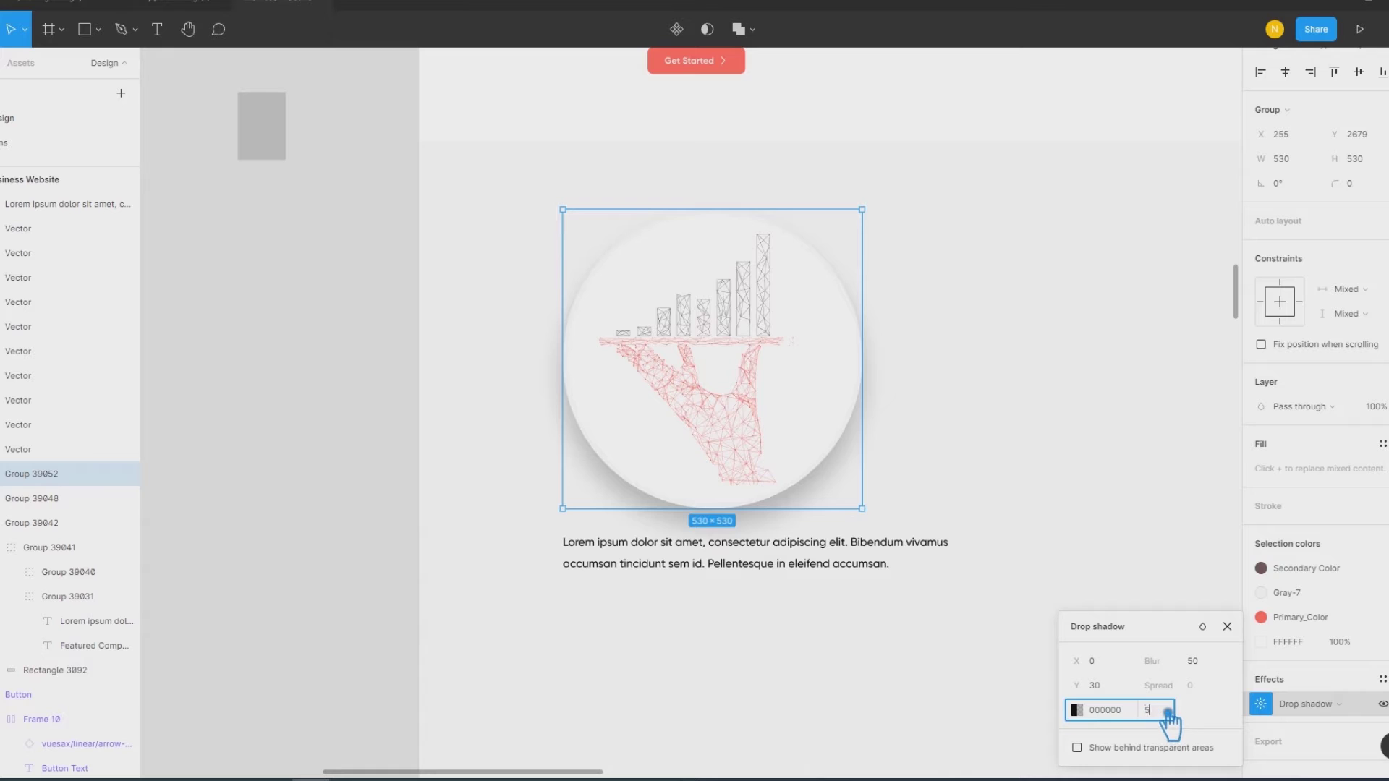
{"action": "key", "text": "Return"}
{"action": "left_click", "coordinate": [324, 518]}
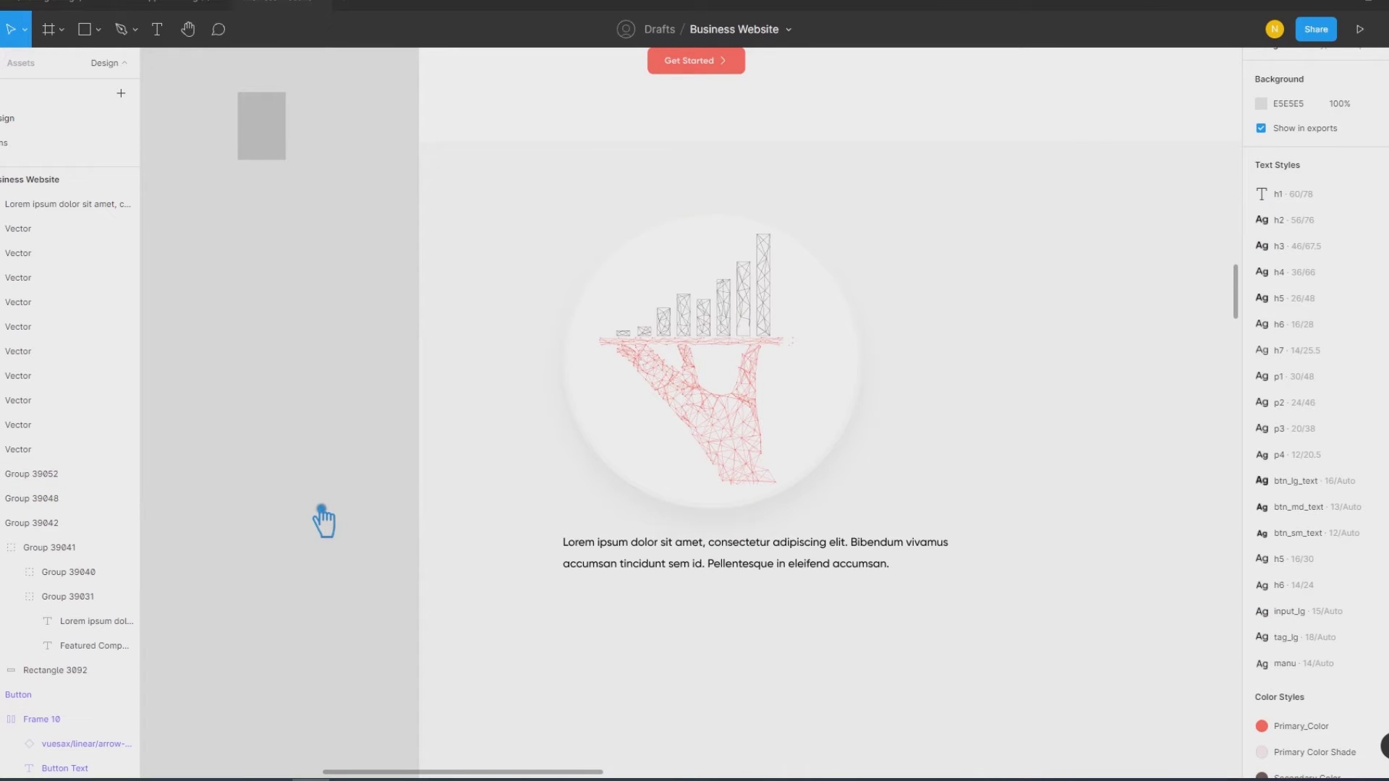
{"action": "scroll", "coordinate": [353, 535], "scroll_direction": "down", "scroll_amount": 5}
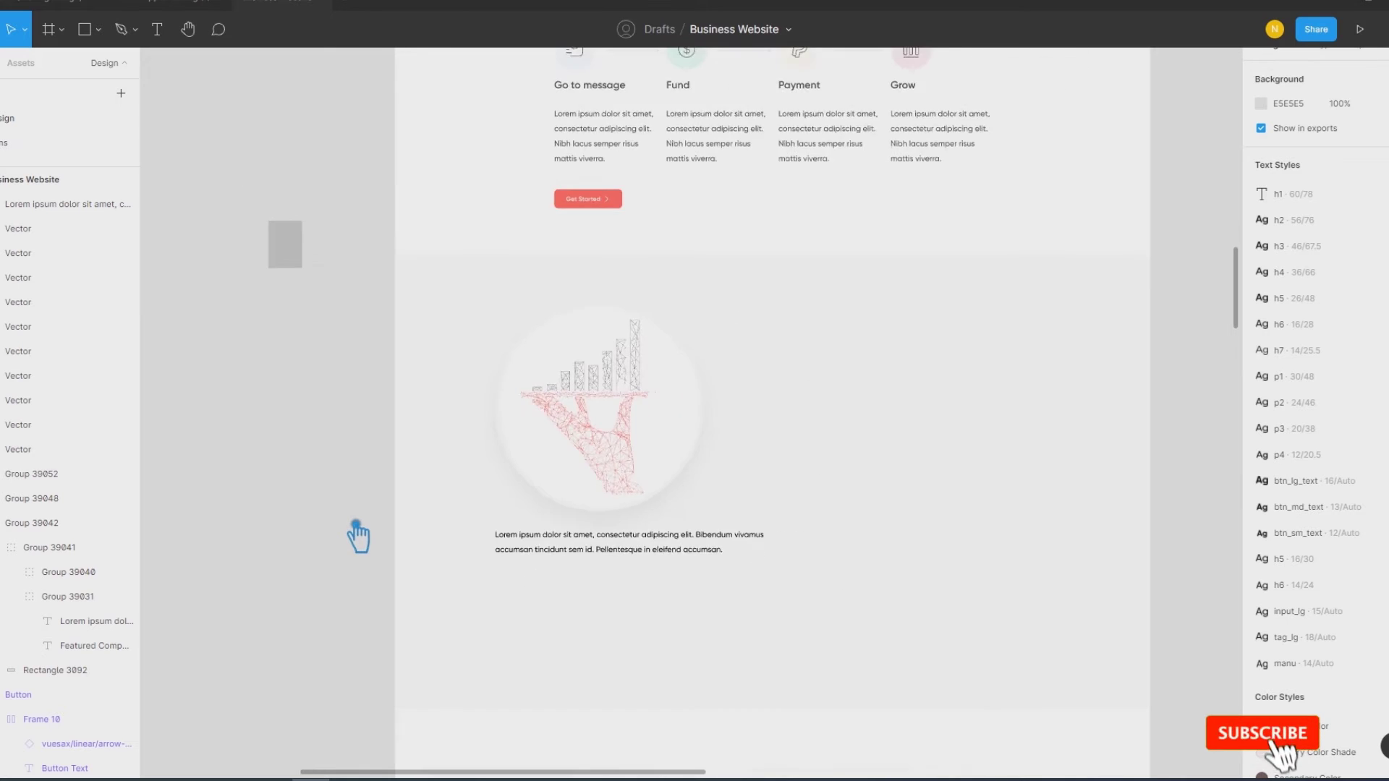
{"action": "key", "text": "shift+r"}
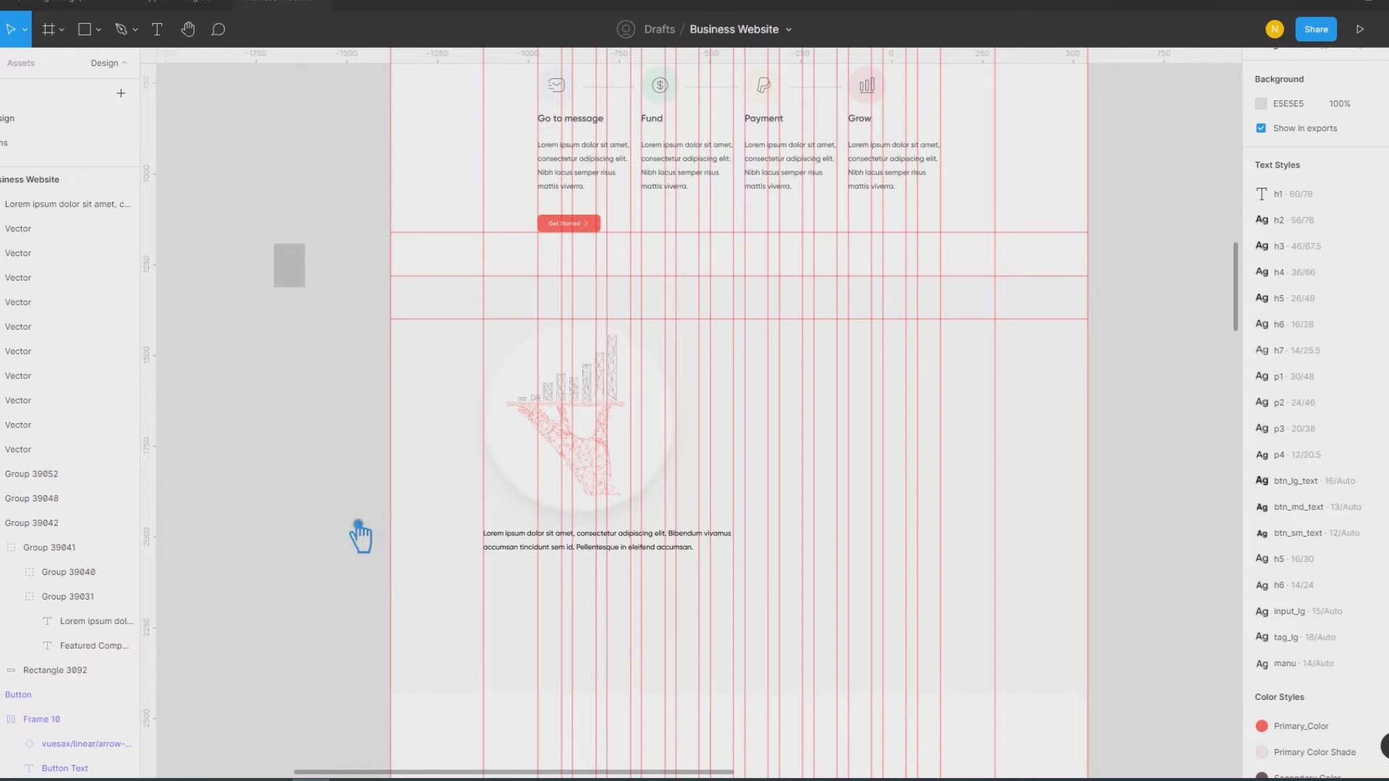
Step: Draw a 150×80 rectangle under the paragraph with corner radius 10
{"action": "scroll", "coordinate": [359, 536], "scroll_direction": "down", "scroll_amount": 1}
{"action": "scroll", "coordinate": [359, 536], "scroll_direction": "down", "scroll_amount": 4}
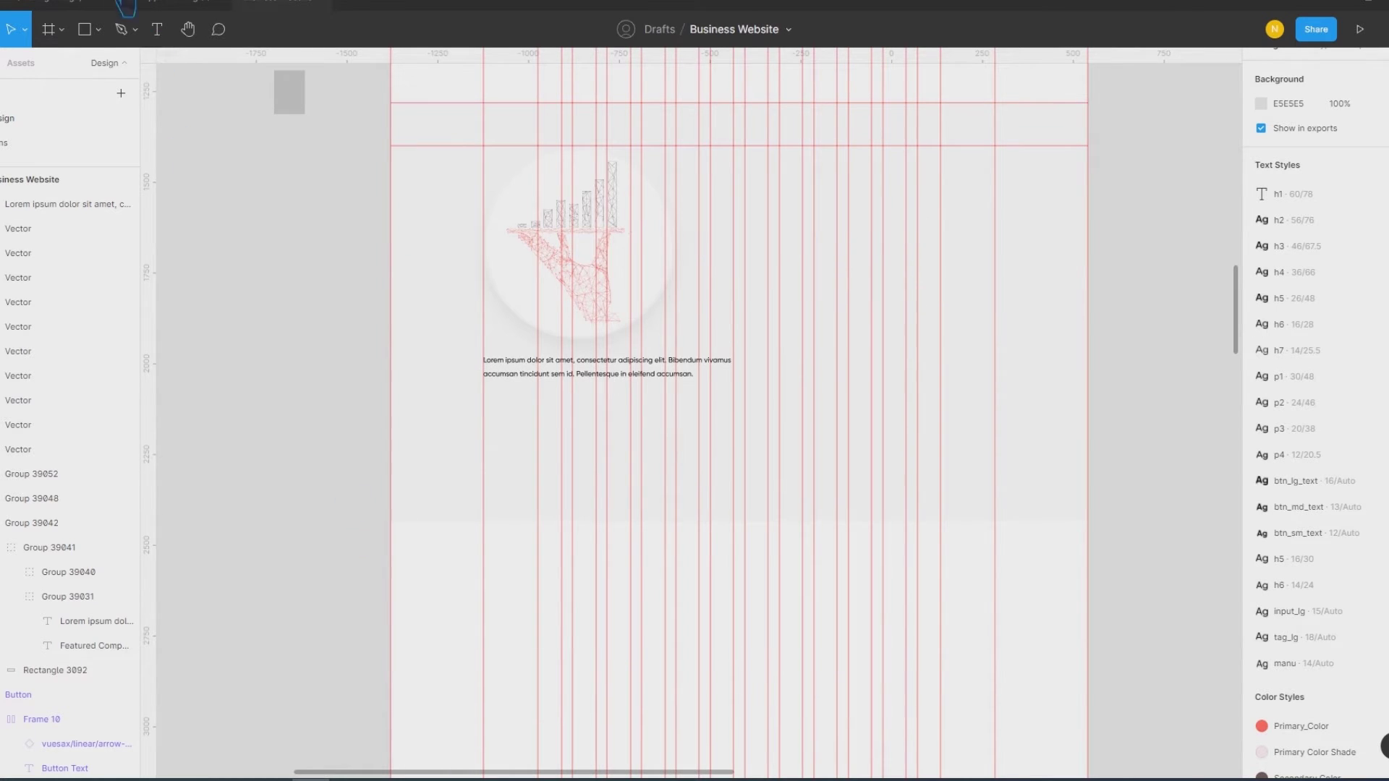
{"action": "left_click", "coordinate": [99, 29]}
{"action": "left_click", "coordinate": [57, 63]}
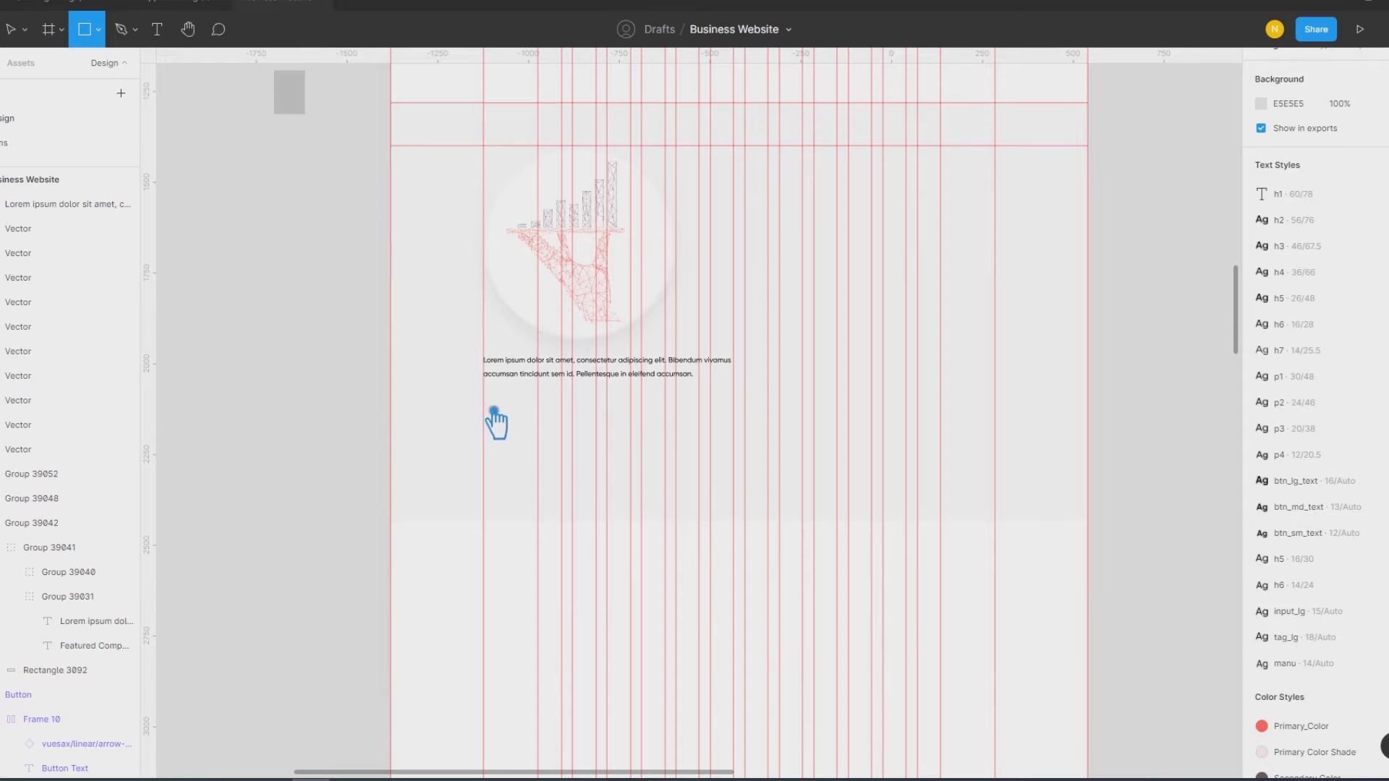
{"action": "left_click_drag", "start_coordinate": [497, 411], "coordinate": [563, 441]}
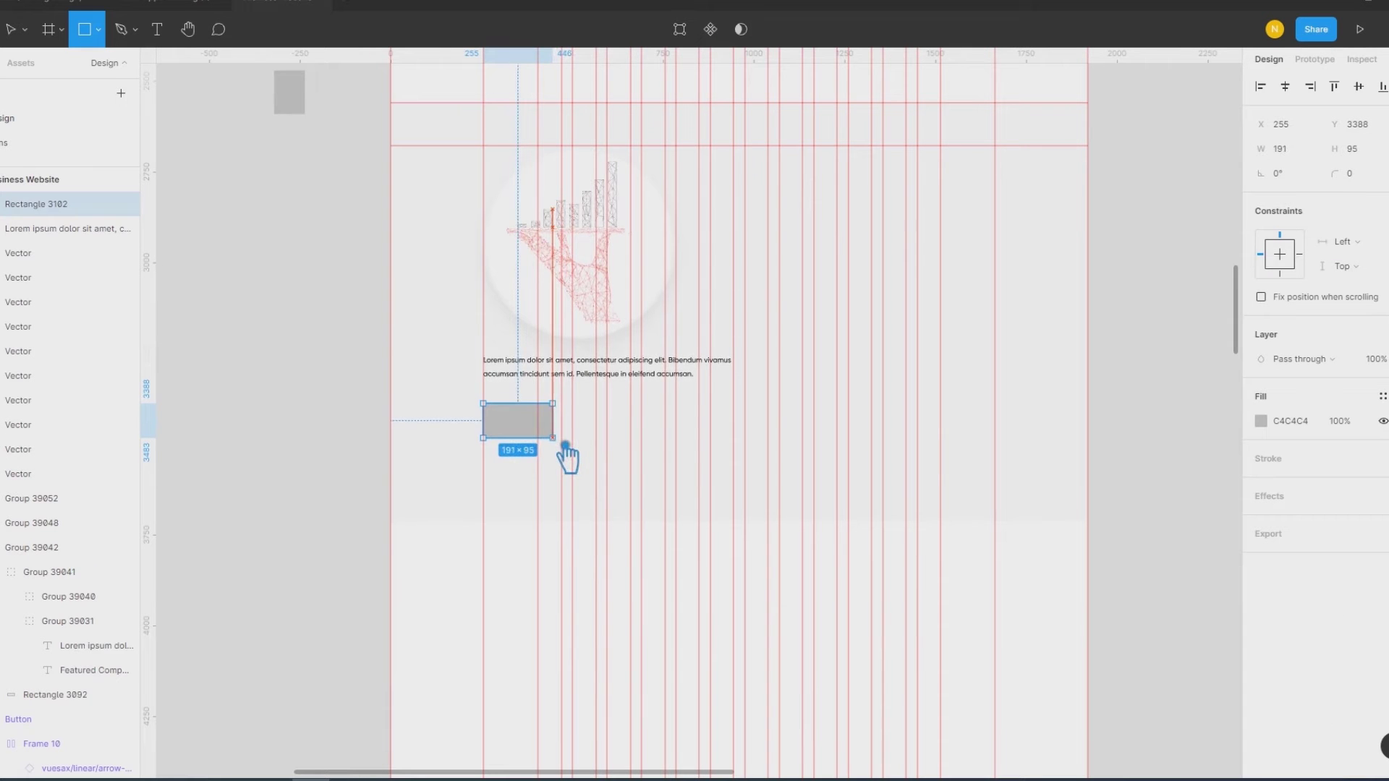
{"action": "left_click_drag", "start_coordinate": [563, 441], "coordinate": [553, 439]}
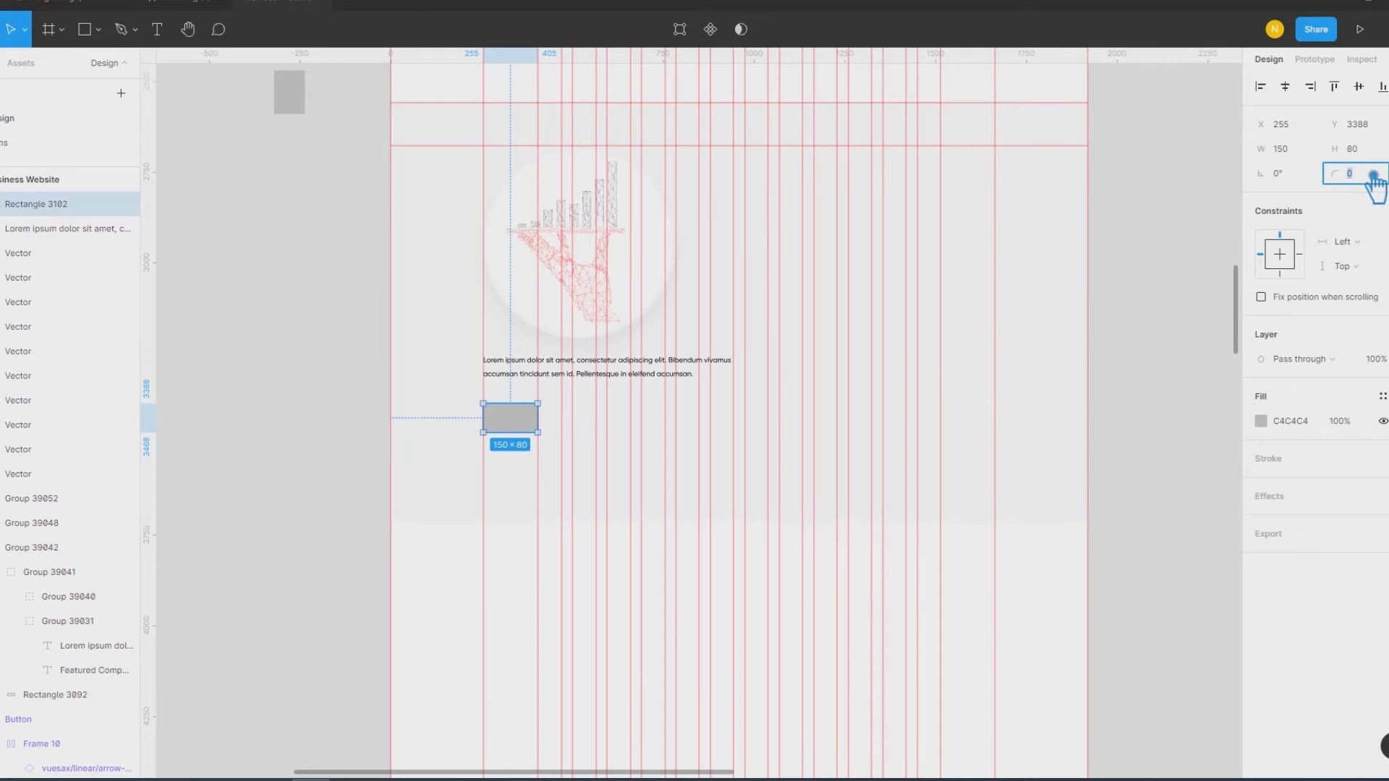
{"action": "left_click", "coordinate": [1356, 174]}
{"action": "type", "text": "10"}
{"action": "key", "text": "Return"}
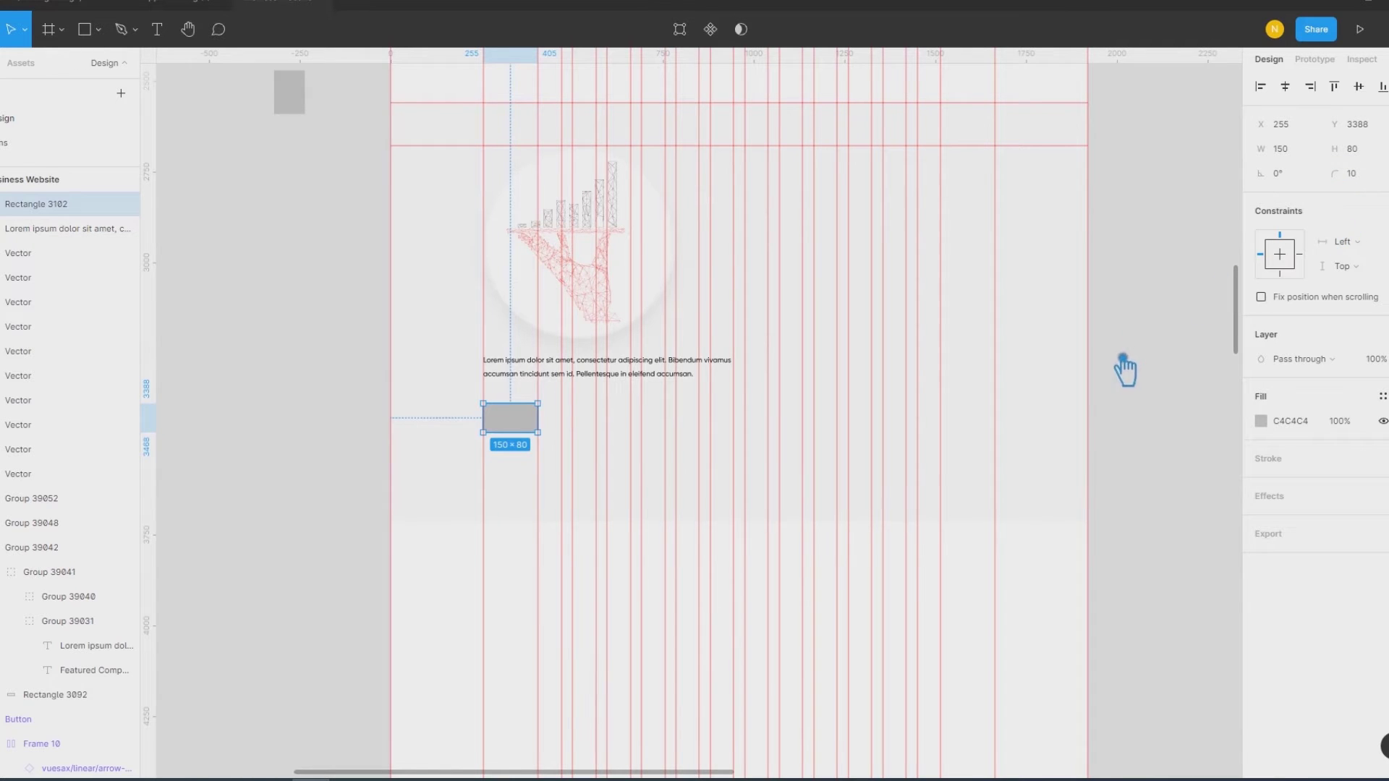
Step: Apply the Gray-6 colour style to the rectangle's fill
{"action": "left_click", "coordinate": [1281, 424]}
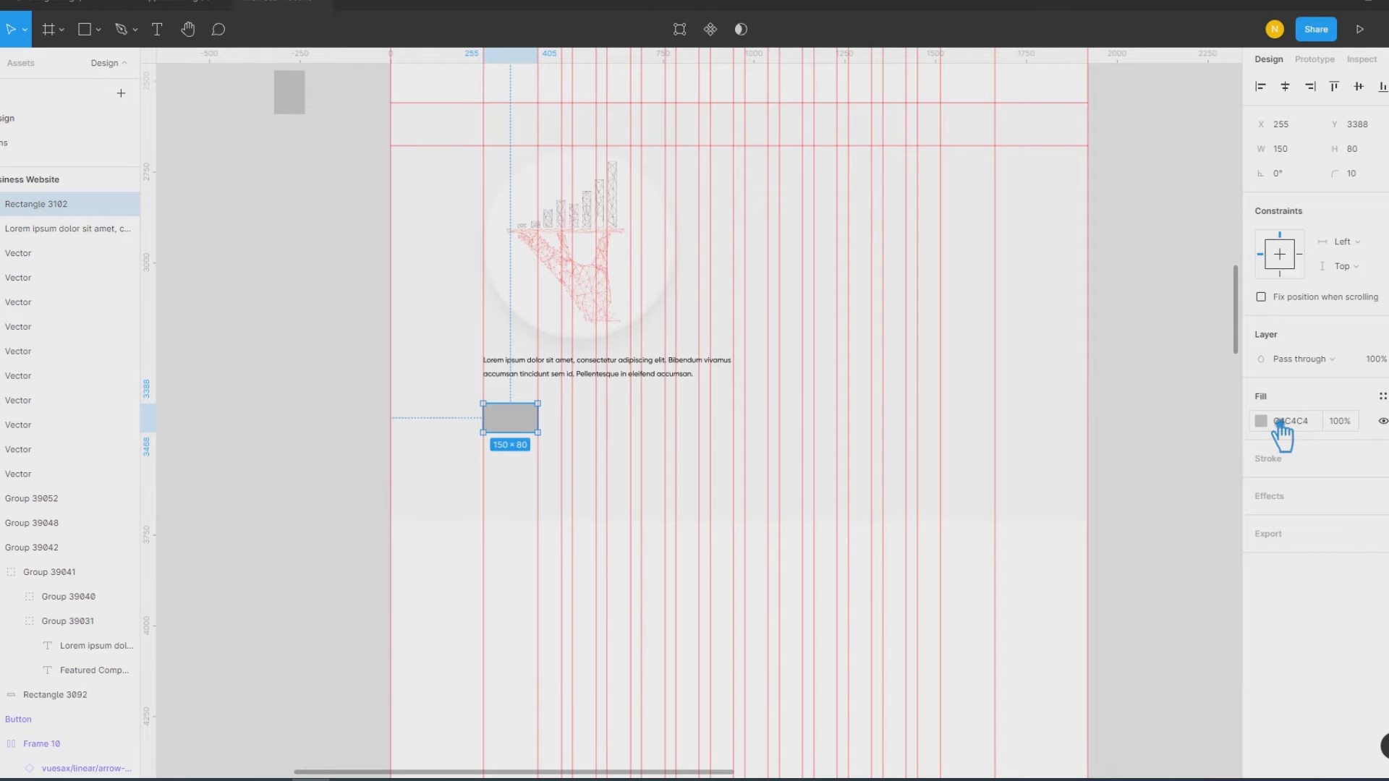
{"action": "left_click", "coordinate": [1383, 396]}
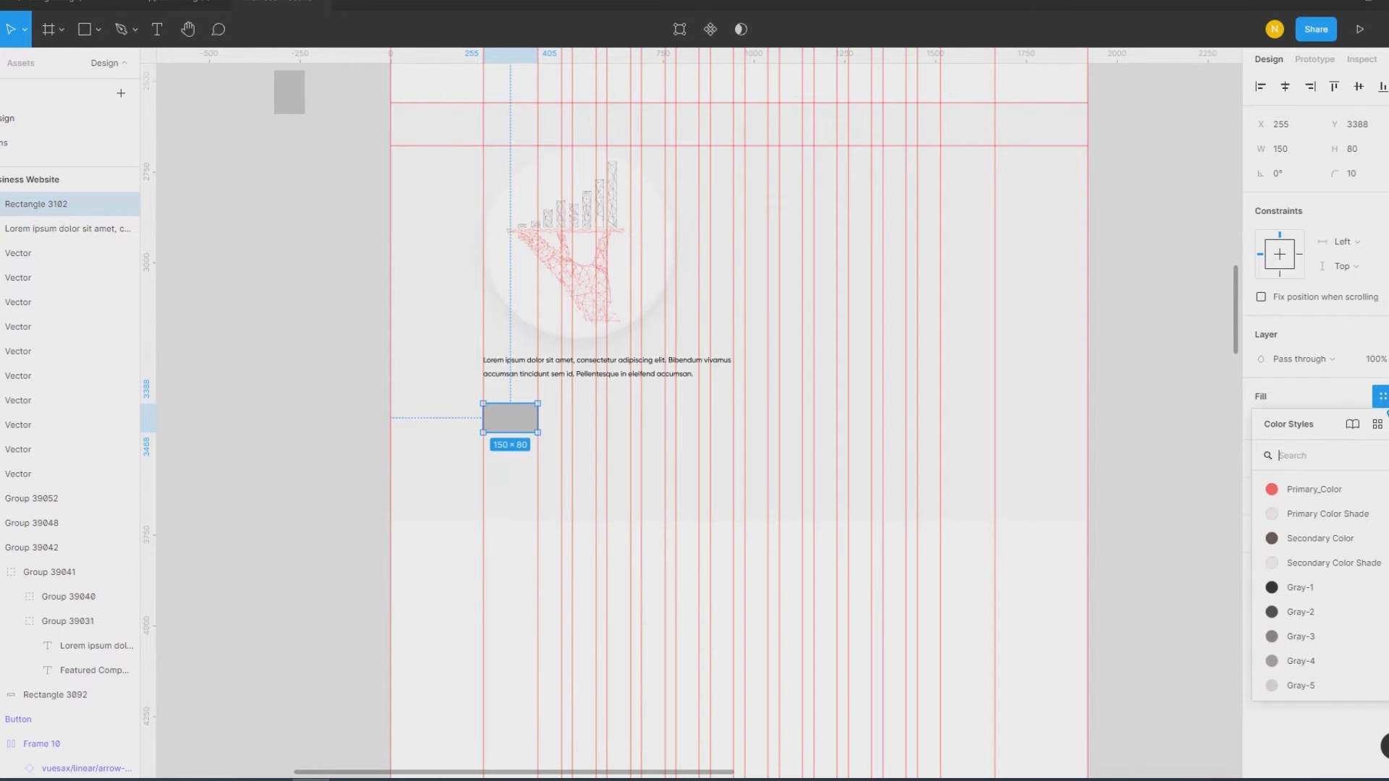
{"action": "scroll", "coordinate": [1342, 604], "scroll_direction": "down", "scroll_amount": 3}
{"action": "left_click", "coordinate": [1326, 561]}
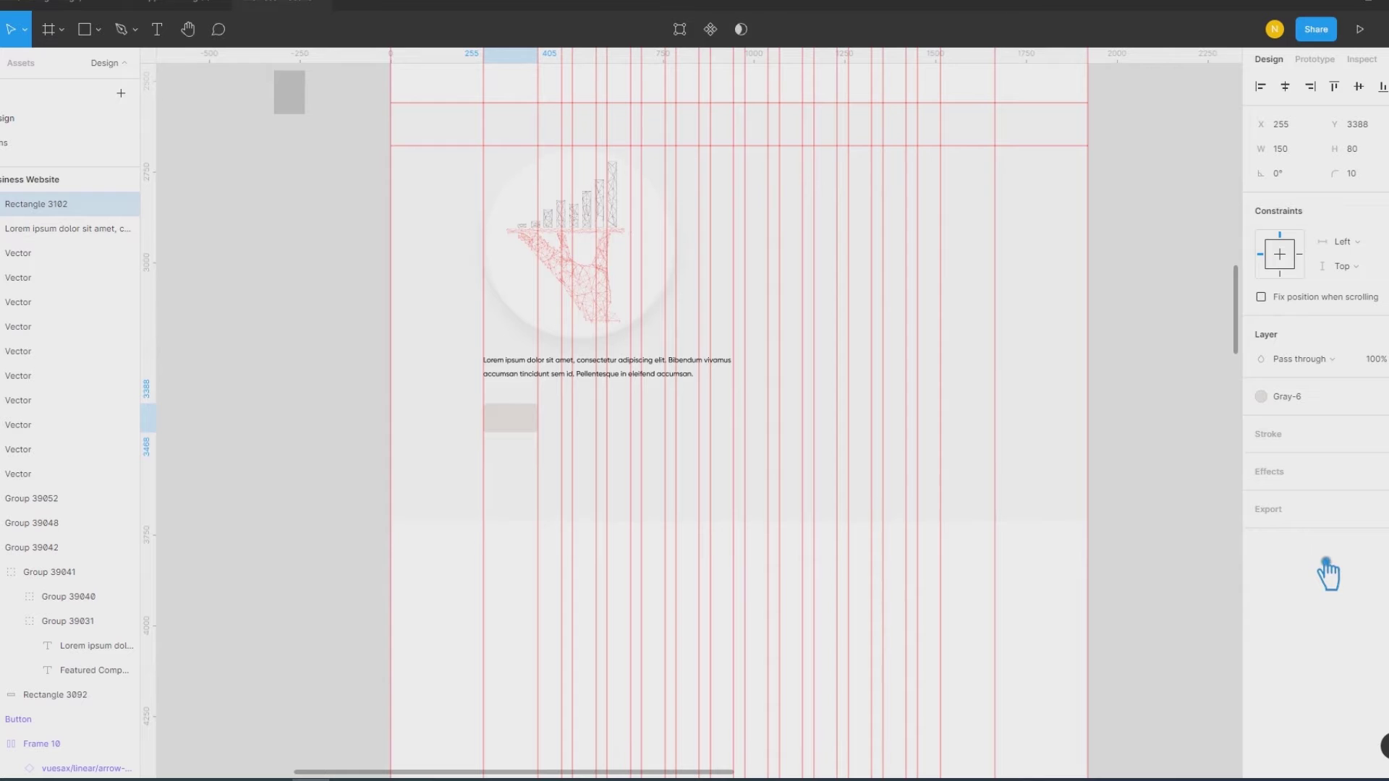
{"action": "left_click", "coordinate": [1136, 518]}
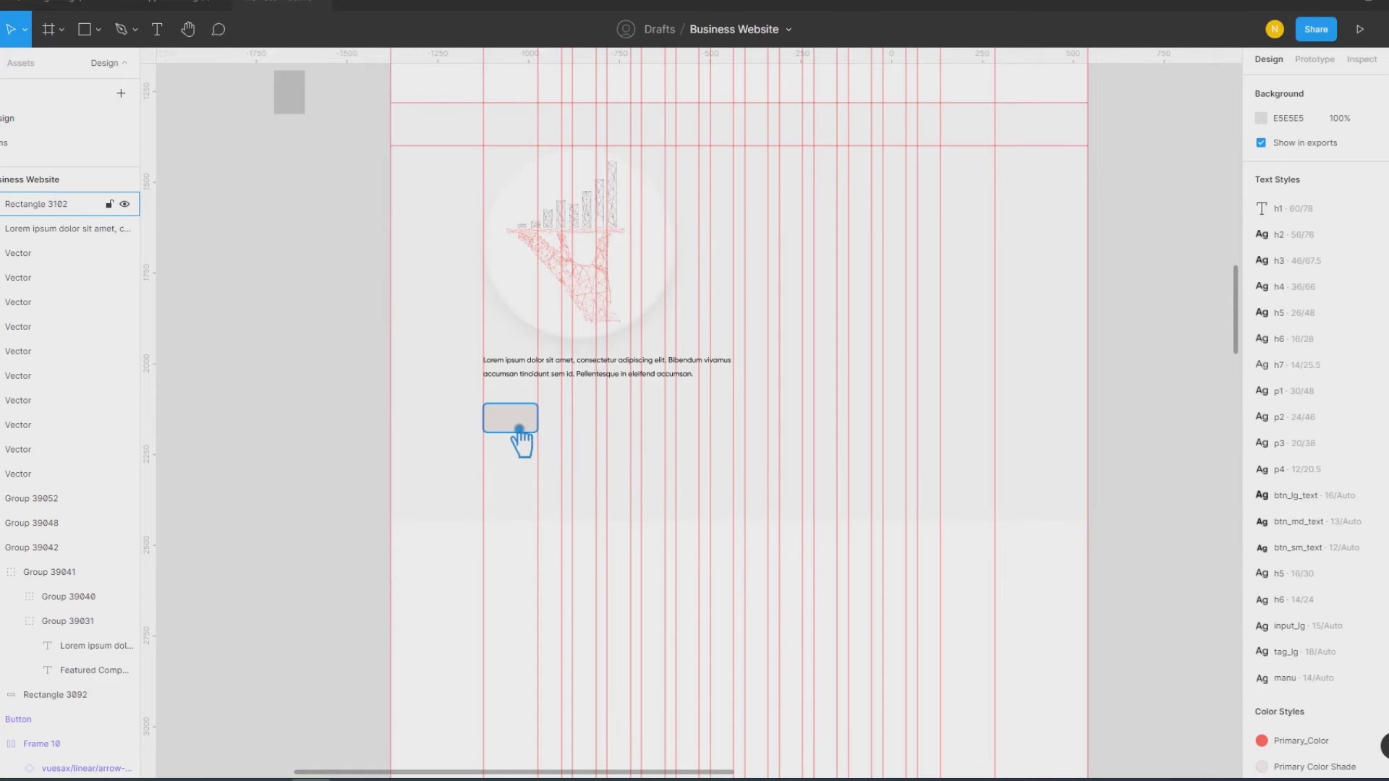
Step: Duplicate the rectangle twice into a row of three evenly spaced rectangles
{"action": "left_click_drag", "start_coordinate": [519, 427], "coordinate": [588, 430]}
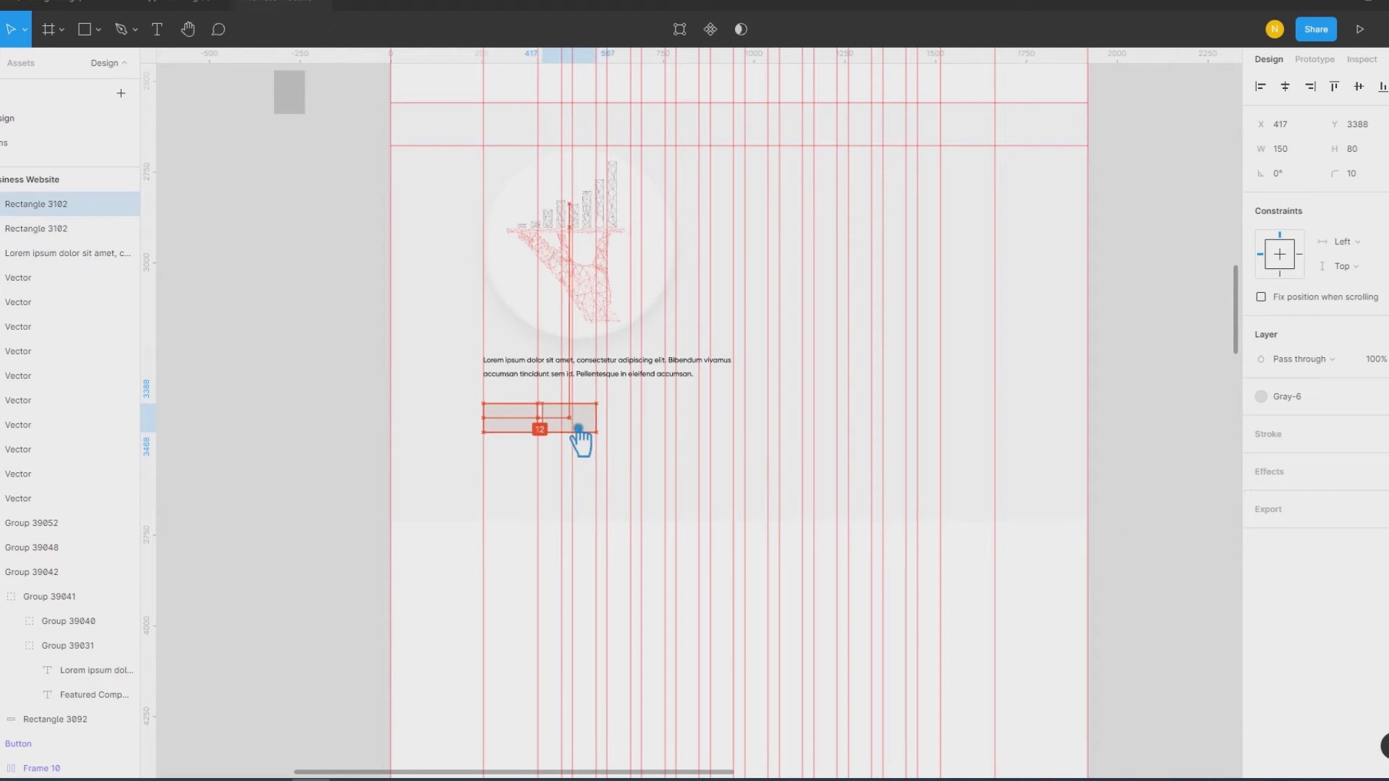
{"action": "left_click_drag", "start_coordinate": [588, 430], "coordinate": [585, 431]}
{"action": "left_click_drag", "start_coordinate": [584, 429], "coordinate": [585, 429]}
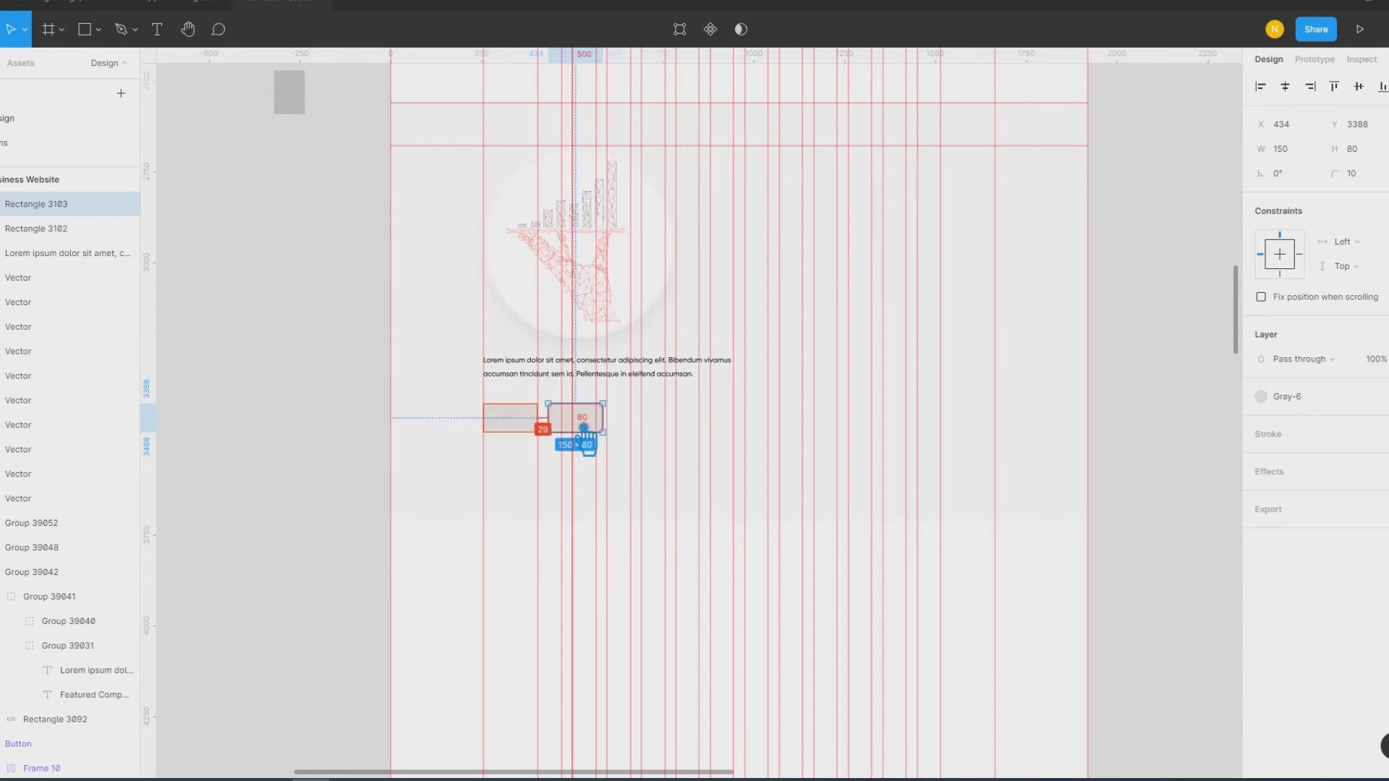
{"action": "key", "text": "ctrl+d"}
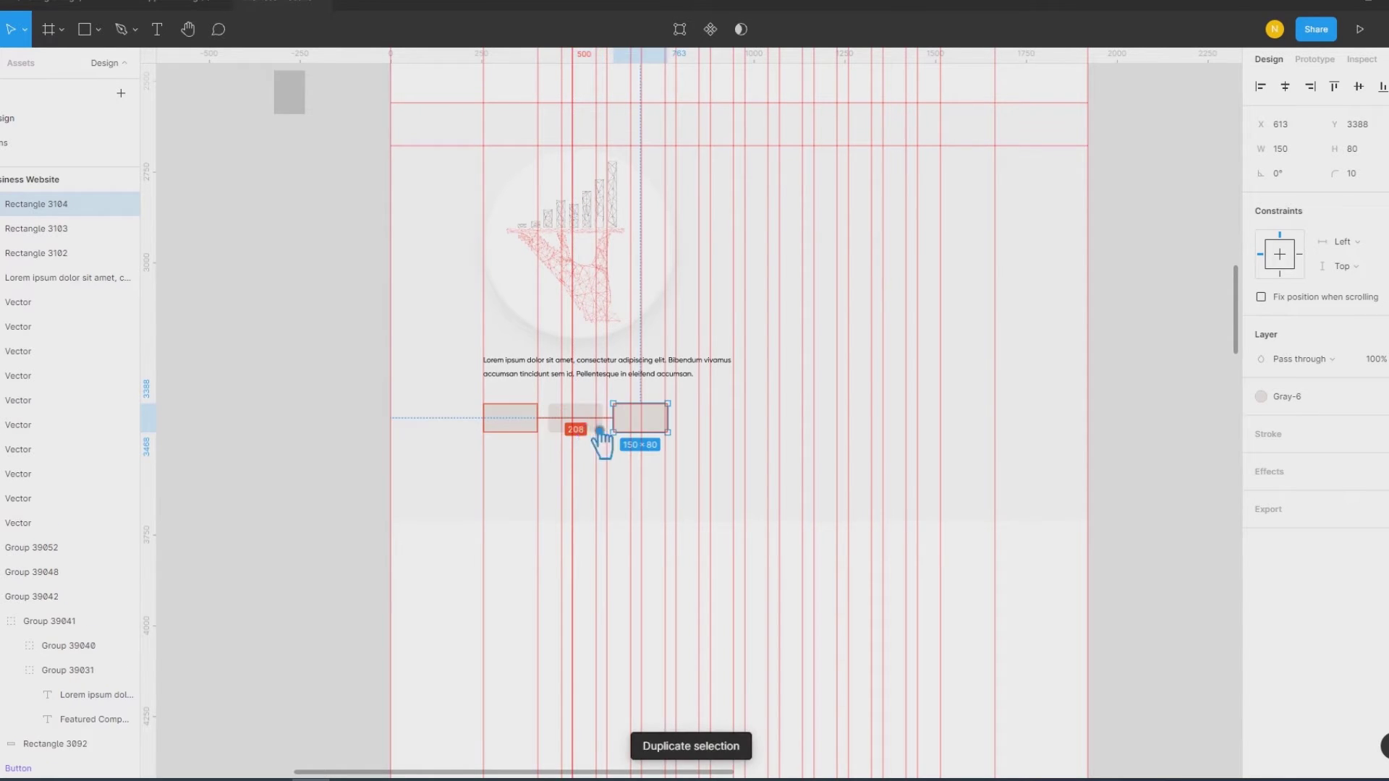
Step: Scale the three rectangles together so the row spans 688 px
{"action": "left_click", "coordinate": [574, 426], "text": "shift"}
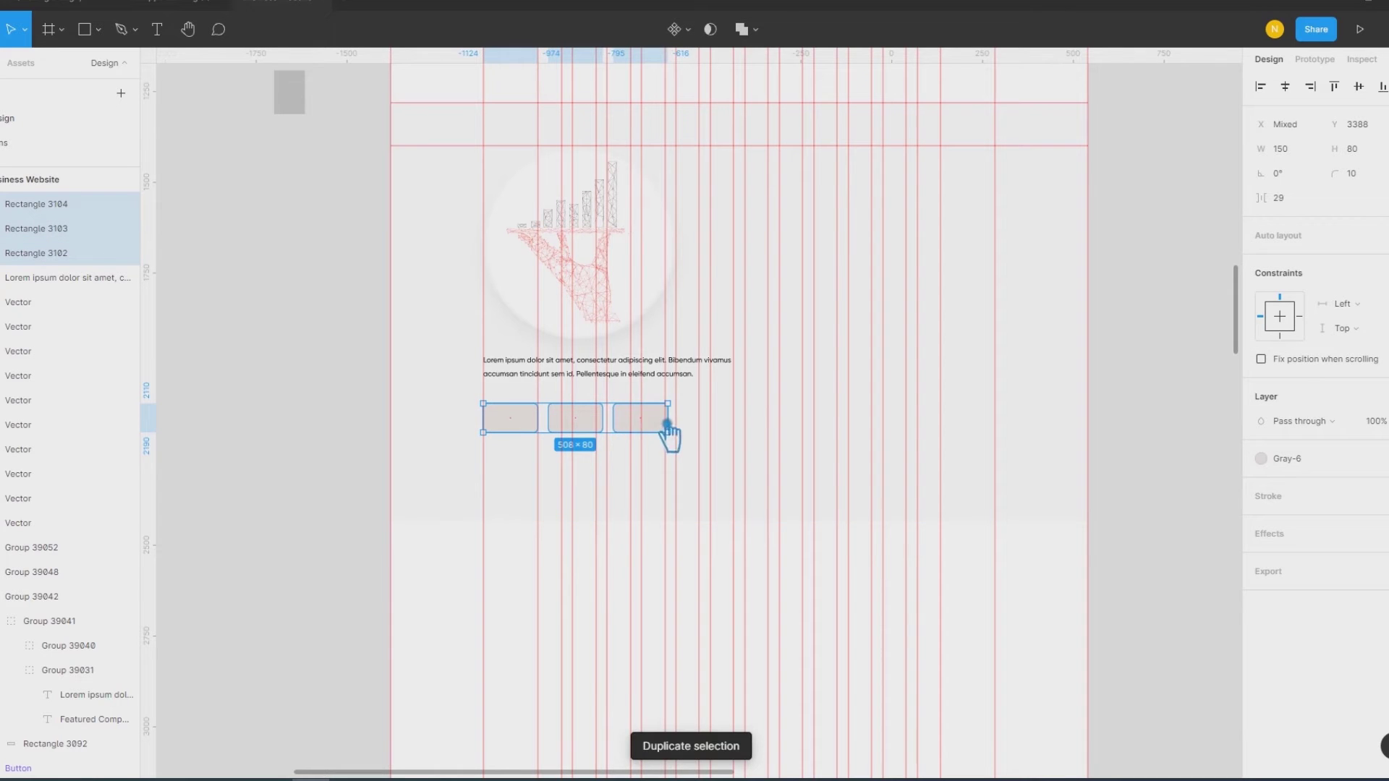
{"action": "left_click_drag", "start_coordinate": [667, 425], "coordinate": [724, 433]}
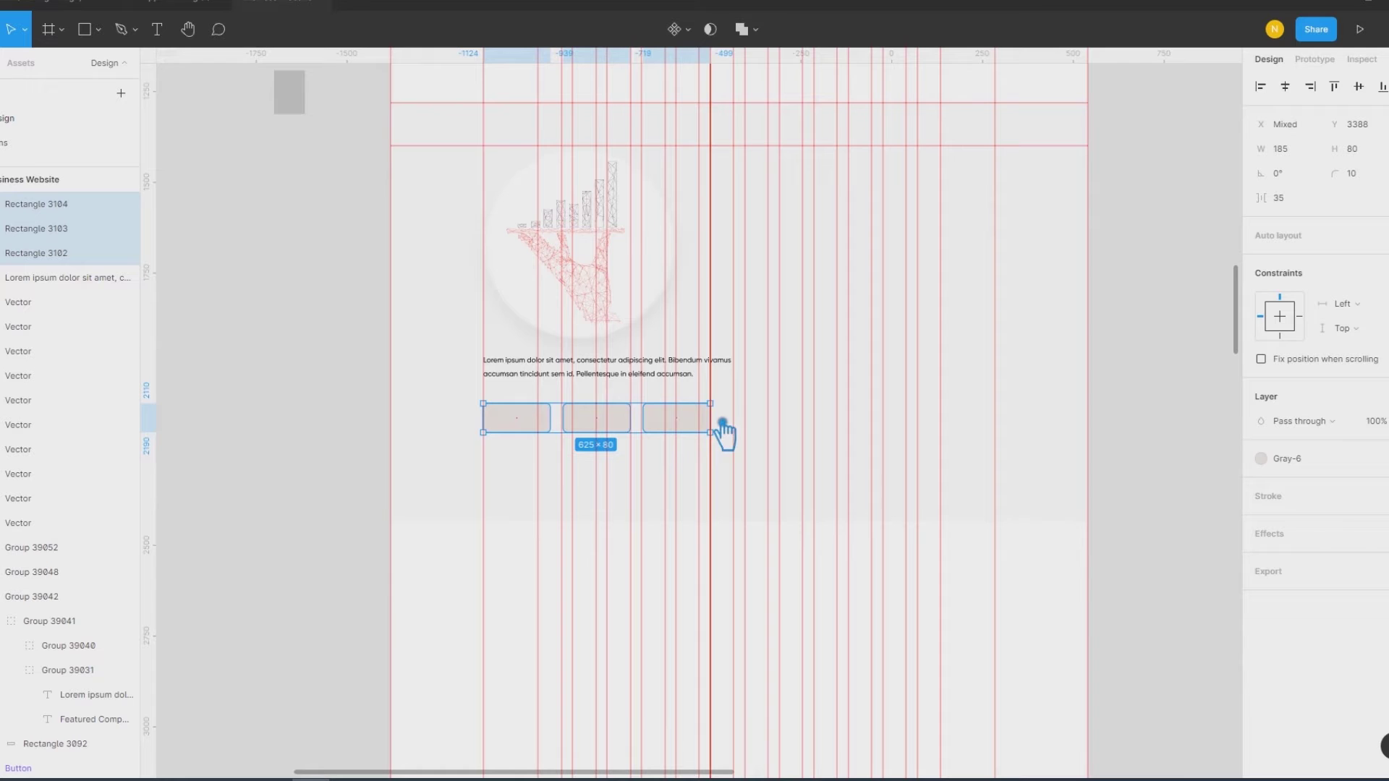
{"action": "mouse_move", "coordinate": [723, 426]}
{"action": "left_mouse_down"}
{"action": "mouse_move", "coordinate": [746, 425]}
{"action": "mouse_move", "coordinate": [666, 447]}
{"action": "left_mouse_up"}
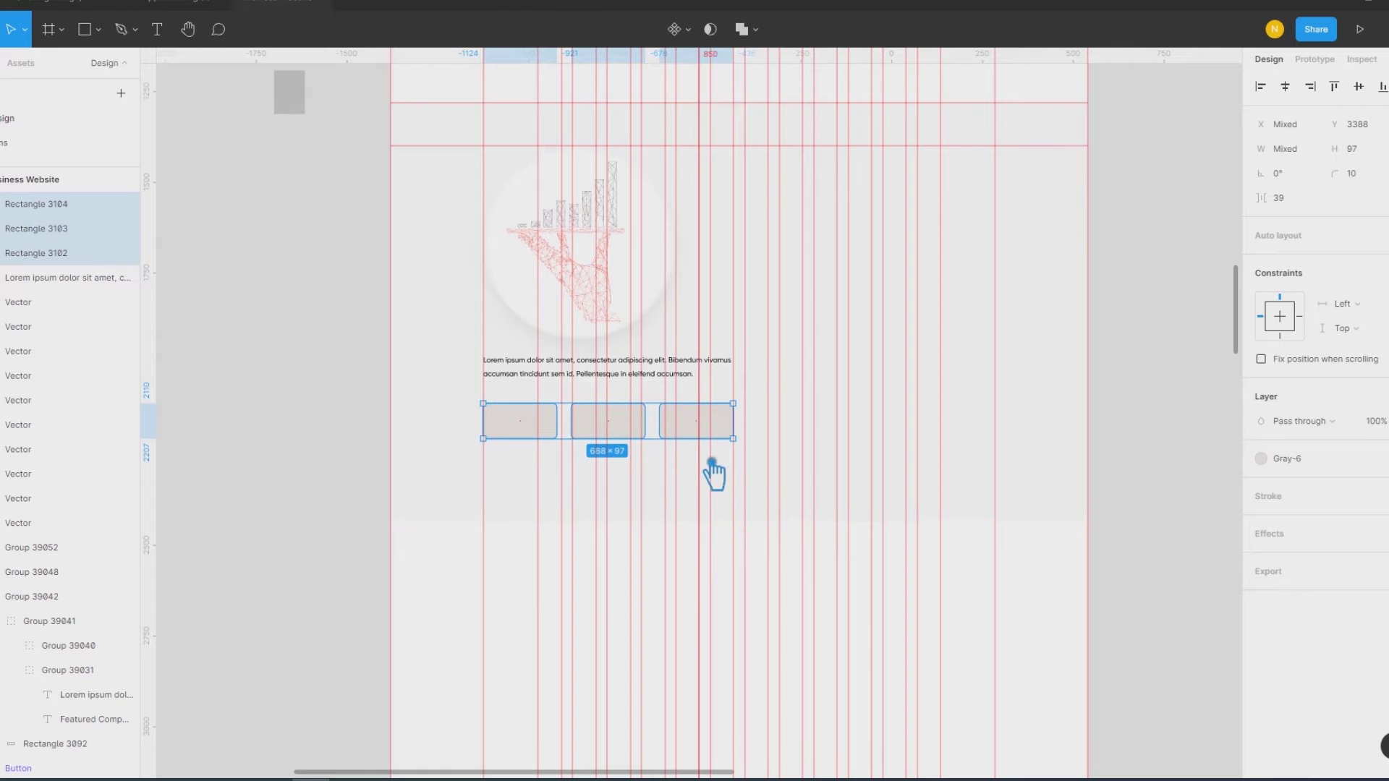
{"action": "left_click", "coordinate": [1167, 453]}
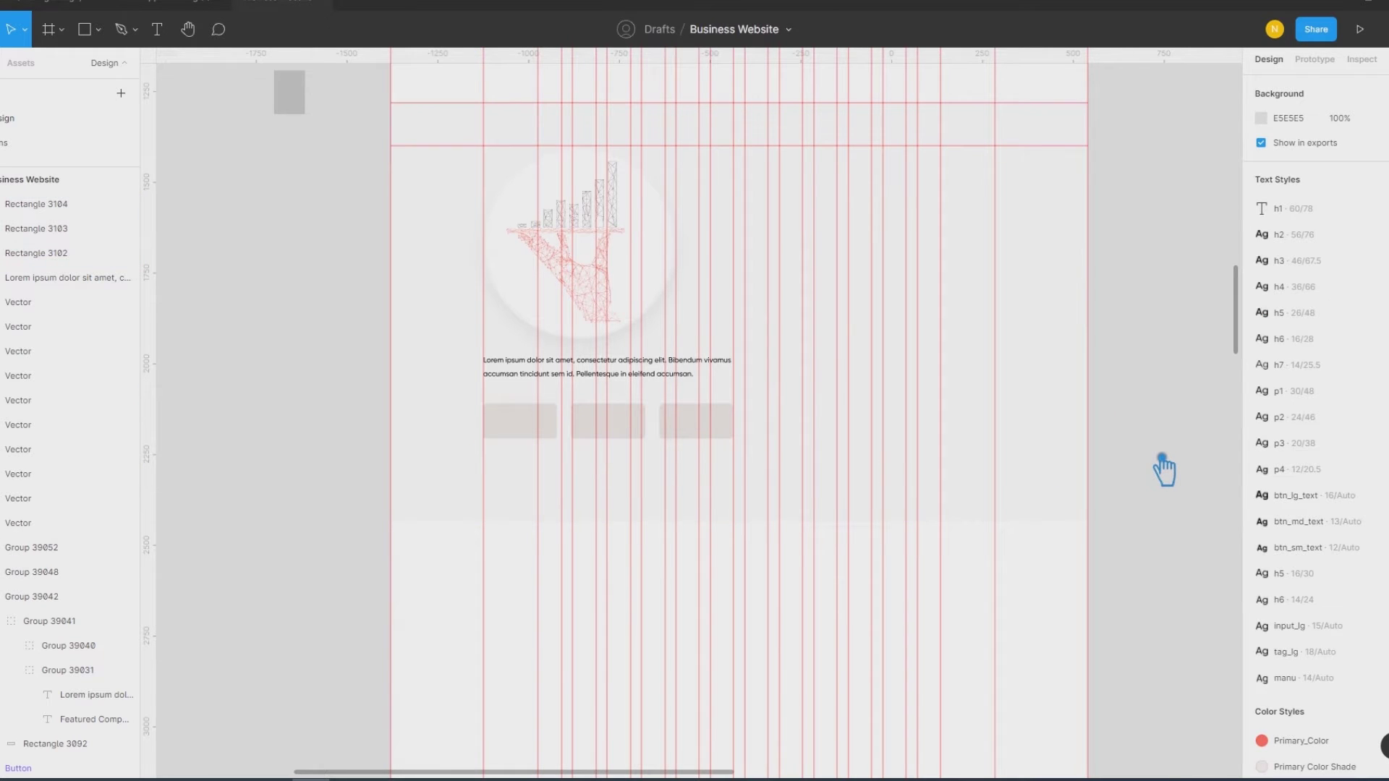
Step: Detach the Gray-6 style from the three rectangles and fill them white (FFFFFF)
{"action": "left_click", "coordinate": [706, 432]}
{"action": "left_click", "coordinate": [634, 433], "text": "shift"}
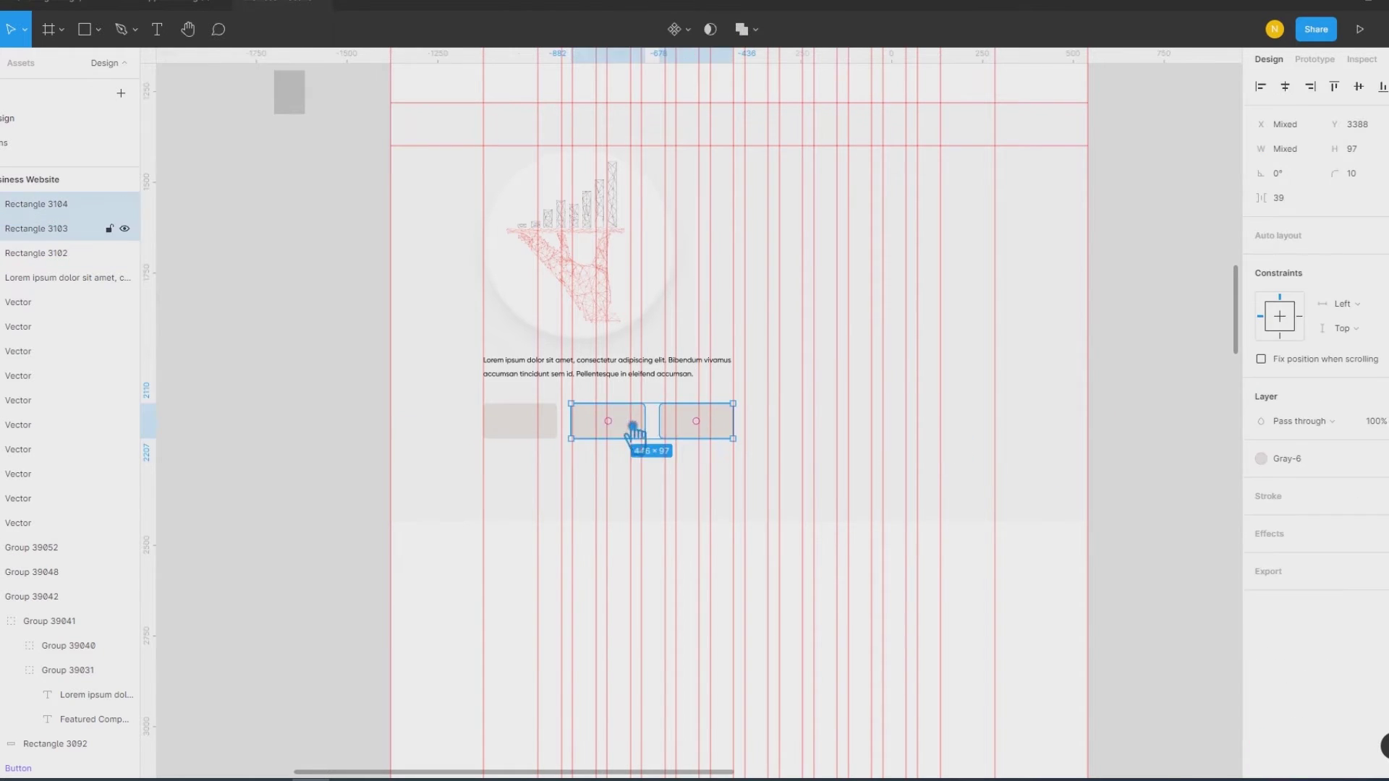
{"action": "left_click", "coordinate": [532, 427], "text": "shift"}
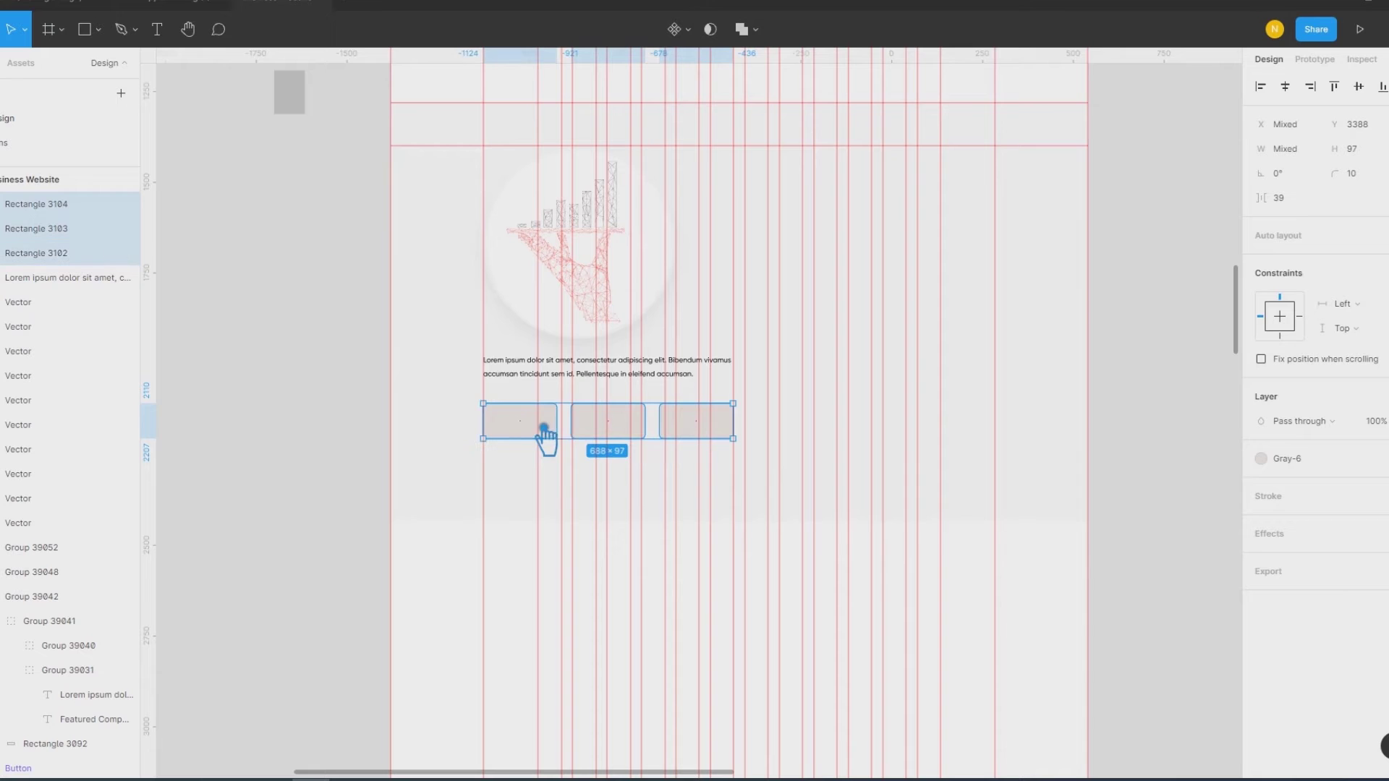
{"action": "left_click", "coordinate": [1383, 459]}
{"action": "left_click", "coordinate": [1261, 483]}
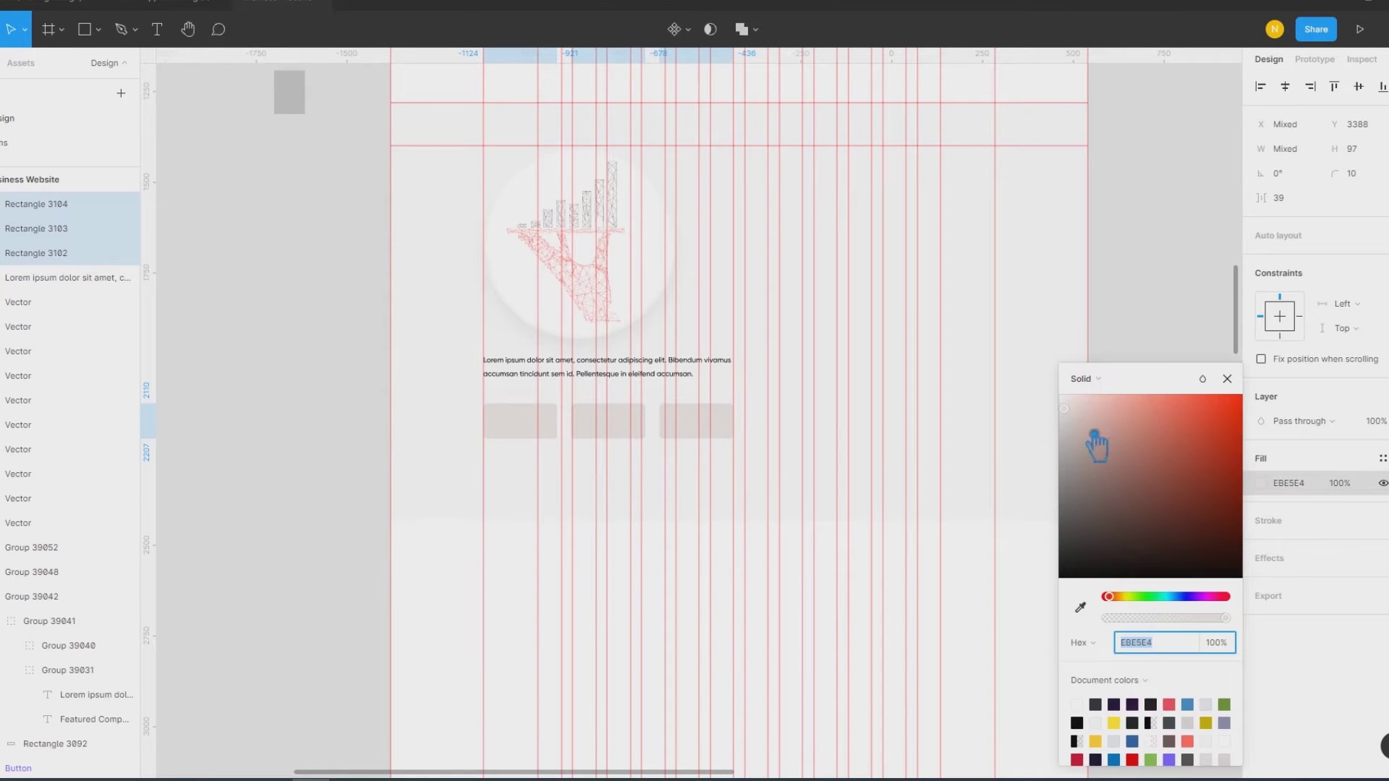
{"action": "left_click_drag", "start_coordinate": [1095, 442], "coordinate": [1057, 354]}
{"action": "left_click", "coordinate": [1242, 394]}
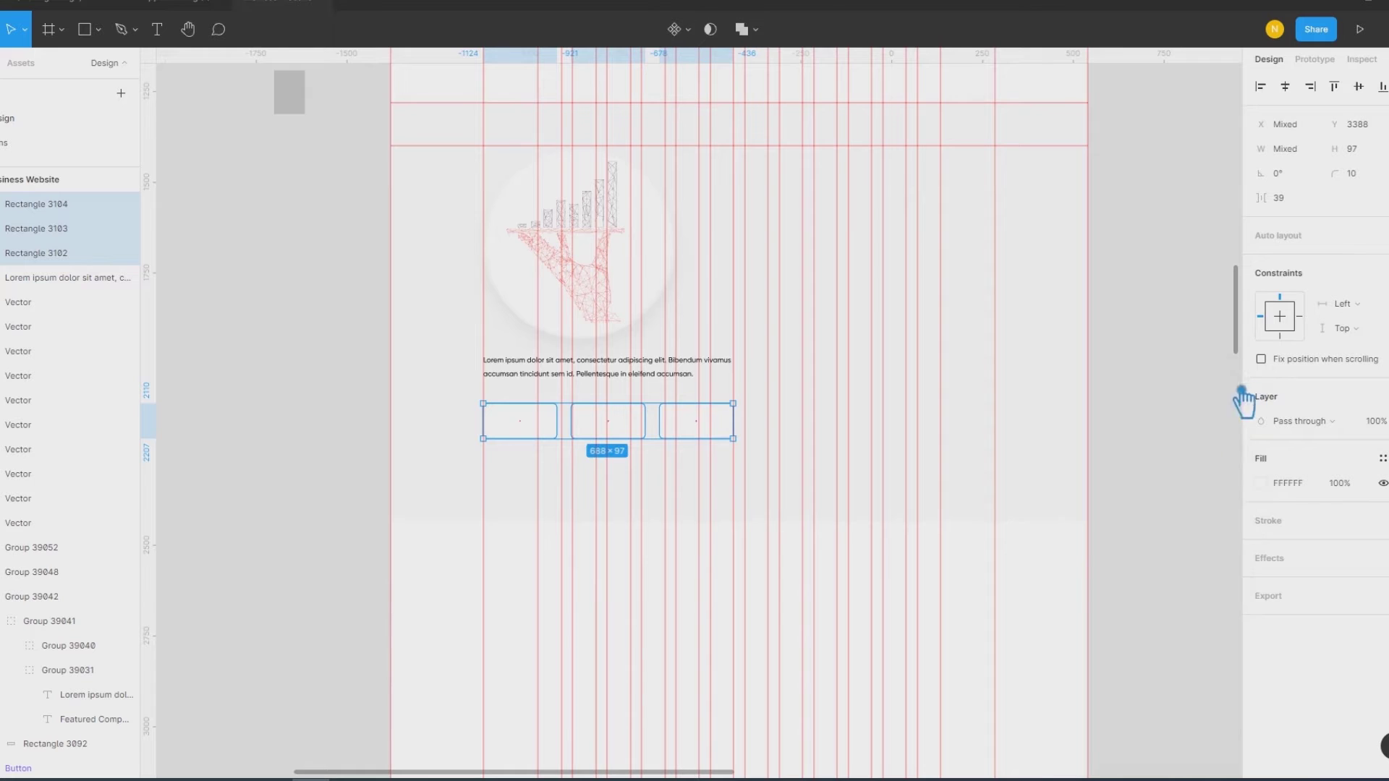
Step: Add a drop shadow to the rectangles with Y 11, blur 23 and 10% opacity
{"action": "left_click", "coordinate": [1285, 565]}
{"action": "left_click", "coordinate": [1261, 583]}
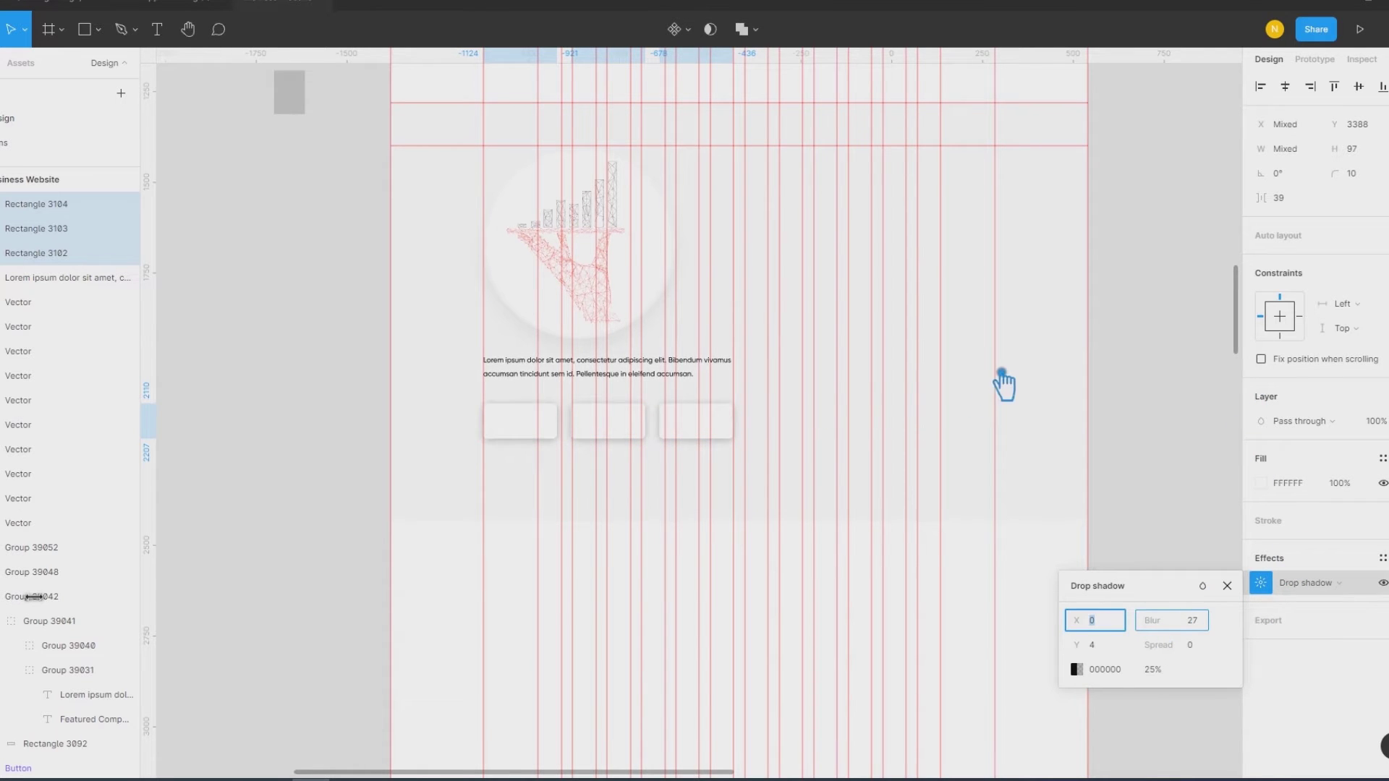
{"action": "type", "text": "23"}
{"action": "key", "text": "Return"}
{"action": "left_click", "coordinate": [1198, 620]}
{"action": "left_click_drag", "start_coordinate": [1099, 645], "coordinate": [1099, 650]}
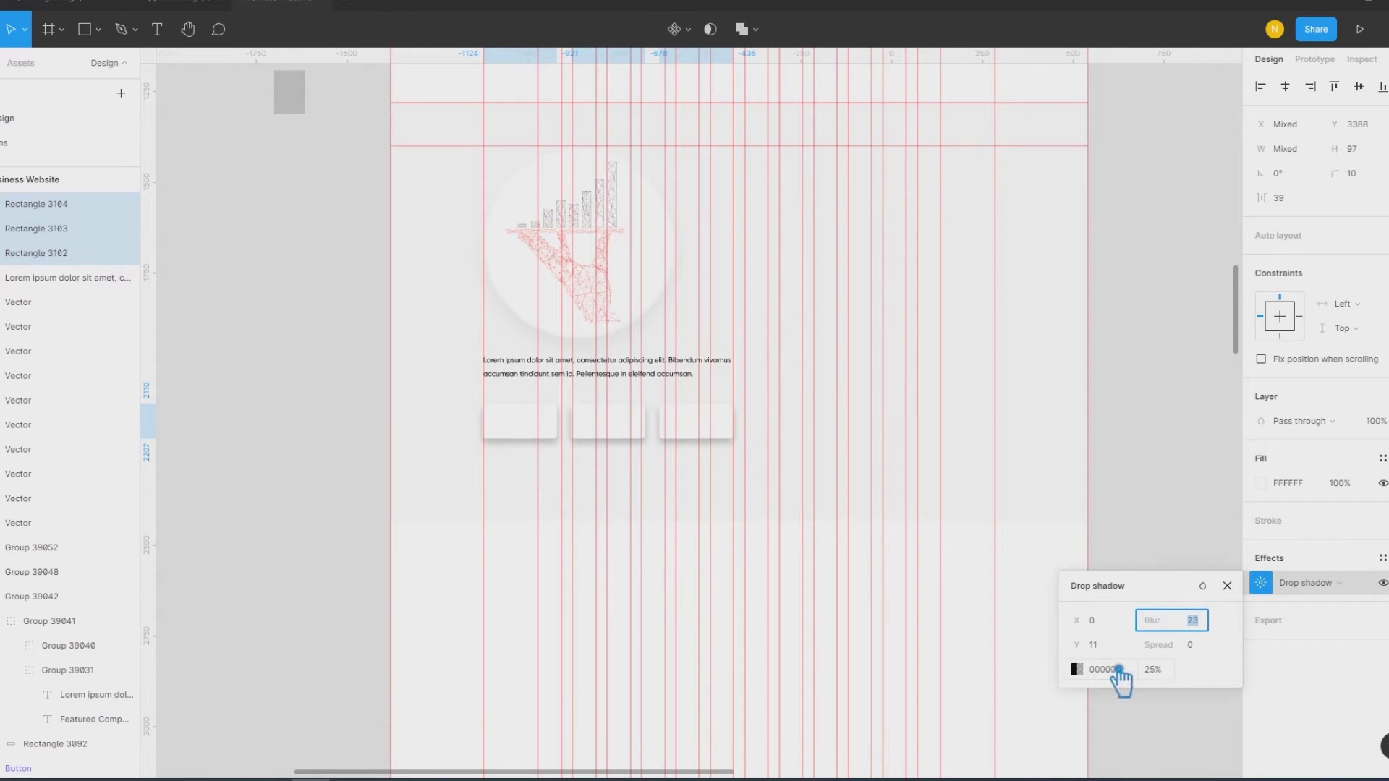
{"action": "left_click", "coordinate": [1175, 670]}
{"action": "type", "text": "0"}
{"action": "key", "text": "Return"}
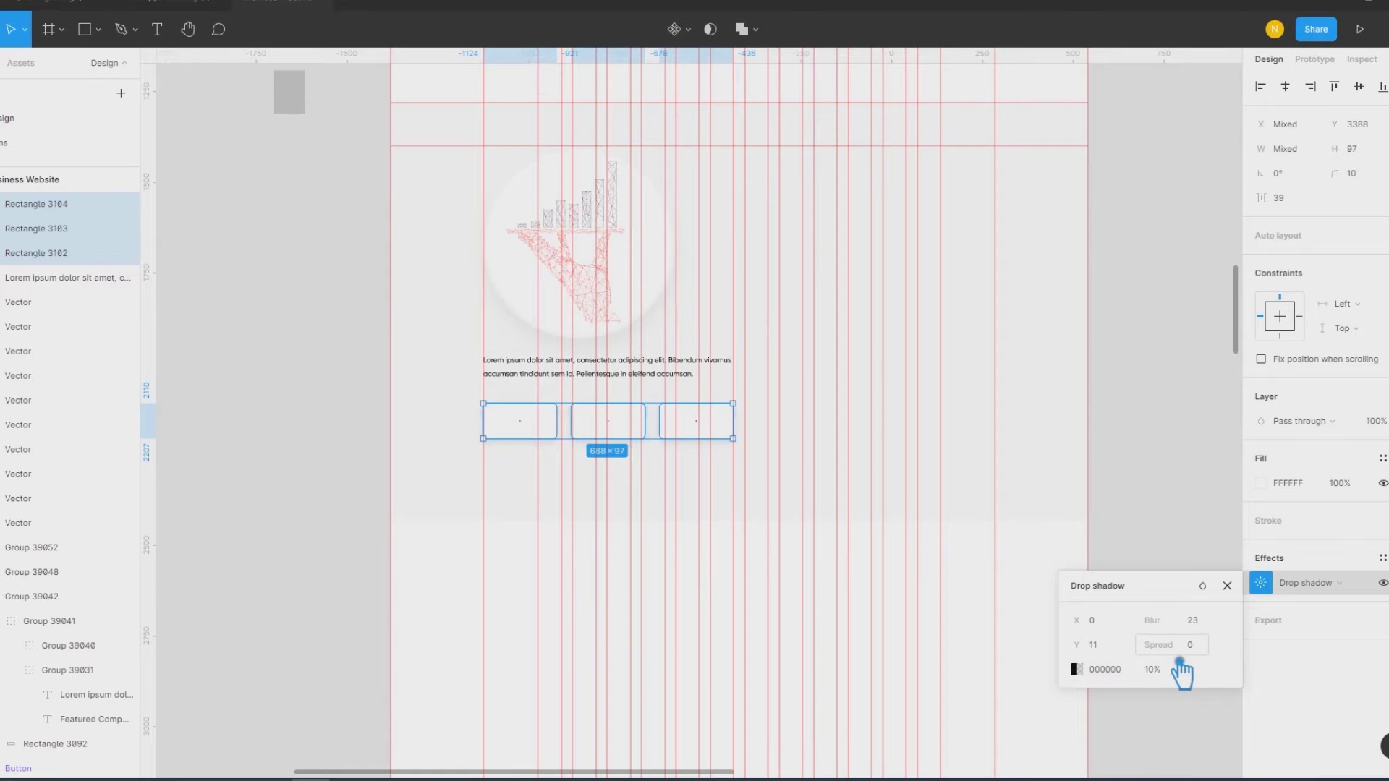
{"action": "left_click", "coordinate": [1161, 515]}
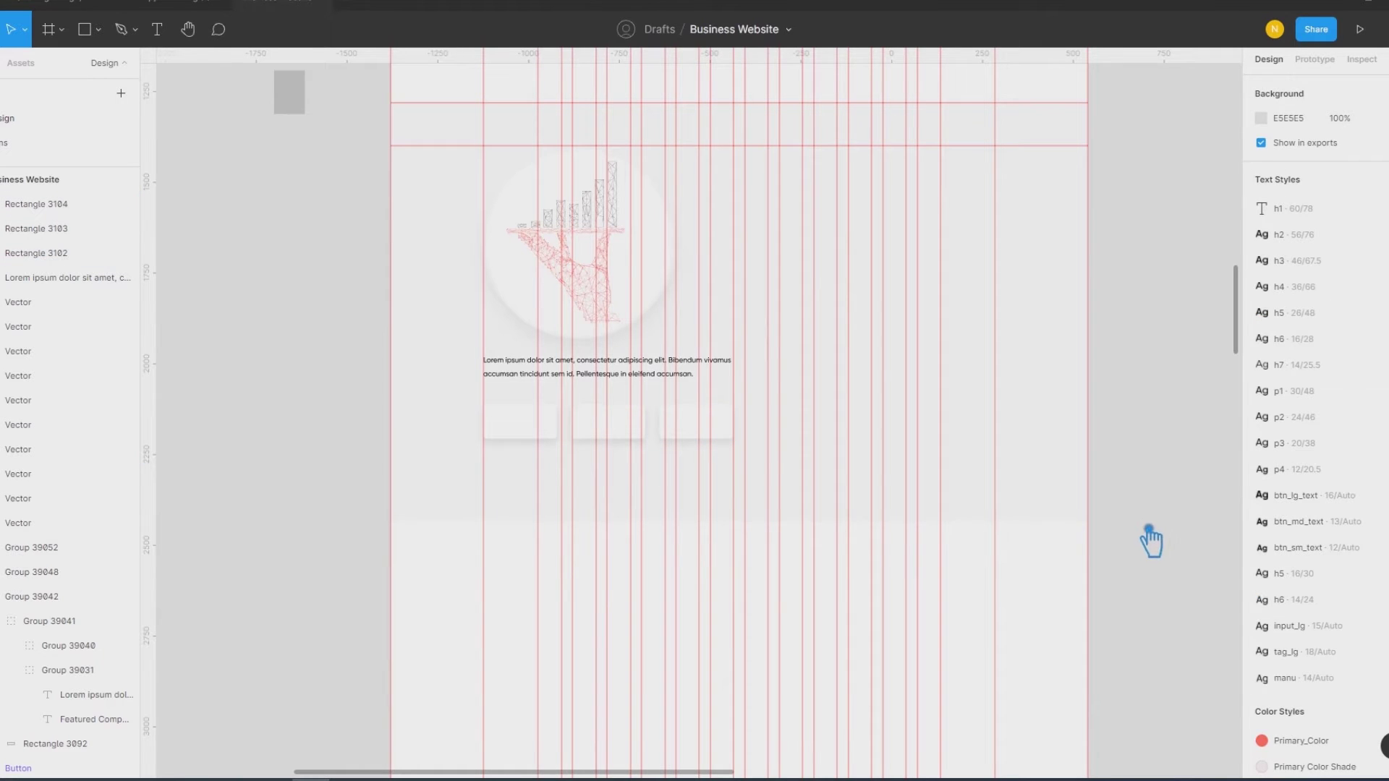
{"action": "scroll", "coordinate": [546, 484], "scroll_direction": "up", "scroll_amount": 2}
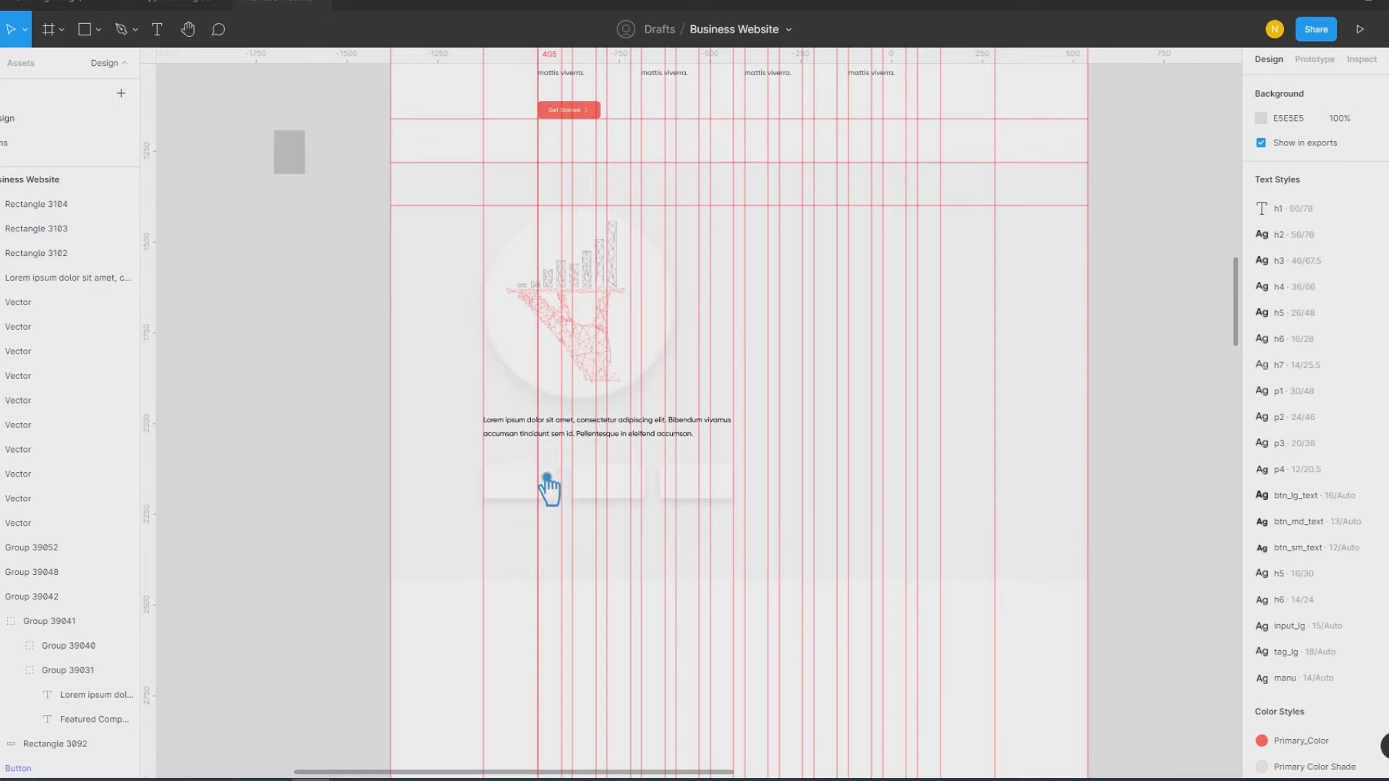
Step: Duplicate the three white cards in place with Ctrl+D
{"action": "scroll", "coordinate": [526, 541], "scroll_direction": "up", "scroll_amount": 3, "text": "ctrl"}
{"action": "scroll", "coordinate": [526, 539], "scroll_direction": "up", "scroll_amount": 2, "text": "ctrl"}
{"action": "scroll", "coordinate": [543, 503], "scroll_direction": "up", "scroll_amount": 1, "text": "ctrl"}
{"action": "left_click", "coordinate": [550, 479]}
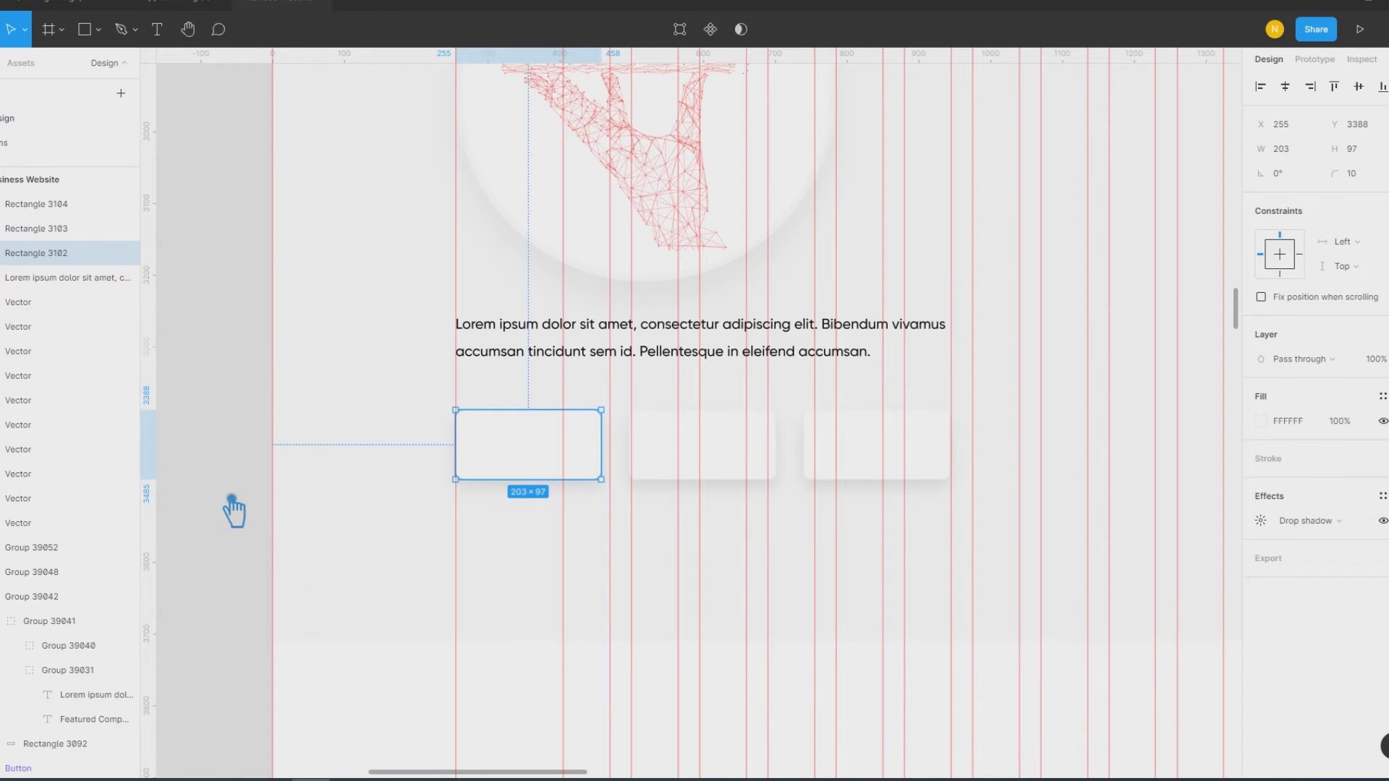
{"action": "left_click", "coordinate": [679, 465], "text": "shift"}
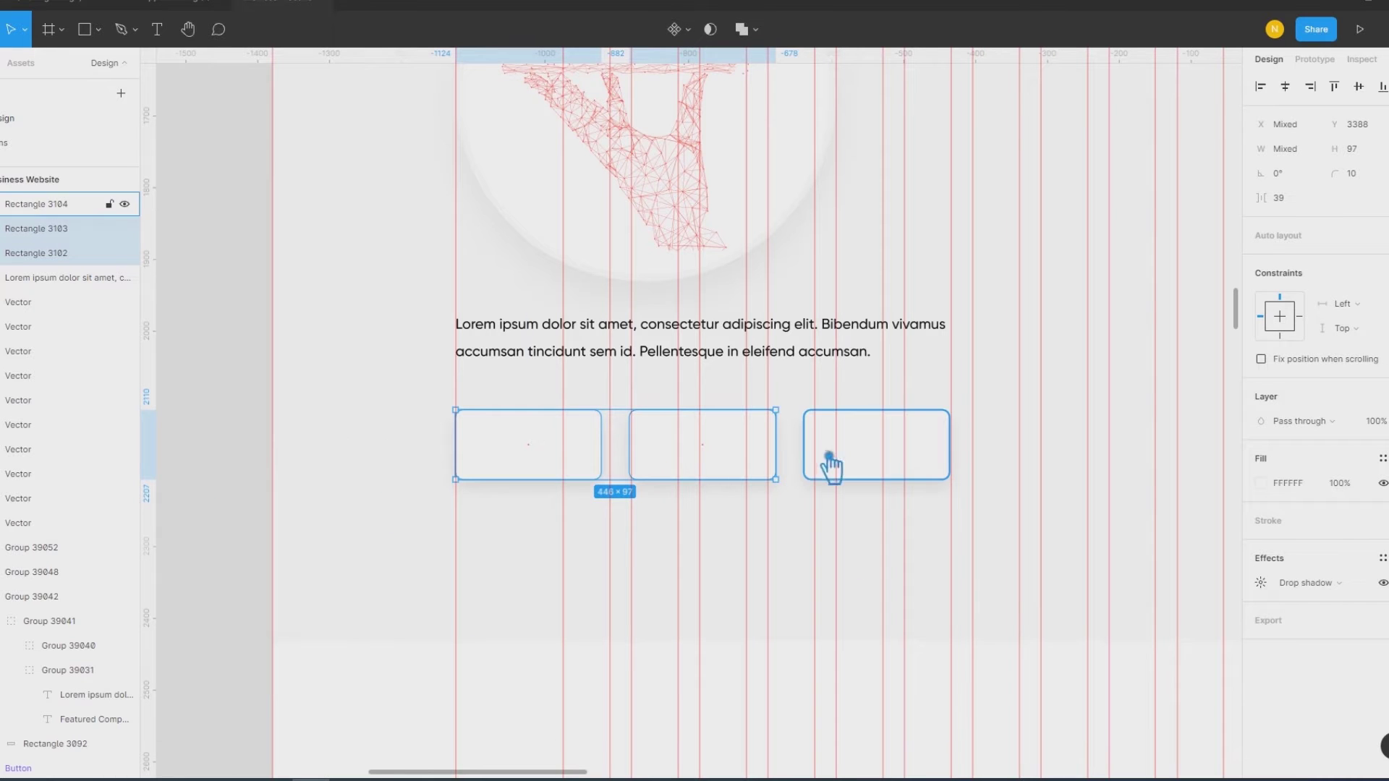
{"action": "left_click", "coordinate": [858, 453], "text": "shift"}
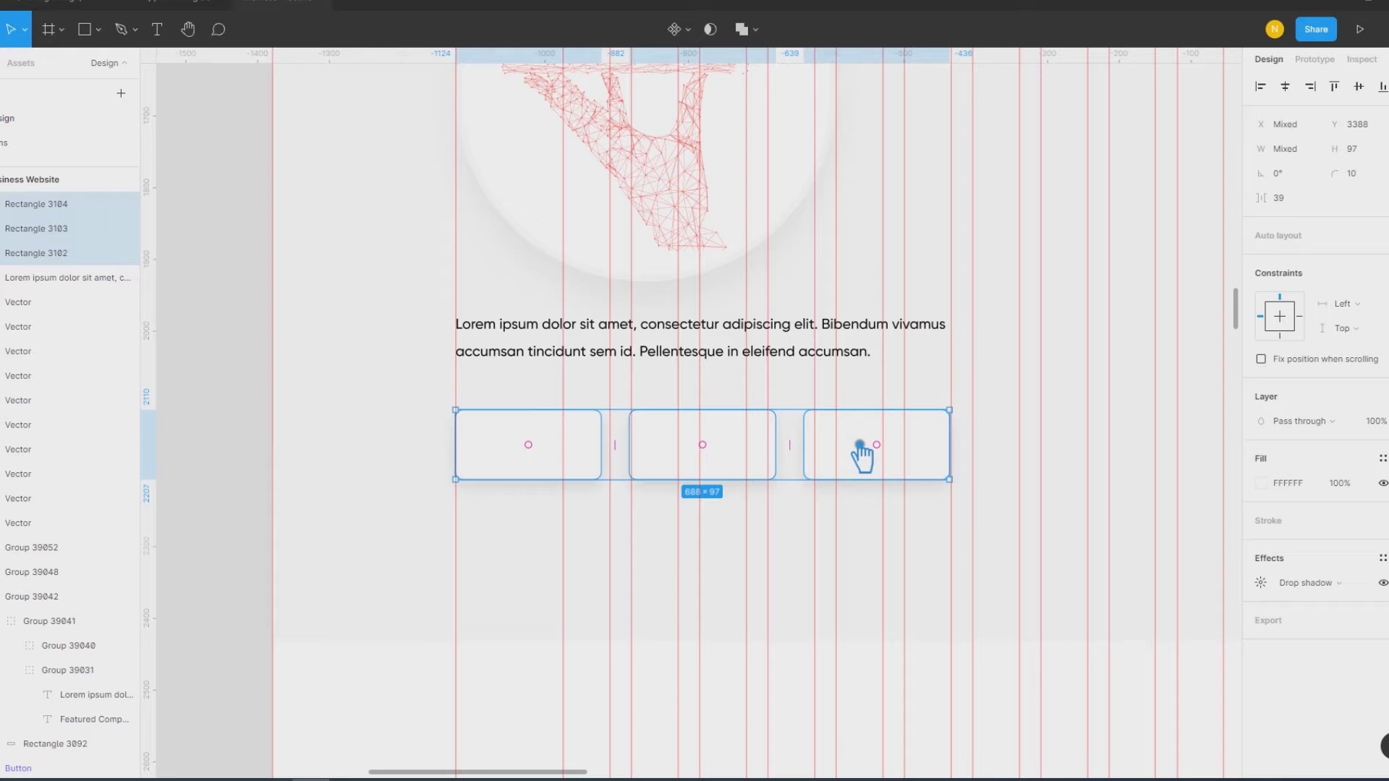
{"action": "key", "text": "ctrl+d"}
Step: Select the three duplicated cards and bring up their plugin menu
{"action": "left_click", "coordinate": [268, 470]}
{"action": "left_click", "coordinate": [528, 460]}
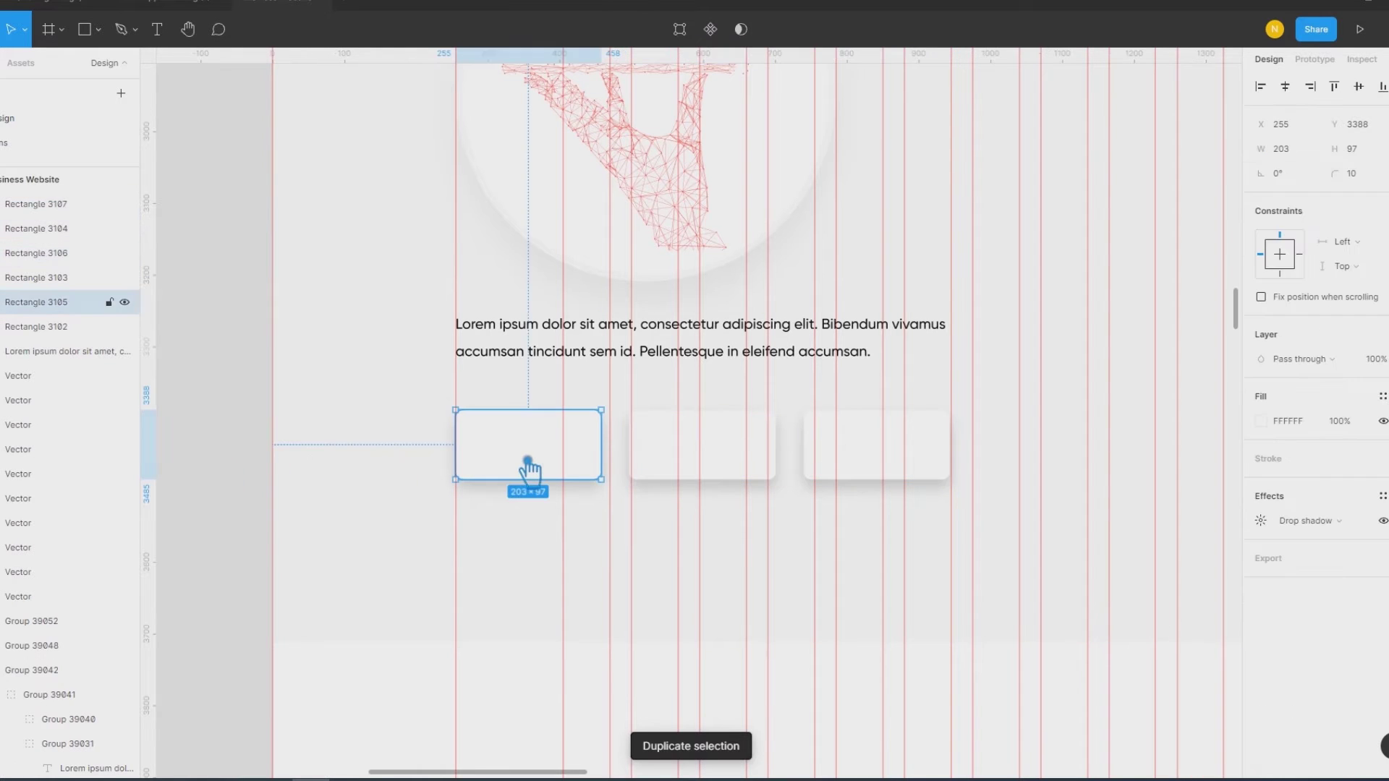
{"action": "left_click", "coordinate": [668, 464], "text": "shift"}
{"action": "left_click", "coordinate": [866, 454], "text": "shift"}
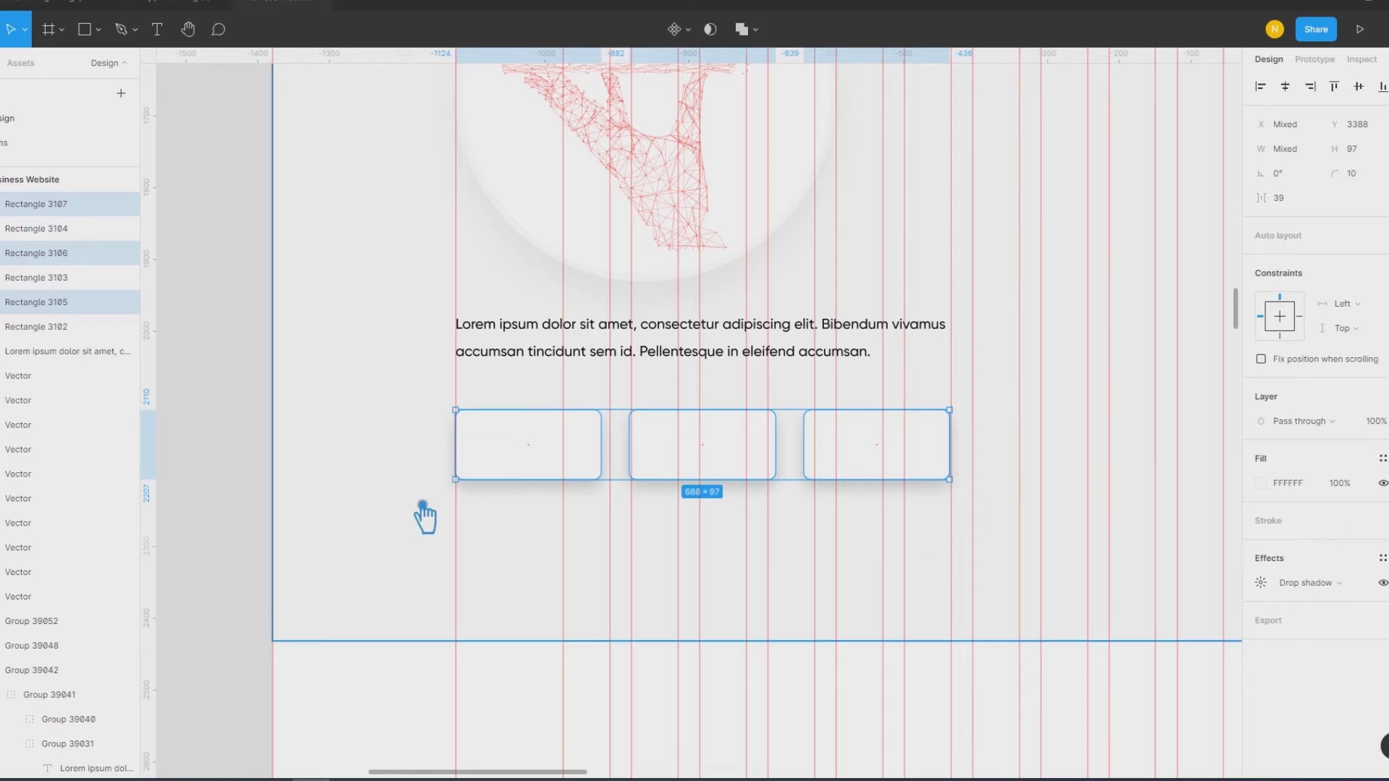
{"action": "right_click", "coordinate": [552, 461]}
{"action": "mouse_move", "coordinate": [615, 658]}
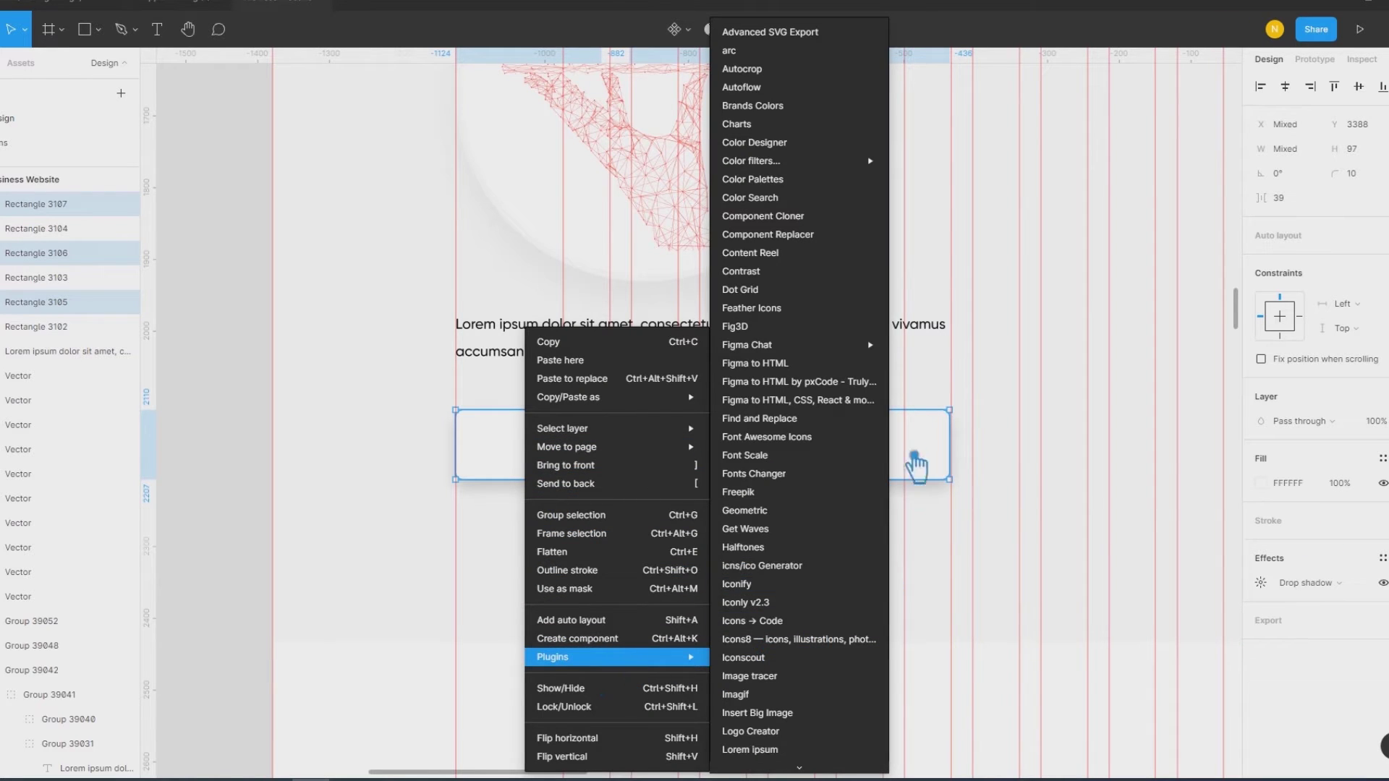
Step: Launch the Content Reel plugin and browse its image collections, including 'logo'
{"action": "left_click", "coordinate": [821, 288]}
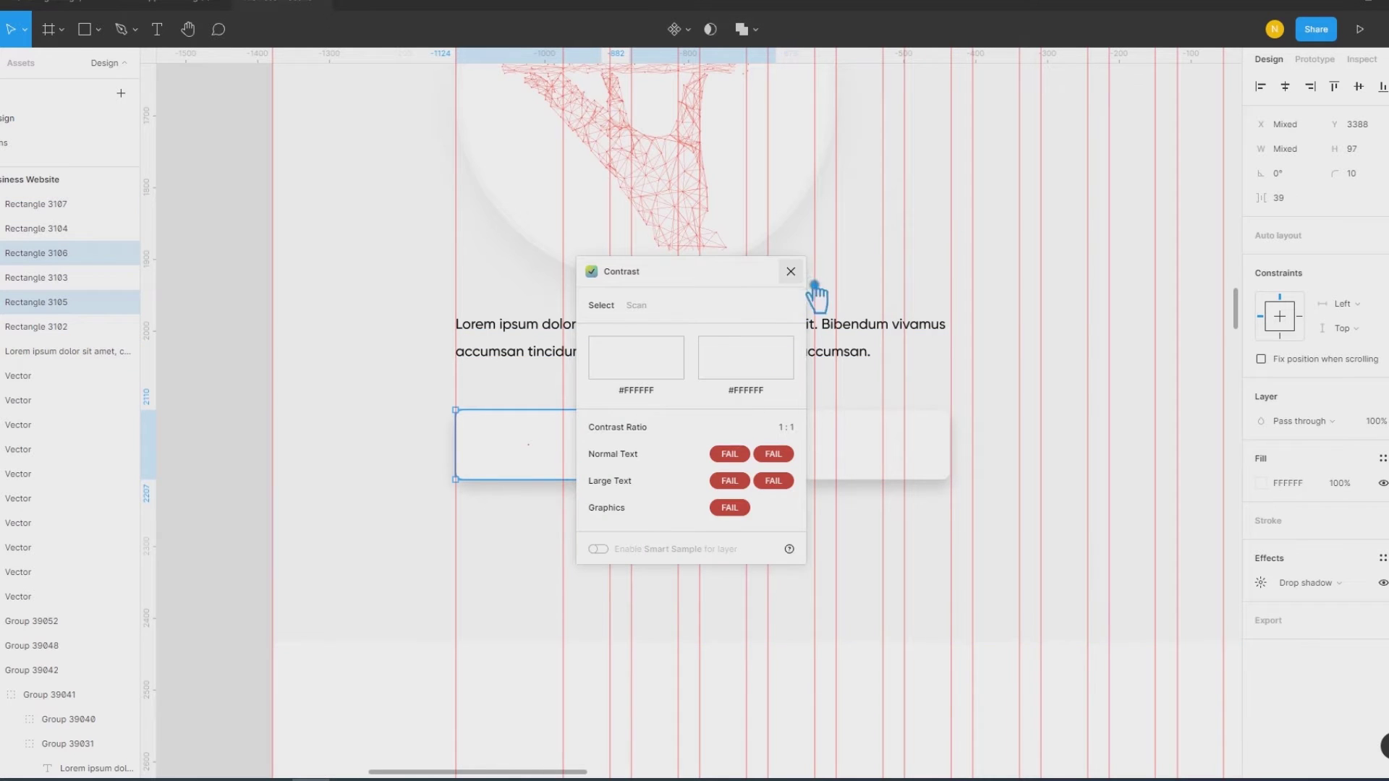
{"action": "left_click", "coordinate": [798, 273]}
{"action": "right_click", "coordinate": [589, 464]}
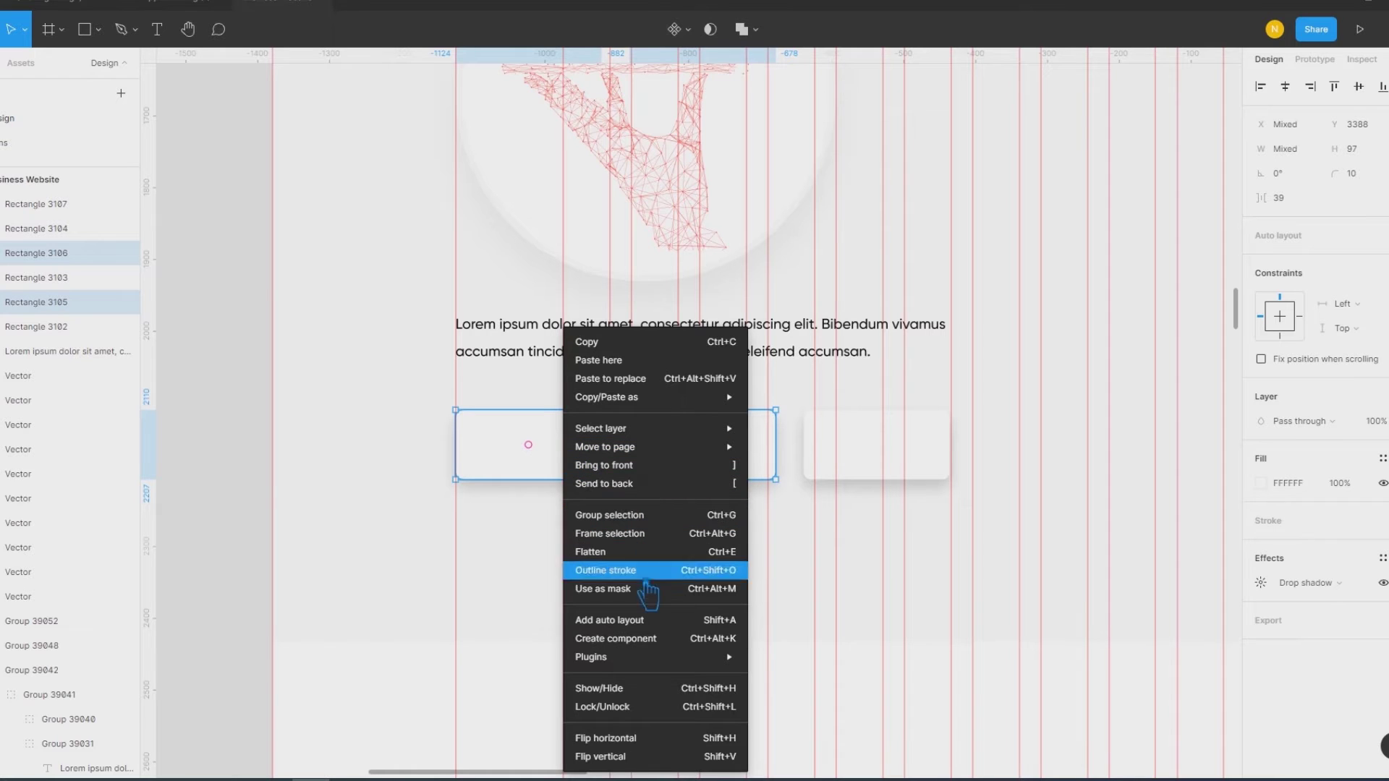
{"action": "mouse_move", "coordinate": [592, 657]}
{"action": "left_click", "coordinate": [852, 254]}
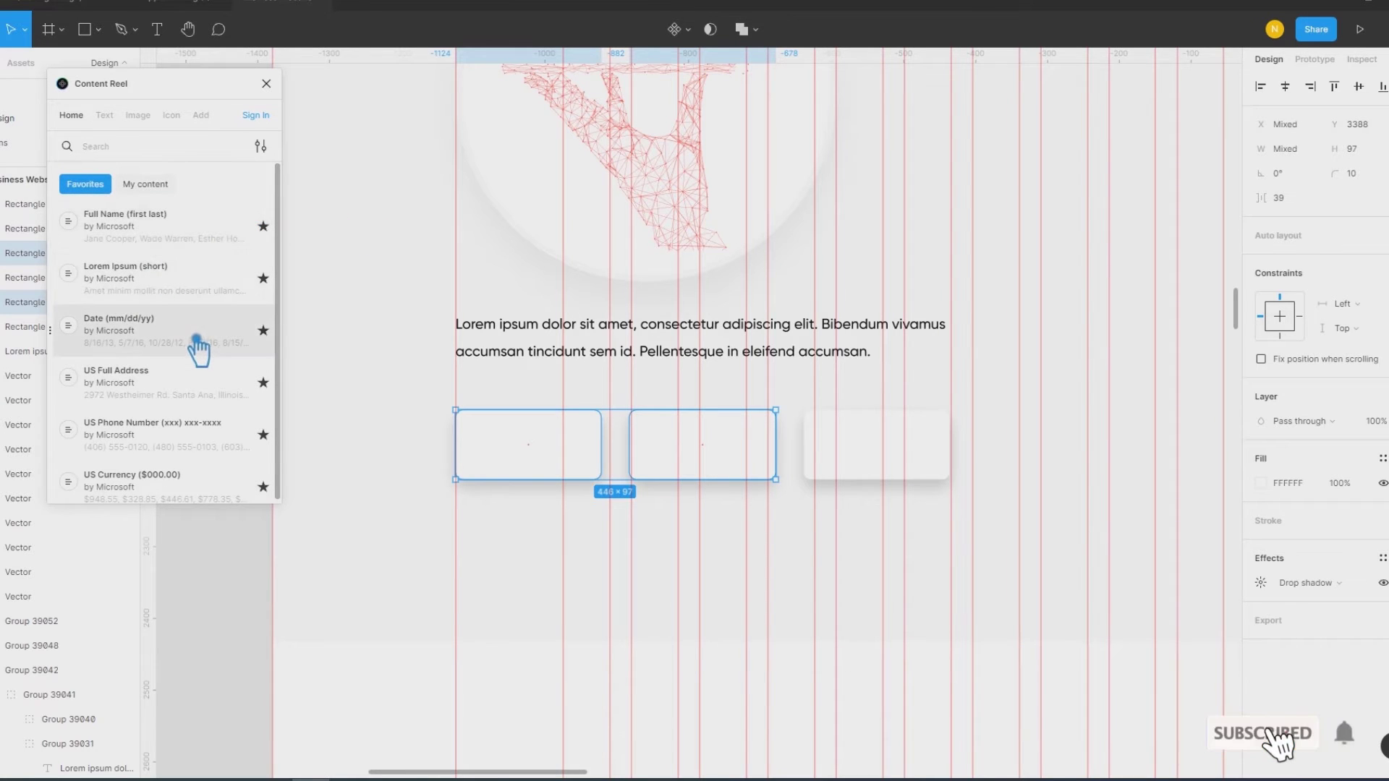
{"action": "scroll", "coordinate": [196, 348], "scroll_direction": "down", "scroll_amount": 1}
{"action": "left_click", "coordinate": [137, 116]}
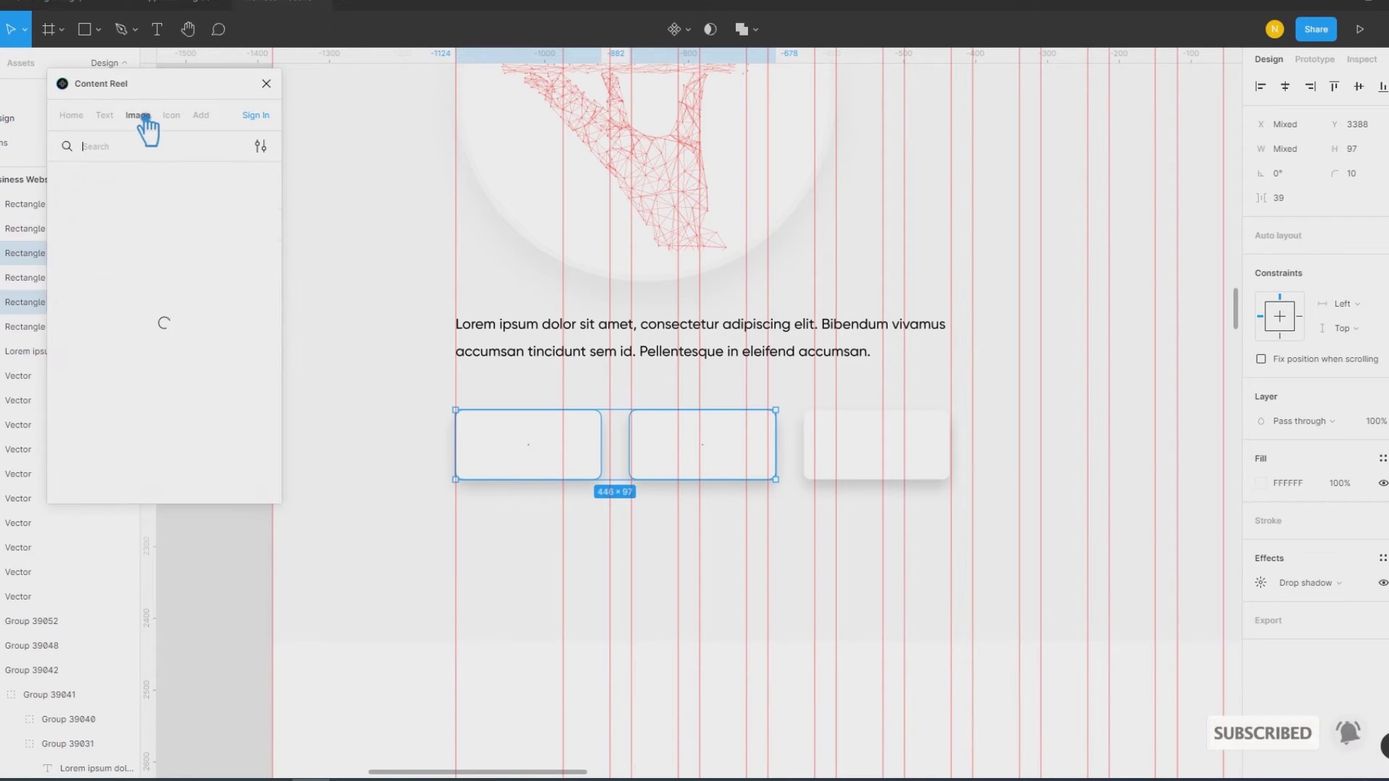
{"action": "scroll", "coordinate": [180, 301], "scroll_direction": "down", "scroll_amount": 3}
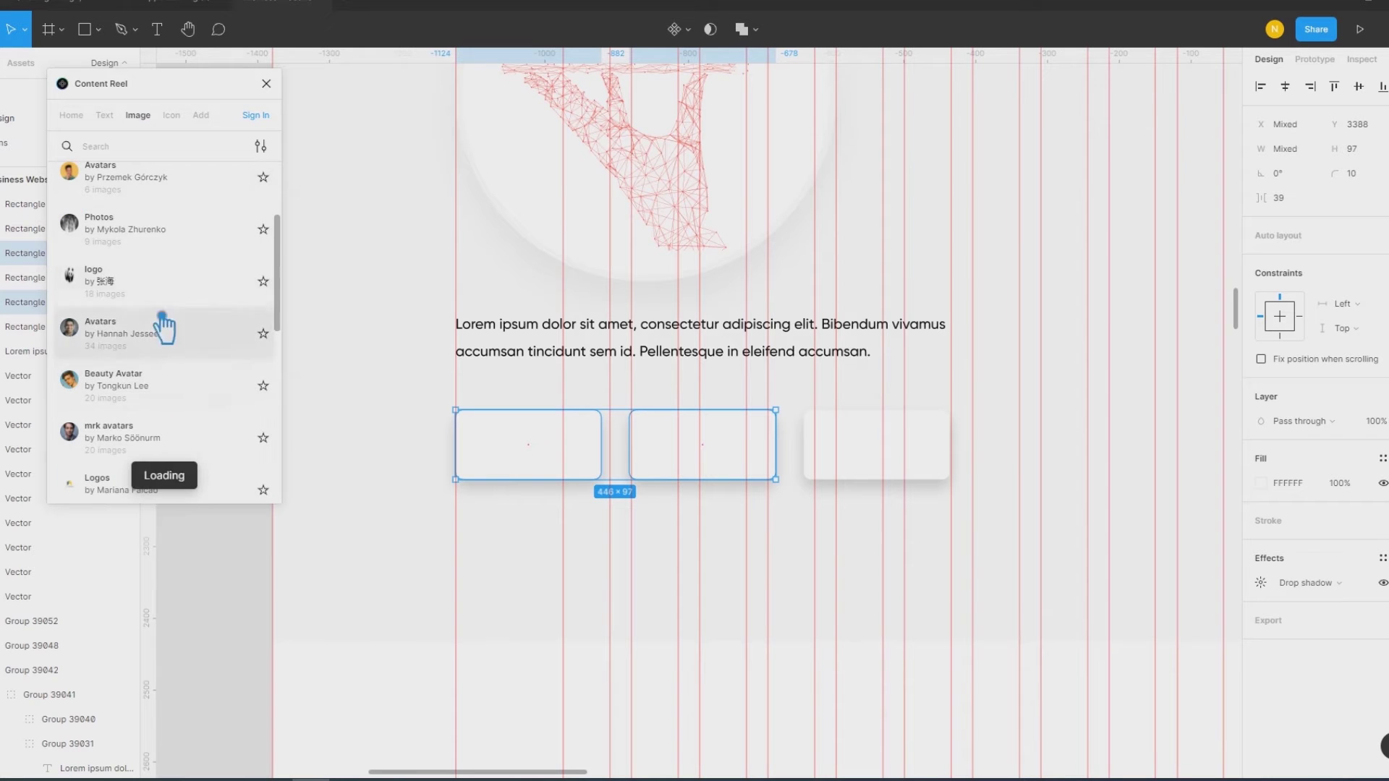
{"action": "left_click", "coordinate": [125, 282]}
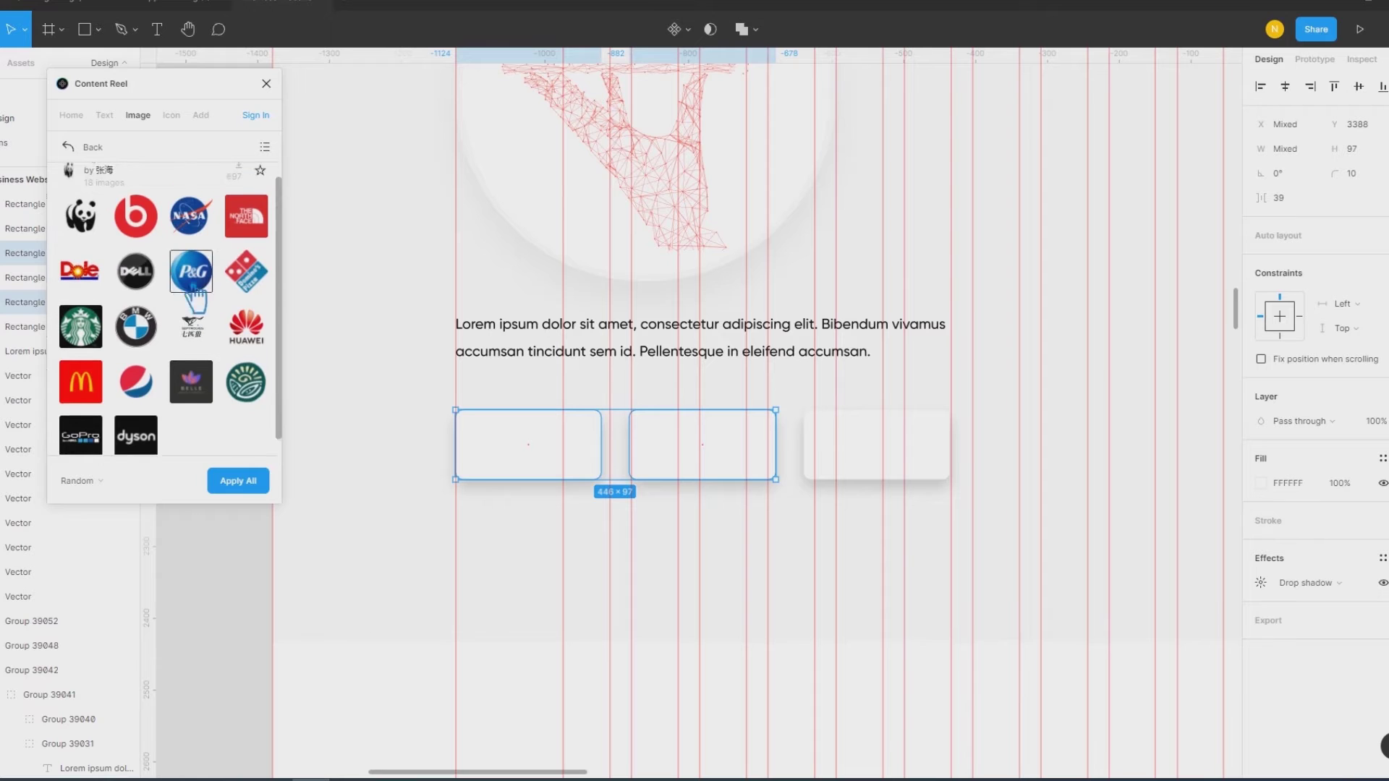
{"action": "left_click", "coordinate": [72, 147]}
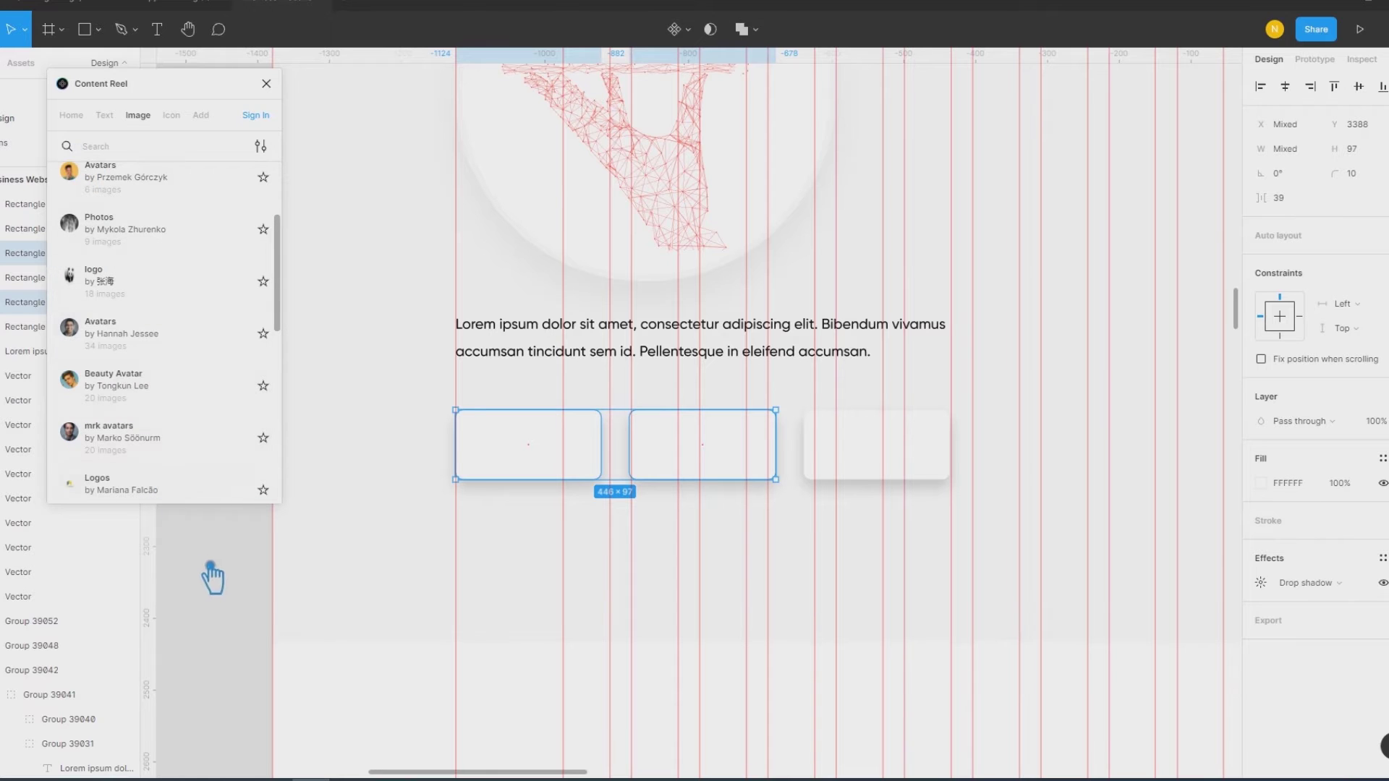
Step: Select only the left card and fill it with the CIB BANK logo from the bank logos
{"action": "left_click", "coordinate": [425, 550]}
{"action": "left_click", "coordinate": [515, 449]}
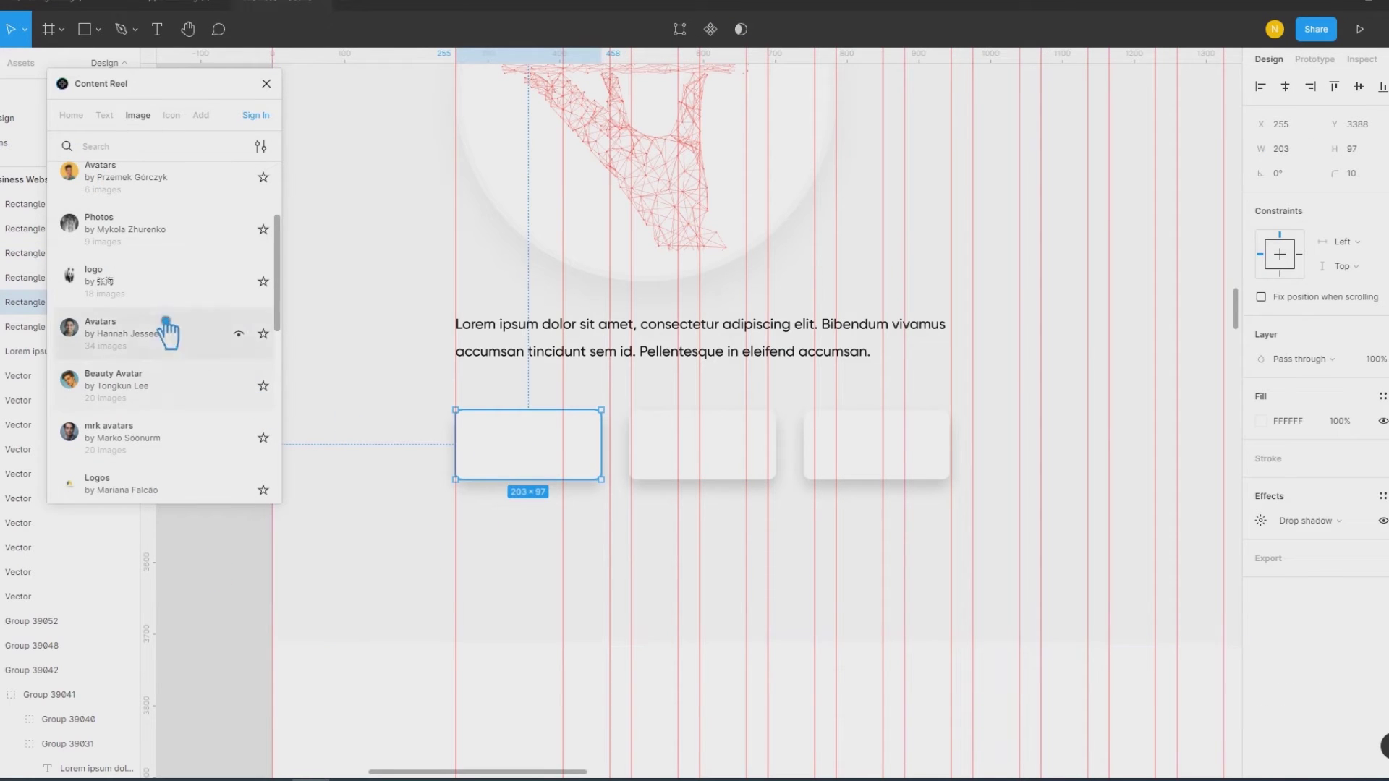
{"action": "scroll", "coordinate": [134, 369], "scroll_direction": "down", "scroll_amount": 3}
{"action": "scroll", "coordinate": [142, 395], "scroll_direction": "down", "scroll_amount": 1}
{"action": "scroll", "coordinate": [133, 390], "scroll_direction": "down", "scroll_amount": 1}
{"action": "scroll", "coordinate": [140, 367], "scroll_direction": "down", "scroll_amount": 5}
{"action": "scroll", "coordinate": [142, 369], "scroll_direction": "down", "scroll_amount": 4}
{"action": "scroll", "coordinate": [143, 368], "scroll_direction": "down", "scroll_amount": 3}
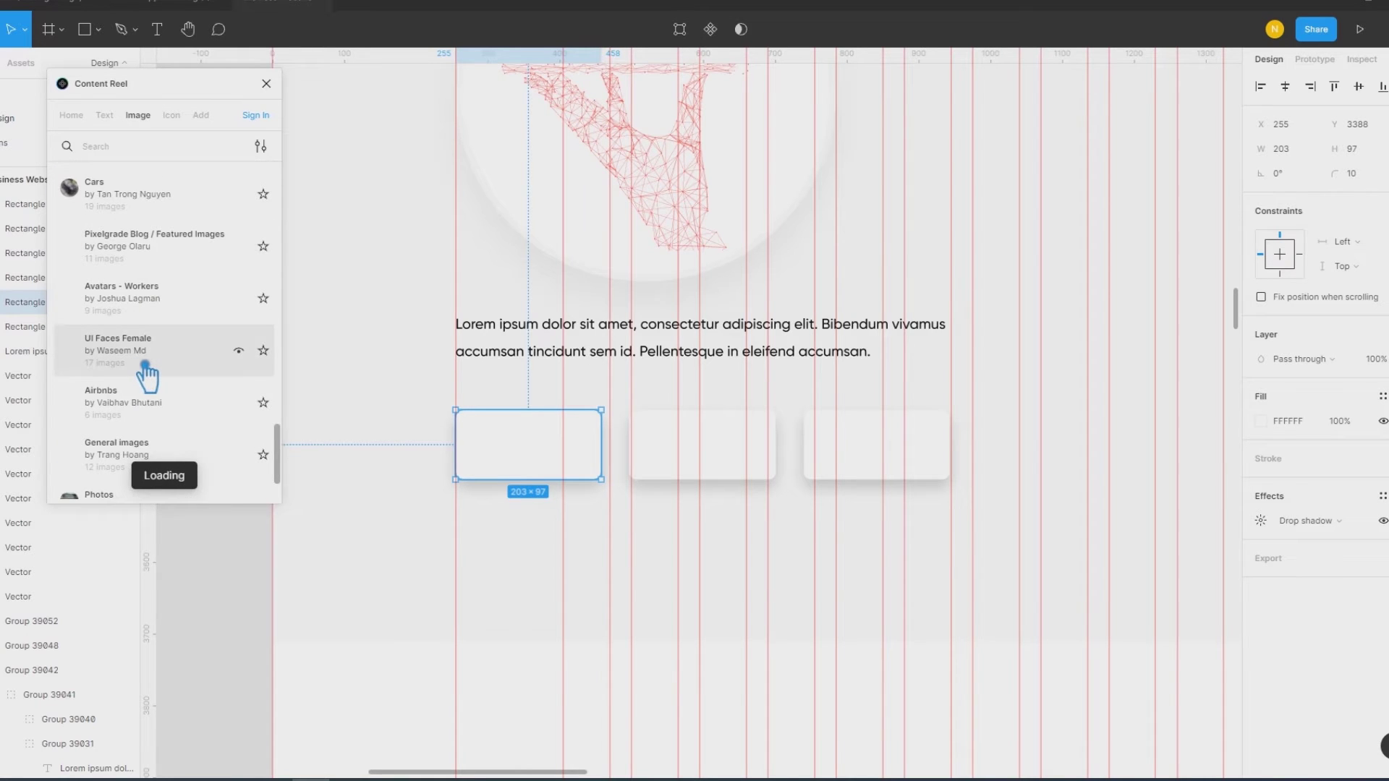
{"action": "scroll", "coordinate": [145, 366], "scroll_direction": "down", "scroll_amount": 2}
{"action": "scroll", "coordinate": [148, 365], "scroll_direction": "down", "scroll_amount": 2}
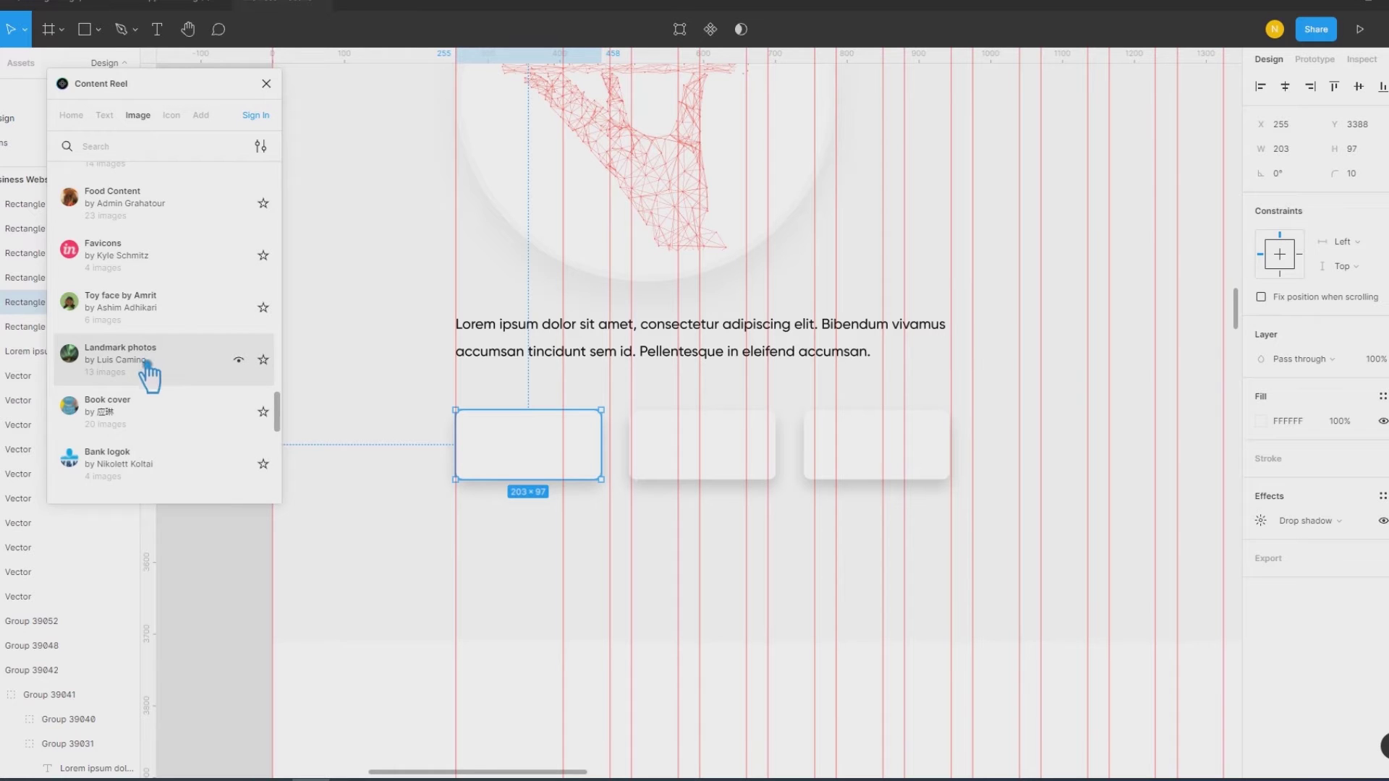
{"action": "left_click", "coordinate": [152, 460]}
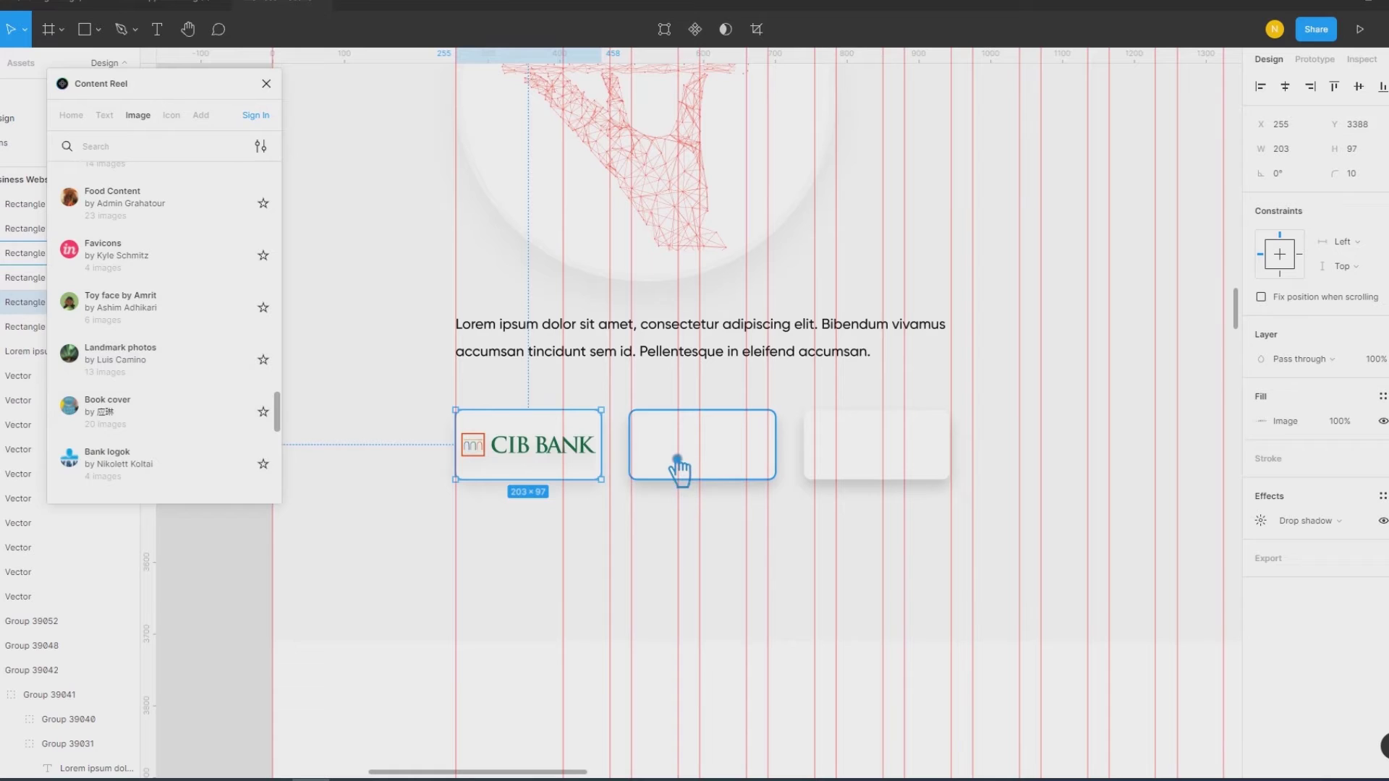
Step: Select the middle card and cycle through bank logos as its image fill
{"action": "left_click", "coordinate": [679, 469]}
{"action": "left_click", "coordinate": [154, 469]}
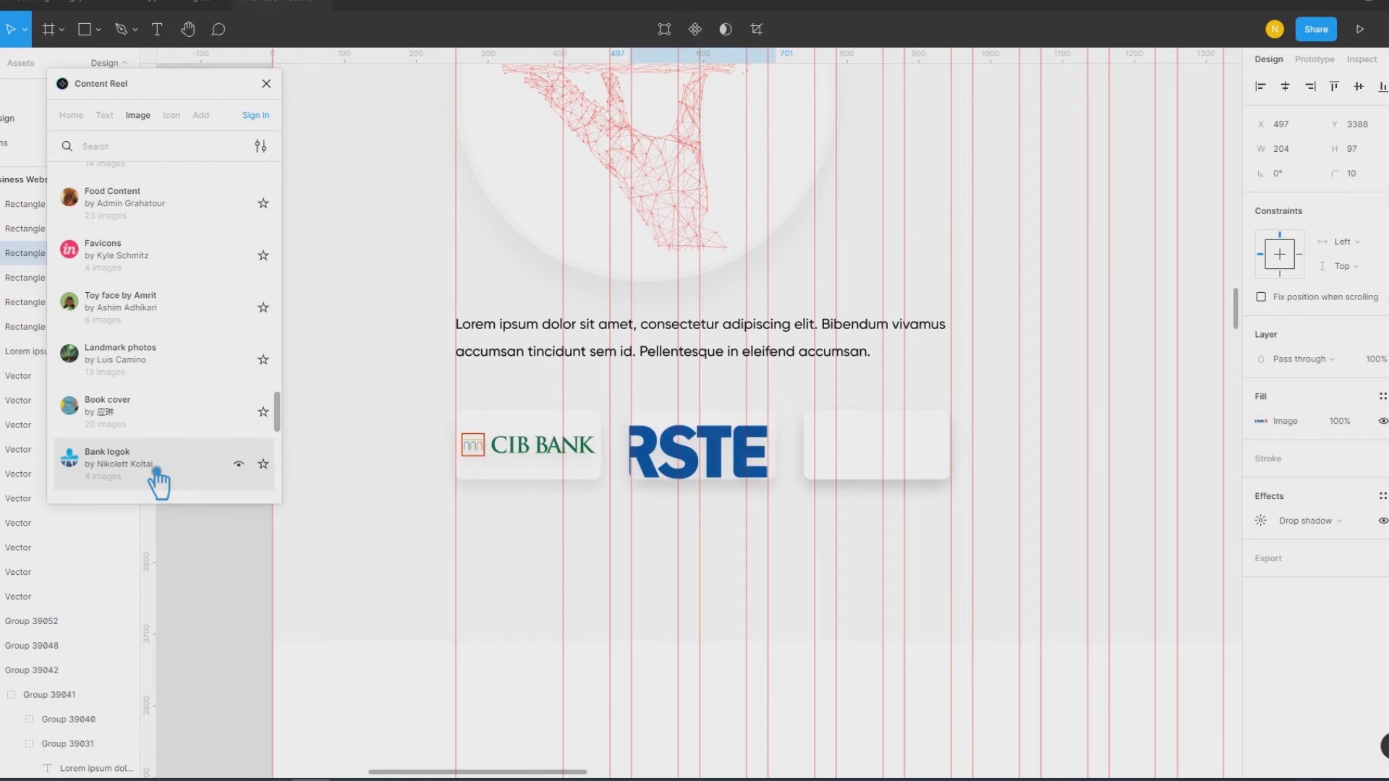
{"action": "left_click", "coordinate": [156, 470]}
{"action": "left_click", "coordinate": [156, 471]}
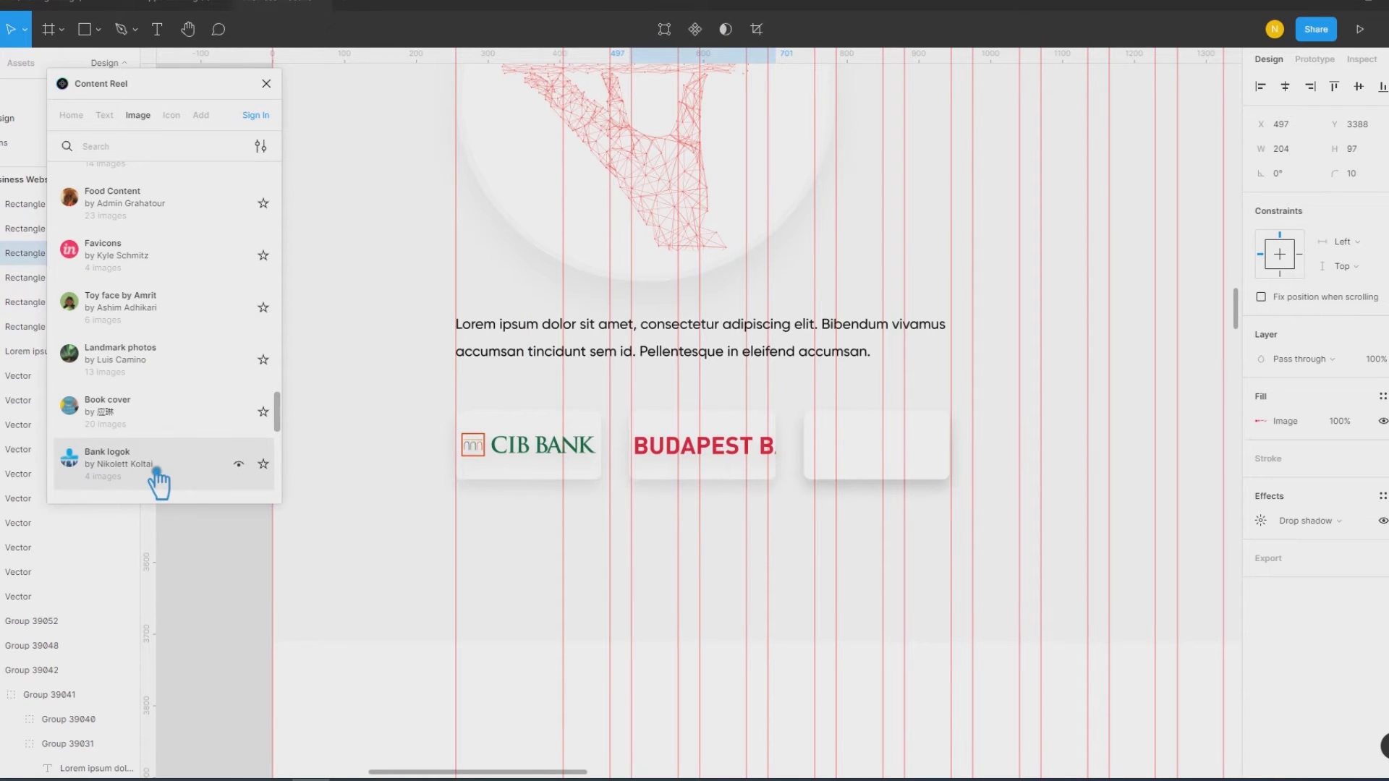
{"action": "left_click", "coordinate": [156, 471]}
{"action": "left_click", "coordinate": [156, 471]}
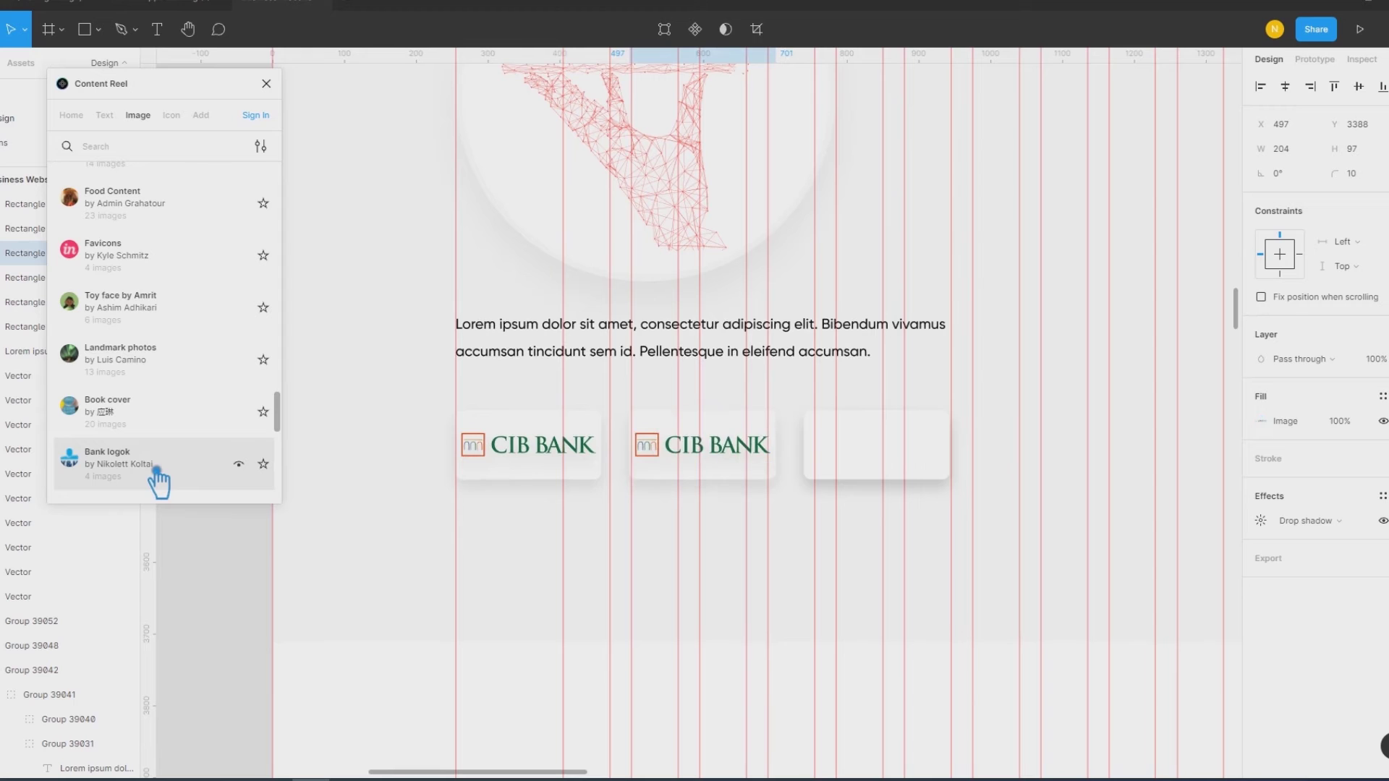
{"action": "left_click", "coordinate": [156, 471]}
{"action": "left_click", "coordinate": [156, 471]}
{"action": "left_click", "coordinate": [157, 471]}
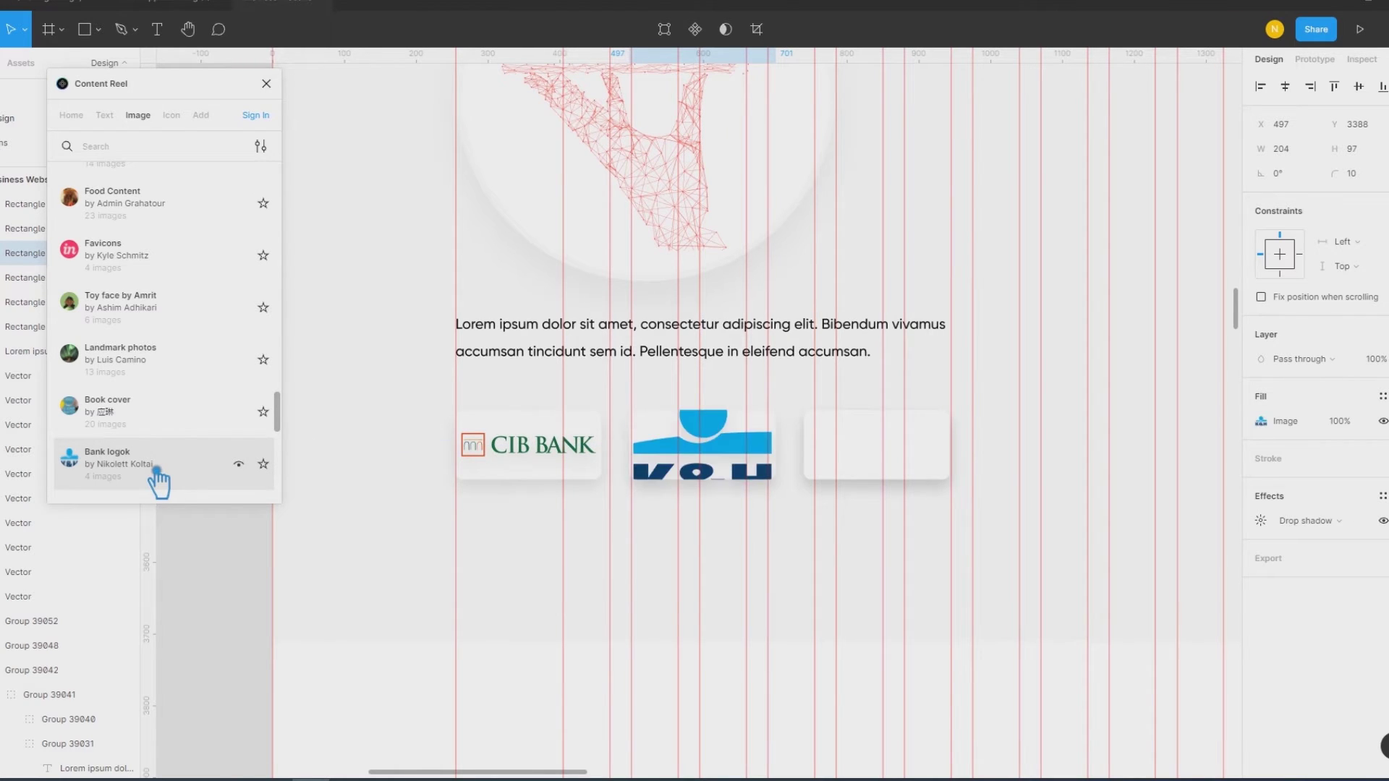
{"action": "left_click", "coordinate": [156, 471]}
{"action": "left_click", "coordinate": [156, 471]}
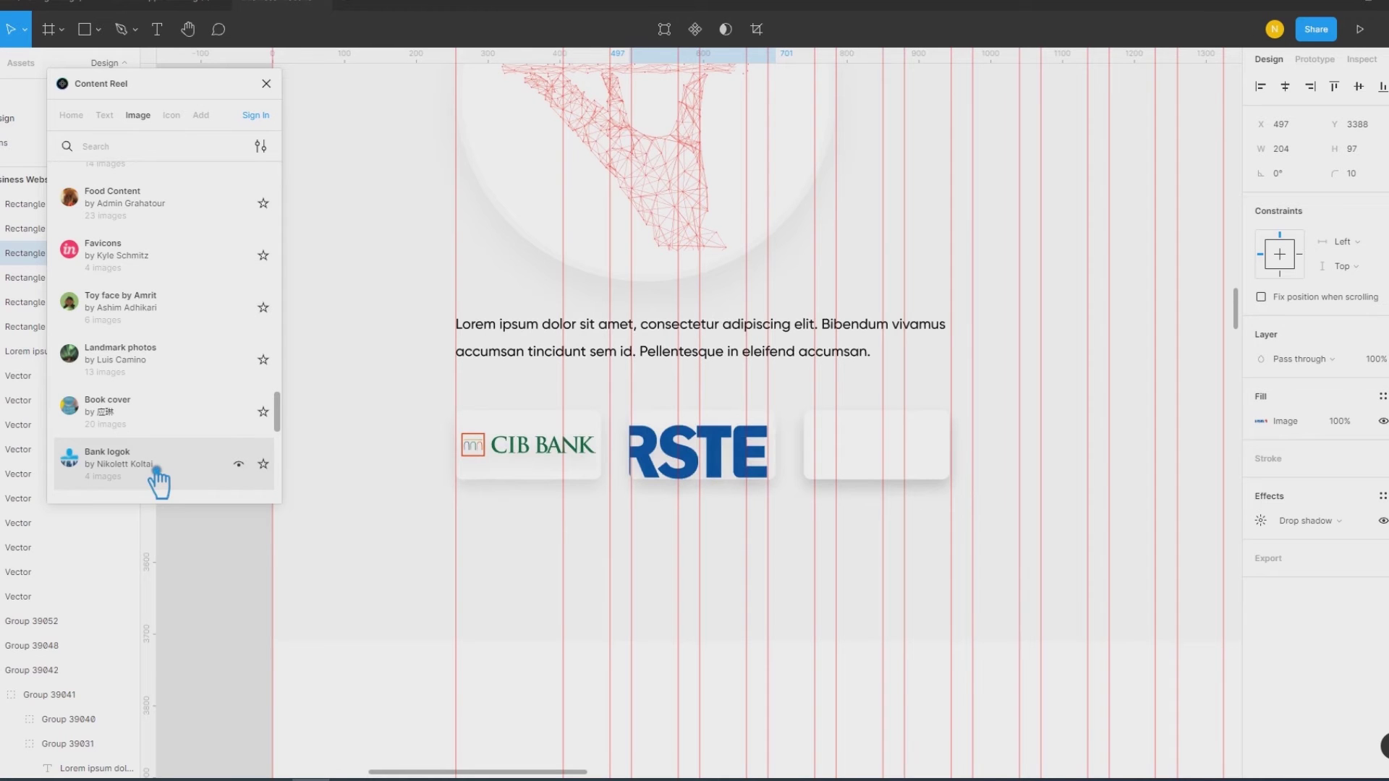
Step: Fill the middle card with the LOGO IPSUM placeholder from the Logo collection
{"action": "scroll", "coordinate": [154, 467], "scroll_direction": "down", "scroll_amount": 1}
{"action": "scroll", "coordinate": [154, 467], "scroll_direction": "down", "scroll_amount": 2}
{"action": "scroll", "coordinate": [154, 467], "scroll_direction": "down", "scroll_amount": 2}
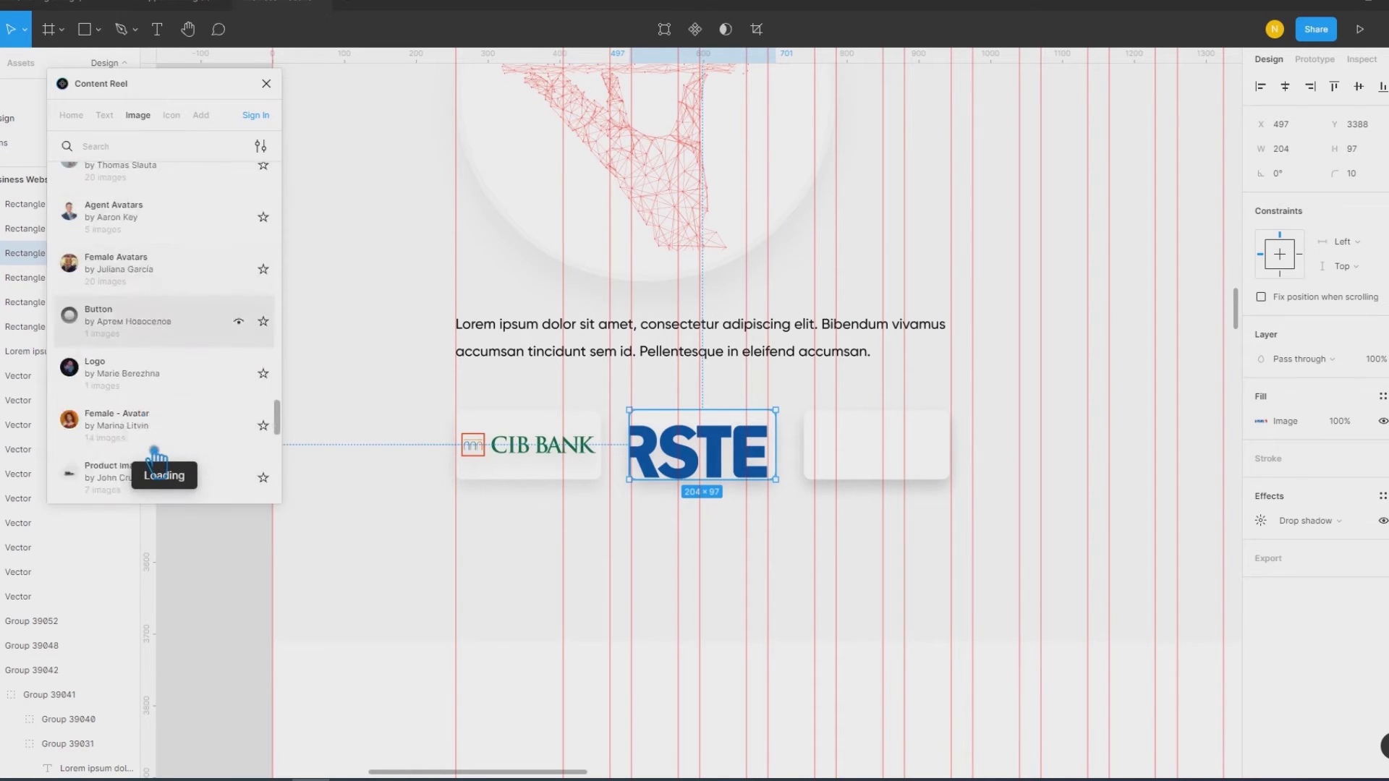
{"action": "scroll", "coordinate": [155, 464], "scroll_direction": "down", "scroll_amount": 2}
{"action": "left_click", "coordinate": [147, 250]}
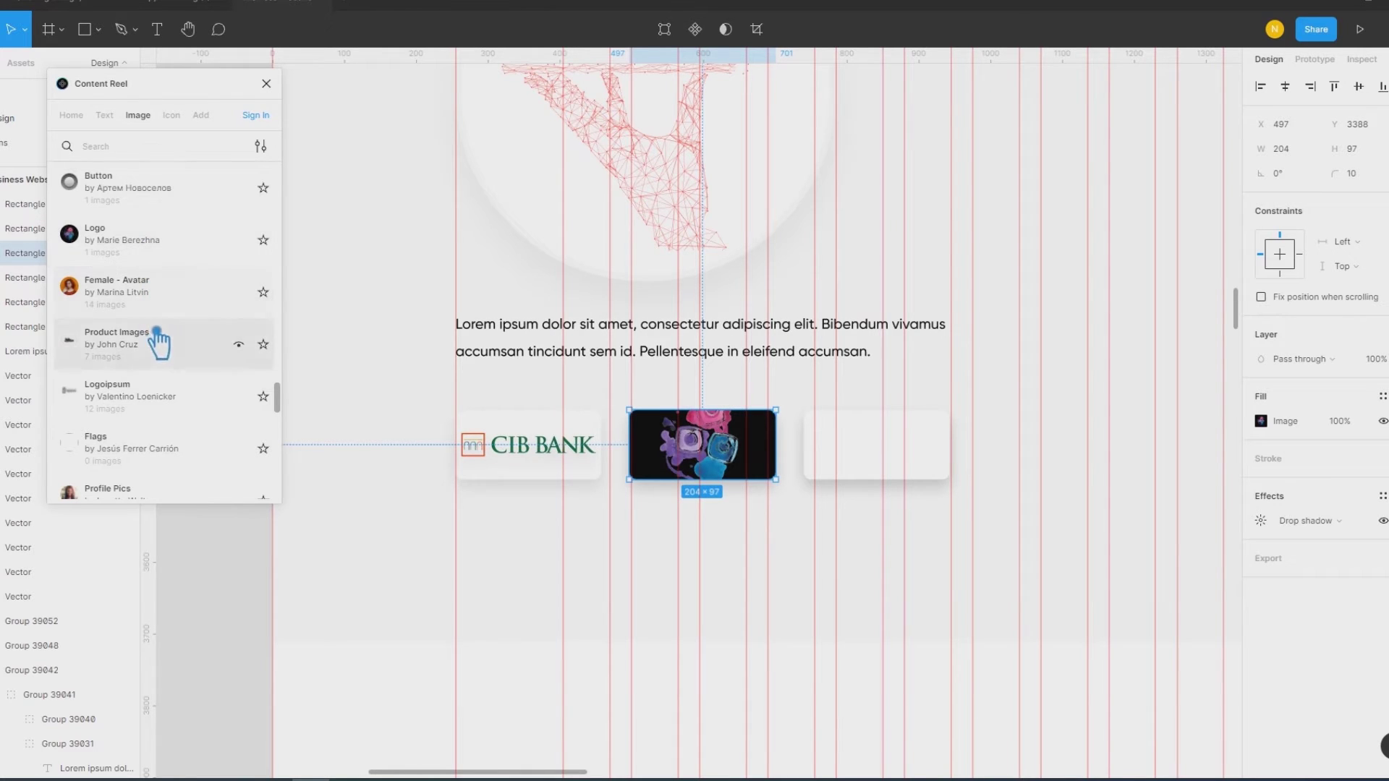
{"action": "scroll", "coordinate": [141, 329], "scroll_direction": "down", "scroll_amount": 1}
{"action": "mouse_move", "coordinate": [163, 319]}
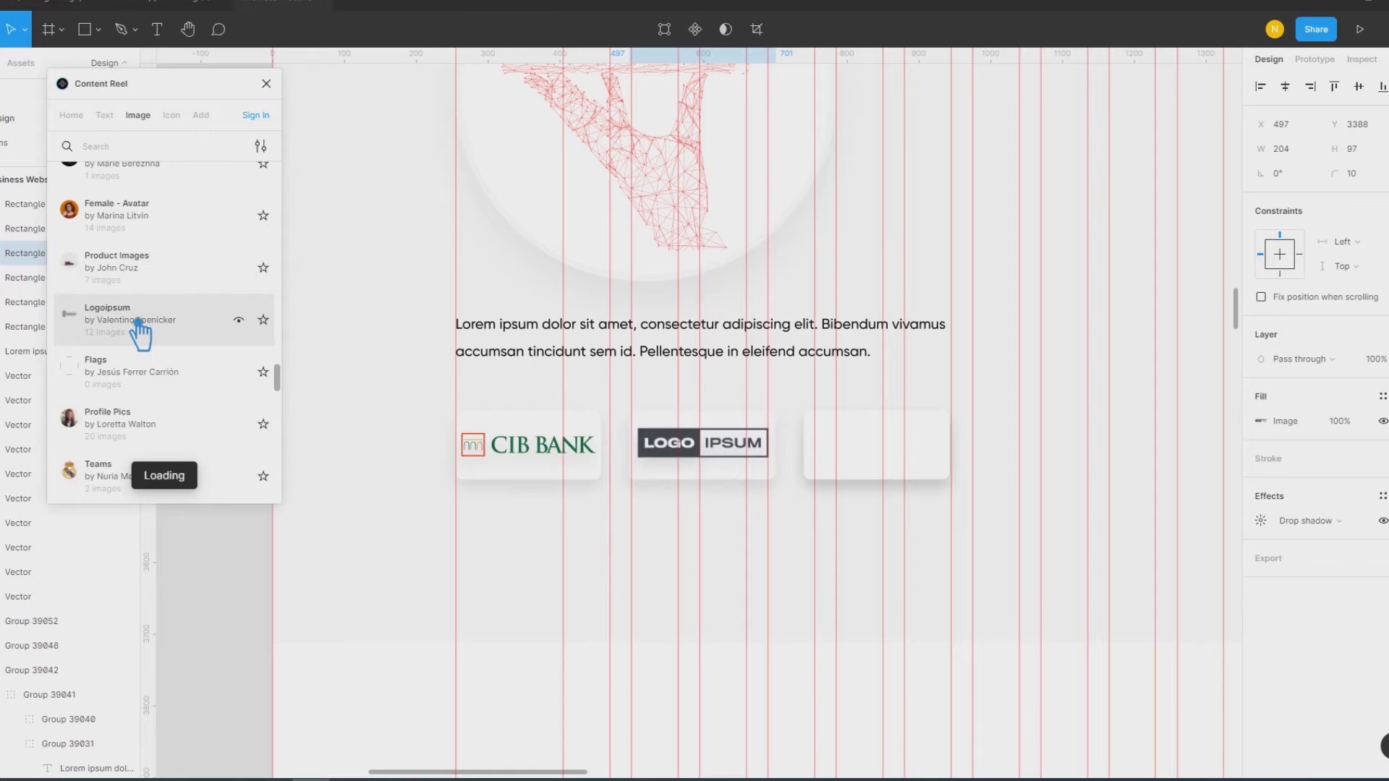
{"action": "left_click", "coordinate": [874, 469]}
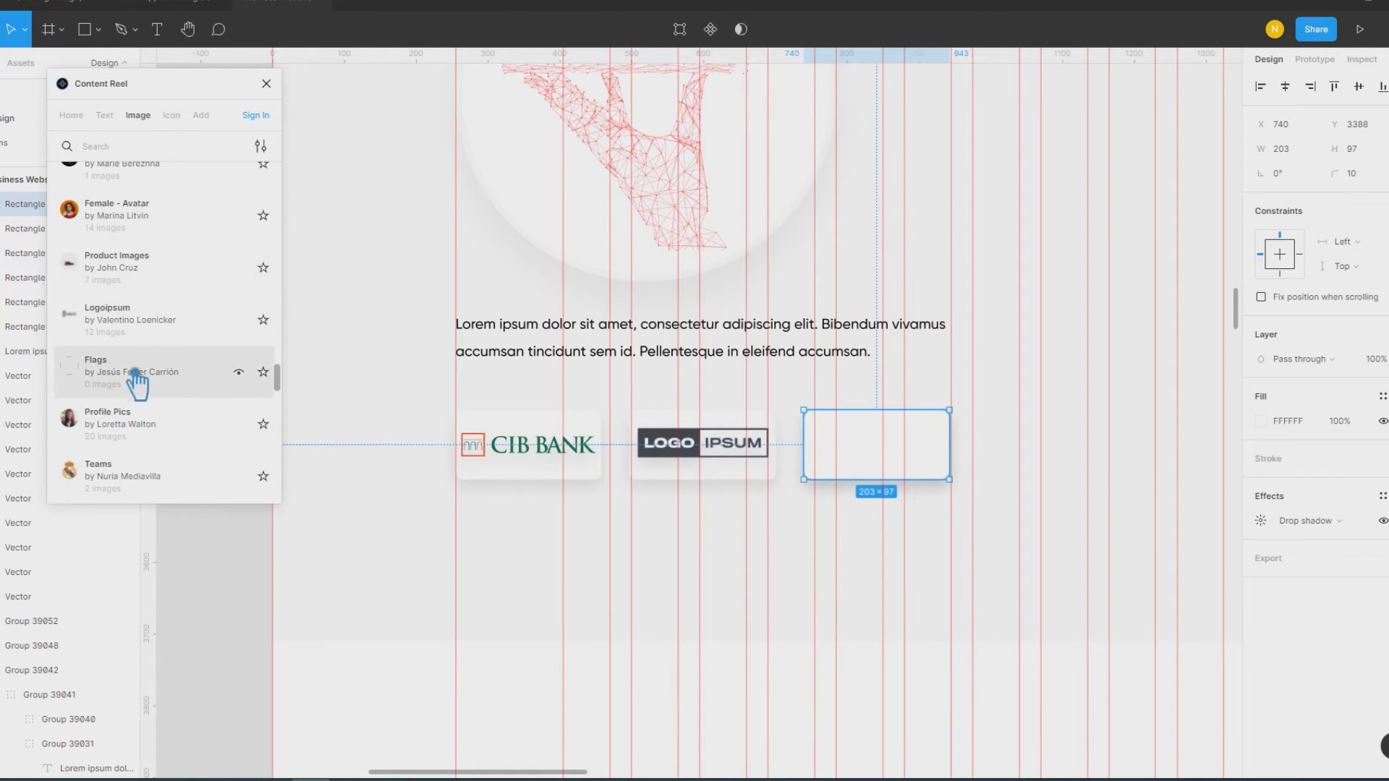
Step: Swap the CIB BANK logo and the other cards' logos for different Logoipsum placeholders
{"action": "left_click", "coordinate": [127, 332]}
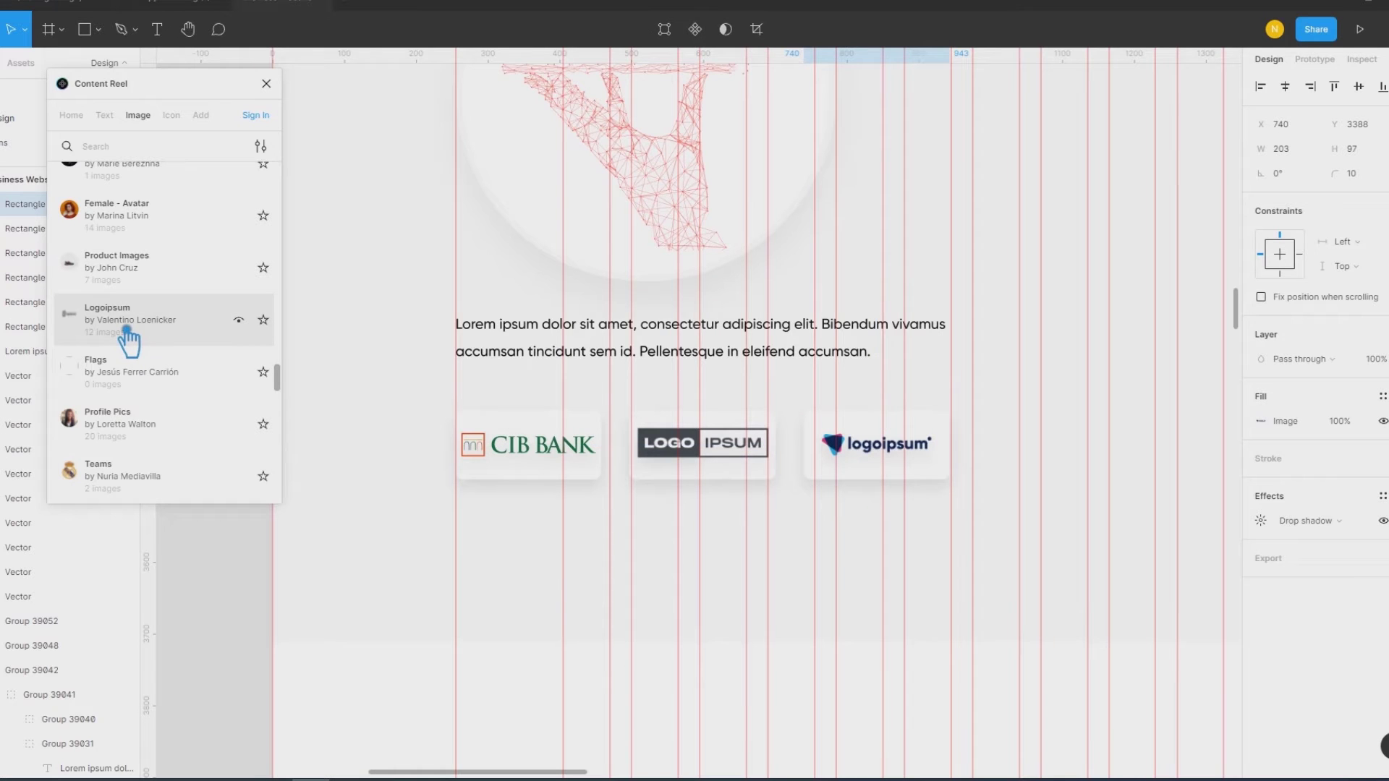
{"action": "left_click", "coordinate": [533, 463]}
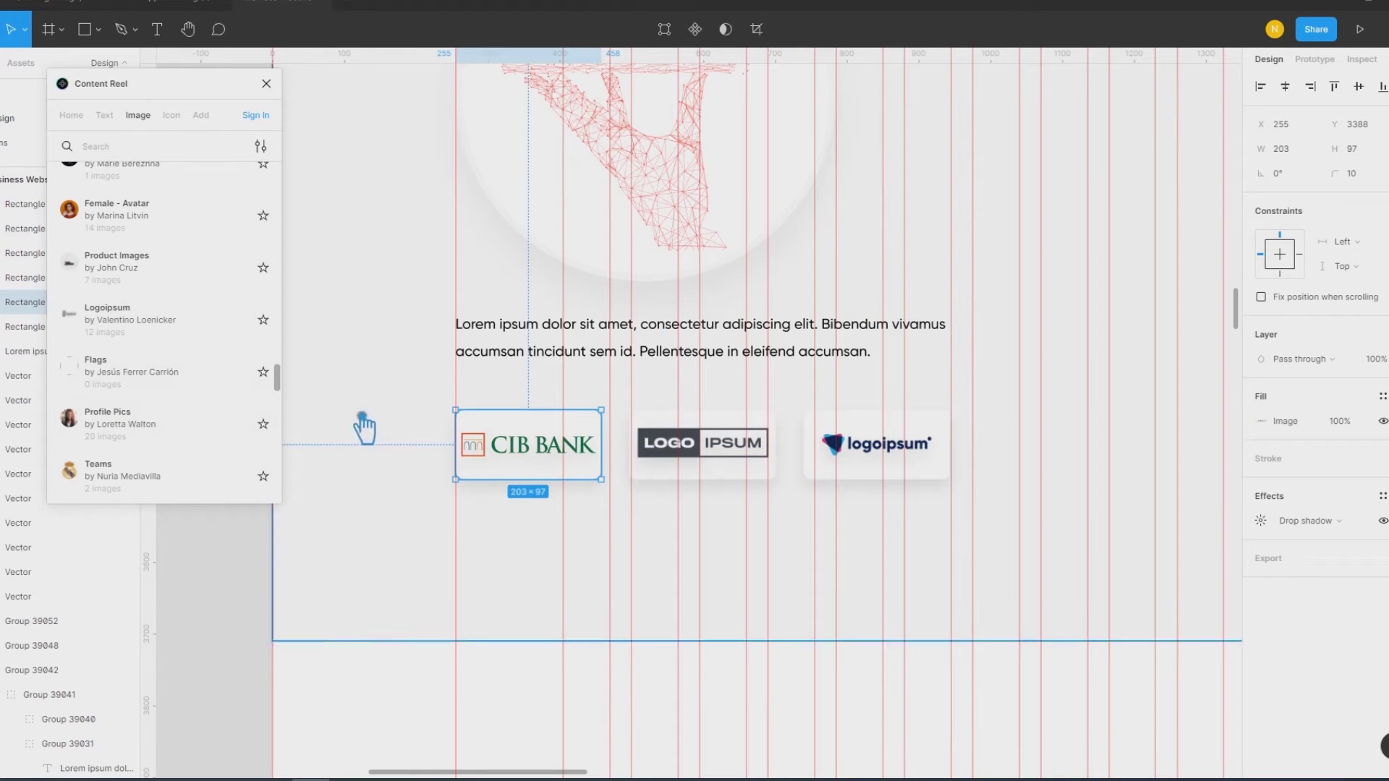
{"action": "left_click", "coordinate": [147, 331]}
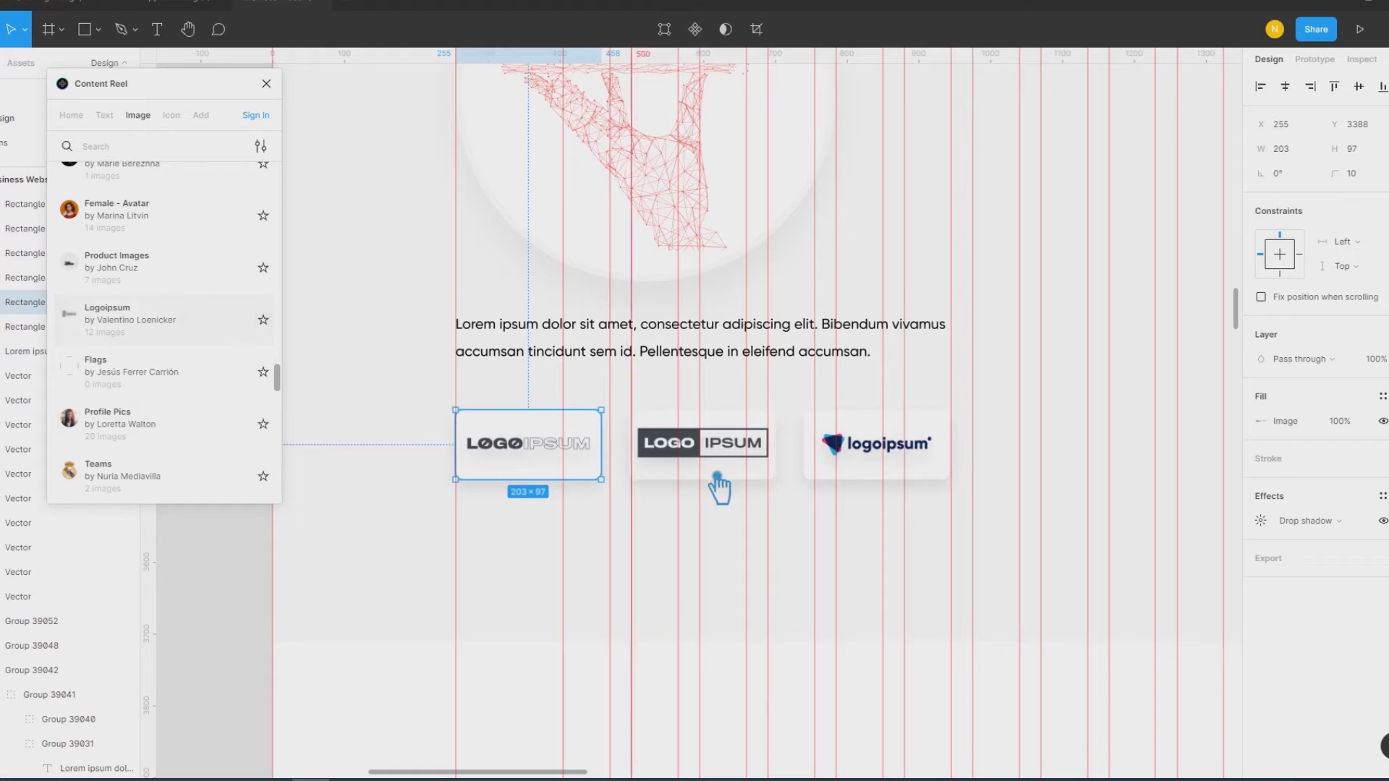
{"action": "left_click", "coordinate": [660, 459]}
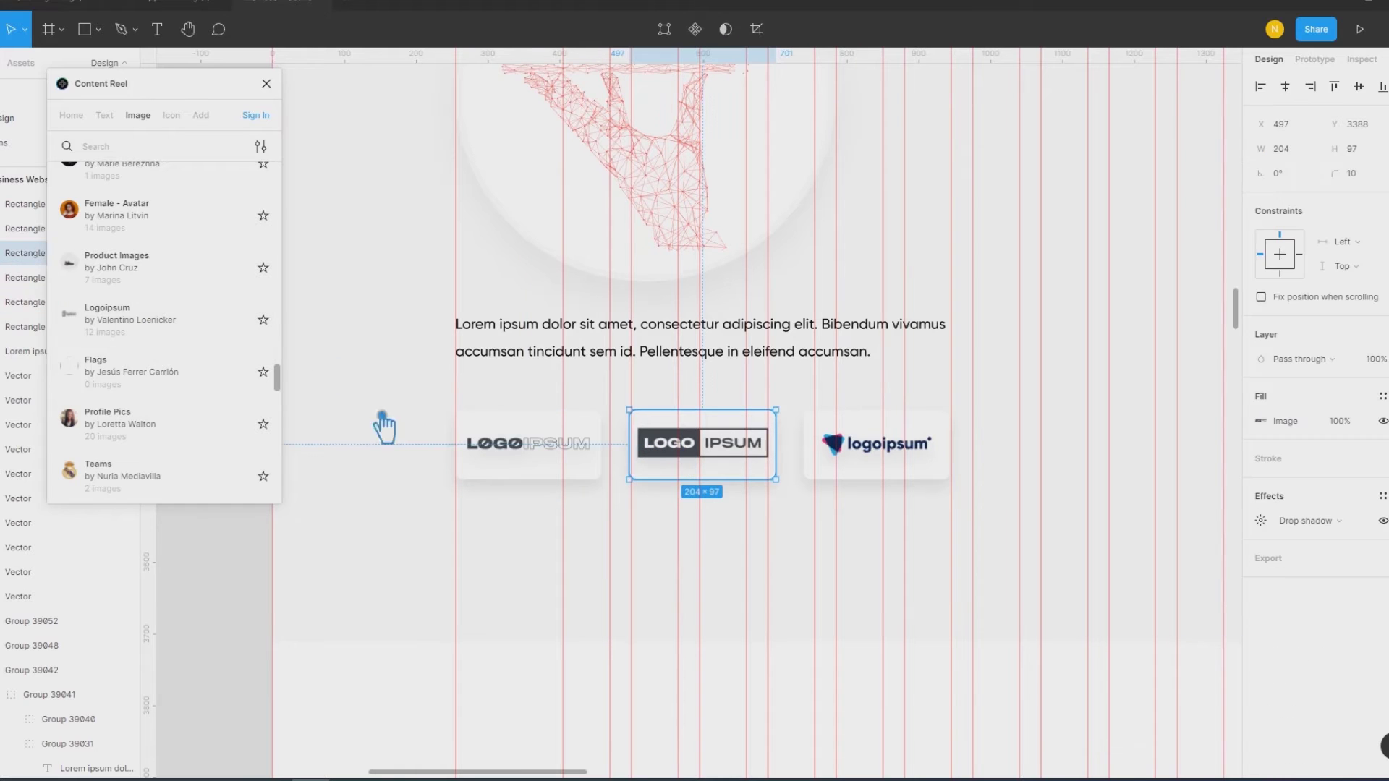
{"action": "left_click", "coordinate": [148, 327]}
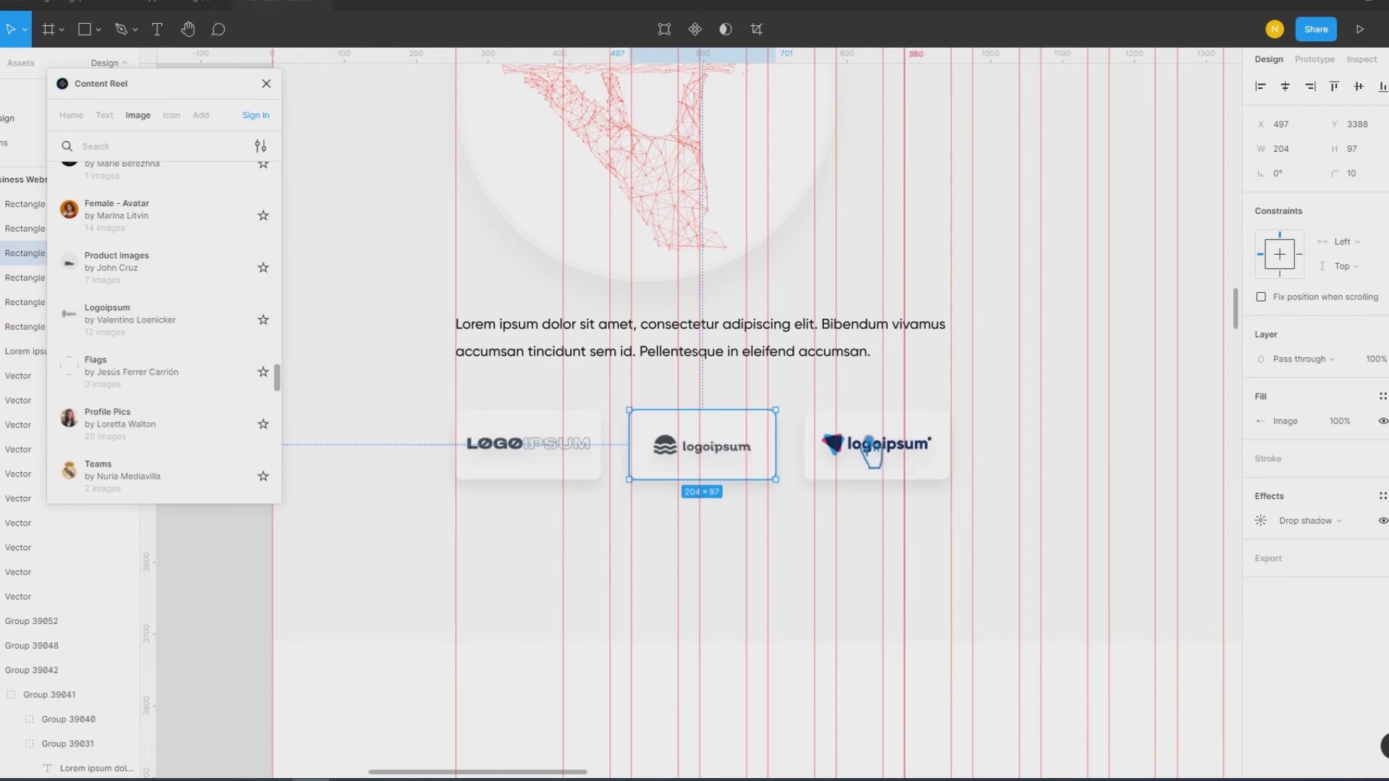
{"action": "left_click", "coordinate": [543, 456]}
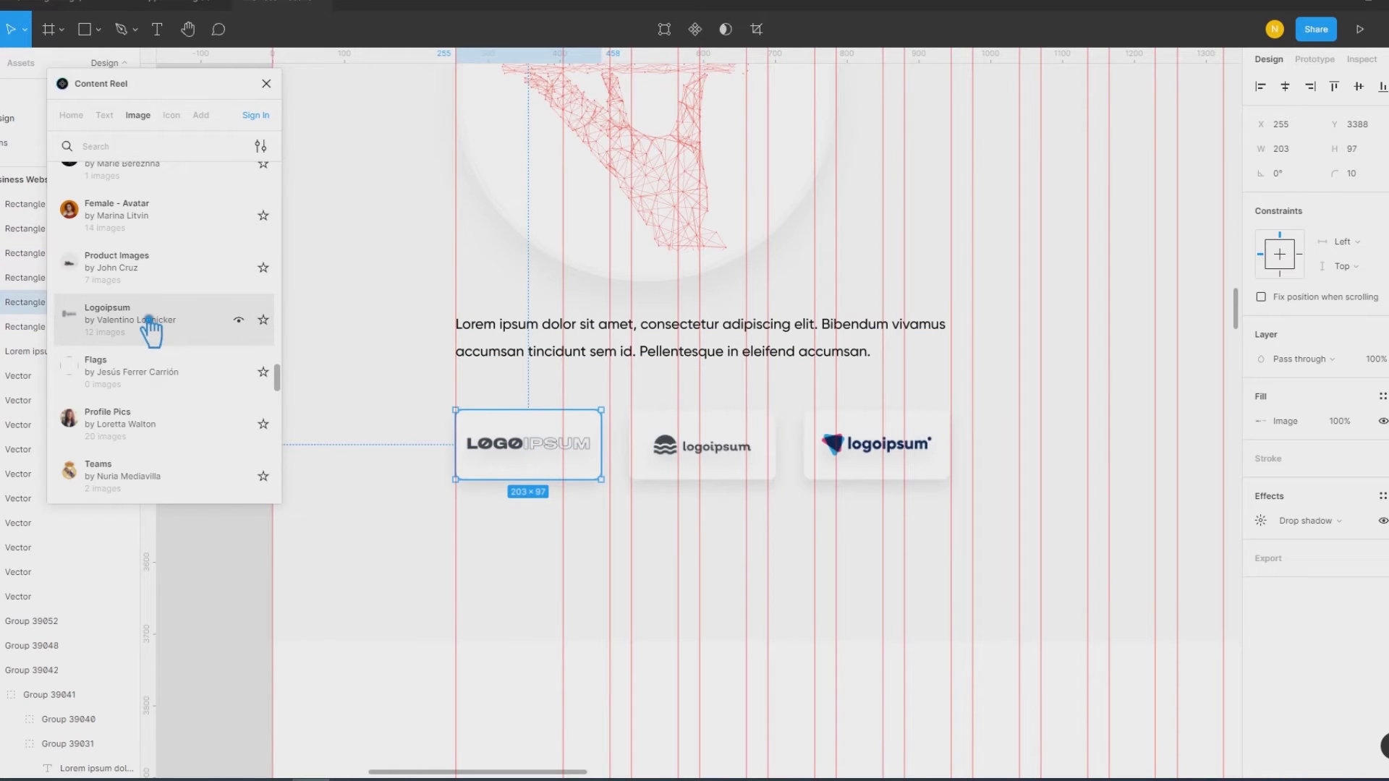
{"action": "left_click", "coordinate": [148, 323]}
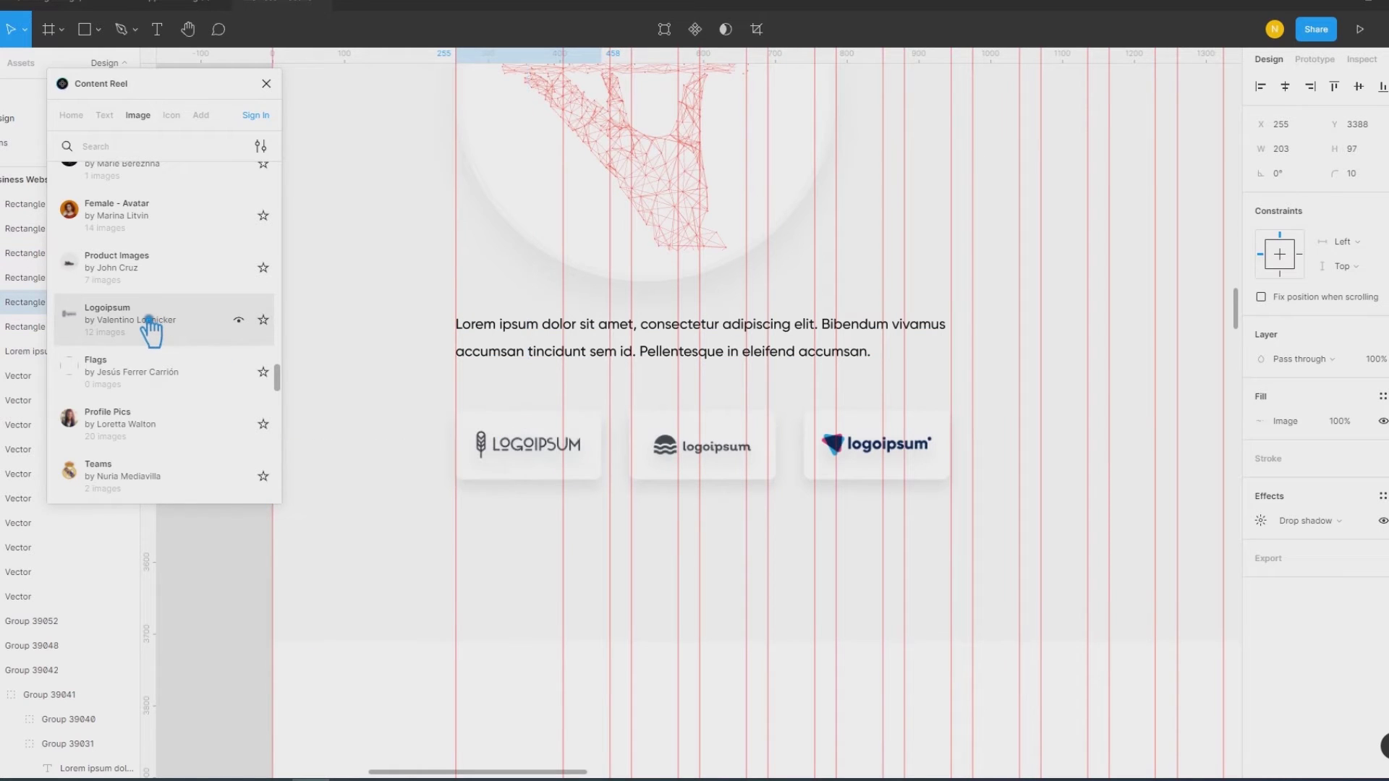
Step: Cycle Logoipsum logos on the third card until the bar-icon LOGOIPSUM logo, then close Content Reel
{"action": "left_click", "coordinate": [836, 457]}
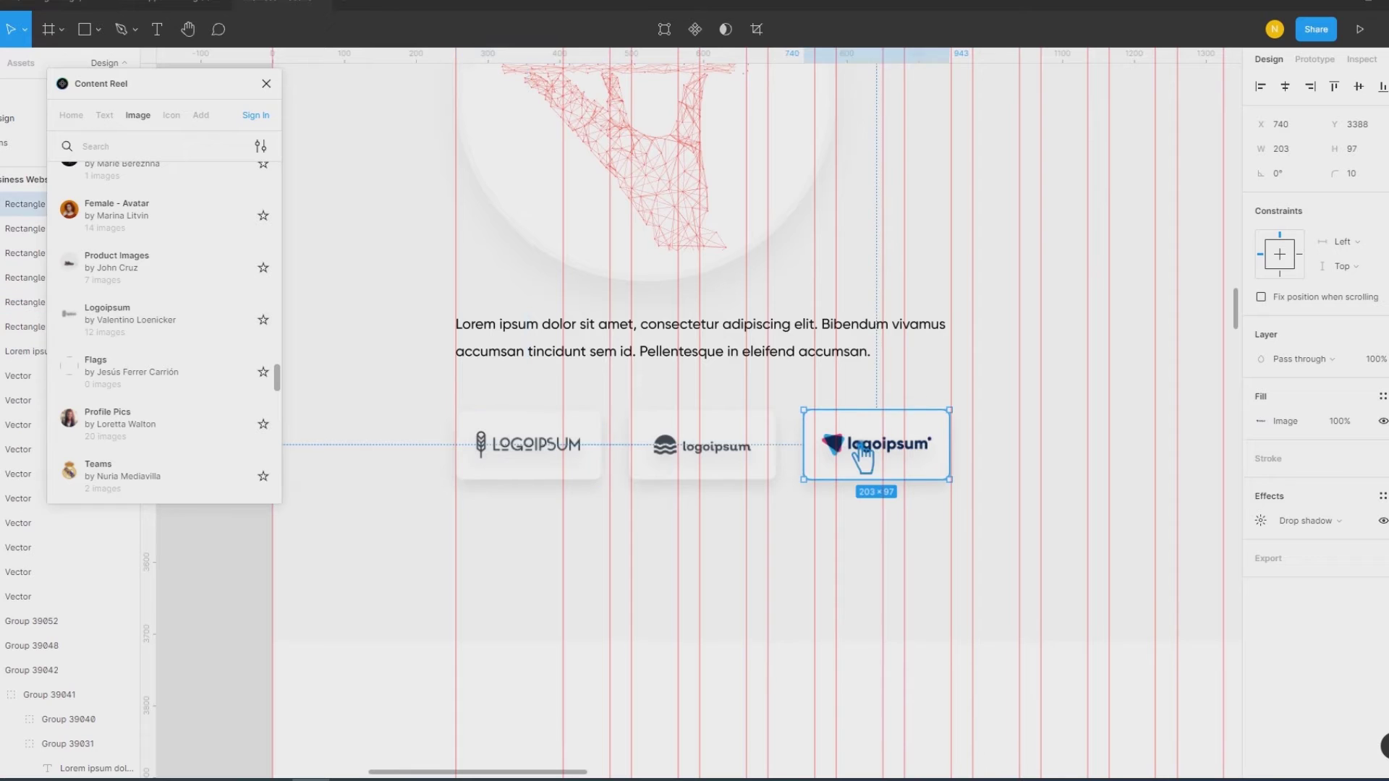
{"action": "left_click", "coordinate": [135, 322]}
{"action": "left_click", "coordinate": [135, 321]}
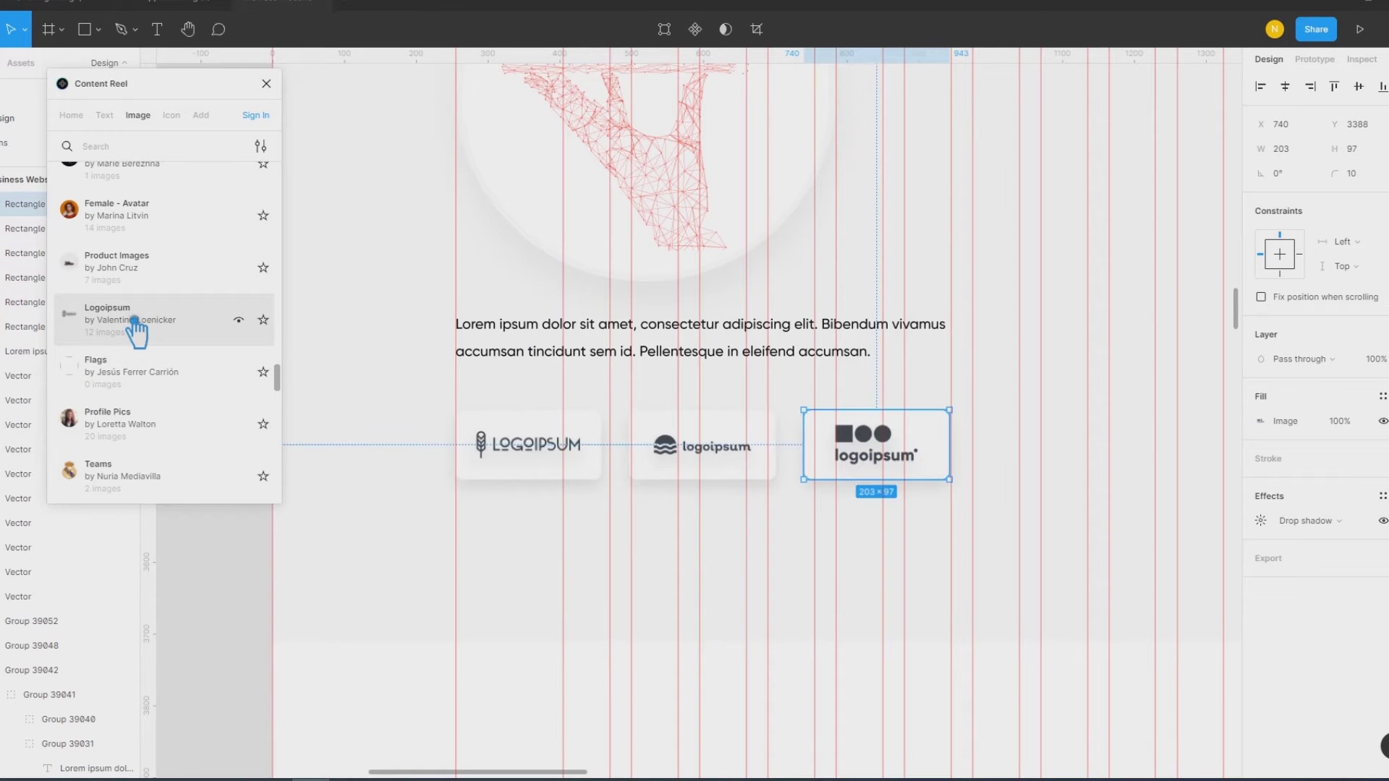
{"action": "left_click", "coordinate": [135, 321]}
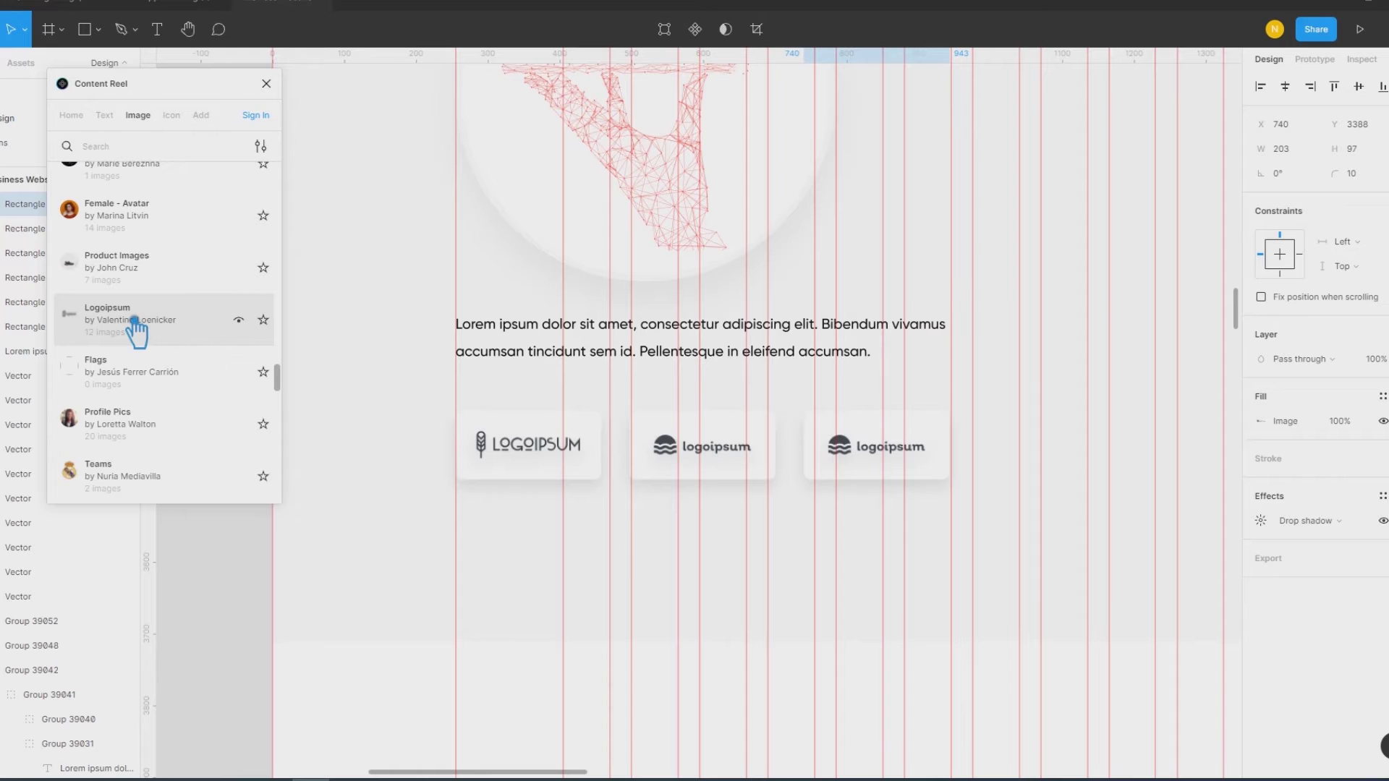
{"action": "left_click", "coordinate": [134, 322]}
{"action": "left_click", "coordinate": [134, 322]}
{"action": "left_click", "coordinate": [135, 321]}
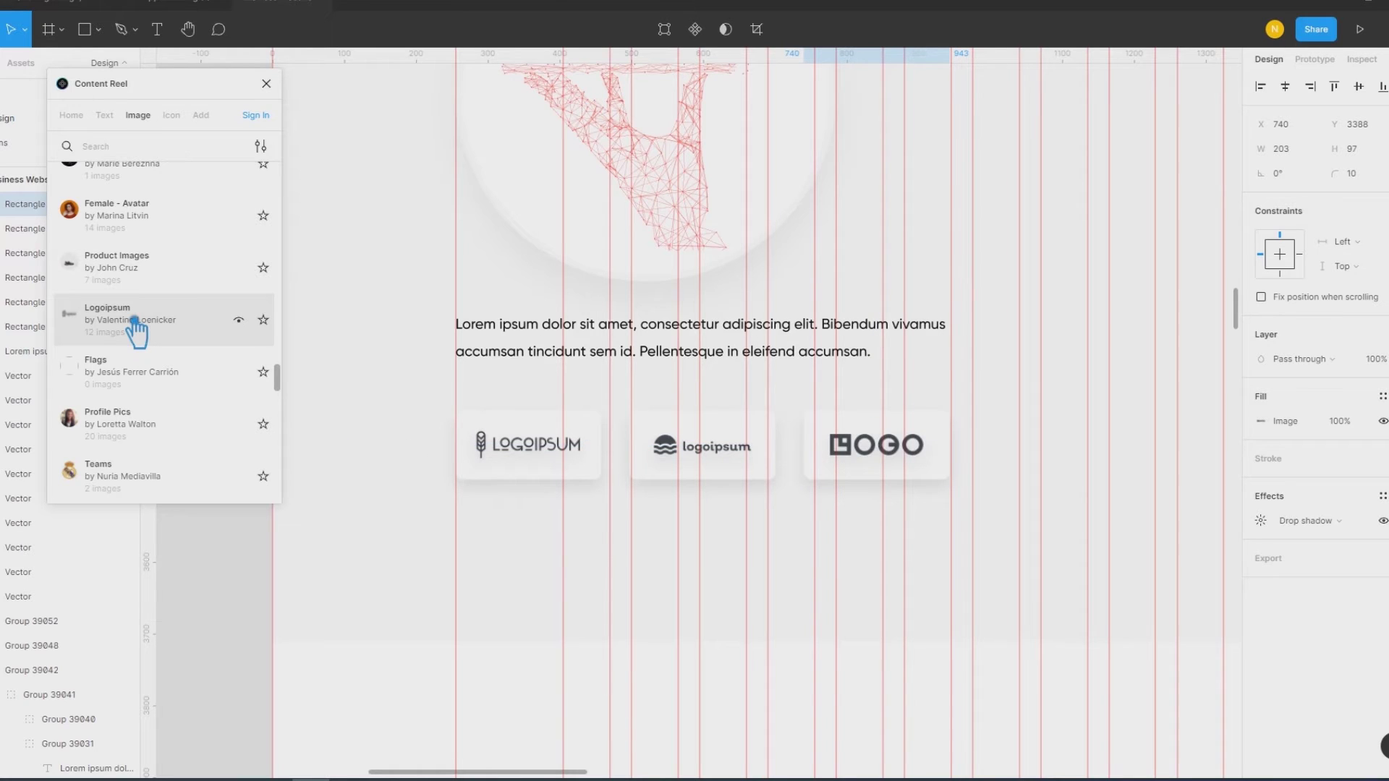
{"action": "left_click", "coordinate": [135, 321]}
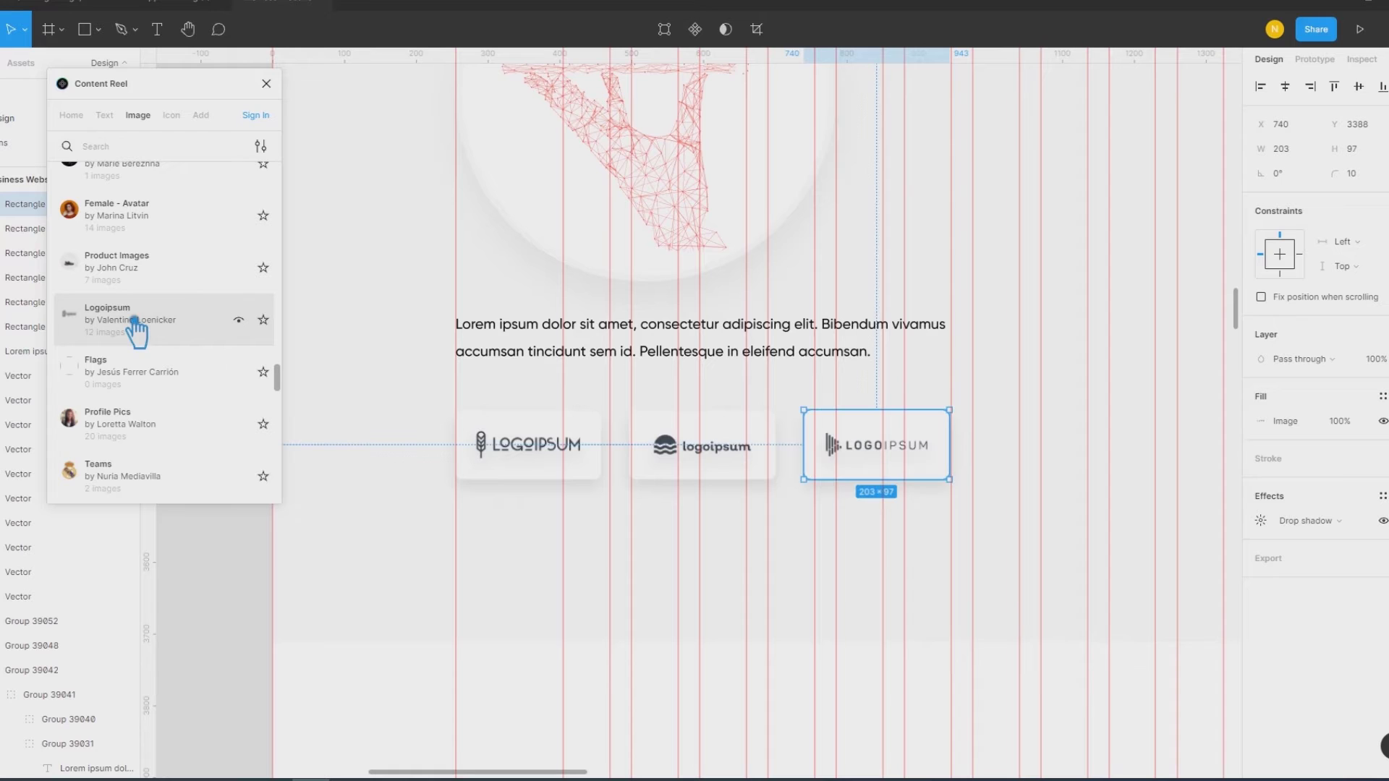
{"action": "left_click", "coordinate": [267, 83]}
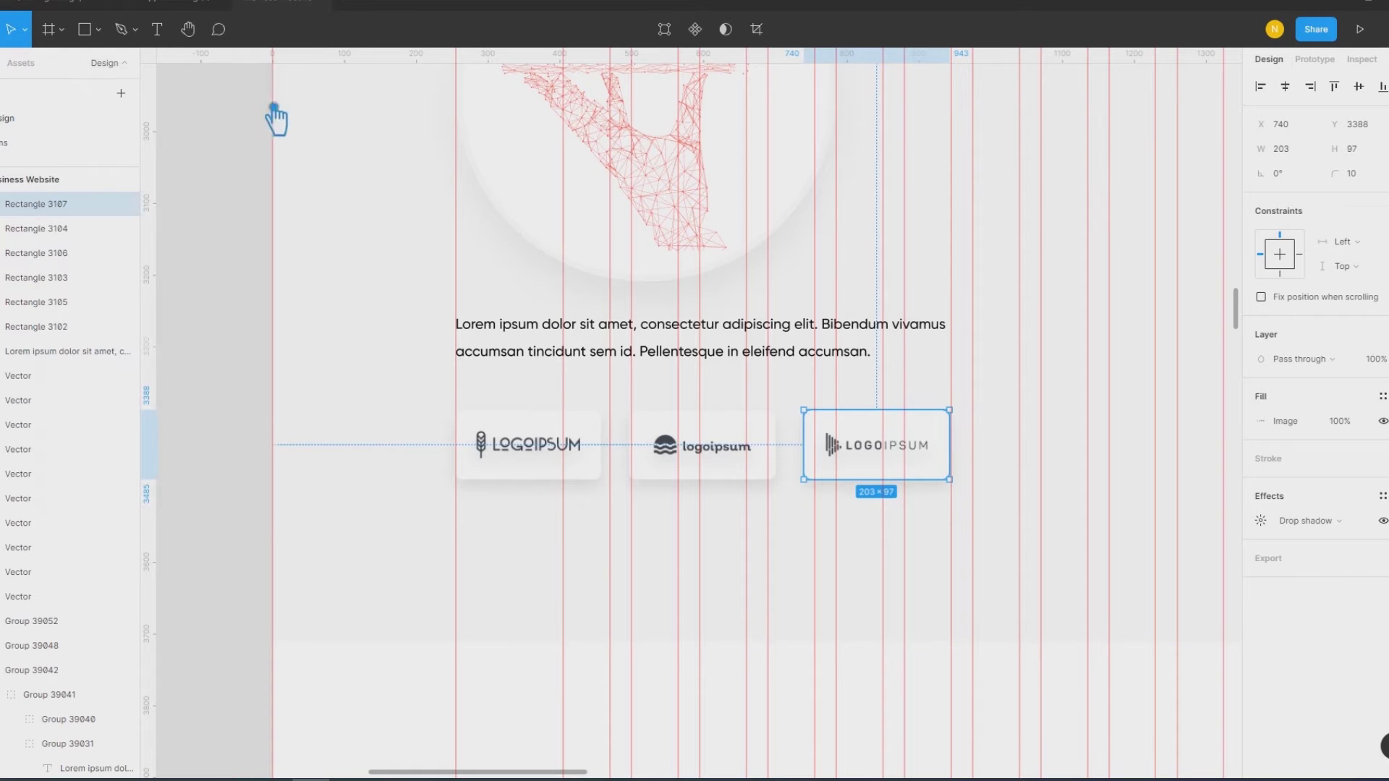
Step: Close the Content Reel panel and locate the section background below the logo cards
{"action": "left_click", "coordinate": [227, 327]}
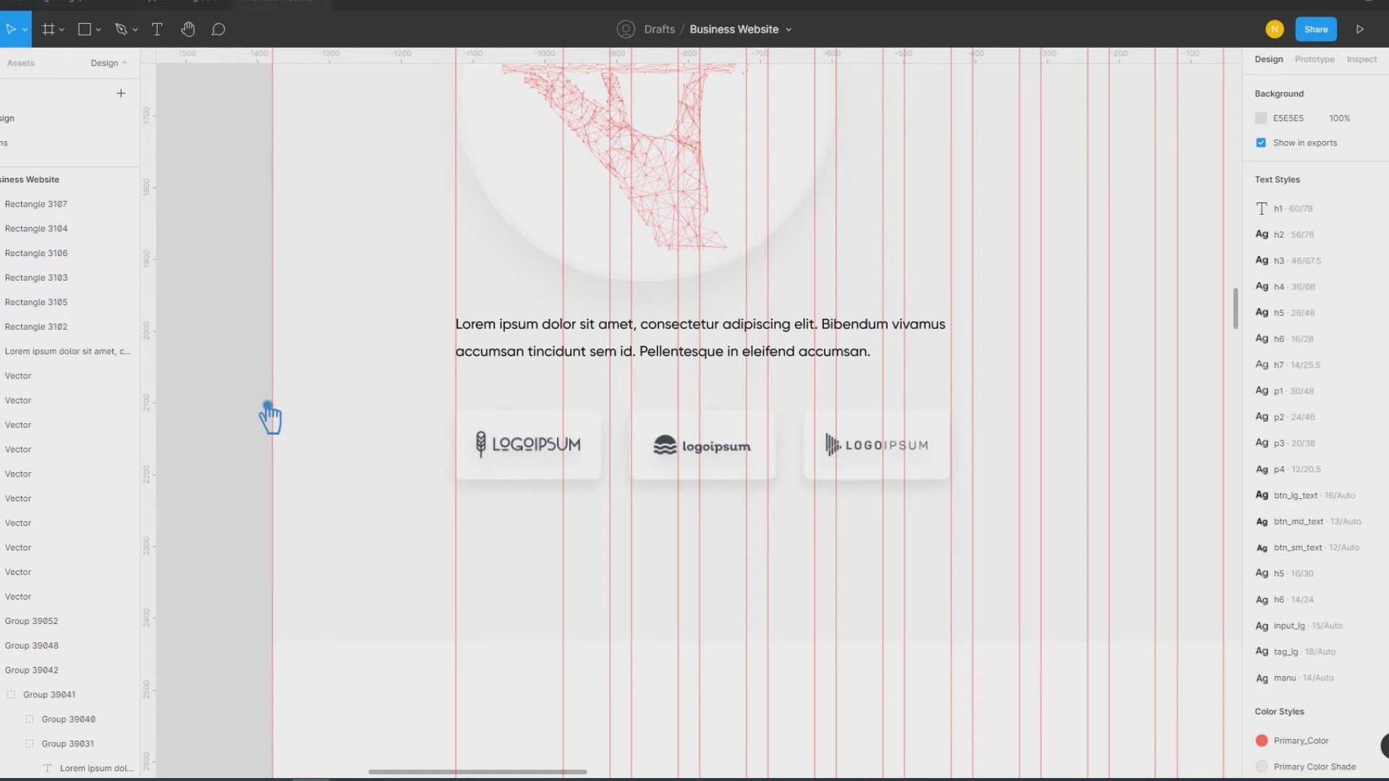
{"action": "scroll", "coordinate": [261, 432], "scroll_direction": "down", "scroll_amount": 2}
{"action": "scroll", "coordinate": [260, 433], "scroll_direction": "down", "scroll_amount": 2}
{"action": "scroll", "coordinate": [503, 403], "scroll_direction": "down", "scroll_amount": 2}
{"action": "scroll", "coordinate": [513, 412], "scroll_direction": "down", "scroll_amount": 2}
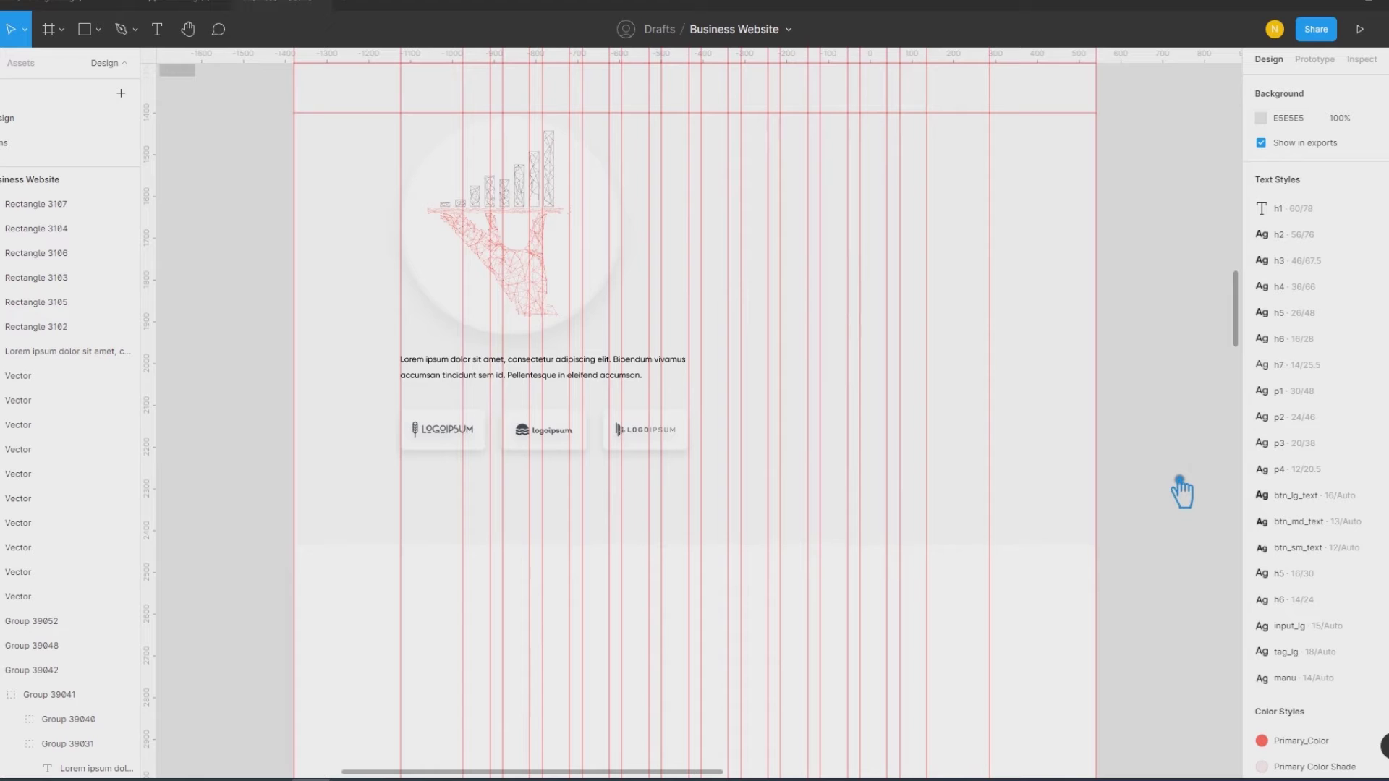
{"action": "left_click", "coordinate": [568, 442]}
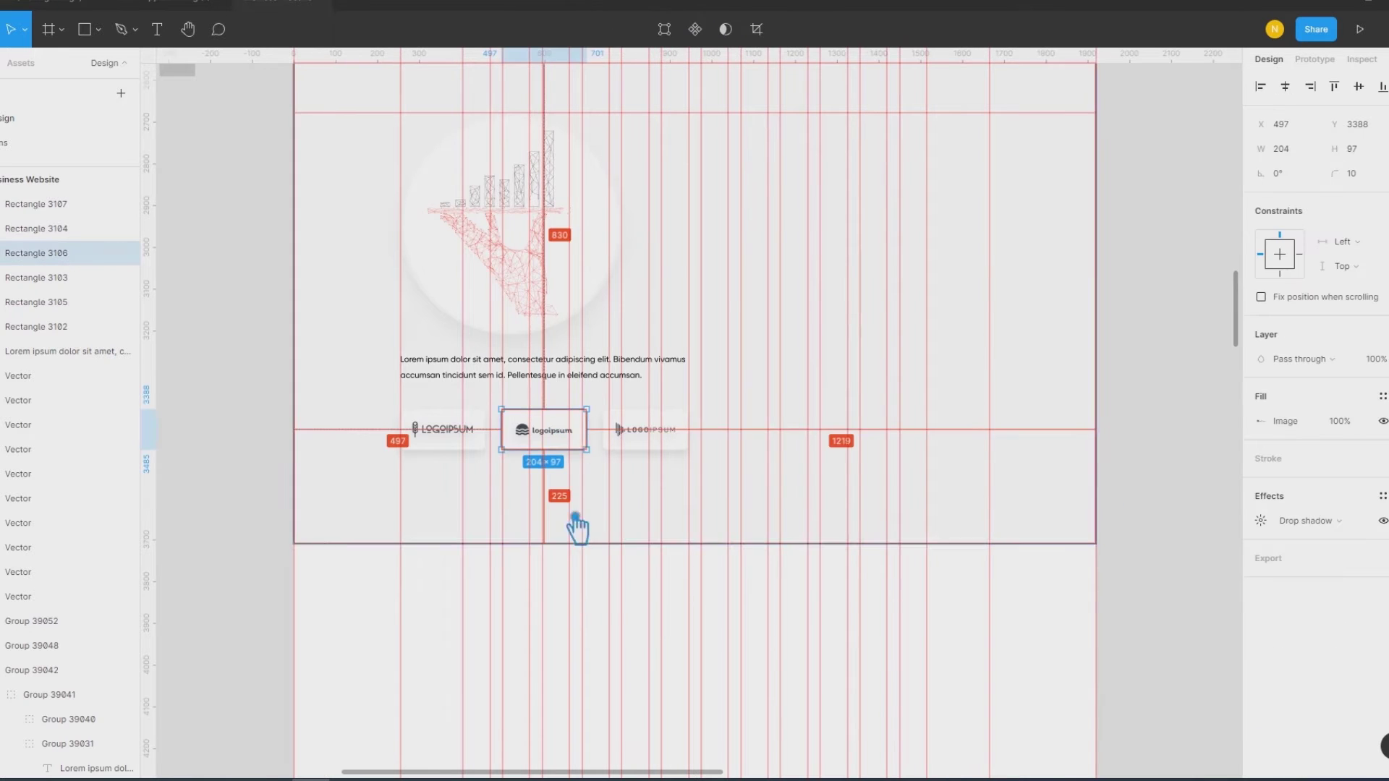
{"action": "left_click", "coordinate": [568, 549]}
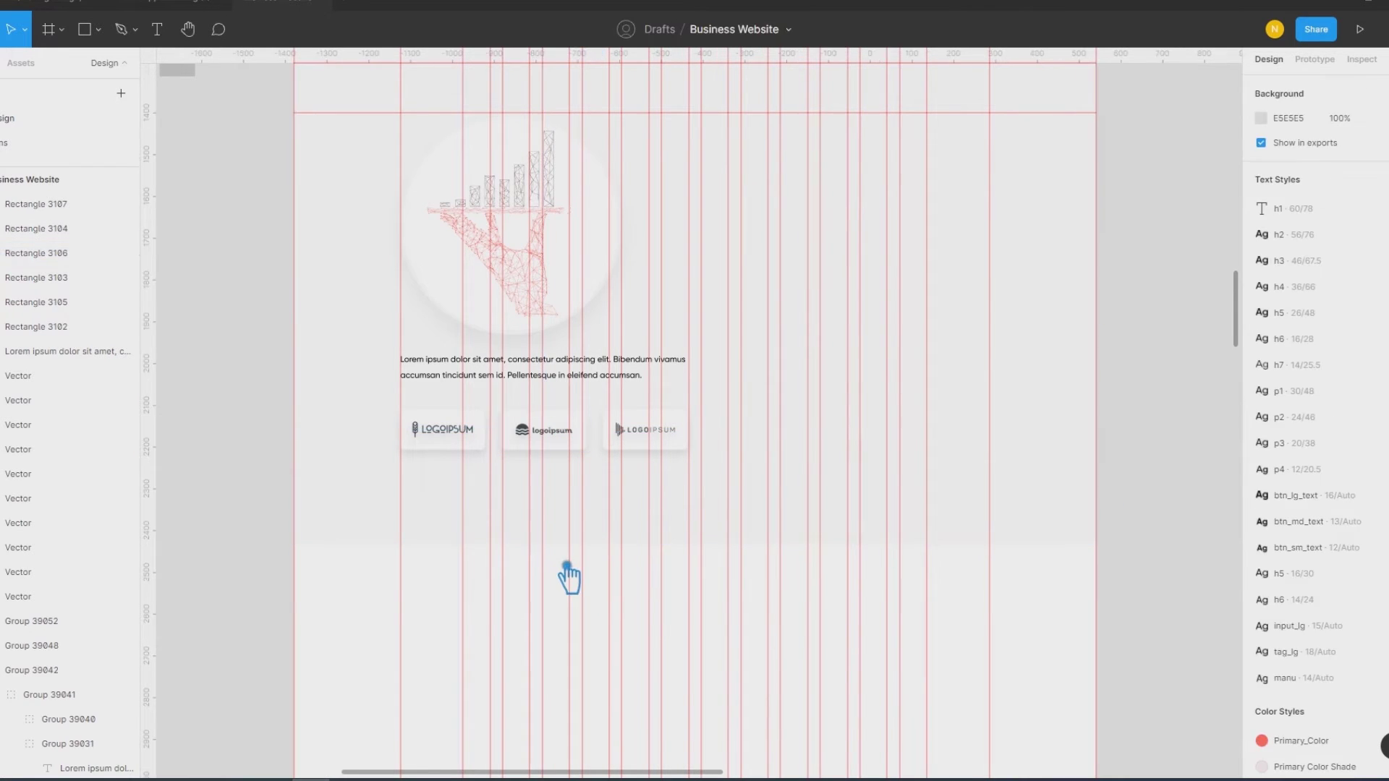
{"action": "double_click", "coordinate": [568, 547]}
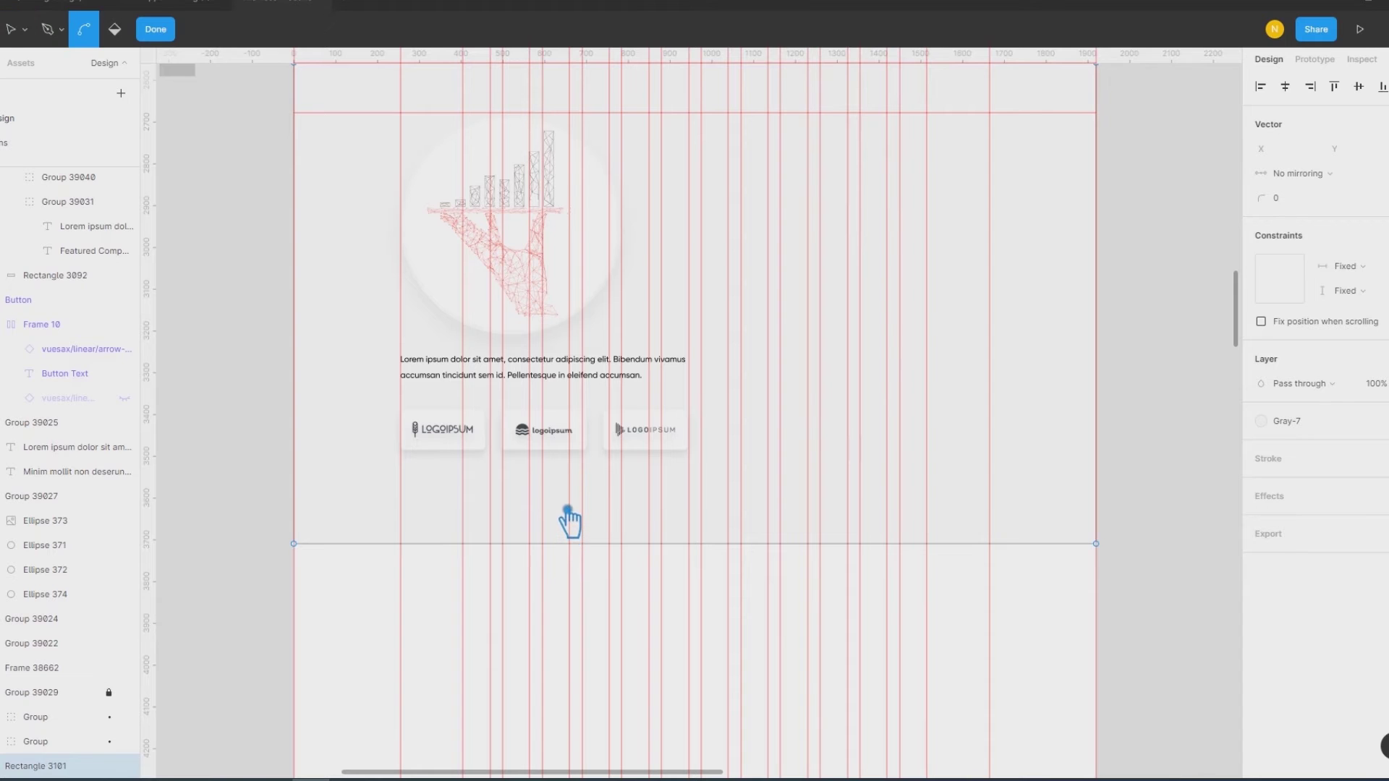
{"action": "key", "text": "Escape"}
{"action": "key", "text": "Escape"}
{"action": "left_click", "coordinate": [254, 593]}
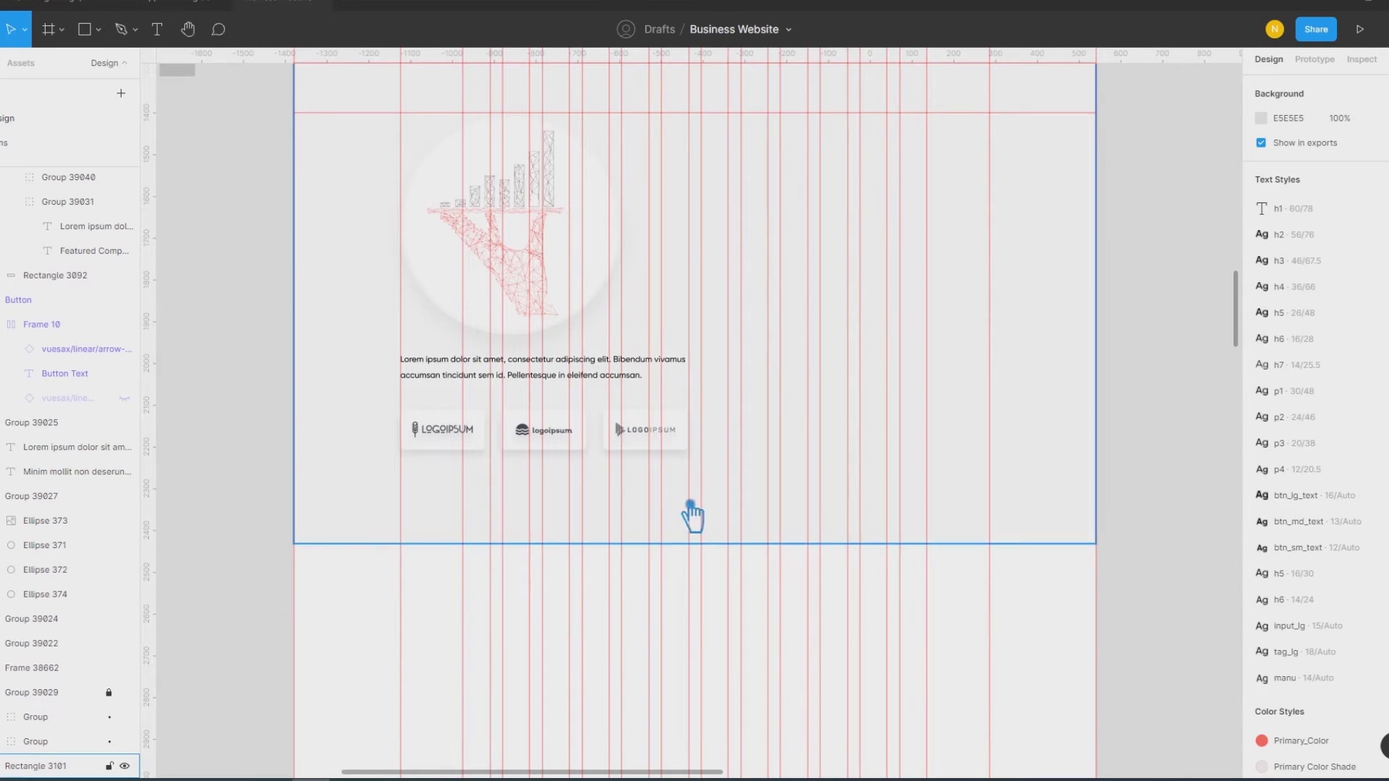
Step: Shorten background Rectangle 3101 to about 1047 tall, just below the logo cards
{"action": "left_click", "coordinate": [649, 546]}
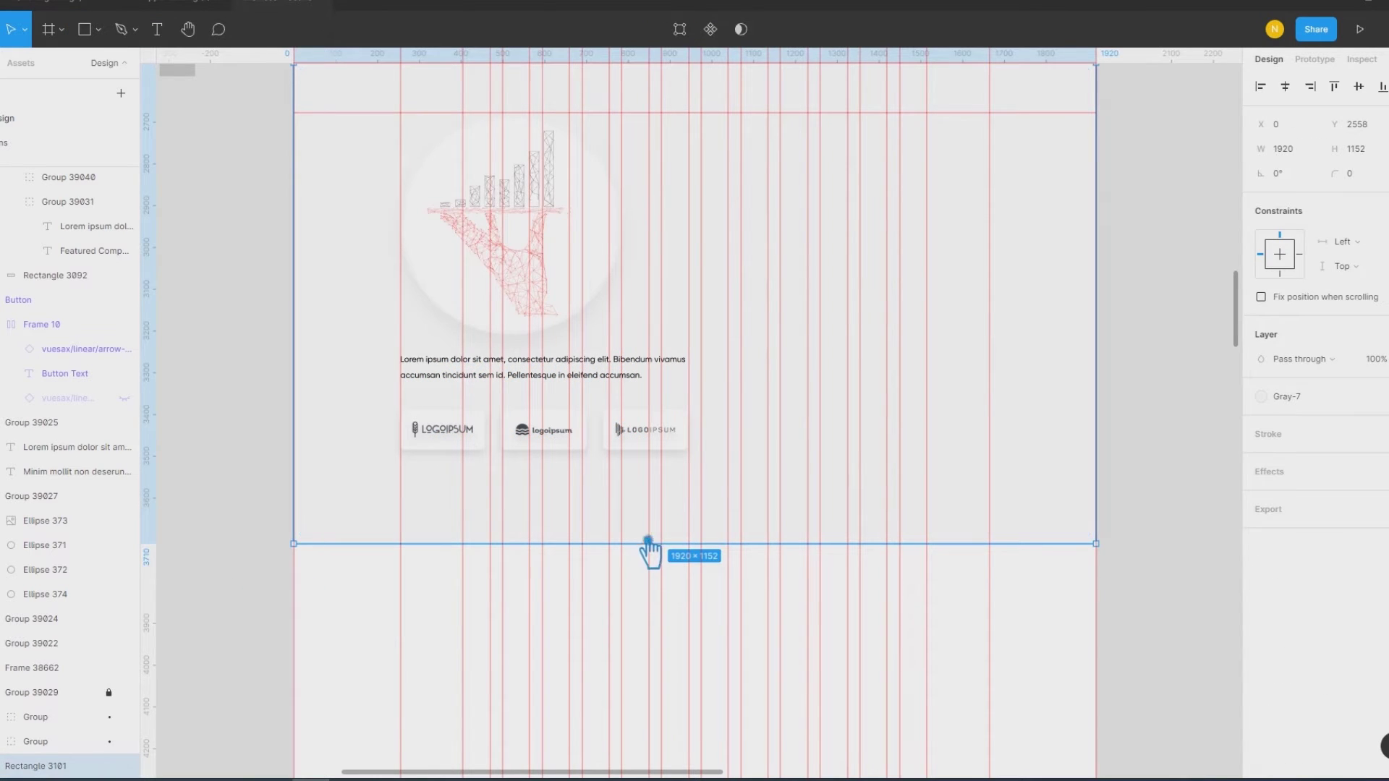
{"action": "left_click_drag", "start_coordinate": [648, 545], "coordinate": [638, 505]}
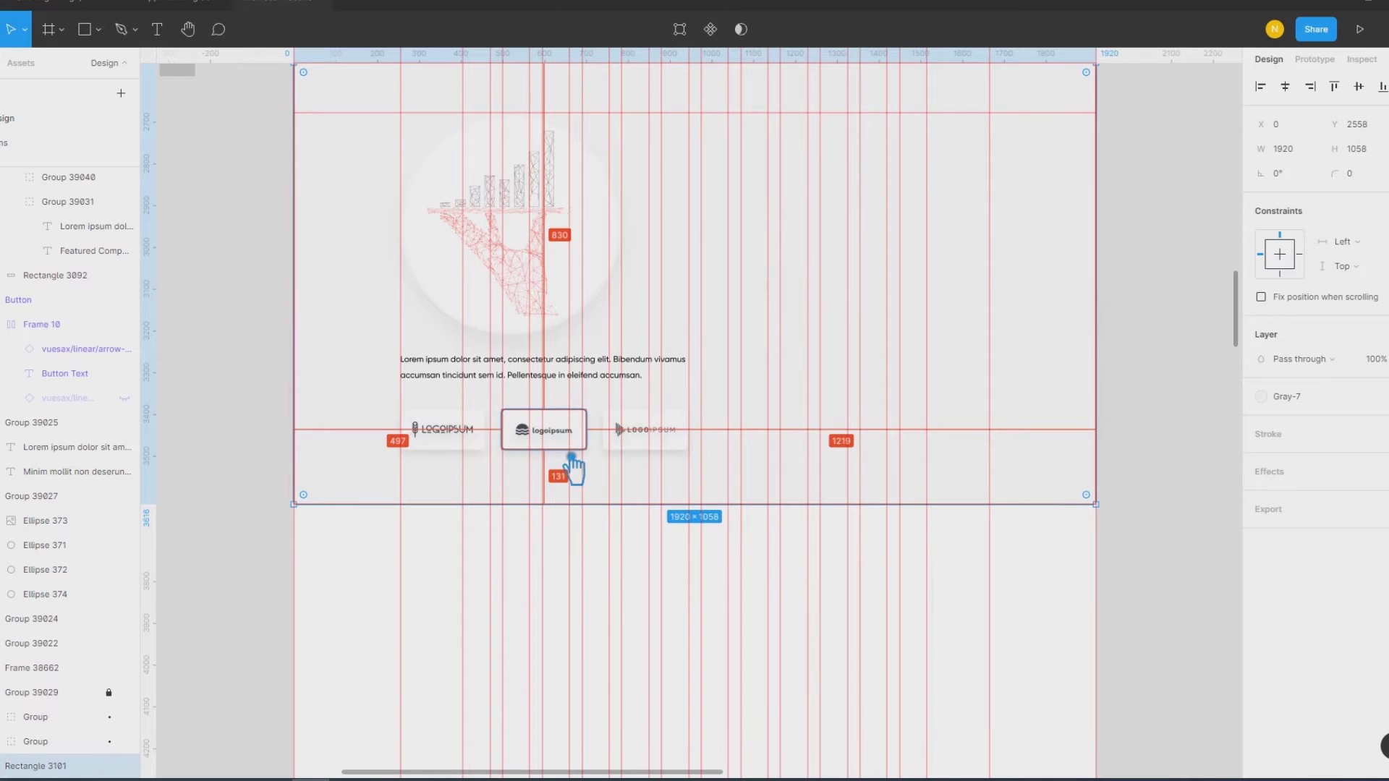
{"action": "left_click_drag", "start_coordinate": [650, 507], "coordinate": [575, 507]}
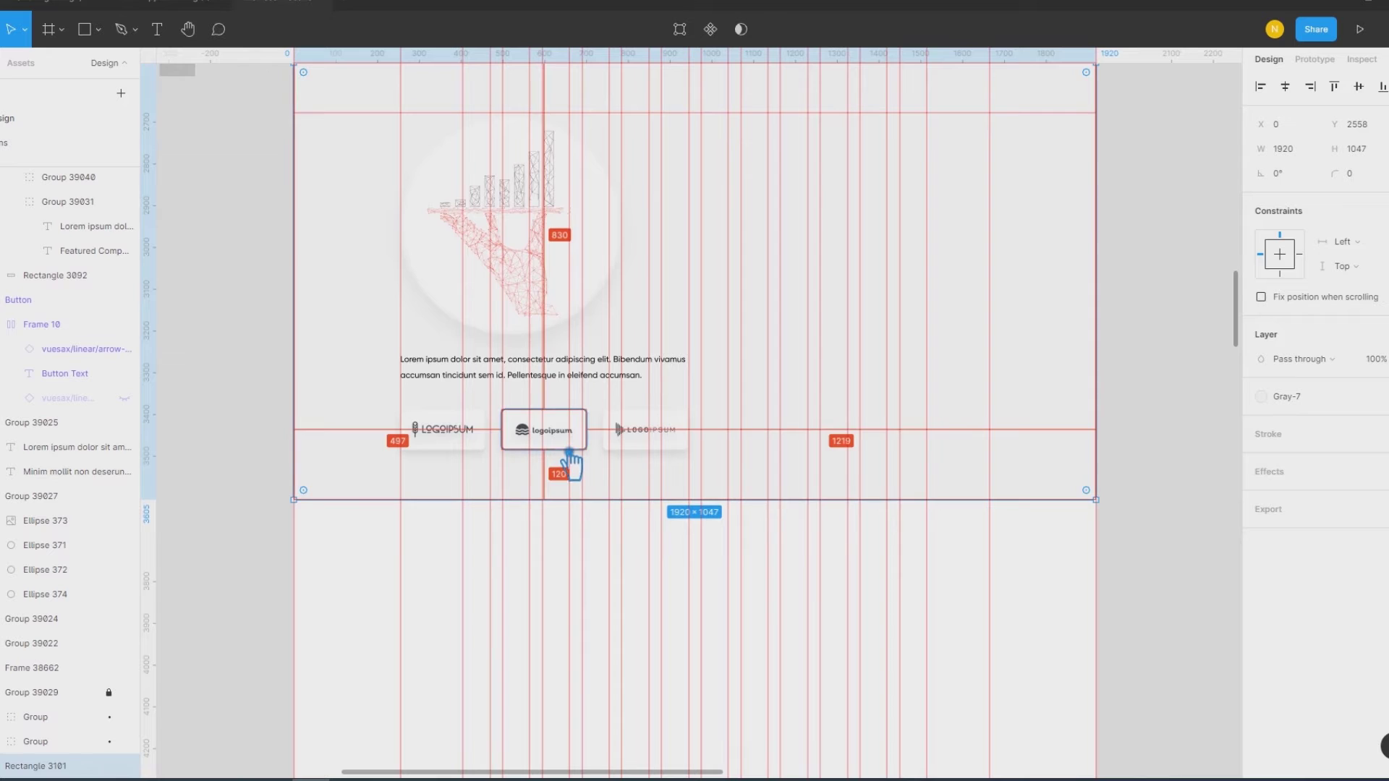
{"action": "left_click", "coordinate": [1210, 474]}
{"action": "scroll", "coordinate": [1203, 499], "scroll_direction": "up", "scroll_amount": 1}
{"action": "scroll", "coordinate": [1197, 513], "scroll_direction": "up", "scroll_amount": 1}
{"action": "scroll", "coordinate": [1200, 515], "scroll_direction": "up", "scroll_amount": 1}
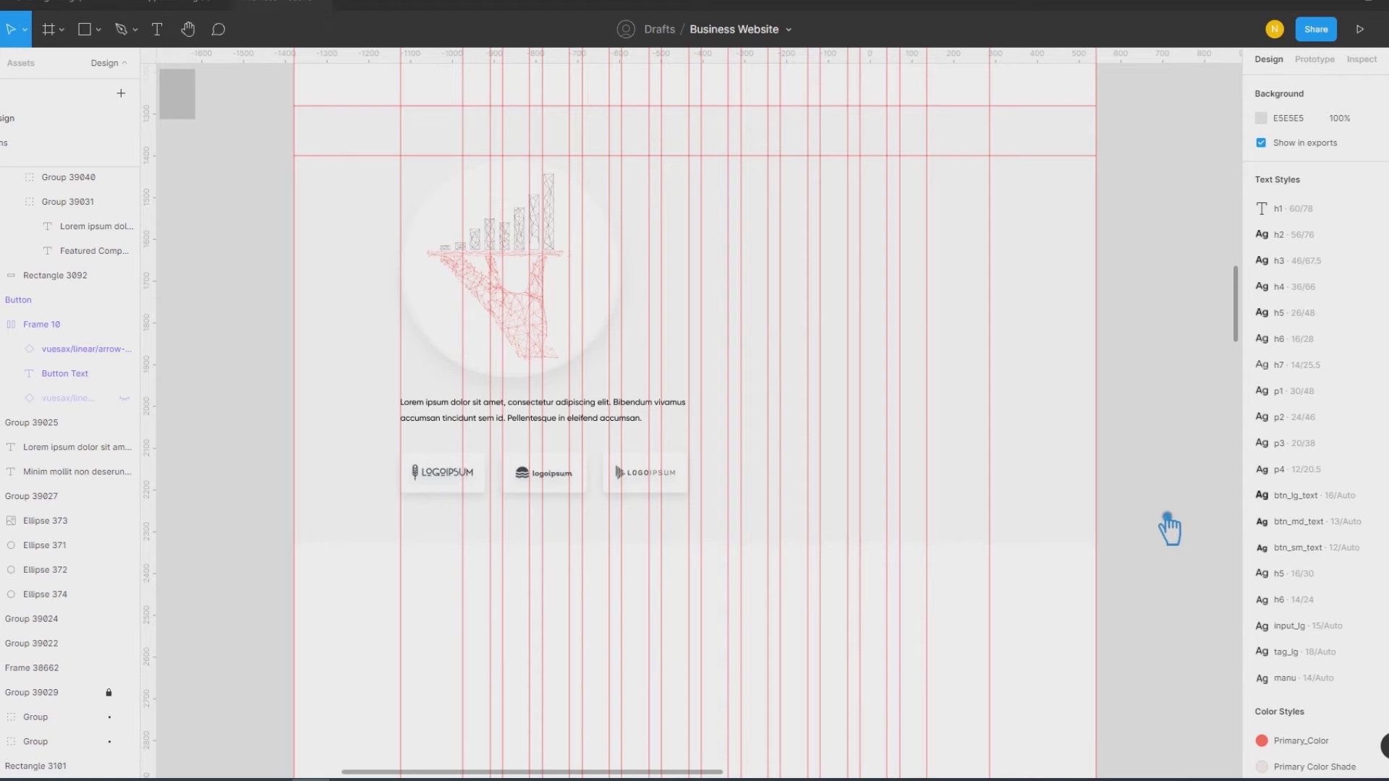
{"action": "left_click", "coordinate": [157, 29]}
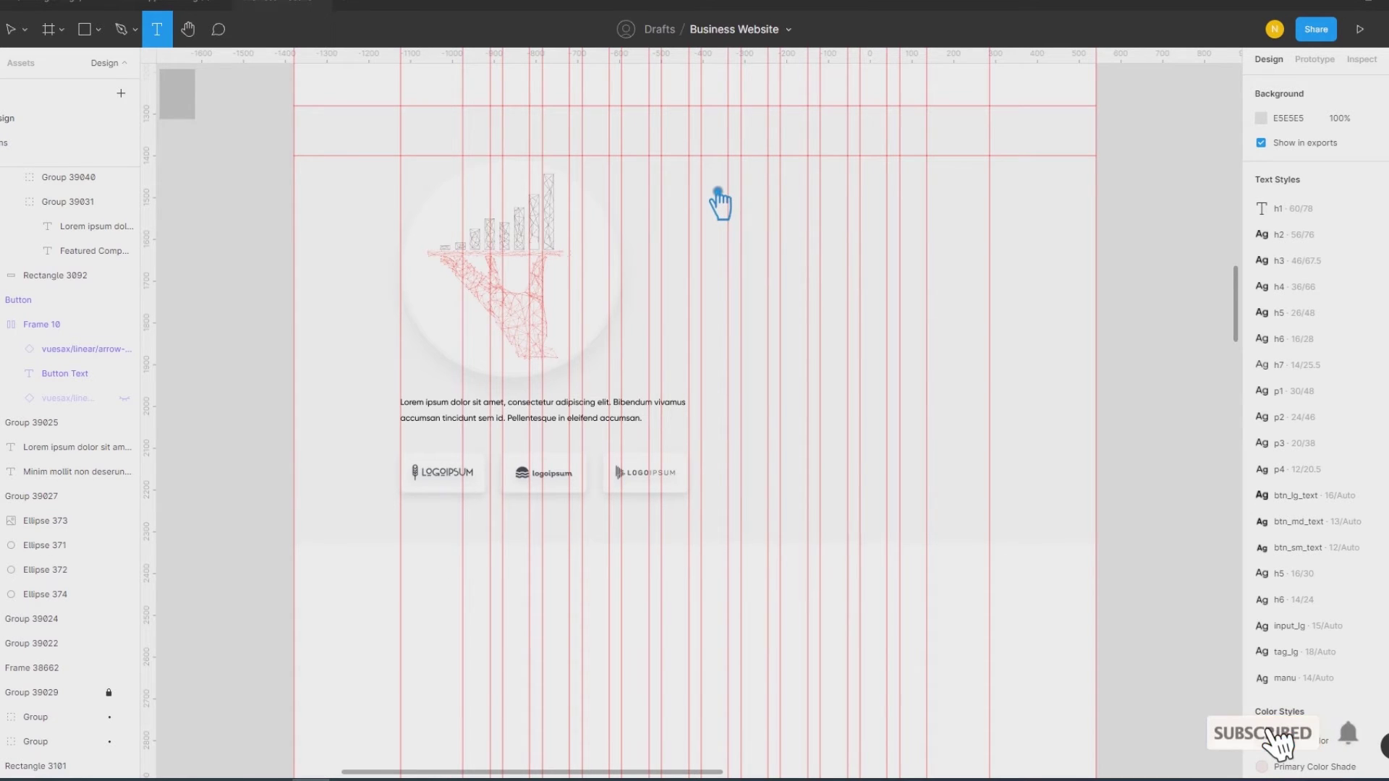
Step: Add the text 'Repayments' to the right of the illustration
{"action": "left_click", "coordinate": [717, 192]}
{"action": "type", "text": "Repayments"}
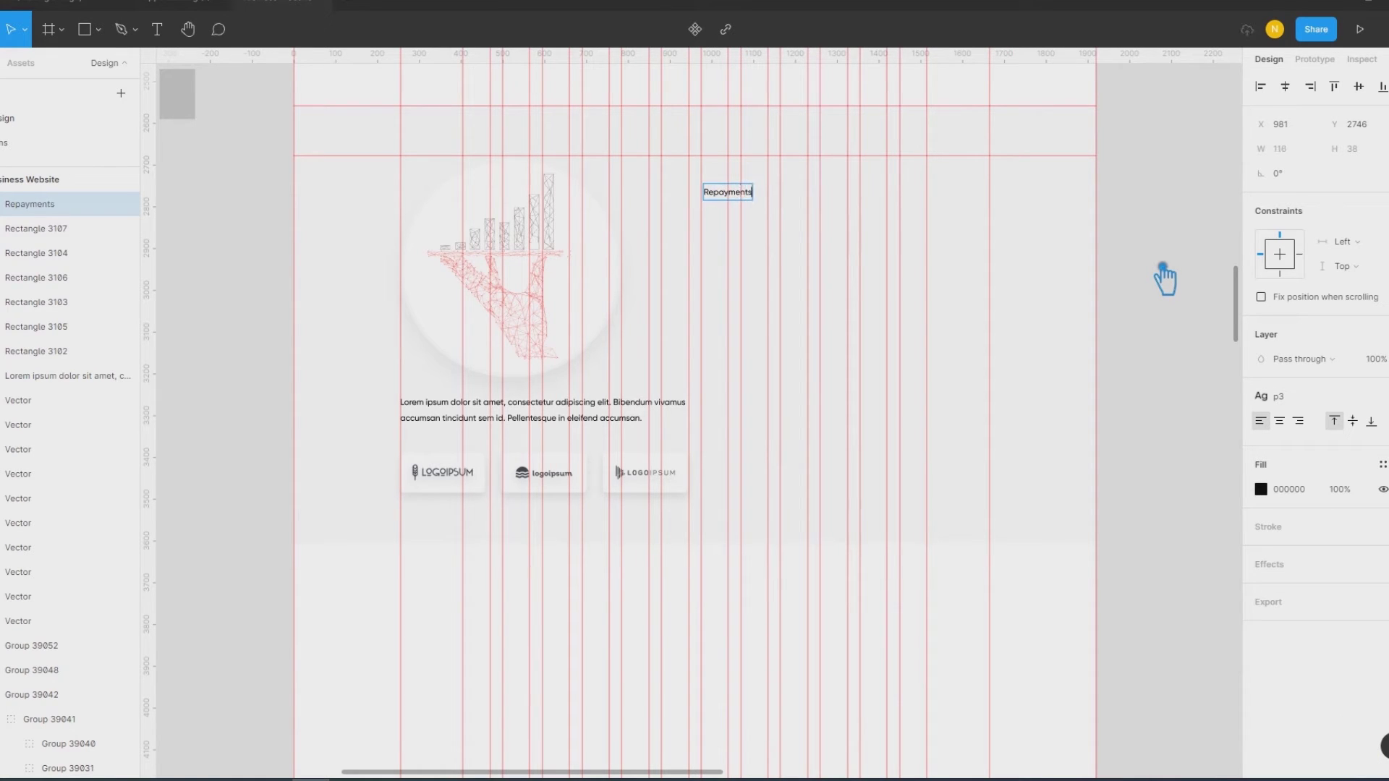
{"action": "key", "text": "Escape"}
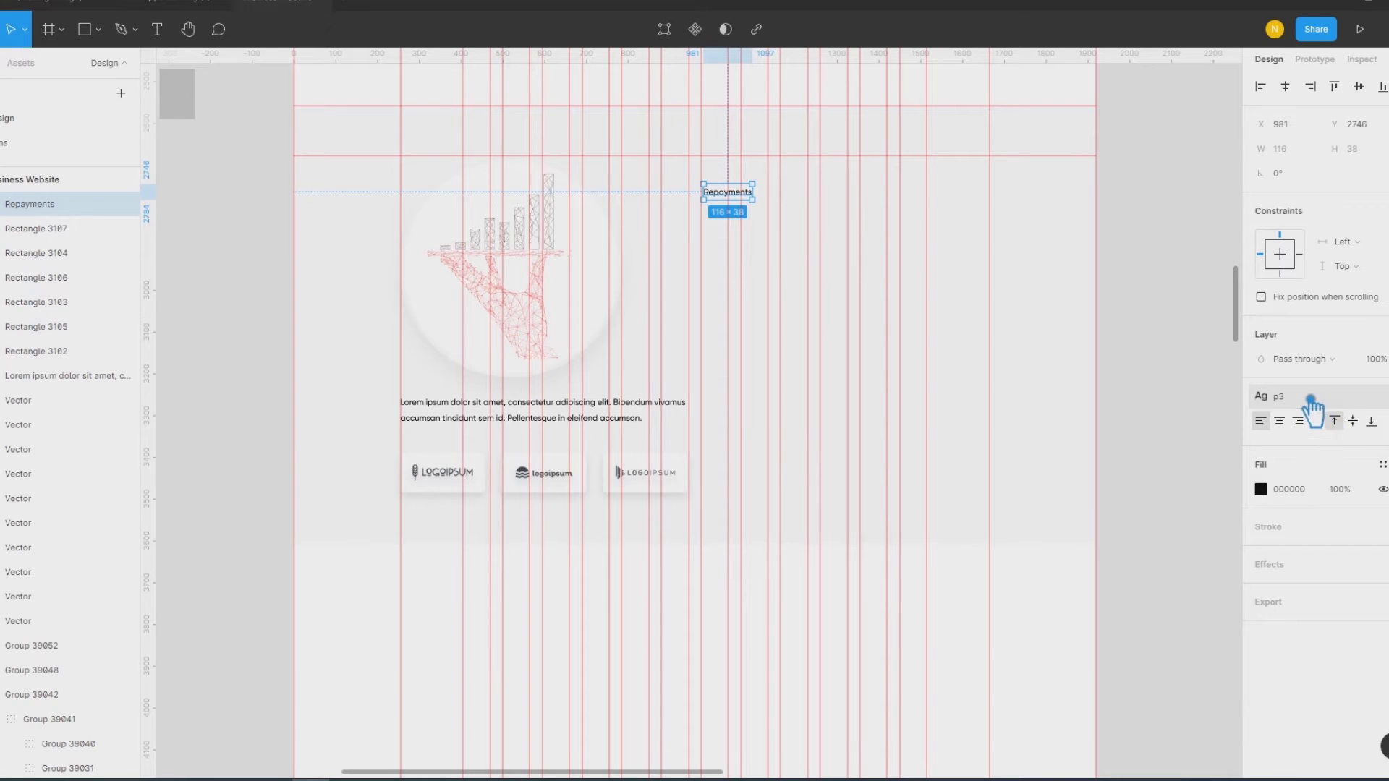
Step: Give the Repayments heading the h4 text style instead of h5
{"action": "left_click", "coordinate": [1314, 398]}
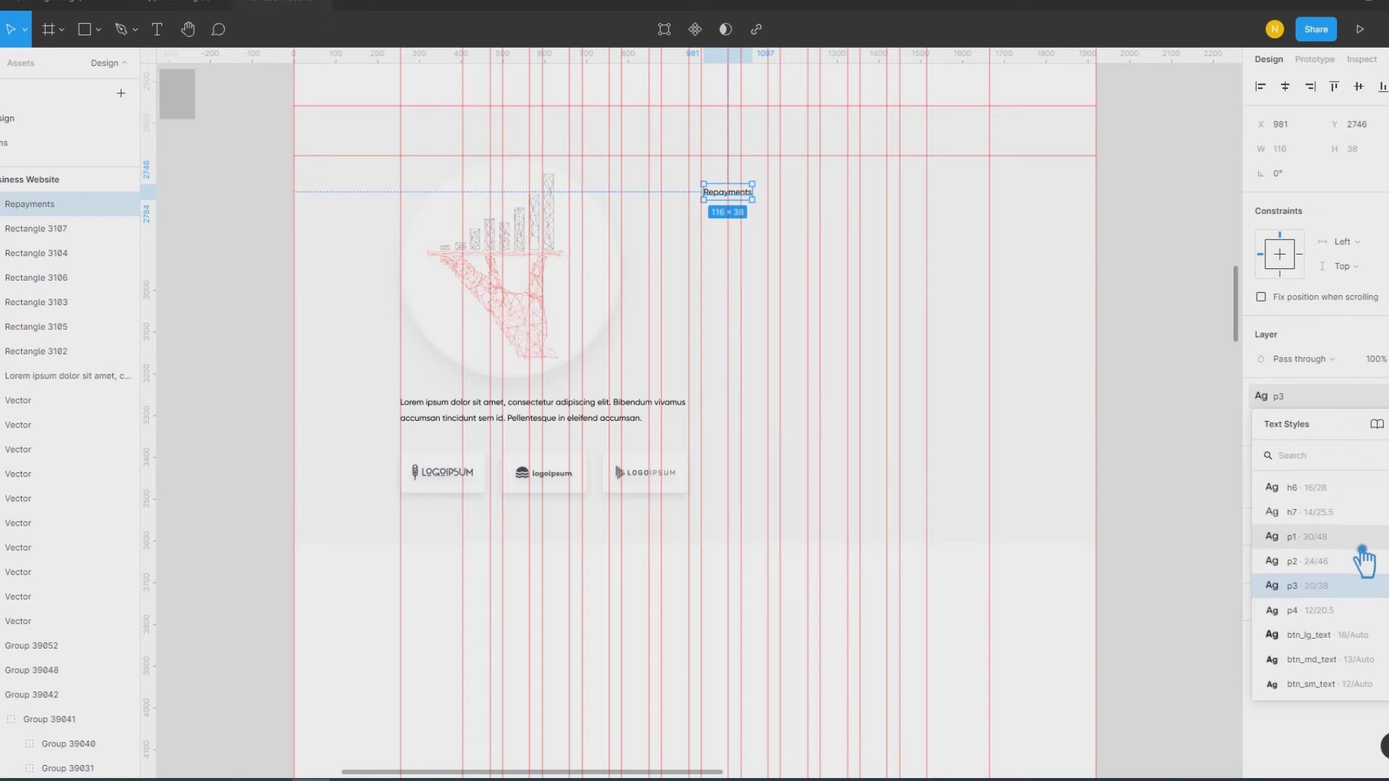
{"action": "scroll", "coordinate": [1364, 561], "scroll_direction": "down", "scroll_amount": 3}
{"action": "scroll", "coordinate": [1364, 560], "scroll_direction": "down", "scroll_amount": 3}
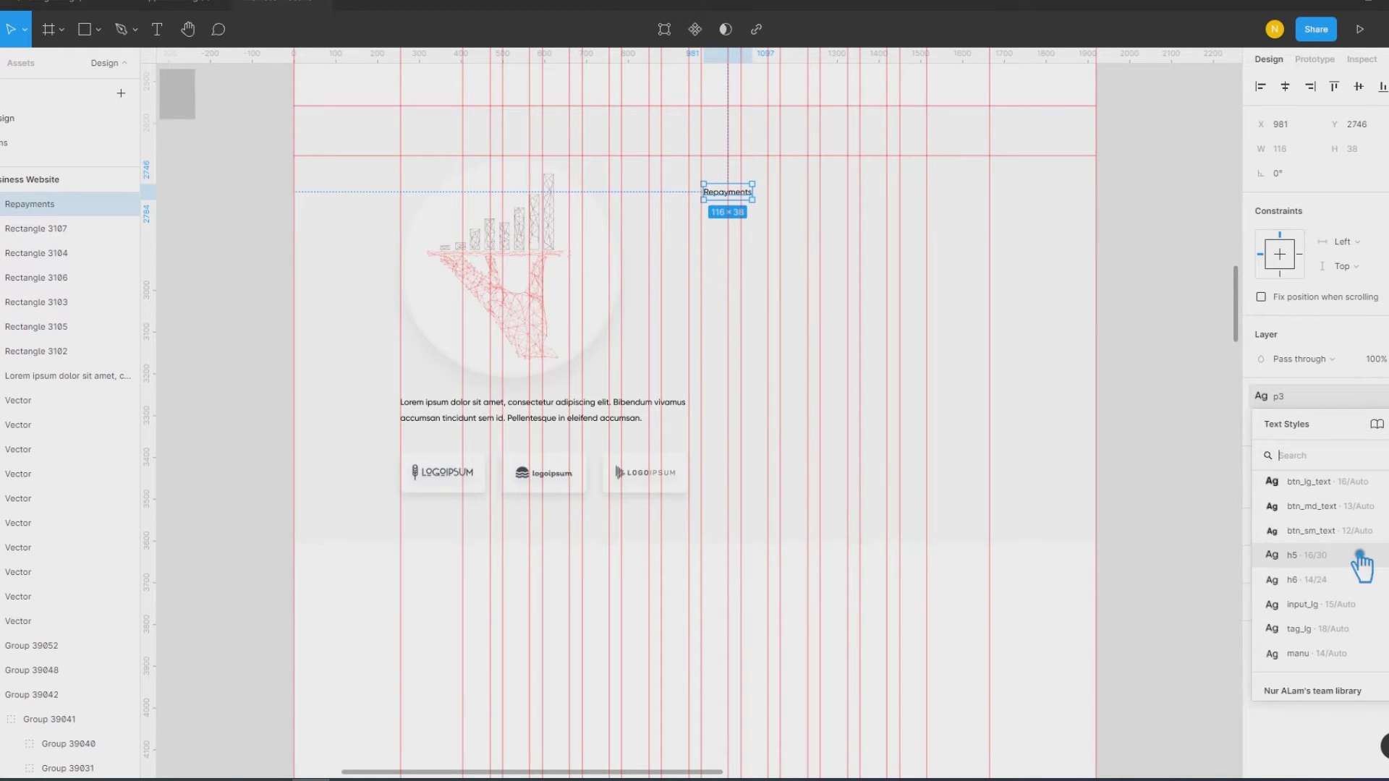
{"action": "scroll", "coordinate": [1358, 557], "scroll_direction": "up", "scroll_amount": 5}
{"action": "scroll", "coordinate": [1359, 557], "scroll_direction": "up", "scroll_amount": 5}
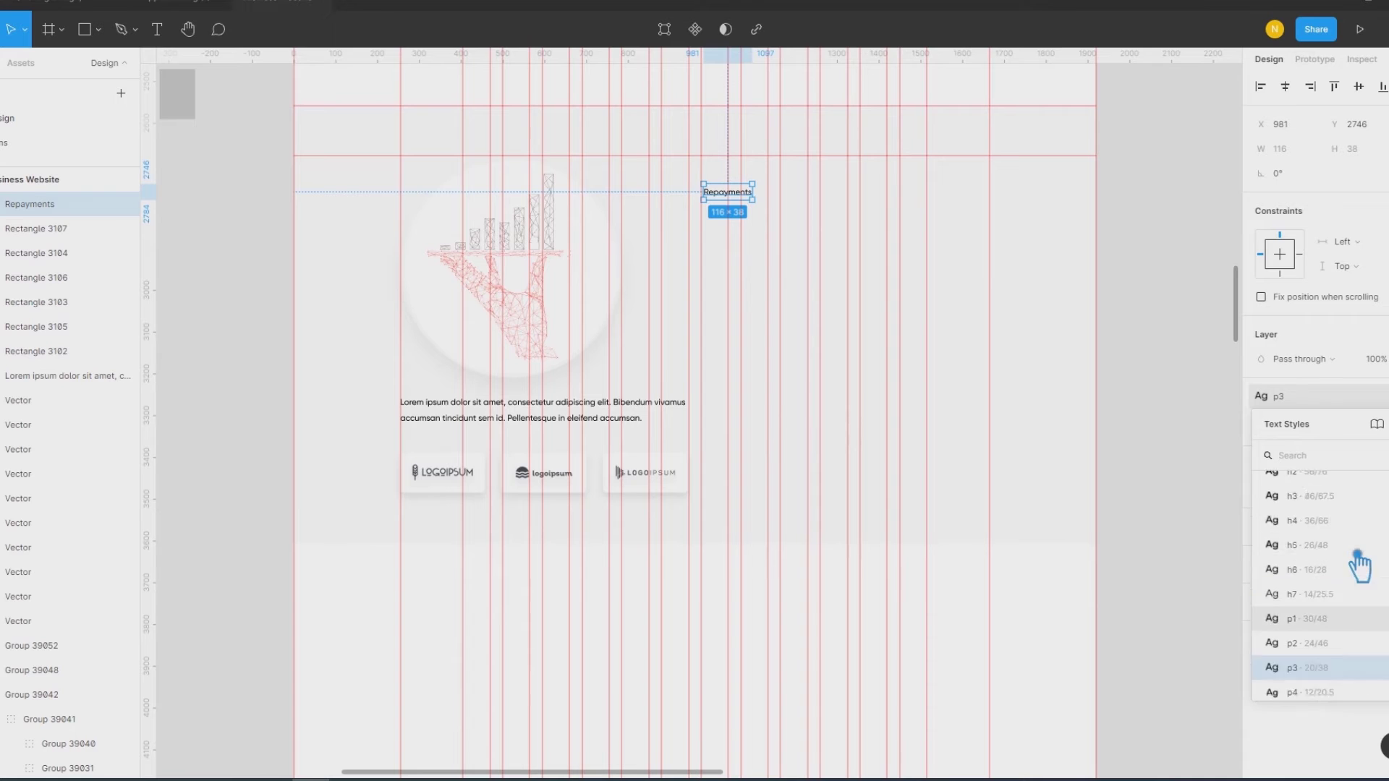
{"action": "scroll", "coordinate": [1357, 564], "scroll_direction": "down", "scroll_amount": 3}
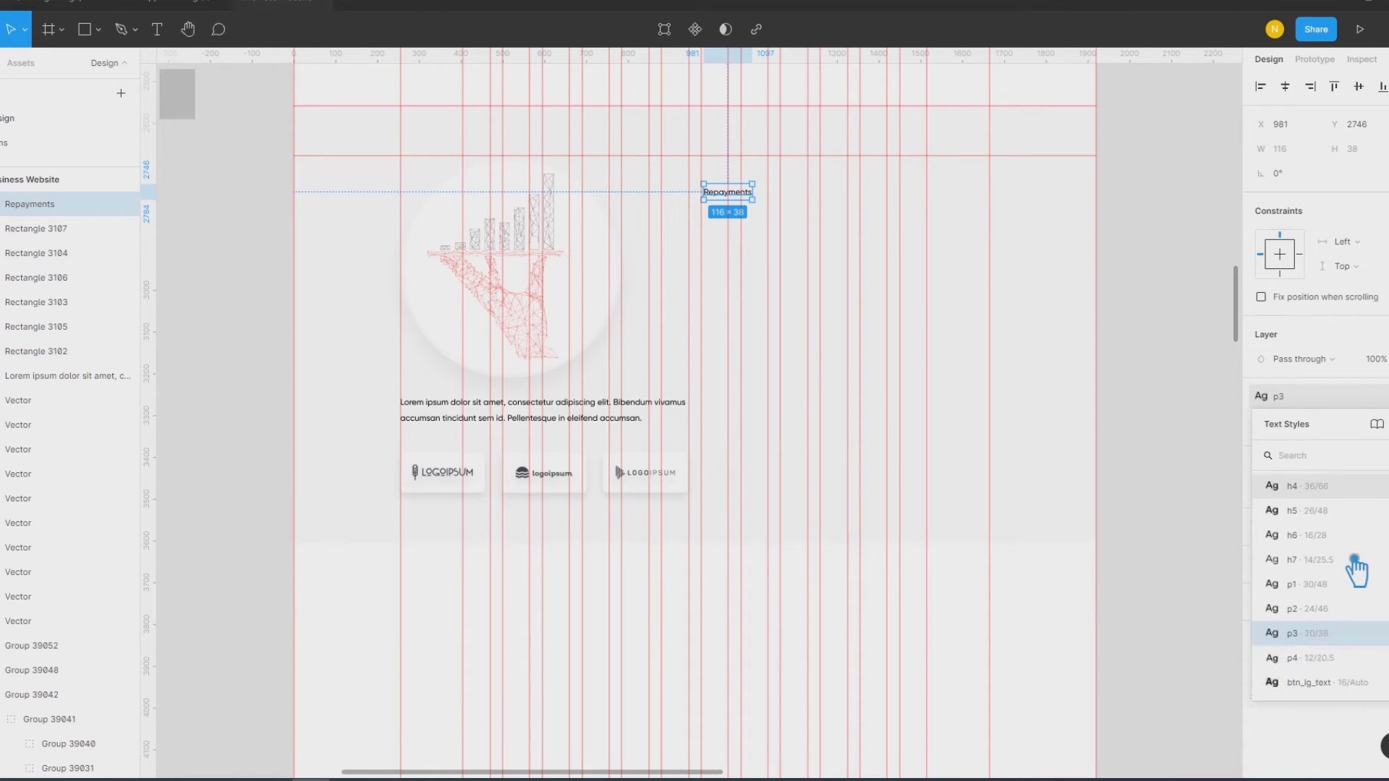
{"action": "left_click", "coordinate": [1340, 523]}
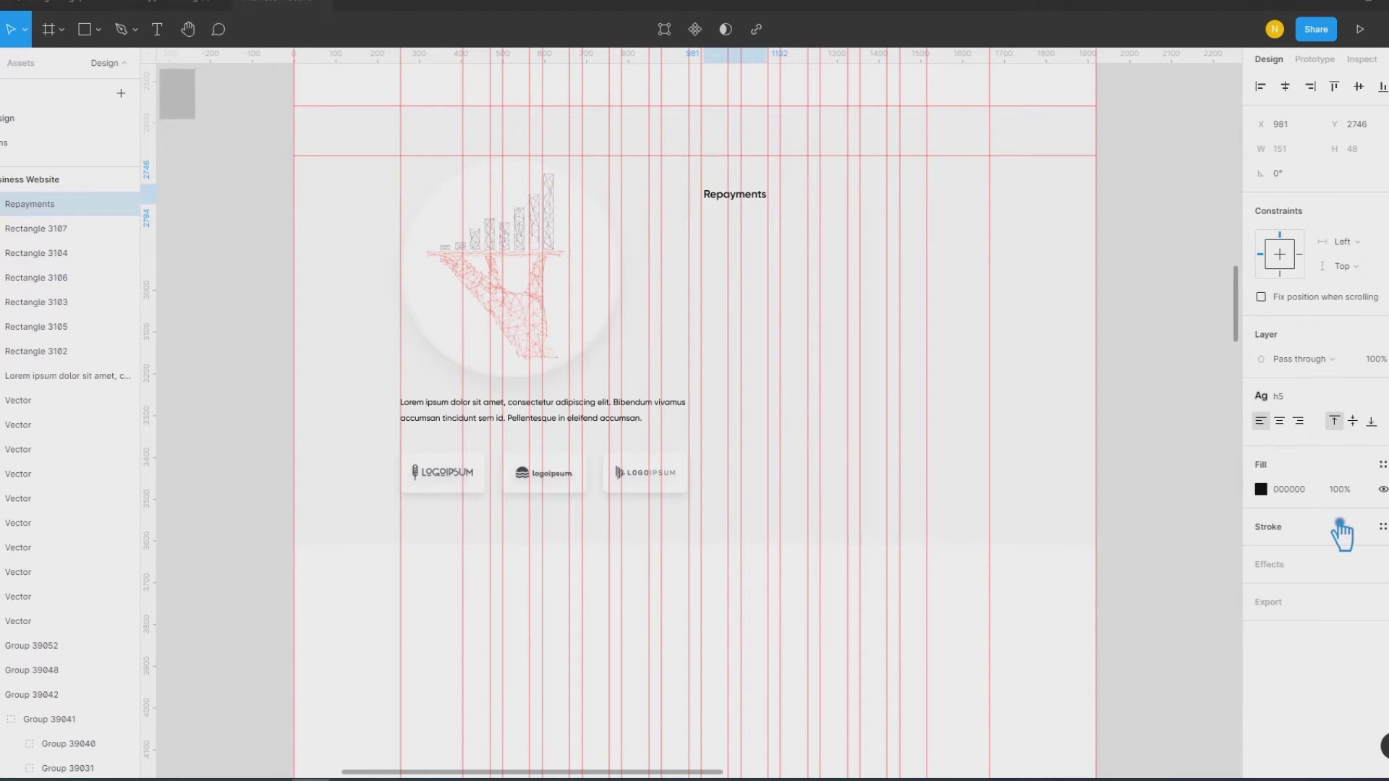
{"action": "left_click", "coordinate": [1292, 399]}
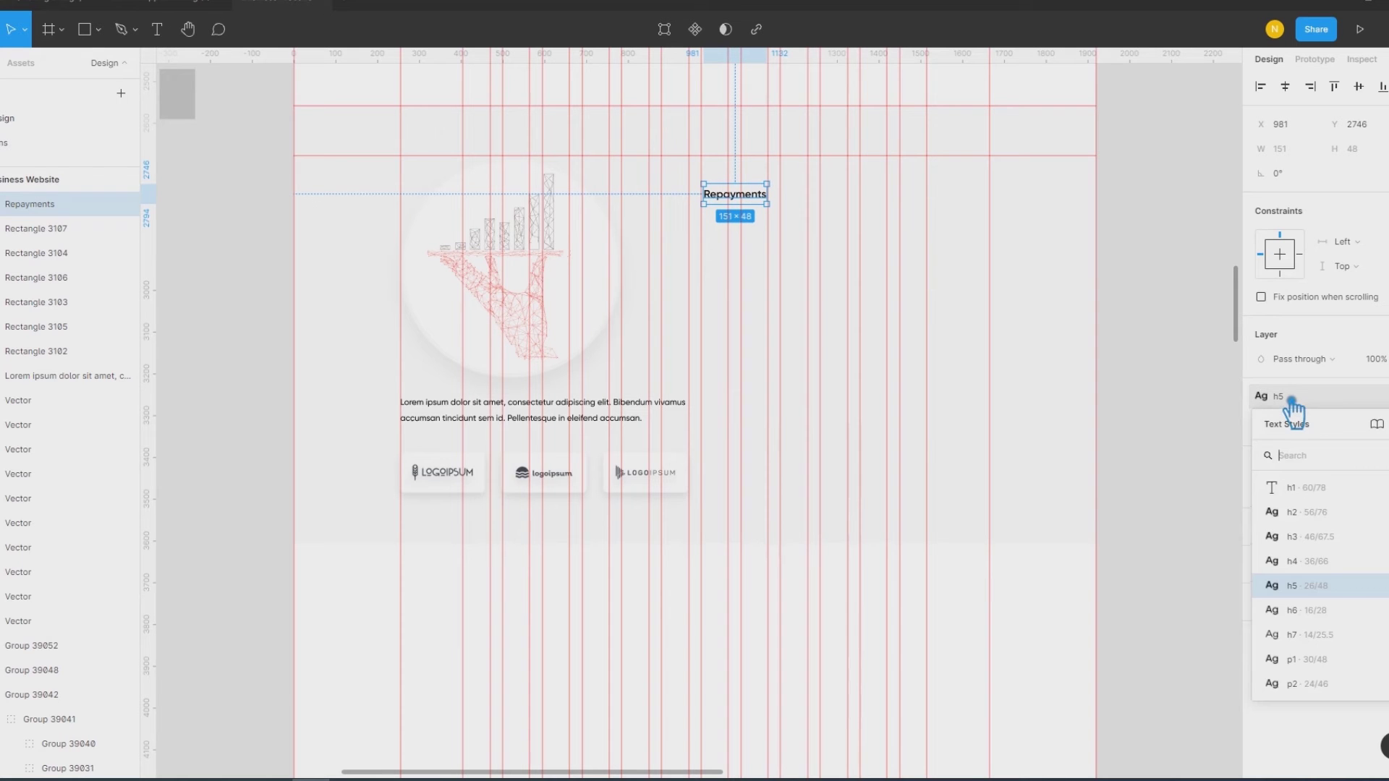
{"action": "left_click", "coordinate": [1348, 562]}
{"action": "scroll", "coordinate": [1096, 528], "scroll_direction": "up", "scroll_amount": 2}
{"action": "scroll", "coordinate": [1098, 532], "scroll_direction": "up", "scroll_amount": 5}
{"action": "scroll", "coordinate": [1098, 531], "scroll_direction": "down", "scroll_amount": 2}
{"action": "scroll", "coordinate": [1098, 532], "scroll_direction": "down", "scroll_amount": 2}
{"action": "scroll", "coordinate": [1122, 548], "scroll_direction": "down", "scroll_amount": 1}
{"action": "scroll", "coordinate": [1144, 545], "scroll_direction": "down", "scroll_amount": 3}
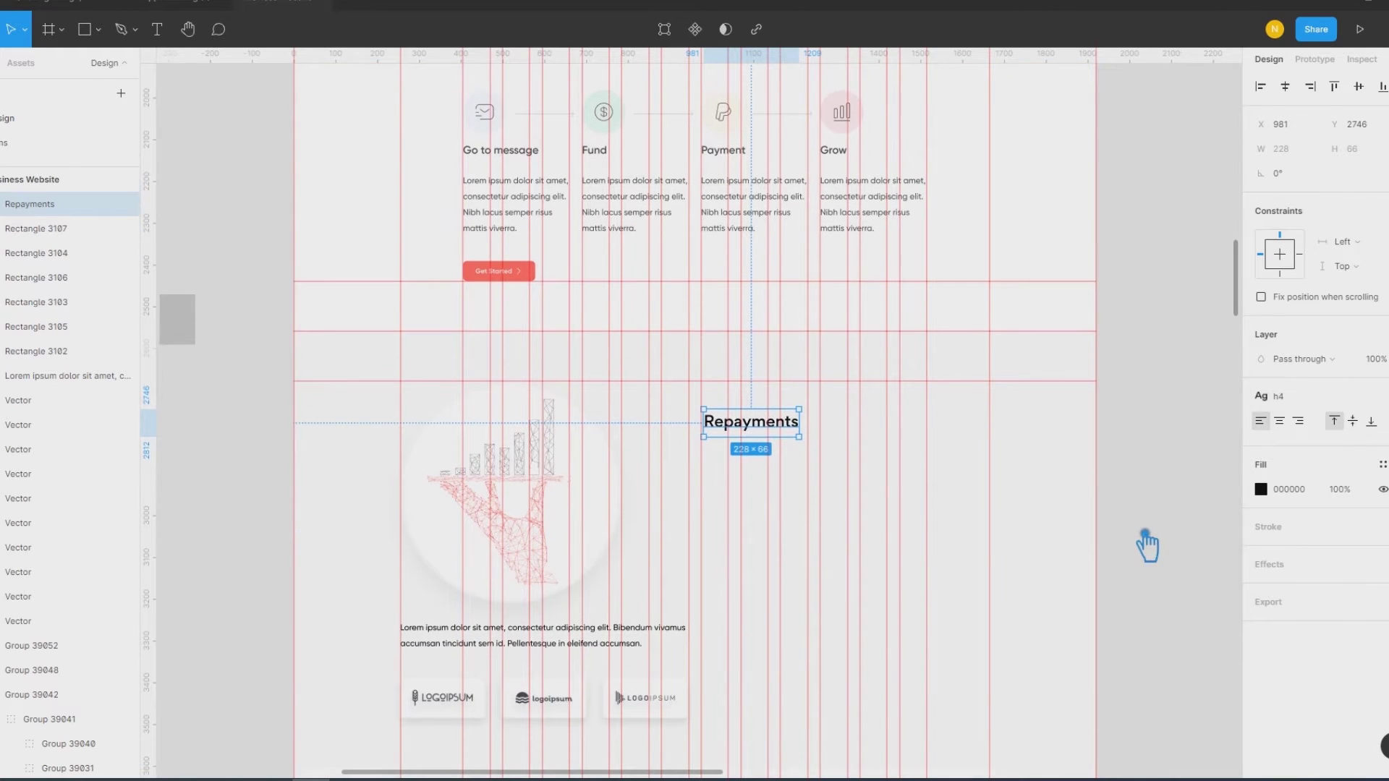
Step: Align the Repayments heading to the column guide at X 975, Y 2746
{"action": "left_click", "coordinate": [1148, 545]}
{"action": "scroll", "coordinate": [1148, 545], "scroll_direction": "down", "scroll_amount": 2}
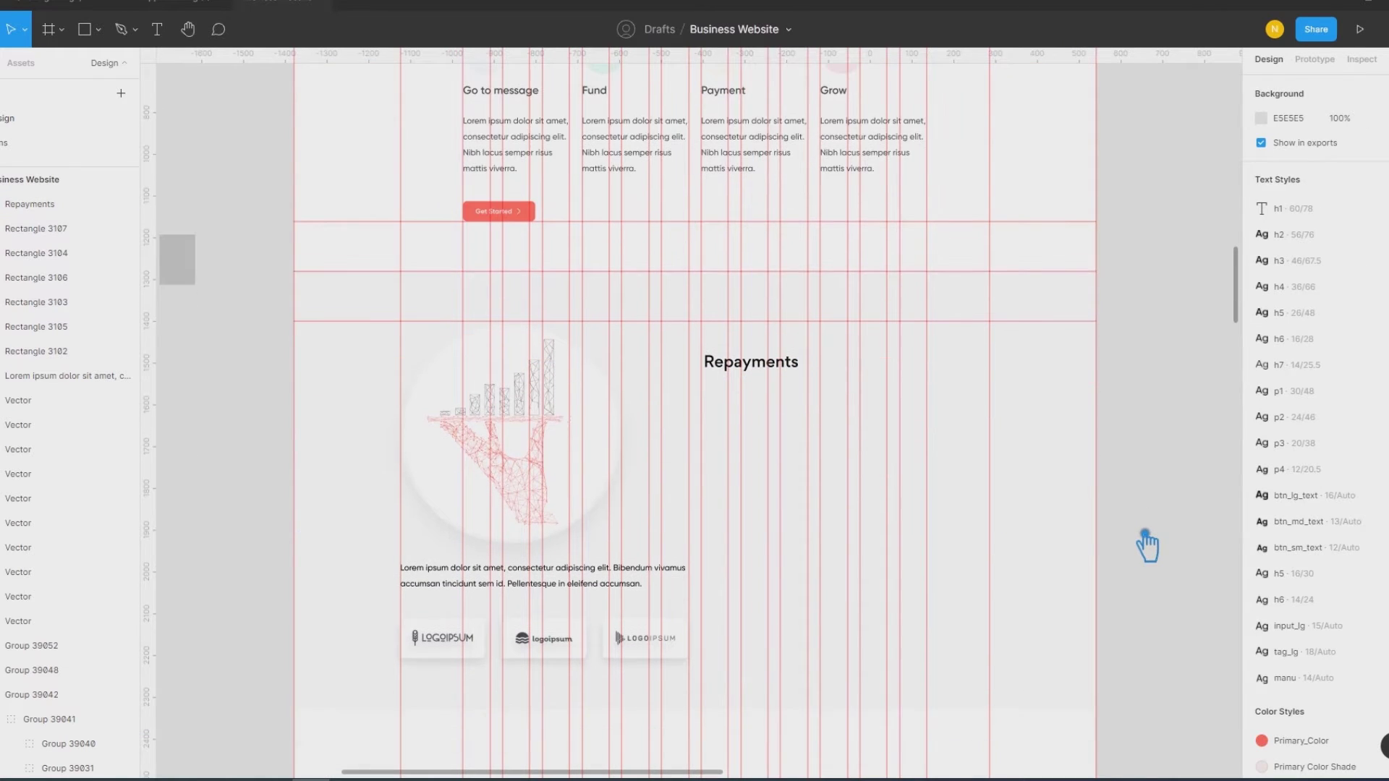
{"action": "left_click", "coordinate": [739, 371]}
{"action": "left_click_drag", "start_coordinate": [737, 370], "coordinate": [734, 376]}
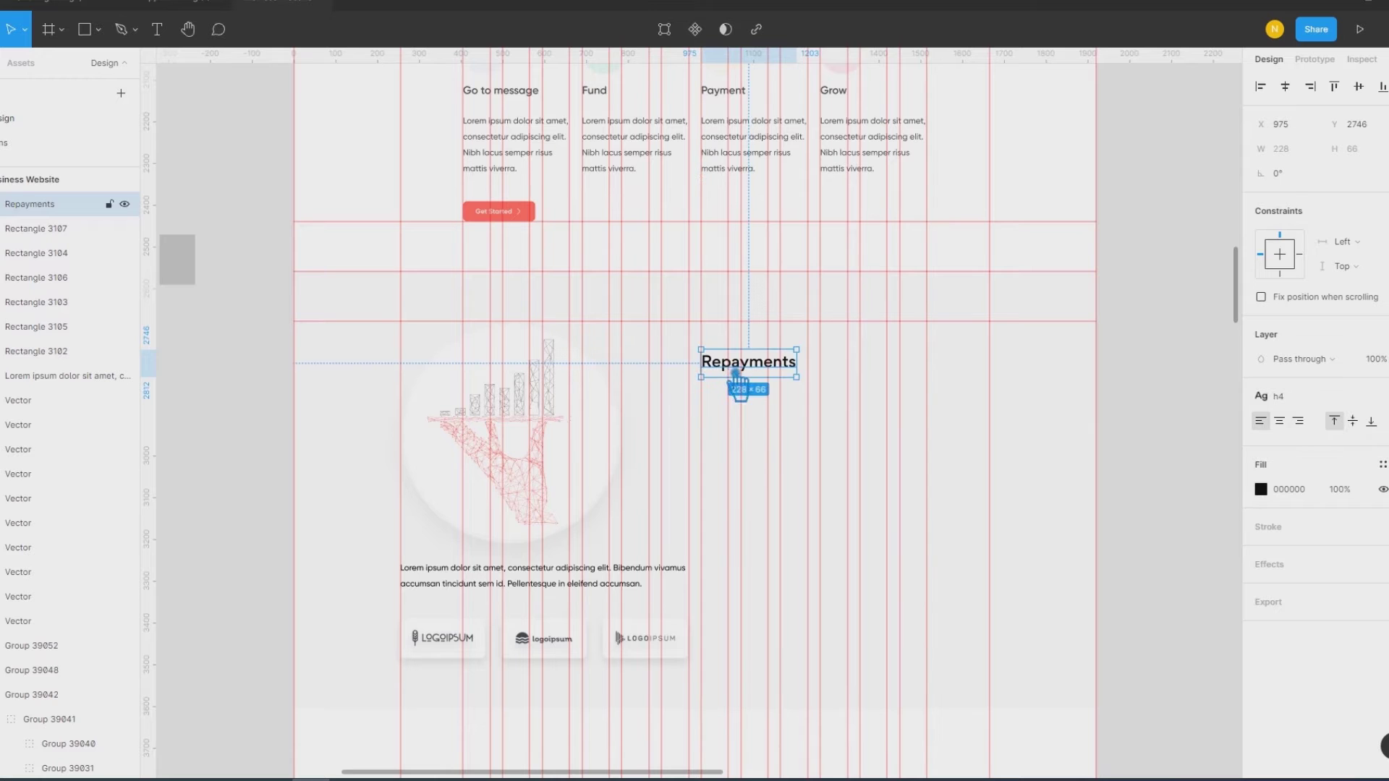
{"action": "left_click", "coordinate": [1185, 460]}
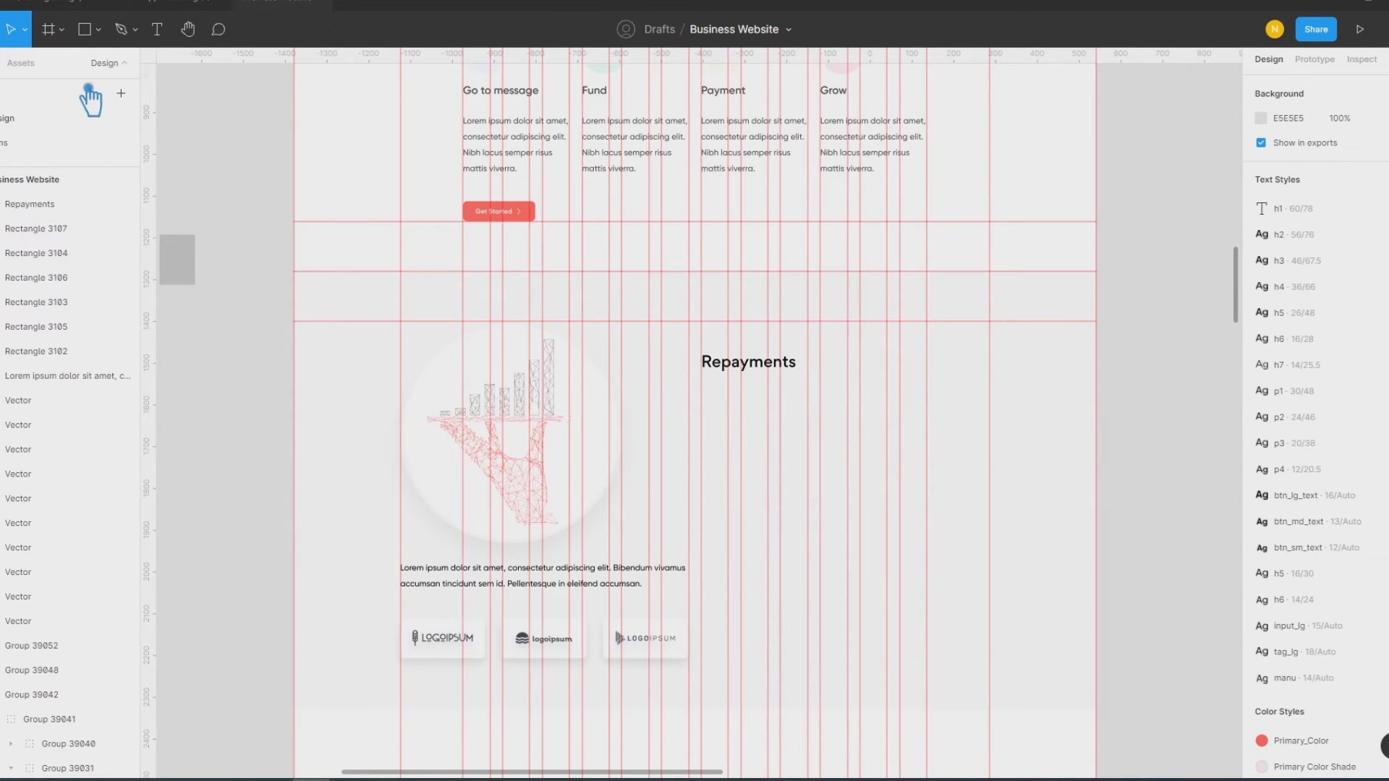
Step: Draw a 690-wide p2-styled text box below the Repayments heading
{"action": "left_click", "coordinate": [168, 32]}
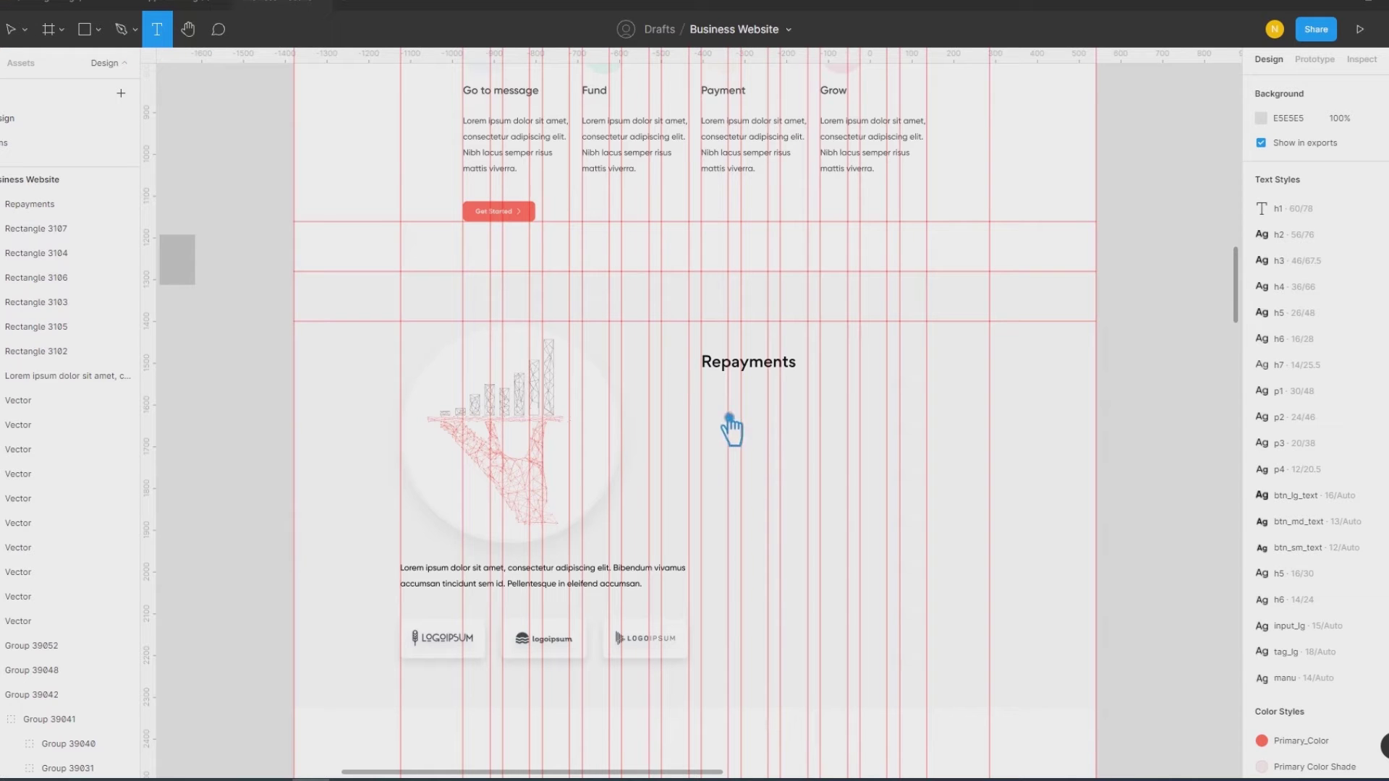
{"action": "left_click_drag", "start_coordinate": [716, 392], "coordinate": [935, 458]}
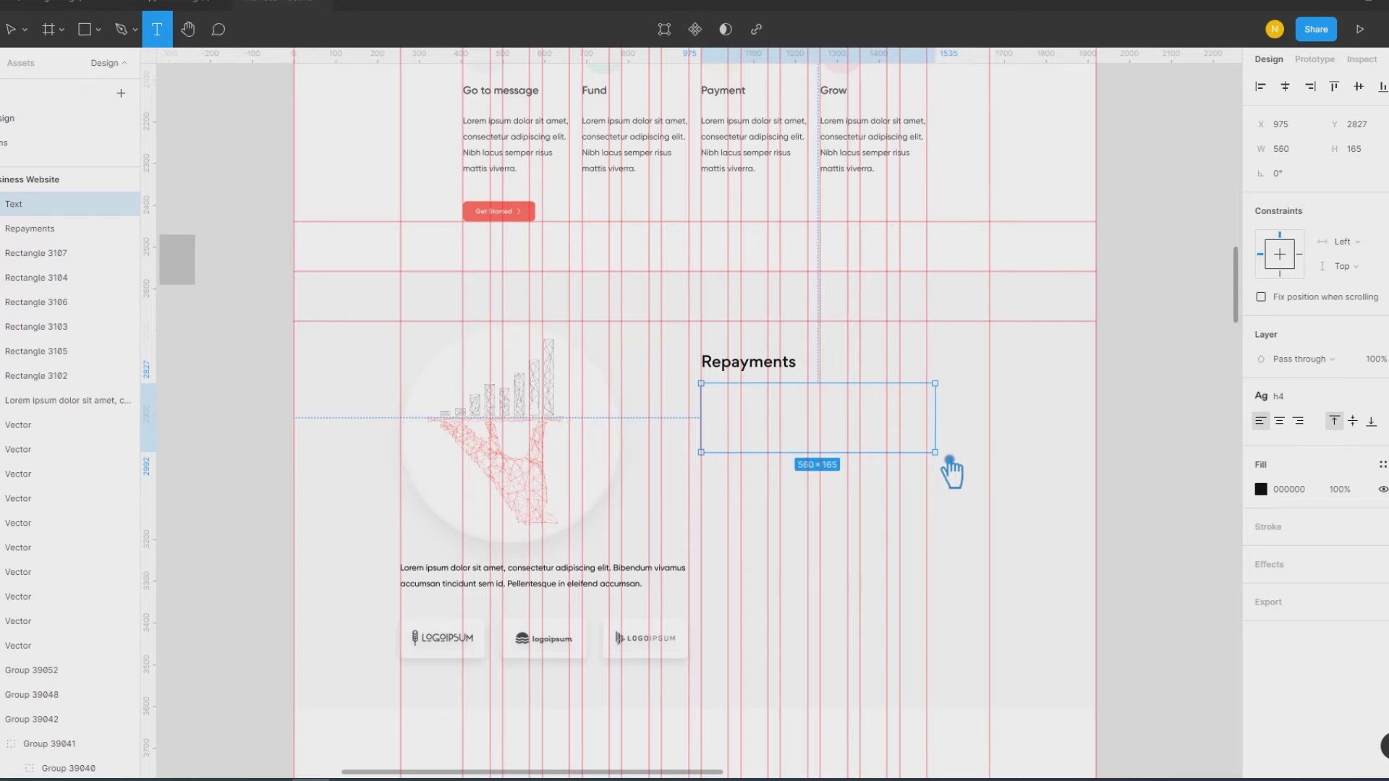
{"action": "left_click_drag", "start_coordinate": [935, 458], "coordinate": [1002, 450]}
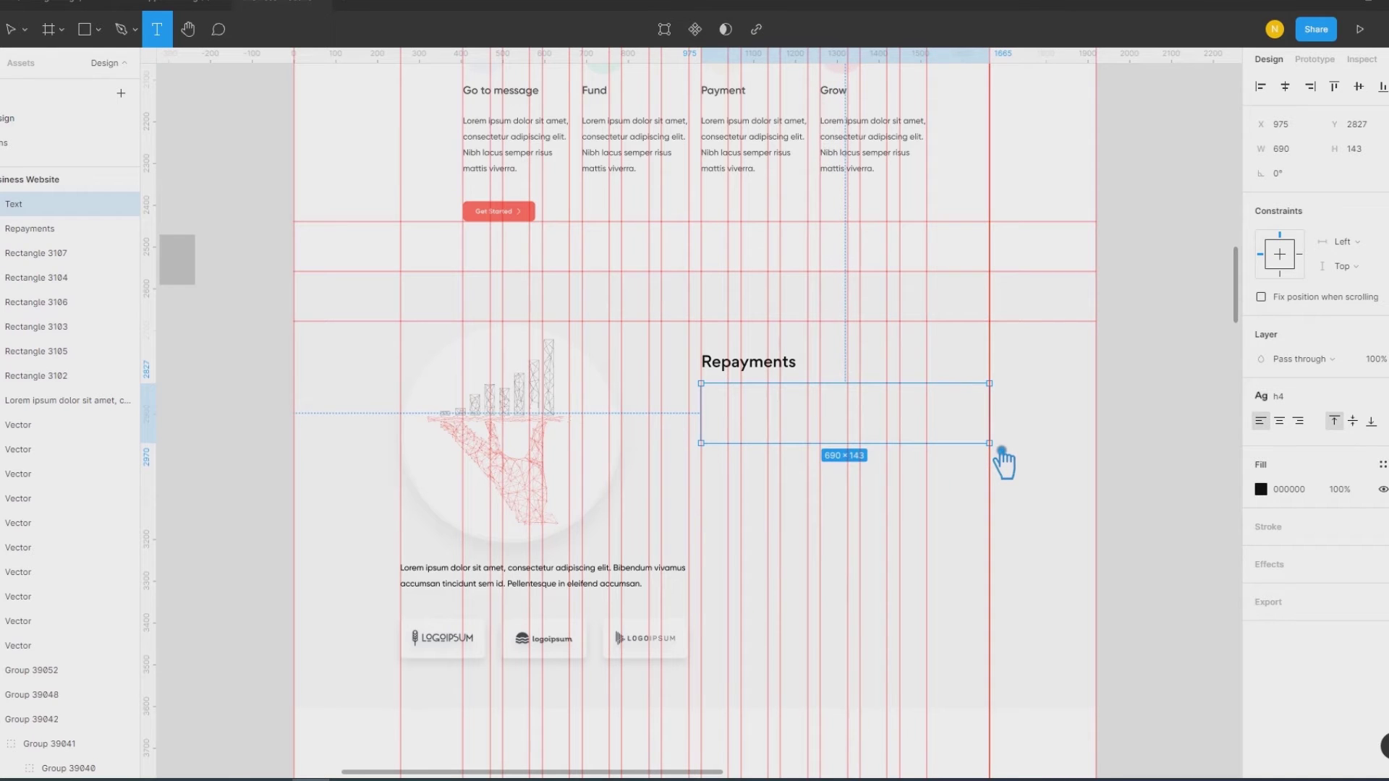
{"action": "left_click", "coordinate": [1334, 402]}
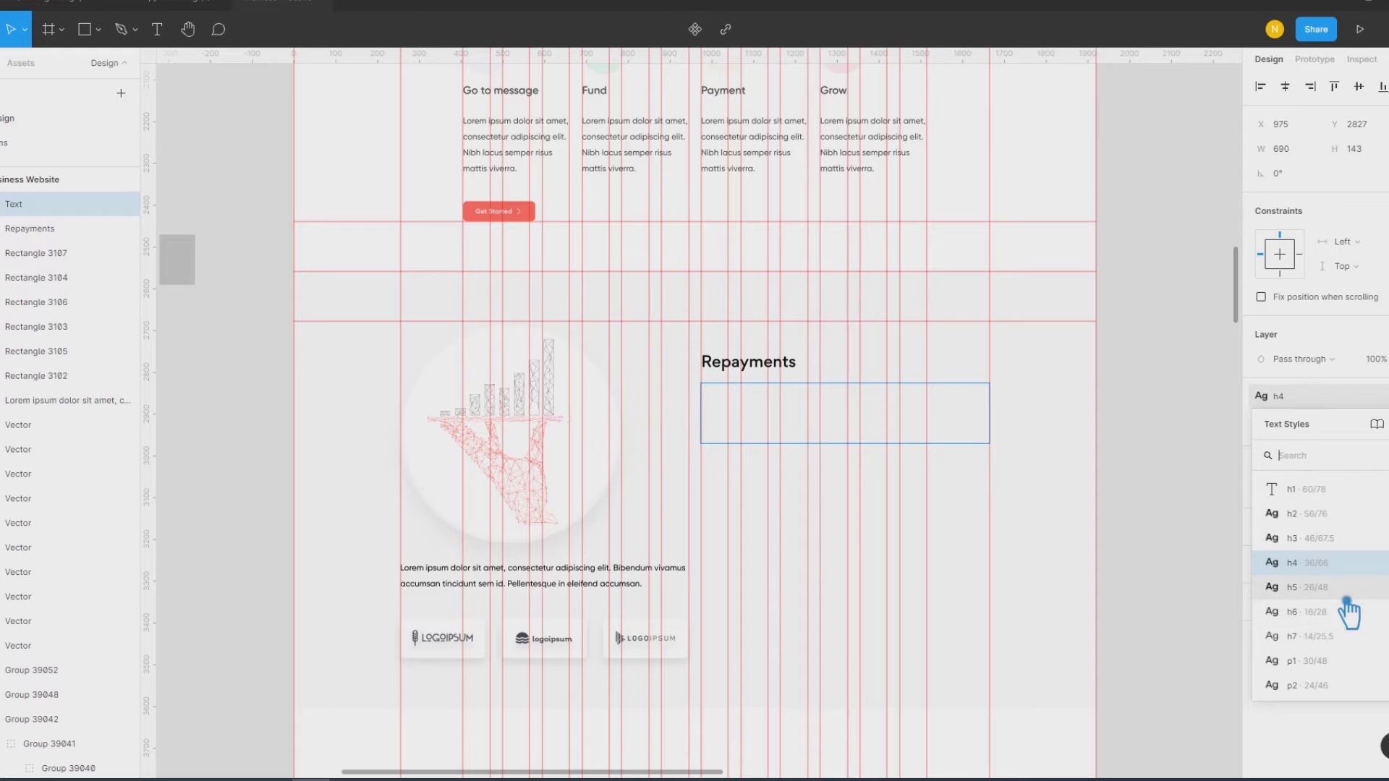
{"action": "scroll", "coordinate": [1346, 615], "scroll_direction": "down", "scroll_amount": 3}
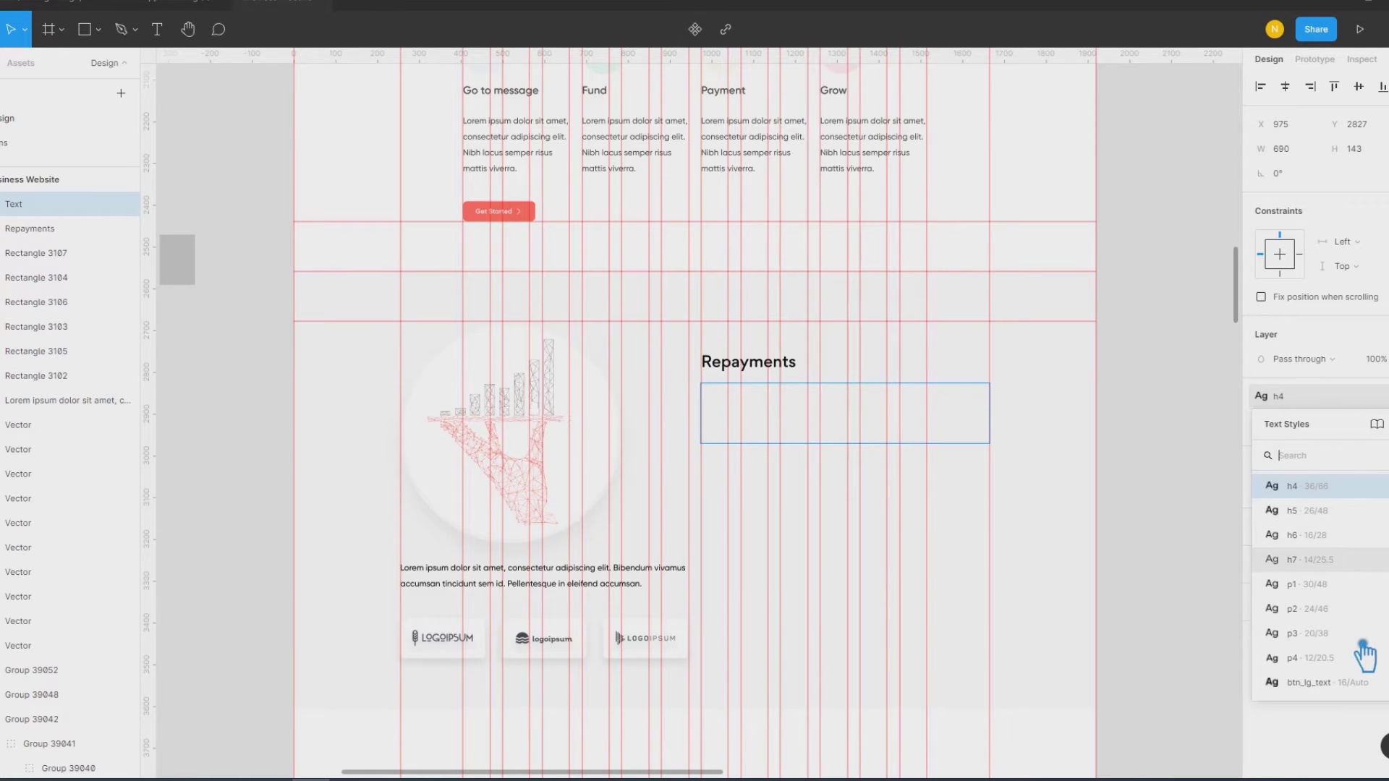
{"action": "left_click", "coordinate": [1341, 615]}
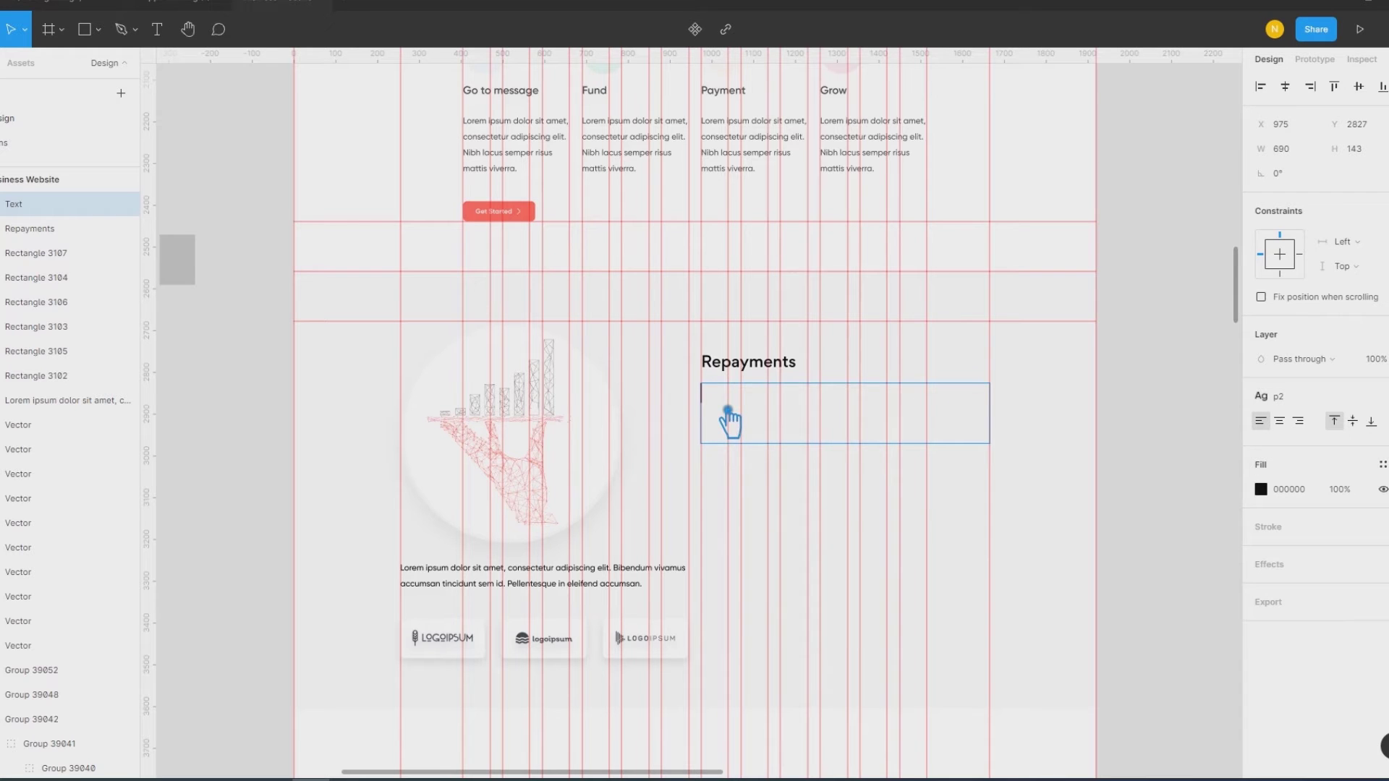
Step: Fill the text box with six sentences from the Lorem ipsum plugin
{"action": "right_click", "coordinate": [706, 402]}
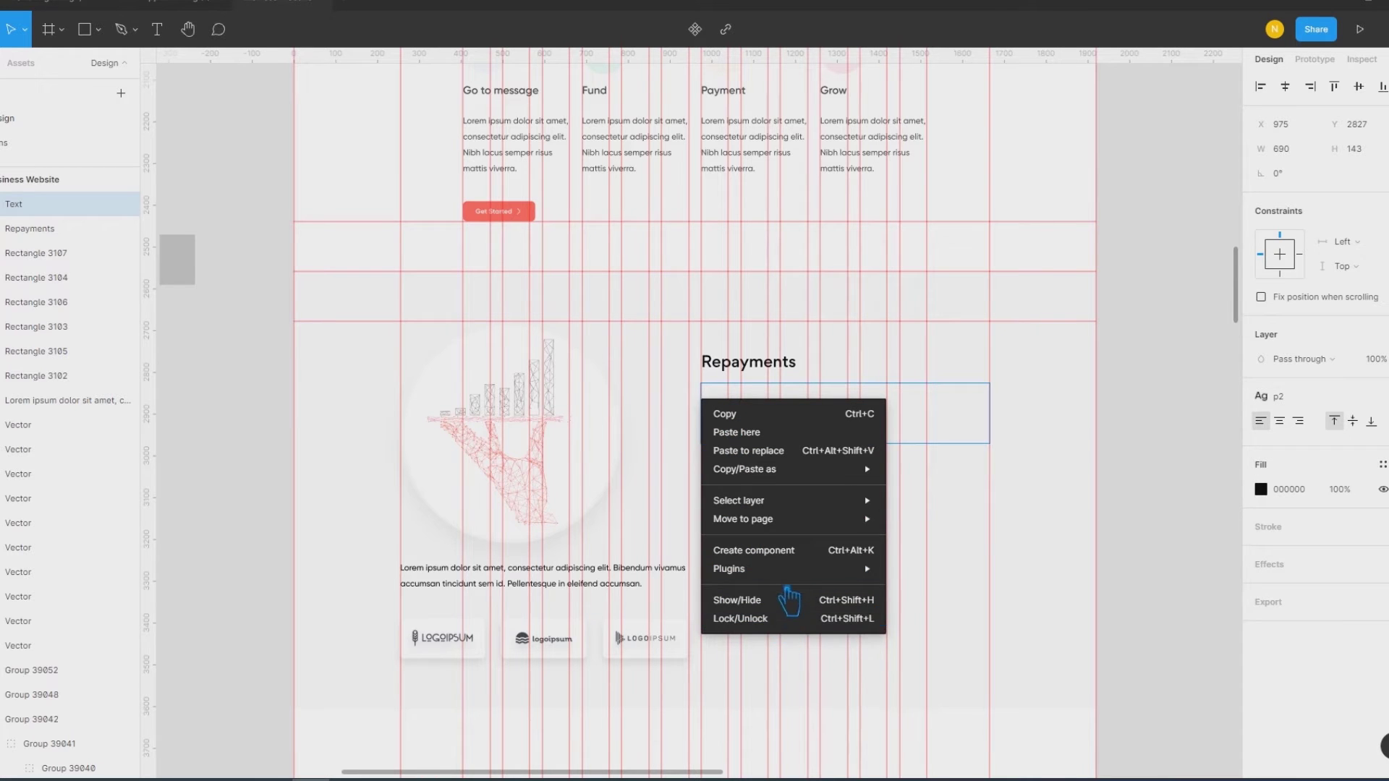
{"action": "mouse_move", "coordinate": [749, 569]}
{"action": "left_click", "coordinate": [953, 749]}
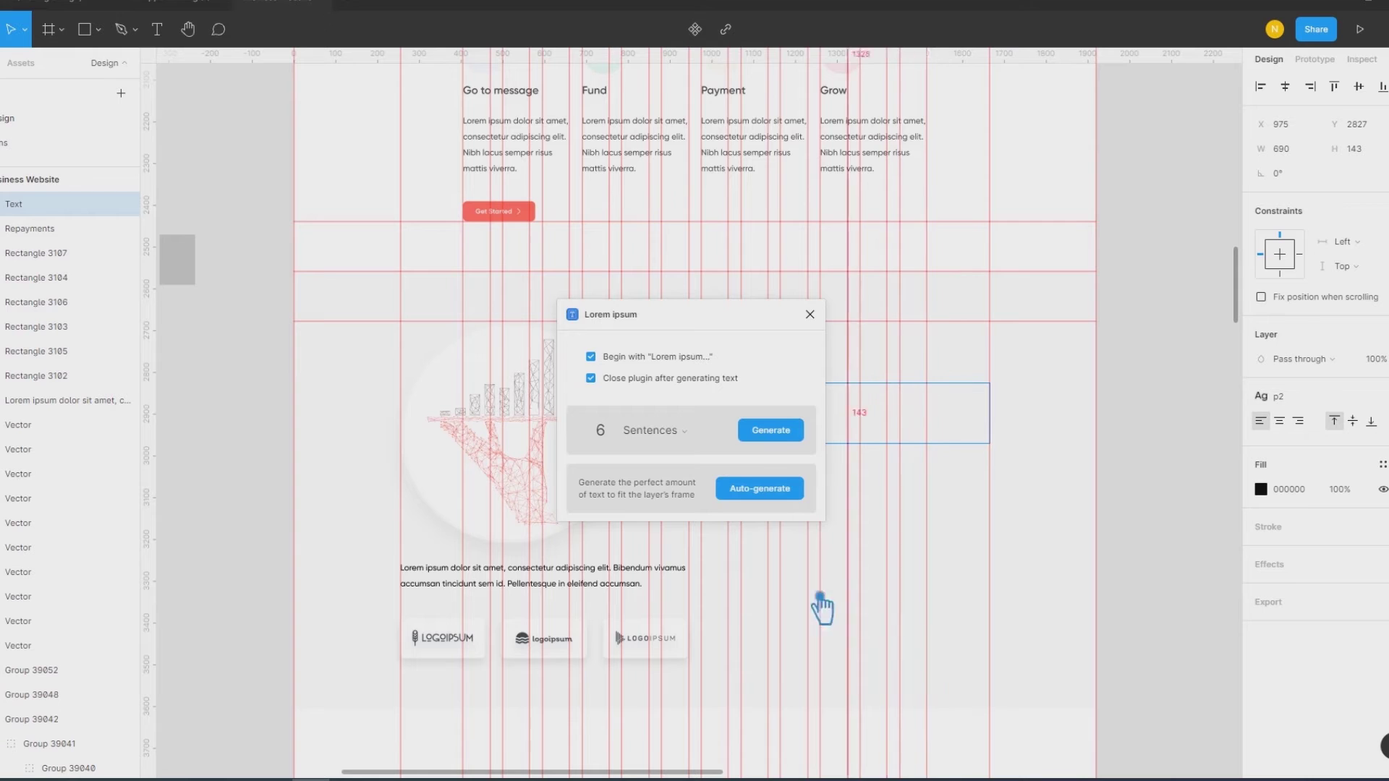
{"action": "left_click", "coordinate": [774, 436]}
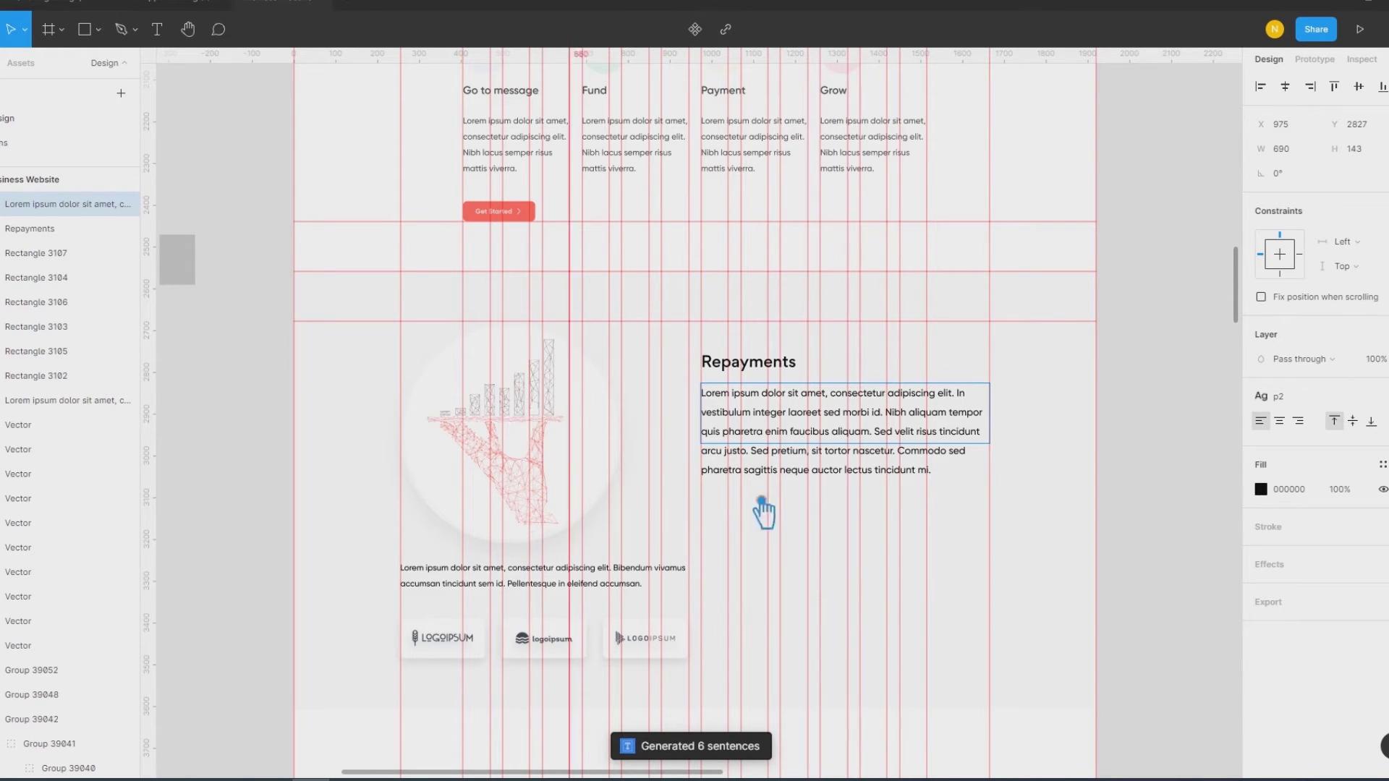
Step: Apply the p3 text style to the Repayments paragraph
{"action": "key", "text": "ctrl+a"}
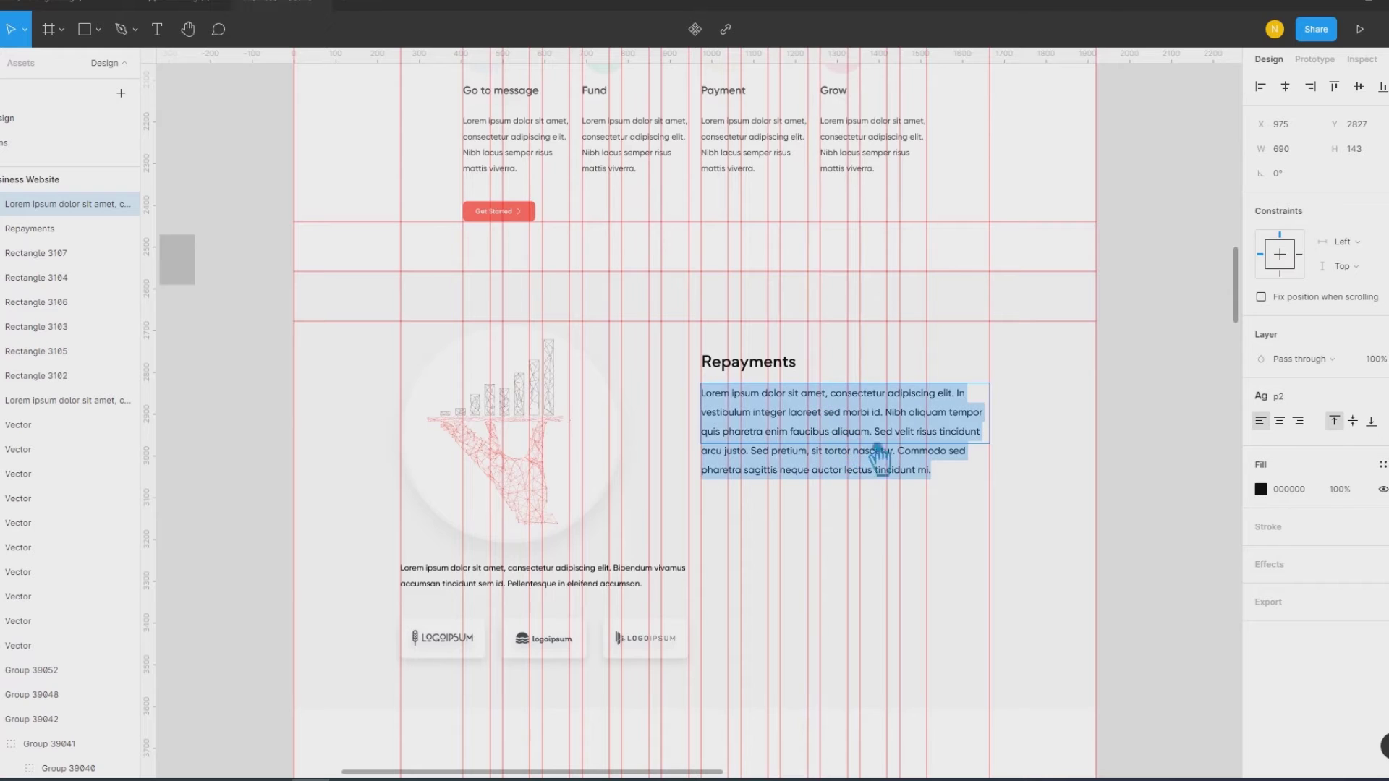
{"action": "left_click", "coordinate": [1305, 402]}
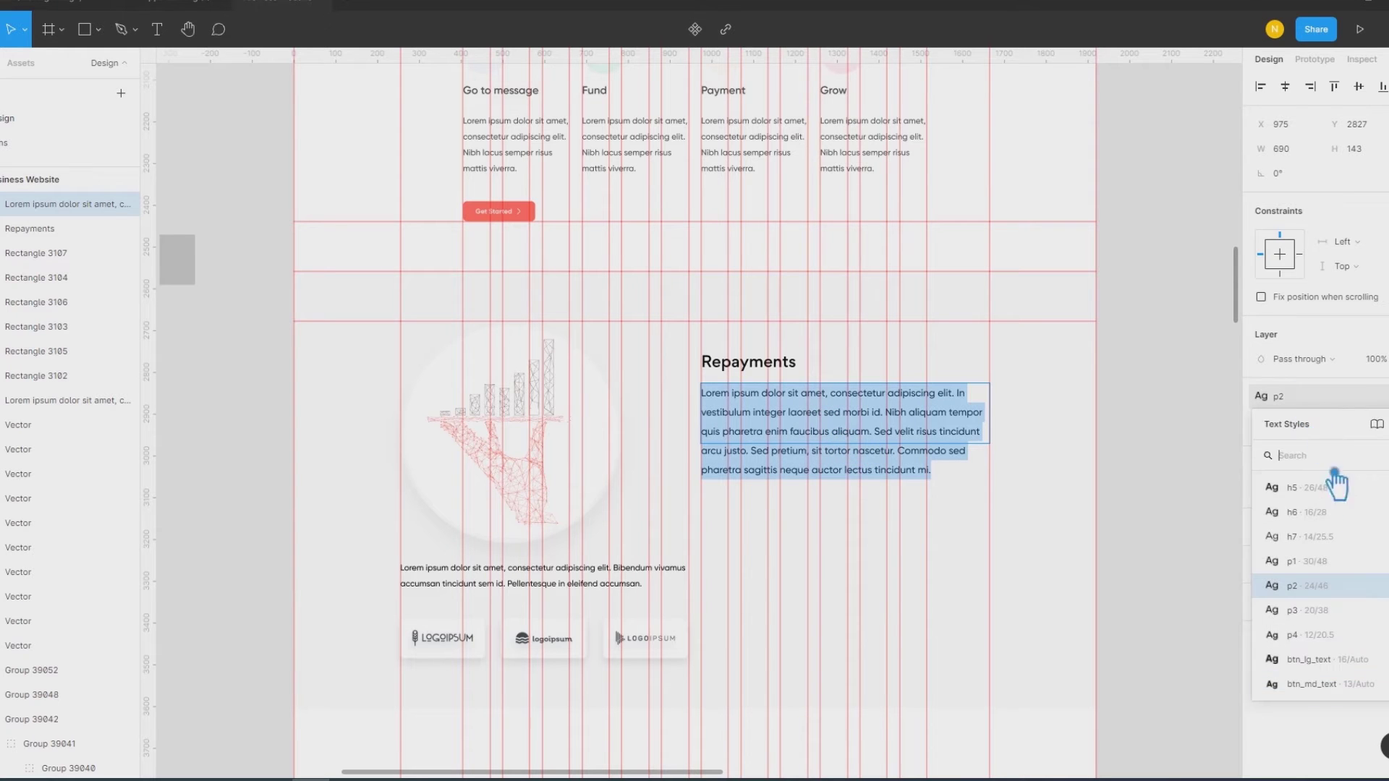
{"action": "left_click", "coordinate": [1361, 611]}
{"action": "key", "text": "ctrl+a"}
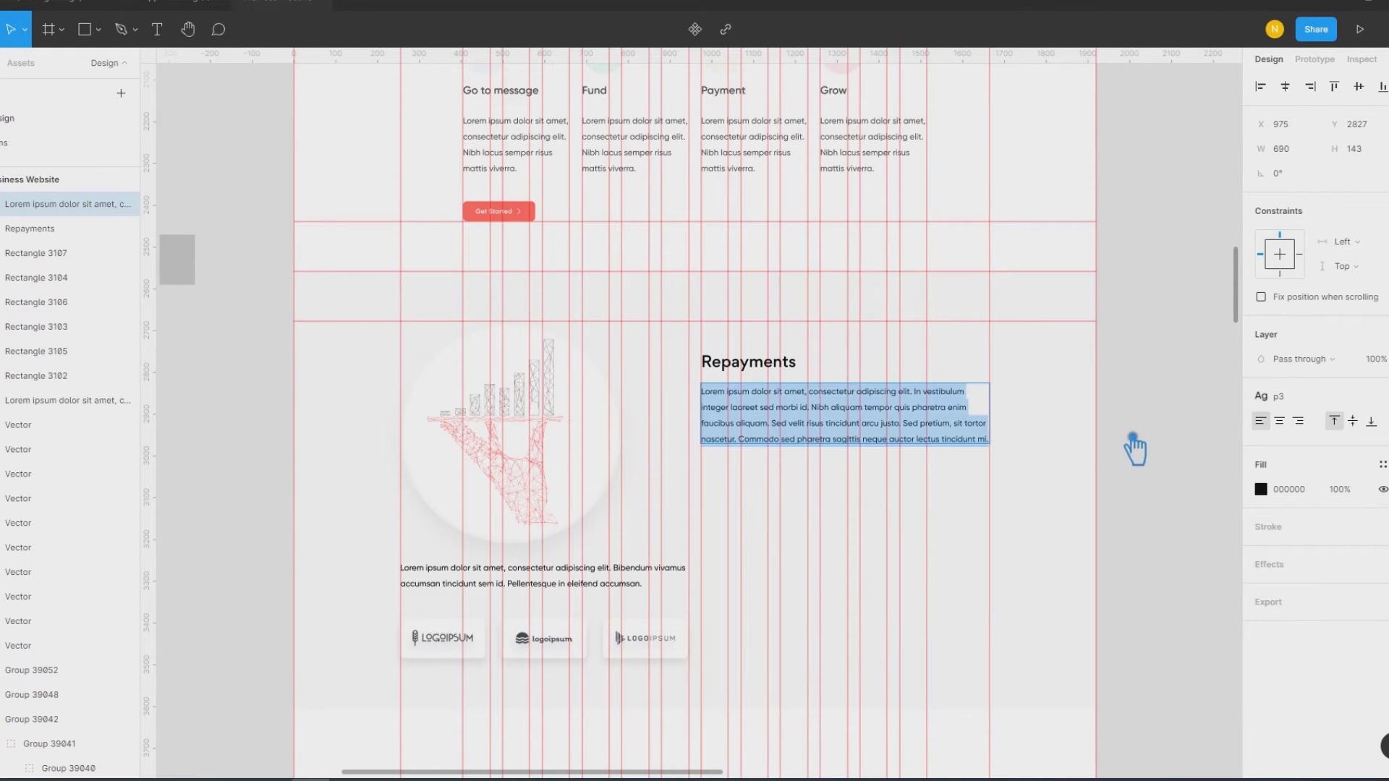
{"action": "left_click", "coordinate": [852, 428]}
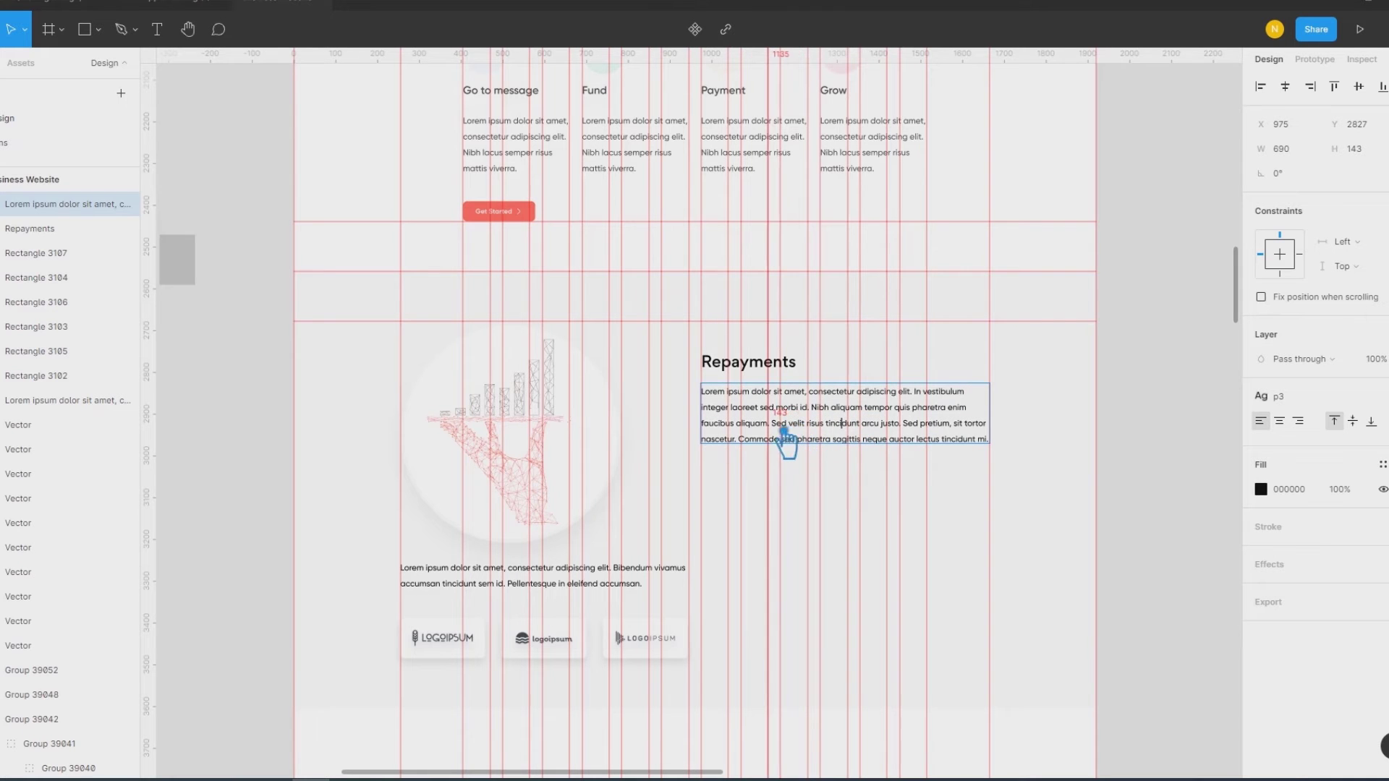
{"action": "type", "text": "R"}
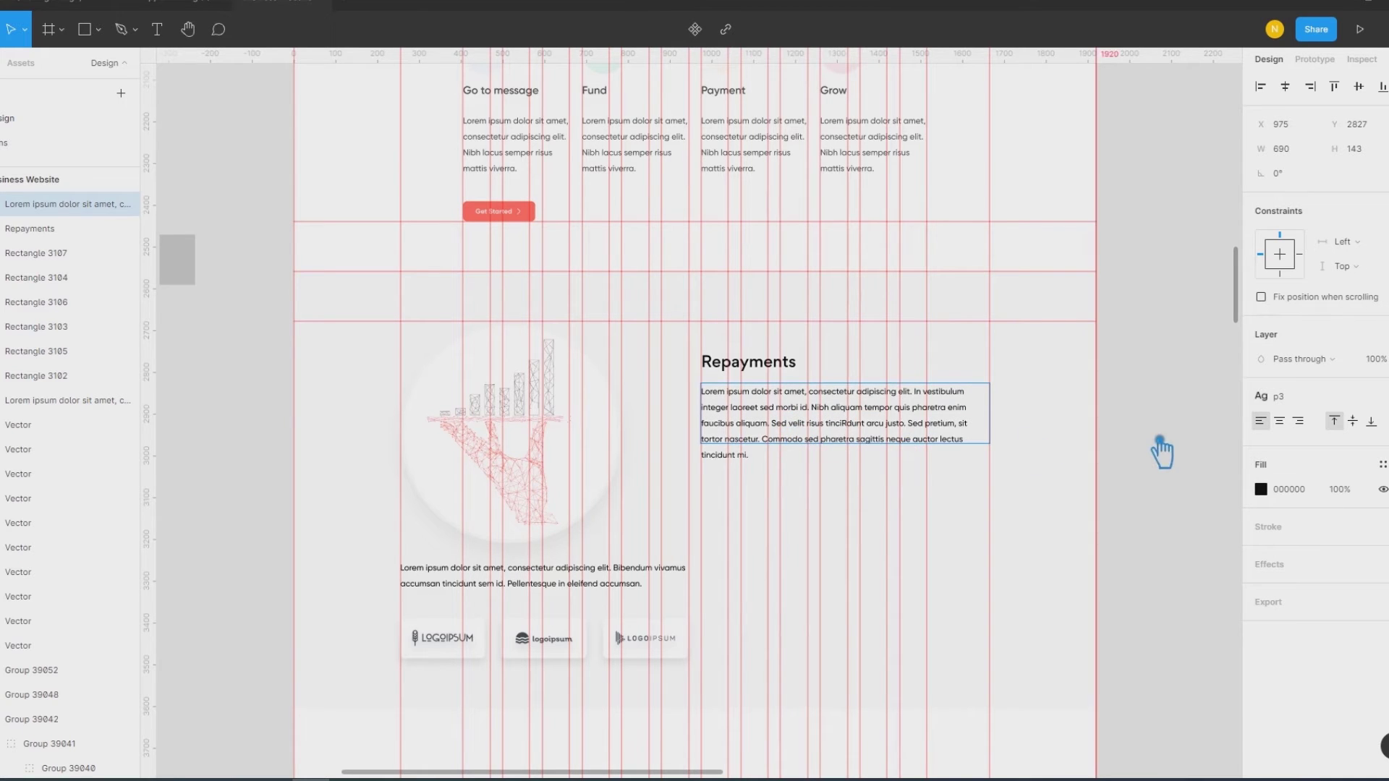
{"action": "key", "text": "BackSpace"}
{"action": "key", "text": "Escape"}
Step: Trim the paragraph to end at 'faucibus aliquam' and set auto-height resizing
{"action": "key", "text": "shift+r"}
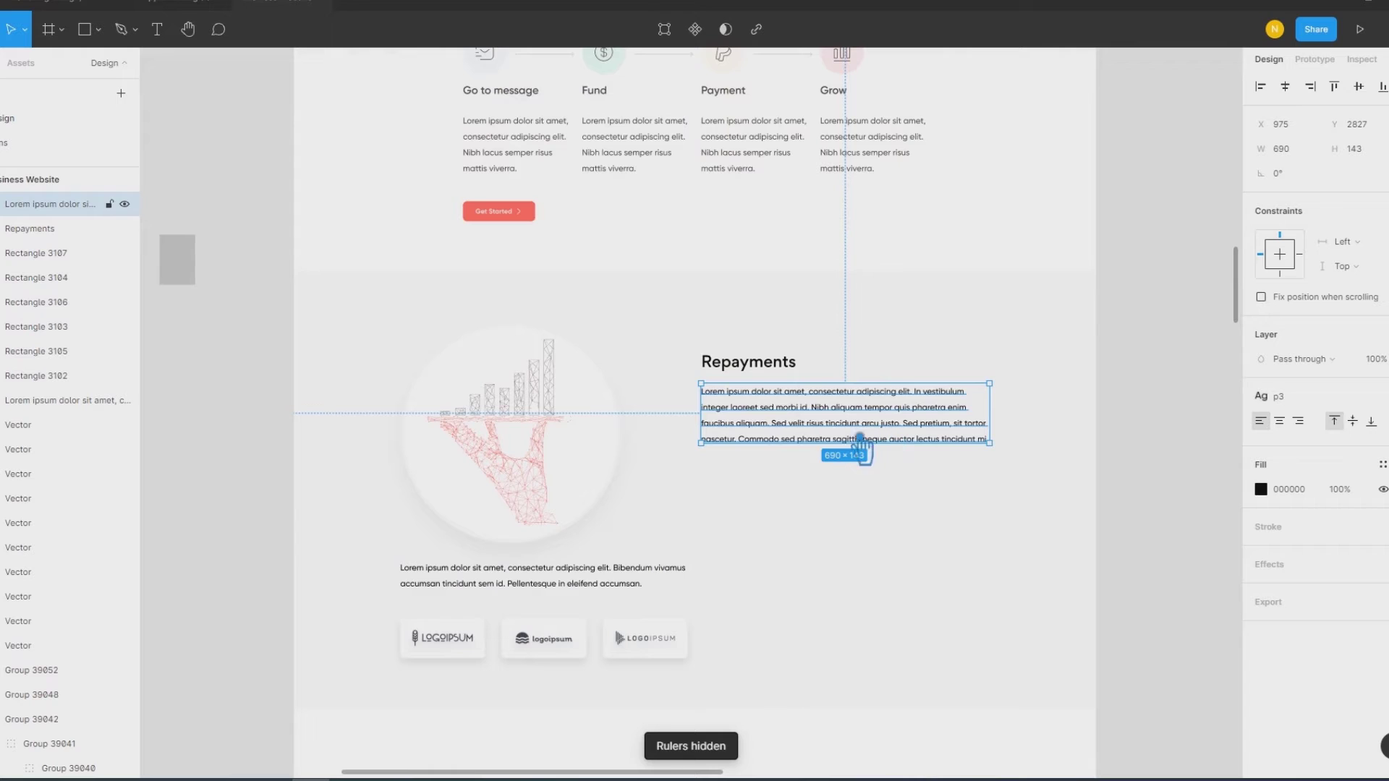
{"action": "key", "text": "Return"}
{"action": "left_click_drag", "start_coordinate": [786, 430], "coordinate": [1064, 515]}
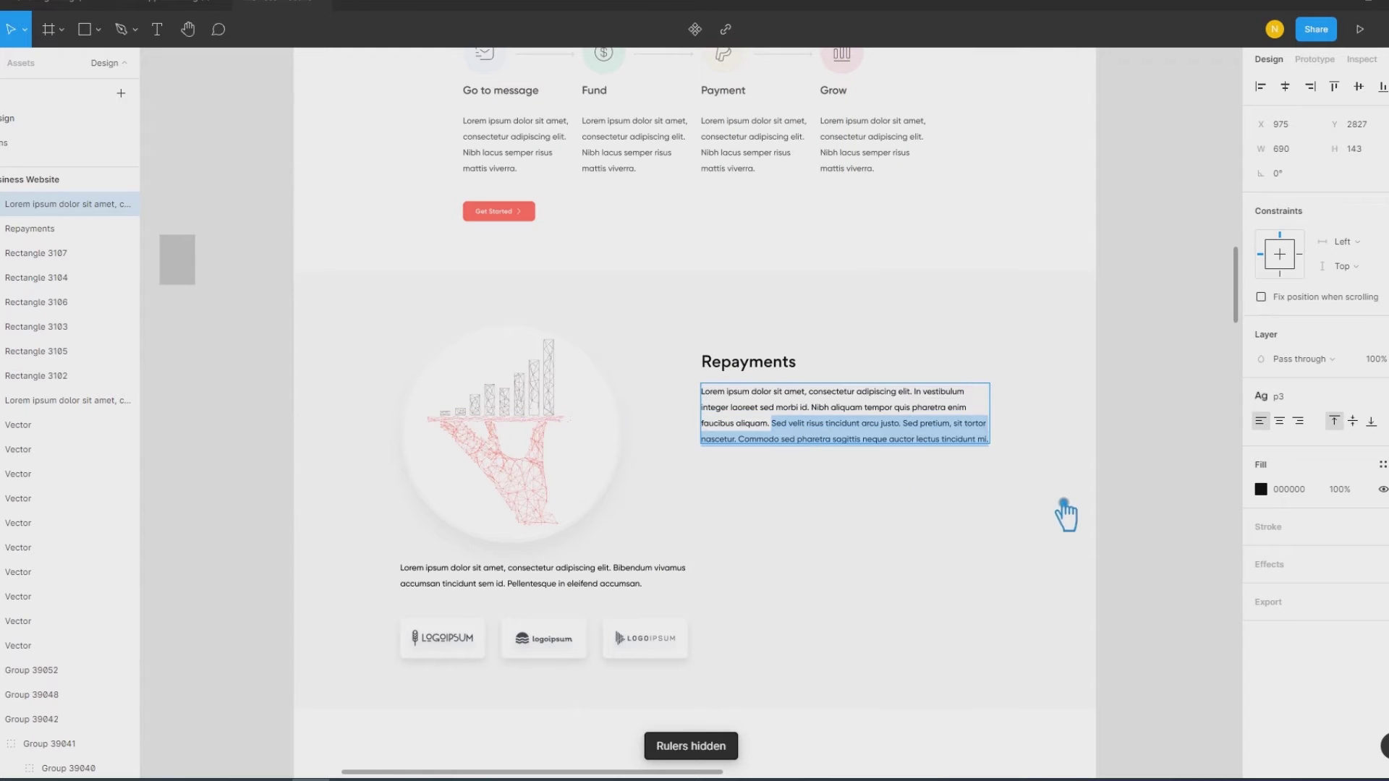
{"action": "key", "text": "BackSpace"}
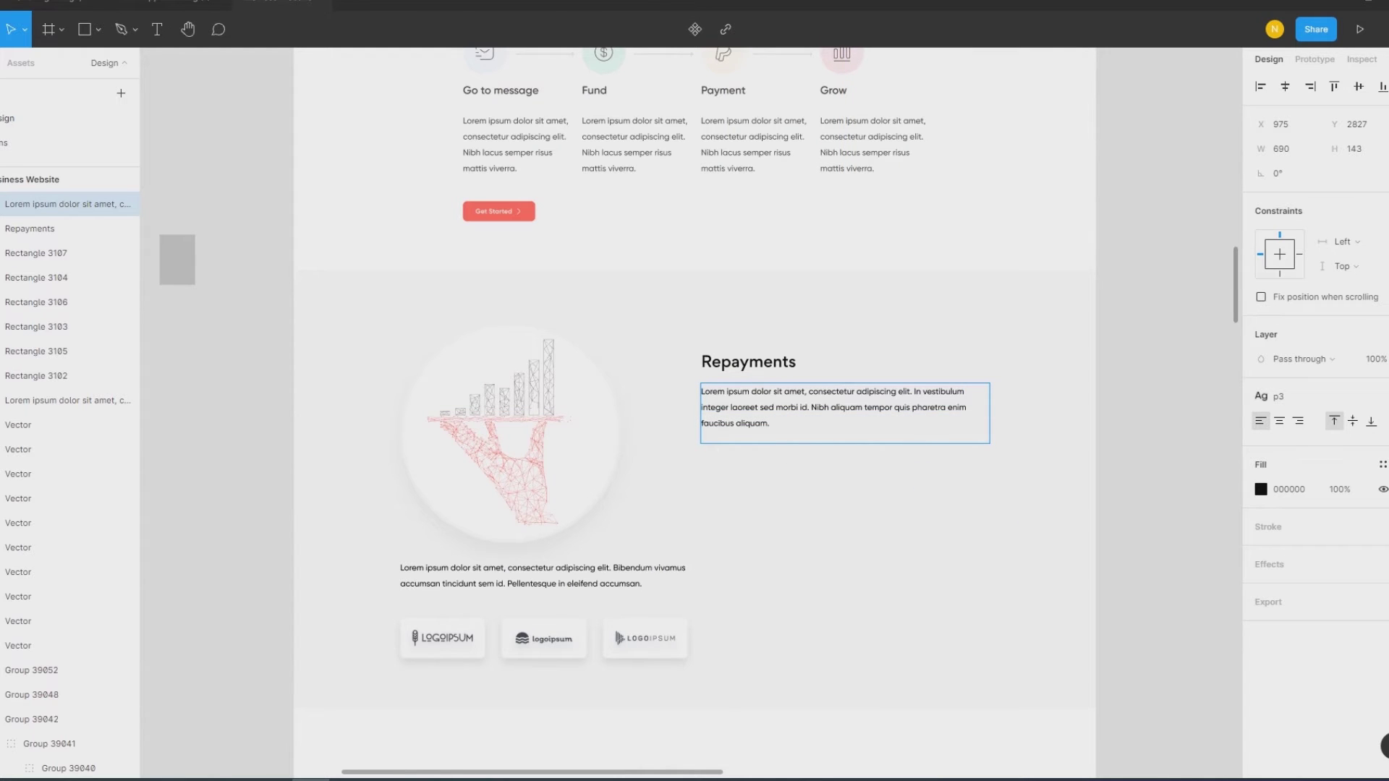
{"action": "key", "text": "Escape"}
{"action": "left_click", "coordinate": [1384, 422]}
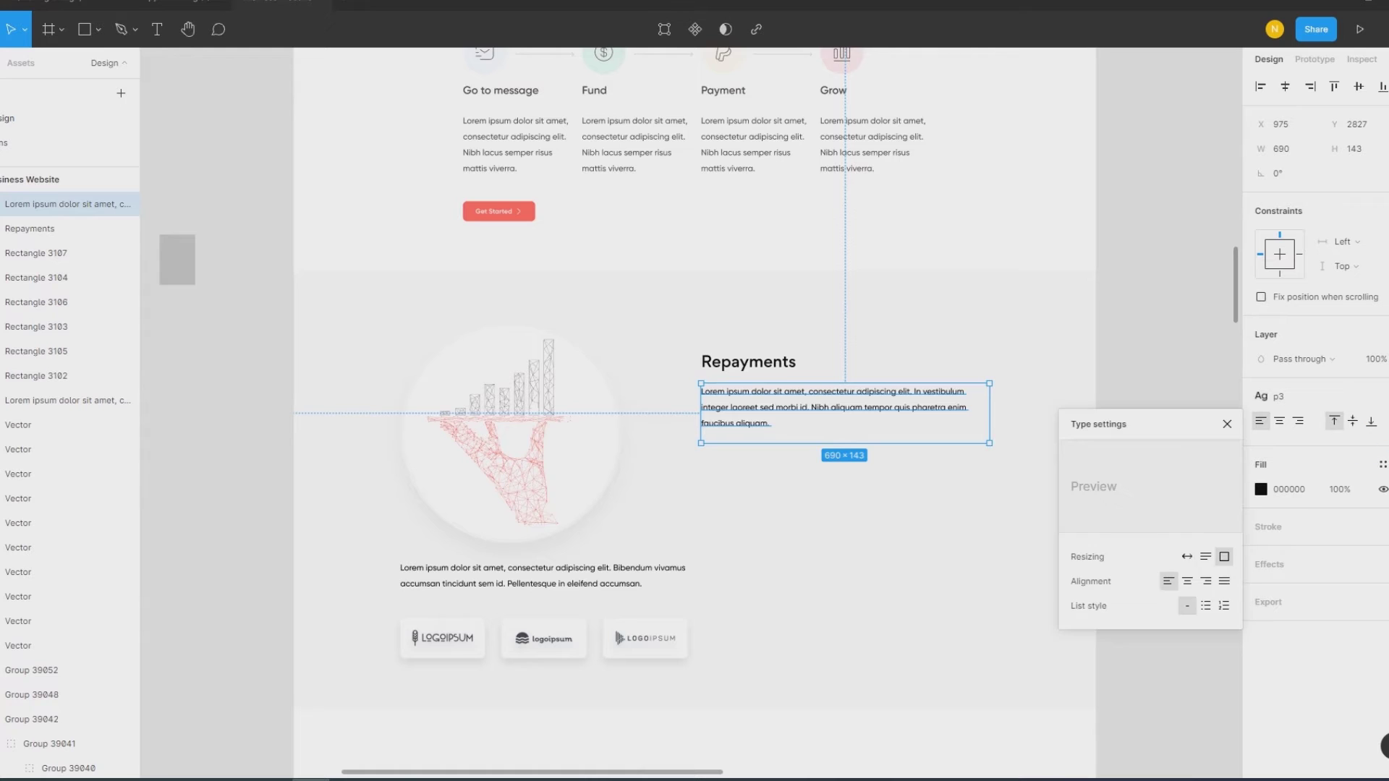
{"action": "left_click", "coordinate": [1205, 556]}
{"action": "left_click", "coordinate": [1181, 406]}
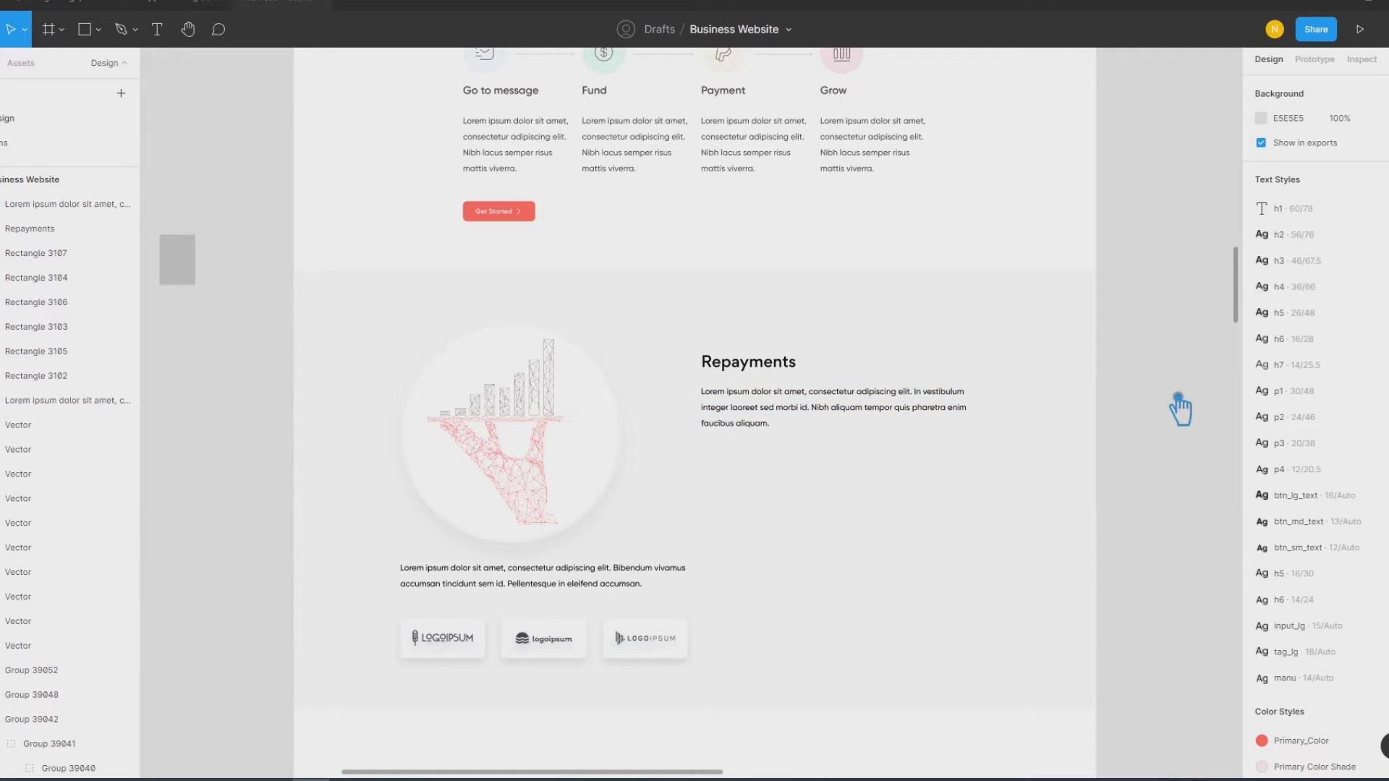
Step: Group the Repayments heading and paragraph into one 690×195 group
{"action": "left_click", "coordinate": [945, 416]}
{"action": "left_click", "coordinate": [731, 366], "text": "shift"}
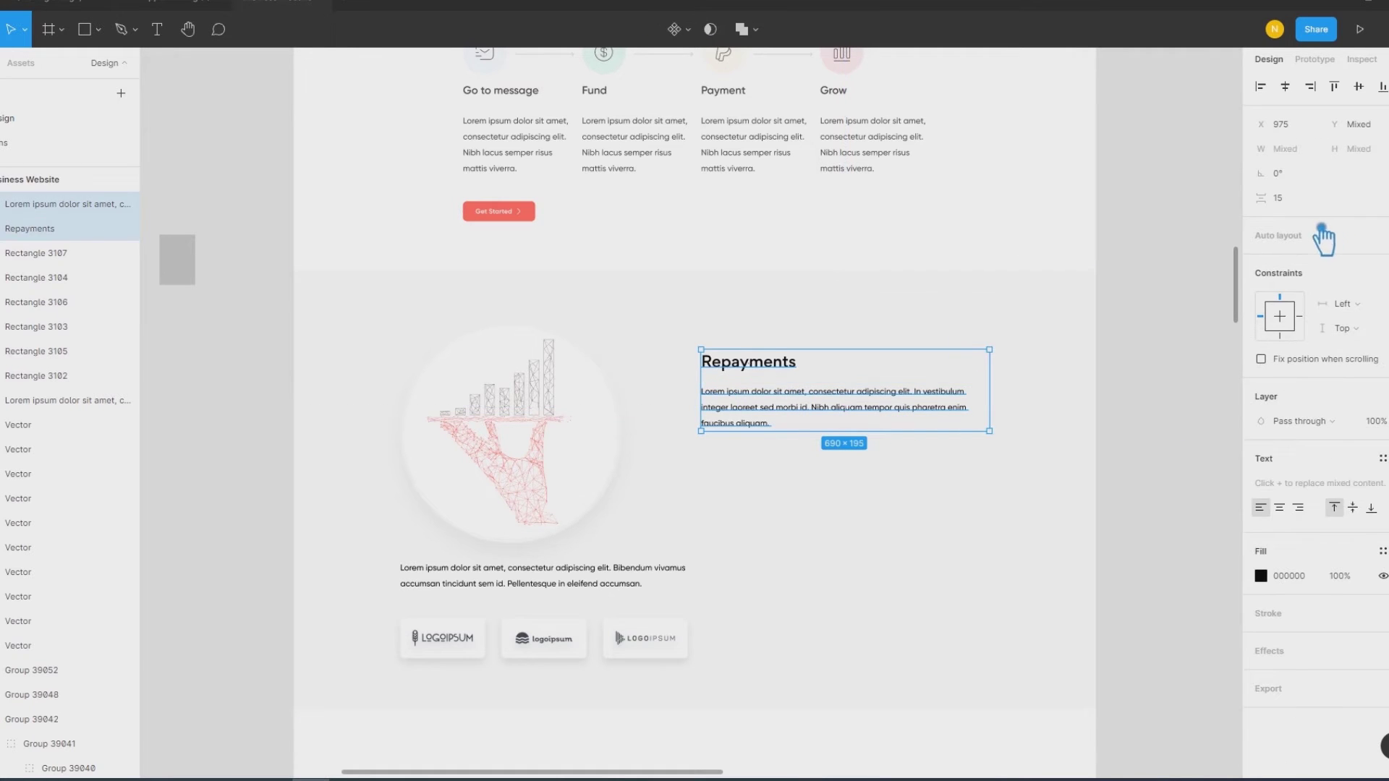
{"action": "left_click", "coordinate": [1214, 346]}
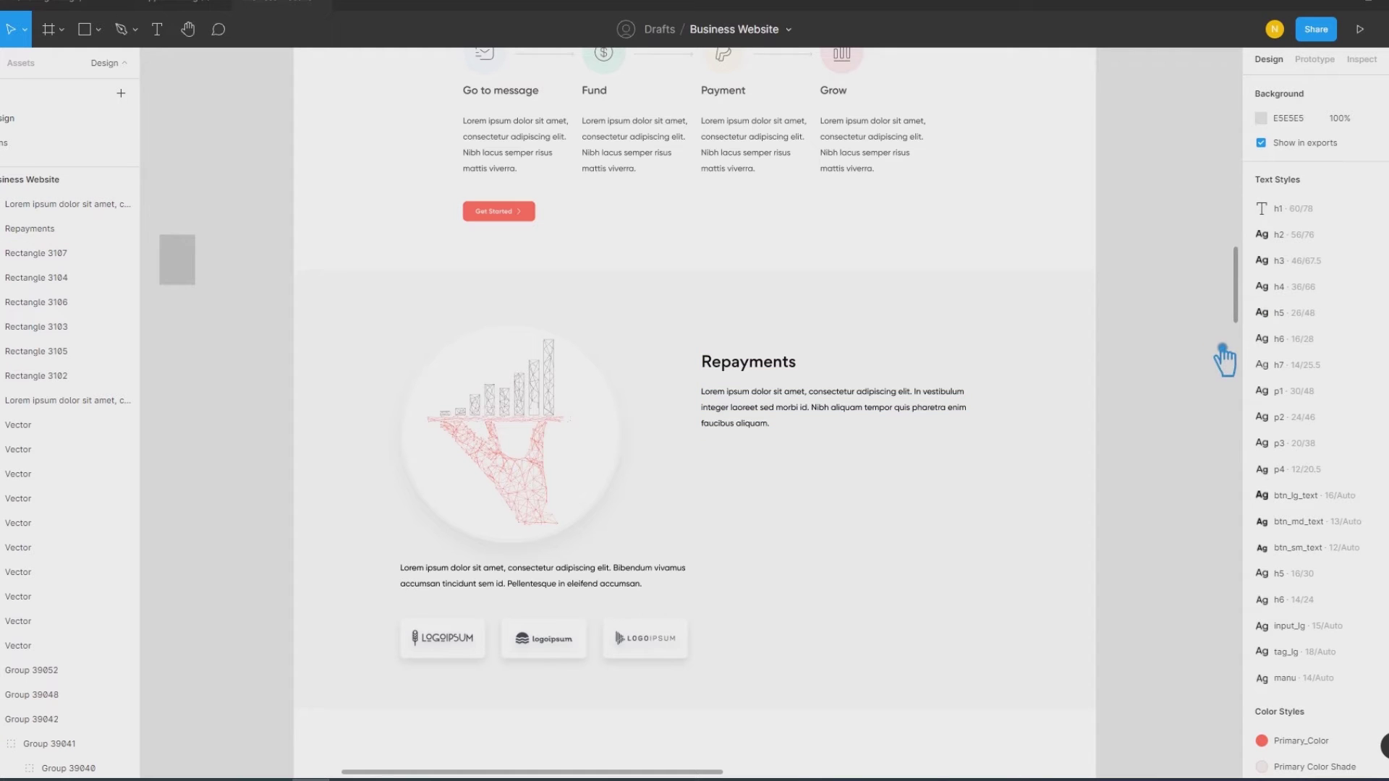
{"action": "key", "text": "shift+r"}
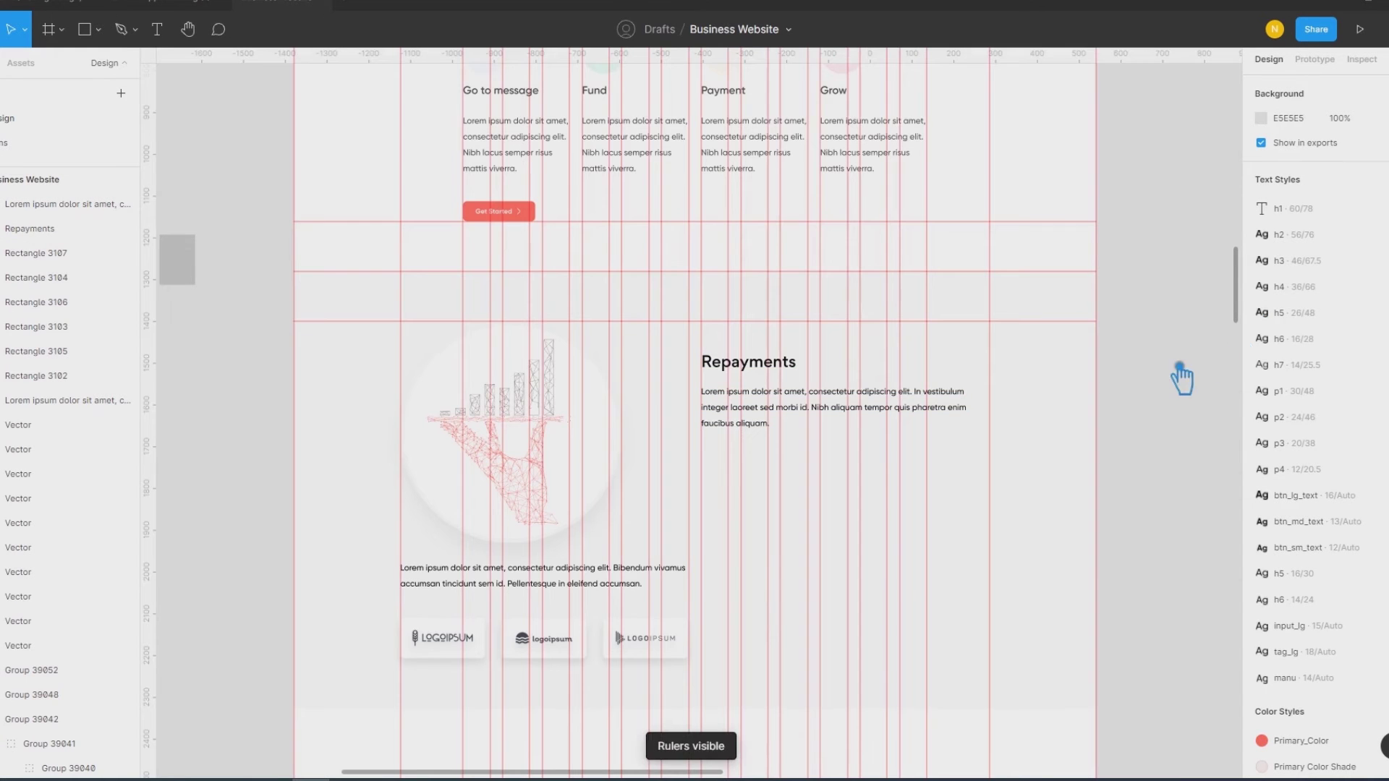
{"action": "left_click", "coordinate": [805, 416]}
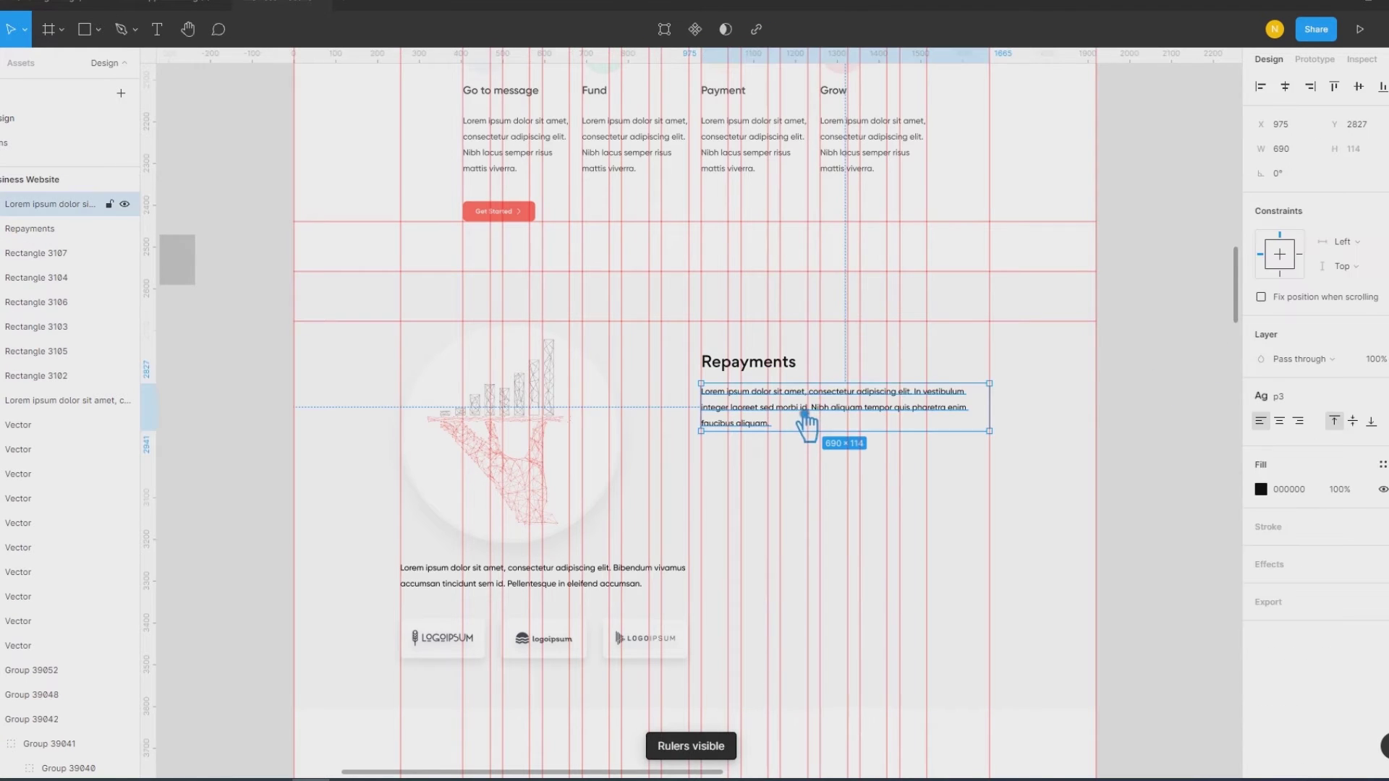
{"action": "left_click", "coordinate": [771, 373], "text": "shift"}
{"action": "key", "text": "ctrl+g"}
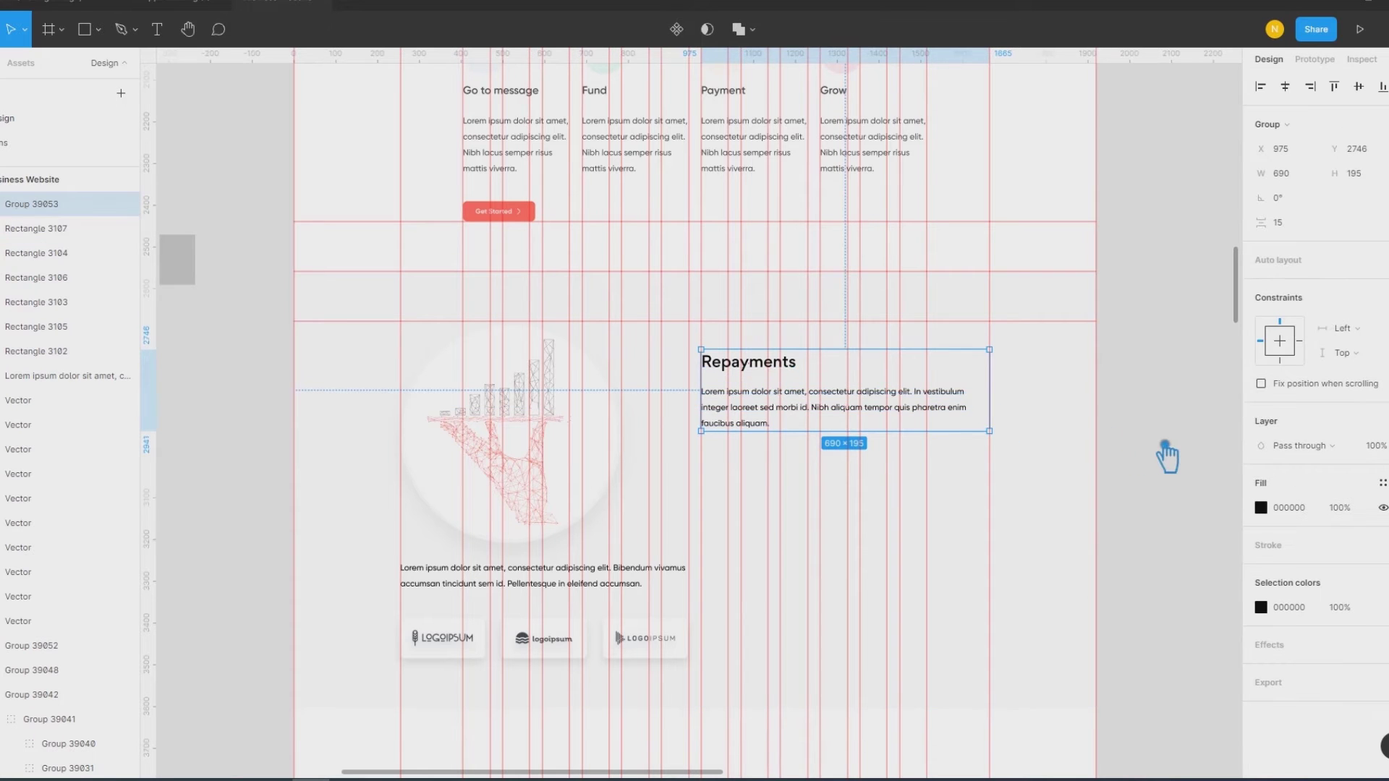
Step: Copy the vuesax/linear/sms icon from the Icons page into the Business Website design
{"action": "left_click", "coordinate": [1170, 446]}
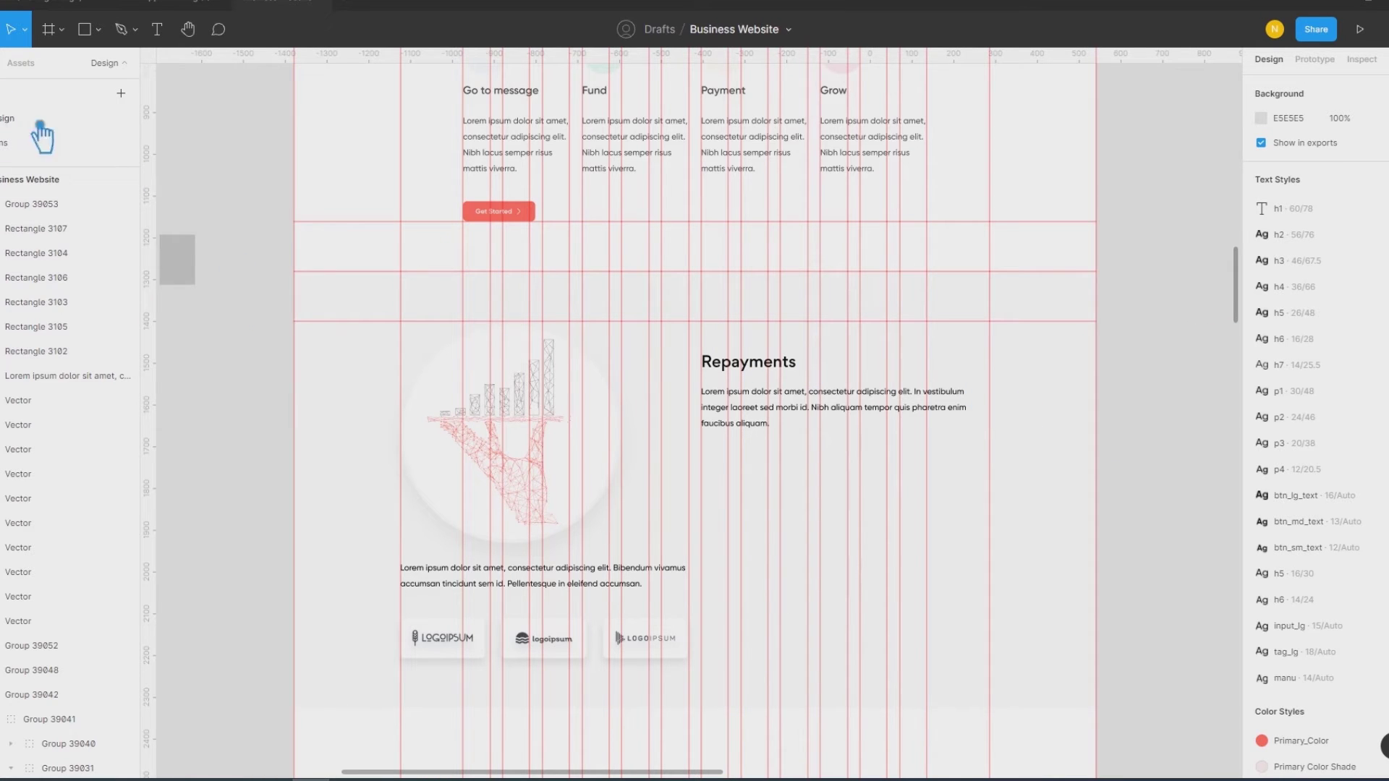
{"action": "left_click", "coordinate": [14, 145]}
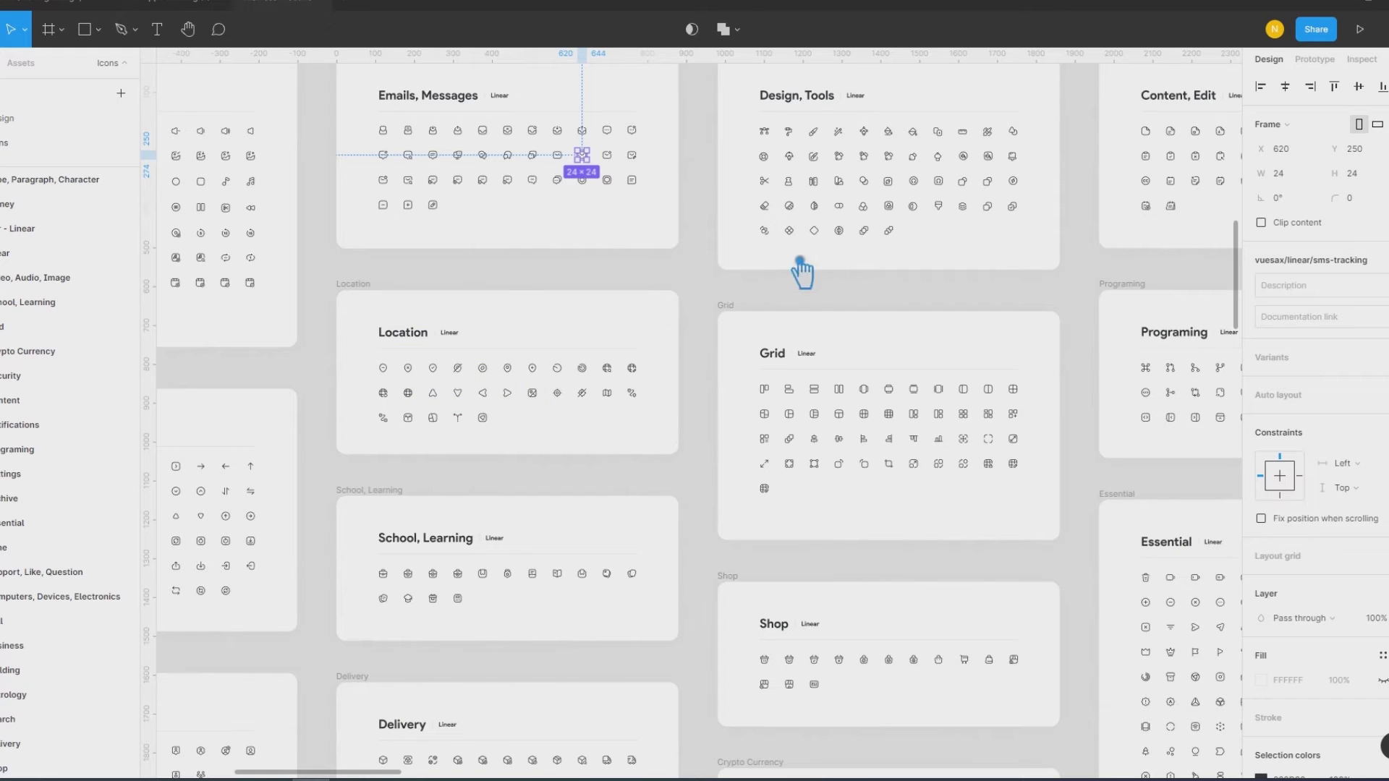
{"action": "left_click", "coordinate": [815, 295]}
{"action": "left_click", "coordinate": [571, 161]}
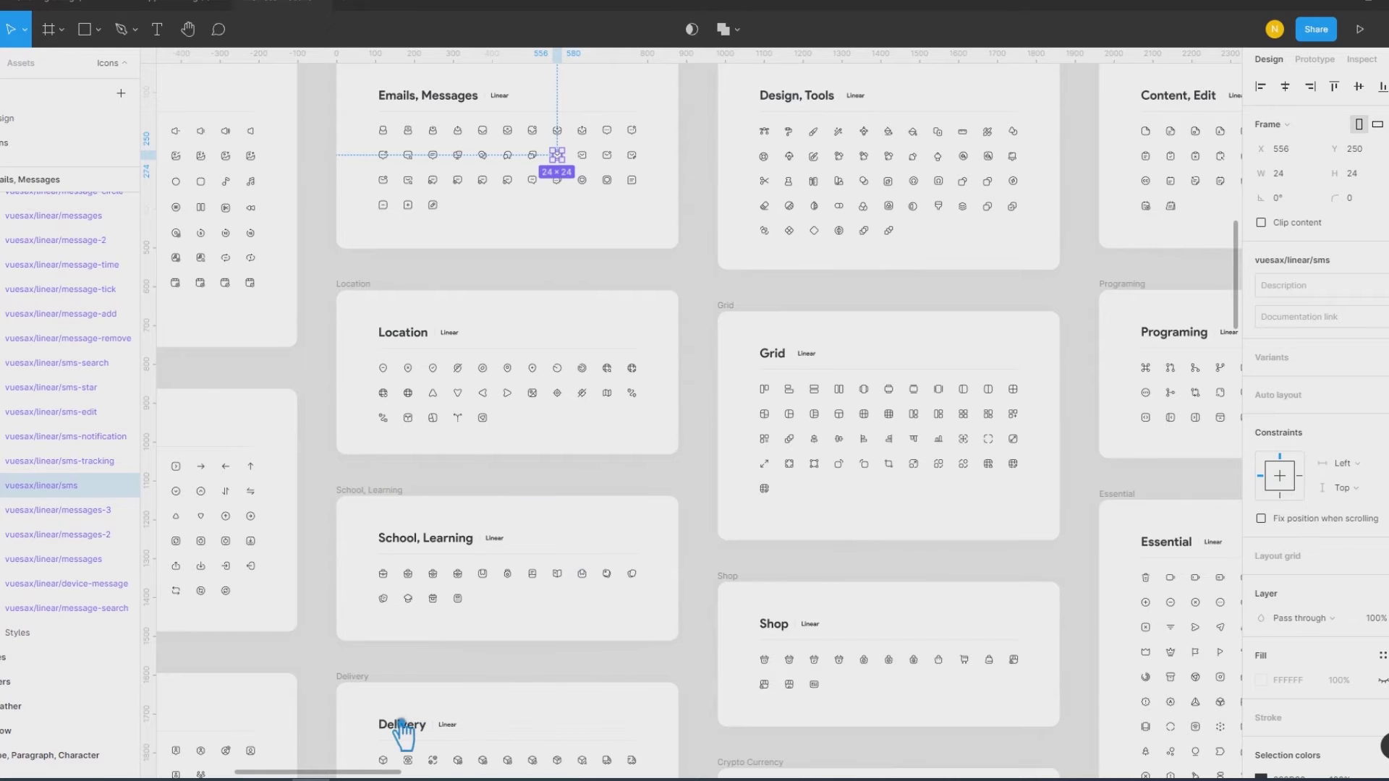
{"action": "left_click", "coordinate": [35, 119]}
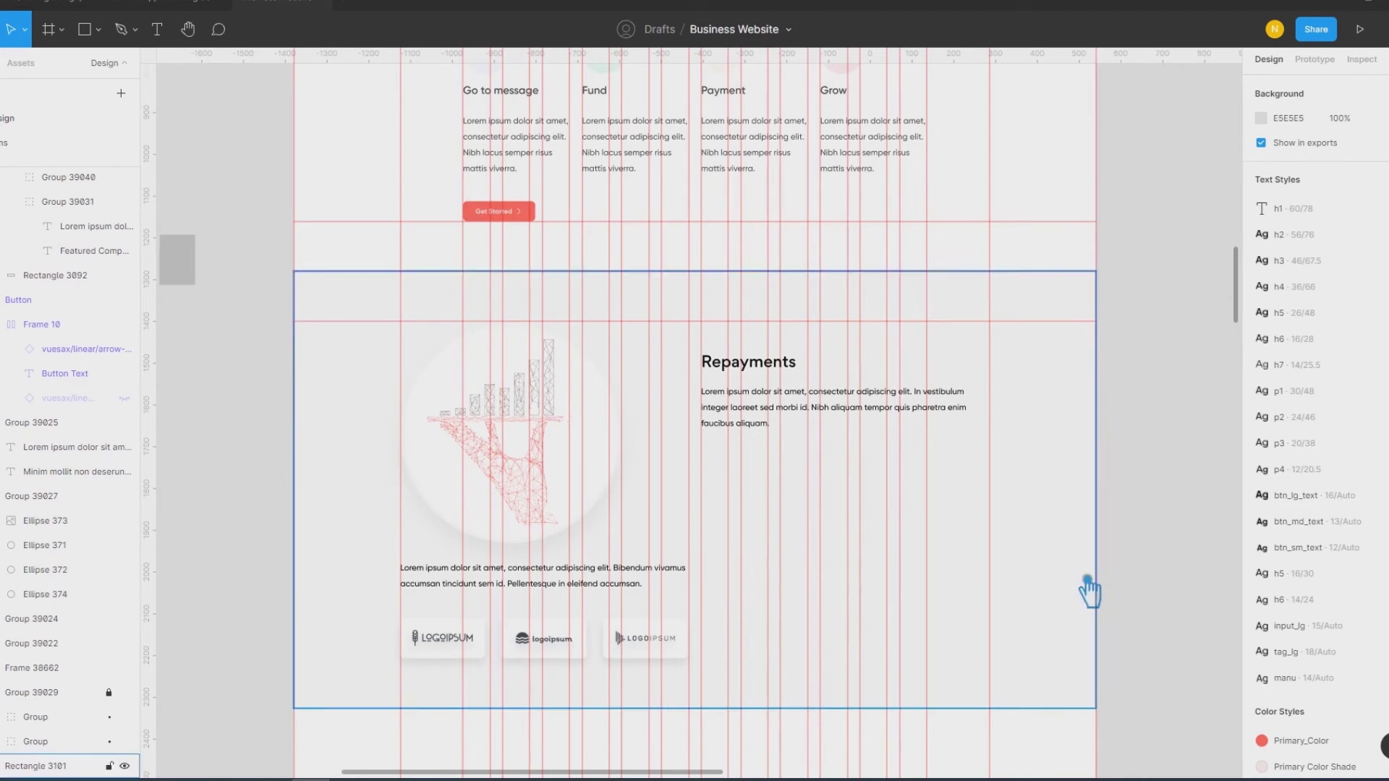
{"action": "key", "text": "ctrl+v"}
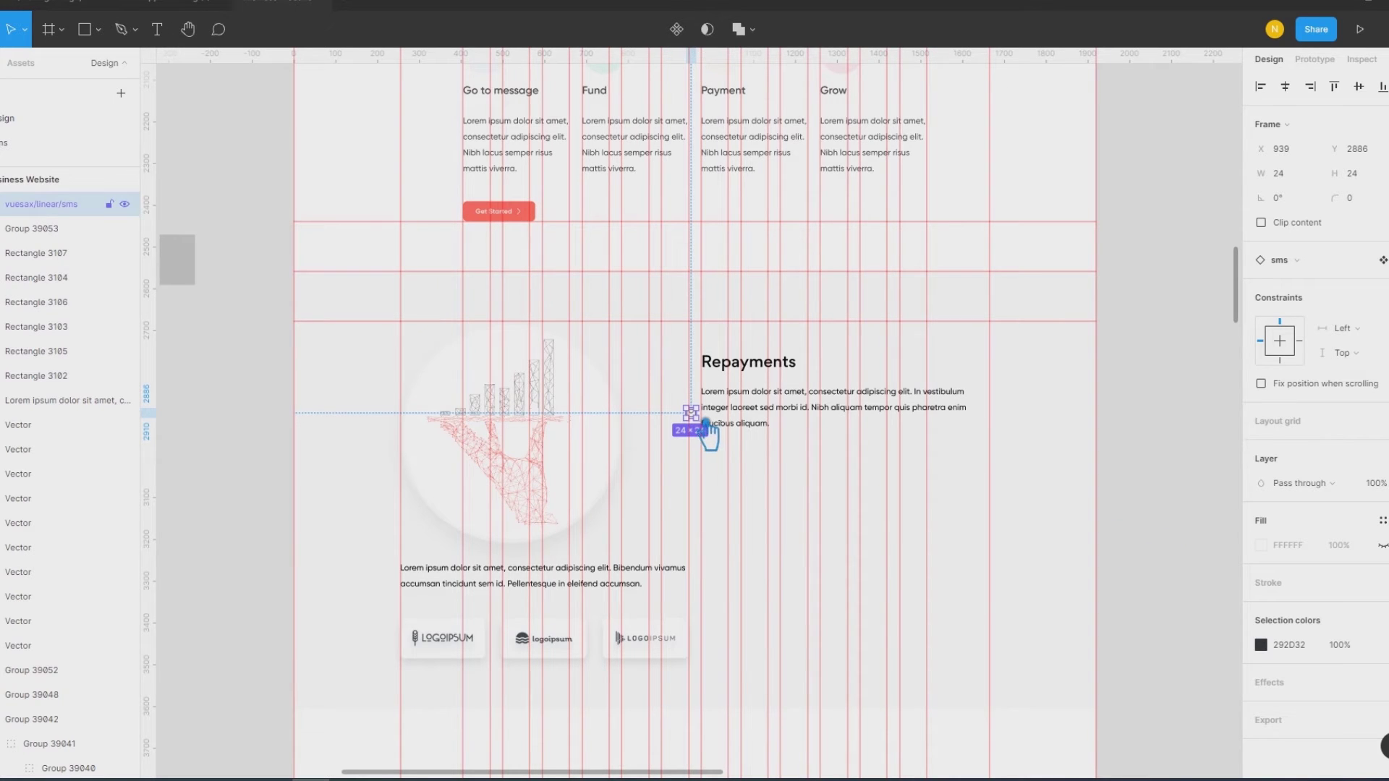
Step: Position the 24×24 sms icon below the Repayments paragraph at X 975, Y 2971
{"action": "key", "text": "shift+r"}
{"action": "left_click", "coordinate": [832, 483]}
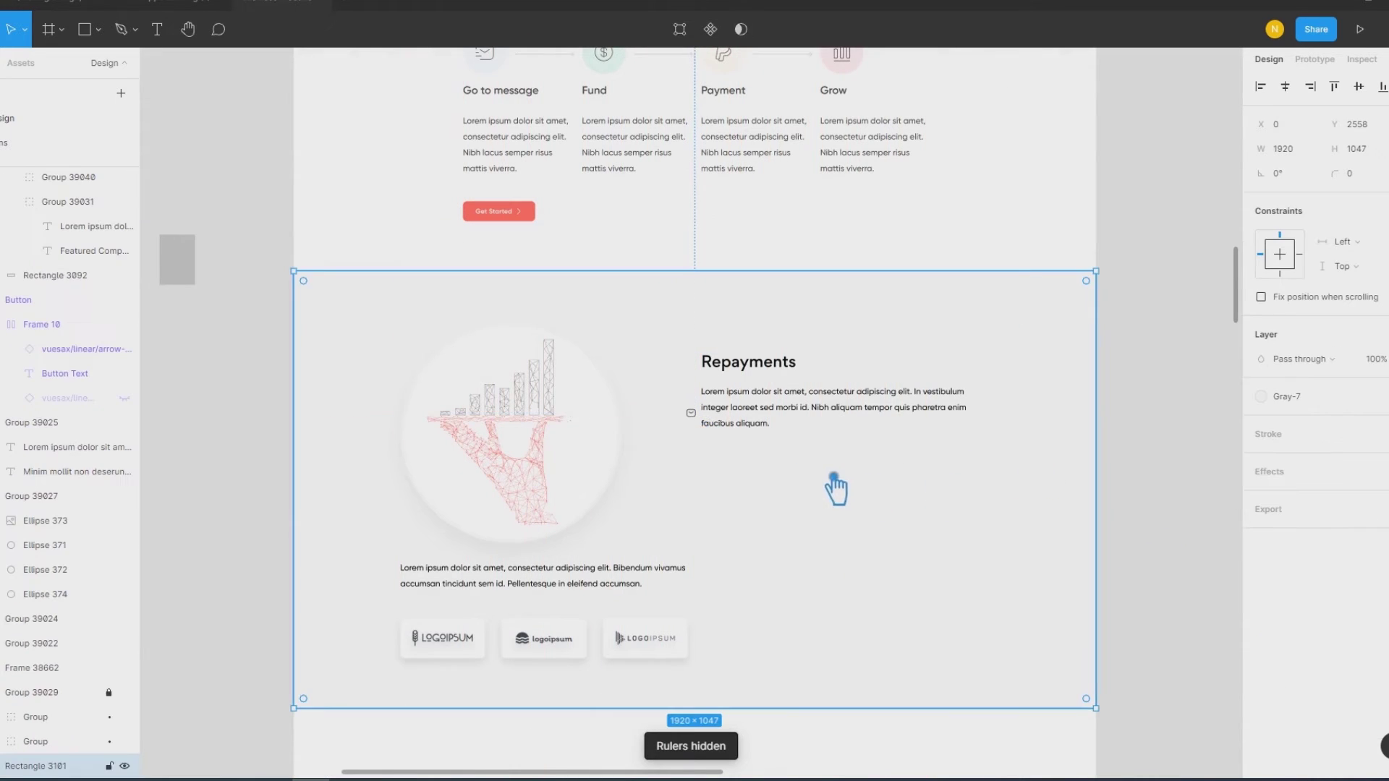
{"action": "mouse_move", "coordinate": [706, 423]}
{"action": "left_mouse_down"}
{"action": "mouse_move", "coordinate": [681, 467]}
{"action": "mouse_move", "coordinate": [728, 469]}
{"action": "left_mouse_up"}
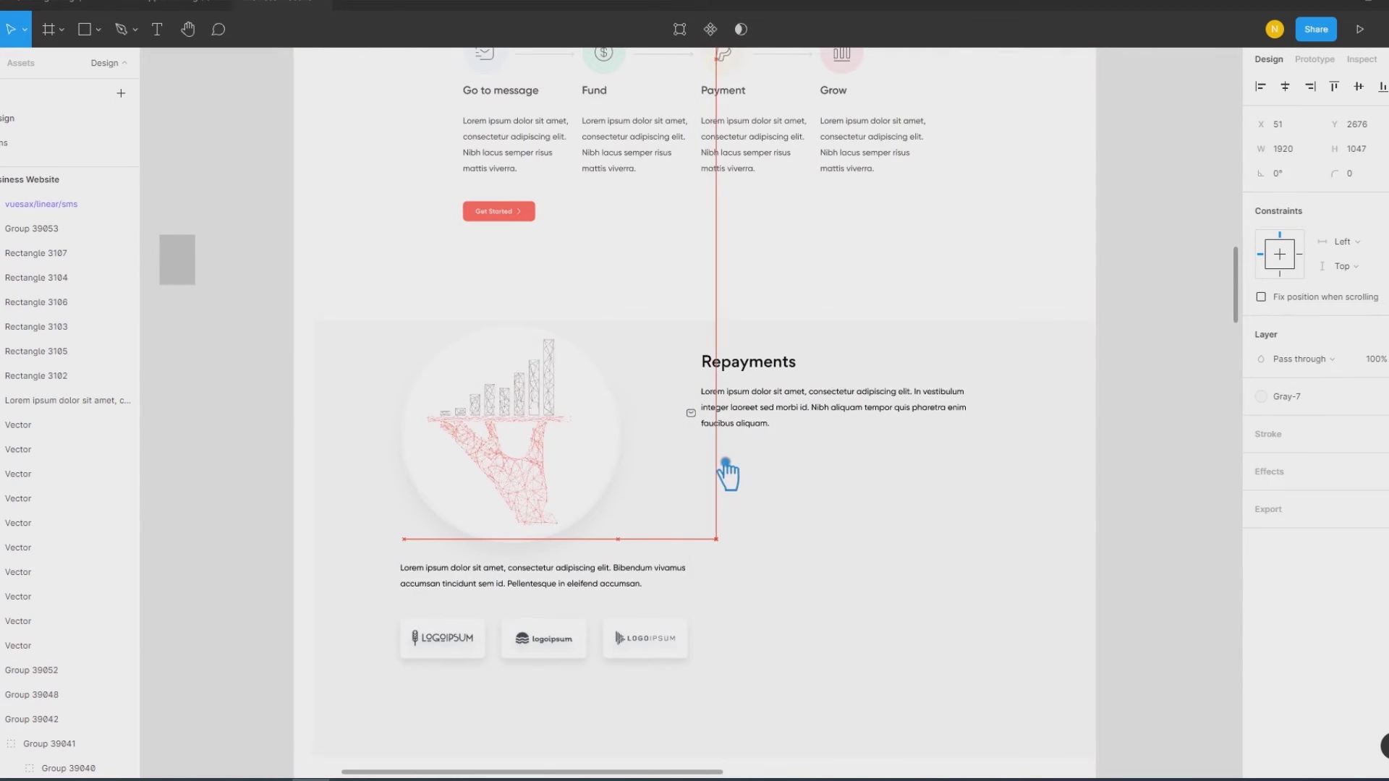
{"action": "key", "text": "ctrl+z"}
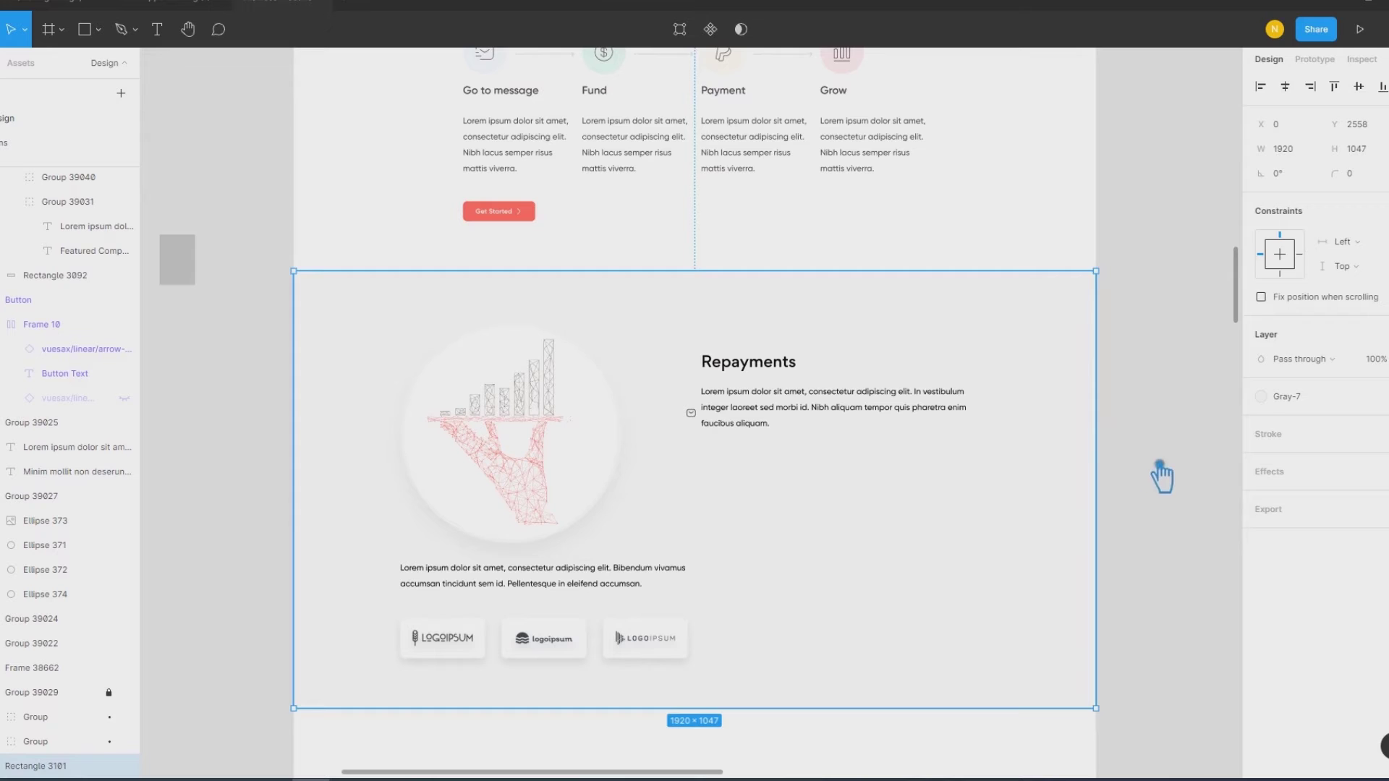
{"action": "left_click", "coordinate": [1163, 475]}
{"action": "left_click_drag", "start_coordinate": [703, 420], "coordinate": [717, 458]}
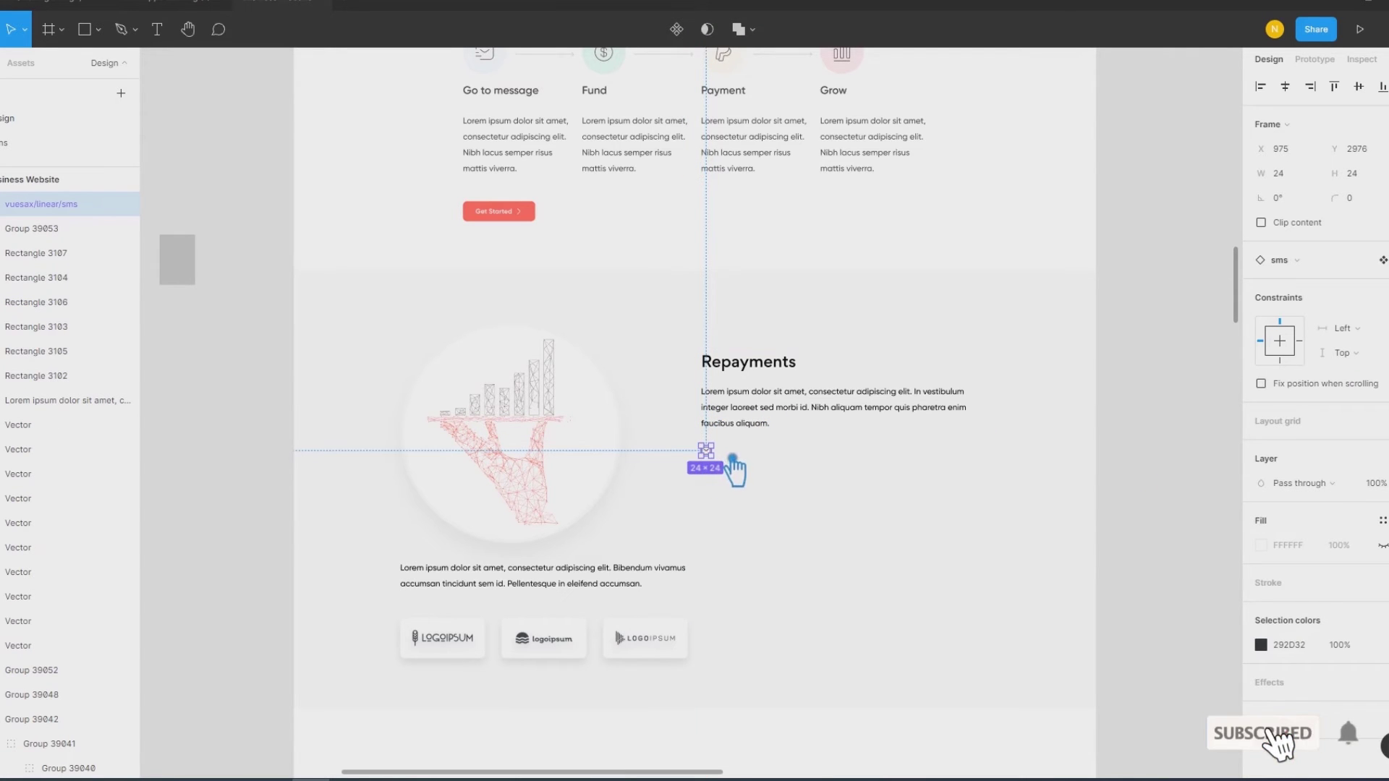
{"action": "scroll", "coordinate": [727, 492], "scroll_direction": "up", "scroll_amount": 3}
{"action": "scroll", "coordinate": [731, 500], "scroll_direction": "up", "scroll_amount": 3}
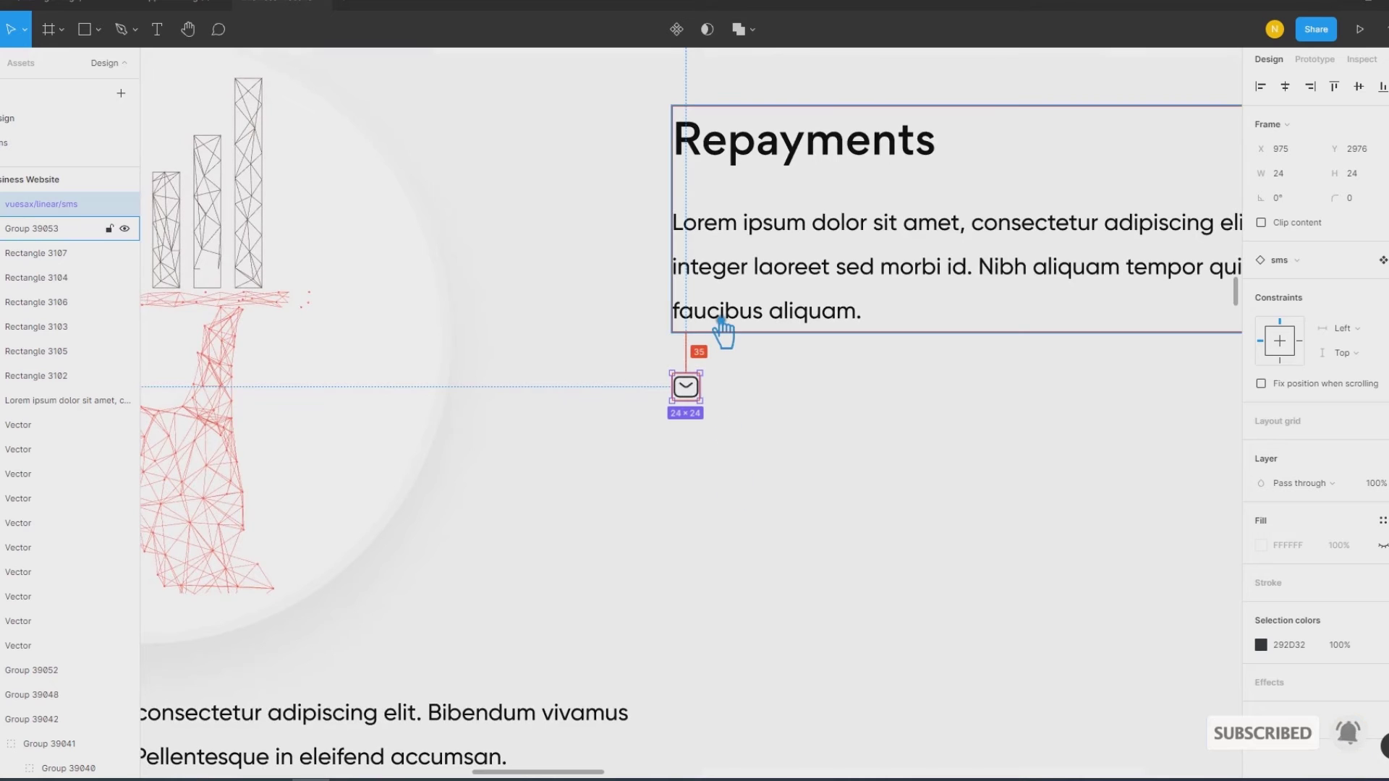
{"action": "key", "text": "Up"}
{"action": "key", "text": "Up"}
{"action": "key", "text": "Up"}
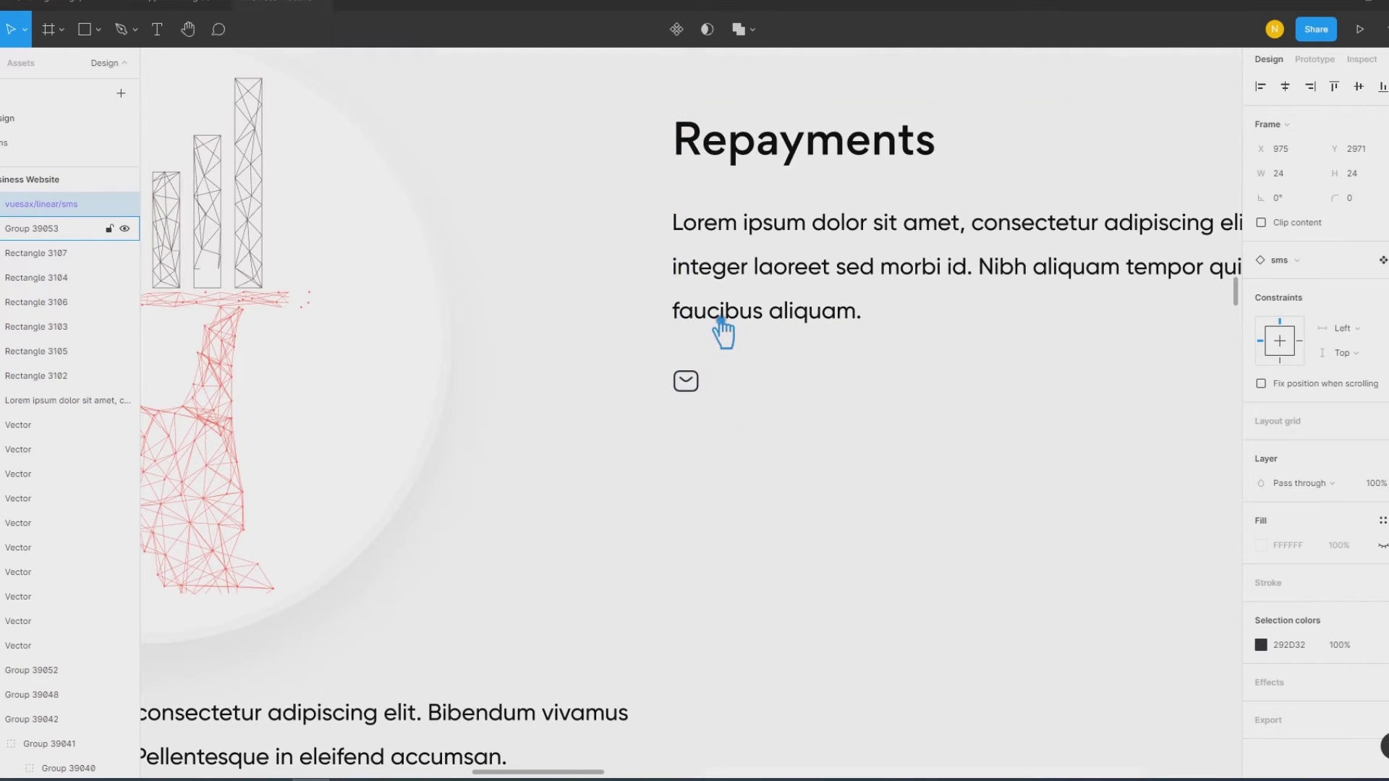
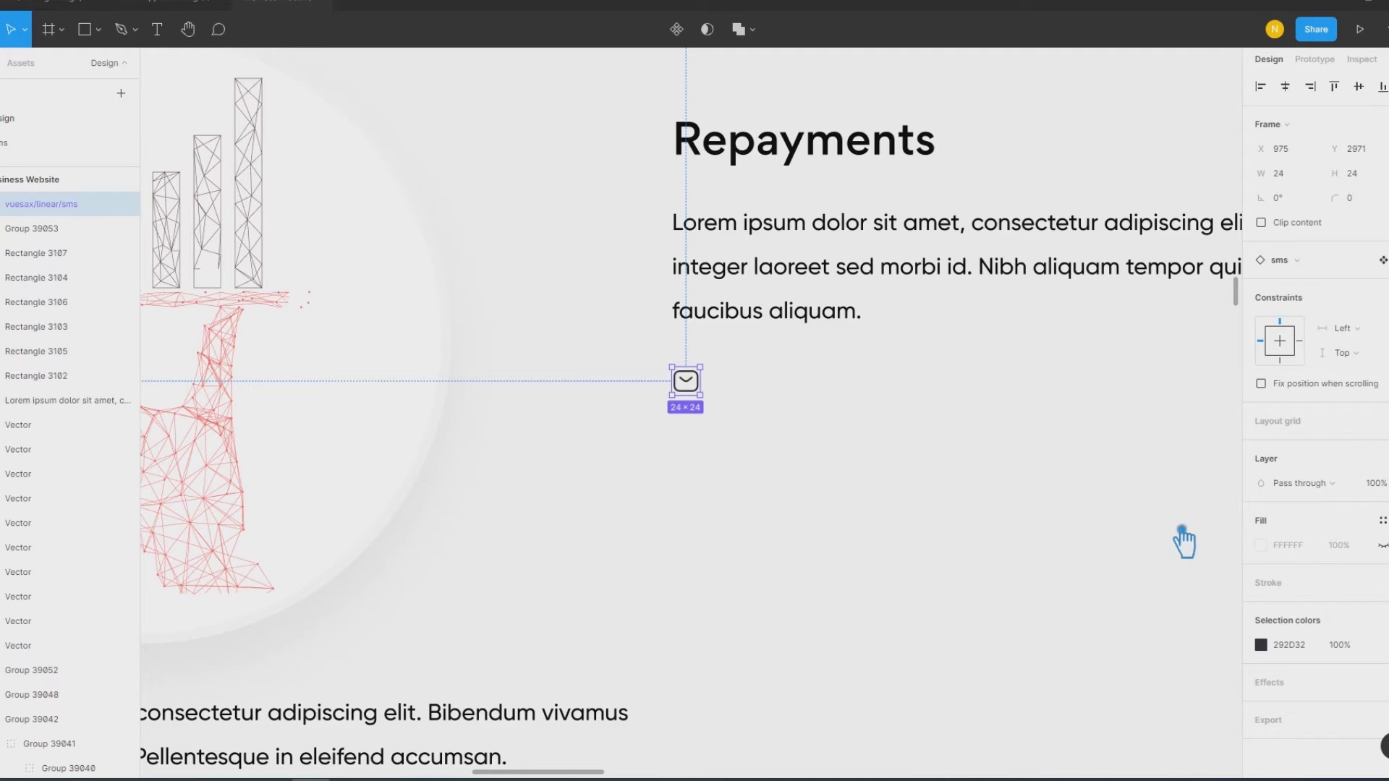
Step: Swap the sms icon under the Repayments paragraph for the tick-circle icon
{"action": "left_click", "coordinate": [1325, 268]}
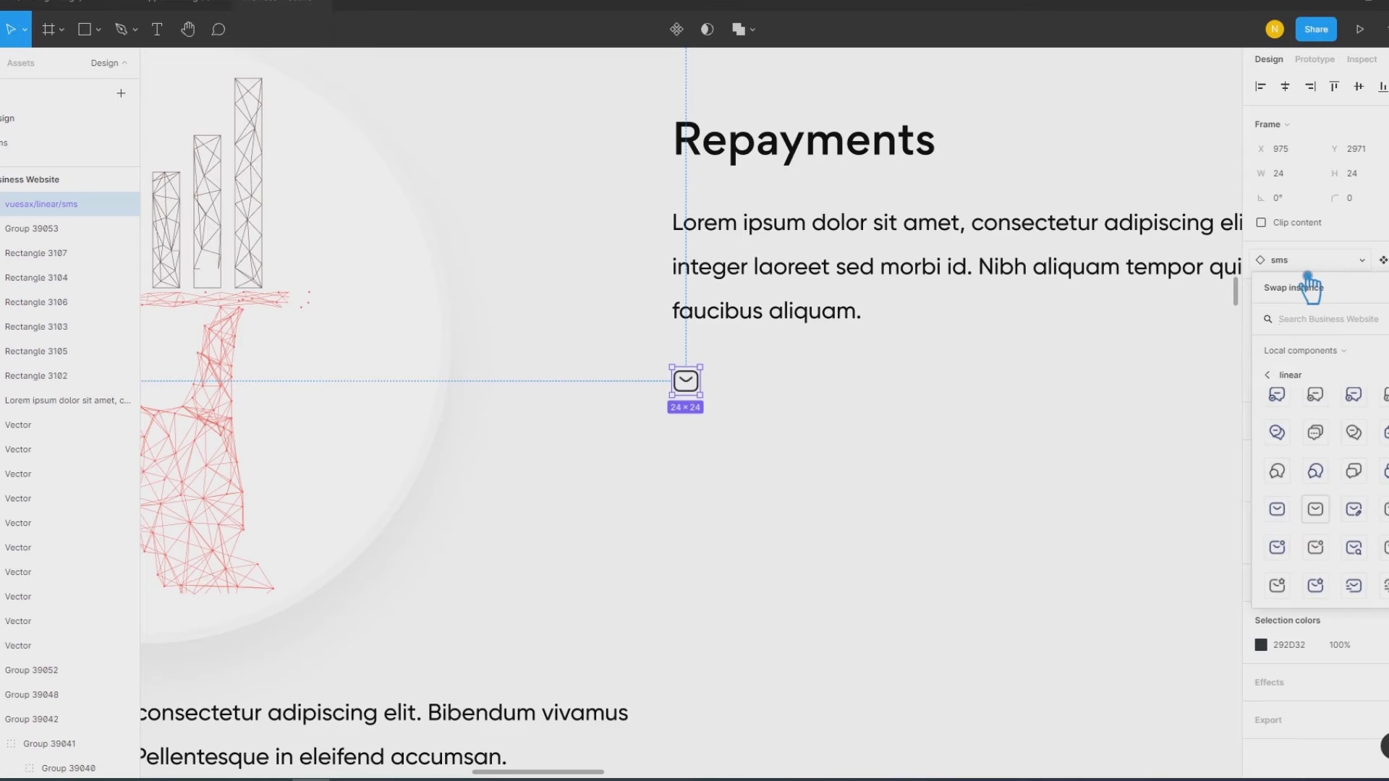
{"action": "type", "text": "tick"}
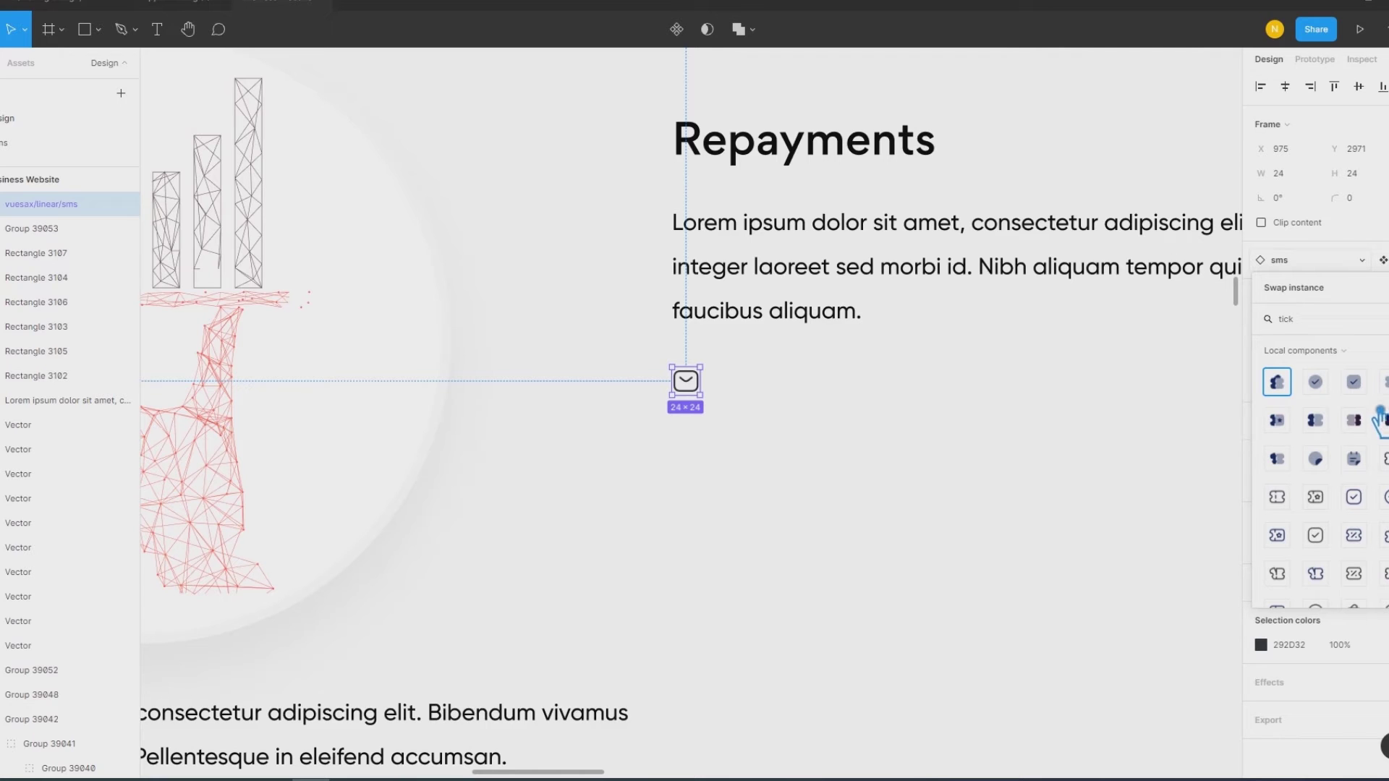
{"action": "key", "text": "Return"}
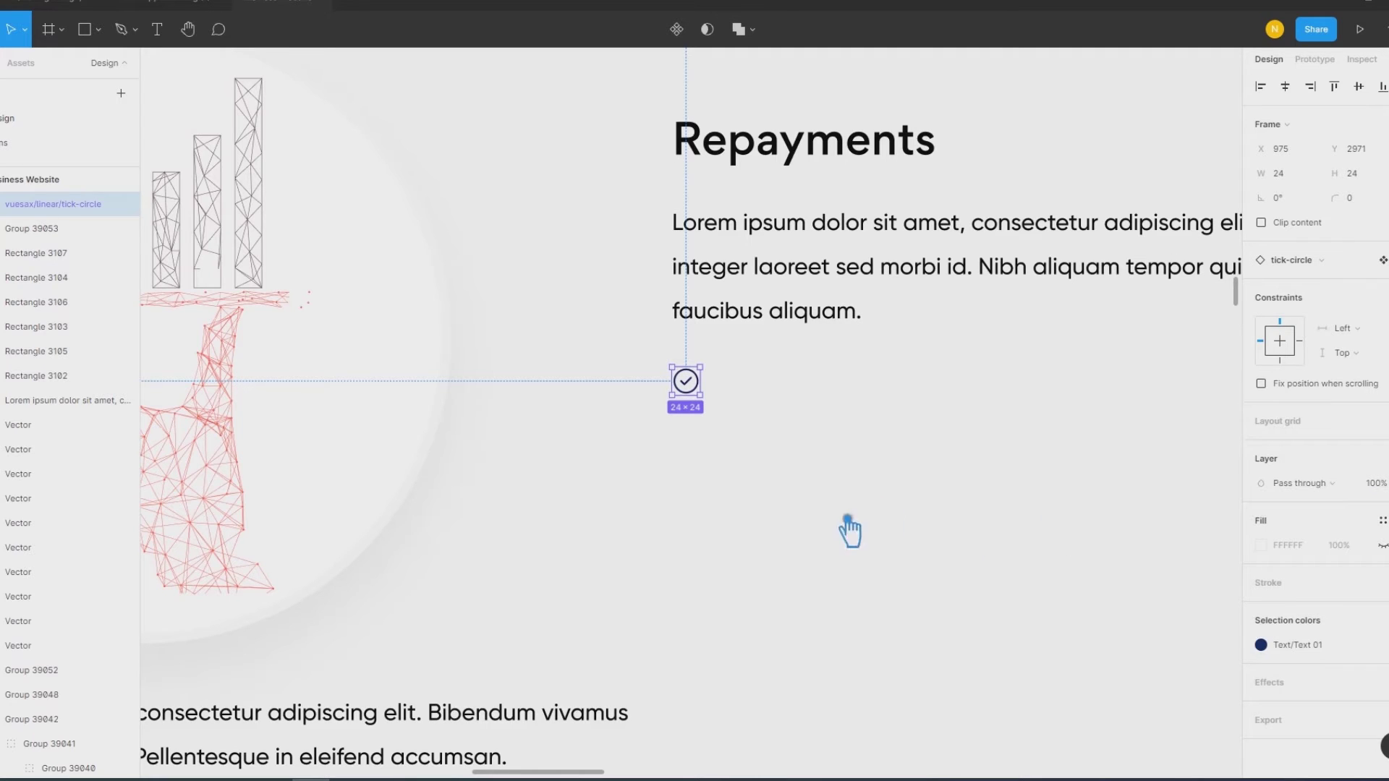
Step: Recolour the tick-circle icon with the Green colour style and check the result
{"action": "left_click", "coordinate": [1351, 649]}
{"action": "scroll", "coordinate": [1217, 647], "scroll_direction": "down", "scroll_amount": 5}
{"action": "left_click", "coordinate": [1154, 622]}
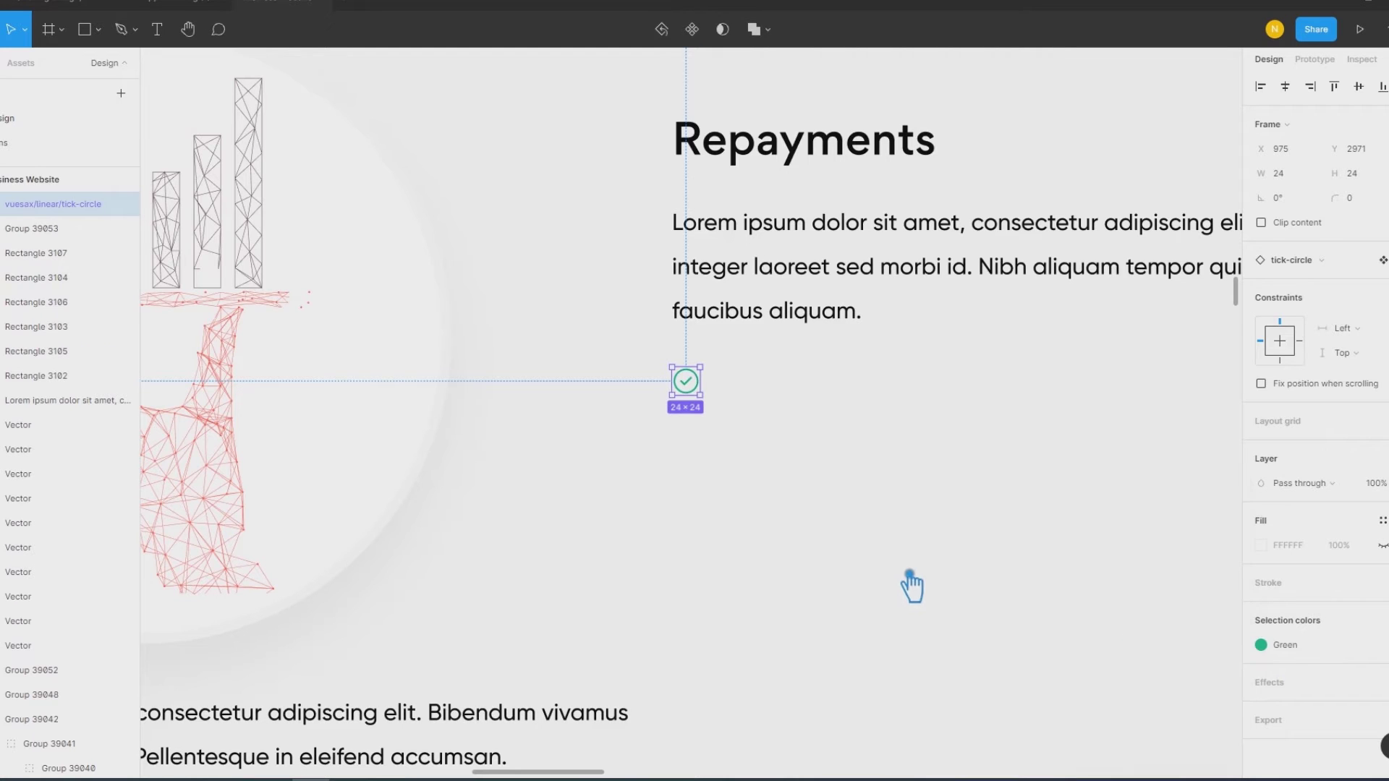
{"action": "left_click", "coordinate": [906, 573]}
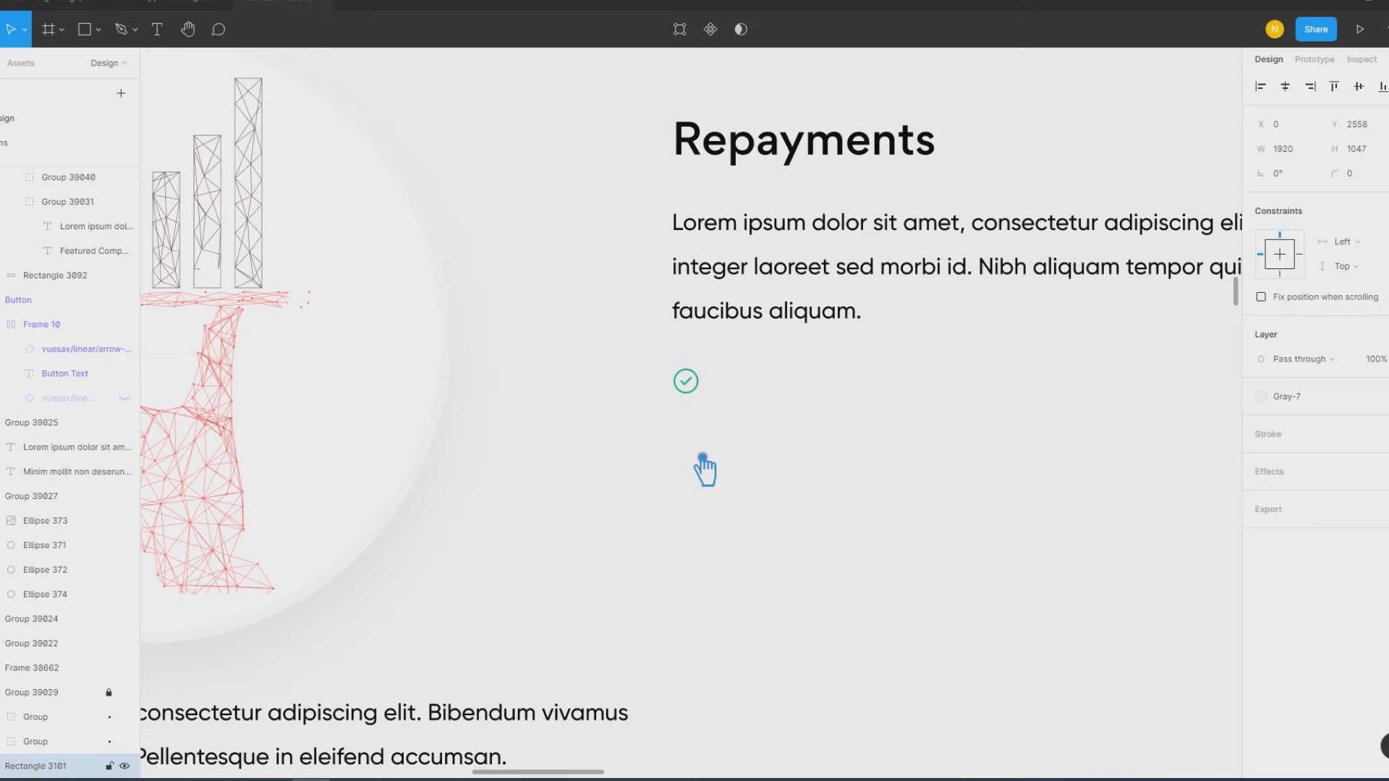
{"action": "left_click", "coordinate": [704, 382]}
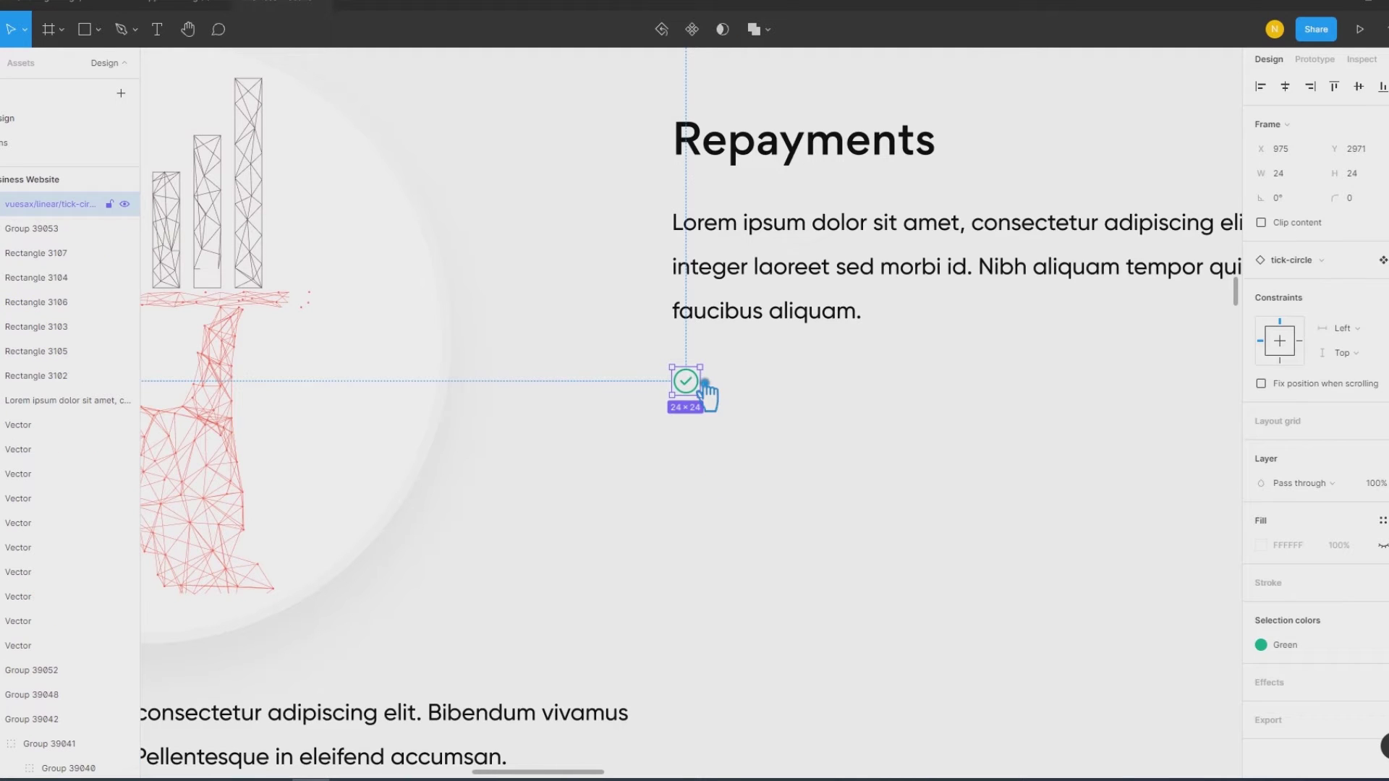
{"action": "left_click", "coordinate": [771, 391]}
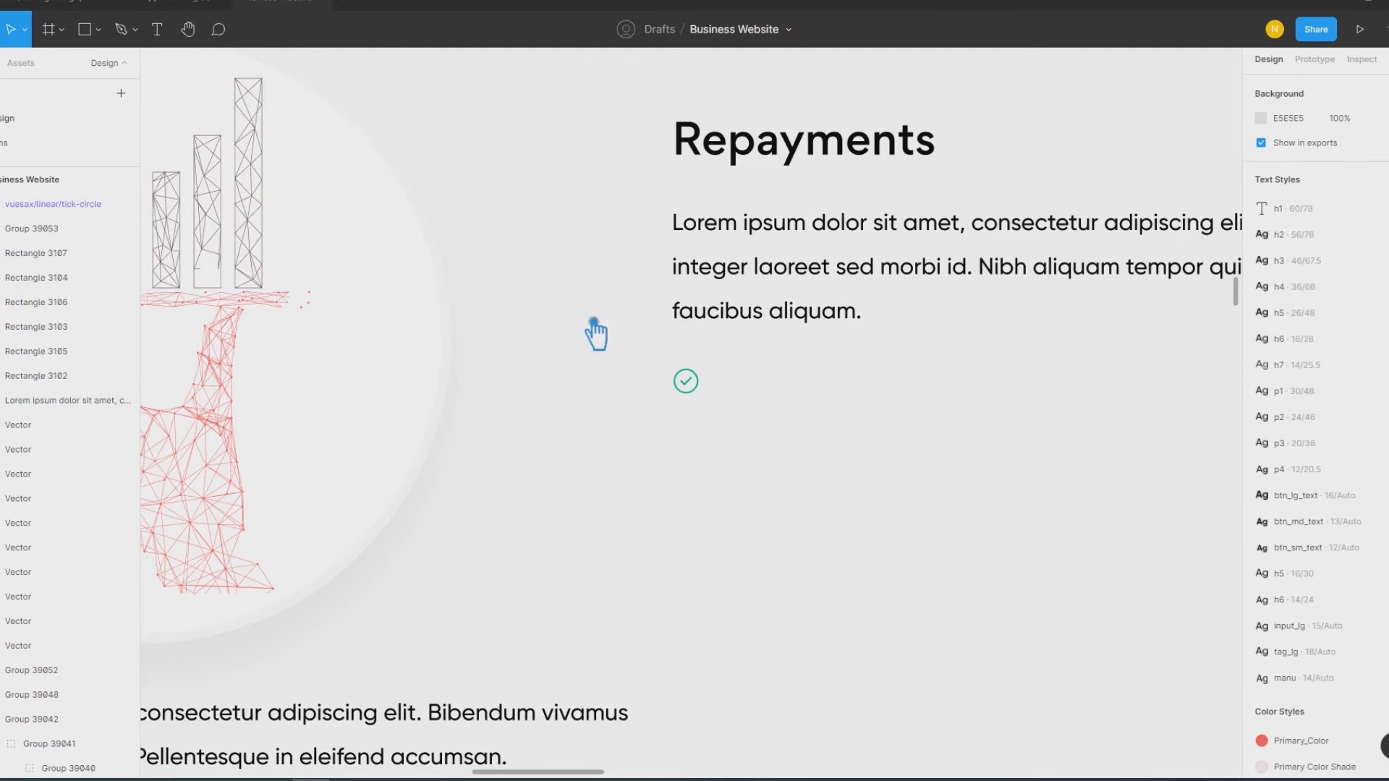
Step: Show rulers and guides, and draw a text box beside the tick-circle icon
{"action": "scroll", "coordinate": [499, 329], "scroll_direction": "down", "scroll_amount": 3}
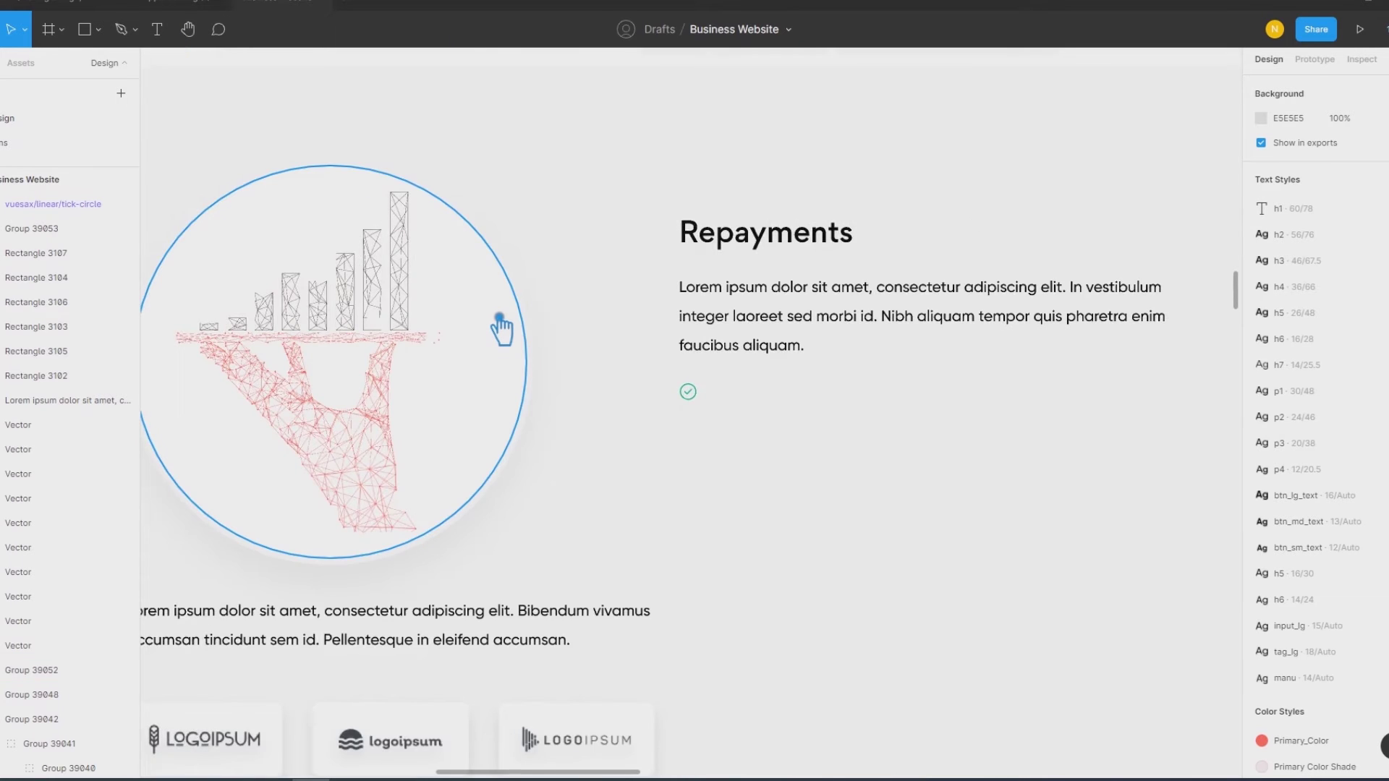
{"action": "scroll", "coordinate": [502, 329], "scroll_direction": "down", "scroll_amount": 3}
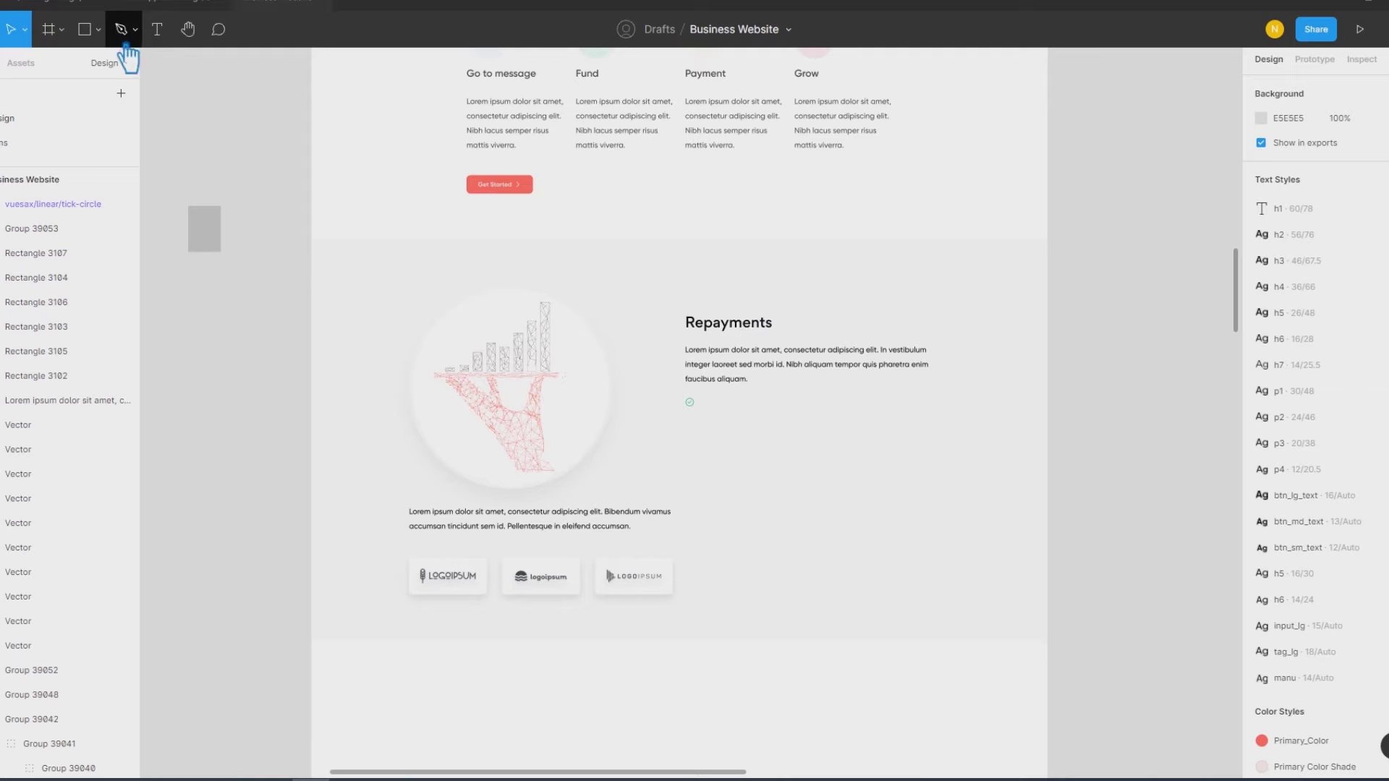
{"action": "left_click", "coordinate": [157, 31]}
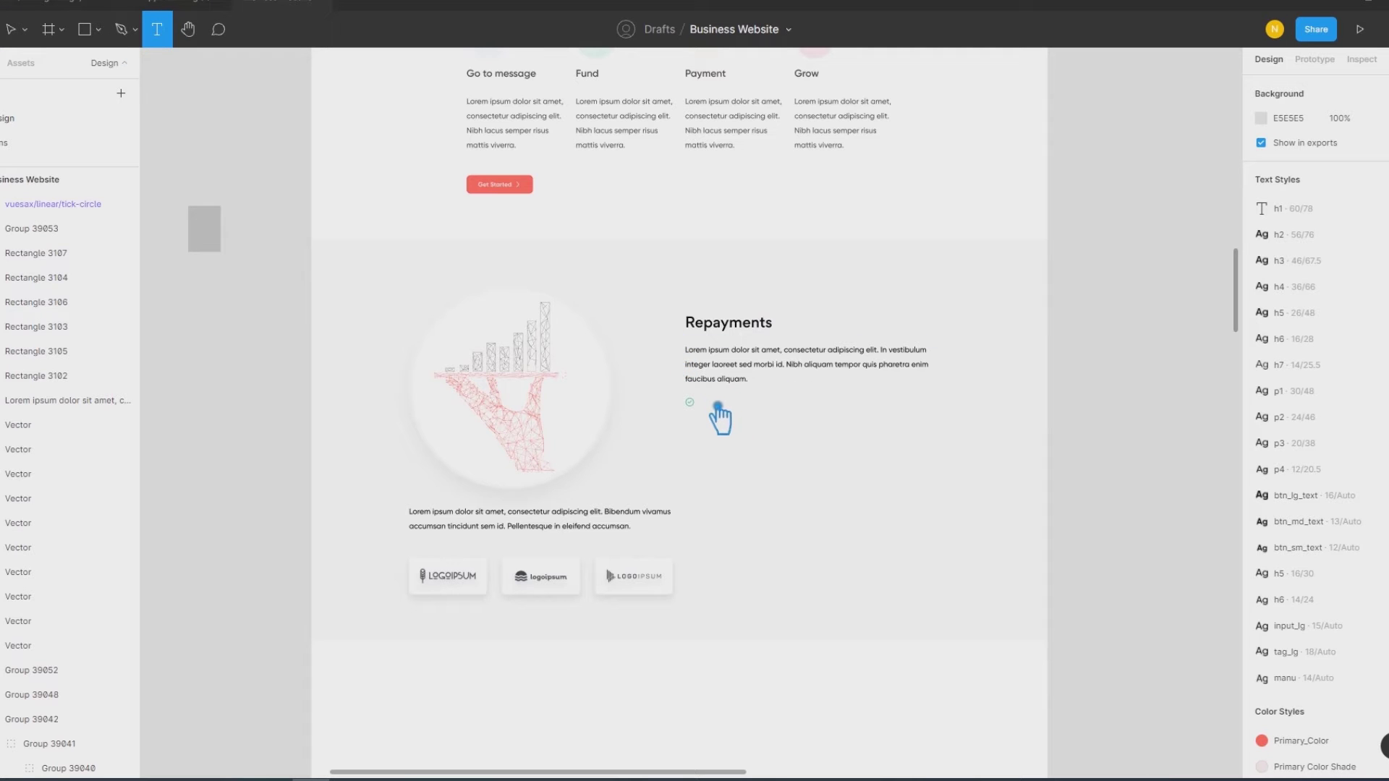
{"action": "key", "text": "shift+r"}
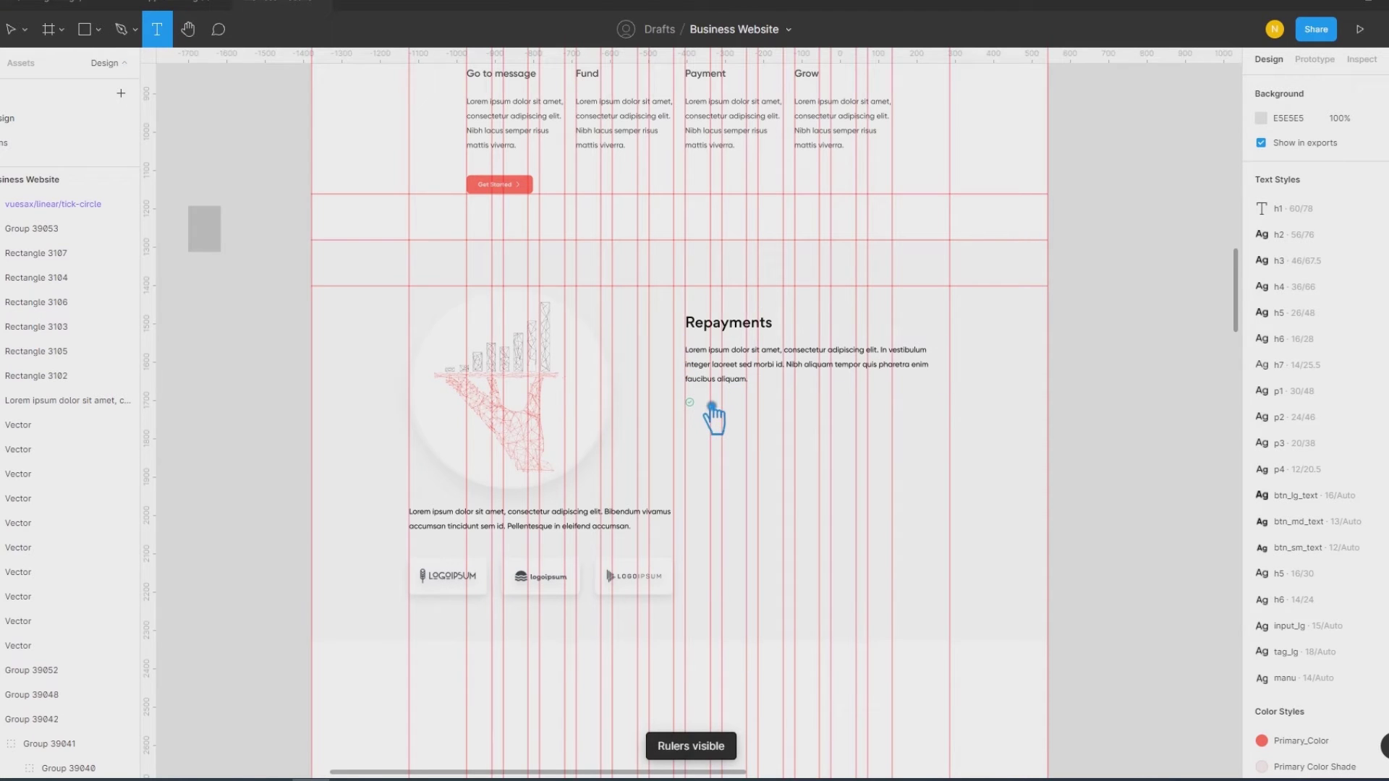
{"action": "left_click_drag", "start_coordinate": [699, 399], "coordinate": [964, 444]}
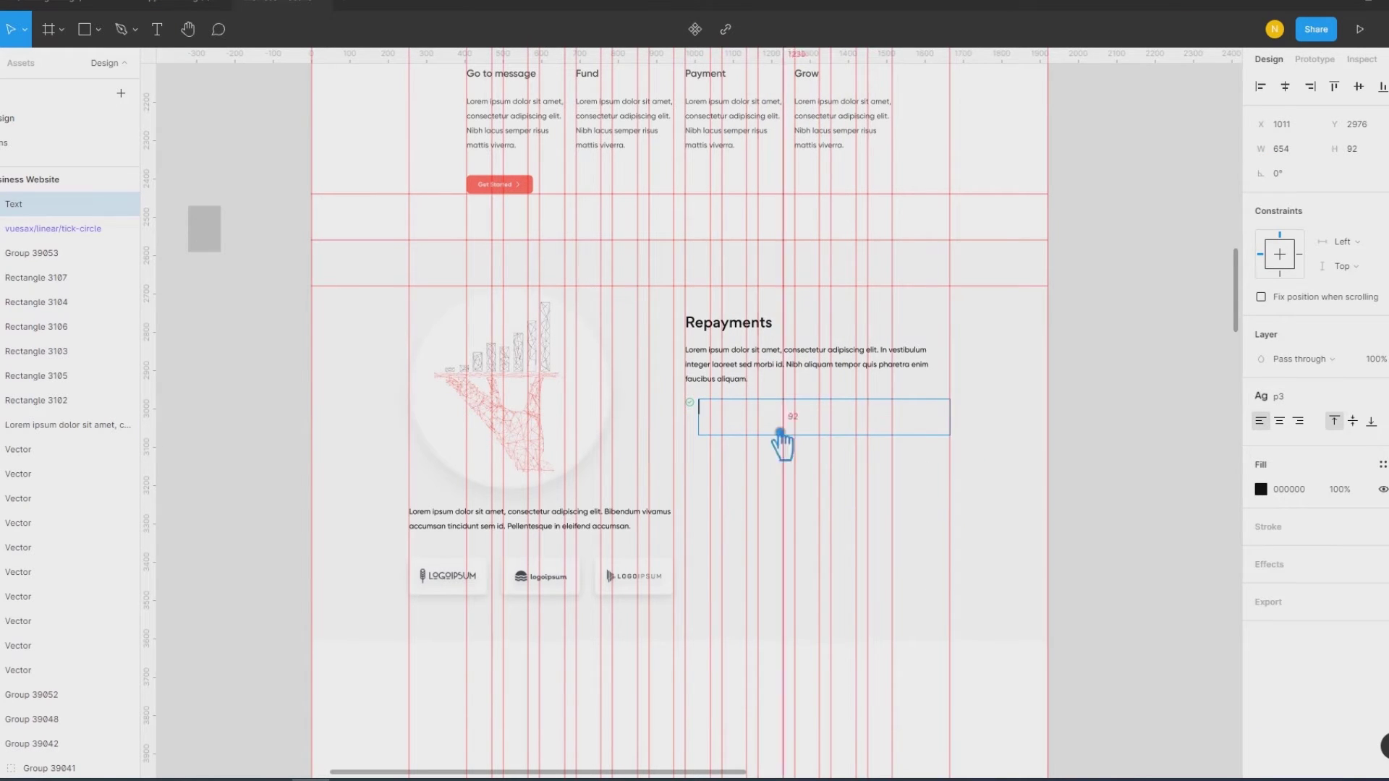
Step: Fill the text box with short Lorem Ipsum using the Content Reel plugin
{"action": "right_click", "coordinate": [750, 419]}
{"action": "mouse_move", "coordinate": [803, 573]}
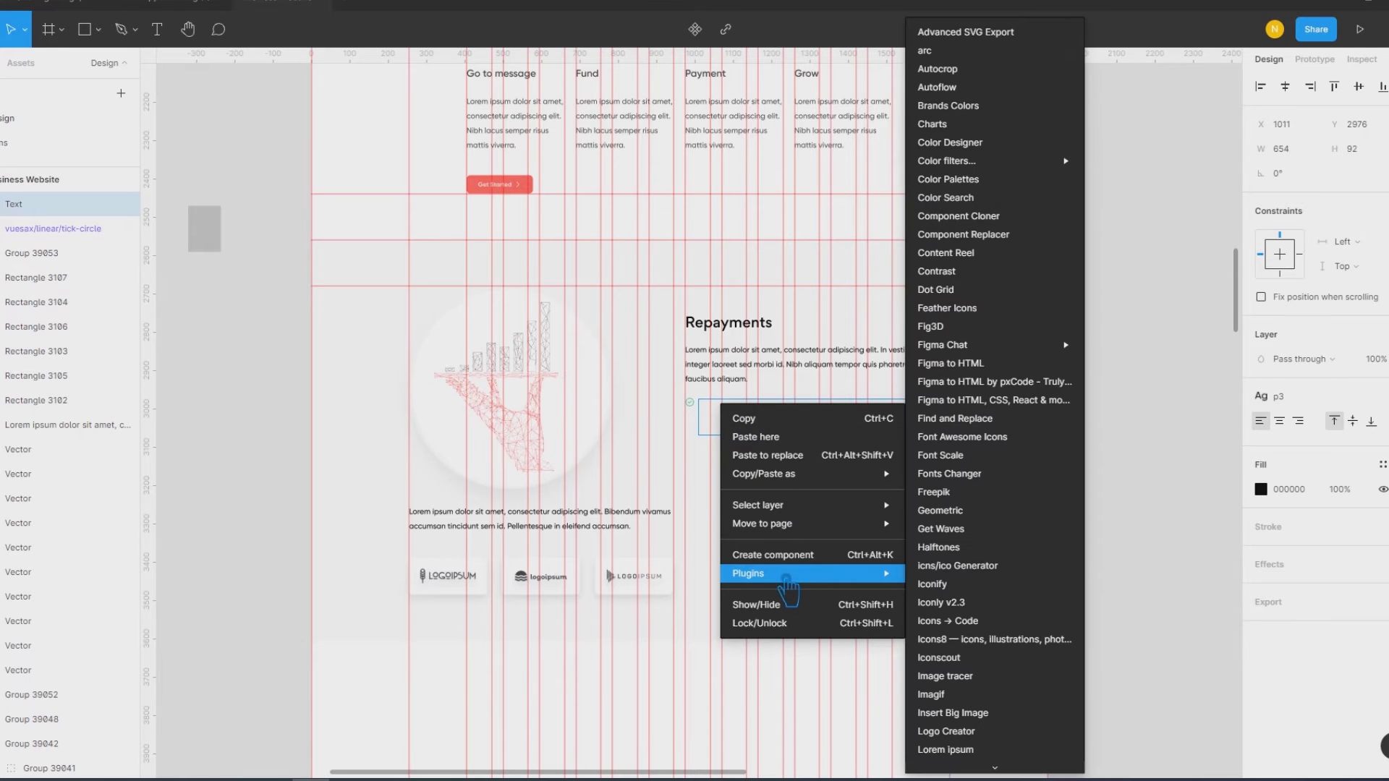
{"action": "left_click", "coordinate": [1009, 255]}
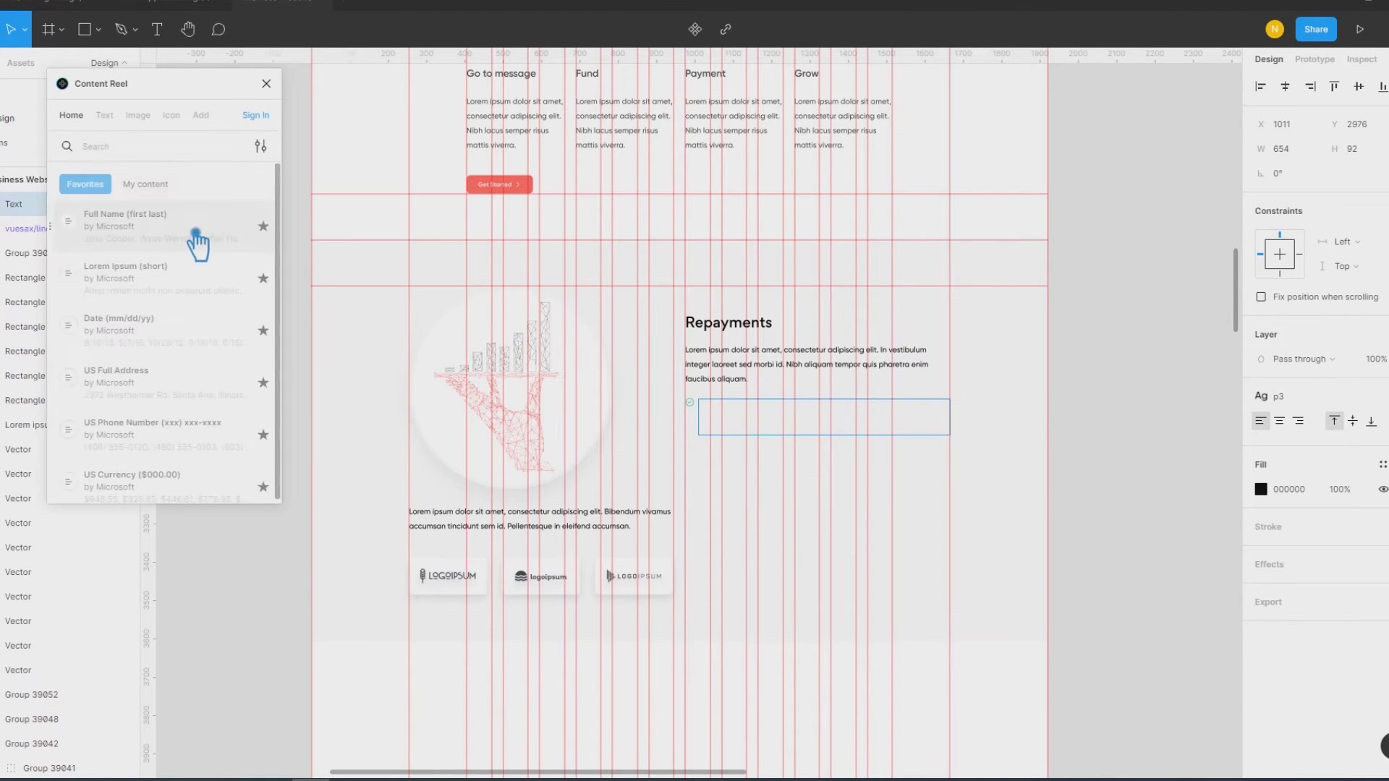
{"action": "left_click", "coordinate": [211, 280]}
{"action": "left_click", "coordinate": [253, 485]}
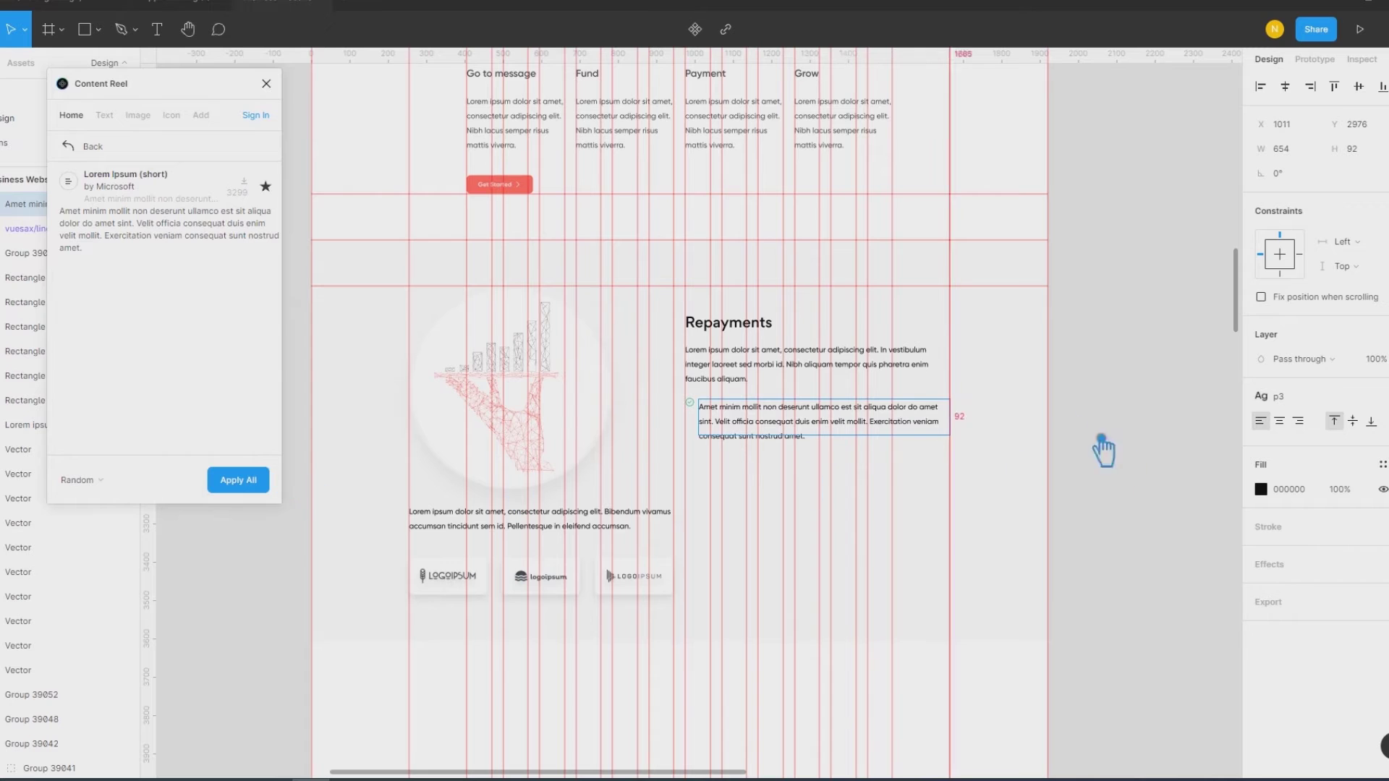
{"action": "left_click", "coordinate": [266, 84]}
{"action": "left_click_drag", "start_coordinate": [762, 433], "coordinate": [735, 432]}
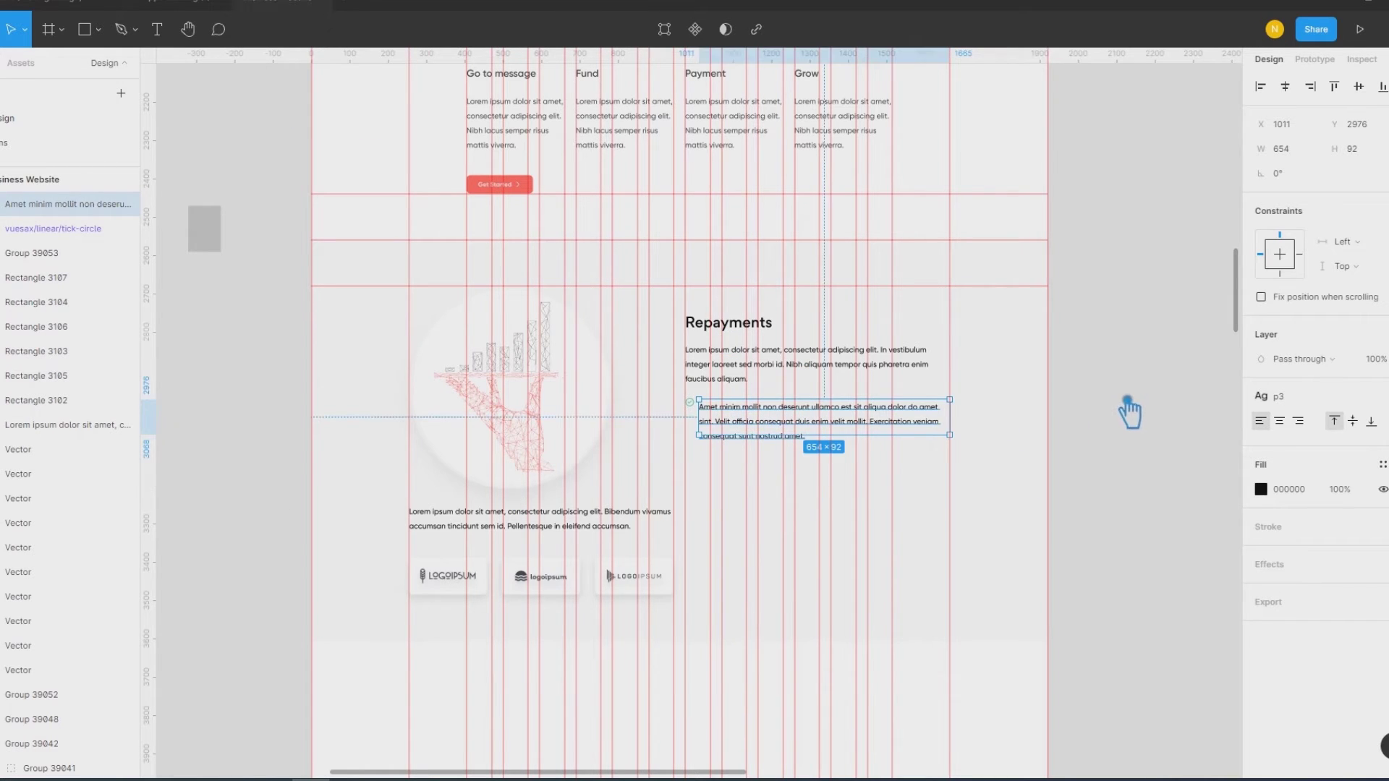
{"action": "left_click_drag", "start_coordinate": [735, 432], "coordinate": [874, 474]}
{"action": "scroll", "coordinate": [810, 487], "scroll_direction": "up", "scroll_amount": 5, "text": "ctrl"}
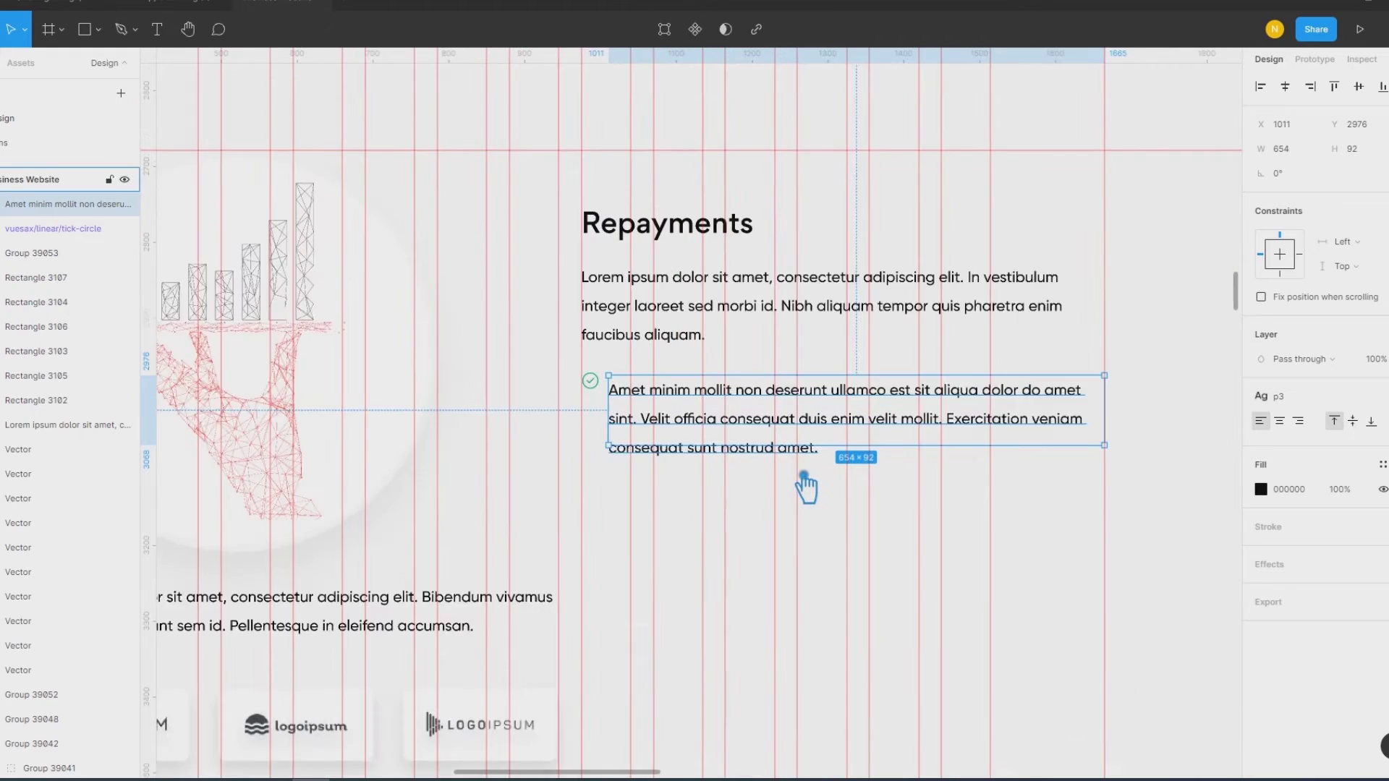
Step: Top-align the tick icon with its lorem ipsum text
{"action": "left_click", "coordinate": [561, 368], "text": "shift"}
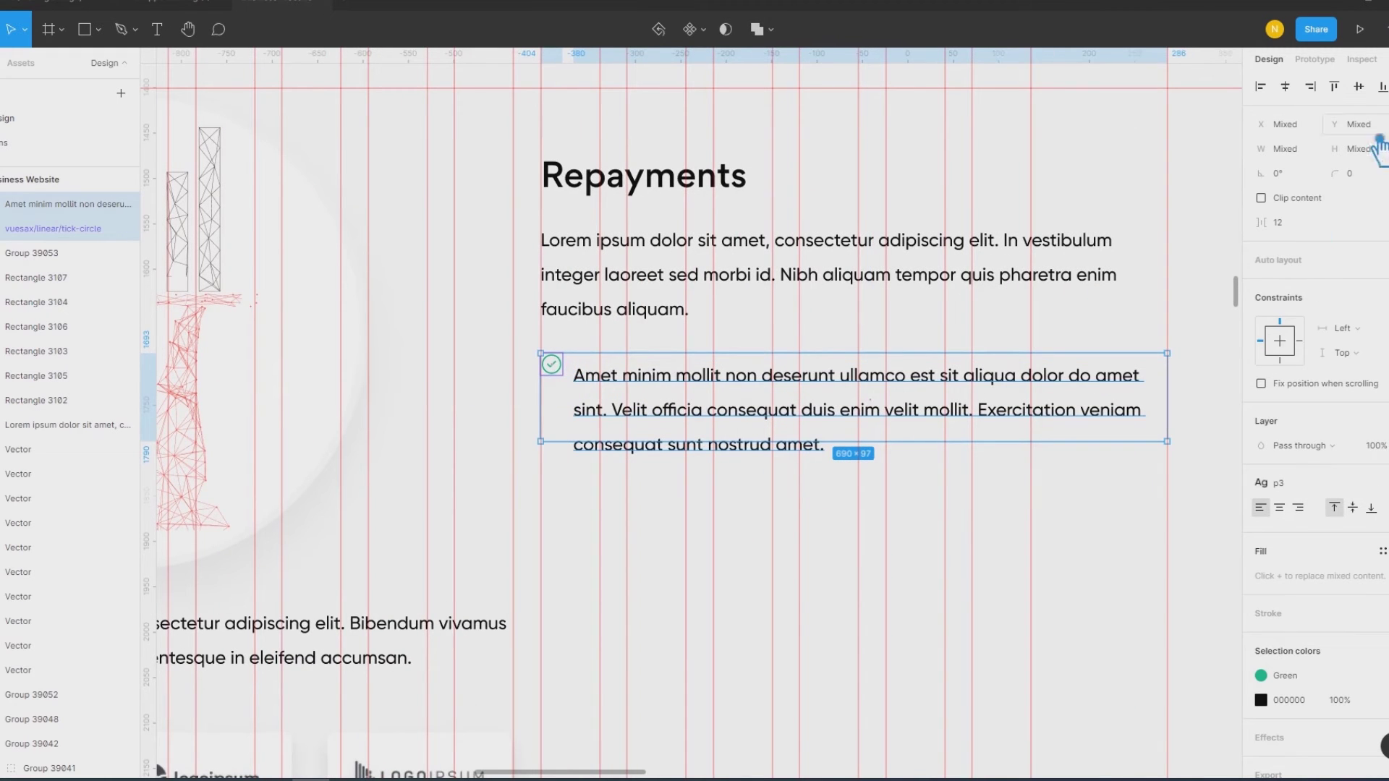
{"action": "left_click", "coordinate": [1337, 88]}
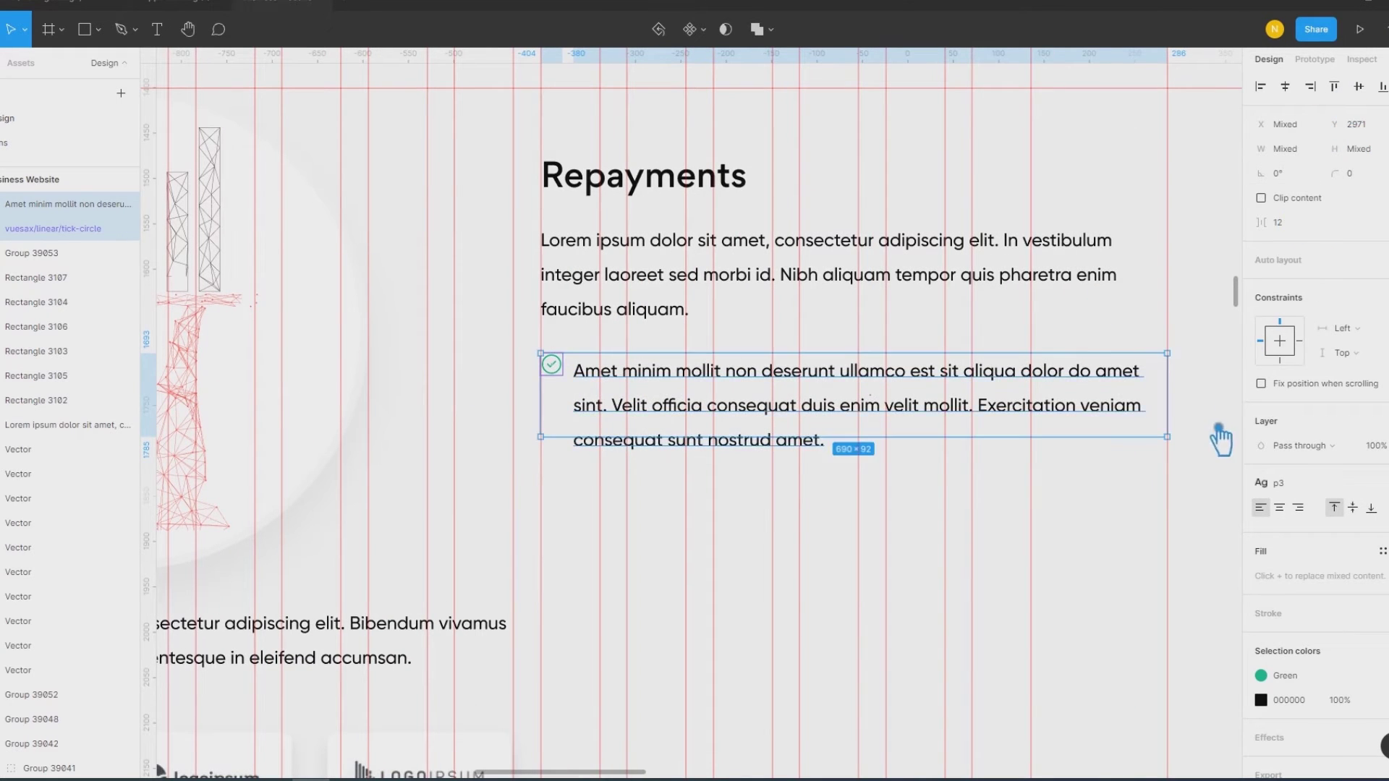
{"action": "left_click", "coordinate": [1223, 433]}
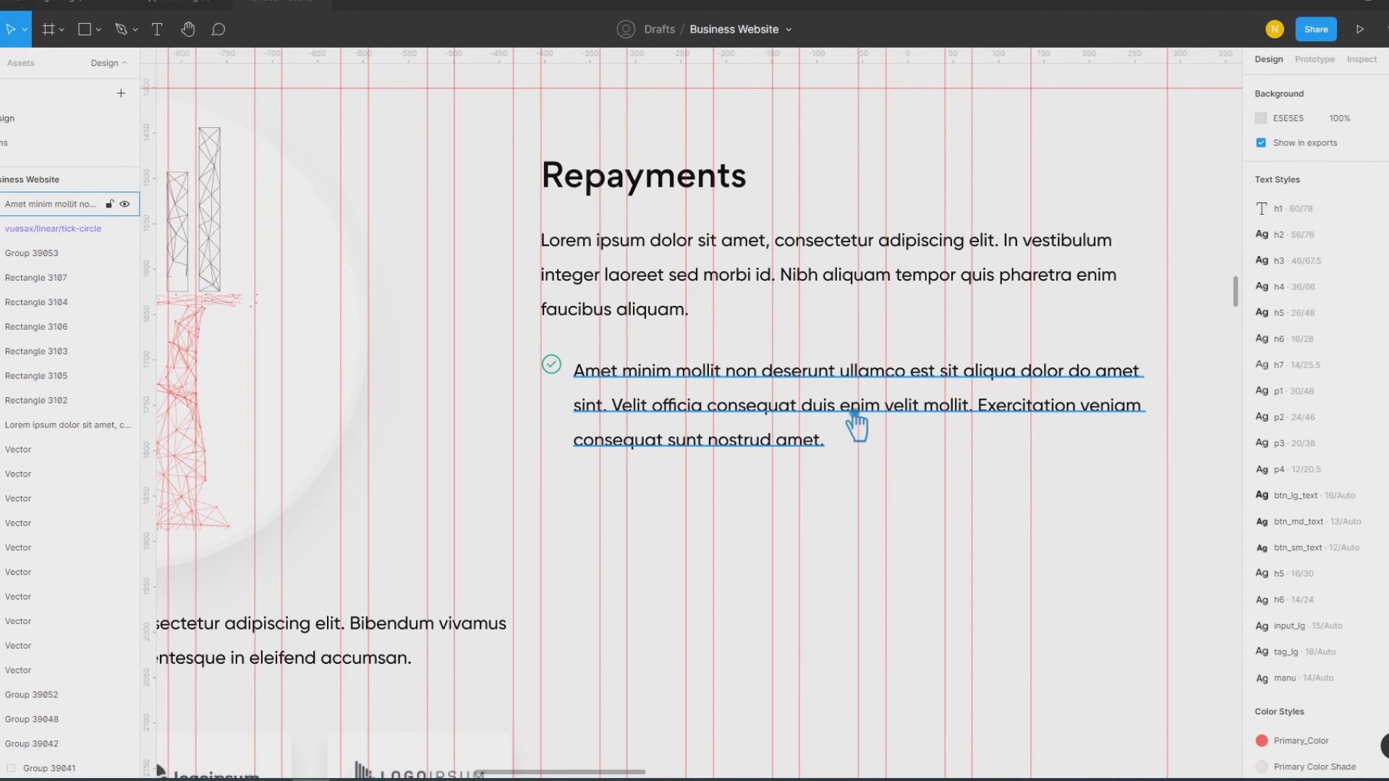
Step: Hide the rulers and trim the text so it ends at 'consequat duis.'
{"action": "double_click", "coordinate": [896, 408]}
{"action": "left_click", "coordinate": [894, 409]}
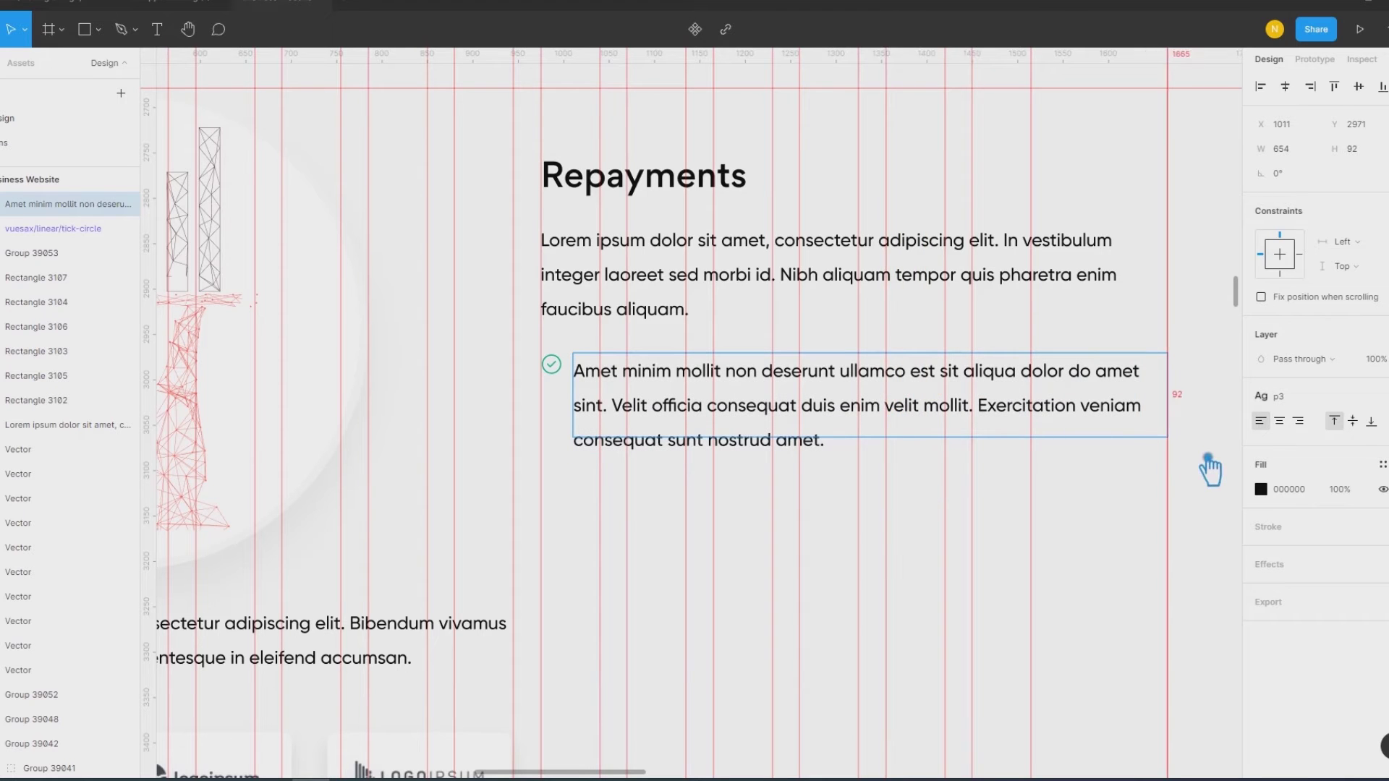
{"action": "key", "text": "Escape"}
{"action": "key", "text": "shift+r"}
{"action": "double_click", "coordinate": [842, 410]}
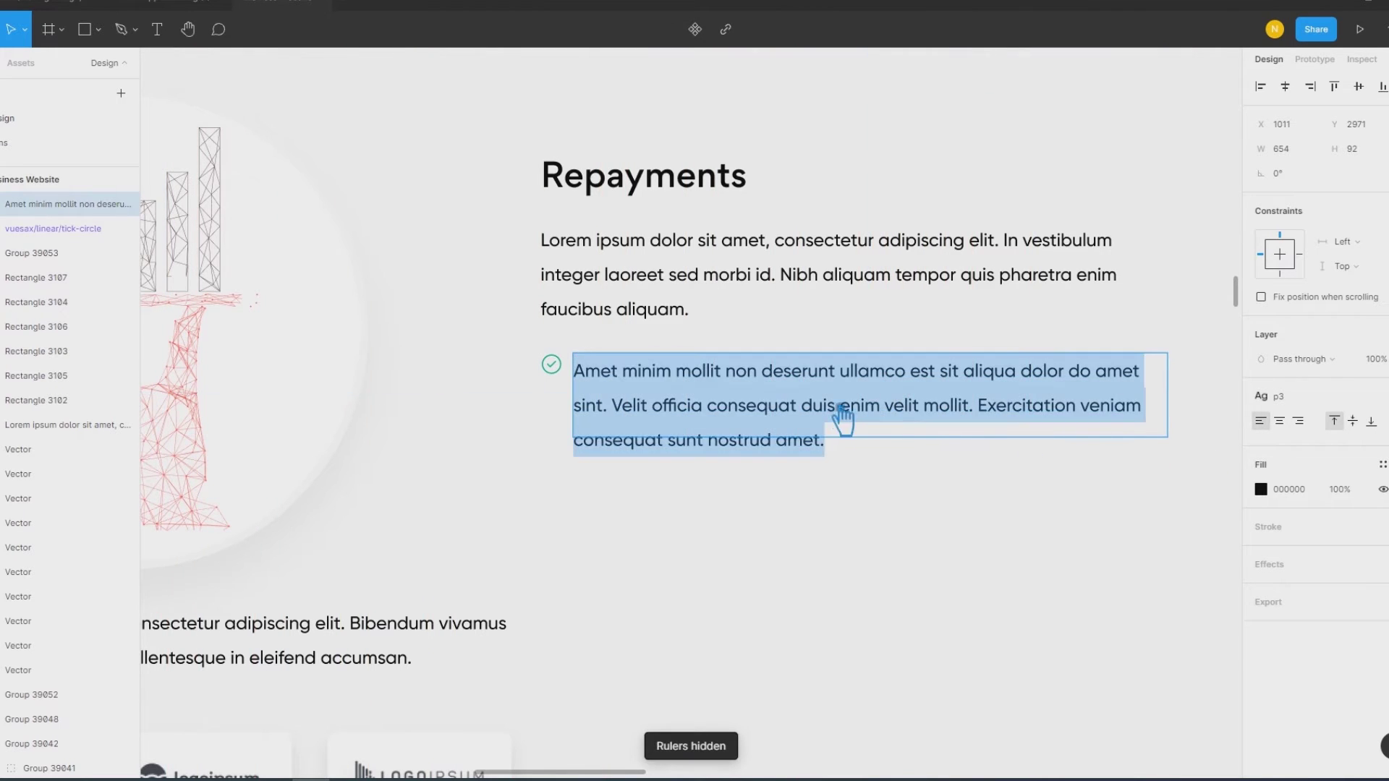
{"action": "left_click_drag", "start_coordinate": [848, 410], "coordinate": [899, 469]}
{"action": "key", "text": "BackSpace"}
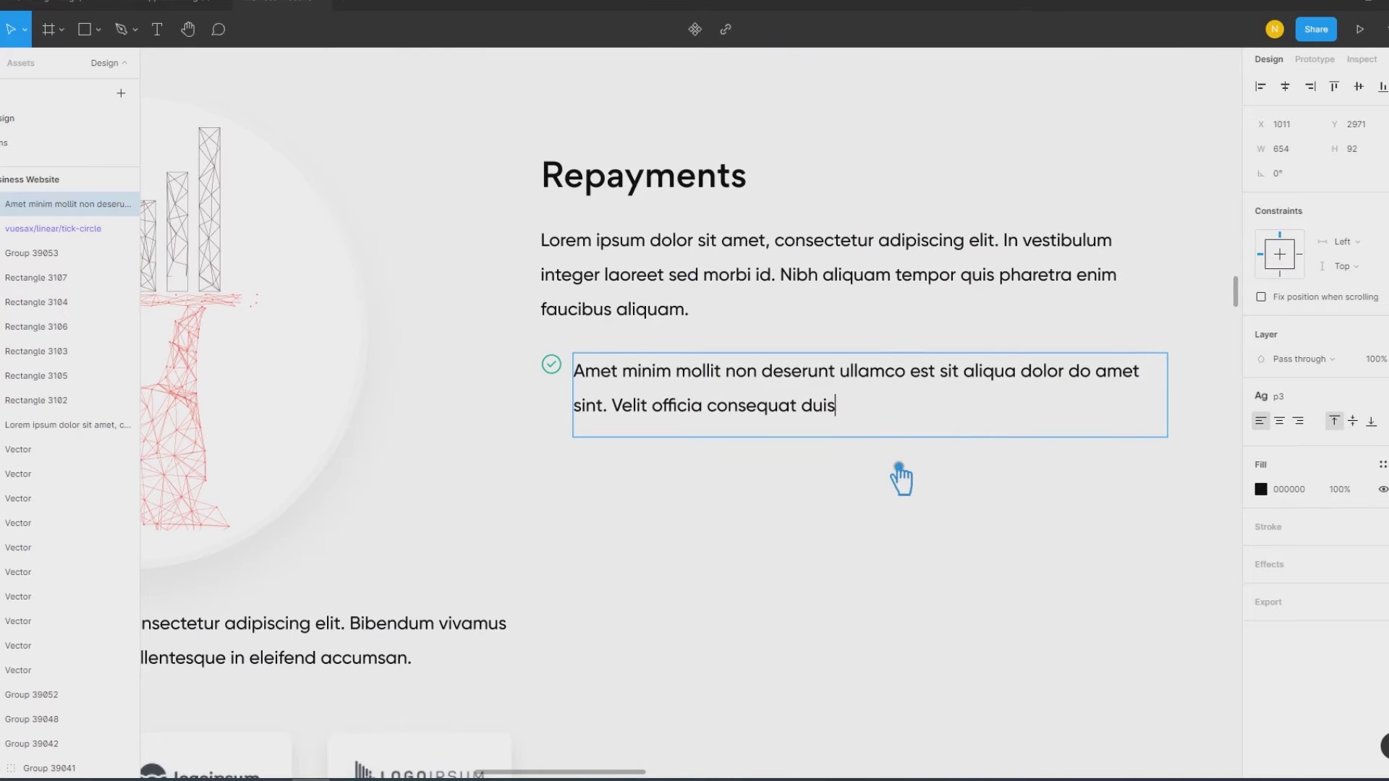
{"action": "type", "text": "."}
{"action": "key", "text": "Escape"}
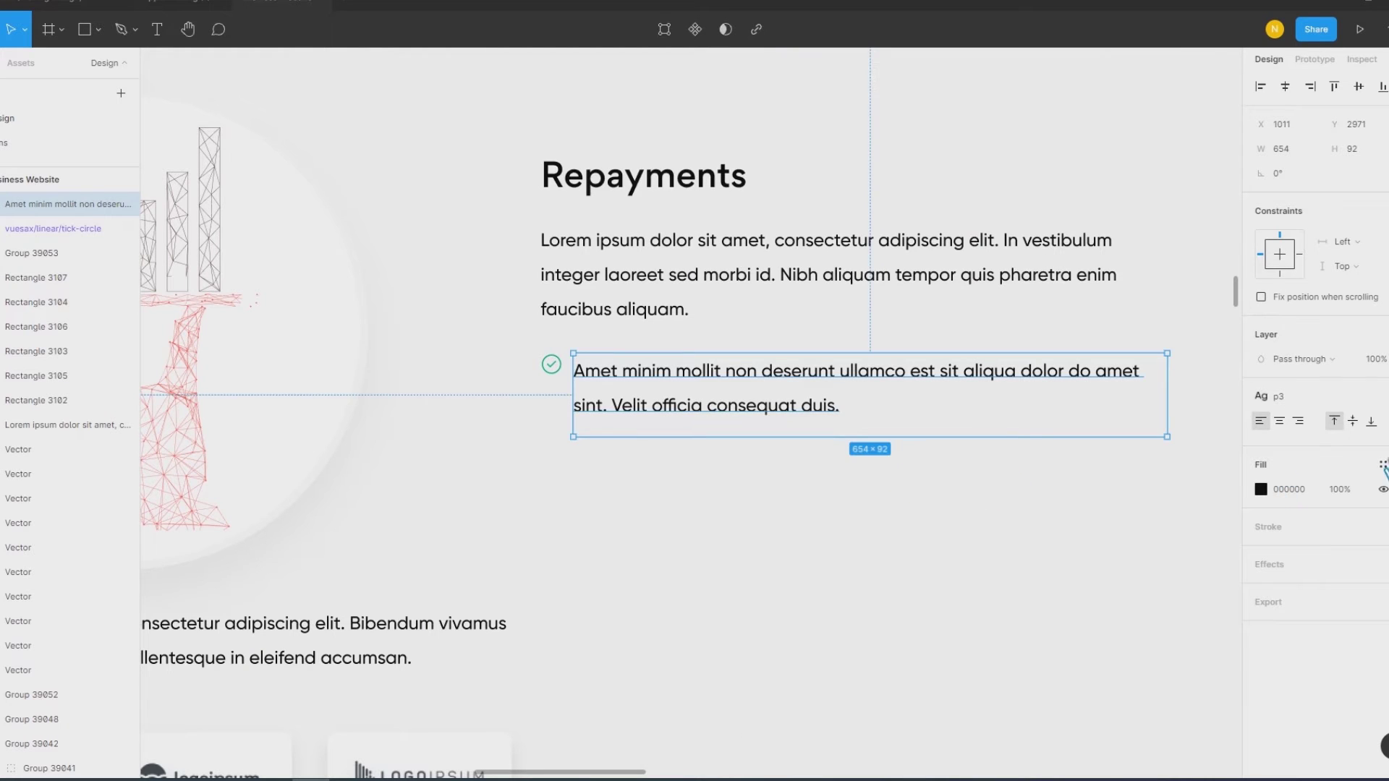
Step: Review the text's p3 style settings (Gilroy Medium, 20/38 line height)
{"action": "left_click", "coordinate": [1378, 397]}
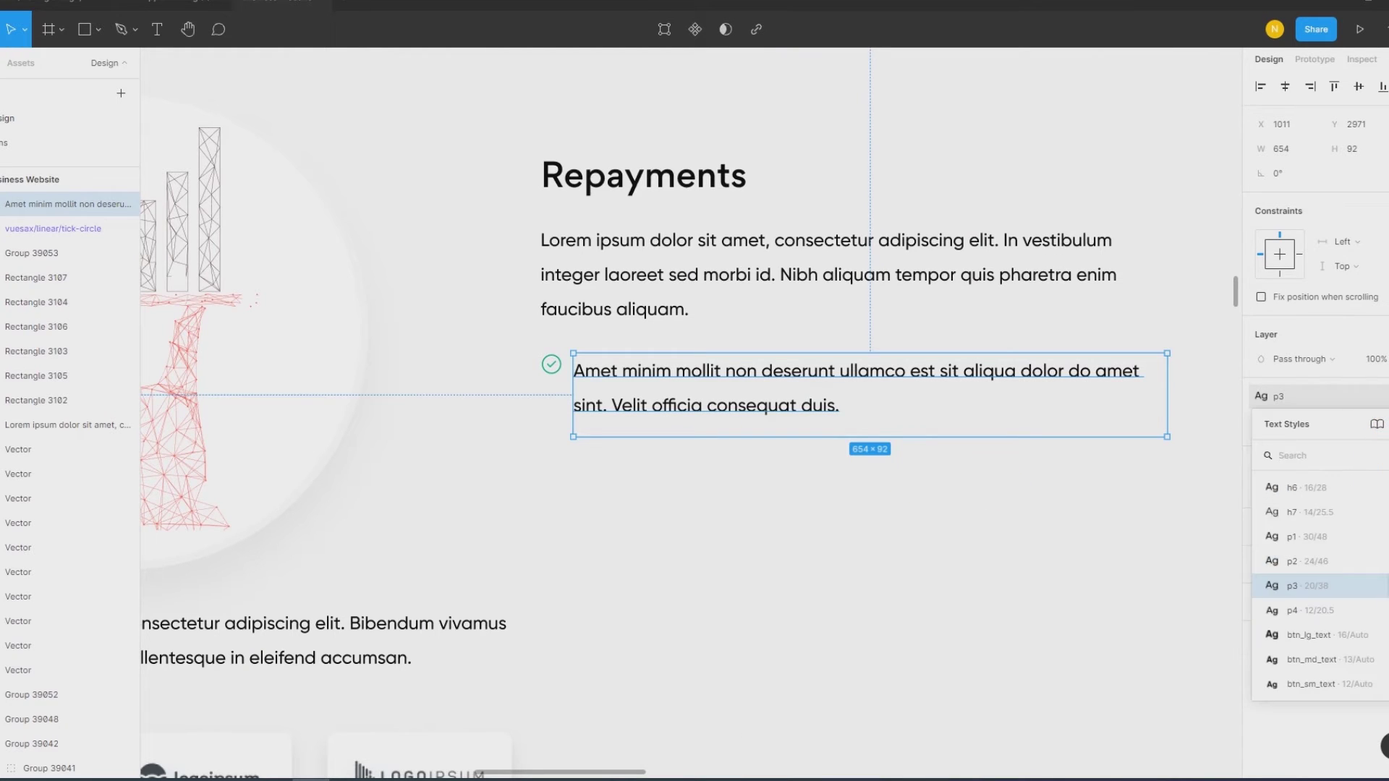
{"action": "left_click", "coordinate": [1382, 586]}
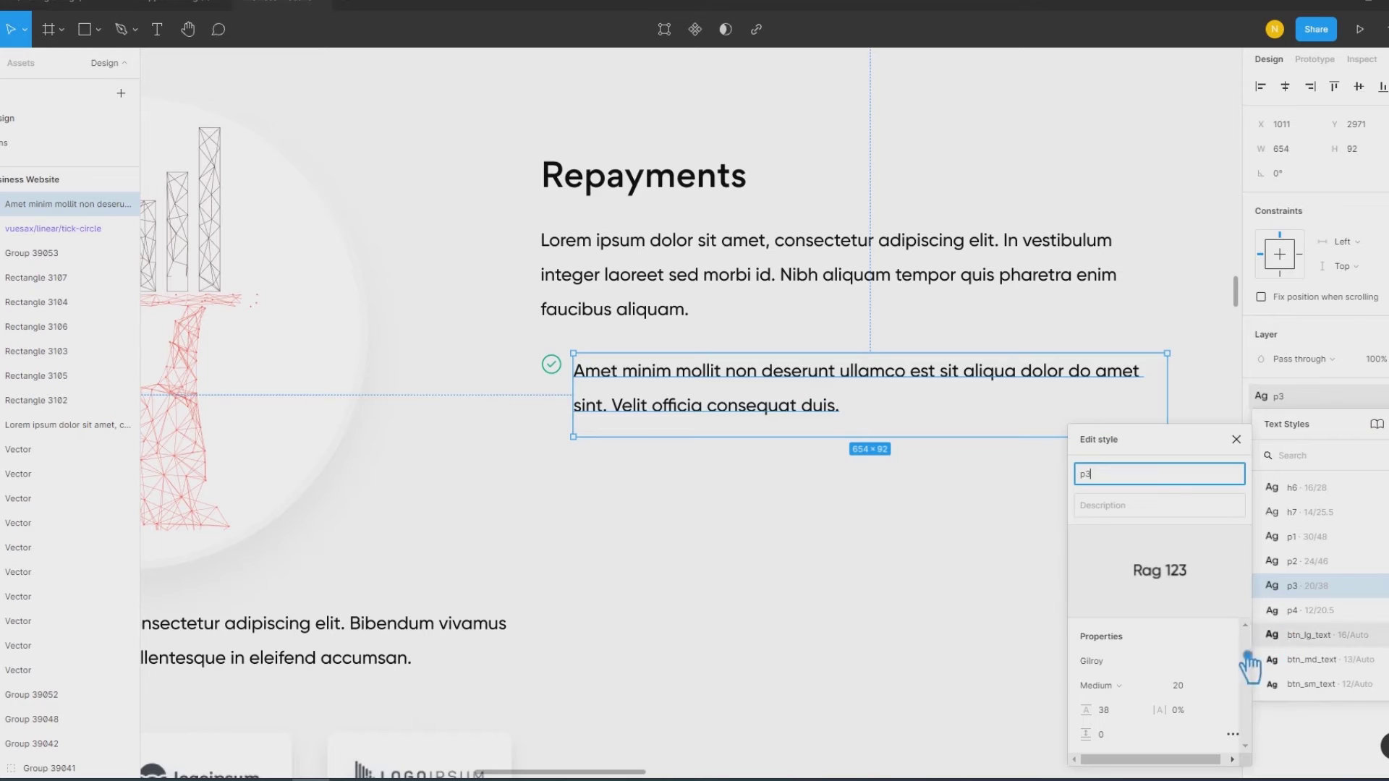
{"action": "left_click", "coordinate": [1367, 592]}
{"action": "left_click", "coordinate": [1382, 421]}
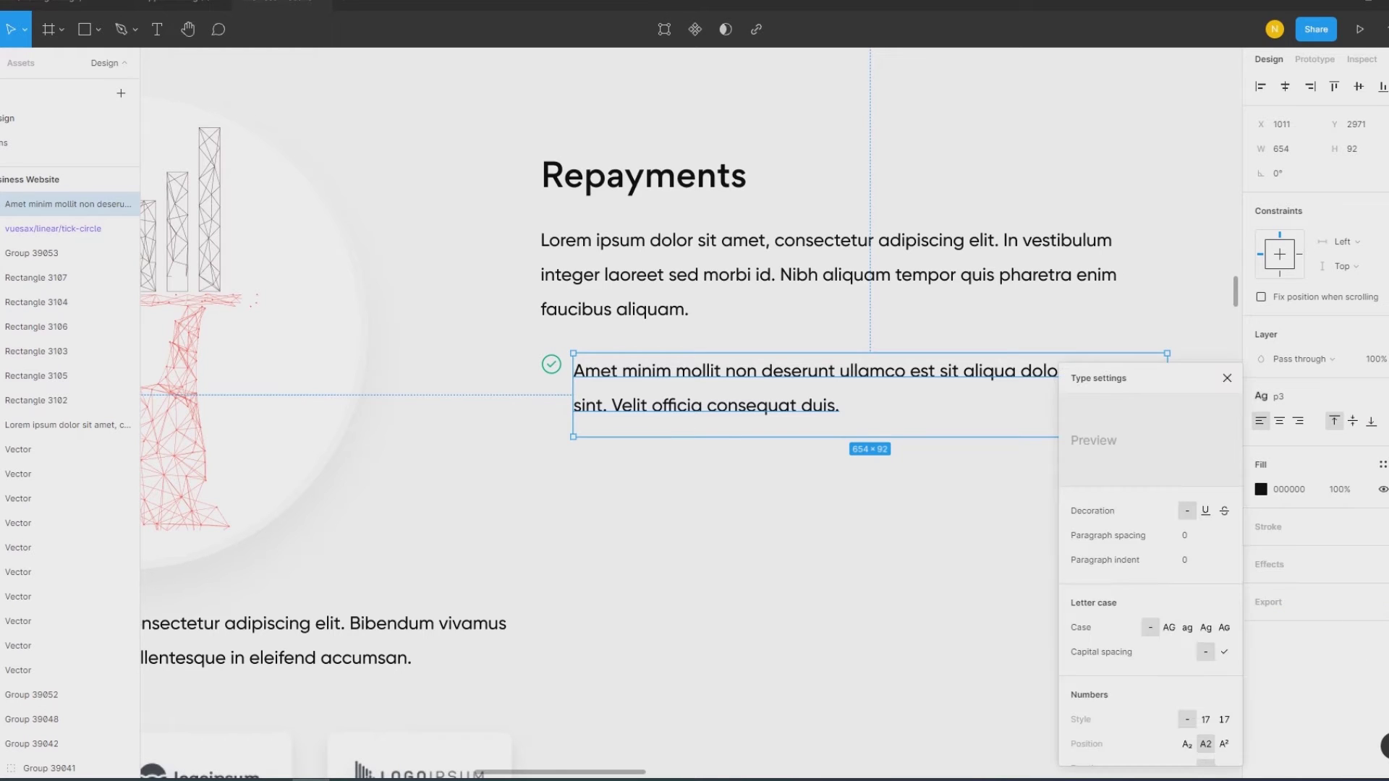
{"action": "left_click", "coordinate": [973, 604]}
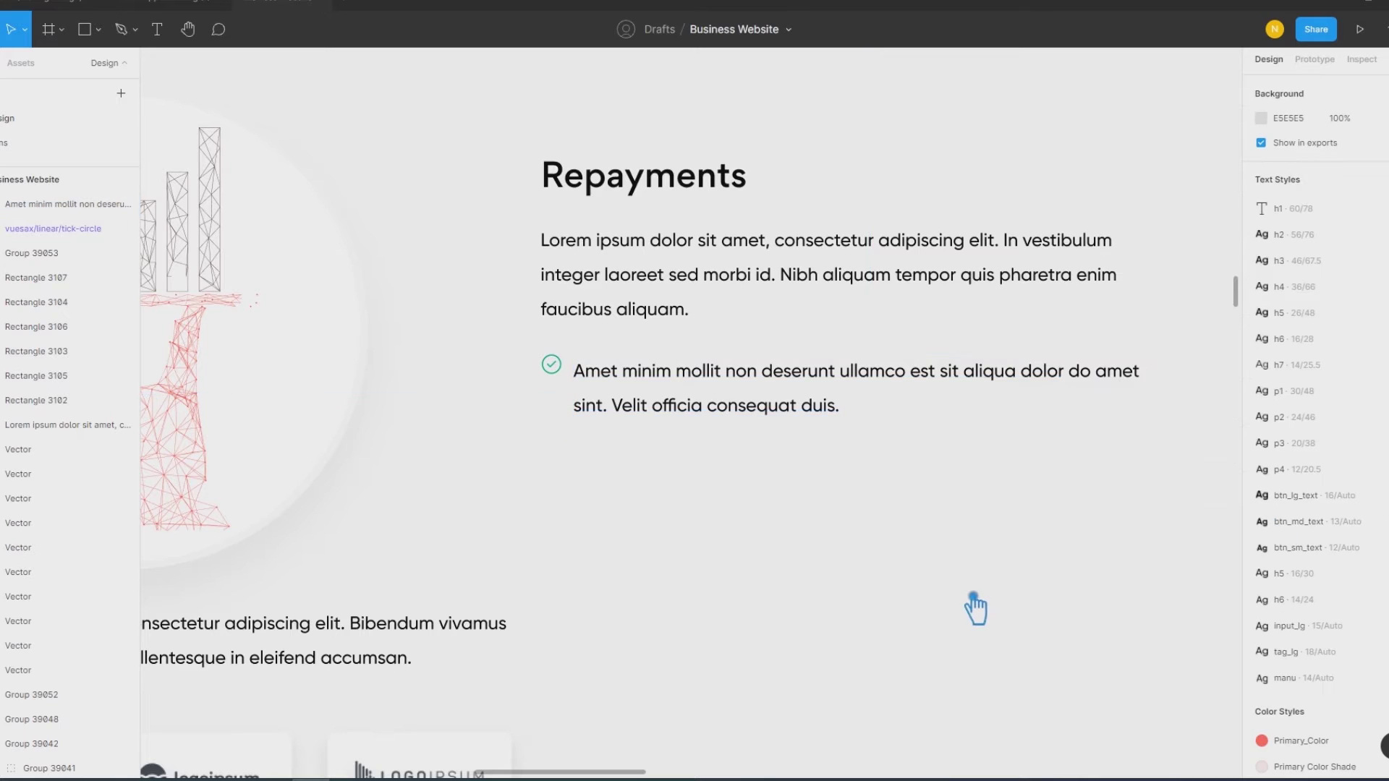
{"action": "left_click", "coordinate": [785, 396]}
{"action": "left_click", "coordinate": [1382, 421]}
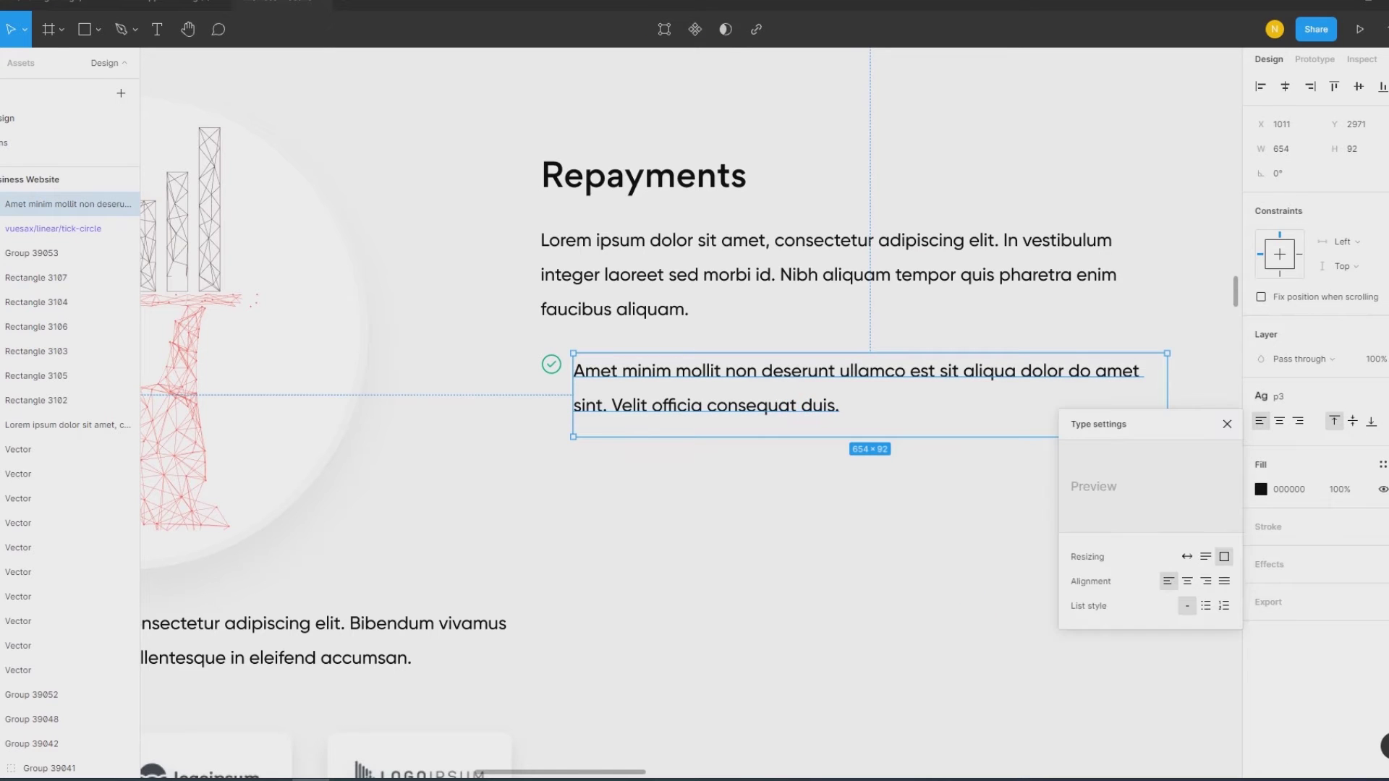
{"action": "left_click", "coordinate": [1005, 564]}
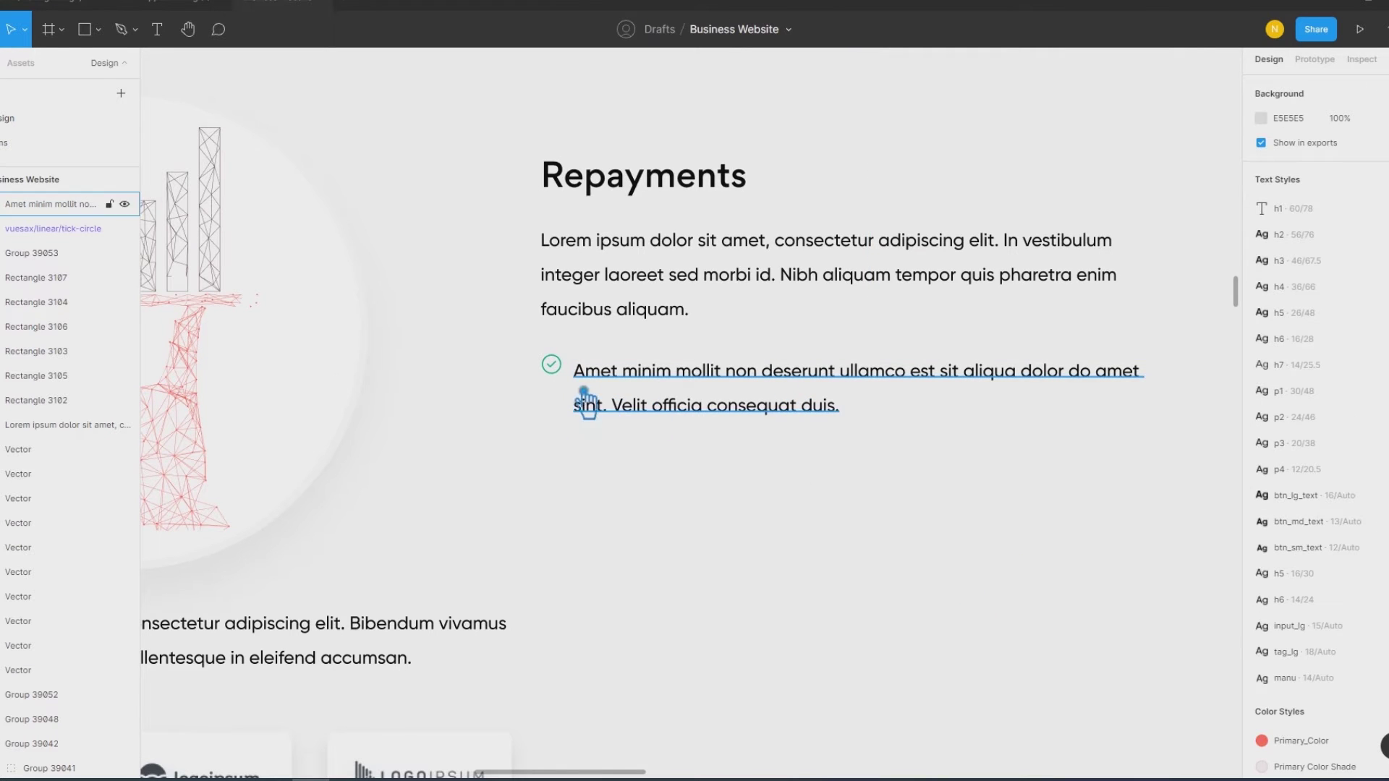
{"action": "left_click", "coordinate": [560, 381]}
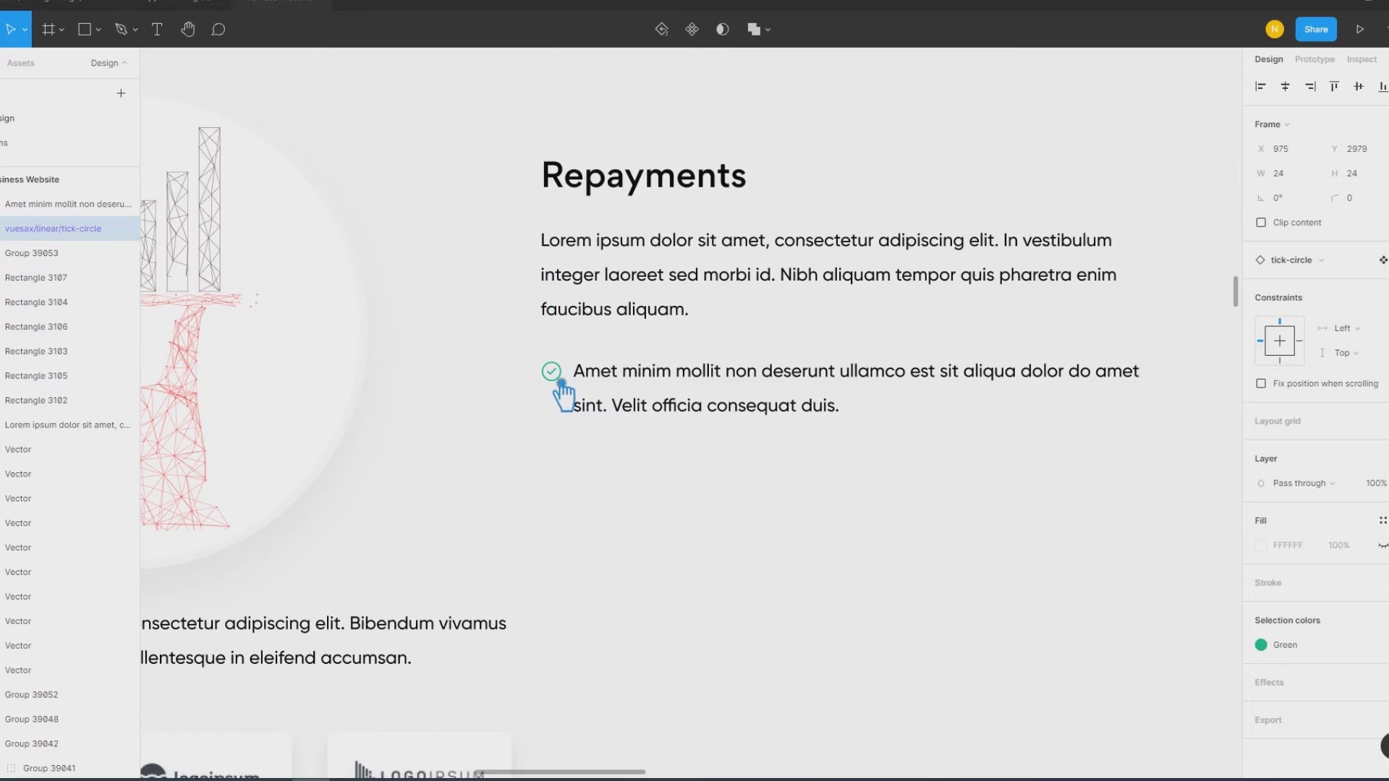
Step: Space the tick icon 15 from its text, narrow the text to 651, and group them
{"action": "left_click", "coordinate": [676, 402], "text": "shift"}
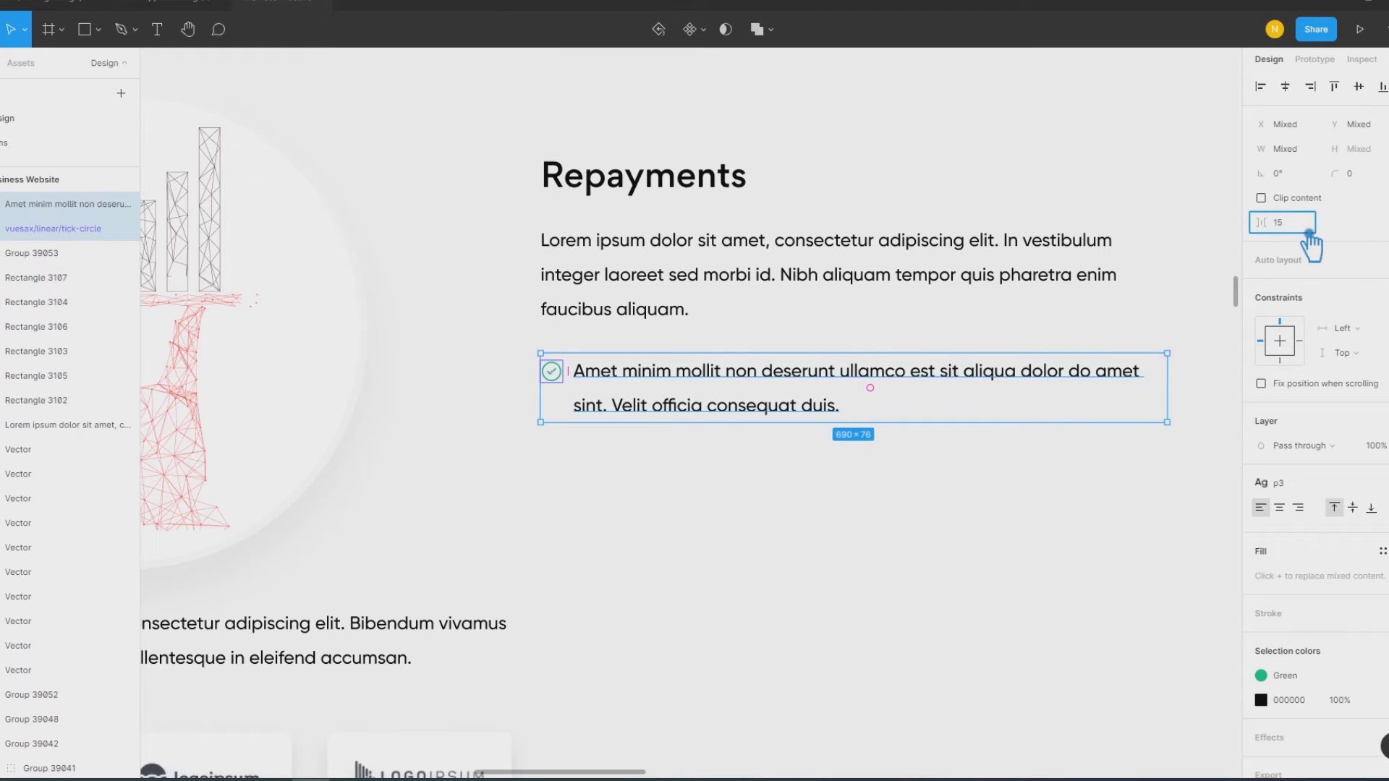
{"action": "key", "text": "Return"}
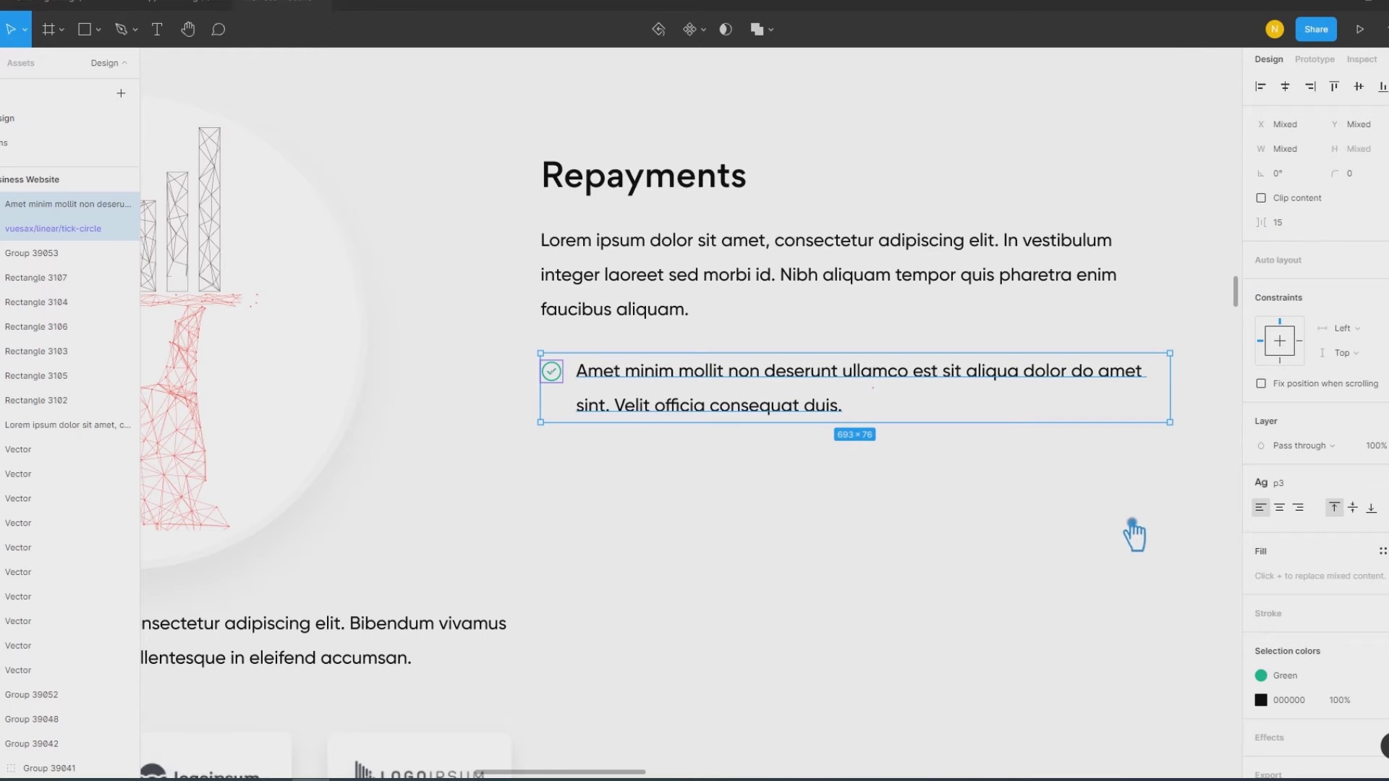
{"action": "left_click", "coordinate": [1124, 526]}
{"action": "key", "text": "shift+r"}
{"action": "left_click", "coordinate": [1126, 382]}
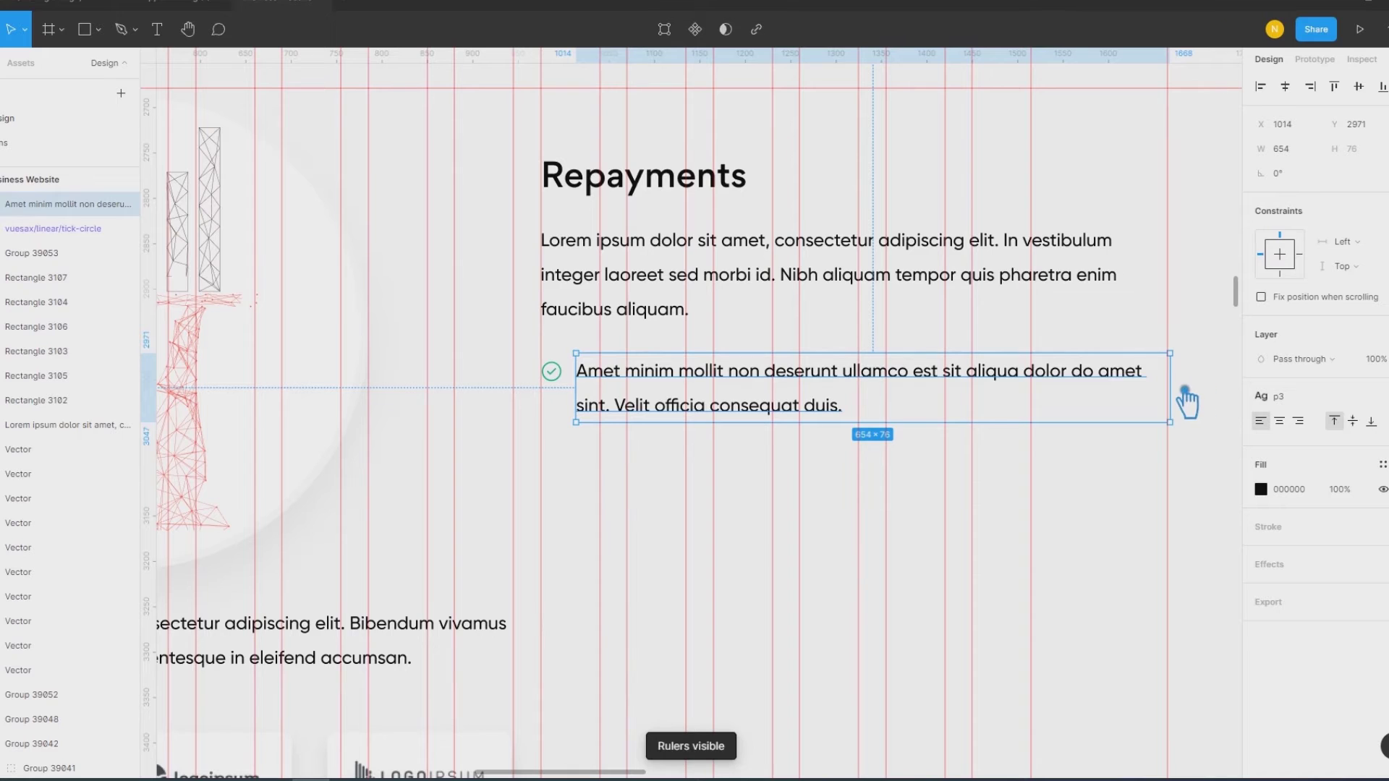
{"action": "left_click_drag", "start_coordinate": [1184, 391], "coordinate": [1181, 392]}
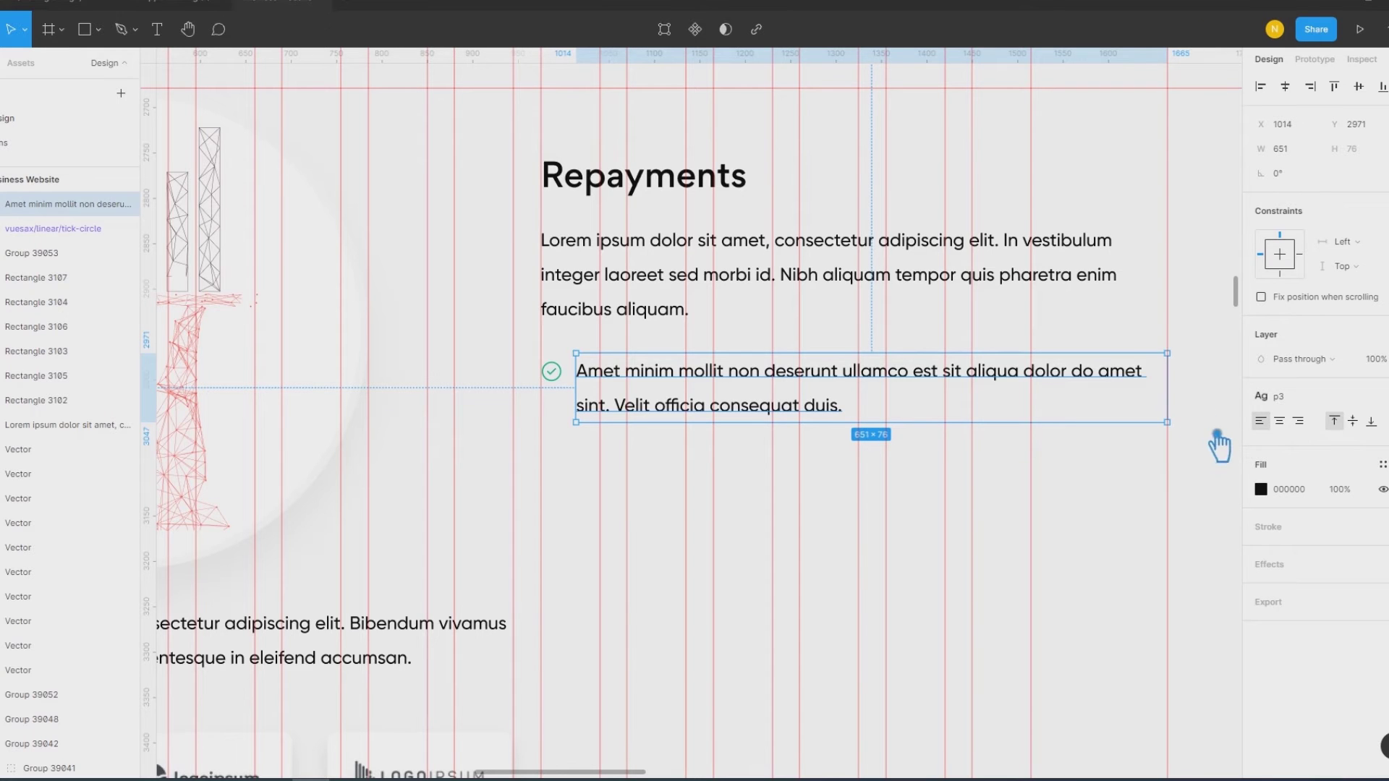
{"action": "left_click", "coordinate": [563, 381], "text": "shift"}
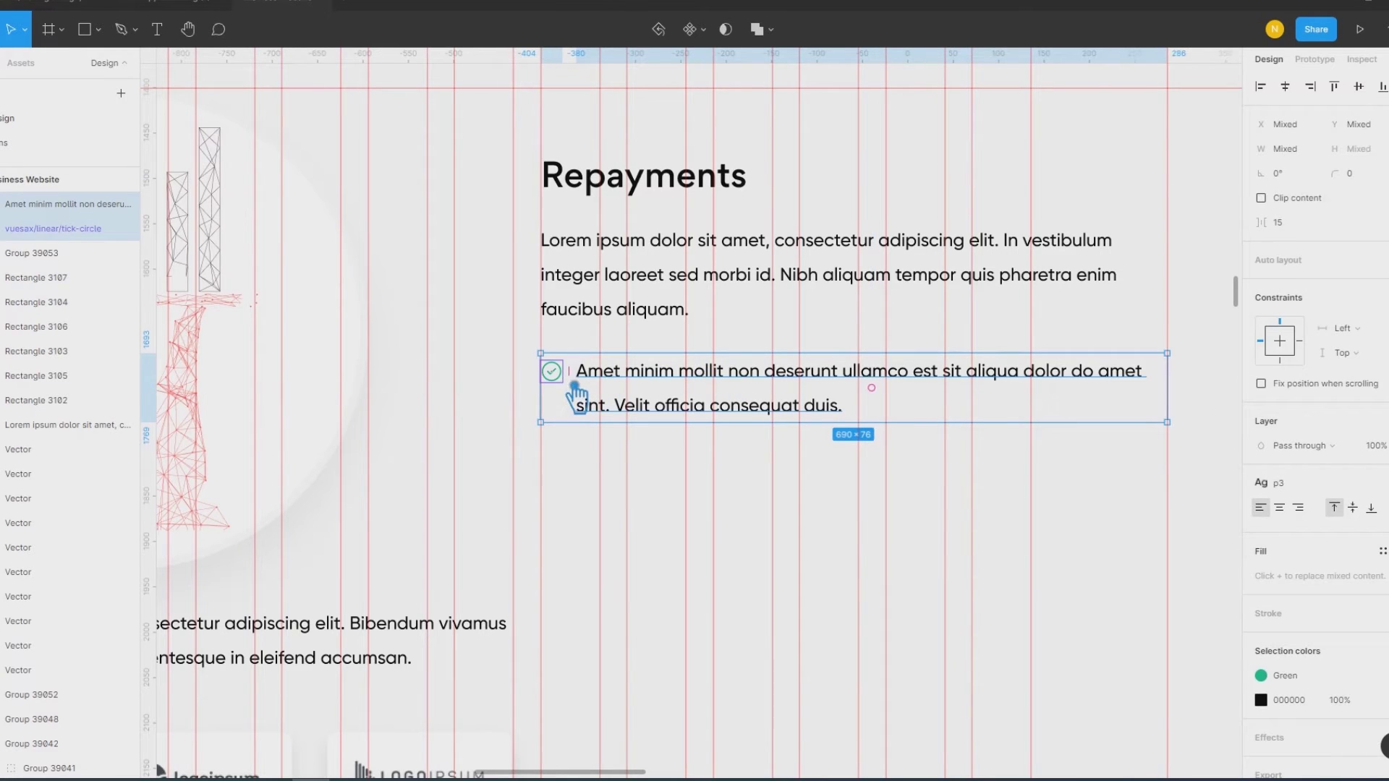
{"action": "key", "text": "ctrl+g"}
Step: Duplicate the grouped row 30 apart to make five checklist rows
{"action": "left_click_drag", "start_coordinate": [667, 388], "coordinate": [670, 472]}
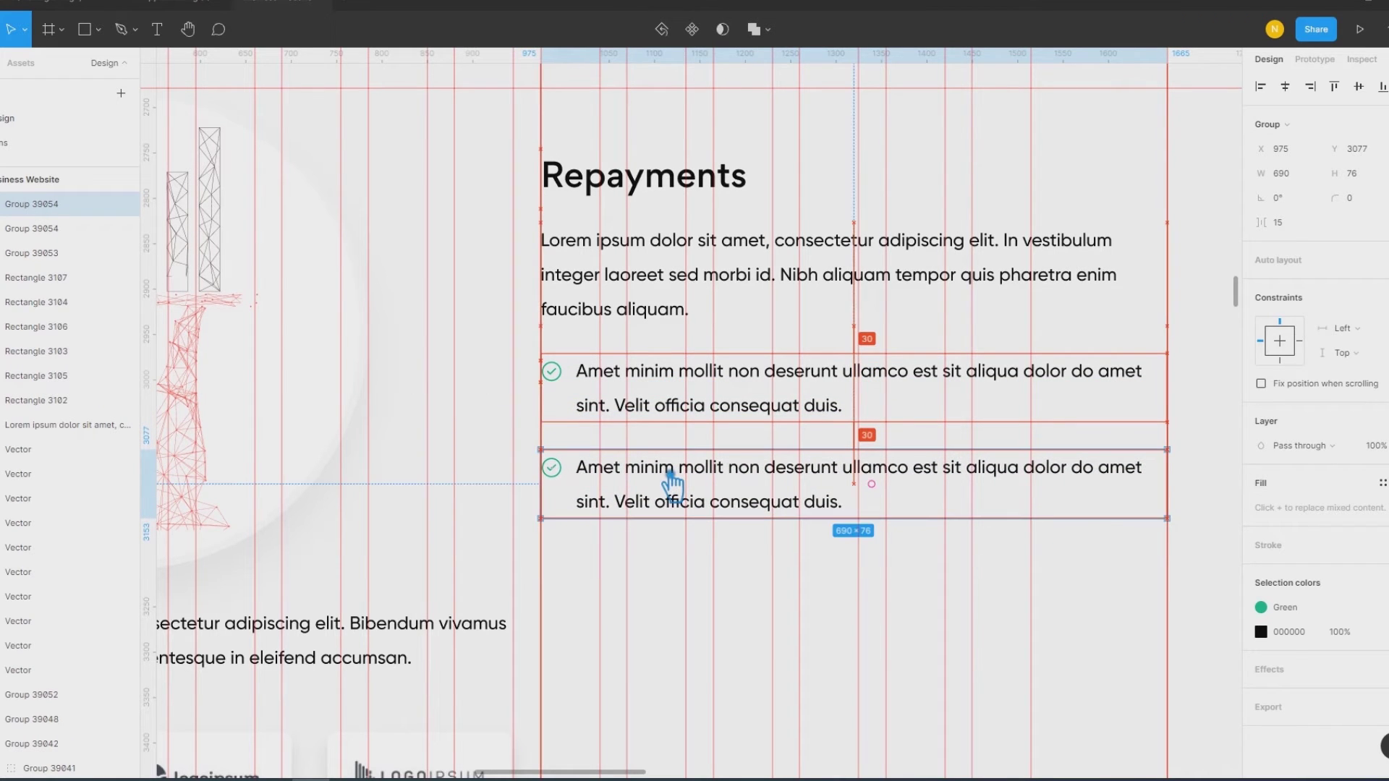
{"action": "left_click_drag", "start_coordinate": [671, 478], "coordinate": [671, 478]}
{"action": "key", "text": "ctrl+d"}
{"action": "key", "text": "ctrl+d"}
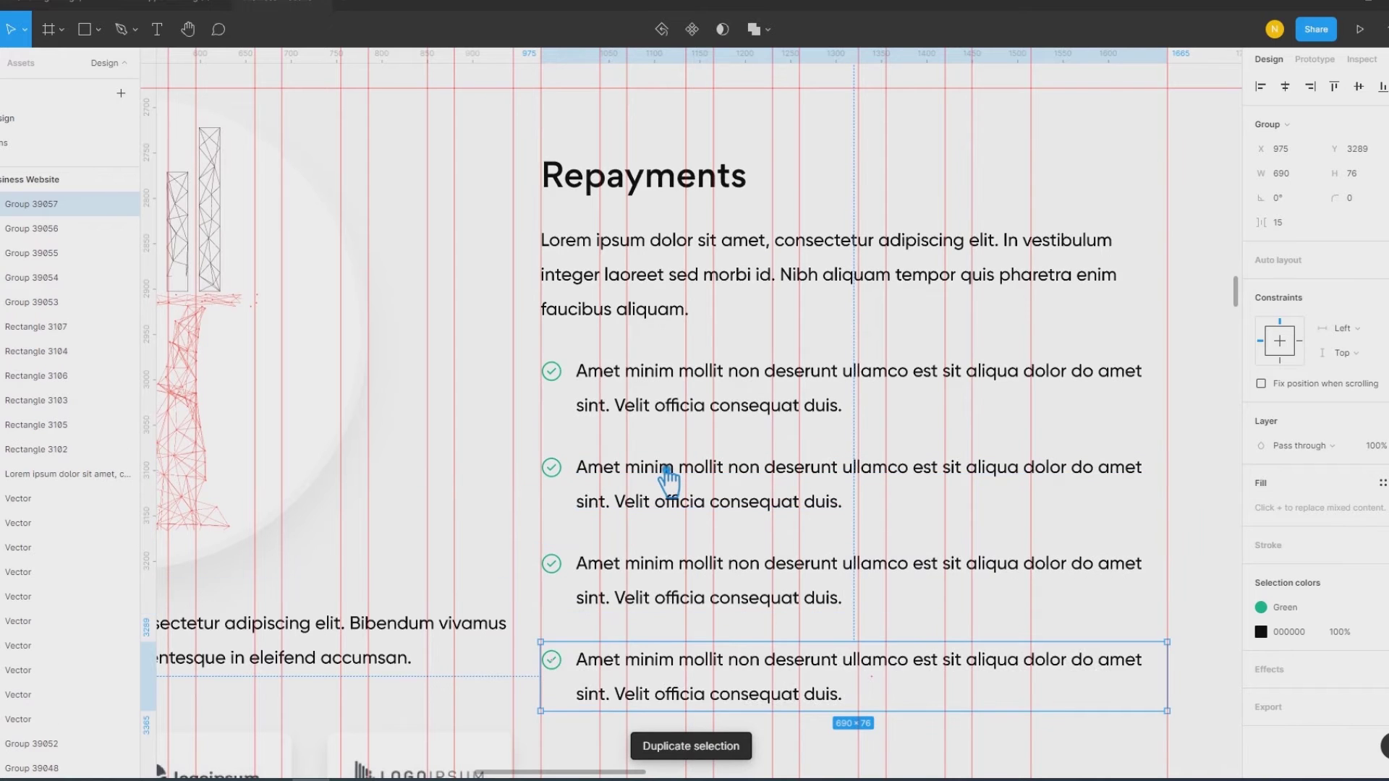
{"action": "key", "text": "ctrl+d"}
{"action": "key", "text": "shift+r"}
{"action": "left_click", "coordinate": [156, 29]}
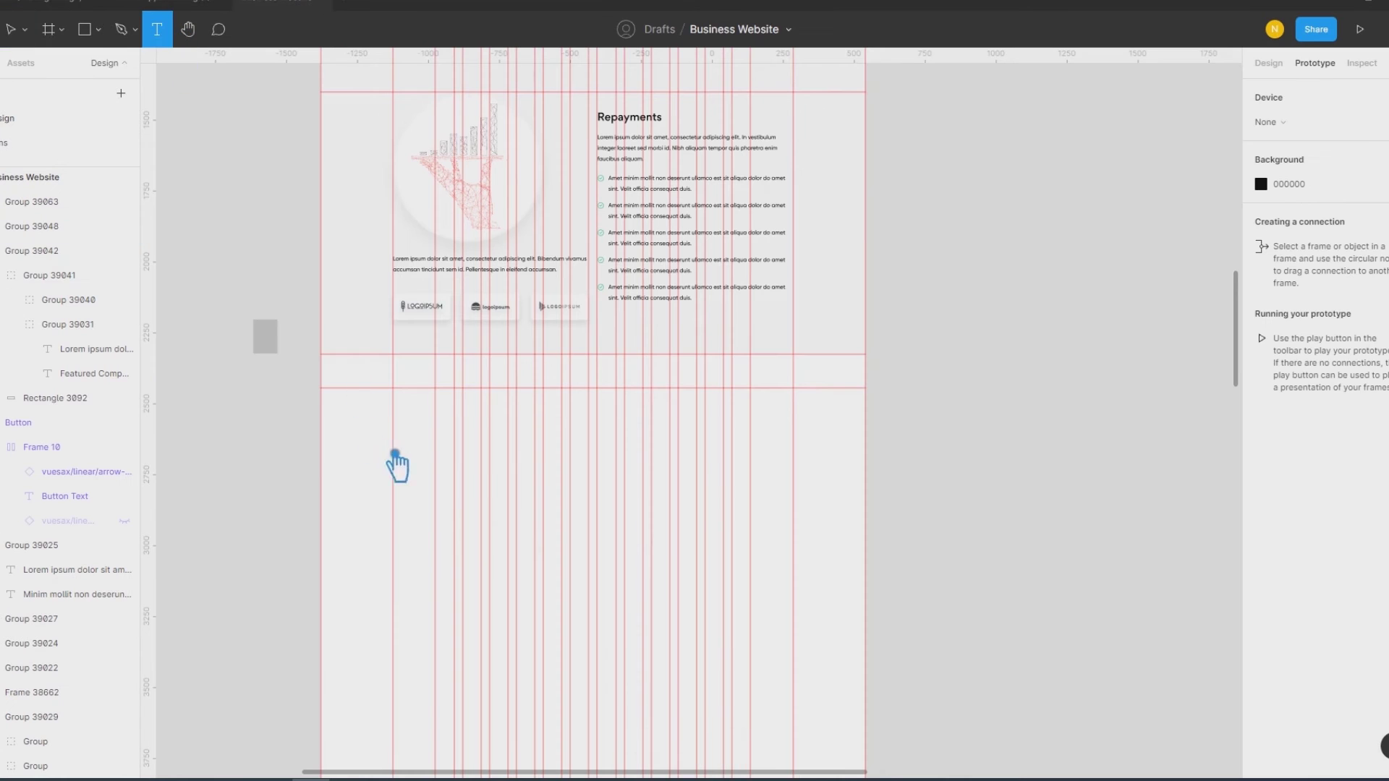
Step: Type the heading 'Why choose us?' below the Repayments section
{"action": "left_click", "coordinate": [454, 432]}
{"action": "left_click", "coordinate": [464, 443]}
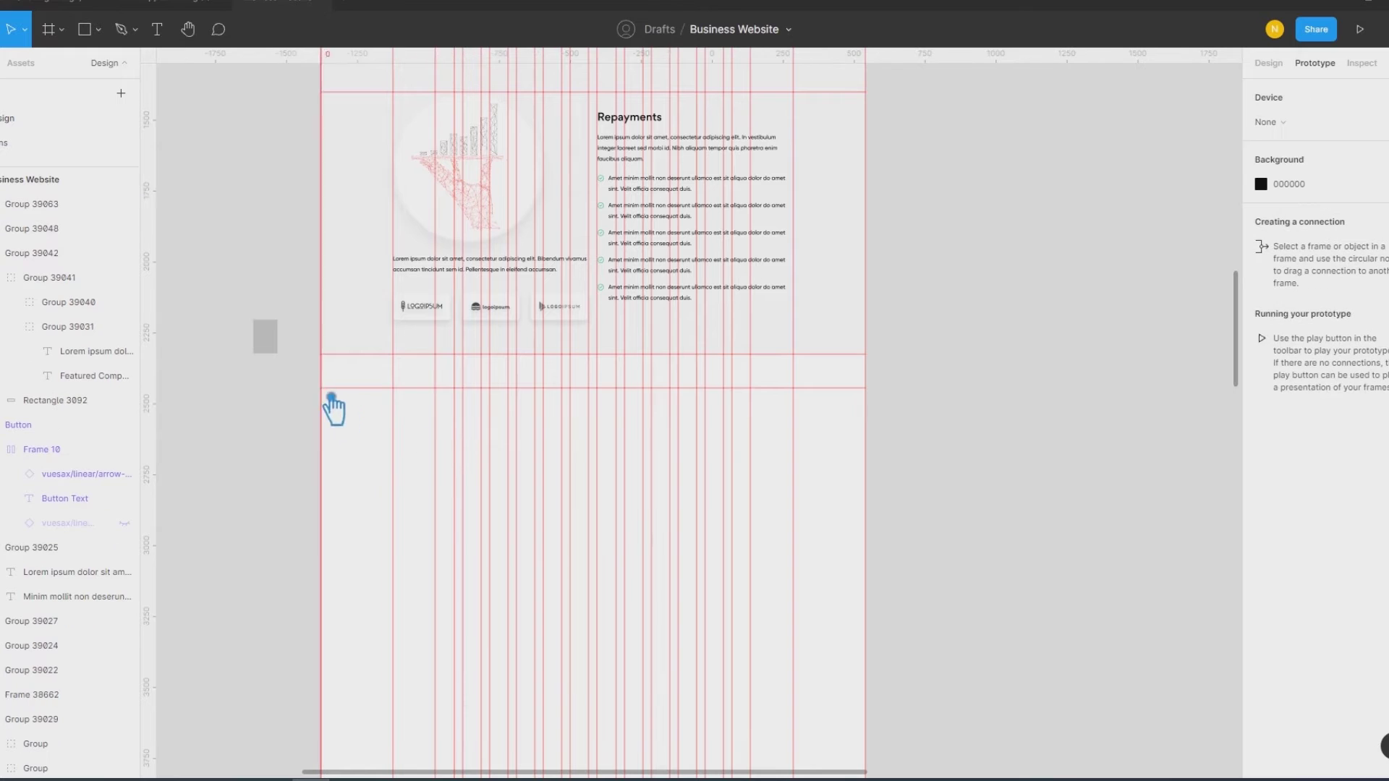
{"action": "left_click", "coordinate": [168, 32]}
{"action": "left_click", "coordinate": [417, 418]}
{"action": "type", "text": "W"}
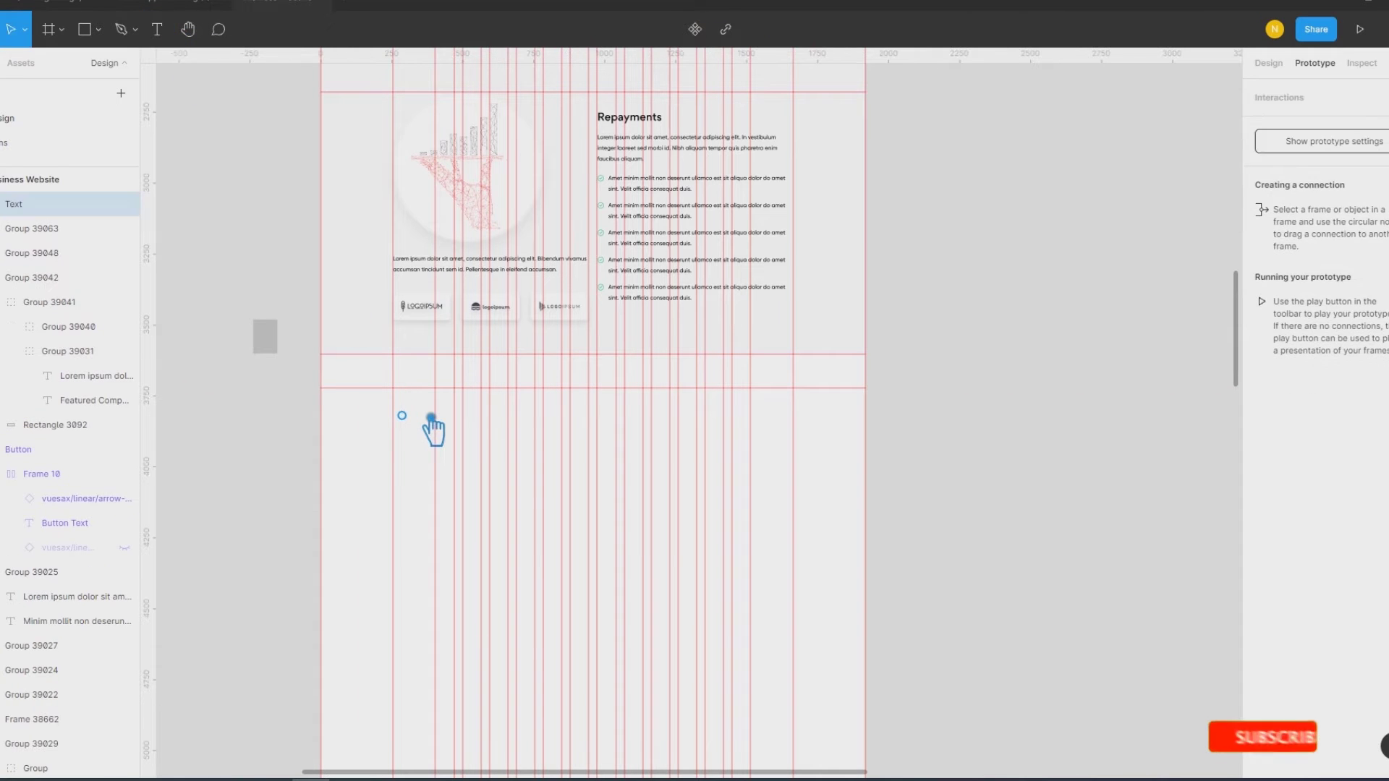
{"action": "type", "text": "hy"}
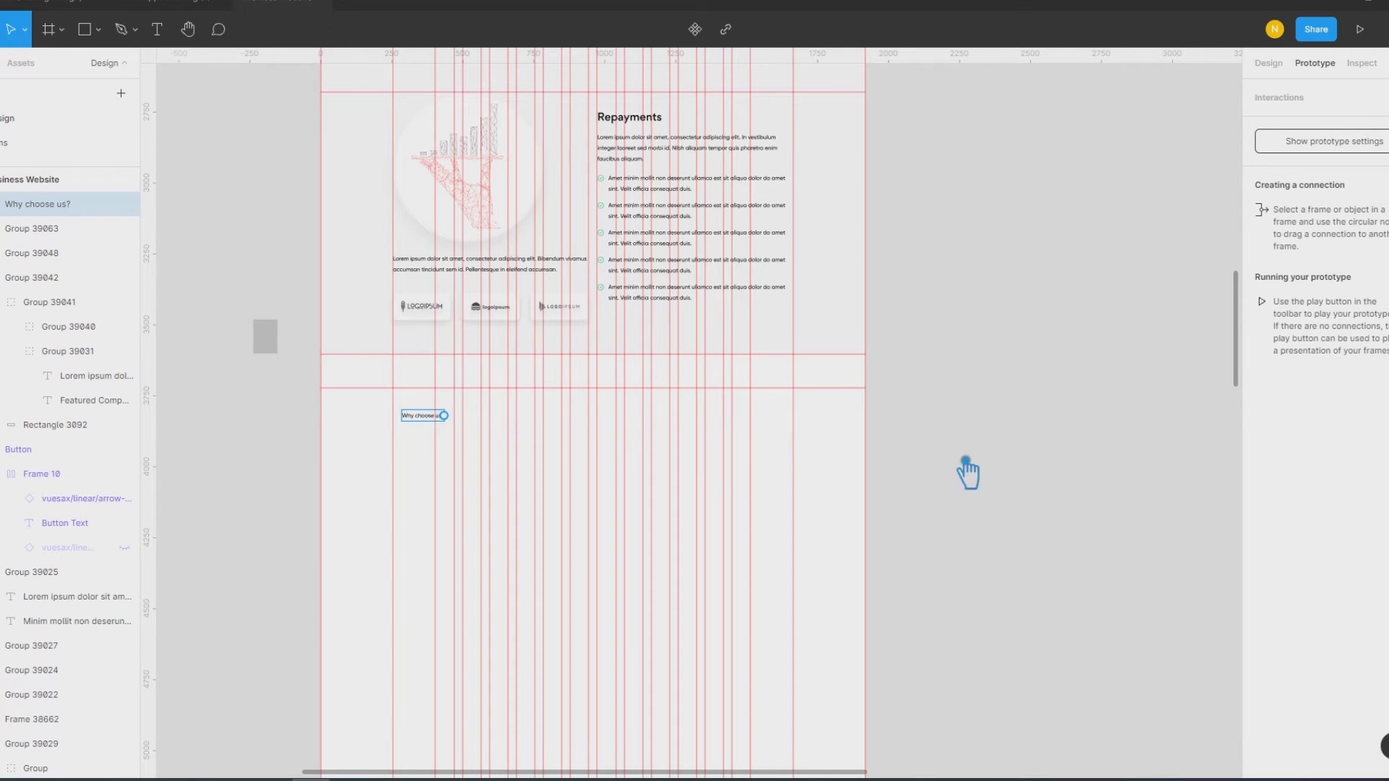
{"action": "key", "text": "Escape"}
Step: Give the heading the h4 text style and move it to the section's top
{"action": "left_click", "coordinate": [1270, 64]}
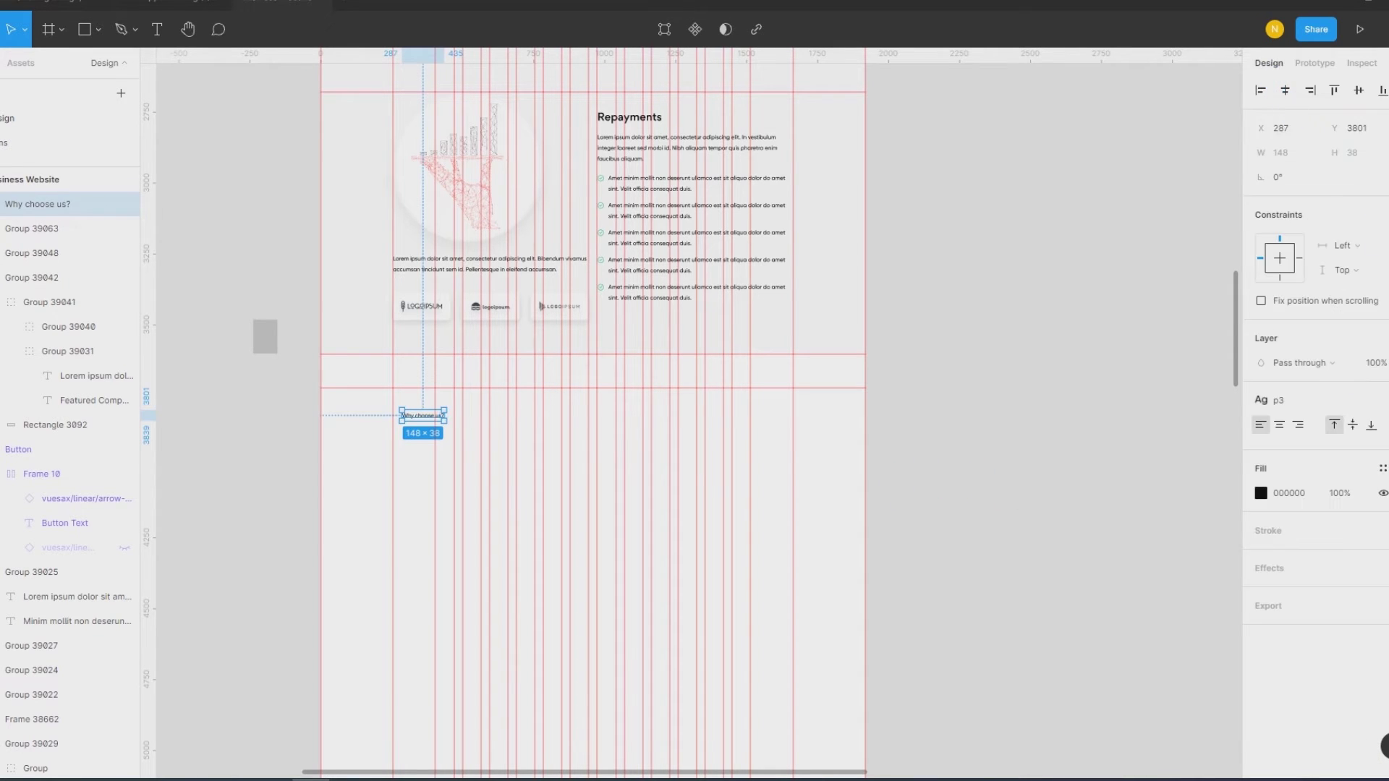
{"action": "left_click", "coordinate": [1361, 402]}
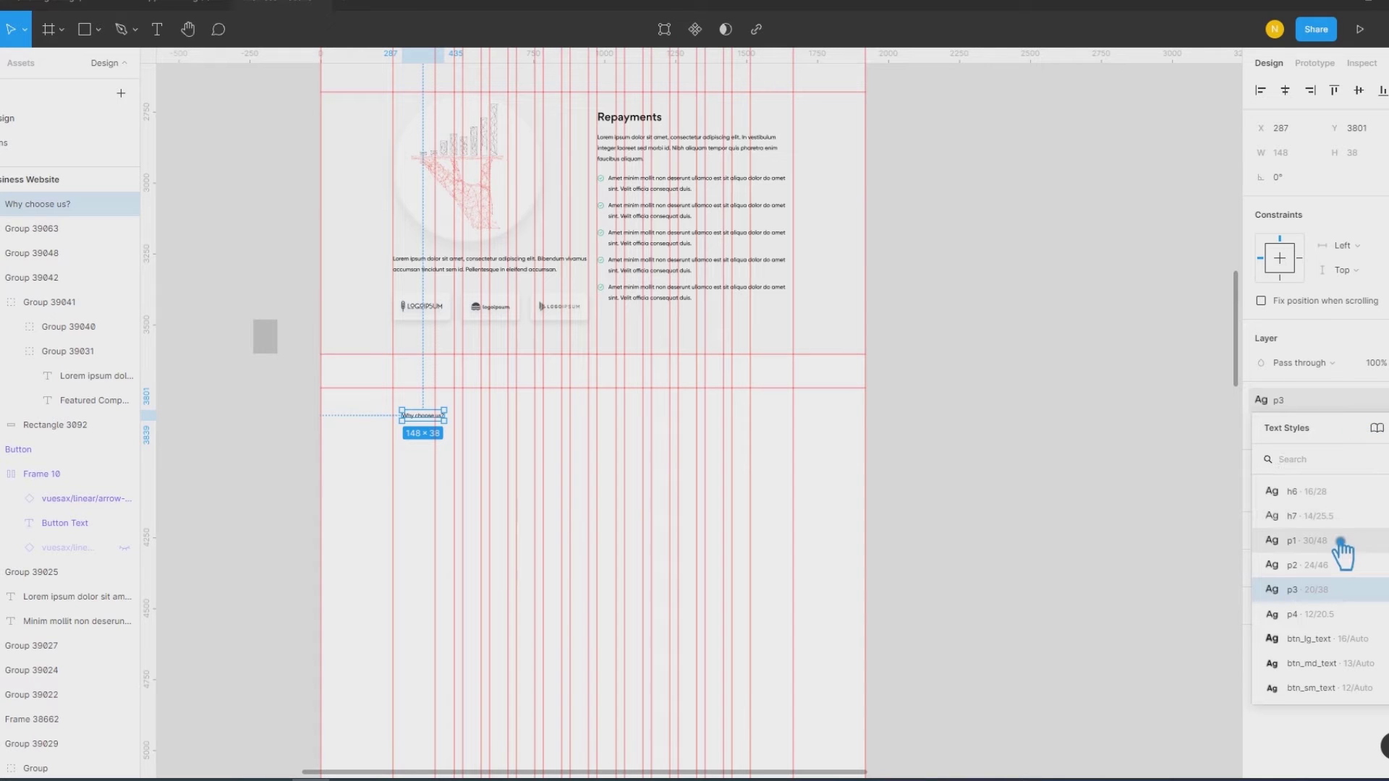
{"action": "scroll", "coordinate": [1345, 554], "scroll_direction": "up", "scroll_amount": 2}
{"action": "left_click", "coordinate": [1343, 592]}
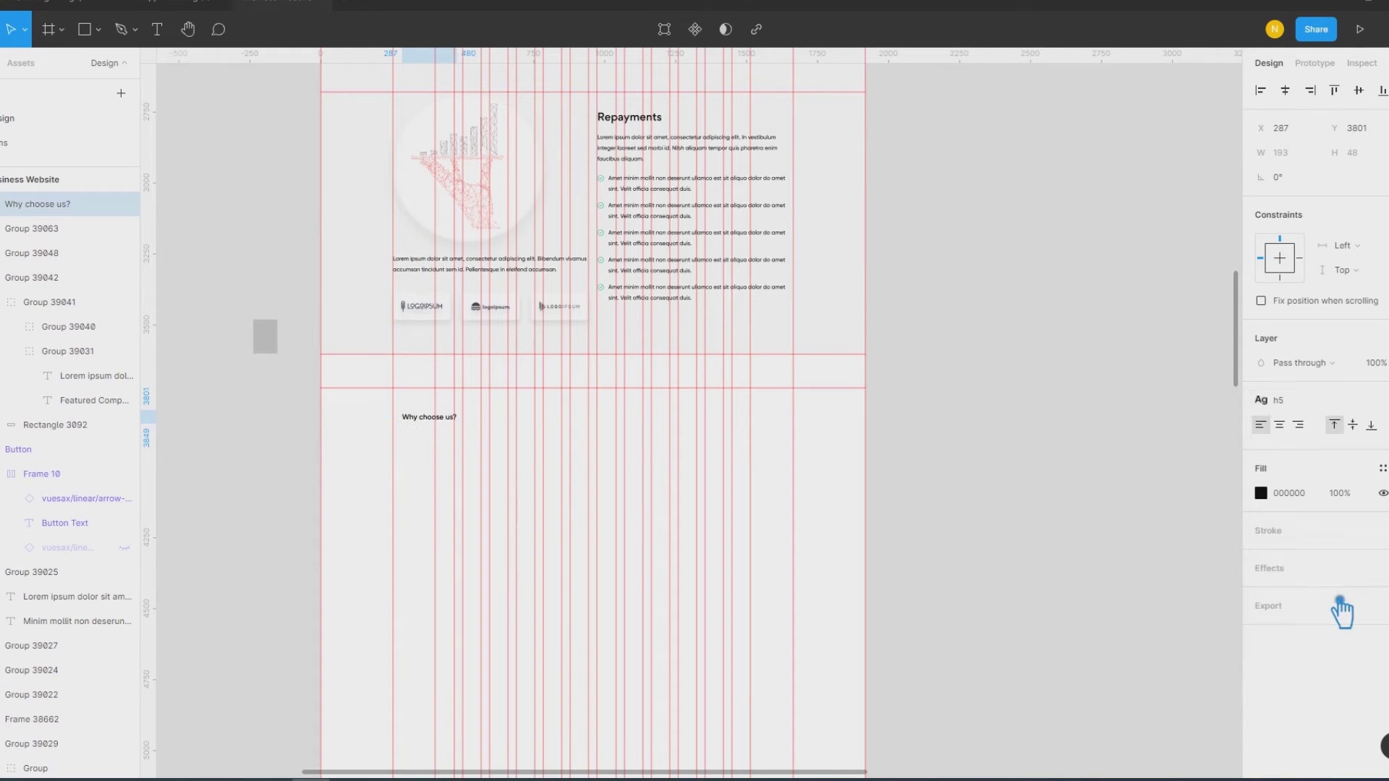
{"action": "left_click", "coordinate": [1302, 416]}
{"action": "left_click", "coordinate": [1334, 579]}
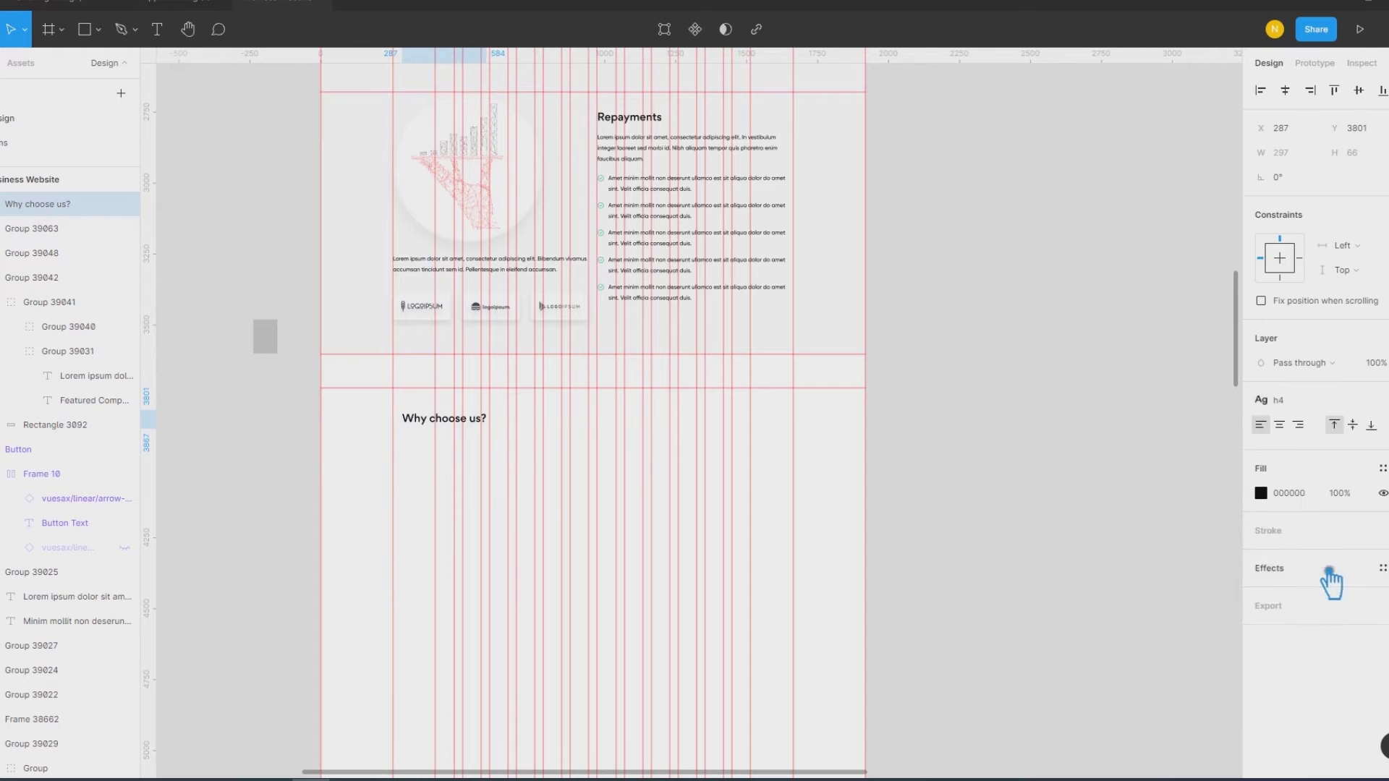
{"action": "left_click", "coordinate": [1084, 524]}
{"action": "scroll", "coordinate": [422, 518], "scroll_direction": "up", "scroll_amount": 2}
{"action": "scroll", "coordinate": [428, 514], "scroll_direction": "up", "scroll_amount": 3}
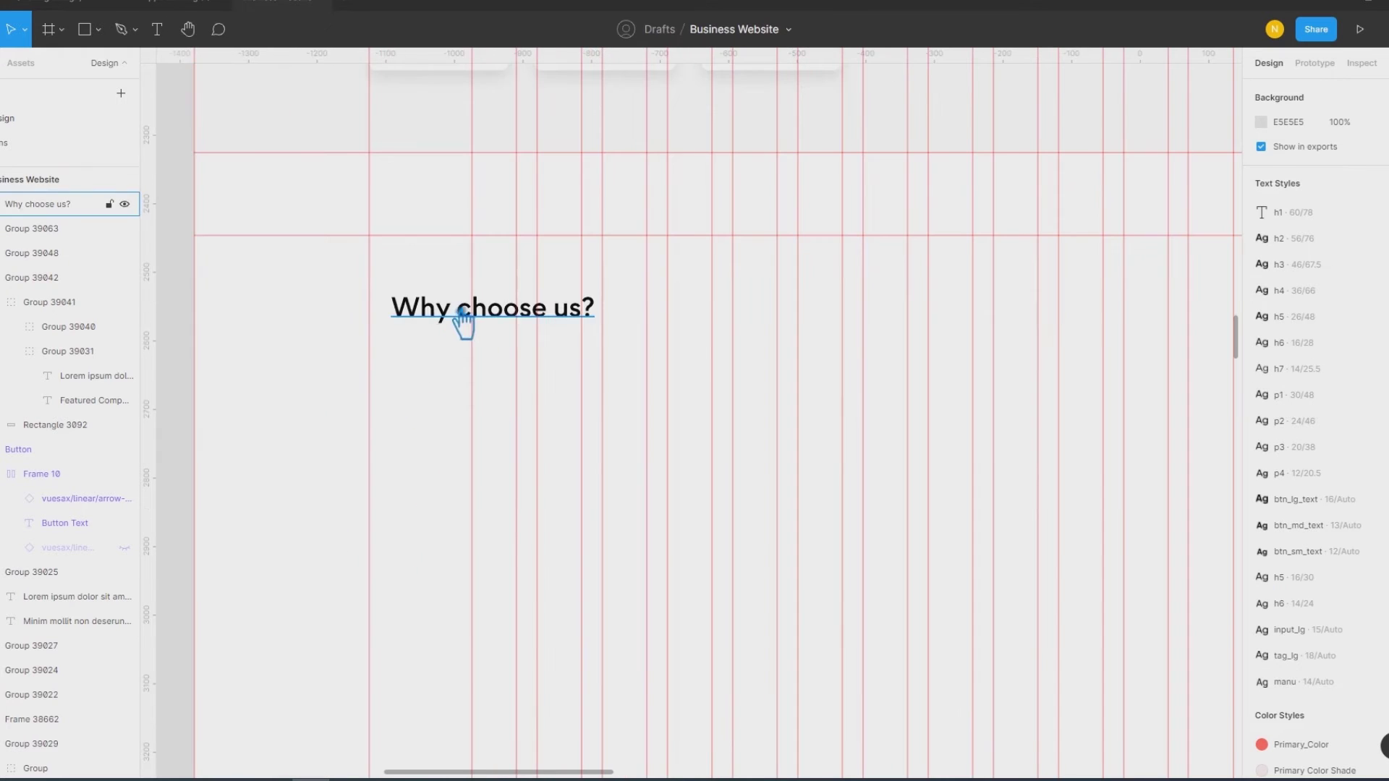
{"action": "left_click", "coordinate": [439, 317]}
{"action": "left_click_drag", "start_coordinate": [439, 313], "coordinate": [436, 274]}
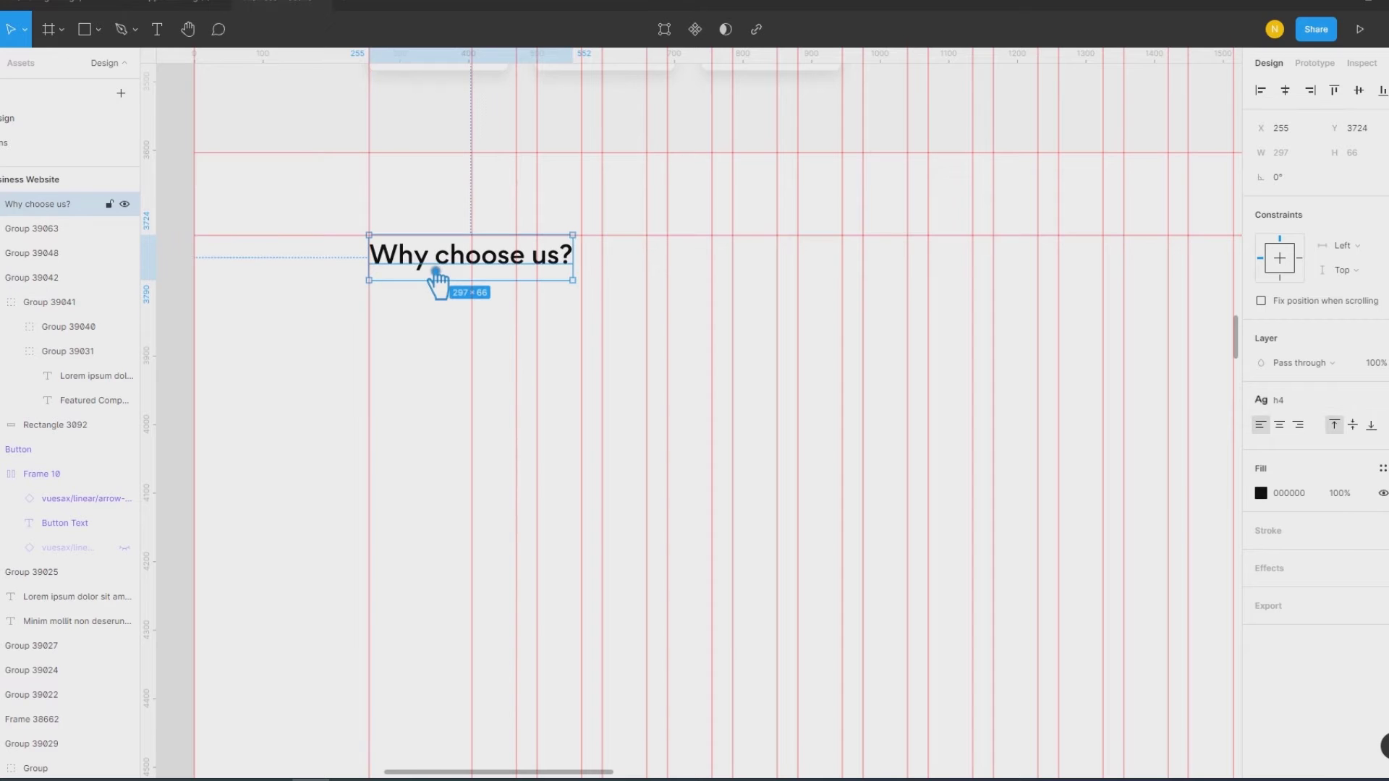
Step: Colour the heading Gray-2 and centre it horizontally in the frame
{"action": "left_click", "coordinate": [1383, 468]}
{"action": "left_click", "coordinate": [1303, 685]}
{"action": "left_click", "coordinate": [1091, 434]}
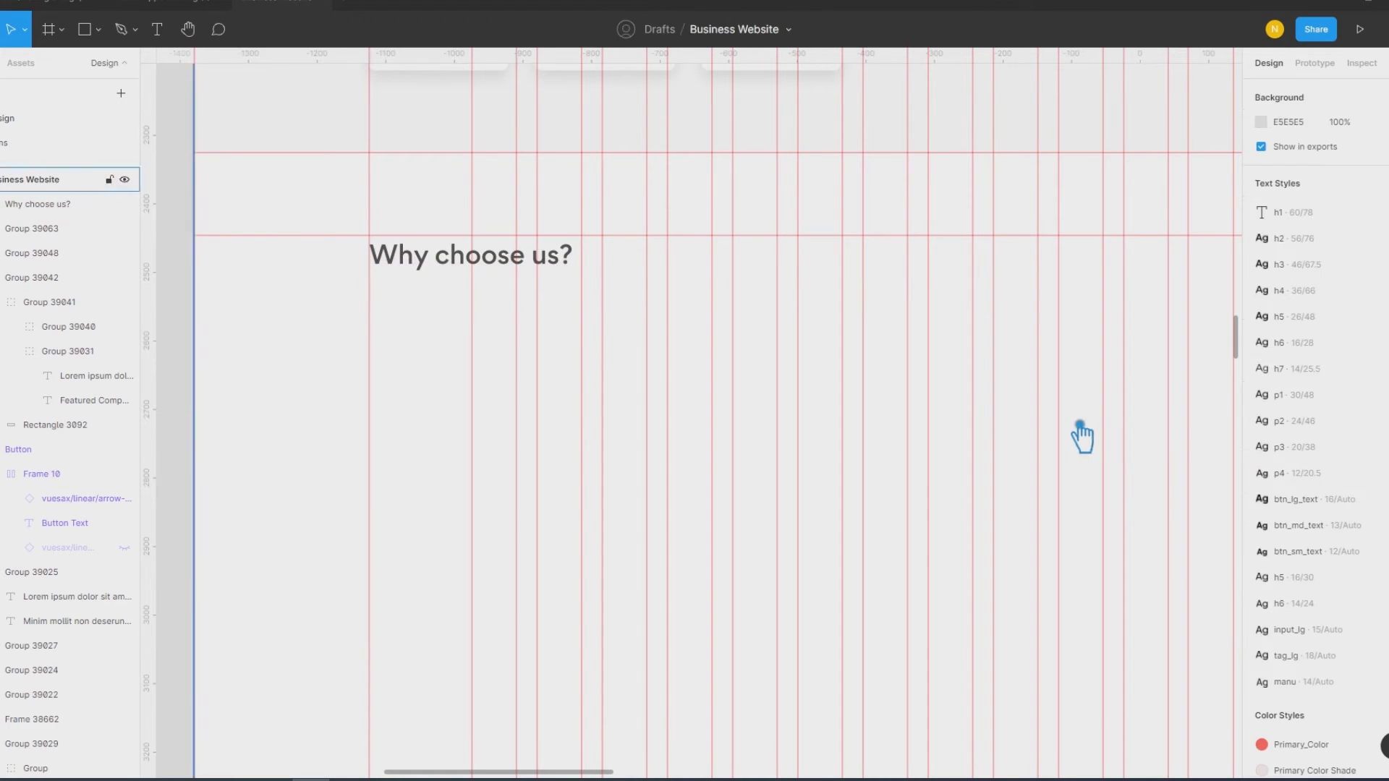
{"action": "scroll", "coordinate": [1082, 434], "scroll_direction": "down", "scroll_amount": 3, "text": "ctrl"}
{"action": "scroll", "coordinate": [941, 433], "scroll_direction": "right", "scroll_amount": 3}
{"action": "left_click_drag", "start_coordinate": [853, 425], "coordinate": [1144, 383]}
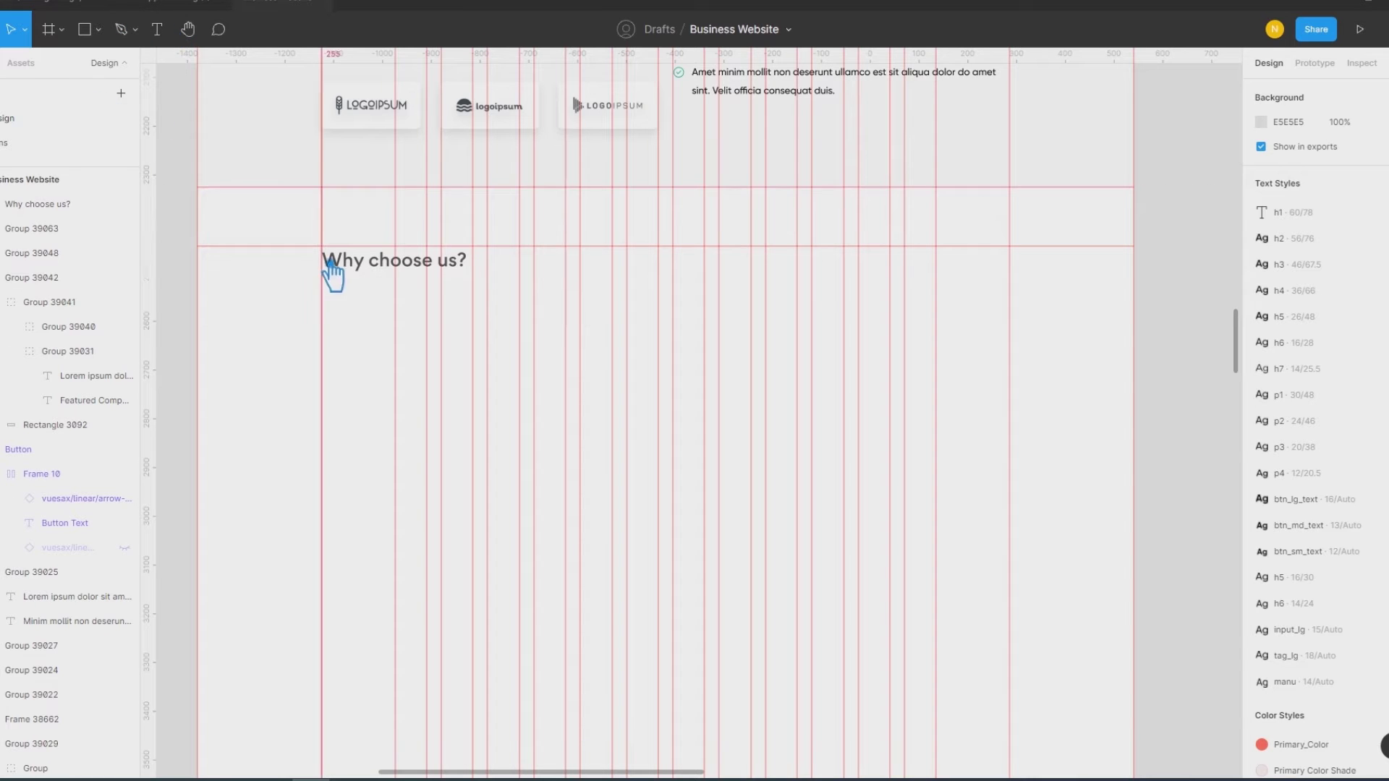
{"action": "left_click", "coordinate": [463, 269]}
{"action": "left_click", "coordinate": [1285, 91]}
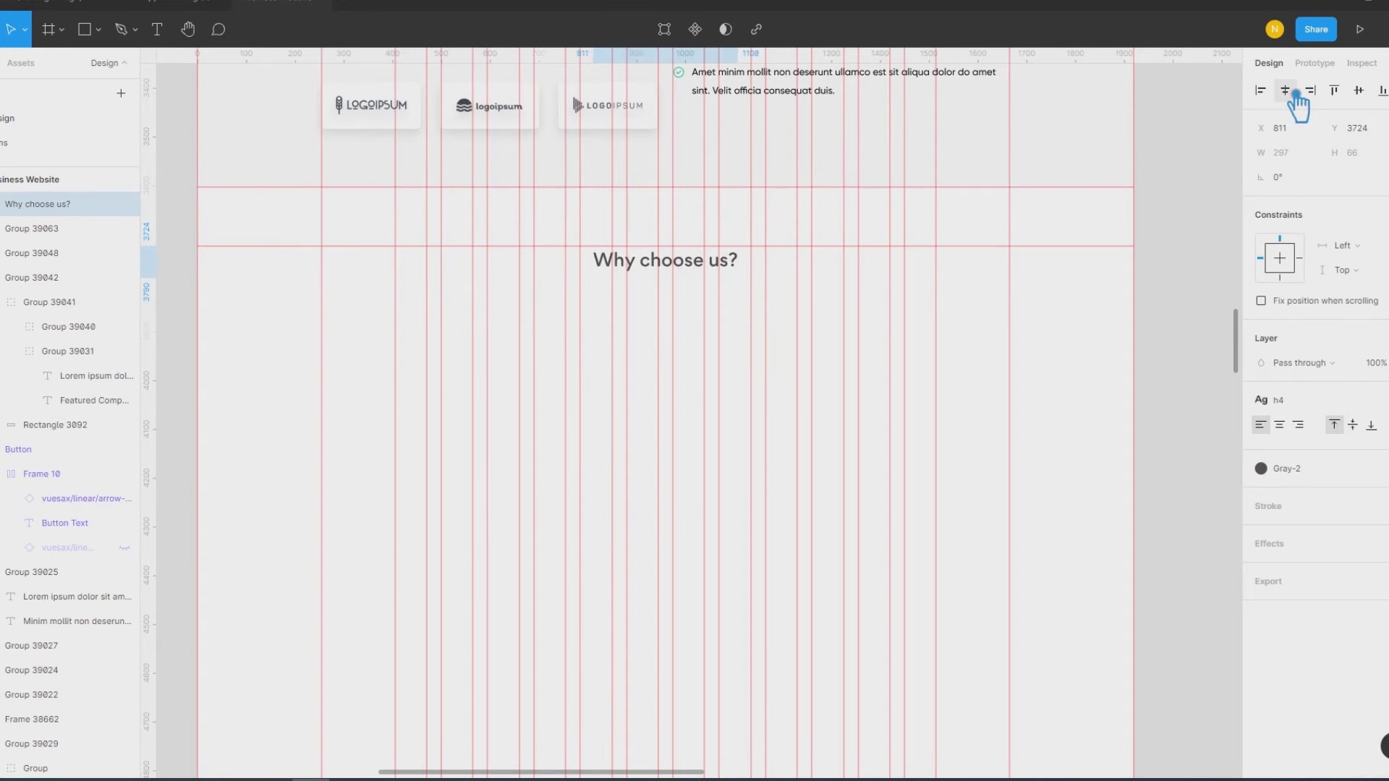
{"action": "left_click", "coordinate": [1158, 362]}
{"action": "left_click", "coordinate": [158, 31]}
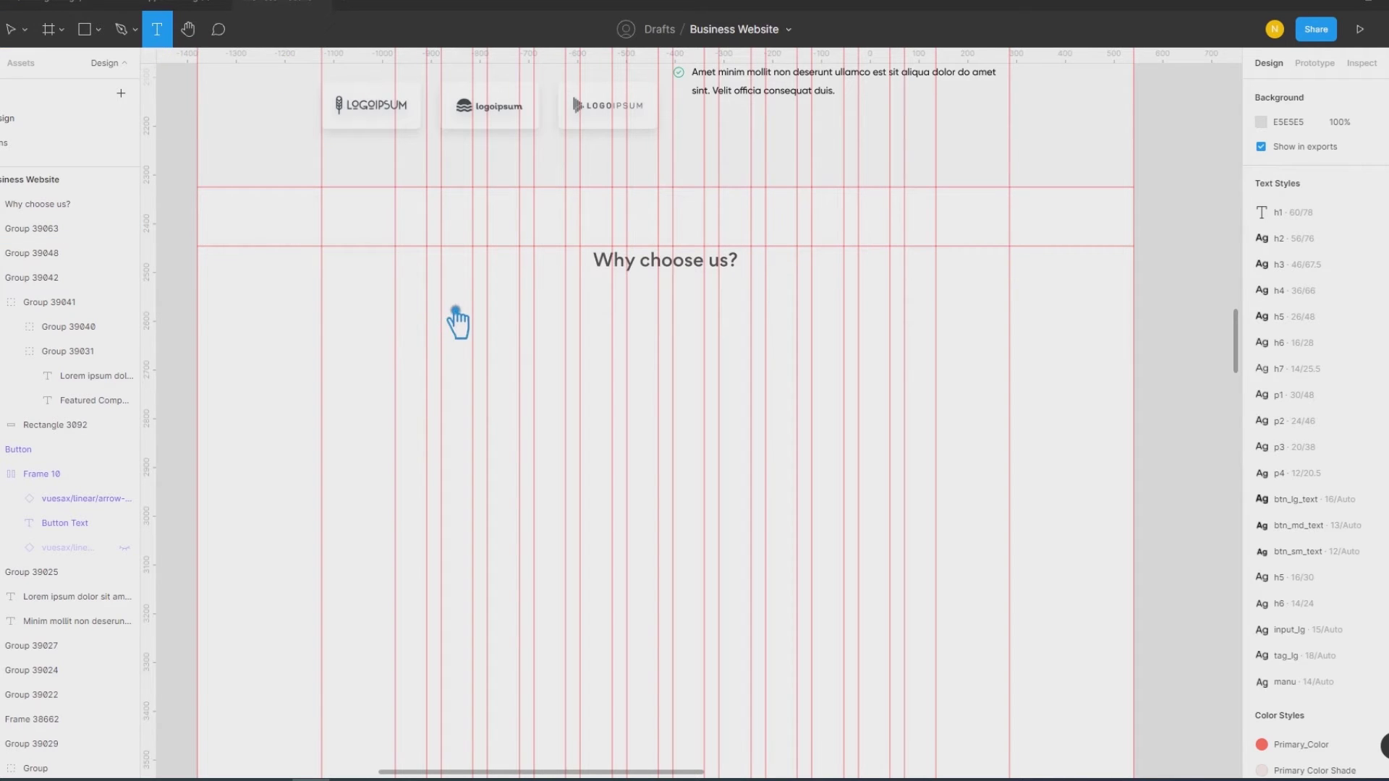
Step: Draw a 920×130 text box under the heading with the p3 text style
{"action": "left_click_drag", "start_coordinate": [441, 303], "coordinate": [905, 358]}
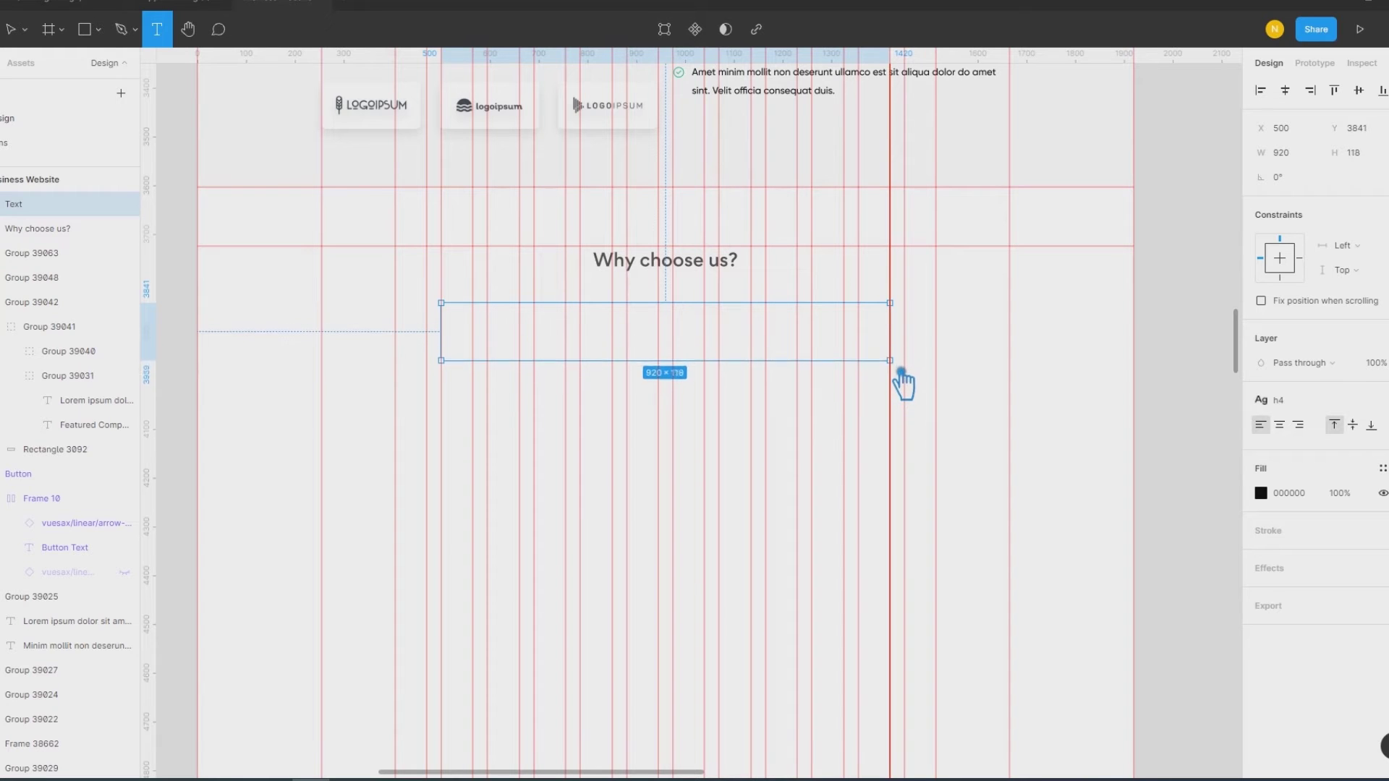
{"action": "left_click_drag", "start_coordinate": [905, 360], "coordinate": [904, 369]}
{"action": "left_click", "coordinate": [1304, 412]}
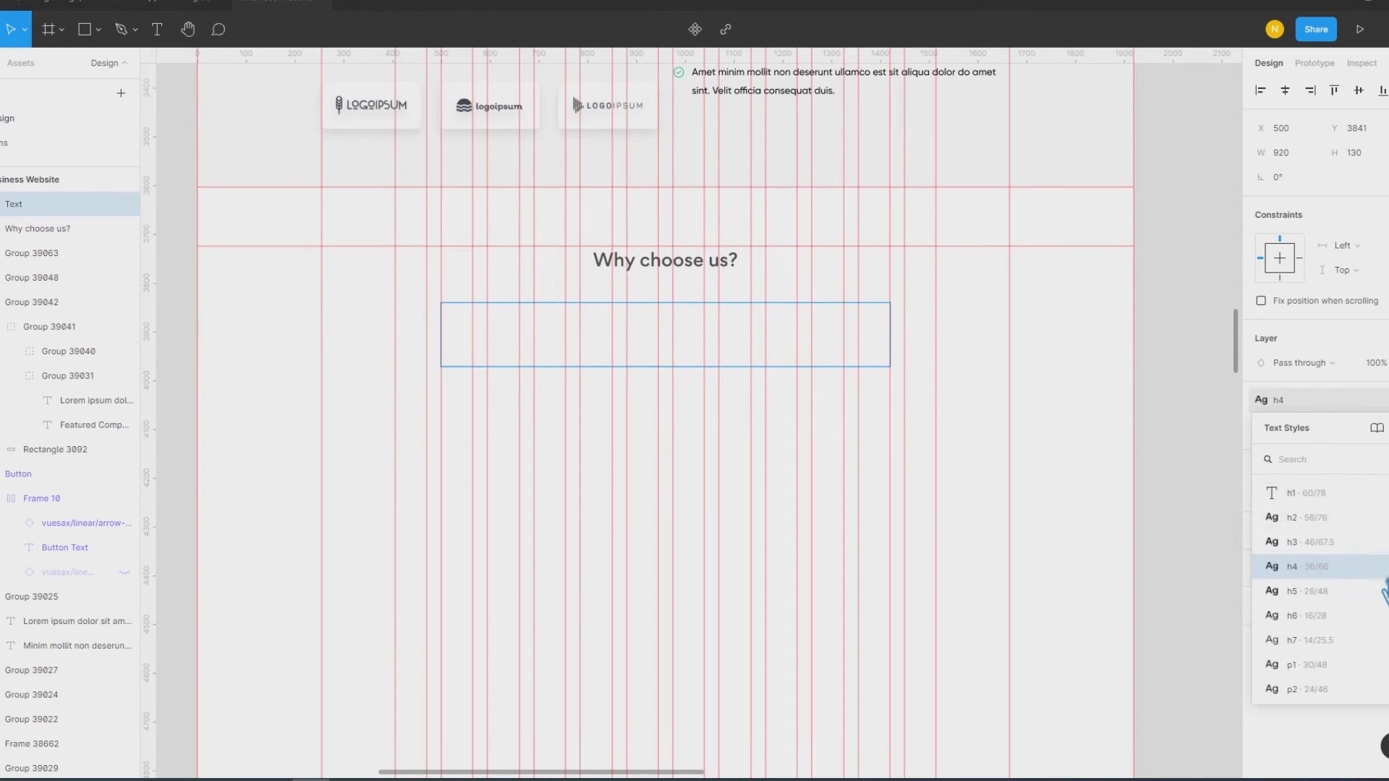
{"action": "left_click", "coordinate": [1361, 561]}
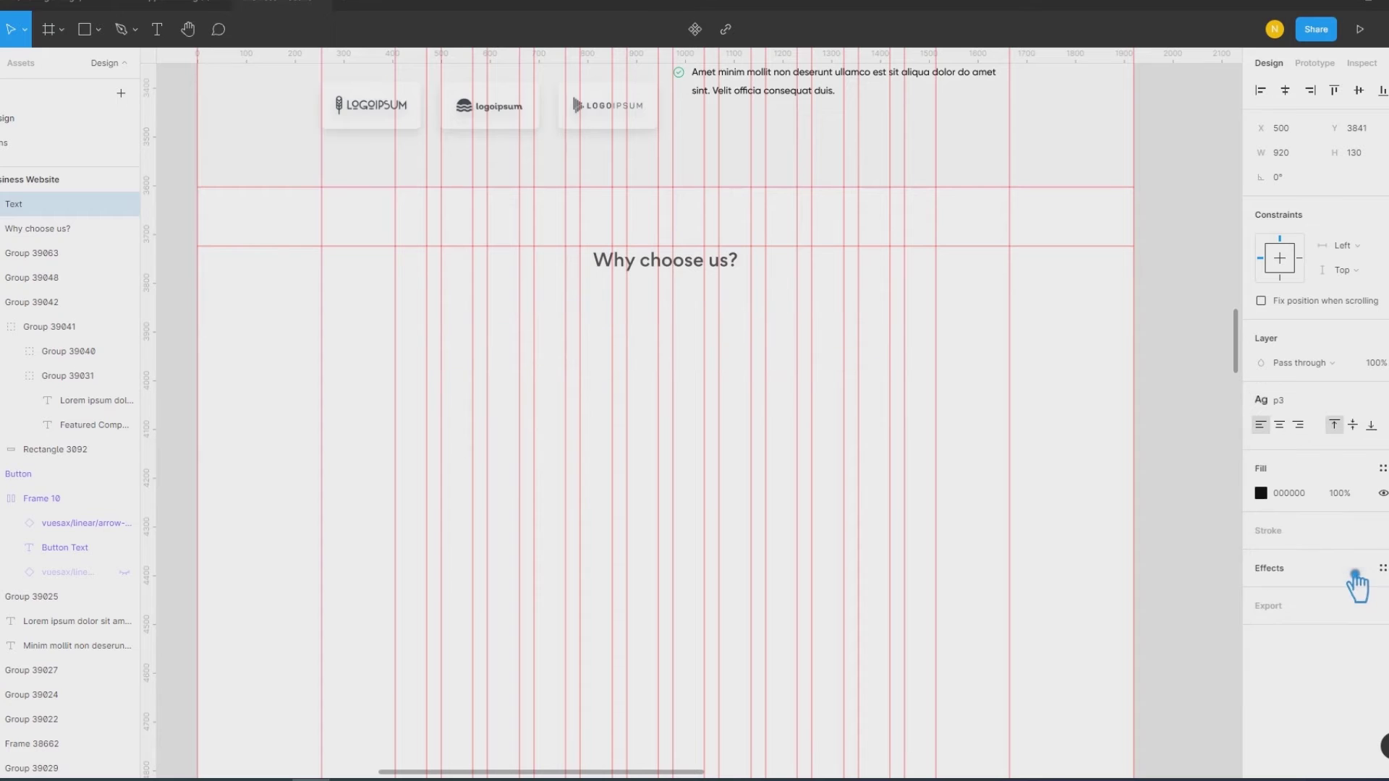
{"action": "left_click", "coordinate": [1311, 413]}
{"action": "left_click", "coordinate": [1339, 578]}
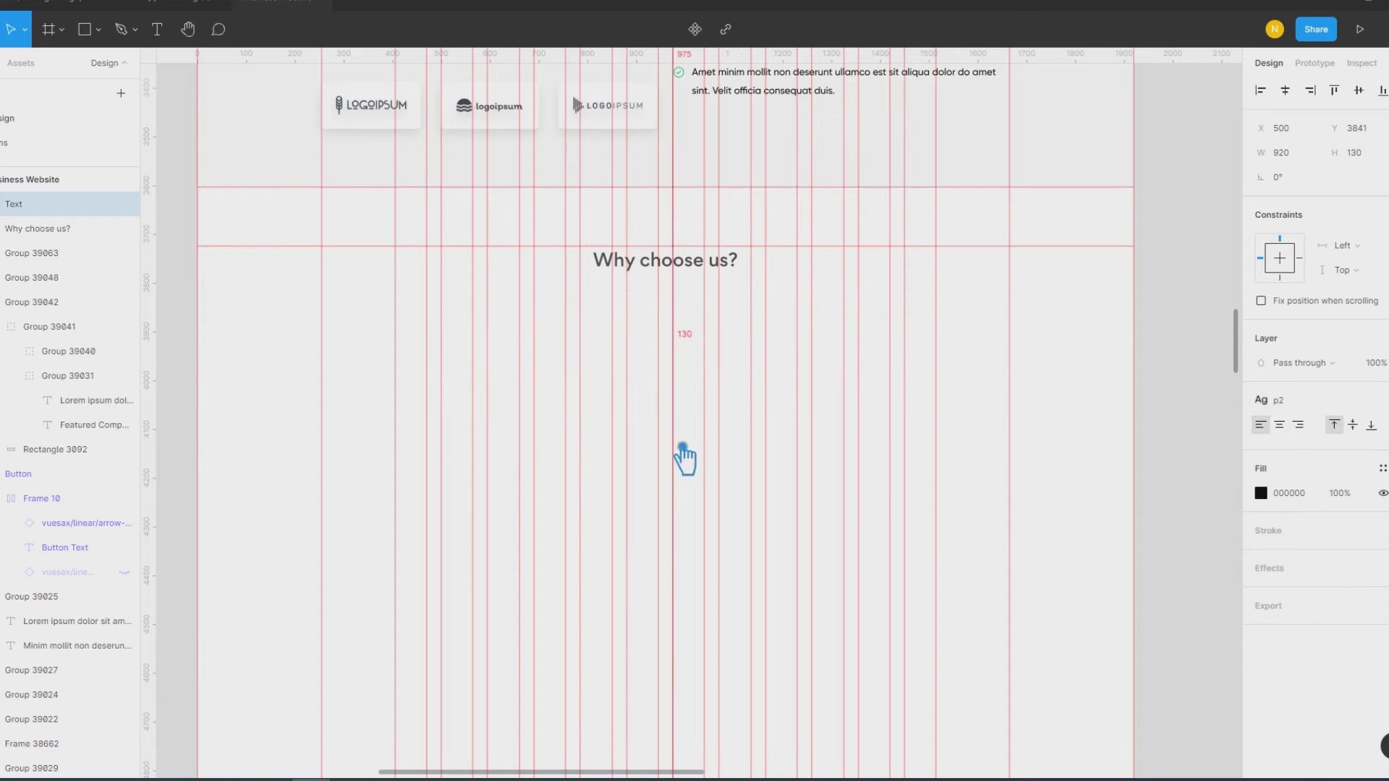
{"action": "left_click", "coordinate": [1300, 416]}
{"action": "left_click", "coordinate": [1330, 624]}
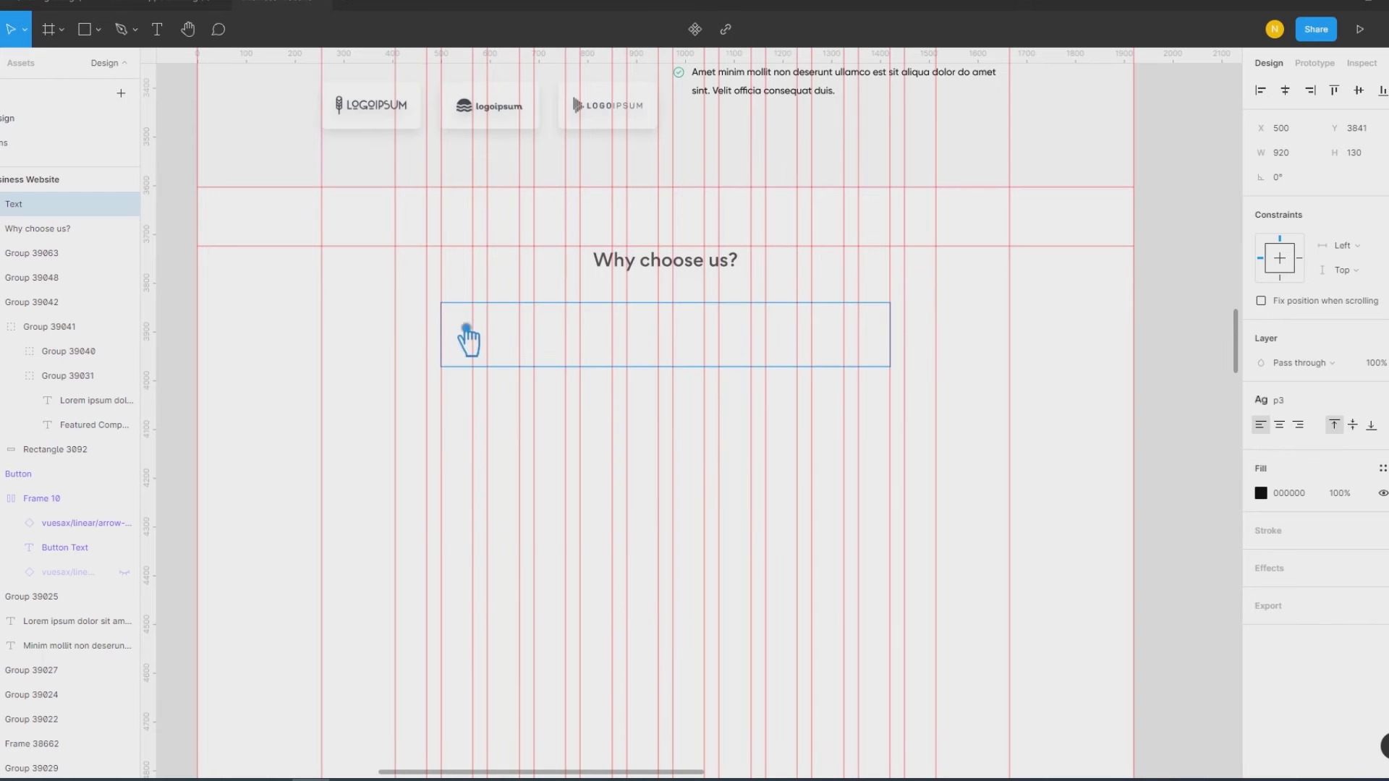
Step: Fill it with Lorem ipsum, centre-align it, and trim it to end at 'tortor aliquam.'
{"action": "right_click", "coordinate": [441, 318]}
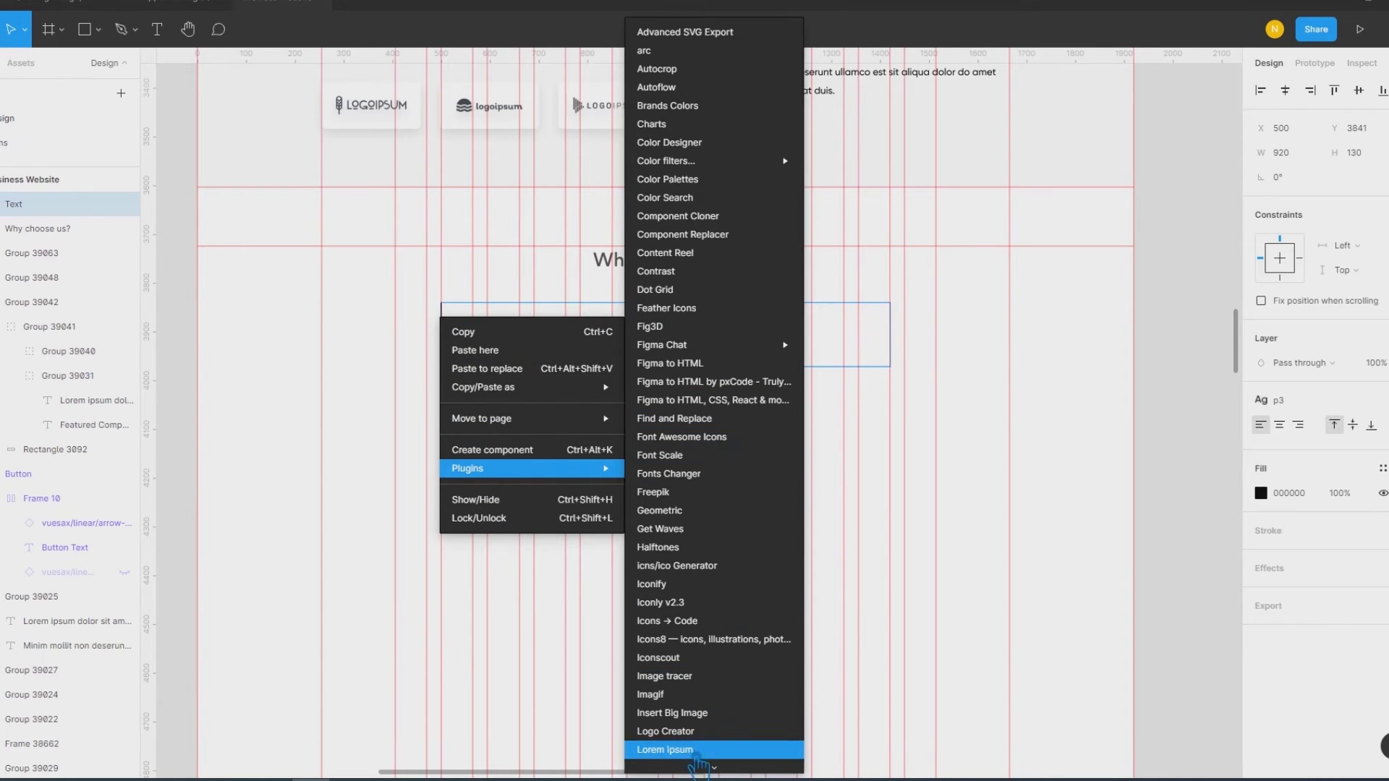
{"action": "left_click", "coordinate": [713, 750]}
{"action": "left_click", "coordinate": [800, 438]}
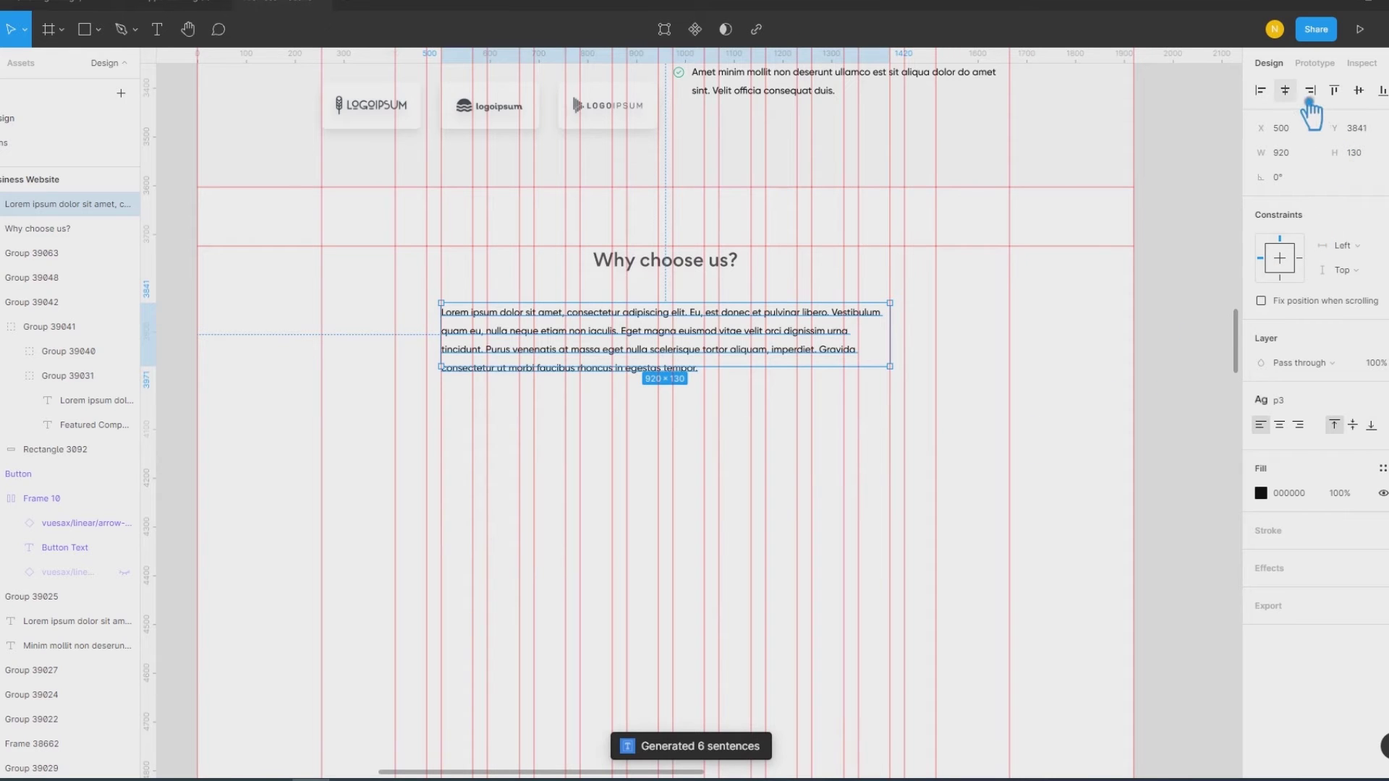
{"action": "left_click", "coordinate": [1279, 425]}
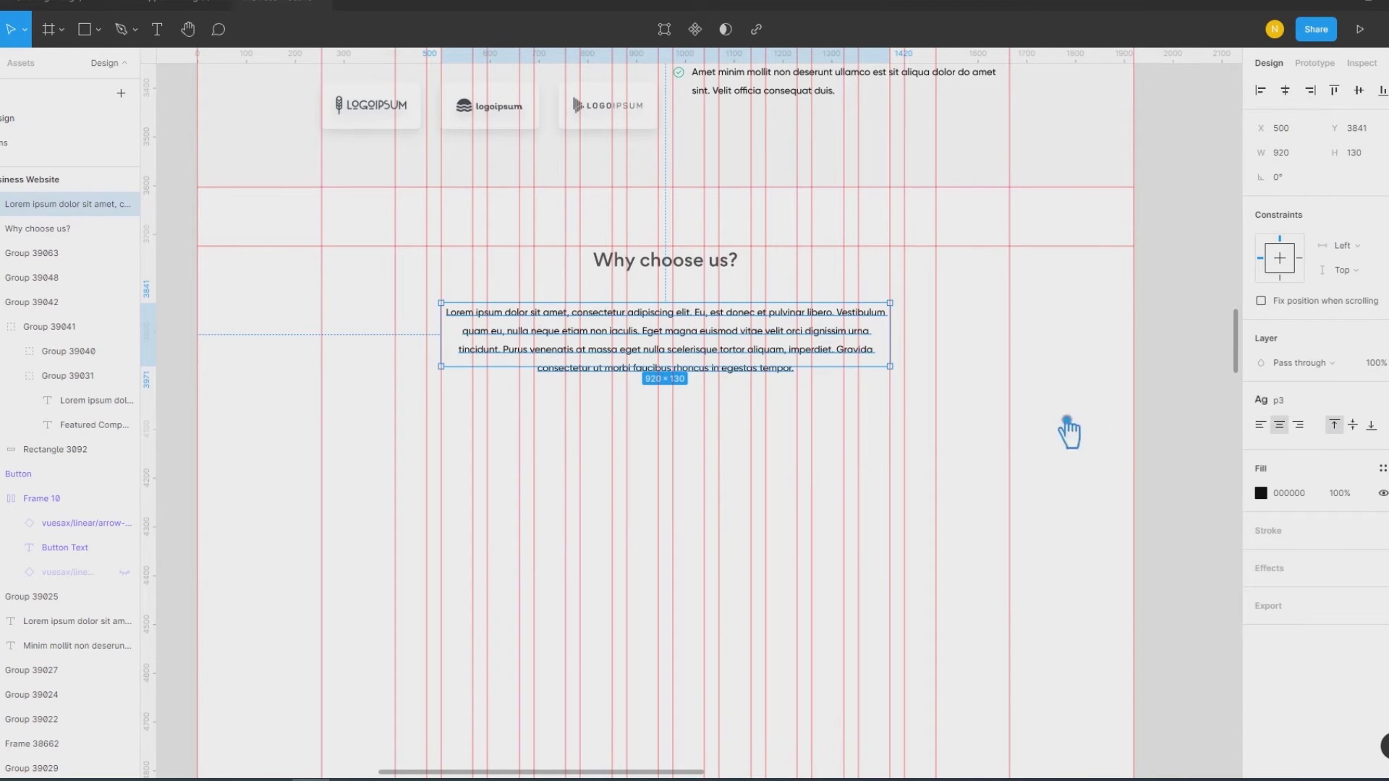
{"action": "double_click", "coordinate": [800, 353]}
{"action": "left_click", "coordinate": [800, 353]}
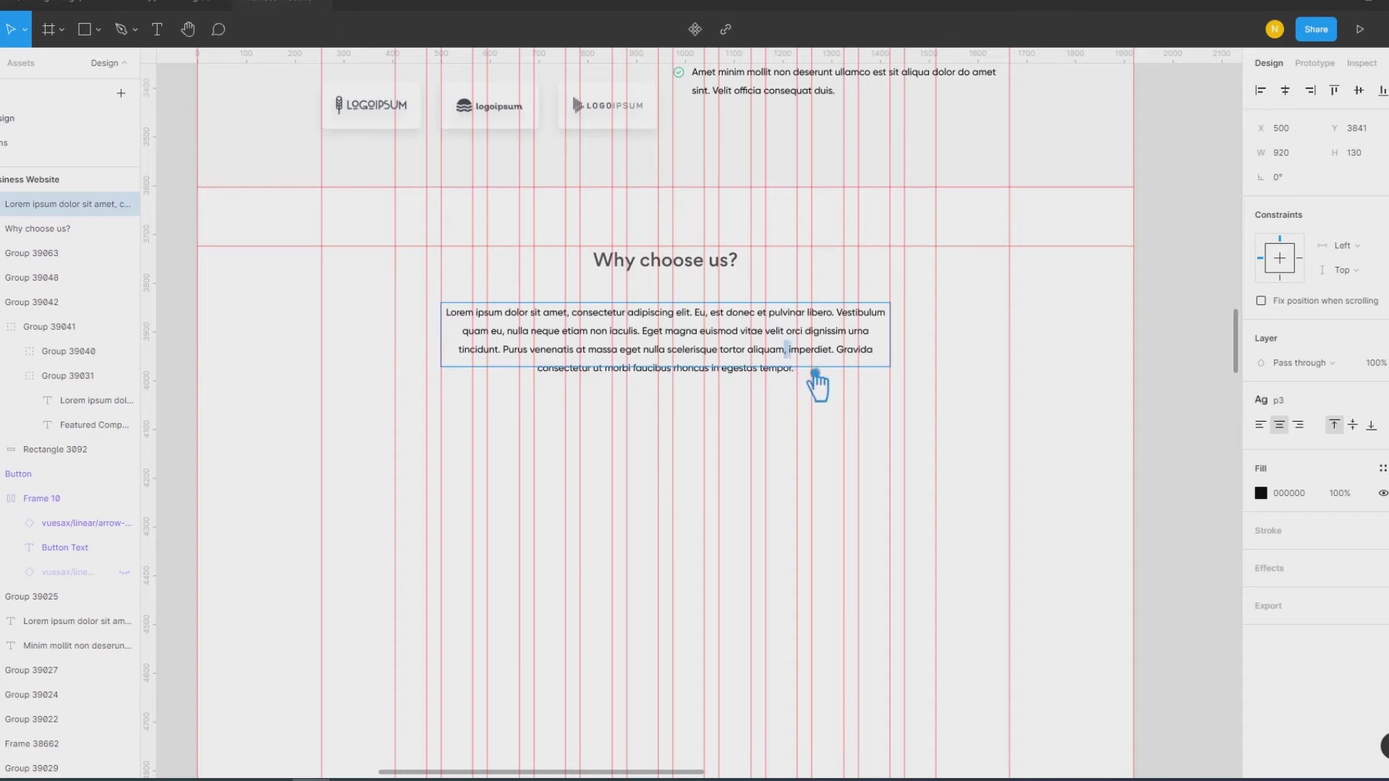
{"action": "left_click", "coordinate": [825, 391], "text": "shift"}
{"action": "key", "text": "BackSpace"}
{"action": "key", "text": "Escape"}
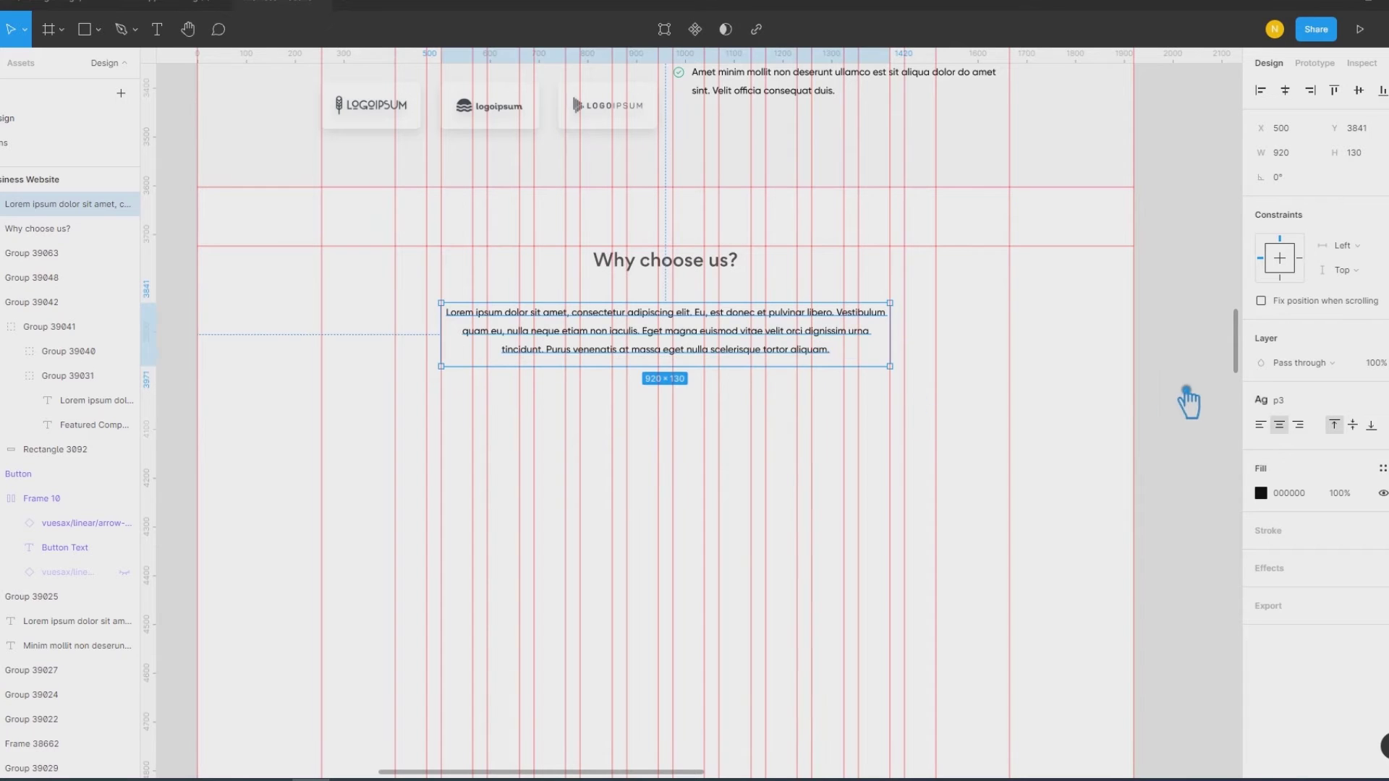
{"action": "left_click", "coordinate": [1319, 474]}
Step: Set 30 spacing between the heading and paragraph, then group them
{"action": "left_click", "coordinate": [1218, 356]}
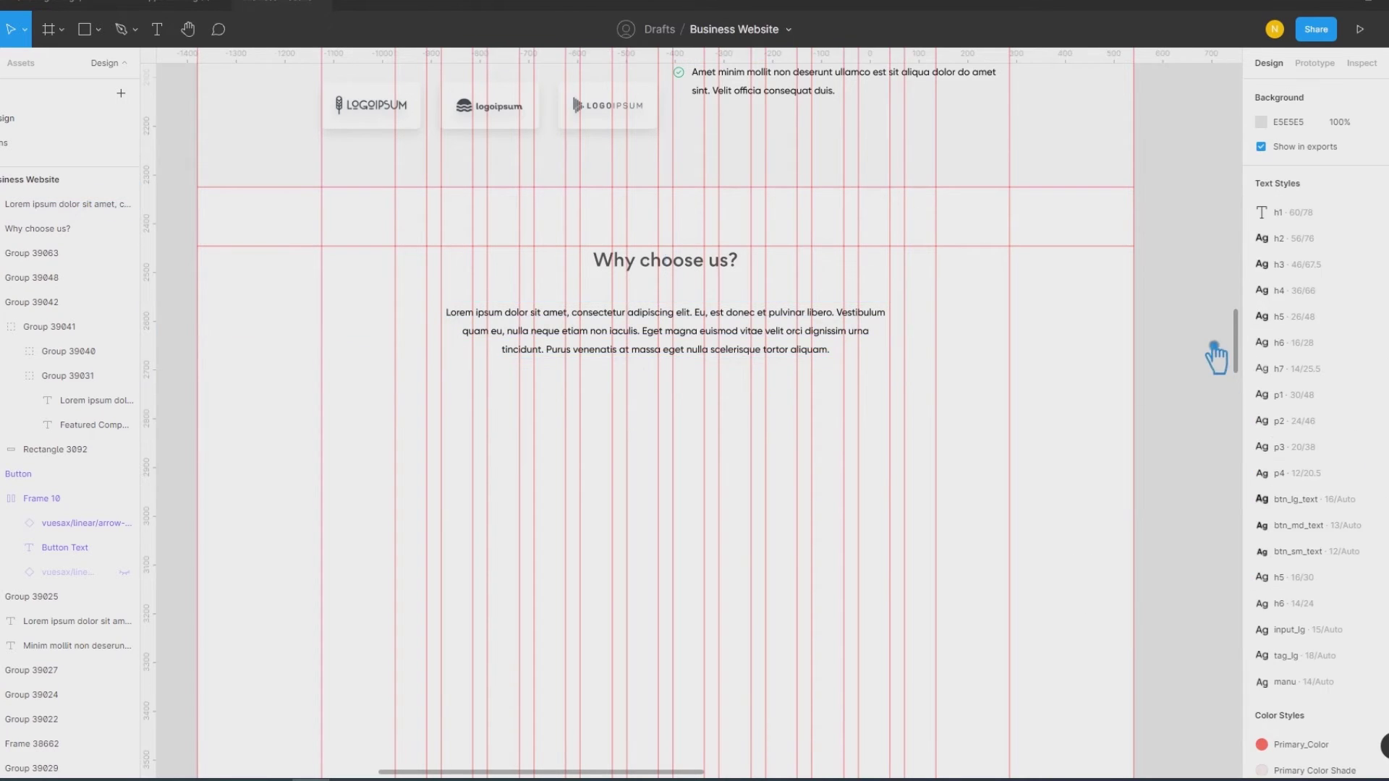
{"action": "left_click", "coordinate": [715, 332]}
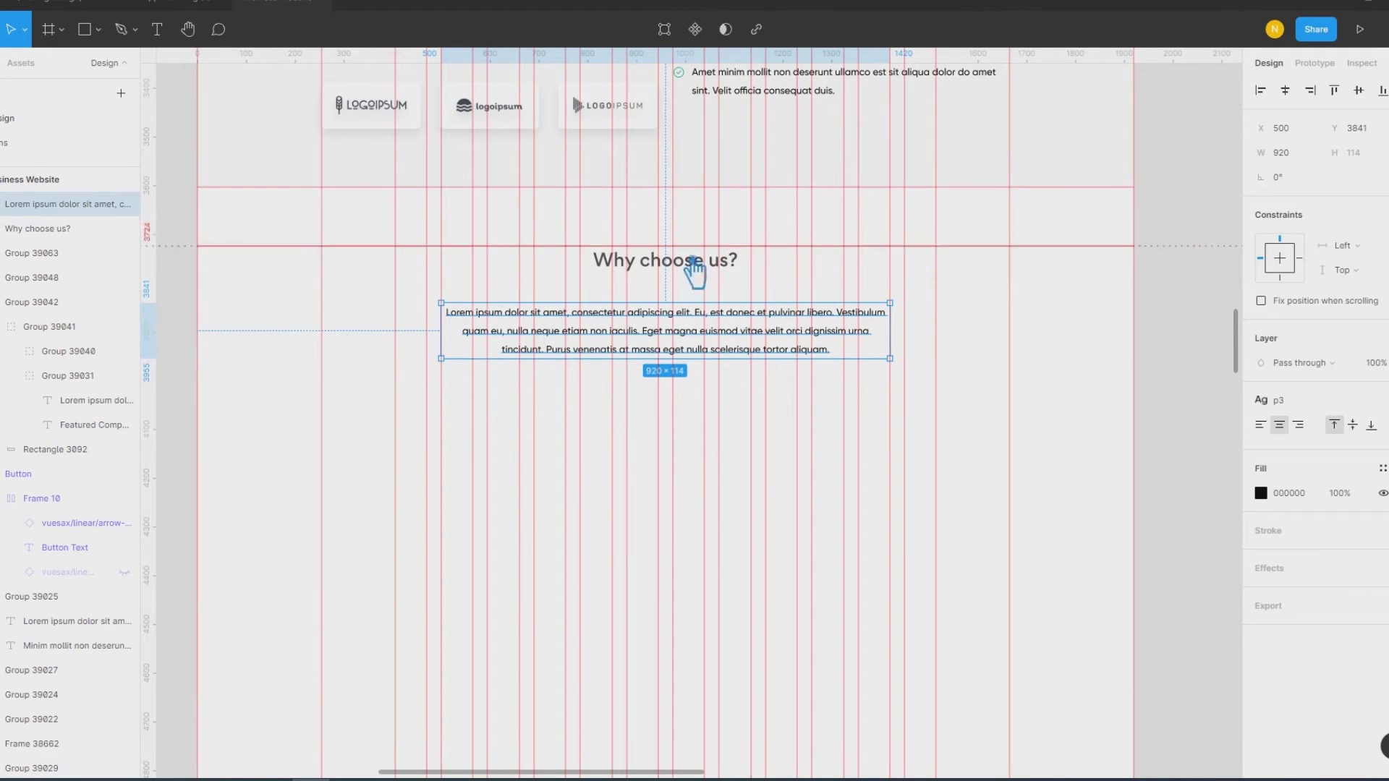
{"action": "left_click", "coordinate": [686, 264], "text": "shift"}
{"action": "left_click", "coordinate": [1310, 205]}
{"action": "type", "text": "30"}
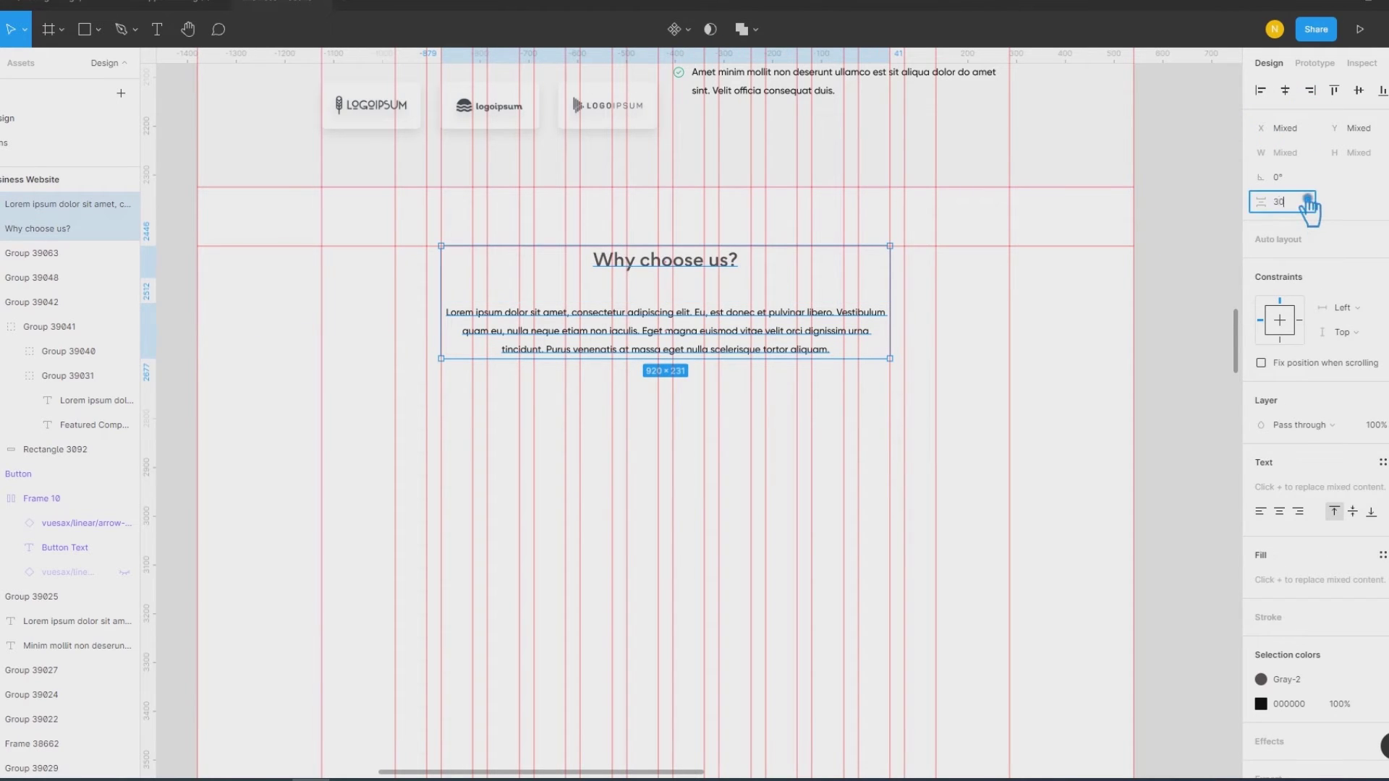
{"action": "key", "text": "Return"}
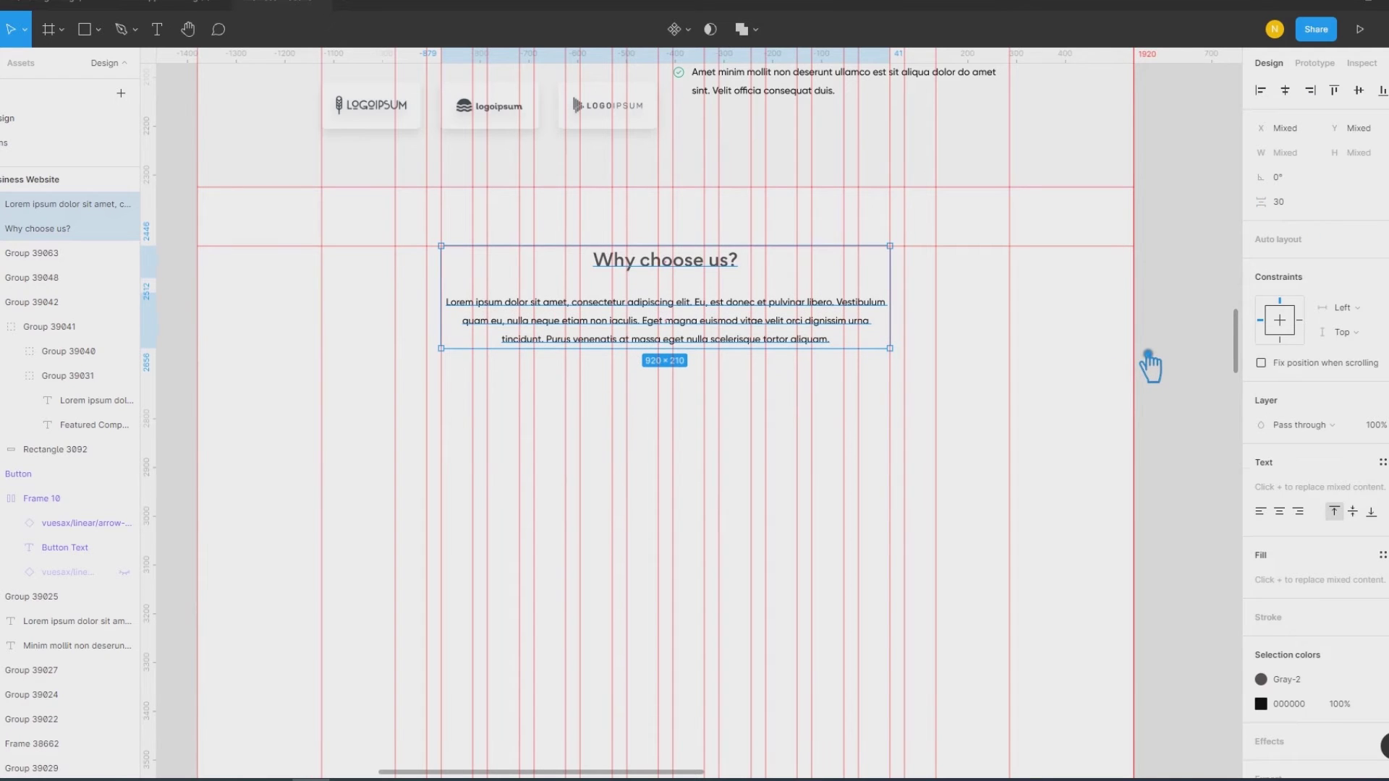
{"action": "key", "text": "ctrl+g"}
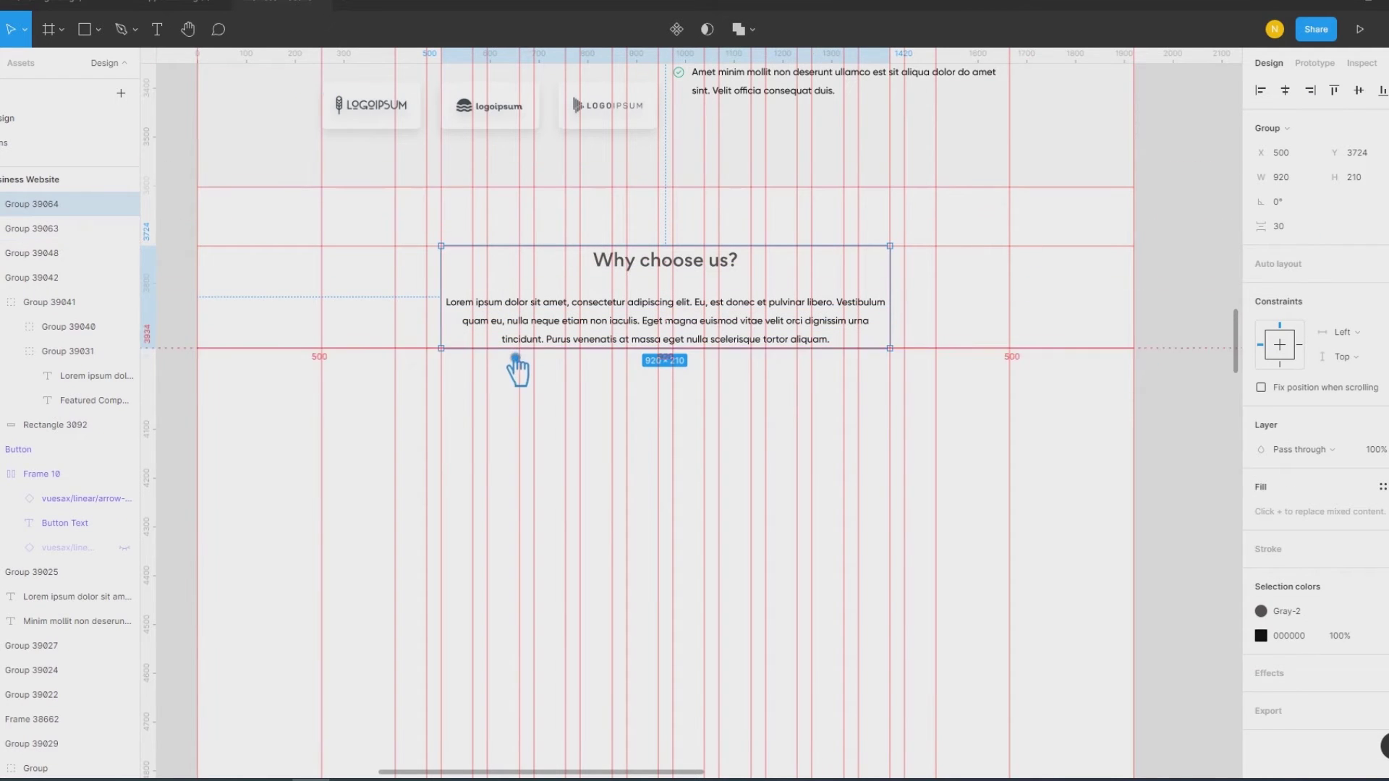
{"action": "left_click", "coordinate": [796, 384]}
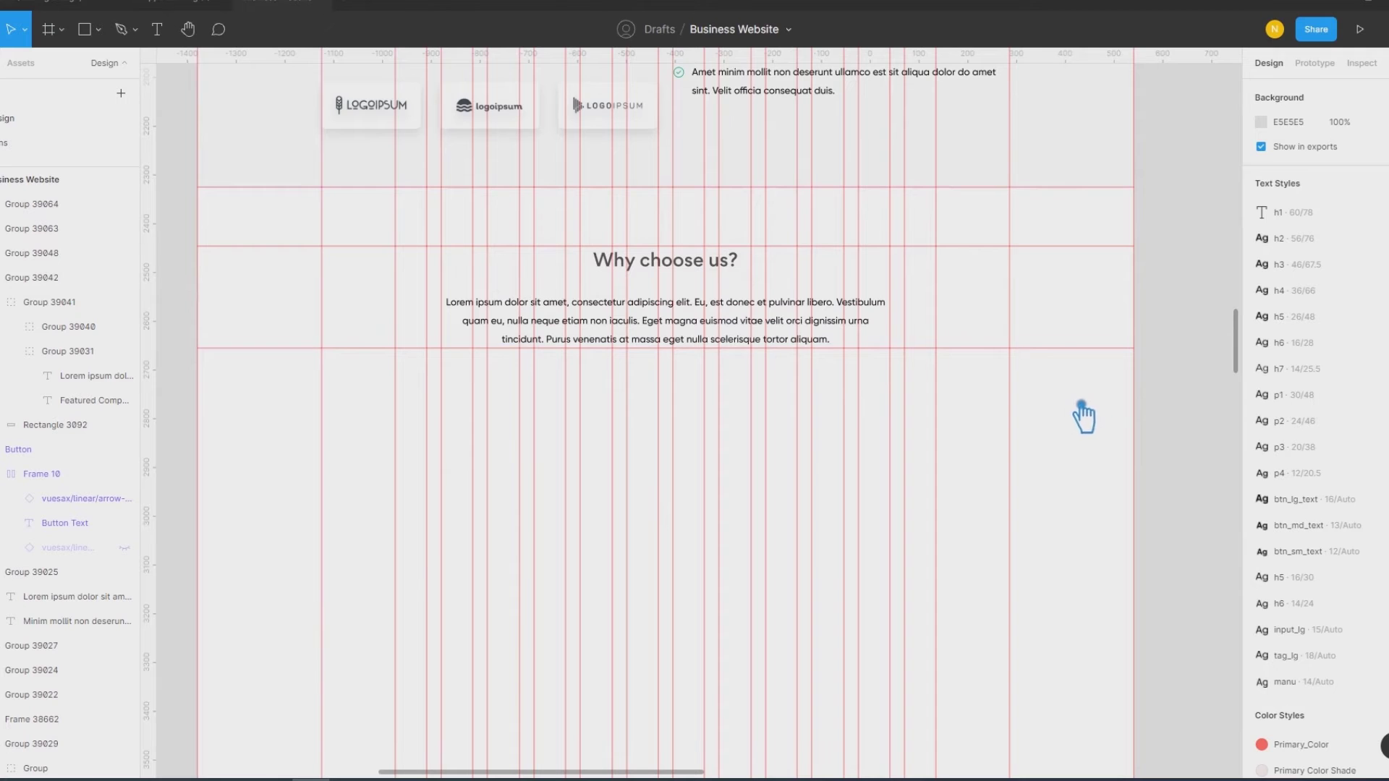
Step: Try placing the grey rectangle below the section, then move it back off the page
{"action": "scroll", "coordinate": [966, 404], "scroll_direction": "down", "scroll_amount": 2, "text": "ctrl"}
{"action": "left_click_drag", "start_coordinate": [283, 217], "coordinate": [472, 397]}
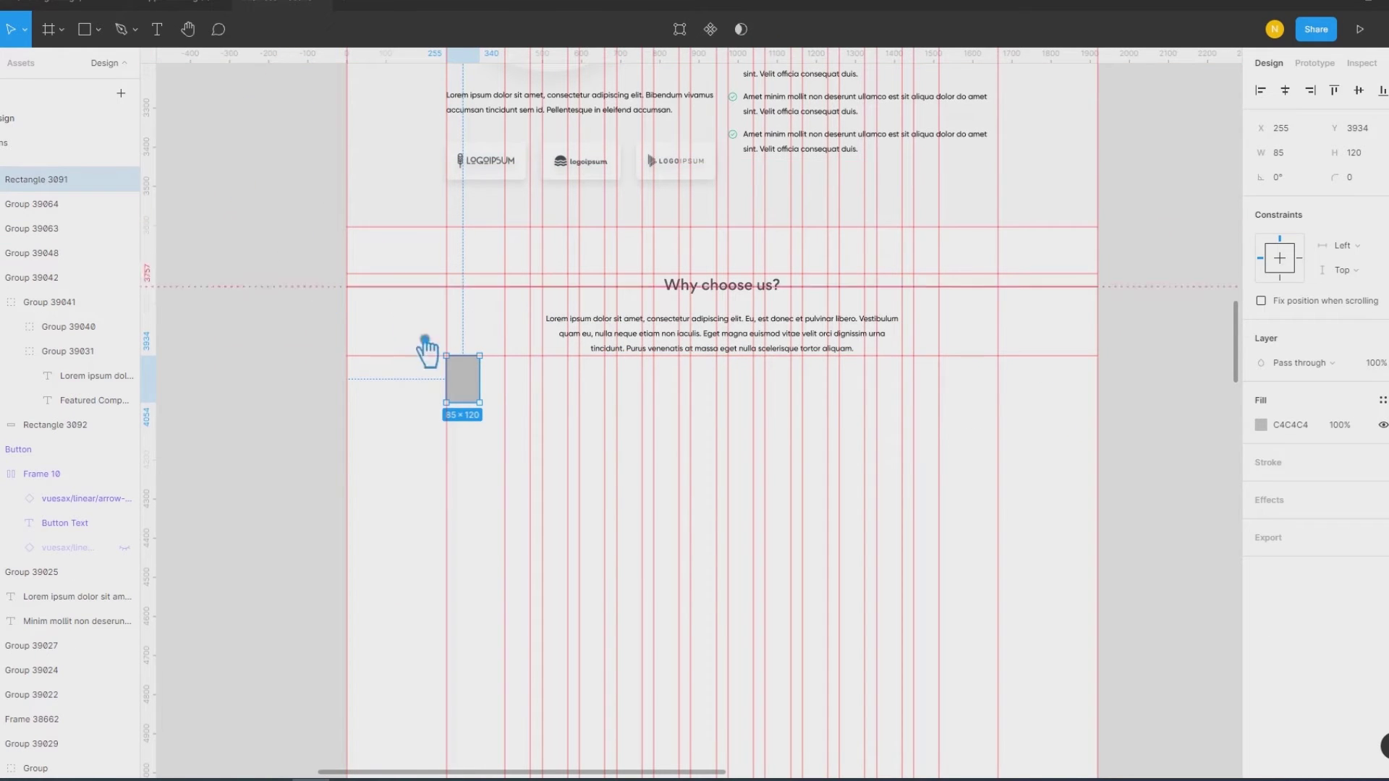
{"action": "mouse_move", "coordinate": [467, 395]}
{"action": "left_mouse_down"}
{"action": "mouse_move", "coordinate": [257, 305]}
{"action": "mouse_move", "coordinate": [226, 224]}
{"action": "left_mouse_up"}
{"action": "left_click", "coordinate": [290, 383]}
{"action": "left_click", "coordinate": [1179, 394]}
{"action": "scroll", "coordinate": [1075, 351], "scroll_direction": "right", "scroll_amount": 2}
{"action": "scroll", "coordinate": [1074, 351], "scroll_direction": "down", "scroll_amount": 1}
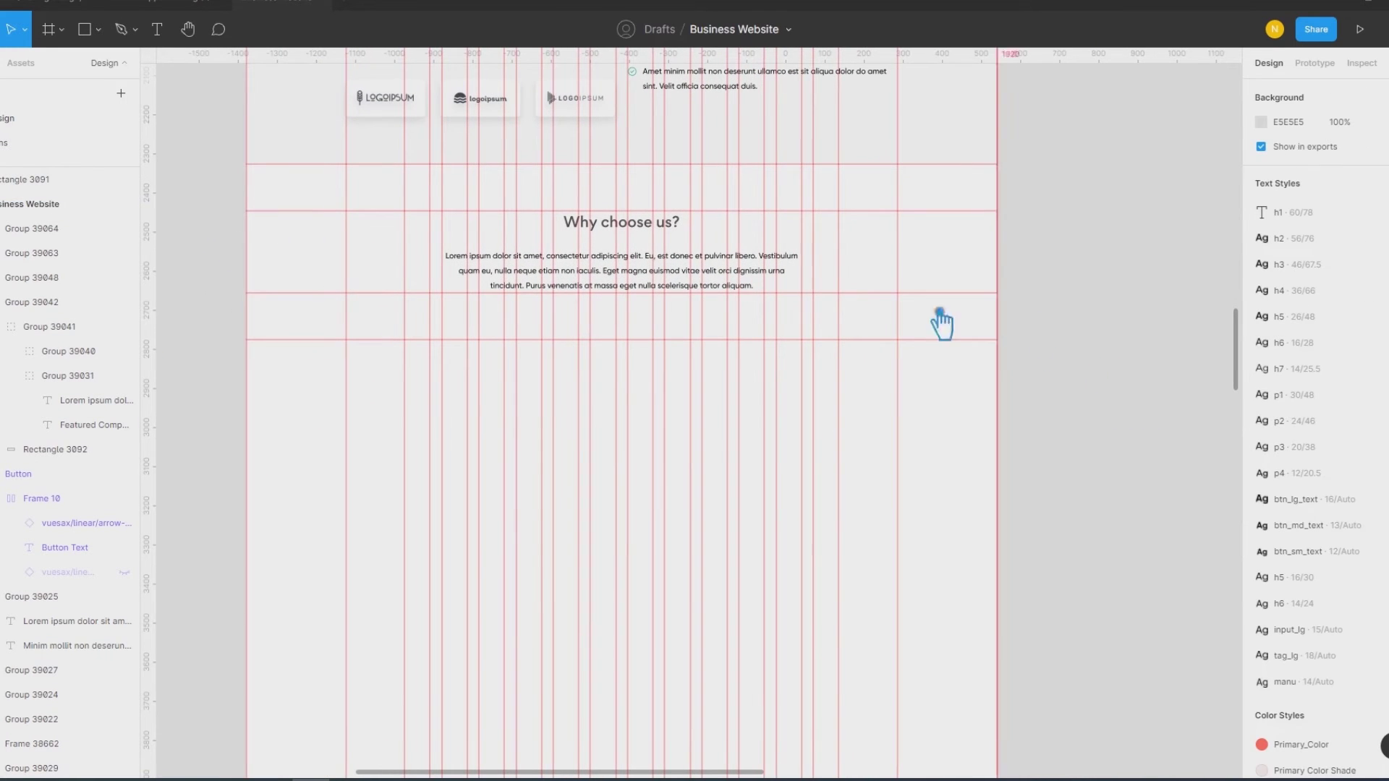
Step: Delete the paragraph's last sentence, then undo the deletion
{"action": "double_click", "coordinate": [622, 303]}
{"action": "left_click", "coordinate": [606, 297]}
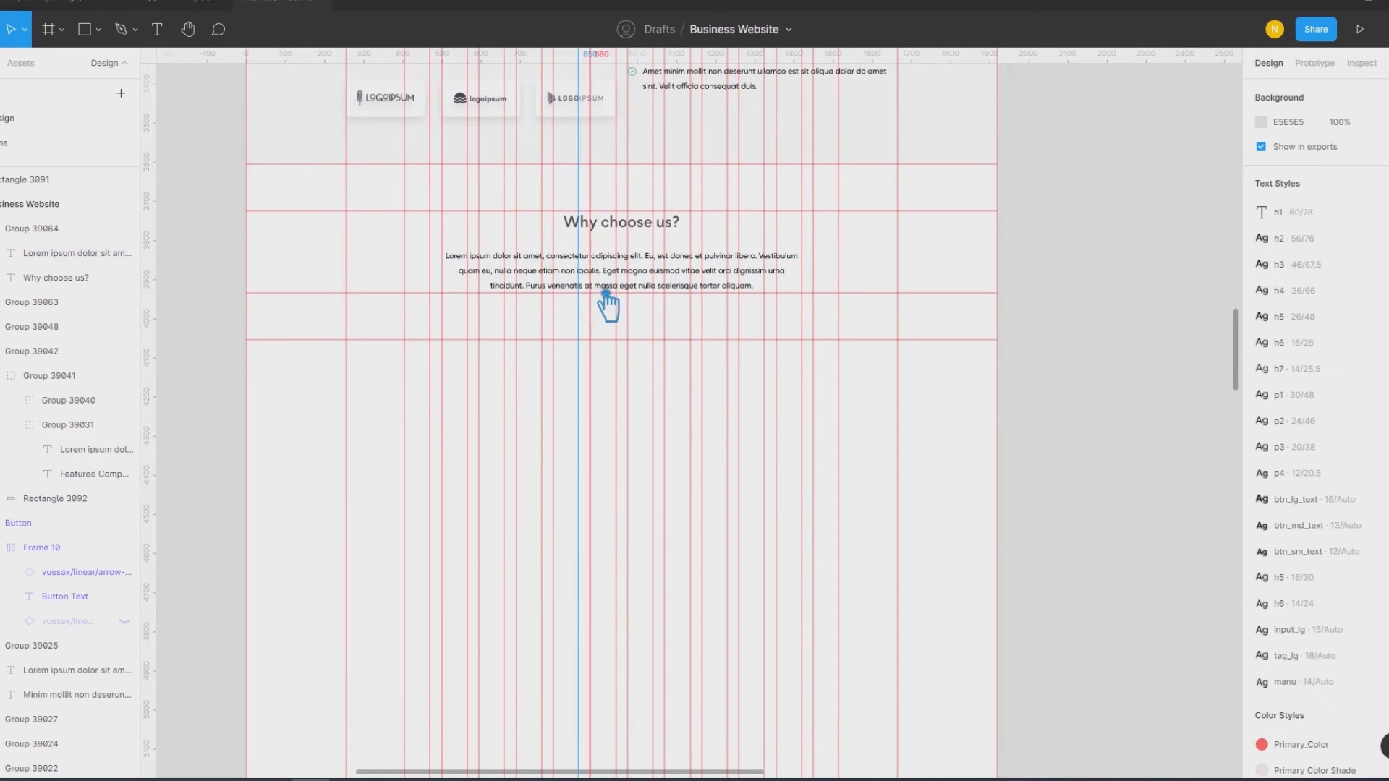
{"action": "double_click", "coordinate": [542, 289]}
{"action": "left_click_drag", "start_coordinate": [541, 289], "coordinate": [875, 313]}
{"action": "key", "text": "Delete"}
{"action": "key", "text": "Escape"}
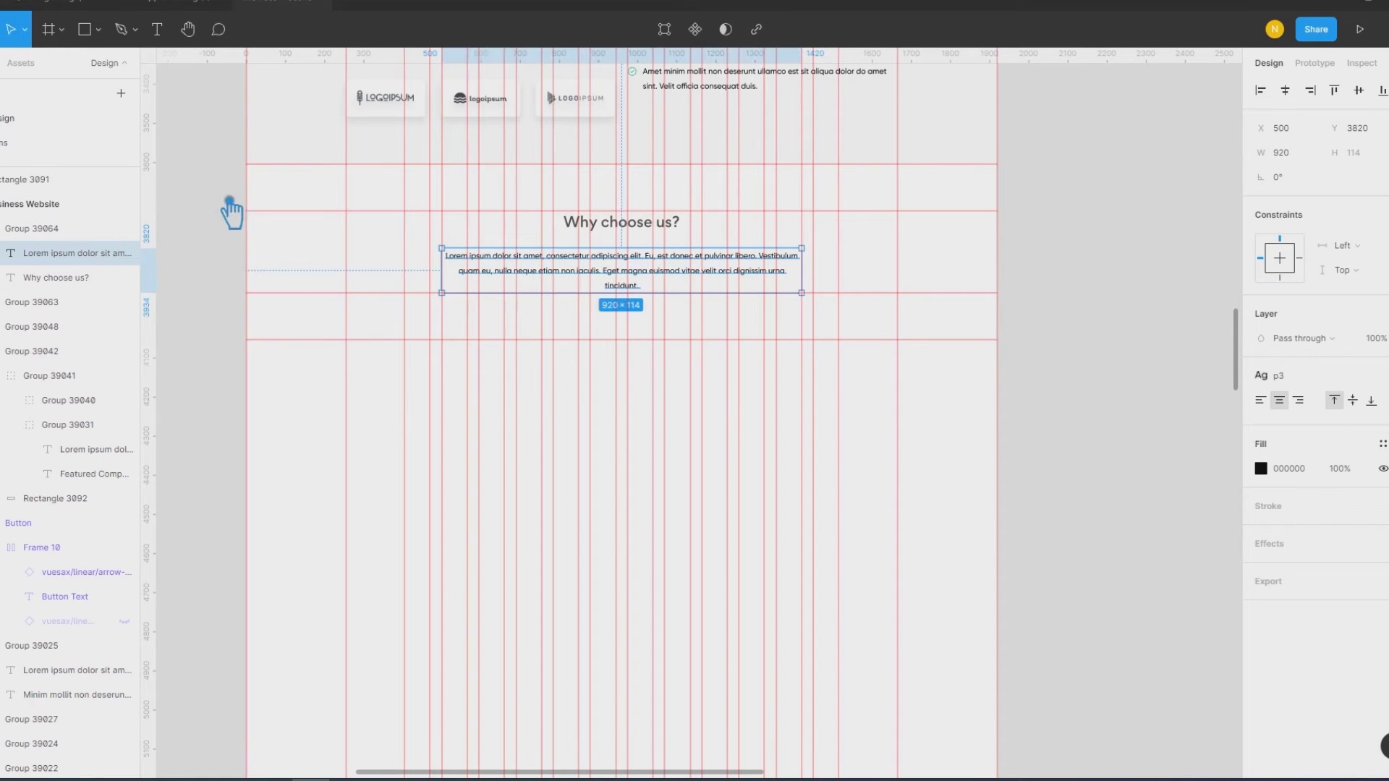
{"action": "left_click", "coordinate": [1137, 326]}
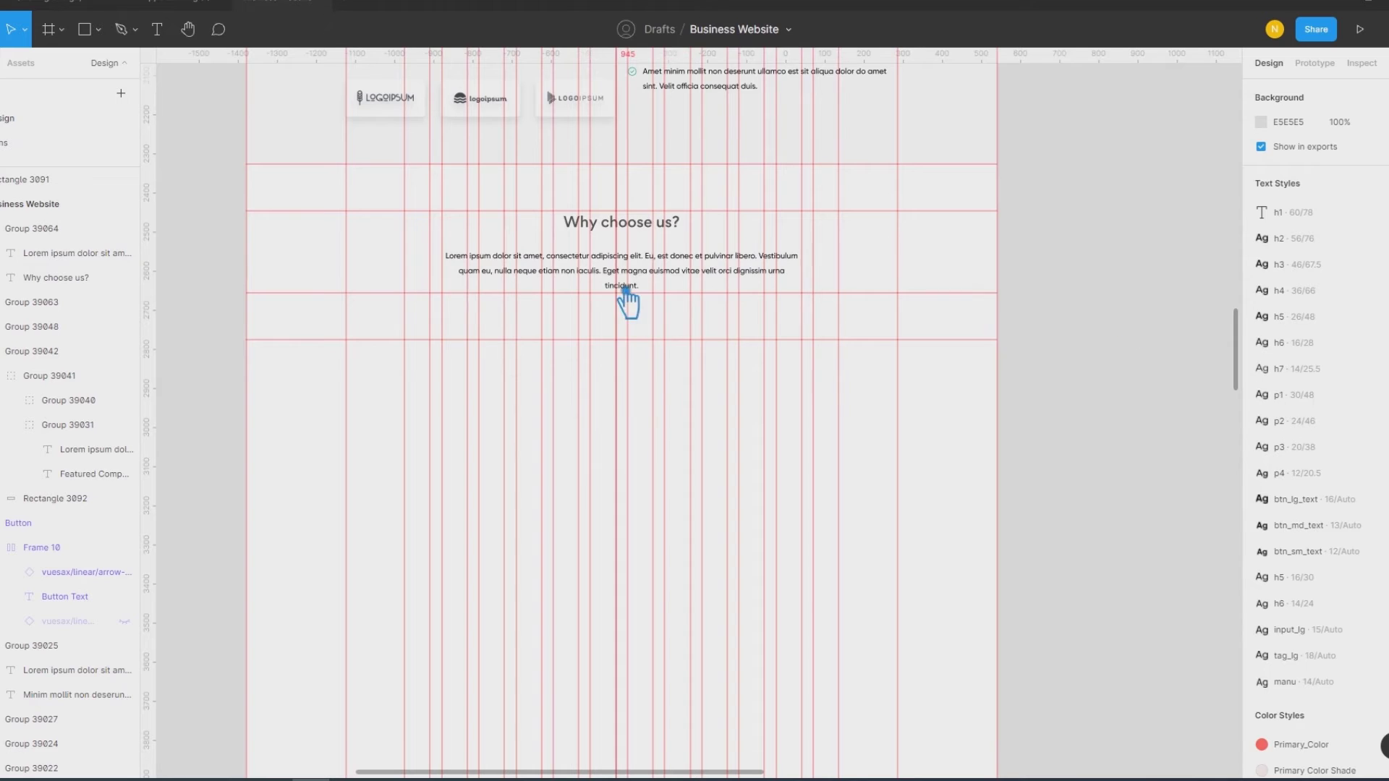
{"action": "key", "text": "ctrl+z"}
{"action": "key", "text": "ctrl+z"}
Step: Remove 'eget nulla scelerisque tortor aliquam' so the paragraph ends at 'Purus venenatis at massa.'
{"action": "scroll", "coordinate": [536, 293], "scroll_direction": "up", "scroll_amount": 3}
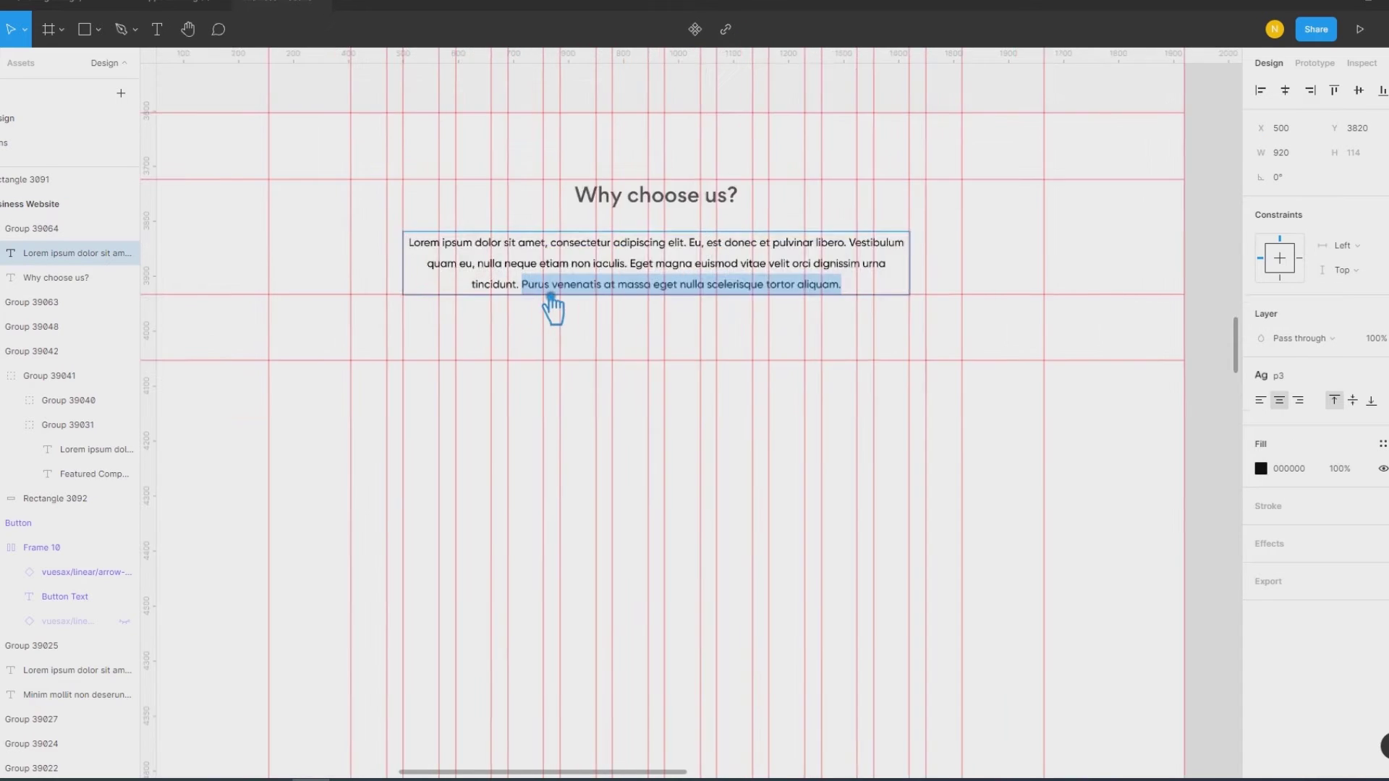
{"action": "scroll", "coordinate": [539, 296], "scroll_direction": "up", "scroll_amount": 3}
{"action": "key", "text": "Left"}
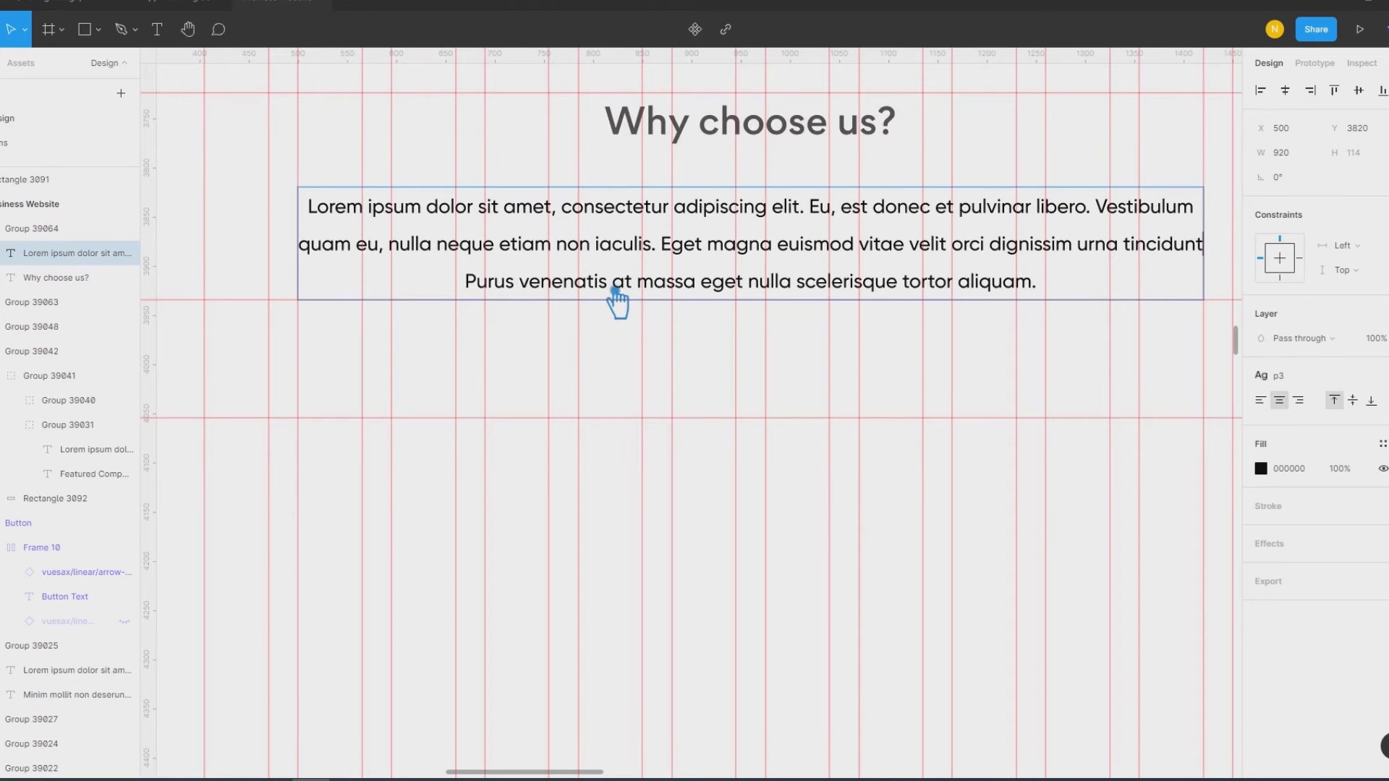
{"action": "left_click_drag", "start_coordinate": [708, 287], "coordinate": [1107, 288]}
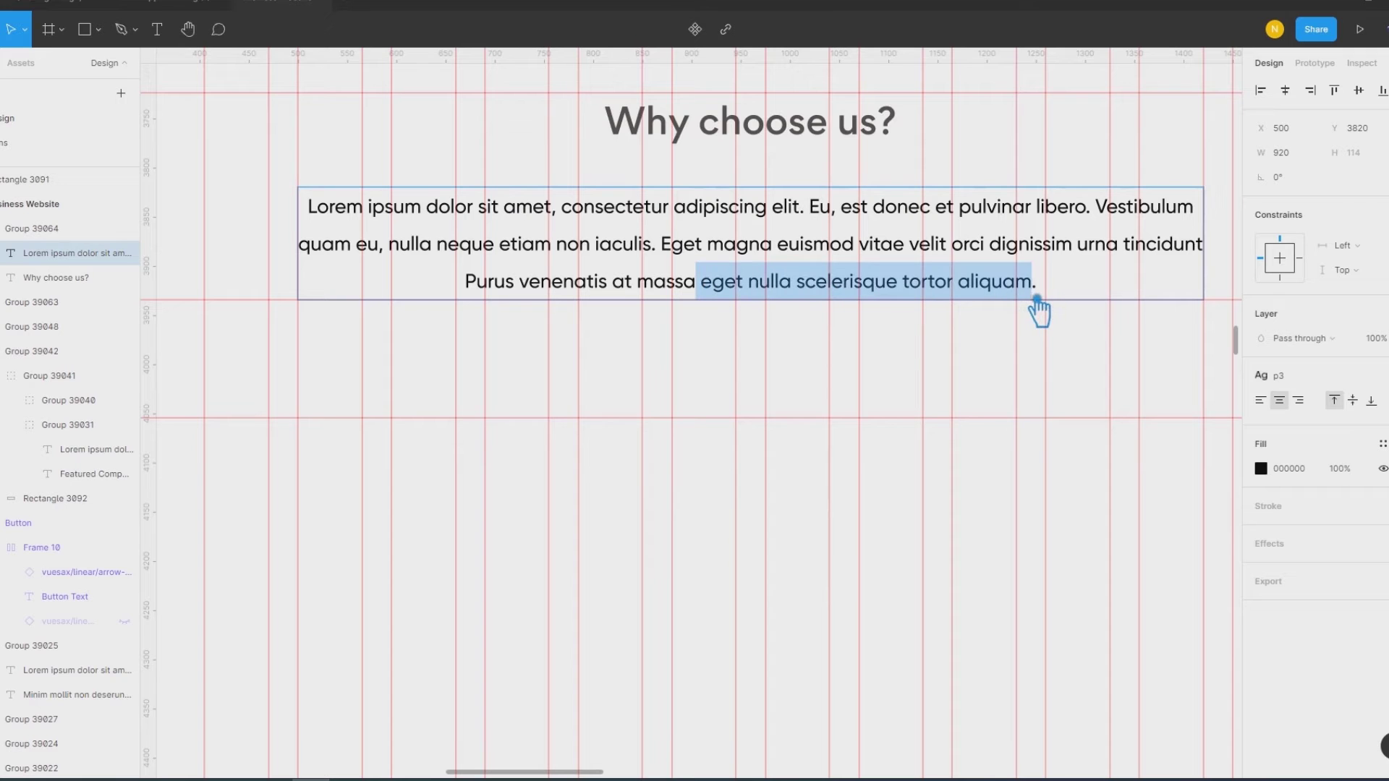
{"action": "key", "text": "BackSpace"}
{"action": "key", "text": "Escape"}
{"action": "left_click", "coordinate": [642, 471]}
{"action": "scroll", "coordinate": [642, 466], "scroll_direction": "down", "scroll_amount": 3}
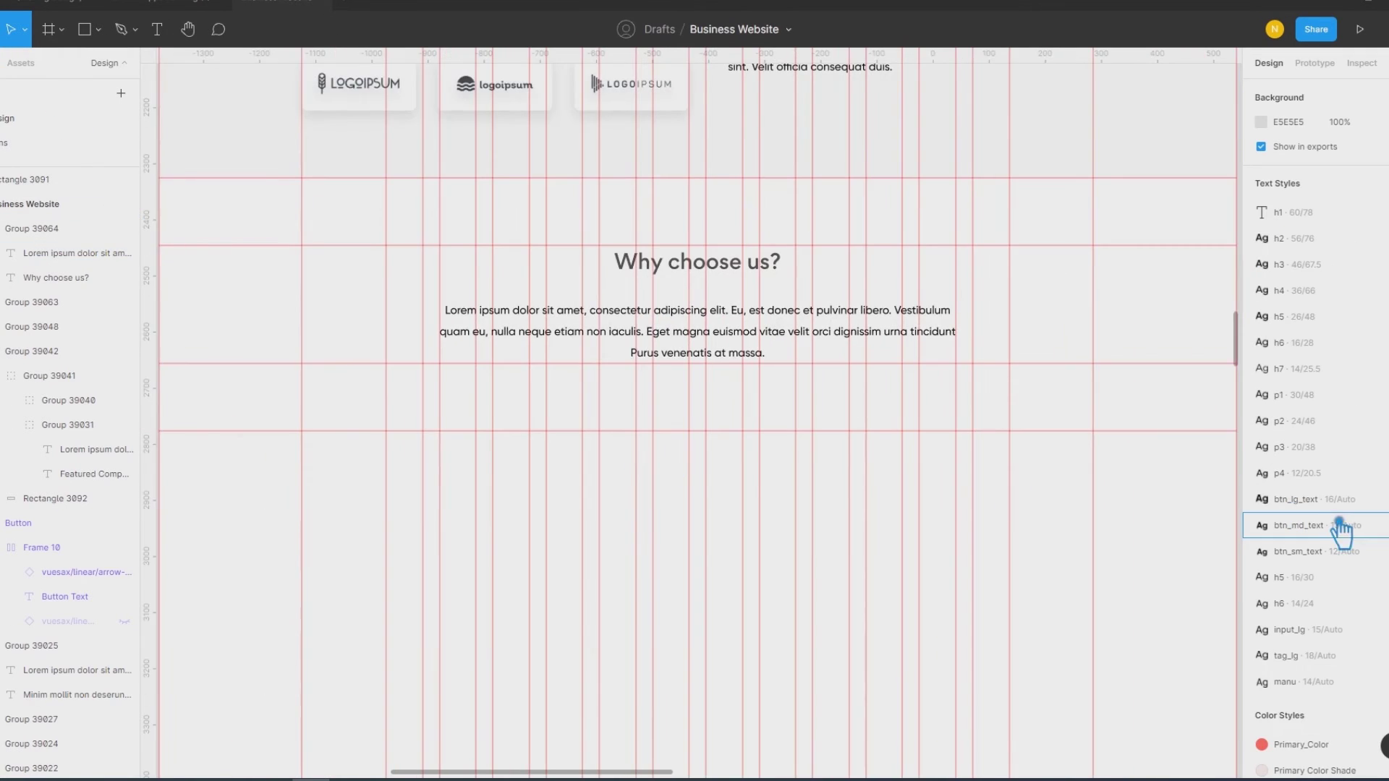
{"action": "left_click", "coordinate": [666, 326]}
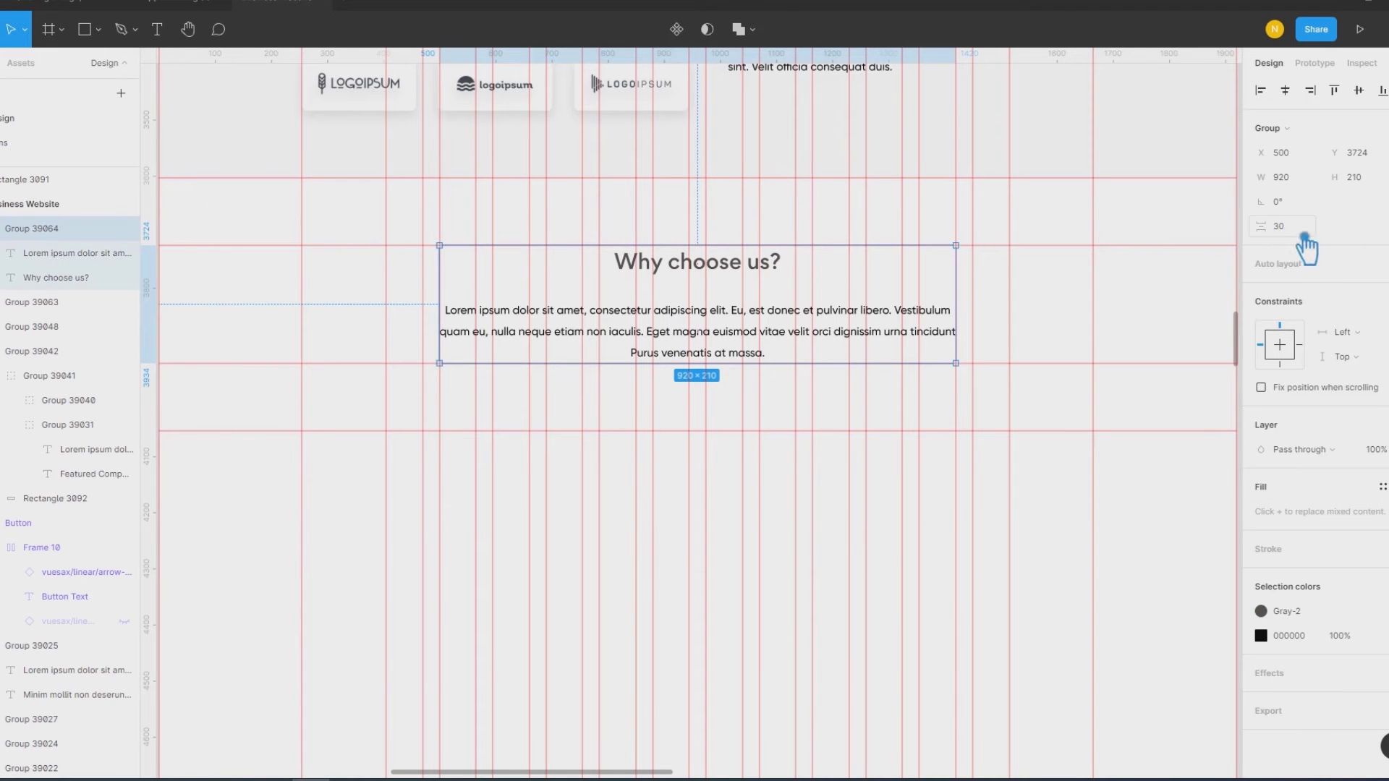
{"action": "left_click", "coordinate": [1165, 484]}
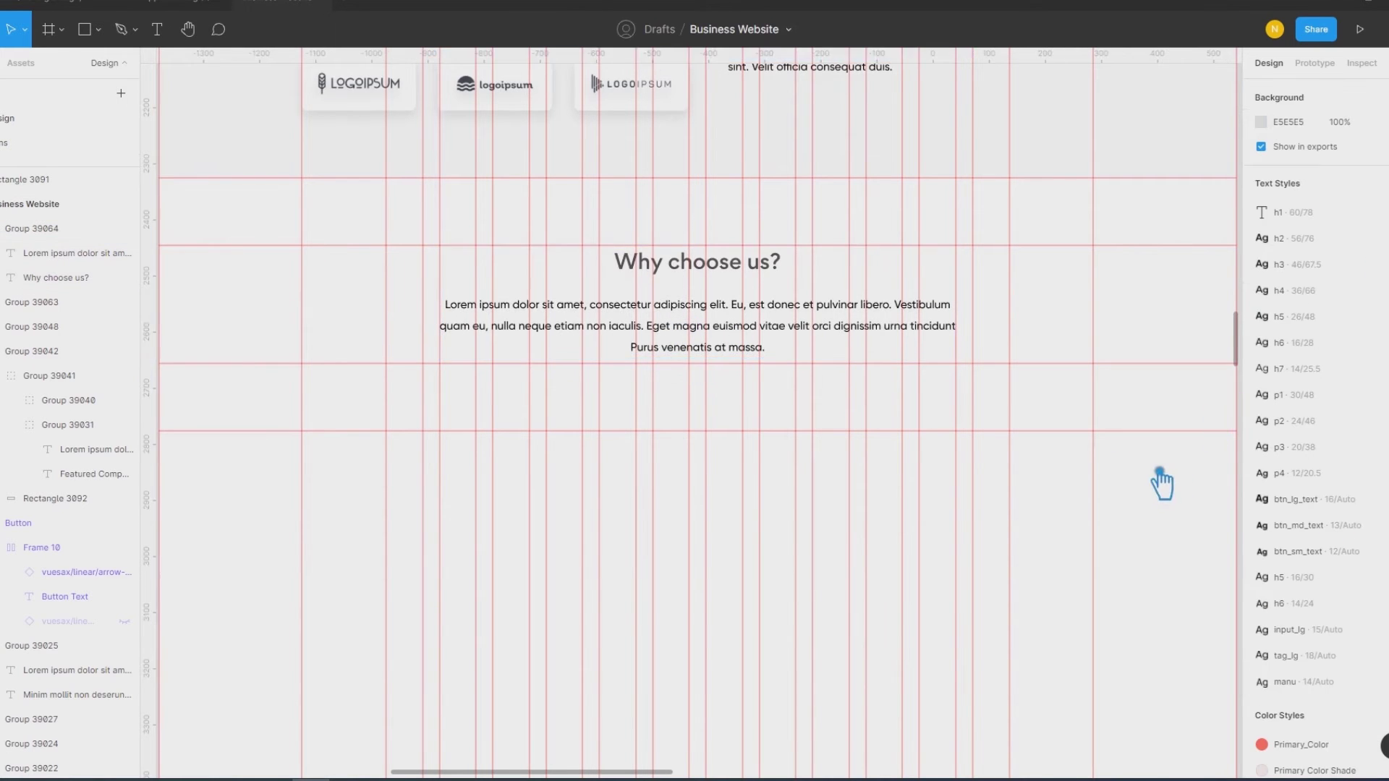
{"action": "scroll", "coordinate": [1157, 471], "scroll_direction": "down", "scroll_amount": 3}
{"action": "mouse_move", "coordinate": [1136, 322]}
{"action": "left_mouse_down"}
{"action": "mouse_move", "coordinate": [980, 532]}
{"action": "mouse_move", "coordinate": [985, 372]}
{"action": "left_mouse_up"}
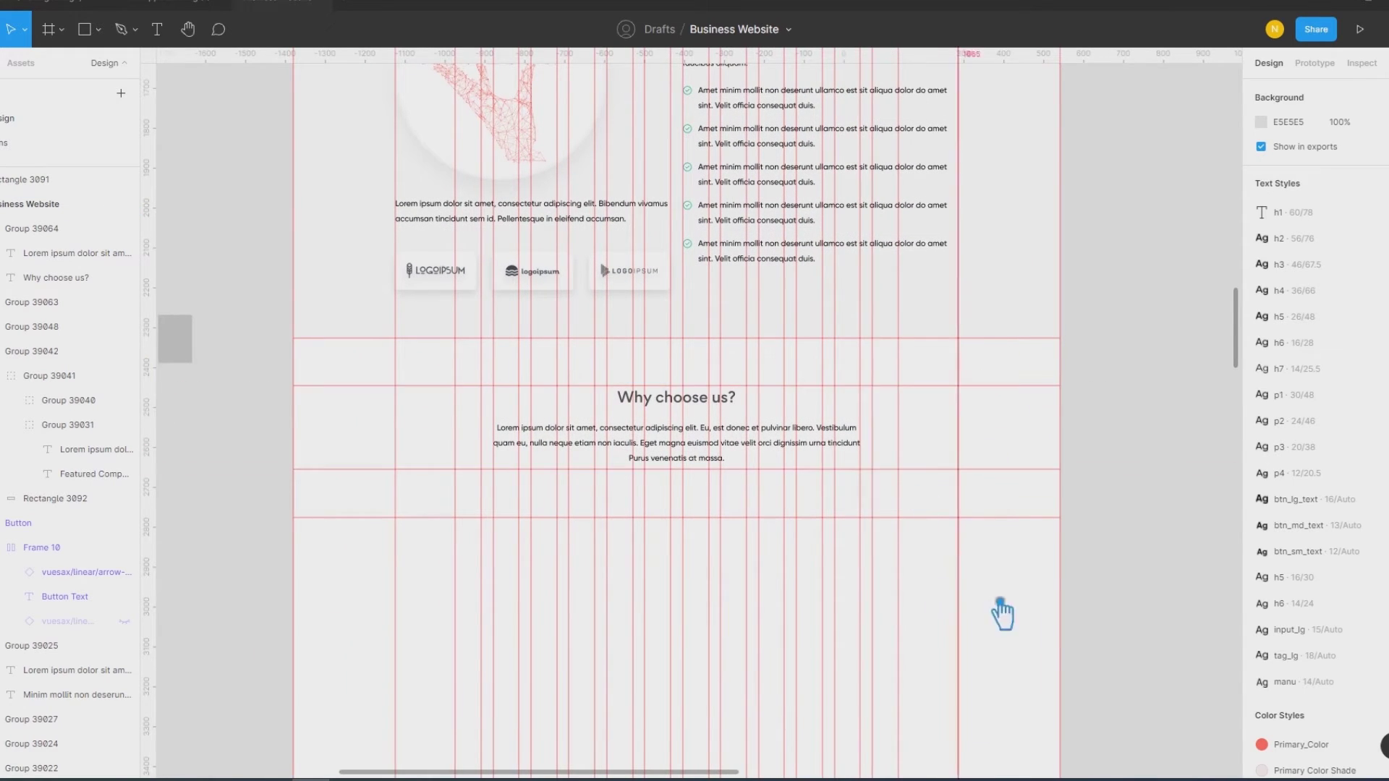
Step: Draw a 160×160 ellipse circle in the empty area below the 'Why choose us?' text
{"action": "left_click_drag", "start_coordinate": [1001, 611], "coordinate": [1015, 523]}
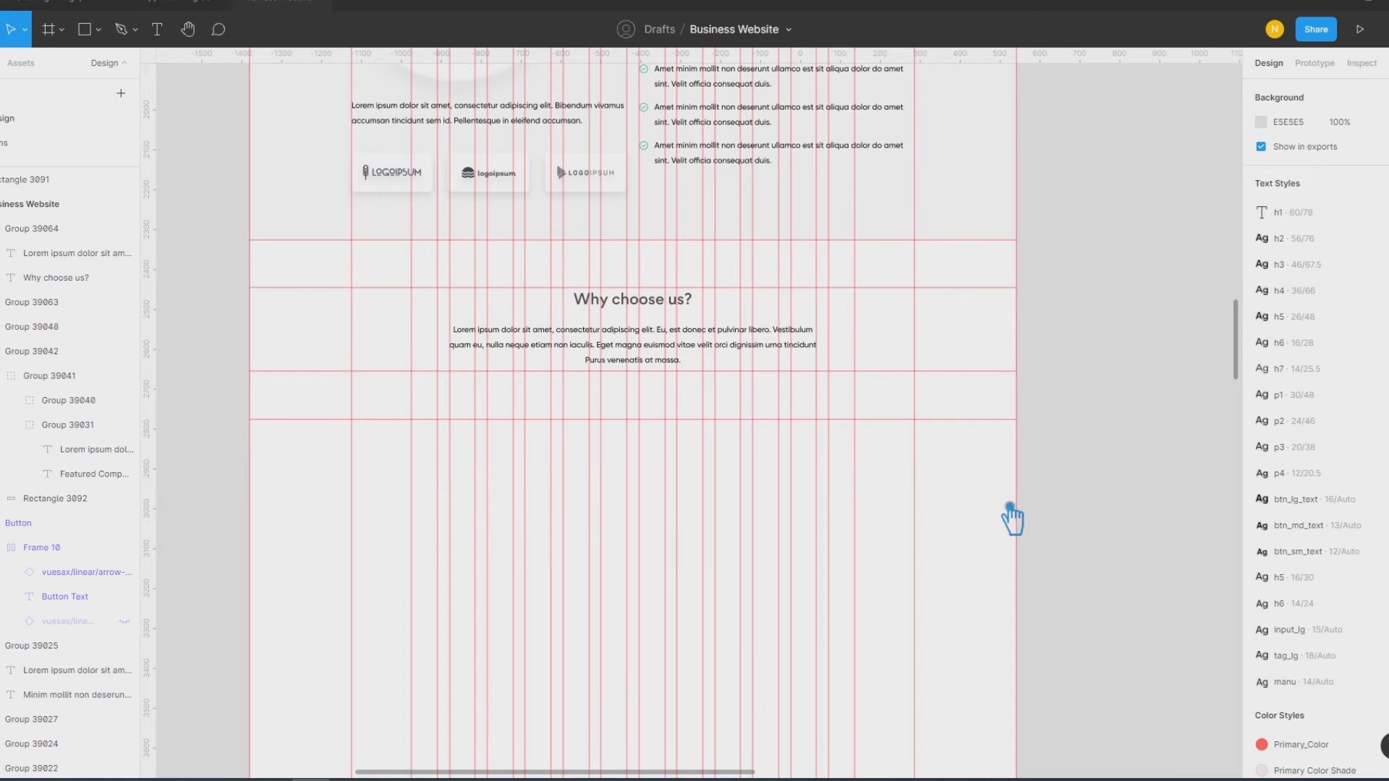
{"action": "left_click_drag", "start_coordinate": [972, 474], "coordinate": [919, 670]}
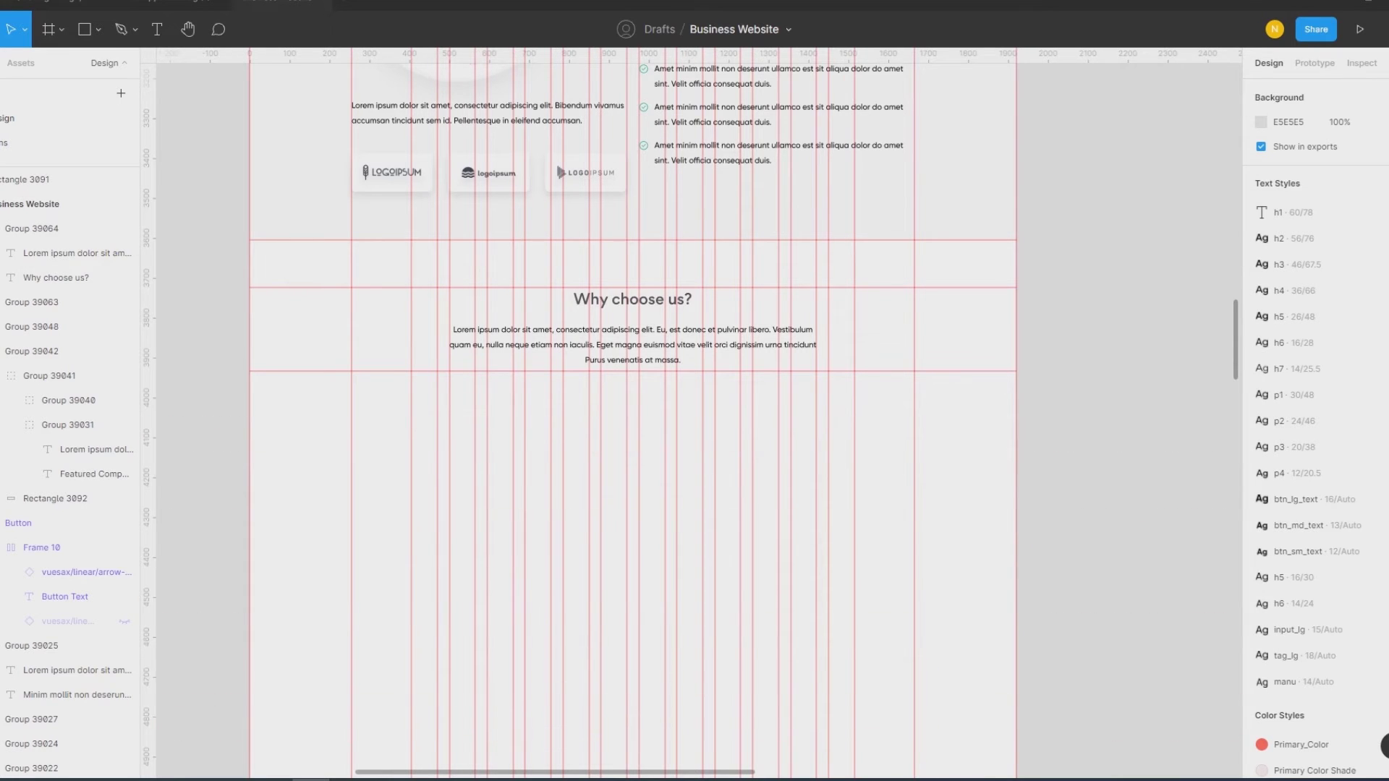
{"action": "left_click", "coordinate": [1079, 587]}
{"action": "key", "text": "Escape"}
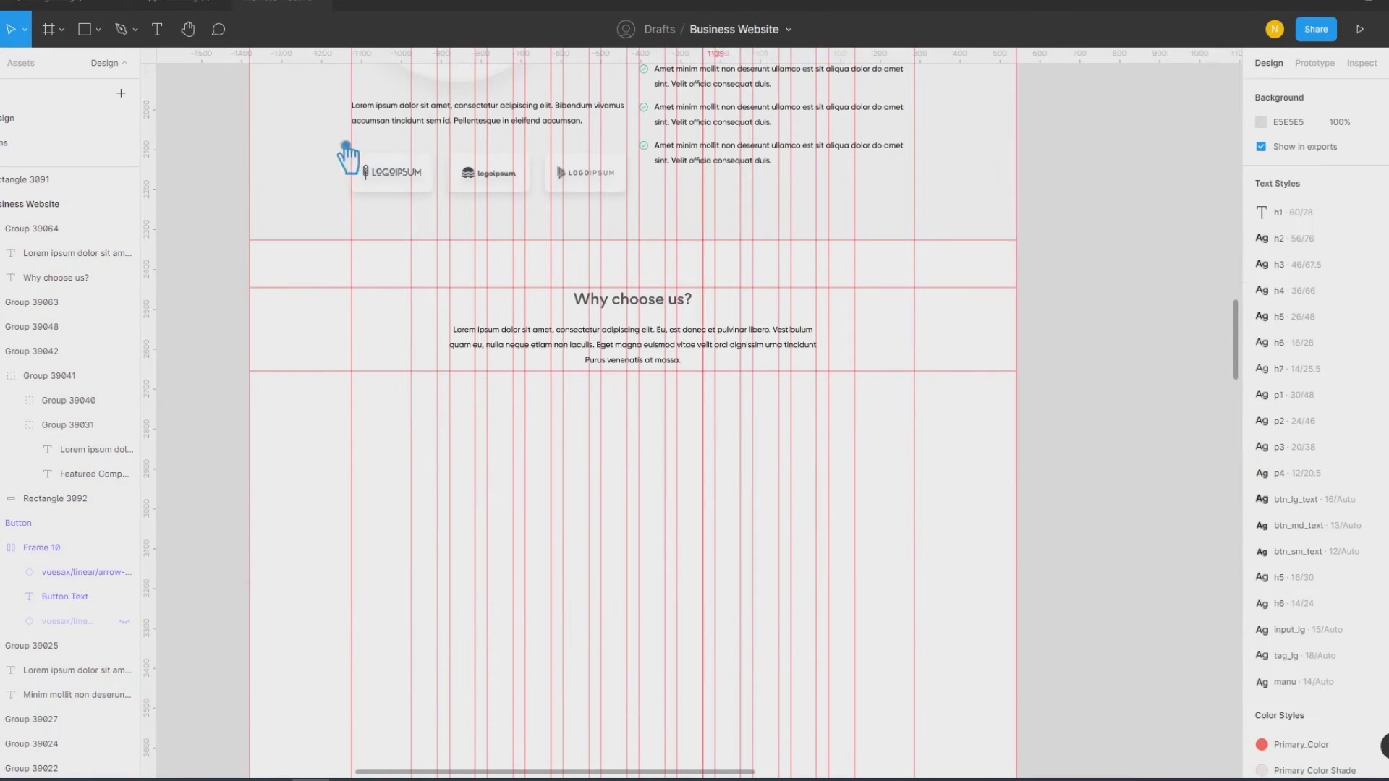
{"action": "left_click", "coordinate": [118, 31]}
{"action": "left_click", "coordinate": [99, 30]}
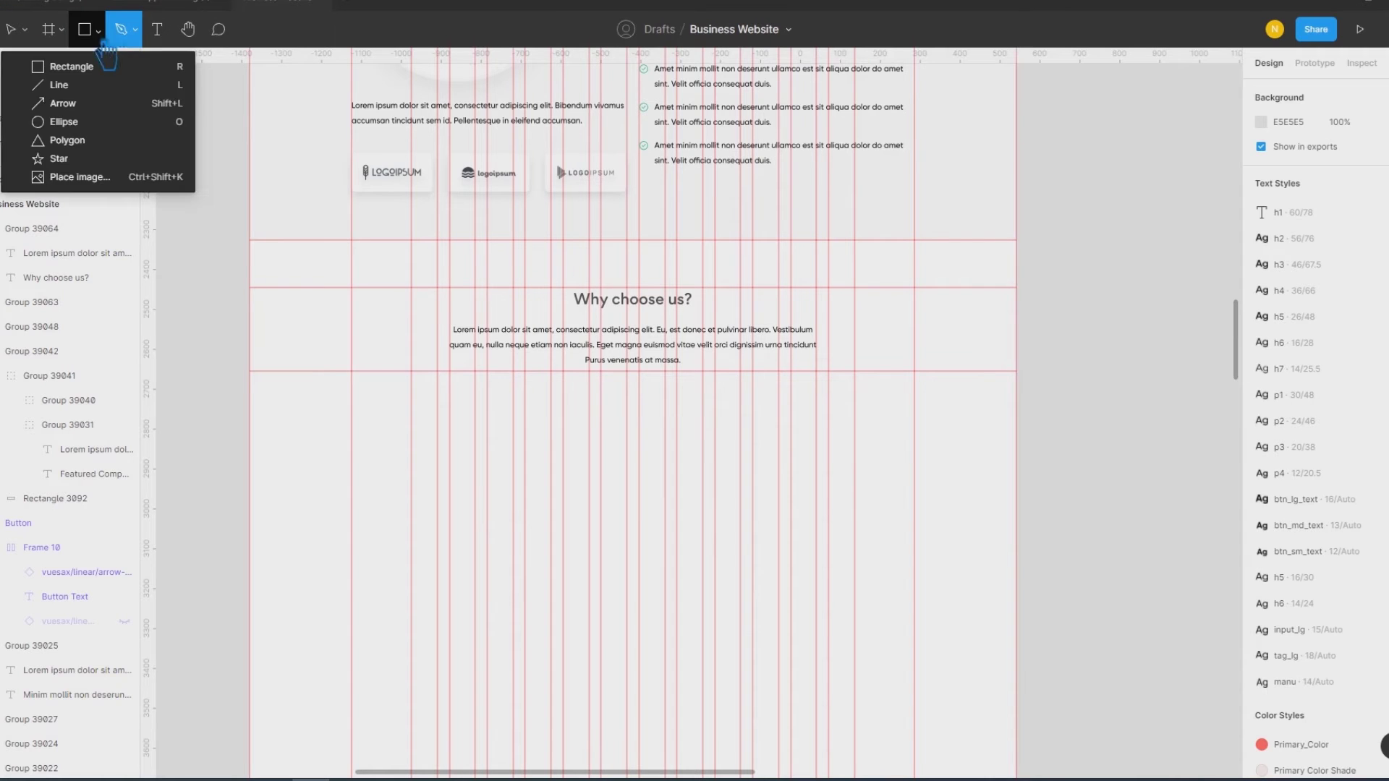
{"action": "left_click", "coordinate": [43, 112]}
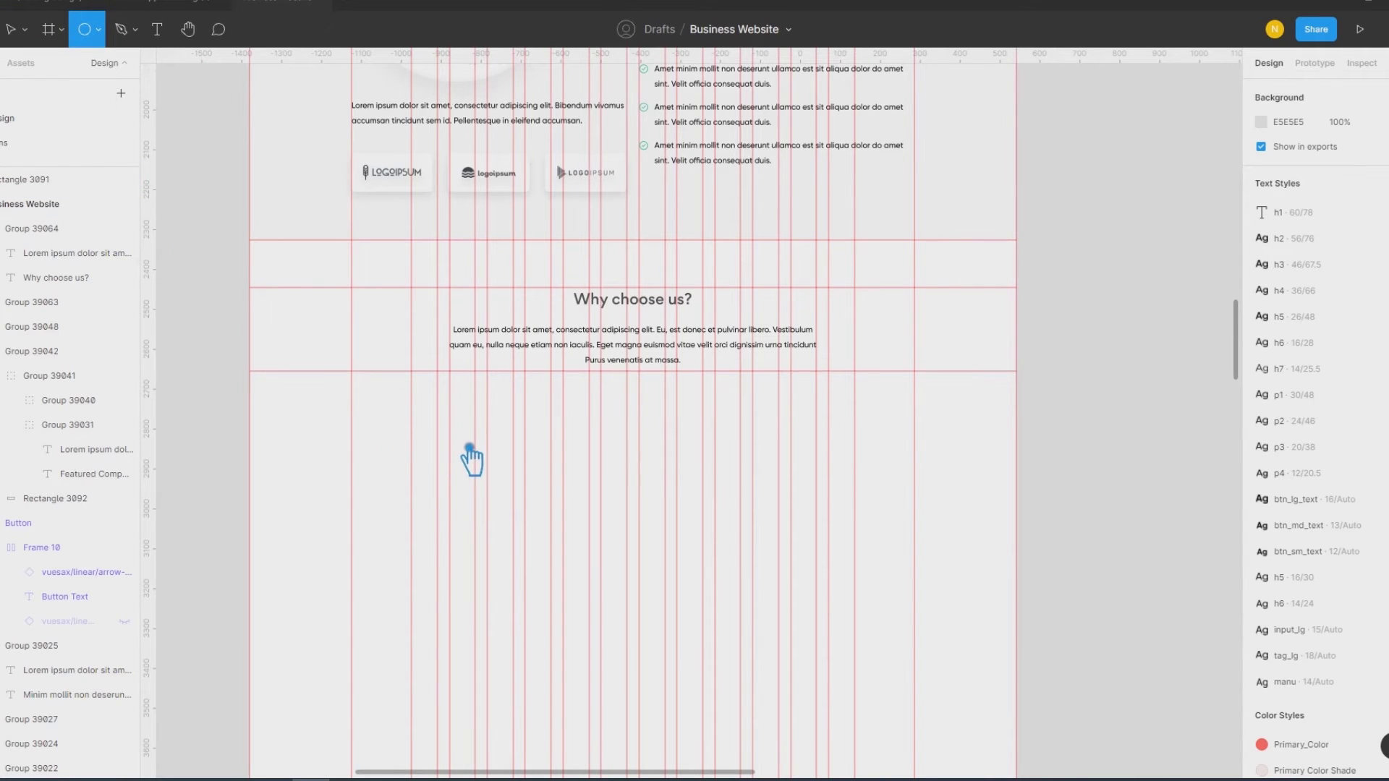
{"action": "left_click_drag", "start_coordinate": [411, 419], "coordinate": [475, 483]}
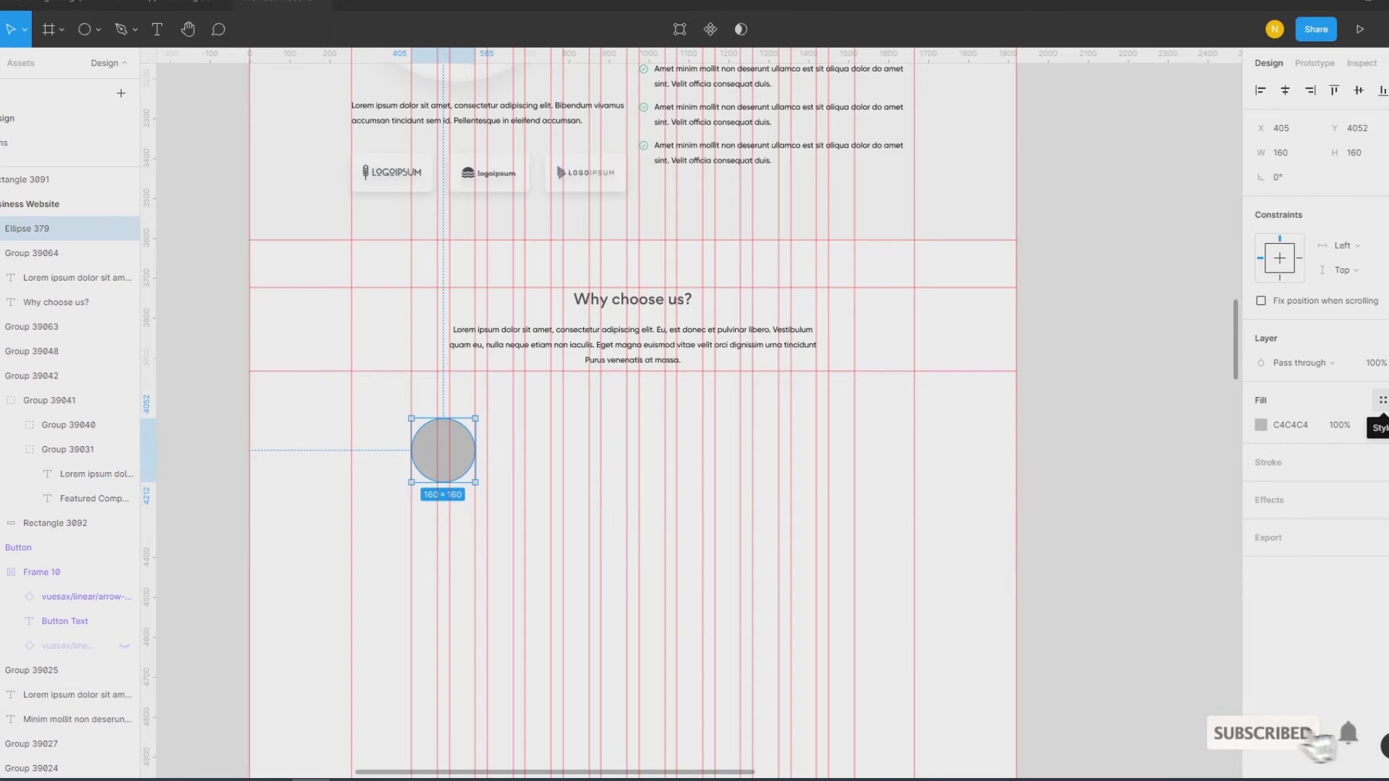
Step: Fill the new circle with the Gray-5 colour style
{"action": "left_click", "coordinate": [1128, 409]}
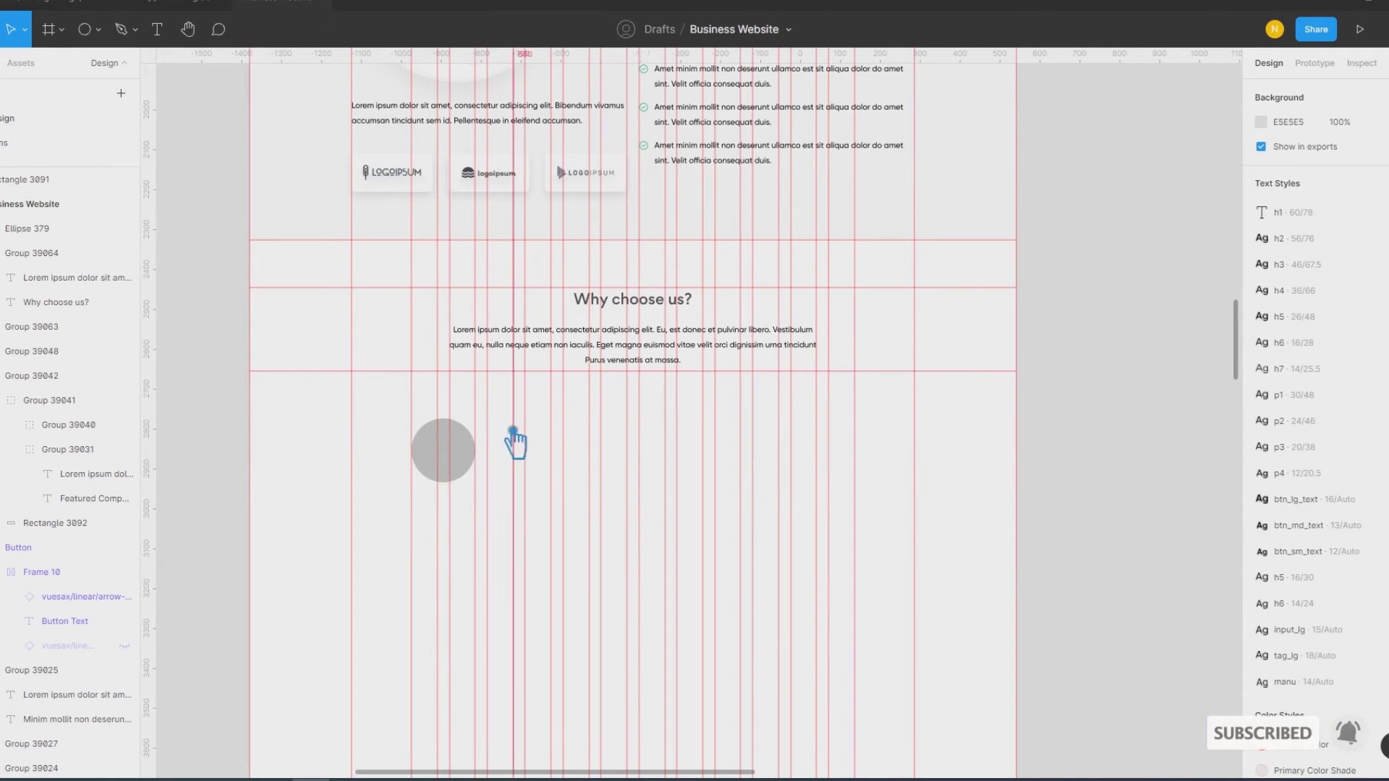
{"action": "left_click", "coordinate": [467, 454]}
{"action": "left_click", "coordinate": [1383, 403]}
{"action": "scroll", "coordinate": [1349, 630], "scroll_direction": "down", "scroll_amount": 2}
{"action": "left_click", "coordinate": [1342, 642]}
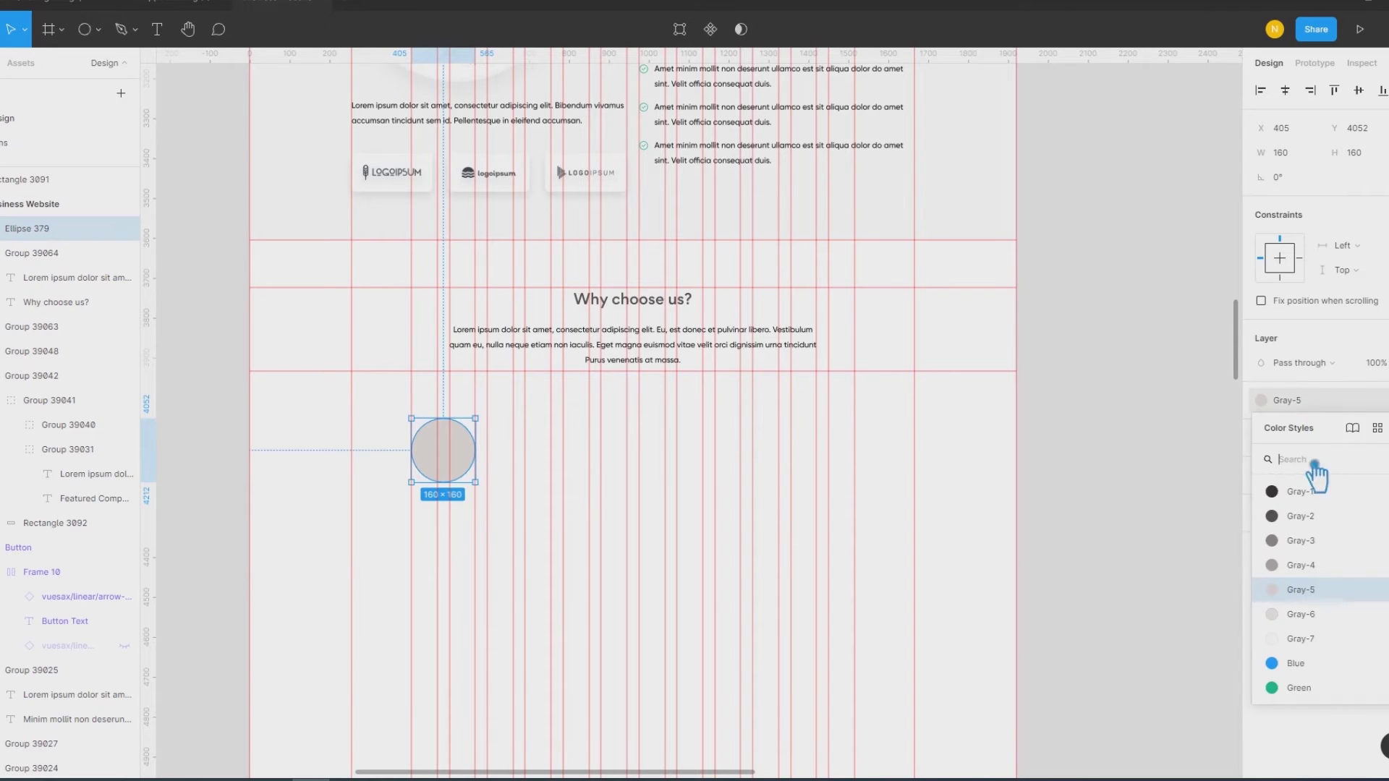
{"action": "left_click", "coordinate": [1138, 536]}
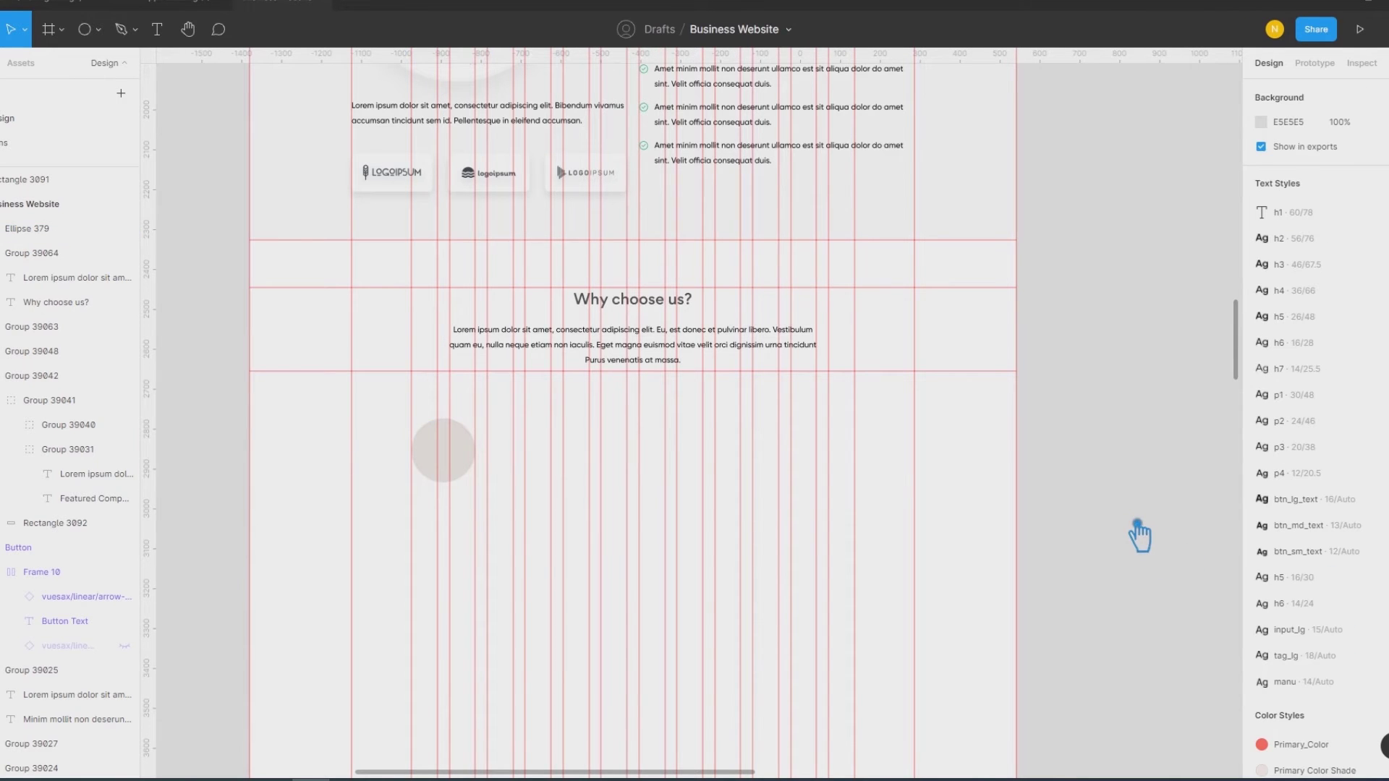
{"action": "scroll", "coordinate": [1122, 557], "scroll_direction": "up", "scroll_amount": 5}
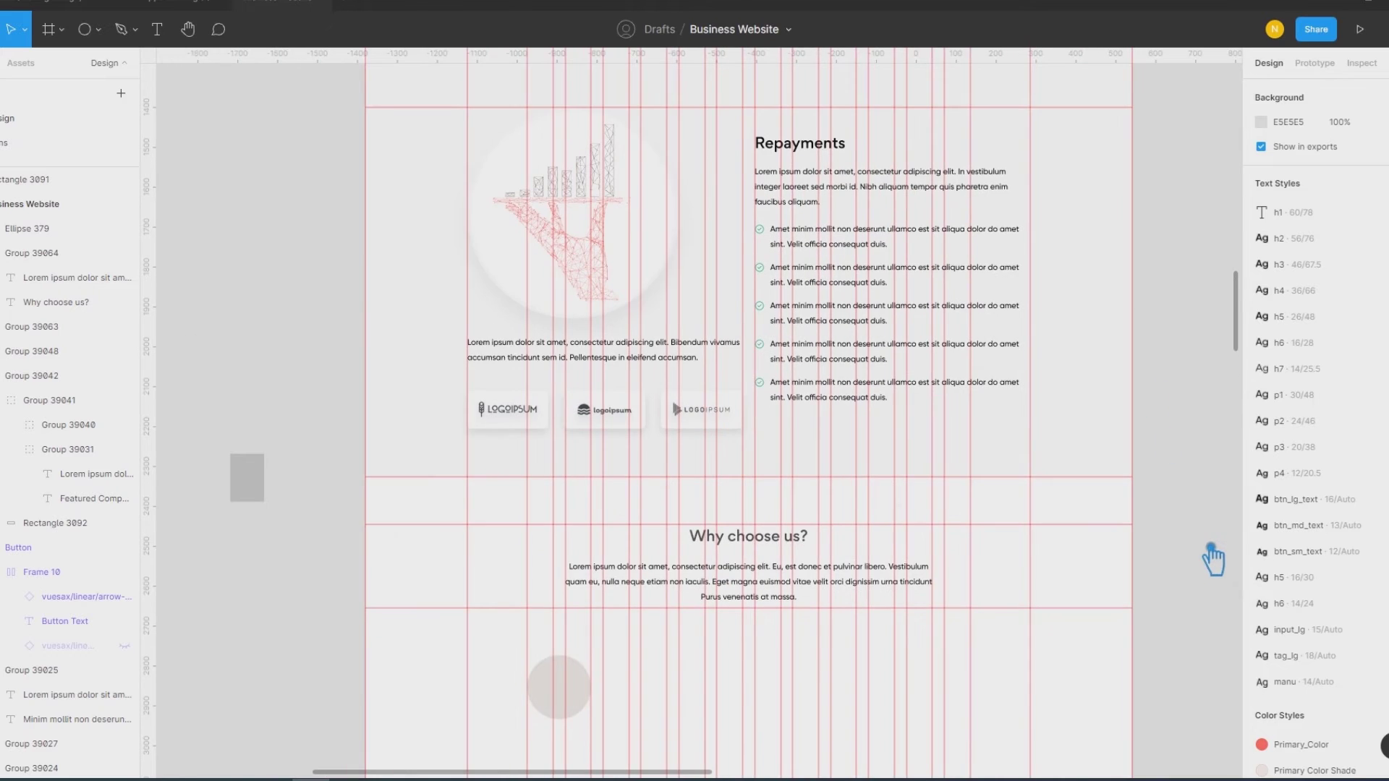
{"action": "scroll", "coordinate": [1193, 329], "scroll_direction": "down", "scroll_amount": 3}
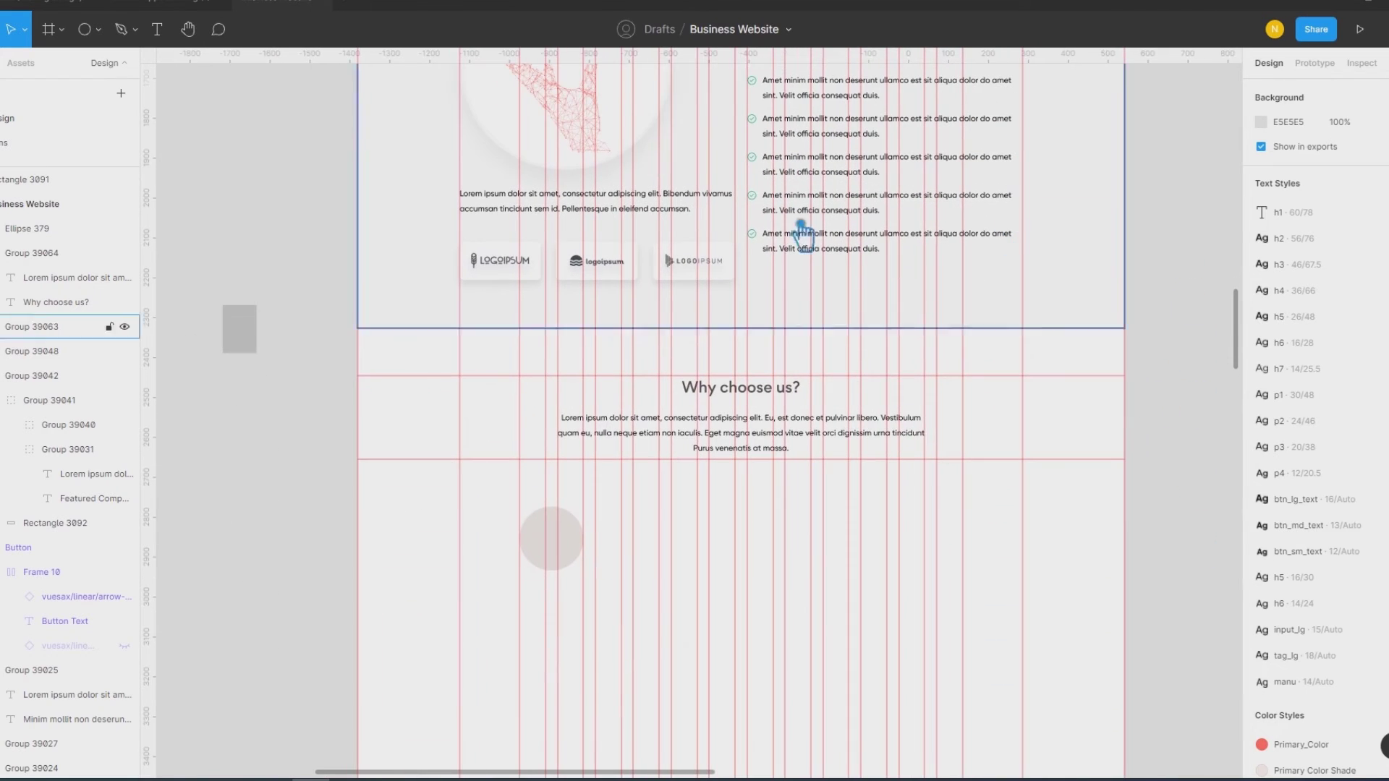
Step: Paste the tick-circle icon onto the grey circle, centring and enlarging it
{"action": "left_click", "coordinate": [769, 242]}
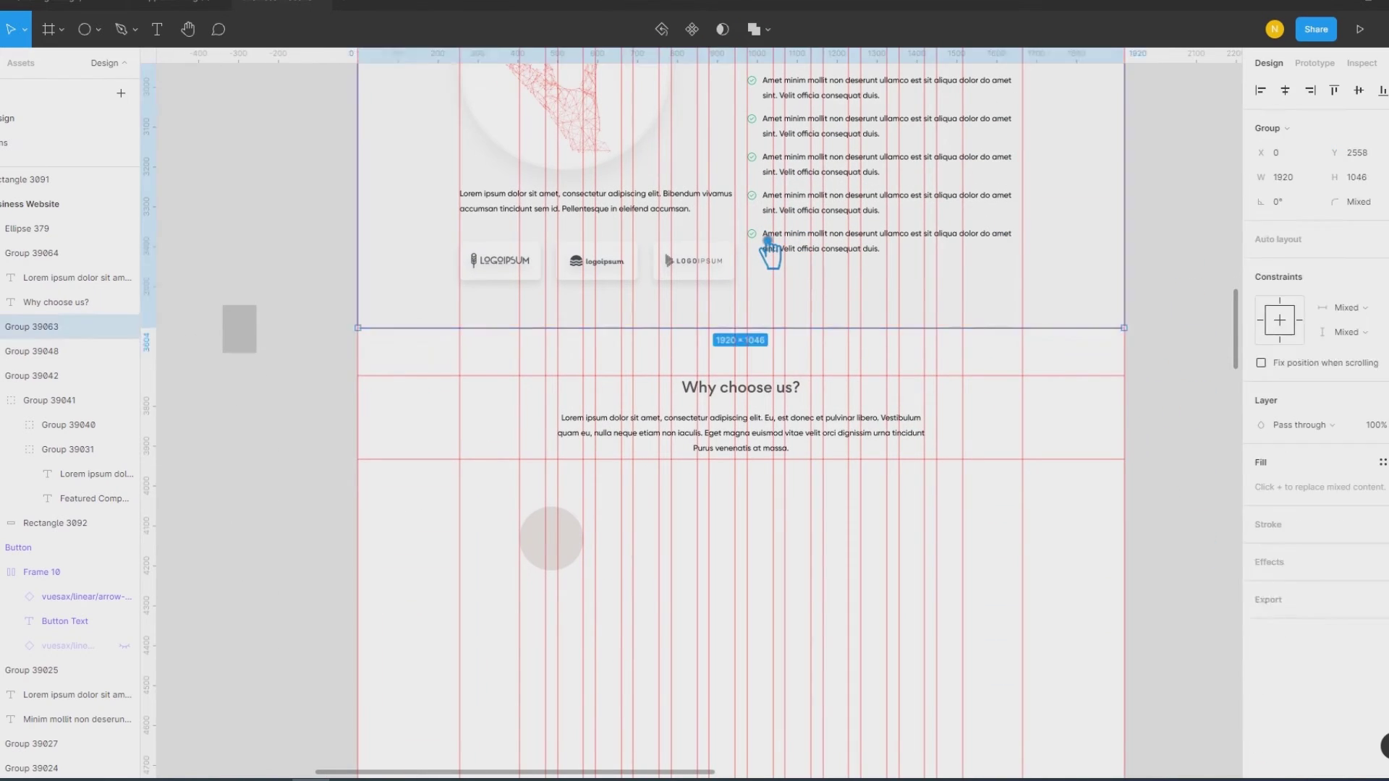
{"action": "left_click", "coordinate": [1132, 548]}
{"action": "left_click", "coordinate": [586, 562]}
{"action": "key", "text": "ctrl+v"}
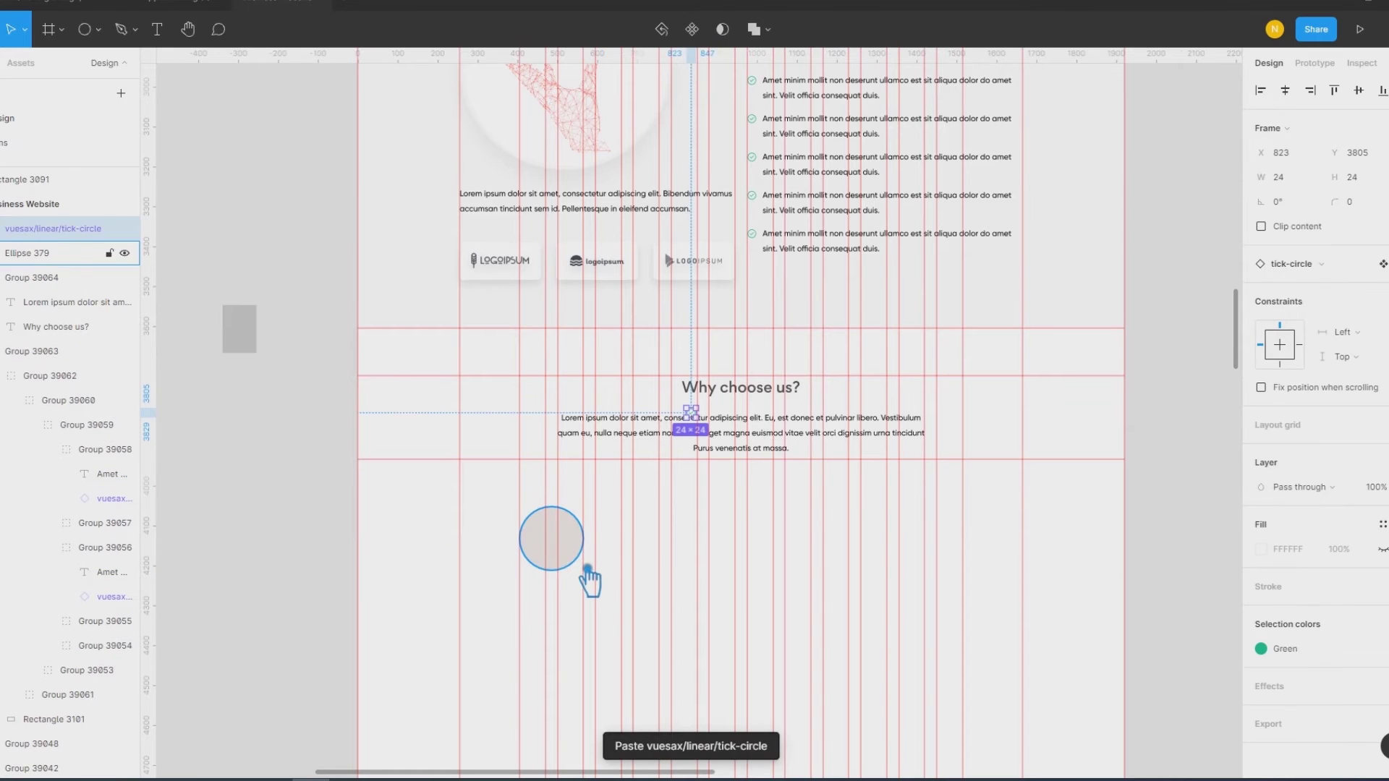
{"action": "left_click", "coordinate": [460, 579]}
{"action": "left_click_drag", "start_coordinate": [703, 424], "coordinate": [589, 554]}
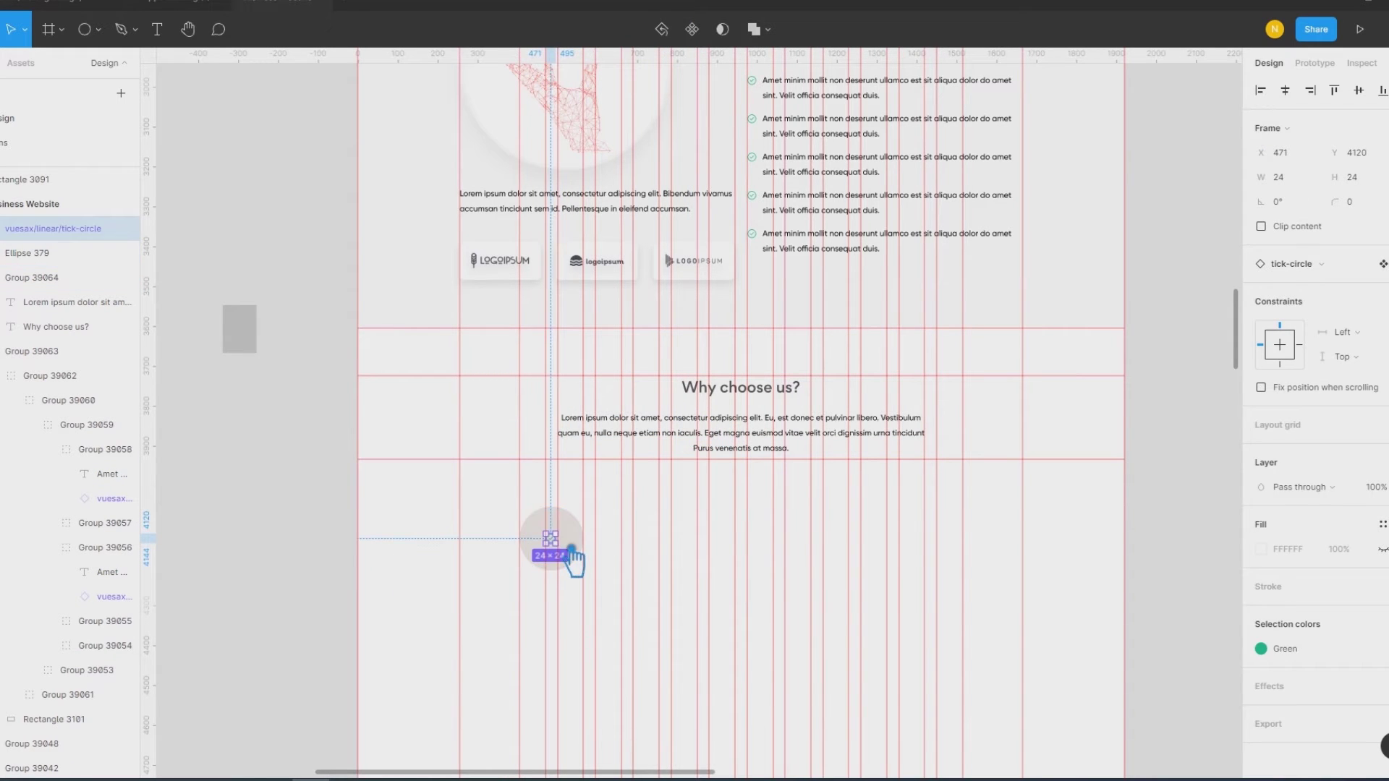
{"action": "left_click_drag", "start_coordinate": [589, 549], "coordinate": [578, 563]}
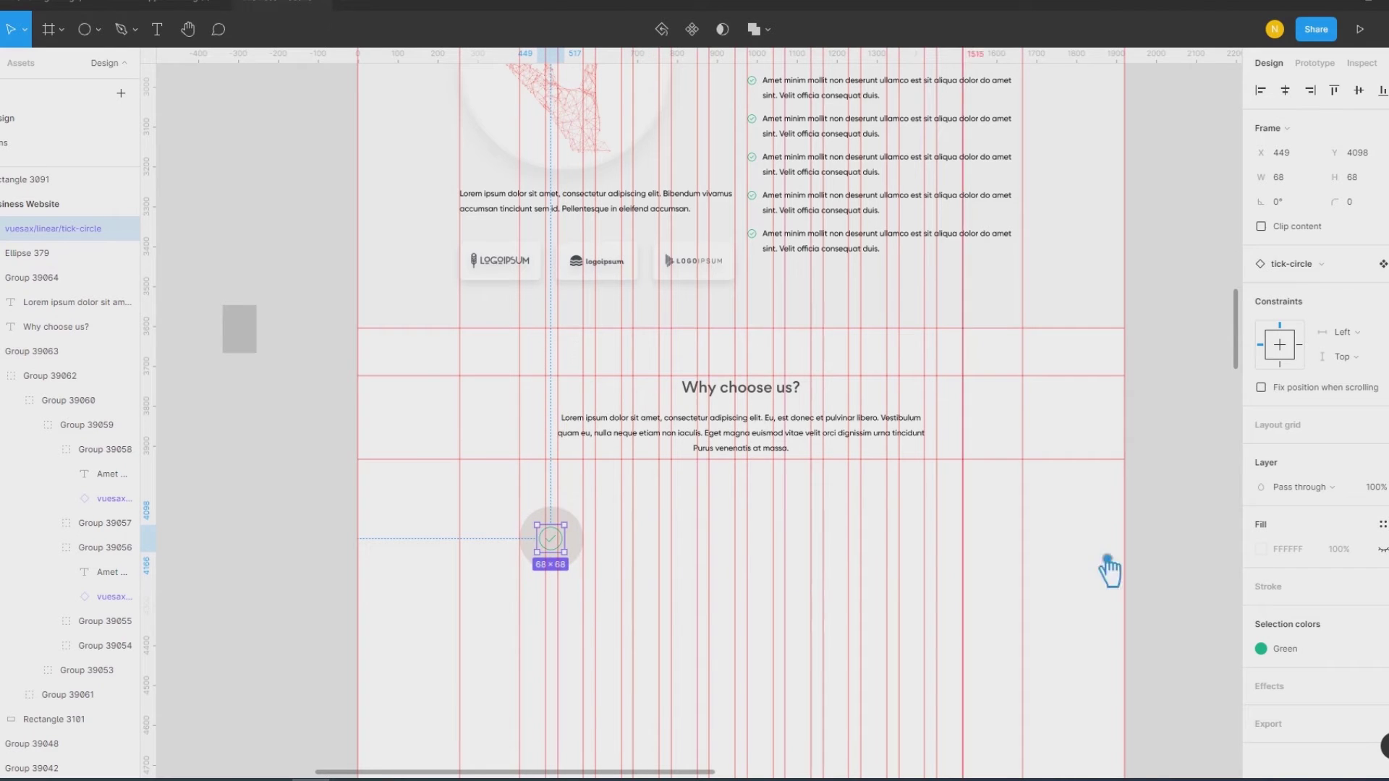
Step: Swap the tick icon for the security-safe shield, searching 'lock', 'pay', then 'secured'
{"action": "left_click", "coordinate": [1315, 266]}
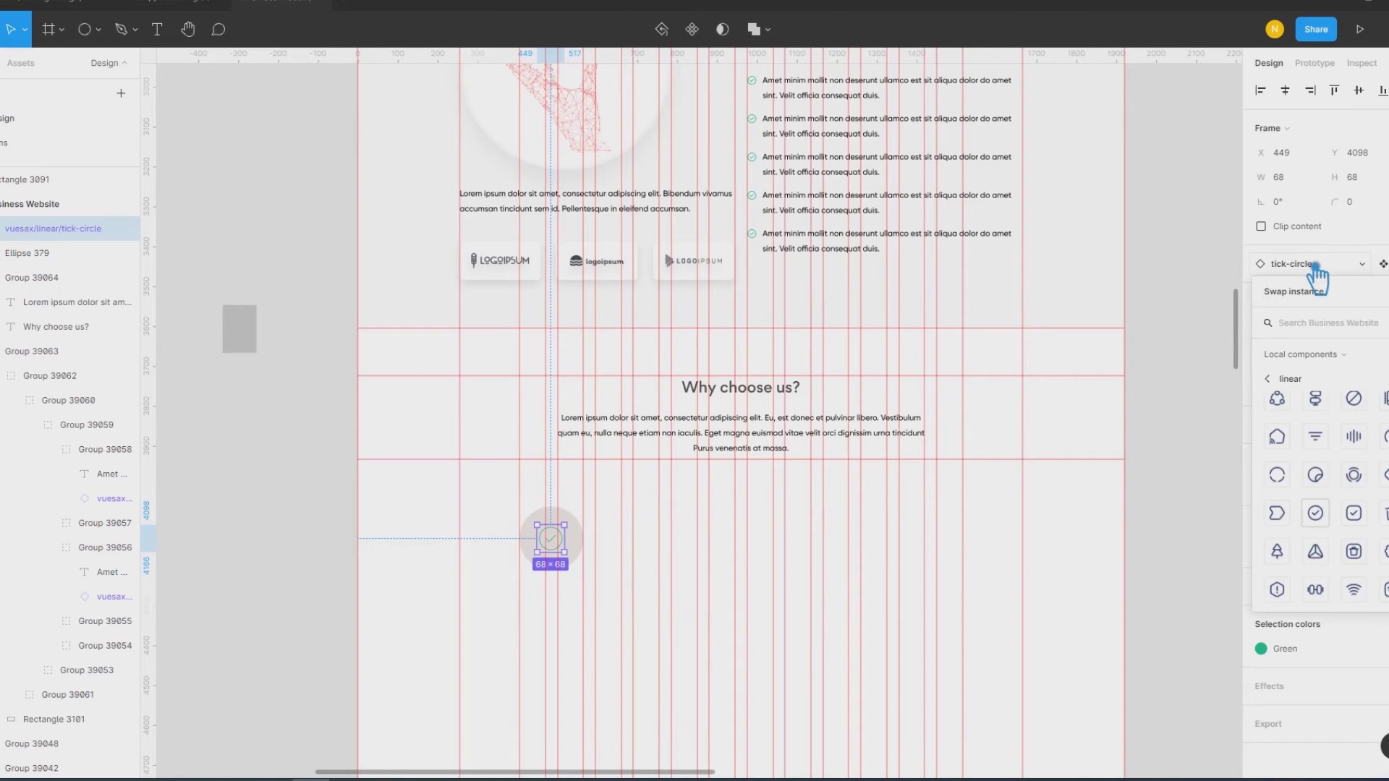
{"action": "type", "text": "lock"}
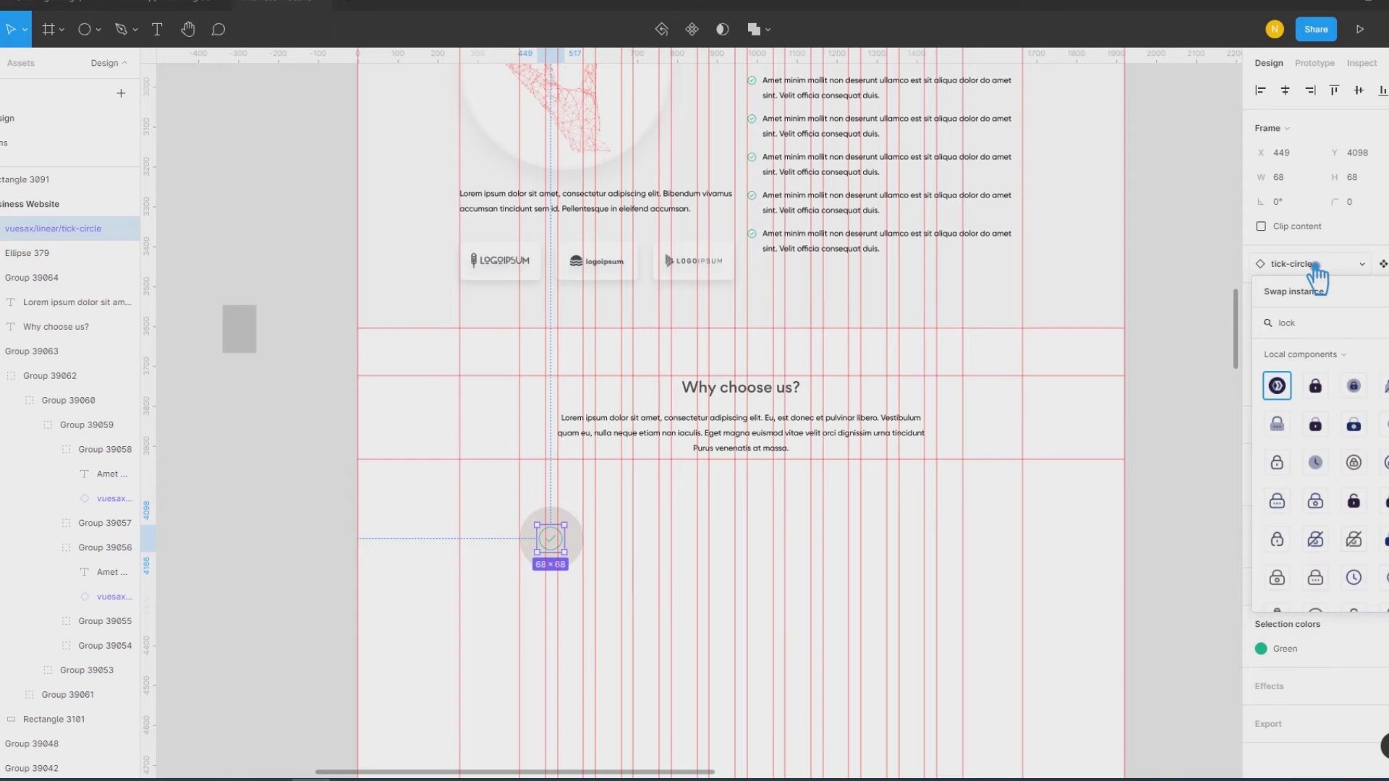
{"action": "scroll", "coordinate": [1348, 436], "scroll_direction": "down", "scroll_amount": 2}
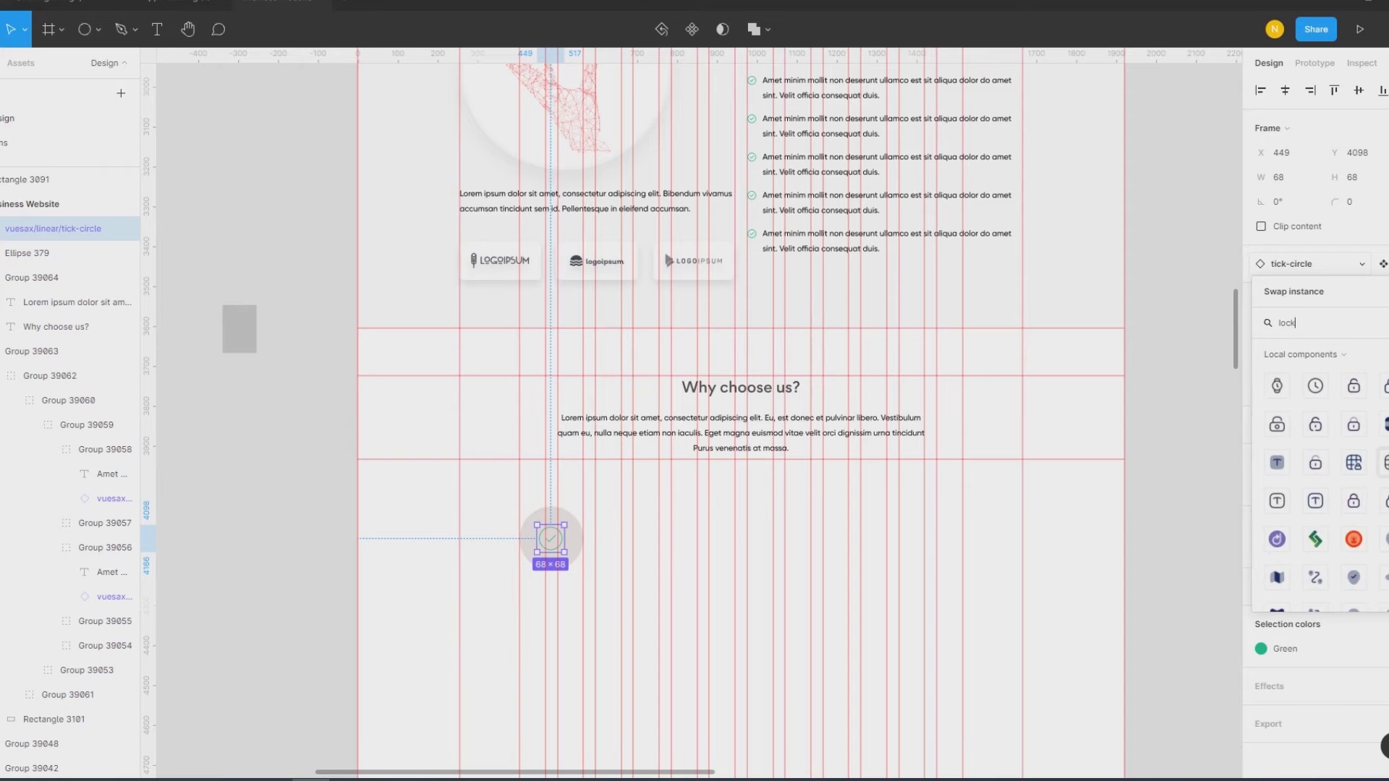
{"action": "left_click_drag", "start_coordinate": [1317, 330], "coordinate": [1232, 325]}
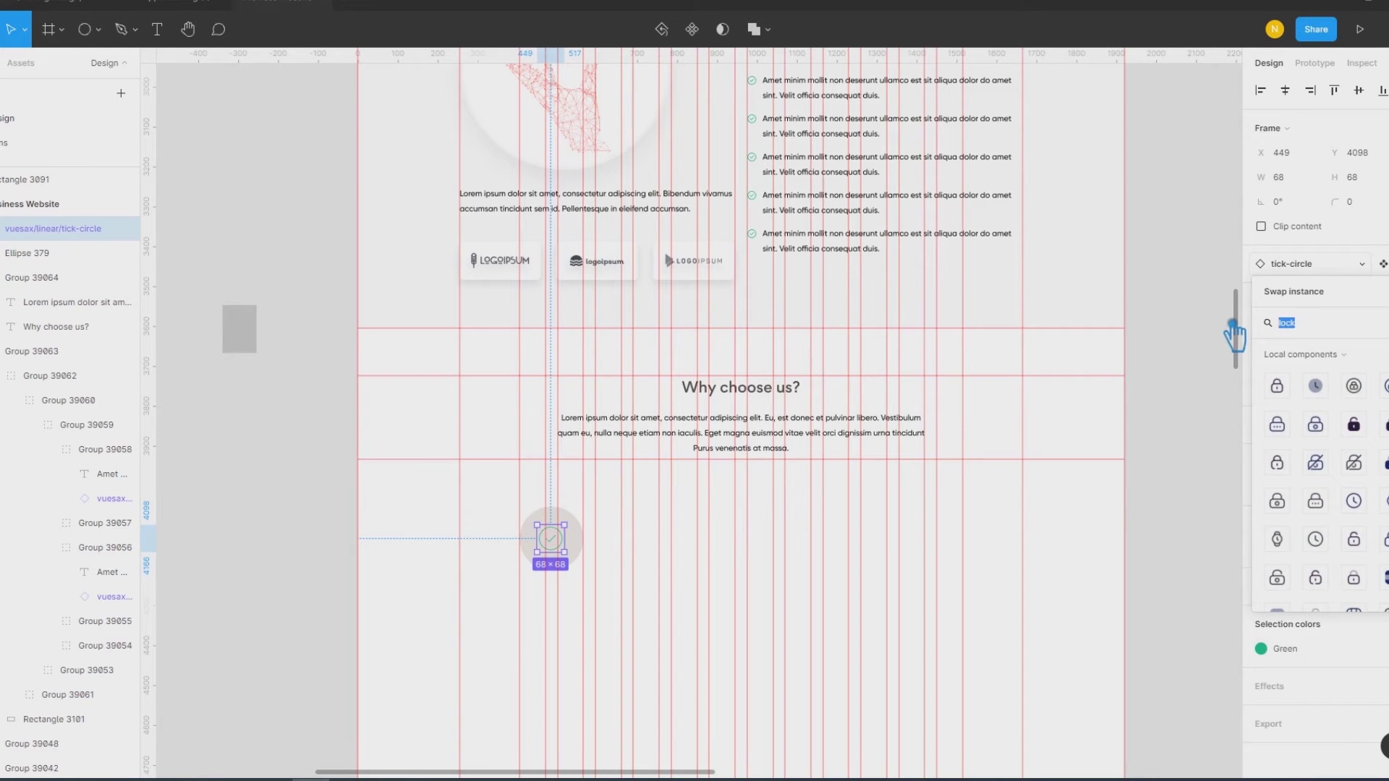
{"action": "type", "text": "pay"}
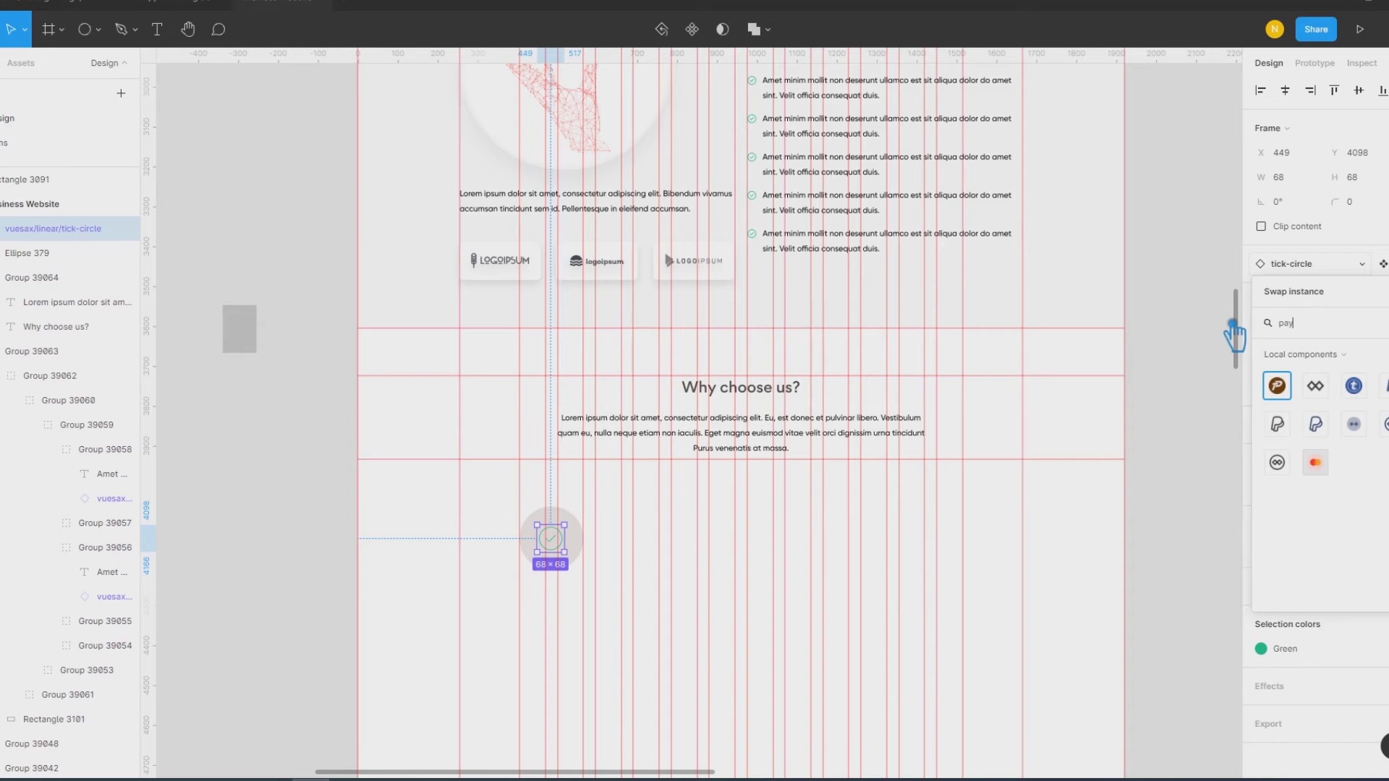
{"action": "key", "text": "BackSpace"}
{"action": "key", "text": "BackSpace"}
{"action": "key", "text": "BackSpace"}
{"action": "type", "text": "se"}
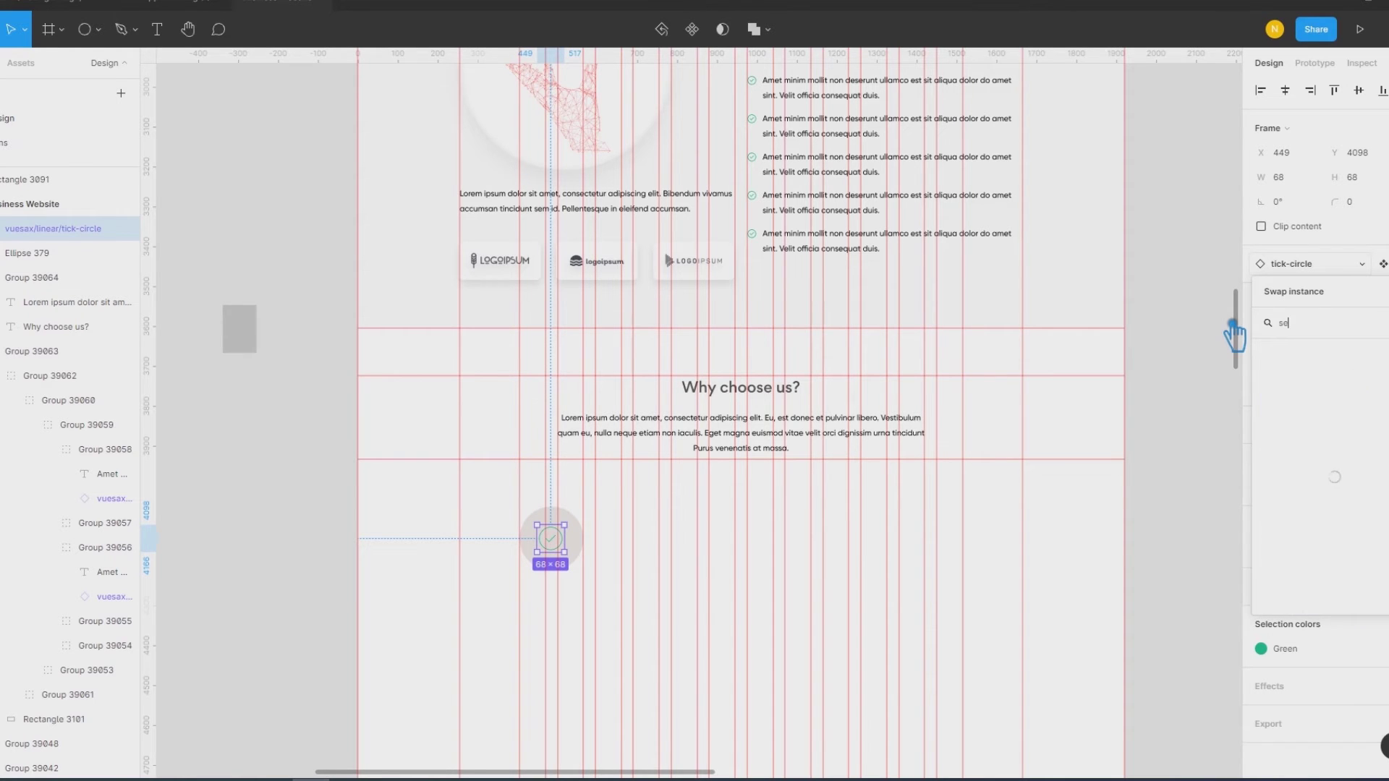
{"action": "type", "text": "cured"}
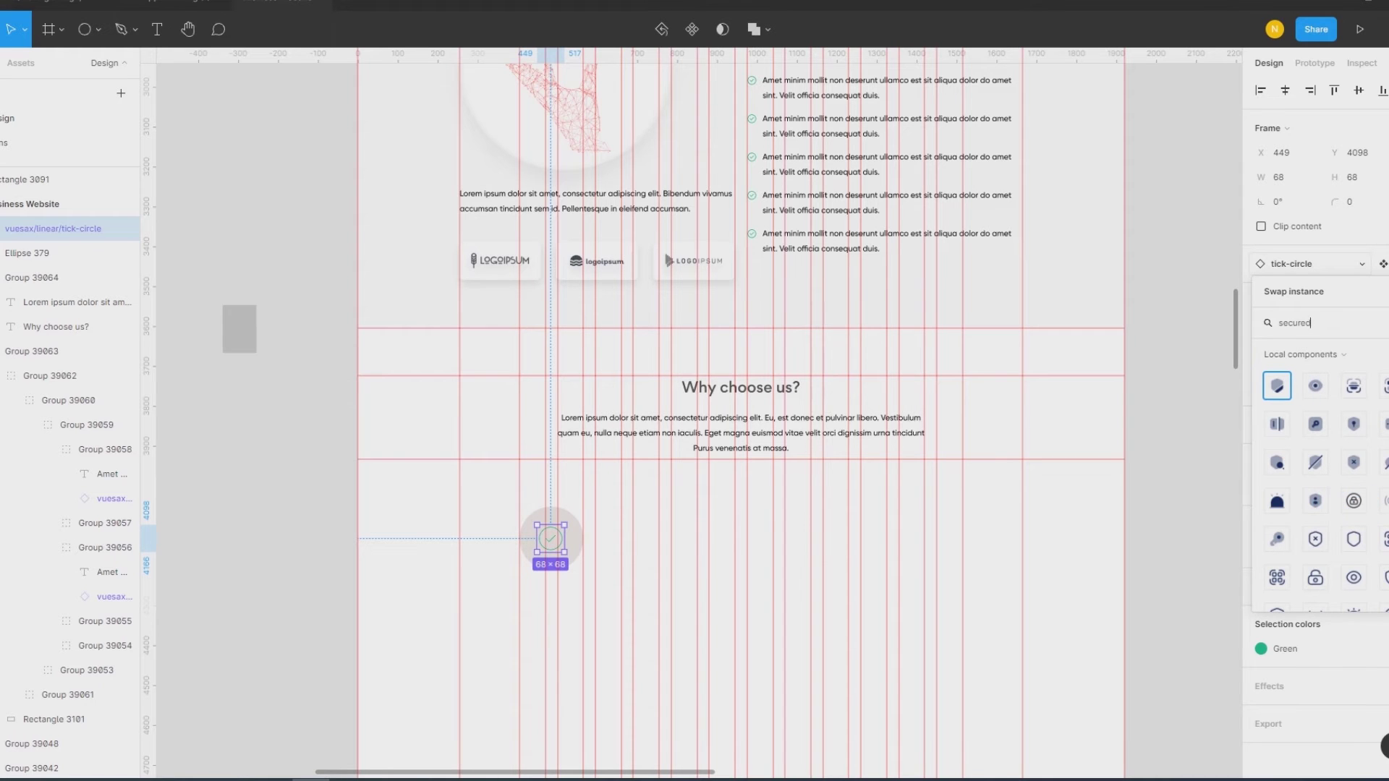
{"action": "scroll", "coordinate": [1302, 514], "scroll_direction": "down", "scroll_amount": 2}
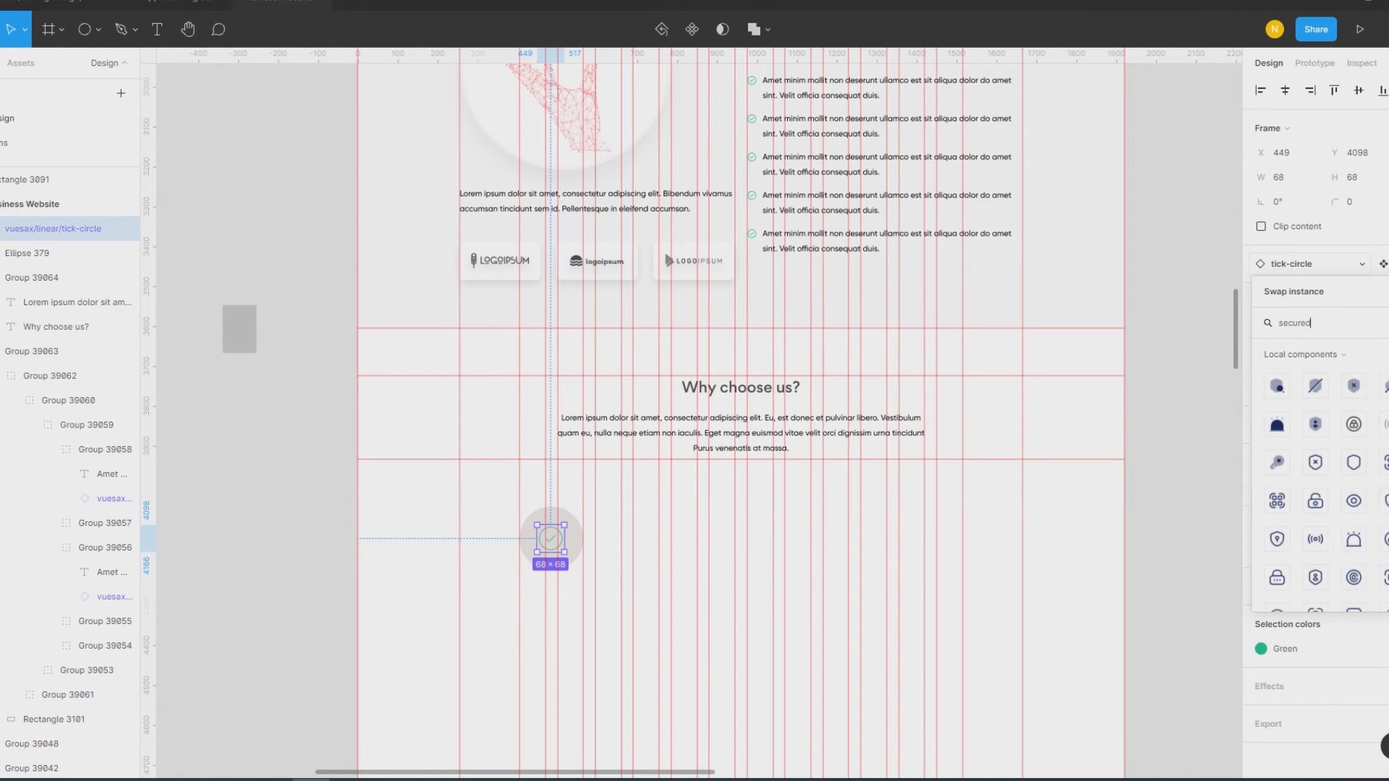
{"action": "left_click", "coordinate": [1277, 539]}
{"action": "mouse_move", "coordinate": [1308, 673]}
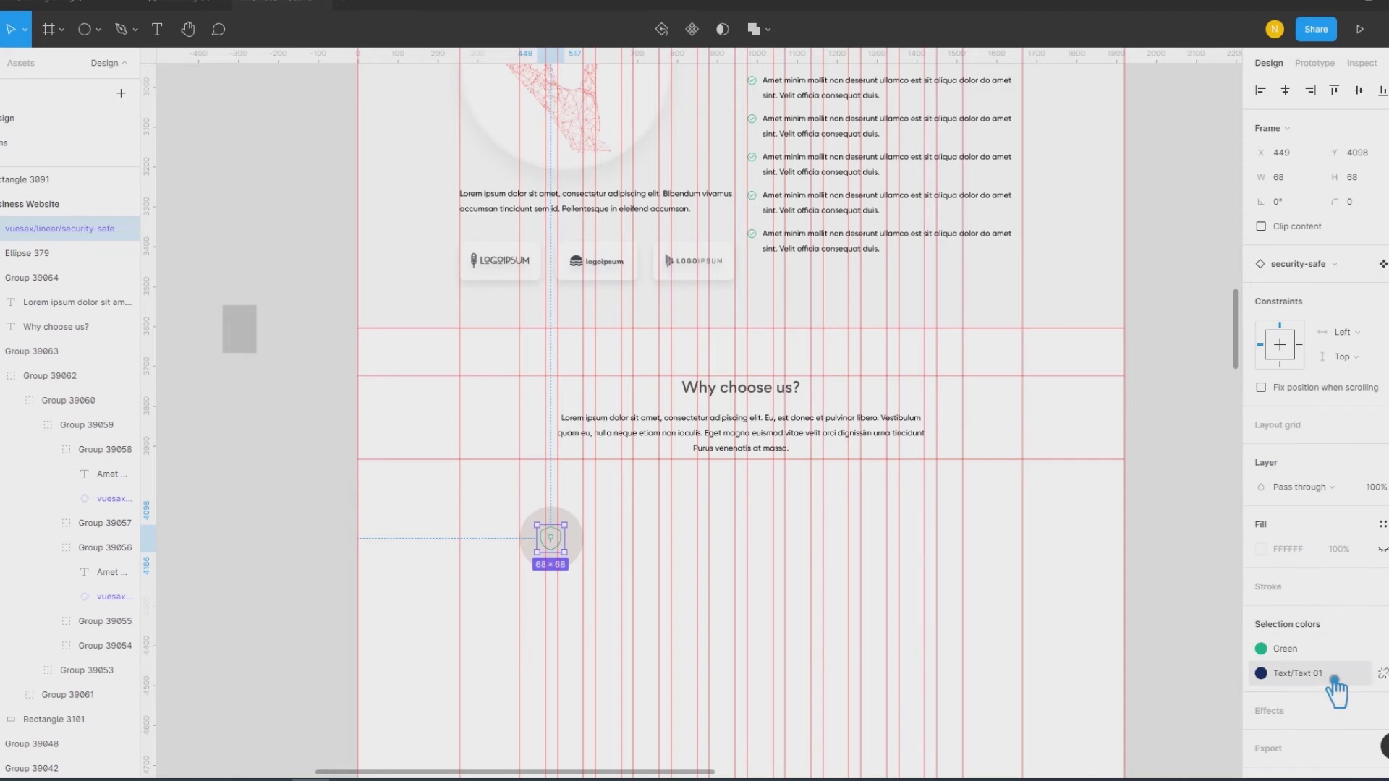
Step: Recolour the shield icon's dark strokes to the Green colour style
{"action": "left_click", "coordinate": [1325, 680]}
{"action": "scroll", "coordinate": [1172, 651], "scroll_direction": "down", "scroll_amount": 3}
{"action": "left_click", "coordinate": [1143, 628]}
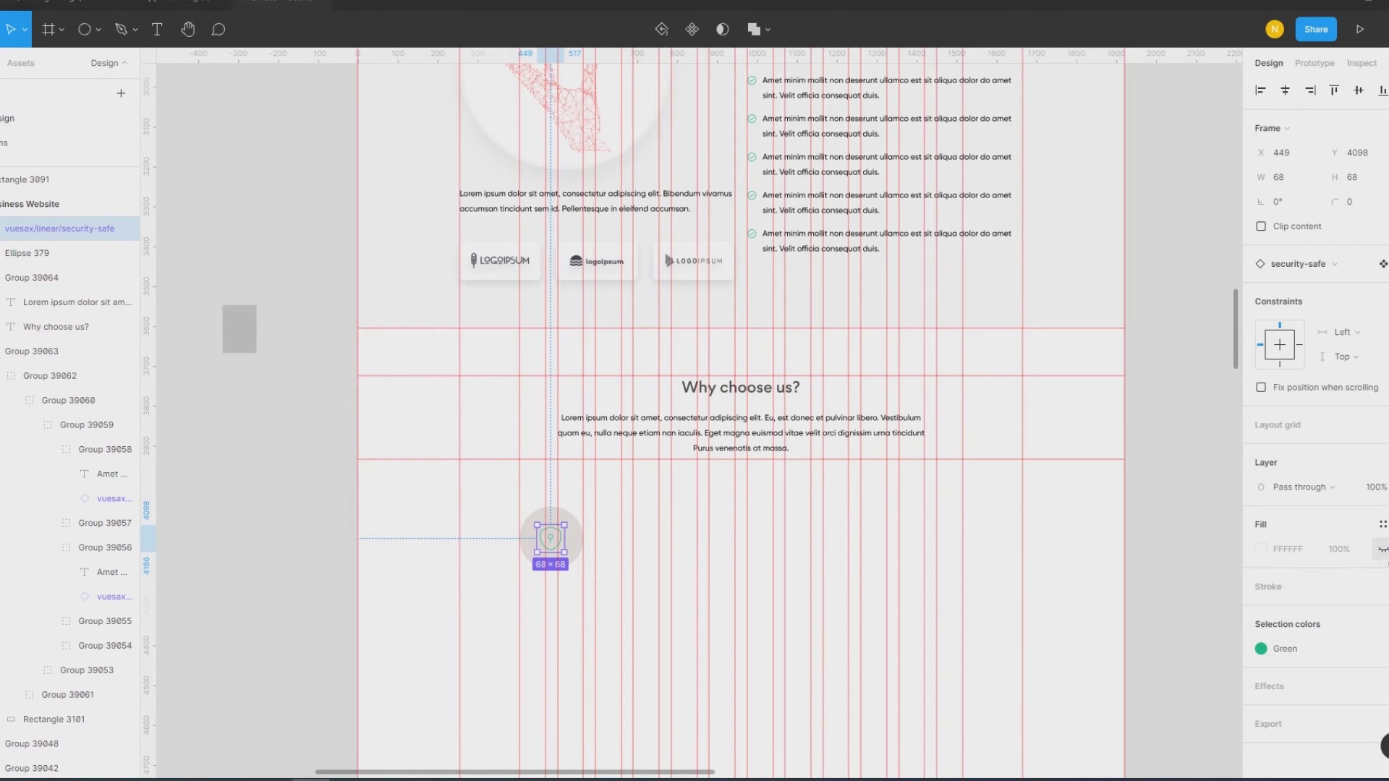
{"action": "left_click", "coordinate": [1382, 549]}
{"action": "left_click", "coordinate": [1383, 549]}
Step: Resize the shield icon to 80 wide and centre it within the circle
{"action": "left_click_drag", "start_coordinate": [578, 565], "coordinate": [583, 577]}
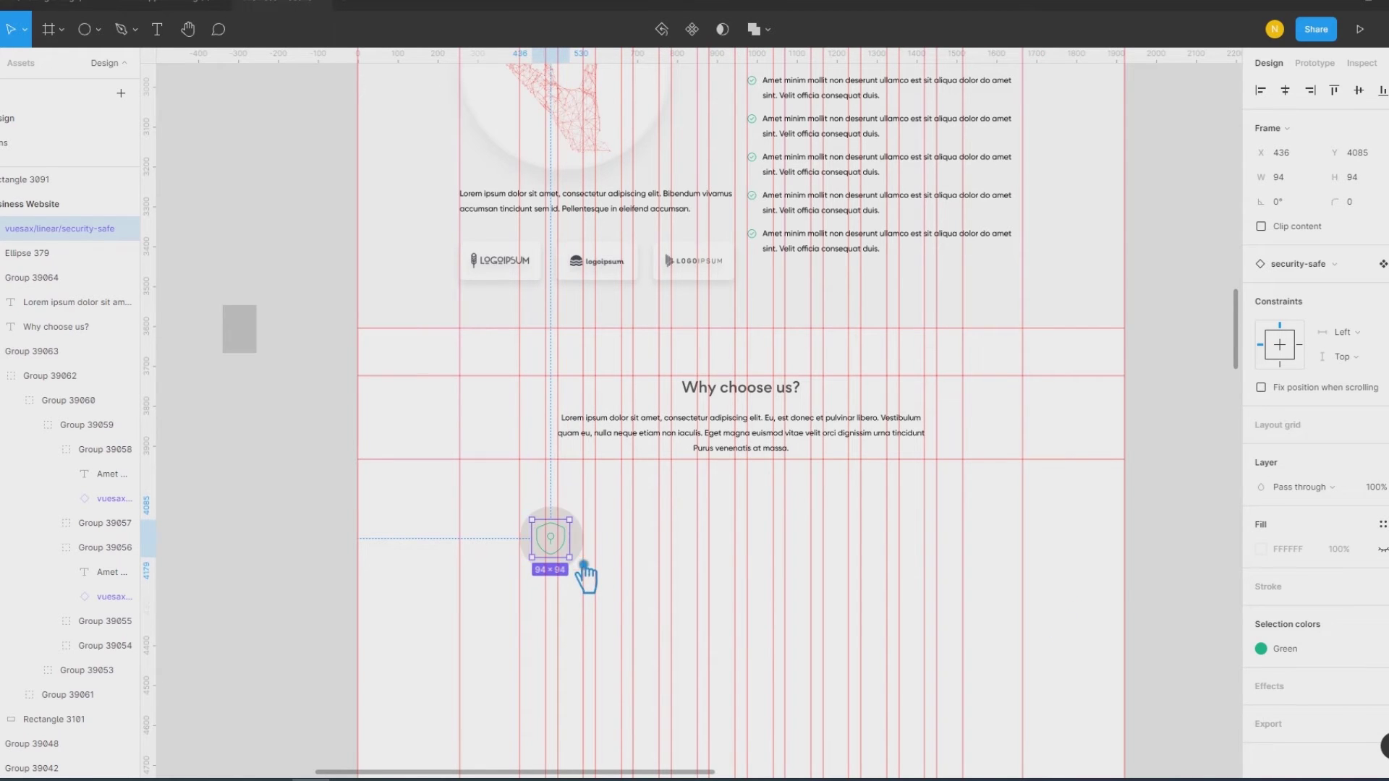
{"action": "left_click", "coordinate": [1305, 179]}
{"action": "type", "text": "80"}
{"action": "key", "text": "Return"}
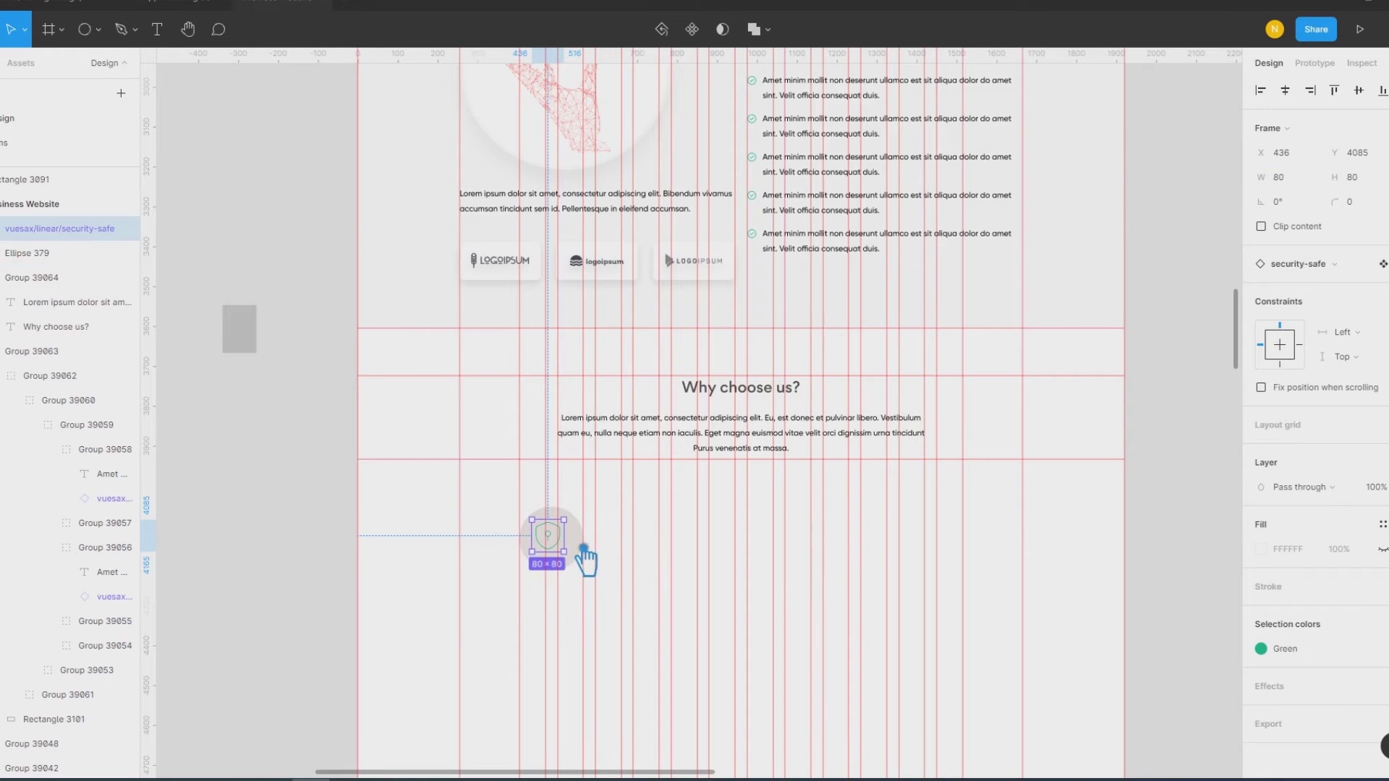
{"action": "left_click", "coordinate": [592, 547], "text": "shift"}
{"action": "left_click", "coordinate": [1285, 90]}
{"action": "left_click", "coordinate": [1359, 90]}
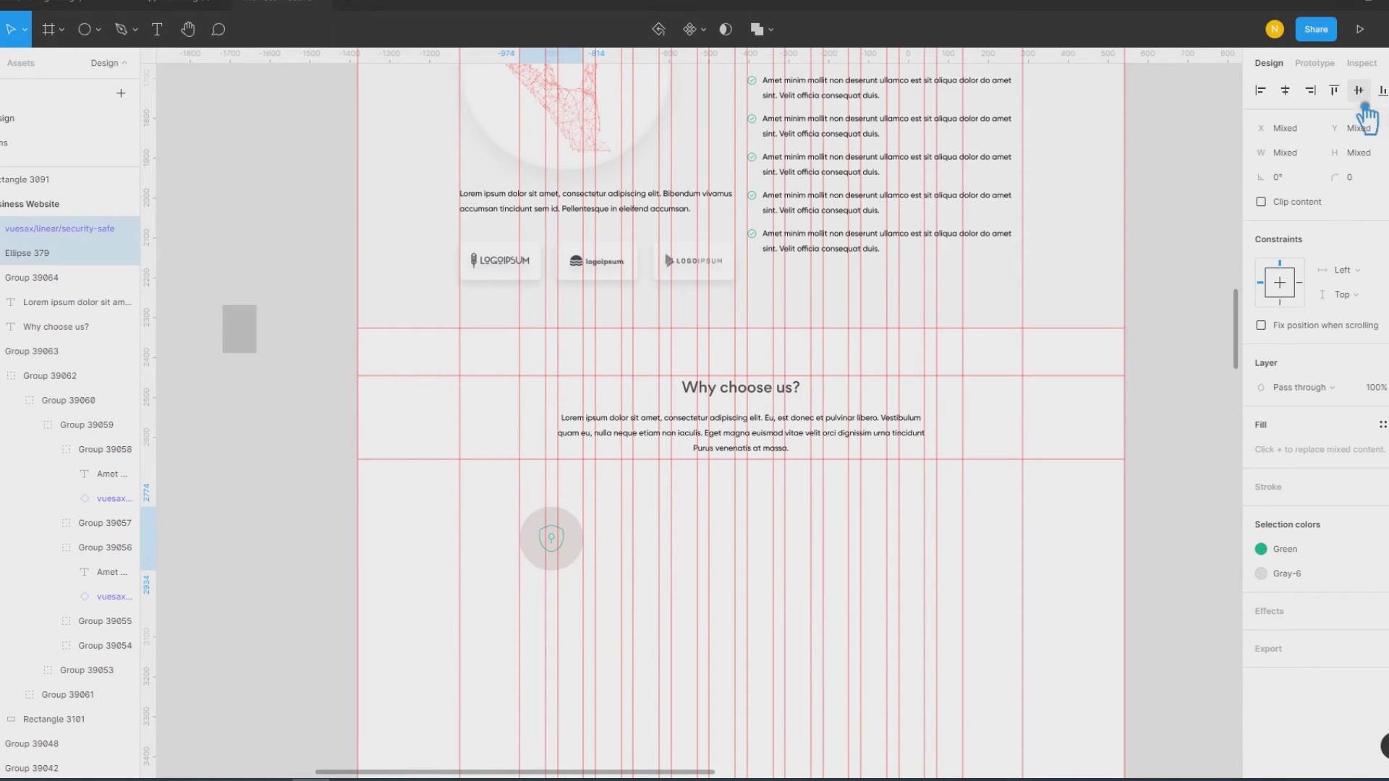
Step: Fill the background circle with Blue_shade, after first trying Gray-7
{"action": "left_click", "coordinate": [1183, 561]}
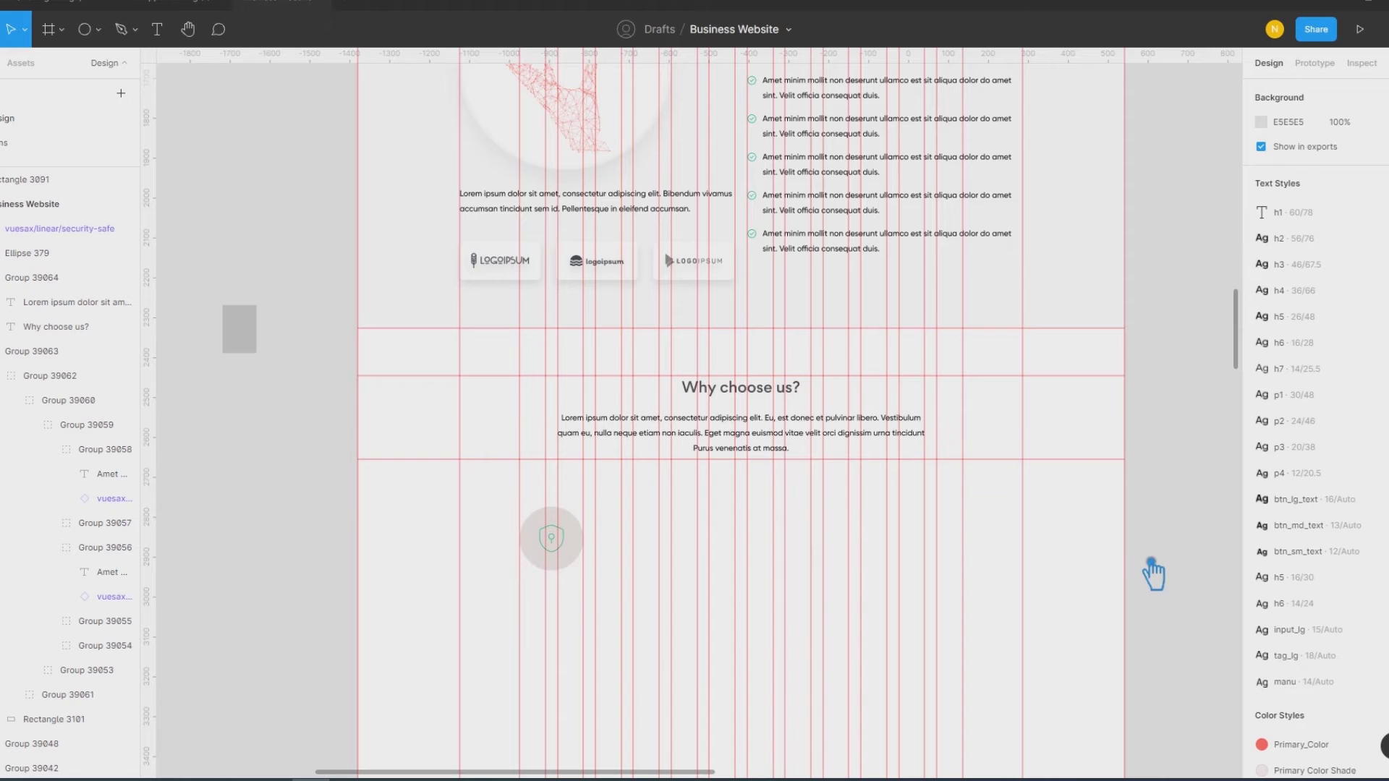
{"action": "left_click", "coordinate": [579, 558]}
{"action": "left_click", "coordinate": [1337, 400]}
{"action": "left_click", "coordinate": [1330, 585]}
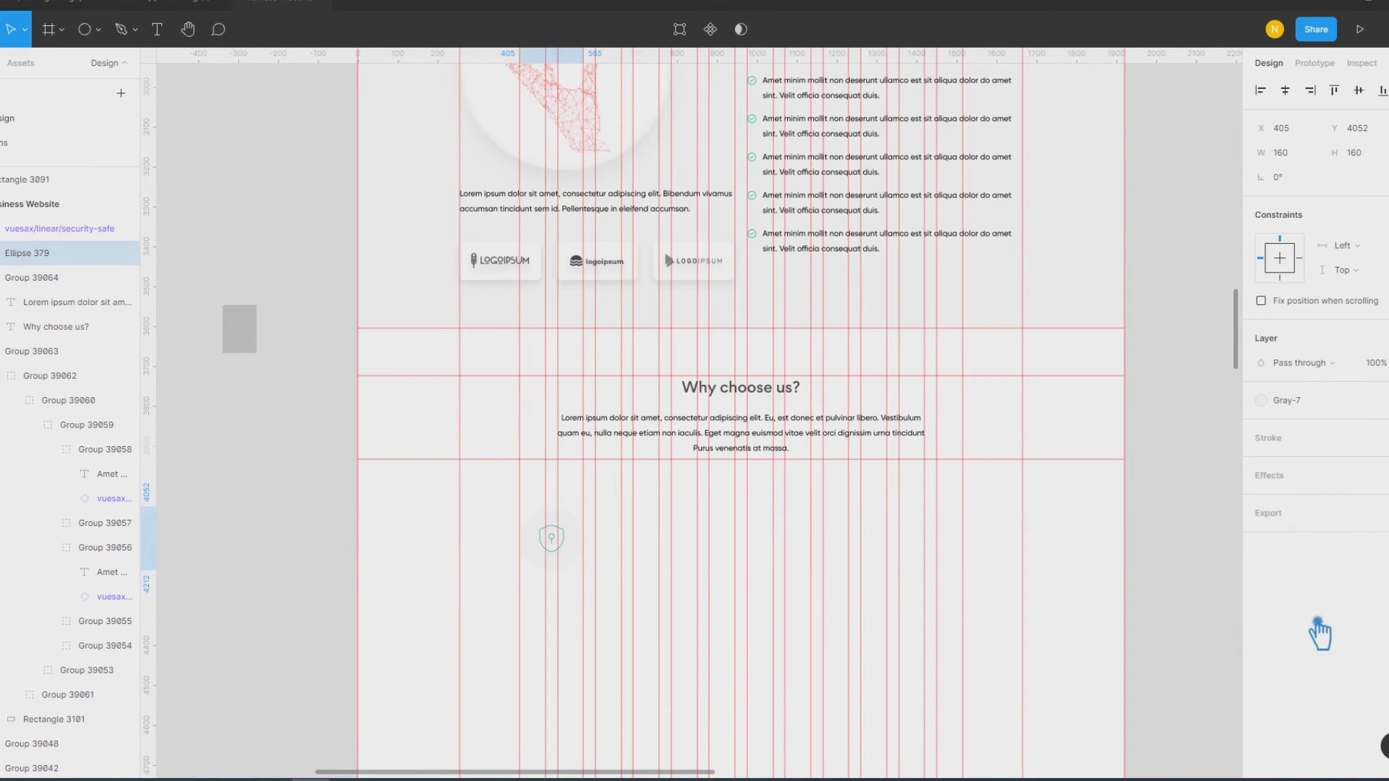
{"action": "left_click", "coordinate": [1173, 563]}
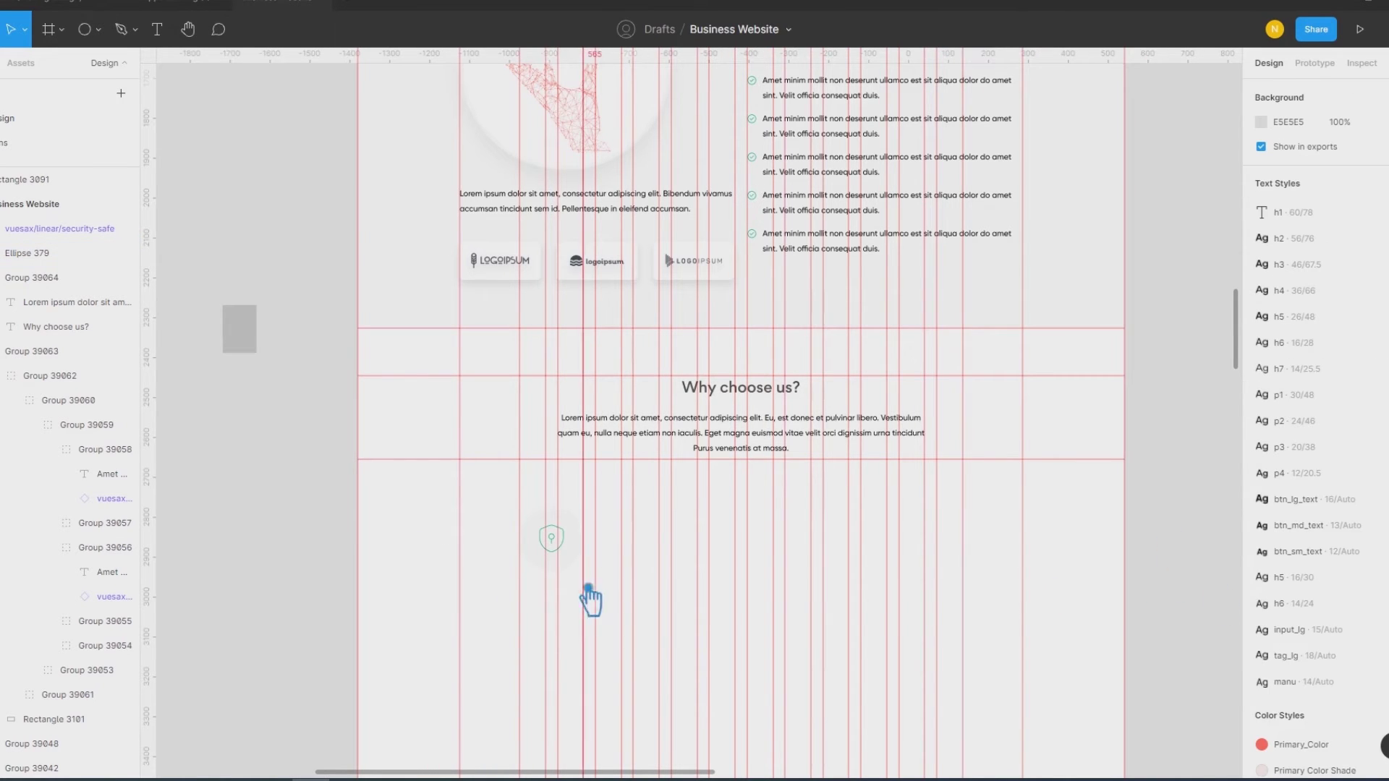
{"action": "left_click", "coordinate": [583, 557]}
{"action": "left_click", "coordinate": [1332, 400]}
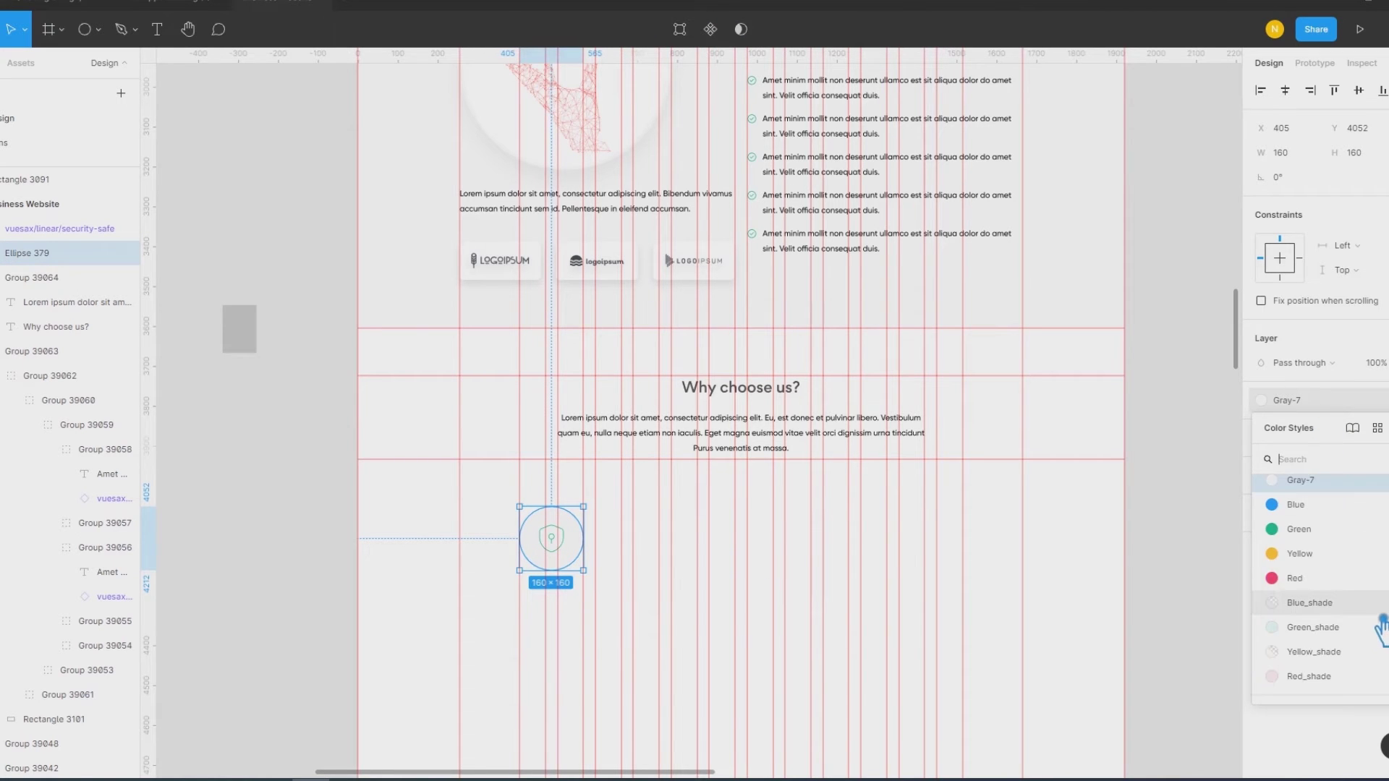
{"action": "left_click", "coordinate": [1344, 624]}
{"action": "left_click", "coordinate": [1174, 547]}
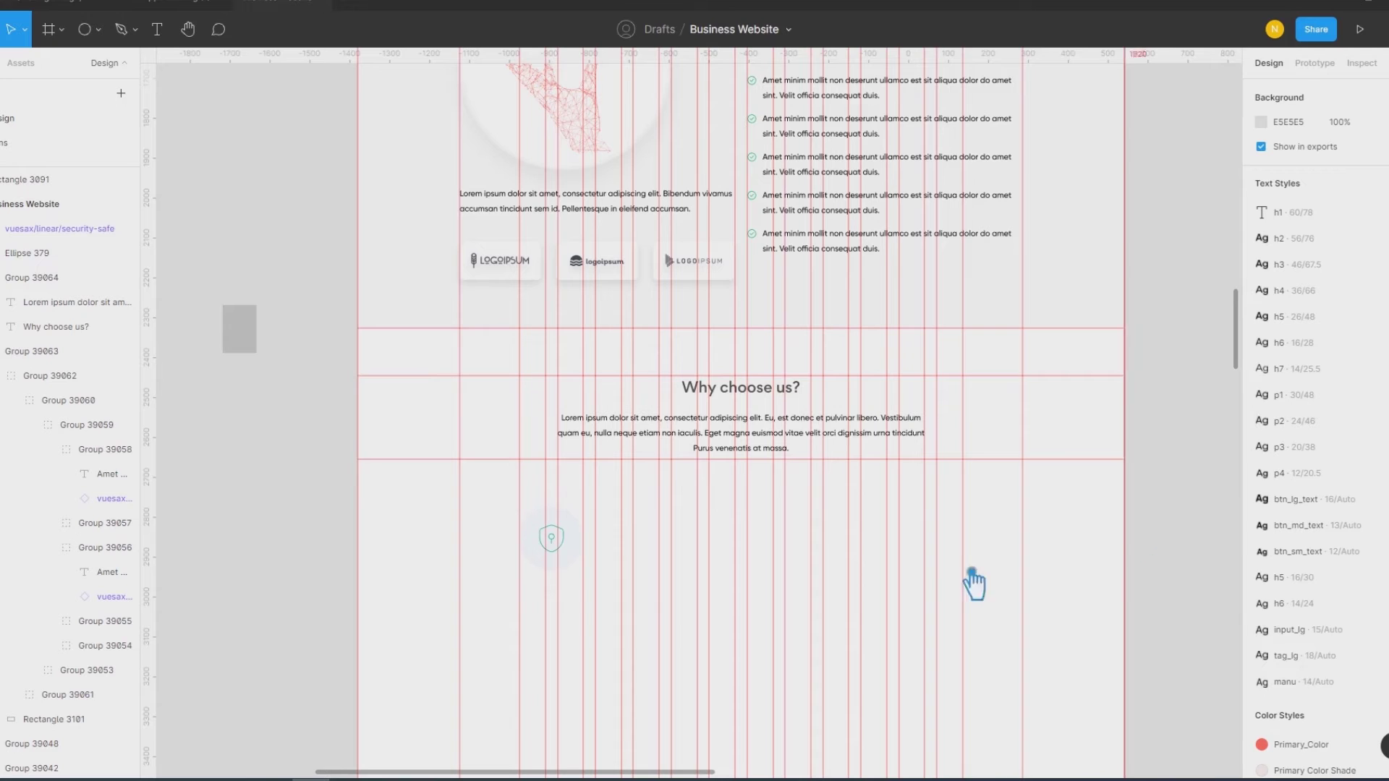
Step: Hide layout grids and rulers, select the whole shield badge group, then restore them
{"action": "key", "text": "ctrl+shift+4"}
{"action": "key", "text": "shift+r"}
{"action": "left_click", "coordinate": [524, 531]}
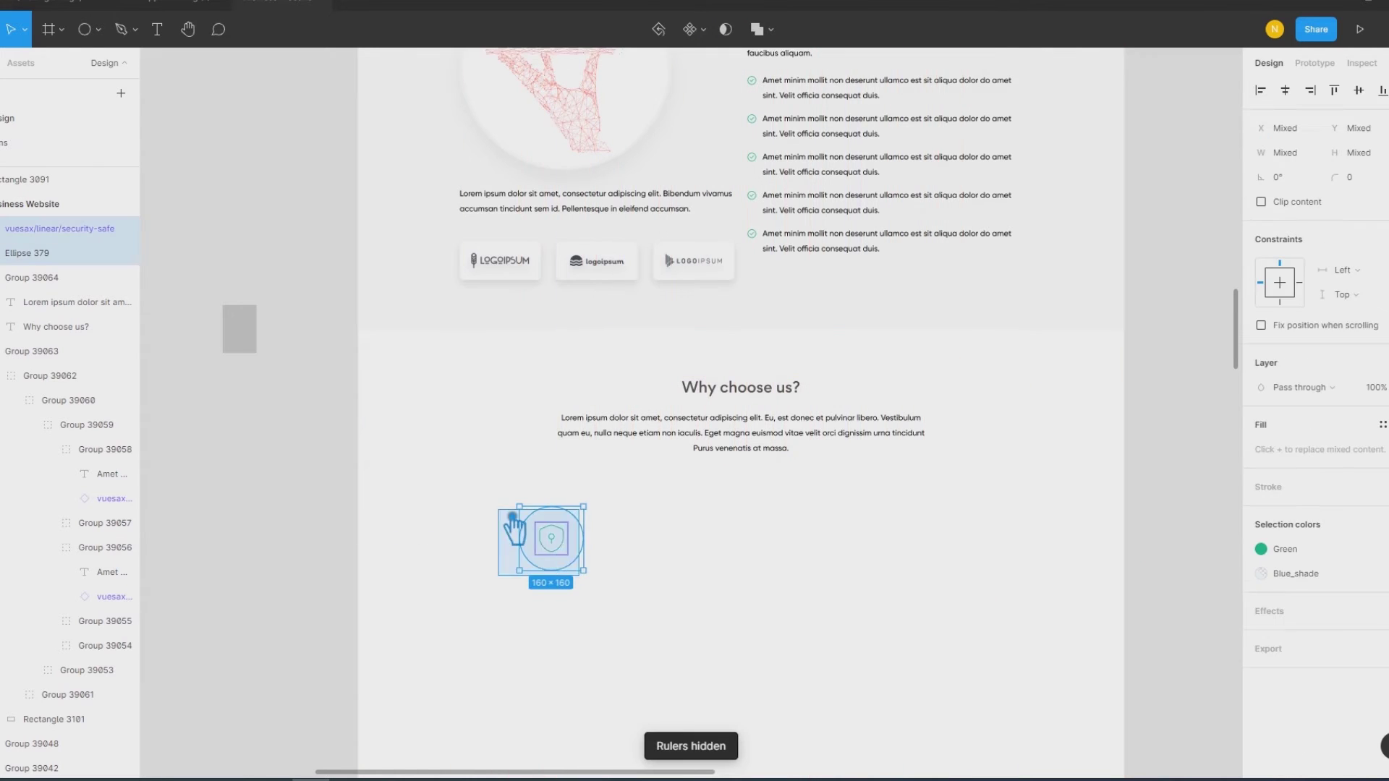
{"action": "key", "text": "shift+r"}
{"action": "key", "text": "ctrl+shift+4"}
Step: Duplicate the shield badge into the row to the right of the first
{"action": "mouse_move", "coordinate": [532, 520]}
{"action": "left_mouse_down"}
{"action": "mouse_move", "coordinate": [640, 553]}
{"action": "mouse_move", "coordinate": [735, 551]}
{"action": "left_mouse_up"}
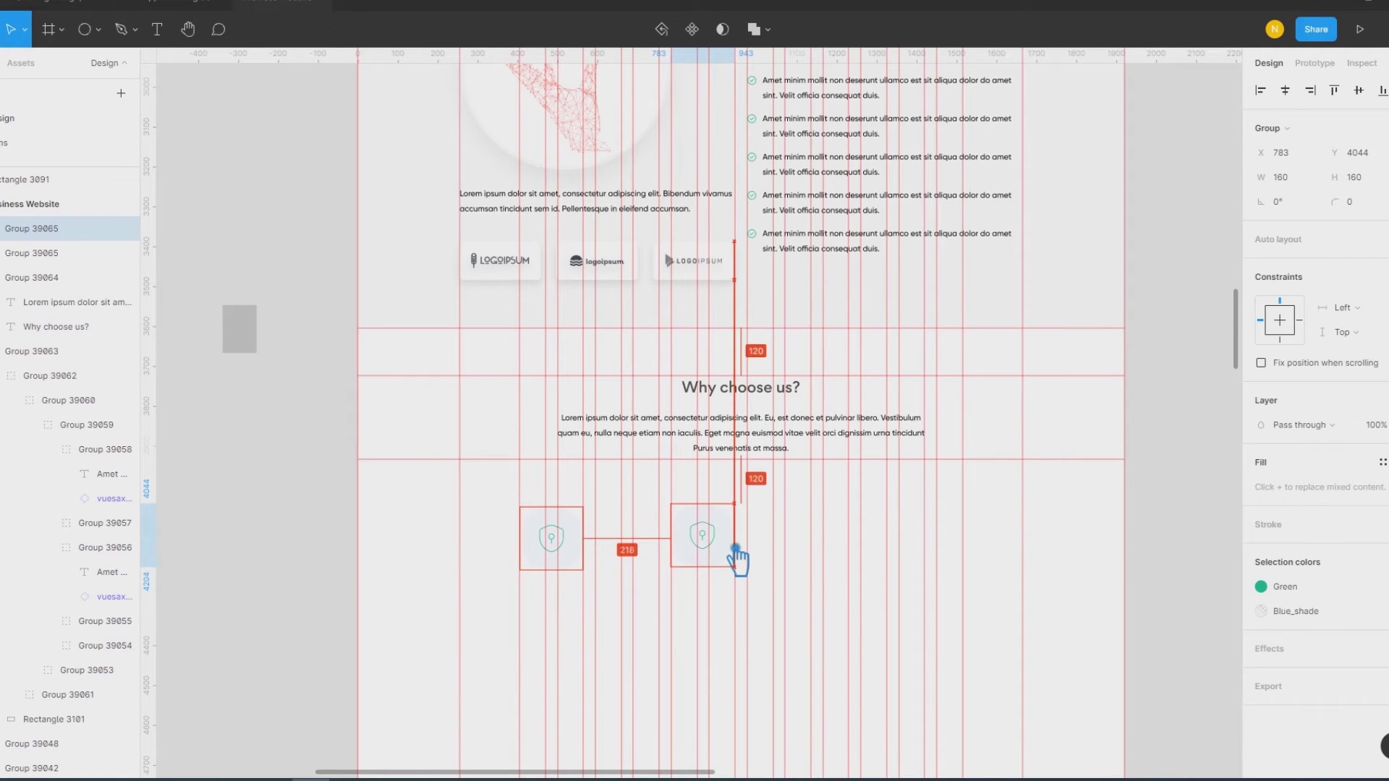
{"action": "left_click_drag", "start_coordinate": [735, 552], "coordinate": [736, 547]}
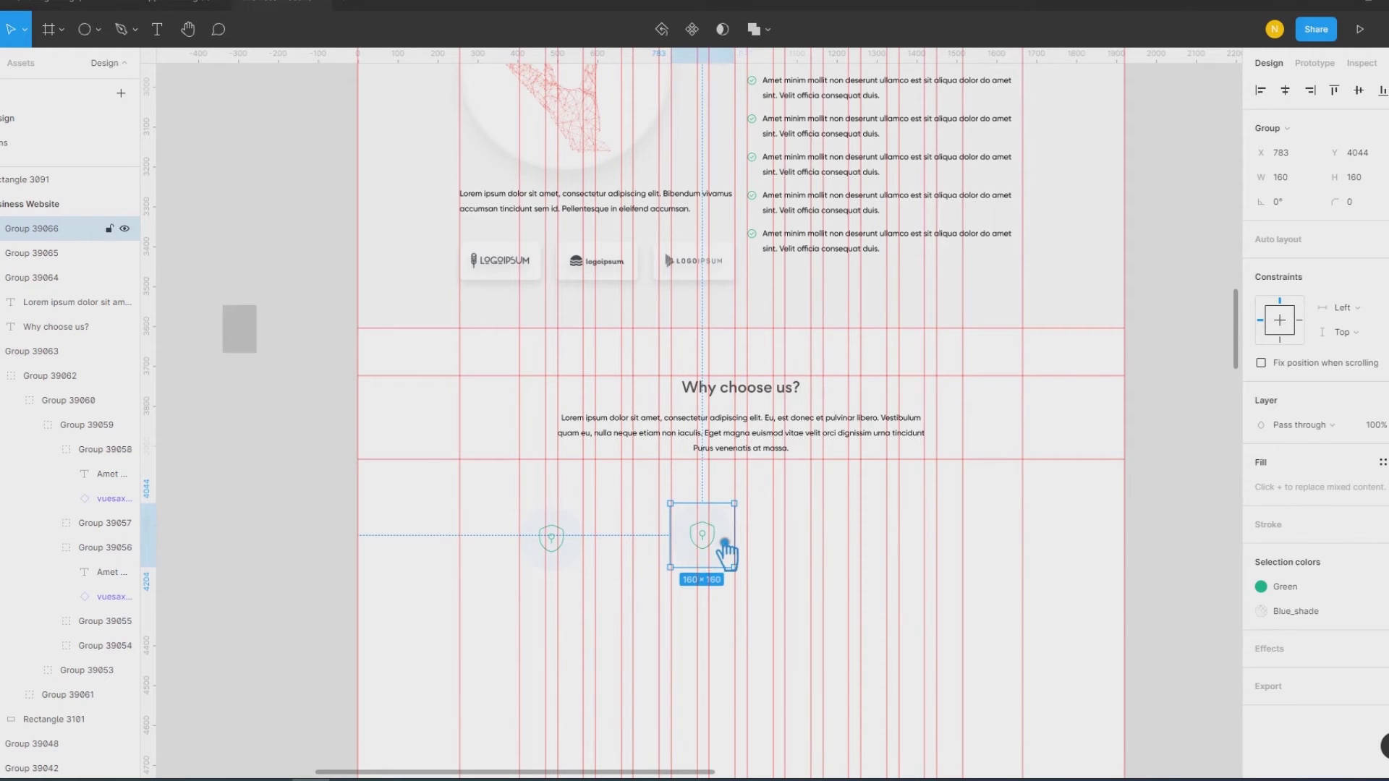
{"action": "key", "text": "shift+r"}
{"action": "key", "text": "ctrl+shift+4"}
{"action": "right_click", "coordinate": [715, 546]}
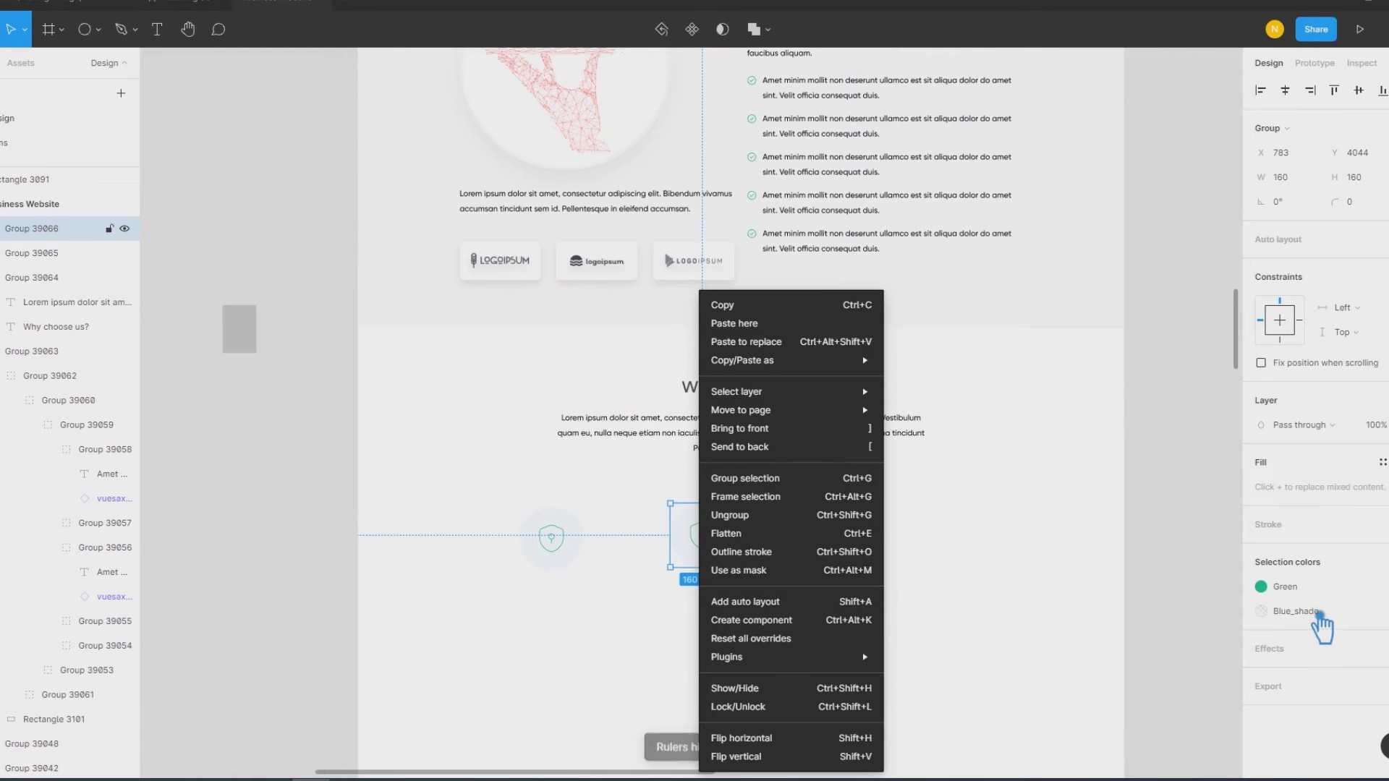
Step: Give the second badge a Yellow_shade background and a Yellow icon
{"action": "left_click", "coordinate": [1319, 617]}
{"action": "mouse_move", "coordinate": [1150, 675]}
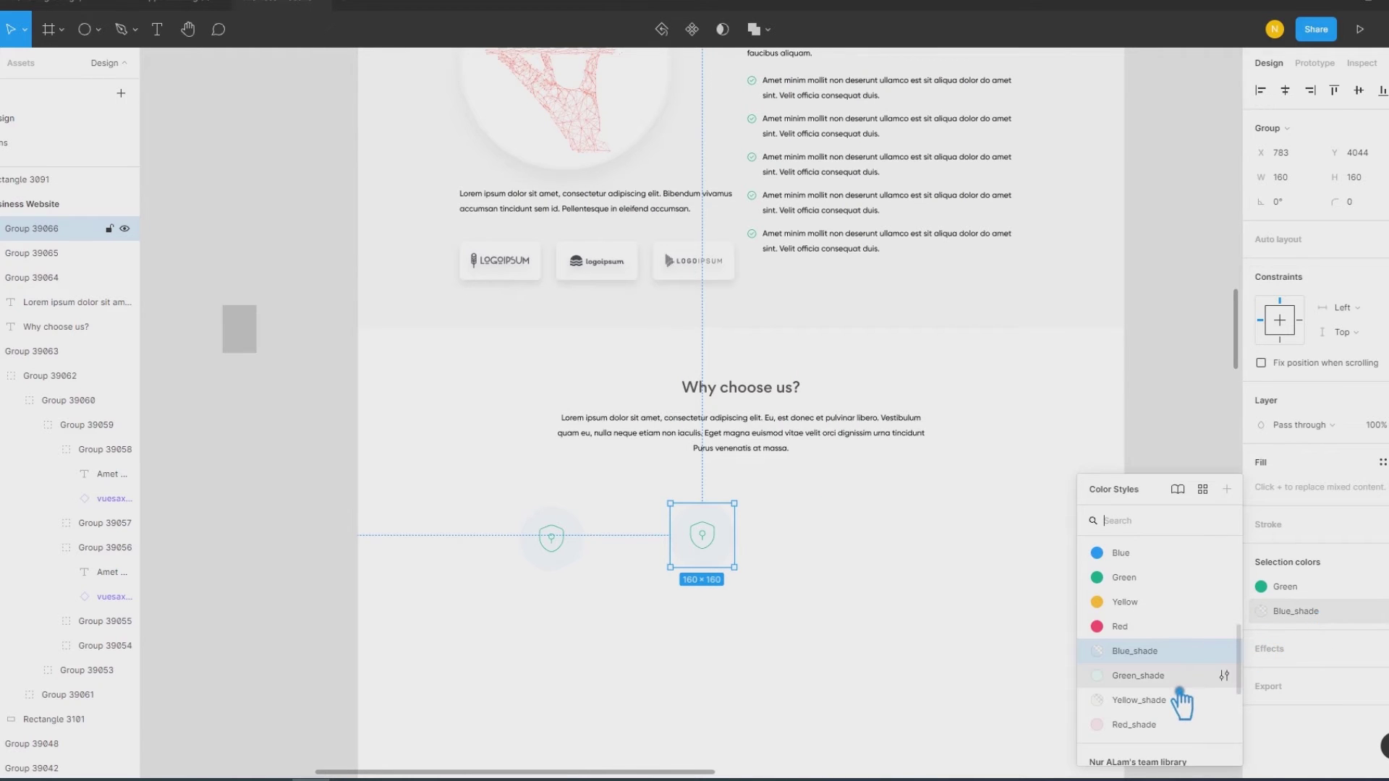
{"action": "left_click", "coordinate": [1178, 697]}
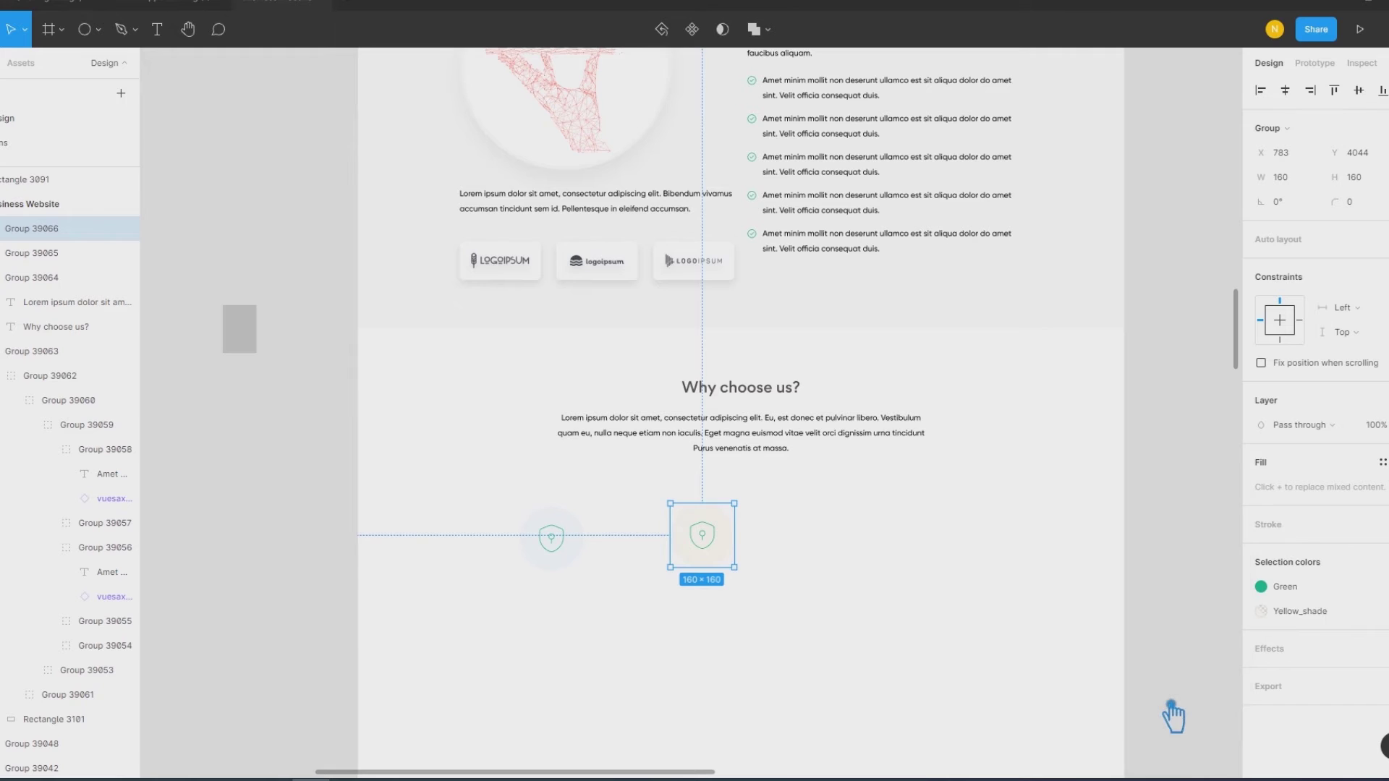
{"action": "left_click", "coordinate": [865, 561]}
{"action": "left_click", "coordinate": [720, 554]}
{"action": "left_click", "coordinate": [1323, 588]}
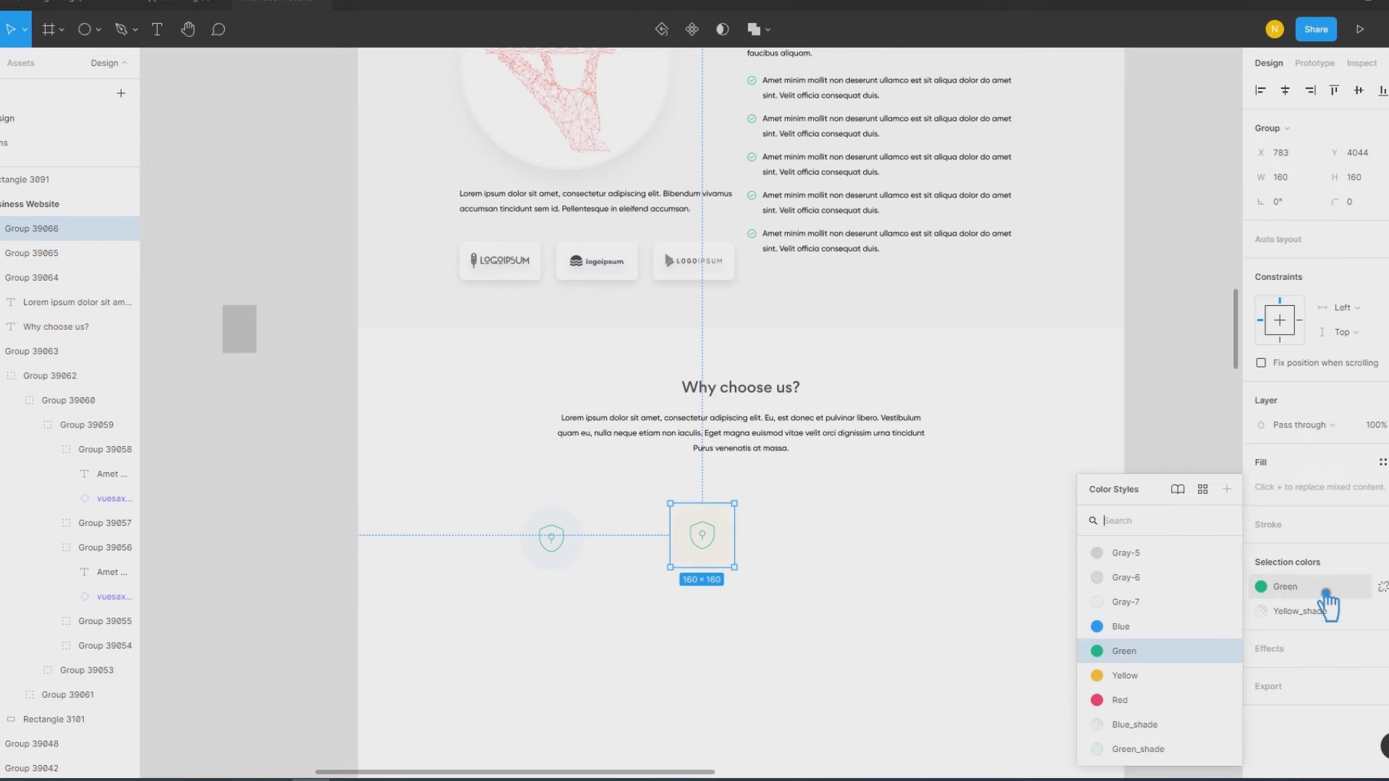
{"action": "left_click", "coordinate": [1161, 676]}
Step: Duplicate the yellow badge further right to create a third badge
{"action": "left_click", "coordinate": [561, 550]}
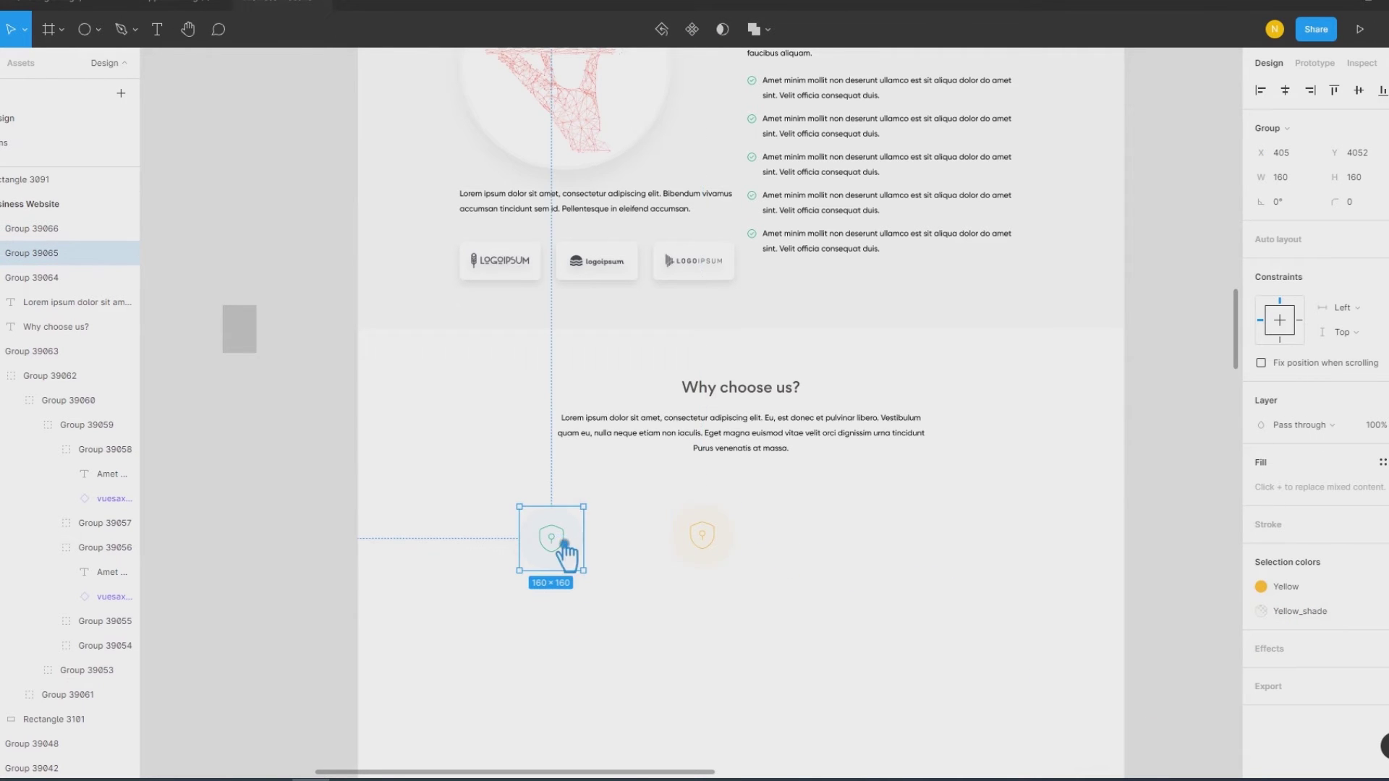
{"action": "left_click", "coordinate": [918, 622]}
{"action": "left_click", "coordinate": [713, 564]}
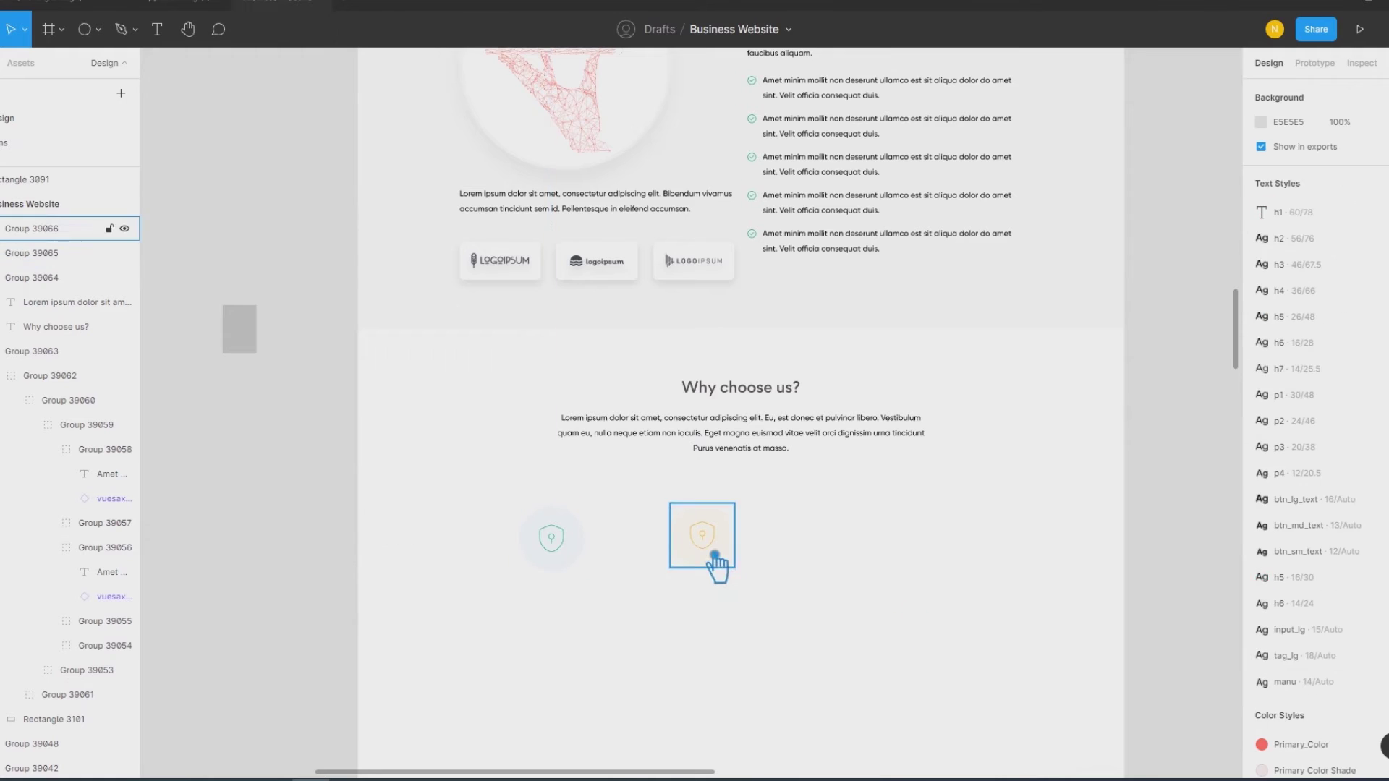
{"action": "left_click_drag", "start_coordinate": [715, 568], "coordinate": [842, 565]}
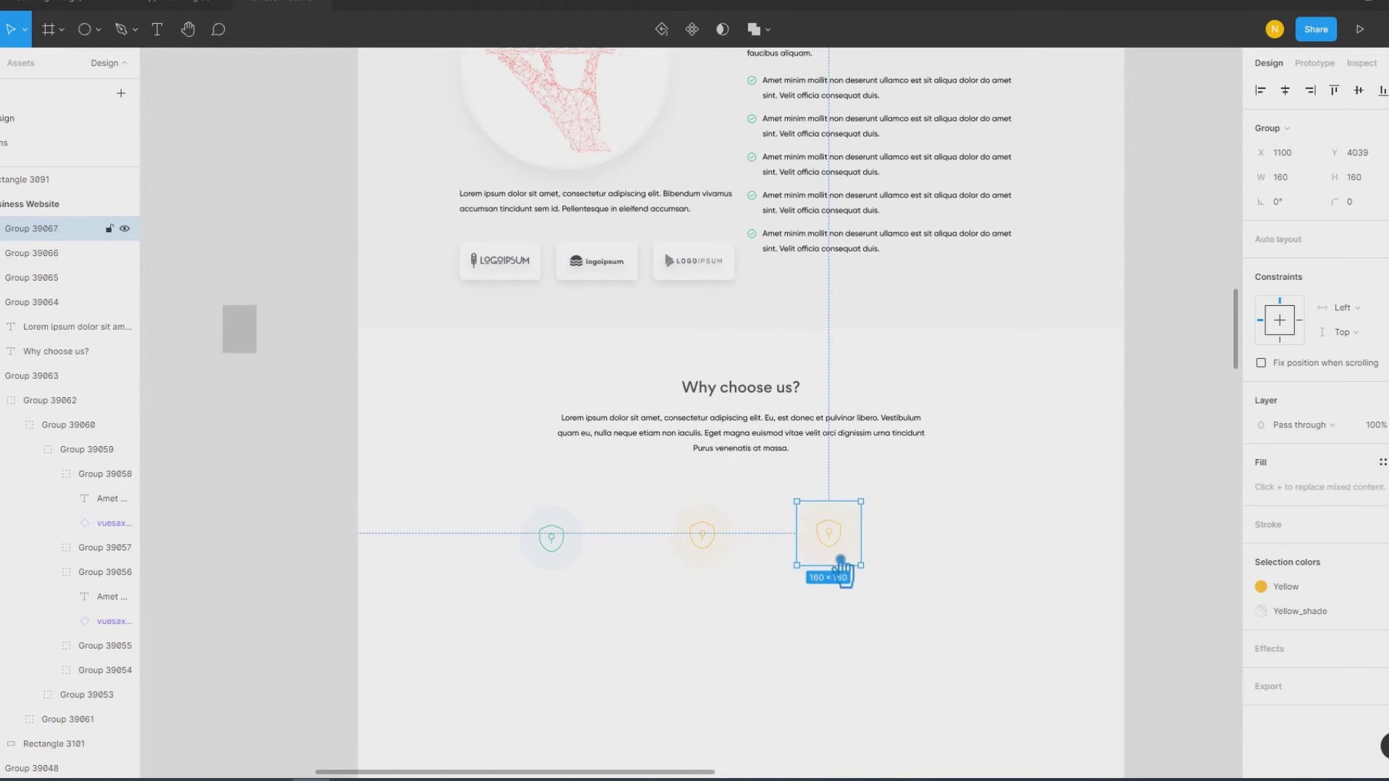
Step: Swap the middle badge's shield icon for the lock icon
{"action": "double_click", "coordinate": [718, 547]}
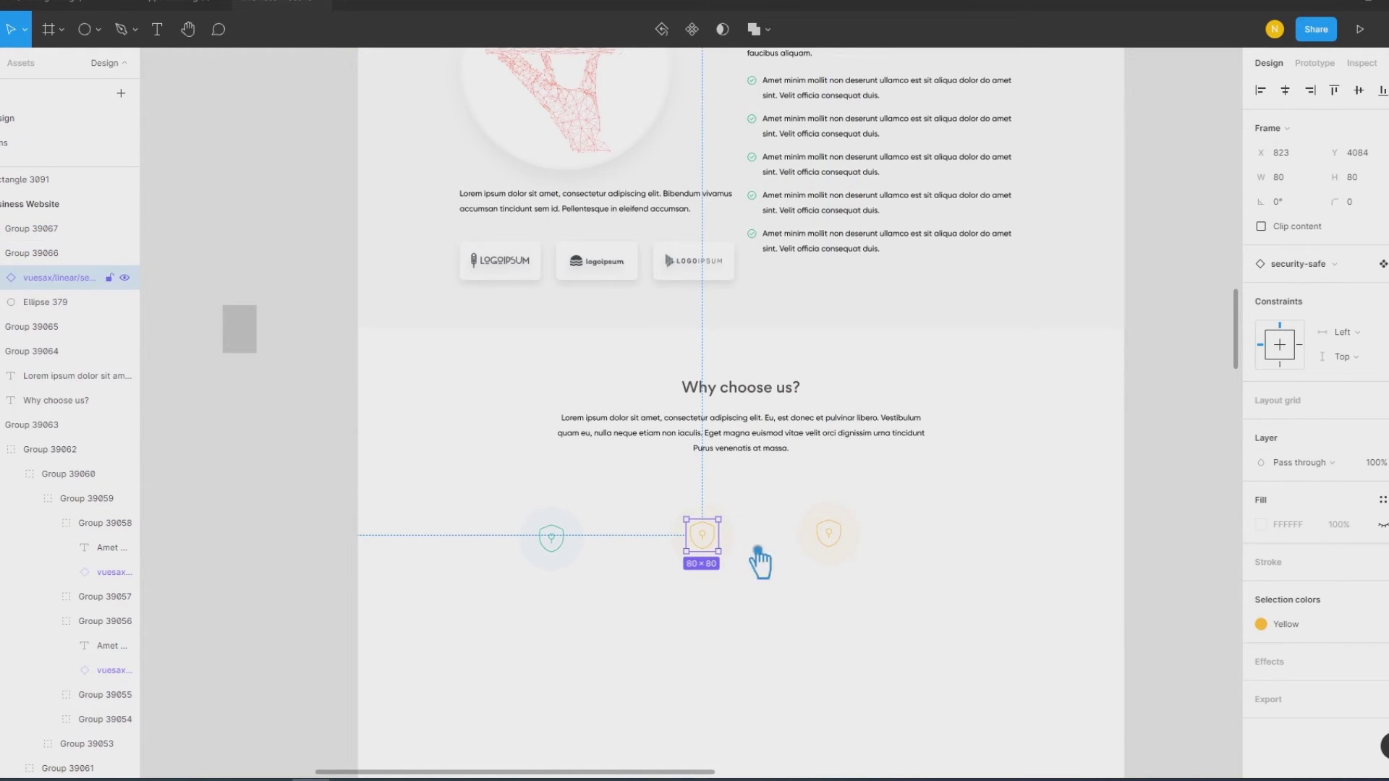
{"action": "left_click", "coordinate": [1316, 280]}
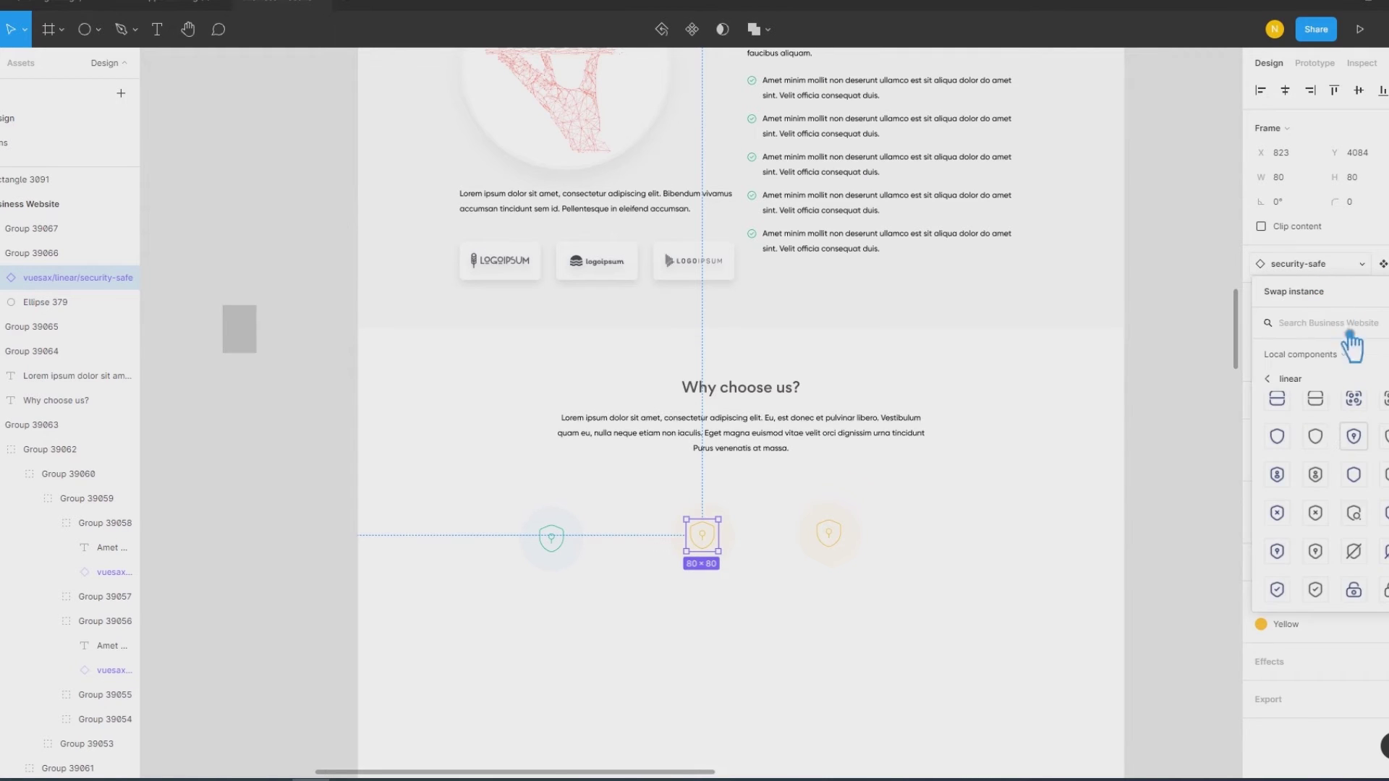
{"action": "scroll", "coordinate": [1378, 449], "scroll_direction": "up", "scroll_amount": 2}
{"action": "scroll", "coordinate": [1379, 449], "scroll_direction": "up", "scroll_amount": 2}
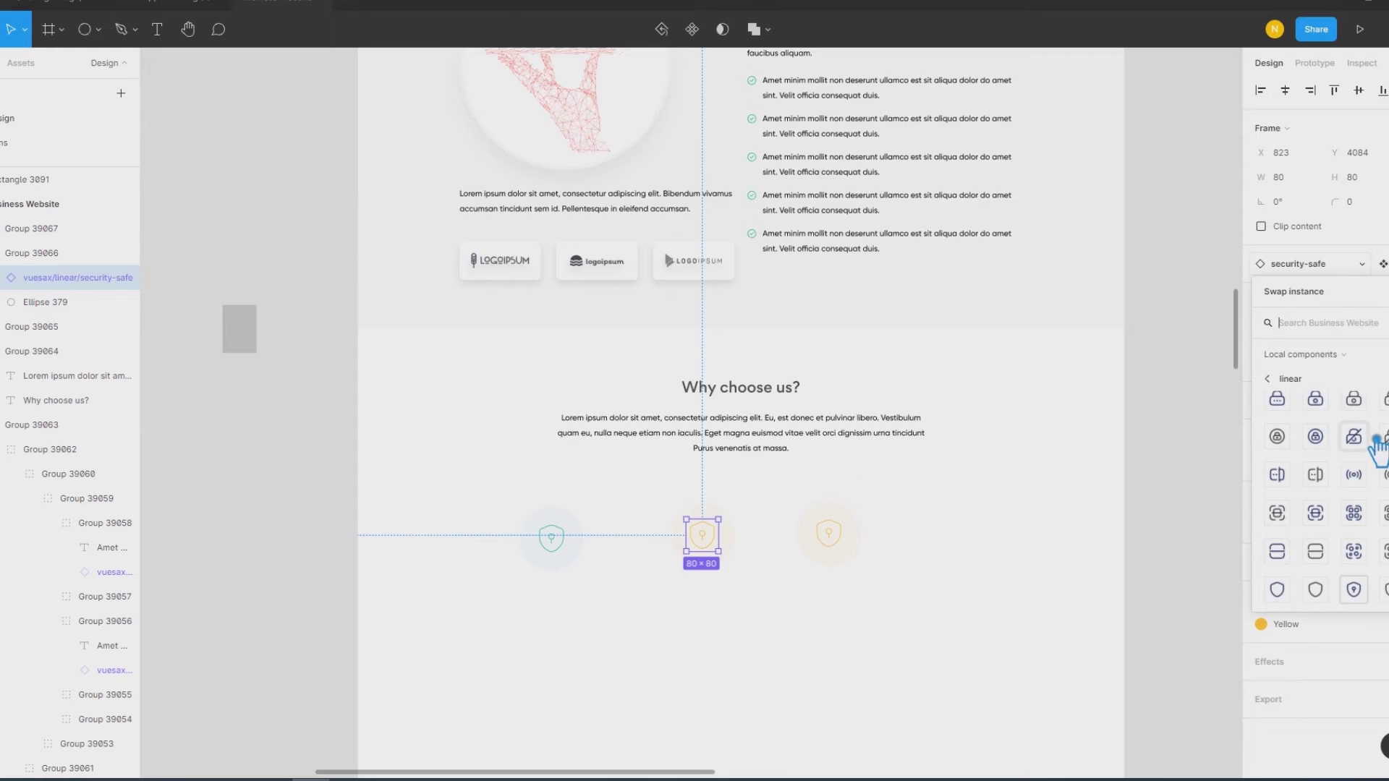
{"action": "scroll", "coordinate": [1379, 449], "scroll_direction": "up", "scroll_amount": 2}
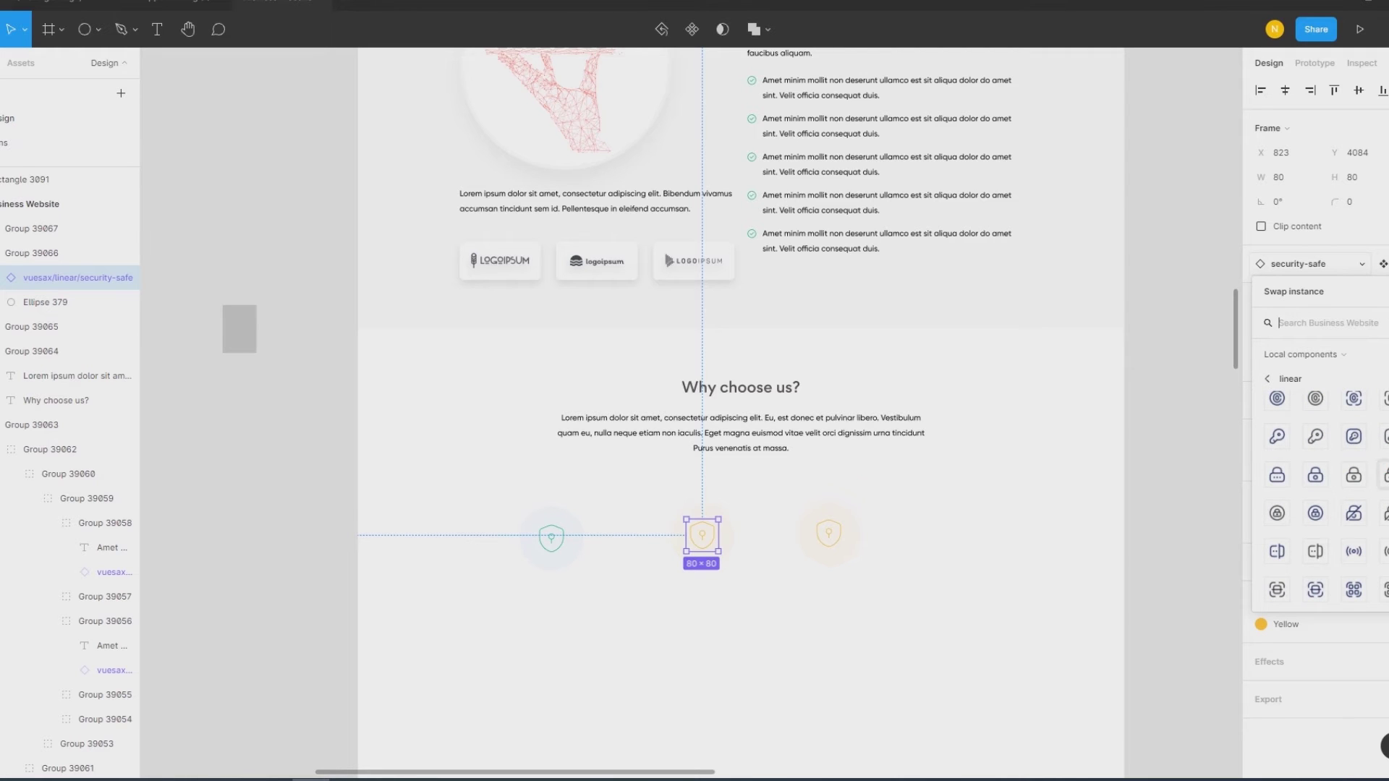
{"action": "scroll", "coordinate": [1378, 475], "scroll_direction": "up", "scroll_amount": 2}
{"action": "scroll", "coordinate": [1317, 492], "scroll_direction": "down", "scroll_amount": 2}
{"action": "left_click", "coordinate": [1311, 489]}
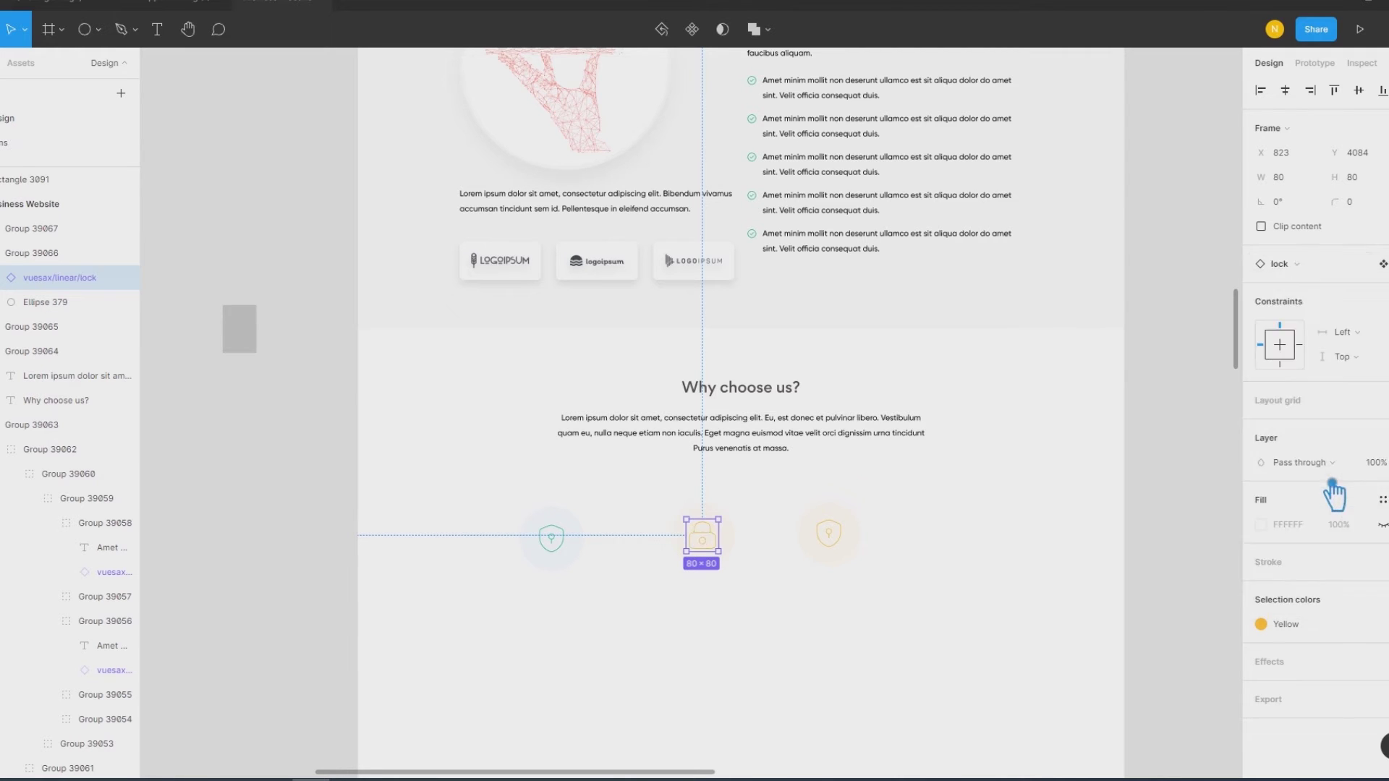
{"action": "left_click", "coordinate": [839, 550]}
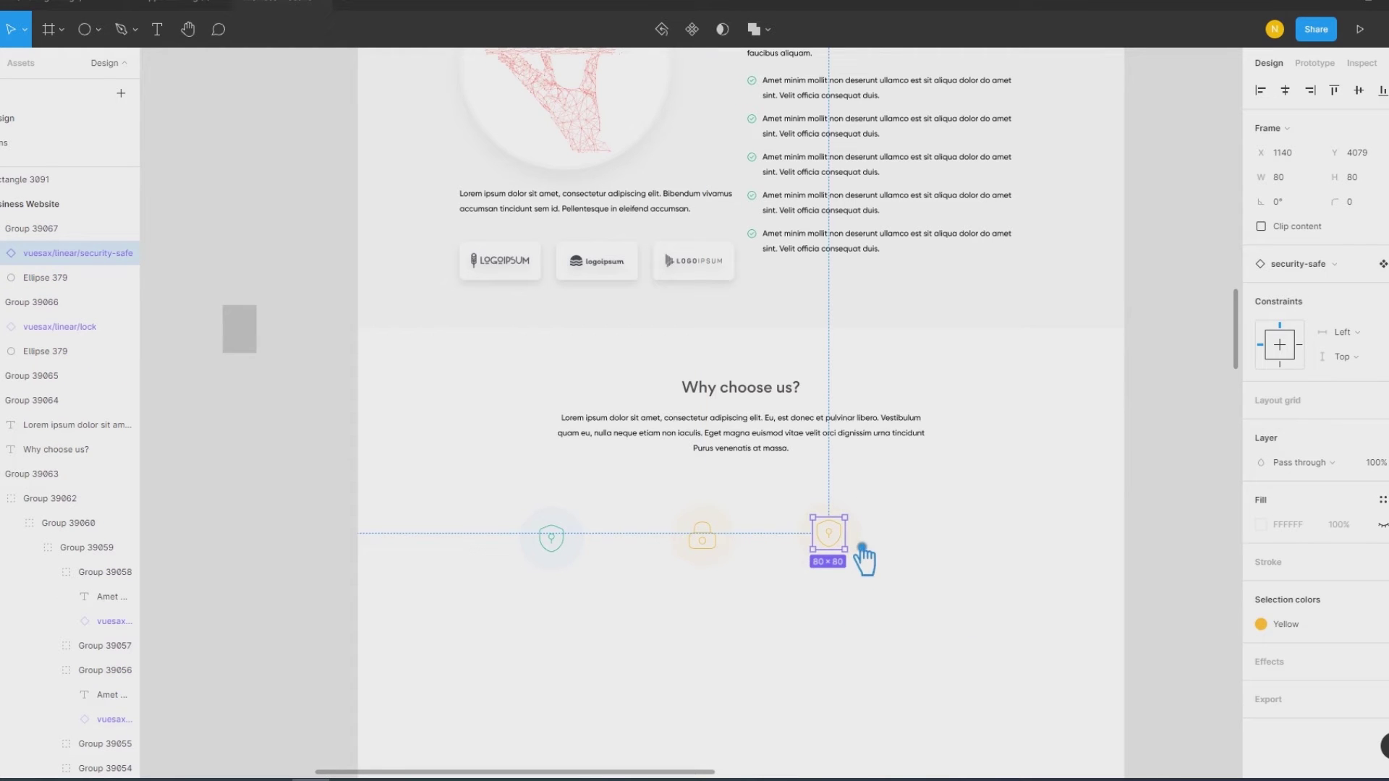
Step: Swap the third badge's icon to the clock and recolour it Blue on Blue_shade
{"action": "left_click", "coordinate": [1316, 265]}
{"action": "type", "text": "clock"}
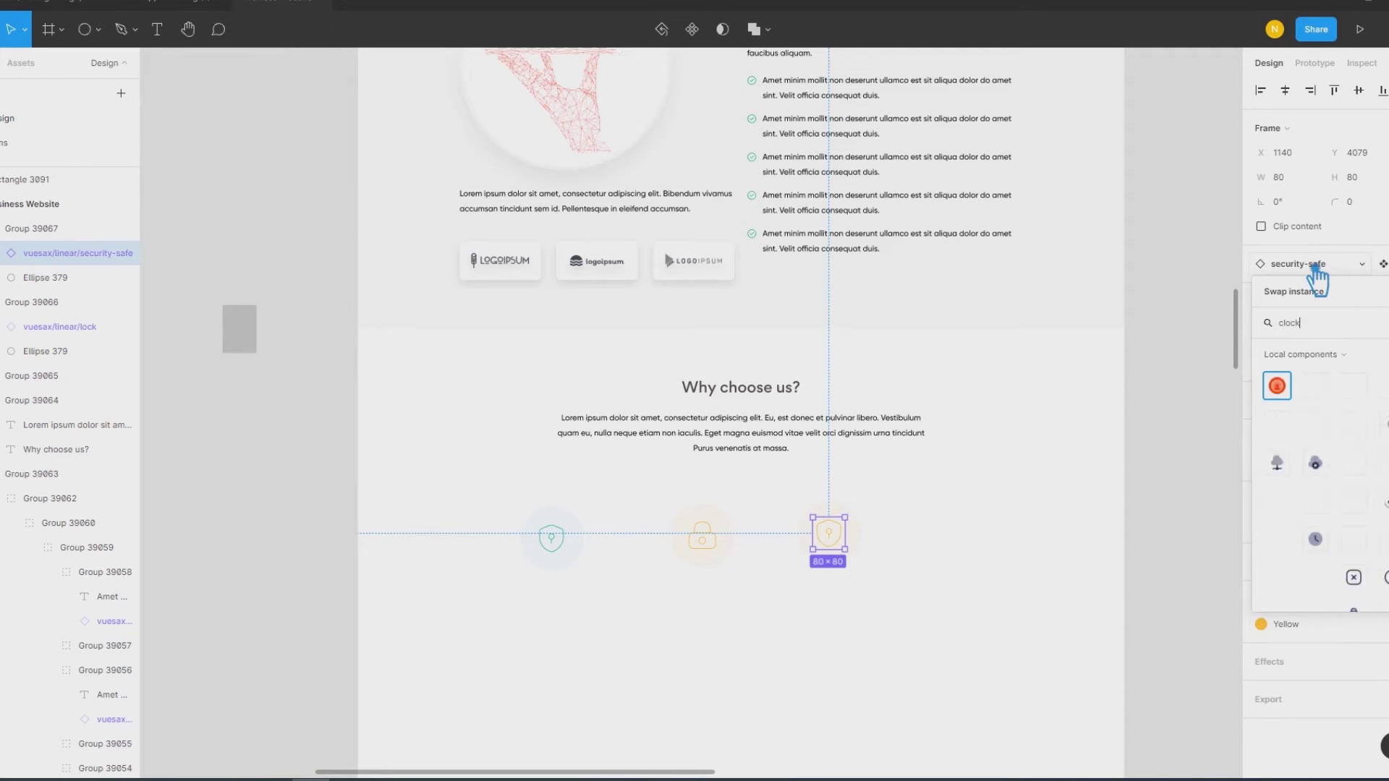
{"action": "left_click", "coordinate": [1367, 398]}
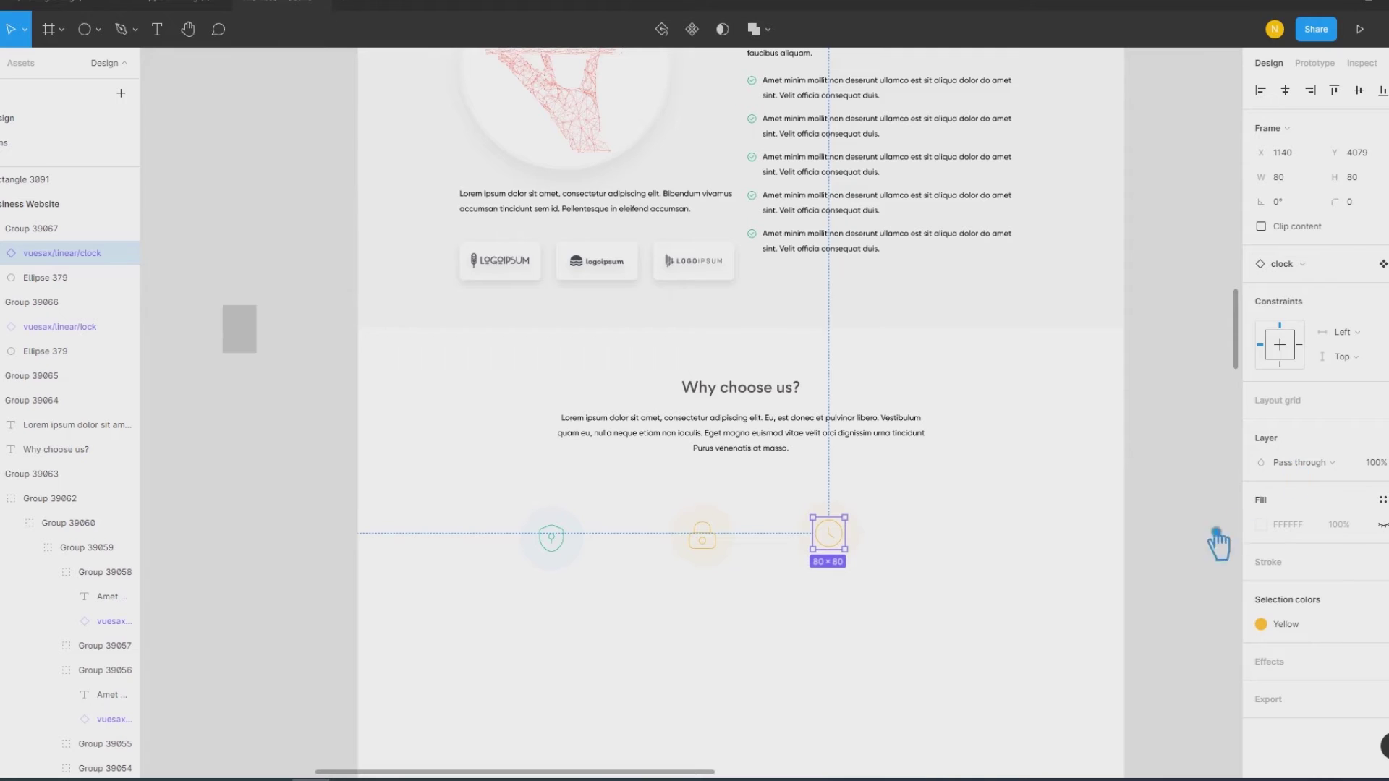
{"action": "left_click", "coordinate": [1175, 571]}
{"action": "left_click", "coordinate": [857, 561]}
{"action": "left_click", "coordinate": [1307, 595]}
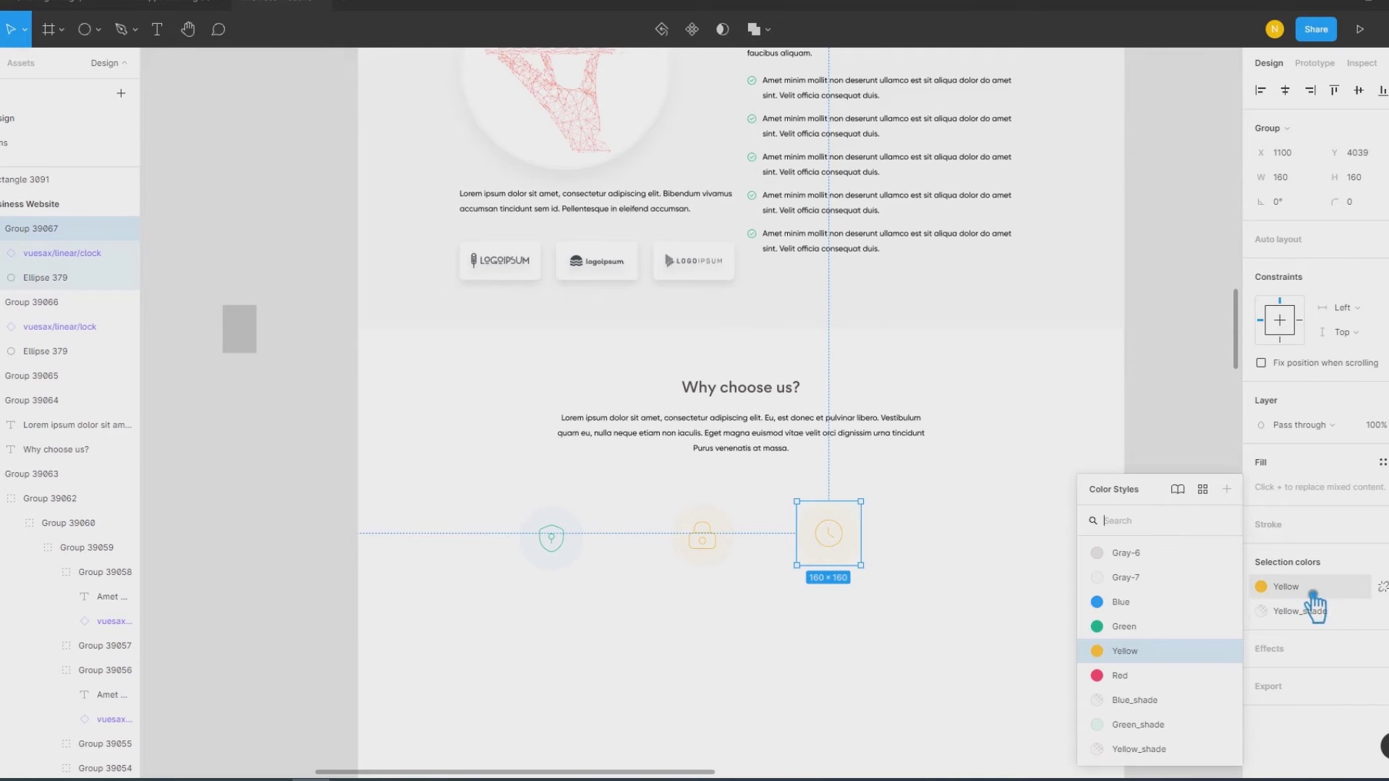
{"action": "left_click", "coordinate": [1142, 646]}
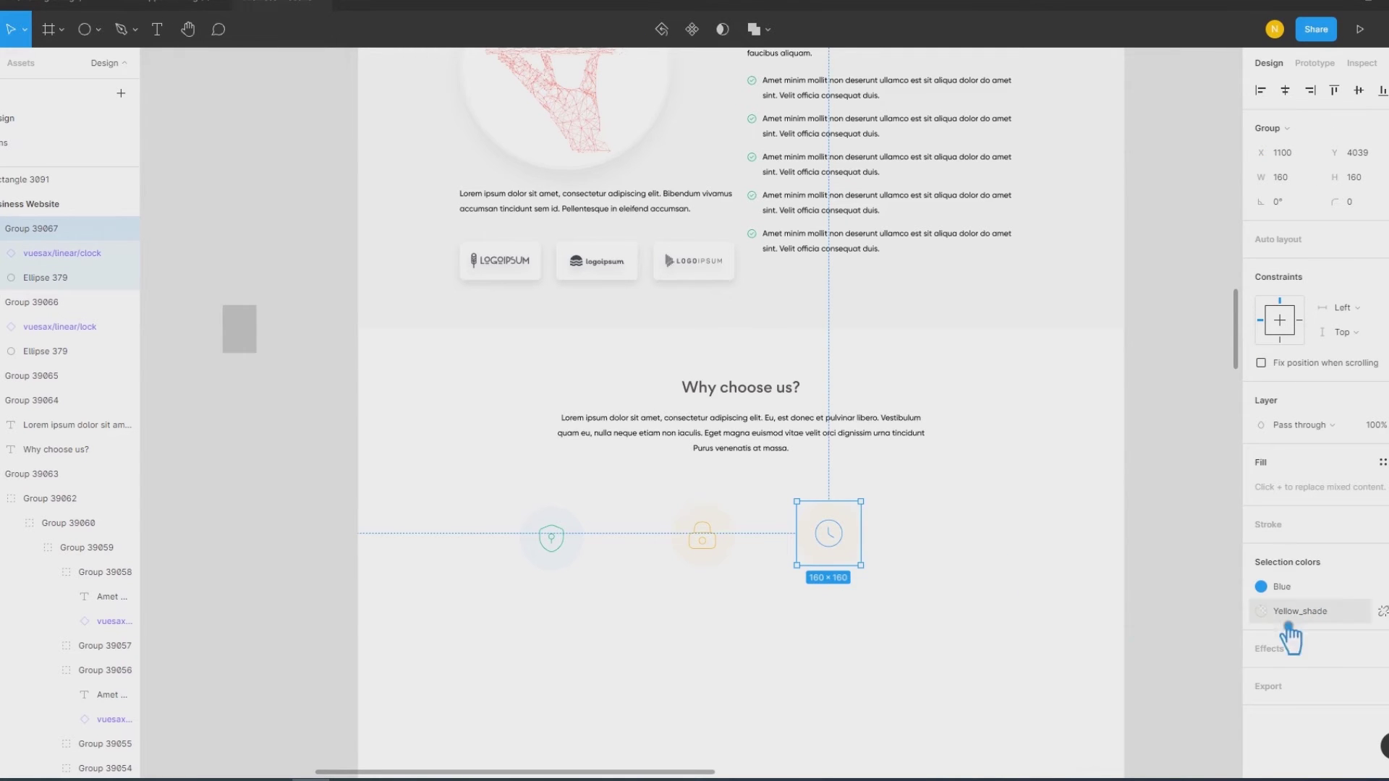
{"action": "left_click", "coordinate": [1303, 612]}
{"action": "left_click", "coordinate": [1154, 612]}
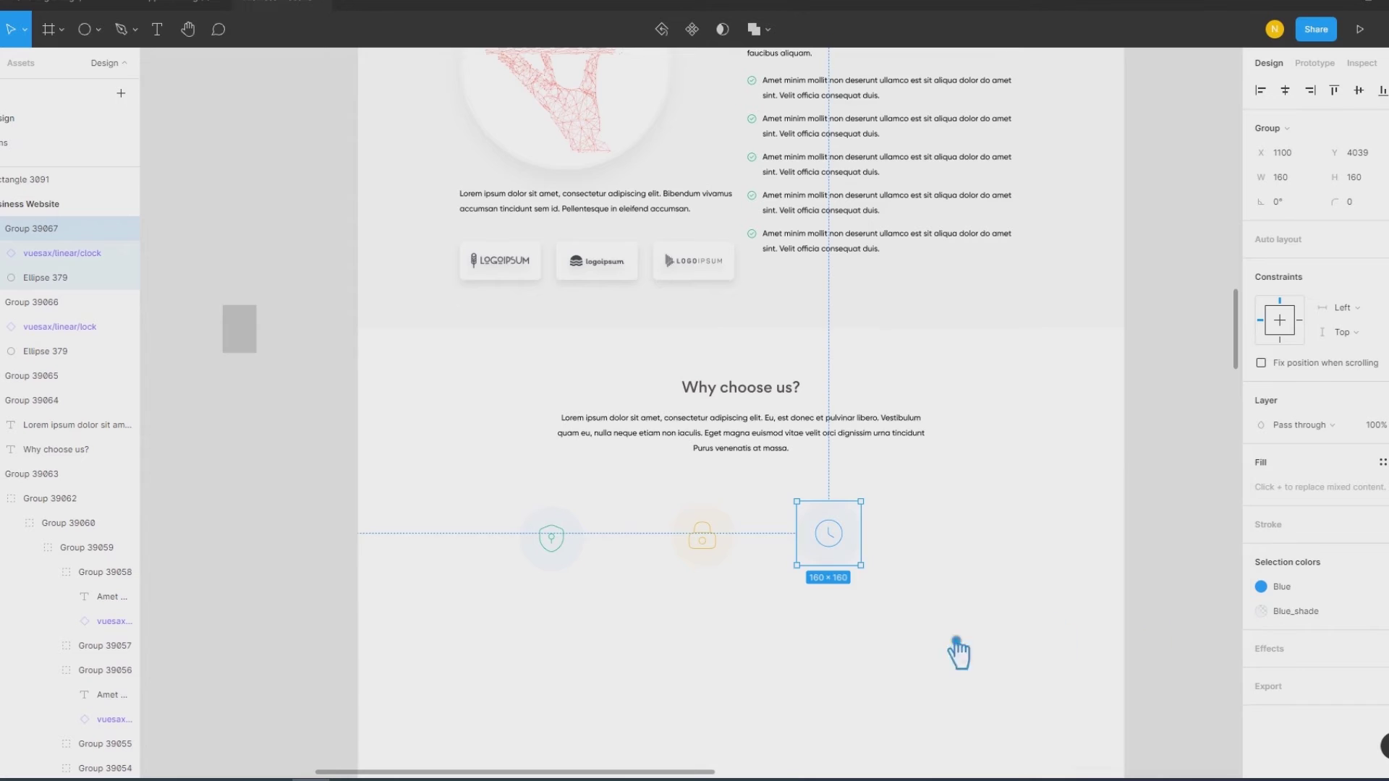
{"action": "left_click", "coordinate": [723, 631]}
Step: Change the first shield badge's circle to Green_shade
{"action": "left_click", "coordinate": [580, 564]}
{"action": "left_click", "coordinate": [1333, 612]}
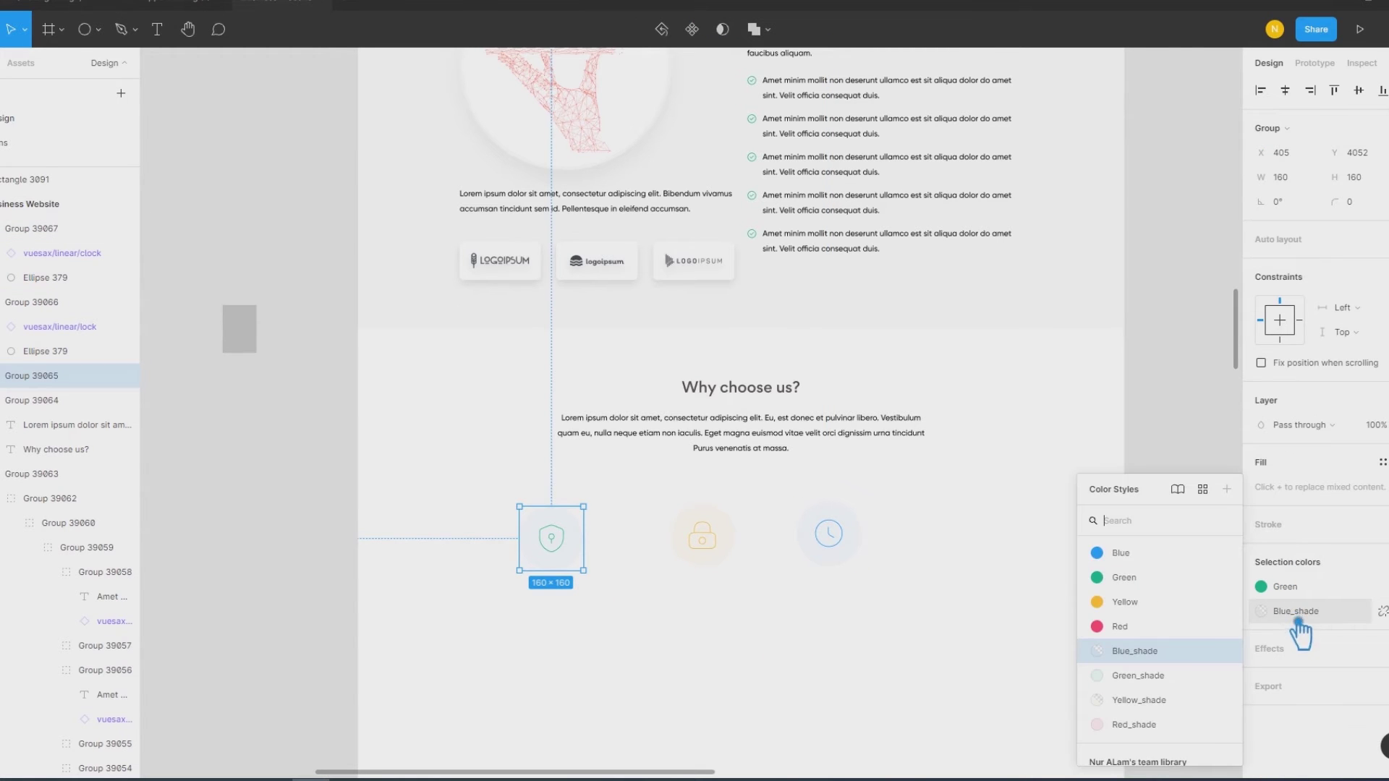
{"action": "left_click", "coordinate": [1170, 695]}
{"action": "left_click", "coordinate": [885, 638]}
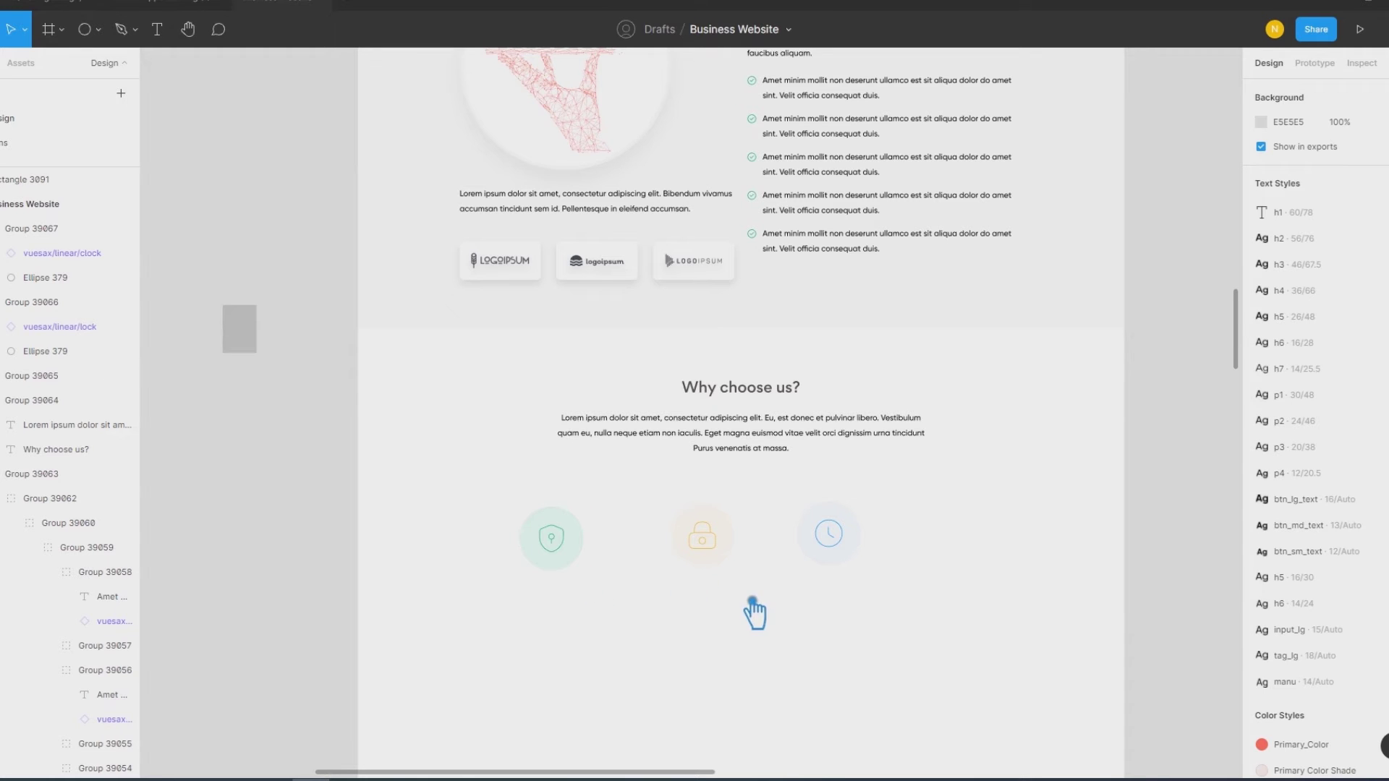
Step: Add a 'Secured Payments' title under the shield using the h5 text style
{"action": "key", "text": "ctrl+shift+4"}
{"action": "key", "text": "shift+r"}
{"action": "scroll", "coordinate": [724, 624], "scroll_direction": "down", "scroll_amount": 3}
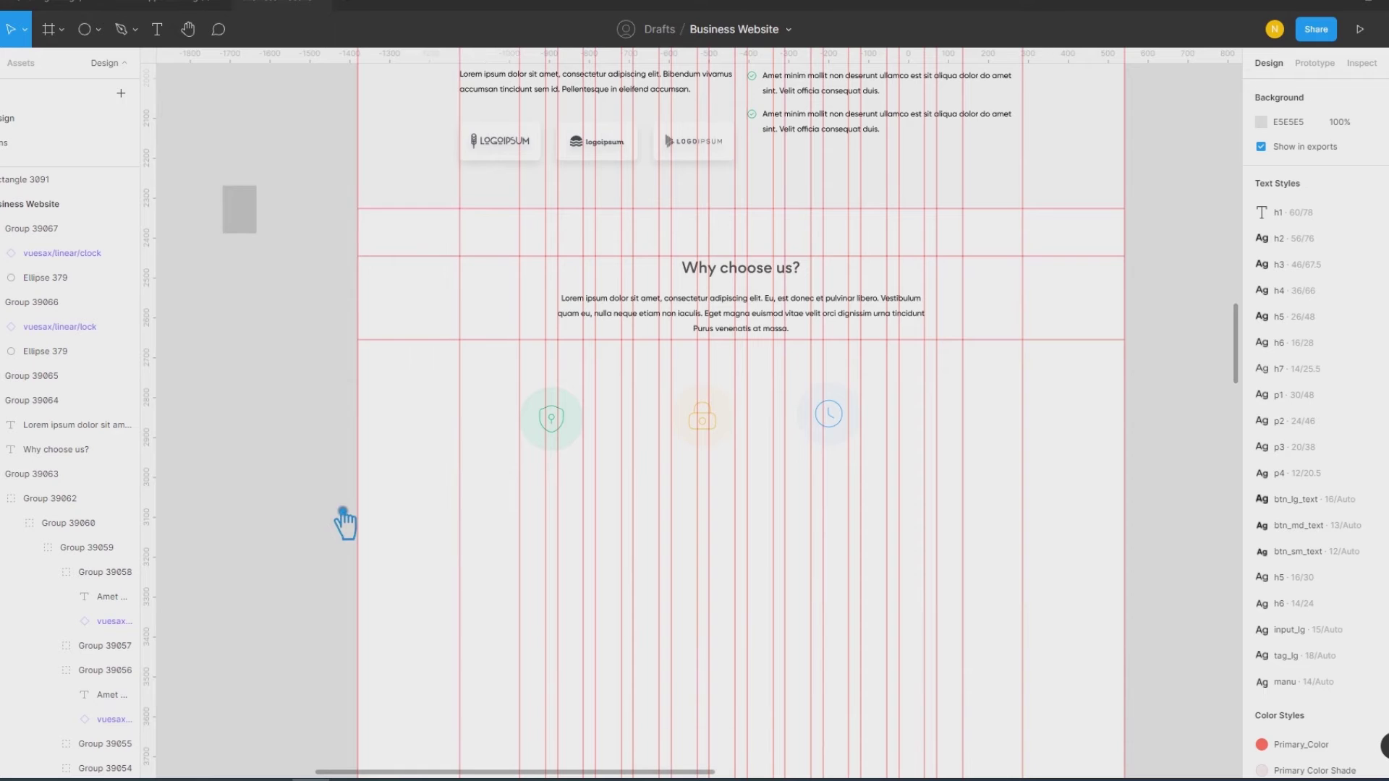
{"action": "left_click", "coordinate": [157, 29]}
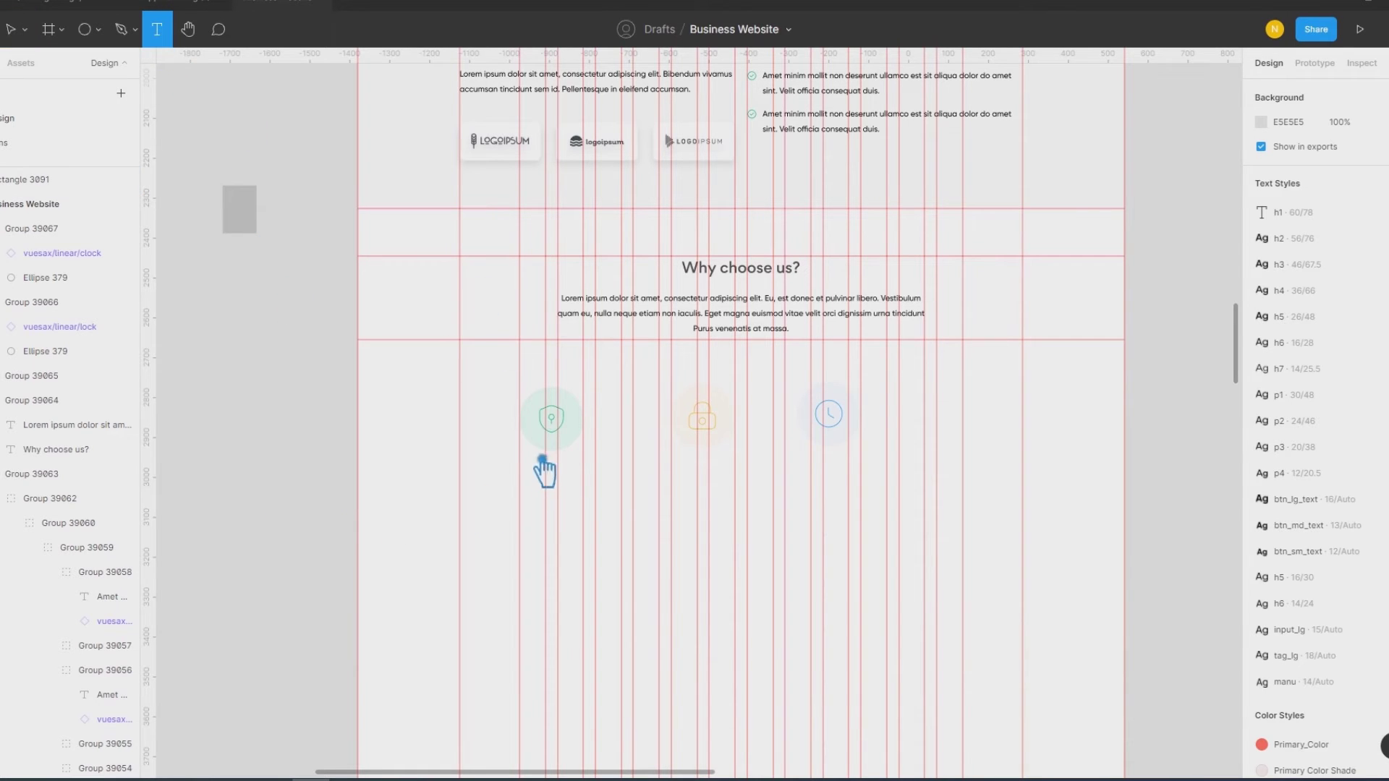
{"action": "left_click", "coordinate": [543, 499]}
{"action": "type", "text": "Sec"}
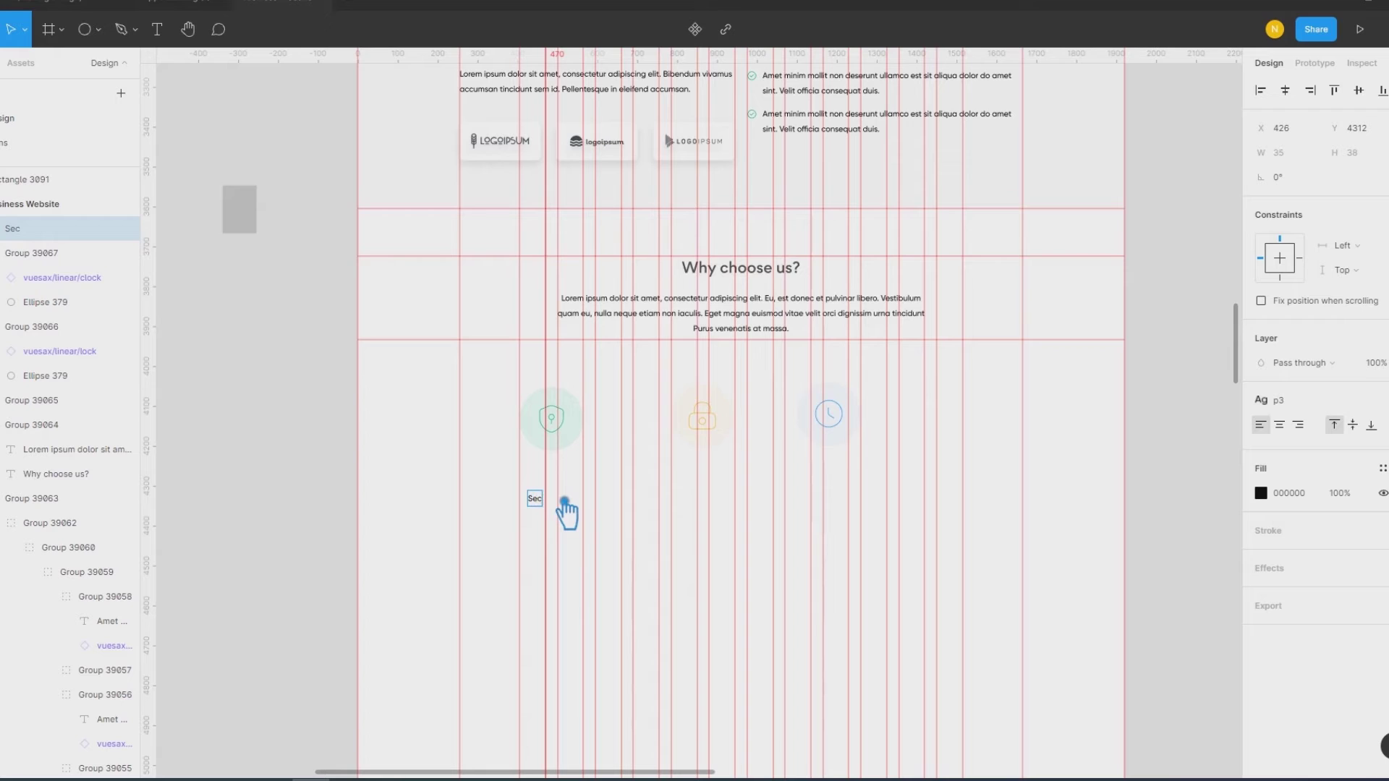
{"action": "type", "text": "ured"}
{"action": "type", "text": " Payments"}
{"action": "key", "text": "Escape"}
{"action": "left_click", "coordinate": [1294, 404]}
{"action": "left_click", "coordinate": [1366, 550]}
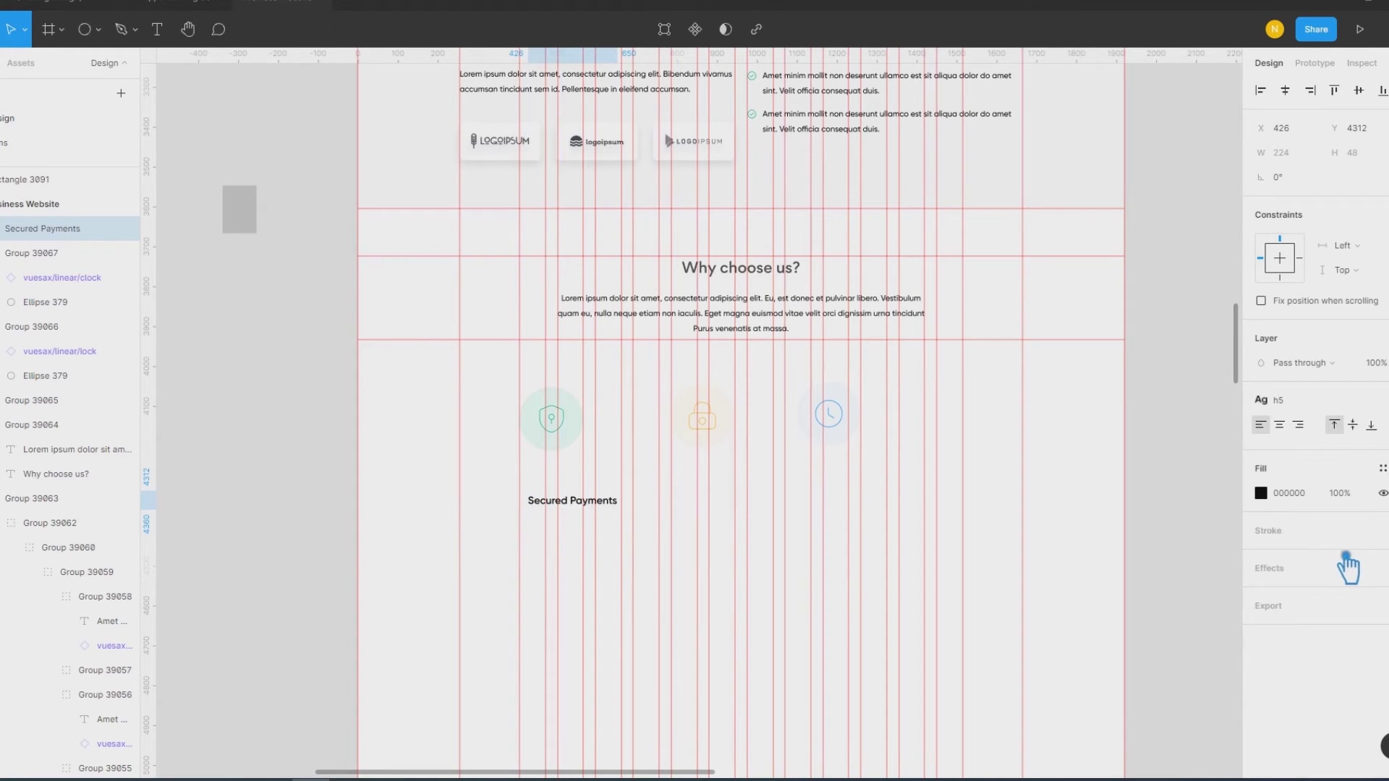
Step: Move the title just beneath the shield badge and centre them horizontally
{"action": "left_click", "coordinate": [385, 561]}
{"action": "left_click", "coordinate": [571, 498]}
{"action": "left_click_drag", "start_coordinate": [571, 498], "coordinate": [588, 444]}
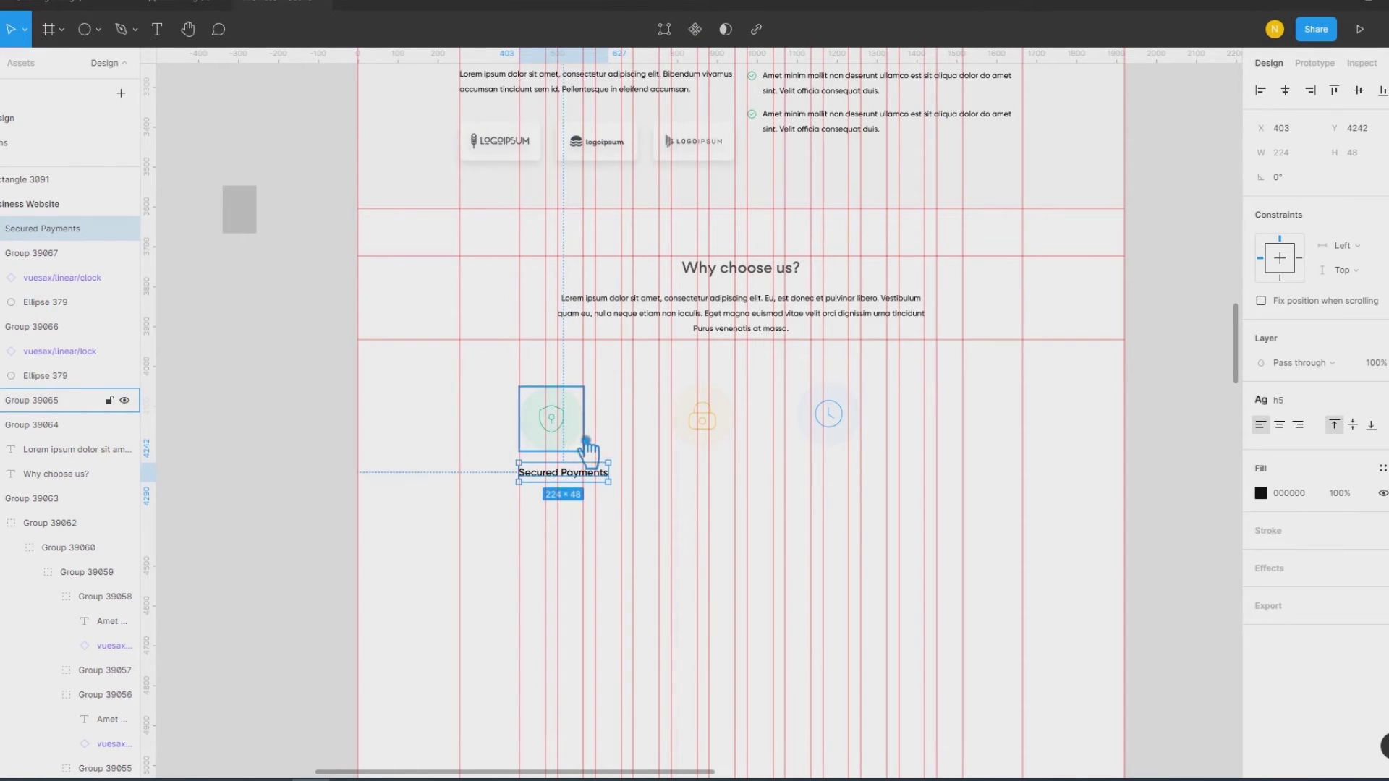
{"action": "left_click", "coordinate": [588, 444], "text": "shift"}
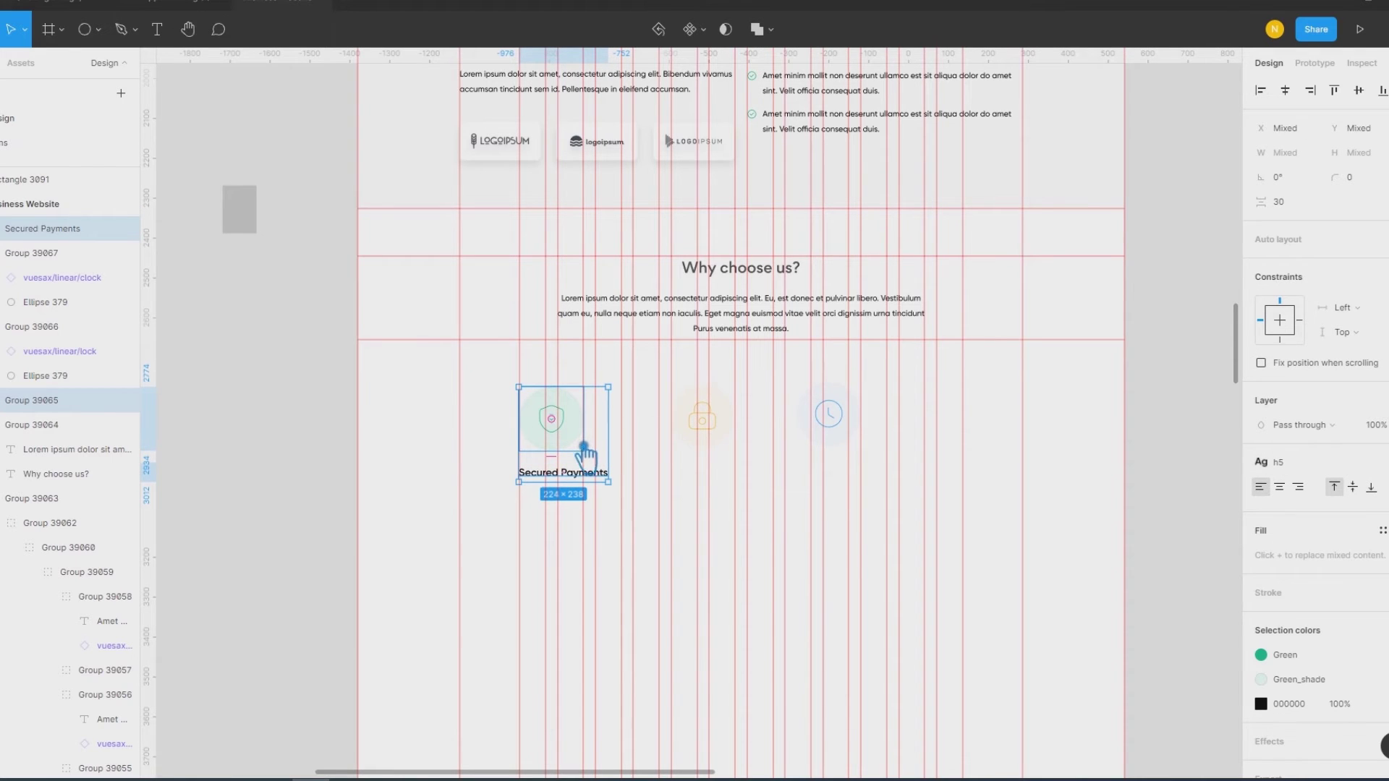
{"action": "left_click", "coordinate": [1285, 89]}
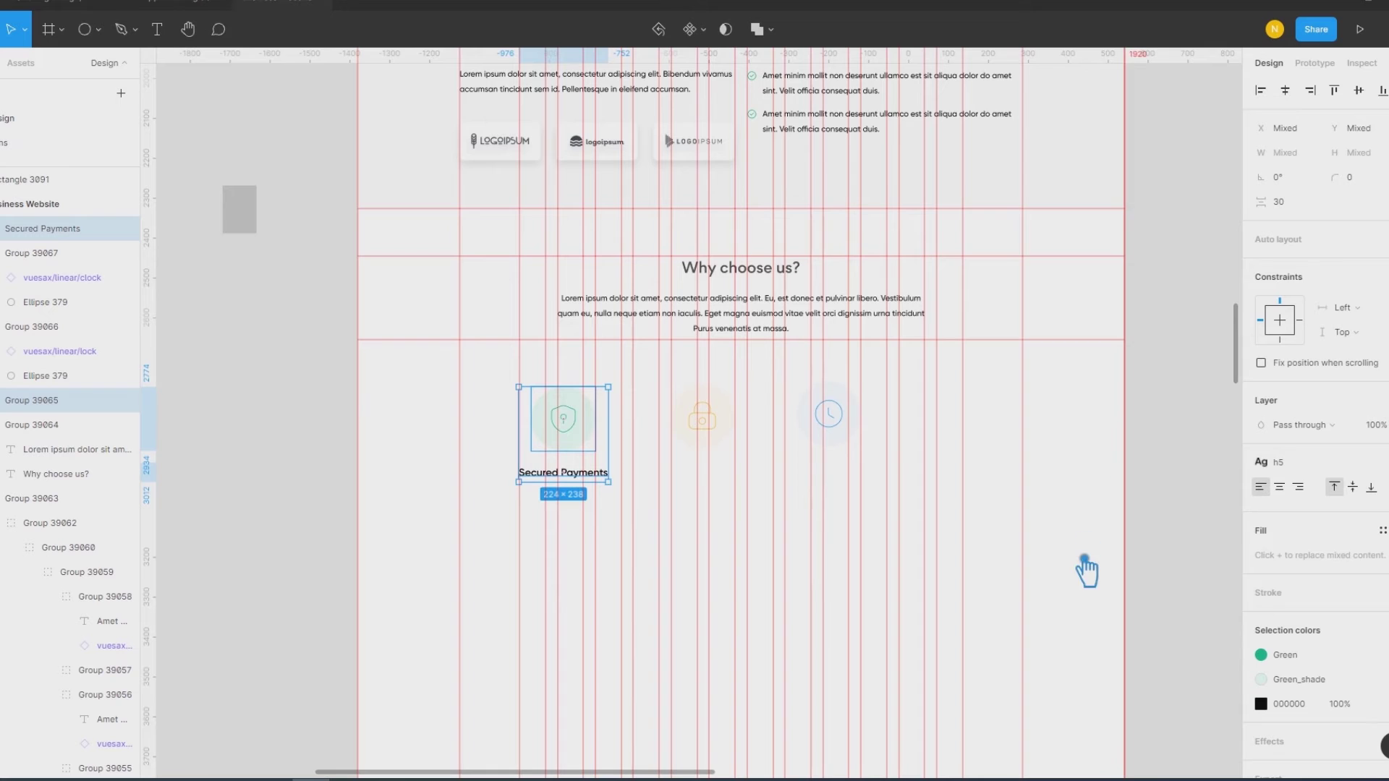
{"action": "key", "text": "Right"}
{"action": "key", "text": "Right"}
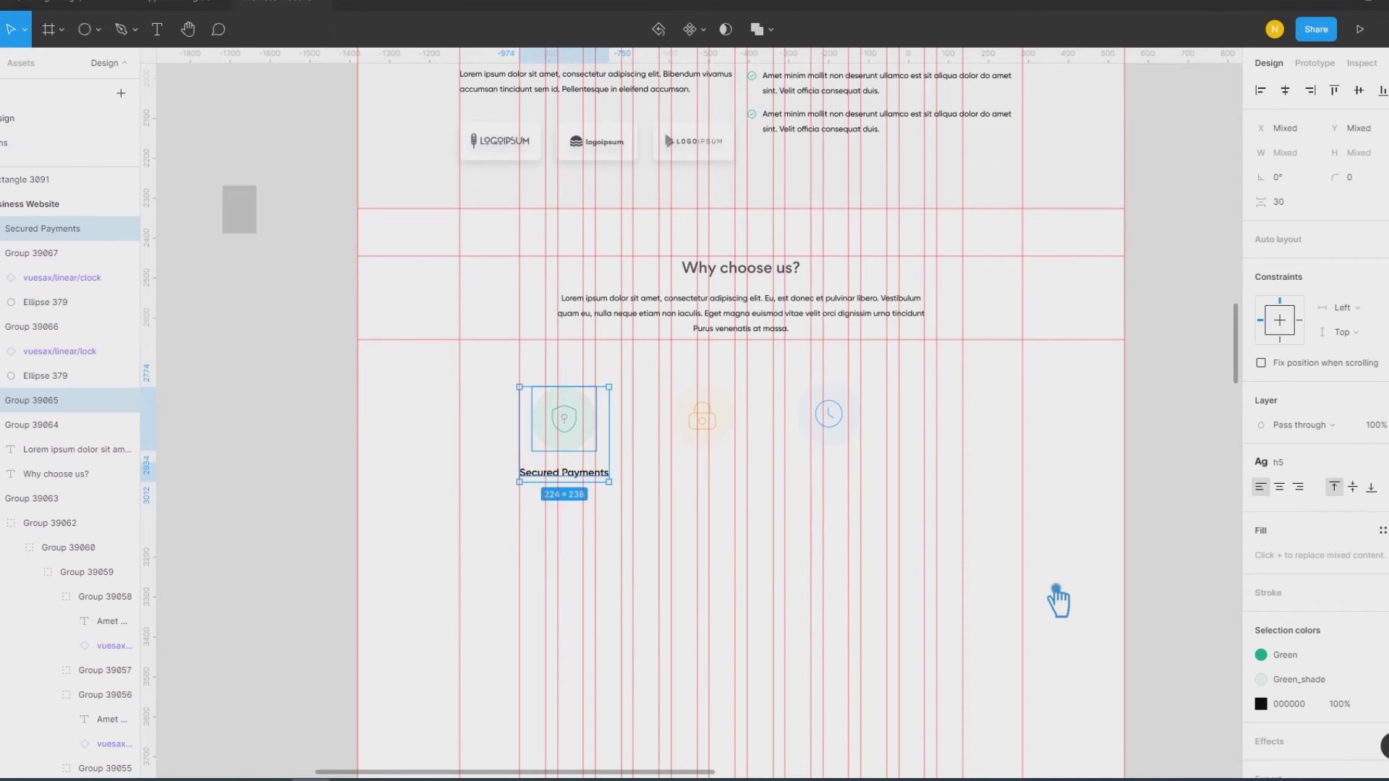
{"action": "key", "text": "Right"}
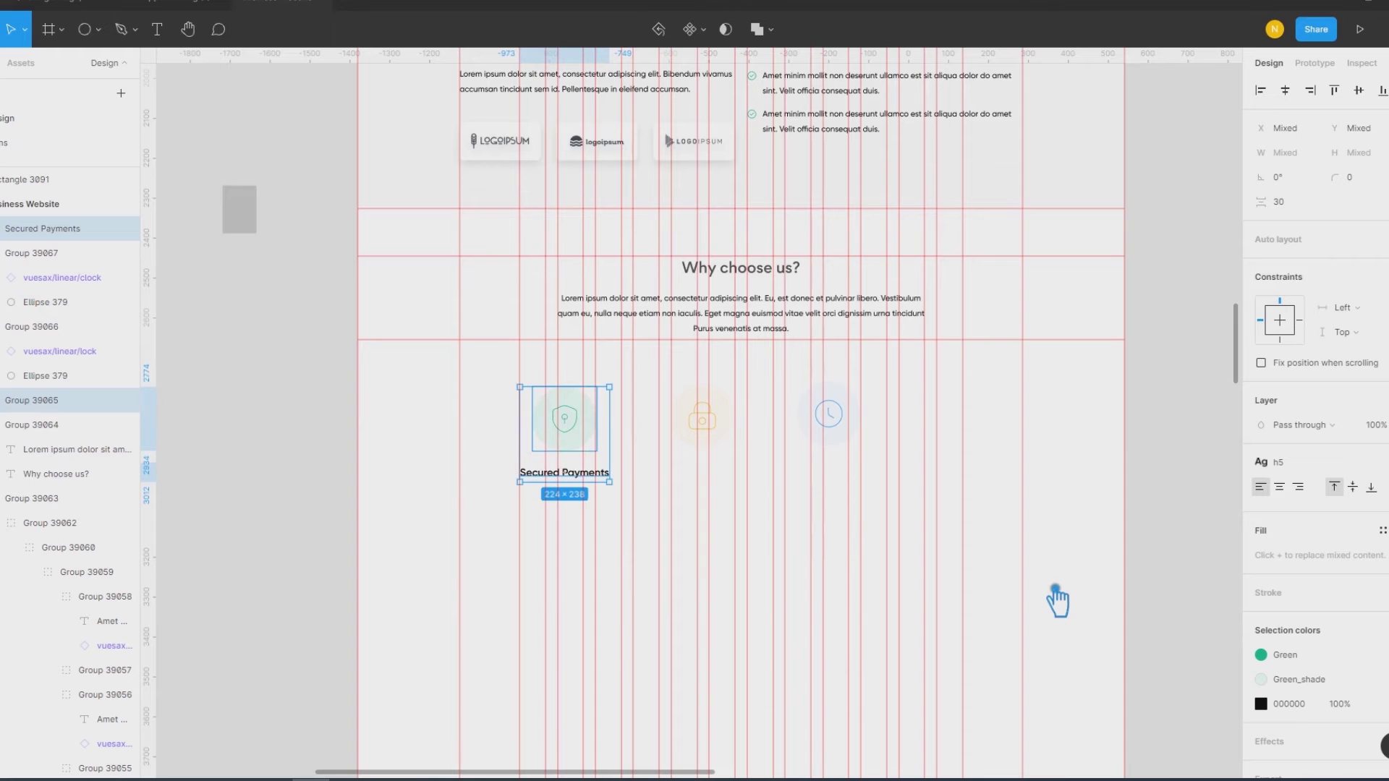
{"action": "left_click", "coordinate": [1073, 563]}
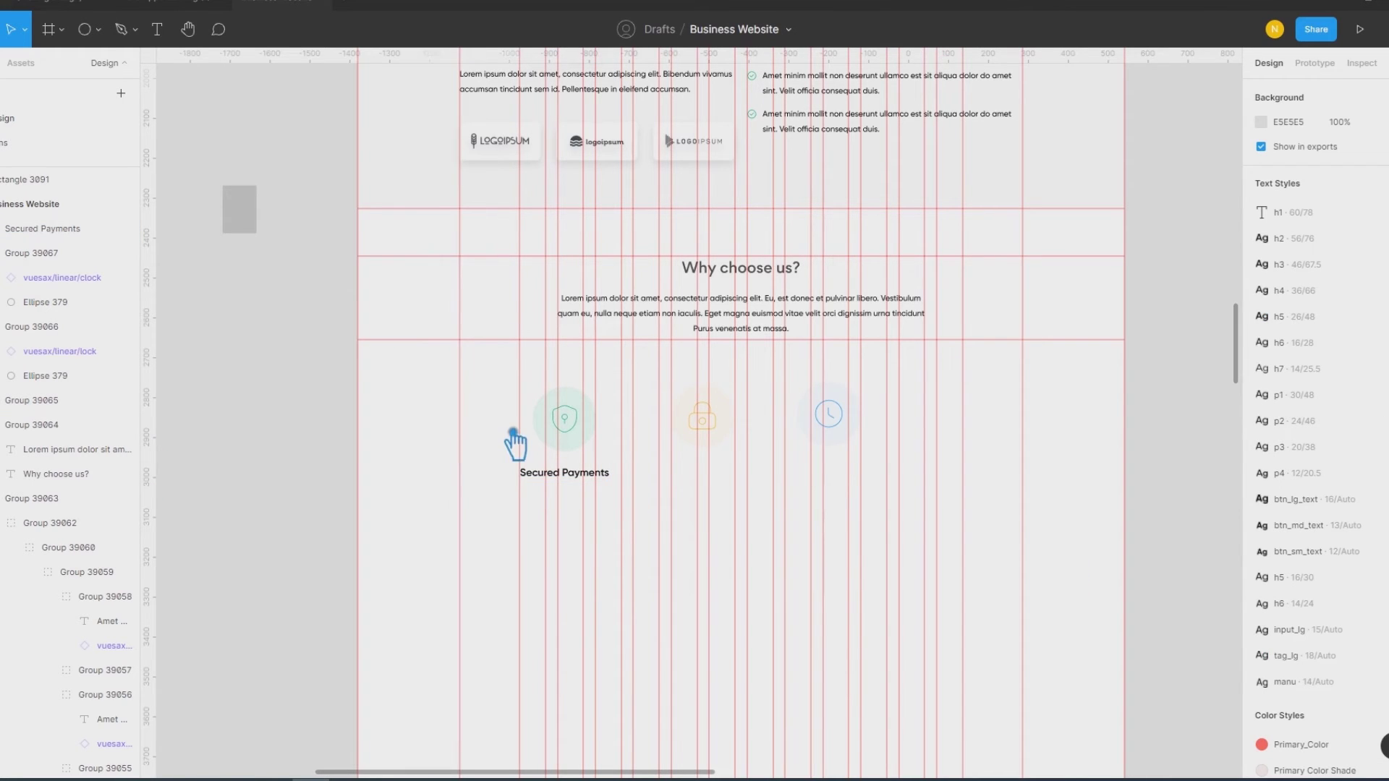
{"action": "left_click", "coordinate": [547, 474]}
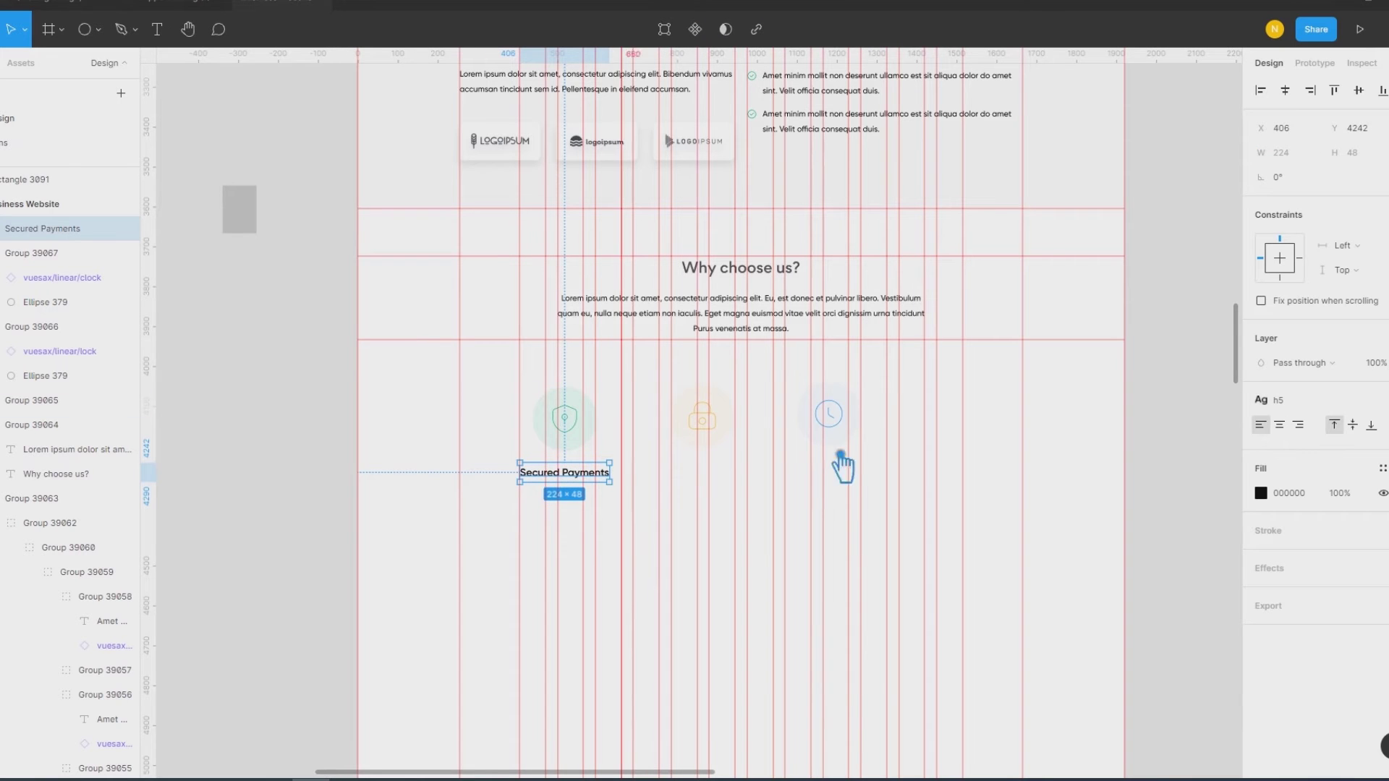
Step: Duplicate the title beneath the lock badge and change it to 'Secured Fund'
{"action": "left_click", "coordinate": [1383, 469]}
{"action": "left_click", "coordinate": [1172, 543]}
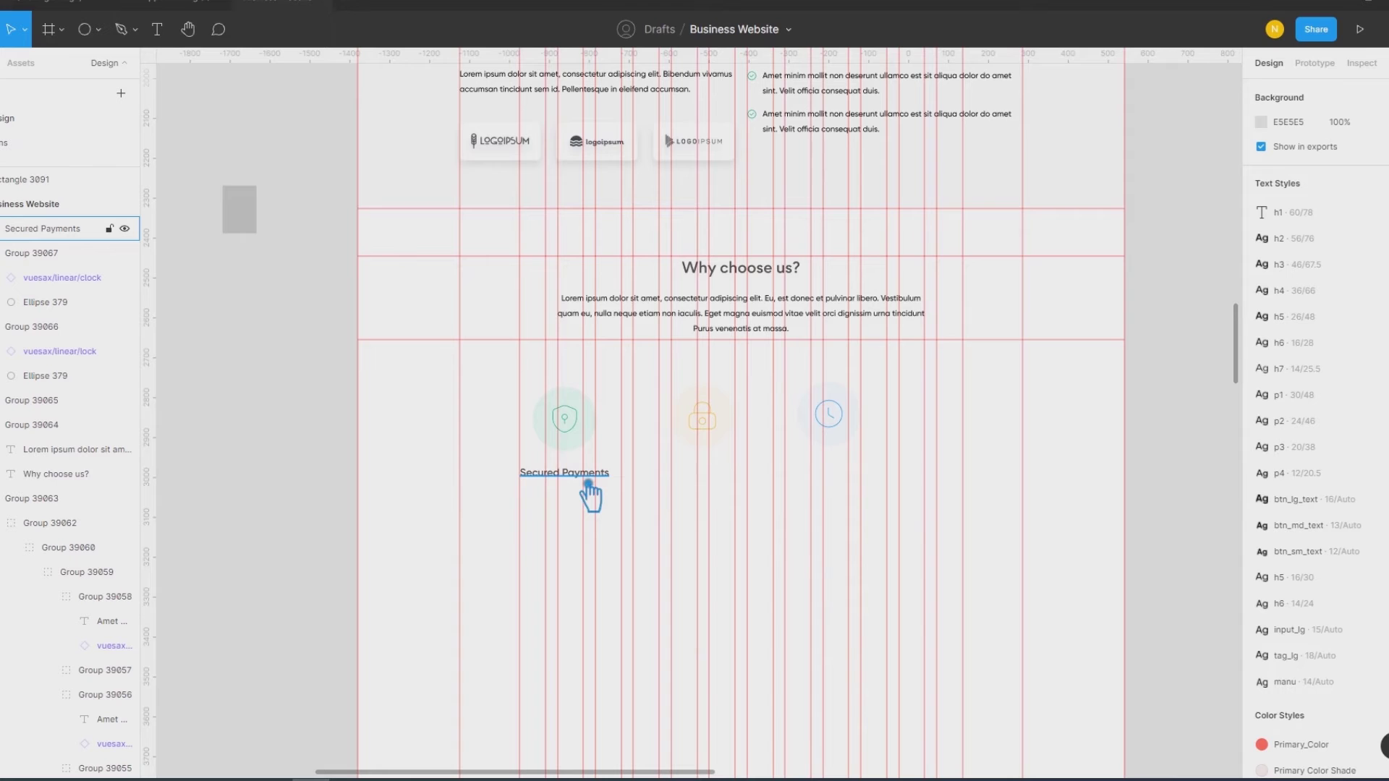
{"action": "left_click_drag", "start_coordinate": [590, 485], "coordinate": [725, 498]}
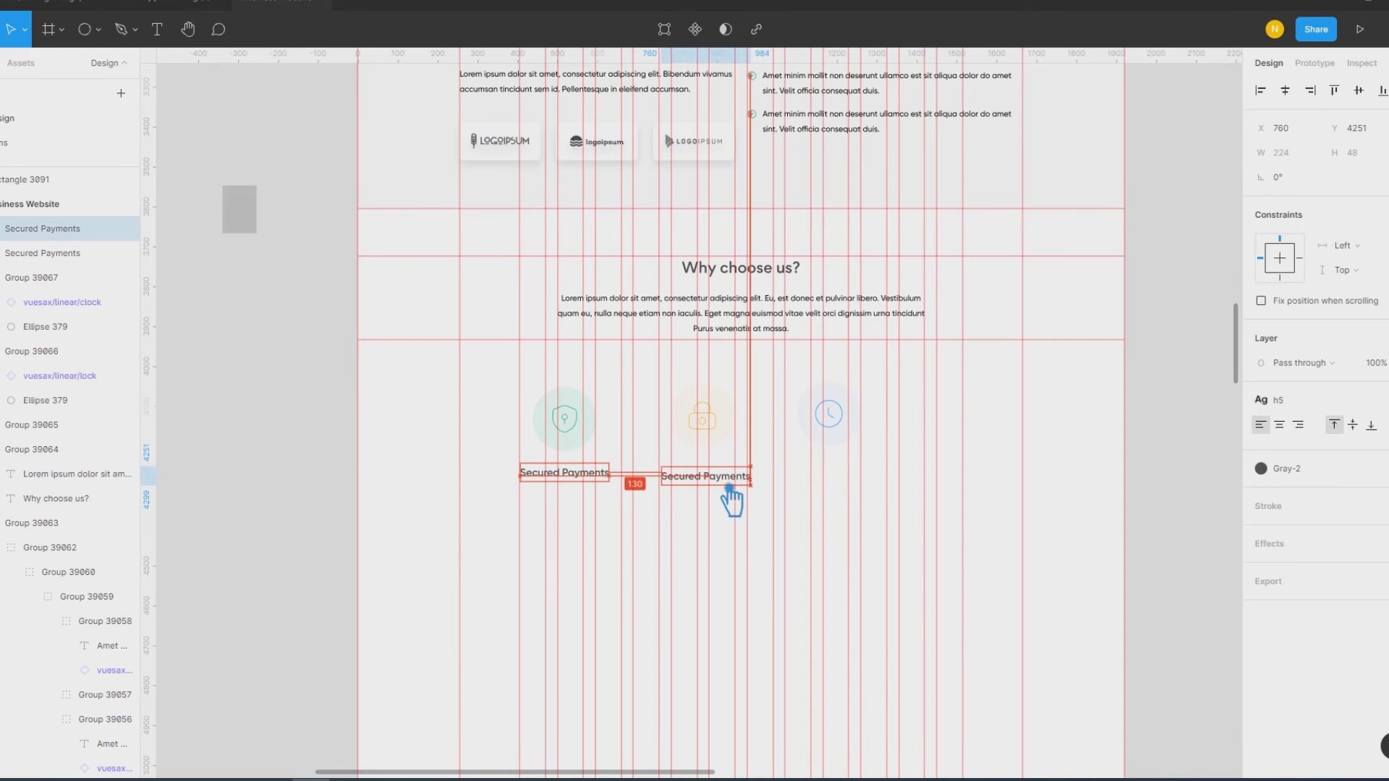
{"action": "left_click_drag", "start_coordinate": [726, 498], "coordinate": [727, 500]}
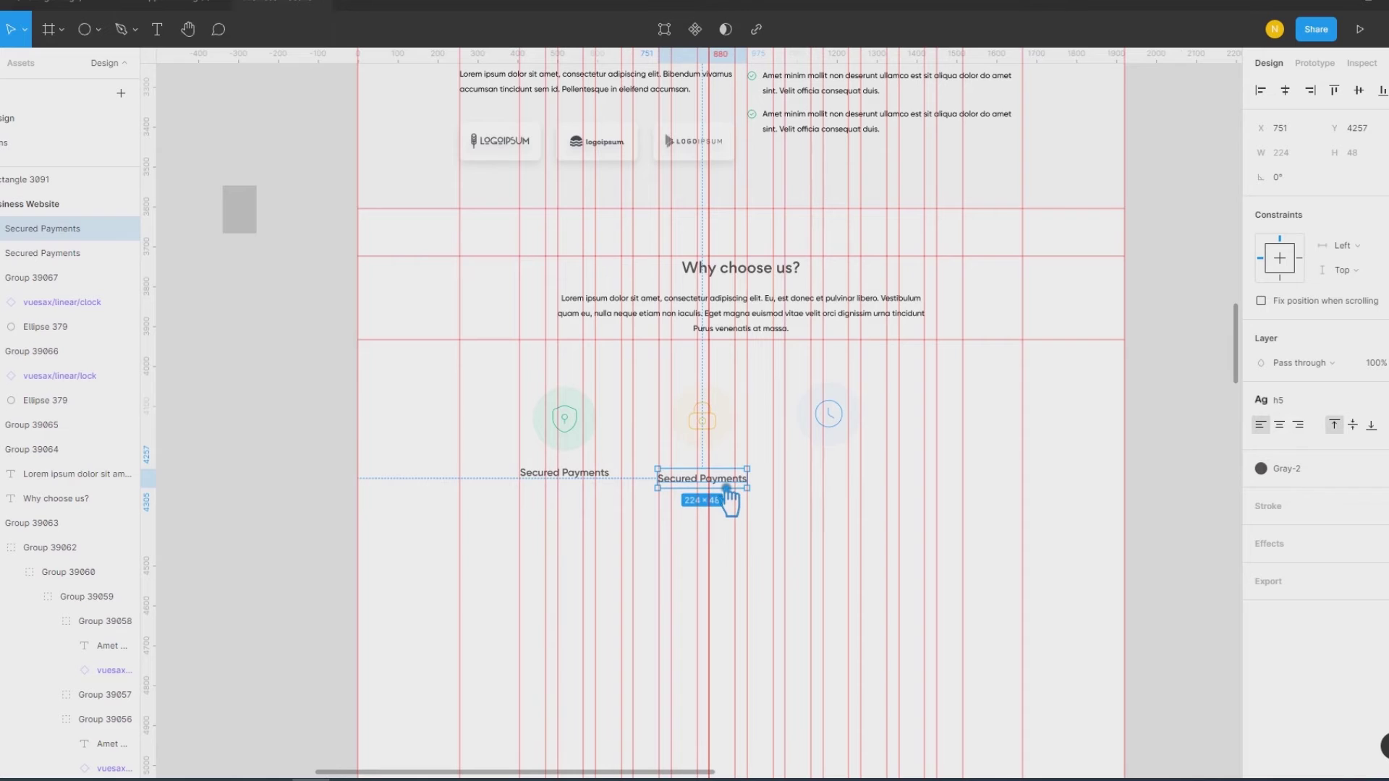
{"action": "double_click", "coordinate": [733, 488]}
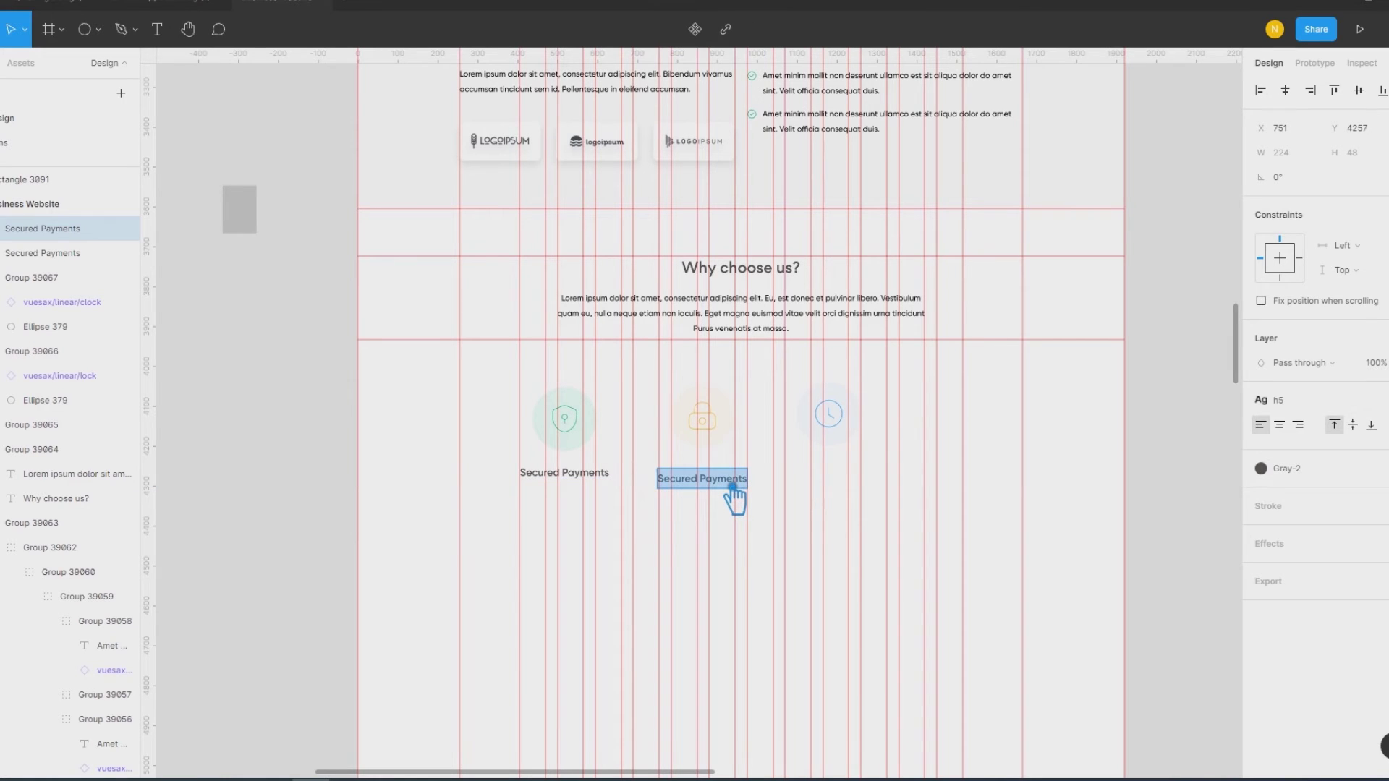
{"action": "key", "text": "Escape"}
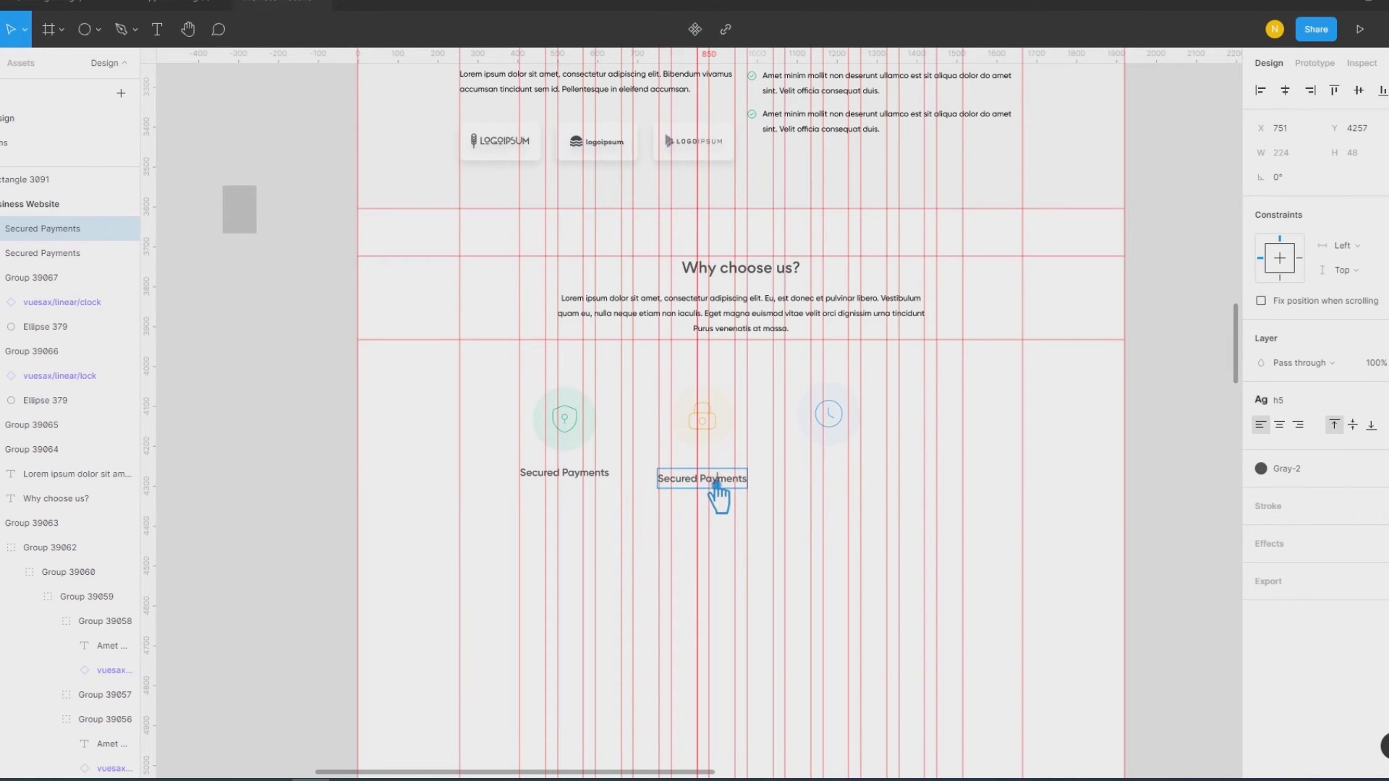
{"action": "left_click_drag", "start_coordinate": [906, 521], "coordinate": [884, 513]}
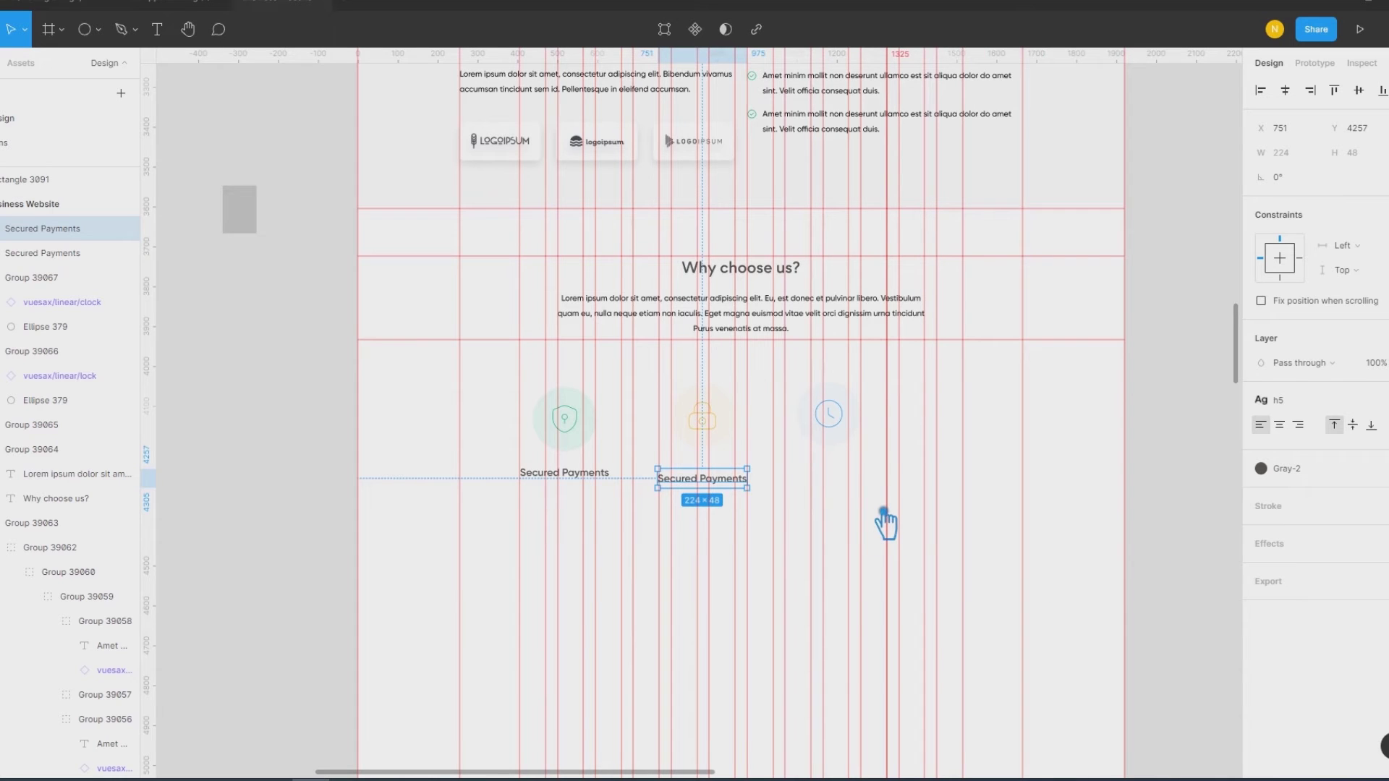
{"action": "key", "text": "shift+r"}
{"action": "double_click", "coordinate": [724, 479]}
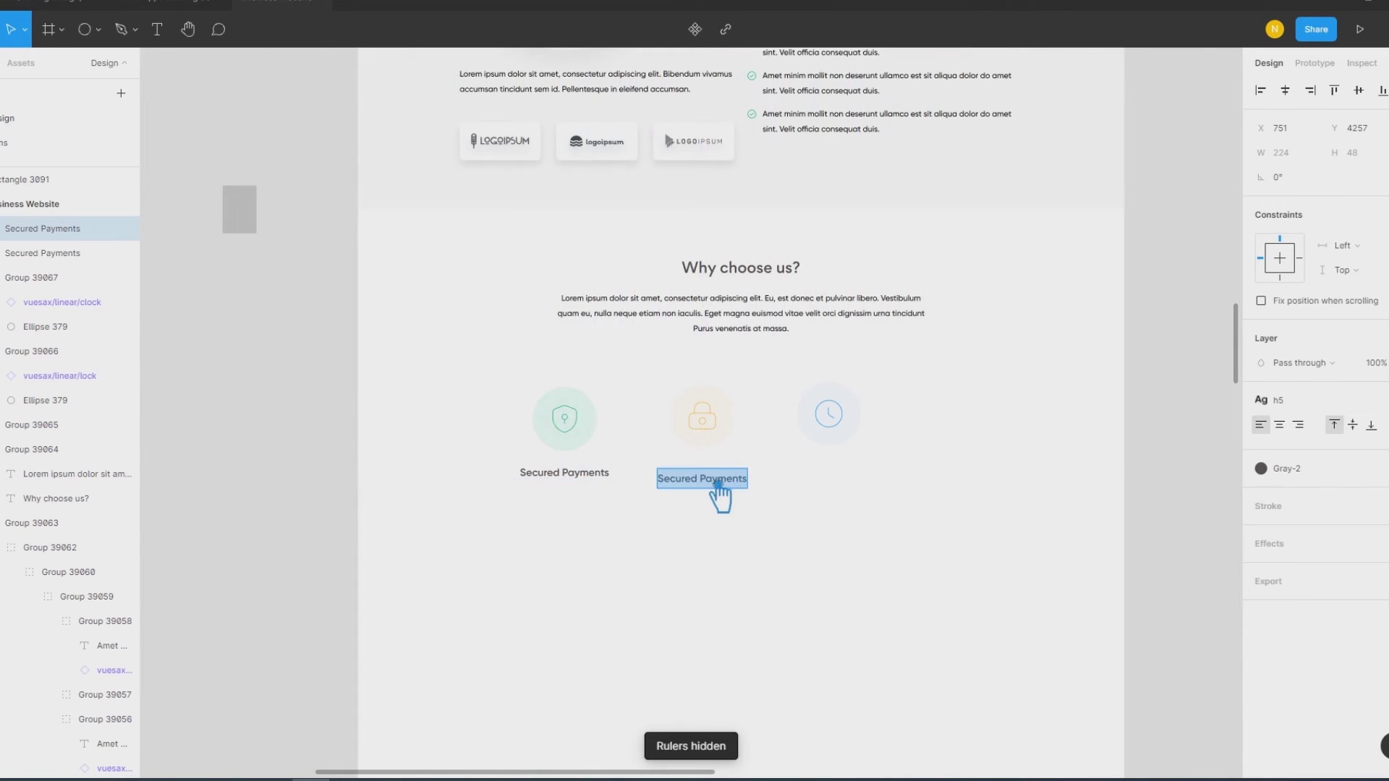
{"action": "type", "text": "Fund"}
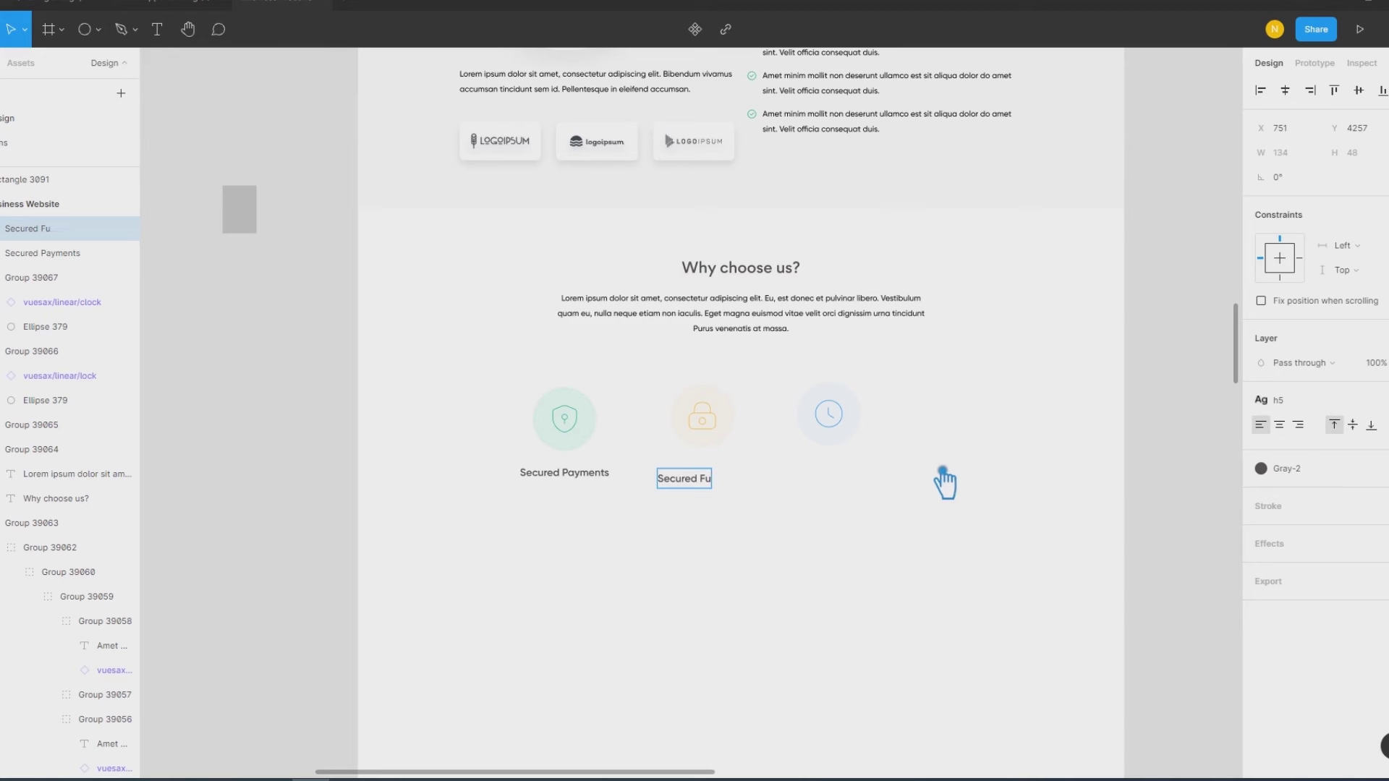
Step: Centre 'Secured Fund' under the lock badge, set 30 spacing, and group them
{"action": "left_click", "coordinate": [706, 434], "text": "shift"}
{"action": "left_click", "coordinate": [1299, 93]}
{"action": "left_click", "coordinate": [1183, 464]}
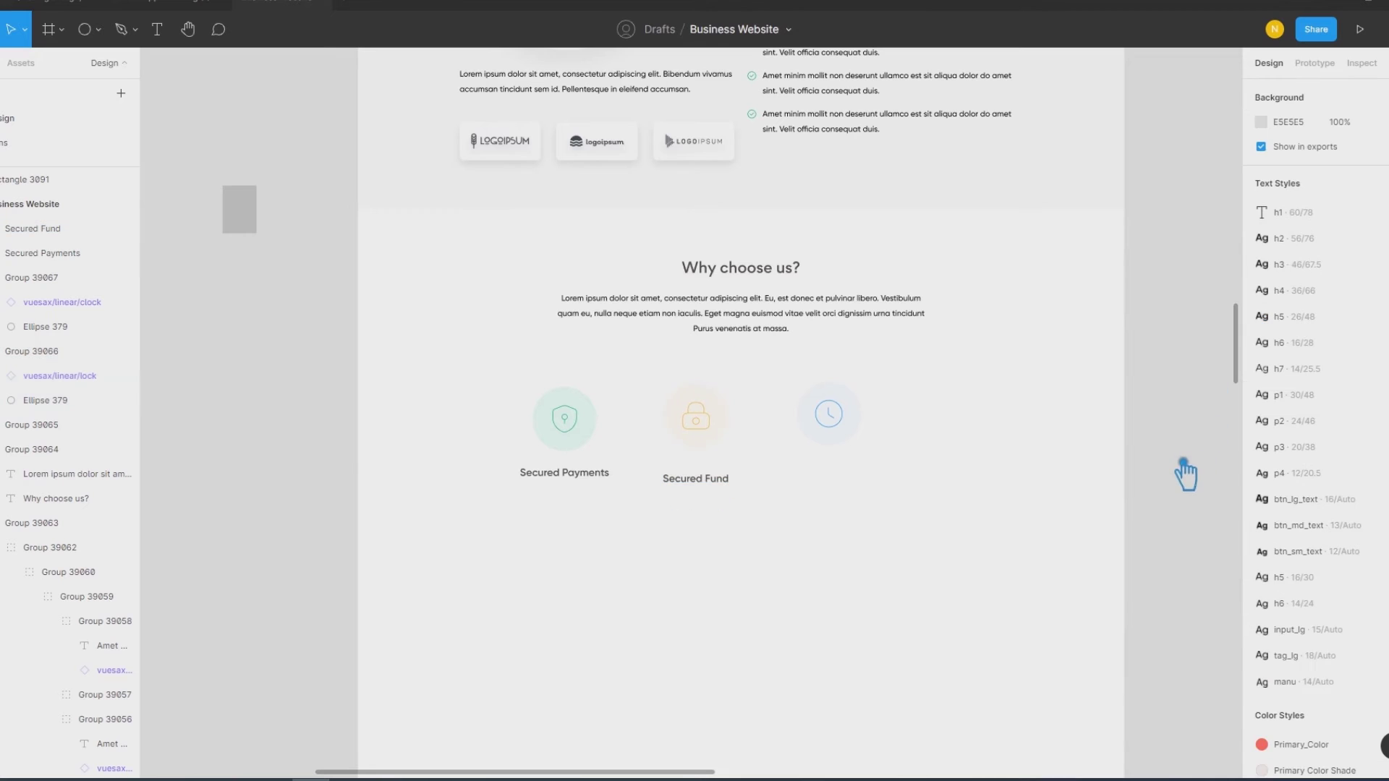
{"action": "left_click", "coordinate": [702, 480]}
{"action": "left_click", "coordinate": [726, 433], "text": "shift"}
{"action": "left_click", "coordinate": [1311, 209]}
{"action": "key", "text": "Return"}
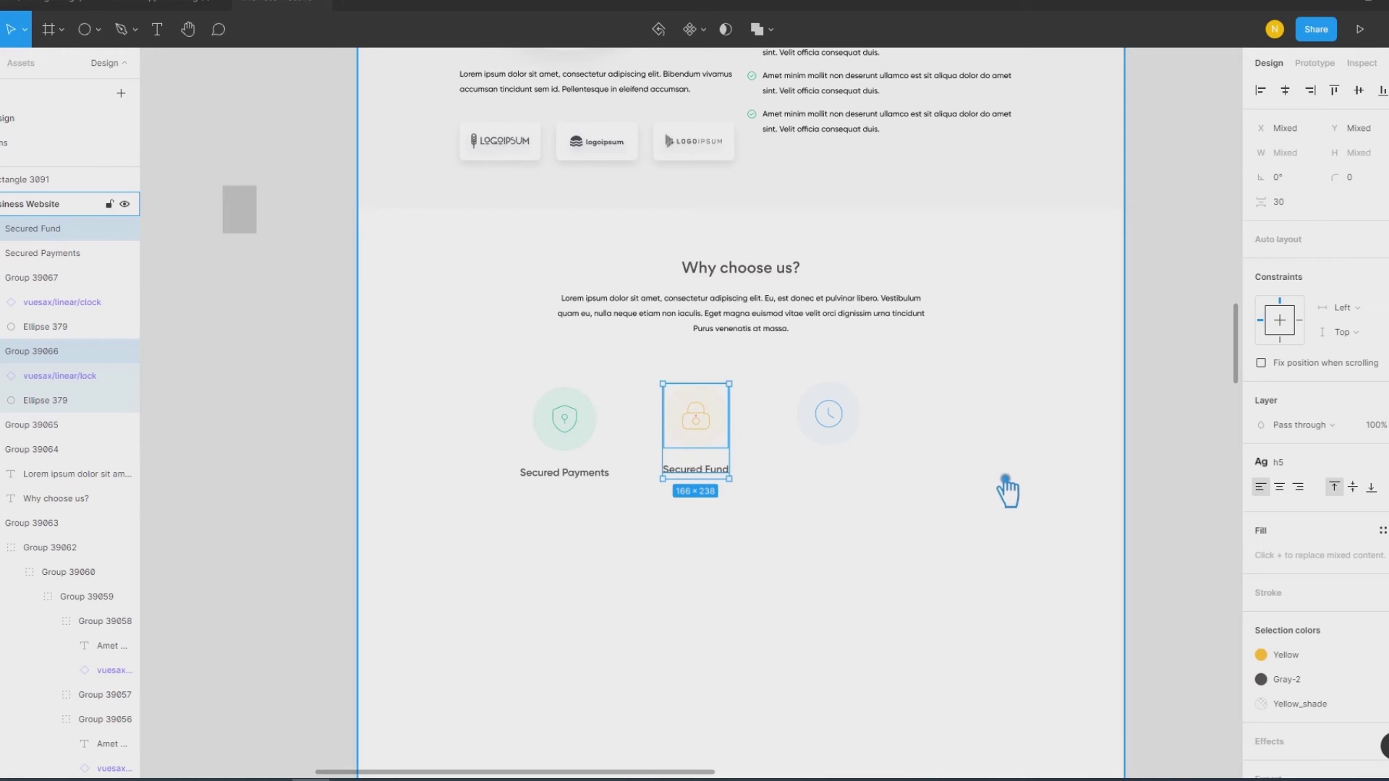
{"action": "key", "text": "ctrl+g"}
{"action": "left_click", "coordinate": [921, 576]}
{"action": "left_click", "coordinate": [588, 474]}
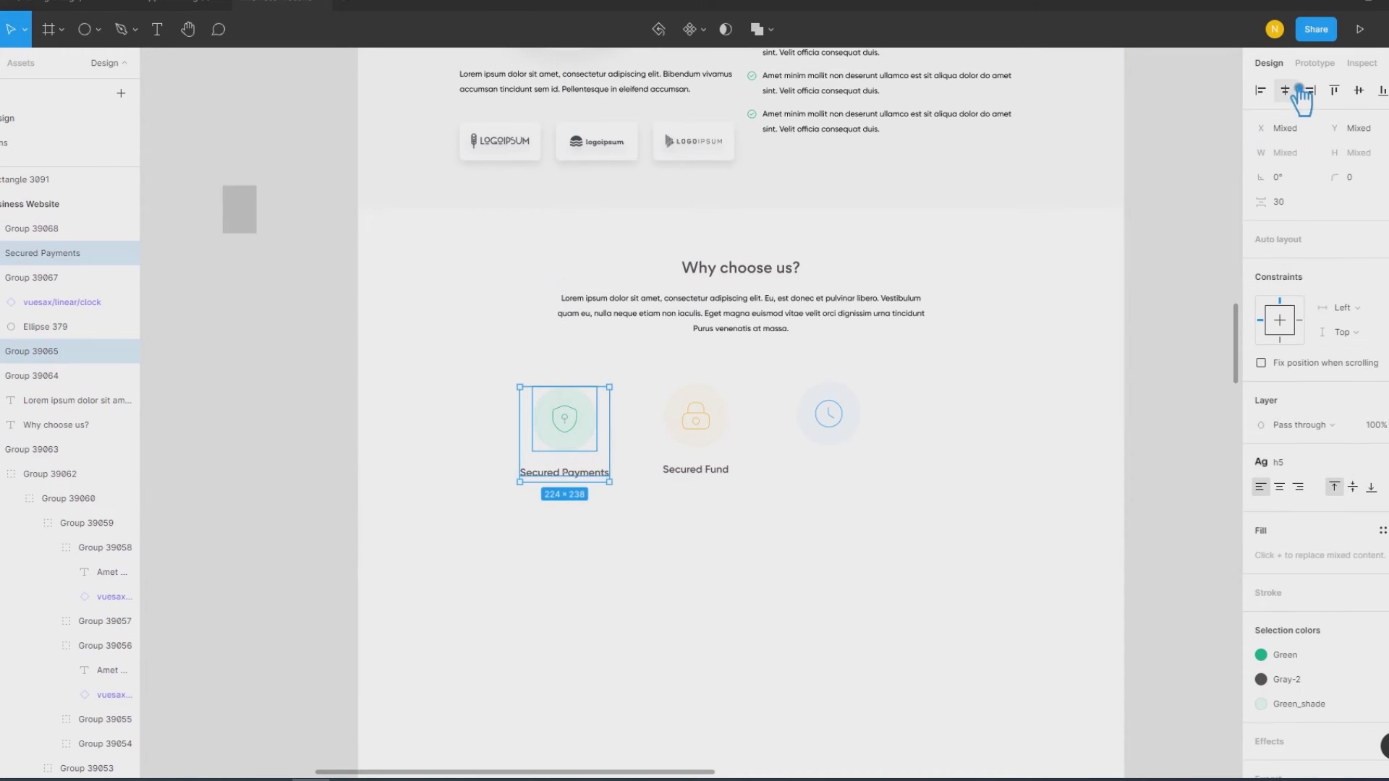
Step: Ungroup the Secured Fund card and copy its title under the clock badge as 'Save Time'
{"action": "left_click", "coordinate": [804, 438]}
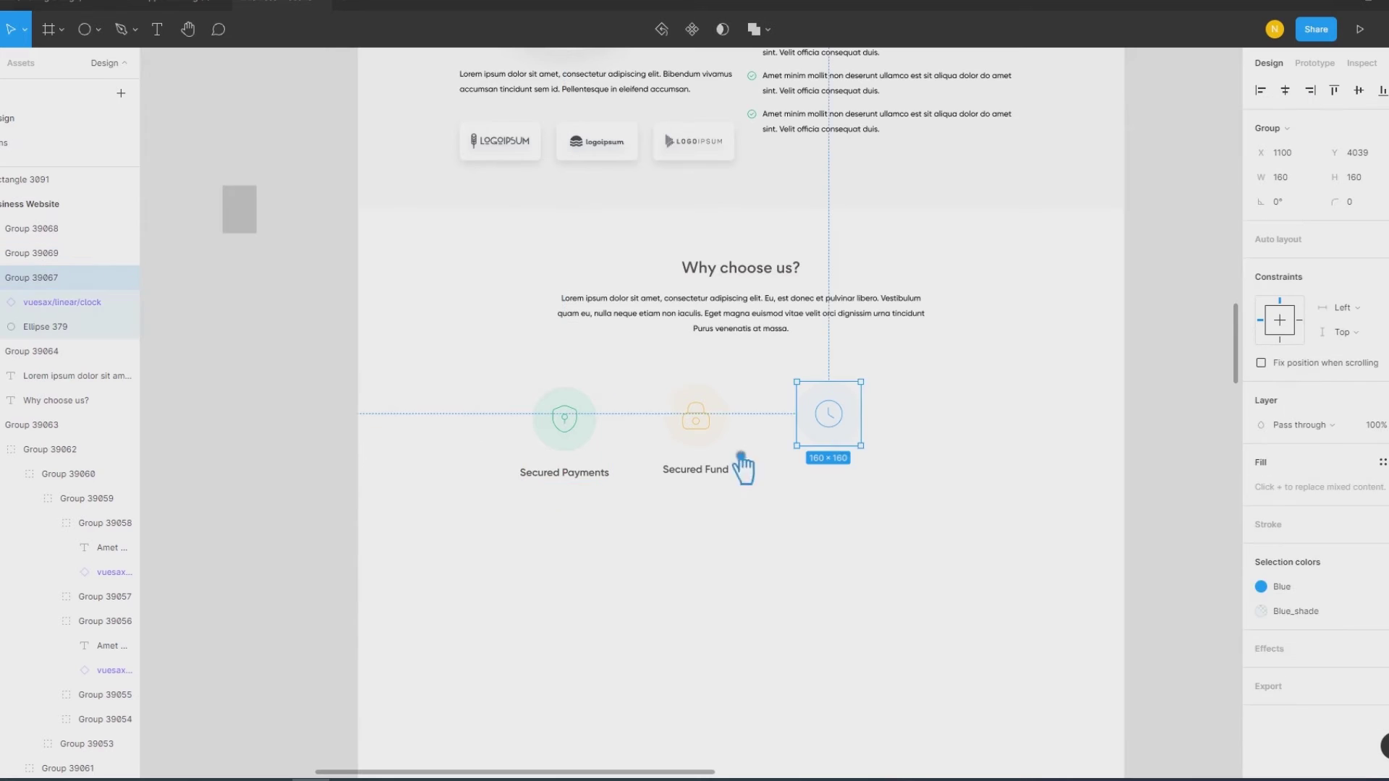
{"action": "left_click", "coordinate": [713, 470]}
{"action": "right_click", "coordinate": [681, 481]}
{"action": "left_click", "coordinate": [730, 514]}
{"action": "left_click", "coordinate": [694, 472]}
{"action": "left_click_drag", "start_coordinate": [705, 473], "coordinate": [841, 474]}
{"action": "type", "text": "Save Time"}
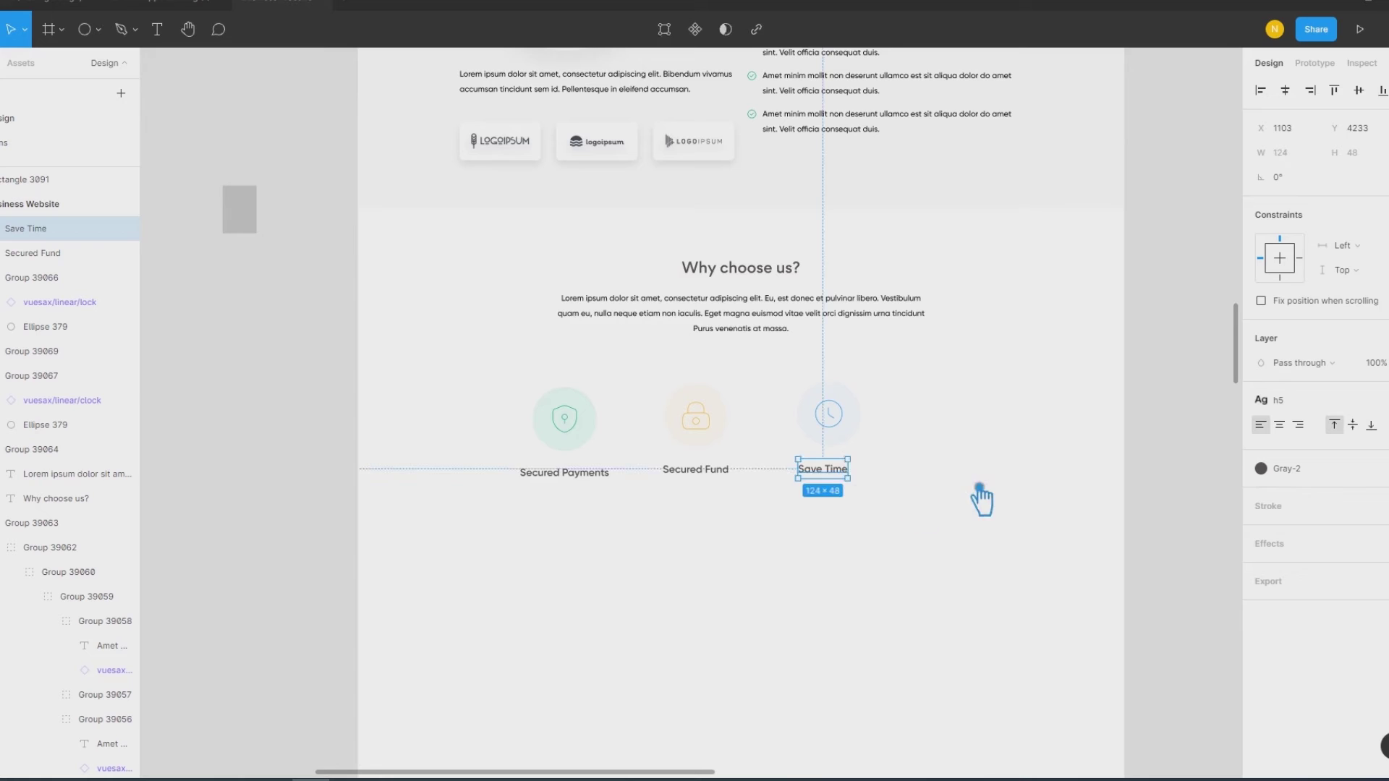
Step: Center the Save Time title under the clock badge with 30 spacing
{"action": "left_click", "coordinate": [840, 421], "text": "shift"}
{"action": "left_click", "coordinate": [1296, 101]}
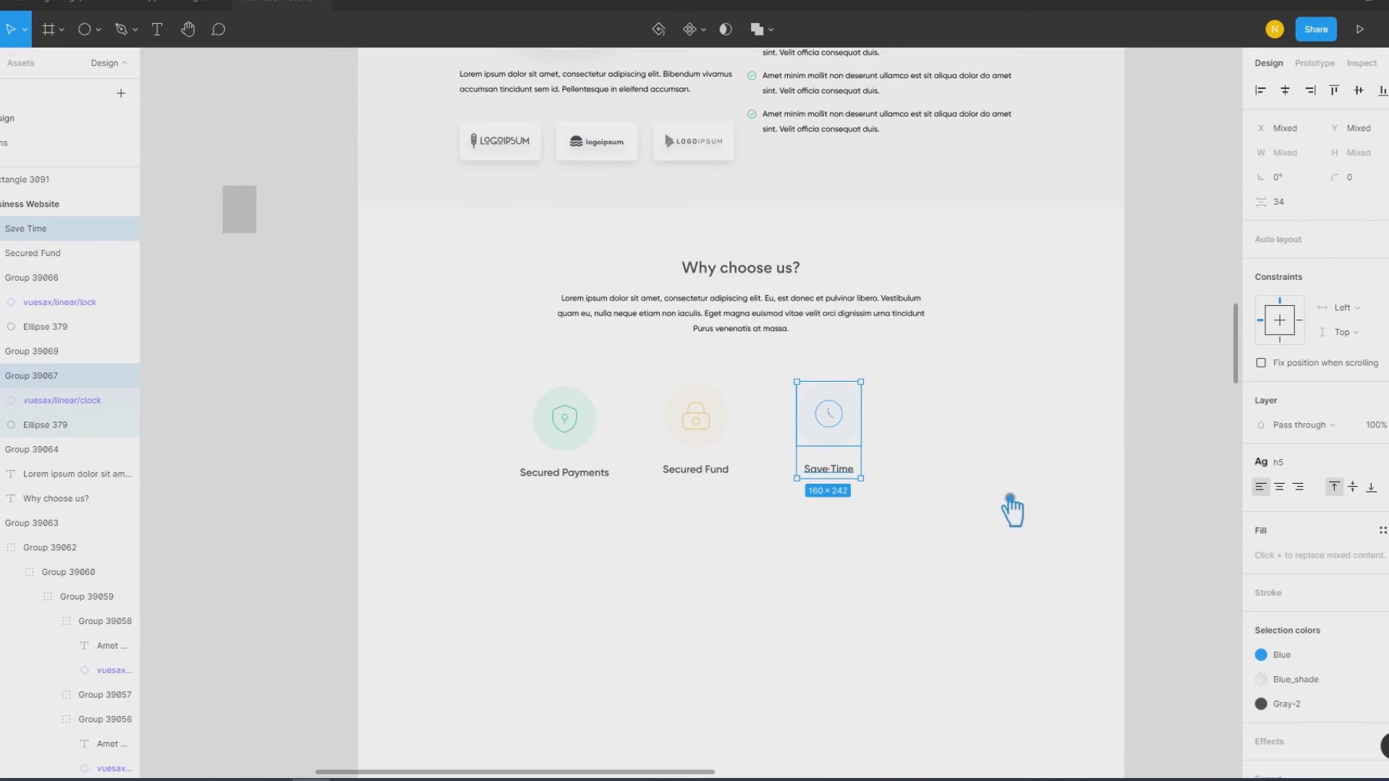
{"action": "left_click", "coordinate": [1295, 203]}
{"action": "type", "text": "0"}
{"action": "key", "text": "Return"}
Step: Group Save Time with the clock badge and Secured Fund with the lock badge
{"action": "left_click_drag", "start_coordinate": [941, 518], "coordinate": [797, 388]}
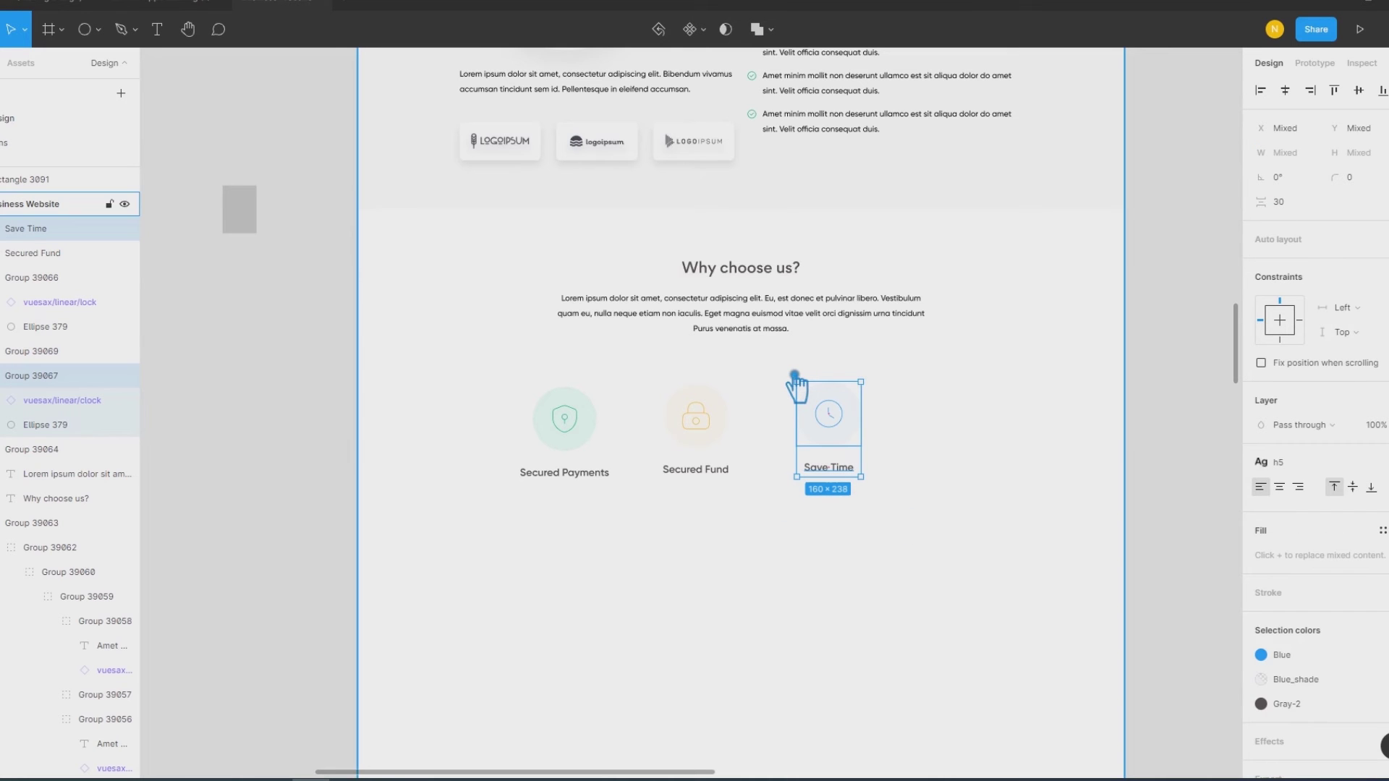
{"action": "key", "text": "ctrl+g"}
{"action": "left_click", "coordinate": [1006, 432]}
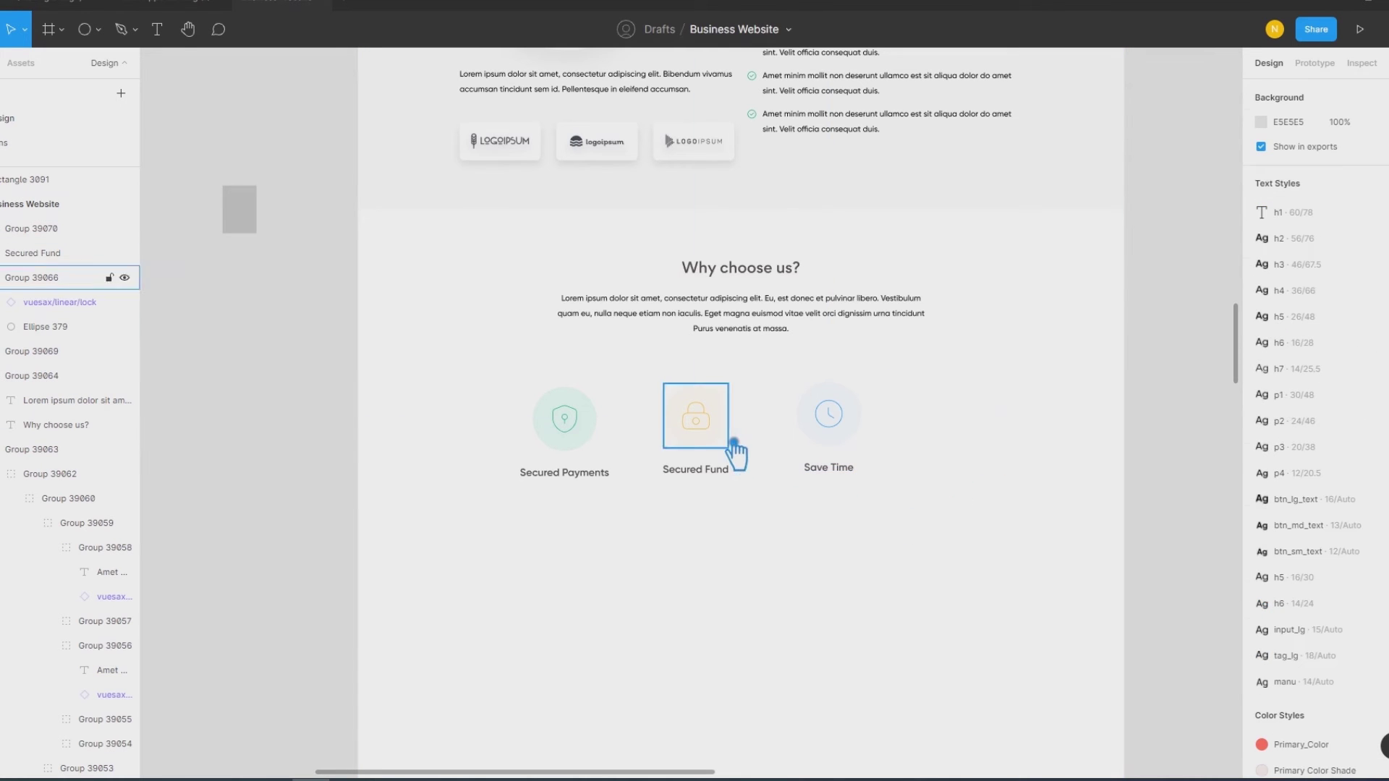
{"action": "left_click_drag", "start_coordinate": [778, 518], "coordinate": [655, 402]}
{"action": "key", "text": "ctrl+g"}
{"action": "left_click", "coordinate": [537, 398]}
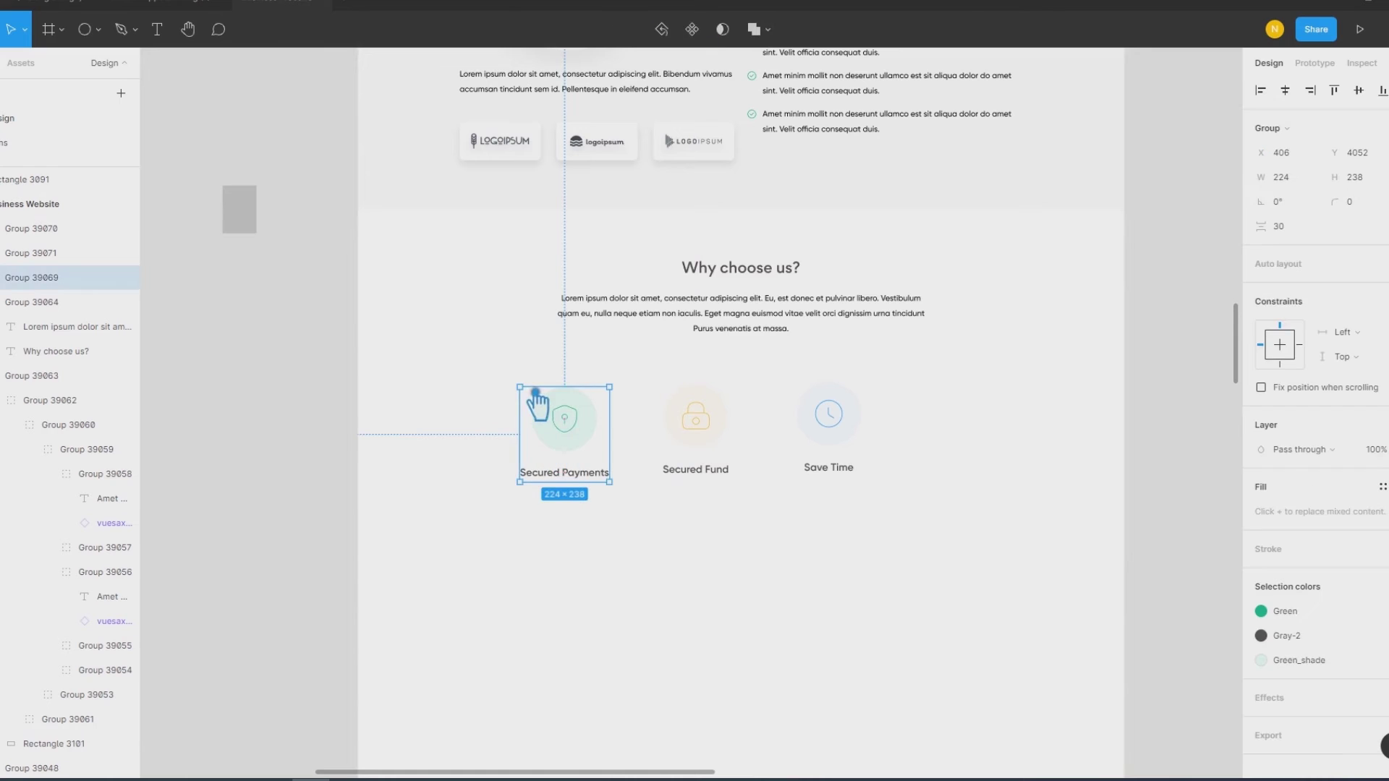
{"action": "left_click", "coordinate": [884, 568]}
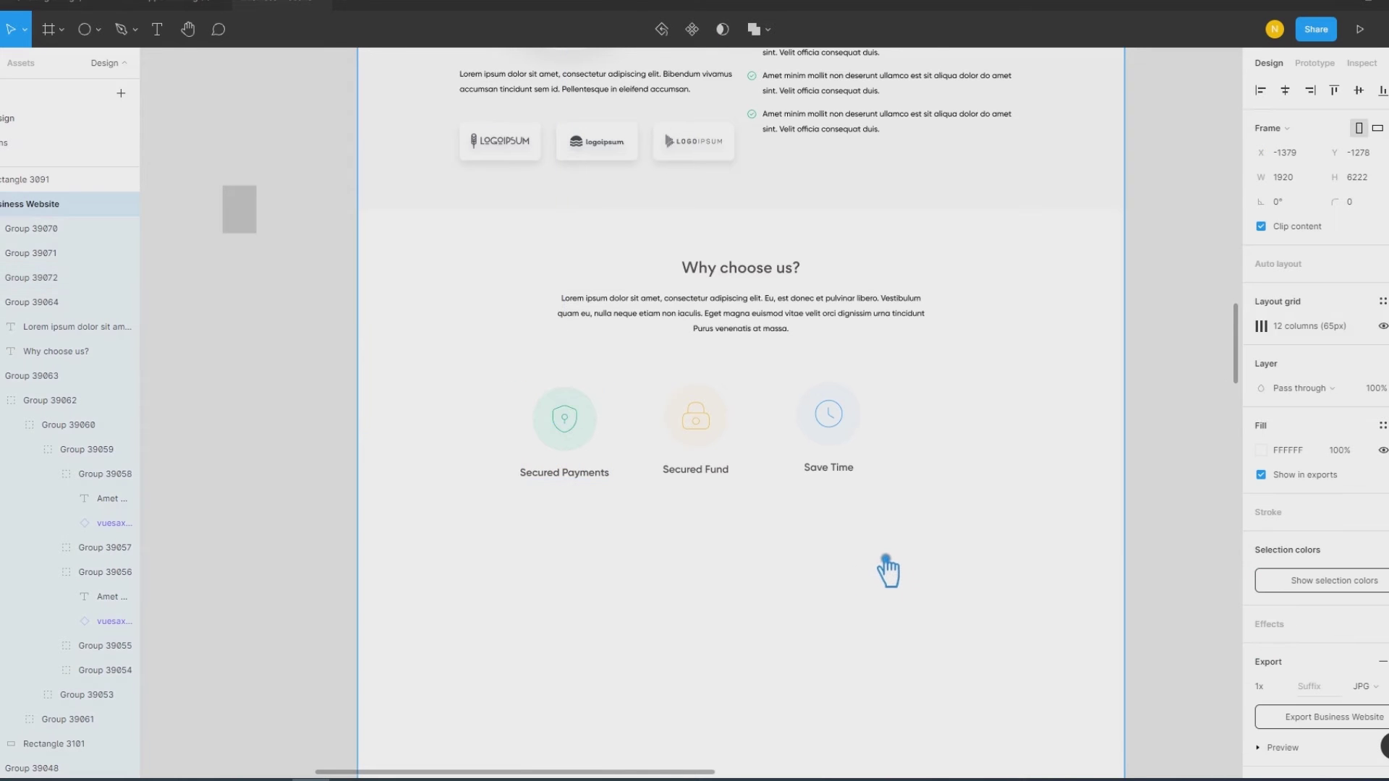
Step: Show the rulers and layout grid, then shift the Secured Payments group left and back
{"action": "key", "text": "shift+g"}
{"action": "key", "text": "shift+r"}
{"action": "left_click", "coordinate": [574, 425]}
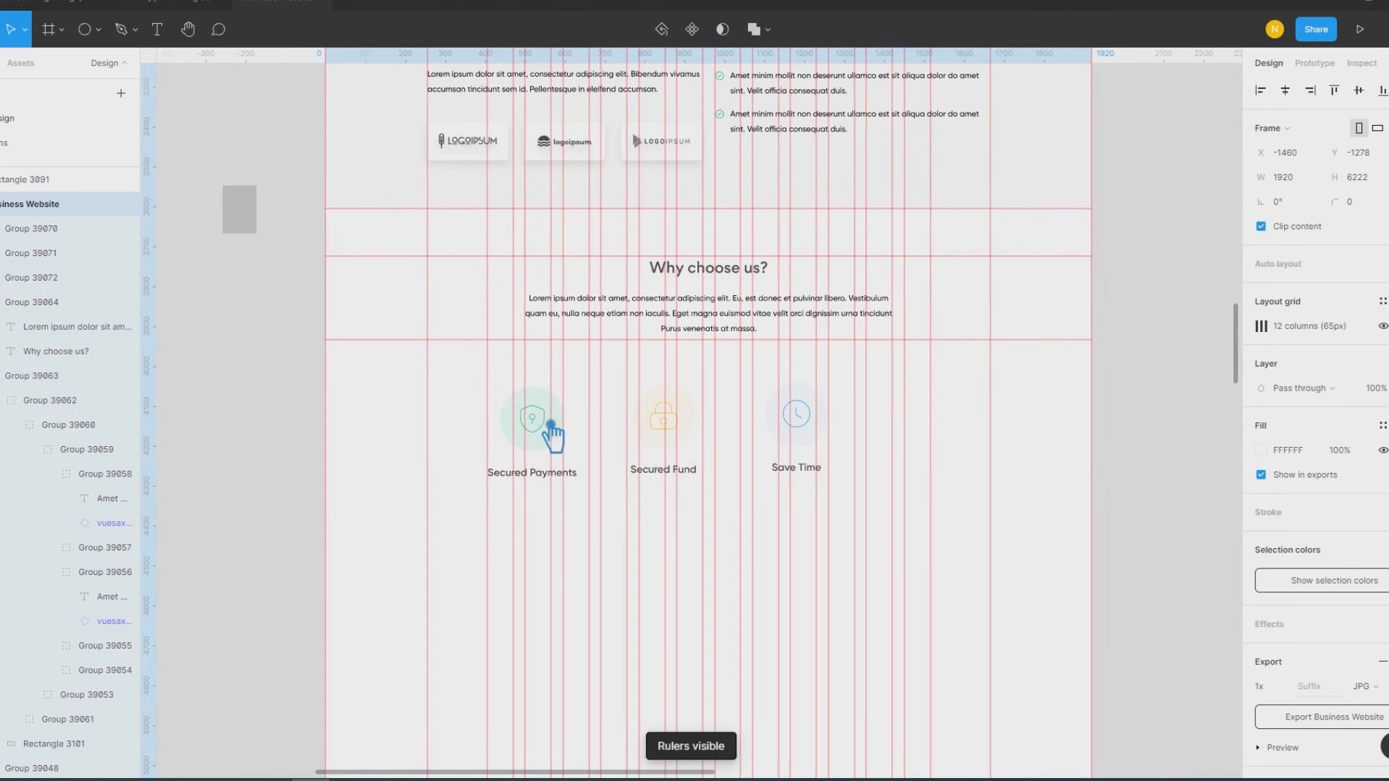
{"action": "left_click", "coordinate": [502, 443]}
{"action": "left_click_drag", "start_coordinate": [589, 443], "coordinate": [530, 444]}
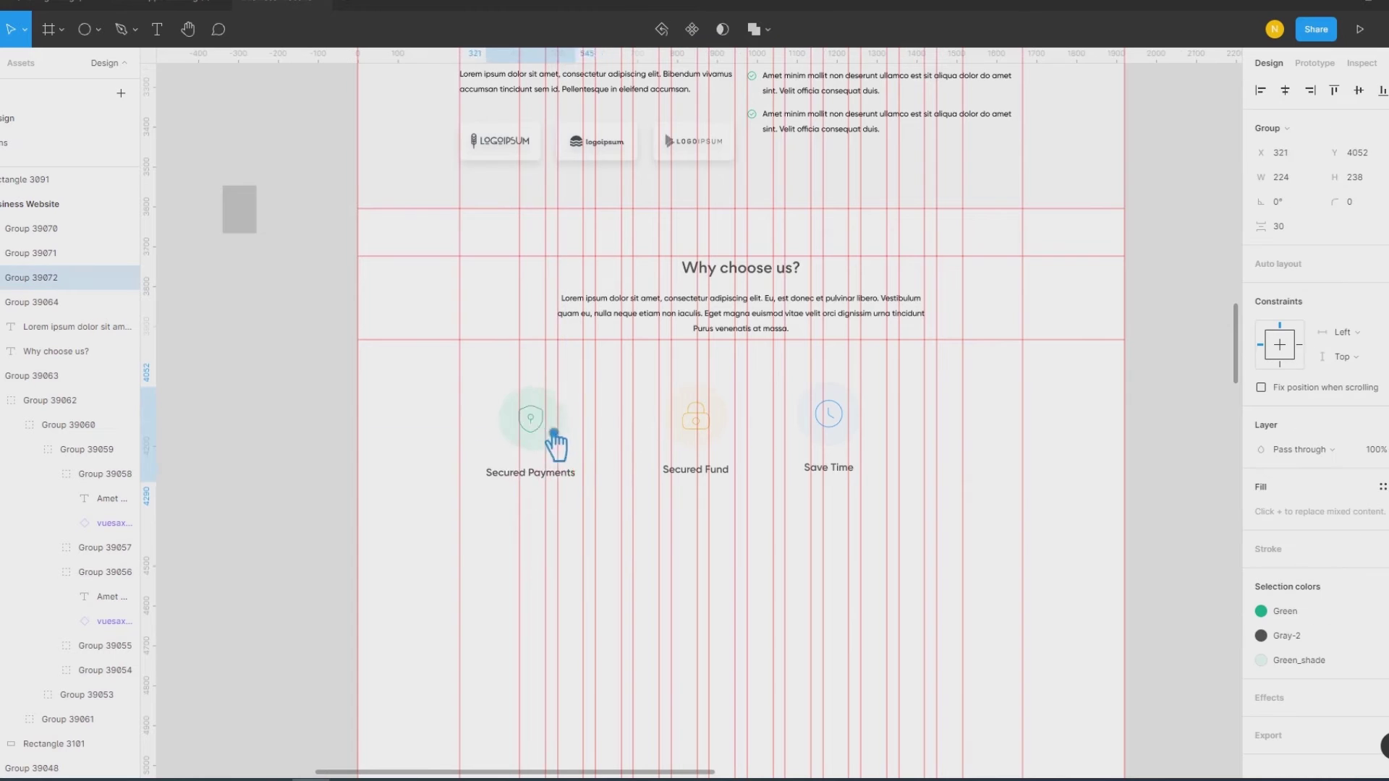
{"action": "left_click", "coordinate": [942, 459]}
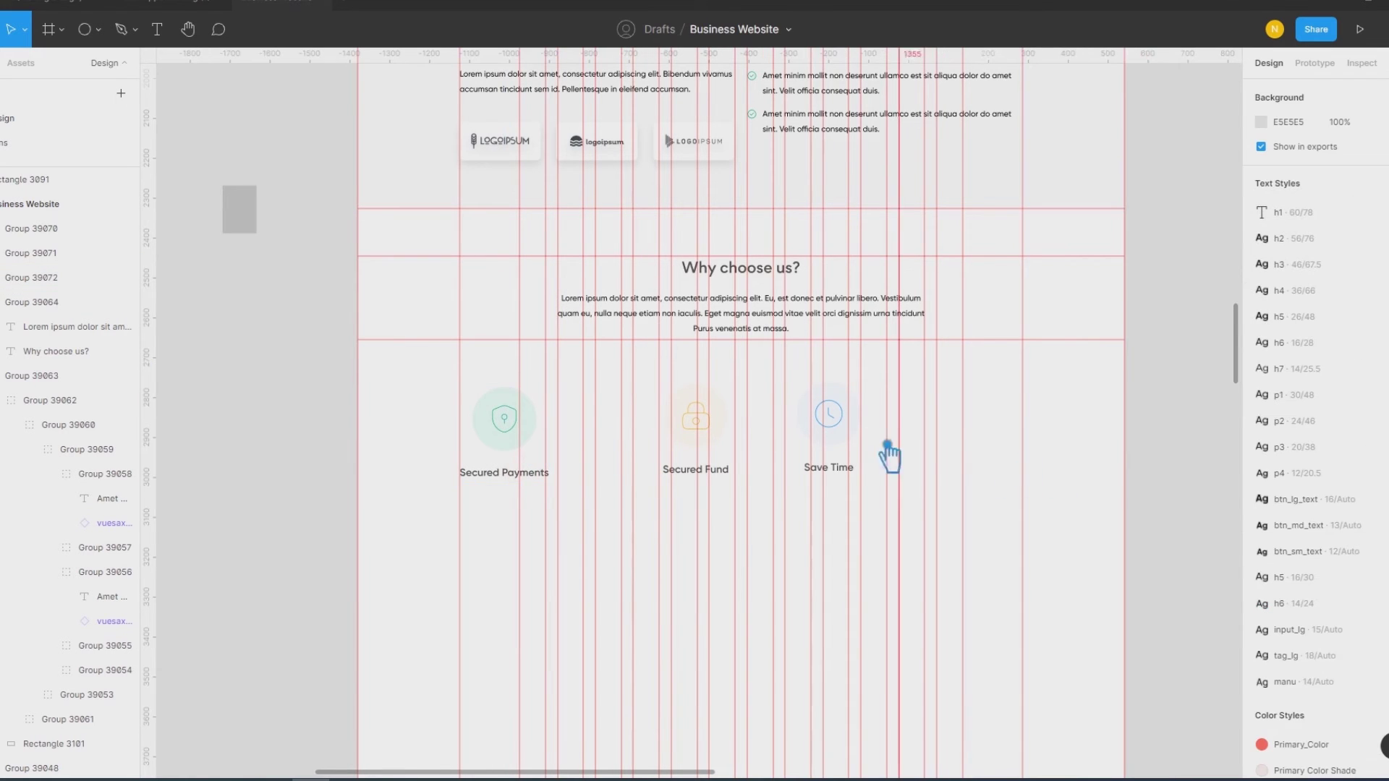
{"action": "left_click_drag", "start_coordinate": [502, 444], "coordinate": [542, 445]}
{"action": "left_click", "coordinate": [231, 479]}
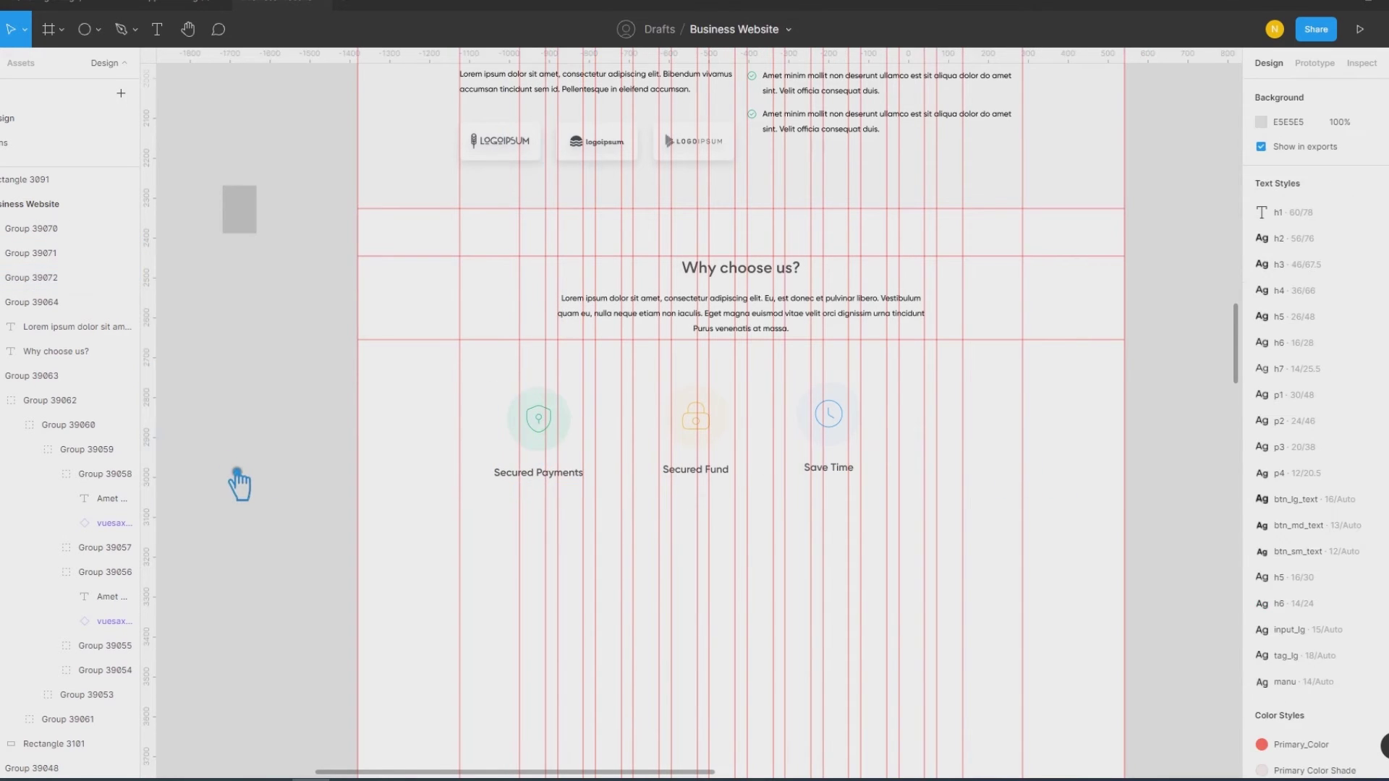
Step: Snap Secured Payments to a grid column at x 405 and draw a text box beneath it
{"action": "left_click_drag", "start_coordinate": [539, 435], "coordinate": [571, 441]}
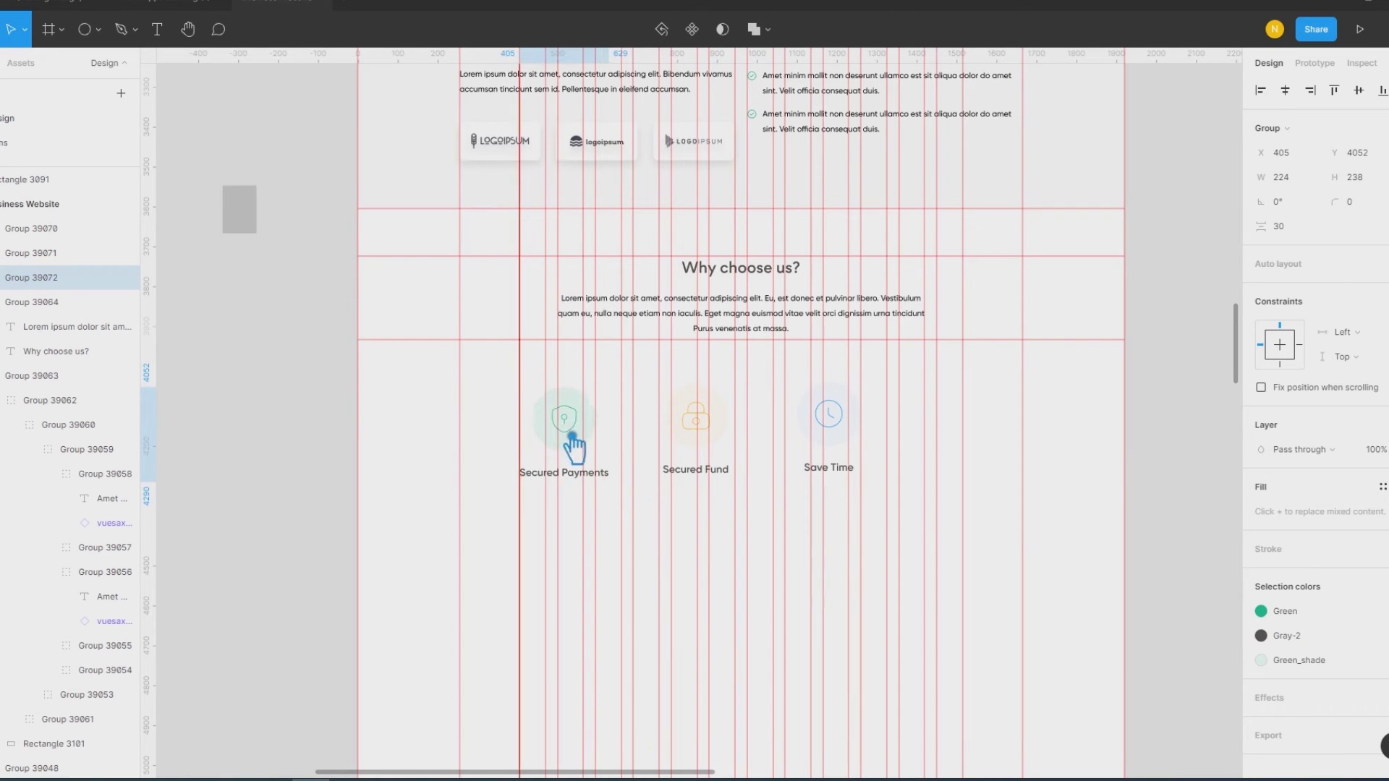
{"action": "left_click", "coordinate": [239, 470]}
{"action": "left_click", "coordinate": [169, 36]}
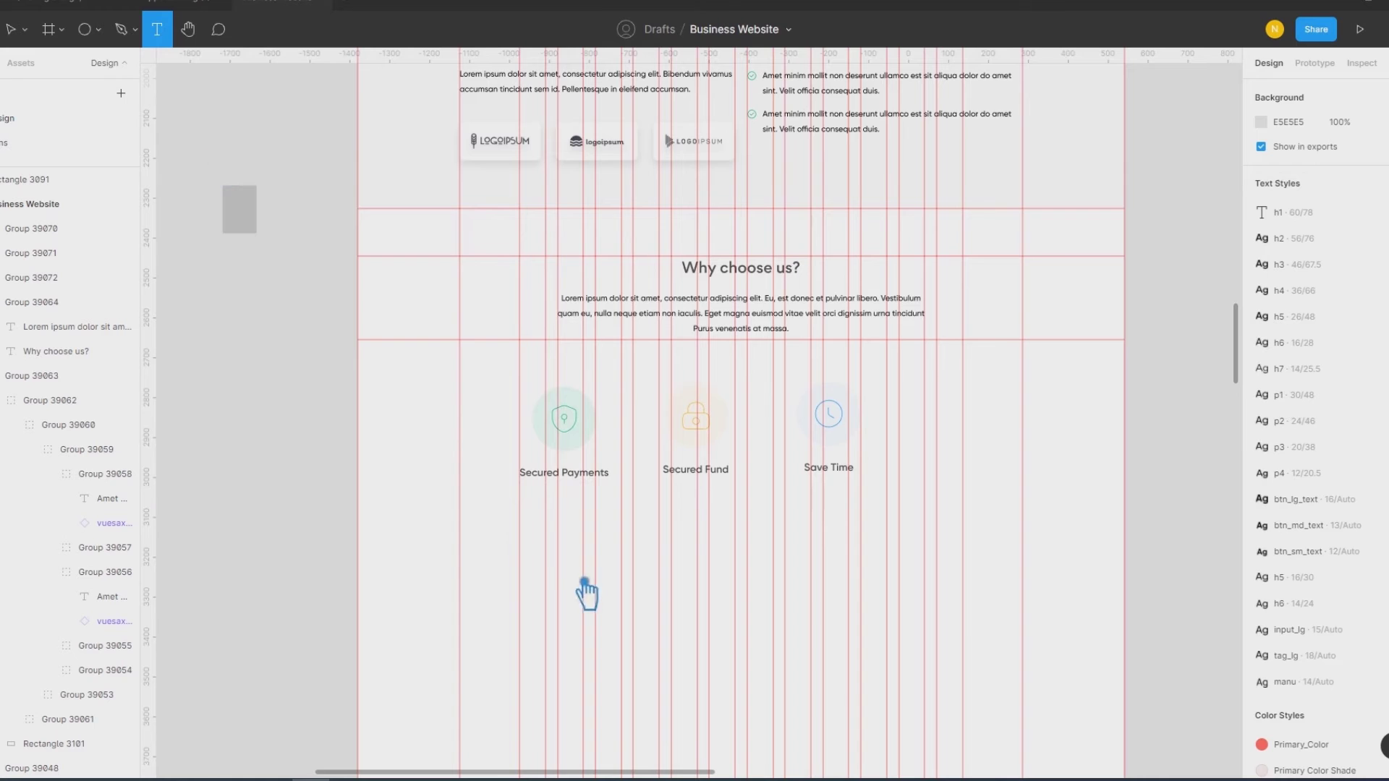
{"action": "left_click_drag", "start_coordinate": [532, 508], "coordinate": [673, 585]}
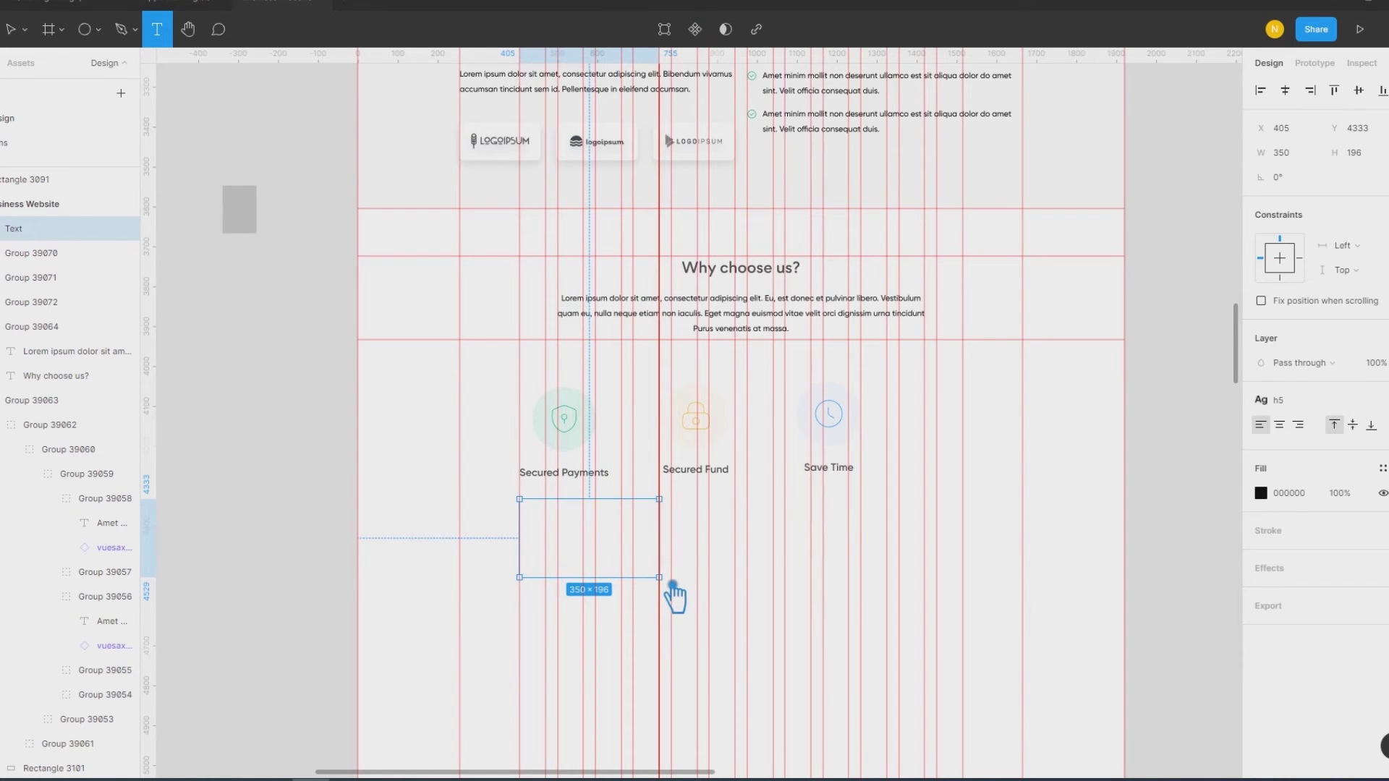
Step: Make the new text box 350 wide with the p2 text style
{"action": "left_click_drag", "start_coordinate": [672, 584], "coordinate": [683, 590]}
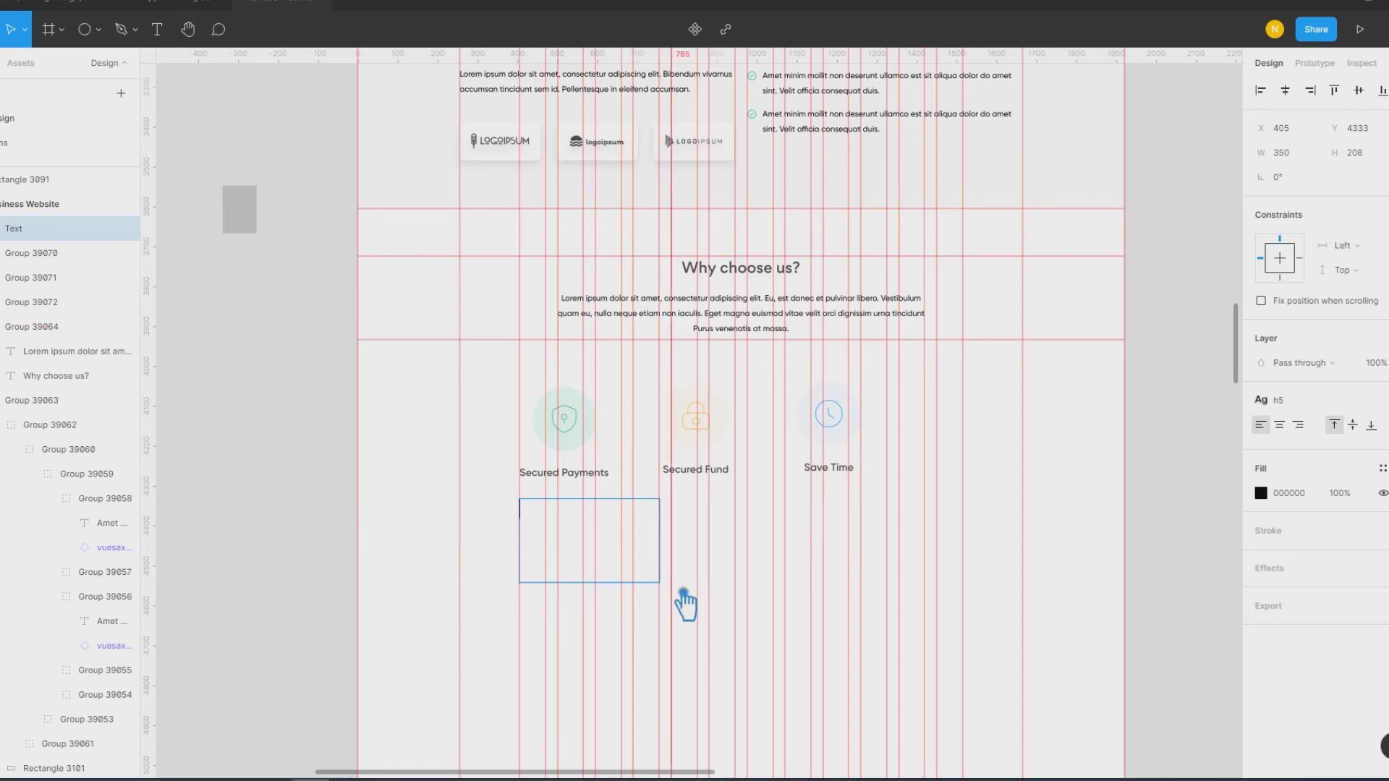
{"action": "left_click", "coordinate": [1327, 402]}
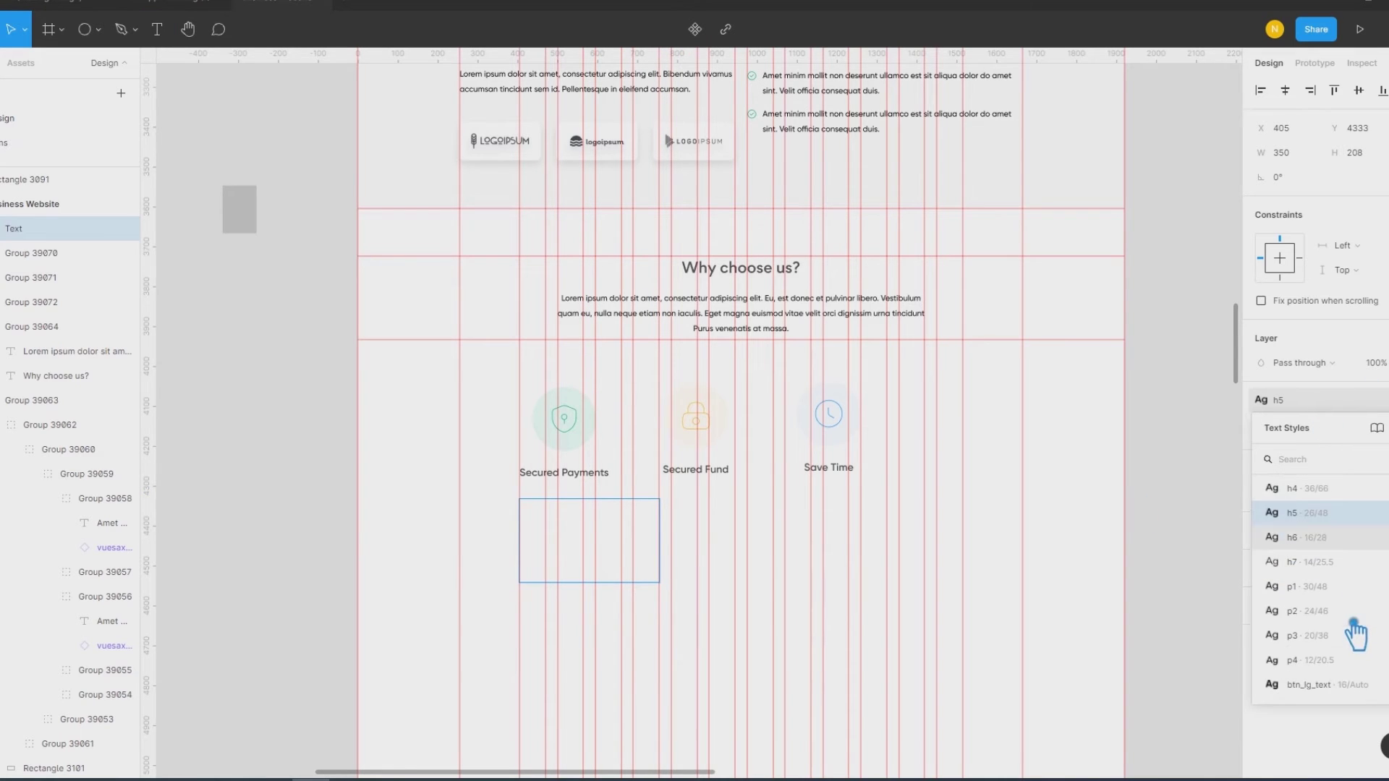
{"action": "left_click", "coordinate": [1339, 615]}
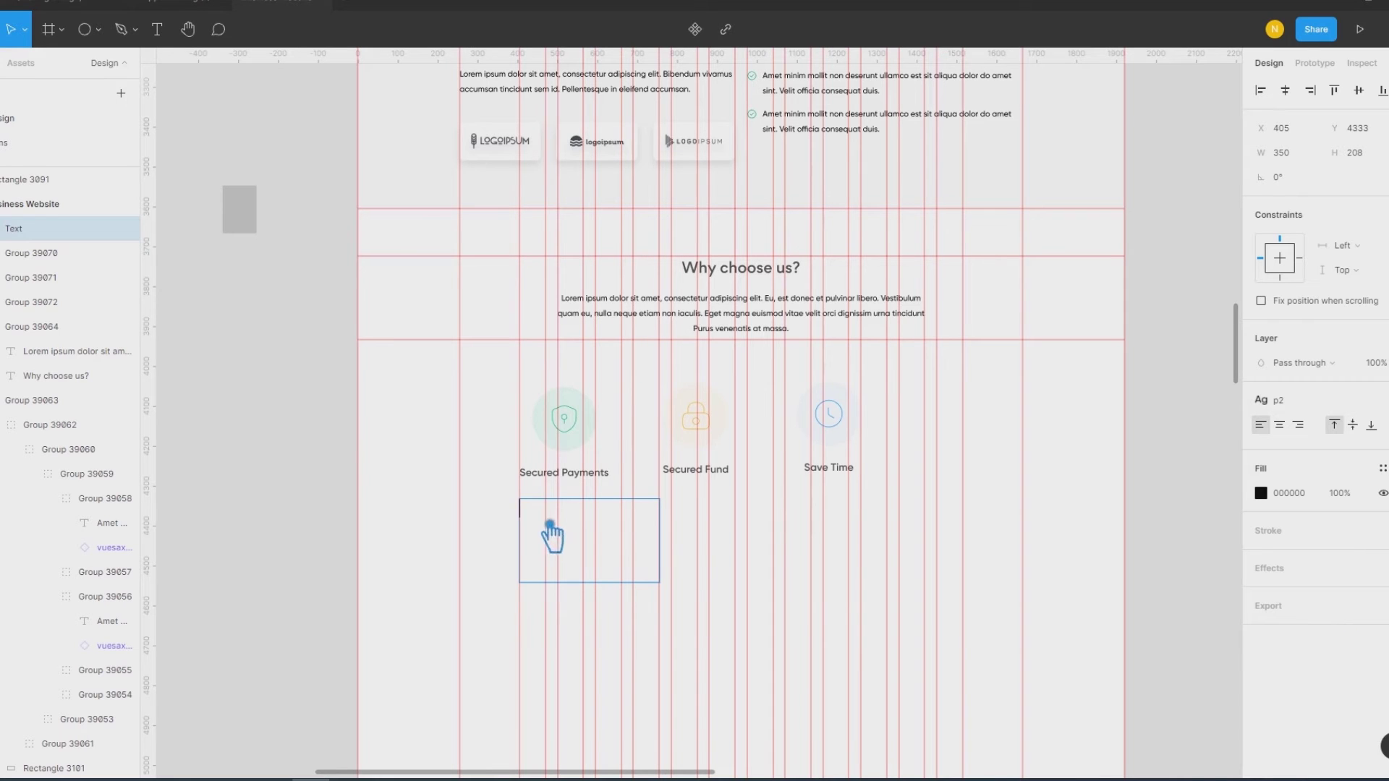
Step: Fill the text box with Content Reel's Lorem Ipsum (short) placeholder text
{"action": "right_click", "coordinate": [522, 513]}
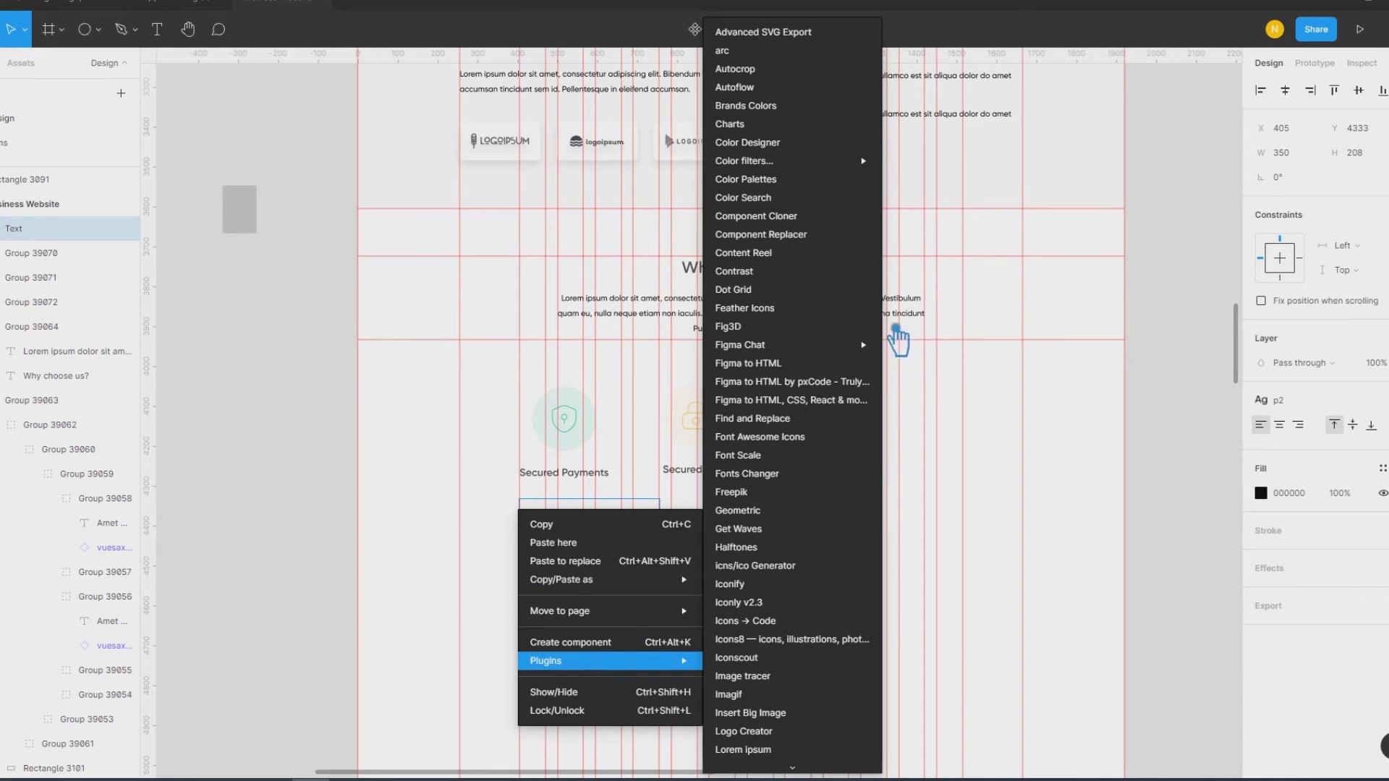
{"action": "left_click", "coordinate": [805, 264]}
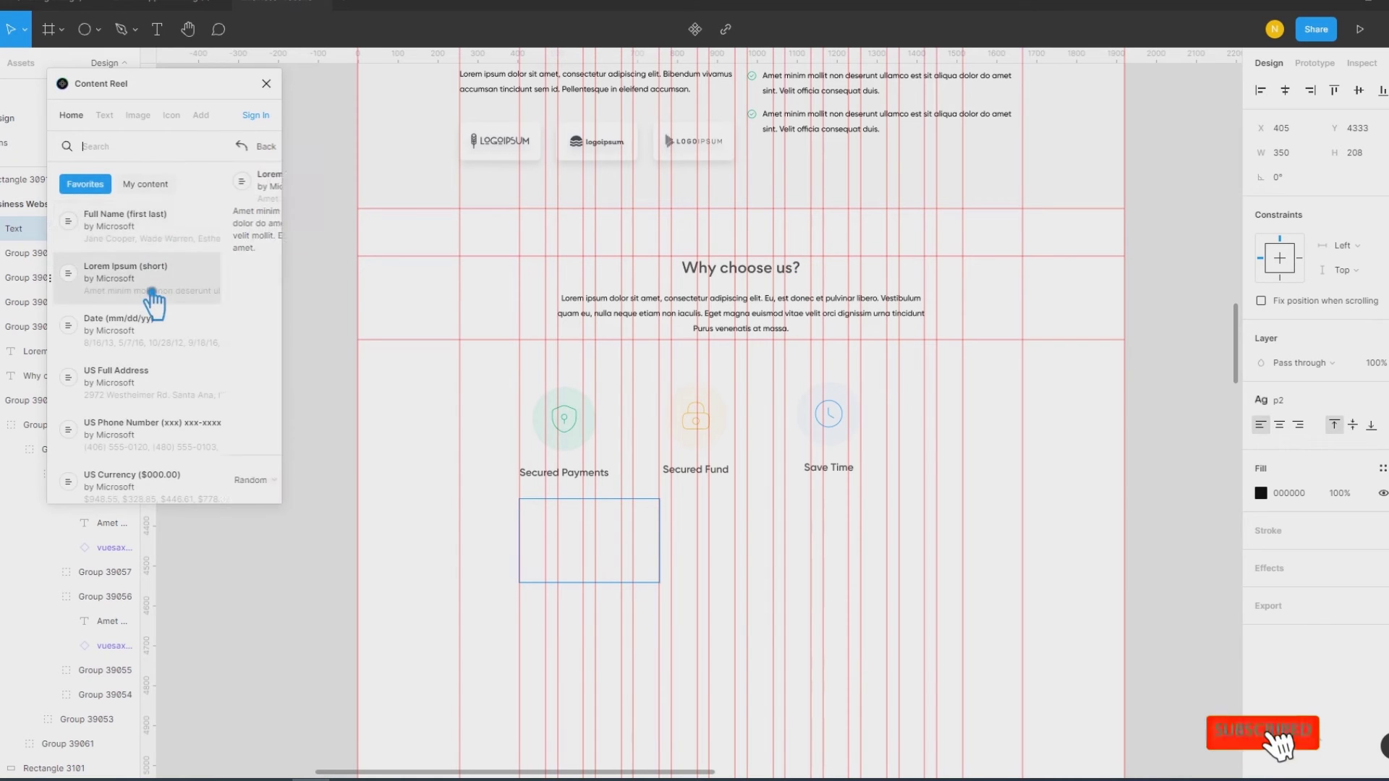
{"action": "left_click", "coordinate": [148, 279]}
{"action": "left_click", "coordinate": [257, 481]}
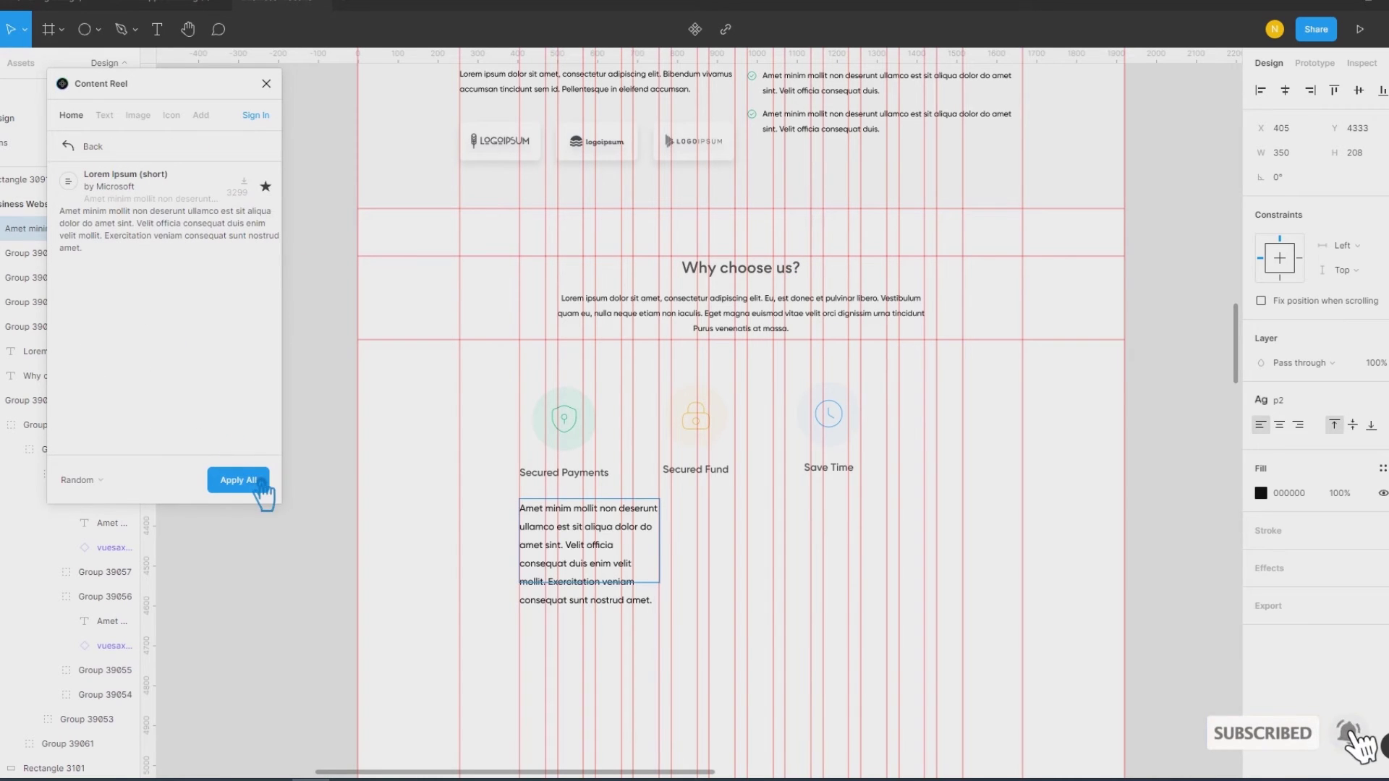
{"action": "left_click", "coordinate": [268, 84]}
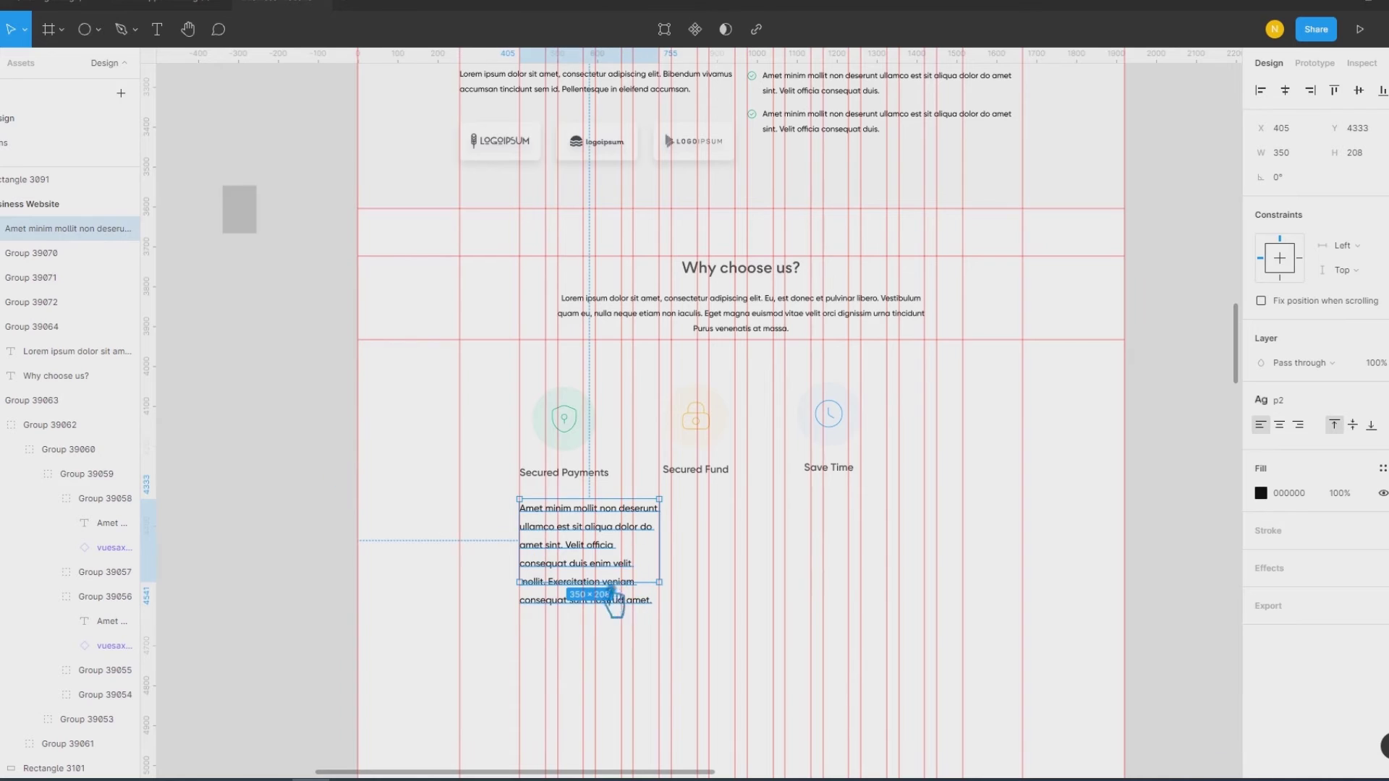
Step: Hide rulers and grid, delete the paragraph from 'Velit officia' onward, and auto-fit its height
{"action": "key", "text": "ctrl+shift+4"}
{"action": "key", "text": "shift+r"}
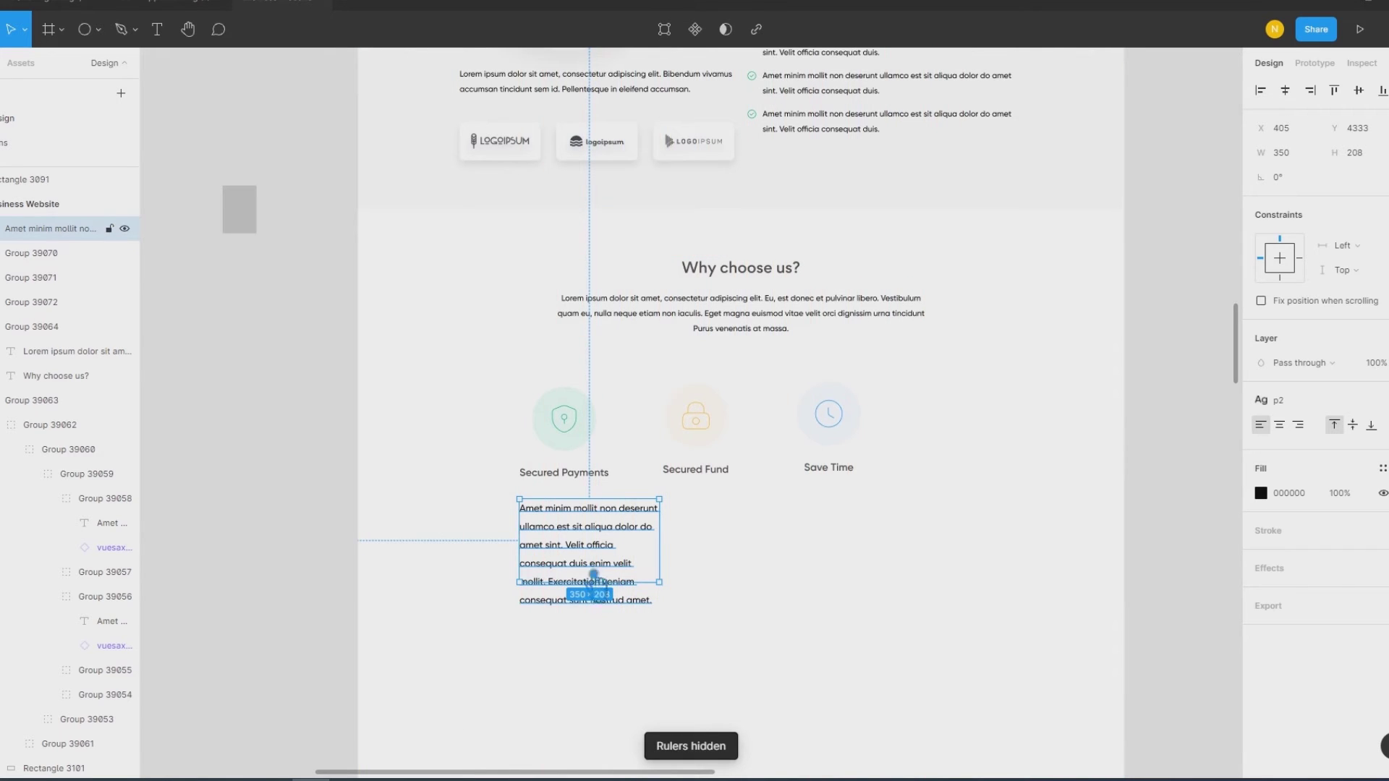
{"action": "double_click", "coordinate": [579, 559]}
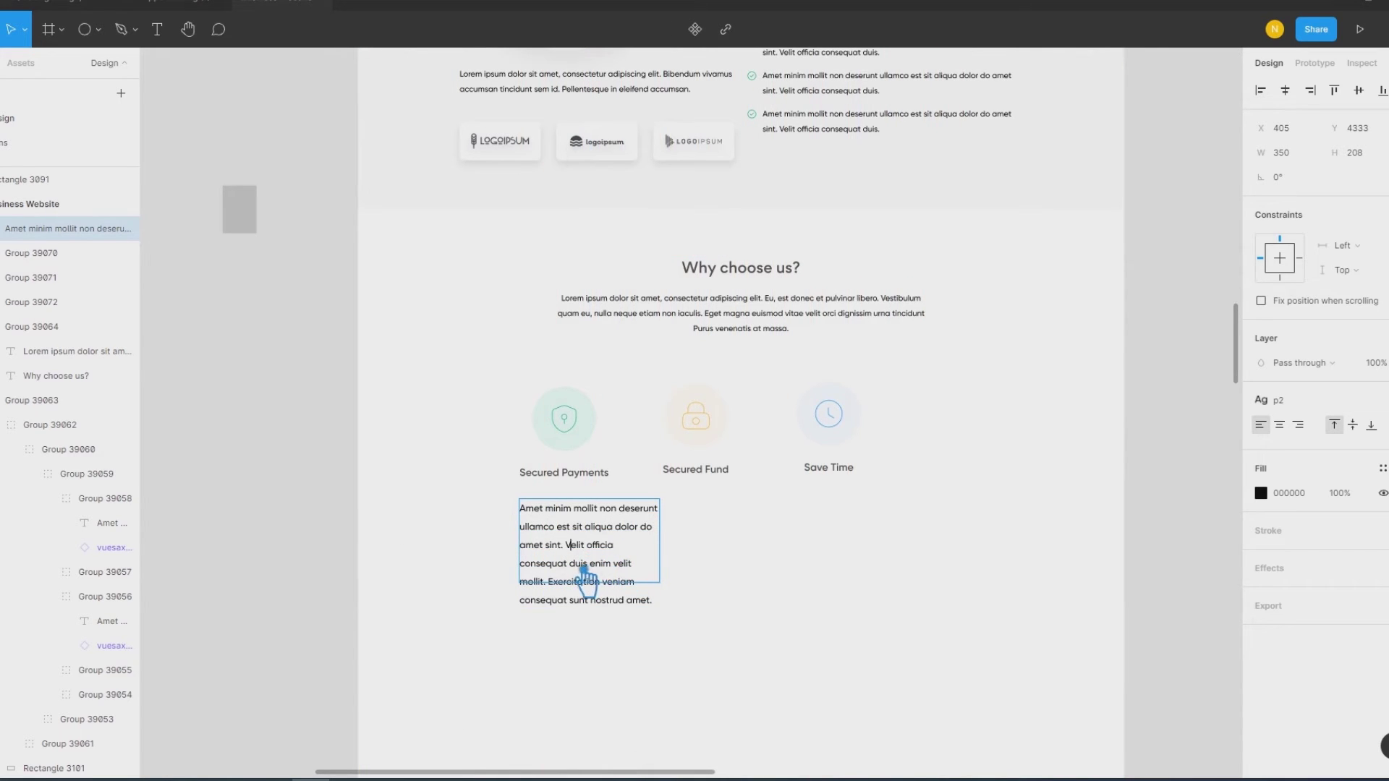
{"action": "left_click_drag", "start_coordinate": [578, 552], "coordinate": [667, 602]}
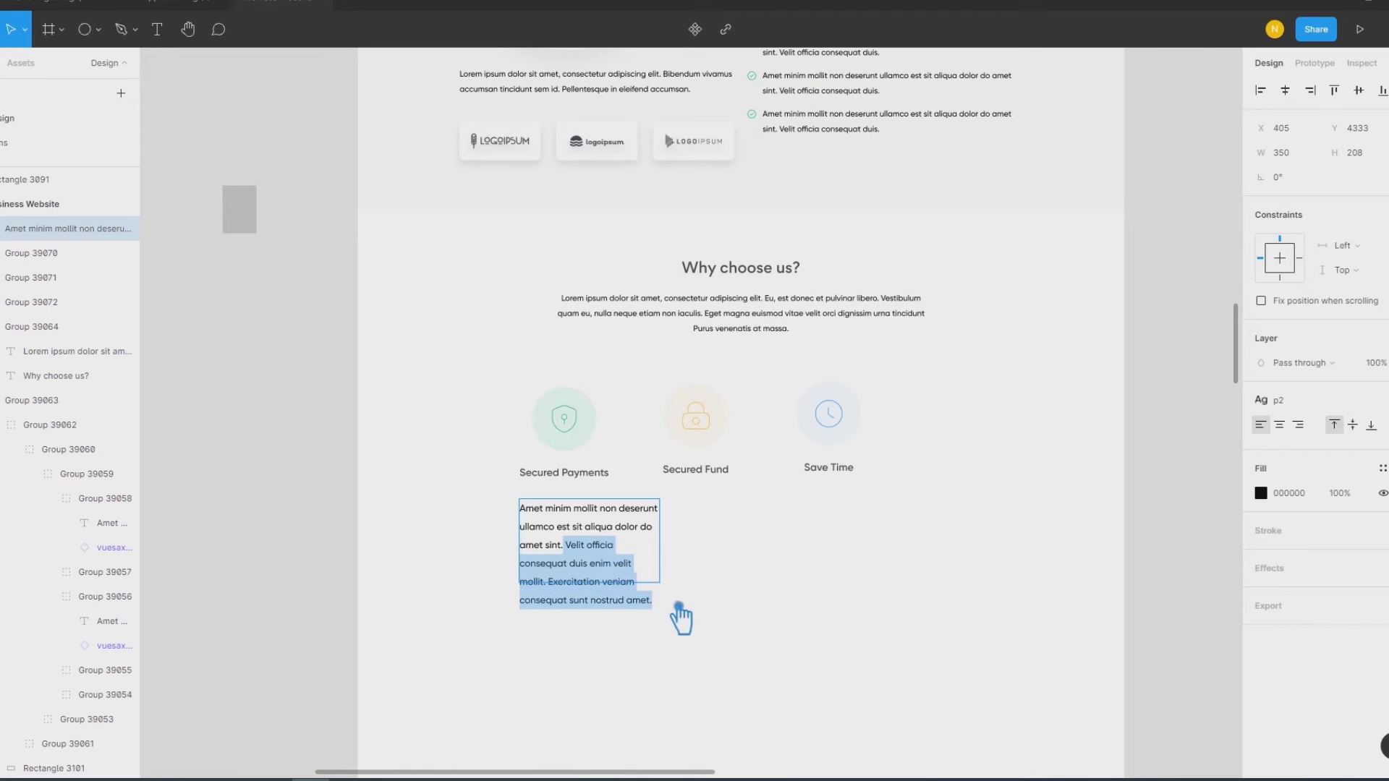
{"action": "key", "text": "BackSpace"}
{"action": "key", "text": "Escape"}
{"action": "left_click", "coordinate": [1382, 424]}
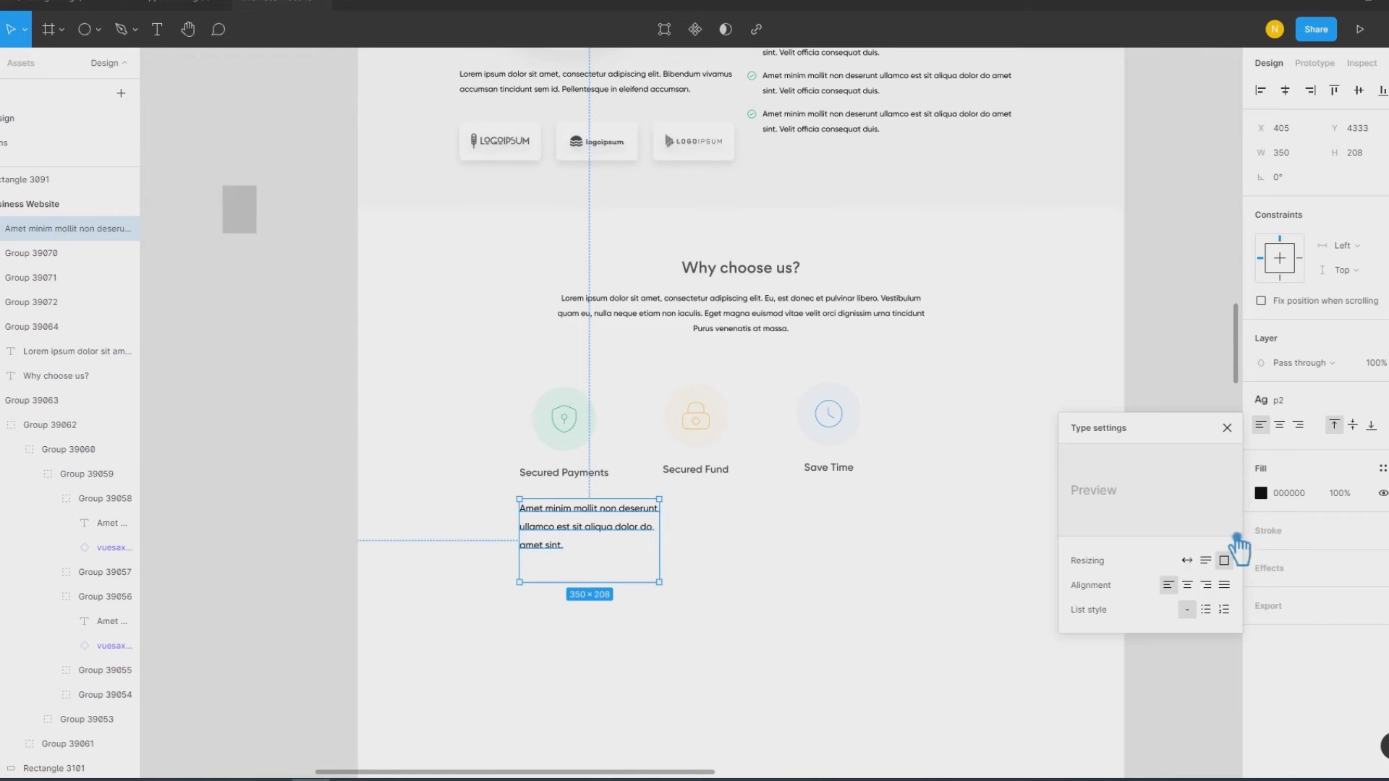
{"action": "left_click", "coordinate": [1167, 562]}
{"action": "left_click", "coordinate": [287, 432]}
Step: Set 30 spacing between the Secured Payments badge and its paragraph
{"action": "left_click", "coordinate": [561, 516]}
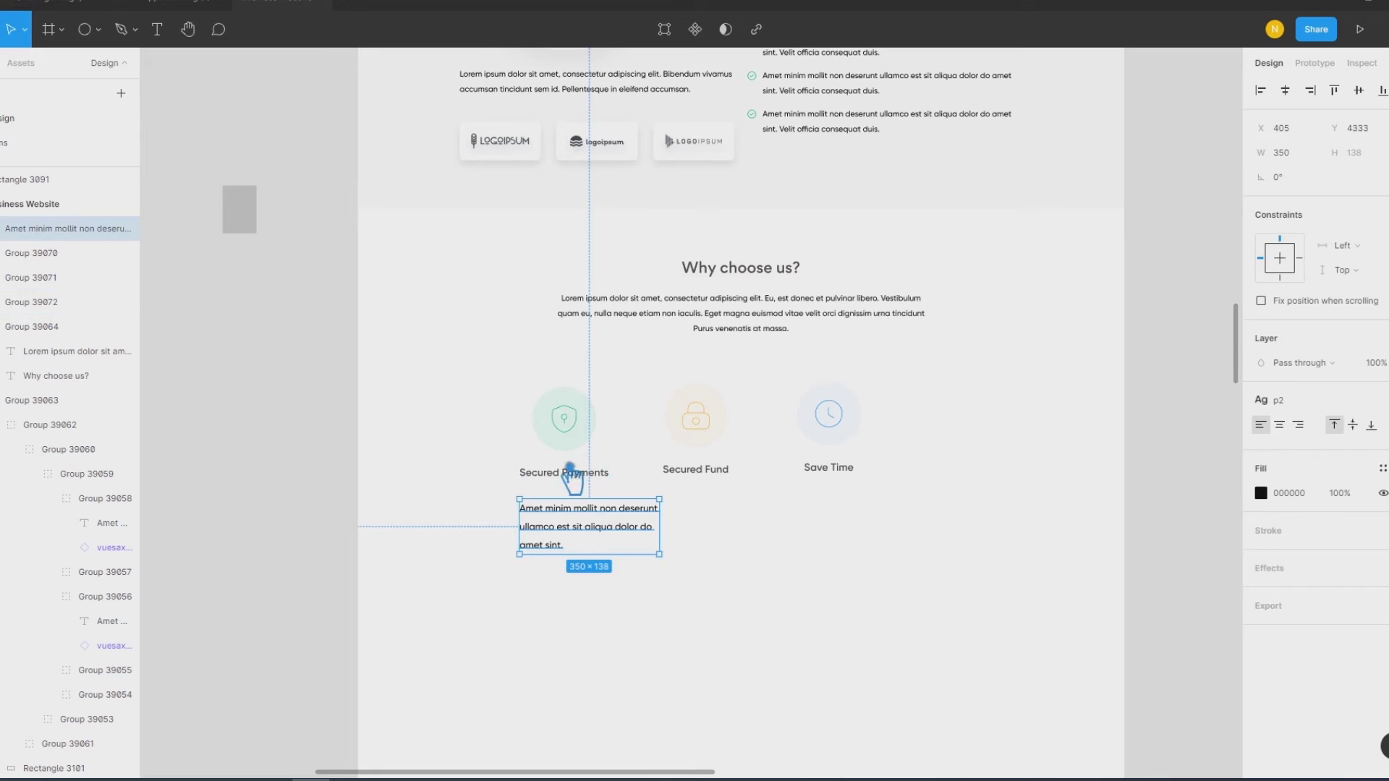
{"action": "left_click", "coordinate": [566, 472], "text": "shift"}
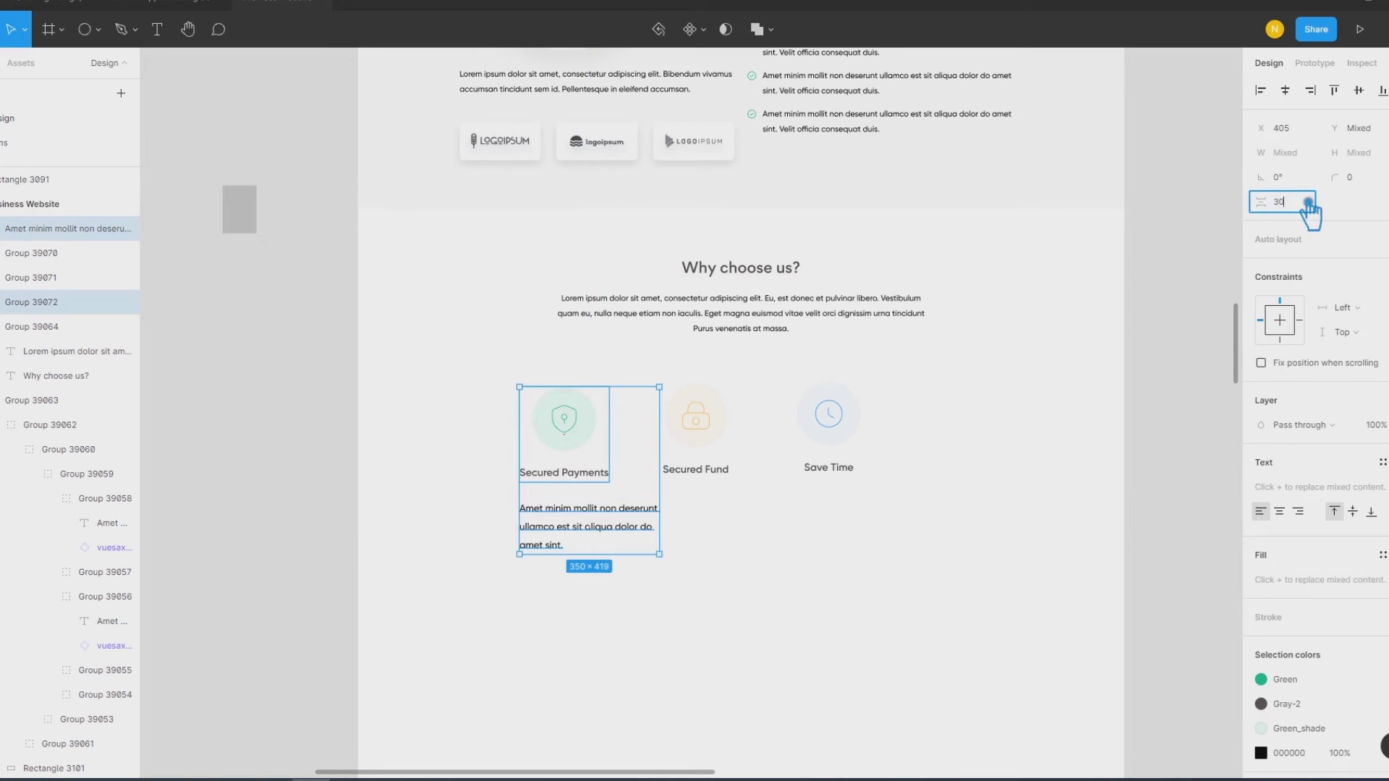
{"action": "key", "text": "Return"}
{"action": "left_click", "coordinate": [320, 534]}
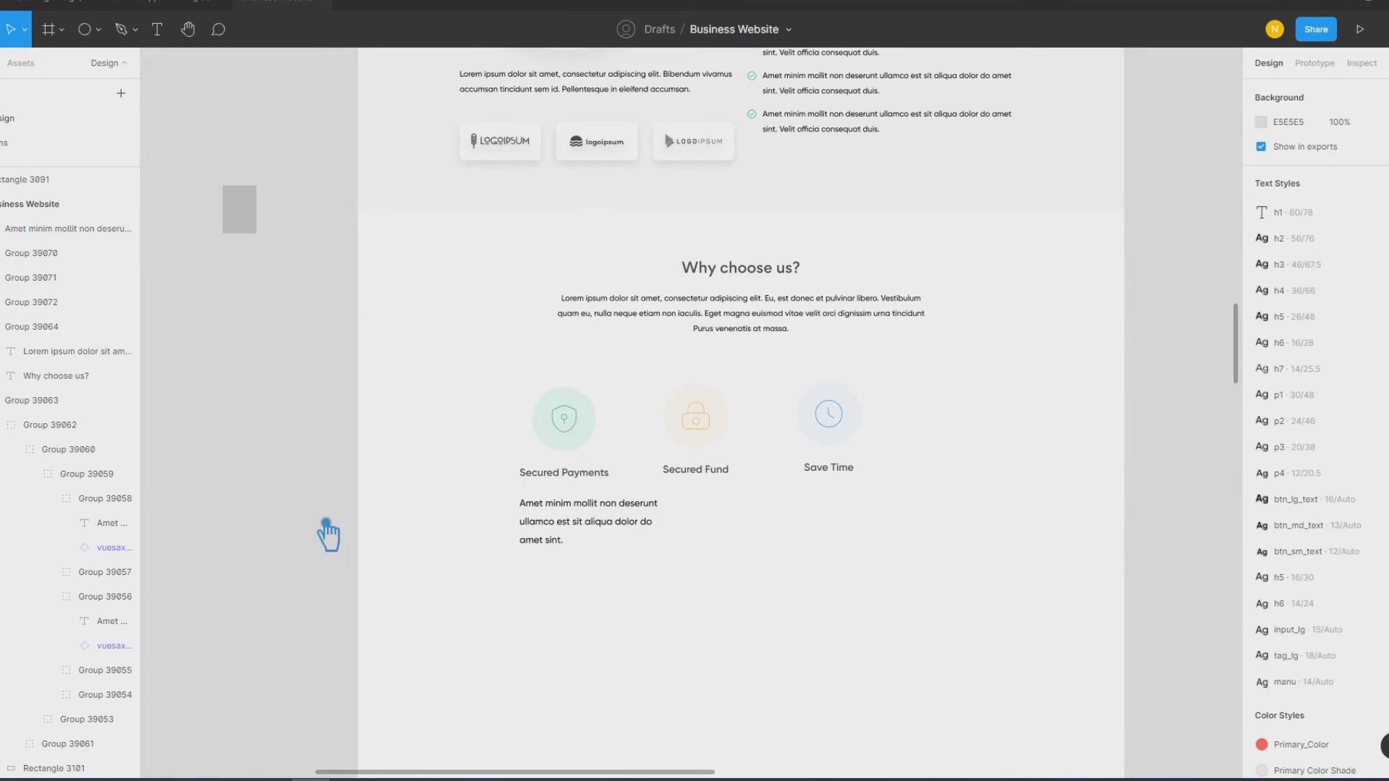
Step: Trial h4 on the Secured Payments title, undo it, and give the paragraph the p3 style
{"action": "left_click", "coordinate": [589, 482]}
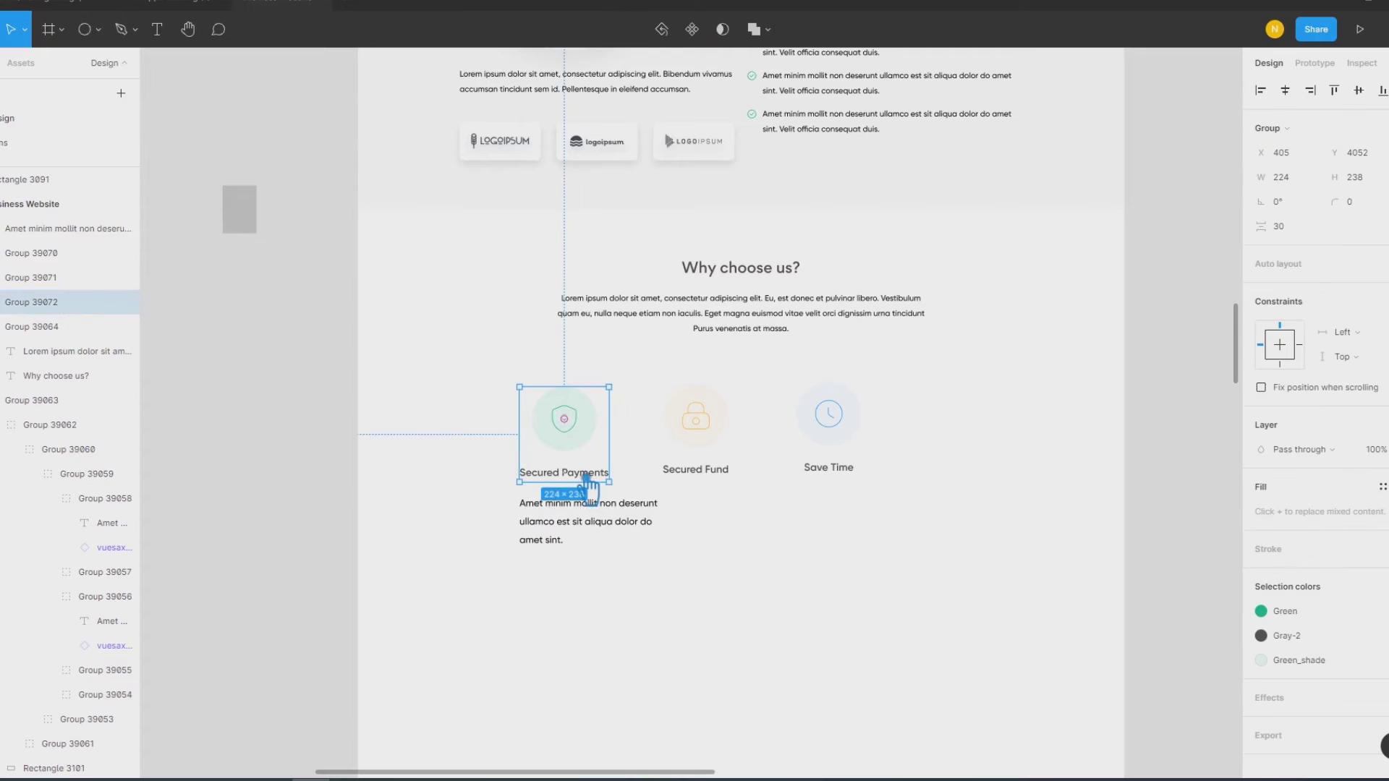
{"action": "double_click", "coordinate": [588, 481]}
{"action": "left_click", "coordinate": [1277, 376]}
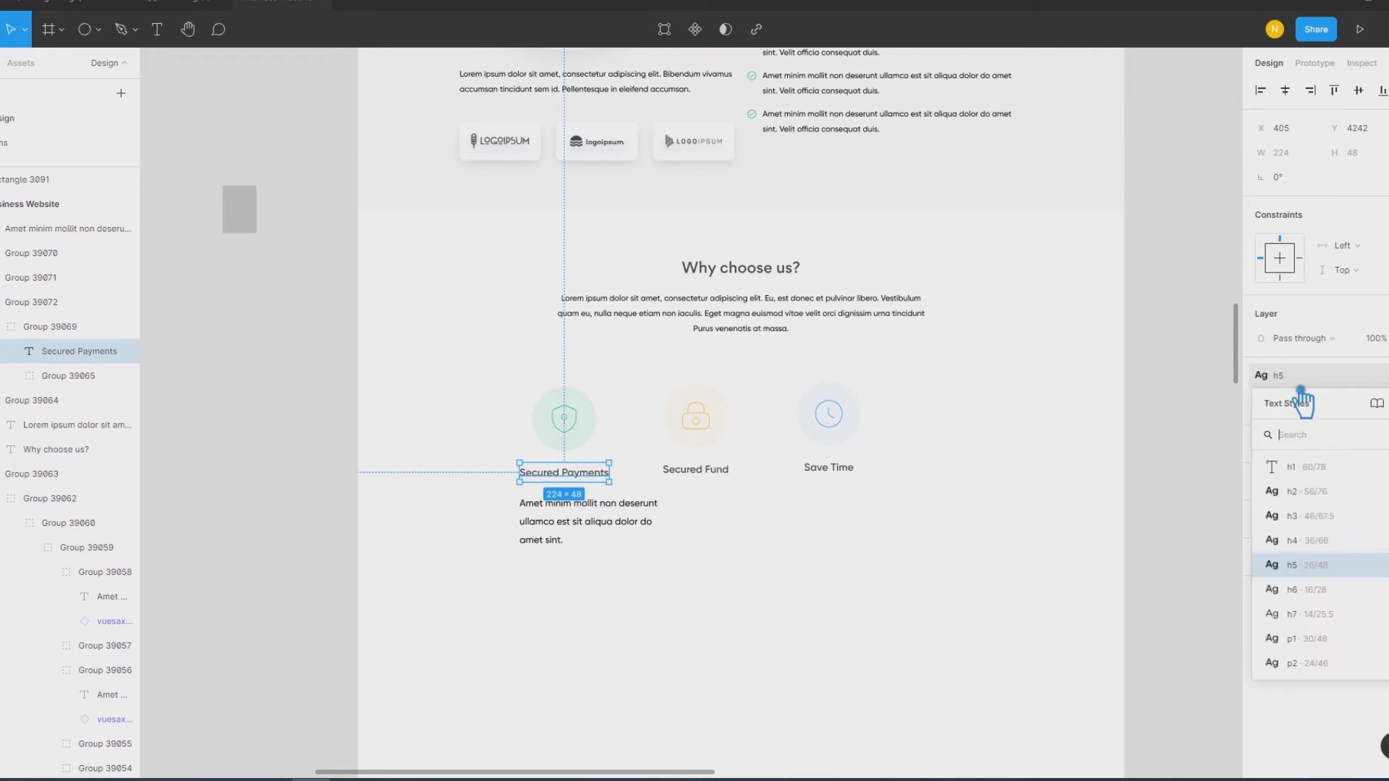
{"action": "left_click", "coordinate": [1359, 559]}
{"action": "key", "text": "ctrl+z"}
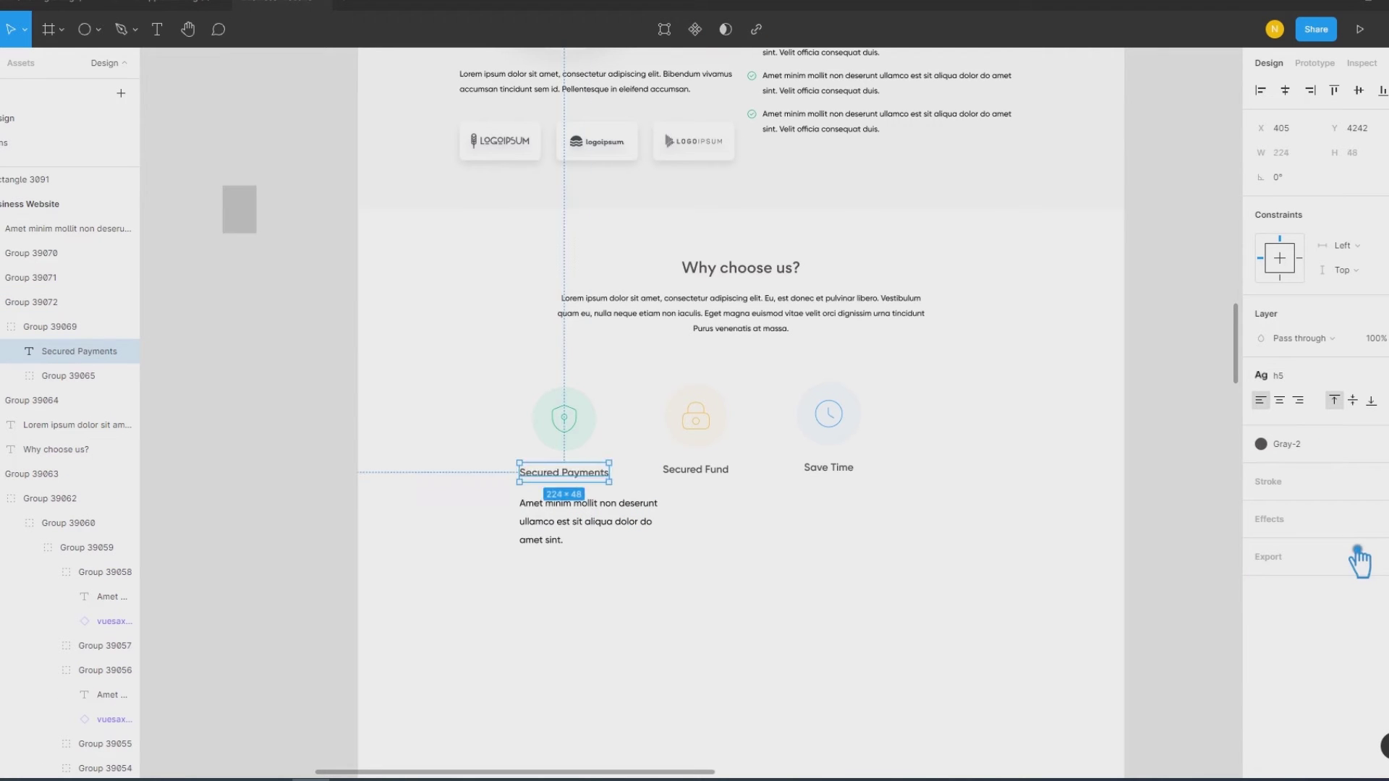
{"action": "left_click", "coordinate": [572, 533]}
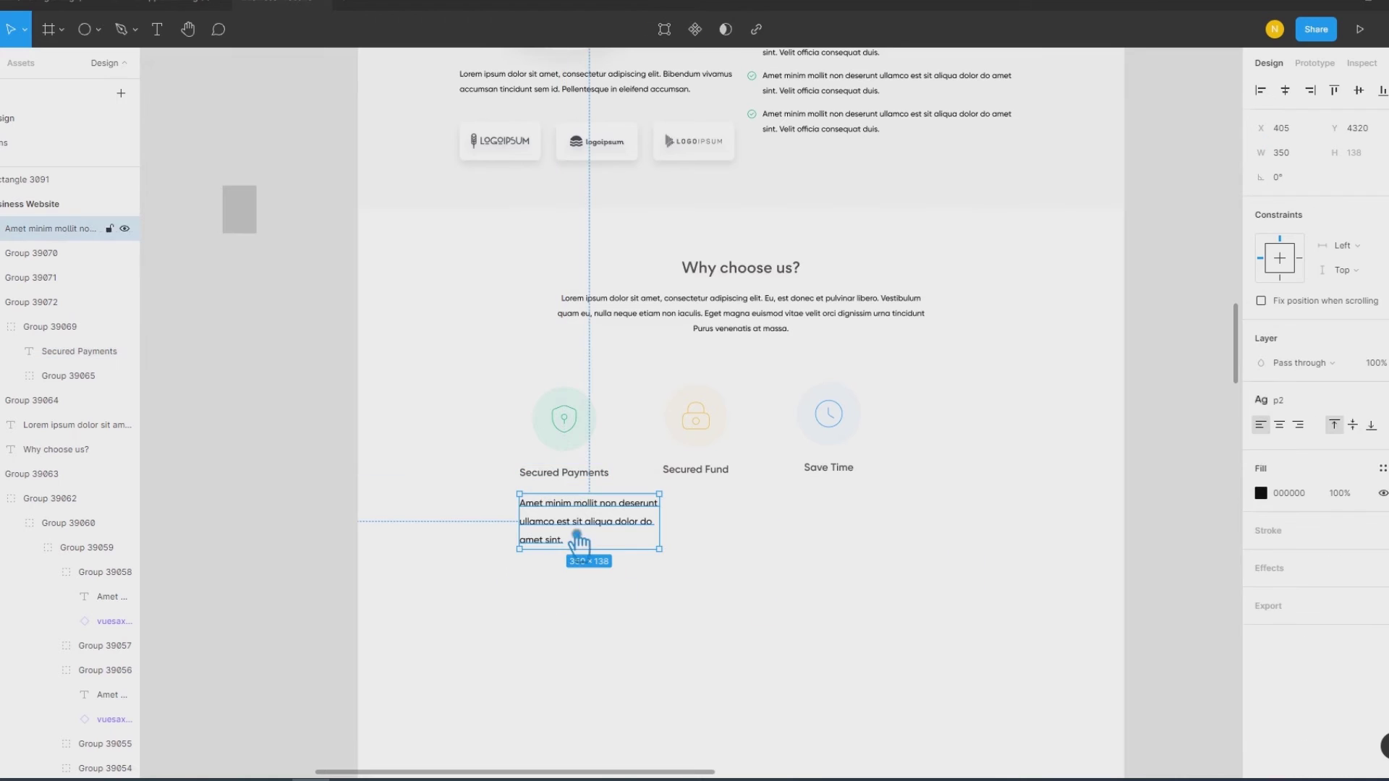
{"action": "left_click", "coordinate": [1341, 405]}
{"action": "left_click", "coordinate": [1341, 615]}
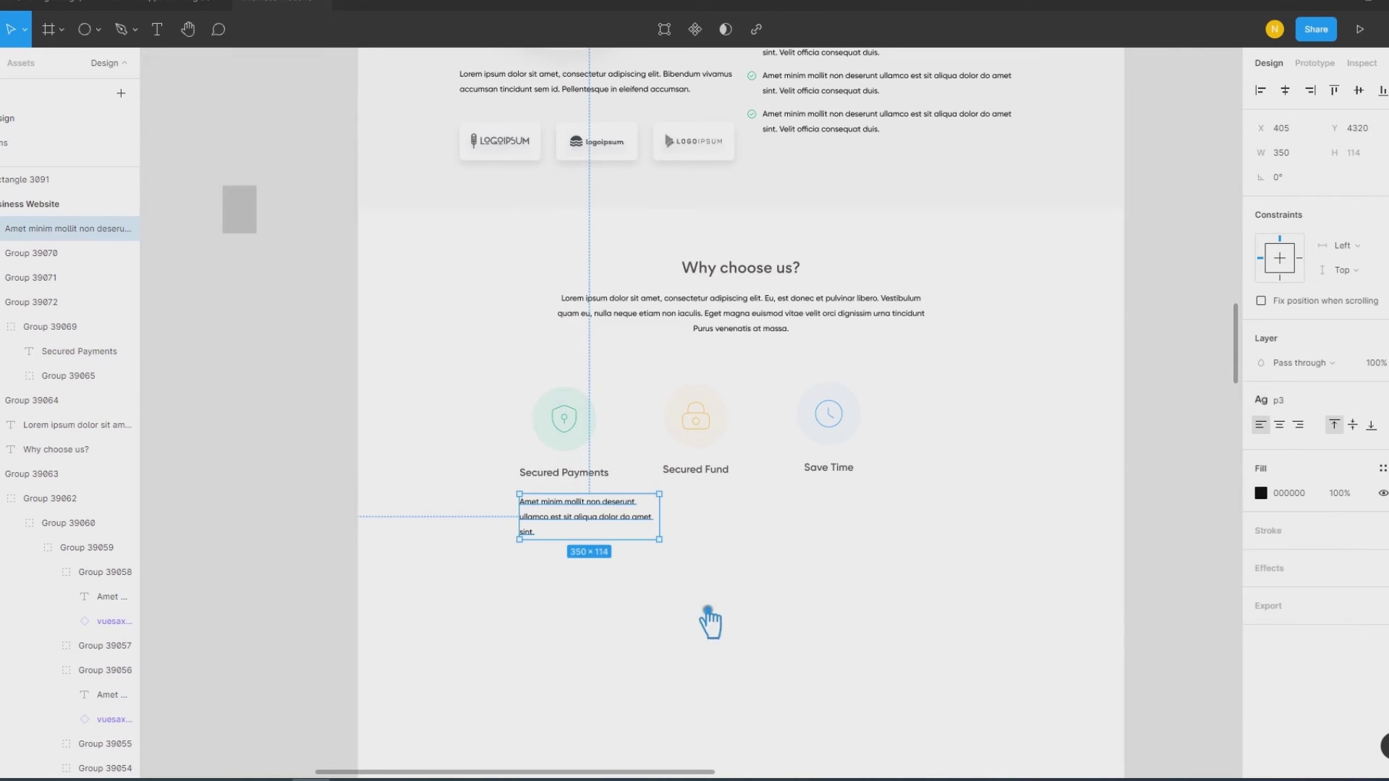
{"action": "left_click", "coordinate": [331, 534]}
Step: Compare grey colour styles on the description text and settle on Gray-2
{"action": "left_click", "coordinate": [571, 532]}
{"action": "left_click", "coordinate": [1383, 469]}
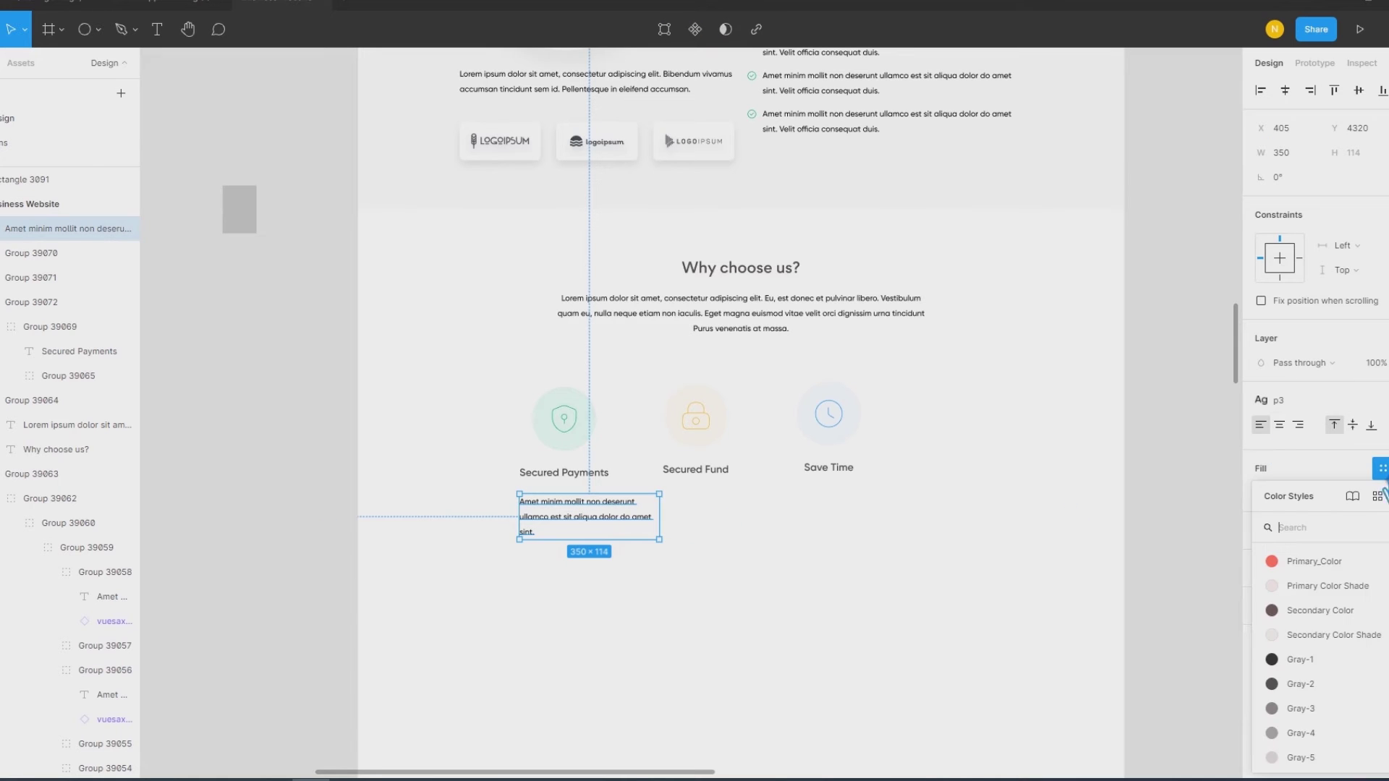
{"action": "left_click", "coordinate": [1339, 699]}
{"action": "left_click", "coordinate": [914, 684]}
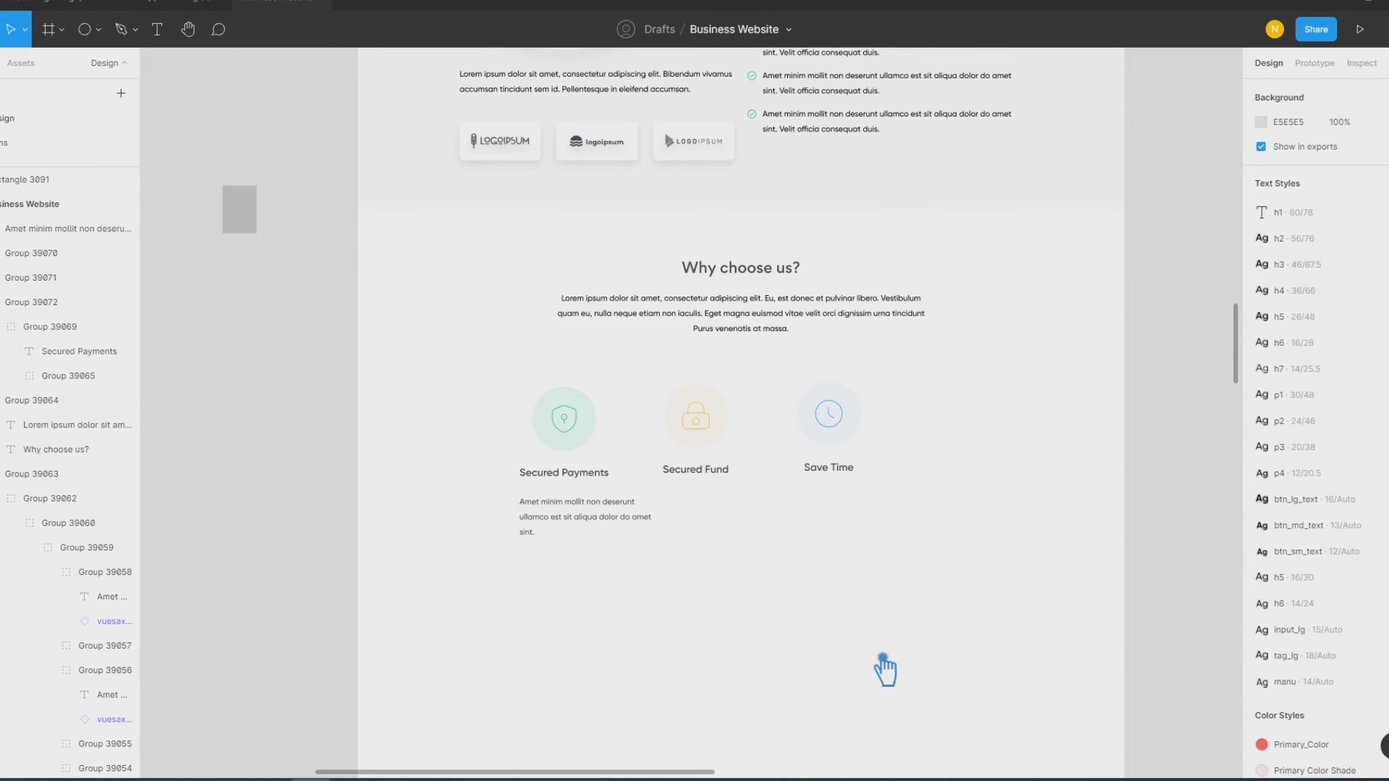
{"action": "left_click", "coordinate": [590, 536]}
{"action": "left_click", "coordinate": [1383, 468]}
{"action": "left_click", "coordinate": [1326, 680]}
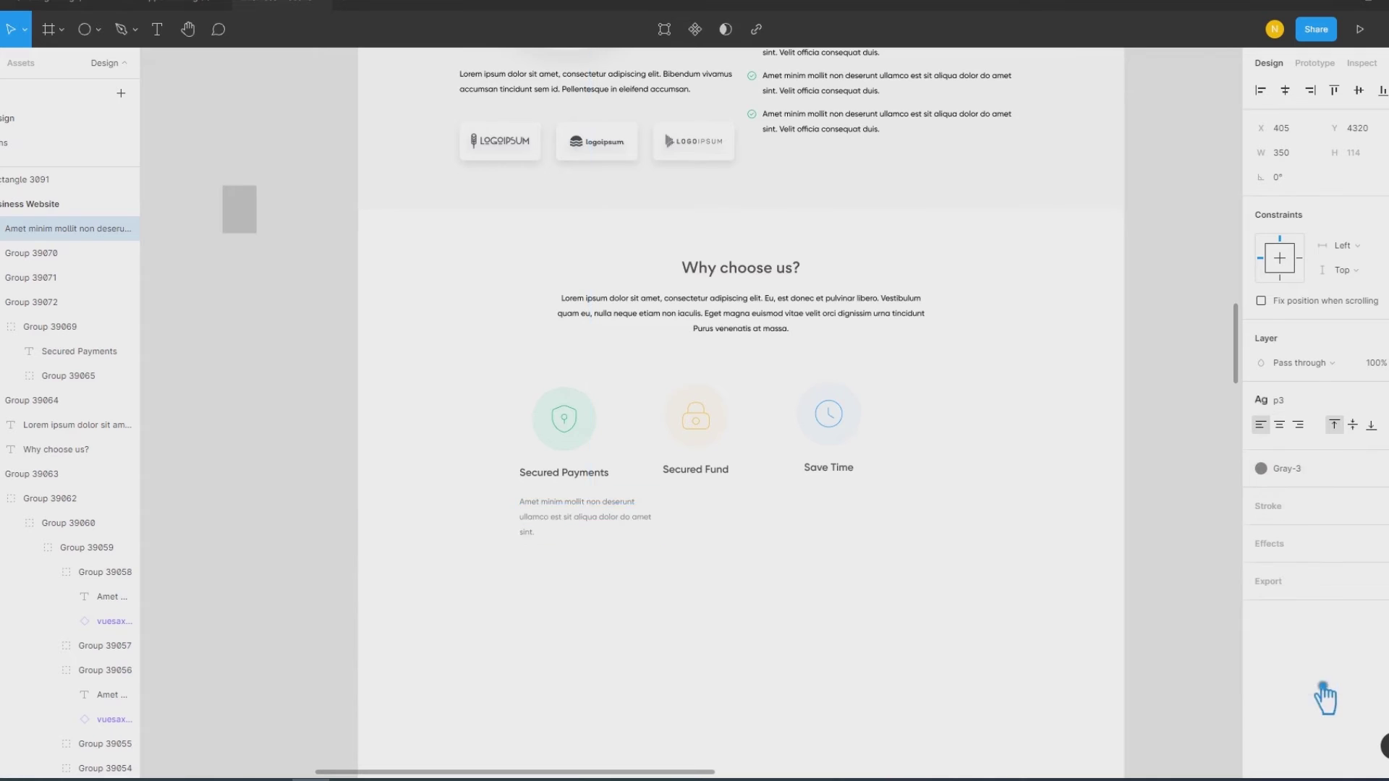
{"action": "left_click", "coordinate": [884, 617]}
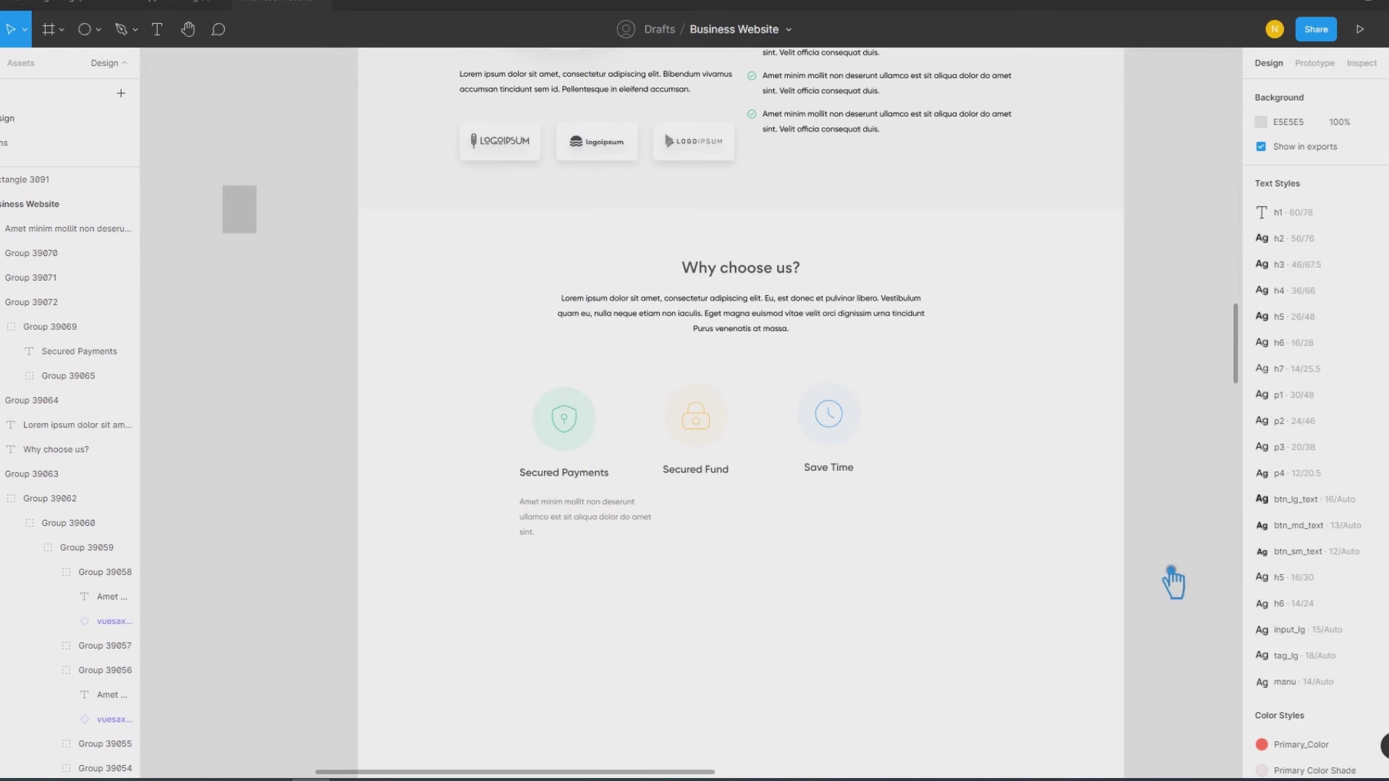
{"action": "key", "text": "ctrl+z"}
{"action": "left_click", "coordinate": [1366, 468]}
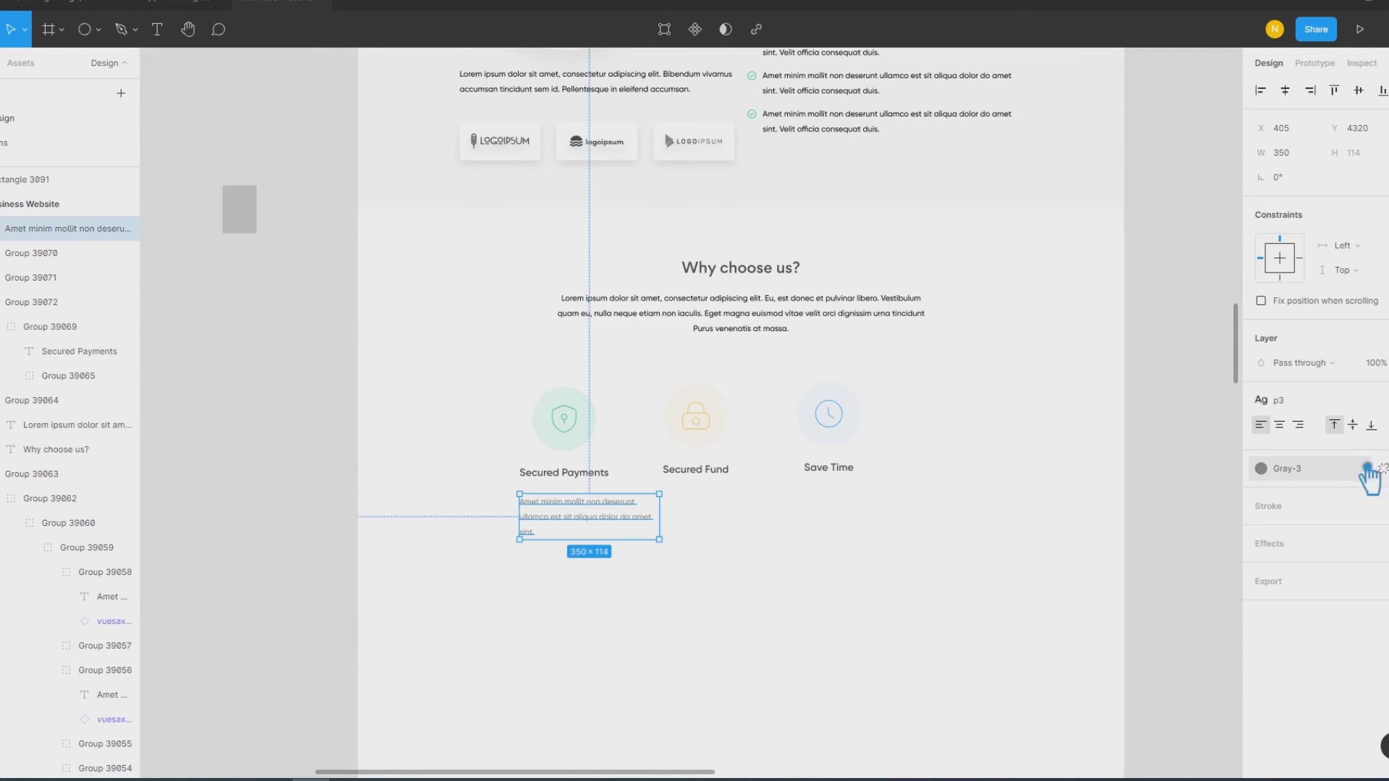
{"action": "left_click", "coordinate": [1318, 623]}
Step: Set a 20 px gap between the Secured Payments heading group and its description
{"action": "left_click", "coordinate": [1149, 555]}
{"action": "left_click", "coordinate": [574, 507]}
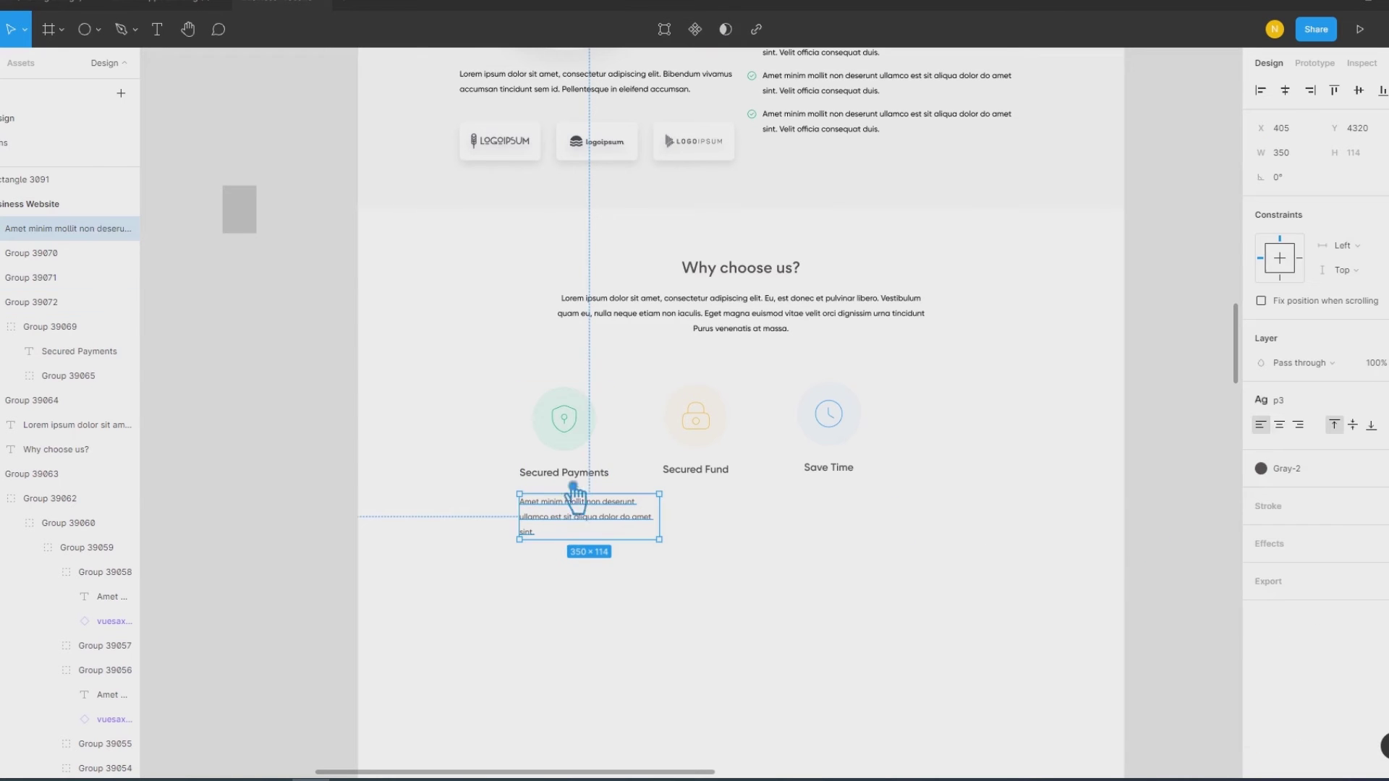
{"action": "left_click", "coordinate": [568, 474], "text": "shift"}
{"action": "left_click", "coordinate": [1308, 202]}
{"action": "key", "text": "Return"}
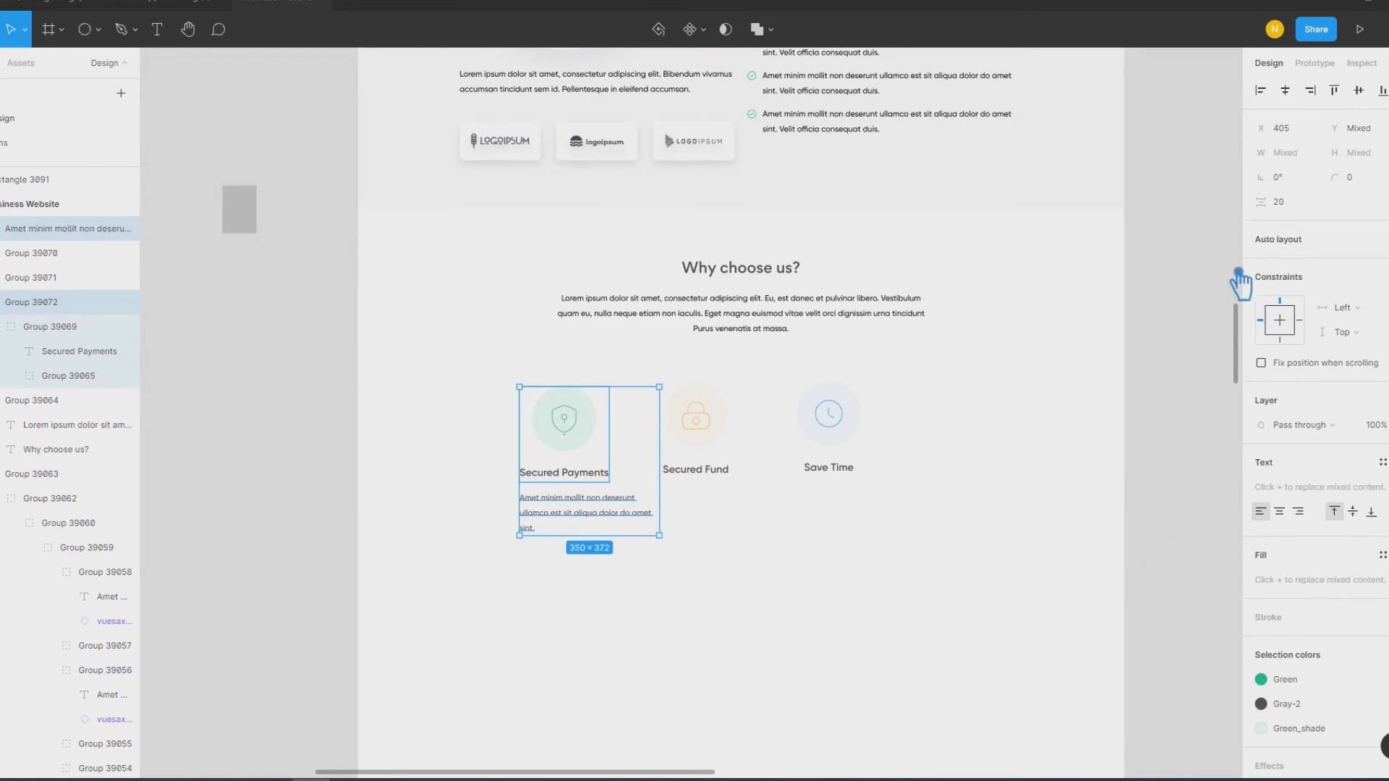
{"action": "left_click", "coordinate": [1091, 491]}
{"action": "scroll", "coordinate": [655, 572], "scroll_direction": "up", "scroll_amount": 3}
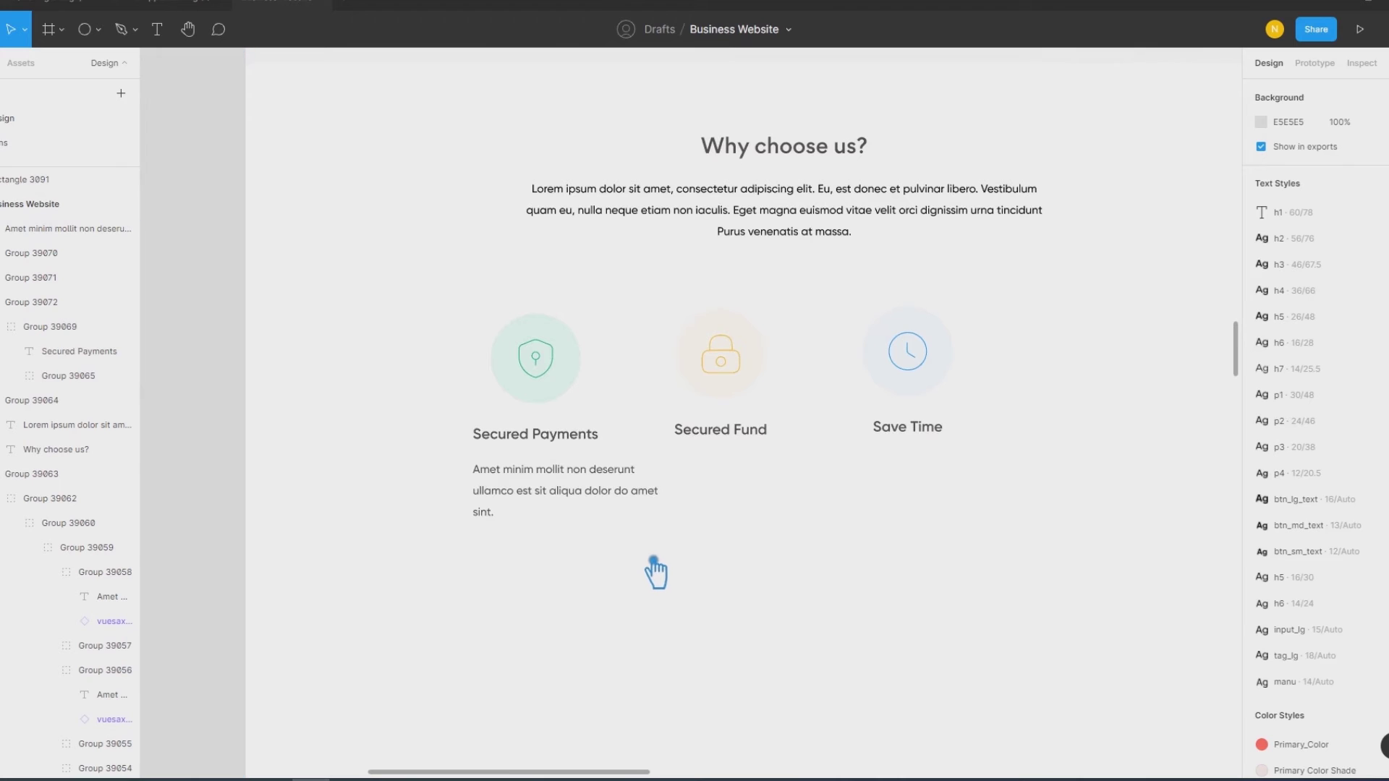
Step: Duplicate the description text under Secured Fund and Save Time
{"action": "key", "text": "shift+r"}
{"action": "left_click_drag", "start_coordinate": [605, 511], "coordinate": [813, 501]}
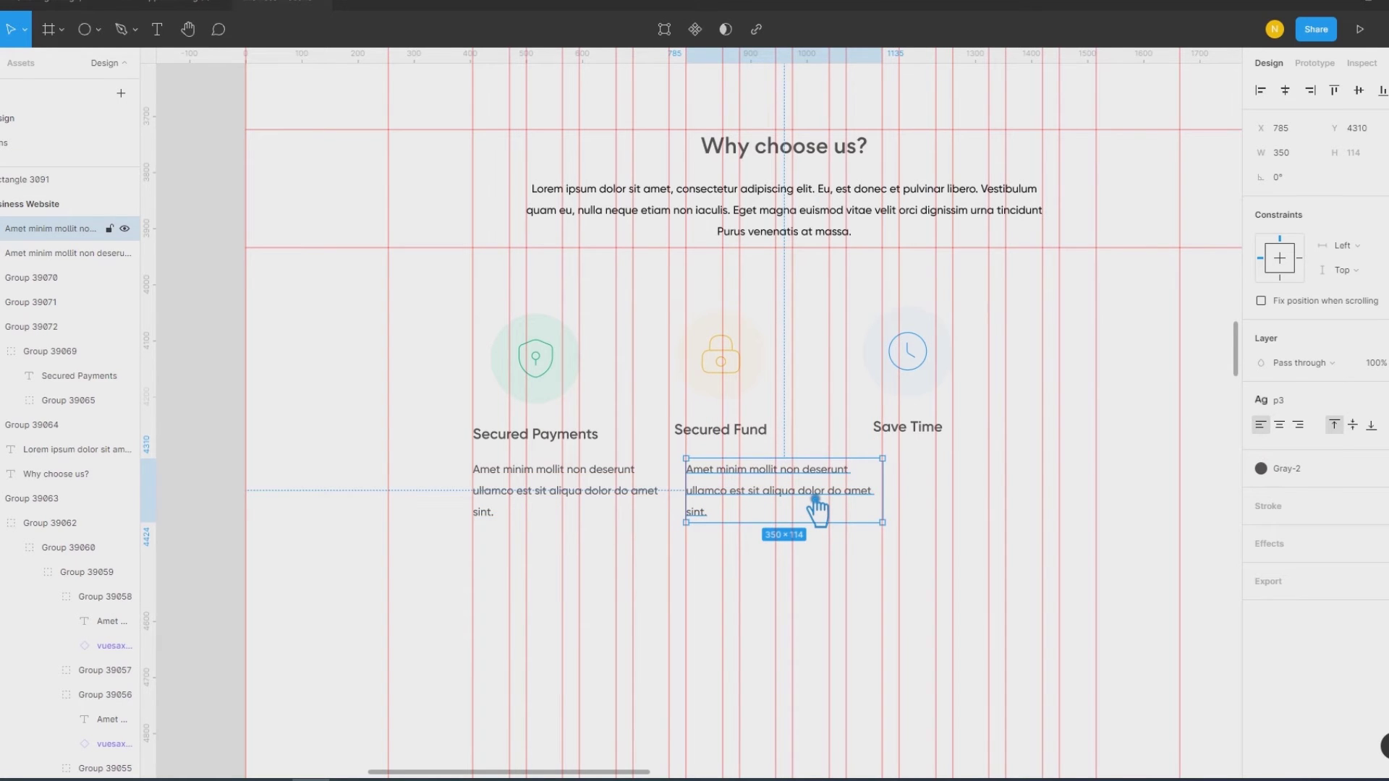
{"action": "key", "text": "ctrl+d"}
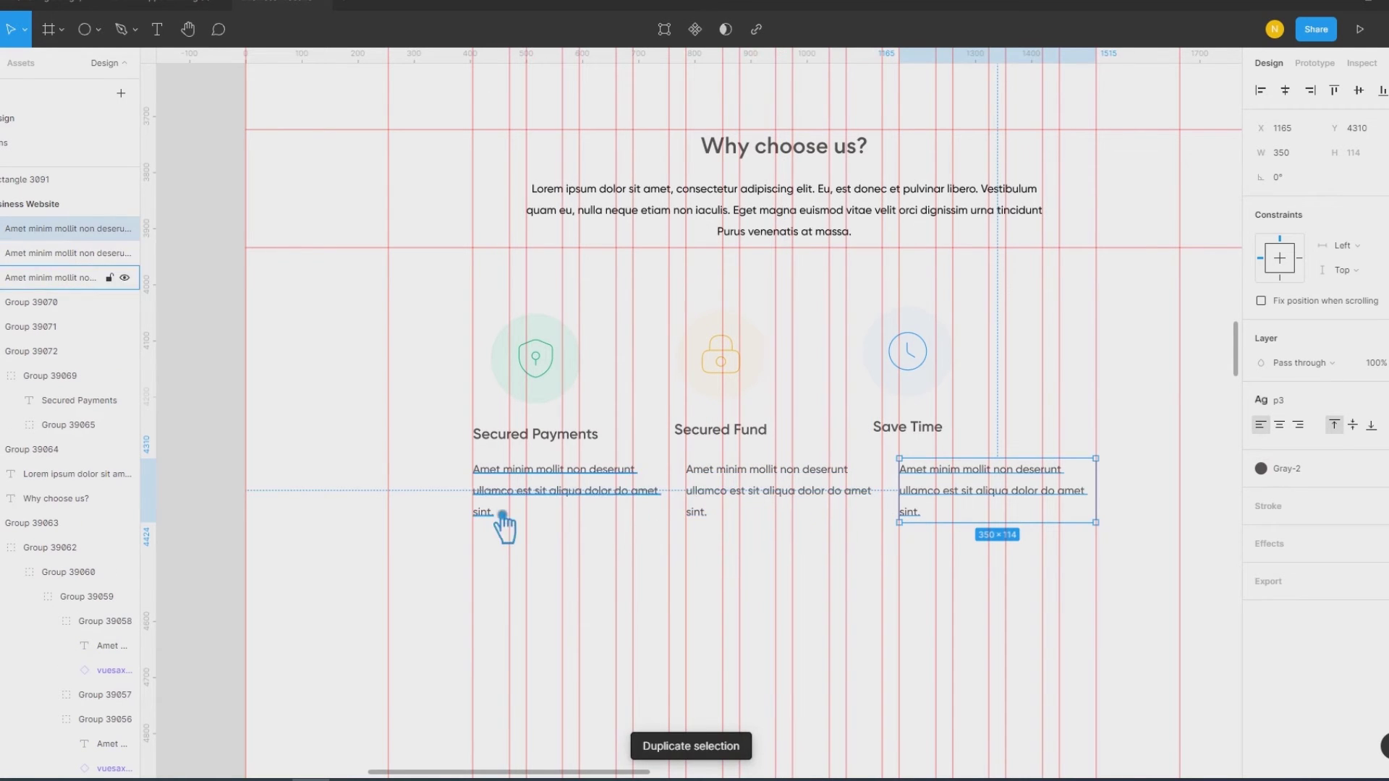
Step: Left-align Secured Fund with its text and bottom-align the three badge groups
{"action": "left_click", "coordinate": [721, 455]}
{"action": "left_click", "coordinate": [731, 506], "text": "shift"}
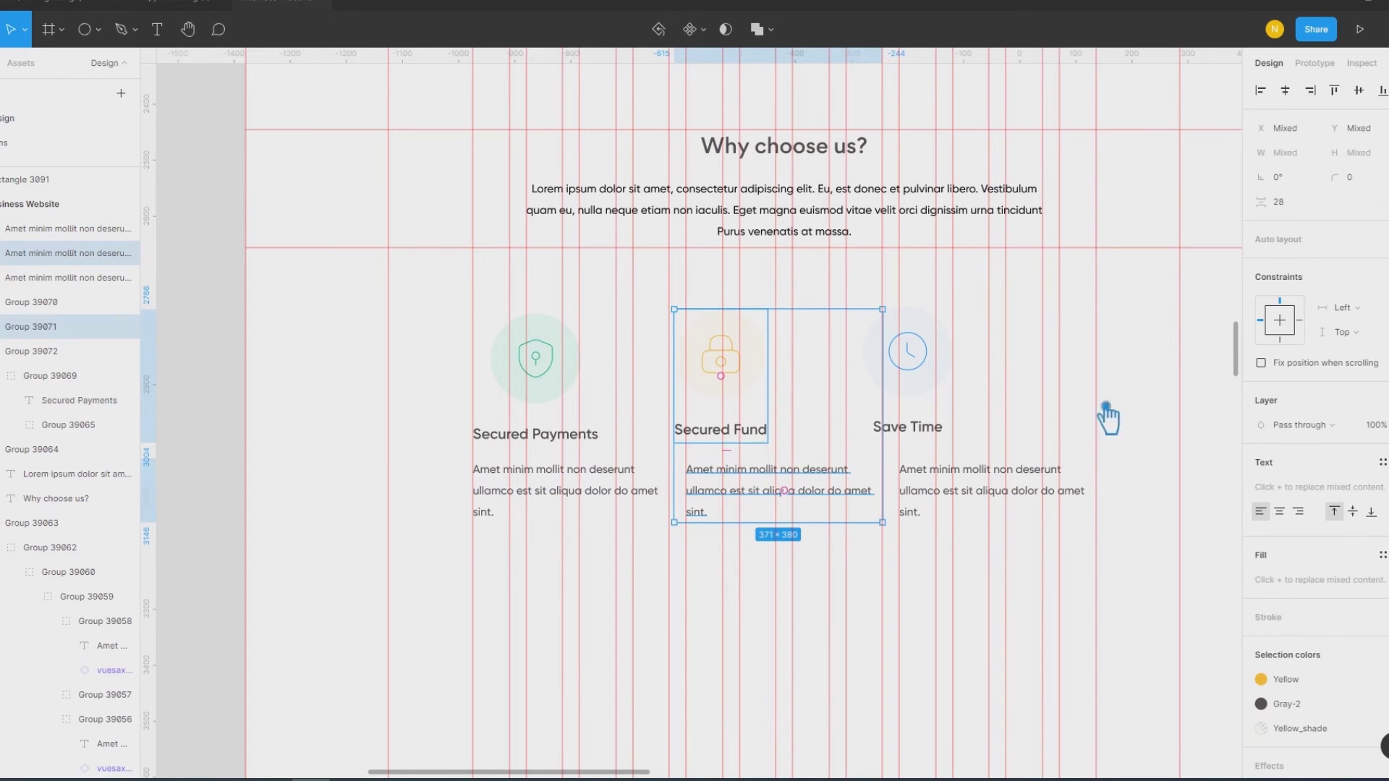
{"action": "left_click", "coordinate": [1261, 89]}
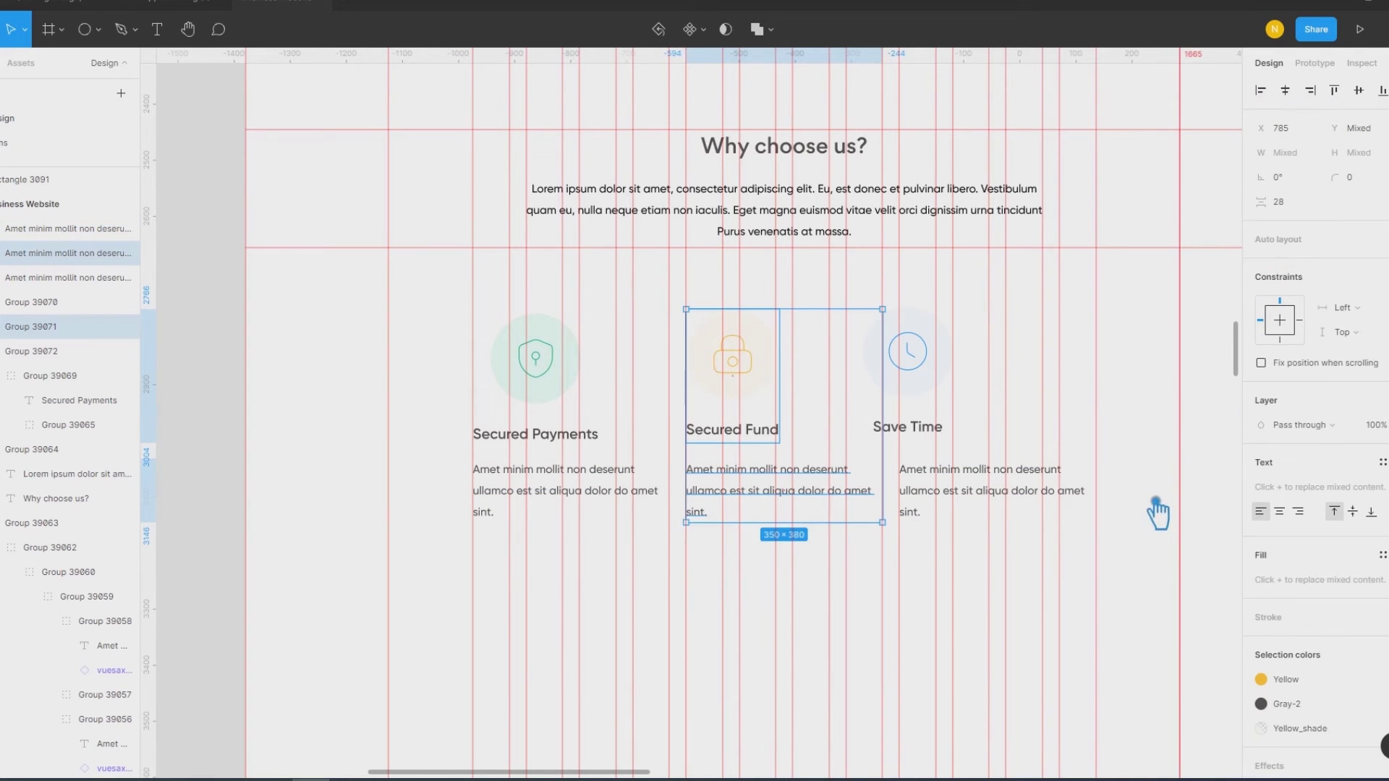
{"action": "left_click", "coordinate": [564, 351]}
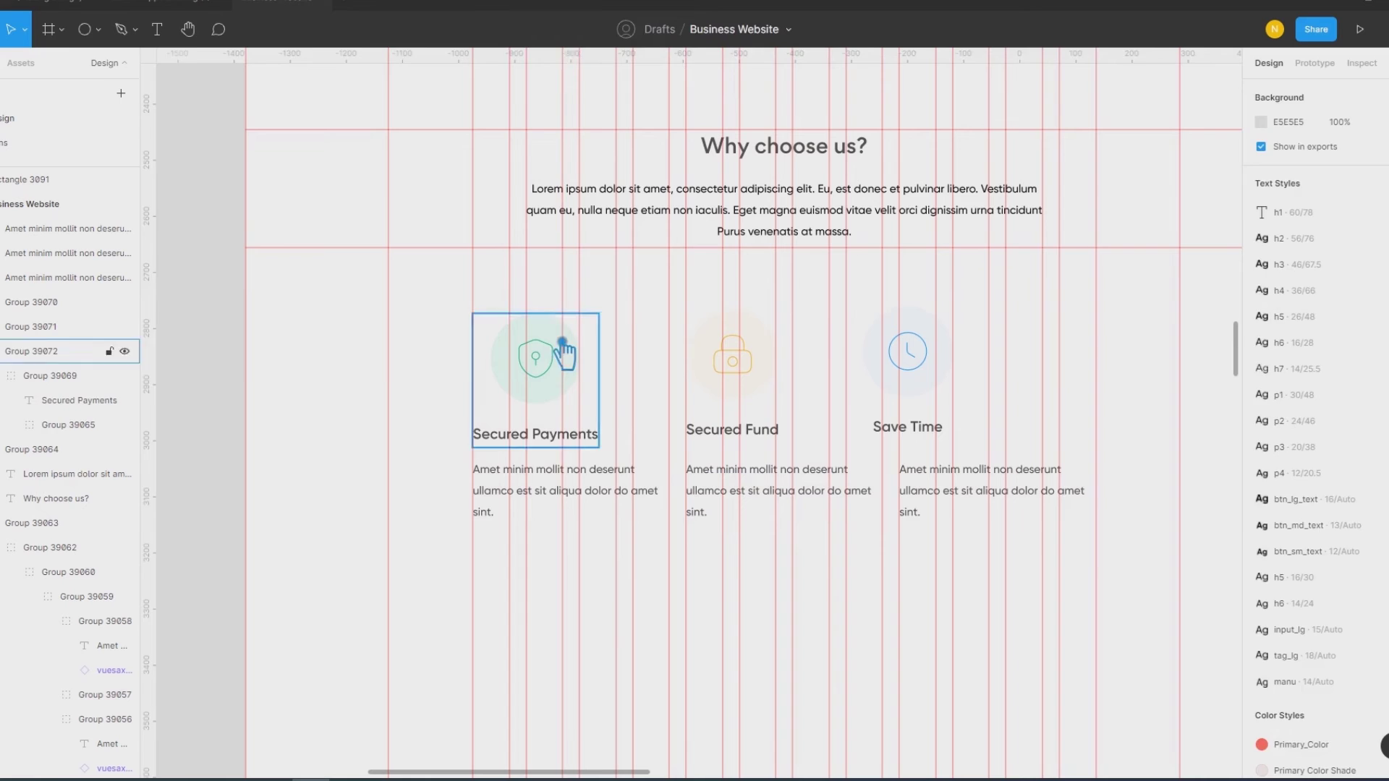
{"action": "left_click", "coordinate": [770, 354], "text": "shift"}
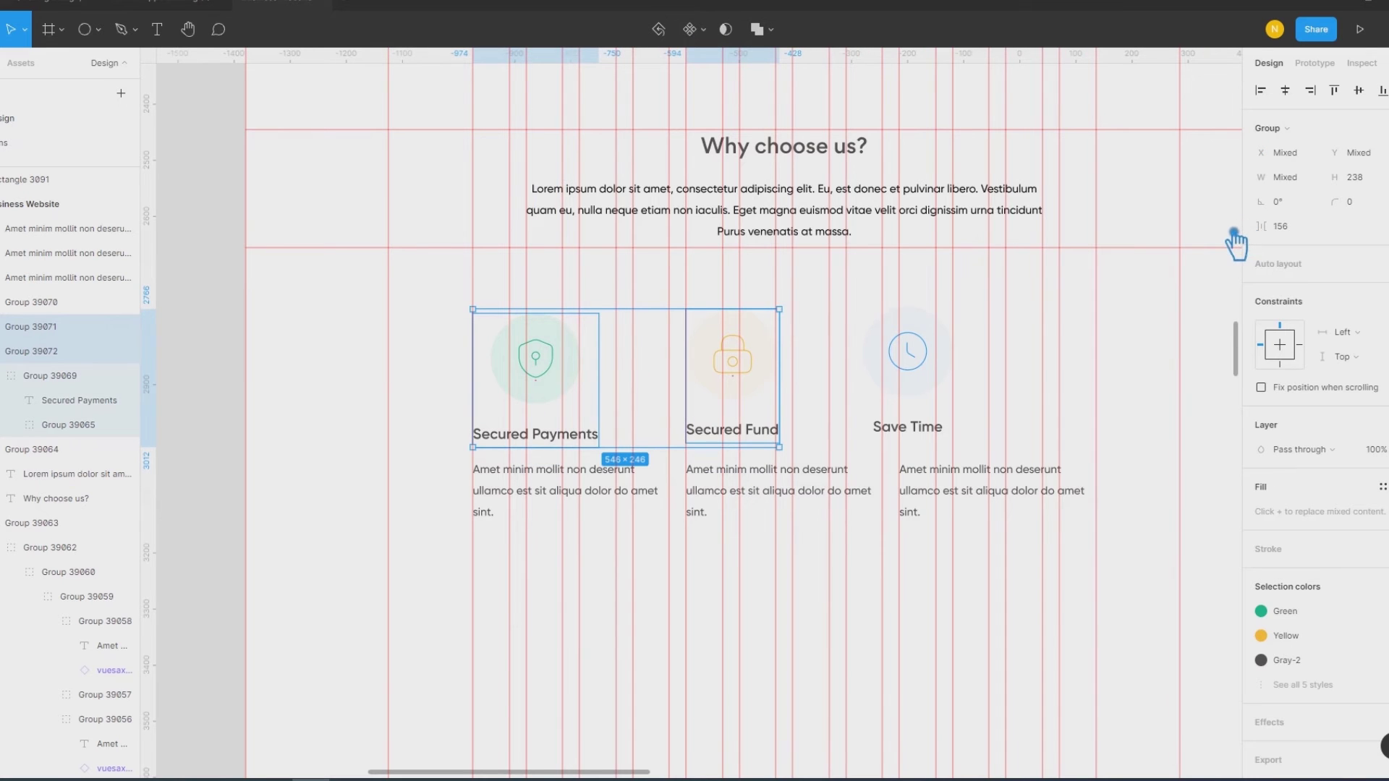
{"action": "left_click", "coordinate": [1379, 94]}
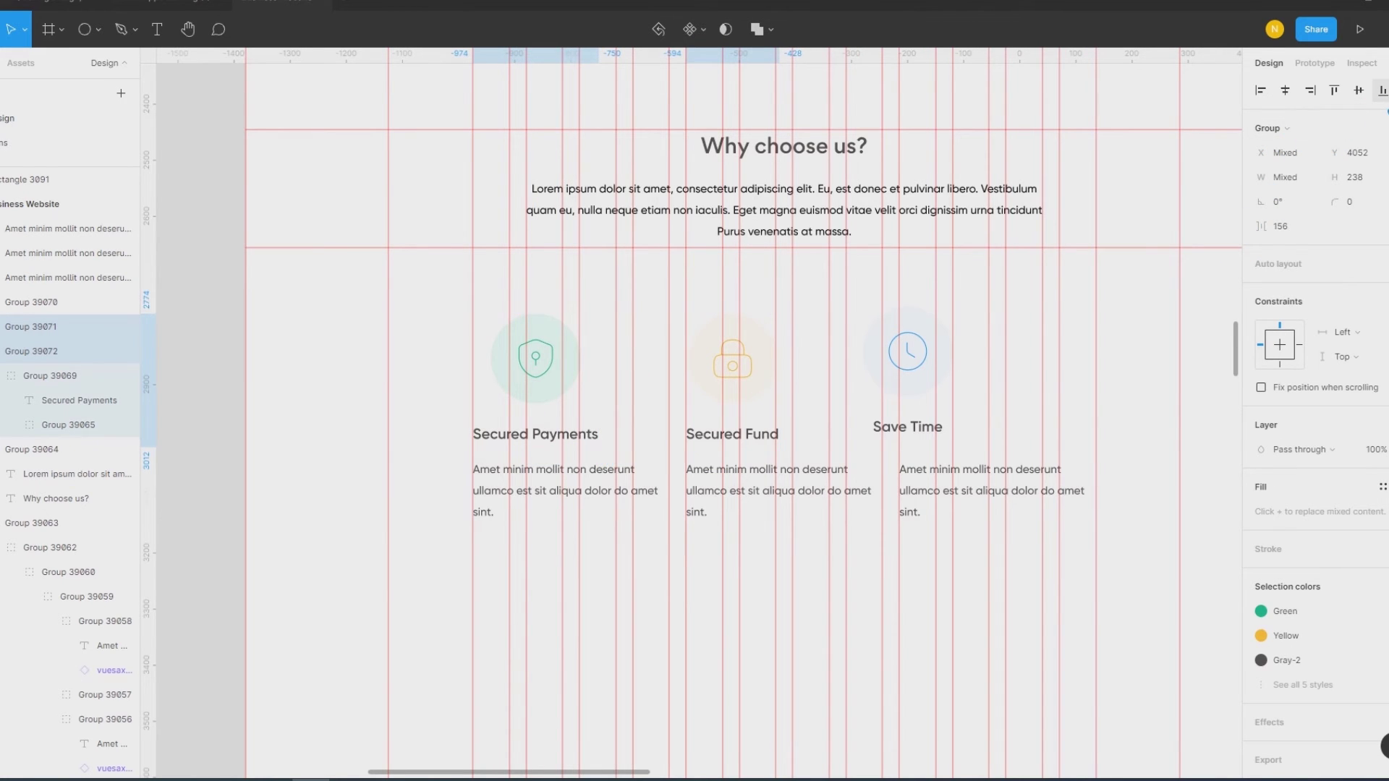
{"action": "left_click", "coordinate": [941, 394]}
{"action": "left_click", "coordinate": [766, 388], "text": "shift"}
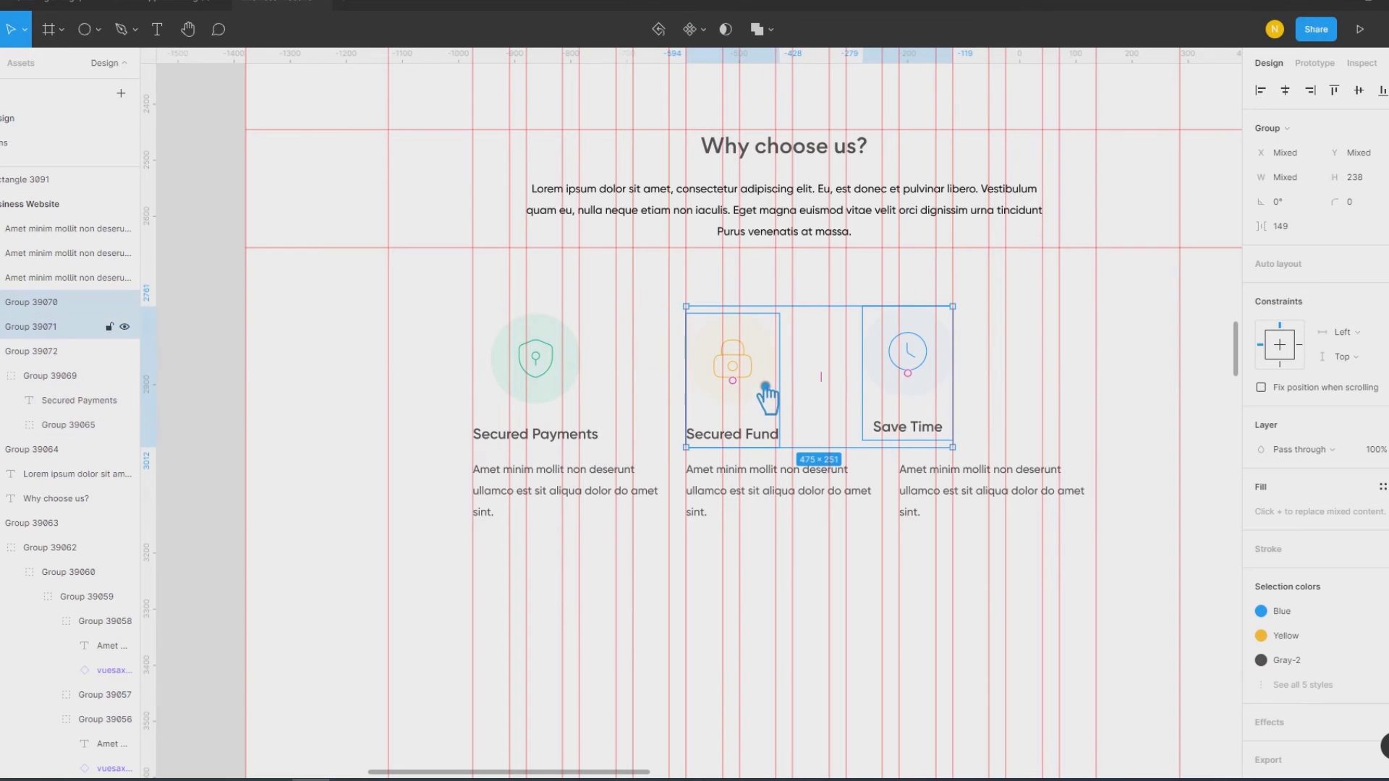
{"action": "left_click", "coordinate": [1379, 90]}
Step: Line up the three description texts and left-align Save Time with its description
{"action": "left_click", "coordinate": [684, 484]}
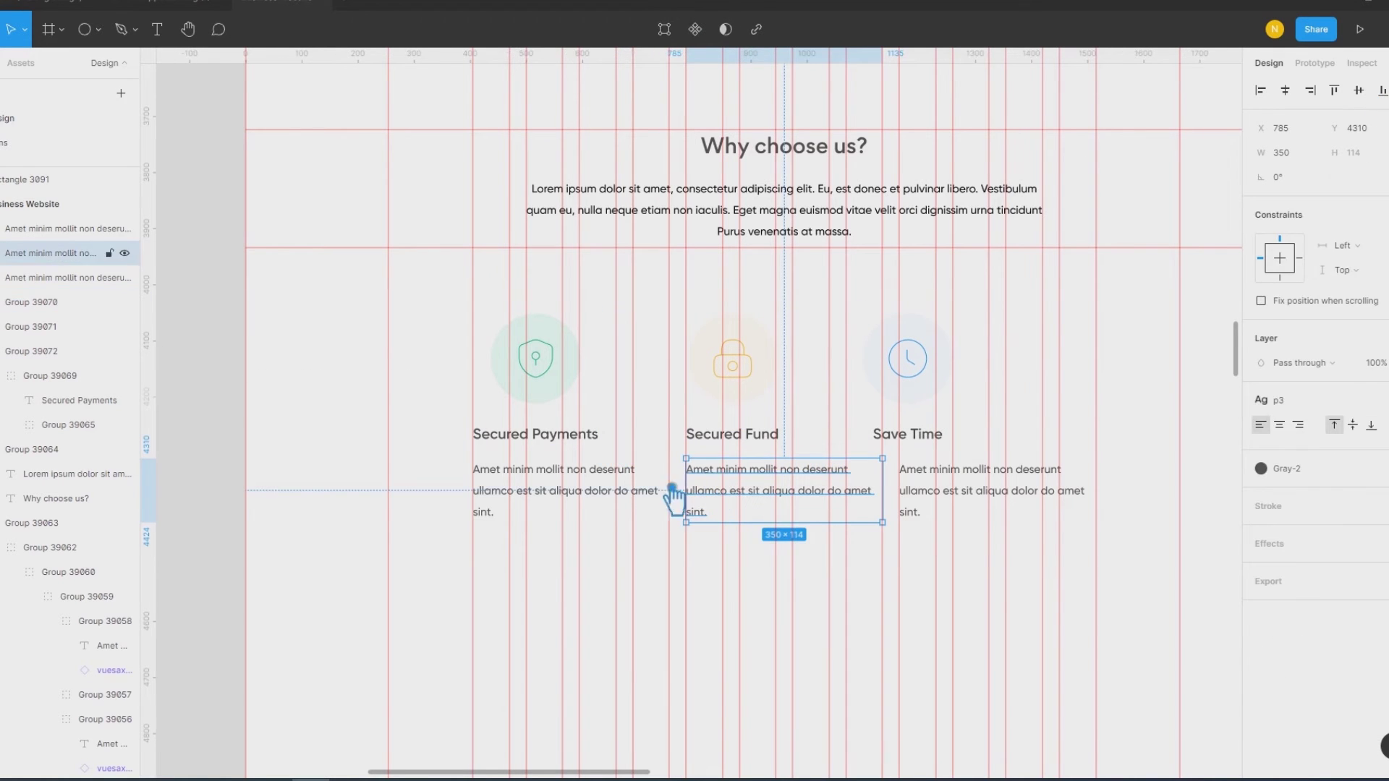
{"action": "left_click", "coordinate": [550, 493], "text": "shift"}
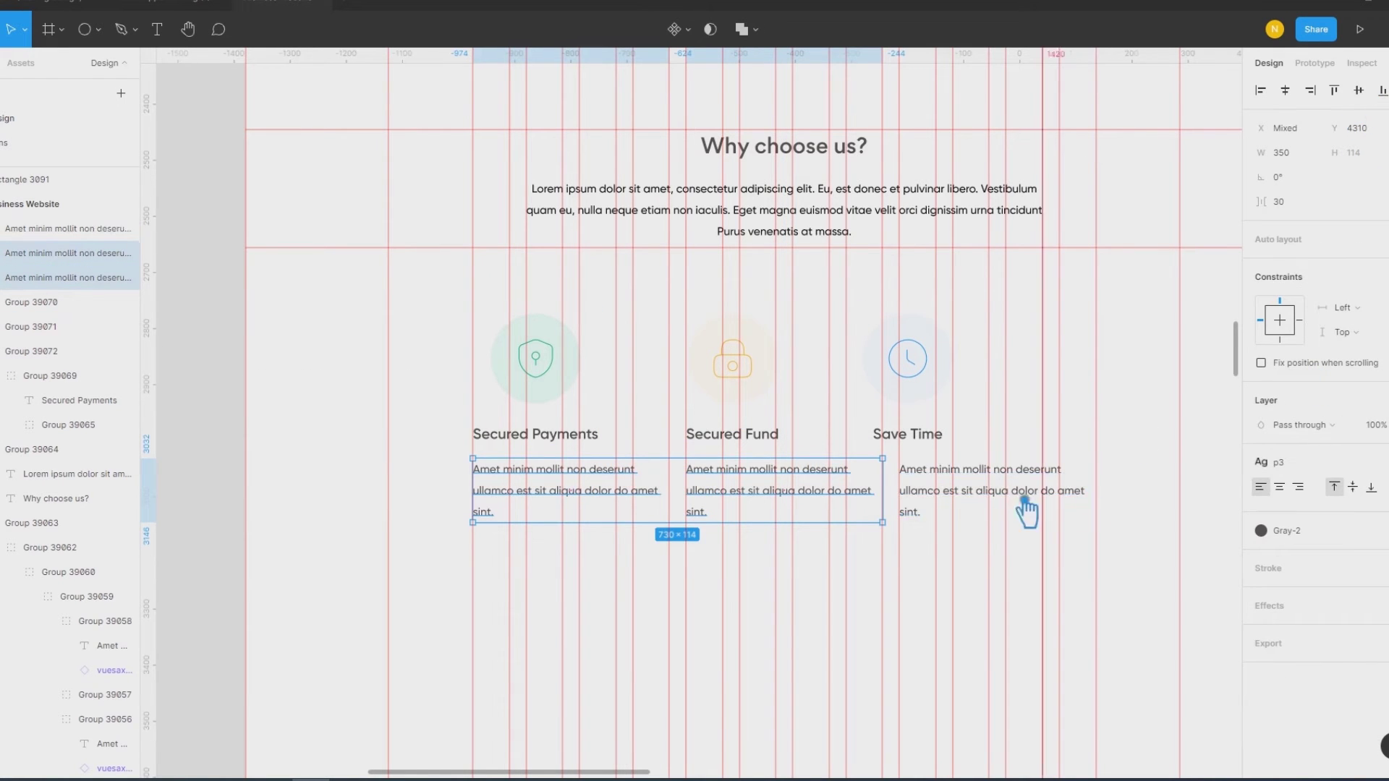
{"action": "left_click", "coordinate": [992, 506]}
{"action": "left_click", "coordinate": [822, 510], "text": "shift"}
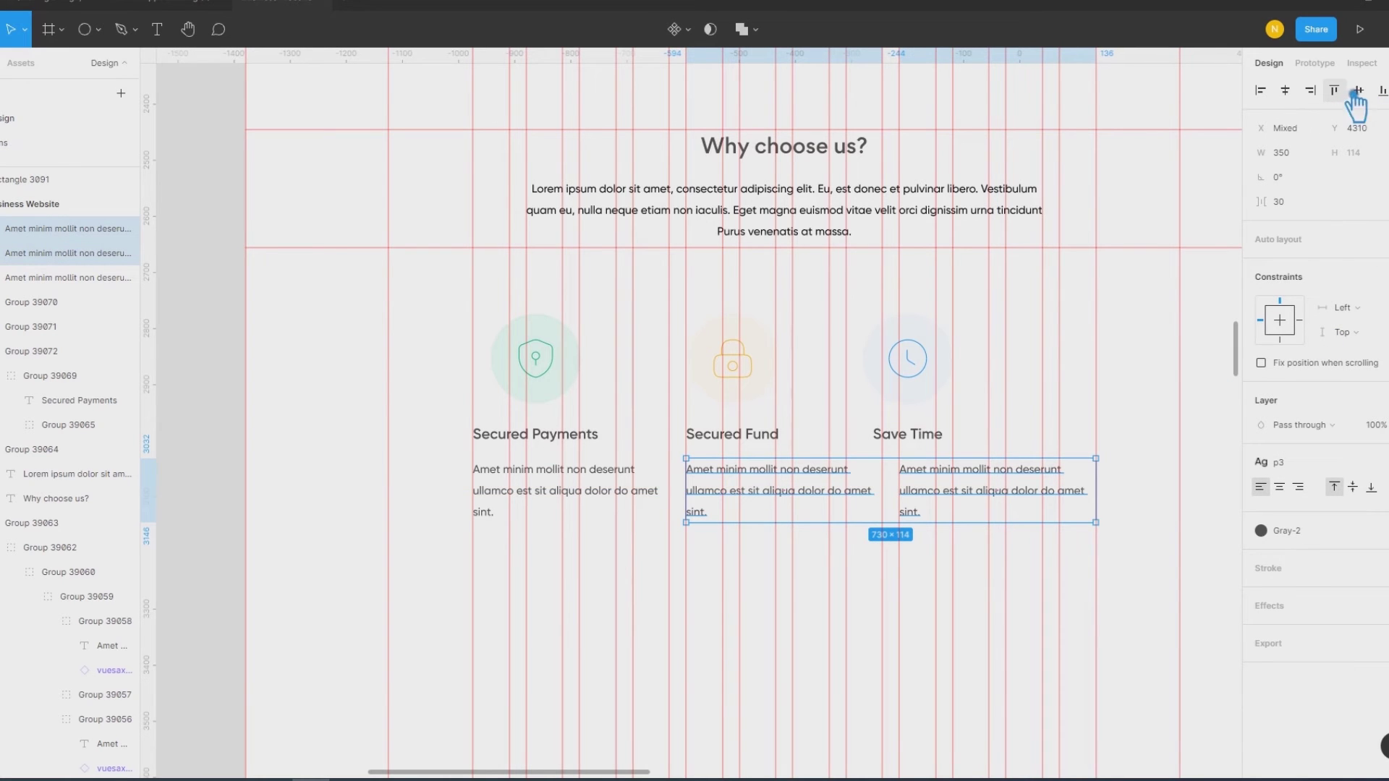
{"action": "left_click", "coordinate": [1153, 459]}
{"action": "left_click", "coordinate": [931, 454]}
{"action": "left_click", "coordinate": [923, 493], "text": "shift"}
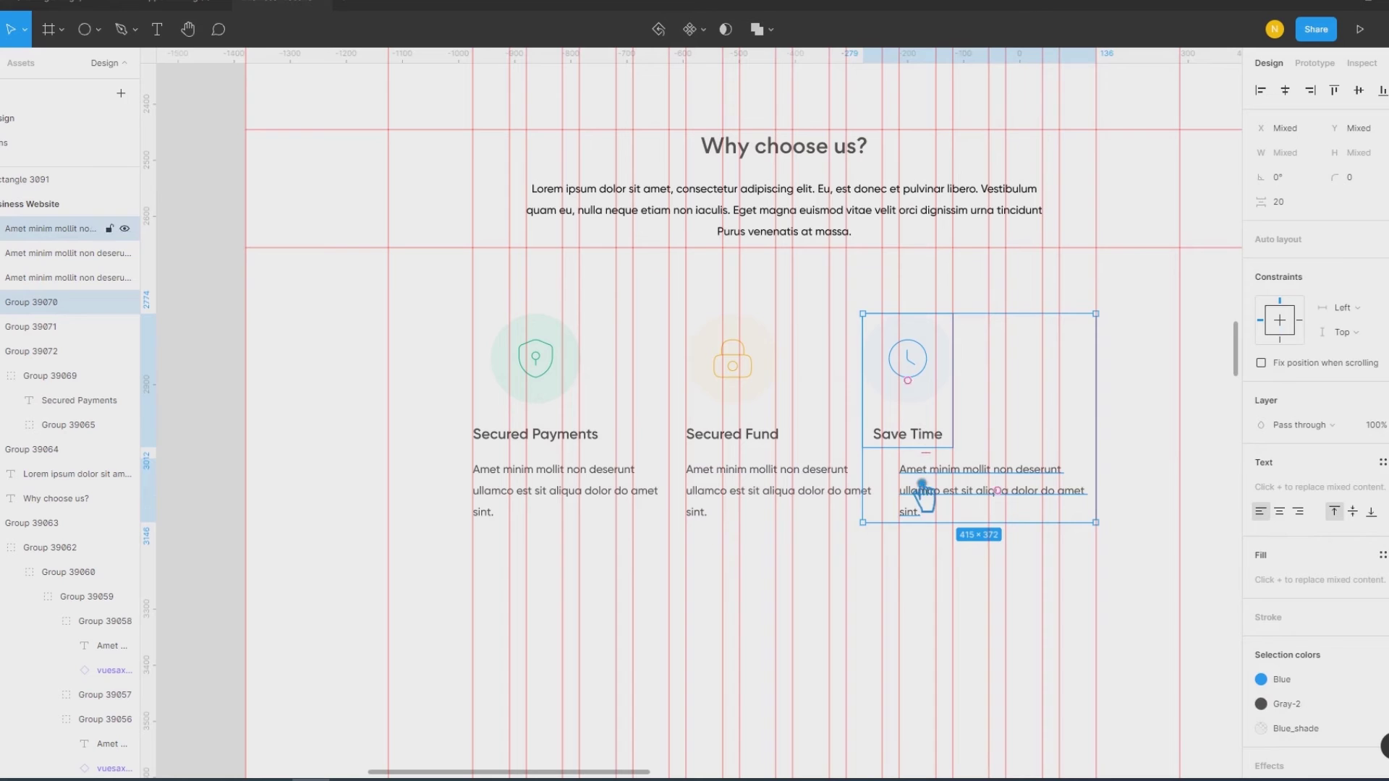
{"action": "left_click", "coordinate": [1310, 89]}
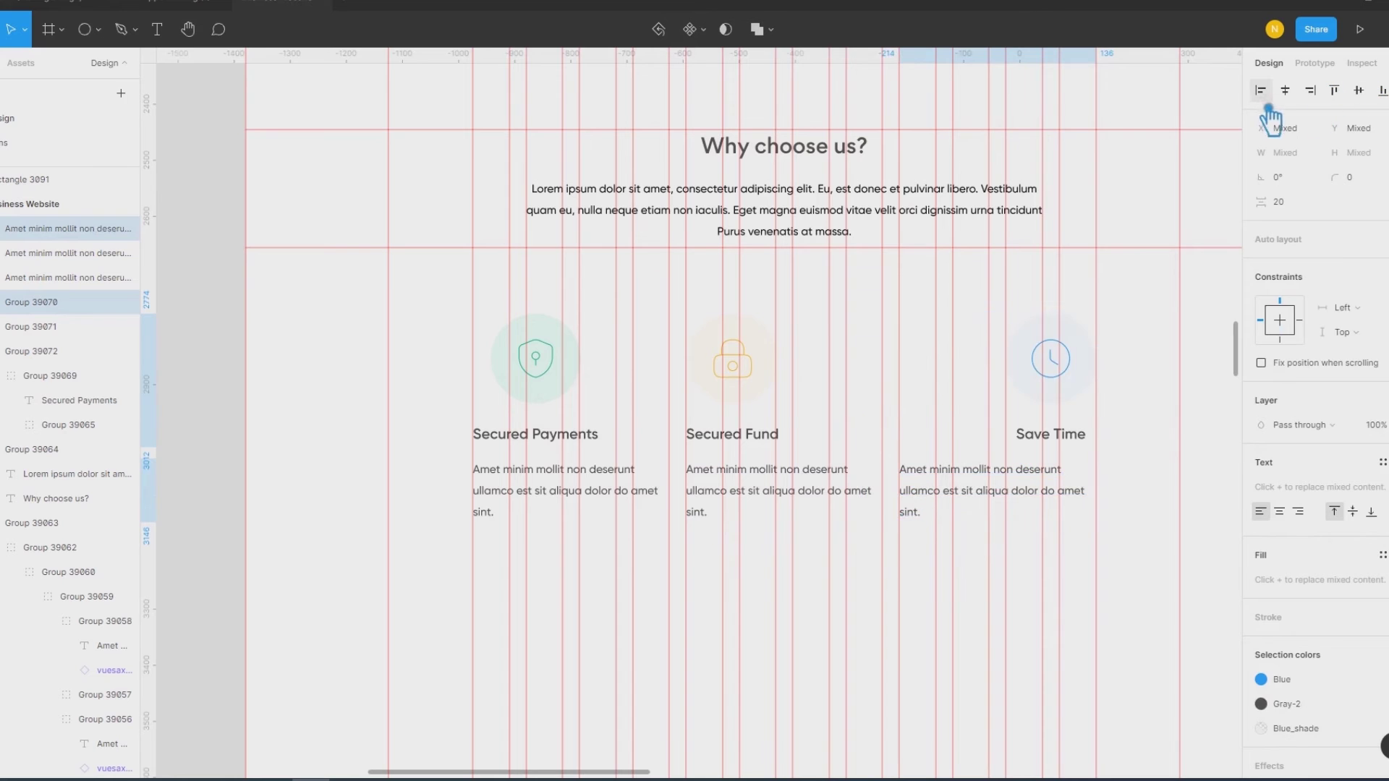
{"action": "left_click", "coordinate": [1186, 420]}
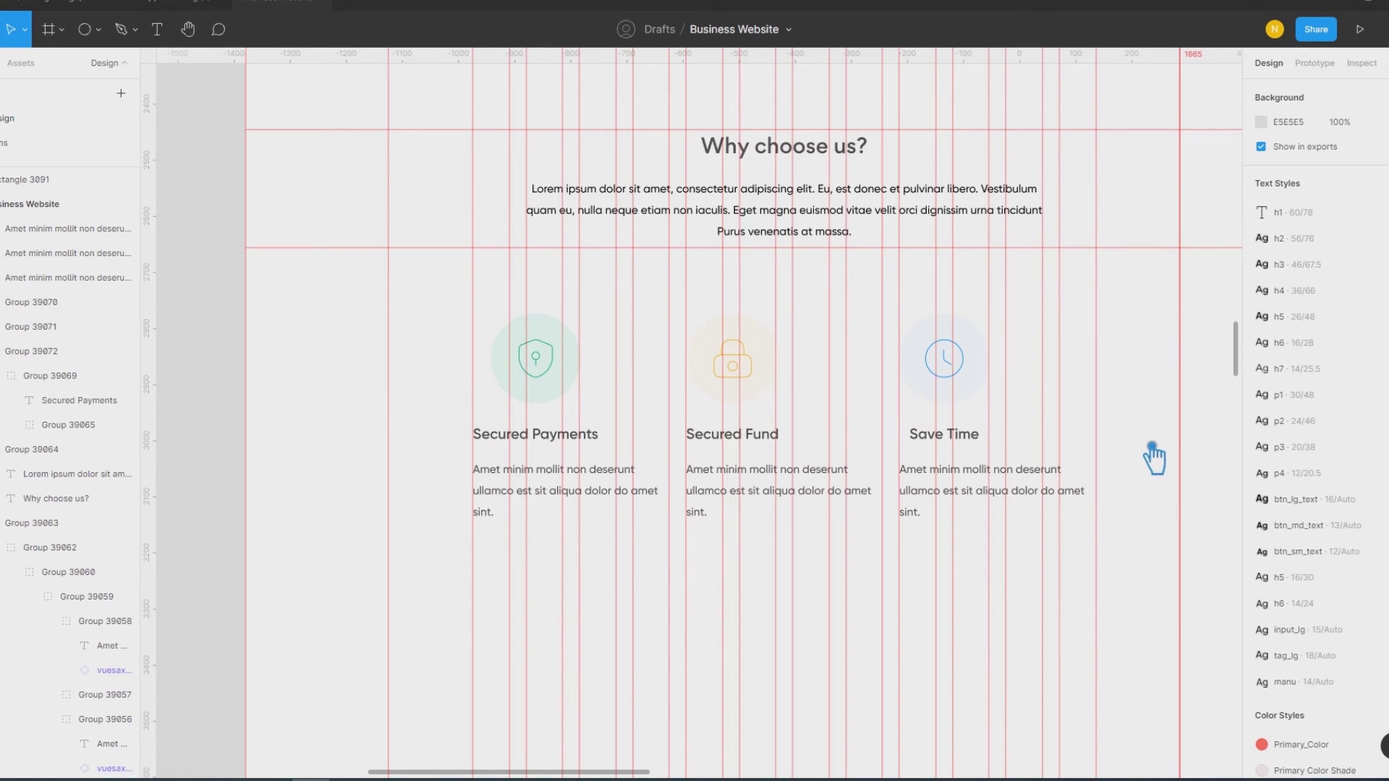
Step: Ungroup the Secured Payments, Secured Fund and Save Time card groups
{"action": "left_click", "coordinate": [555, 371]}
{"action": "left_click", "coordinate": [756, 384], "text": "shift"}
{"action": "left_click", "coordinate": [934, 351], "text": "shift"}
{"action": "right_click", "coordinate": [933, 351]}
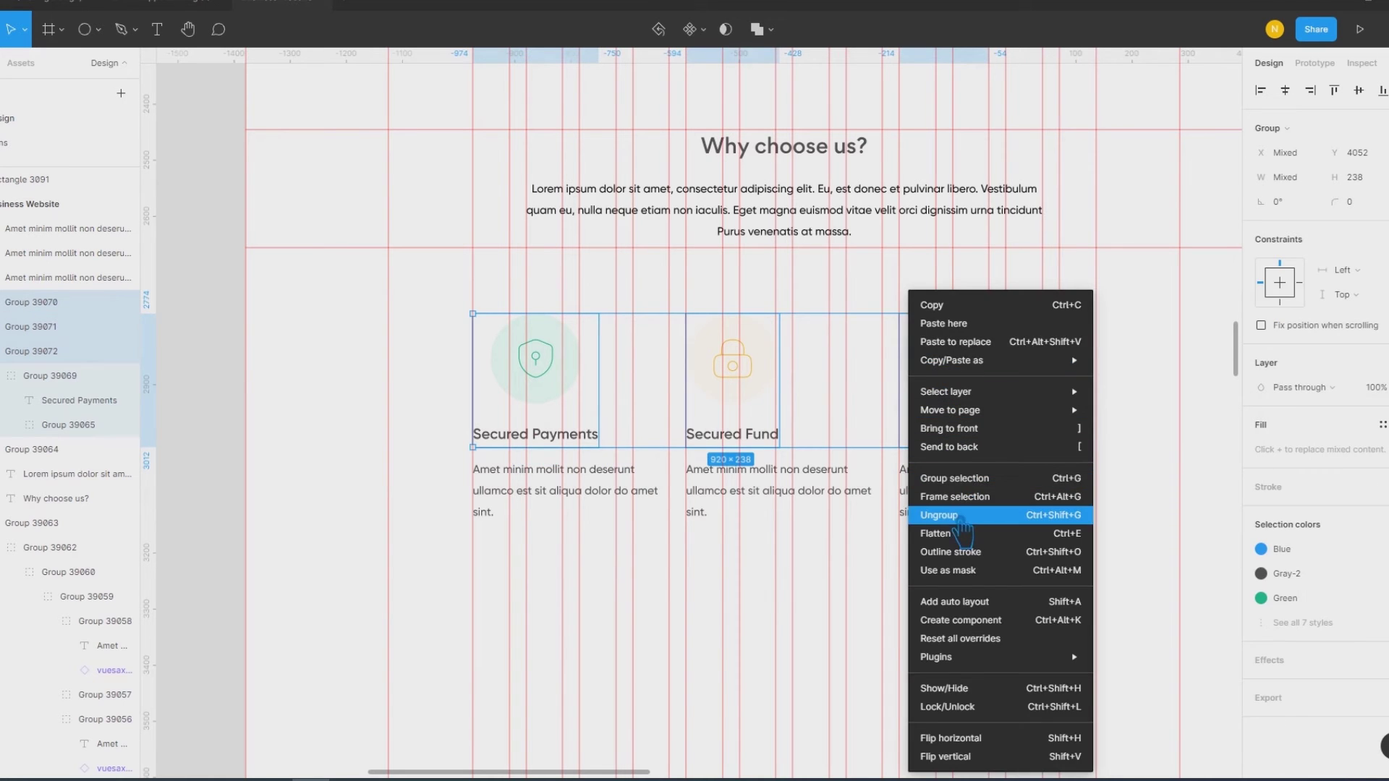
{"action": "left_click", "coordinate": [963, 519]}
{"action": "left_click", "coordinate": [558, 366]}
{"action": "left_click", "coordinate": [748, 360], "text": "shift"}
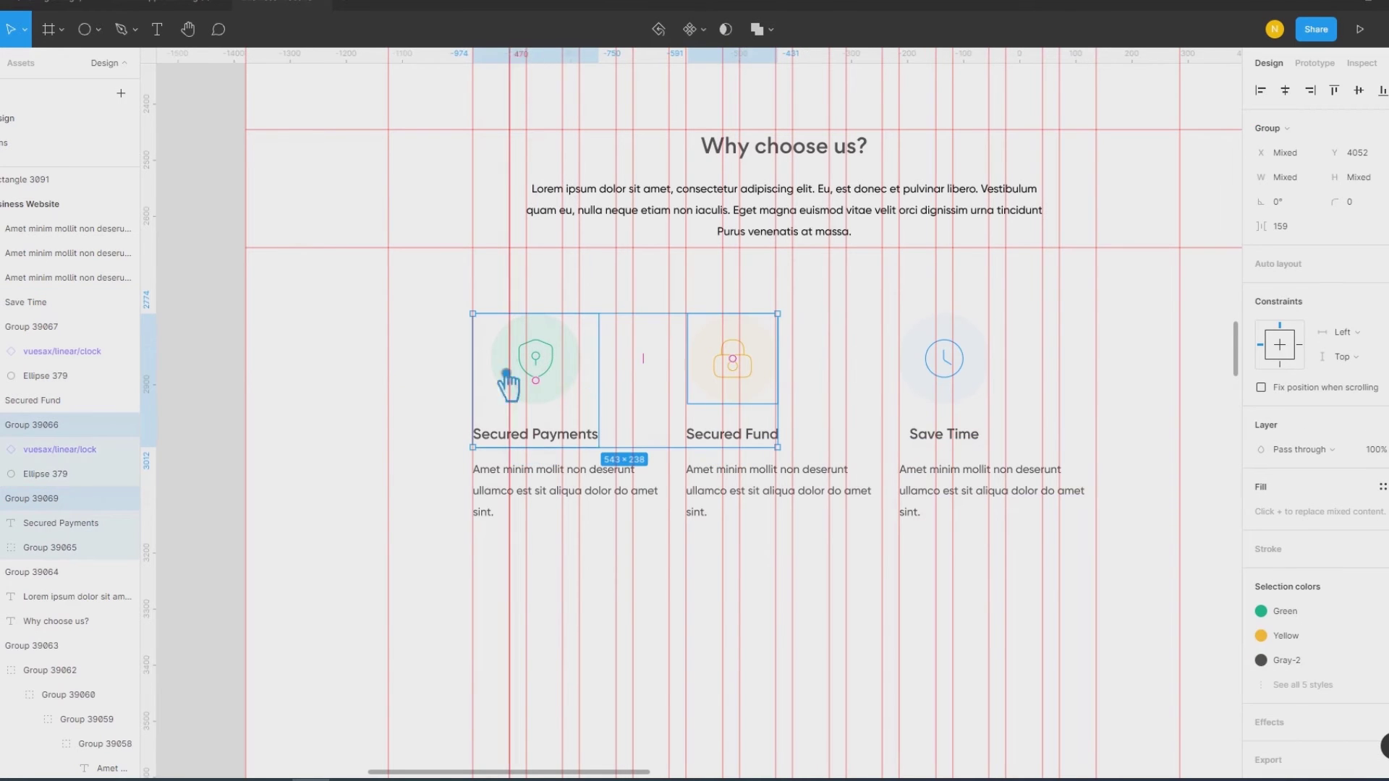
Step: Ungroup Secured Payments and shrink its shield icon badge to 120 px
{"action": "left_click", "coordinate": [547, 362]}
{"action": "right_click", "coordinate": [517, 362]}
{"action": "left_click", "coordinate": [550, 443]}
{"action": "left_click", "coordinate": [568, 398]}
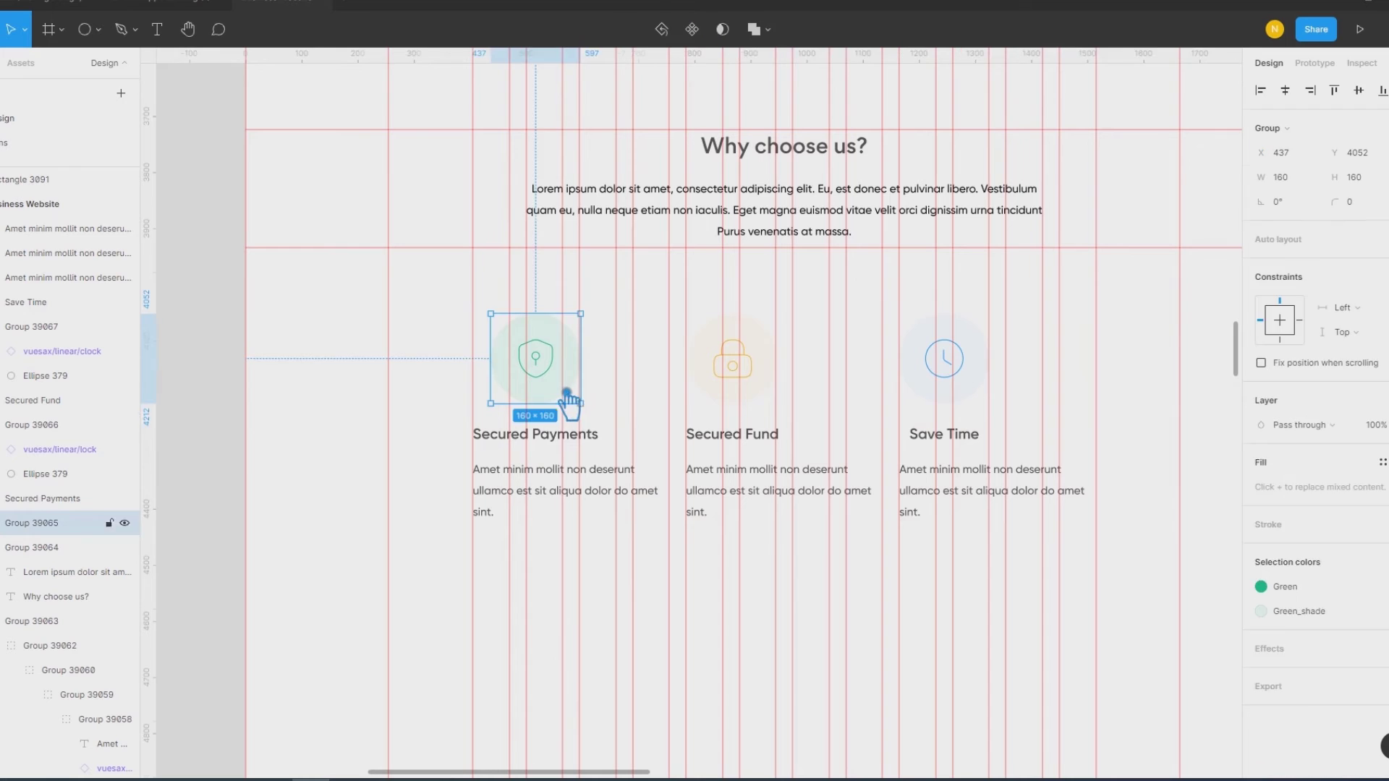
{"action": "left_click", "coordinate": [748, 366], "text": "shift"}
{"action": "left_click", "coordinate": [533, 357]}
{"action": "key", "text": "Return"}
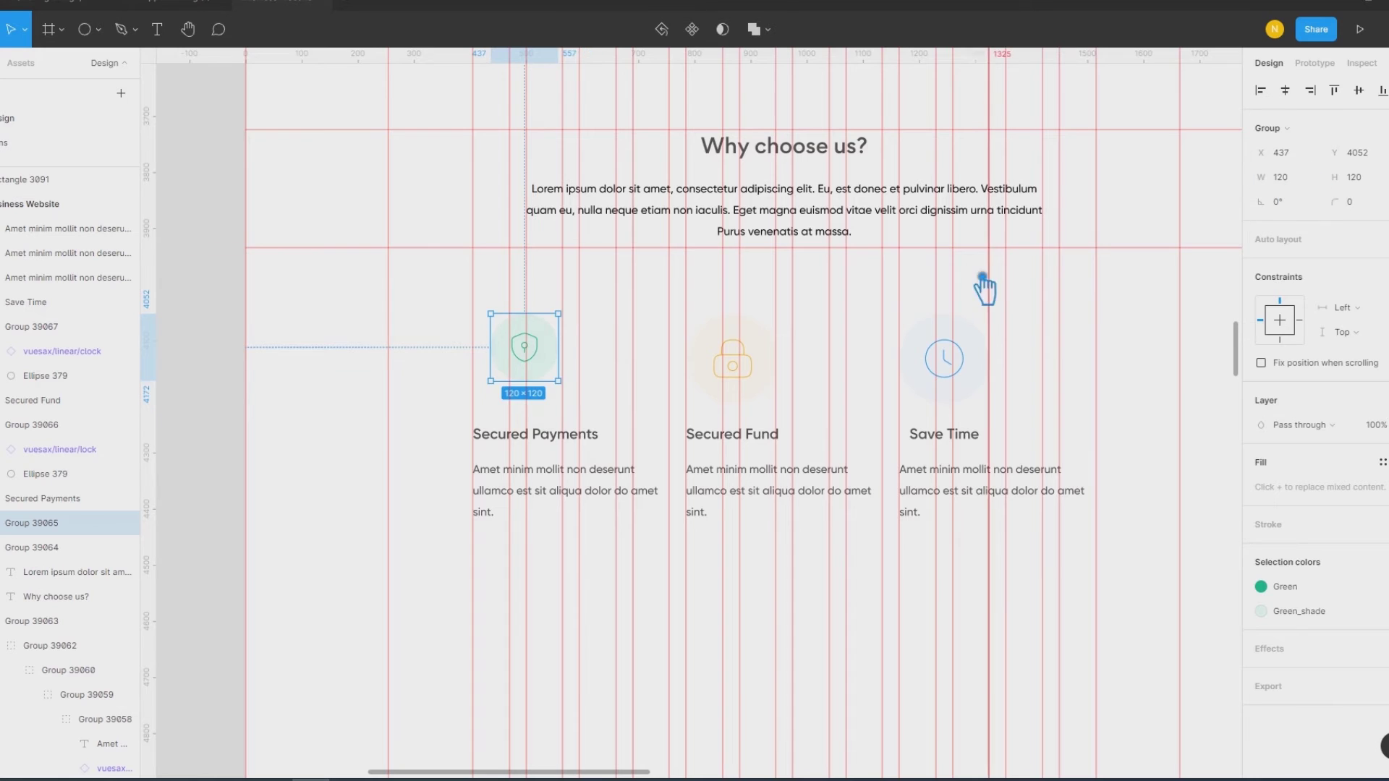
Step: Shrink the Secured Fund and Save Time icon badges to 120 px wide
{"action": "left_click", "coordinate": [722, 375]}
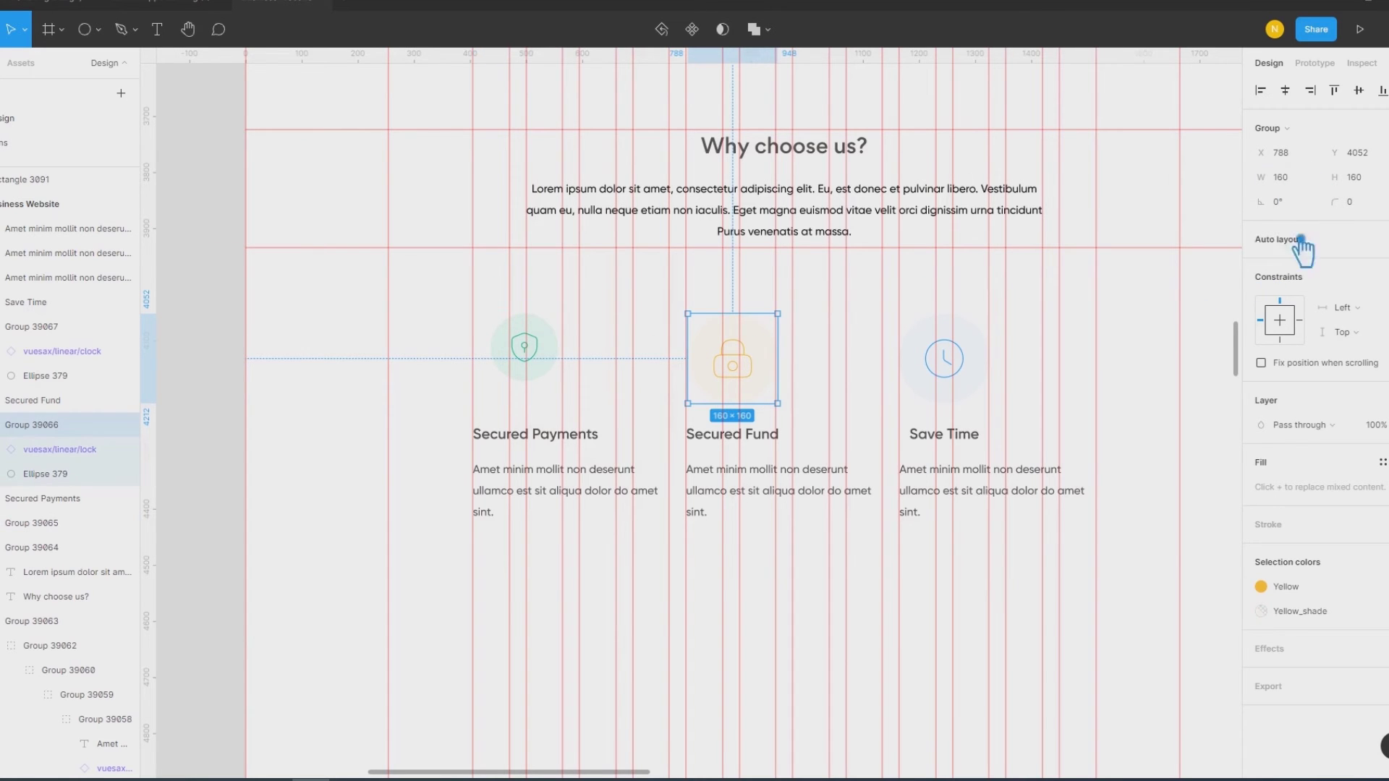
{"action": "left_click", "coordinate": [1307, 185]}
{"action": "key", "text": "Return"}
{"action": "left_click", "coordinate": [980, 381]}
{"action": "left_click", "coordinate": [1311, 182]}
{"action": "type", "text": "0"}
{"action": "key", "text": "Return"}
{"action": "left_click", "coordinate": [1143, 380]}
Step: Move the Secured Payments icon to the heading's left edge and select both
{"action": "left_click_drag", "start_coordinate": [565, 373], "coordinate": [546, 390]}
{"action": "left_click", "coordinate": [503, 455]}
{"action": "left_click", "coordinate": [512, 401], "text": "shift"}
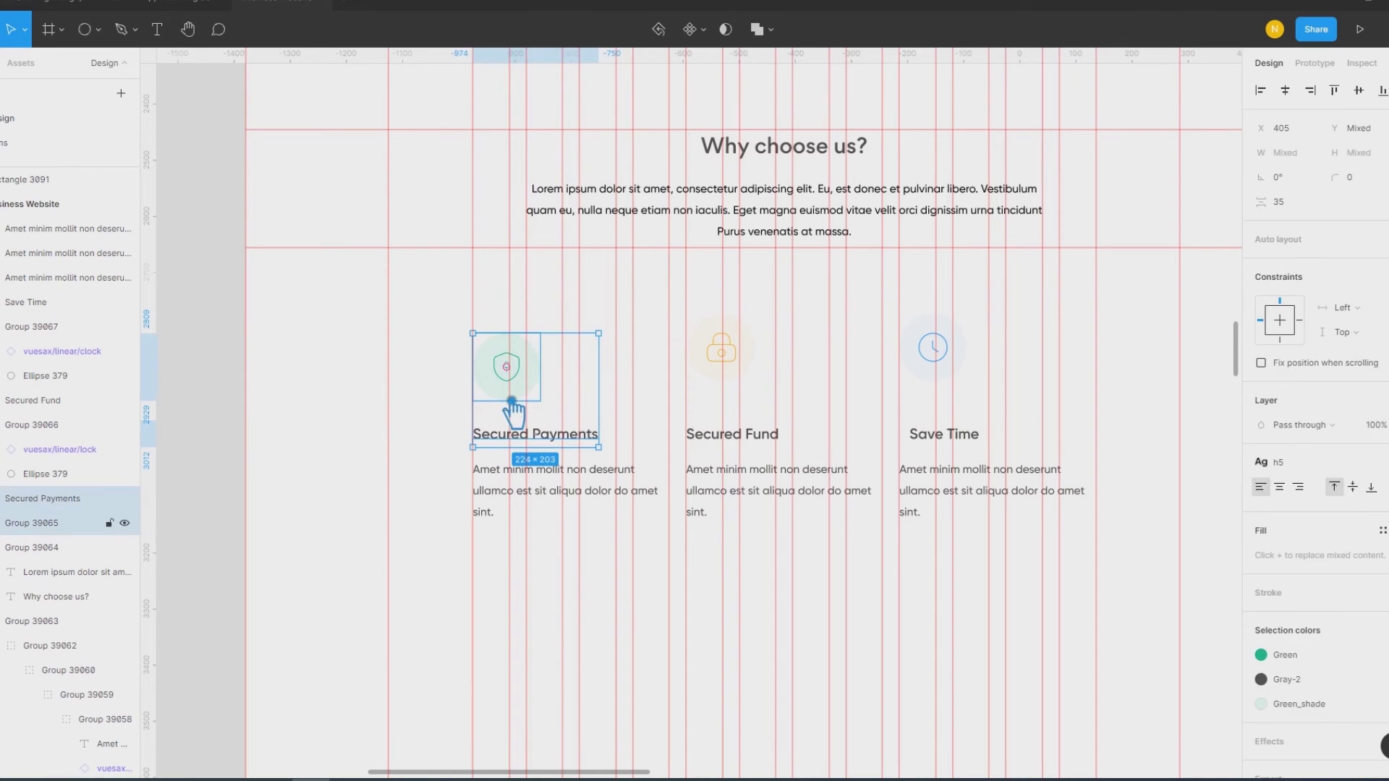
Step: Group the Secured Payments title and description, then adjust the gap to its icon
{"action": "left_click", "coordinate": [456, 445]}
{"action": "left_click", "coordinate": [500, 481], "text": "shift"}
{"action": "key", "text": "ctrl+g"}
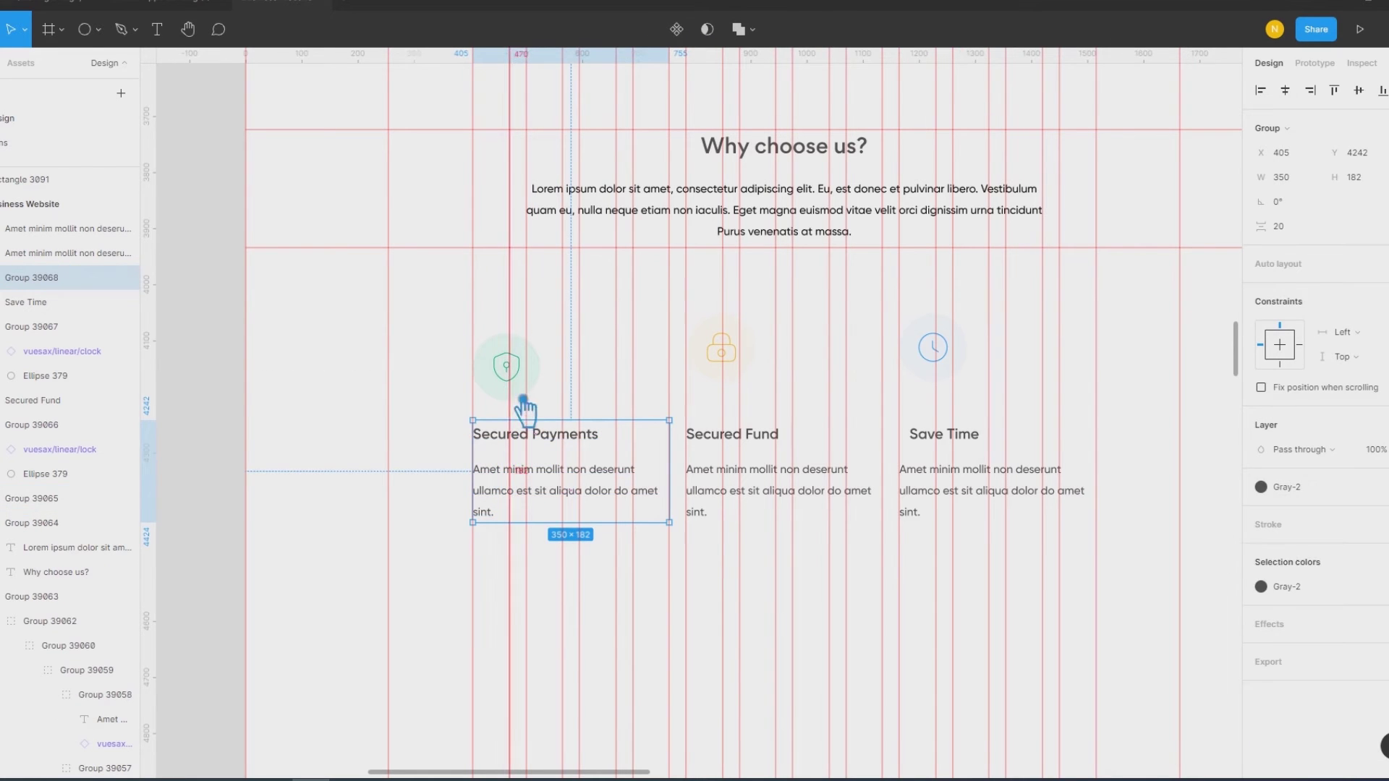
{"action": "left_click", "coordinate": [523, 410], "text": "shift"}
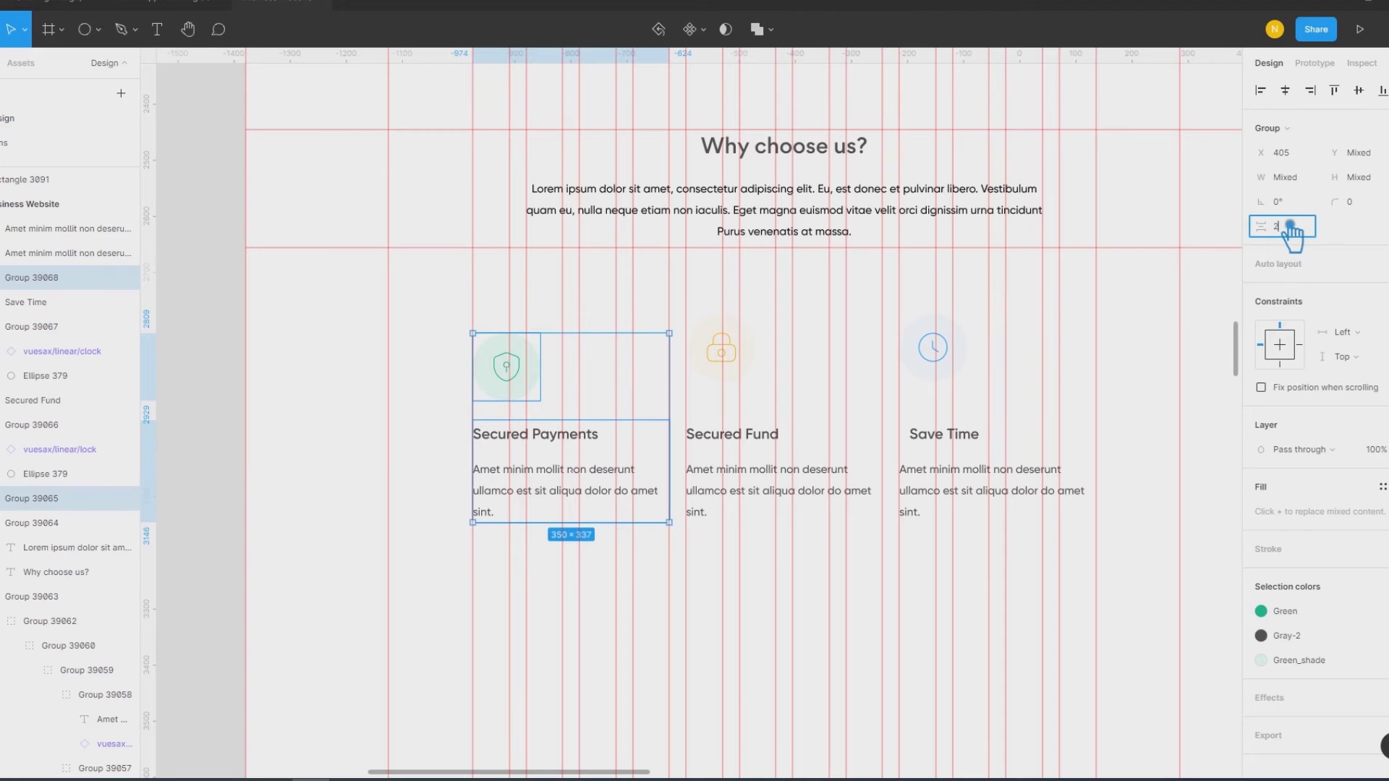
{"action": "key", "text": "Return"}
{"action": "left_click", "coordinate": [326, 404]}
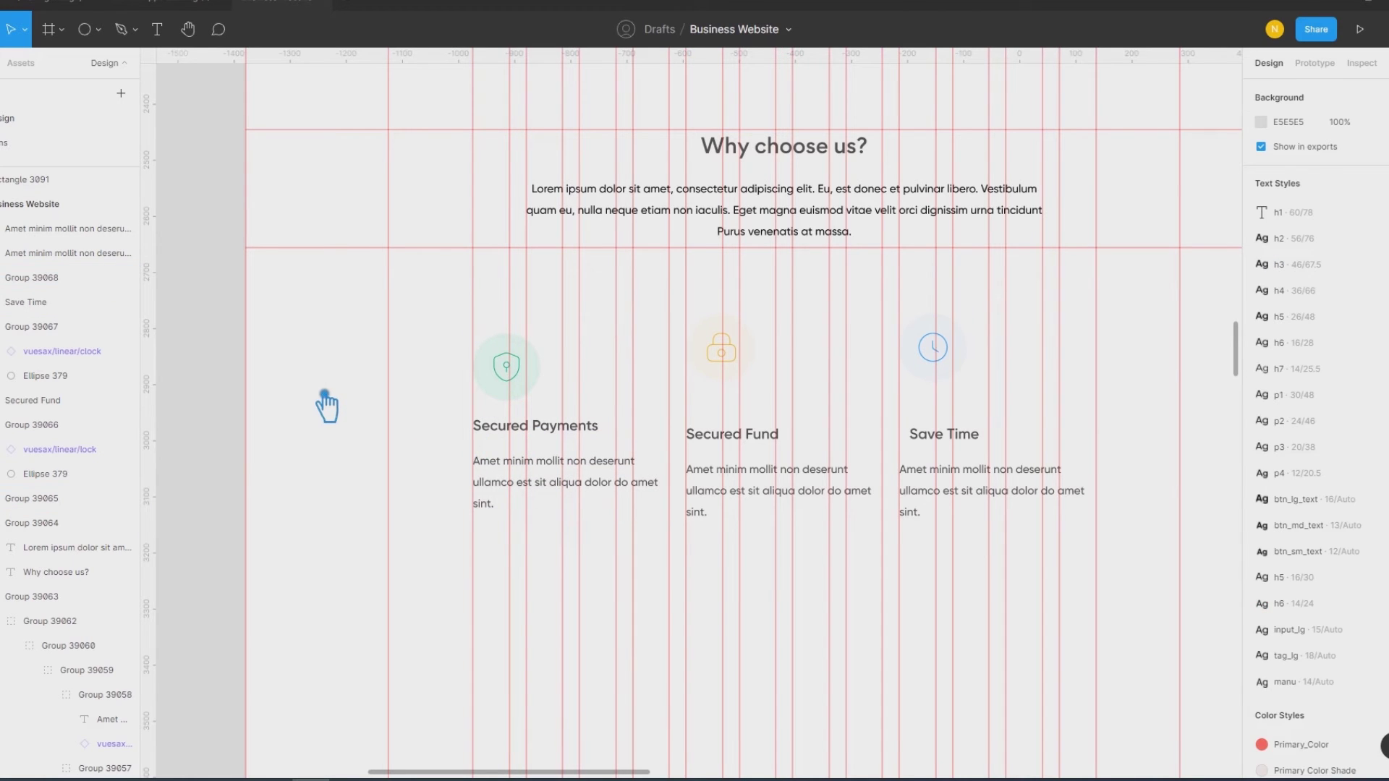
Step: Try a 30 icon-to-text gap in the Secured Payments card, then revert to 20
{"action": "key", "text": "ctrl+z"}
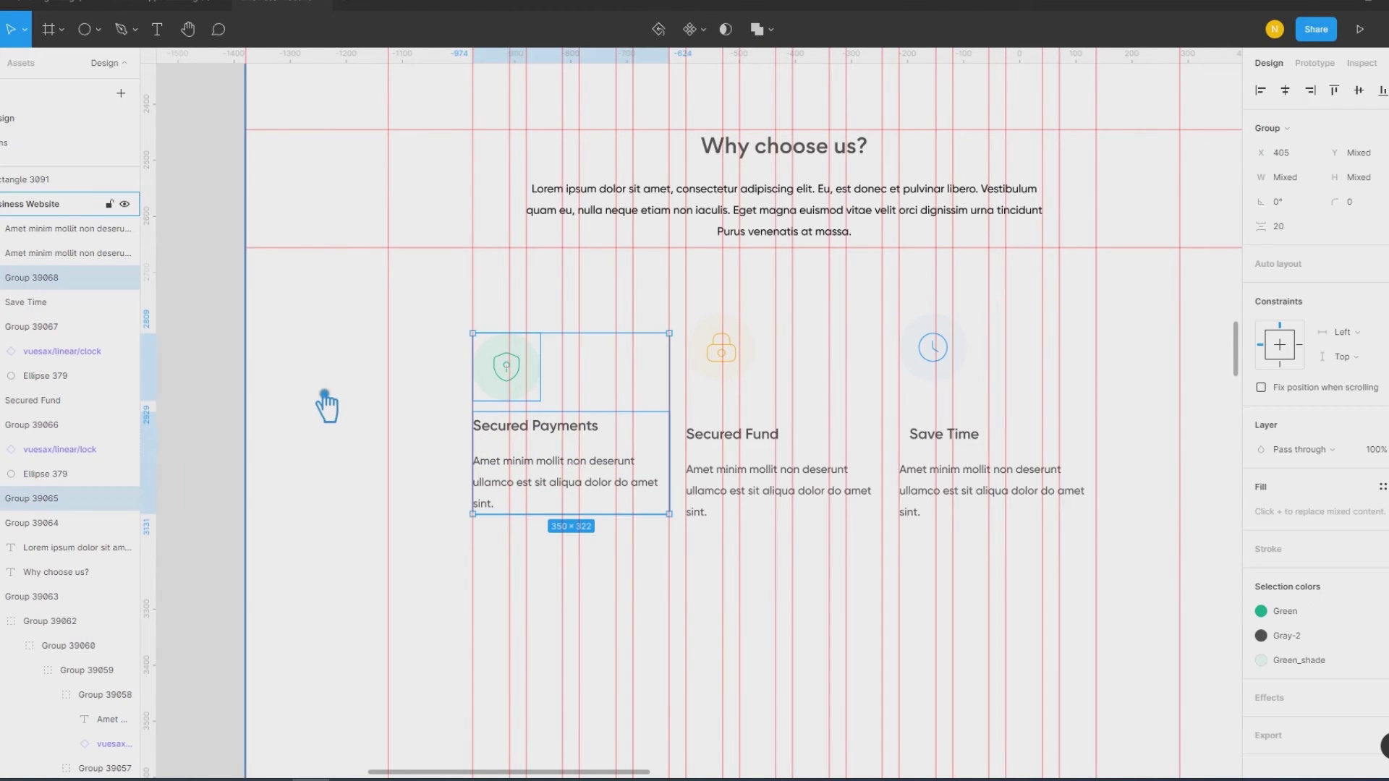
{"action": "left_click", "coordinate": [1304, 235]}
{"action": "type", "text": "0"}
{"action": "key", "text": "Return"}
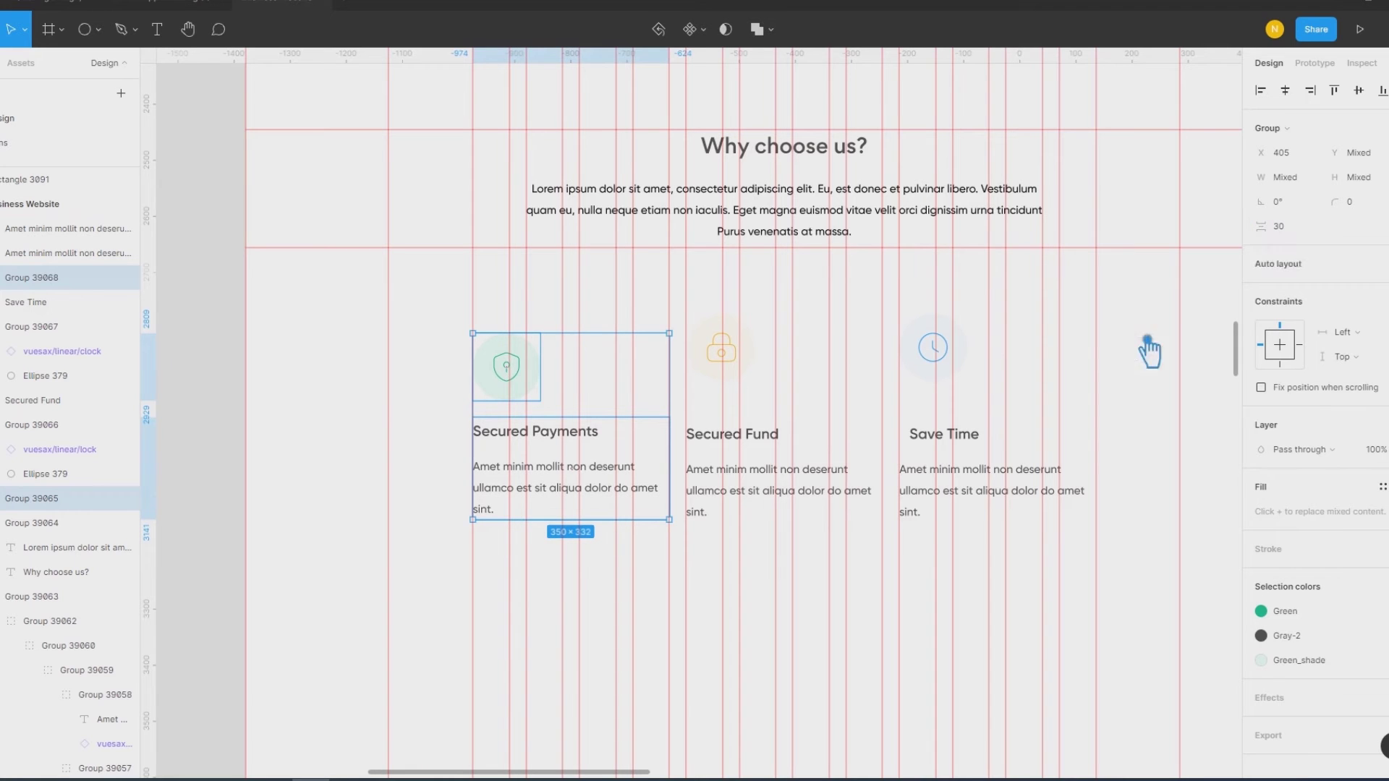
{"action": "left_click", "coordinate": [340, 544]}
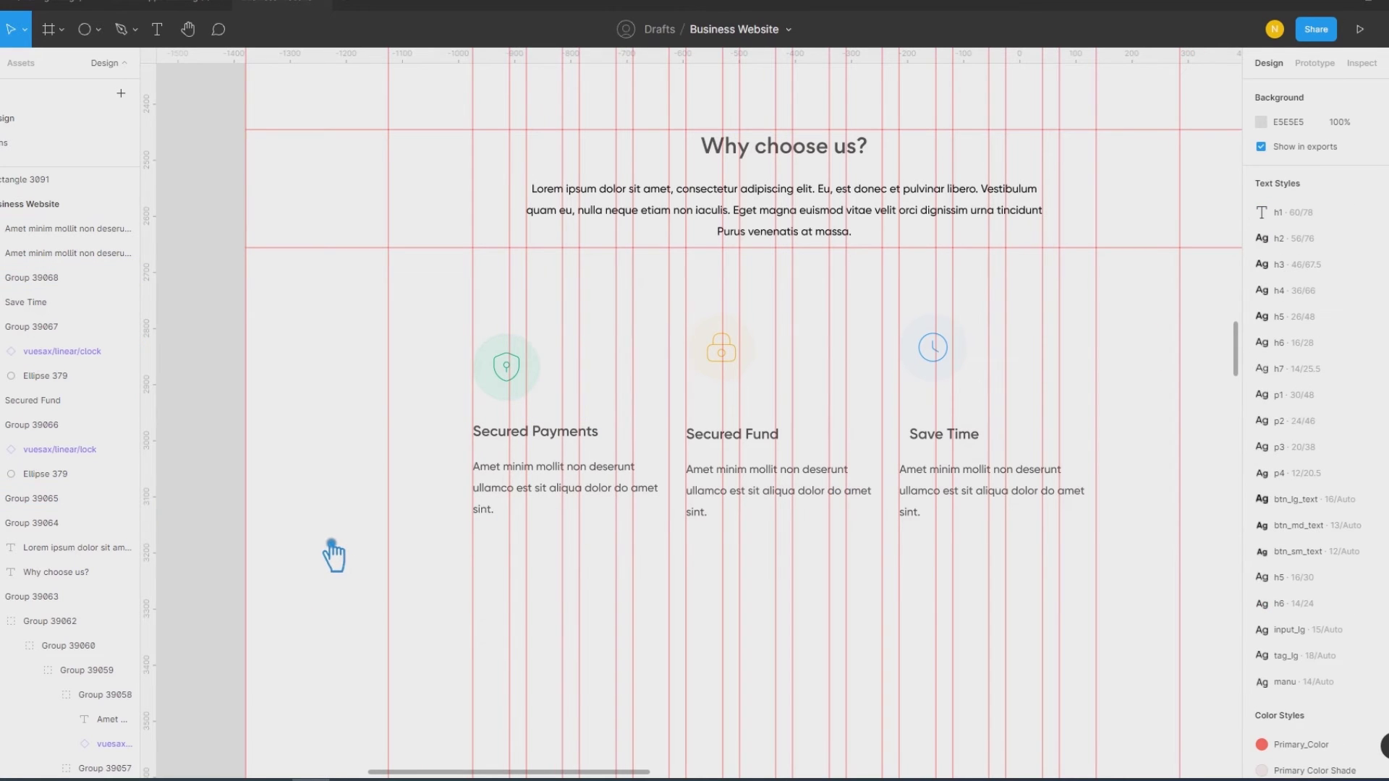
{"action": "key", "text": "ctrl+z"}
{"action": "key", "text": "ctrl+z"}
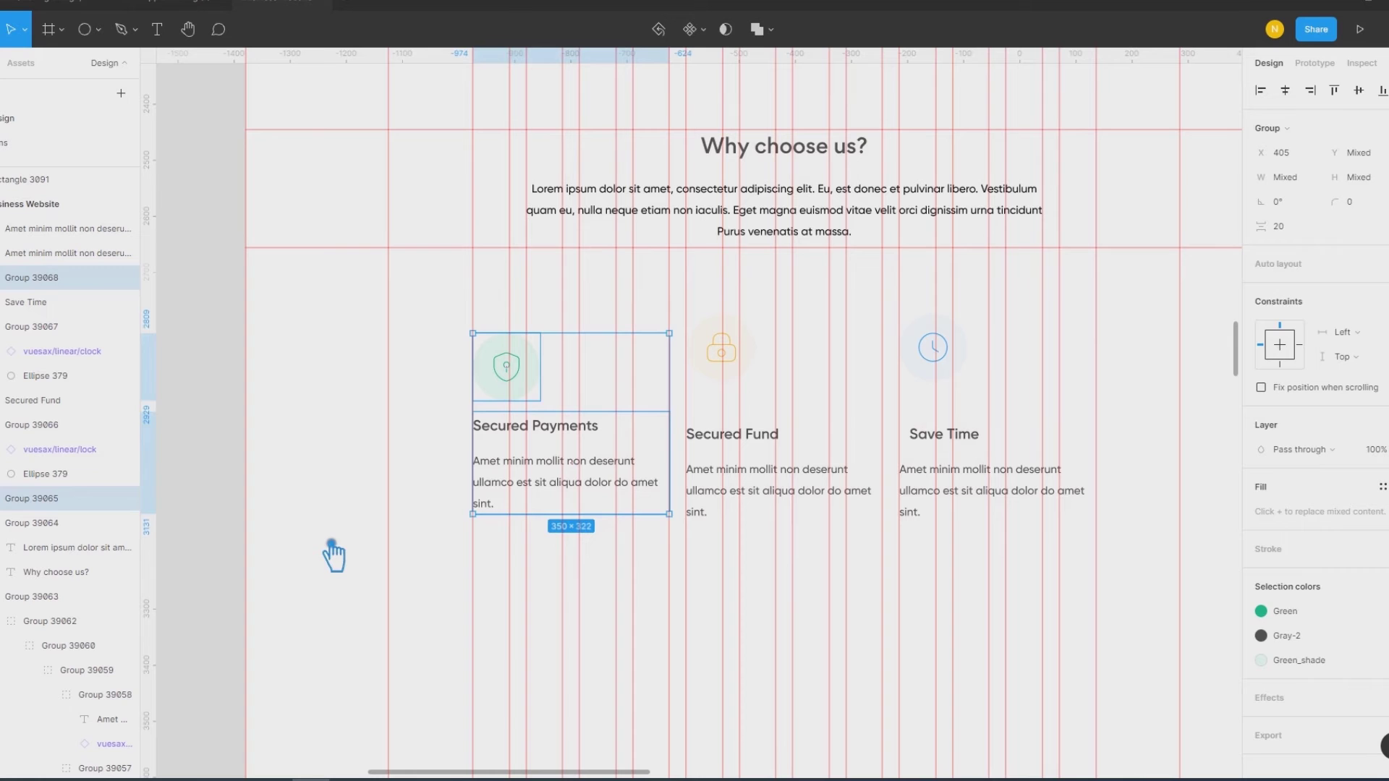
Step: Group the Secured Fund title and description and top-align it with the Secured Payments text
{"action": "left_click", "coordinate": [333, 558]}
{"action": "left_click", "coordinate": [539, 380]}
{"action": "left_click", "coordinate": [723, 376], "text": "shift"}
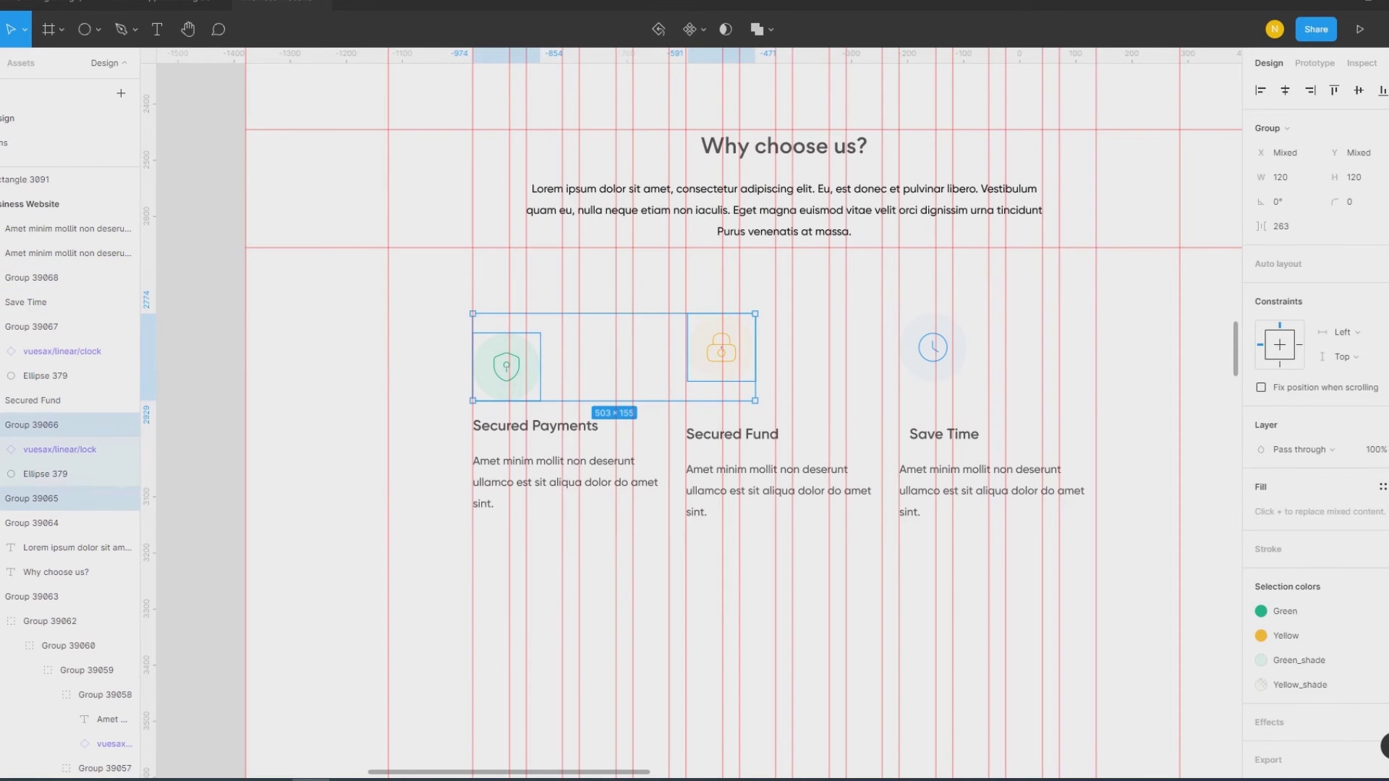
{"action": "left_click", "coordinate": [821, 595]}
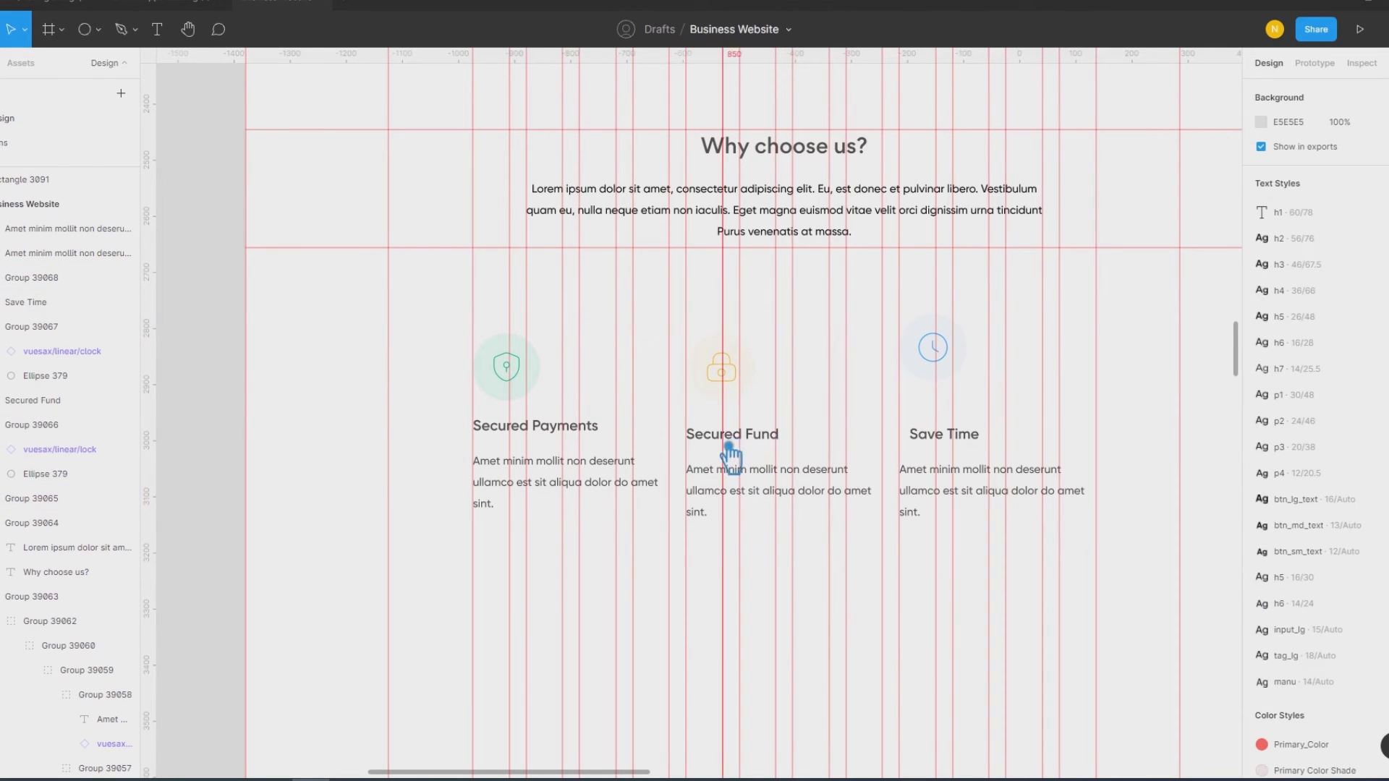
{"action": "left_click", "coordinate": [727, 438]}
{"action": "left_click", "coordinate": [716, 490], "text": "shift"}
{"action": "key", "text": "ctrl+g"}
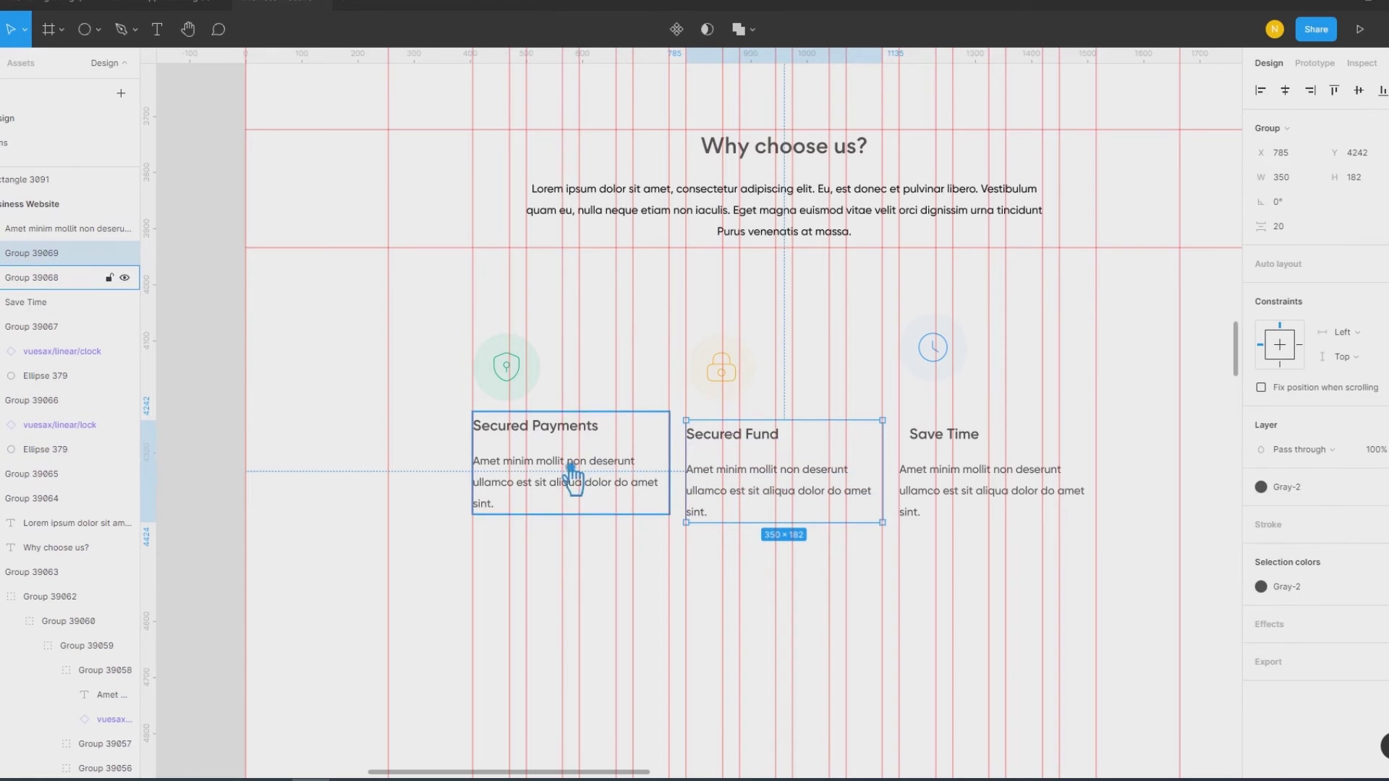
{"action": "left_click", "coordinate": [558, 471], "text": "shift"}
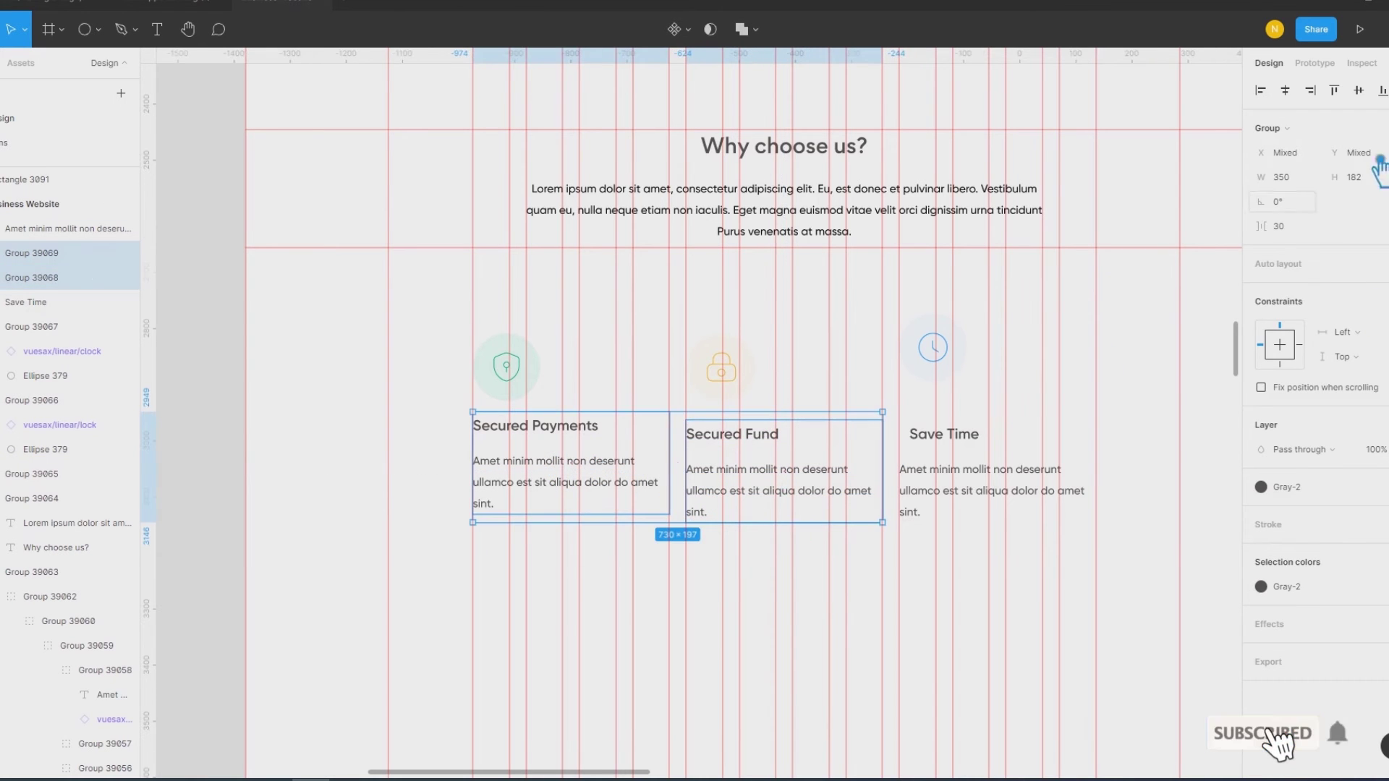
{"action": "left_click", "coordinate": [1334, 90]}
{"action": "left_click", "coordinate": [1162, 521]}
Step: Left-align the Save Time title with its description and give the clock badge 20 spacing
{"action": "left_click", "coordinate": [961, 365]}
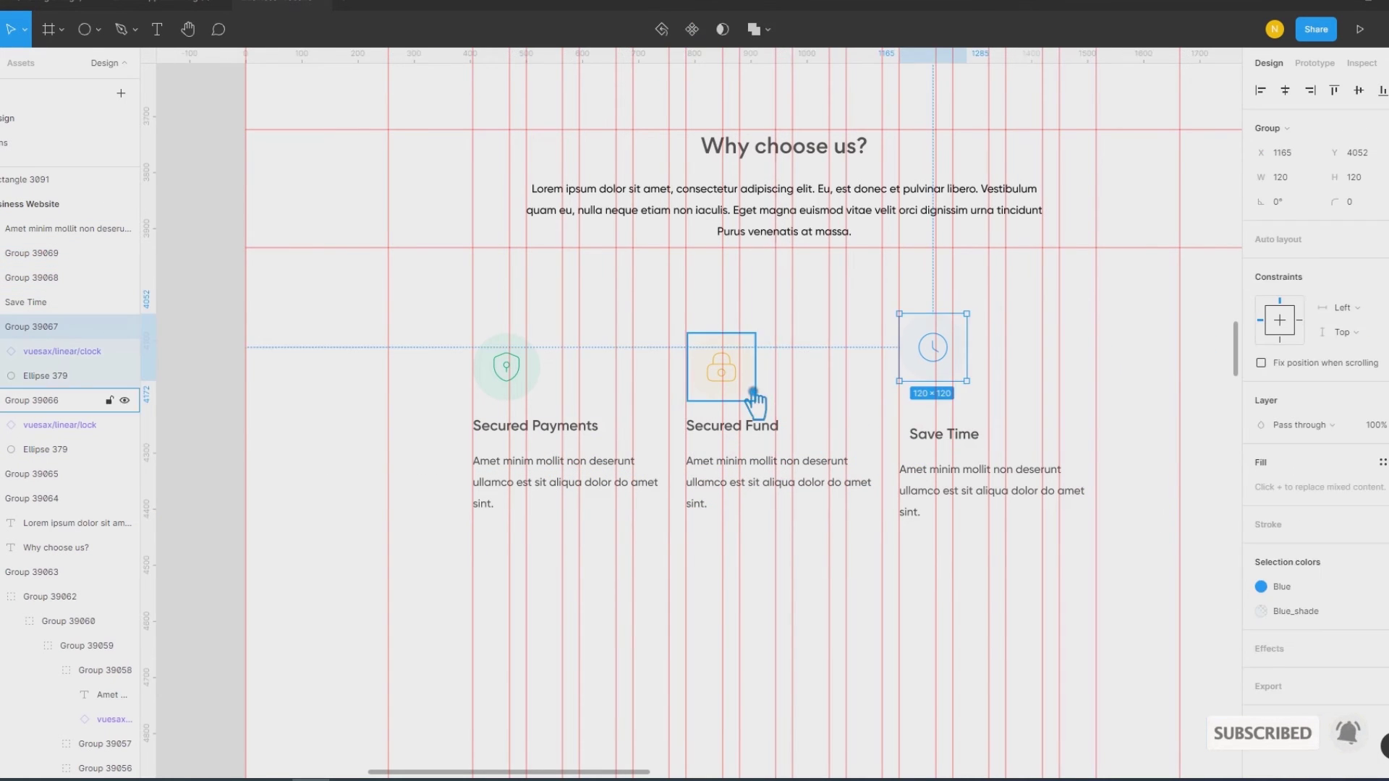
{"action": "left_click", "coordinate": [745, 400], "text": "shift"}
{"action": "key", "text": "Escape"}
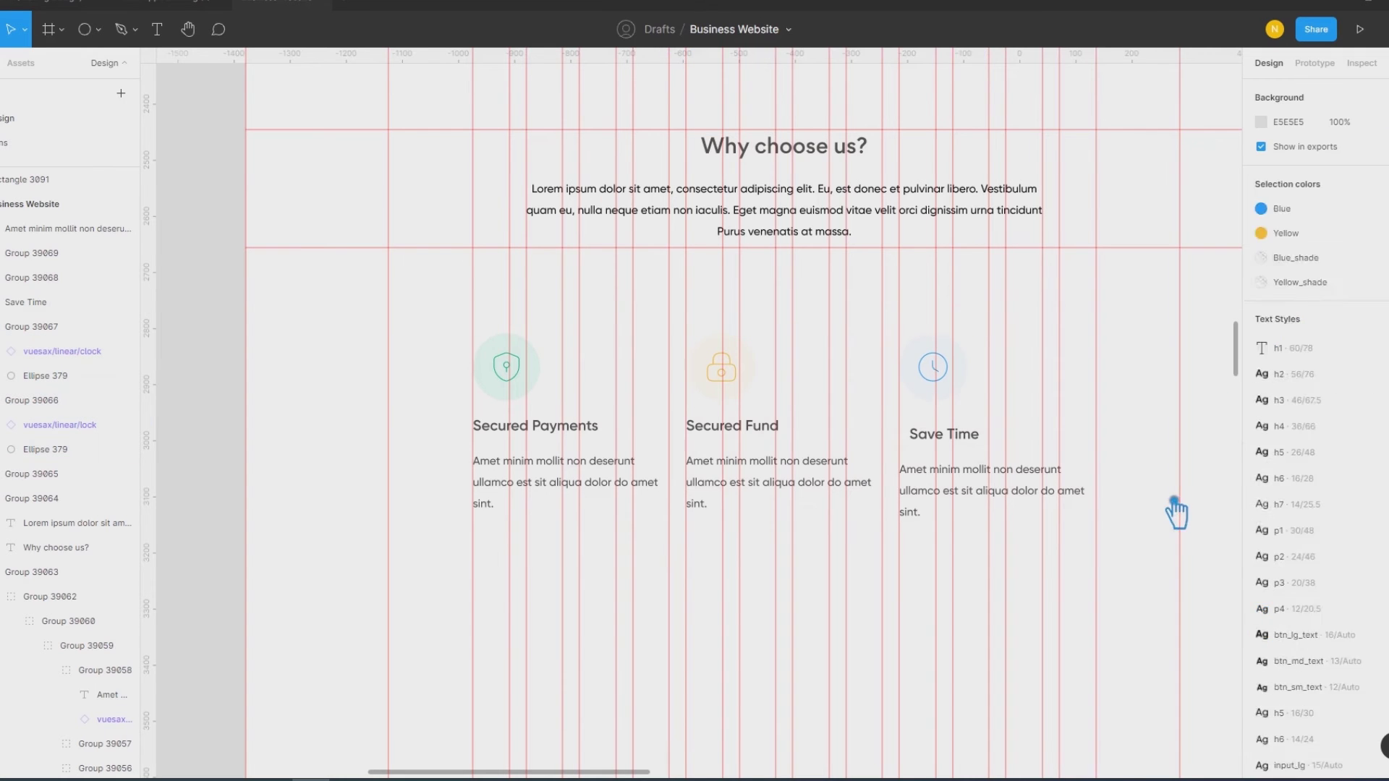
{"action": "left_click", "coordinate": [932, 485]}
{"action": "left_click", "coordinate": [933, 445], "text": "shift"}
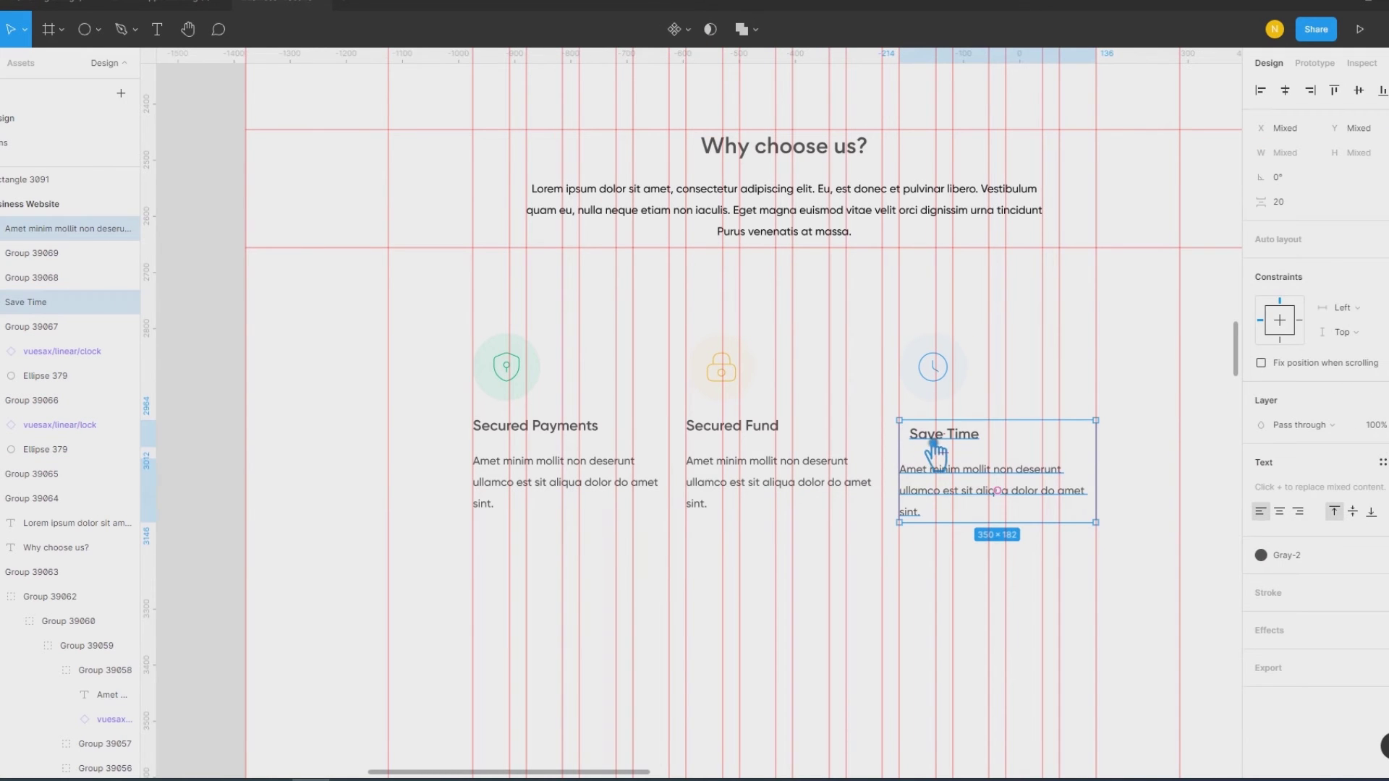
{"action": "left_click", "coordinate": [1260, 90]}
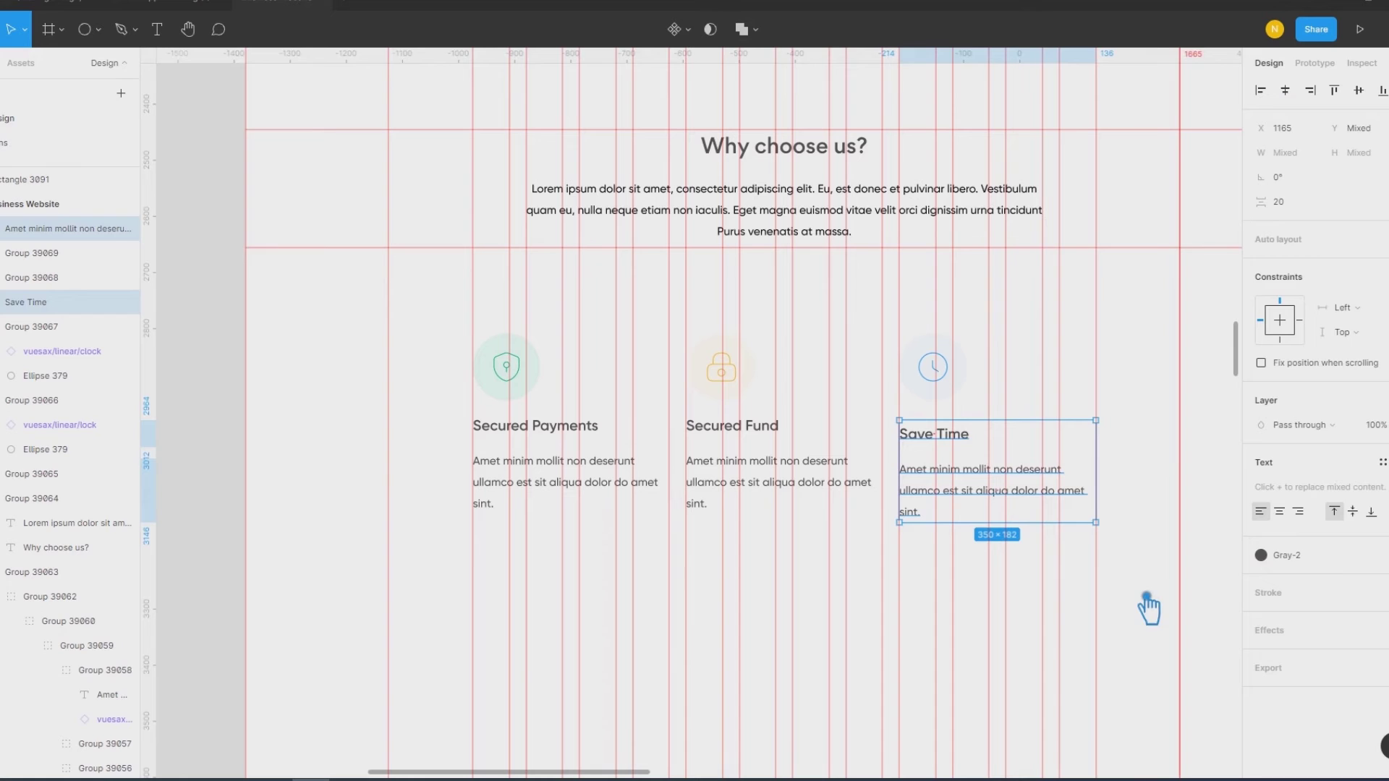
{"action": "left_click", "coordinate": [939, 395], "text": "shift"}
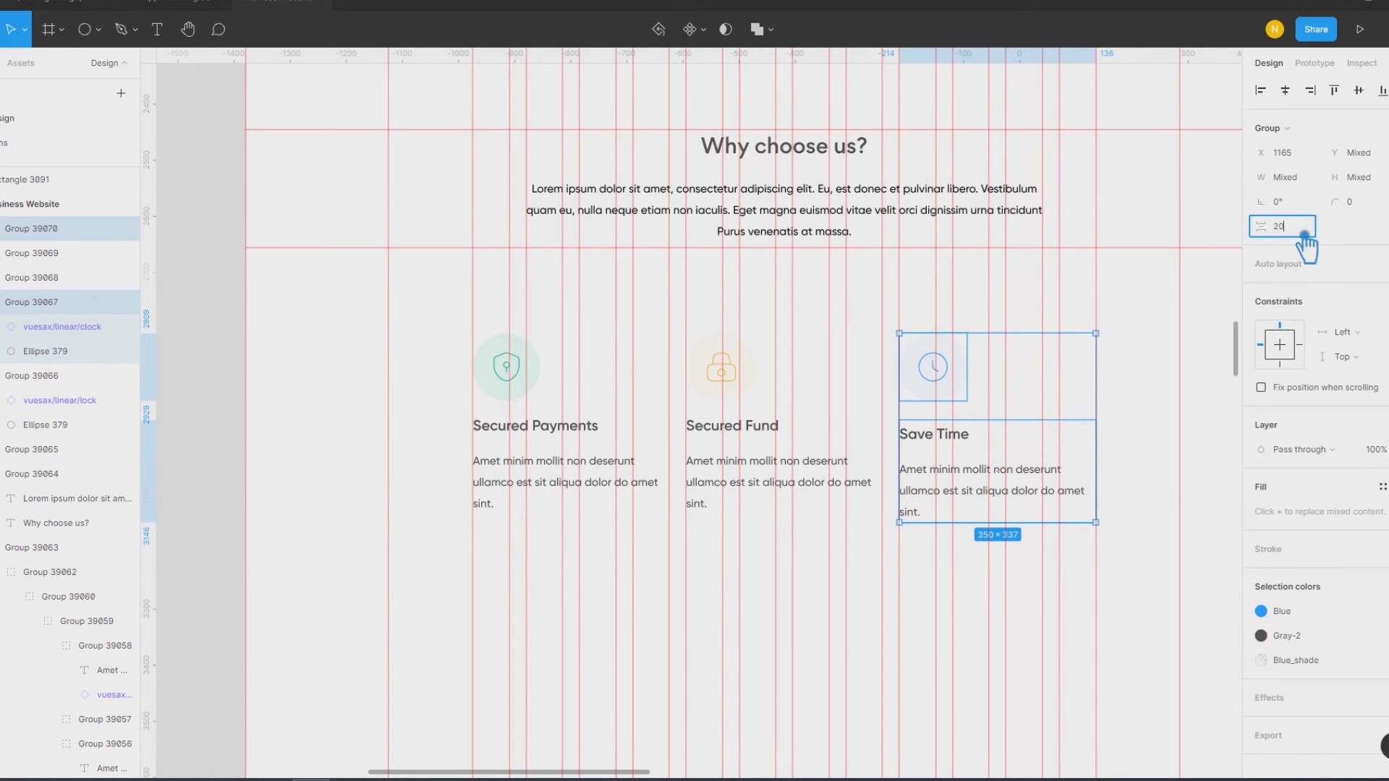
{"action": "key", "text": "Return"}
{"action": "left_click", "coordinate": [1144, 399]}
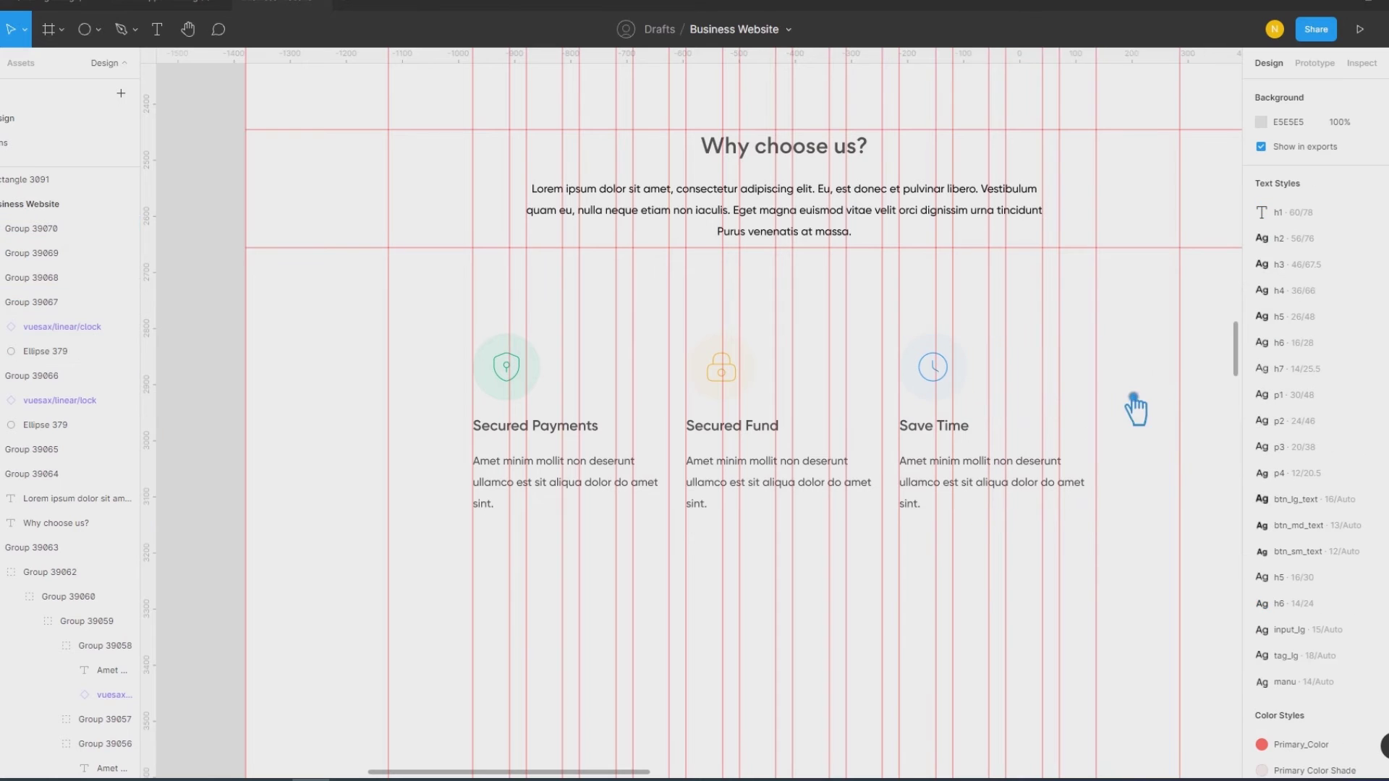
Step: Check the three badges and text groups, then group all three cards into one row
{"action": "left_click", "coordinate": [921, 380]}
{"action": "left_click", "coordinate": [716, 378], "text": "shift"}
{"action": "left_click", "coordinate": [554, 374], "text": "shift"}
{"action": "left_click", "coordinate": [937, 434]}
{"action": "left_click", "coordinate": [752, 436], "text": "shift"}
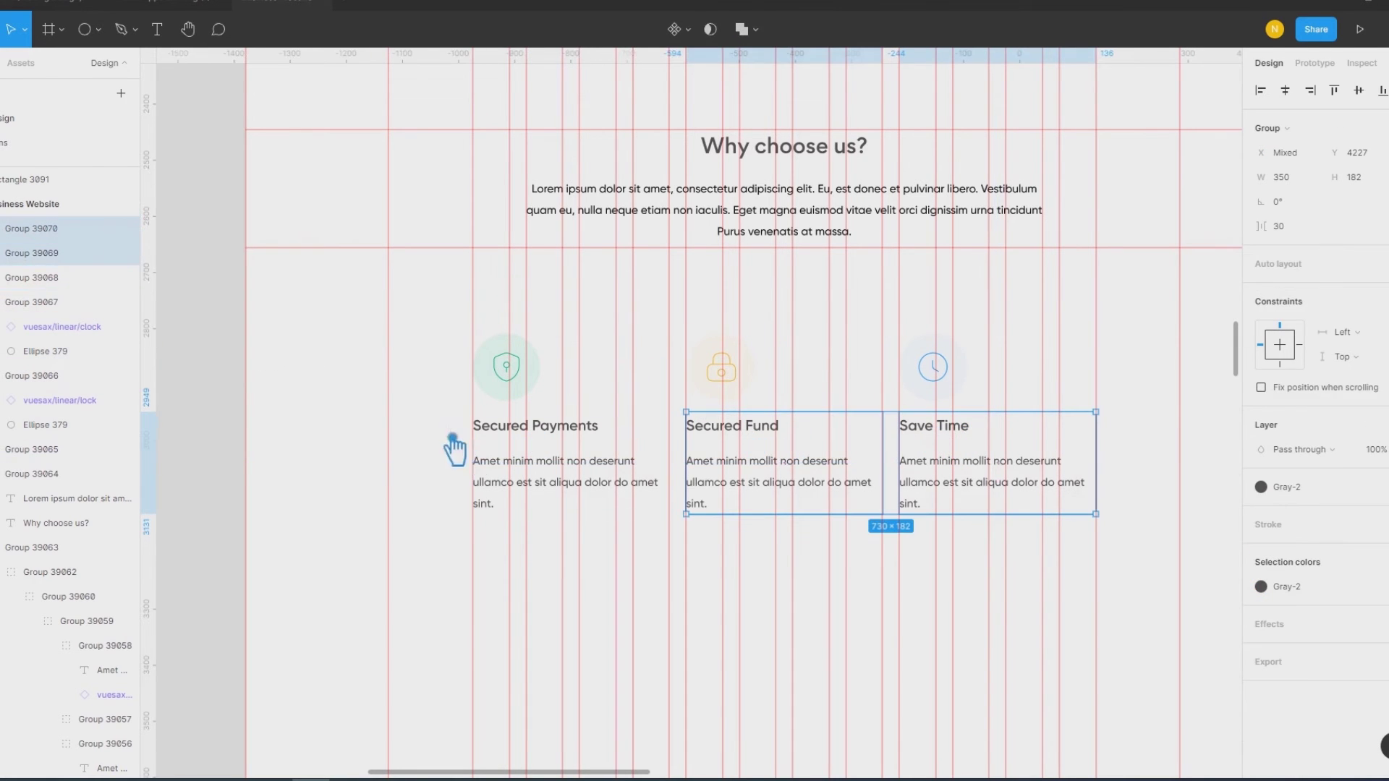
{"action": "left_click", "coordinate": [510, 438], "text": "shift"}
{"action": "left_click", "coordinate": [1154, 416]}
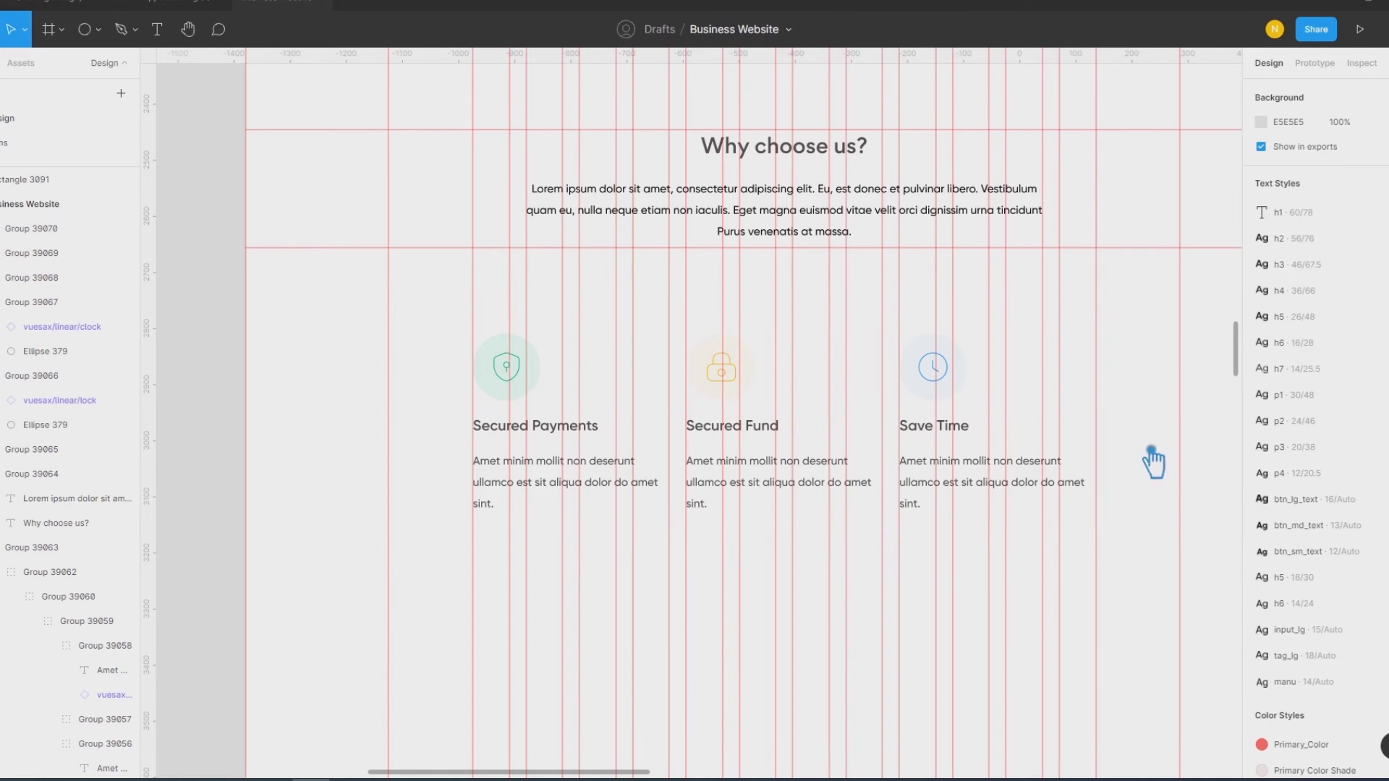
{"action": "left_click_drag", "start_coordinate": [1147, 547], "coordinate": [459, 335]}
{"action": "key", "text": "ctrl+g"}
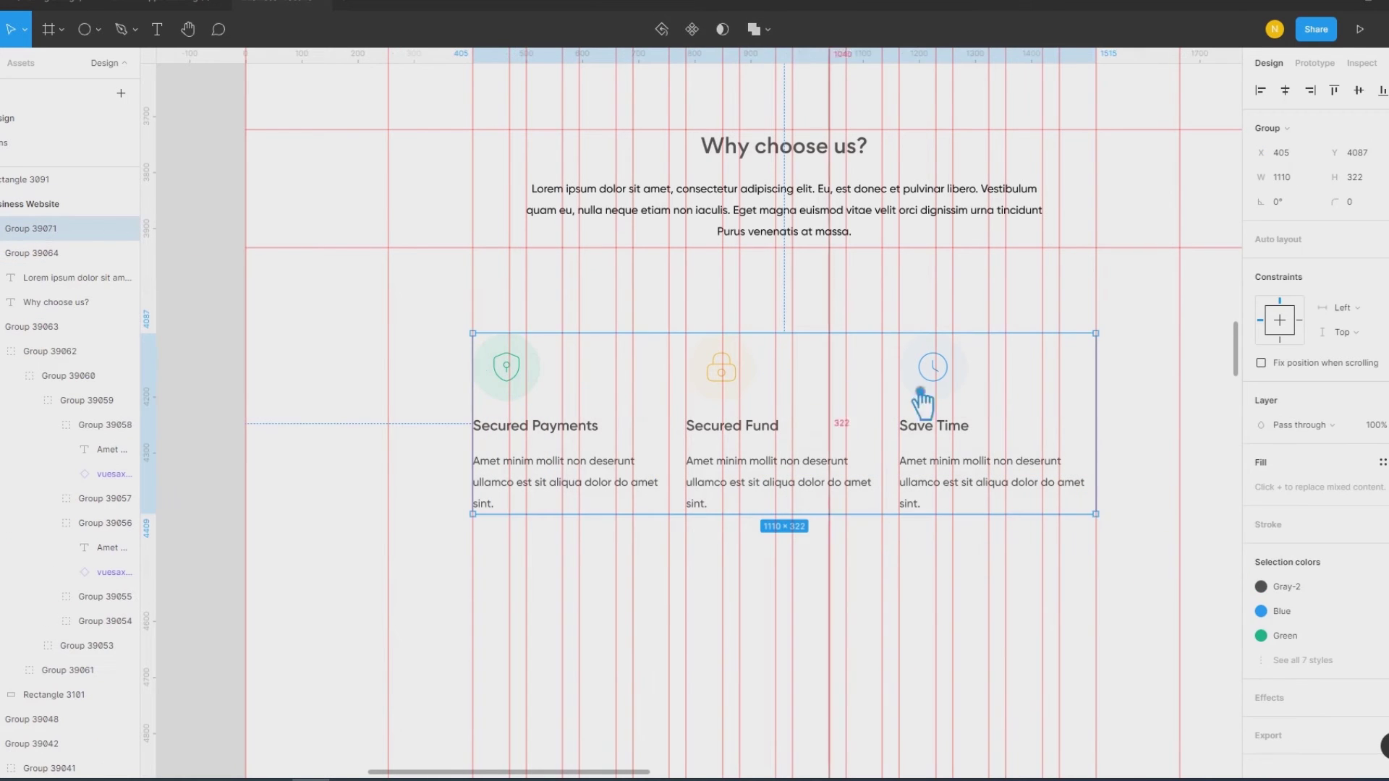
Step: Duplicate the 1110×322 card row and drop the copy directly below the original
{"action": "left_click", "coordinate": [1162, 416]}
{"action": "left_click", "coordinate": [604, 428]}
{"action": "left_click_drag", "start_coordinate": [723, 437], "coordinate": [724, 631], "text": "alt"}
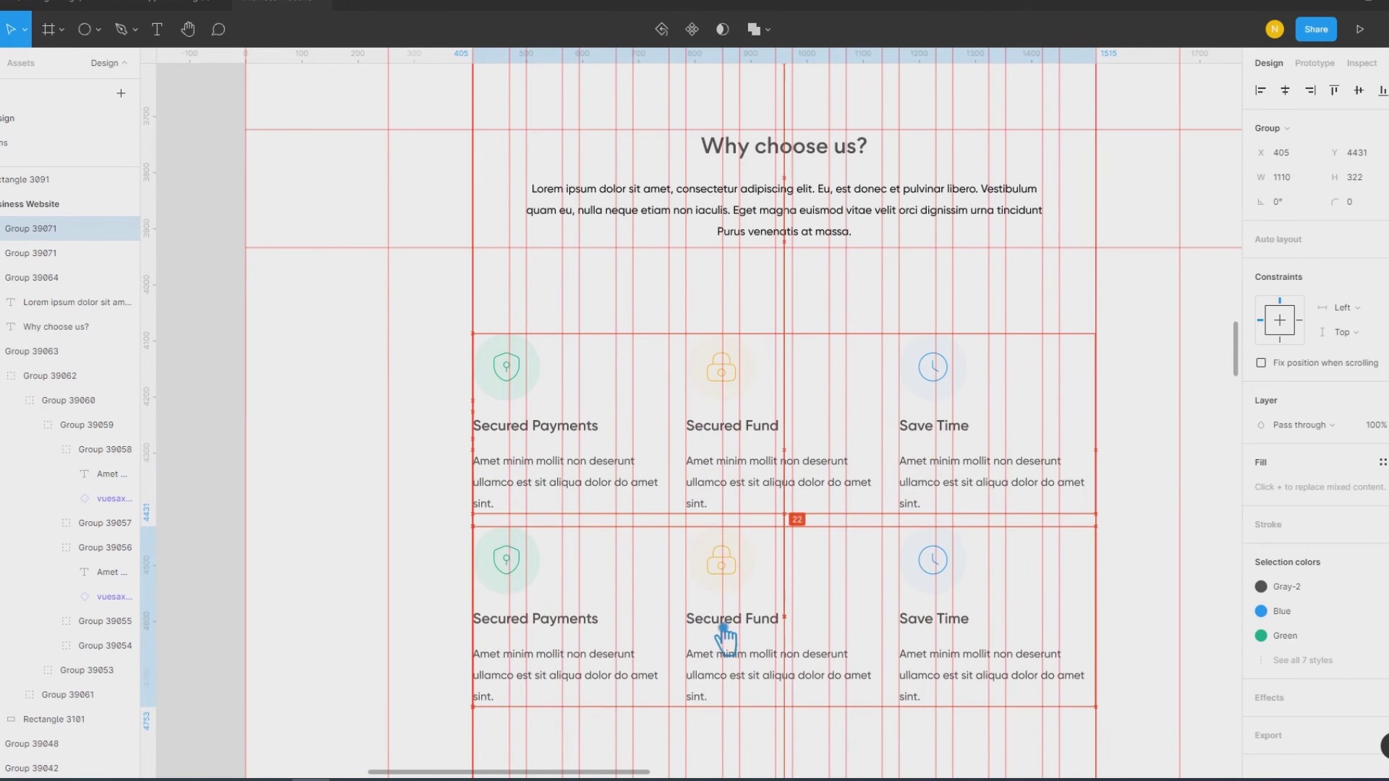
{"action": "left_click_drag", "start_coordinate": [724, 629], "coordinate": [723, 628]}
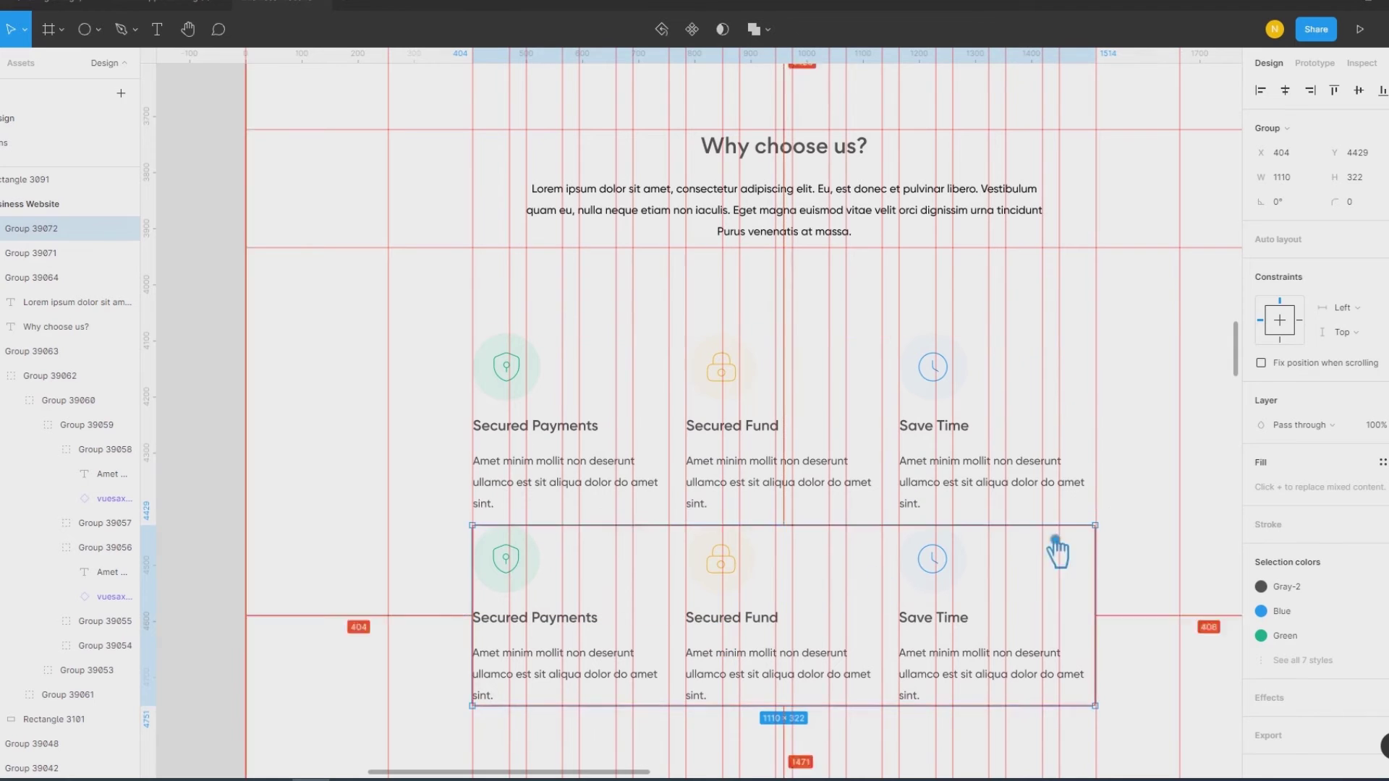
{"action": "left_click", "coordinate": [1141, 512]}
{"action": "scroll", "coordinate": [1107, 521], "scroll_direction": "down", "scroll_amount": 5}
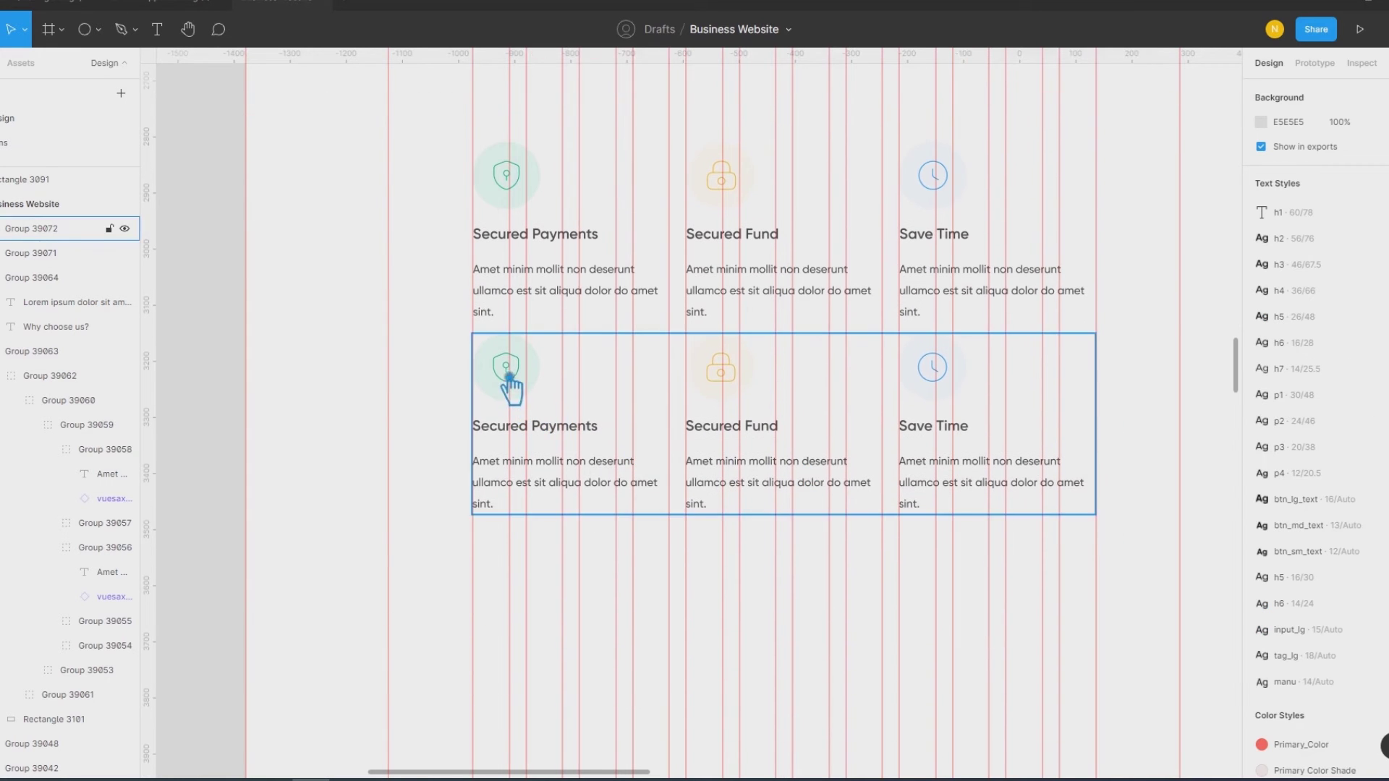
Step: Ungroup the second row and then each of its three cards
{"action": "left_click", "coordinate": [510, 383]}
{"action": "right_click", "coordinate": [492, 375]}
{"action": "left_click", "coordinate": [543, 528]}
{"action": "left_click", "coordinate": [317, 511]}
{"action": "left_click", "coordinate": [566, 452]}
{"action": "left_click", "coordinate": [723, 437], "text": "shift"}
{"action": "left_click", "coordinate": [919, 437], "text": "shift"}
{"action": "right_click", "coordinate": [927, 438]}
{"action": "left_click", "coordinate": [959, 535]}
Step: Retitle the first two second-row cards 'Charge Free' and 'Winning'
{"action": "left_click", "coordinate": [568, 438]}
{"action": "double_click", "coordinate": [564, 437]}
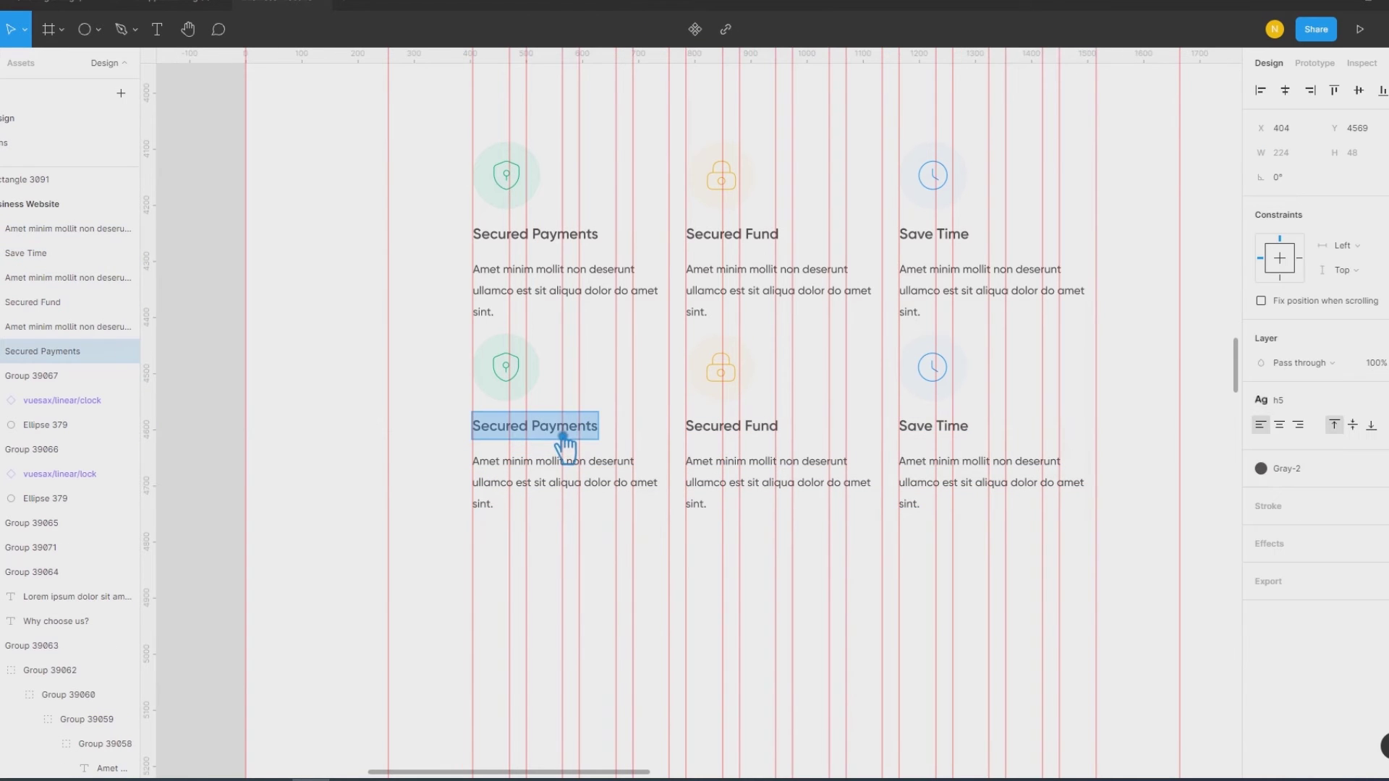
{"action": "type", "text": "Charge Free"}
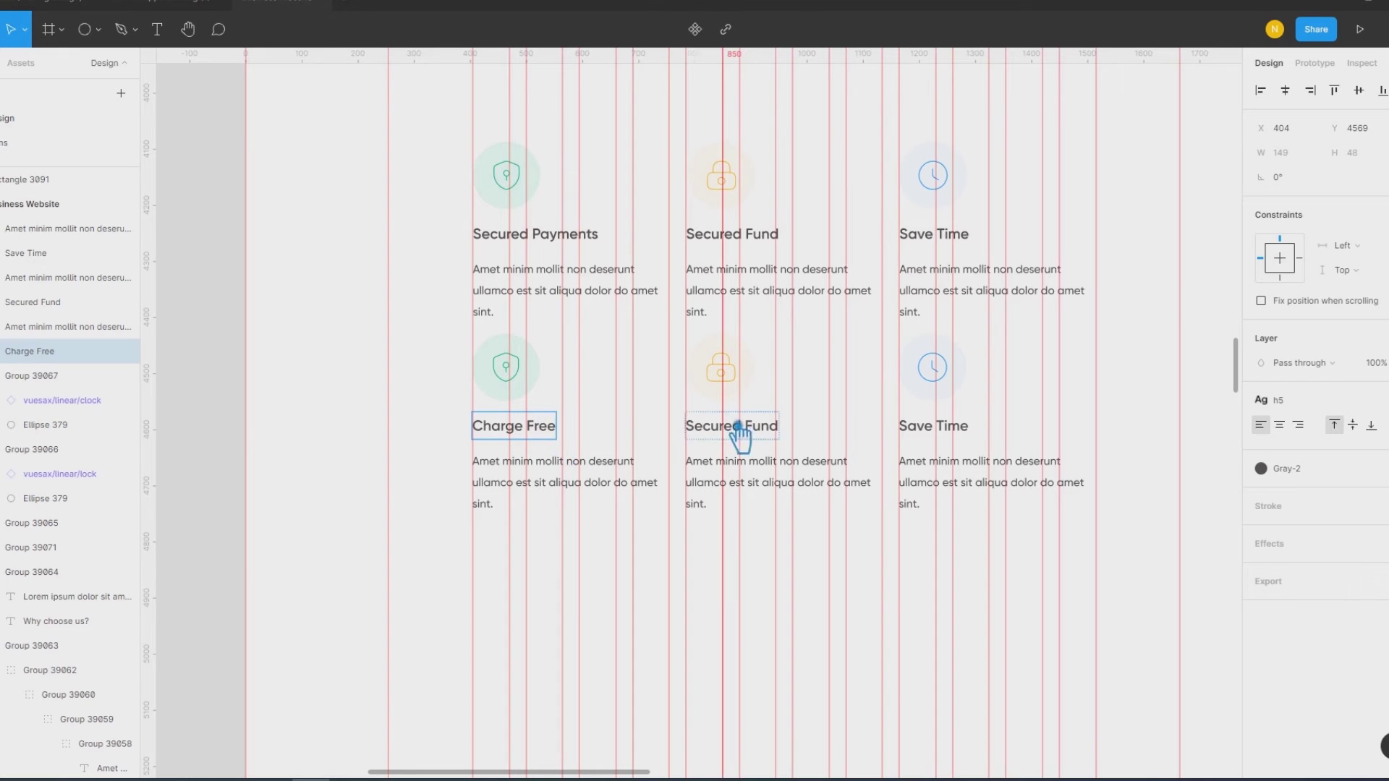
{"action": "left_click", "coordinate": [728, 433]}
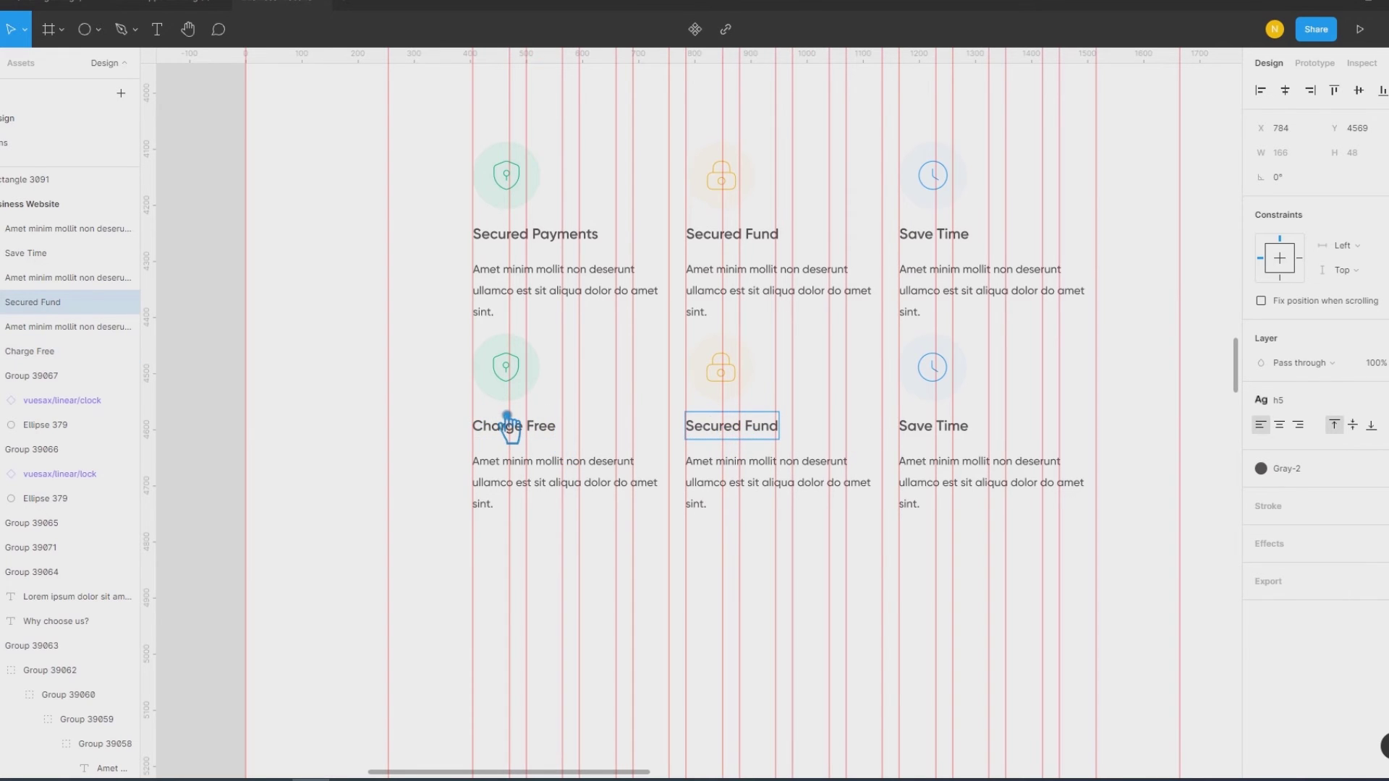
{"action": "key", "text": "ctrl+a"}
{"action": "type", "text": "W"}
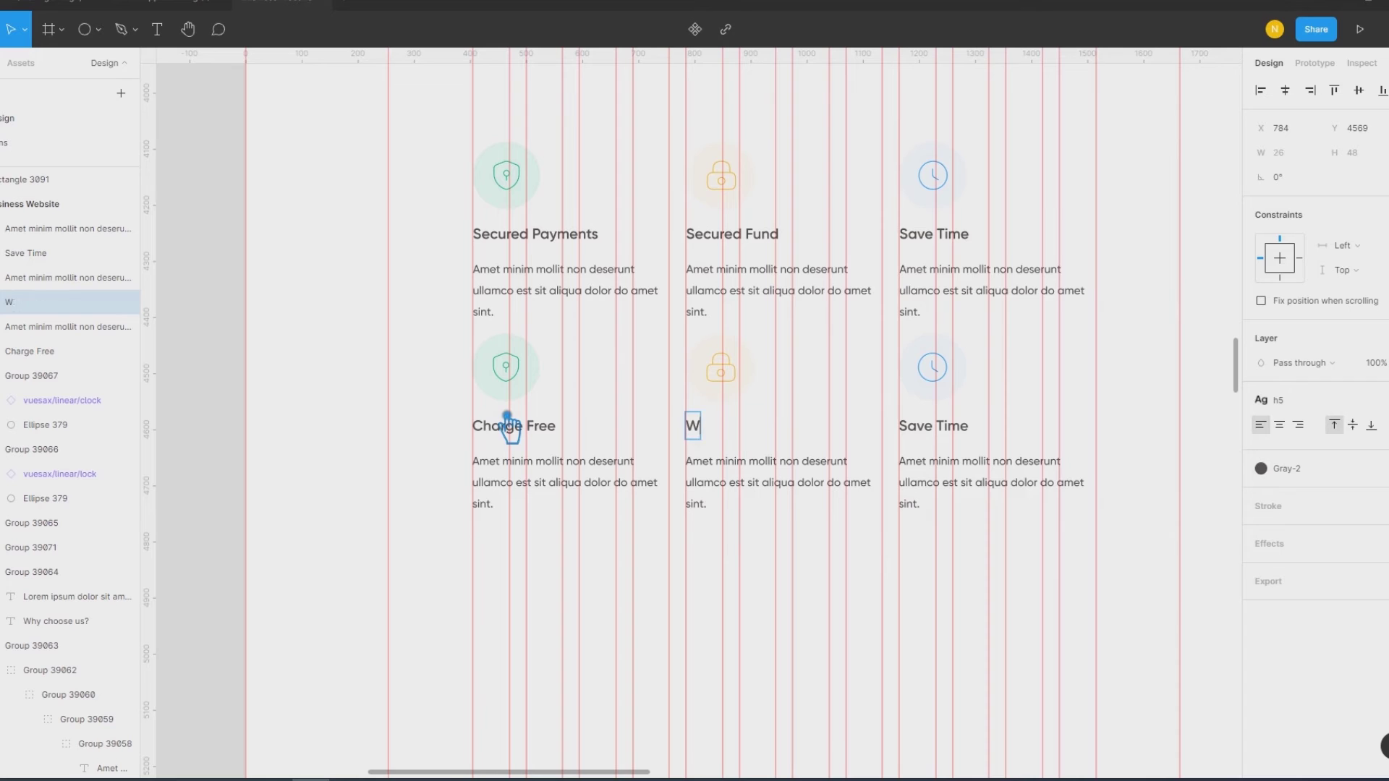
Step: Retitle the third second-row card 'Growth', fixing the missing 'w'
{"action": "left_click", "coordinate": [925, 433]}
{"action": "key", "text": "ctrl+a"}
{"action": "type", "text": "G"}
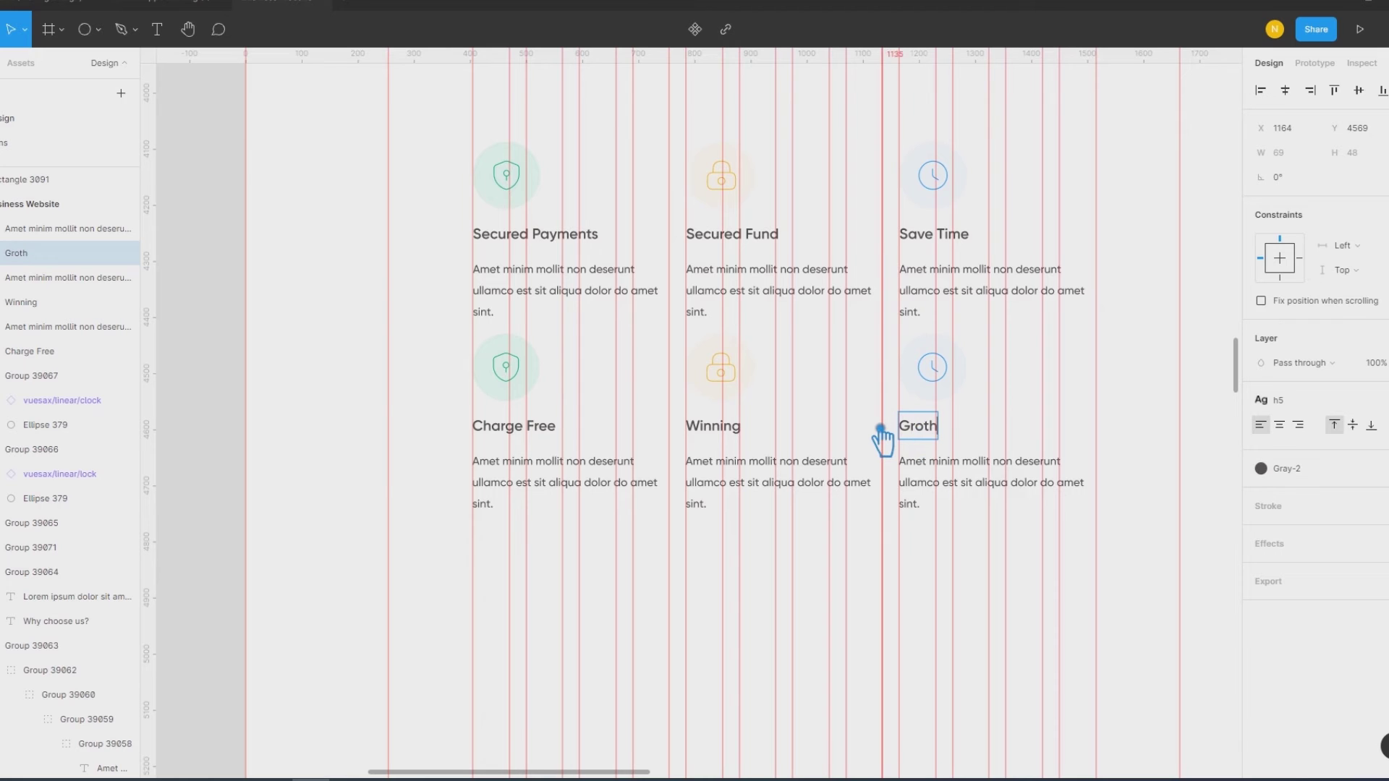
{"action": "key", "text": "Left"}
{"action": "key", "text": "Left"}
{"action": "type", "text": "w"}
{"action": "left_click", "coordinate": [330, 357]}
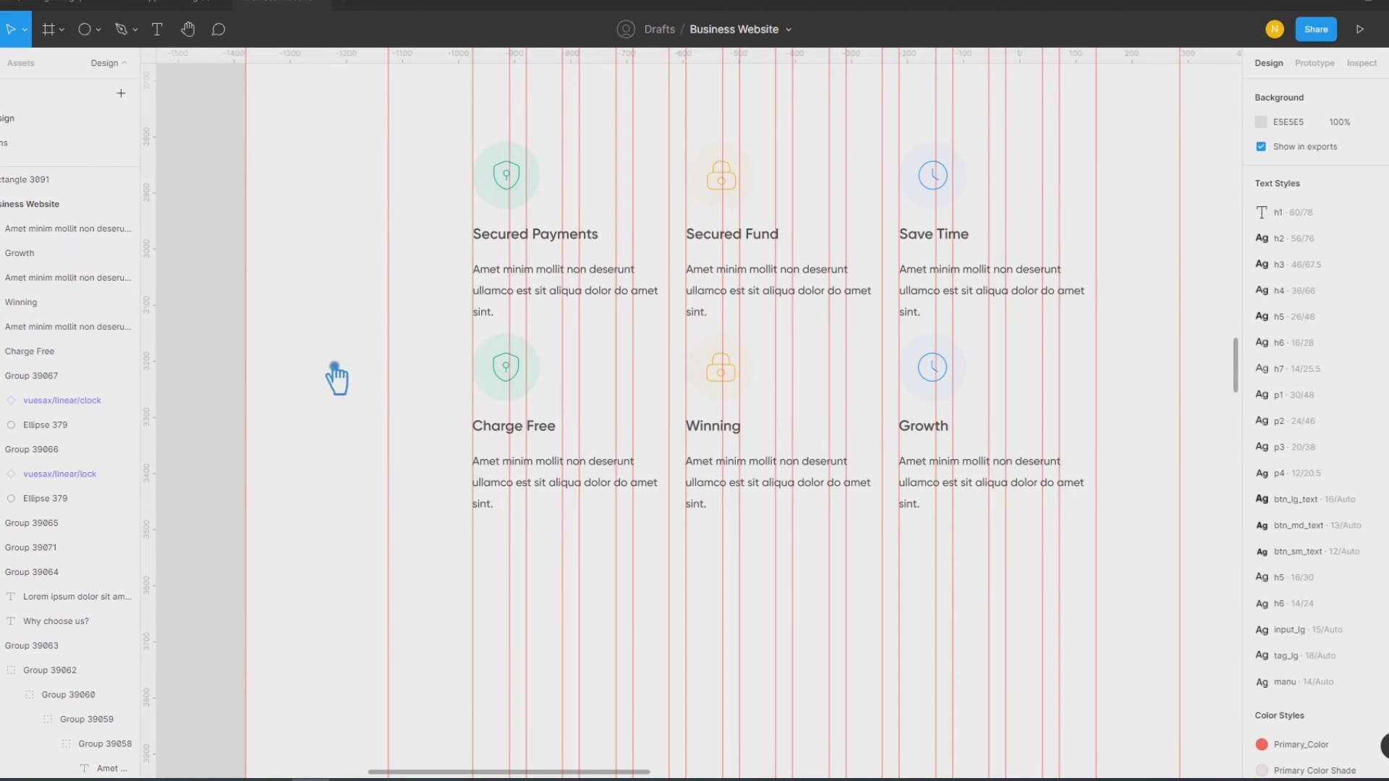
{"action": "left_click", "coordinate": [511, 375]}
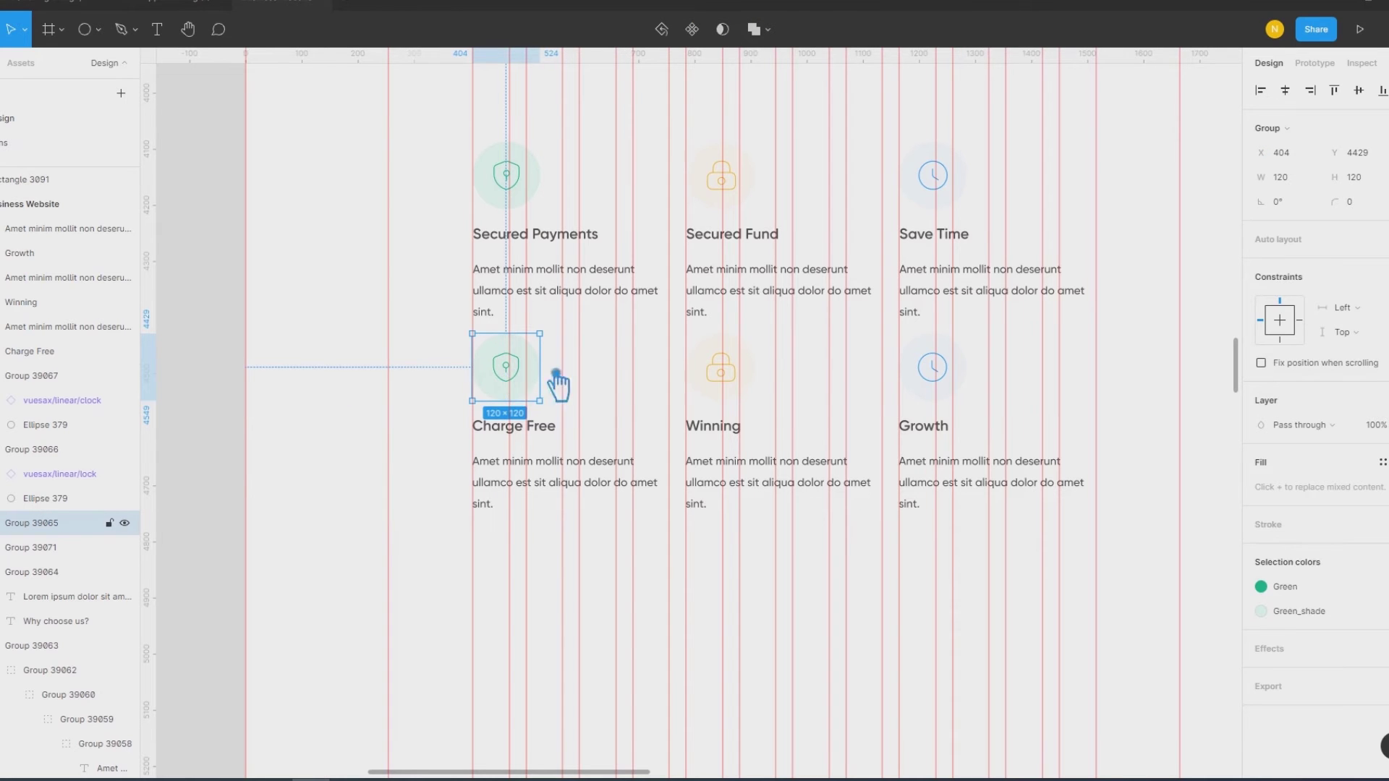
Step: Wrap the second row's shield, lock and clock icon badges in frames
{"action": "left_click", "coordinate": [724, 376], "text": "shift"}
{"action": "left_click", "coordinate": [934, 372], "text": "shift"}
{"action": "right_click", "coordinate": [937, 387]}
{"action": "left_click", "coordinate": [985, 498]}
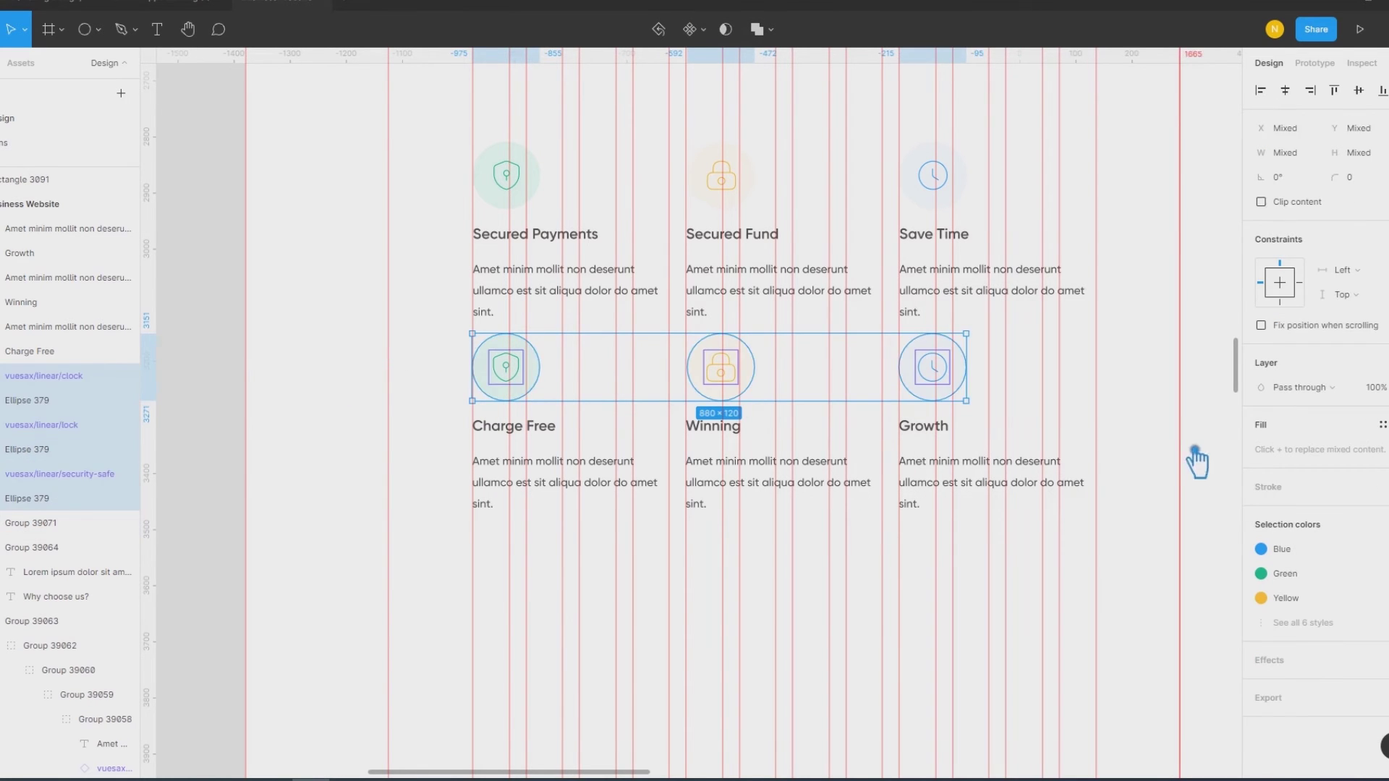
{"action": "left_click", "coordinate": [574, 363]}
Step: Search swap-instance options for a replacement for the Charge Free shield icon
{"action": "left_click", "coordinate": [513, 383]}
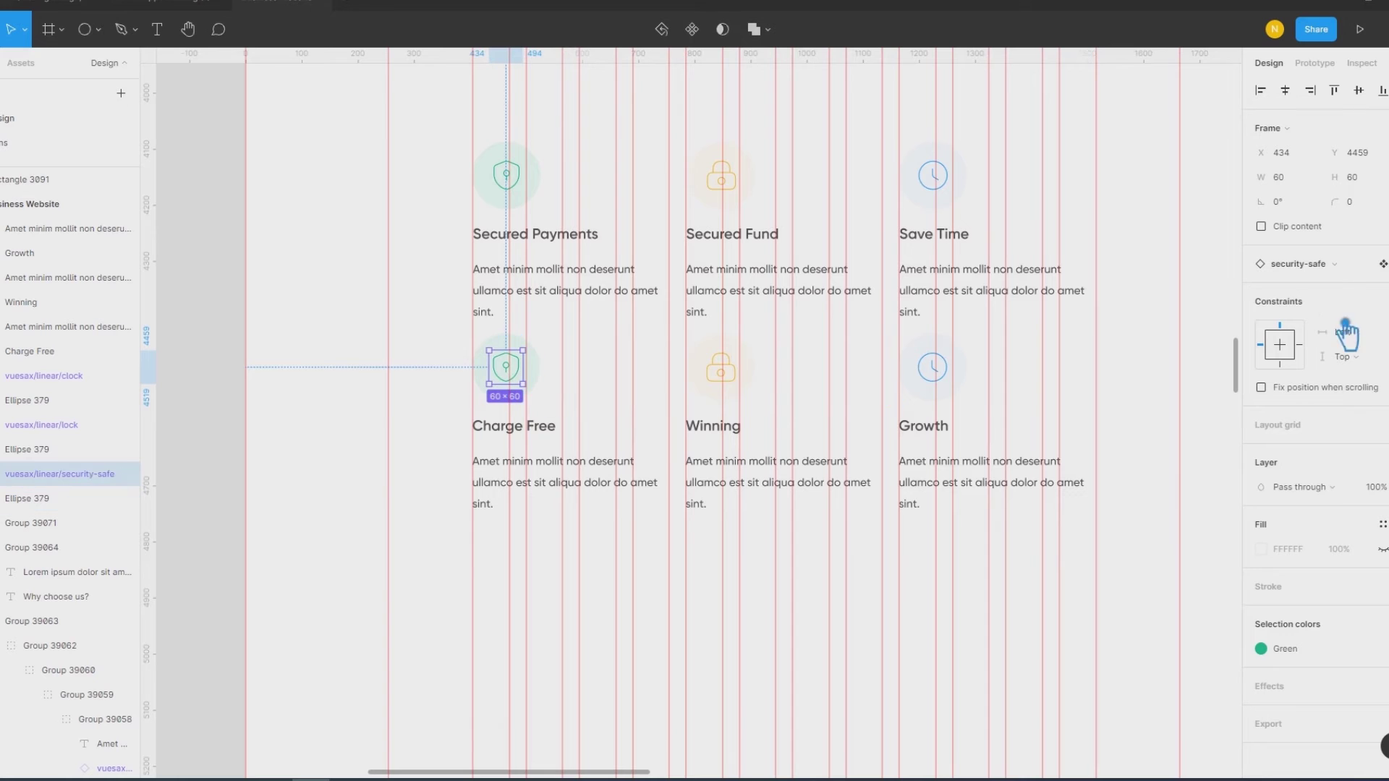
{"action": "left_click", "coordinate": [1314, 265]}
{"action": "type", "text": "c"}
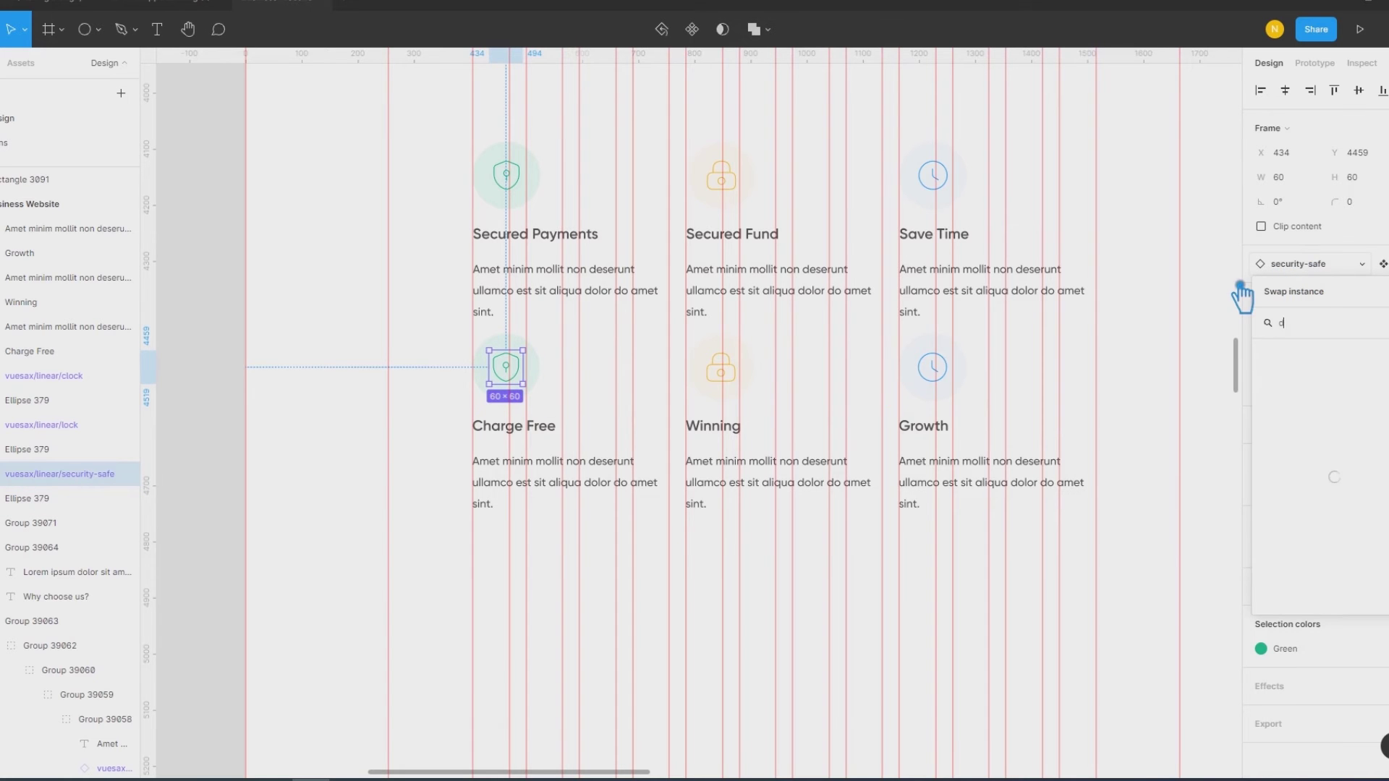
{"action": "type", "text": "lar"}
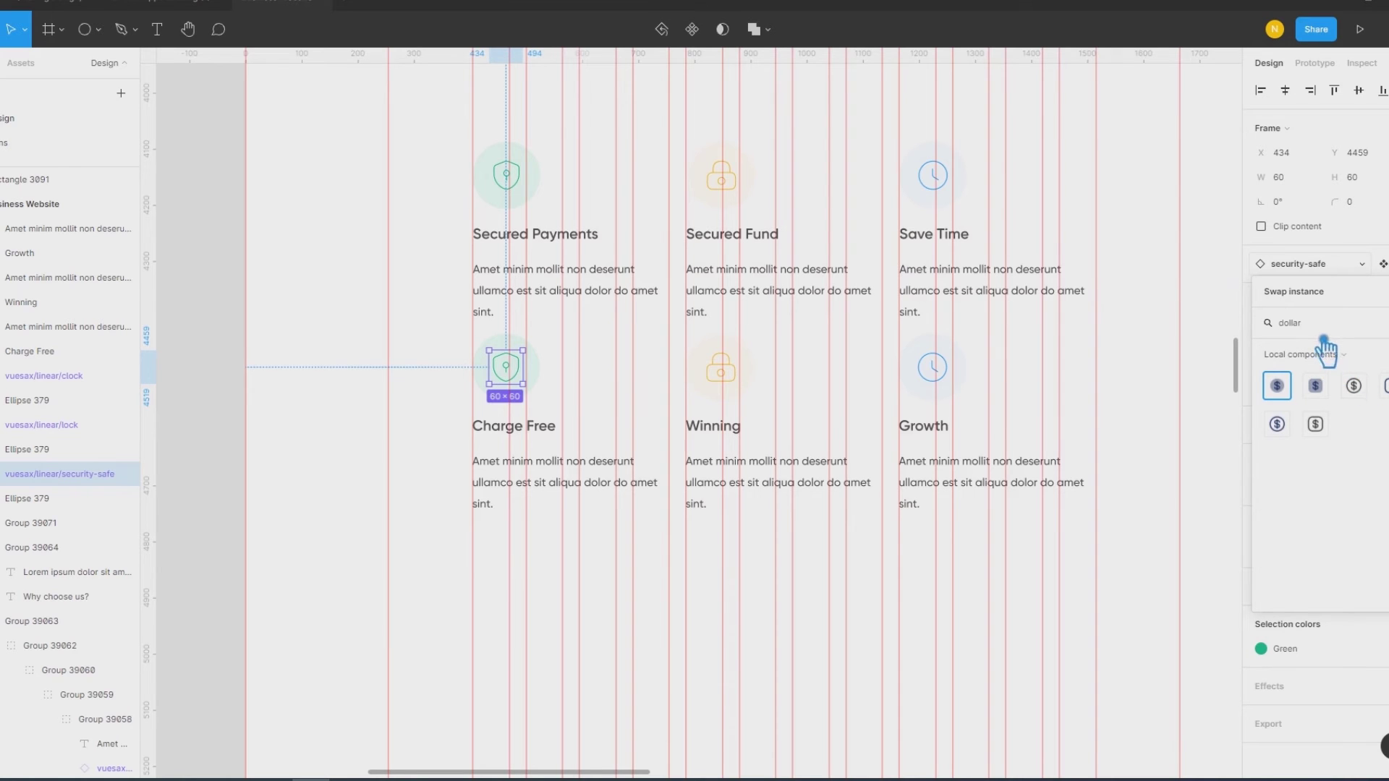
Step: Try the dollar-circle icon, then the empty-wallet icon, on the Charge Free card
{"action": "left_click", "coordinate": [1368, 398]}
{"action": "left_click", "coordinate": [1302, 263]}
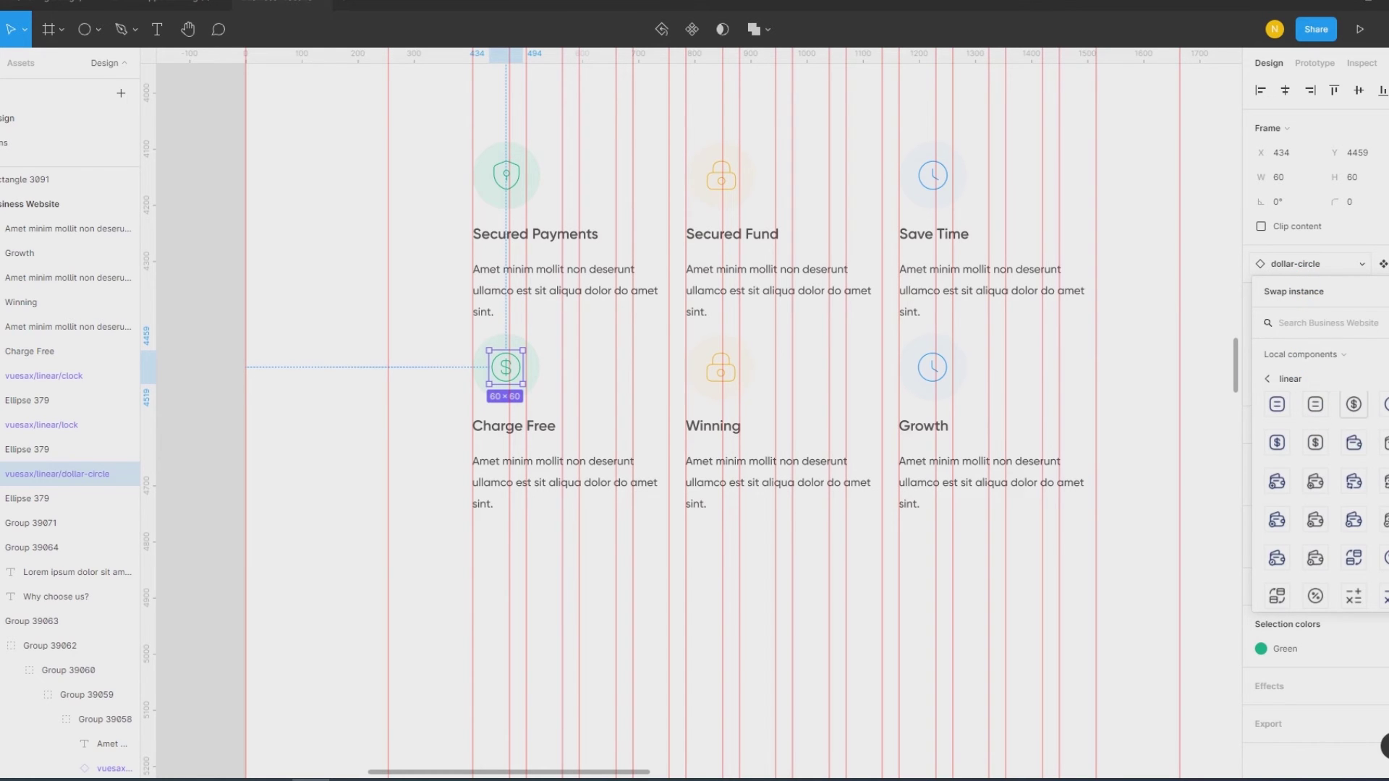
{"action": "scroll", "coordinate": [1317, 499], "scroll_direction": "down", "scroll_amount": 3}
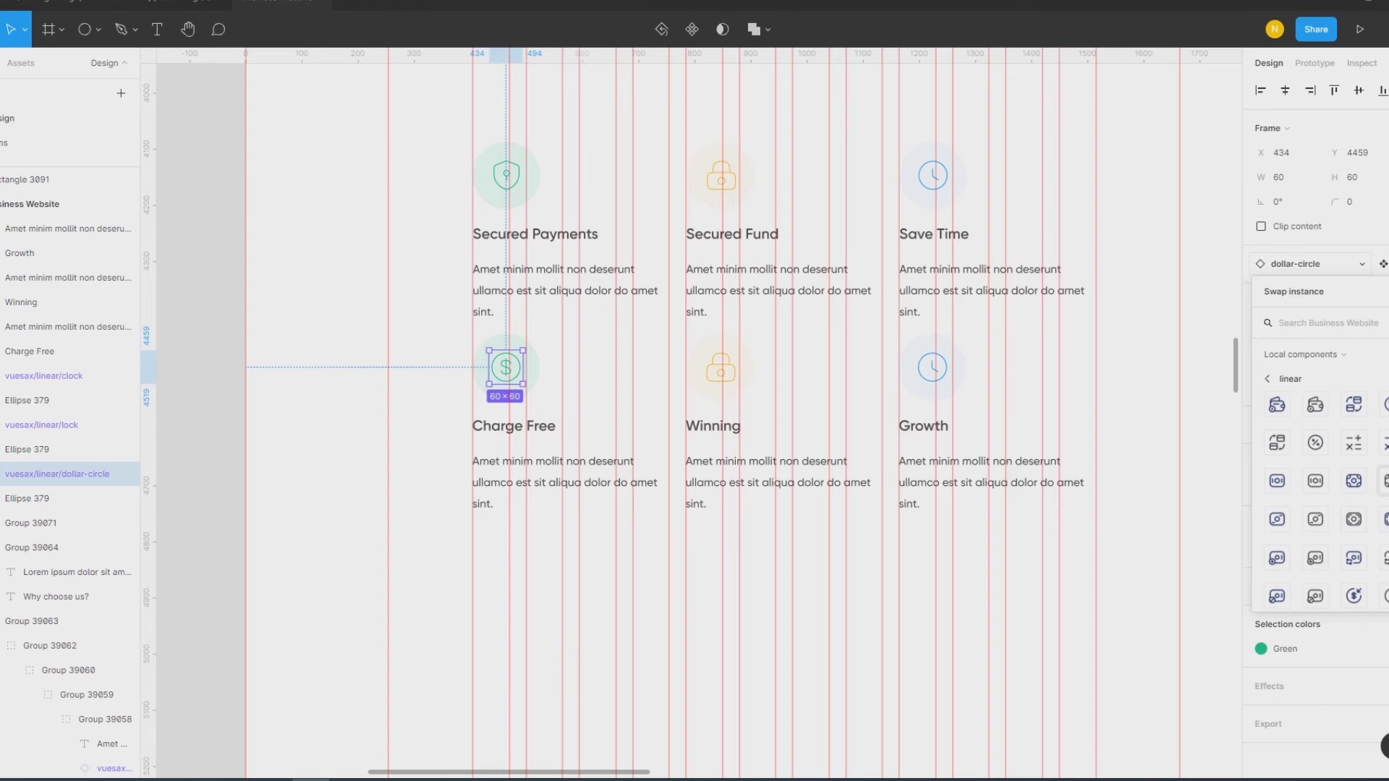
{"action": "scroll", "coordinate": [1316, 499], "scroll_direction": "down", "scroll_amount": 3}
{"action": "scroll", "coordinate": [1317, 499], "scroll_direction": "down", "scroll_amount": 3}
{"action": "scroll", "coordinate": [1324, 499], "scroll_direction": "down", "scroll_amount": 3}
{"action": "scroll", "coordinate": [1324, 499], "scroll_direction": "down", "scroll_amount": 3}
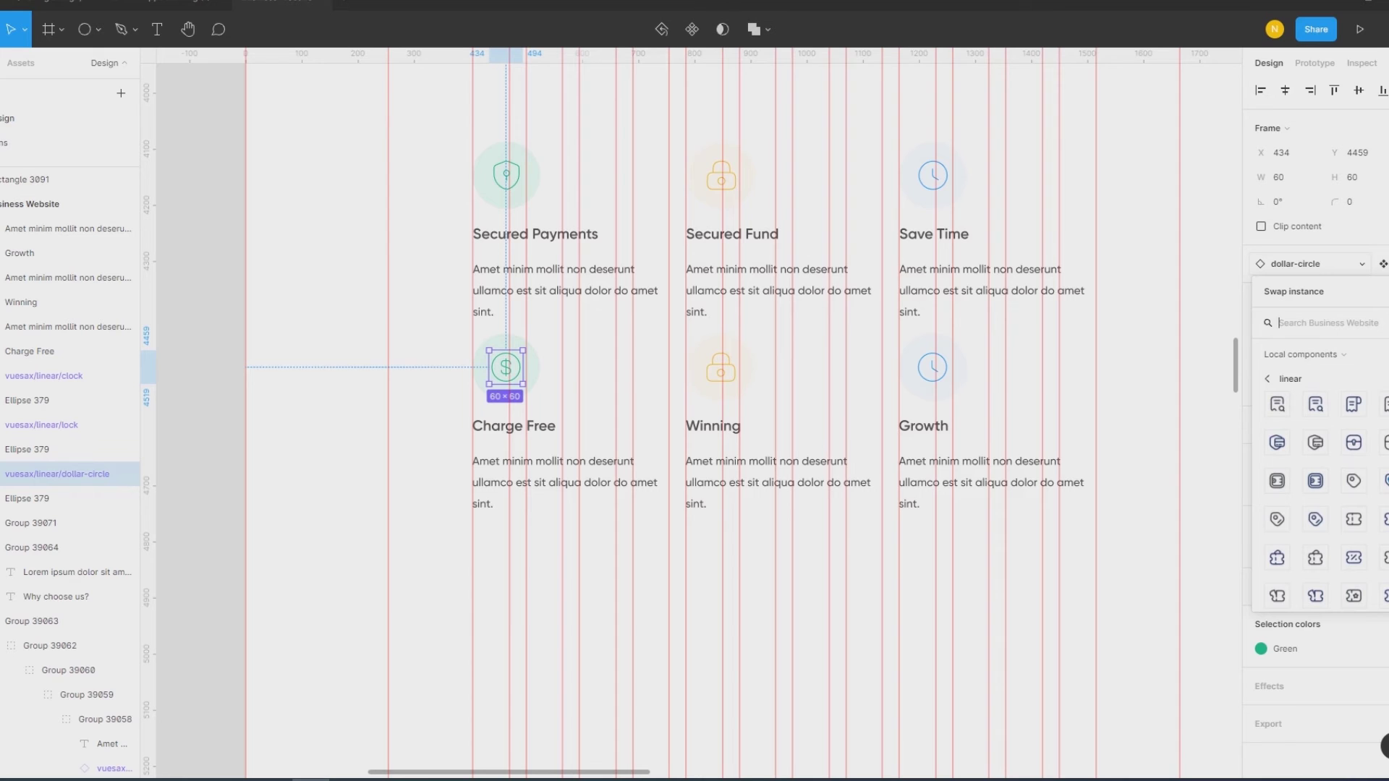
{"action": "scroll", "coordinate": [1384, 479], "scroll_direction": "down", "scroll_amount": 4}
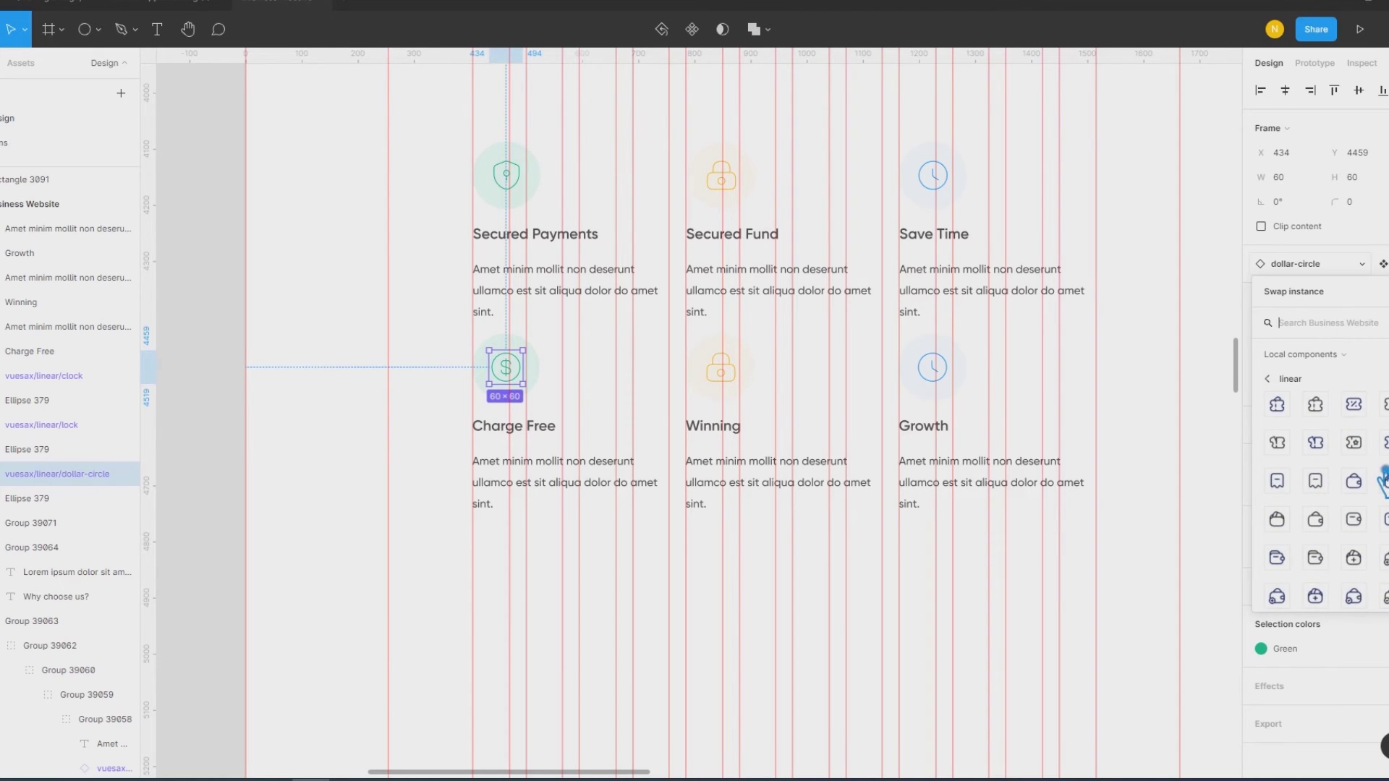
{"action": "scroll", "coordinate": [1383, 479], "scroll_direction": "down", "scroll_amount": 2}
{"action": "scroll", "coordinate": [1383, 479], "scroll_direction": "up", "scroll_amount": 3}
{"action": "scroll", "coordinate": [1384, 479], "scroll_direction": "up", "scroll_amount": 2}
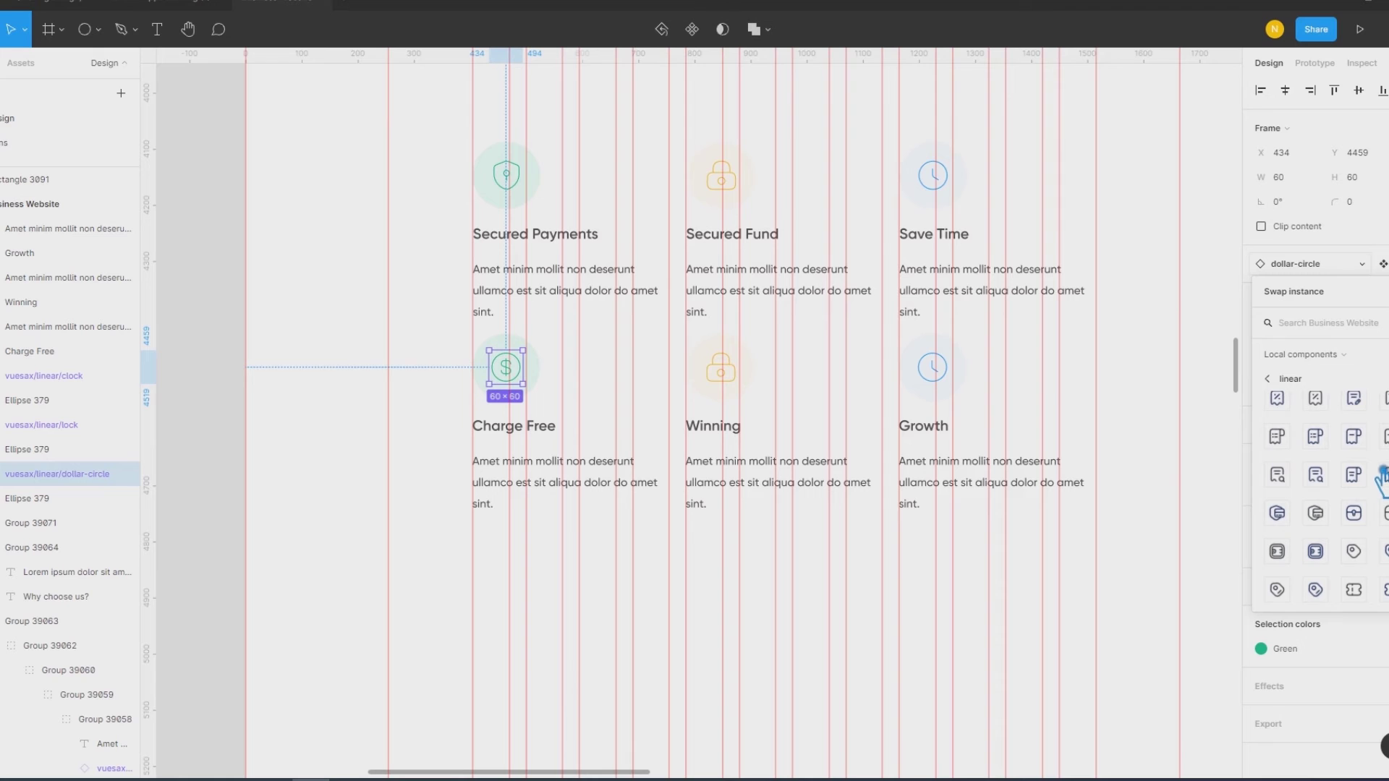
{"action": "scroll", "coordinate": [1384, 479], "scroll_direction": "up", "scroll_amount": 3}
{"action": "scroll", "coordinate": [1384, 479], "scroll_direction": "up", "scroll_amount": 3}
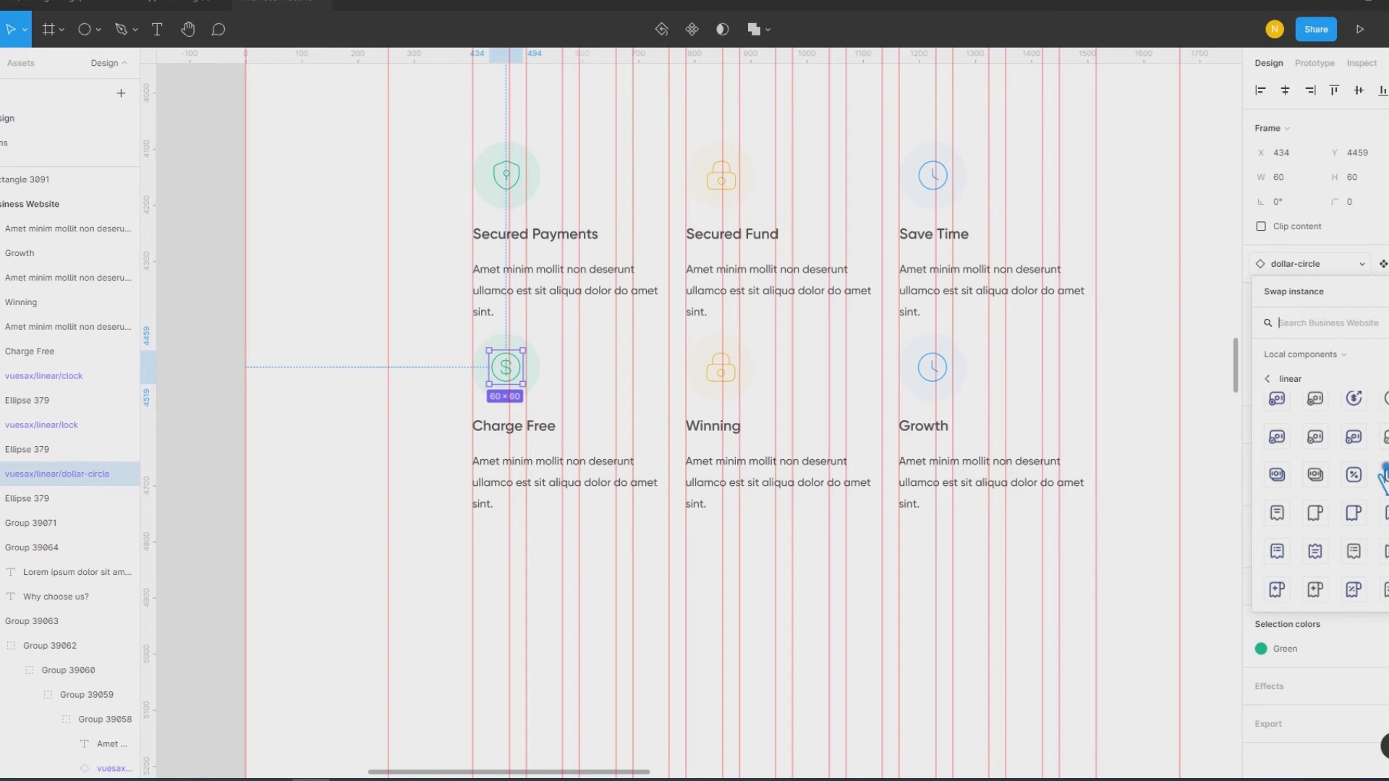
{"action": "scroll", "coordinate": [1383, 477], "scroll_direction": "up", "scroll_amount": 1}
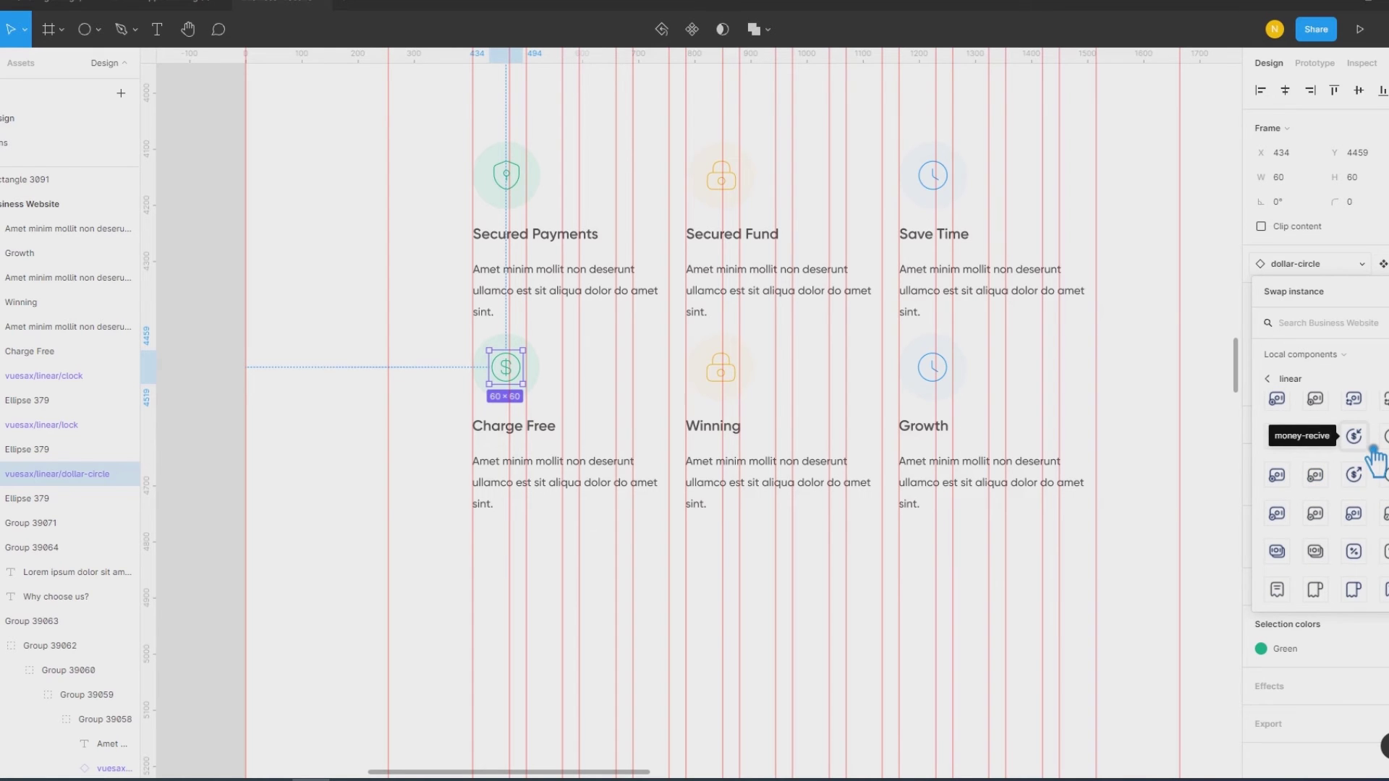
{"action": "scroll", "coordinate": [1368, 467], "scroll_direction": "up", "scroll_amount": 2}
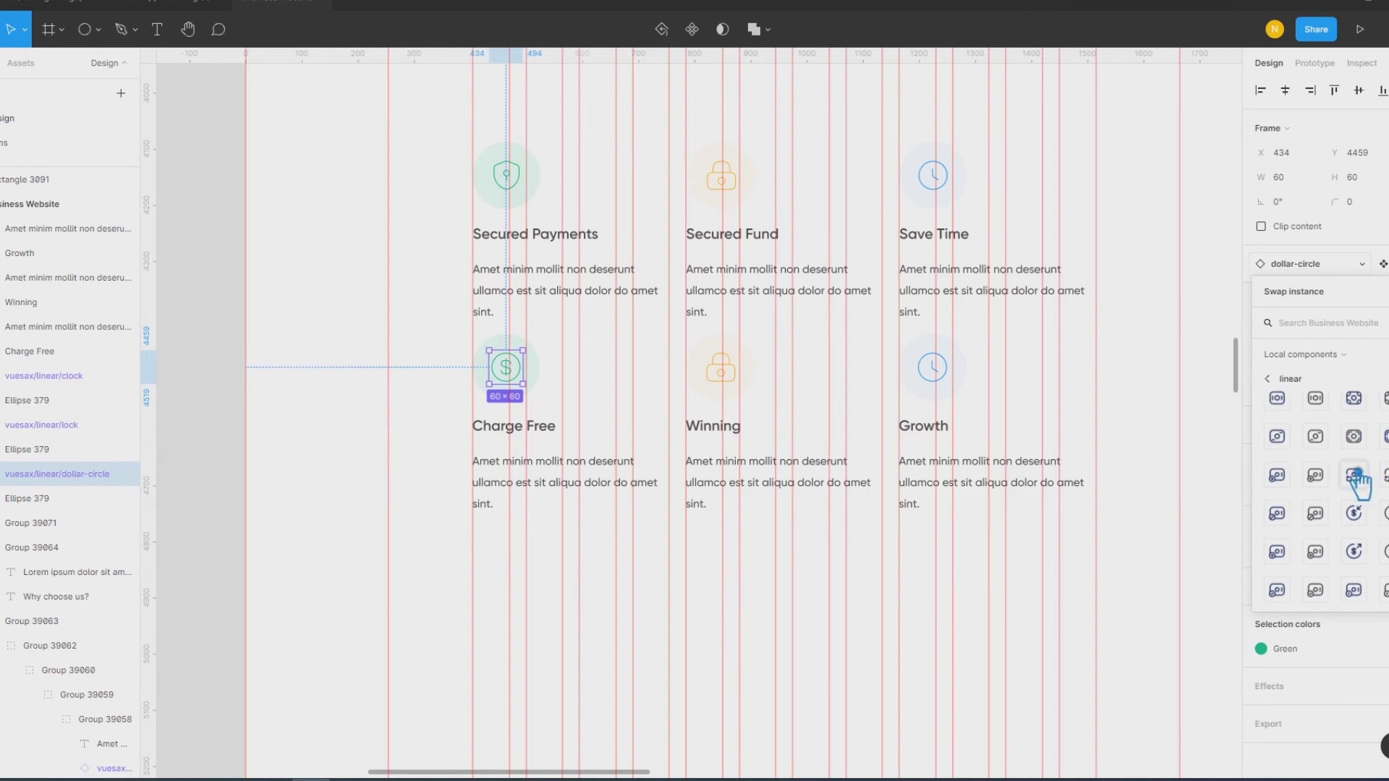
{"action": "scroll", "coordinate": [1356, 482], "scroll_direction": "up", "scroll_amount": 5}
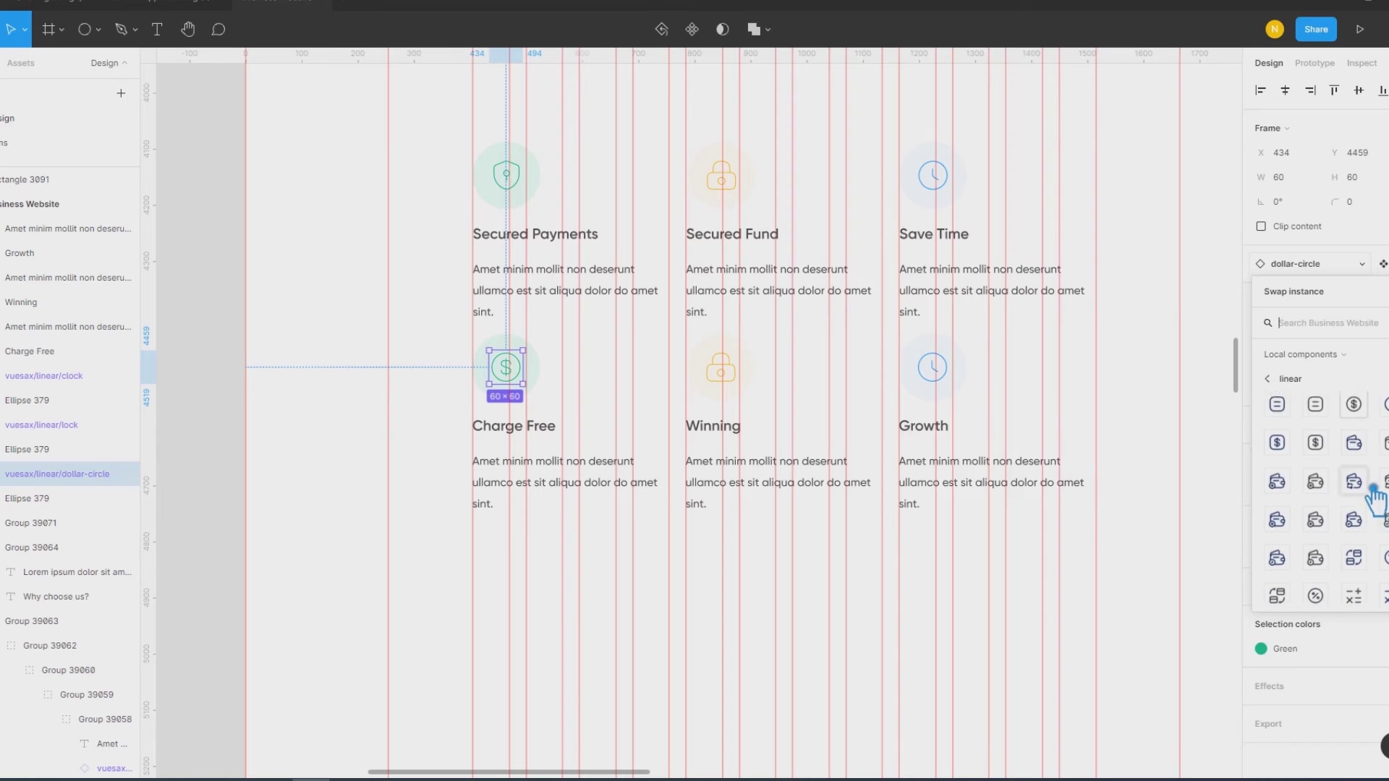
{"action": "scroll", "coordinate": [1364, 517], "scroll_direction": "up", "scroll_amount": 2}
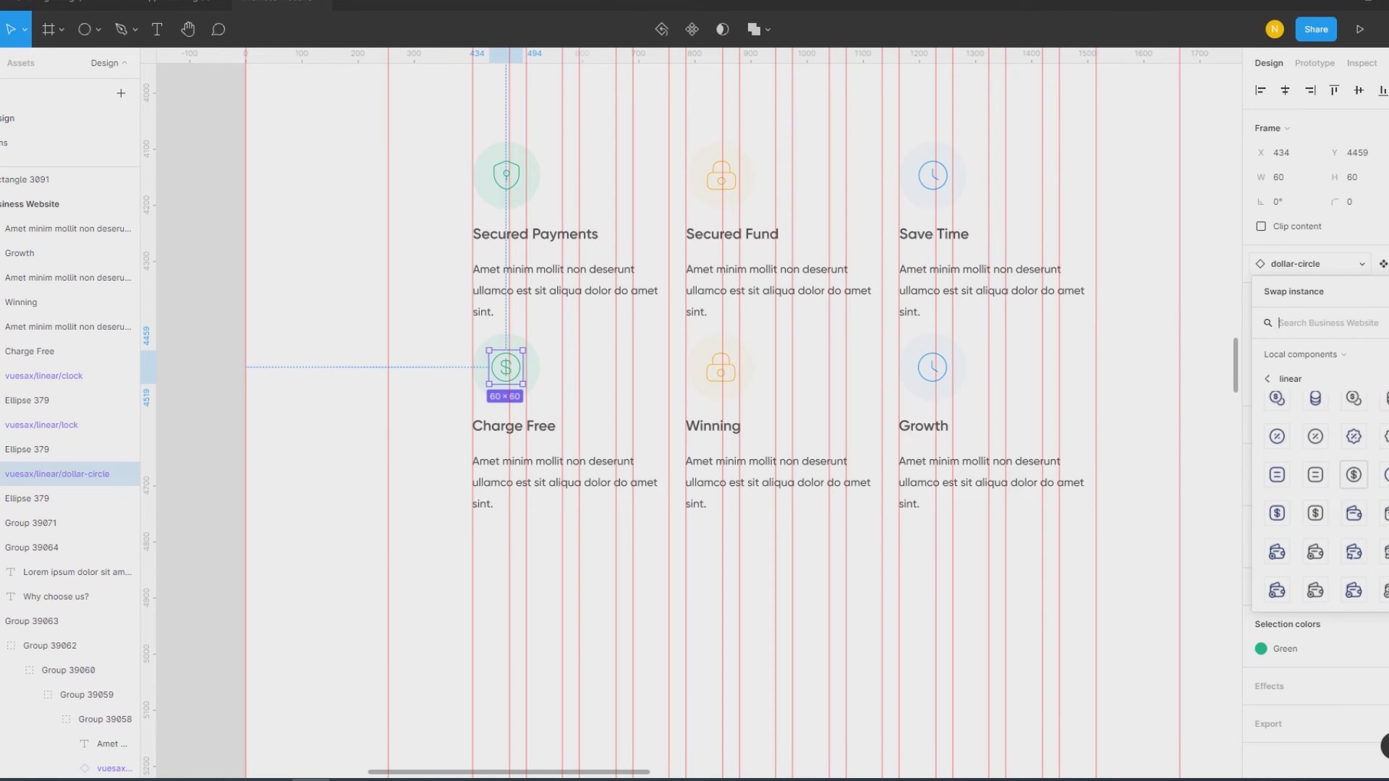
{"action": "left_click", "coordinate": [1355, 514]}
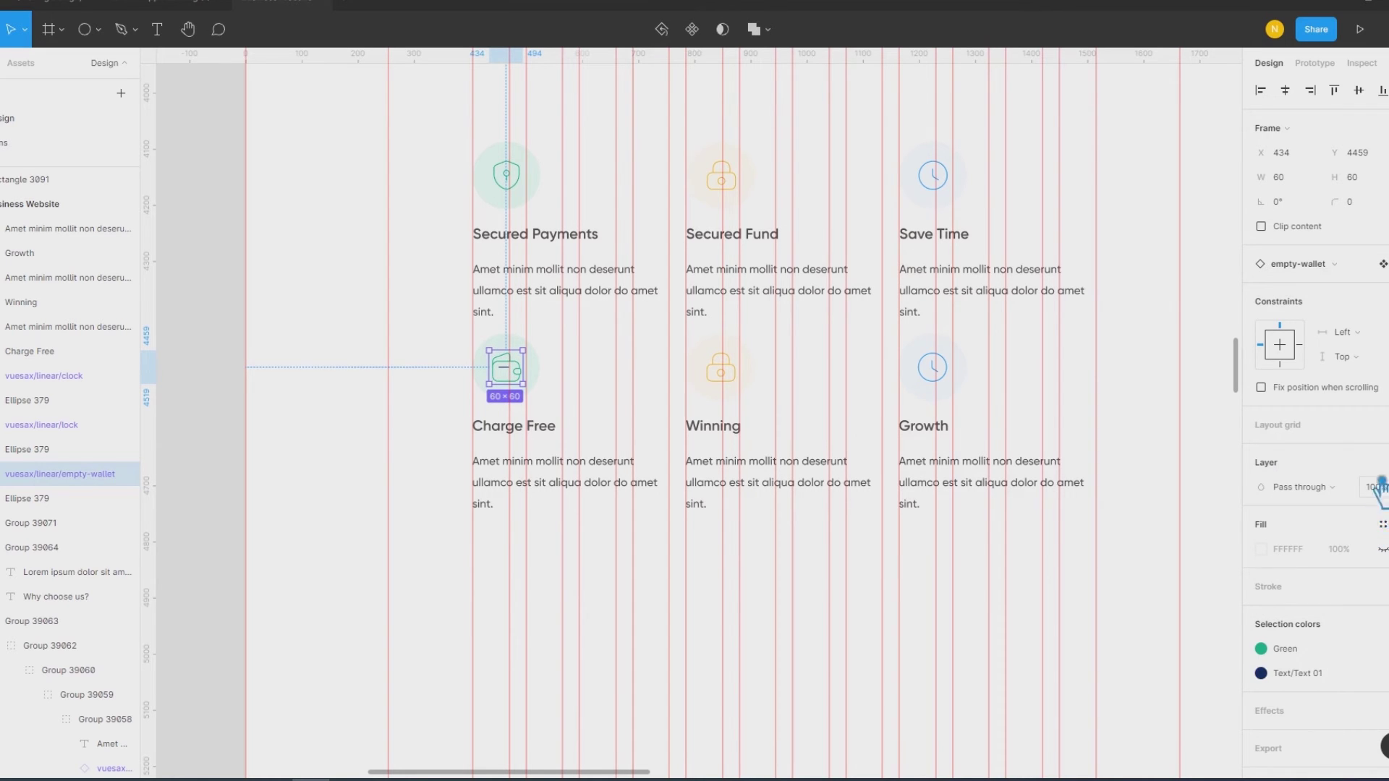
Step: Search icons for 'cros' and swap the Charge Free icon to shield-cross
{"action": "left_click", "coordinate": [1317, 265]}
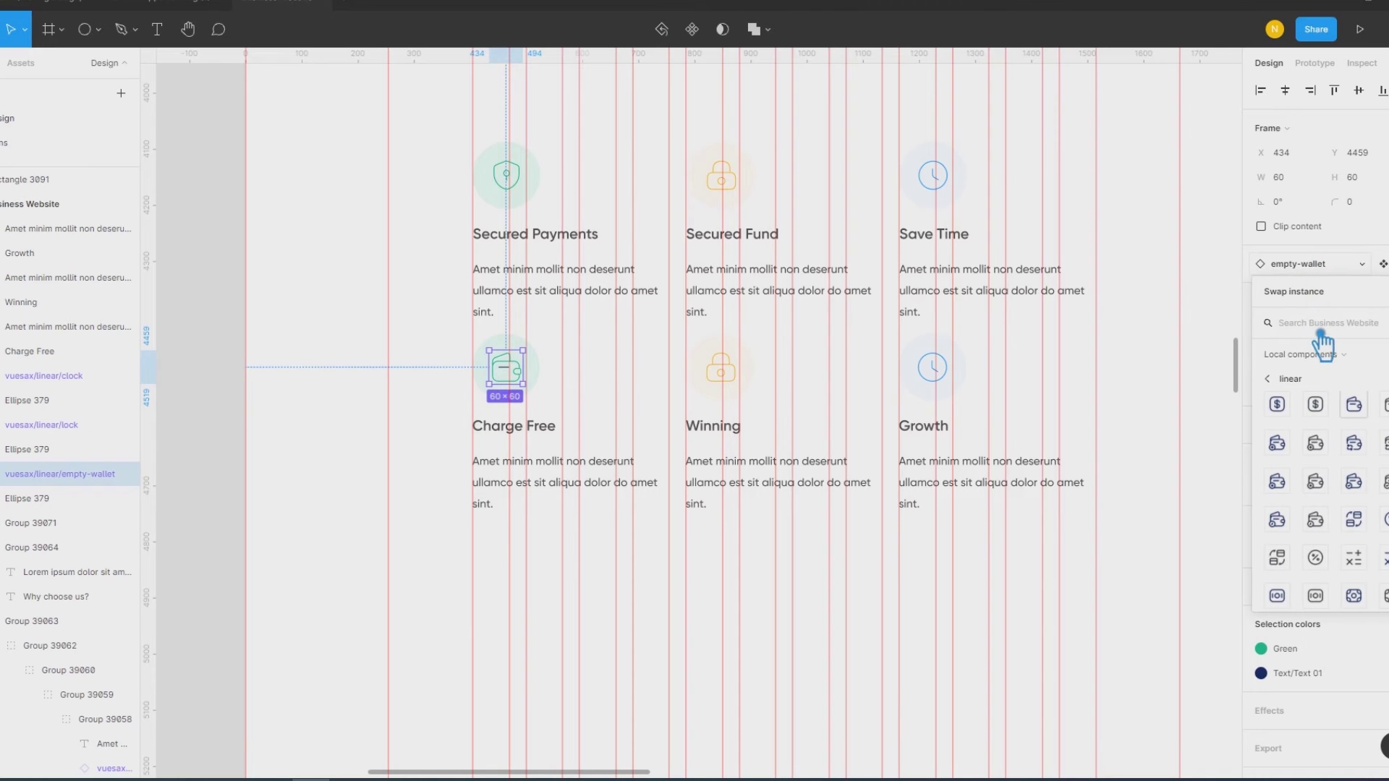
{"action": "type", "text": "cross"}
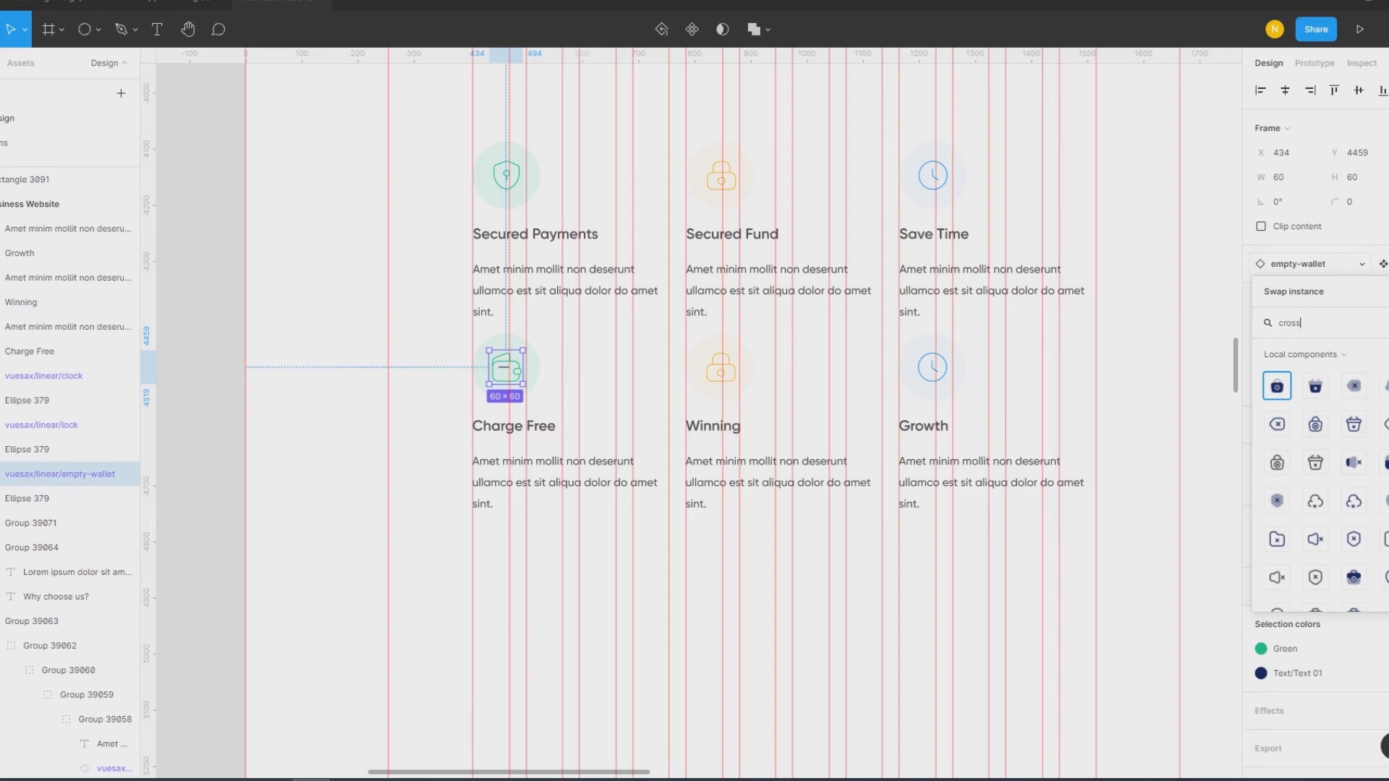
{"action": "scroll", "coordinate": [1317, 492], "scroll_direction": "down", "scroll_amount": 1}
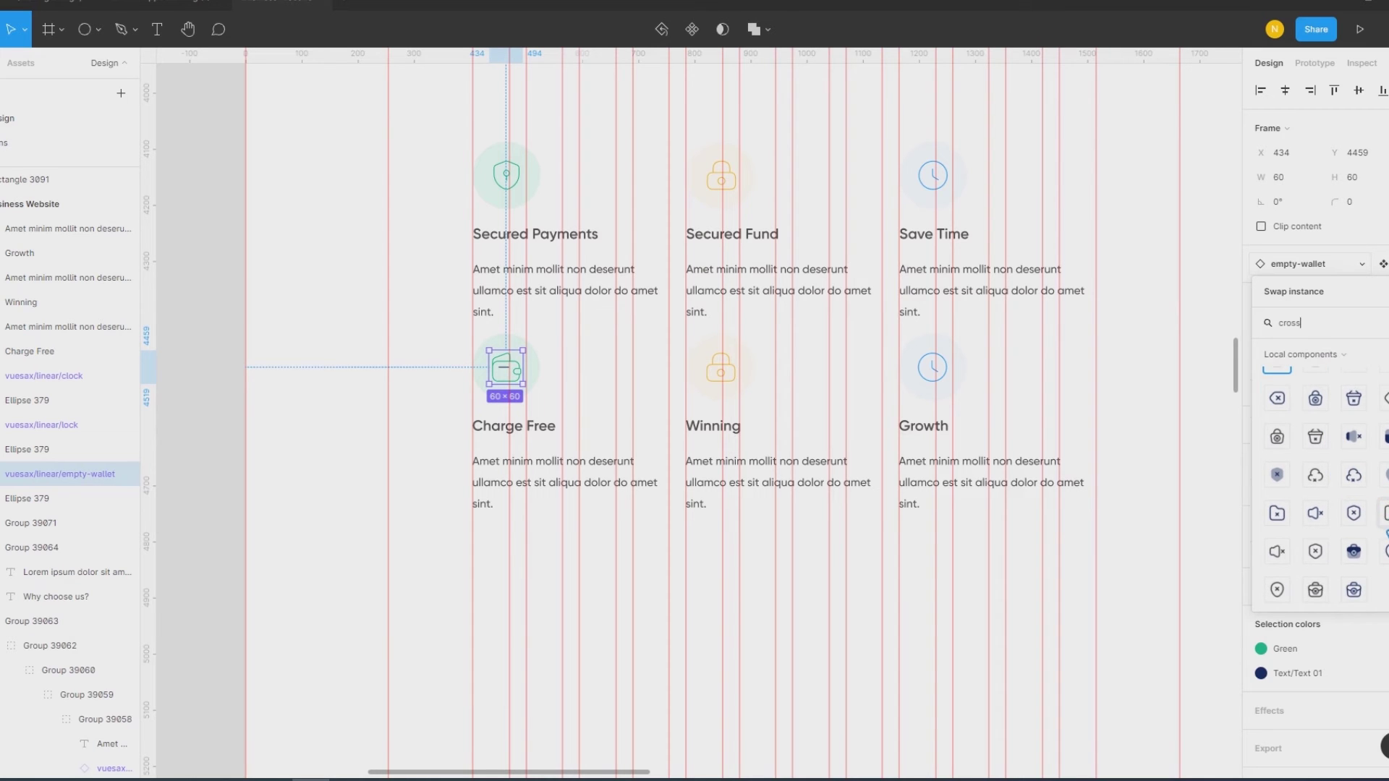
{"action": "left_click", "coordinate": [1354, 513]}
{"action": "left_click", "coordinate": [1136, 472]}
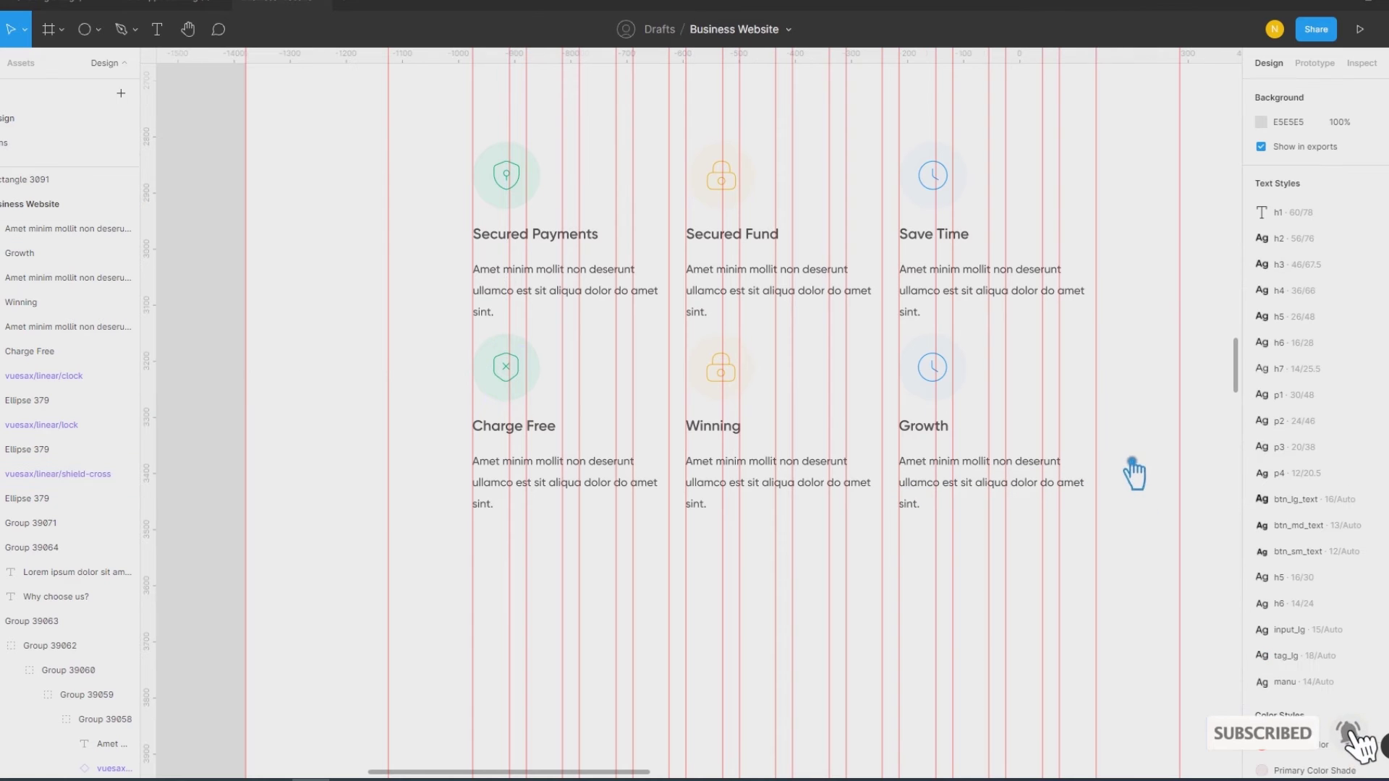
Step: Set the Charge Free shield-cross icon's colour to the Red style
{"action": "left_click", "coordinate": [511, 396]}
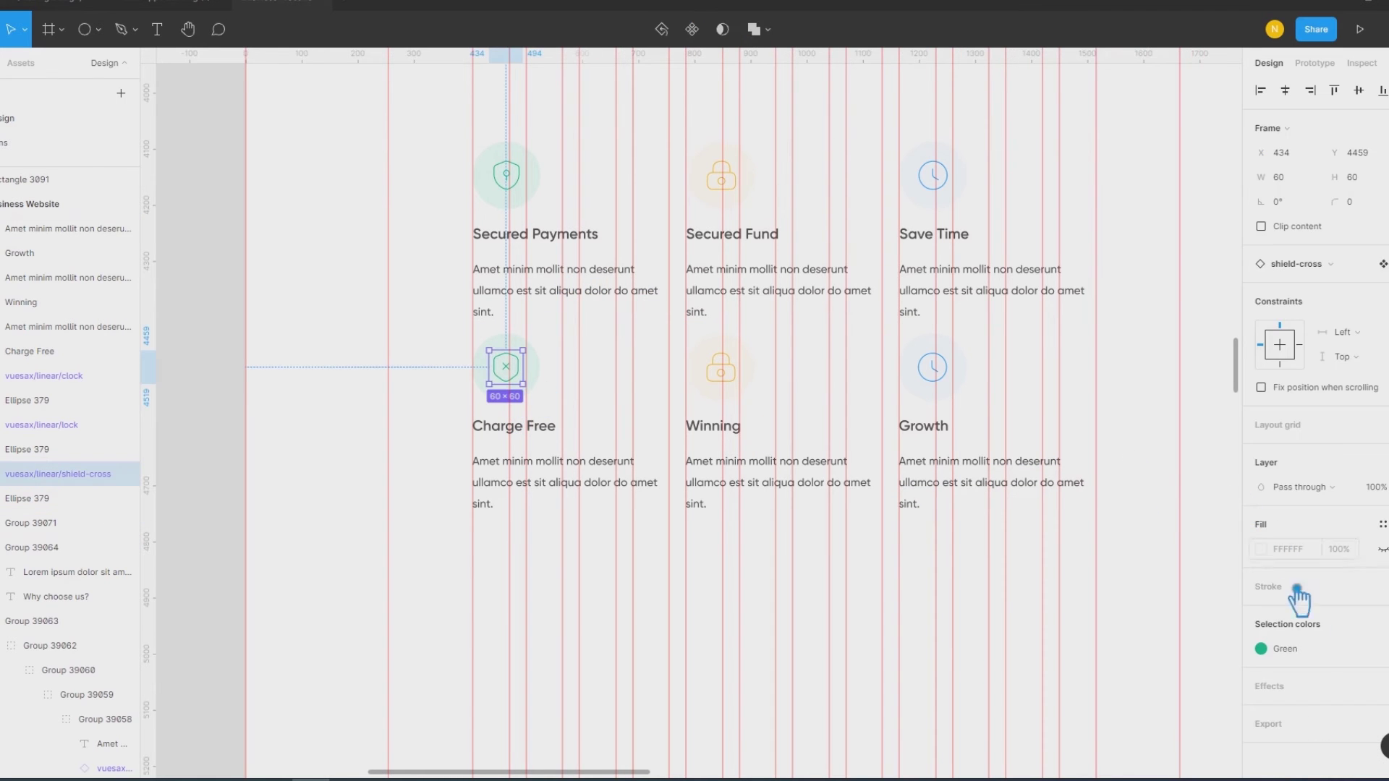
{"action": "left_click", "coordinate": [1310, 653]}
{"action": "left_click", "coordinate": [1145, 683]}
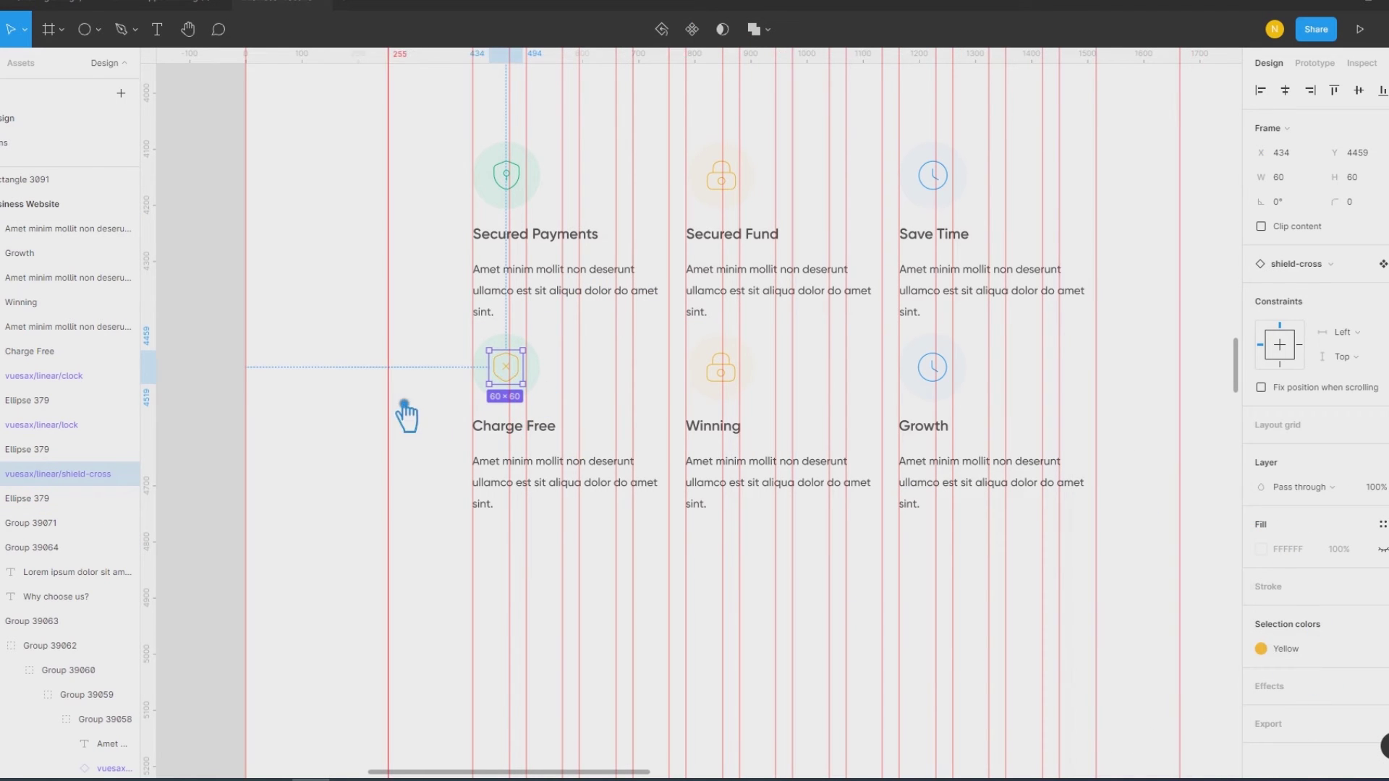
{"action": "left_click", "coordinate": [1293, 666]}
{"action": "left_click", "coordinate": [1120, 676]}
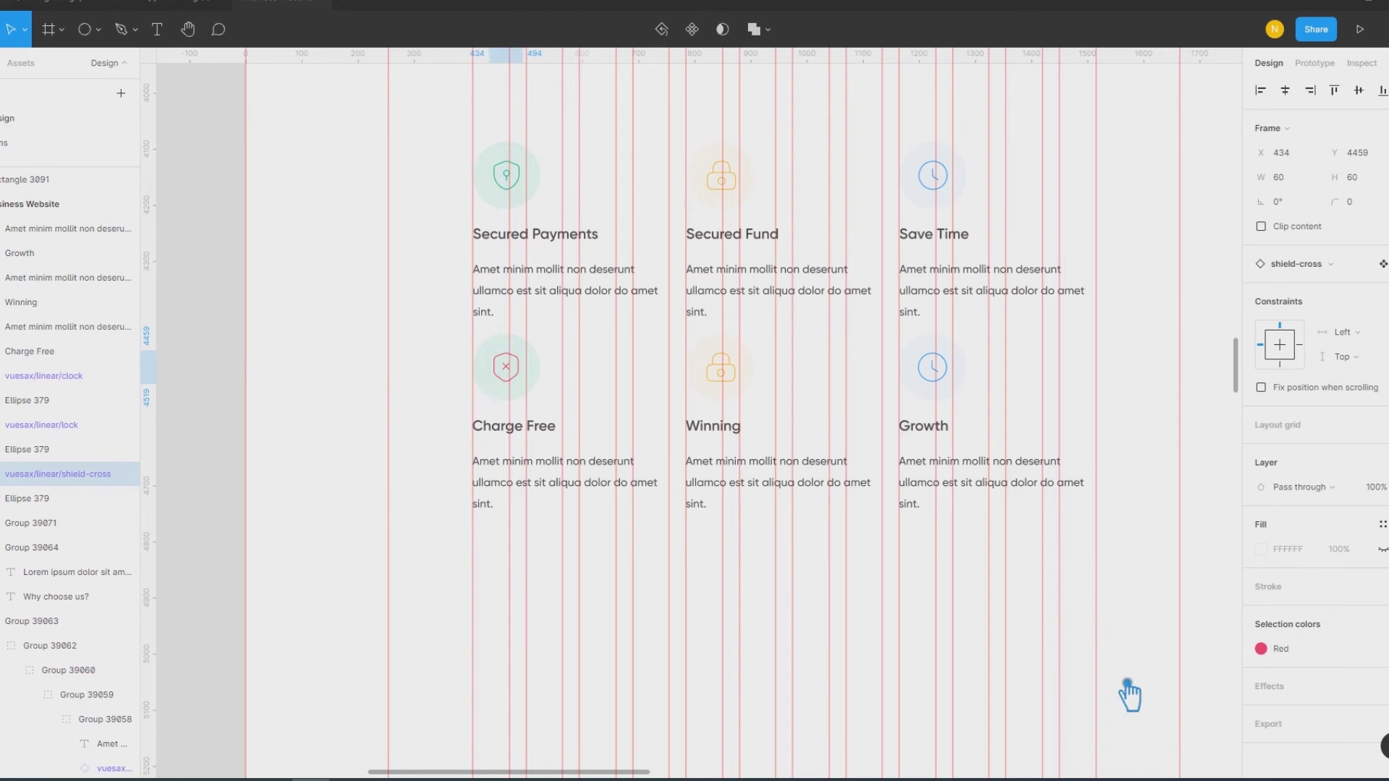
{"action": "left_click", "coordinate": [405, 434]}
{"action": "left_click", "coordinate": [500, 400]}
Step: Fill the circle behind the Charge Free icon with the Red_shade style
{"action": "left_click", "coordinate": [497, 394]}
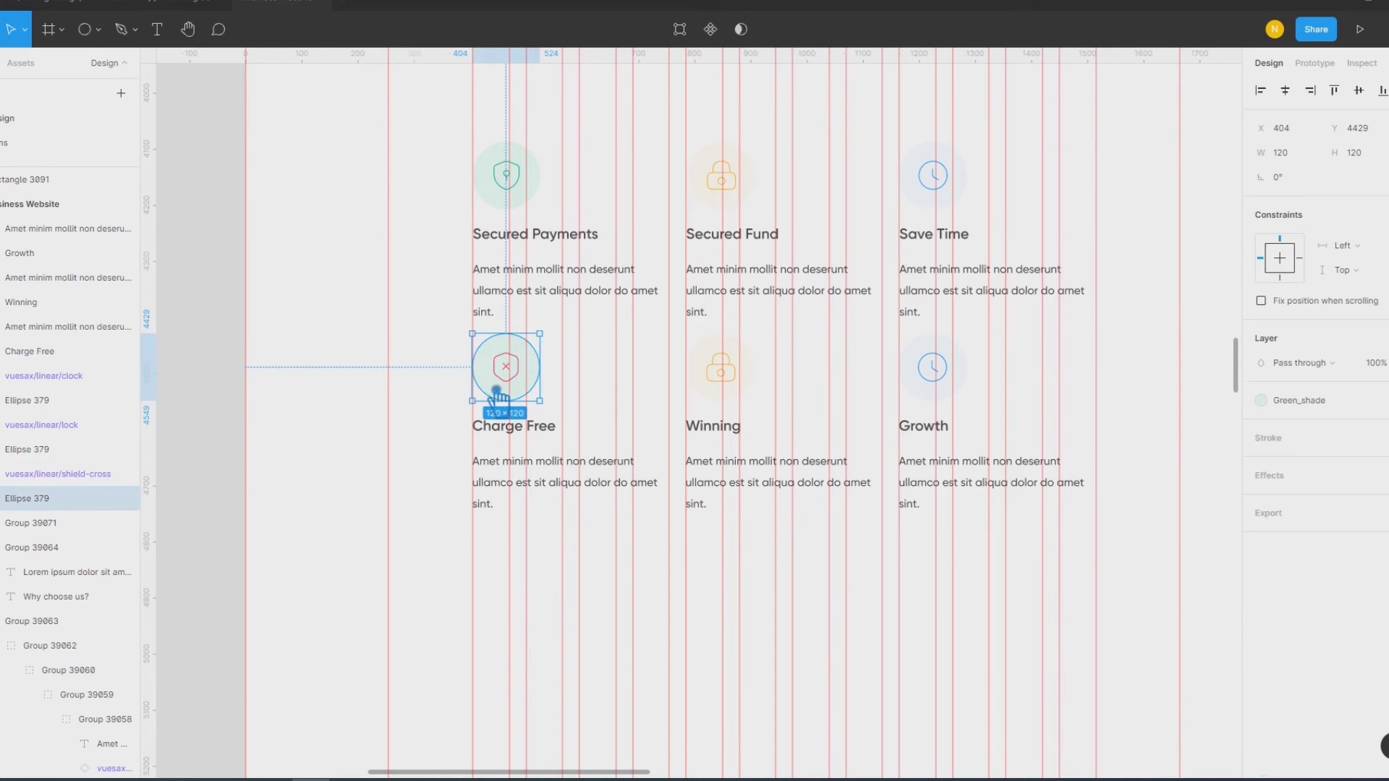
{"action": "left_click", "coordinate": [1315, 406]}
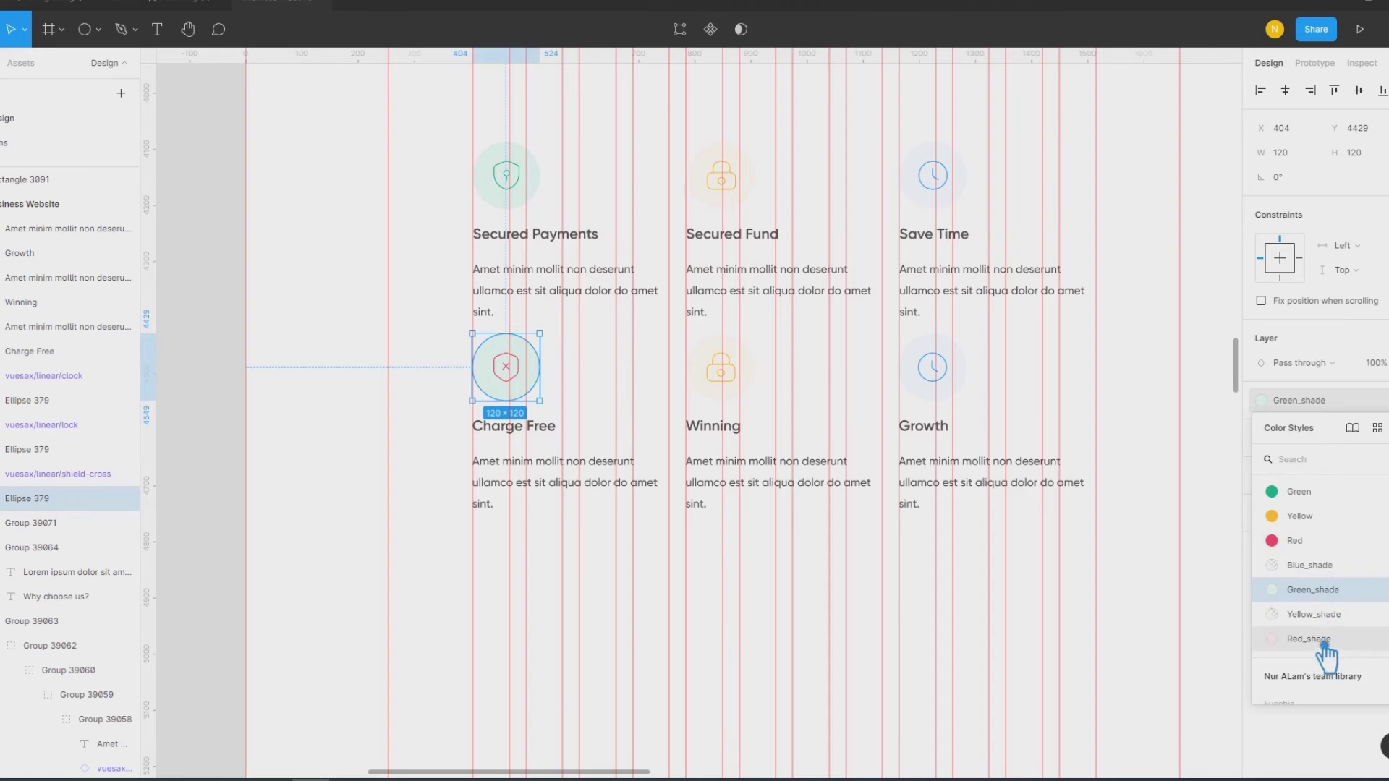
{"action": "left_click", "coordinate": [1347, 639]}
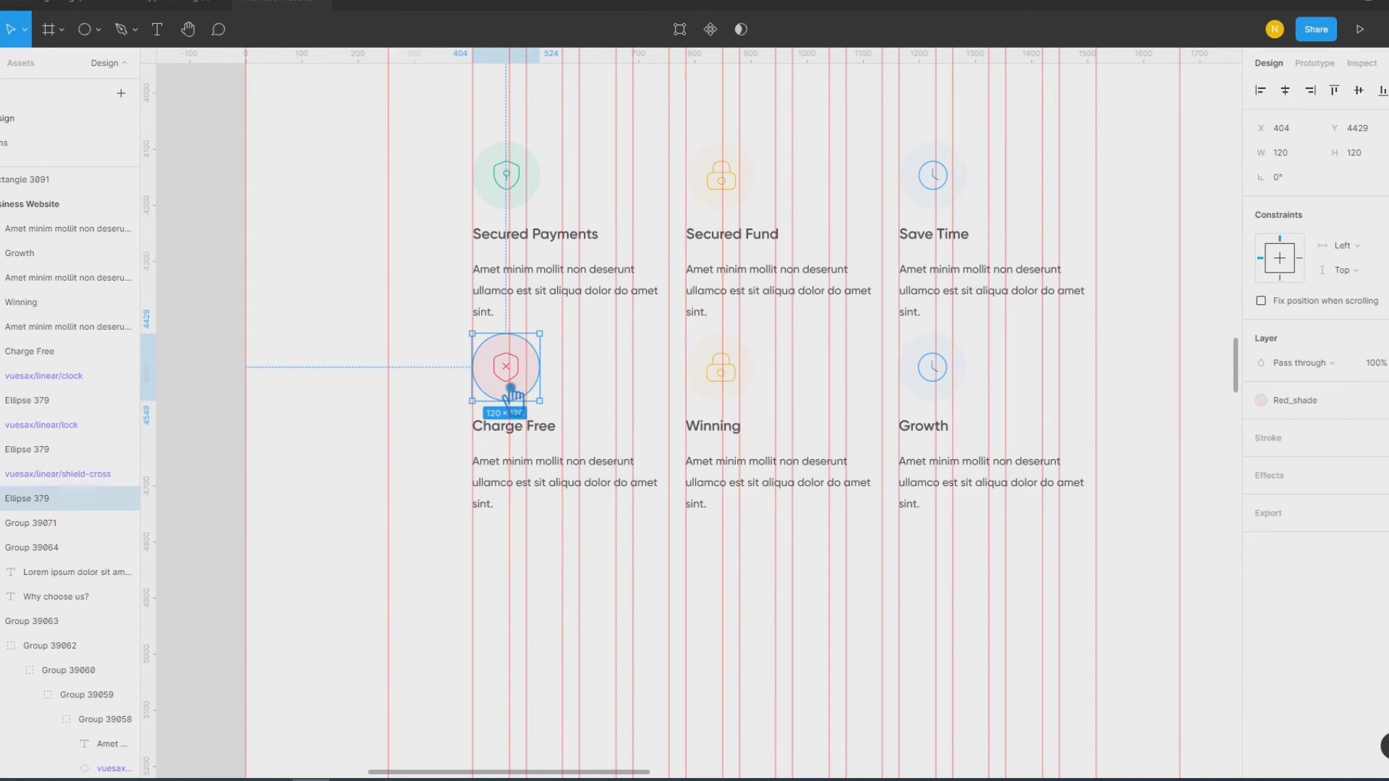
{"action": "left_click", "coordinate": [510, 384]}
{"action": "left_click", "coordinate": [439, 414]}
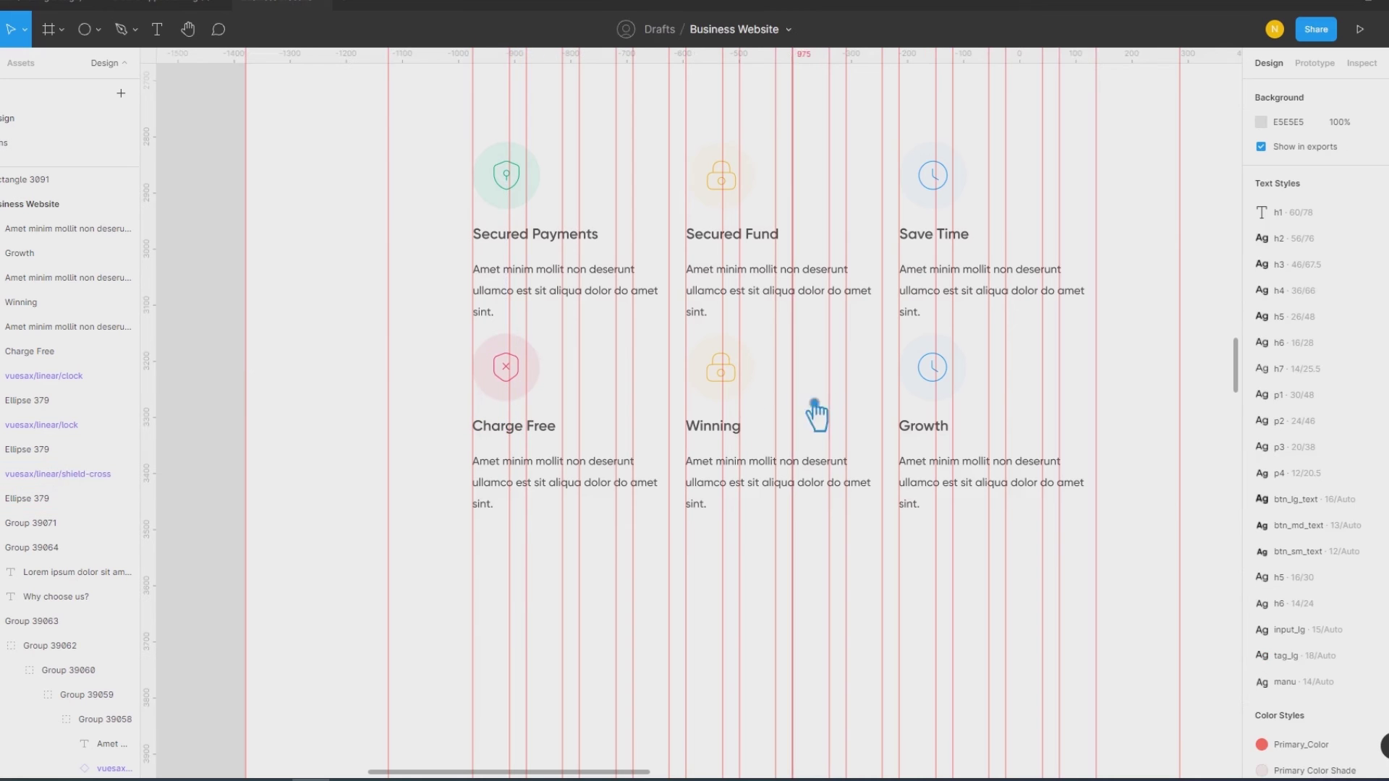
Step: Search icons for 'pris' and swap the Winning card's lock for the IRIS icon
{"action": "left_click", "coordinate": [720, 387]}
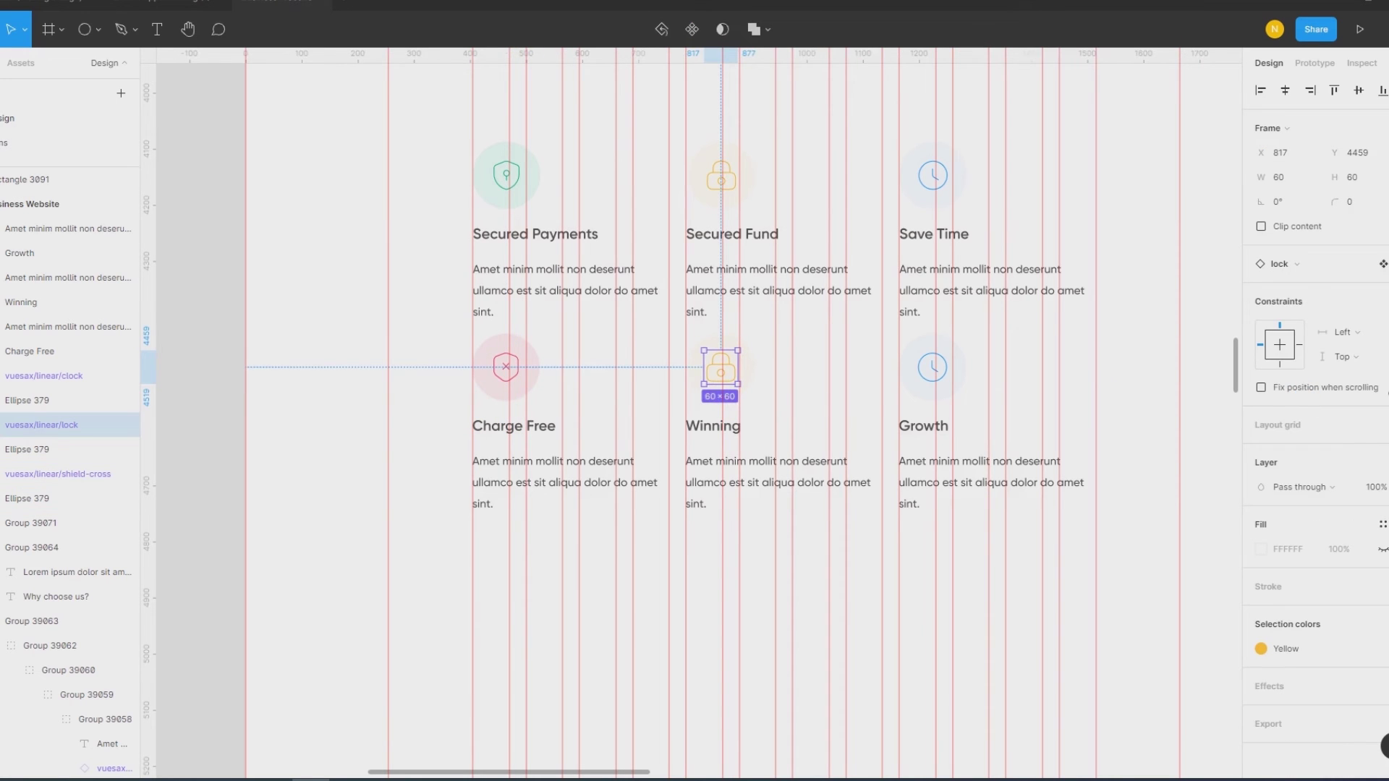
{"action": "left_click", "coordinate": [1317, 280]}
{"action": "type", "text": "winn"}
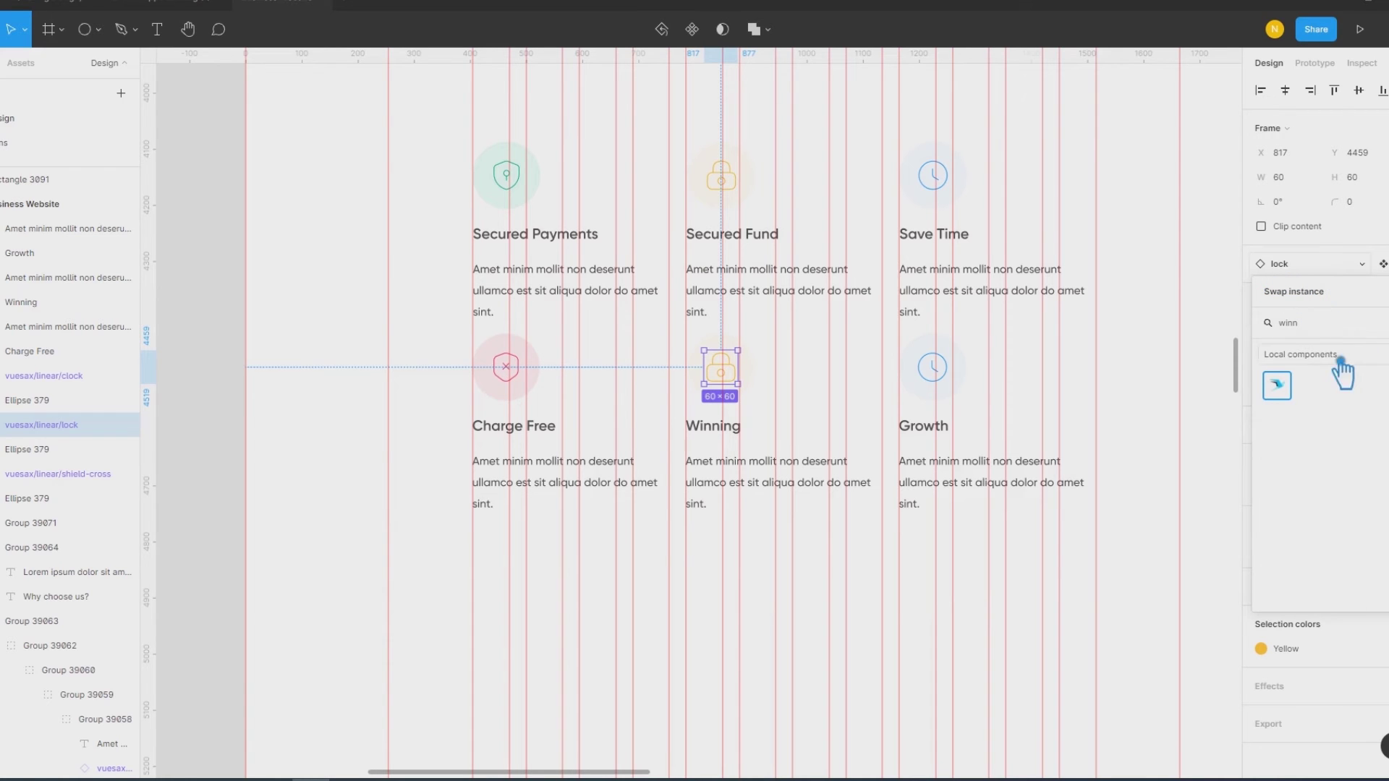
{"action": "key", "text": "BackSpace"}
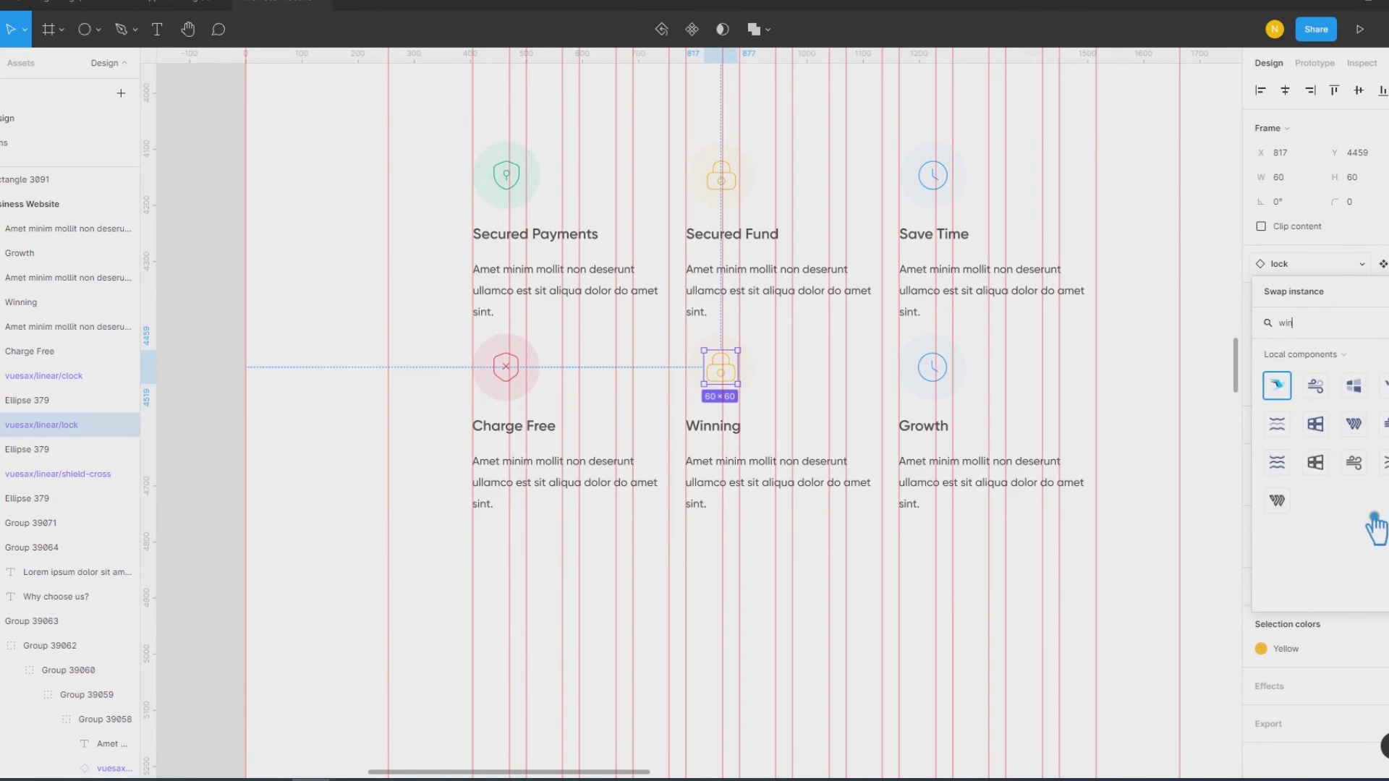
{"action": "key", "text": "BackSpace"}
{"action": "key", "text": "BackSpace"}
{"action": "key", "text": "BackSpace"}
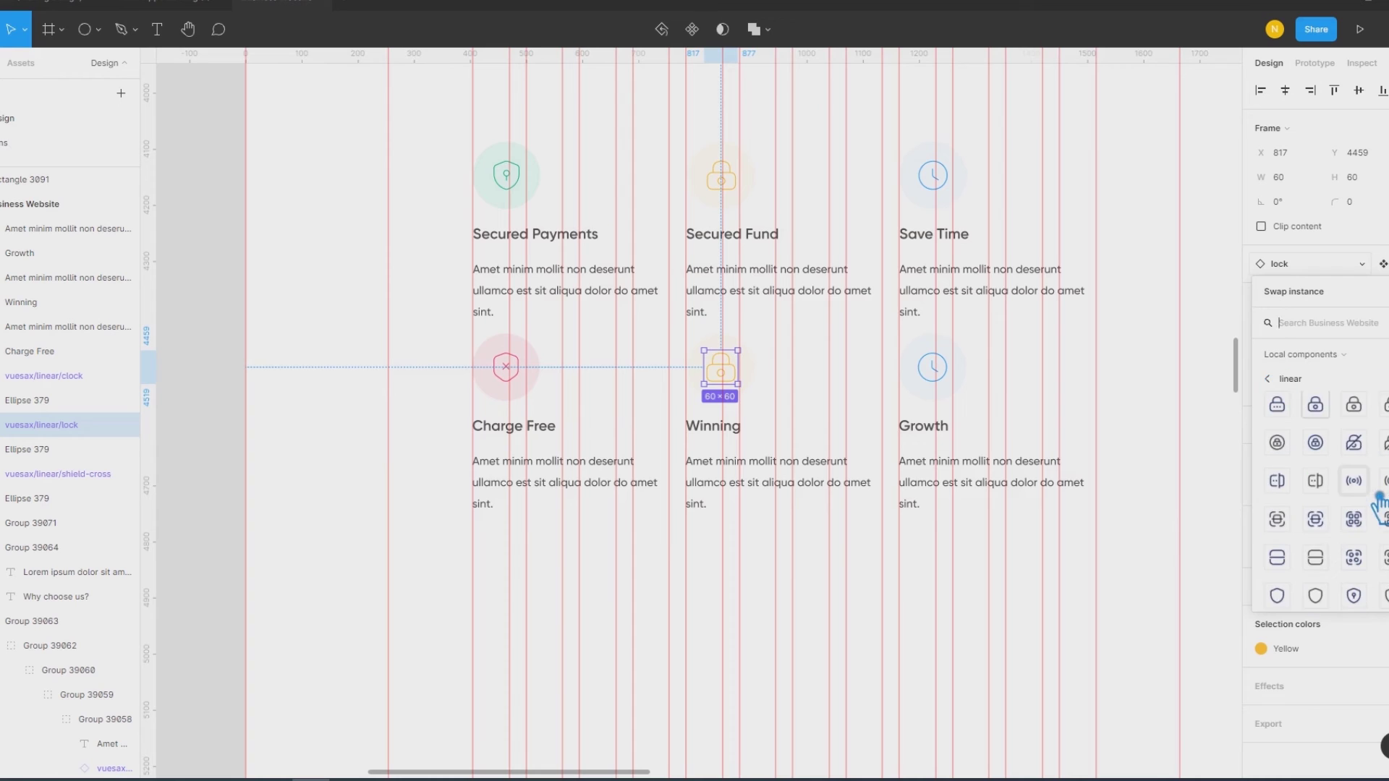
{"action": "type", "text": "prizz"}
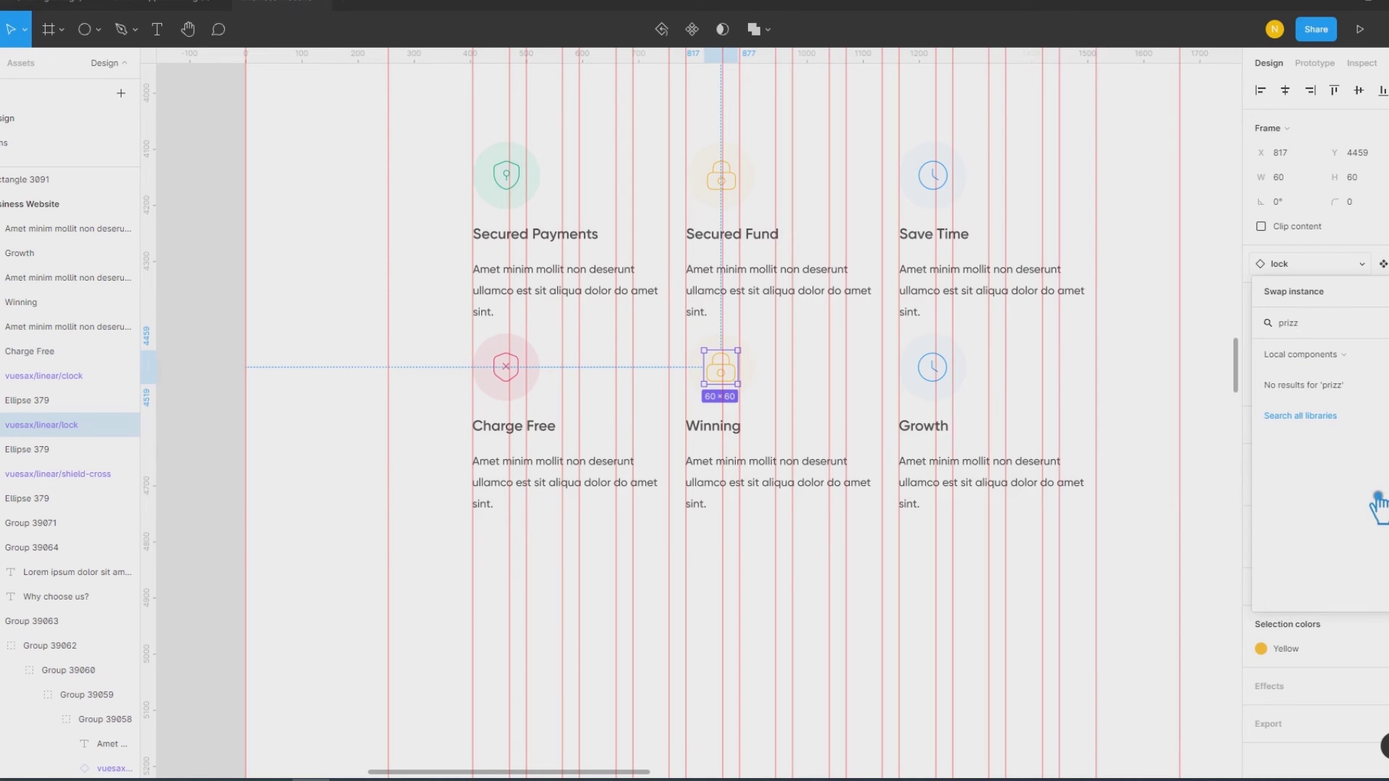
{"action": "key", "text": "BackSpace"}
{"action": "key", "text": "BackSpace"}
{"action": "type", "text": "s"}
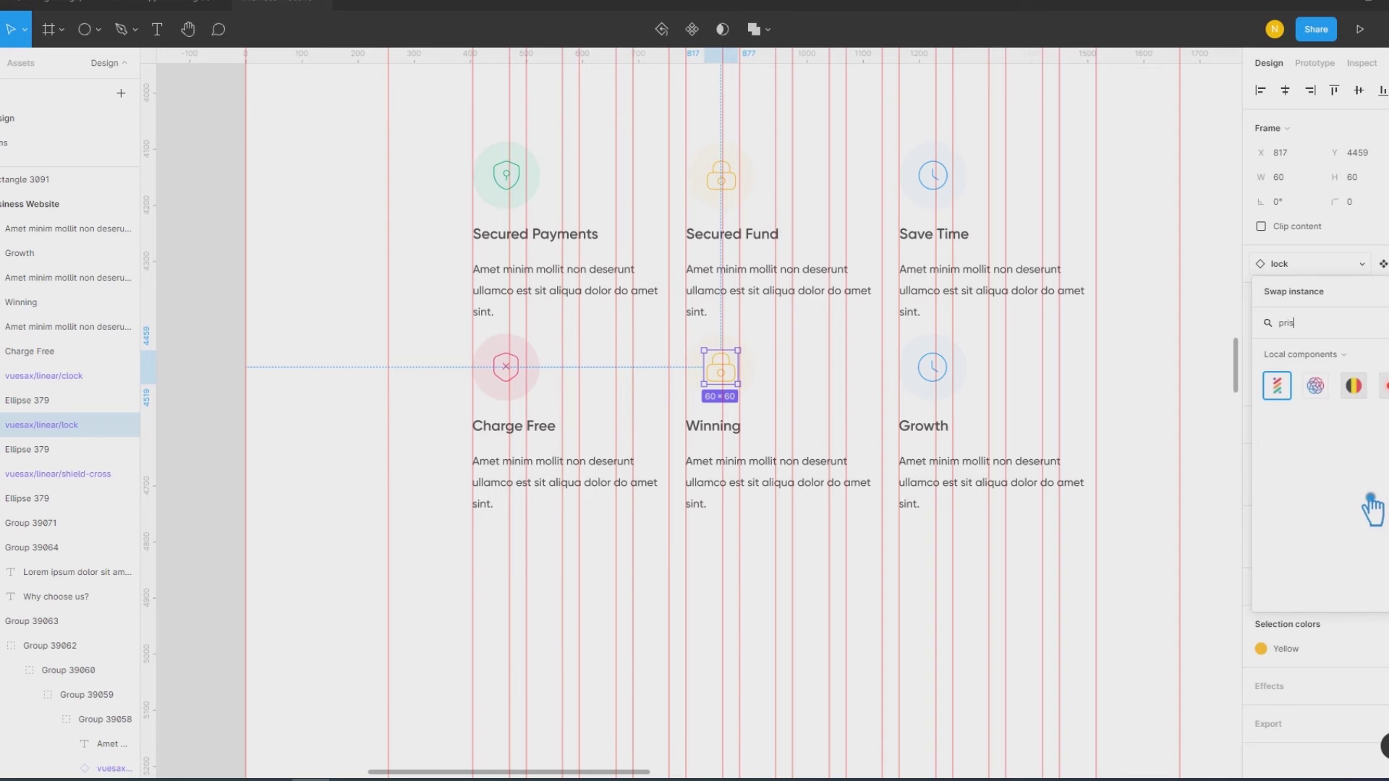
{"action": "left_click", "coordinate": [1317, 385]}
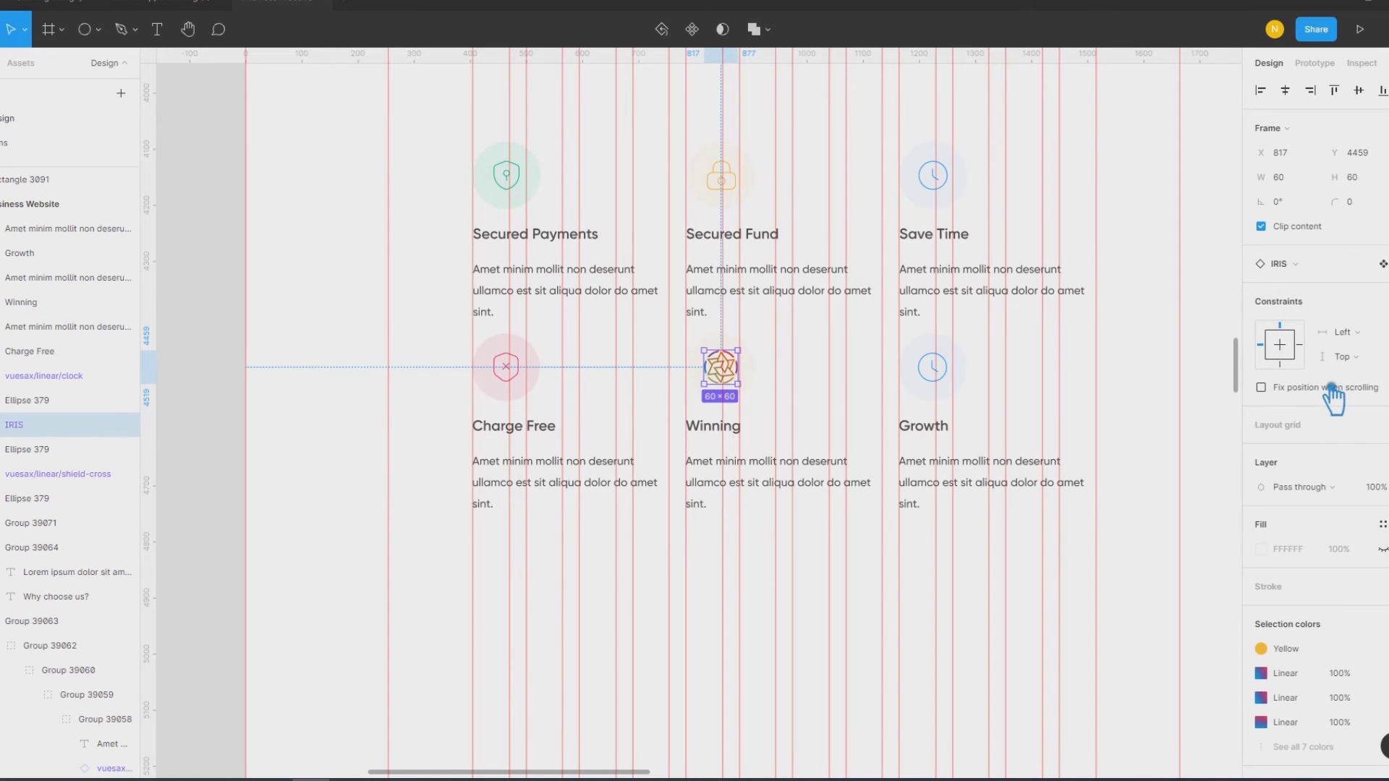
{"action": "left_click", "coordinate": [1166, 397]}
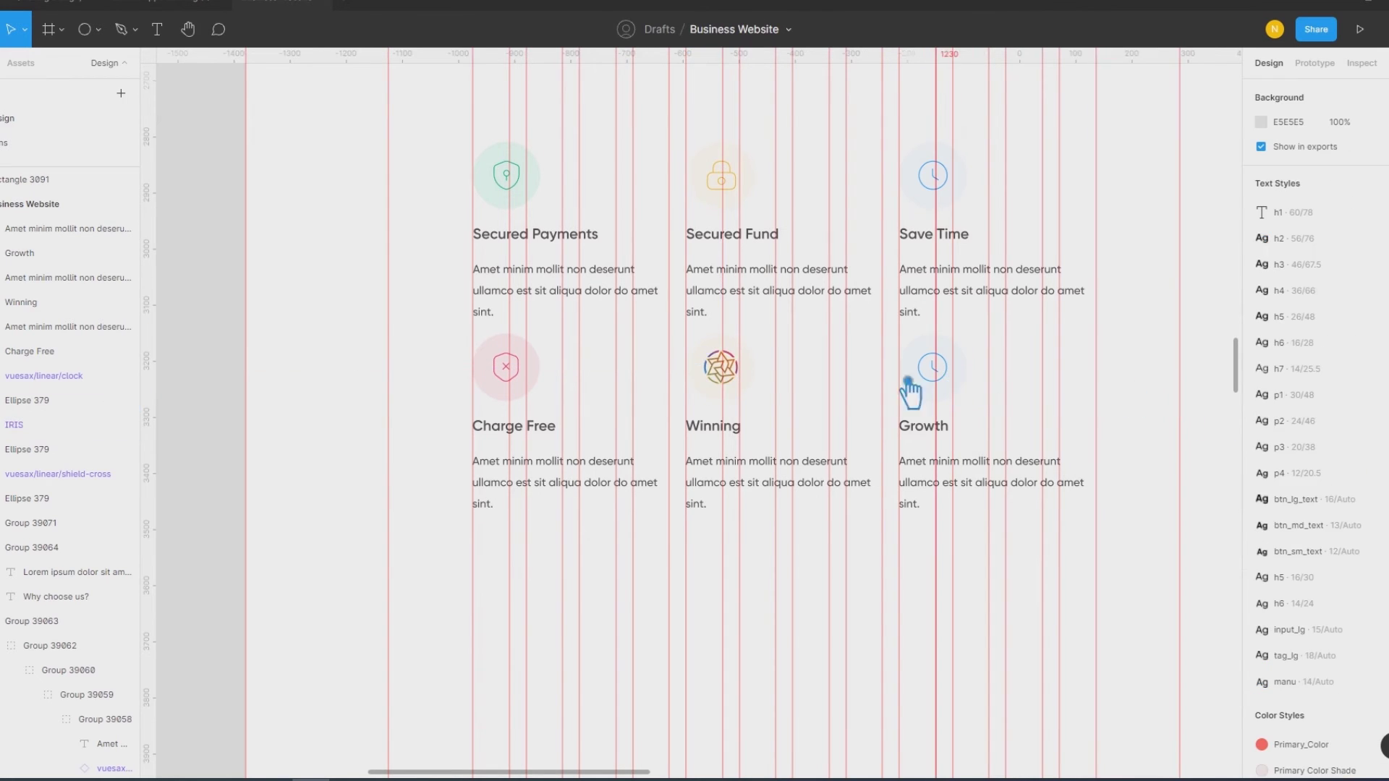
Step: Recolour the Winning card's IRIS icon from Yellow to the Green style
{"action": "left_click", "coordinate": [750, 377]}
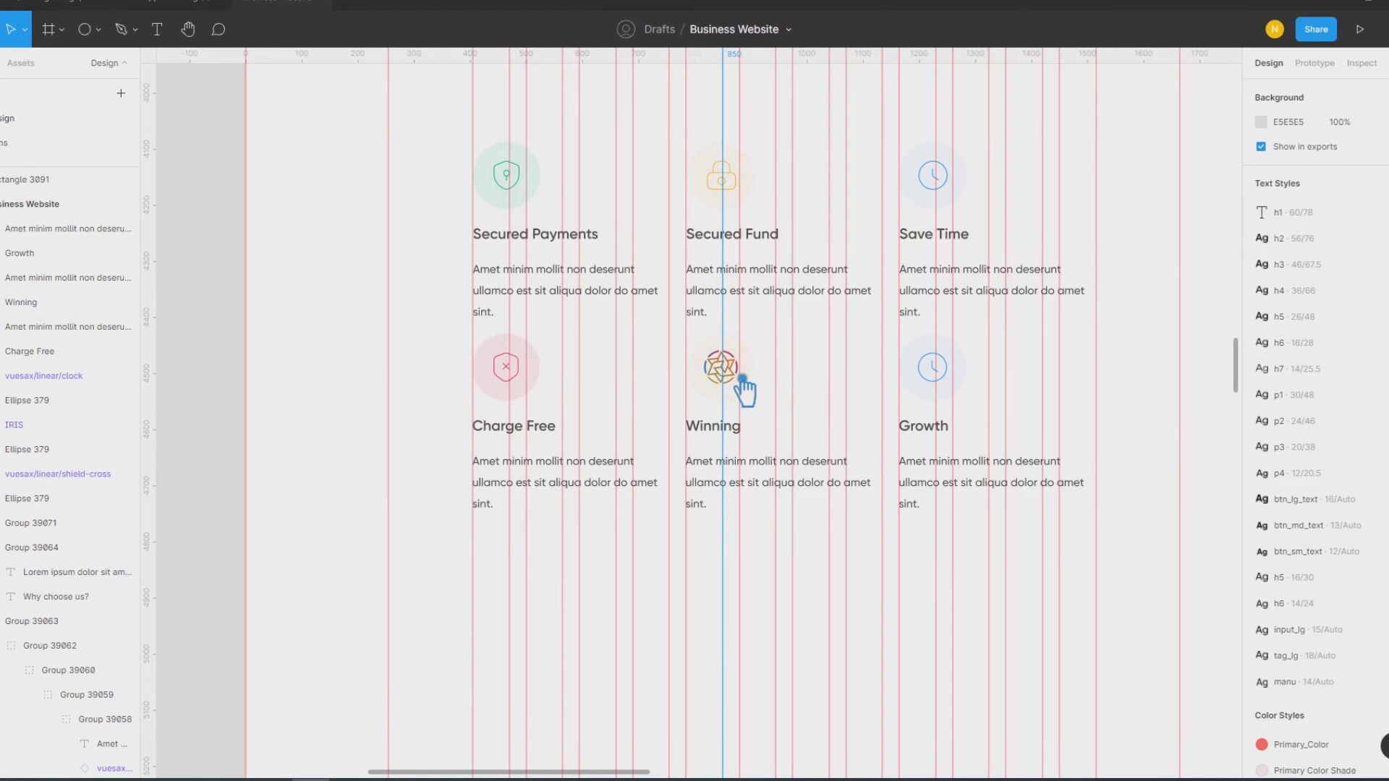
{"action": "left_click", "coordinate": [743, 377]}
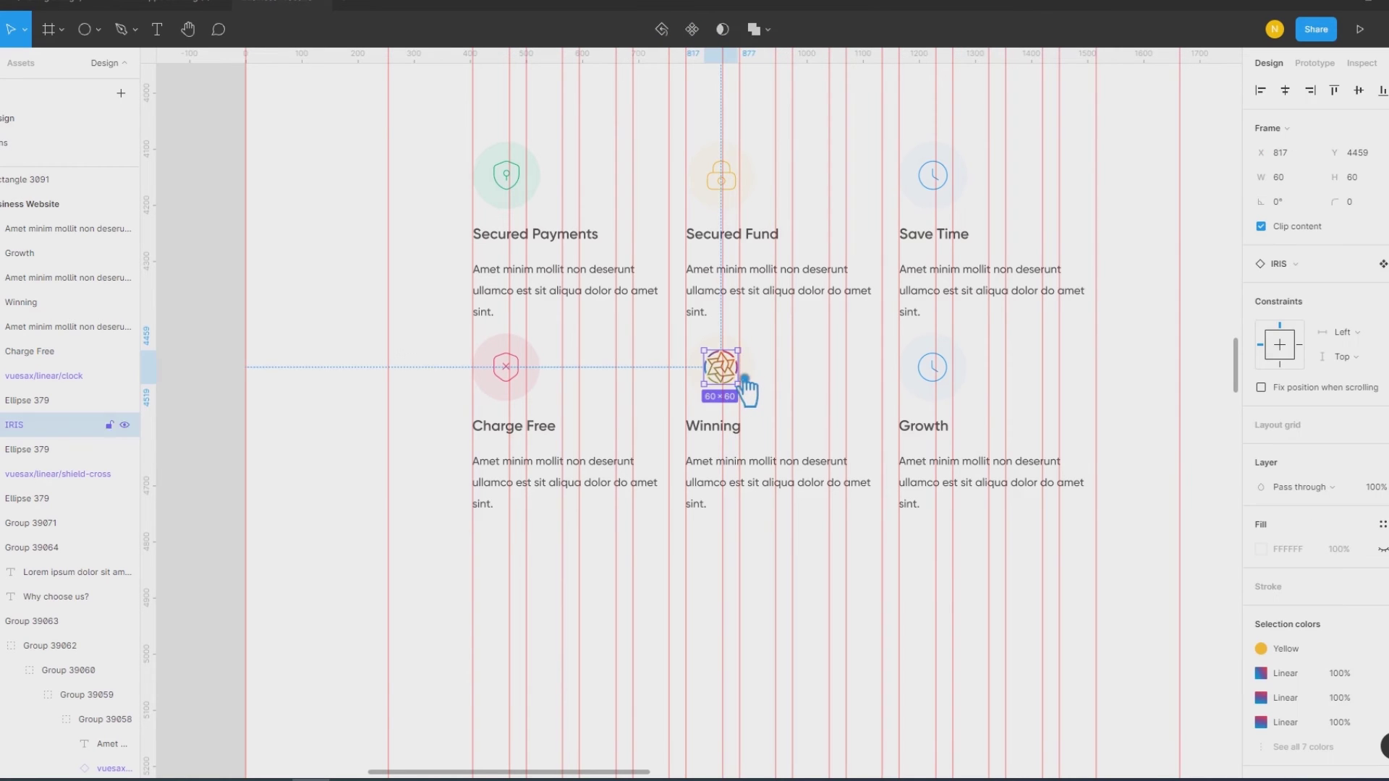
{"action": "left_click", "coordinate": [1331, 650]}
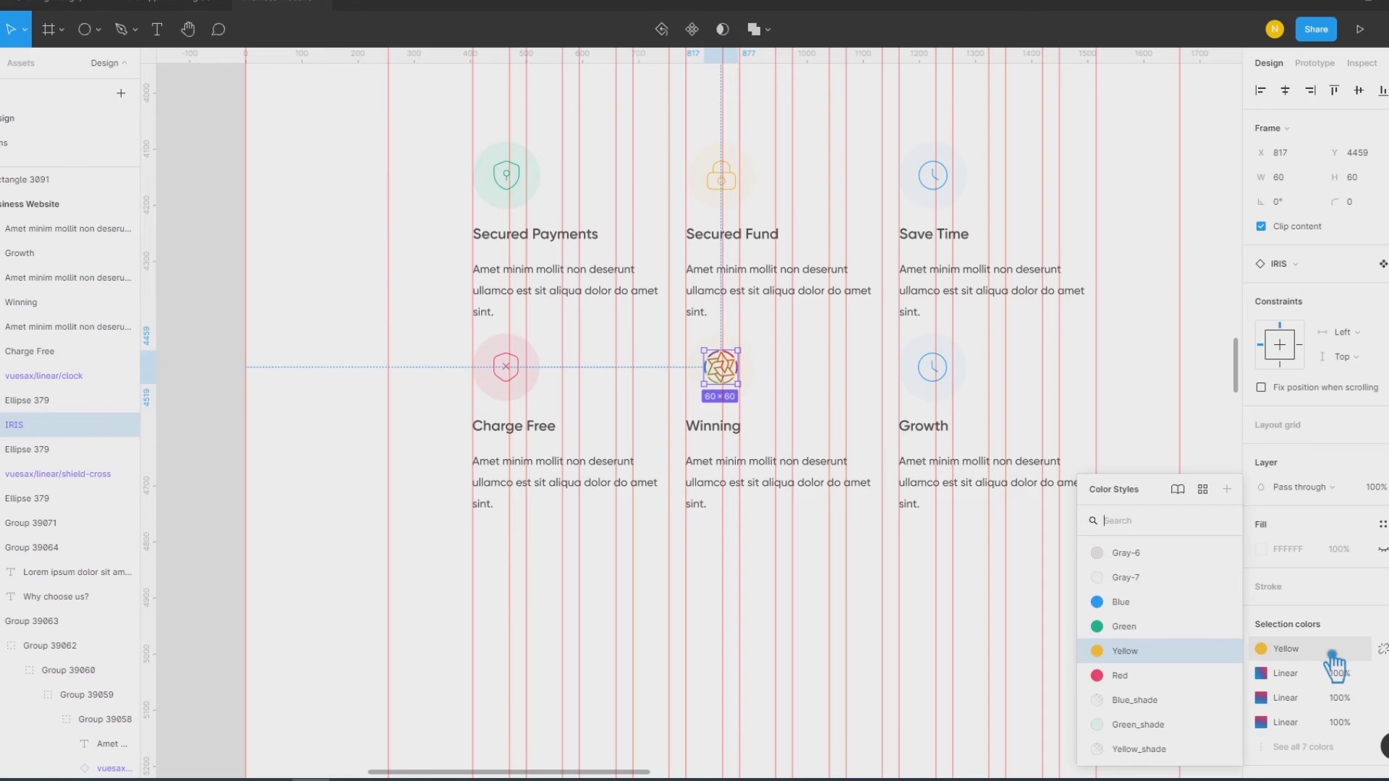
{"action": "left_click", "coordinate": [1135, 633]}
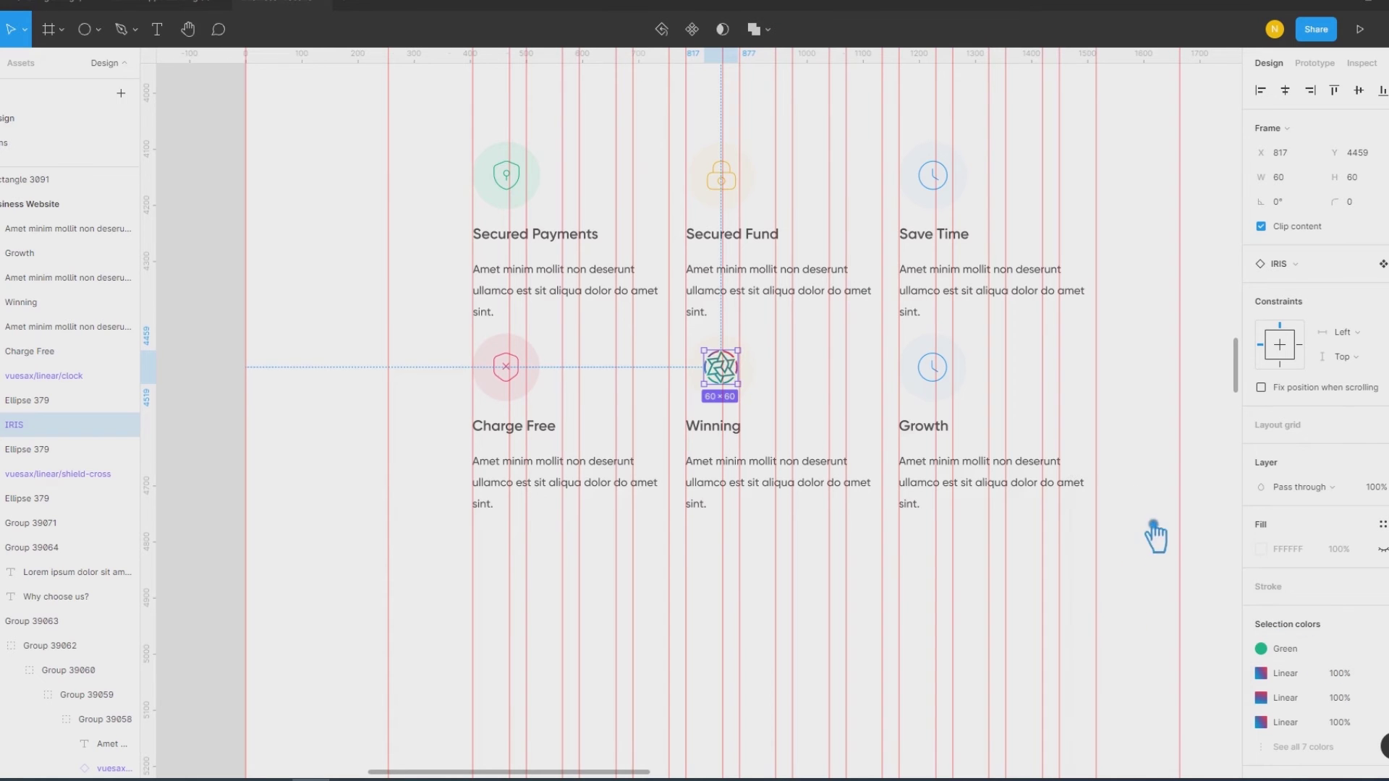
{"action": "left_click", "coordinate": [781, 394]}
Step: Fill the circle behind the Winning icon with the Green_shade style
{"action": "left_click", "coordinate": [743, 381]}
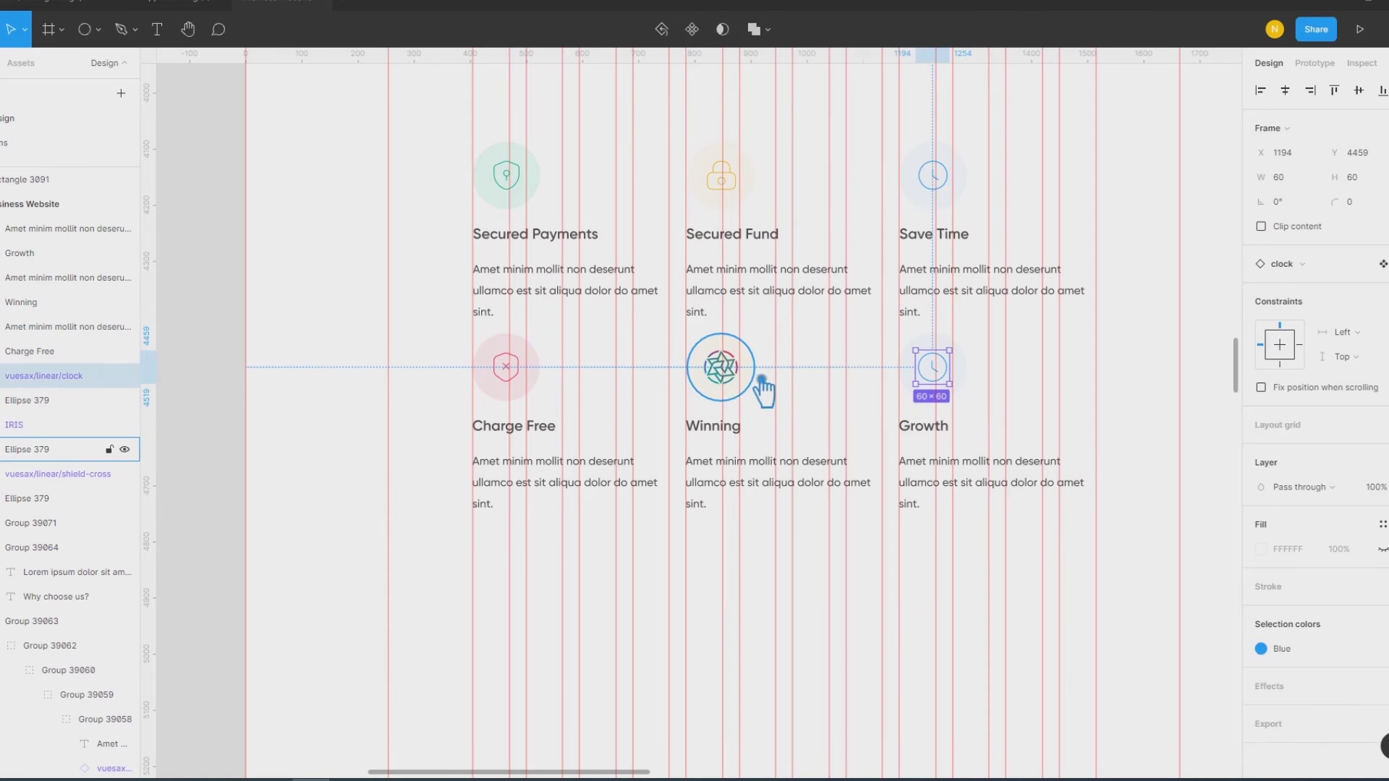
{"action": "left_click", "coordinate": [752, 376]}
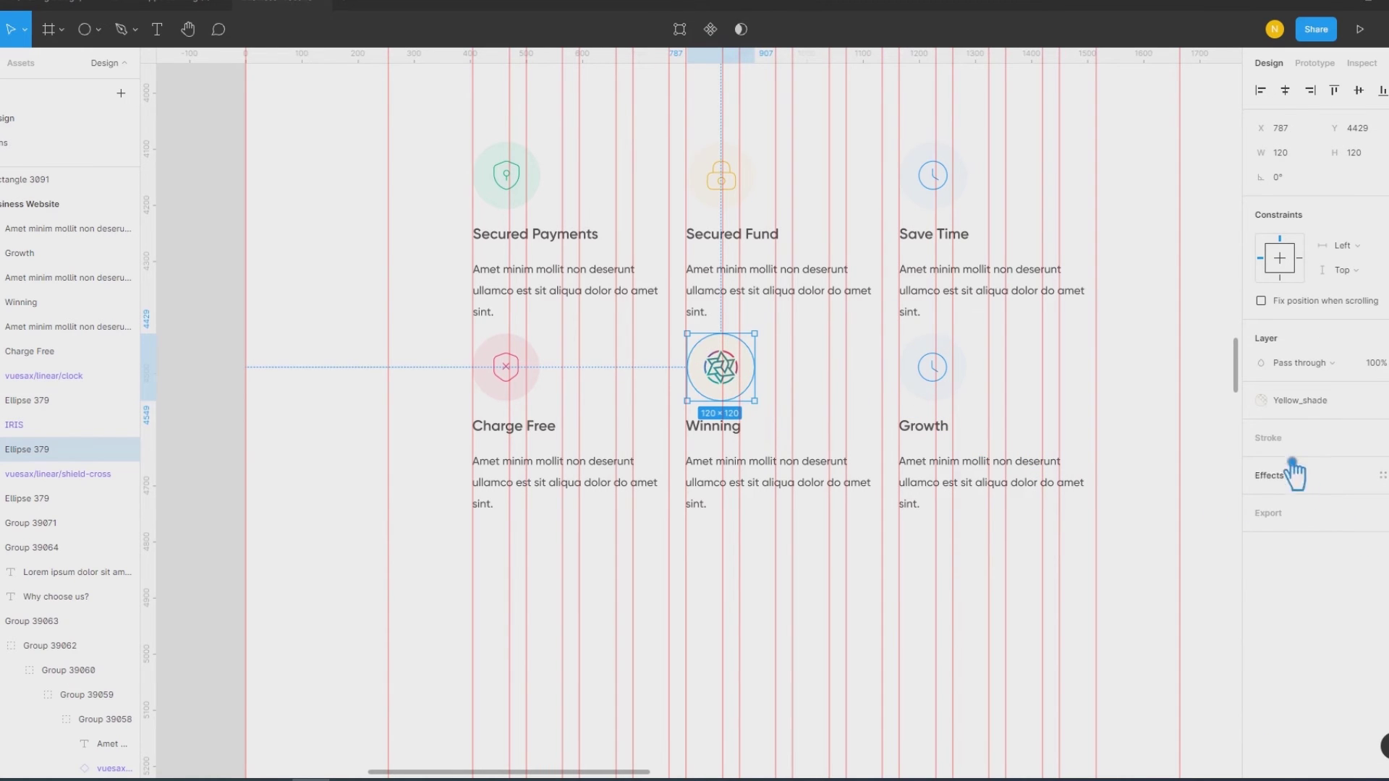
{"action": "left_click", "coordinate": [1296, 401]}
{"action": "left_click", "coordinate": [1345, 570]}
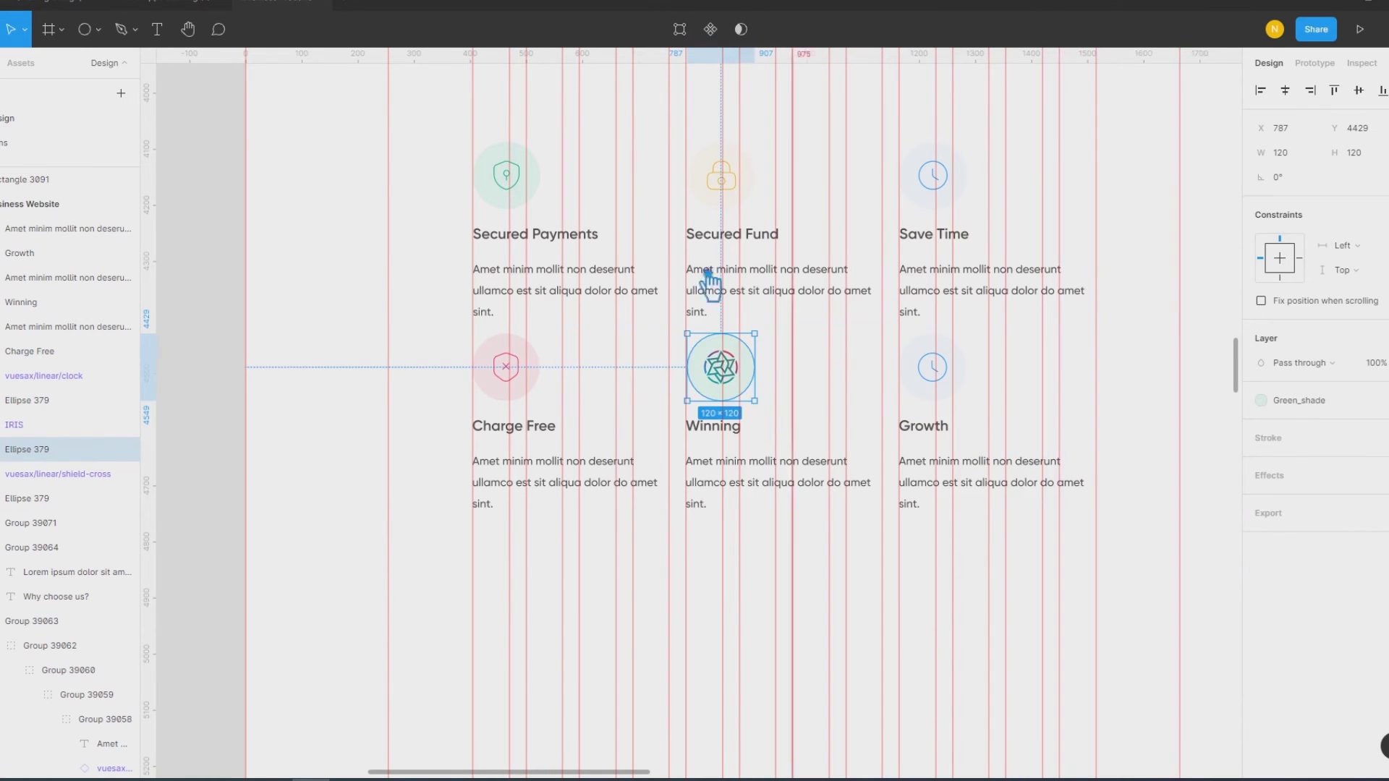
Step: Drill into the Secured Payments shield icon and view its swap alternatives
{"action": "double_click", "coordinate": [517, 189]}
{"action": "double_click", "coordinate": [517, 189]}
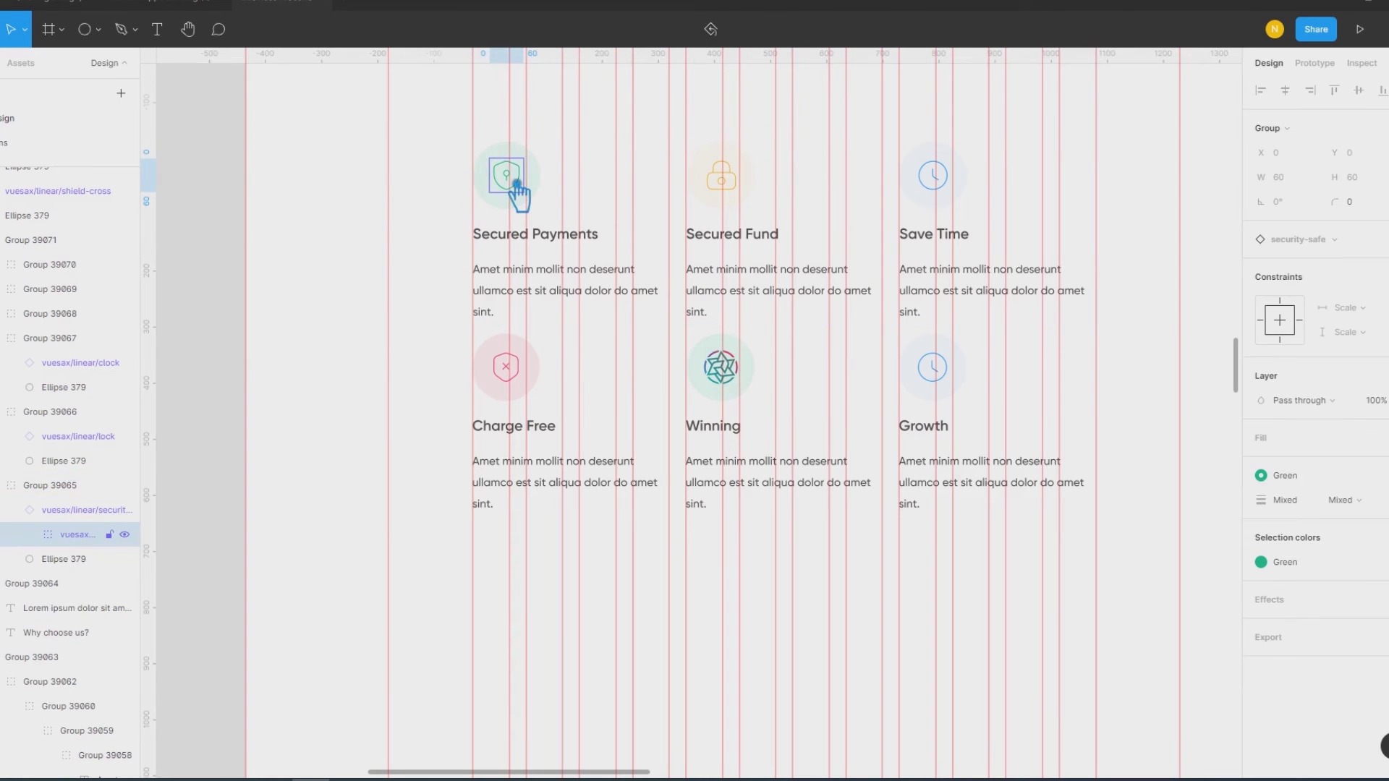
{"action": "left_click", "coordinate": [379, 245]}
{"action": "left_click", "coordinate": [521, 194]}
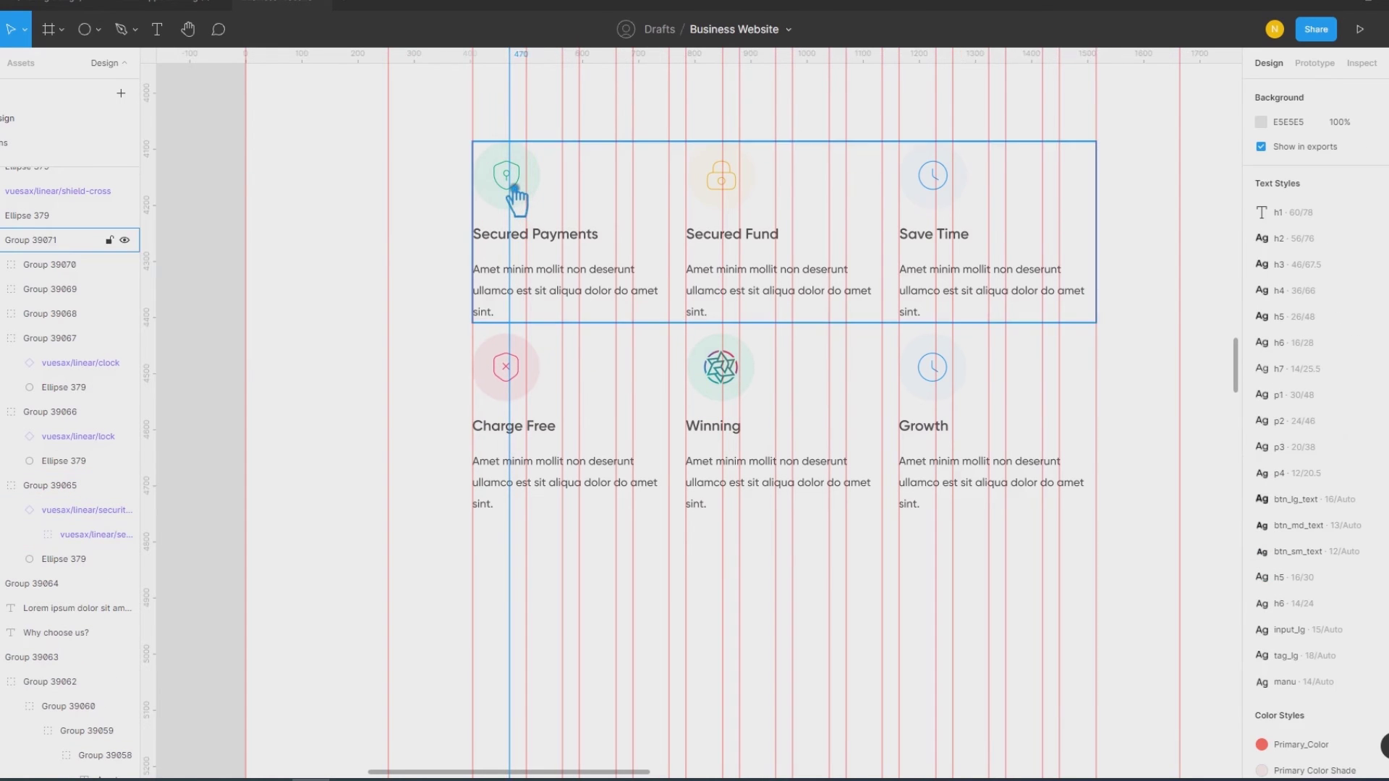
{"action": "double_click", "coordinate": [517, 193]}
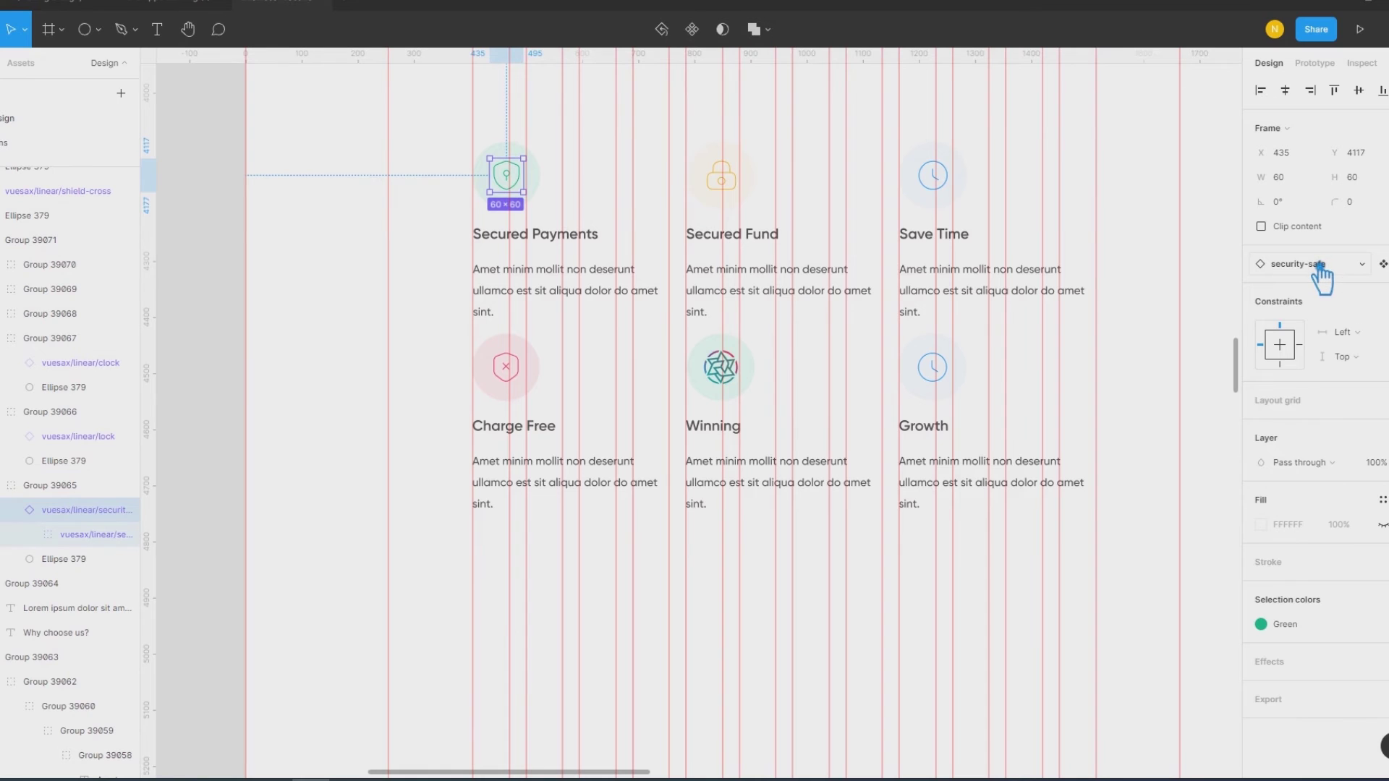
{"action": "left_click", "coordinate": [1321, 268]}
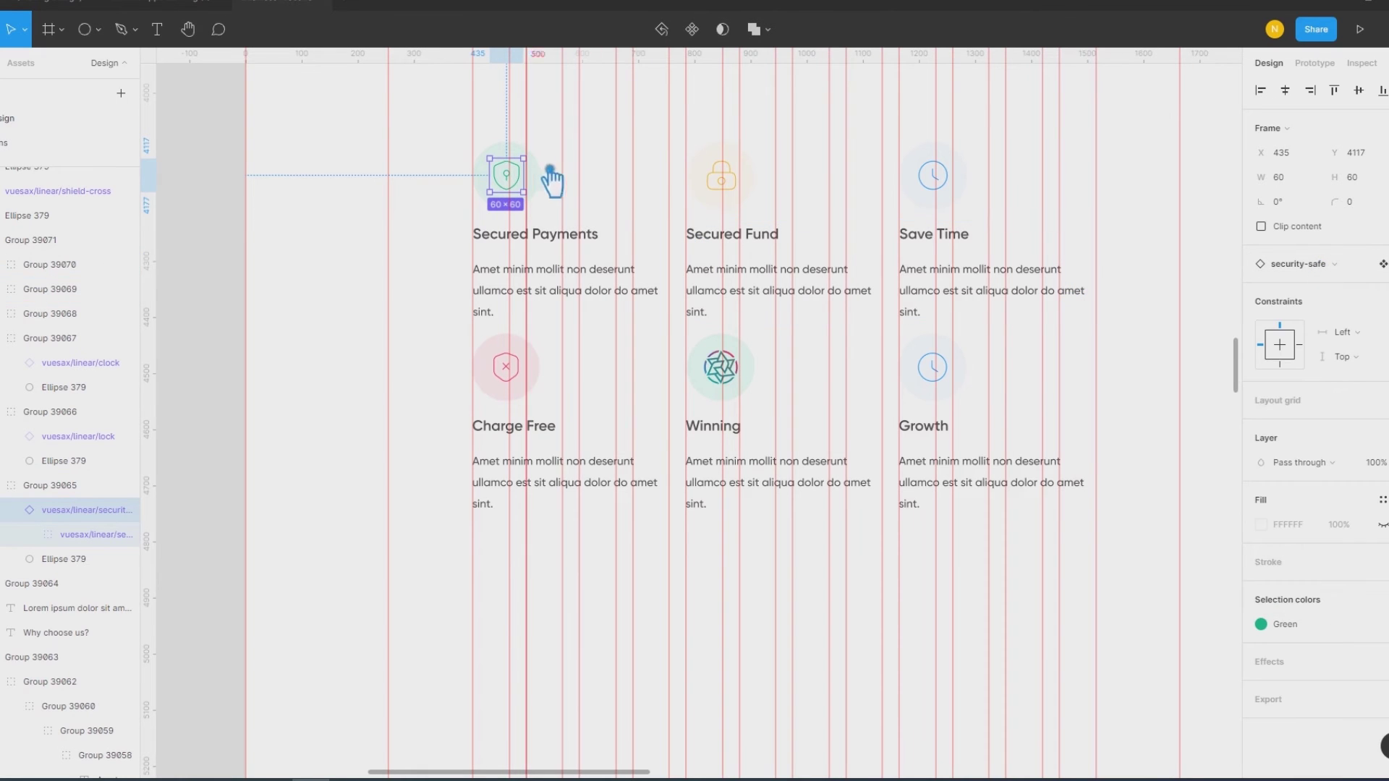
{"action": "left_click", "coordinate": [1315, 626]}
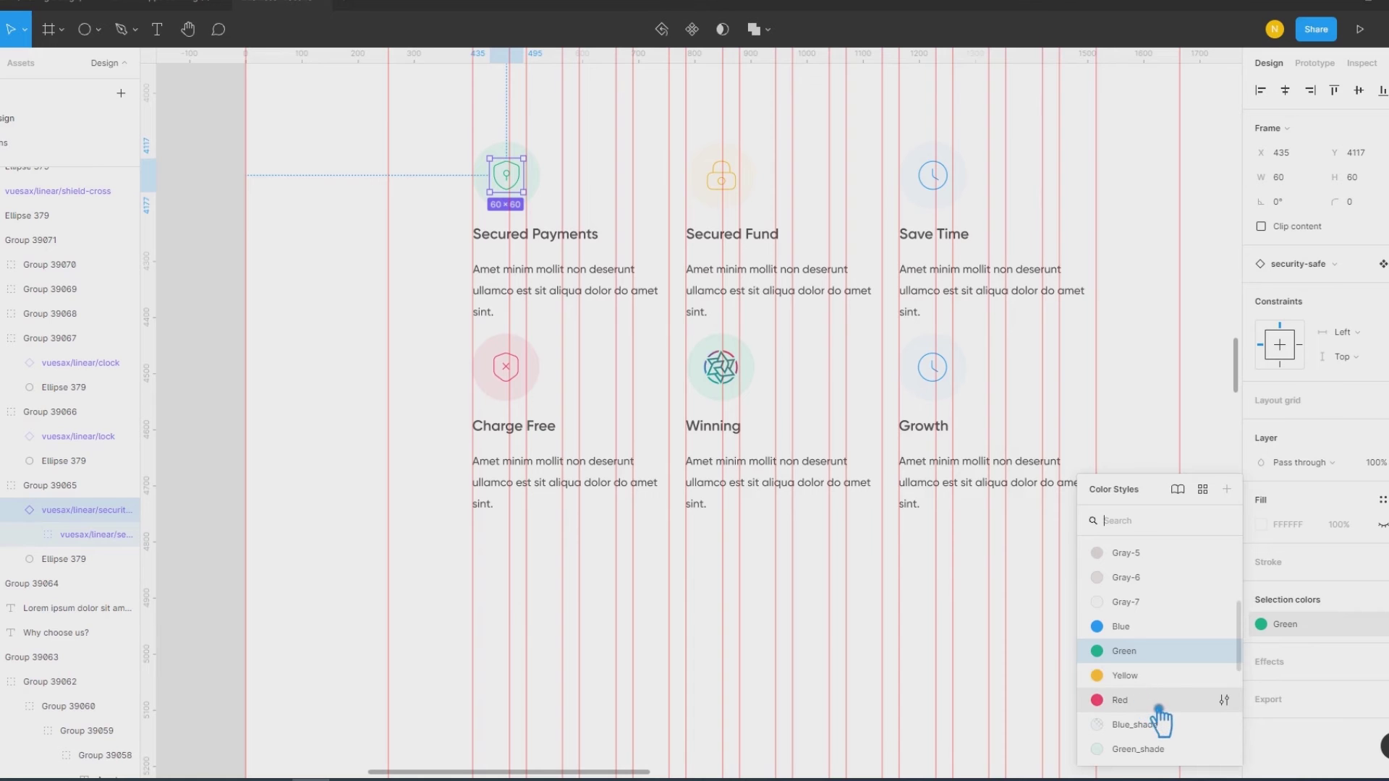
{"action": "scroll", "coordinate": [1182, 662], "scroll_direction": "up", "scroll_amount": 3}
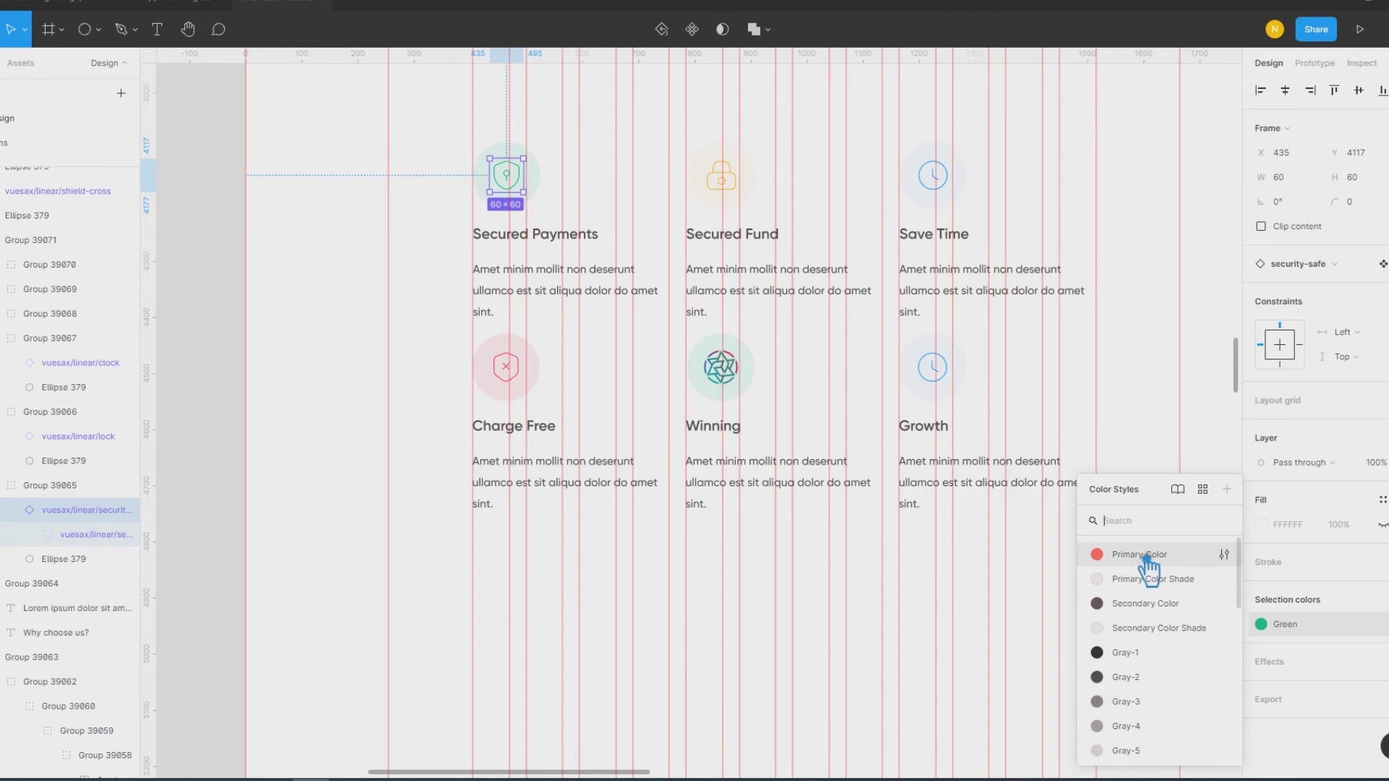
{"action": "left_click", "coordinate": [1152, 568]}
{"action": "left_click", "coordinate": [325, 332]}
{"action": "left_click", "coordinate": [506, 201]}
{"action": "left_click", "coordinate": [1330, 564]}
{"action": "key", "text": "Escape"}
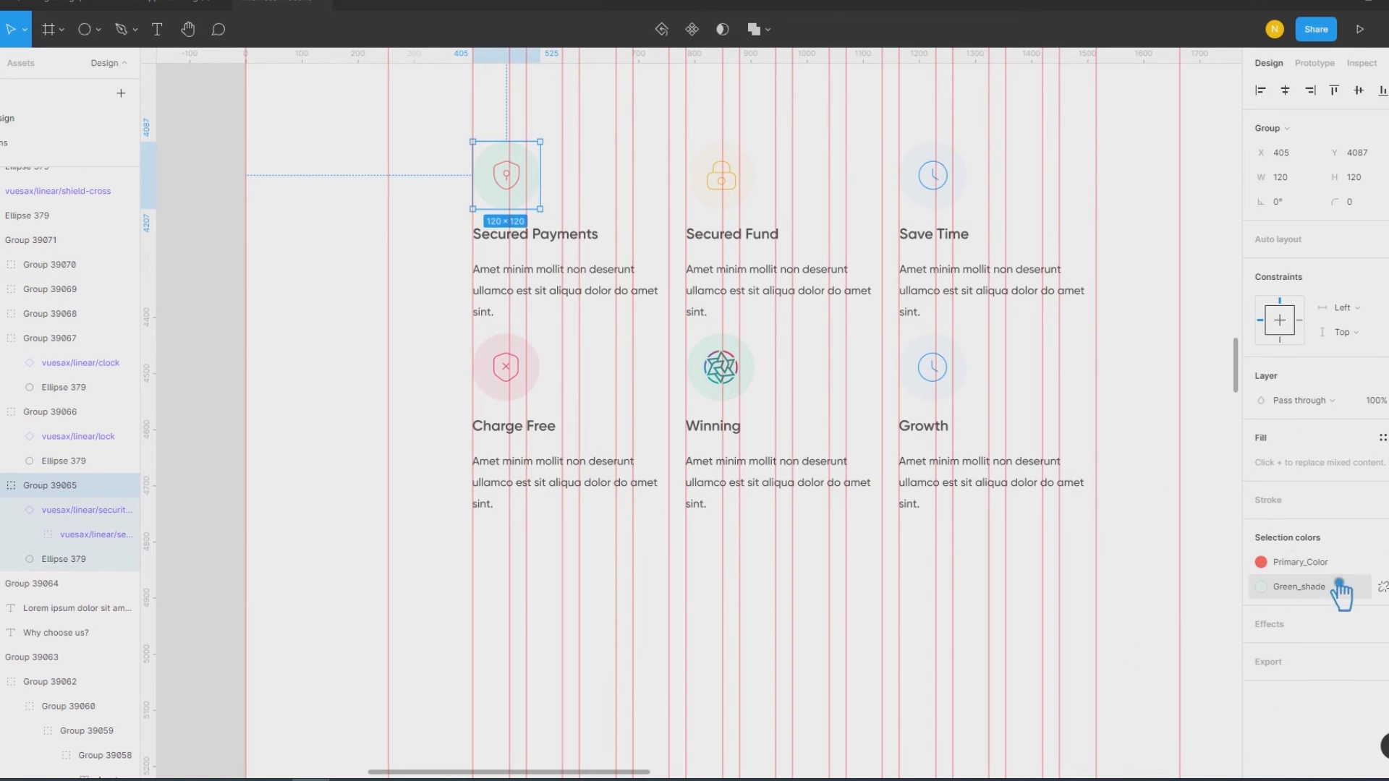
{"action": "left_click", "coordinate": [449, 310]}
{"action": "double_click", "coordinate": [515, 195]}
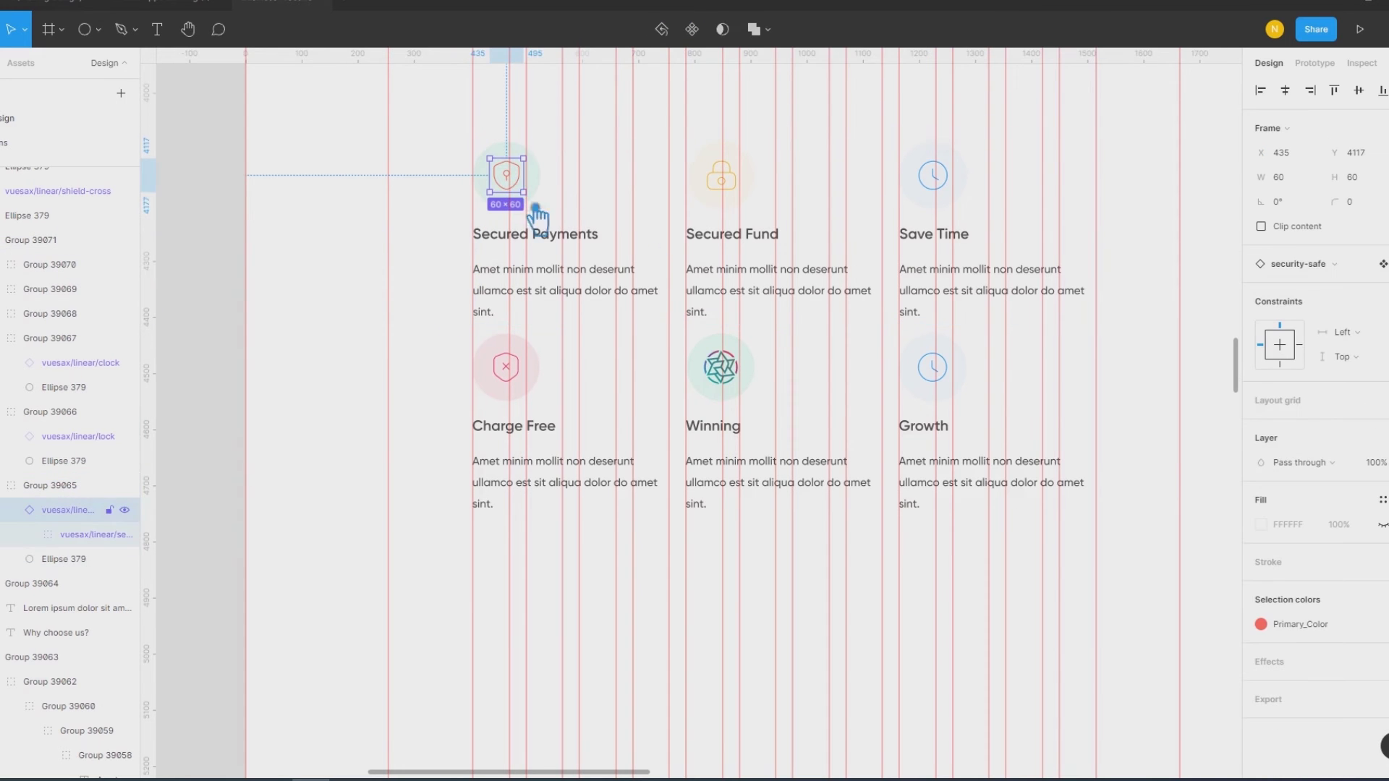
{"action": "left_click", "coordinate": [1312, 625]}
{"action": "left_click", "coordinate": [510, 329]}
{"action": "left_click", "coordinate": [502, 202]}
{"action": "double_click", "coordinate": [502, 201]}
{"action": "left_click", "coordinate": [1340, 598]}
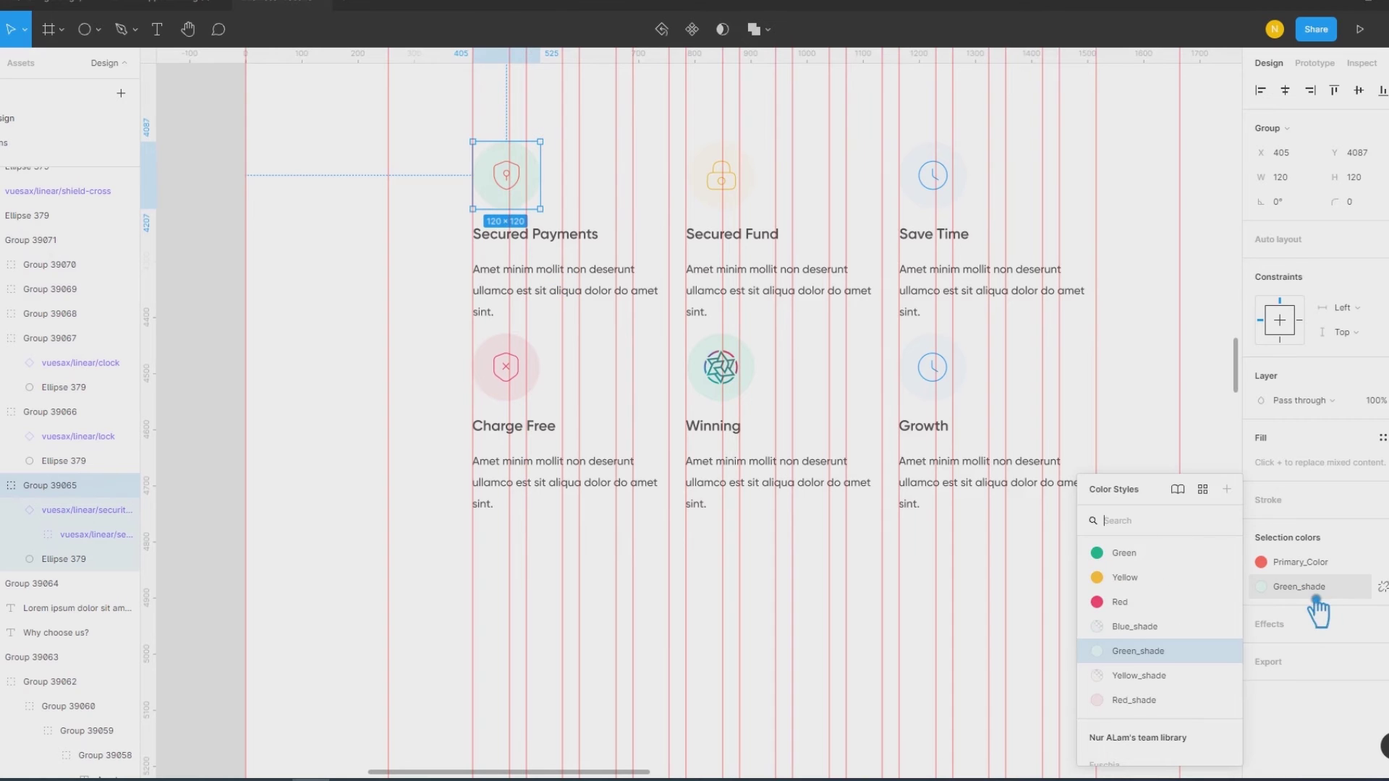
{"action": "scroll", "coordinate": [1230, 612], "scroll_direction": "up", "scroll_amount": 3}
{"action": "scroll", "coordinate": [1234, 615], "scroll_direction": "up", "scroll_amount": 2}
{"action": "left_click", "coordinate": [1156, 579]}
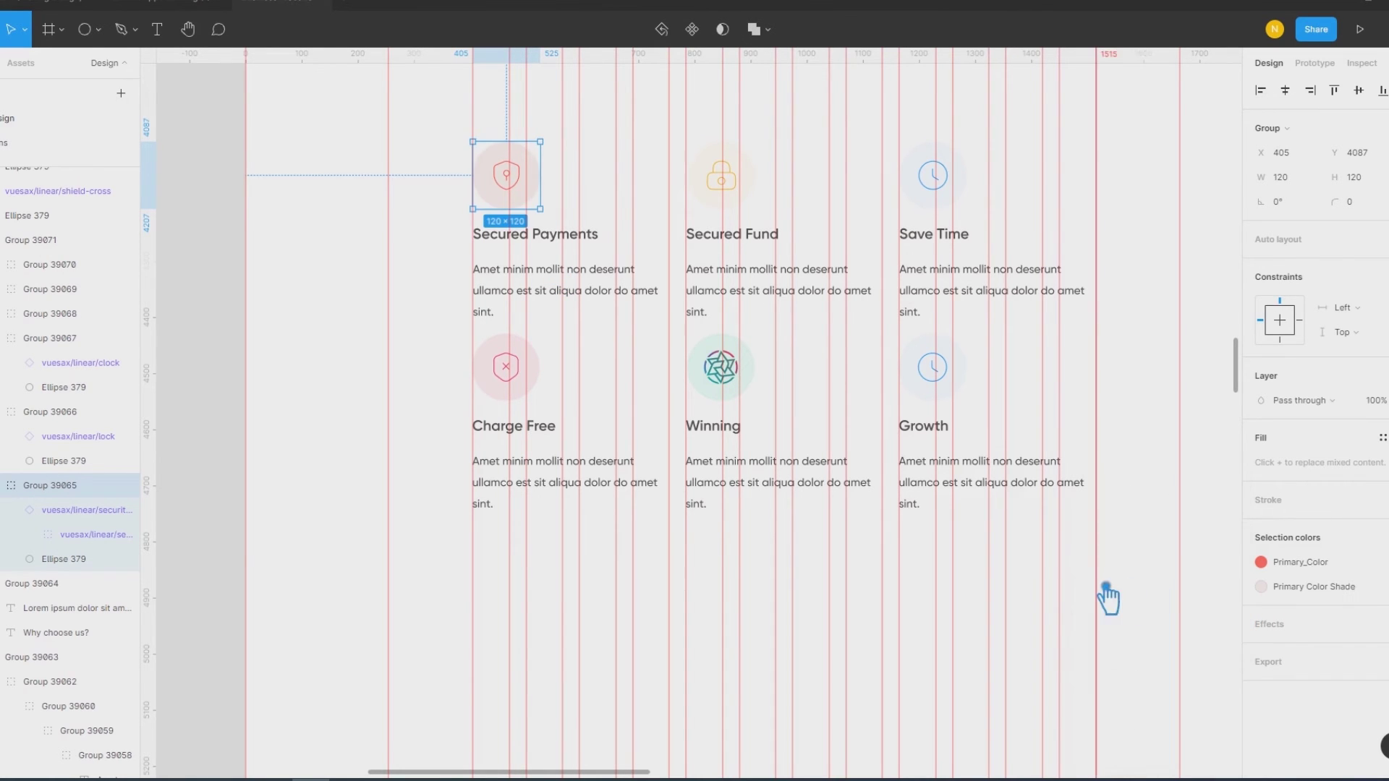
{"action": "left_click", "coordinate": [339, 396]}
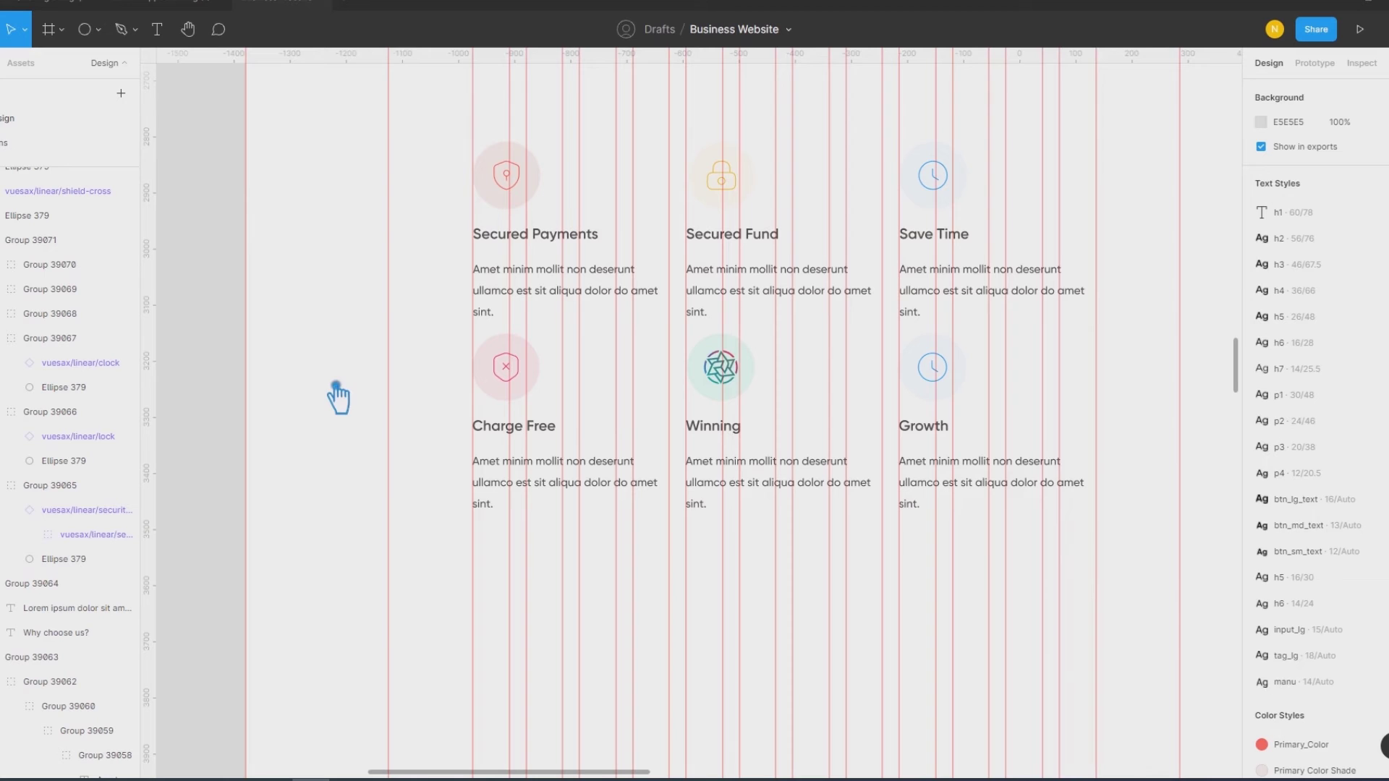
{"action": "double_click", "coordinate": [508, 199]}
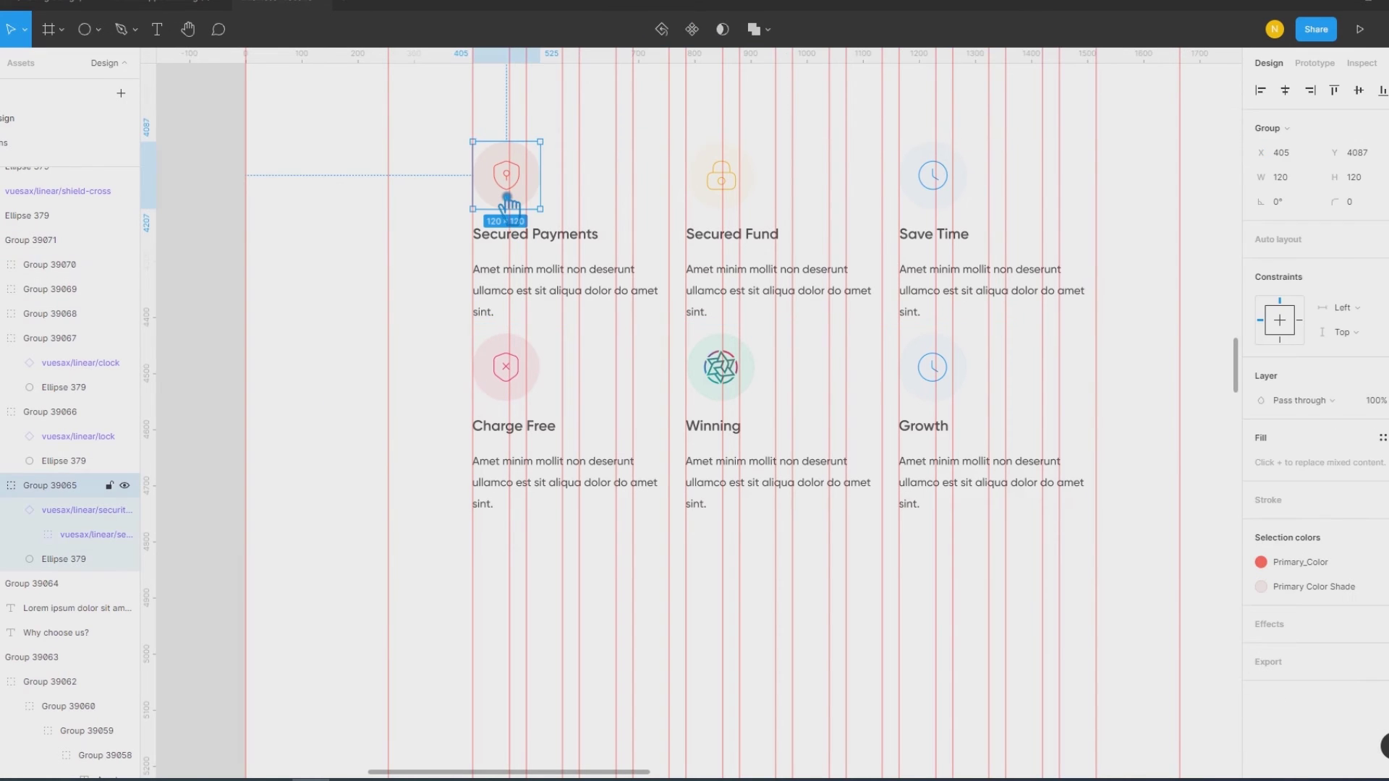
{"action": "left_click", "coordinate": [1302, 562]}
{"action": "left_click", "coordinate": [1151, 608]}
{"action": "key", "text": "ctrl+z"}
{"action": "left_click", "coordinate": [1261, 563]}
{"action": "scroll", "coordinate": [1187, 622], "scroll_direction": "down", "scroll_amount": 4}
{"action": "left_click", "coordinate": [1136, 692]}
{"action": "left_click", "coordinate": [1327, 600]}
{"action": "scroll", "coordinate": [1187, 630], "scroll_direction": "down", "scroll_amount": 5}
{"action": "scroll", "coordinate": [1172, 633], "scroll_direction": "down", "scroll_amount": 3}
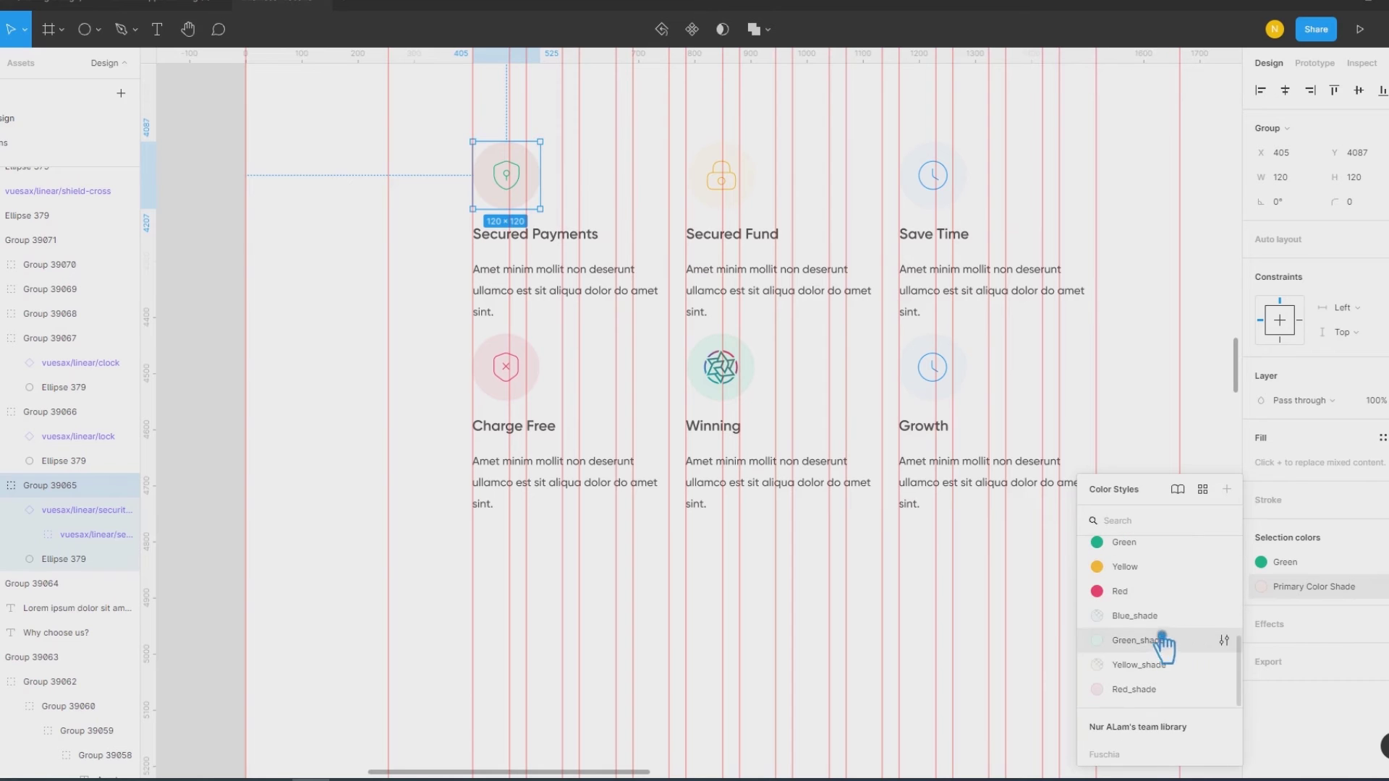
{"action": "left_click", "coordinate": [1158, 640]}
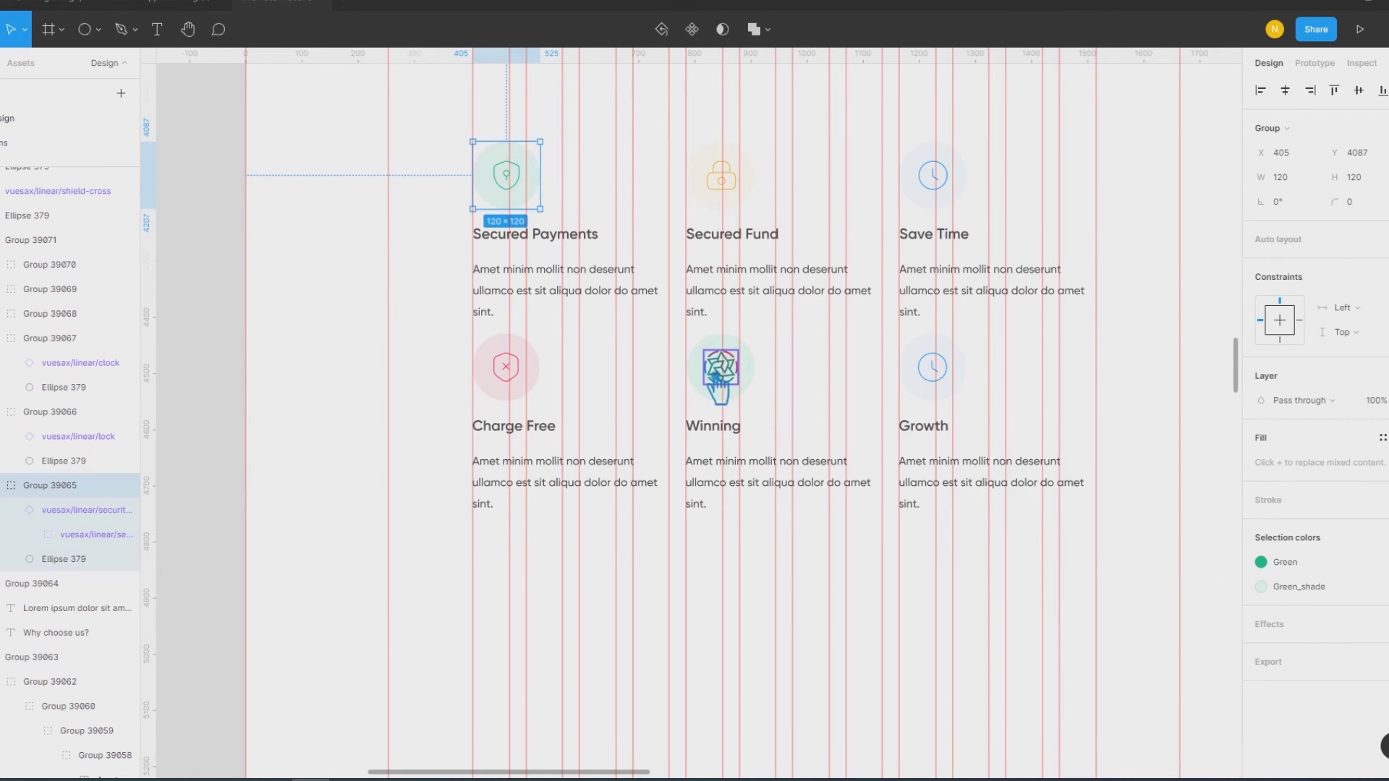
{"action": "left_click", "coordinate": [720, 369]}
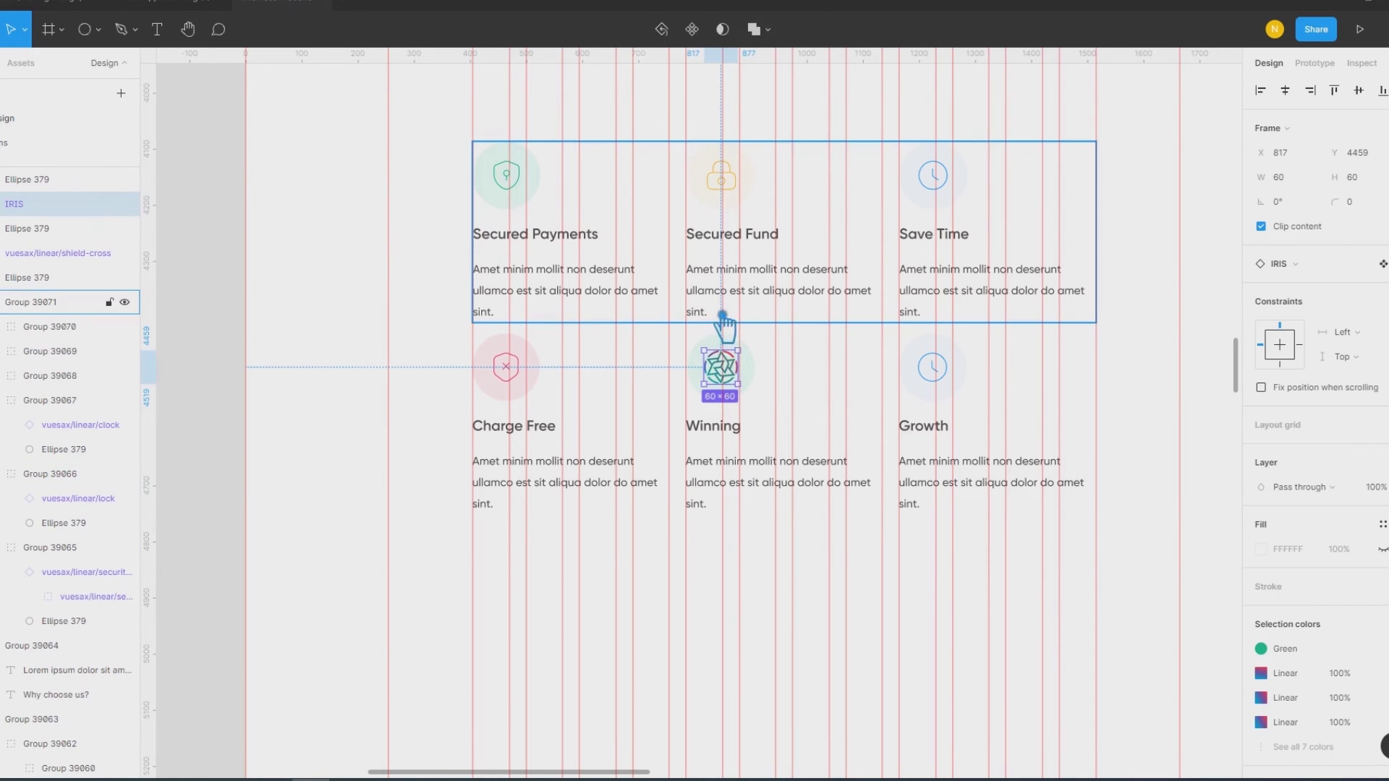
{"action": "left_click", "coordinate": [1107, 416]}
Step: Search the Growth card's icon swap for payment and growth icons
{"action": "left_click", "coordinate": [935, 370]}
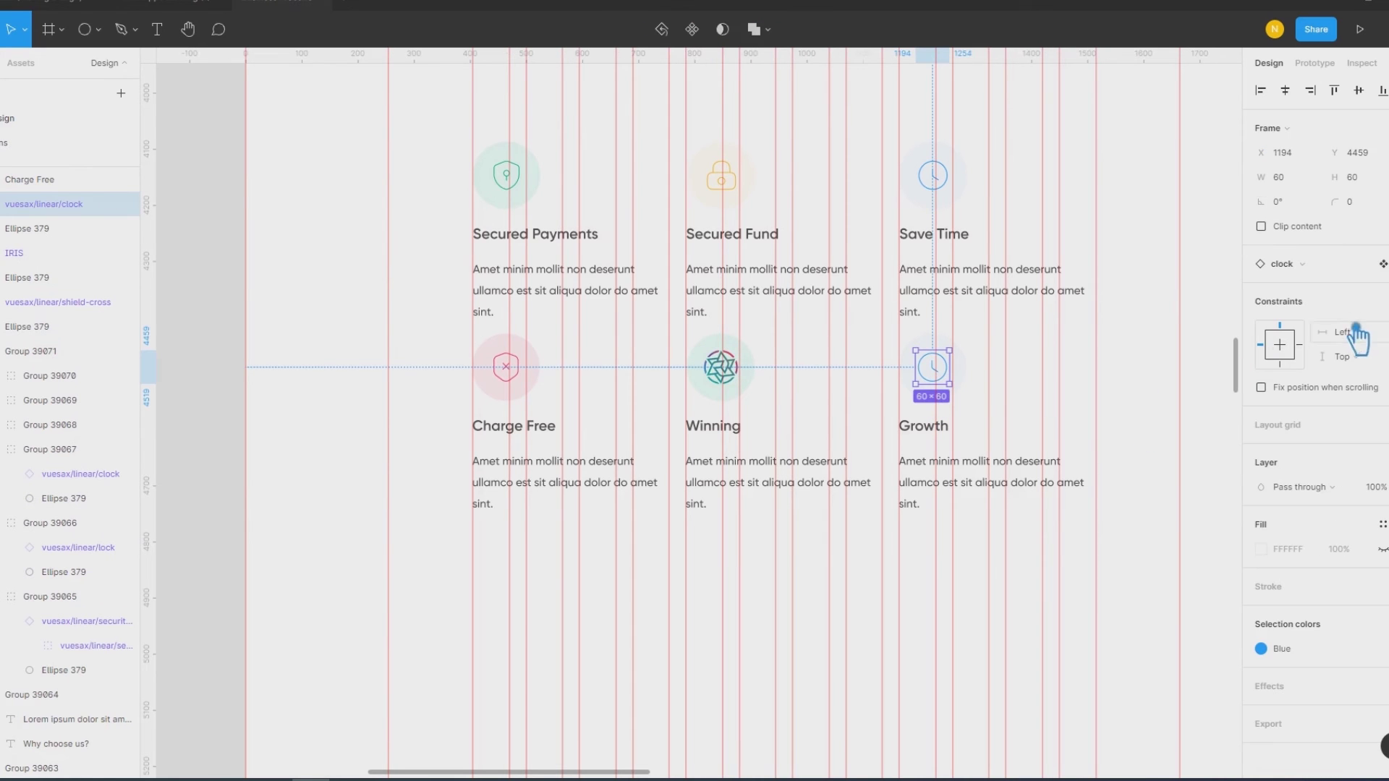
{"action": "left_click", "coordinate": [1337, 278]}
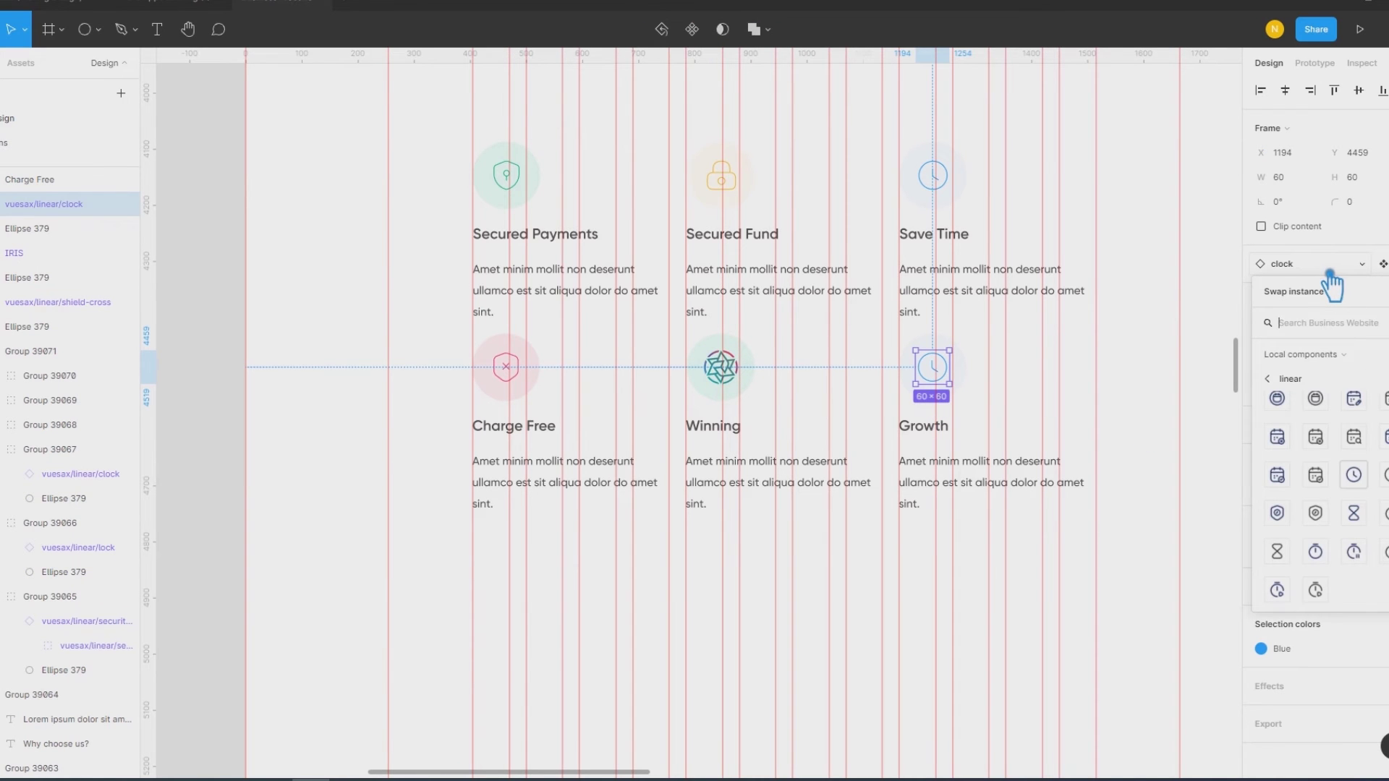
{"action": "type", "text": "paymeny"}
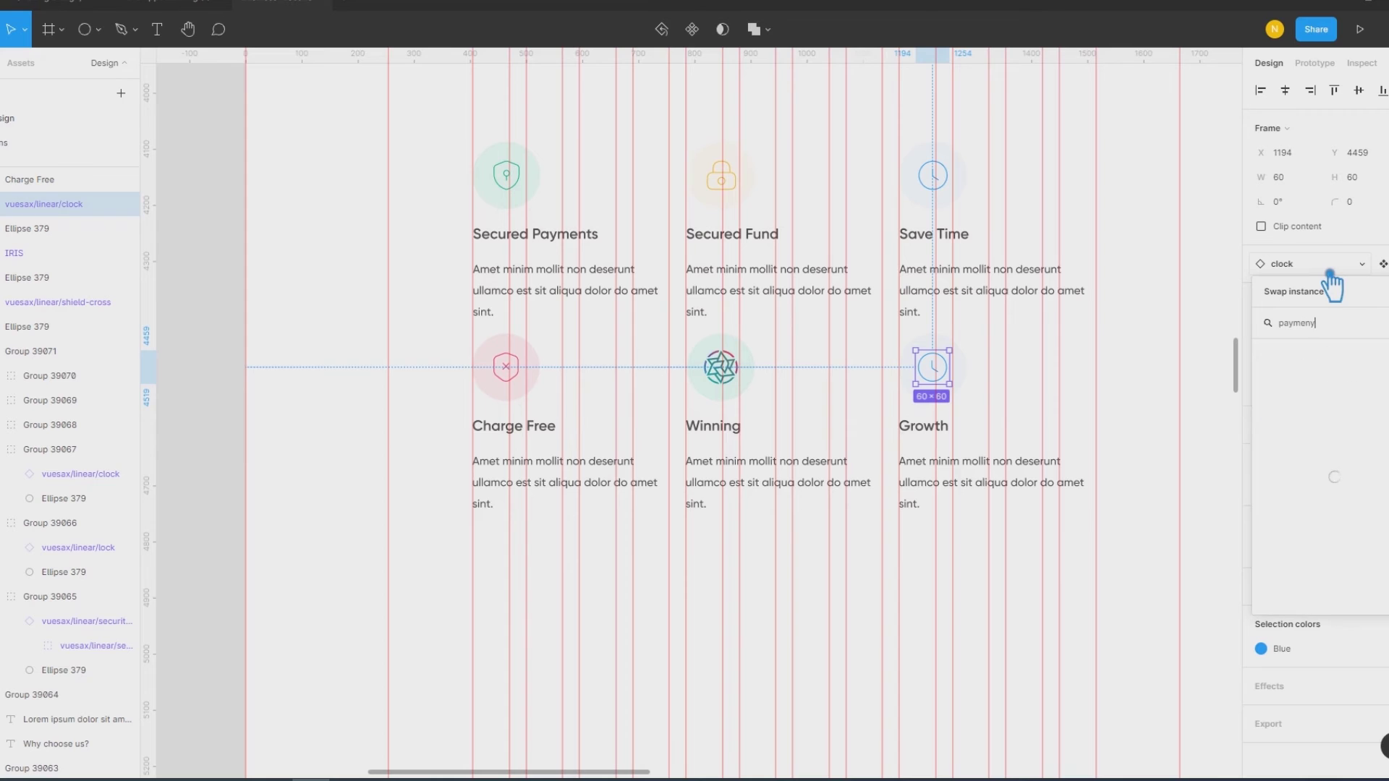
{"action": "key", "text": "BackSpace"}
{"action": "key", "text": "BackSpace"}
{"action": "key", "text": "BackSpace"}
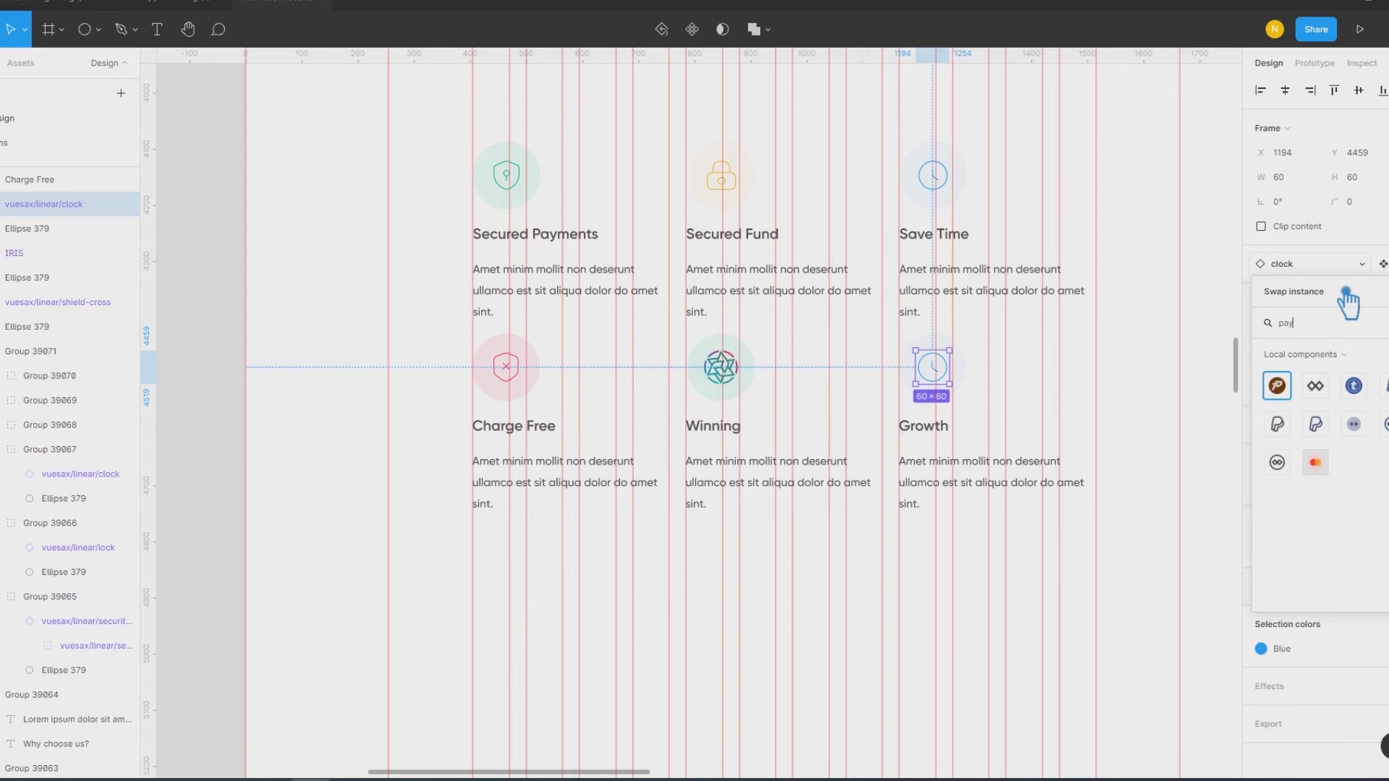
{"action": "key", "text": "BackSpace"}
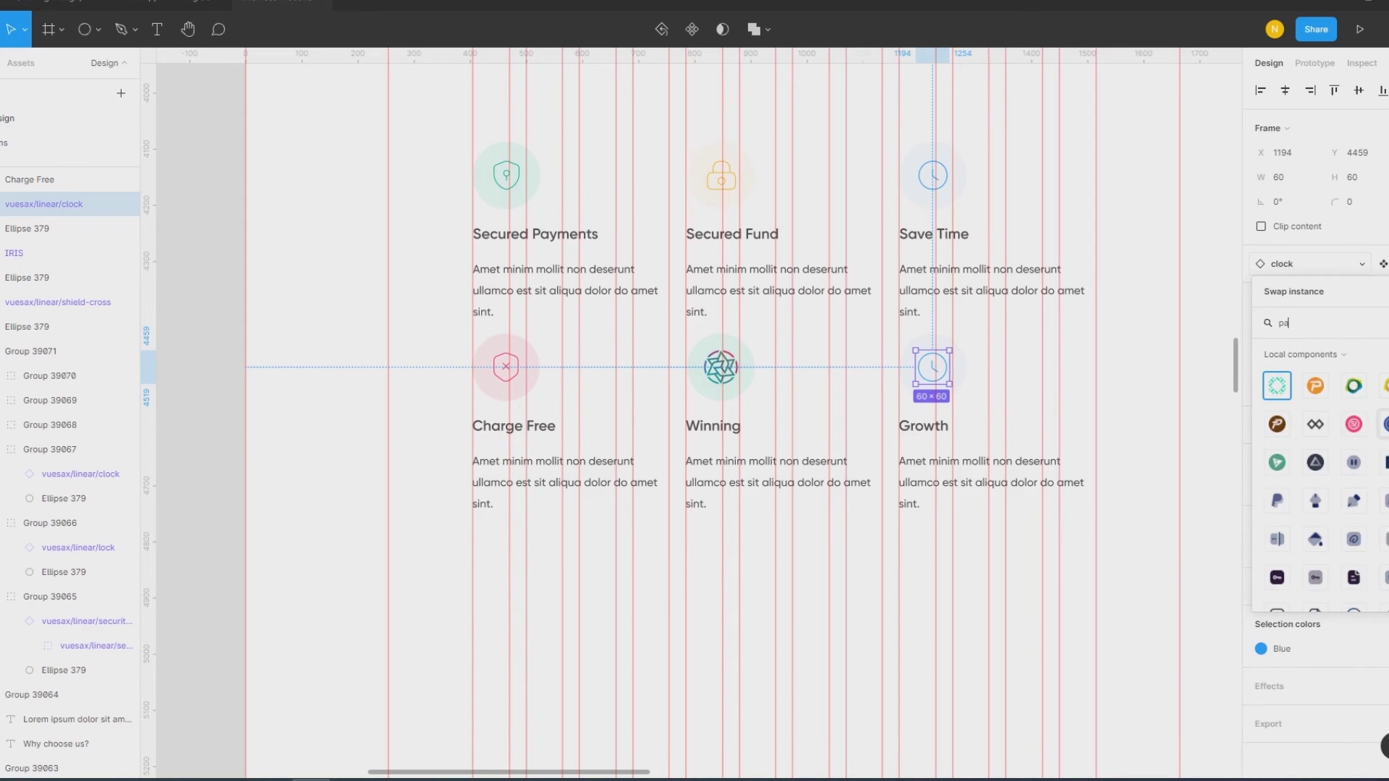
{"action": "key", "text": "BackSpace"}
{"action": "key", "text": "BackSpace"}
{"action": "type", "text": "grot"}
{"action": "key", "text": "BackSpace"}
{"action": "type", "text": "w"}
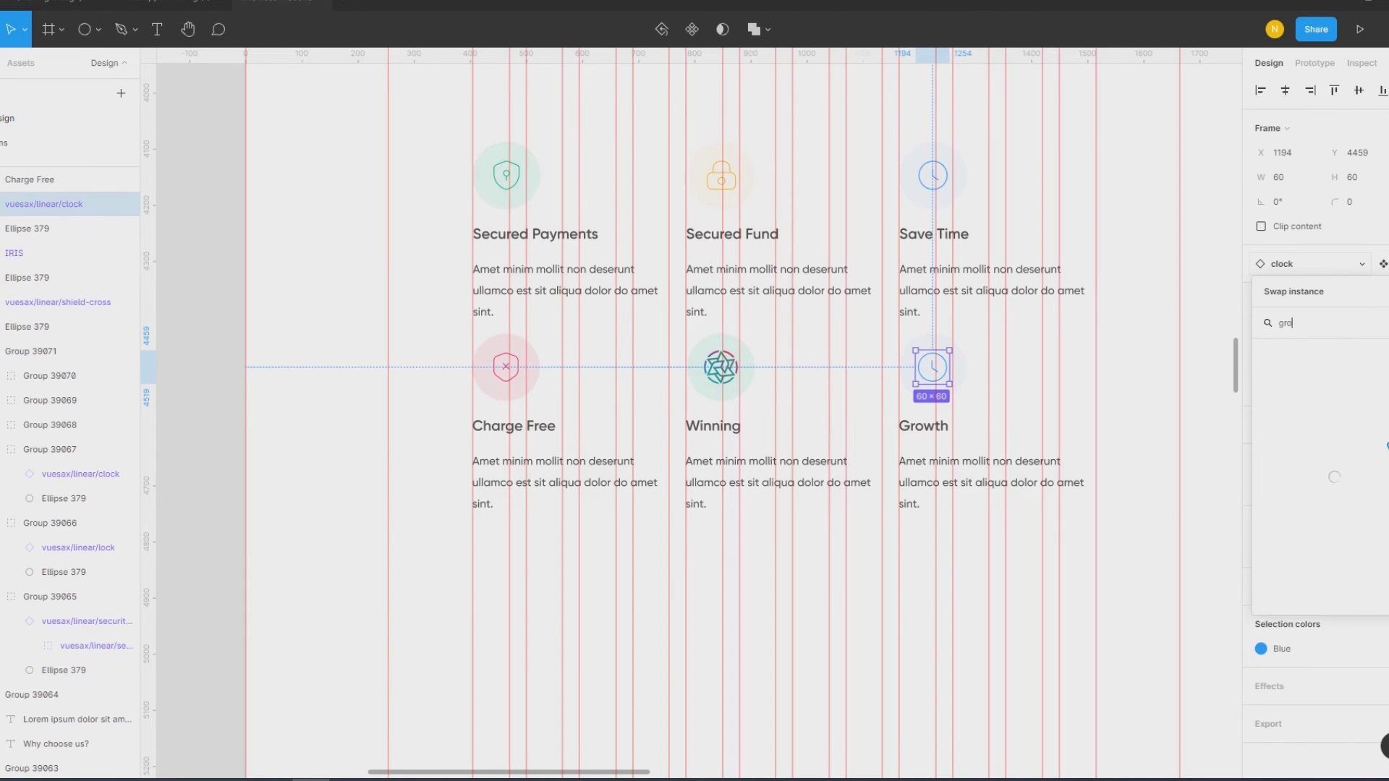
{"action": "type", "text": "t"}
{"action": "key", "text": "BackSpace"}
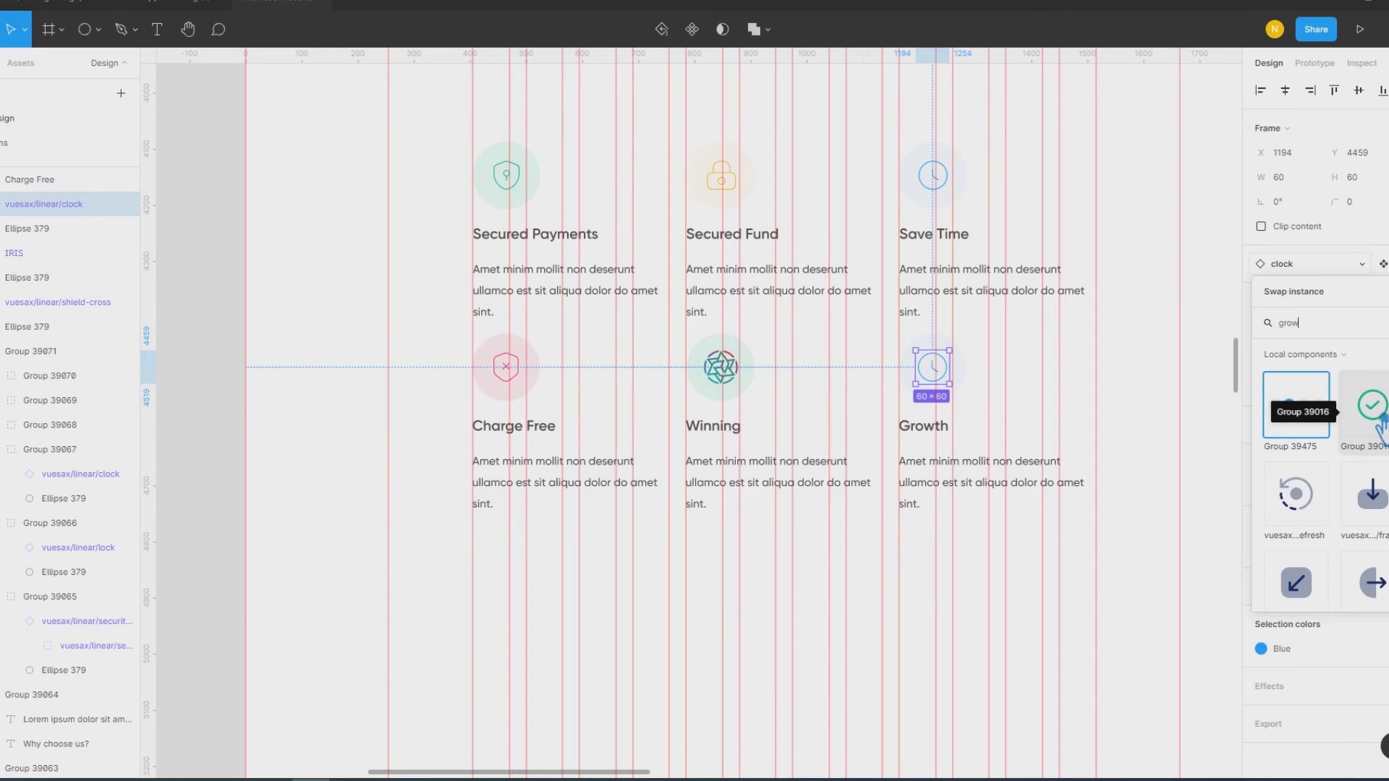
{"action": "scroll", "coordinate": [1383, 423], "scroll_direction": "down", "scroll_amount": 2}
{"action": "scroll", "coordinate": [1382, 423], "scroll_direction": "down", "scroll_amount": 1}
{"action": "scroll", "coordinate": [1382, 423], "scroll_direction": "down", "scroll_amount": 2}
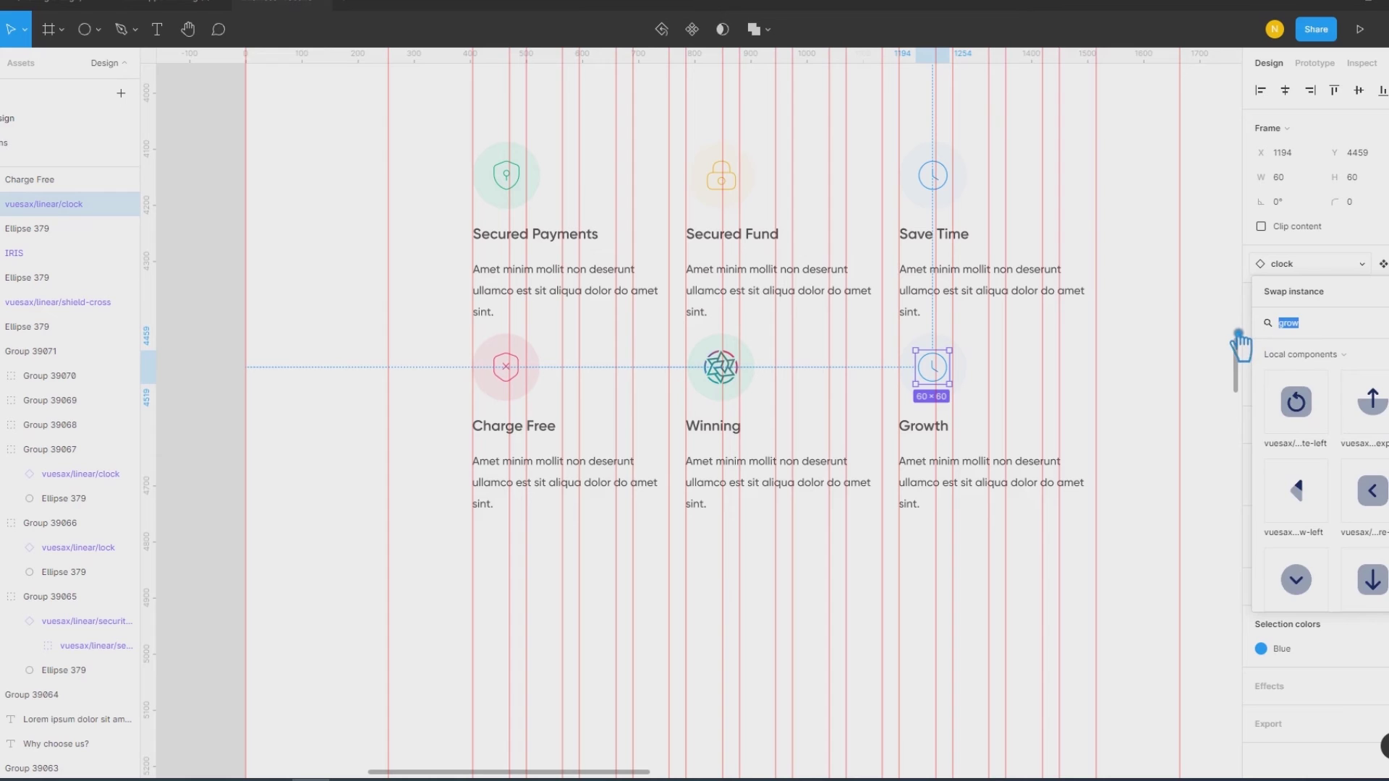
Step: Search 'chart', try favorite-chart, then swap the Growth icon to status-up
{"action": "type", "text": "chart"}
{"action": "scroll", "coordinate": [1373, 427], "scroll_direction": "down", "scroll_amount": 4}
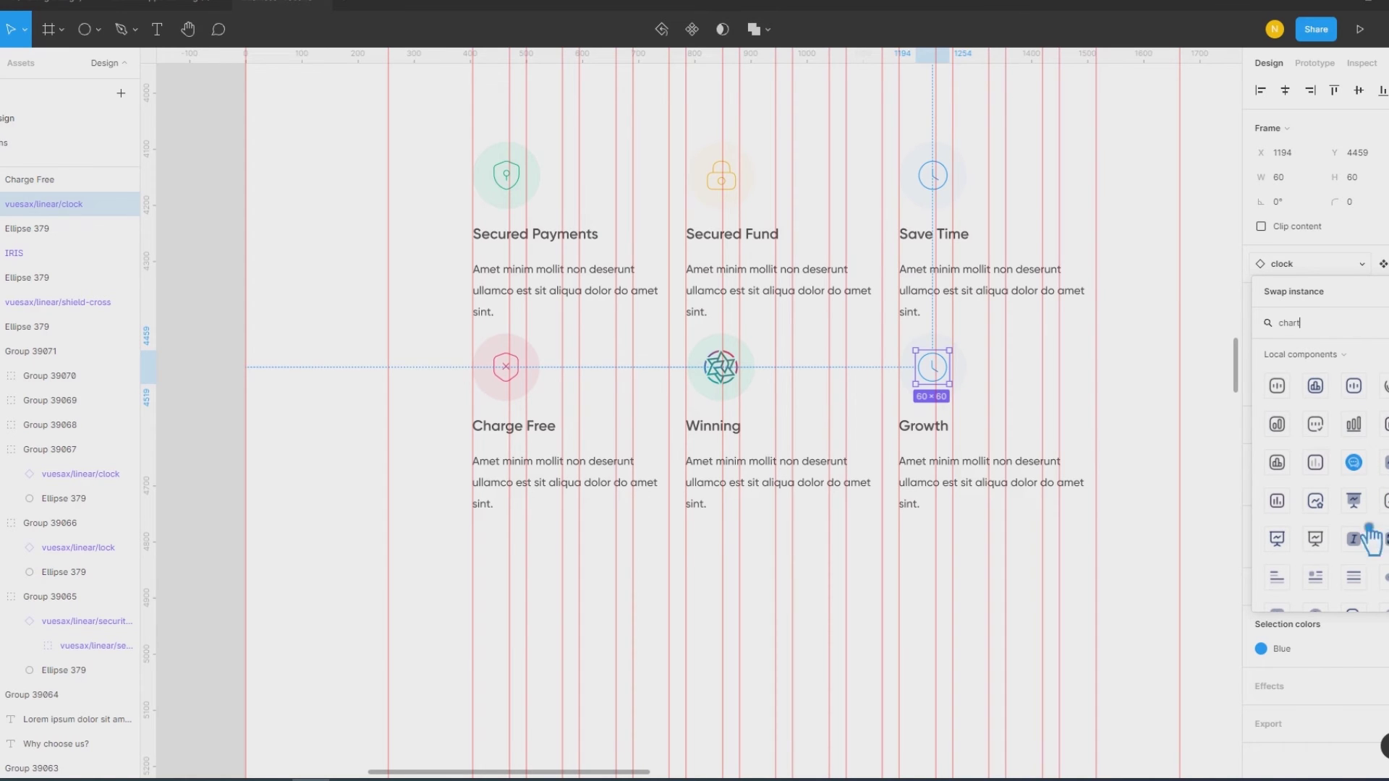
{"action": "left_click", "coordinate": [1368, 536]}
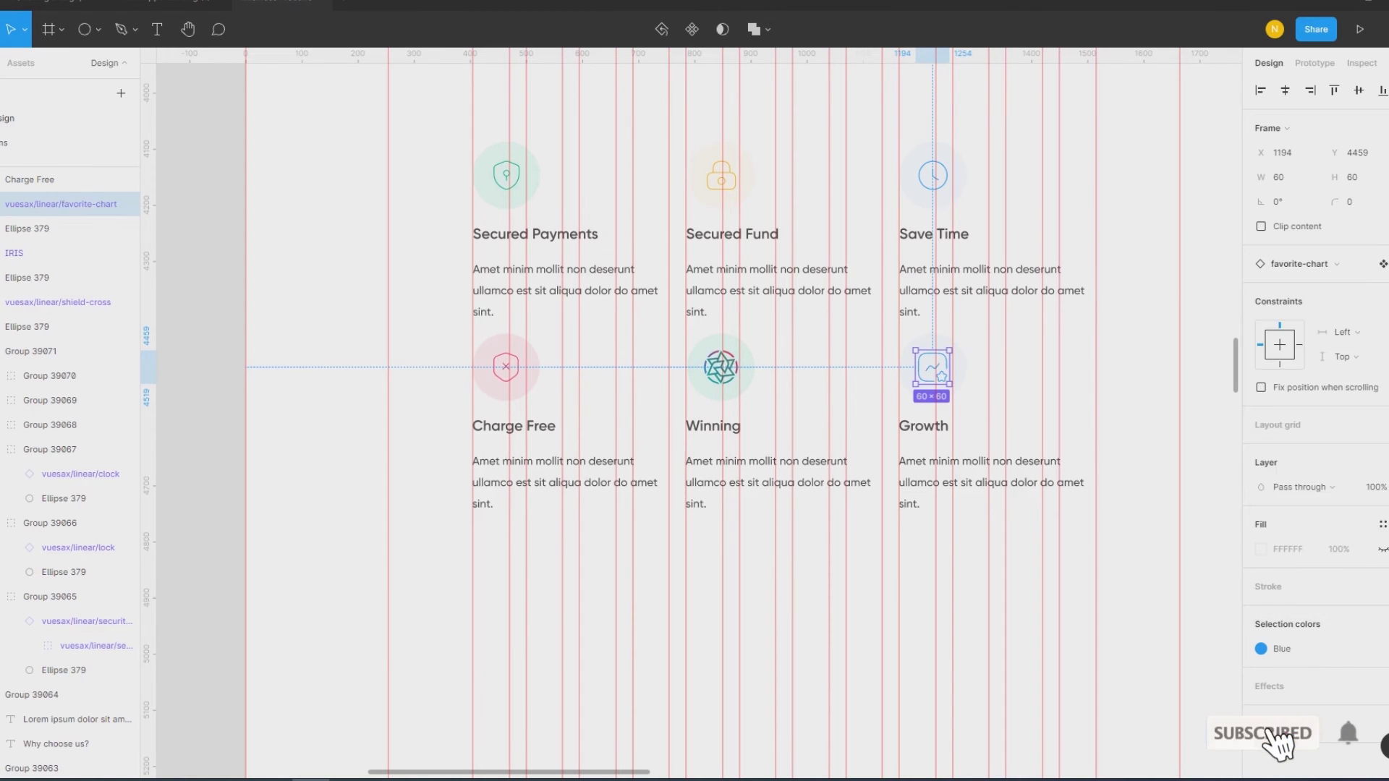
{"action": "left_click", "coordinate": [1315, 268]}
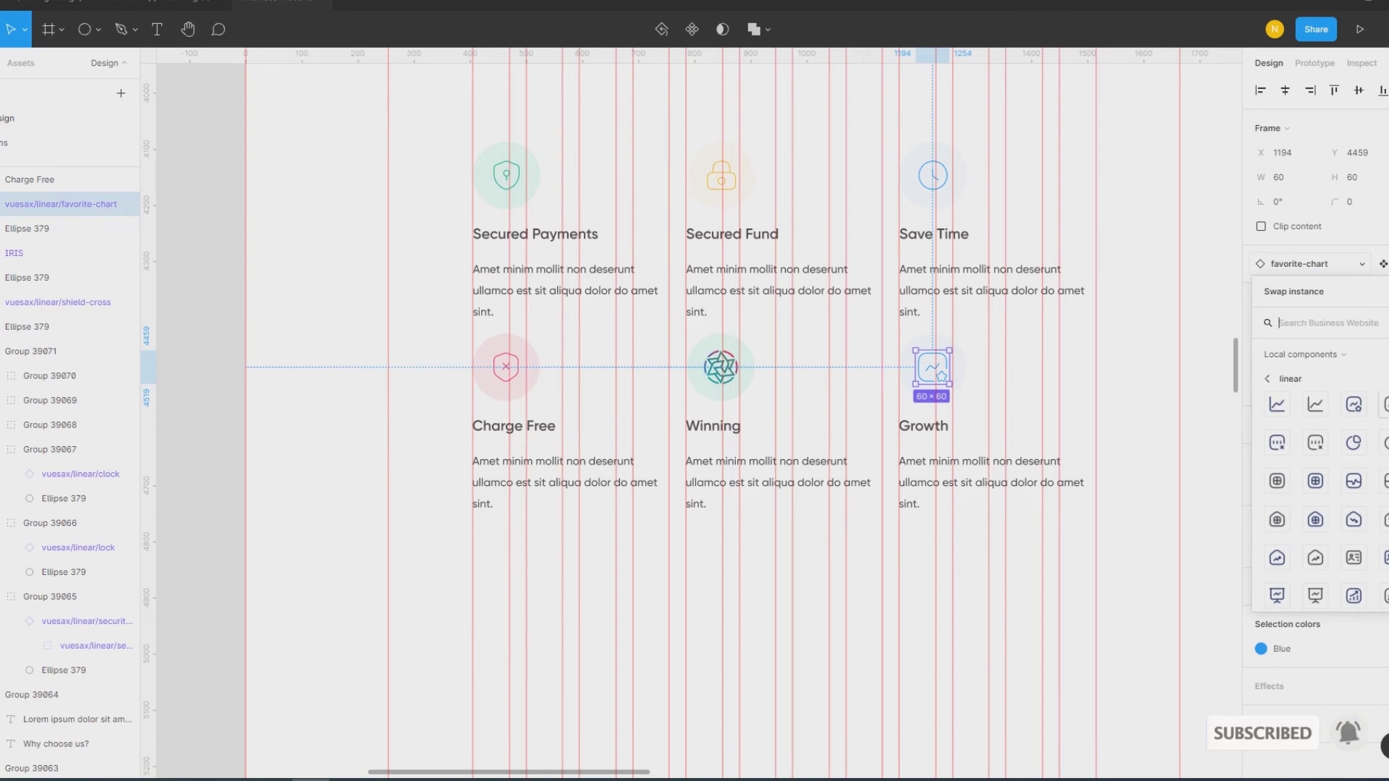
{"action": "scroll", "coordinate": [1324, 499], "scroll_direction": "down", "scroll_amount": 1}
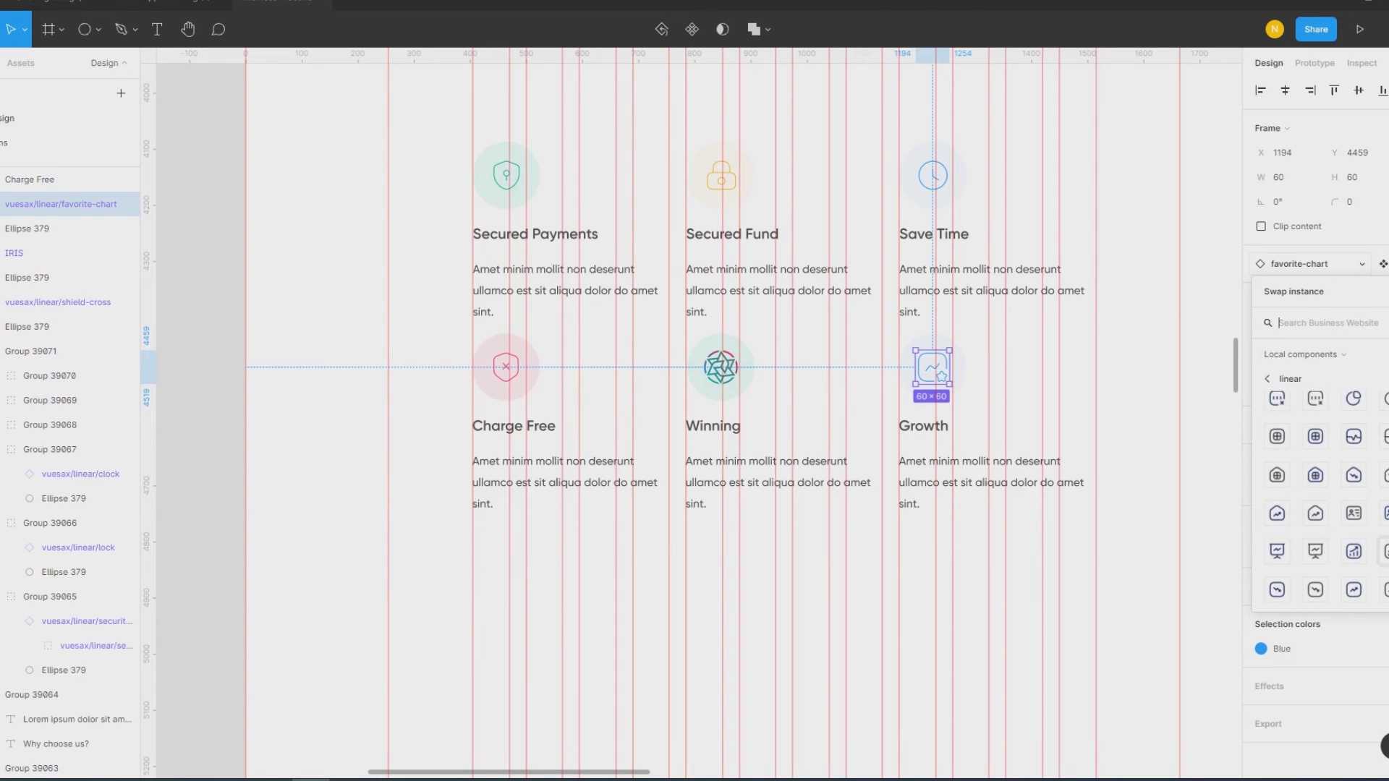
{"action": "left_click", "coordinate": [1384, 551]}
{"action": "mouse_move", "coordinate": [1312, 649]}
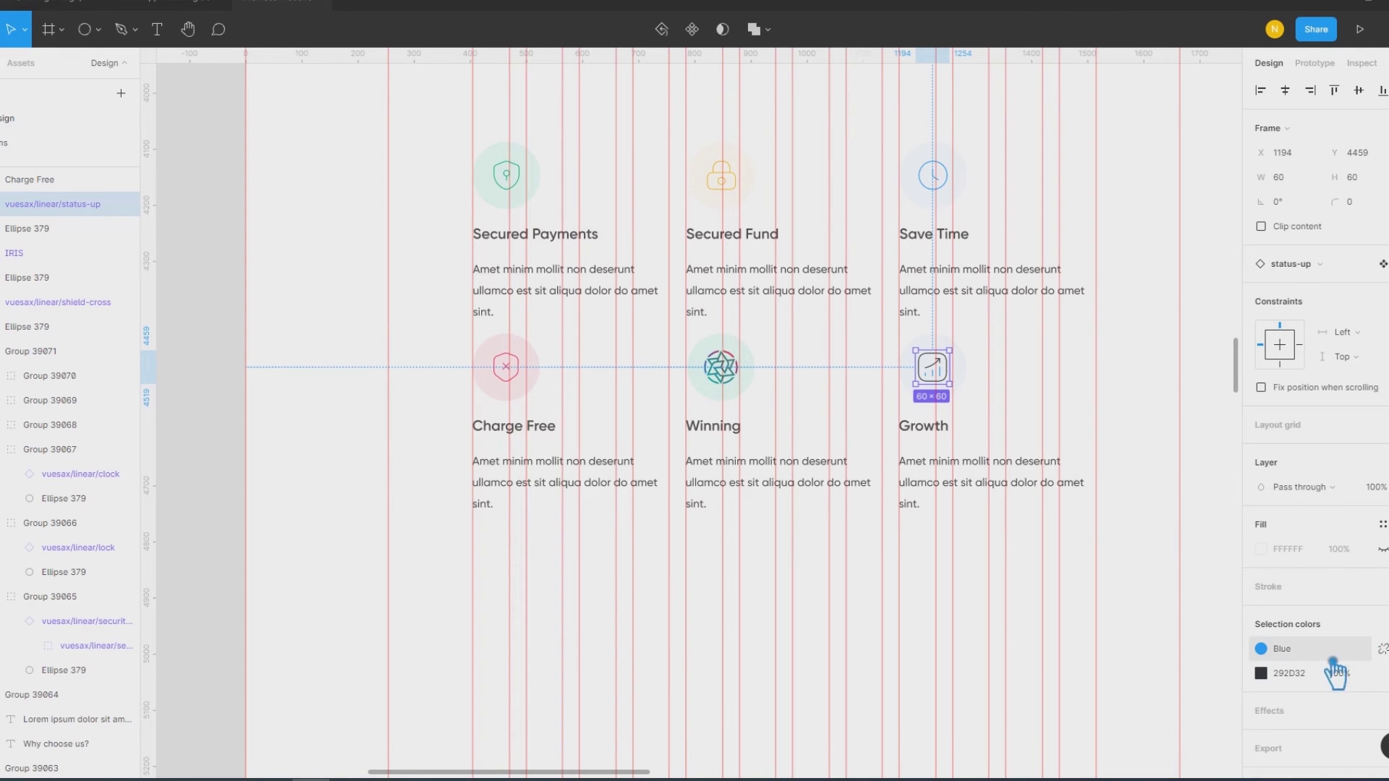
Step: Recolour the status-up icon with the Green and Green_shade colour styles
{"action": "left_click", "coordinate": [1335, 651]}
{"action": "left_click", "coordinate": [1143, 683]}
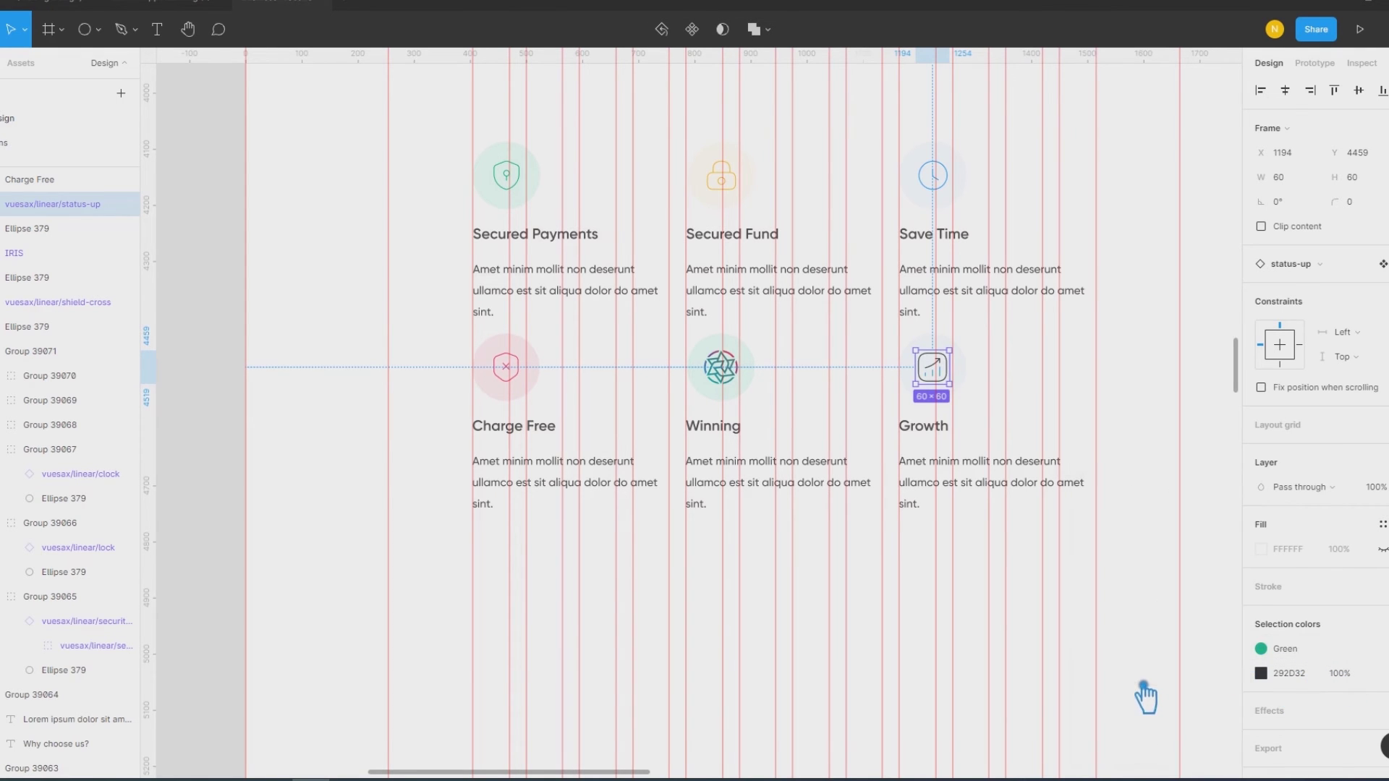
{"action": "left_click", "coordinate": [1350, 683]}
{"action": "scroll", "coordinate": [1192, 702], "scroll_direction": "down", "scroll_amount": 3}
{"action": "scroll", "coordinate": [1191, 706], "scroll_direction": "down", "scroll_amount": 2}
{"action": "scroll", "coordinate": [1184, 694], "scroll_direction": "down", "scroll_amount": 2}
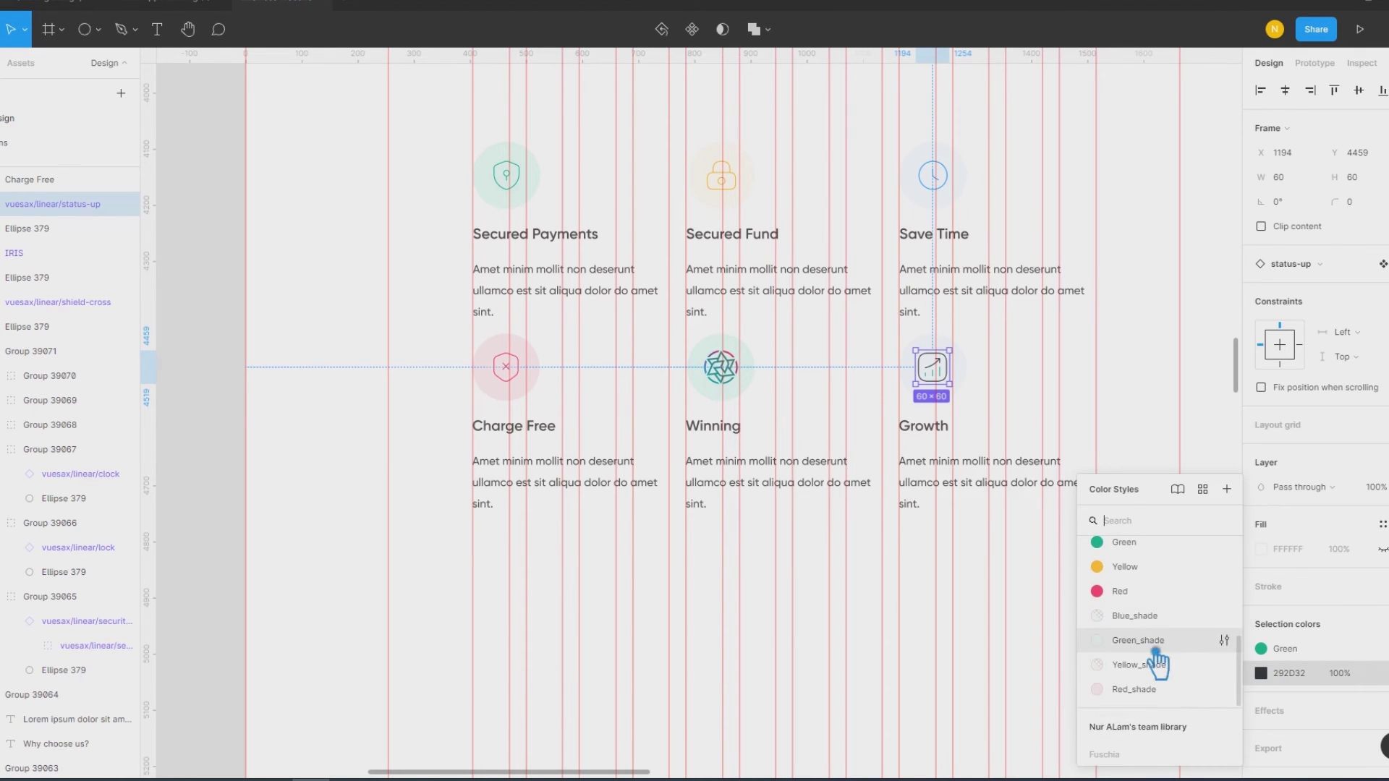
{"action": "left_click", "coordinate": [1155, 655]}
{"action": "left_click", "coordinate": [1295, 674]}
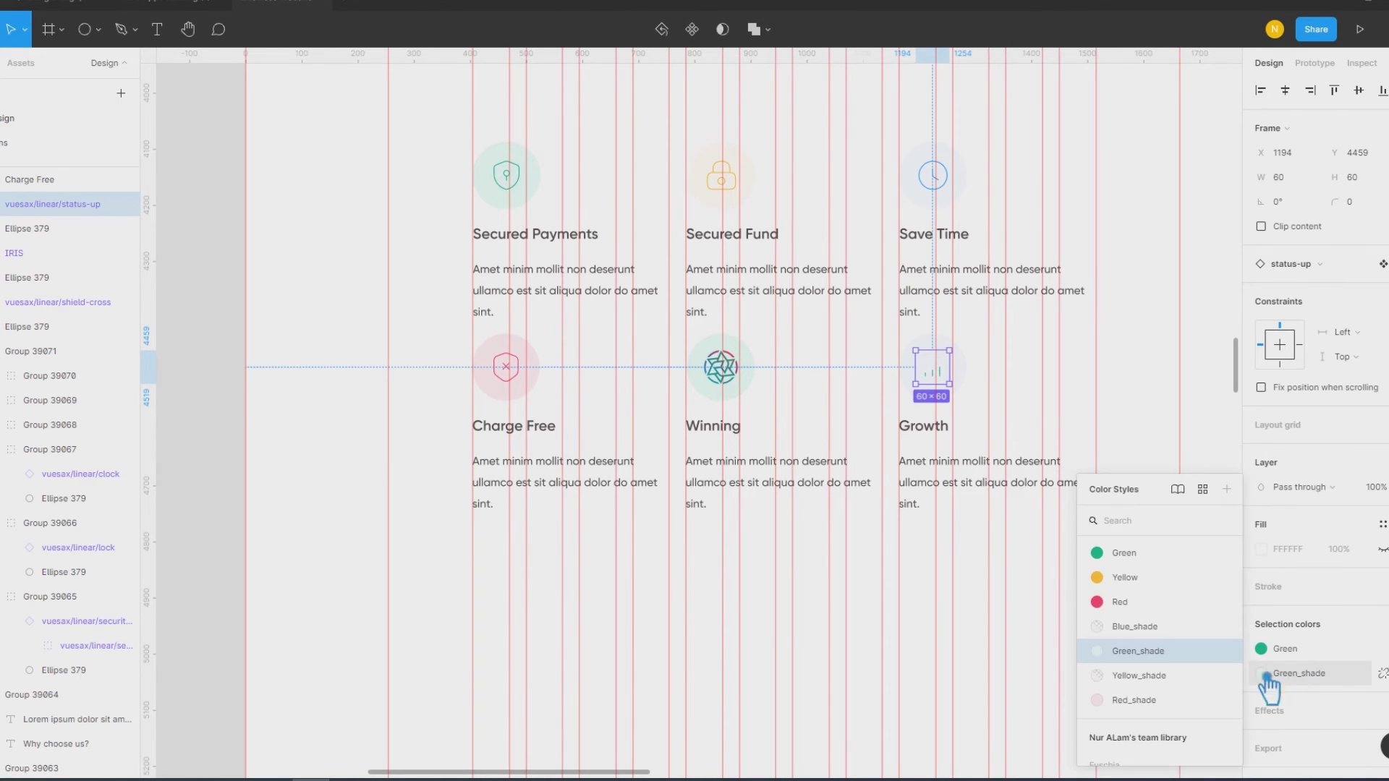
{"action": "scroll", "coordinate": [1172, 662], "scroll_direction": "up", "scroll_amount": 2}
{"action": "left_click", "coordinate": [1165, 655]}
{"action": "left_click", "coordinate": [1138, 557]}
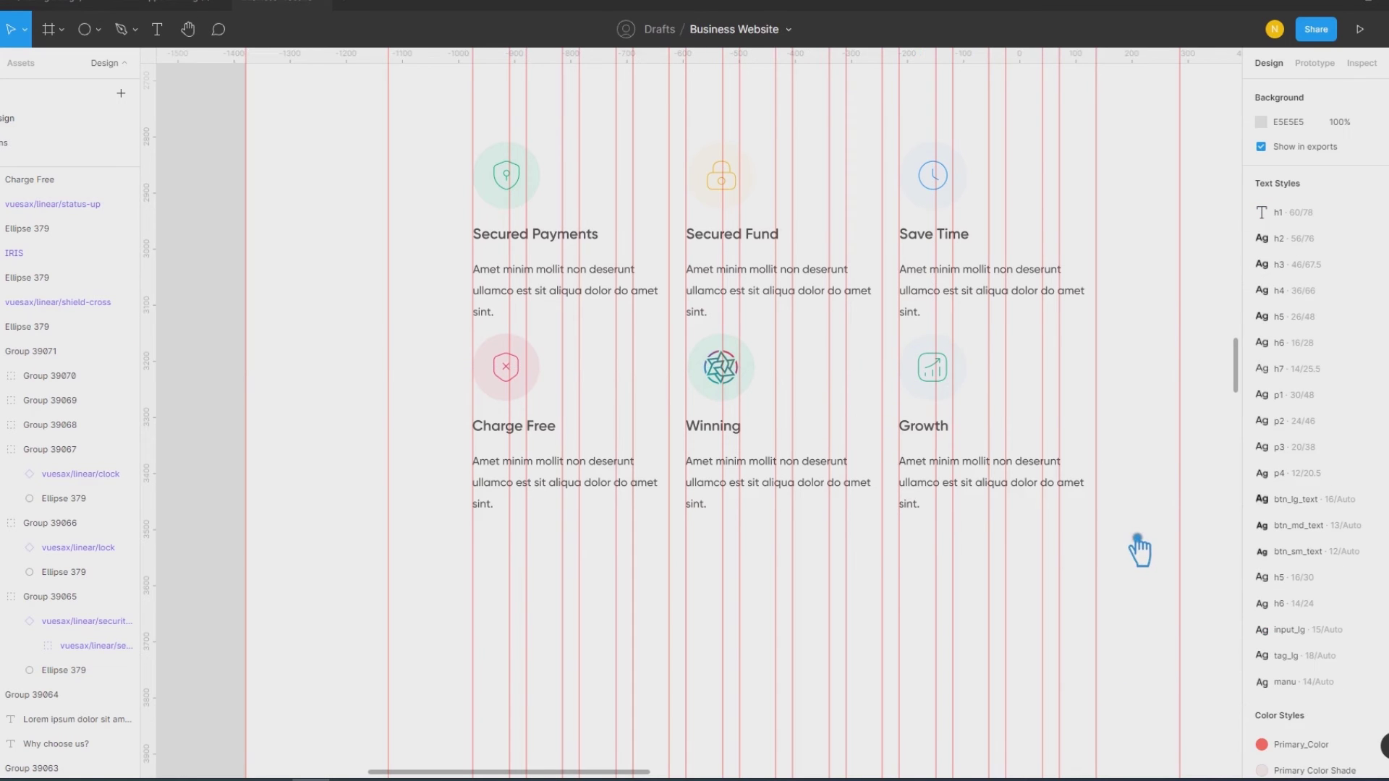
{"action": "scroll", "coordinate": [1134, 499], "scroll_direction": "down", "scroll_amount": 3}
Step: Ungroup the Charge Free card, centre-align its title, and centre its icon above it
{"action": "left_click", "coordinate": [510, 477]}
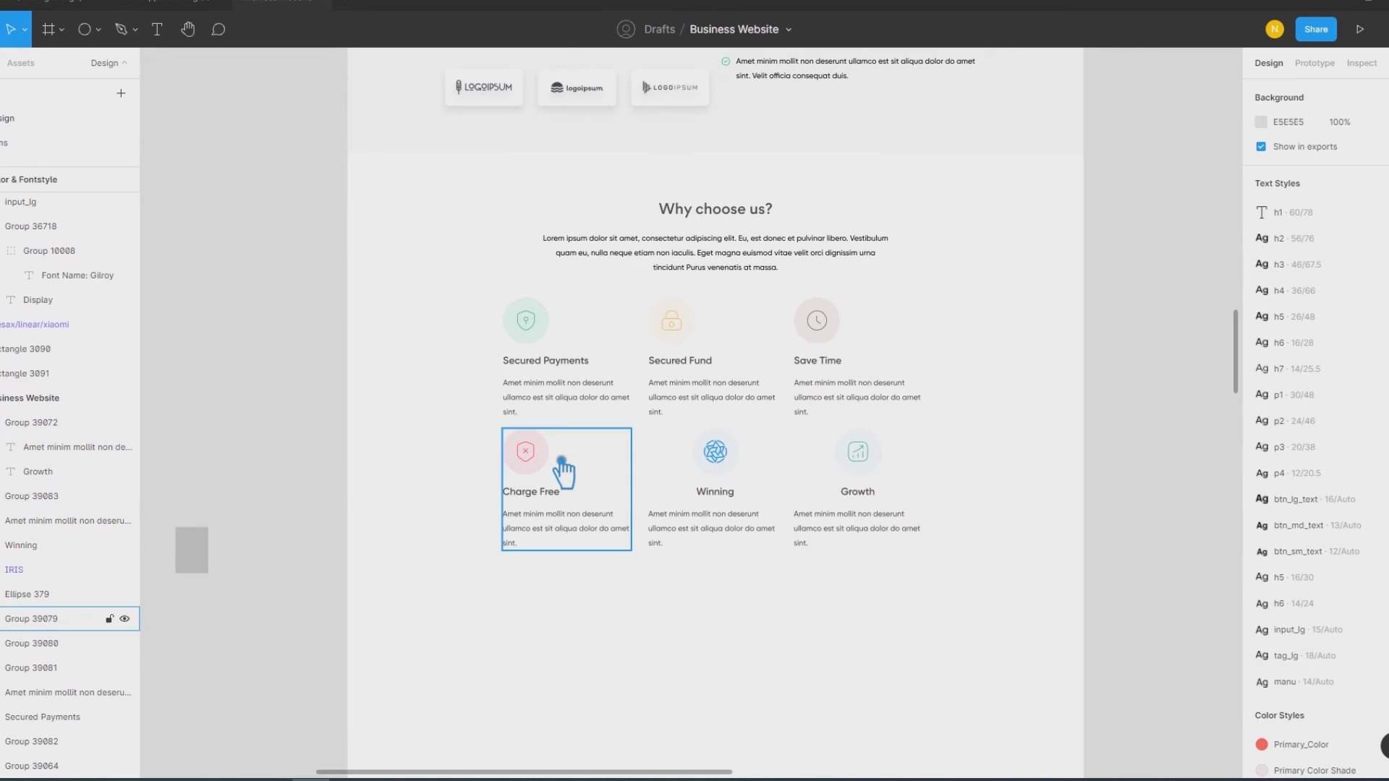
{"action": "right_click", "coordinate": [537, 474]}
{"action": "left_click", "coordinate": [571, 515]}
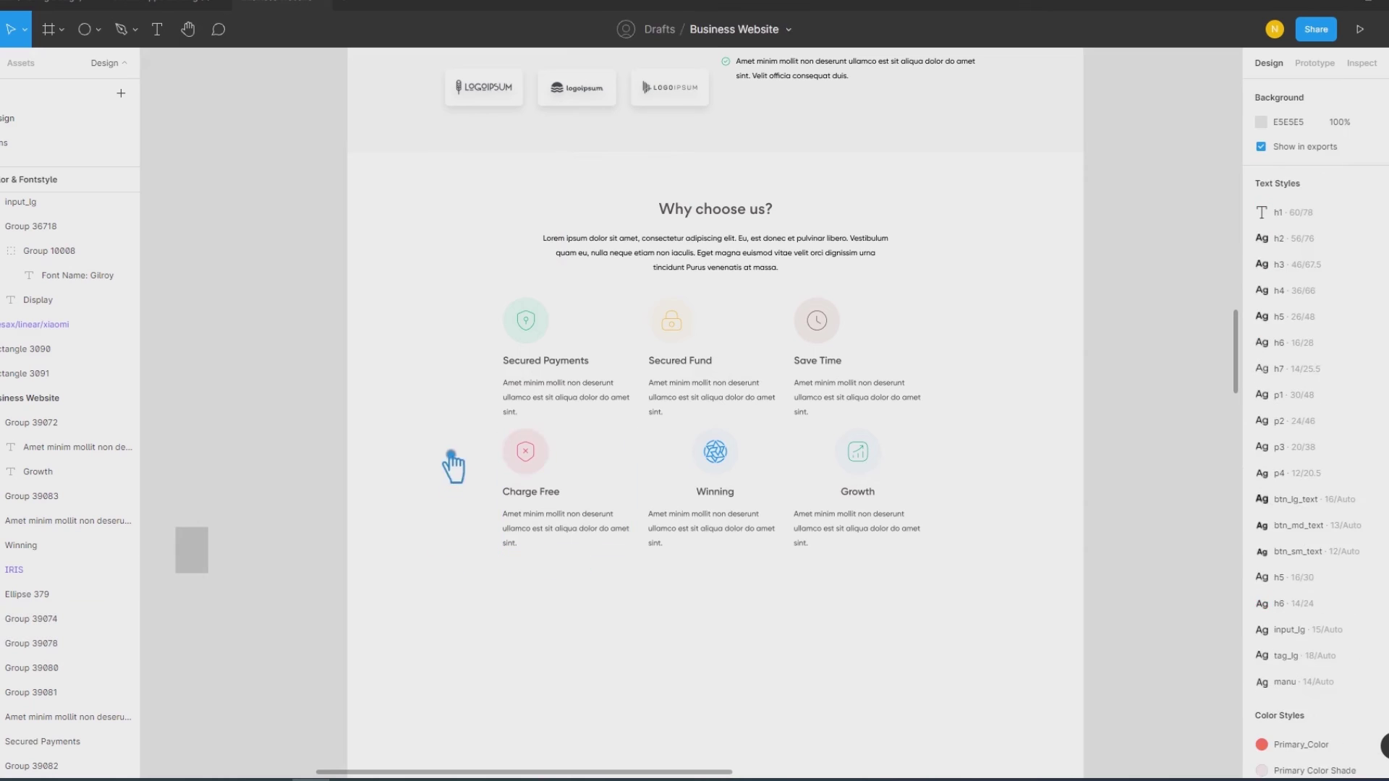
{"action": "left_click", "coordinate": [526, 456]}
{"action": "left_click", "coordinate": [562, 500]}
{"action": "double_click", "coordinate": [561, 499]}
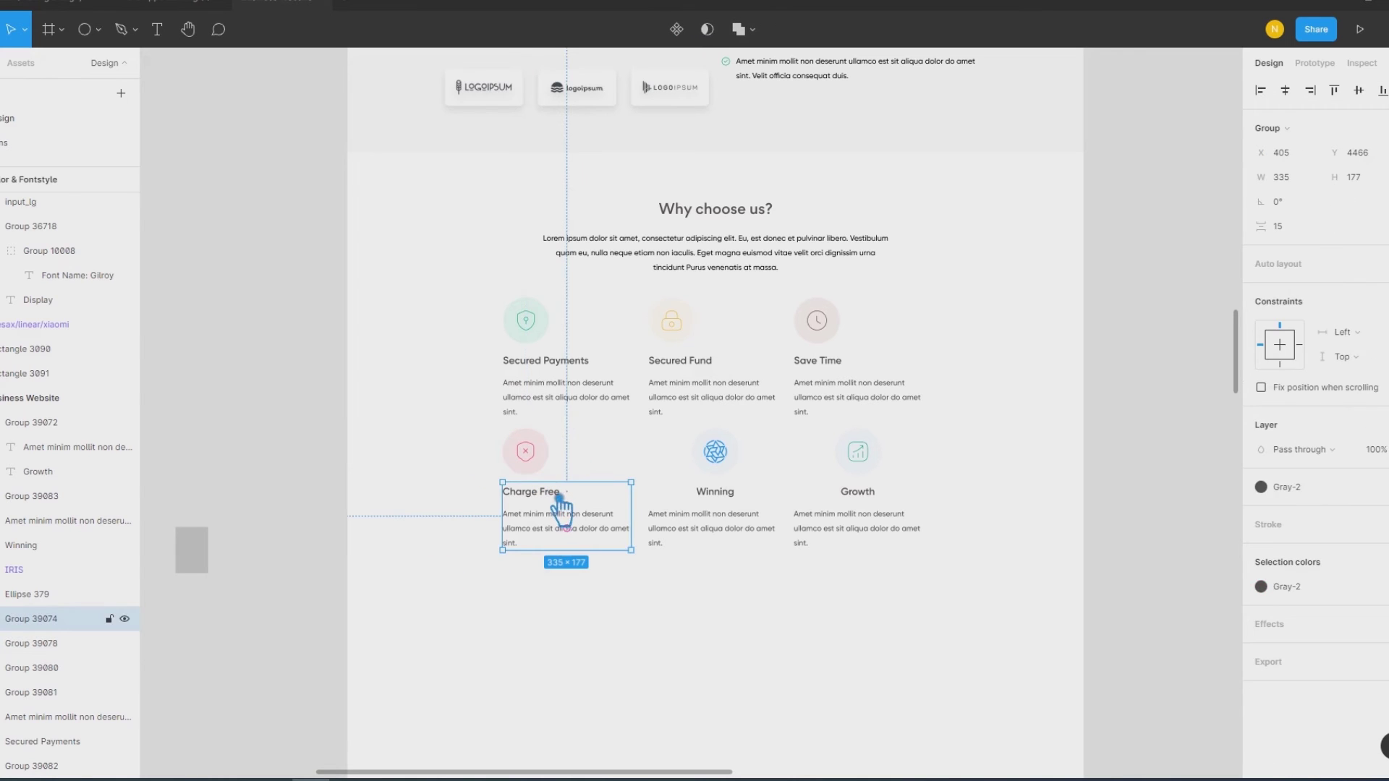
{"action": "left_click", "coordinate": [1279, 400]}
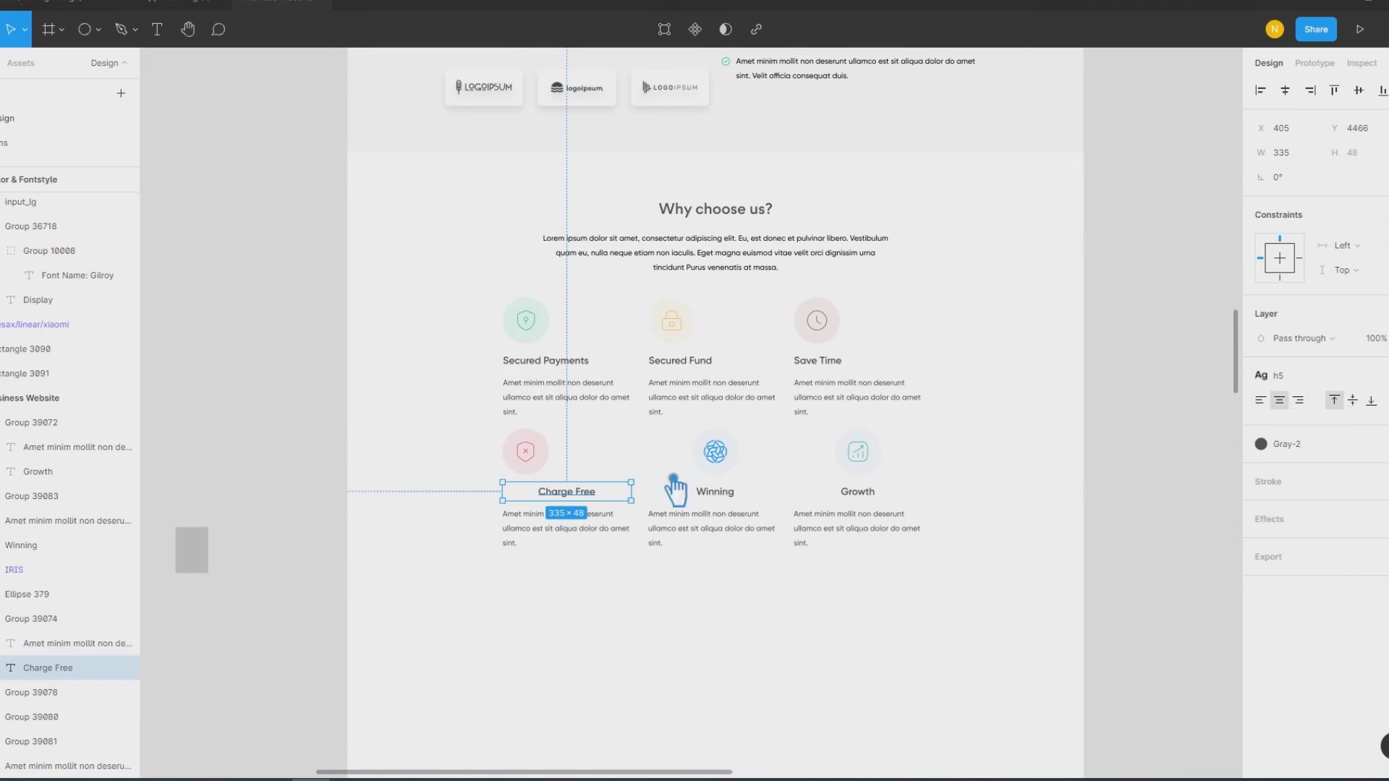
{"action": "left_click", "coordinate": [526, 452], "text": "shift"}
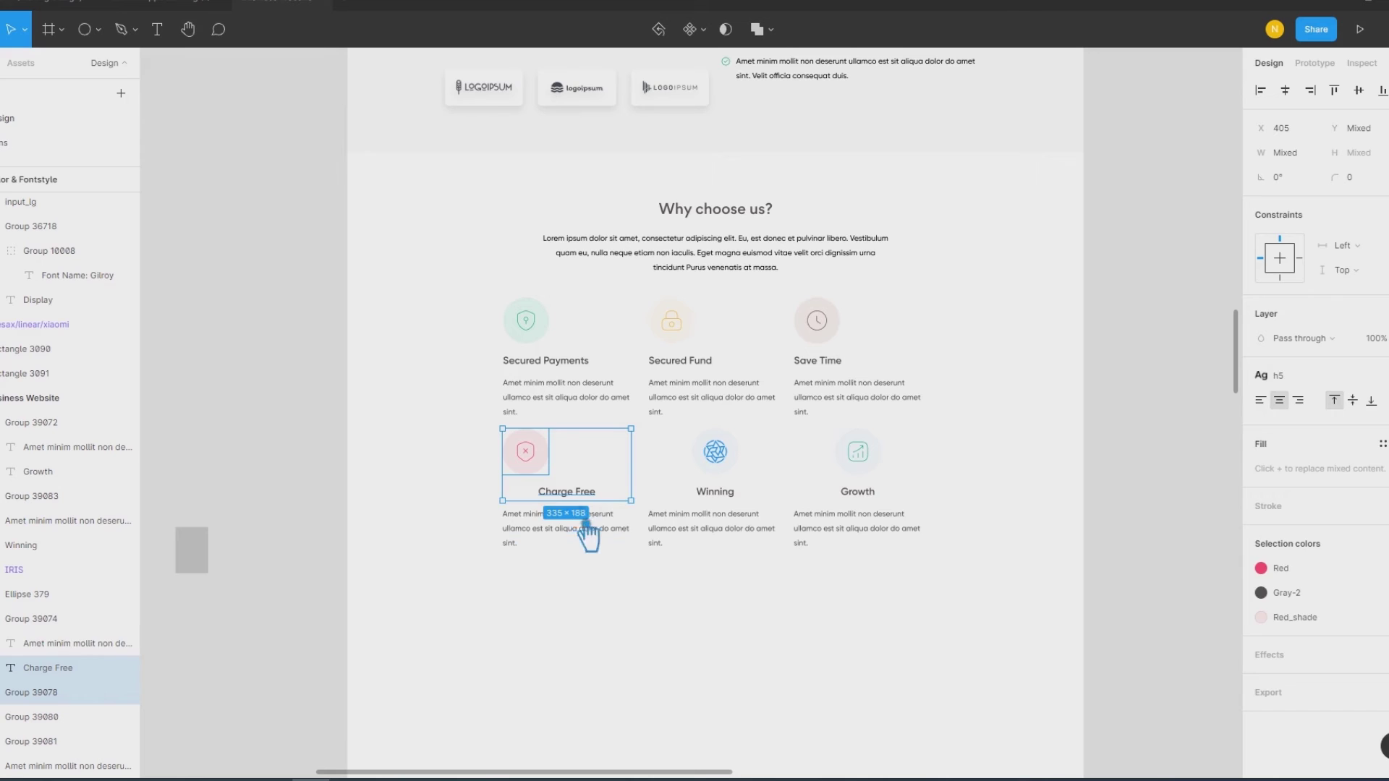
{"action": "left_click", "coordinate": [1285, 90]}
{"action": "left_click", "coordinate": [1064, 510]}
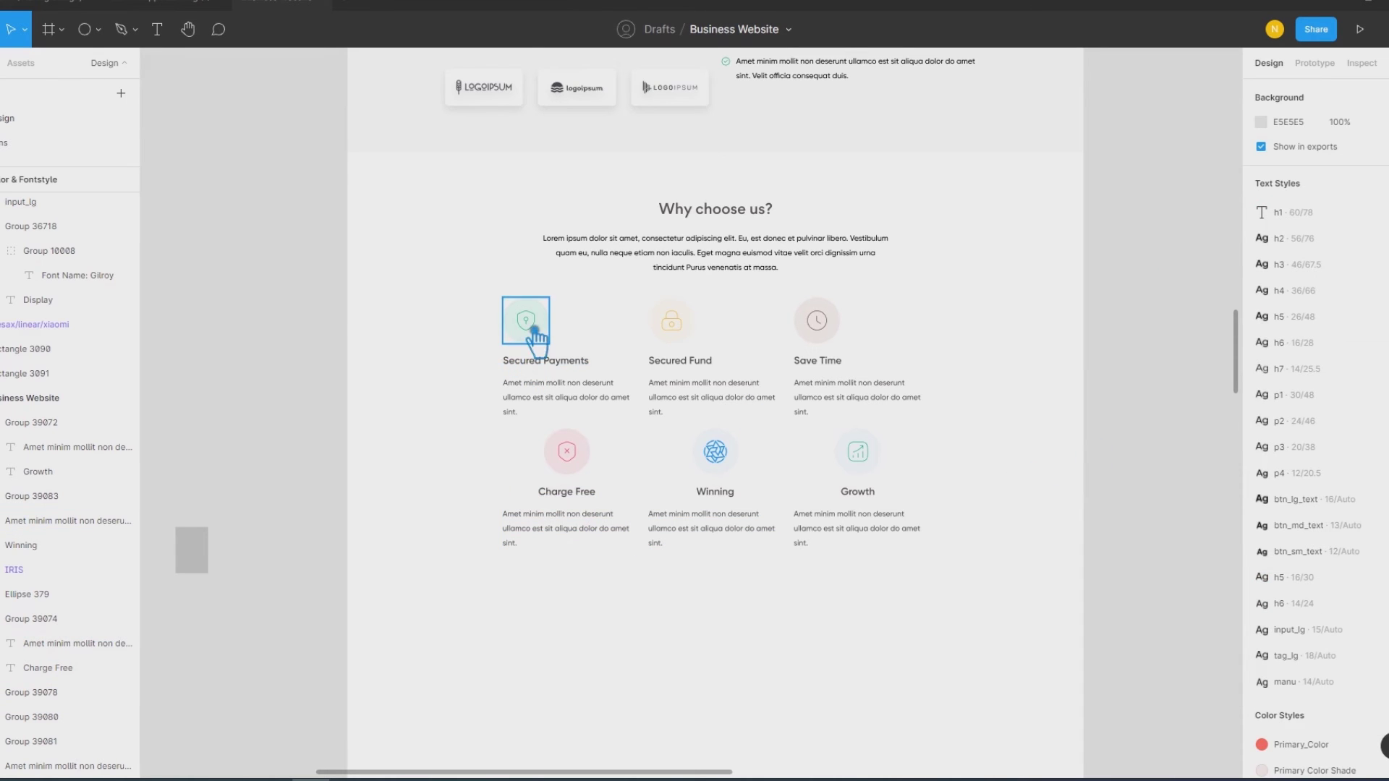
Step: Centre-align the Secured Payments title and centre its icon above the text
{"action": "left_click", "coordinate": [592, 366]}
{"action": "left_click", "coordinate": [1294, 434]}
{"action": "left_click", "coordinate": [541, 340], "text": "shift"}
{"action": "left_click", "coordinate": [583, 394], "text": "shift"}
{"action": "left_click", "coordinate": [1285, 90]}
Step: Centre-align the Secured Fund title and centre its icon above the text
{"action": "left_click", "coordinate": [706, 374]}
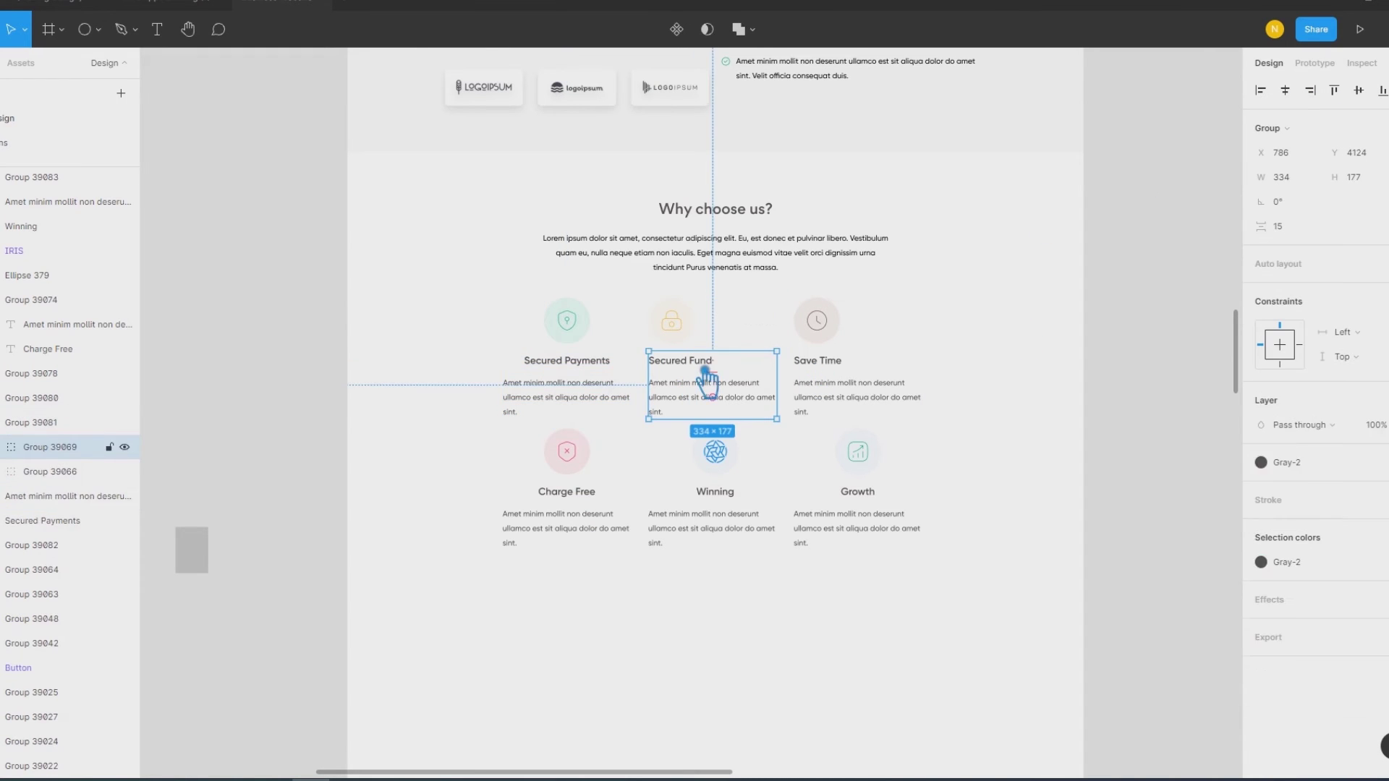
{"action": "double_click", "coordinate": [707, 372]}
{"action": "left_click", "coordinate": [1280, 400]}
{"action": "left_click", "coordinate": [669, 316], "text": "shift"}
{"action": "left_click", "coordinate": [720, 397], "text": "shift"}
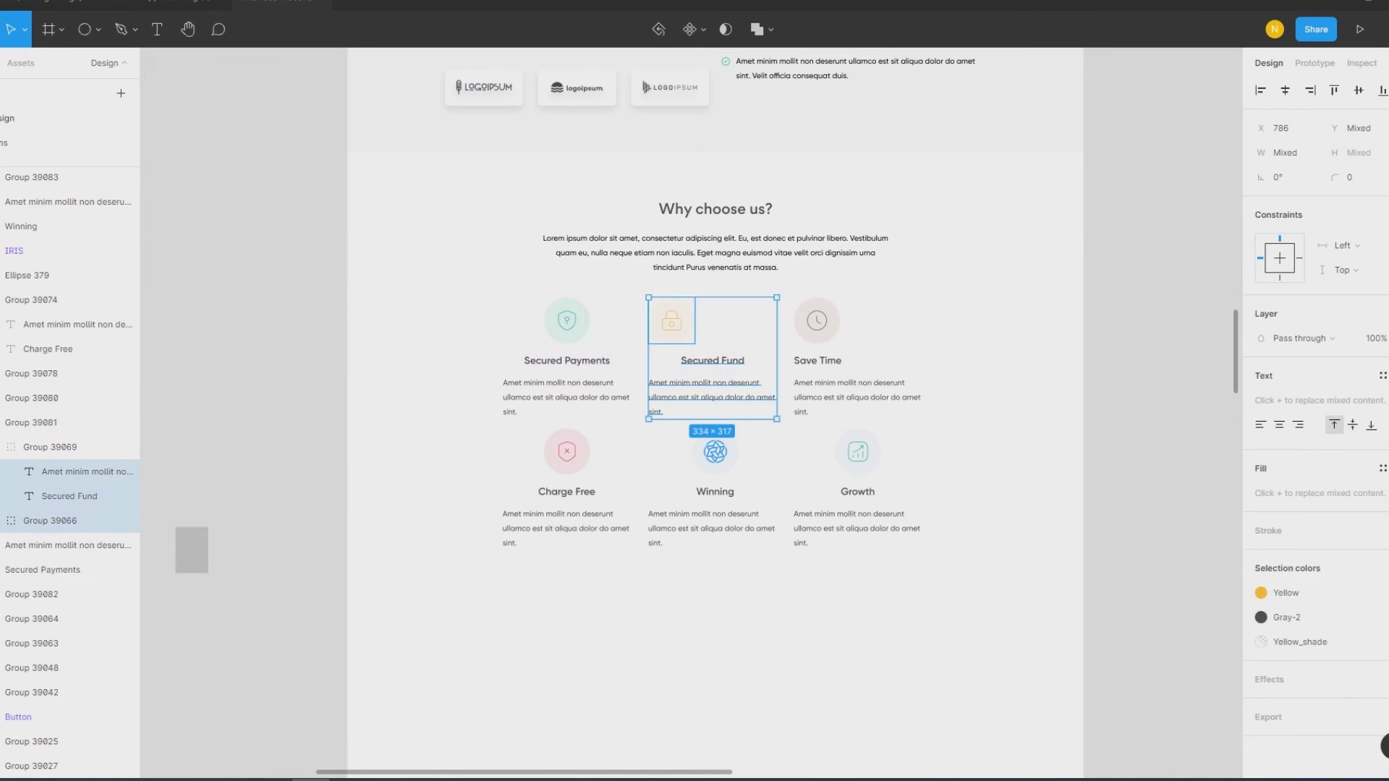
{"action": "left_click", "coordinate": [1285, 90]}
Step: Centre-align the Save Time title and centre its icon above the text
{"action": "double_click", "coordinate": [831, 331]}
{"action": "left_click", "coordinate": [840, 362]}
{"action": "left_click", "coordinate": [1280, 400]}
{"action": "left_click", "coordinate": [897, 398], "text": "shift"}
{"action": "left_click", "coordinate": [818, 322], "text": "shift"}
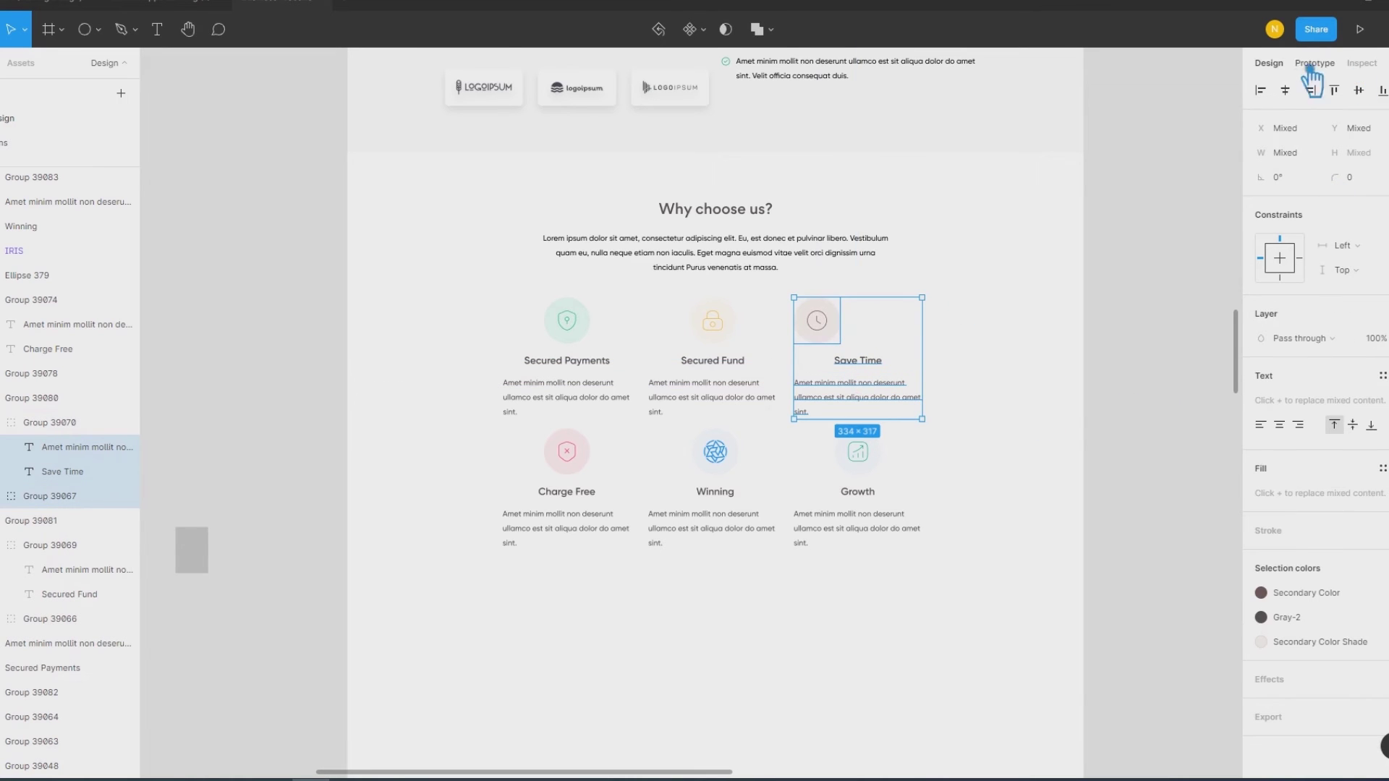
{"action": "left_click", "coordinate": [1295, 93]}
{"action": "left_click", "coordinate": [1147, 323]}
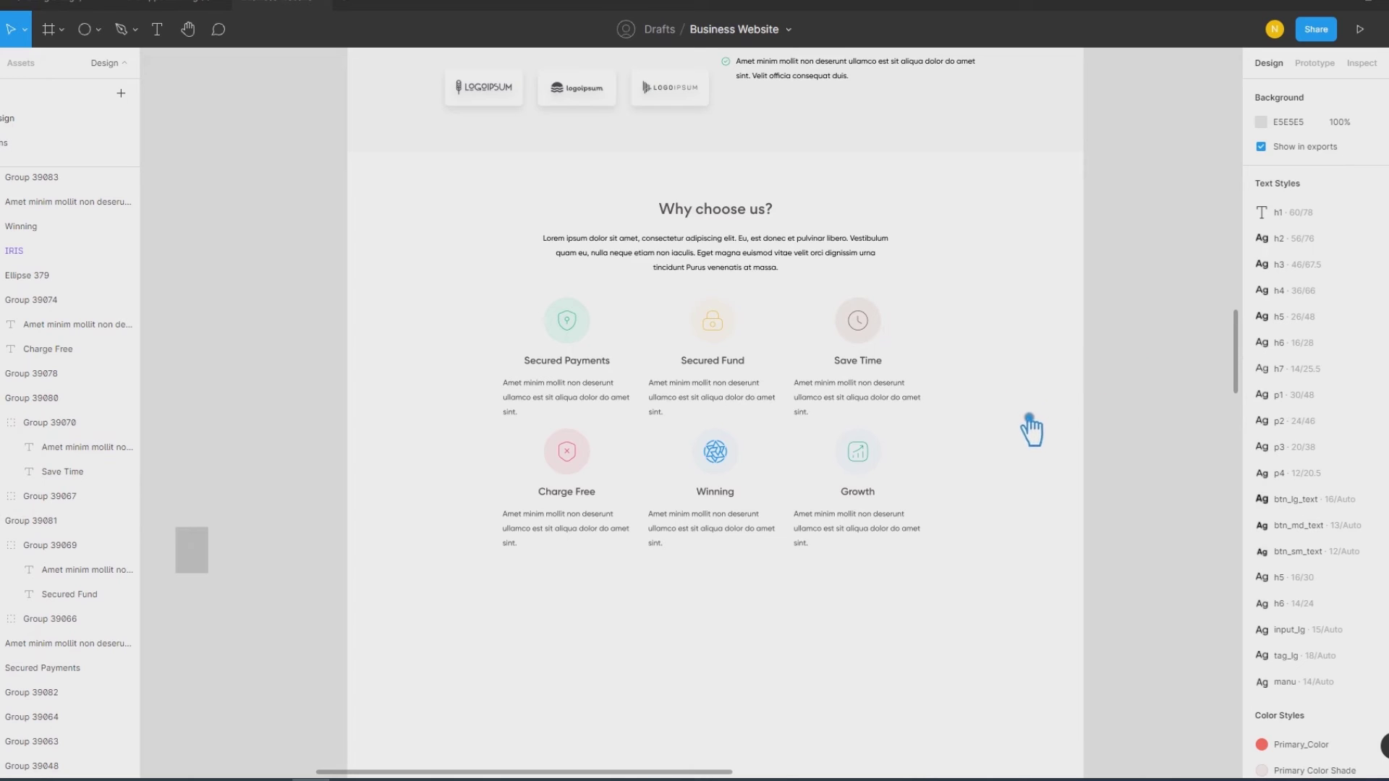
Step: Marquee-select the Growth, Winning, Charge Free and Save Time cards to check their parts
{"action": "left_click_drag", "start_coordinate": [970, 600], "coordinate": [801, 459]}
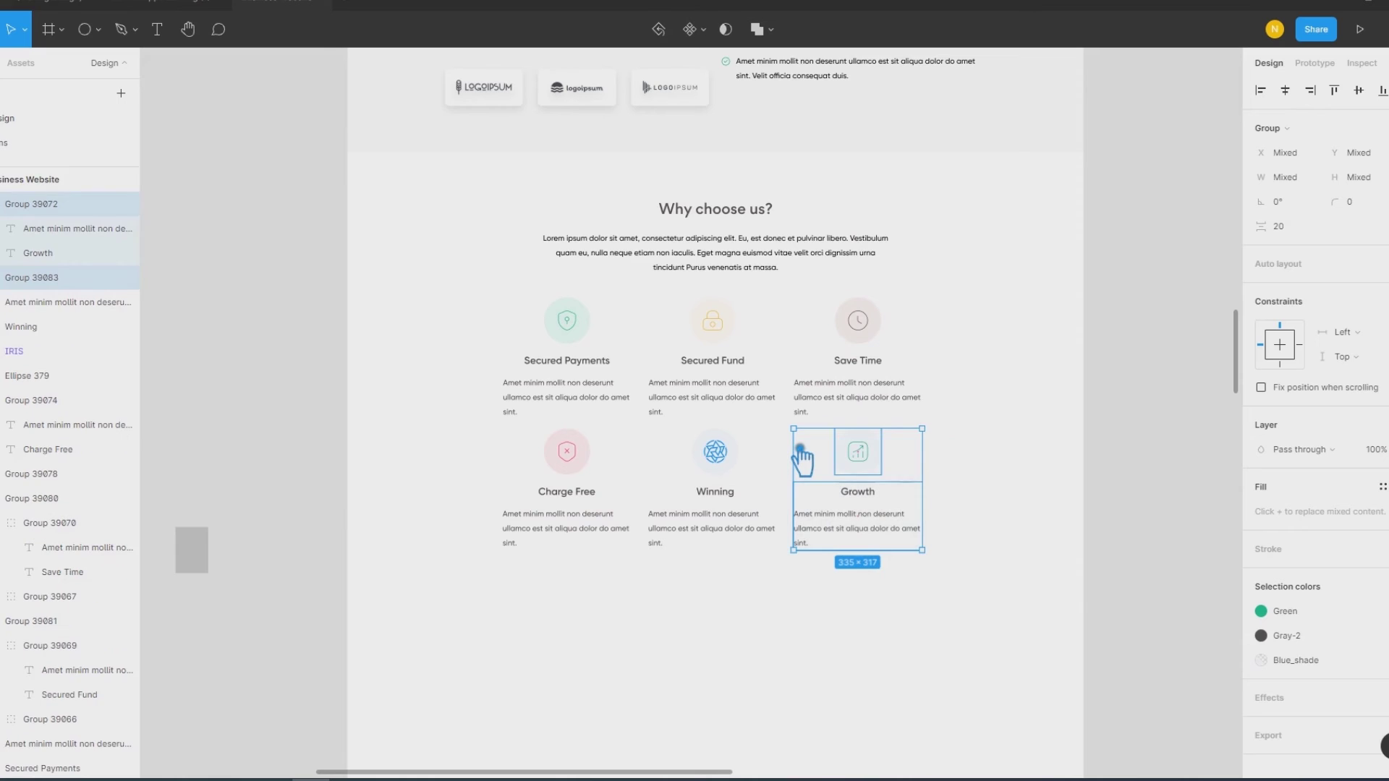
{"action": "left_click_drag", "start_coordinate": [793, 572], "coordinate": [691, 460]}
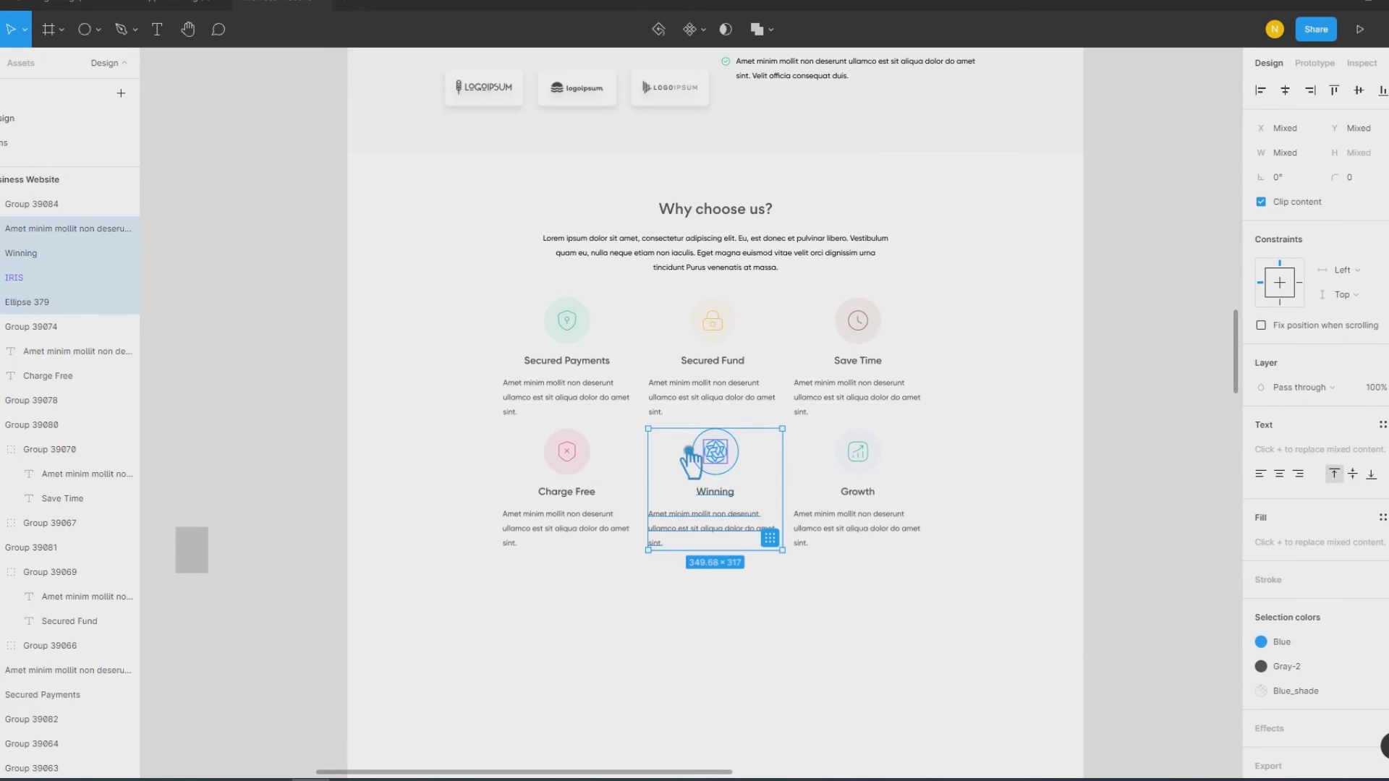
{"action": "left_click_drag", "start_coordinate": [615, 595], "coordinate": [512, 450]}
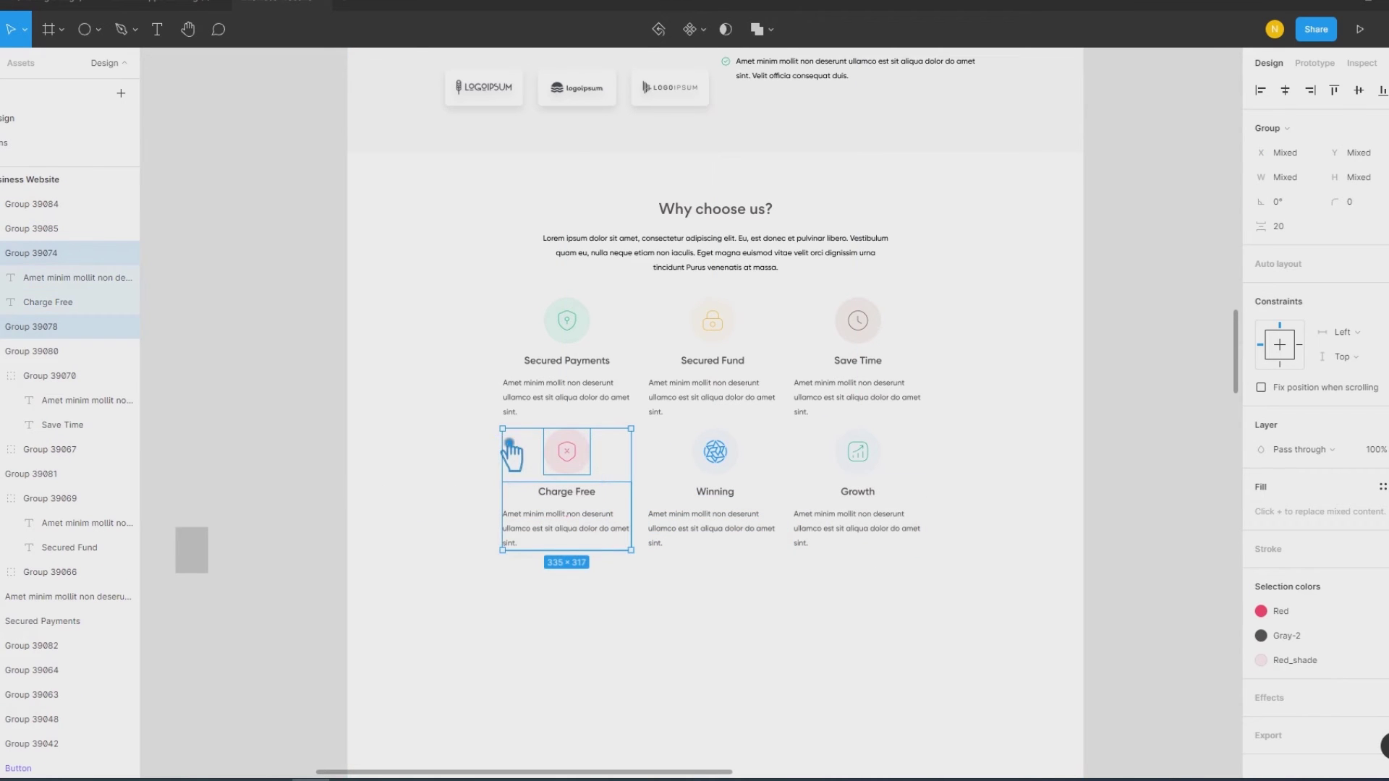
{"action": "left_click_drag", "start_coordinate": [941, 423], "coordinate": [816, 301]}
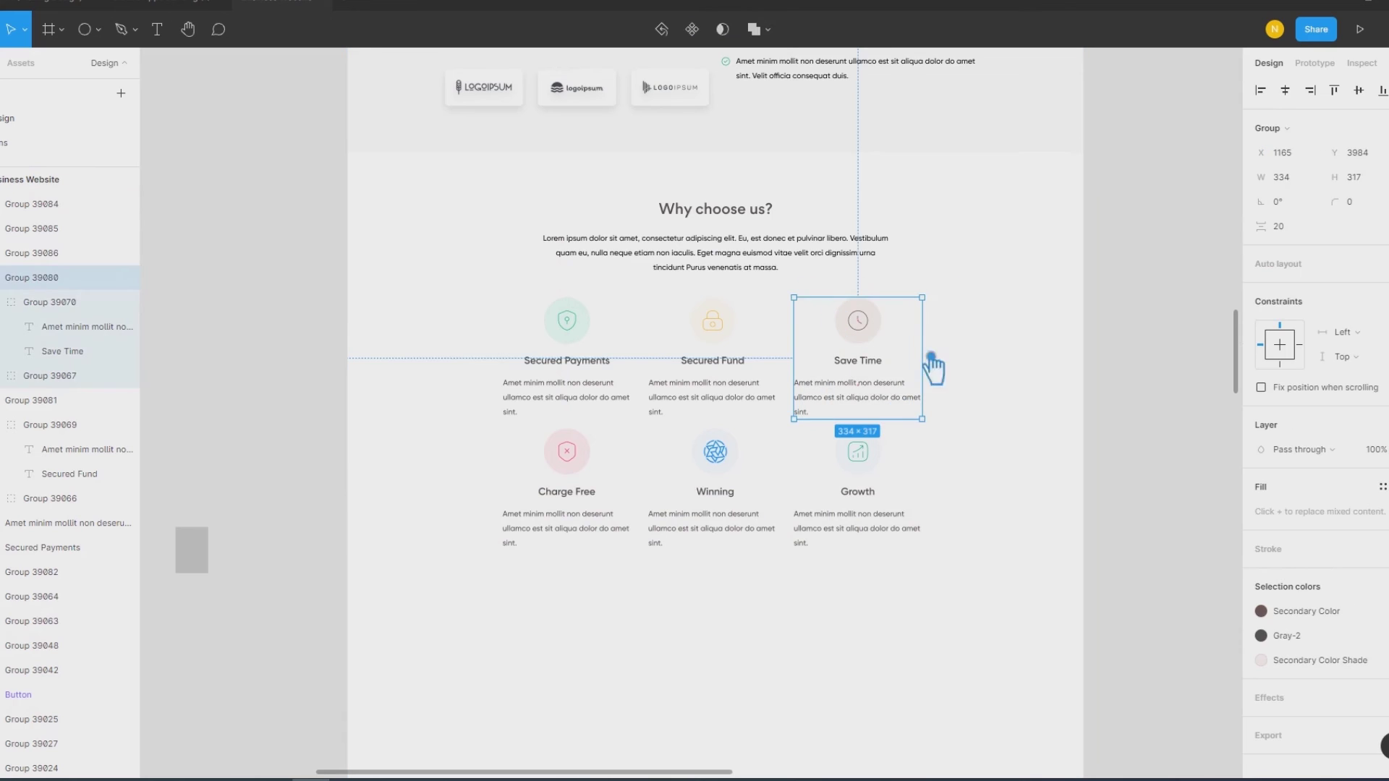
{"action": "double_click", "coordinate": [714, 324]}
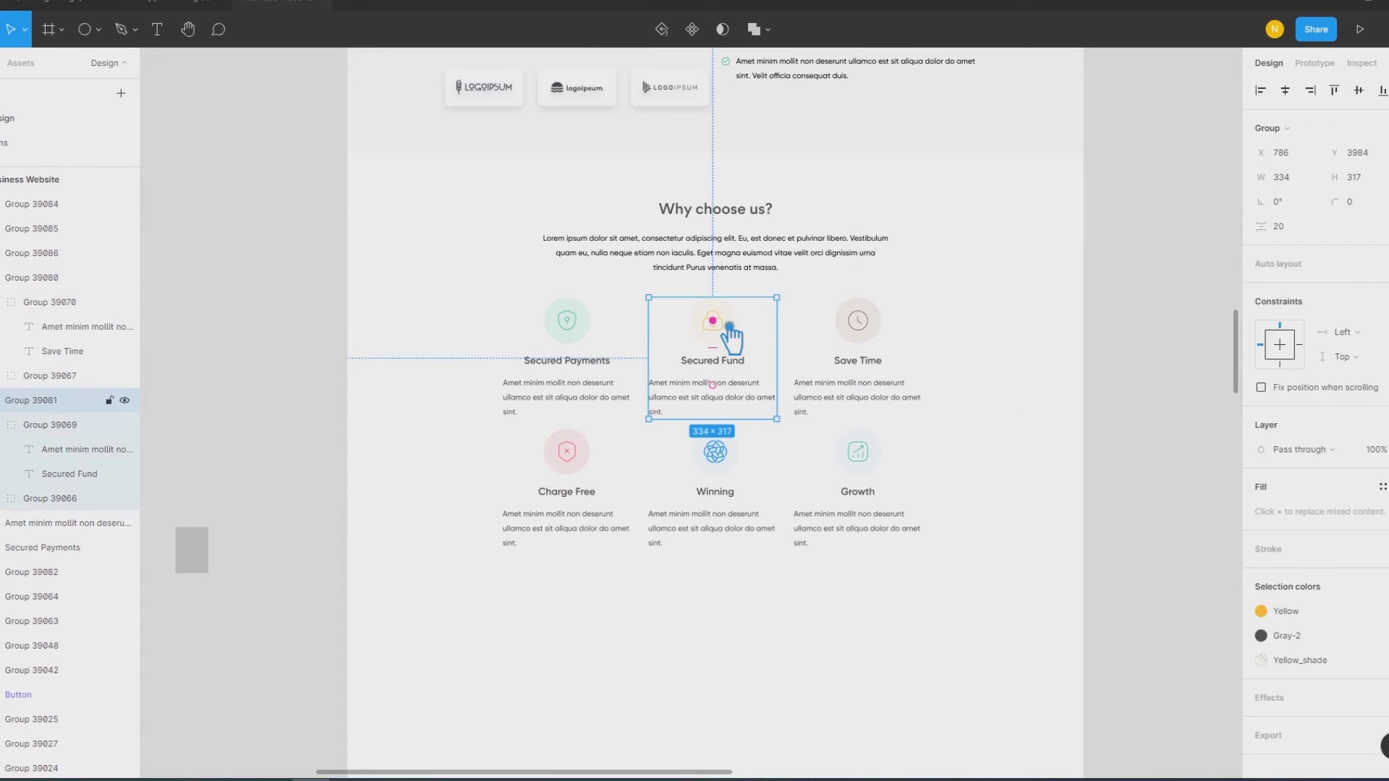
{"action": "left_click", "coordinate": [595, 333]}
Step: Group the Secured Payments card's parts and draw a 350×360 rectangle over it
{"action": "left_click_drag", "start_coordinate": [481, 295], "coordinate": [650, 434]}
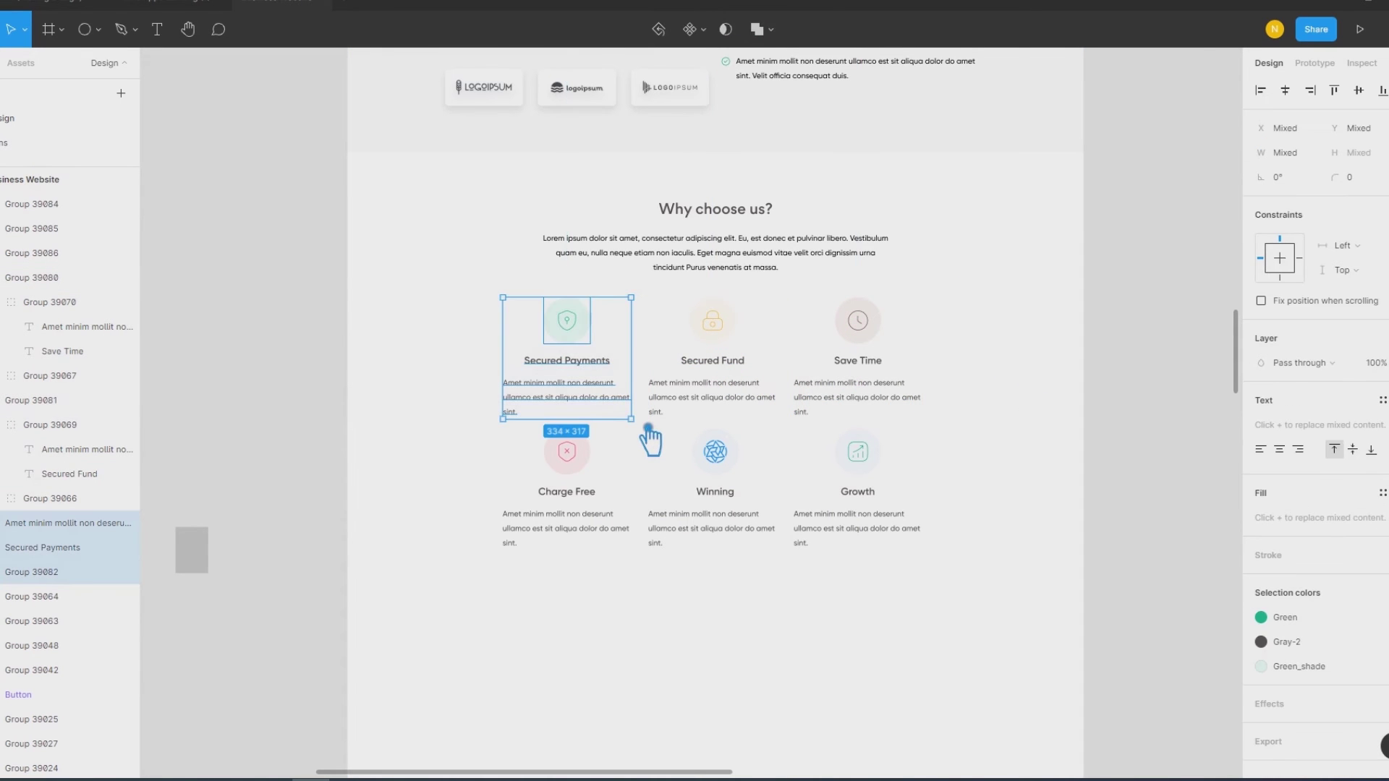
{"action": "key", "text": "ctrl+g"}
{"action": "left_click", "coordinate": [1053, 467]}
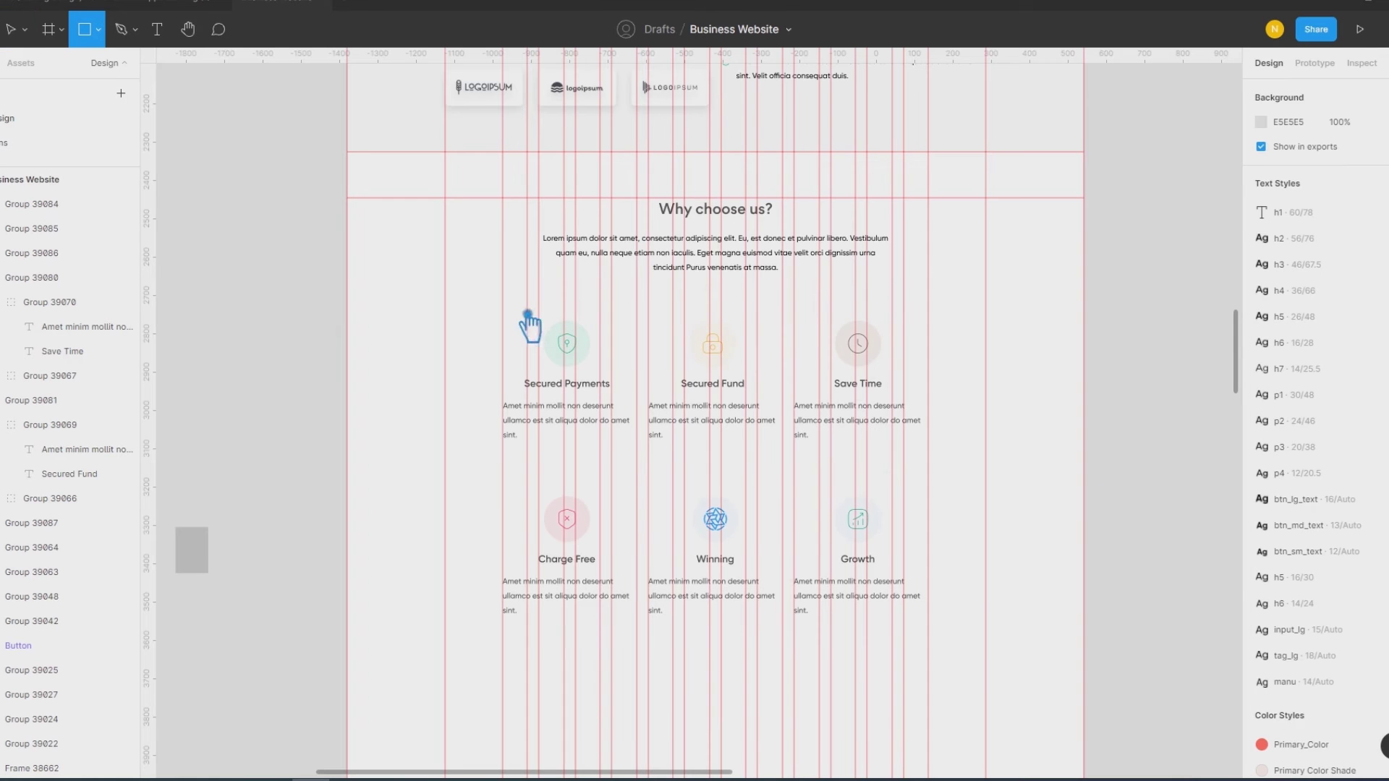
{"action": "left_click_drag", "start_coordinate": [503, 312], "coordinate": [643, 452]}
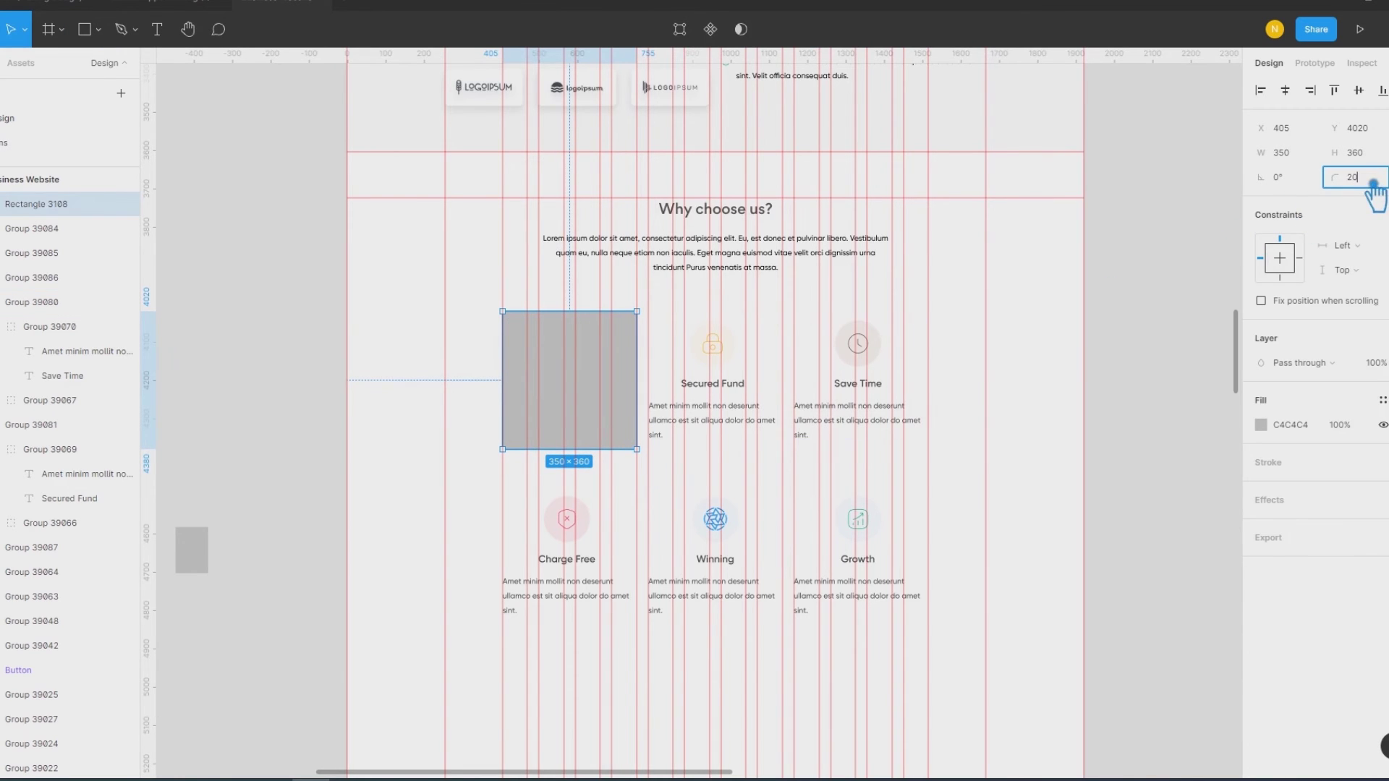
Step: Round the card rectangle's corners to 20, fill it white and send it behind the card content
{"action": "key", "text": "Return"}
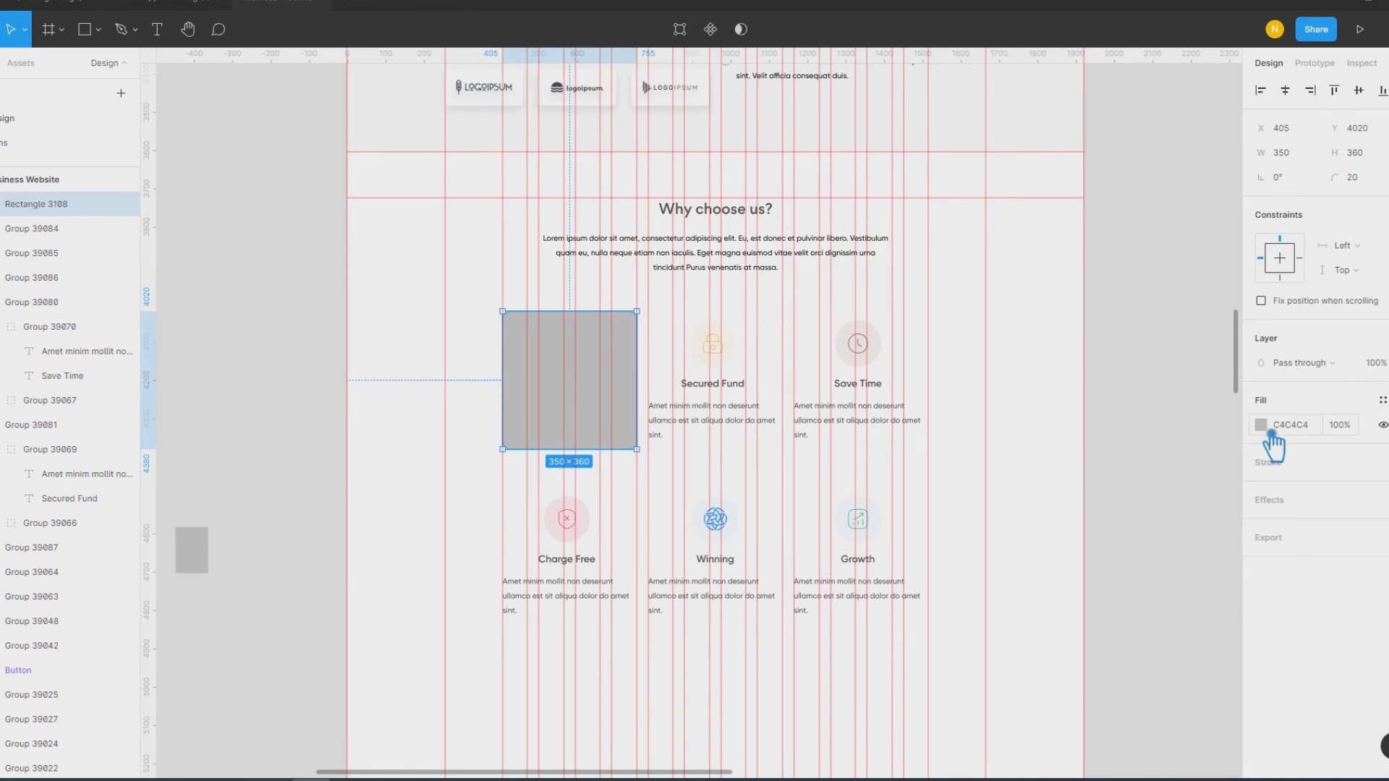
{"action": "left_click", "coordinate": [1270, 432]}
{"action": "left_click", "coordinate": [1059, 395]}
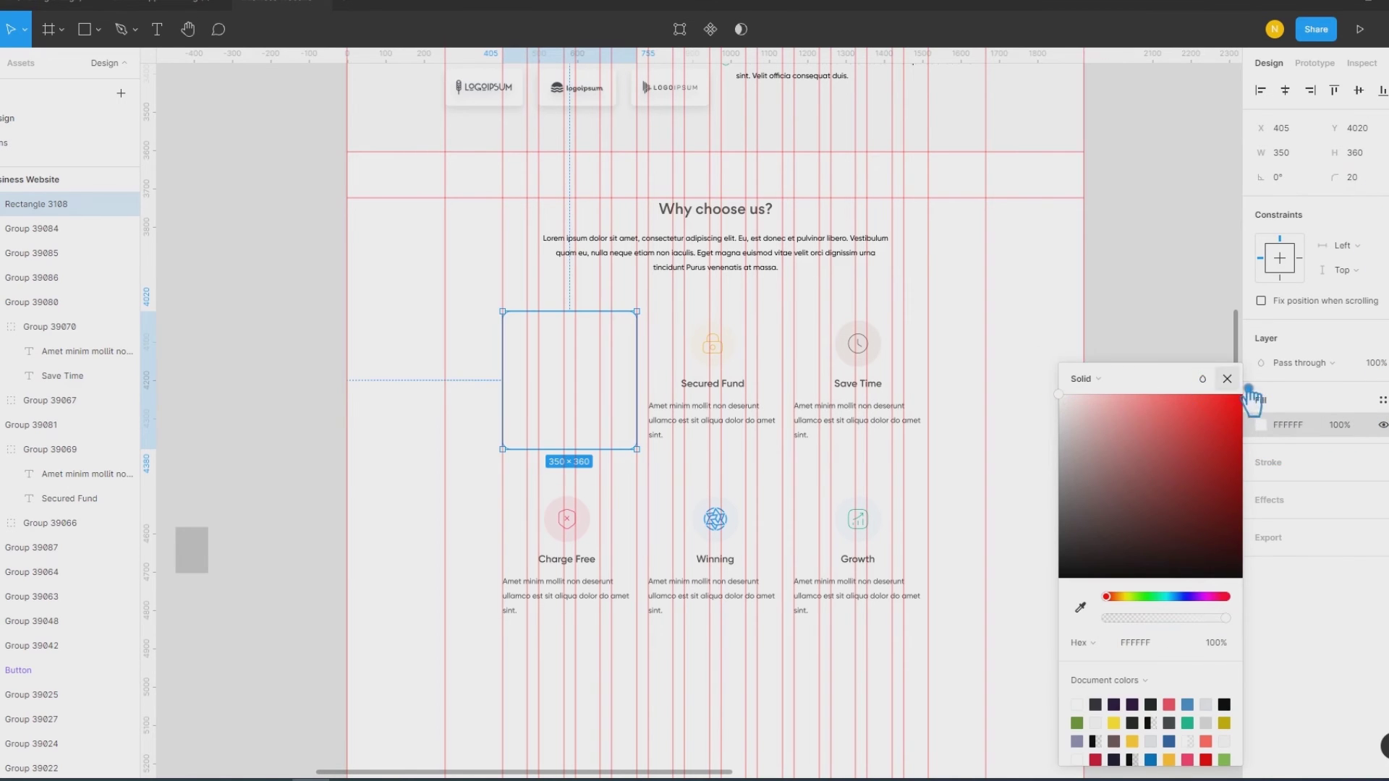
{"action": "left_click", "coordinate": [1227, 379]}
{"action": "key", "text": "bracketleft"}
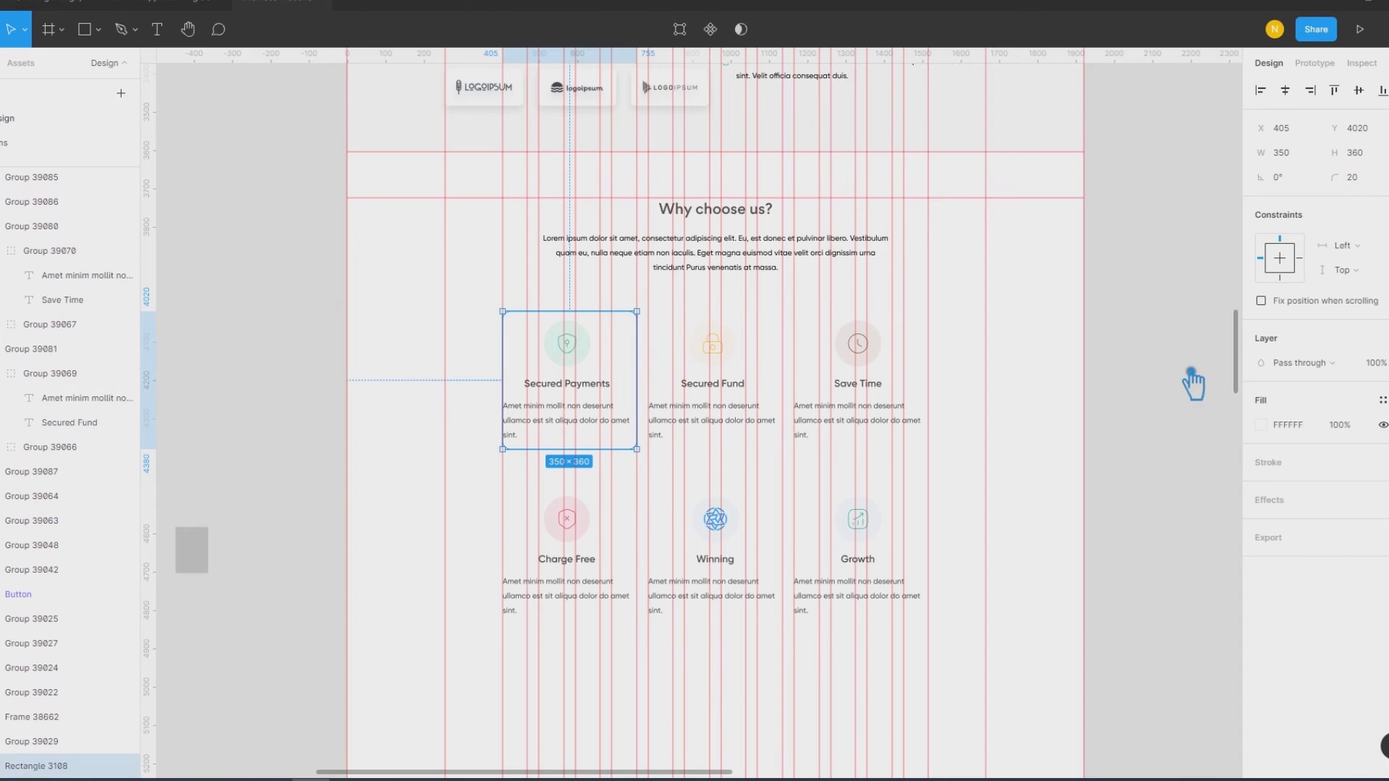
Step: Add a drop shadow to the card with blur 30, Y offset 17 and 10% opacity
{"action": "left_click", "coordinate": [1382, 500]}
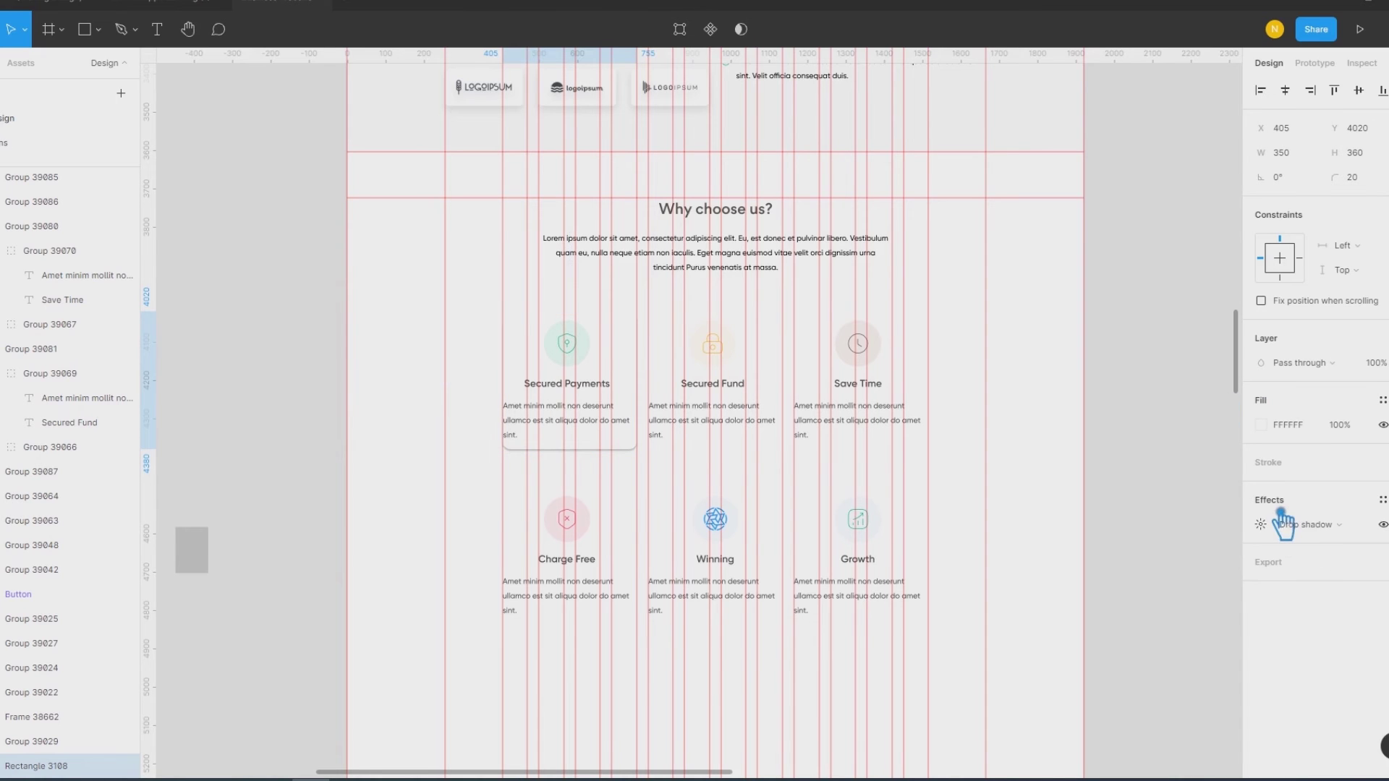
{"action": "left_click", "coordinate": [1273, 531]}
{"action": "left_click", "coordinate": [1205, 564]}
{"action": "type", "text": "0"}
{"action": "key", "text": "Tab"}
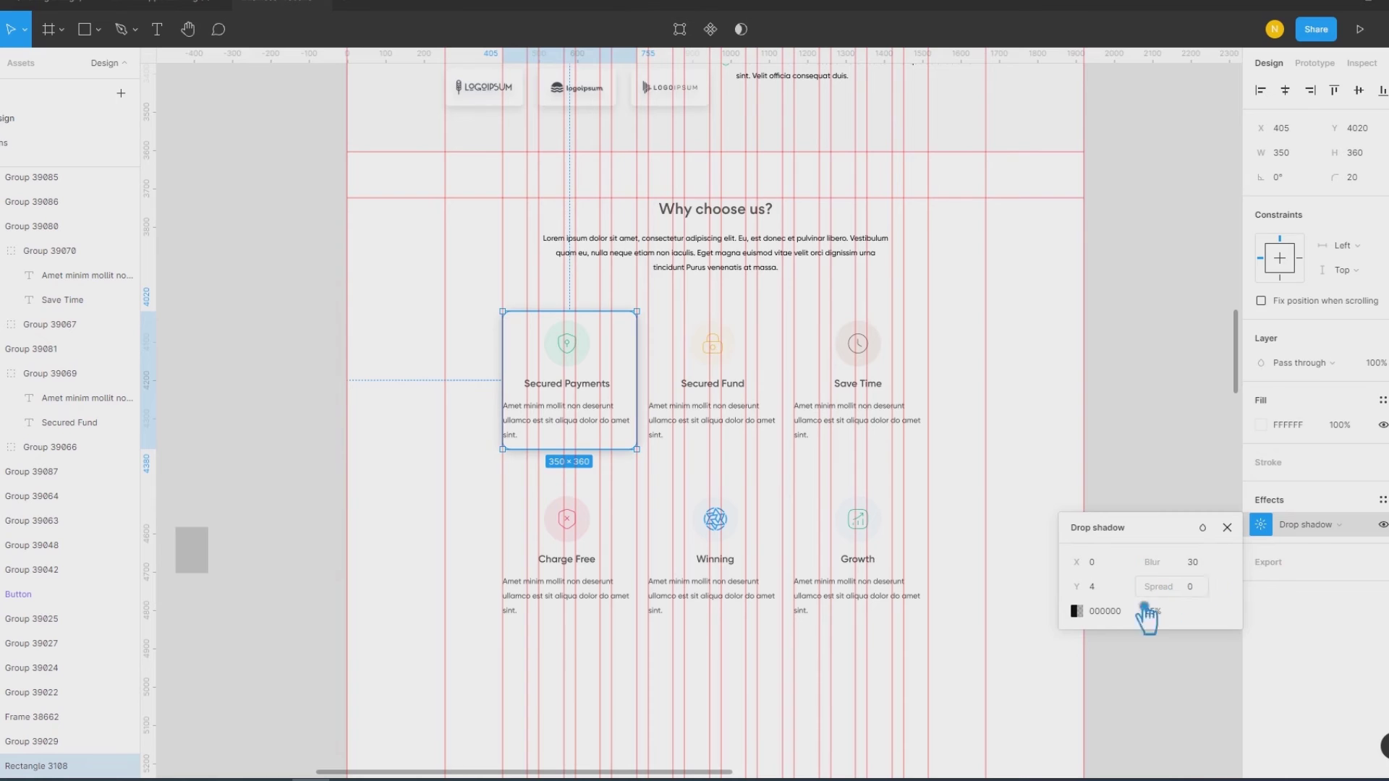
{"action": "left_click_drag", "start_coordinate": [1095, 591], "coordinate": [1105, 593]}
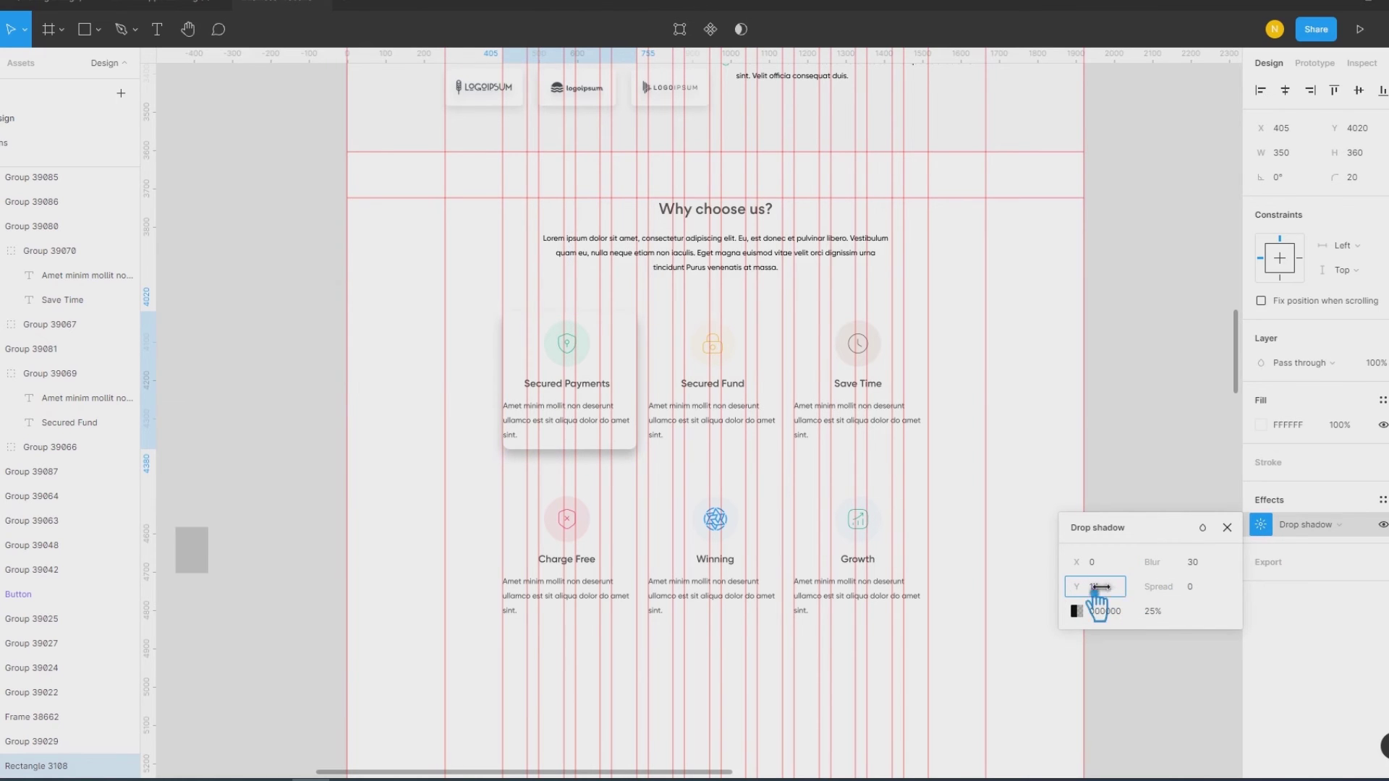
{"action": "left_click", "coordinate": [1170, 619]}
{"action": "type", "text": "10"}
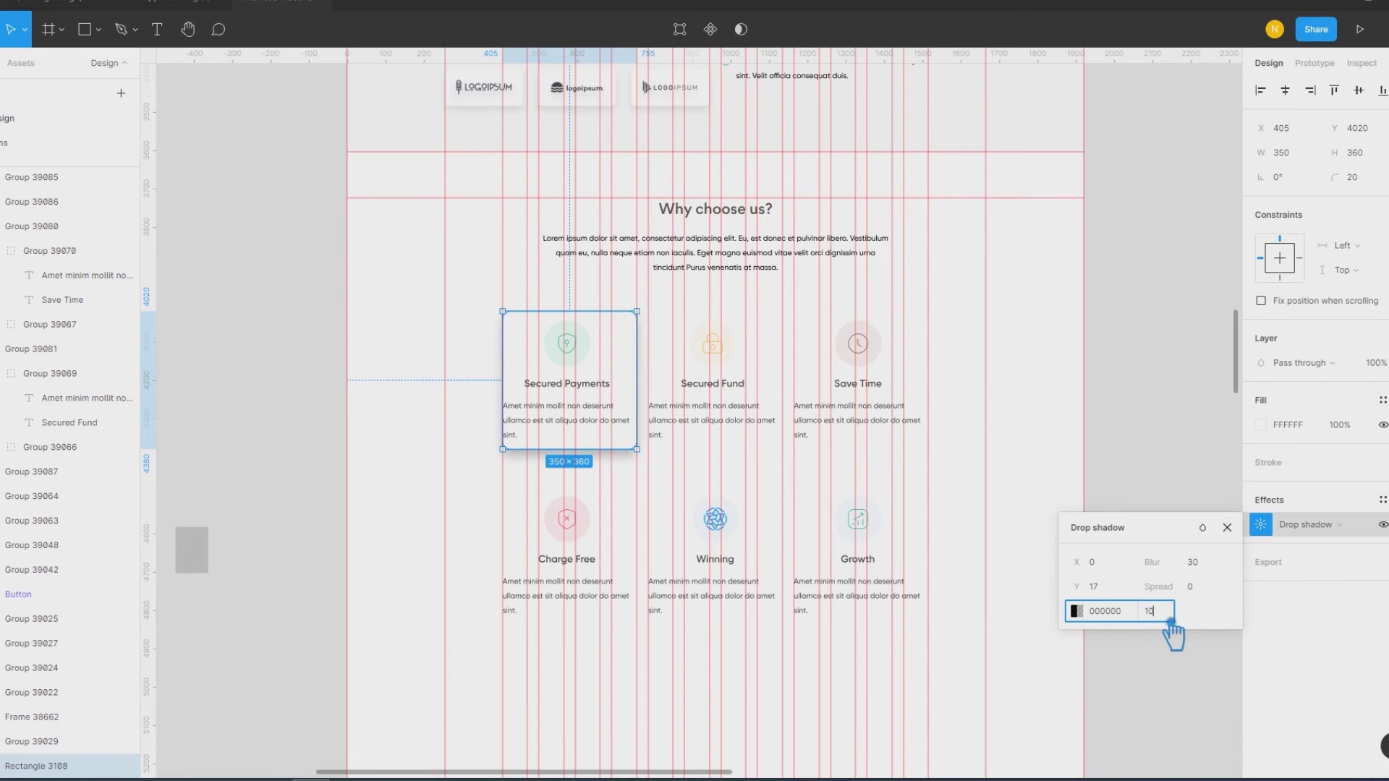
{"action": "left_click", "coordinate": [1082, 706]}
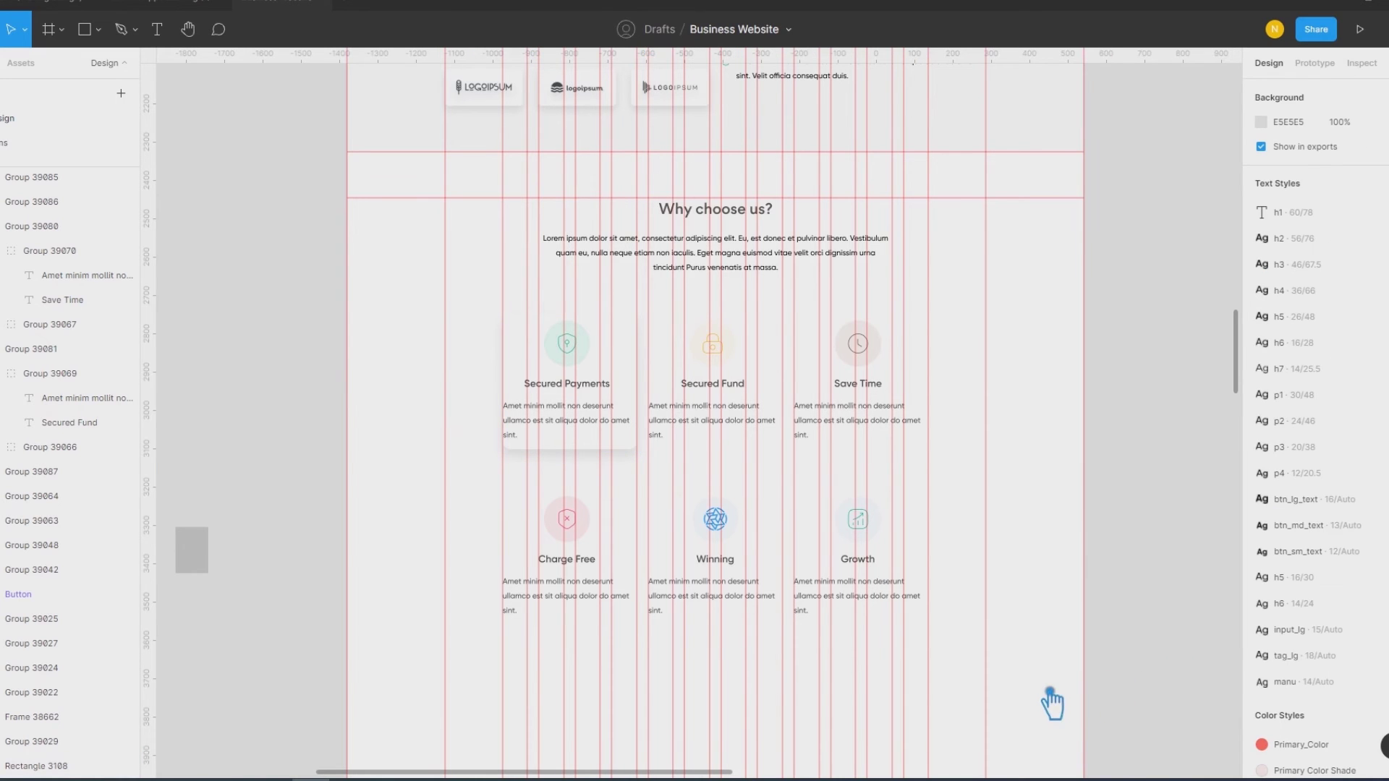
Step: Reselect the Secured Payments card and review its drop shadow colour settings
{"action": "left_click", "coordinate": [568, 446]}
{"action": "left_click", "coordinate": [1263, 525]}
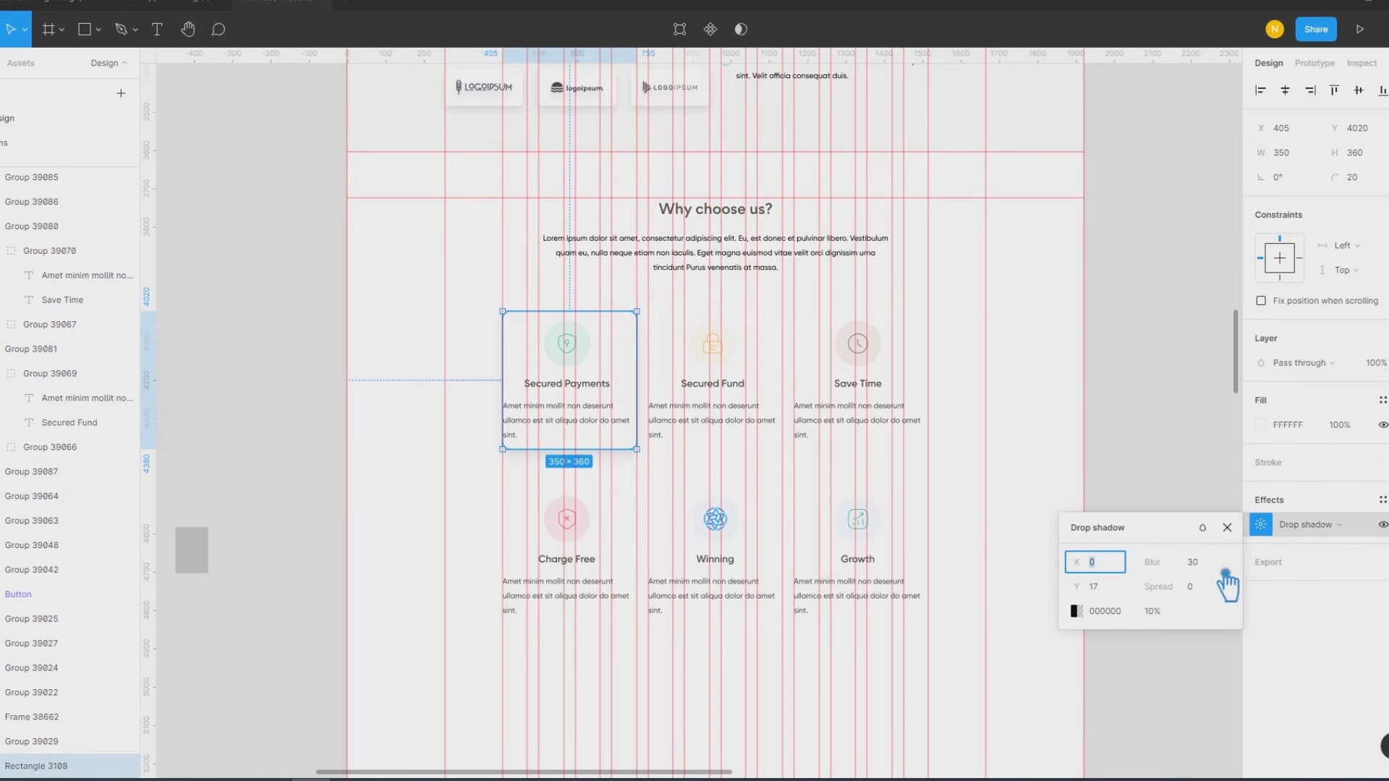
{"action": "left_click", "coordinate": [1078, 612]}
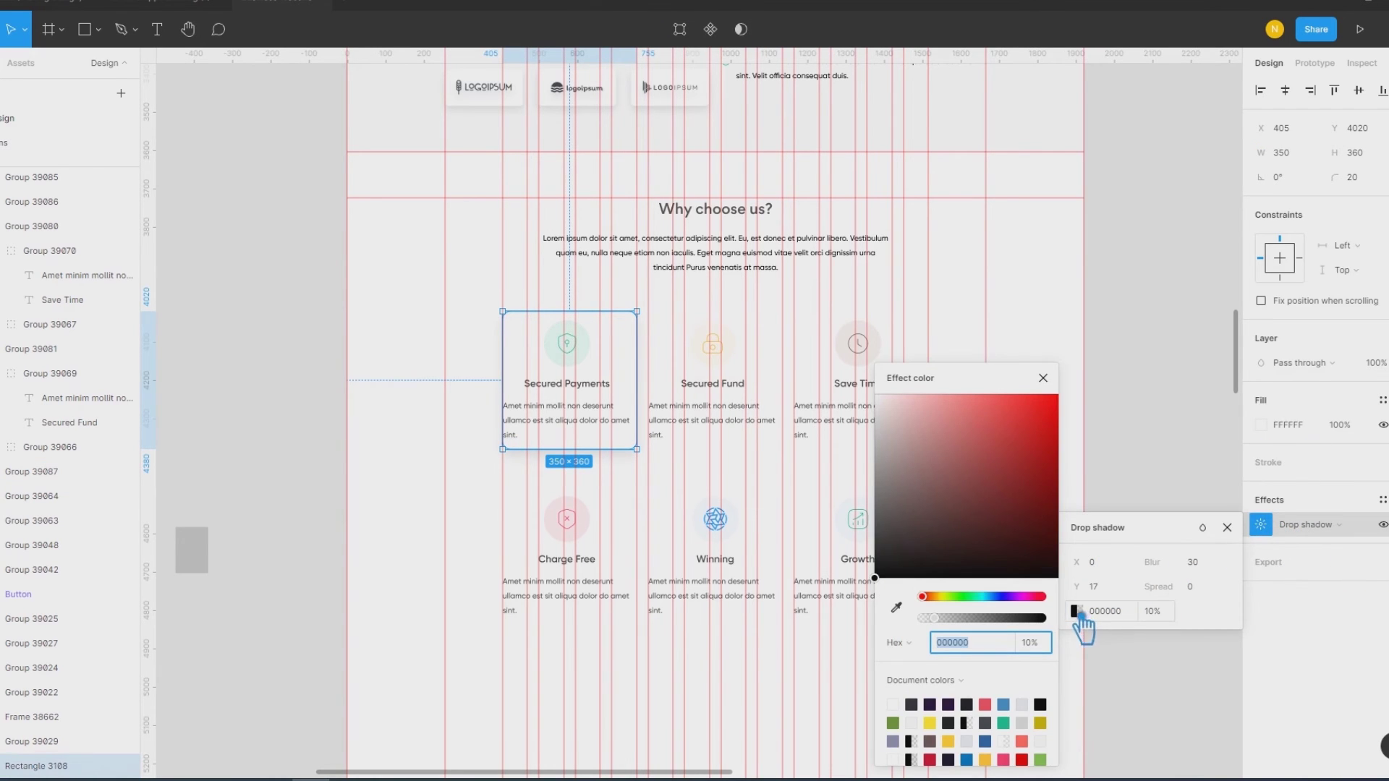
{"action": "left_click", "coordinate": [1190, 447]}
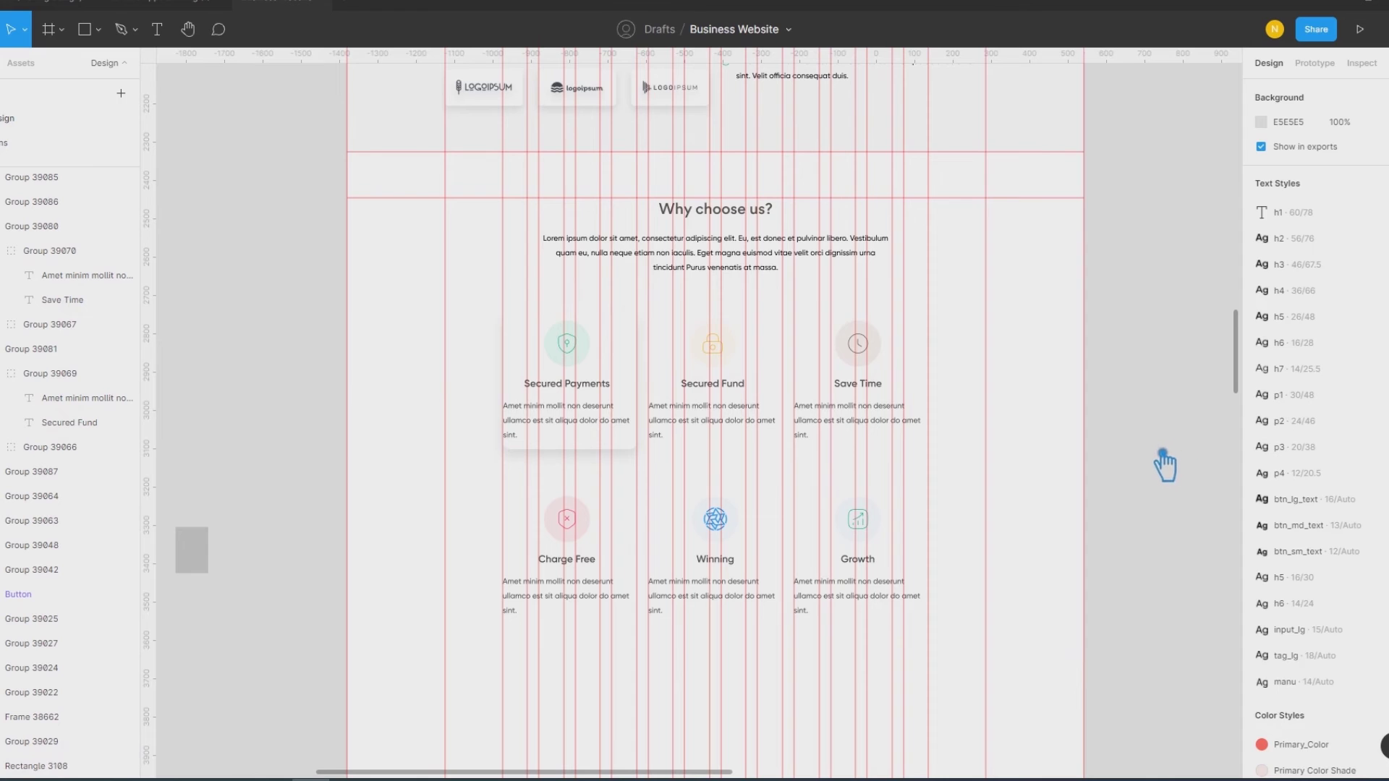
Step: Hide the rulers and layout guides and zoom in on the feature cards
{"action": "scroll", "coordinate": [1332, 533], "scroll_direction": "down", "scroll_amount": 2}
{"action": "scroll", "coordinate": [1342, 546], "scroll_direction": "down", "scroll_amount": 2}
{"action": "scroll", "coordinate": [1342, 564], "scroll_direction": "down", "scroll_amount": 1}
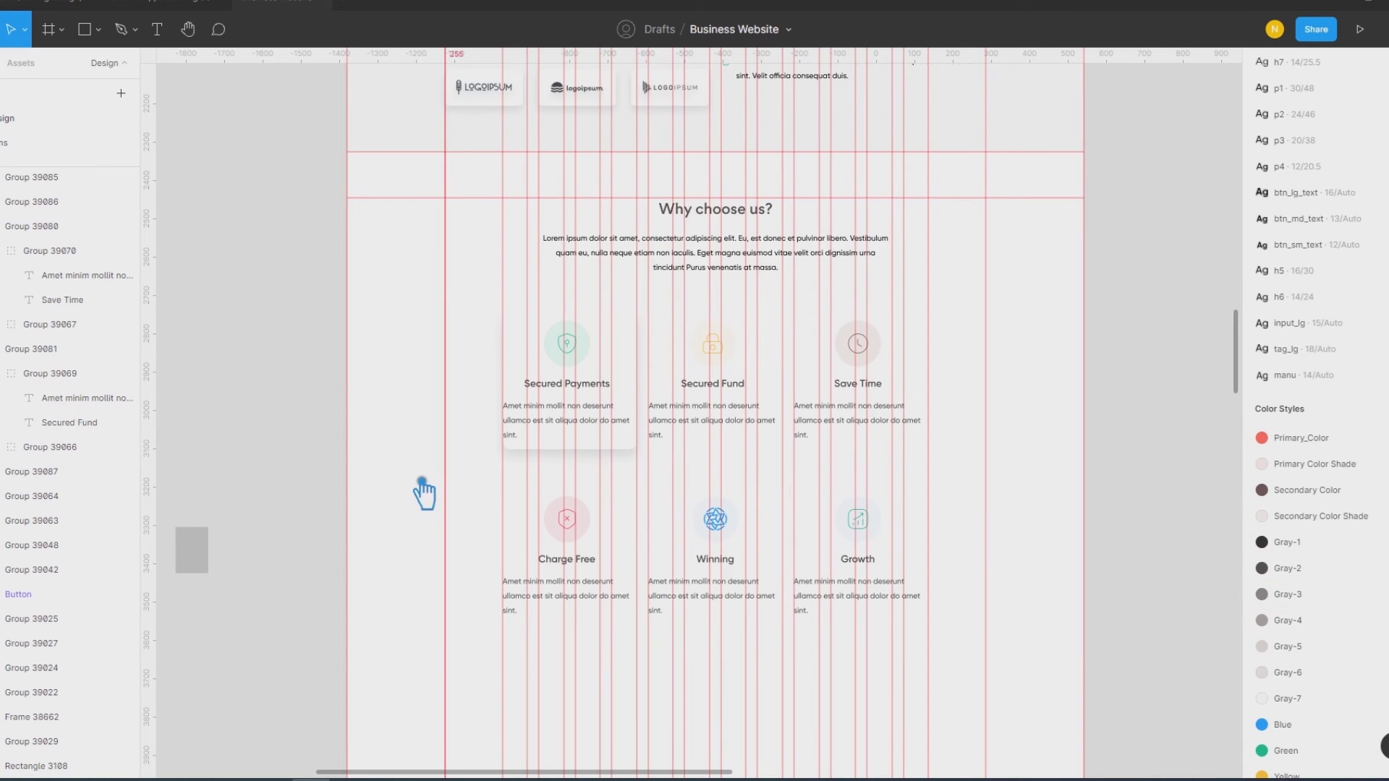
{"action": "key", "text": "shift+r"}
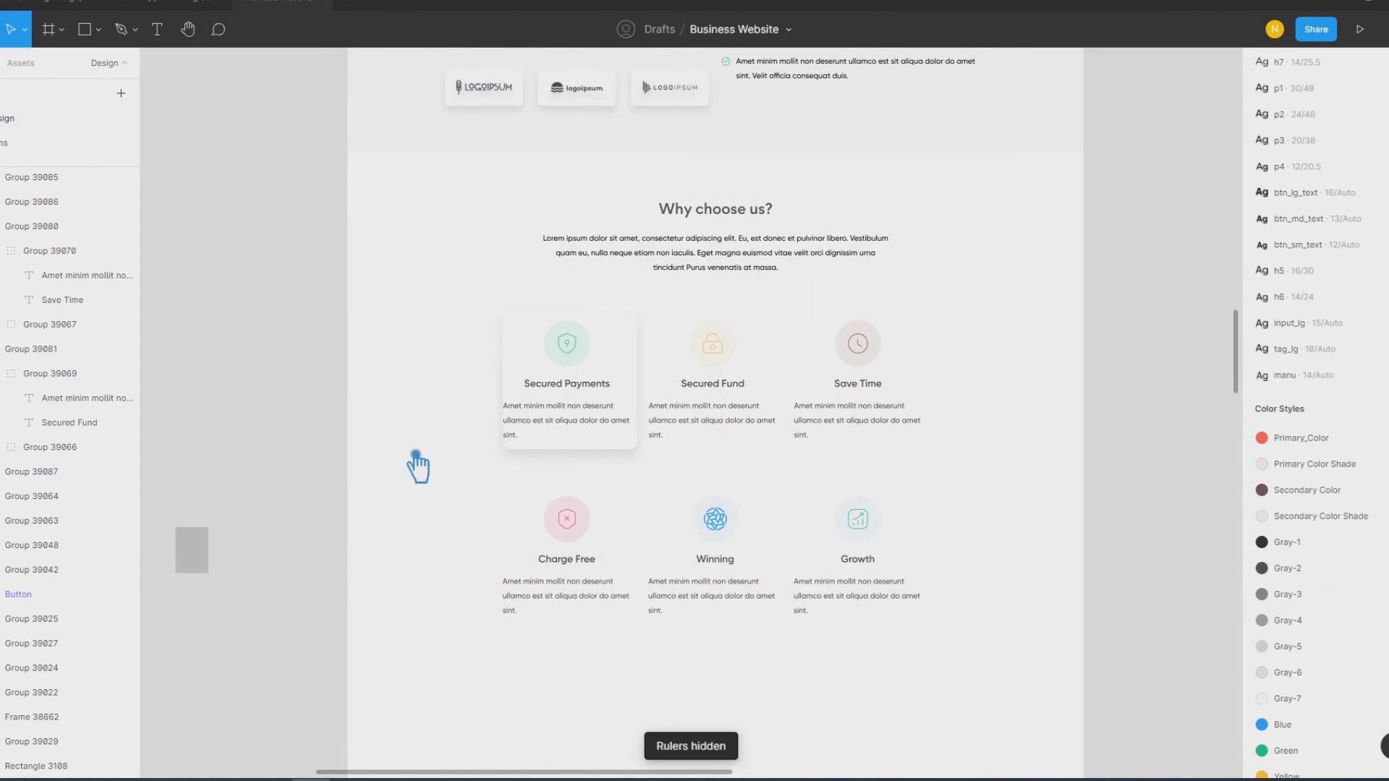
{"action": "key", "text": "ctrl+plus"}
Step: Select the Secured Payments body paragraph and narrow it to 317 wide at X 423
{"action": "left_click", "coordinate": [446, 434]}
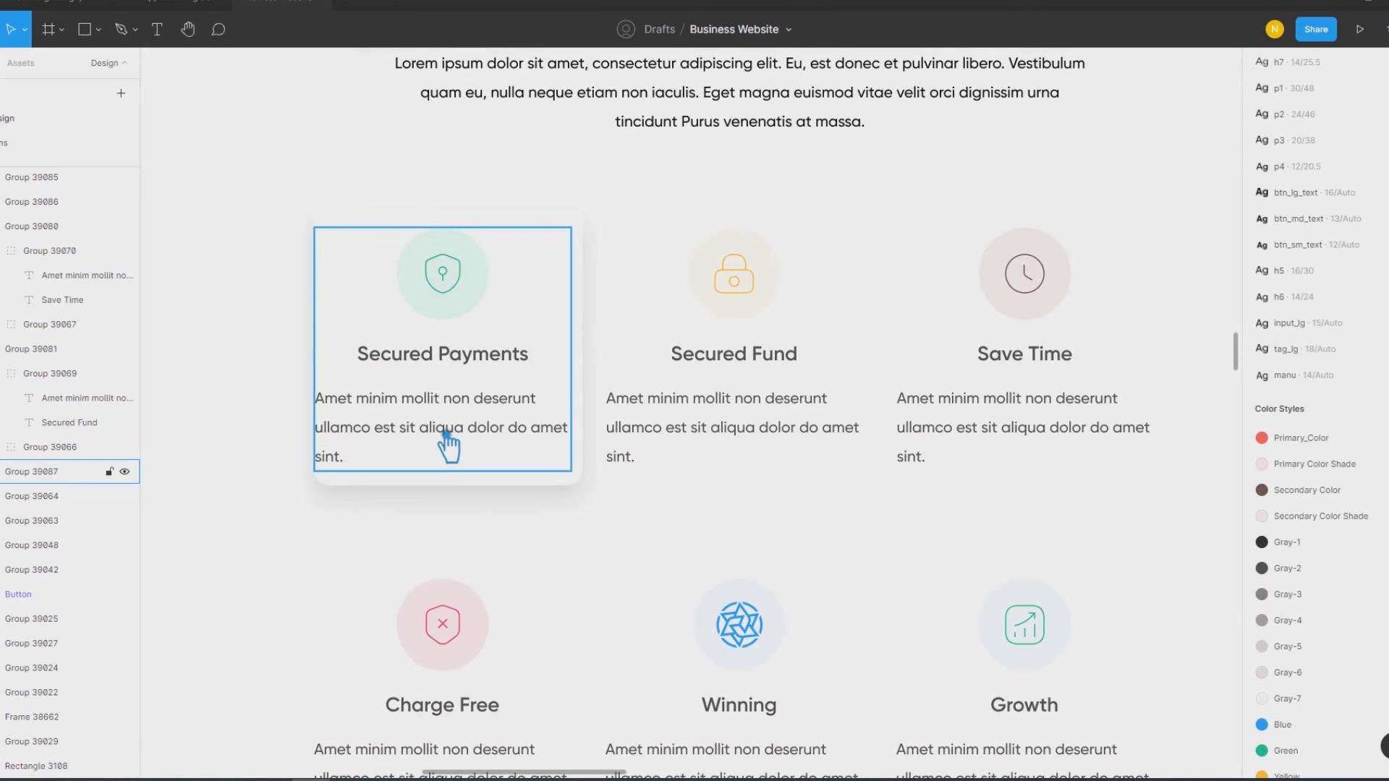
{"action": "key", "text": "Escape"}
{"action": "left_click", "coordinate": [479, 304]}
{"action": "double_click", "coordinate": [452, 361]}
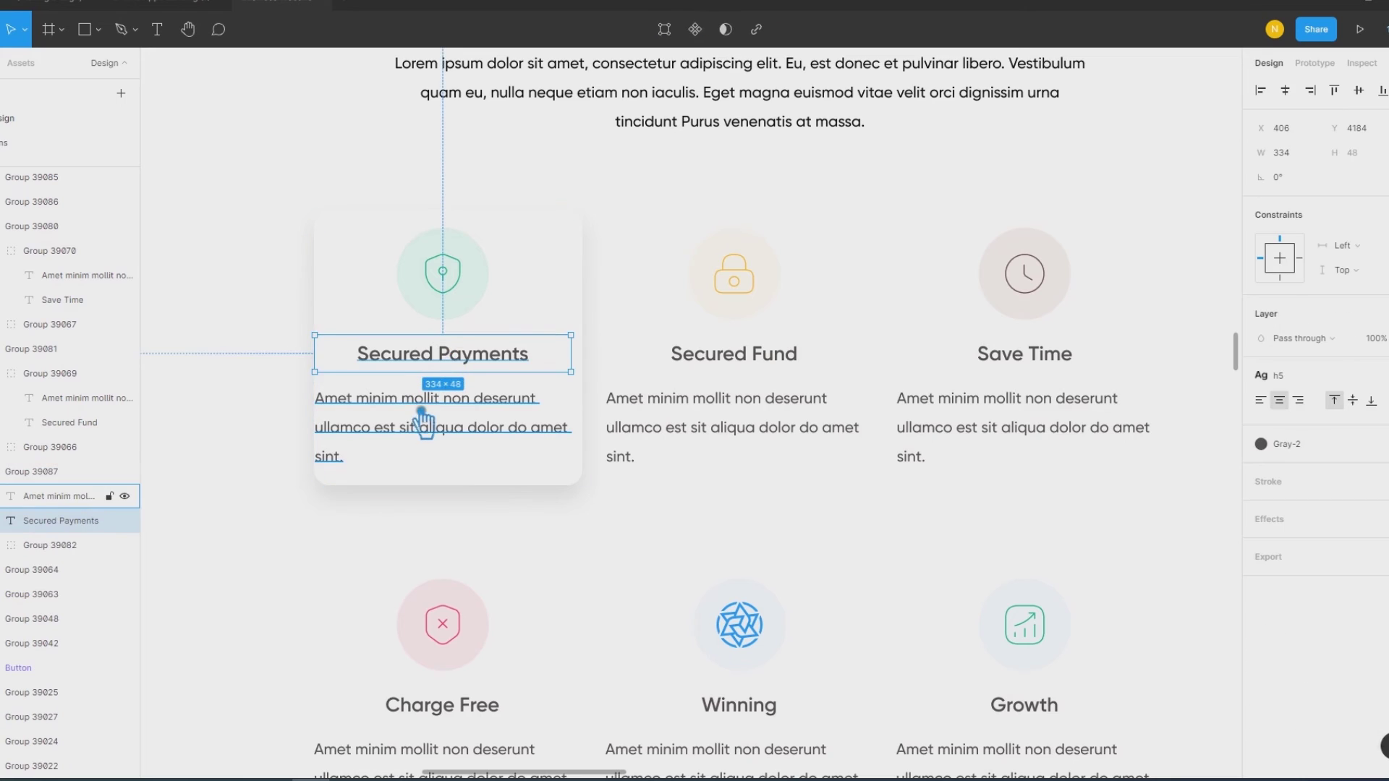
{"action": "left_click", "coordinate": [426, 474]}
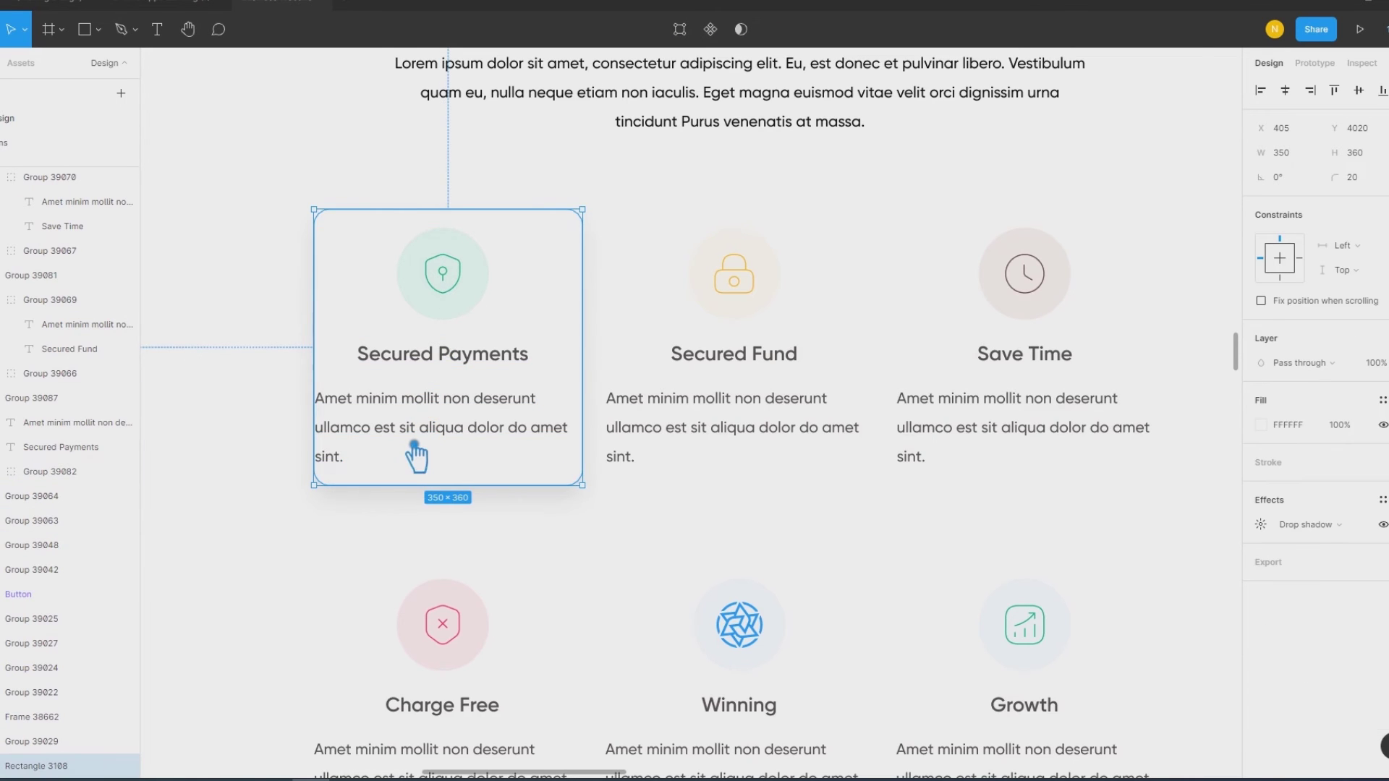
{"action": "left_click", "coordinate": [416, 452]}
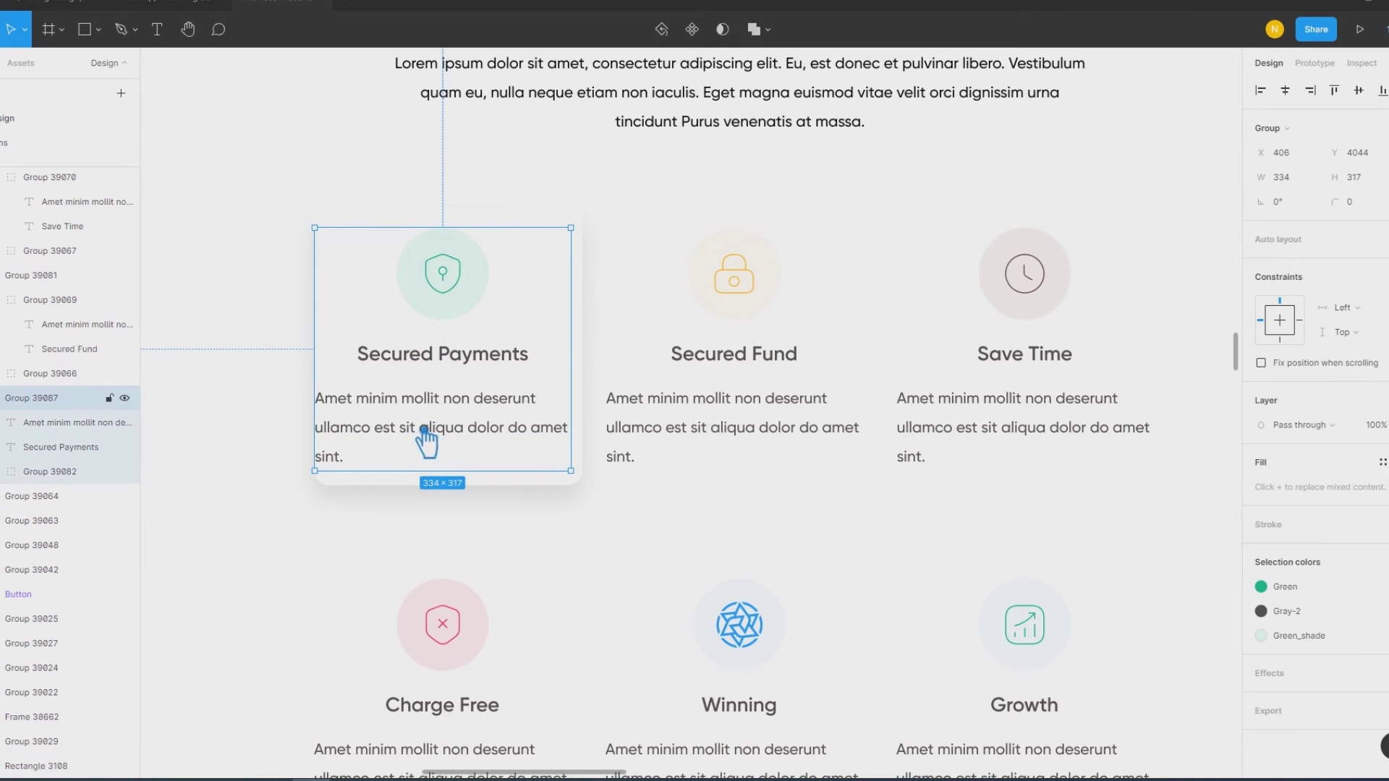
{"action": "double_click", "coordinate": [425, 432]}
{"action": "left_click_drag", "start_coordinate": [331, 432], "coordinate": [348, 432]}
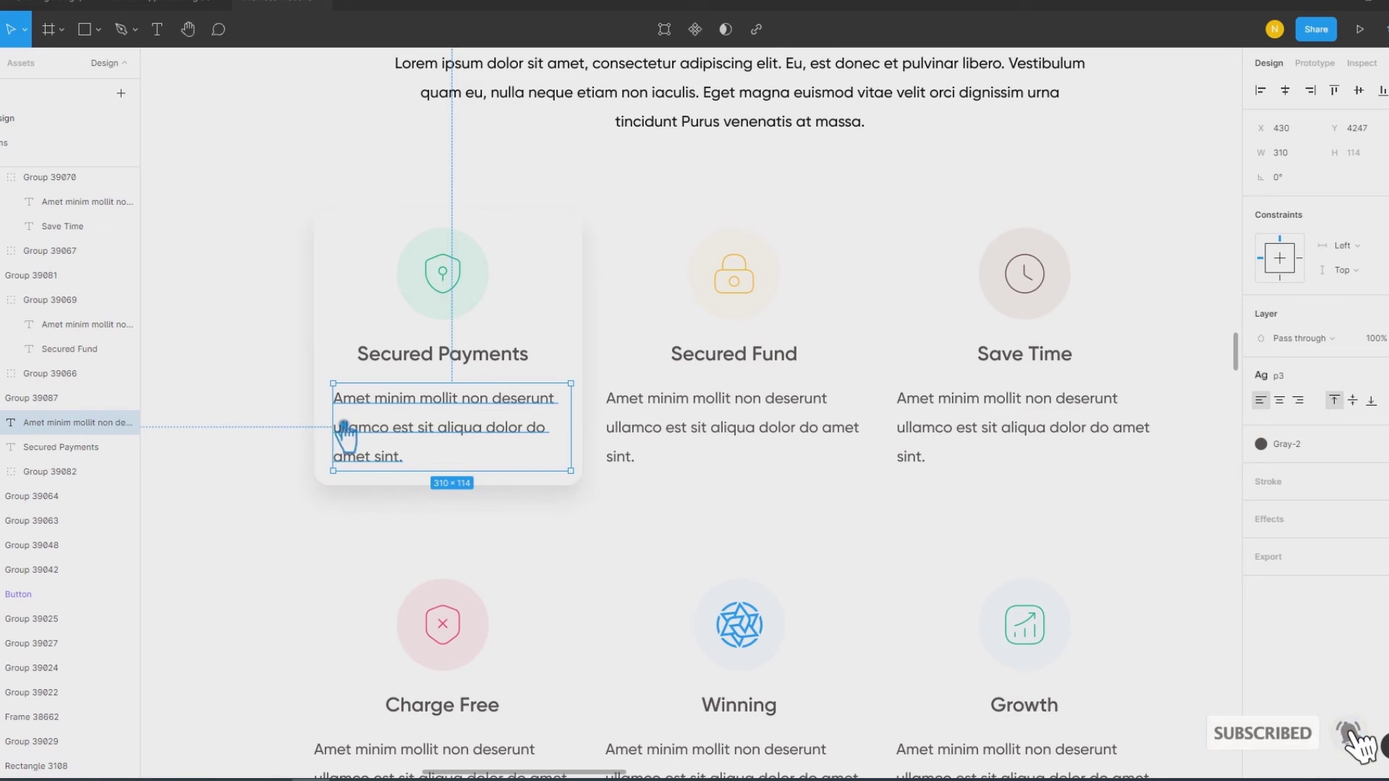
{"action": "left_click_drag", "start_coordinate": [346, 433], "coordinate": [340, 433]}
Step: Trim the card's paragraph box height to 113
{"action": "scroll", "coordinate": [326, 434], "scroll_direction": "up", "scroll_amount": 5}
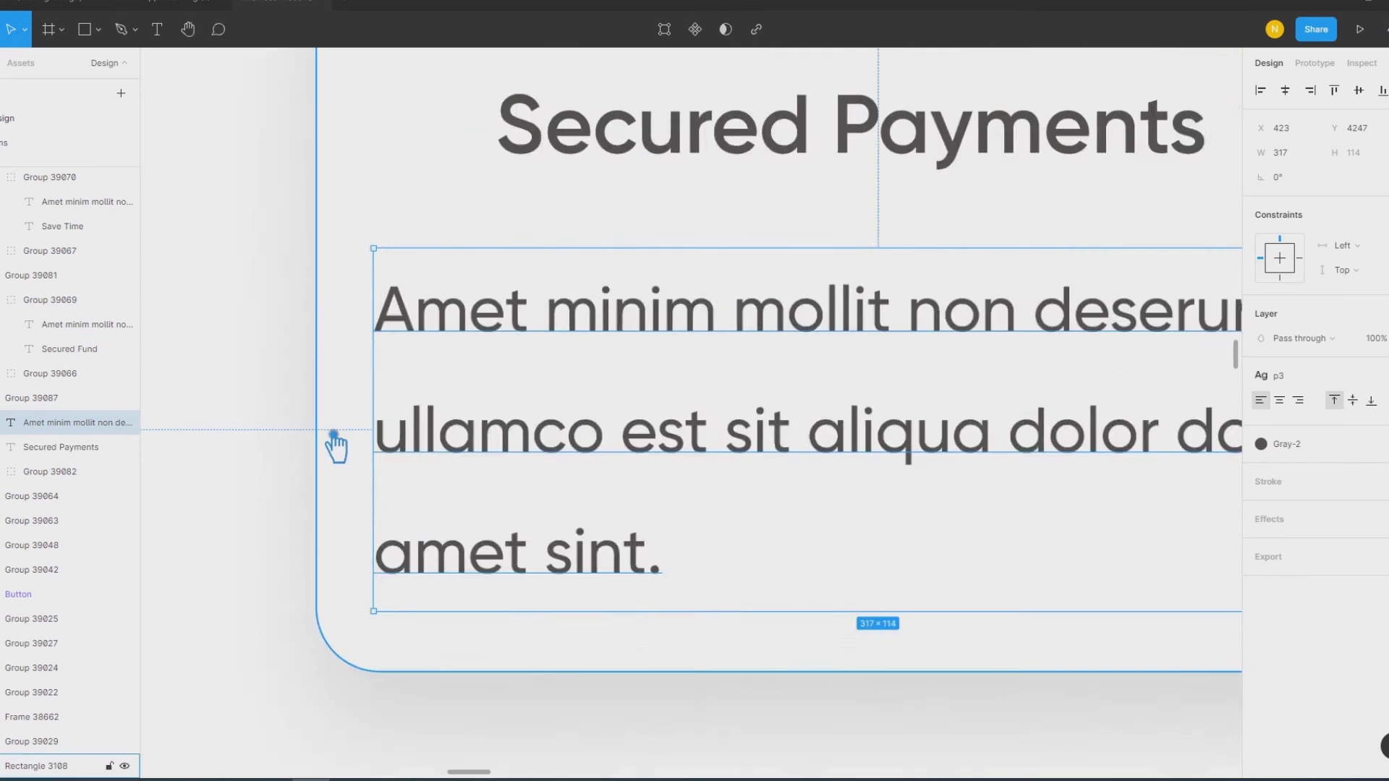
{"action": "scroll", "coordinate": [333, 436], "scroll_direction": "up", "scroll_amount": 2}
{"action": "scroll", "coordinate": [422, 451], "scroll_direction": "up", "scroll_amount": 2}
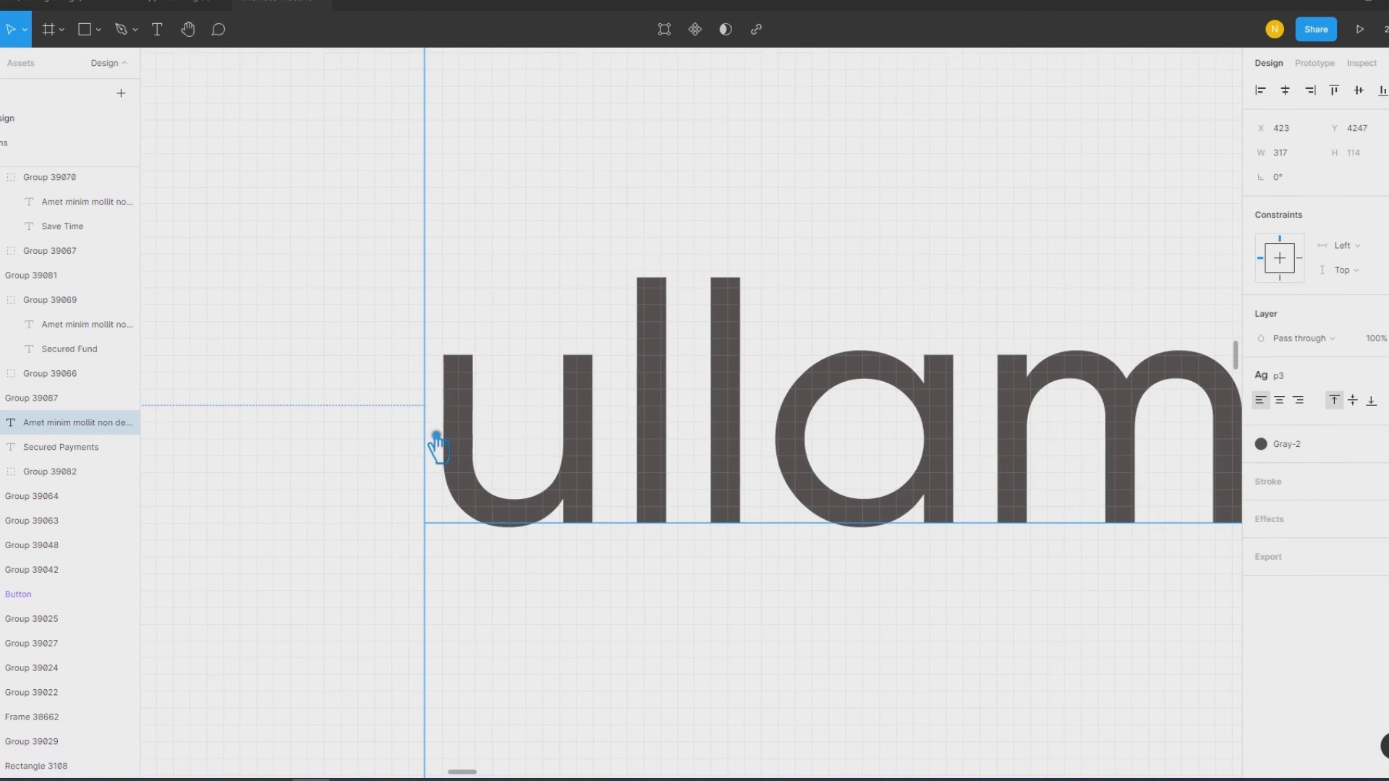
{"action": "scroll", "coordinate": [457, 447], "scroll_direction": "down", "scroll_amount": 1}
{"action": "scroll", "coordinate": [459, 446], "scroll_direction": "down", "scroll_amount": 1}
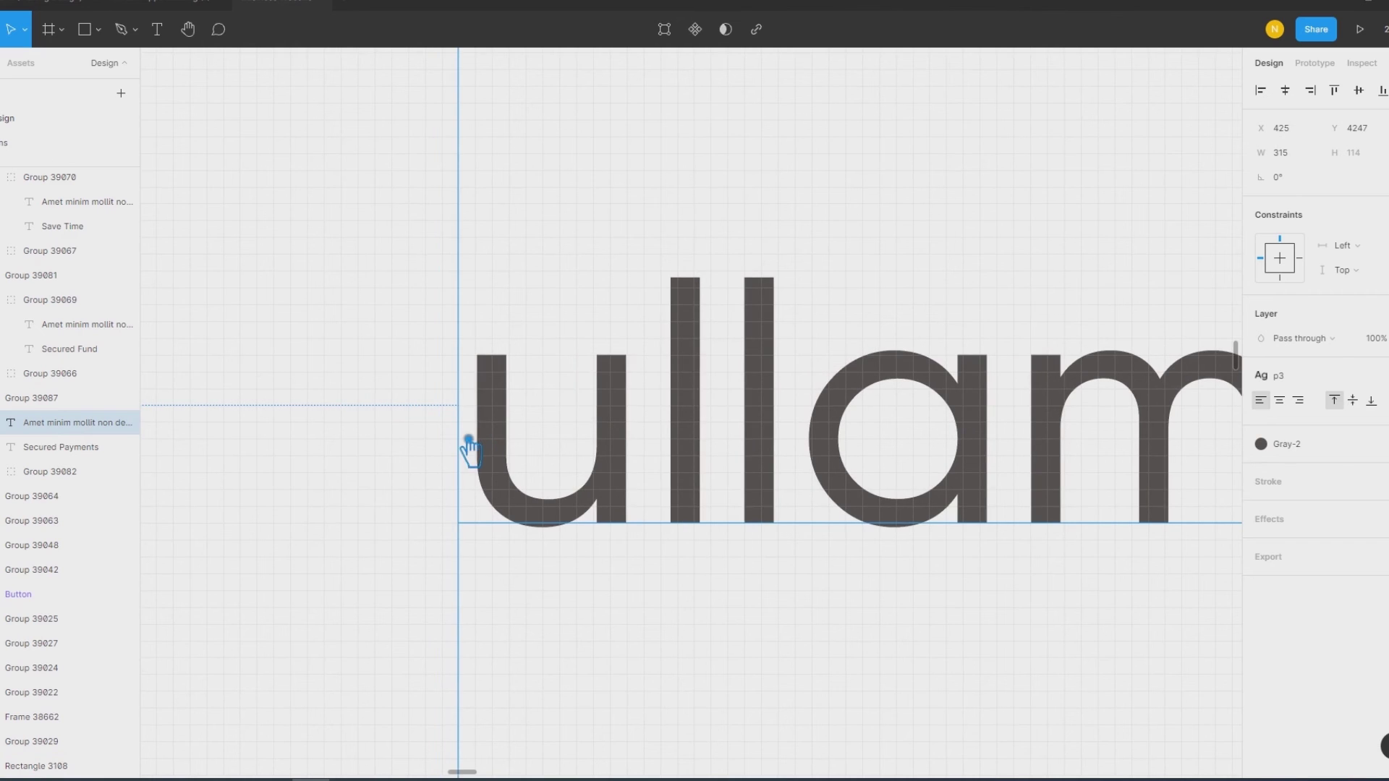
{"action": "scroll", "coordinate": [464, 447], "scroll_direction": "down", "scroll_amount": 2}
{"action": "scroll", "coordinate": [469, 447], "scroll_direction": "down", "scroll_amount": 2}
{"action": "scroll", "coordinate": [467, 447], "scroll_direction": "down", "scroll_amount": 3}
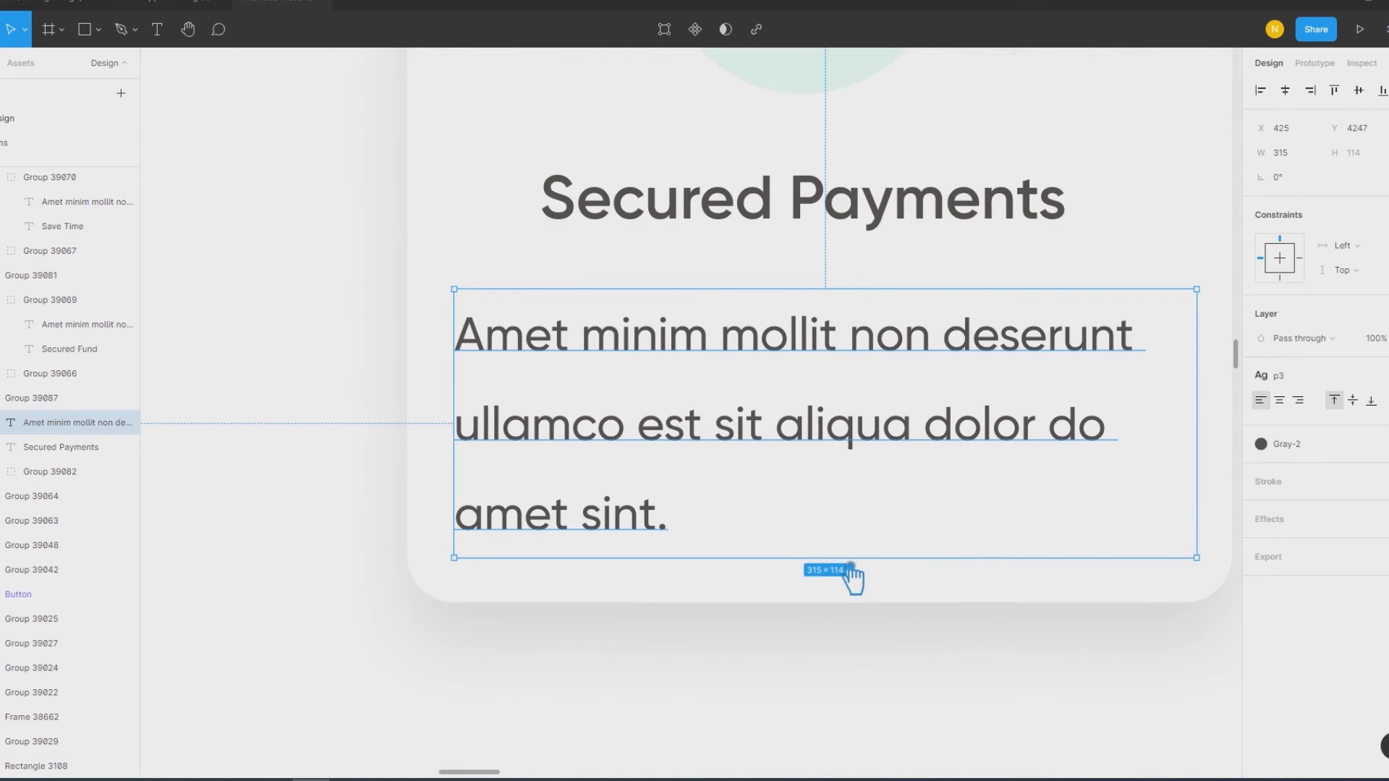
{"action": "scroll", "coordinate": [854, 565], "scroll_direction": "up", "scroll_amount": 5}
{"action": "scroll", "coordinate": [856, 583], "scroll_direction": "up", "scroll_amount": 5}
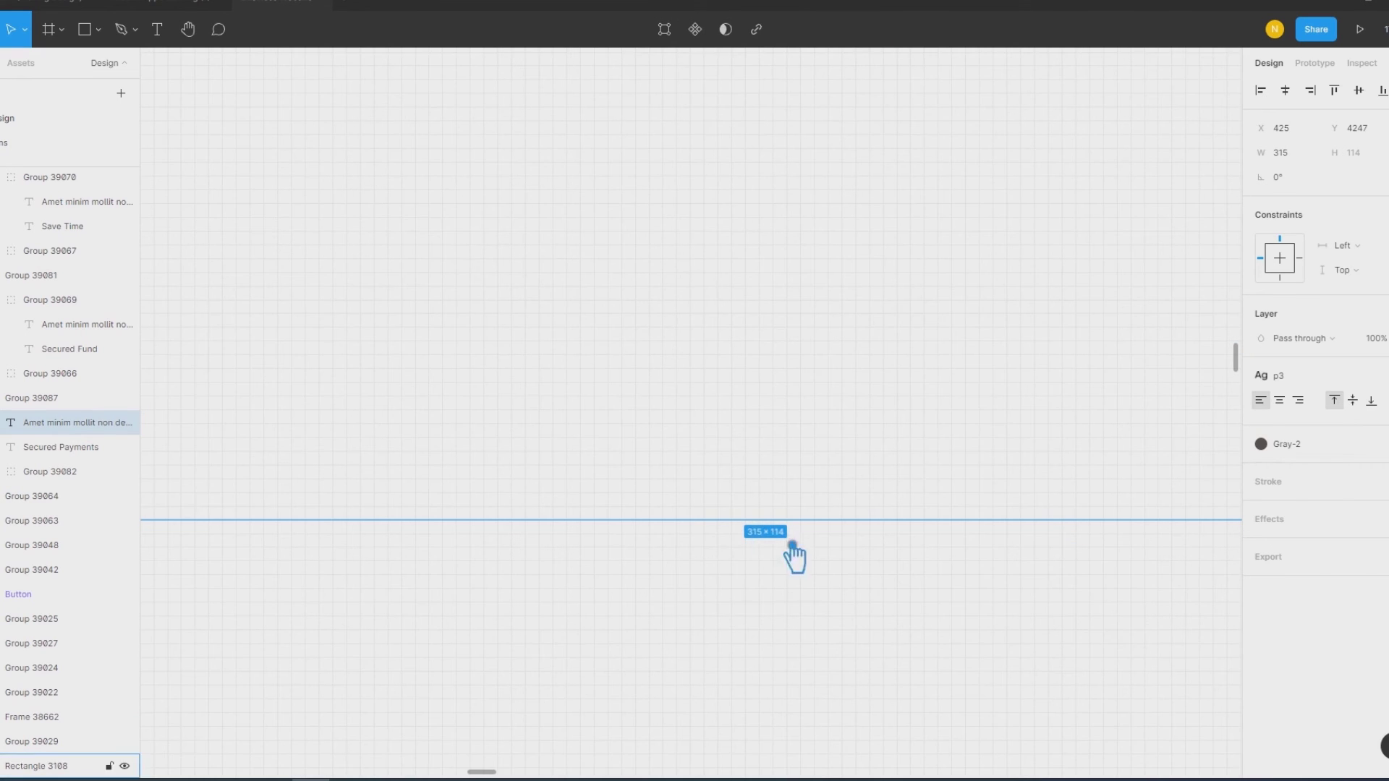
{"action": "left_click_drag", "start_coordinate": [714, 523], "coordinate": [716, 510]}
Step: Adjust the paragraph box width until it measures 310
{"action": "scroll", "coordinate": [716, 526], "scroll_direction": "down", "scroll_amount": 5}
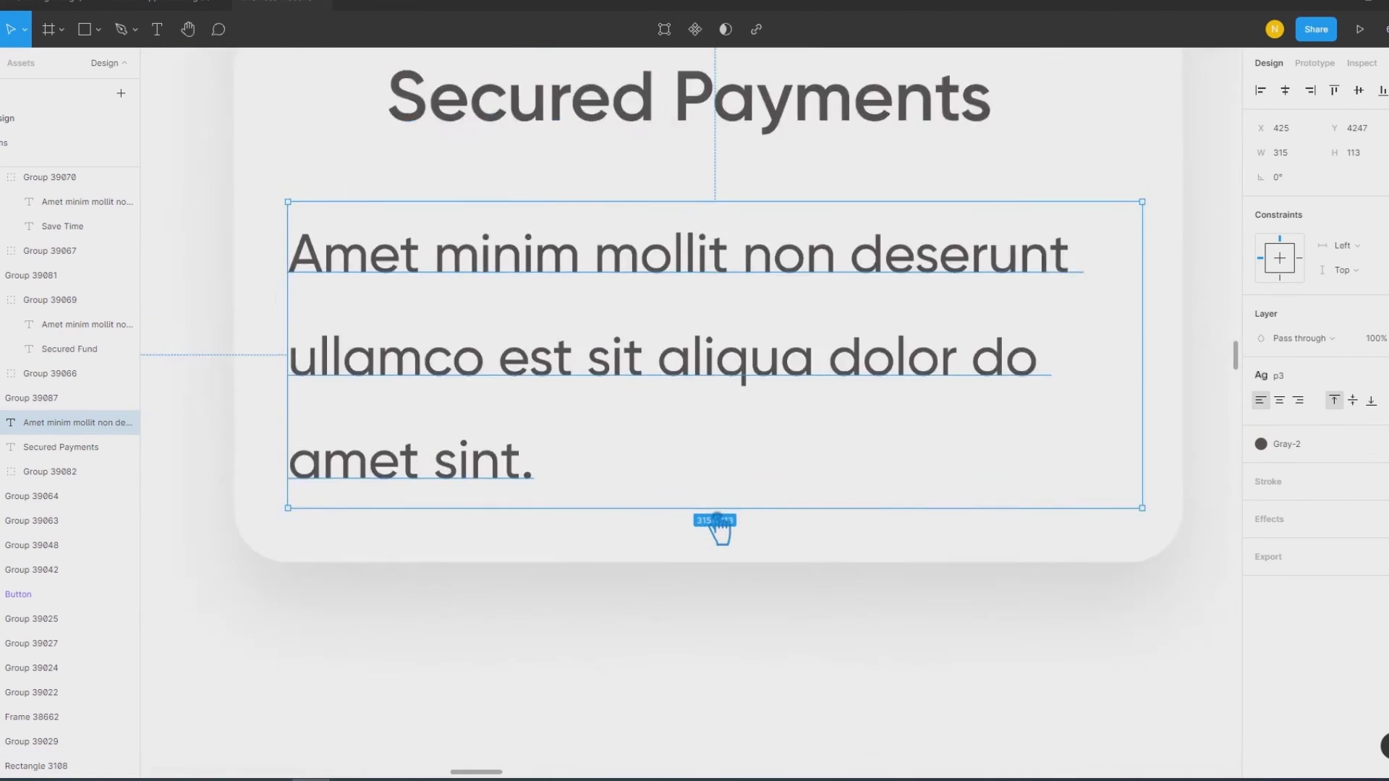
{"action": "scroll", "coordinate": [724, 532], "scroll_direction": "down", "scroll_amount": 3}
{"action": "key", "text": "alt"}
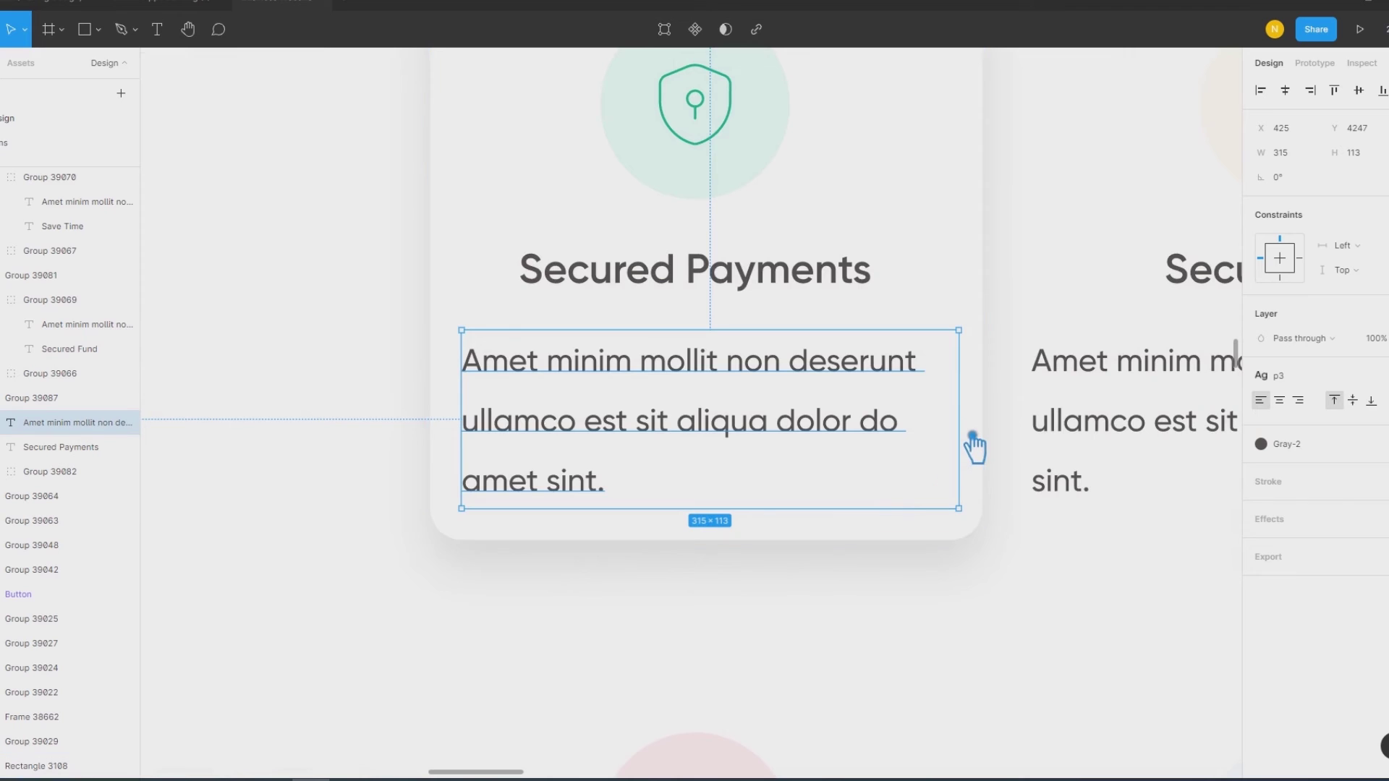
{"action": "left_click_drag", "start_coordinate": [972, 435], "coordinate": [967, 439]}
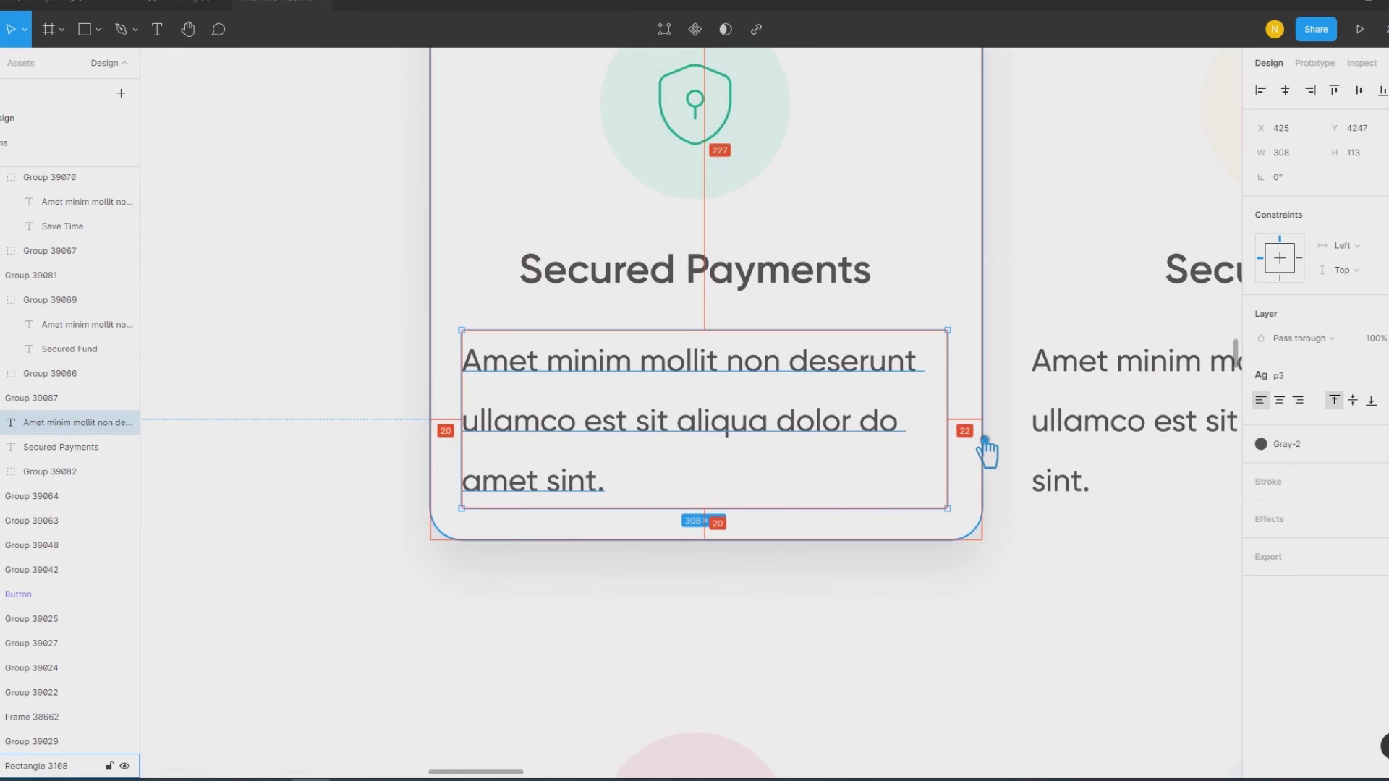
{"action": "left_click_drag", "start_coordinate": [970, 450], "coordinate": [973, 452]}
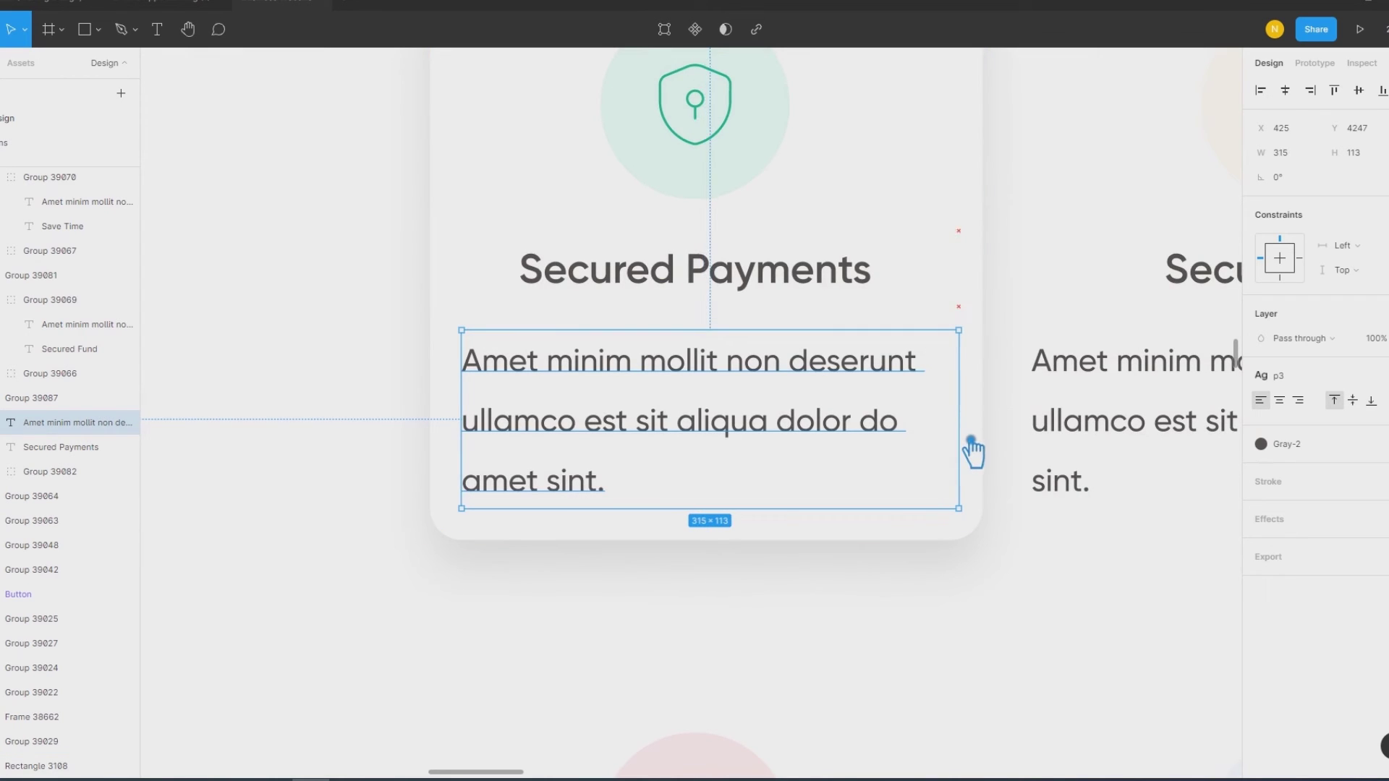
{"action": "scroll", "coordinate": [973, 448], "scroll_direction": "up", "scroll_amount": 2}
{"action": "scroll", "coordinate": [975, 438], "scroll_direction": "up", "scroll_amount": 4}
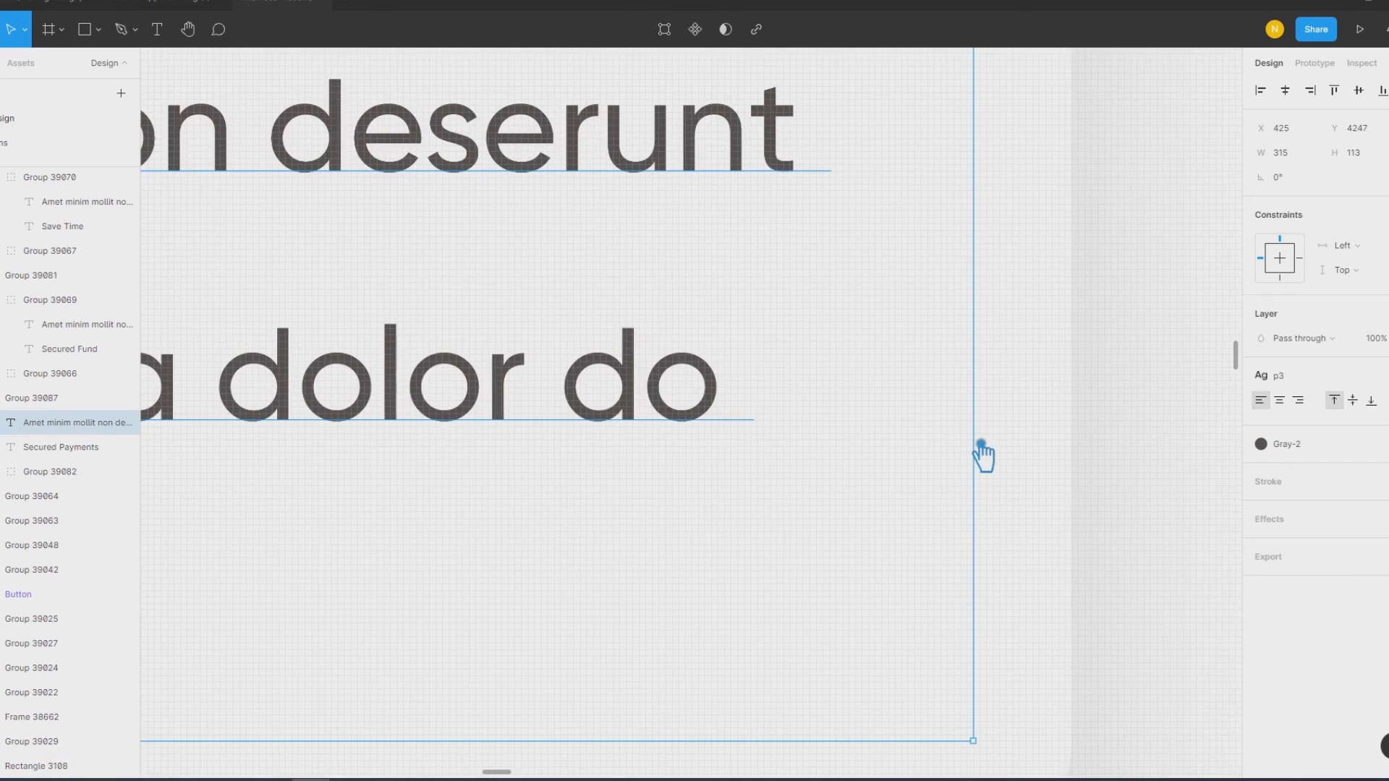
{"action": "left_click_drag", "start_coordinate": [975, 434], "coordinate": [957, 438]}
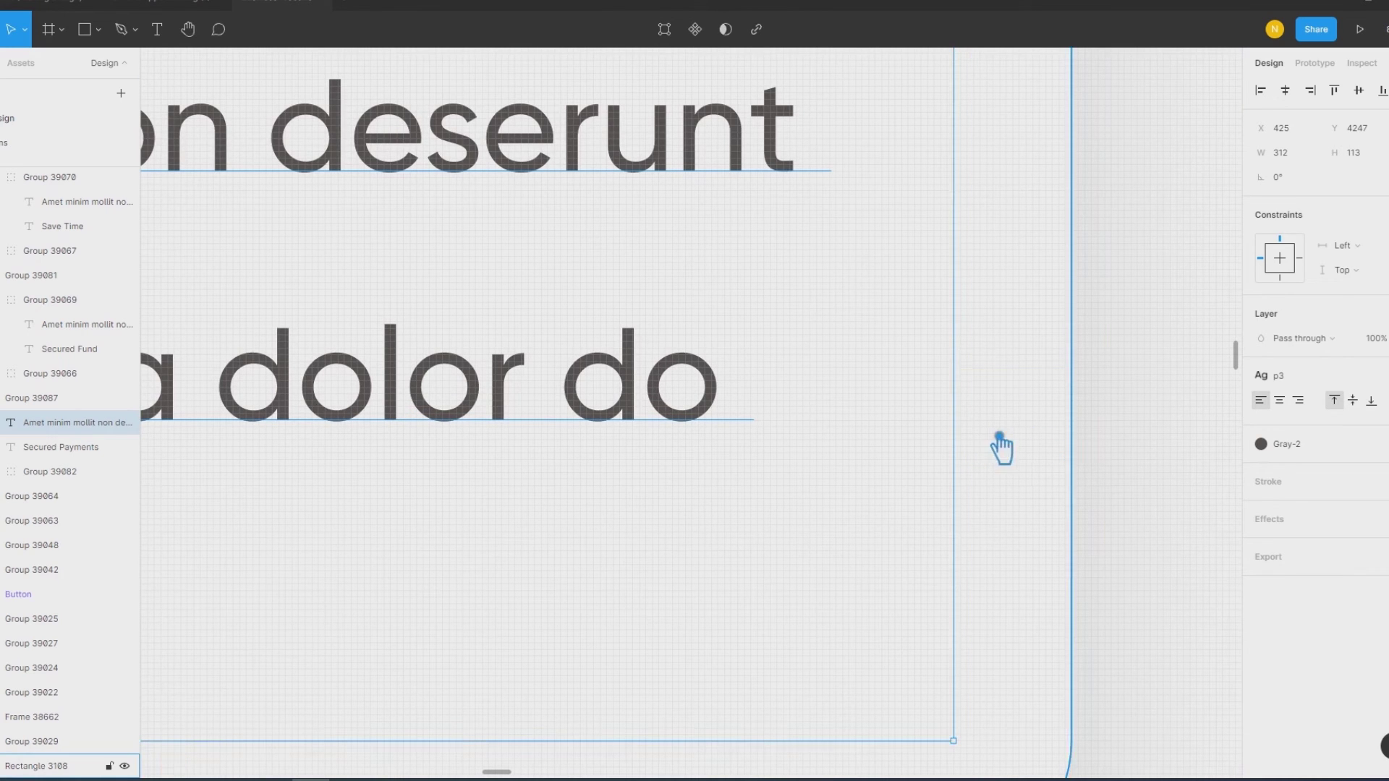
{"action": "left_click_drag", "start_coordinate": [970, 448], "coordinate": [959, 450]}
{"action": "scroll", "coordinate": [958, 452], "scroll_direction": "down", "scroll_amount": 4}
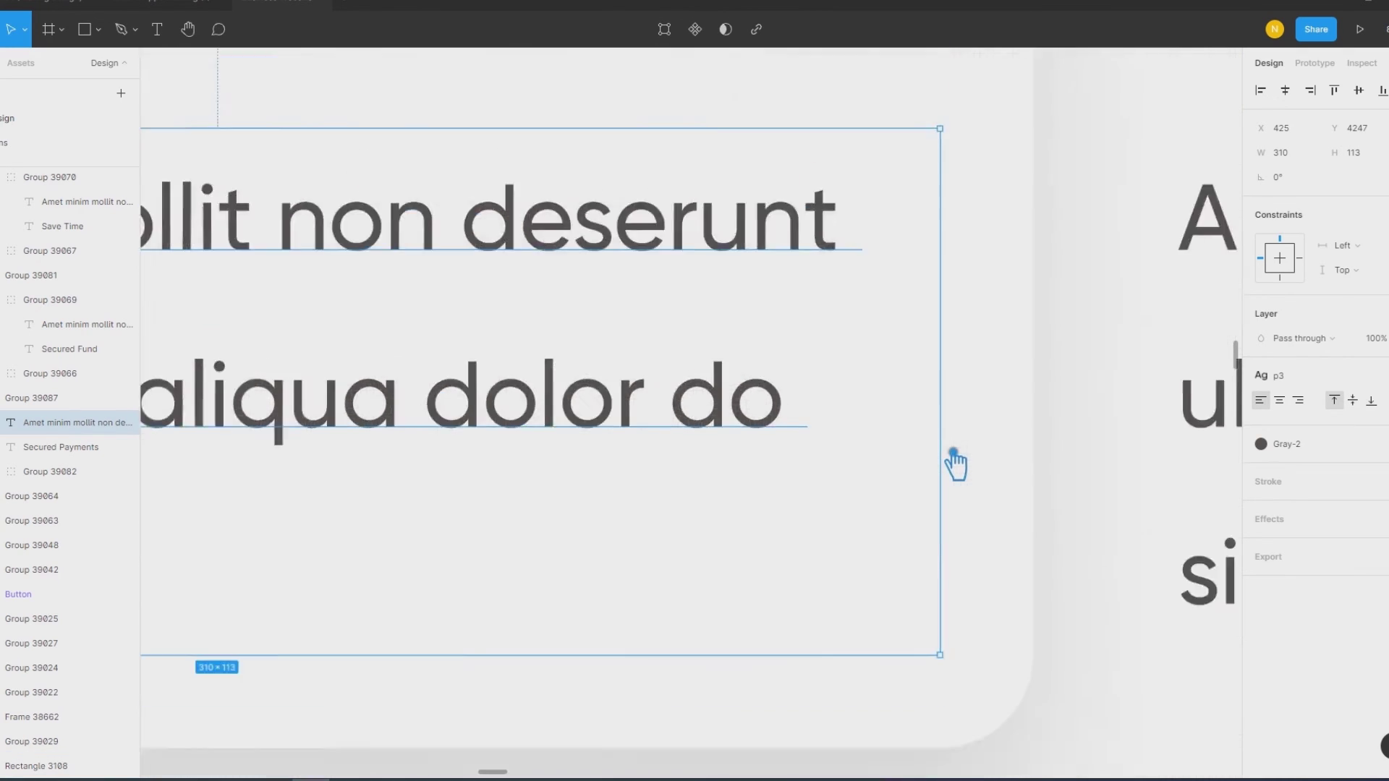
{"action": "scroll", "coordinate": [956, 463], "scroll_direction": "down", "scroll_amount": 2}
{"action": "left_click", "coordinate": [954, 594]}
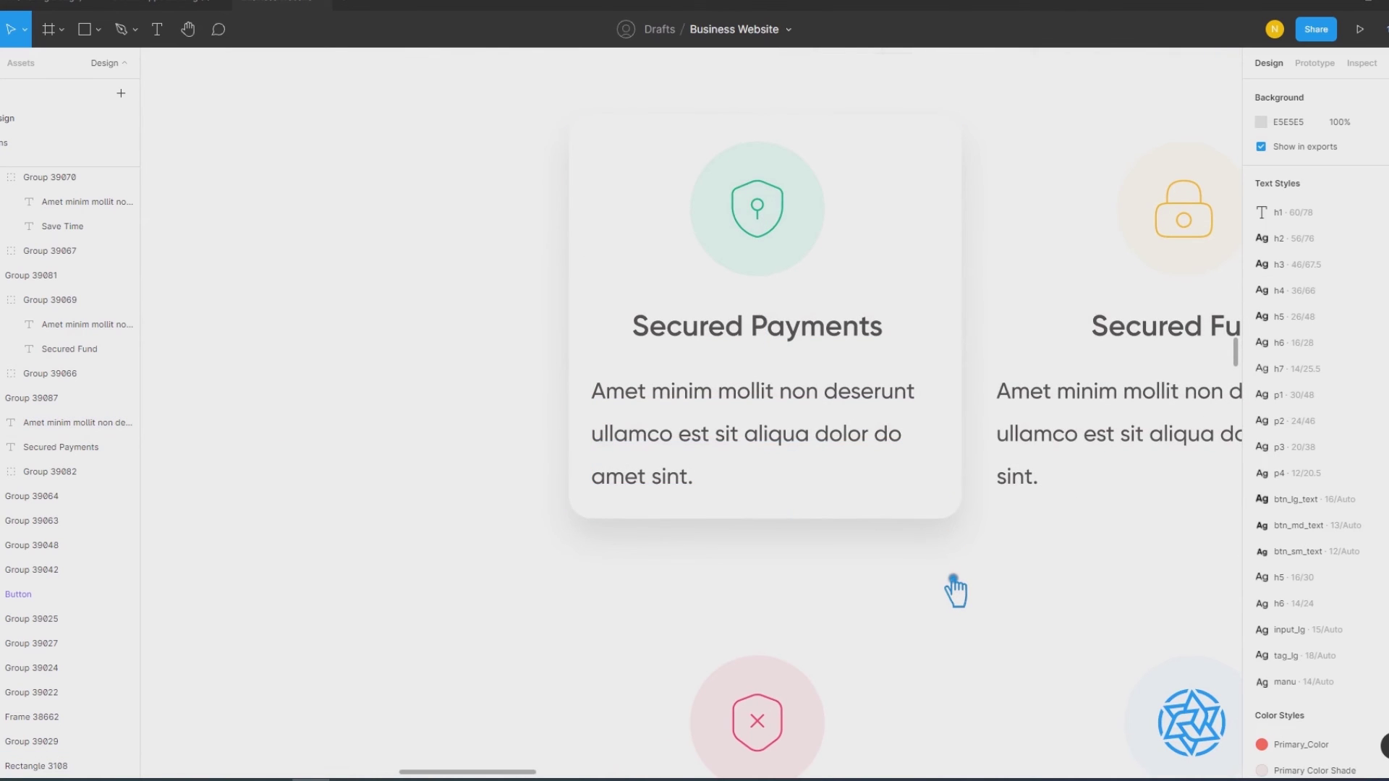
Step: Nudge the shield icon up 4 px to Y 4040 inside the card
{"action": "left_click", "coordinate": [765, 169]}
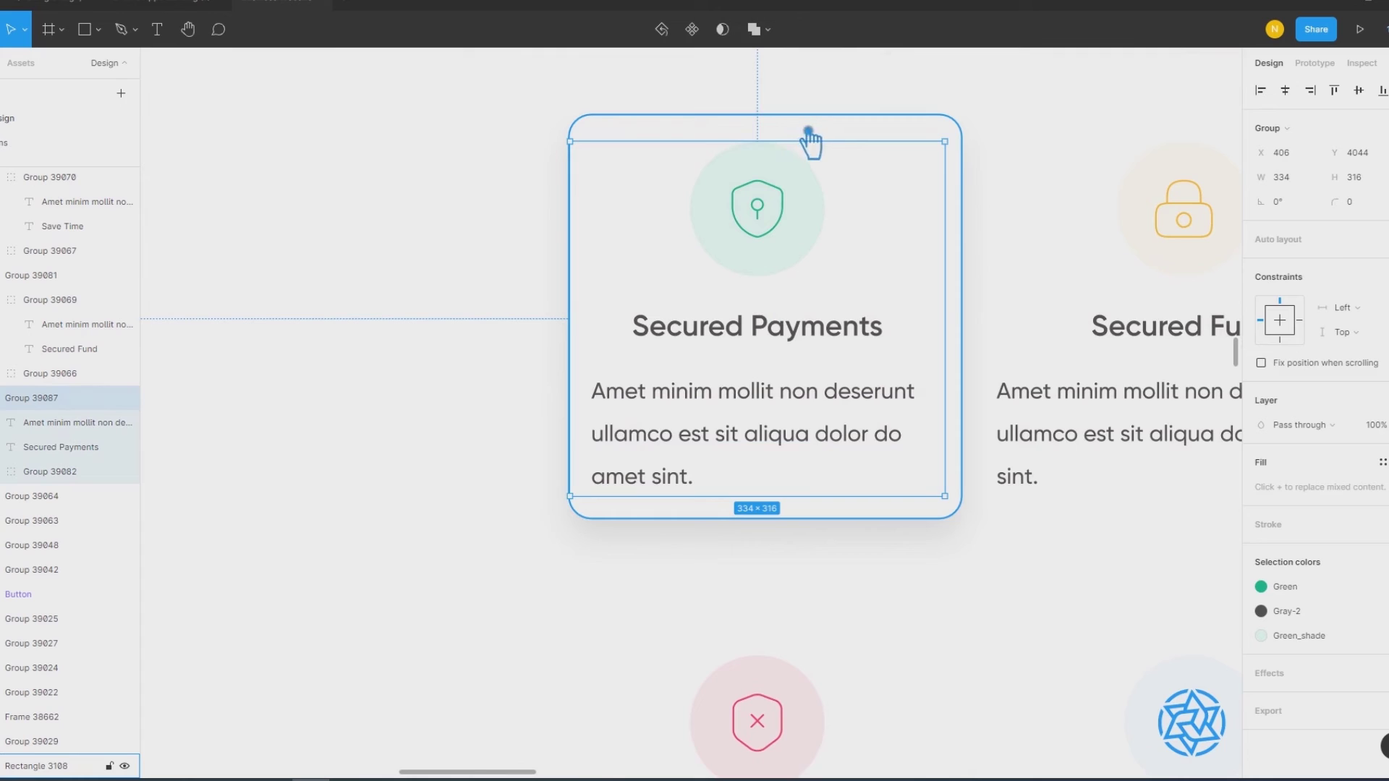
{"action": "key", "text": "alt"}
{"action": "key", "text": "alt"}
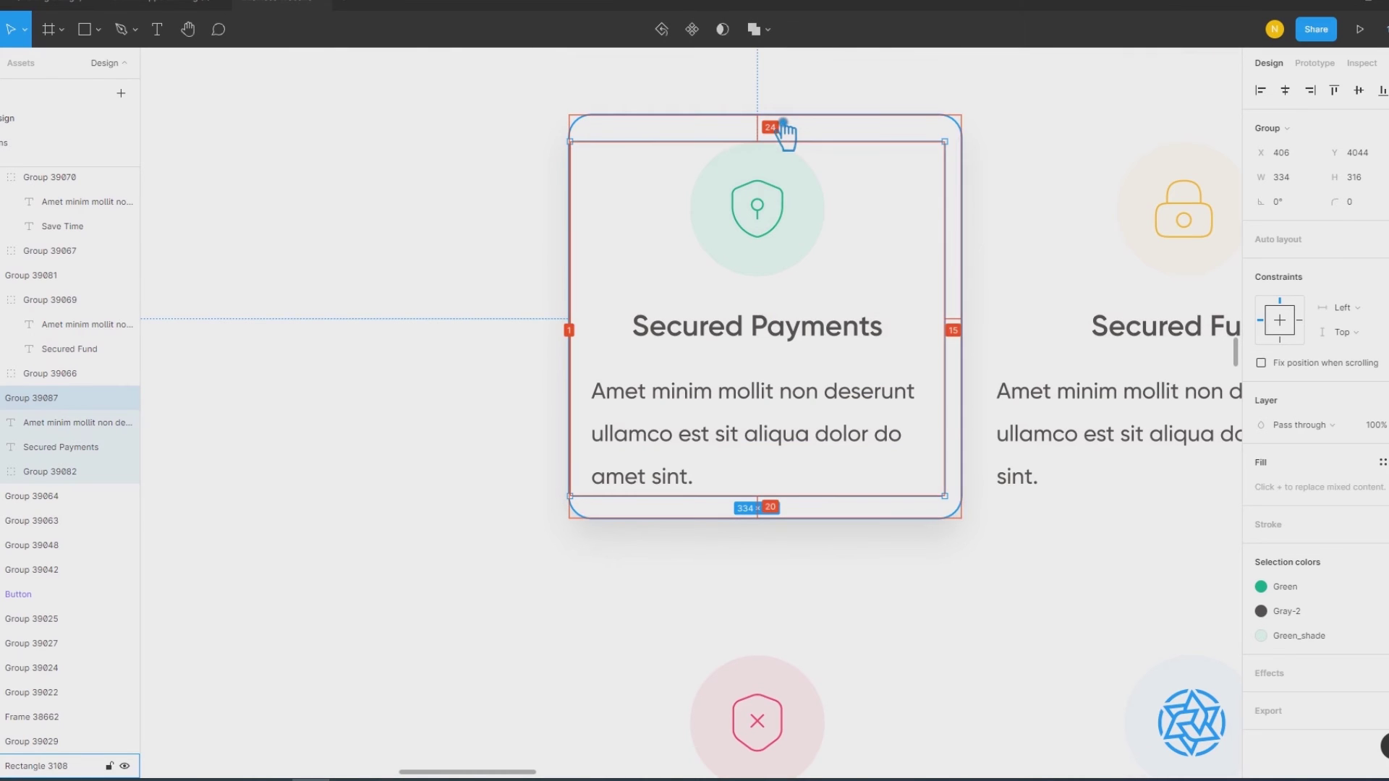
{"action": "double_click", "coordinate": [809, 241]}
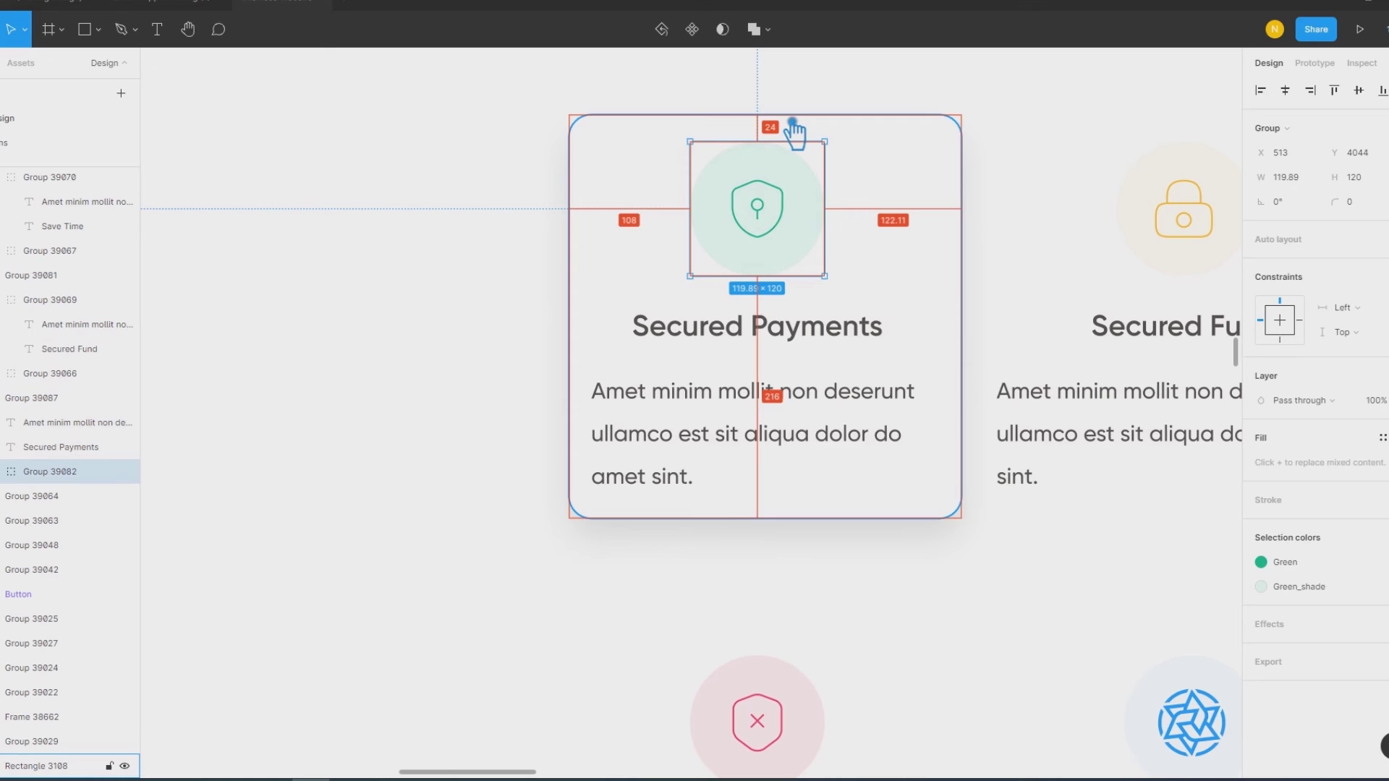
{"action": "key", "text": "Up"}
{"action": "key", "text": "Up"}
{"action": "key", "text": "Up"}
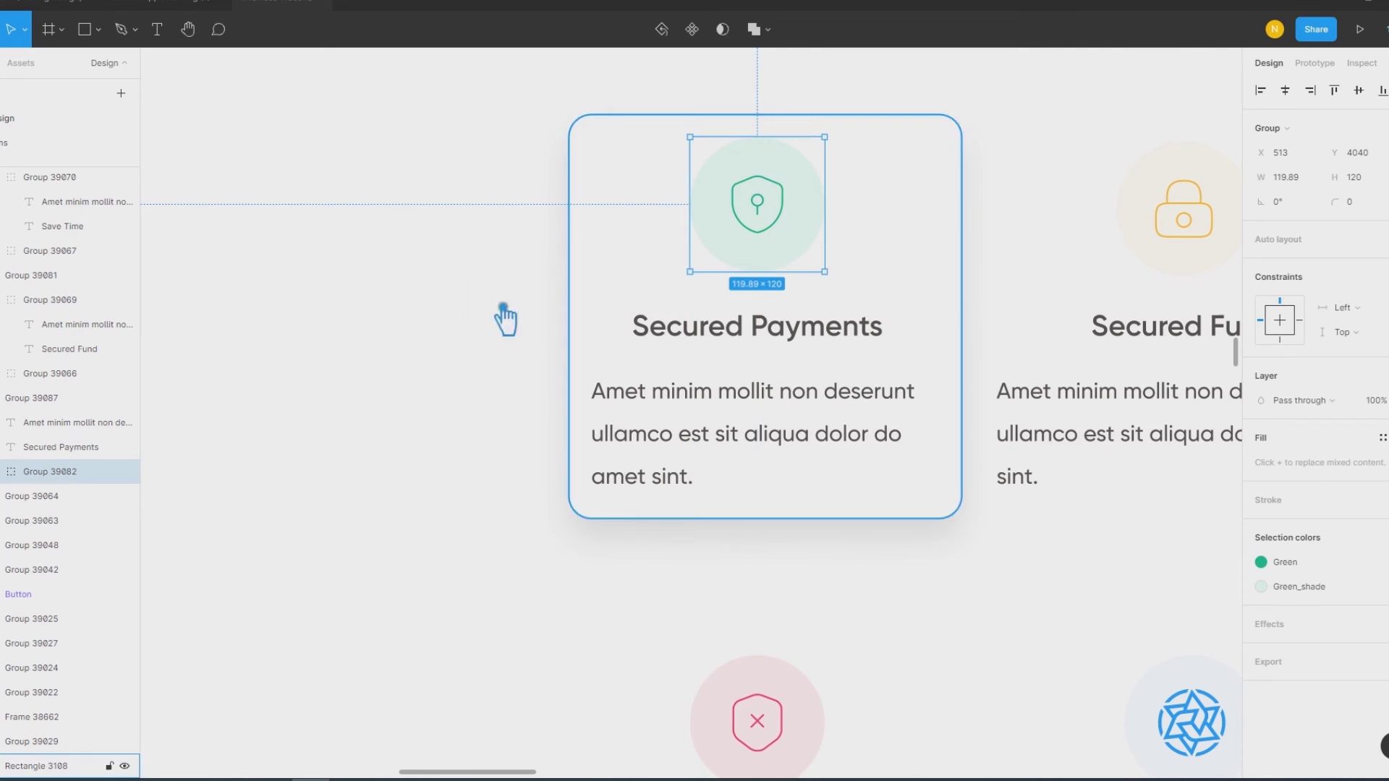
{"action": "left_click", "coordinate": [505, 310]}
{"action": "left_click", "coordinate": [785, 343]}
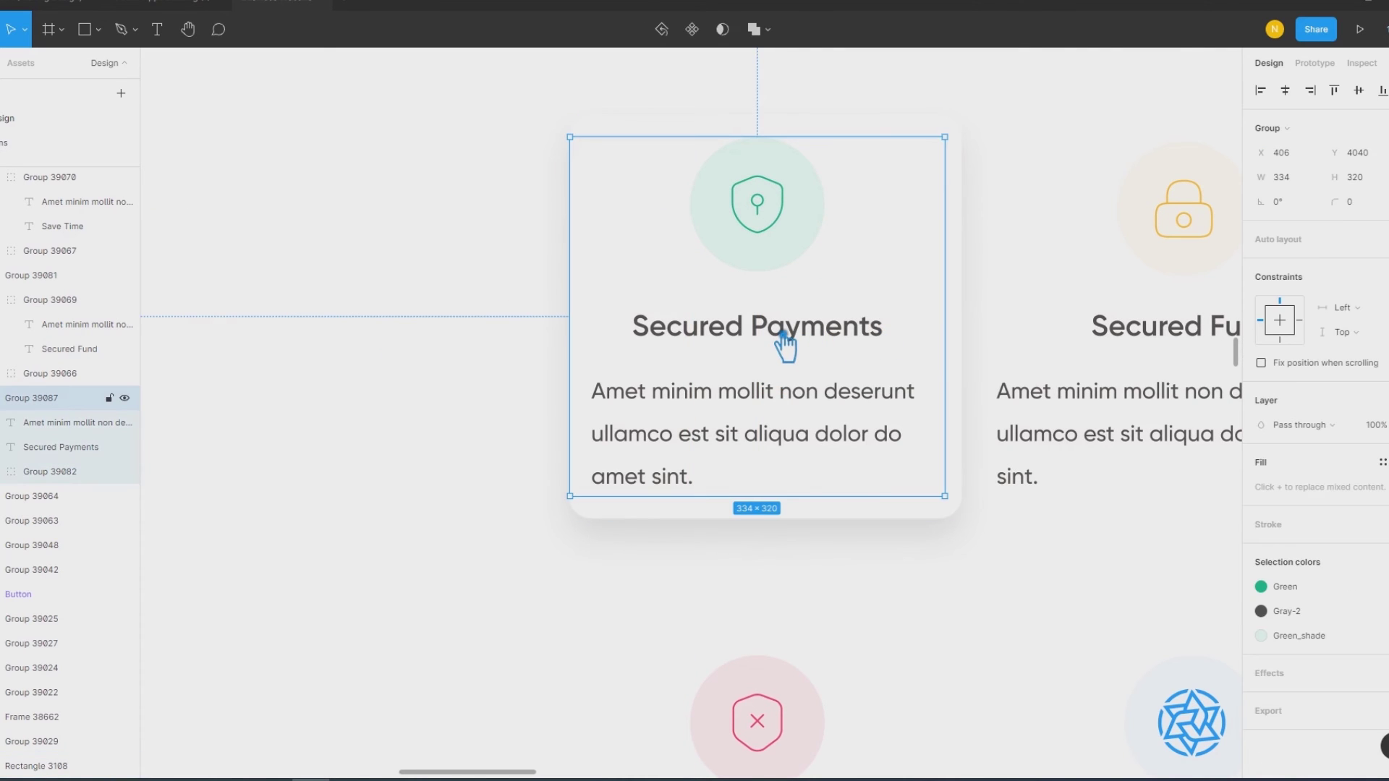
Step: Ungroup the Secured Payments card and centre-align its description text
{"action": "right_click", "coordinate": [748, 398]}
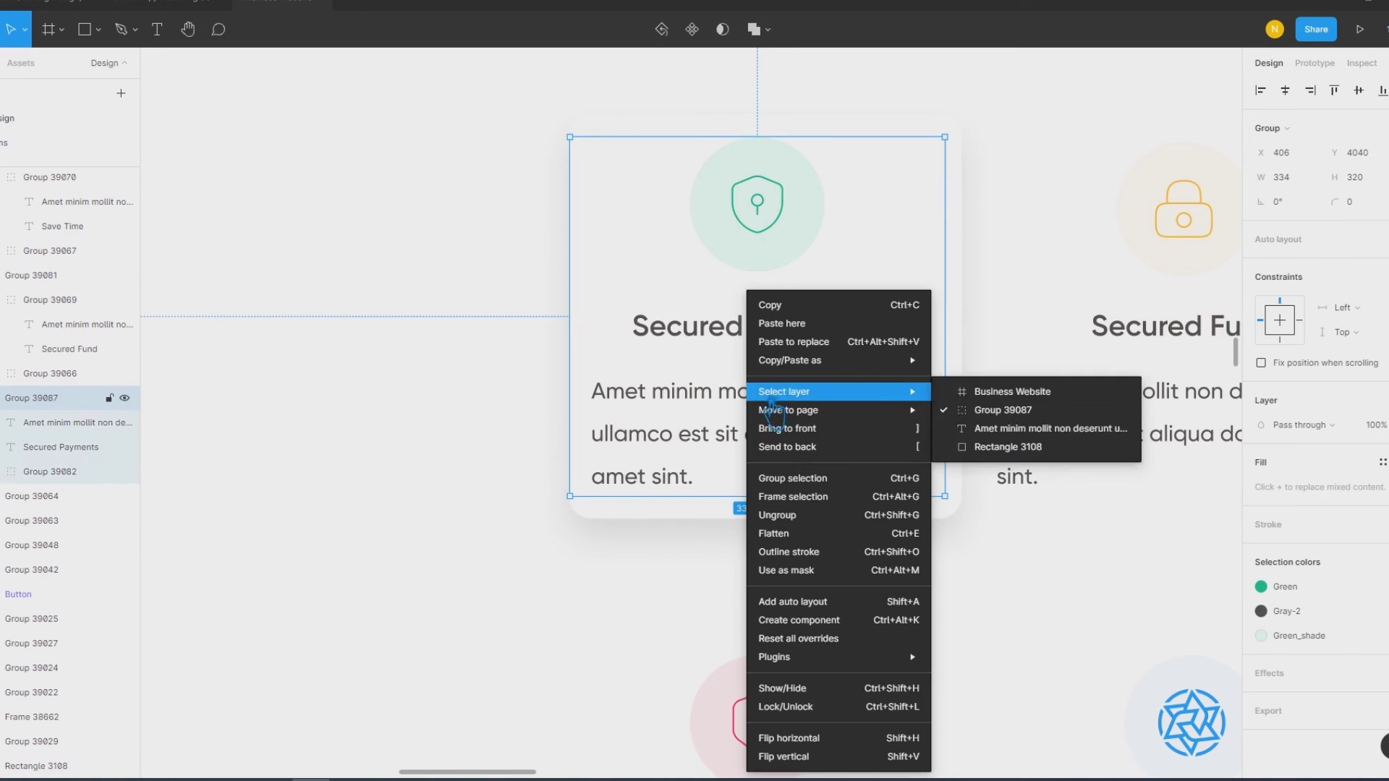
{"action": "left_click", "coordinate": [796, 515]}
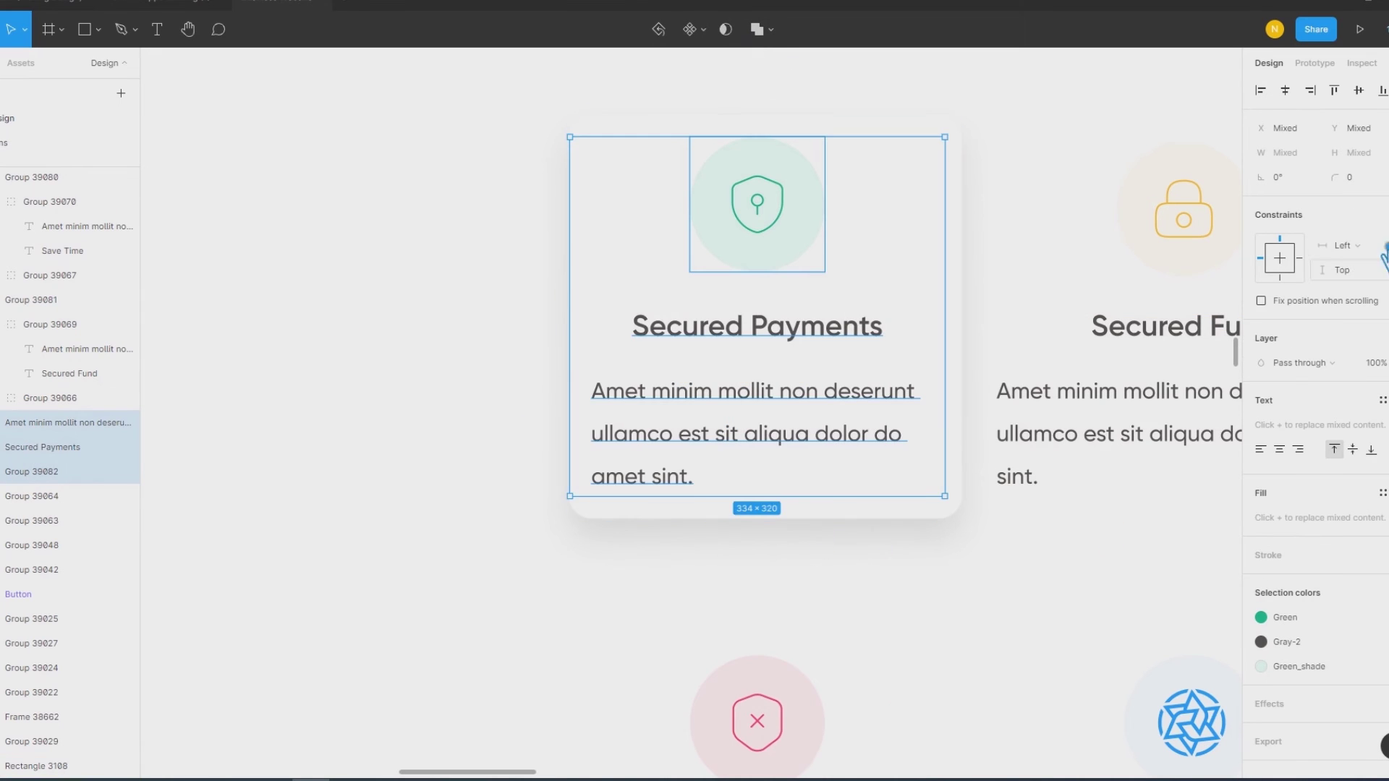
{"action": "left_click", "coordinate": [1307, 94]}
{"action": "key", "text": "ctrl+z"}
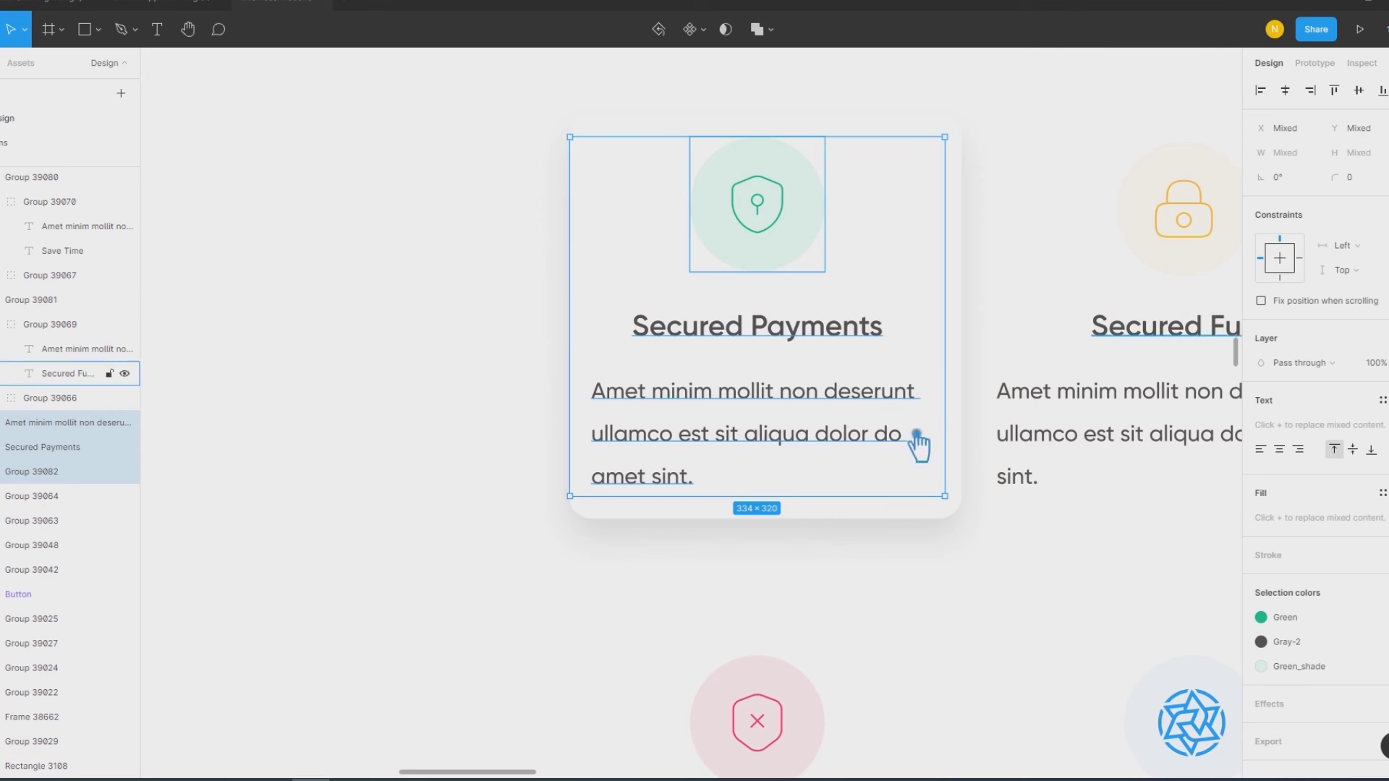
{"action": "left_click", "coordinate": [809, 440]}
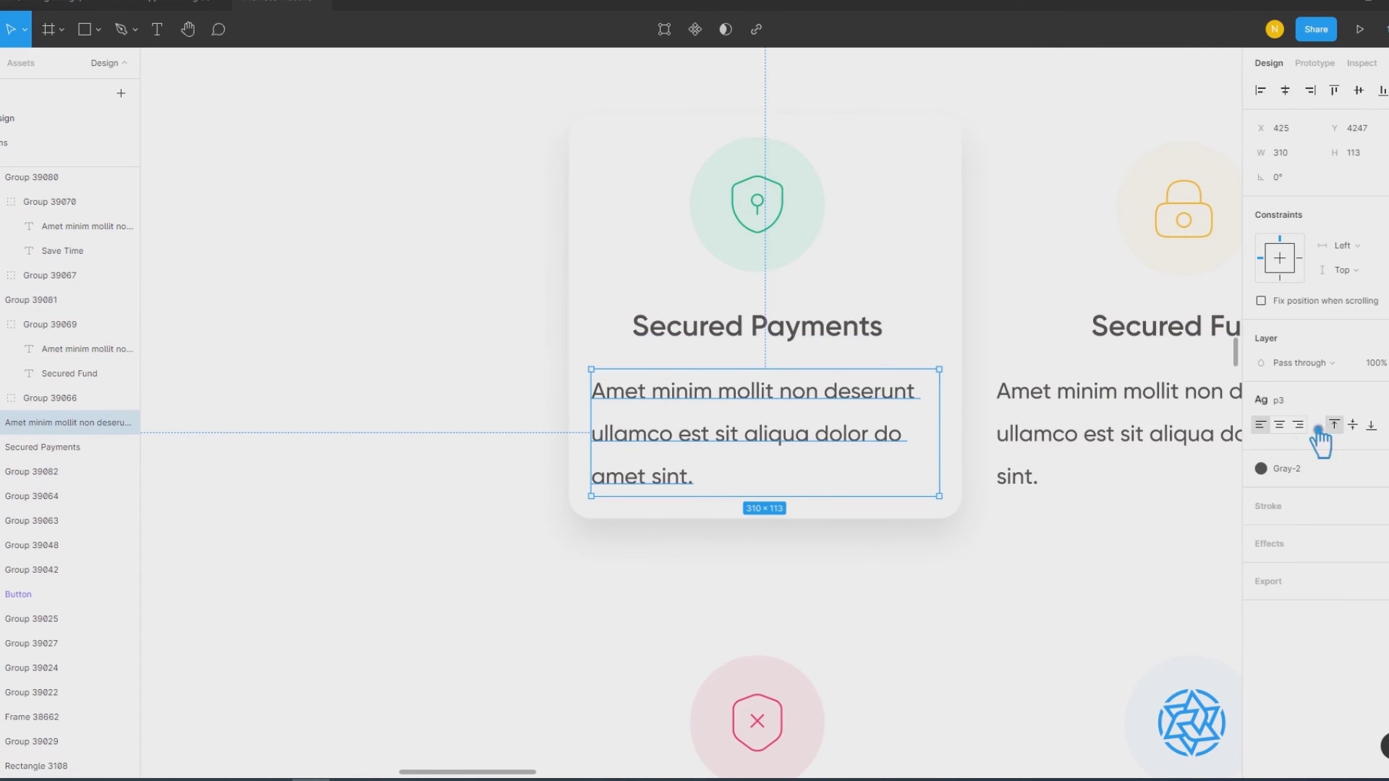
{"action": "left_click", "coordinate": [1280, 425]}
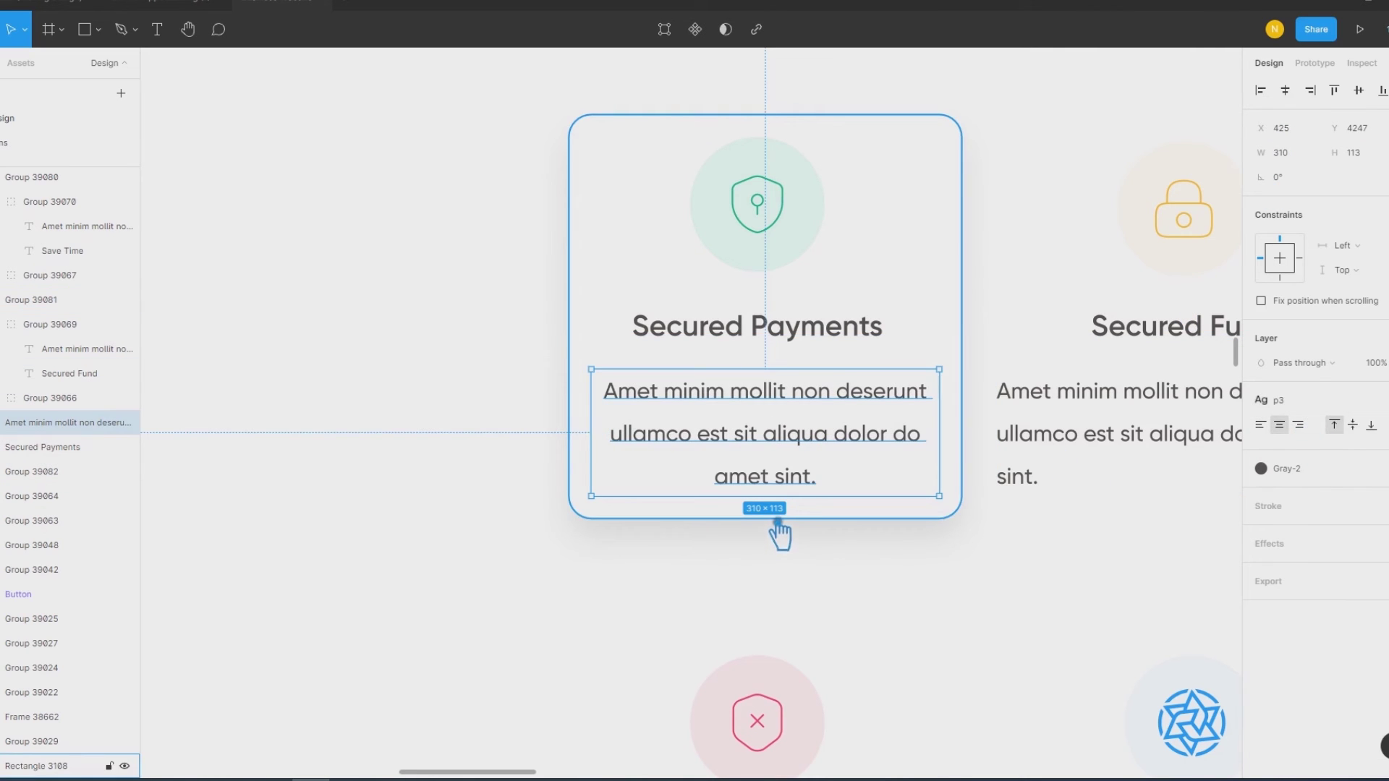
Step: Group the icon, heading and description, then group them with the card background
{"action": "left_click", "coordinate": [777, 339], "text": "shift"}
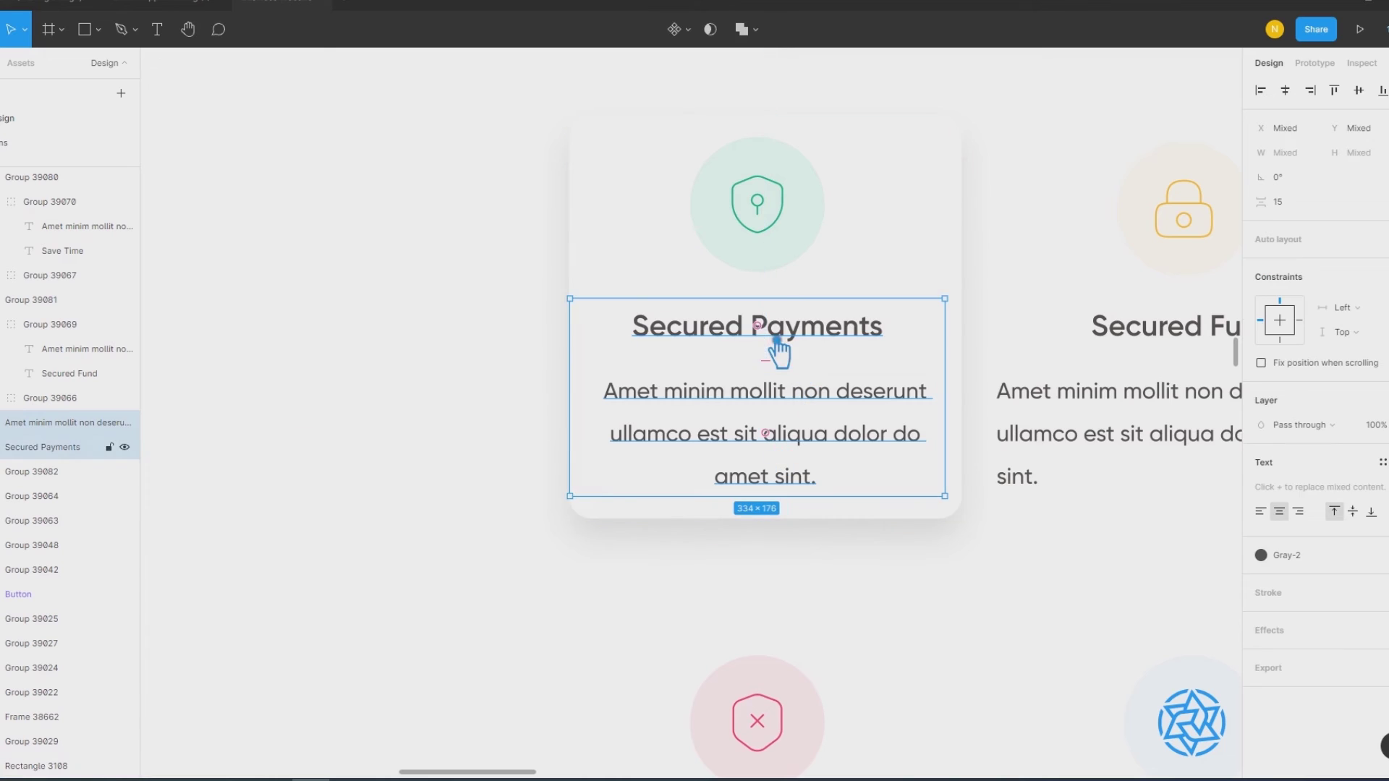
{"action": "left_click", "coordinate": [797, 238], "text": "shift"}
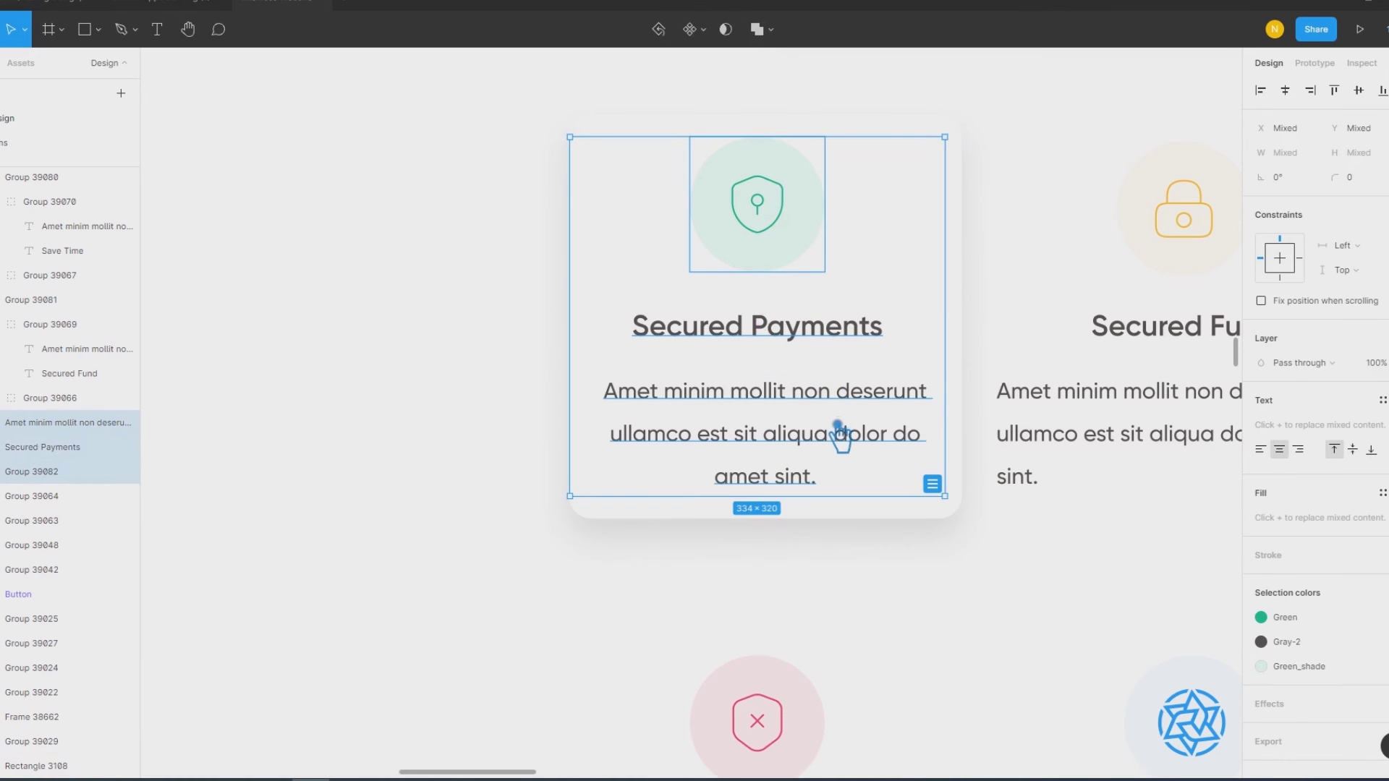
{"action": "key", "text": "ctrl+g"}
{"action": "left_click", "coordinate": [847, 506], "text": "shift"}
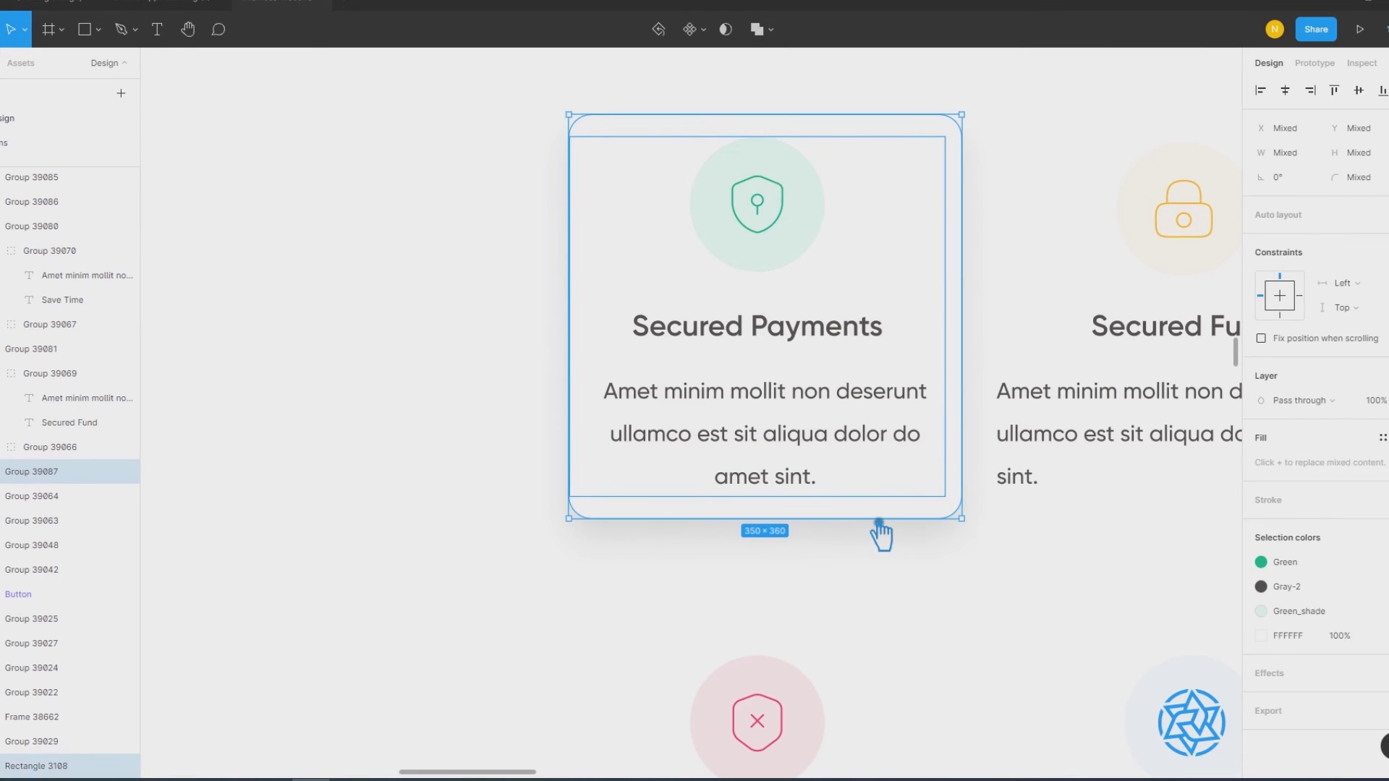
{"action": "key", "text": "ctrl+g"}
{"action": "left_click", "coordinate": [920, 588]}
{"action": "scroll", "coordinate": [920, 579], "scroll_direction": "down", "scroll_amount": 2, "text": "ctrl"}
Step: Delete the old Secured Fund and Save Time description texts
{"action": "left_click_drag", "start_coordinate": [1016, 607], "coordinate": [644, 605]}
{"action": "left_click", "coordinate": [732, 464]}
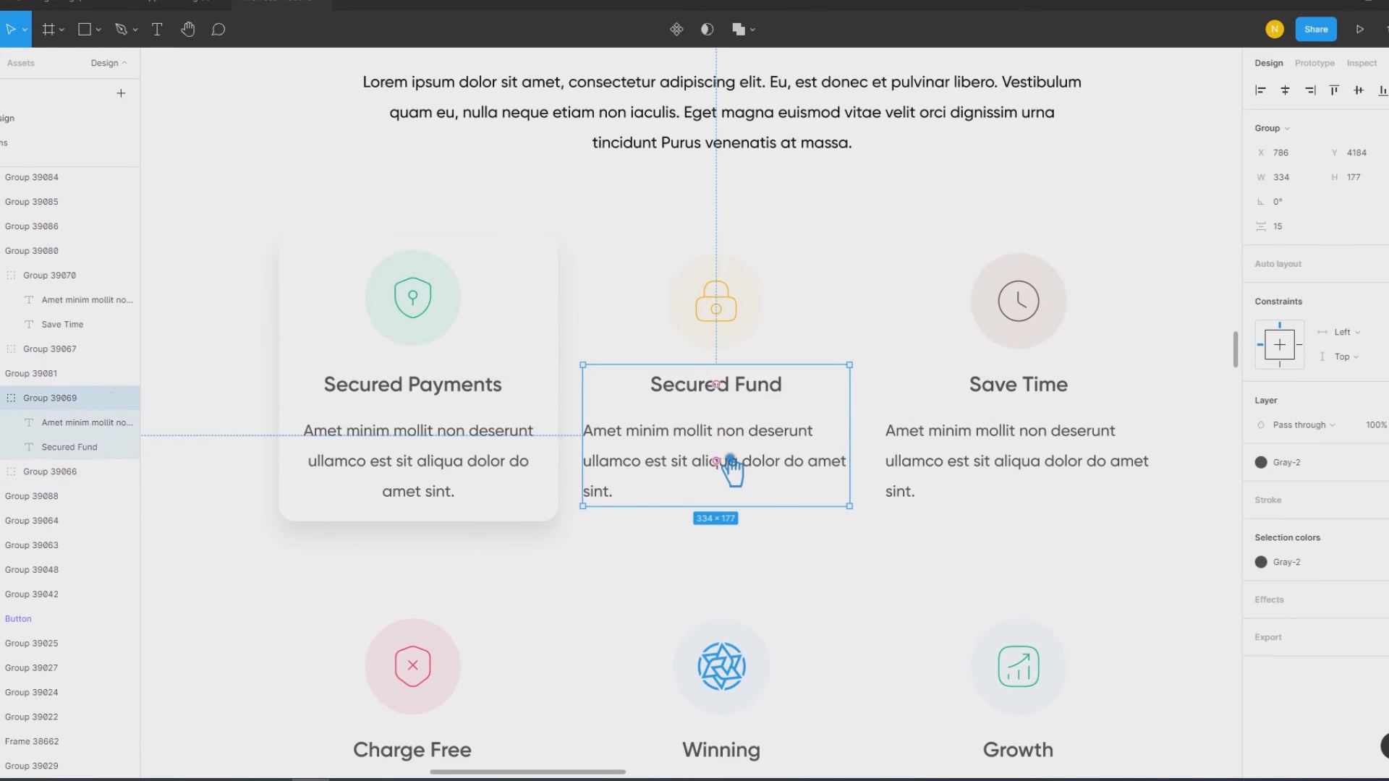
{"action": "double_click", "coordinate": [731, 461]}
{"action": "key", "text": "Delete"}
{"action": "left_click", "coordinate": [1013, 480]}
{"action": "double_click", "coordinate": [1013, 480]}
{"action": "key", "text": "Delete"}
{"action": "scroll", "coordinate": [981, 504], "scroll_direction": "down", "scroll_amount": 1}
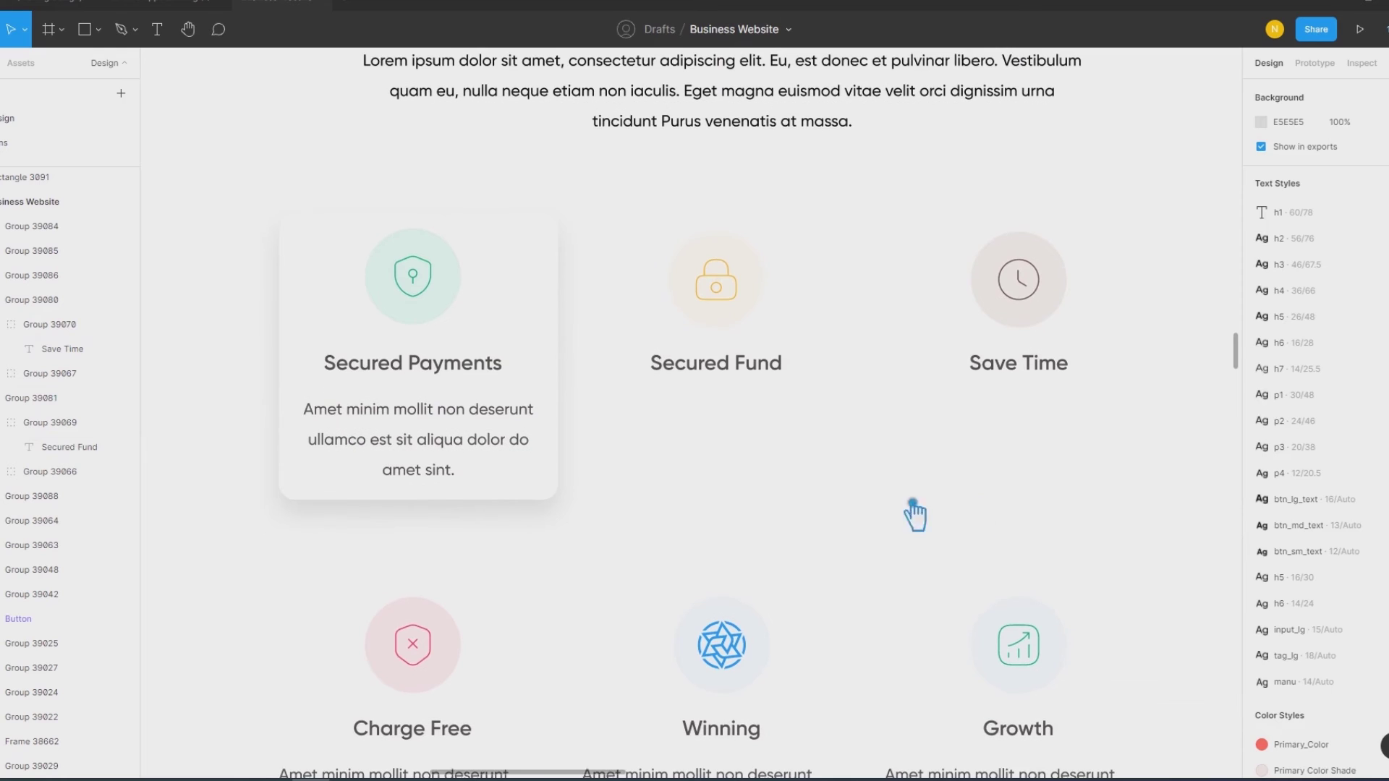
Step: Alt-drag a copy of the Secured Payments card into the middle column and ungroup it
{"action": "left_click", "coordinate": [512, 499]}
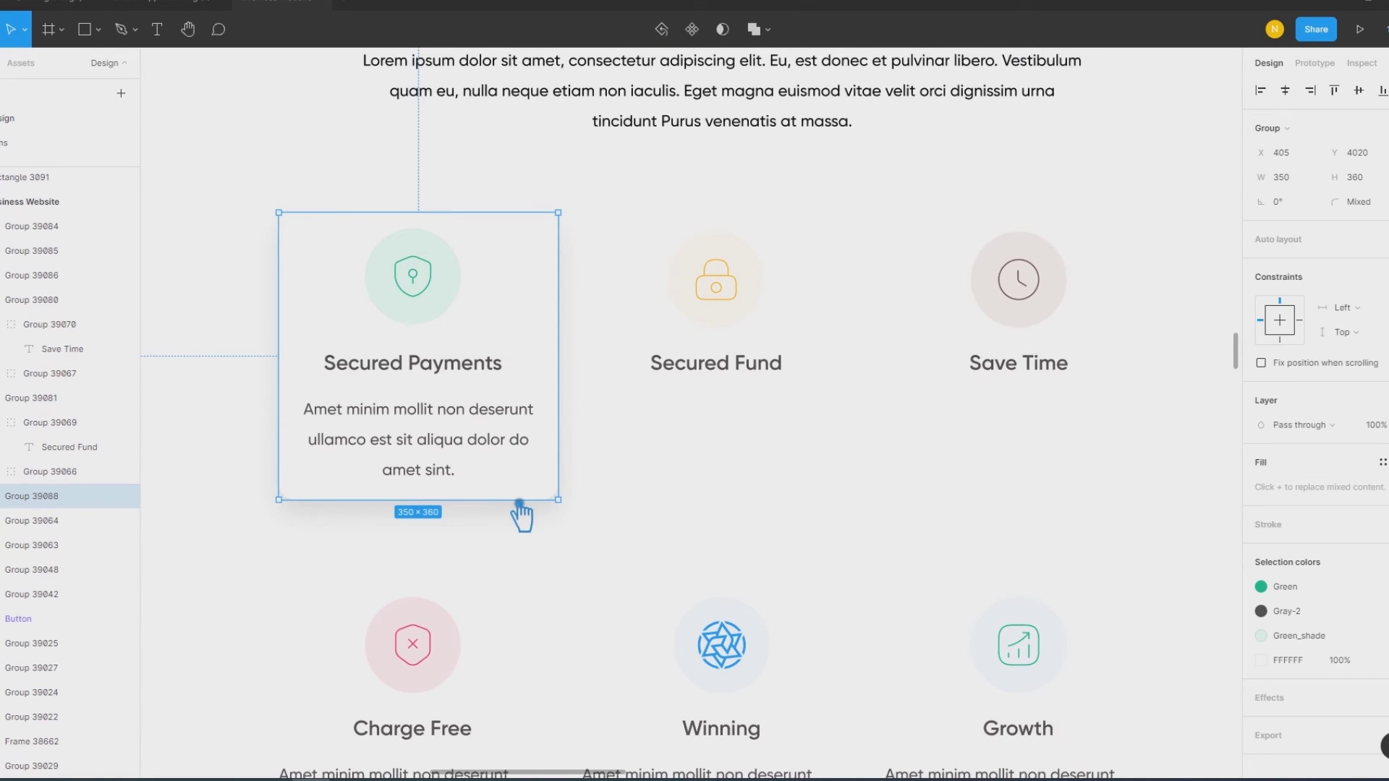
{"action": "key", "text": "shift+r"}
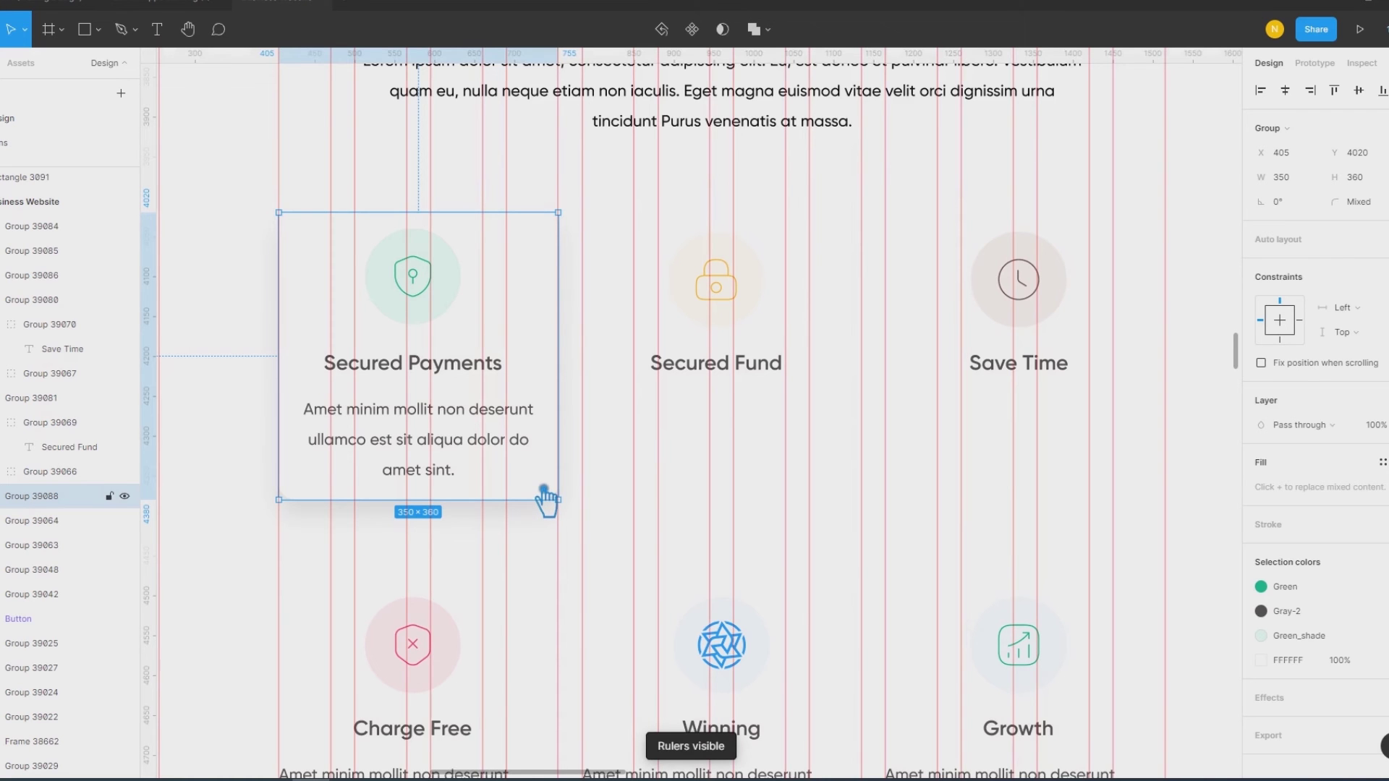
{"action": "left_click_drag", "start_coordinate": [546, 499], "coordinate": [847, 490]}
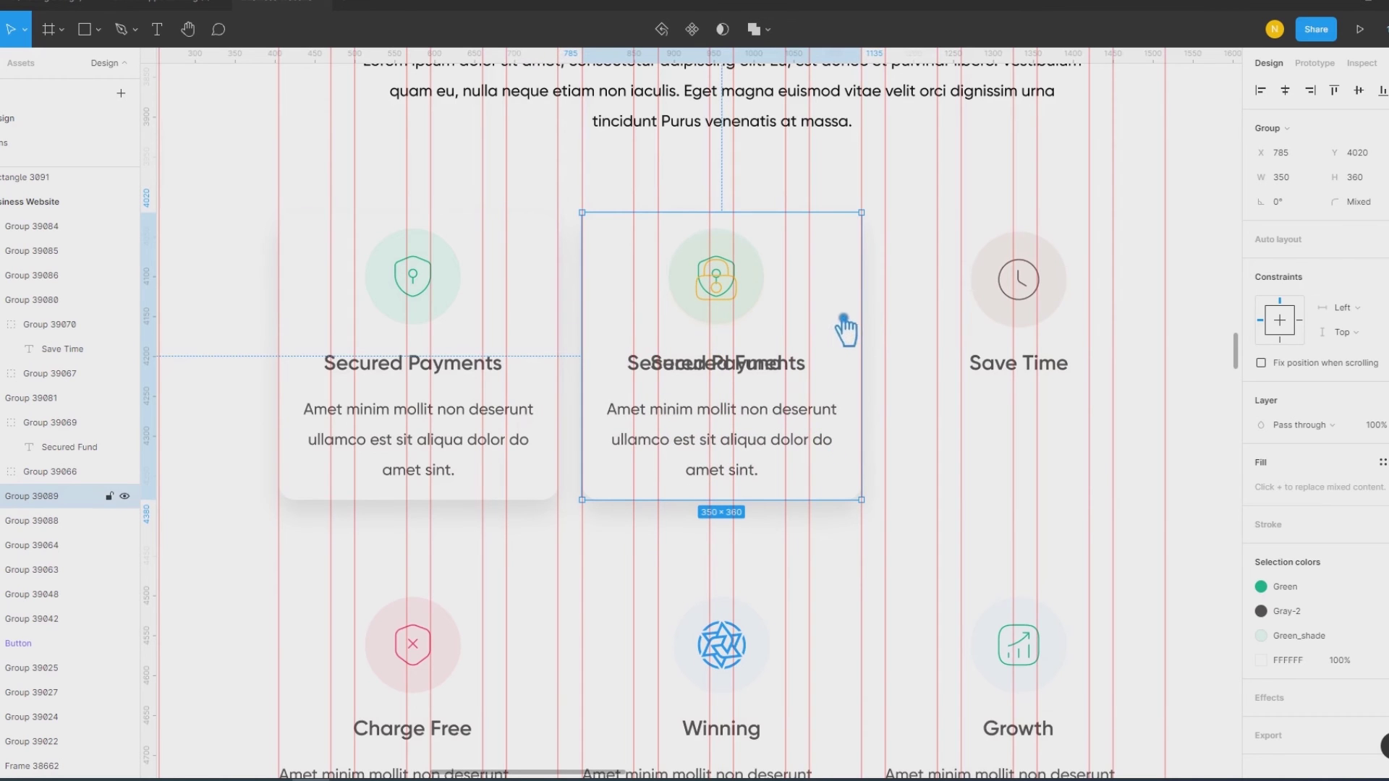
{"action": "right_click", "coordinate": [843, 333]}
{"action": "left_click", "coordinate": [879, 515]}
{"action": "left_click", "coordinate": [630, 590]}
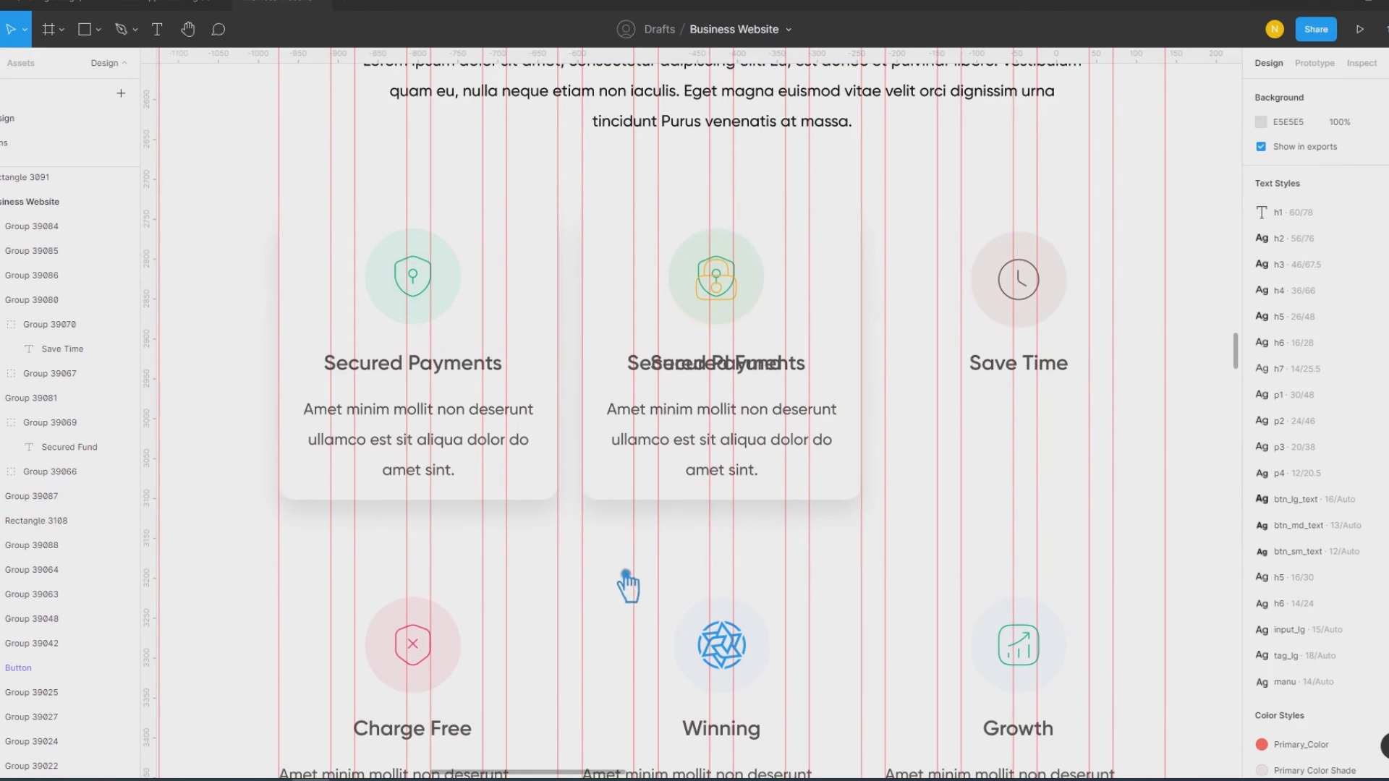
Step: Remove the duplicated Secured Payments heading and green shield icon from the copied card
{"action": "left_click", "coordinate": [675, 376]}
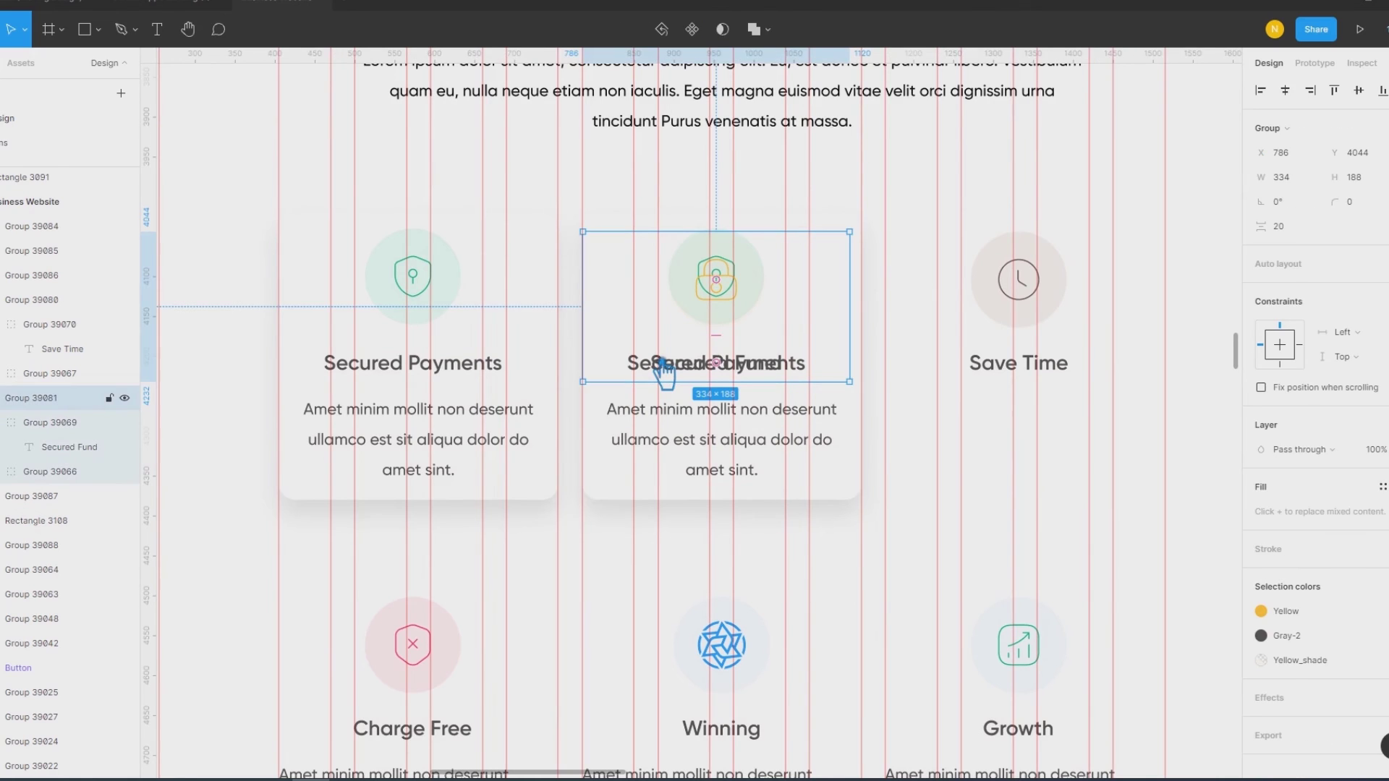
{"action": "key", "text": "Delete"}
{"action": "key", "text": "ctrl+z"}
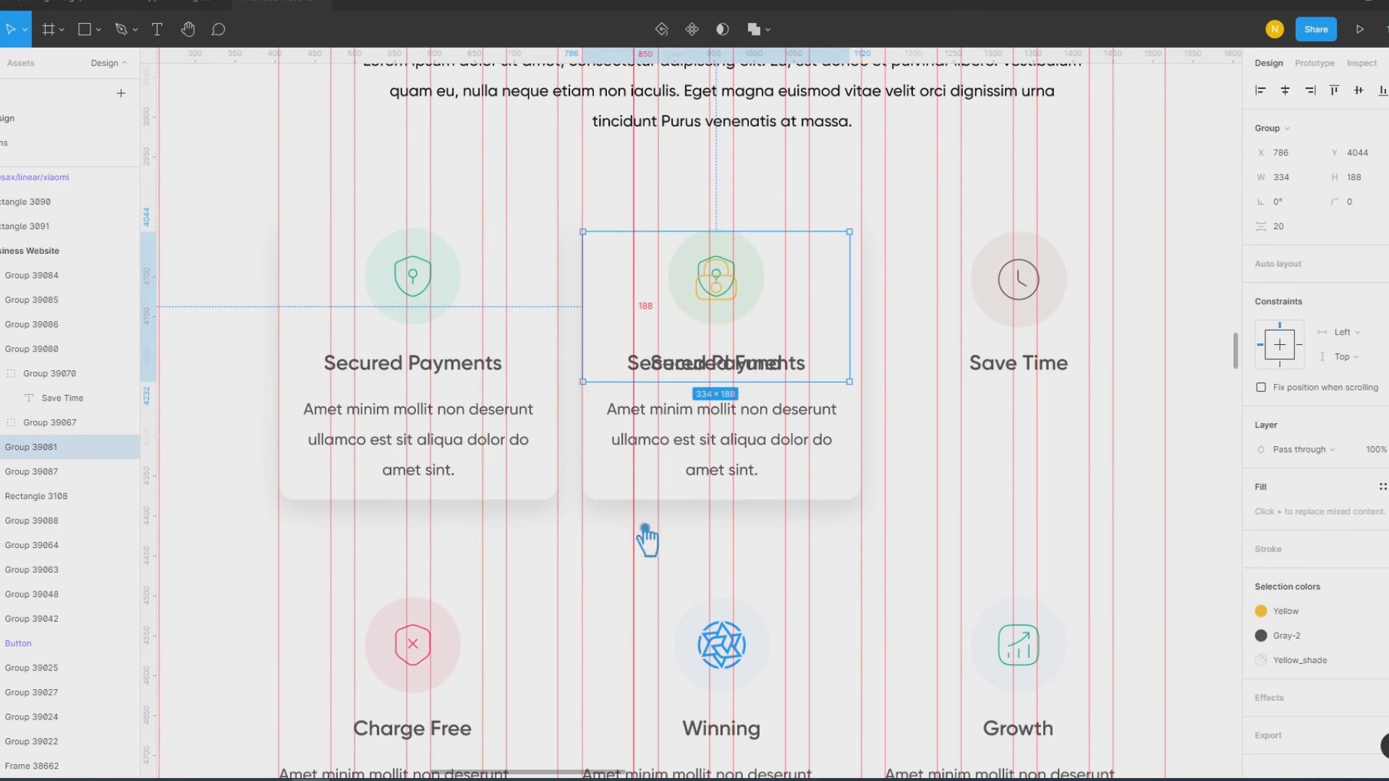
{"action": "left_click", "coordinate": [614, 583]}
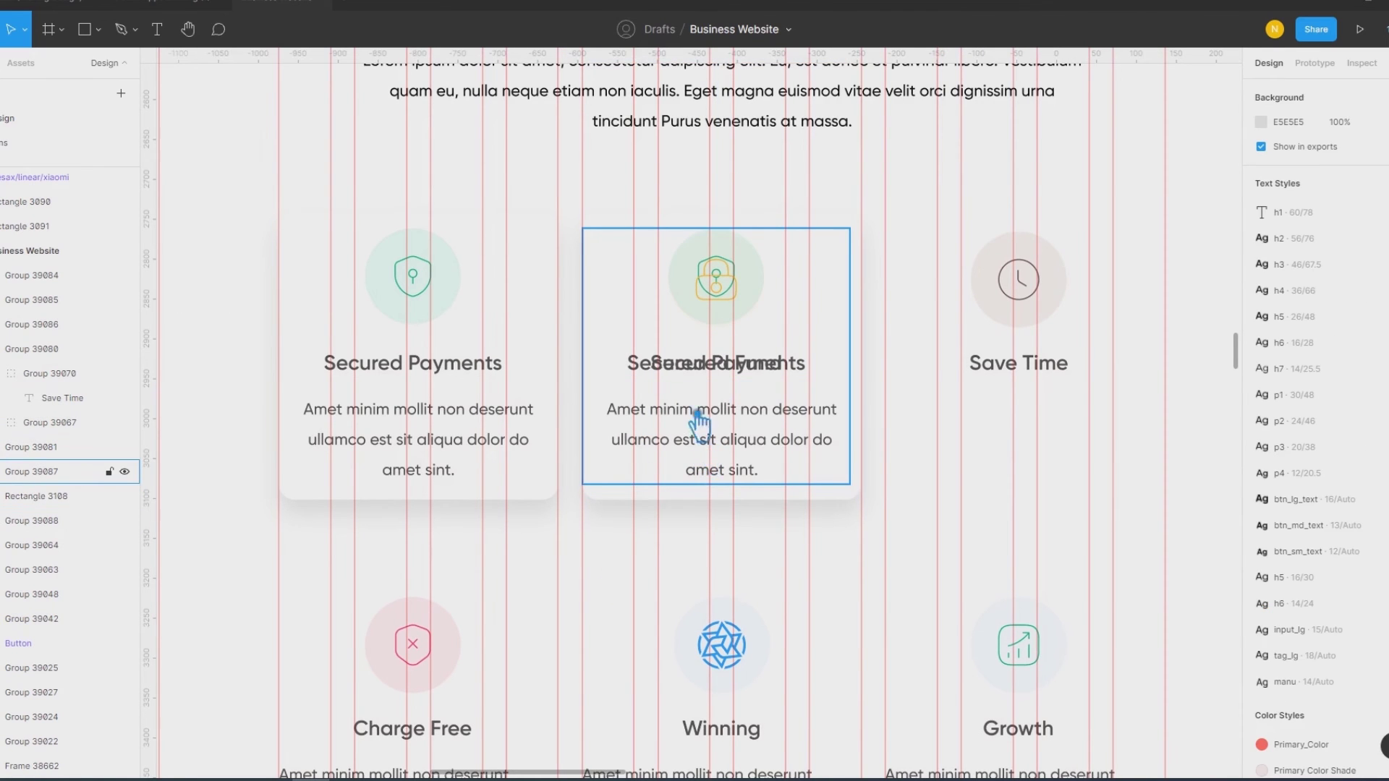
{"action": "left_click", "coordinate": [817, 374]}
{"action": "key", "text": "Delete"}
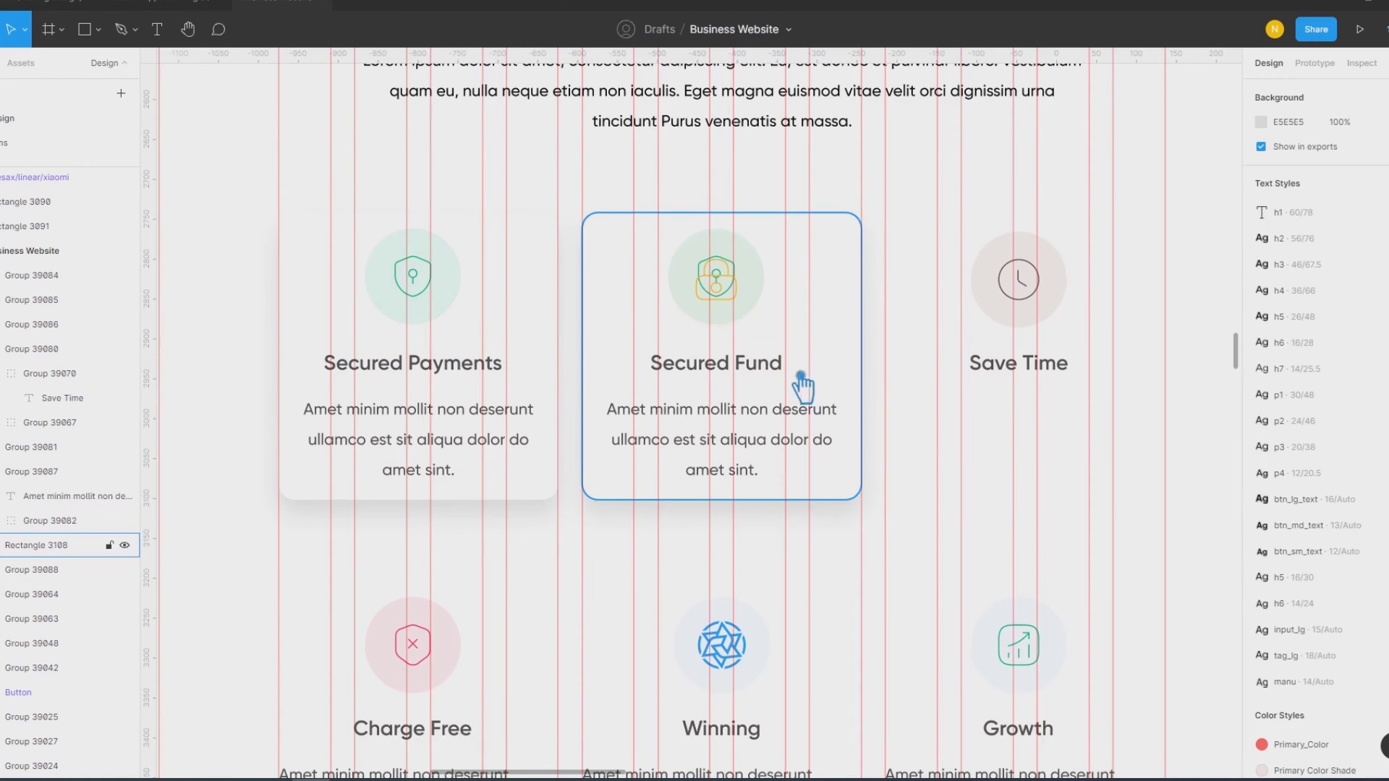
{"action": "double_click", "coordinate": [738, 311]}
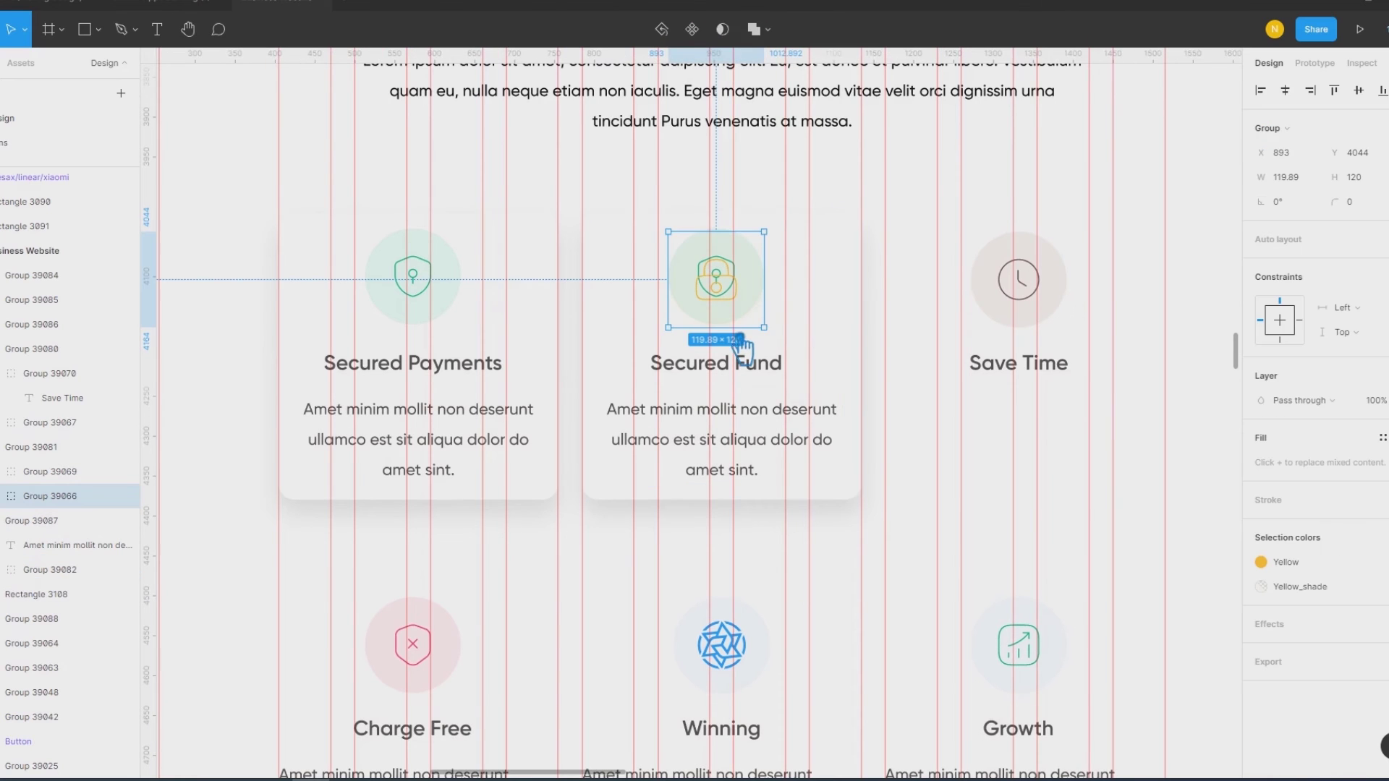
{"action": "left_click", "coordinate": [892, 330]}
{"action": "left_click", "coordinate": [767, 259]}
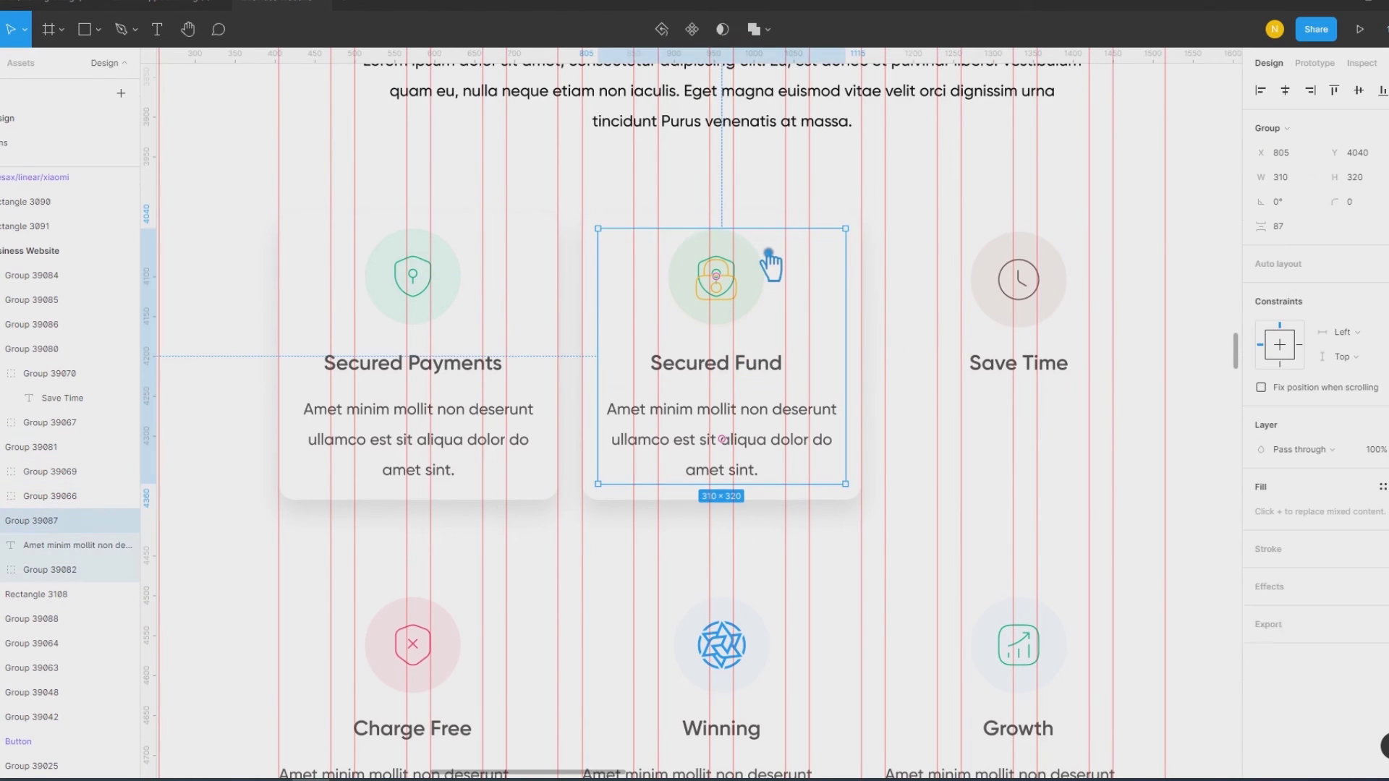
{"action": "double_click", "coordinate": [770, 255]}
{"action": "key", "text": "Delete"}
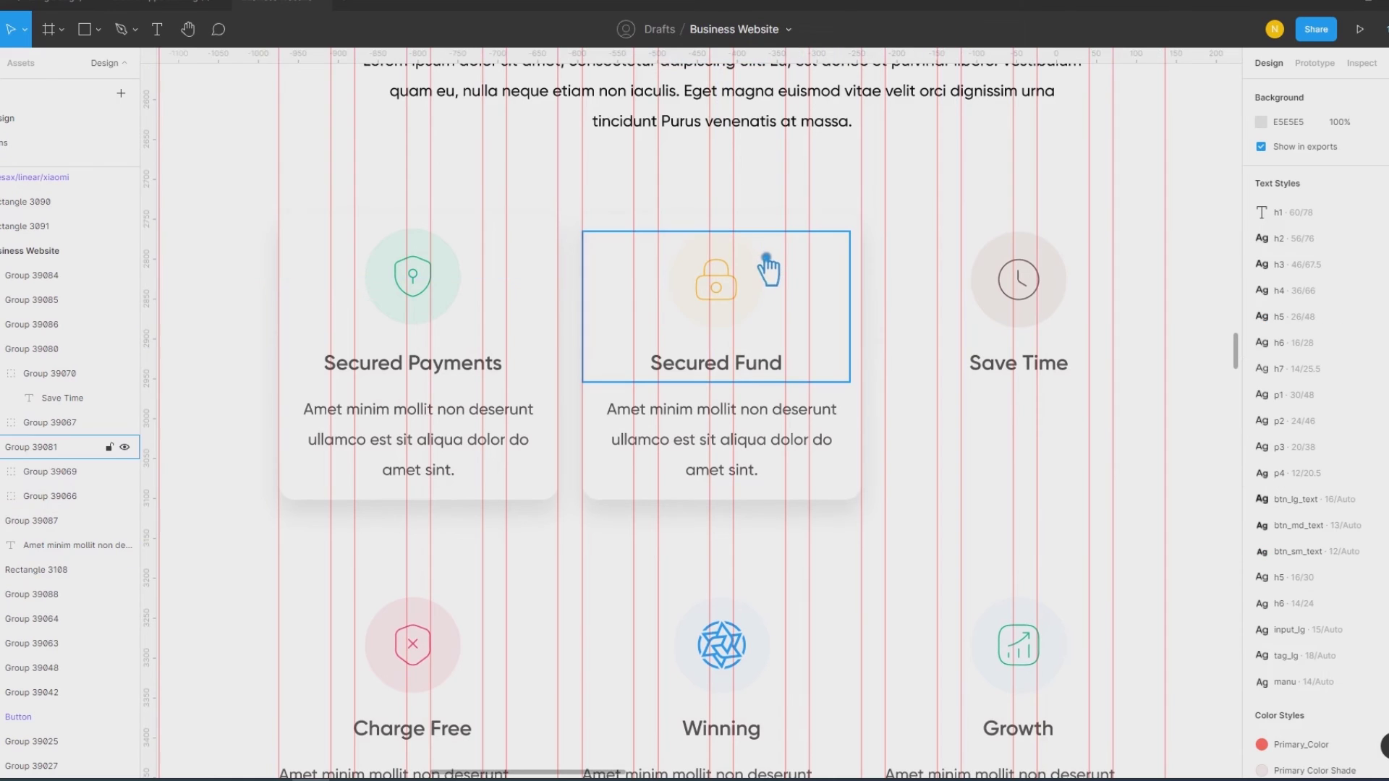
{"action": "scroll", "coordinate": [961, 515], "scroll_direction": "right", "scroll_amount": 5}
Step: Group the middle card's white background with its description text
{"action": "scroll", "coordinate": [710, 496], "scroll_direction": "right", "scroll_amount": 1}
{"action": "scroll", "coordinate": [751, 493], "scroll_direction": "left", "scroll_amount": 2}
{"action": "left_click", "coordinate": [624, 423]}
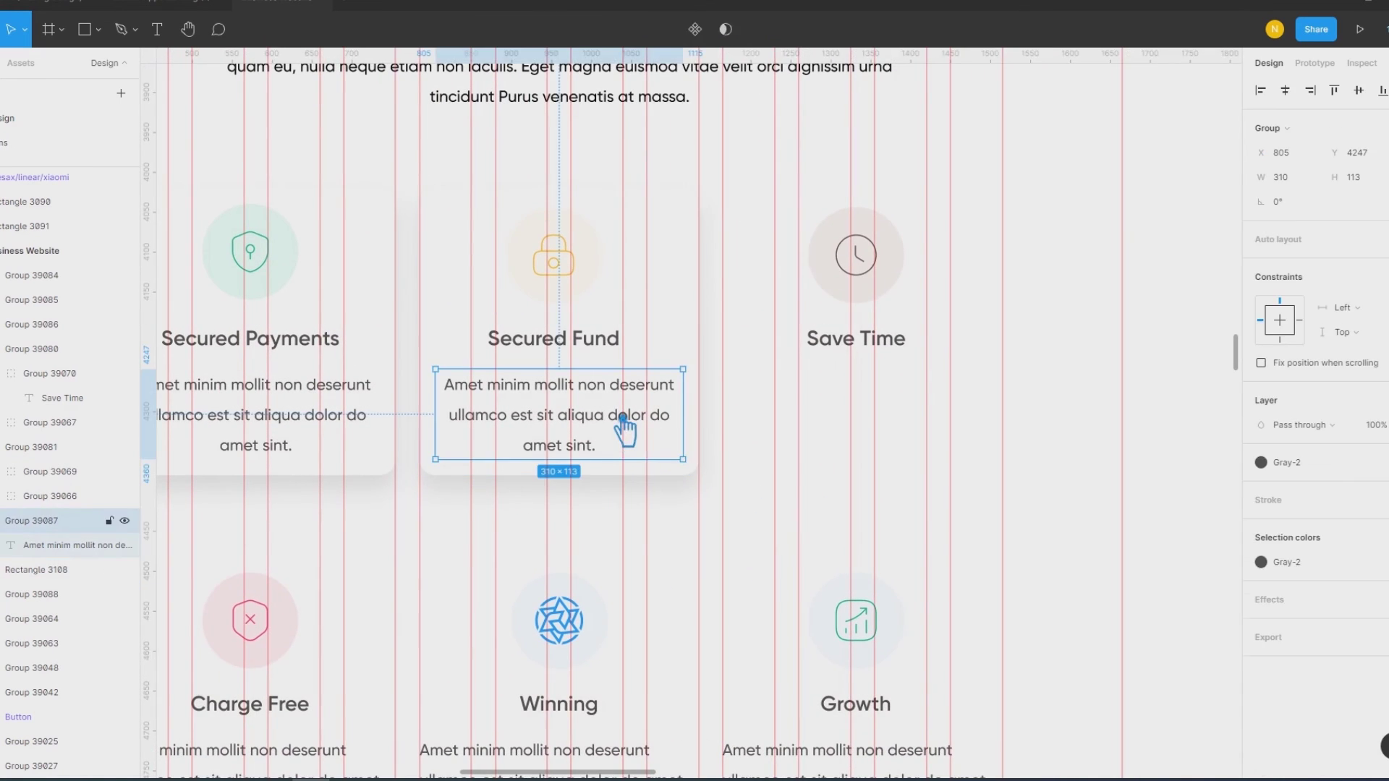
{"action": "left_click", "coordinate": [637, 486]}
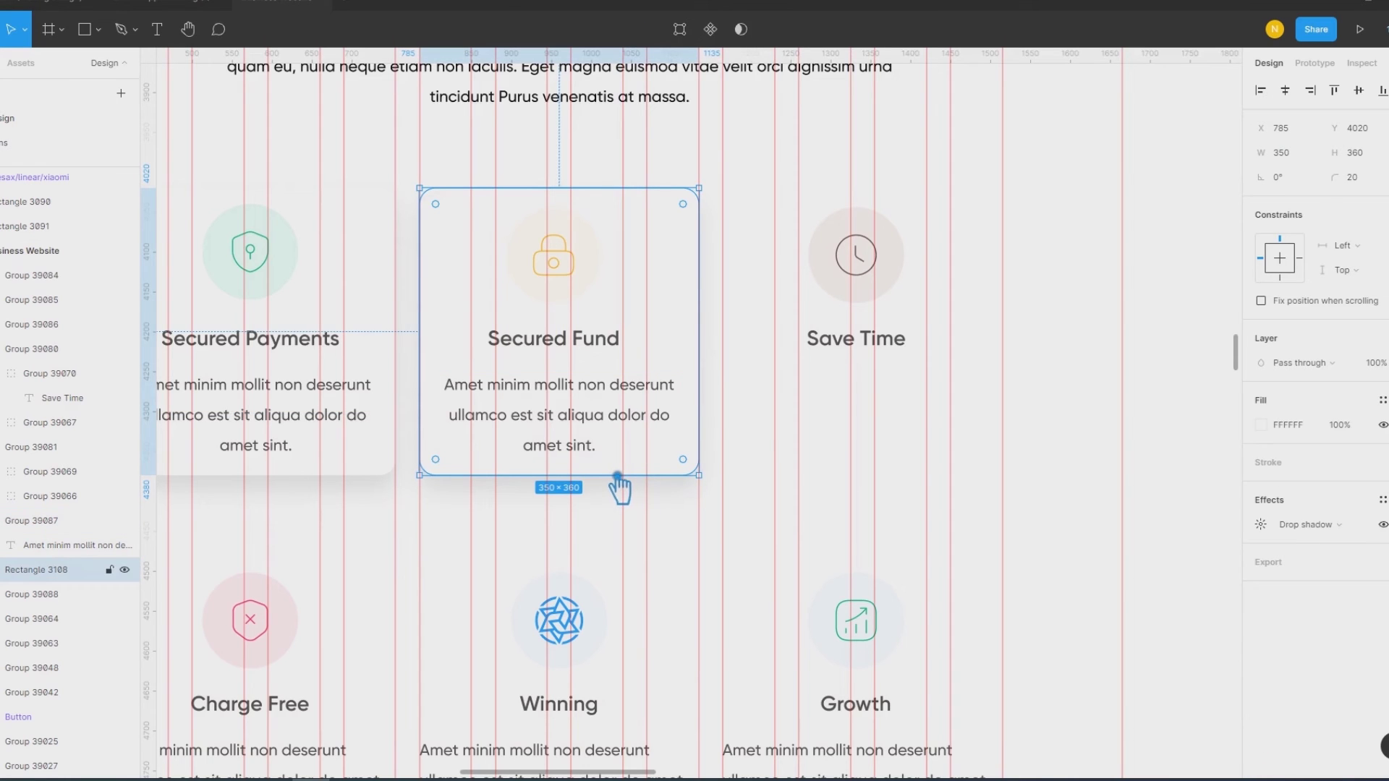
{"action": "left_click", "coordinate": [614, 453], "text": "shift"}
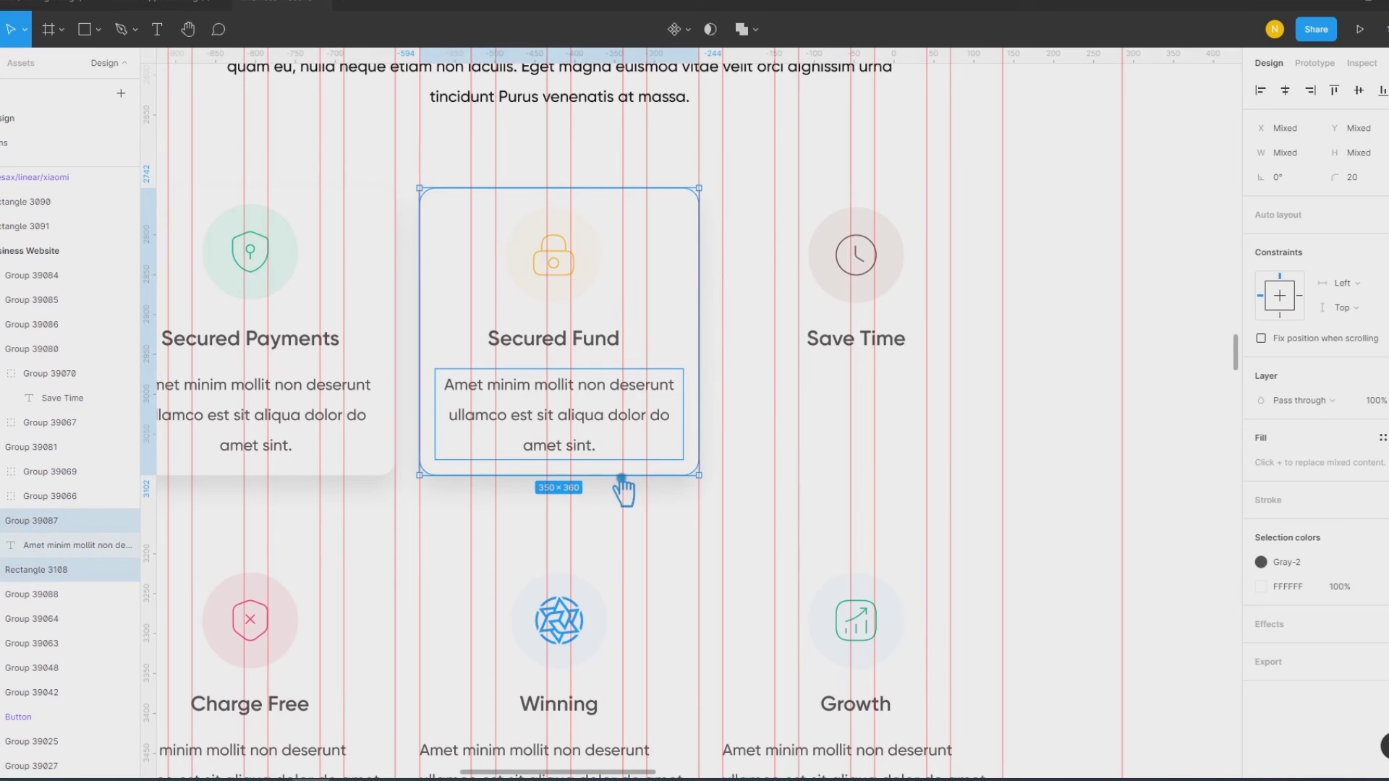
{"action": "key", "text": "ctrl+g"}
Step: Alt-drag a copy of that group onto the Save Time column, spaced 30 apart
{"action": "left_click_drag", "start_coordinate": [624, 474], "coordinate": [928, 482]}
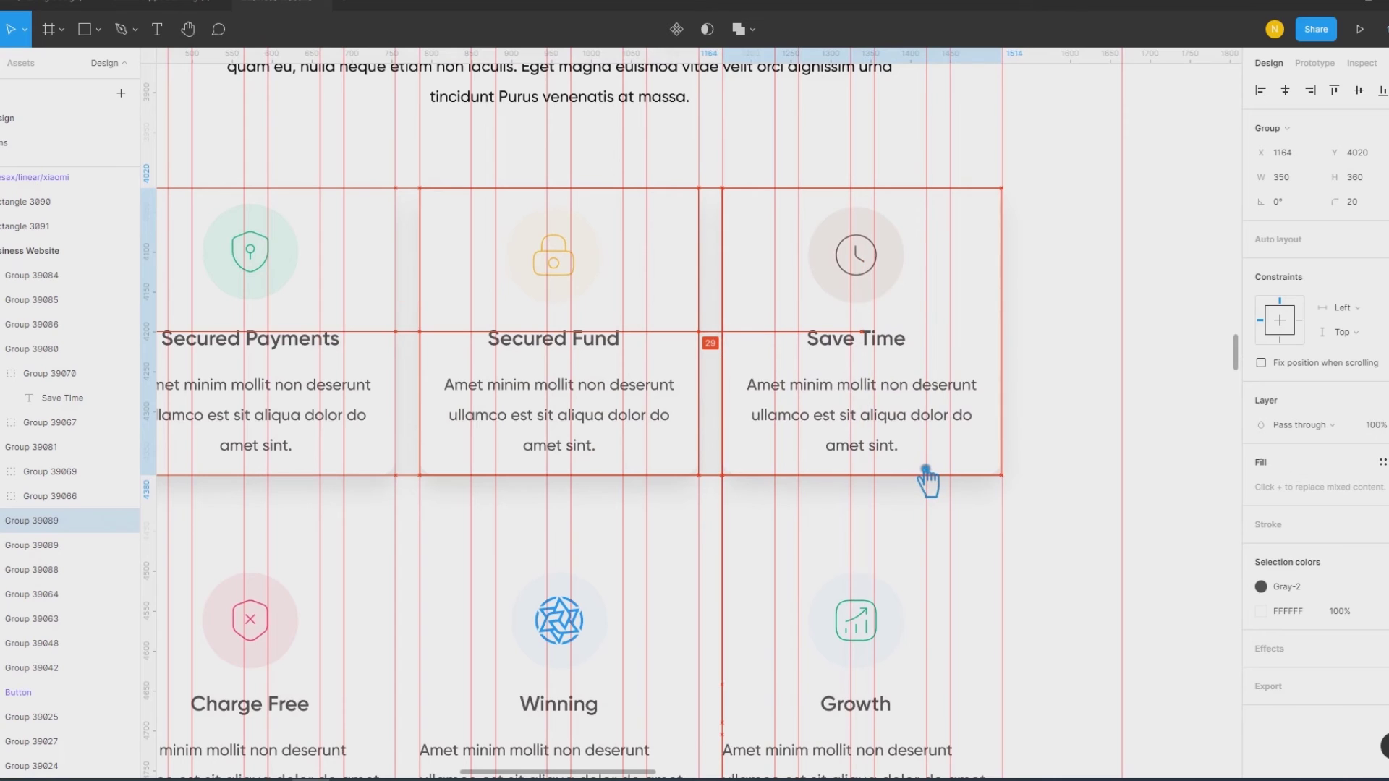
{"action": "left_click_drag", "start_coordinate": [927, 480], "coordinate": [930, 482]}
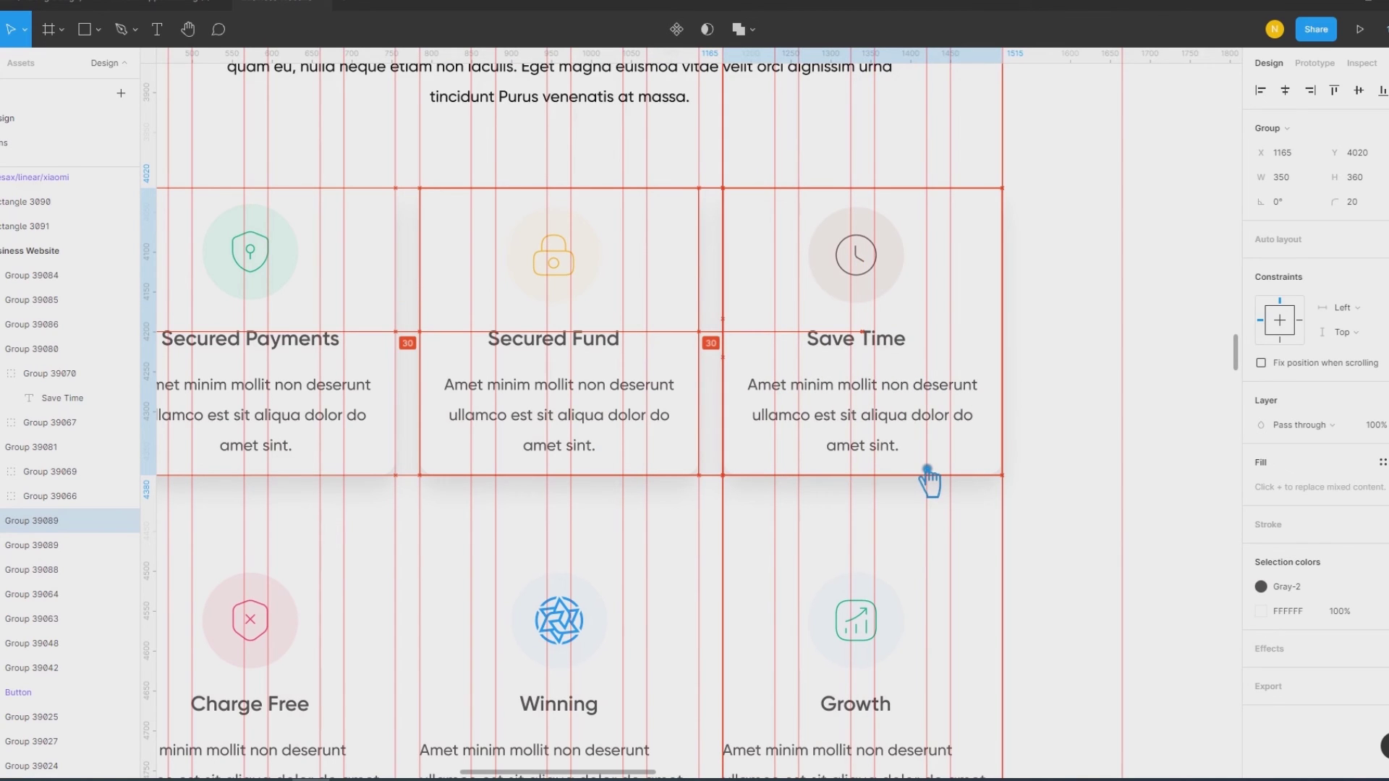
{"action": "left_click", "coordinate": [1089, 474]}
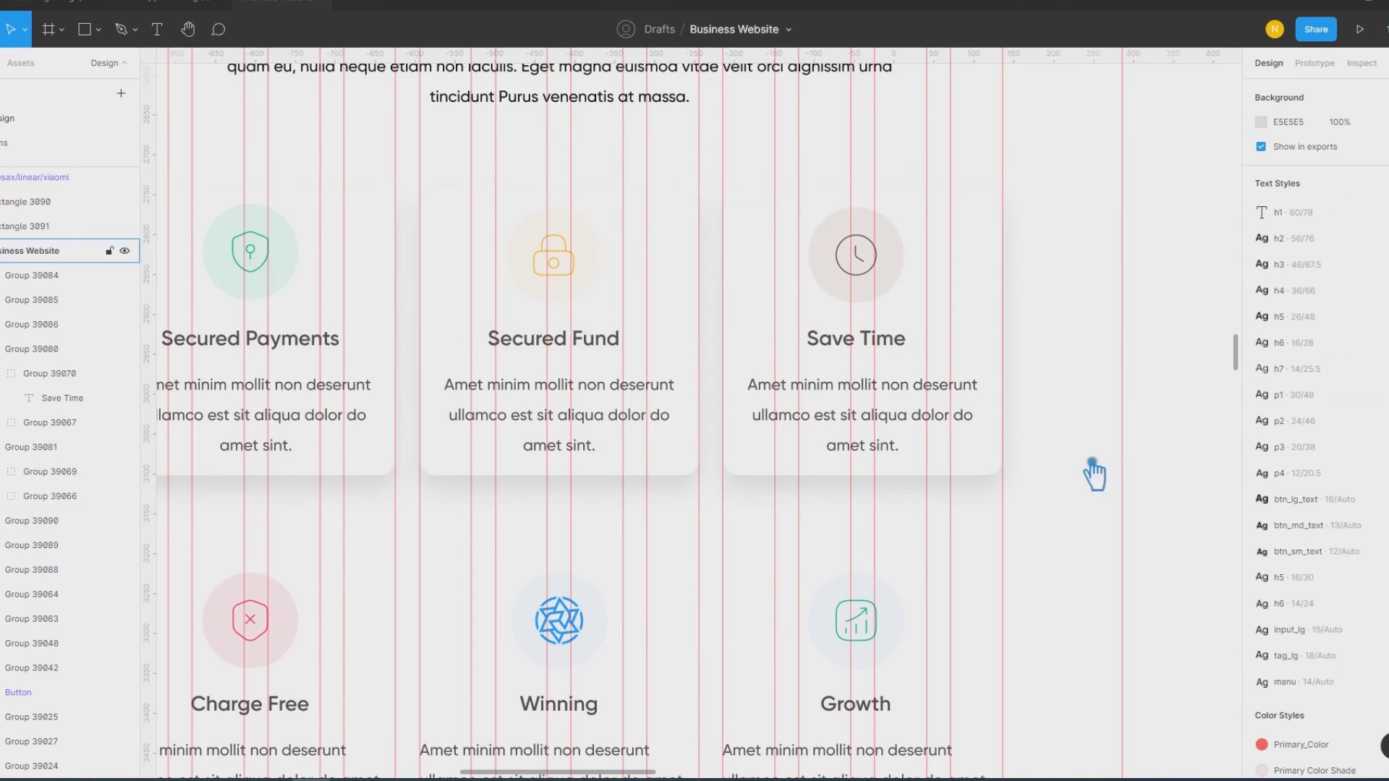
{"action": "scroll", "coordinate": [1086, 474], "scroll_direction": "down", "scroll_amount": 3, "text": "ctrl"}
{"action": "scroll", "coordinate": [1081, 477], "scroll_direction": "down", "scroll_amount": 3, "text": "ctrl"}
Step: Move the grey rectangle off the page and bring the empty area below the cards into view
{"action": "scroll", "coordinate": [1078, 469], "scroll_direction": "down", "scroll_amount": 3, "text": "ctrl"}
{"action": "mouse_move", "coordinate": [567, 209]}
{"action": "left_mouse_down"}
{"action": "mouse_move", "coordinate": [636, 311]}
{"action": "mouse_move", "coordinate": [688, 311]}
{"action": "left_mouse_up"}
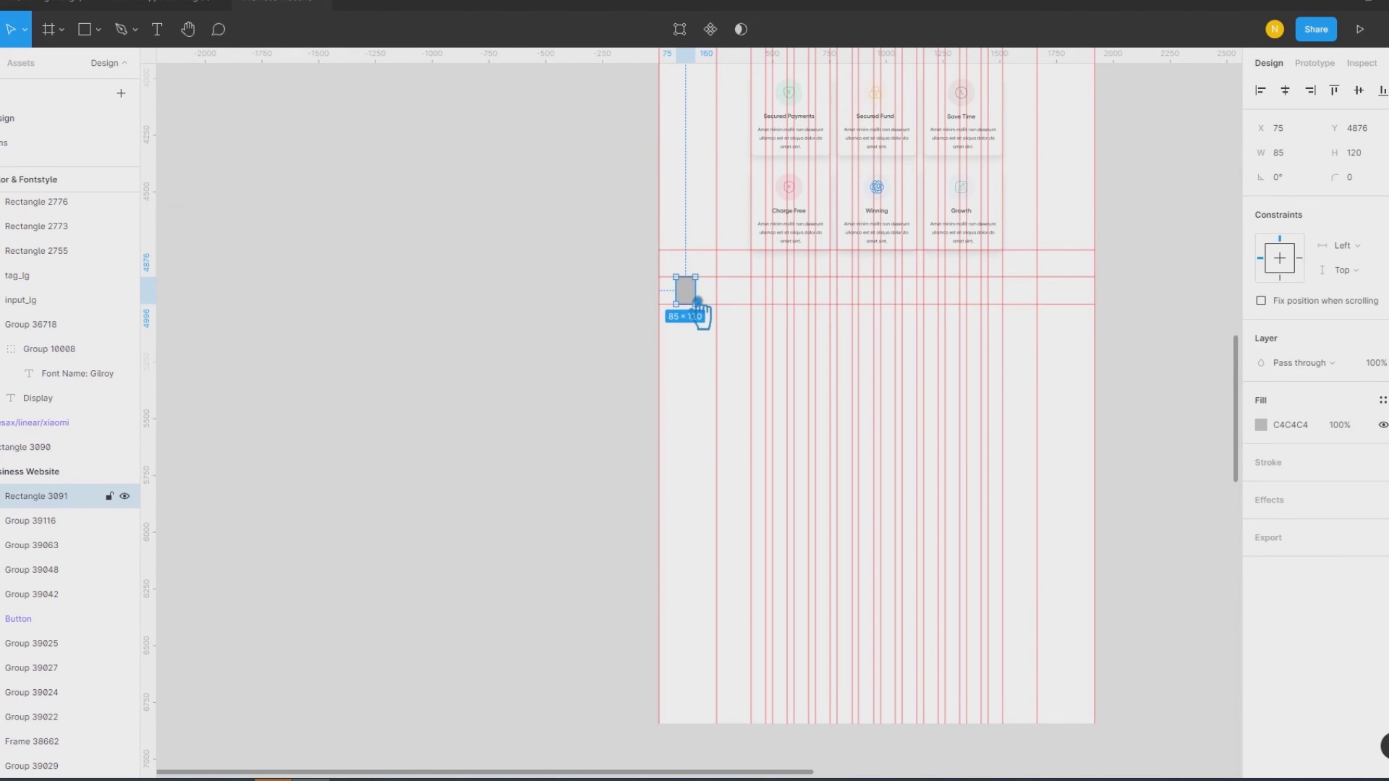
{"action": "left_click_drag", "start_coordinate": [693, 308], "coordinate": [553, 280]}
{"action": "scroll", "coordinate": [606, 334], "scroll_direction": "up", "scroll_amount": 3, "text": "ctrl"}
{"action": "left_click_drag", "start_coordinate": [612, 335], "coordinate": [359, 335]}
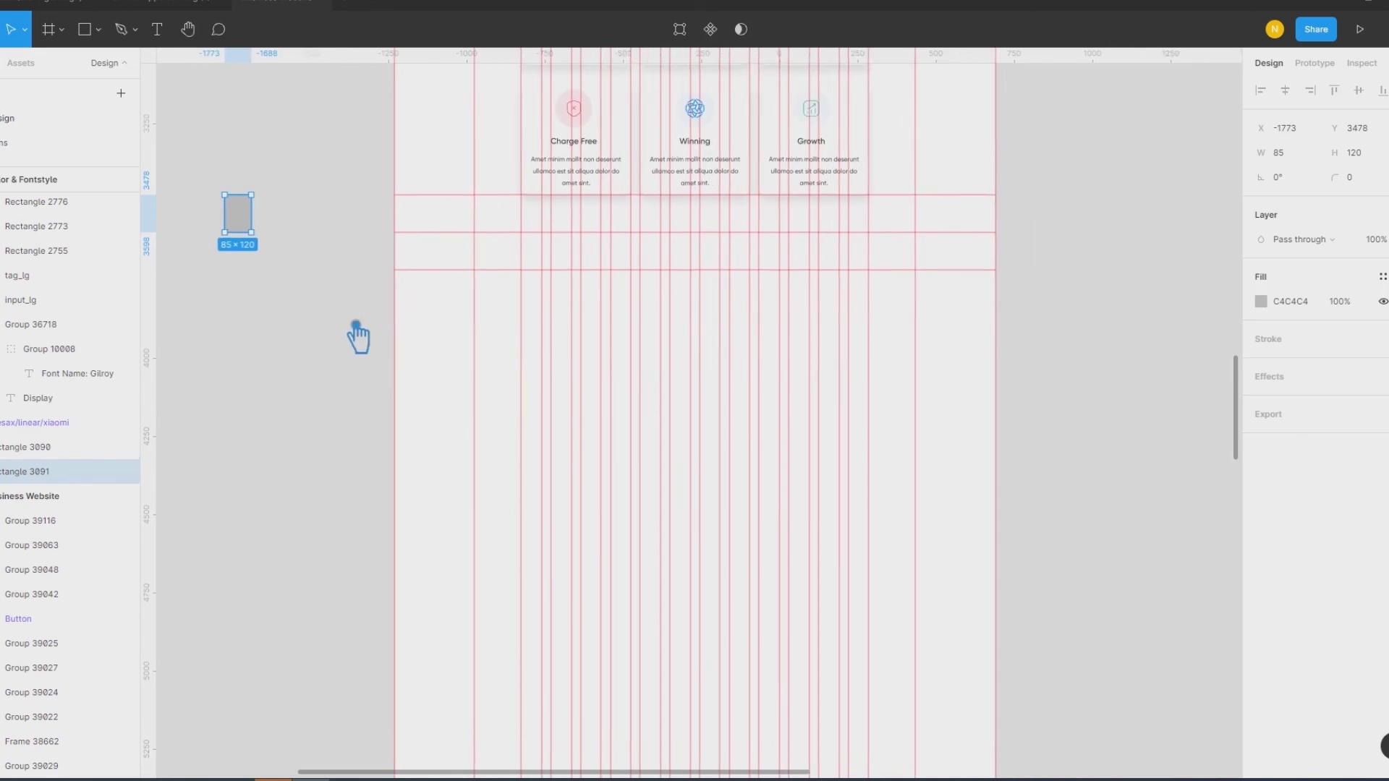
{"action": "left_click", "coordinate": [1049, 355]}
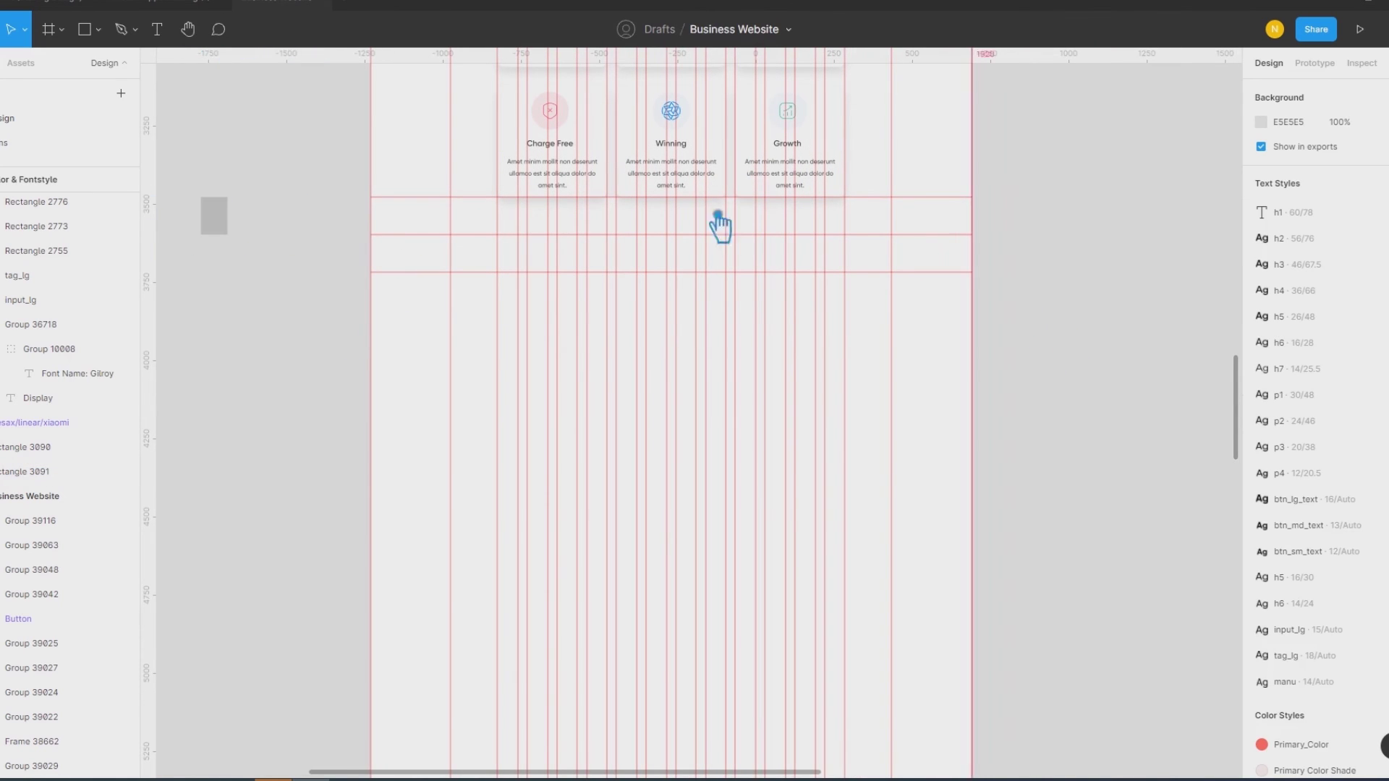
Step: Add the Testimonials label text below the feature cards
{"action": "left_click", "coordinate": [157, 29]}
{"action": "left_click", "coordinate": [522, 307]}
{"action": "type", "text": "Testimoni"}
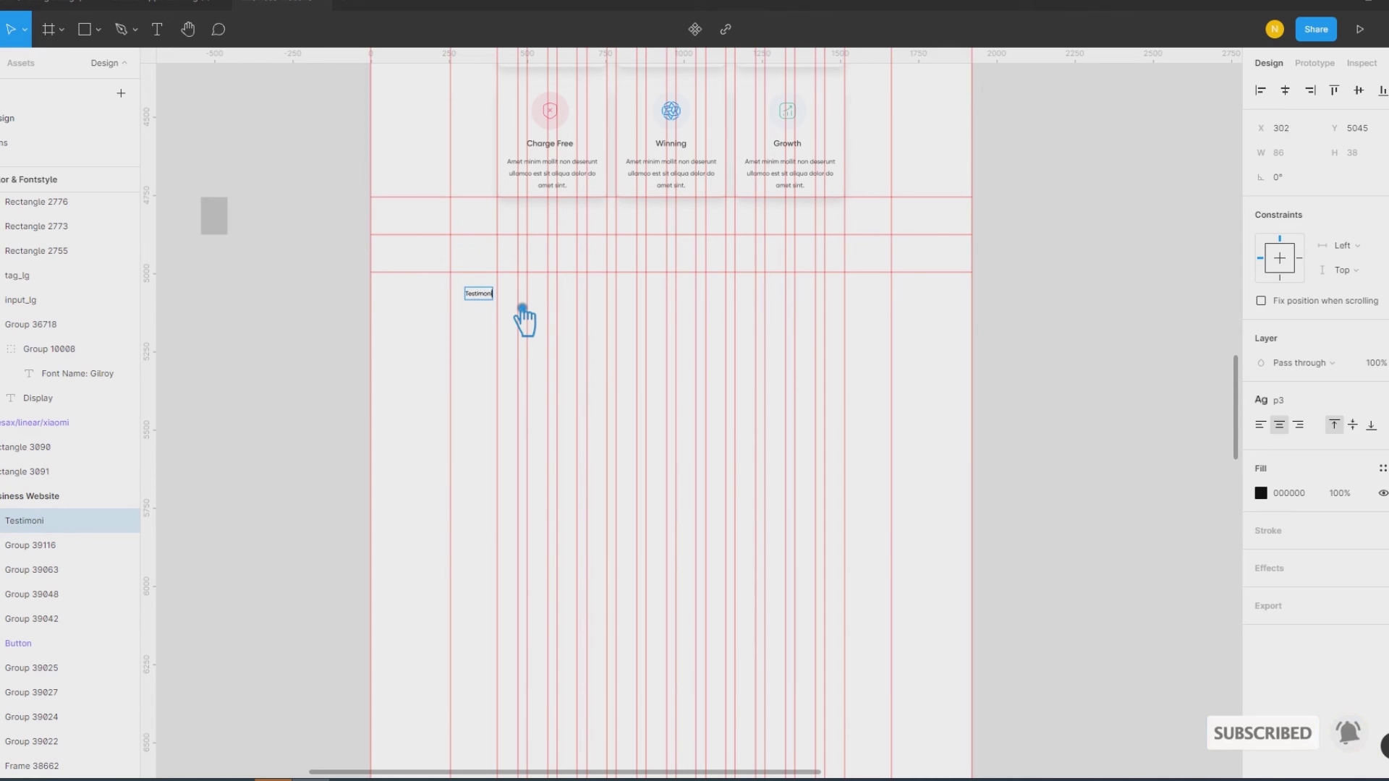
{"action": "type", "text": "als"}
{"action": "key", "text": "Escape"}
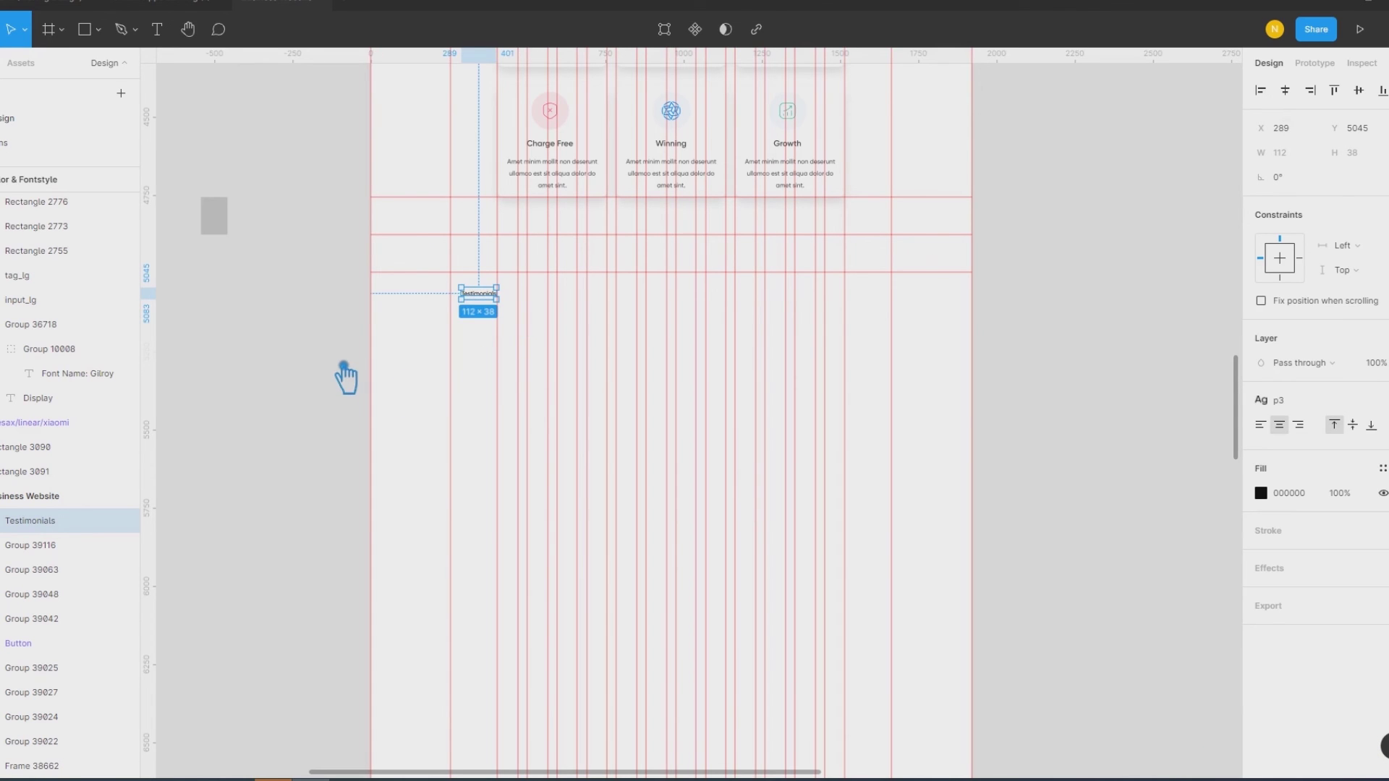
Step: Apply the h5 text style to the label and move it up onto the grid line
{"action": "scroll", "coordinate": [458, 362], "scroll_direction": "up", "scroll_amount": 3, "text": "ctrl"}
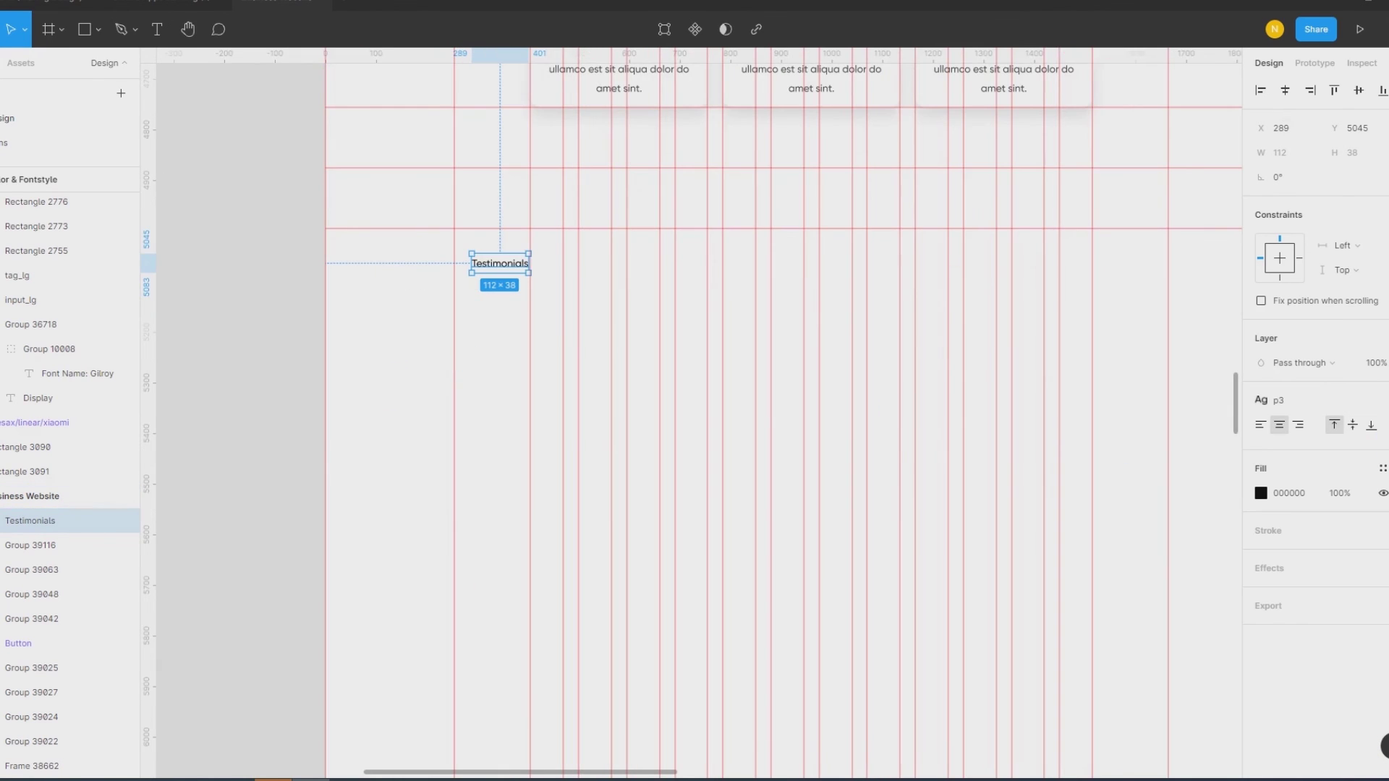
{"action": "left_click", "coordinate": [1331, 402]}
{"action": "scroll", "coordinate": [1344, 529], "scroll_direction": "up", "scroll_amount": 3}
{"action": "left_click", "coordinate": [1336, 592]}
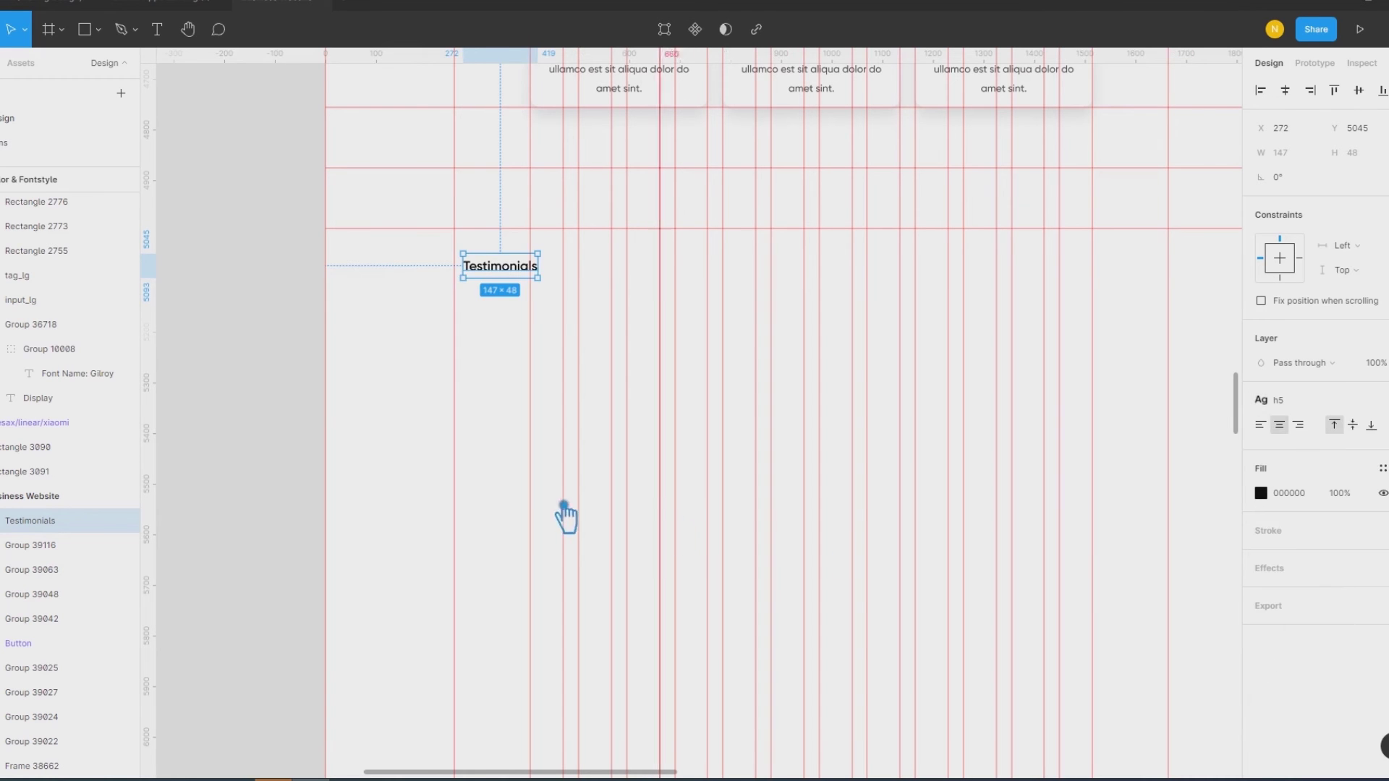
{"action": "left_click", "coordinate": [307, 398]}
{"action": "left_click_drag", "start_coordinate": [506, 275], "coordinate": [504, 257]}
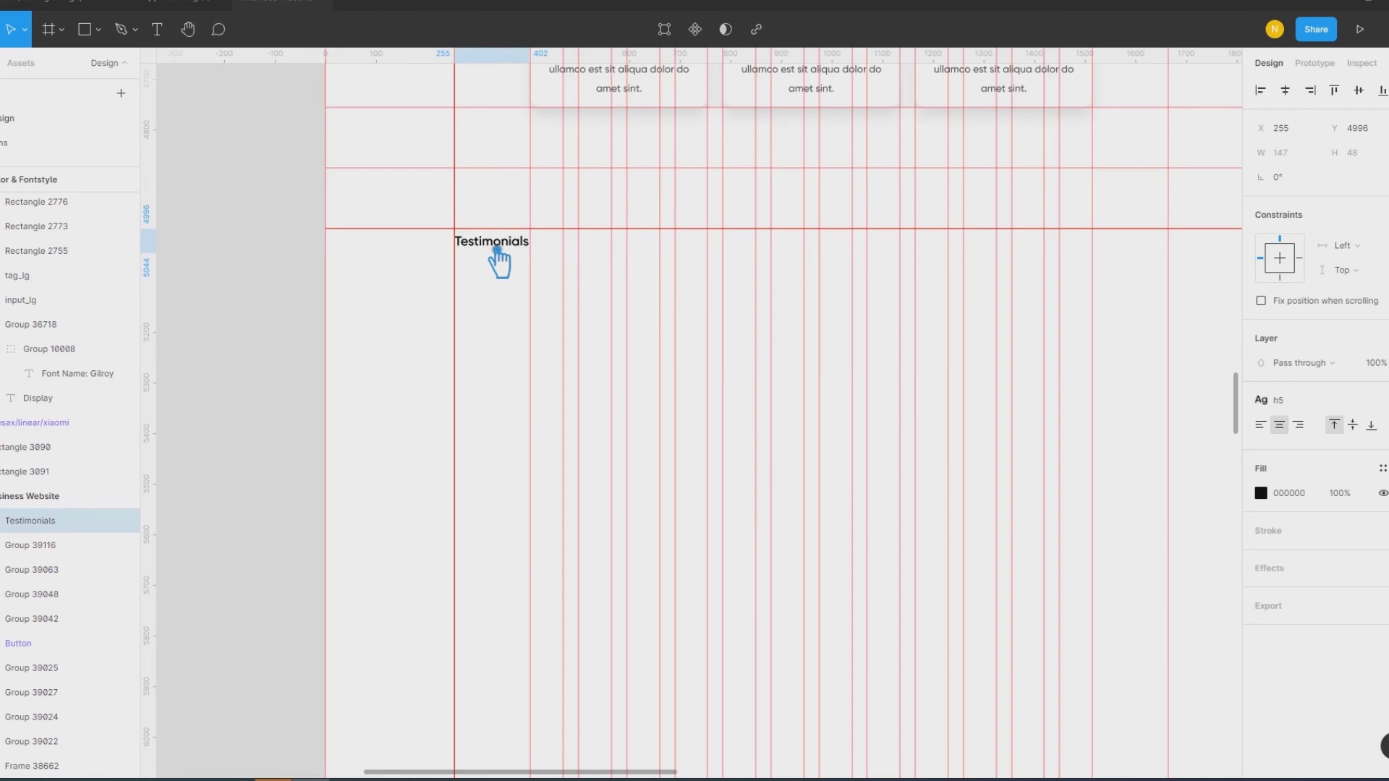
Step: Colour the Testimonials label with the grey colour style
{"action": "scroll", "coordinate": [481, 378], "scroll_direction": "right", "scroll_amount": 3}
{"action": "scroll", "coordinate": [481, 379], "scroll_direction": "down", "scroll_amount": 1}
{"action": "left_click", "coordinate": [1382, 468]}
{"action": "left_click", "coordinate": [1346, 705]}
{"action": "left_click", "coordinate": [262, 391]}
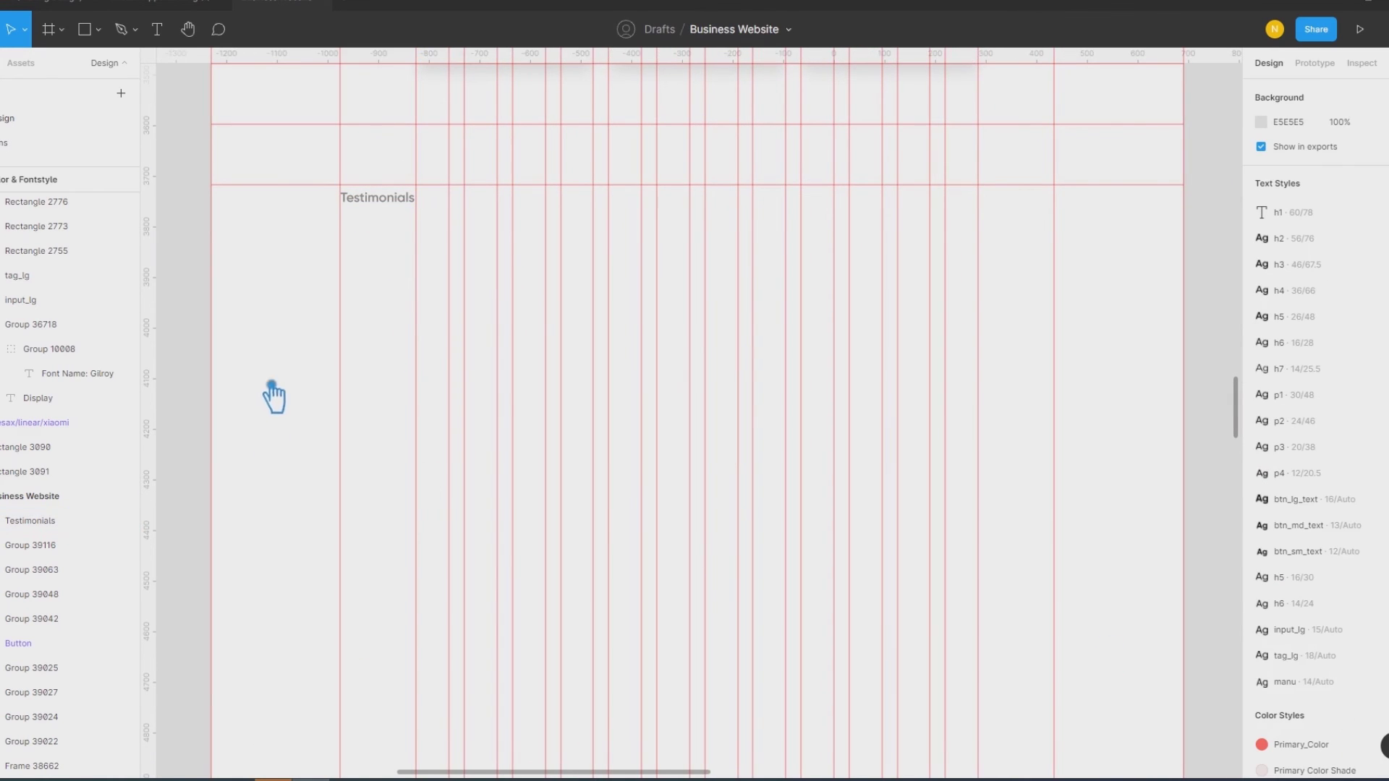
Step: Draw a left-aligned 690×347 text box at X 255, Y 5083 and open its context menu
{"action": "left_click", "coordinate": [157, 29]}
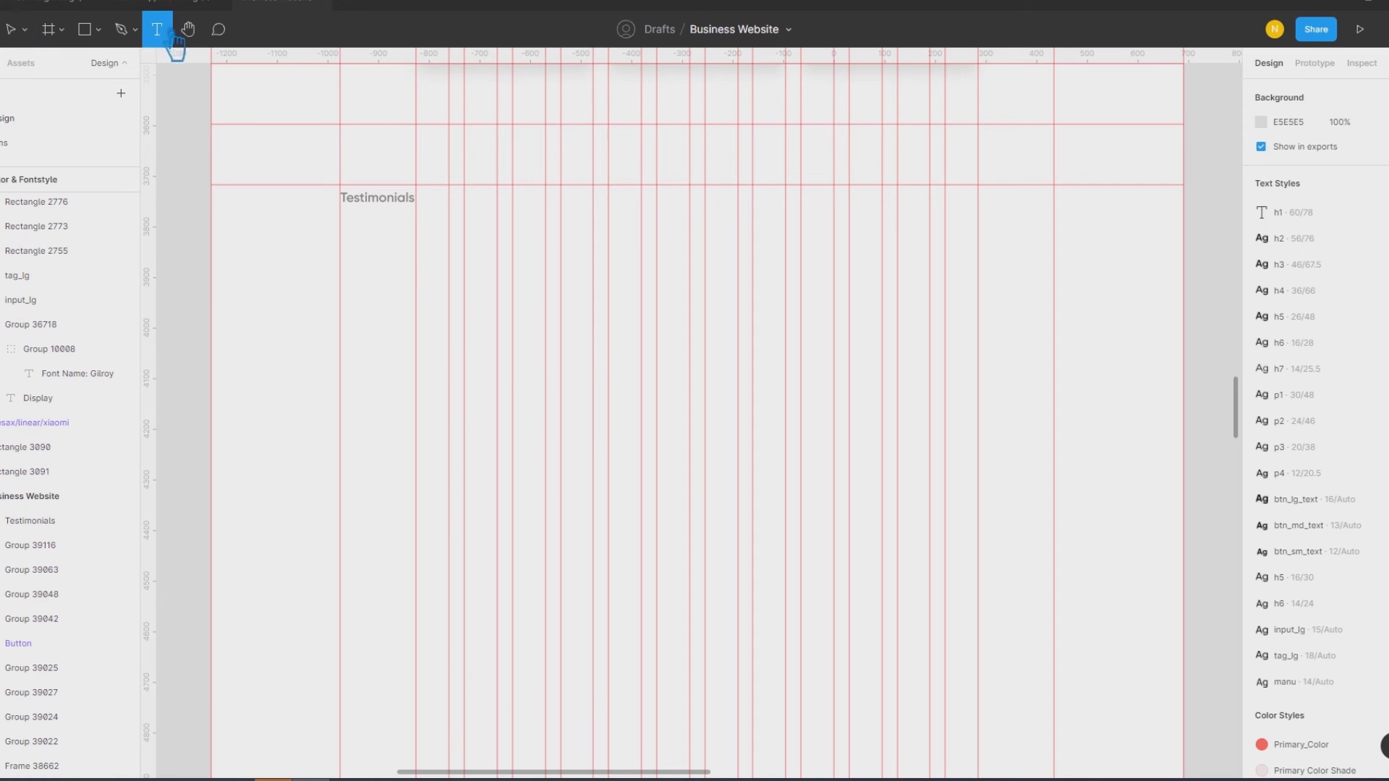
{"action": "left_click_drag", "start_coordinate": [340, 228], "coordinate": [721, 478]}
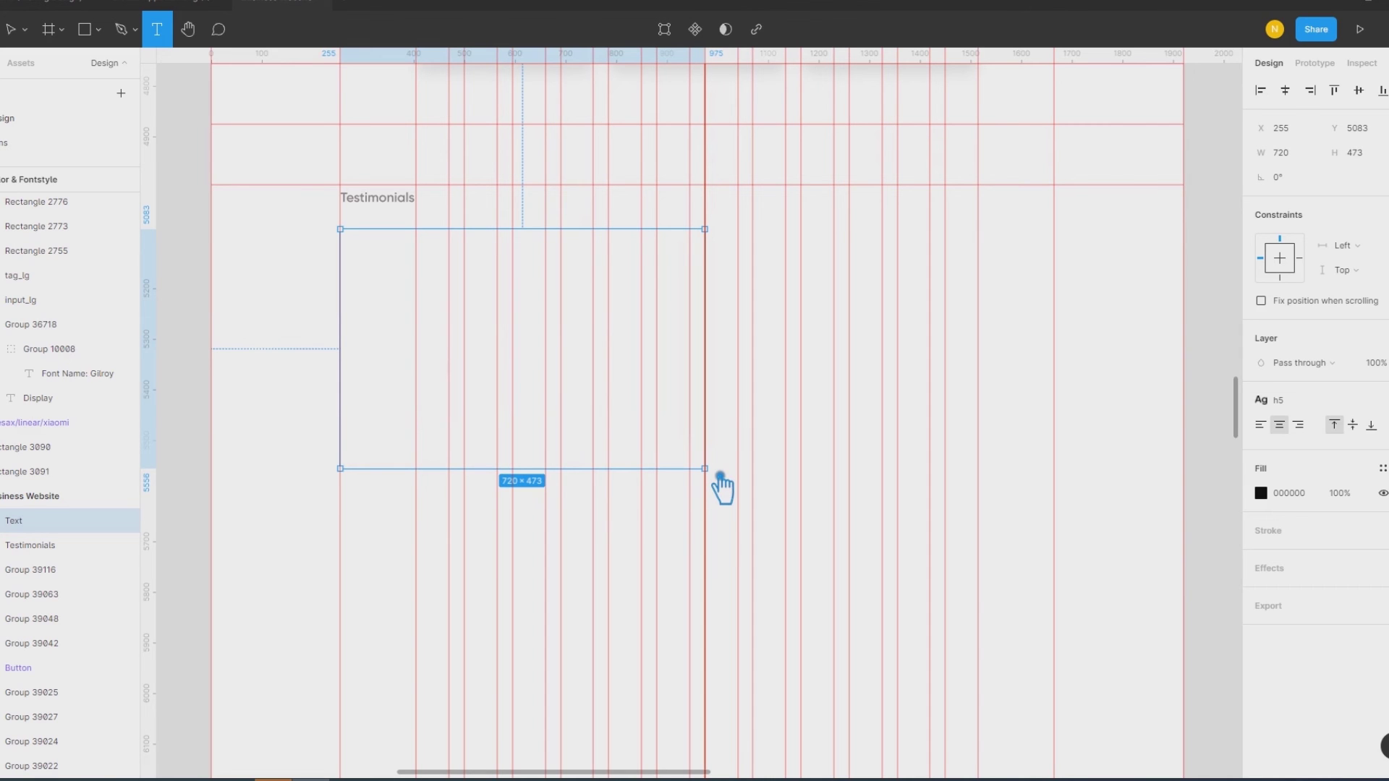
{"action": "mouse_move", "coordinate": [721, 478]}
{"action": "left_mouse_down"}
{"action": "mouse_move", "coordinate": [723, 383]}
{"action": "mouse_move", "coordinate": [756, 412]}
{"action": "mouse_move", "coordinate": [710, 413]}
{"action": "left_mouse_up"}
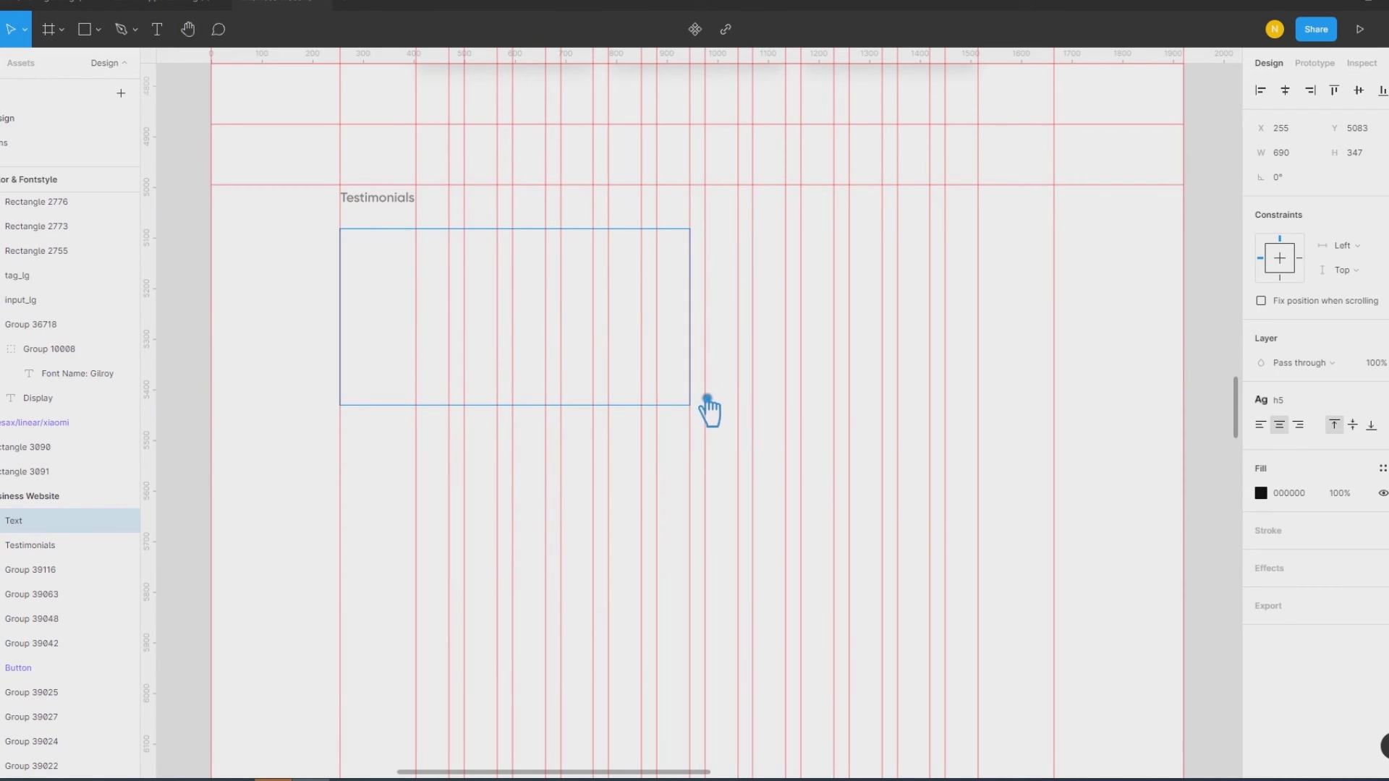
{"action": "left_click", "coordinate": [1261, 426]}
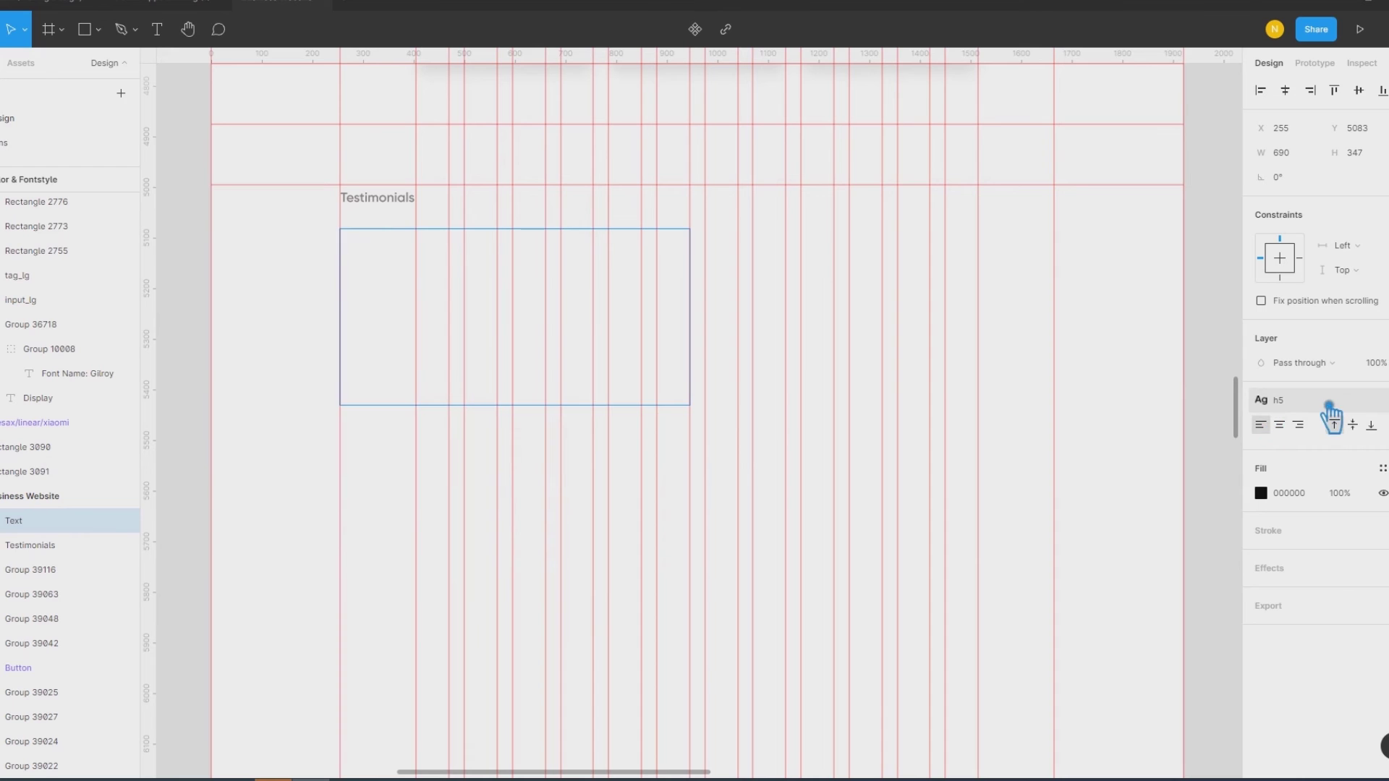
{"action": "right_click", "coordinate": [360, 244]}
{"action": "mouse_move", "coordinate": [369, 389]}
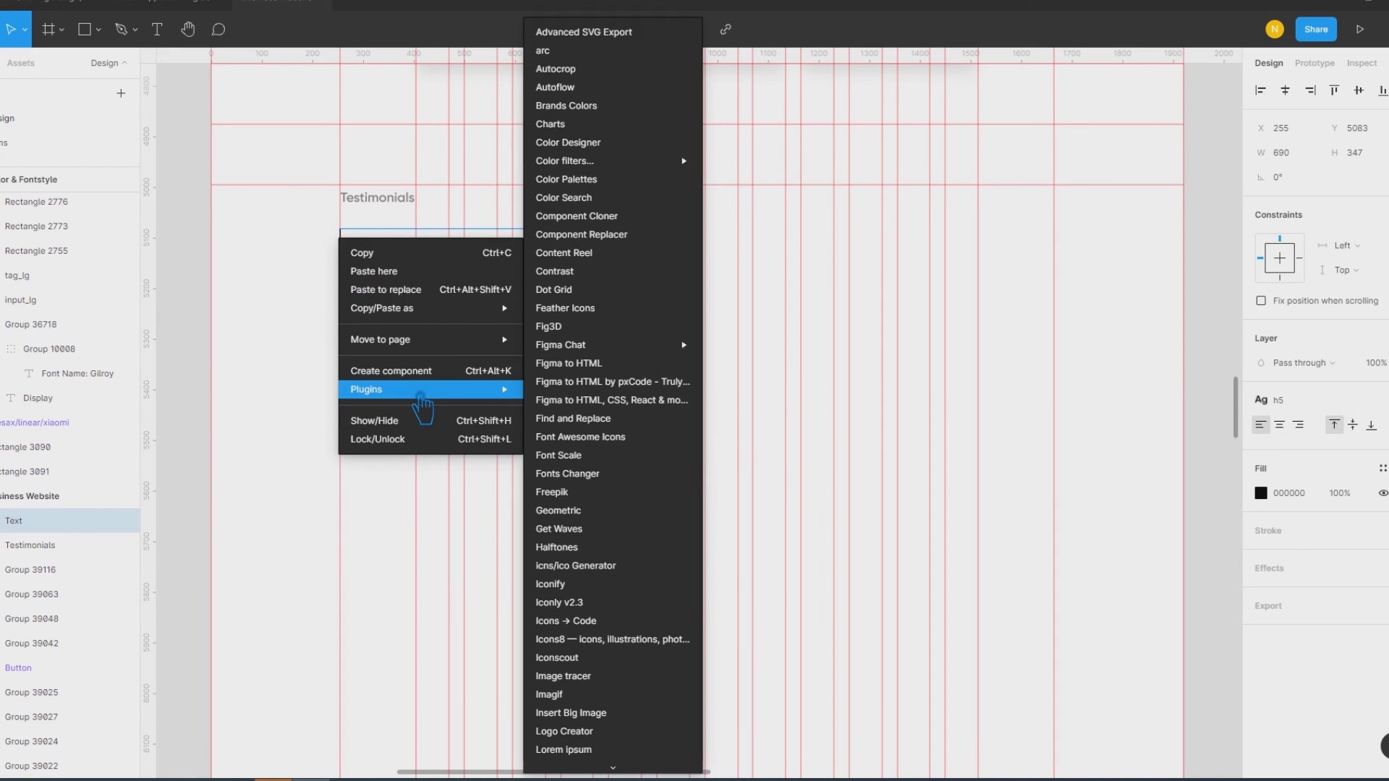
Step: Generate six sentences of Lorem ipsum, trim the last sentence's ending, and fit the box height
{"action": "left_click", "coordinate": [604, 753]}
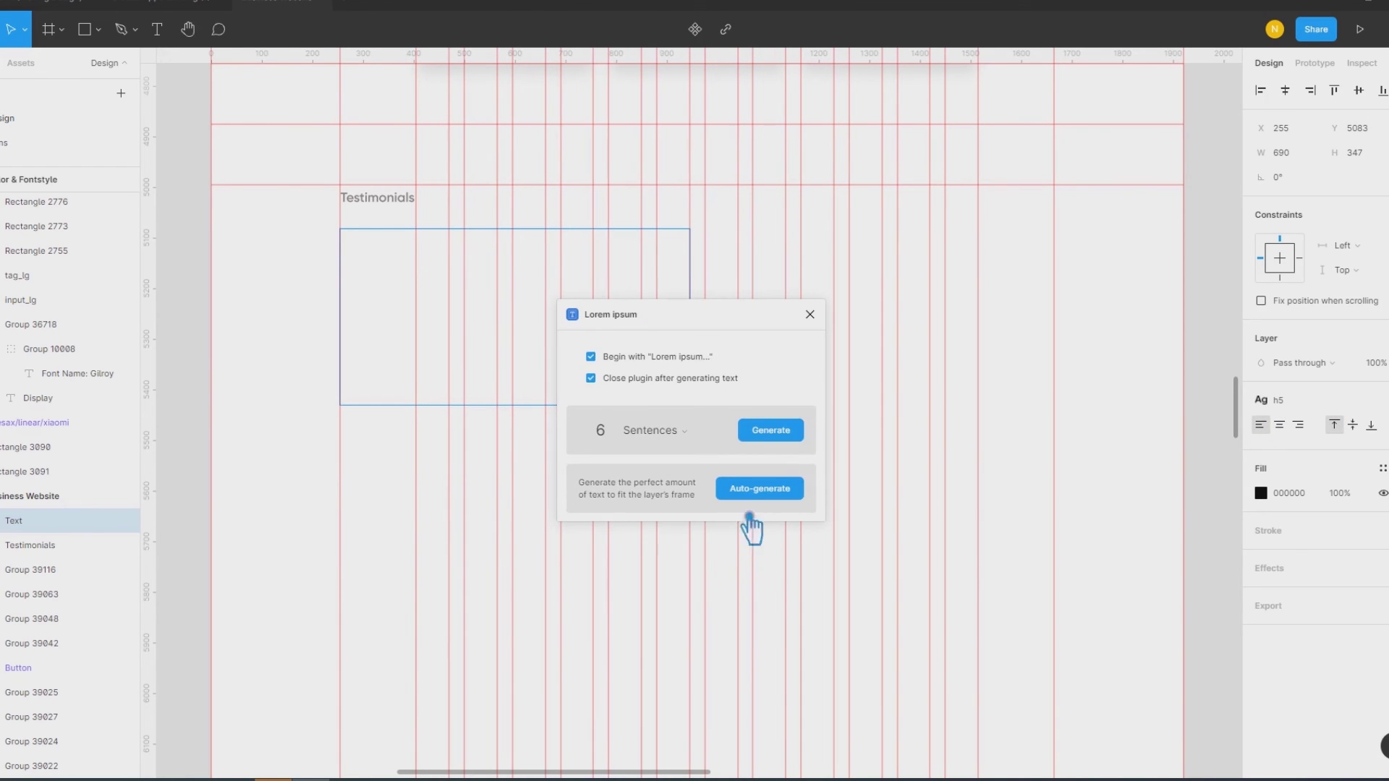
{"action": "left_click", "coordinate": [800, 440]}
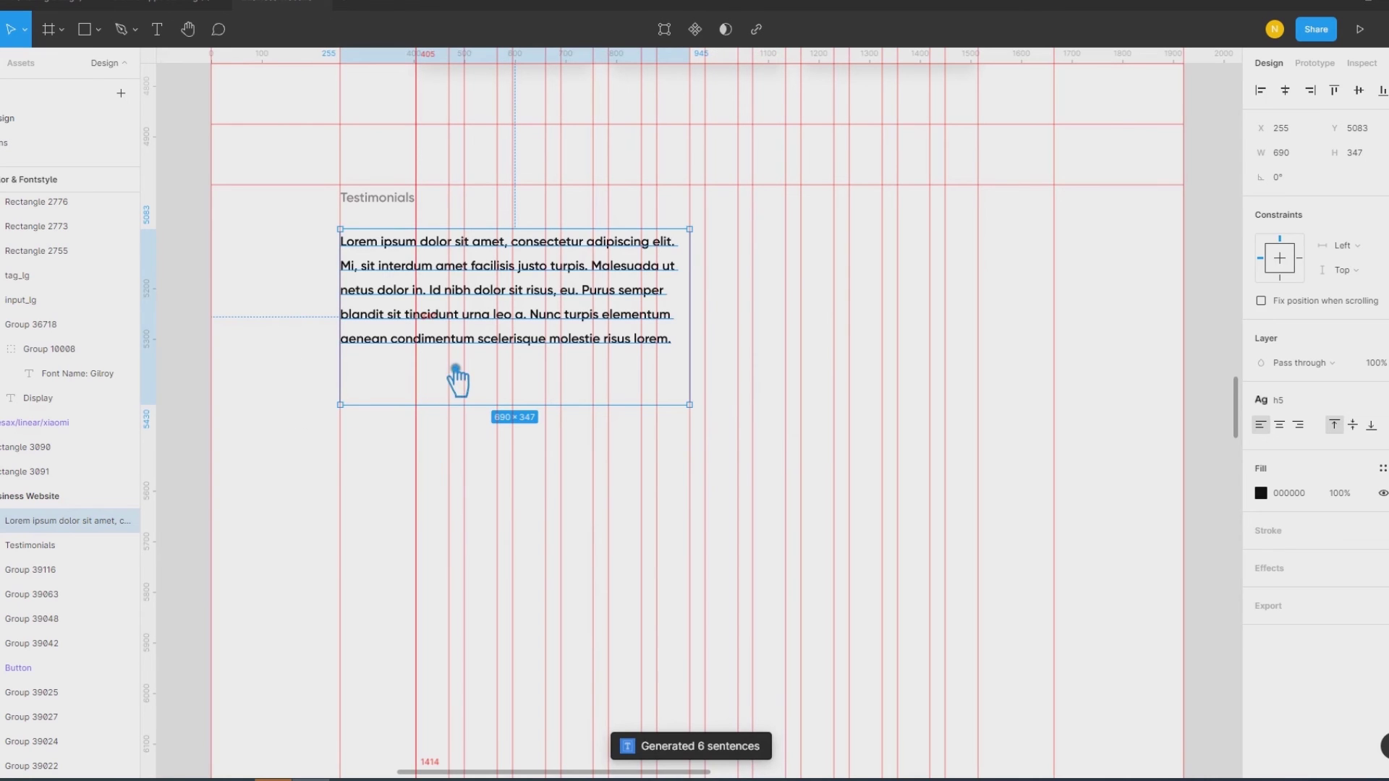
{"action": "double_click", "coordinate": [496, 357]}
{"action": "key", "text": "shift+Home"}
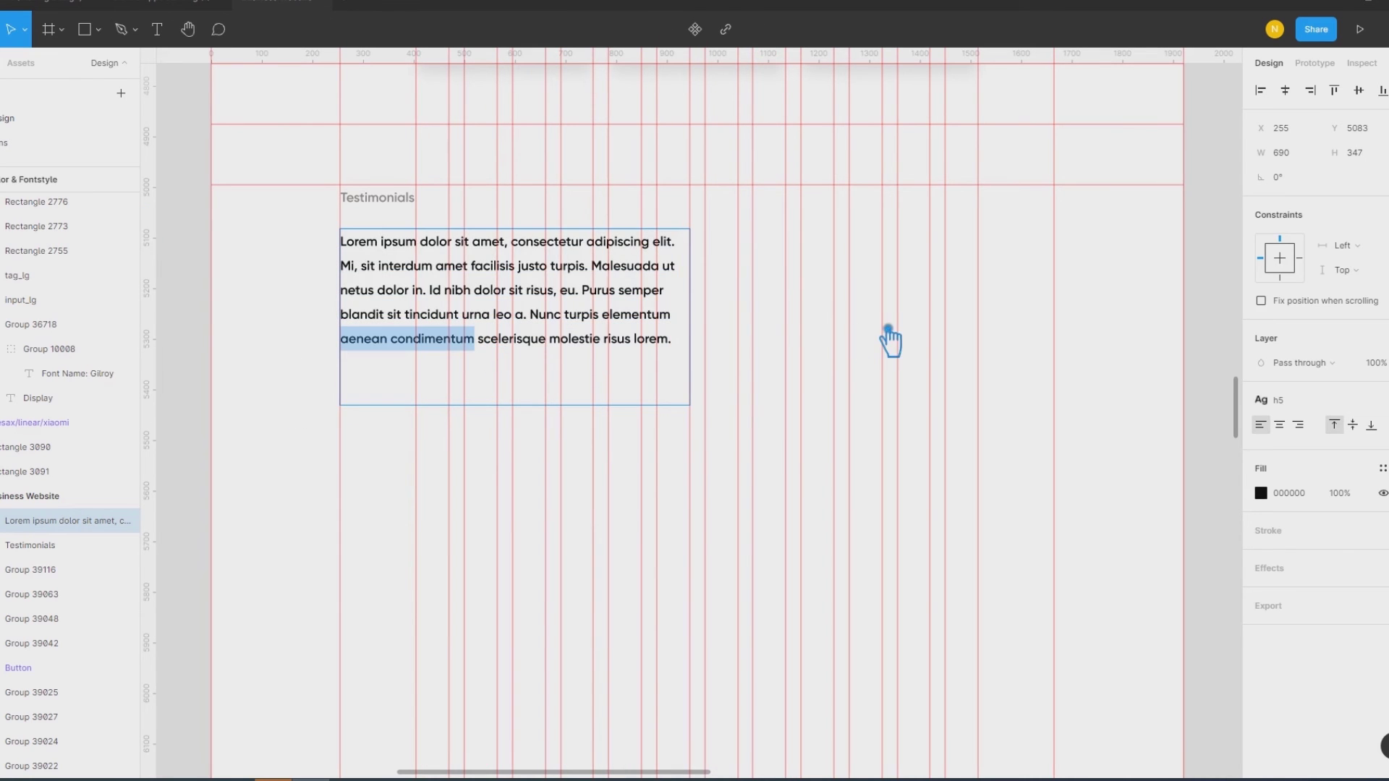
{"action": "left_click_drag", "start_coordinate": [479, 342], "coordinate": [680, 342]}
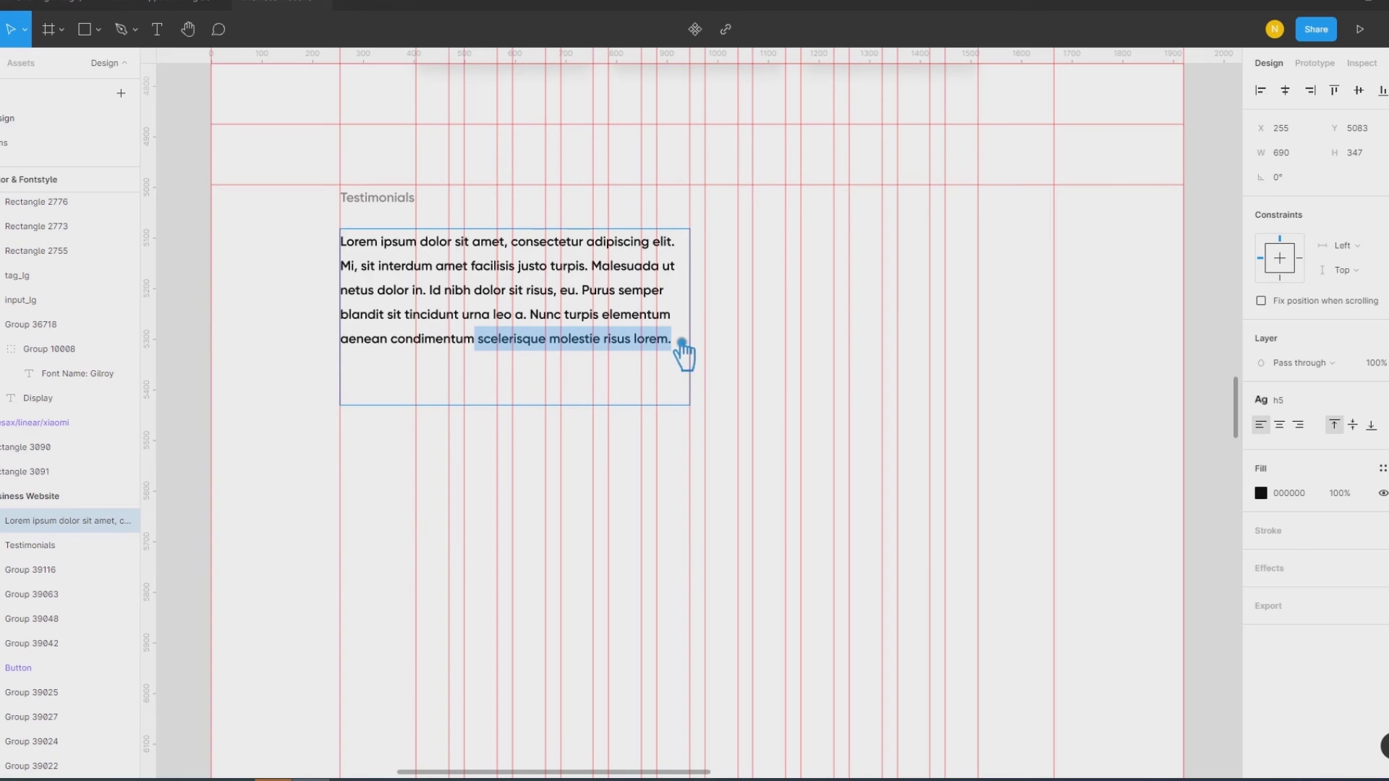
{"action": "key", "text": "BackSpace"}
{"action": "type", "text": "."}
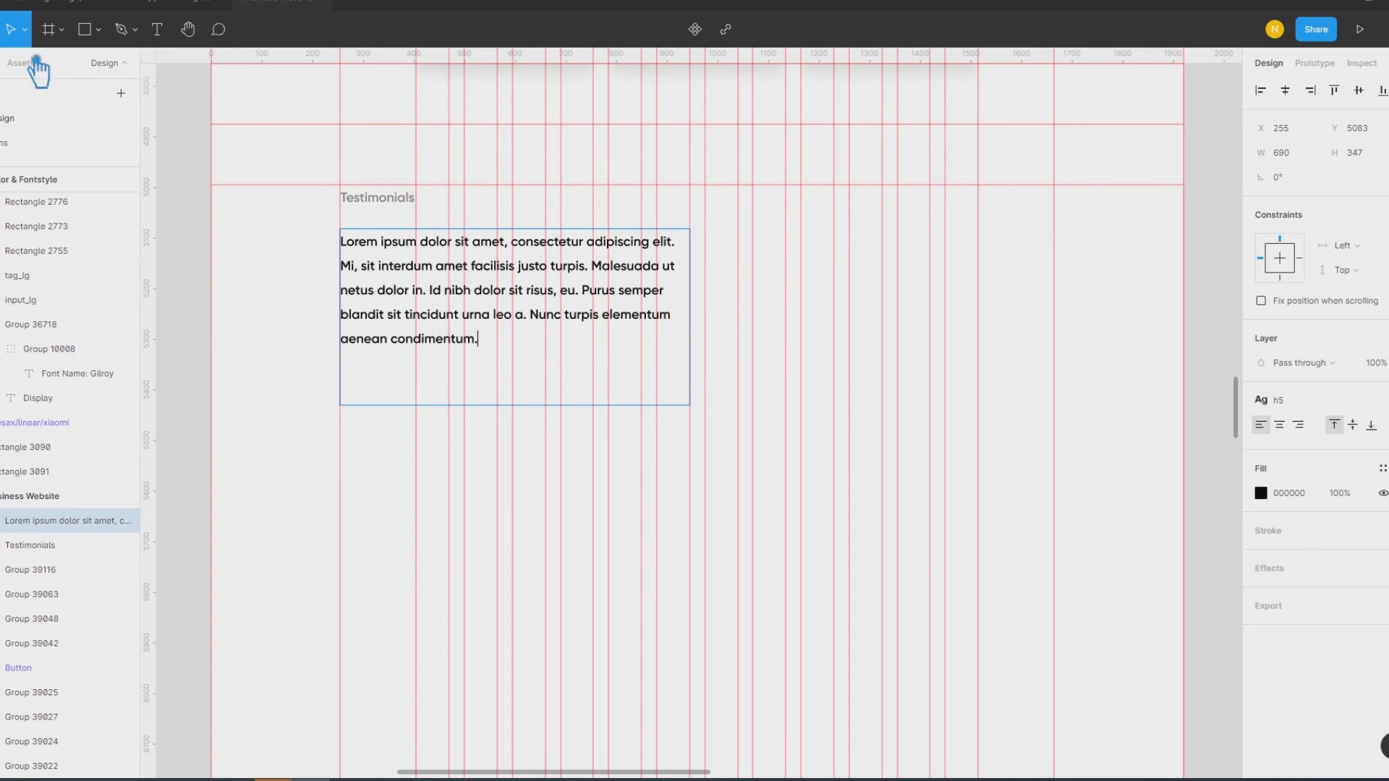
{"action": "key", "text": "Escape"}
{"action": "left_click", "coordinate": [1353, 467]}
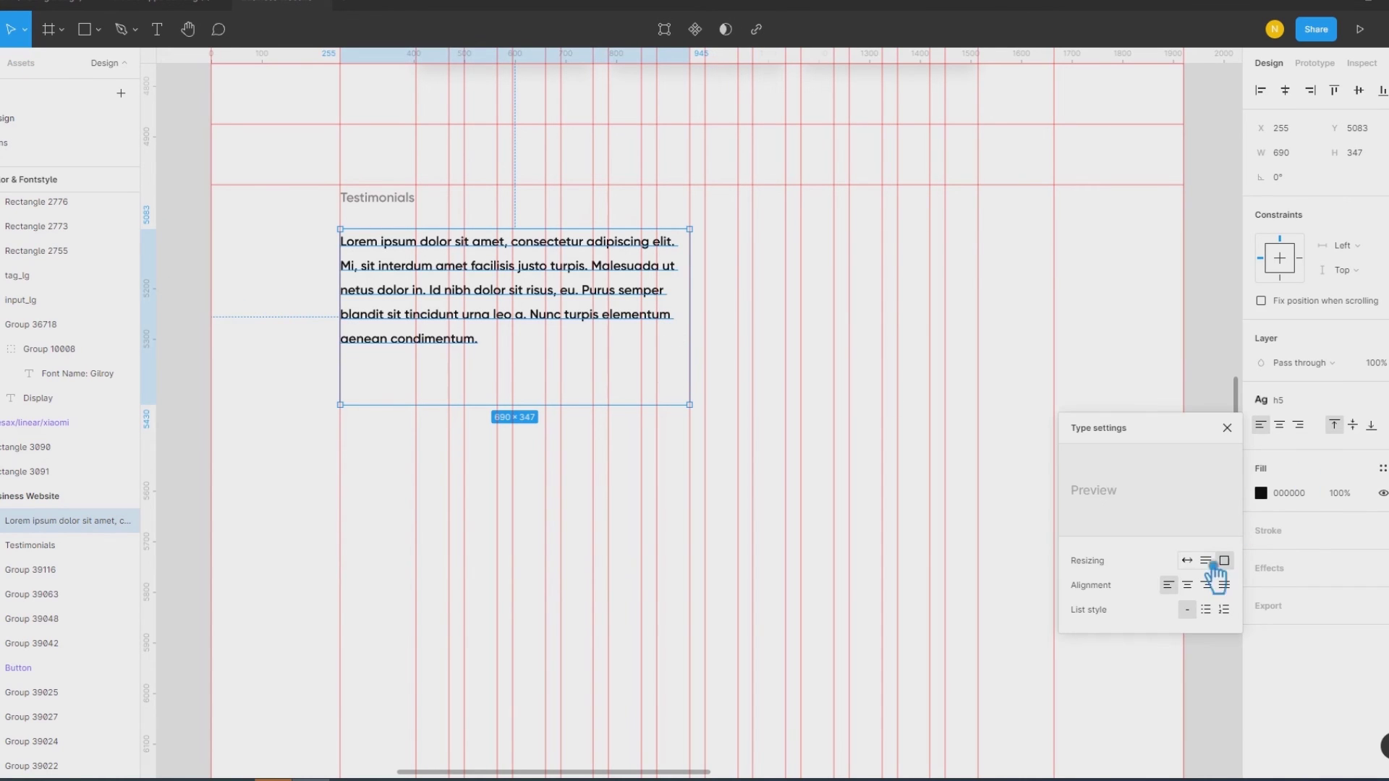
{"action": "key", "text": "Escape"}
{"action": "left_click", "coordinate": [1053, 416]}
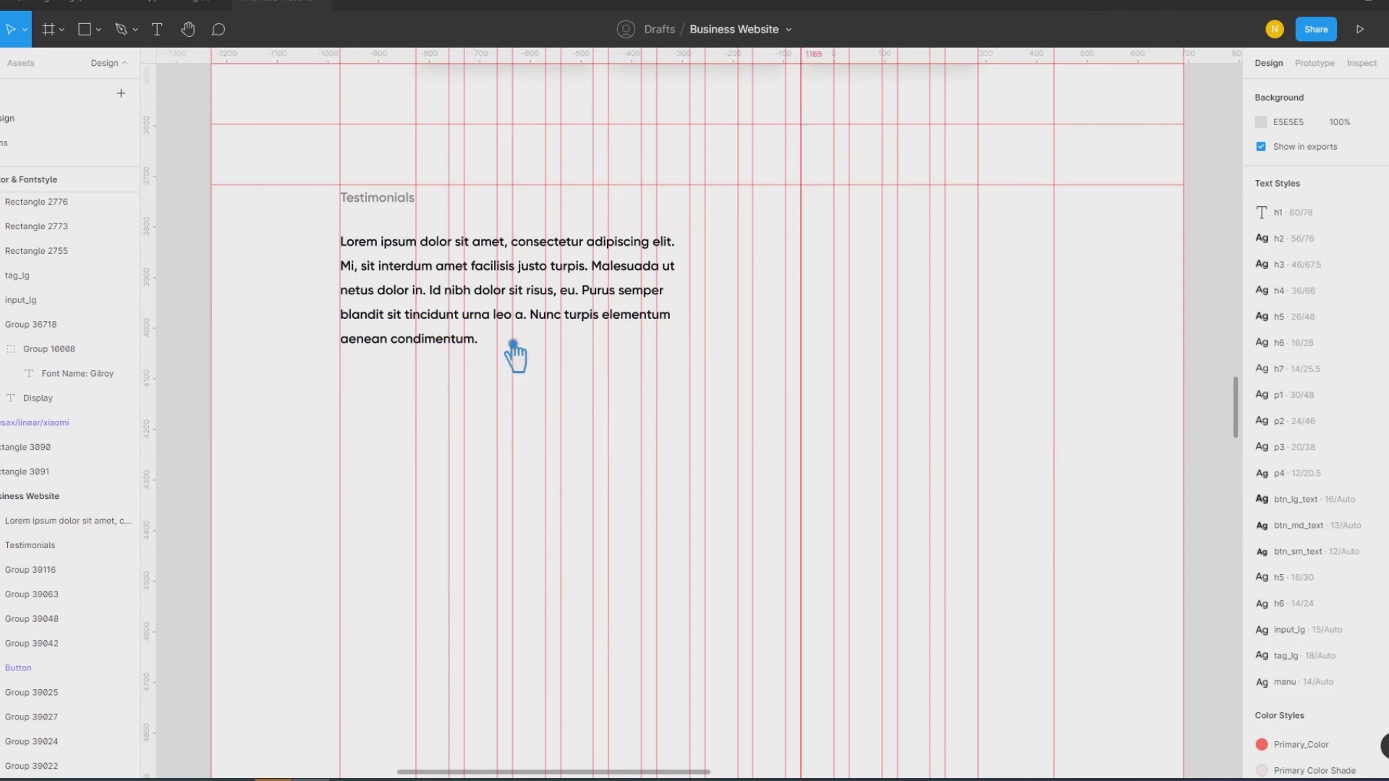
Step: Delete the last two sentences of the placeholder text
{"action": "left_click", "coordinate": [350, 267]}
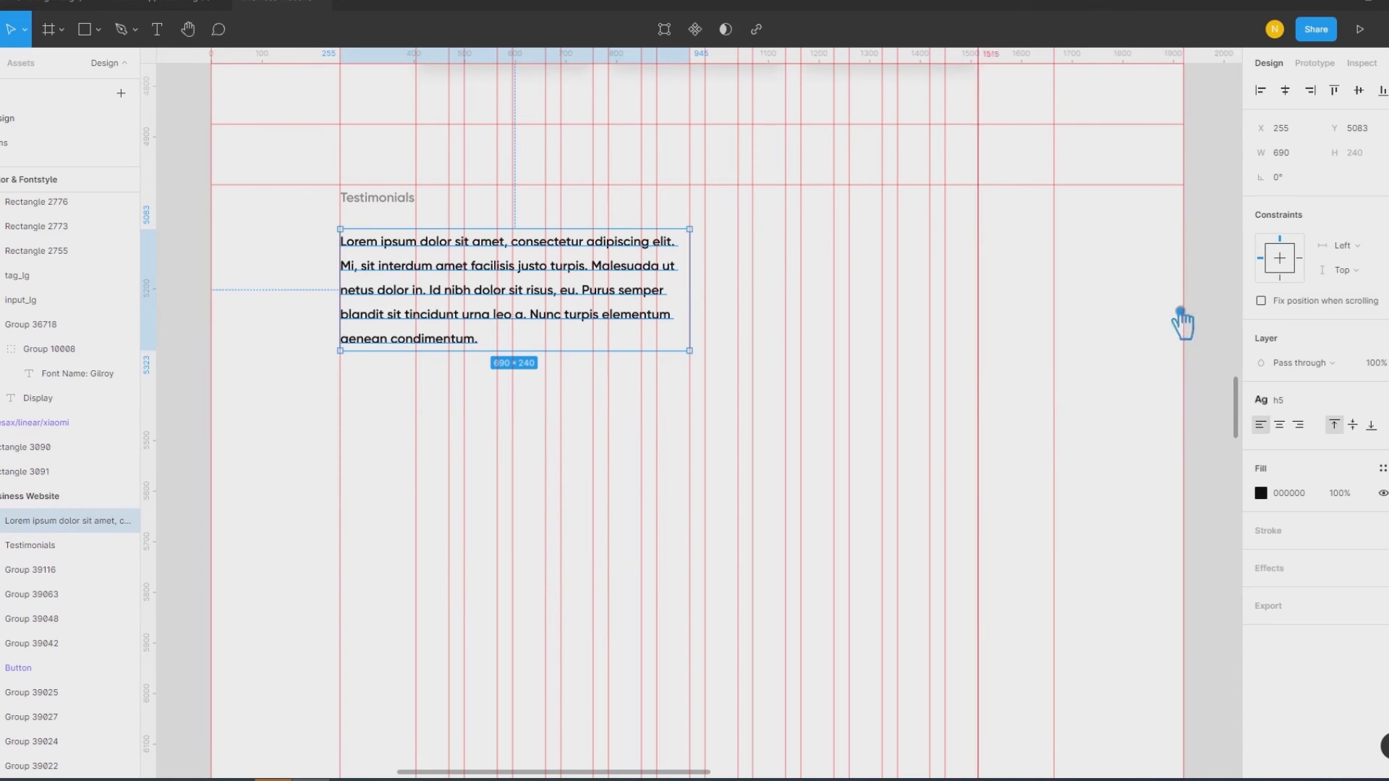
{"action": "double_click", "coordinate": [601, 322]}
{"action": "left_click_drag", "start_coordinate": [583, 291], "coordinate": [648, 384]}
{"action": "key", "text": "BackSpace"}
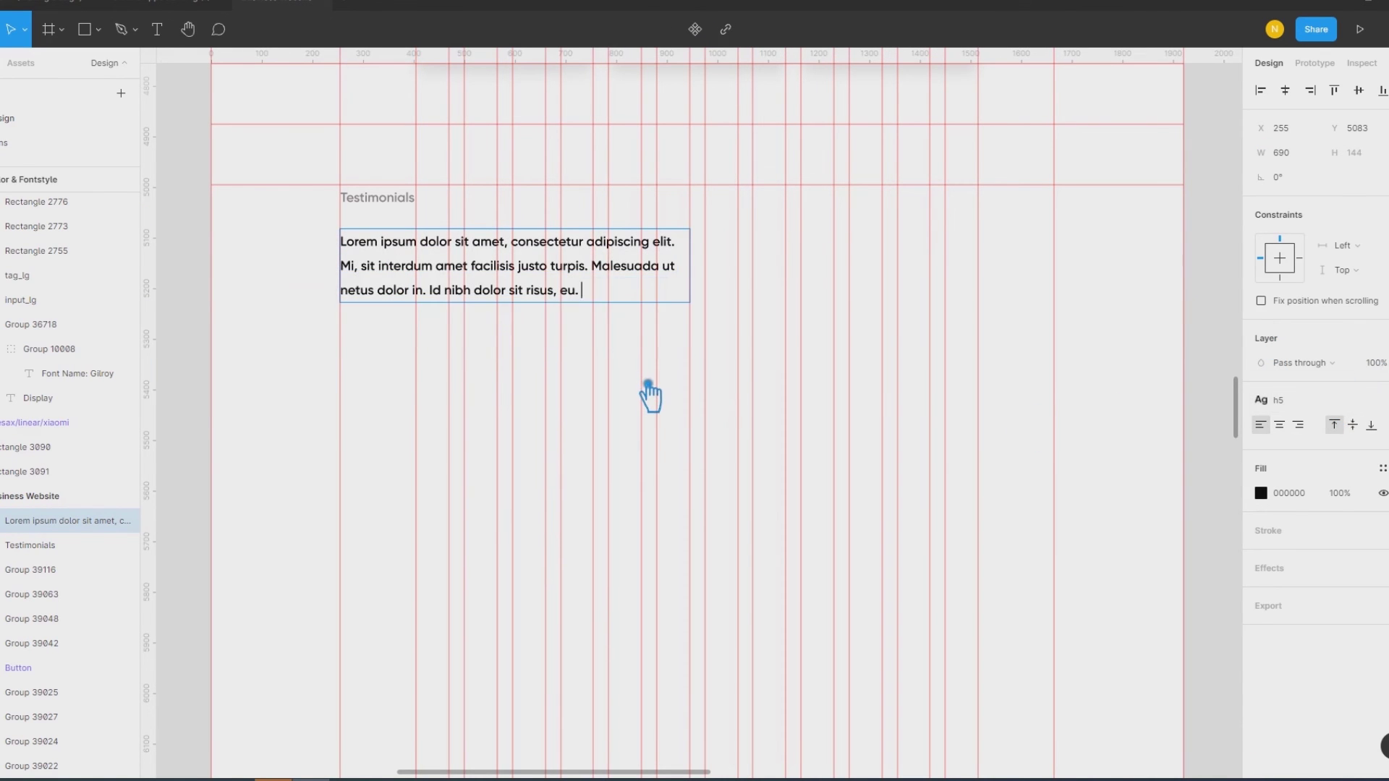
{"action": "key", "text": "Escape"}
{"action": "left_click", "coordinate": [271, 336]}
Step: Apply the h2 style, widen the box to 785, and cut everything after 'amet'
{"action": "left_click", "coordinate": [443, 294]}
{"action": "left_click", "coordinate": [1324, 404]}
{"action": "left_click", "coordinate": [1368, 518]}
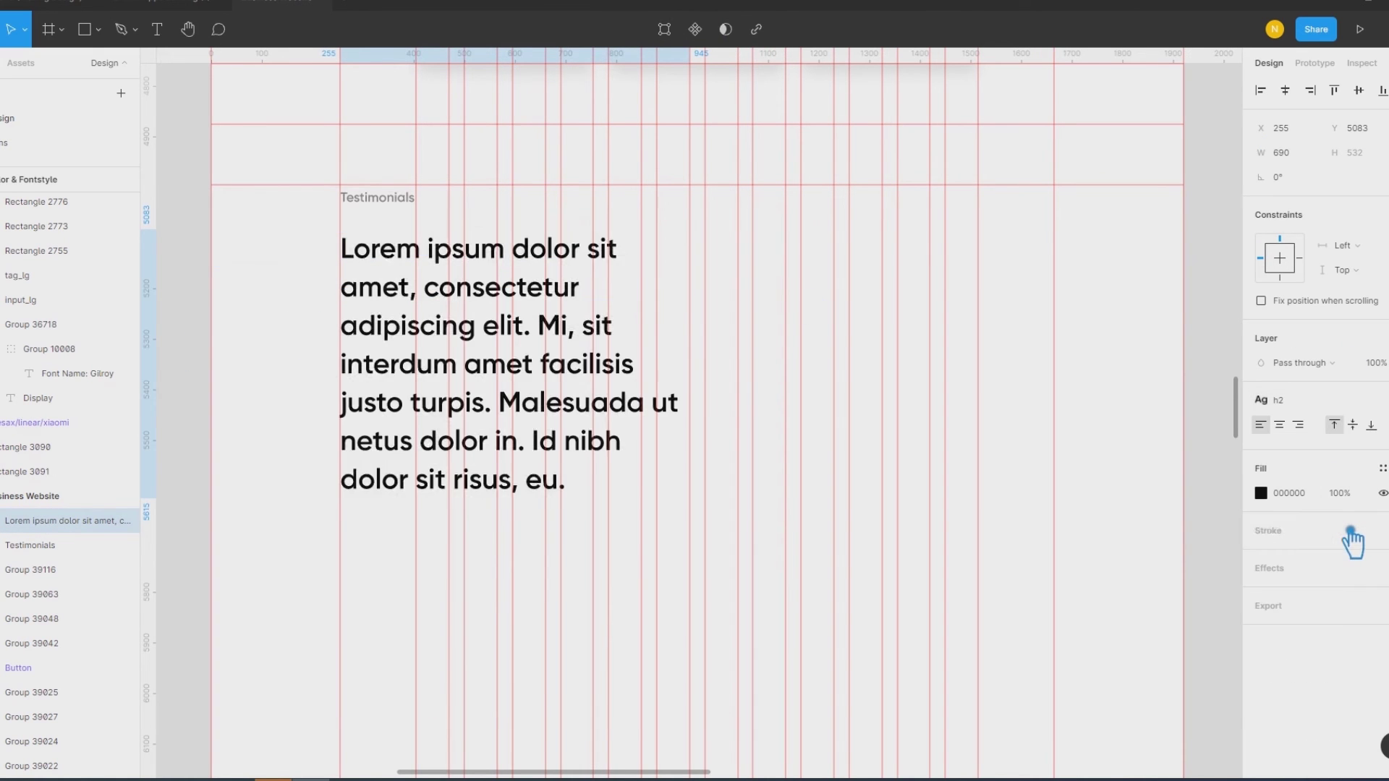
{"action": "left_click_drag", "start_coordinate": [705, 299], "coordinate": [755, 299]}
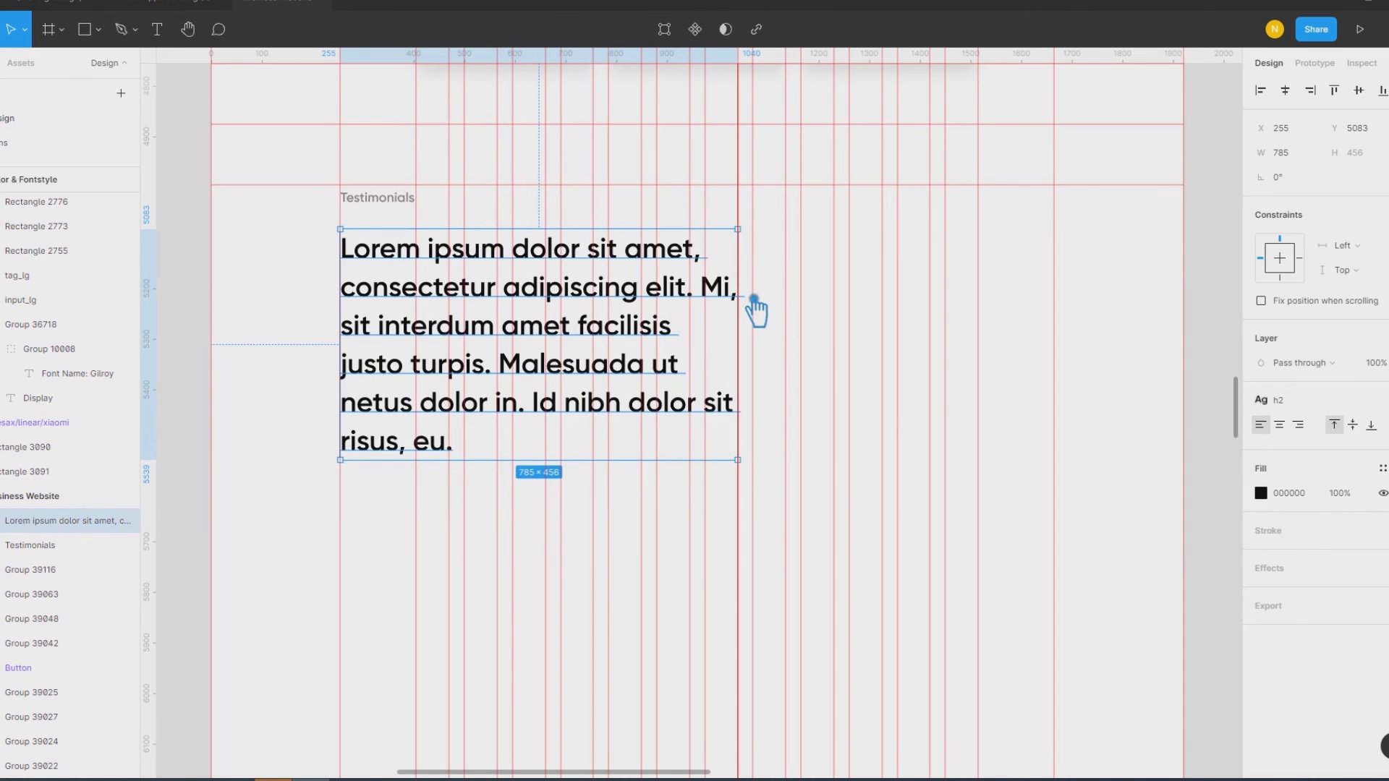
{"action": "double_click", "coordinate": [588, 336]}
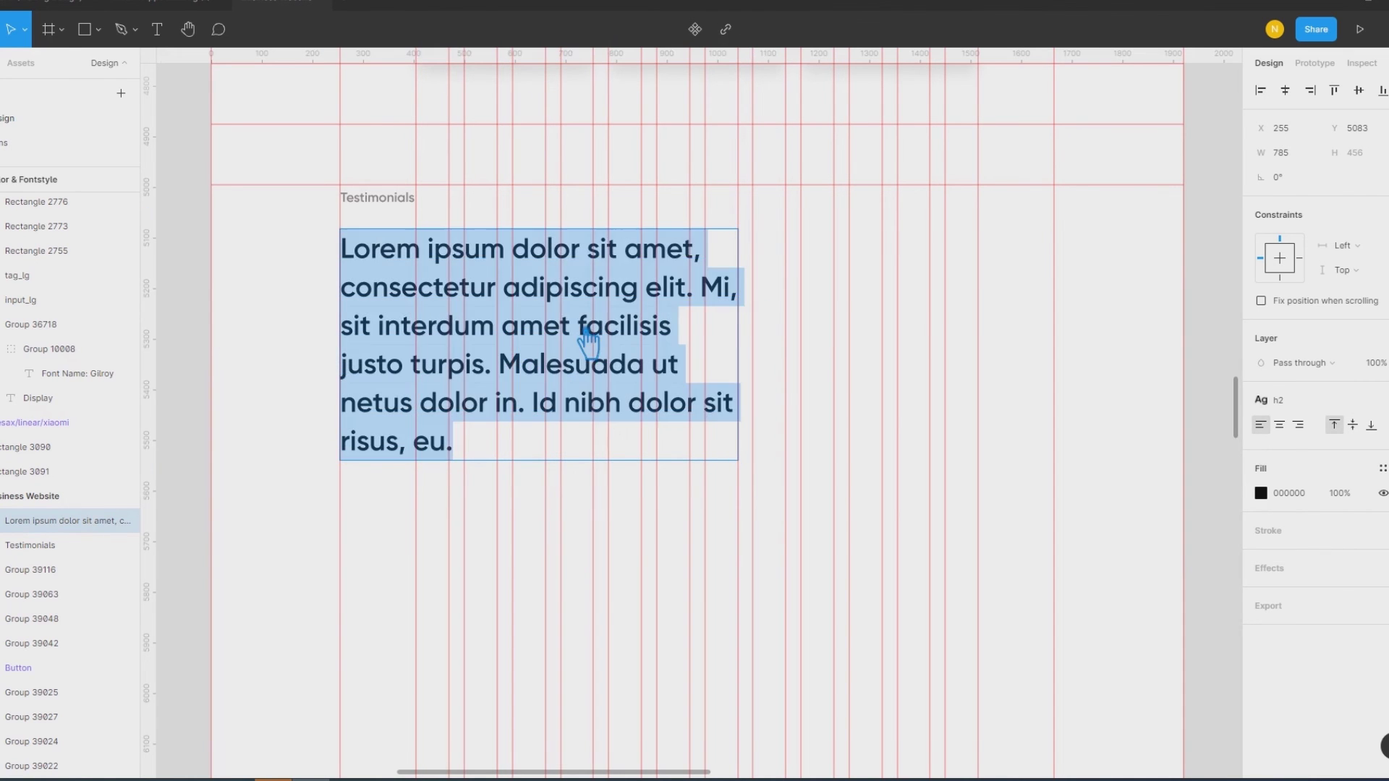
{"action": "left_click_drag", "start_coordinate": [579, 327], "coordinate": [769, 471]}
{"action": "key", "text": "BackSpace"}
{"action": "key", "text": "Escape"}
{"action": "left_click", "coordinate": [272, 347]}
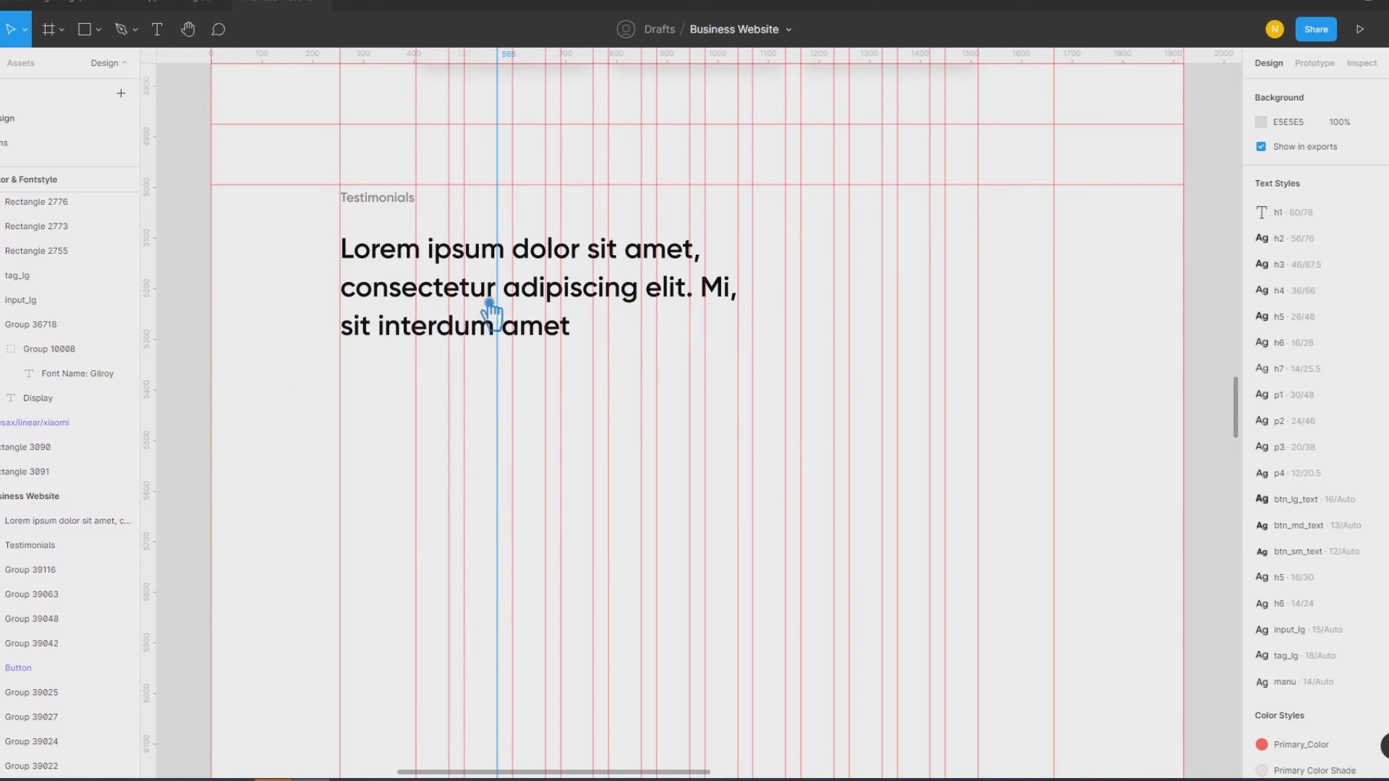
Step: Set the spacing between the Testimonials label and the heading to 15
{"action": "left_click", "coordinate": [491, 307]}
{"action": "left_click", "coordinate": [376, 203], "text": "shift"}
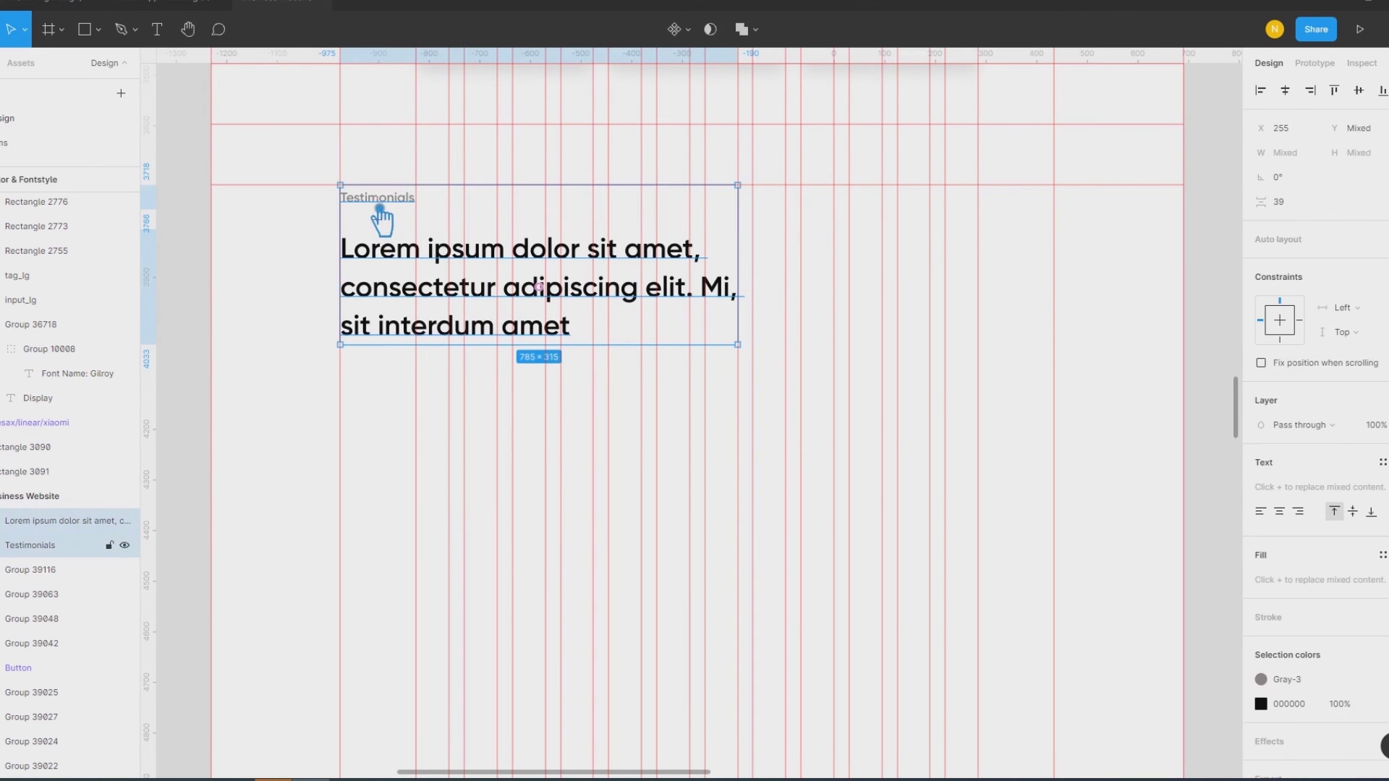
{"action": "key", "text": "Escape"}
{"action": "left_click", "coordinate": [497, 309]}
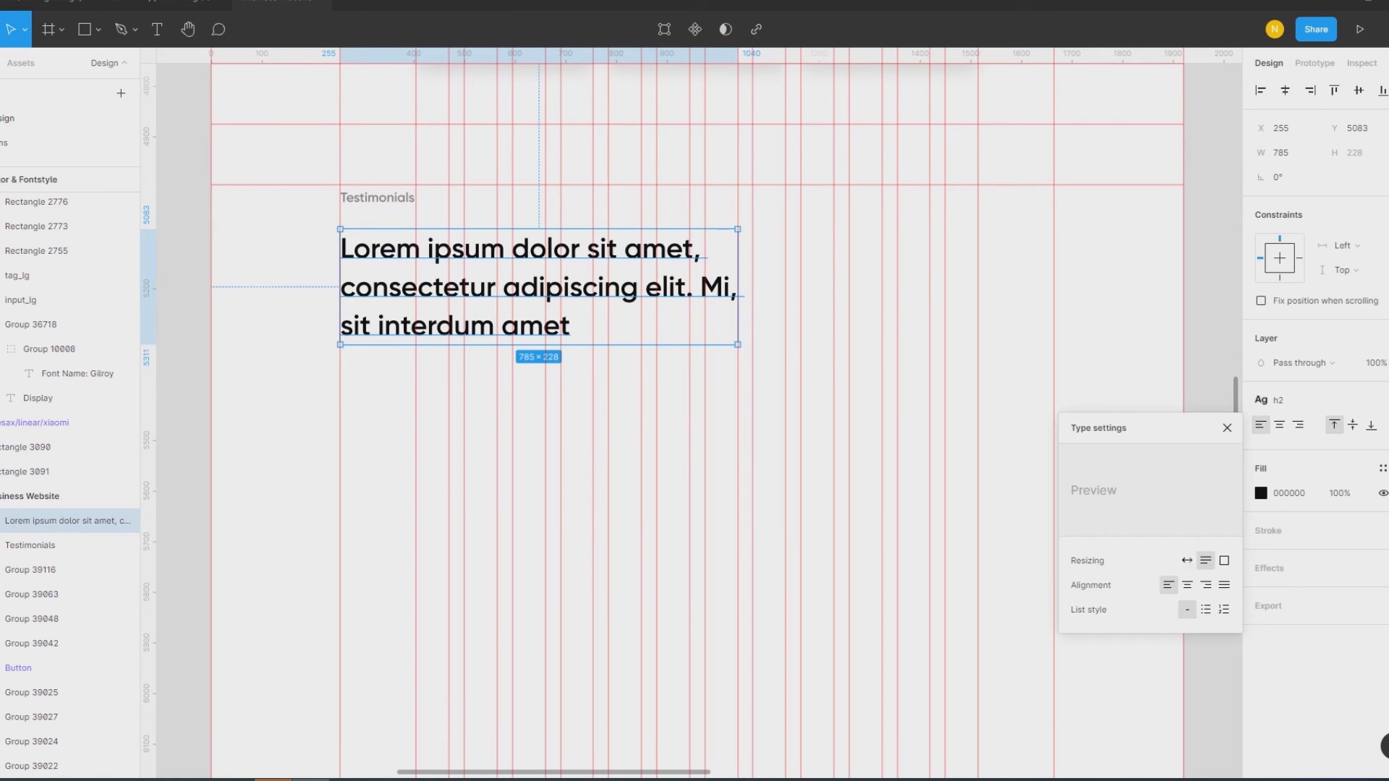
{"action": "left_click", "coordinate": [384, 201], "text": "shift"}
{"action": "left_click", "coordinate": [1304, 204]}
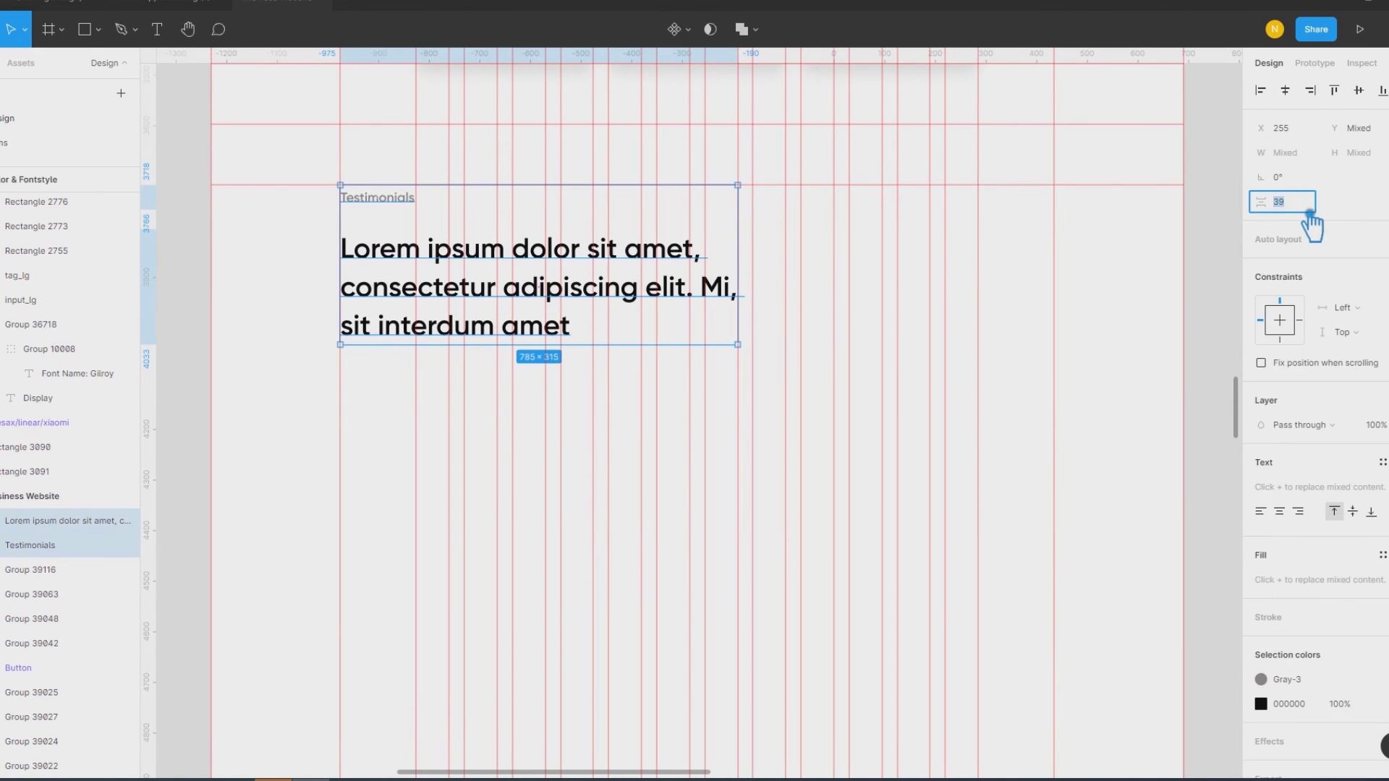
{"action": "key", "text": "Return"}
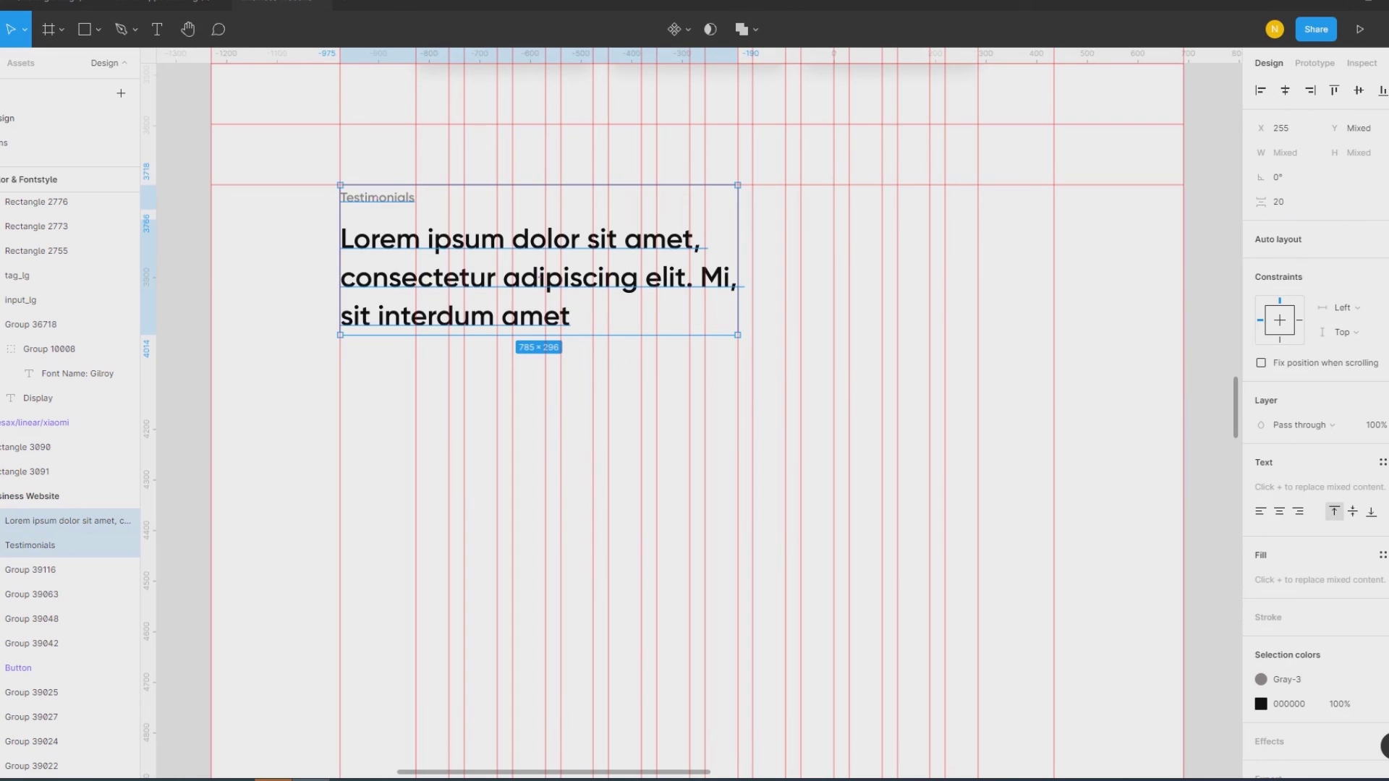
{"action": "type", "text": "15"}
{"action": "key", "text": "Return"}
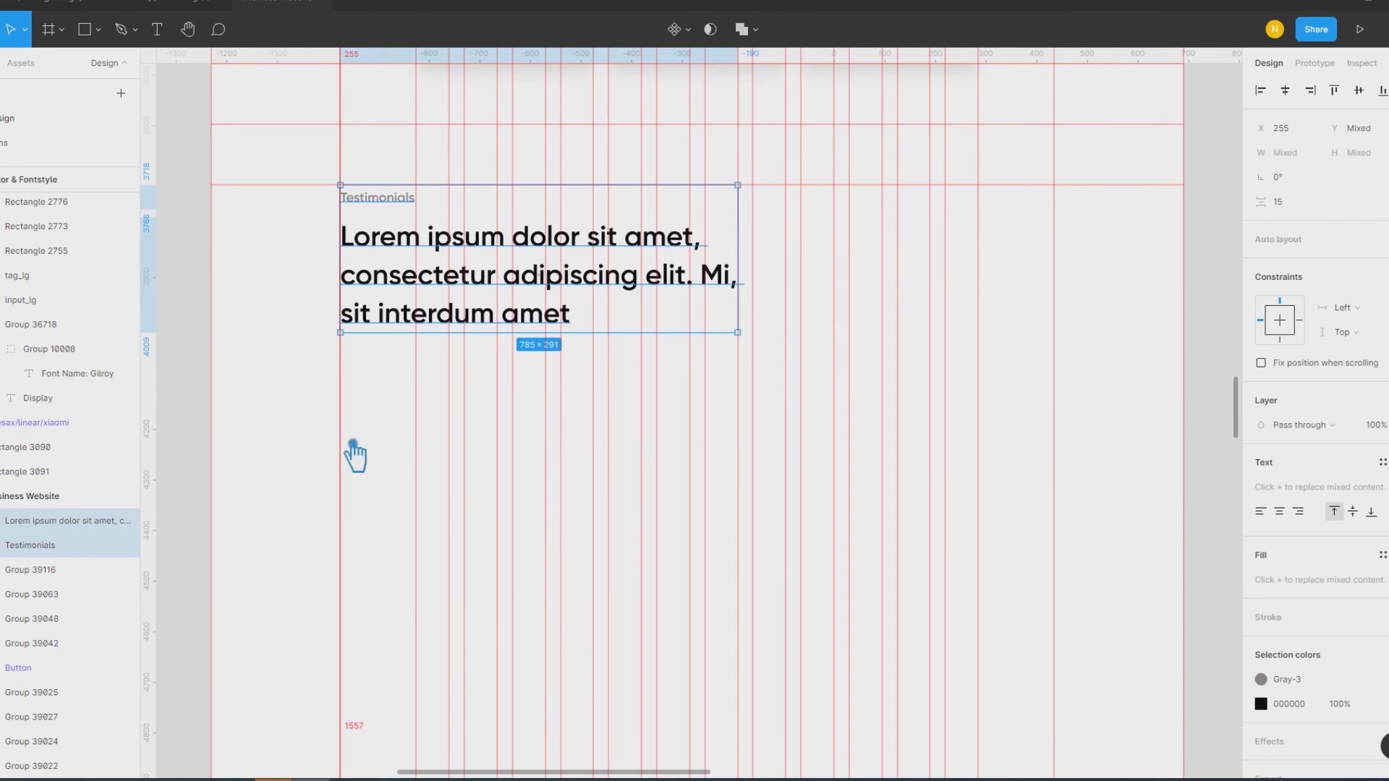
{"action": "left_click", "coordinate": [290, 427]}
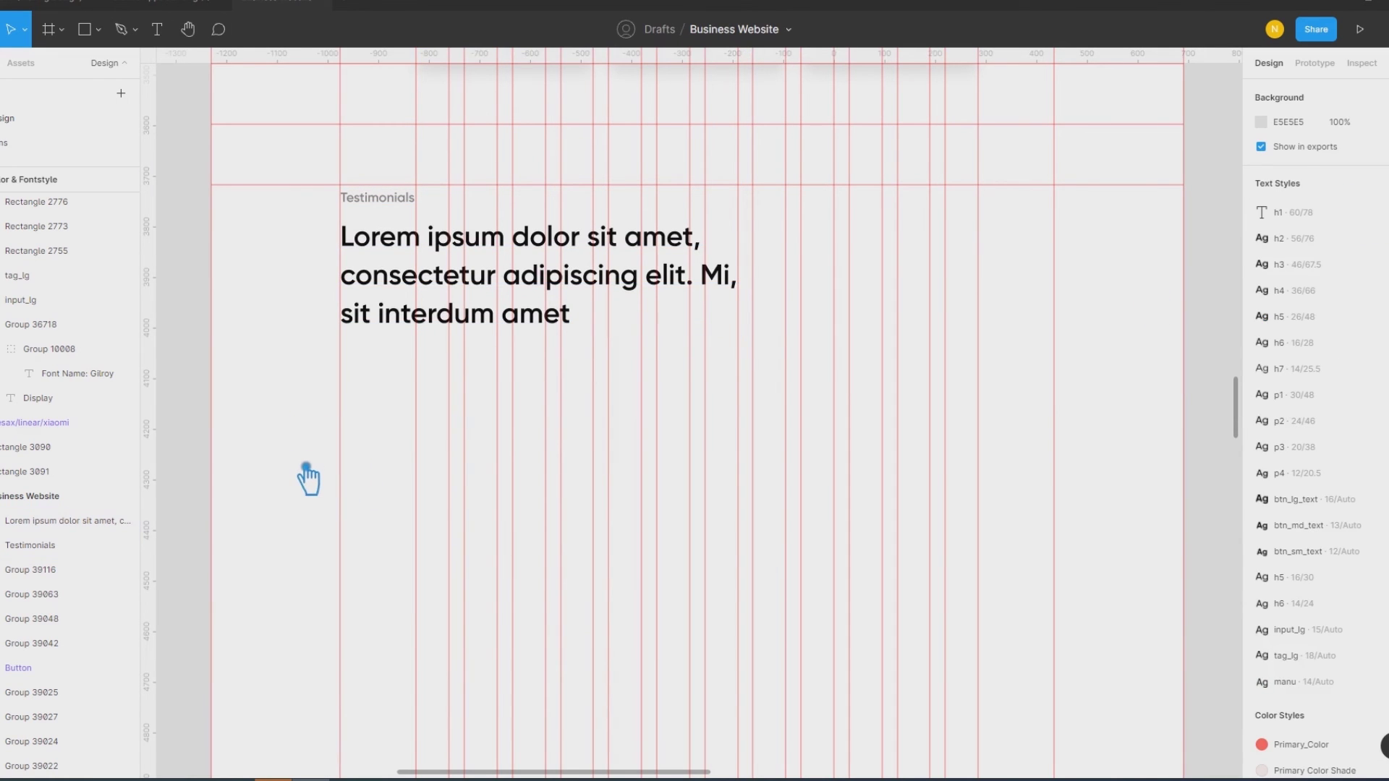
Step: Draw a 785-wide text box below the heading with the p1 paragraph style
{"action": "key", "text": "t"}
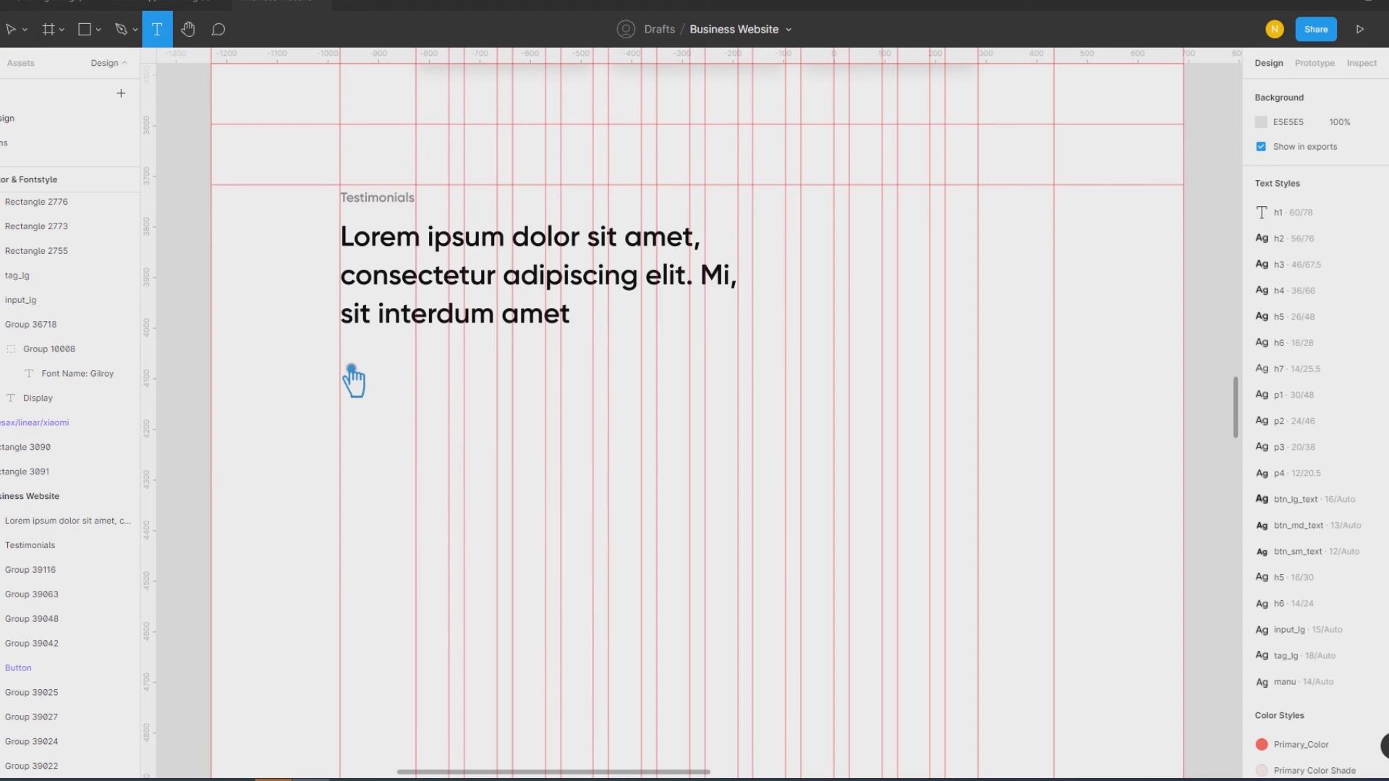
{"action": "mouse_move", "coordinate": [340, 365]}
{"action": "left_mouse_down"}
{"action": "mouse_move", "coordinate": [689, 448]}
{"action": "mouse_move", "coordinate": [730, 437]}
{"action": "left_mouse_up"}
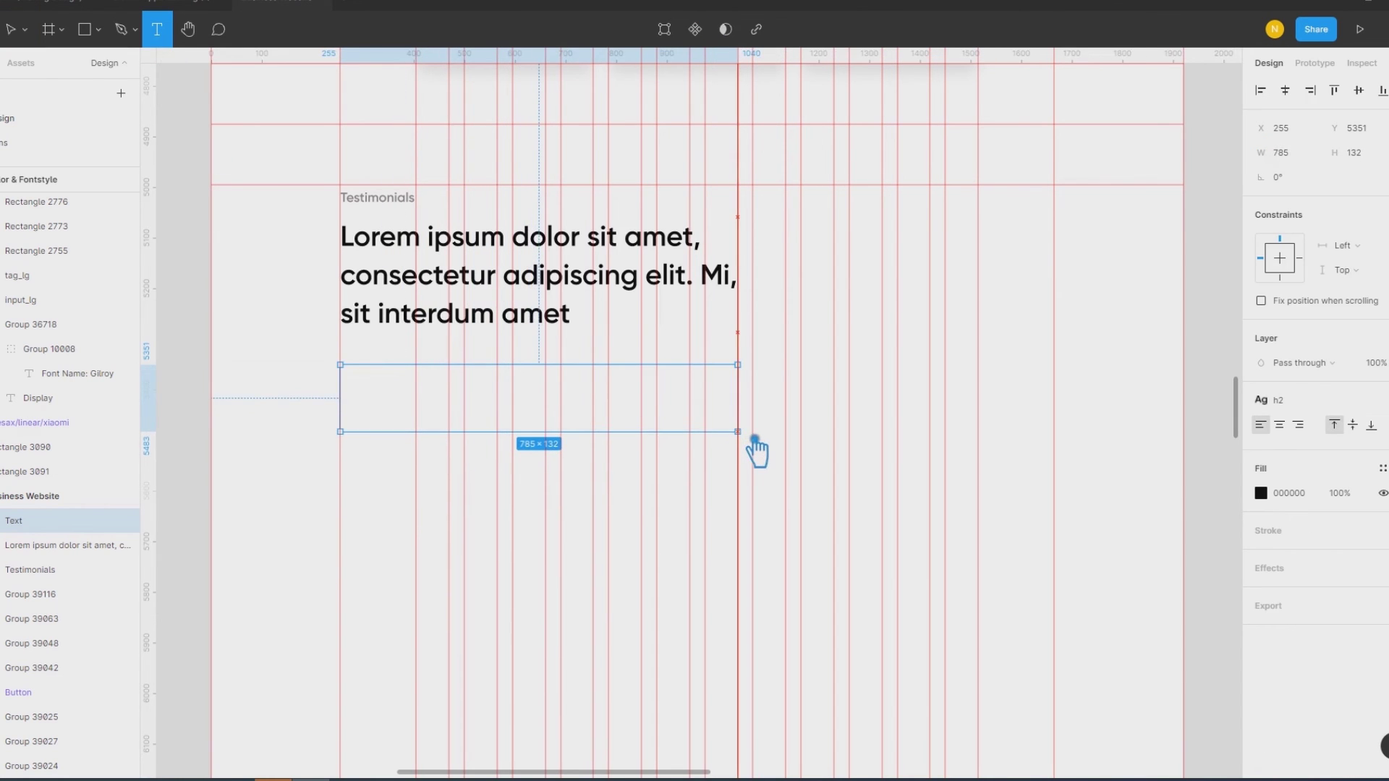
{"action": "left_click_drag", "start_coordinate": [733, 440], "coordinate": [753, 437]}
{"action": "left_click", "coordinate": [1277, 400]}
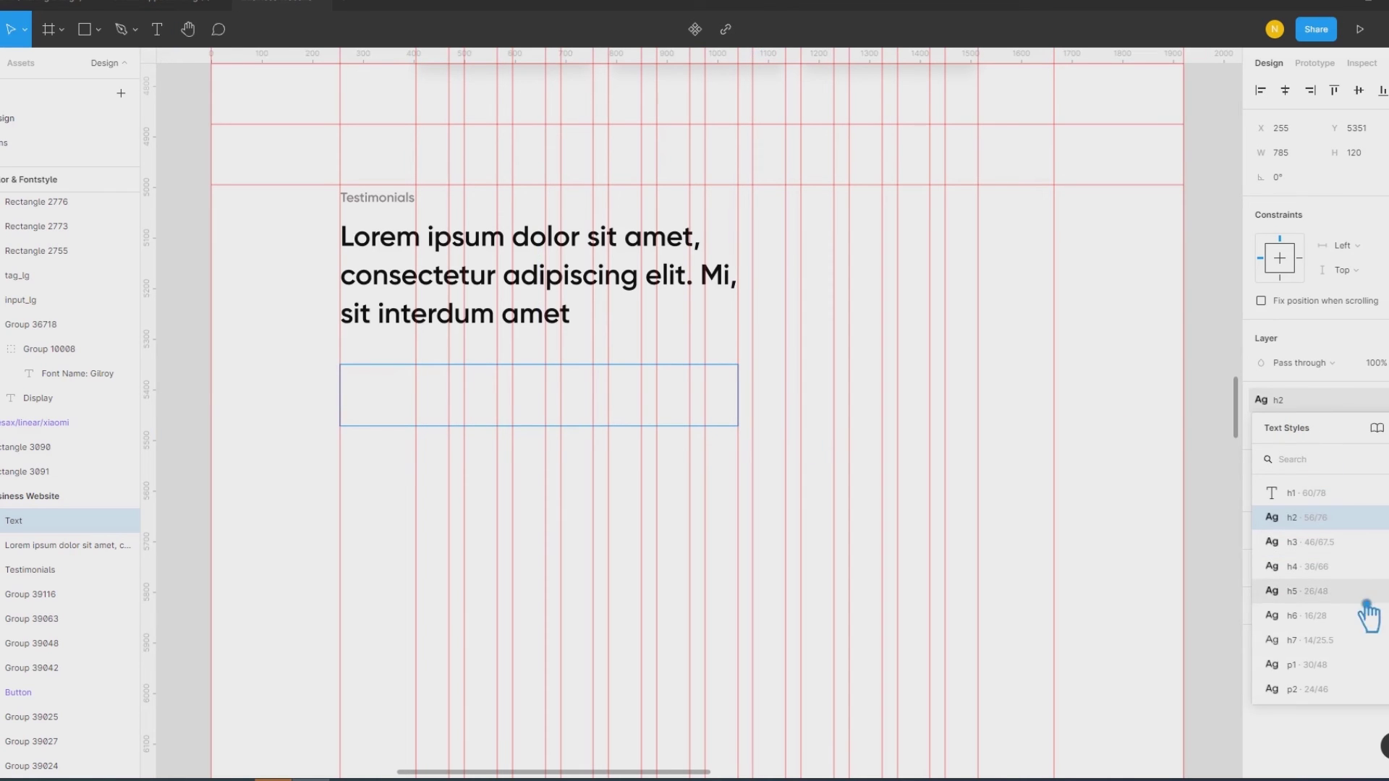
{"action": "scroll", "coordinate": [1342, 670], "scroll_direction": "down", "scroll_amount": 3}
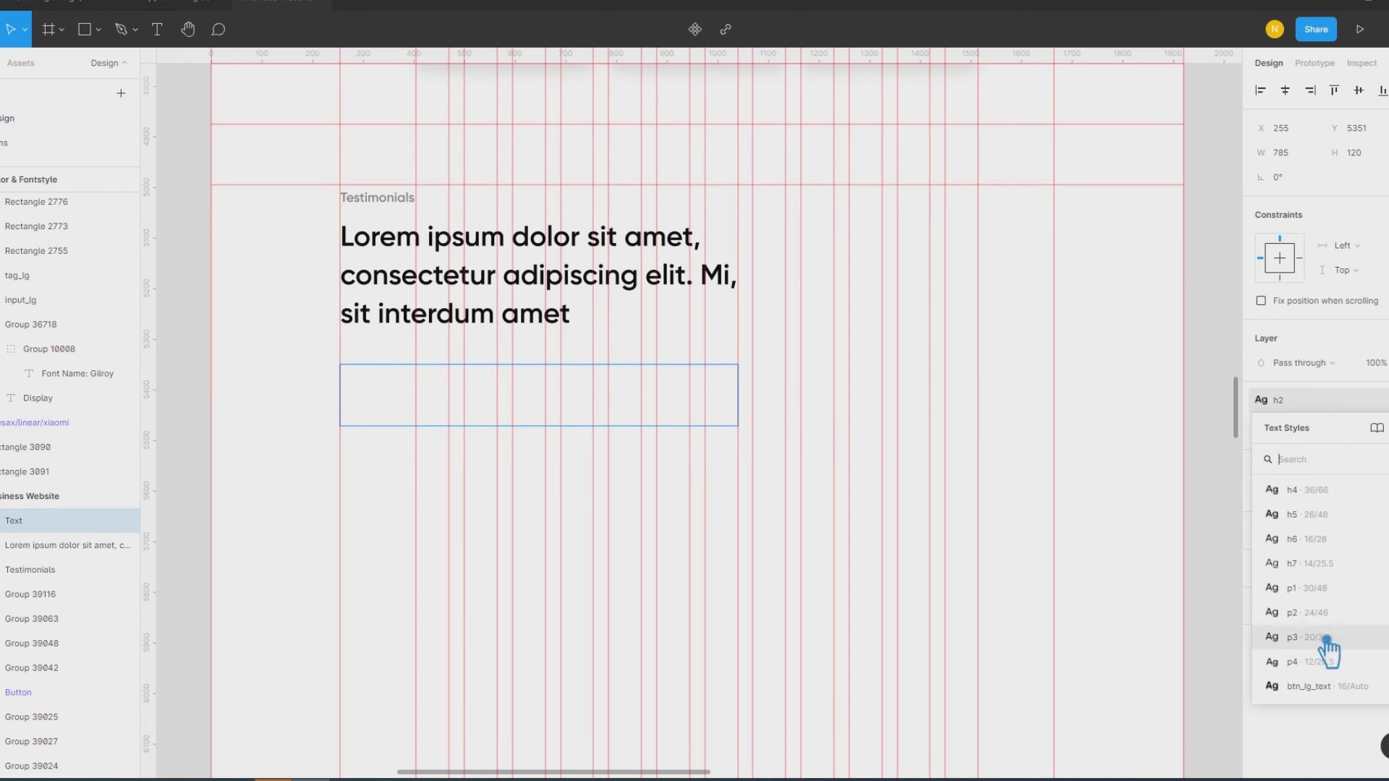
{"action": "left_click", "coordinate": [1334, 598]}
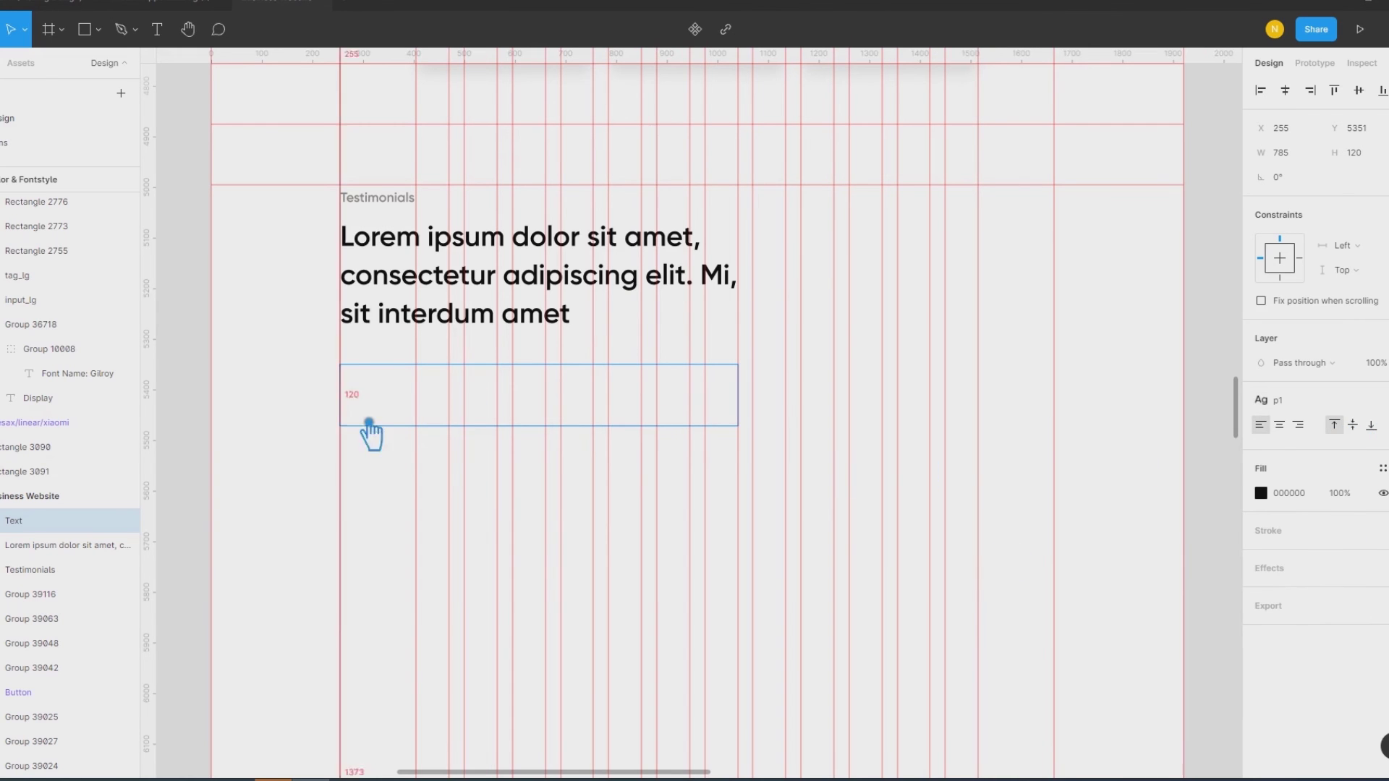
Step: Fill the box with short Content Reel Lorem ipsum and delete its last sentence
{"action": "right_click", "coordinate": [353, 382]}
{"action": "left_click", "coordinate": [634, 254]}
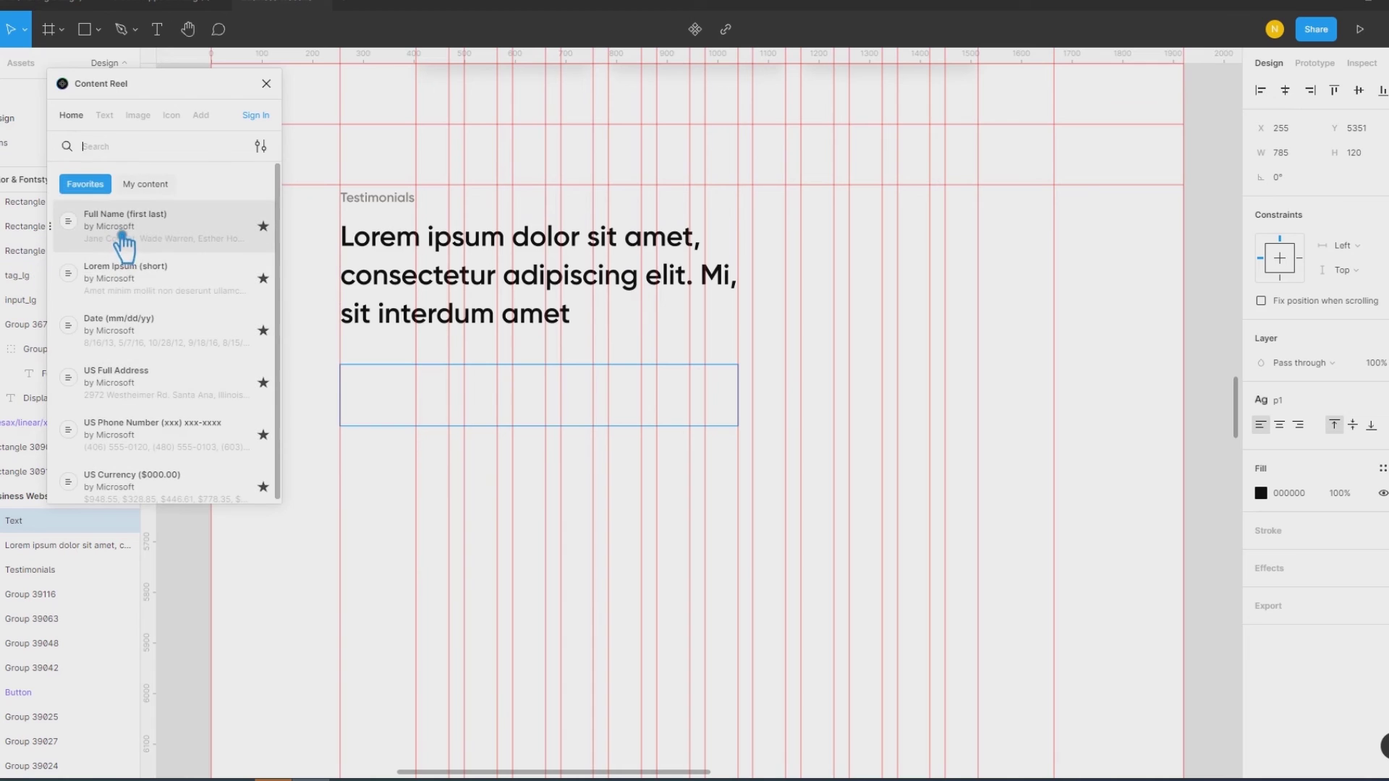
{"action": "left_click", "coordinate": [171, 271]}
{"action": "left_click", "coordinate": [235, 477]}
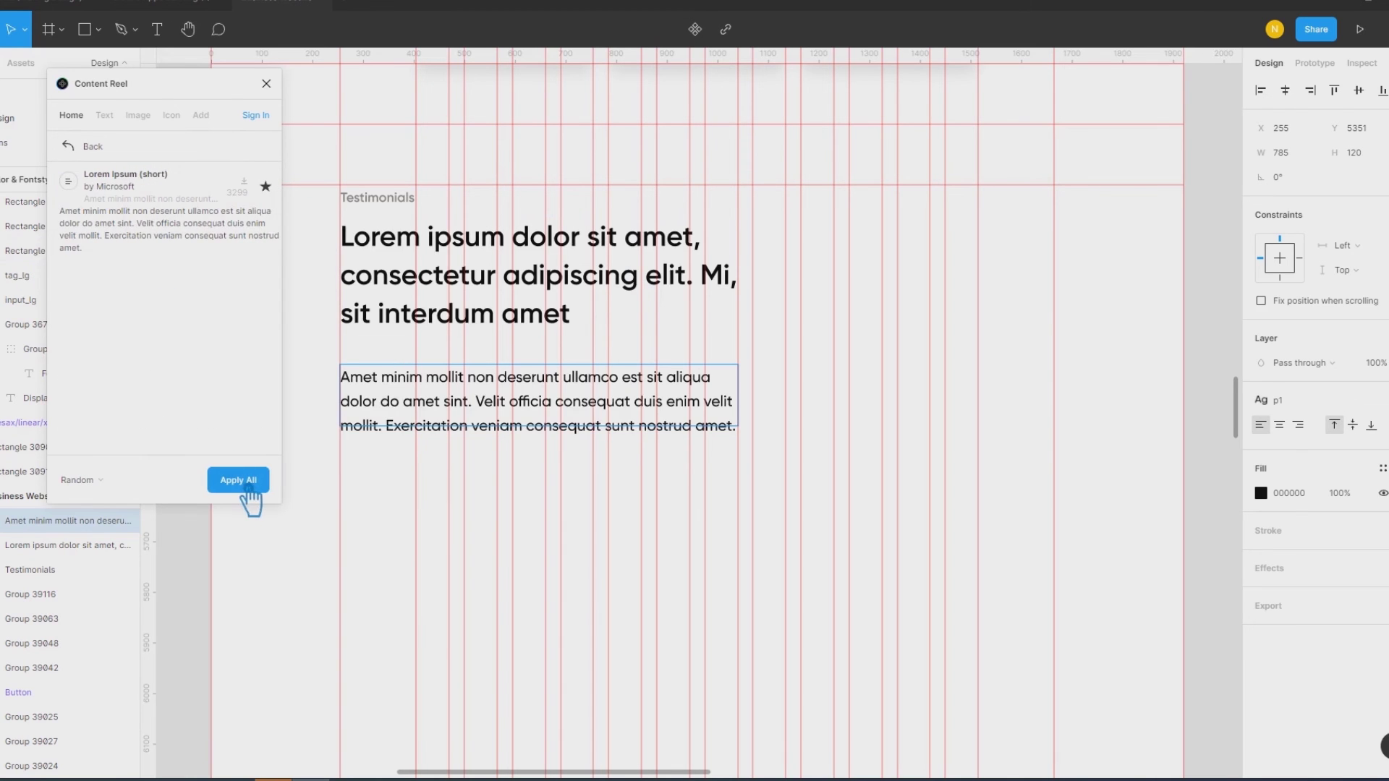
{"action": "left_click", "coordinate": [268, 81]}
{"action": "left_click_drag", "start_coordinate": [400, 432], "coordinate": [870, 435]}
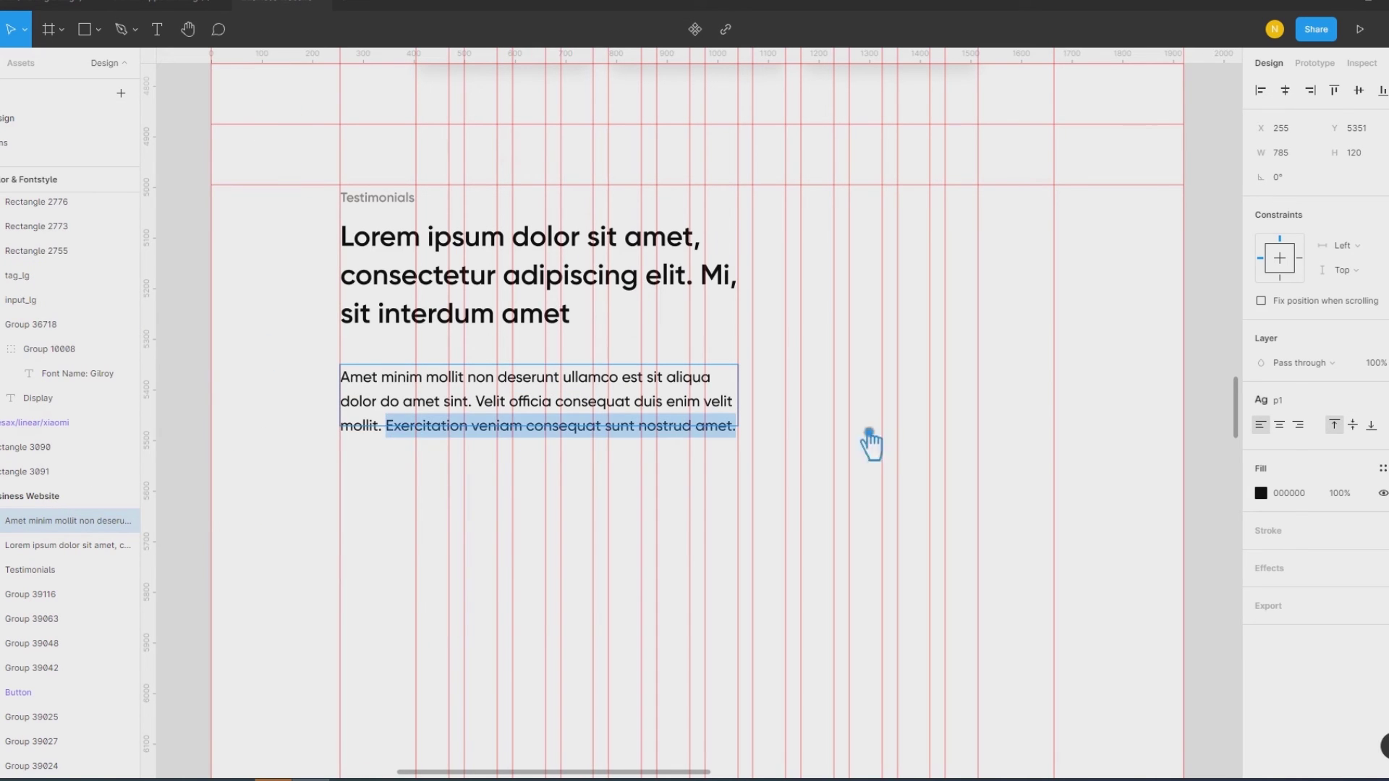
{"action": "key", "text": "BackSpace"}
{"action": "key", "text": "Escape"}
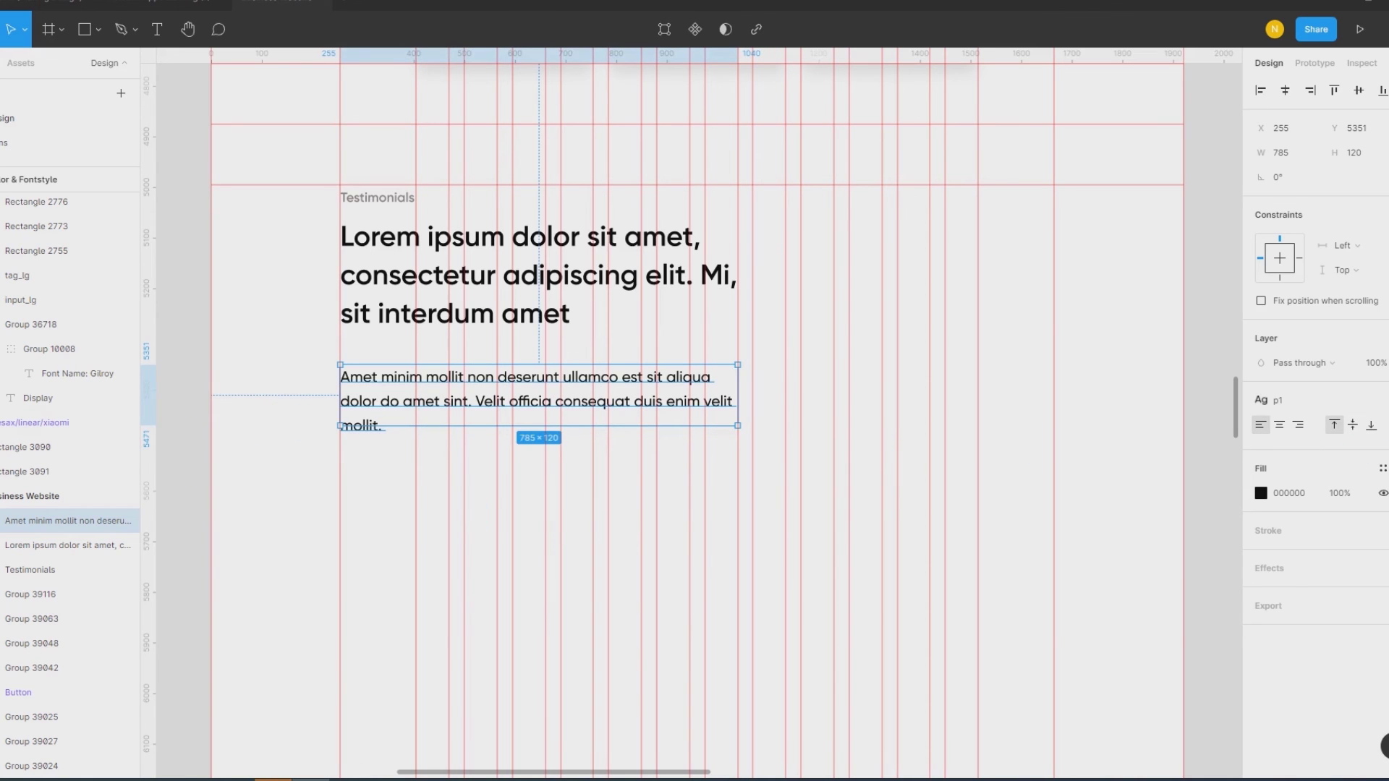
Step: Colour the heading dark grey with the Gray-1 colour style
{"action": "left_click", "coordinate": [1384, 427]}
{"action": "left_click", "coordinate": [1230, 585]}
{"action": "left_click", "coordinate": [307, 503]}
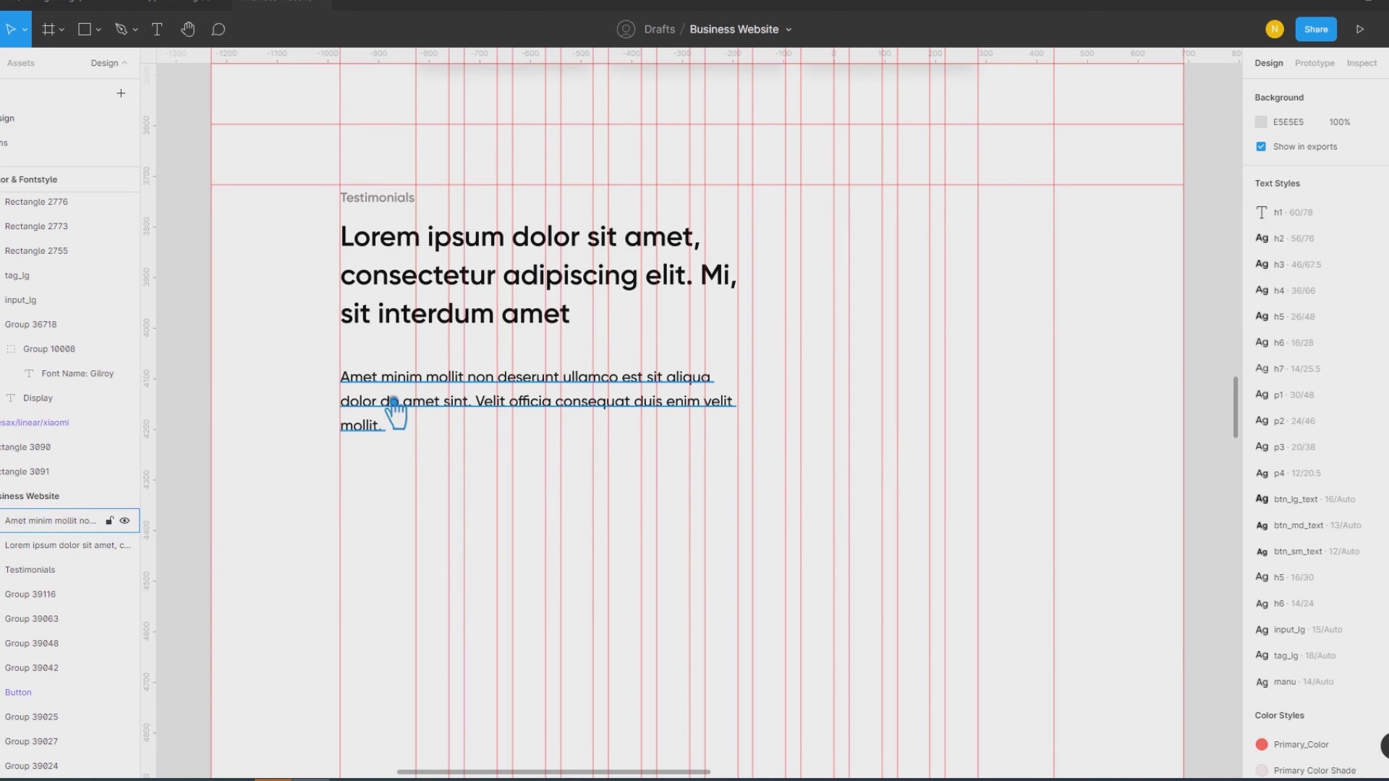
{"action": "left_click", "coordinate": [403, 300]}
{"action": "left_click", "coordinate": [1383, 469]}
{"action": "left_click", "coordinate": [1303, 611]}
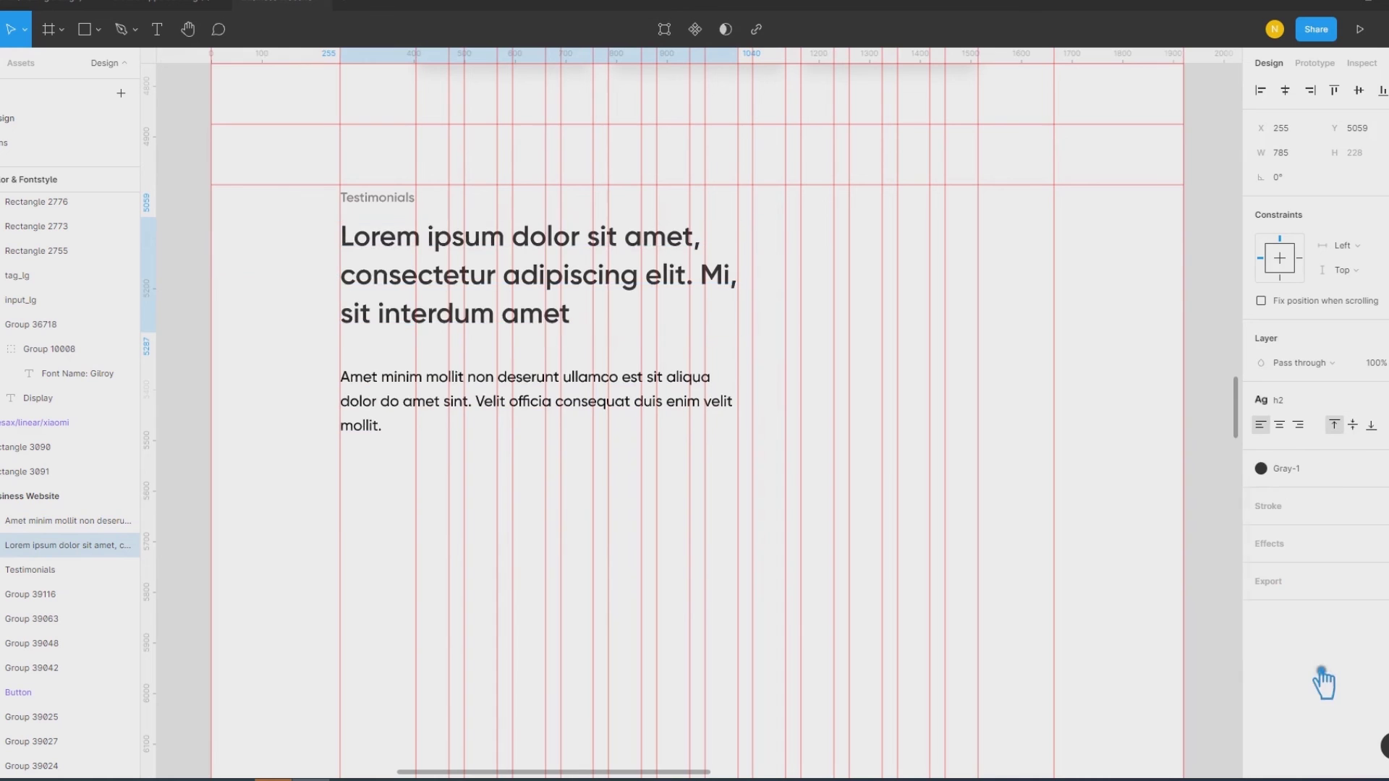
Step: Colour the paragraph grey and move it up closer to the heading
{"action": "left_click", "coordinate": [419, 411]}
{"action": "left_click", "coordinate": [1383, 469]}
{"action": "left_click", "coordinate": [1317, 707]}
{"action": "left_click", "coordinate": [279, 440]}
{"action": "left_click", "coordinate": [360, 388]}
{"action": "left_click_drag", "start_coordinate": [398, 385], "coordinate": [396, 368]}
Step: Group the Testimonials label with the heading and set 30 spacing before the paragraph
{"action": "left_click", "coordinate": [396, 333], "text": "shift"}
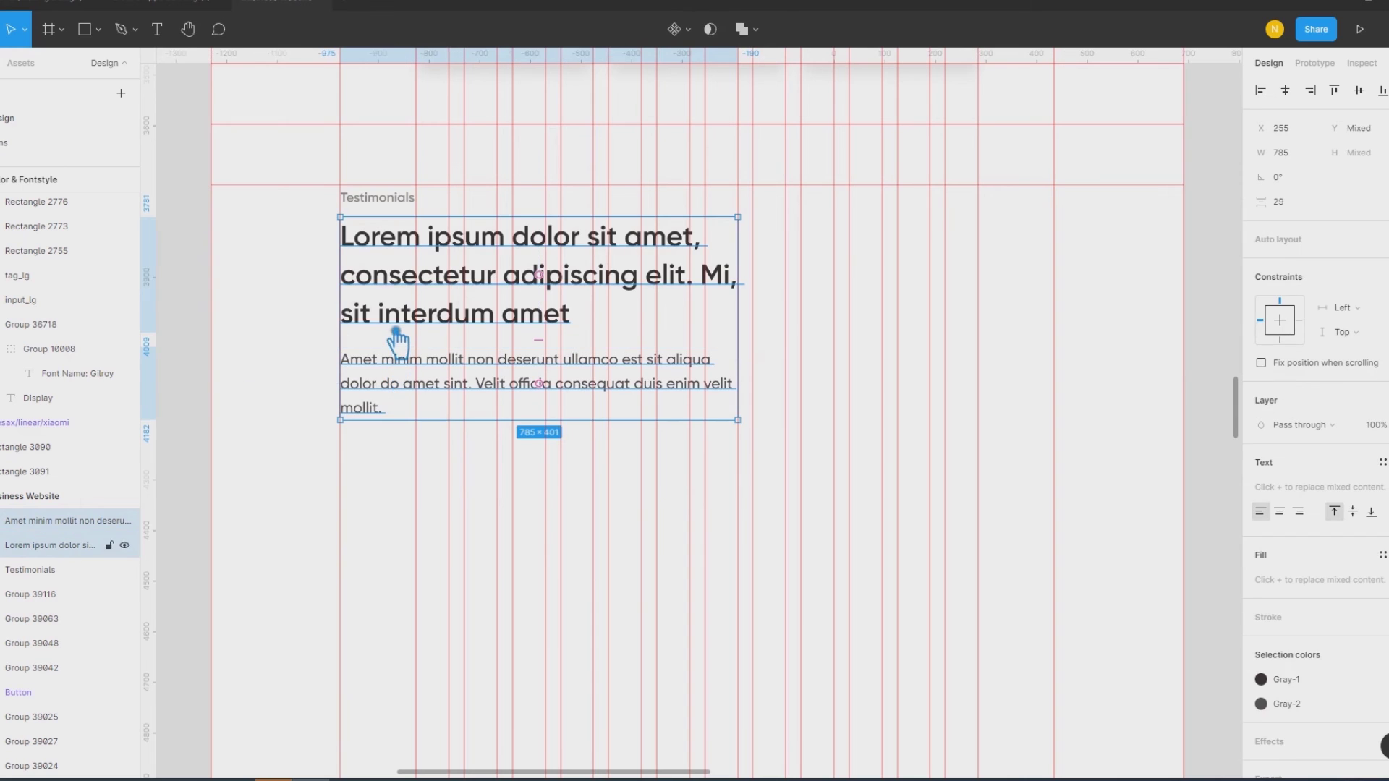
{"action": "left_click", "coordinate": [304, 313]}
{"action": "left_click", "coordinate": [376, 197]}
{"action": "left_click", "coordinate": [394, 280], "text": "shift"}
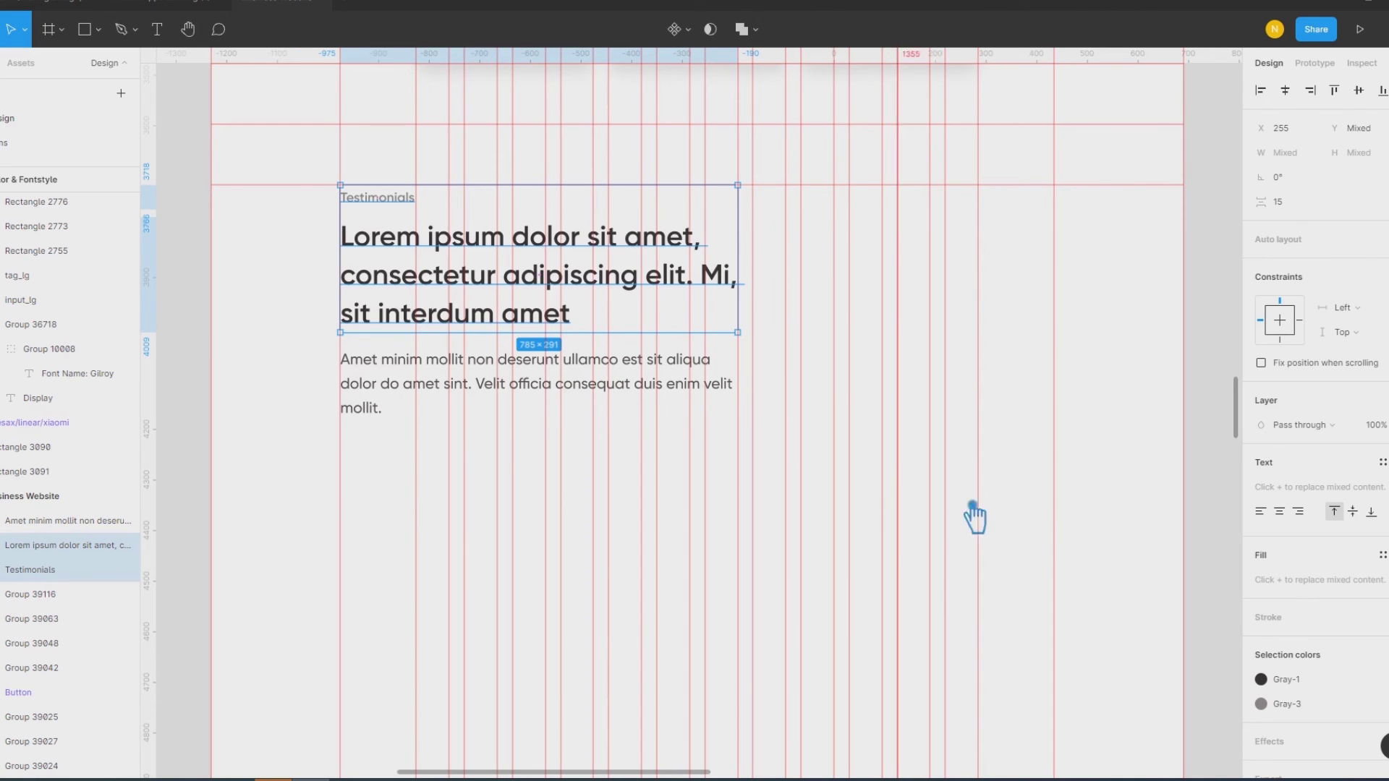
{"action": "key", "text": "ctrl+g"}
{"action": "left_click", "coordinate": [373, 382], "text": "shift"}
{"action": "left_click", "coordinate": [1294, 208]}
{"action": "type", "text": "0"}
{"action": "key", "text": "Return"}
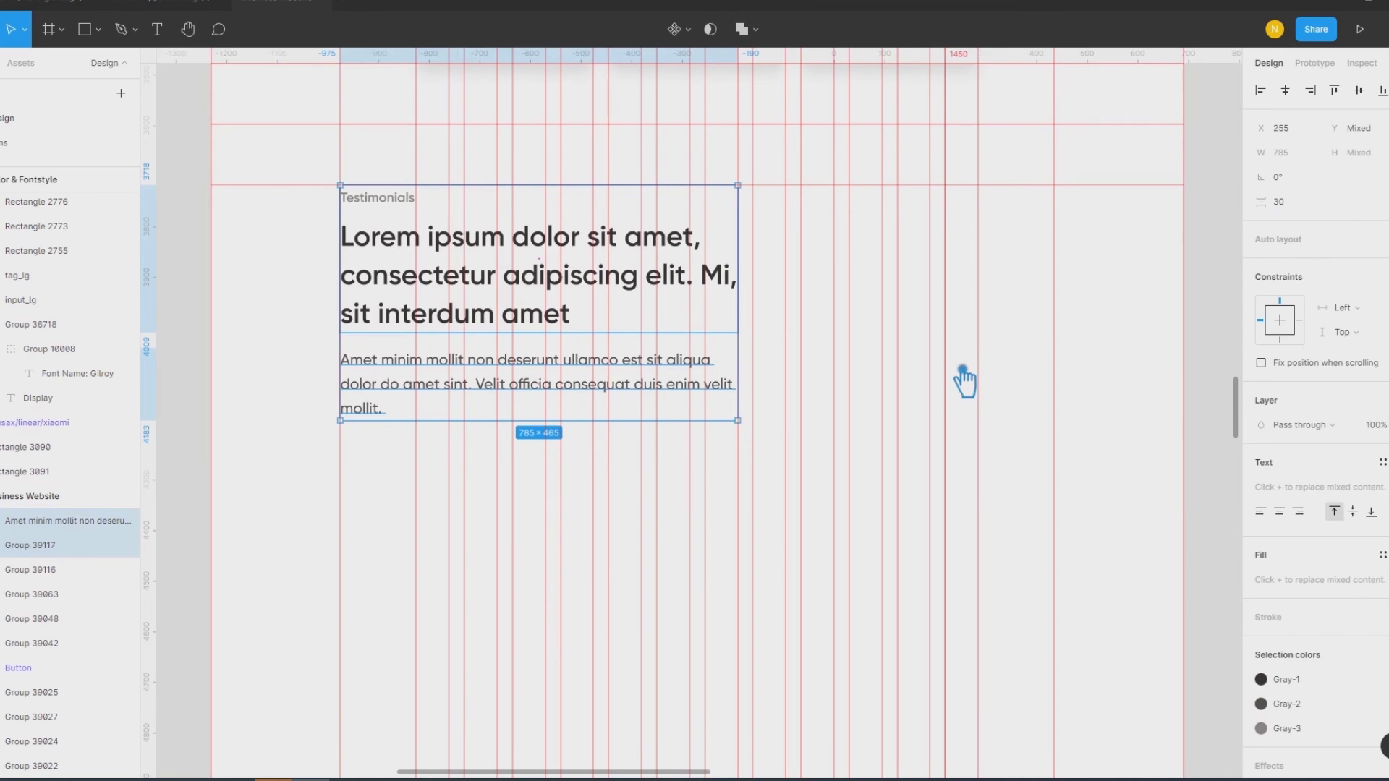
{"action": "left_click", "coordinate": [285, 389]}
Step: Reduce the label-to-heading gap to 5 and keep the paragraph gap at 30
{"action": "left_click_drag", "start_coordinate": [316, 456], "coordinate": [298, 381]}
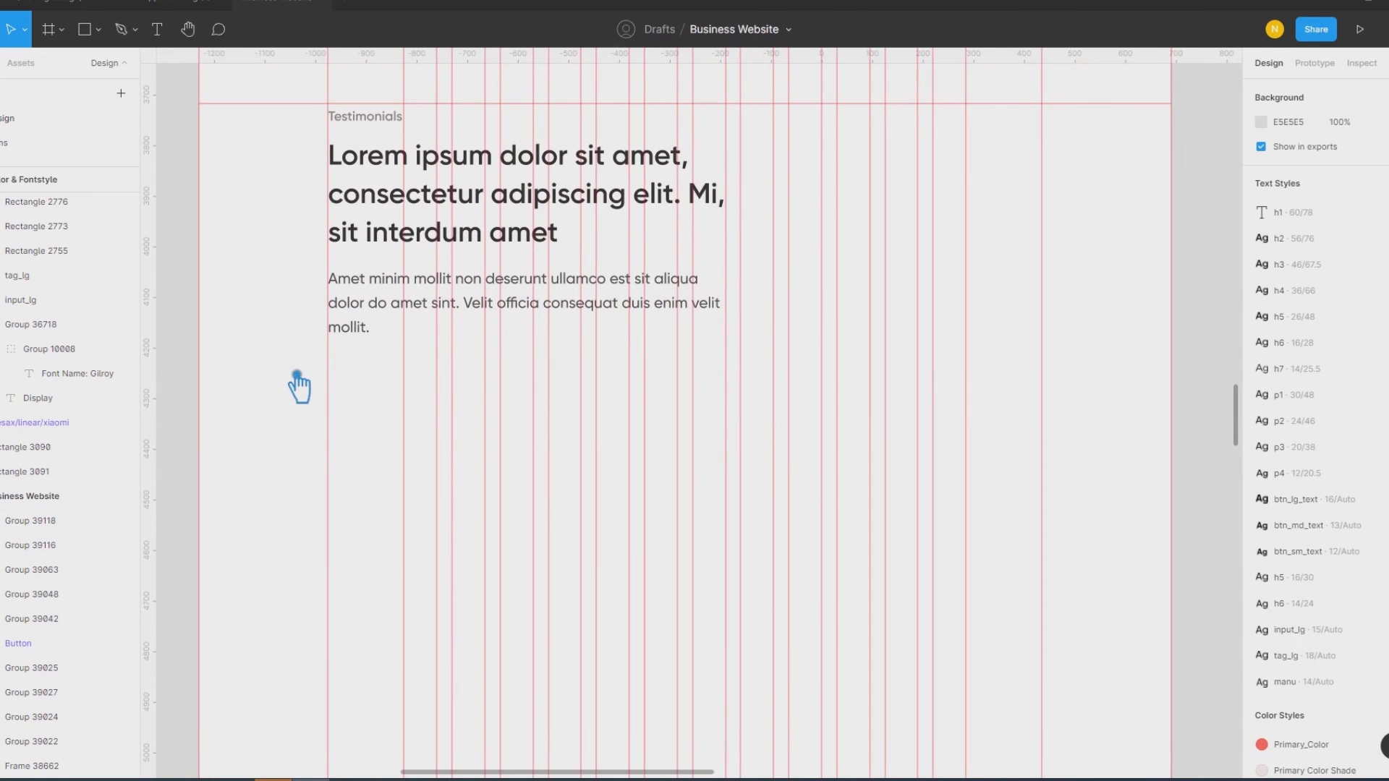
{"action": "double_click", "coordinate": [387, 206]}
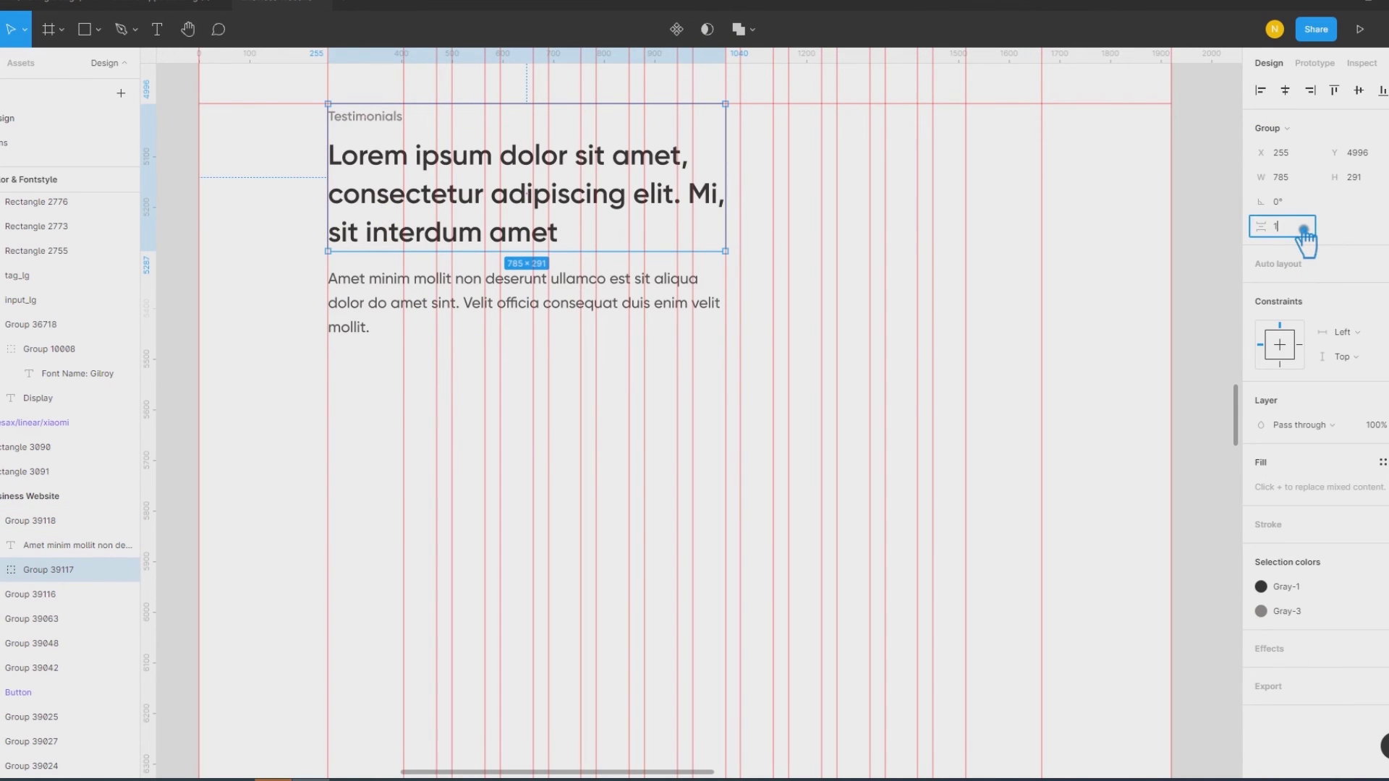
{"action": "key", "text": "Down"}
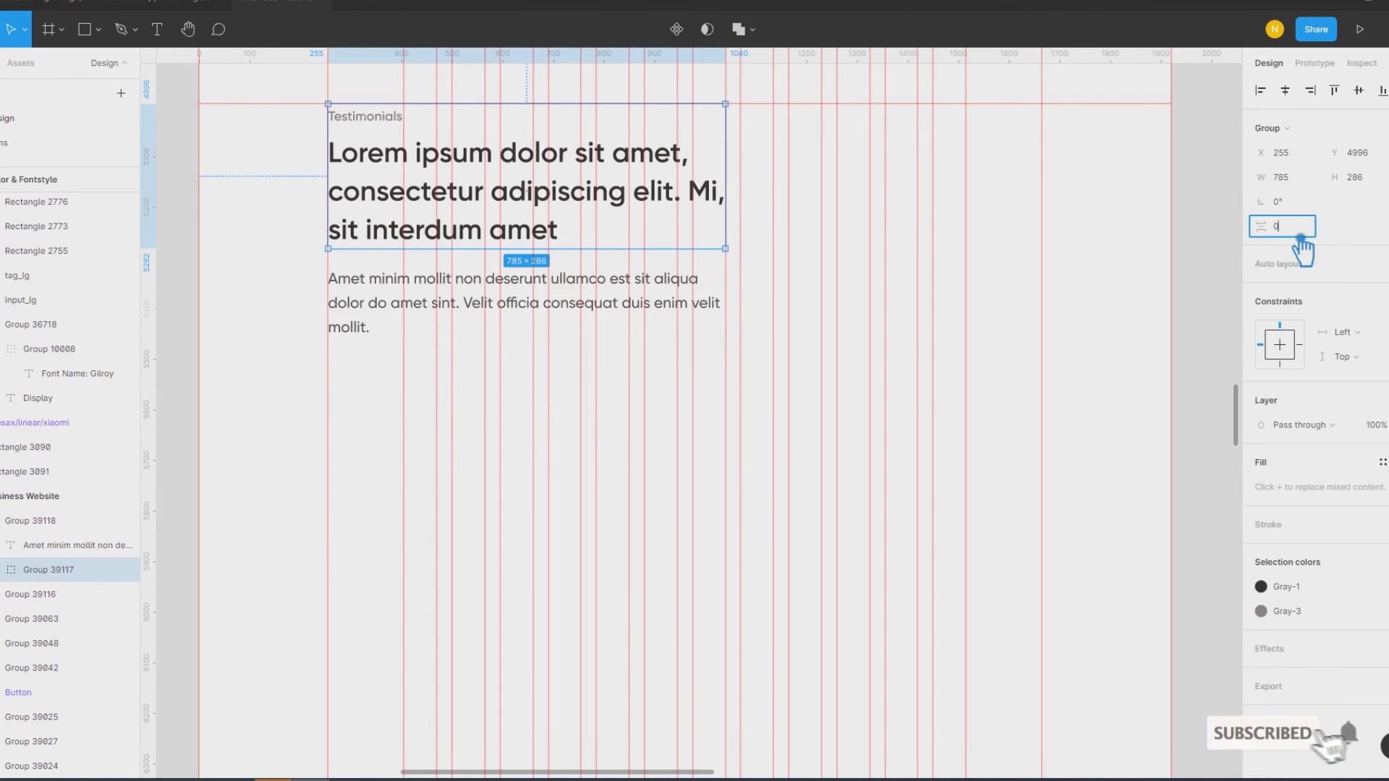
{"action": "key", "text": "Down"}
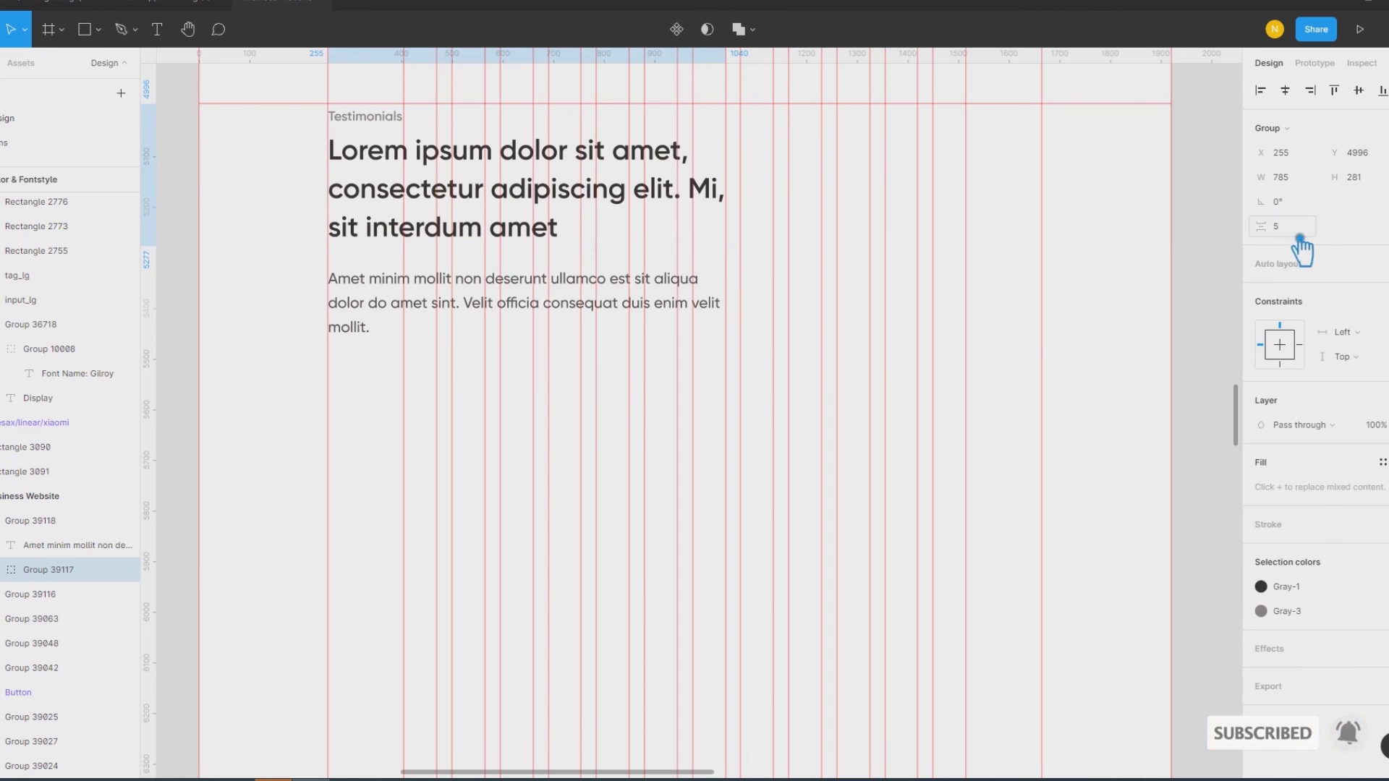
{"action": "left_click", "coordinate": [379, 308], "text": "shift"}
{"action": "left_click", "coordinate": [1305, 209]}
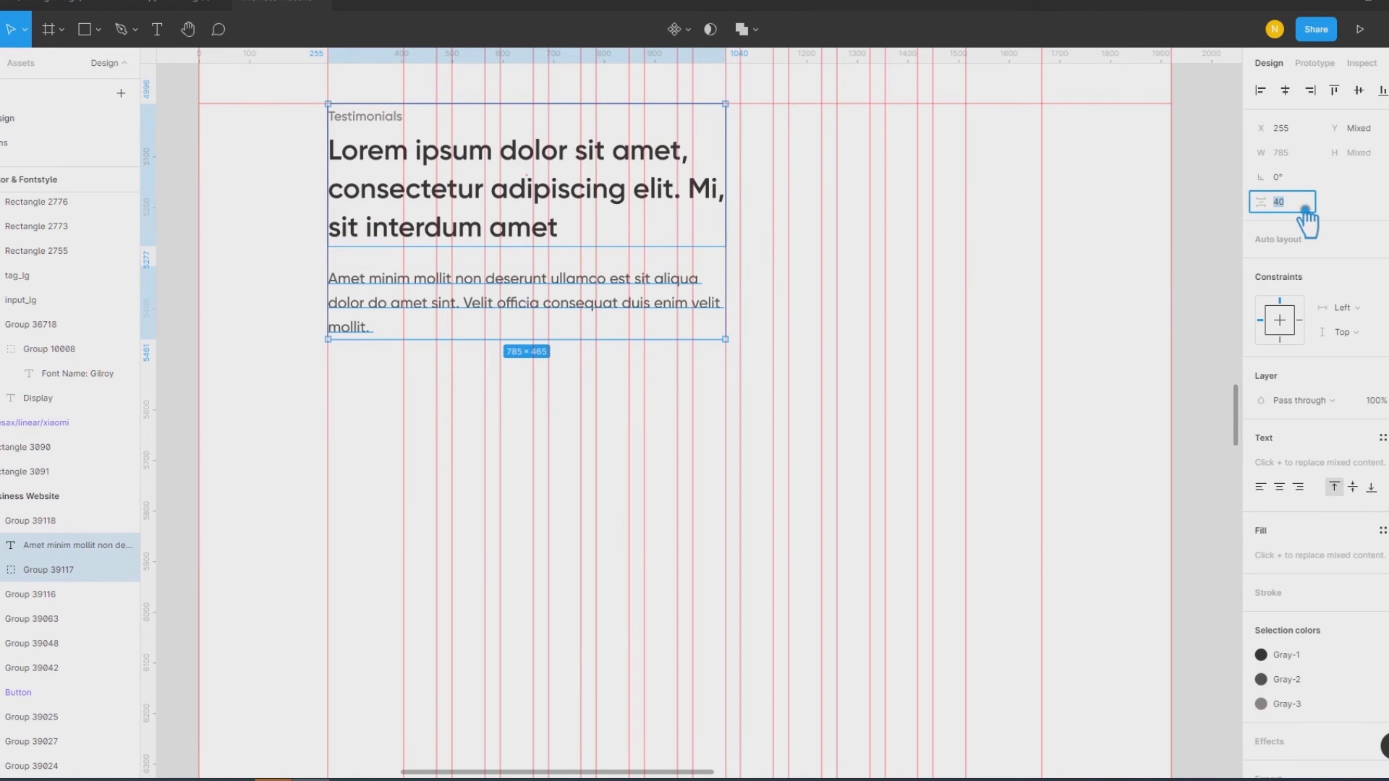
{"action": "type", "text": "0"}
{"action": "key", "text": "Return"}
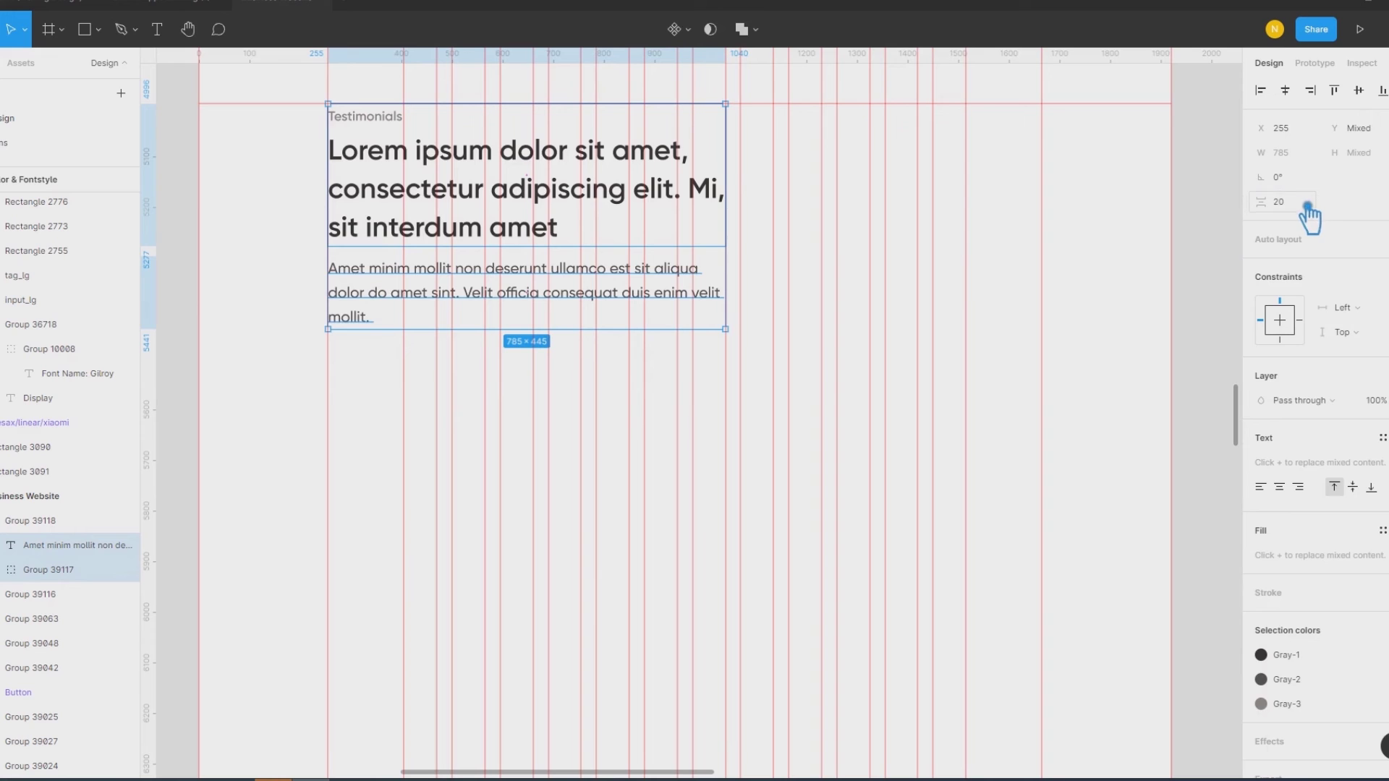
{"action": "key", "text": "Return"}
{"action": "left_click", "coordinate": [286, 475]}
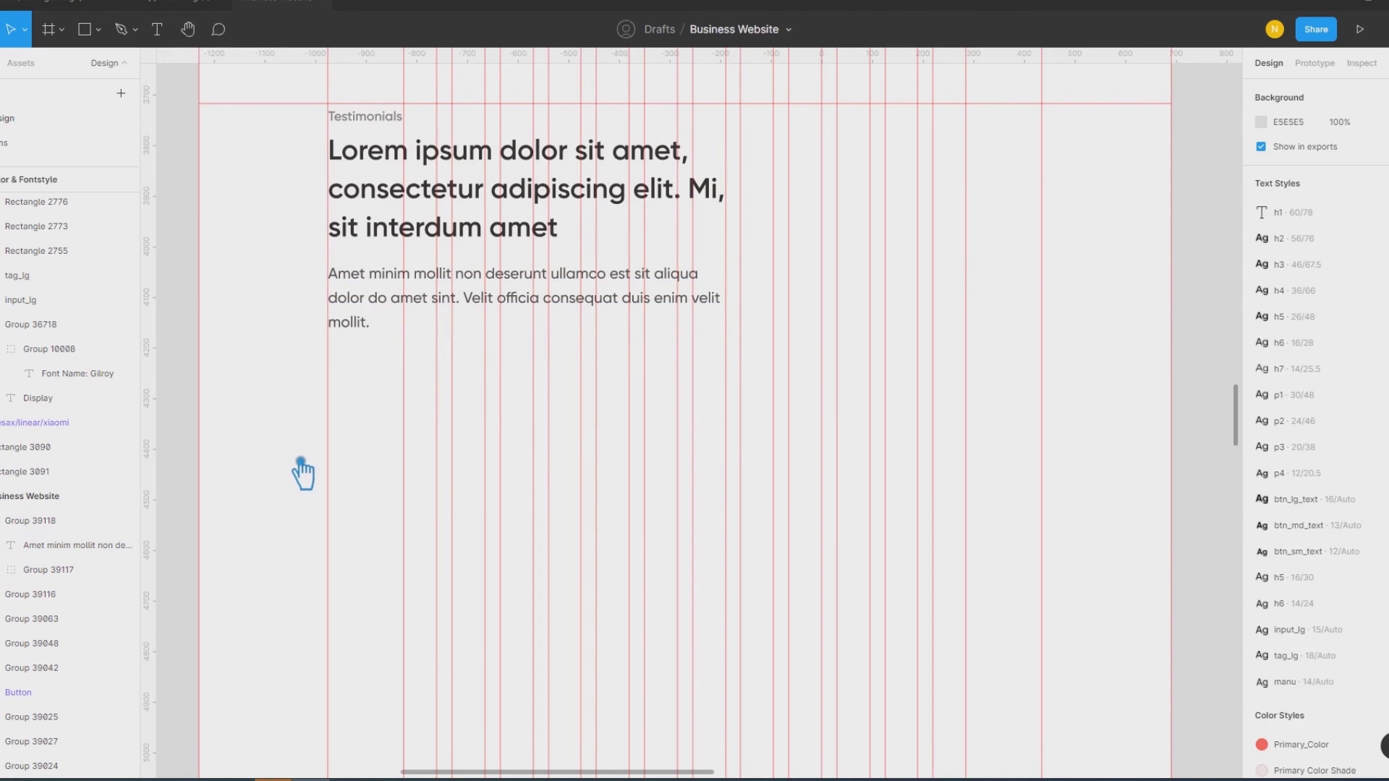
{"action": "left_click", "coordinate": [168, 40]}
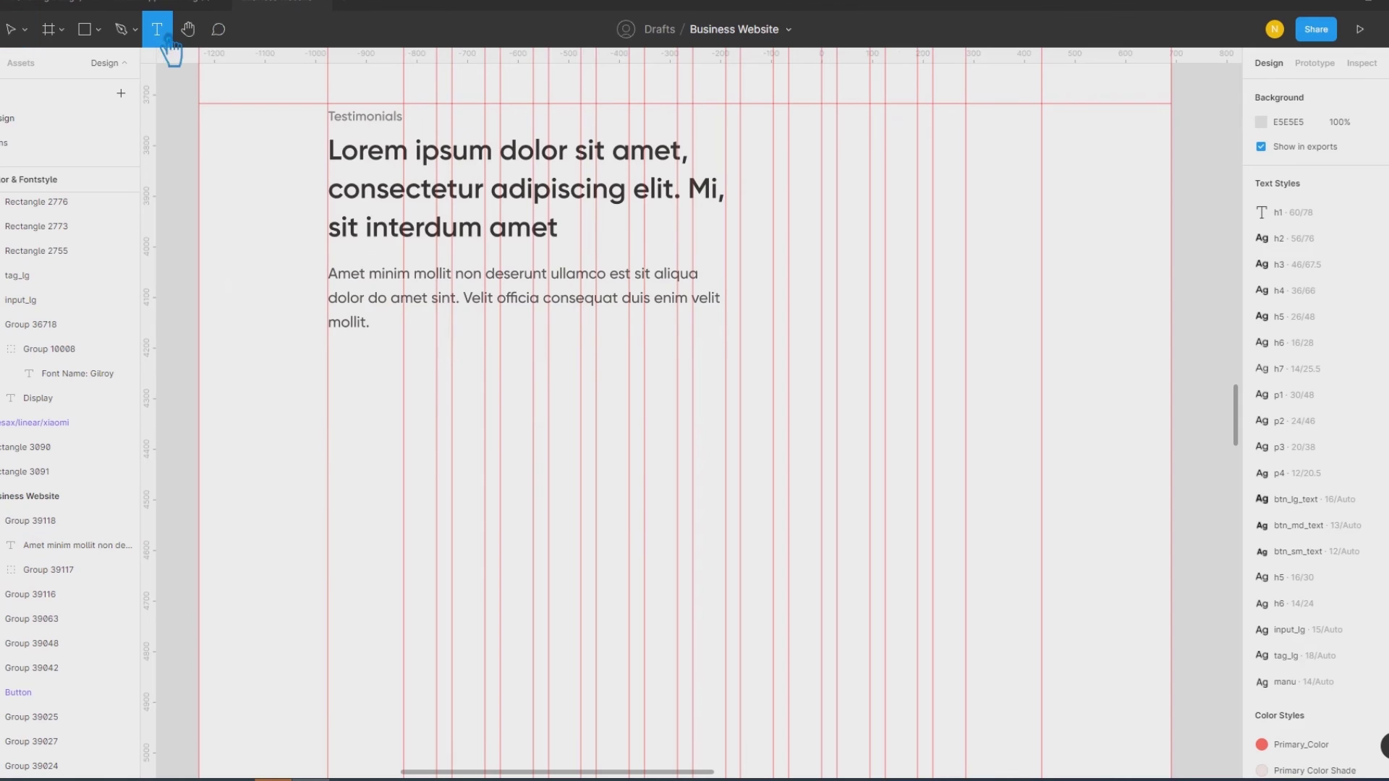
Step: Place a text box below the paragraph and give it the h4 style
{"action": "left_click", "coordinate": [342, 405]}
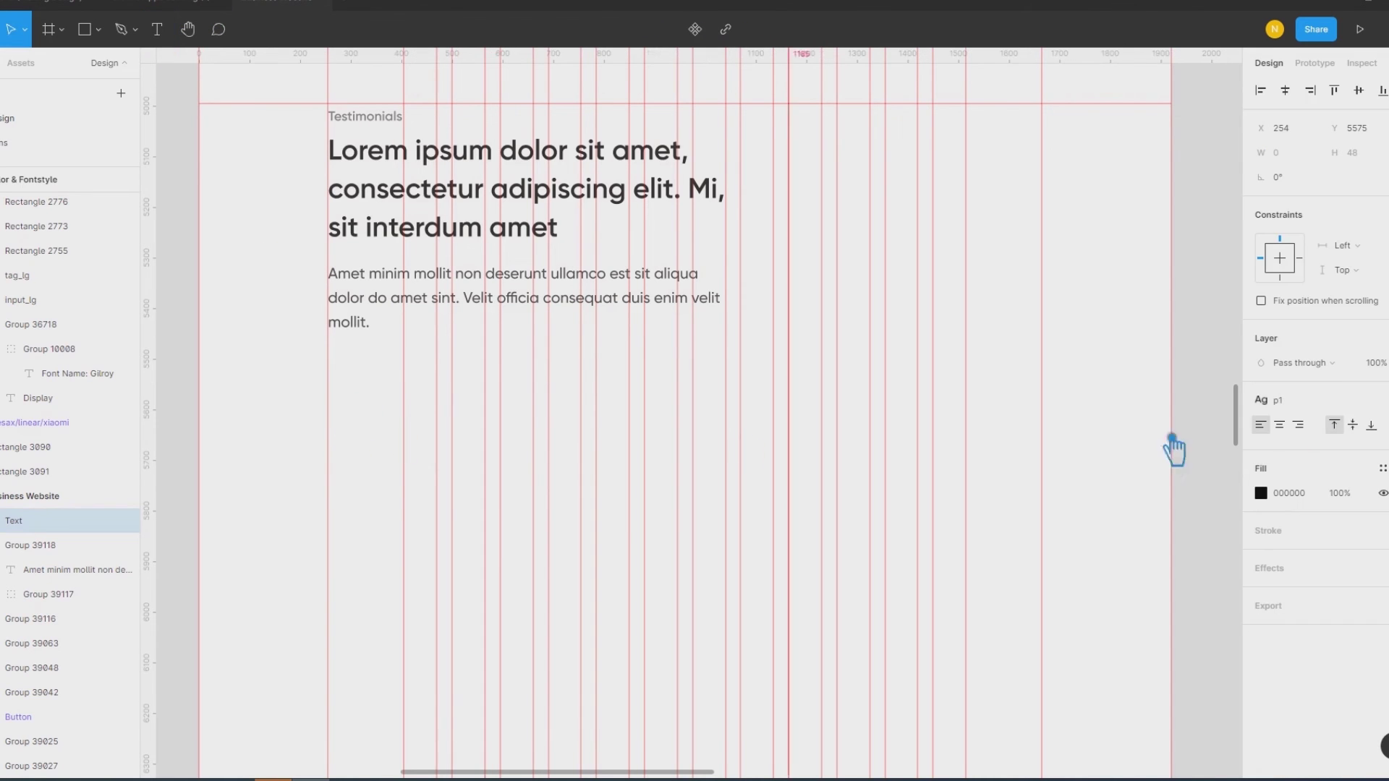
{"action": "left_click", "coordinate": [1332, 418]}
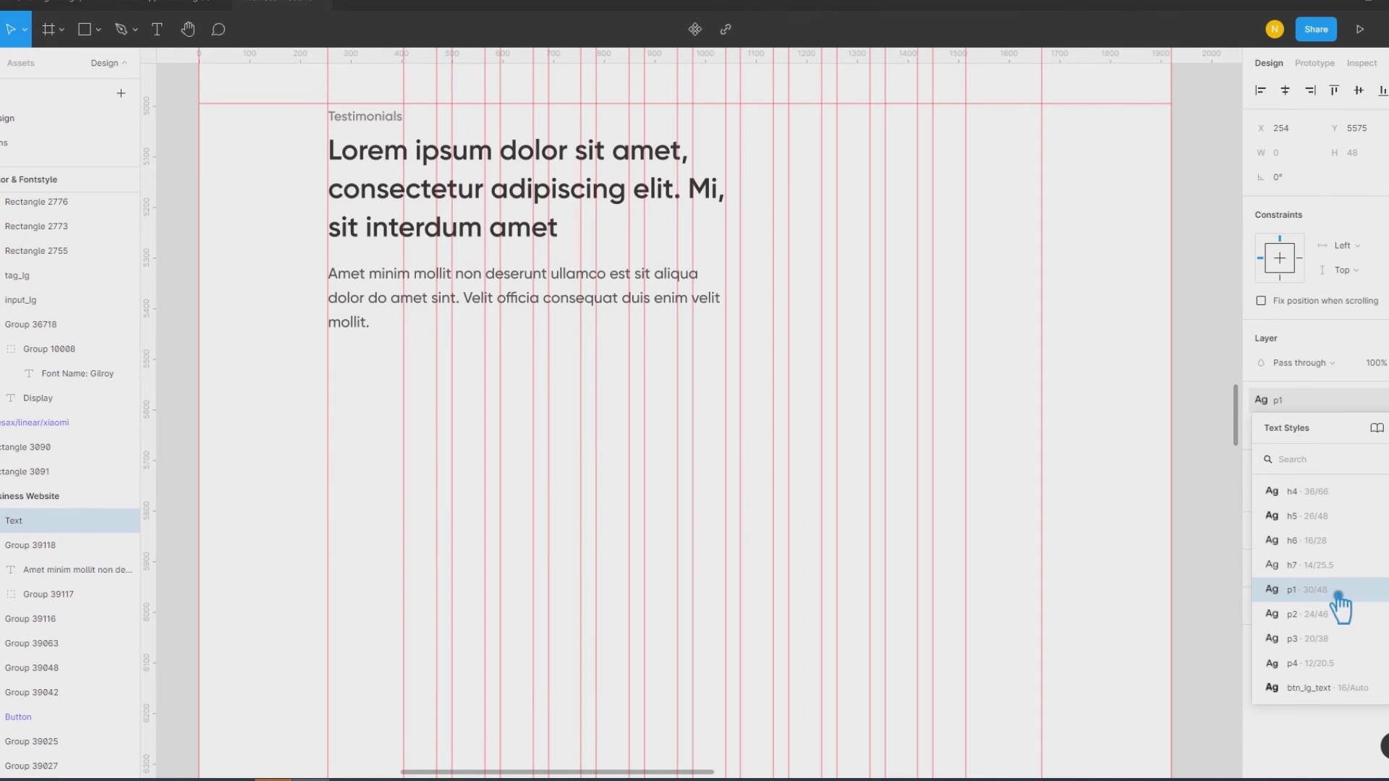
{"action": "scroll", "coordinate": [1337, 582], "scroll_direction": "up", "scroll_amount": 3}
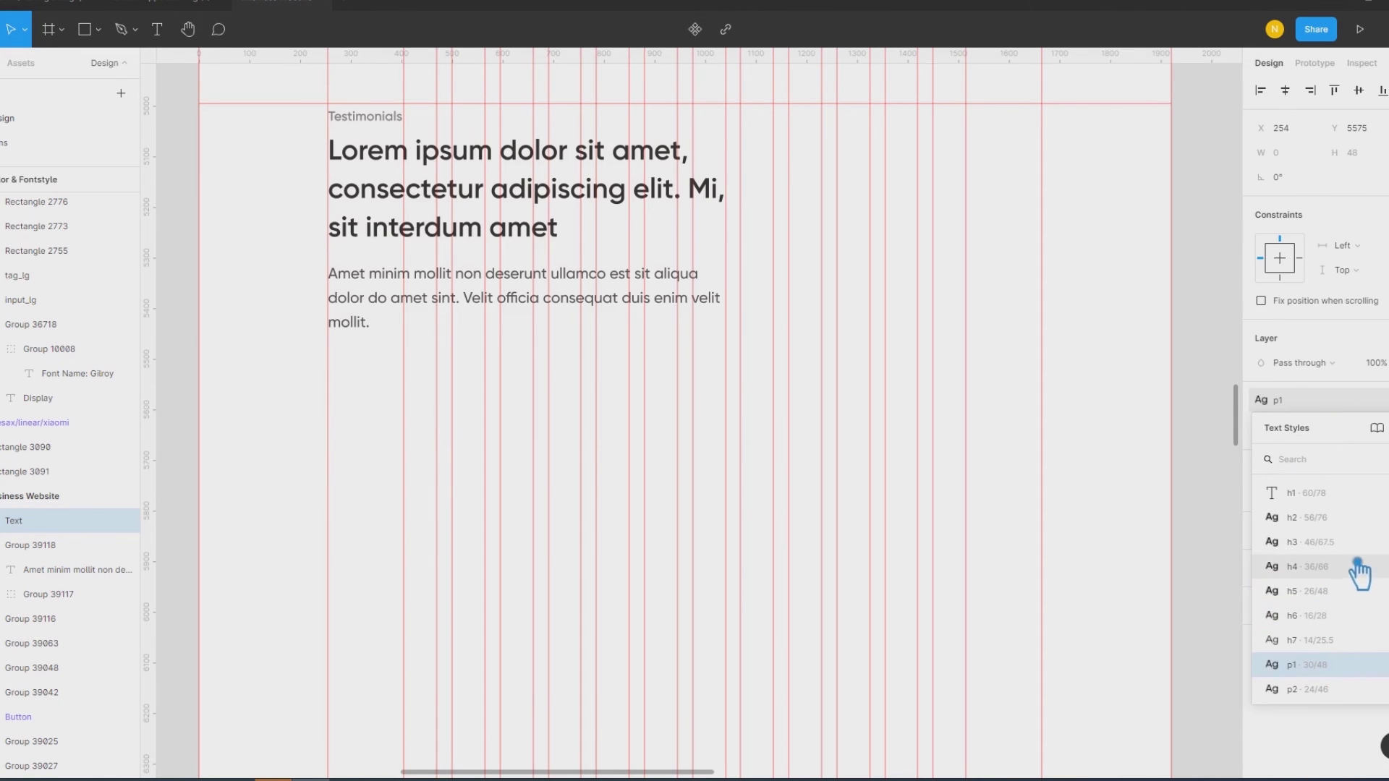
{"action": "left_click", "coordinate": [1292, 568]}
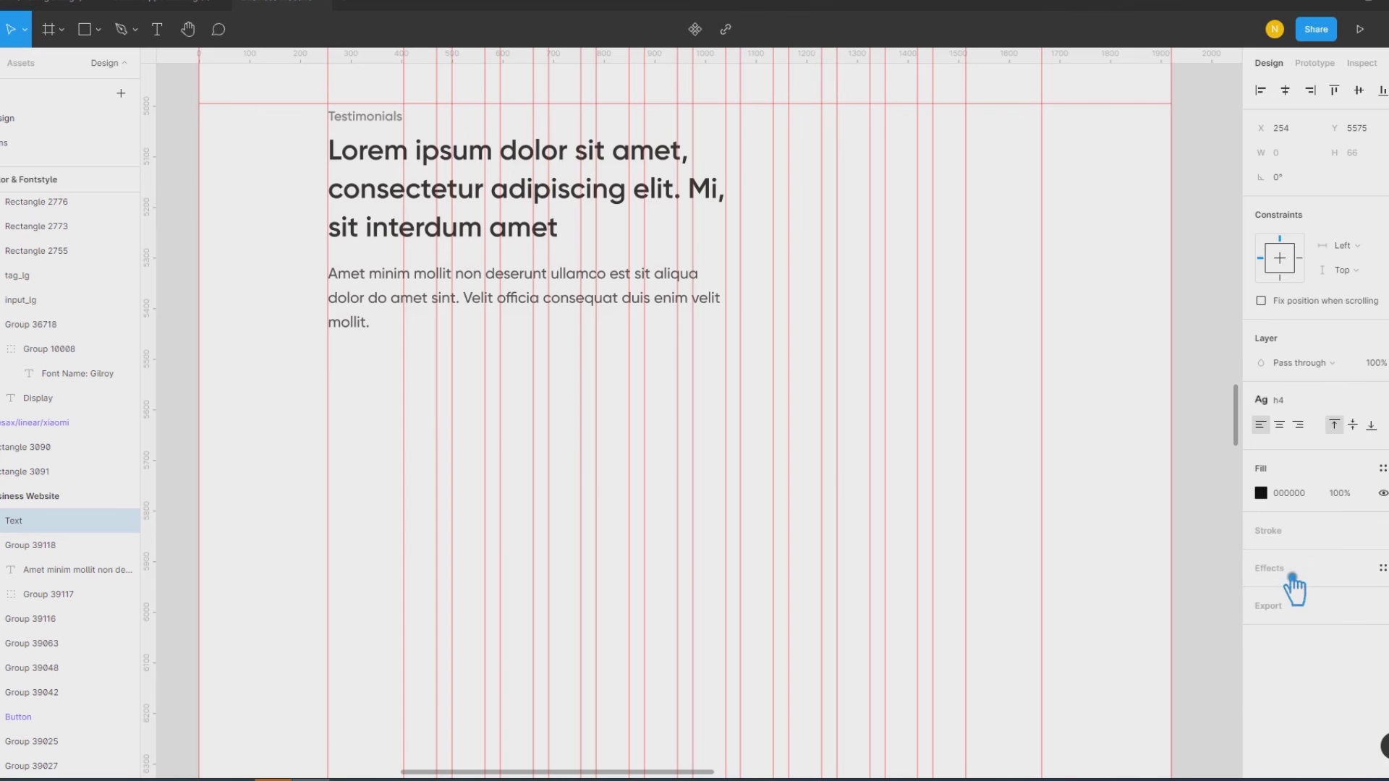
{"action": "right_click", "coordinate": [351, 420]}
{"action": "key", "text": "Escape"}
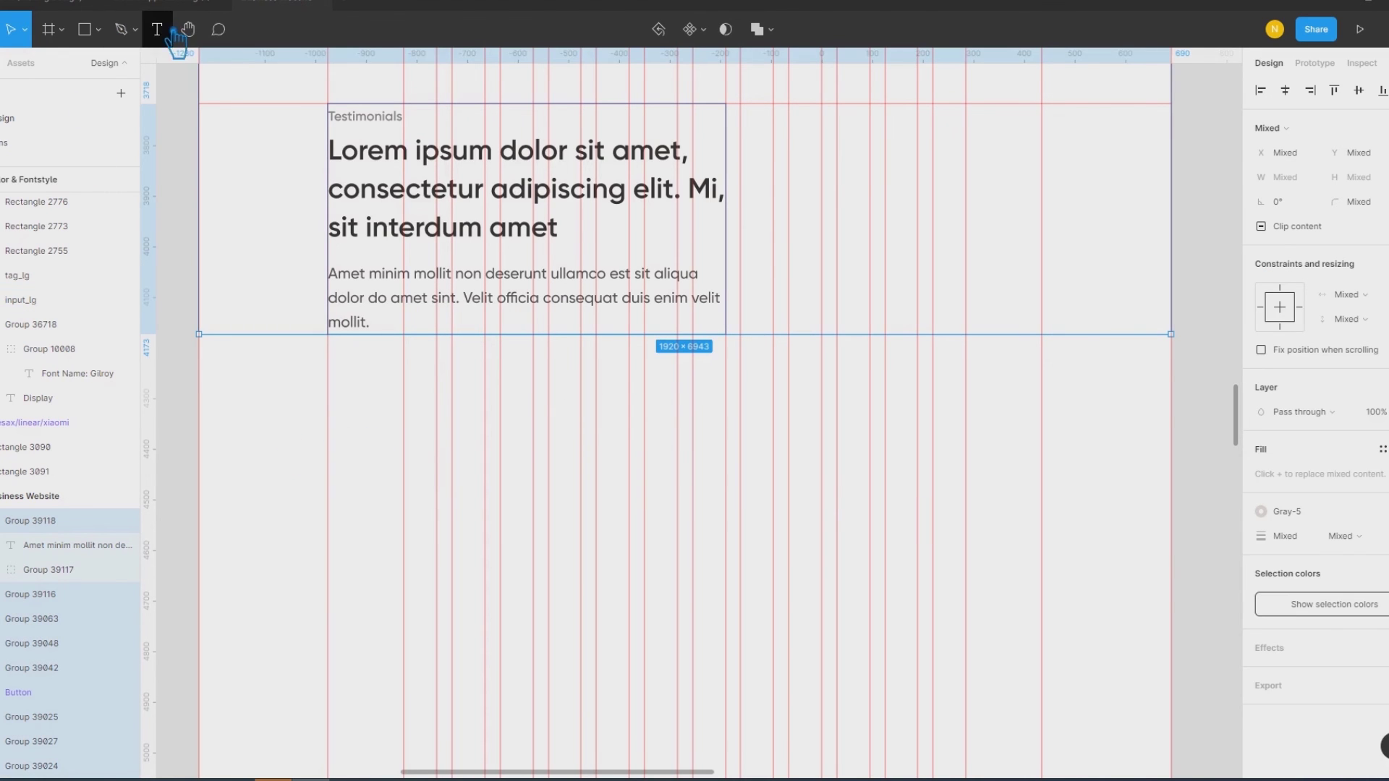
Step: Add a Content Reel full-name text below the paragraph and position it there
{"action": "left_click", "coordinate": [172, 33]}
{"action": "left_click", "coordinate": [351, 412]}
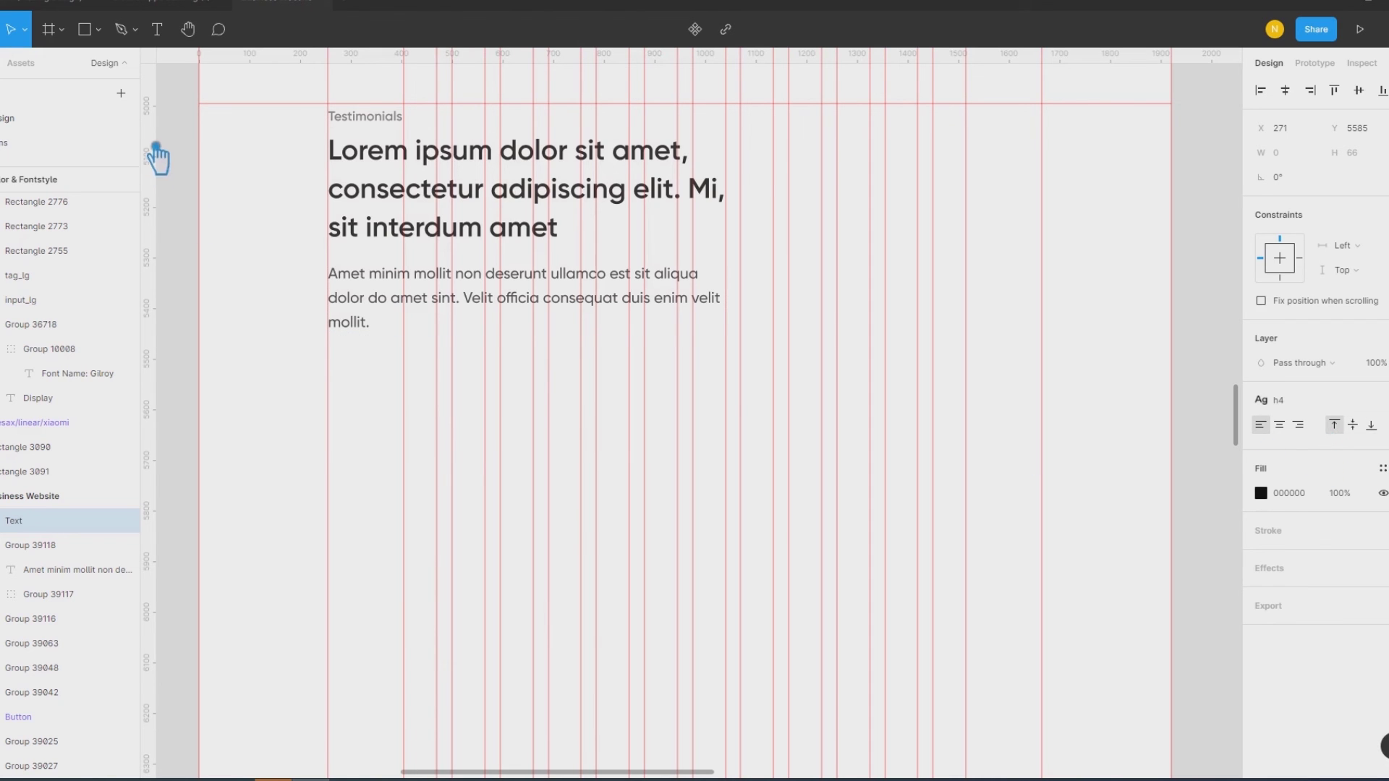
{"action": "right_click", "coordinate": [361, 433]}
{"action": "mouse_move", "coordinate": [412, 568]}
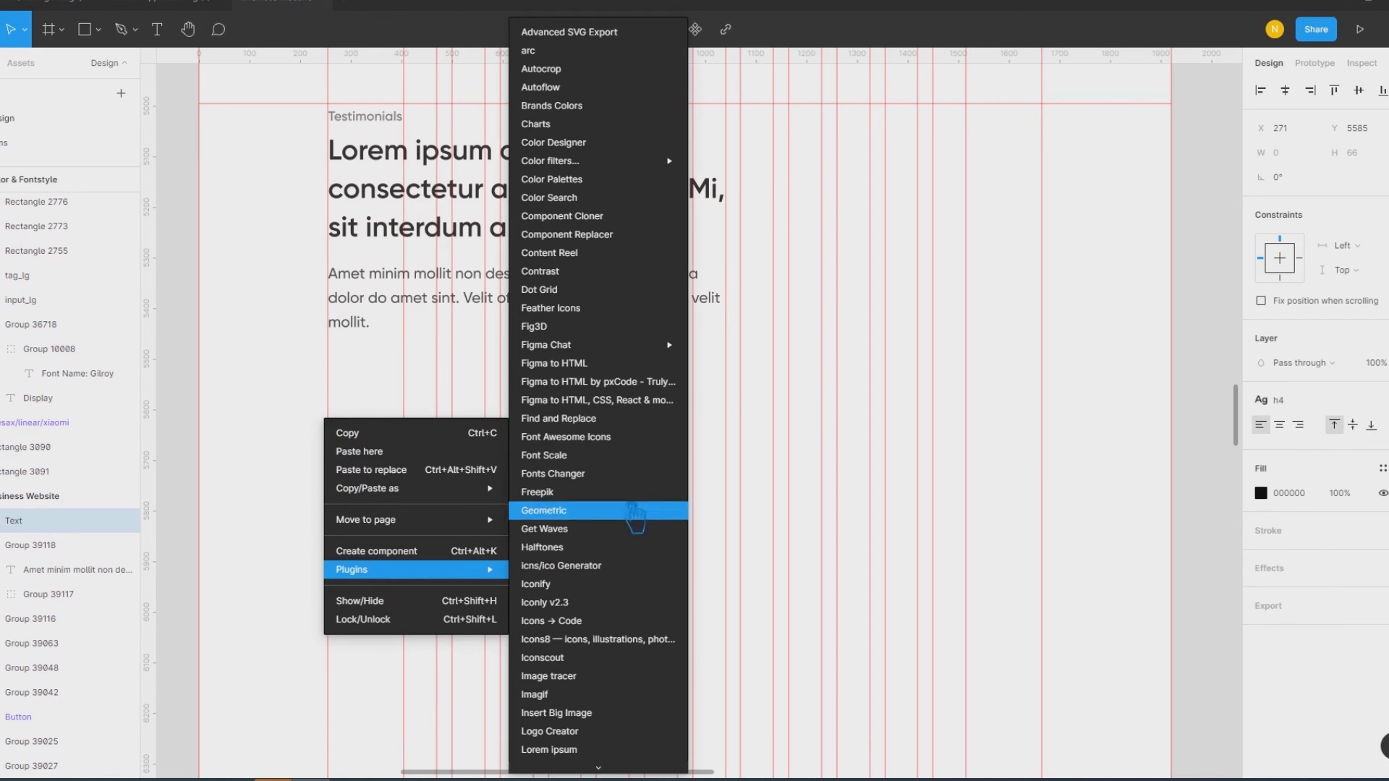
{"action": "left_click", "coordinate": [620, 280]}
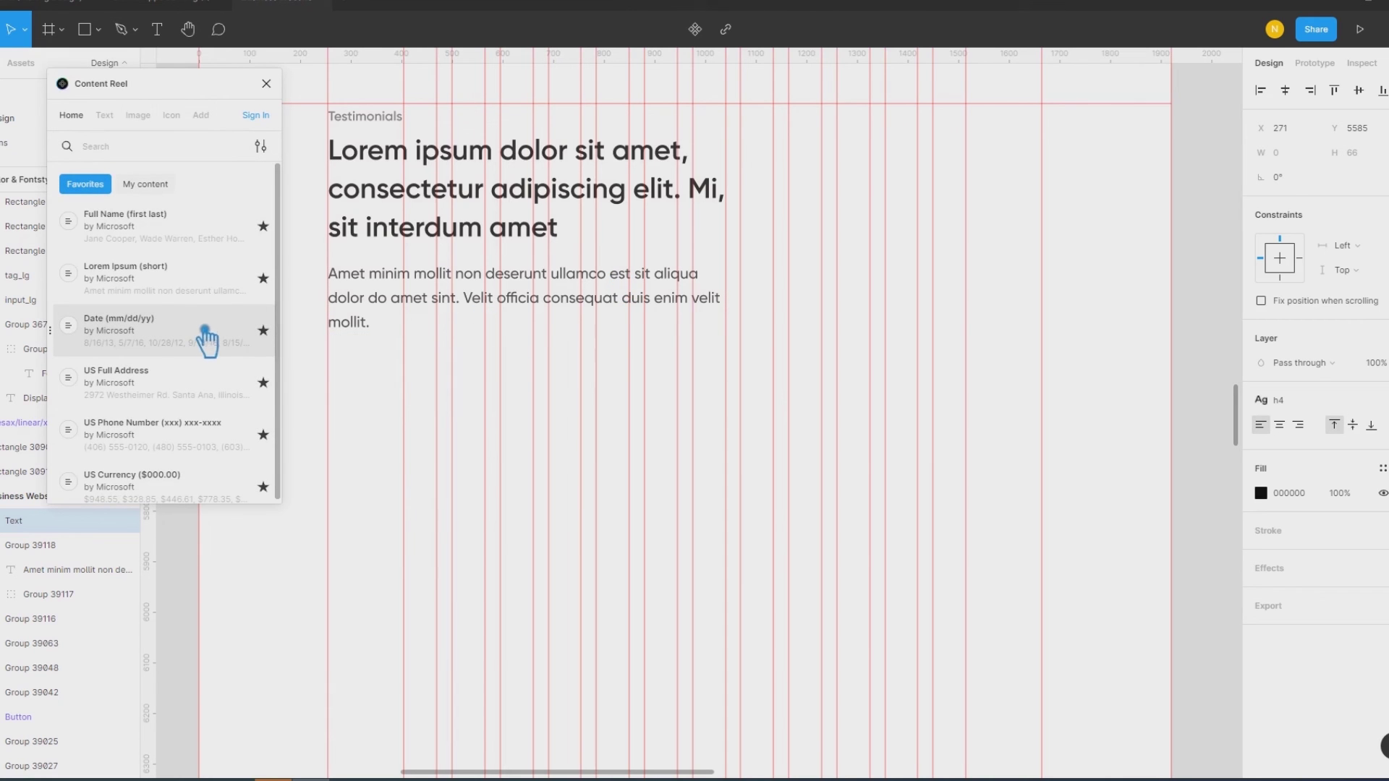
{"action": "left_click", "coordinate": [123, 220]}
{"action": "left_click", "coordinate": [239, 480]}
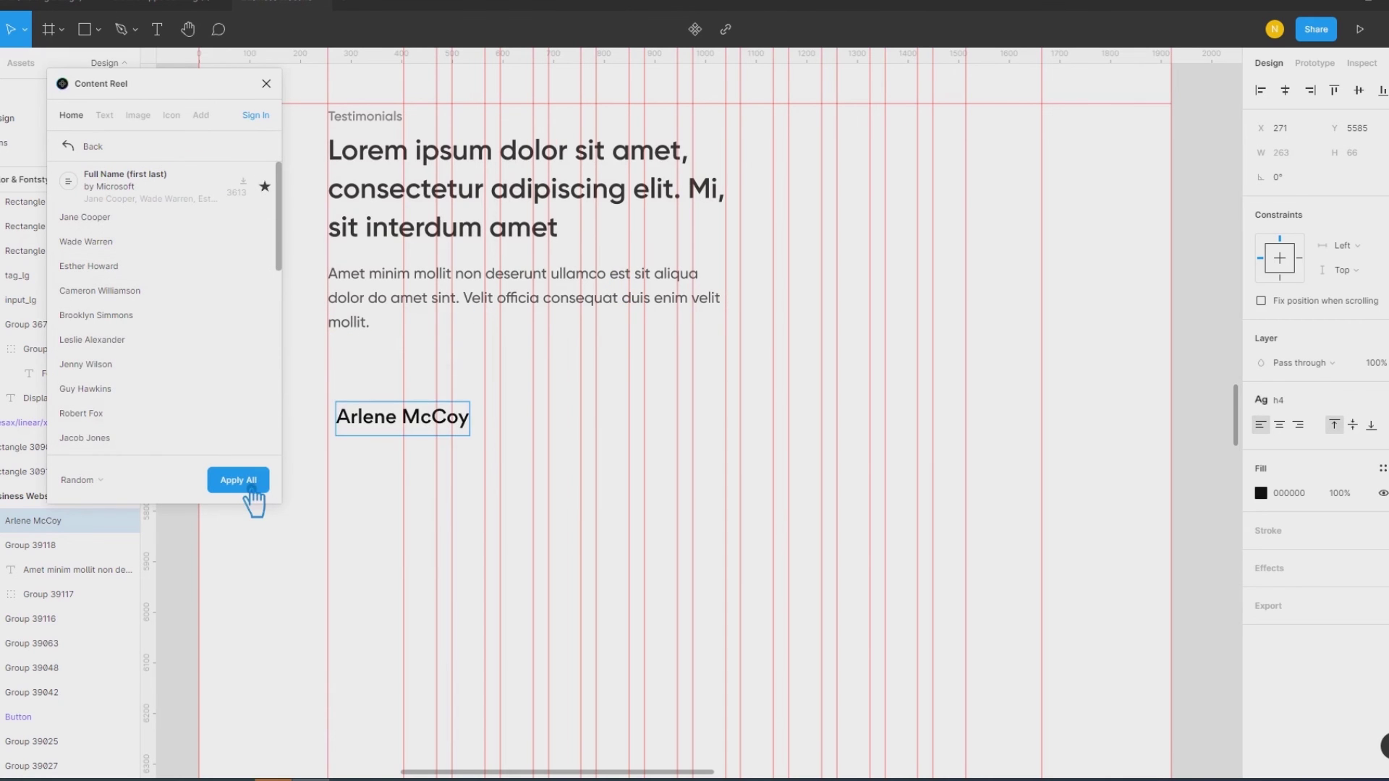
{"action": "left_click", "coordinate": [369, 499]}
{"action": "left_click", "coordinate": [398, 423]}
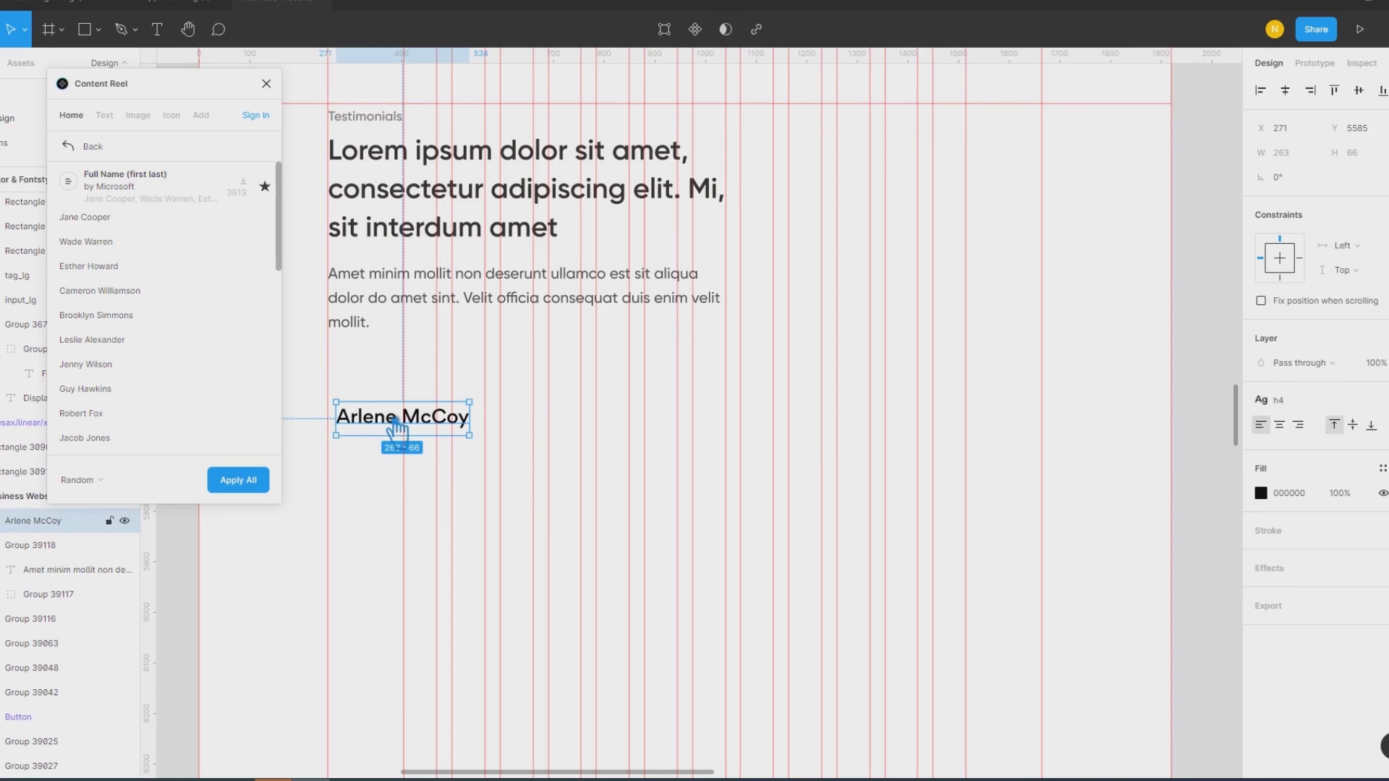
{"action": "left_click", "coordinate": [1365, 414]}
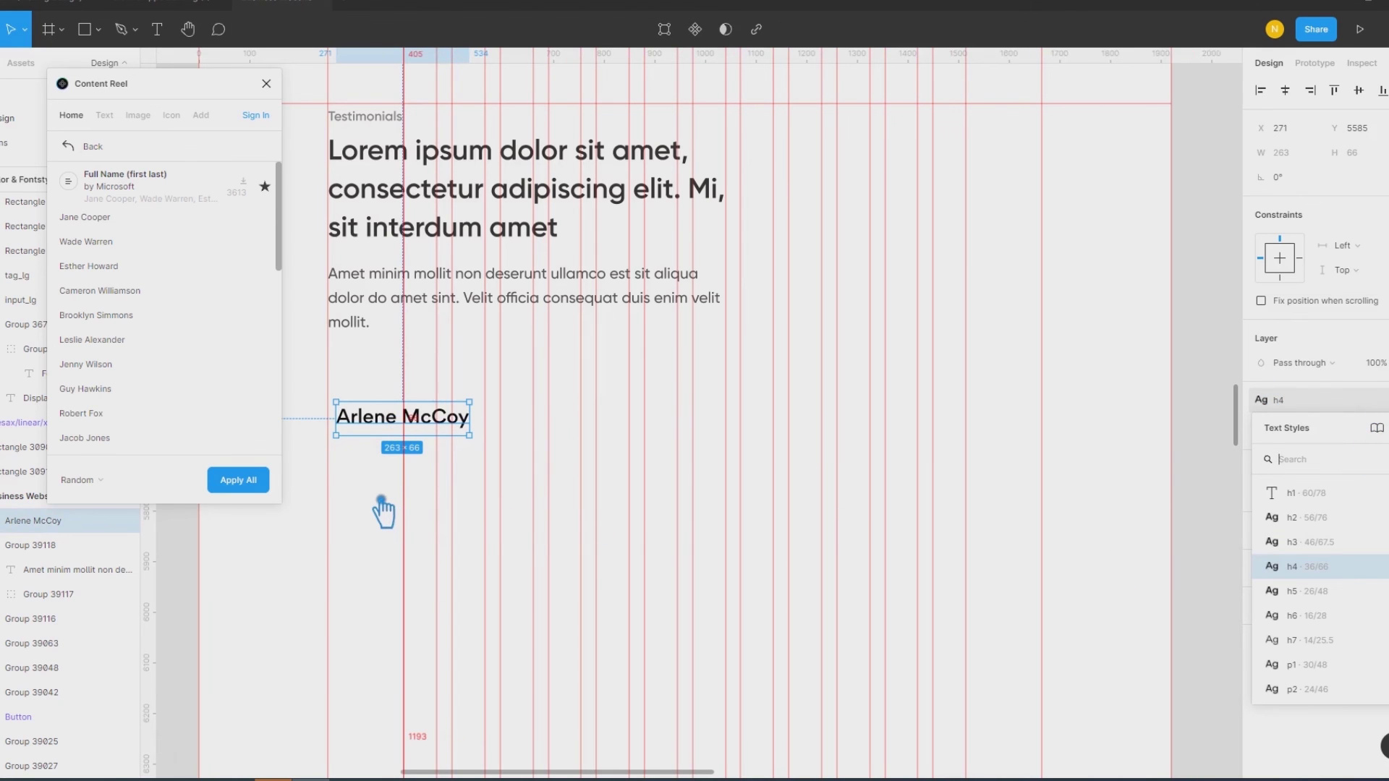
{"action": "left_click", "coordinate": [382, 475]}
{"action": "left_click_drag", "start_coordinate": [385, 432], "coordinate": [361, 340]}
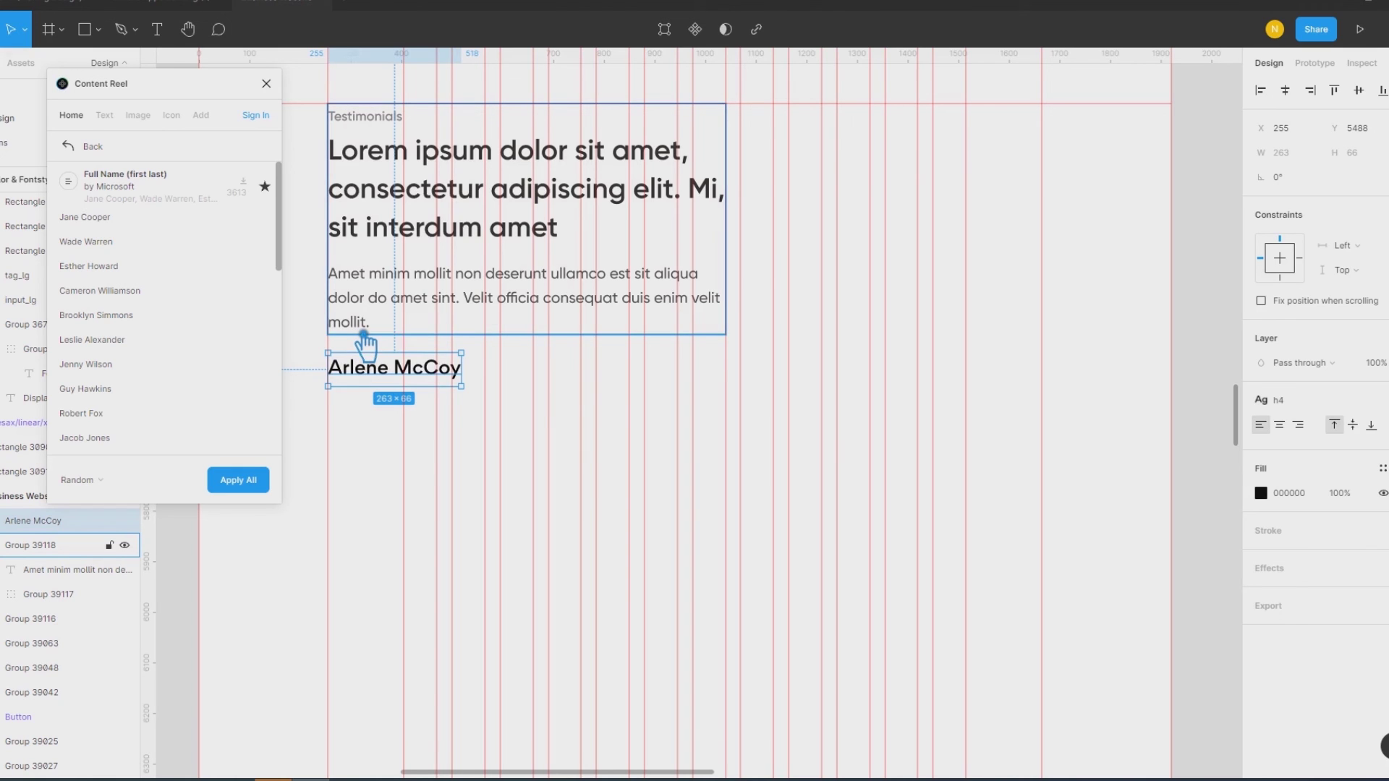
Step: Style the name p2 with the red Primary_Color fill and close Content Reel
{"action": "left_click", "coordinate": [1266, 400]}
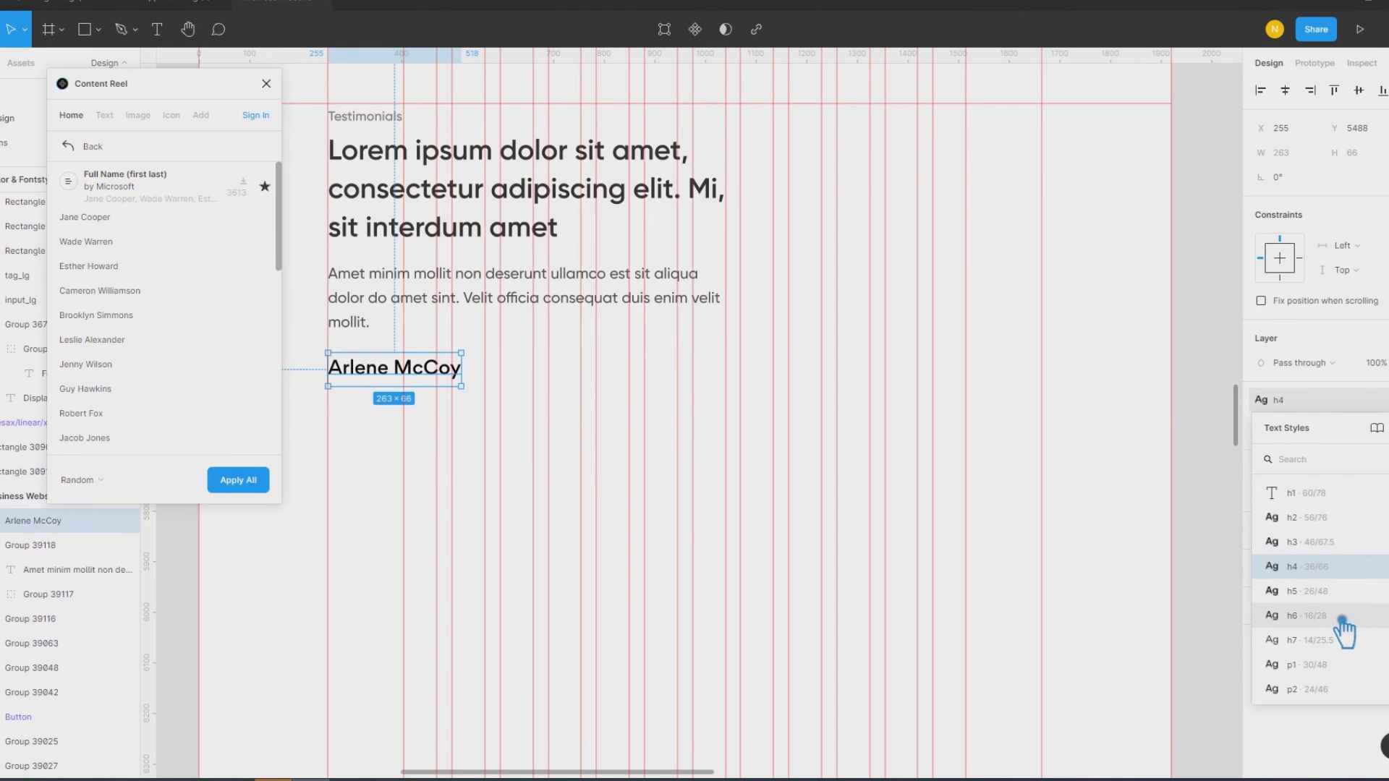
{"action": "left_click", "coordinate": [1339, 690]}
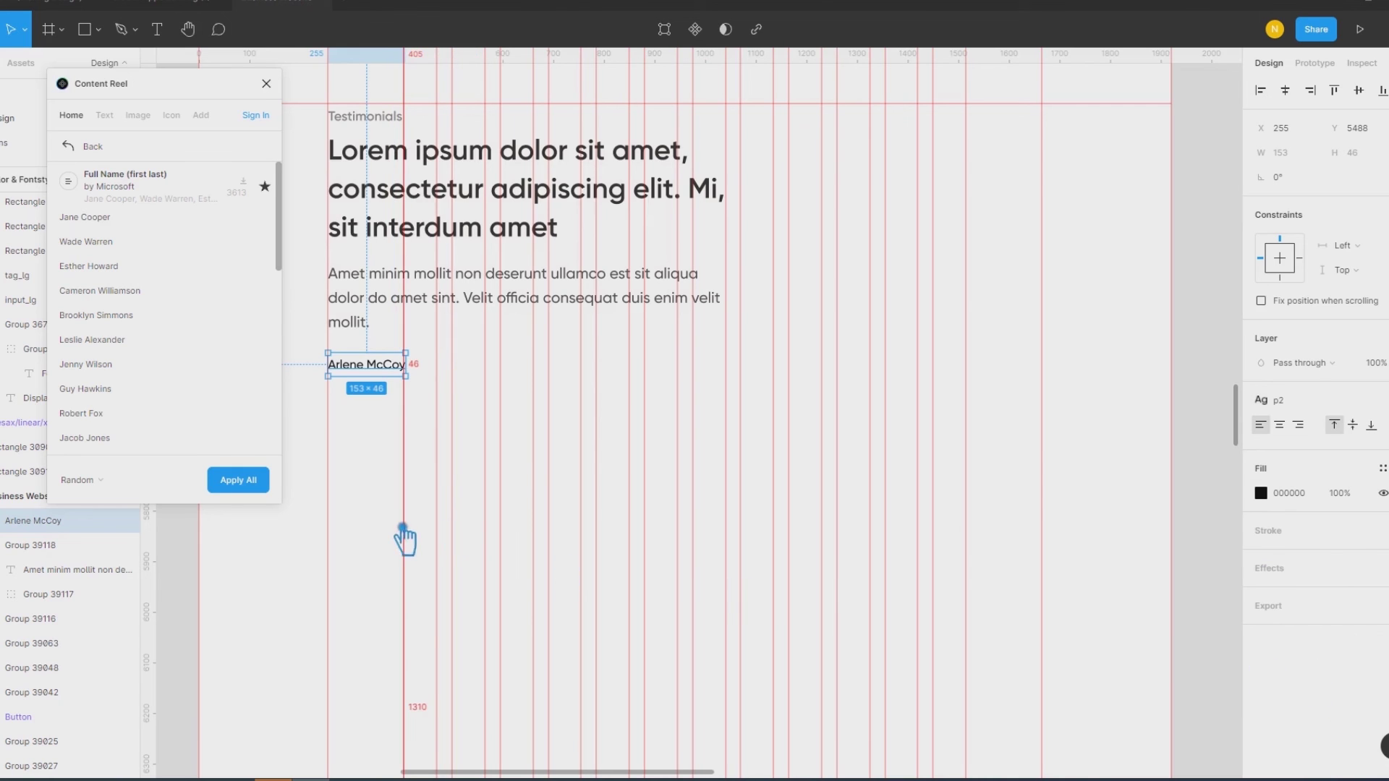
{"action": "left_click", "coordinate": [1382, 468]}
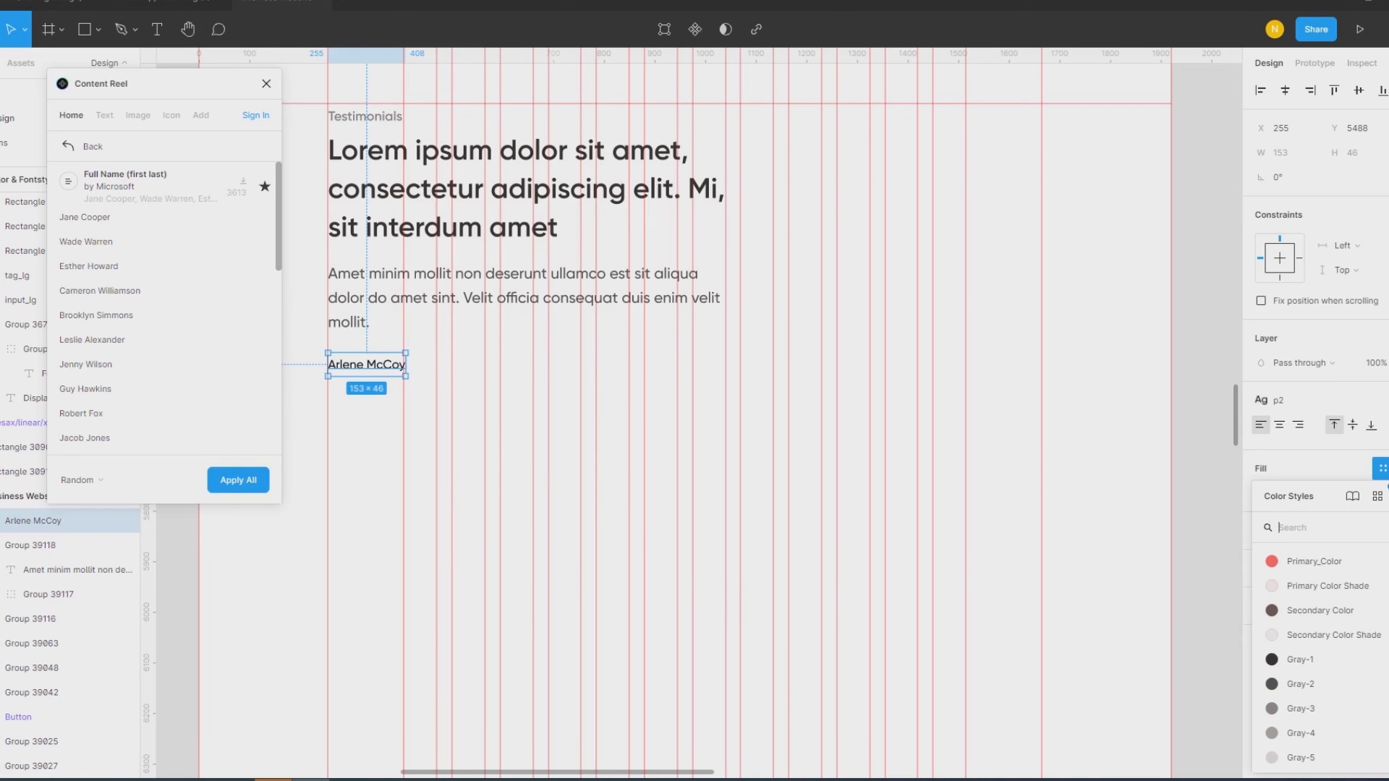
{"action": "left_click", "coordinate": [1331, 611]}
{"action": "left_click", "coordinate": [1334, 468]}
{"action": "left_click", "coordinate": [1318, 563]}
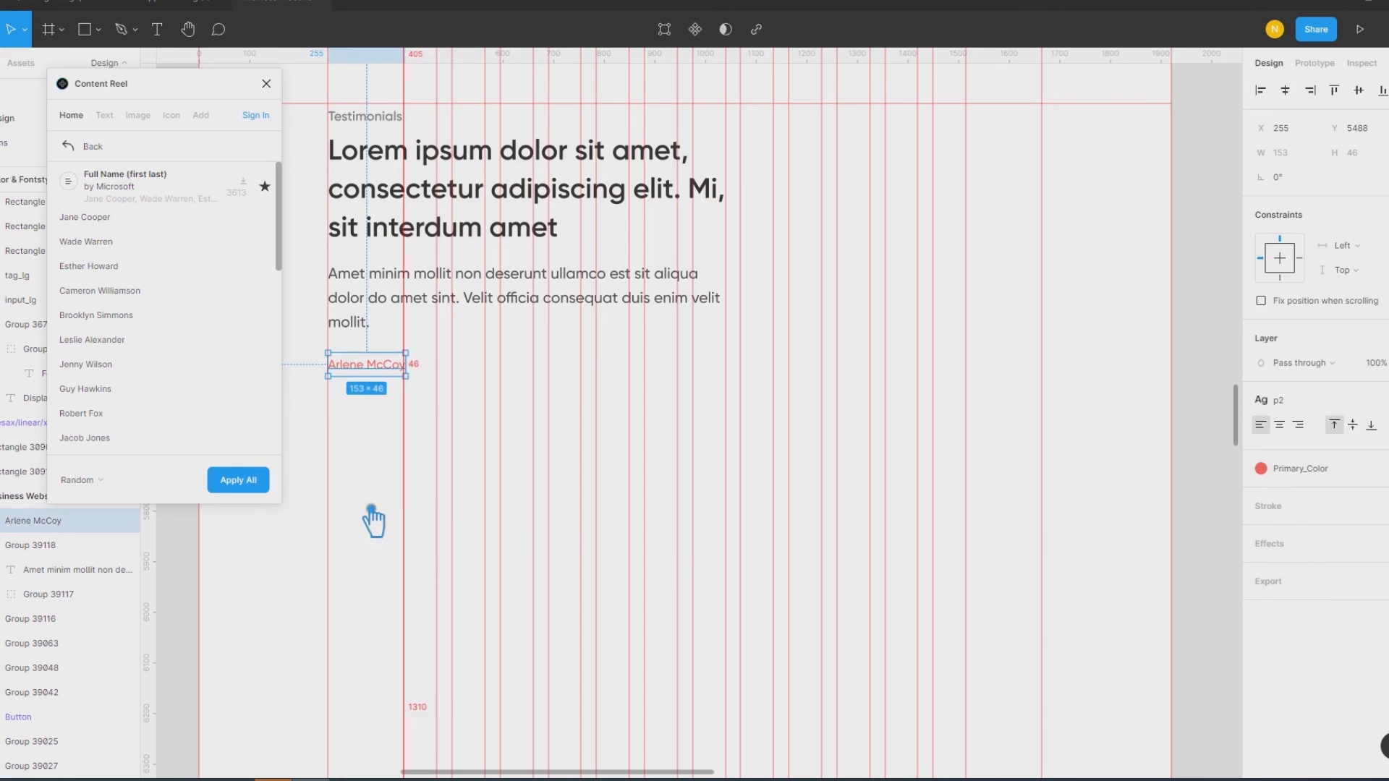
{"action": "left_click", "coordinate": [366, 478]}
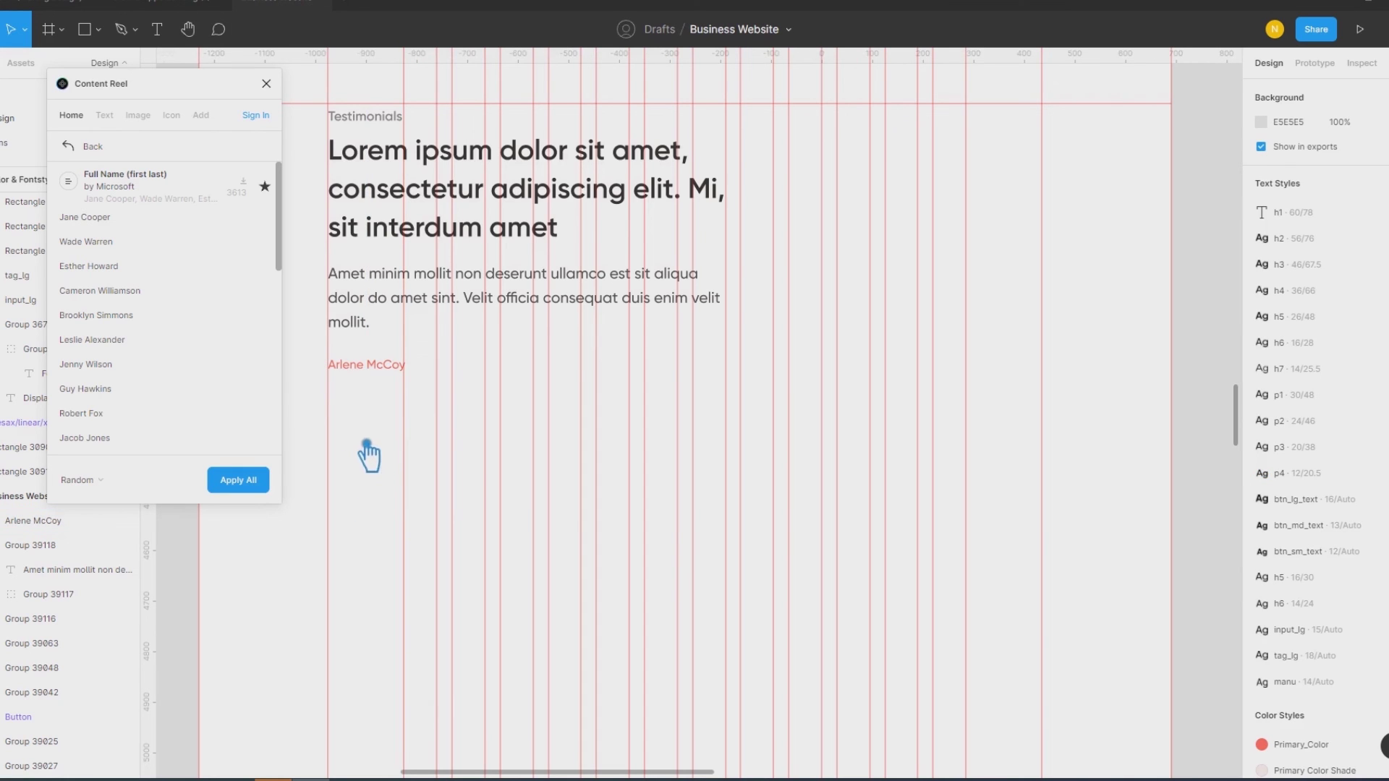
{"action": "left_click", "coordinate": [268, 84]}
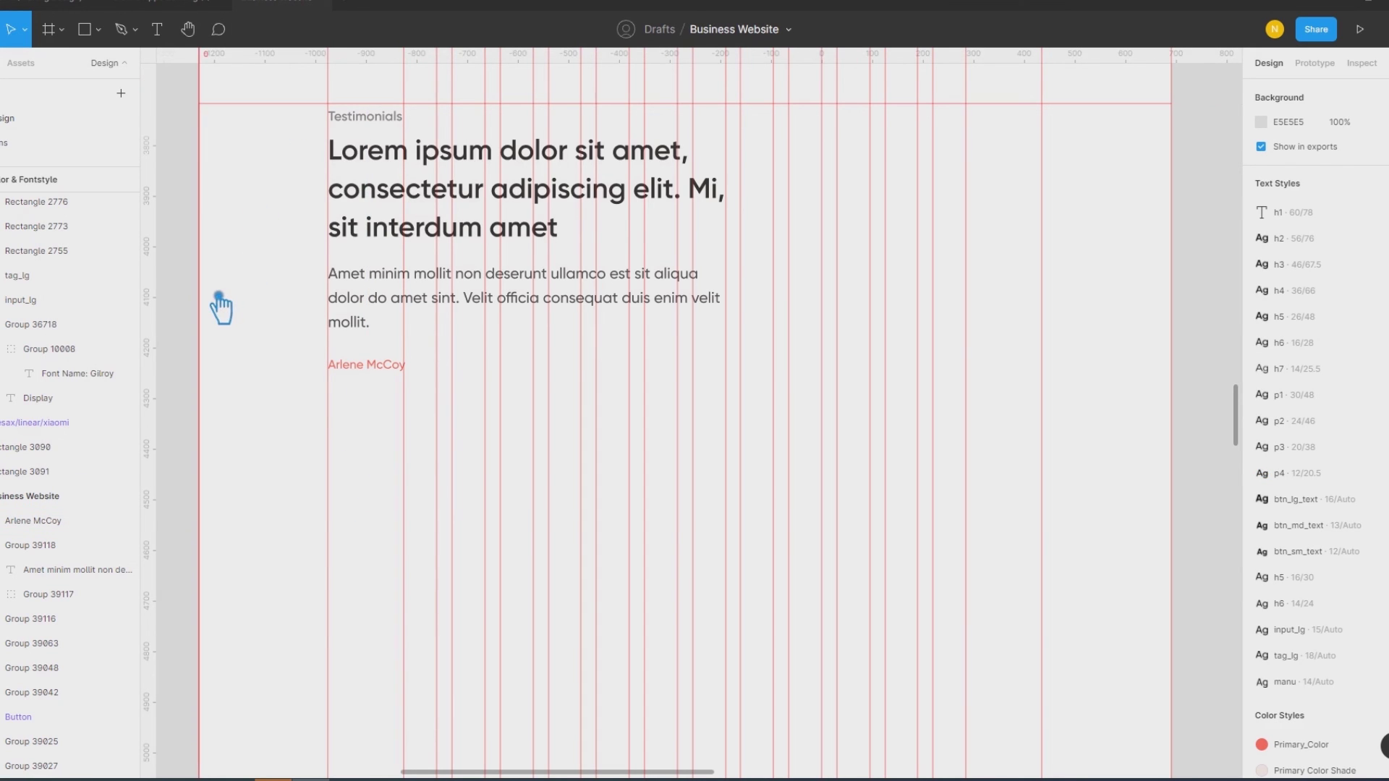
{"action": "left_click", "coordinate": [157, 29]}
Step: Add a text below the name filled with the Content Reel job title 'Marketing Coordinator'
{"action": "left_click", "coordinate": [417, 369]}
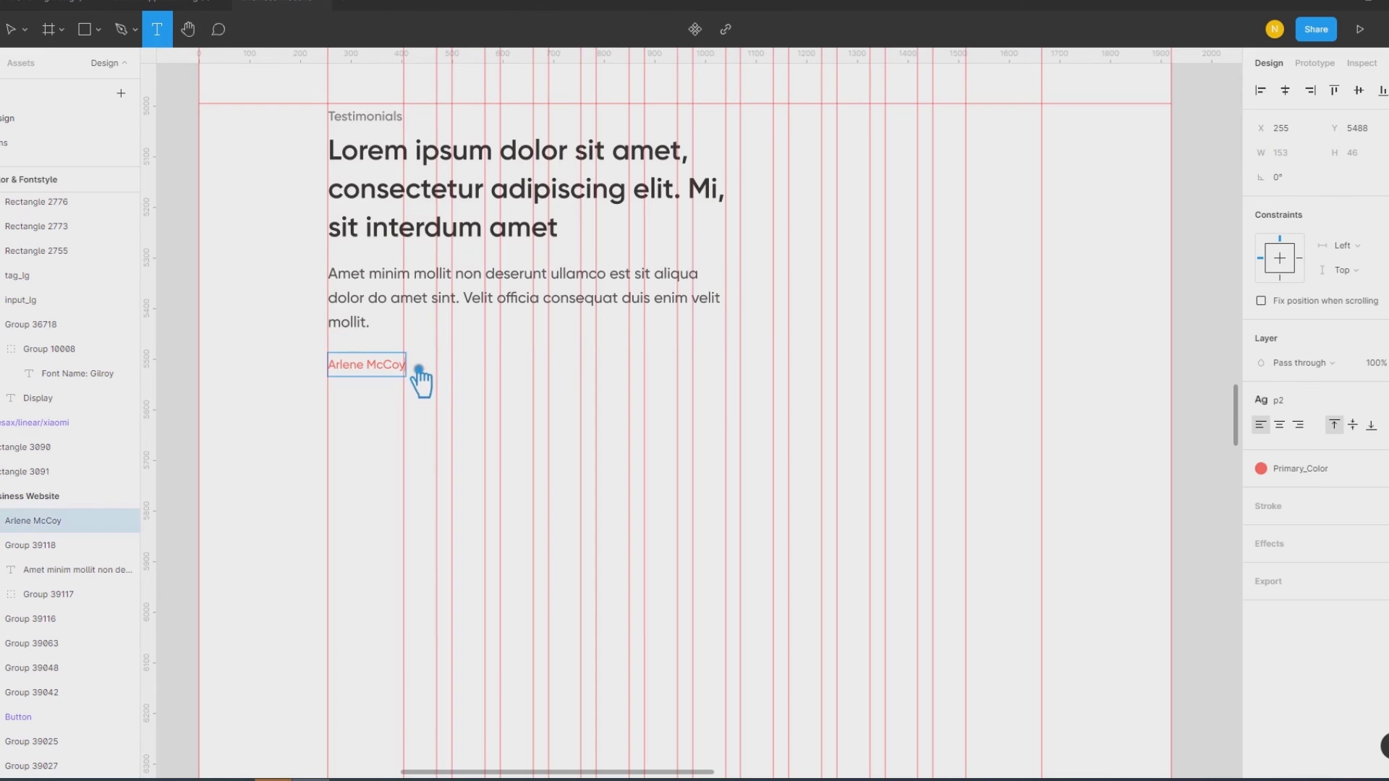
{"action": "left_click", "coordinate": [377, 414]}
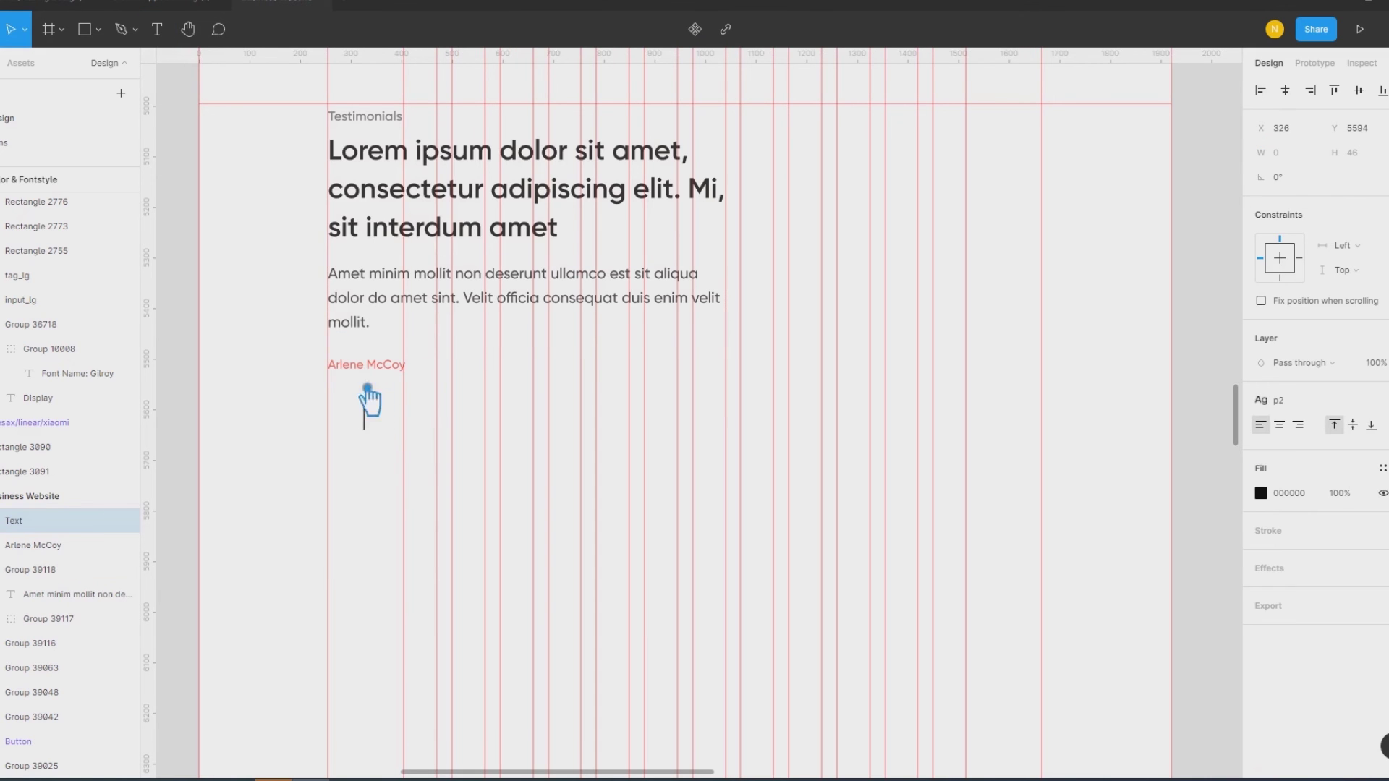
{"action": "right_click", "coordinate": [373, 434]}
{"action": "mouse_move", "coordinate": [445, 574]}
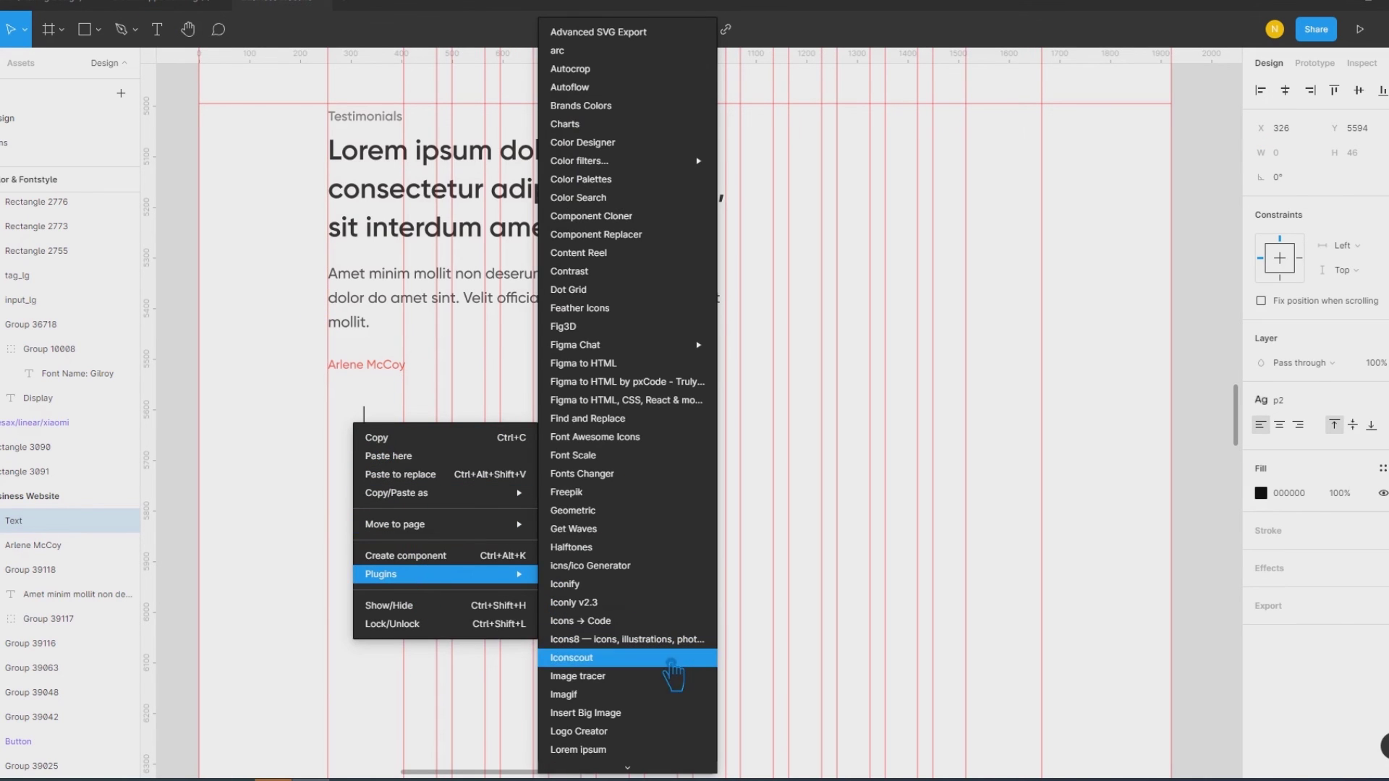
{"action": "left_click", "coordinate": [634, 253]}
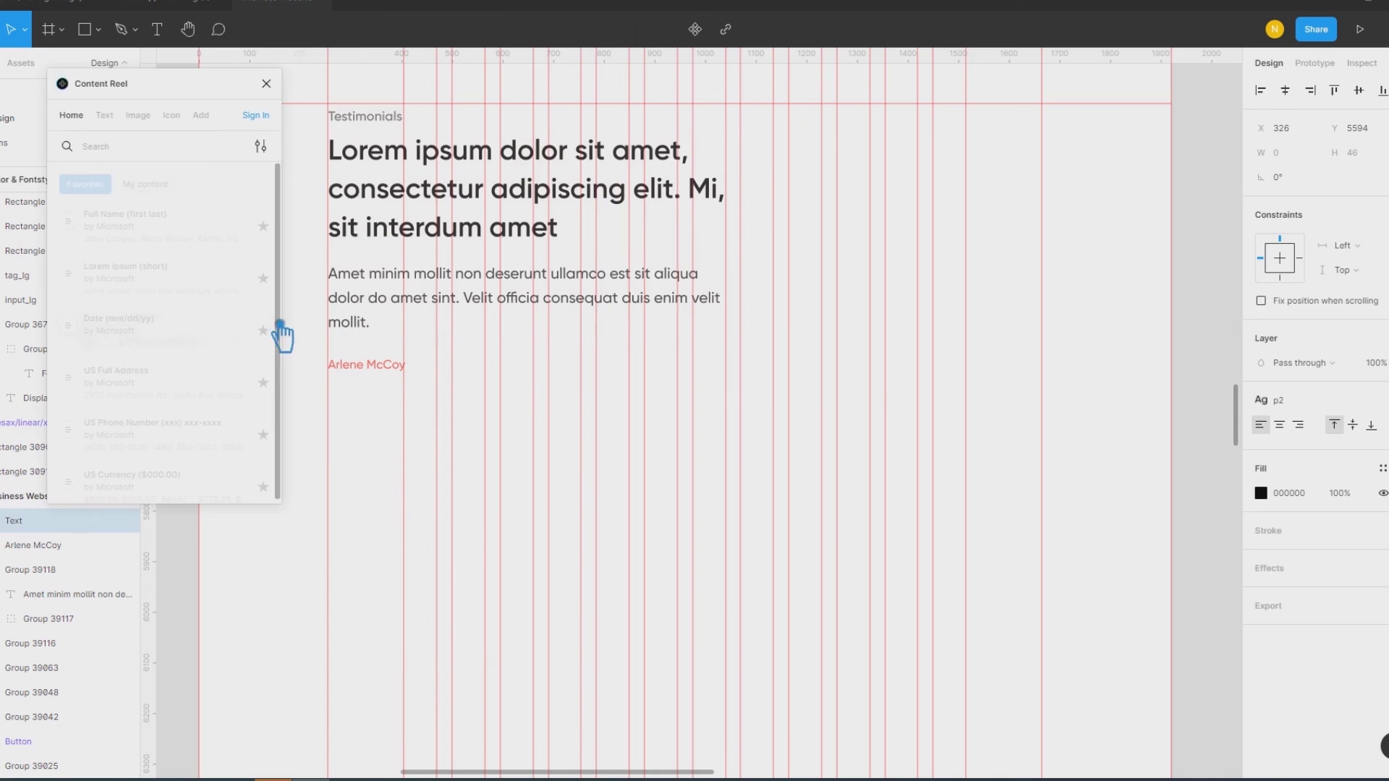
{"action": "left_click", "coordinate": [121, 117]}
{"action": "scroll", "coordinate": [174, 308], "scroll_direction": "down", "scroll_amount": 2}
{"action": "scroll", "coordinate": [174, 313], "scroll_direction": "down", "scroll_amount": 3}
{"action": "scroll", "coordinate": [171, 312], "scroll_direction": "down", "scroll_amount": 1}
{"action": "scroll", "coordinate": [171, 313], "scroll_direction": "down", "scroll_amount": 2}
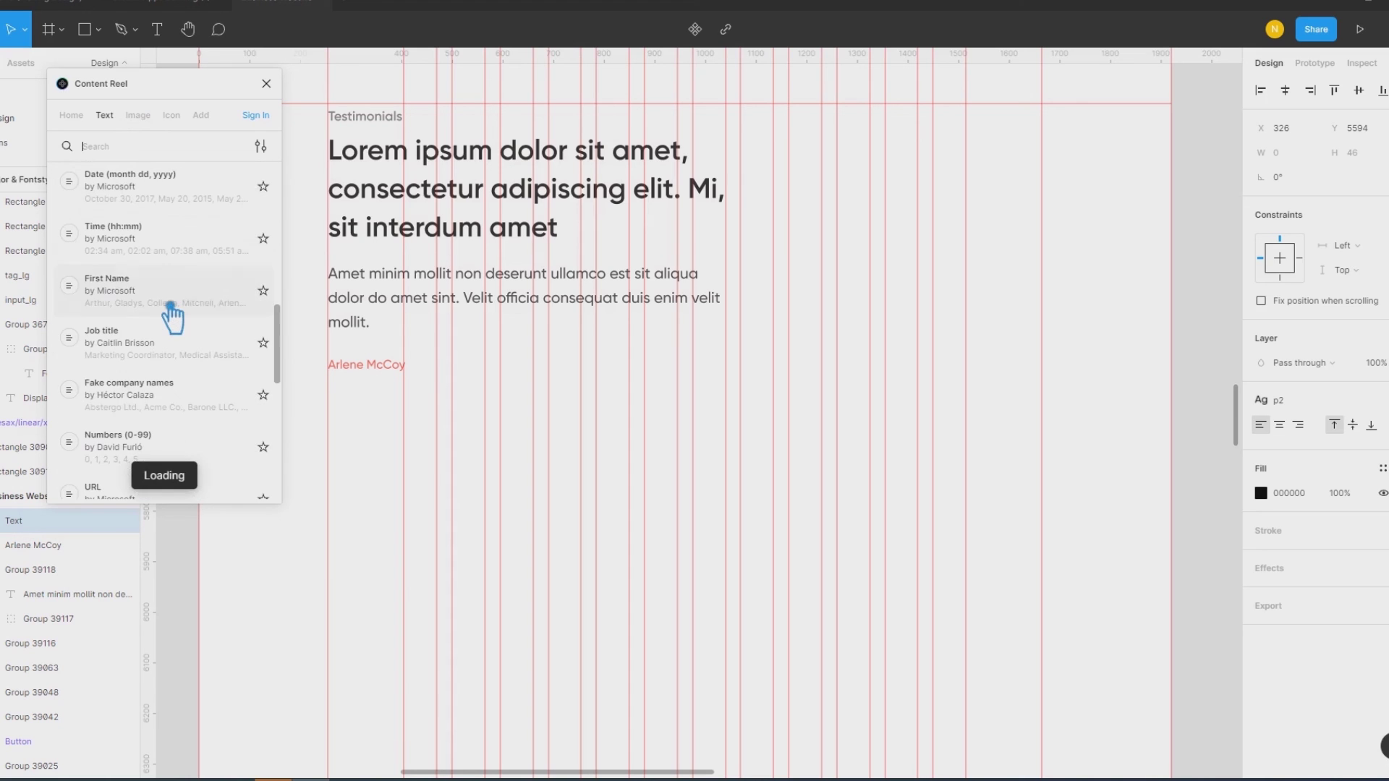
{"action": "left_click", "coordinate": [142, 334]}
{"action": "left_click", "coordinate": [241, 487]}
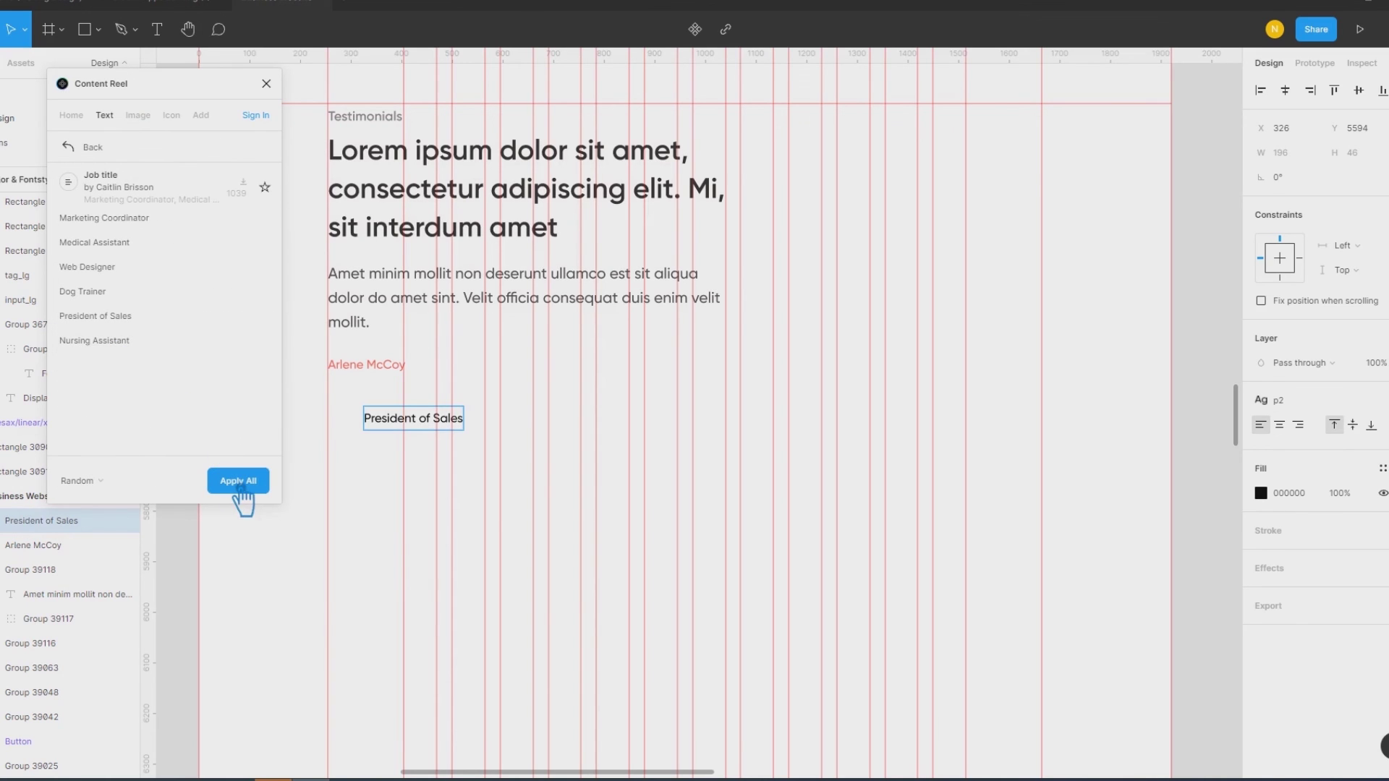
{"action": "left_click", "coordinate": [240, 489]}
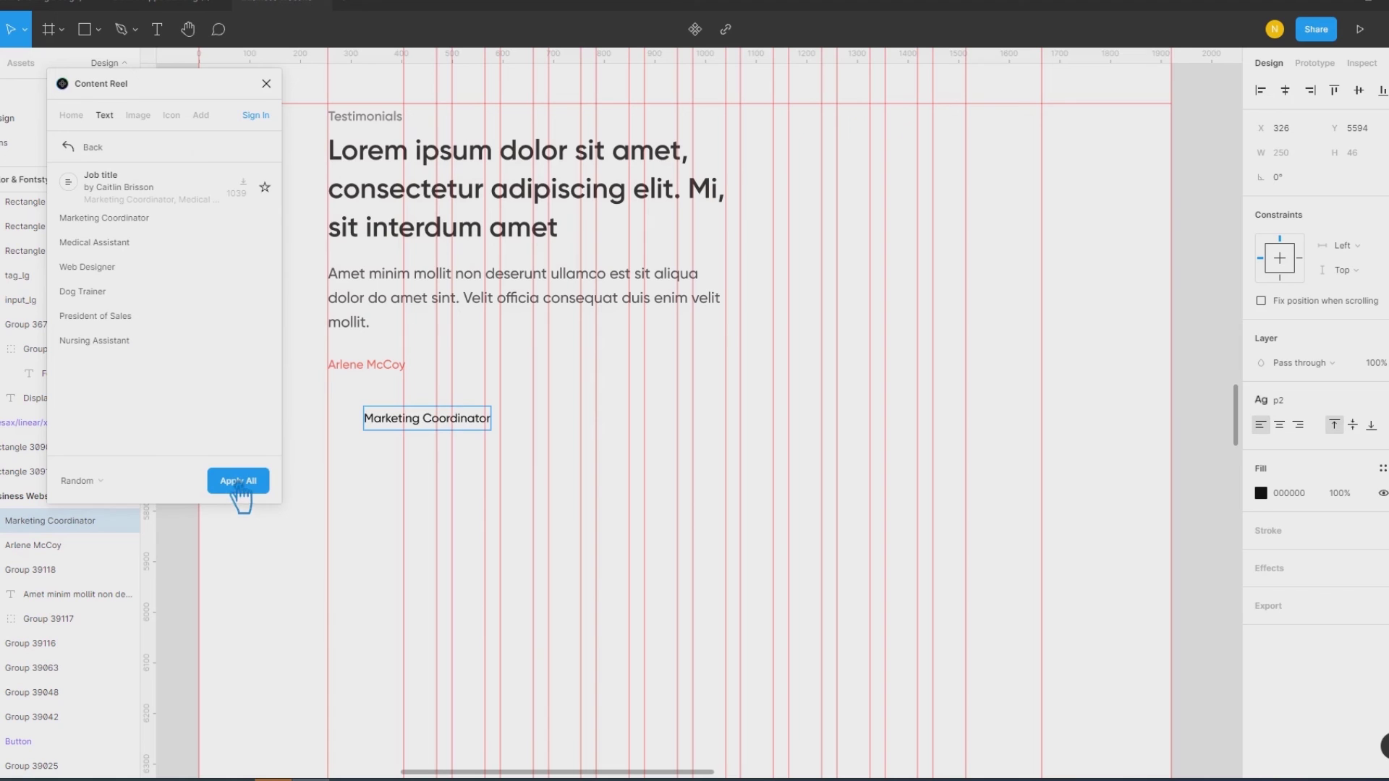
{"action": "left_click", "coordinate": [266, 83]}
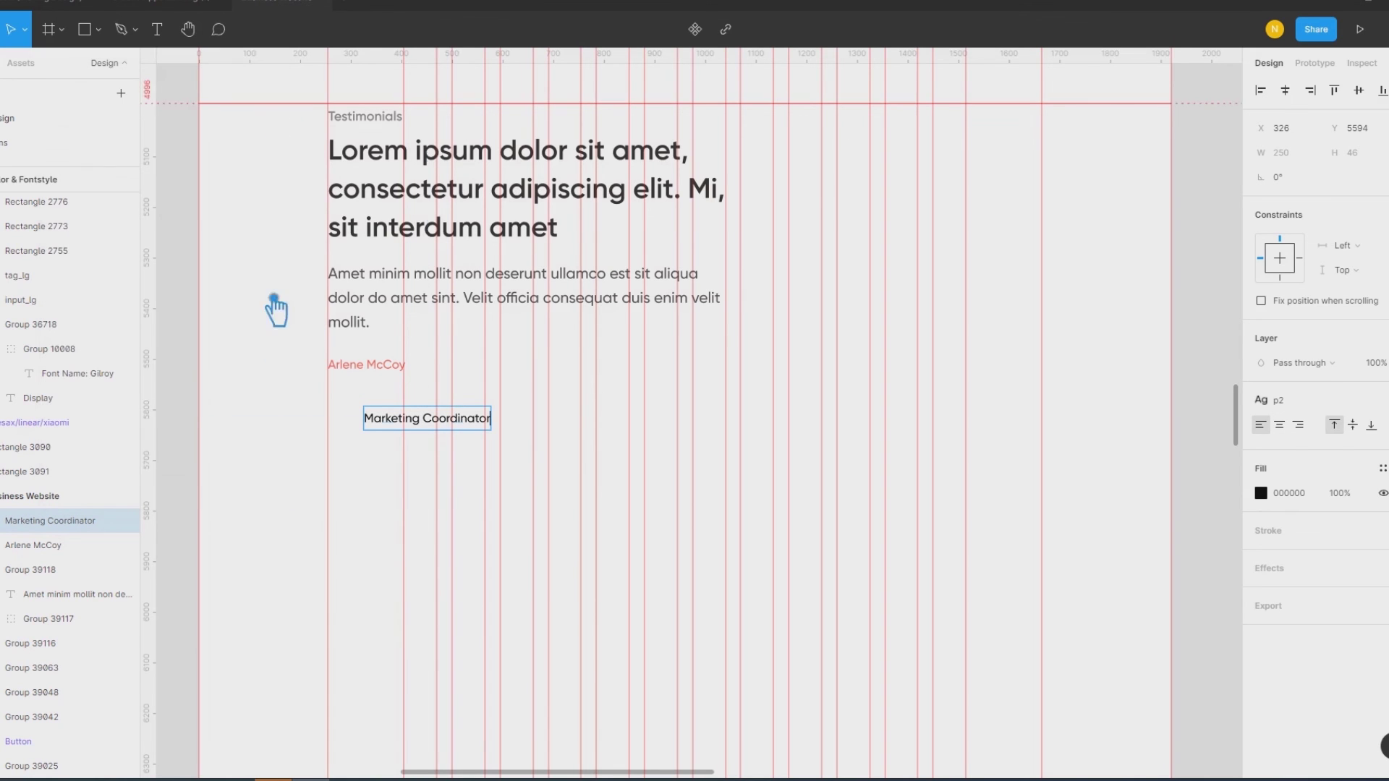
Step: Apply h7 to the job title, place it beside the name, then remove it
{"action": "left_click_drag", "start_coordinate": [402, 431], "coordinate": [365, 400]}
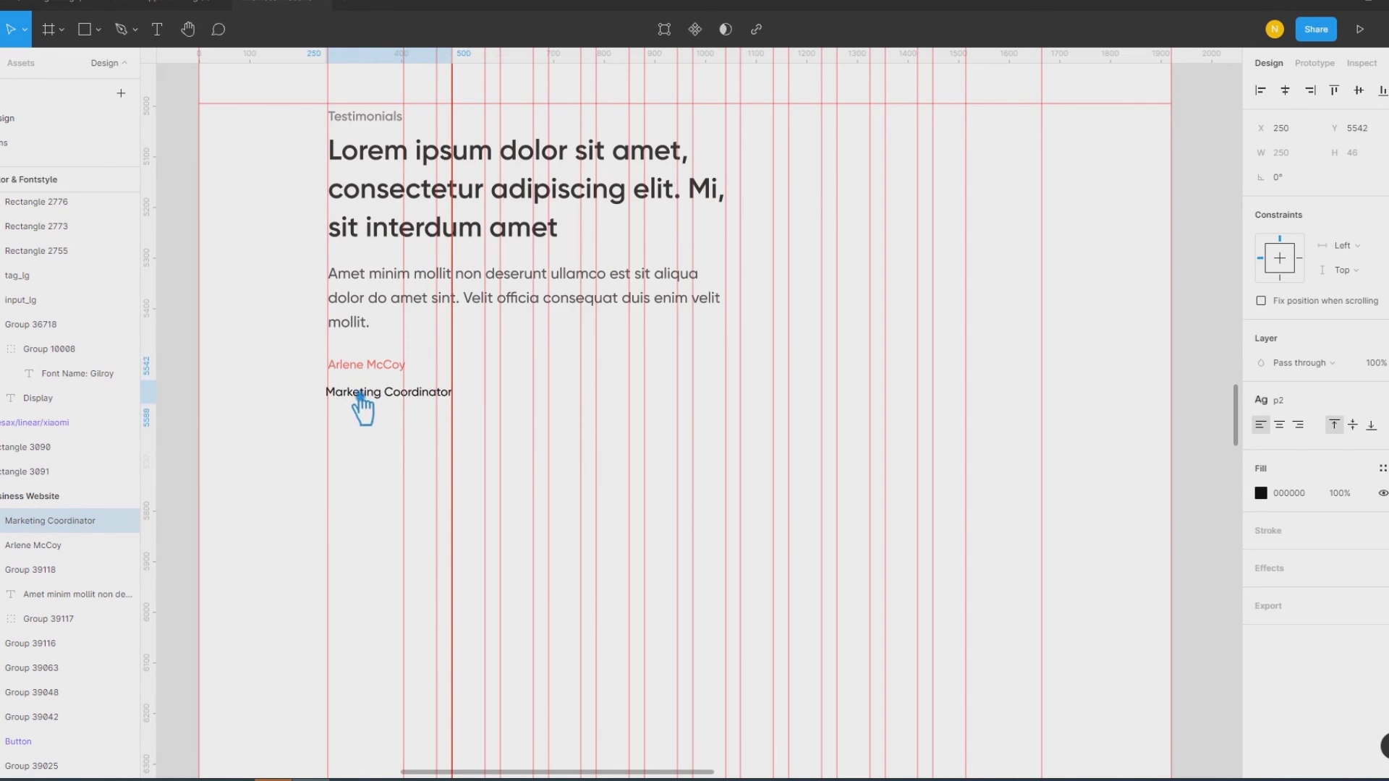
{"action": "left_click", "coordinate": [1318, 406]}
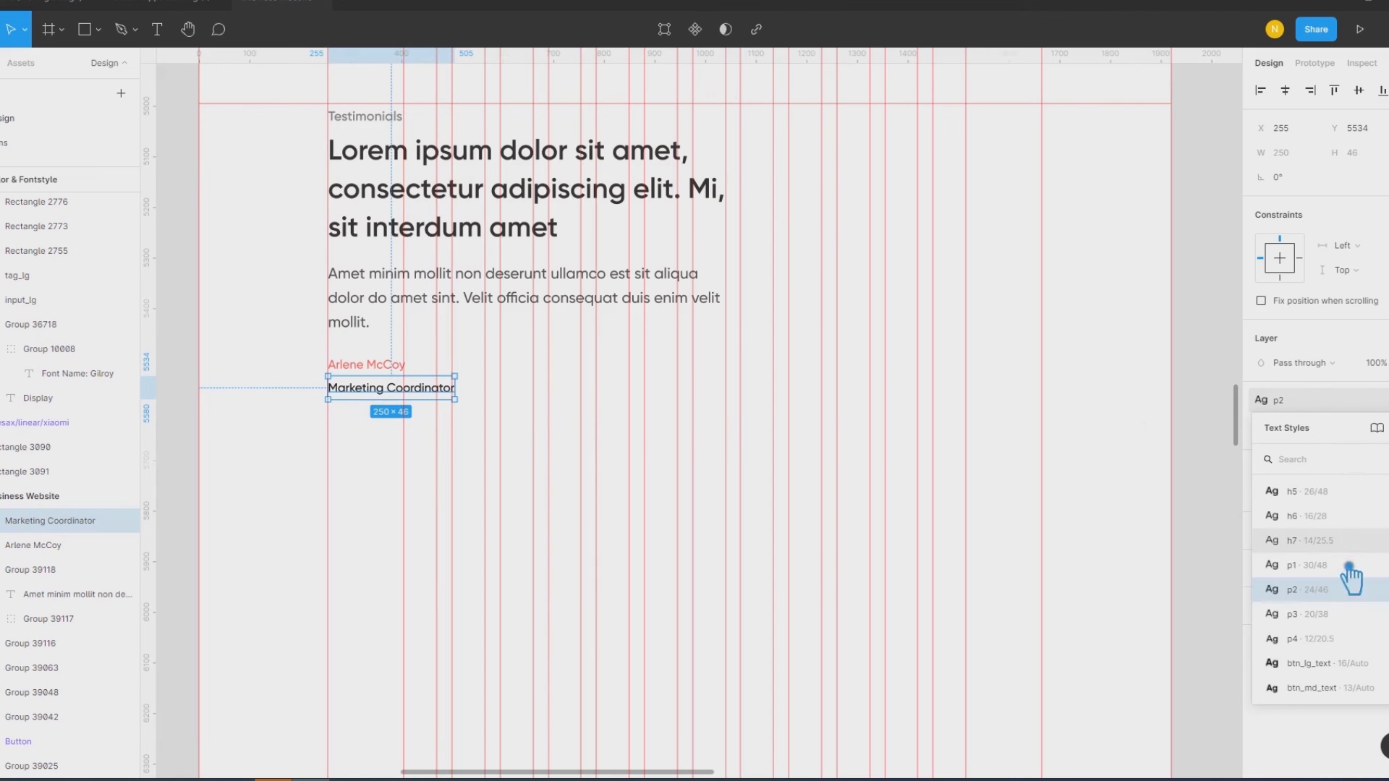
{"action": "scroll", "coordinate": [1350, 635], "scroll_direction": "up", "scroll_amount": 2}
{"action": "scroll", "coordinate": [1351, 635], "scroll_direction": "up", "scroll_amount": 2}
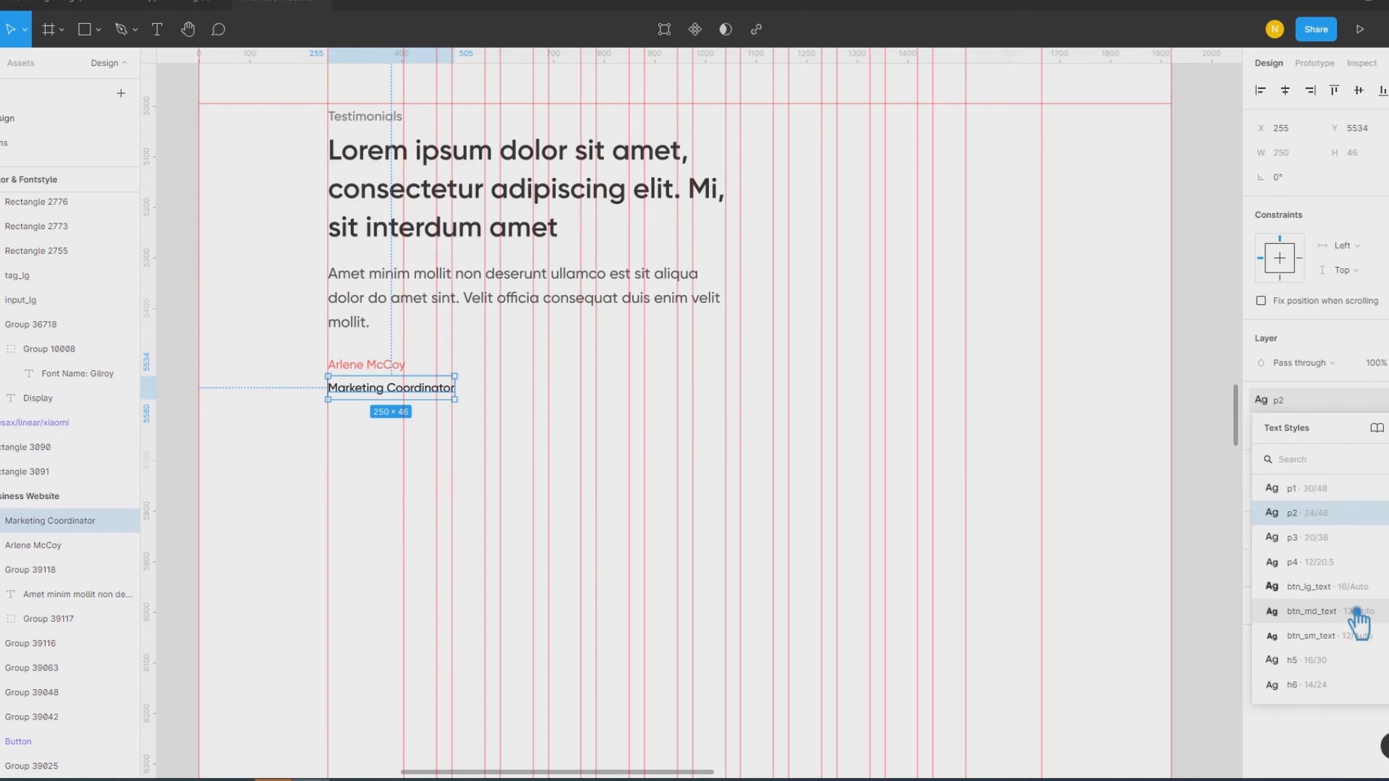
{"action": "scroll", "coordinate": [1351, 632], "scroll_direction": "up", "scroll_amount": 3}
{"action": "scroll", "coordinate": [1352, 630], "scroll_direction": "up", "scroll_amount": 2}
{"action": "left_click", "coordinate": [1352, 624]}
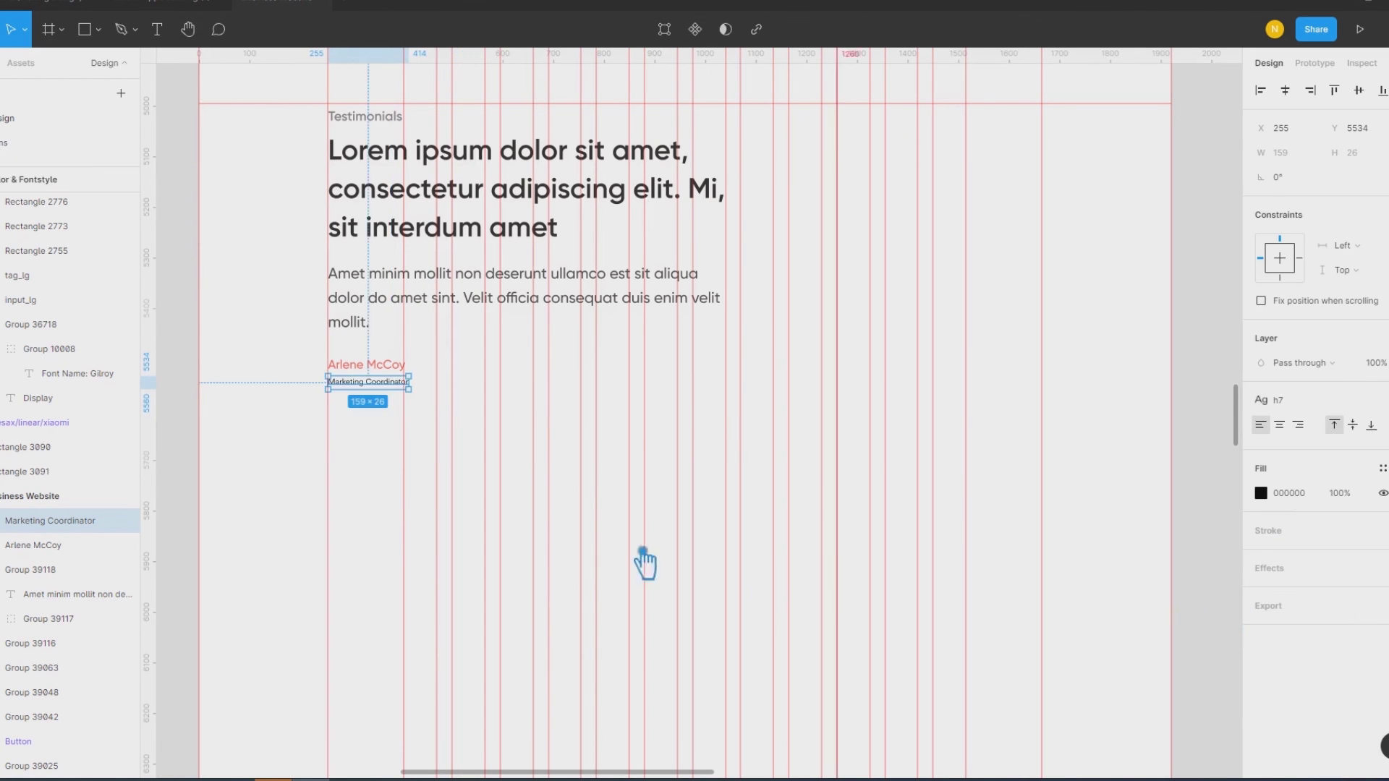
{"action": "left_click", "coordinate": [368, 403]}
{"action": "left_click_drag", "start_coordinate": [347, 385], "coordinate": [436, 376]}
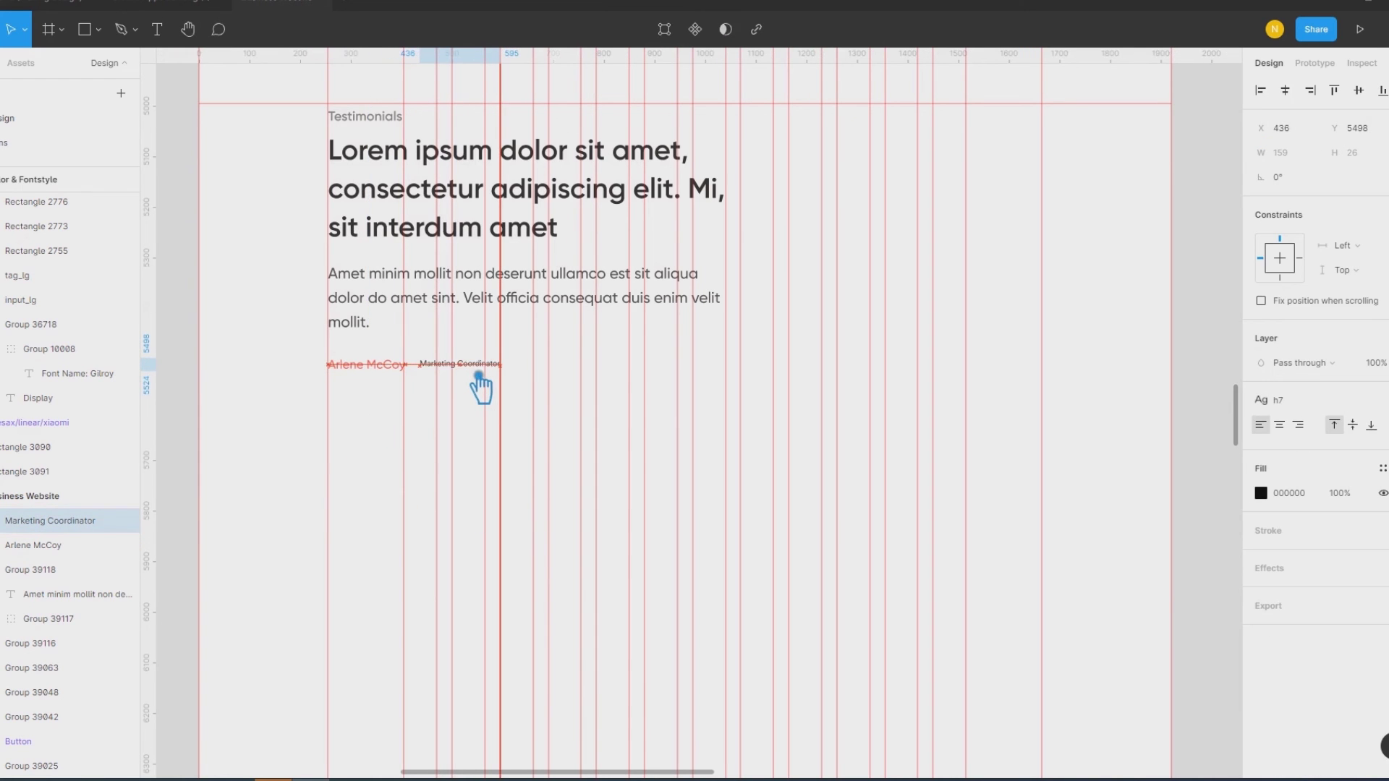
{"action": "left_click_drag", "start_coordinate": [436, 376], "coordinate": [434, 371]}
{"action": "key", "text": "ctrl+c"}
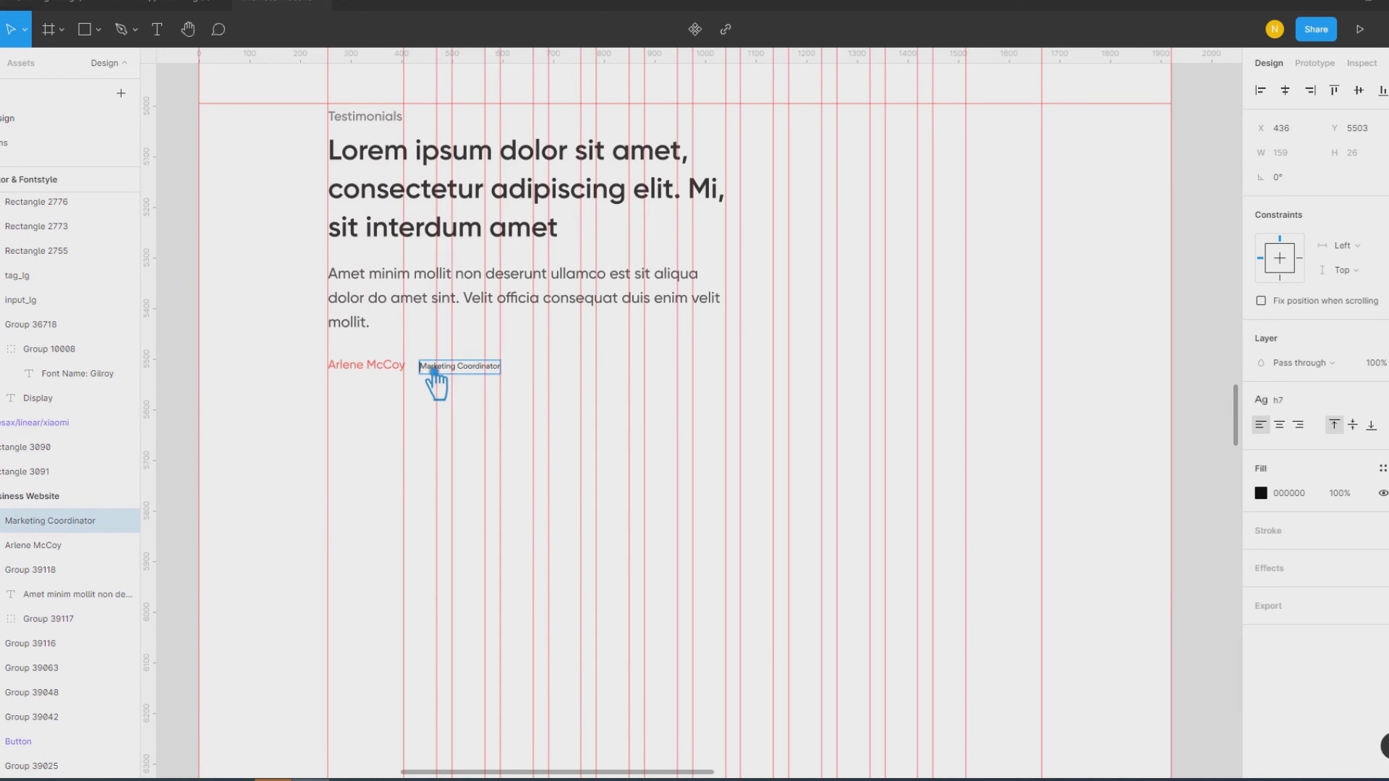
{"action": "key", "text": "Return"}
Step: Delete the separate job-title layer and paste ' (Marketing Coordinator)' after the red name
{"action": "key", "text": "BackSpace"}
{"action": "key", "text": "Escape"}
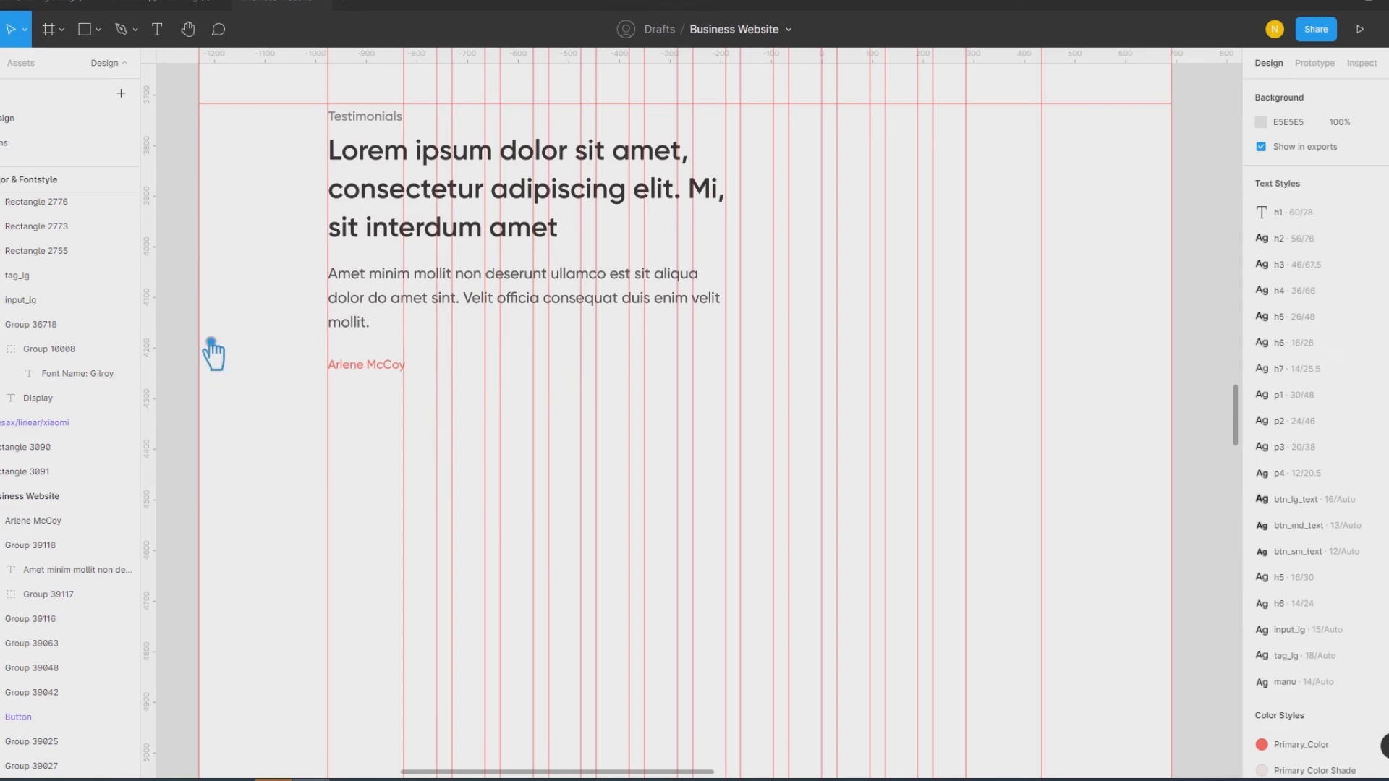
{"action": "left_click", "coordinate": [170, 40]}
{"action": "left_click", "coordinate": [438, 378]}
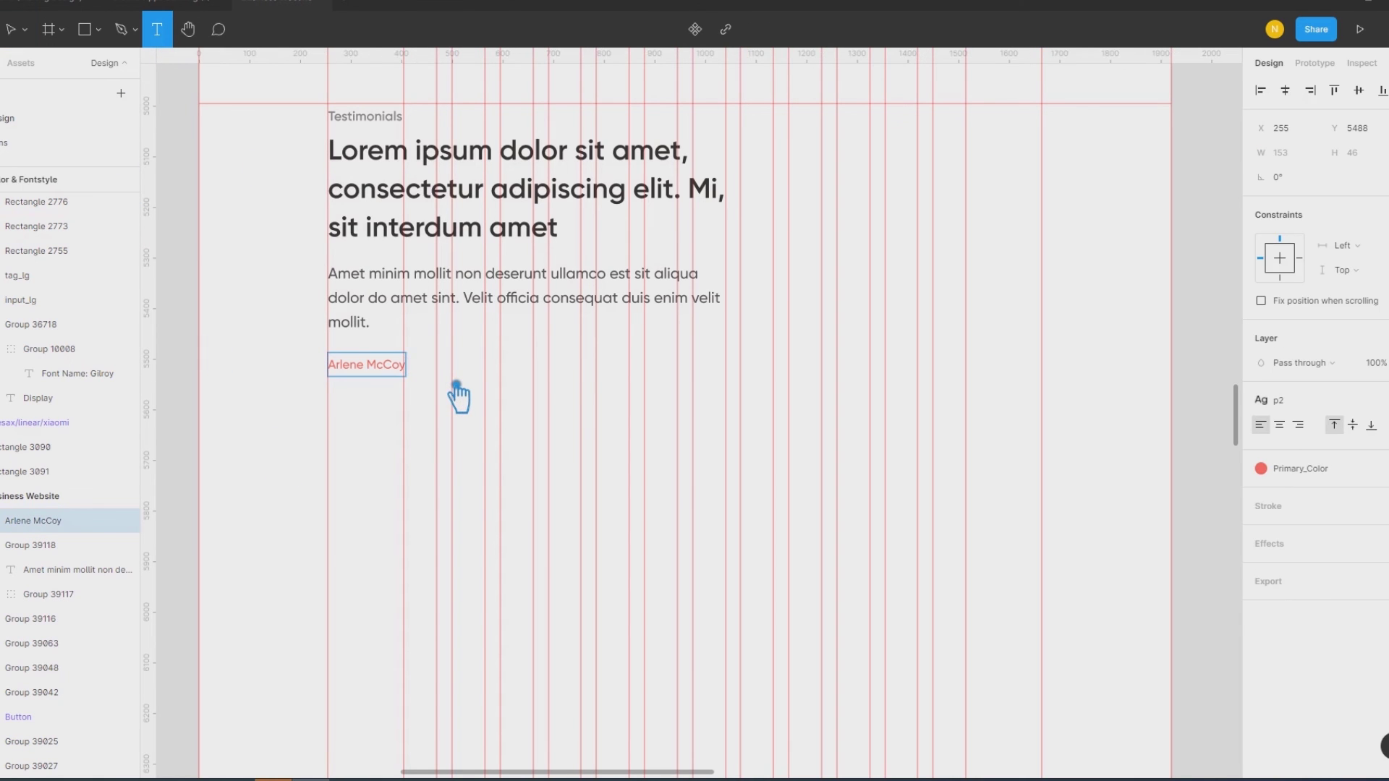
{"action": "type", "text": "()"}
{"action": "key", "text": "ctrl+v"}
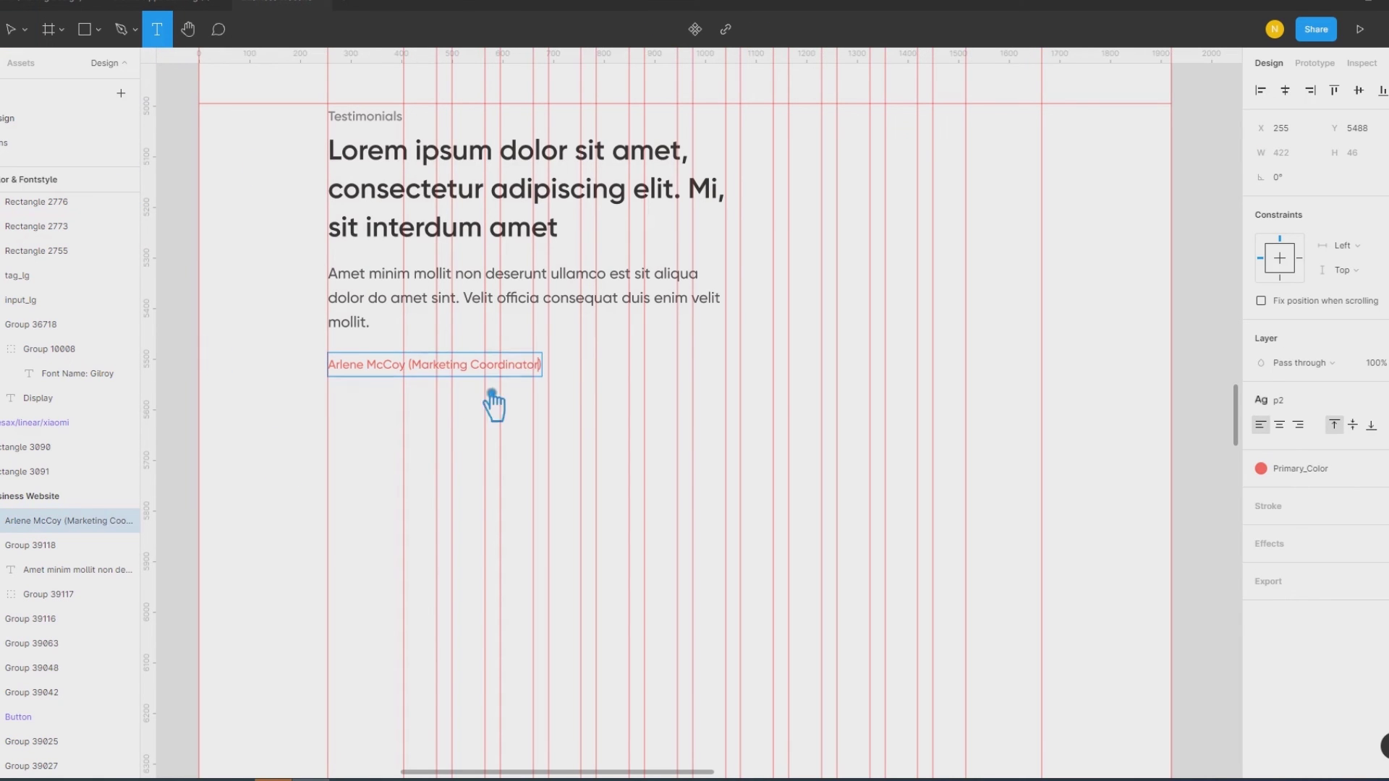
Step: Colour '(Marketing Coordinator)' Gray-3 and give the name part the bold h5 text style
{"action": "left_click_drag", "start_coordinate": [422, 371], "coordinate": [619, 373]}
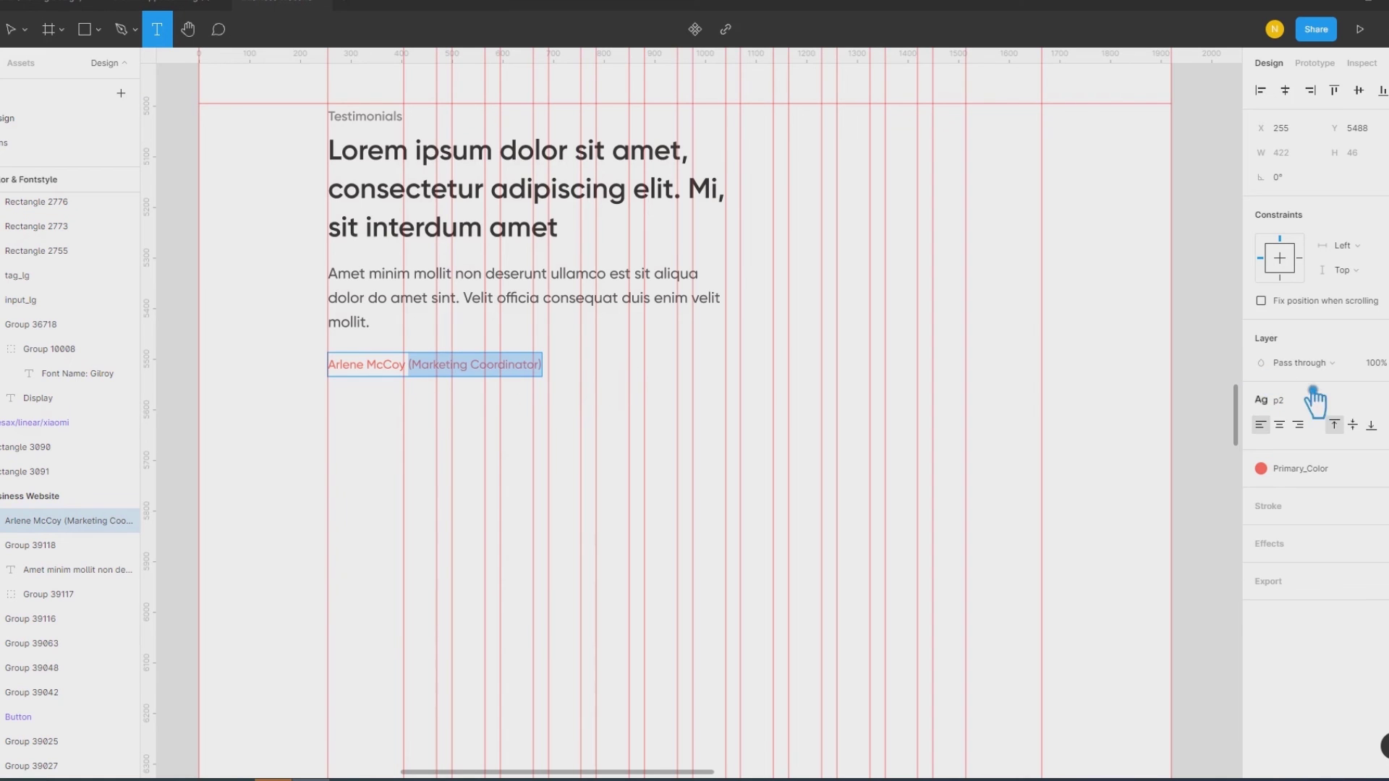
{"action": "left_click", "coordinate": [1313, 471]}
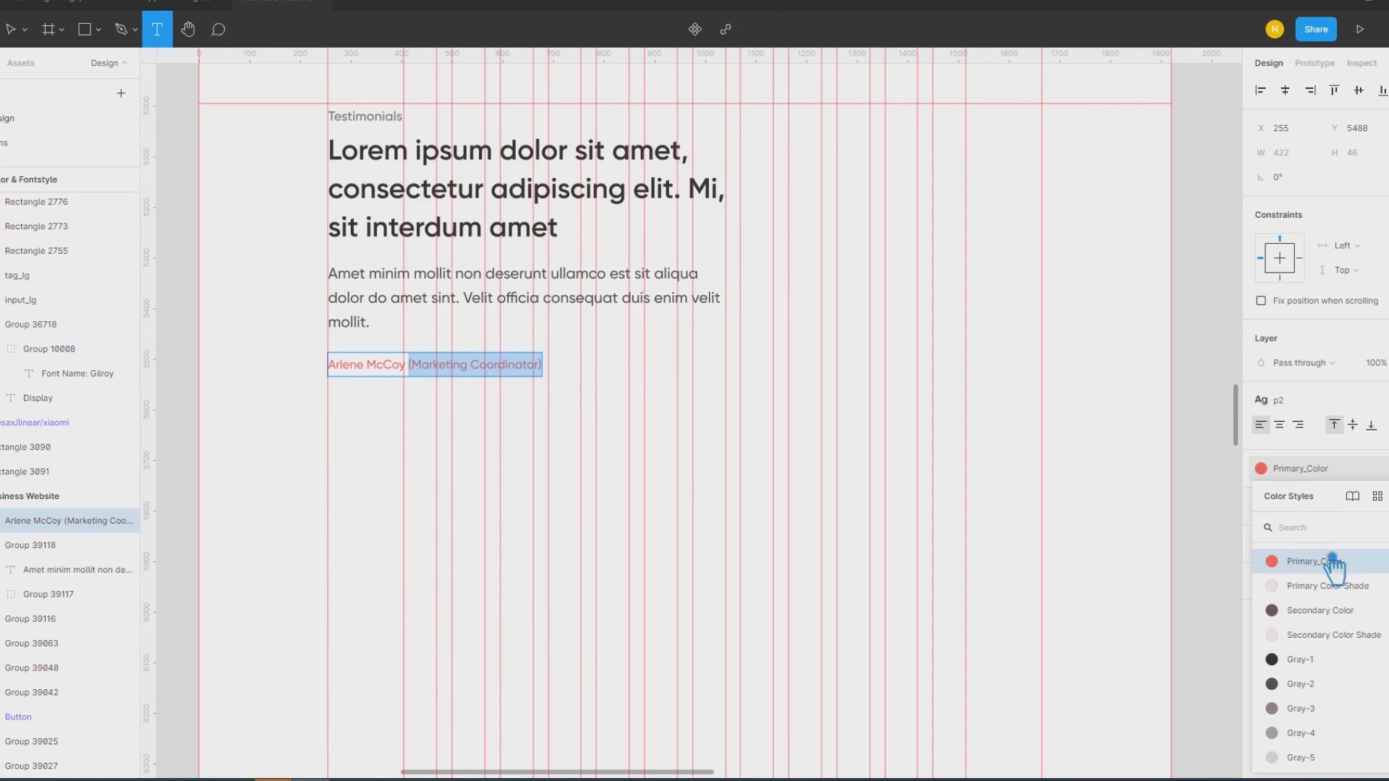
{"action": "left_click", "coordinate": [1325, 713]}
{"action": "left_click_drag", "start_coordinate": [408, 366], "coordinate": [329, 366]}
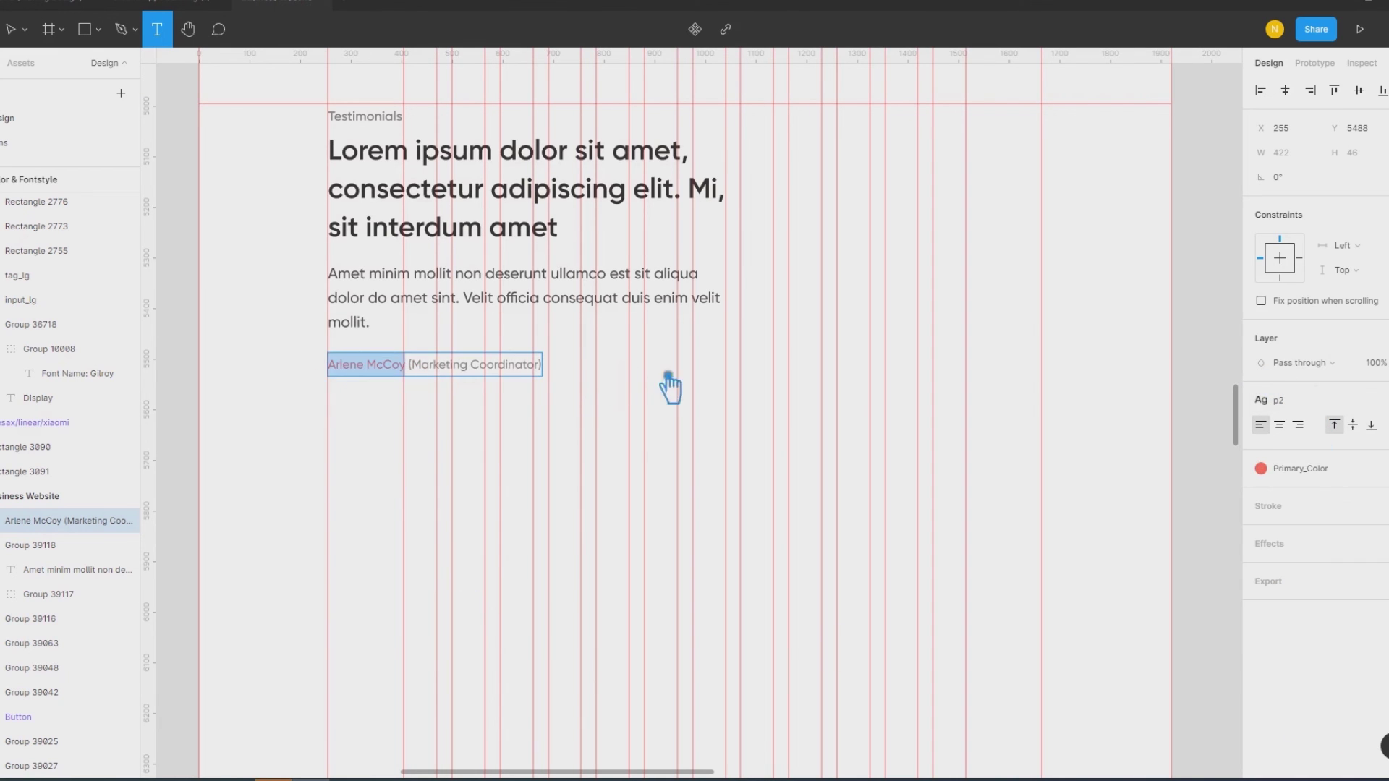
{"action": "left_click", "coordinate": [1351, 401]}
{"action": "left_click", "coordinate": [1337, 579]}
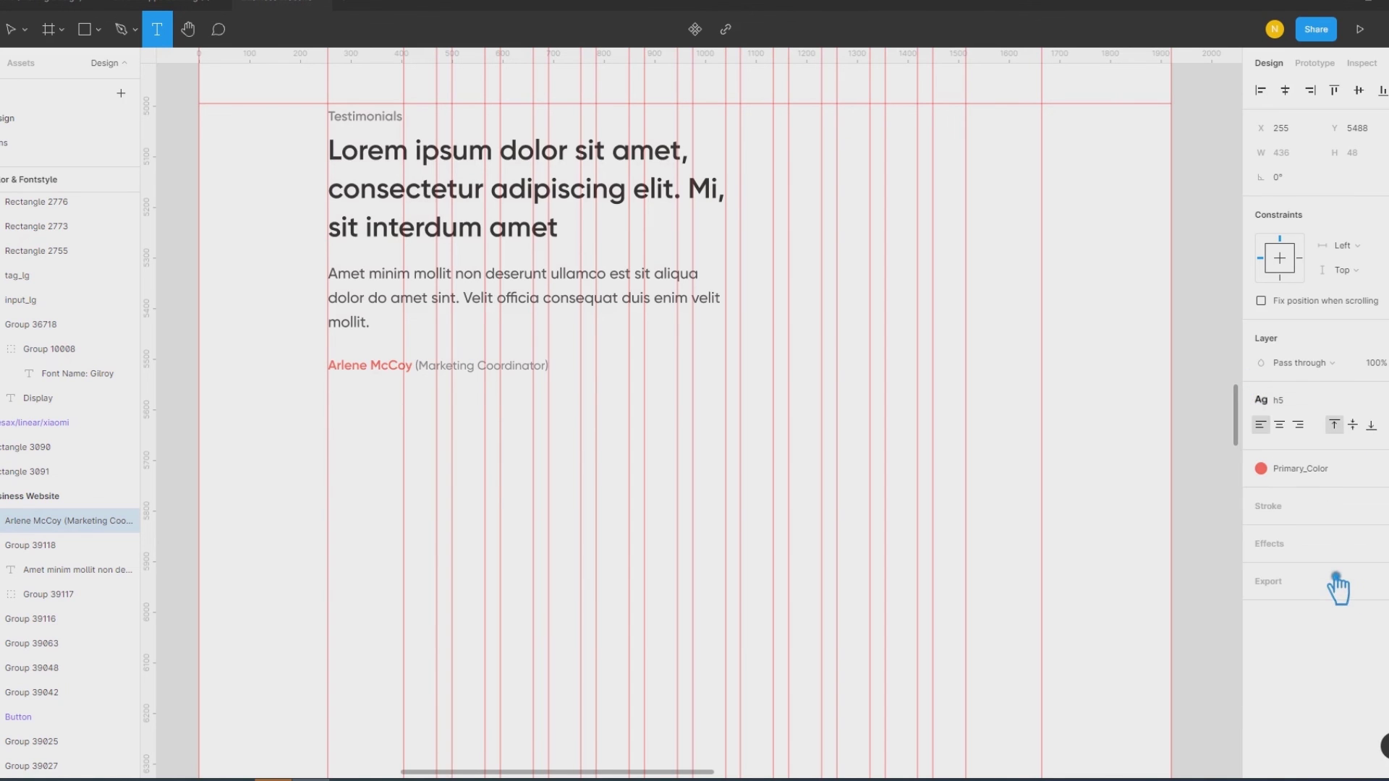
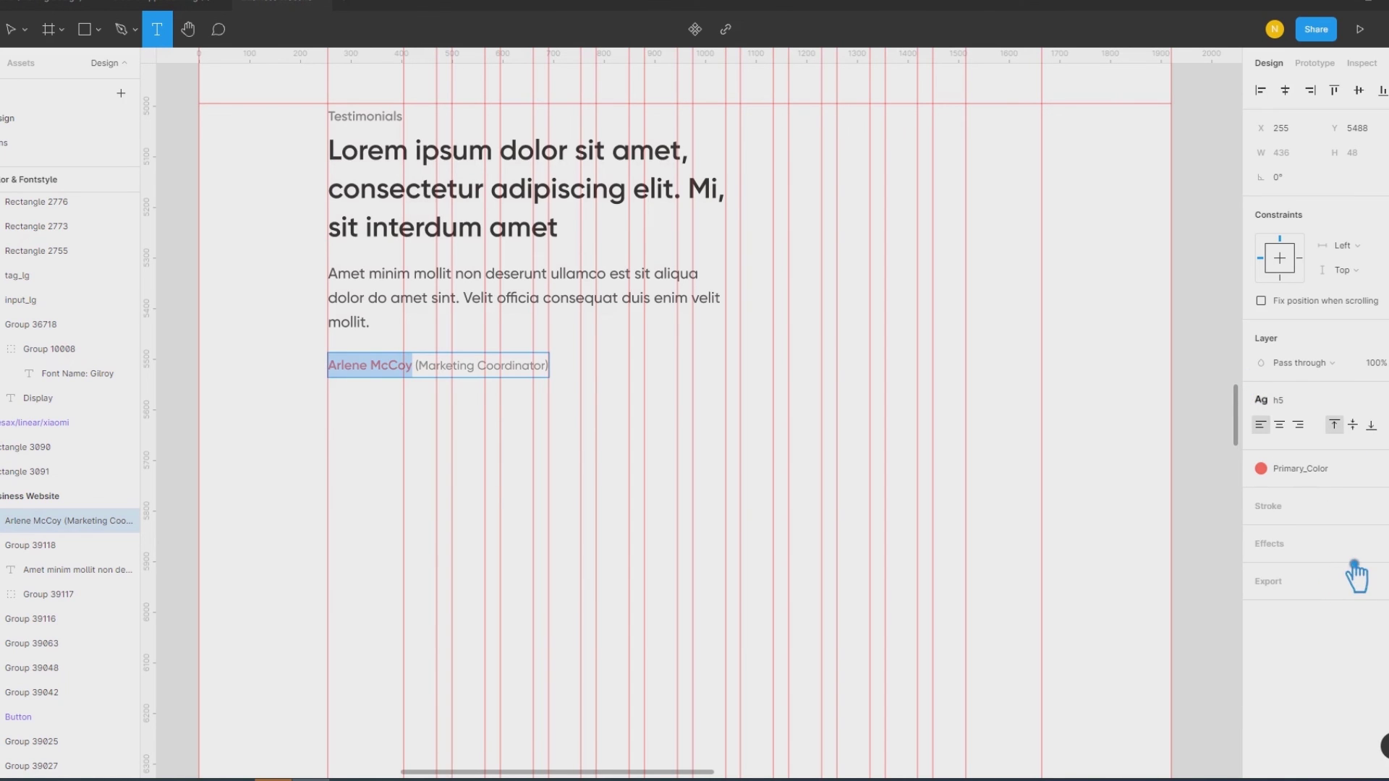
Step: Give the author's name the Secondary Color fill style and the h4 text style
{"action": "left_click", "coordinate": [1318, 472]}
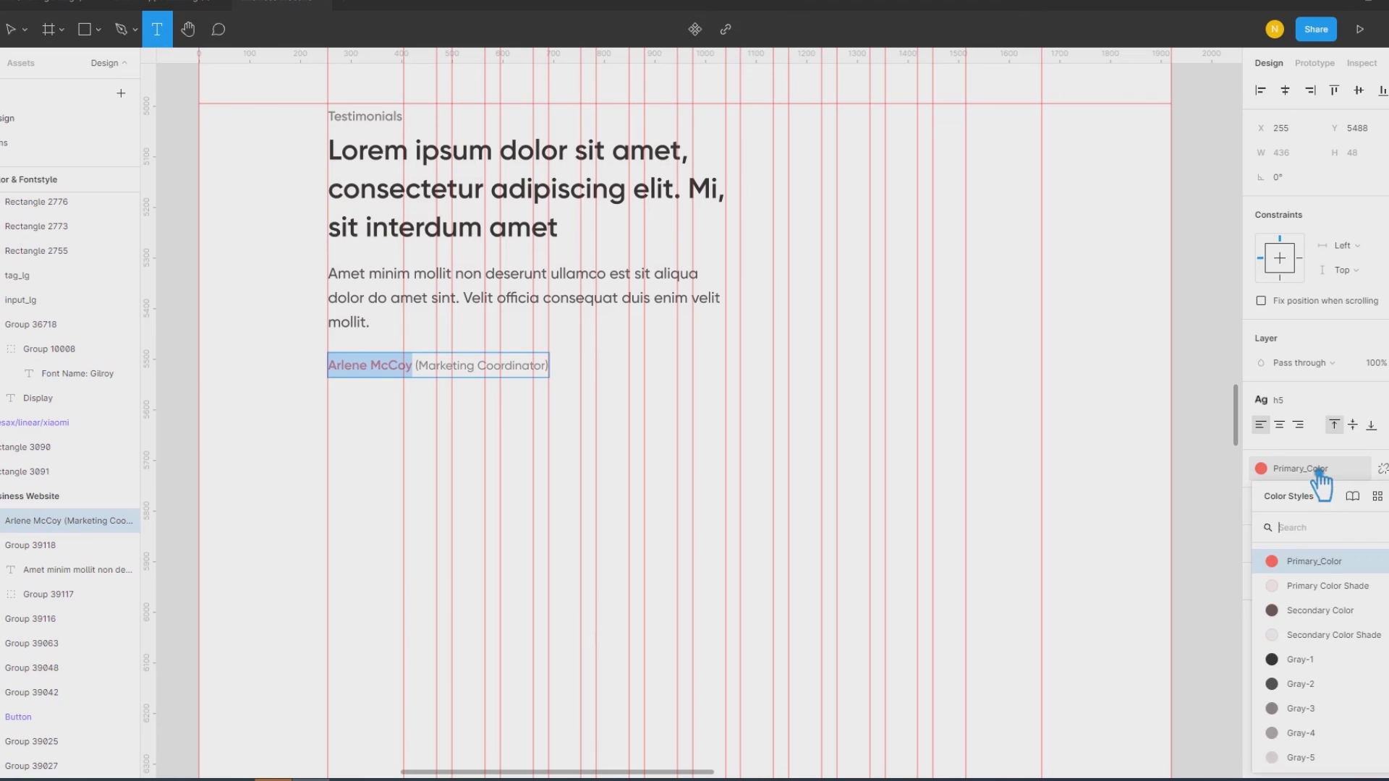
{"action": "left_click", "coordinate": [1336, 612]}
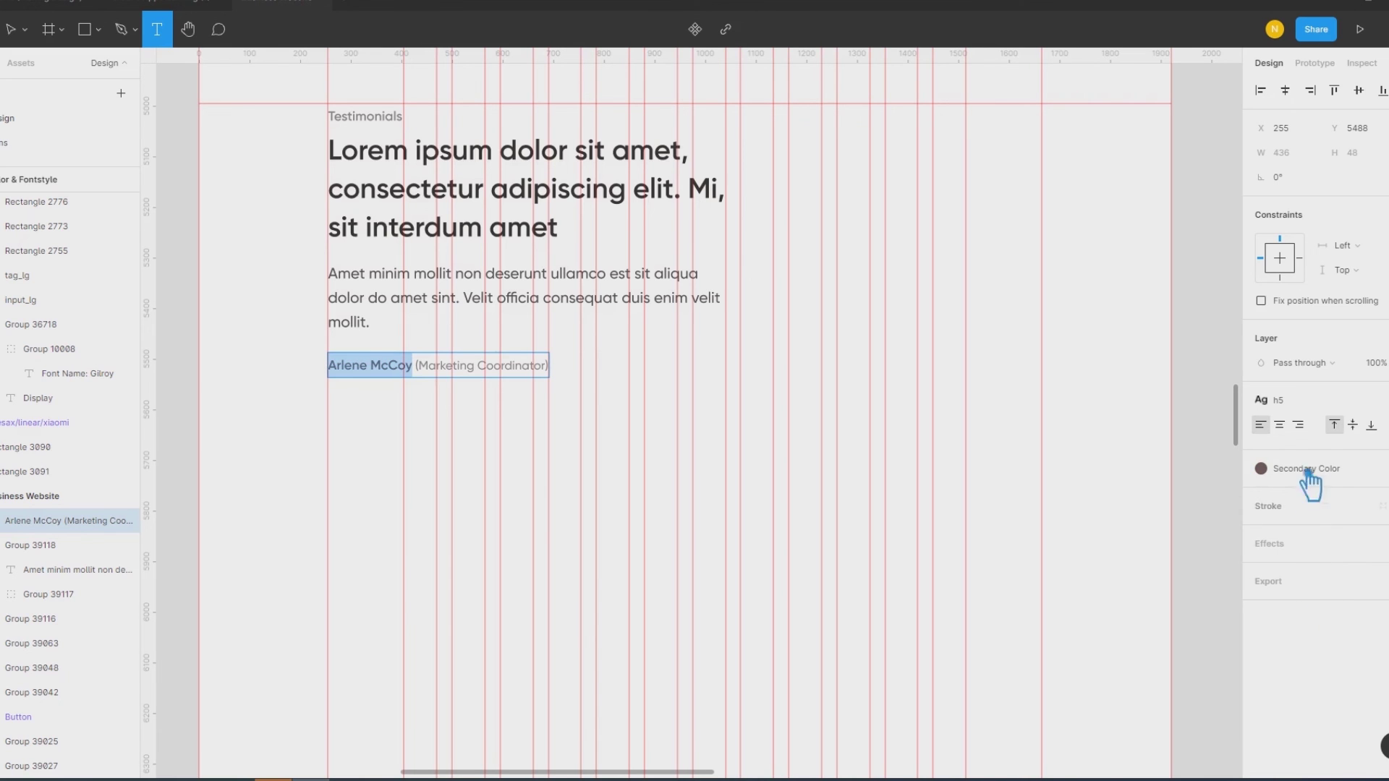
{"action": "left_click", "coordinate": [1298, 404]}
{"action": "left_click", "coordinate": [1340, 573]}
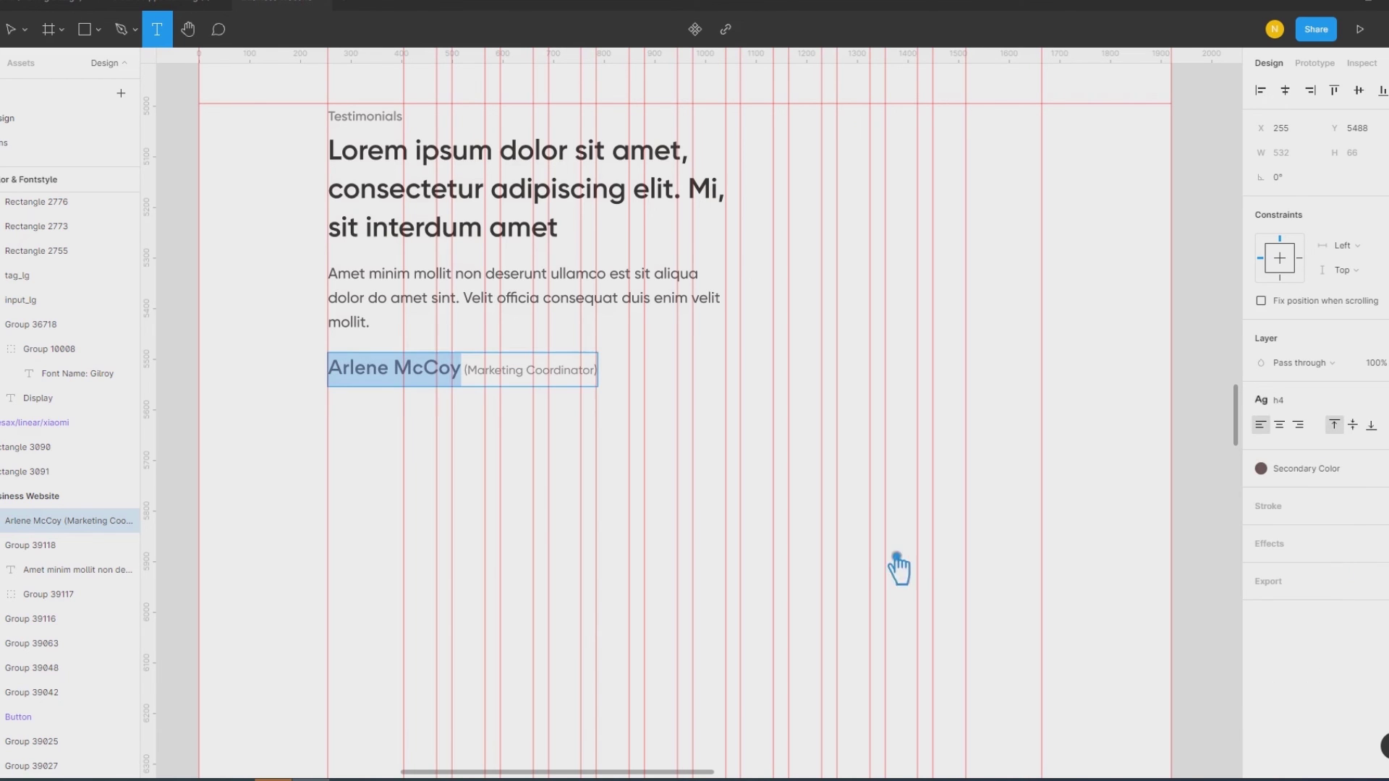
{"action": "left_click", "coordinate": [262, 467]}
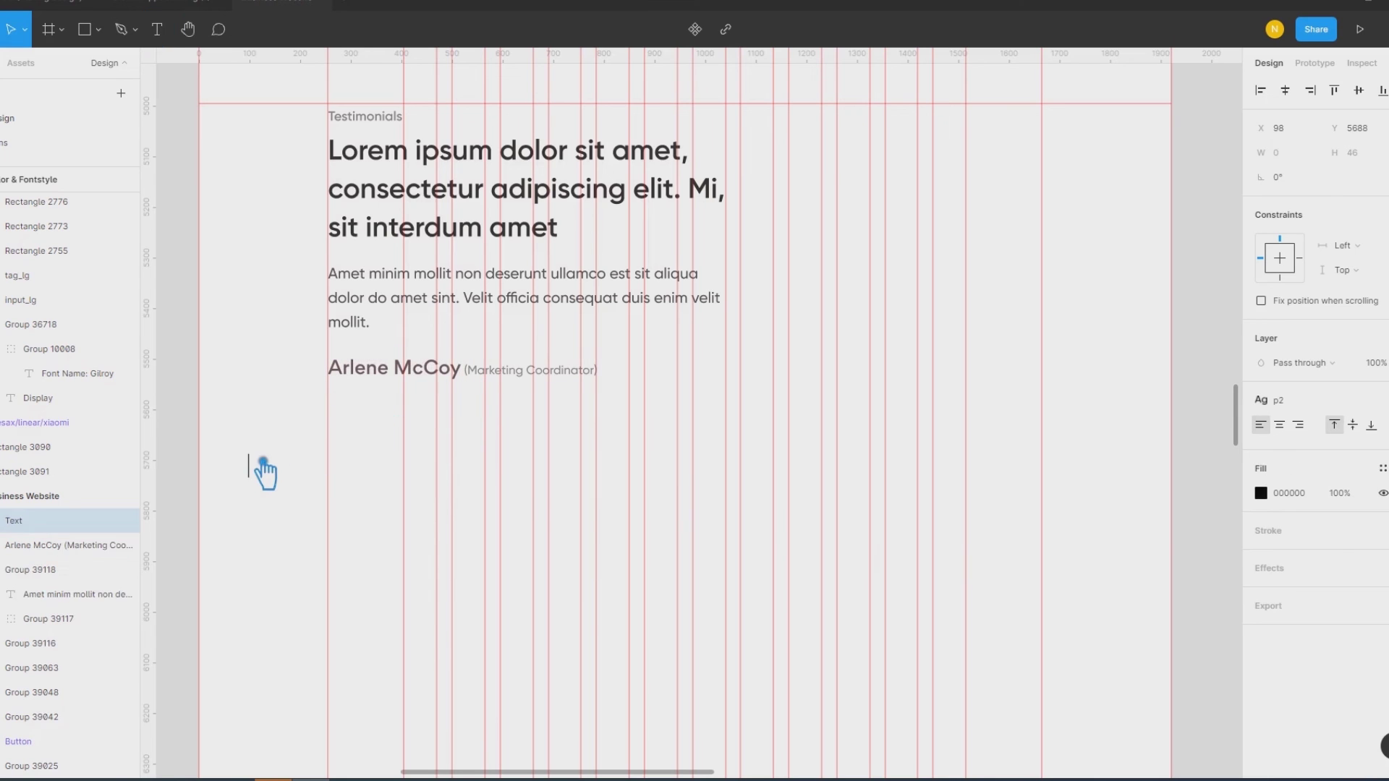
{"action": "key", "text": "Escape"}
Step: Color the words (Marketing Coordinator) in the name line with the Gray-2 style
{"action": "left_click", "coordinate": [489, 389]}
{"action": "double_click", "coordinate": [481, 384]}
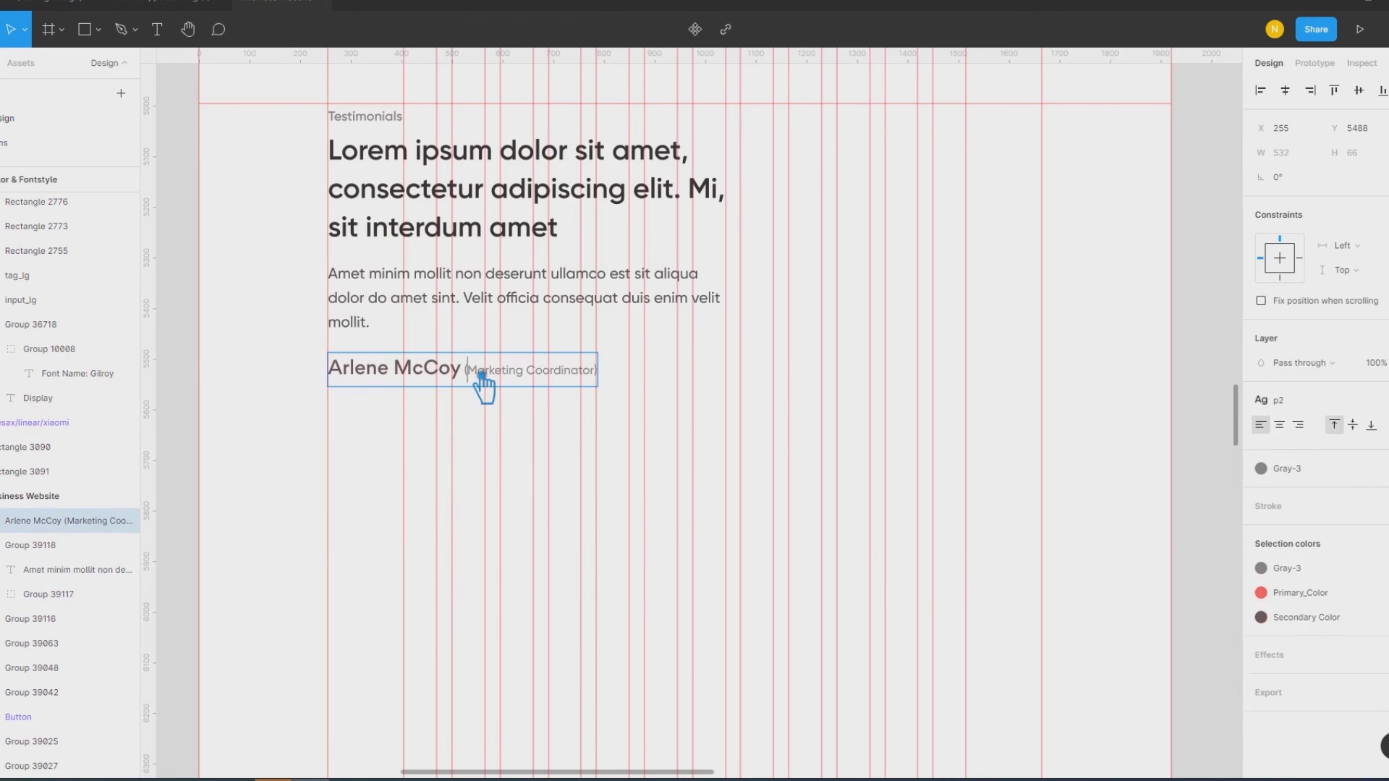
{"action": "left_click_drag", "start_coordinate": [467, 371], "coordinate": [652, 367]}
{"action": "left_click", "coordinate": [1287, 467]}
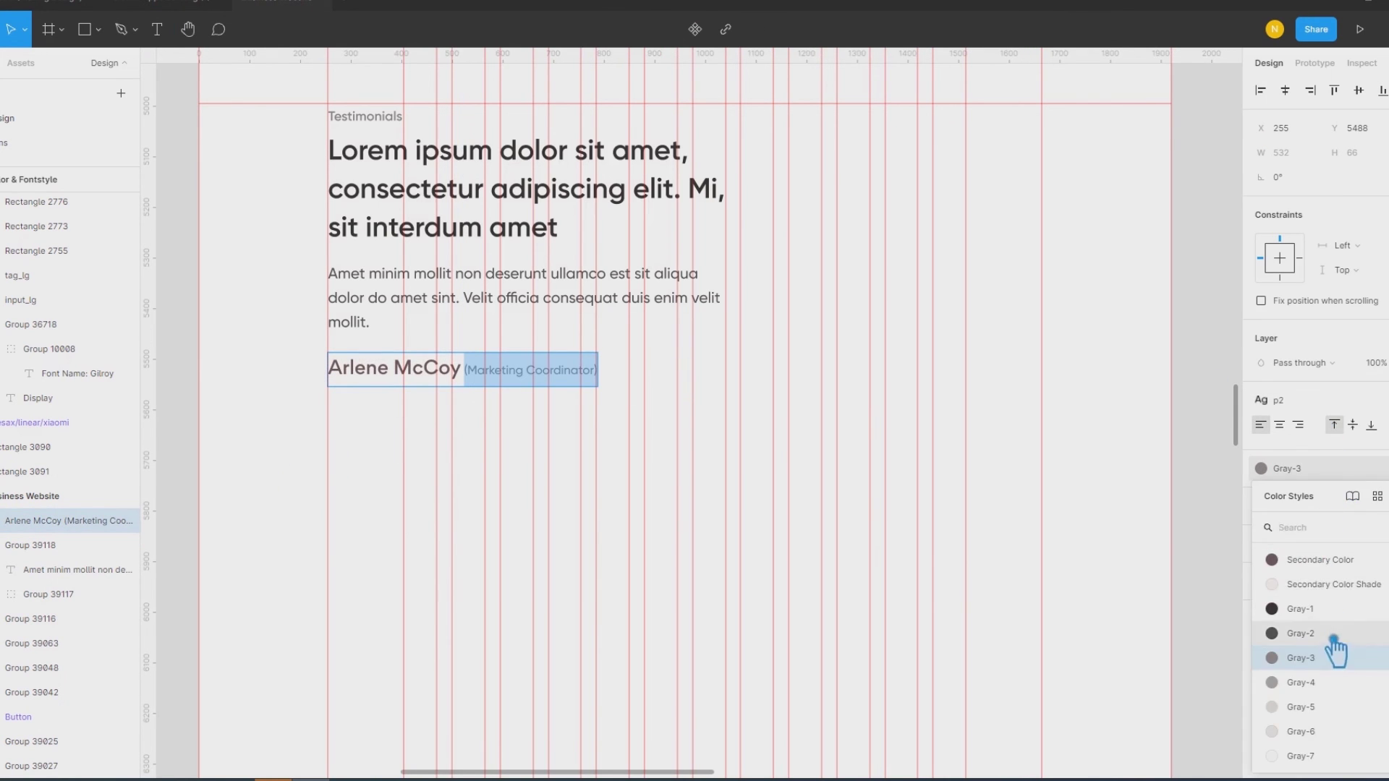
{"action": "left_click", "coordinate": [1333, 635]}
{"action": "left_click", "coordinate": [268, 490]}
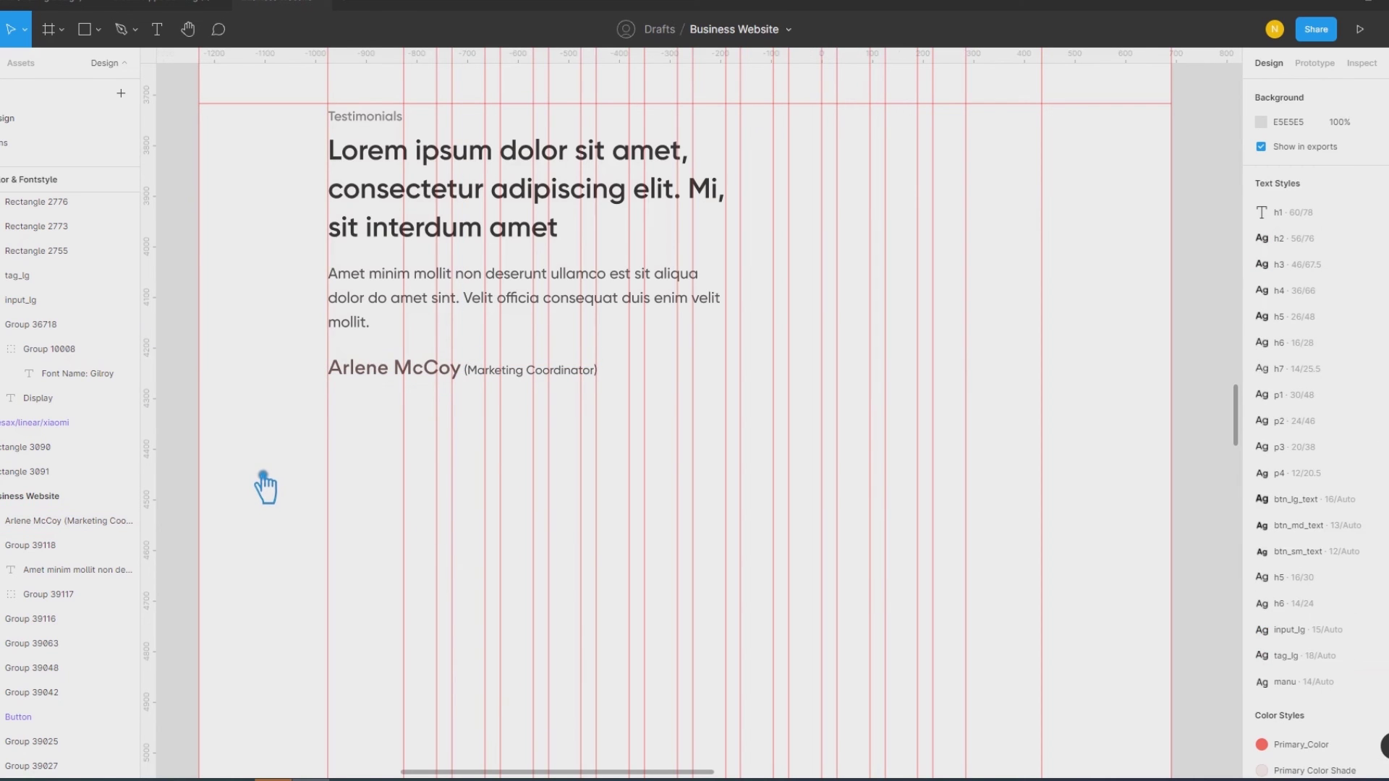
{"action": "left_click", "coordinate": [377, 376]}
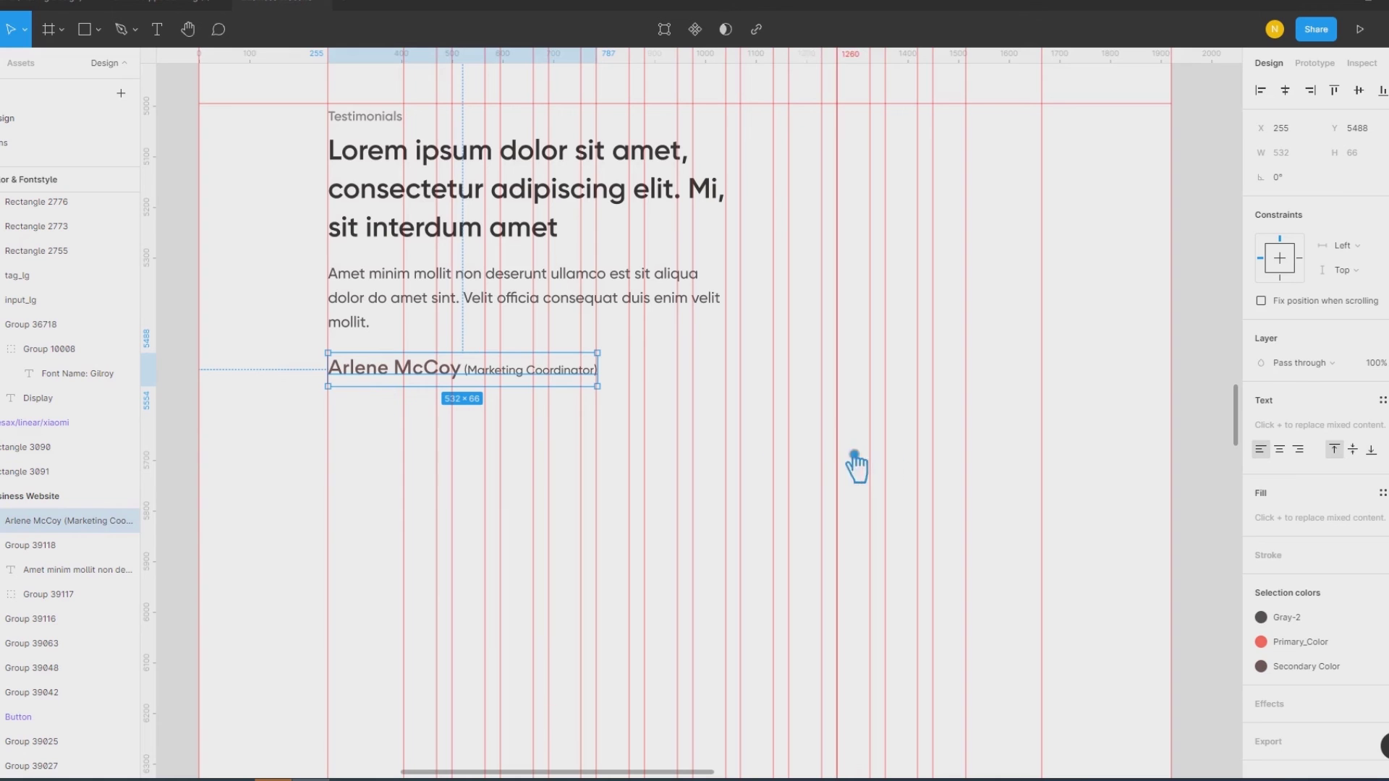
{"action": "left_click", "coordinate": [293, 342]}
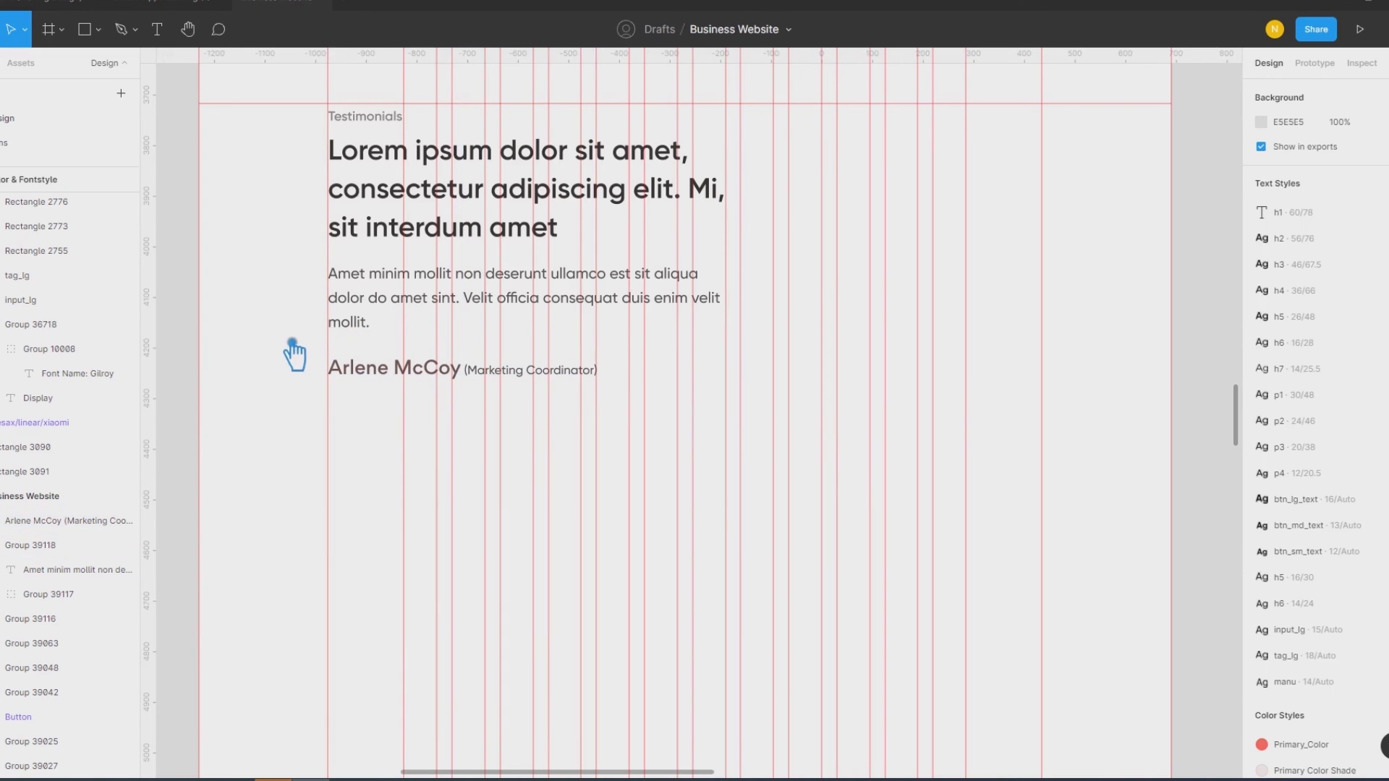
{"action": "left_click", "coordinate": [157, 29]}
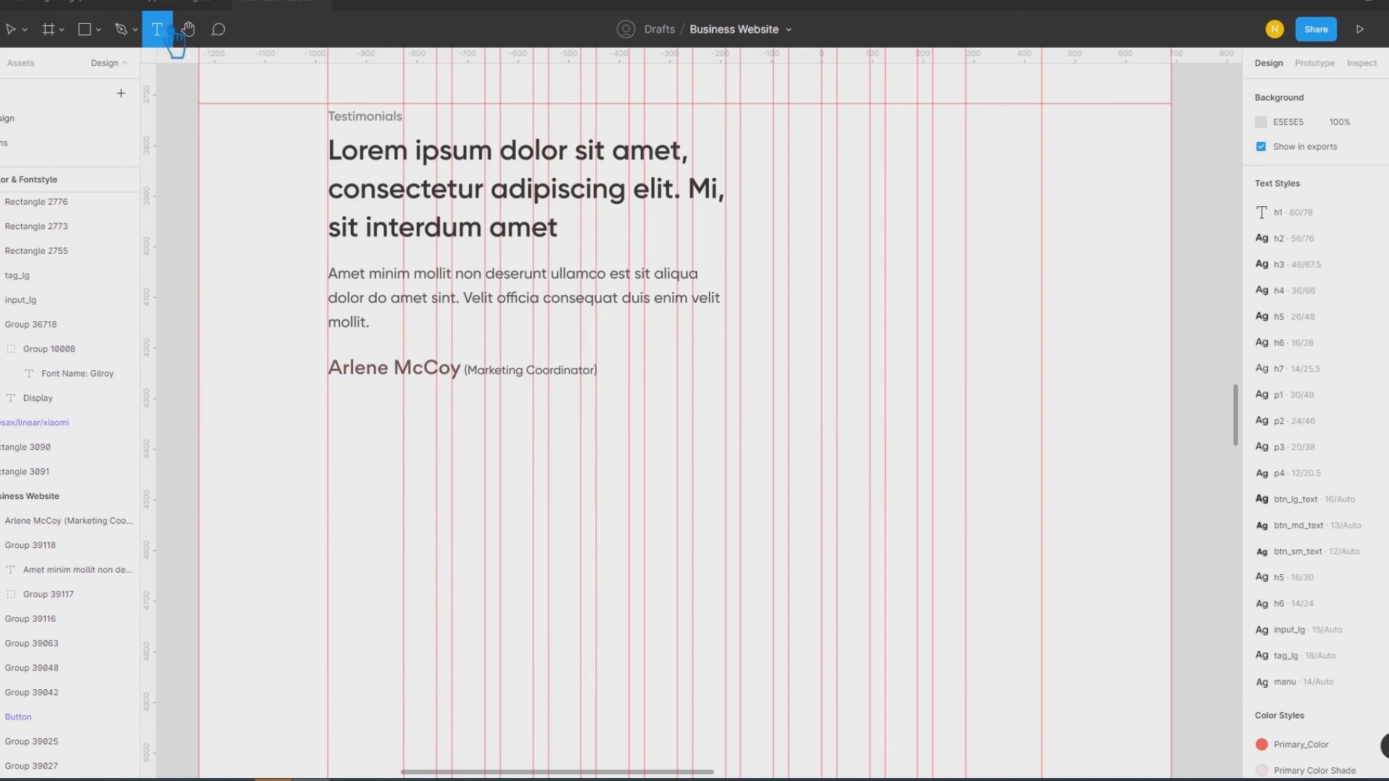
Step: Cut (Marketing Coordinator) from the name line and paste it as a new text line
{"action": "left_click", "coordinate": [476, 371]}
{"action": "left_click_drag", "start_coordinate": [478, 370], "coordinate": [651, 384]}
{"action": "key", "text": "ctrl+c"}
{"action": "key", "text": "BackSpace"}
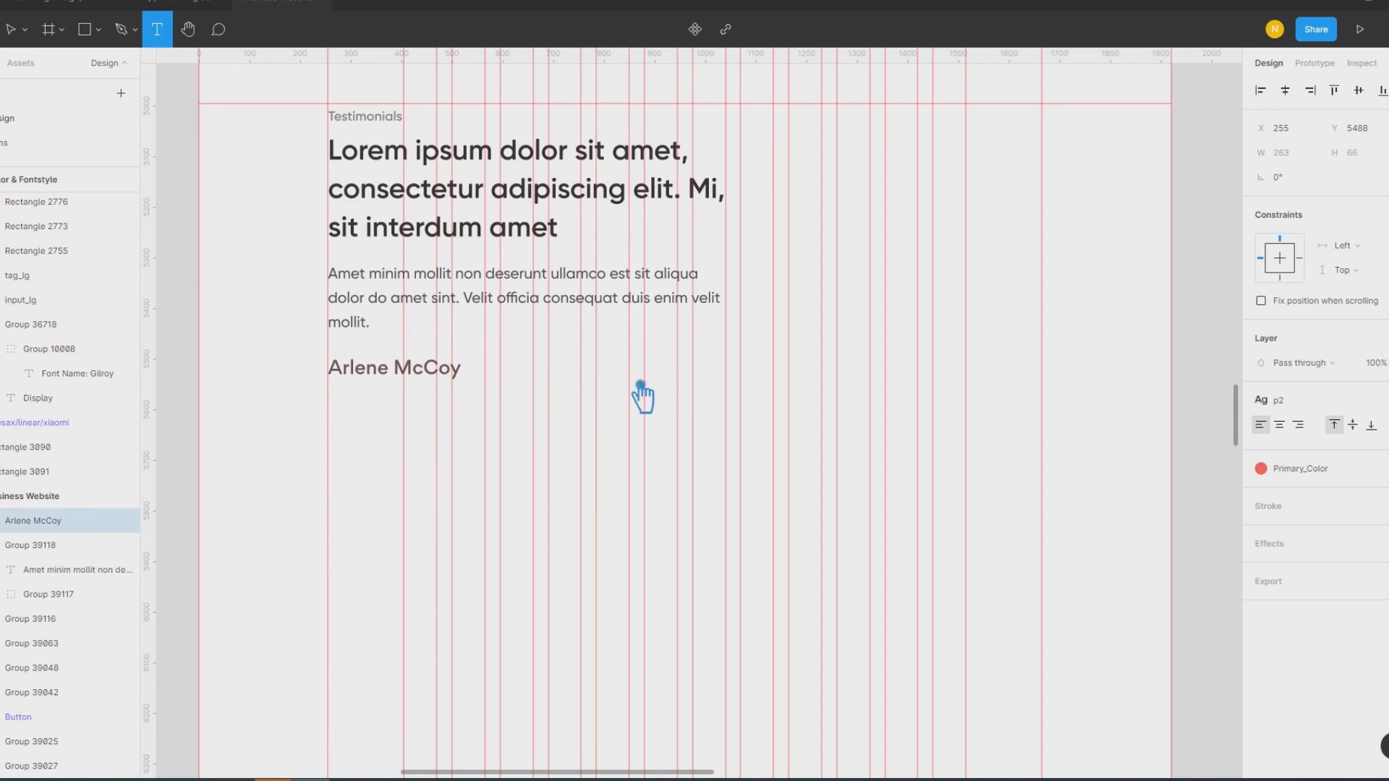
{"action": "key", "text": "Escape"}
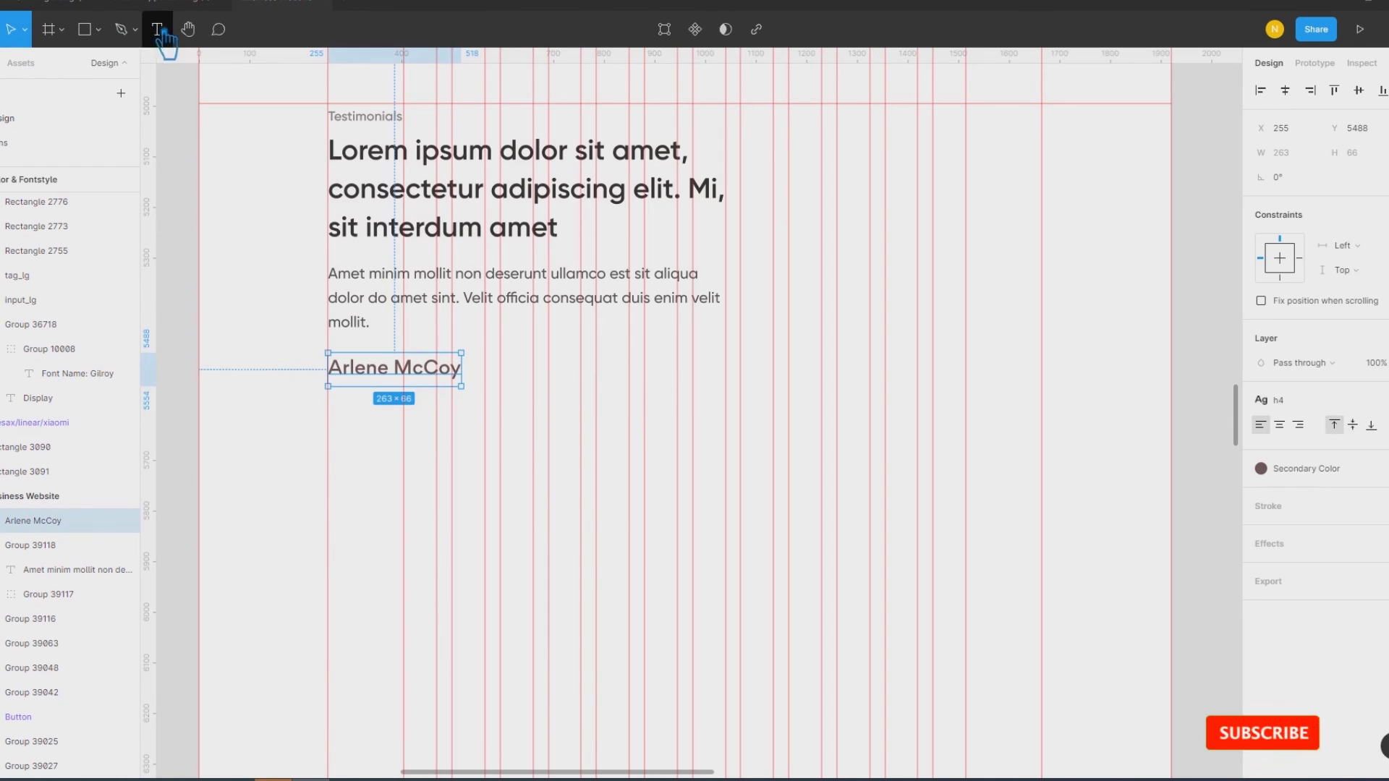
{"action": "left_click", "coordinate": [167, 40]}
{"action": "left_click", "coordinate": [355, 423]}
{"action": "key", "text": "ctrl+v"}
{"action": "key", "text": "Escape"}
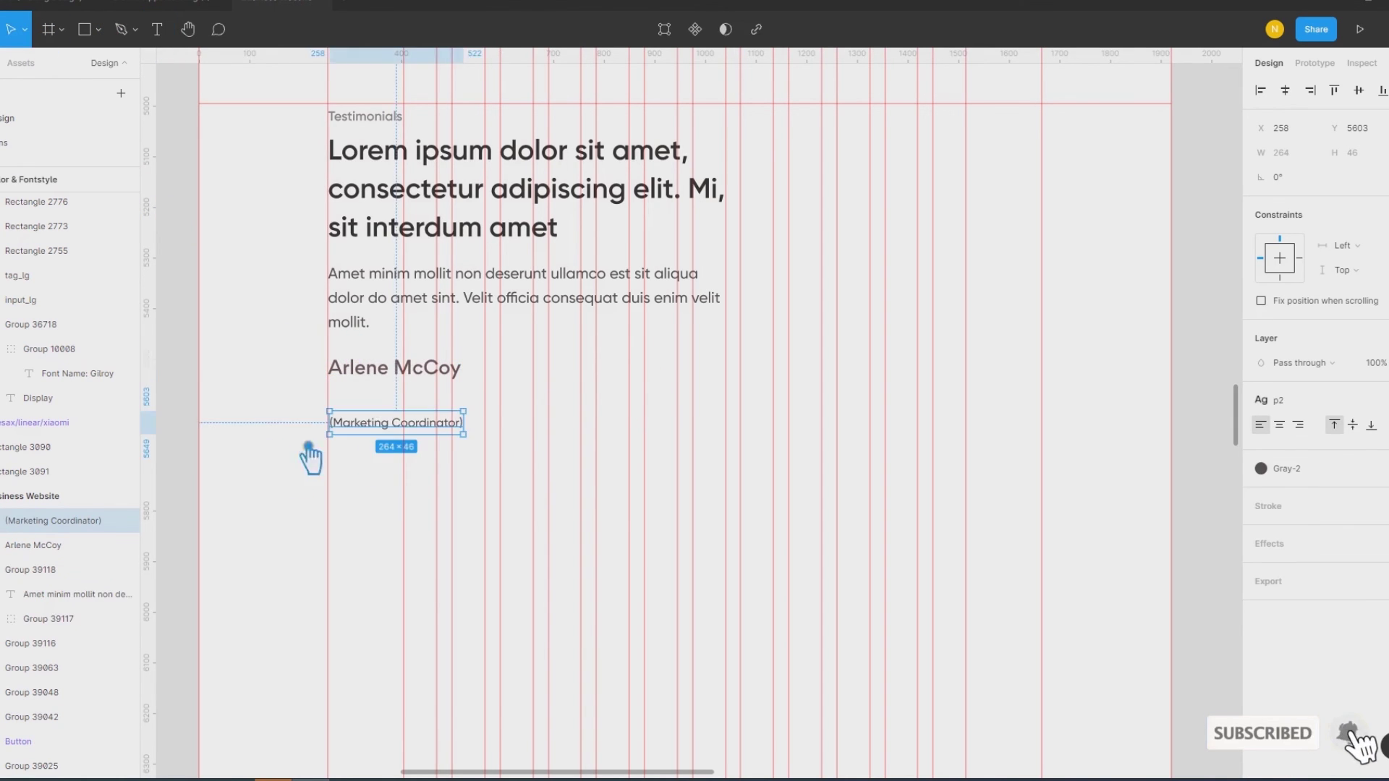
Step: Move the role line up beneath the name, trying 0 spacing before undoing it
{"action": "left_click_drag", "start_coordinate": [365, 427], "coordinate": [366, 402]}
{"action": "left_click", "coordinate": [358, 374], "text": "shift"}
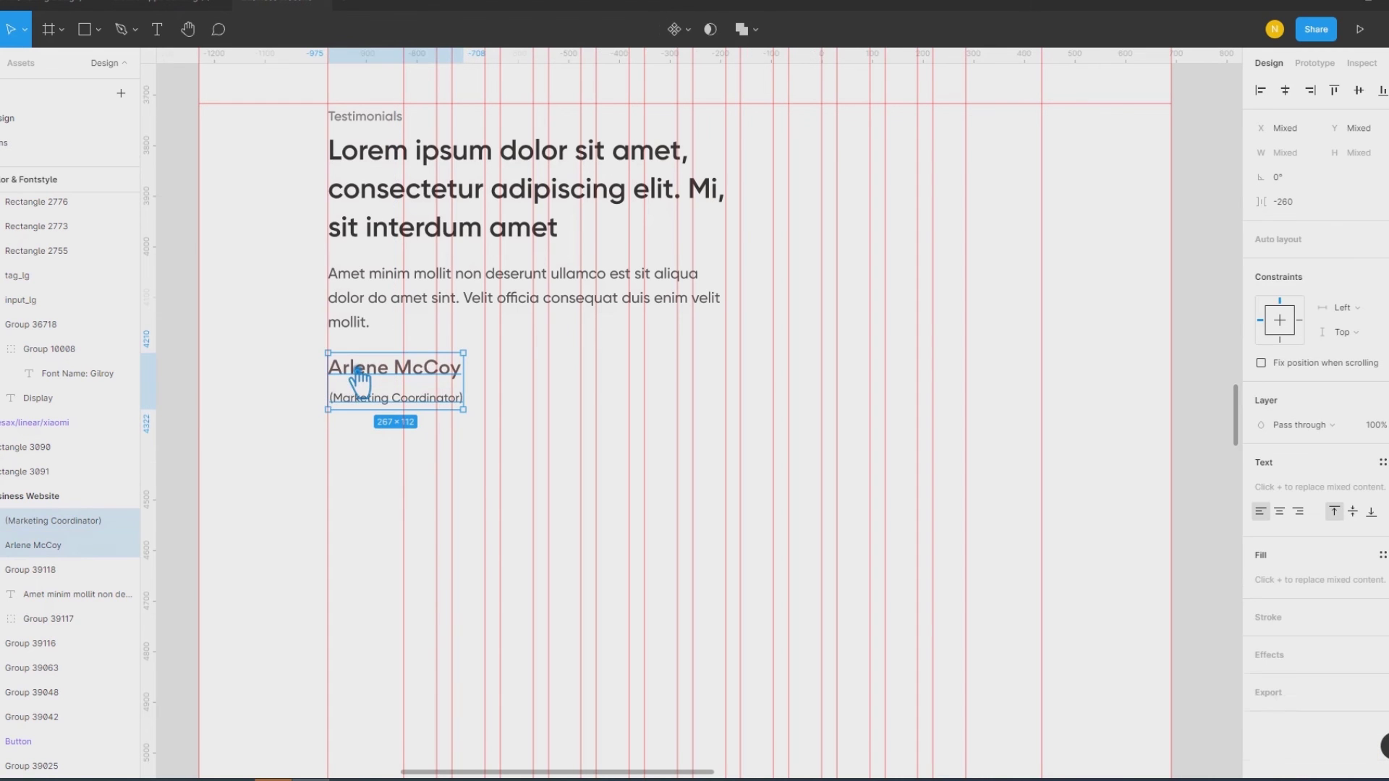
{"action": "left_click", "coordinate": [268, 418]}
{"action": "left_click", "coordinate": [377, 399]}
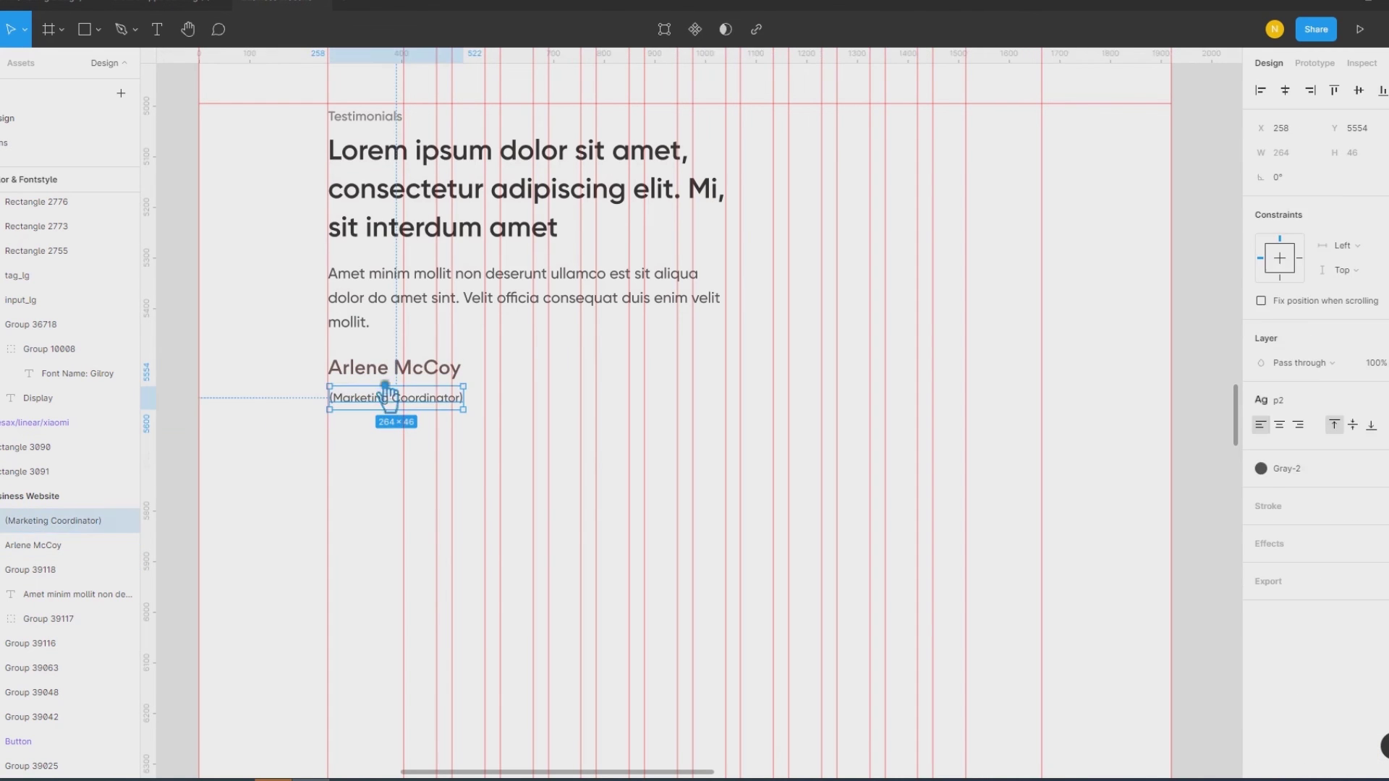
{"action": "left_click", "coordinate": [384, 369], "text": "shift"}
{"action": "type", "text": "0"}
{"action": "key", "text": "Return"}
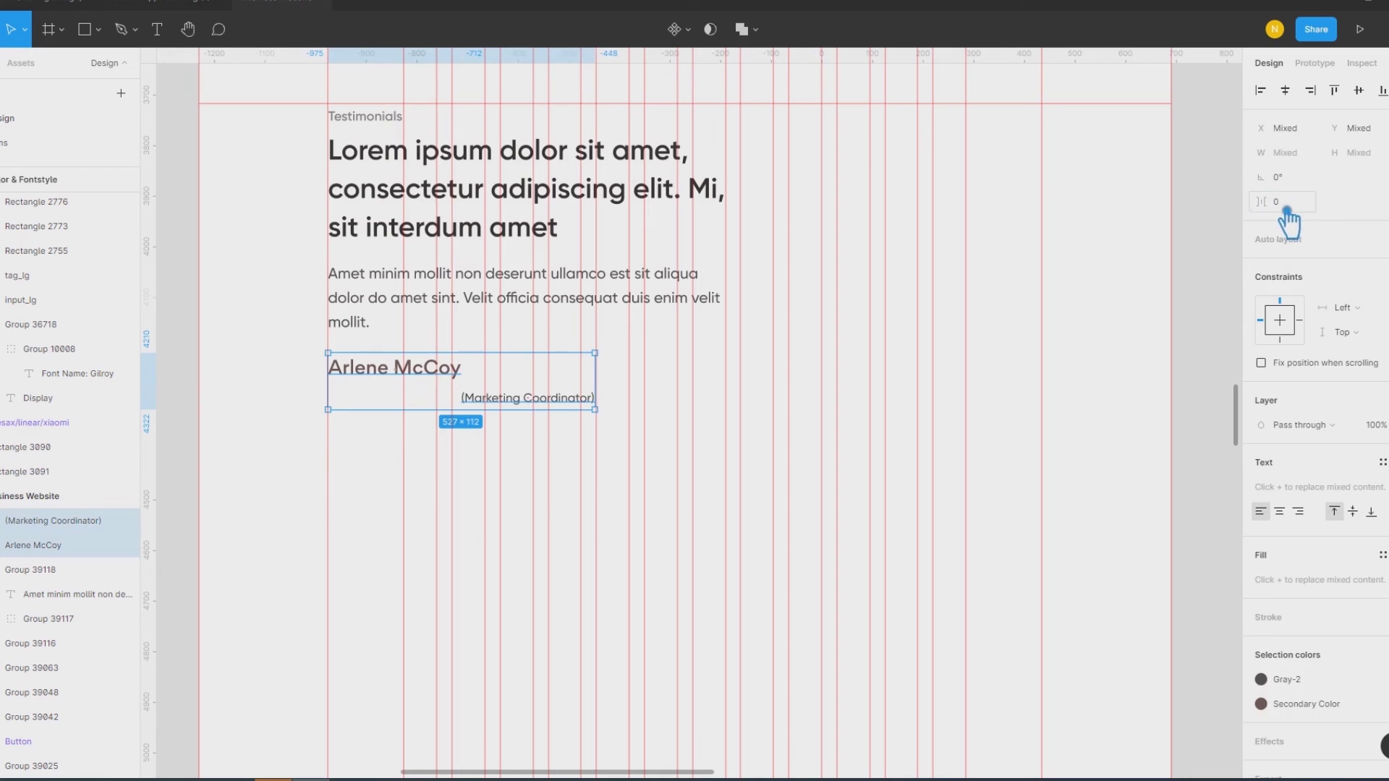
{"action": "key", "text": "ctrl+z"}
Step: Check the role line's position under the name and pan to the area below
{"action": "left_click", "coordinate": [310, 443]}
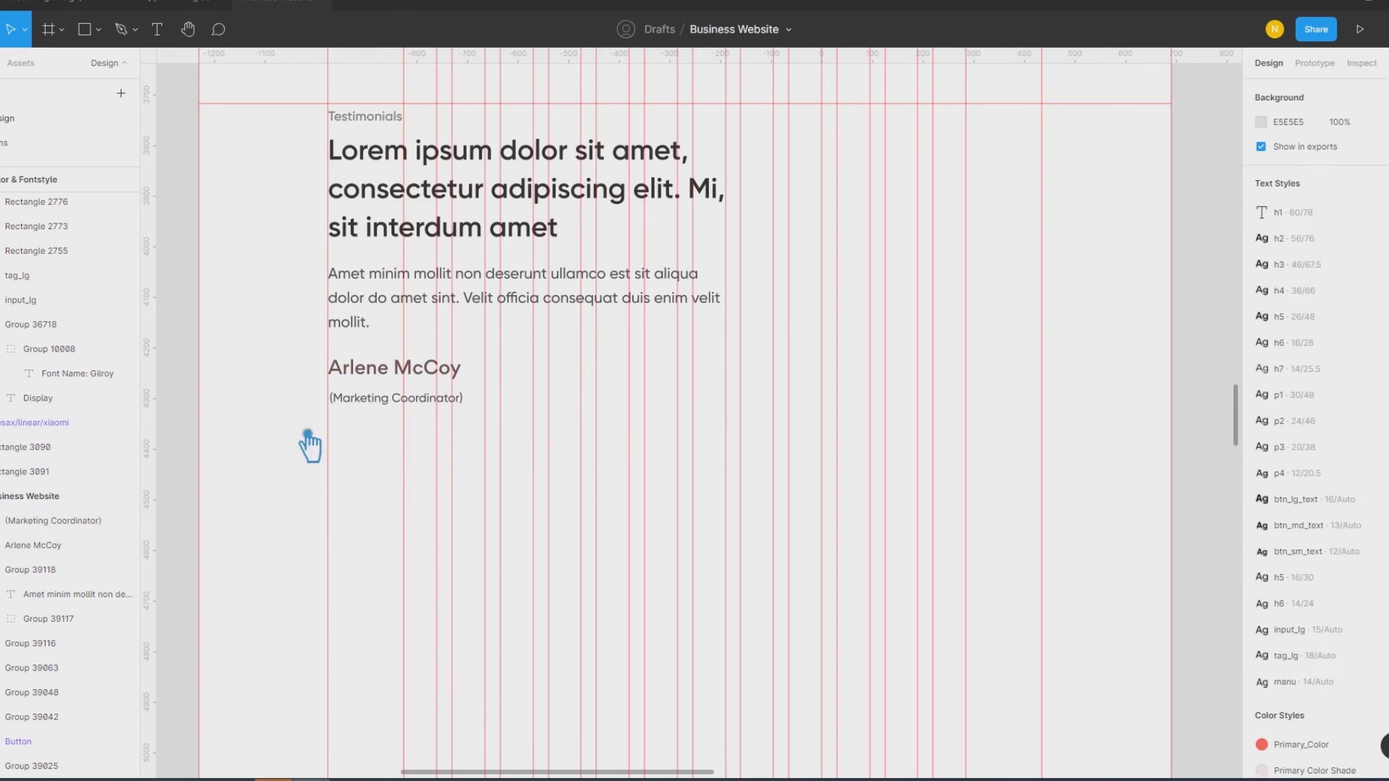
{"action": "left_click", "coordinate": [363, 402]}
{"action": "left_click", "coordinate": [378, 377], "text": "shift"}
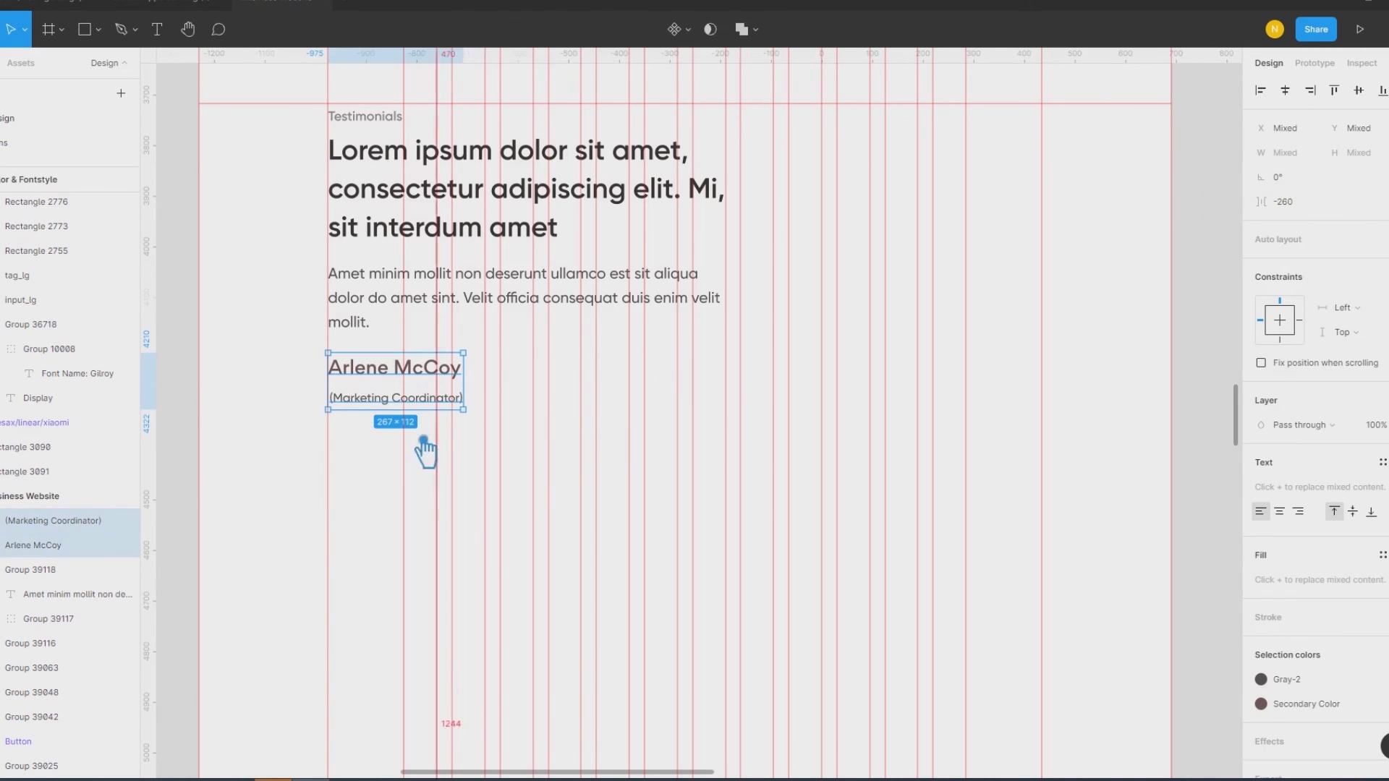
{"action": "left_click", "coordinate": [458, 437]}
{"action": "left_click", "coordinate": [391, 402]}
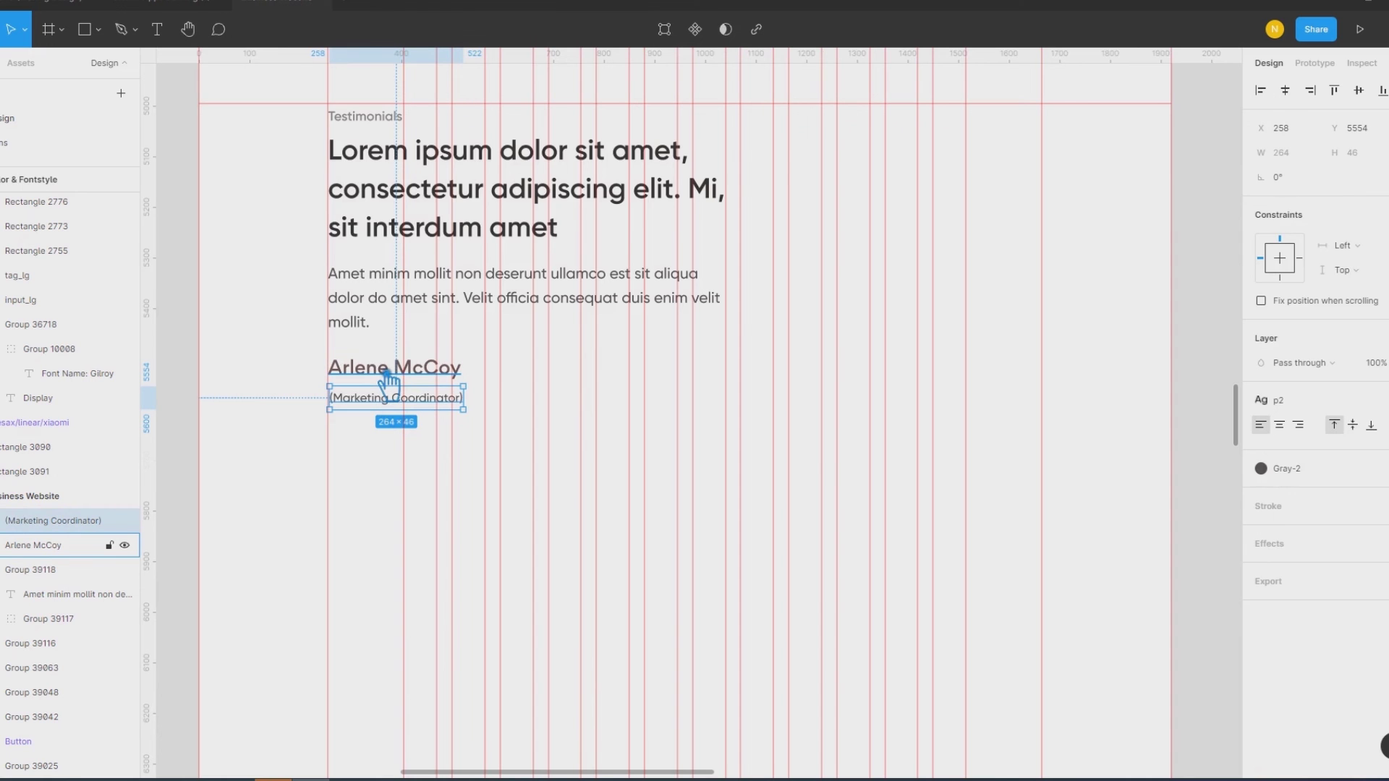
{"action": "left_click", "coordinate": [397, 424]}
{"action": "left_click", "coordinate": [380, 402]}
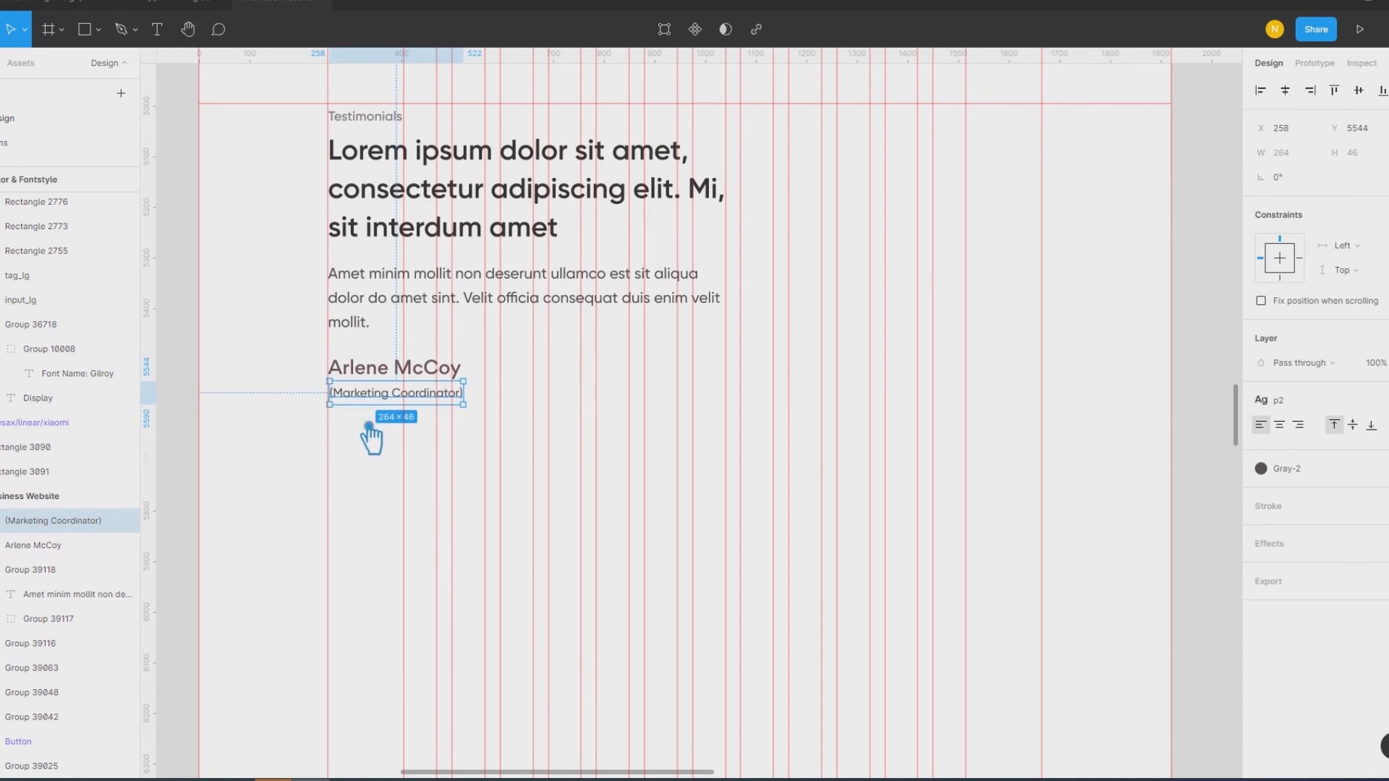
{"action": "left_click", "coordinate": [299, 431]}
{"action": "scroll", "coordinate": [265, 586], "scroll_direction": "up", "scroll_amount": 3}
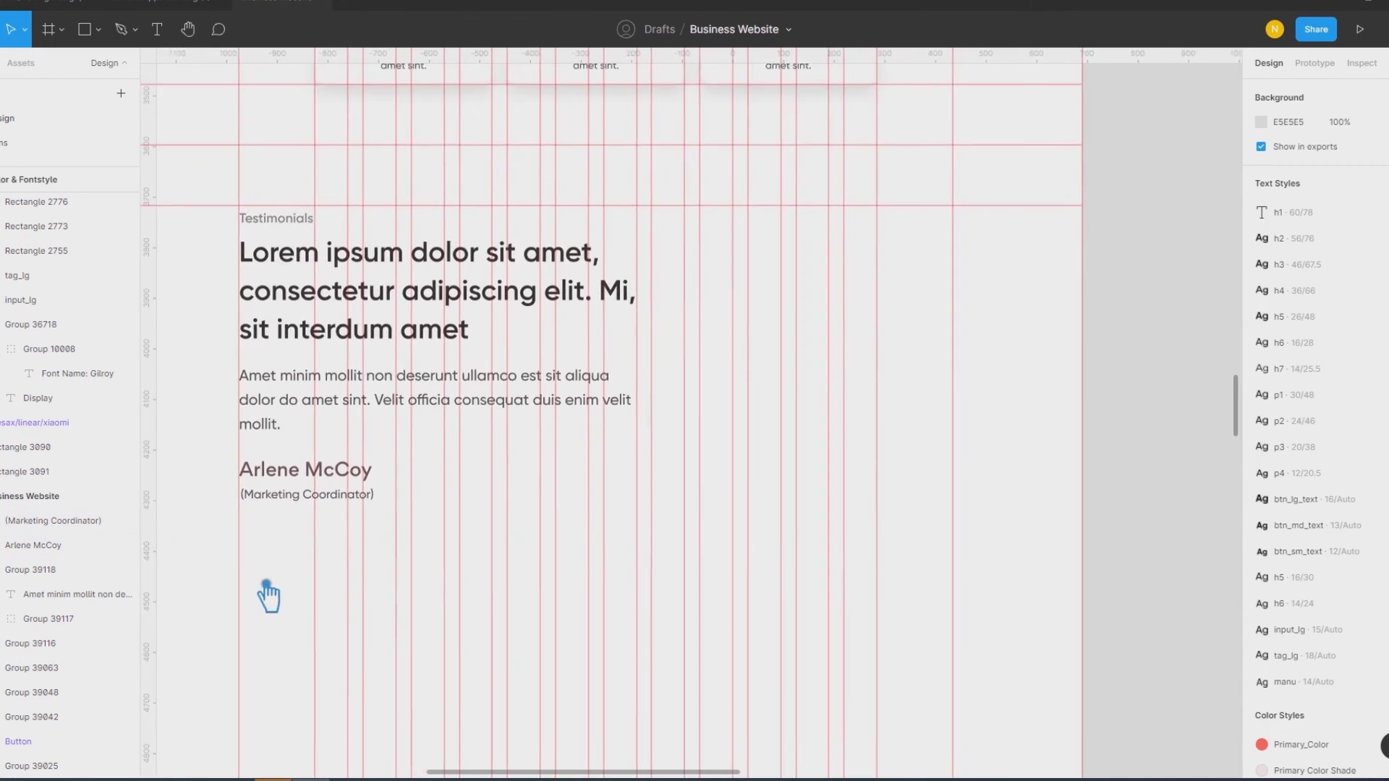
{"action": "scroll", "coordinate": [655, 583], "scroll_direction": "left", "scroll_amount": 3}
{"action": "scroll", "coordinate": [658, 585], "scroll_direction": "left", "scroll_amount": 1}
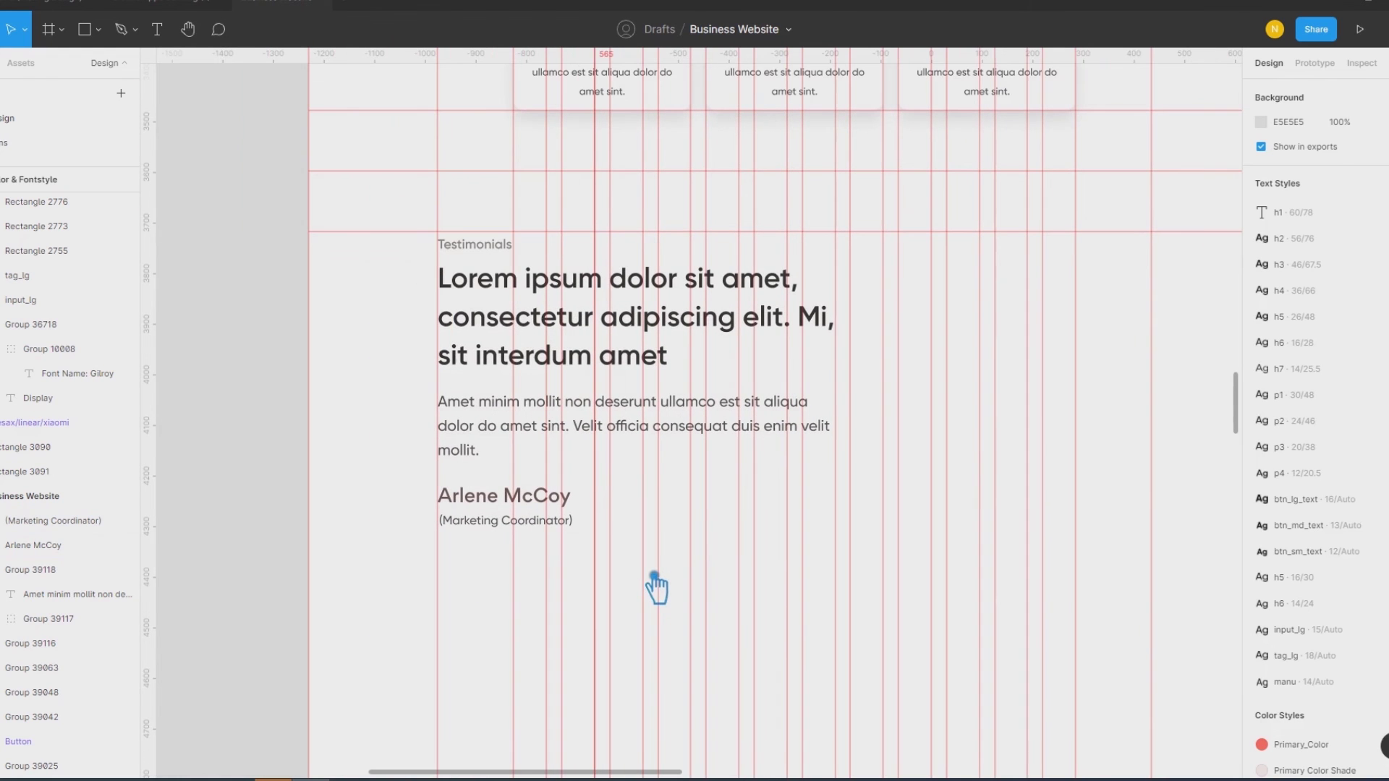
{"action": "scroll", "coordinate": [666, 568], "scroll_direction": "up", "scroll_amount": 1}
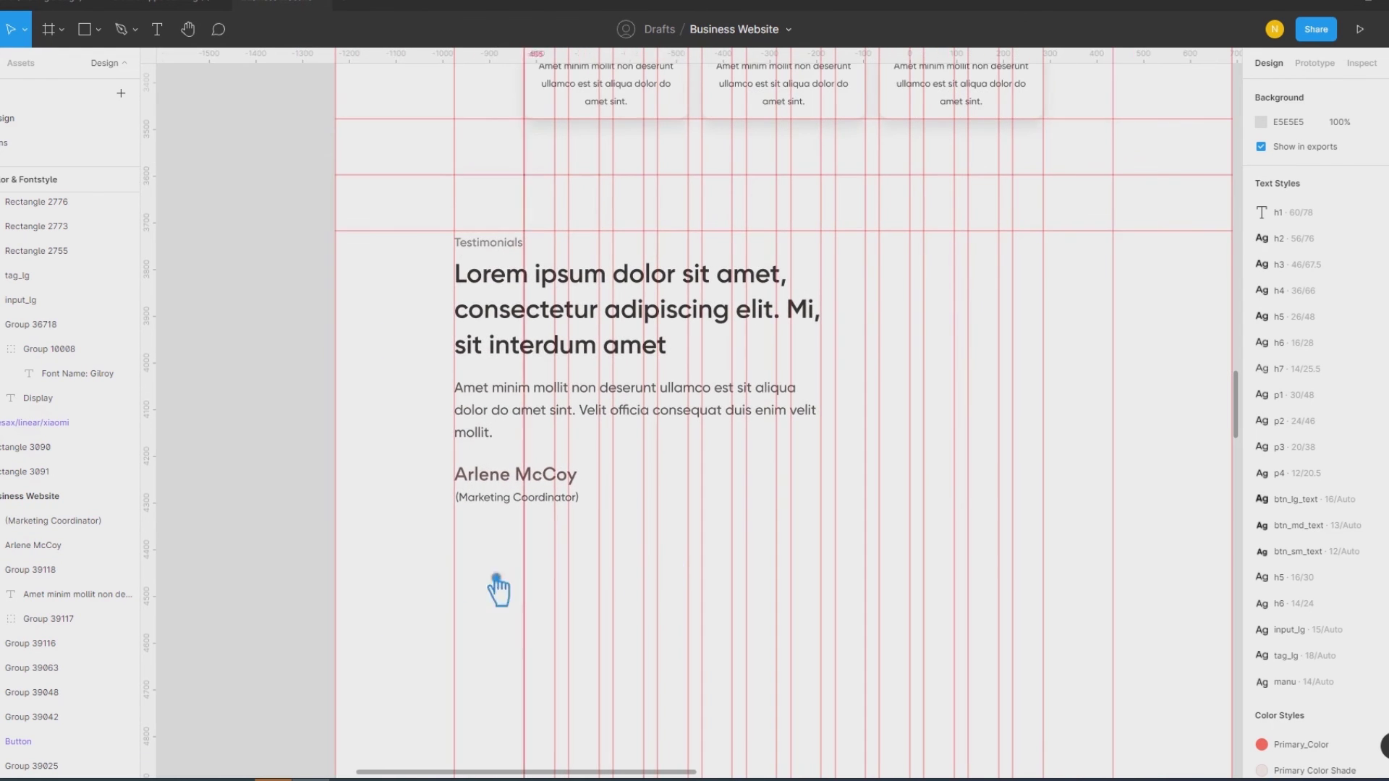
{"action": "scroll", "coordinate": [567, 589], "scroll_direction": "down", "scroll_amount": 1}
{"action": "scroll", "coordinate": [384, 558], "scroll_direction": "down", "scroll_amount": 1}
{"action": "left_click_drag", "start_coordinate": [416, 488], "coordinate": [118, 53]}
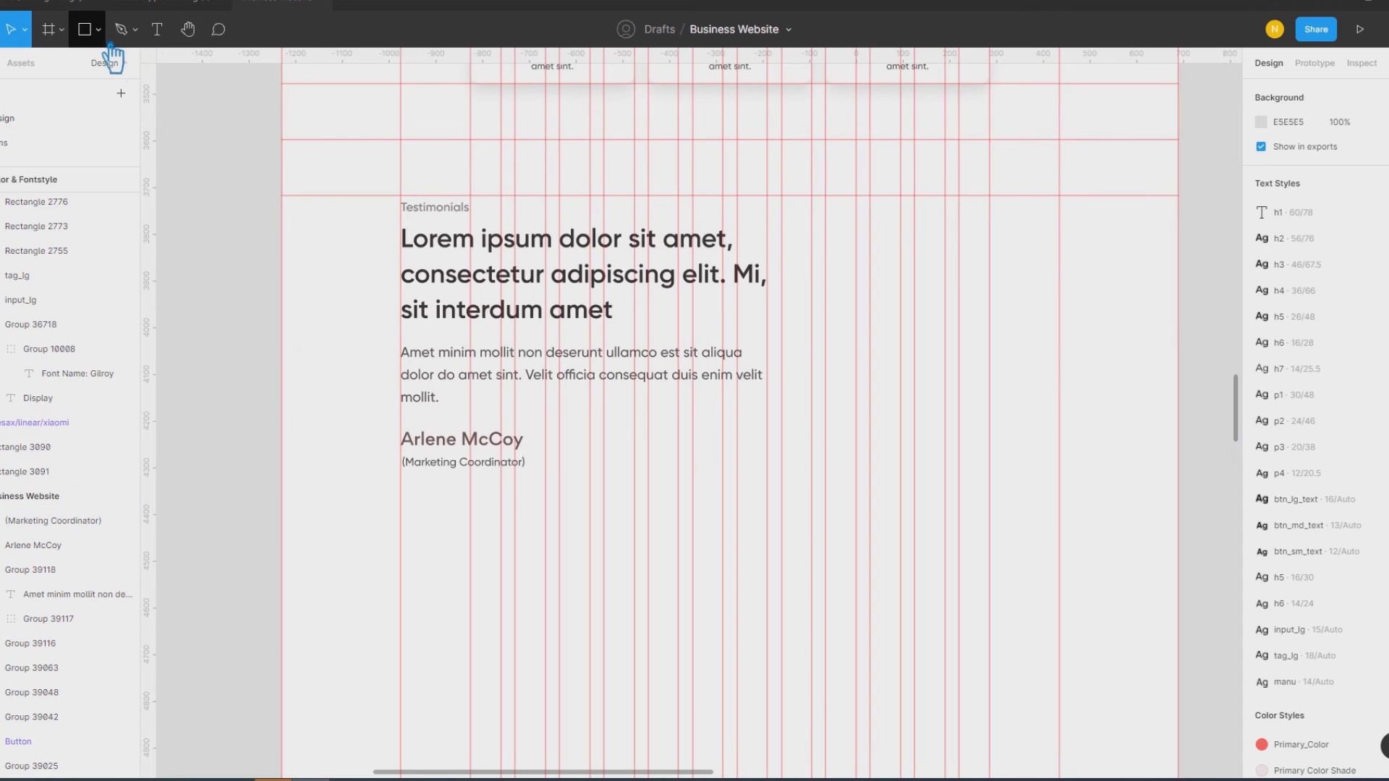
Step: Draw a small grey star under the role line and duplicate it into a row of five
{"action": "left_click", "coordinate": [101, 31]}
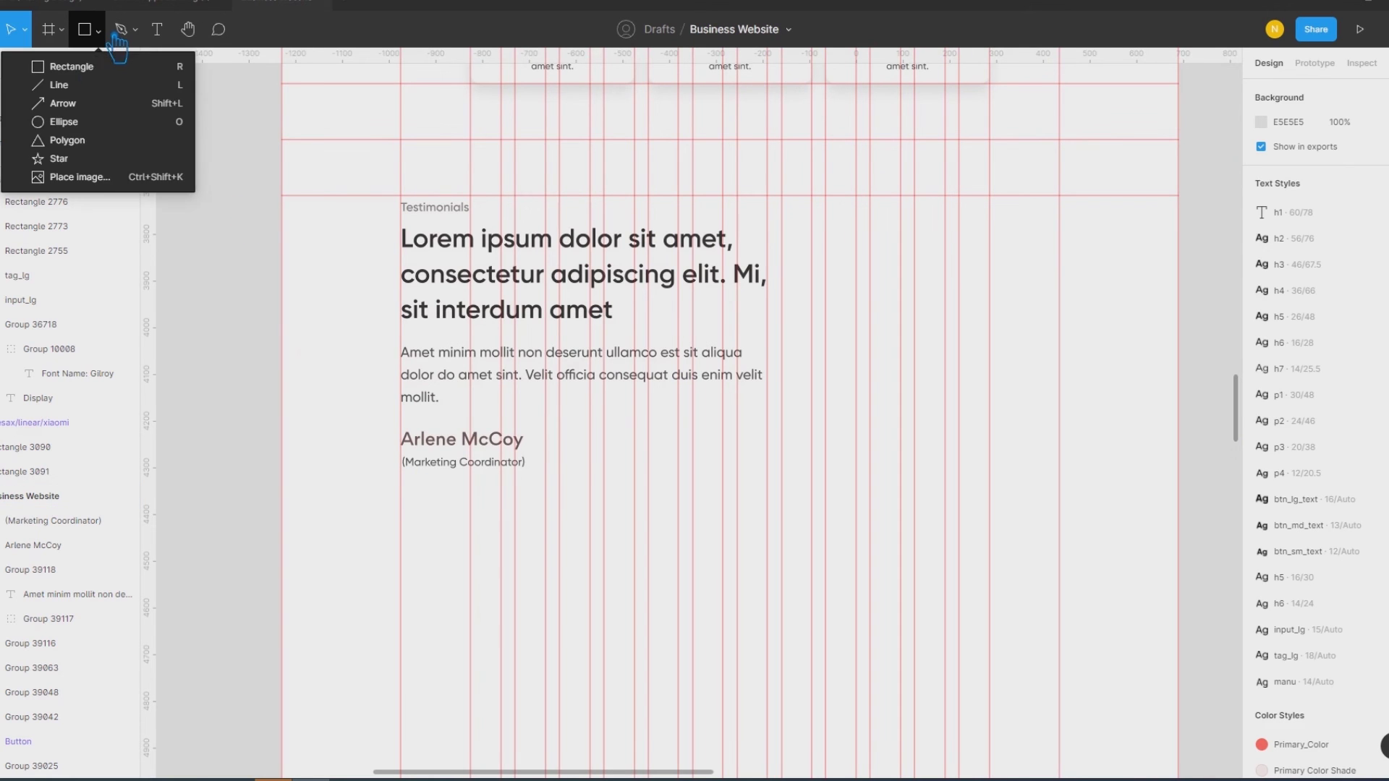
{"action": "left_click", "coordinate": [91, 155]}
{"action": "left_click_drag", "start_coordinate": [418, 494], "coordinate": [434, 510]}
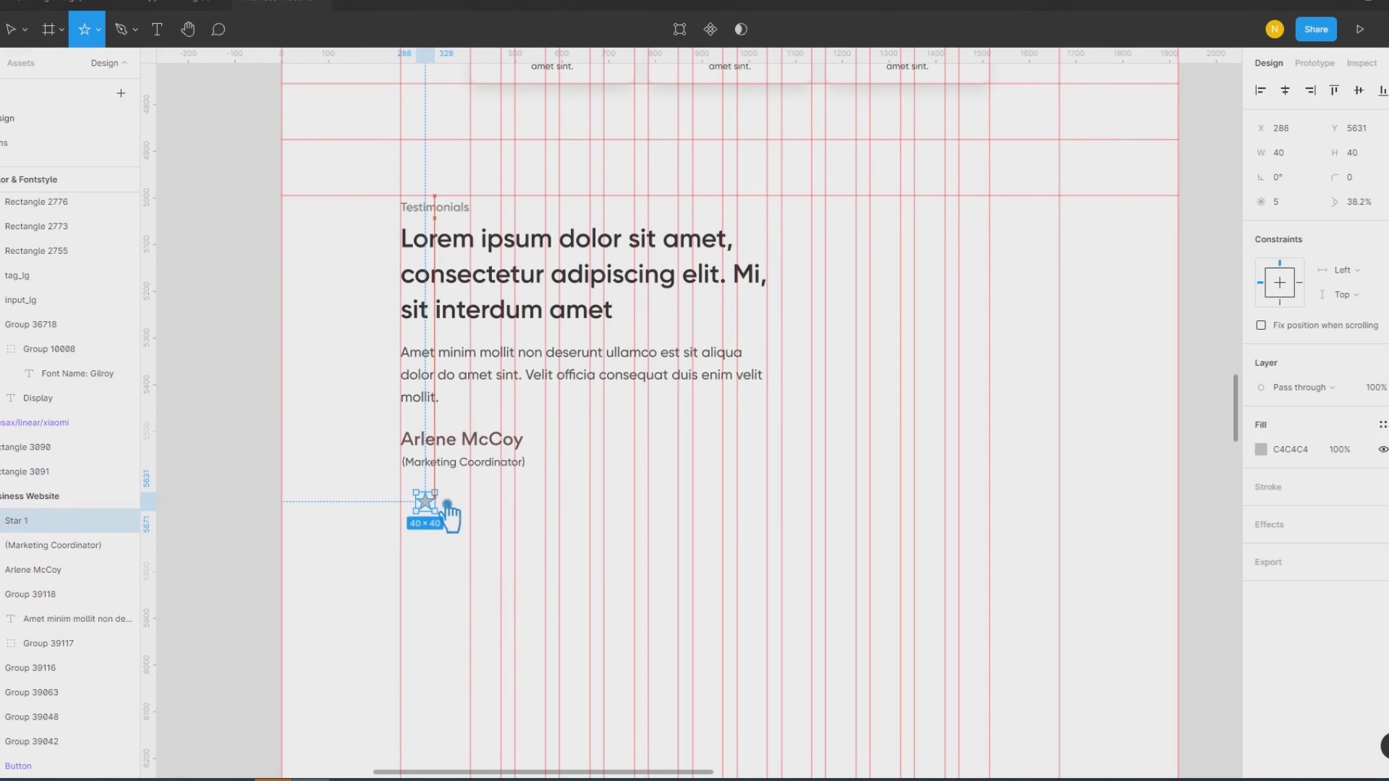
{"action": "left_click", "coordinate": [440, 505]}
{"action": "left_click_drag", "start_coordinate": [440, 505], "coordinate": [451, 511]}
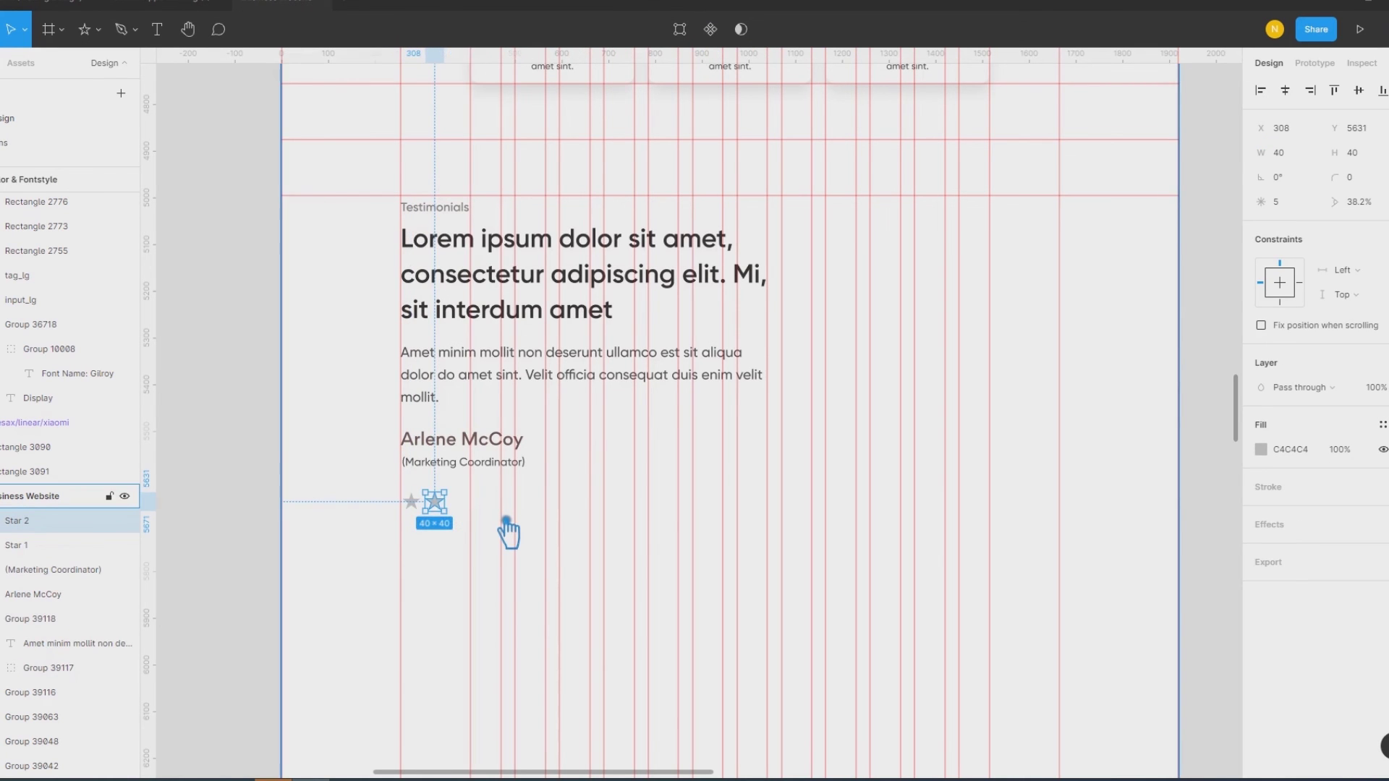
{"action": "key", "text": "ctrl+d"}
{"action": "key", "text": "ctrl+d"}
{"action": "key", "text": "ctrl+d"}
{"action": "left_click_drag", "start_coordinate": [487, 527], "coordinate": [409, 511]}
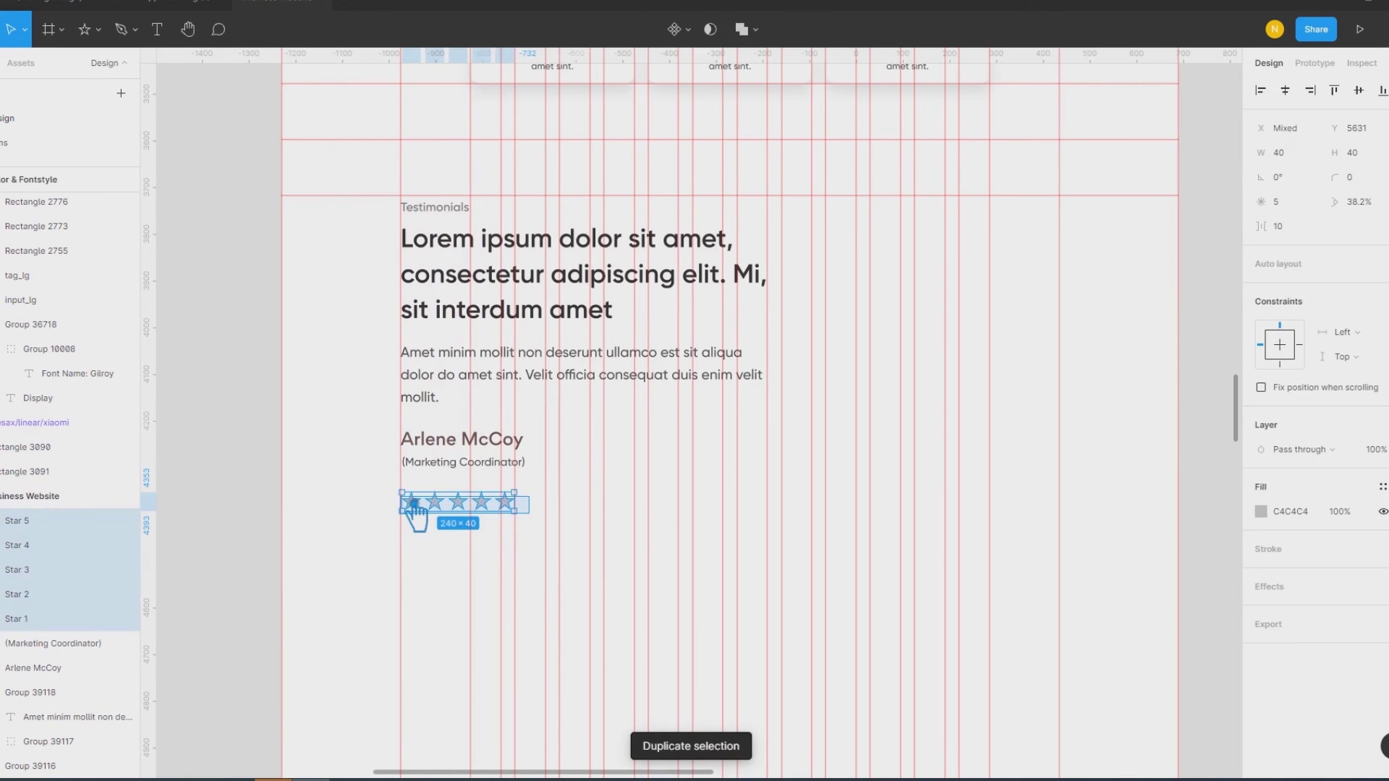
{"action": "left_click", "coordinate": [516, 544]}
{"action": "scroll", "coordinate": [516, 544], "scroll_direction": "up", "scroll_amount": 3, "text": "ctrl"}
{"action": "scroll", "coordinate": [515, 542], "scroll_direction": "up", "scroll_amount": 2, "text": "ctrl"}
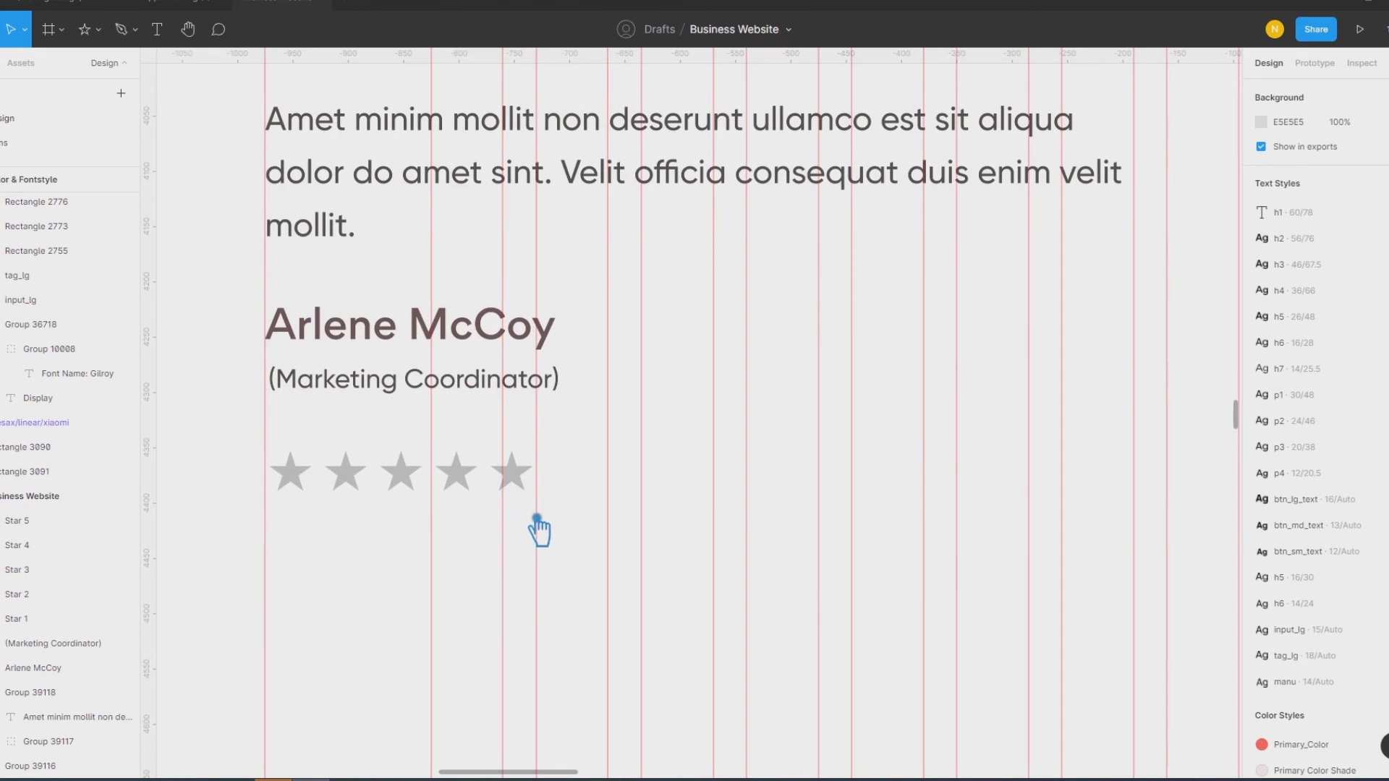
Step: Delete four of the stars and recolour the remaining one with the Green colour style
{"action": "left_click_drag", "start_coordinate": [536, 528], "coordinate": [338, 487]}
{"action": "key", "text": "Delete"}
{"action": "left_click", "coordinate": [296, 481]}
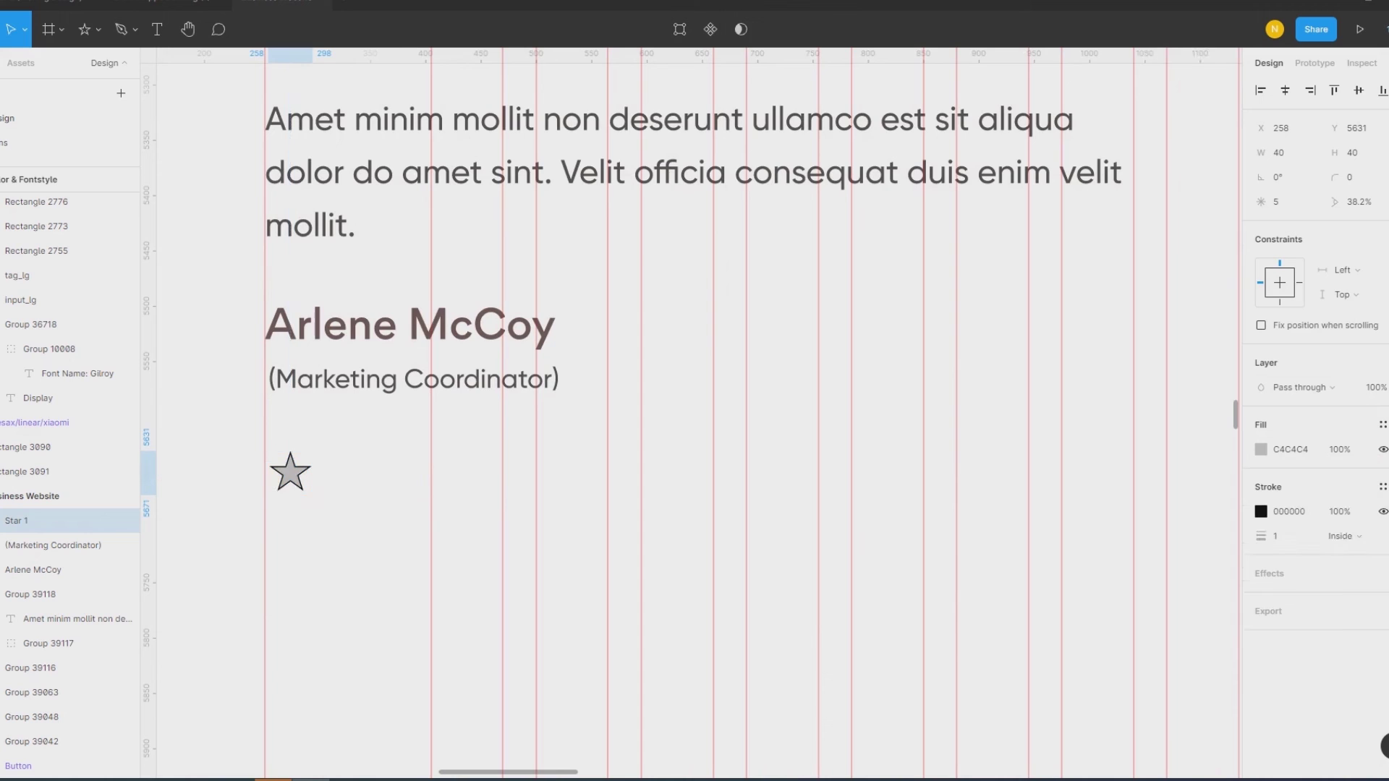
{"action": "left_click", "coordinate": [1383, 449]}
{"action": "key", "text": "ctrl+z"}
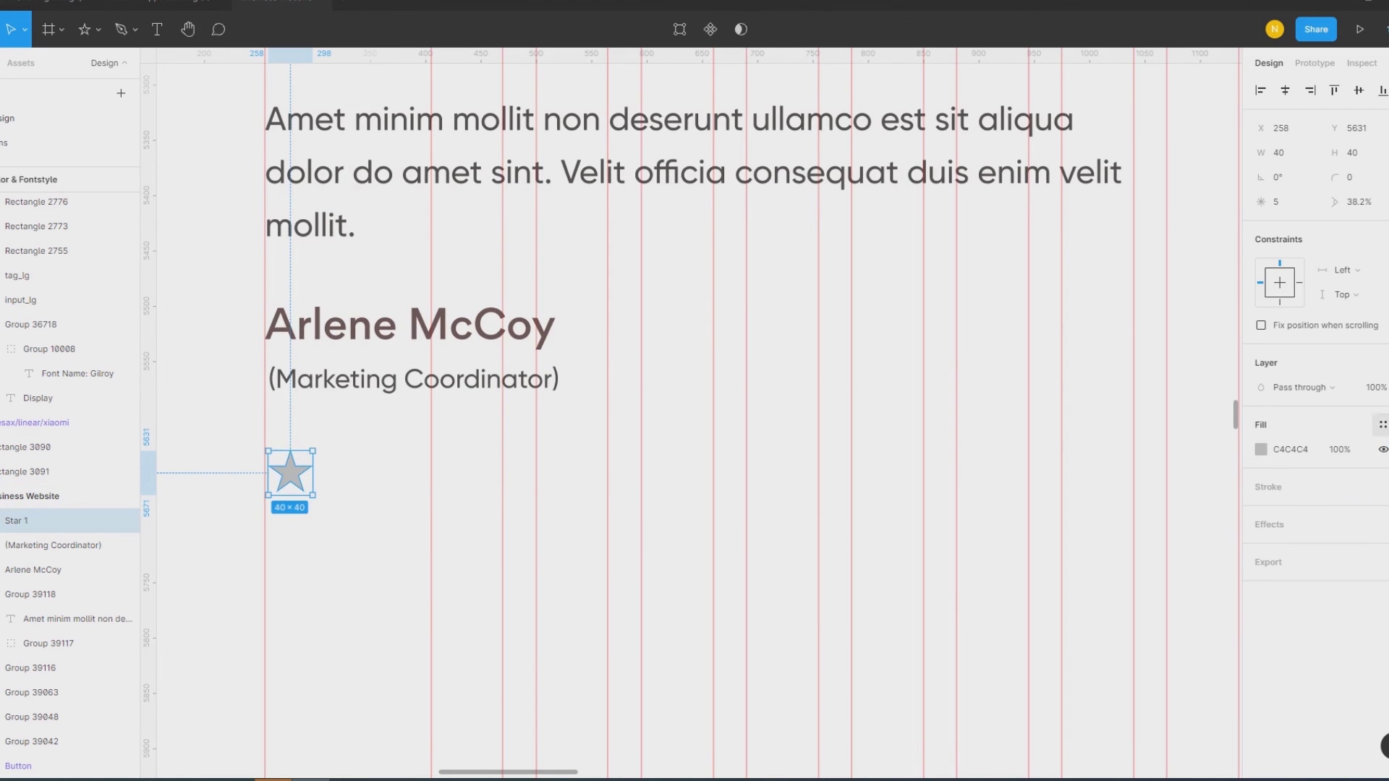
{"action": "left_click", "coordinate": [1382, 425]}
{"action": "left_click", "coordinate": [1306, 684]}
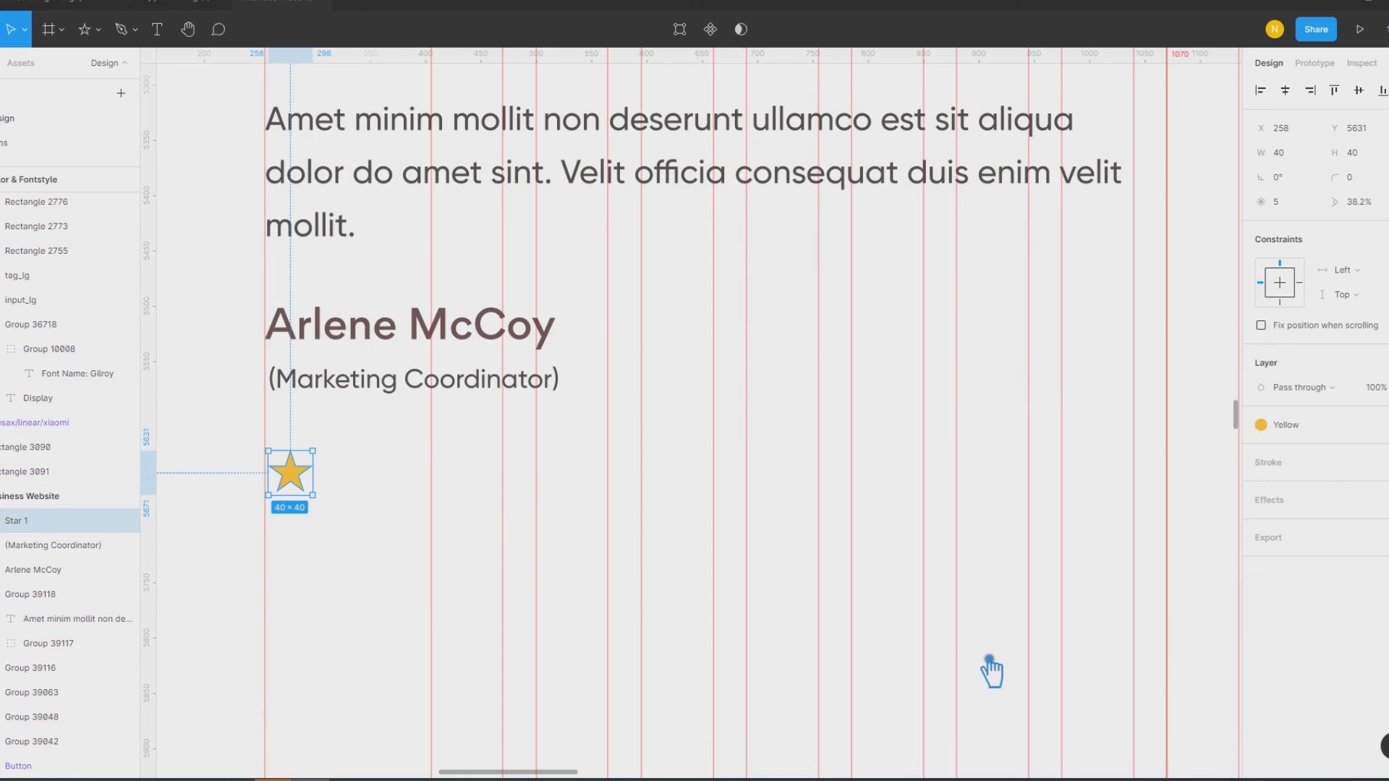
{"action": "left_click_drag", "start_coordinate": [304, 486], "coordinate": [340, 492]}
{"action": "key", "text": "ctrl+z"}
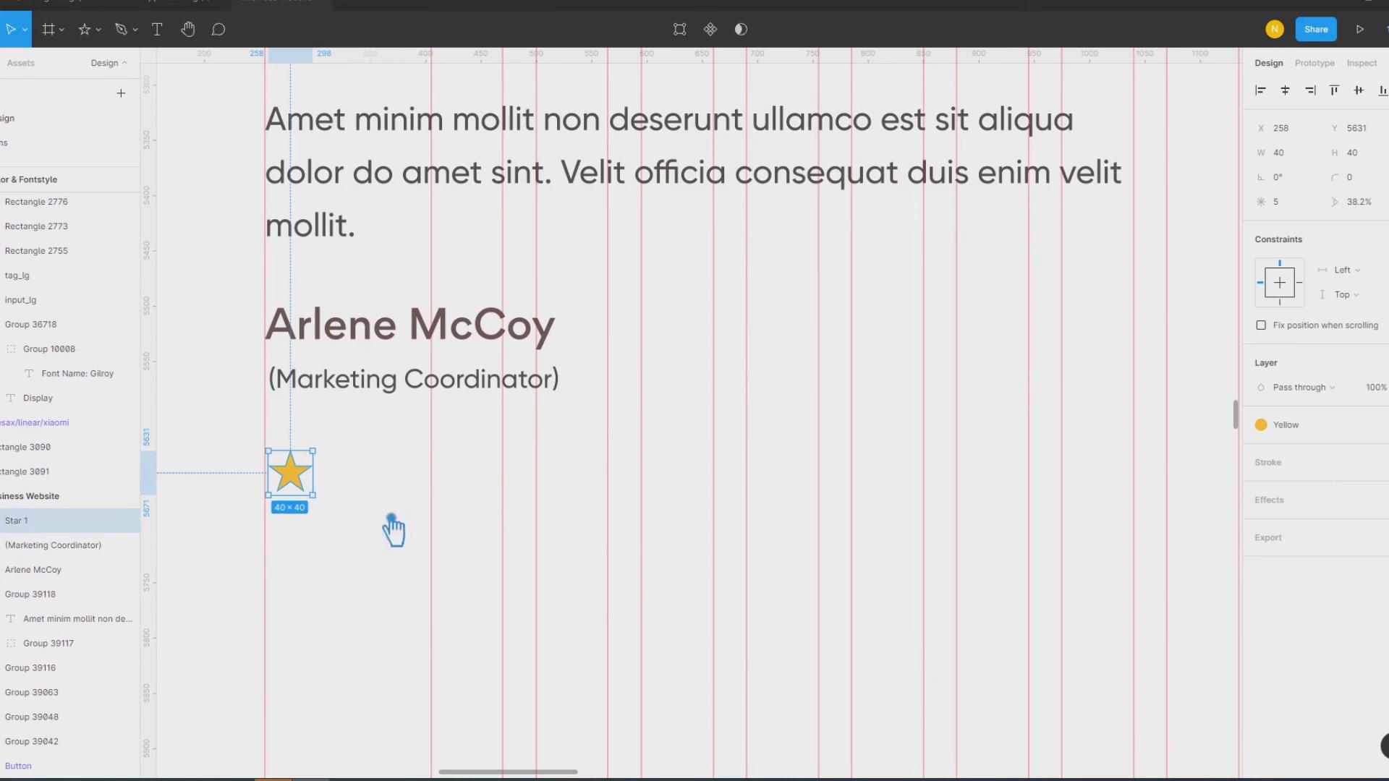
{"action": "left_click", "coordinate": [1281, 424]}
{"action": "left_click", "coordinate": [1312, 595]}
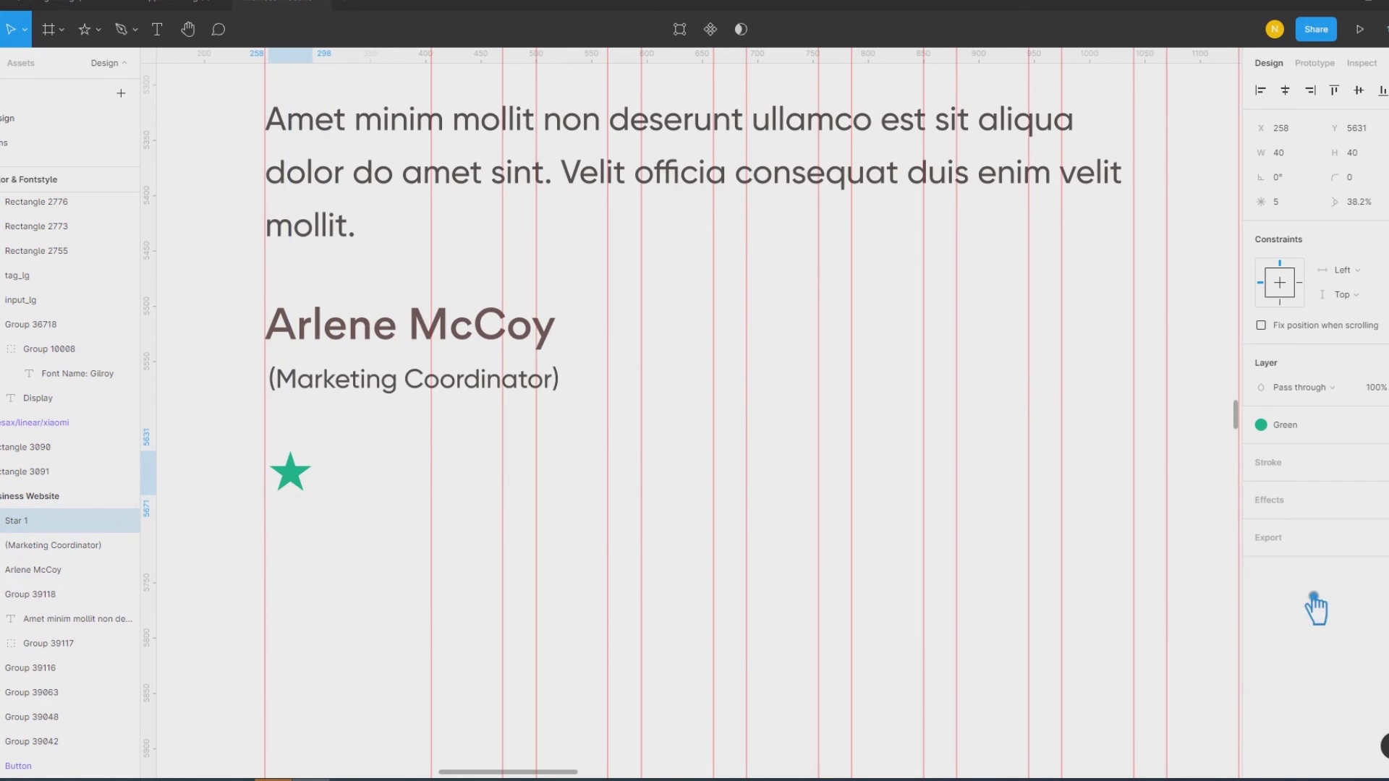
{"action": "left_click", "coordinate": [357, 589]}
Step: Draw a 44×44 square behind the star, center them, and fill it with Green_shade
{"action": "left_click", "coordinate": [97, 29]}
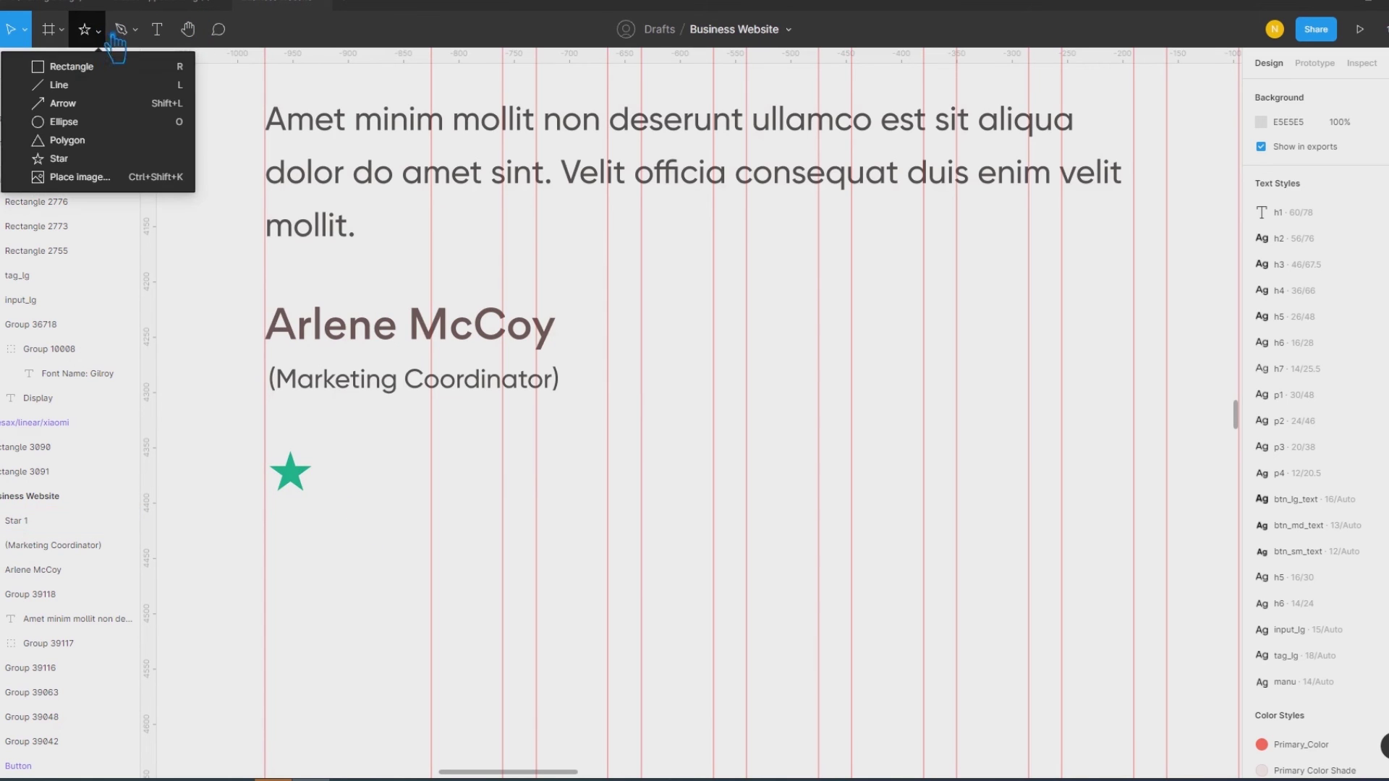
{"action": "left_click", "coordinate": [72, 62]}
{"action": "left_click_drag", "start_coordinate": [275, 459], "coordinate": [324, 503]}
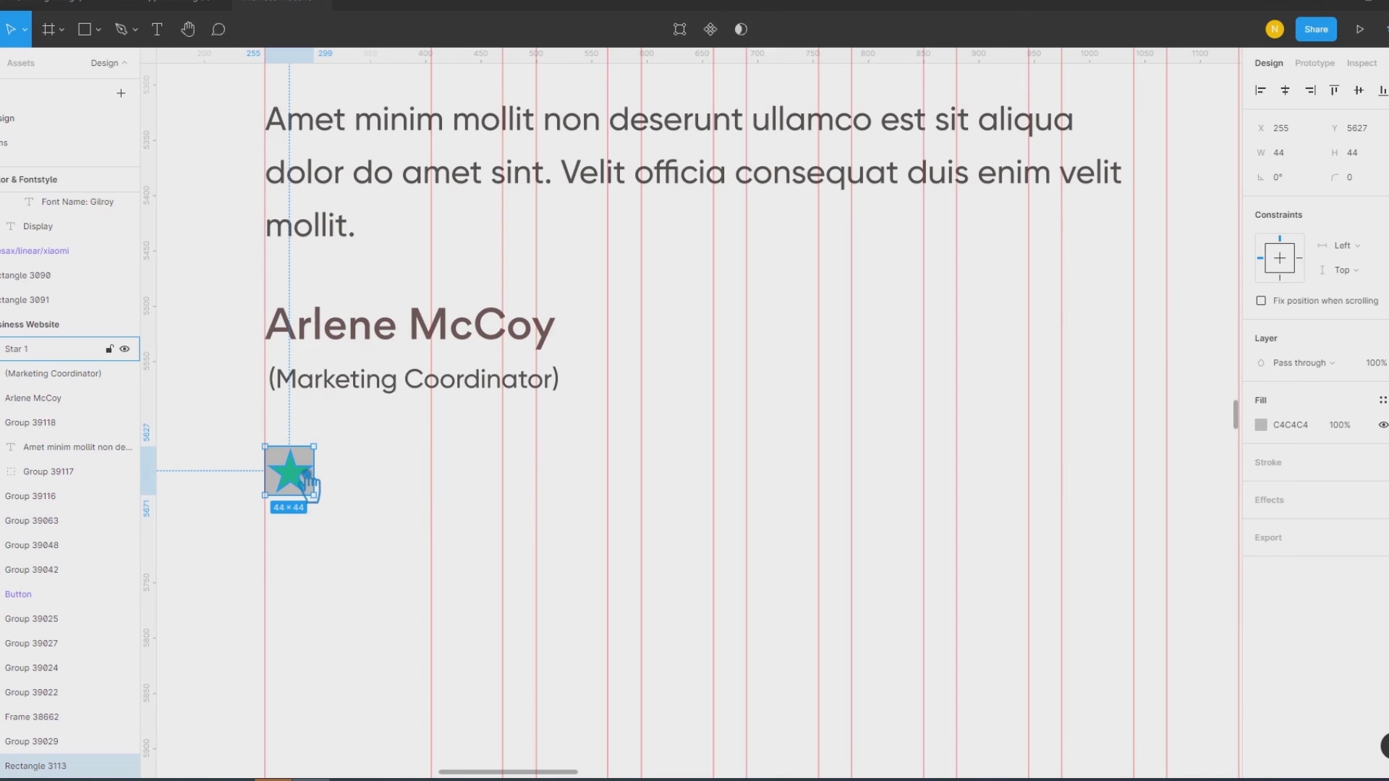
{"action": "left_click", "coordinate": [309, 483], "text": "shift"}
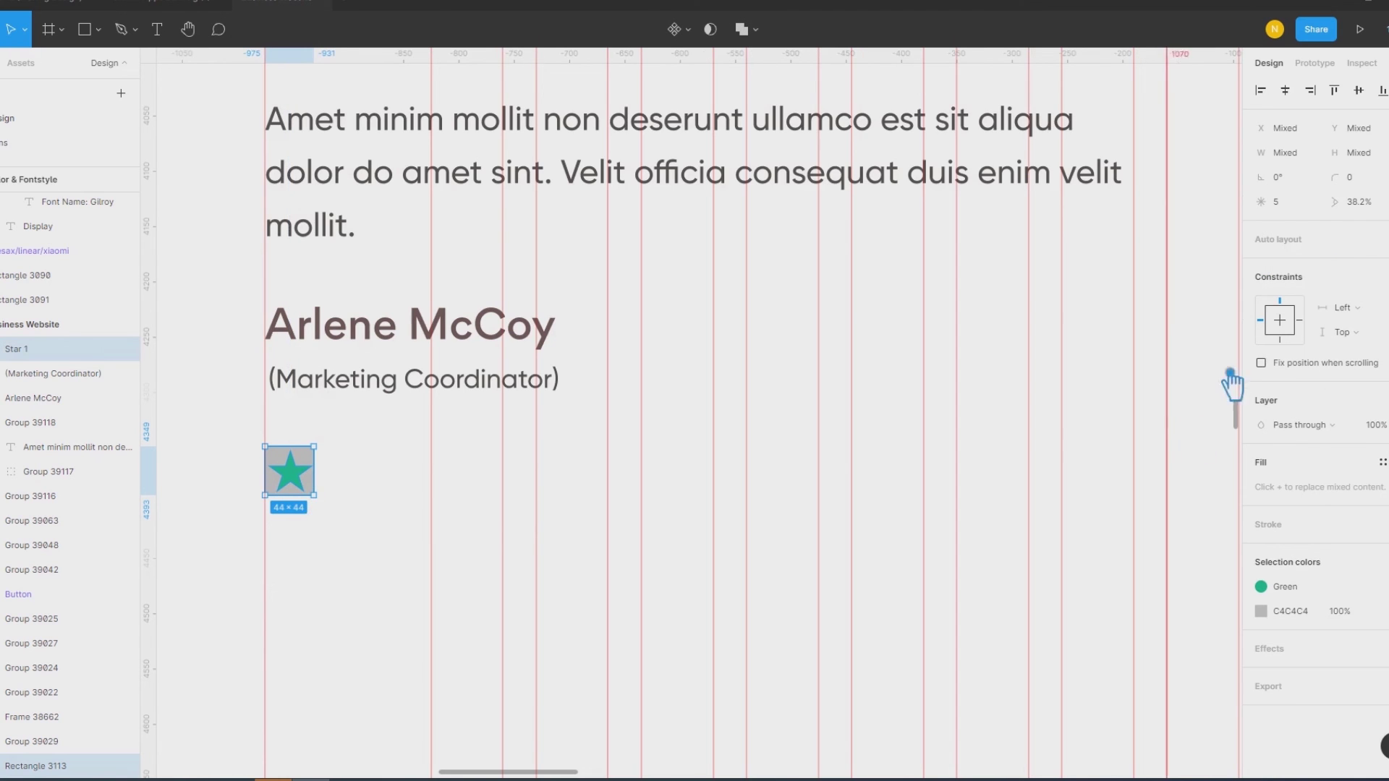
{"action": "left_click", "coordinate": [1373, 98]}
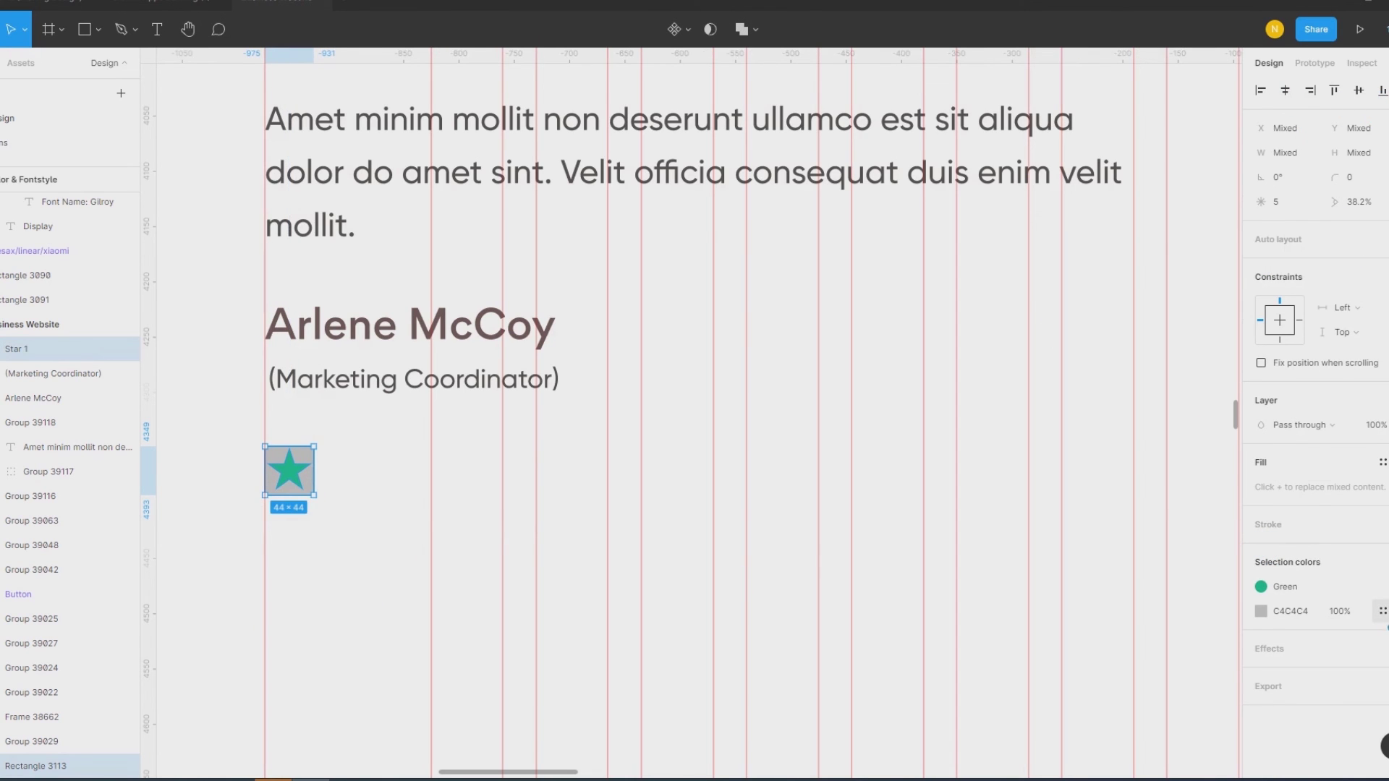
{"action": "left_click", "coordinate": [1383, 613]}
{"action": "scroll", "coordinate": [1158, 652], "scroll_direction": "down", "scroll_amount": 5}
{"action": "scroll", "coordinate": [1161, 644], "scroll_direction": "down", "scroll_amount": 2}
{"action": "left_click", "coordinate": [1168, 642]}
Step: Group the green star with its Green_shade tile
{"action": "left_click_drag", "start_coordinate": [351, 558], "coordinate": [266, 450]}
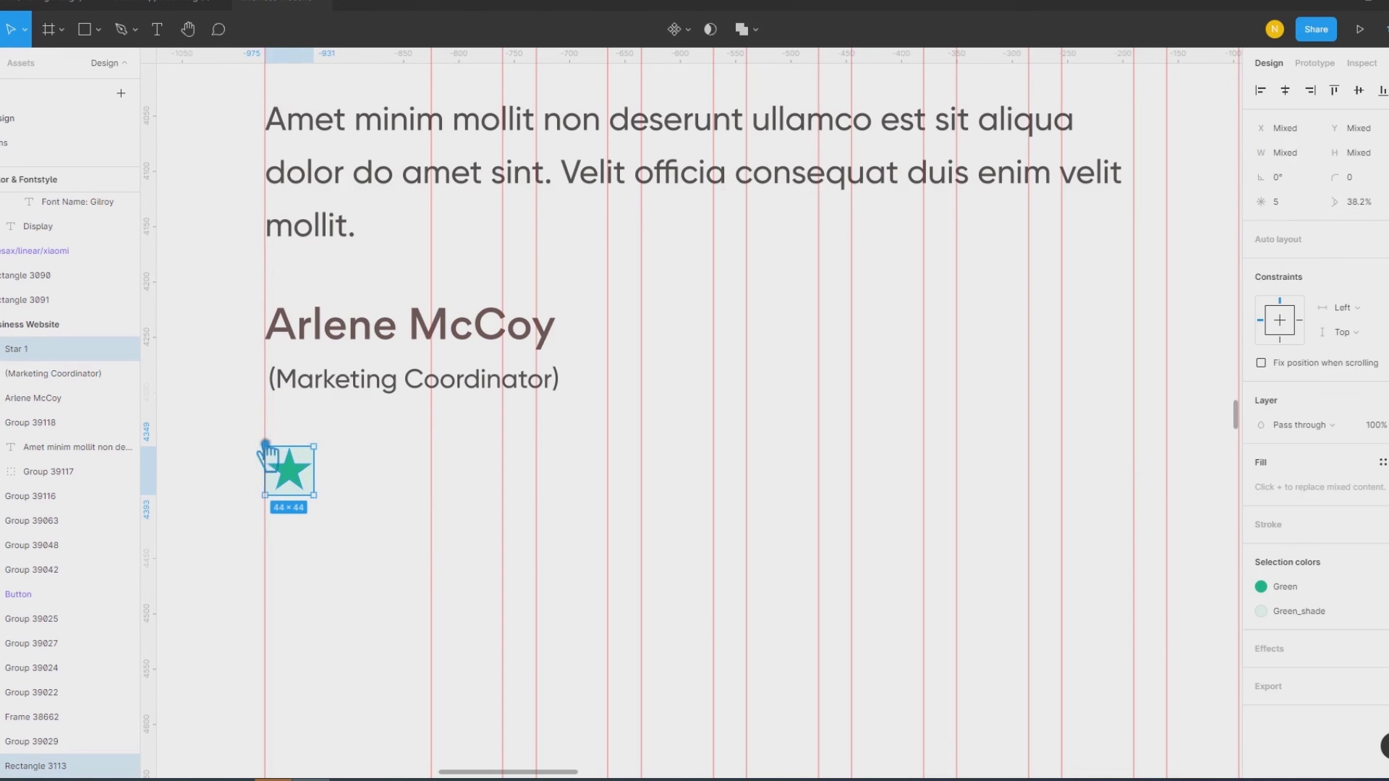
{"action": "left_click", "coordinate": [335, 515]}
{"action": "left_click", "coordinate": [316, 471]}
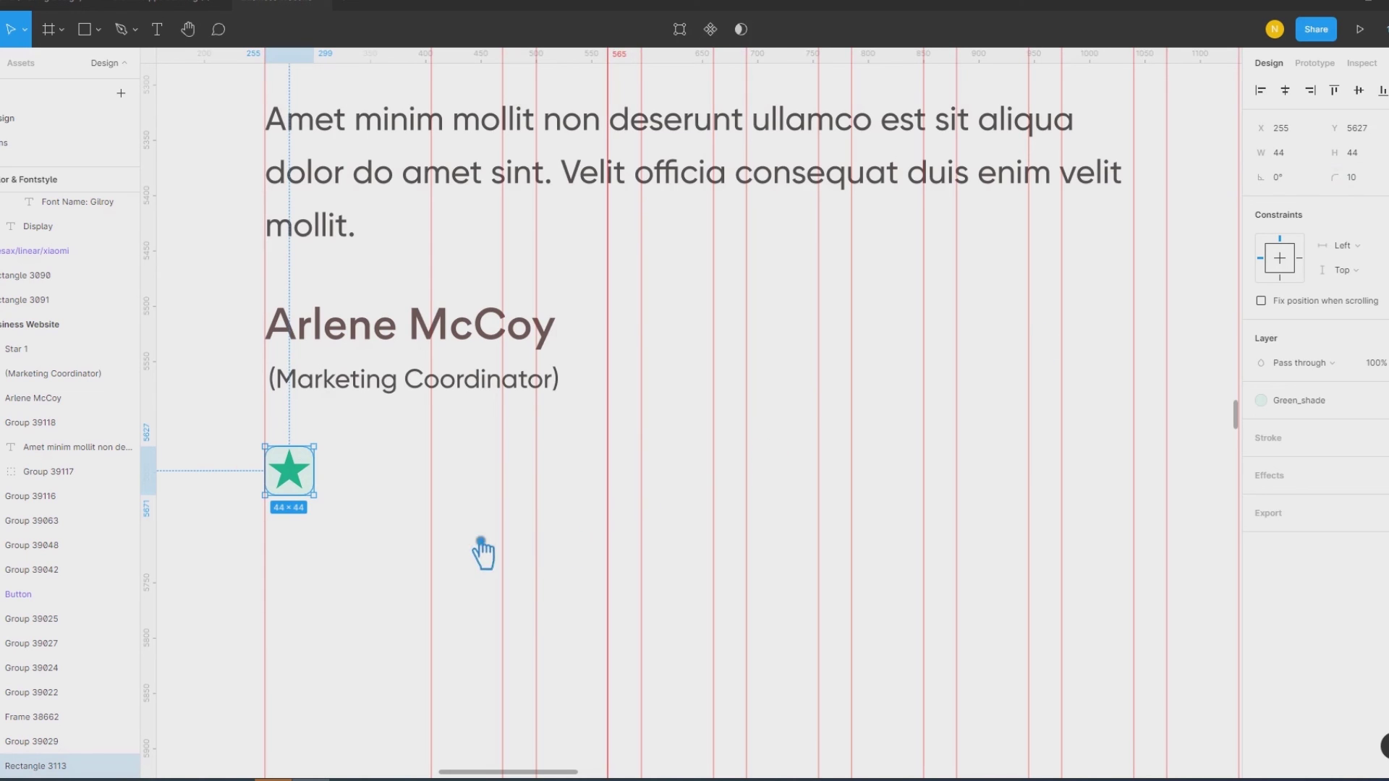
{"action": "left_click", "coordinate": [373, 542]}
{"action": "left_click_drag", "start_coordinate": [360, 552], "coordinate": [270, 440]}
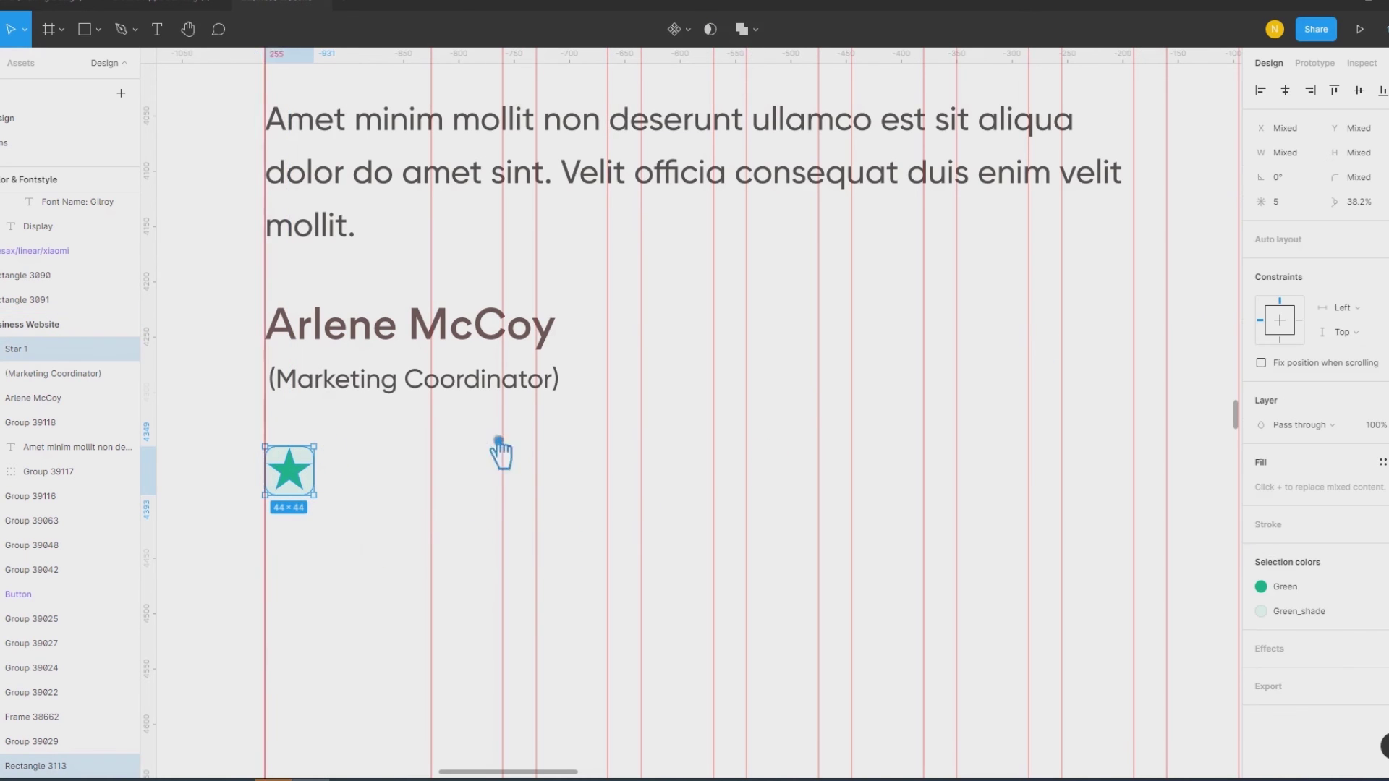
{"action": "left_click", "coordinate": [303, 483]}
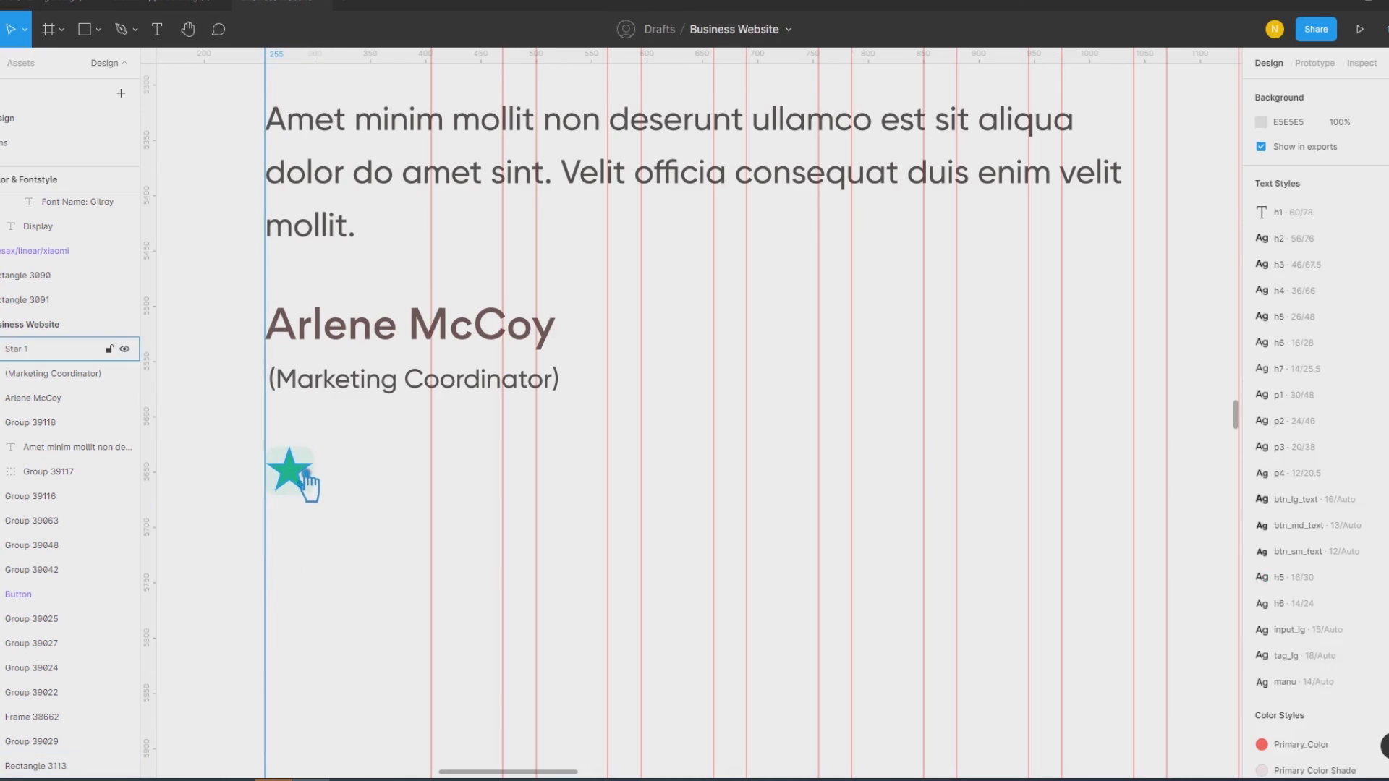
{"action": "left_click", "coordinate": [350, 558]}
{"action": "mouse_move", "coordinate": [340, 547]}
{"action": "left_mouse_down"}
{"action": "mouse_move", "coordinate": [303, 457]}
{"action": "mouse_move", "coordinate": [359, 492]}
{"action": "left_mouse_up"}
{"action": "key", "text": "ctrl+g"}
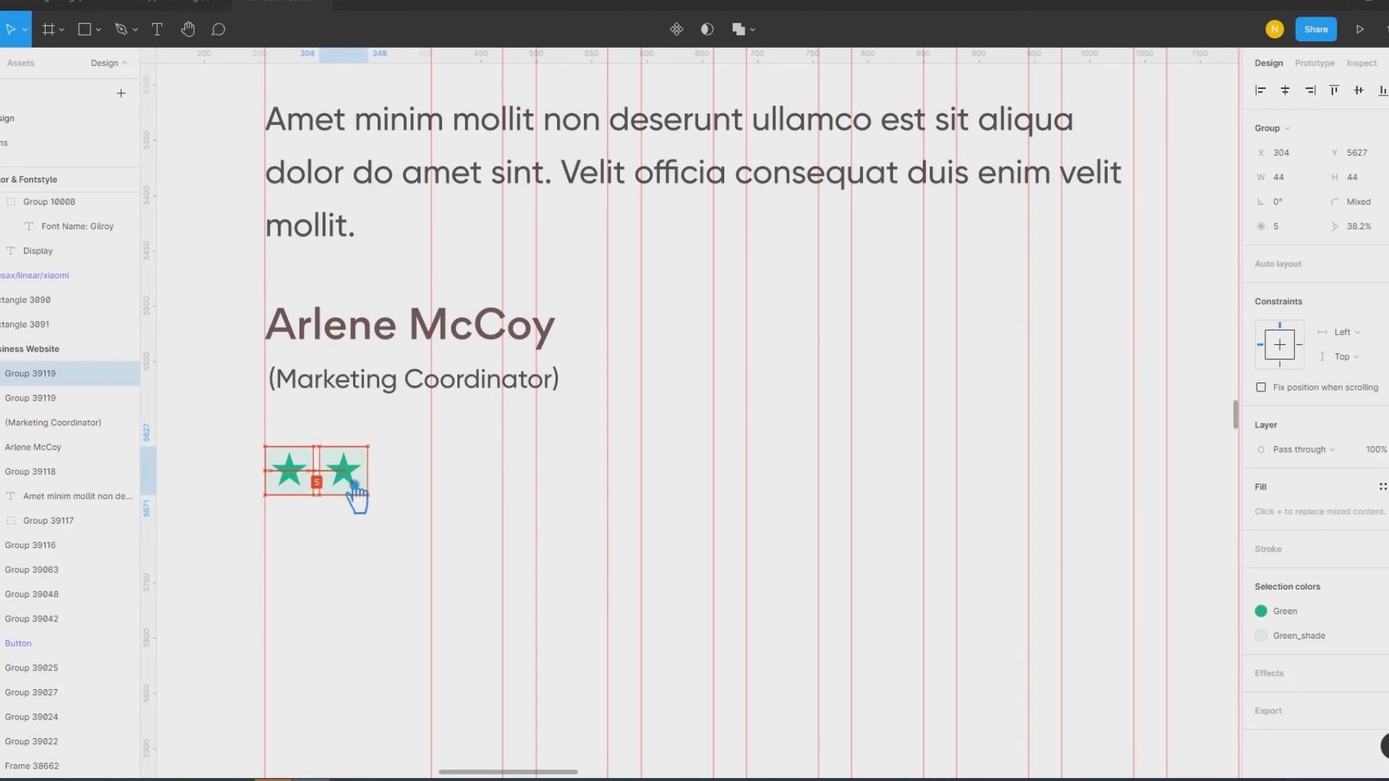
Step: Duplicate the tile into five, group them, shrink the row, and move it under the caption
{"action": "key", "text": "ctrl+d"}
{"action": "key", "text": "ctrl+d"}
{"action": "key", "text": "ctrl+d"}
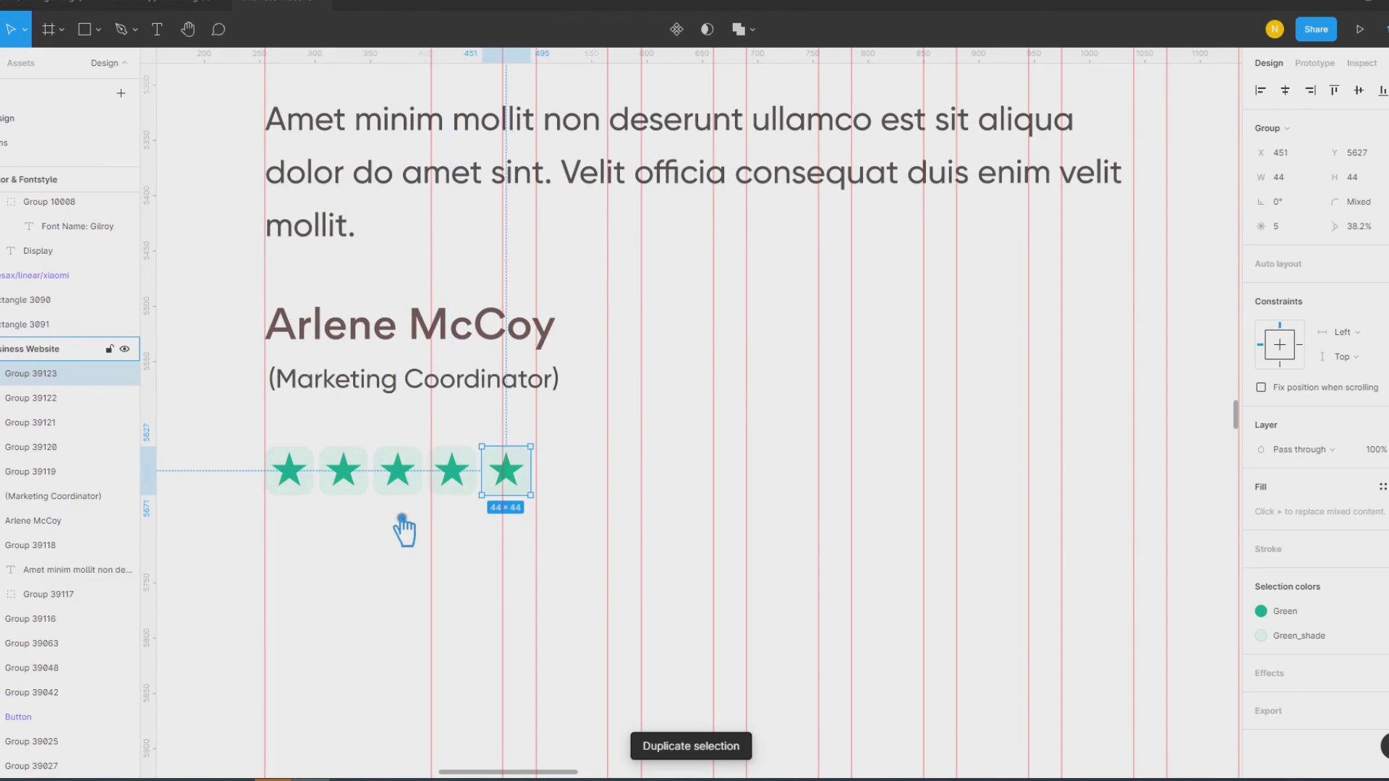
{"action": "left_click_drag", "start_coordinate": [578, 487], "coordinate": [280, 456]}
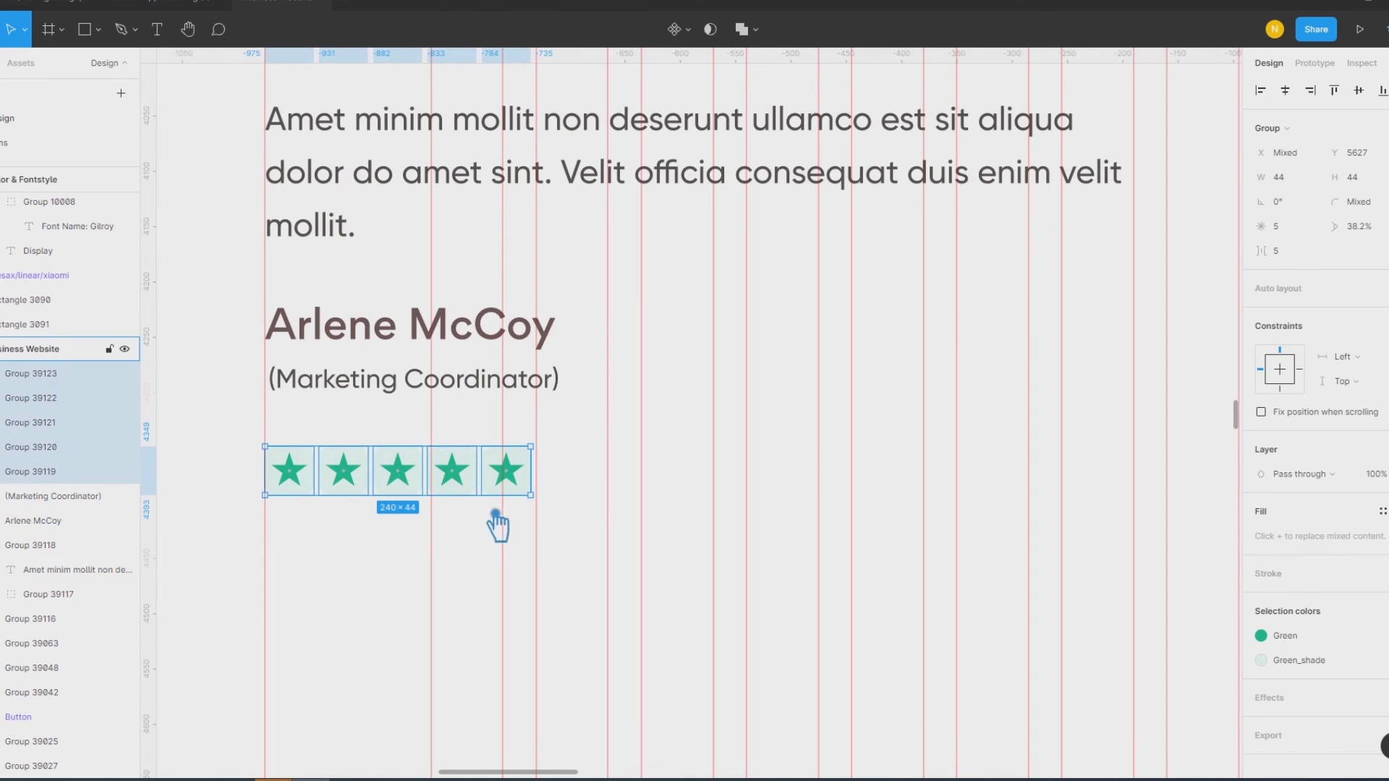
{"action": "key", "text": "ctrl+g"}
{"action": "left_click_drag", "start_coordinate": [548, 452], "coordinate": [470, 478]}
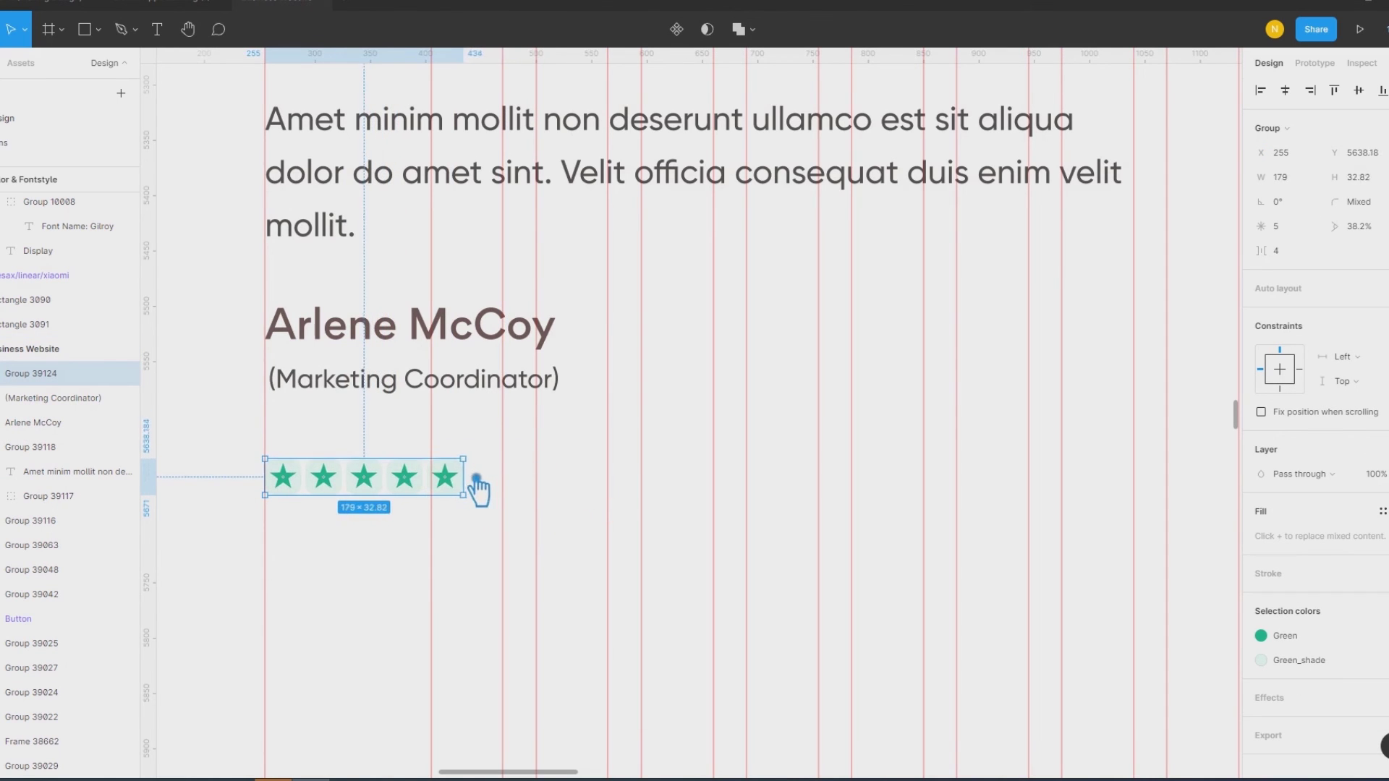
{"action": "left_click", "coordinate": [378, 574]}
{"action": "left_click_drag", "start_coordinate": [357, 496], "coordinate": [360, 448]}
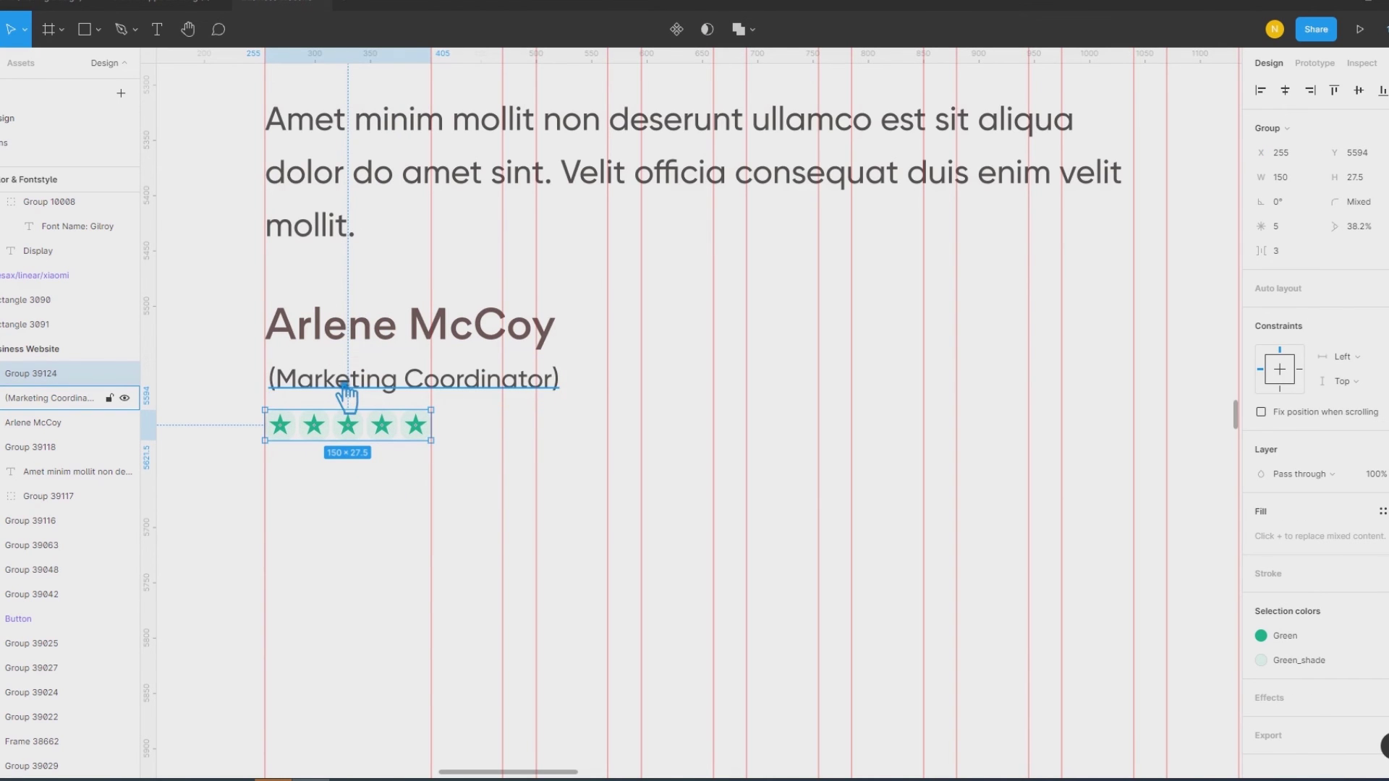
Step: Align the Marketing Coordinator caption with the star row and set the spacing between them
{"action": "left_click", "coordinate": [719, 422]}
{"action": "left_click", "coordinate": [354, 400]}
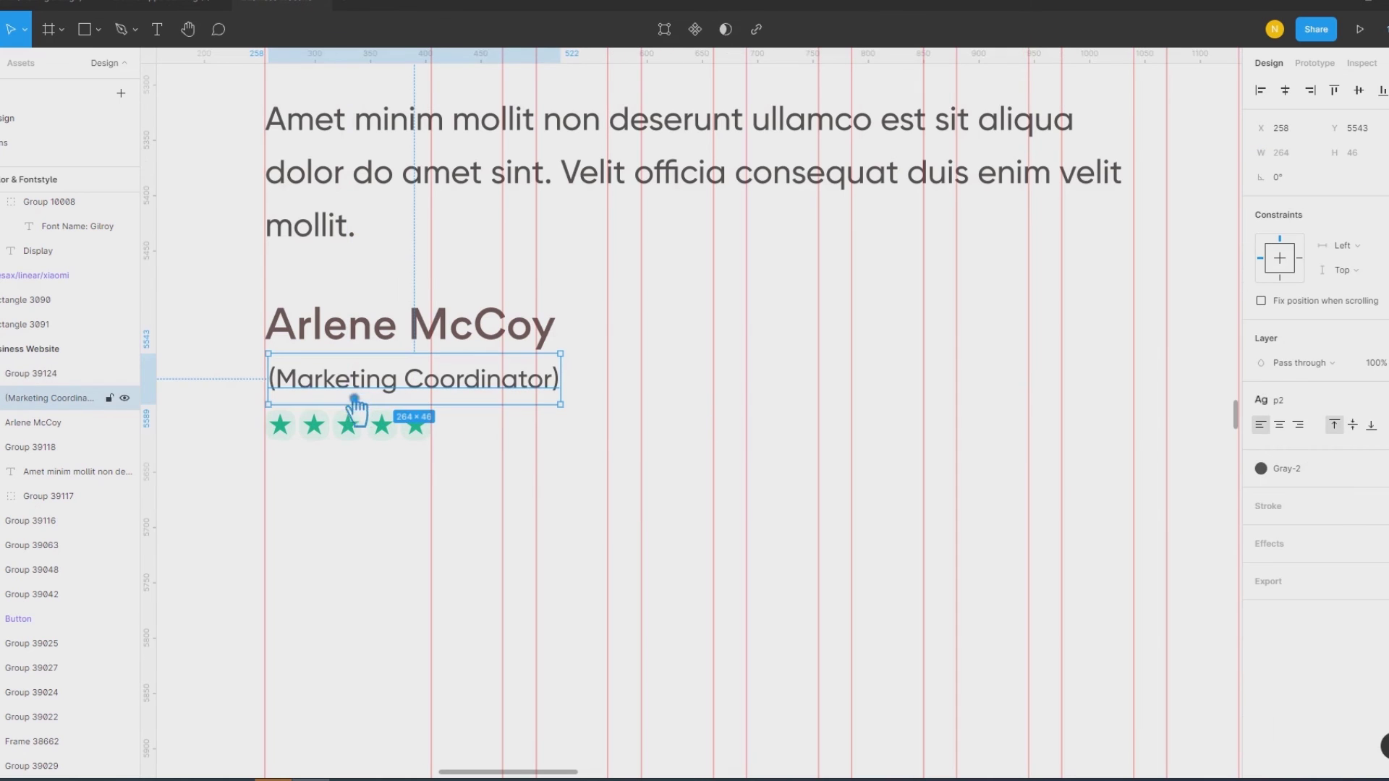
{"action": "left_click", "coordinate": [377, 427], "text": "shift"}
{"action": "left_click", "coordinate": [1261, 90]}
{"action": "left_click", "coordinate": [587, 541]}
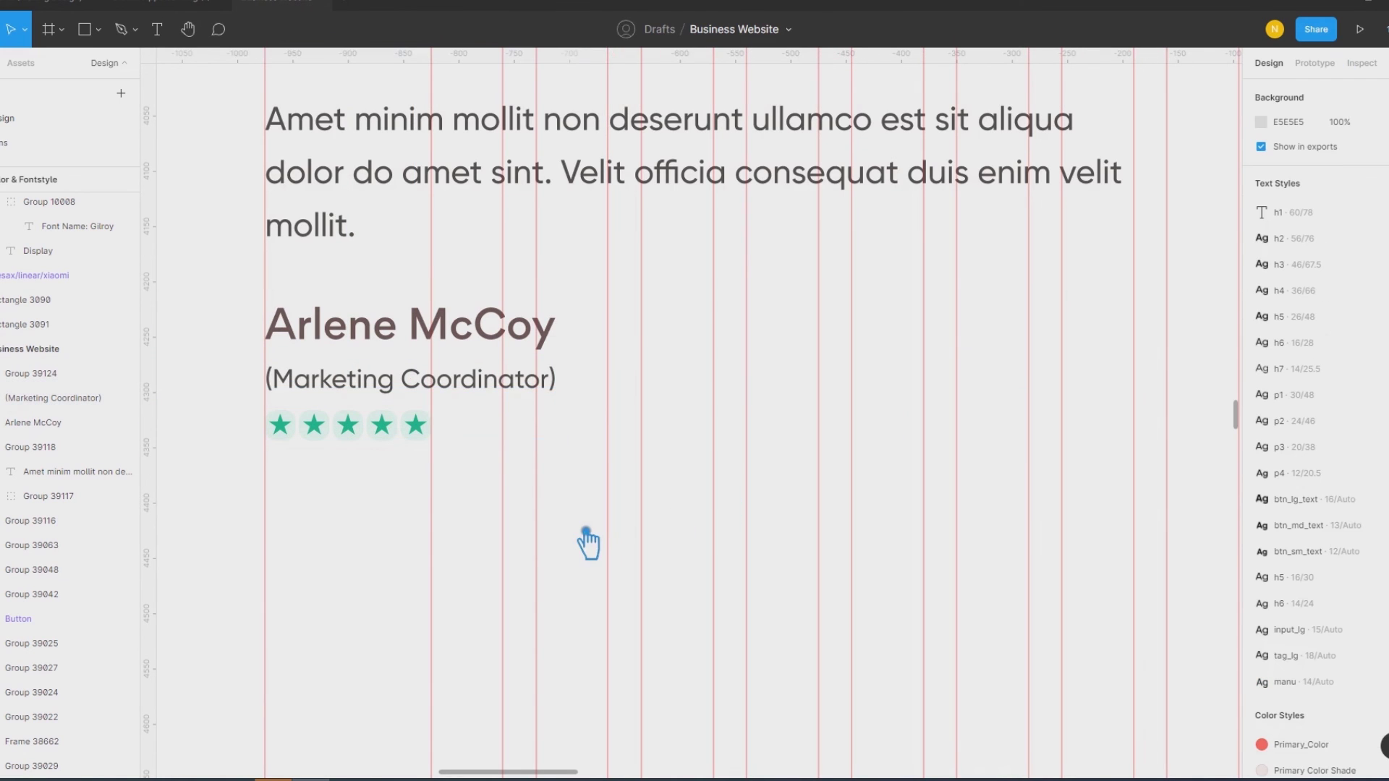
{"action": "left_click_drag", "start_coordinate": [380, 433], "coordinate": [364, 458]}
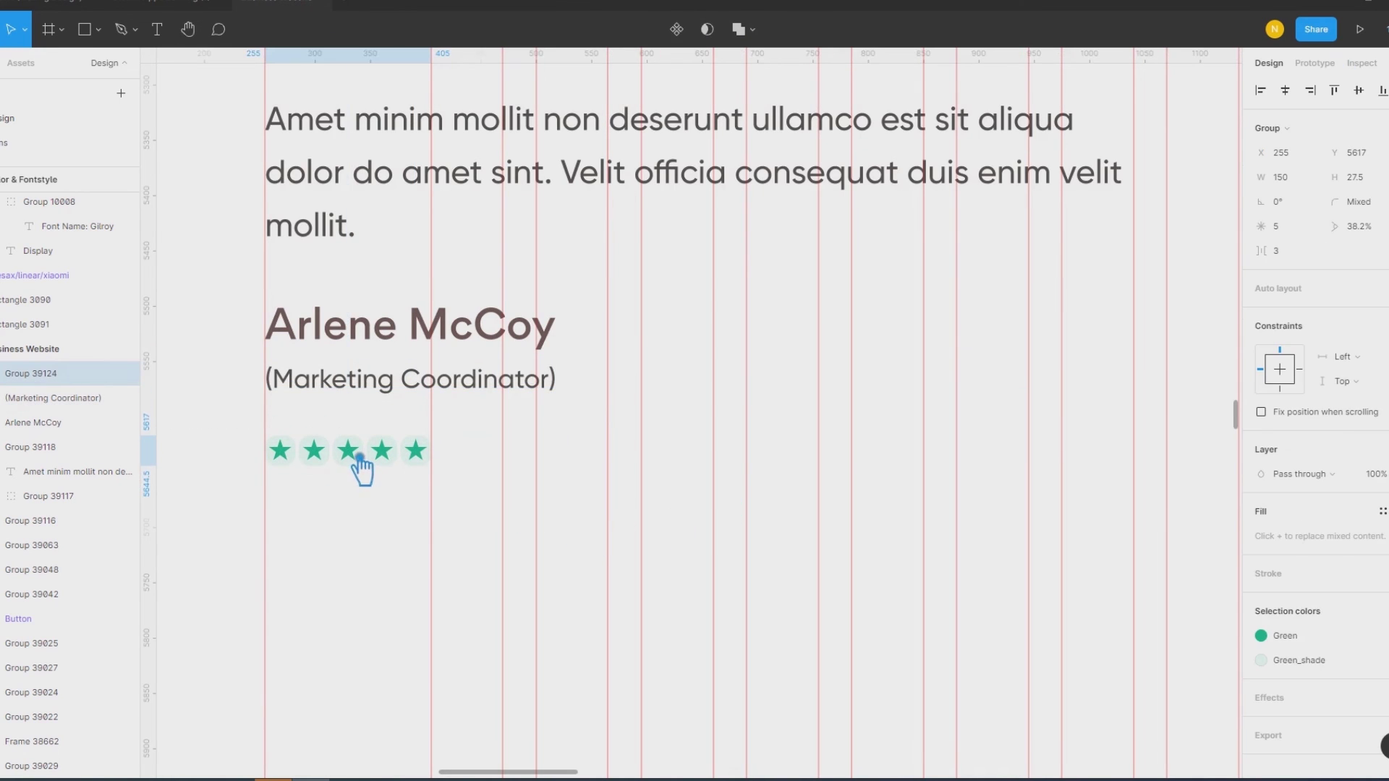
{"action": "left_click", "coordinate": [351, 383], "text": "shift"}
{"action": "key", "text": "Return"}
{"action": "left_click", "coordinate": [391, 564]}
Step: Draw a large rectangle over the testimonials section and send it behind the content
{"action": "scroll", "coordinate": [397, 571], "scroll_direction": "down", "scroll_amount": 3}
{"action": "scroll", "coordinate": [395, 568], "scroll_direction": "down", "scroll_amount": 3}
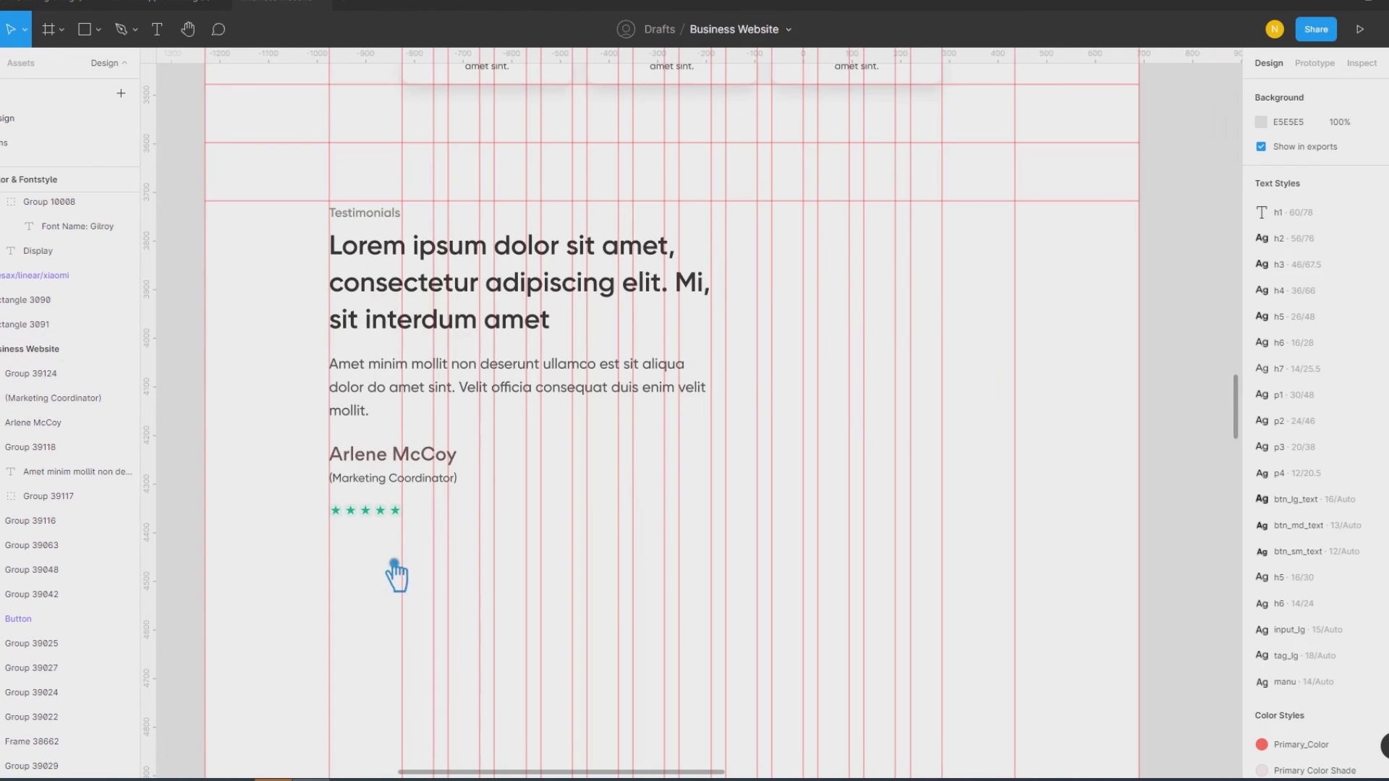
{"action": "scroll", "coordinate": [1057, 557], "scroll_direction": "down", "scroll_amount": 1}
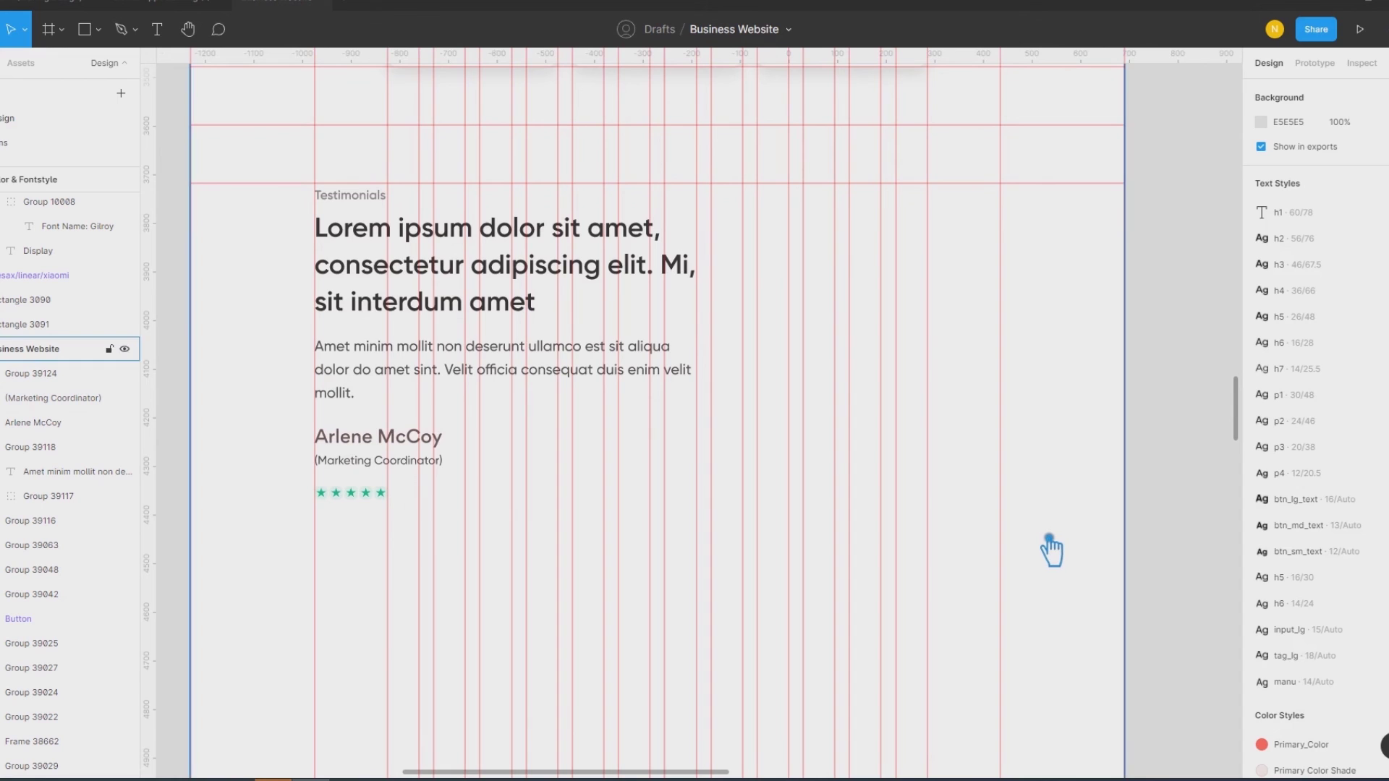
{"action": "scroll", "coordinate": [1049, 552], "scroll_direction": "down", "scroll_amount": 1}
{"action": "scroll", "coordinate": [1050, 552], "scroll_direction": "down", "scroll_amount": 1}
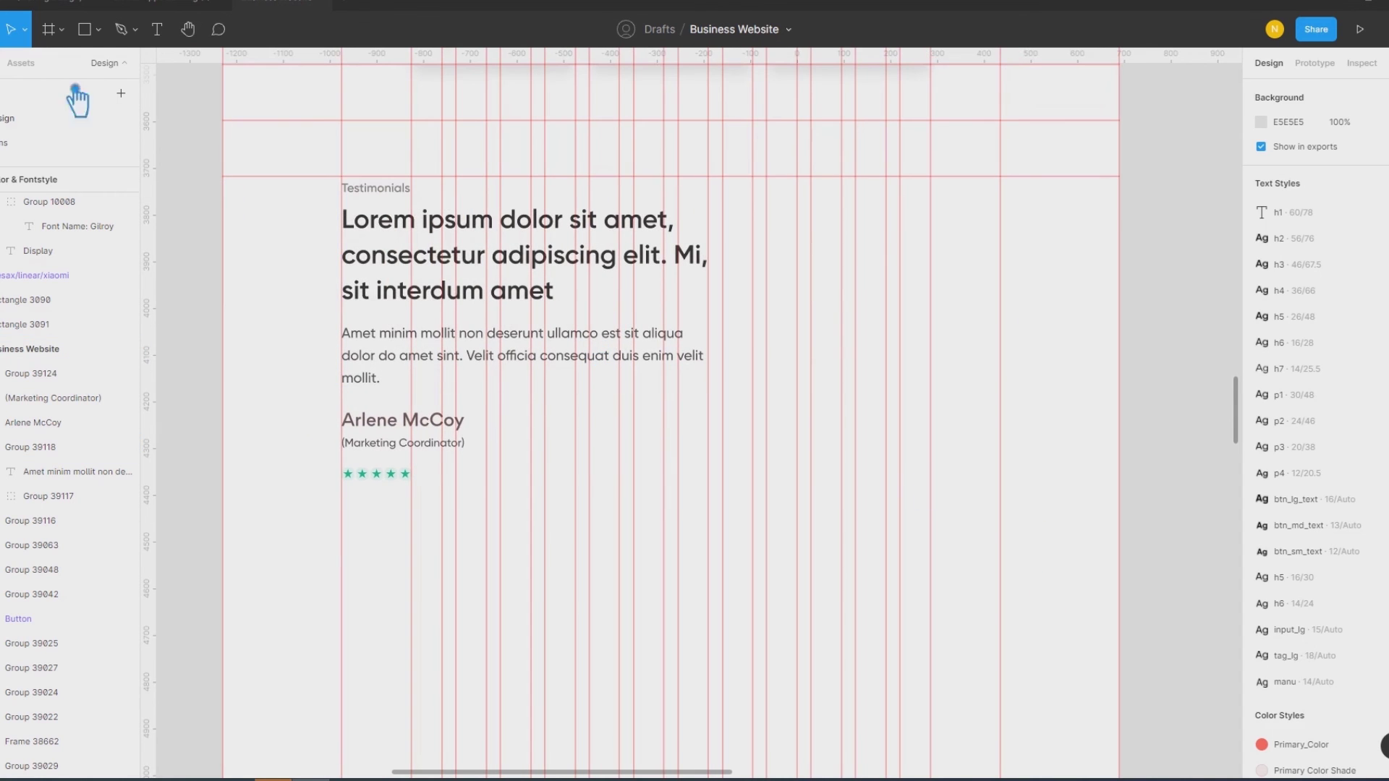
{"action": "left_click", "coordinate": [99, 30]}
{"action": "left_click", "coordinate": [106, 87]}
{"action": "left_click", "coordinate": [99, 31]}
{"action": "left_click", "coordinate": [104, 72]}
{"action": "left_click_drag", "start_coordinate": [235, 127], "coordinate": [1133, 583]}
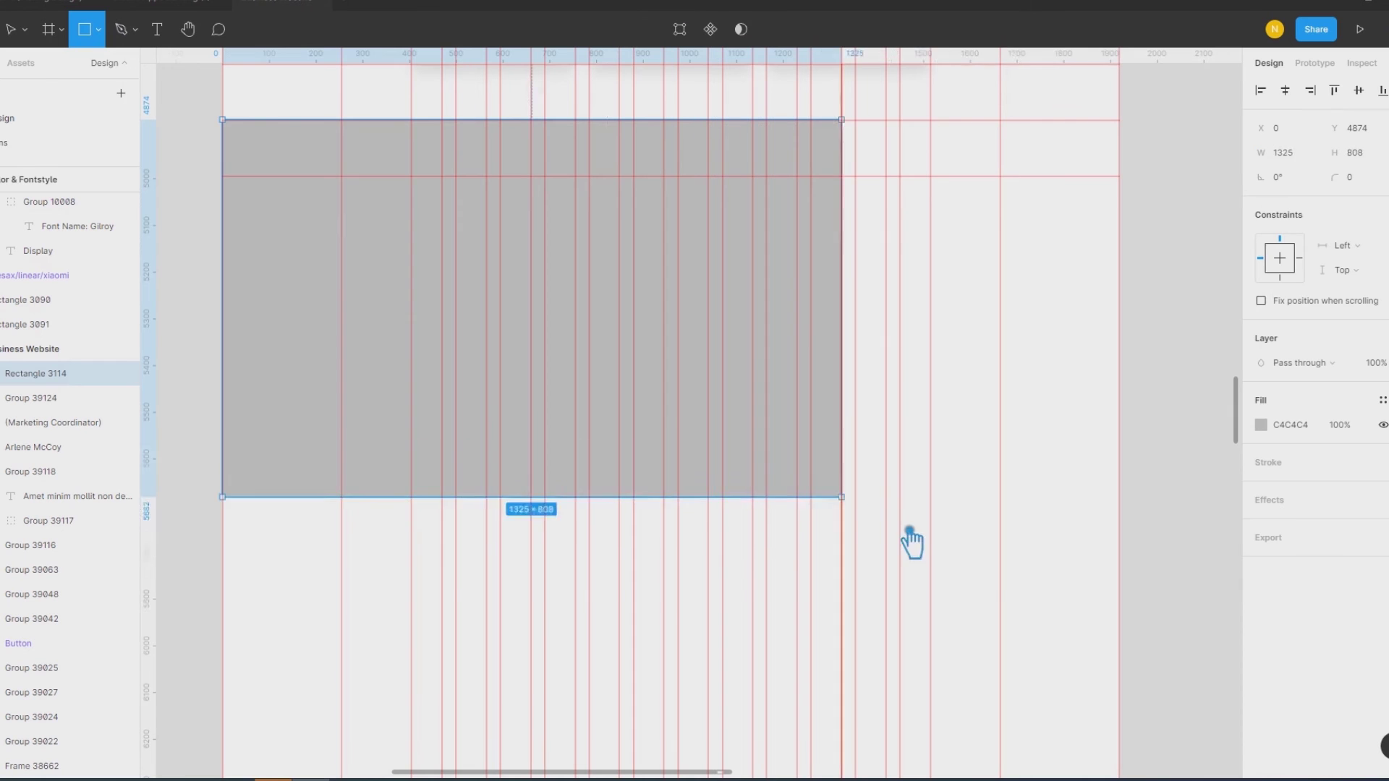
{"action": "key", "text": "ctrl+shift+bracketleft"}
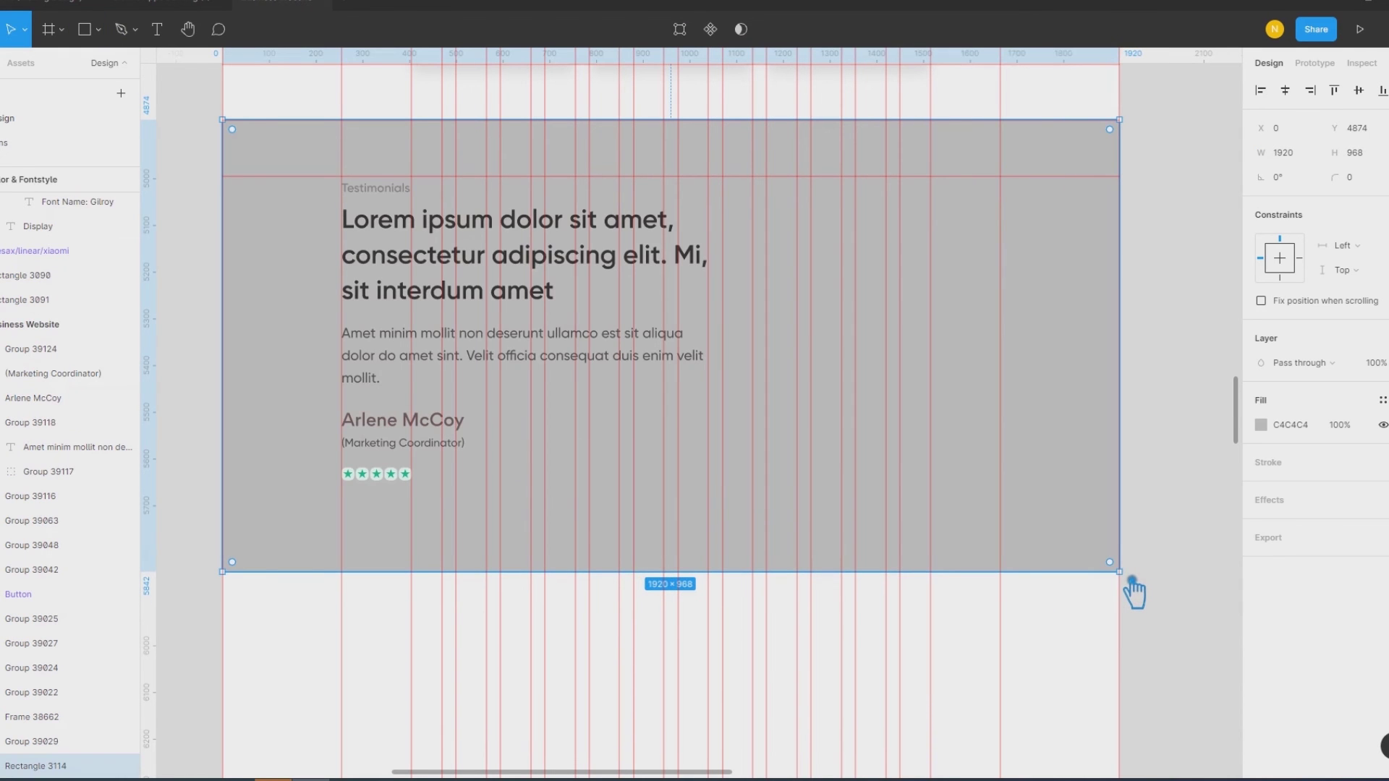
Step: Raise the background rectangle's bottom edge so it ends just below the star row
{"action": "left_click_drag", "start_coordinate": [387, 574], "coordinate": [397, 550]}
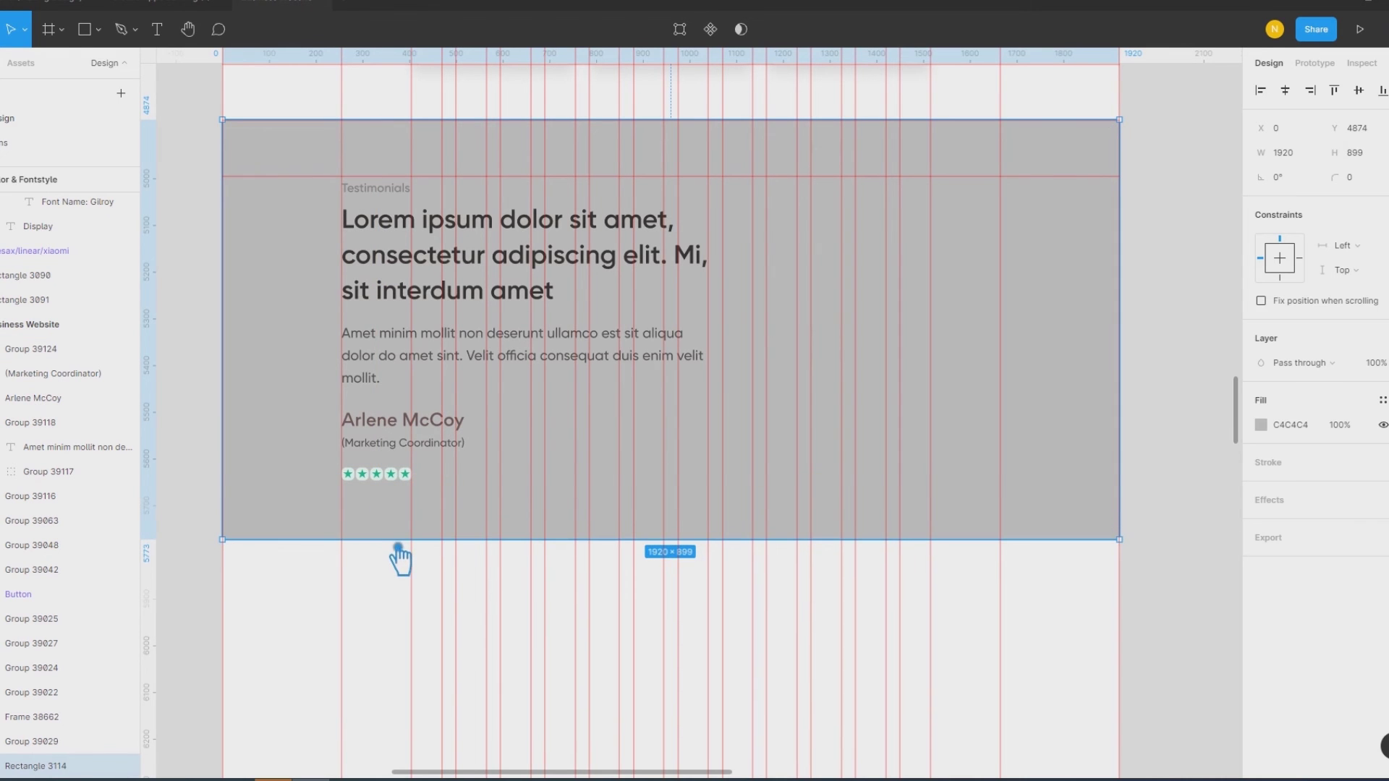
{"action": "scroll", "coordinate": [383, 571], "scroll_direction": "up", "scroll_amount": 5}
{"action": "scroll", "coordinate": [383, 461], "scroll_direction": "up", "scroll_amount": 5}
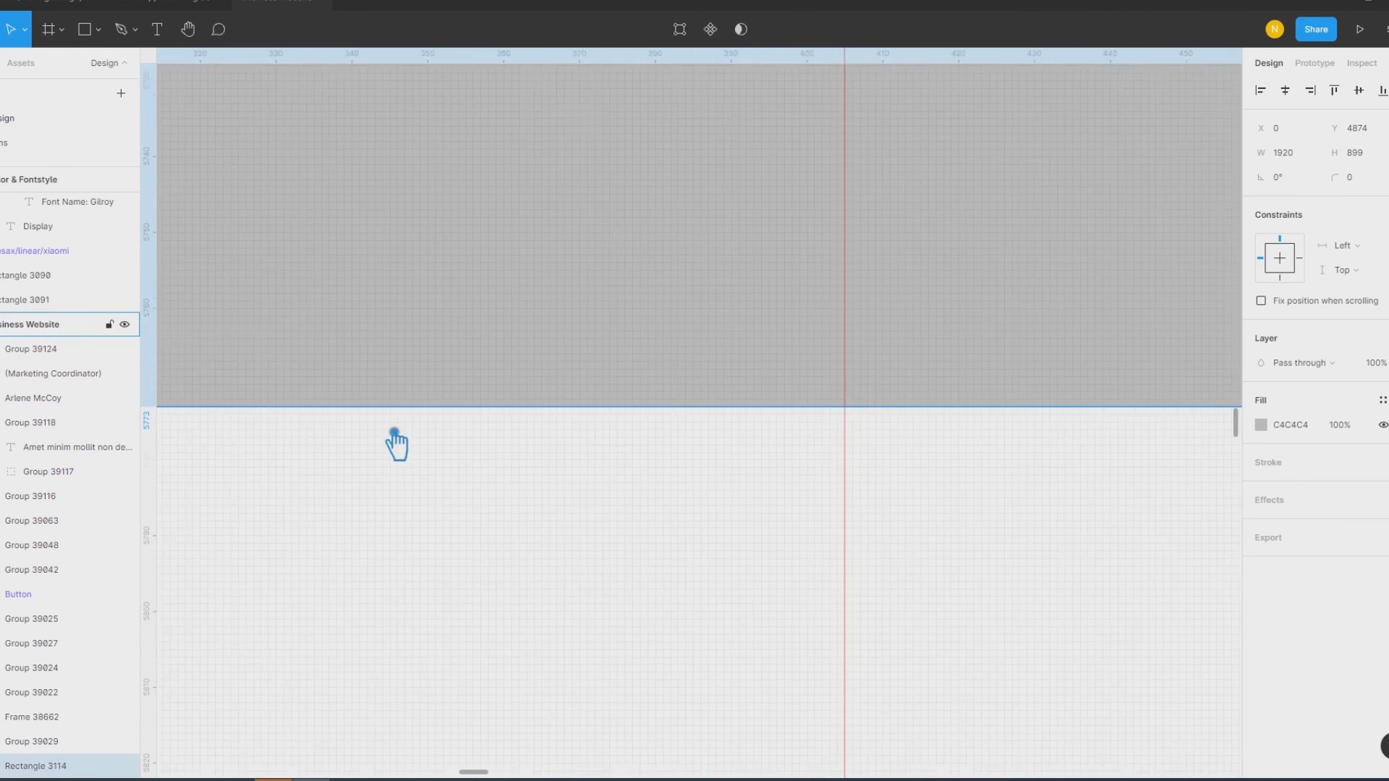
{"action": "left_click_drag", "start_coordinate": [404, 394], "coordinate": [403, 349]}
{"action": "scroll", "coordinate": [423, 406], "scroll_direction": "down", "scroll_amount": 3}
{"action": "scroll", "coordinate": [420, 405], "scroll_direction": "down", "scroll_amount": 4}
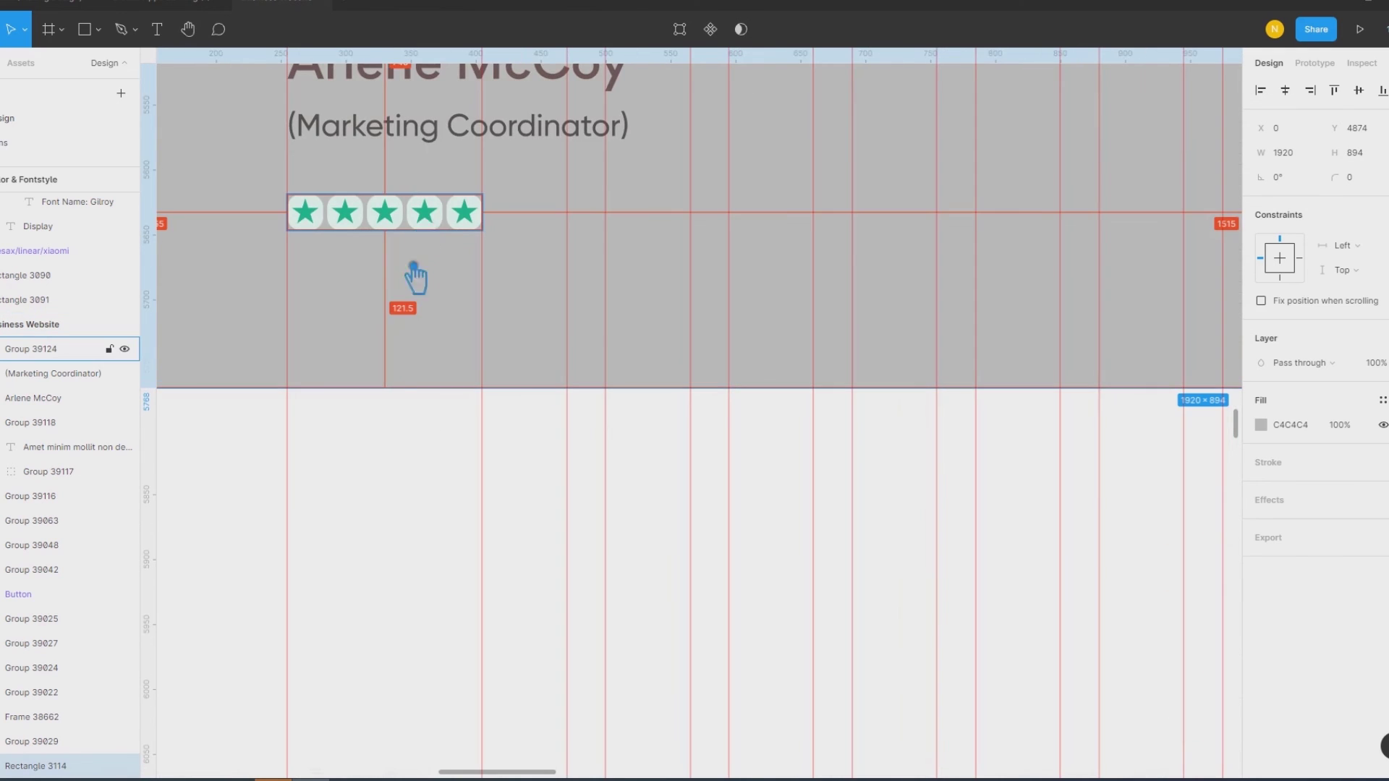
{"action": "scroll", "coordinate": [415, 405], "scroll_direction": "up", "scroll_amount": 1}
{"action": "scroll", "coordinate": [418, 372], "scroll_direction": "up", "scroll_amount": 4}
{"action": "left_click_drag", "start_coordinate": [420, 376], "coordinate": [421, 369]}
{"action": "scroll", "coordinate": [421, 371], "scroll_direction": "down", "scroll_amount": 2}
{"action": "scroll", "coordinate": [420, 372], "scroll_direction": "down", "scroll_amount": 3}
{"action": "scroll", "coordinate": [434, 373], "scroll_direction": "down", "scroll_amount": 4}
{"action": "scroll", "coordinate": [484, 365], "scroll_direction": "up", "scroll_amount": 2}
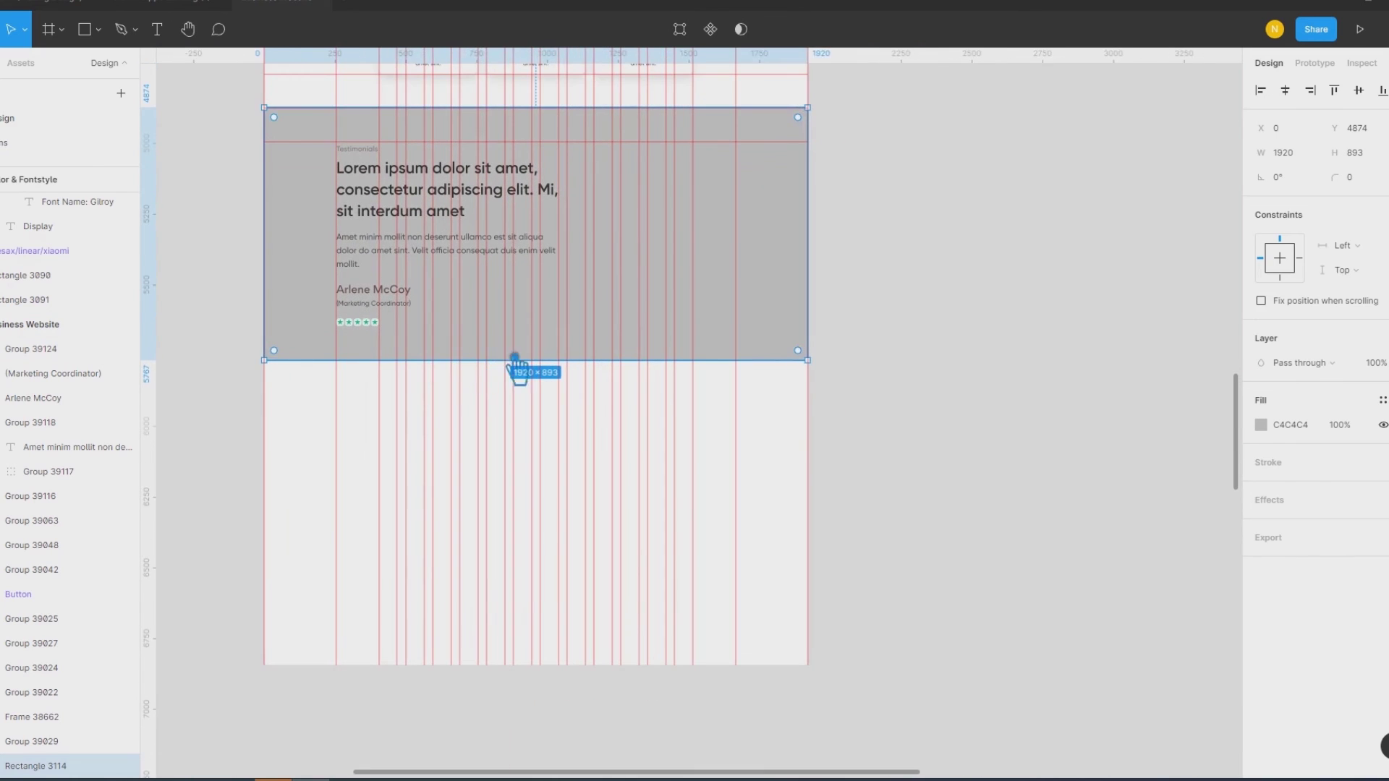
Step: Fill the grey testimonial background with the light pink shade colour style
{"action": "left_click", "coordinate": [909, 304]}
{"action": "scroll", "coordinate": [934, 340], "scroll_direction": "up", "scroll_amount": 2}
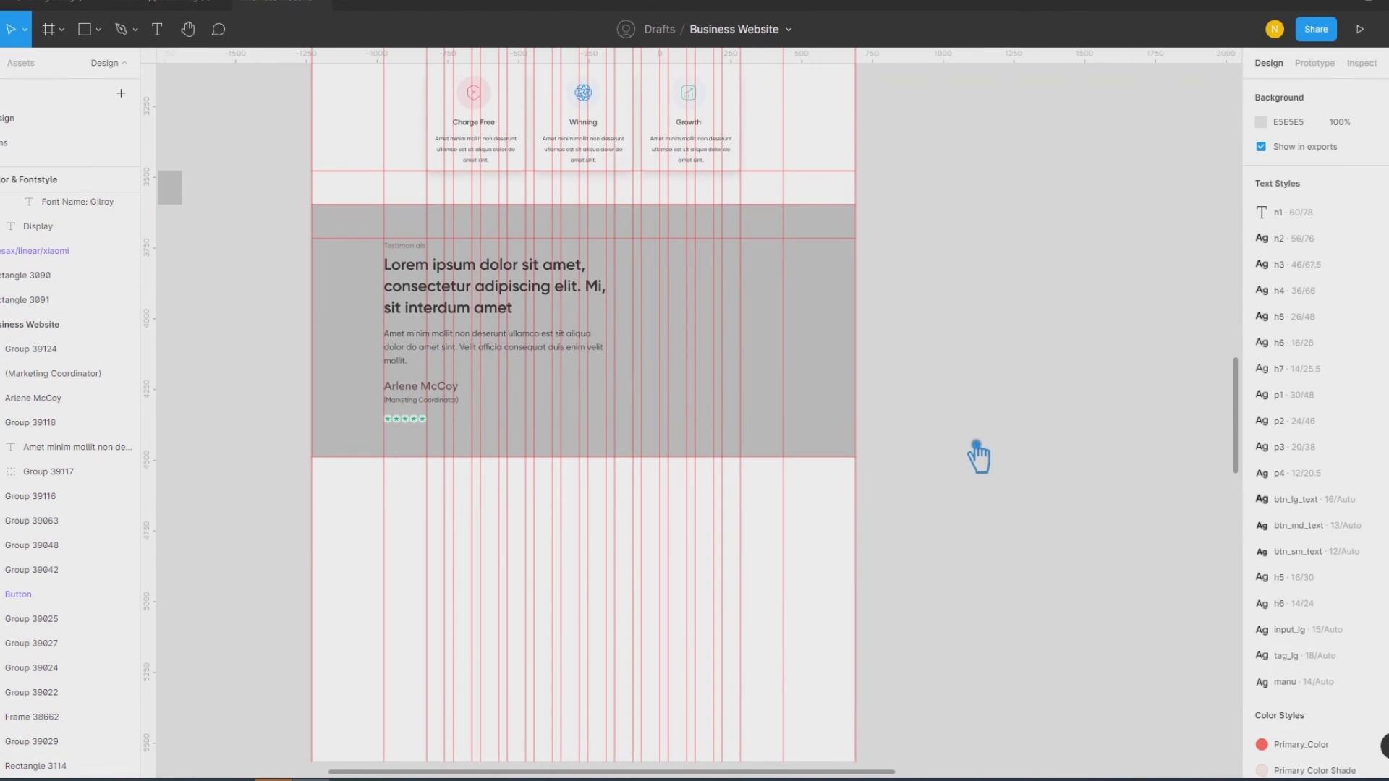
{"action": "left_click", "coordinate": [834, 375]}
{"action": "left_click", "coordinate": [1374, 424]}
{"action": "left_click", "coordinate": [1295, 518]}
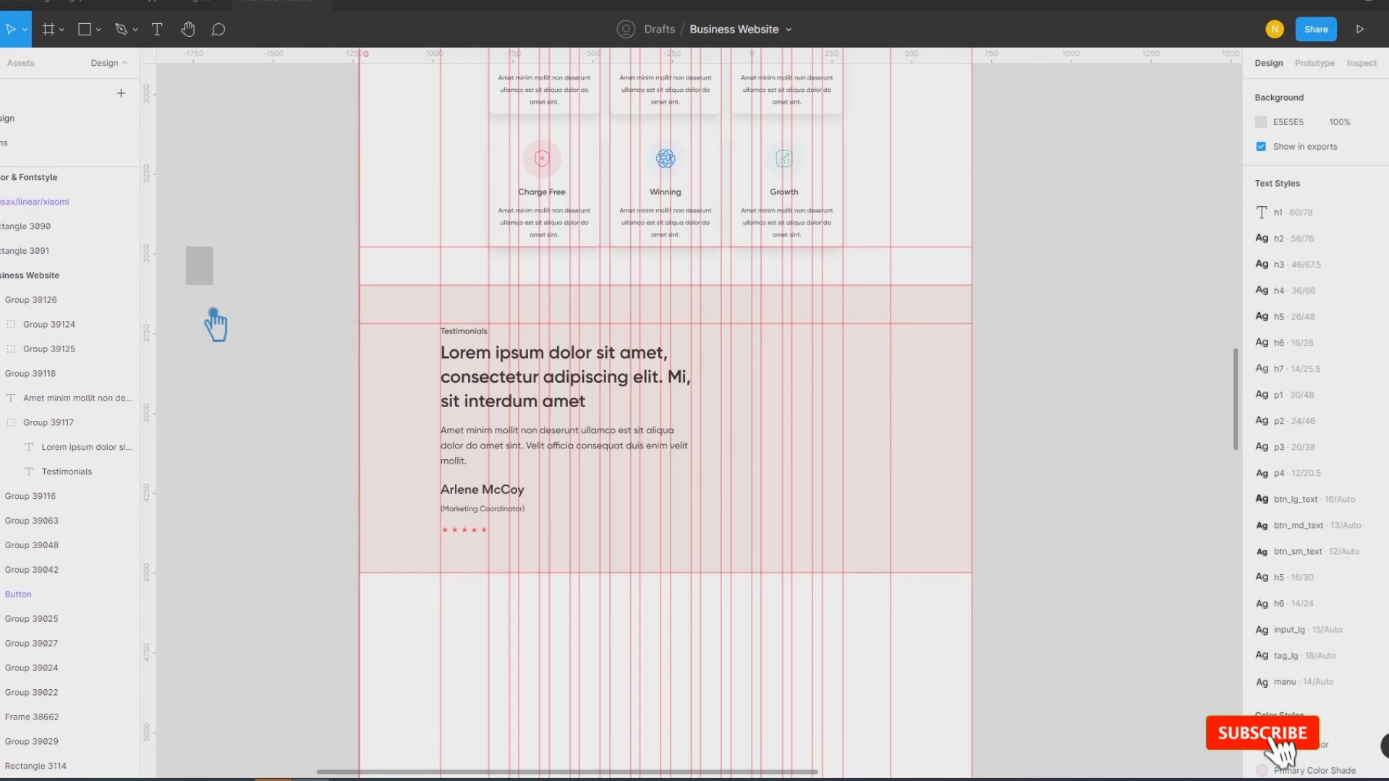
Step: Try the grey placeholder rectangle below the testimonials, then return it to the empty canvas
{"action": "left_click", "coordinate": [199, 265]}
{"action": "left_click_drag", "start_coordinate": [209, 279], "coordinate": [402, 606]}
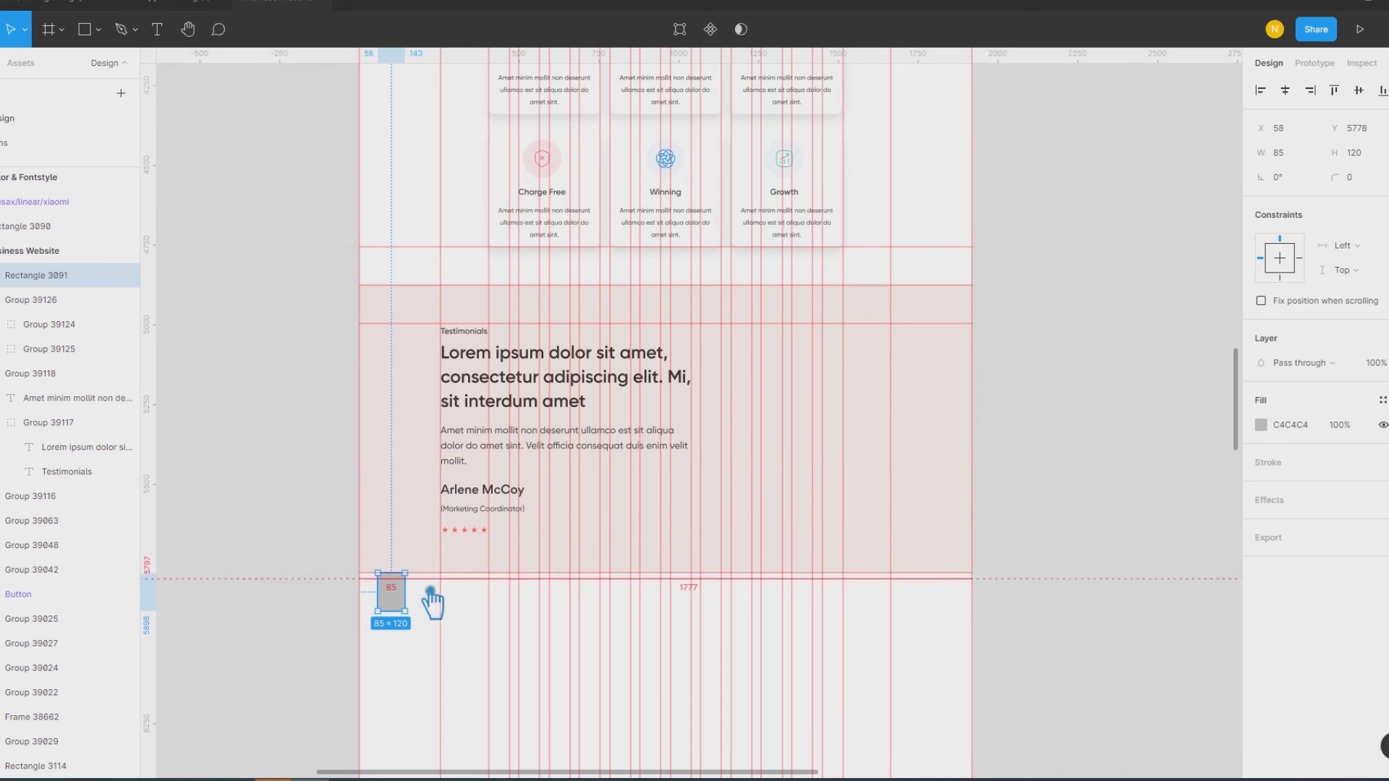
{"action": "left_click_drag", "start_coordinate": [406, 602], "coordinate": [267, 521]}
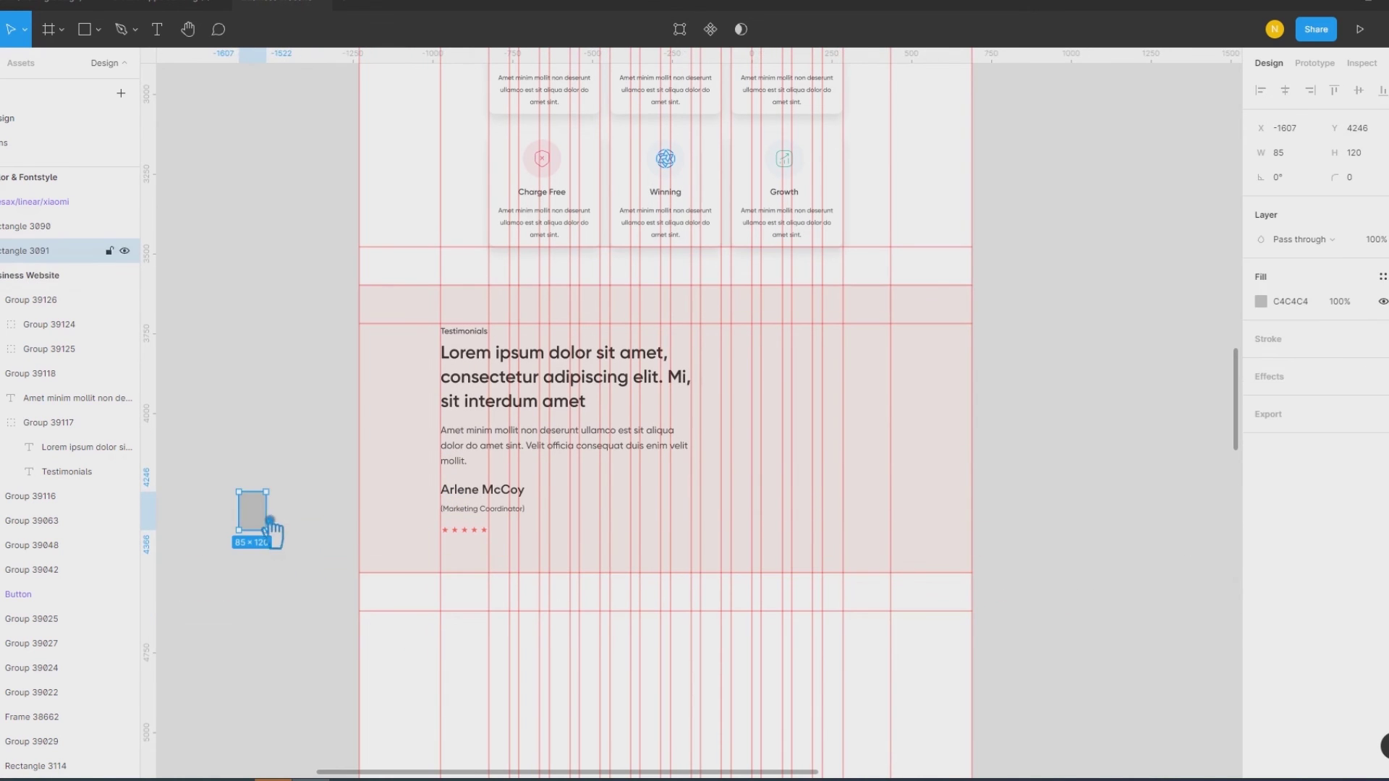
{"action": "left_click", "coordinate": [1042, 496]}
{"action": "scroll", "coordinate": [1043, 505], "scroll_direction": "down", "scroll_amount": 2}
{"action": "scroll", "coordinate": [1036, 515], "scroll_direction": "down", "scroll_amount": 2}
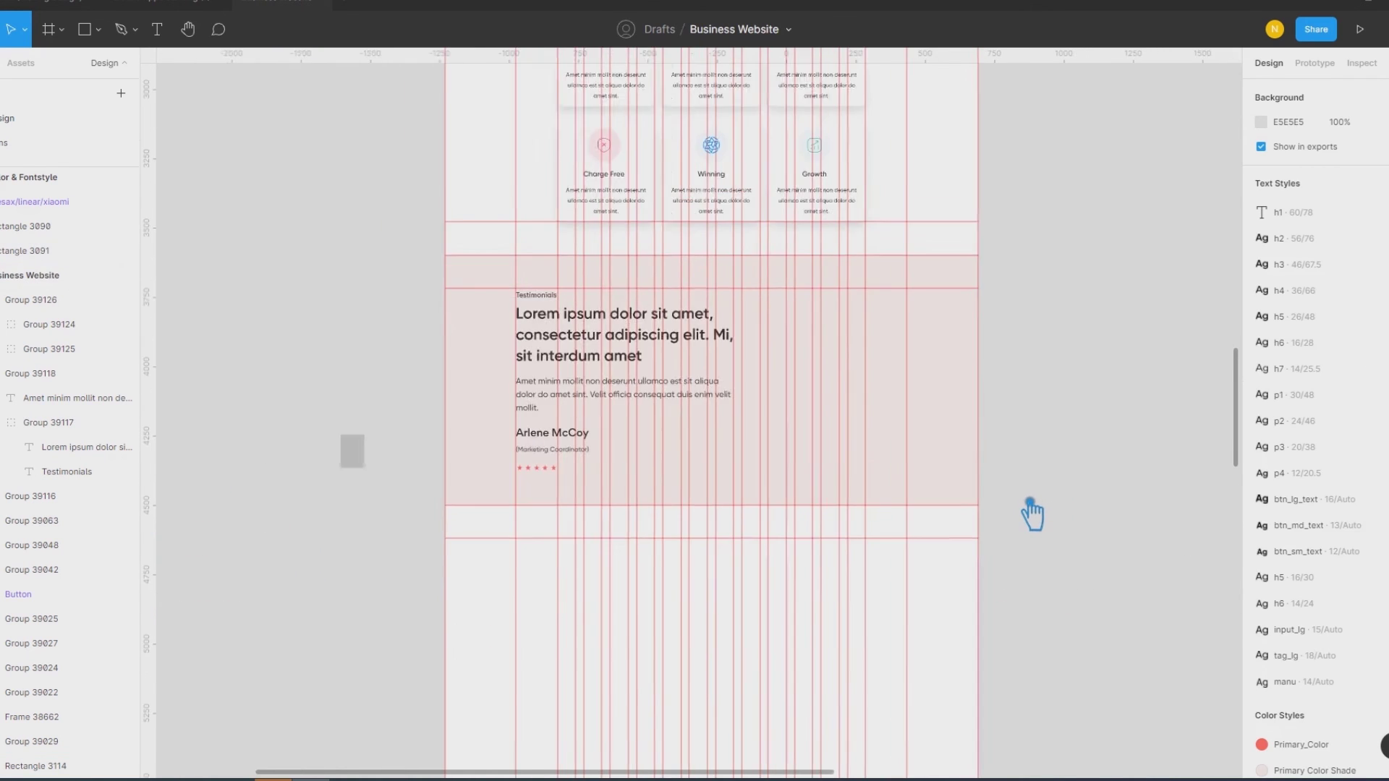
{"action": "scroll", "coordinate": [1033, 515], "scroll_direction": "down", "scroll_amount": 2}
{"action": "scroll", "coordinate": [1034, 506], "scroll_direction": "down", "scroll_amount": 2}
{"action": "scroll", "coordinate": [1042, 477], "scroll_direction": "up", "scroll_amount": 2}
{"action": "scroll", "coordinate": [977, 512], "scroll_direction": "up", "scroll_amount": 3}
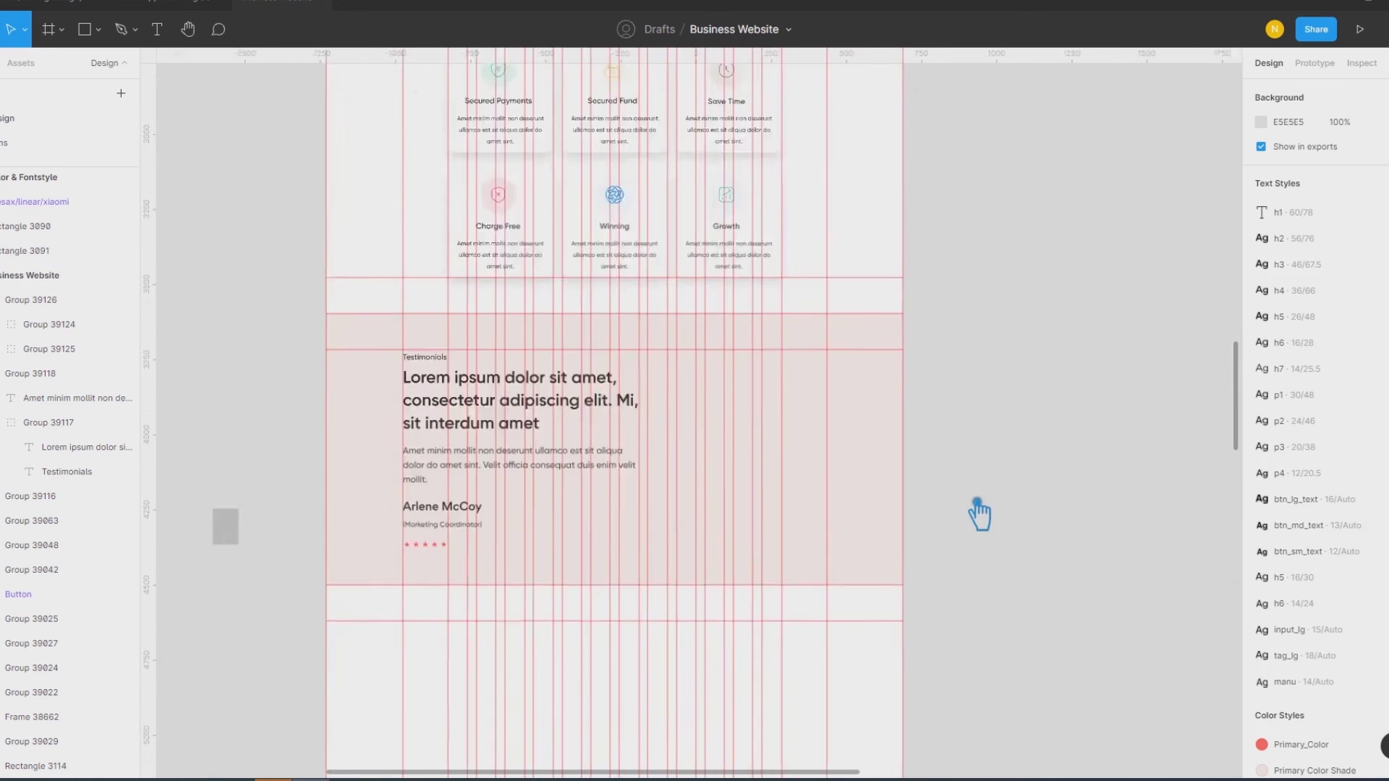
{"action": "scroll", "coordinate": [1008, 511], "scroll_direction": "up", "scroll_amount": 2}
{"action": "scroll", "coordinate": [1085, 510], "scroll_direction": "left", "scroll_amount": 3}
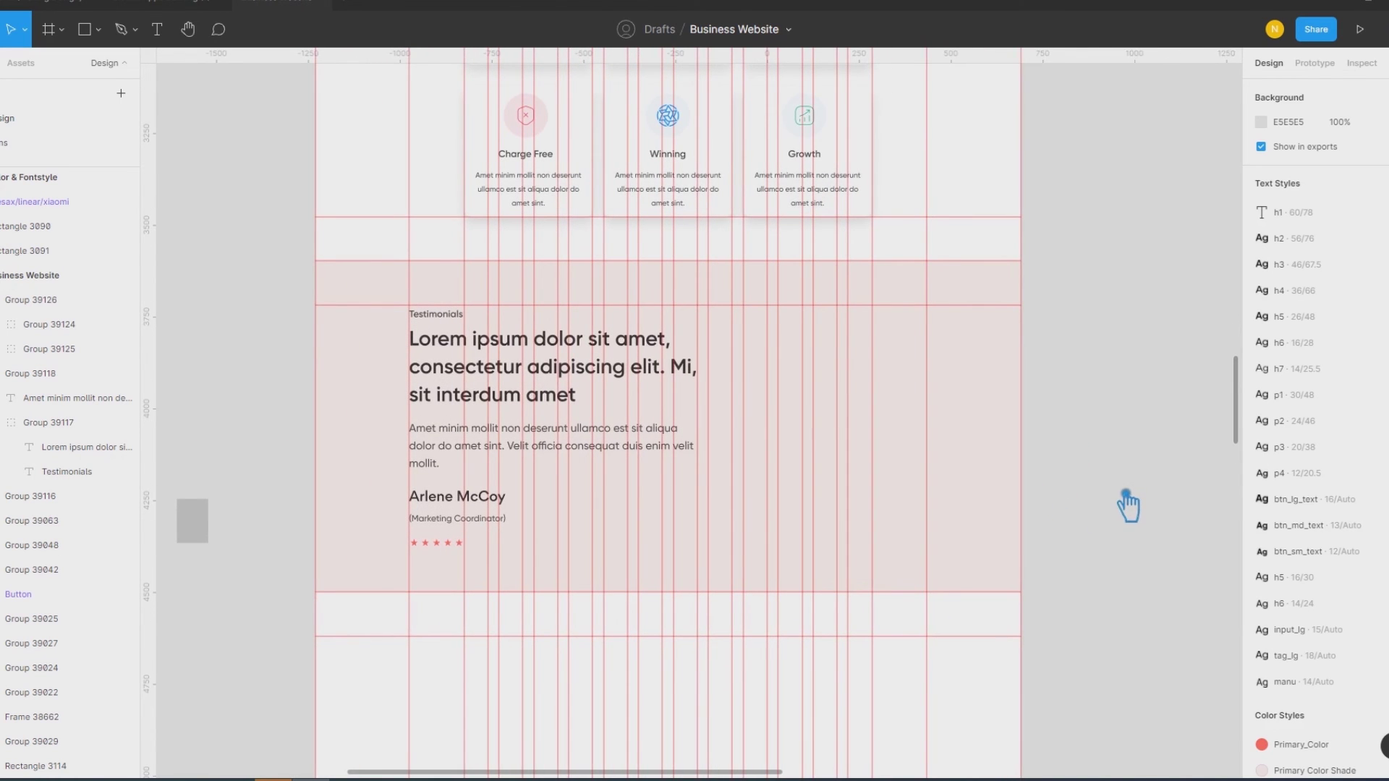
Step: Fill the testimonials background rectangle with the dark brown Secondary Color style
{"action": "left_click", "coordinate": [103, 30]}
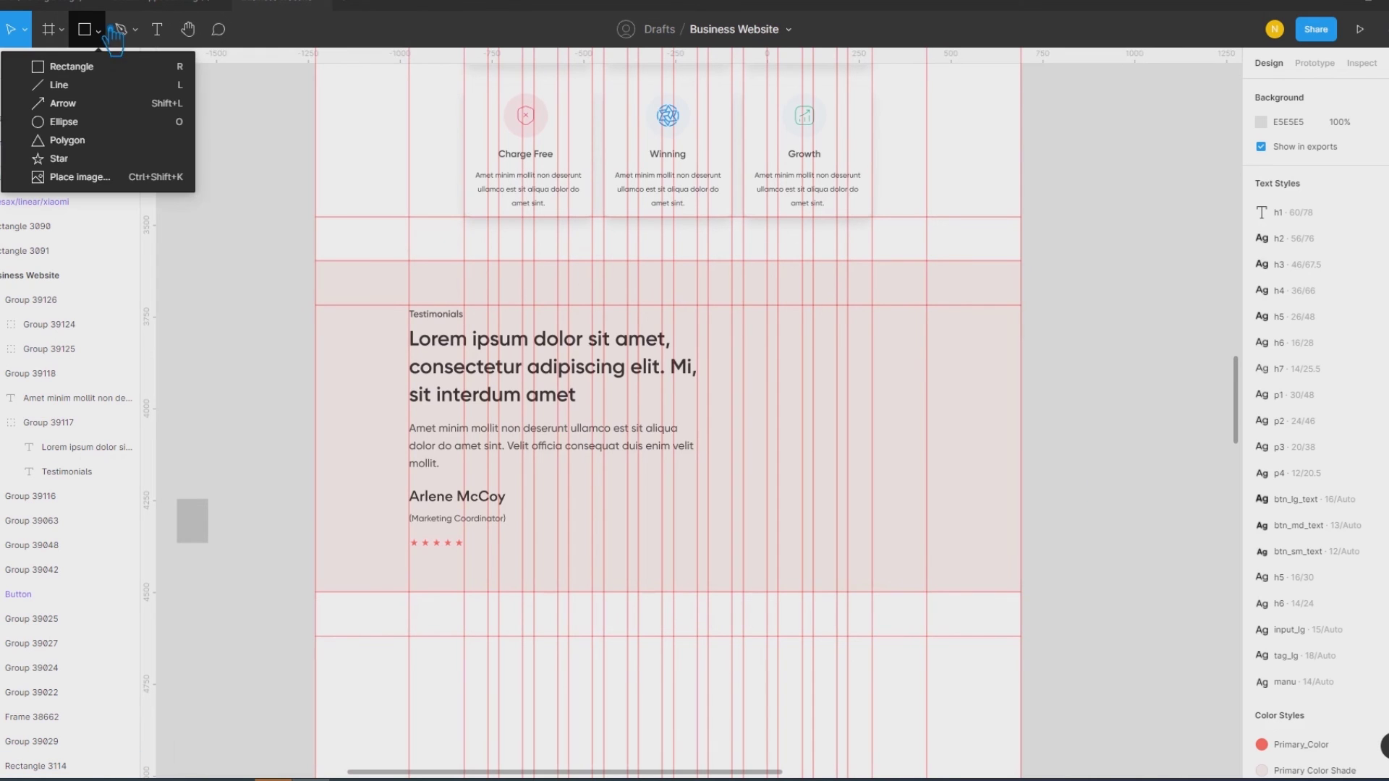
{"action": "left_click", "coordinate": [72, 122]}
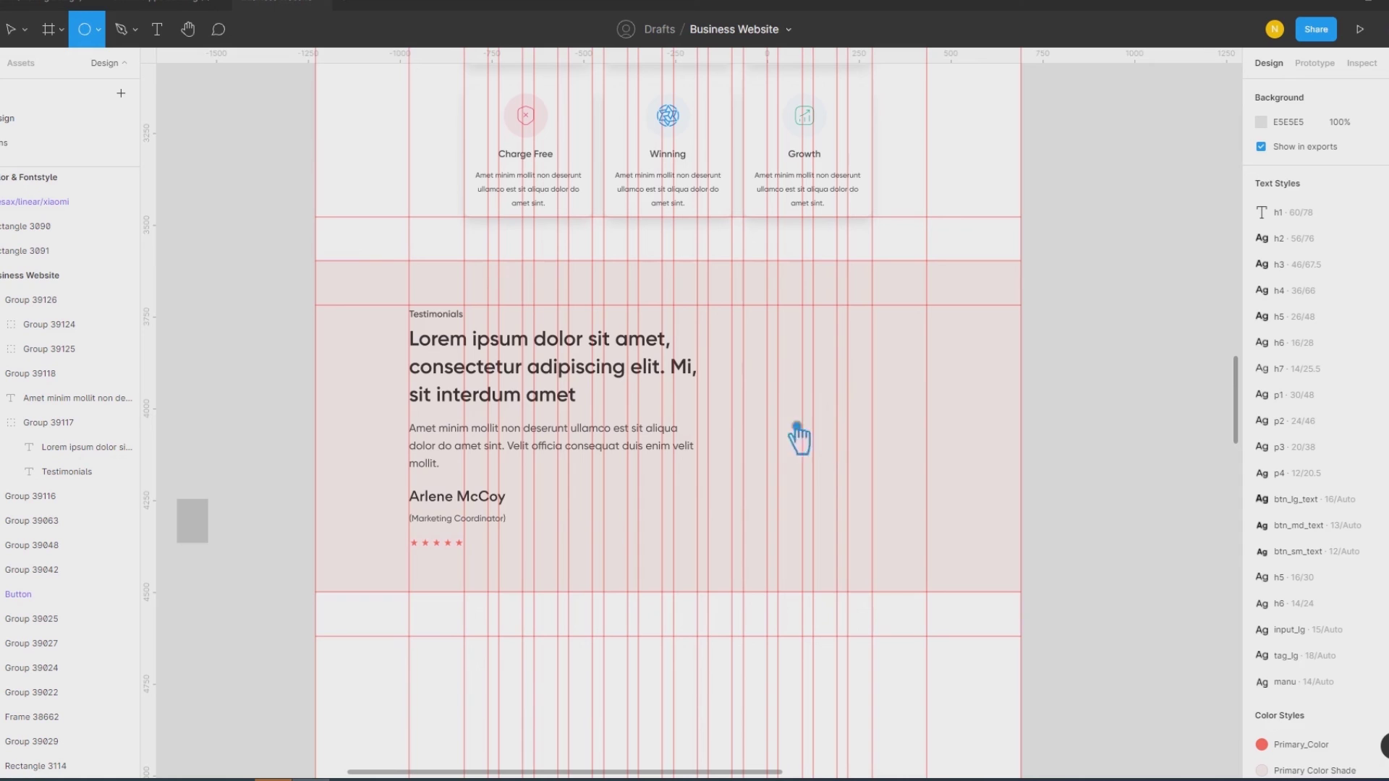
{"action": "key", "text": "v"}
{"action": "left_click", "coordinate": [977, 434]}
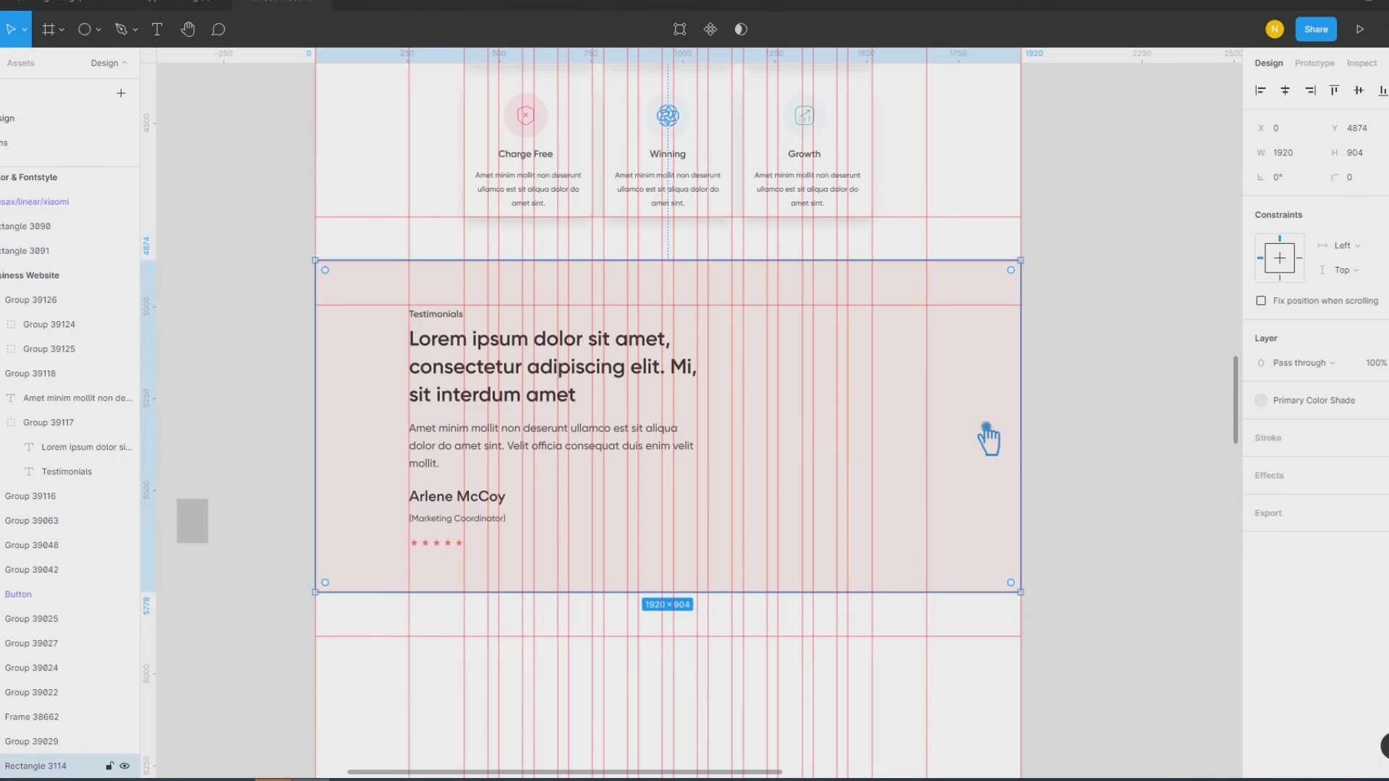
{"action": "left_click", "coordinate": [1334, 394]}
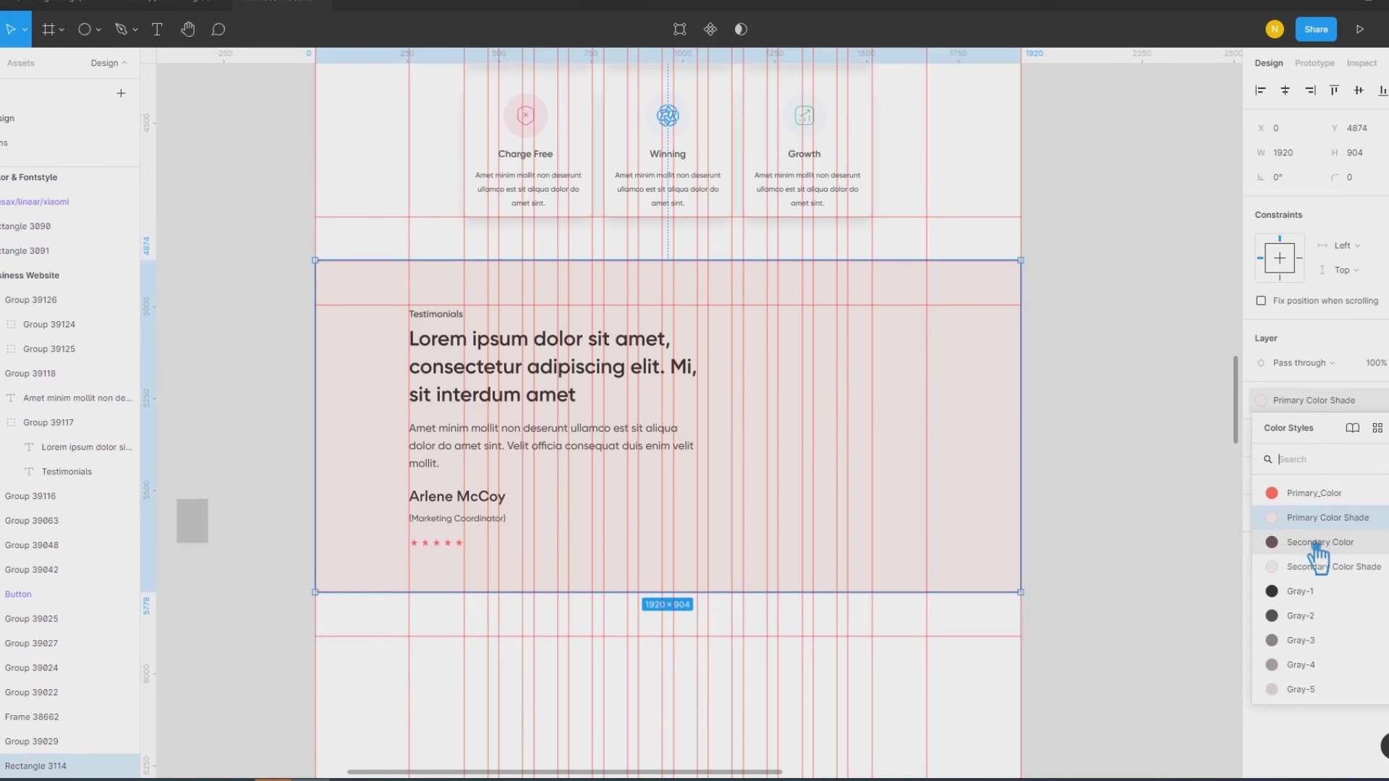
{"action": "left_click", "coordinate": [1299, 548]}
{"action": "left_click", "coordinate": [1121, 408]}
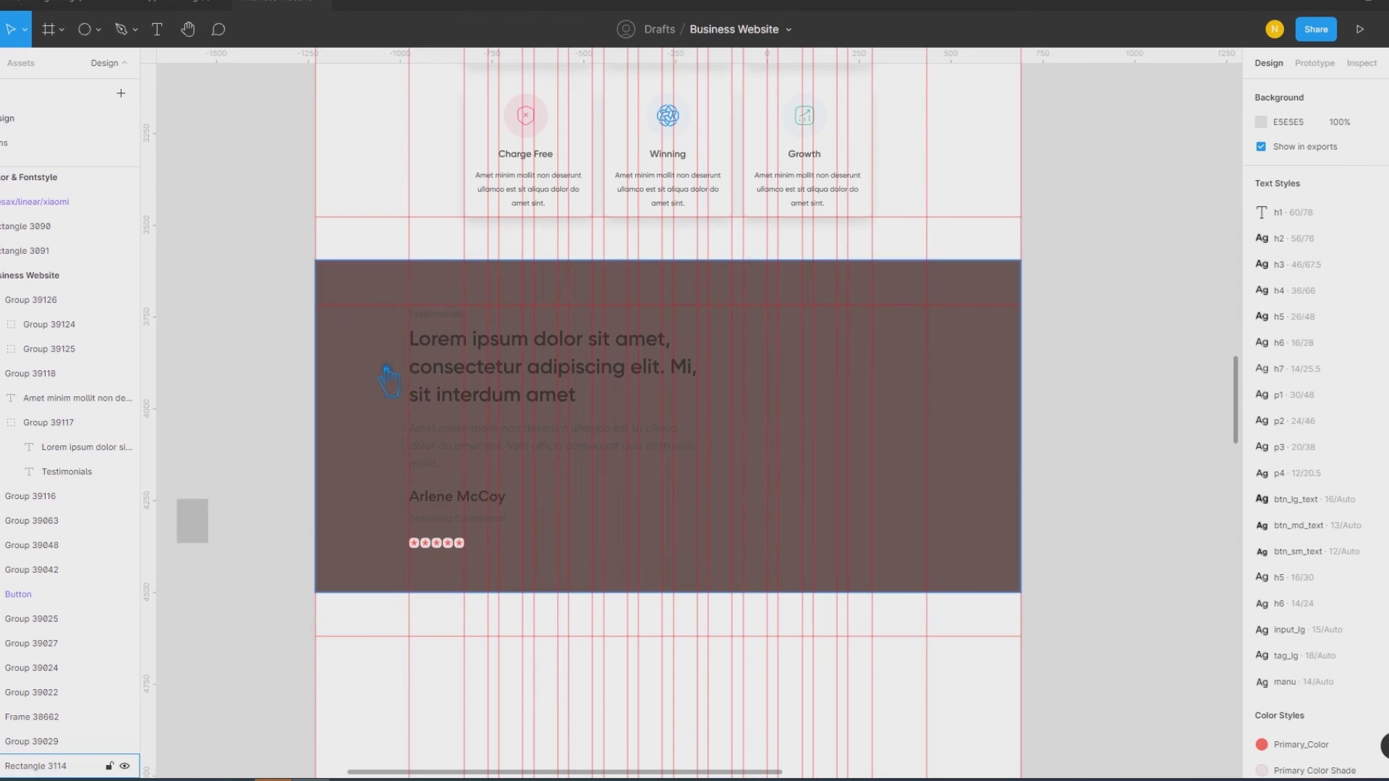
Step: Change the heading and body text from Gray-1/Gray-2 to light Gray-7
{"action": "left_click", "coordinate": [435, 384]}
{"action": "left_click", "coordinate": [1299, 621]}
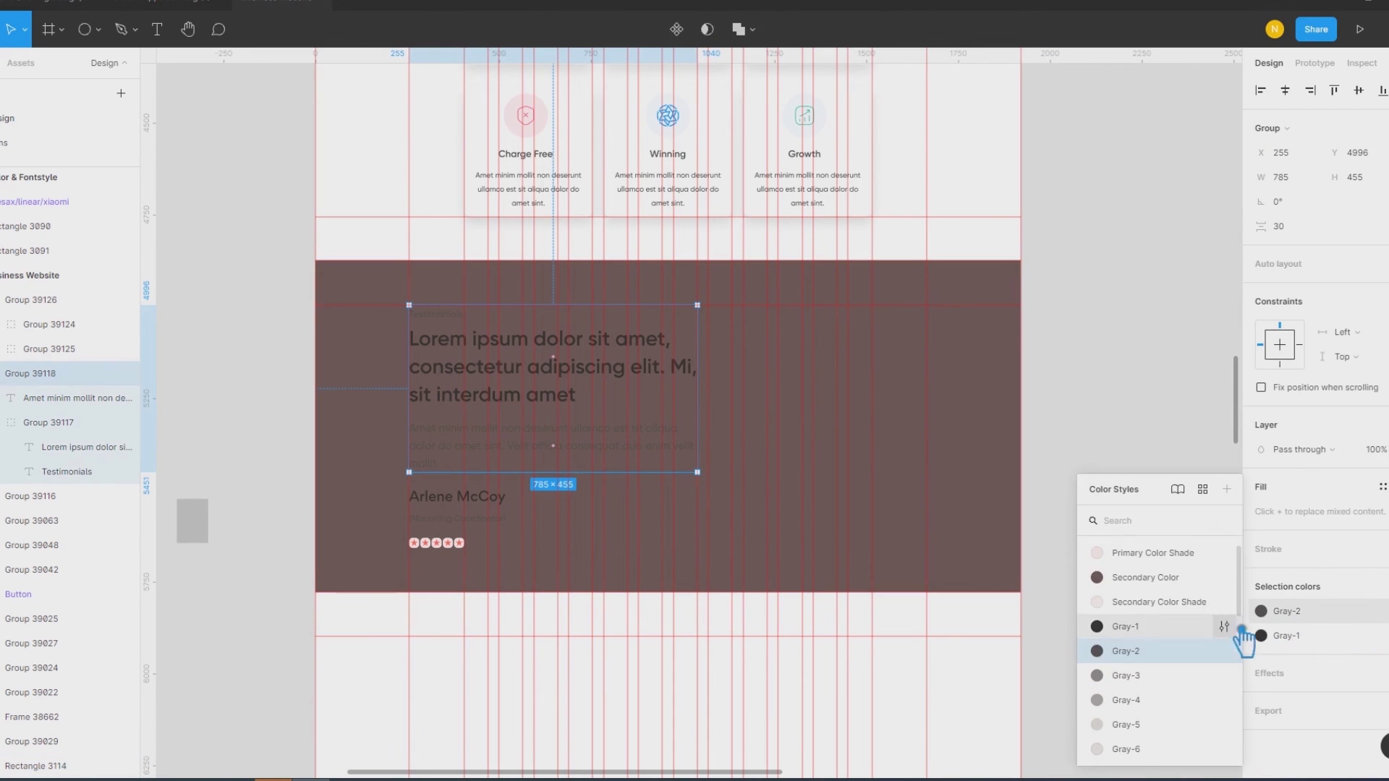
{"action": "left_click", "coordinate": [1165, 638]}
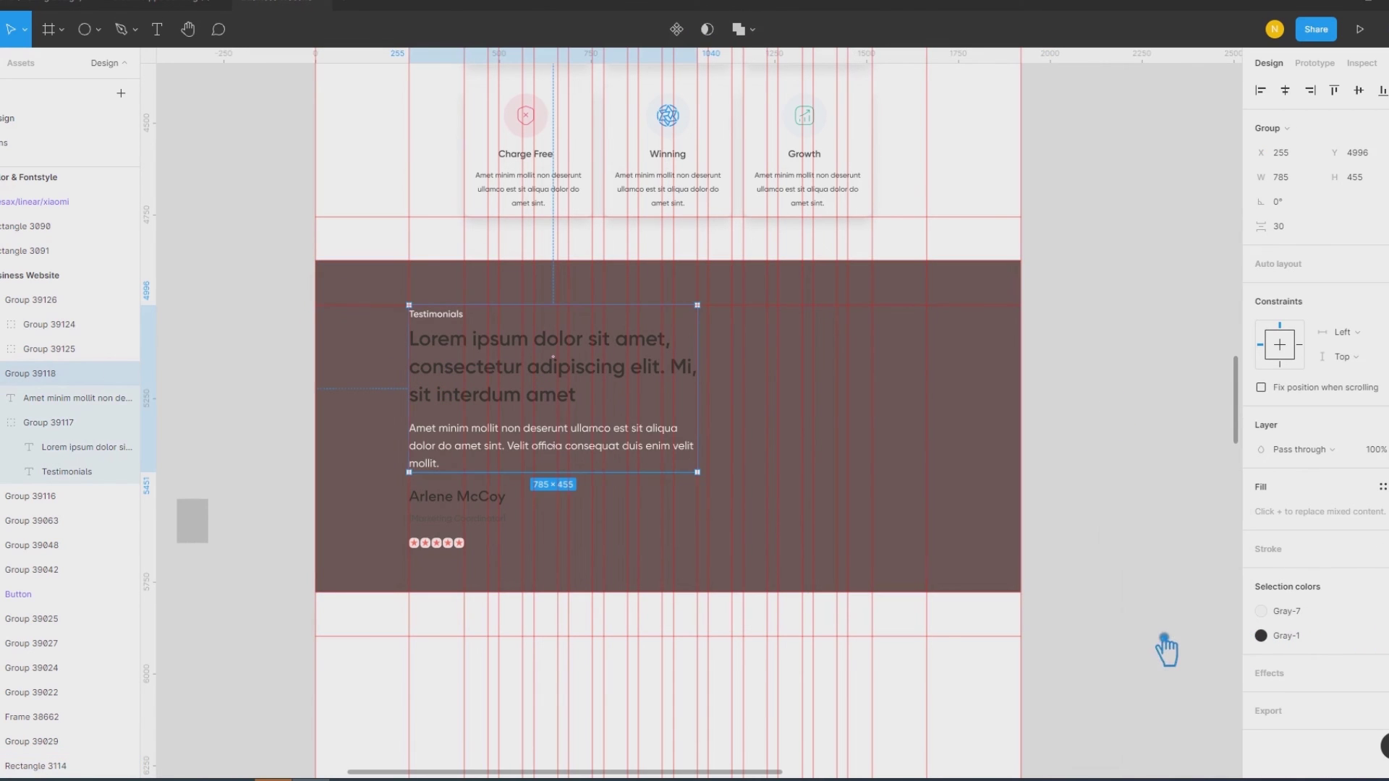
{"action": "left_click", "coordinate": [1320, 636]}
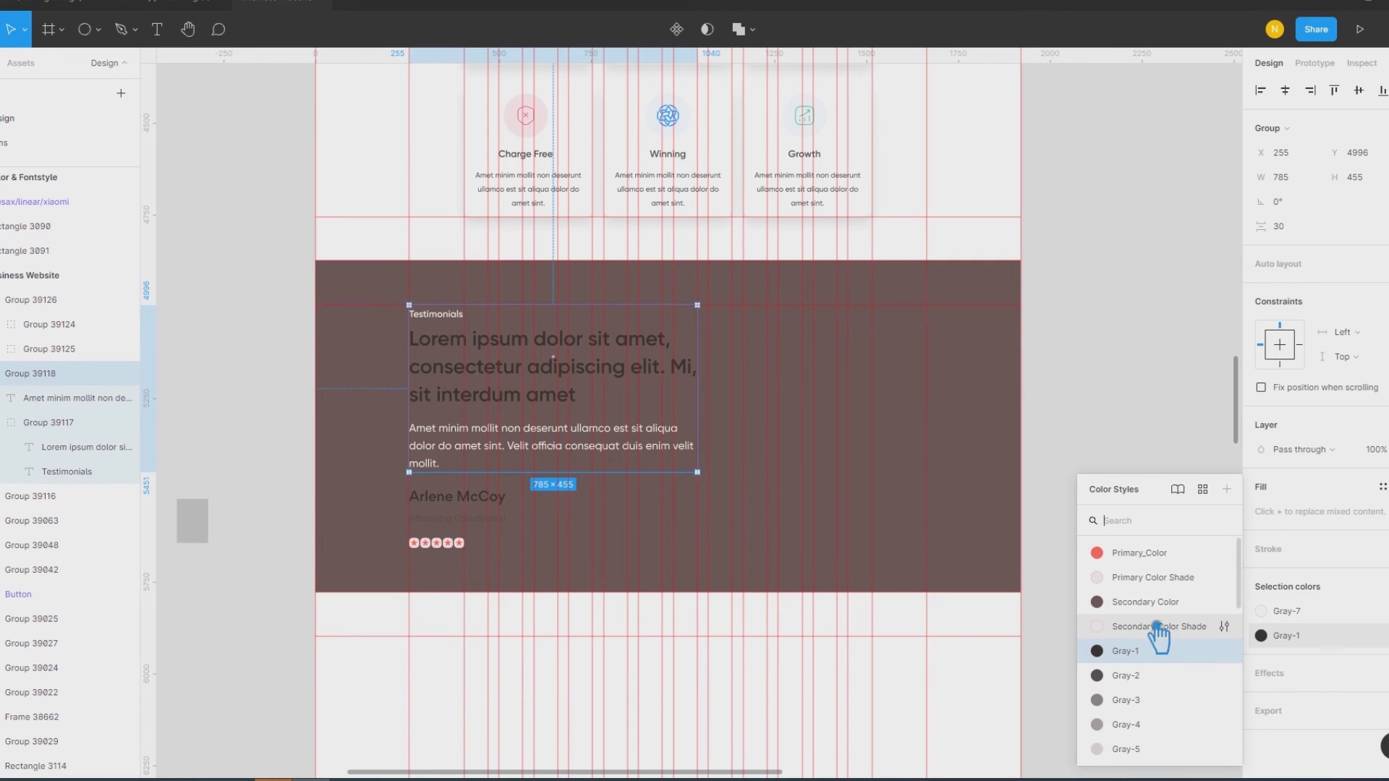
{"action": "scroll", "coordinate": [1147, 673], "scroll_direction": "down", "scroll_amount": 1}
{"action": "scroll", "coordinate": [1147, 666], "scroll_direction": "down", "scroll_amount": 3}
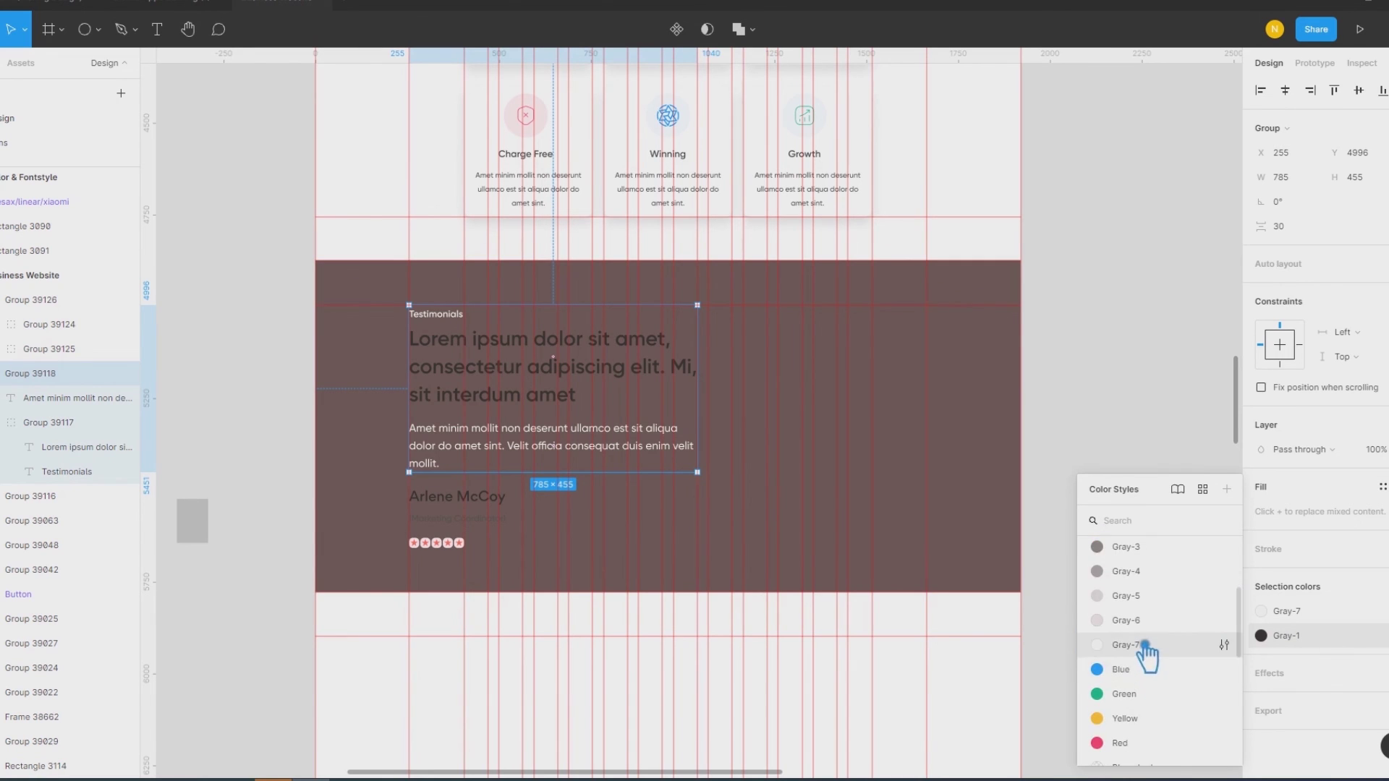
{"action": "left_click", "coordinate": [1147, 655]}
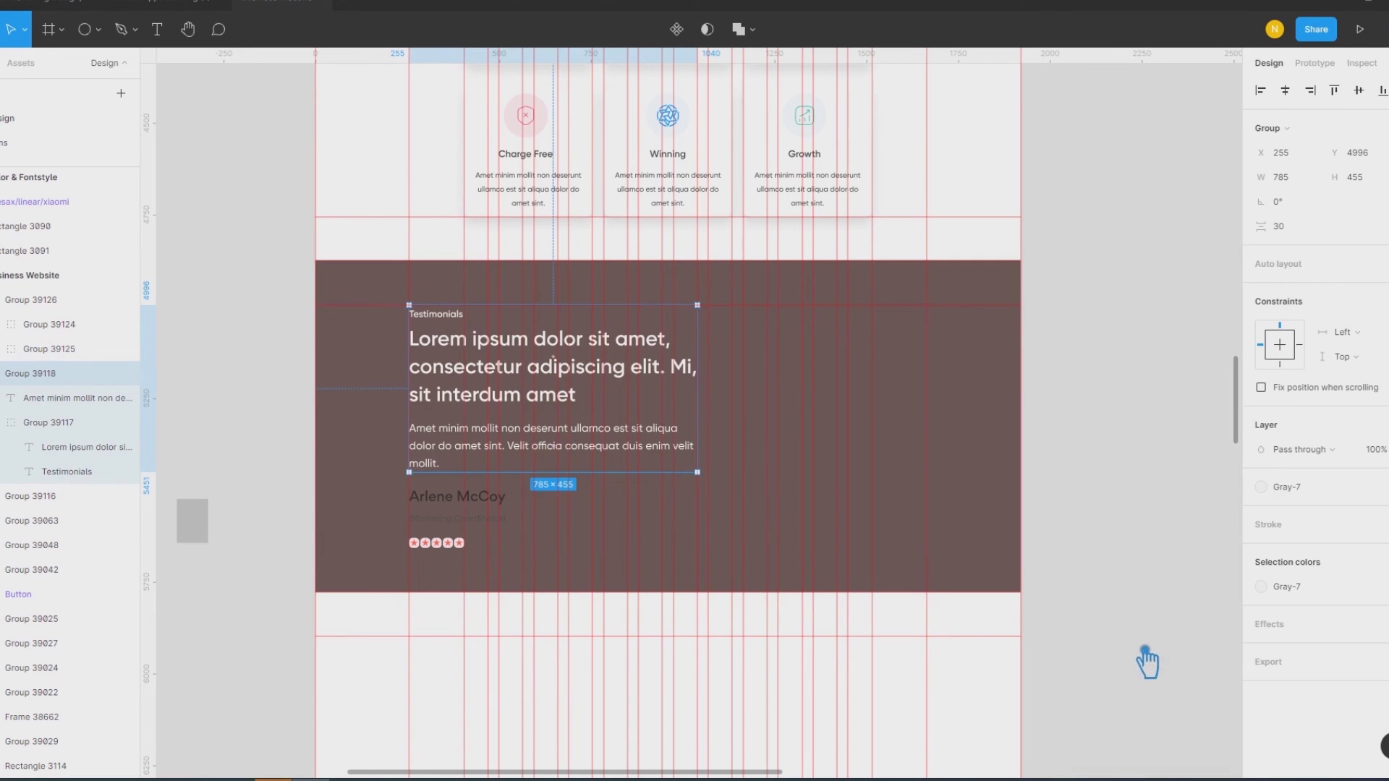
{"action": "left_click", "coordinate": [1132, 601]}
Step: Make the name and job title text Gray-7 instead of Gray-1 and Gray-2
{"action": "left_click", "coordinate": [460, 520]}
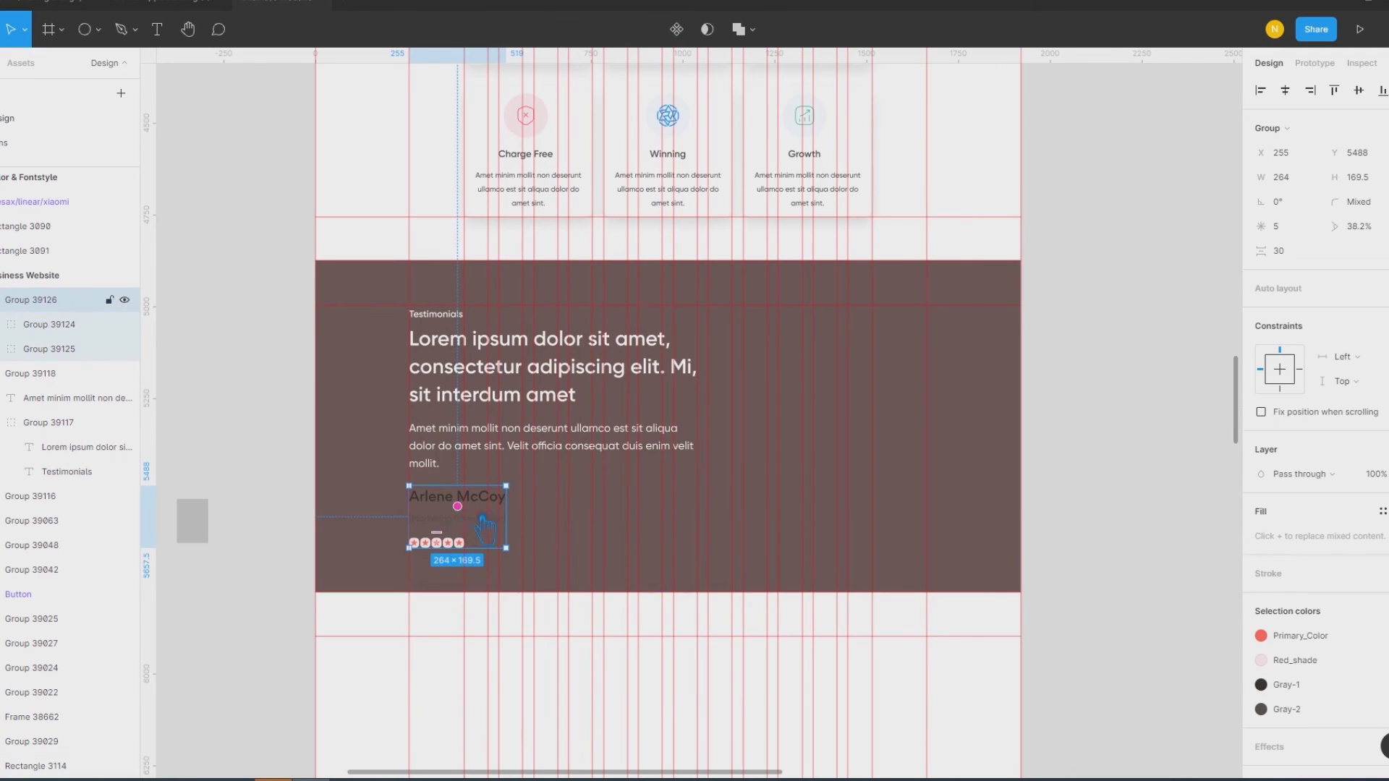
{"action": "left_click", "coordinate": [1316, 693]}
{"action": "scroll", "coordinate": [1160, 724], "scroll_direction": "down", "scroll_amount": 3}
{"action": "scroll", "coordinate": [1150, 731], "scroll_direction": "down", "scroll_amount": 2}
{"action": "left_click", "coordinate": [1149, 742]}
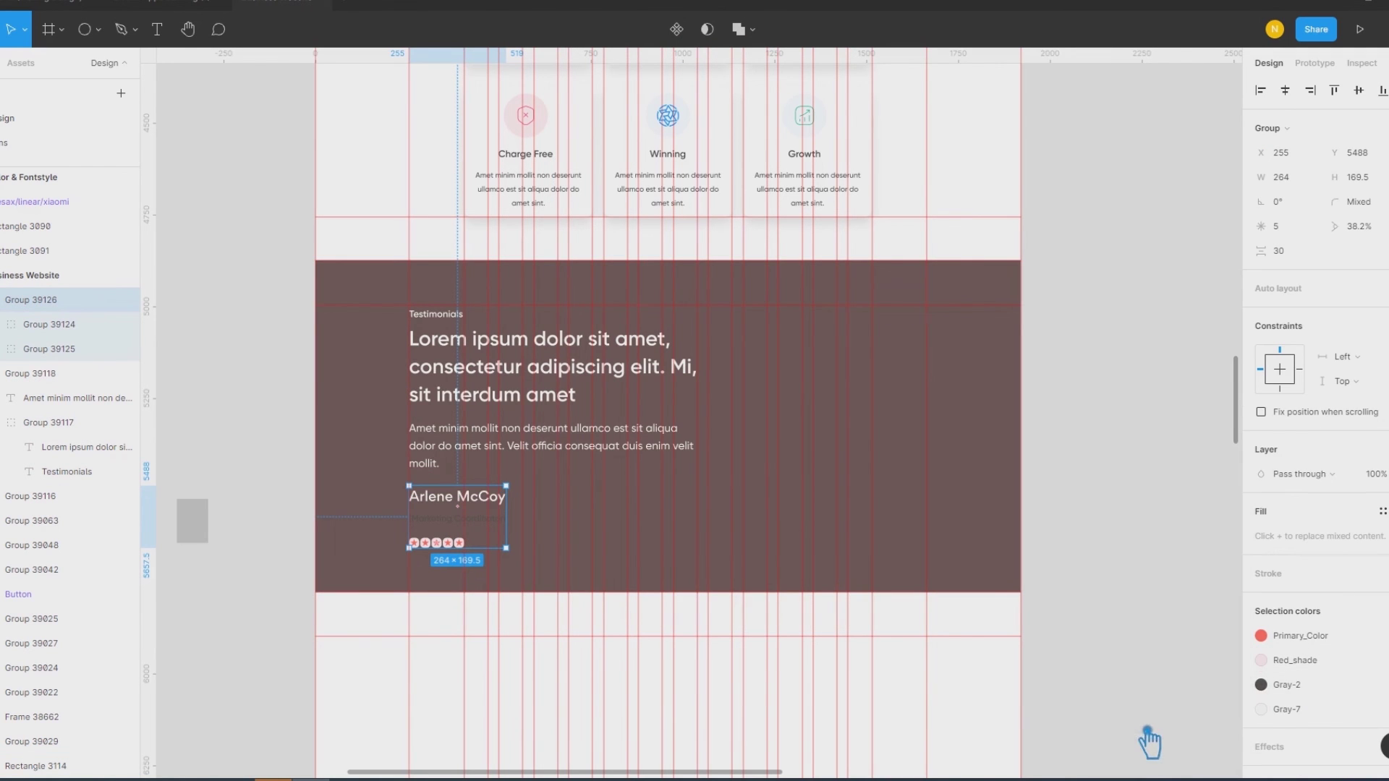
{"action": "left_click", "coordinate": [1302, 687]}
{"action": "scroll", "coordinate": [1172, 717], "scroll_direction": "down", "scroll_amount": 3}
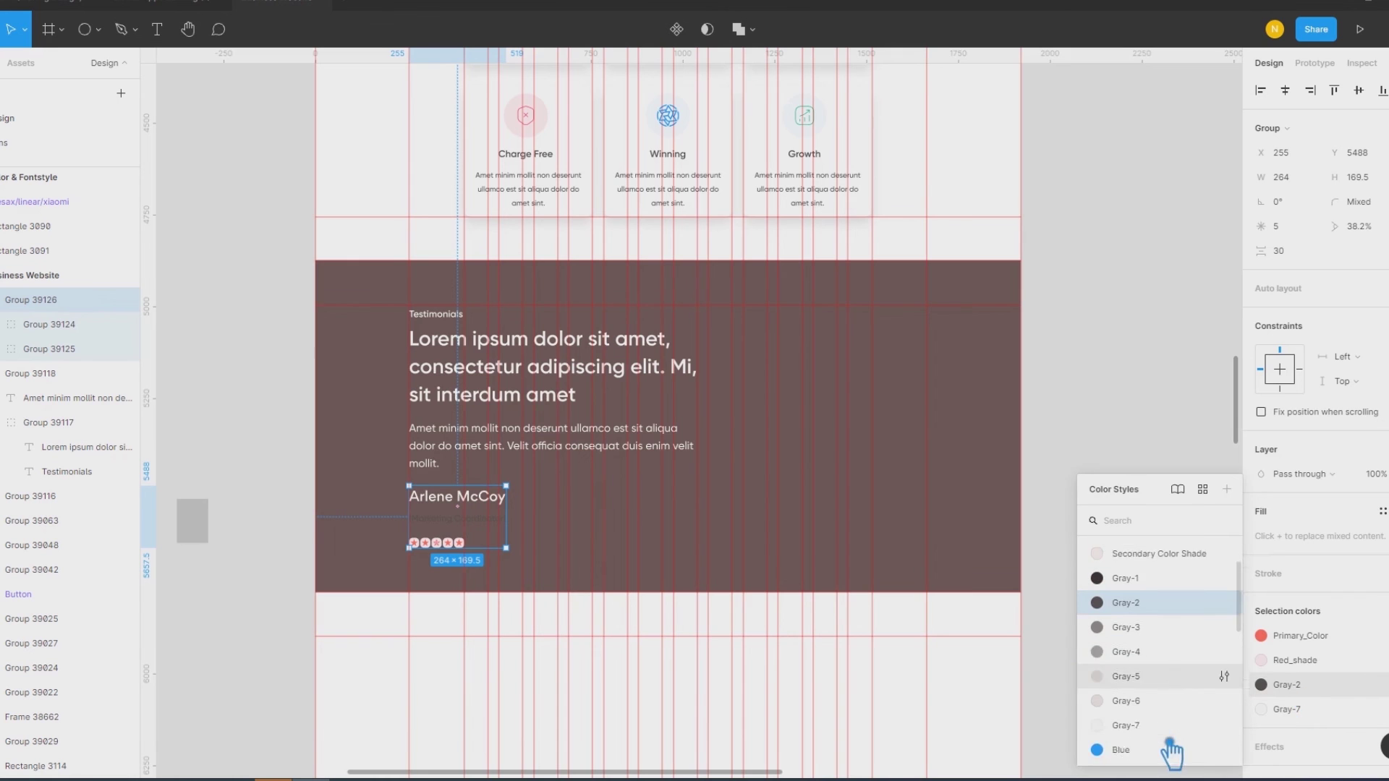
{"action": "scroll", "coordinate": [1165, 731], "scroll_direction": "down", "scroll_amount": 2}
{"action": "left_click", "coordinate": [1142, 709]}
{"action": "left_click", "coordinate": [1143, 499]}
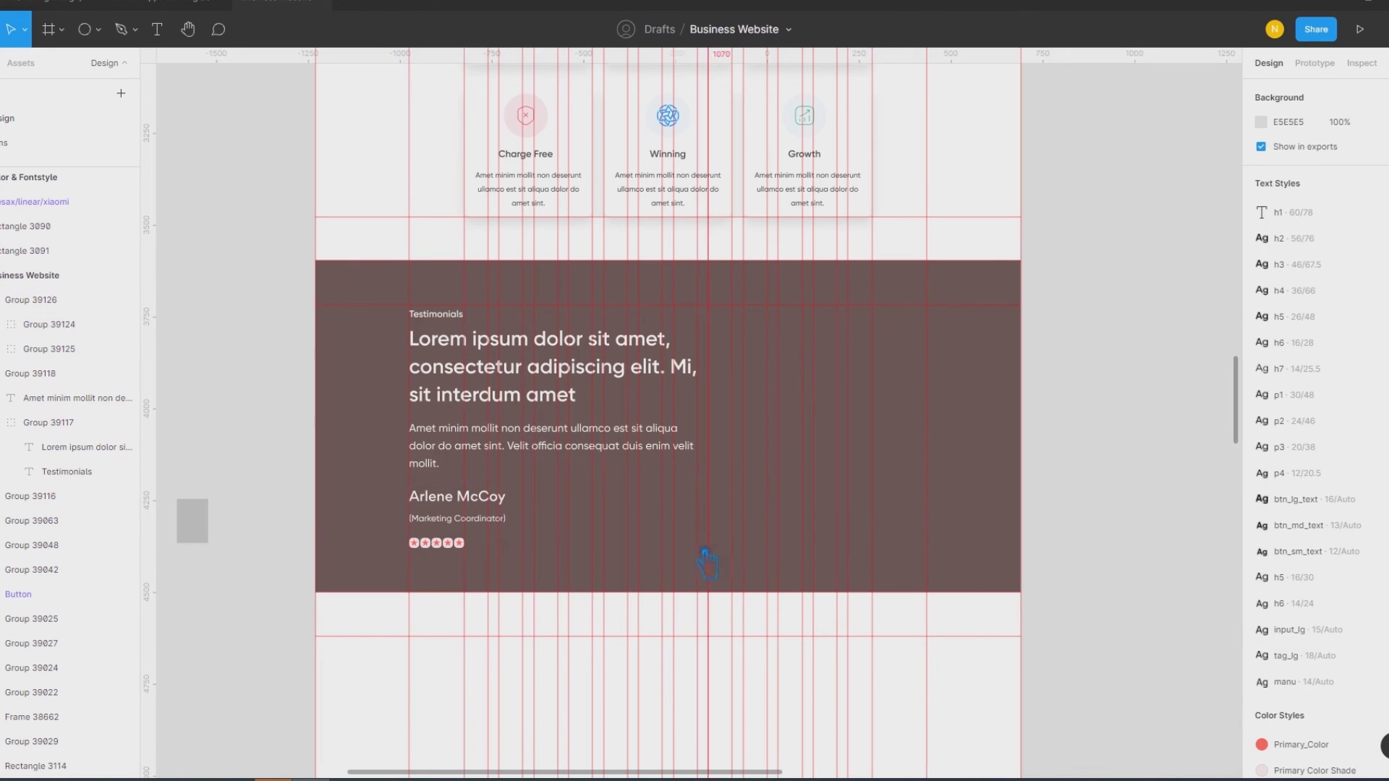
Step: Recolour the star rating from Primary_Color to Green
{"action": "left_click", "coordinate": [449, 545]}
{"action": "left_click", "coordinate": [1310, 614]}
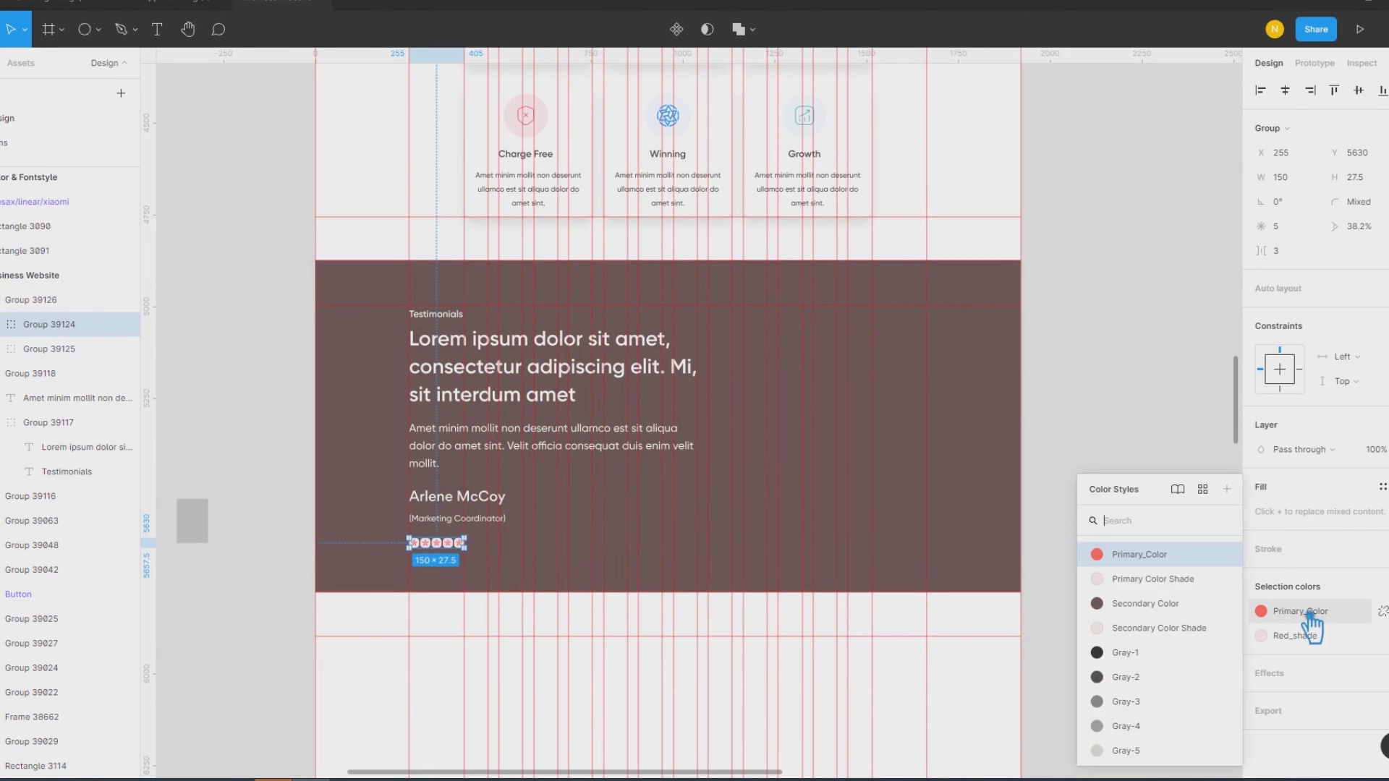
{"action": "scroll", "coordinate": [1223, 608], "scroll_direction": "down", "scroll_amount": 3}
{"action": "scroll", "coordinate": [1158, 694], "scroll_direction": "down", "scroll_amount": 3}
{"action": "left_click", "coordinate": [1150, 706]}
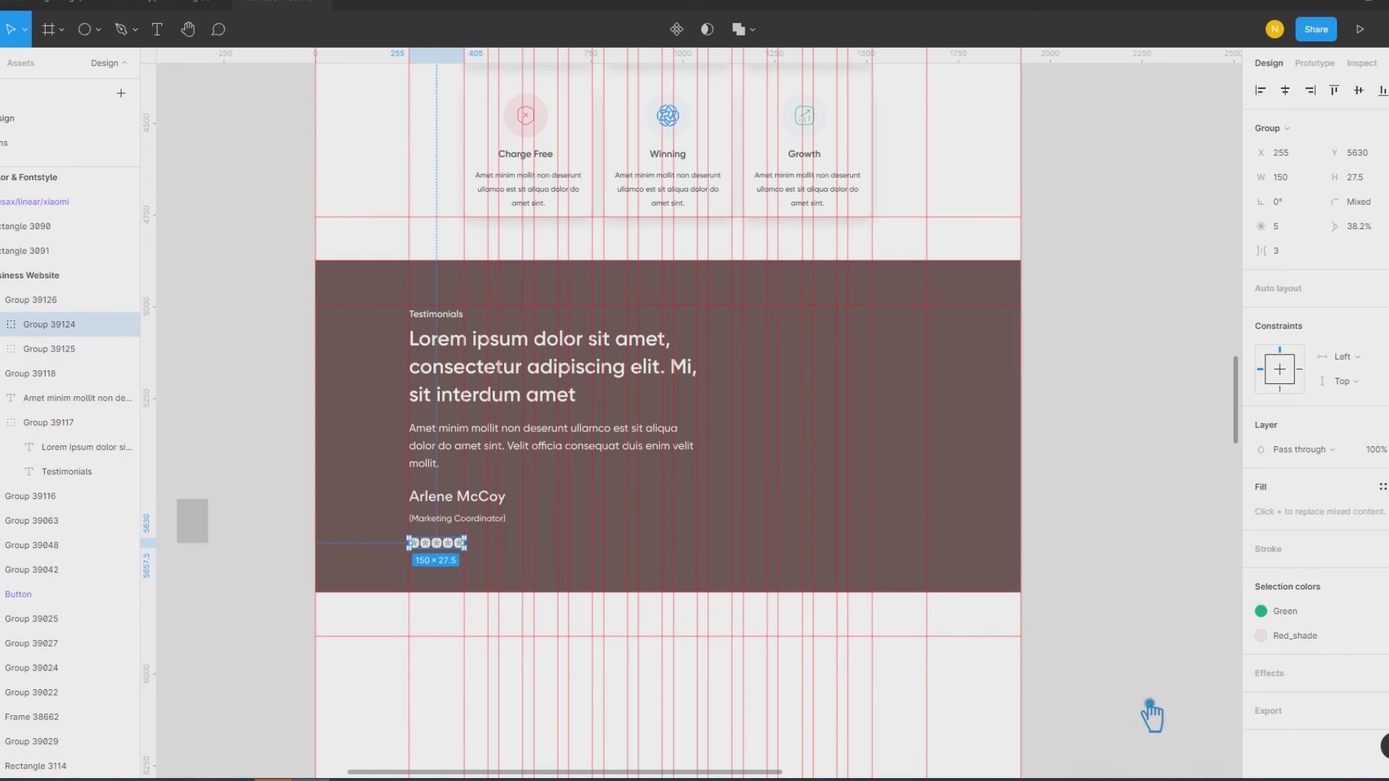
{"action": "left_click", "coordinate": [1142, 463]}
{"action": "left_click", "coordinate": [458, 549]}
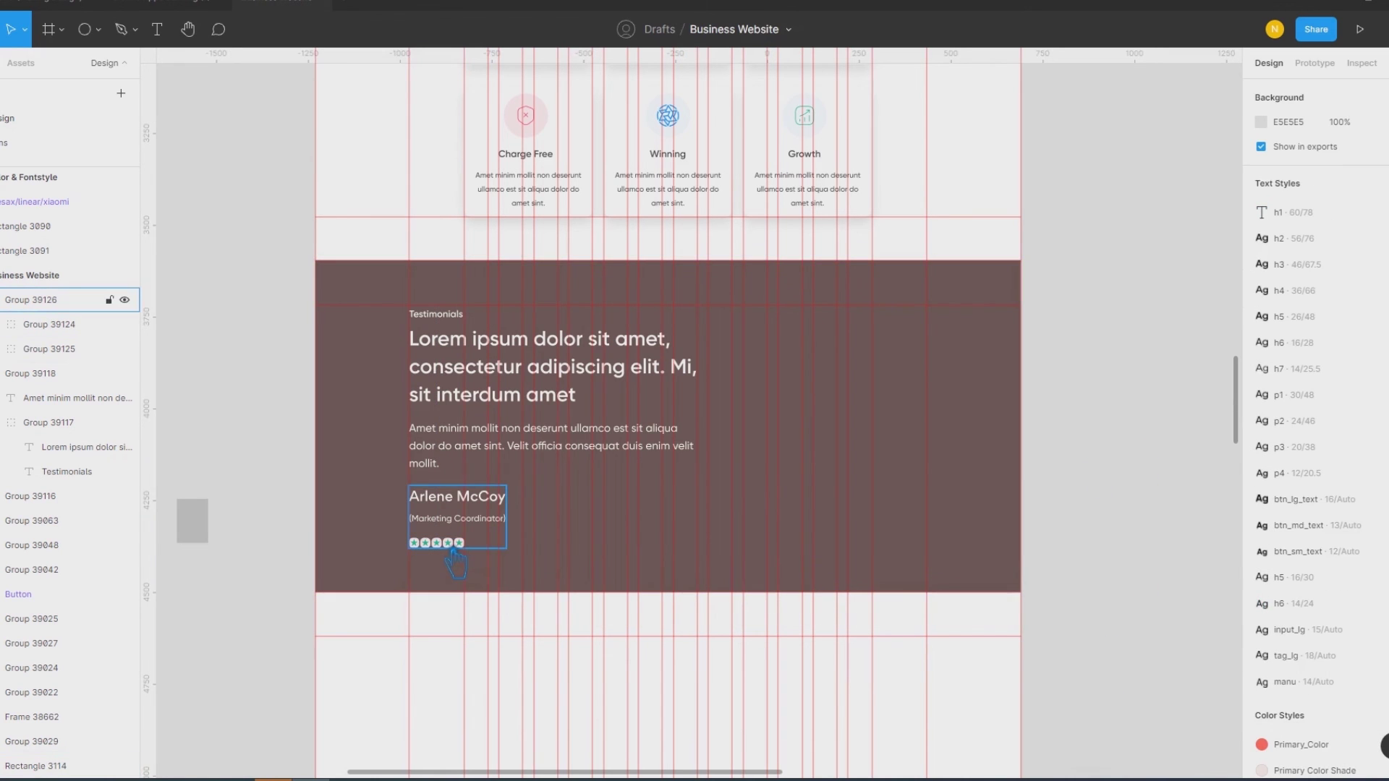
Step: Change the stars to Yellow and set their pale pink colour to 0% opacity
{"action": "double_click", "coordinate": [457, 544]}
{"action": "left_click", "coordinate": [1317, 617]}
{"action": "left_click", "coordinate": [1154, 677]}
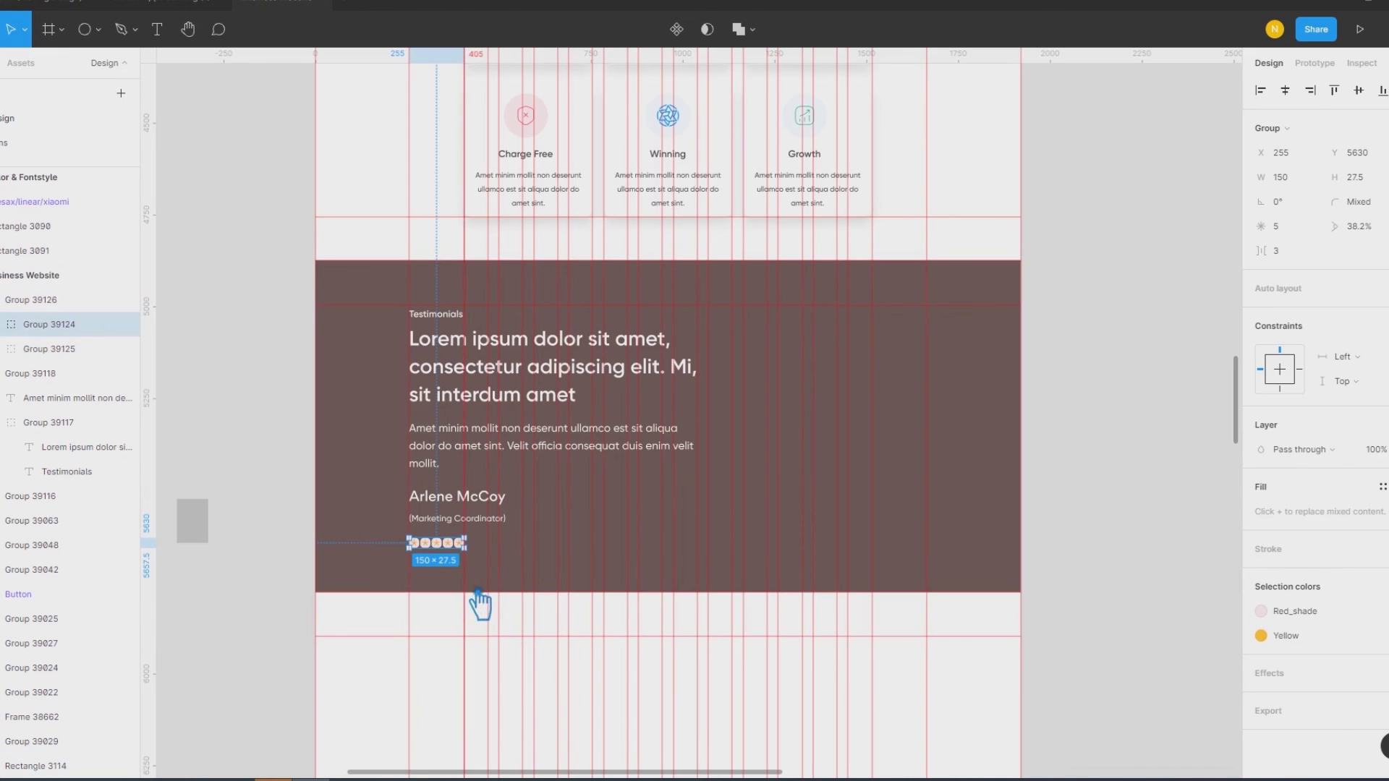
{"action": "mouse_move", "coordinate": [1314, 636]}
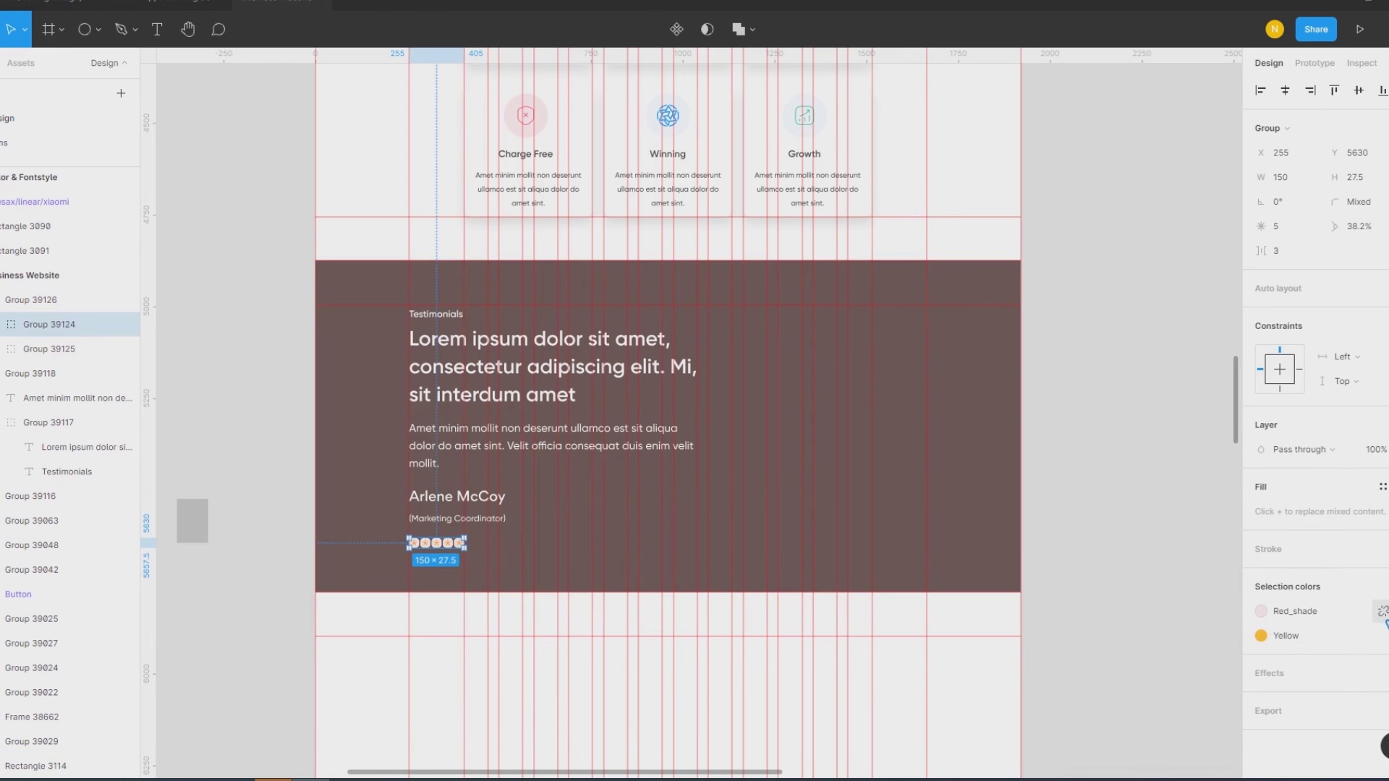
{"action": "left_click", "coordinate": [1333, 619]}
{"action": "left_click", "coordinate": [1302, 627]}
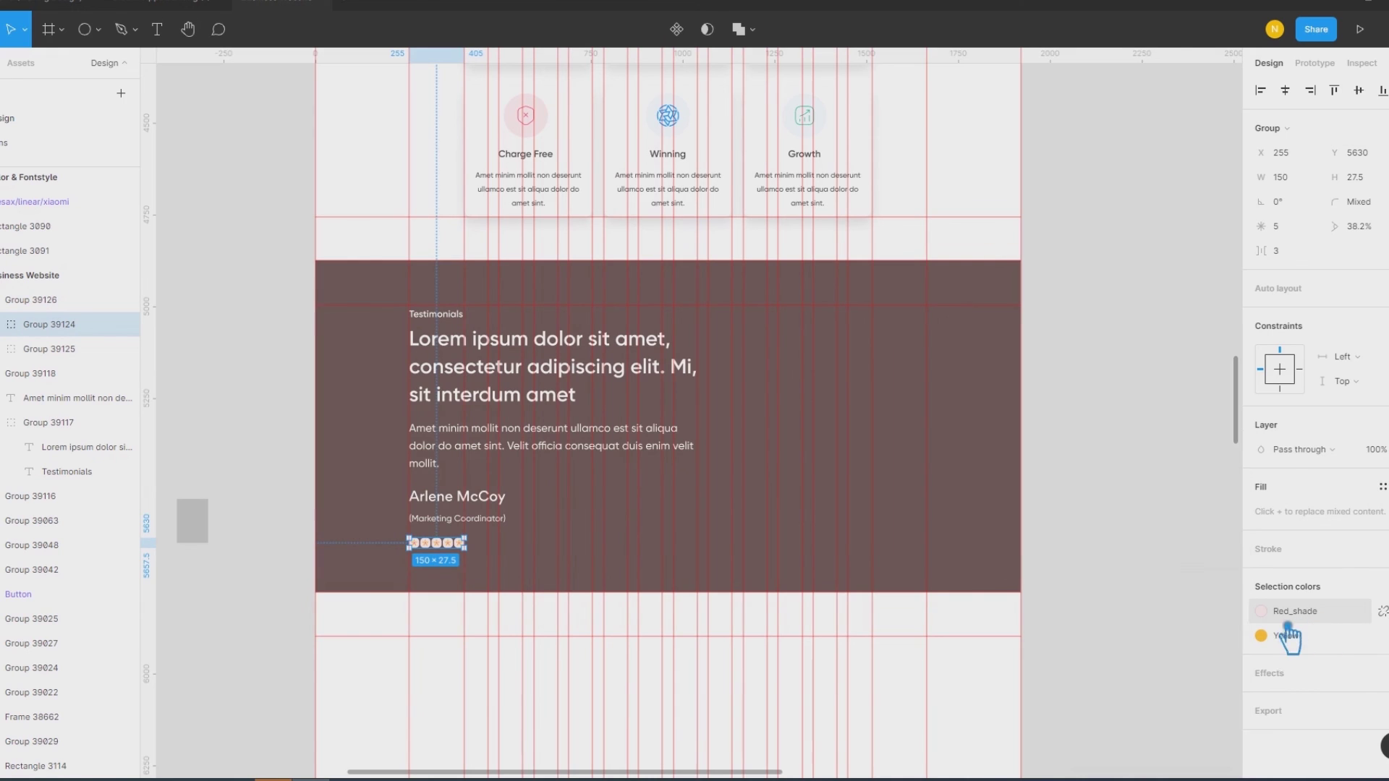
{"action": "left_click", "coordinate": [1275, 621]}
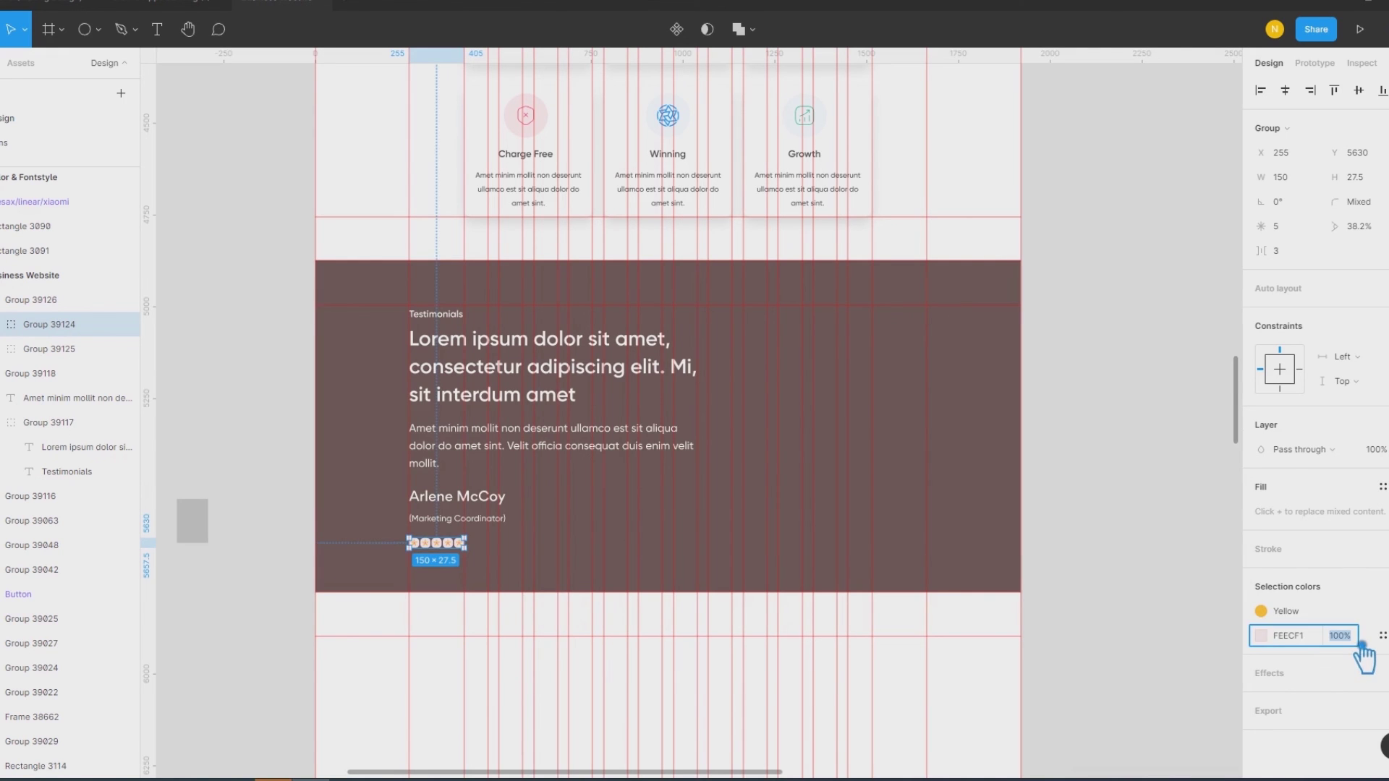
{"action": "type", "text": "0"}
{"action": "key", "text": "Return"}
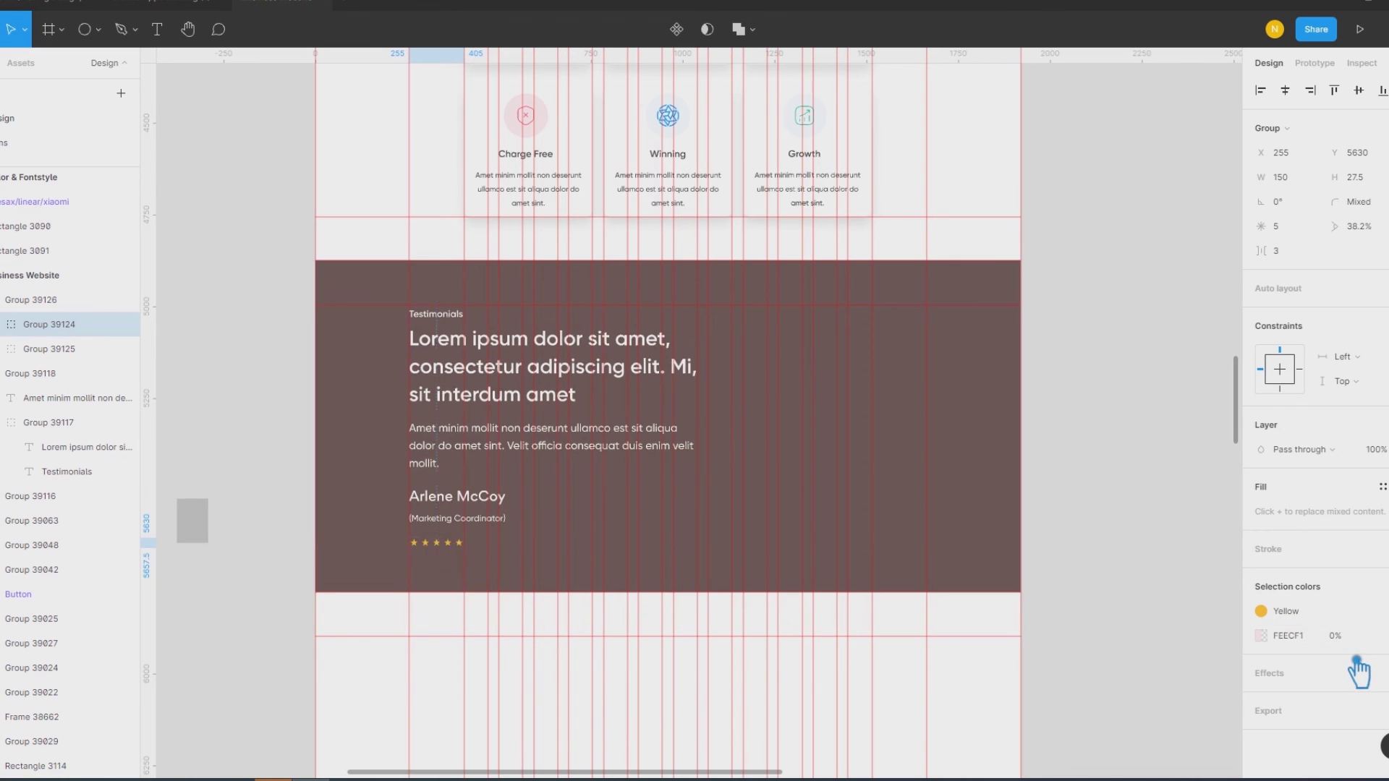
{"action": "left_click", "coordinate": [1189, 605]}
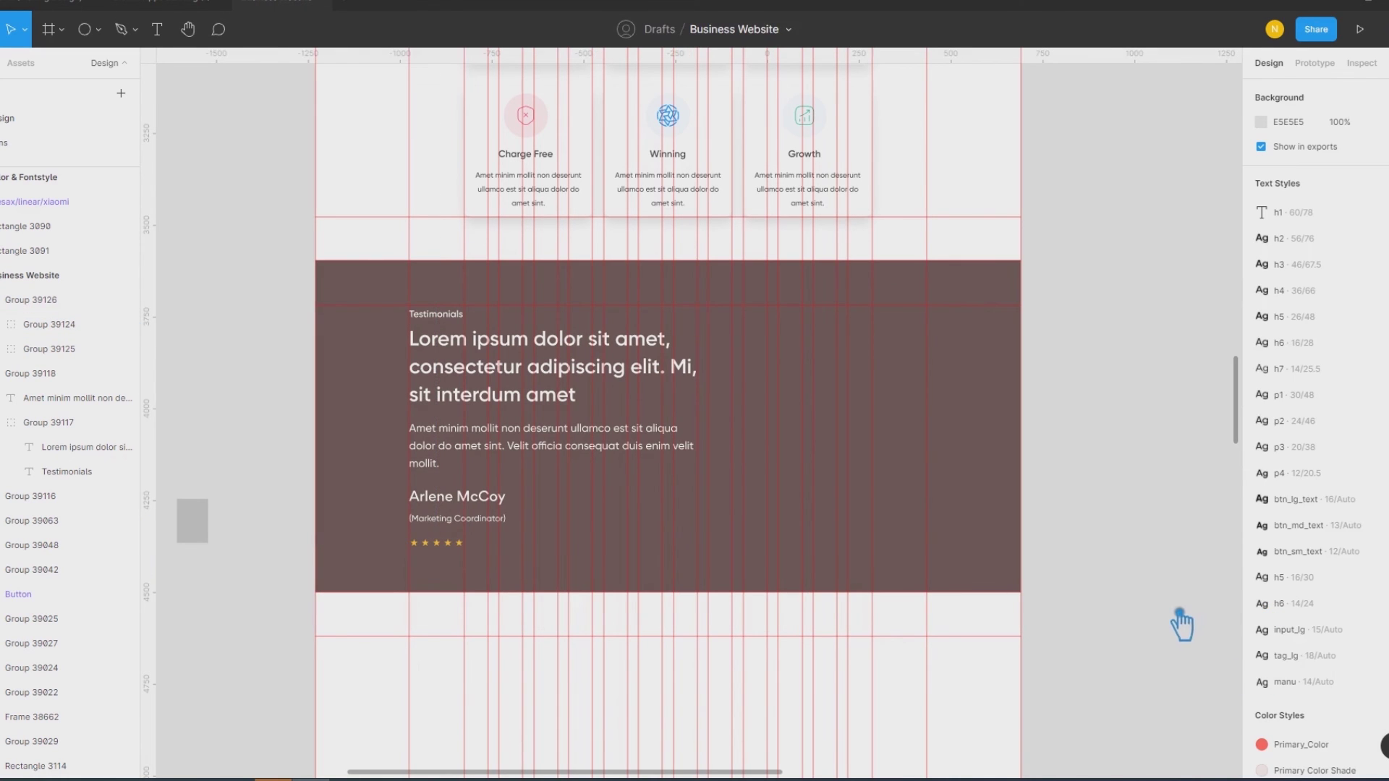
{"action": "left_click", "coordinate": [463, 544]}
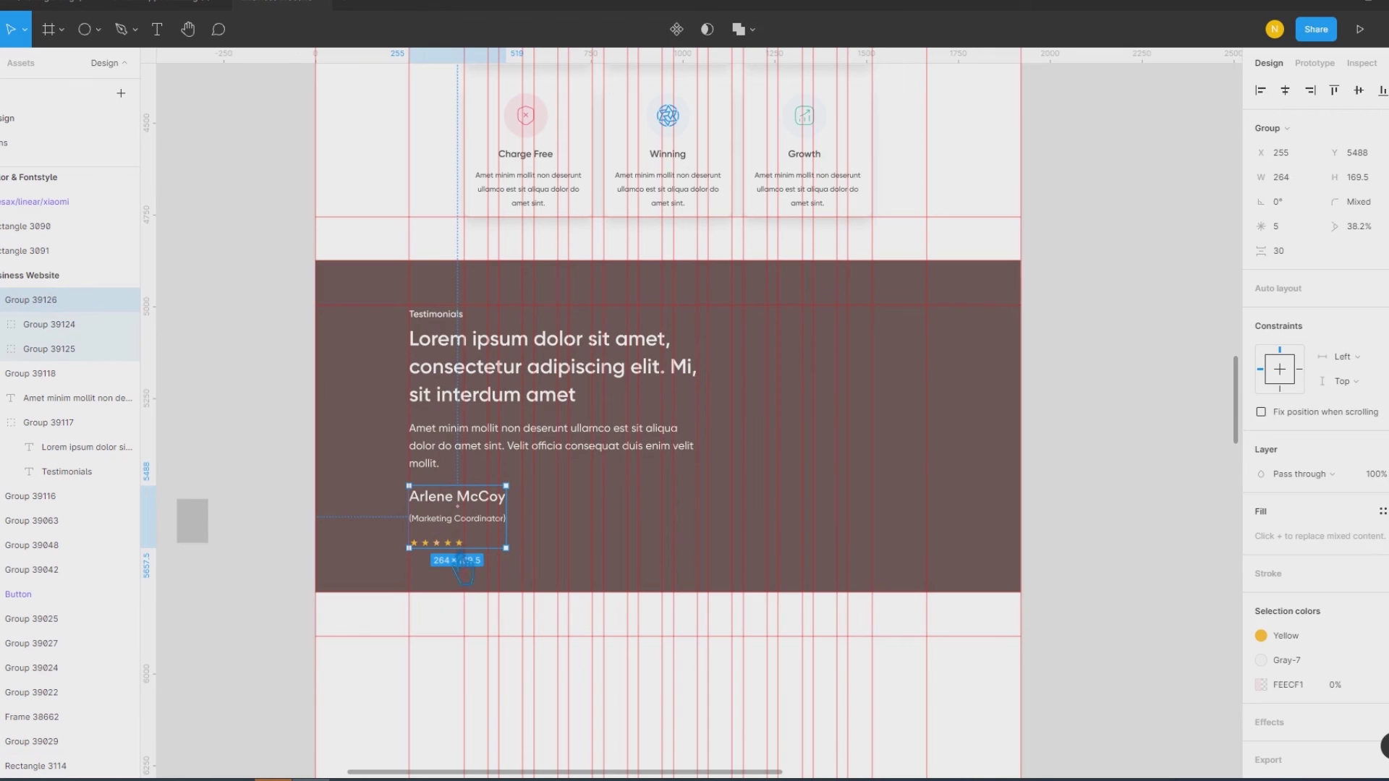
{"action": "left_click", "coordinate": [1121, 506]}
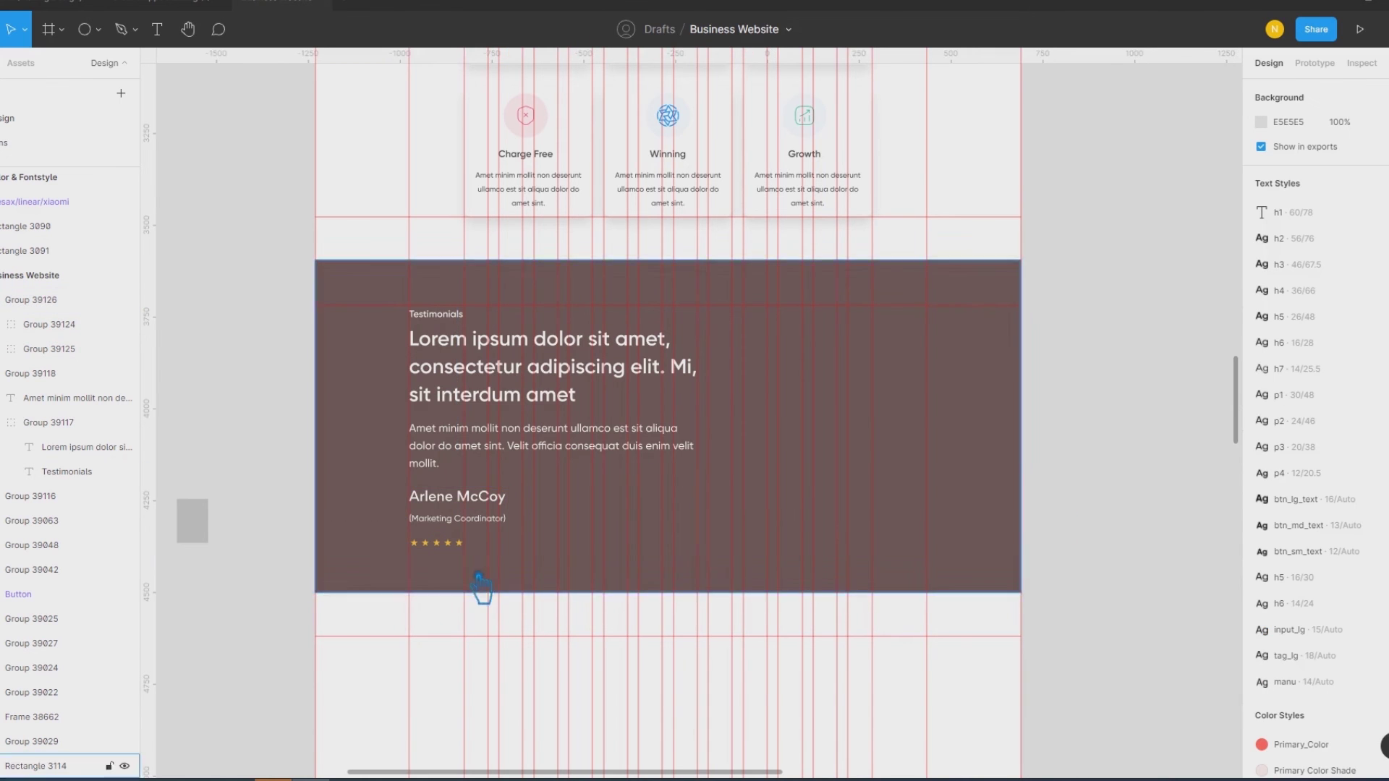
Step: Scale up the row of five rating stars proportionally
{"action": "scroll", "coordinate": [480, 586], "scroll_direction": "up", "scroll_amount": 5}
{"action": "scroll", "coordinate": [487, 580], "scroll_direction": "up", "scroll_amount": 3}
{"action": "left_click", "coordinate": [407, 515]}
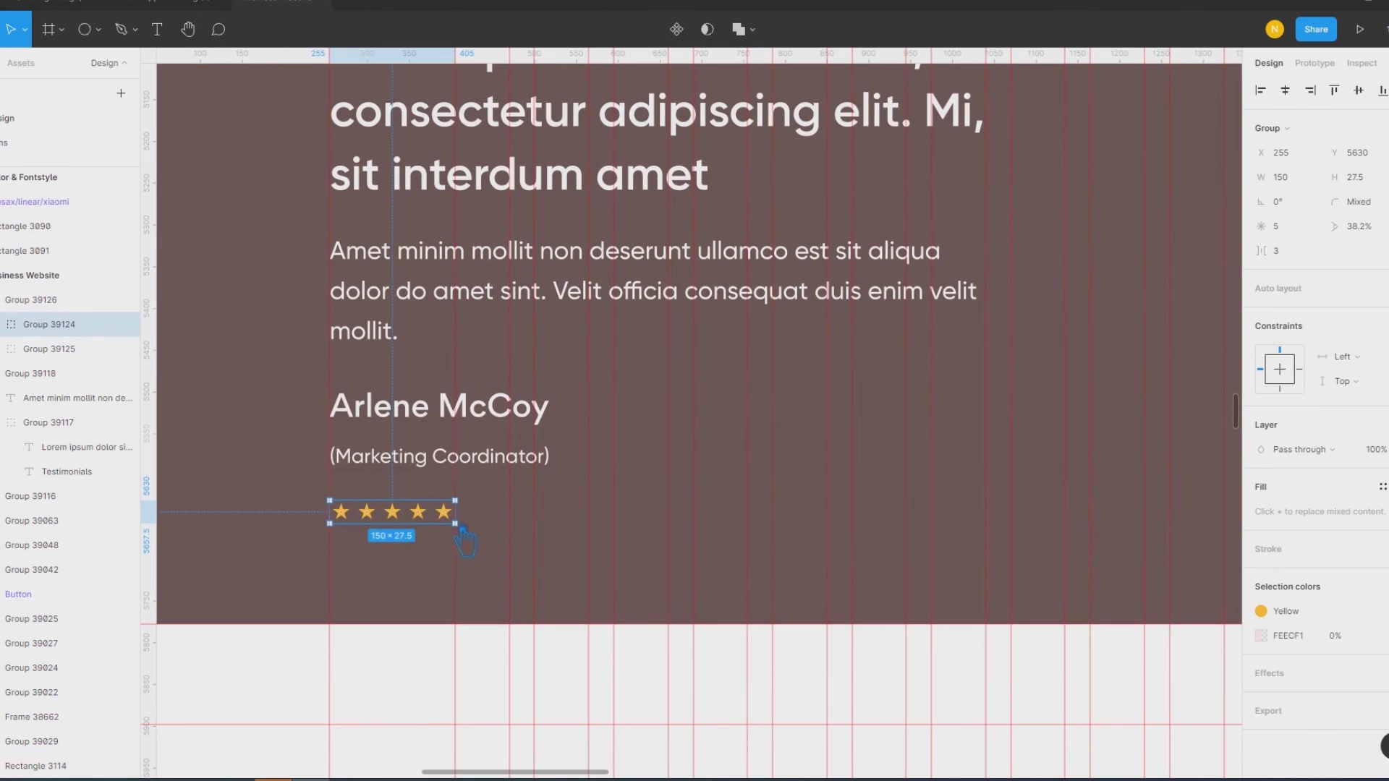
{"action": "left_click_drag", "start_coordinate": [455, 523], "coordinate": [519, 548]}
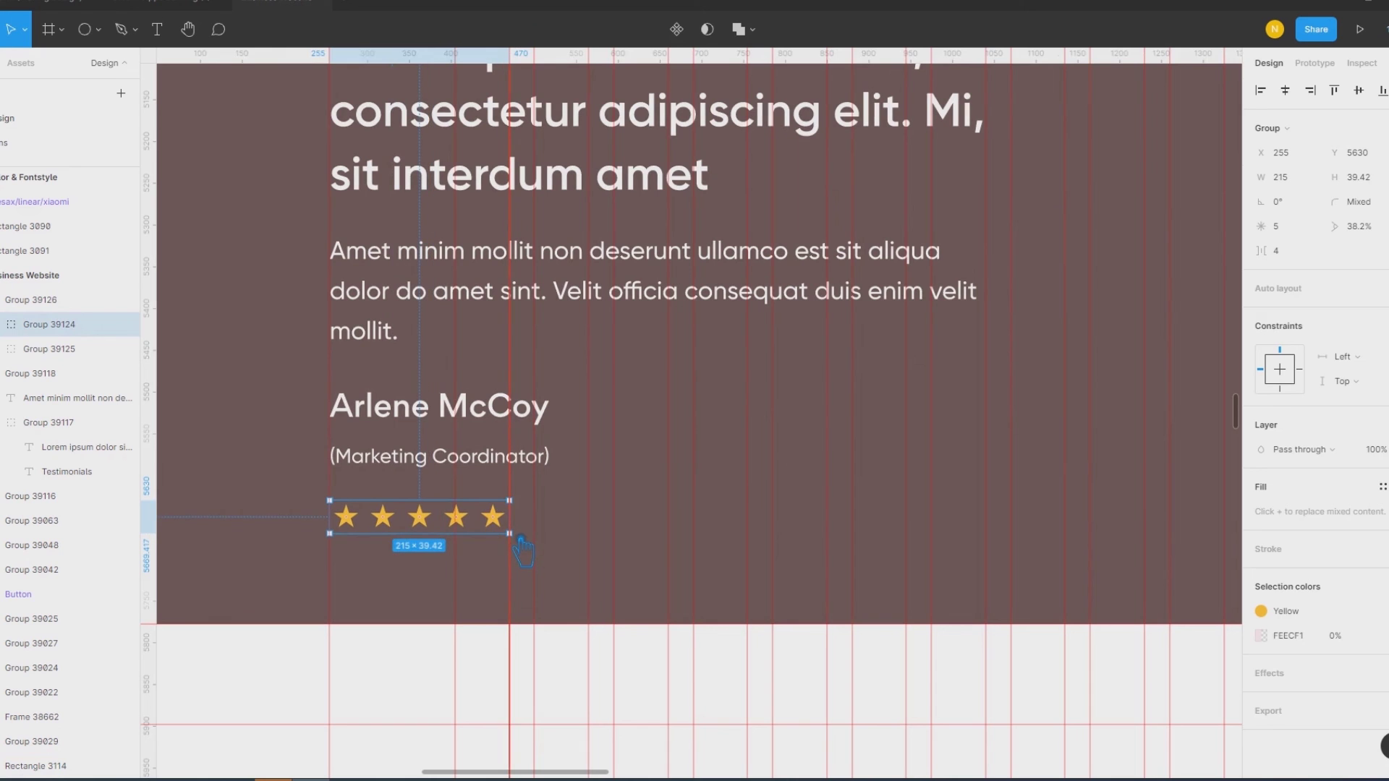
{"action": "left_click", "coordinate": [440, 698]}
{"action": "scroll", "coordinate": [440, 697], "scroll_direction": "down", "scroll_amount": 3}
{"action": "left_click", "coordinate": [426, 565]}
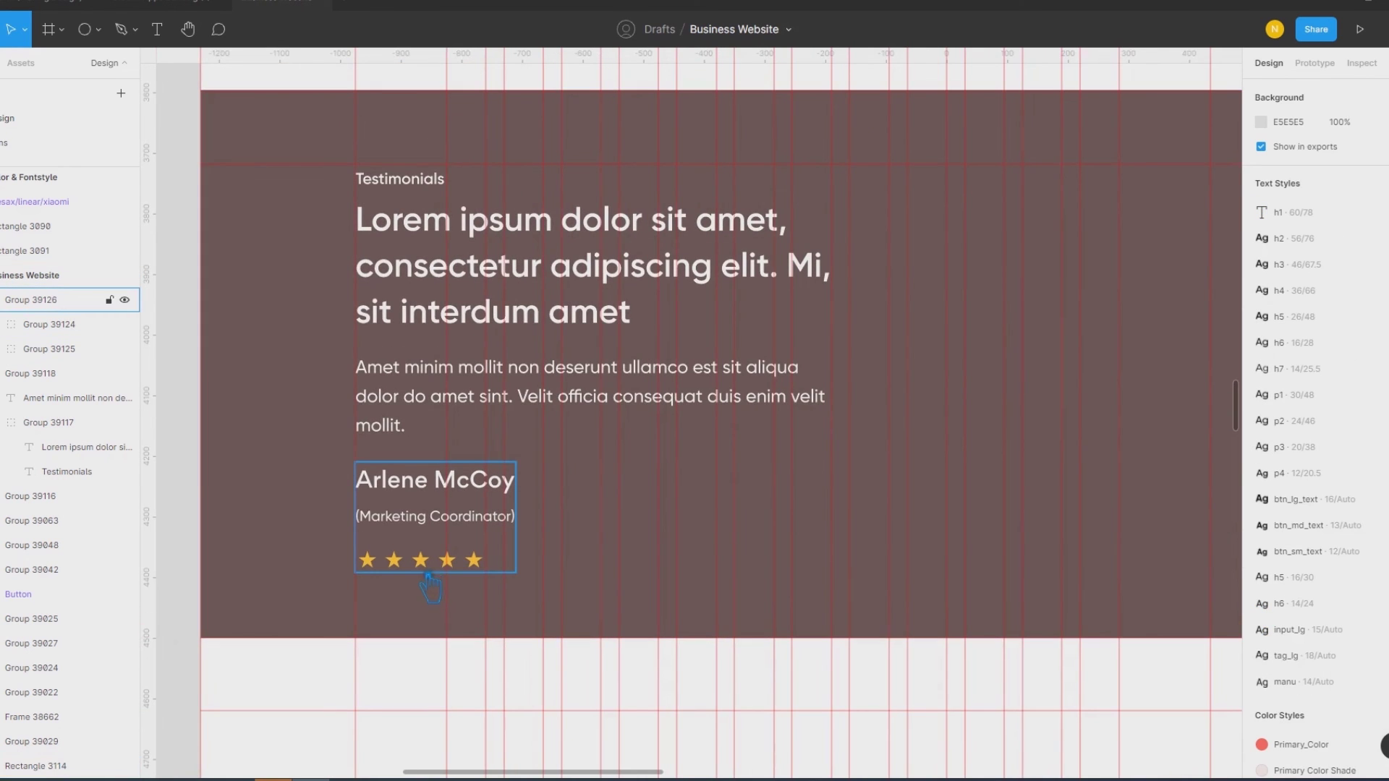
Step: Resize the dark testimonials background to 916 high
{"action": "left_click", "coordinate": [432, 638]}
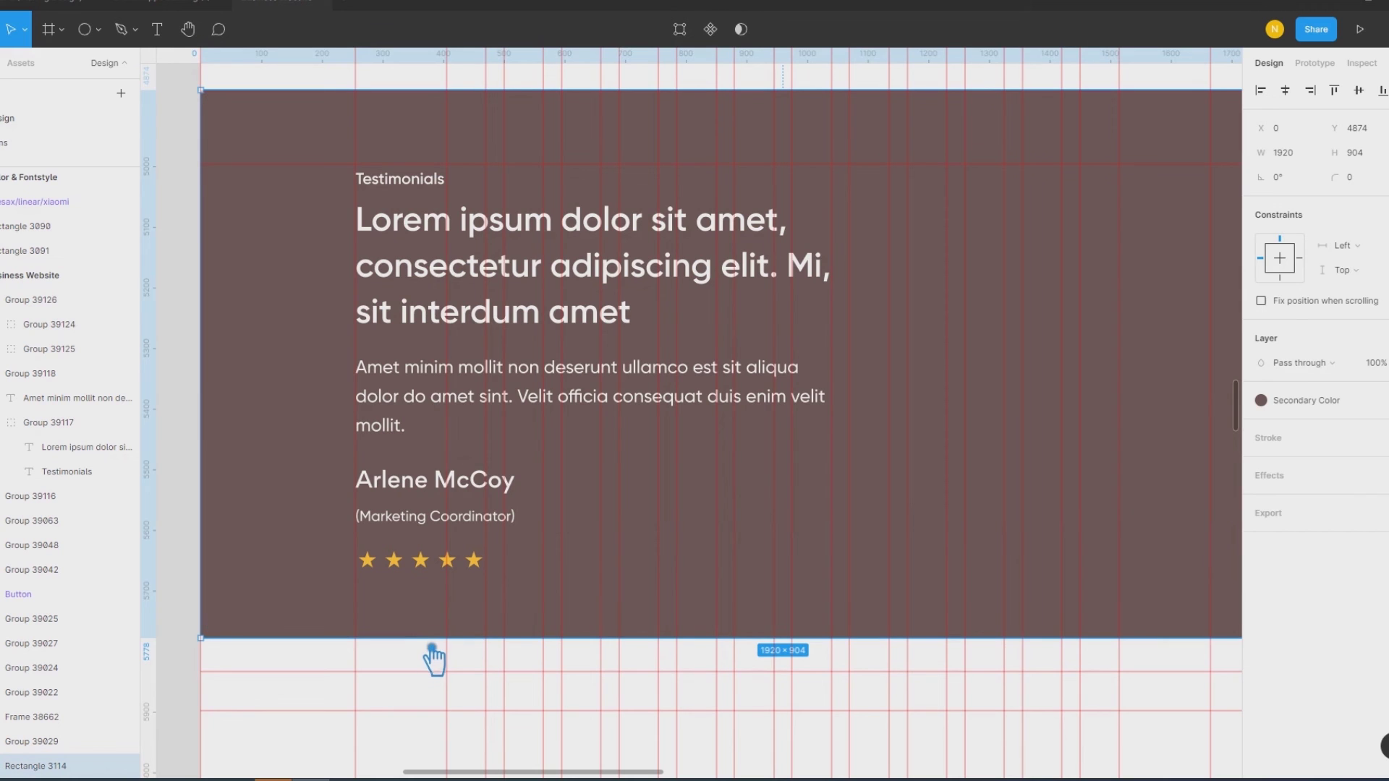
{"action": "left_click_drag", "start_coordinate": [432, 646], "coordinate": [434, 666]}
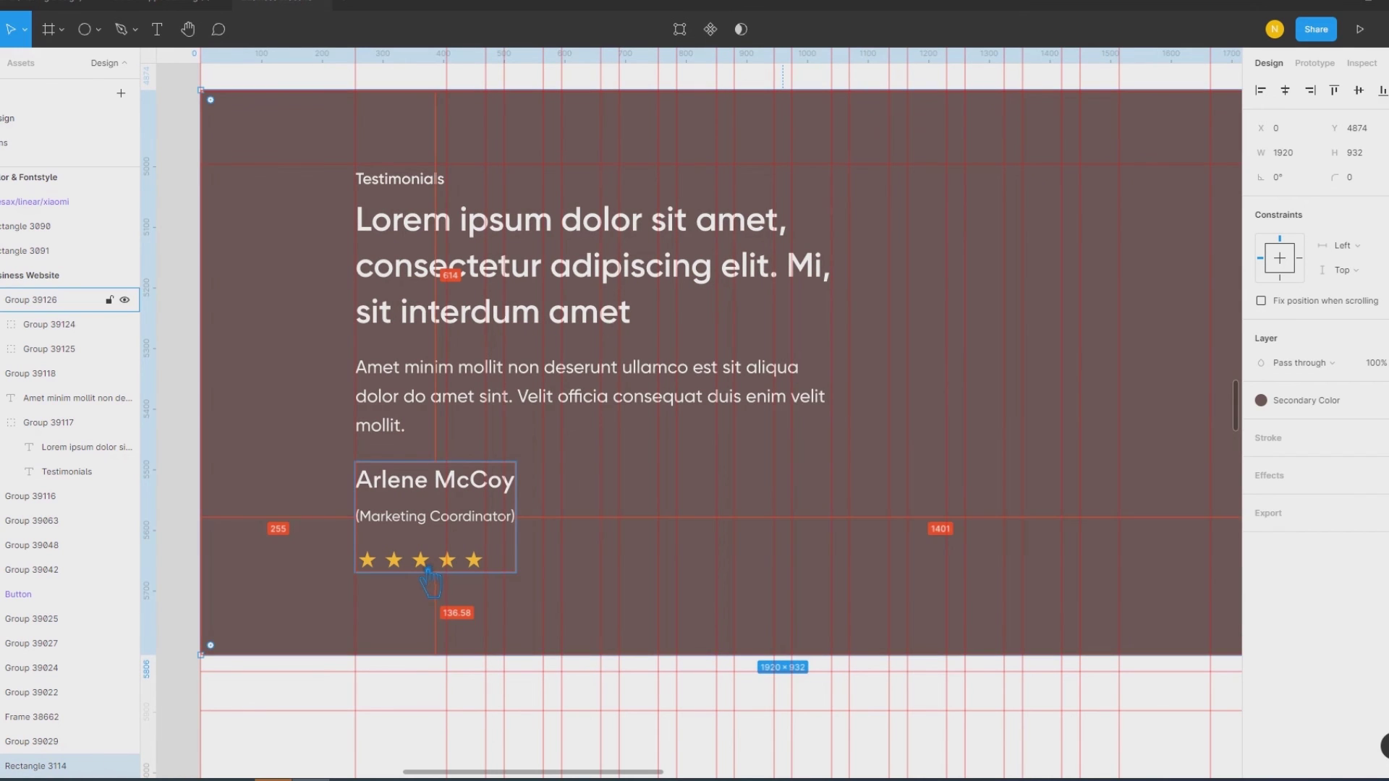
{"action": "left_click_drag", "start_coordinate": [423, 655], "coordinate": [423, 644]}
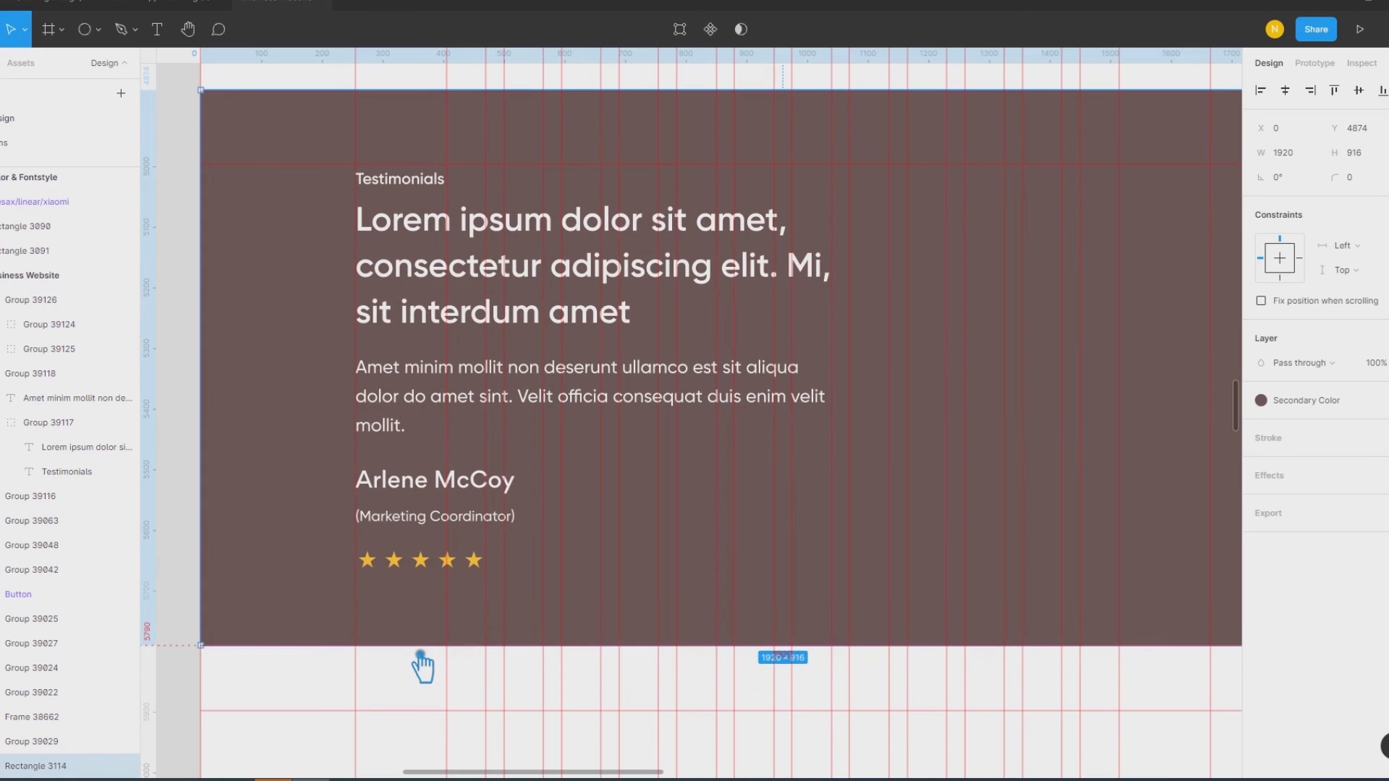
{"action": "scroll", "coordinate": [420, 671], "scroll_direction": "down", "scroll_amount": 5}
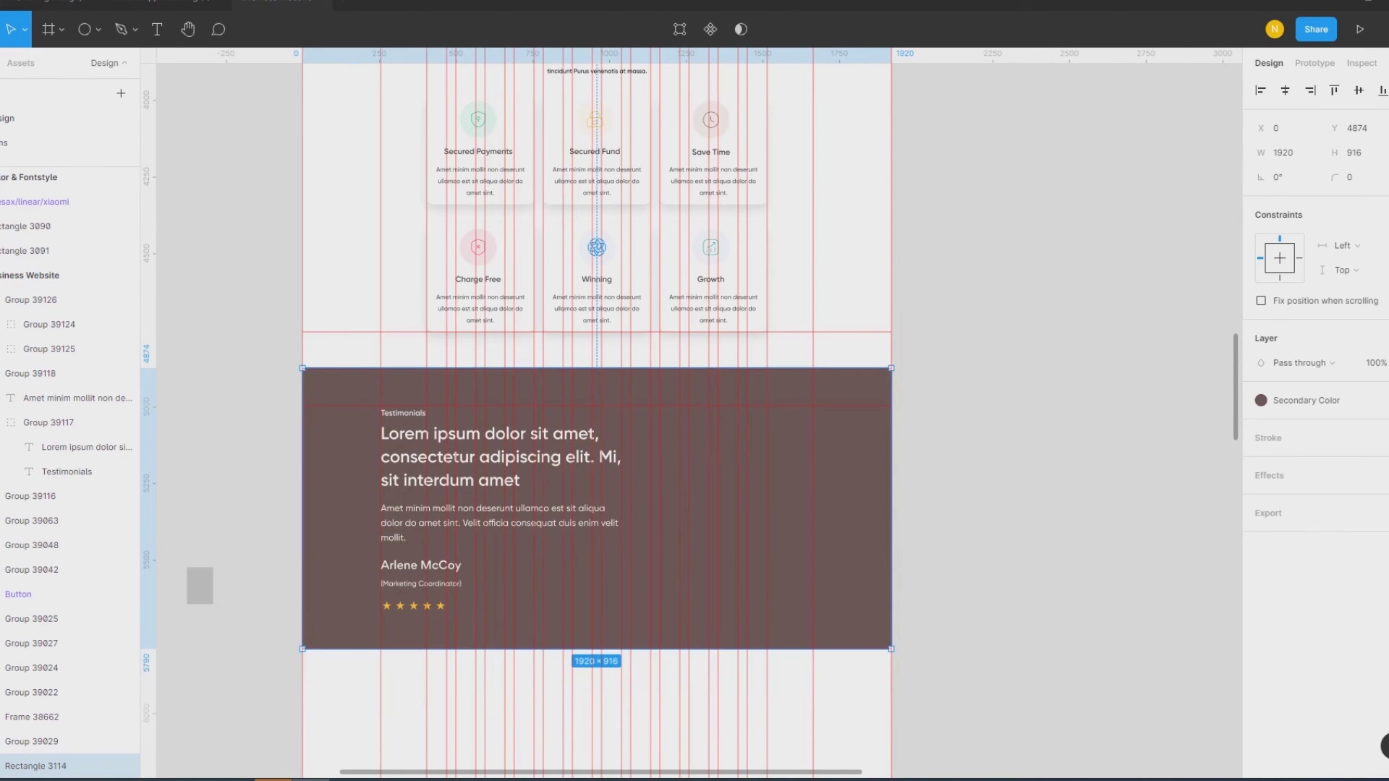
Step: Try the grey placeholder under the testimonials, adjust a guide, then move it off the page
{"action": "left_click", "coordinate": [326, 766]}
{"action": "left_click_drag", "start_coordinate": [212, 590], "coordinate": [343, 674]}
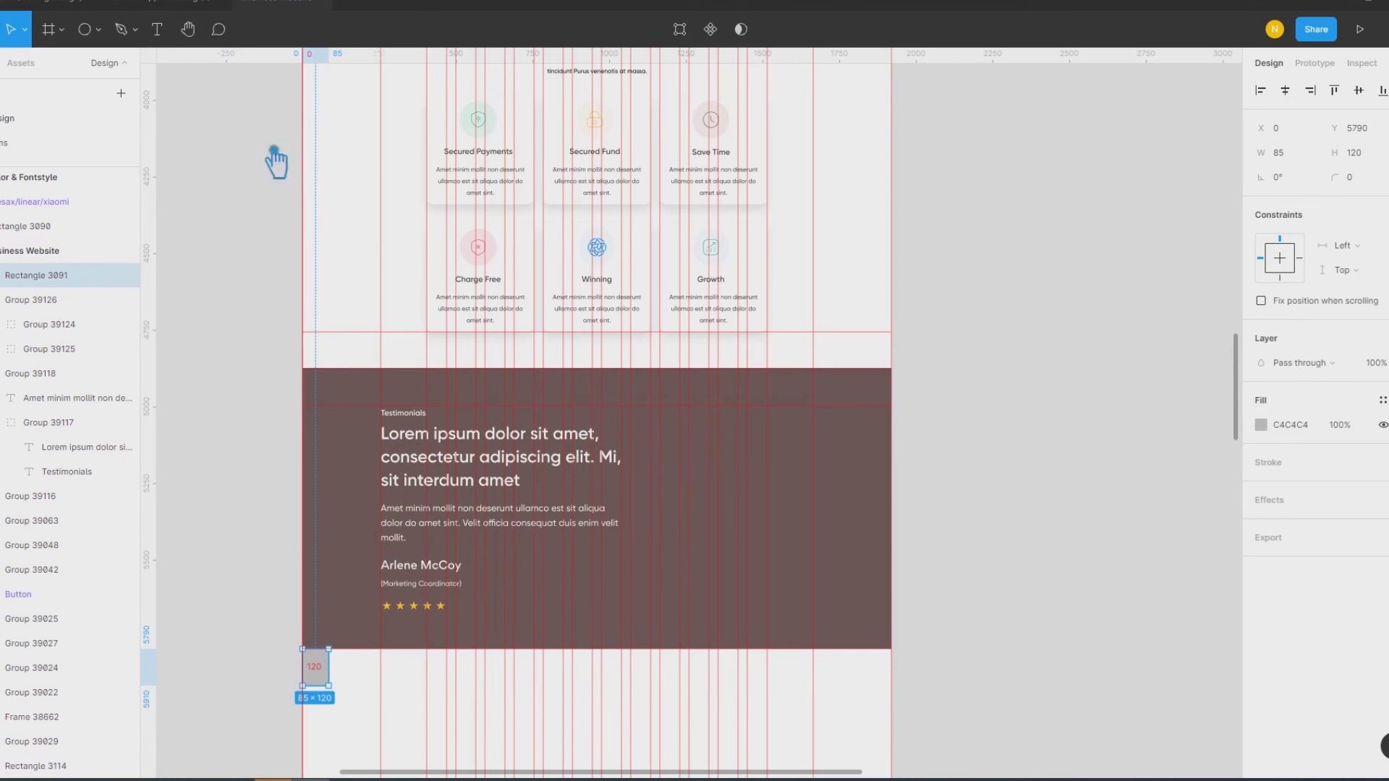
{"action": "left_click_drag", "start_coordinate": [227, 66], "coordinate": [346, 688]}
{"action": "left_click", "coordinate": [264, 645]}
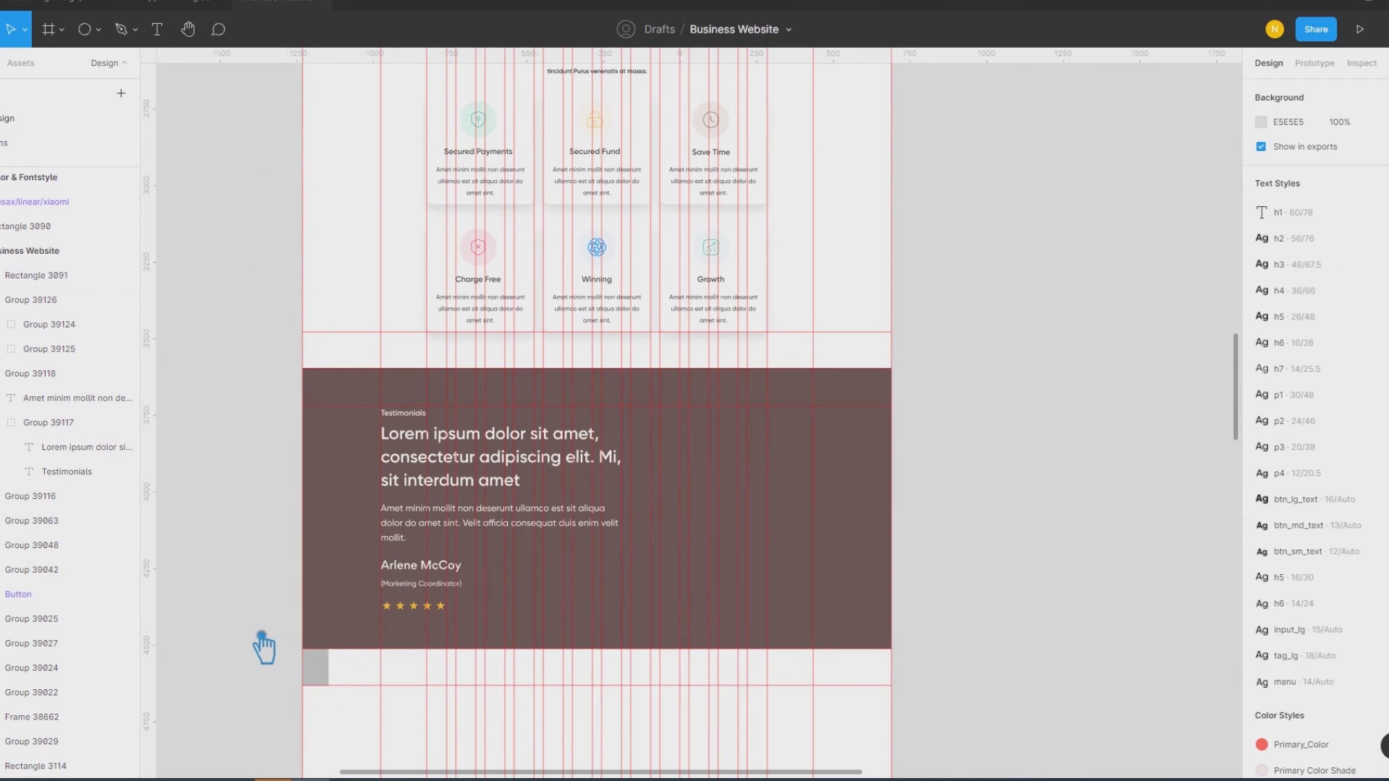
{"action": "scroll", "coordinate": [277, 647], "scroll_direction": "down", "scroll_amount": 3}
{"action": "scroll", "coordinate": [278, 646], "scroll_direction": "down", "scroll_amount": 1}
{"action": "left_click_drag", "start_coordinate": [322, 536], "coordinate": [329, 572]}
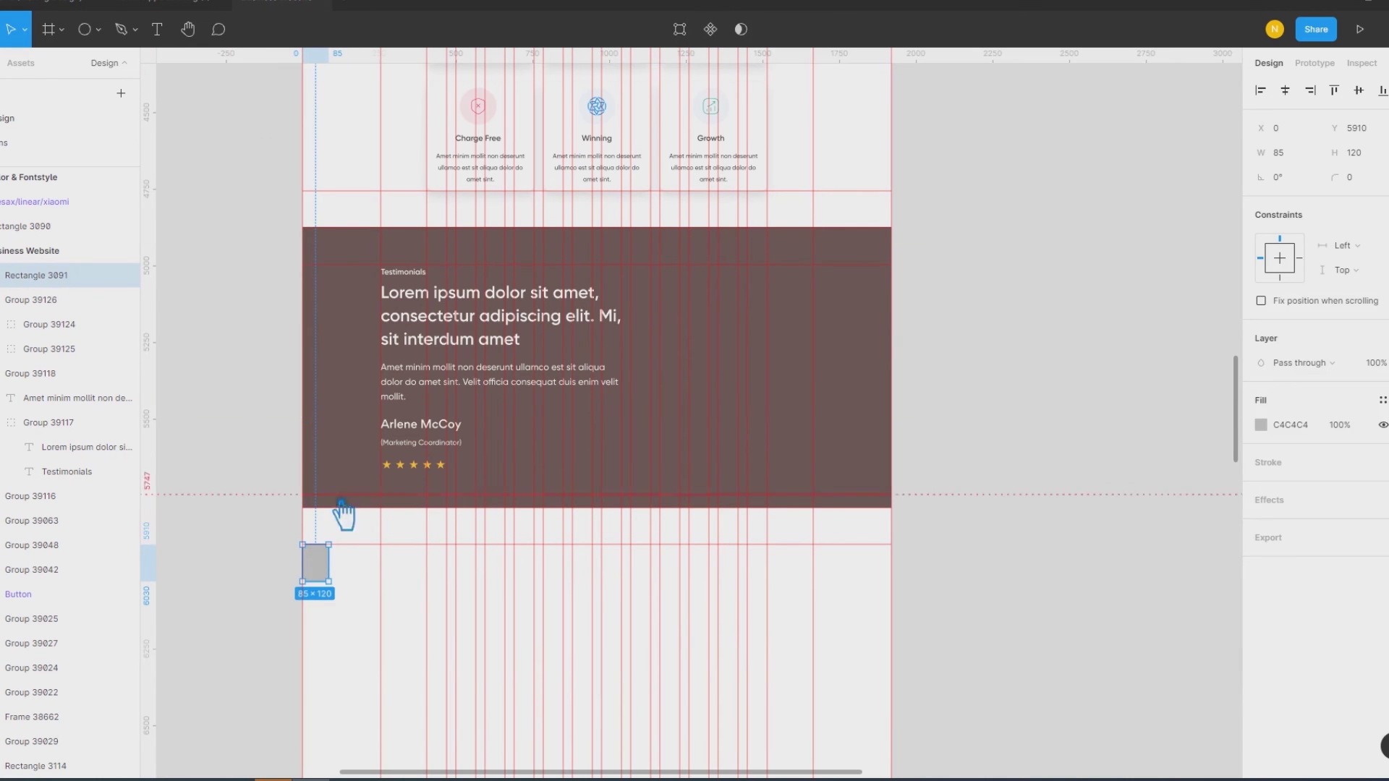
{"action": "mouse_move", "coordinate": [340, 503]}
{"action": "left_mouse_down"}
{"action": "mouse_move", "coordinate": [311, 581]}
{"action": "mouse_move", "coordinate": [194, 438]}
{"action": "left_mouse_up"}
{"action": "left_click", "coordinate": [259, 550]}
{"action": "left_click", "coordinate": [962, 452]}
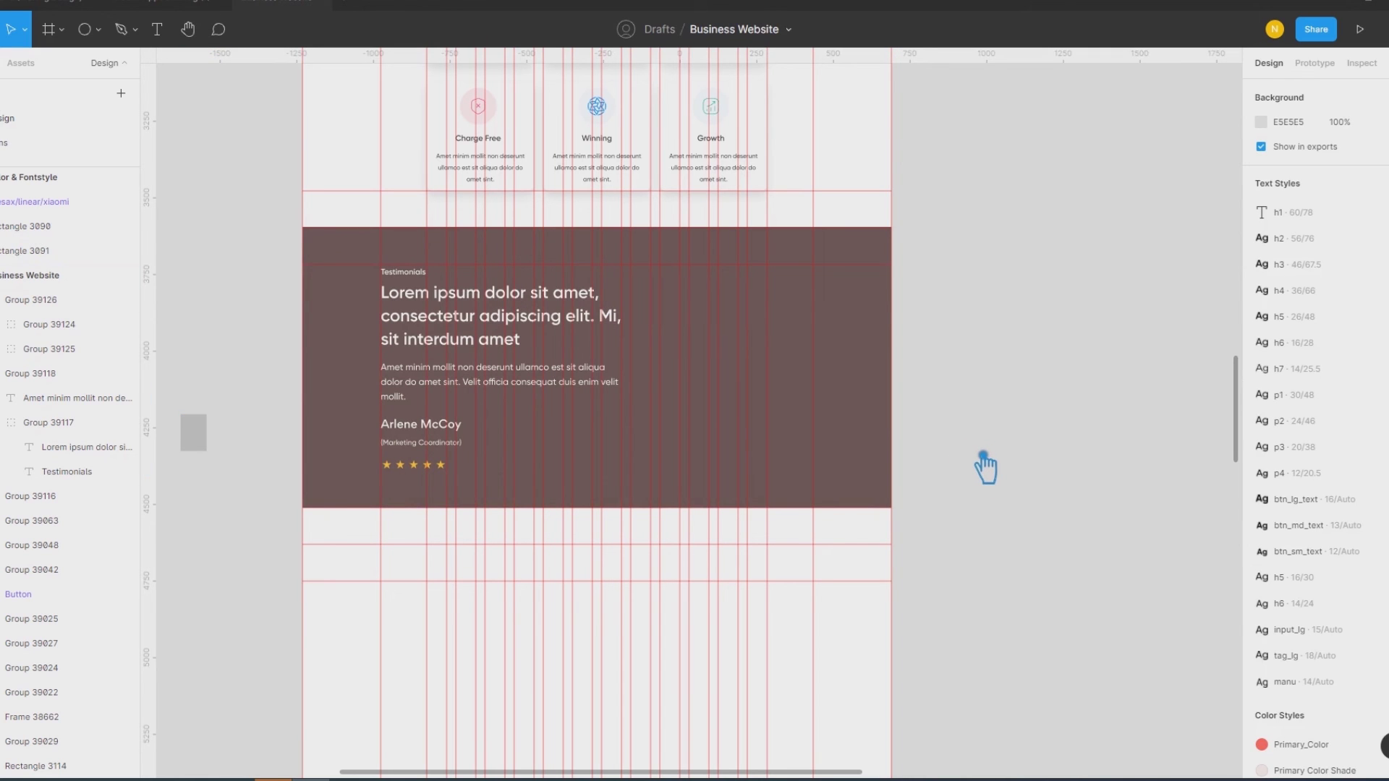
{"action": "left_click", "coordinate": [98, 31]}
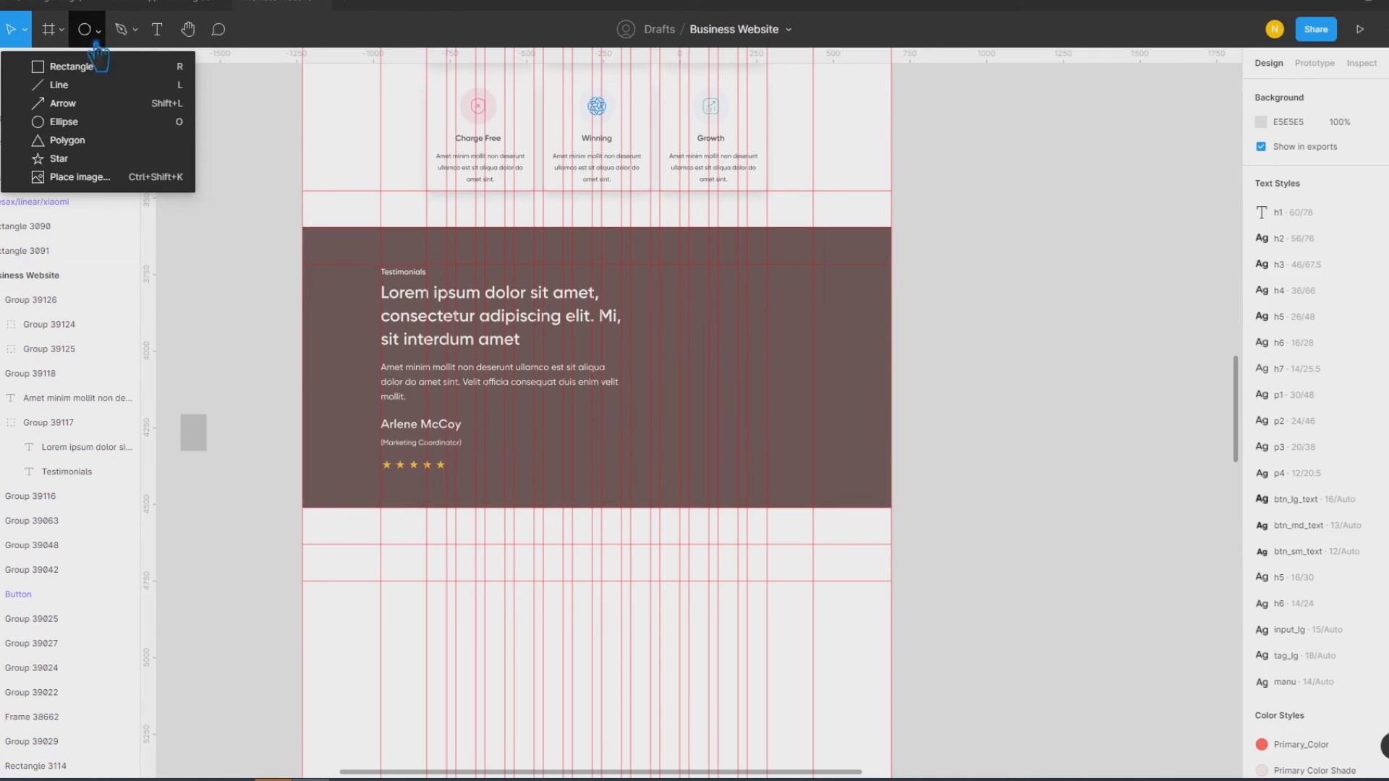
Step: Draw a 555×555 Primary_Color circle right of the text, plus a 518×518 duplicate
{"action": "left_click", "coordinate": [86, 122]}
{"action": "left_click_drag", "start_coordinate": [651, 296], "coordinate": [783, 426]}
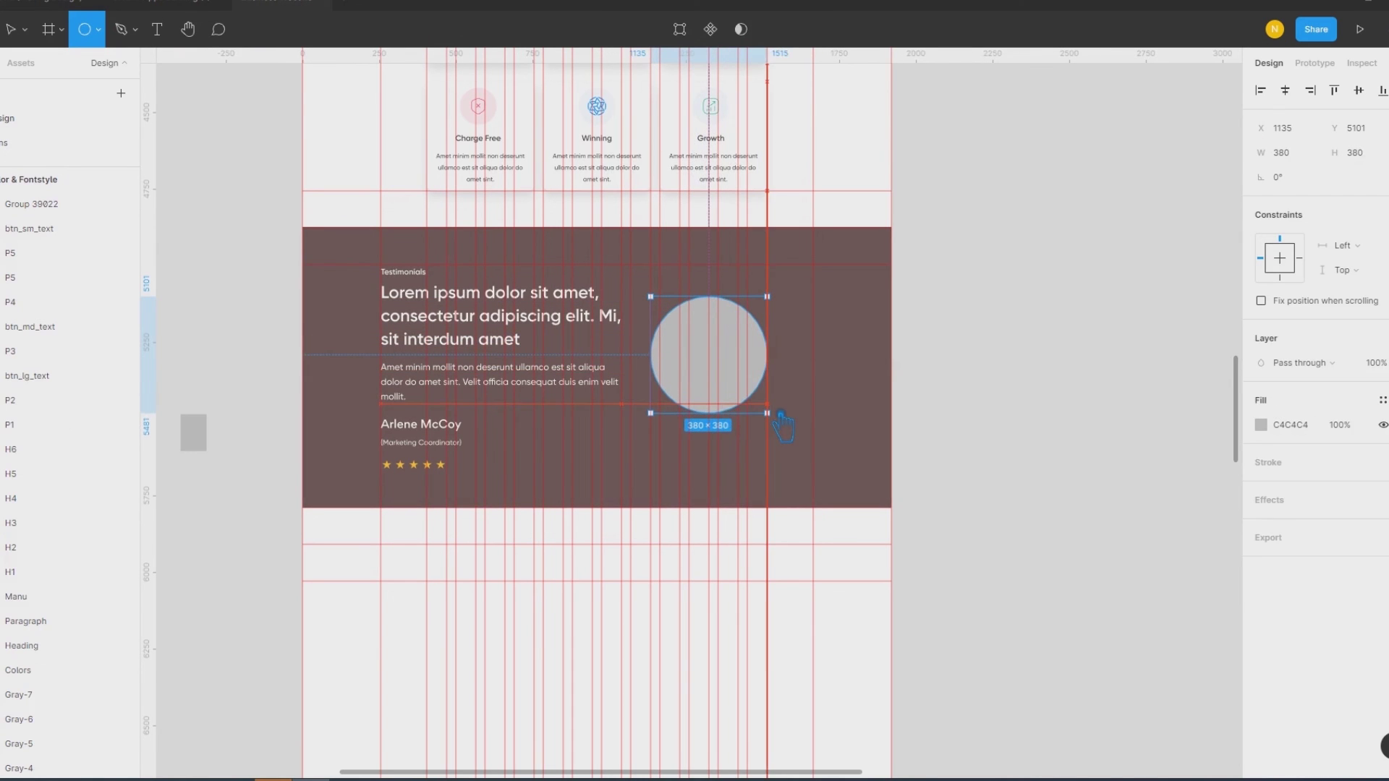
{"action": "left_click_drag", "start_coordinate": [744, 366], "coordinate": [817, 454]}
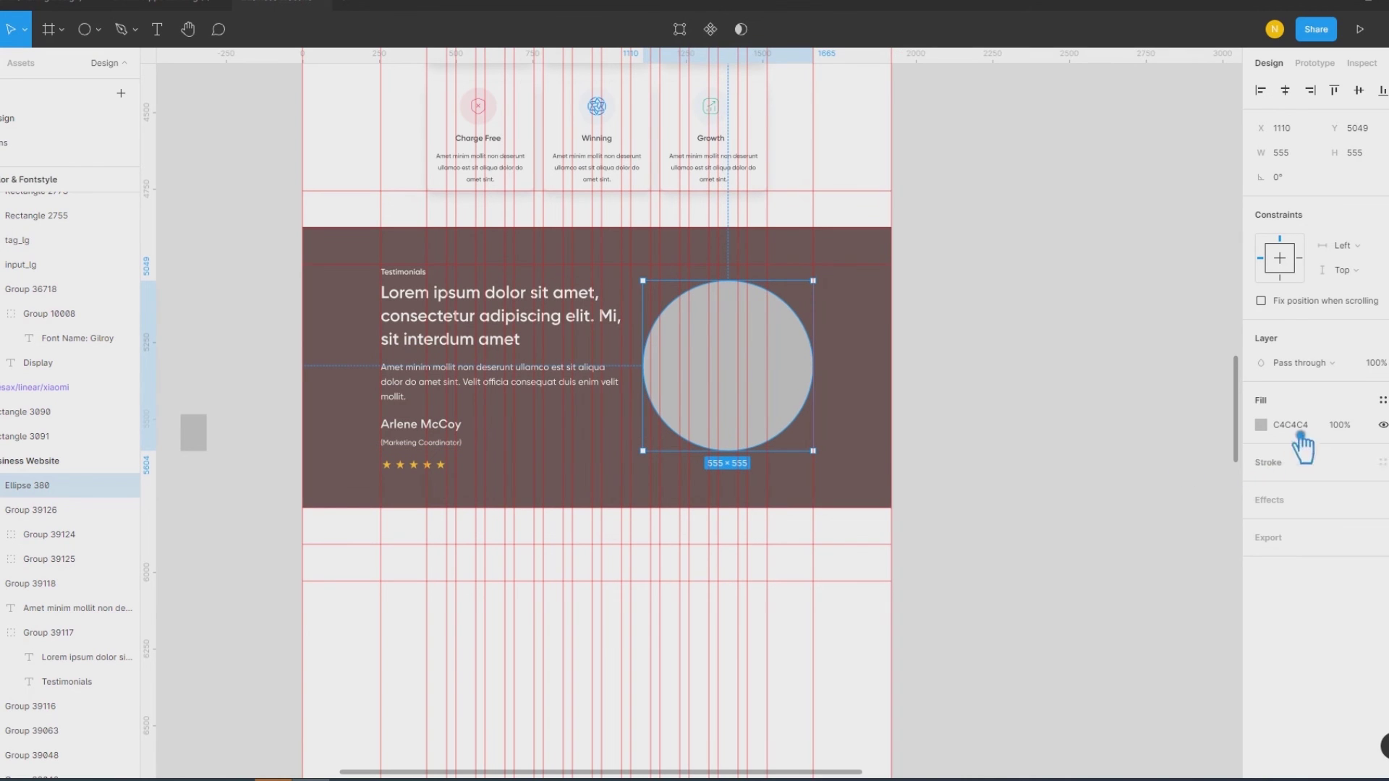
{"action": "left_click", "coordinate": [1382, 400]}
{"action": "left_click", "coordinate": [1263, 492]}
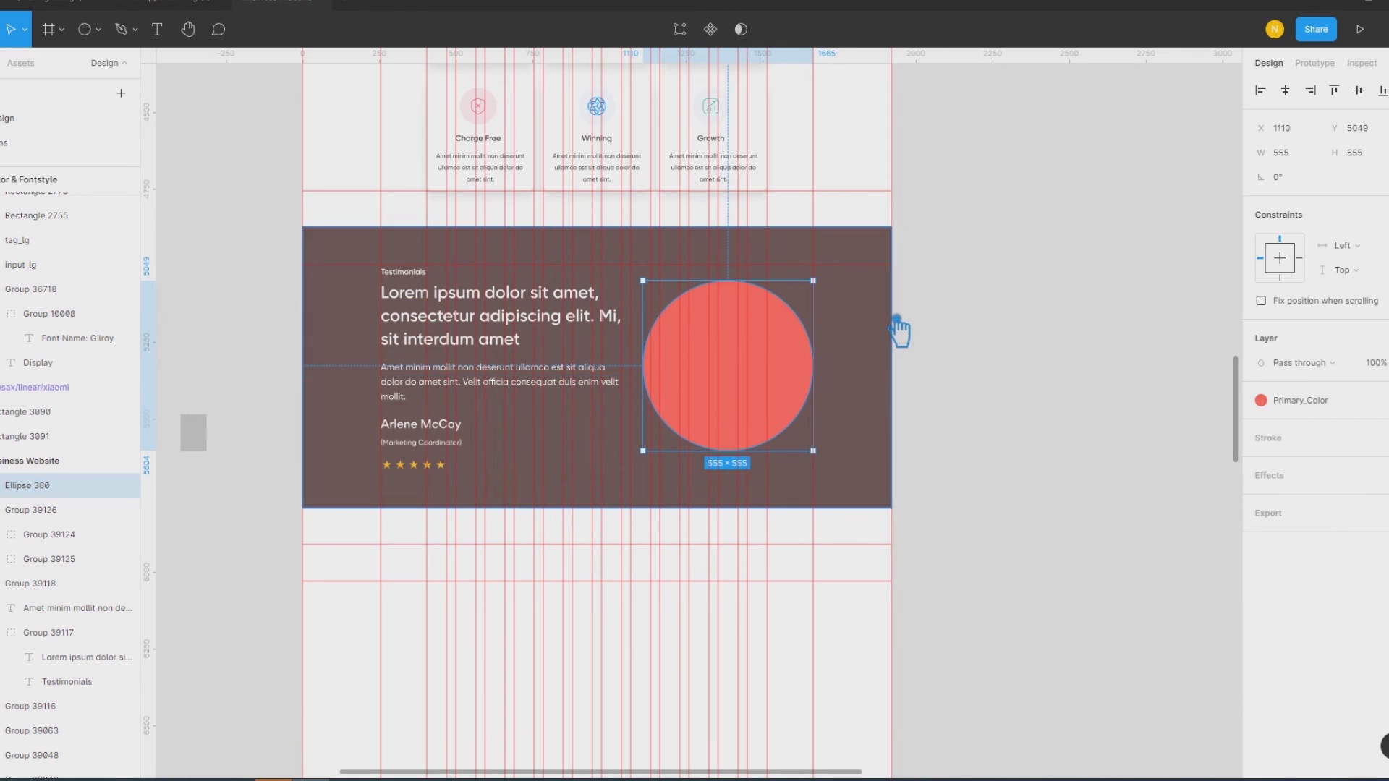
{"action": "key", "text": "ctrl+d"}
{"action": "left_click_drag", "start_coordinate": [813, 280], "coordinate": [815, 308]}
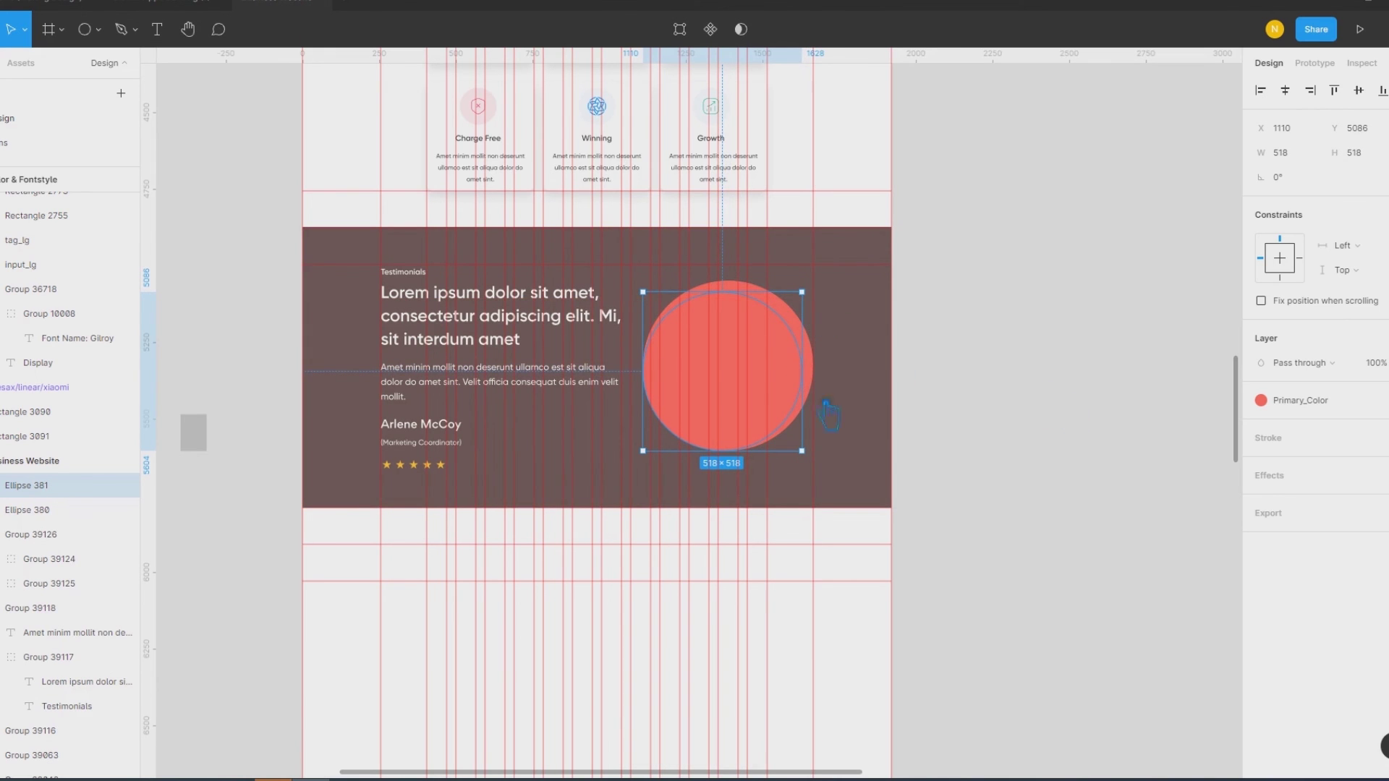
Step: Fill the circle with a bearded man photo from Content Reel's male avatars collection
{"action": "right_click", "coordinate": [742, 367]}
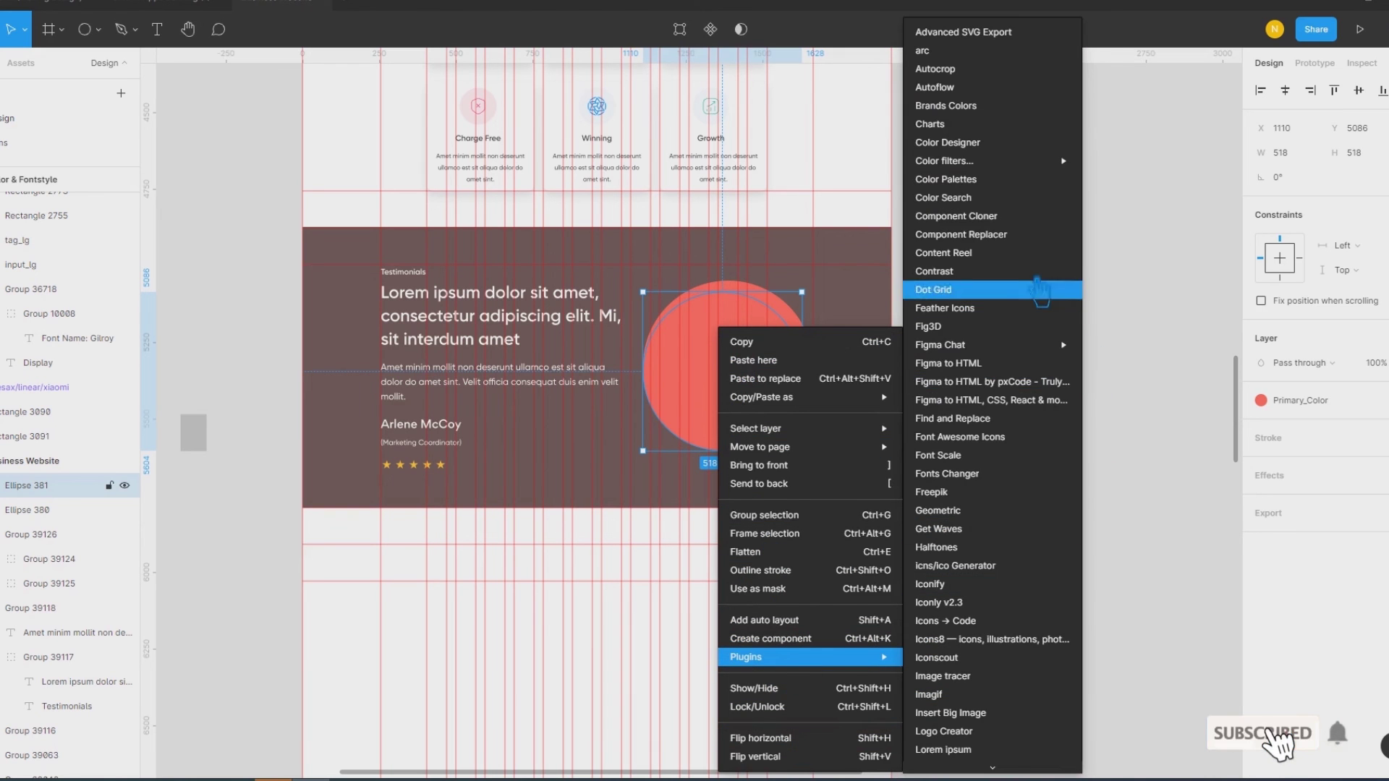
{"action": "mouse_move", "coordinate": [803, 657]}
{"action": "left_click", "coordinate": [997, 268]}
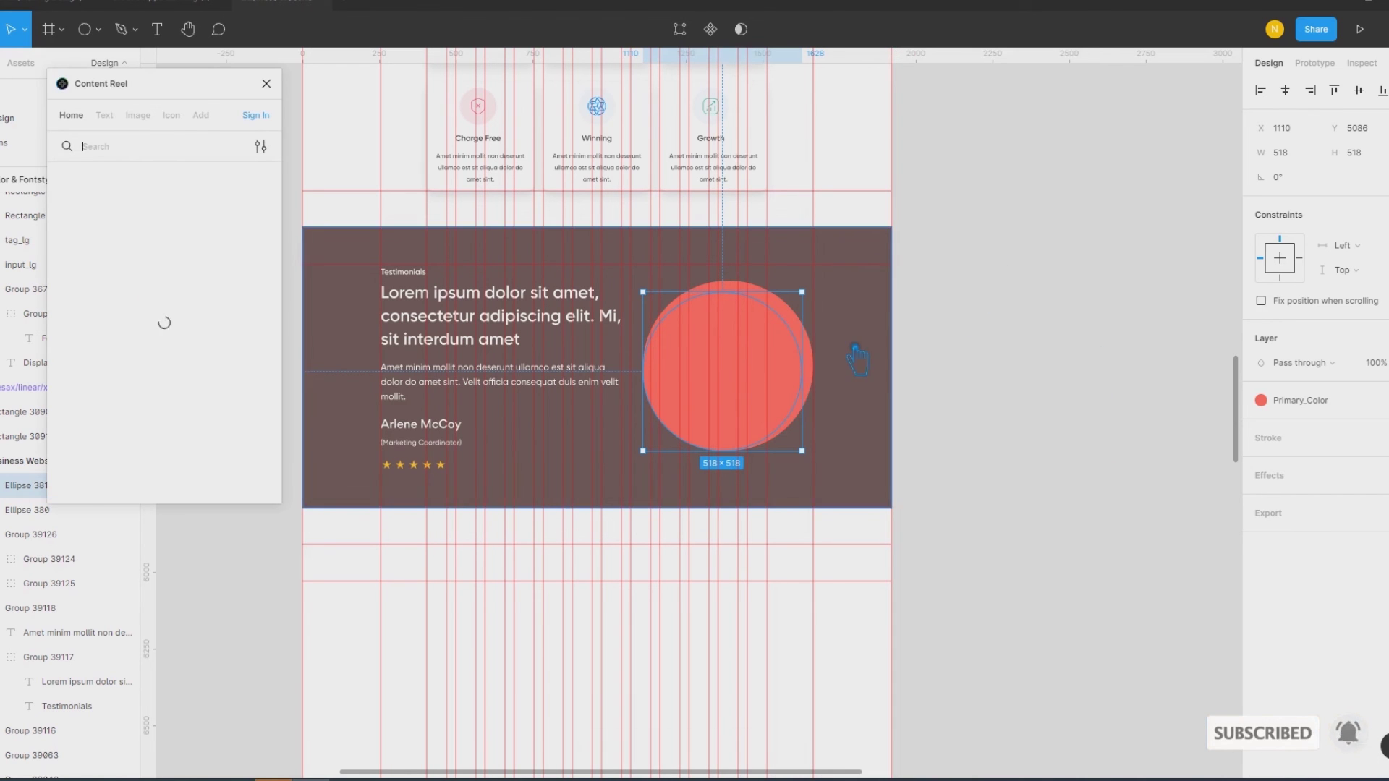
{"action": "left_click", "coordinate": [138, 117]}
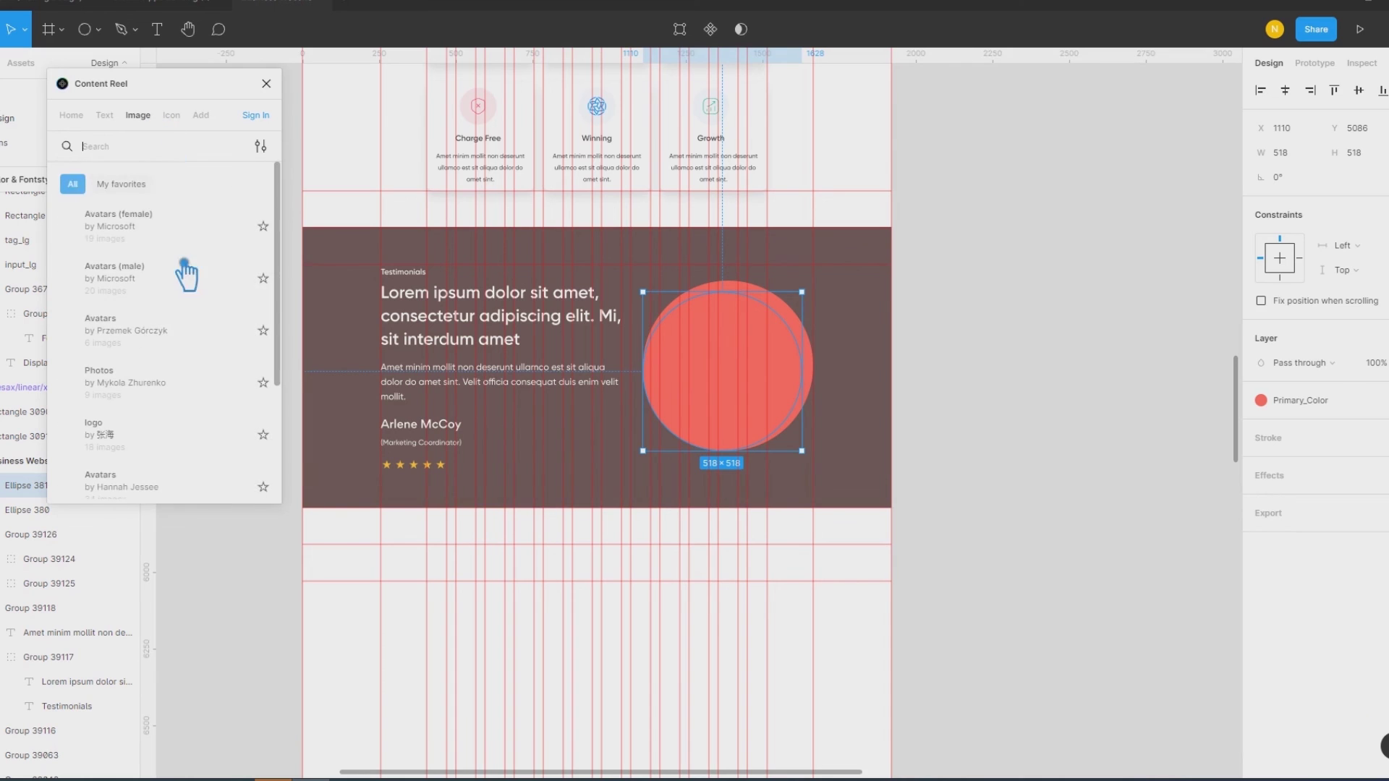
{"action": "left_click", "coordinate": [131, 276]}
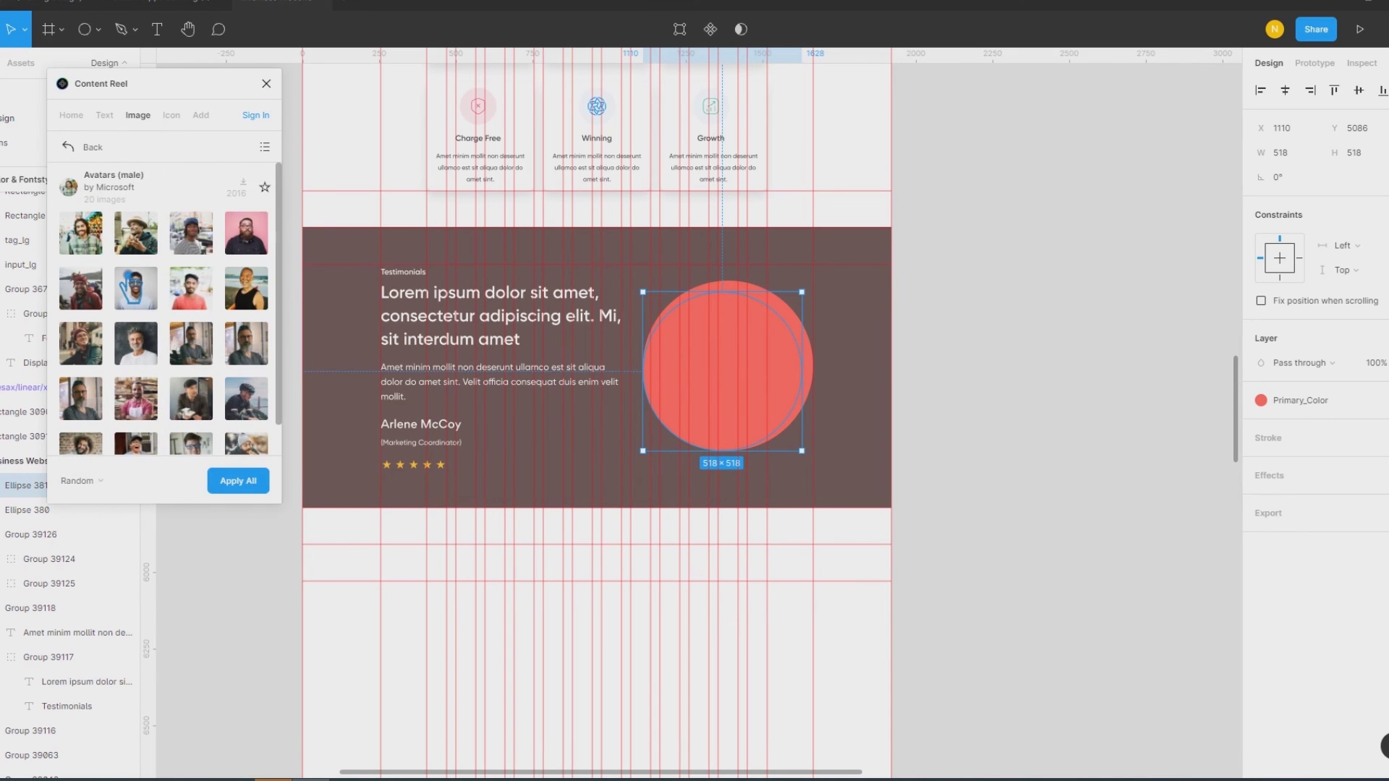
{"action": "left_click", "coordinate": [247, 252]}
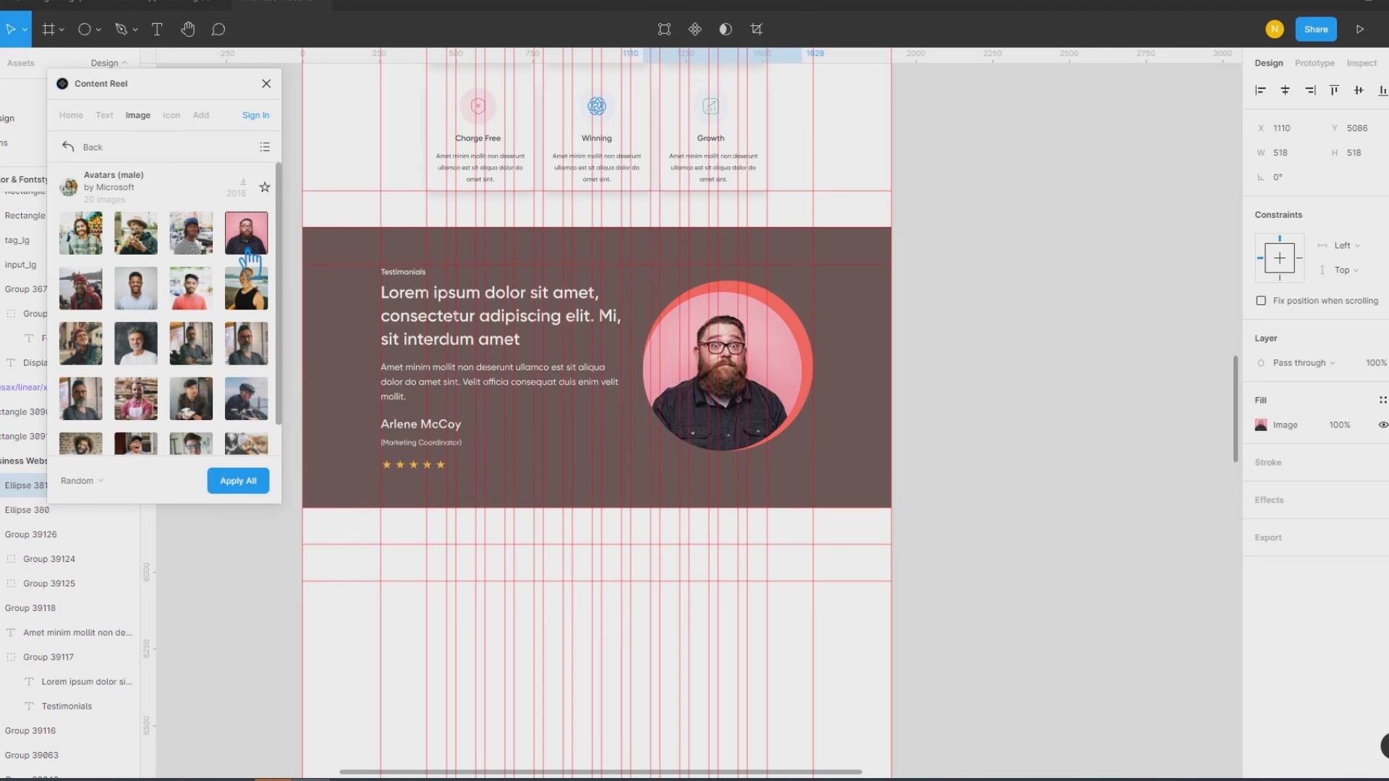
{"action": "scroll", "coordinate": [246, 358], "scroll_direction": "down", "scroll_amount": 1}
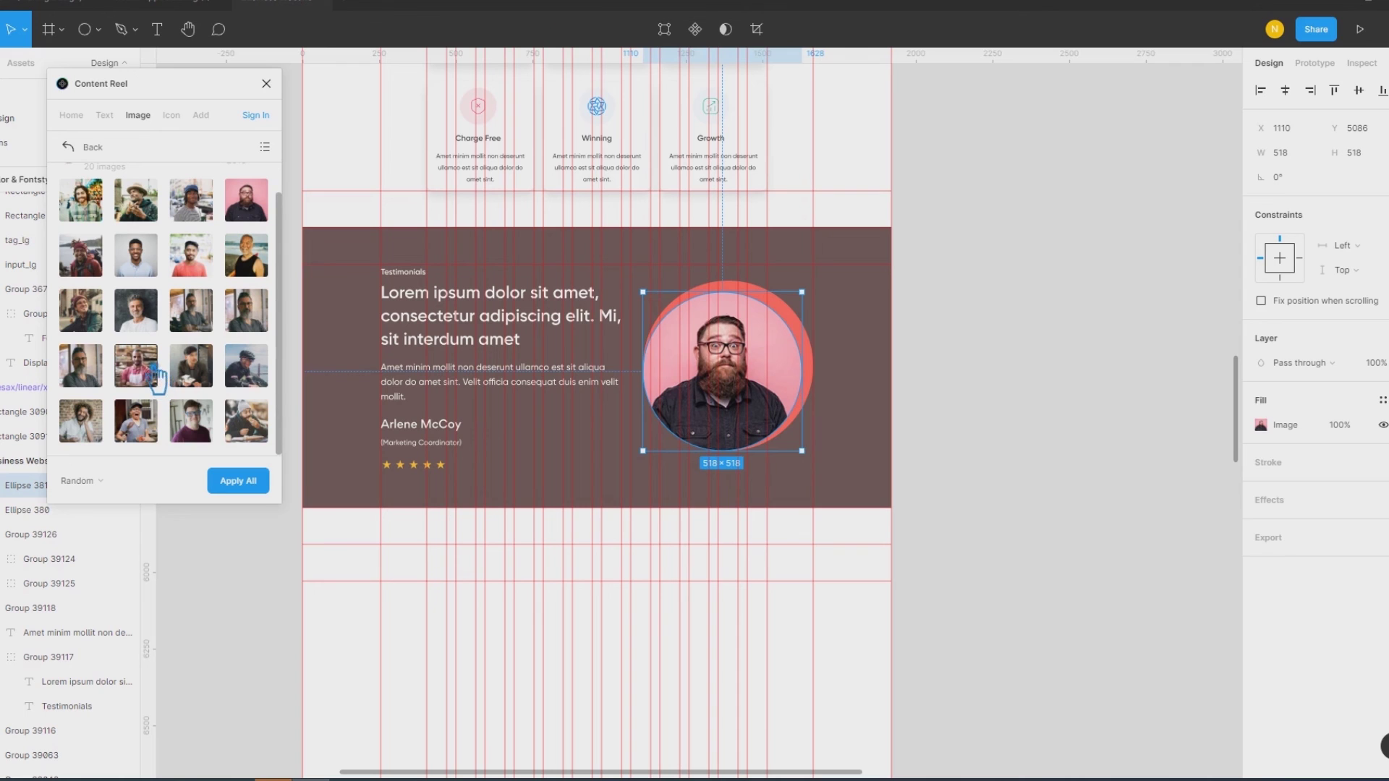
{"action": "scroll", "coordinate": [138, 313], "scroll_direction": "up", "scroll_amount": 1}
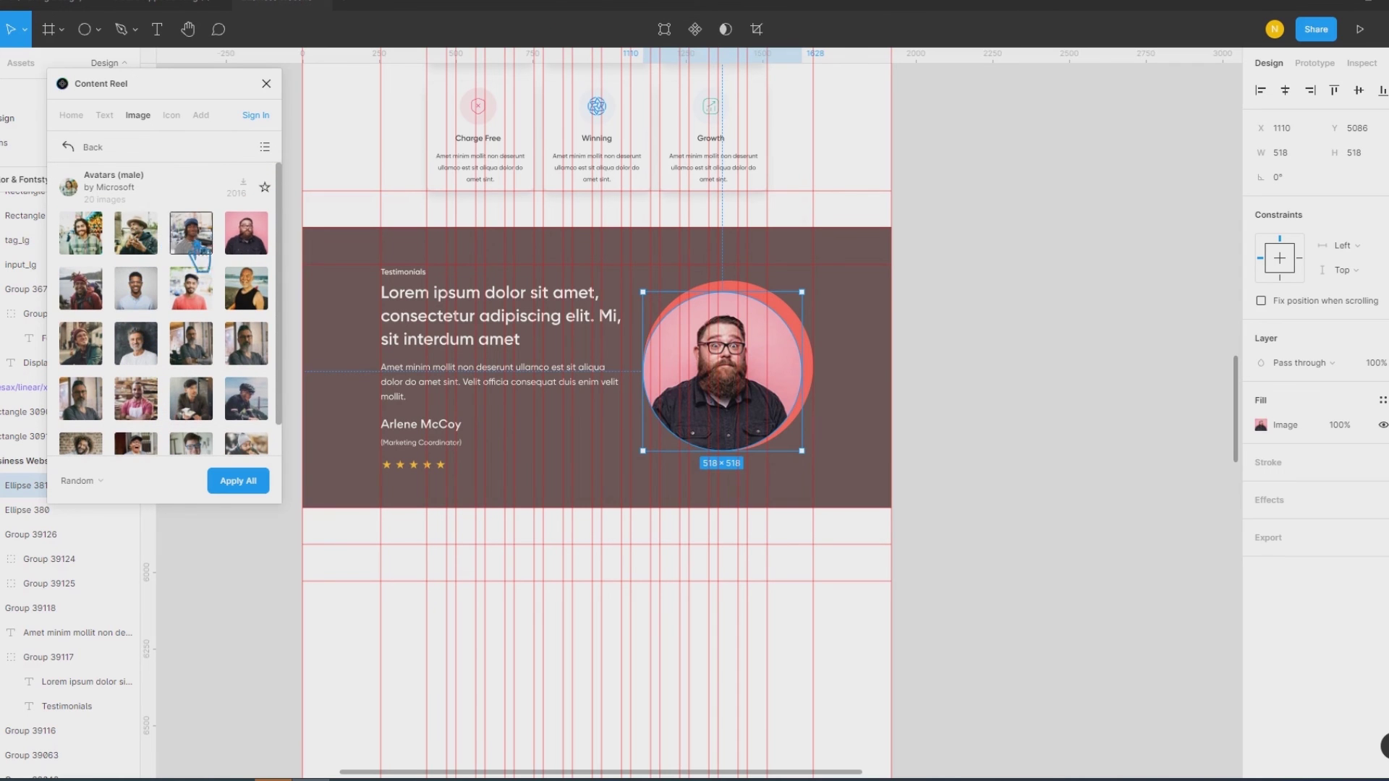
{"action": "left_click", "coordinate": [85, 154]}
{"action": "left_click", "coordinate": [141, 331]}
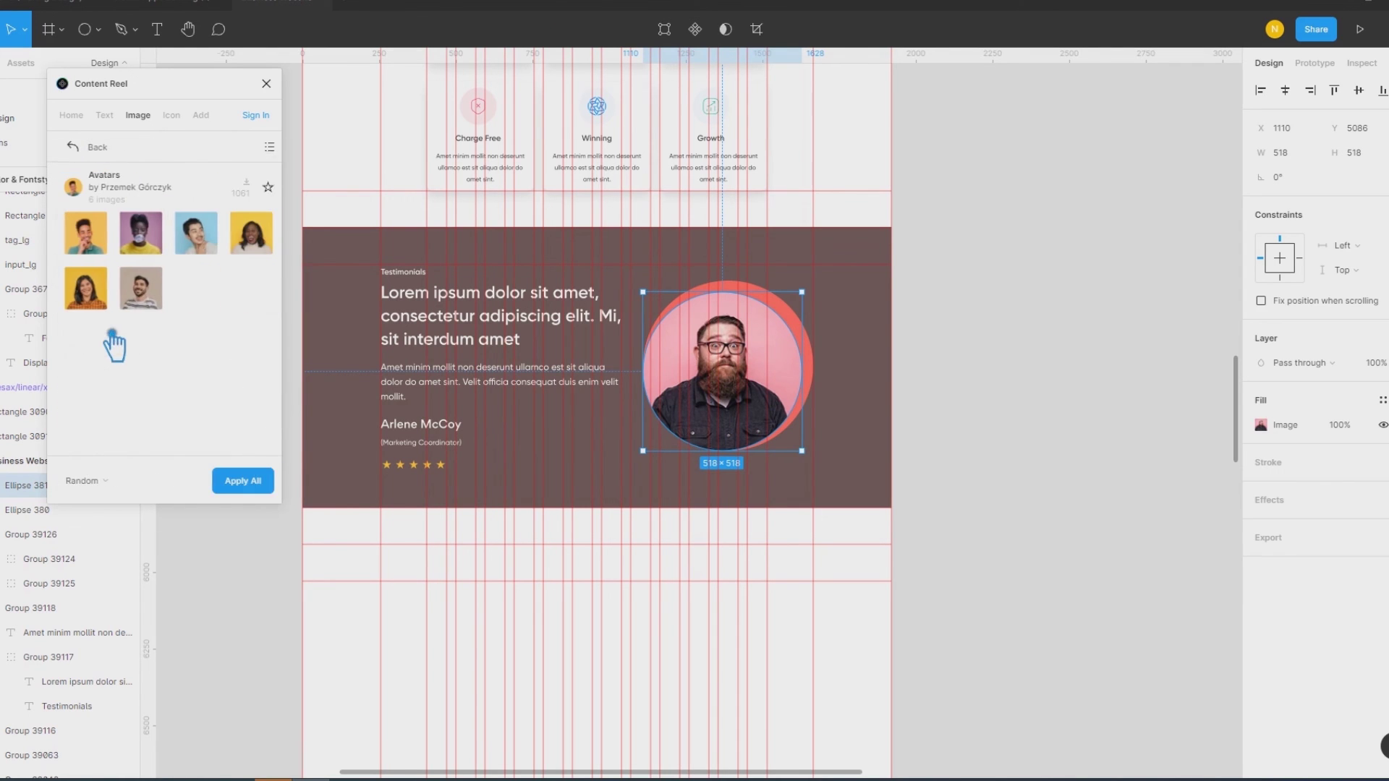
{"action": "left_click", "coordinate": [77, 147]}
Step: Try the suit, red-wall and blue-shirt man photos from a larger avatars collection
{"action": "scroll", "coordinate": [140, 283], "scroll_direction": "down", "scroll_amount": 2}
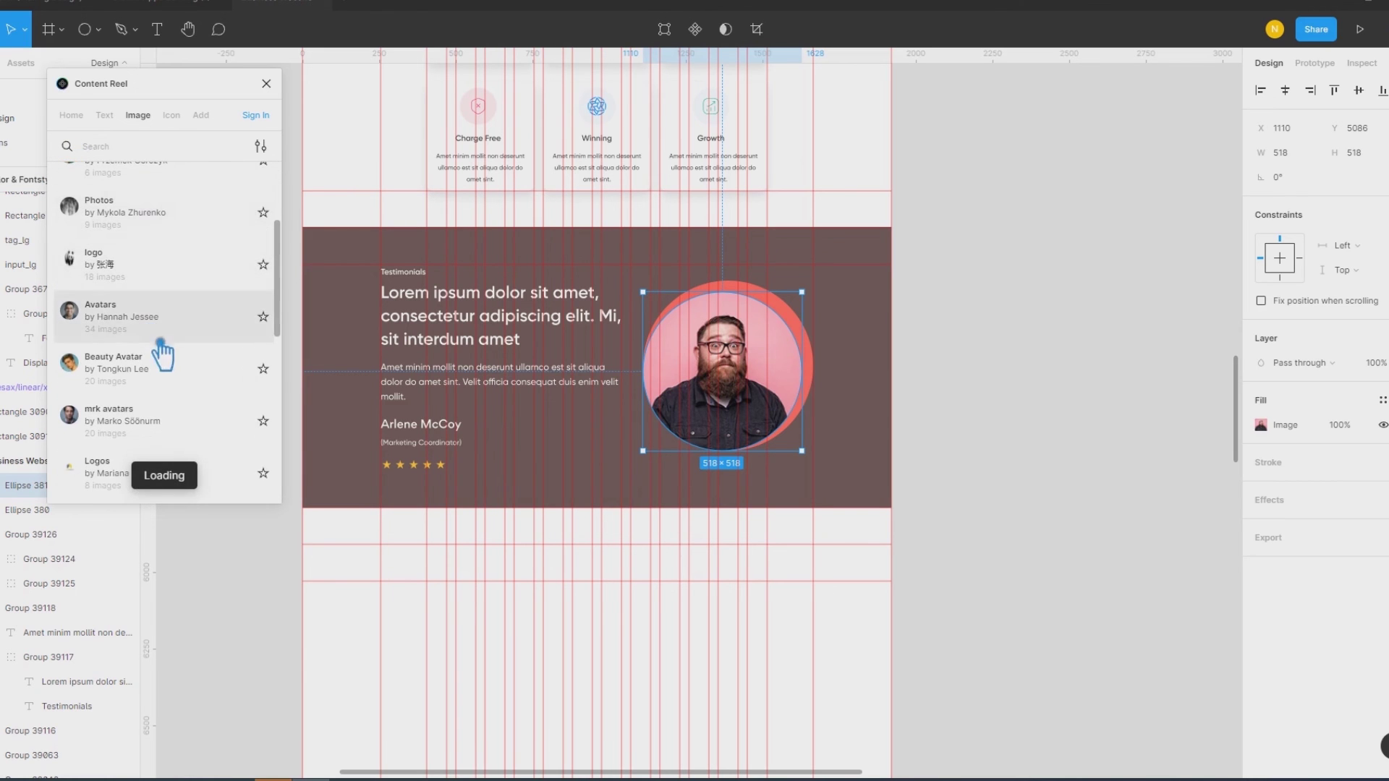
{"action": "left_click", "coordinate": [123, 319]}
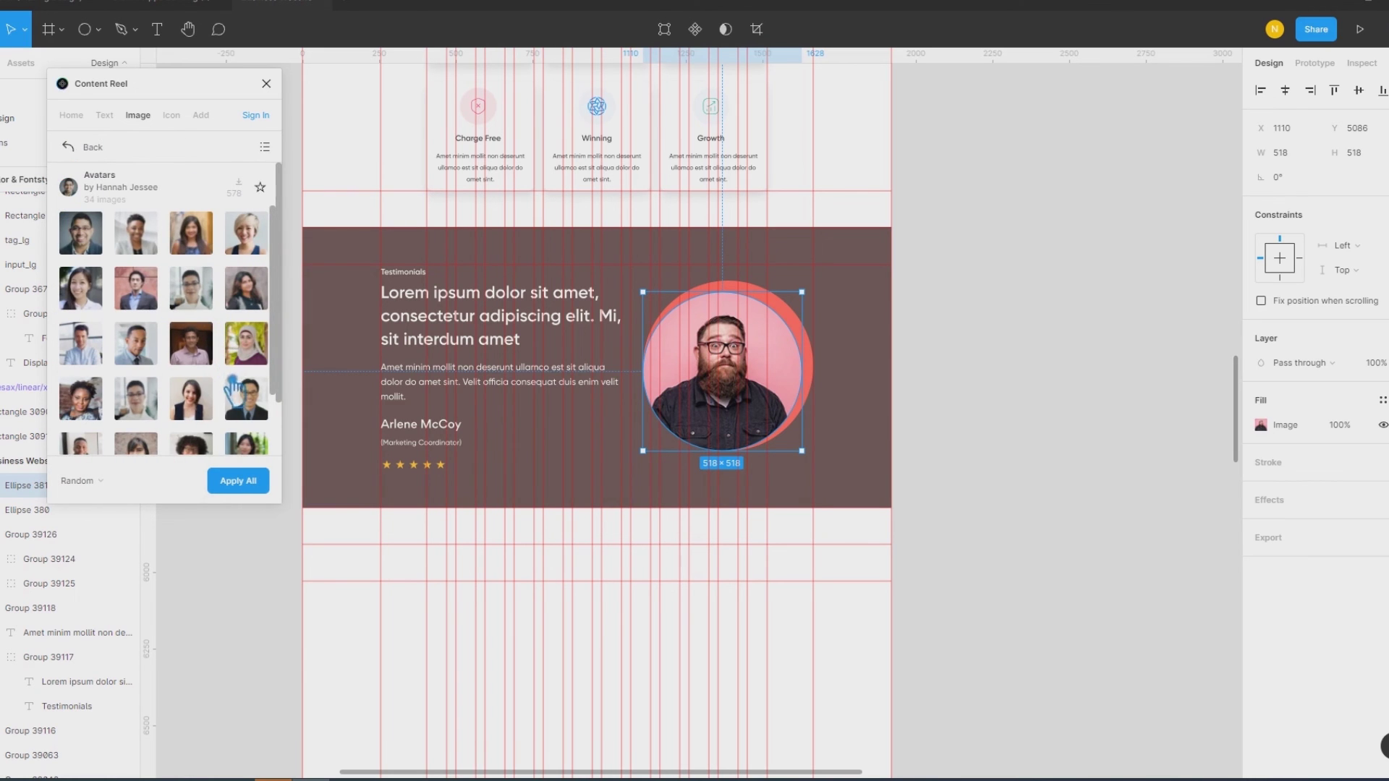
{"action": "left_click", "coordinate": [150, 355]}
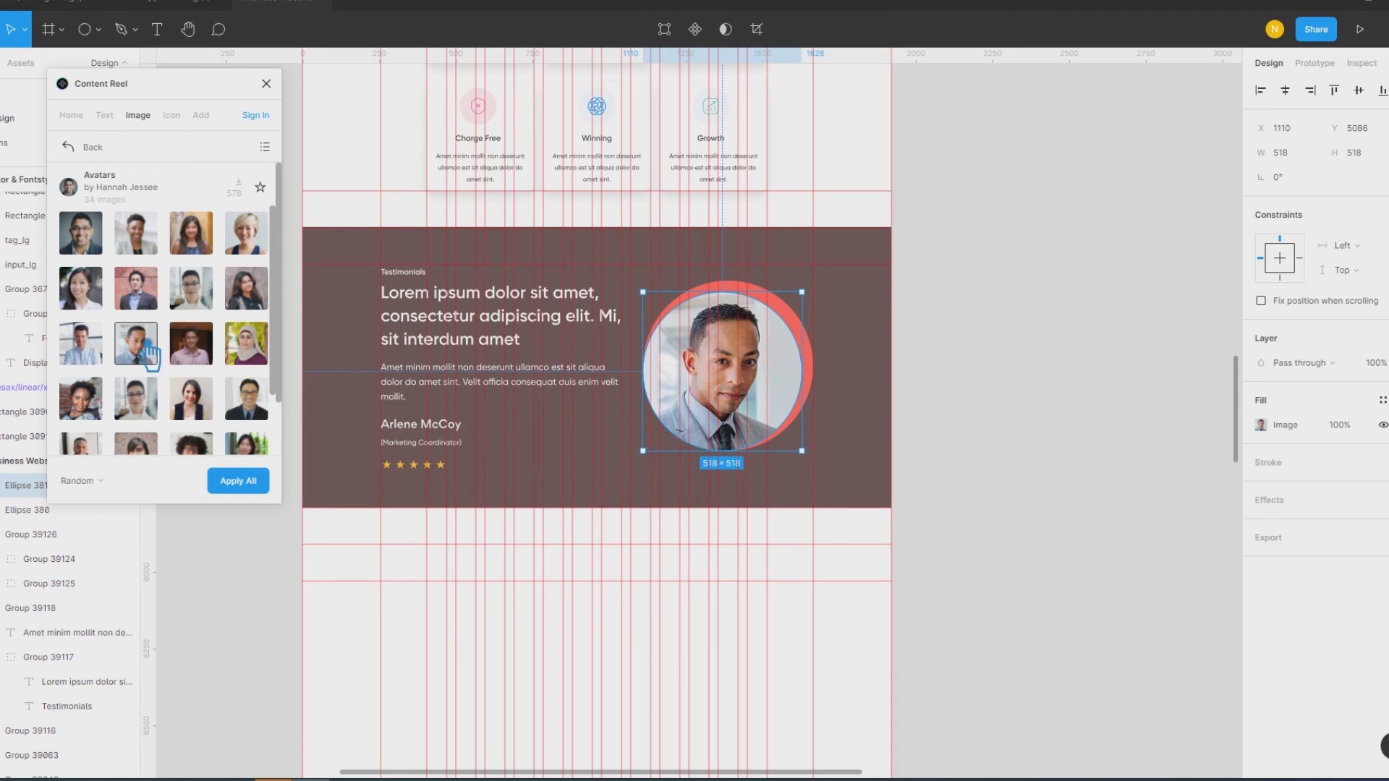
{"action": "left_click", "coordinate": [154, 307]}
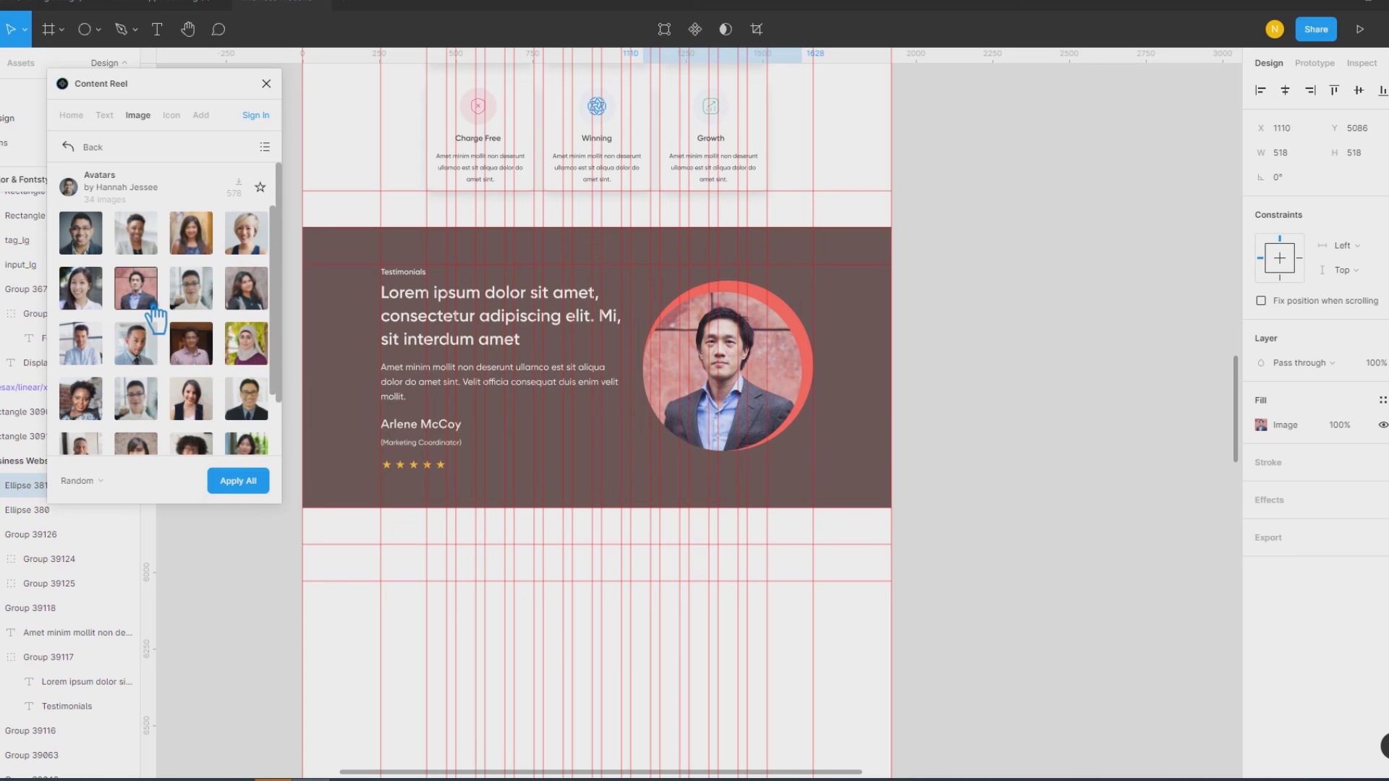
{"action": "scroll", "coordinate": [154, 322], "scroll_direction": "down", "scroll_amount": 1}
{"action": "scroll", "coordinate": [154, 322], "scroll_direction": "down", "scroll_amount": 1}
{"action": "scroll", "coordinate": [154, 322], "scroll_direction": "down", "scroll_amount": 1}
{"action": "scroll", "coordinate": [157, 335], "scroll_direction": "down", "scroll_amount": 1}
{"action": "left_click", "coordinate": [156, 321]}
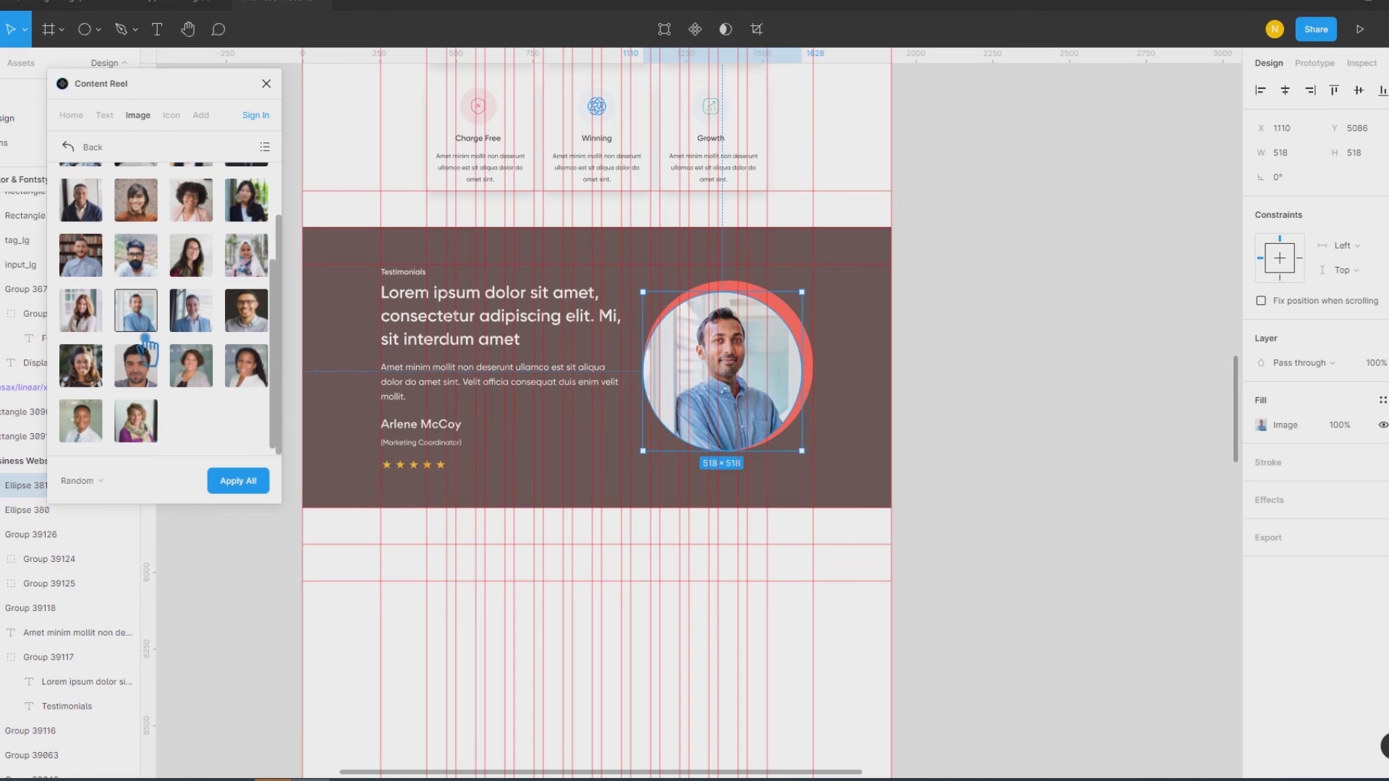
Step: Compare a woman's, suit and glasses portraits, then settle on the blue-shirt man
{"action": "left_click", "coordinate": [107, 316]}
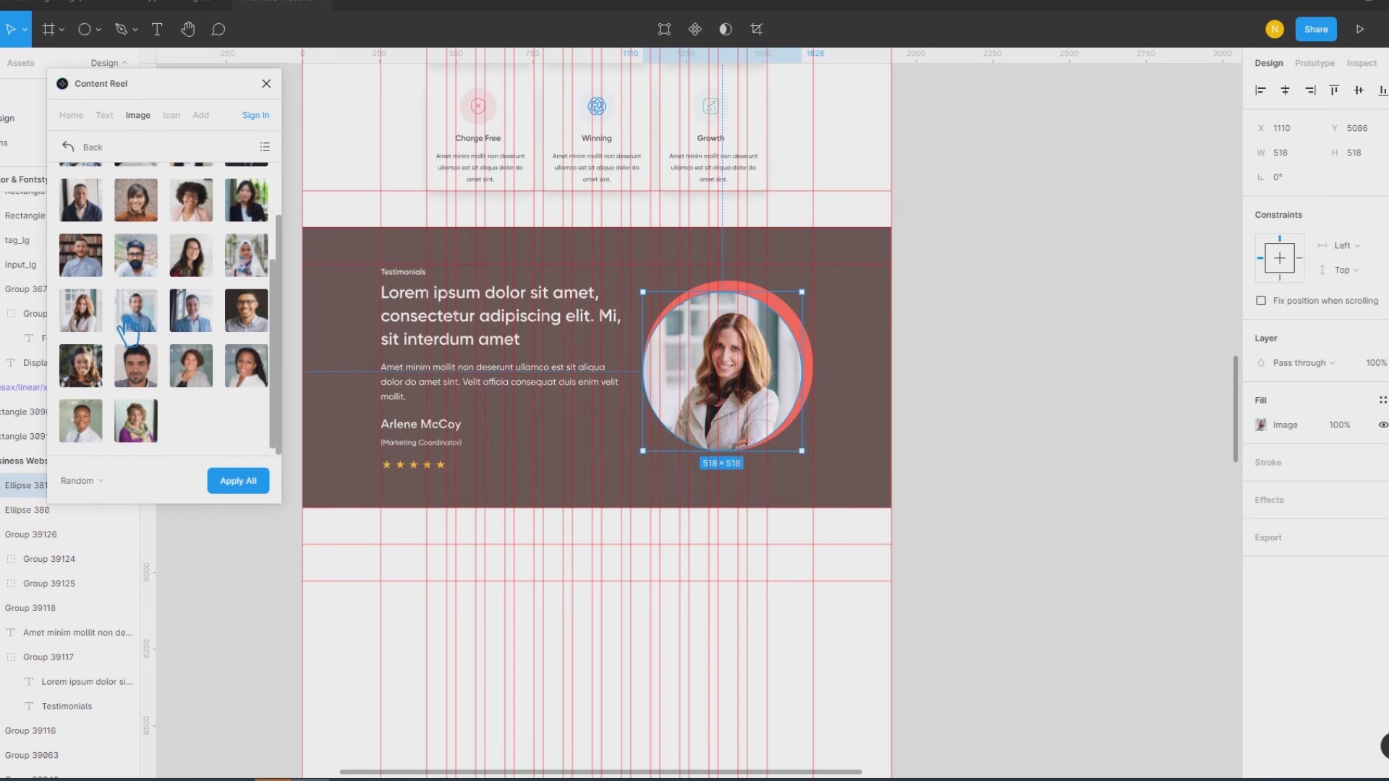
{"action": "scroll", "coordinate": [148, 346], "scroll_direction": "up", "scroll_amount": 3}
{"action": "left_click", "coordinate": [94, 251]}
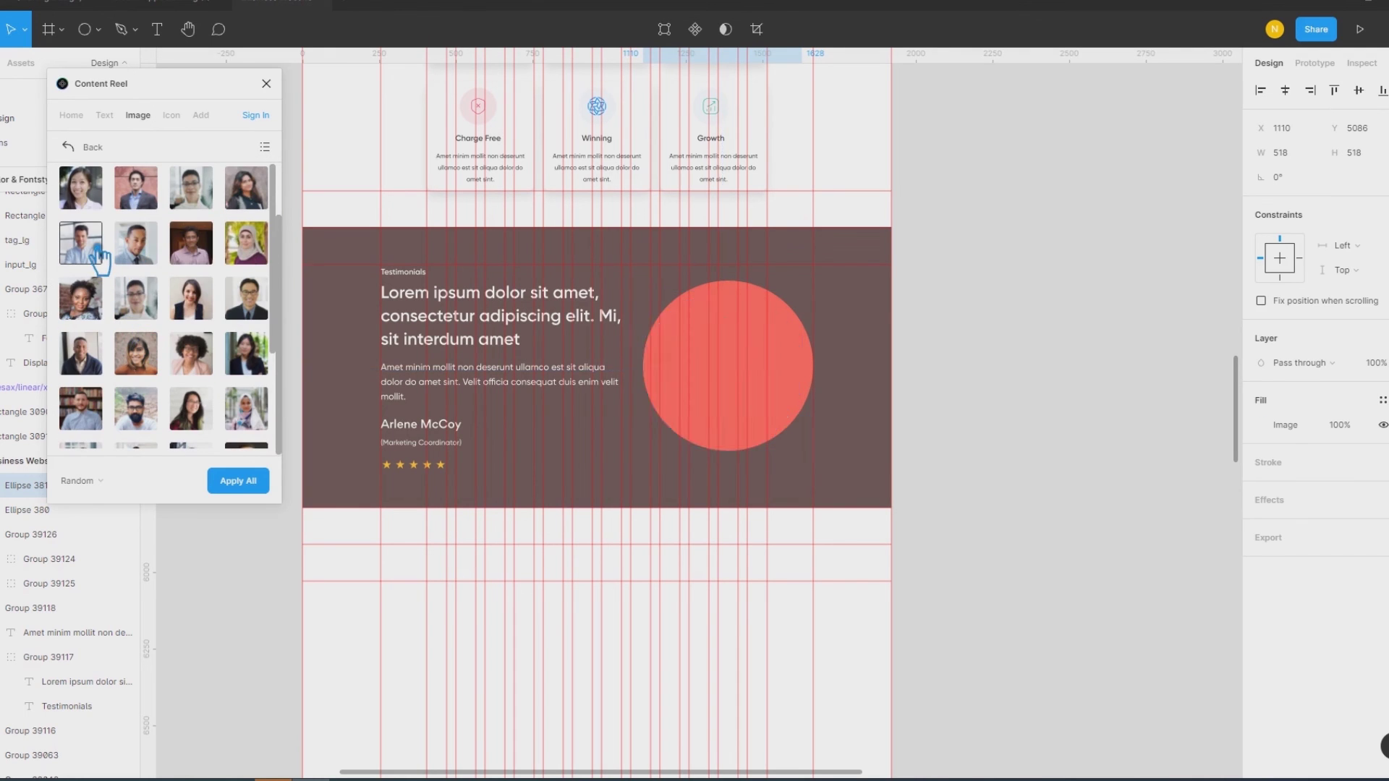
{"action": "scroll", "coordinate": [145, 266], "scroll_direction": "up", "scroll_amount": 3}
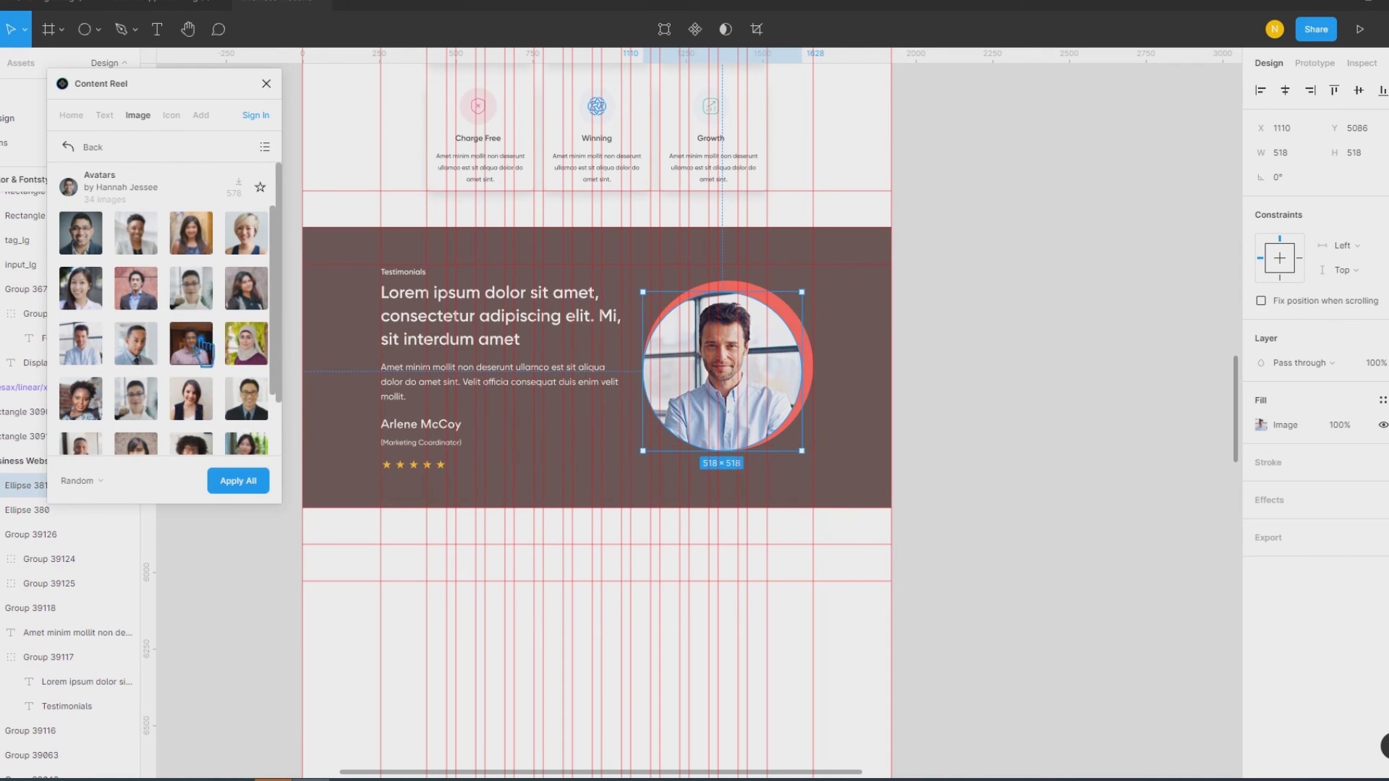
{"action": "left_click", "coordinate": [154, 353]}
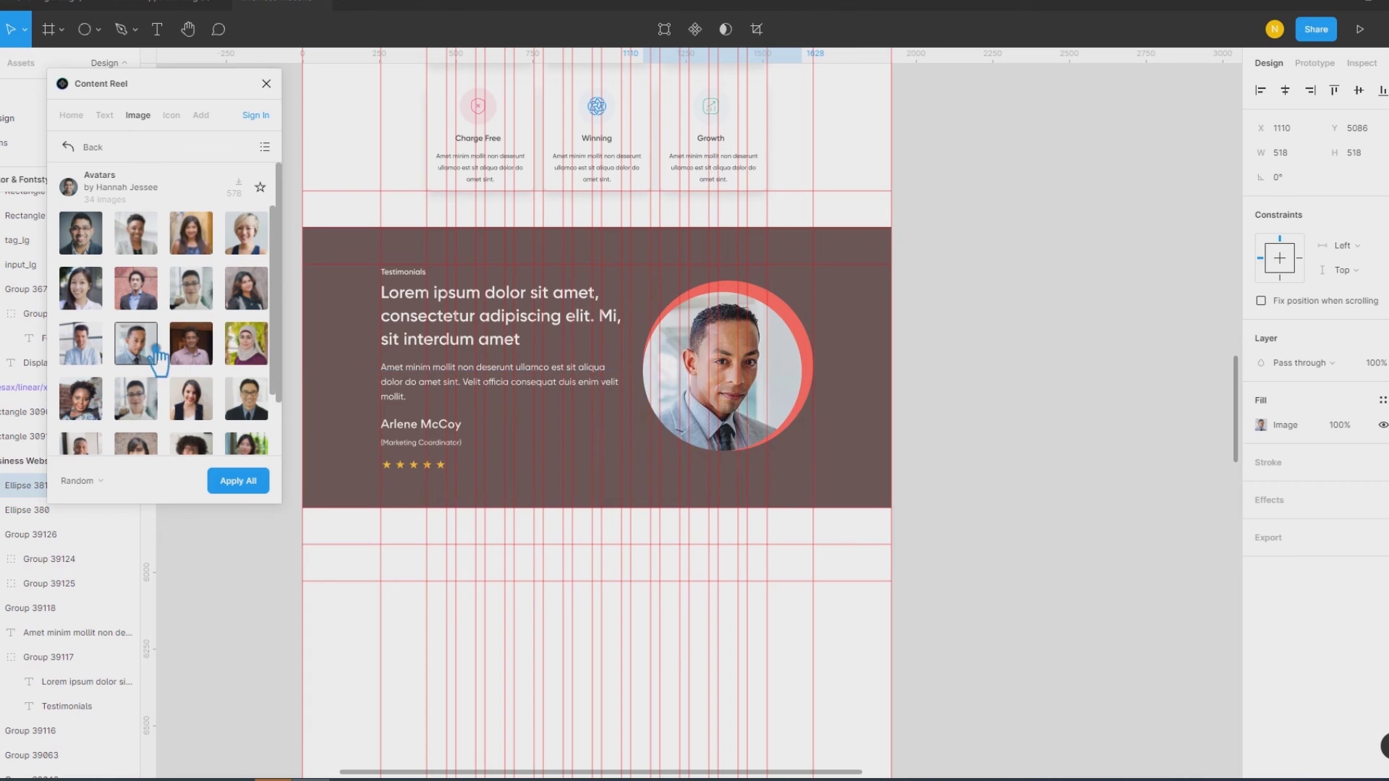
{"action": "left_click", "coordinate": [266, 414]}
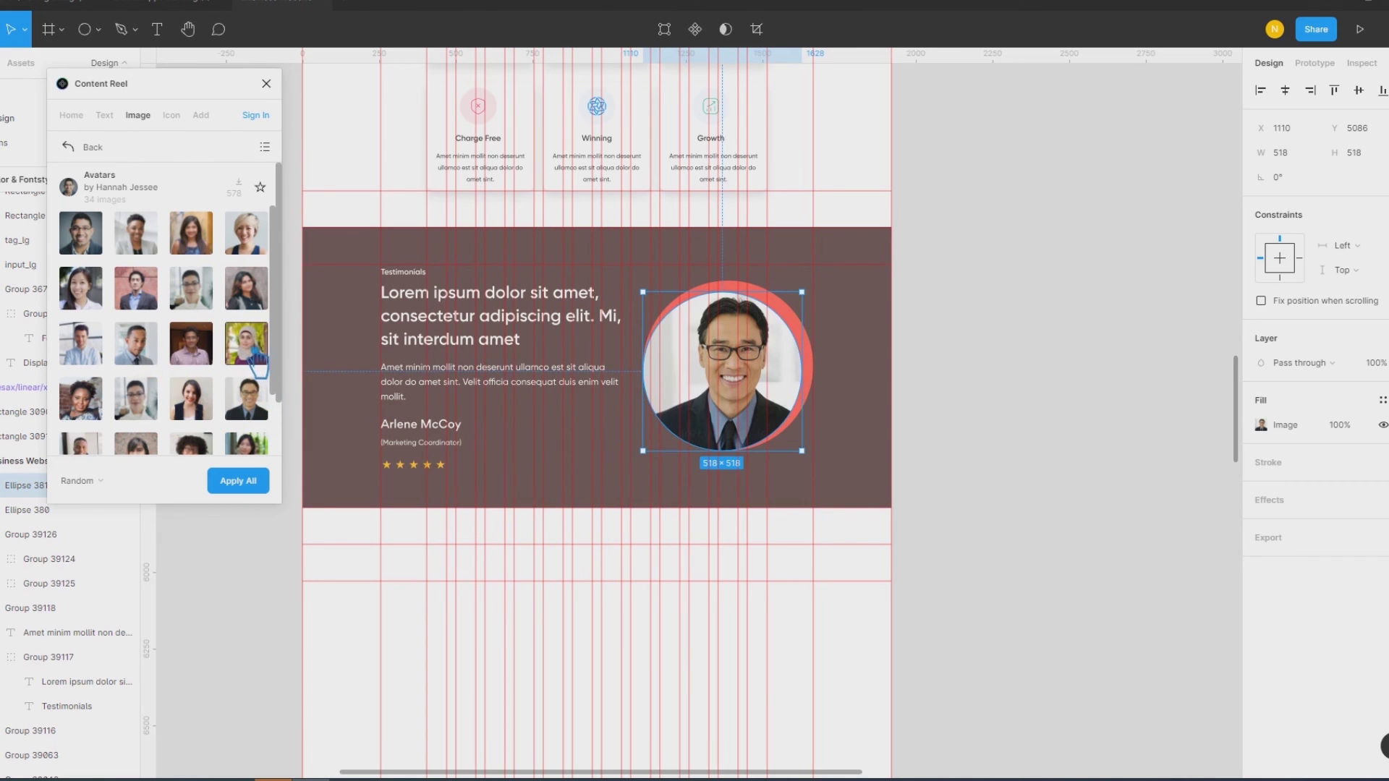
{"action": "left_click", "coordinate": [95, 358]}
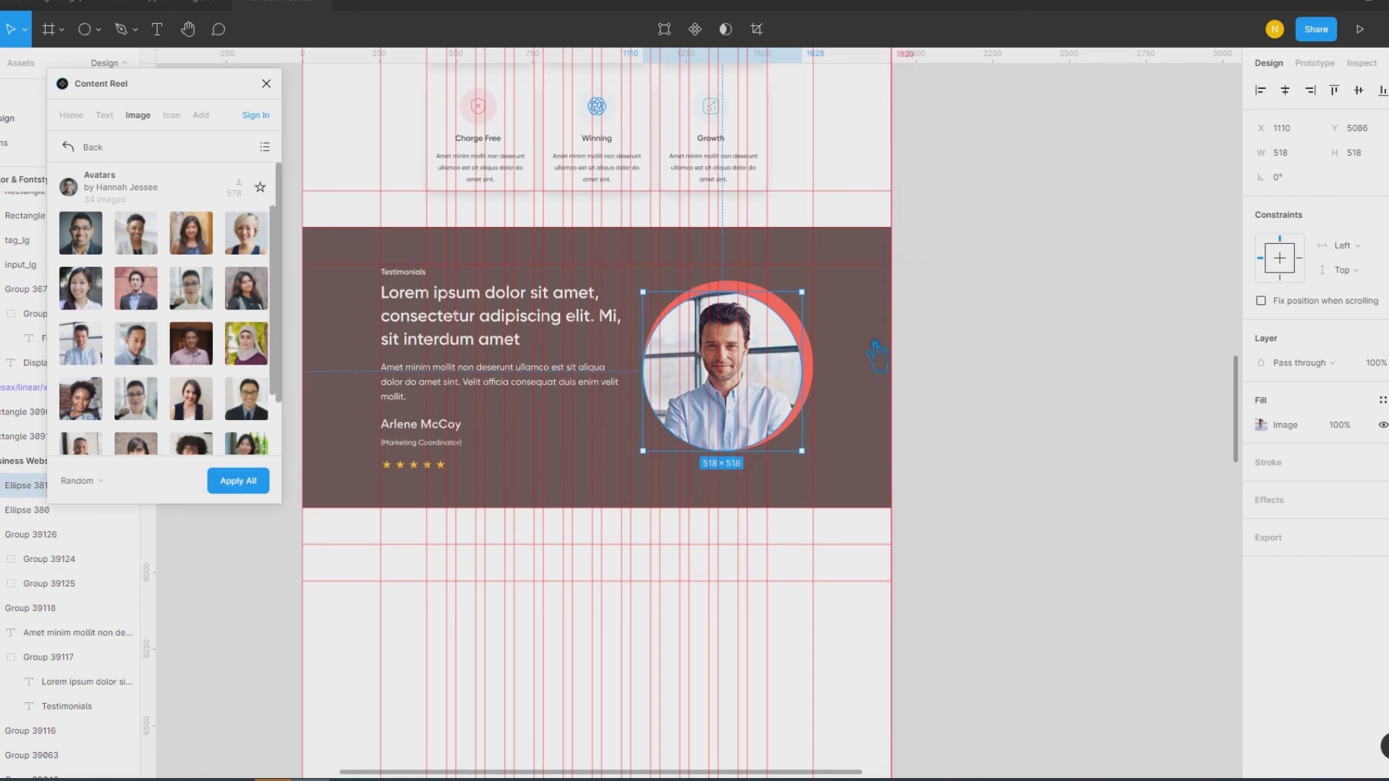
Step: Enlarge the avatar to 540×540 and group the two photo circles
{"action": "left_click_drag", "start_coordinate": [814, 298], "coordinate": [822, 295]}
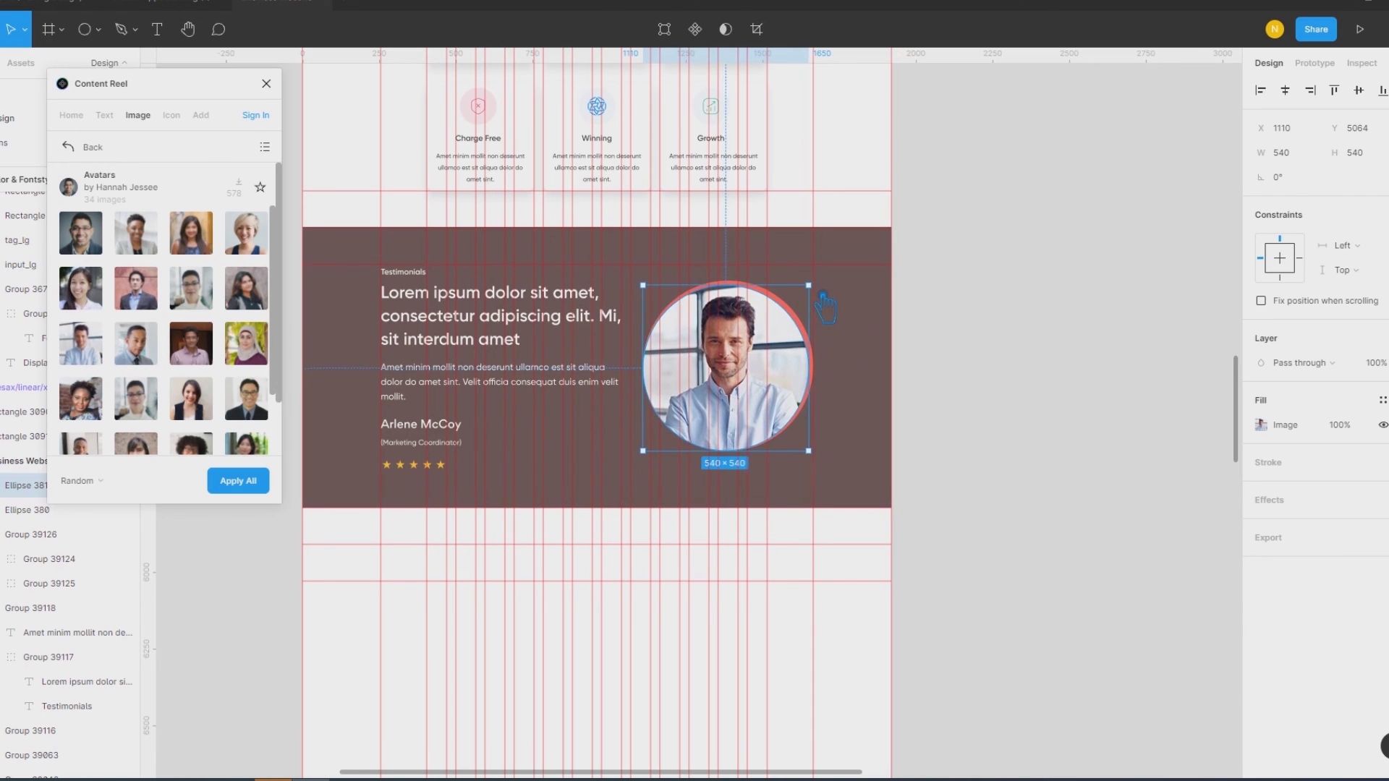
{"action": "left_click", "coordinate": [961, 338]}
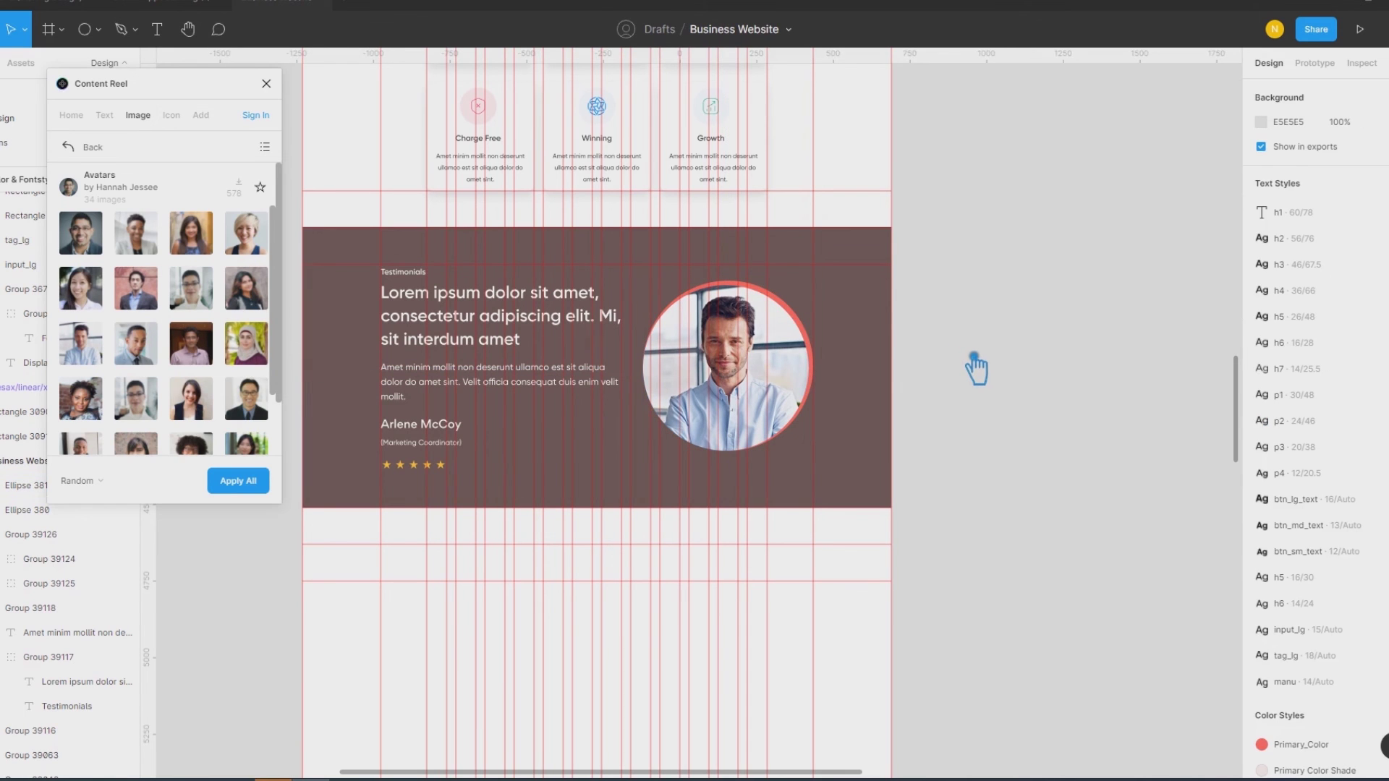
{"action": "left_click", "coordinate": [266, 83]}
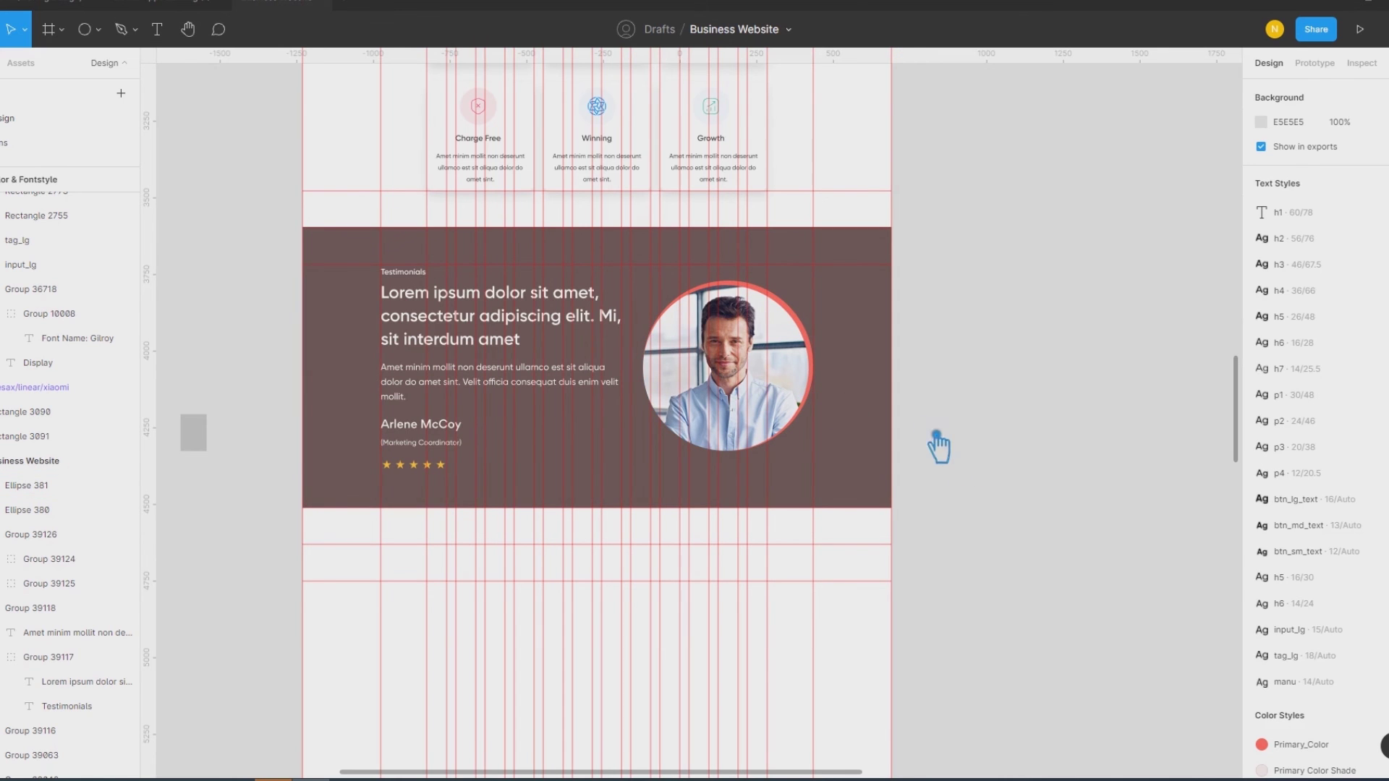
{"action": "left_click_drag", "start_coordinate": [923, 441], "coordinate": [727, 346]}
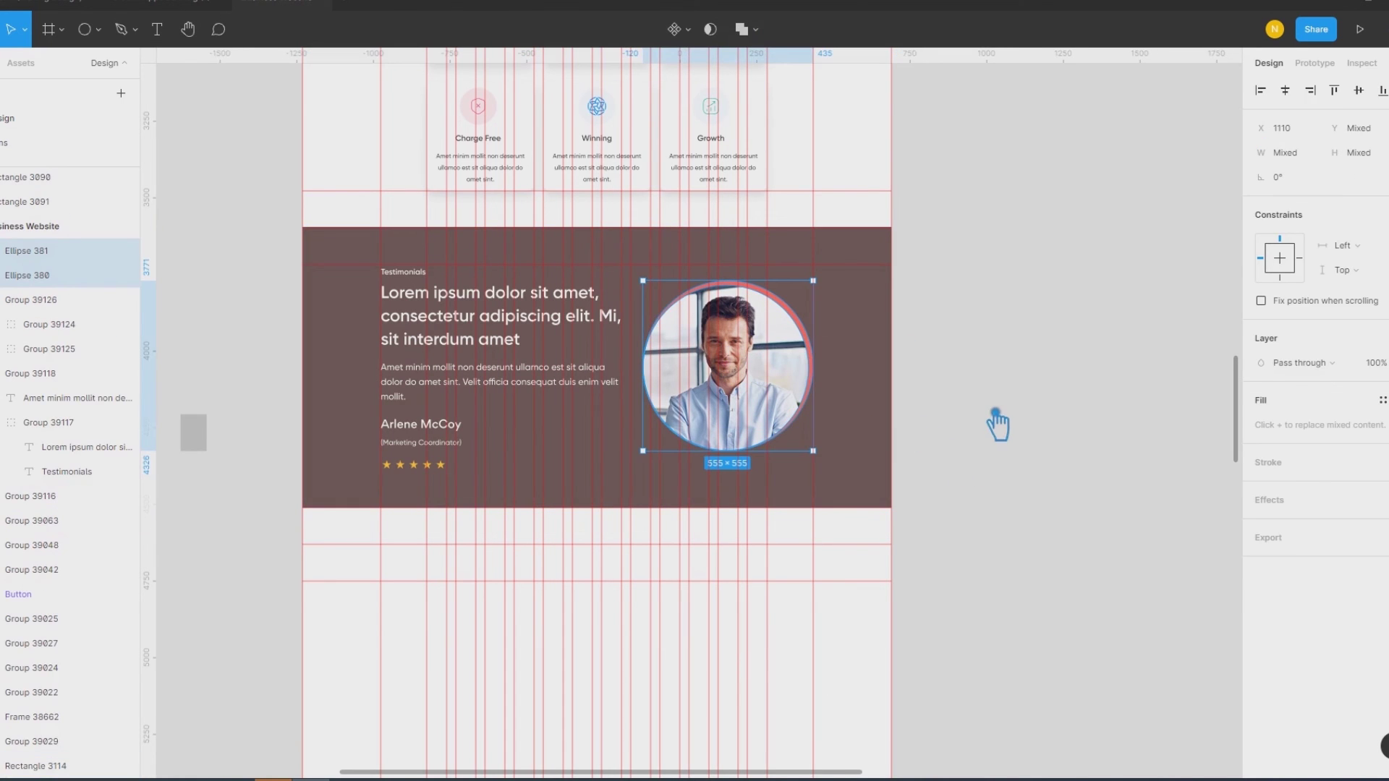
{"action": "key", "text": "ctrl+g"}
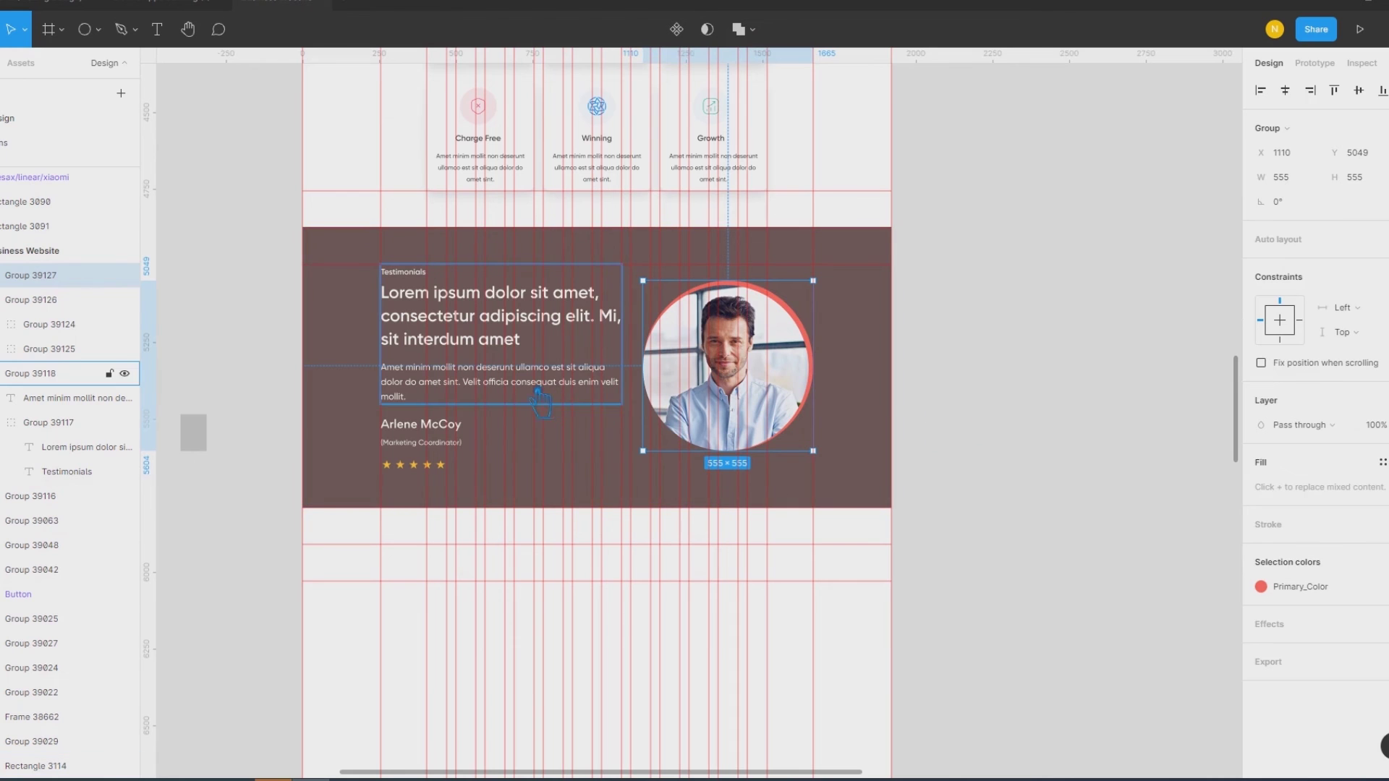
Step: Group the testimonial text, centre it vertically with the photo group, and group both
{"action": "left_click_drag", "start_coordinate": [462, 534], "coordinate": [386, 290]}
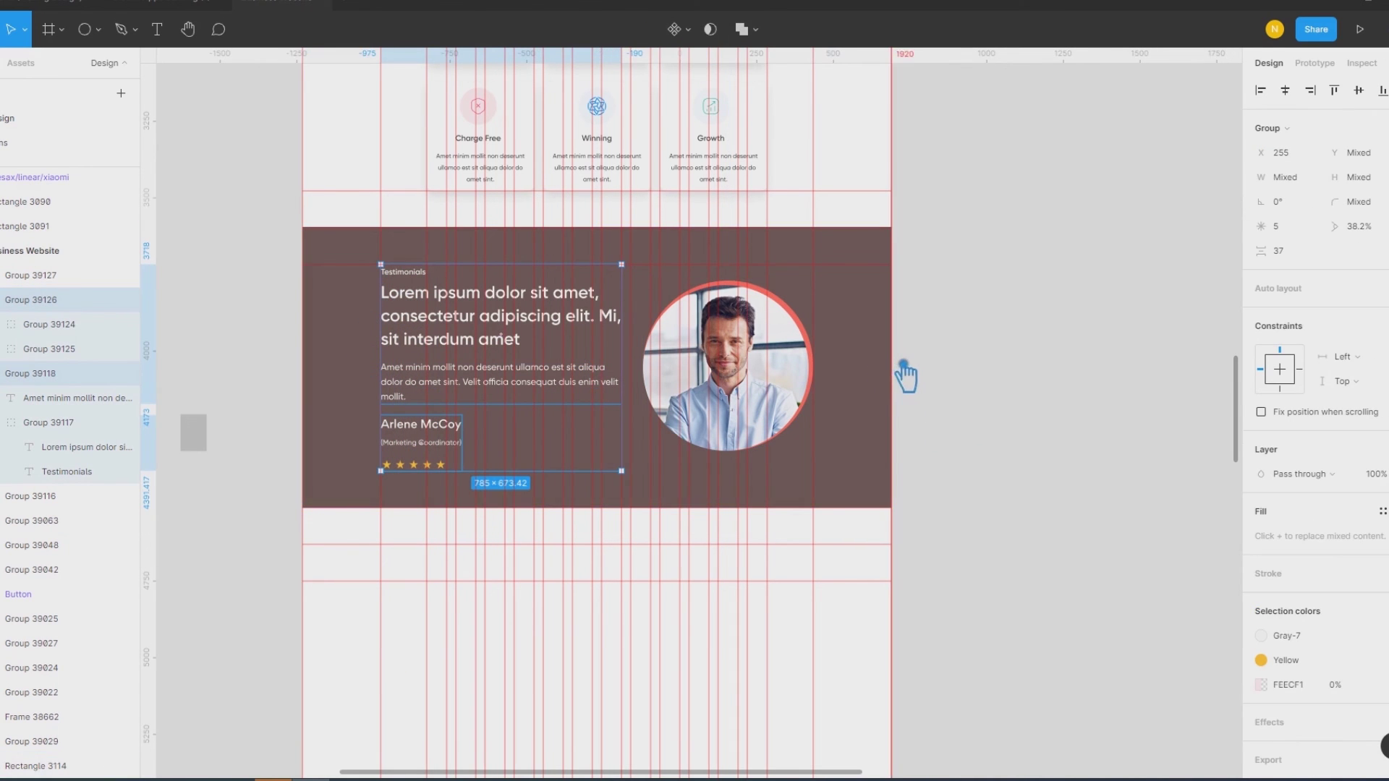
{"action": "key", "text": "ctrl+g"}
{"action": "left_click", "coordinate": [760, 394], "text": "shift"}
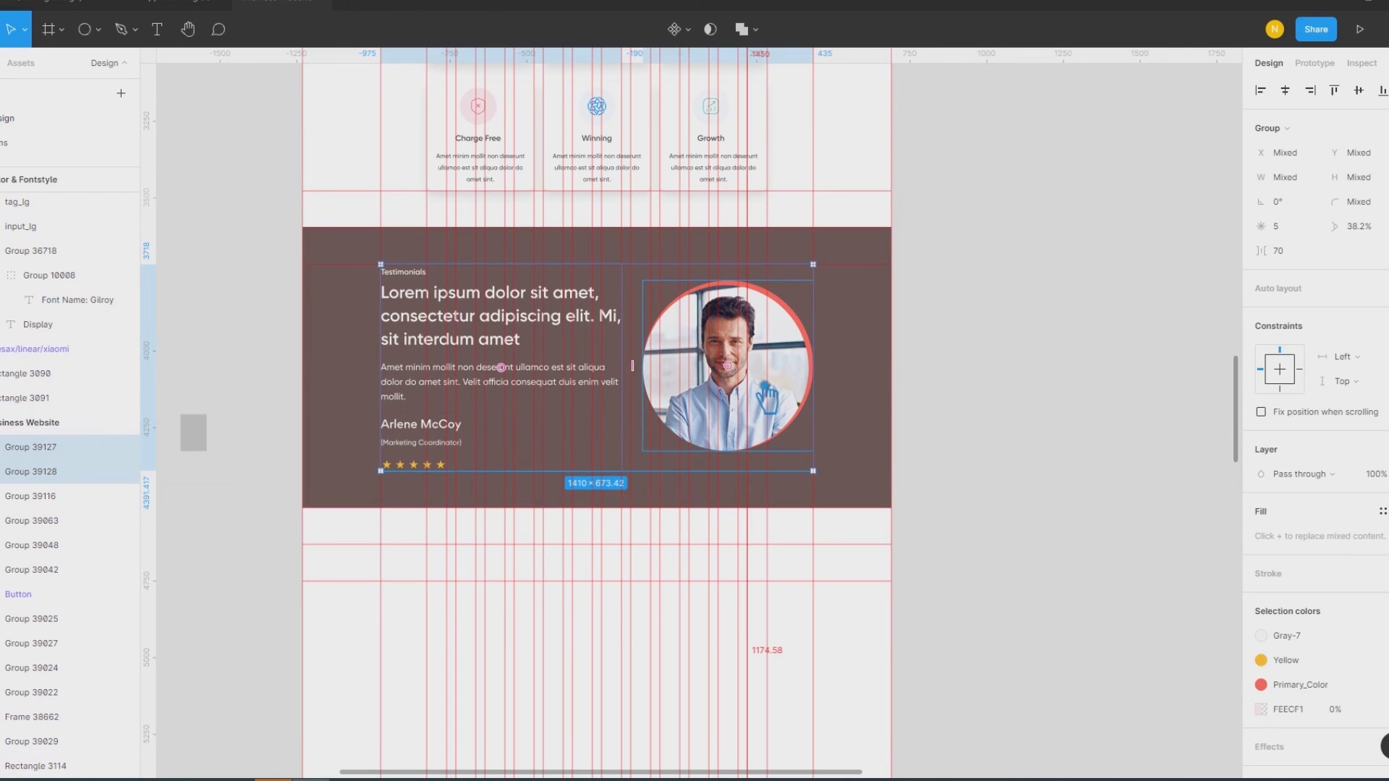
{"action": "left_click", "coordinate": [1359, 90]}
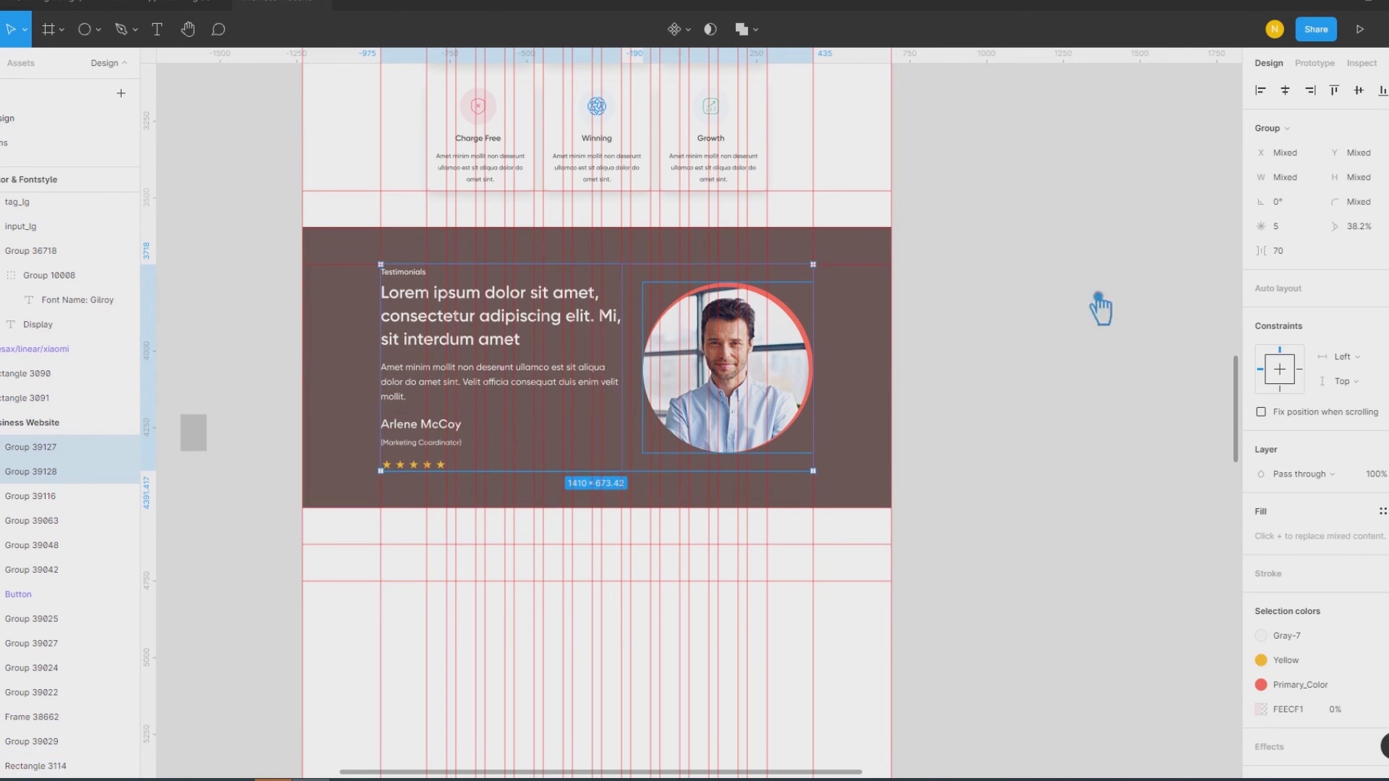
{"action": "key", "text": "ctrl+g"}
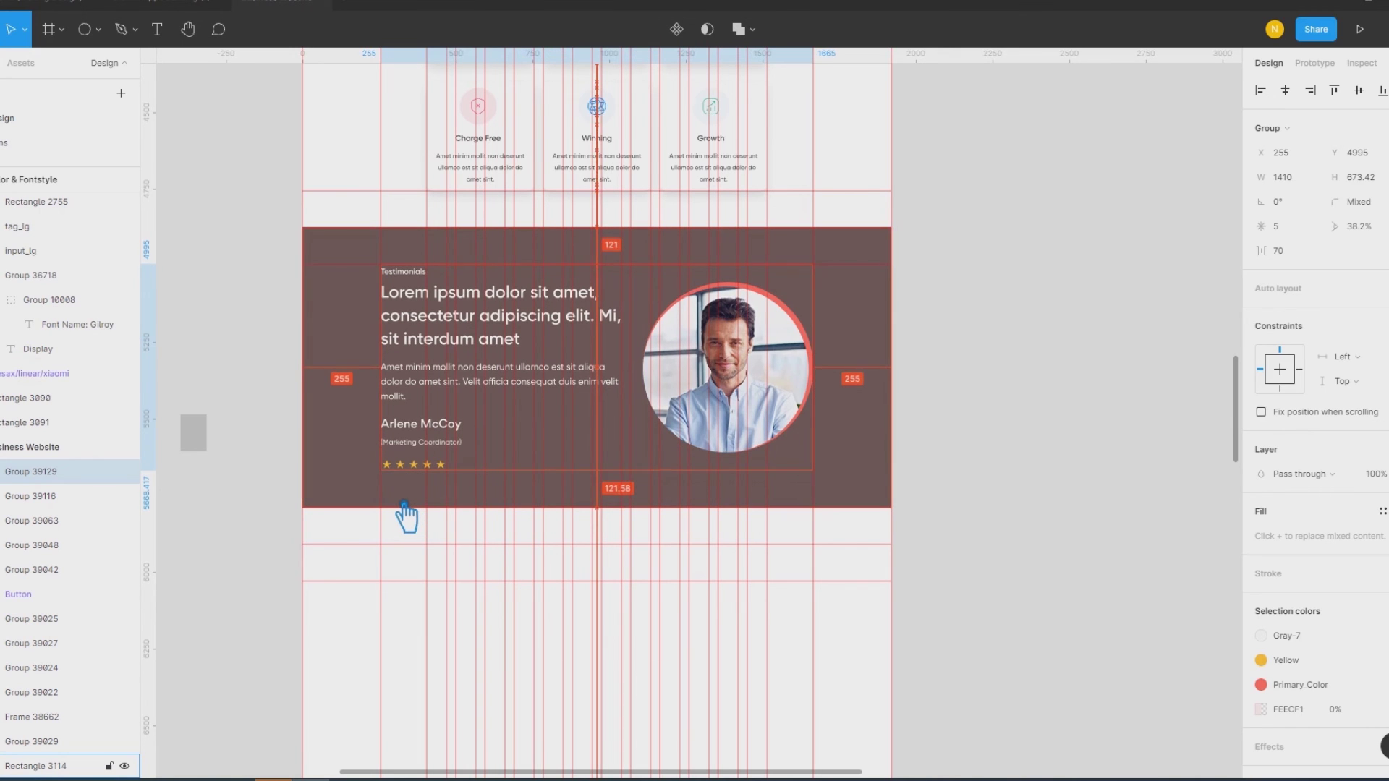
Step: Trim the brown testimonial background's height from 916 to 914
{"action": "left_click", "coordinate": [427, 502]}
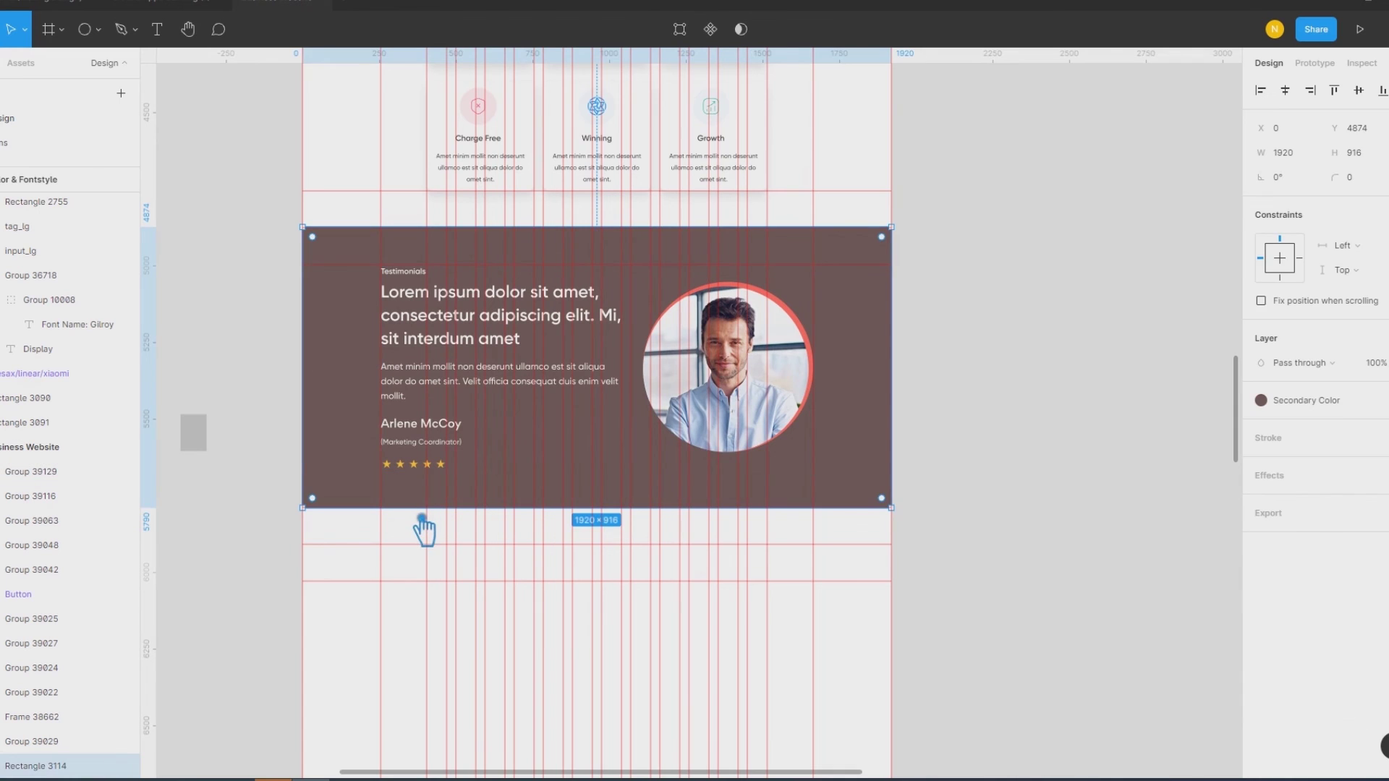
{"action": "scroll", "coordinate": [423, 528], "scroll_direction": "up", "scroll_amount": 3}
{"action": "scroll", "coordinate": [424, 528], "scroll_direction": "up", "scroll_amount": 4}
{"action": "scroll", "coordinate": [423, 506], "scroll_direction": "up", "scroll_amount": 3}
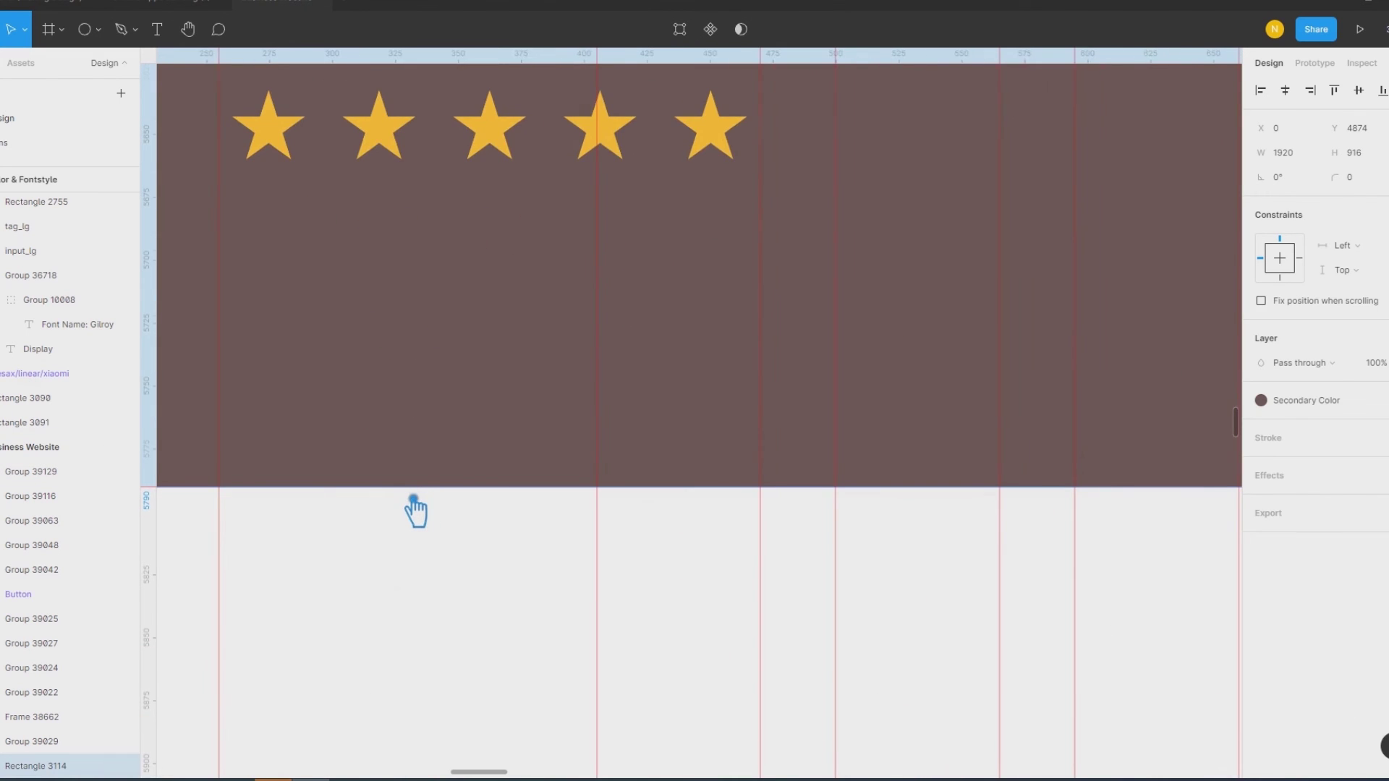
{"action": "scroll", "coordinate": [416, 510], "scroll_direction": "up", "scroll_amount": 4}
{"action": "left_click_drag", "start_coordinate": [411, 480], "coordinate": [411, 472]}
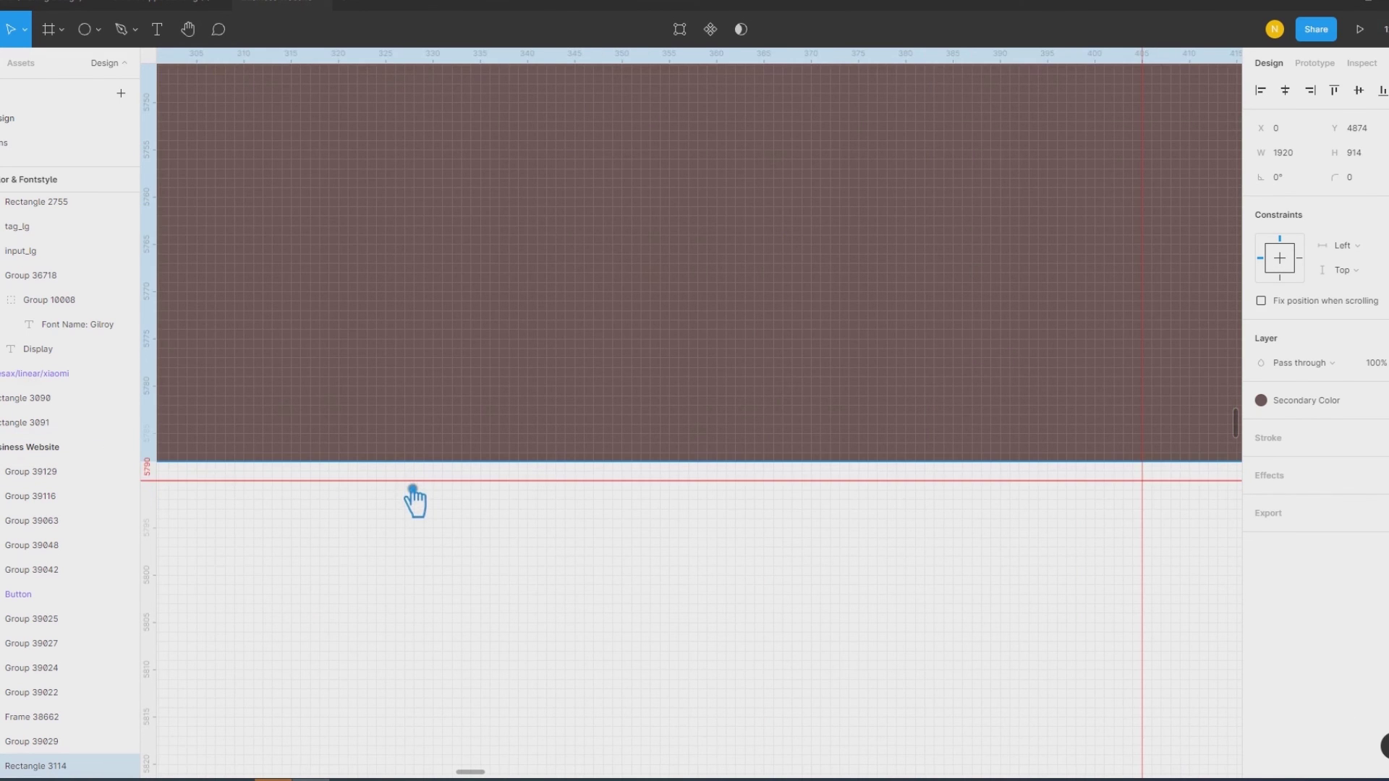
{"action": "scroll", "coordinate": [416, 490], "scroll_direction": "down", "scroll_amount": 3}
{"action": "scroll", "coordinate": [416, 492], "scroll_direction": "down", "scroll_amount": 3}
{"action": "scroll", "coordinate": [418, 499], "scroll_direction": "down", "scroll_amount": 4}
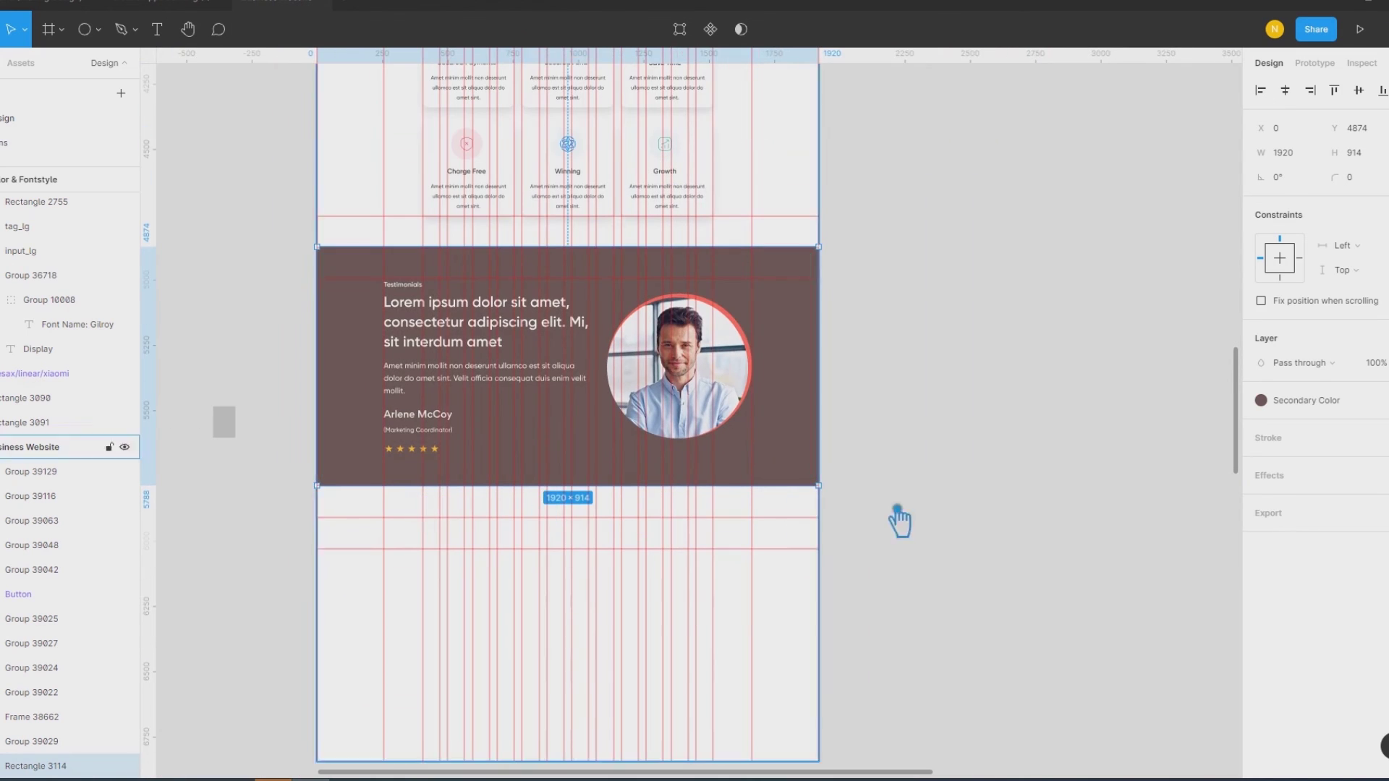
{"action": "left_click", "coordinate": [366, 550]}
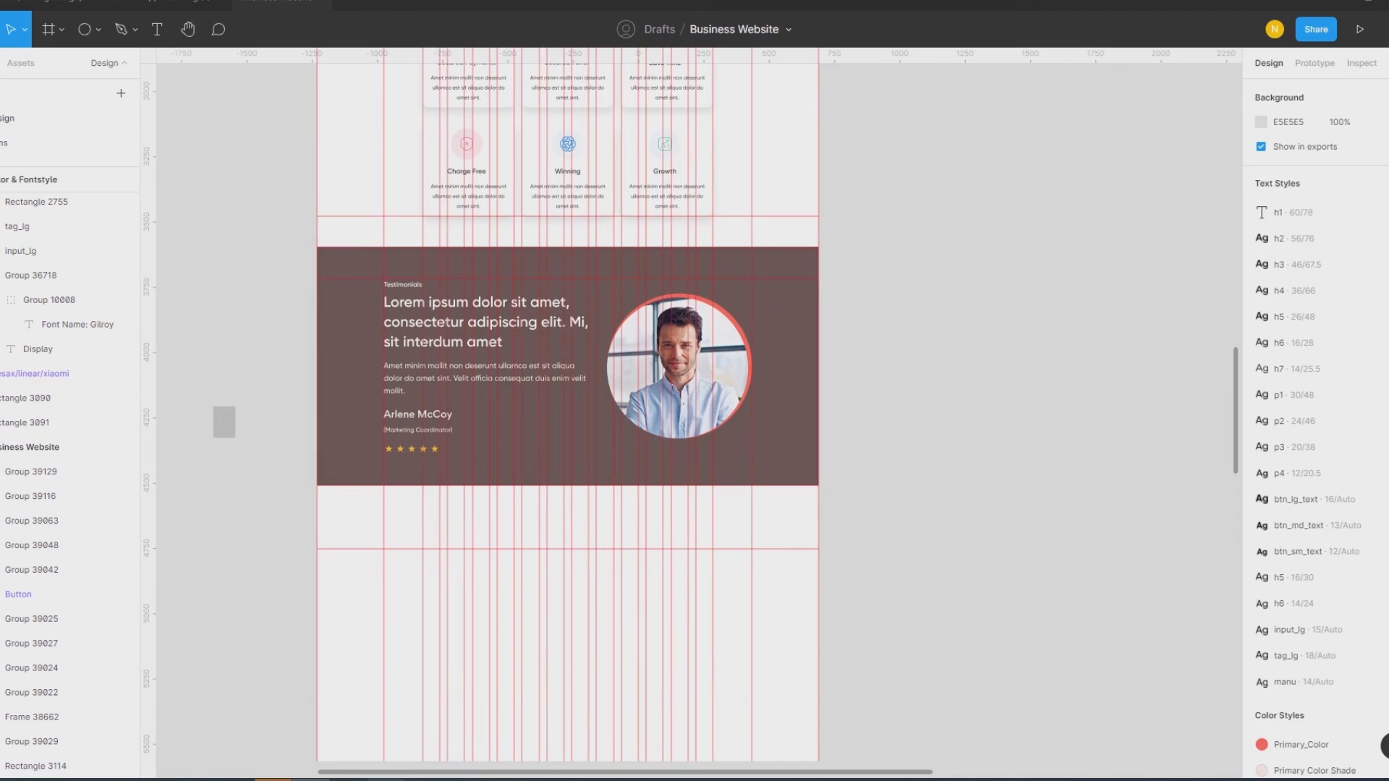
Step: Remove a guide, test the grey placeholder below the testimonial, add a guide, and move it off
{"action": "left_click_drag", "start_coordinate": [369, 575], "coordinate": [380, 665]}
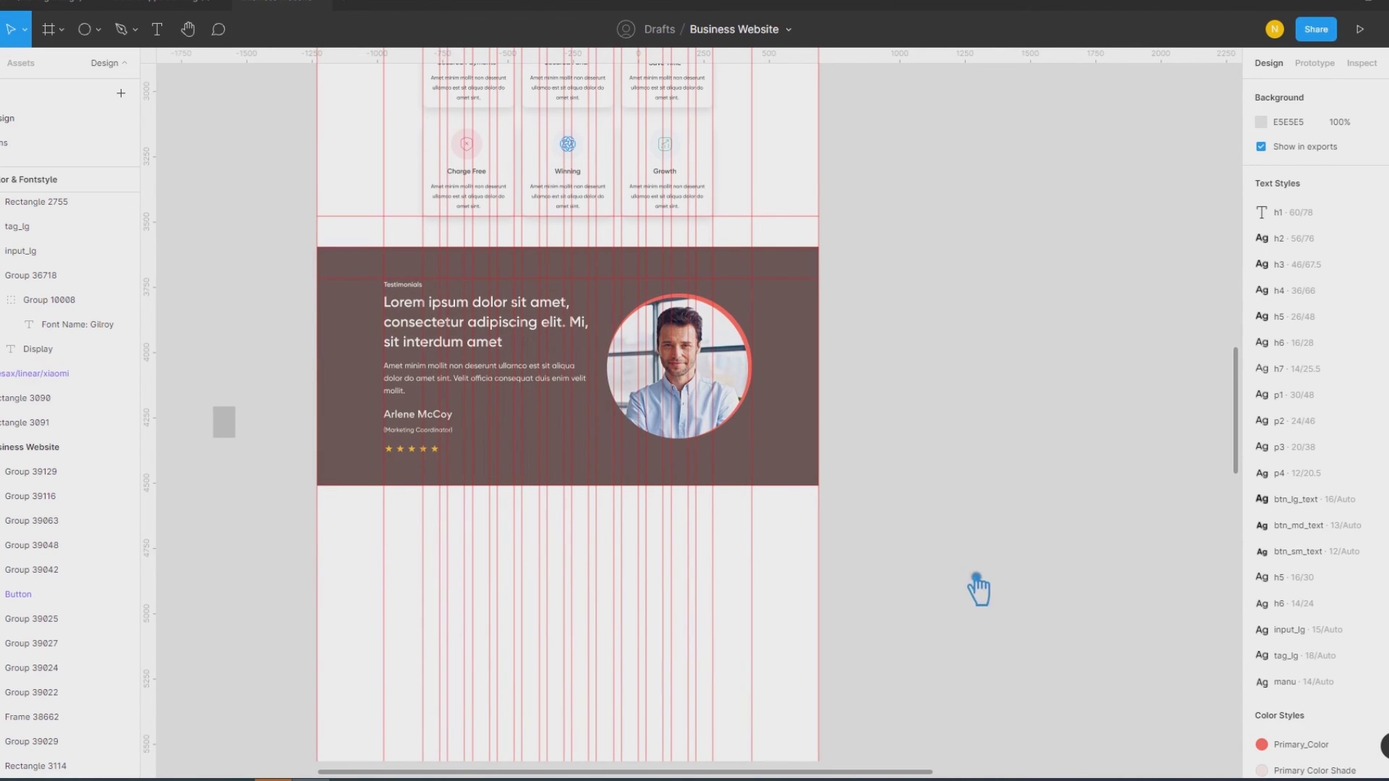
{"action": "left_click_drag", "start_coordinate": [231, 431], "coordinate": [342, 512]}
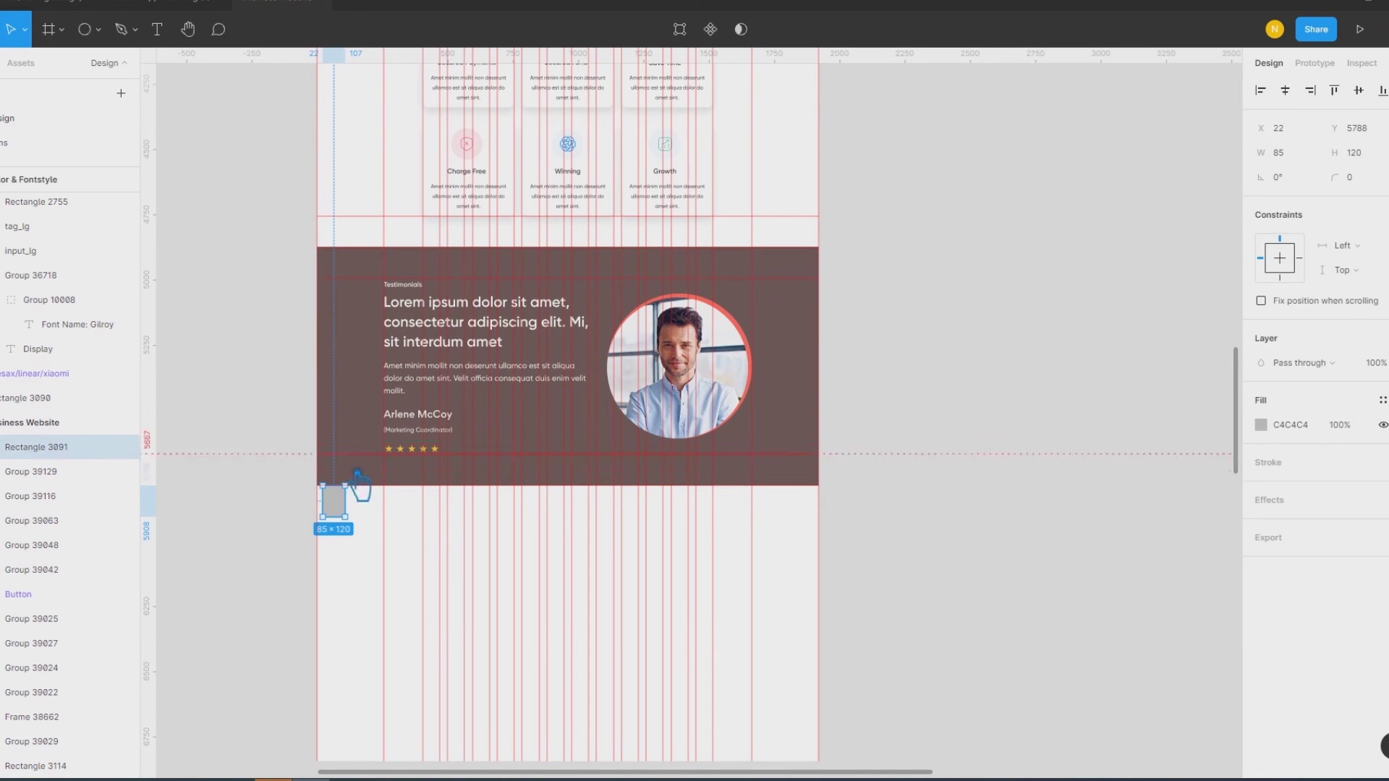
{"action": "left_click", "coordinate": [970, 469]}
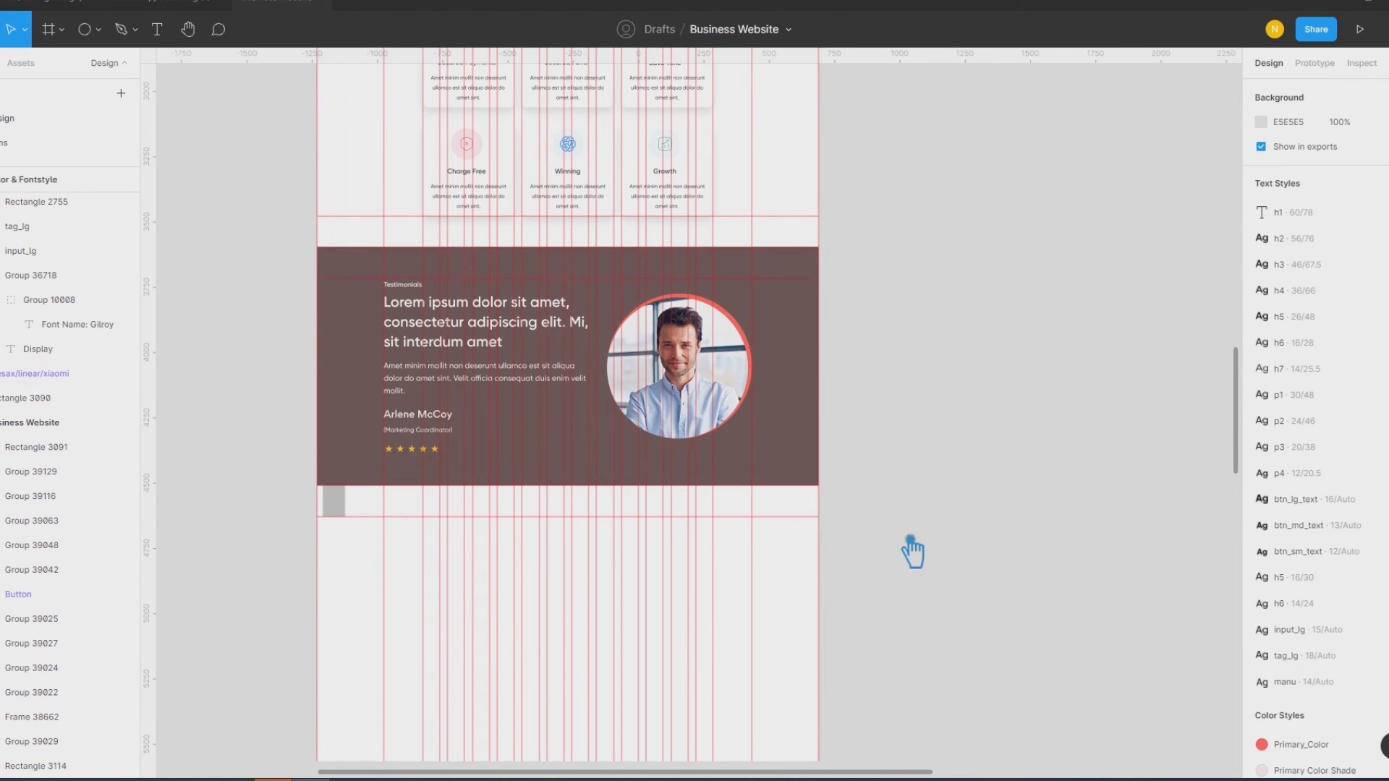
{"action": "scroll", "coordinate": [912, 552], "scroll_direction": "down", "scroll_amount": 2}
{"action": "left_click", "coordinate": [349, 474]}
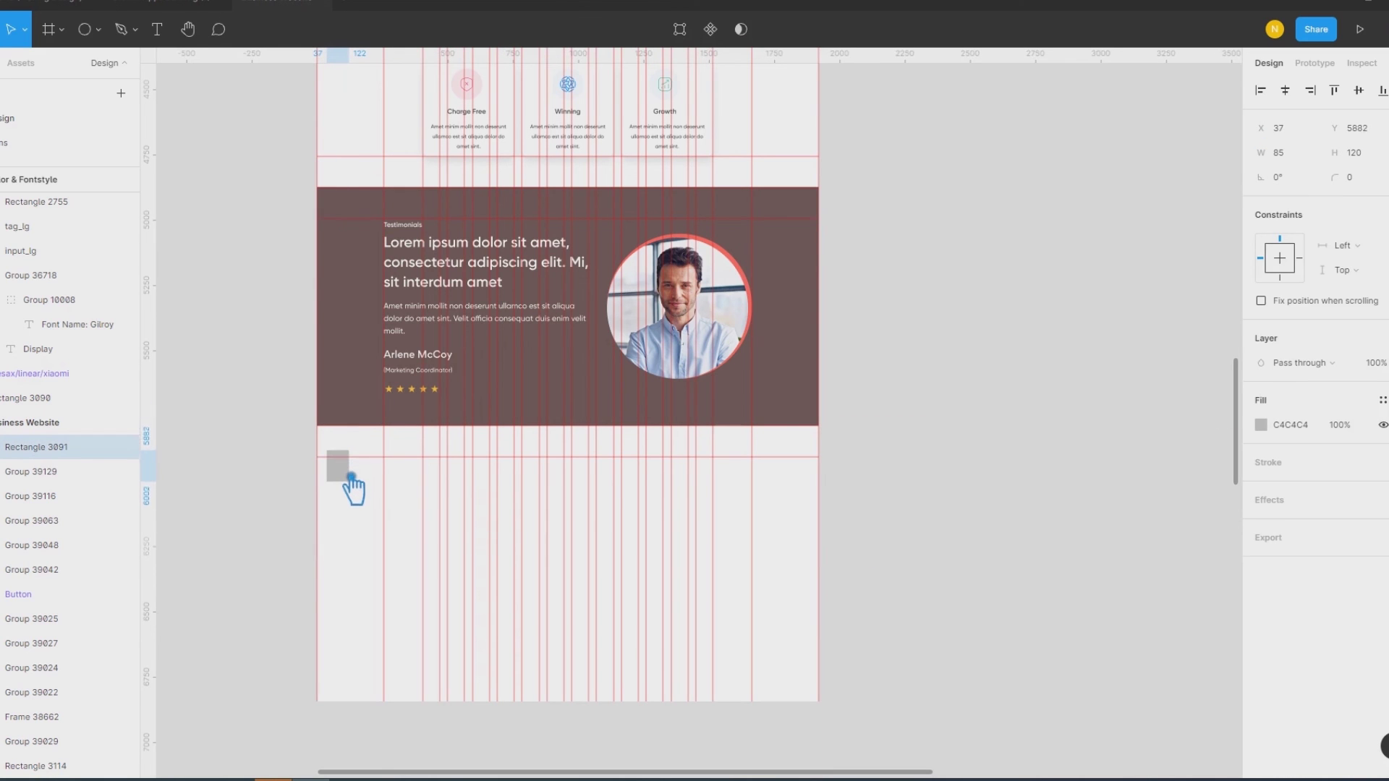
{"action": "left_click_drag", "start_coordinate": [232, 58], "coordinate": [350, 505]}
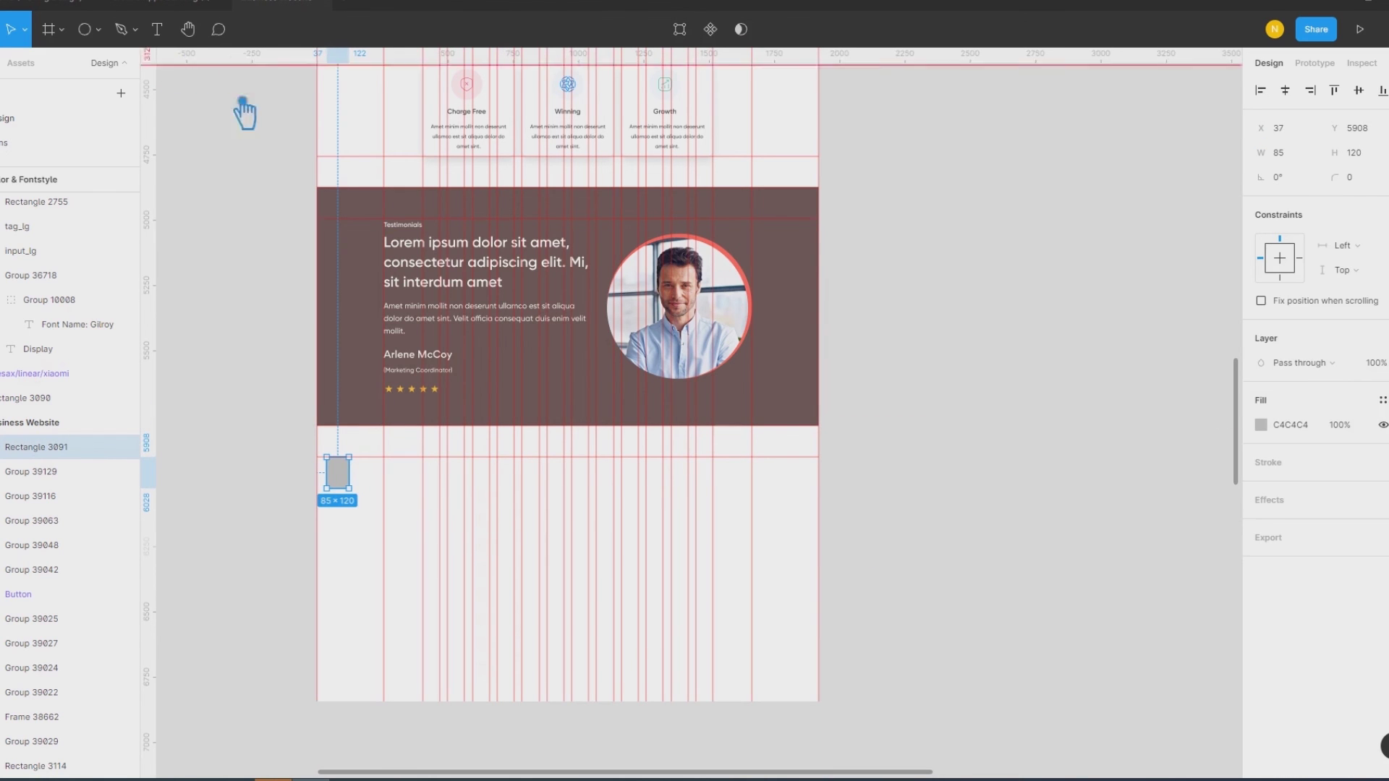
{"action": "left_click_drag", "start_coordinate": [340, 474], "coordinate": [259, 433]}
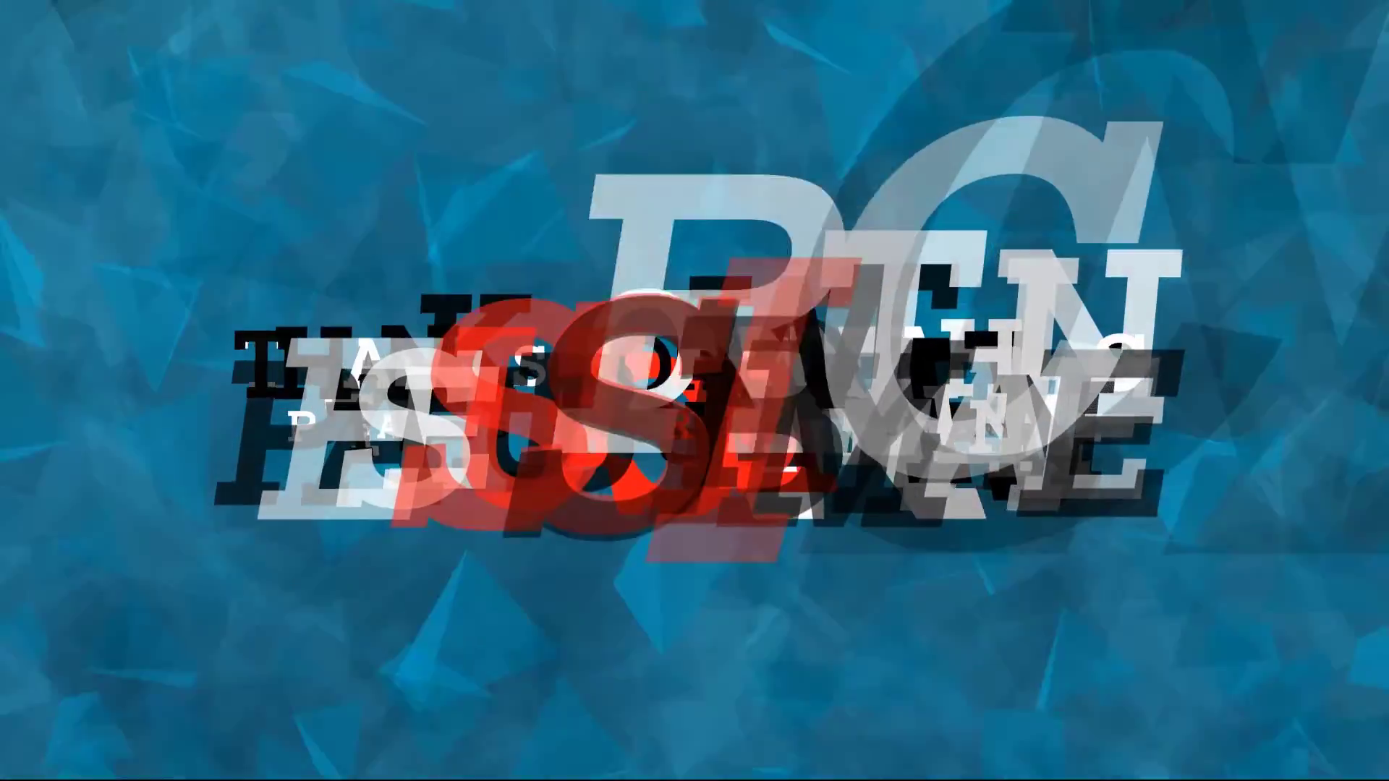